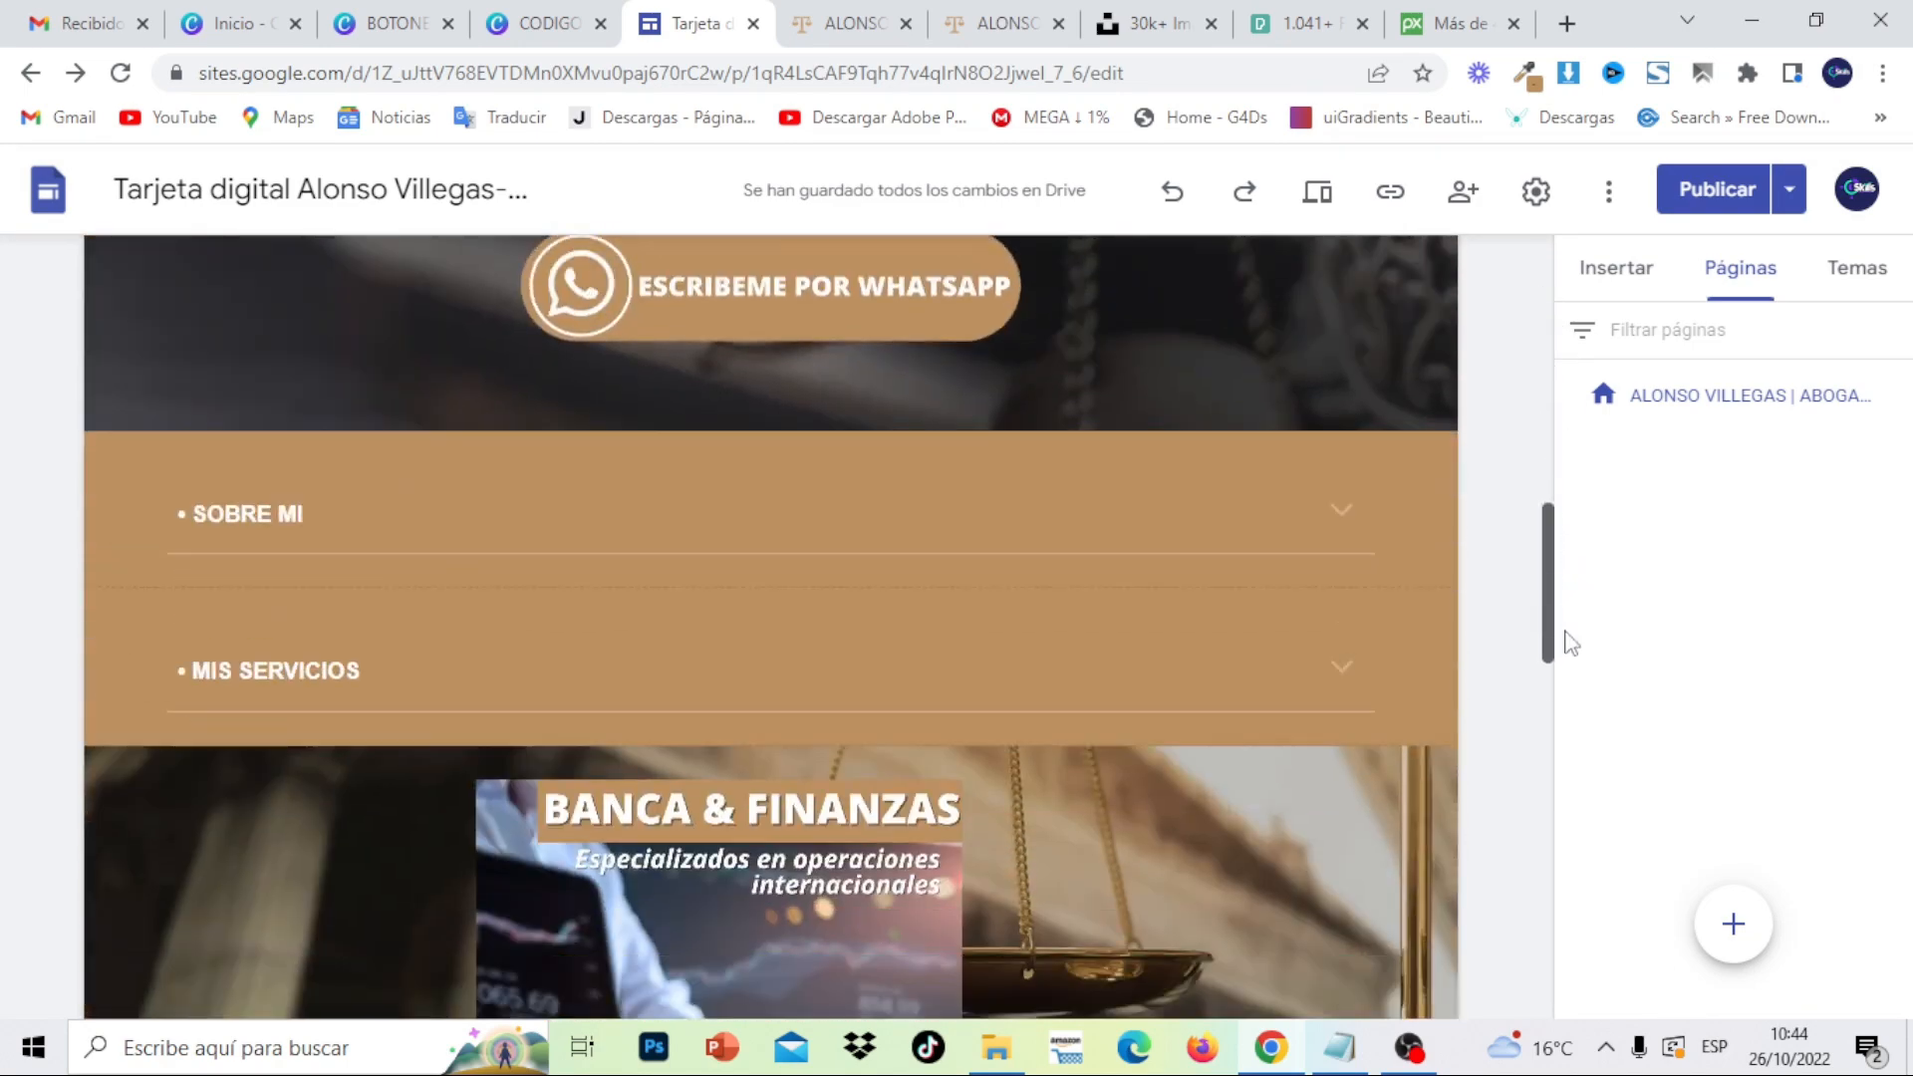
- Expand and collapse the SOBRE MI and MIS SERVICIOS sections to check their text
{"action": "left_click", "coordinate": [1338, 427]}
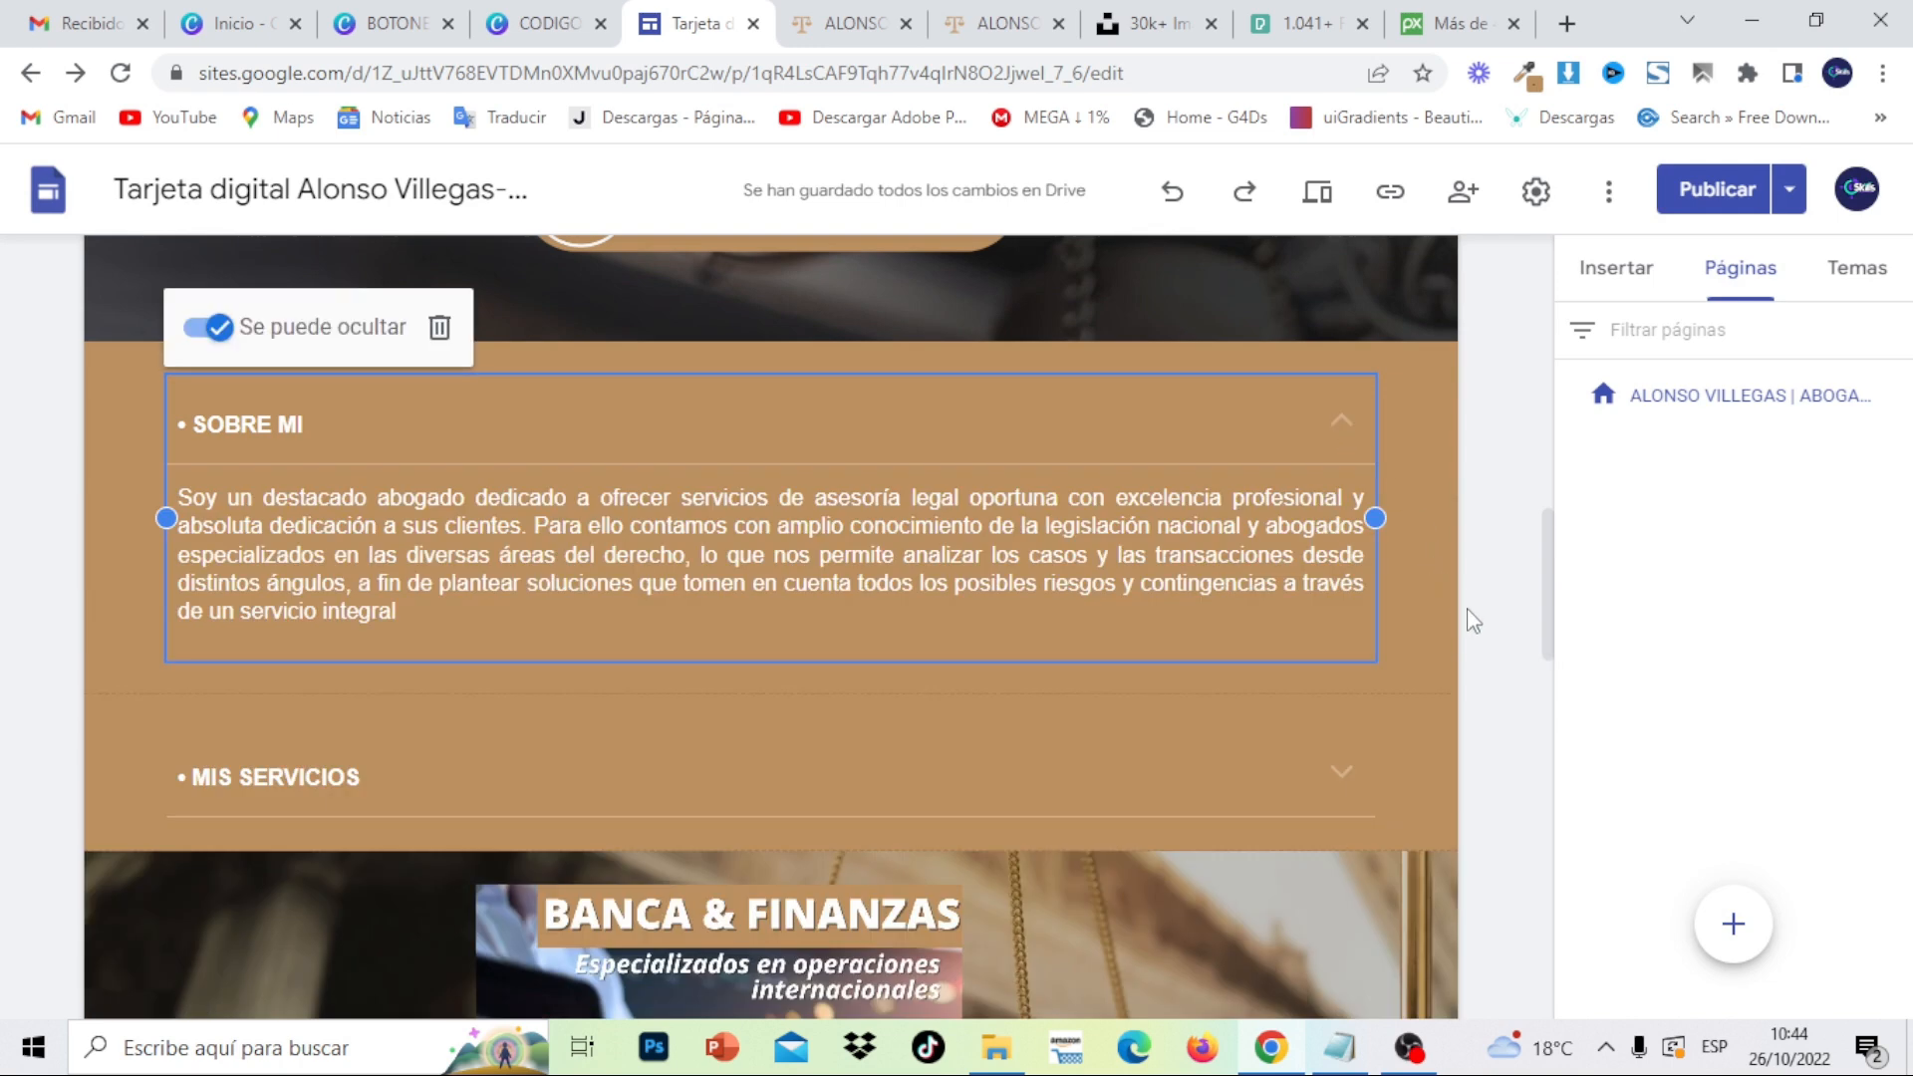
{"action": "left_click", "coordinate": [1351, 775]}
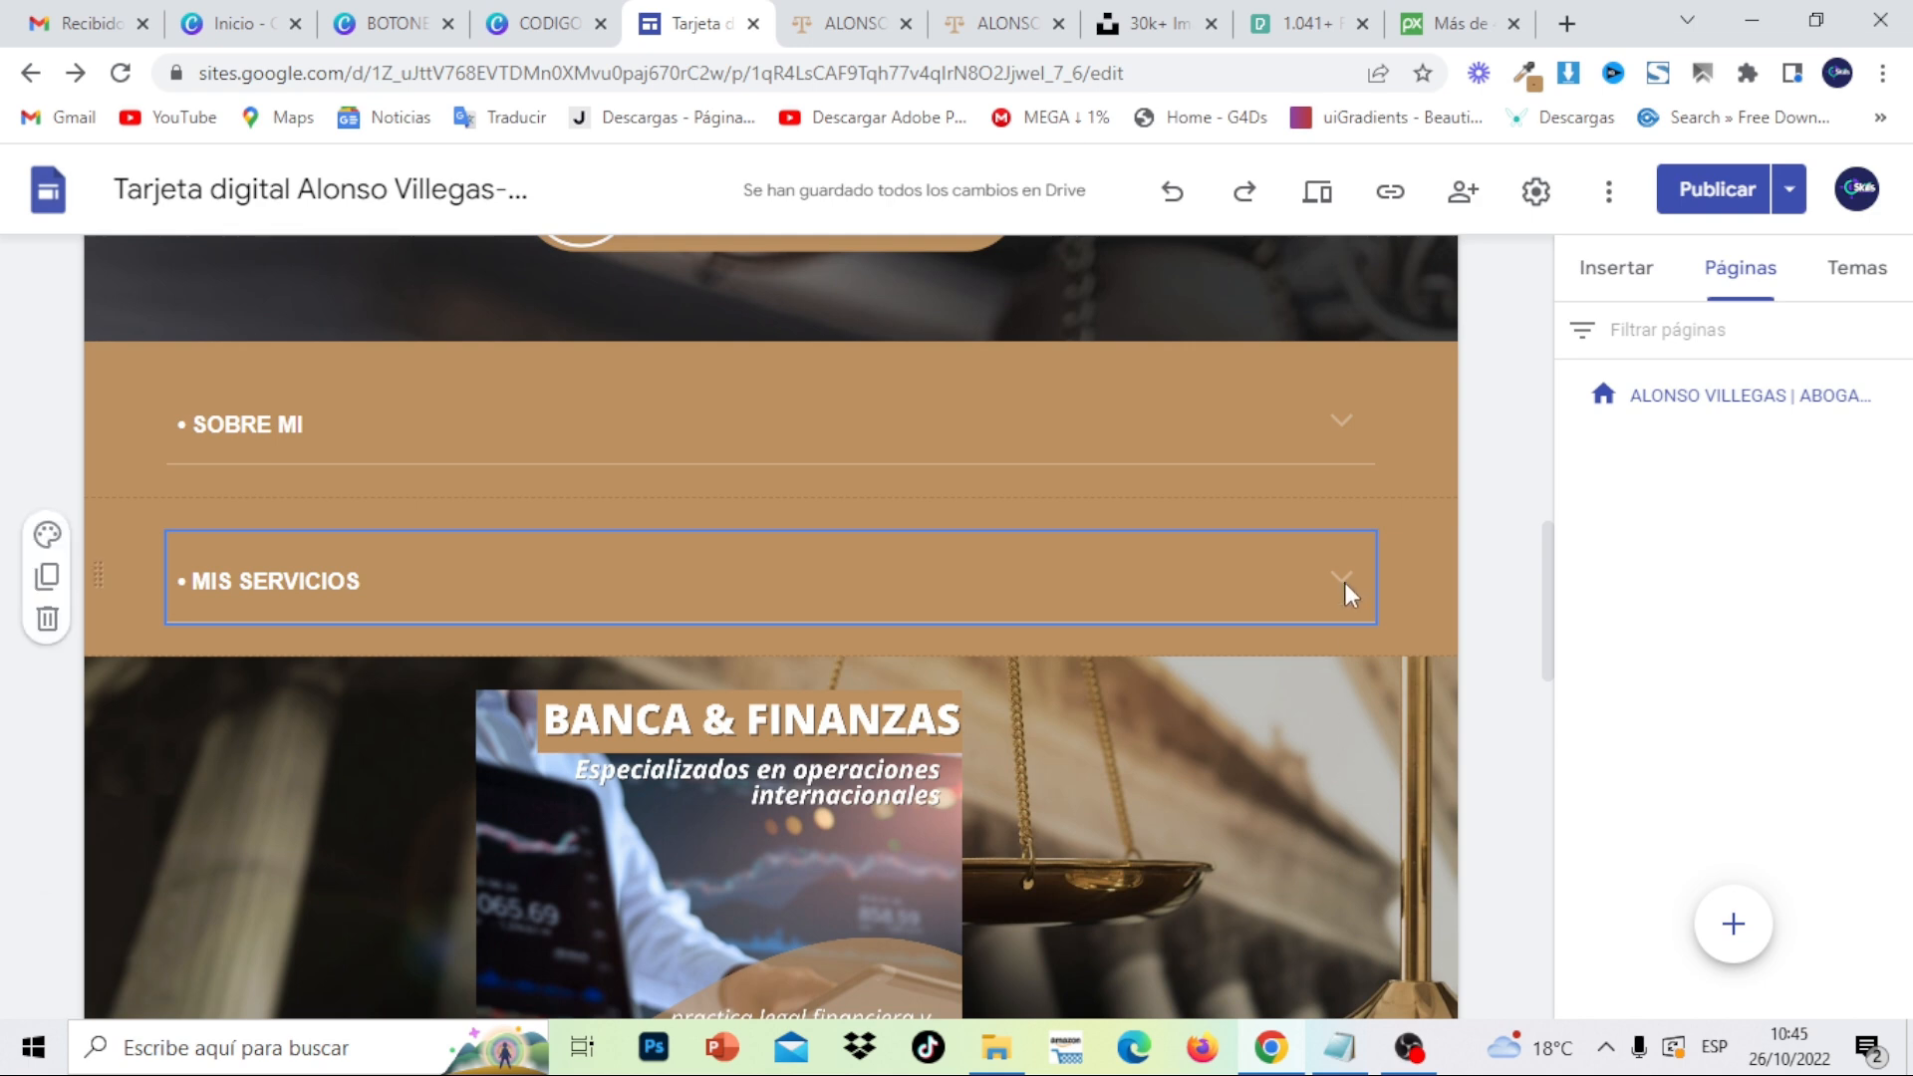
{"action": "left_click", "coordinate": [1344, 582]}
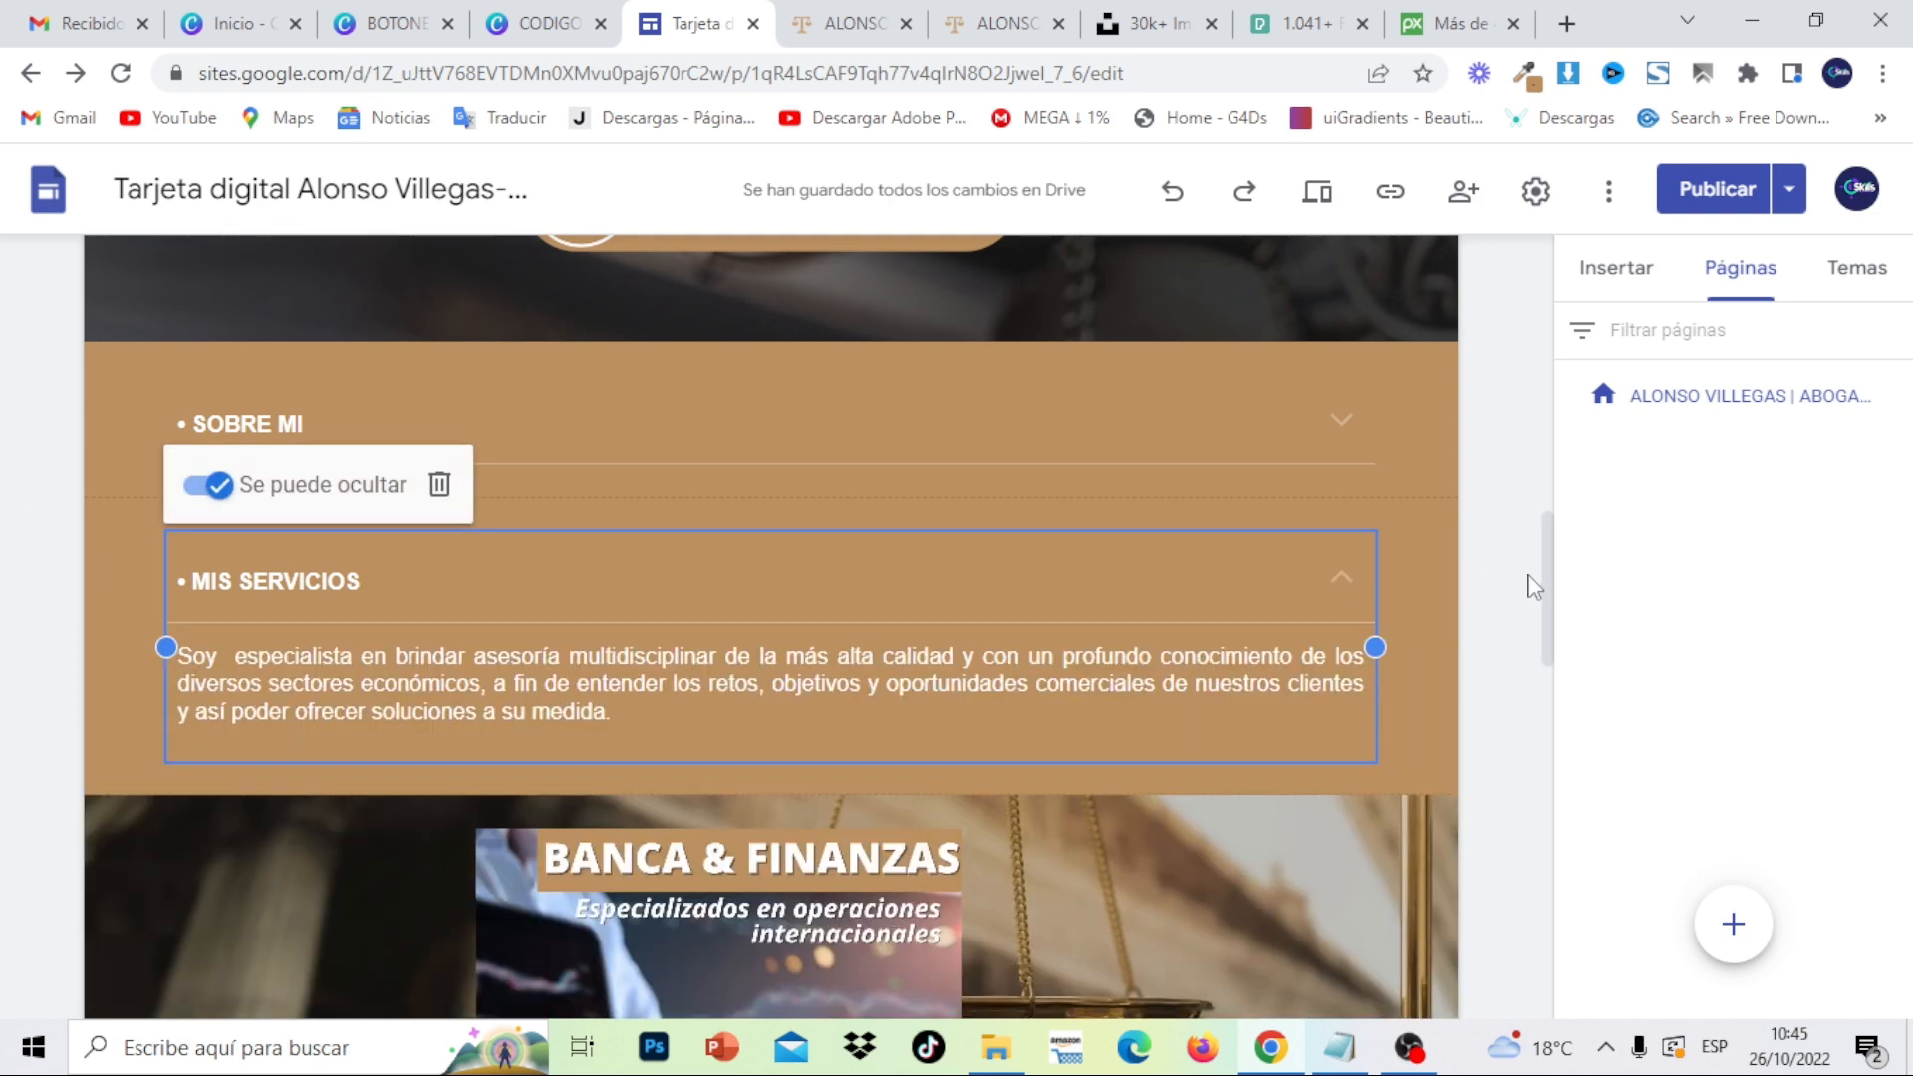
{"action": "left_click_drag", "start_coordinate": [1547, 601], "coordinate": [1560, 314]}
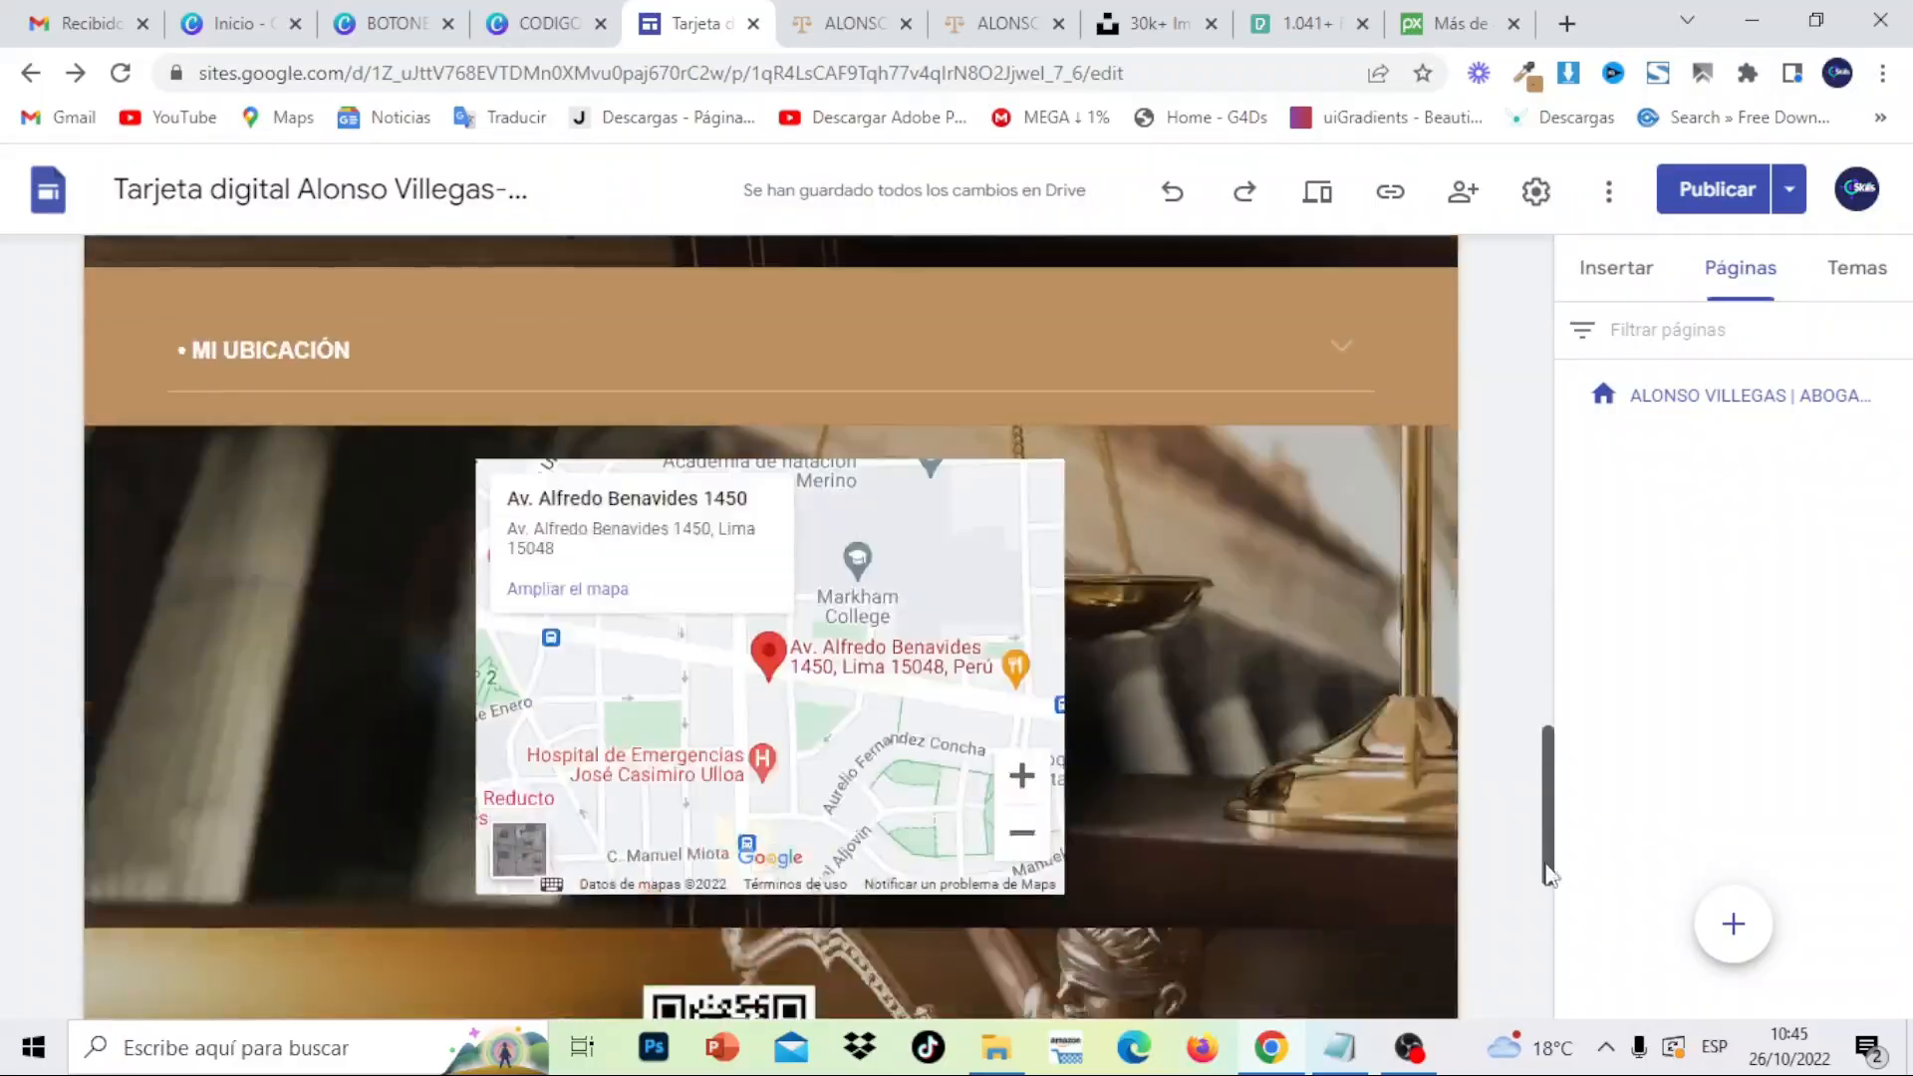
{"action": "left_click_drag", "start_coordinate": [1547, 927], "coordinate": [1535, 344]}
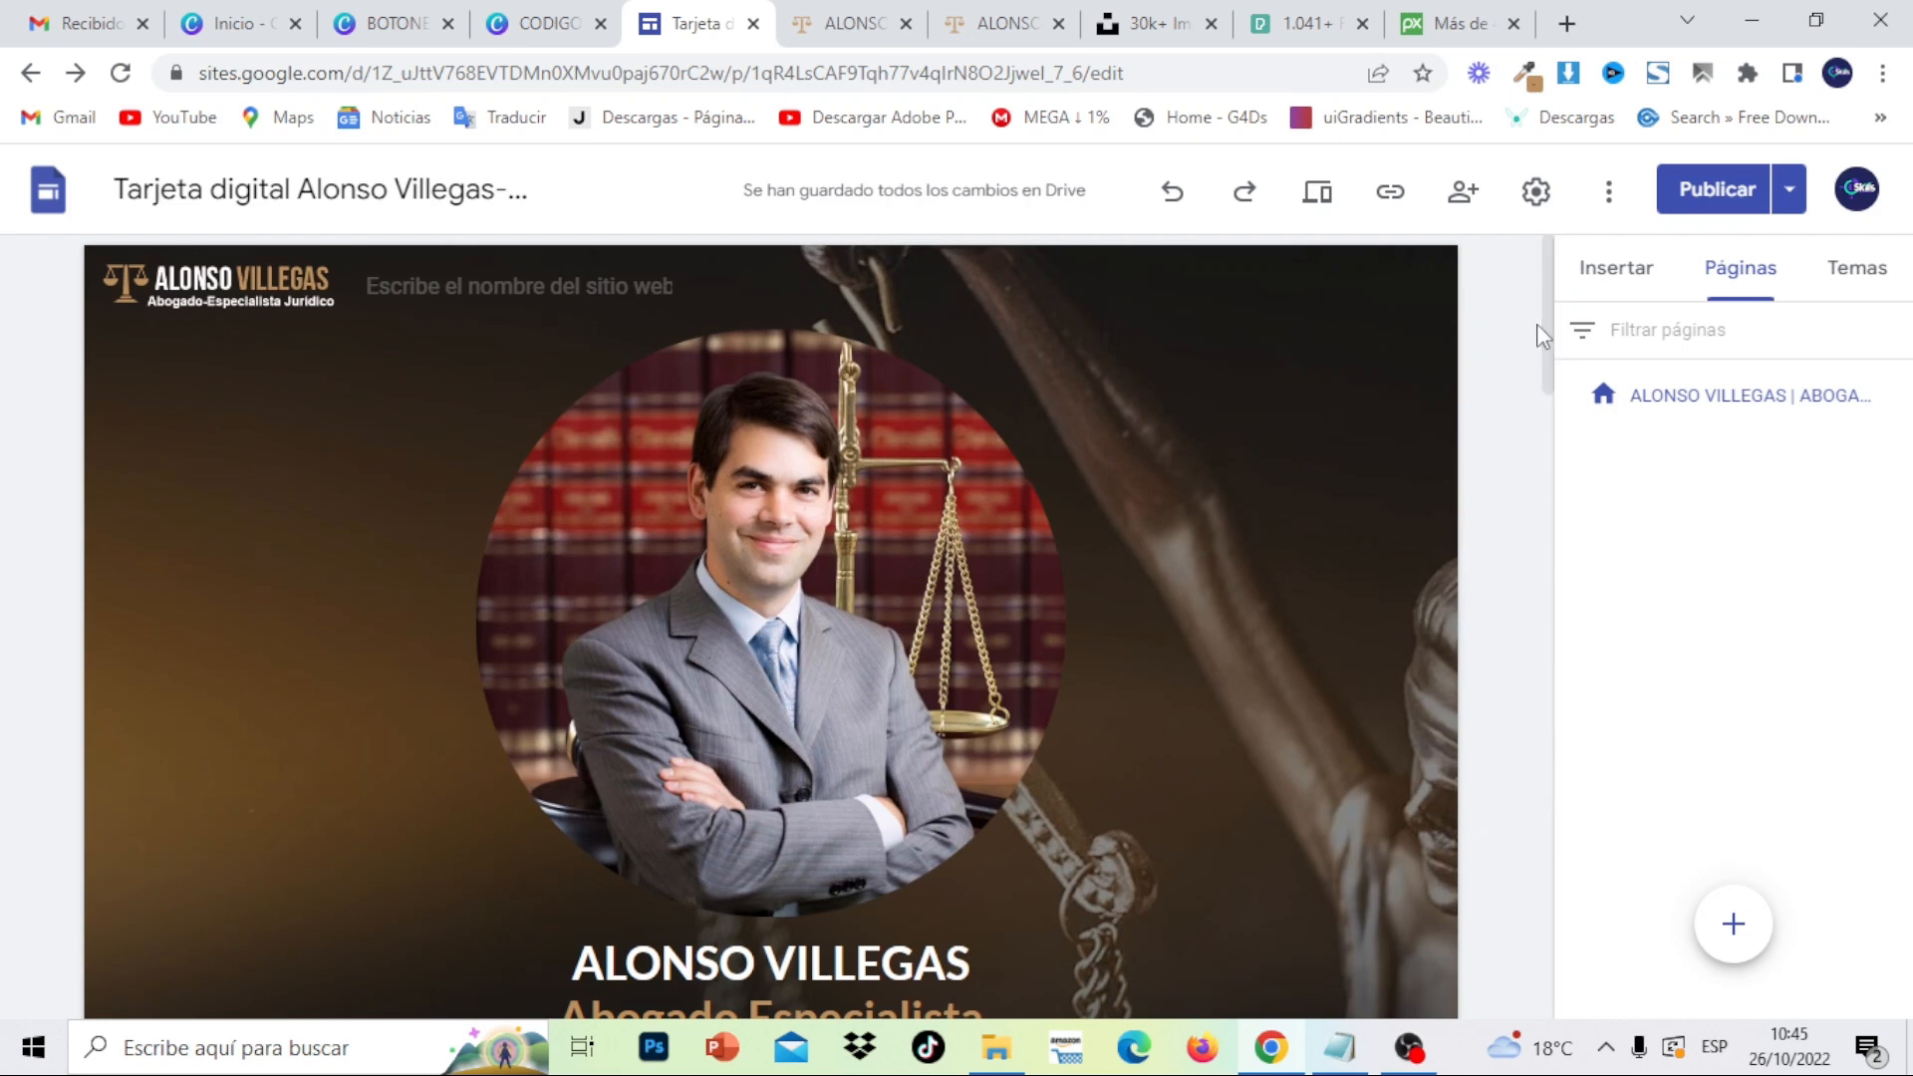
- Show the published card in the phone-sized preview and scroll through it
{"action": "left_click", "coordinate": [852, 20]}
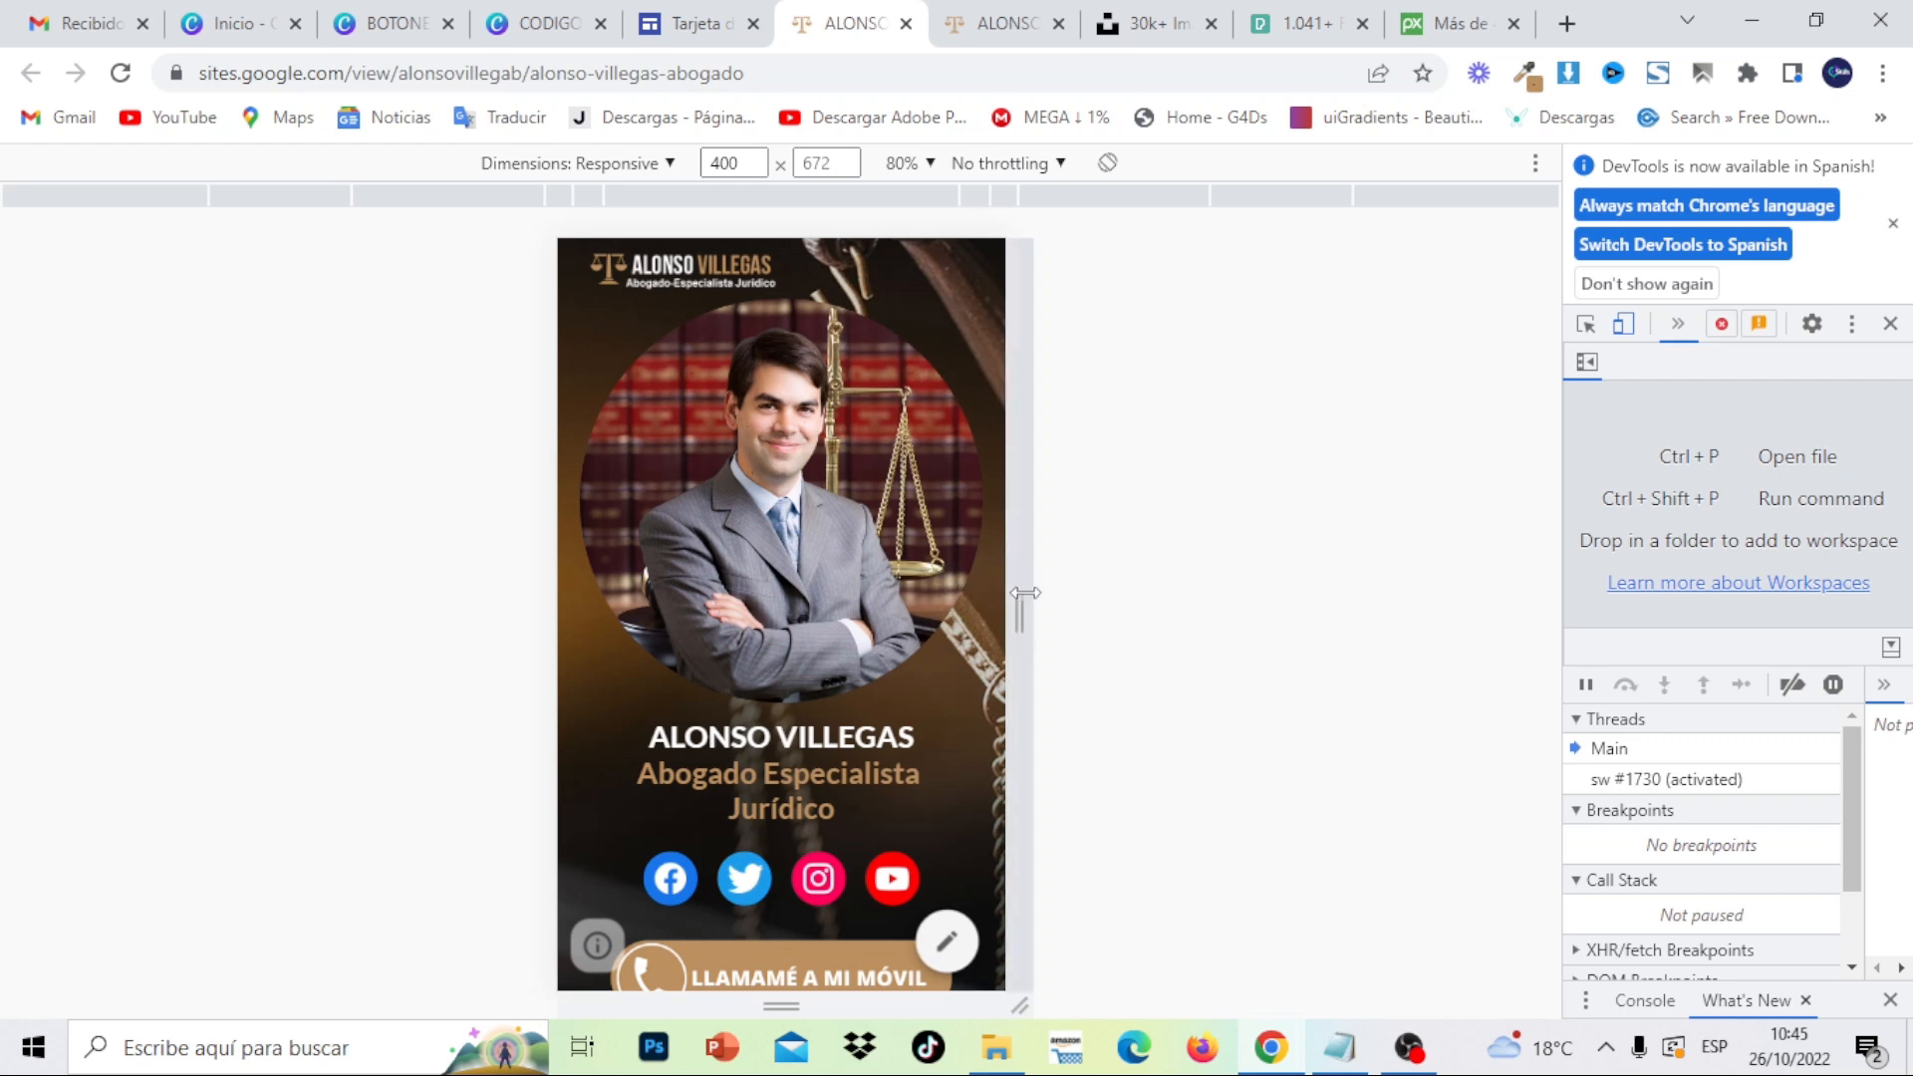
{"action": "scroll", "coordinate": [975, 620], "scroll_direction": "down", "scroll_amount": 4}
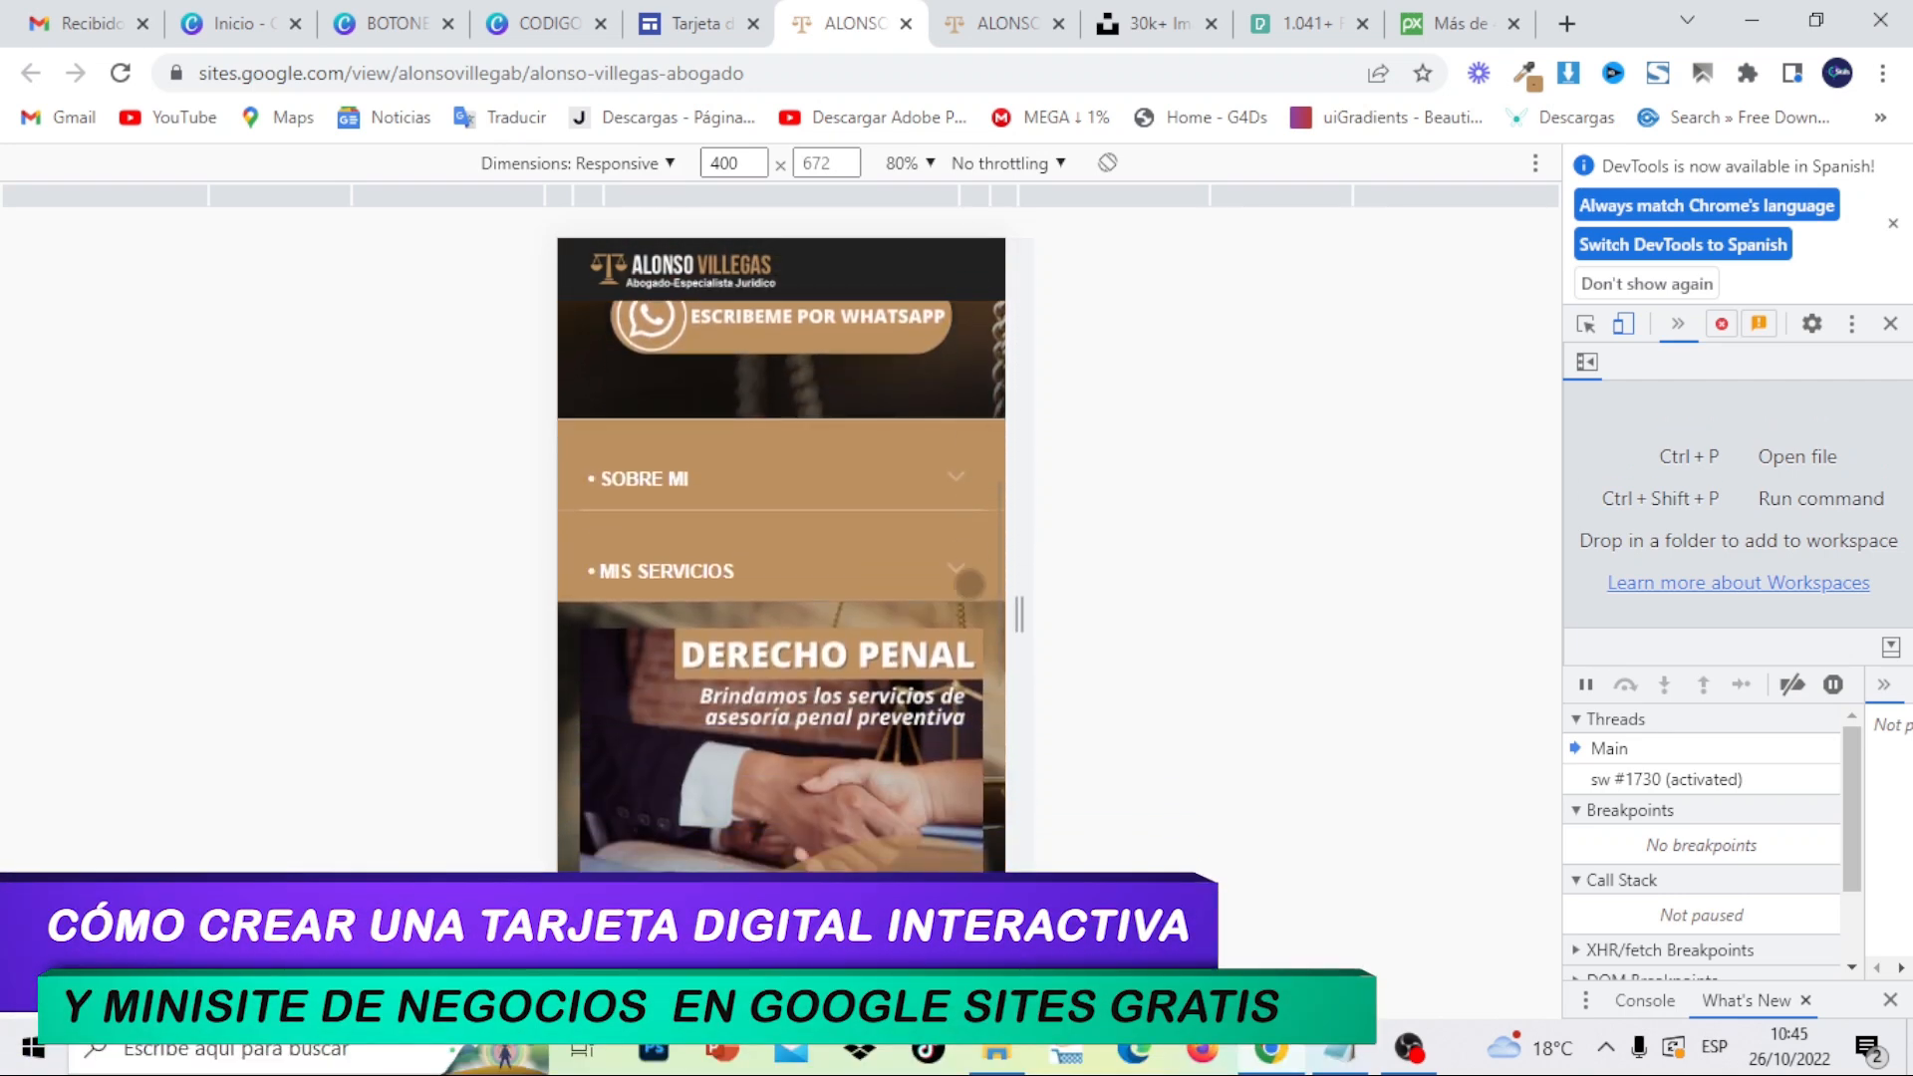
{"action": "scroll", "coordinate": [934, 733], "scroll_direction": "down", "scroll_amount": 7}
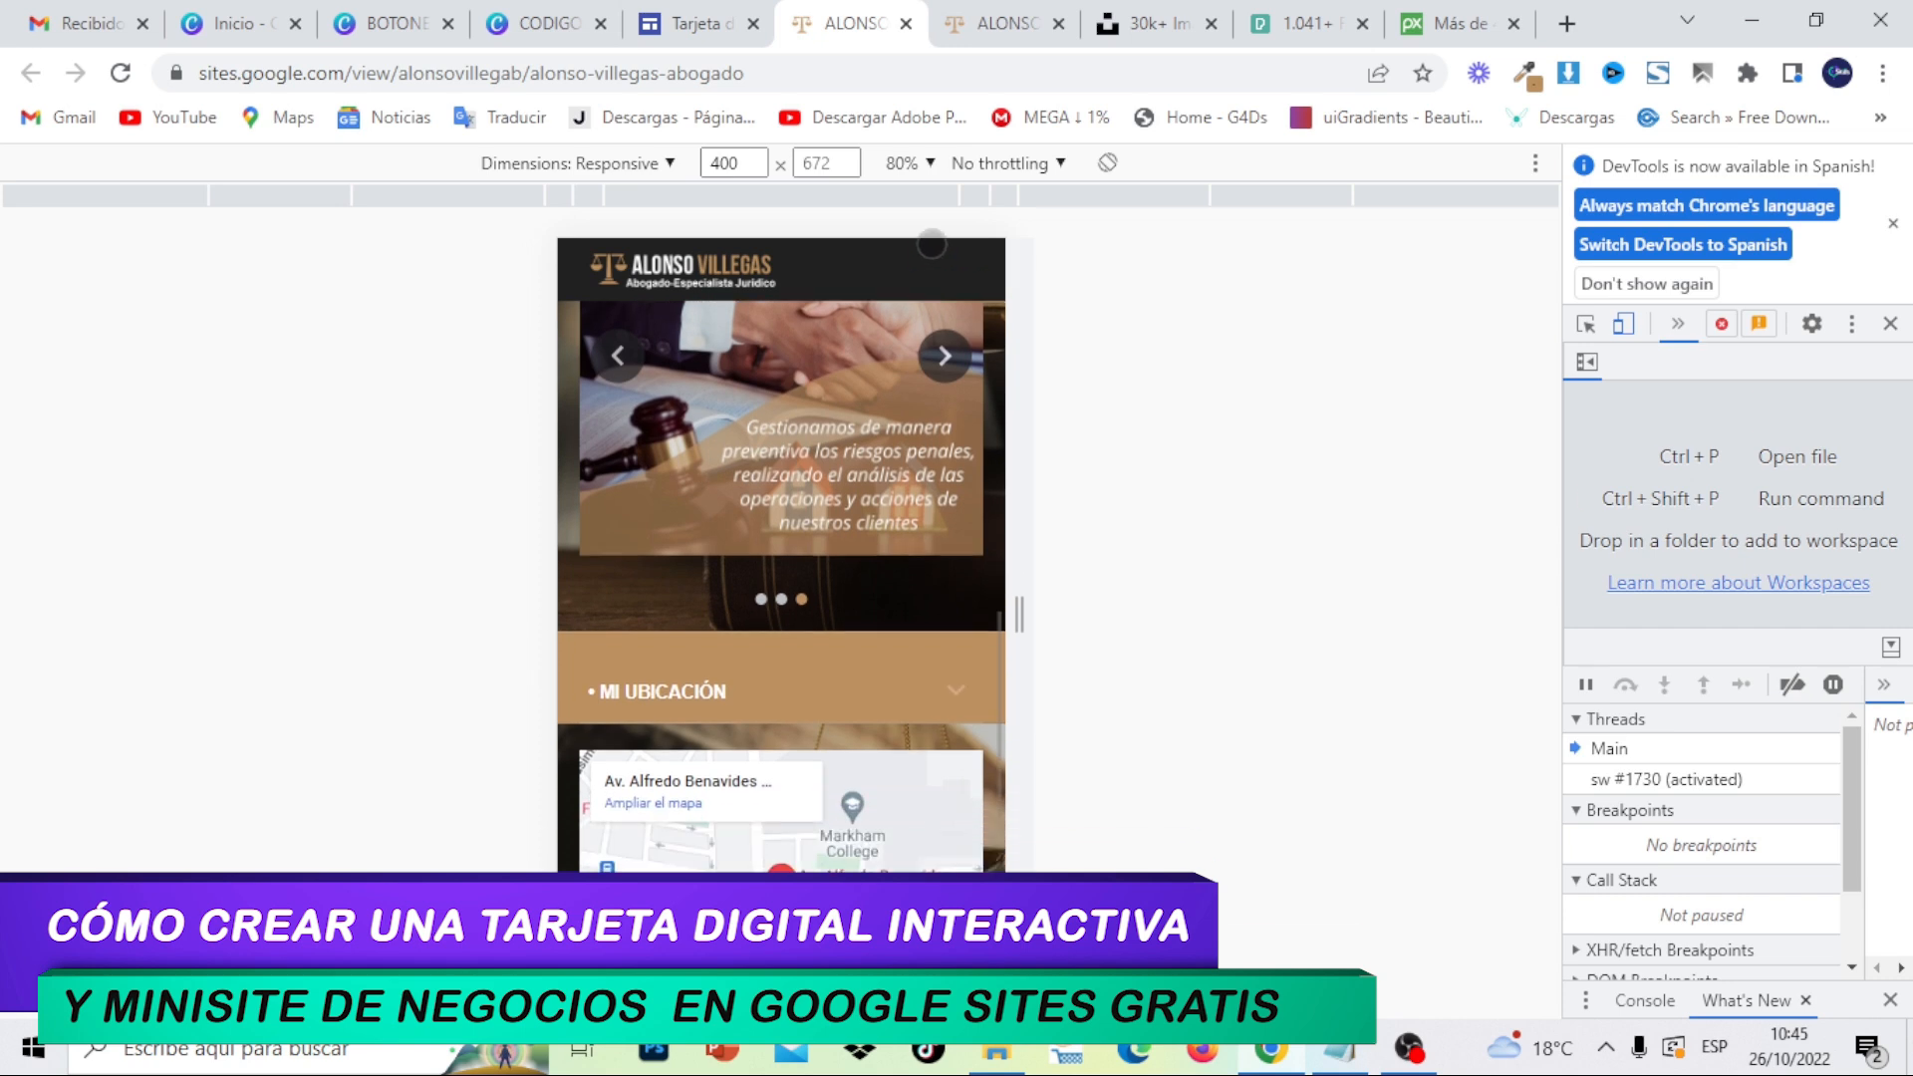
{"action": "scroll", "coordinate": [938, 370], "scroll_direction": "down", "scroll_amount": 4}
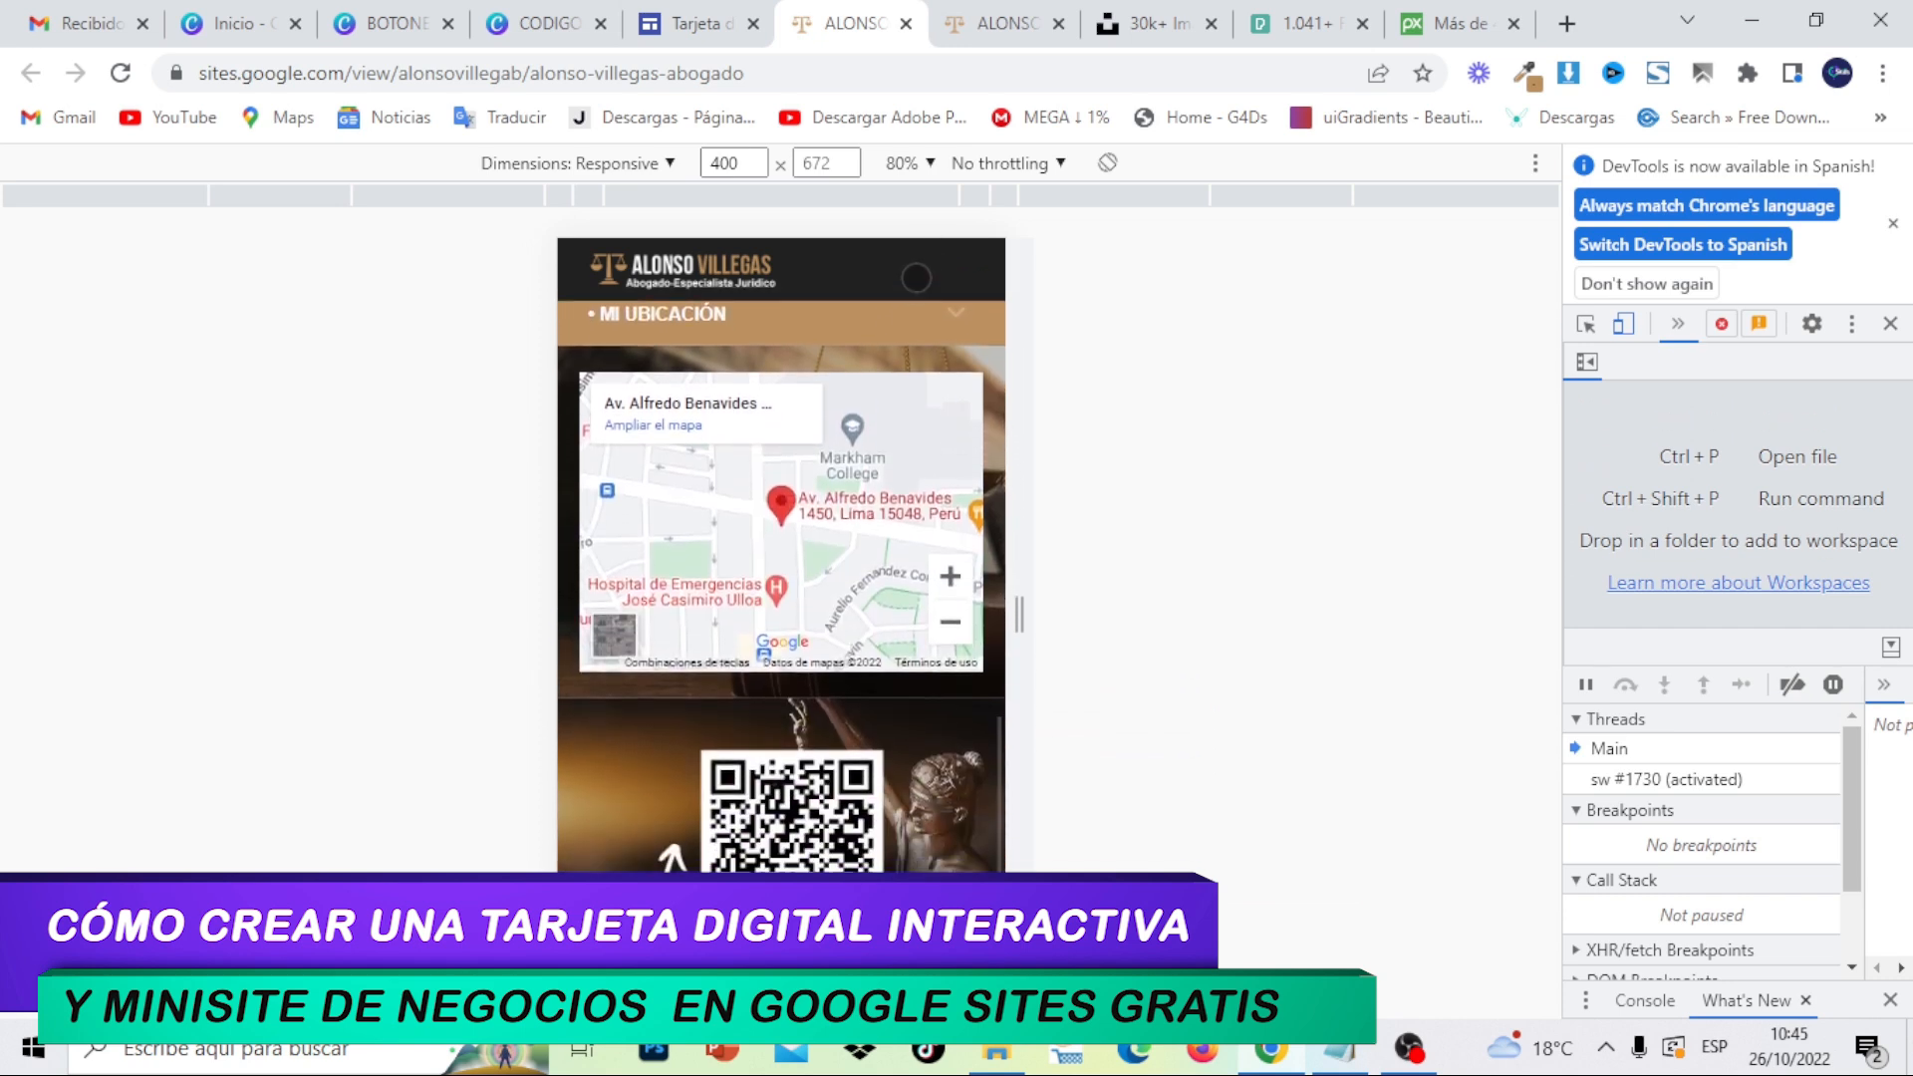
{"action": "scroll", "coordinate": [913, 708], "scroll_direction": "down", "scroll_amount": 2}
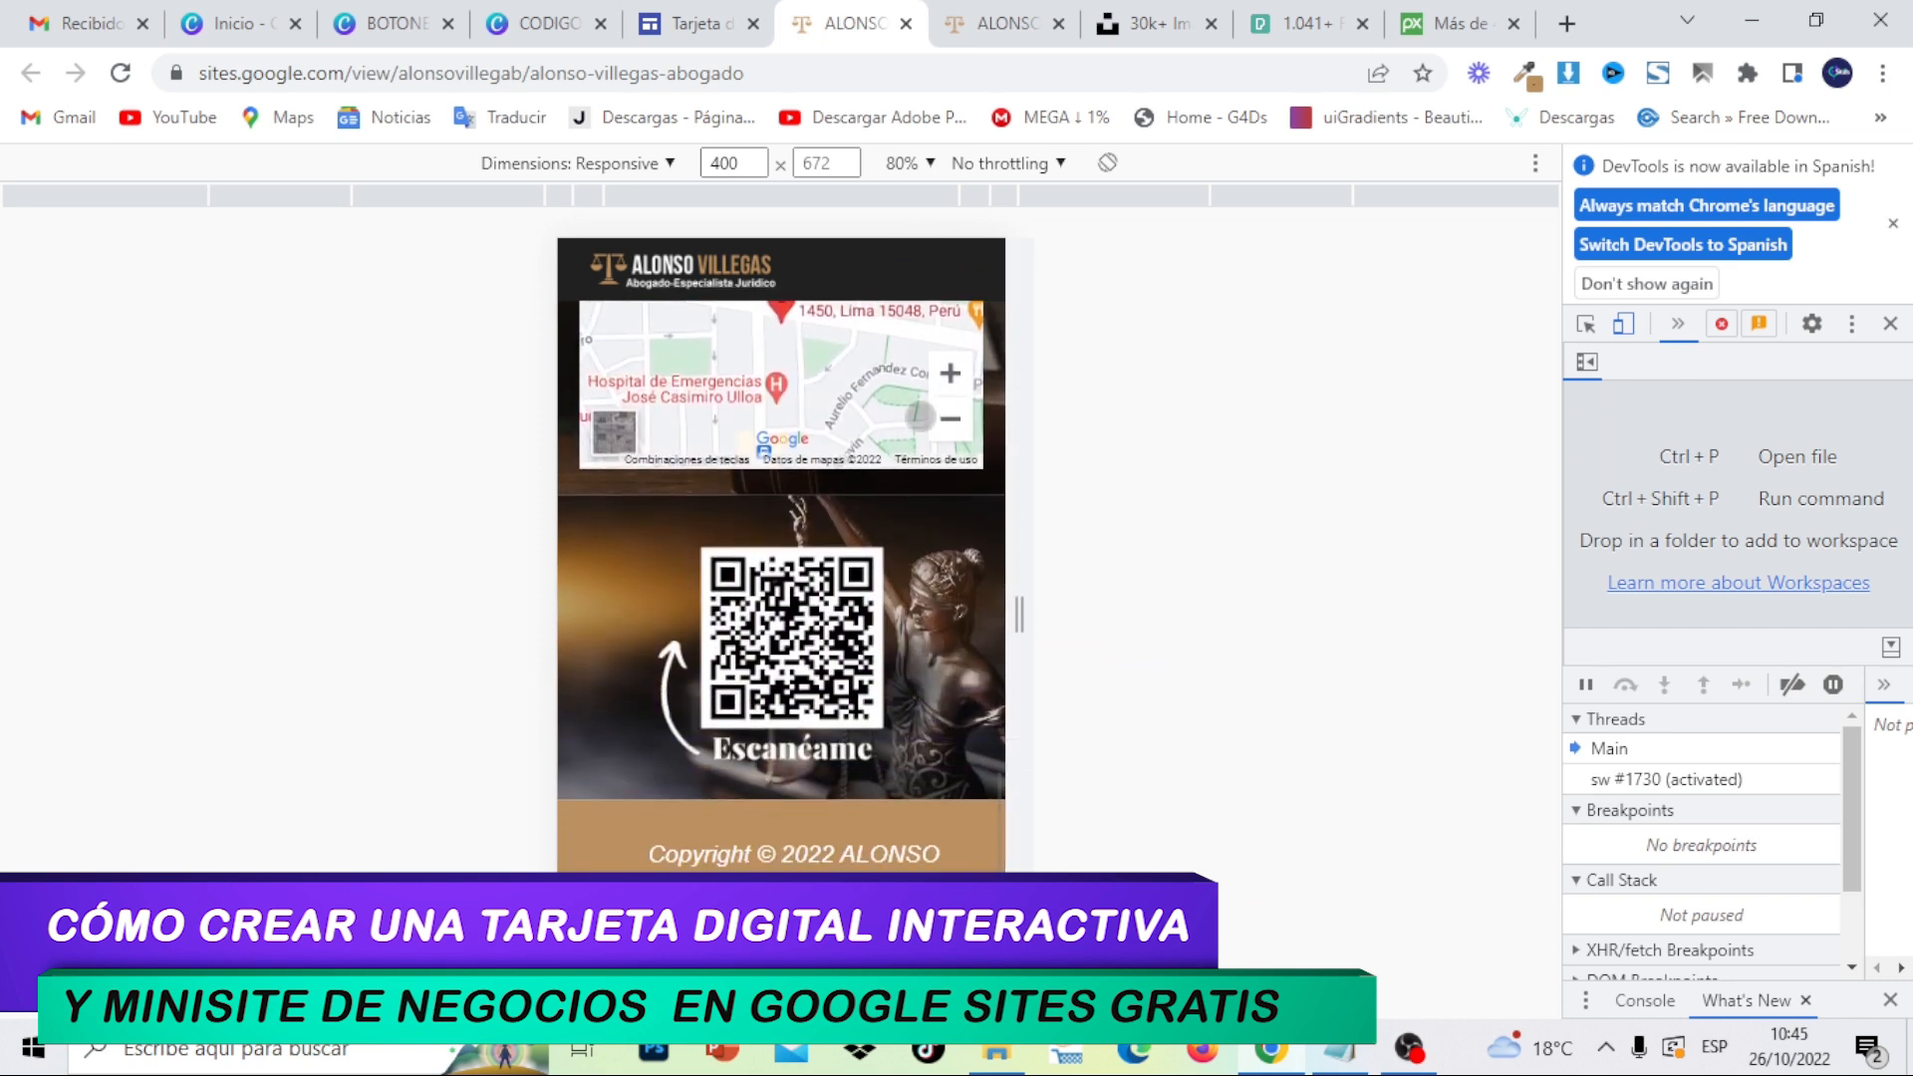
{"action": "scroll", "coordinate": [917, 439], "scroll_direction": "up", "scroll_amount": 5}
{"action": "scroll", "coordinate": [897, 398], "scroll_direction": "up", "scroll_amount": 4}
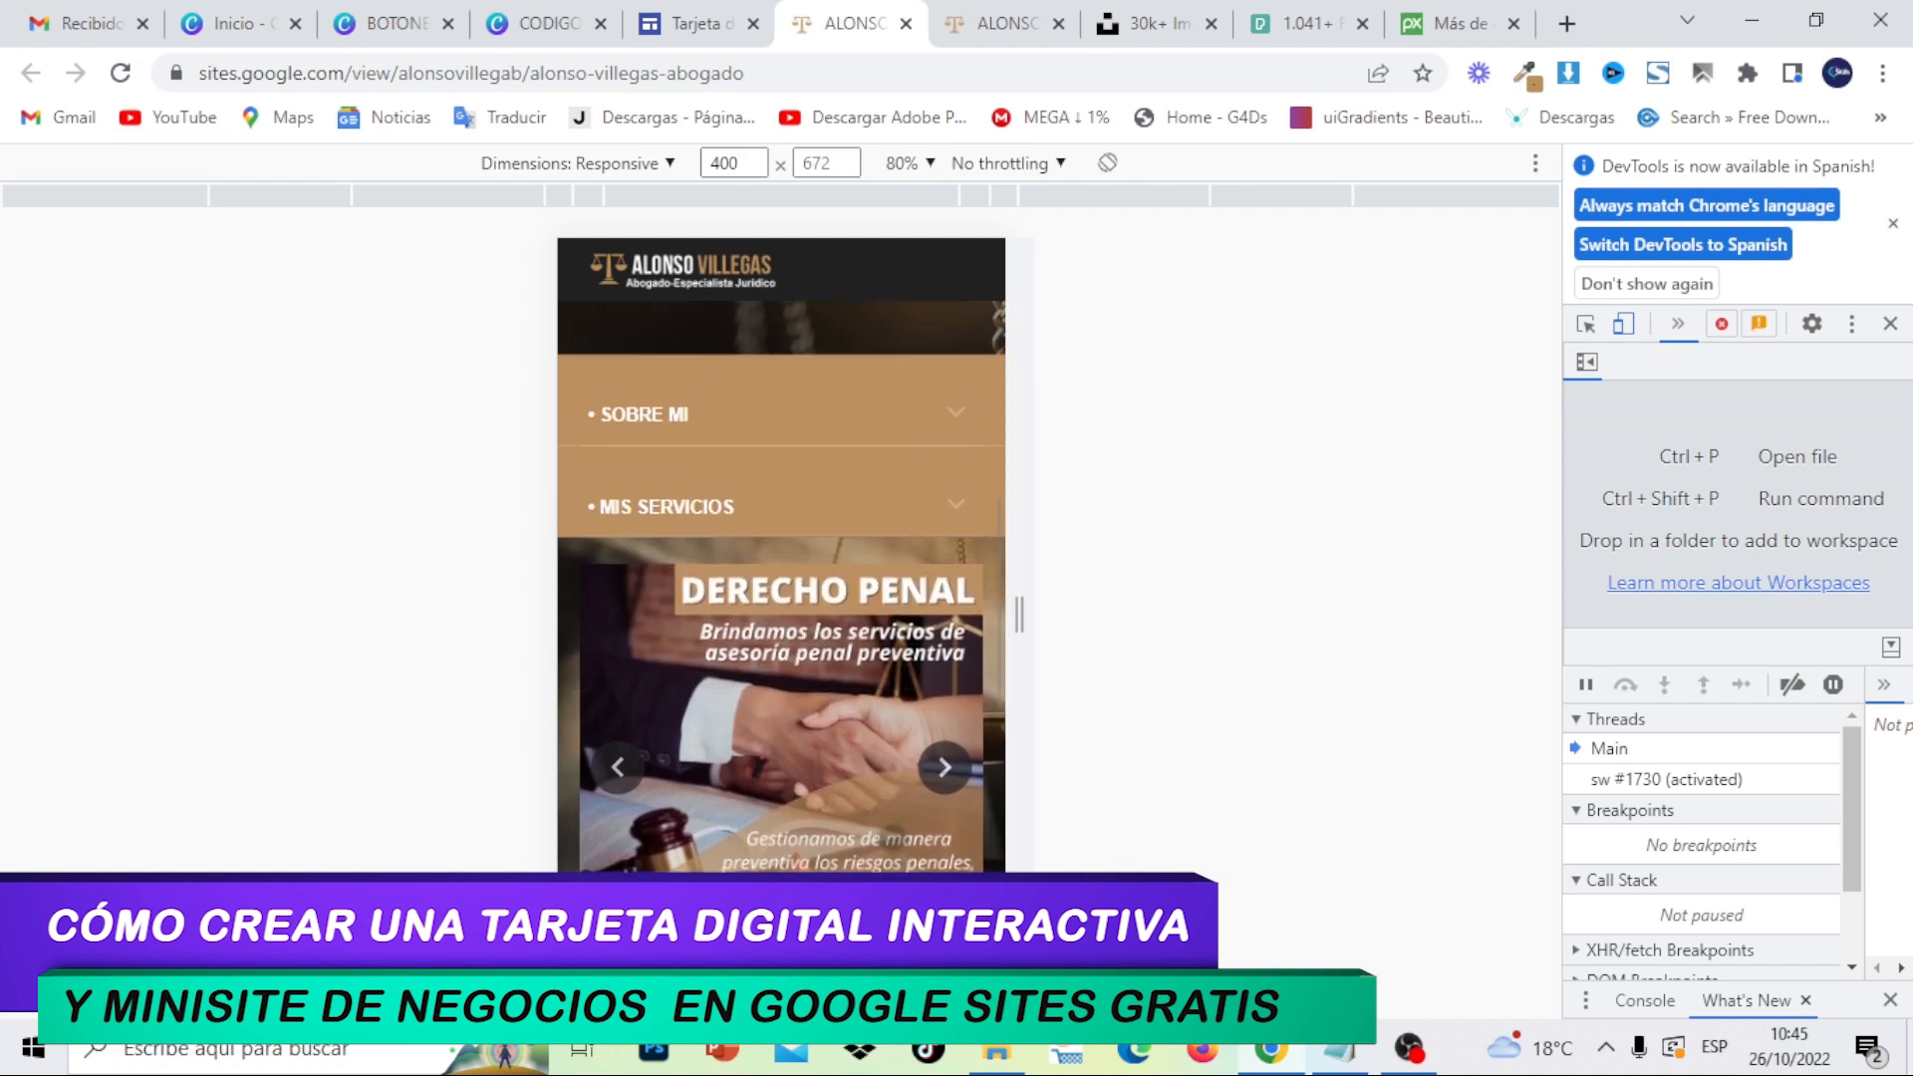
{"action": "scroll", "coordinate": [883, 420], "scroll_direction": "up", "scroll_amount": 5}
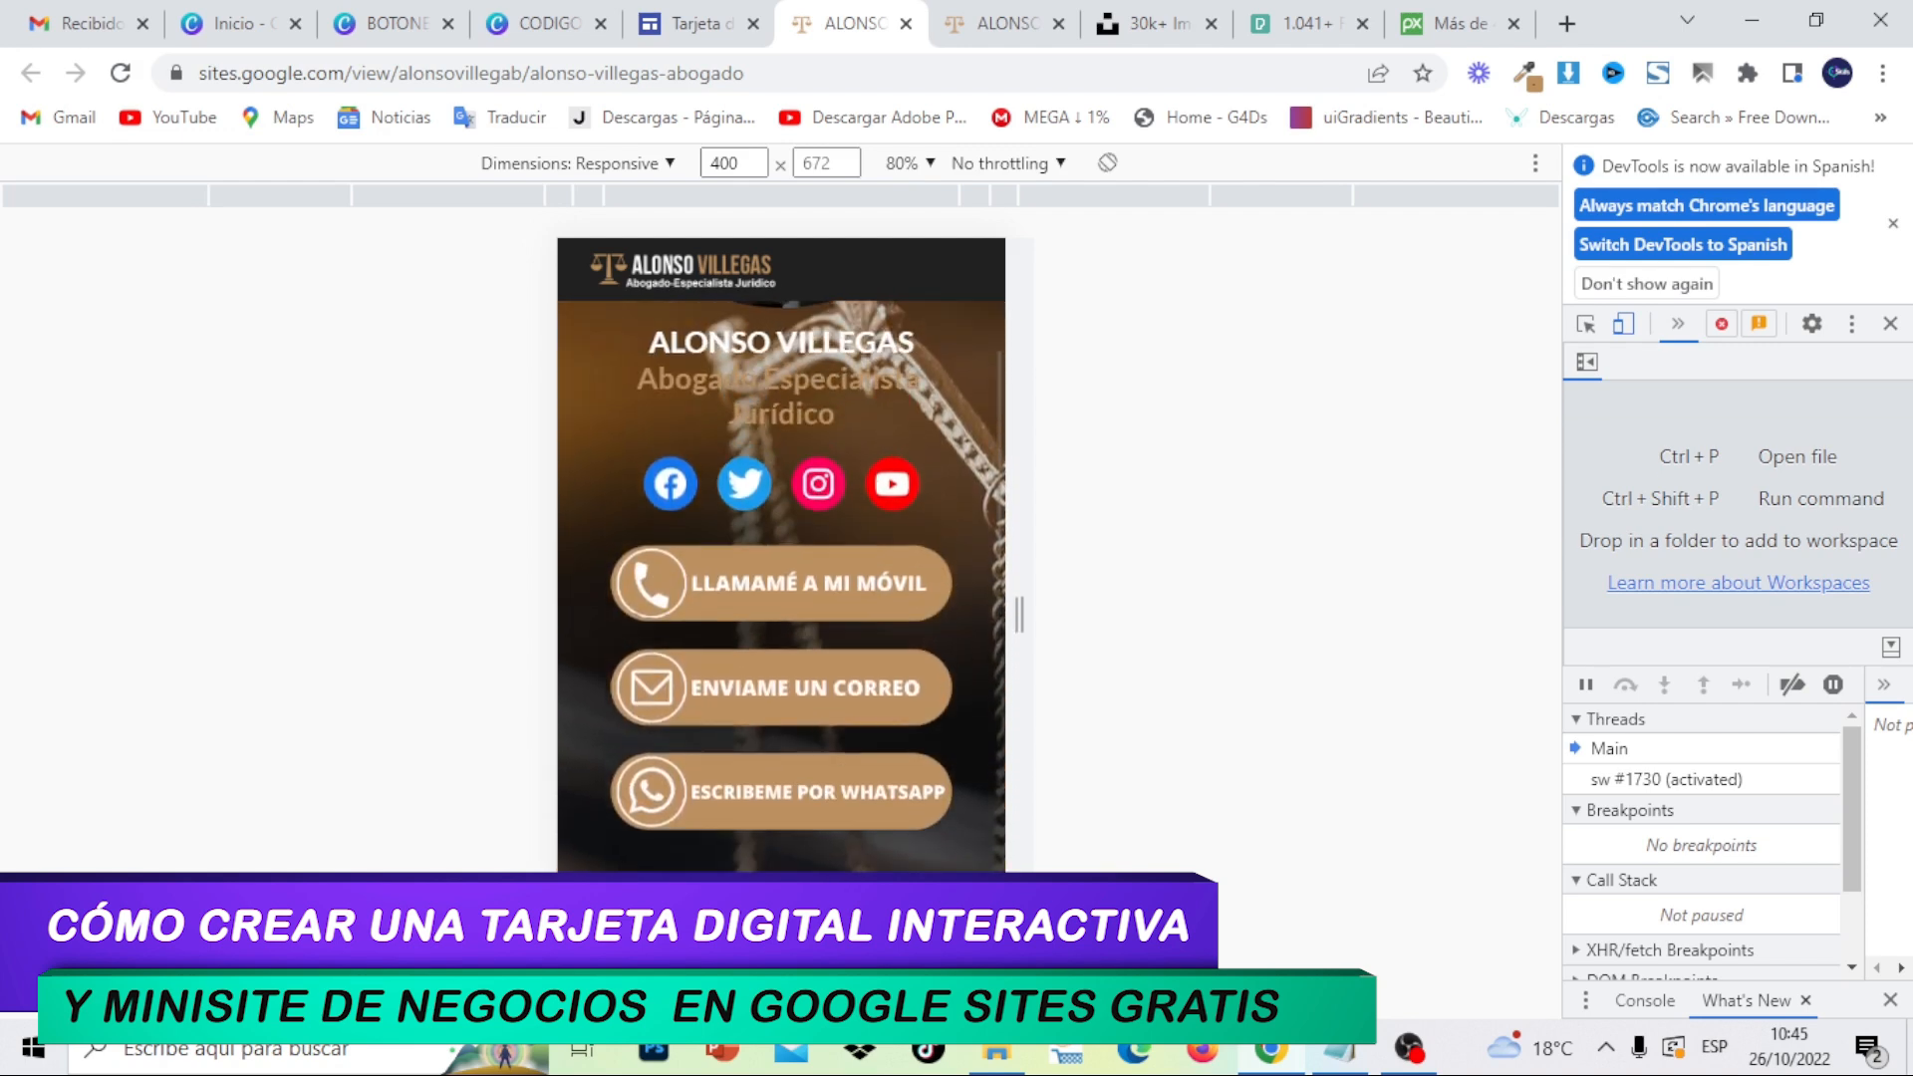
{"action": "scroll", "coordinate": [929, 430], "scroll_direction": "up", "scroll_amount": 3}
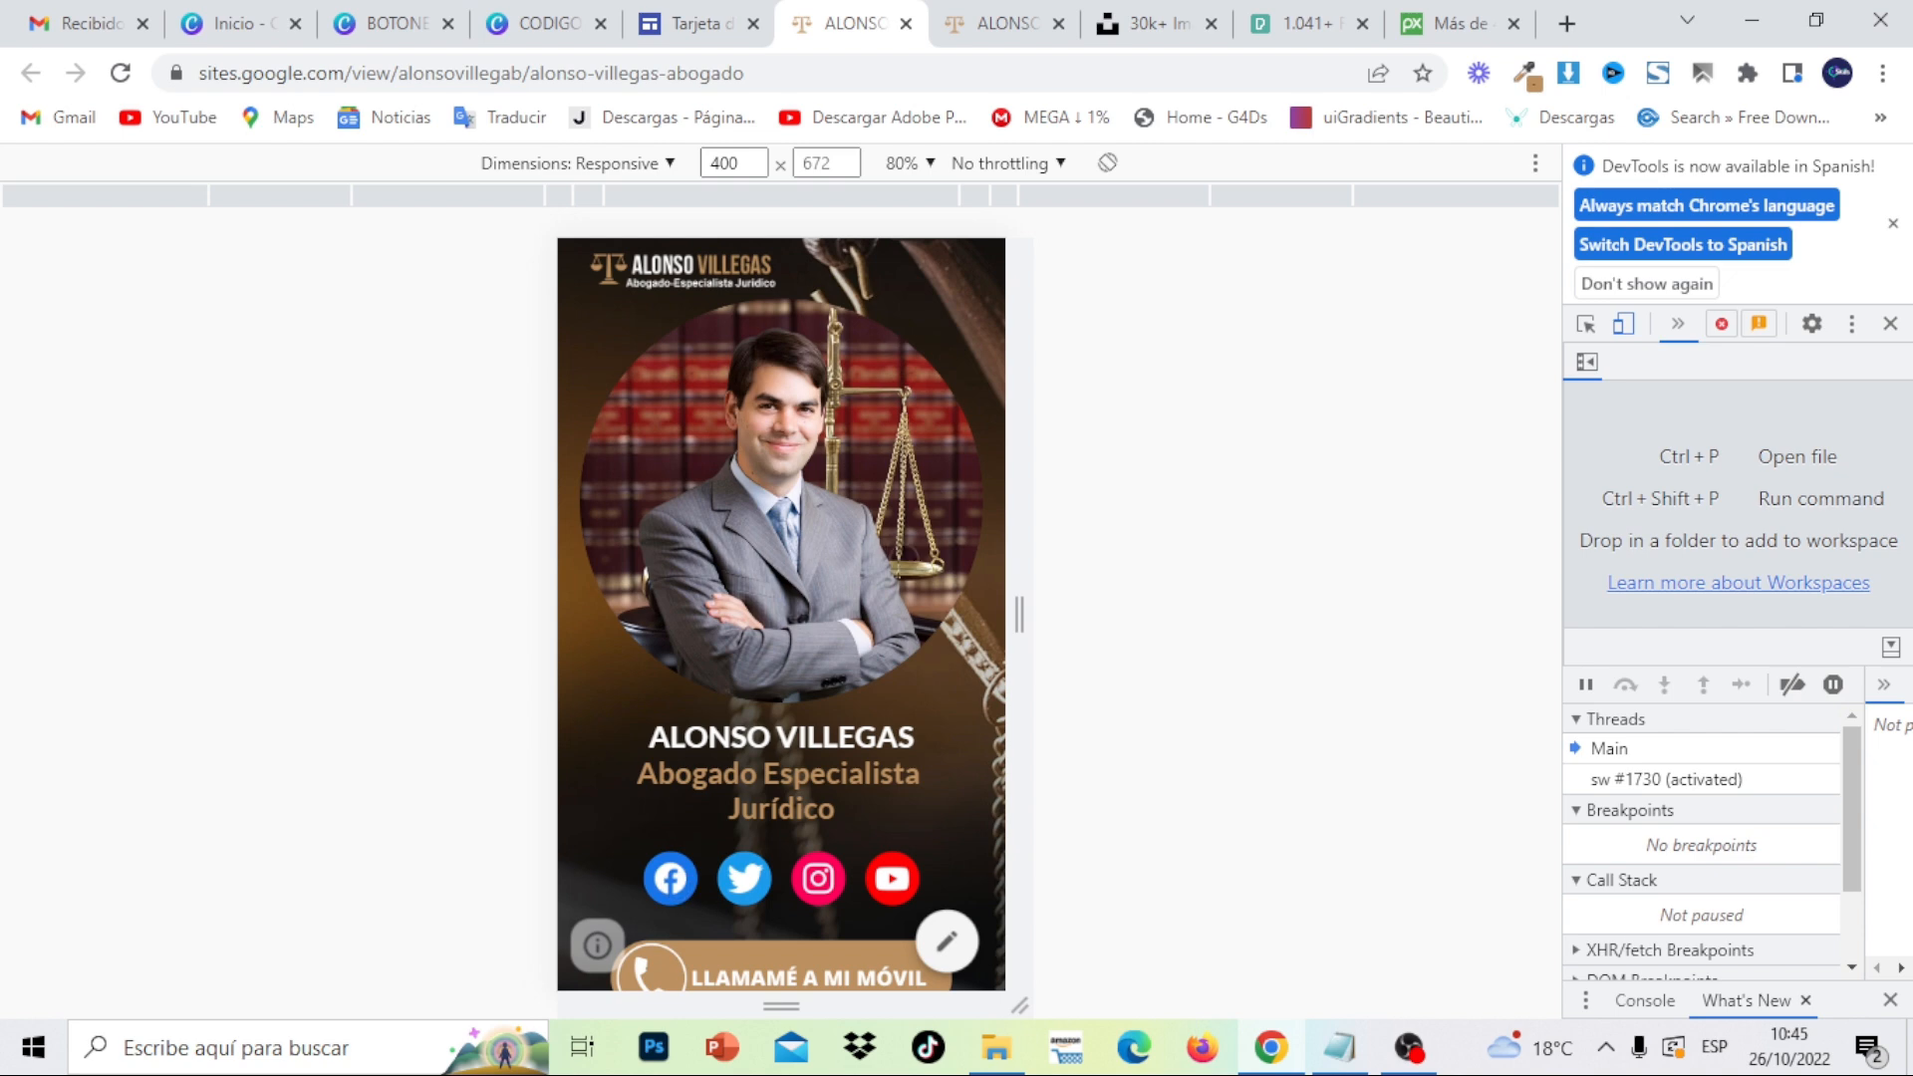
{"action": "left_click_drag", "start_coordinate": [946, 730], "coordinate": [952, 438]}
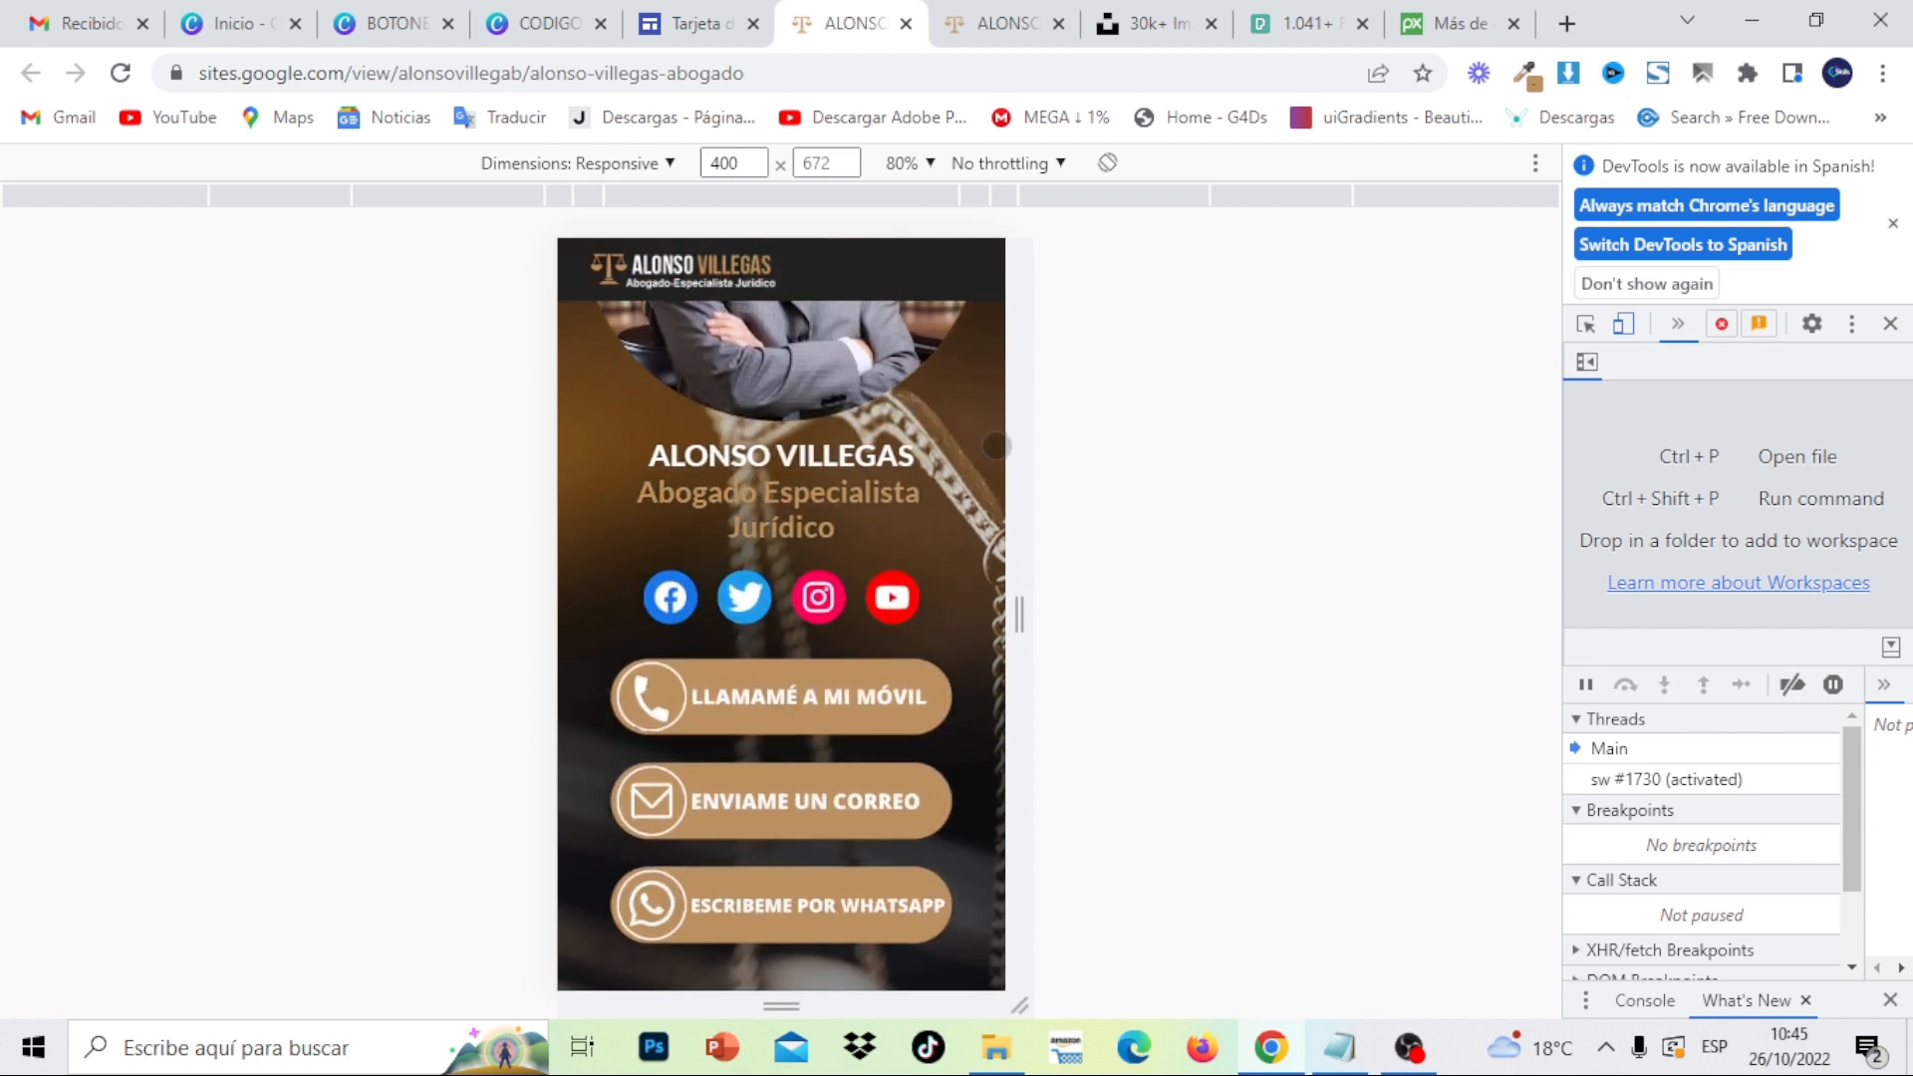
{"action": "left_click_drag", "start_coordinate": [935, 759], "coordinate": [925, 499]}
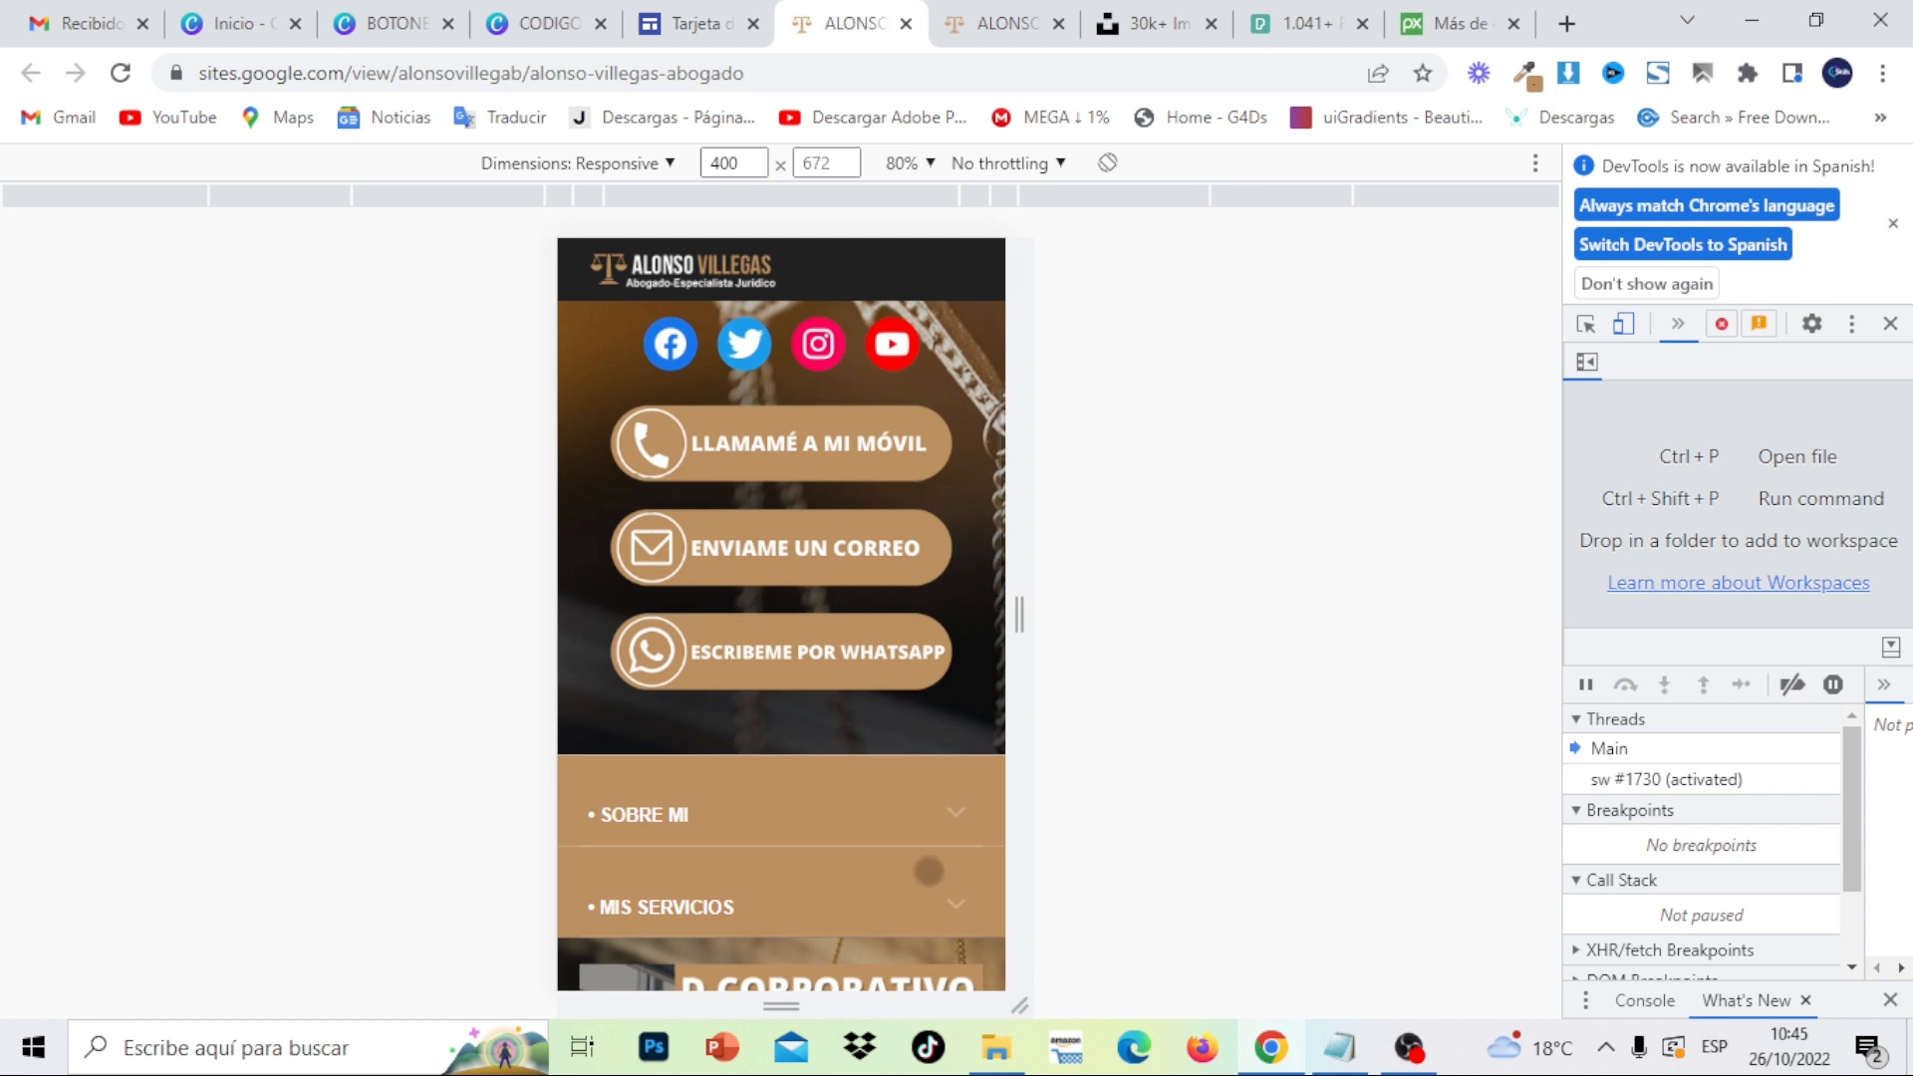
{"action": "mouse_move", "coordinate": [928, 871]}
{"action": "left_mouse_down"}
{"action": "mouse_move", "coordinate": [963, 401]}
{"action": "mouse_move", "coordinate": [959, 887]}
{"action": "left_mouse_up"}
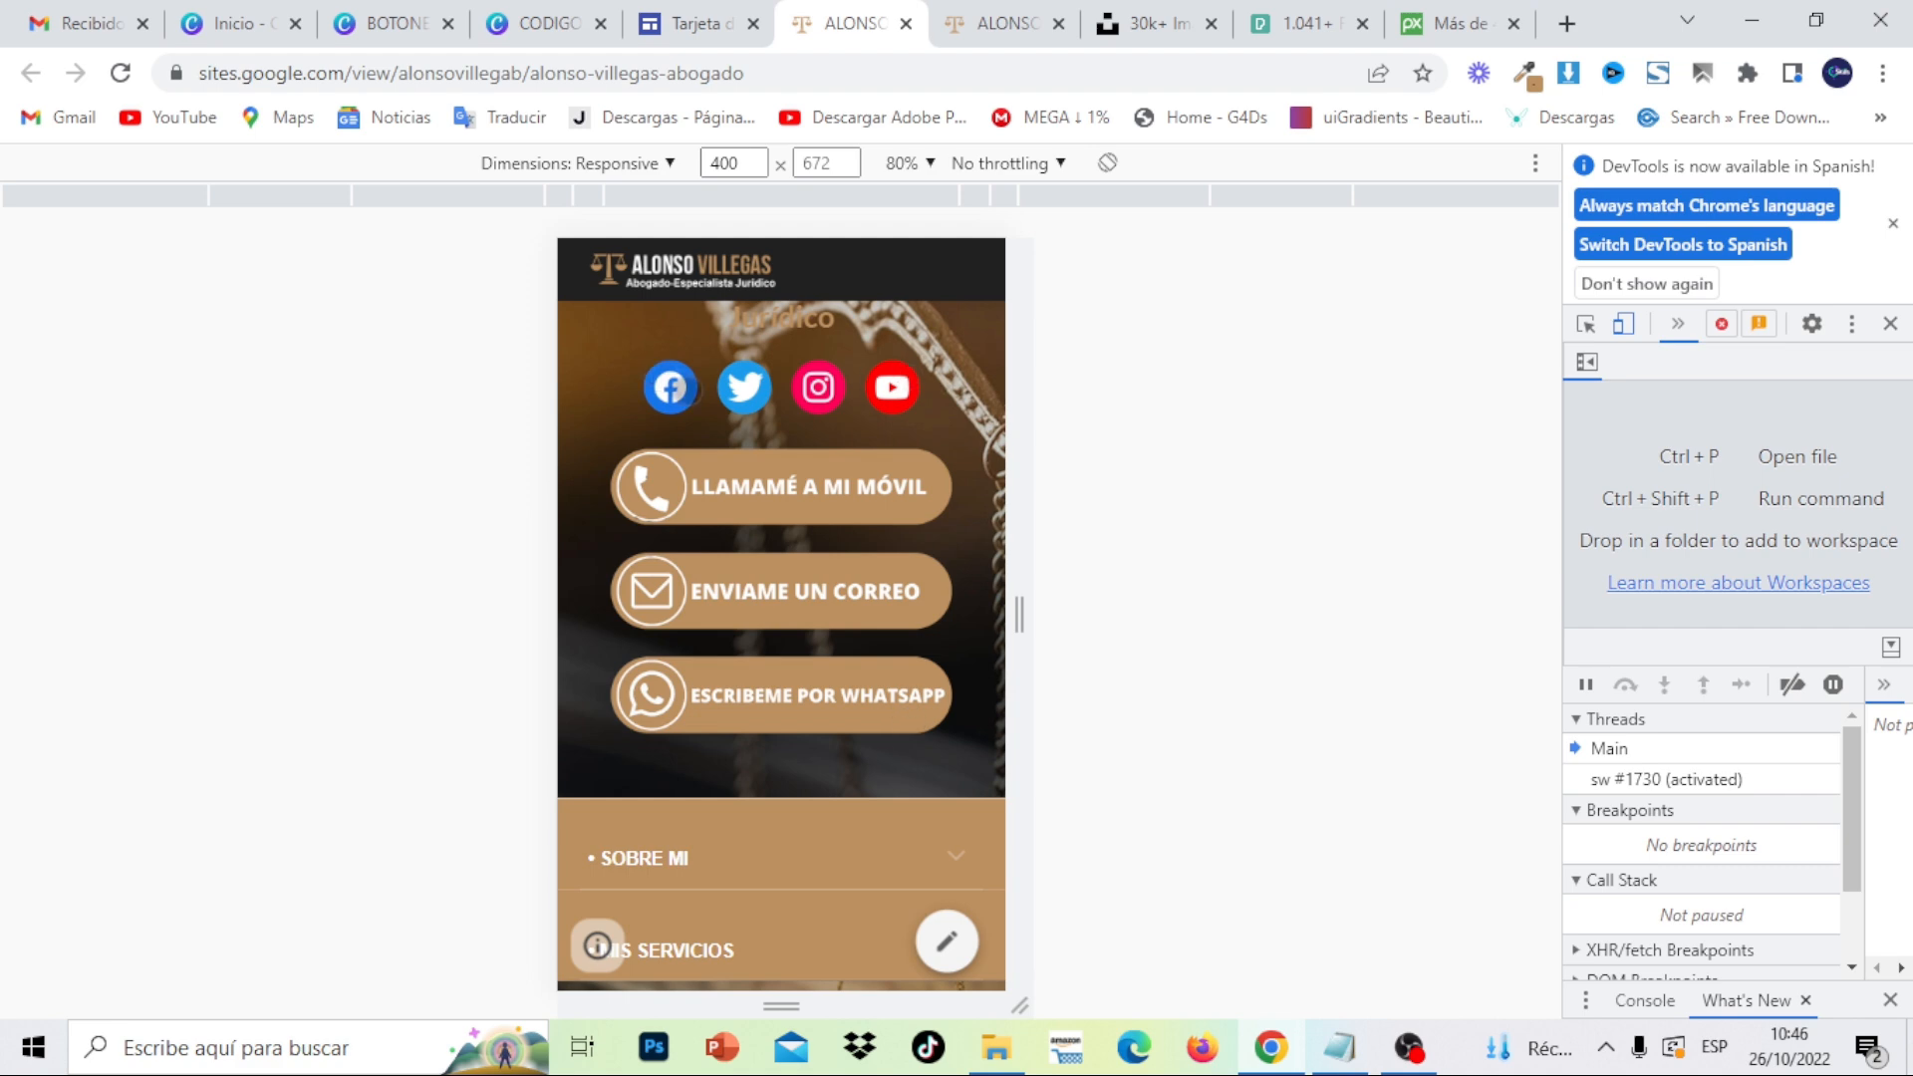
{"action": "left_click_drag", "start_coordinate": [908, 377], "coordinate": [957, 167]}
{"action": "left_click_drag", "start_coordinate": [967, 466], "coordinate": [943, 324]}
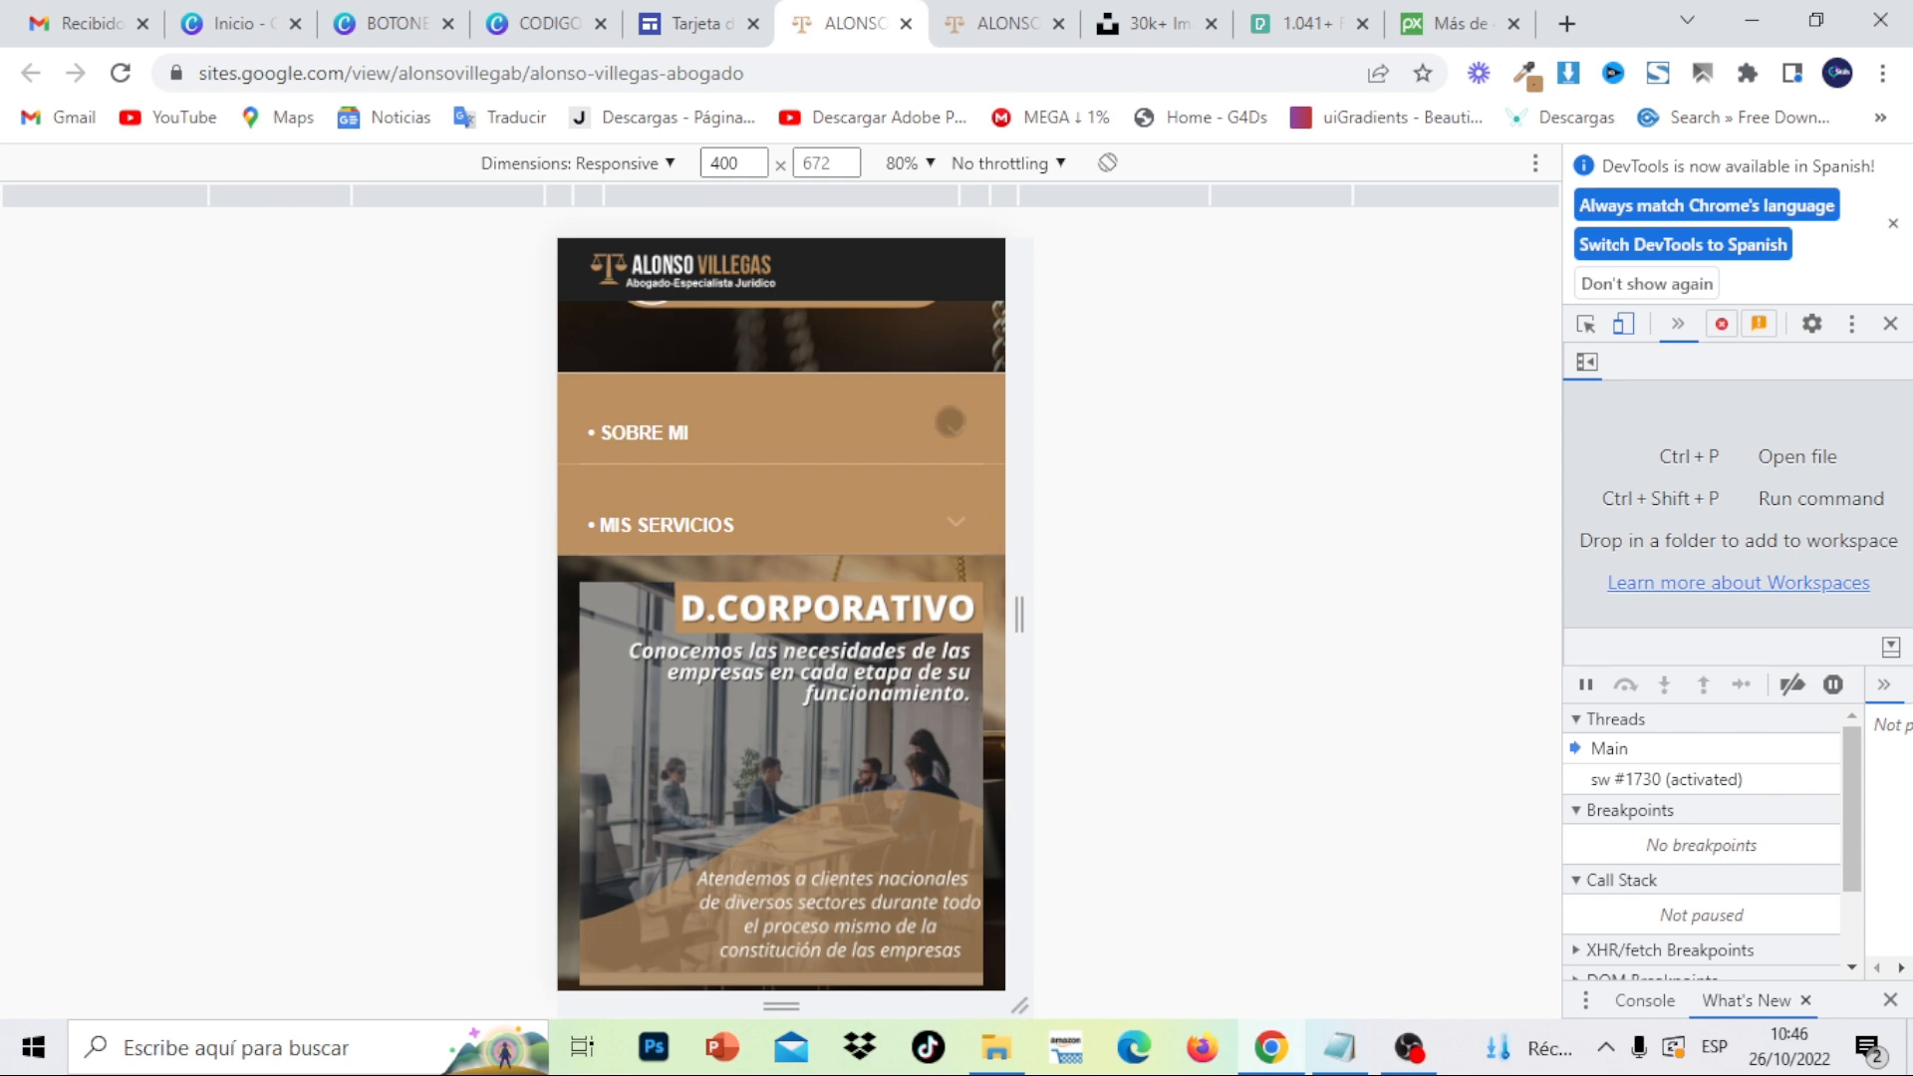
- On the phone preview, toggle SOBRE MI, MIS SERVICIOS and MI UBICACIÓN, and flip the services carousel
{"action": "left_click", "coordinate": [949, 422]}
{"action": "left_click", "coordinate": [951, 426]}
{"action": "left_click", "coordinate": [957, 533]}
{"action": "left_click", "coordinate": [958, 533]}
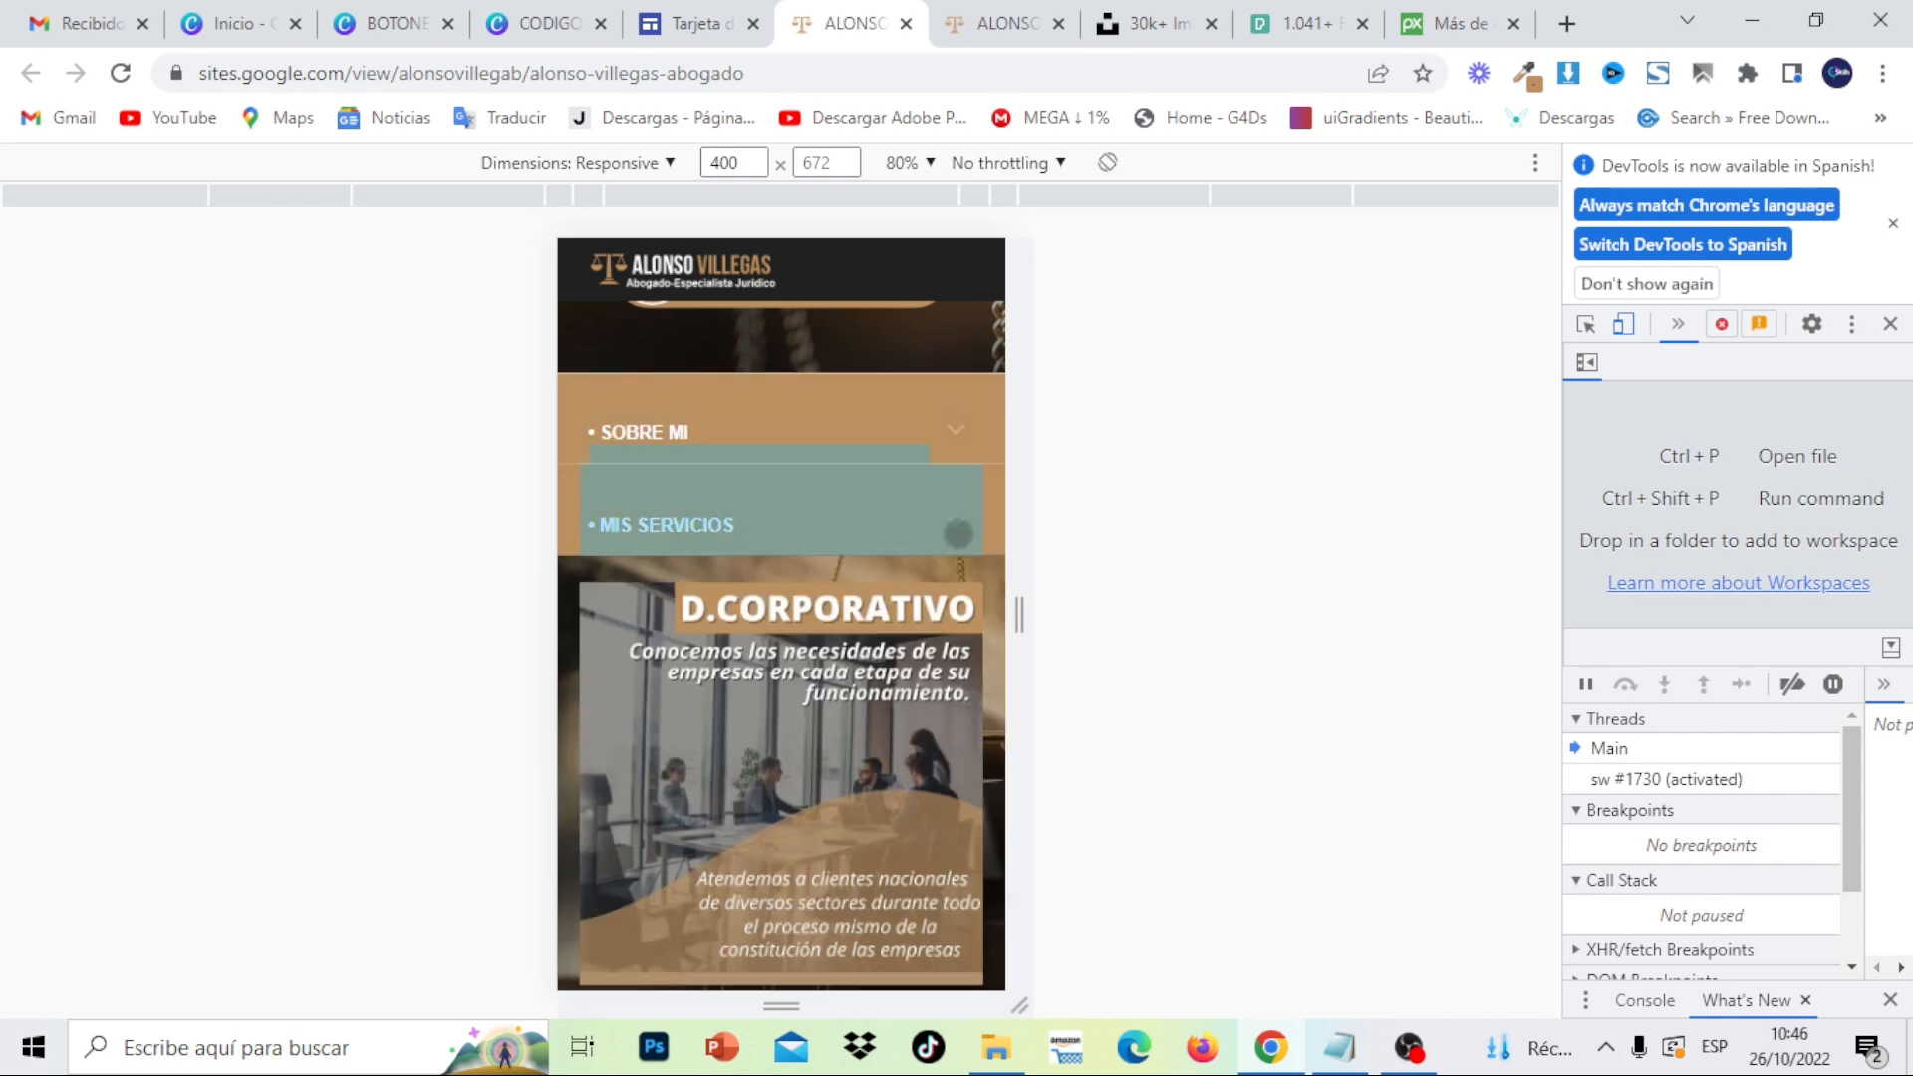
{"action": "scroll", "coordinate": [947, 518], "scroll_direction": "down", "scroll_amount": 3}
{"action": "left_click", "coordinate": [943, 468]}
{"action": "left_click", "coordinate": [944, 469]}
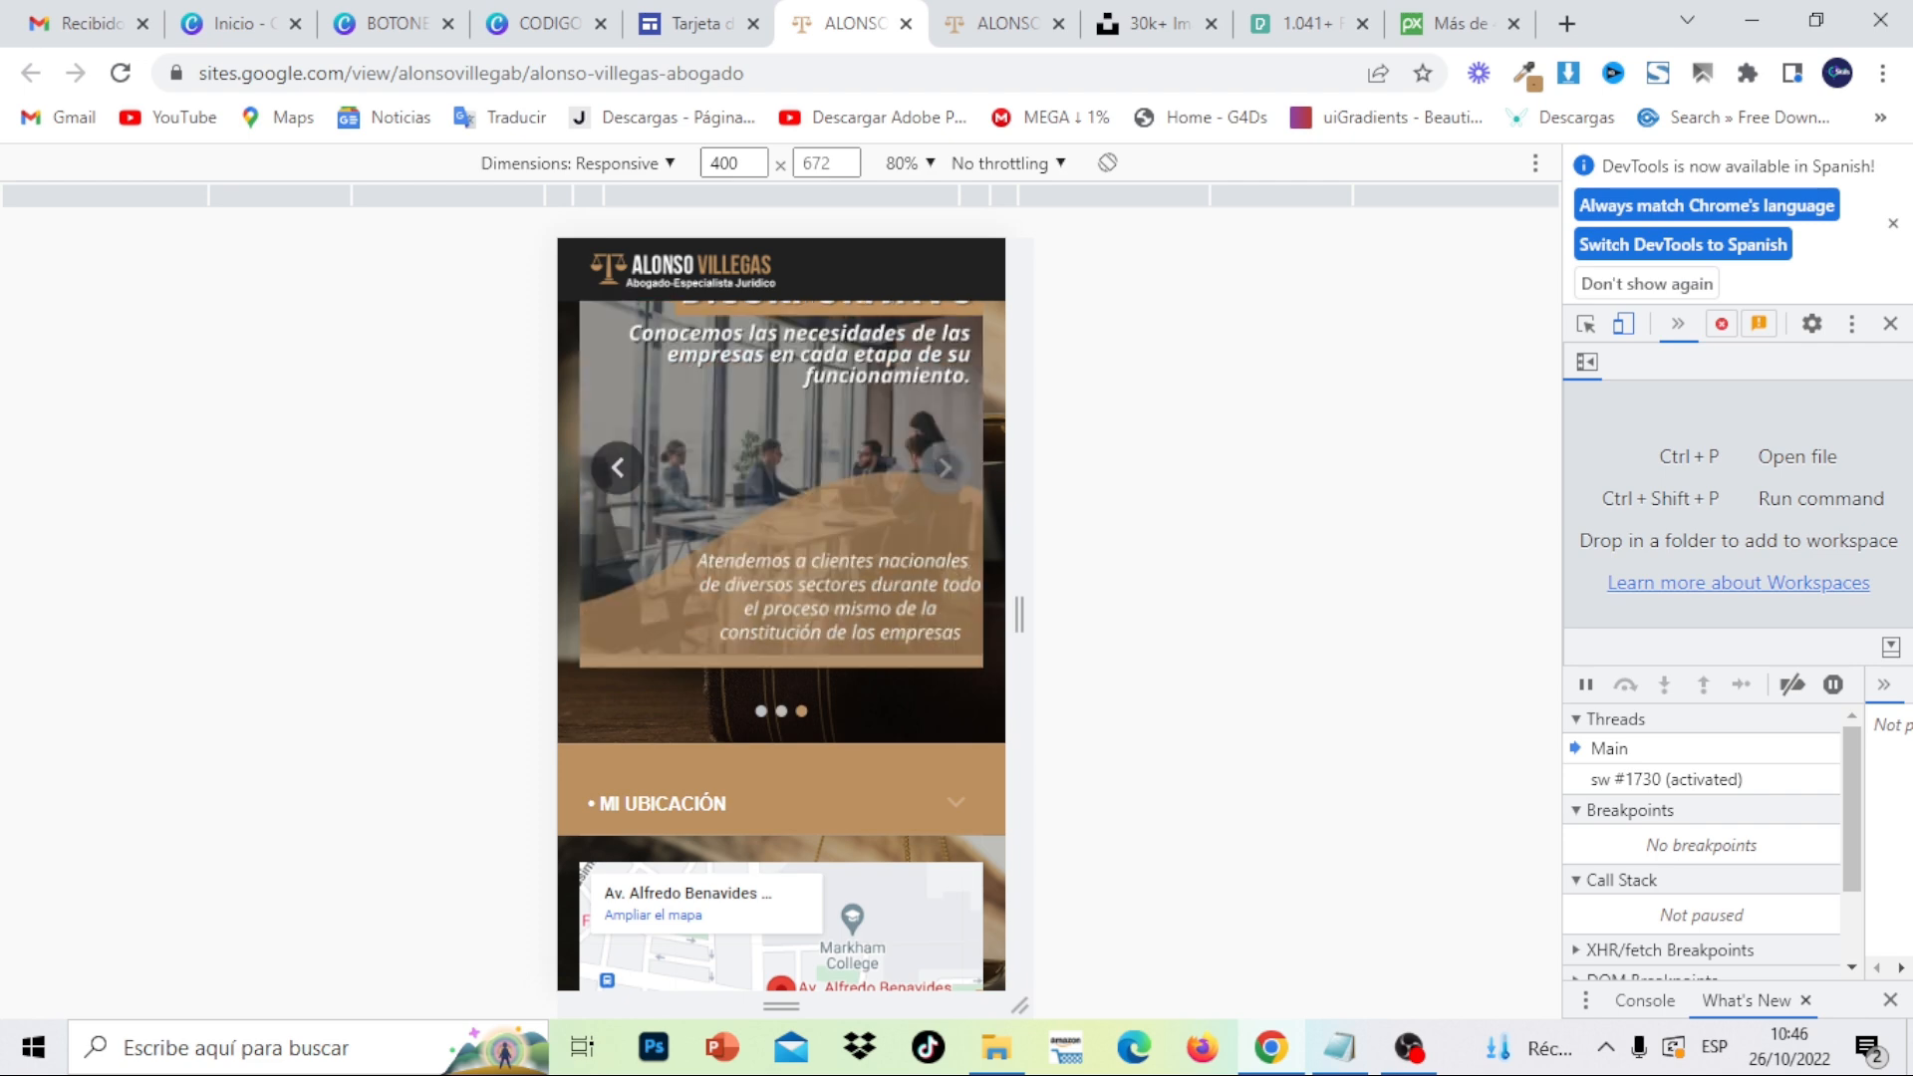
{"action": "scroll", "coordinate": [922, 695], "scroll_direction": "down", "scroll_amount": 3}
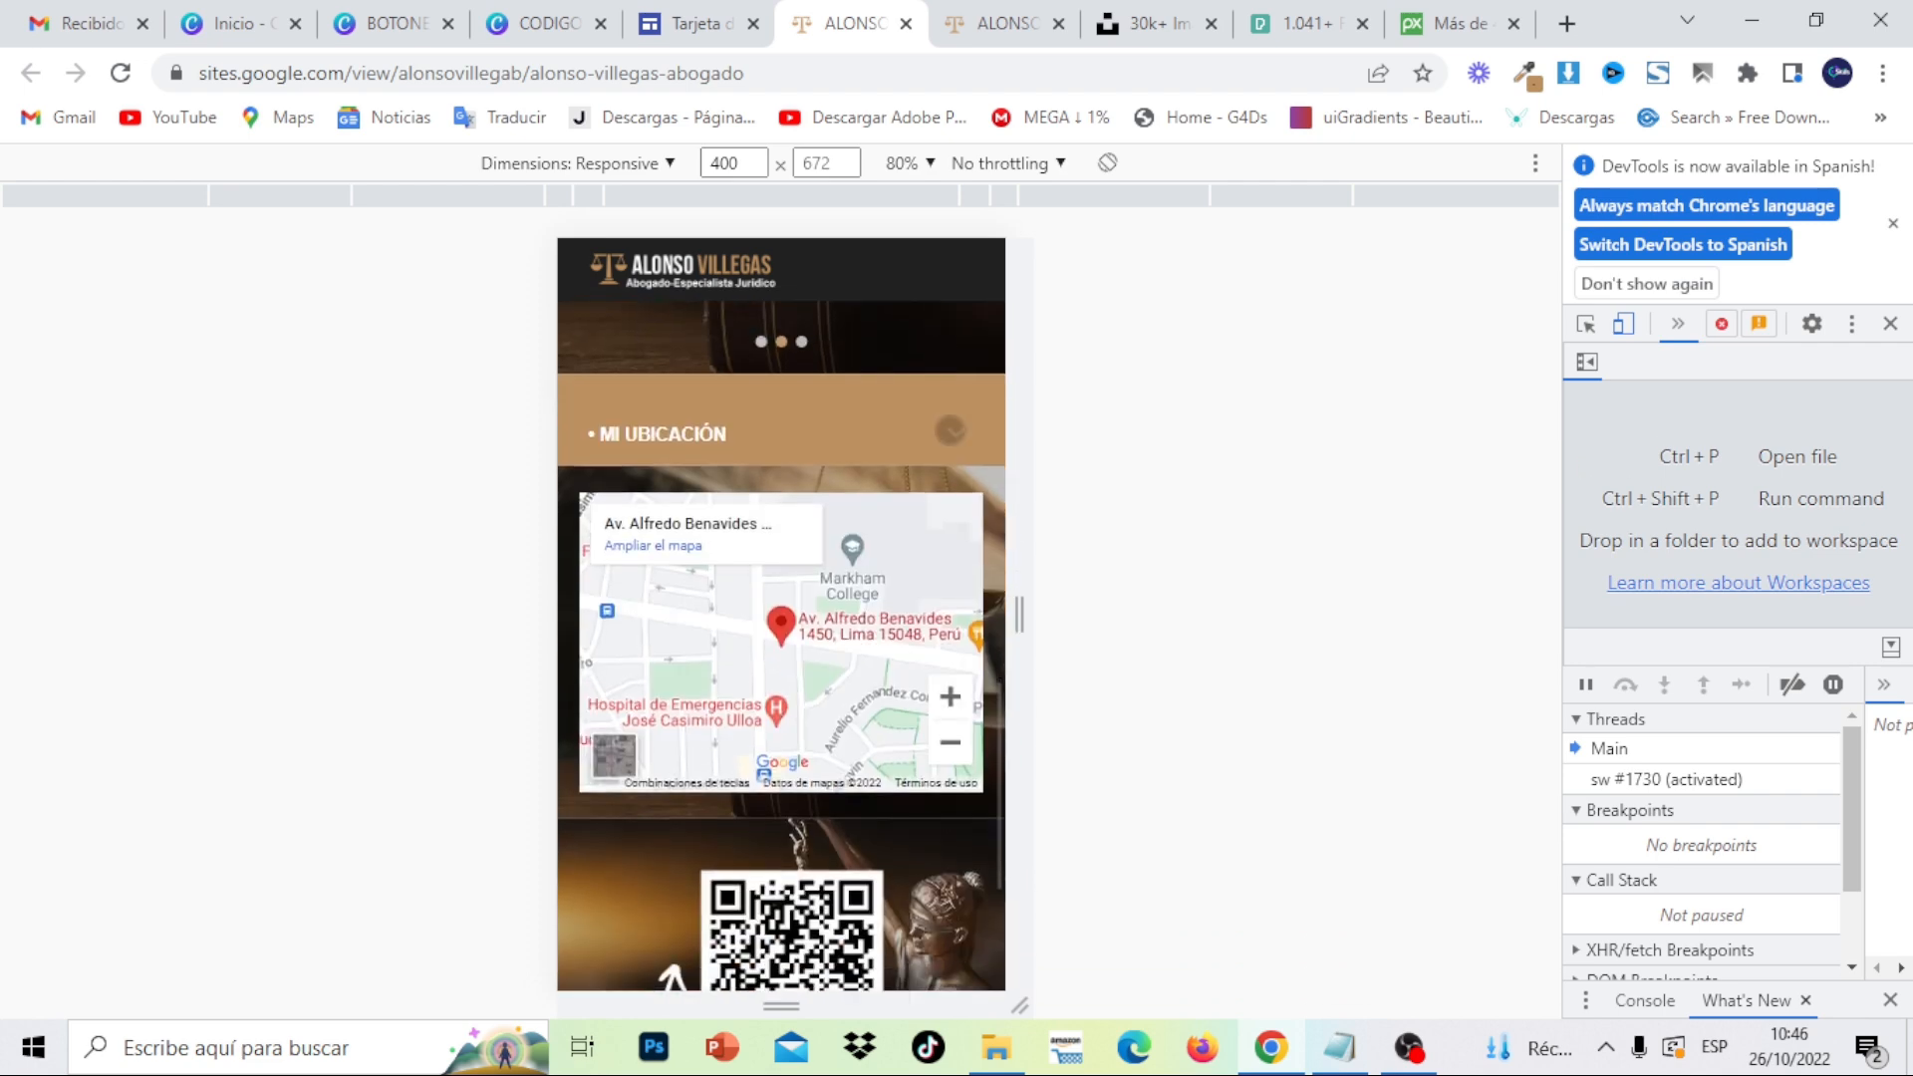
{"action": "left_click", "coordinate": [933, 430]}
{"action": "left_click", "coordinate": [933, 430]}
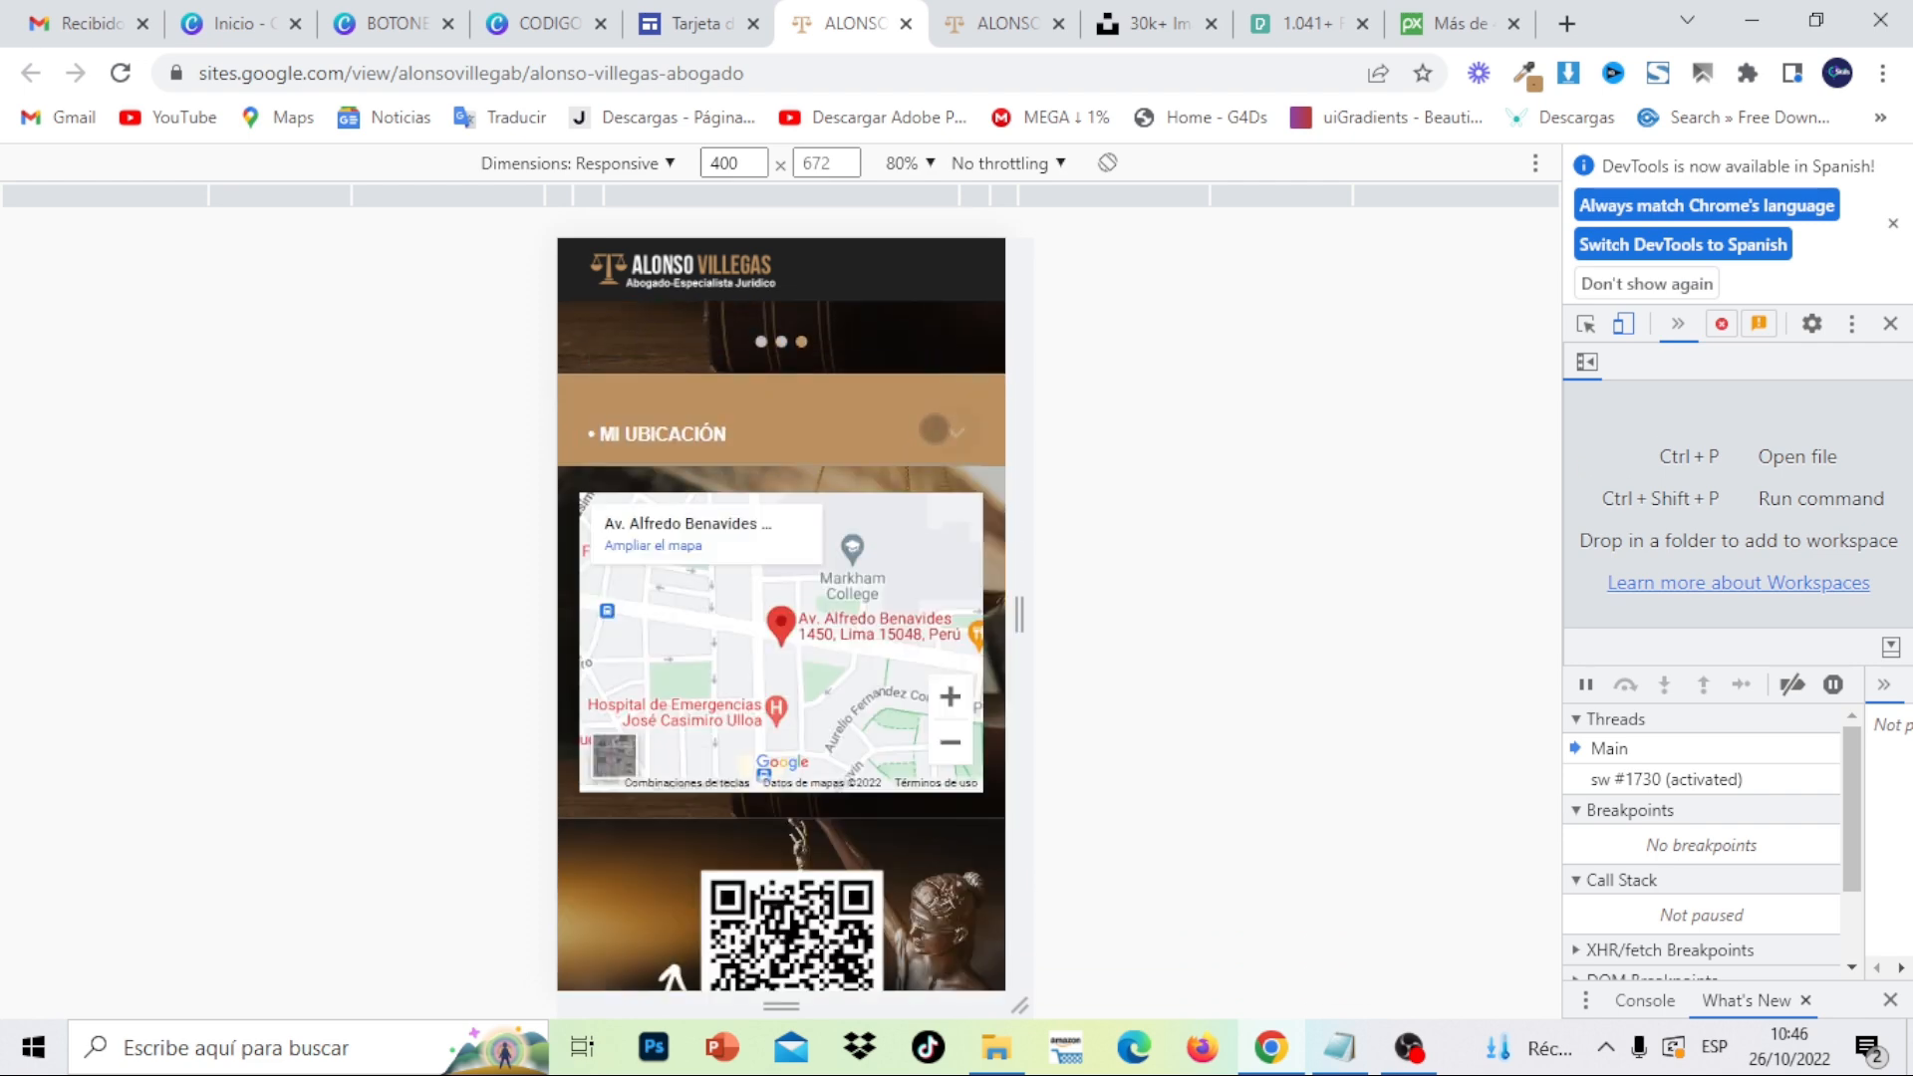
{"action": "left_click_drag", "start_coordinate": [903, 703], "coordinate": [904, 408]}
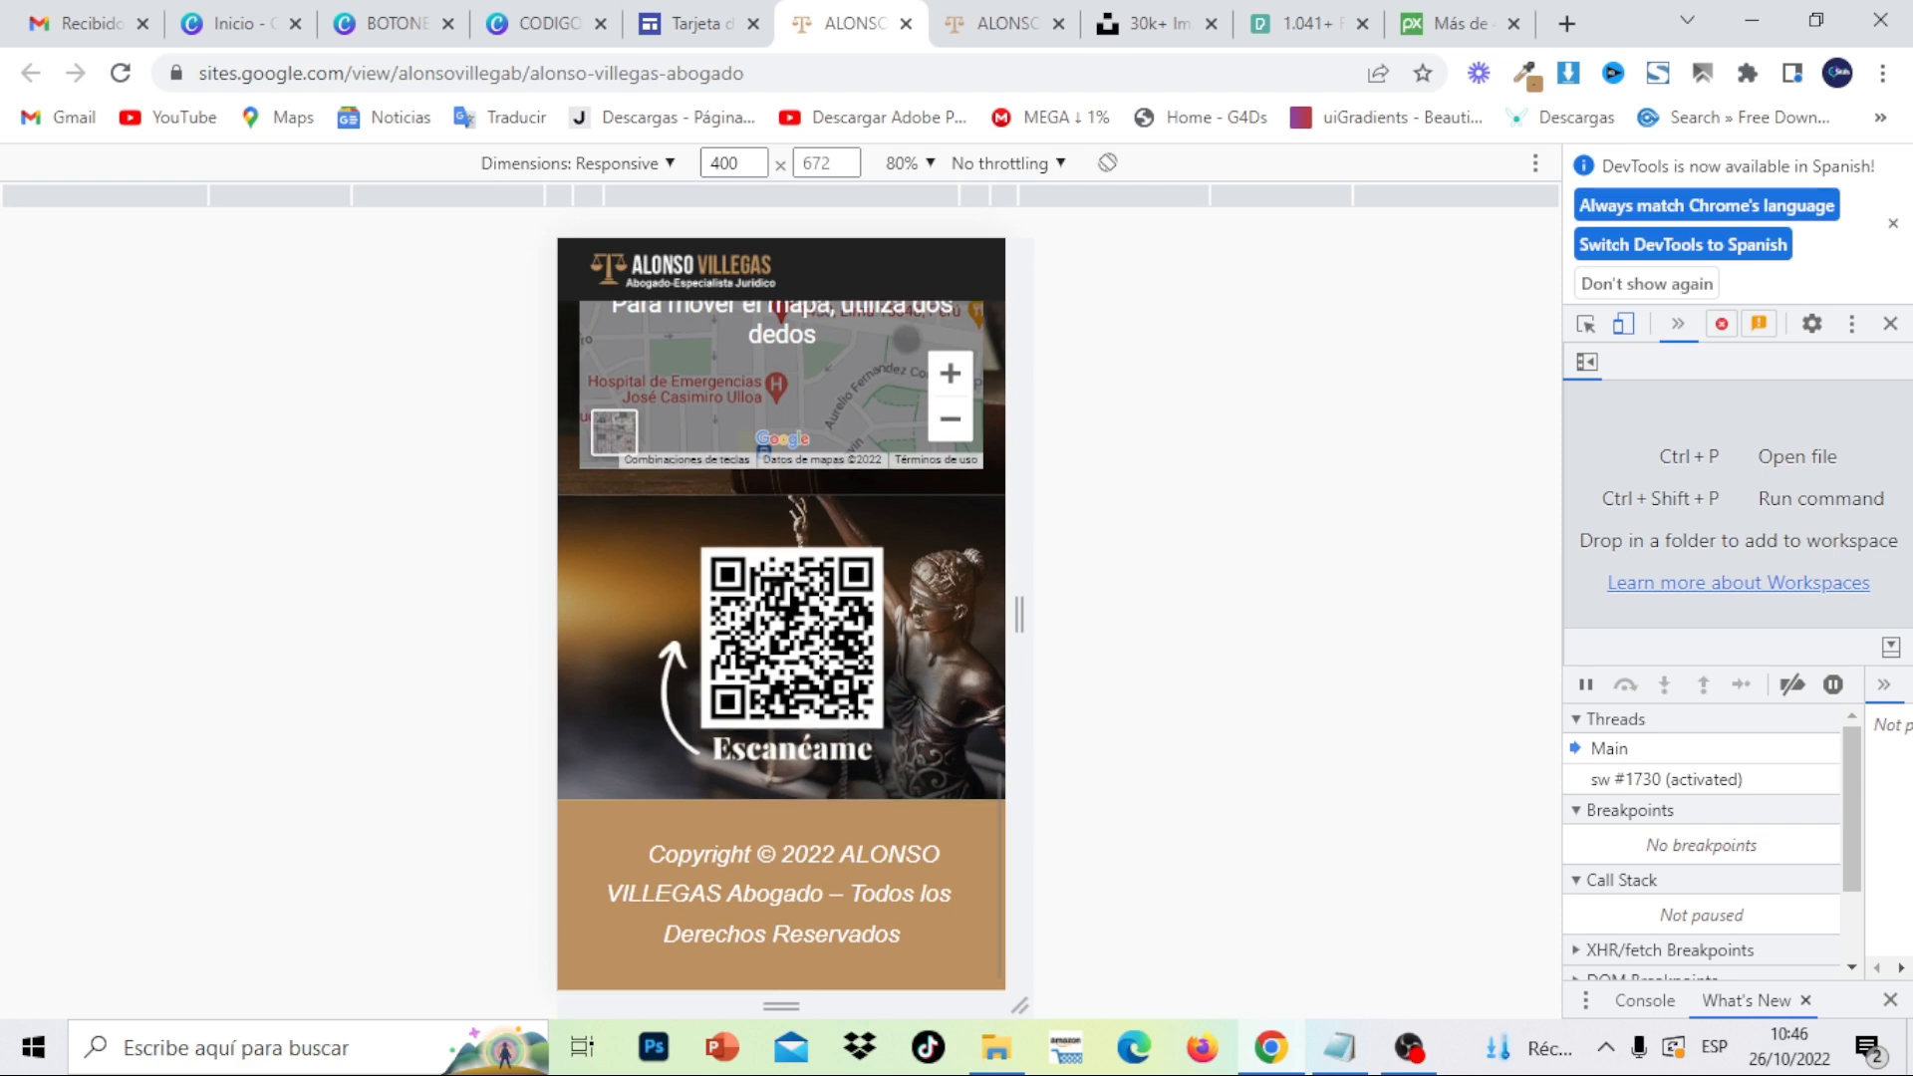
{"action": "scroll", "coordinate": [885, 480], "scroll_direction": "up", "scroll_amount": 10}
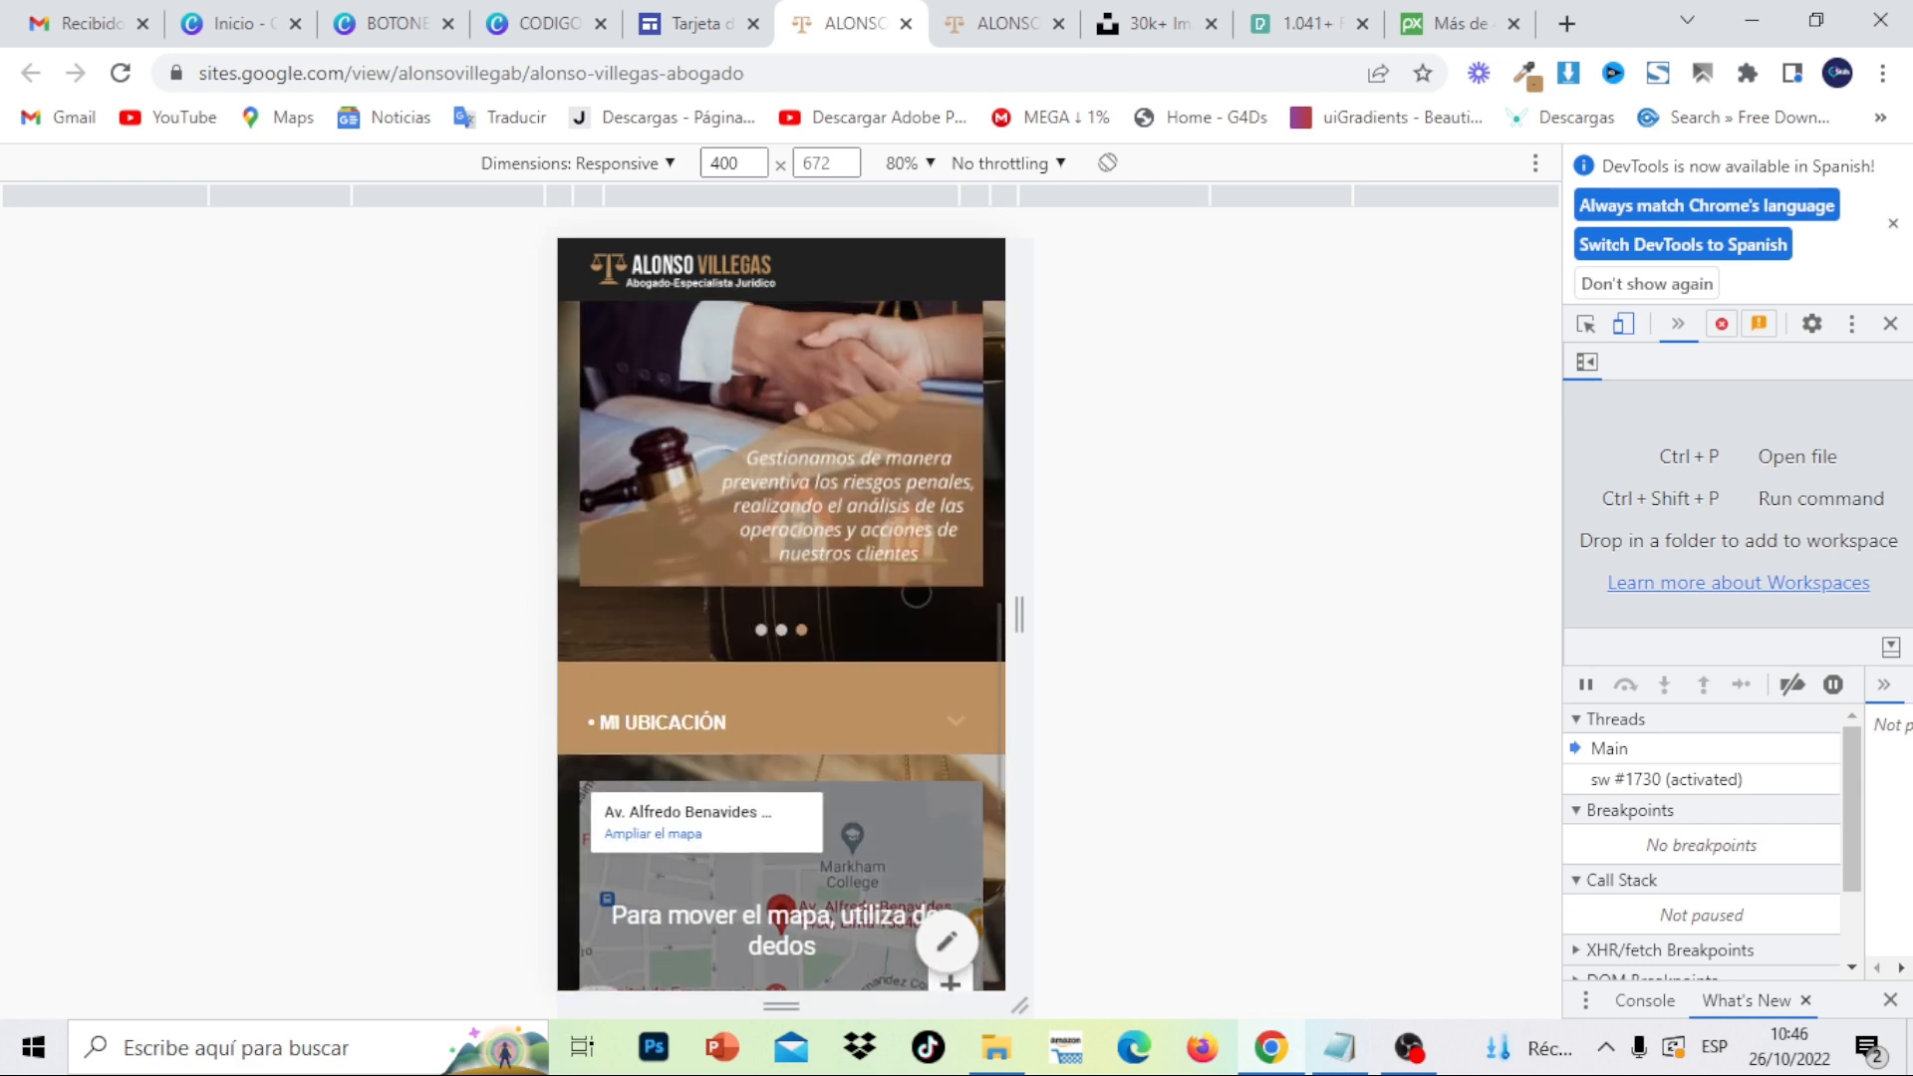
{"action": "scroll", "coordinate": [877, 499], "scroll_direction": "up", "scroll_amount": 10}
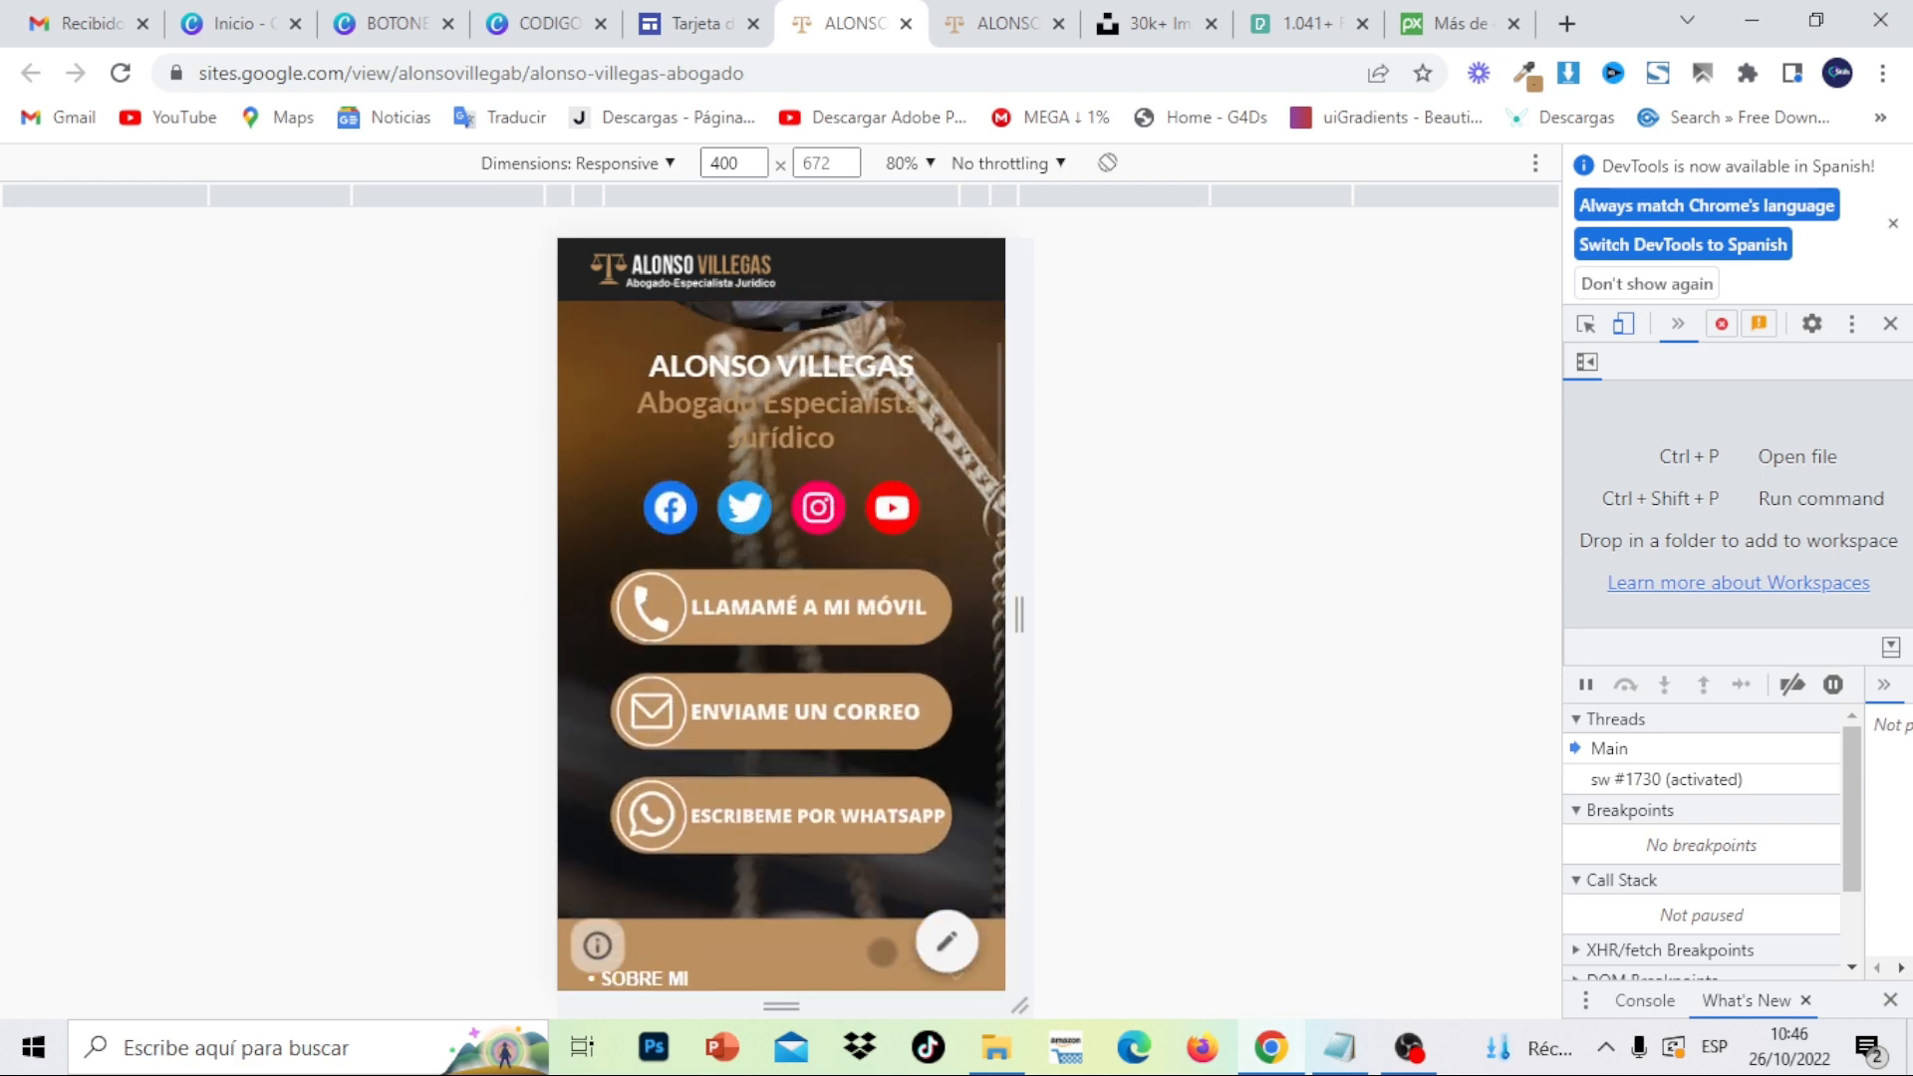
{"action": "scroll", "coordinate": [906, 781], "scroll_direction": "up", "scroll_amount": 2}
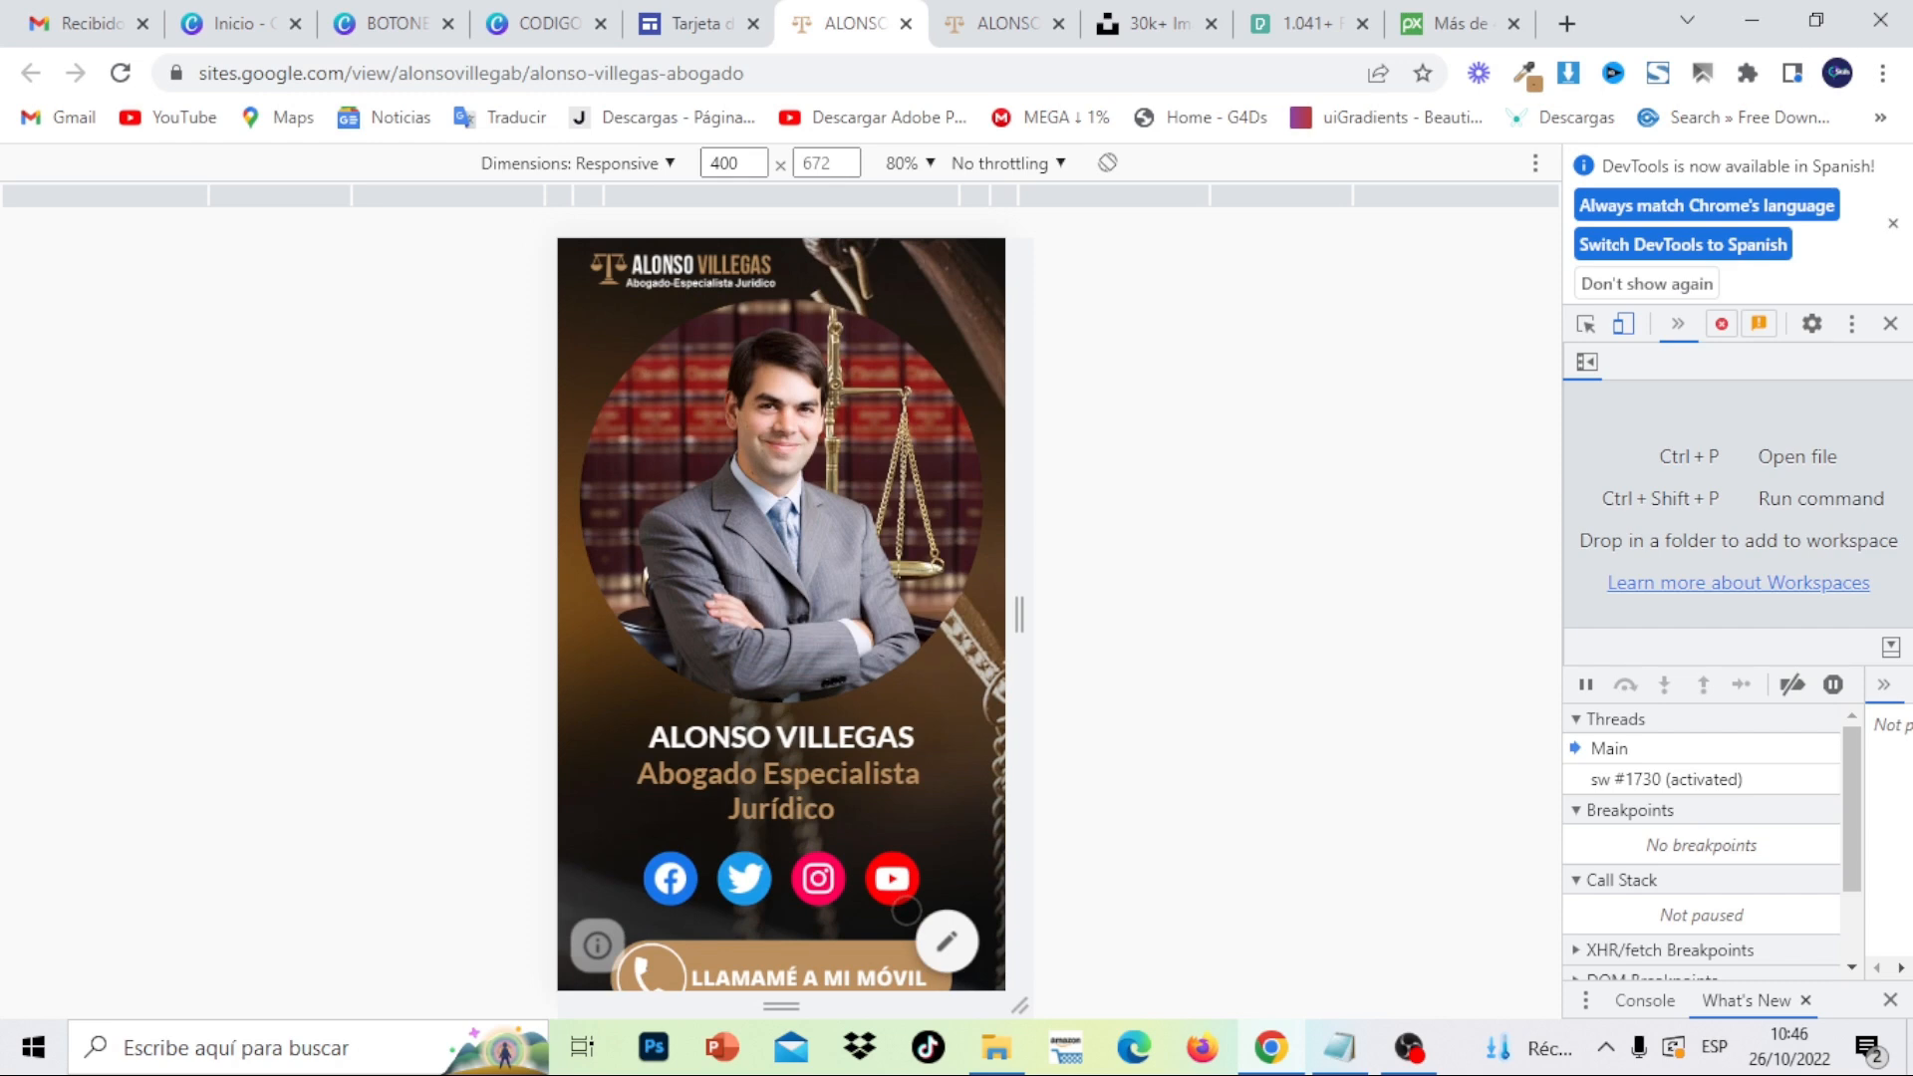
- Go back to the card site editor, then return to the published phone preview
{"action": "left_click", "coordinate": [710, 12]}
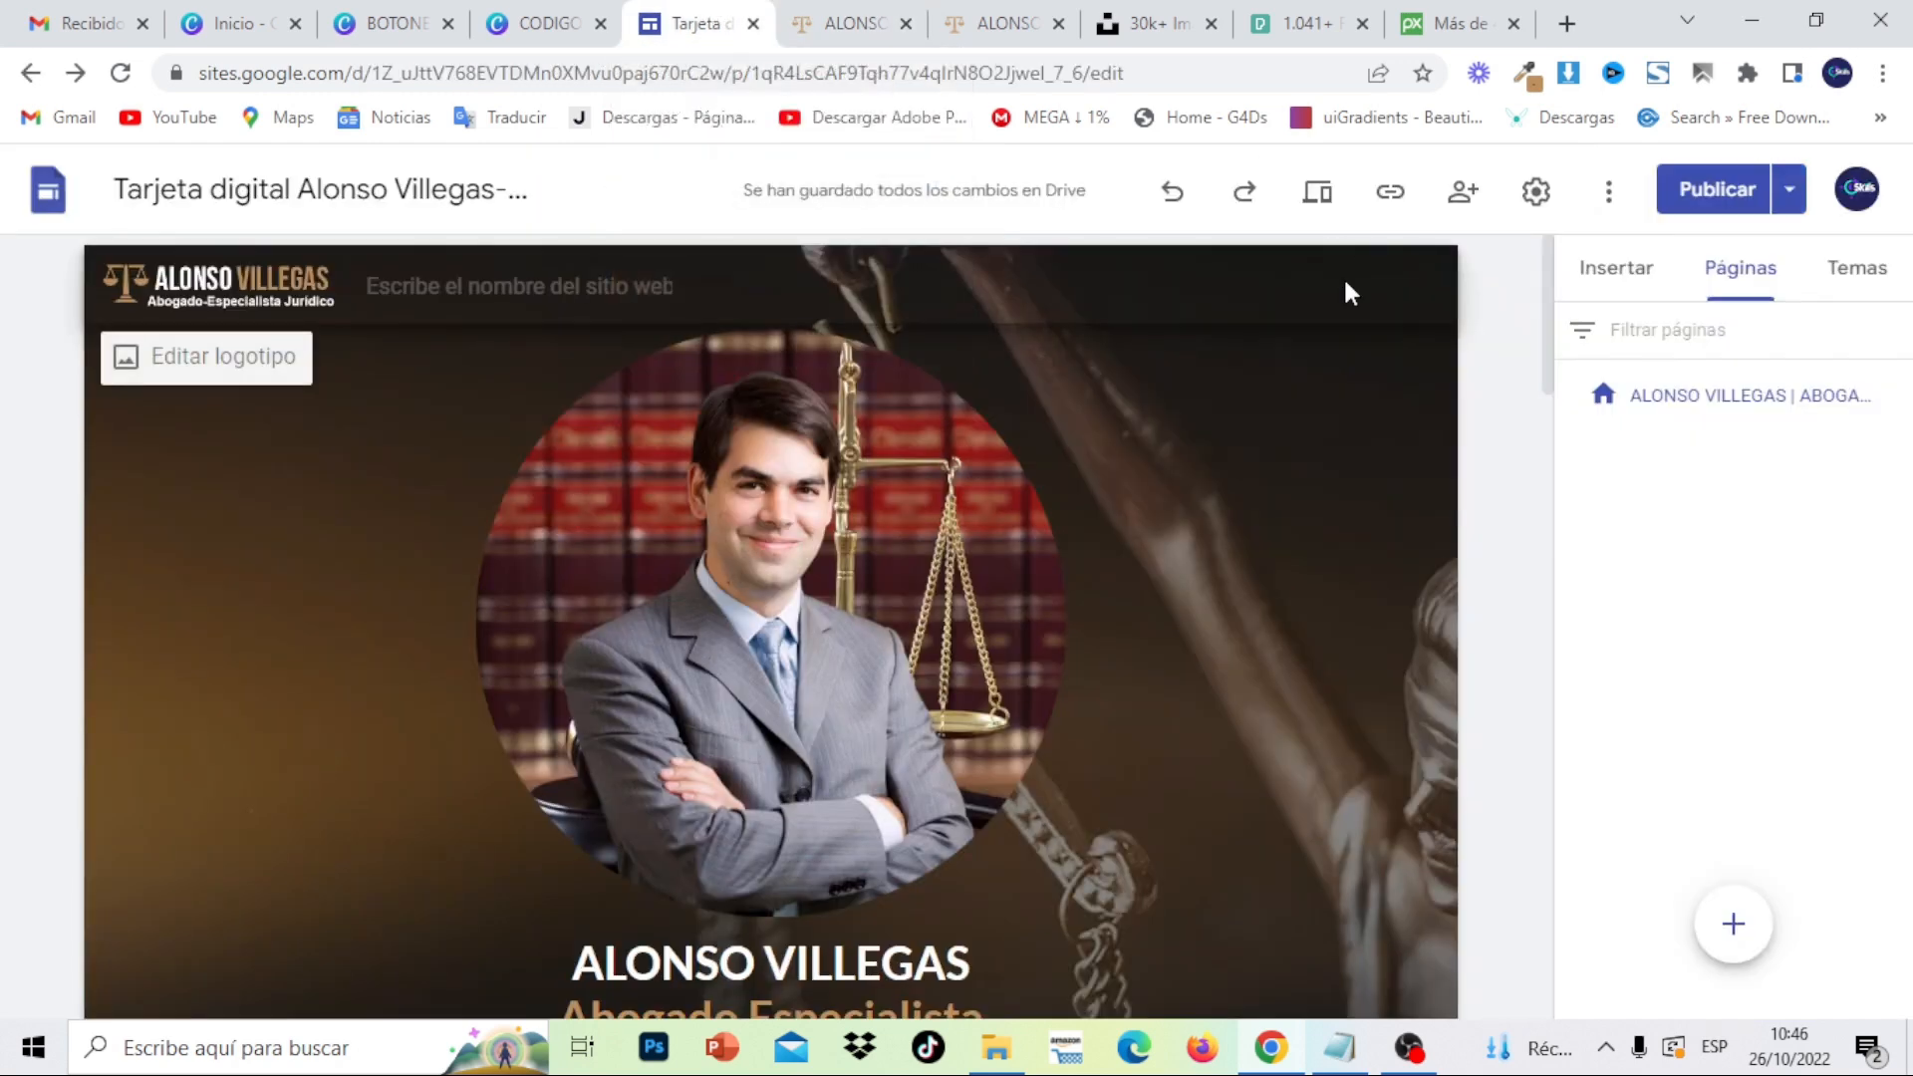
{"action": "left_click_drag", "start_coordinate": [1550, 299], "coordinate": [1576, 259]}
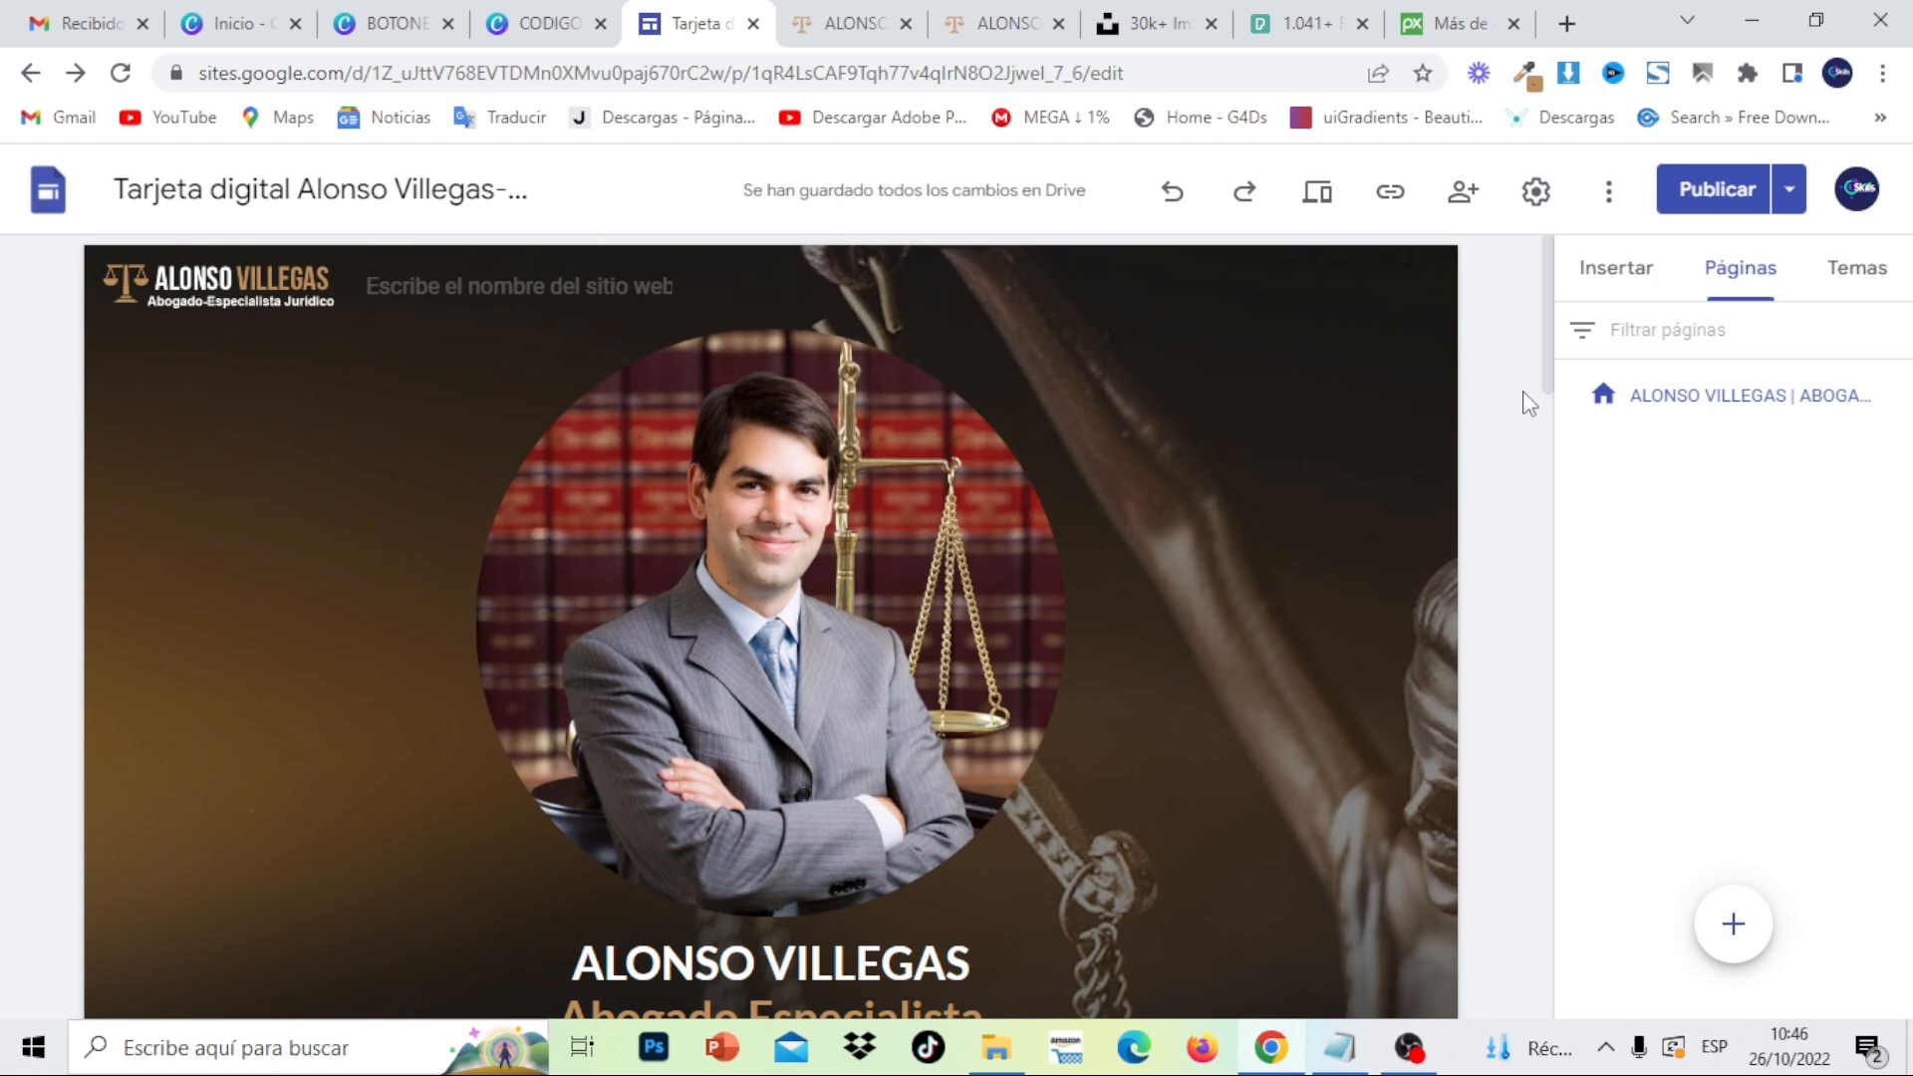
{"action": "left_click_drag", "start_coordinate": [1562, 336], "coordinate": [1567, 192]}
{"action": "left_click_drag", "start_coordinate": [1542, 289], "coordinate": [1564, 243]}
{"action": "left_click", "coordinate": [855, 23]}
{"action": "scroll", "coordinate": [992, 441], "scroll_direction": "down", "scroll_amount": 4}
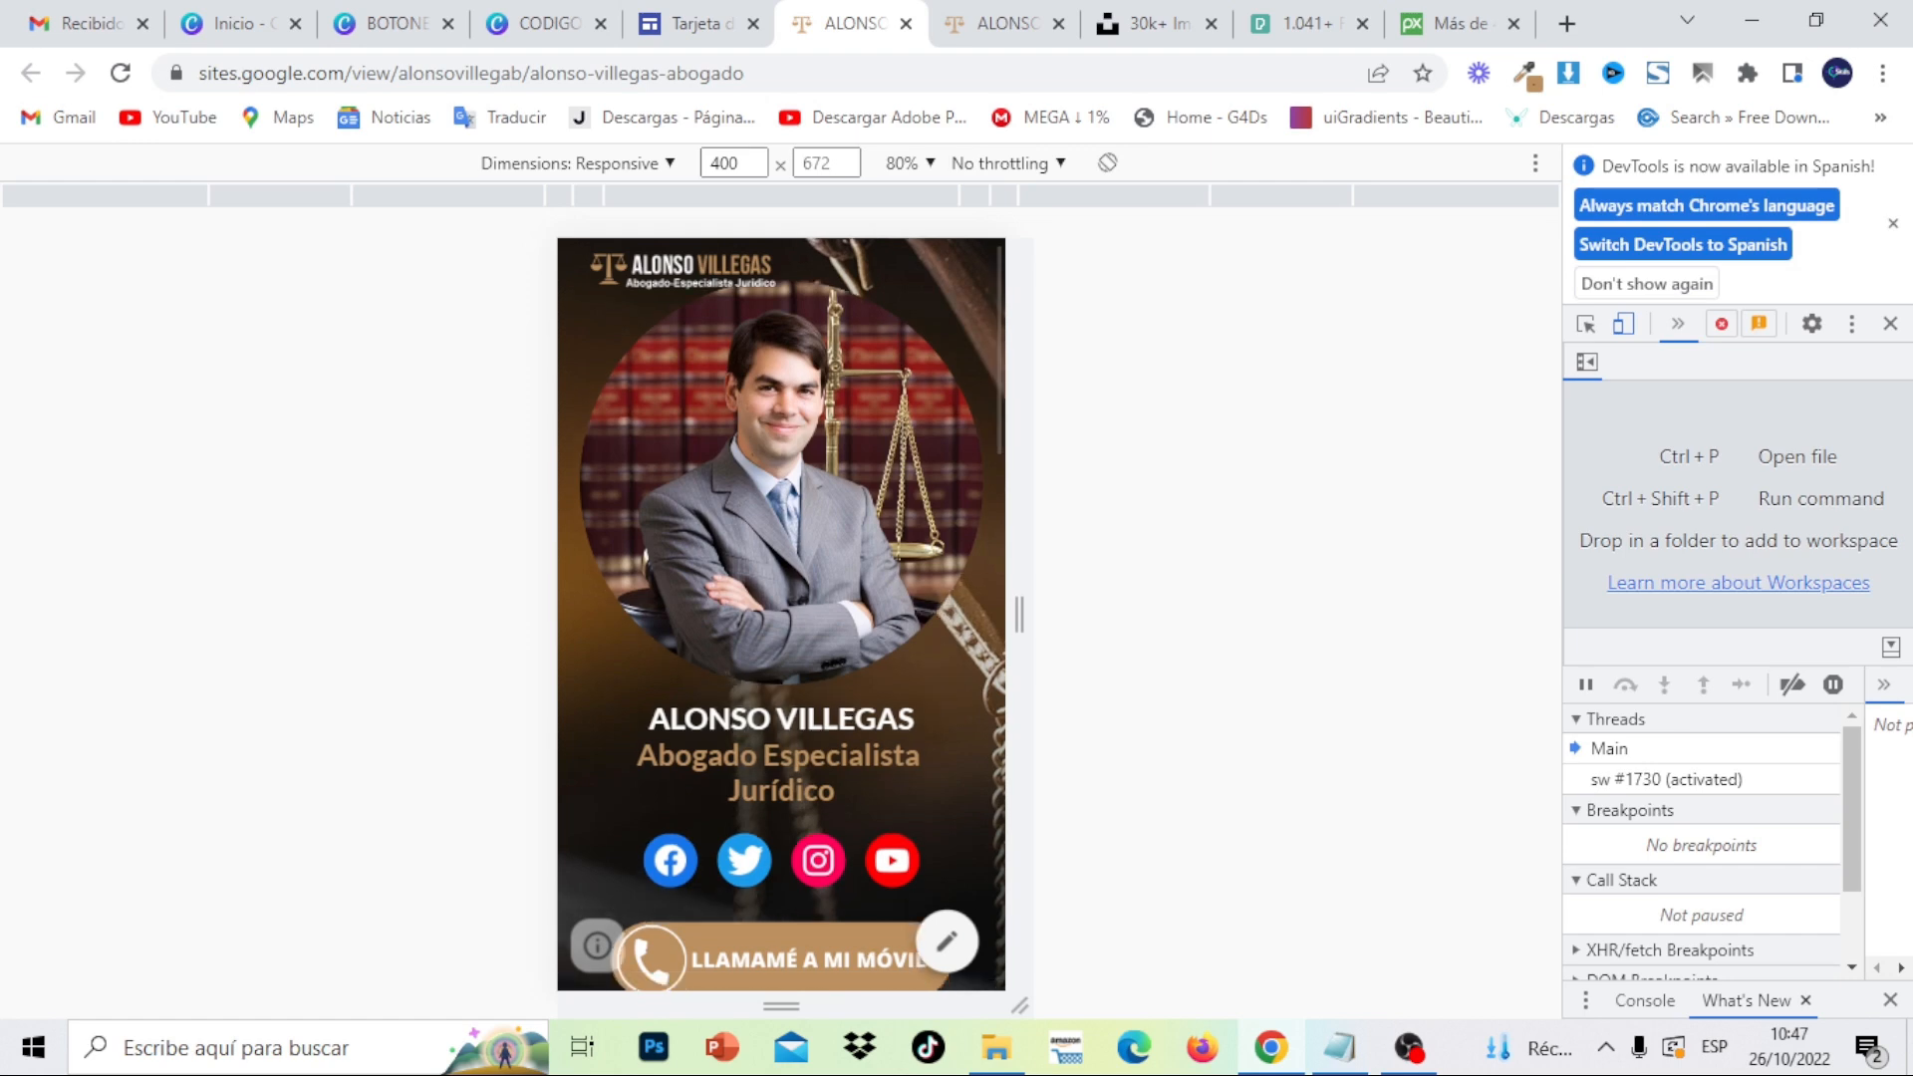
{"action": "scroll", "coordinate": [991, 442], "scroll_direction": "up", "scroll_amount": 4}
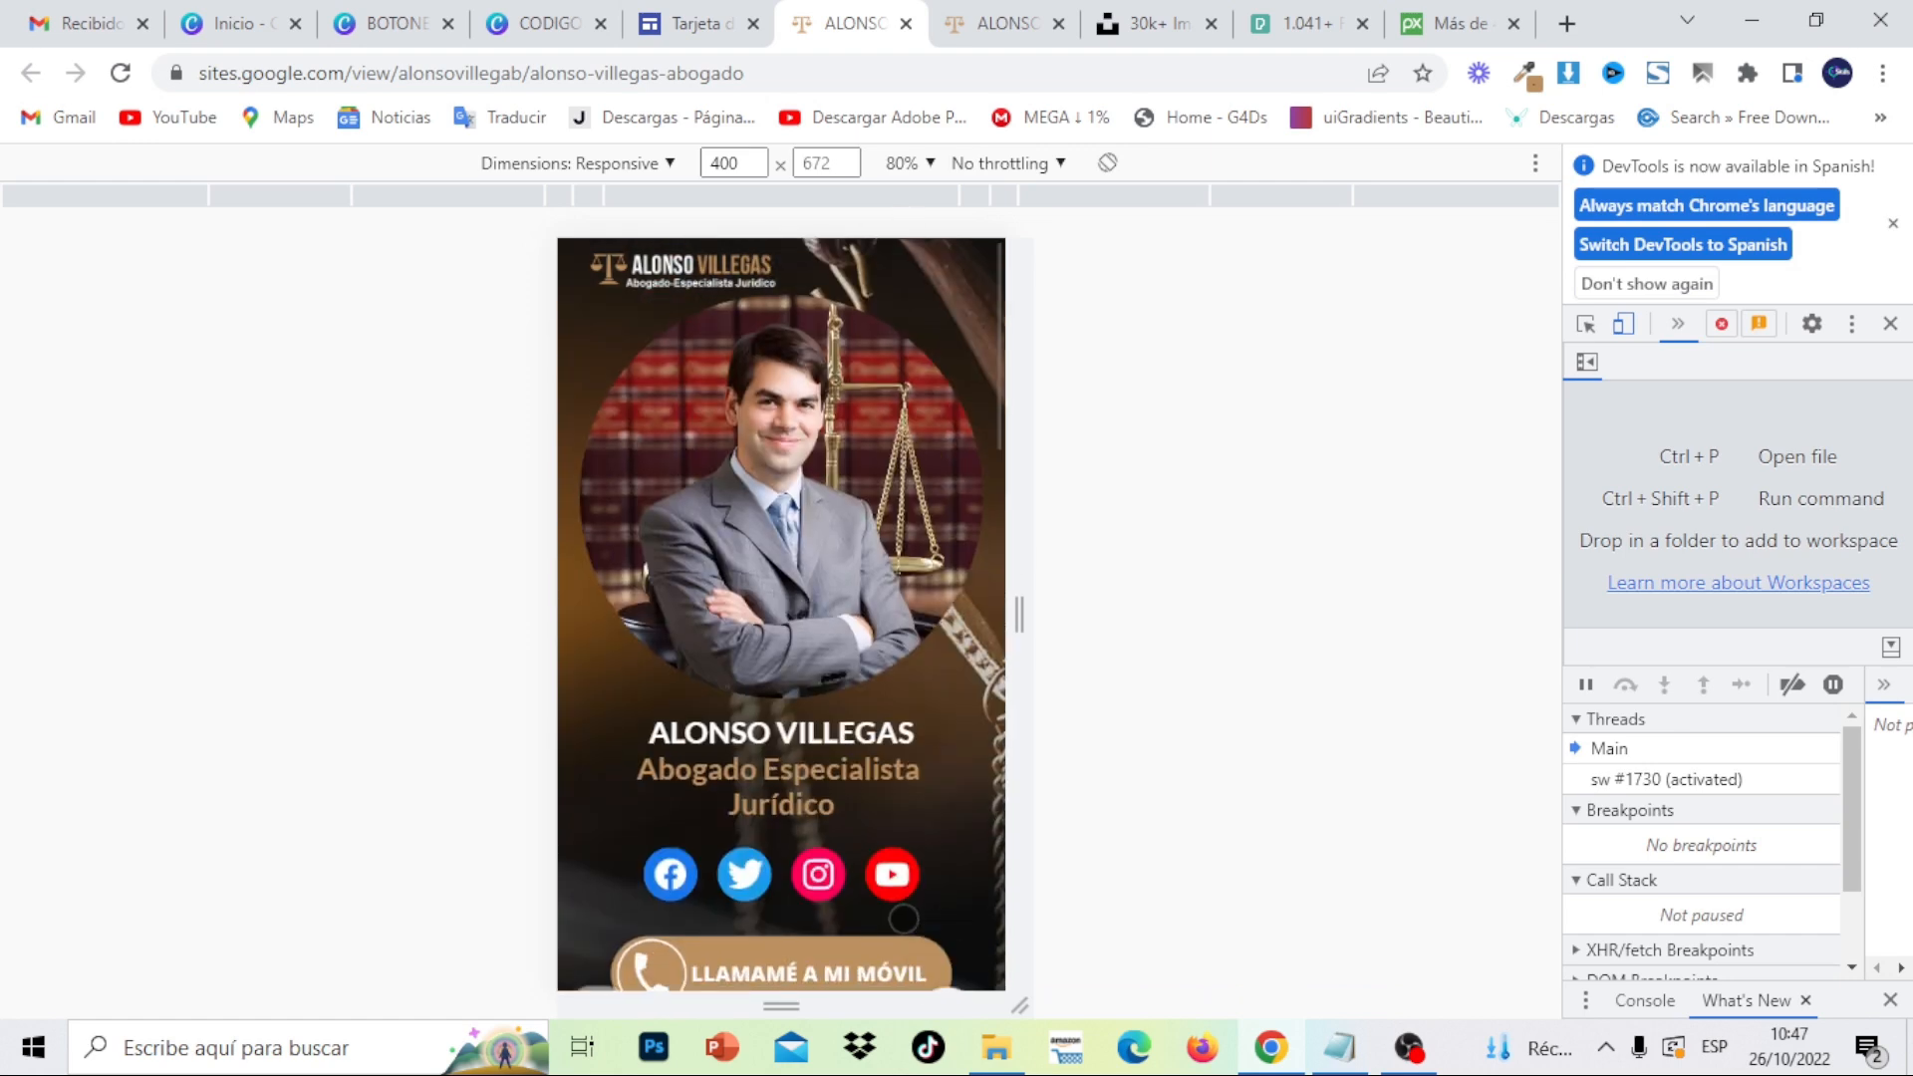
- View the published card at full desktop width and scroll through it
{"action": "left_click", "coordinate": [1009, 23]}
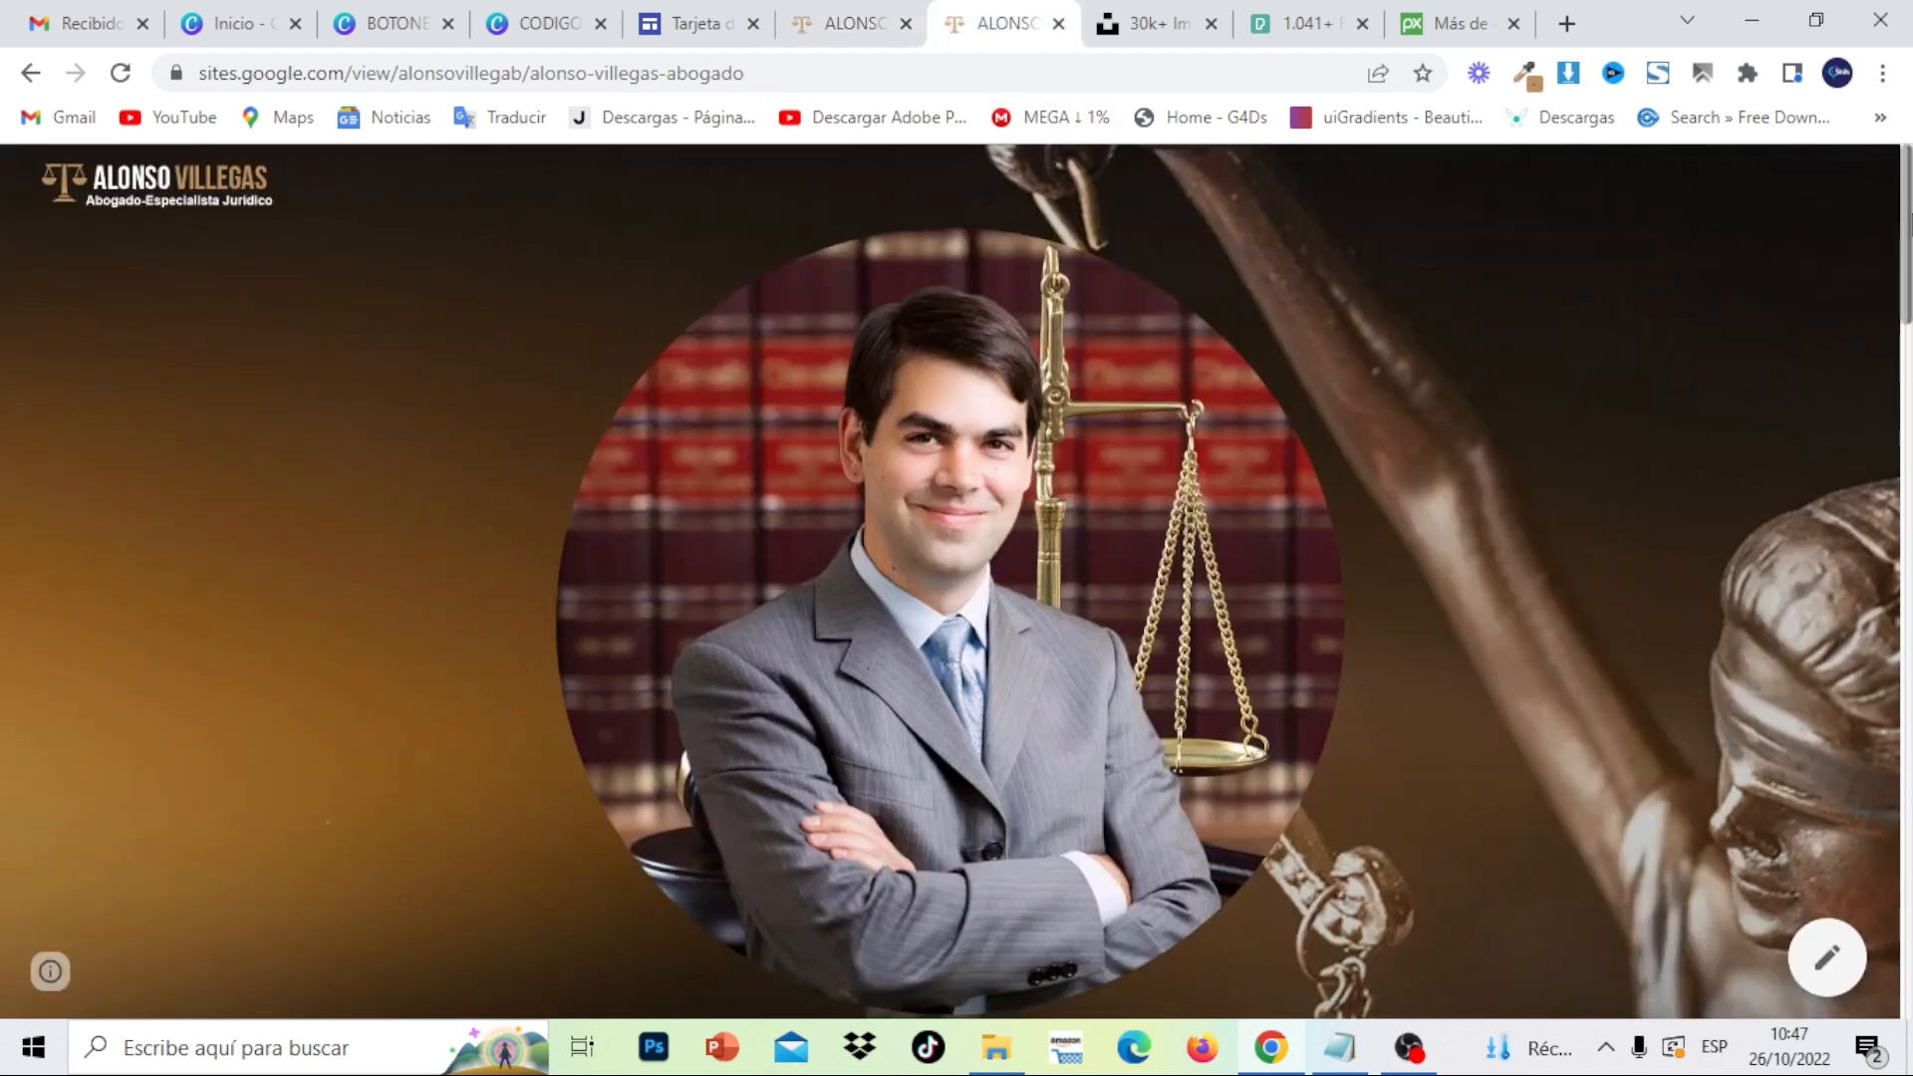
{"action": "mouse_move", "coordinate": [1908, 228]}
{"action": "left_mouse_down"}
{"action": "mouse_move", "coordinate": [1908, 921]}
{"action": "mouse_move", "coordinate": [1891, 225]}
{"action": "left_mouse_up"}
{"action": "scroll", "coordinate": [1865, 200], "scroll_direction": "down", "scroll_amount": 2}
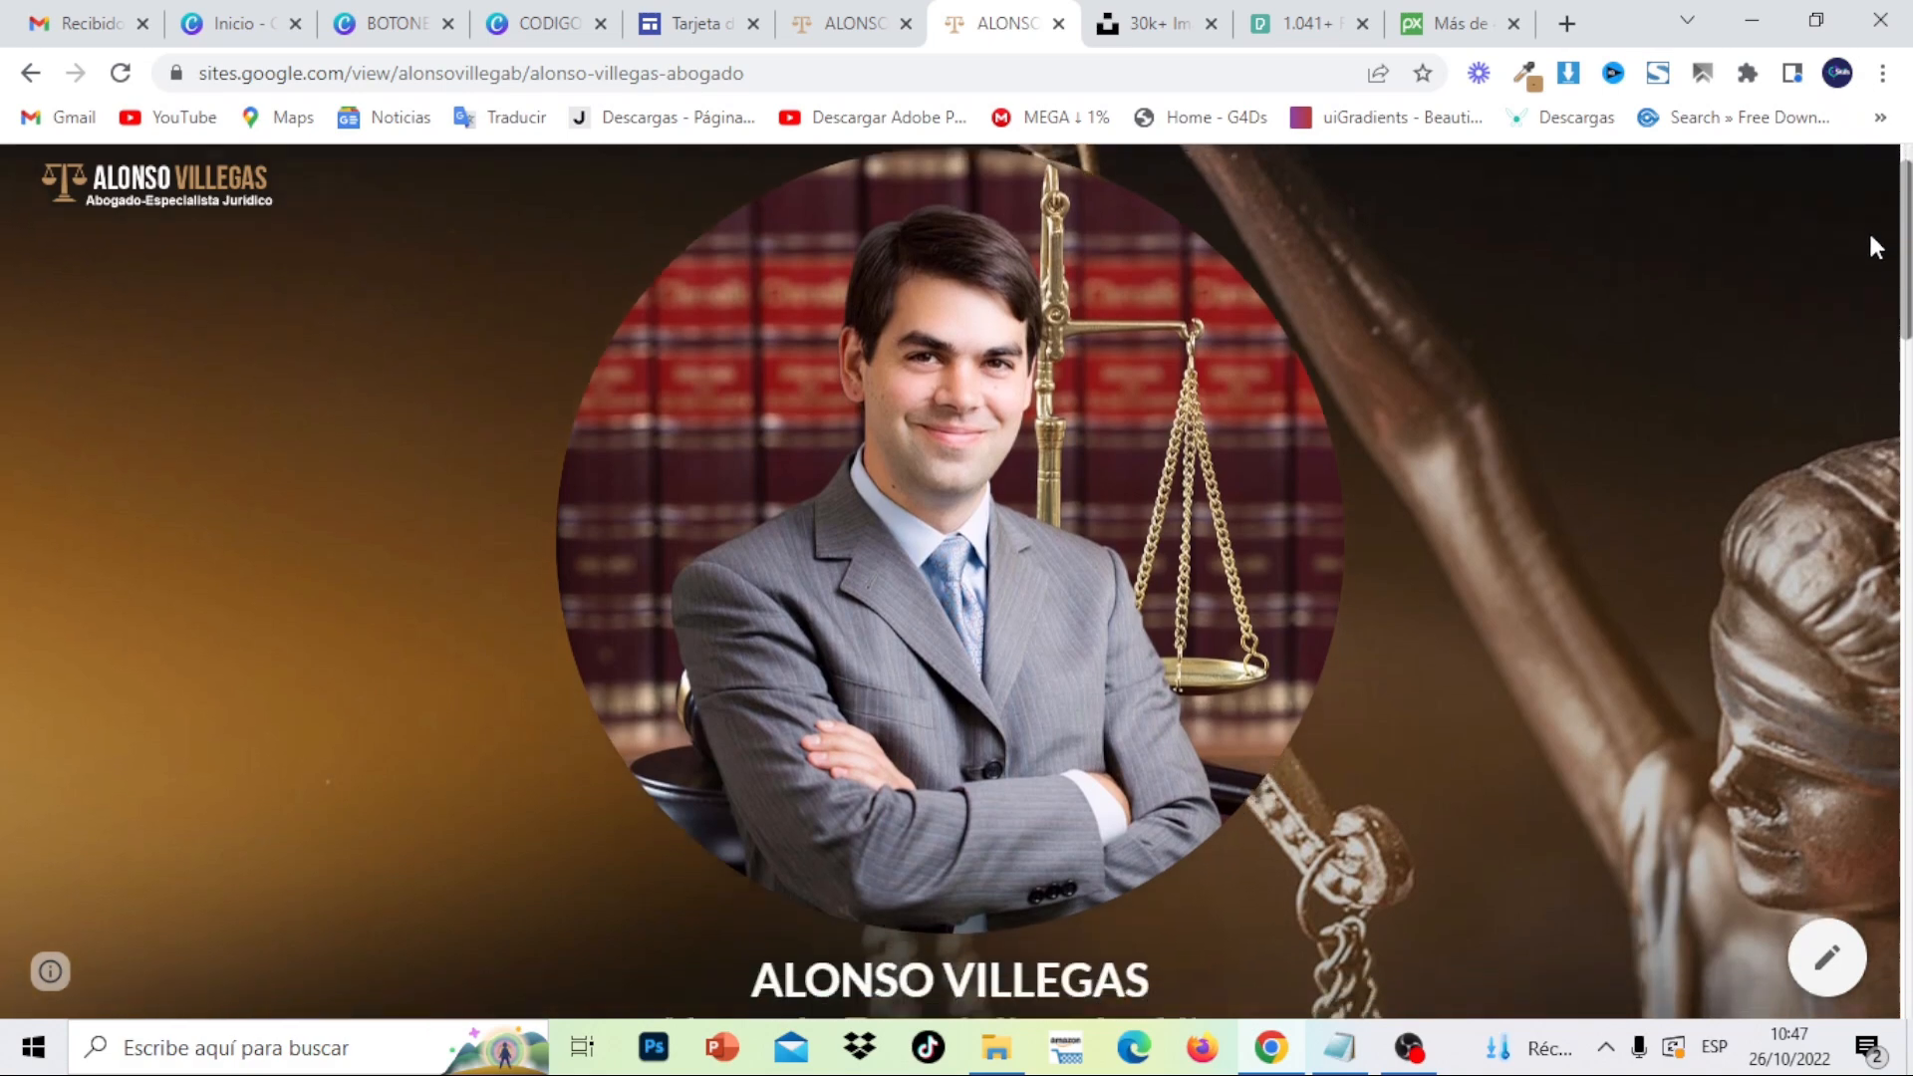
{"action": "scroll", "coordinate": [1872, 249], "scroll_direction": "down", "scroll_amount": 5}
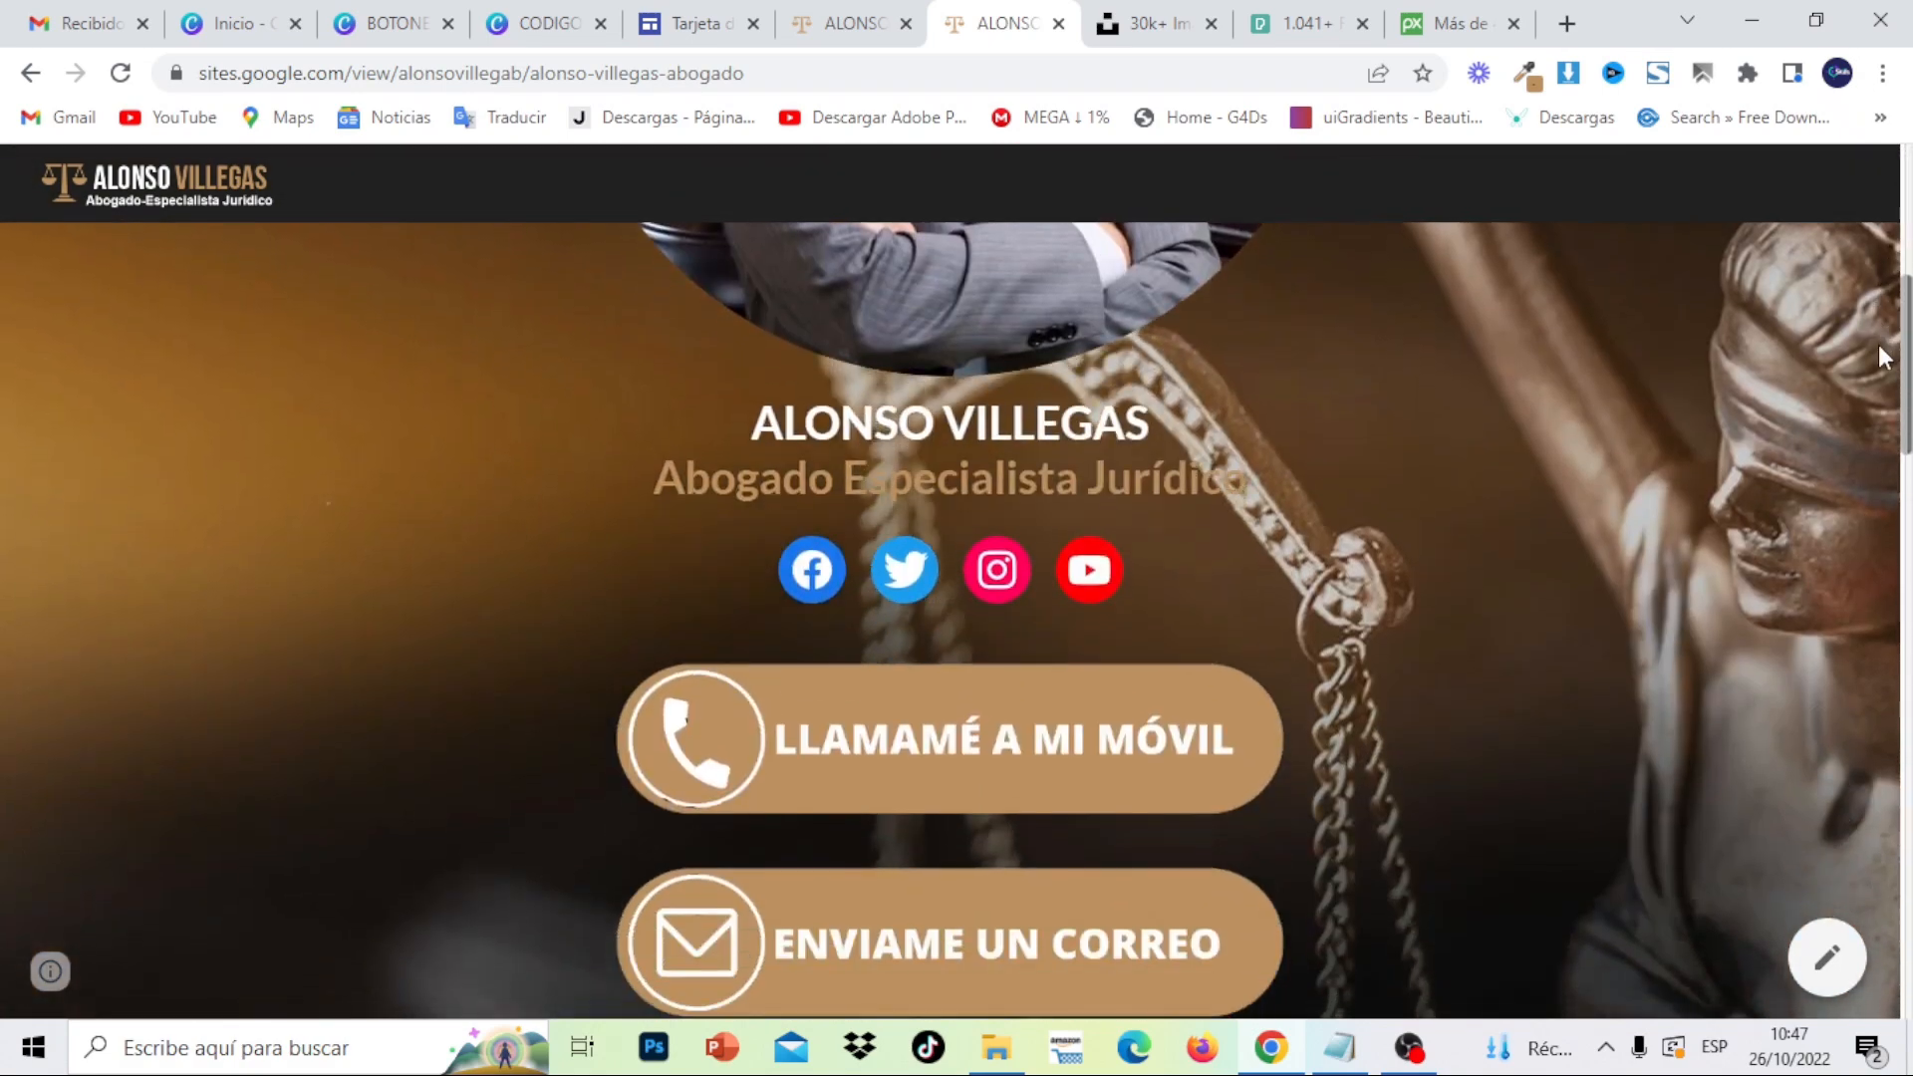
{"action": "scroll", "coordinate": [1879, 385], "scroll_direction": "down", "scroll_amount": 8}
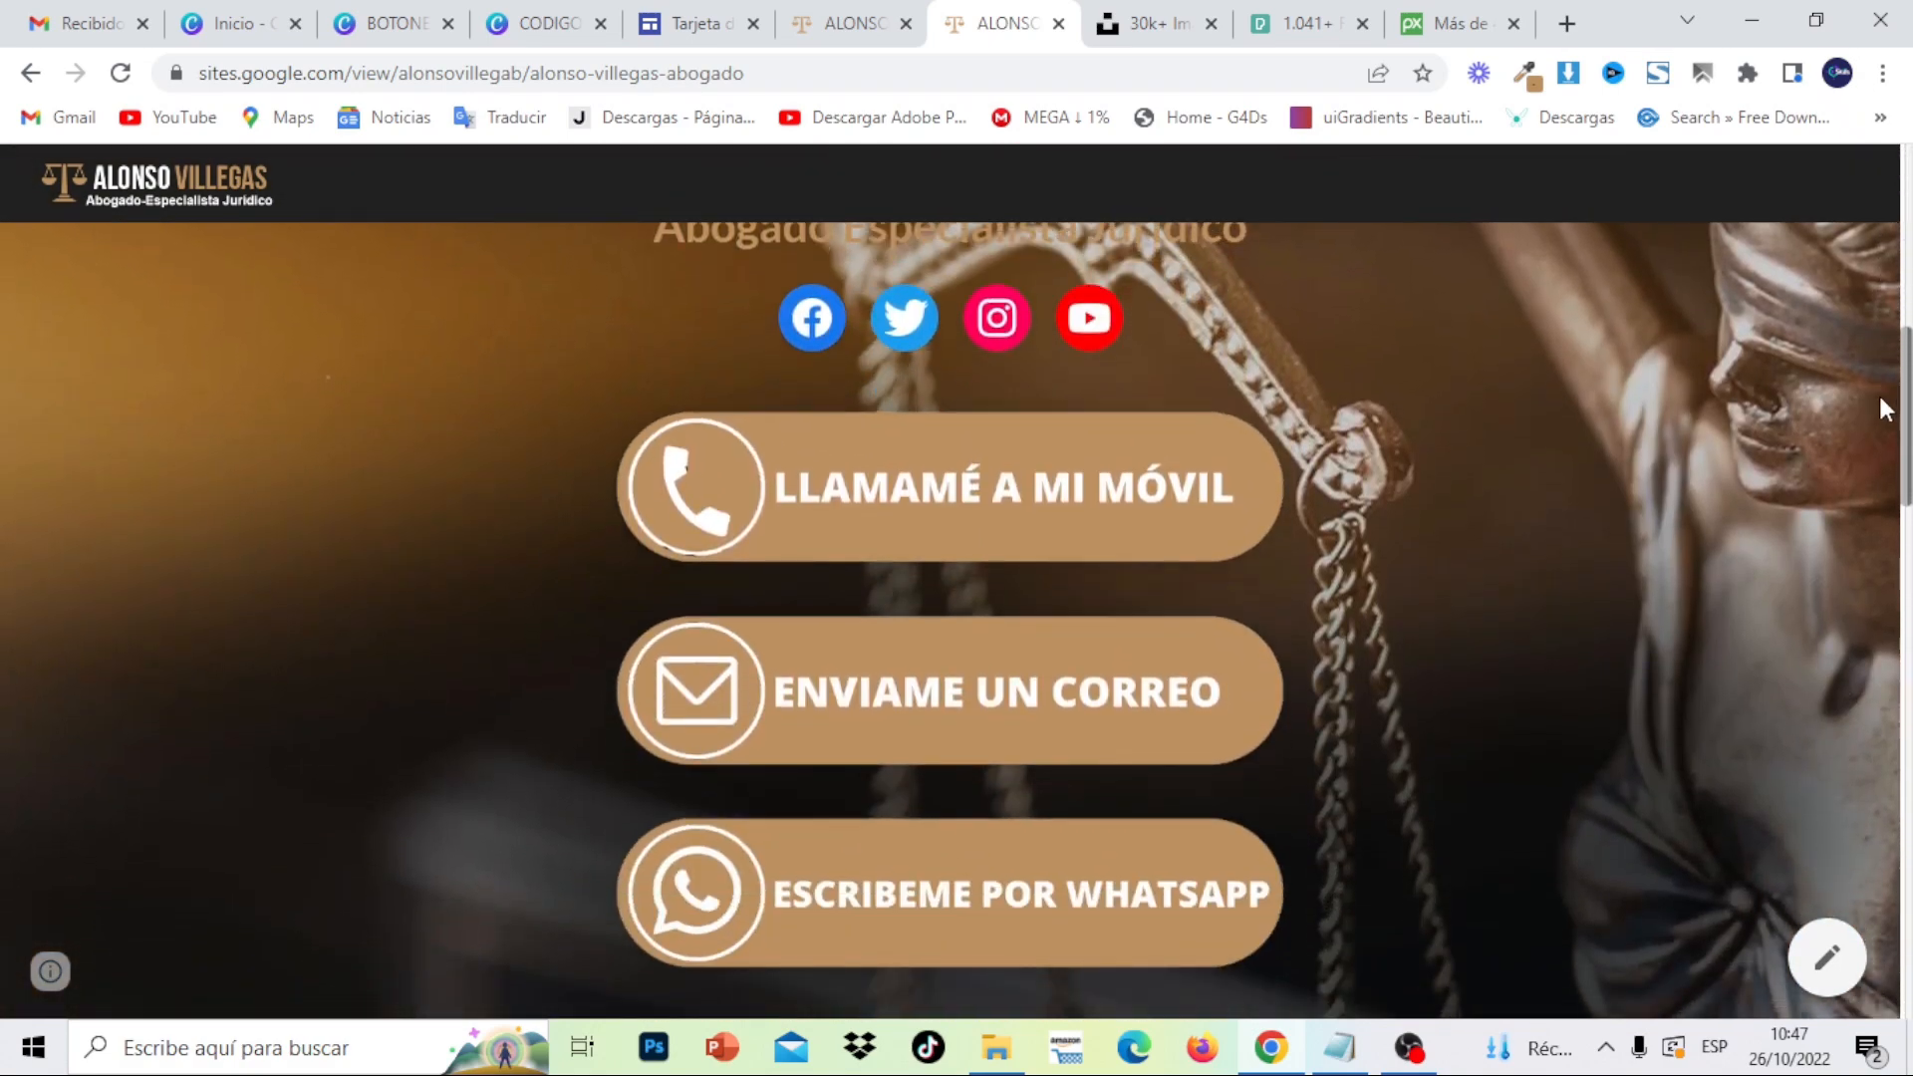
{"action": "scroll", "coordinate": [1869, 604], "scroll_direction": "up", "scroll_amount": 4}
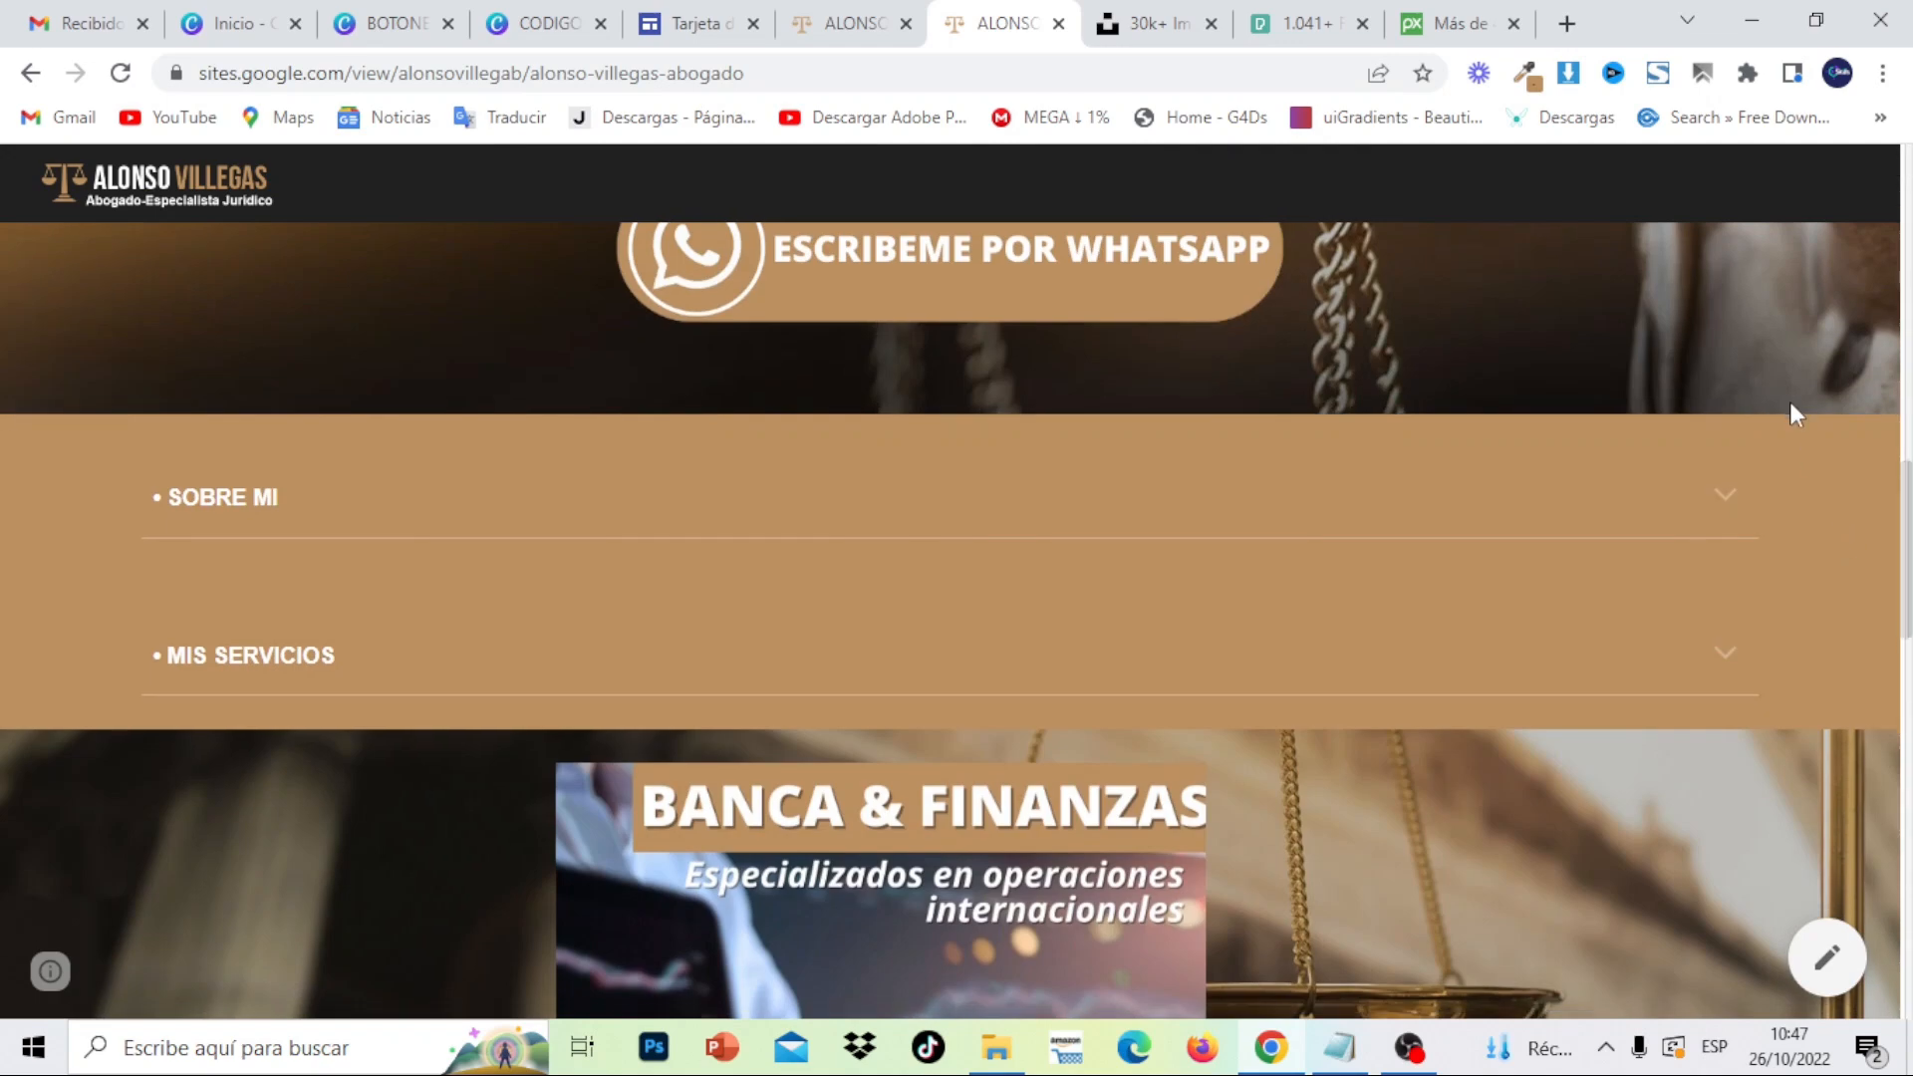
- On the full-width site, expand and collapse SOBRE MI and MIS SERVICIOS
{"action": "left_click", "coordinate": [1739, 505]}
{"action": "left_click", "coordinate": [1738, 504]}
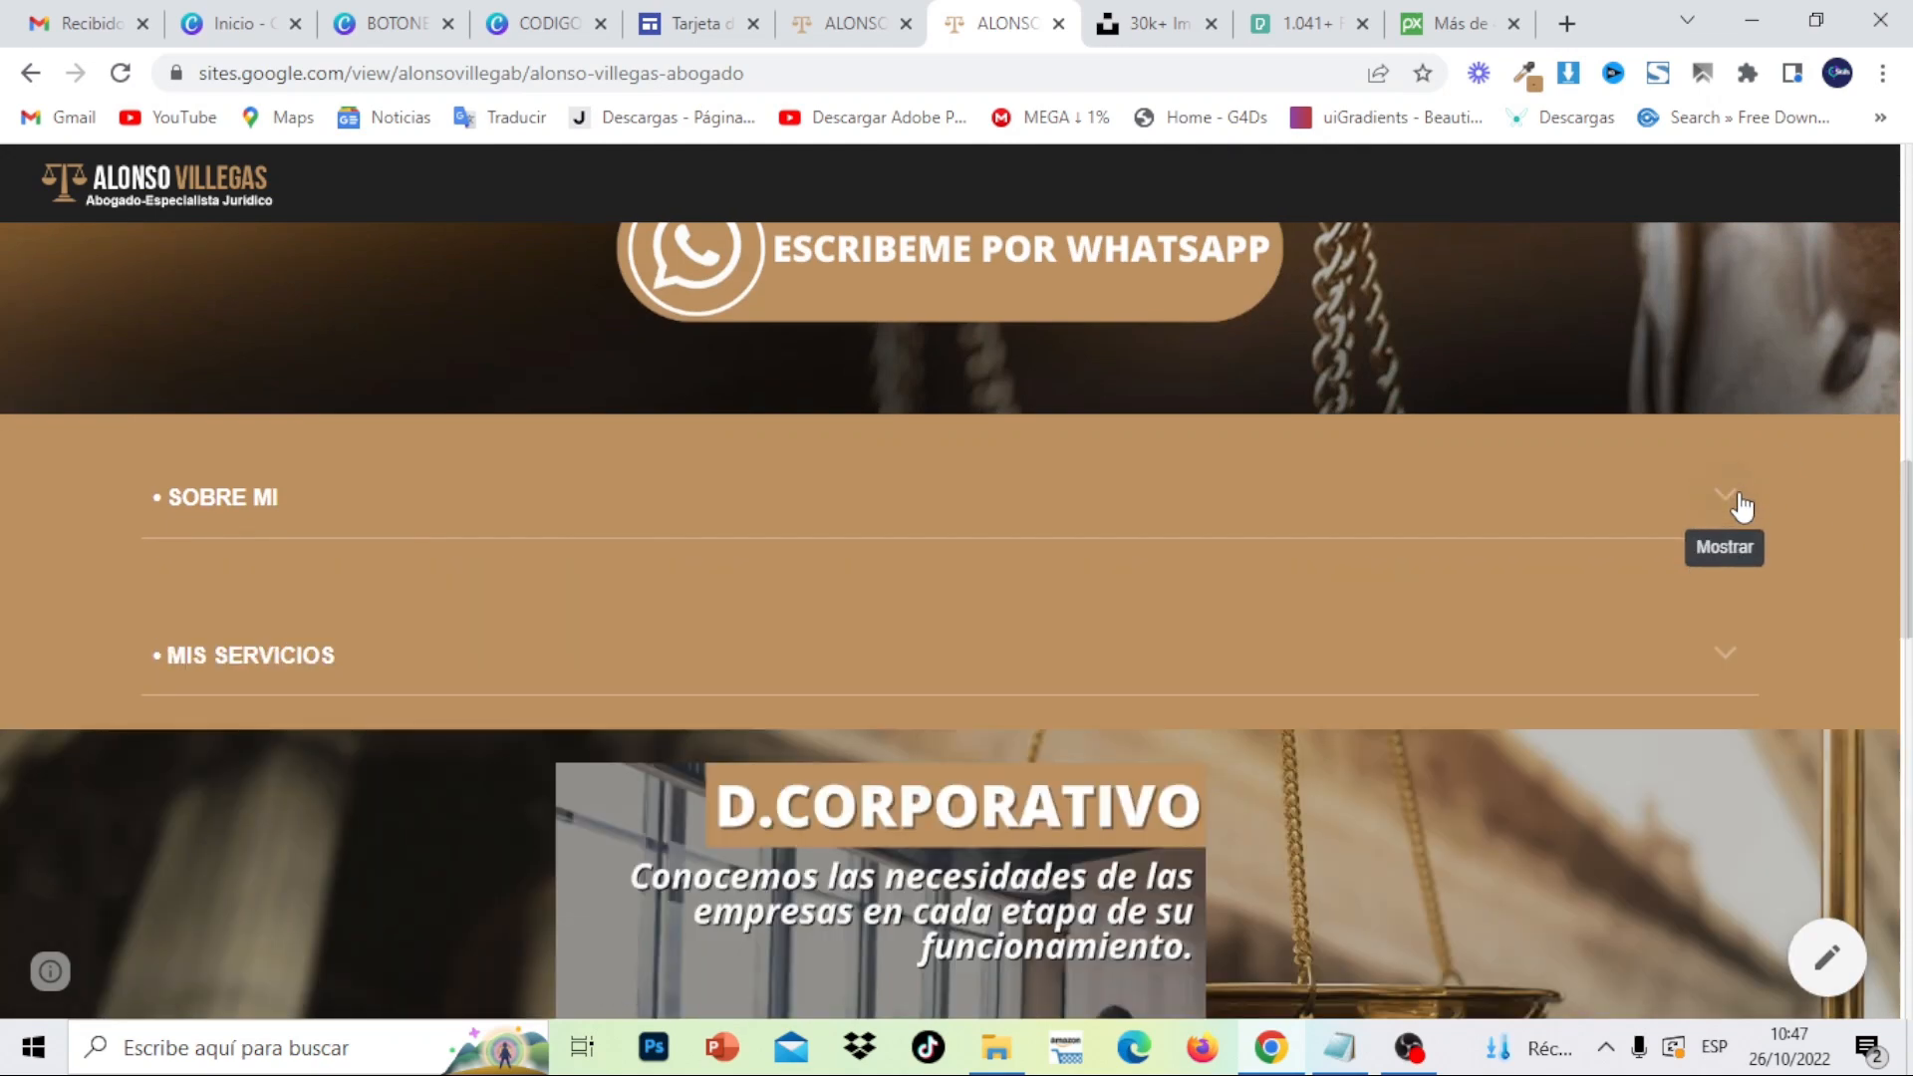
{"action": "left_click", "coordinate": [1732, 654]}
{"action": "left_click", "coordinate": [1732, 653]}
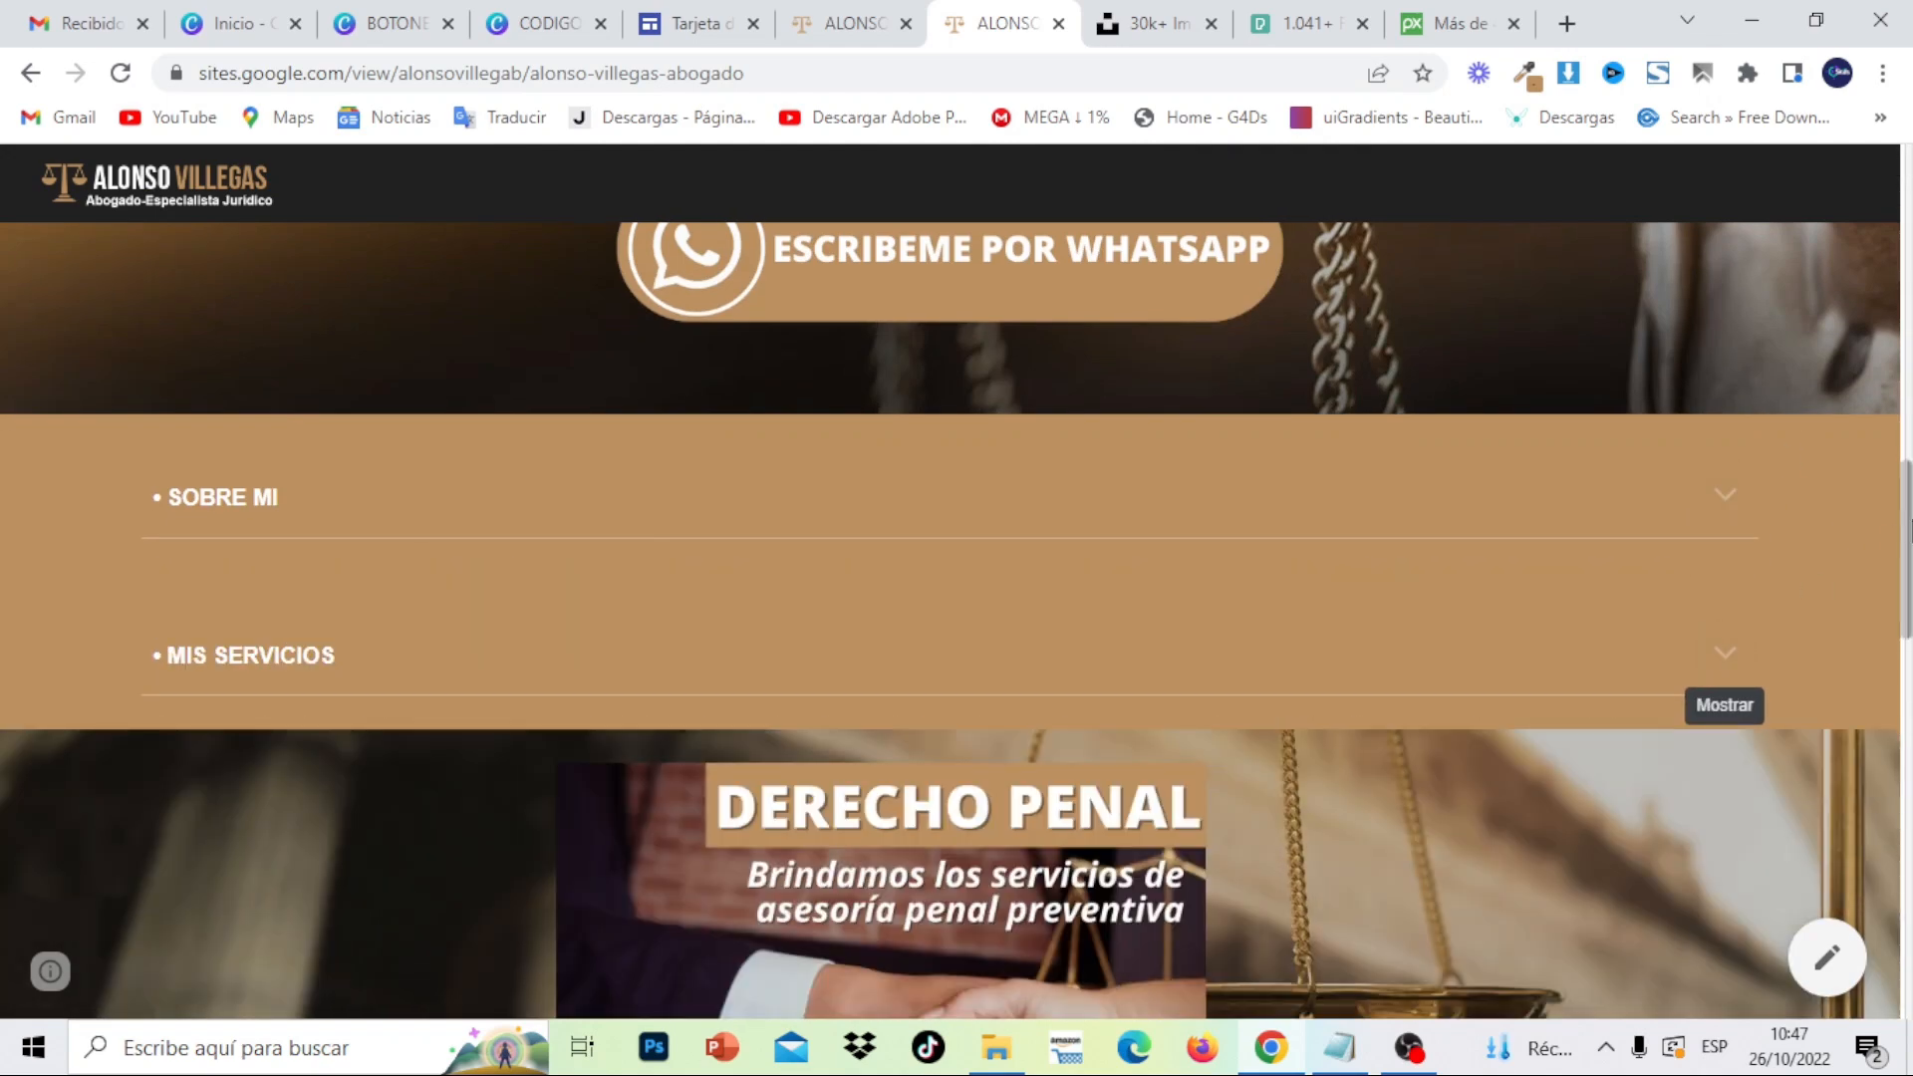
{"action": "scroll", "coordinate": [1732, 653], "scroll_direction": "down", "scroll_amount": 10}
{"action": "scroll", "coordinate": [1865, 197], "scroll_direction": "up", "scroll_amount": 15}
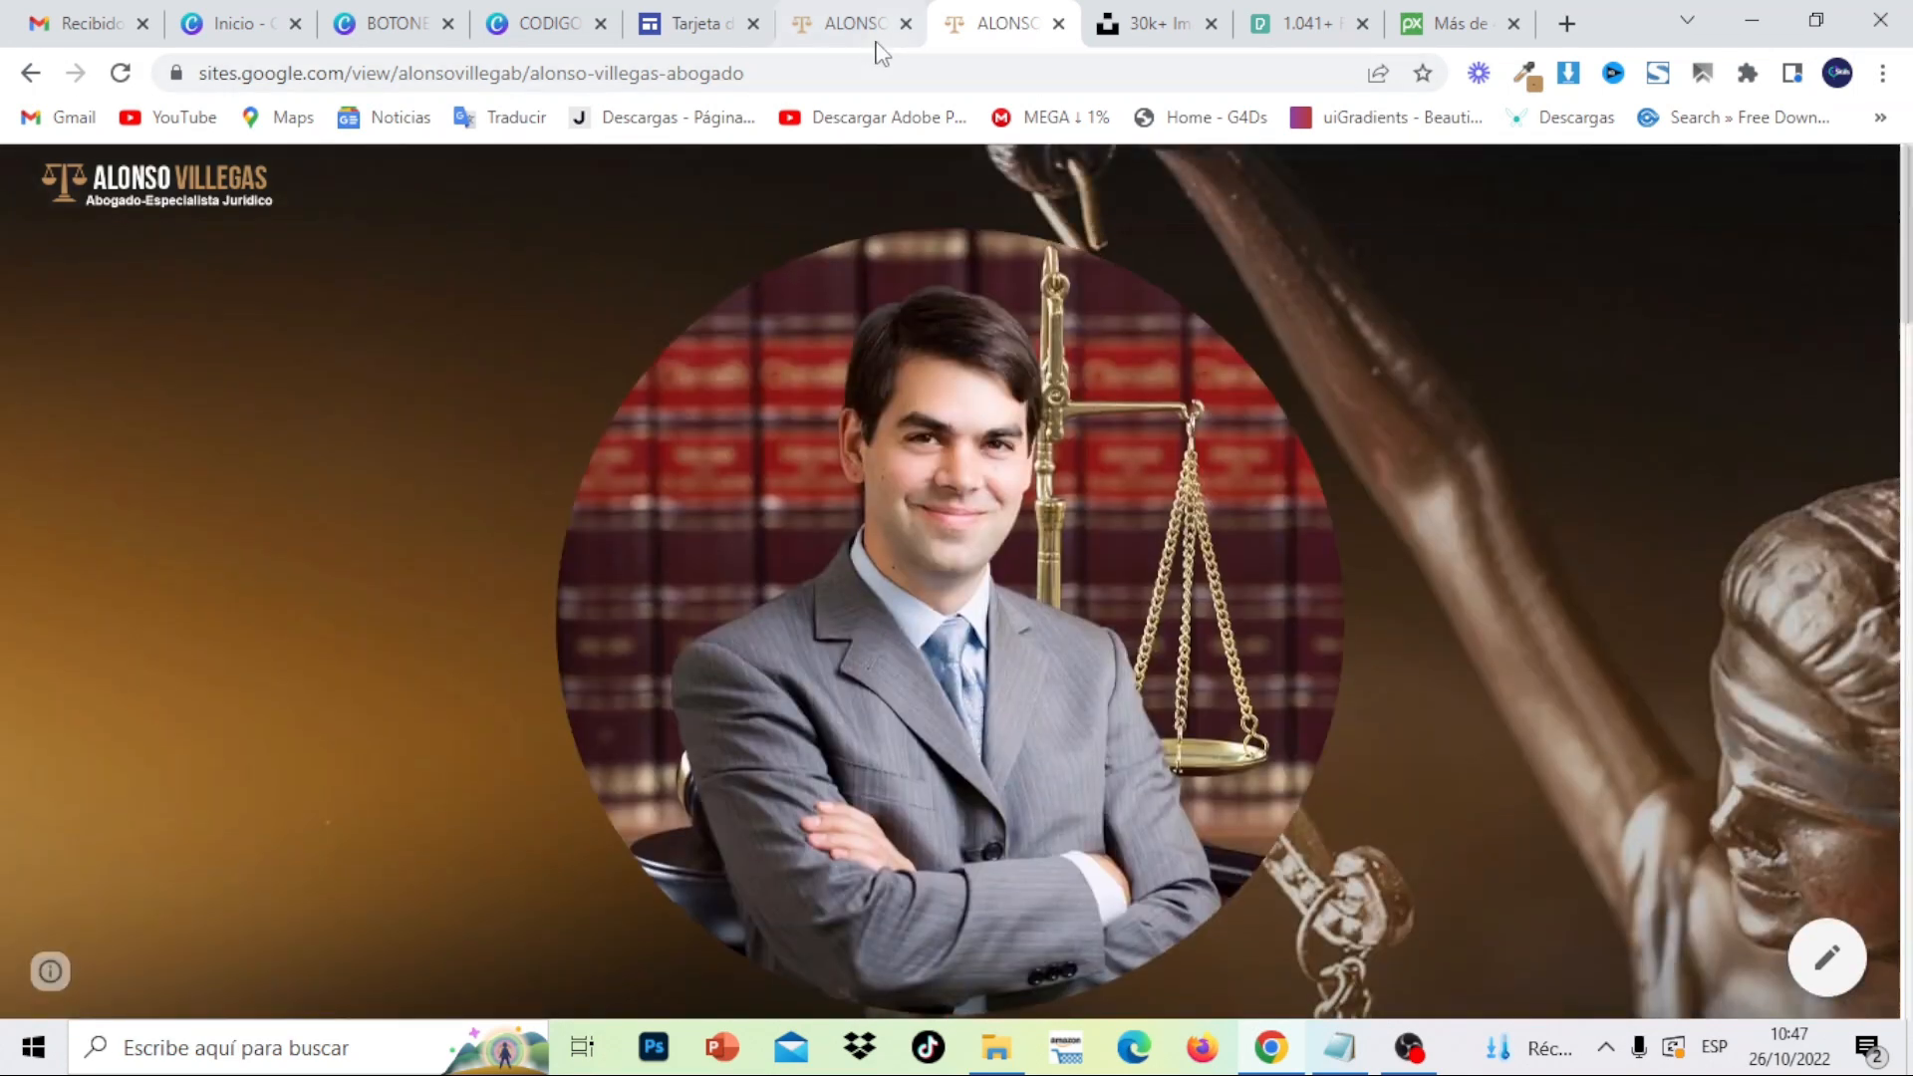
{"action": "left_click", "coordinate": [845, 38]}
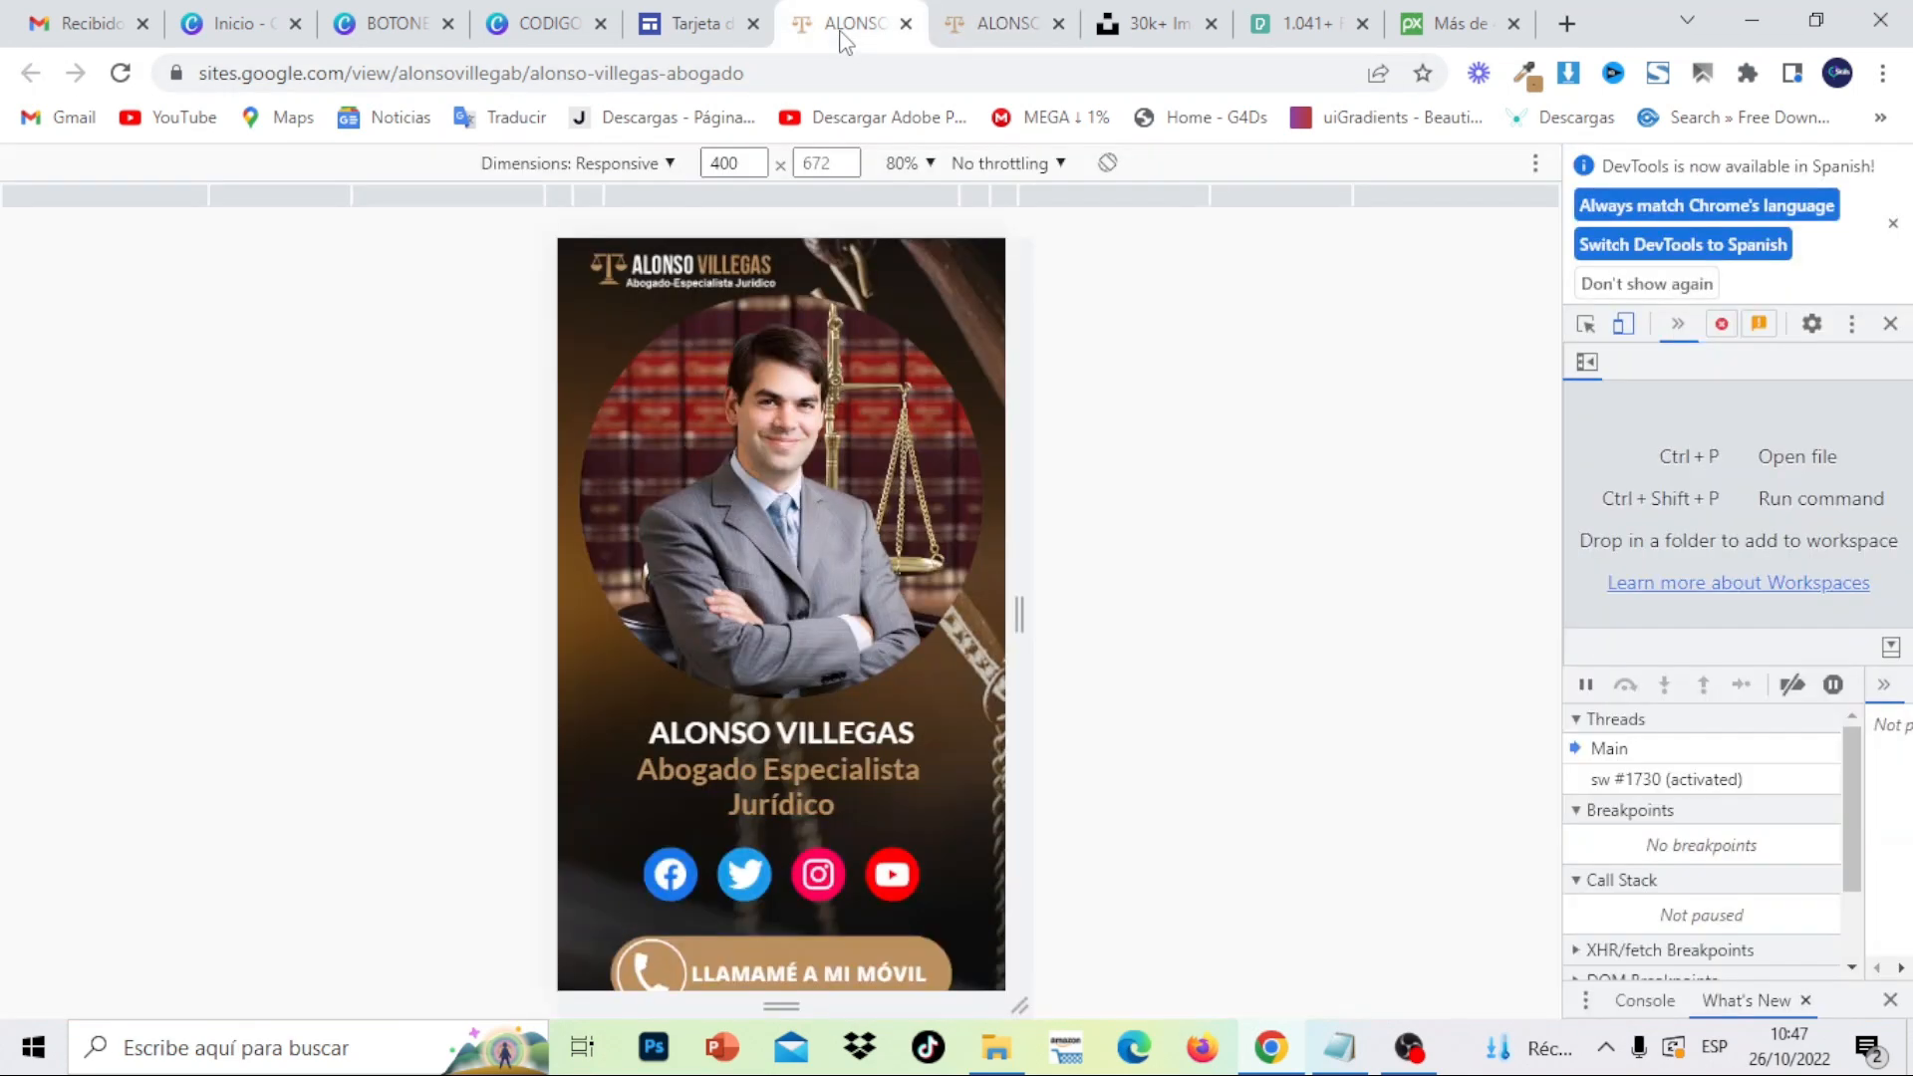
{"action": "scroll", "coordinate": [956, 735], "scroll_direction": "down", "scroll_amount": 5}
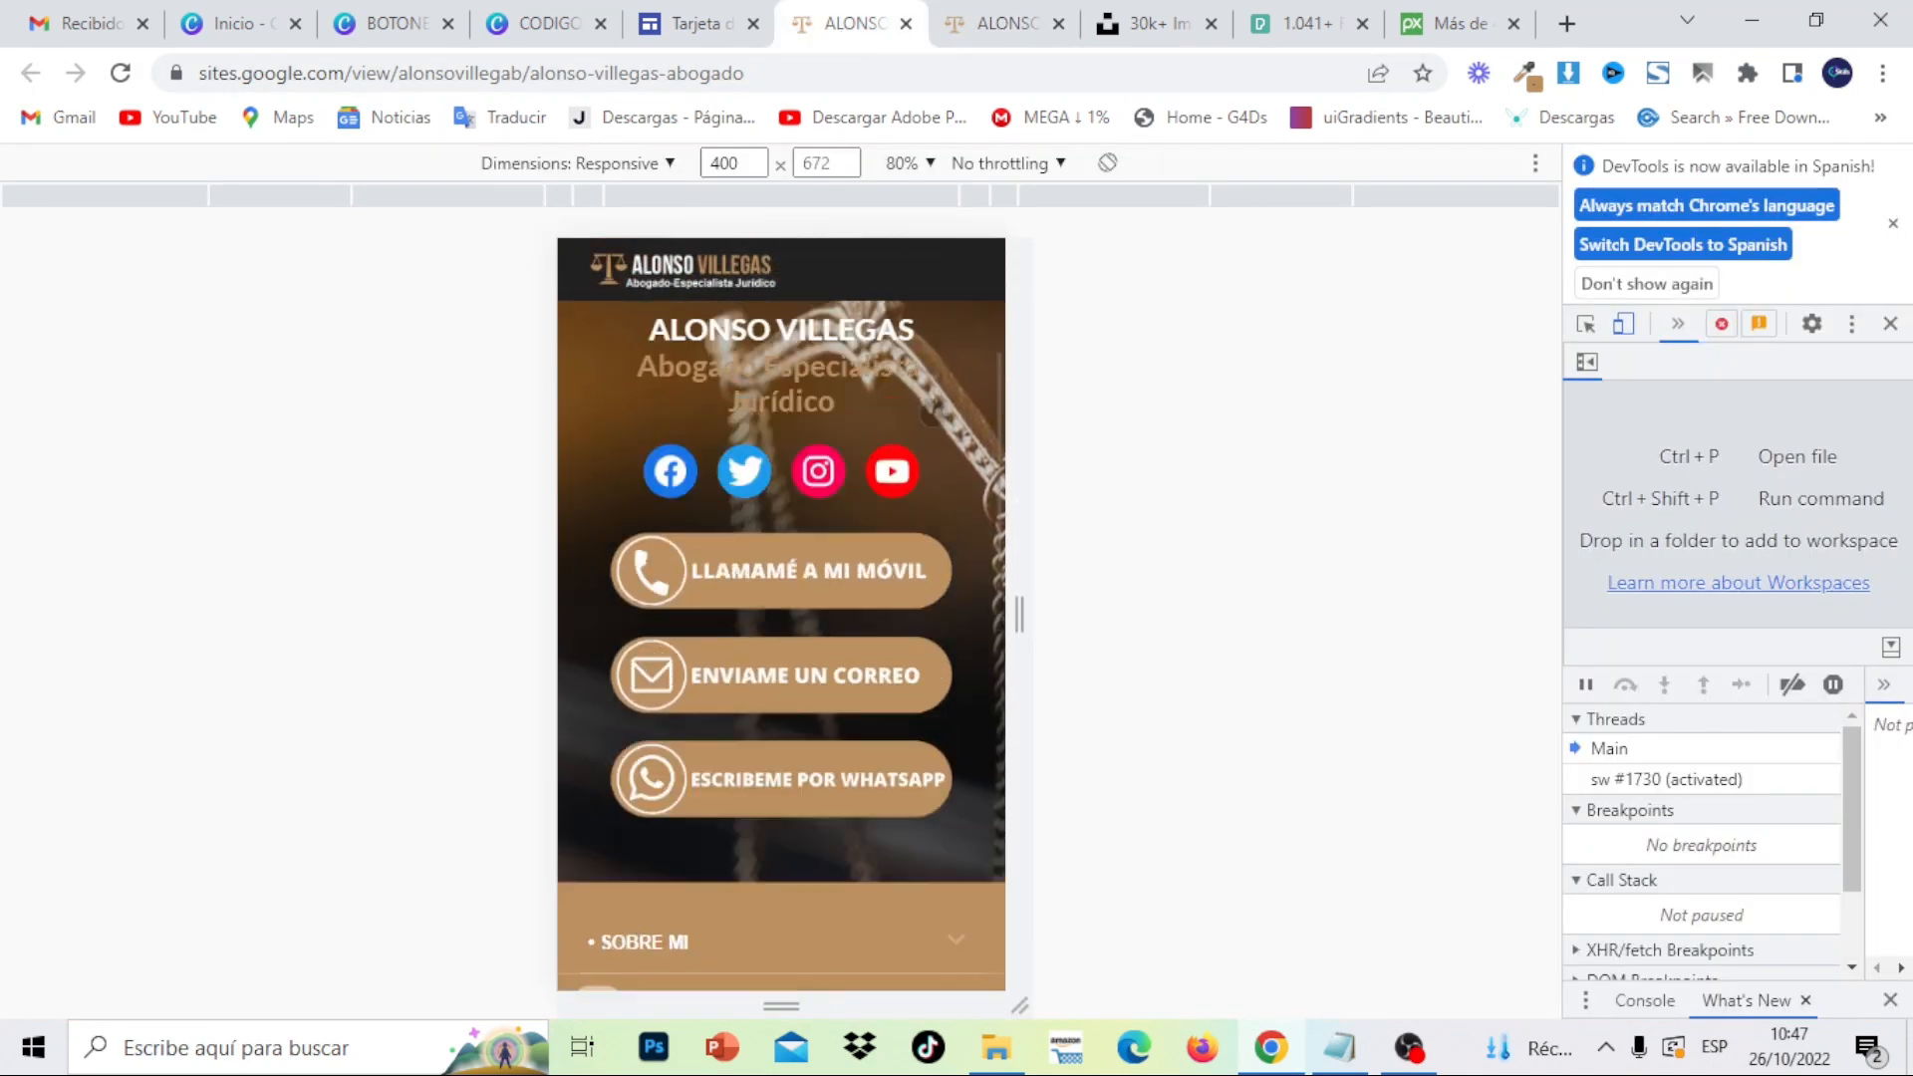
{"action": "scroll", "coordinate": [957, 735], "scroll_direction": "up", "scroll_amount": 5}
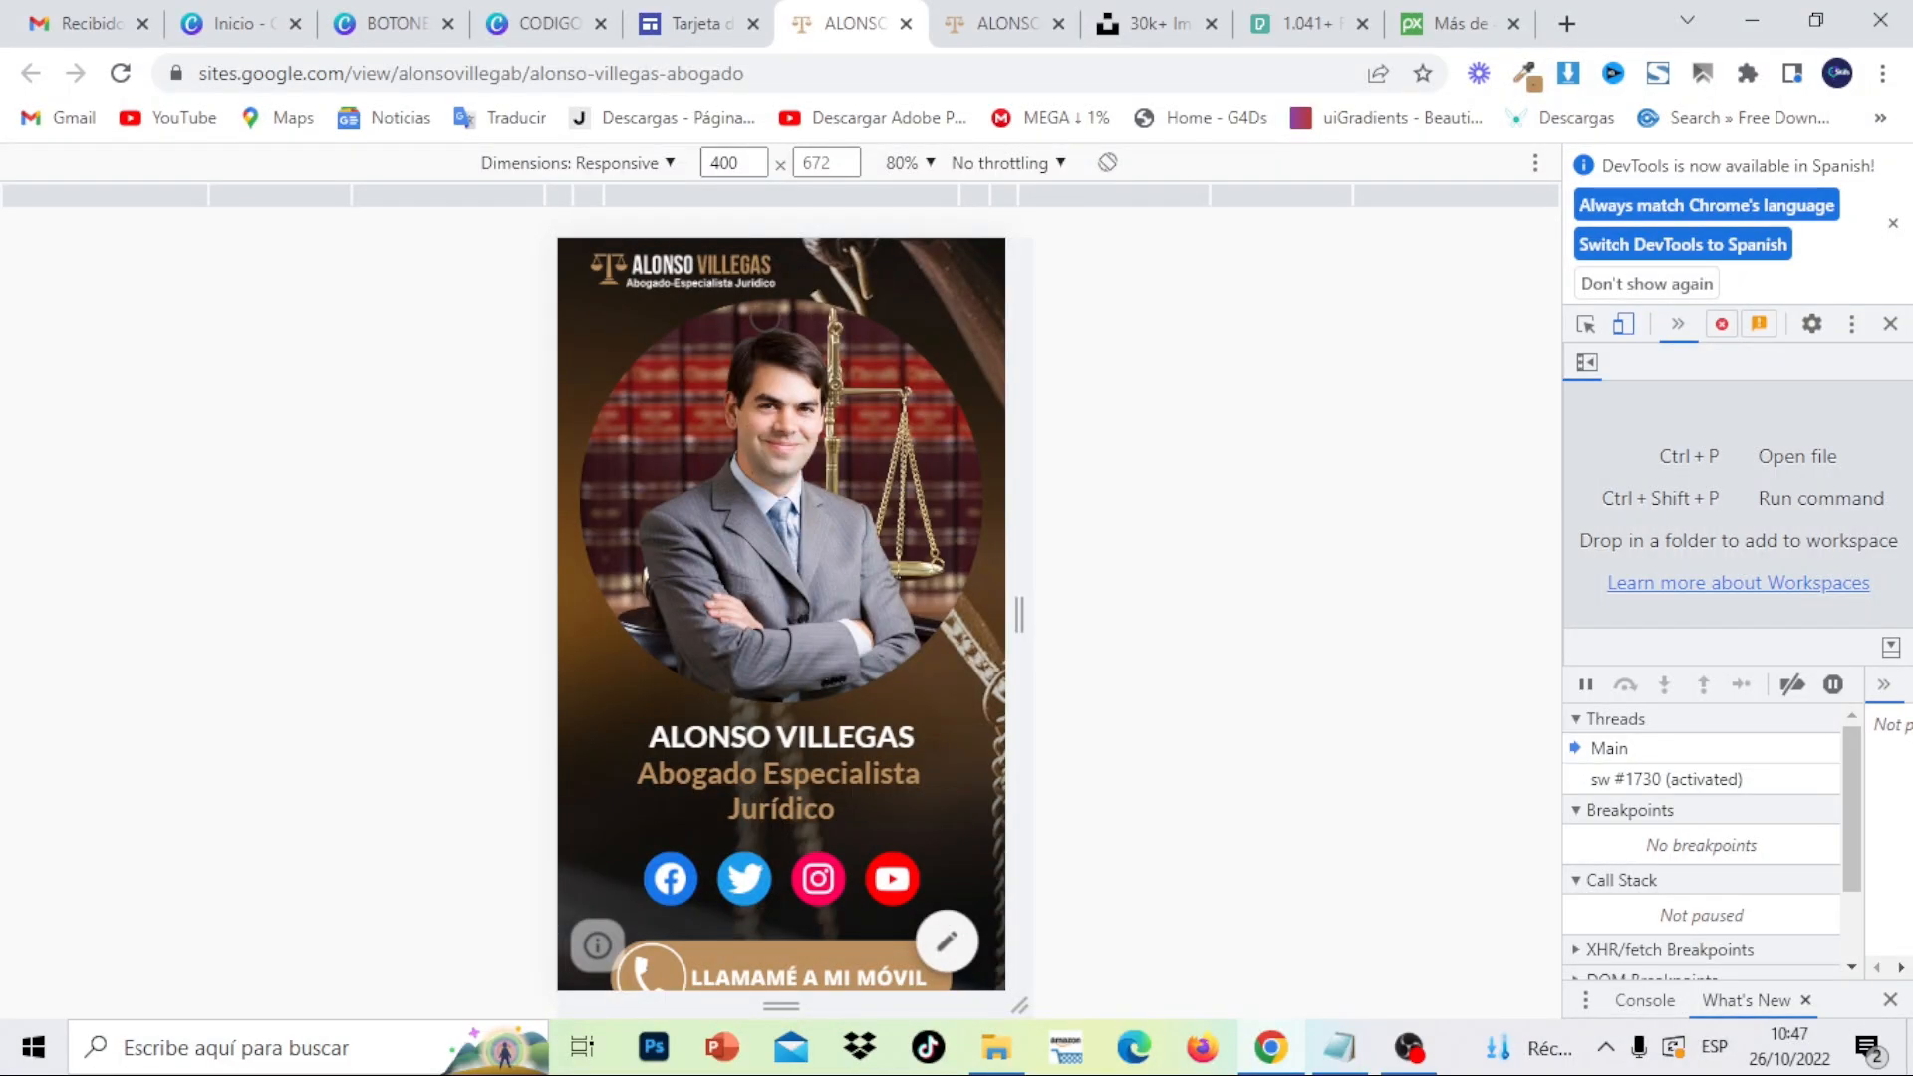
{"action": "scroll", "coordinate": [864, 727], "scroll_direction": "down", "scroll_amount": 3}
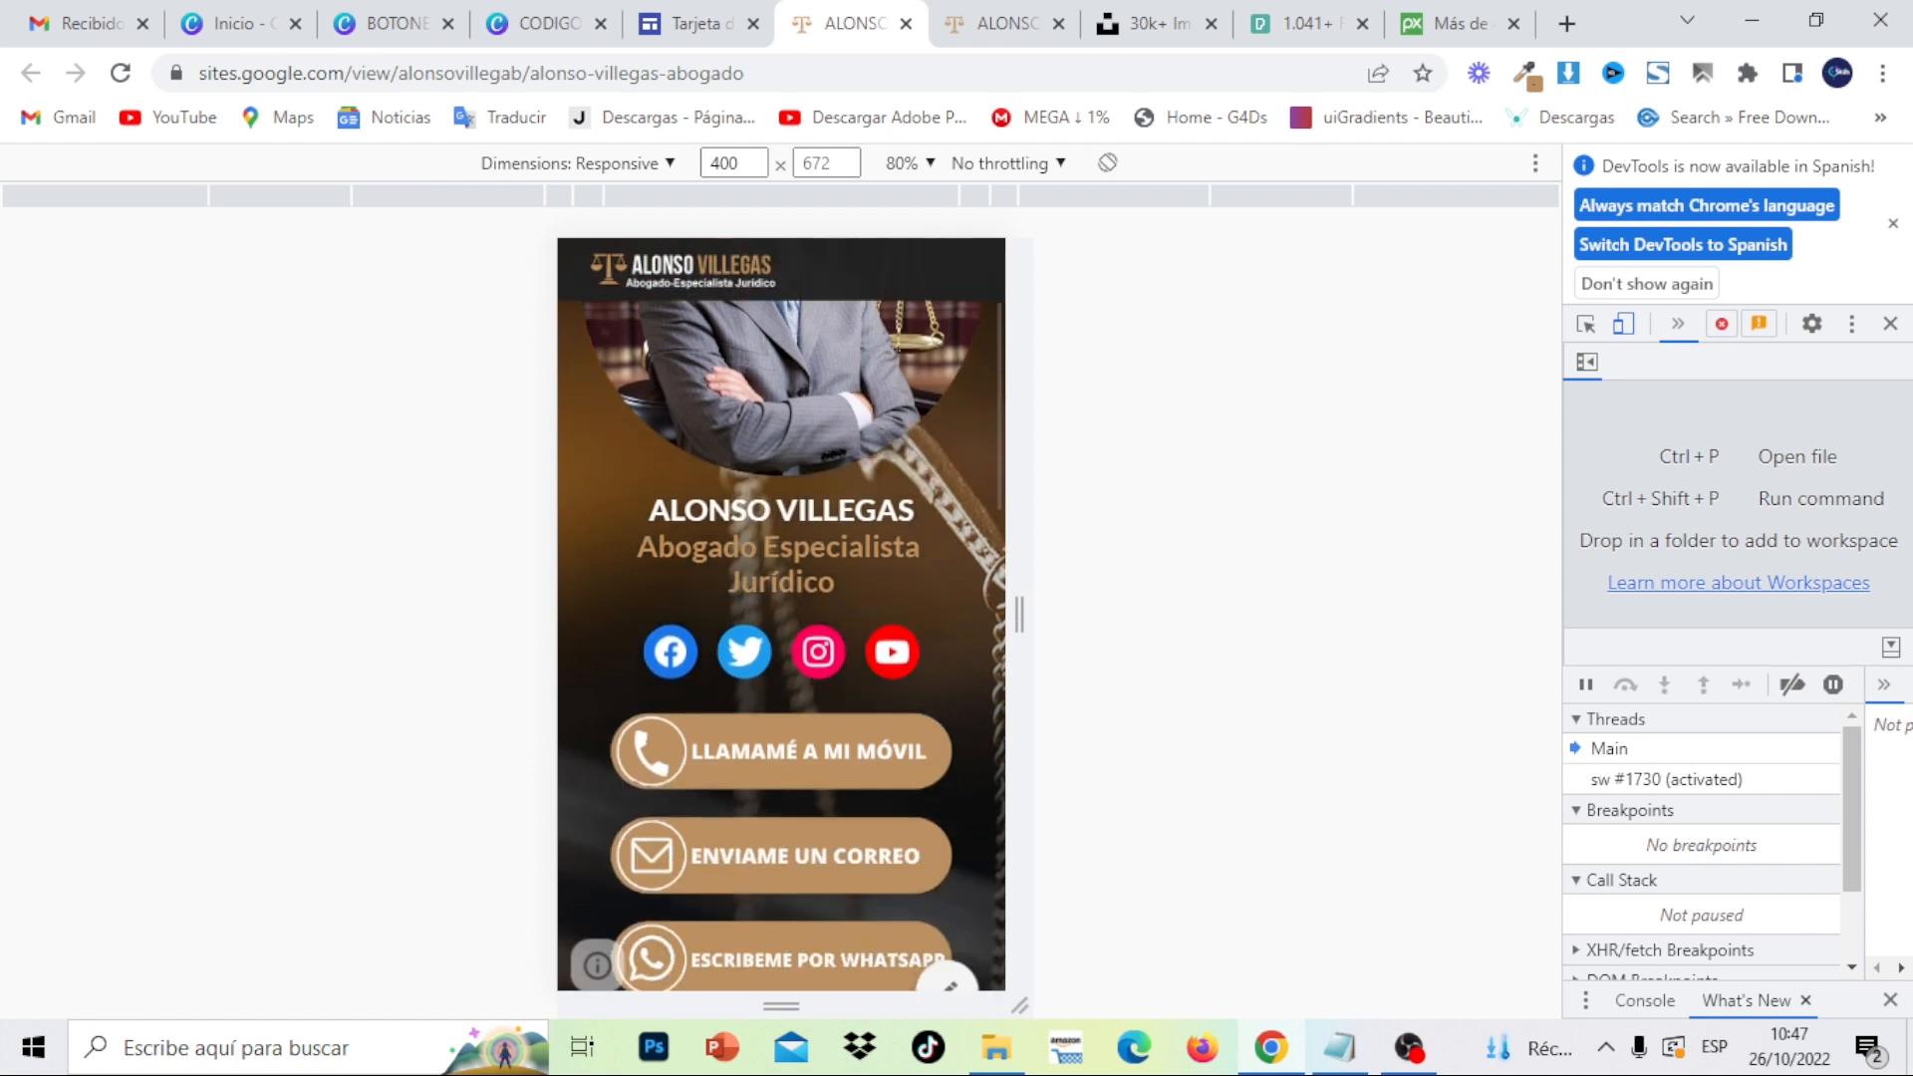
{"action": "scroll", "coordinate": [864, 728], "scroll_direction": "up", "scroll_amount": 2}
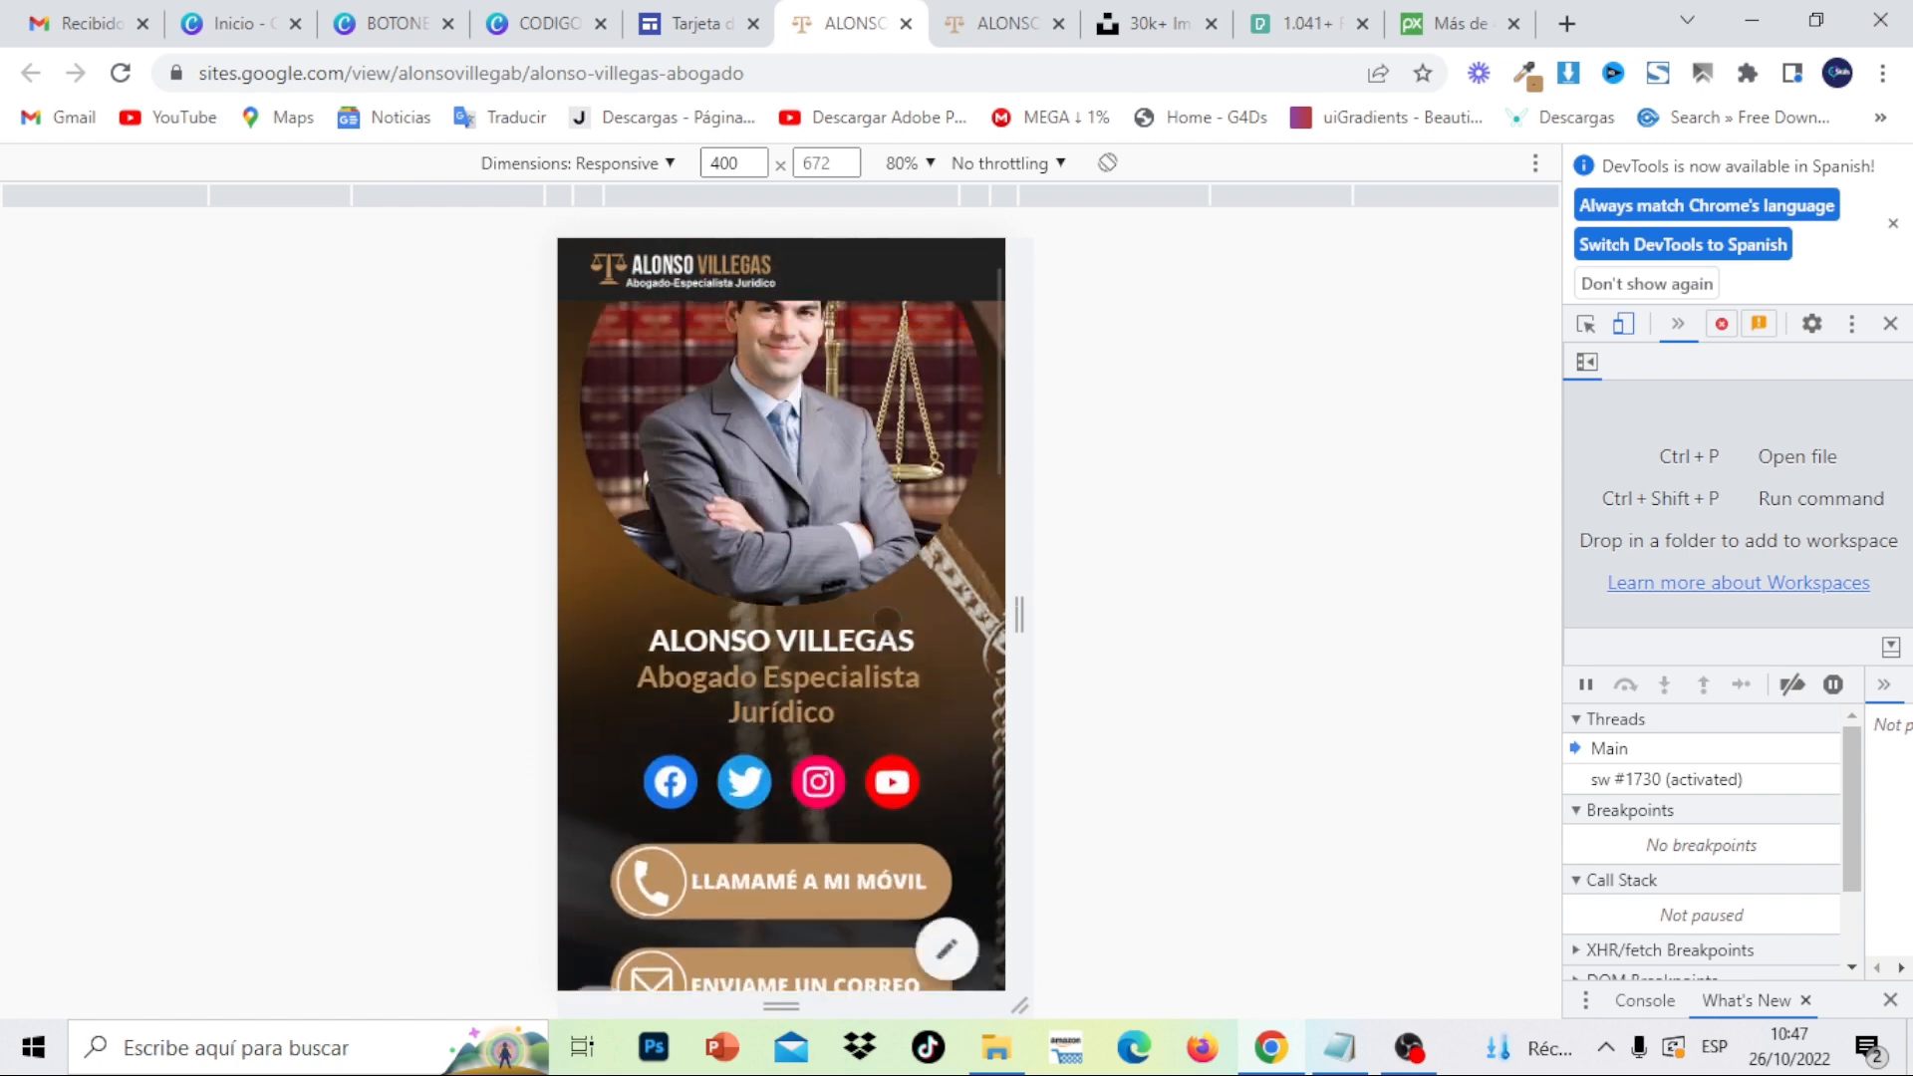
- Compare the lawyer photo results on Unsplash, Pixabay and Pexels
{"action": "left_click", "coordinate": [1126, 37]}
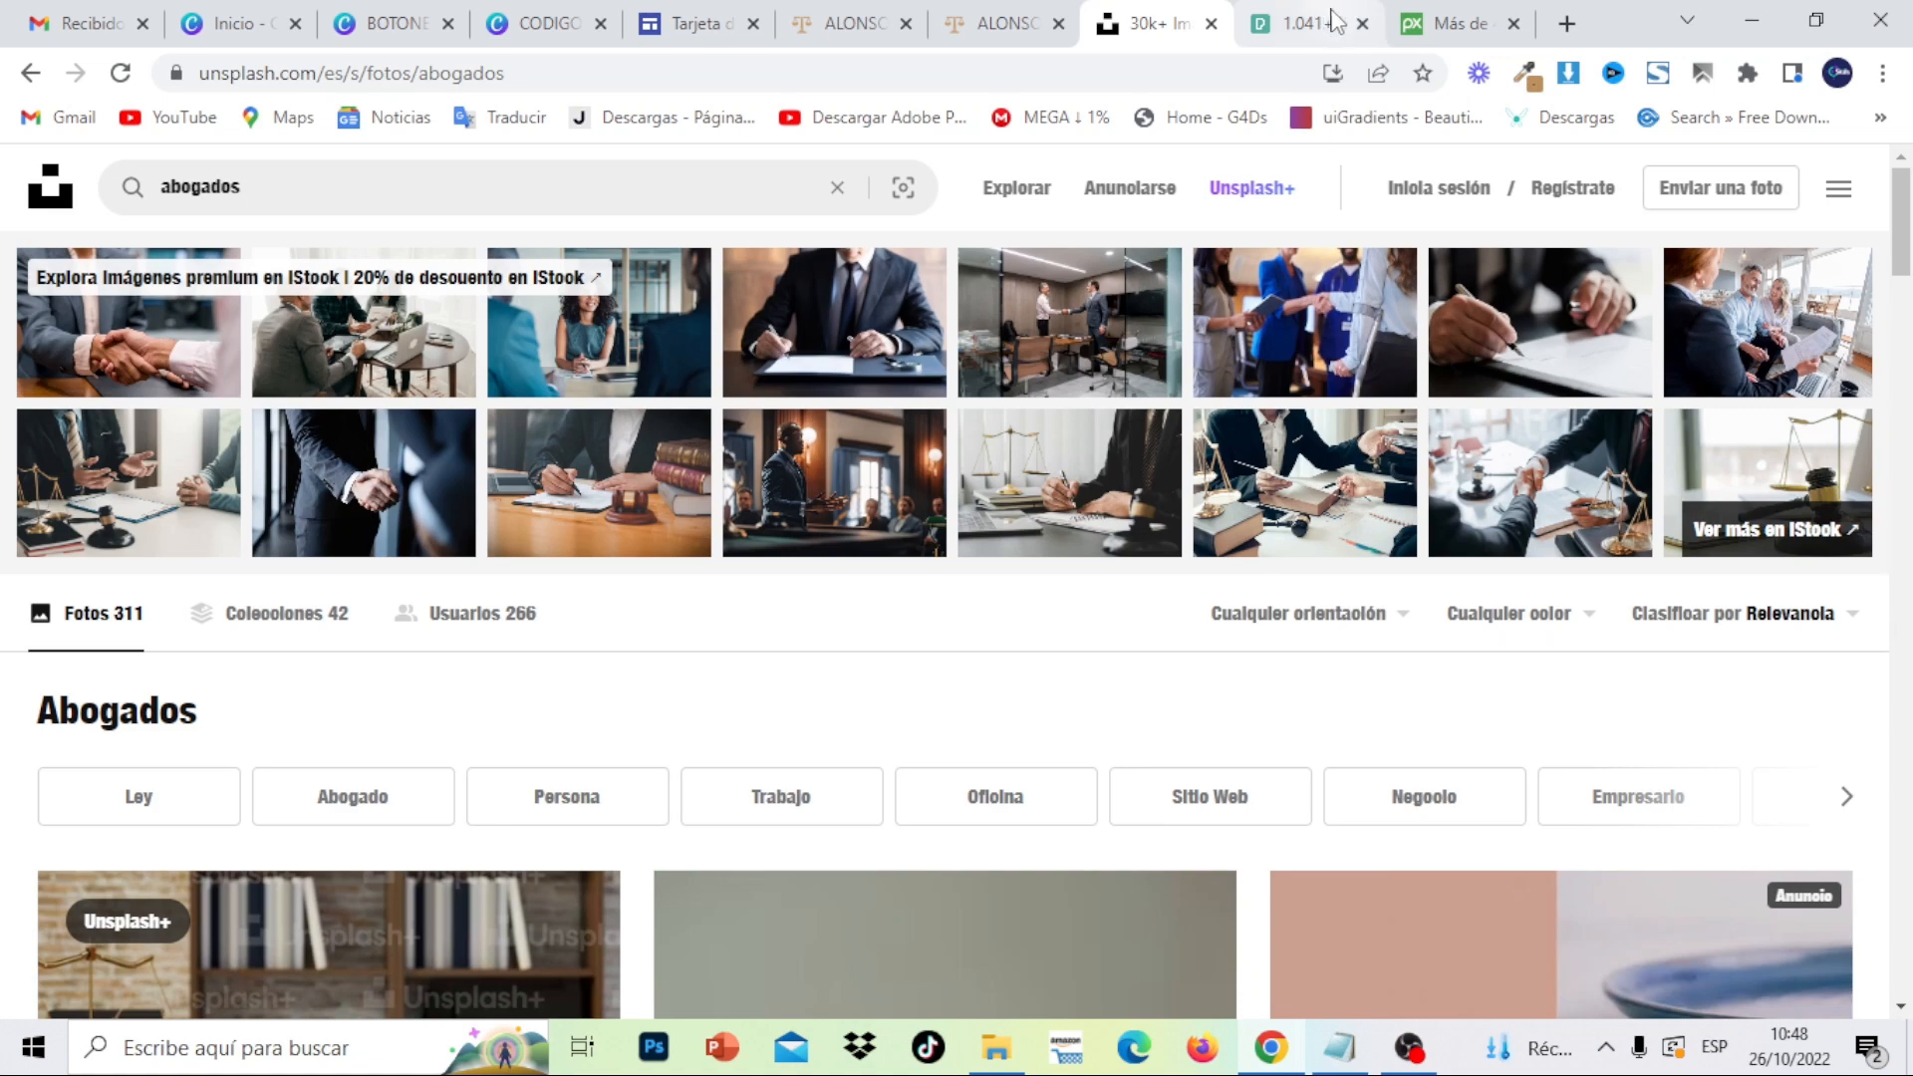
{"action": "left_click", "coordinate": [1413, 22]}
{"action": "left_click", "coordinate": [1275, 38]}
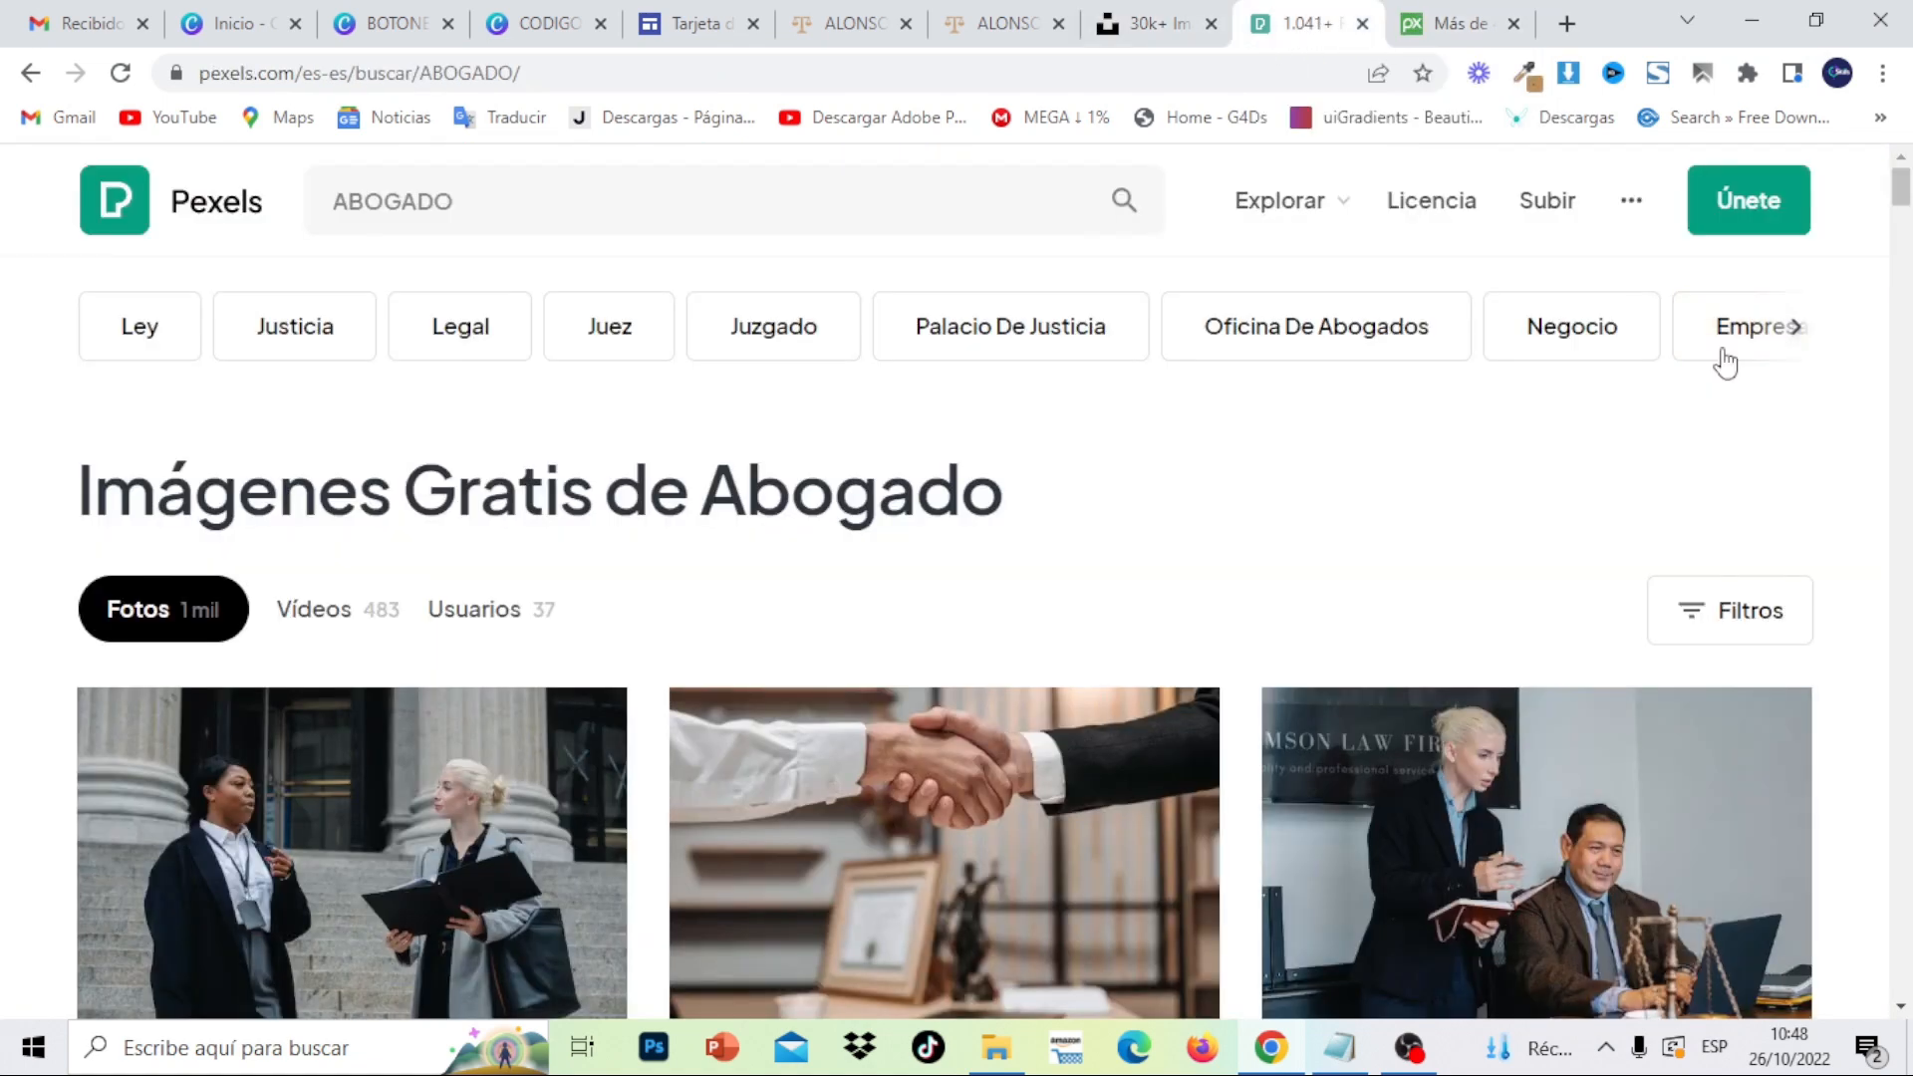
{"action": "left_click_drag", "start_coordinate": [1904, 199], "coordinate": [1910, 354]}
{"action": "left_click", "coordinate": [1151, 27]}
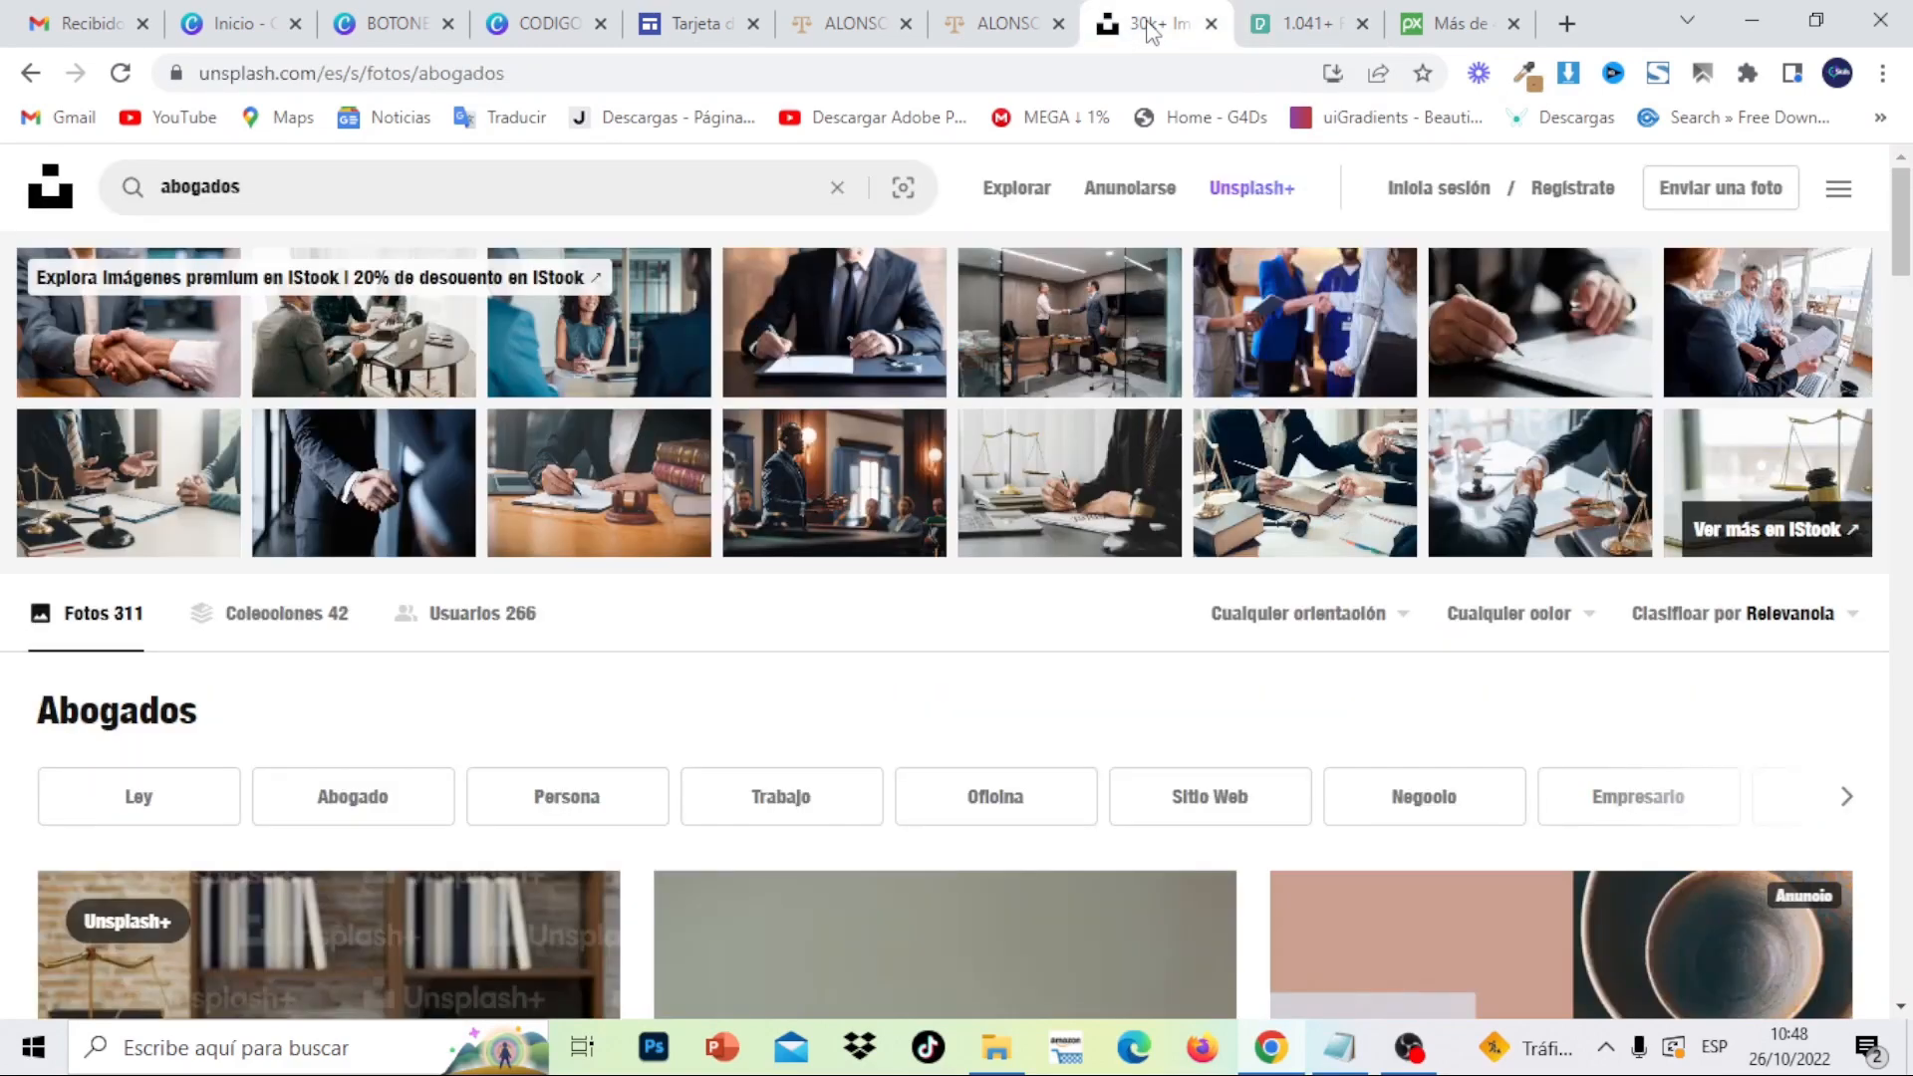
{"action": "left_click_drag", "start_coordinate": [1910, 231], "coordinate": [1910, 159]}
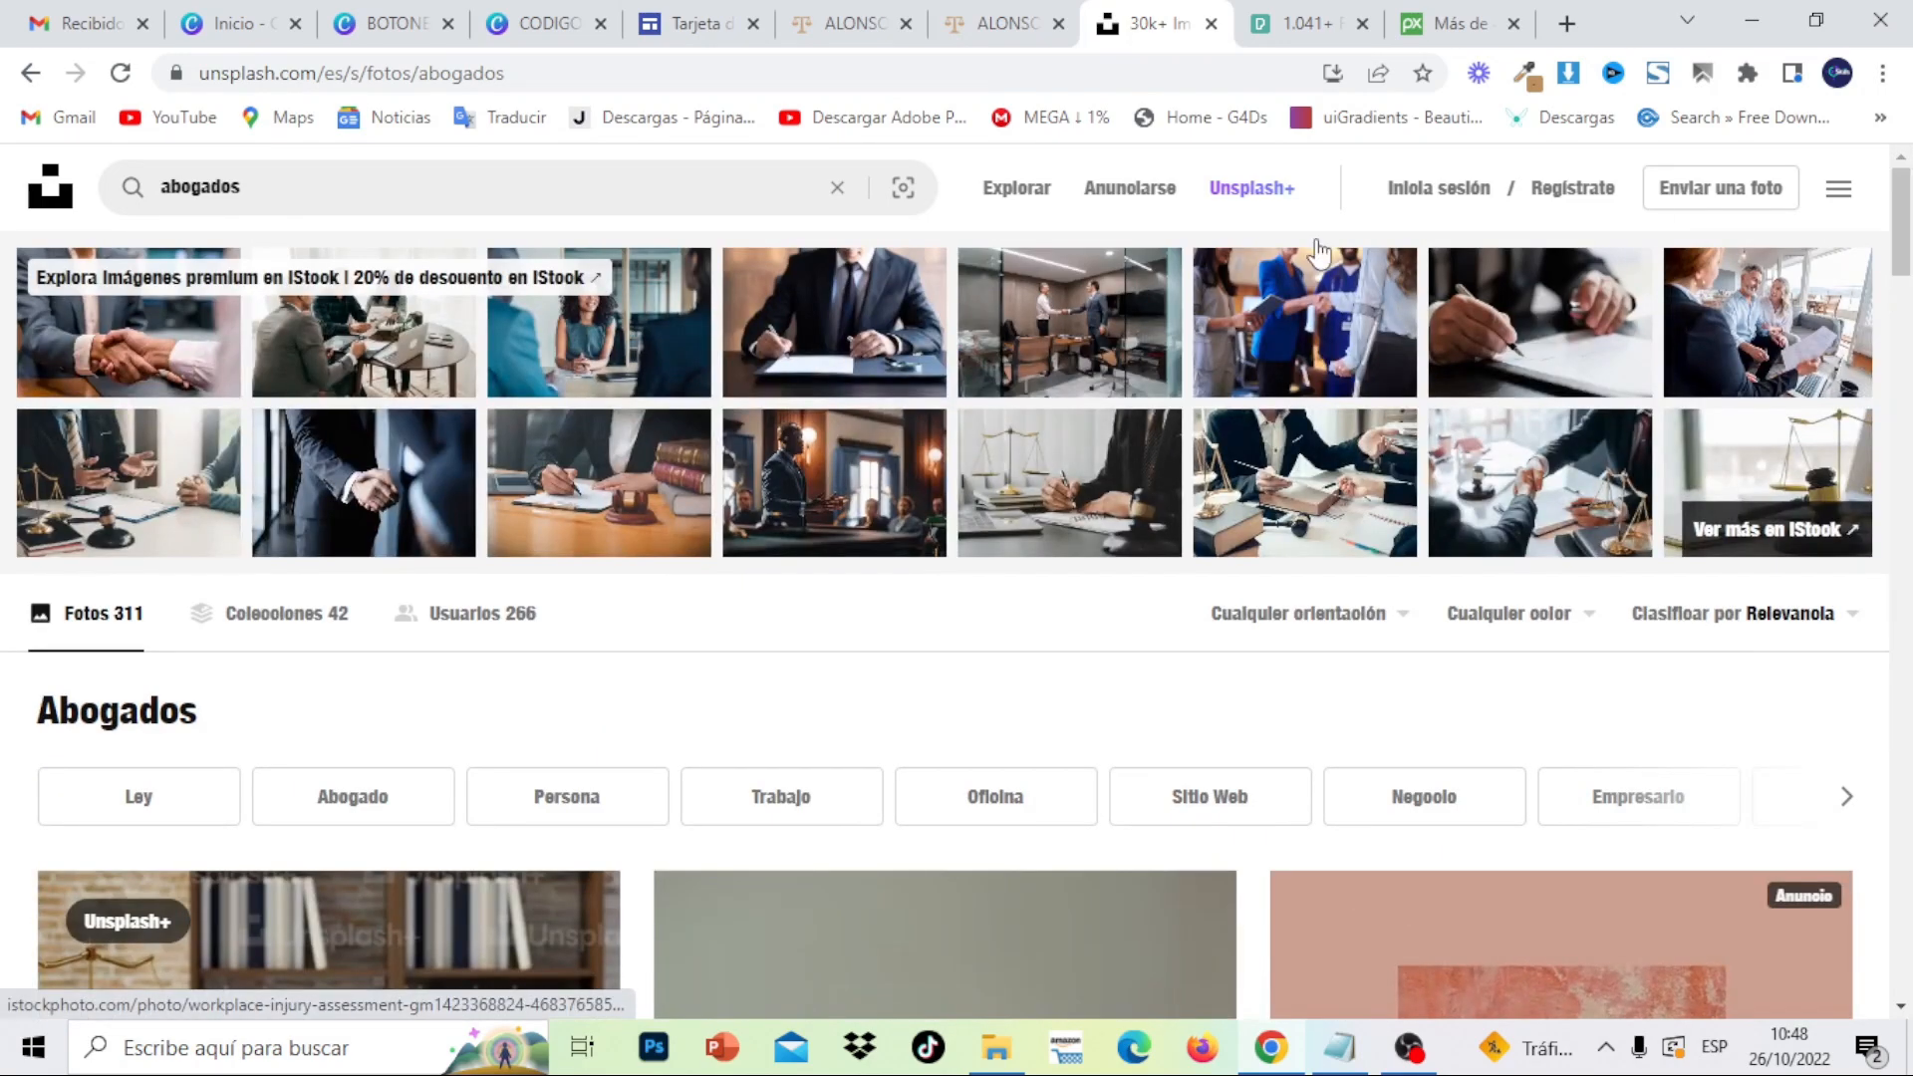
- Replace the abogados search on Unsplash with 'DENTISTA'
{"action": "left_click", "coordinate": [839, 188]}
{"action": "type", "text": "DENTISTA"}
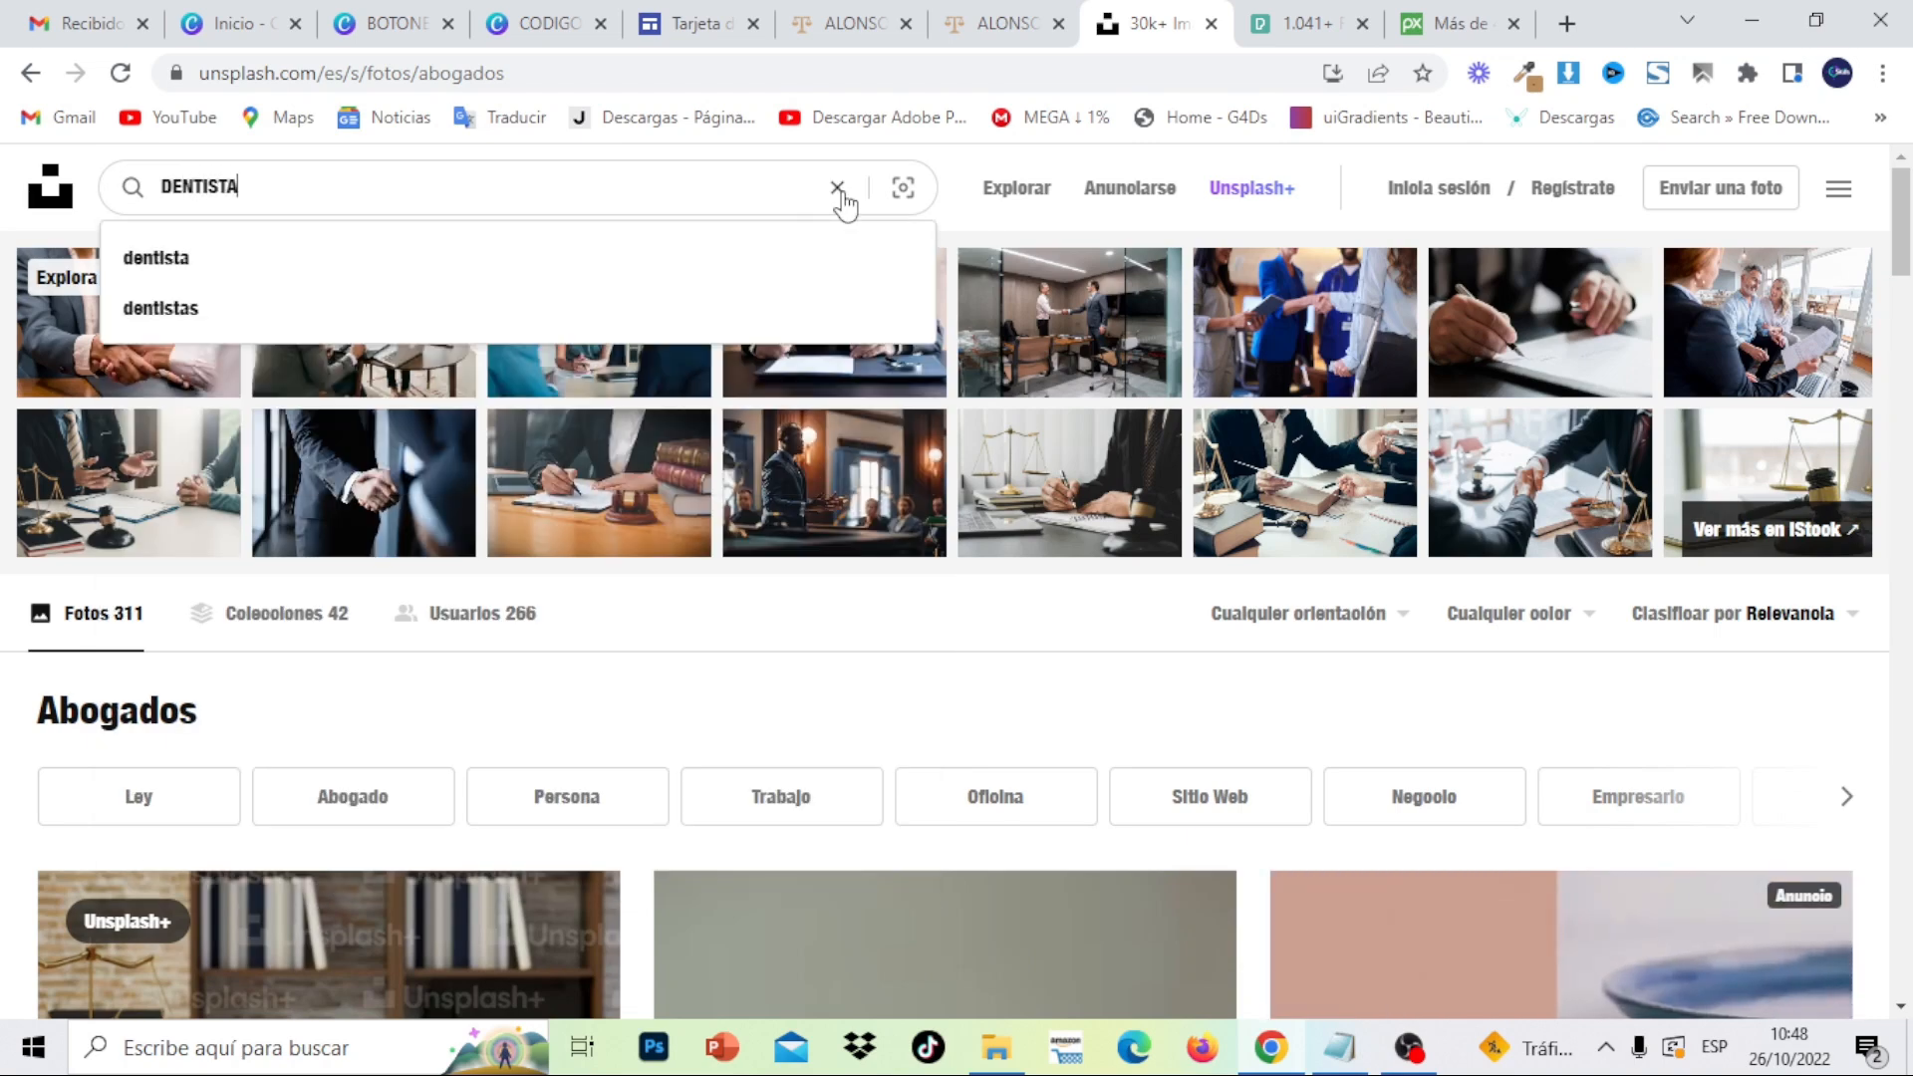
{"action": "key", "text": "Return"}
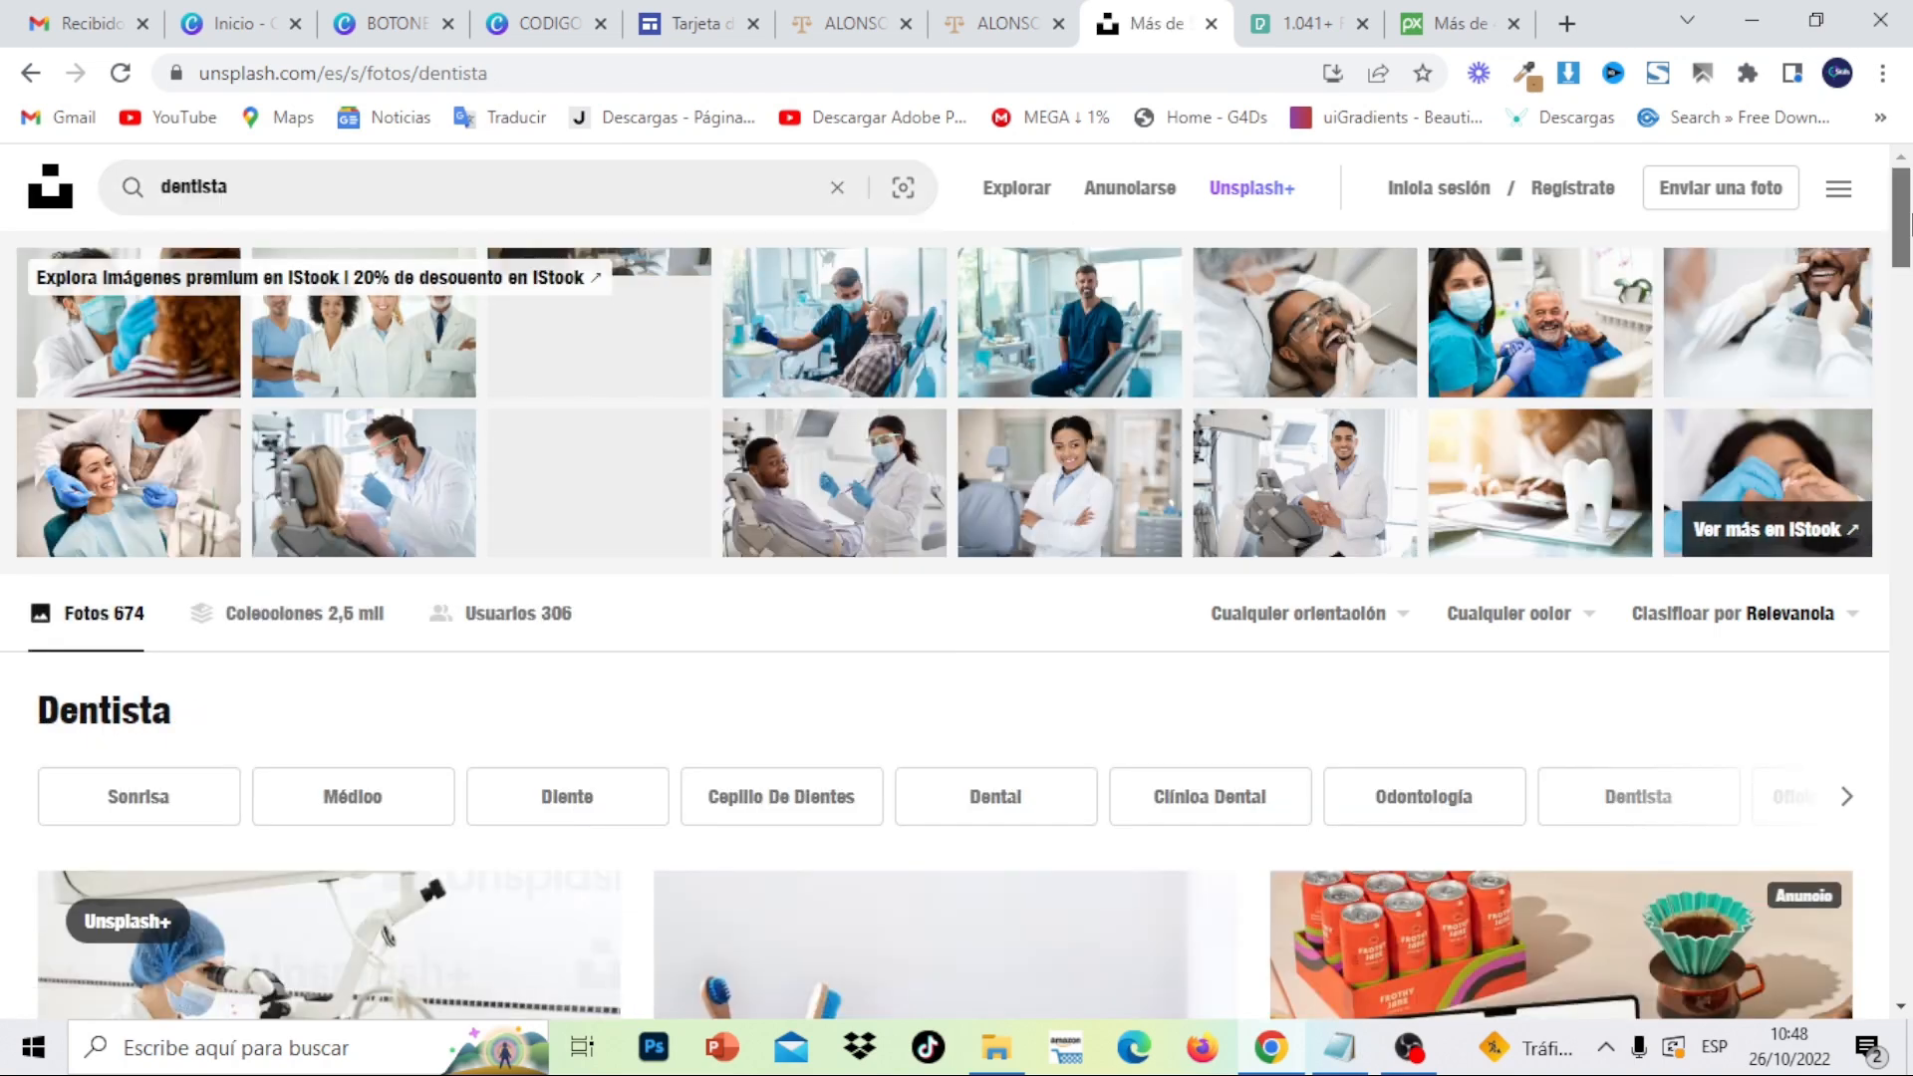
{"action": "mouse_move", "coordinate": [1910, 211]}
{"action": "left_mouse_down"}
{"action": "mouse_move", "coordinate": [1908, 667]}
{"action": "mouse_move", "coordinate": [1910, 194]}
{"action": "left_mouse_up"}
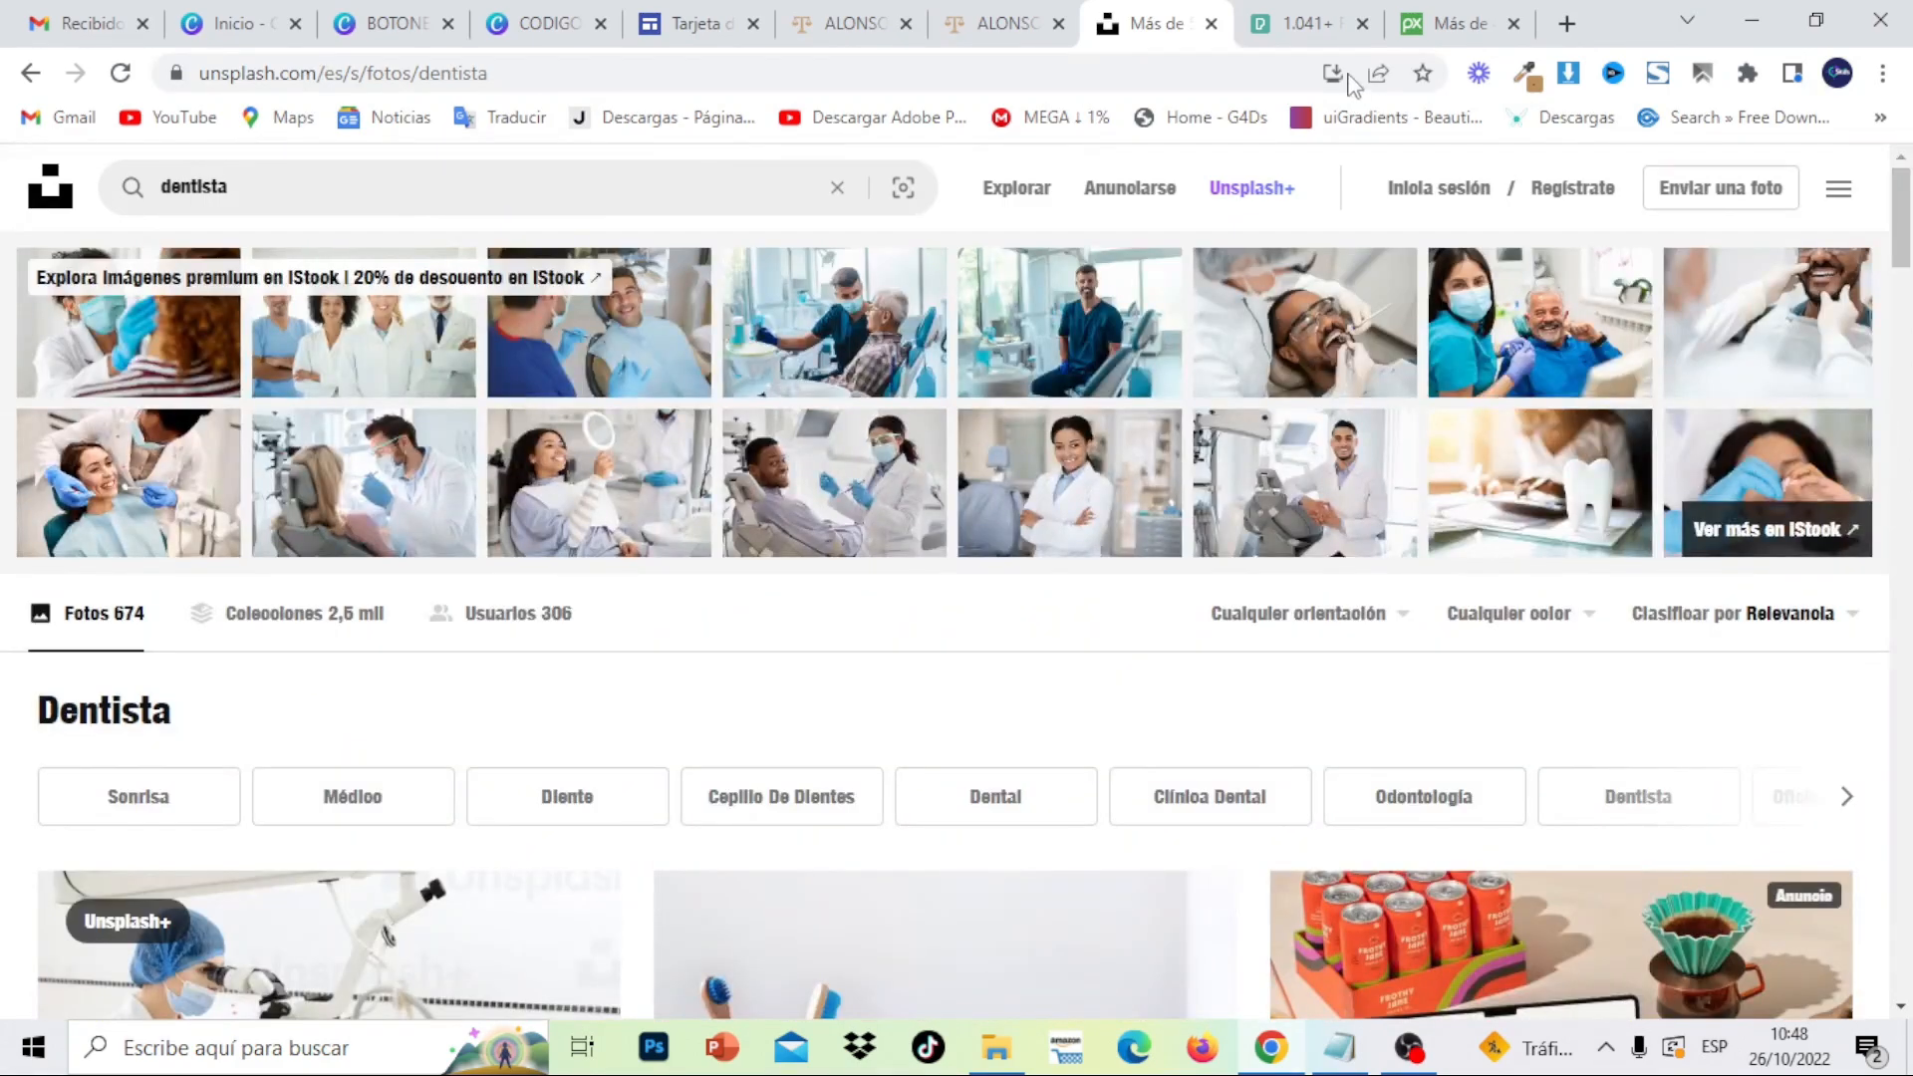
- Close the Pixabay, Pexels and remaining stock-photo tabs
{"action": "left_click", "coordinate": [1317, 33]}
{"action": "left_click", "coordinate": [1443, 29]}
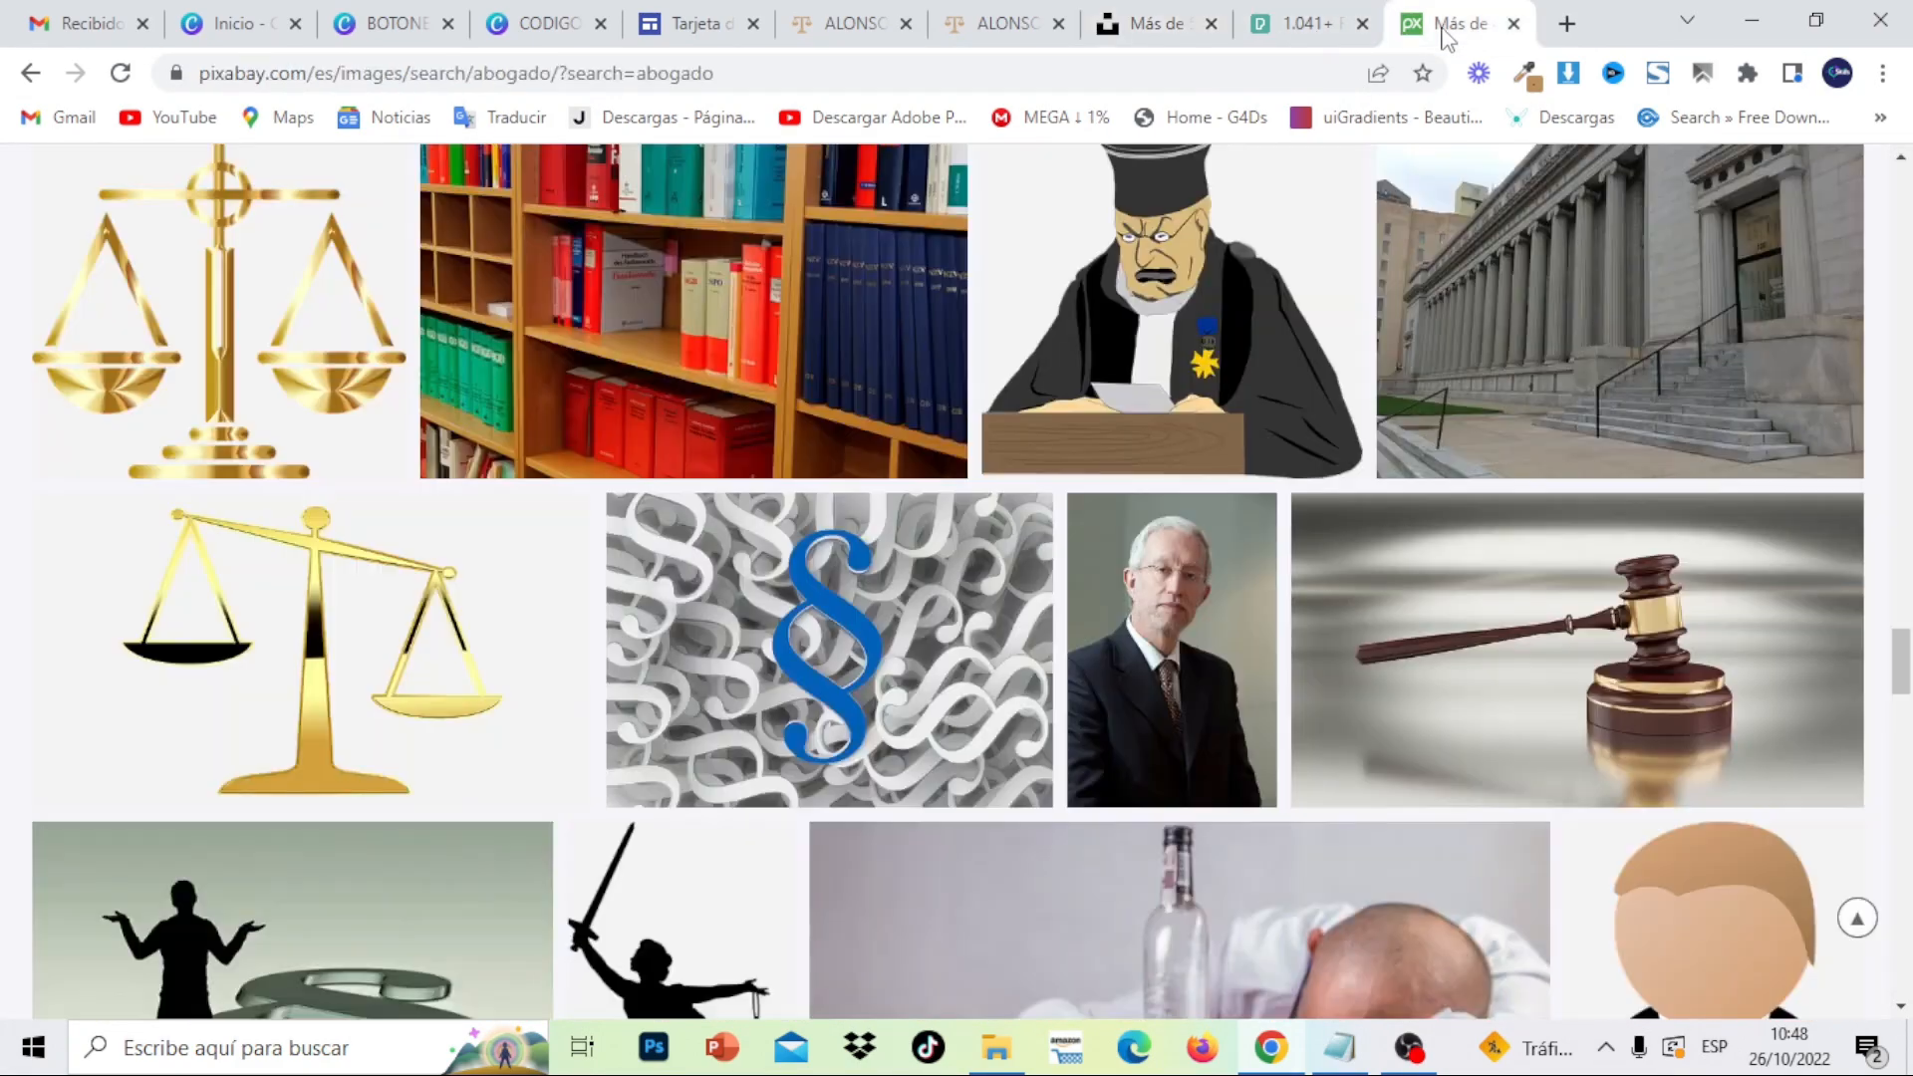
{"action": "left_click", "coordinate": [1513, 24]}
{"action": "left_click", "coordinate": [1513, 24]}
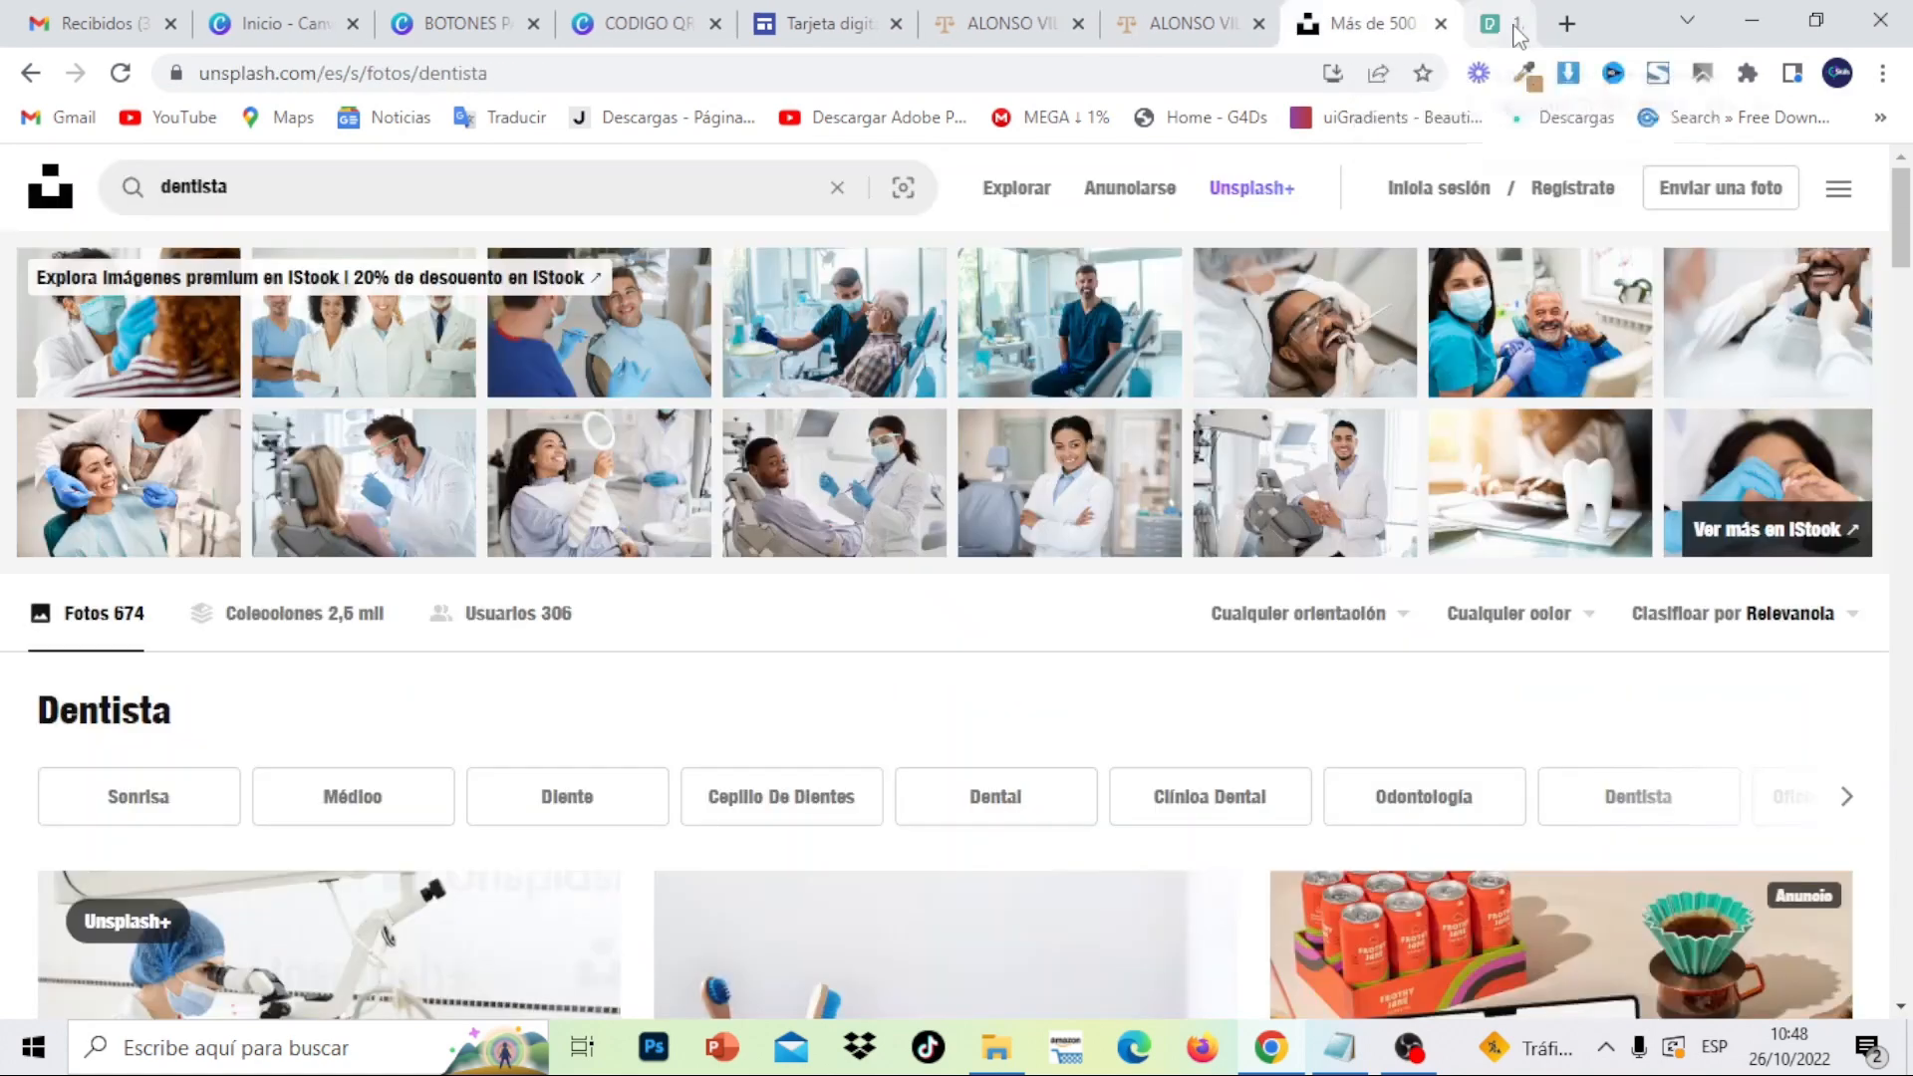
{"action": "left_click", "coordinate": [1513, 24]}
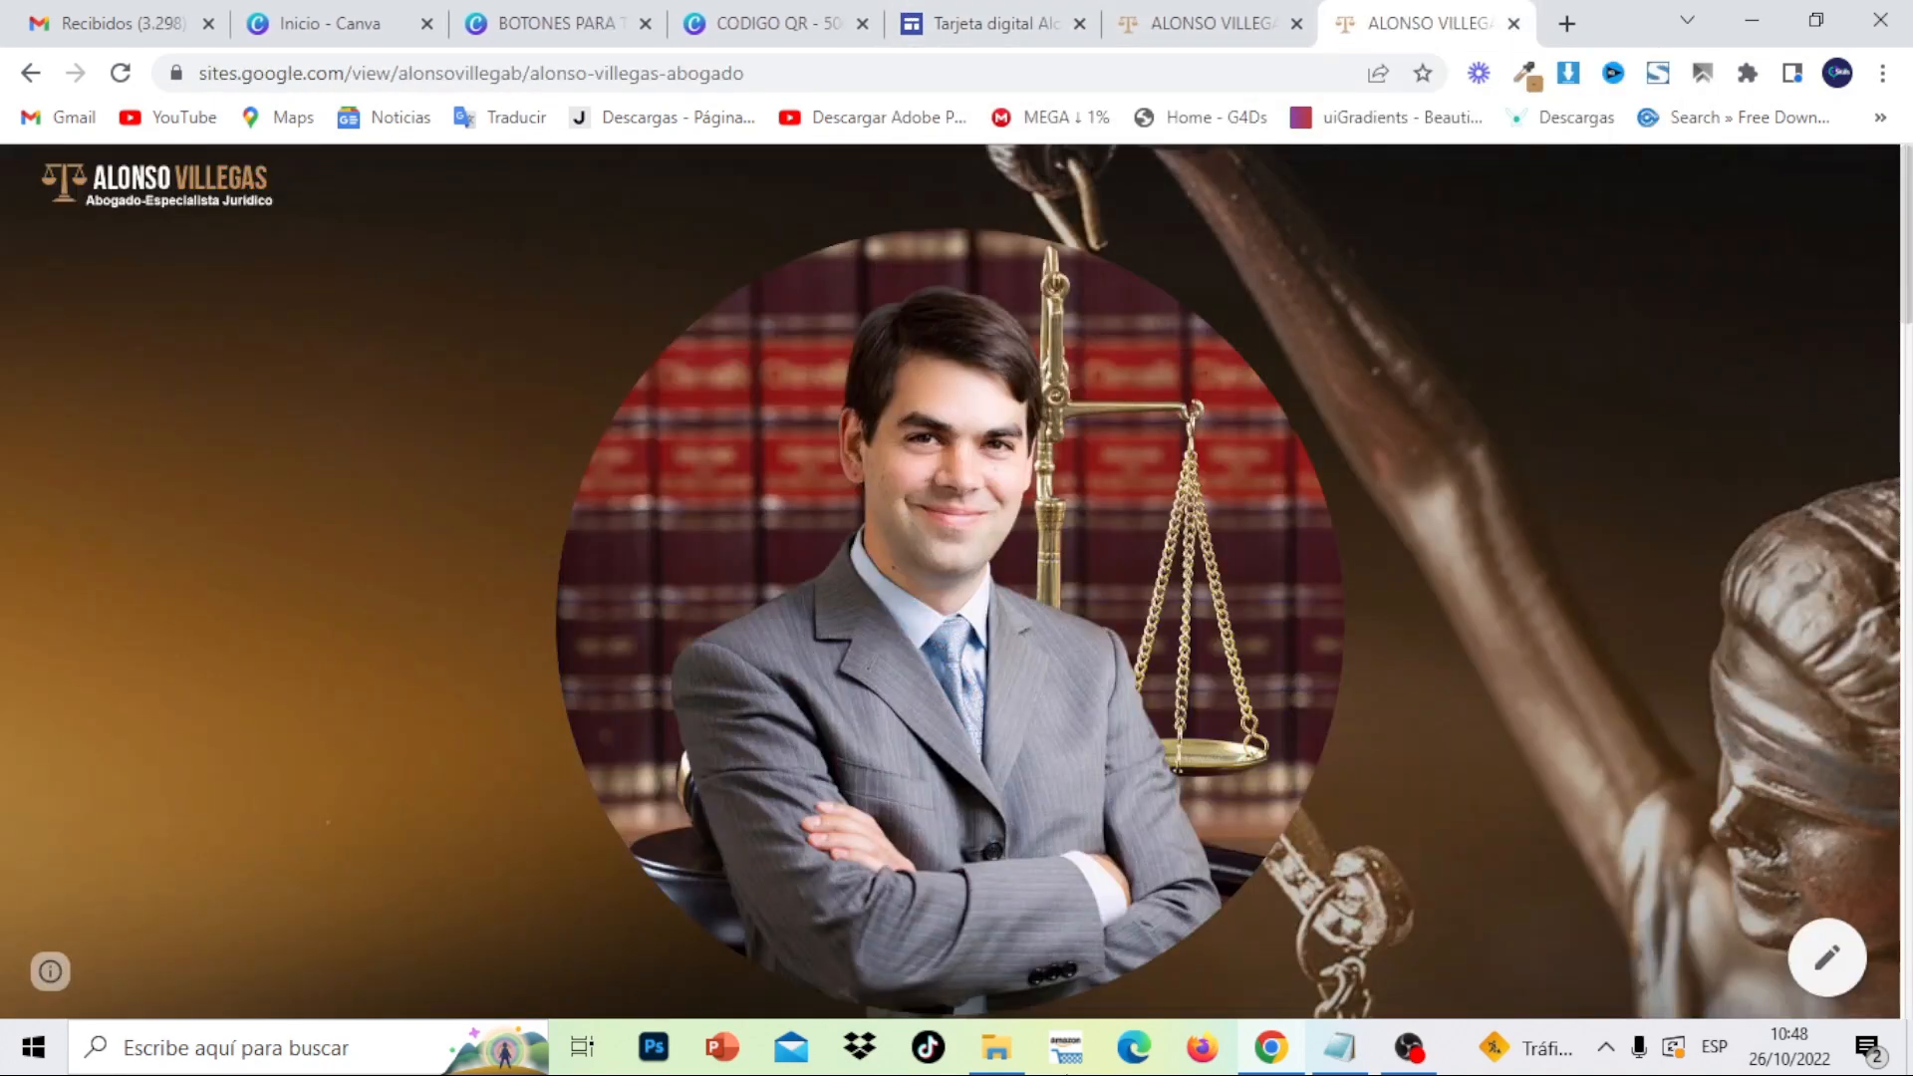
{"action": "left_click", "coordinate": [997, 1064]}
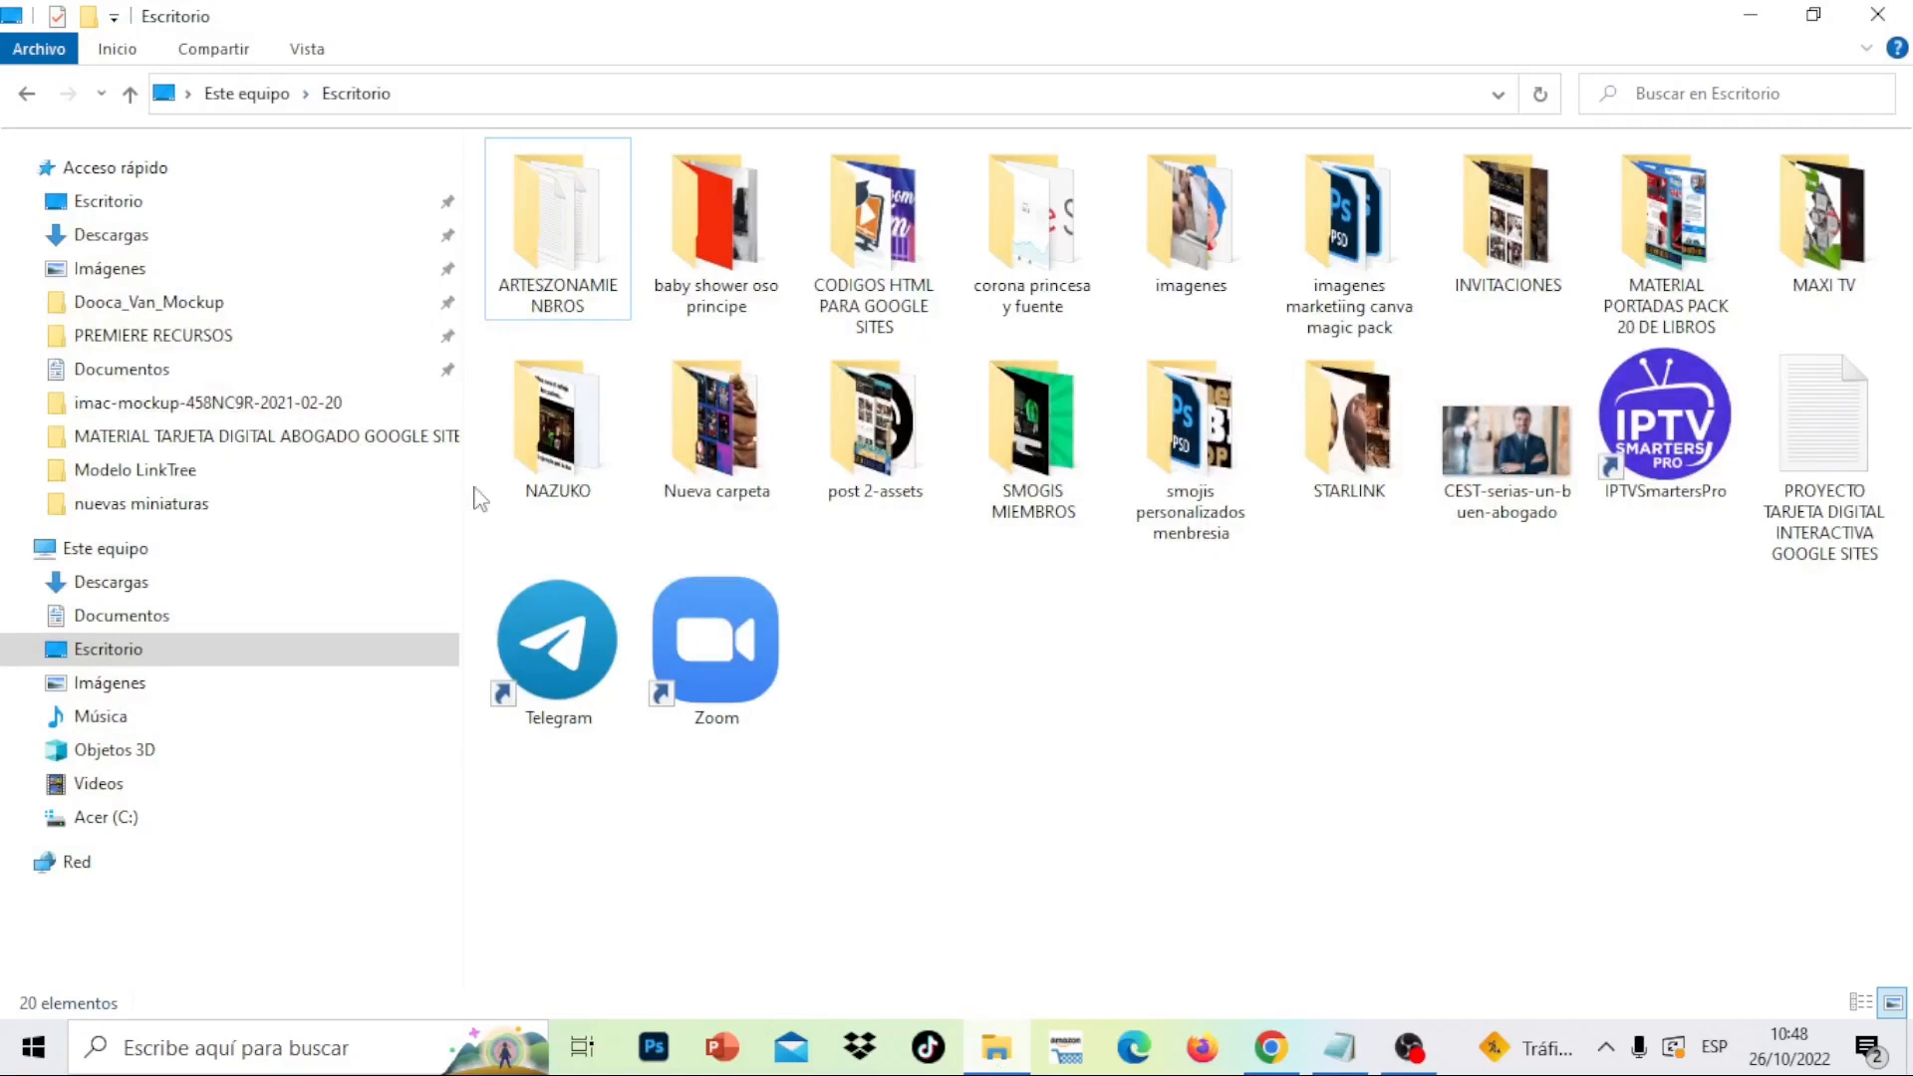
{"action": "left_click", "coordinate": [237, 246]}
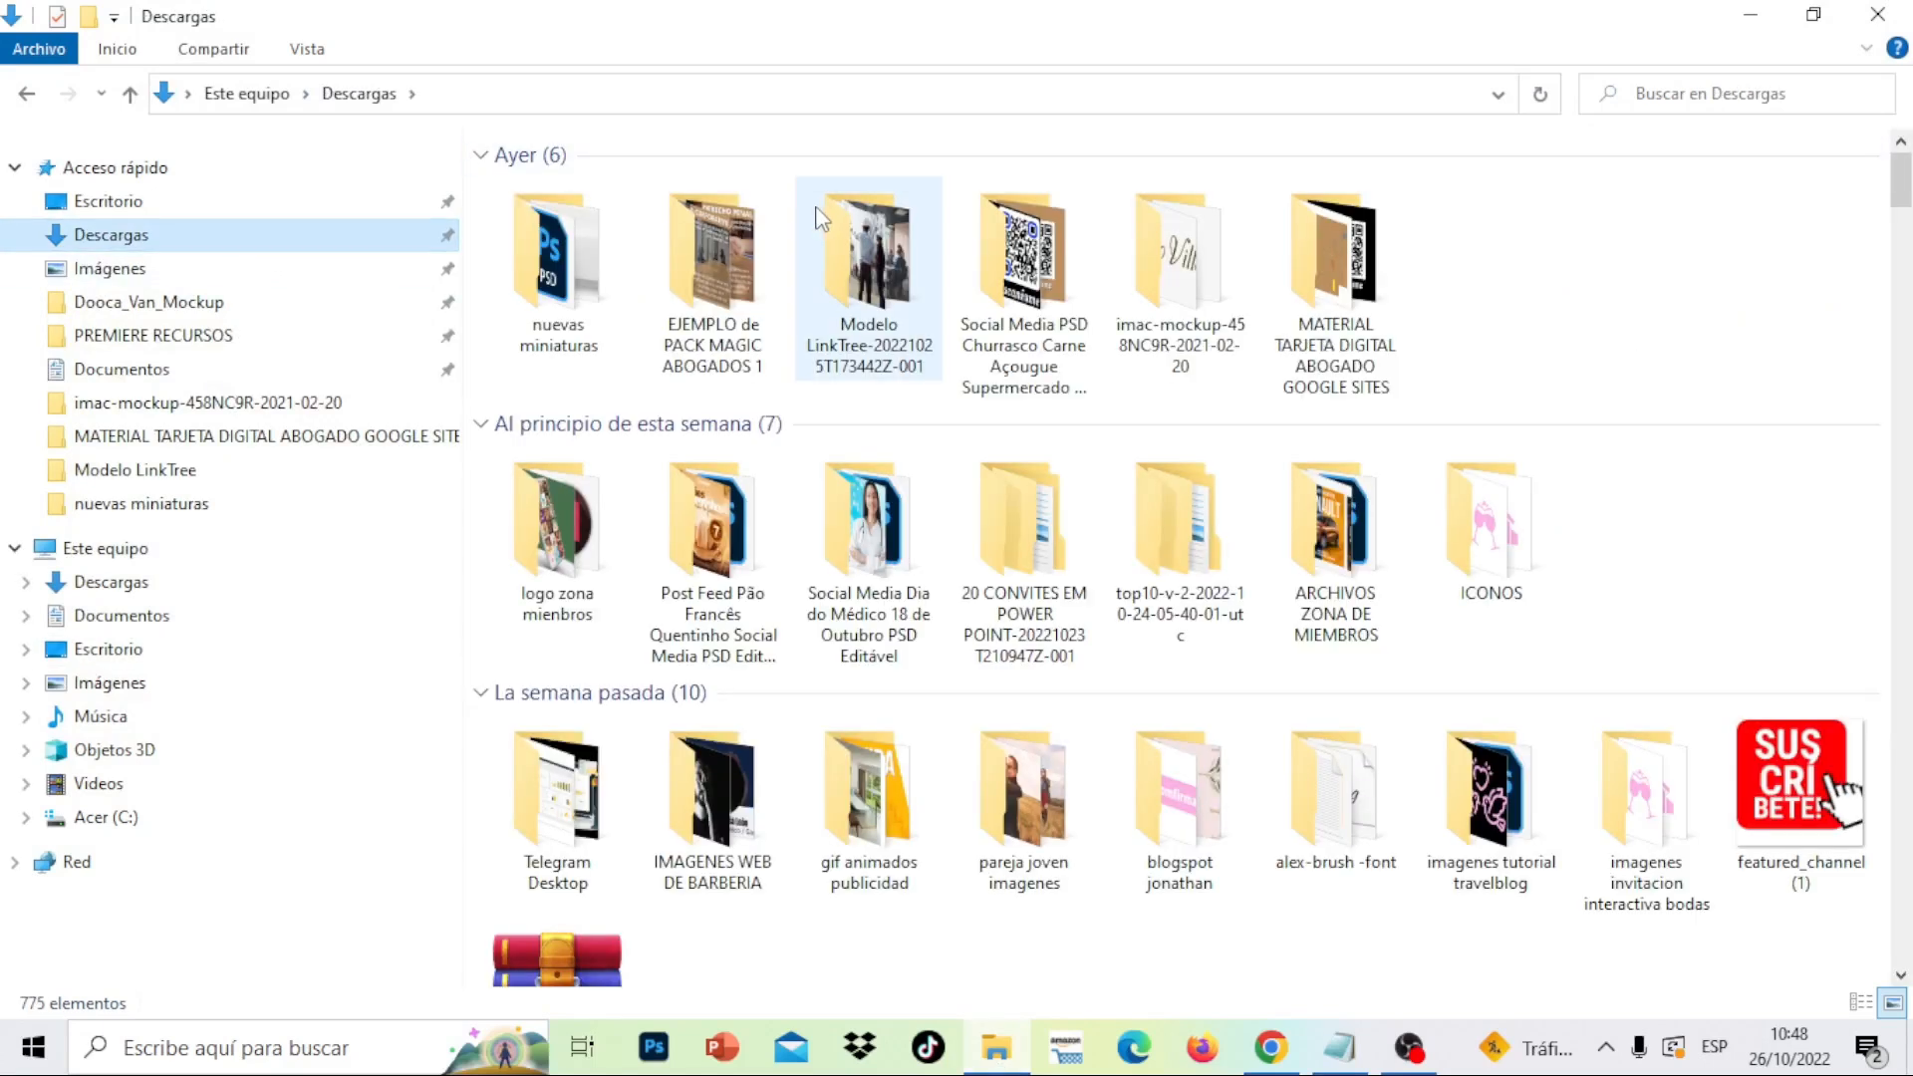
{"action": "left_click", "coordinate": [1298, 309]}
{"action": "double_click", "coordinate": [1297, 307]}
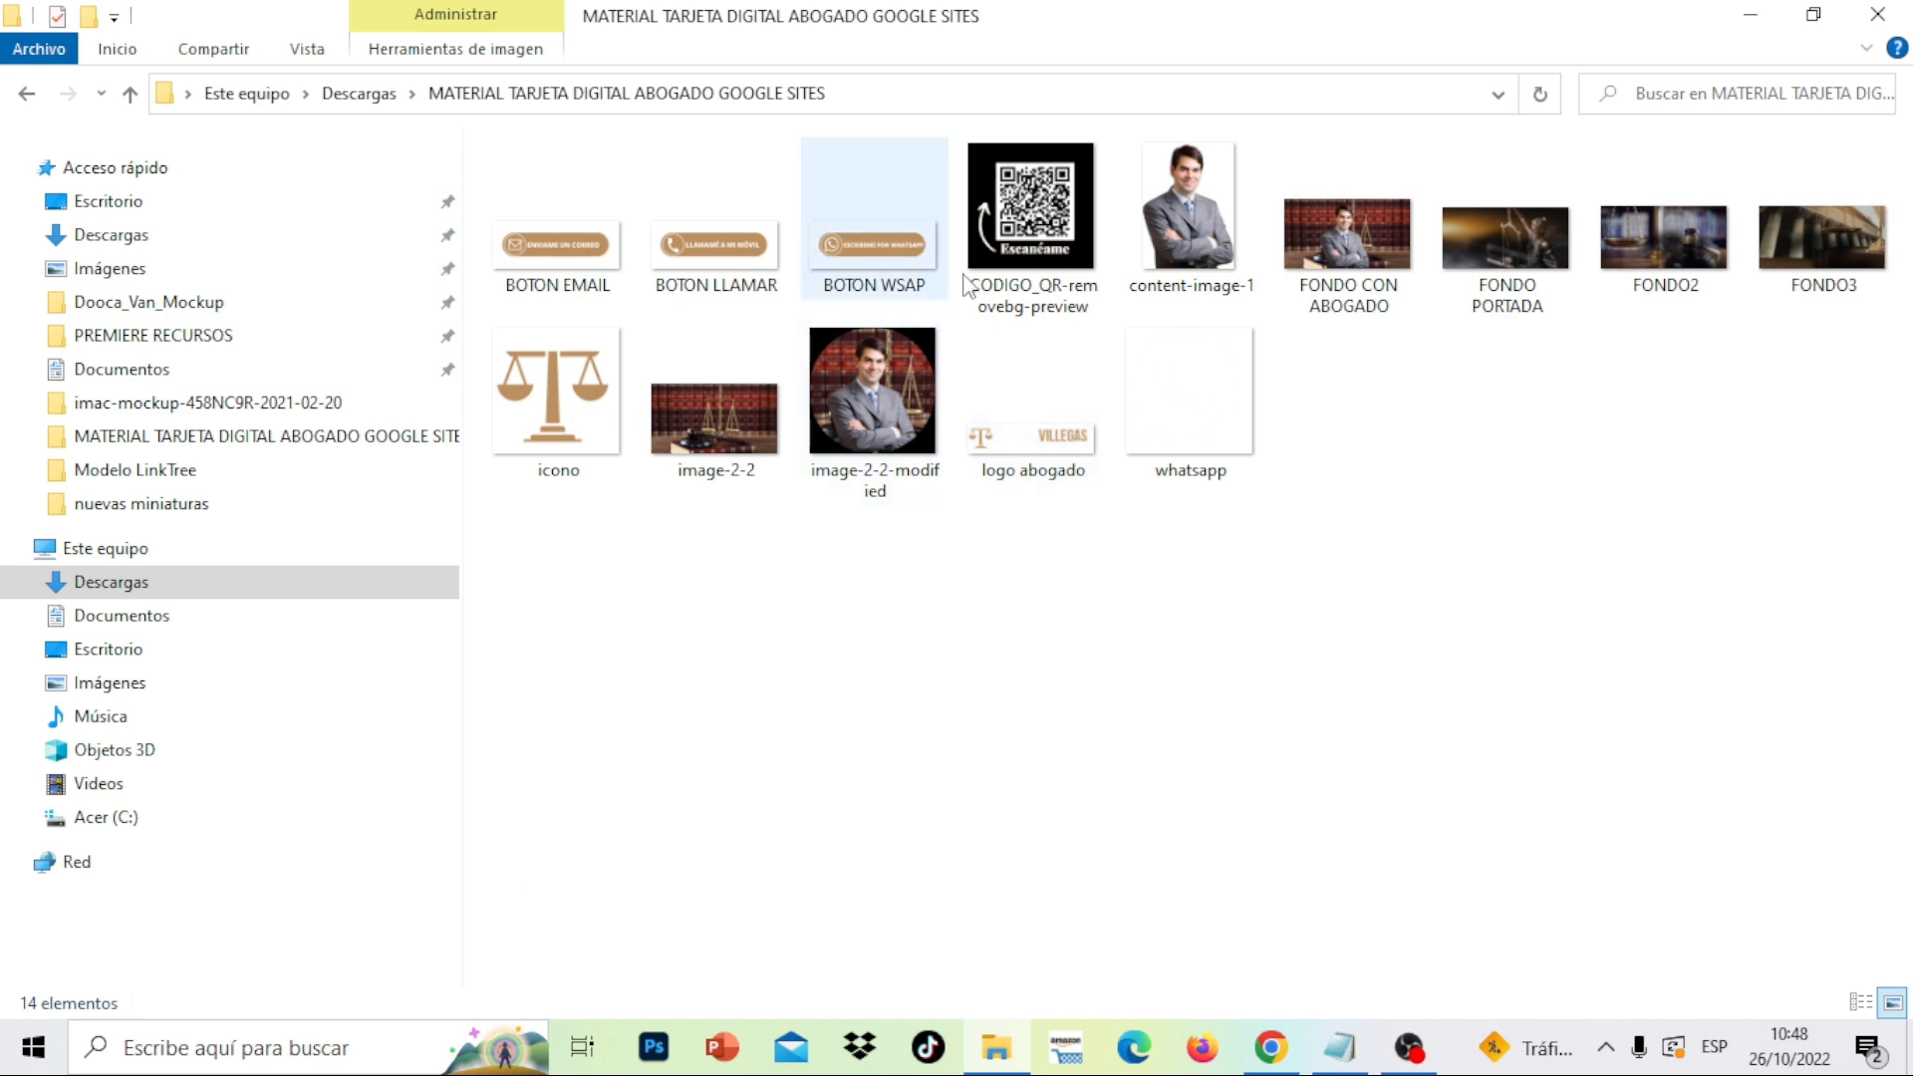
{"action": "double_click", "coordinate": [1393, 237]}
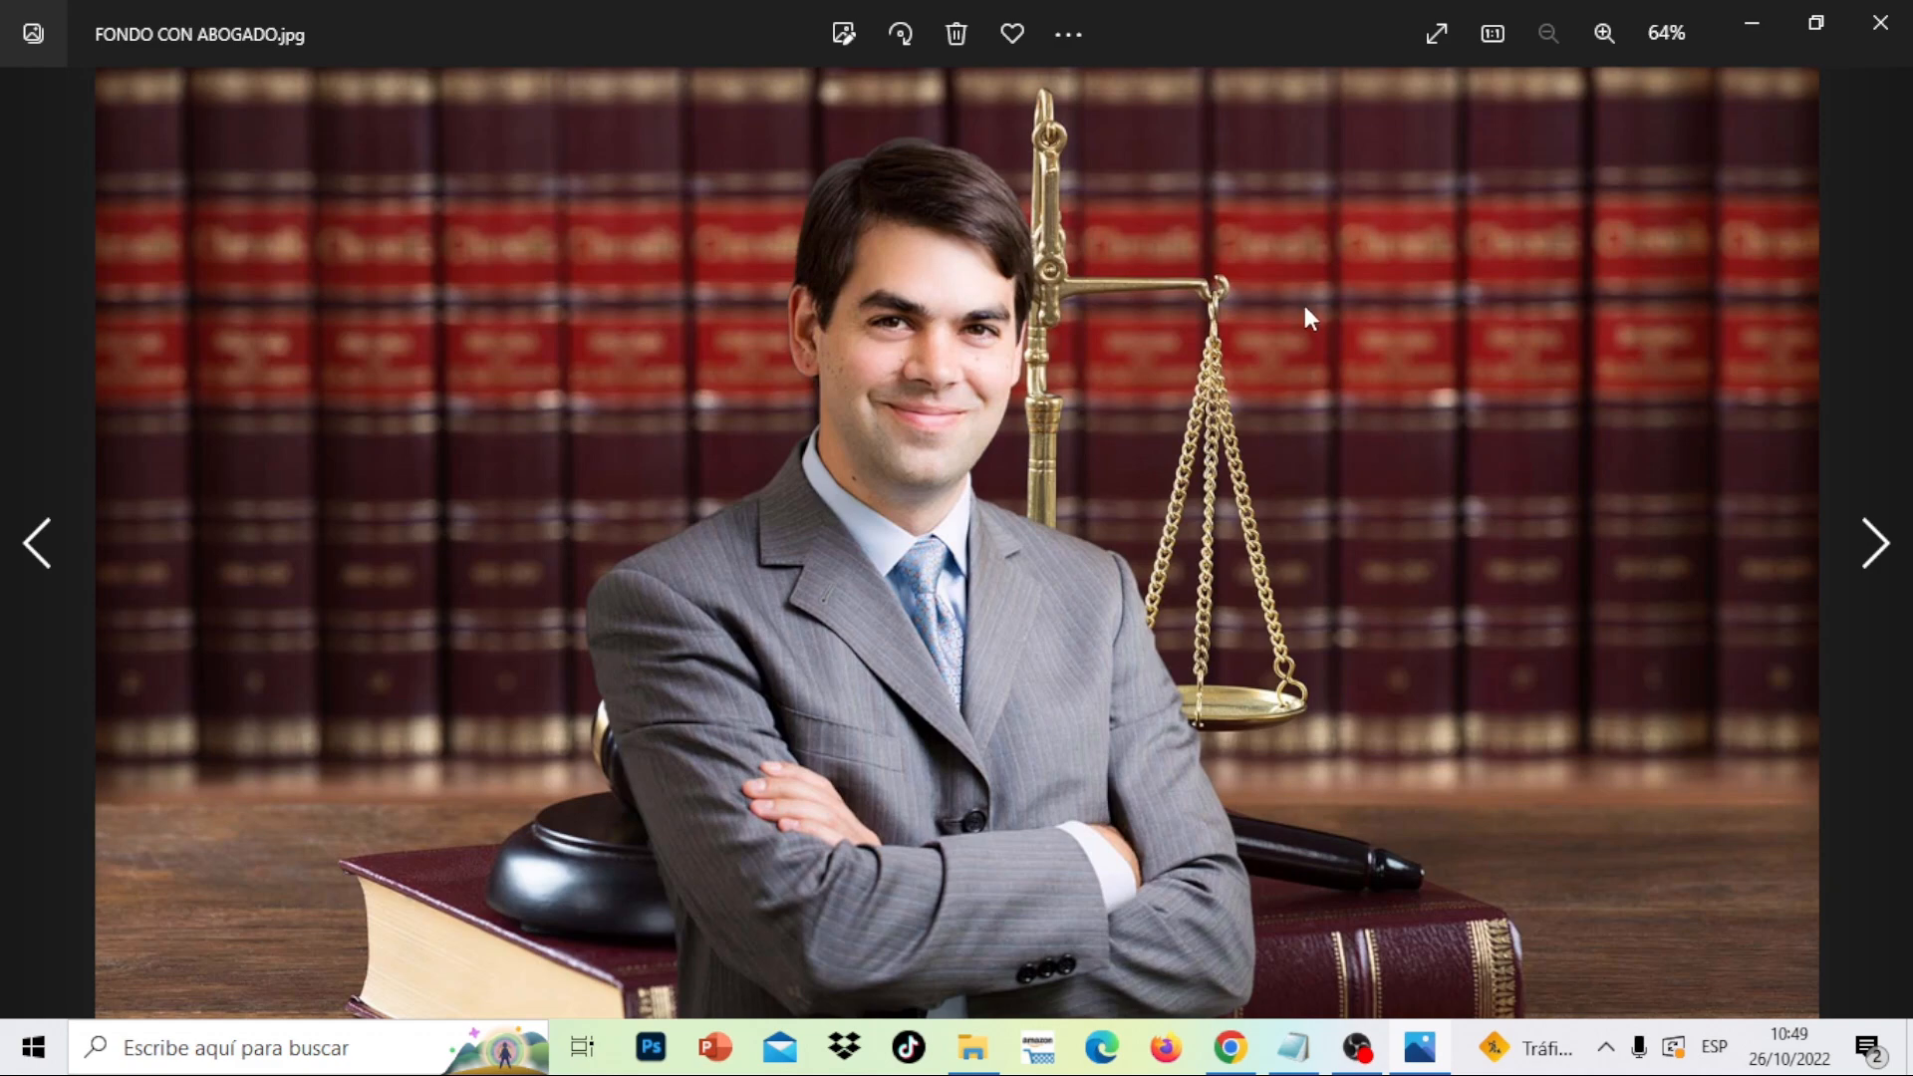
{"action": "left_click", "coordinate": [1880, 22]}
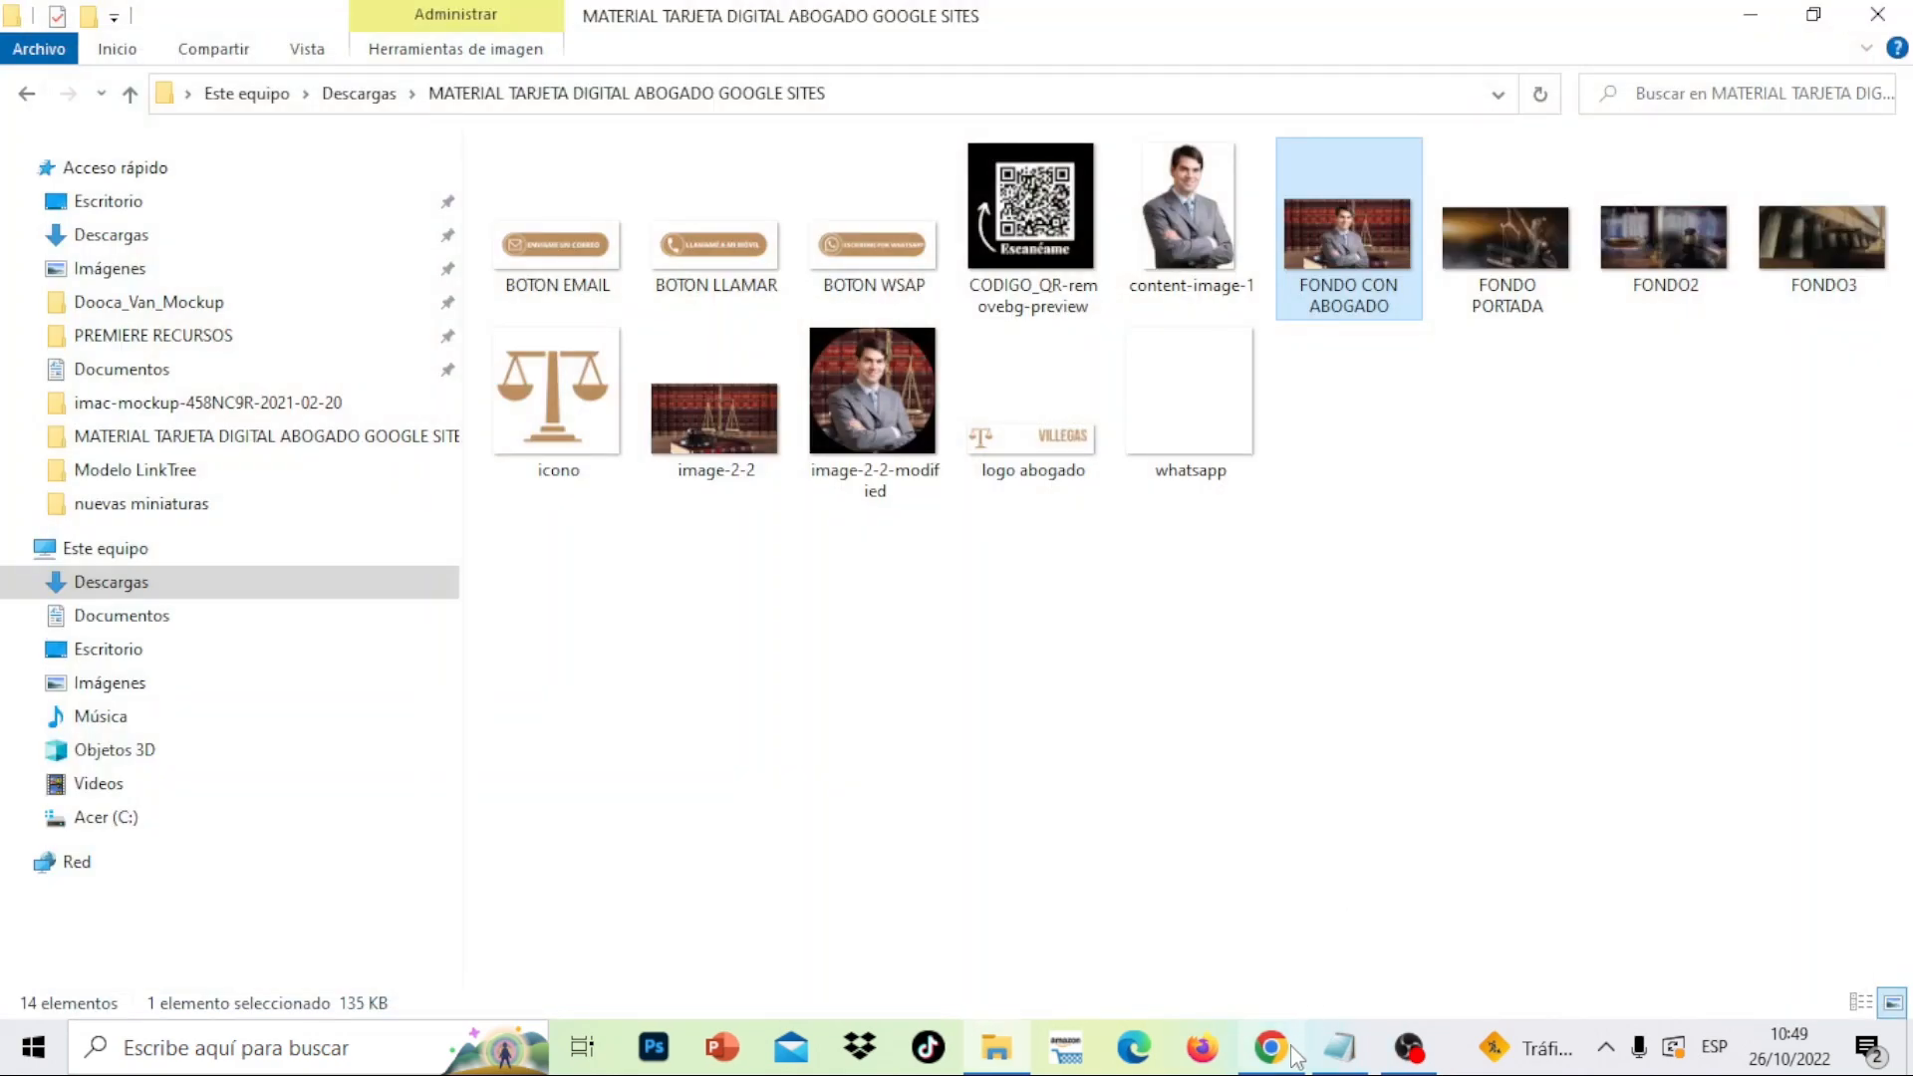
{"action": "left_click", "coordinate": [1271, 1048]}
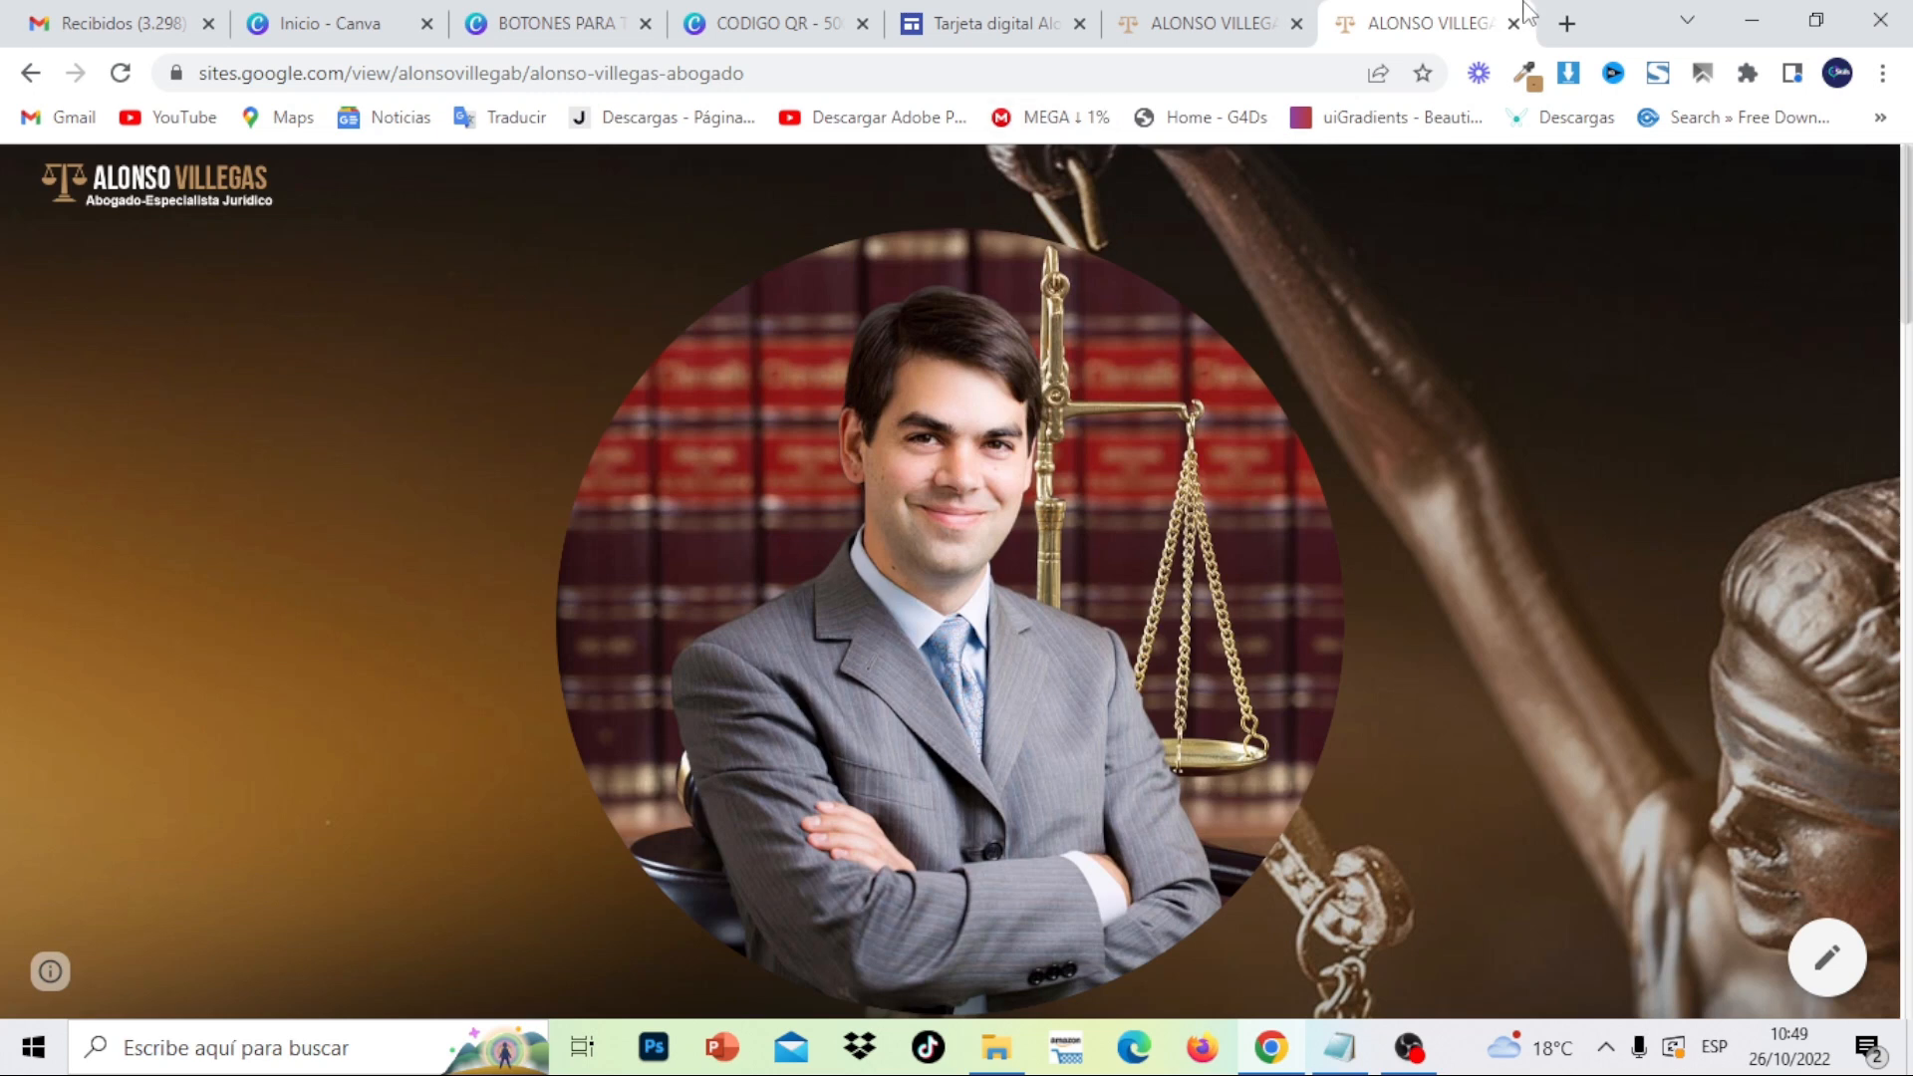
- Search the web for 'GOOGLE SITES' in a new tab and go to Google Sites
{"action": "left_click", "coordinate": [1567, 26]}
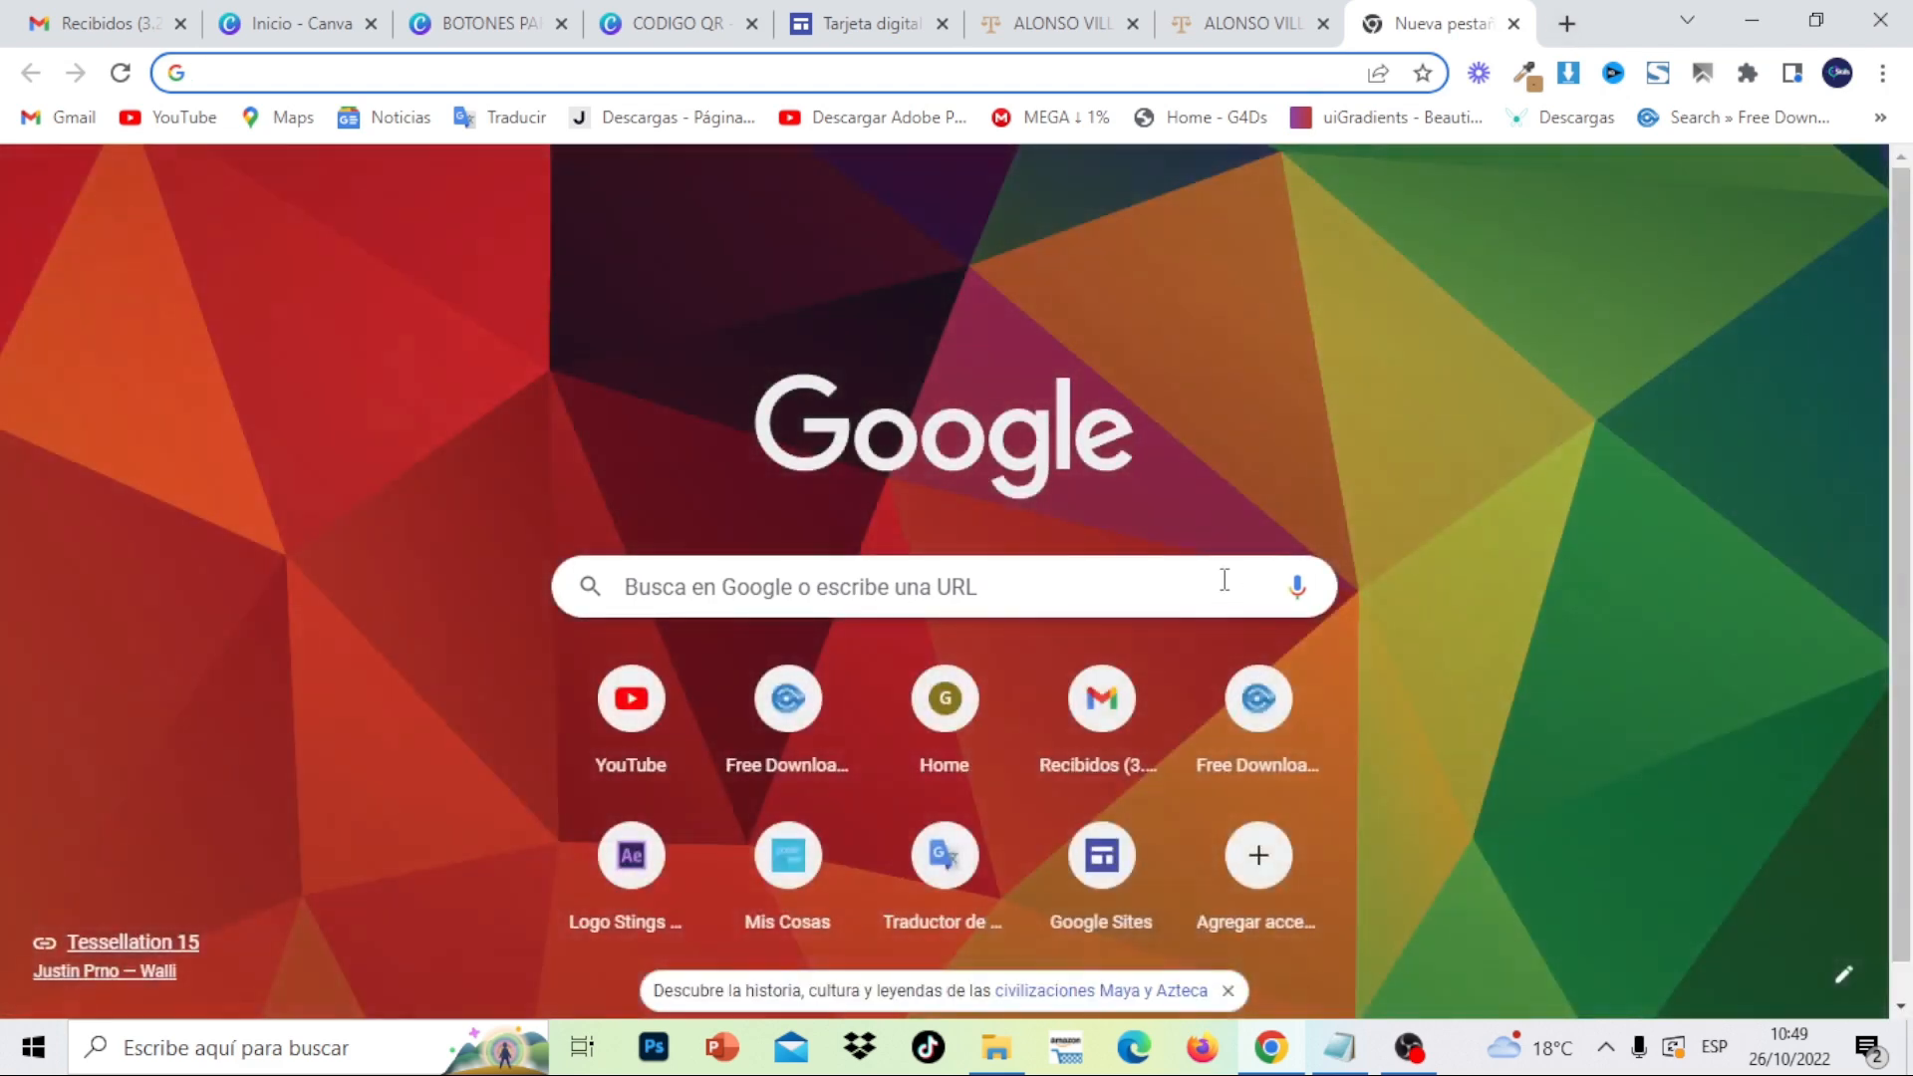
{"action": "type", "text": "GOOGLE SI"}
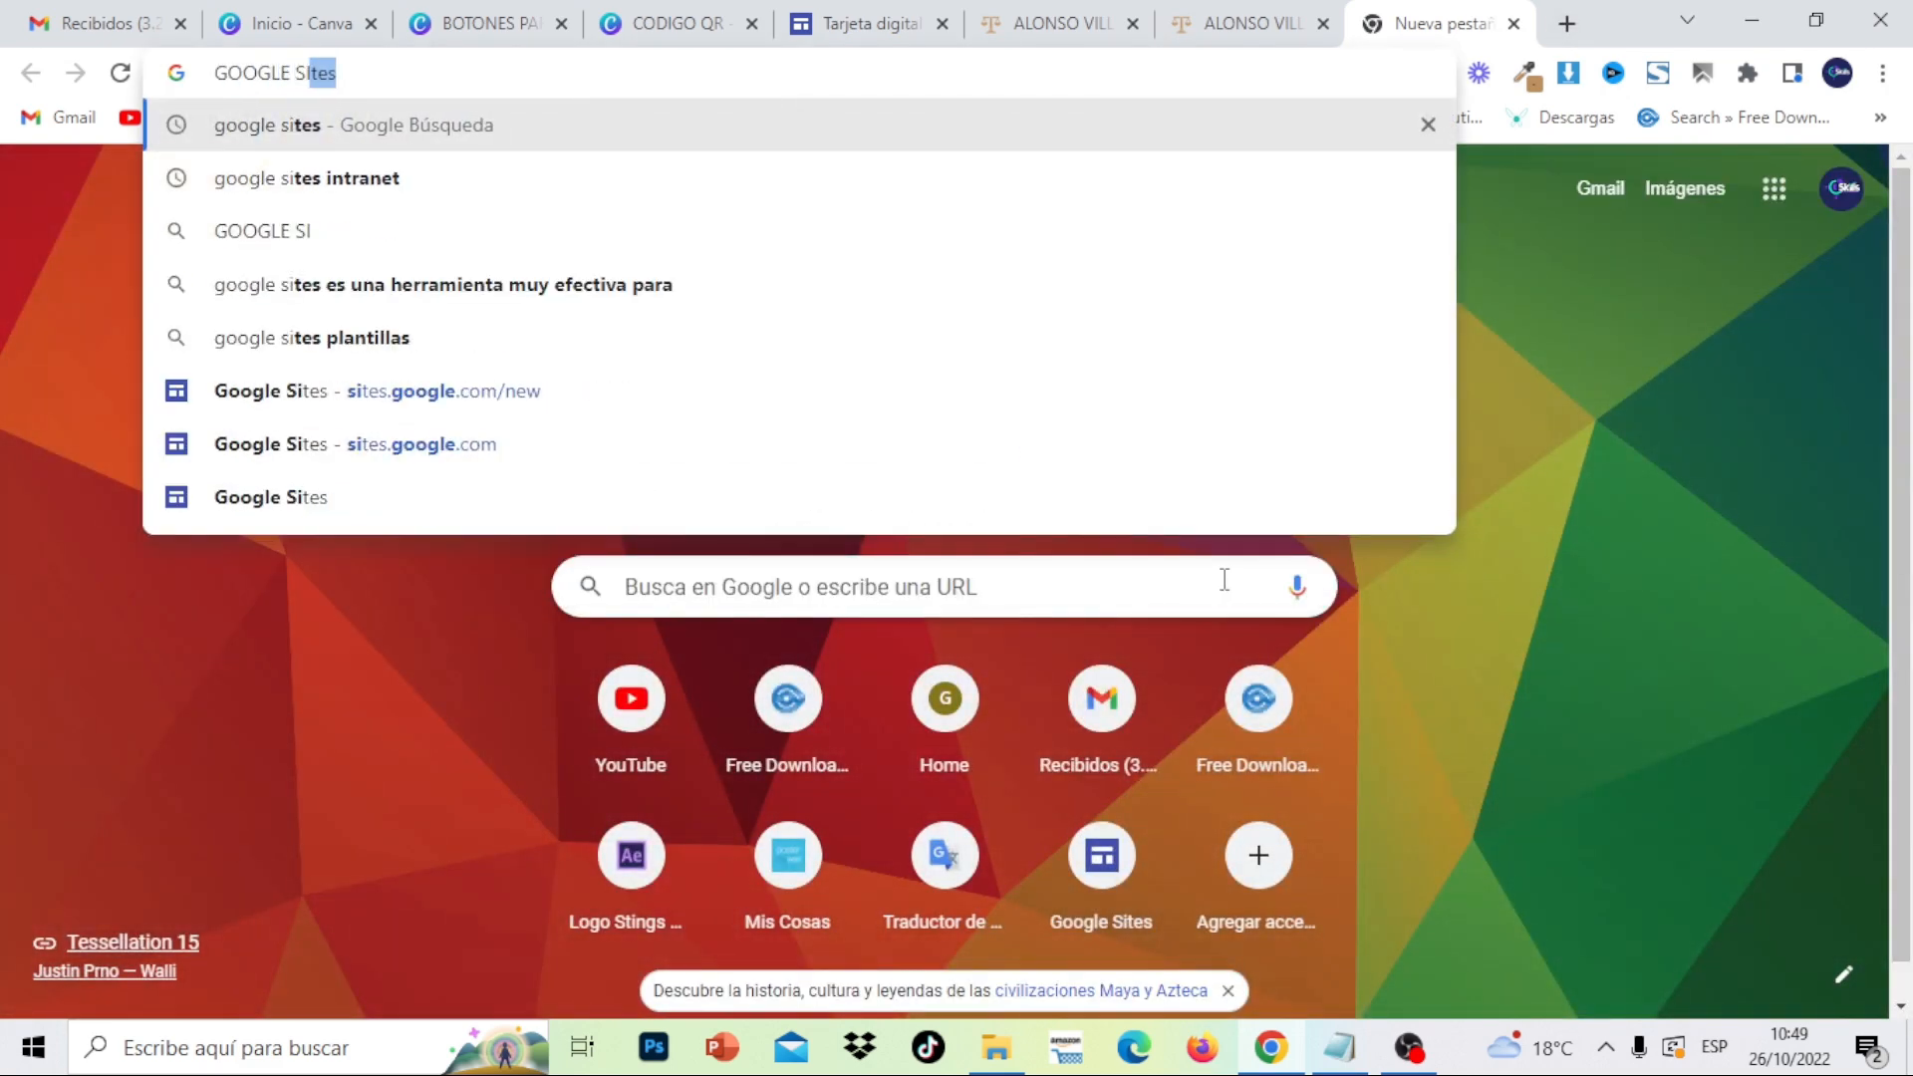
{"action": "type", "text": "TES"}
{"action": "key", "text": "Return"}
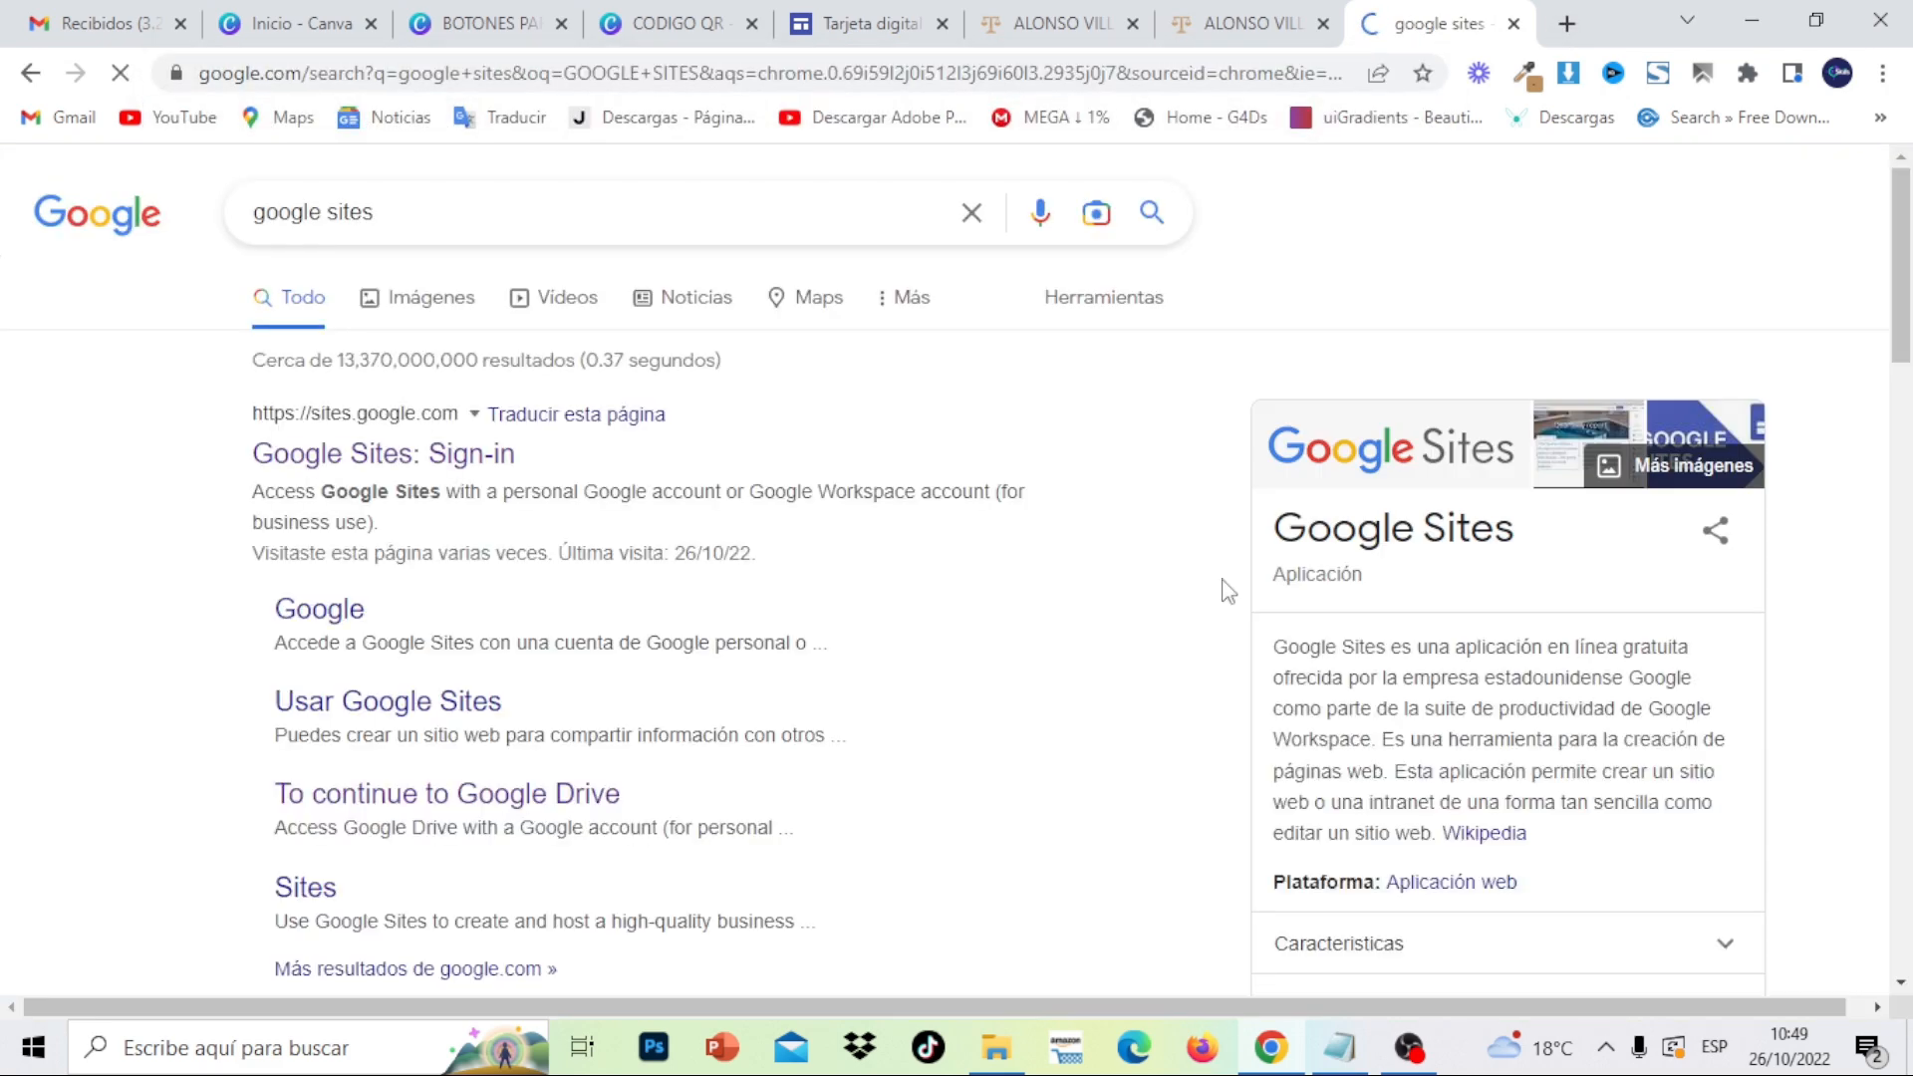
{"action": "left_click", "coordinate": [498, 450]}
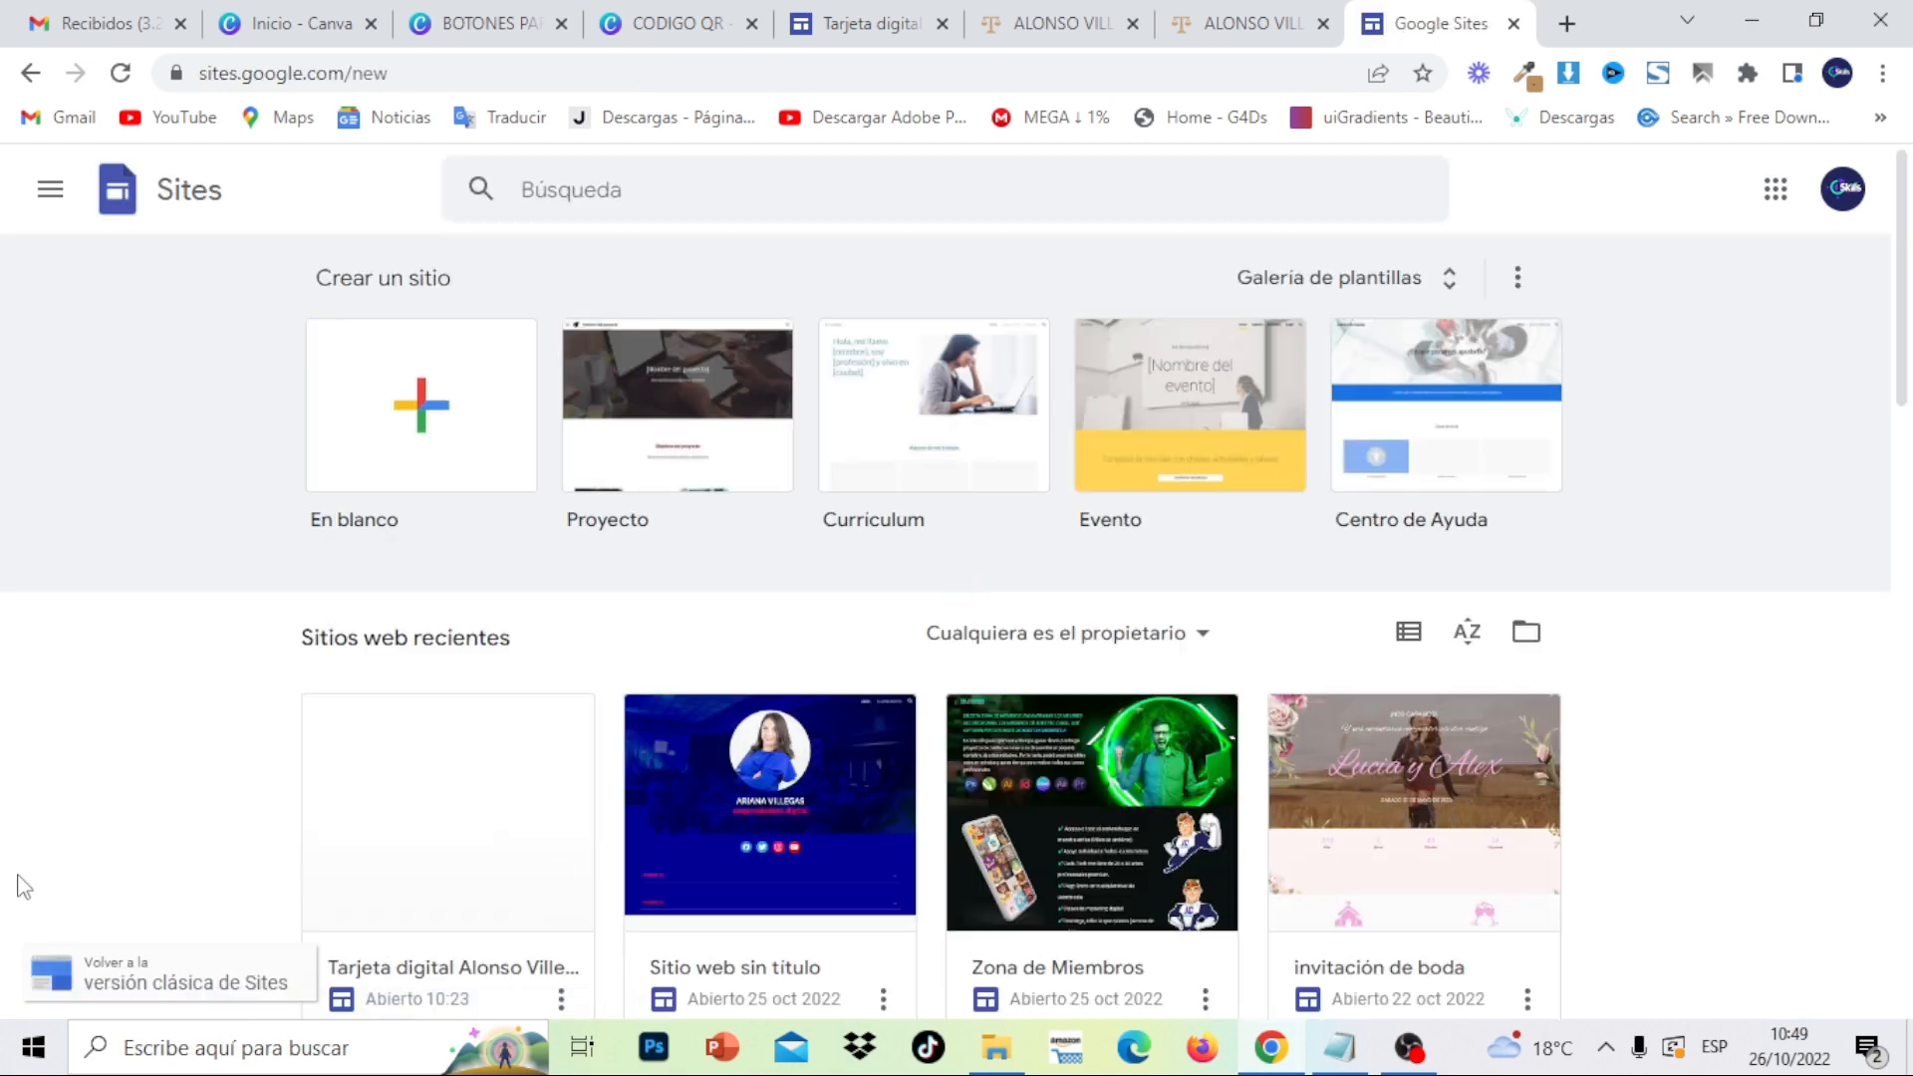
{"action": "scroll", "coordinate": [1909, 674], "scroll_direction": "down", "scroll_amount": 10}
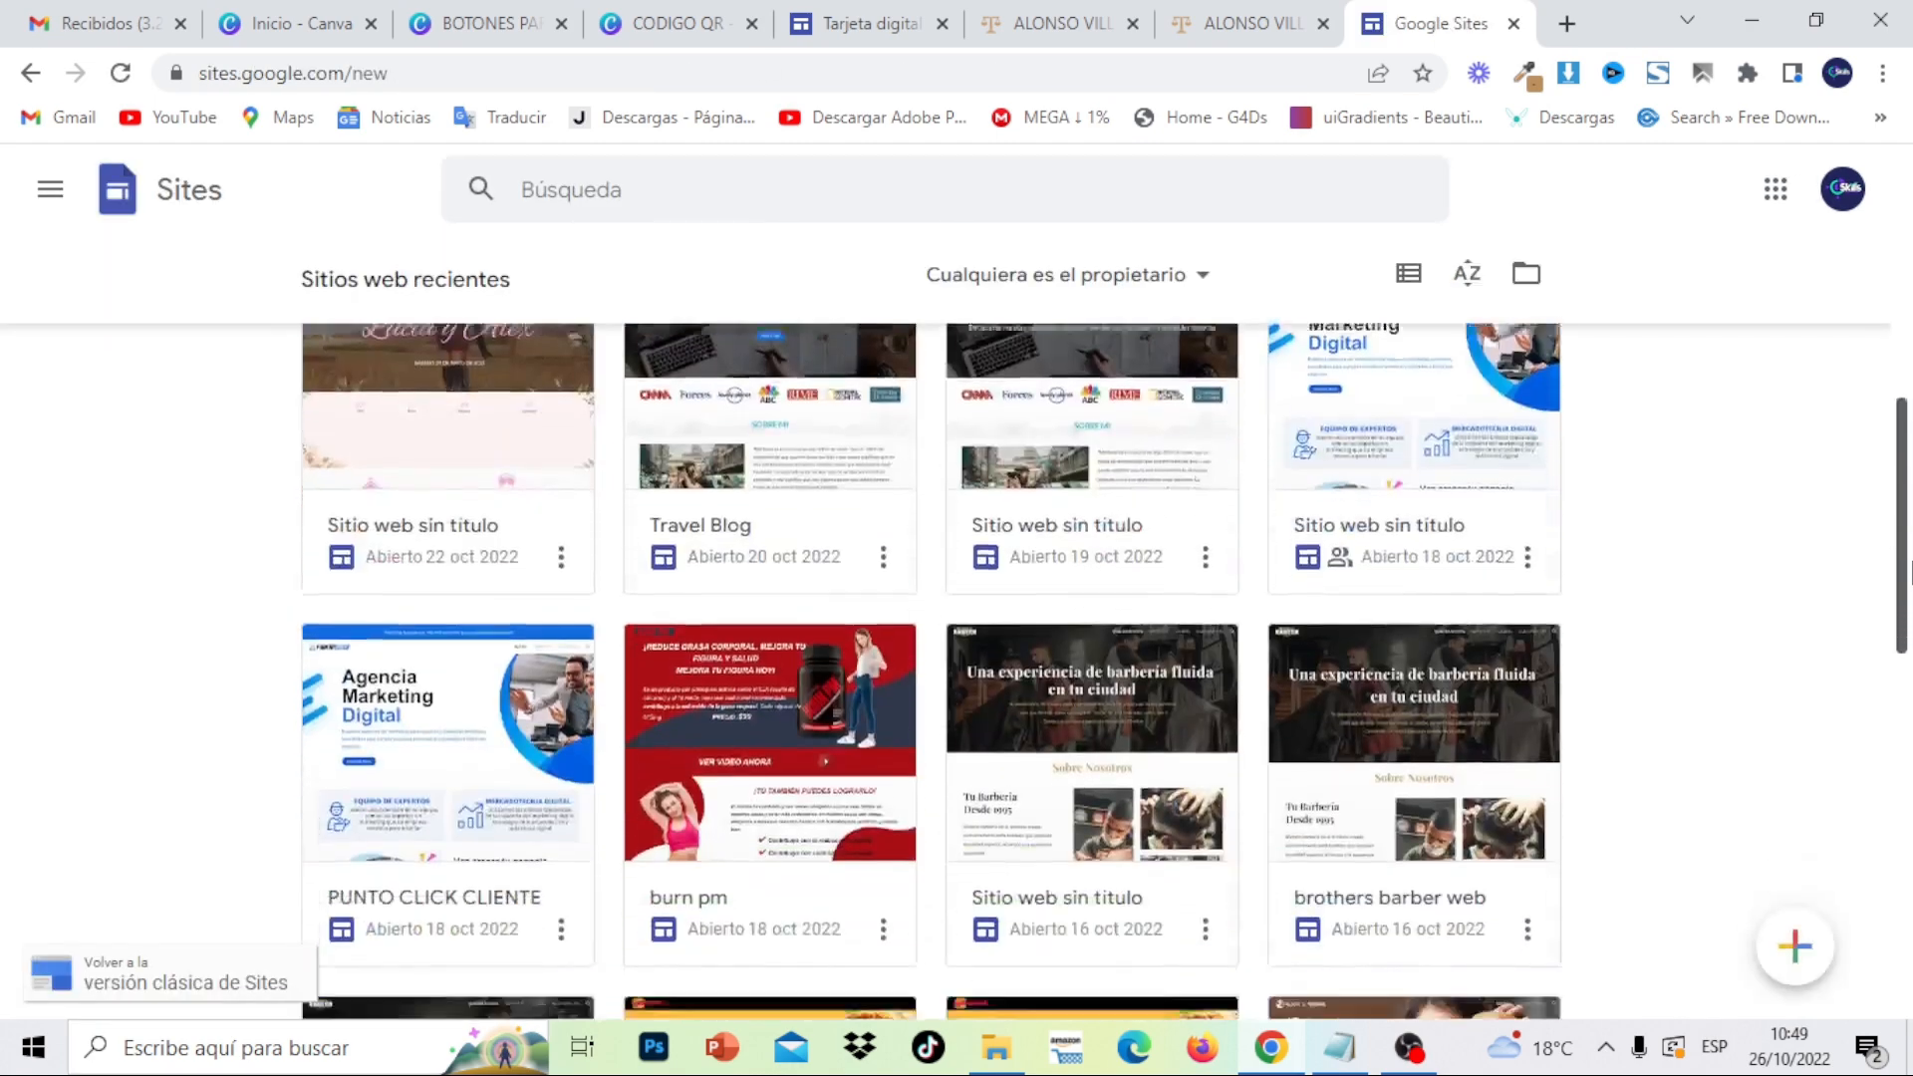
{"action": "scroll", "coordinate": [1909, 674], "scroll_direction": "down", "scroll_amount": 10}
{"action": "scroll", "coordinate": [1888, 646], "scroll_direction": "up", "scroll_amount": 10}
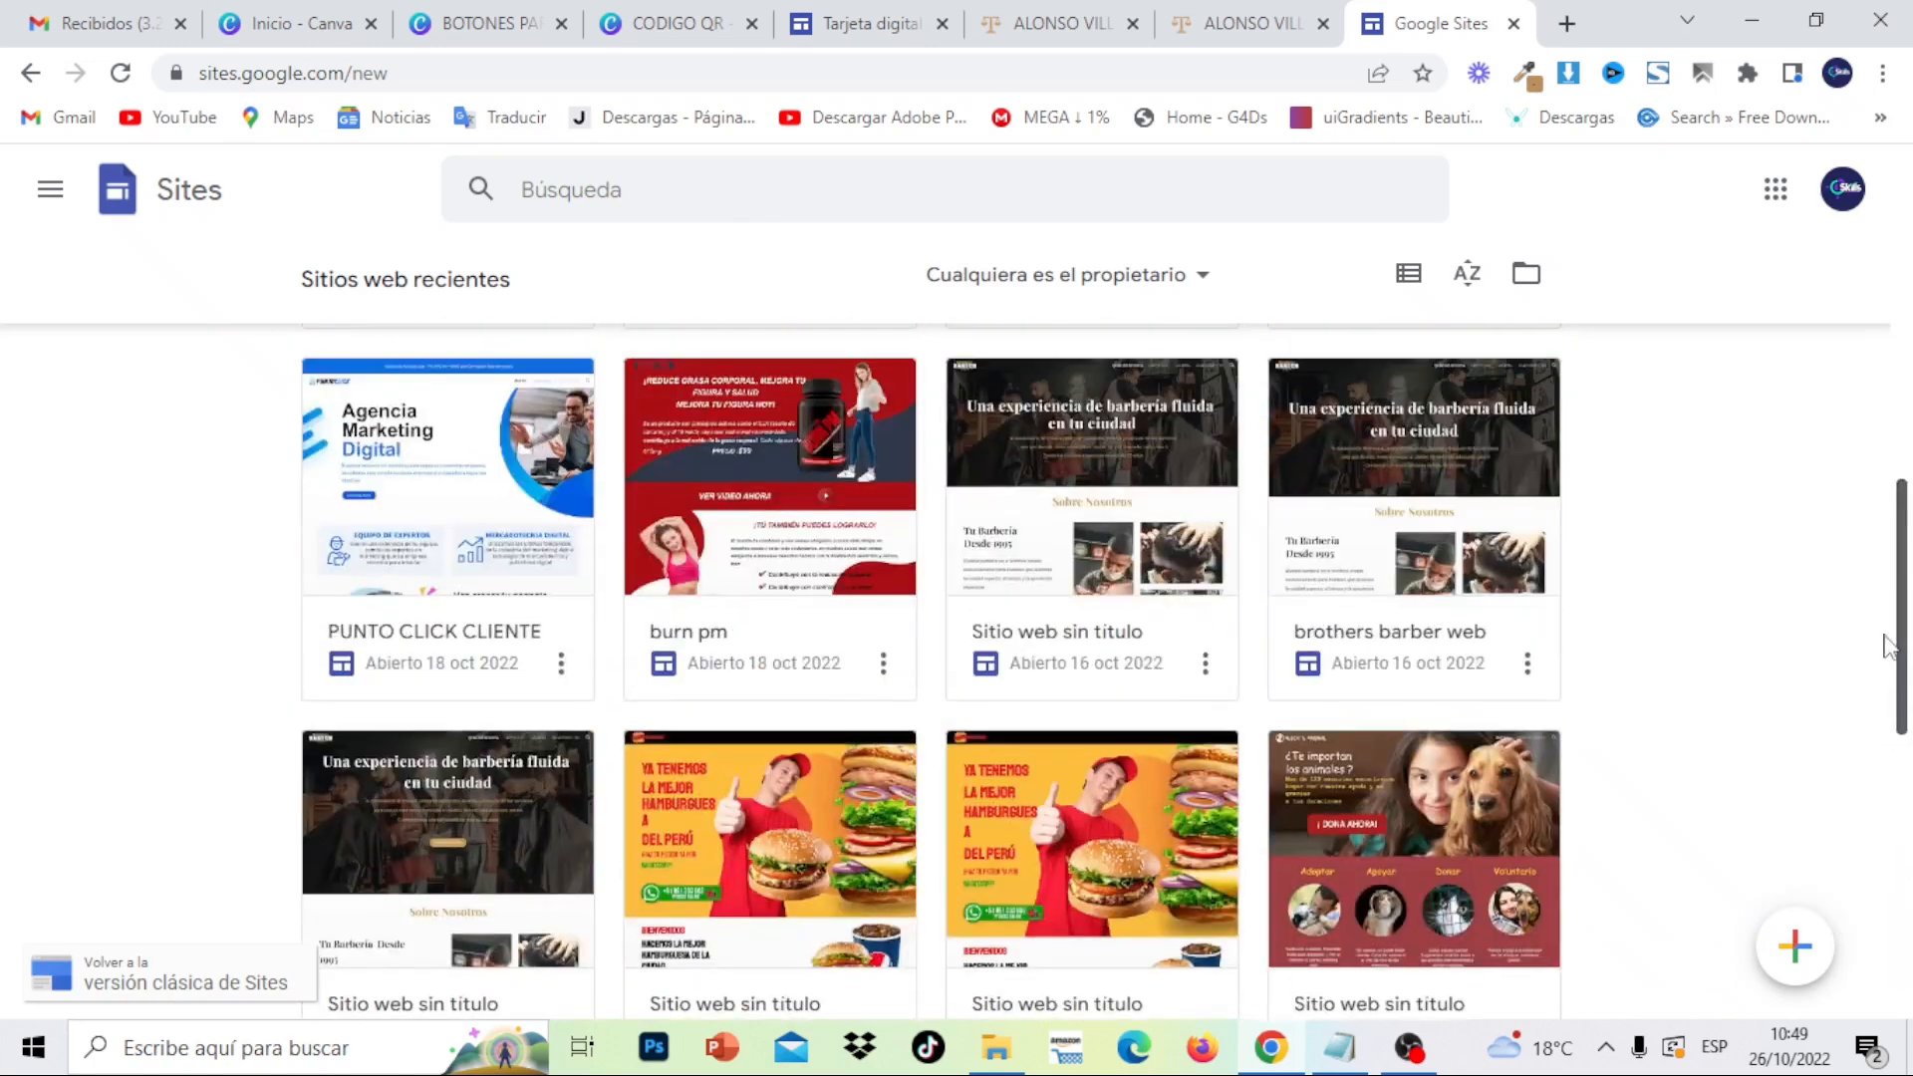
{"action": "left_click_drag", "start_coordinate": [1884, 634], "coordinate": [1911, 301]}
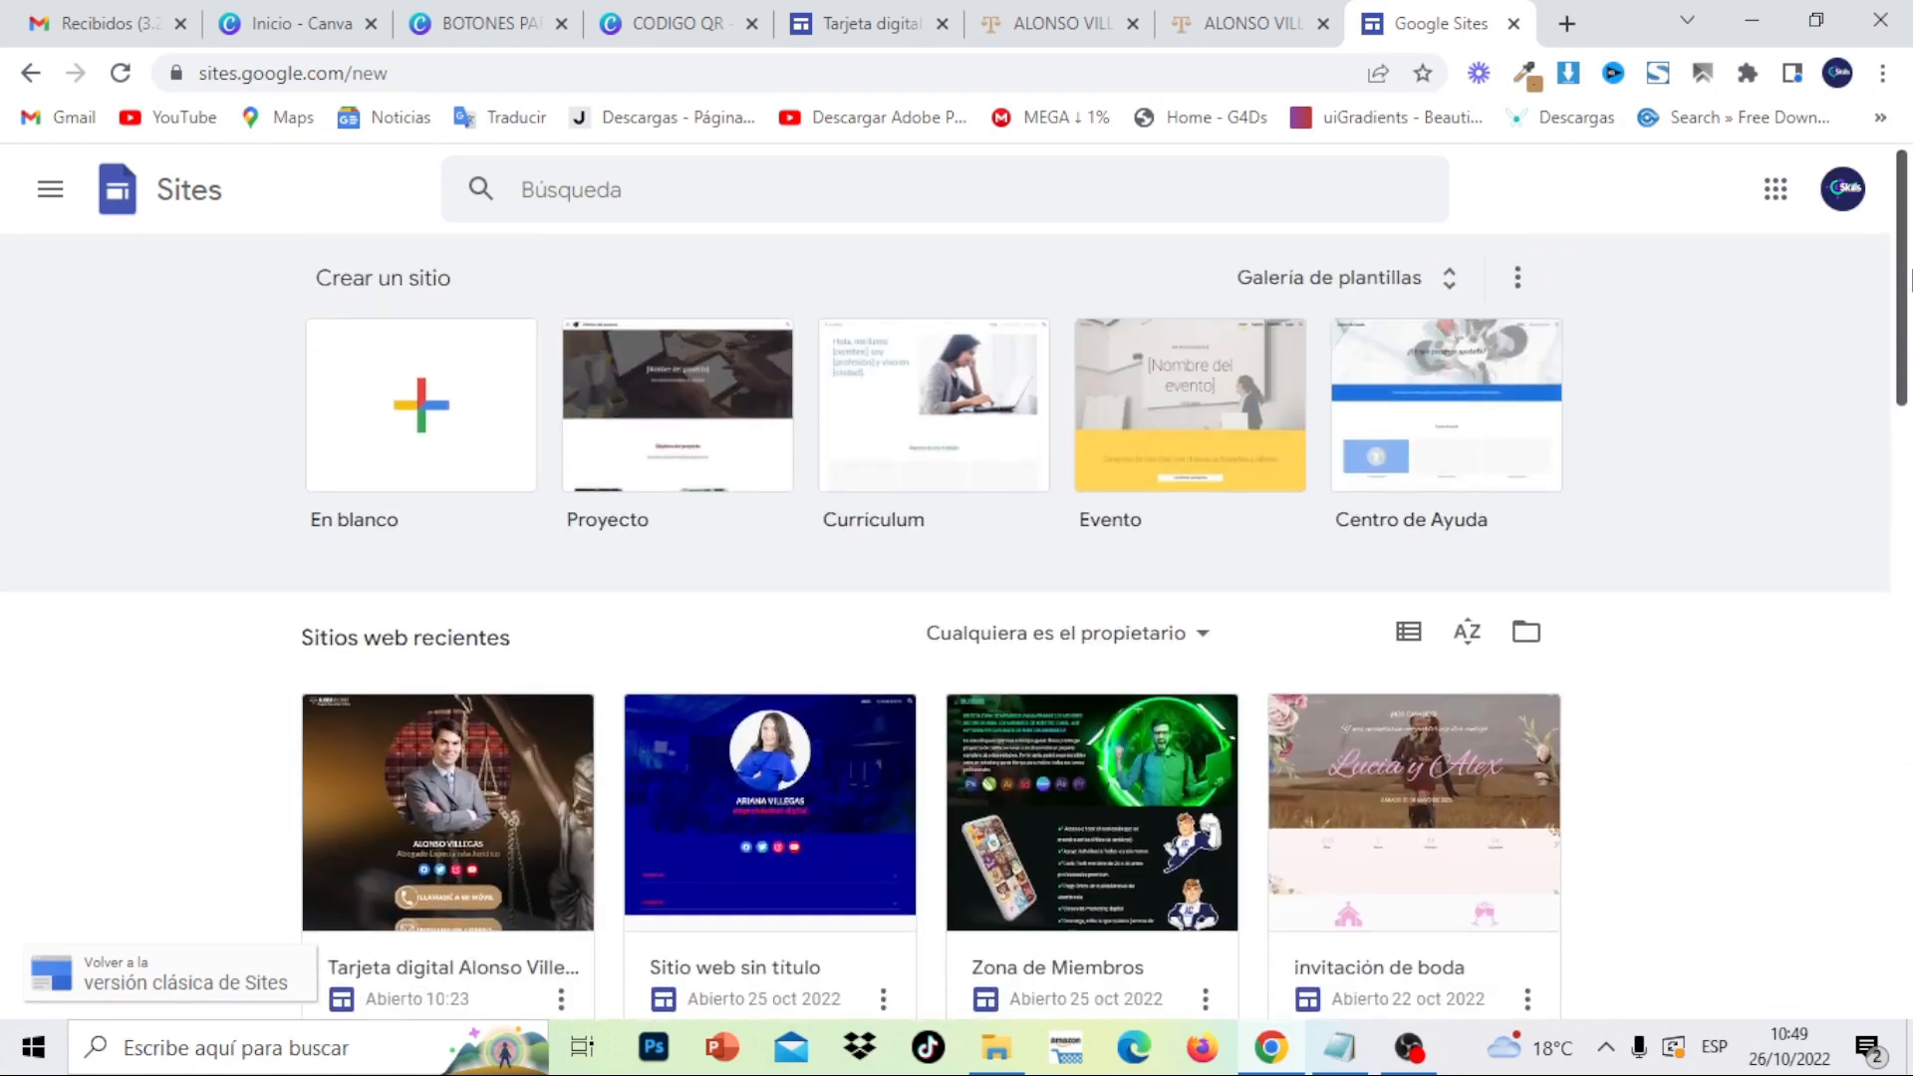
- Create a blank site, delete its header title box, and dismiss the template notice
{"action": "left_click", "coordinate": [398, 442]}
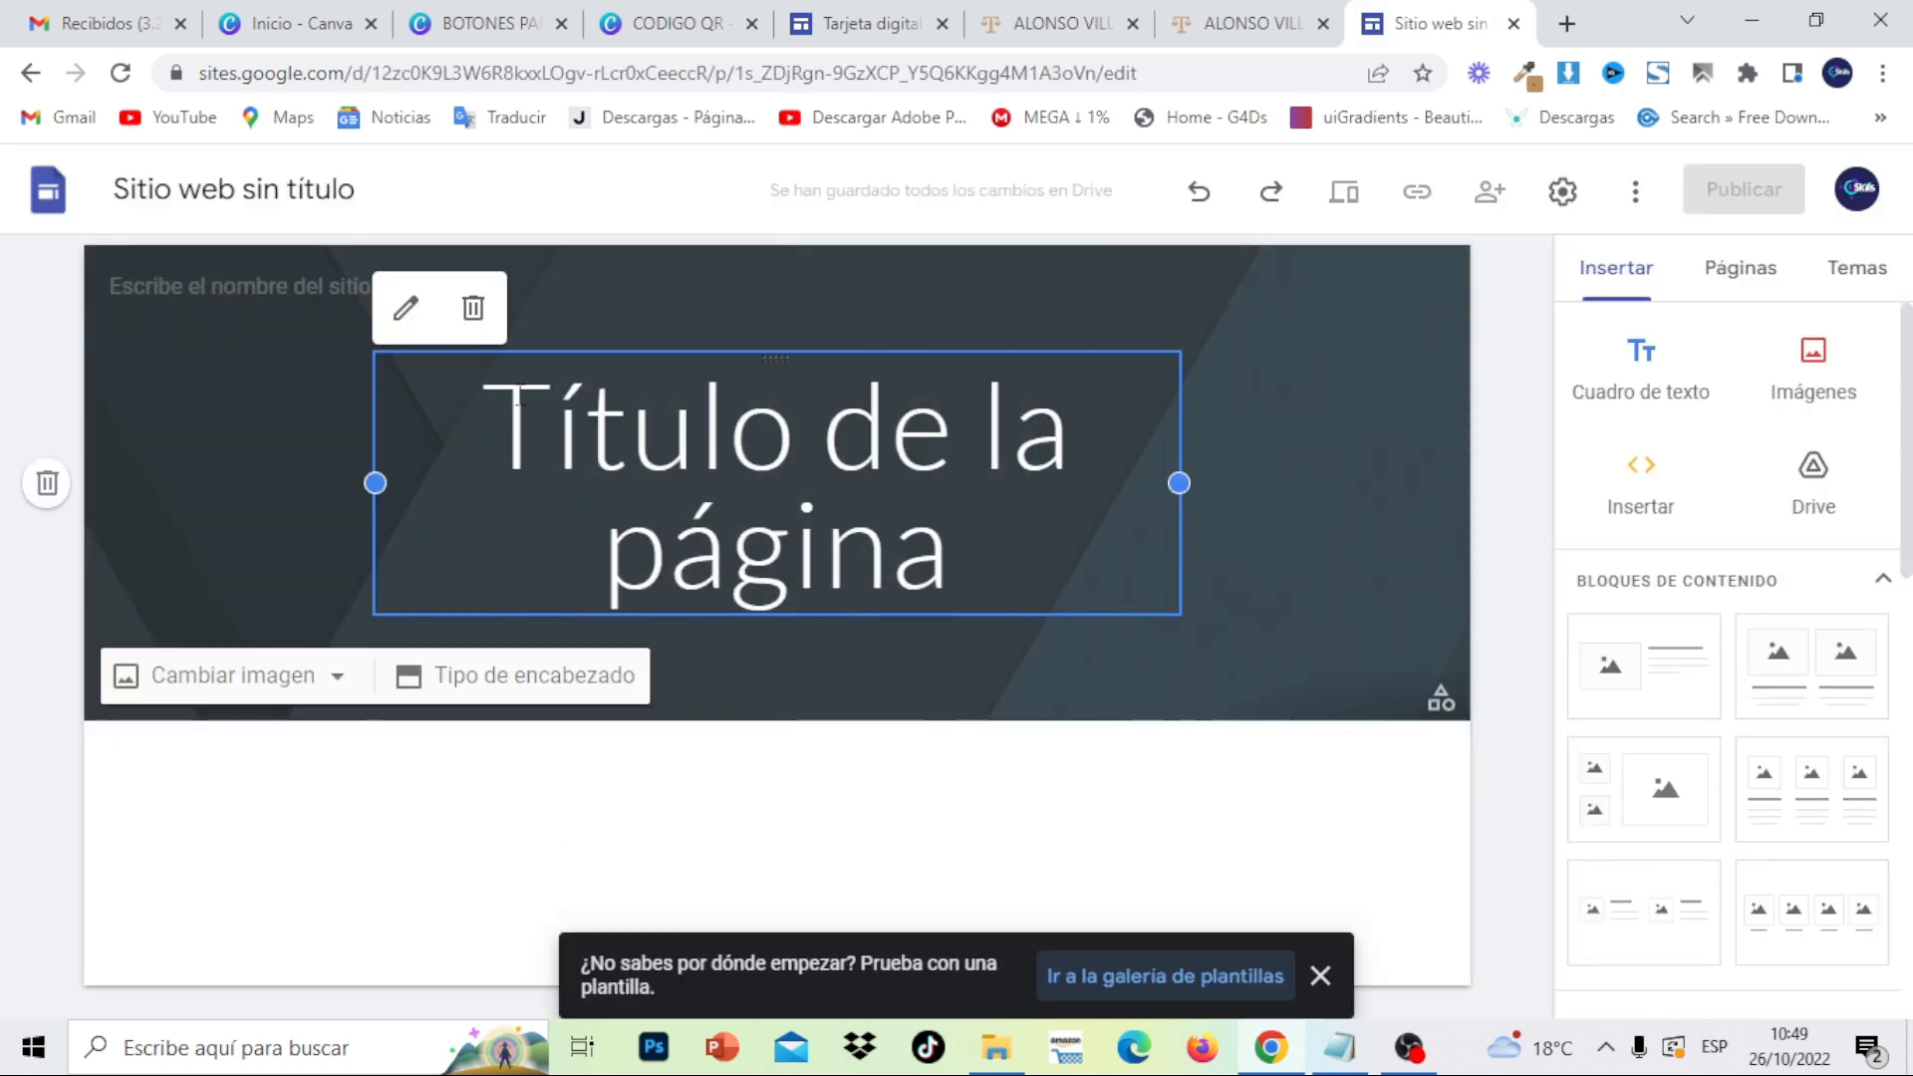
{"action": "left_click", "coordinate": [475, 310]}
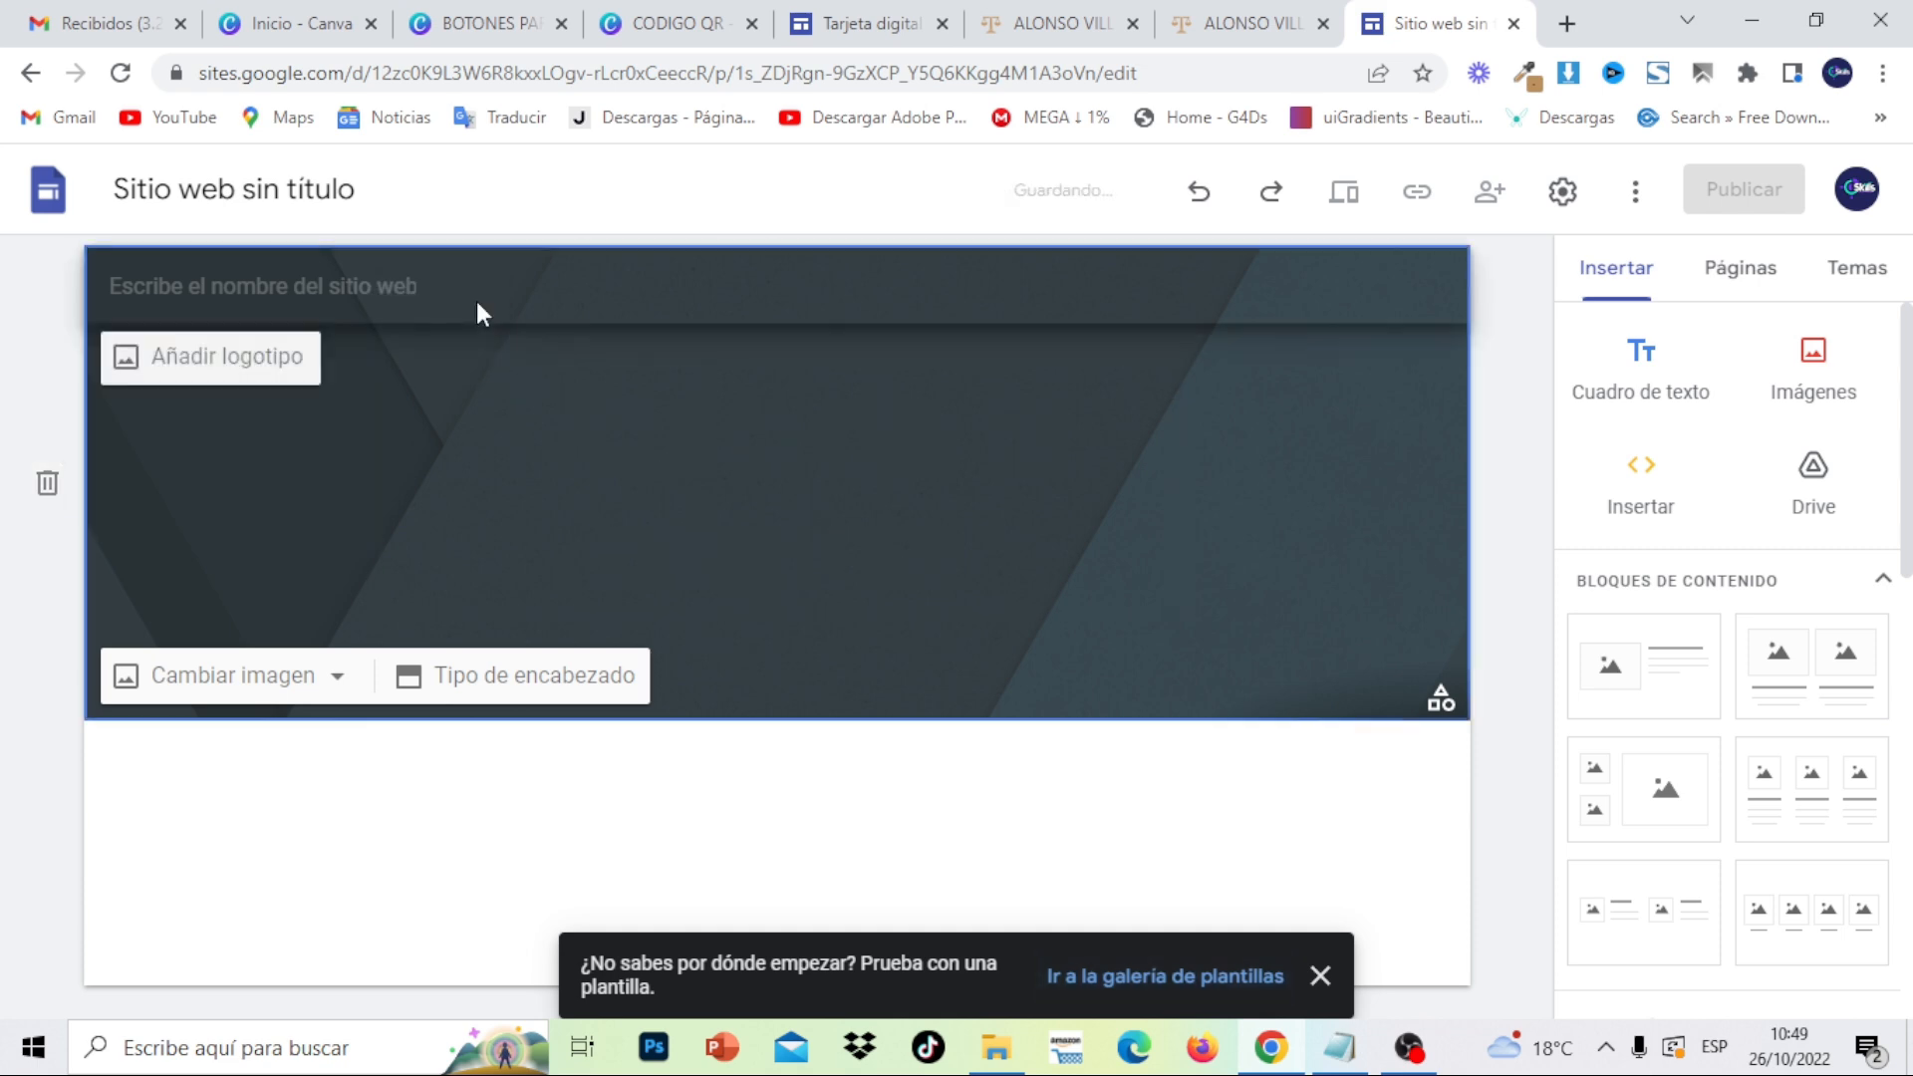
{"action": "left_click", "coordinate": [1323, 976]}
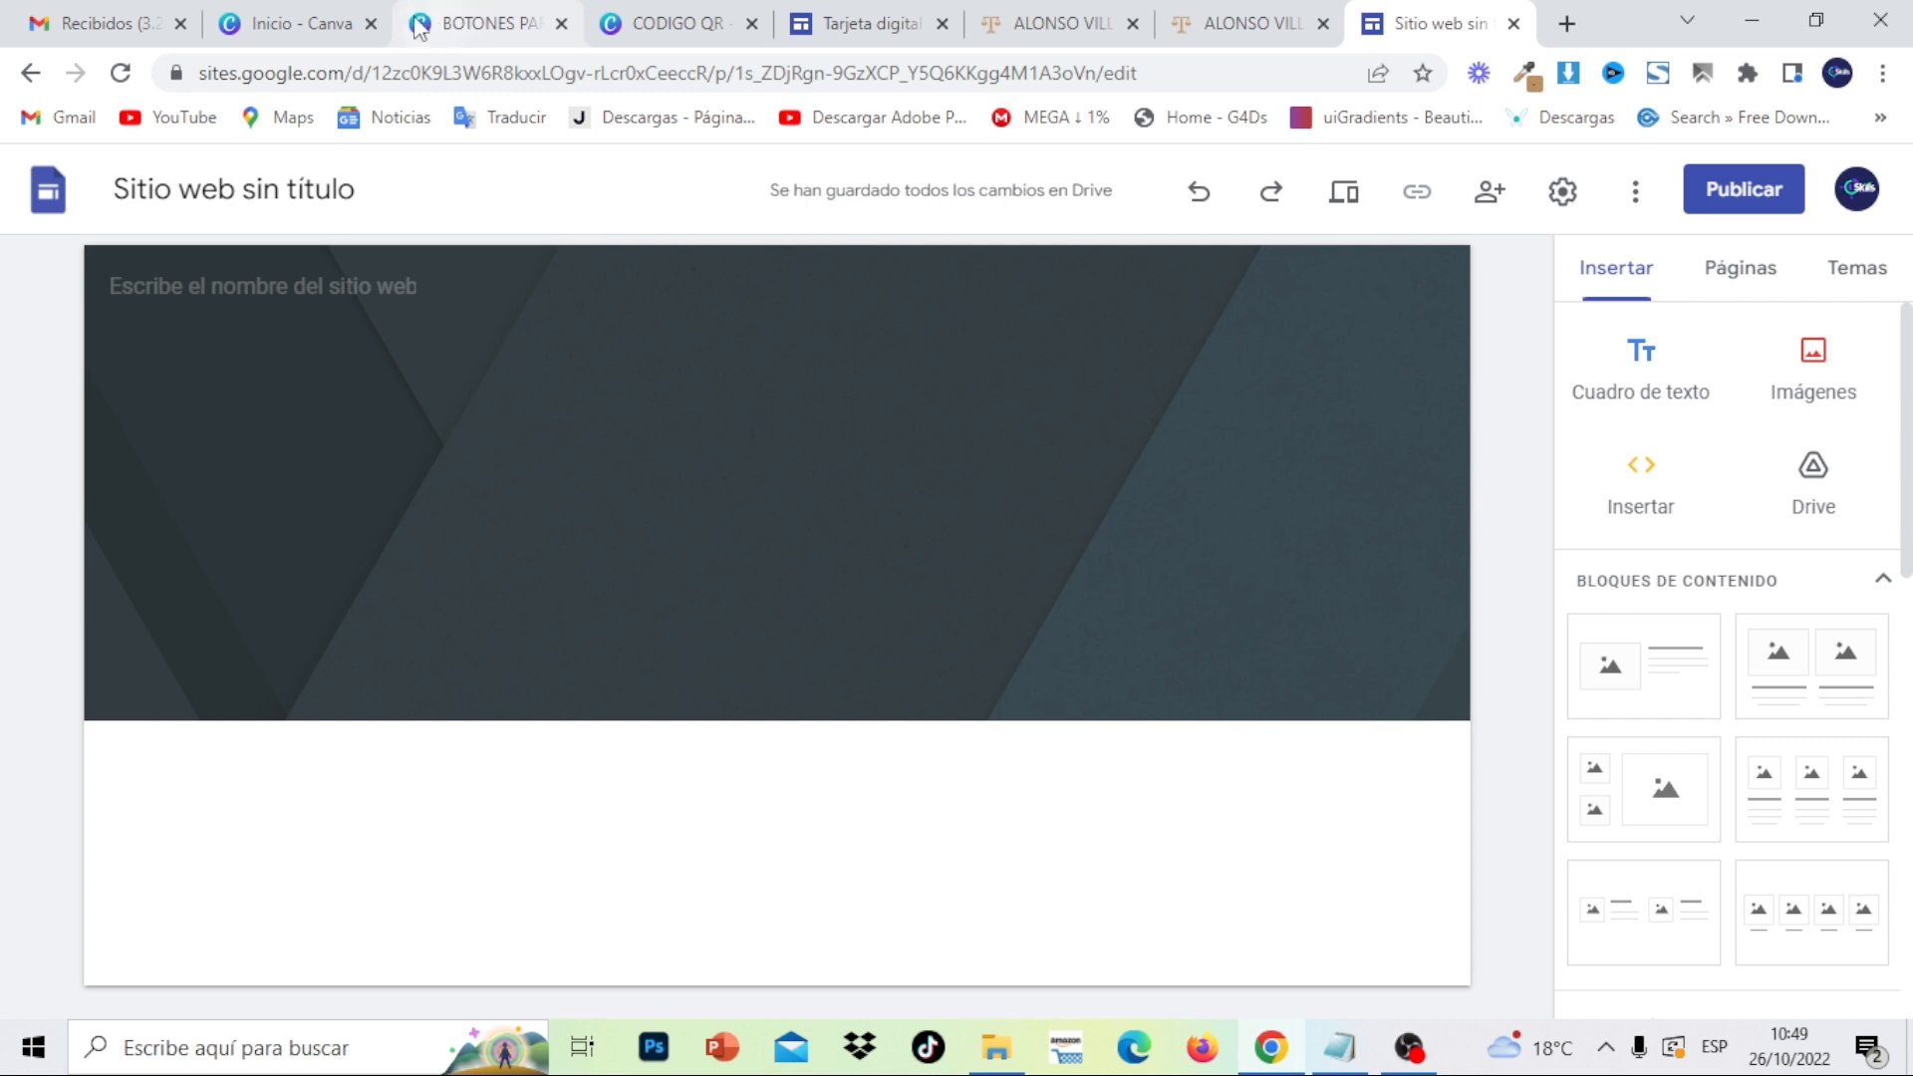
- Create a blank Canva design with a custom size of 1920 × 1061 px
{"action": "left_click", "coordinate": [317, 13]}
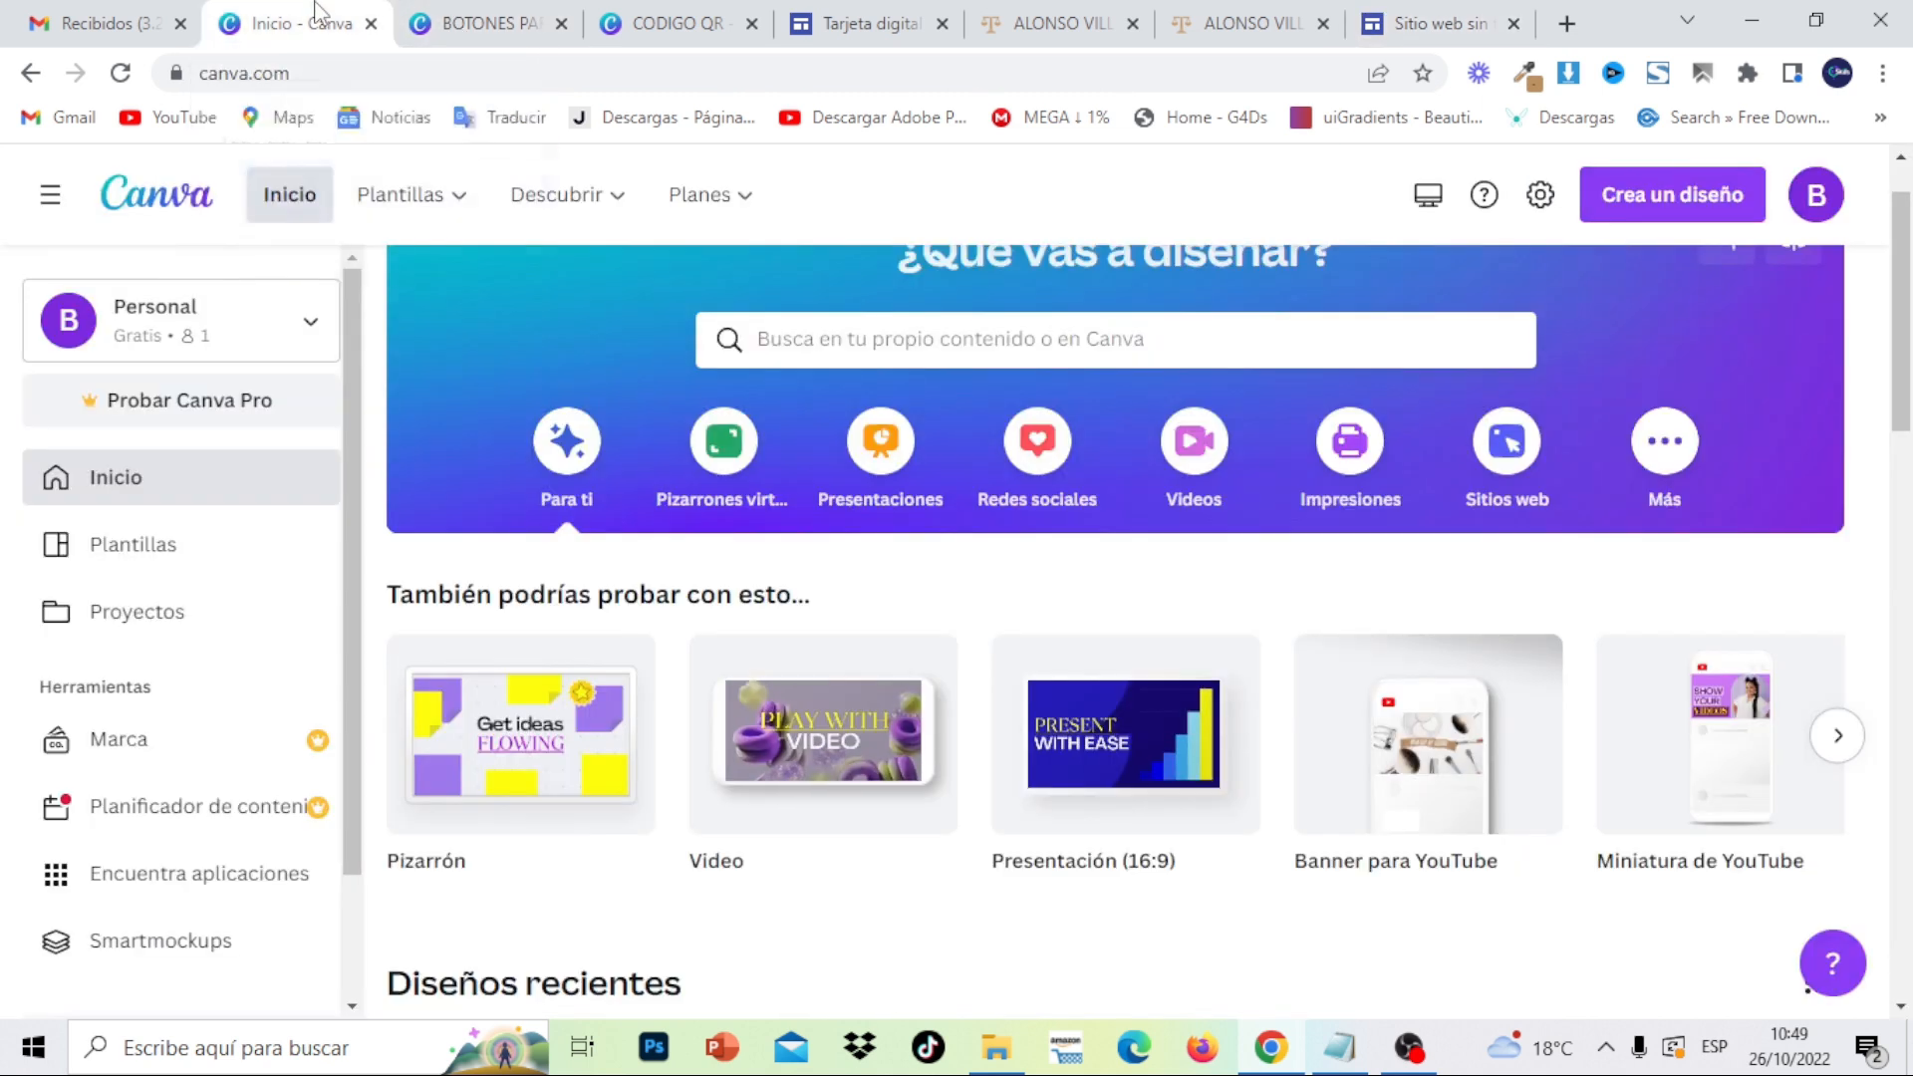
{"action": "left_click", "coordinate": [1673, 206]}
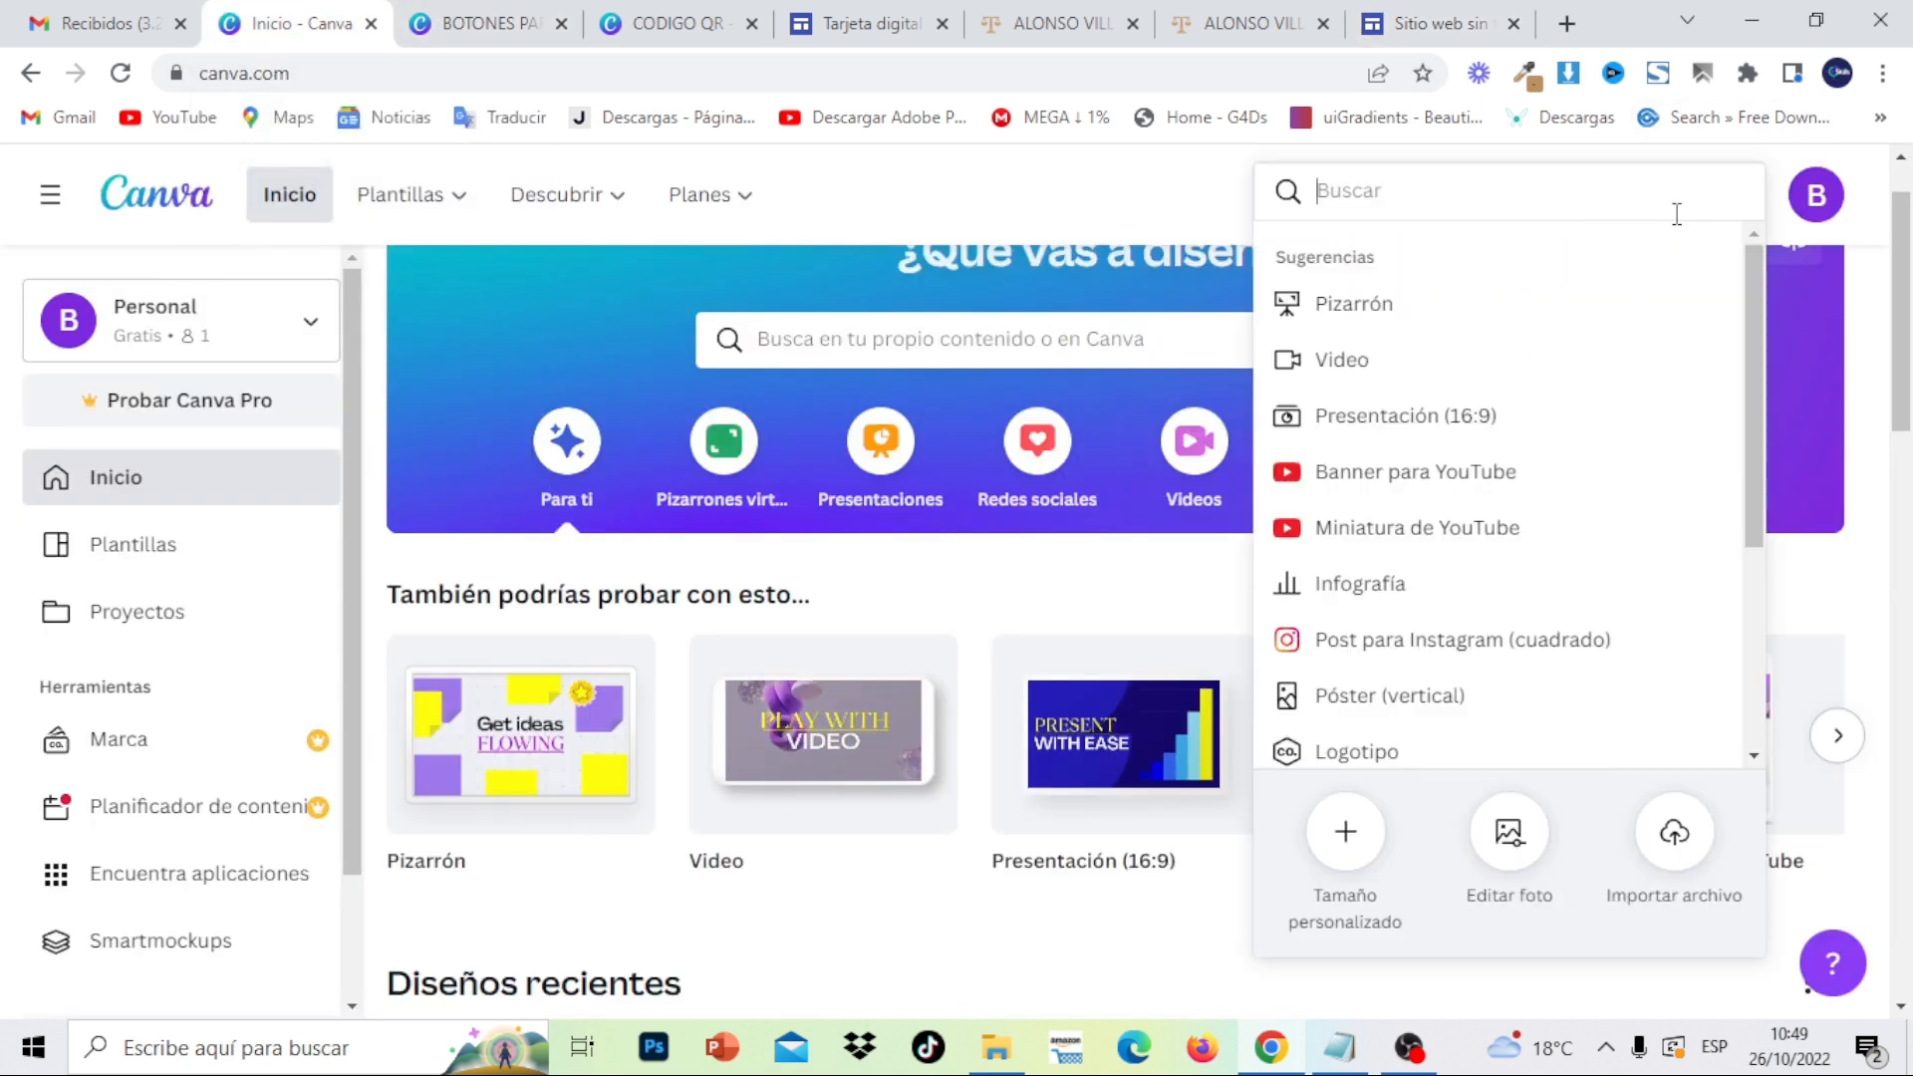
{"action": "left_click", "coordinate": [1347, 831]}
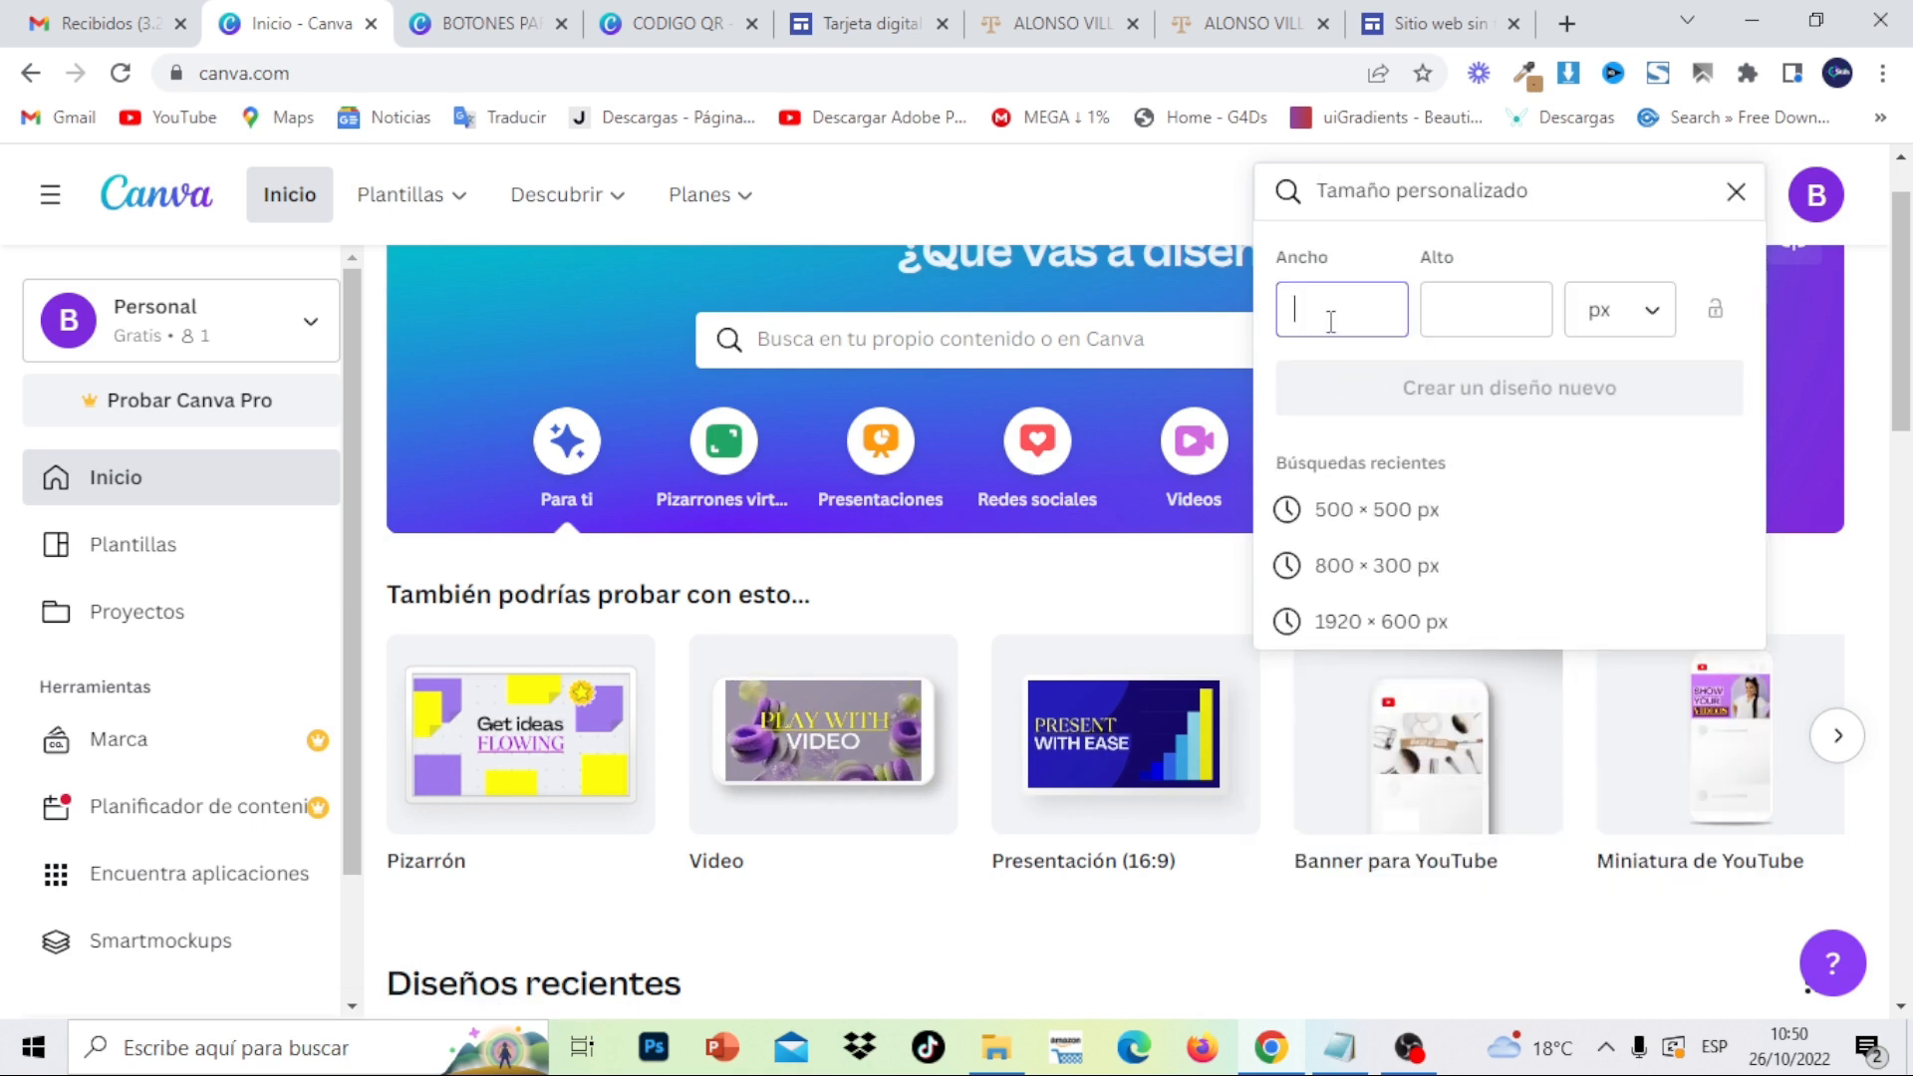
{"action": "type", "text": "1920"}
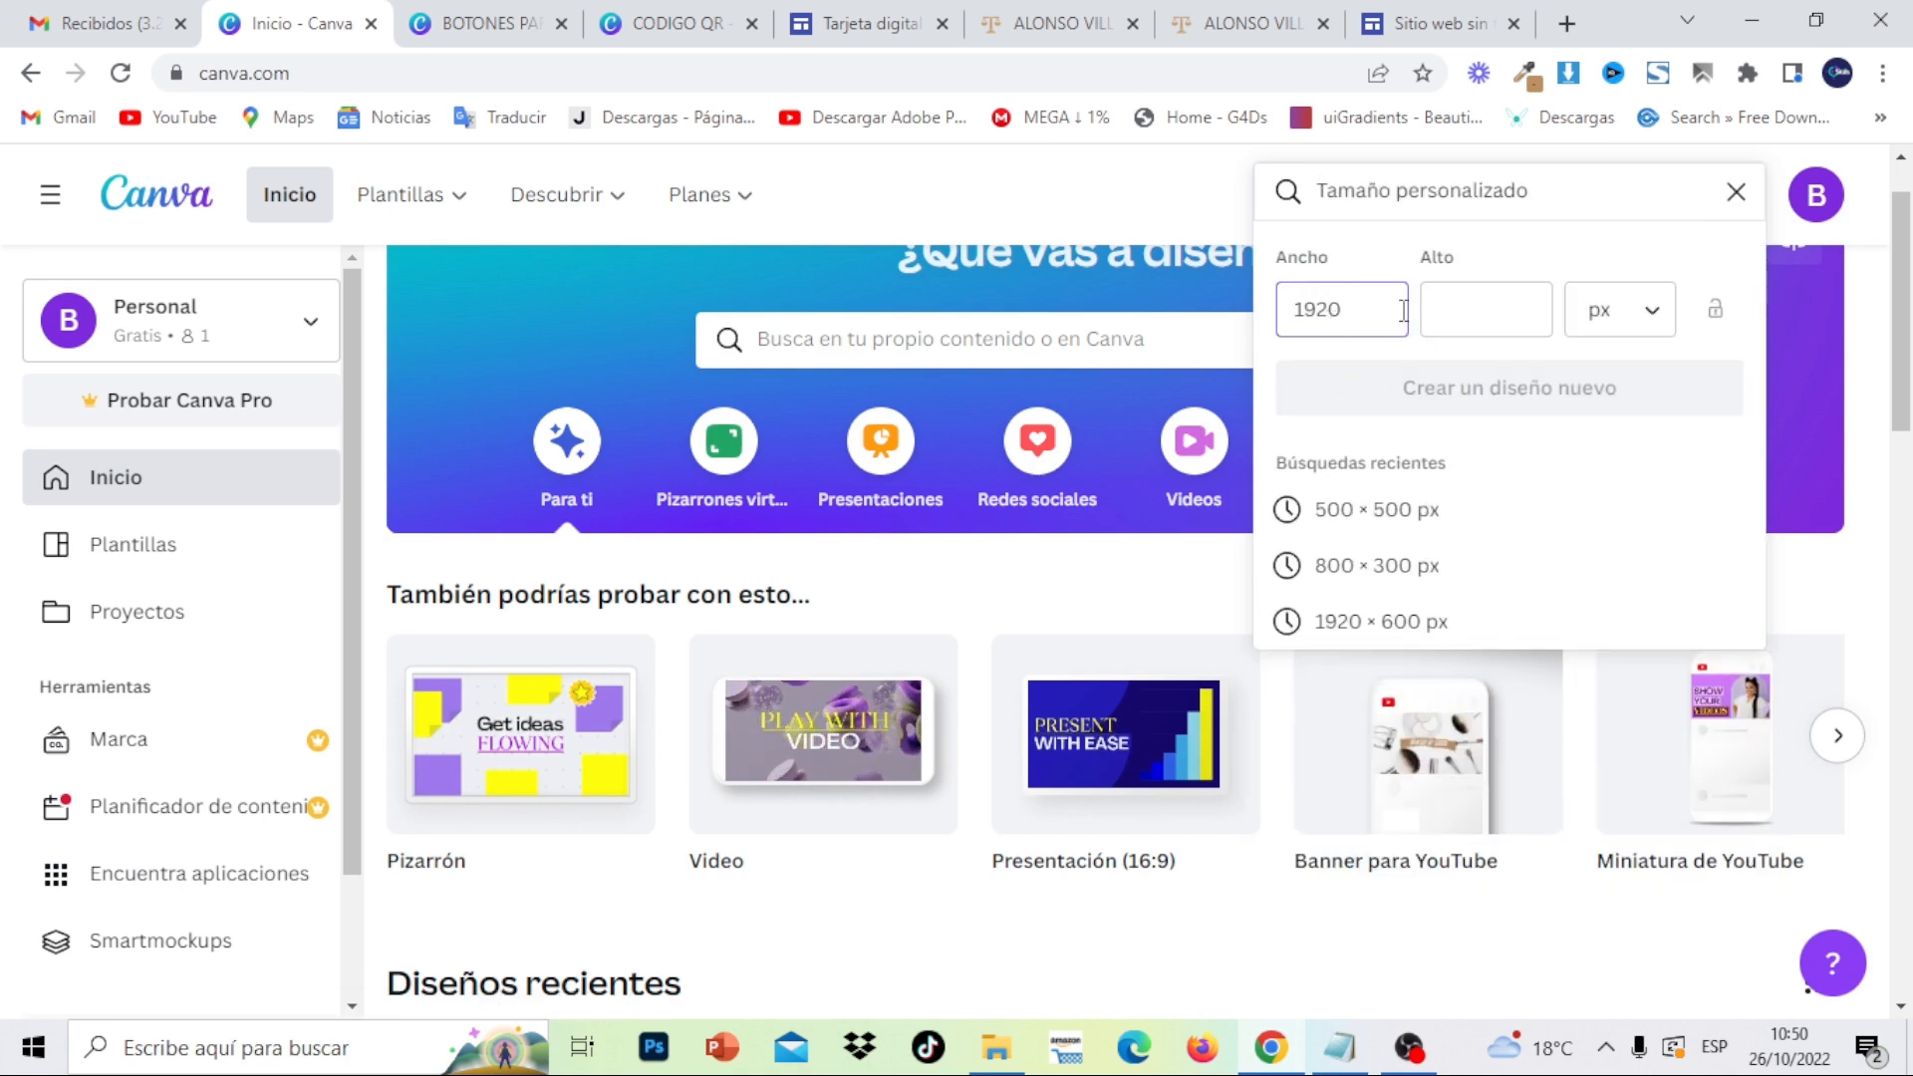
{"action": "left_click", "coordinate": [1466, 312]}
{"action": "type", "text": "108"}
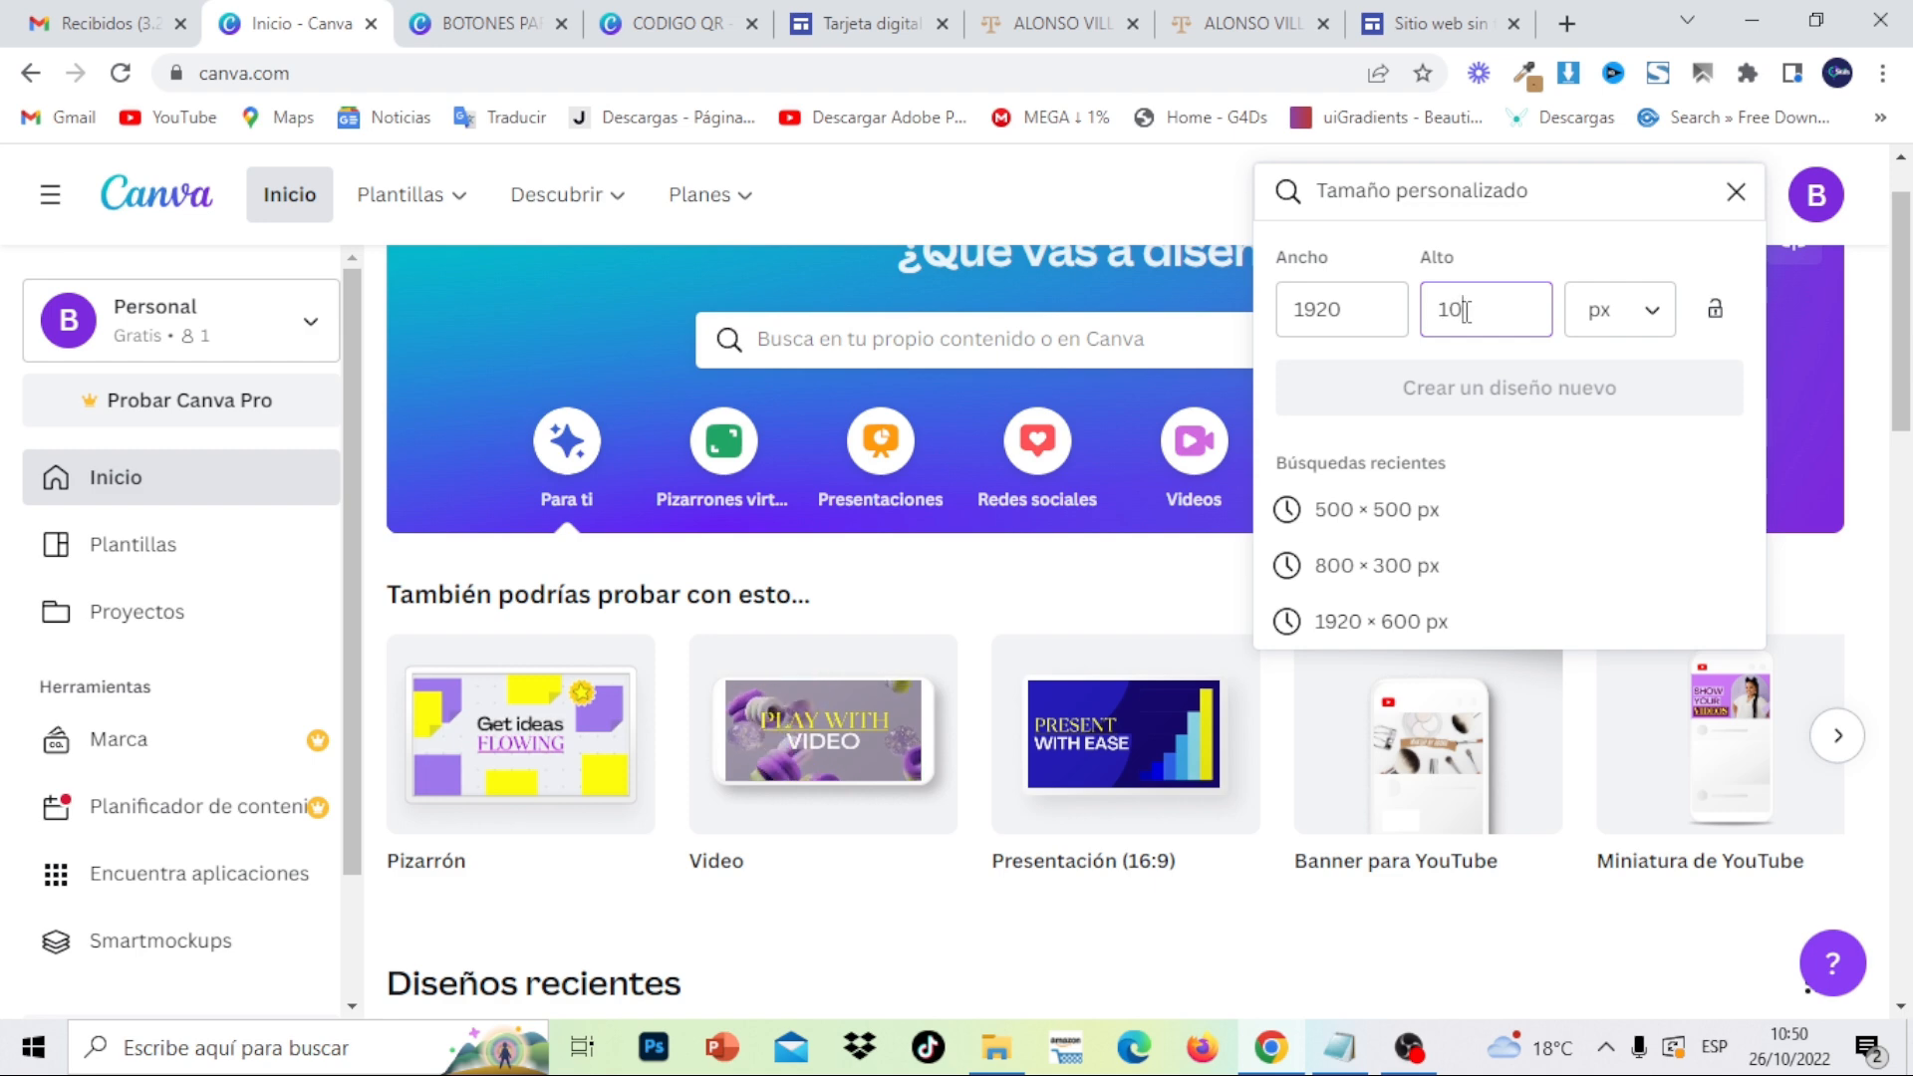
{"action": "type", "text": "1"}
{"action": "left_click", "coordinate": [1642, 399]}
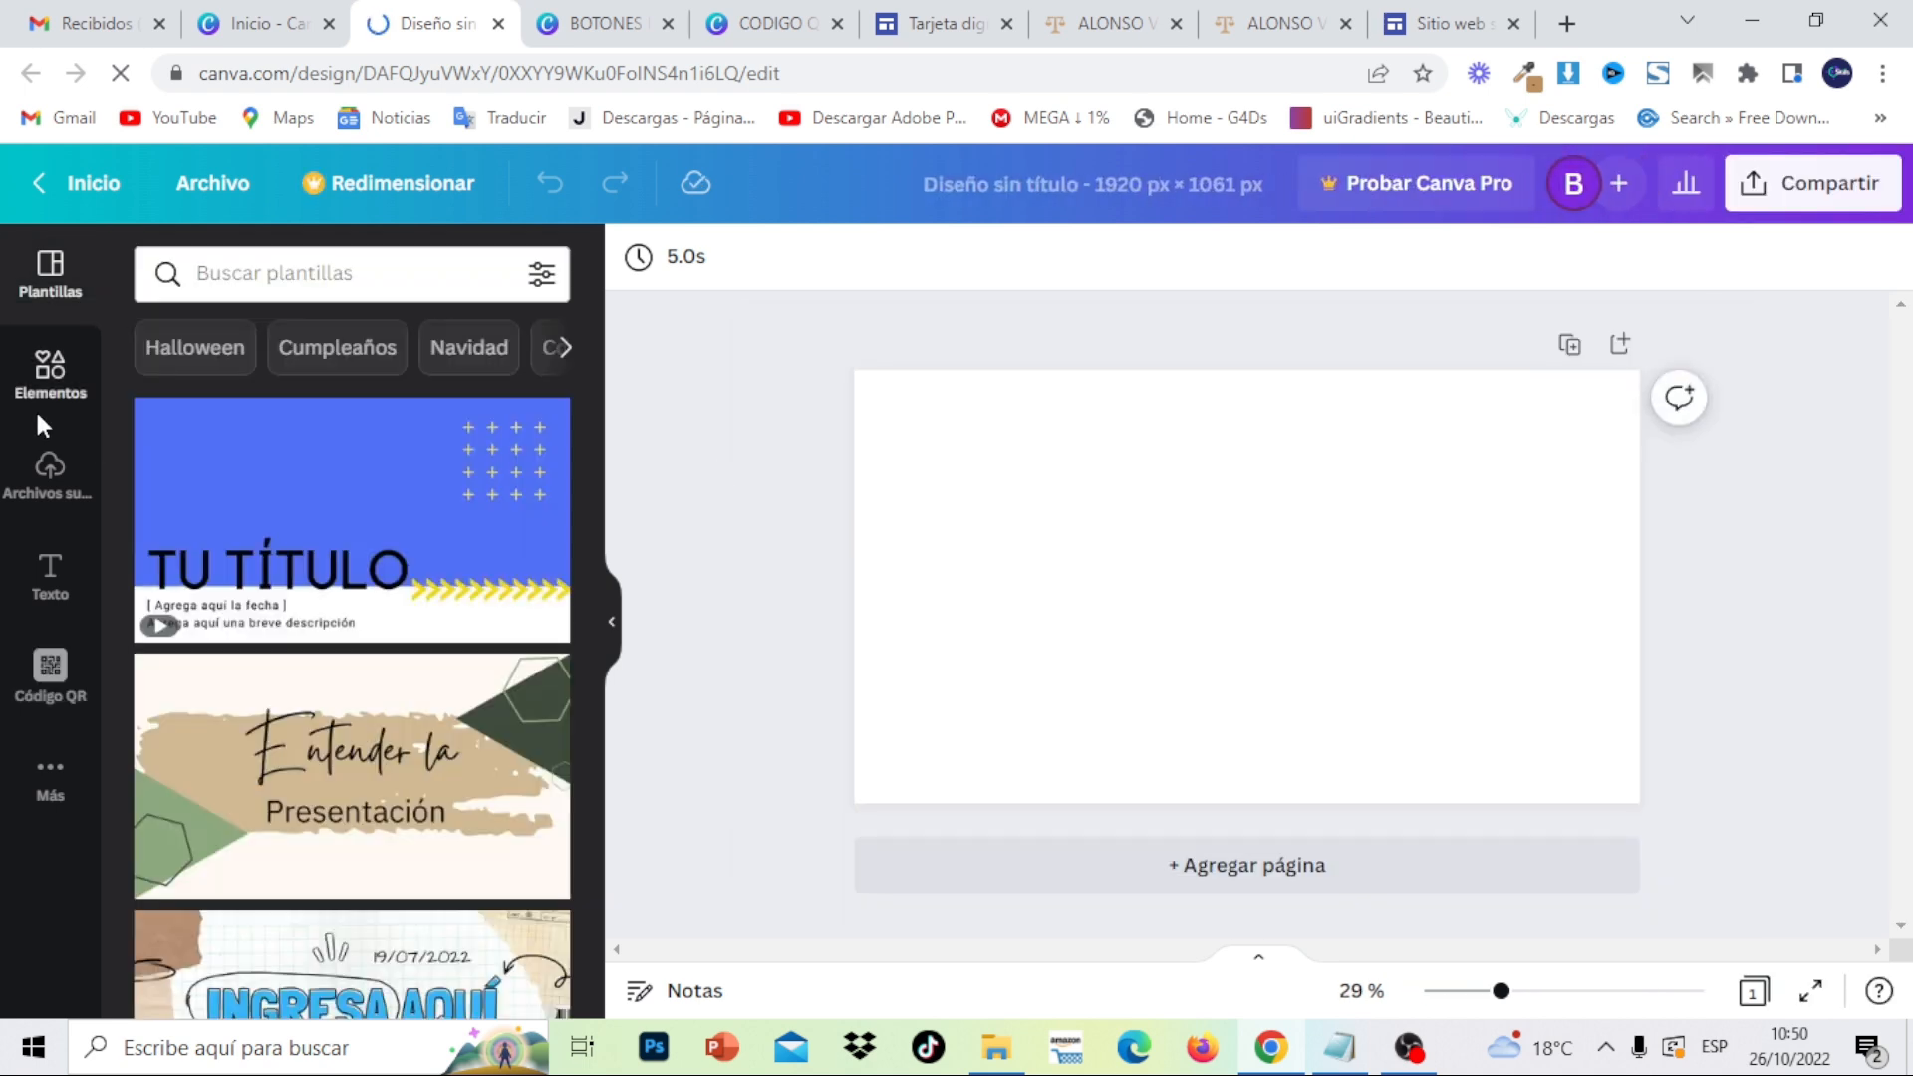
{"action": "left_click", "coordinate": [57, 485]}
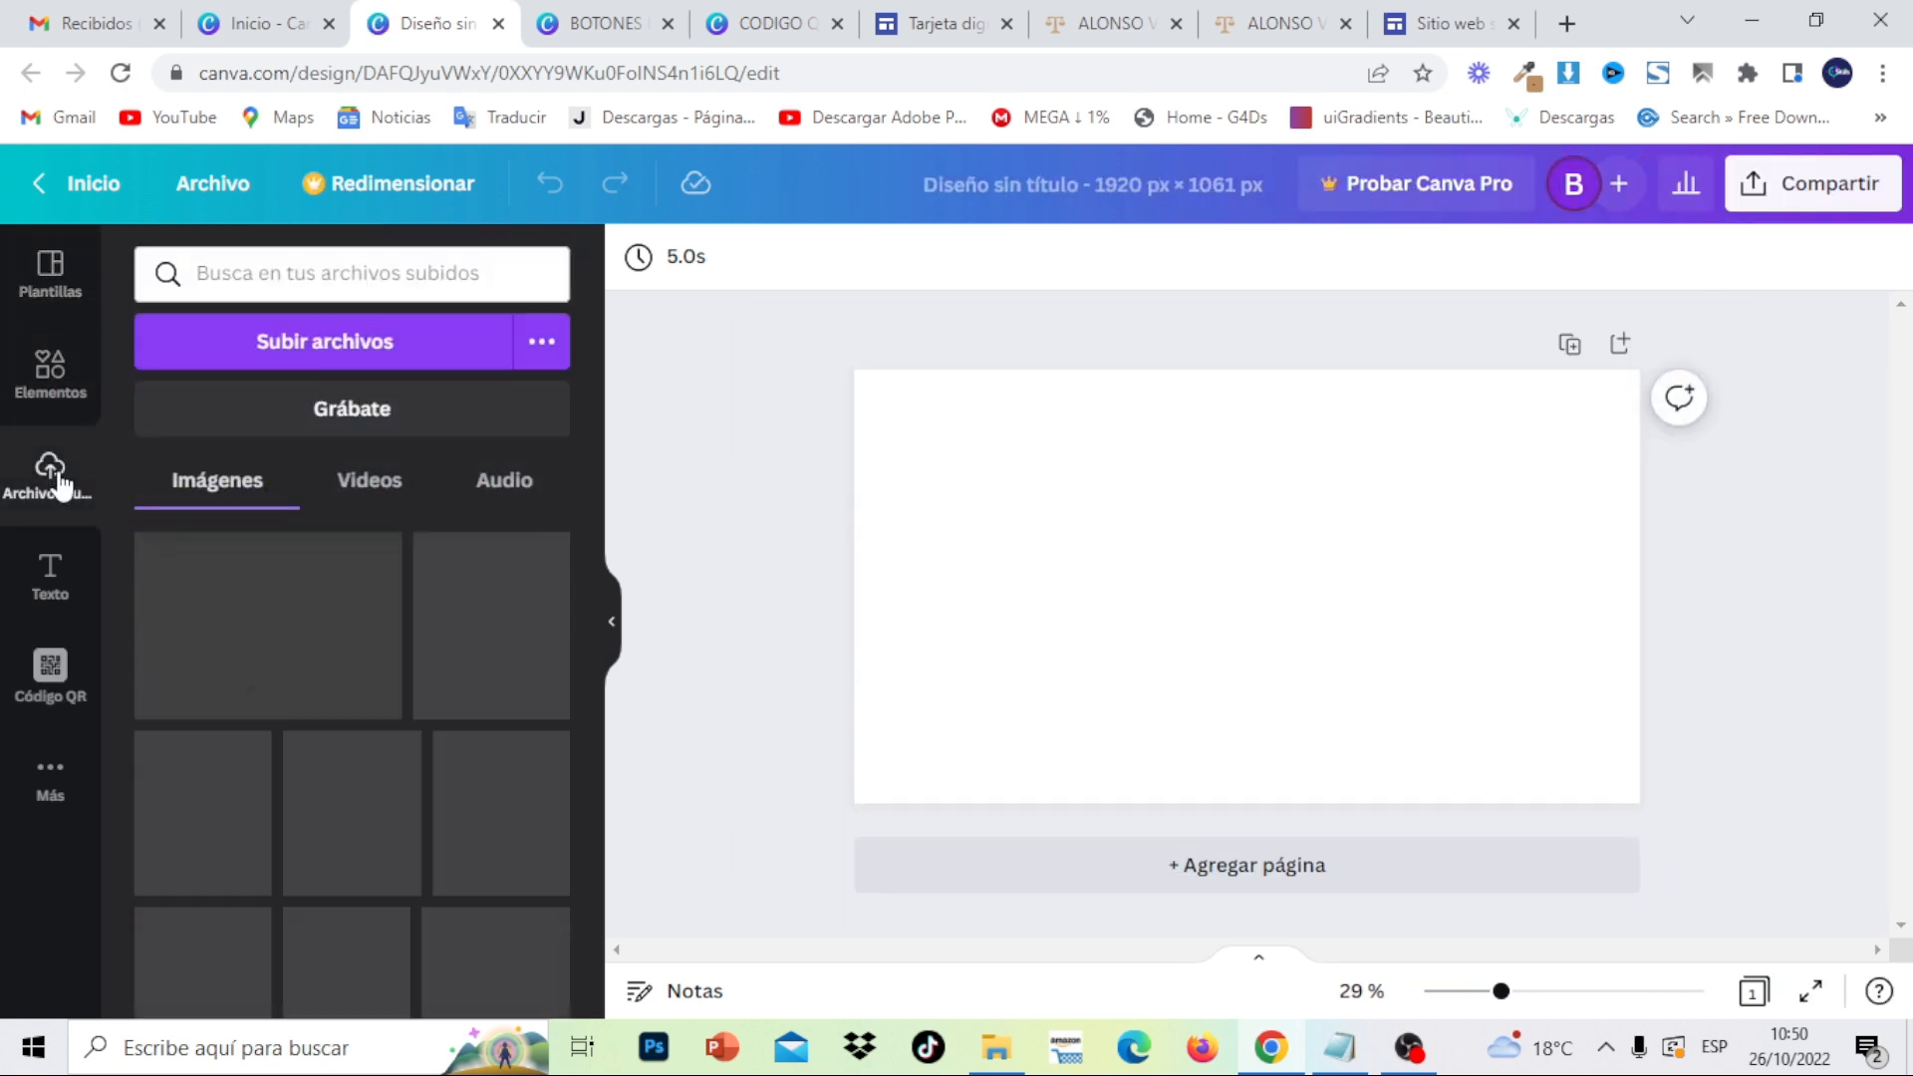
- Upload image-2-2 from Downloads > MATERIAL TARJETA DIGITAL ABOGADO GOOGLE SITES and place it at the page's top-left
{"action": "left_click", "coordinate": [334, 360]}
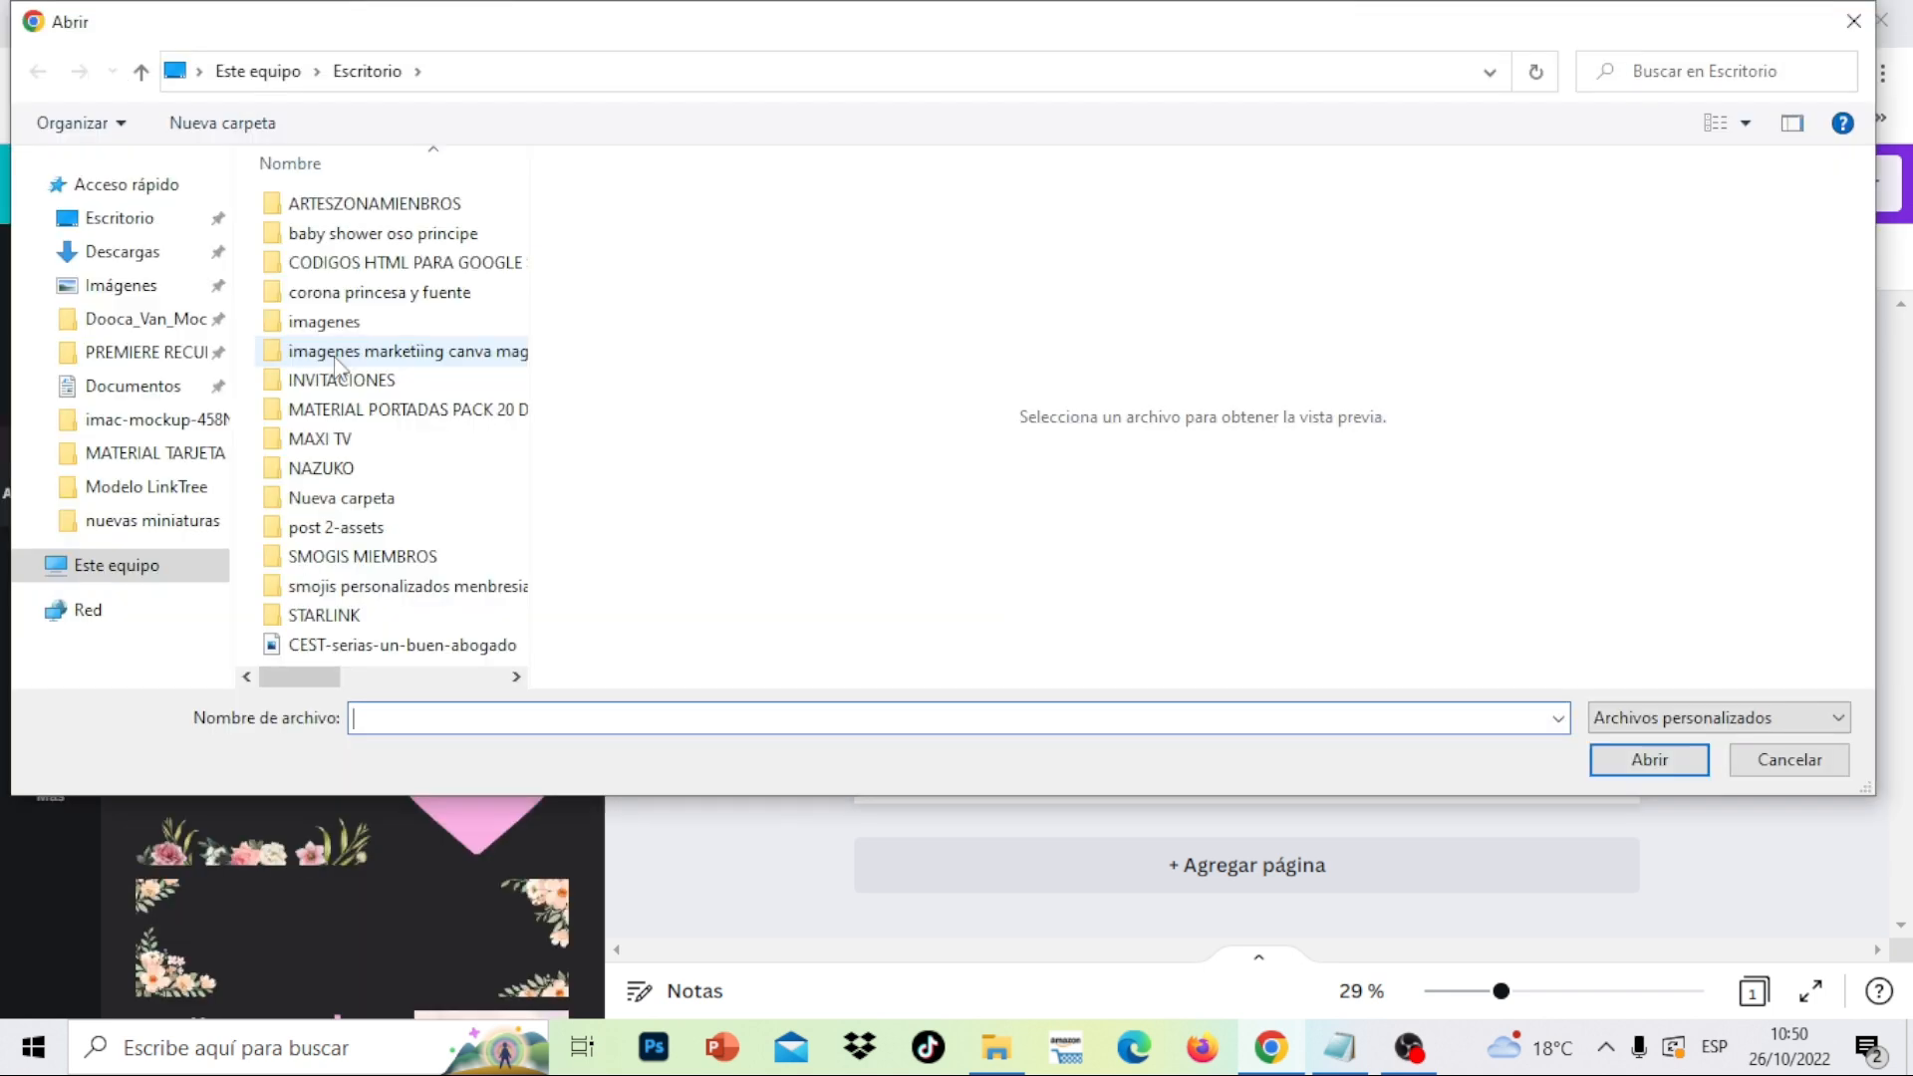
{"action": "scroll", "coordinate": [109, 299], "scroll_direction": "down", "scroll_amount": 2}
{"action": "left_click", "coordinate": [128, 419]}
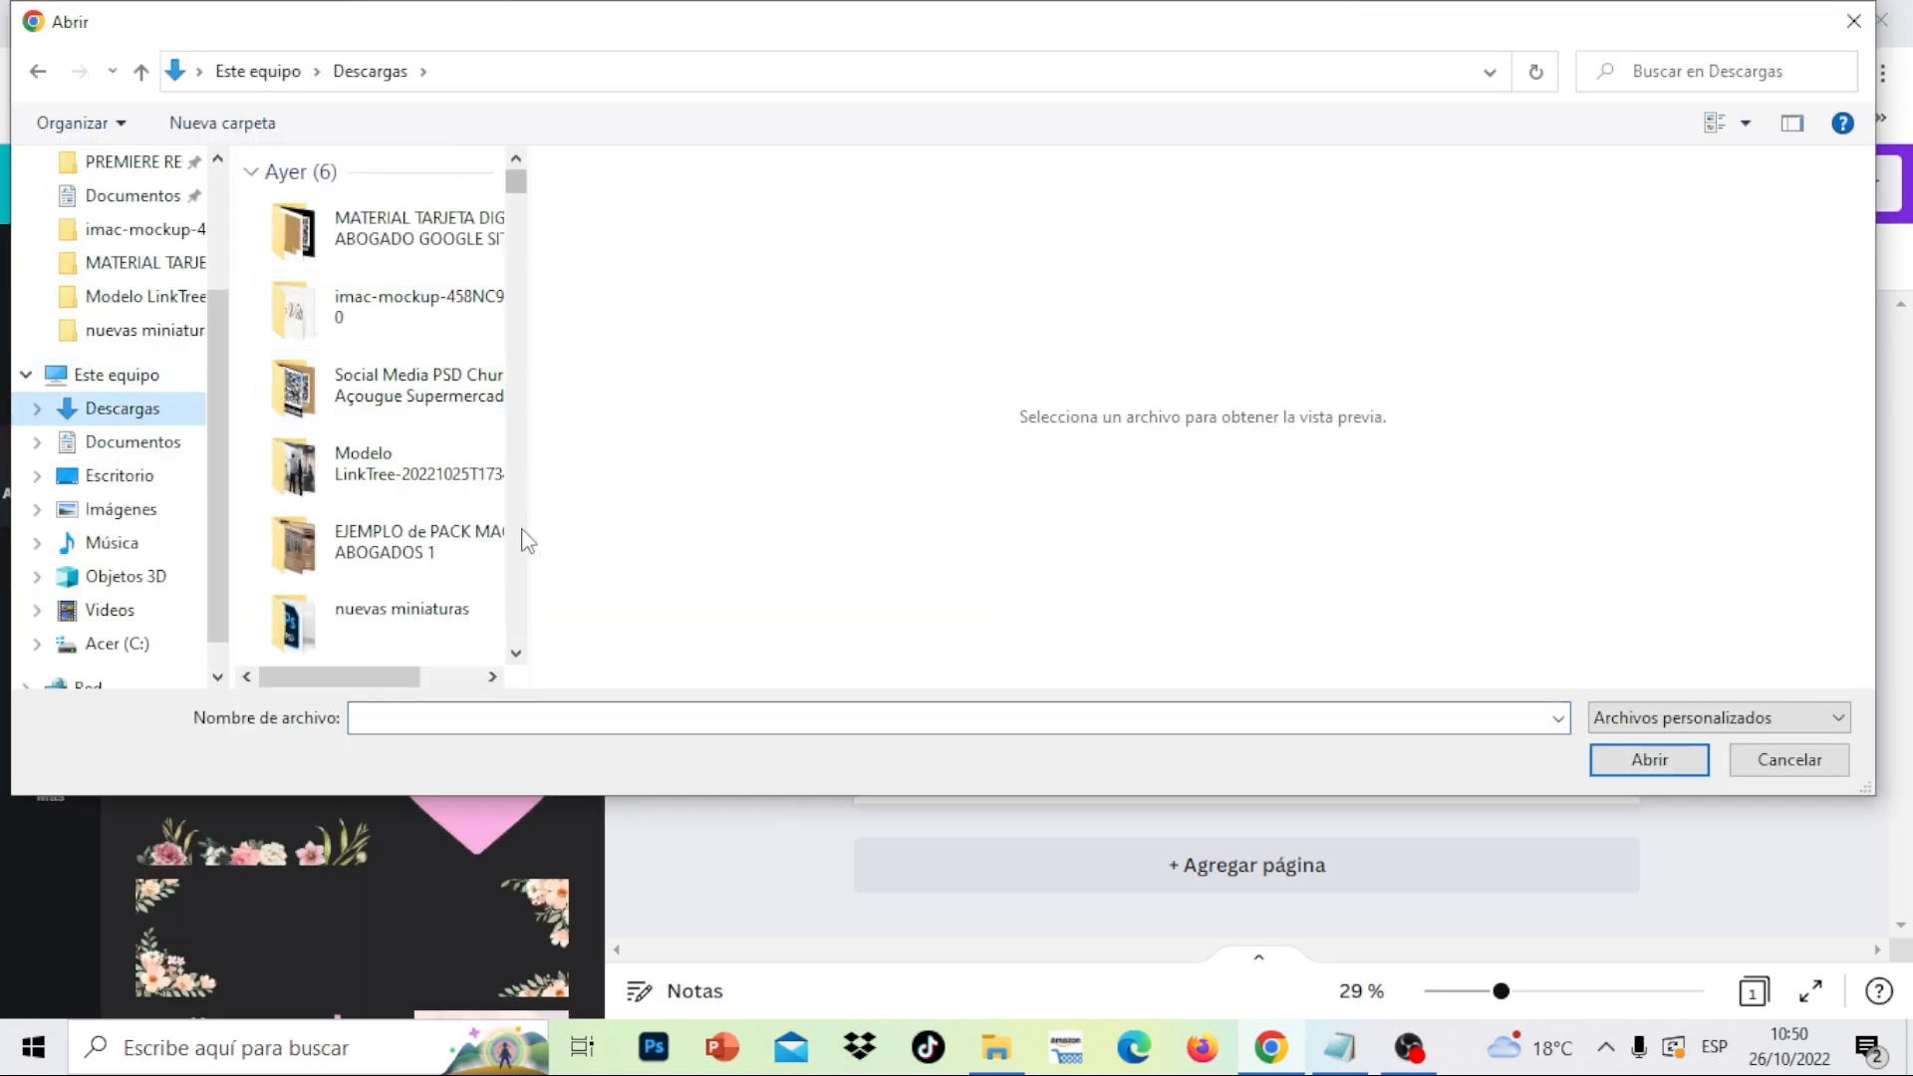
{"action": "double_click", "coordinate": [464, 222]}
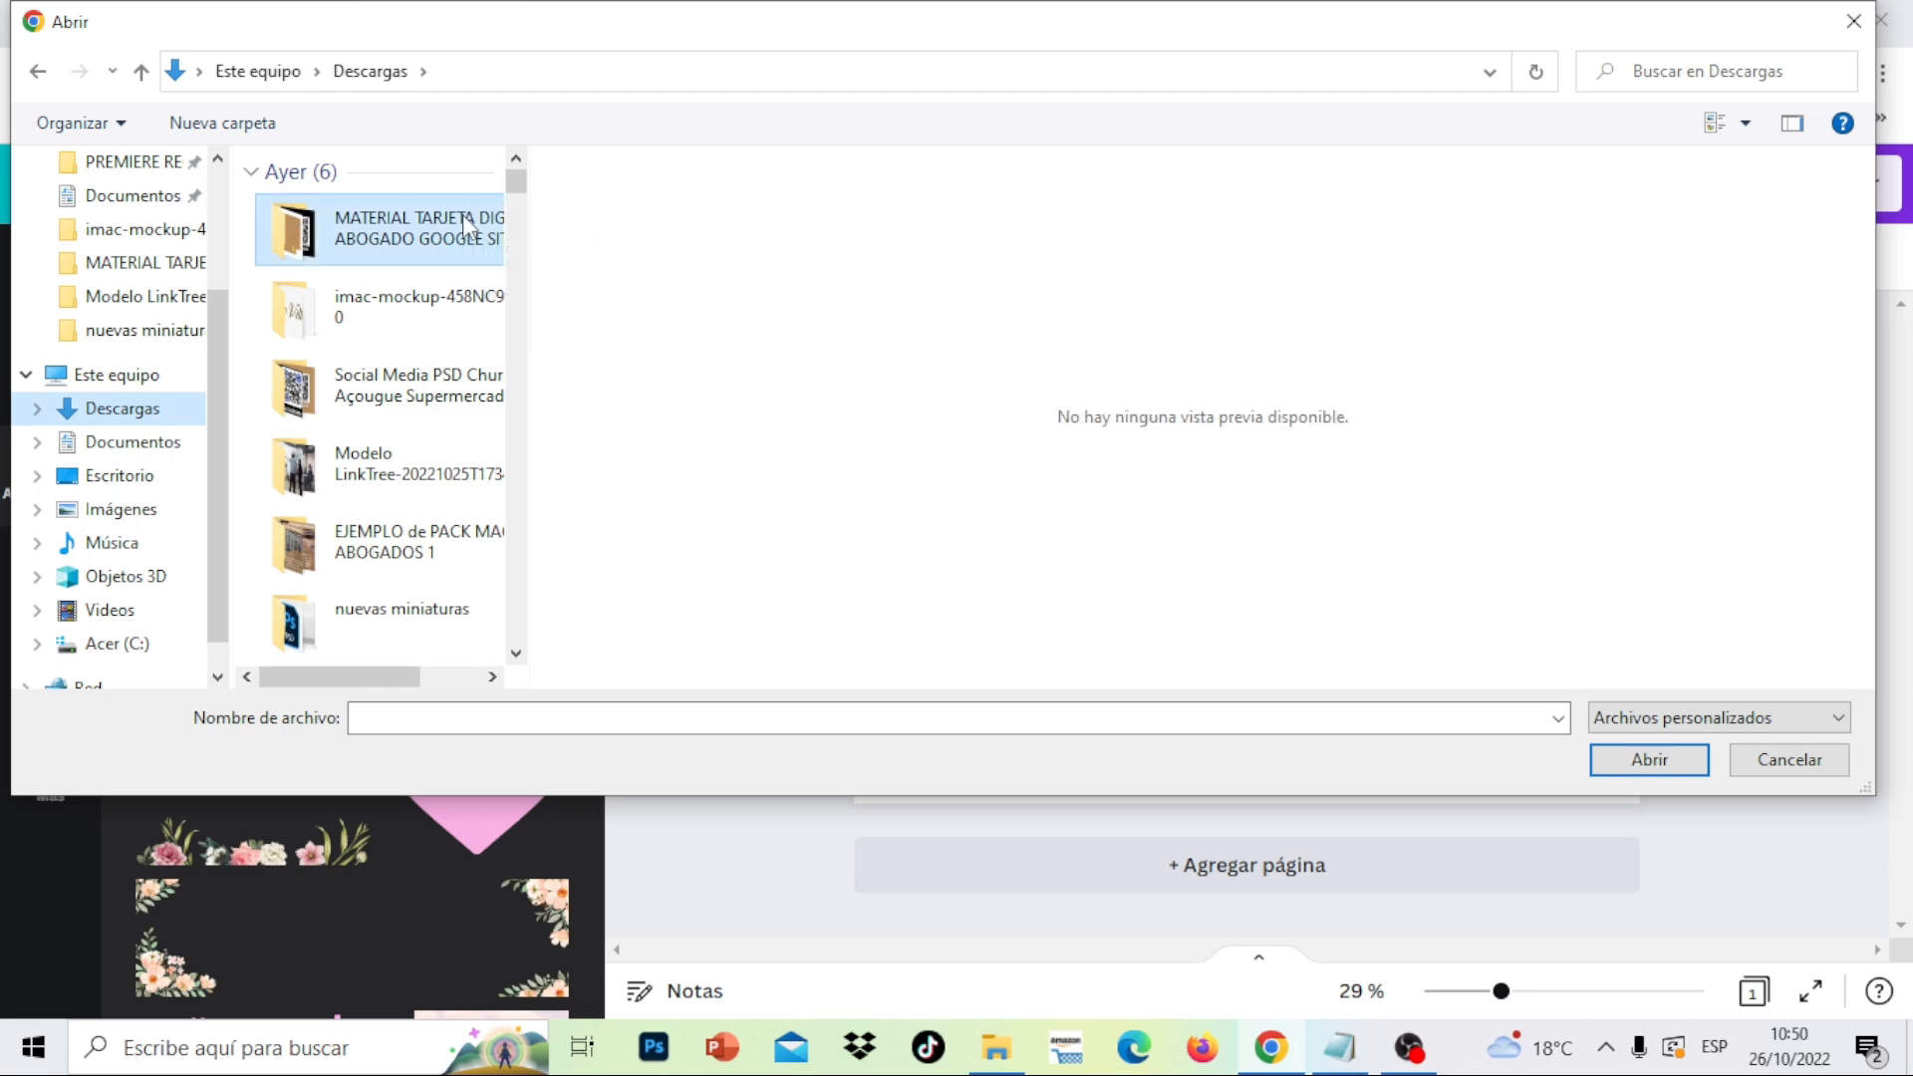
{"action": "scroll", "coordinate": [533, 503], "scroll_direction": "down", "scroll_amount": 10}
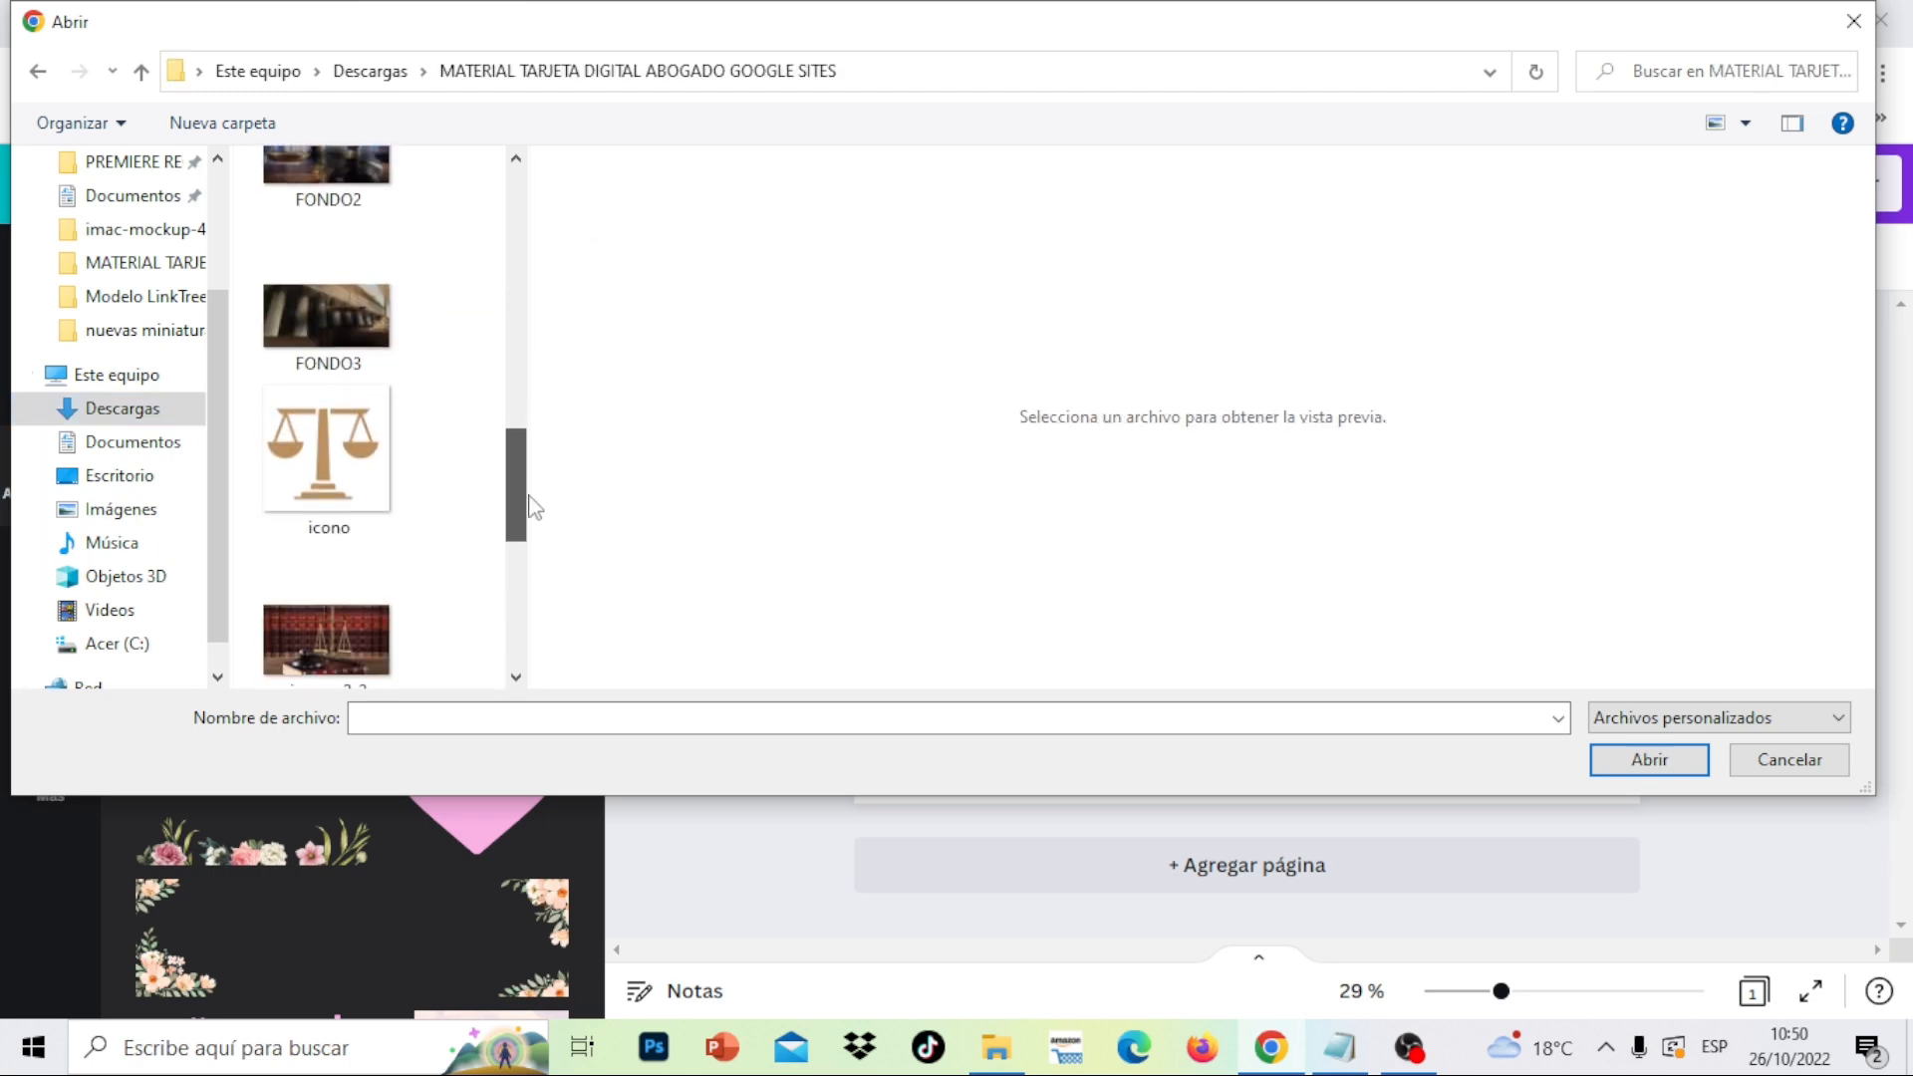
{"action": "left_click", "coordinate": [363, 369]}
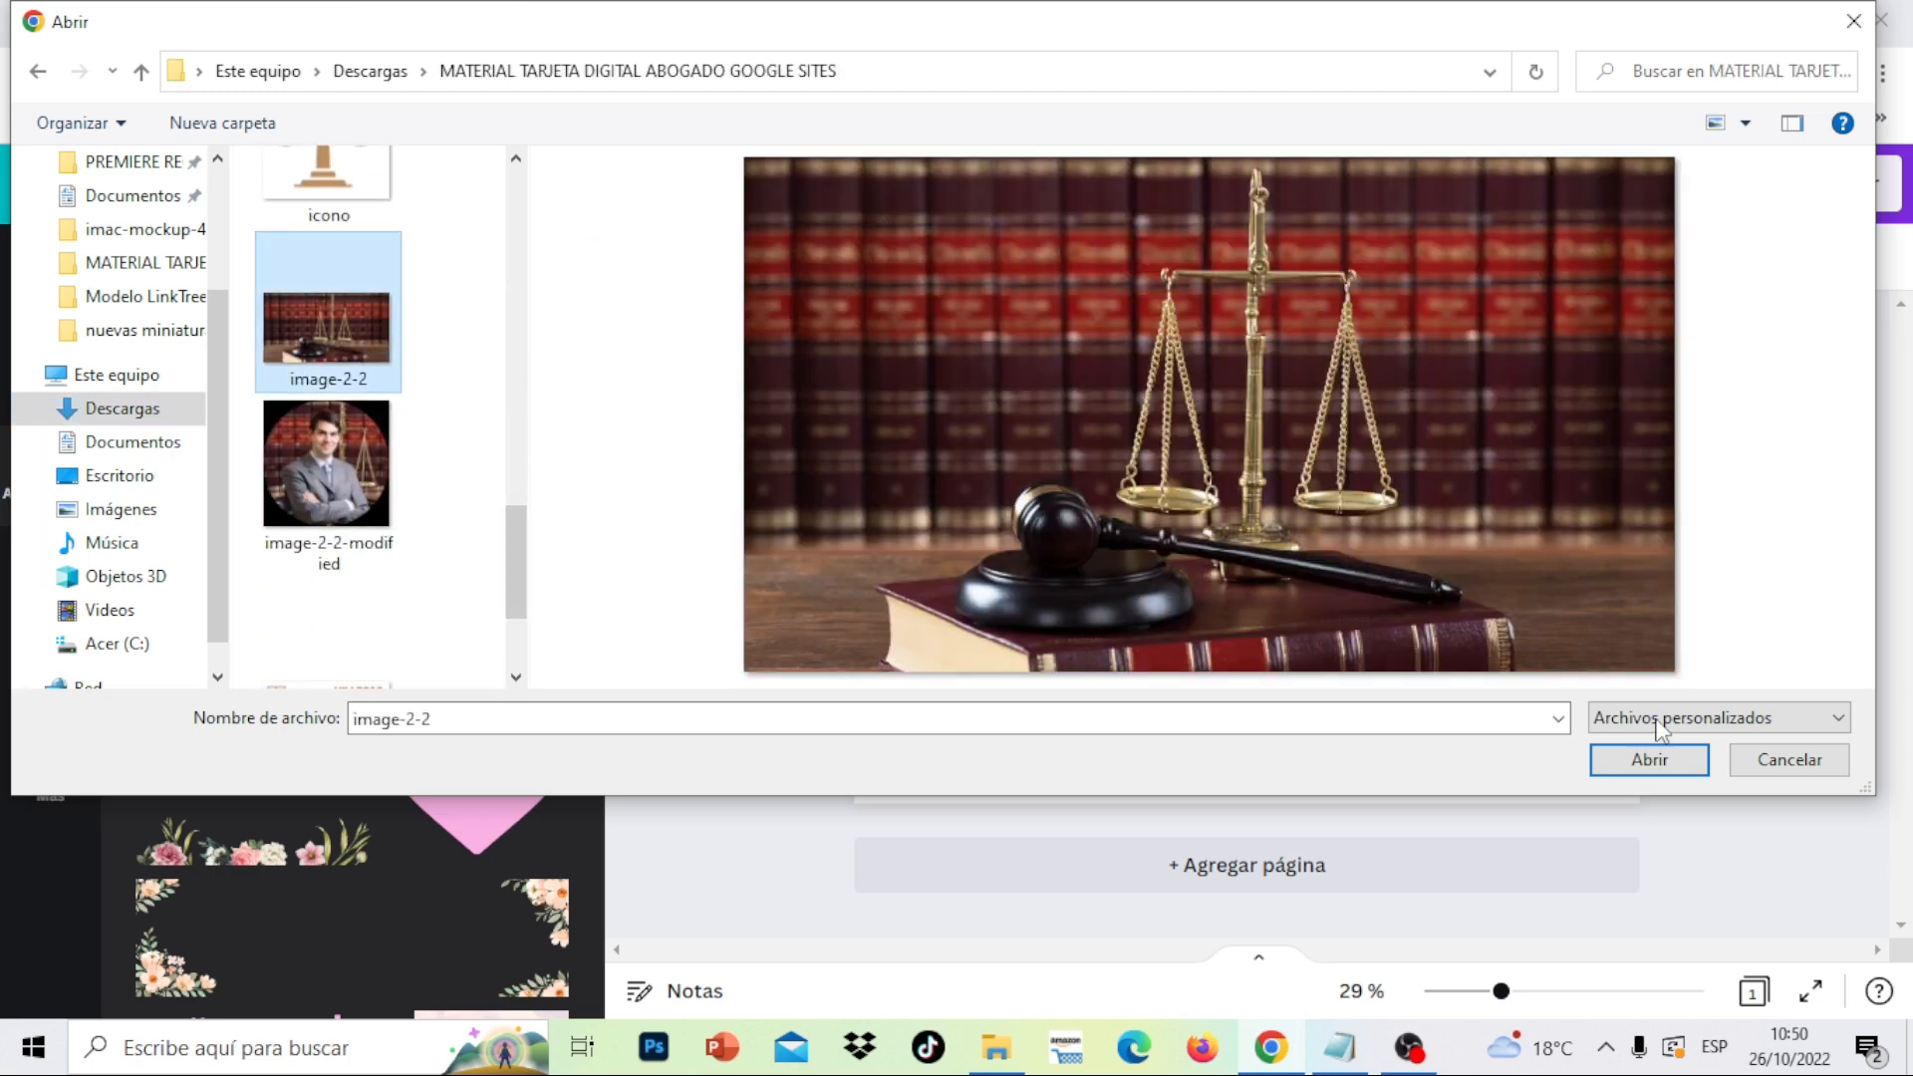
{"action": "left_click", "coordinate": [1657, 765]}
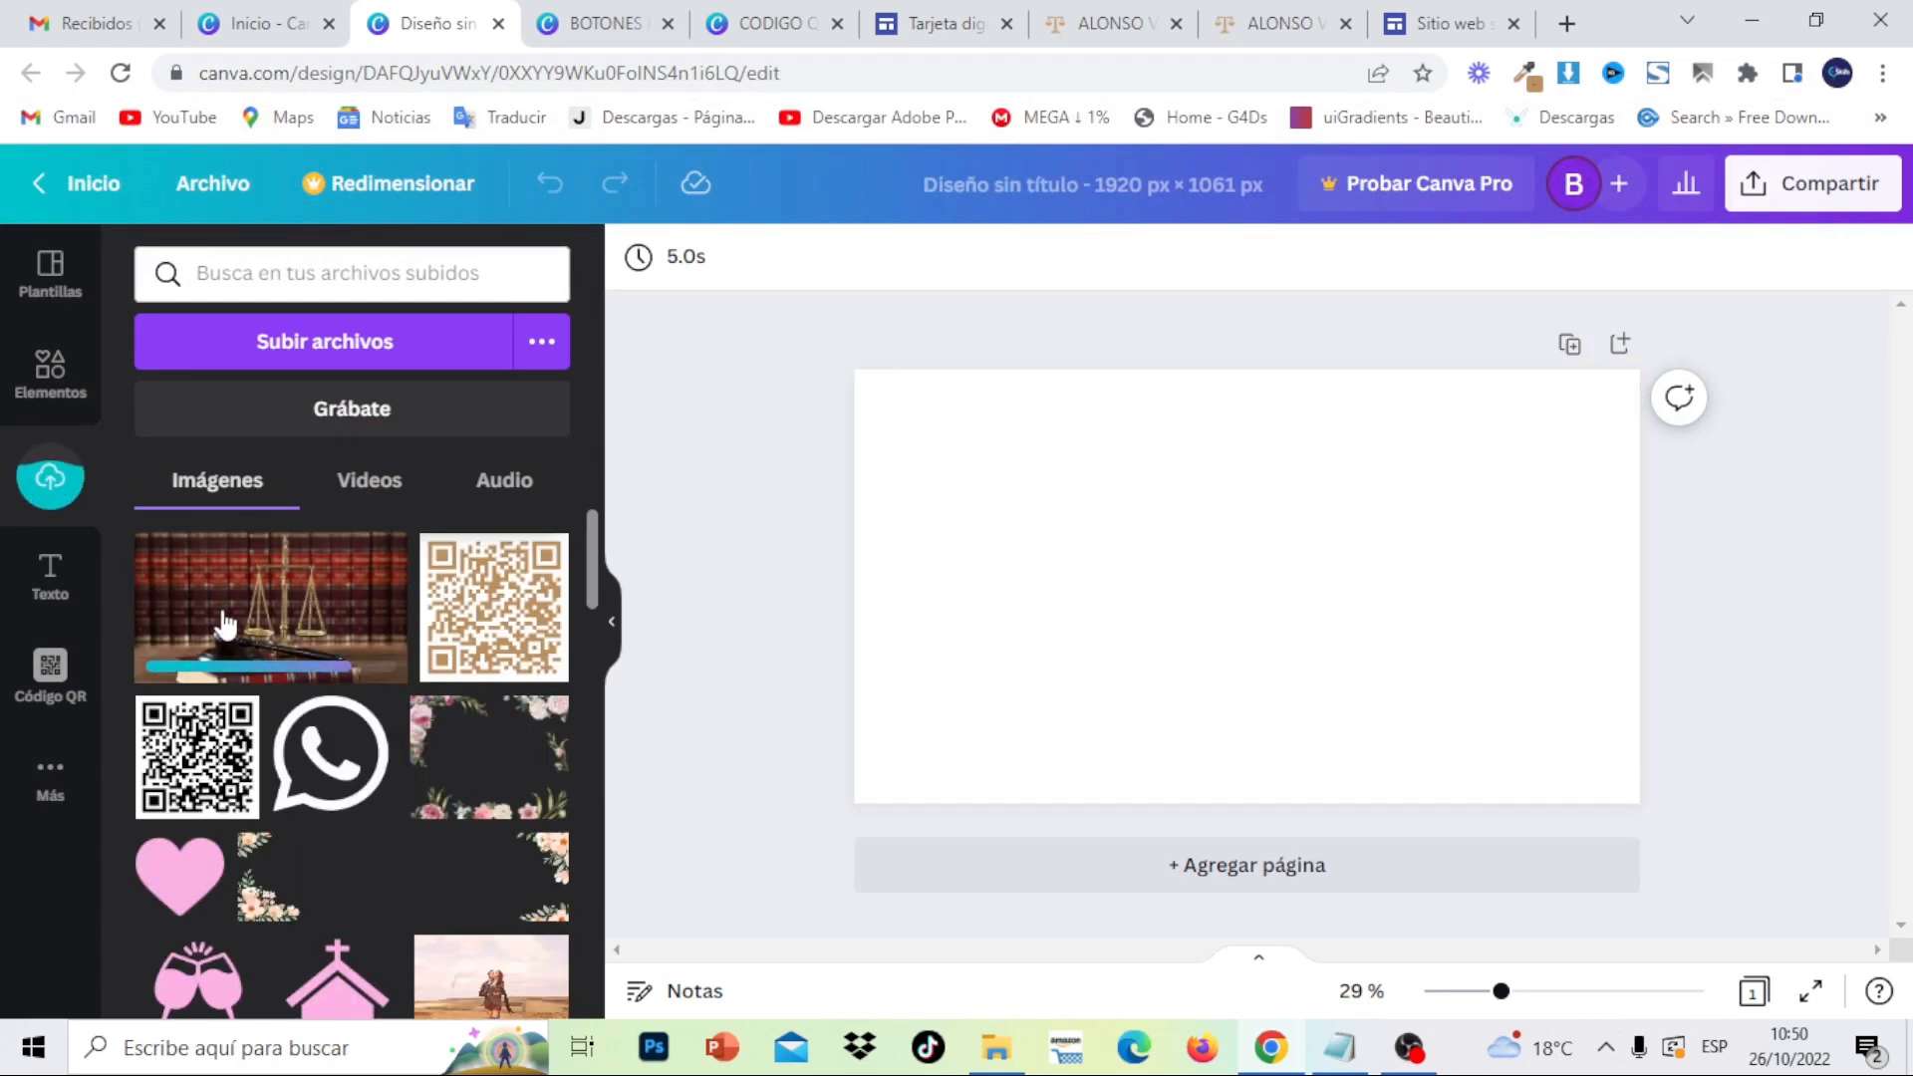
{"action": "left_click", "coordinate": [226, 624]}
{"action": "left_click_drag", "start_coordinate": [1184, 551], "coordinate": [1084, 500]}
- Stretch the gavel photo to fill the page and upload the content-image-1 portrait
{"action": "left_click_drag", "start_coordinate": [1432, 686], "coordinate": [1642, 802]}
{"action": "left_click", "coordinate": [1821, 750]}
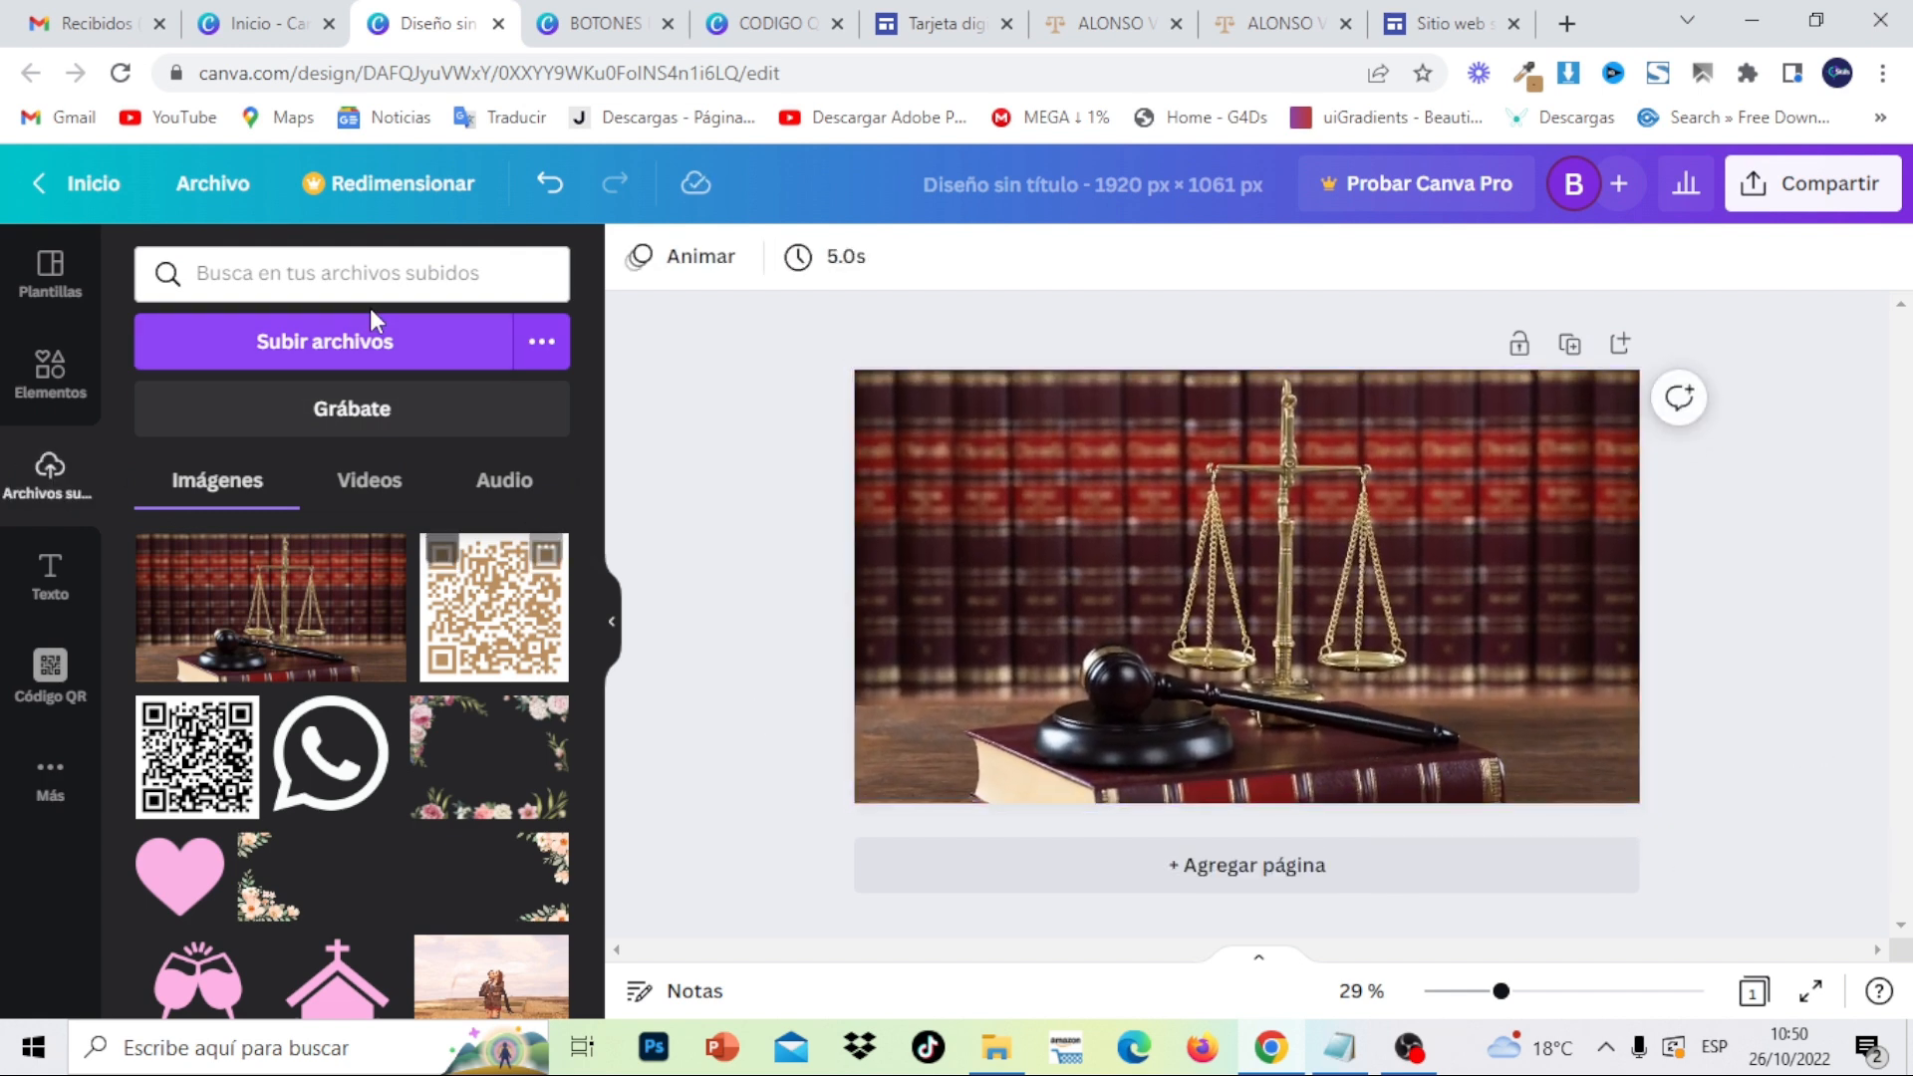
{"action": "left_click", "coordinate": [335, 331]}
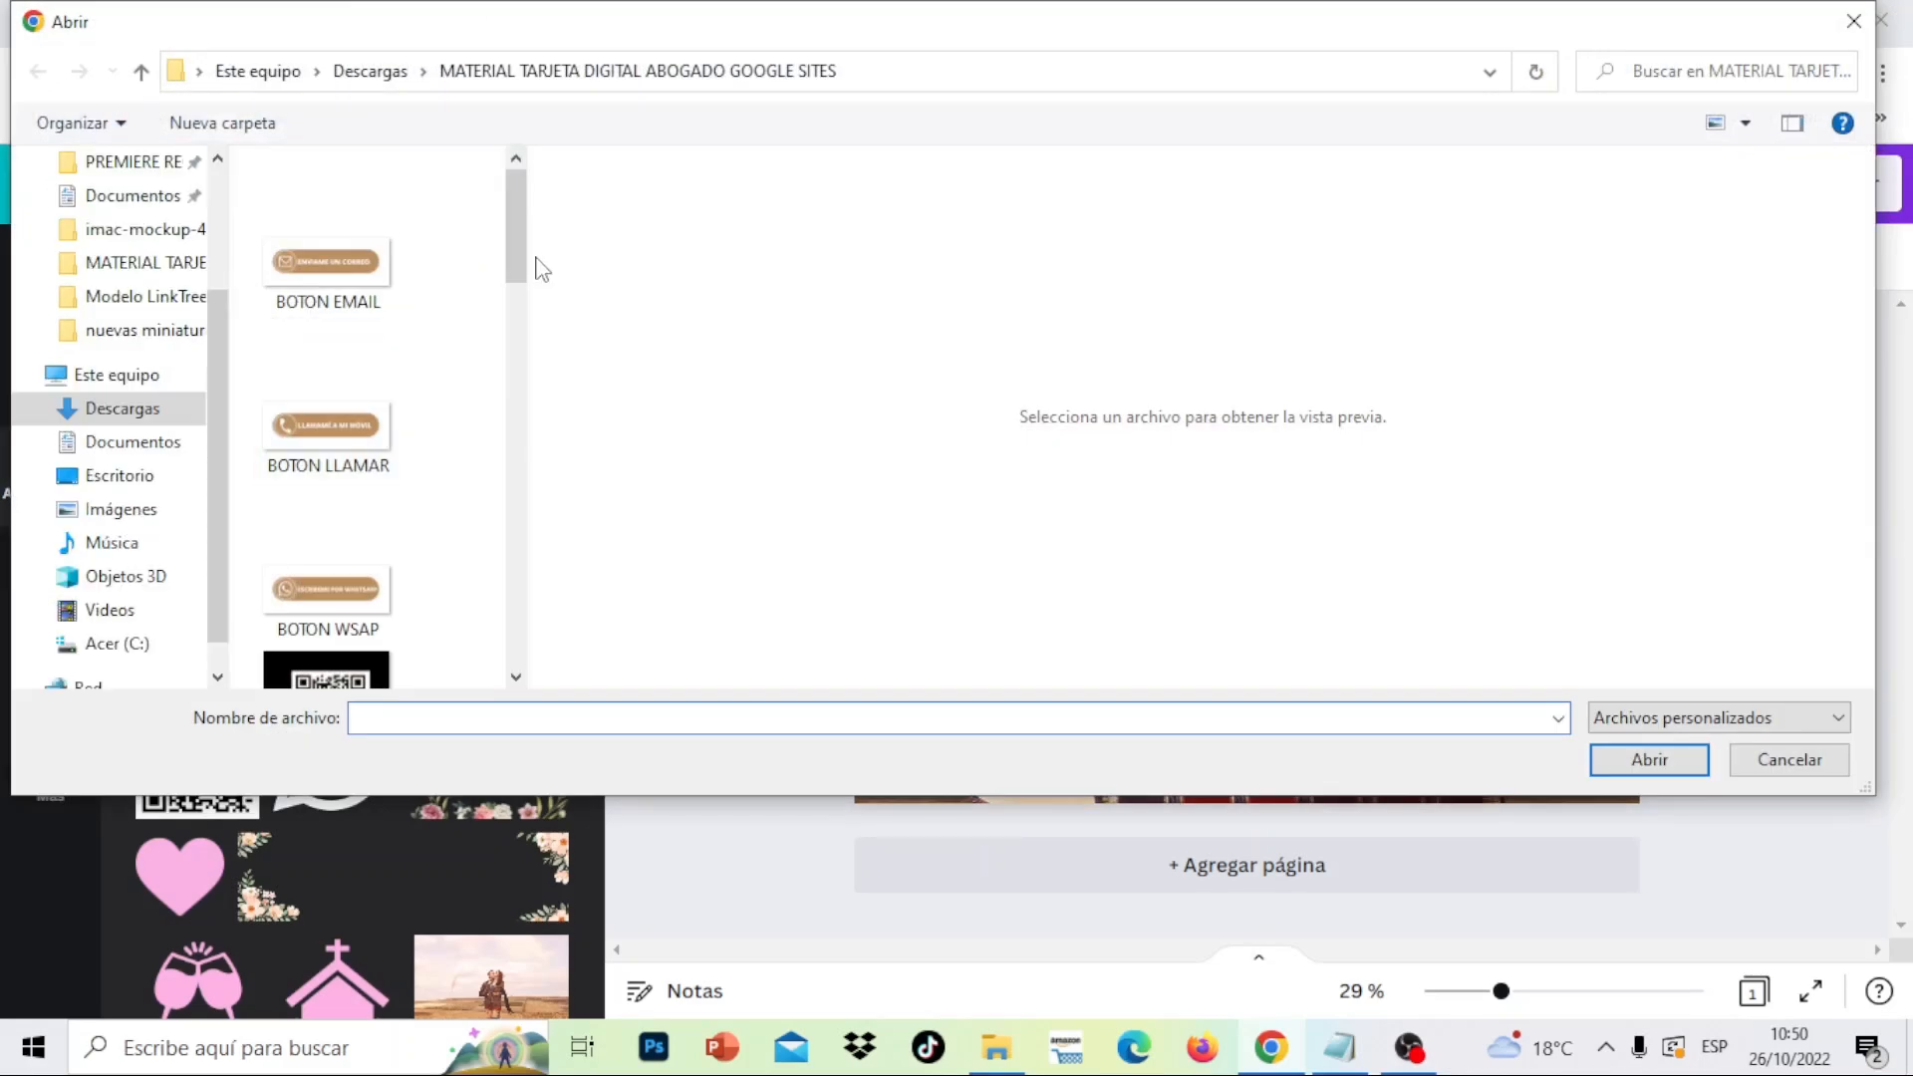
{"action": "left_click_drag", "start_coordinate": [517, 261], "coordinate": [516, 391]}
{"action": "left_click", "coordinate": [350, 321]}
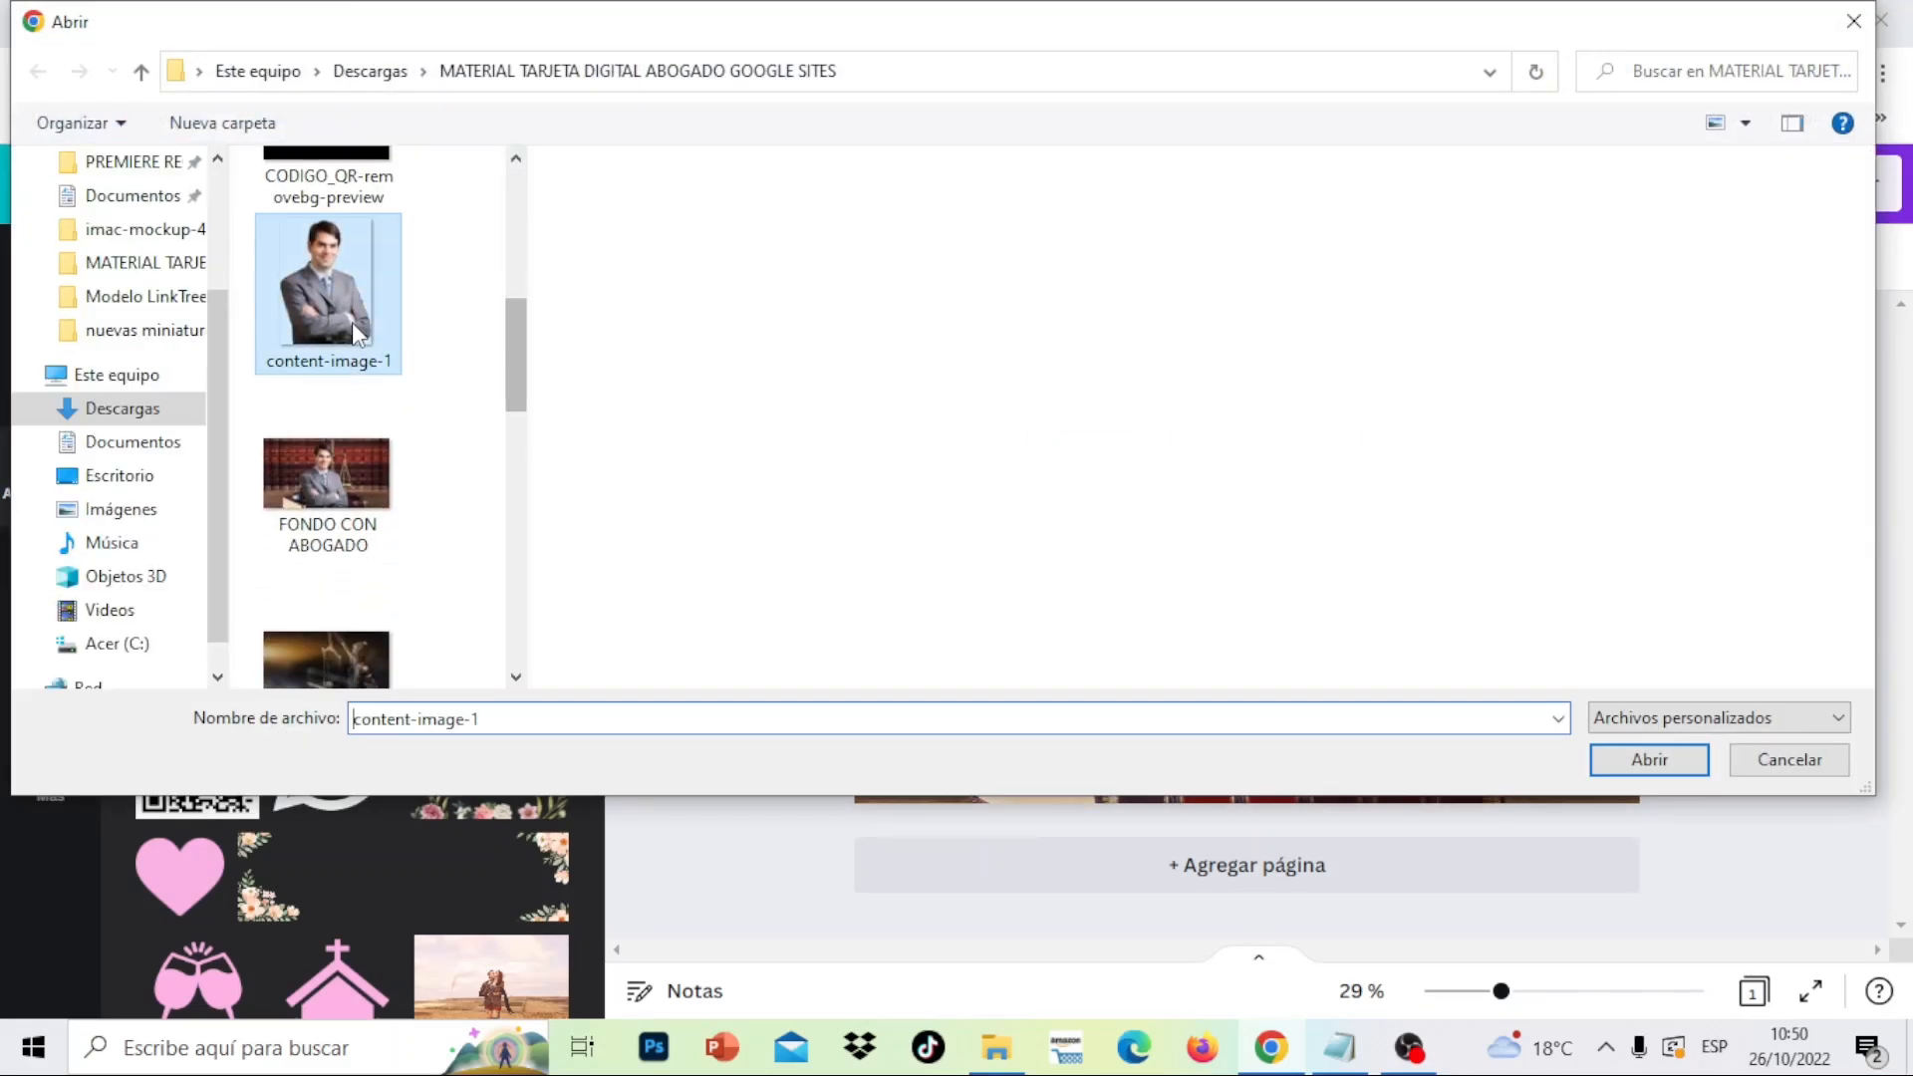
{"action": "left_click", "coordinate": [1647, 767]}
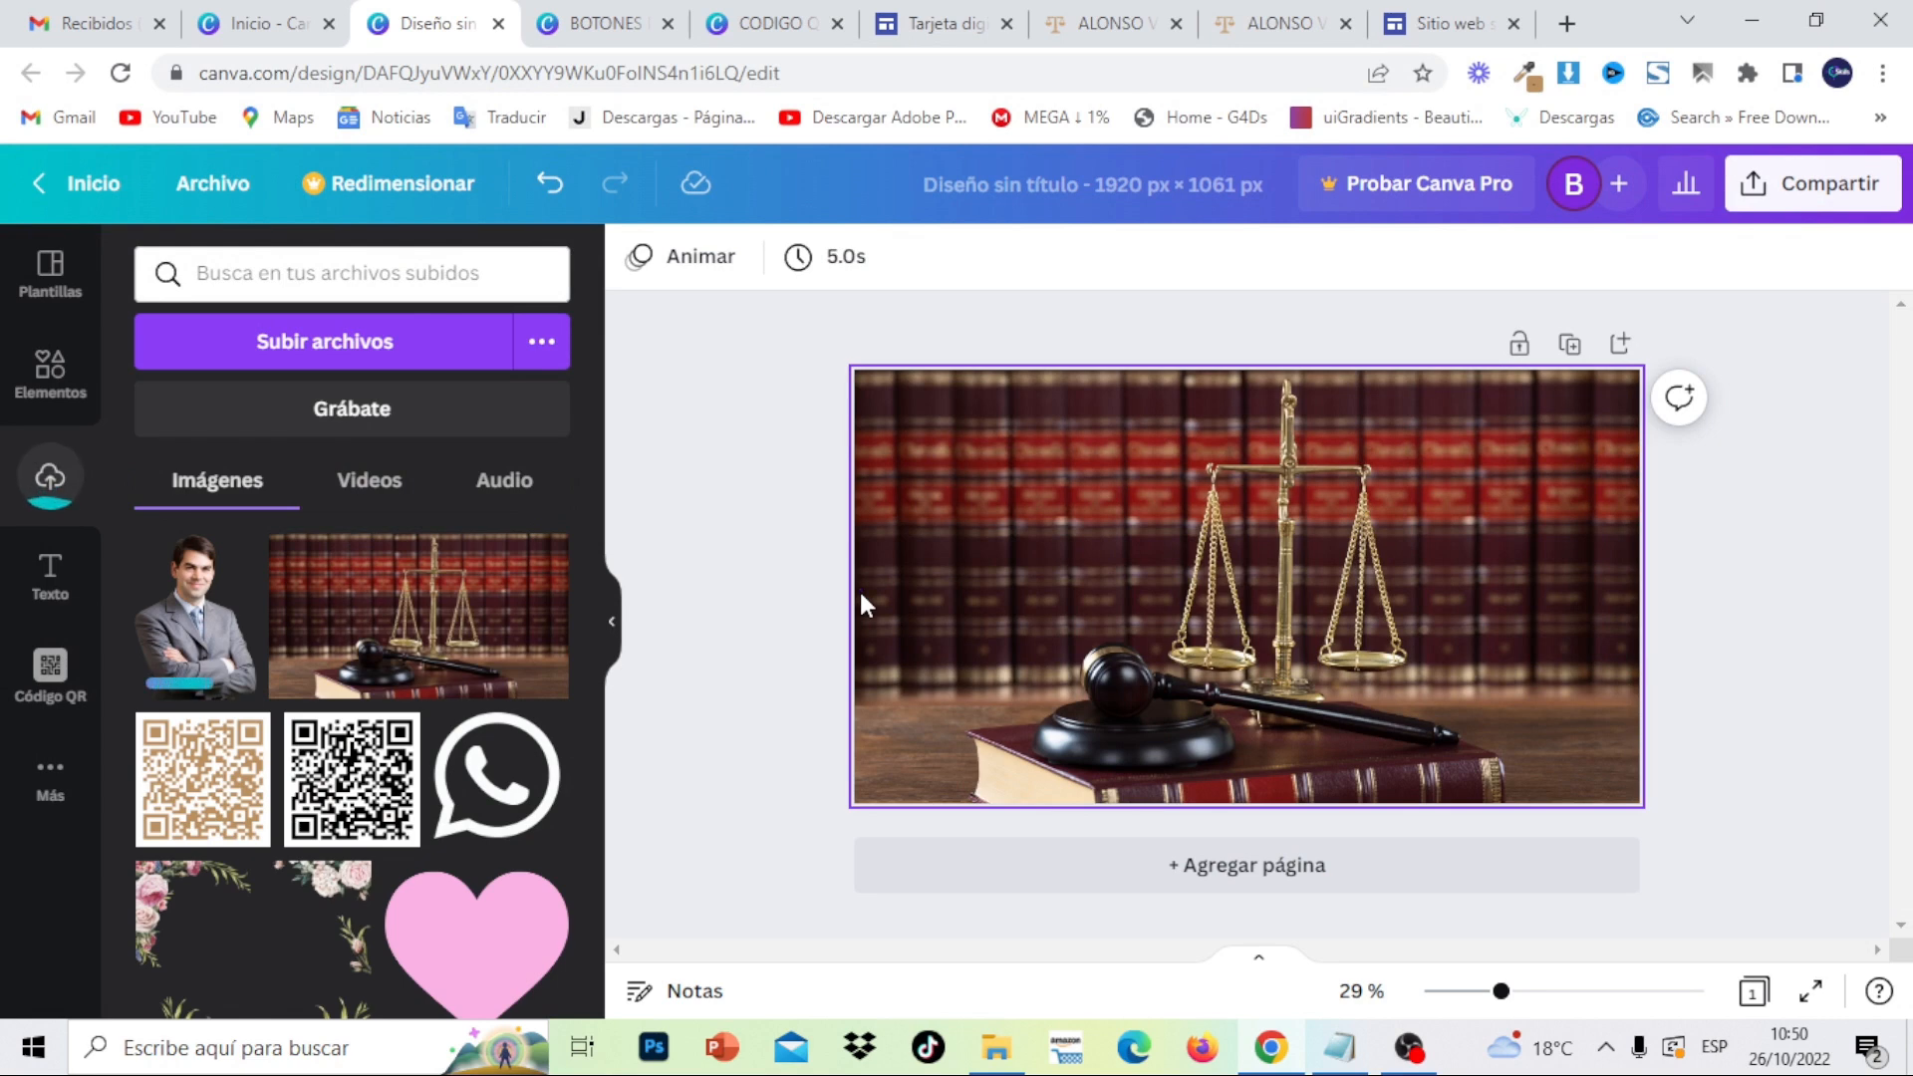
- Add the portrait, enlarge it and rest it on the page's bottom edge
{"action": "left_click", "coordinate": [223, 638]}
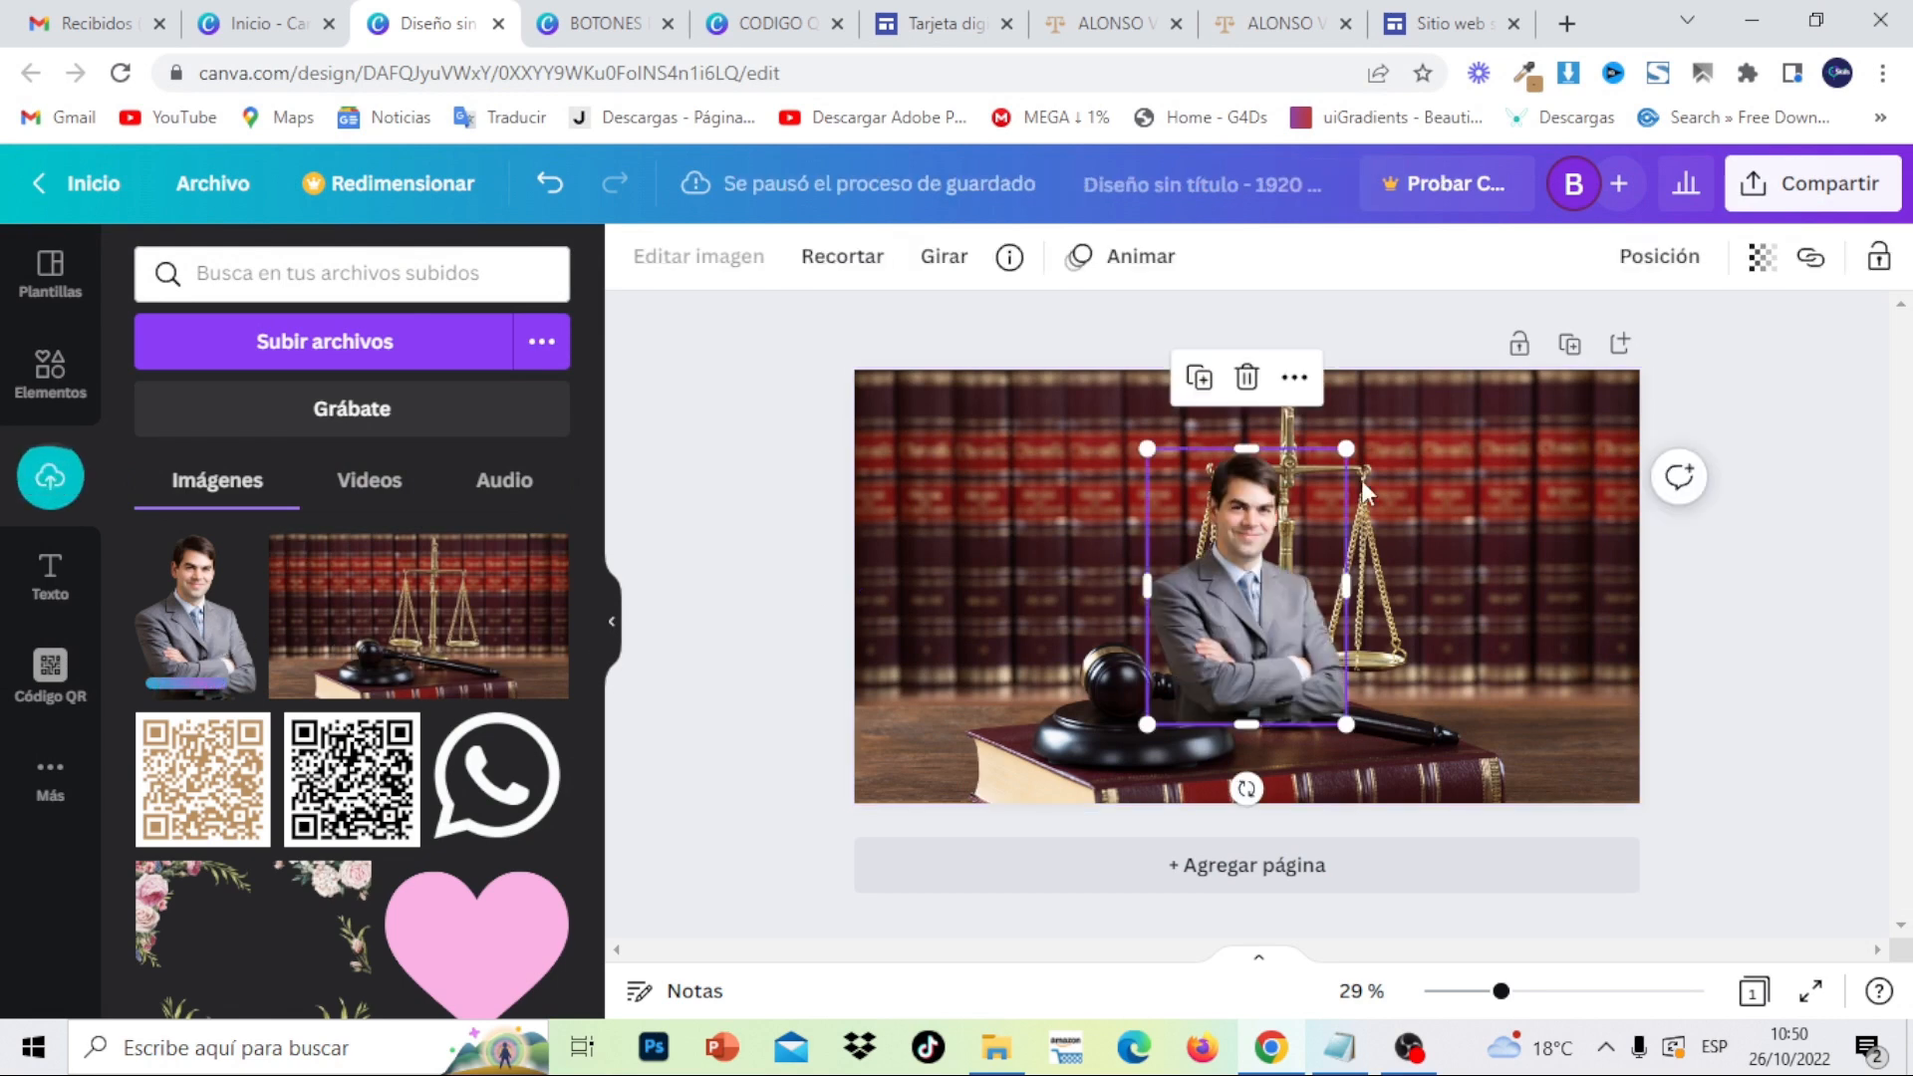
{"action": "left_click_drag", "start_coordinate": [1348, 451], "coordinate": [1443, 317]}
{"action": "left_click_drag", "start_coordinate": [1296, 468], "coordinate": [1260, 545]}
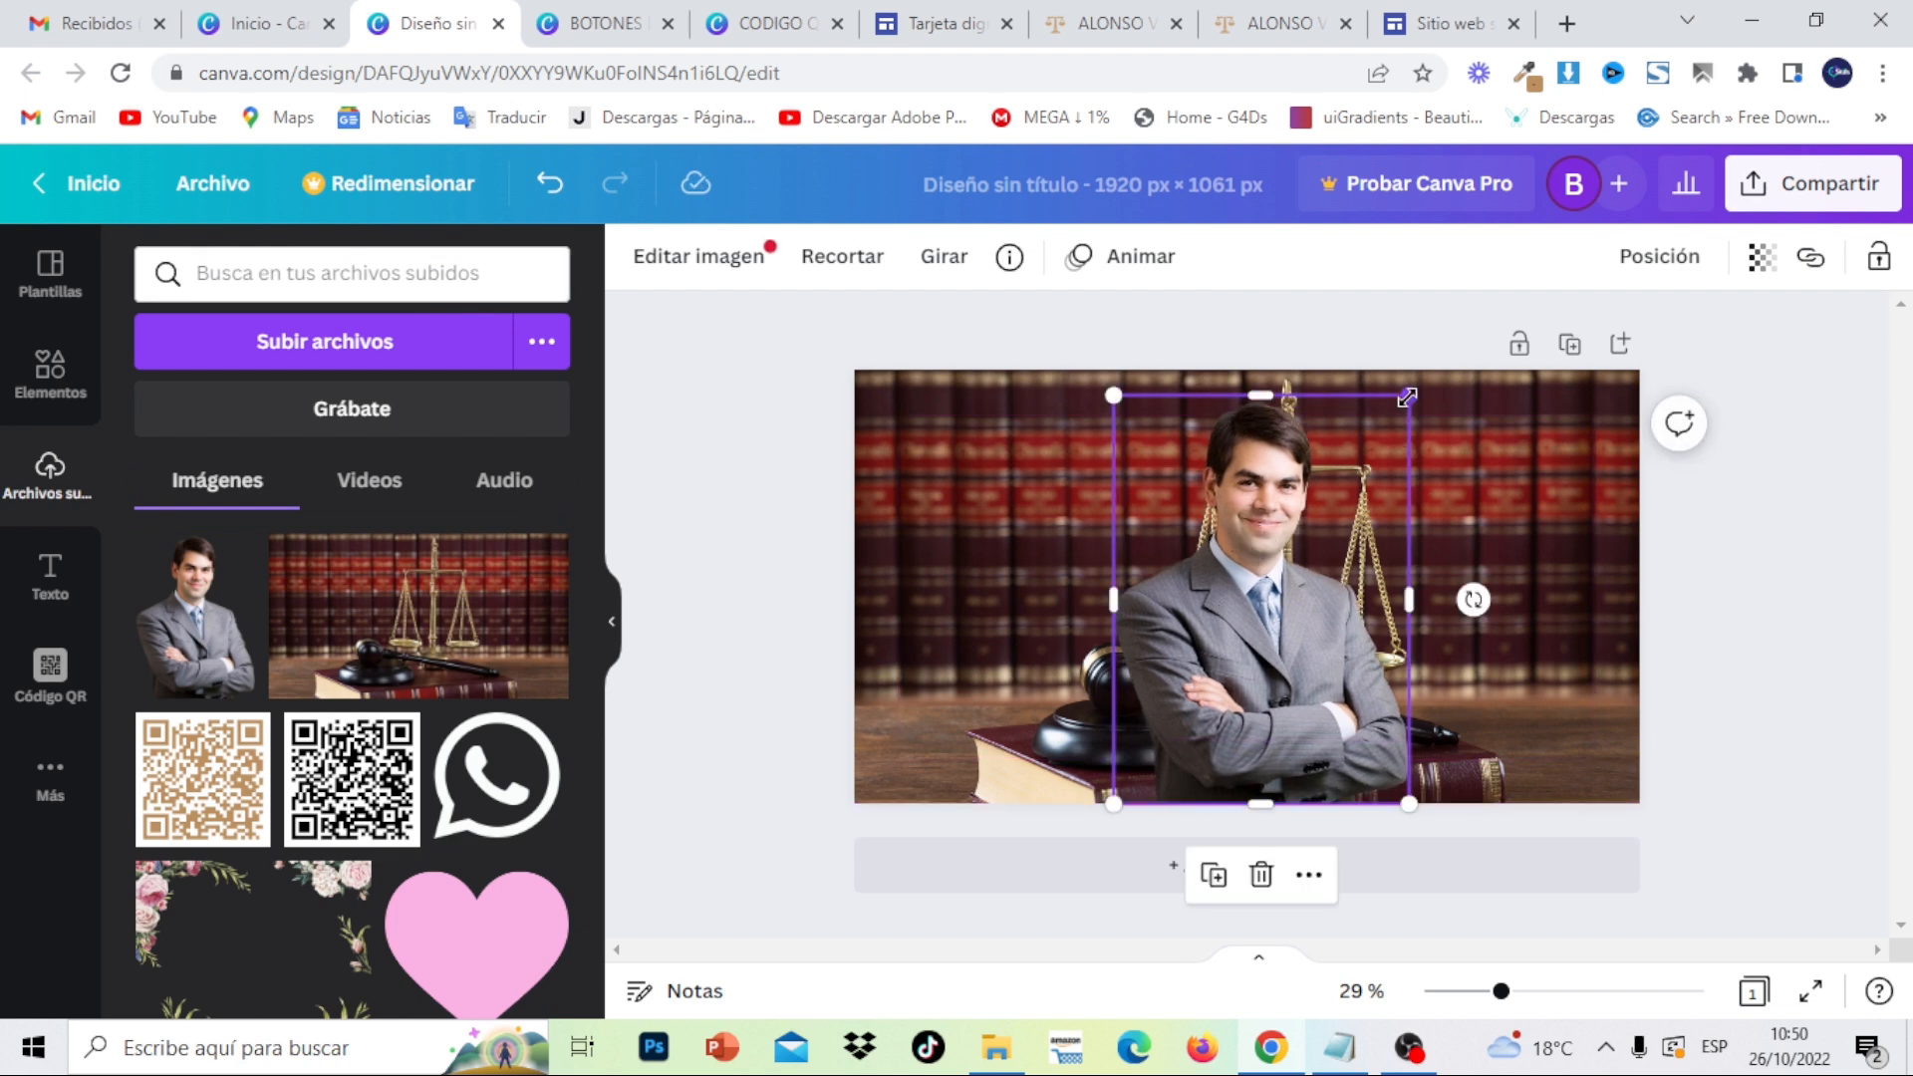
{"action": "left_click_drag", "start_coordinate": [1407, 398], "coordinate": [1398, 399]}
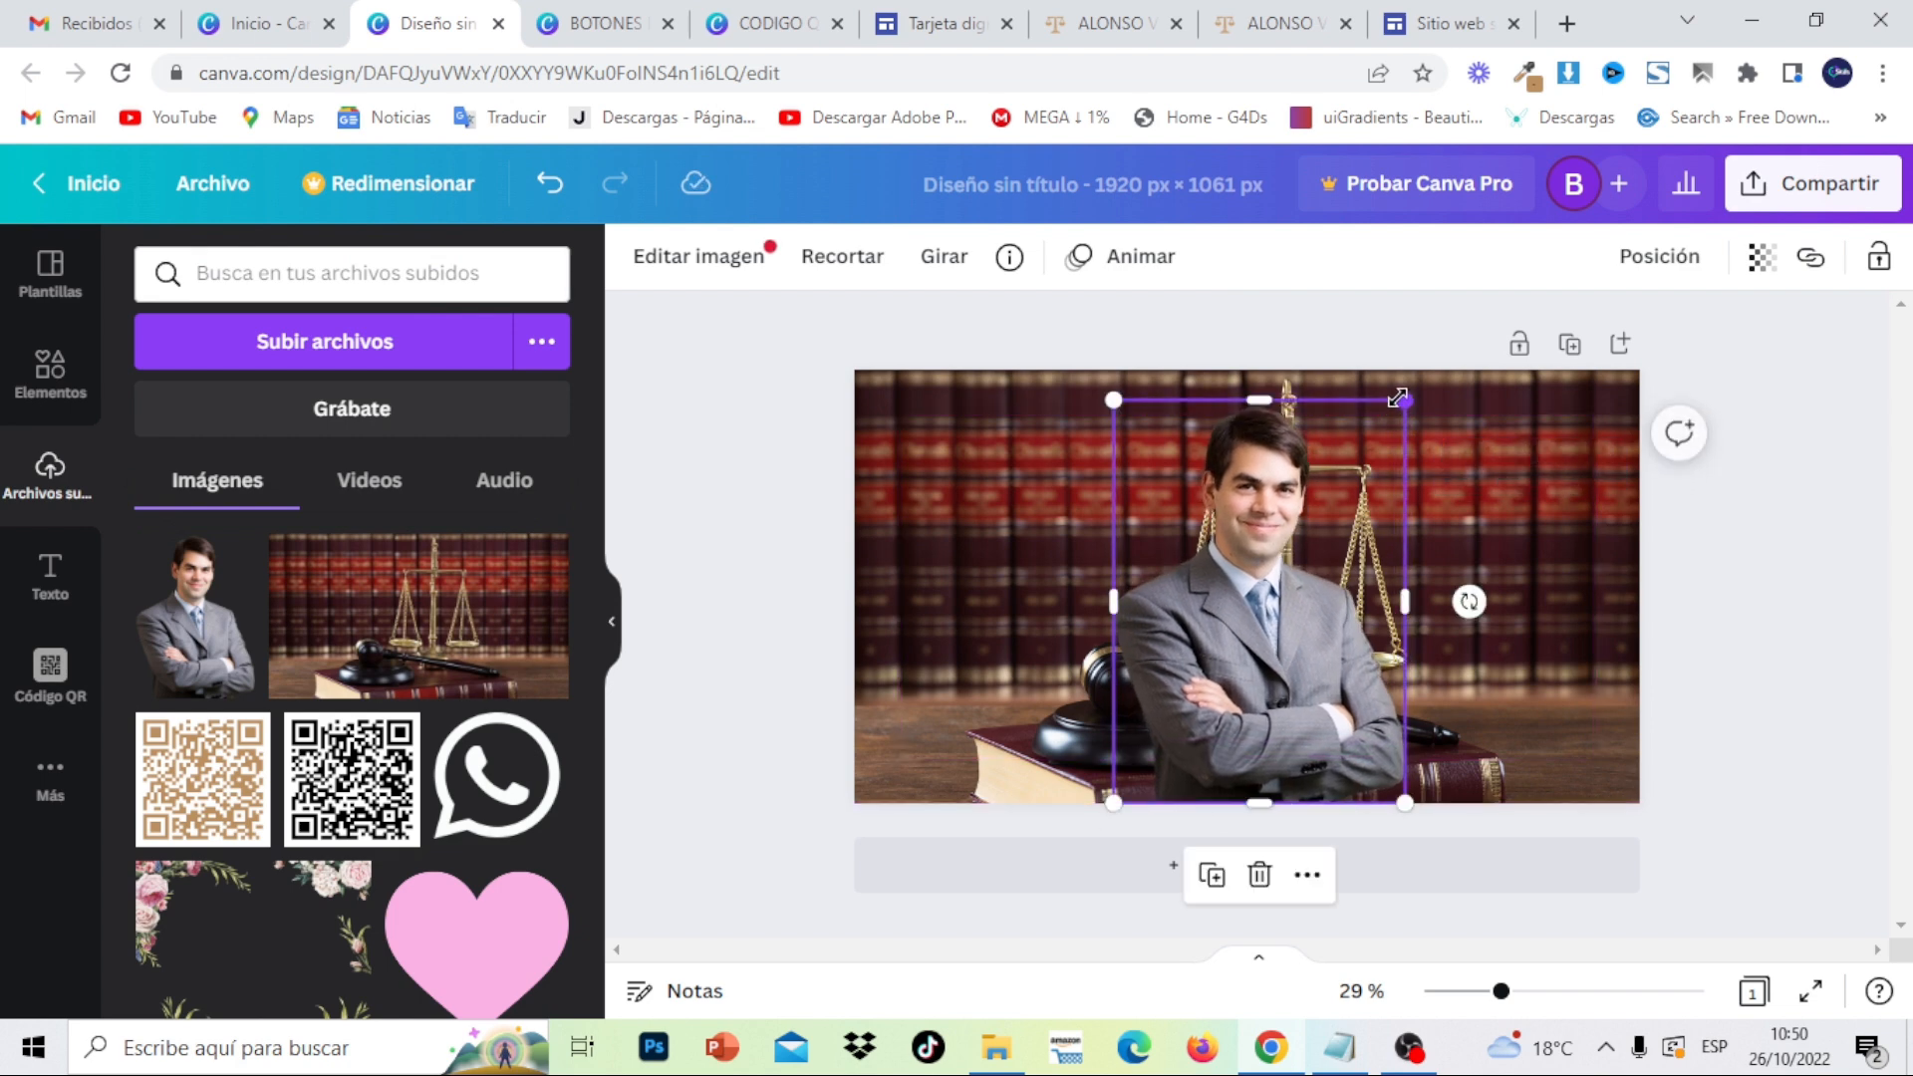
{"action": "left_click", "coordinate": [1812, 500]}
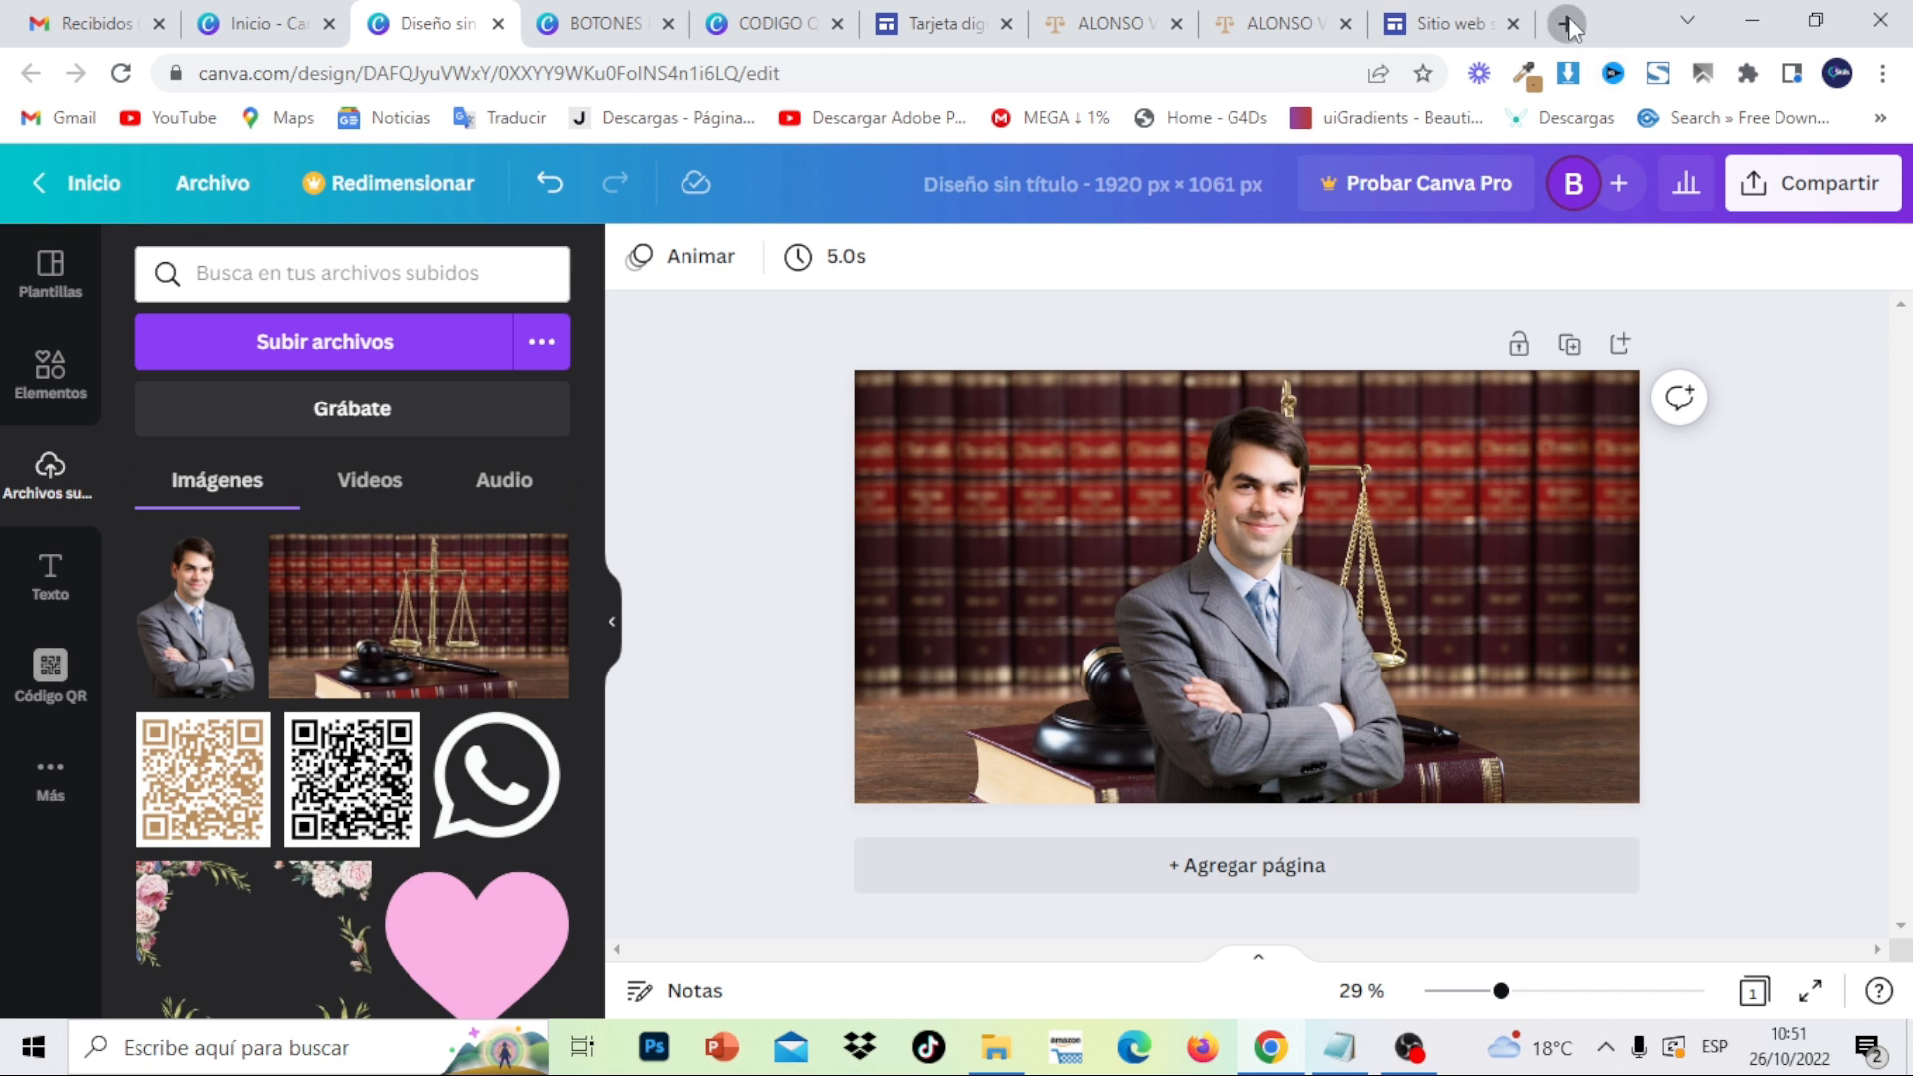
- Upload CEST-serias-un-buen-abogado from the Desktop to remove.bg
{"action": "left_click", "coordinate": [1568, 24]}
{"action": "type", "text": "REMOVE.bg"}
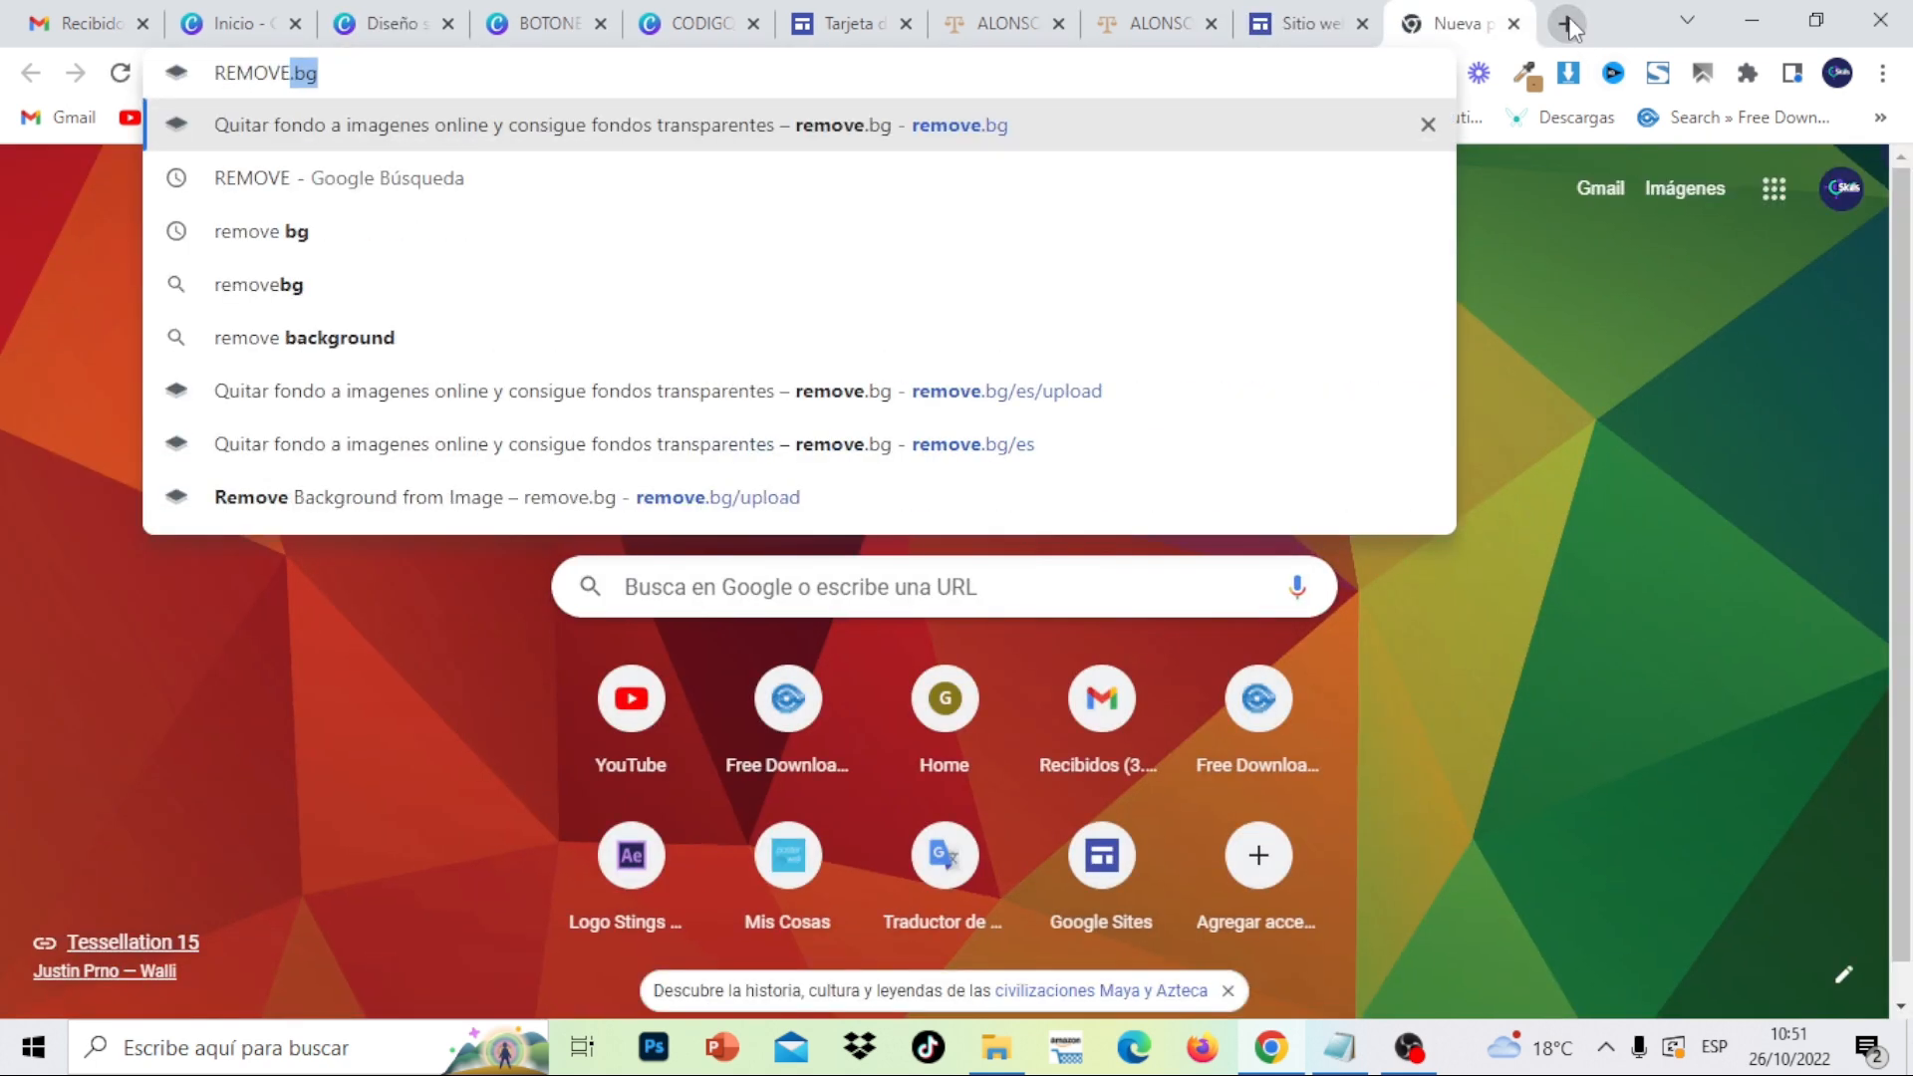
{"action": "key", "text": "Return"}
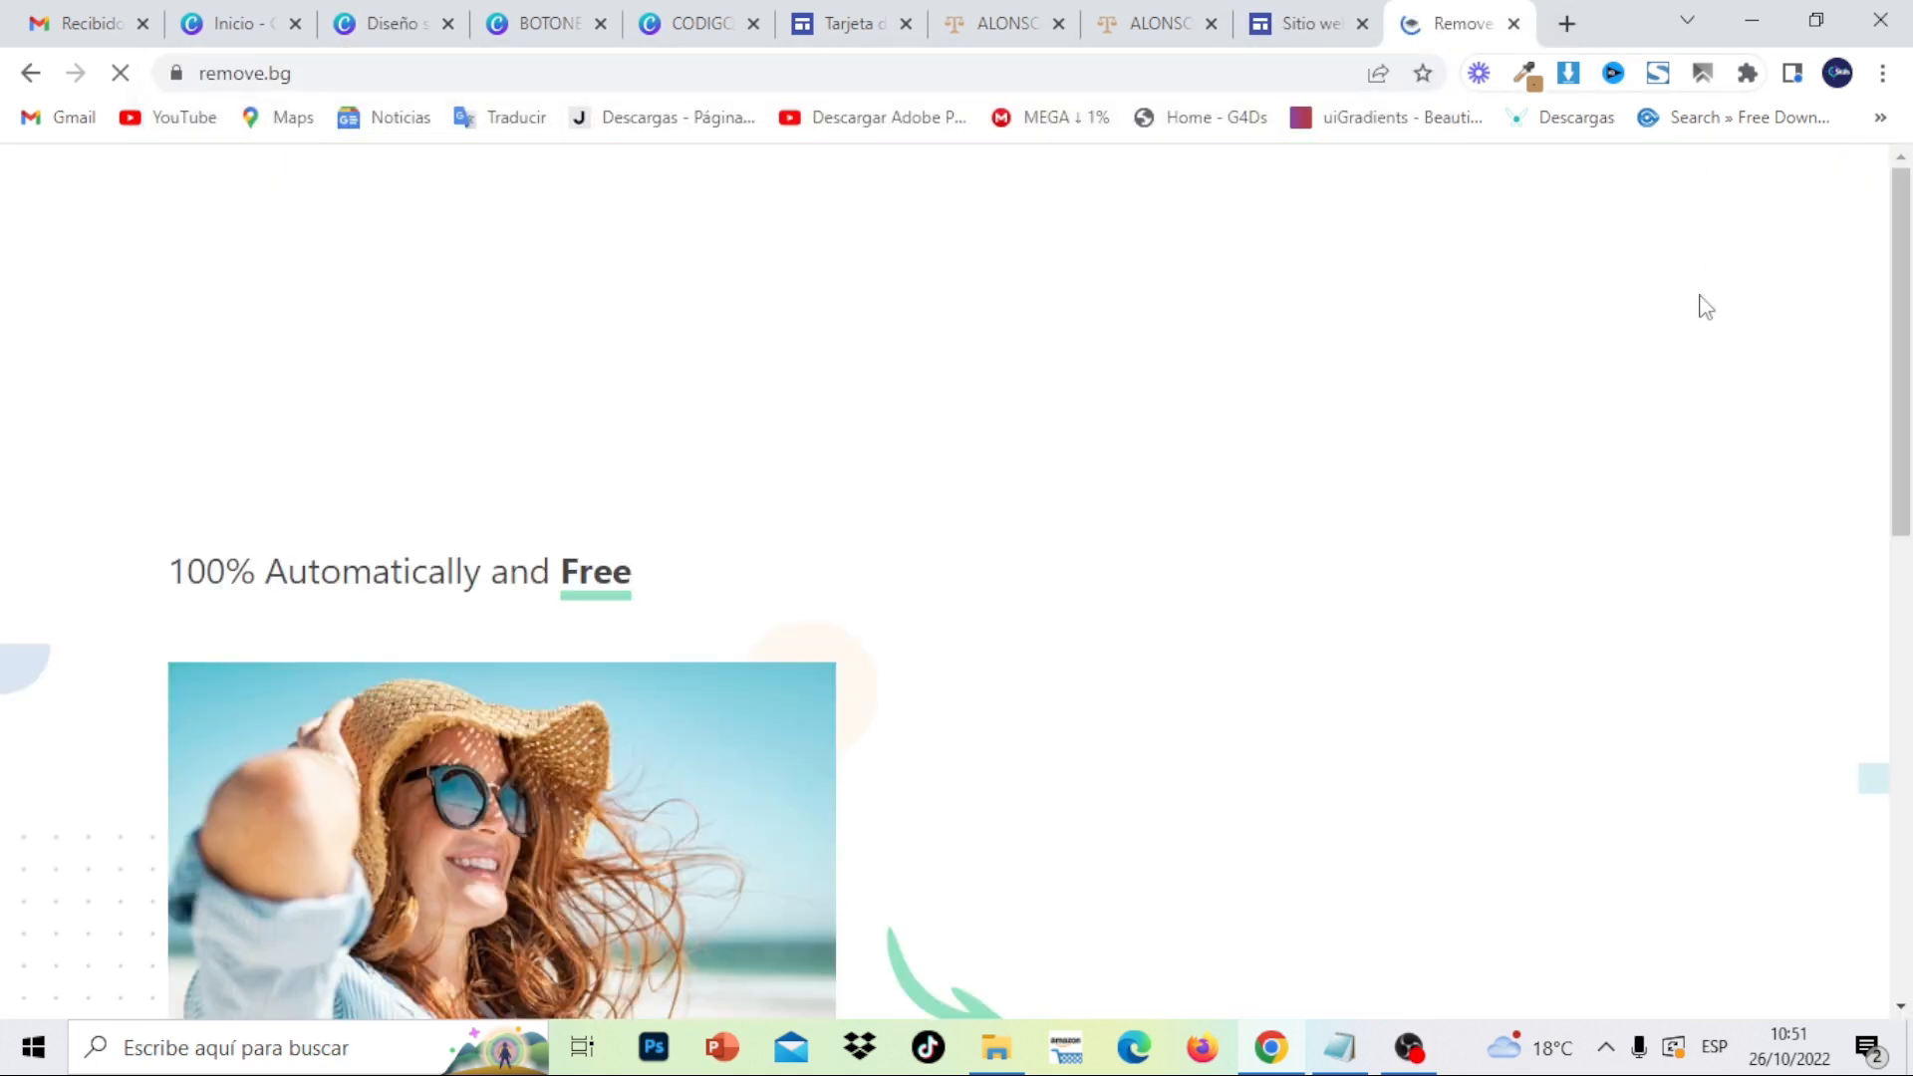
{"action": "left_click", "coordinate": [1417, 772]}
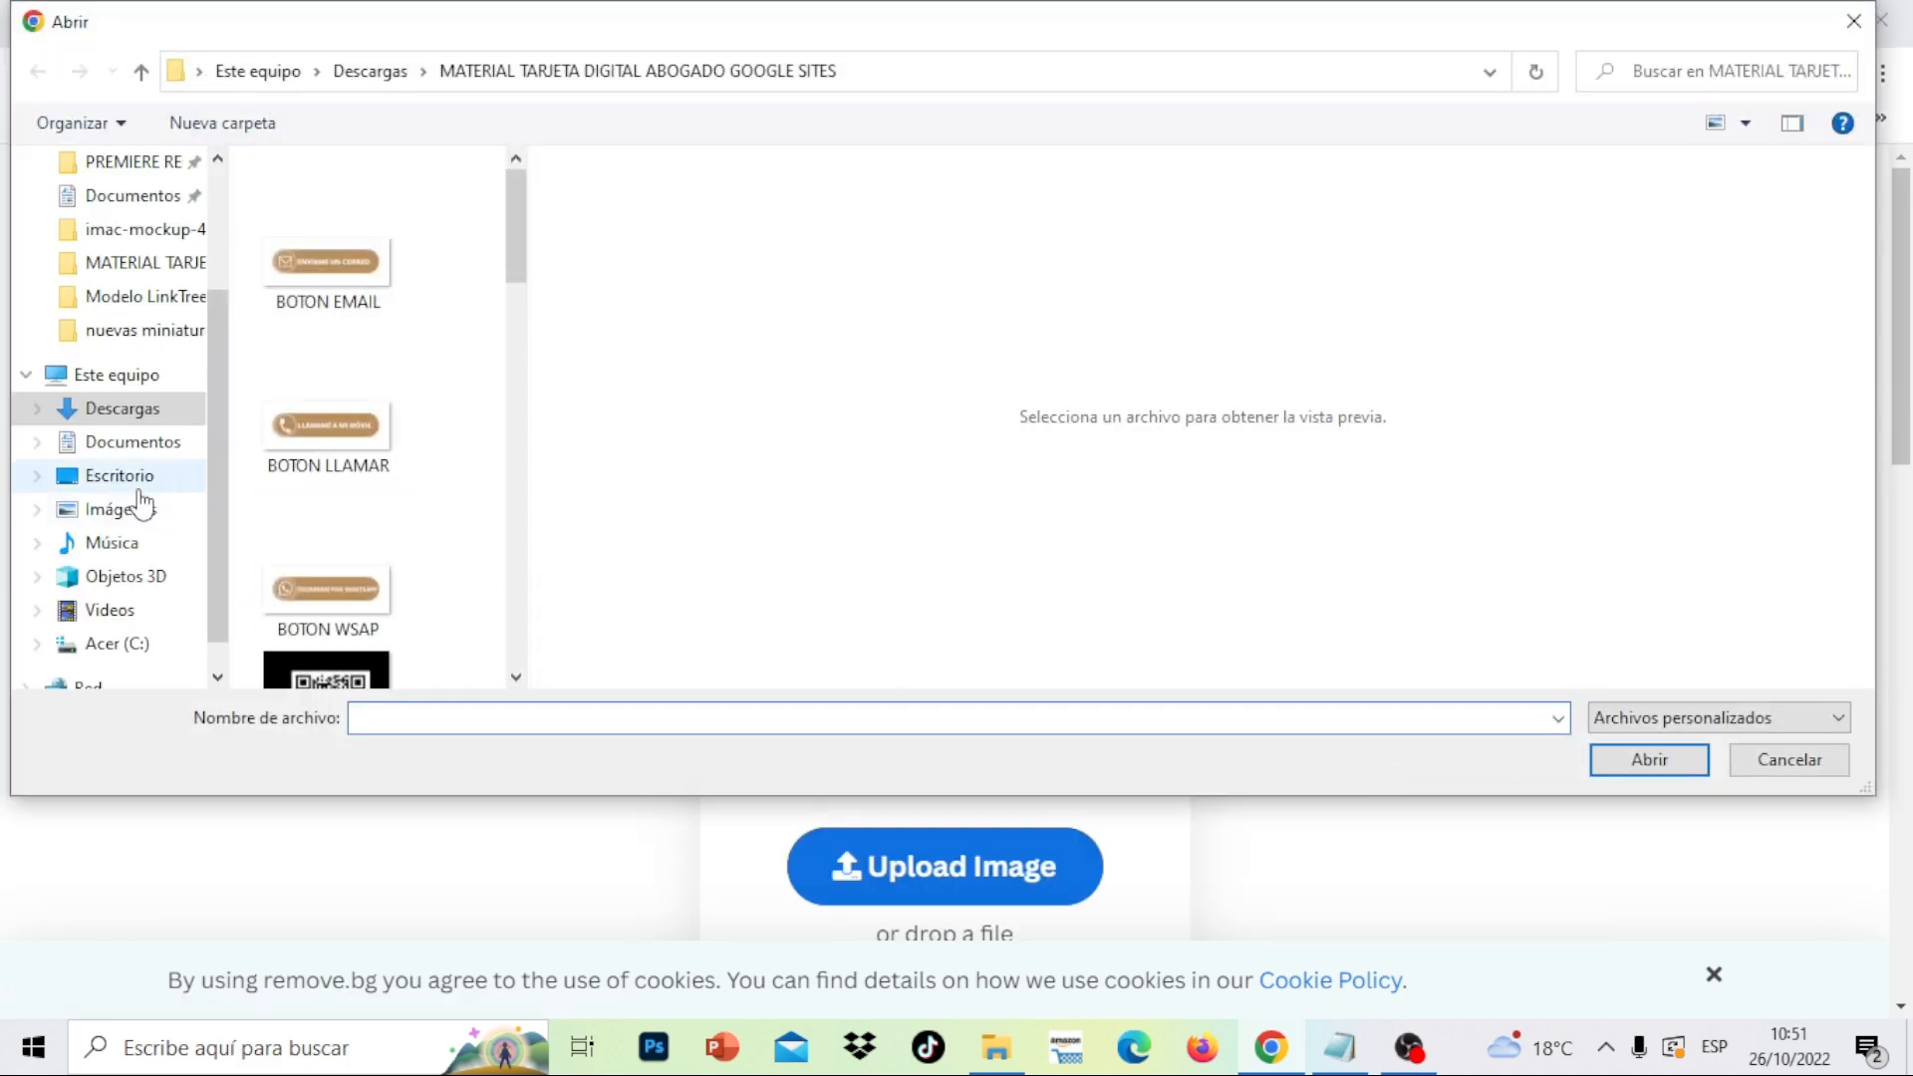
{"action": "left_click", "coordinate": [119, 476]}
{"action": "left_click", "coordinate": [423, 646]}
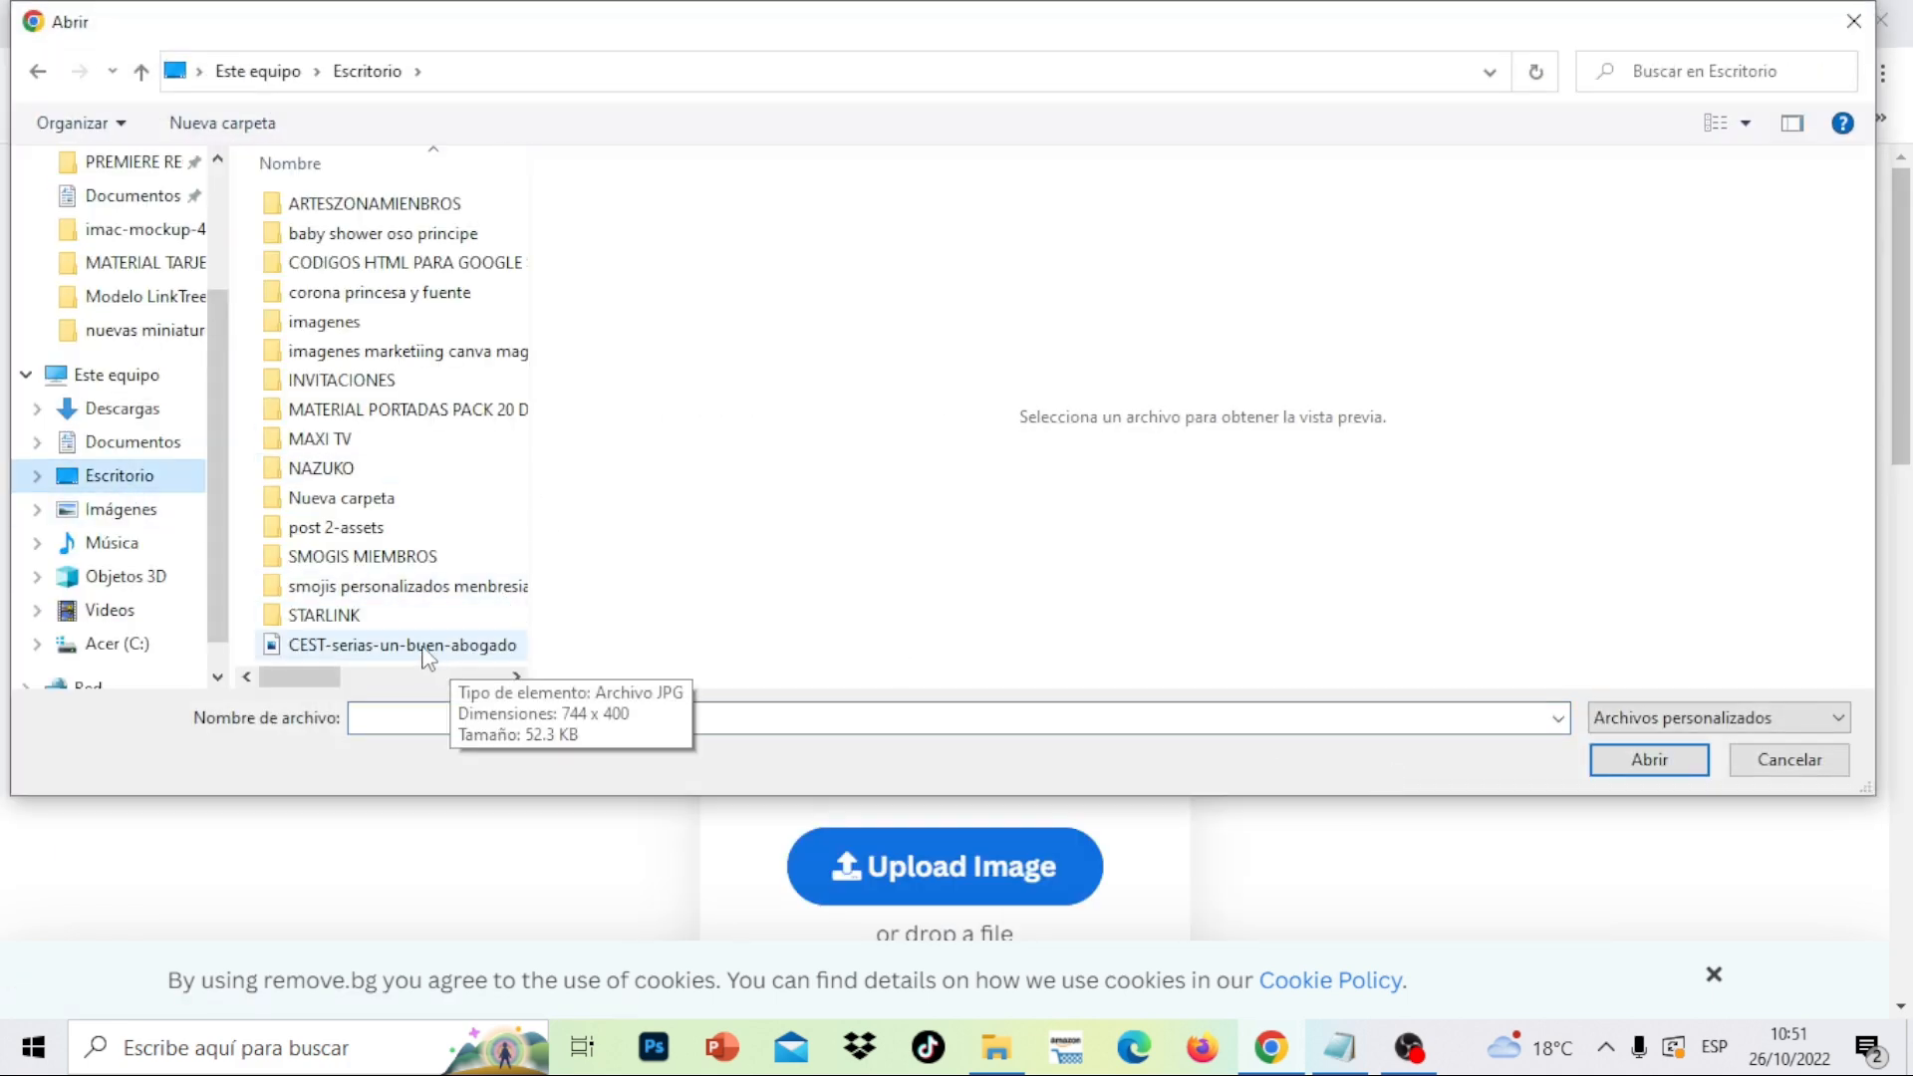
{"action": "left_click", "coordinate": [1662, 759]}
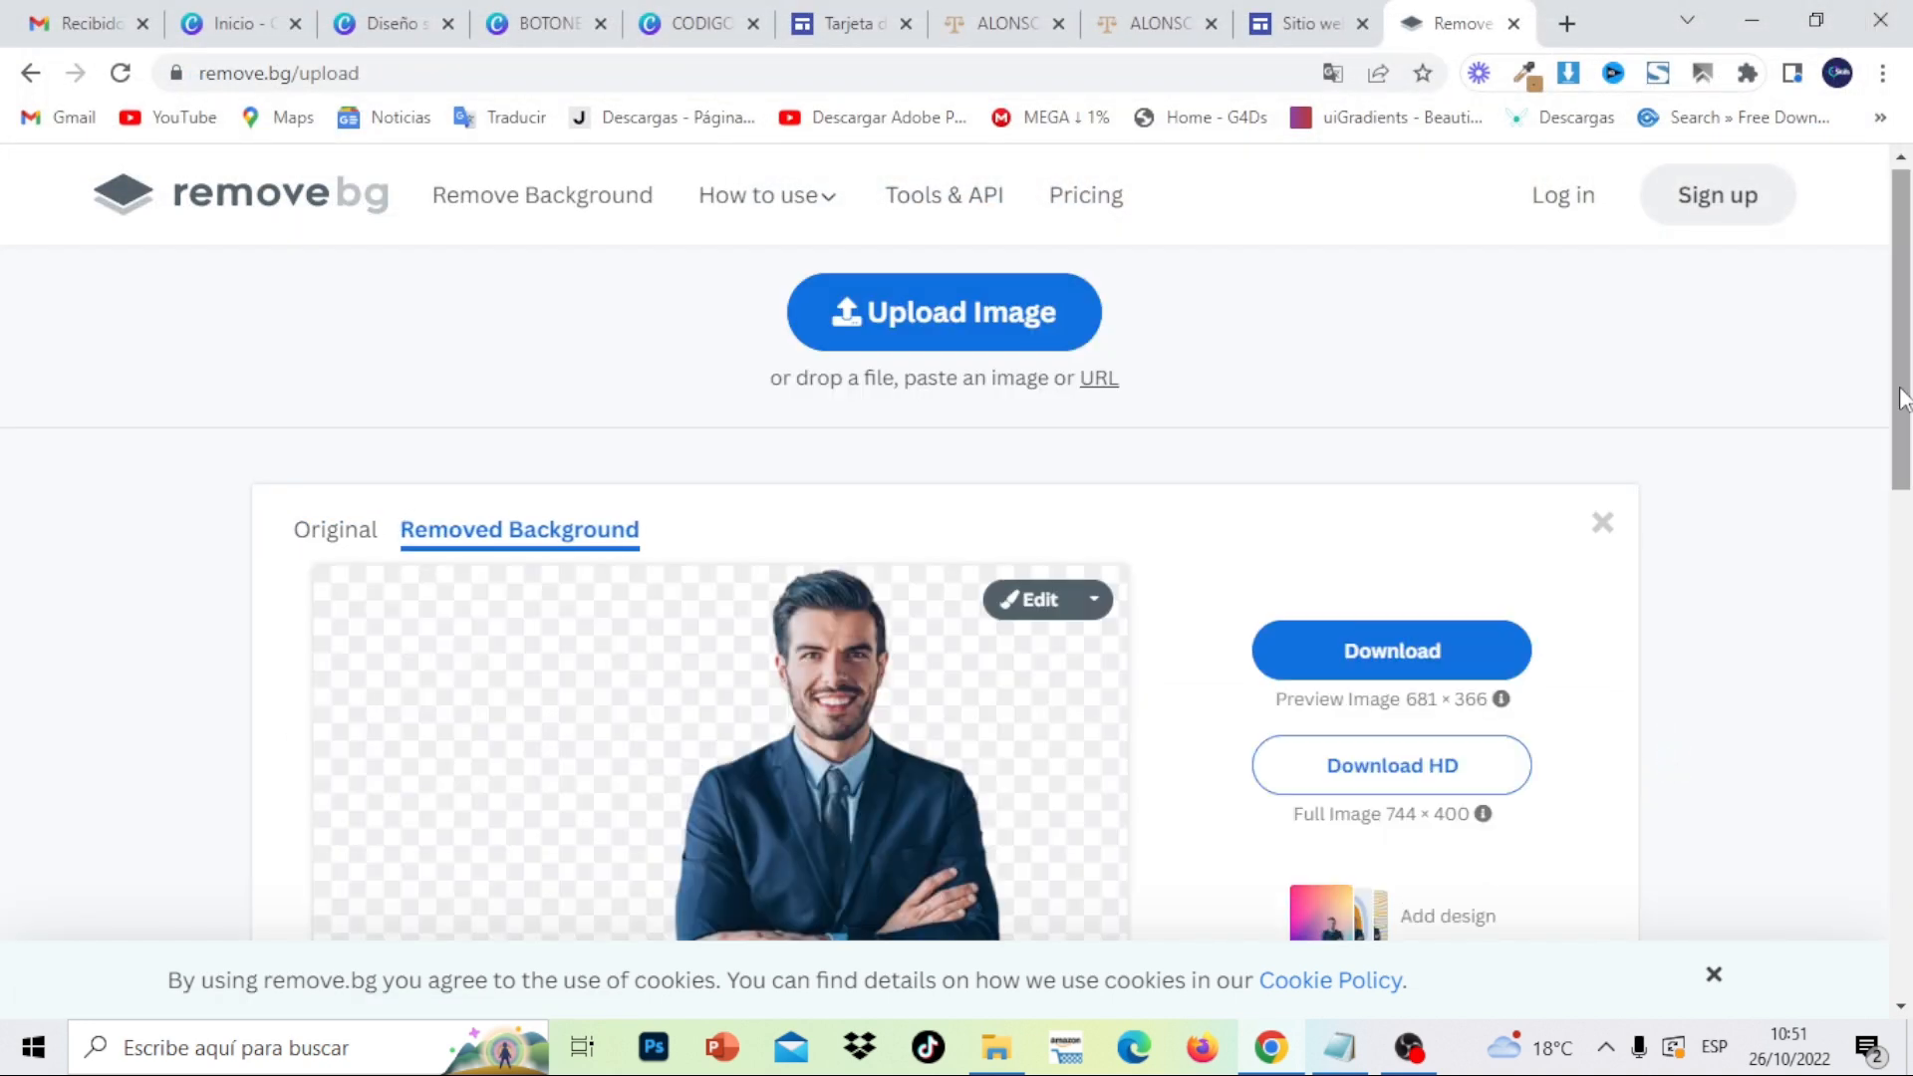
- Download the background-free image and close the remove.bg tab
{"action": "left_click_drag", "start_coordinate": [1904, 399], "coordinate": [1907, 469]}
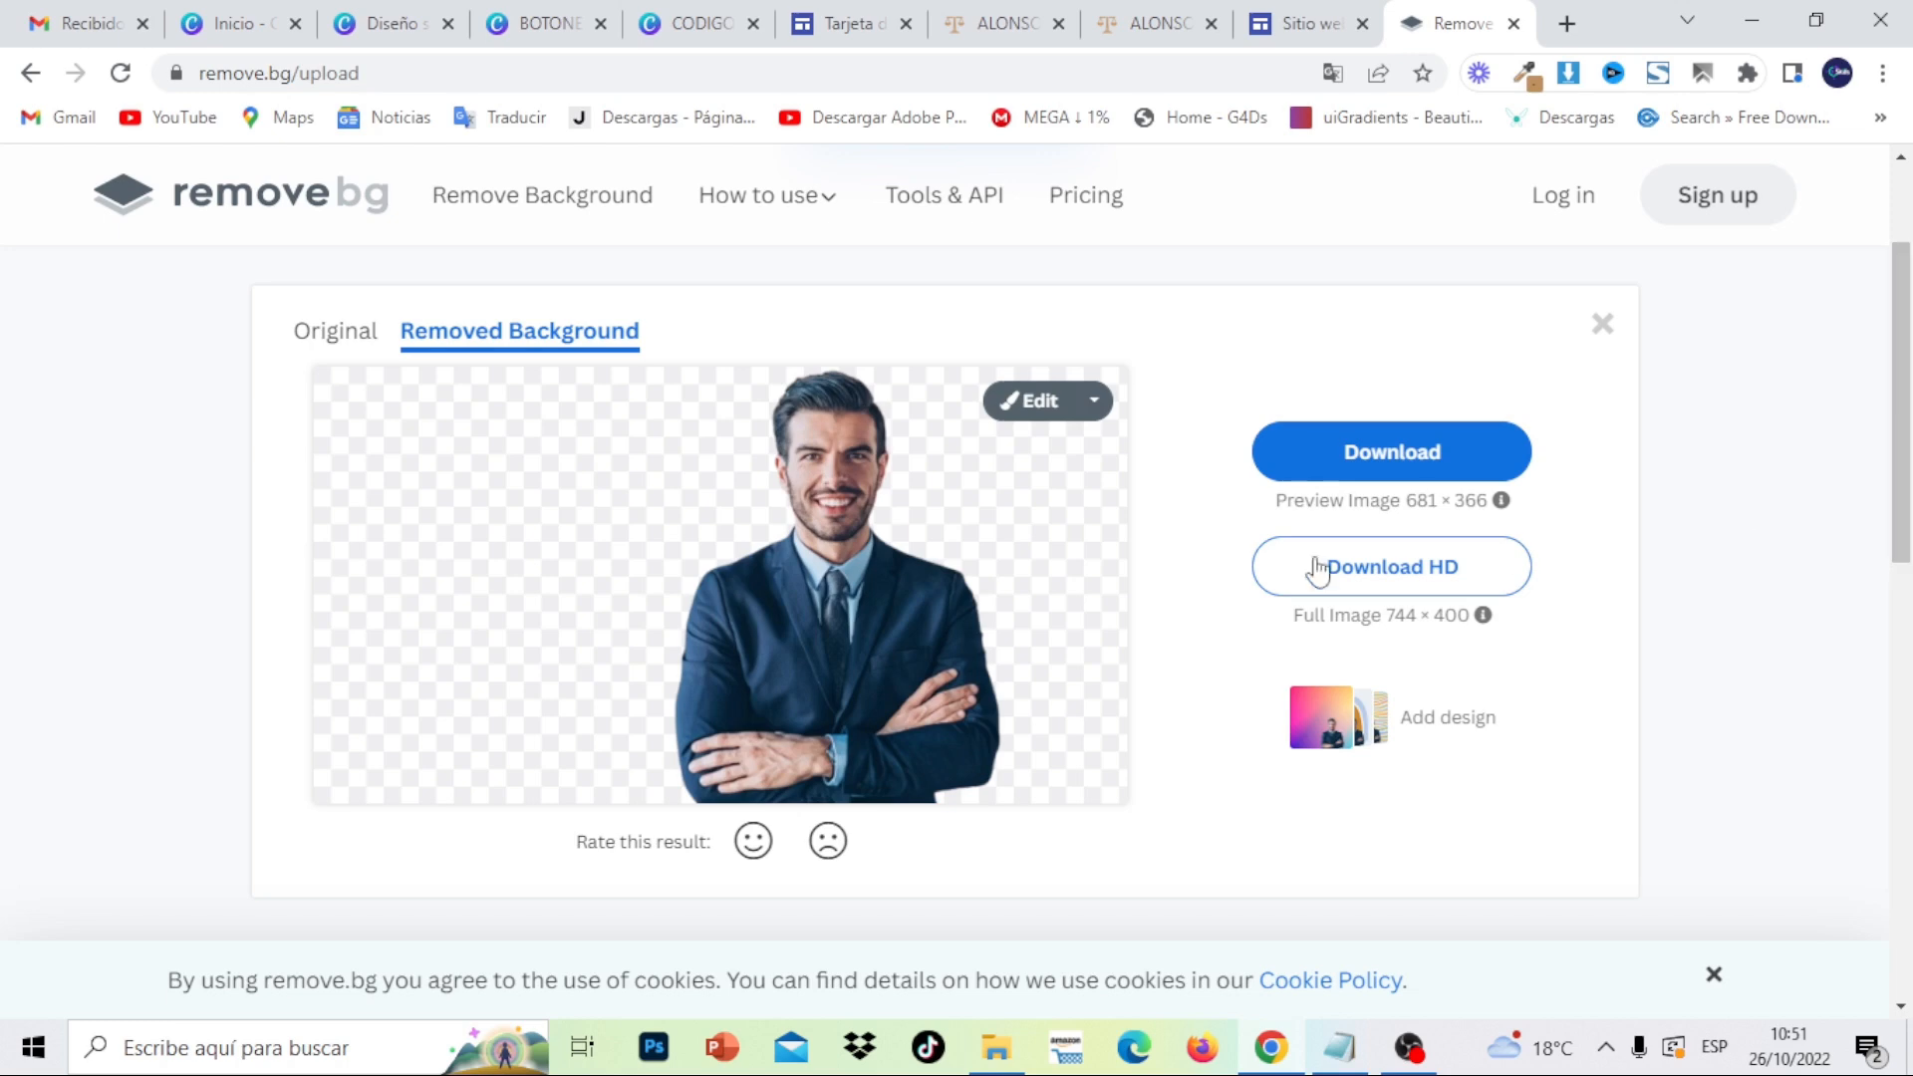
{"action": "left_click", "coordinate": [1391, 458]}
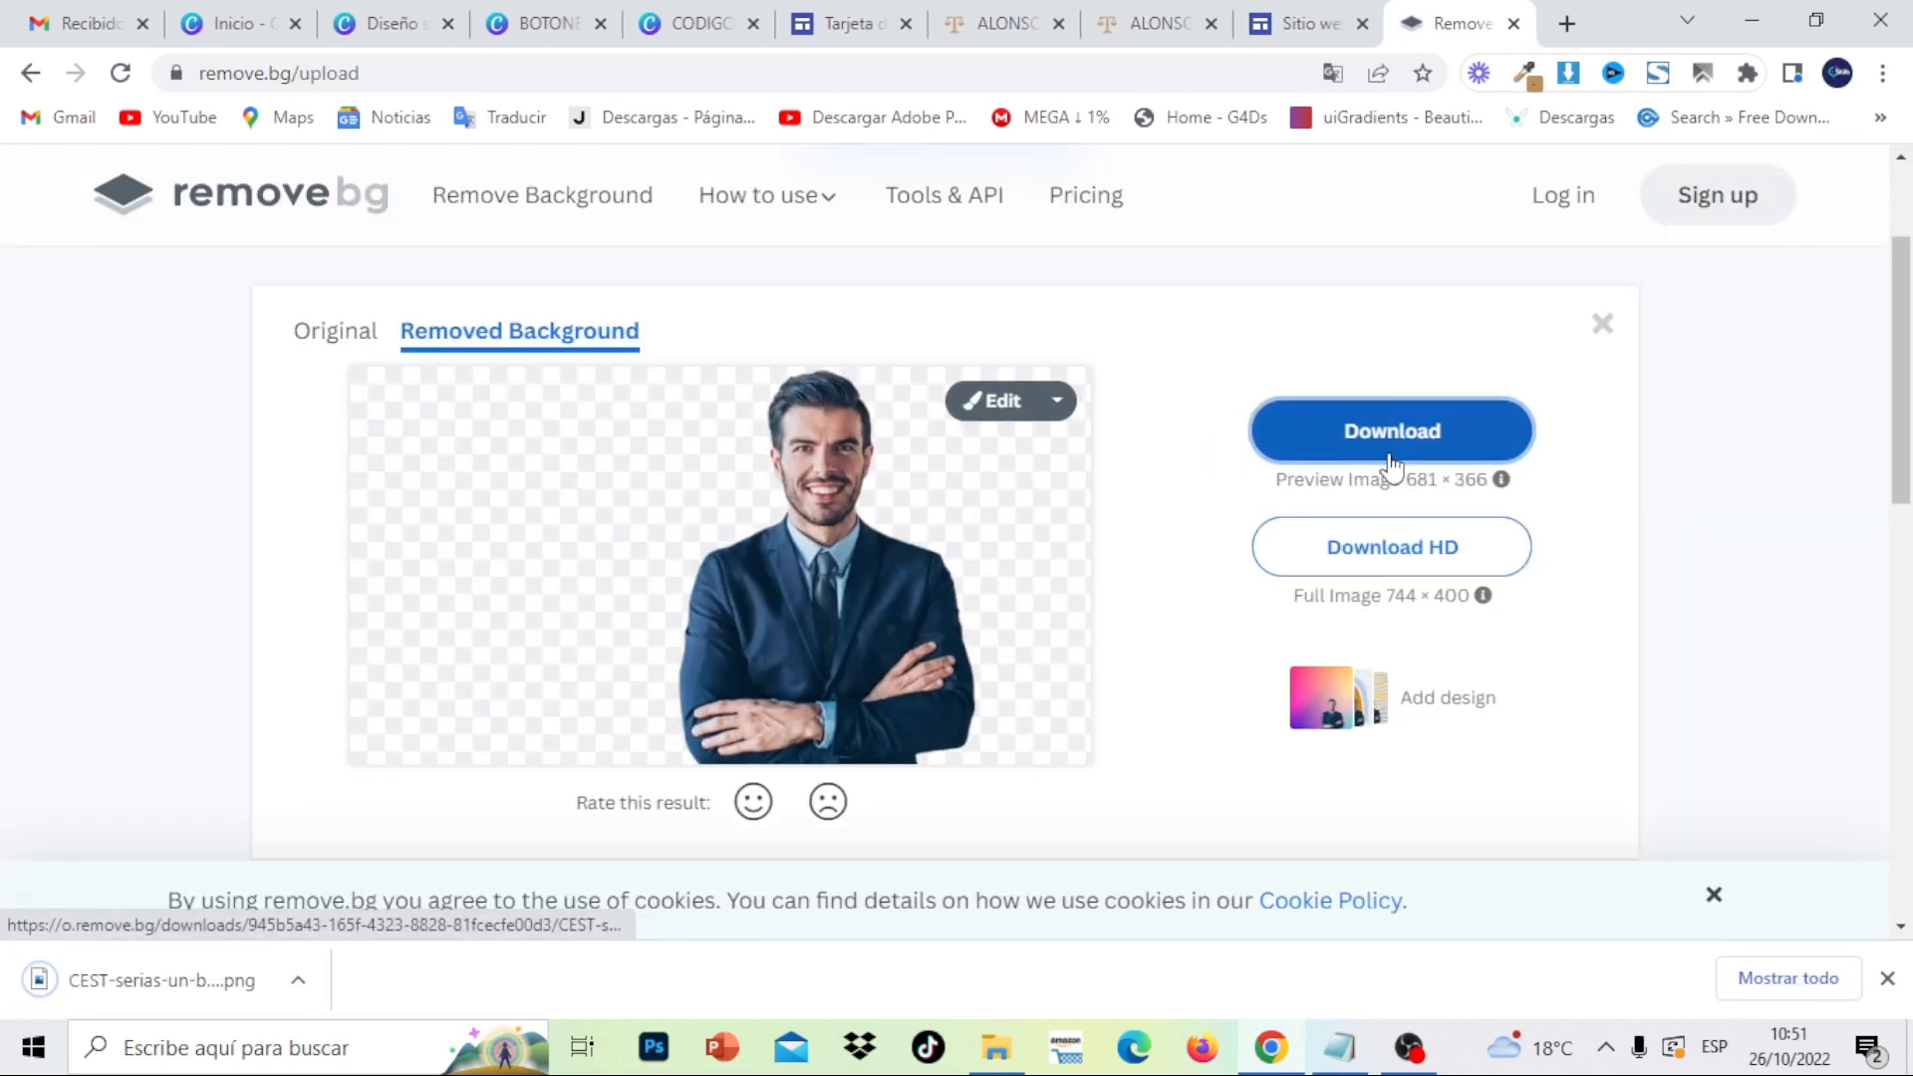
{"action": "left_click", "coordinate": [1513, 24]}
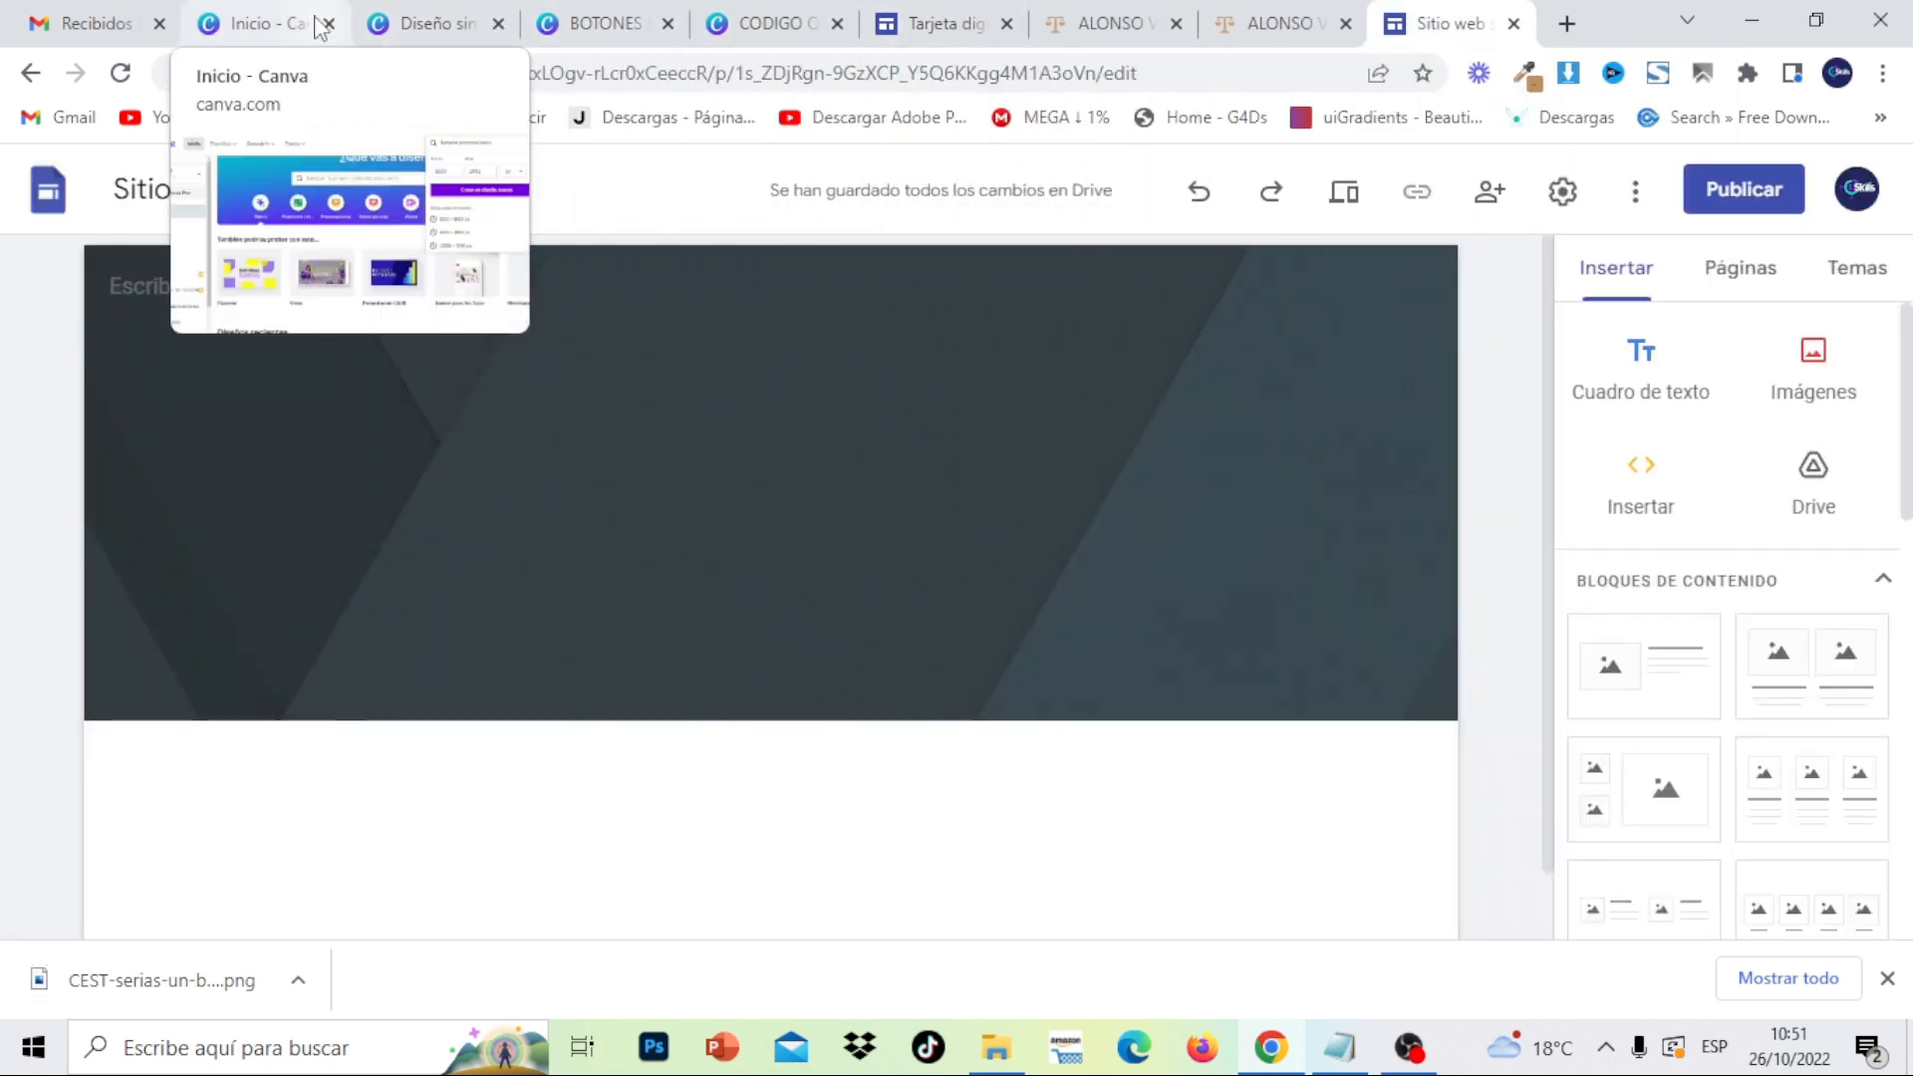
- Download the lawyer-over-gavel Canva design as a PNG, Diseño sin título.png
{"action": "left_click", "coordinate": [410, 18]}
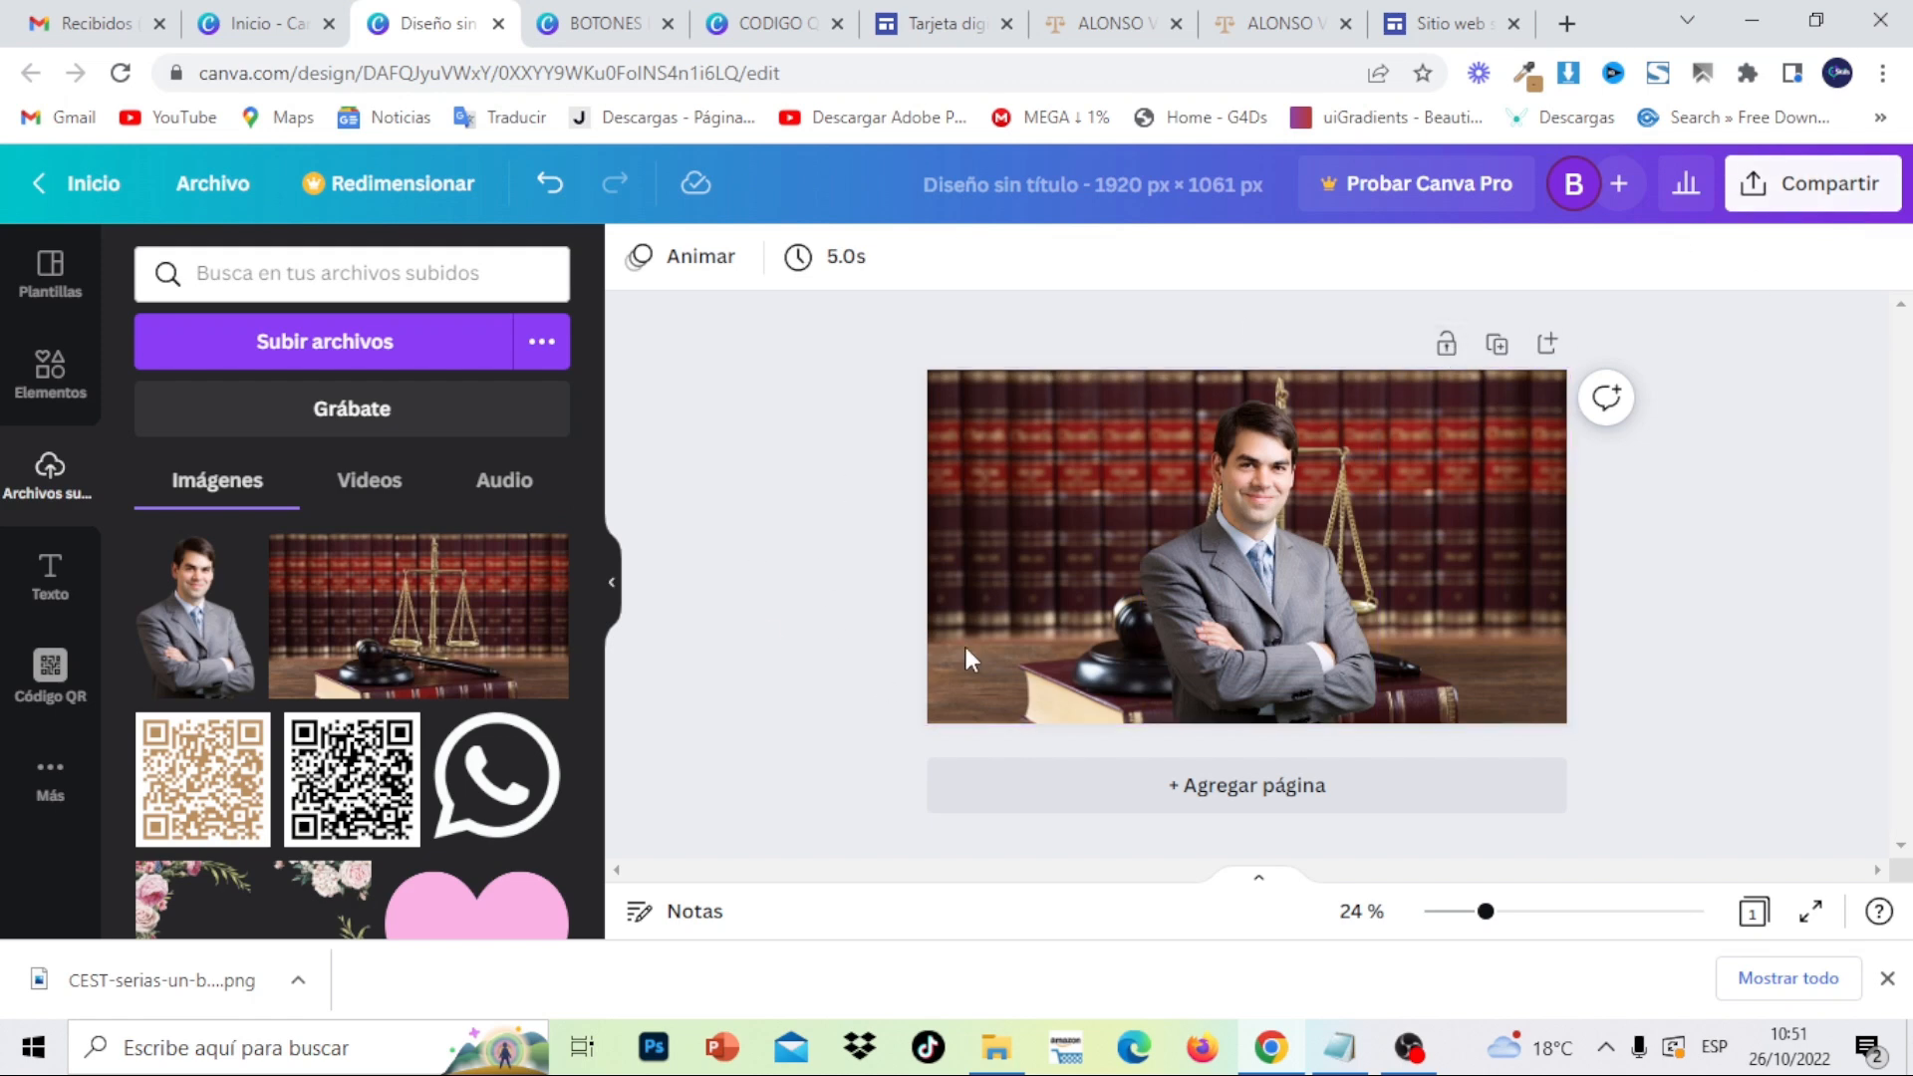
{"action": "left_click", "coordinate": [1855, 203]}
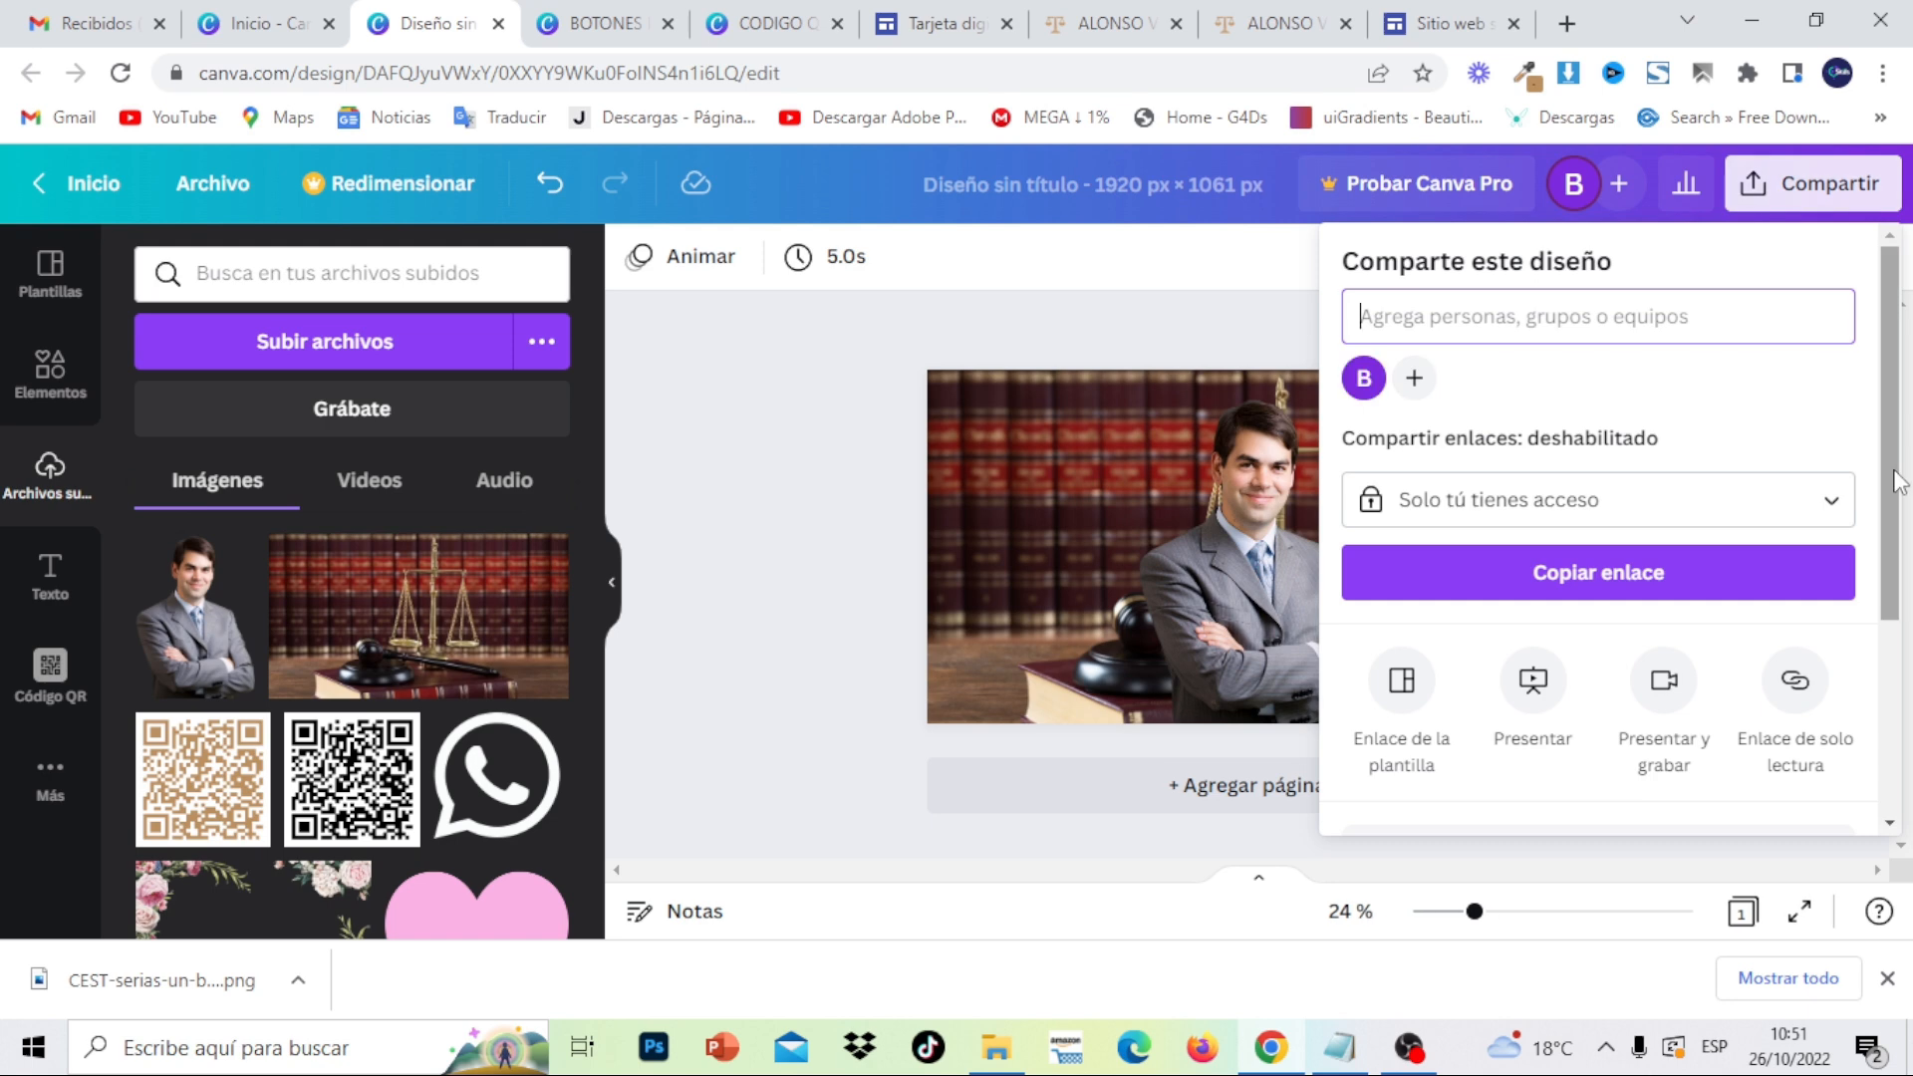
{"action": "scroll", "coordinate": [1889, 688], "scroll_direction": "down", "scroll_amount": 3}
{"action": "left_click", "coordinate": [1763, 551]}
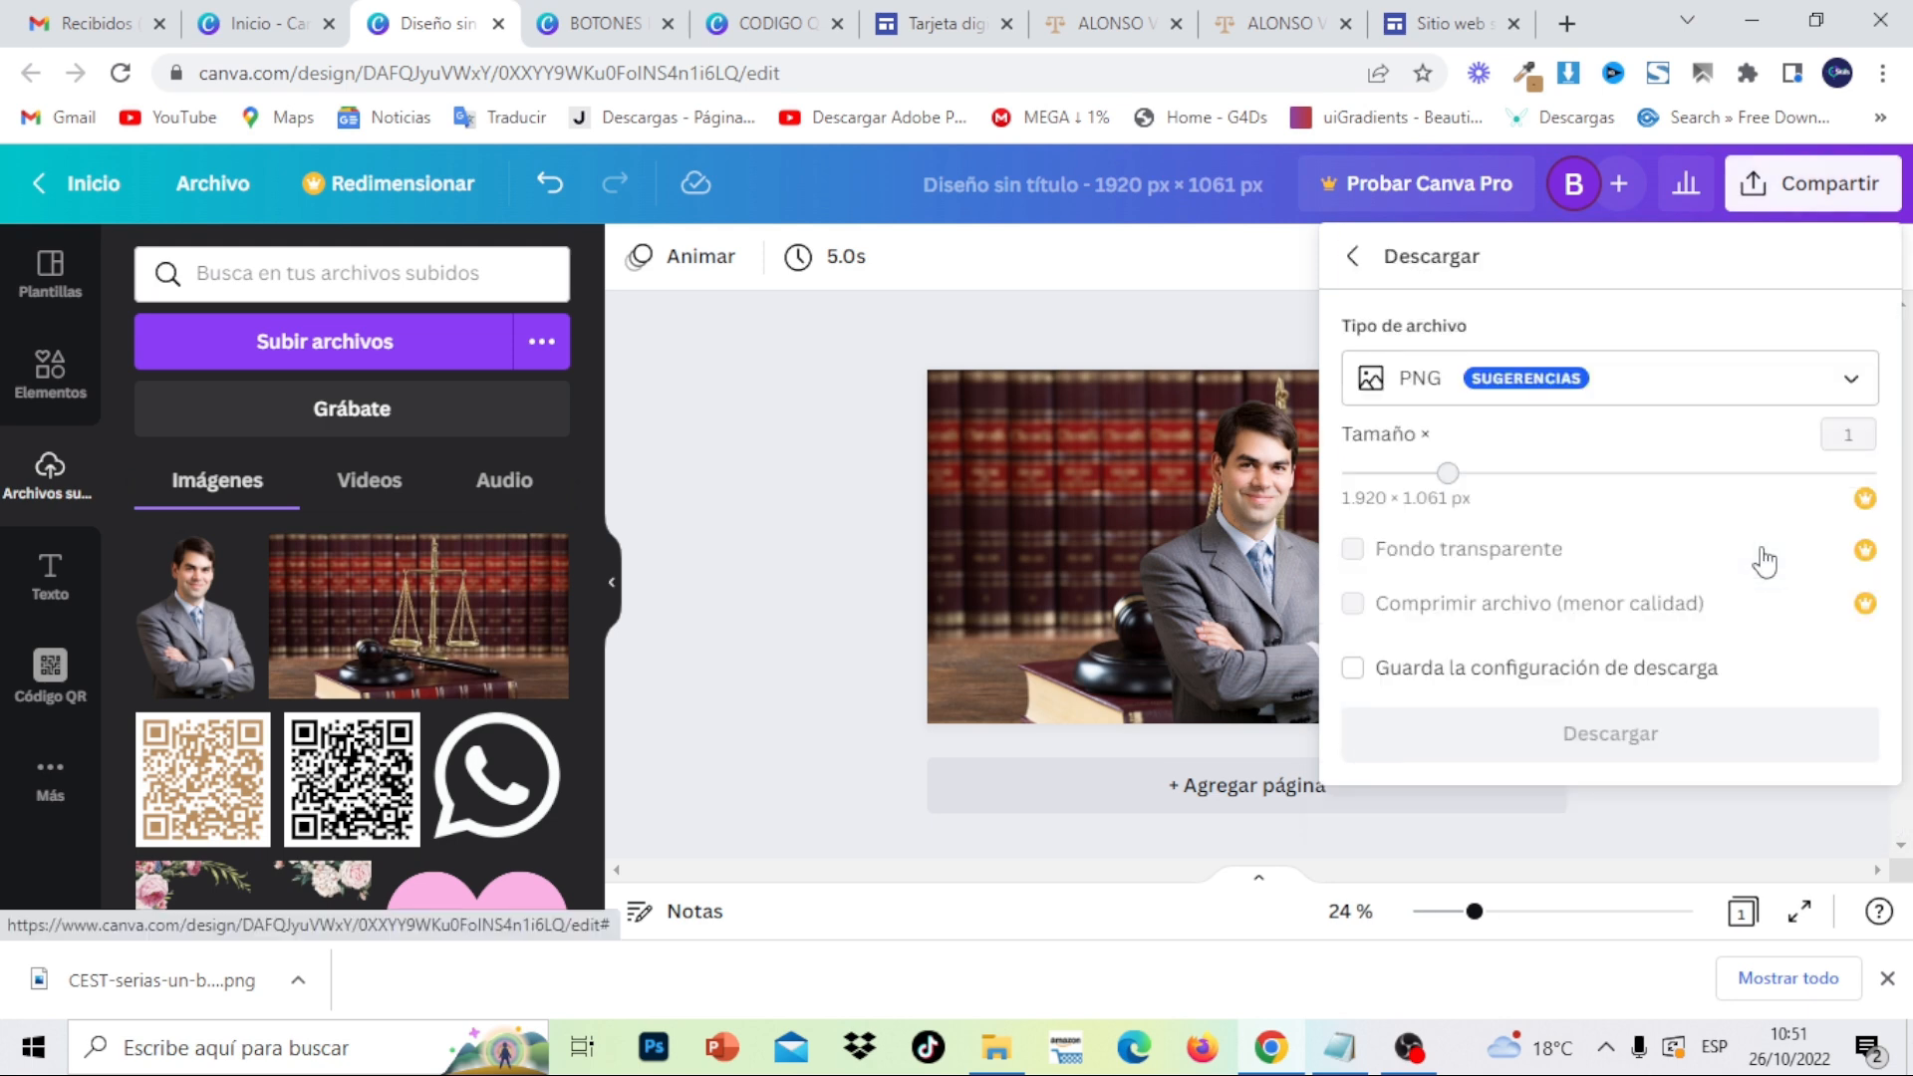
{"action": "left_click", "coordinate": [1721, 744]}
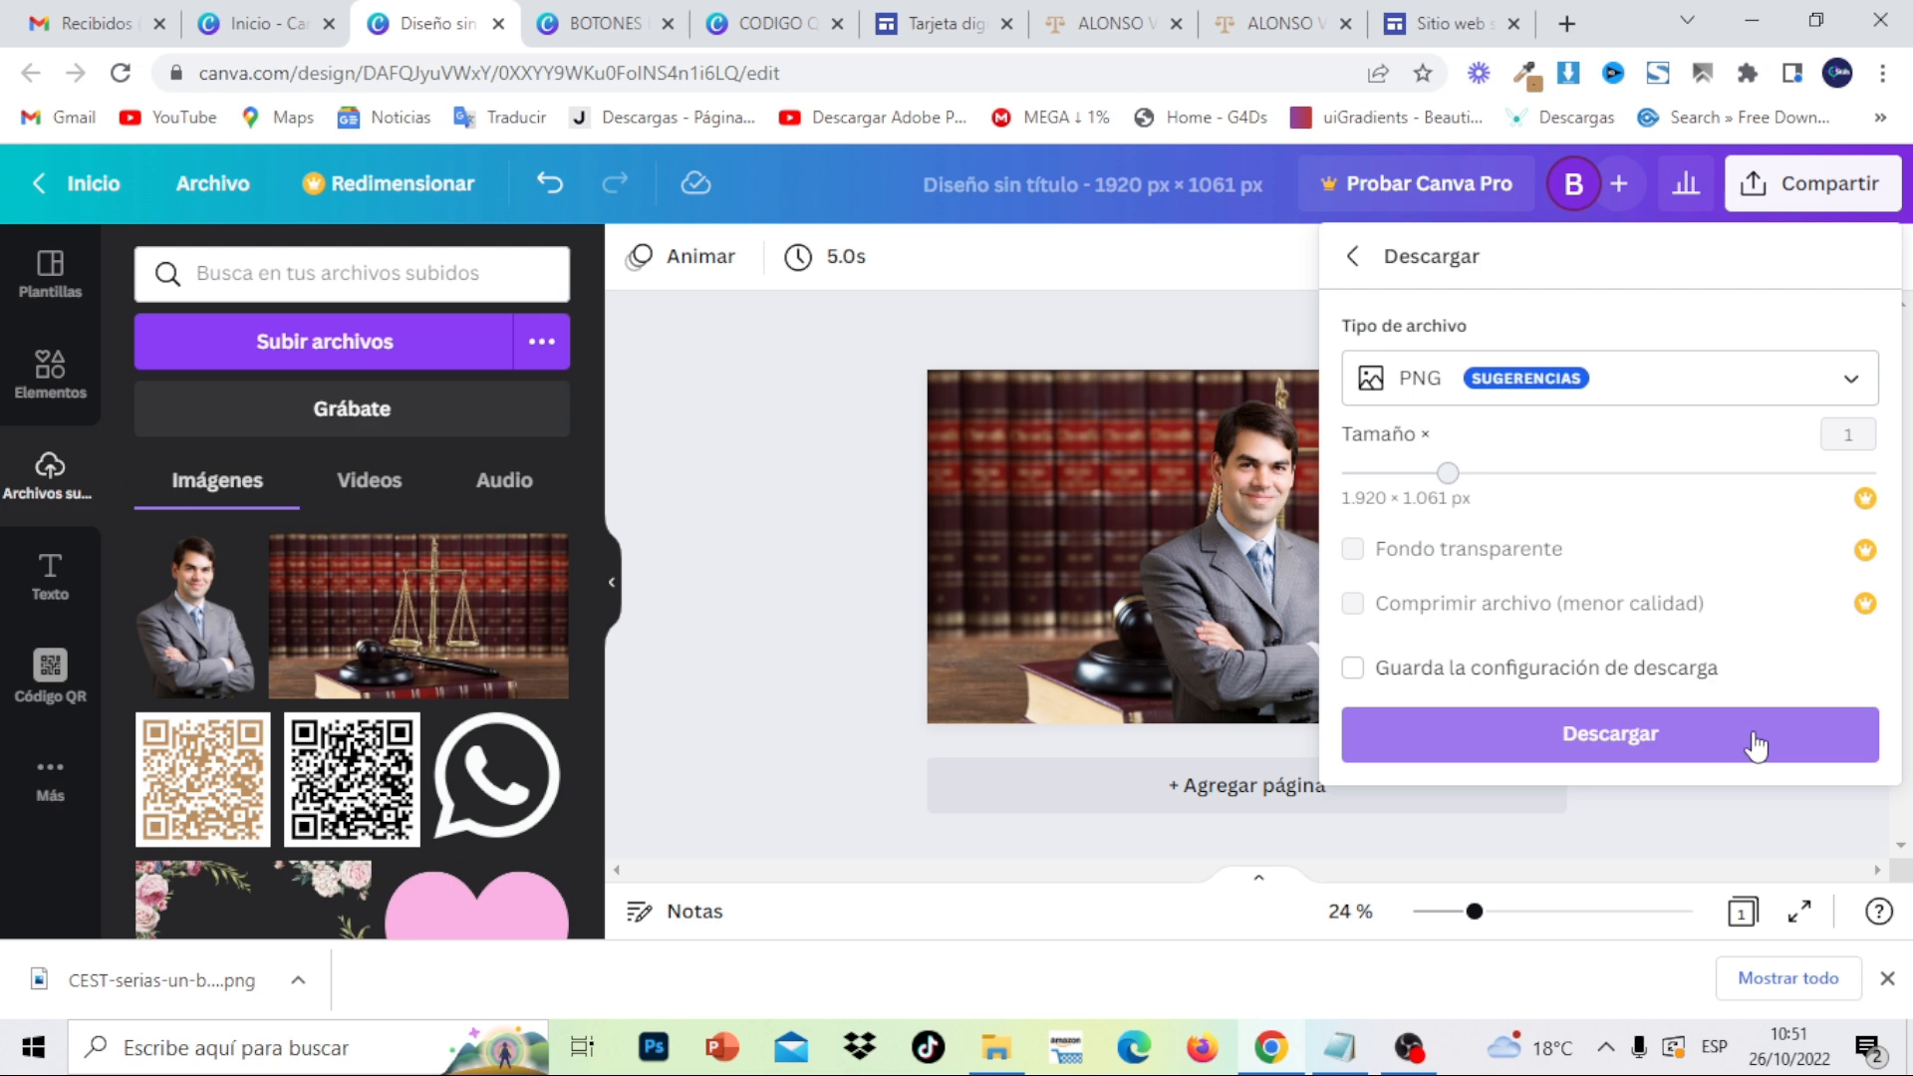
{"action": "left_click", "coordinate": [1756, 745]}
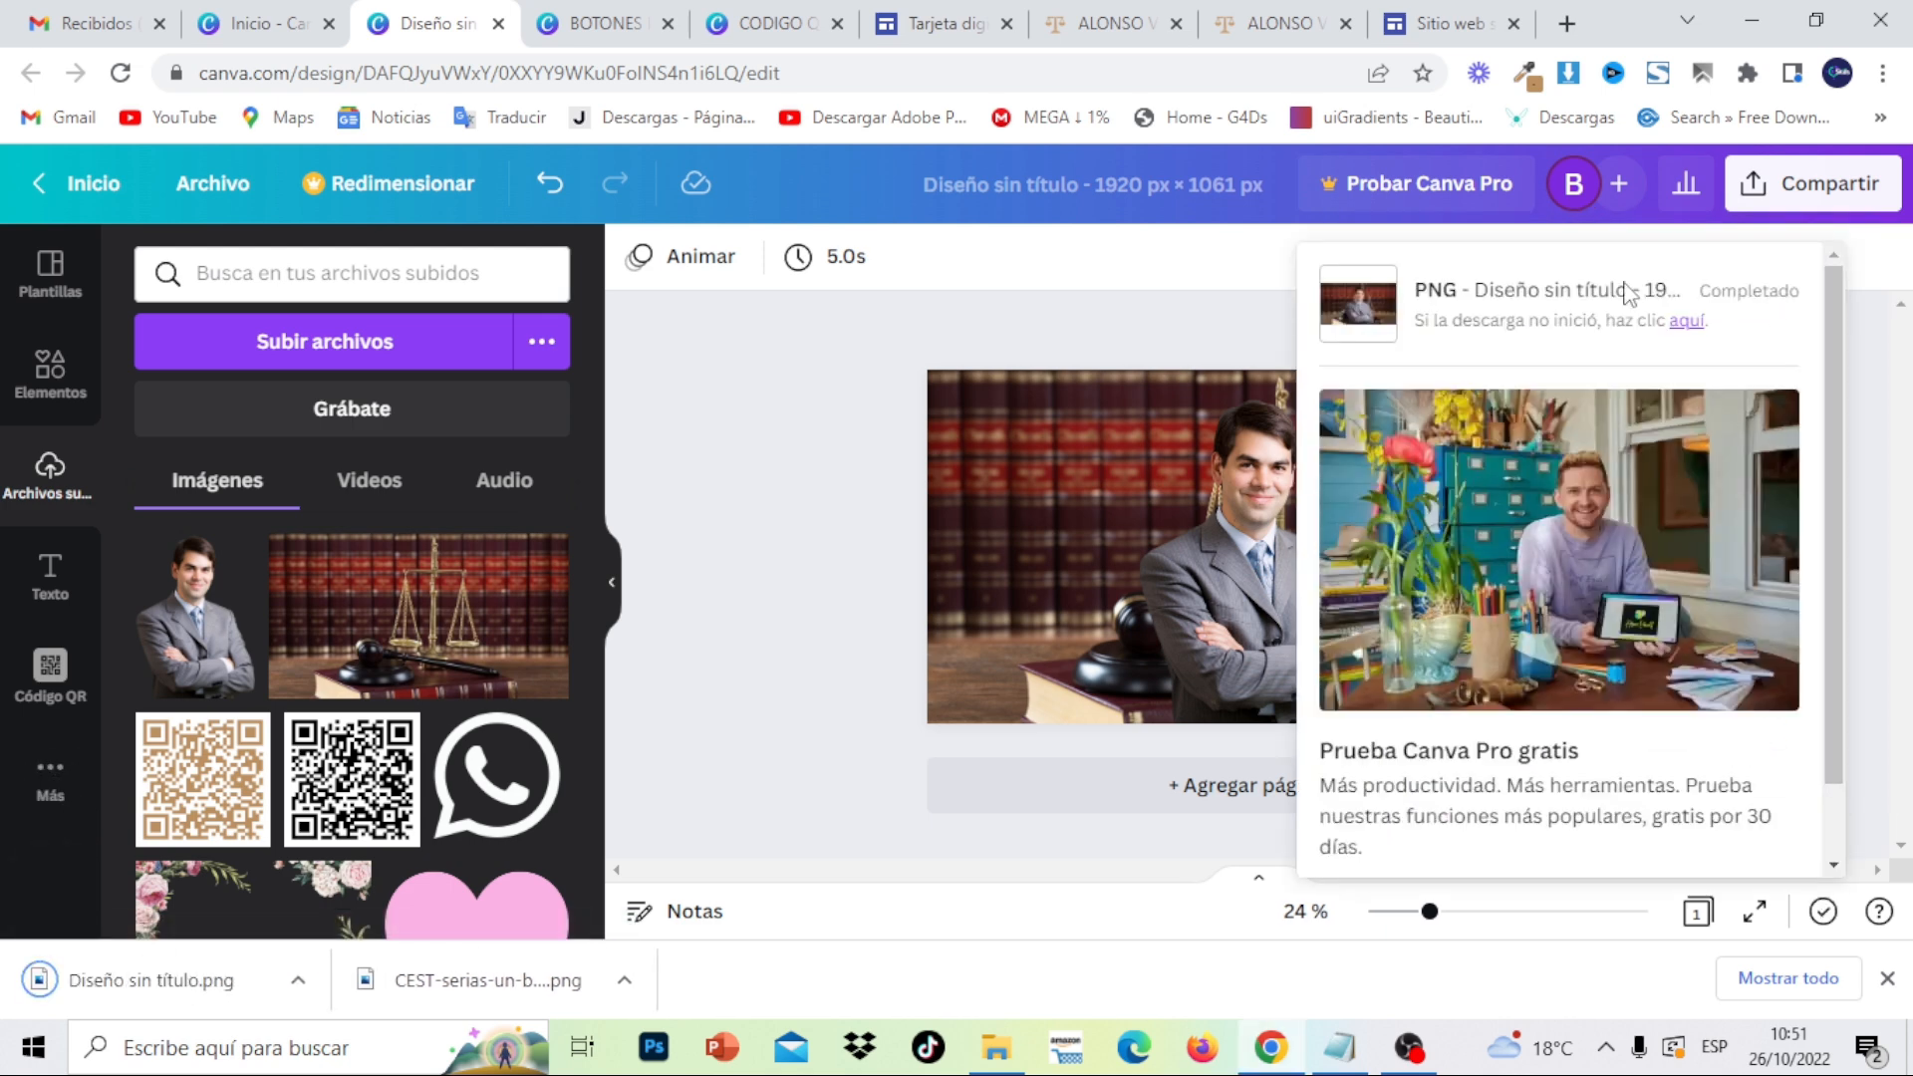
{"action": "left_click", "coordinate": [1355, 306]}
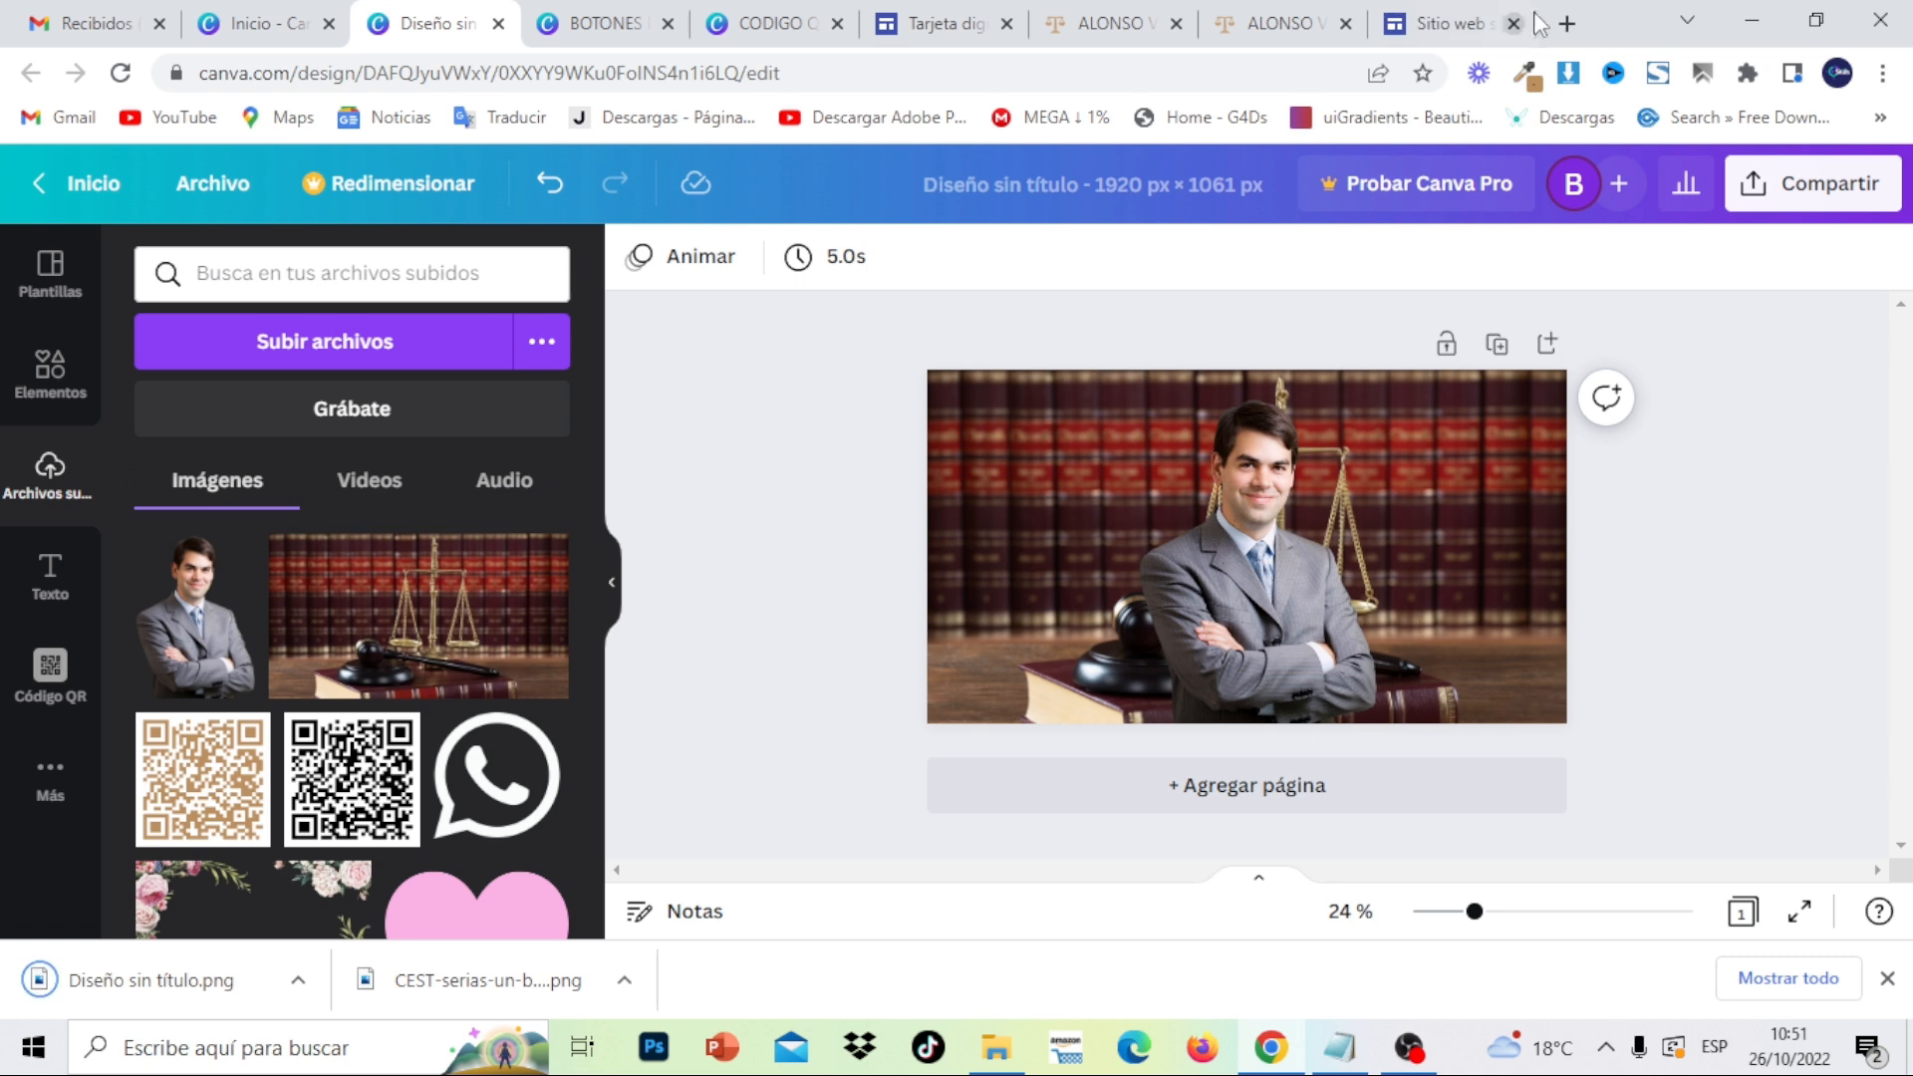
- Search for a crop-circle tool and open crop-circle.imageonline.co
{"action": "left_click", "coordinate": [1567, 23]}
{"action": "type", "text": "CRO"}
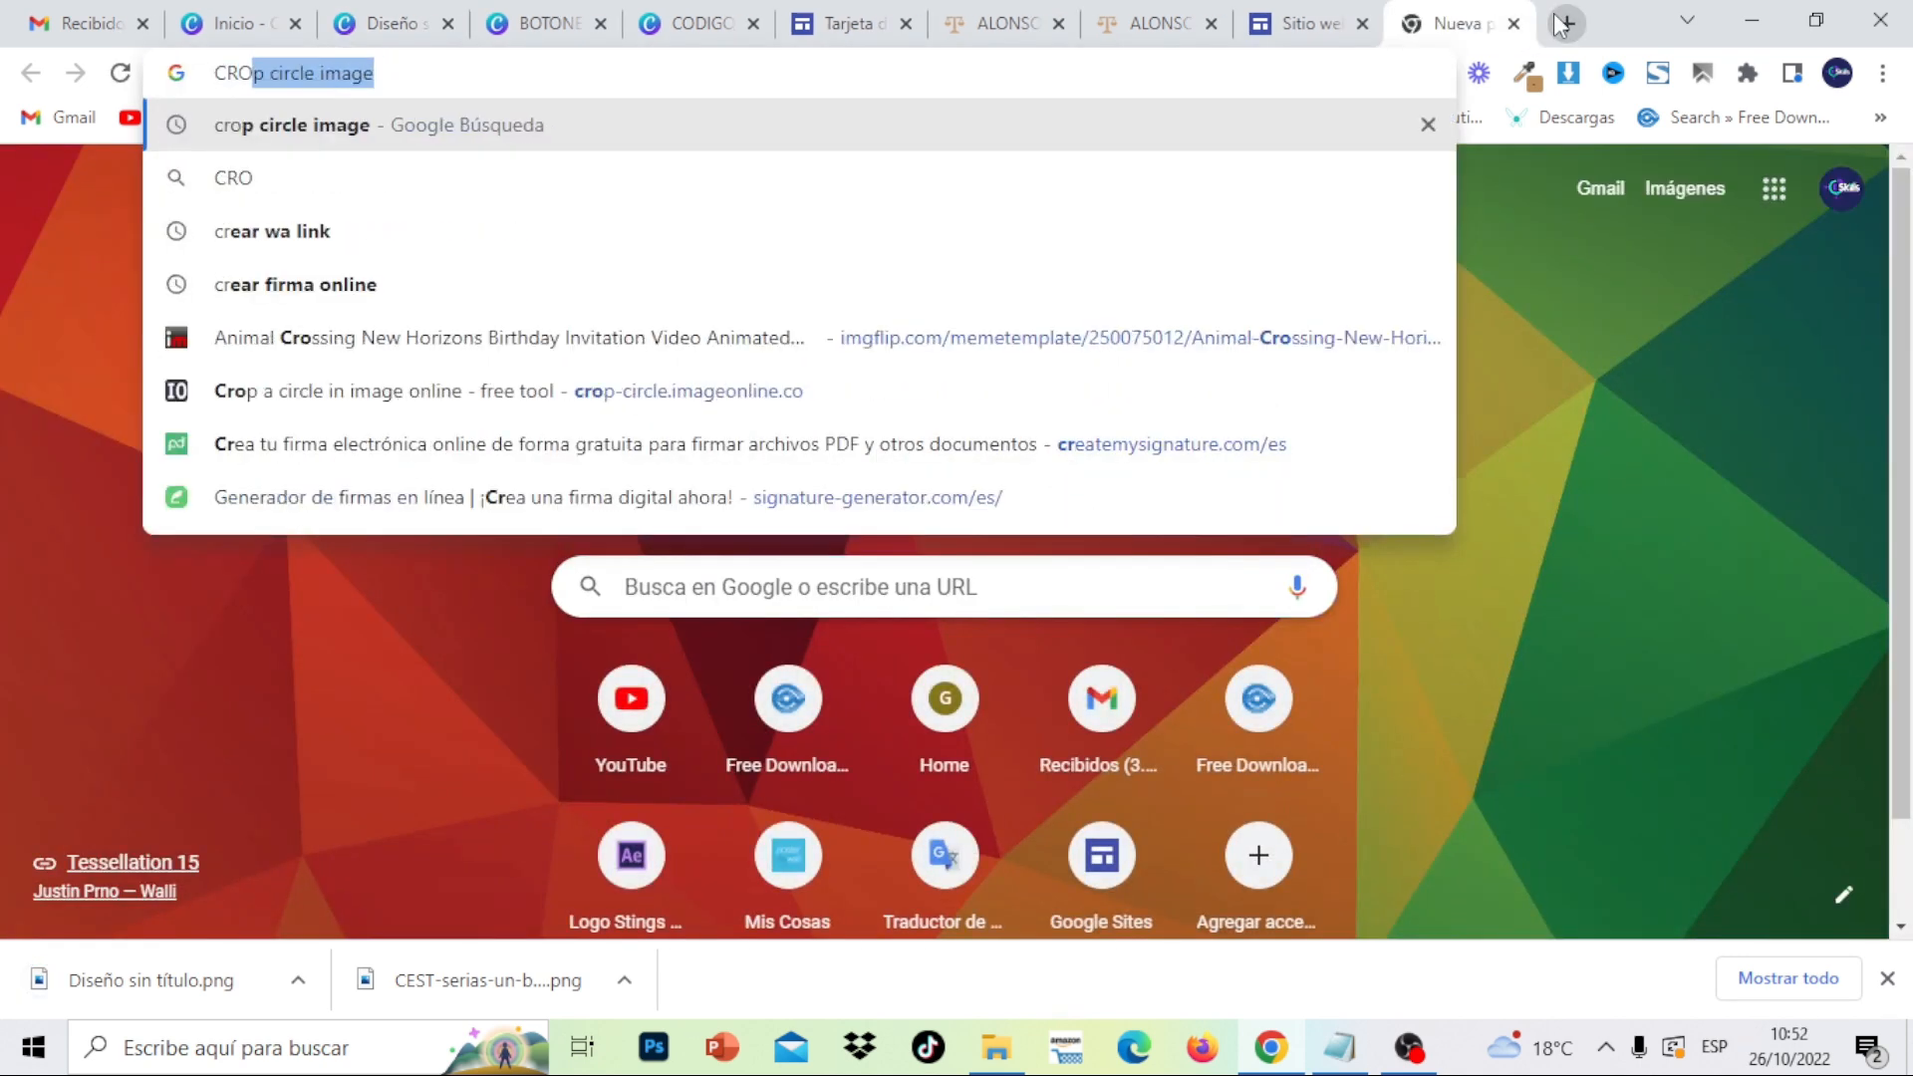
{"action": "type", "text": "P"}
{"action": "key", "text": "Return"}
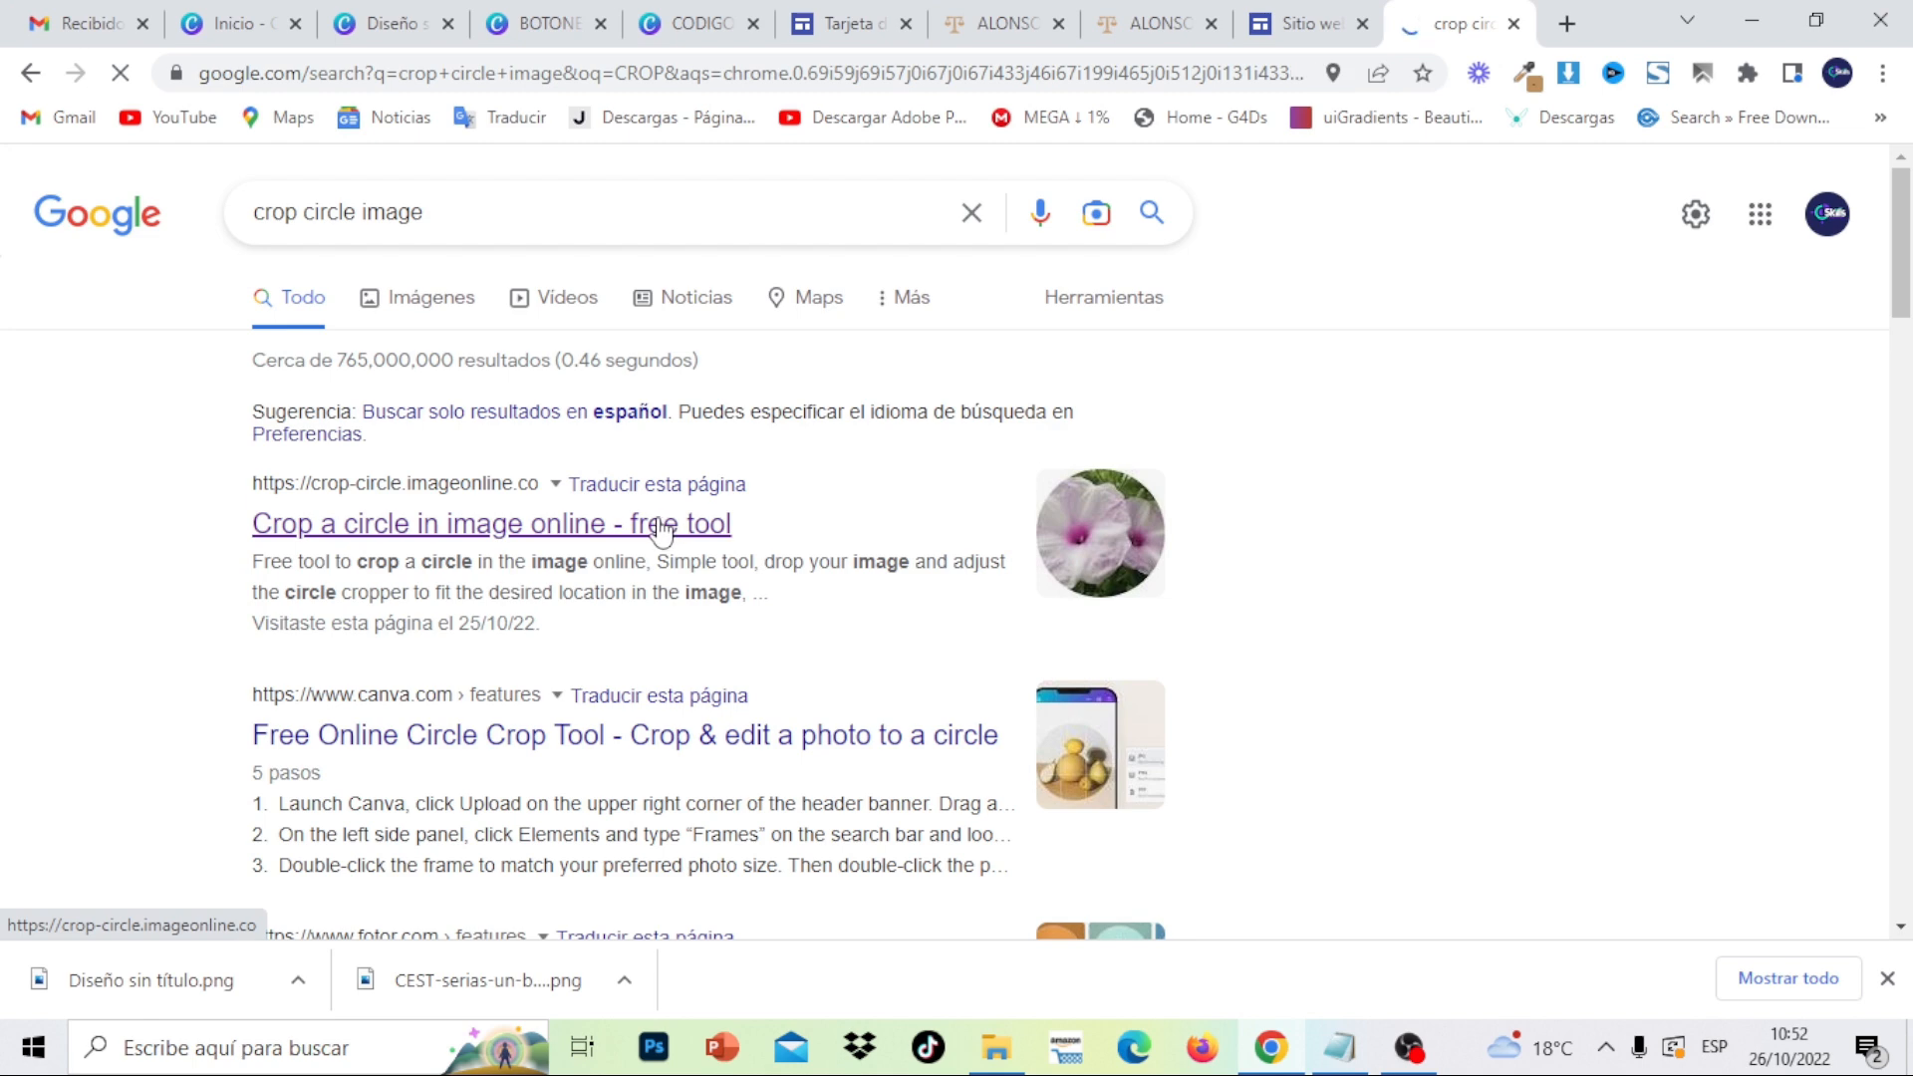
{"action": "left_click", "coordinate": [662, 528]}
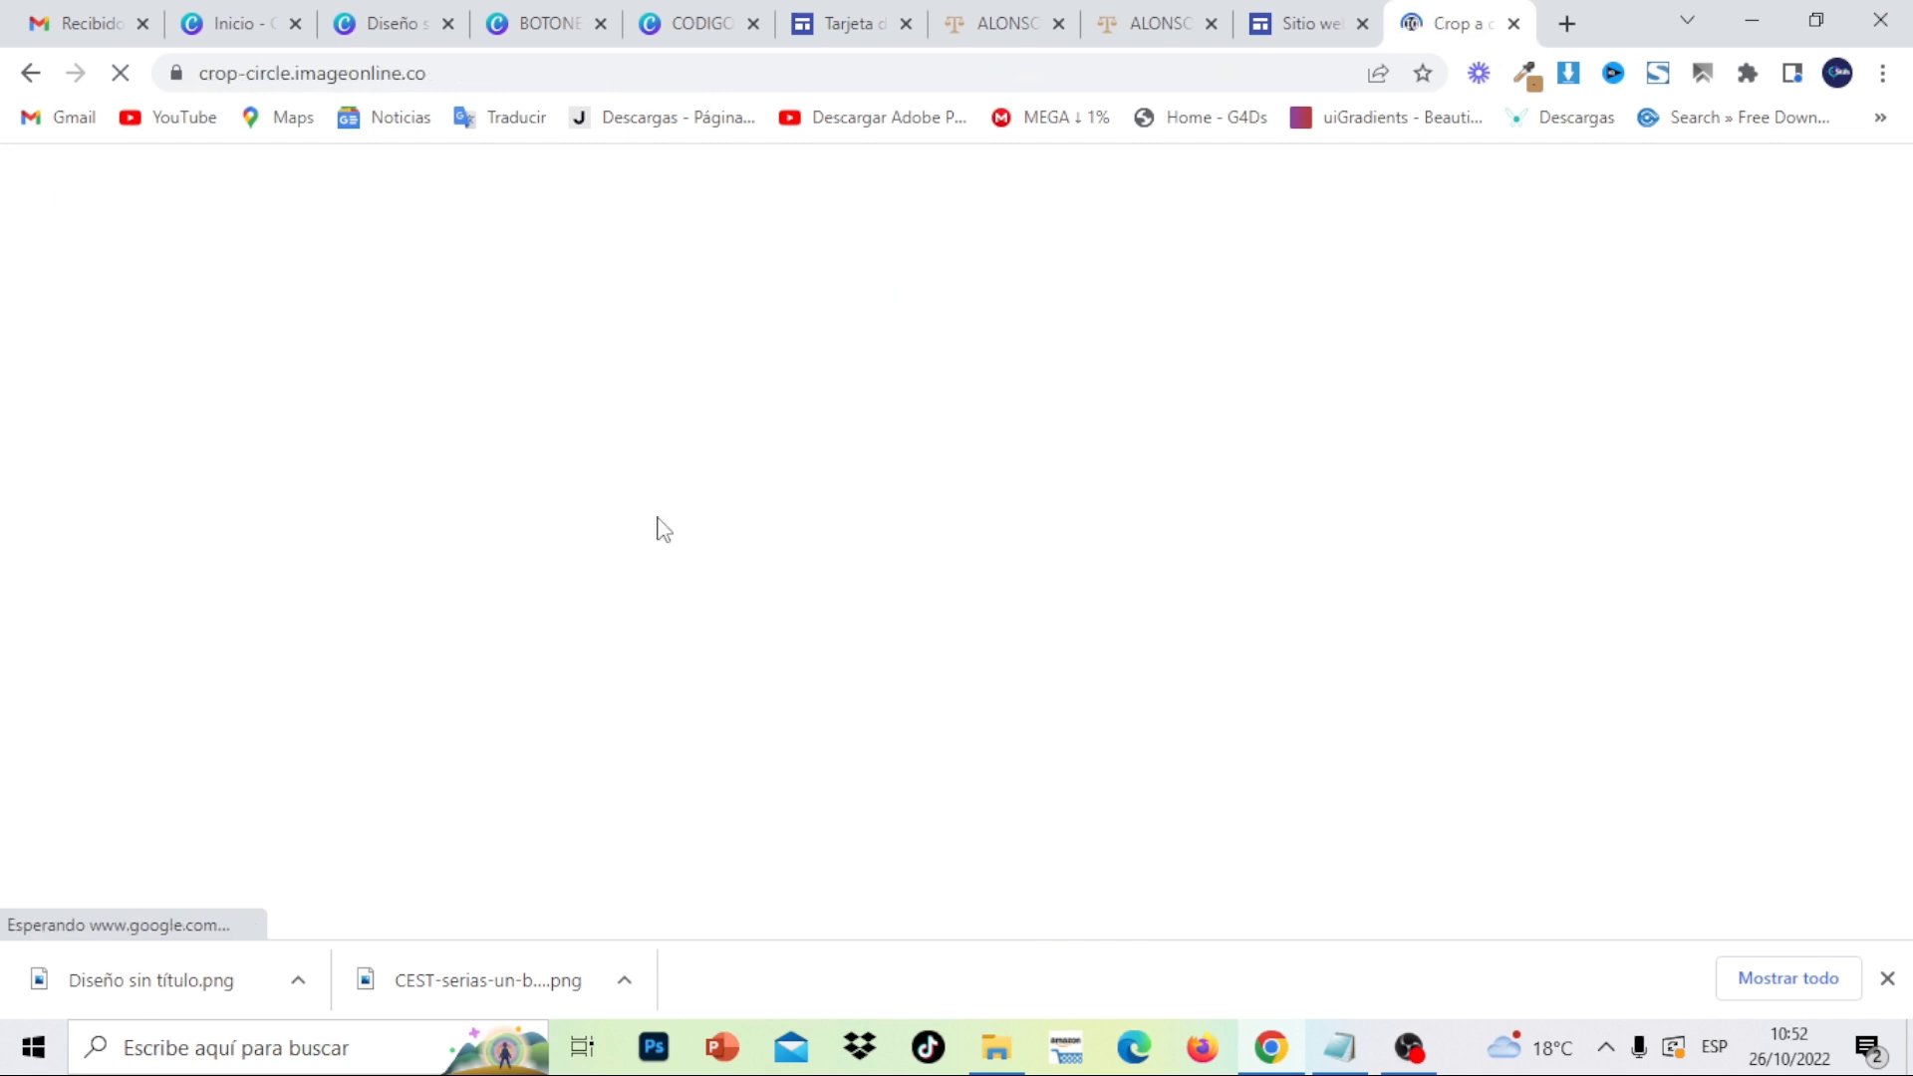
{"action": "left_click", "coordinate": [1887, 979]}
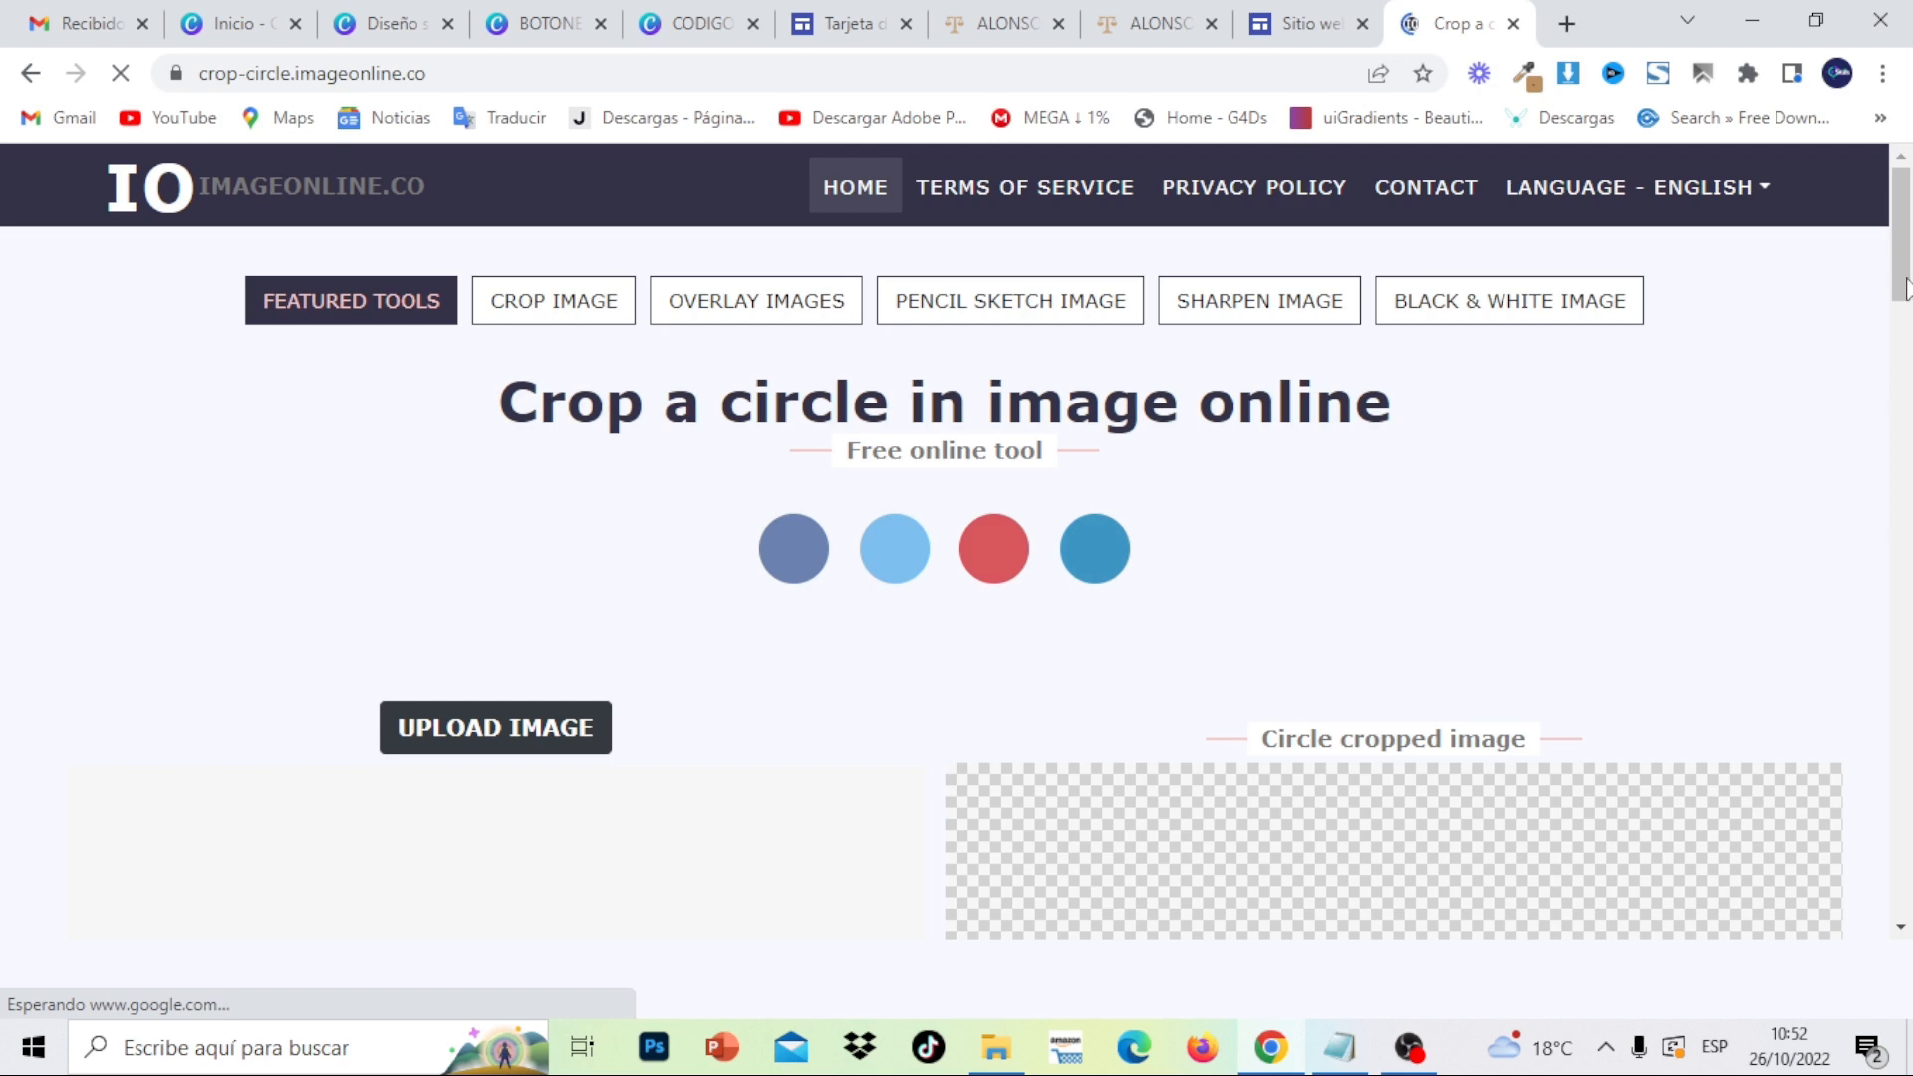
{"action": "scroll", "coordinate": [1903, 359], "scroll_direction": "down", "scroll_amount": 2}
{"action": "scroll", "coordinate": [1905, 354], "scroll_direction": "down", "scroll_amount": 5}
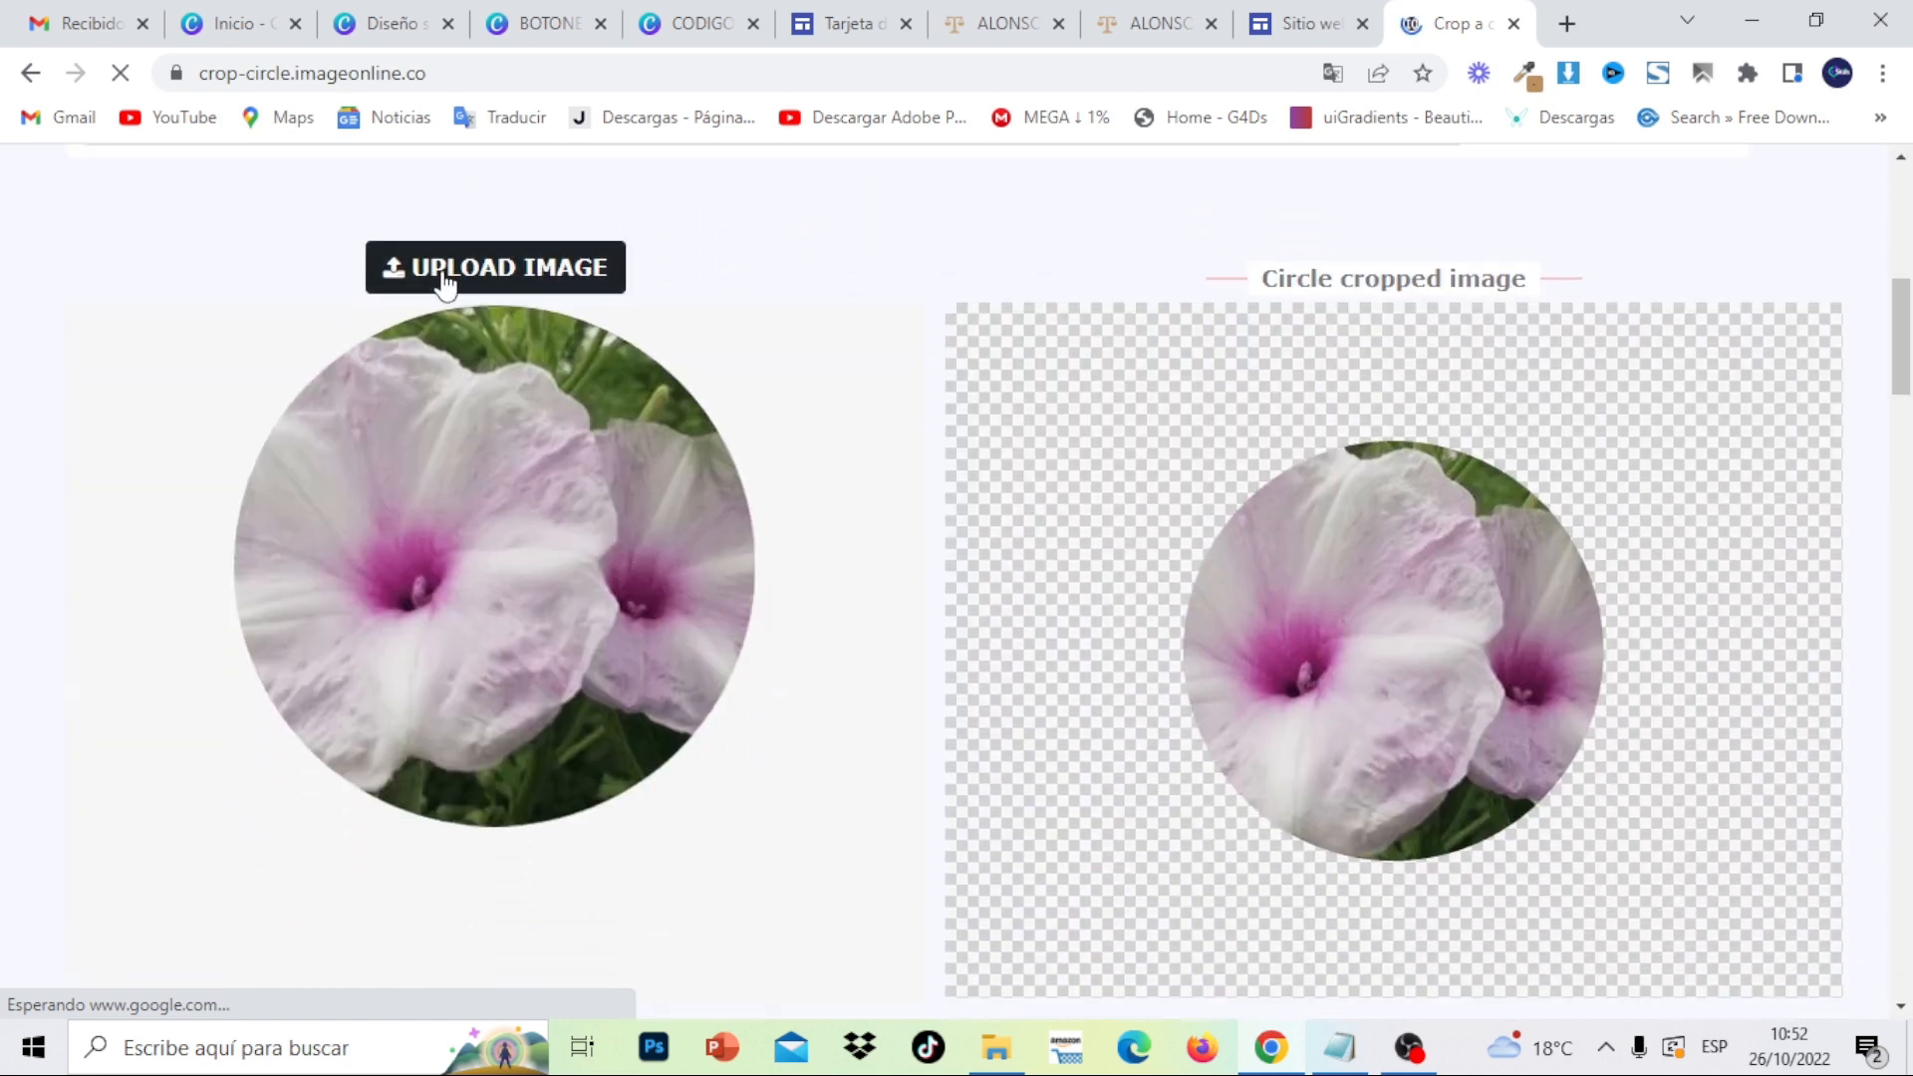
- Load 'Diseño sin título' from Downloads and fit the crop circle around the lawyer
{"action": "left_click", "coordinate": [444, 274]}
{"action": "scroll", "coordinate": [120, 399], "scroll_direction": "down", "scroll_amount": 2}
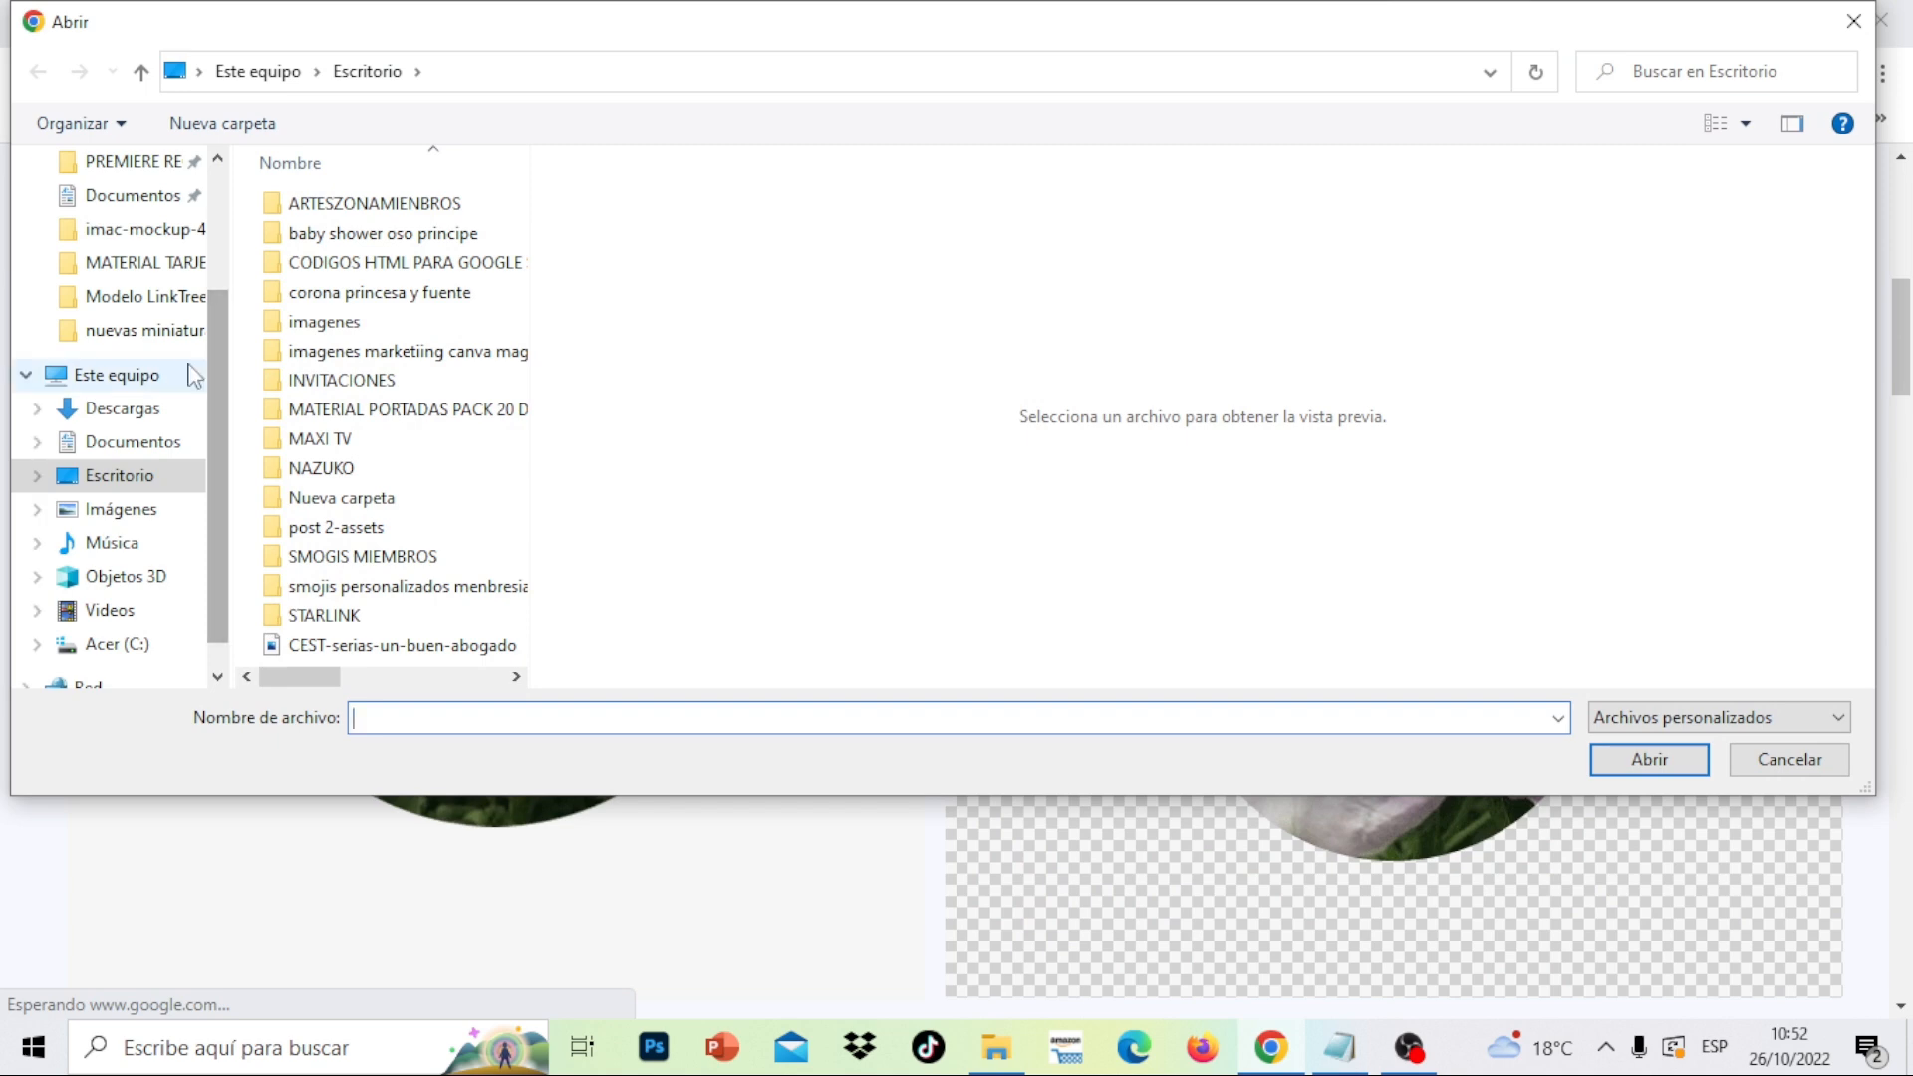
{"action": "left_click", "coordinate": [149, 410]}
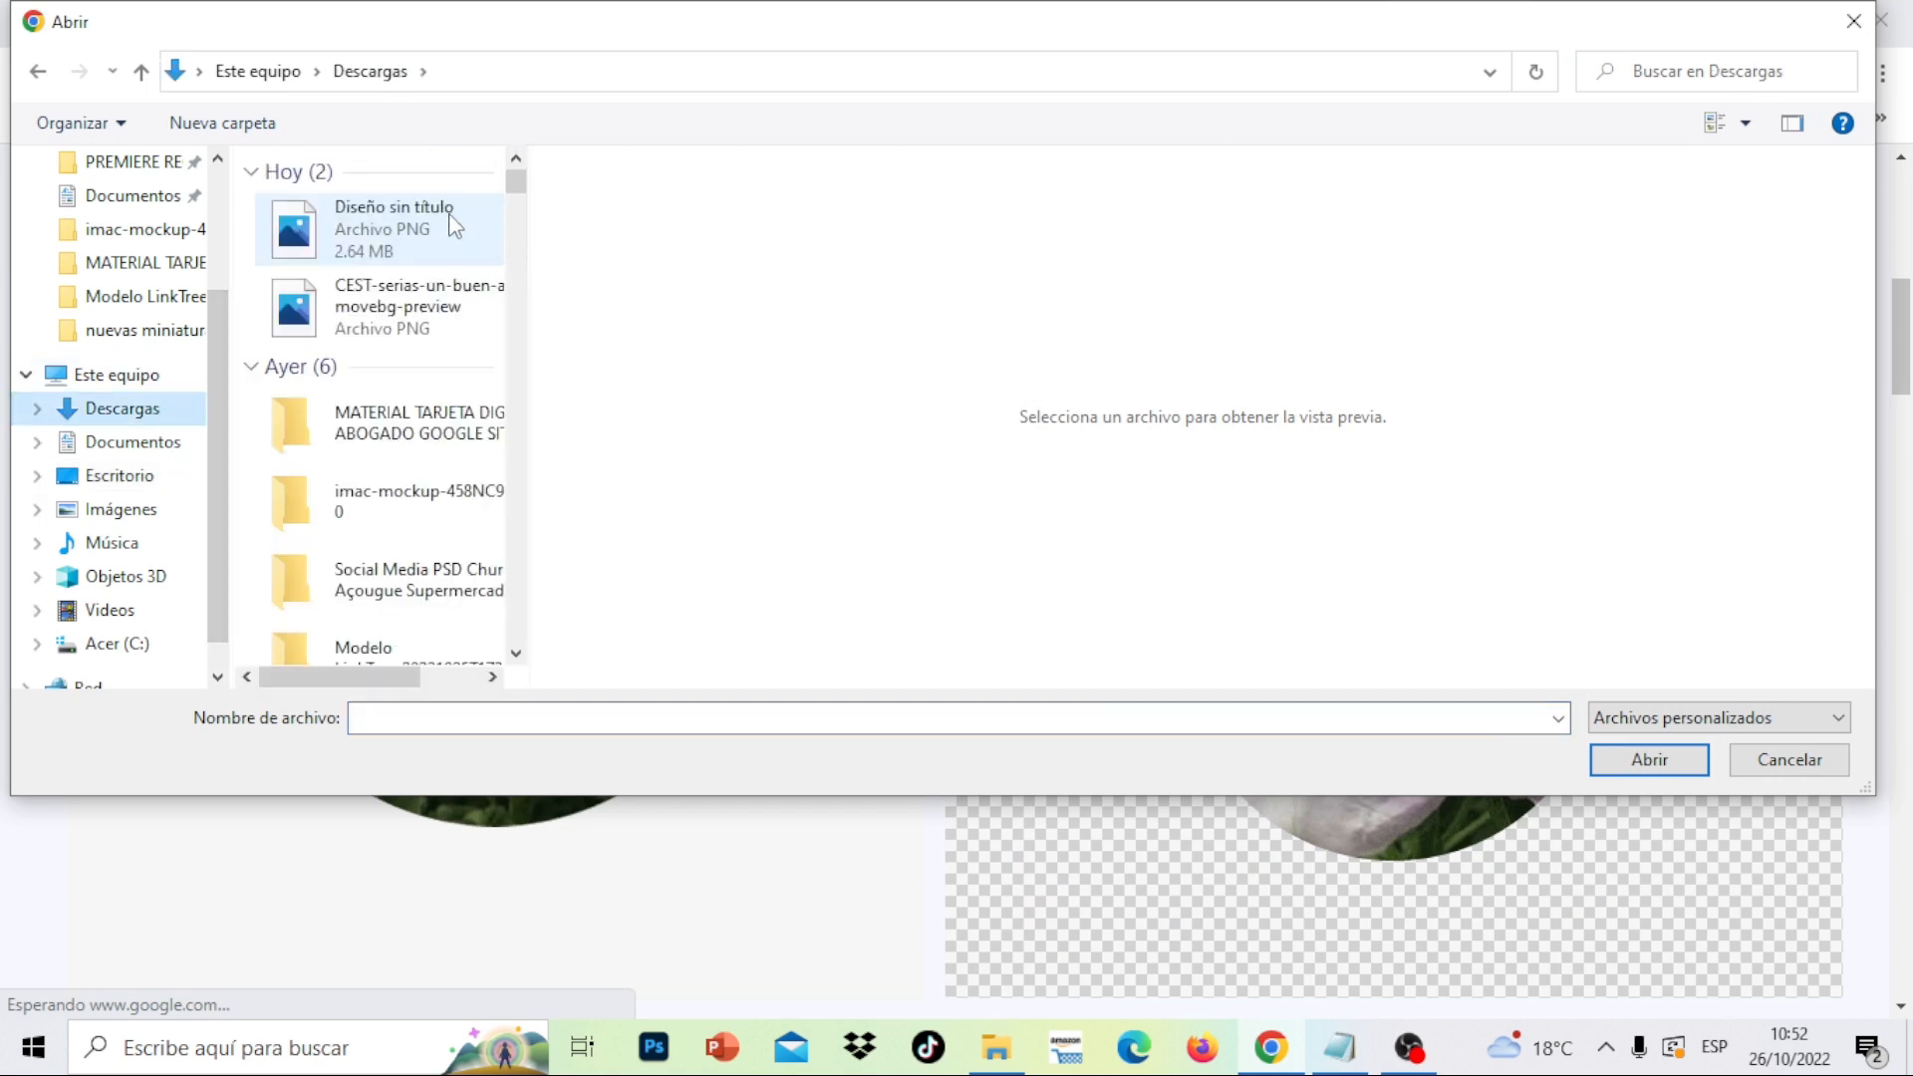
{"action": "double_click", "coordinate": [424, 239]}
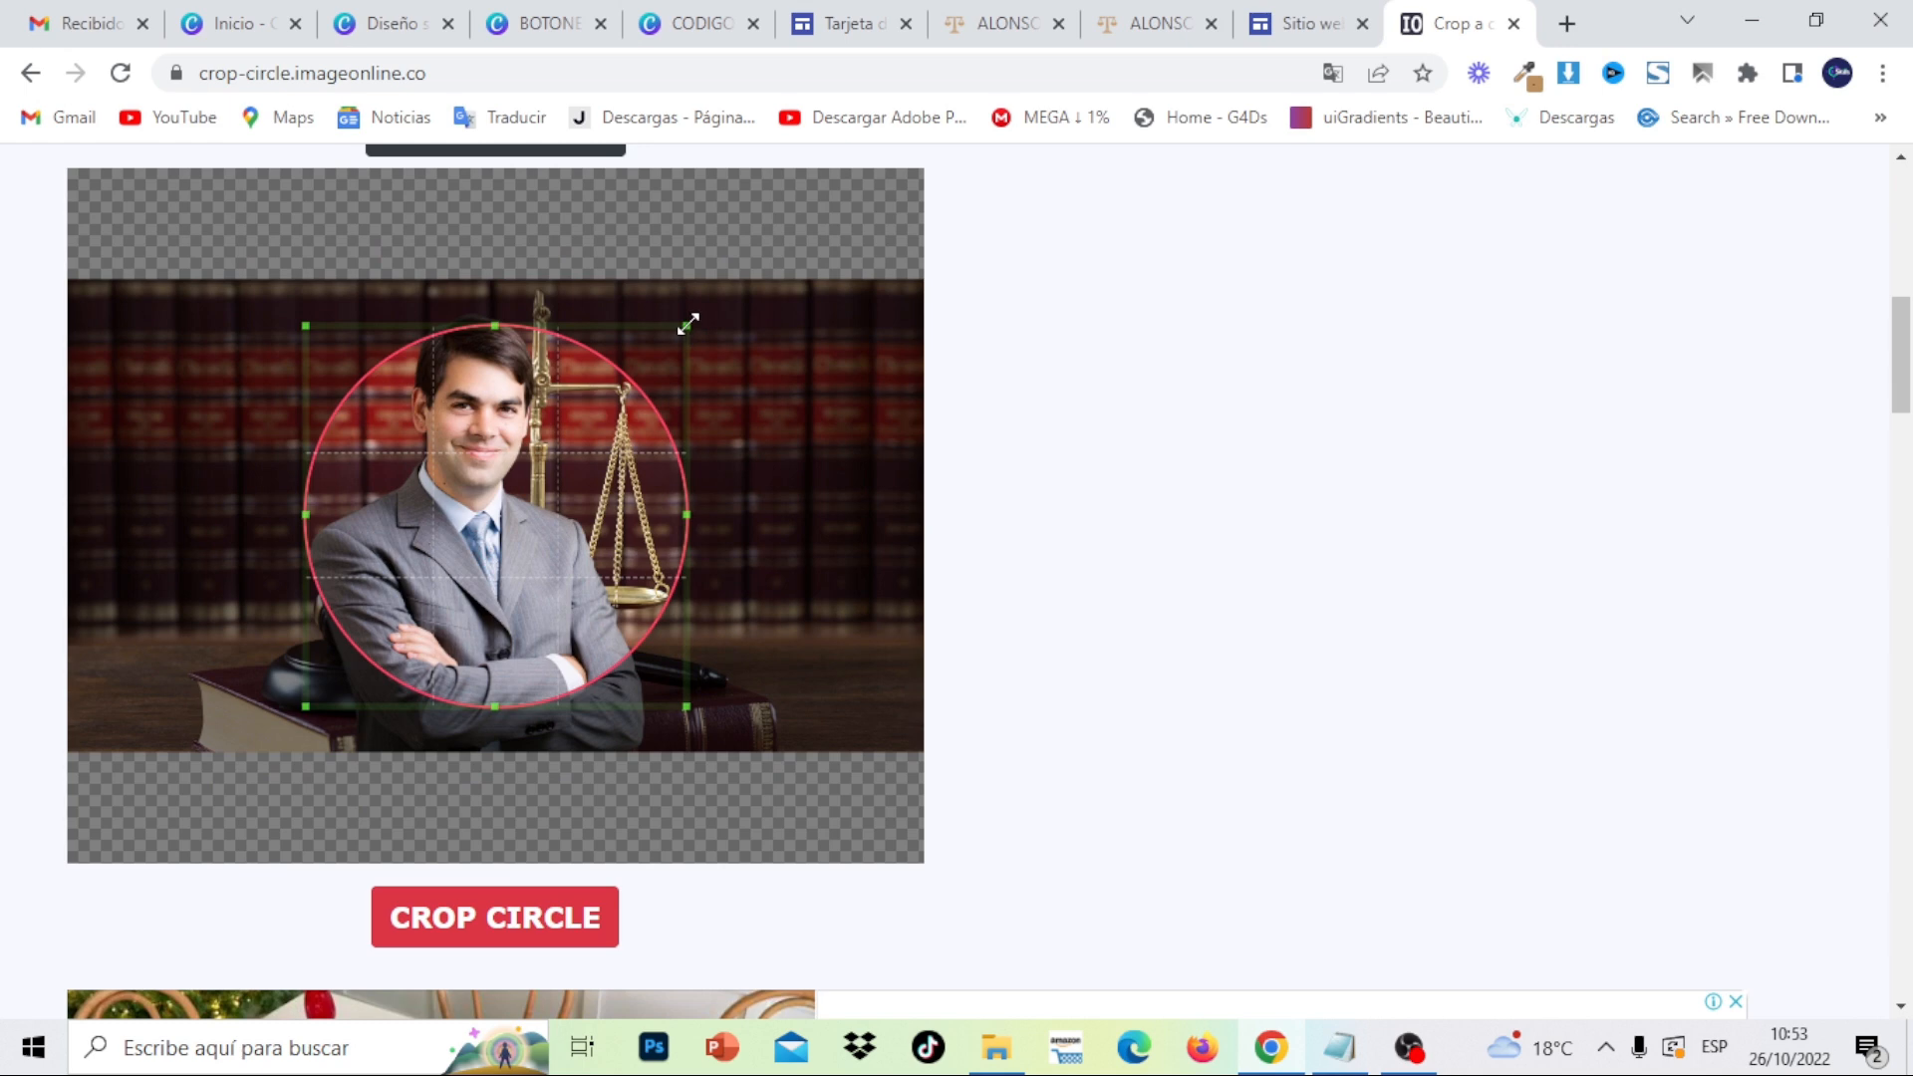
{"action": "left_click_drag", "start_coordinate": [688, 324], "coordinate": [852, 182]}
{"action": "left_click_drag", "start_coordinate": [550, 394], "coordinate": [437, 393]}
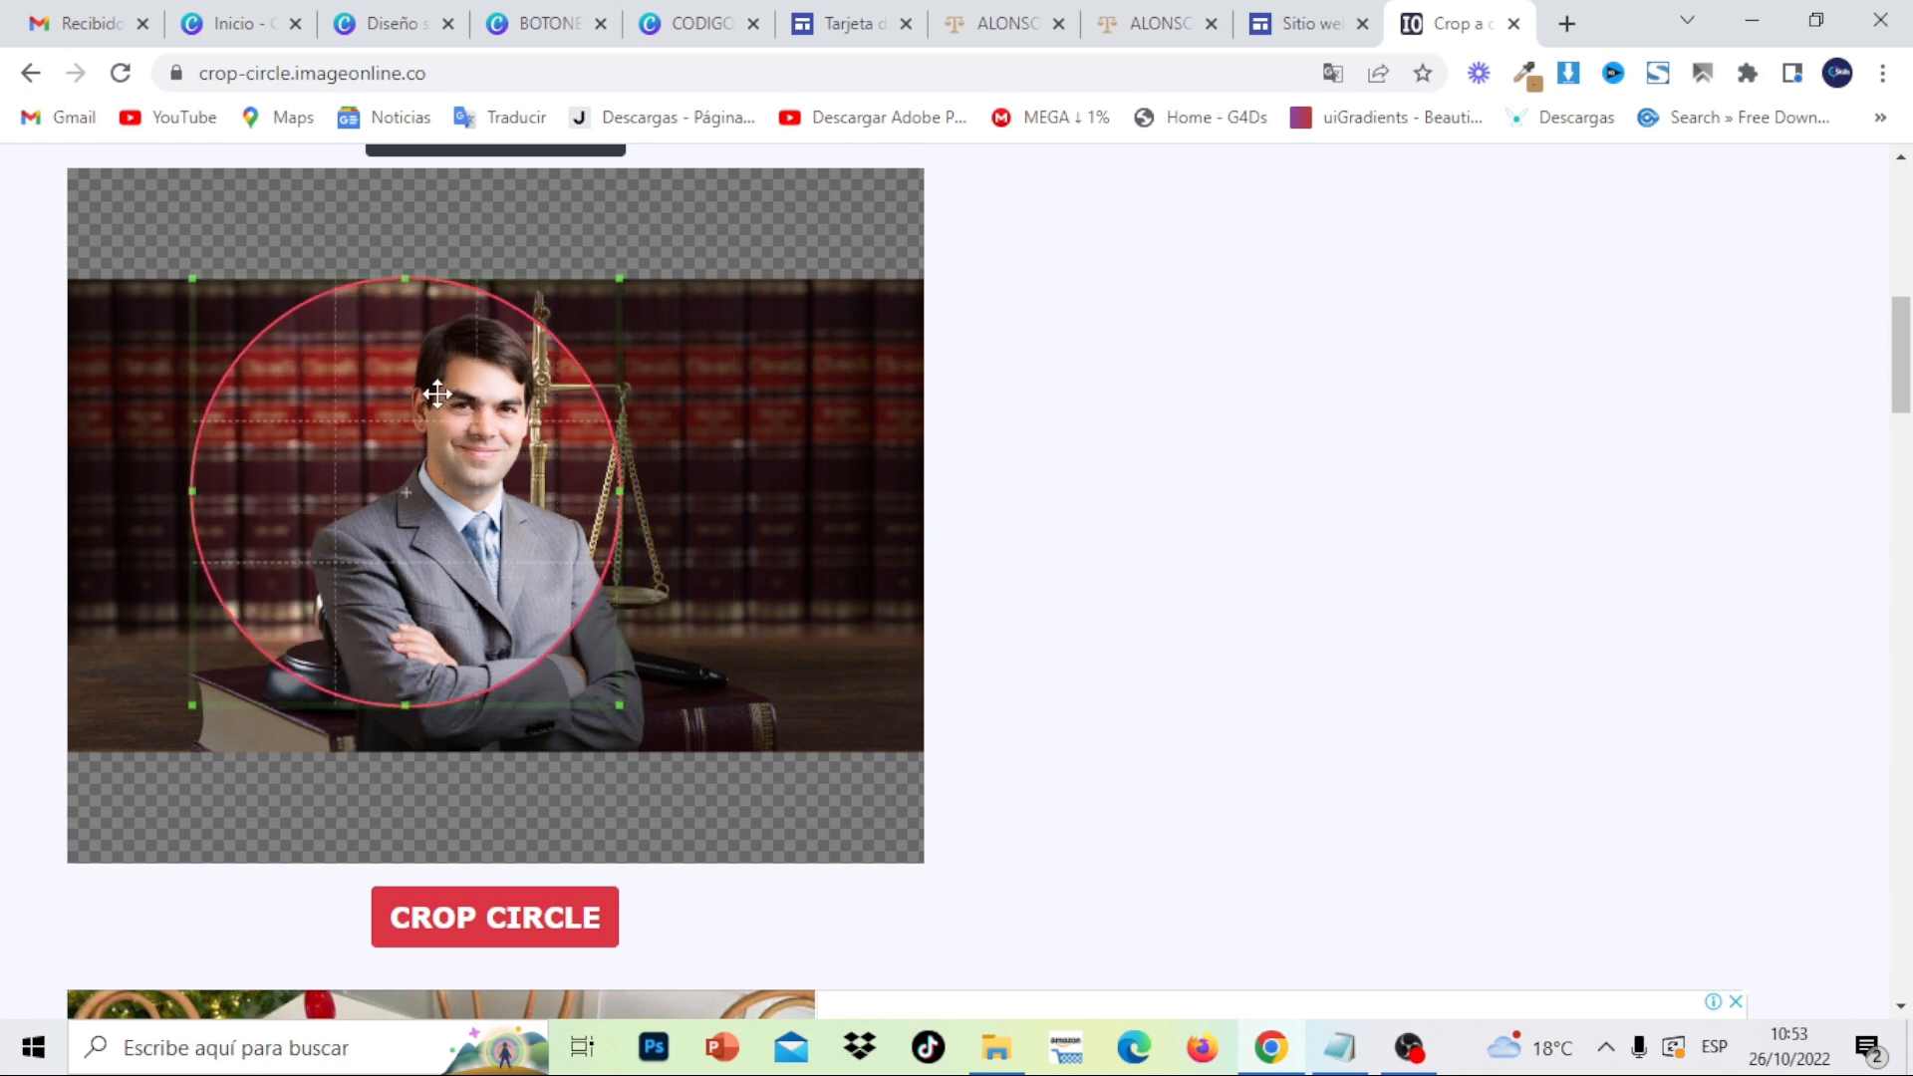
{"action": "left_click_drag", "start_coordinate": [626, 704], "coordinate": [835, 902]}
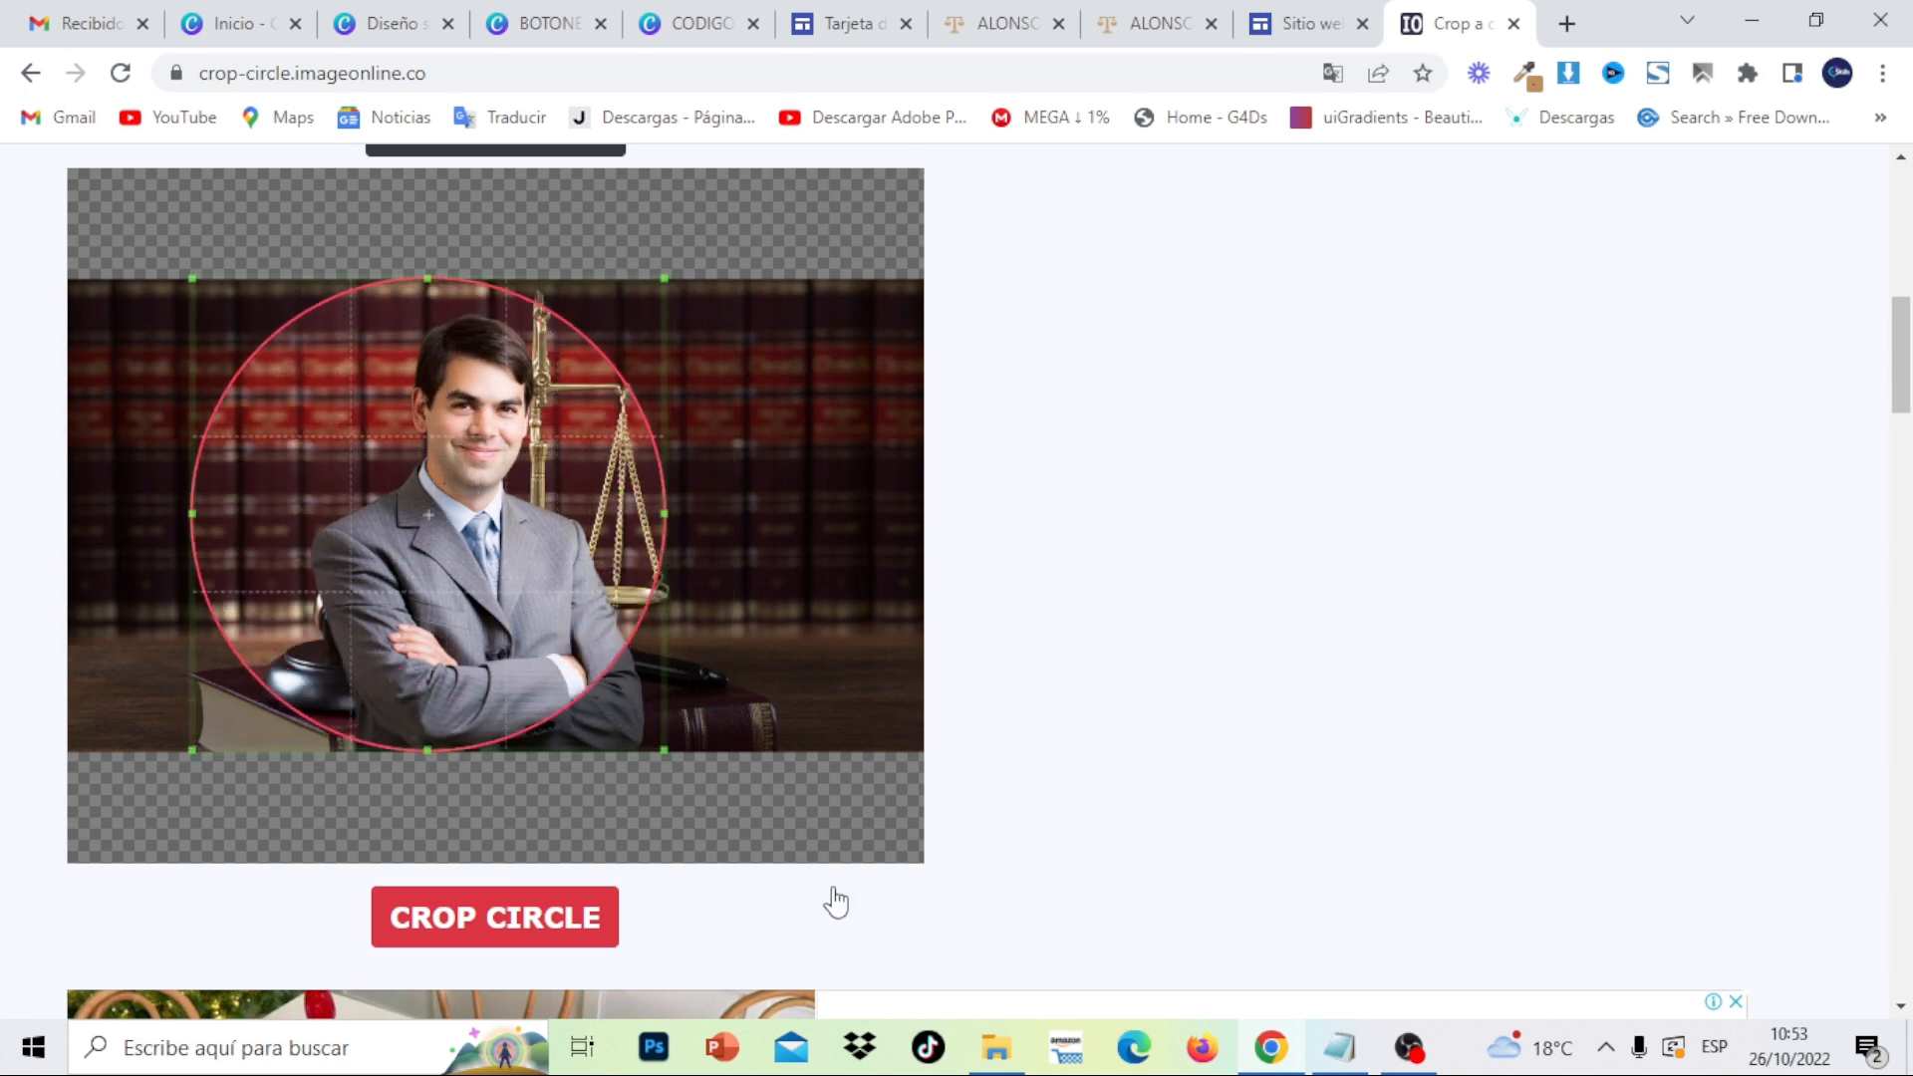
{"action": "left_click_drag", "start_coordinate": [417, 581], "coordinate": [450, 608]}
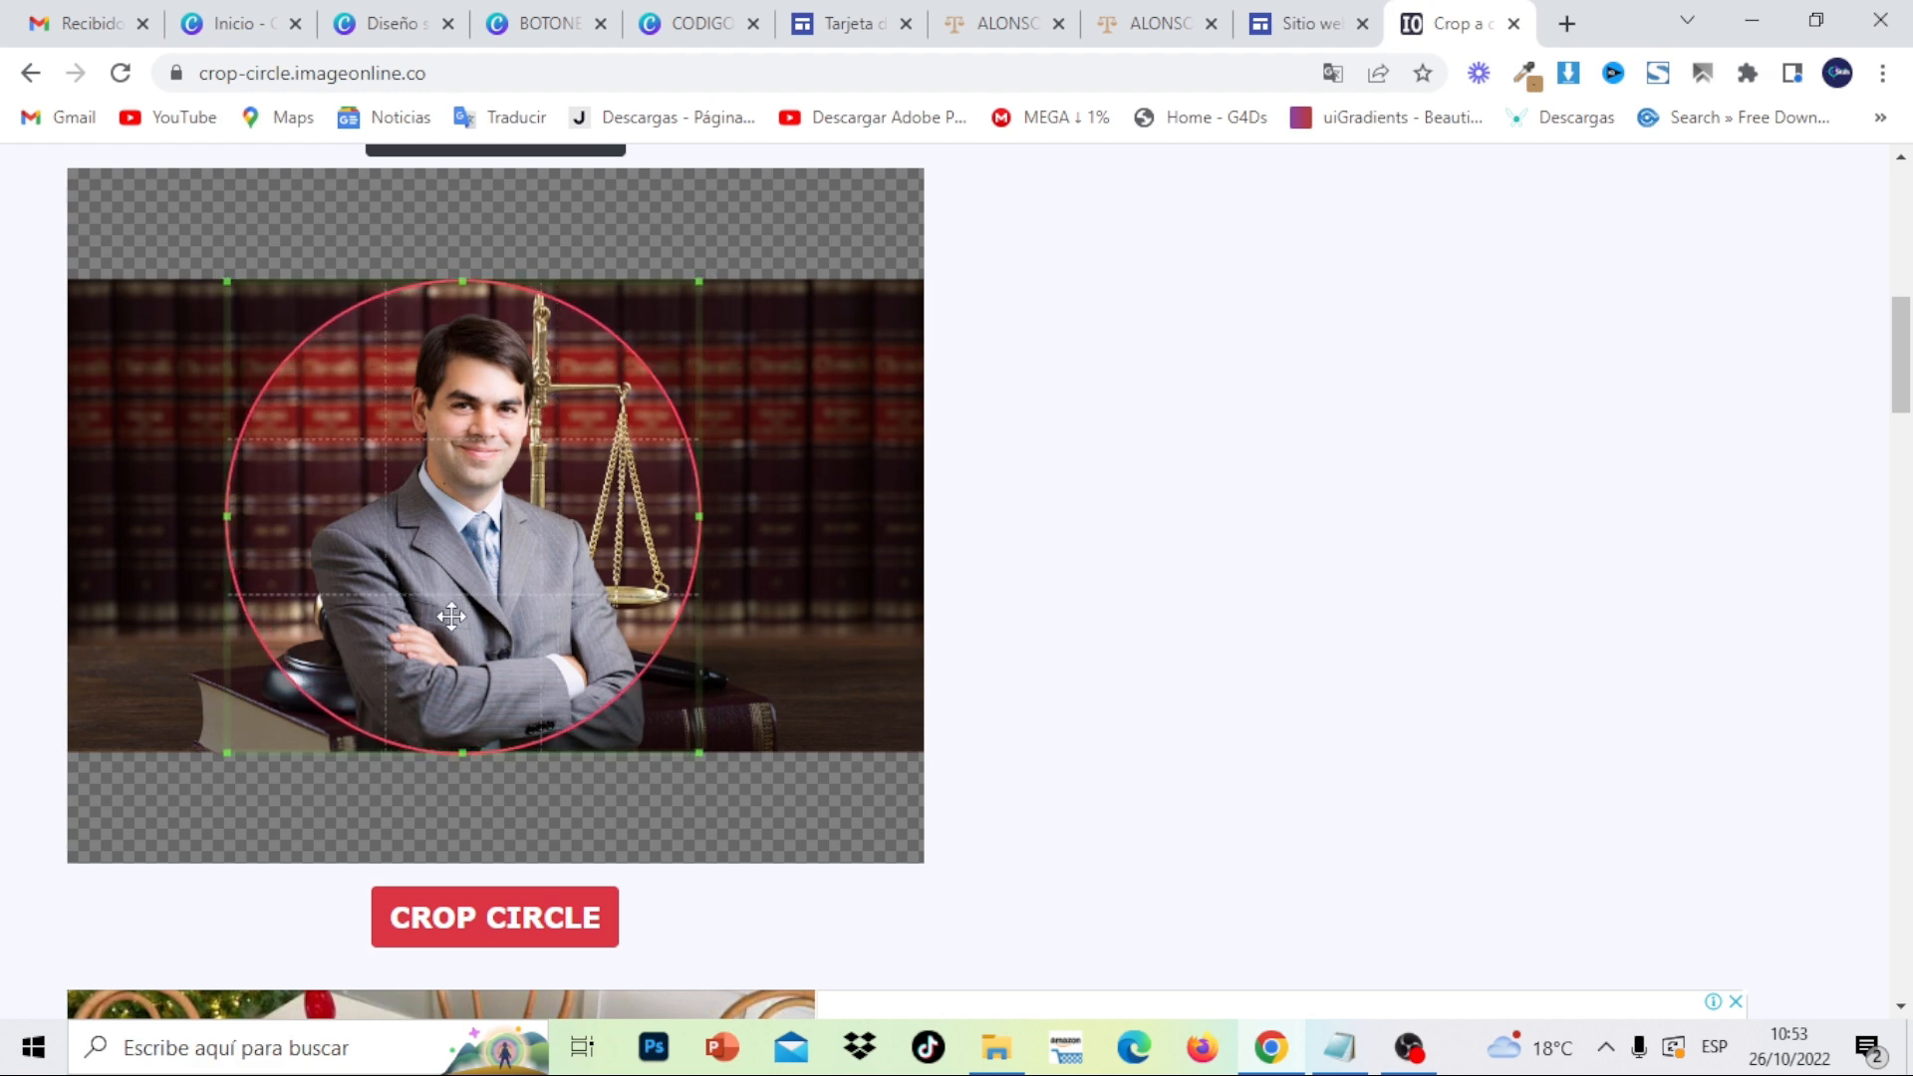
- Crop the photo into a circle and download the round PNG, checking the result
{"action": "left_click", "coordinate": [486, 919]}
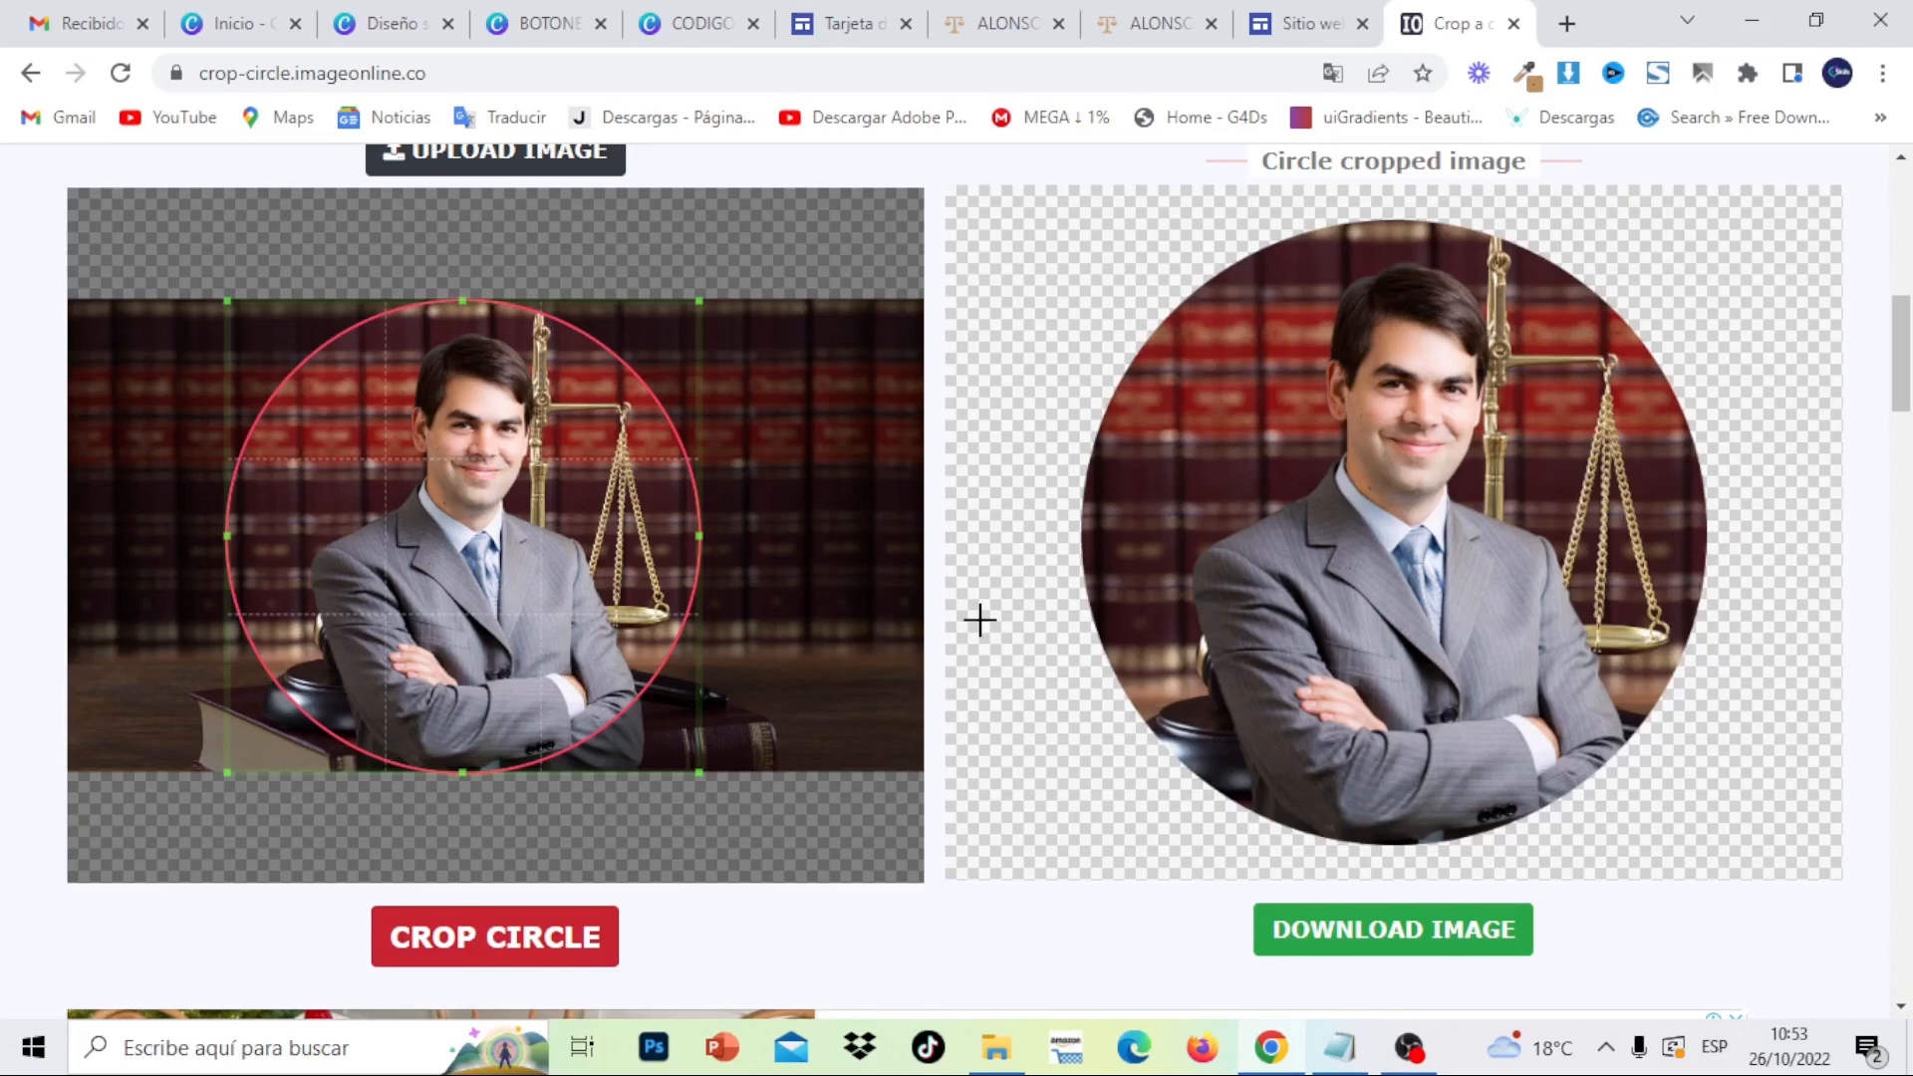
{"action": "left_click", "coordinate": [1399, 931]}
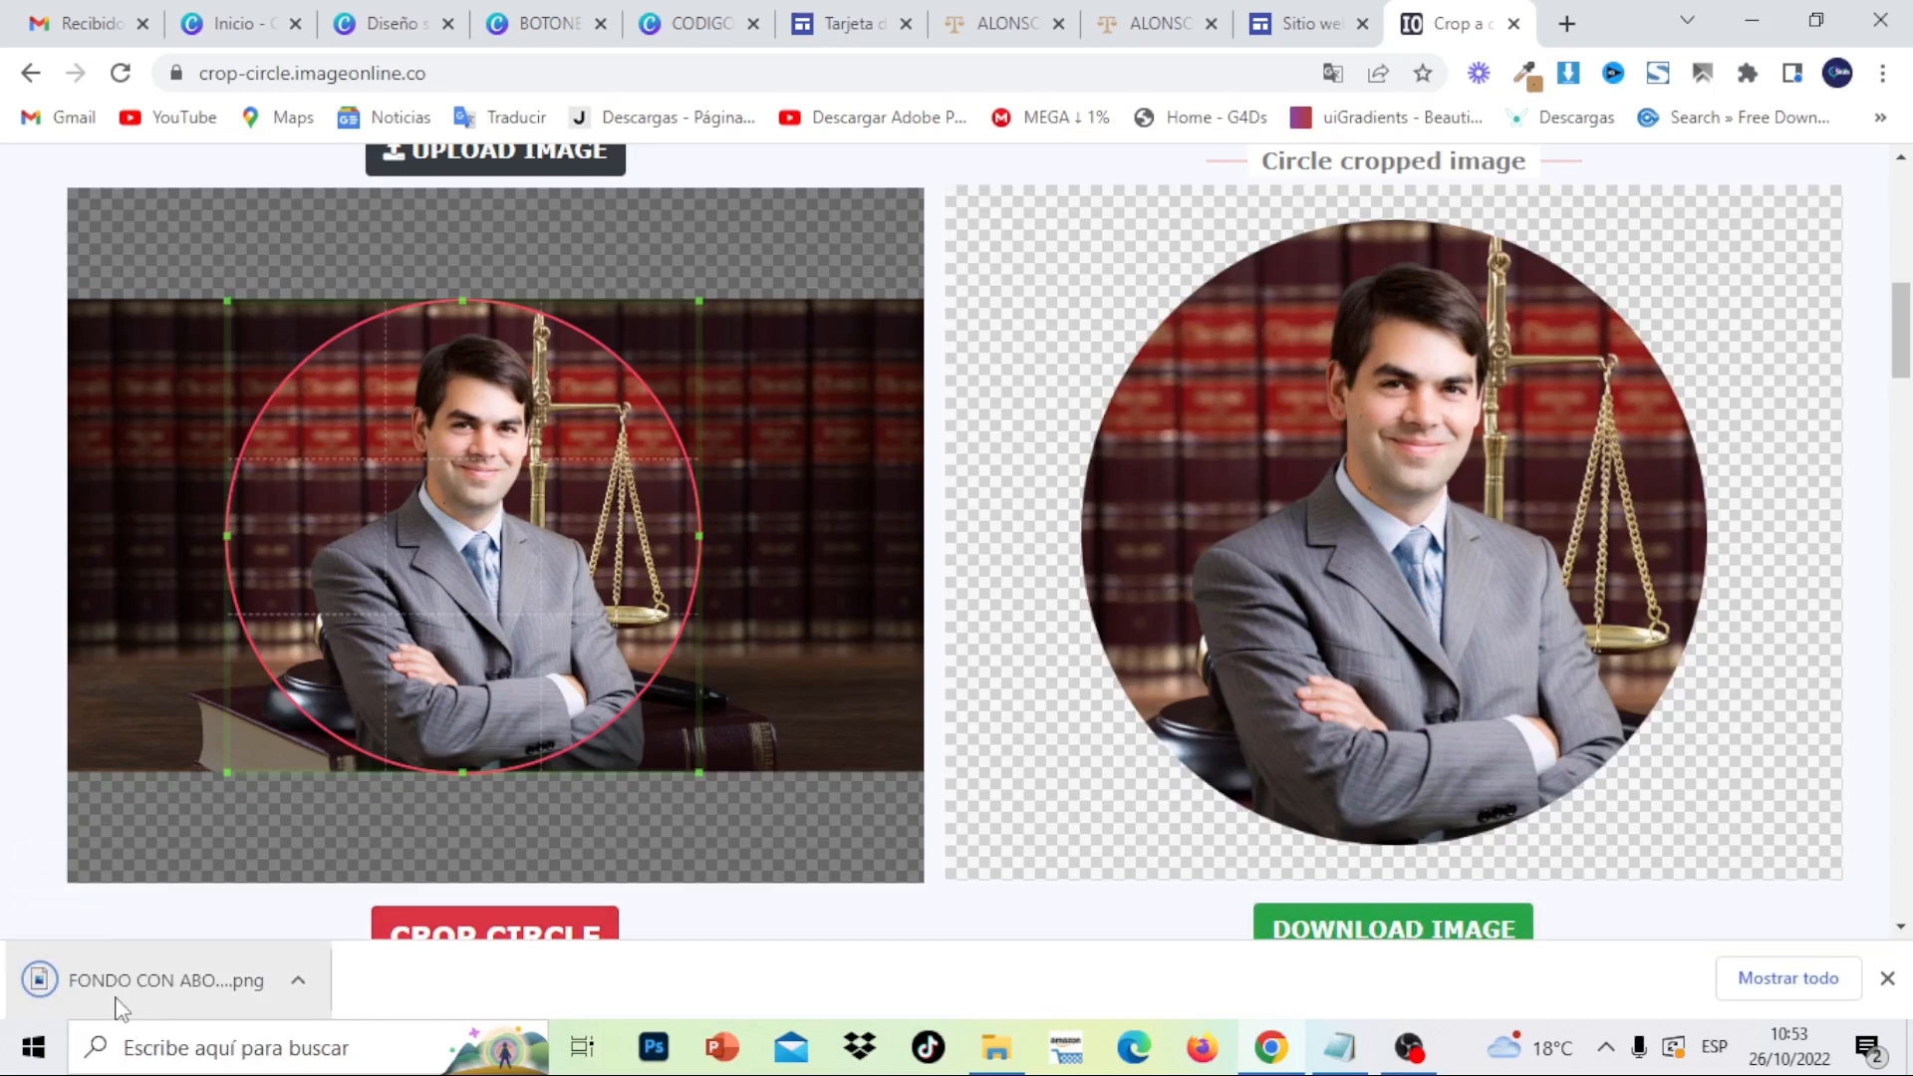
{"action": "left_click", "coordinate": [117, 1001]}
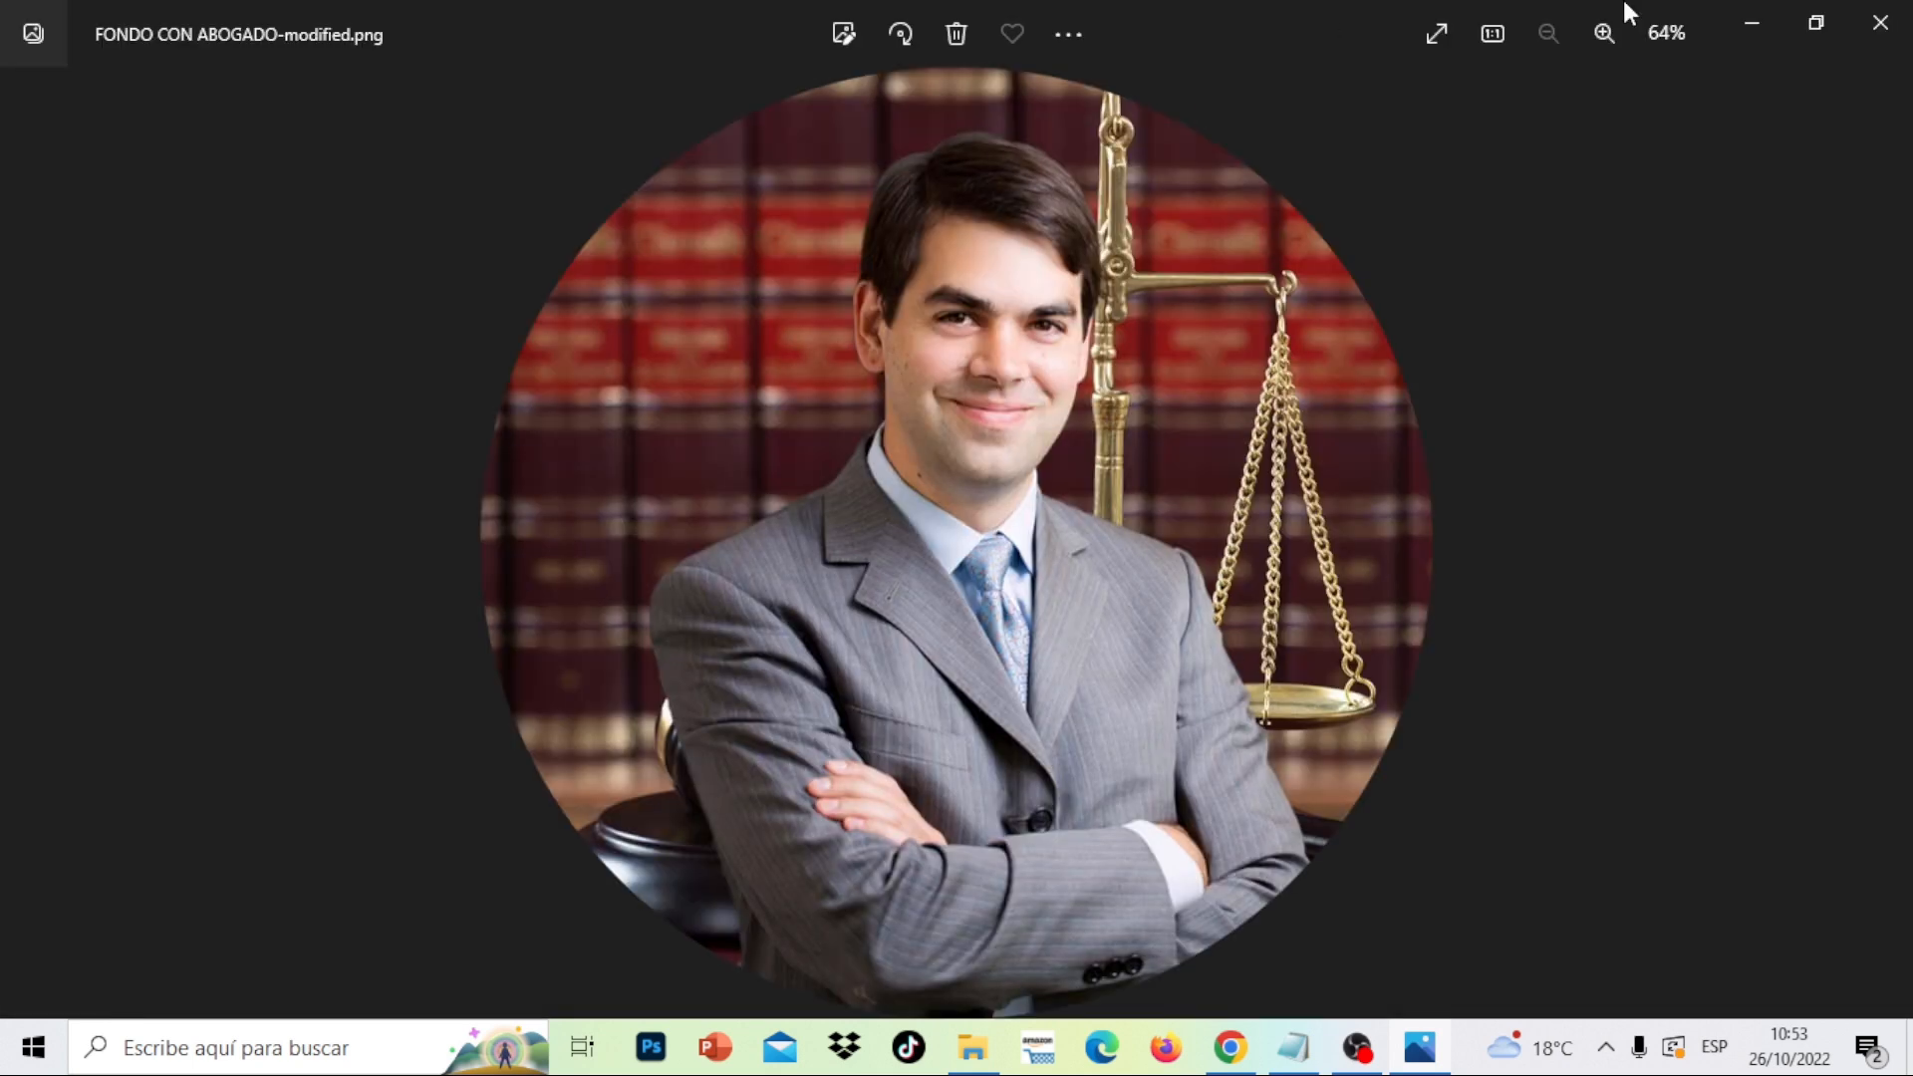
{"action": "left_click", "coordinate": [1880, 21]}
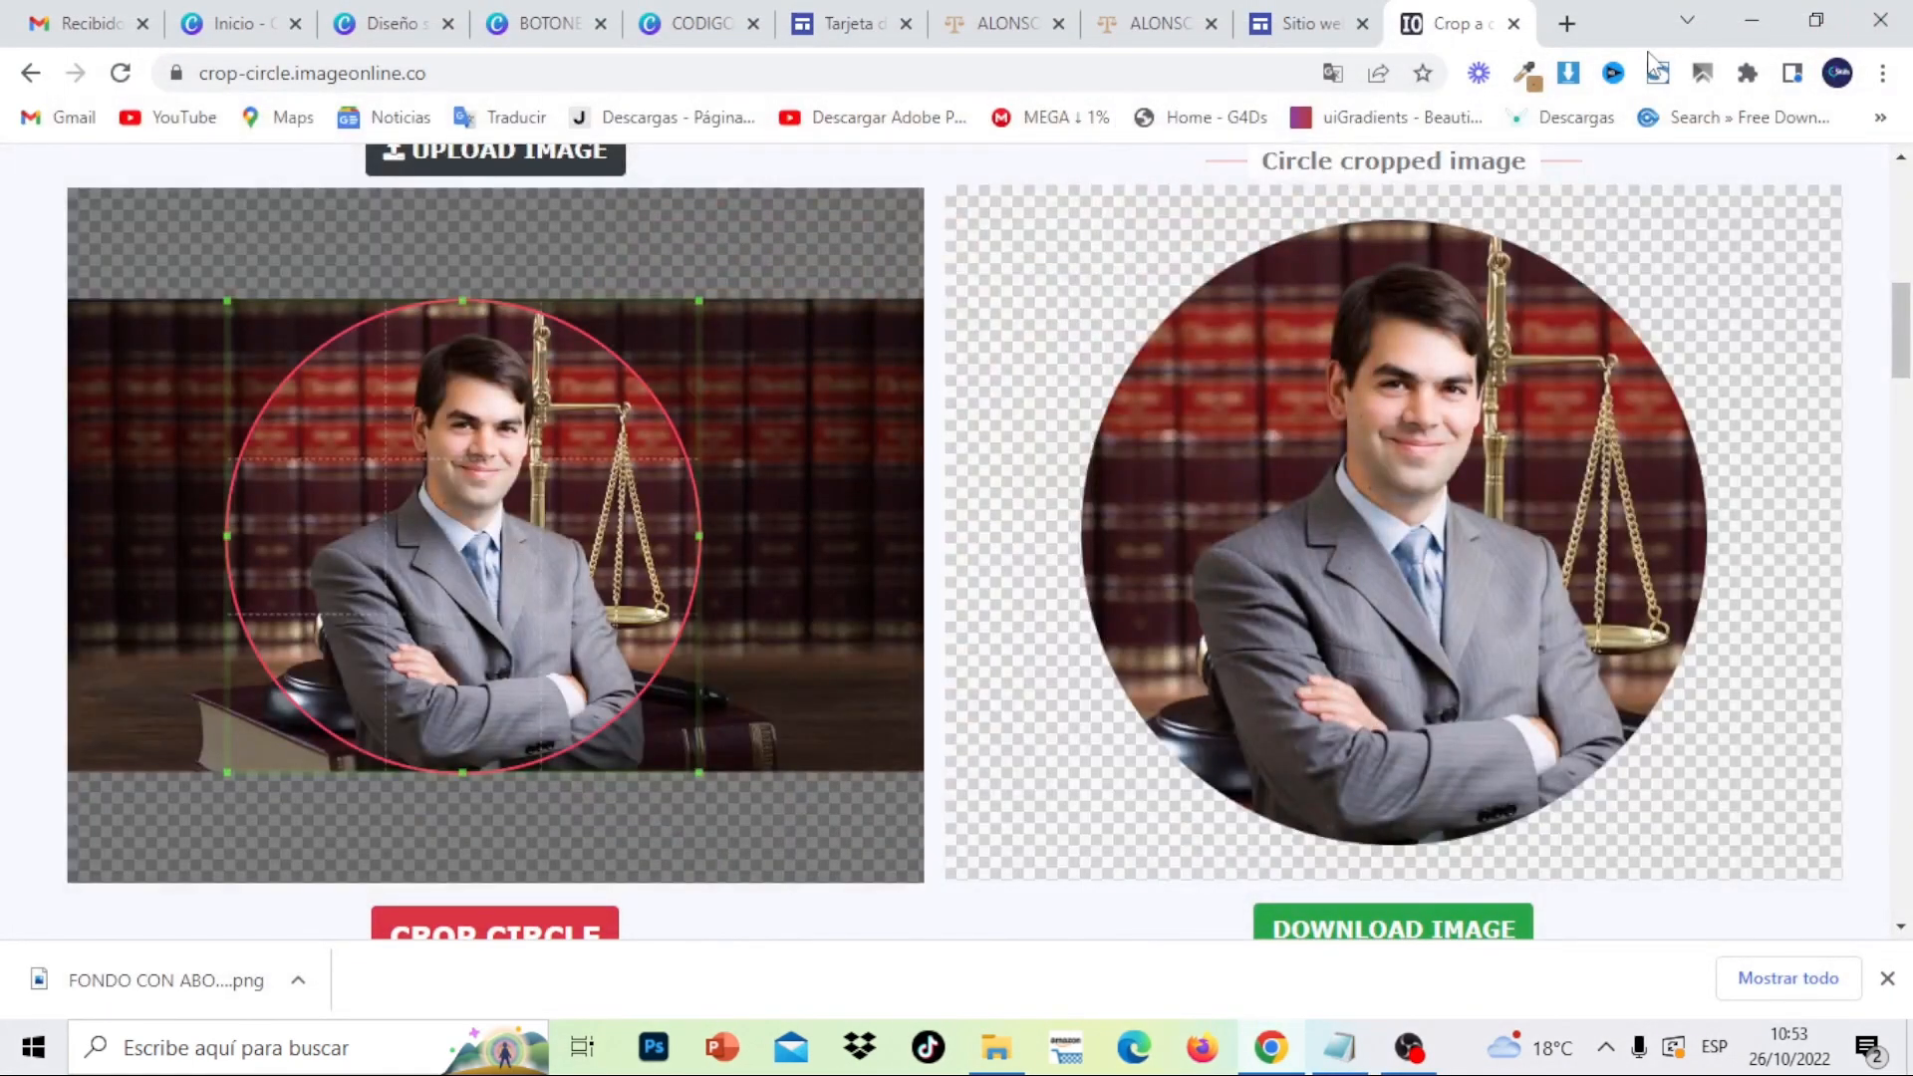
- Back in the Sites editor, upload FONDO PORTADA as the header background image
{"action": "left_click", "coordinate": [1514, 23]}
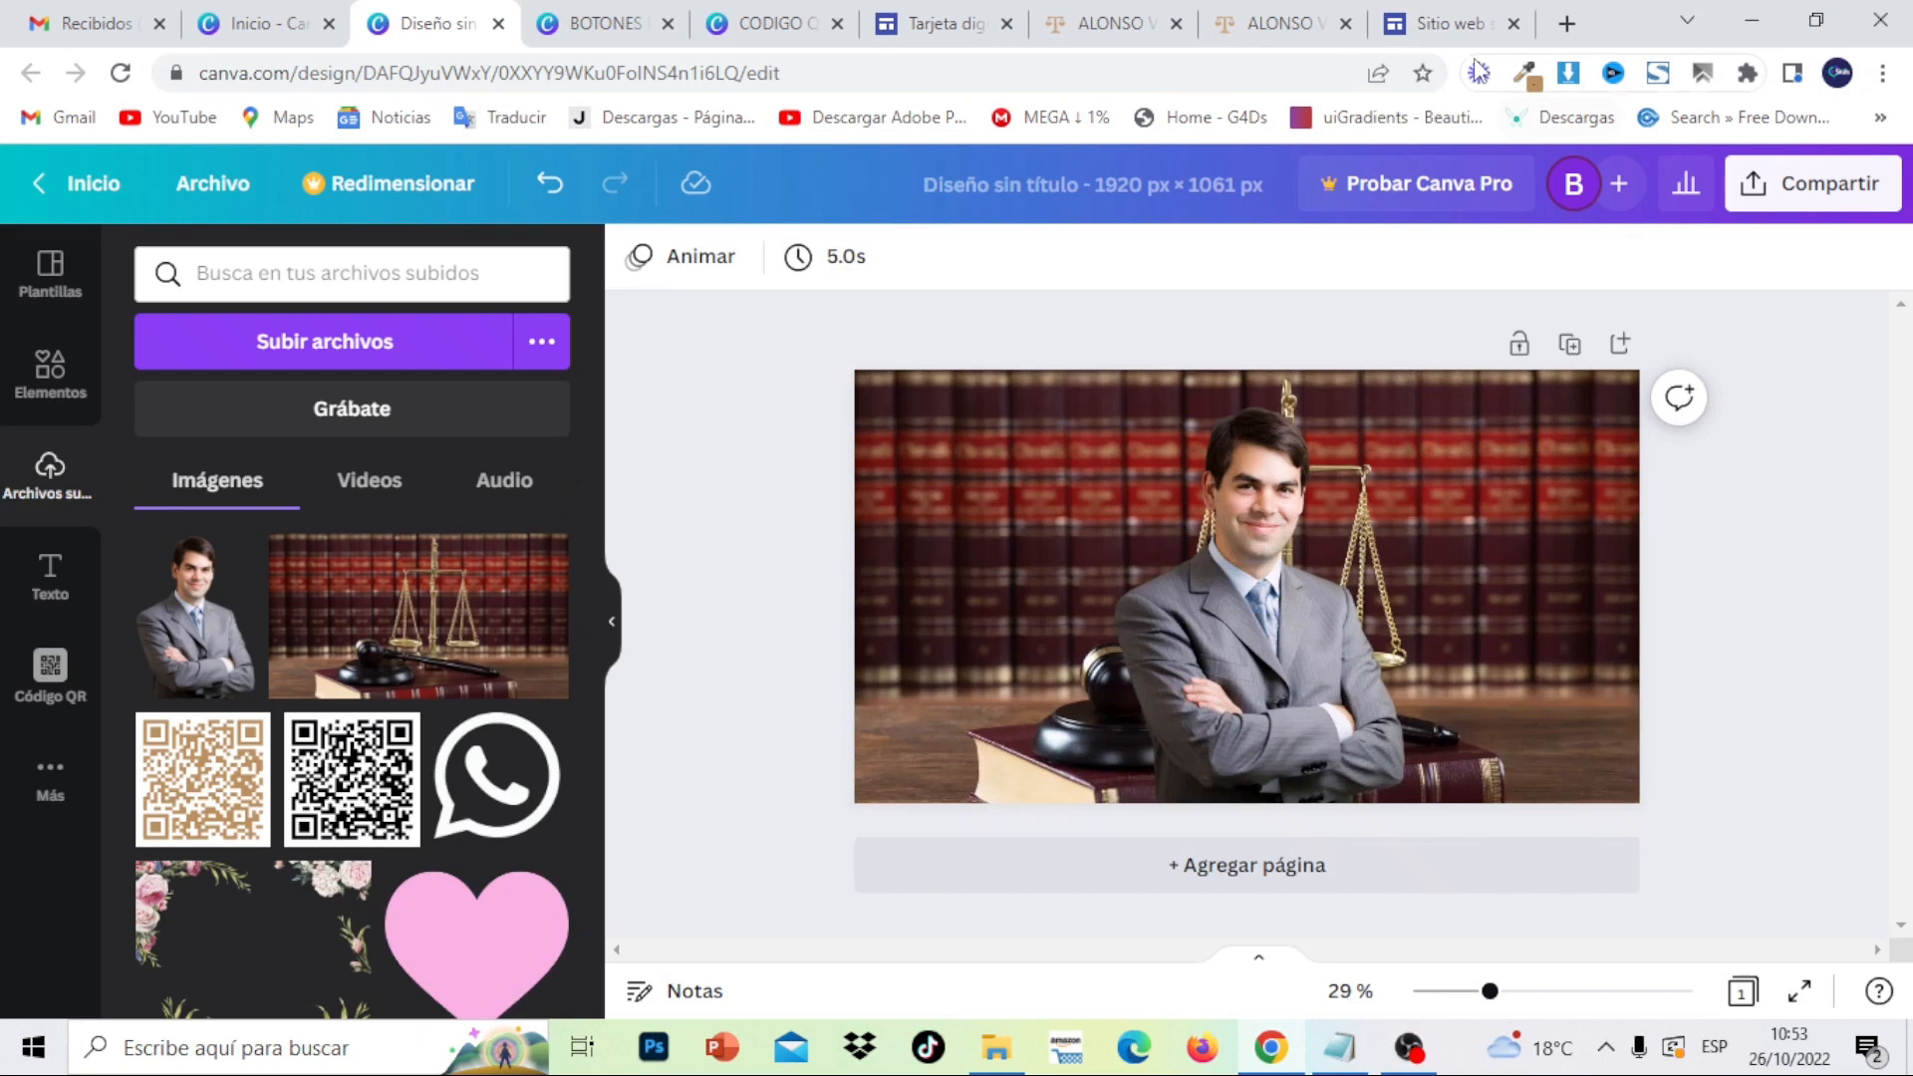
{"action": "left_click", "coordinate": [1432, 27]}
{"action": "mouse_move", "coordinate": [614, 559]}
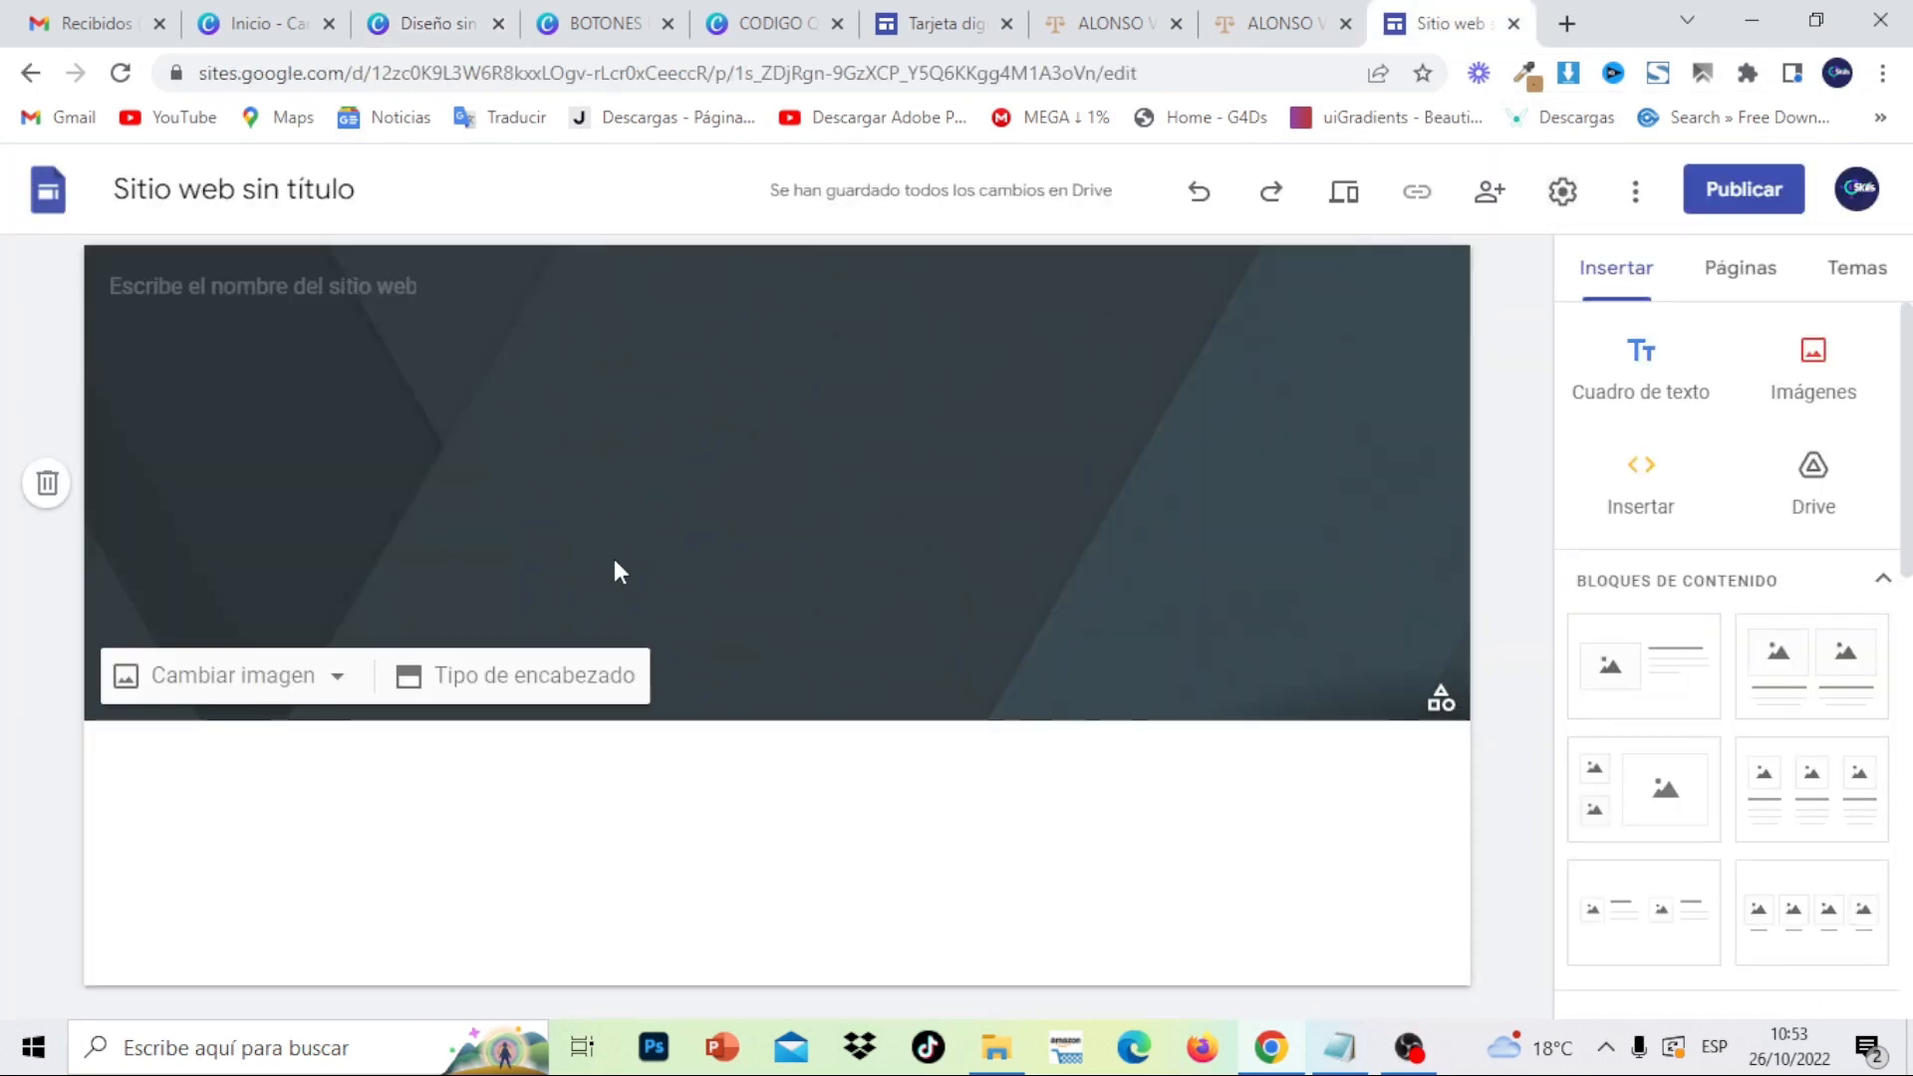
{"action": "left_click", "coordinate": [597, 683]}
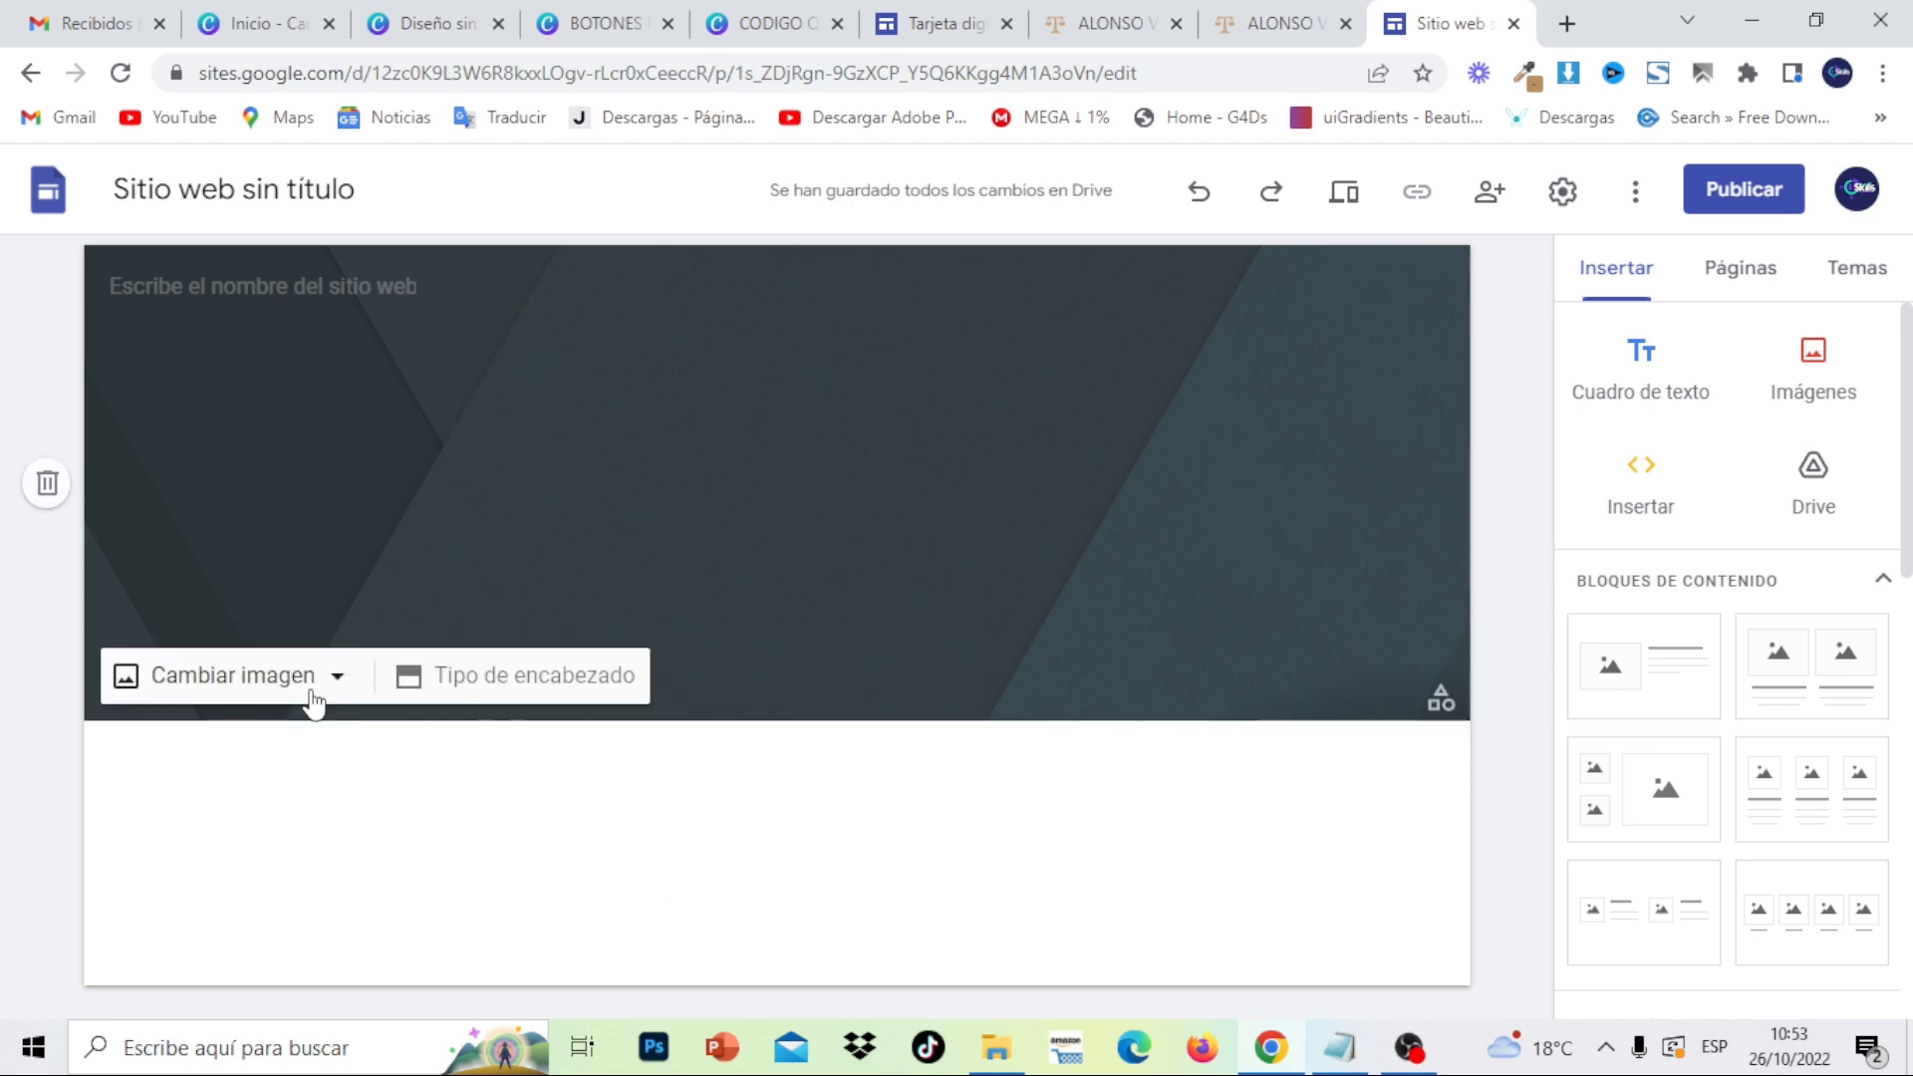
{"action": "left_click", "coordinate": [269, 687]}
{"action": "left_click", "coordinate": [284, 767]}
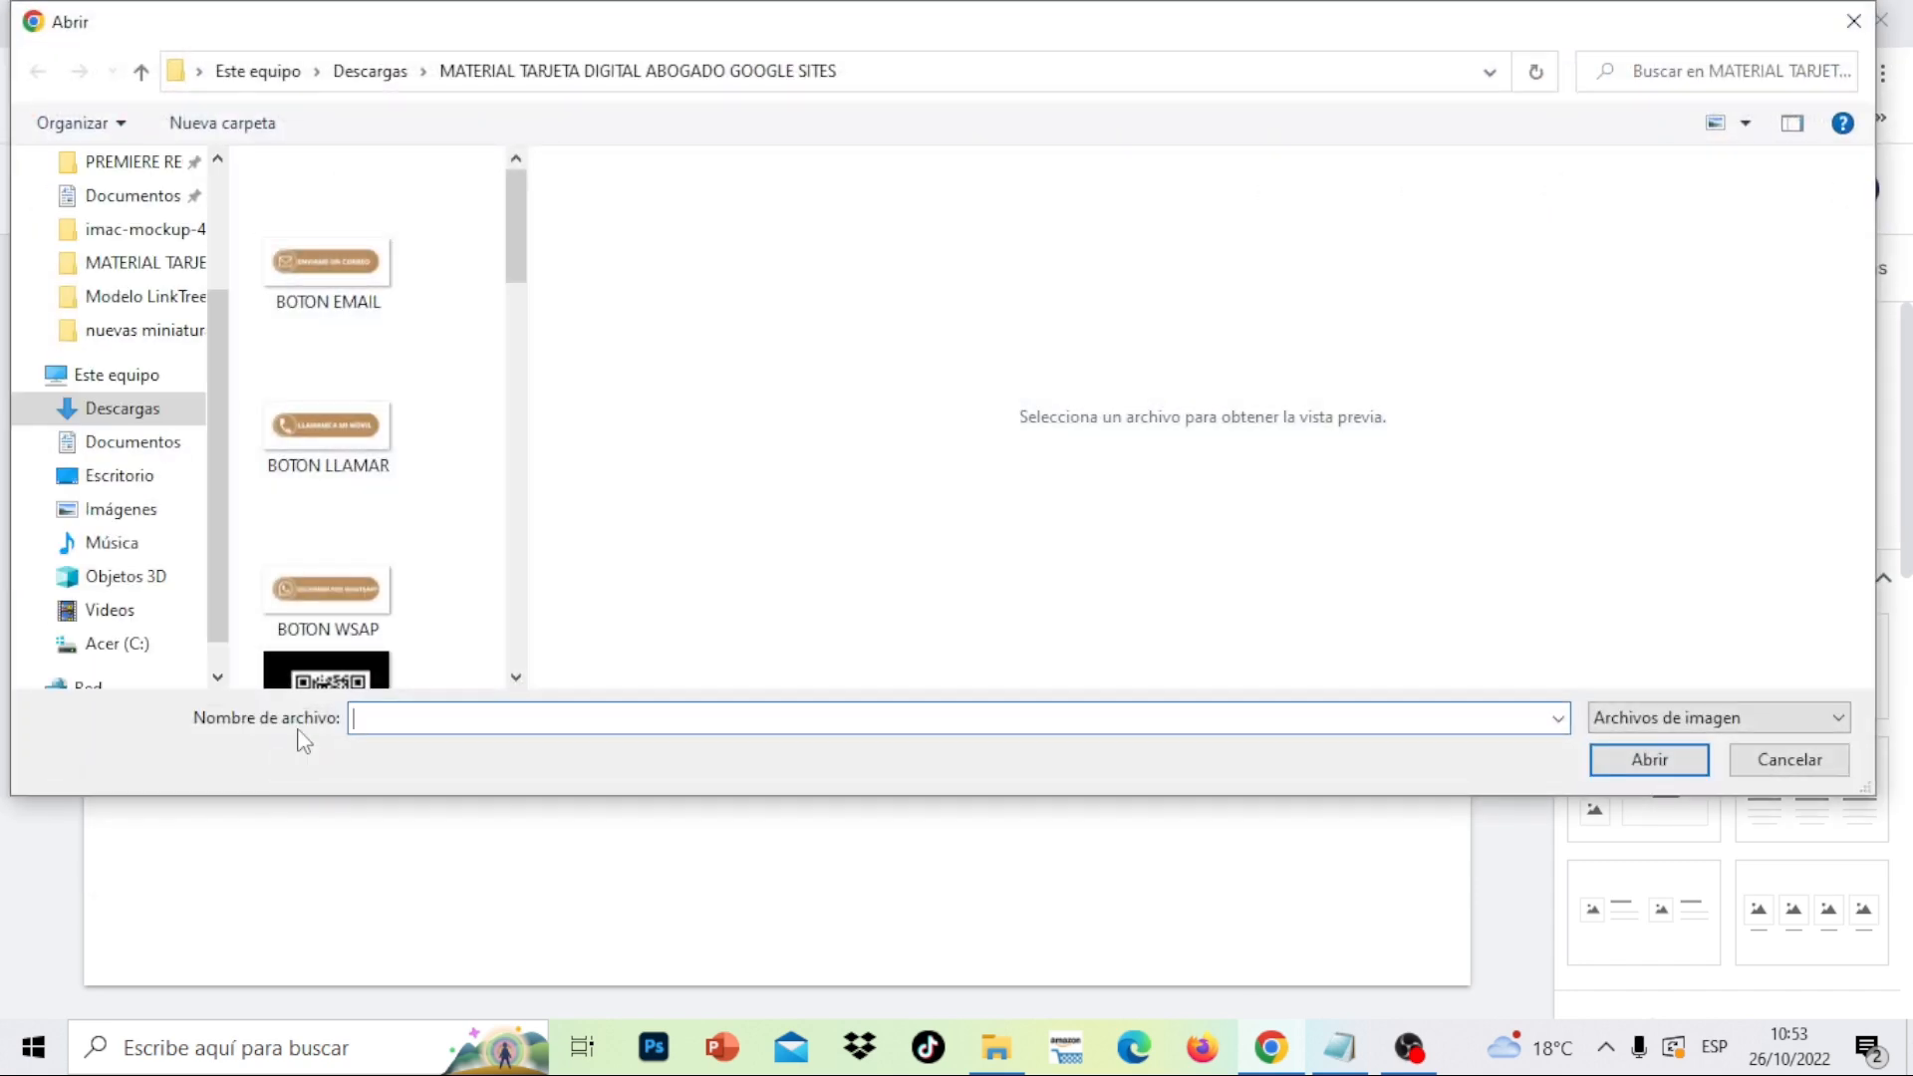
{"action": "left_click_drag", "start_coordinate": [521, 234], "coordinate": [538, 418]}
{"action": "left_click", "coordinate": [329, 329]}
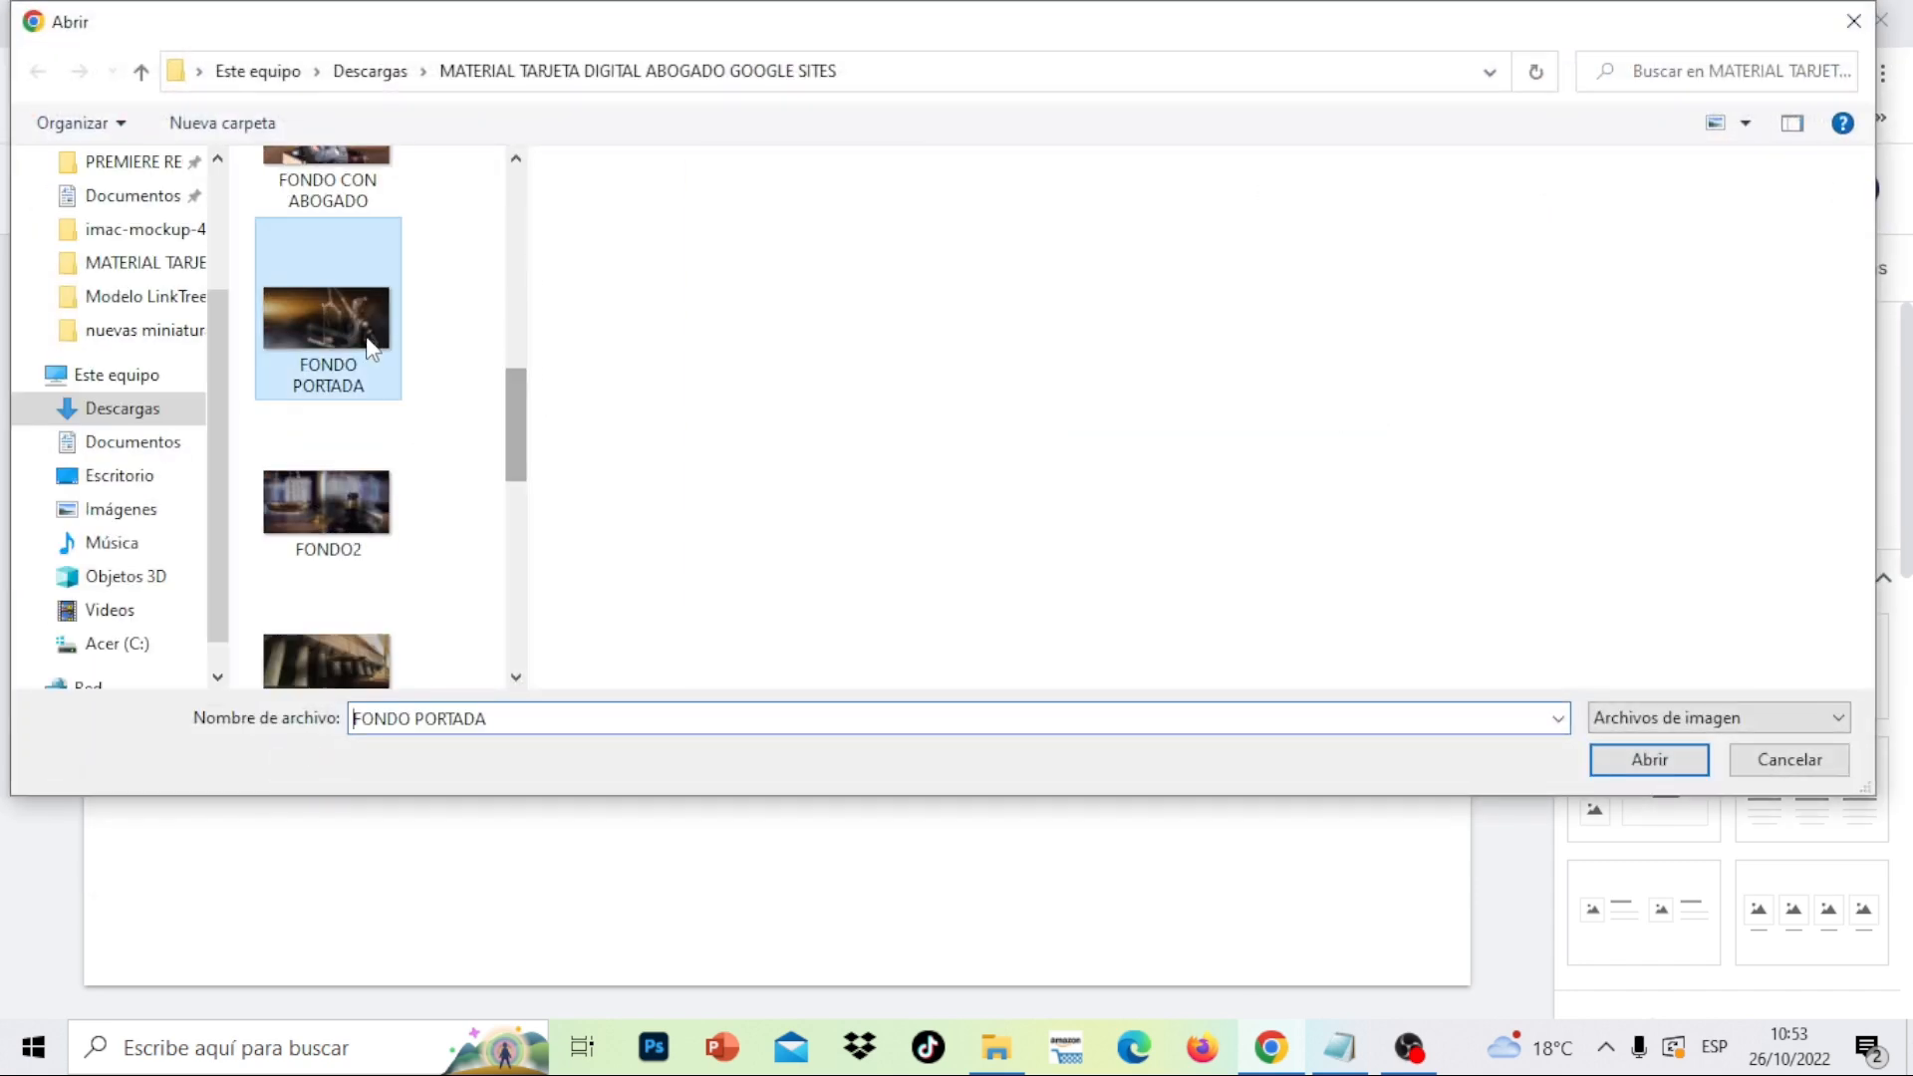
{"action": "left_click", "coordinate": [1606, 770]}
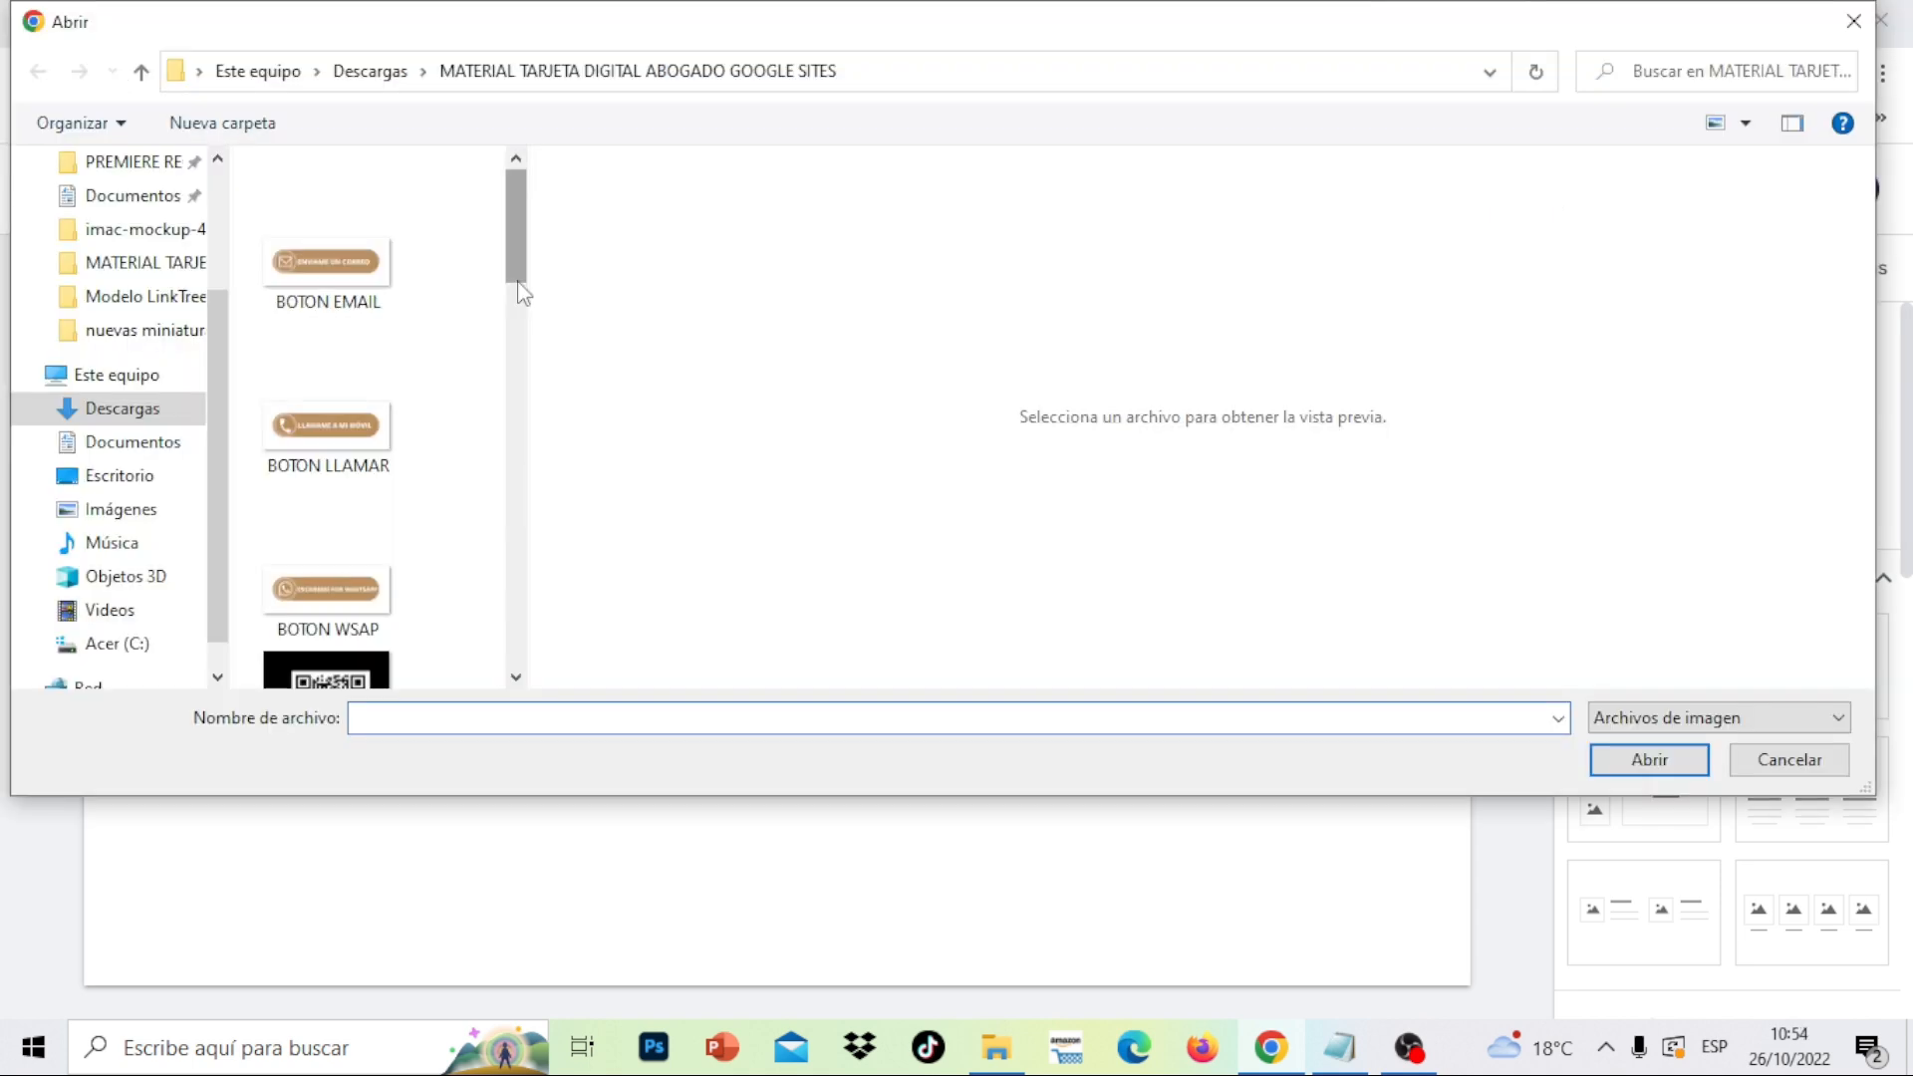
- Insert the image-2-2-modified circular photo and centre it within the header banner
{"action": "scroll", "coordinate": [418, 448], "scroll_direction": "down", "scroll_amount": 5}
{"action": "left_click", "coordinate": [343, 429]}
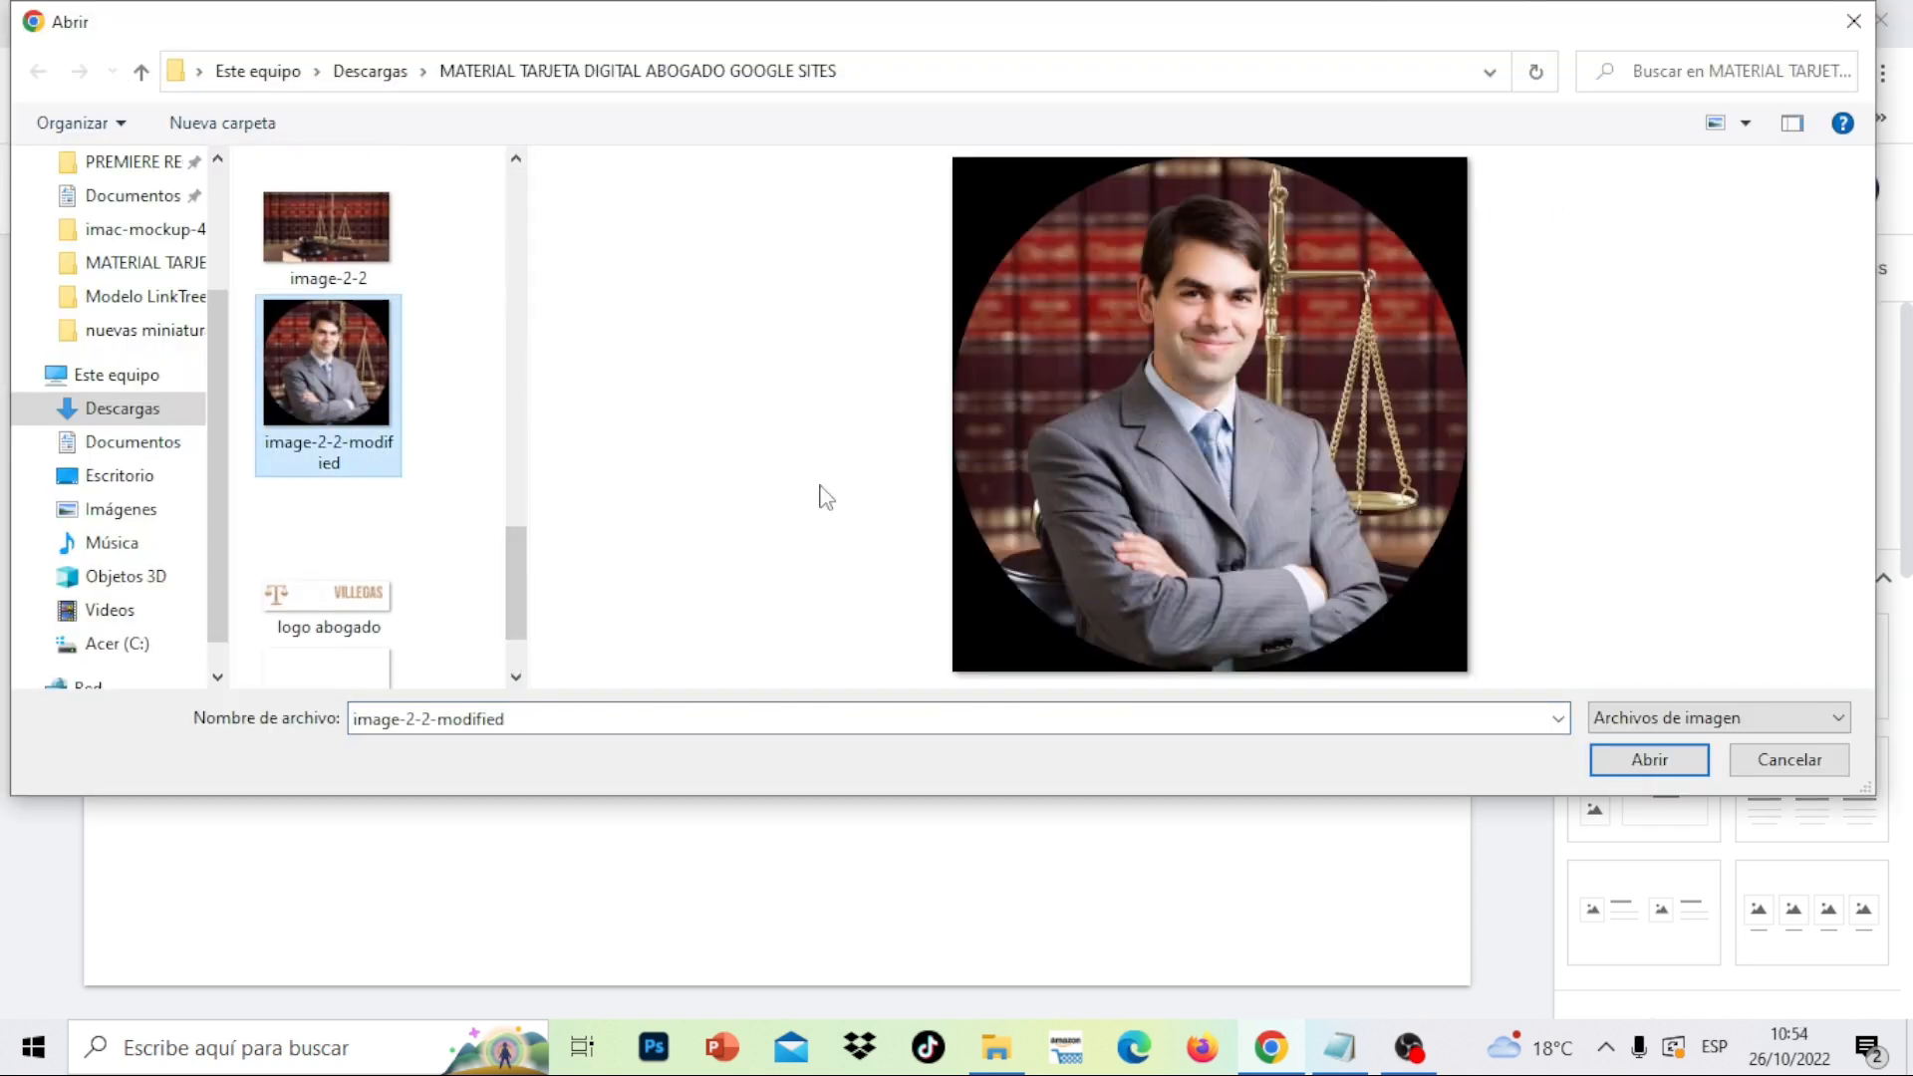
{"action": "left_click", "coordinate": [1656, 760]}
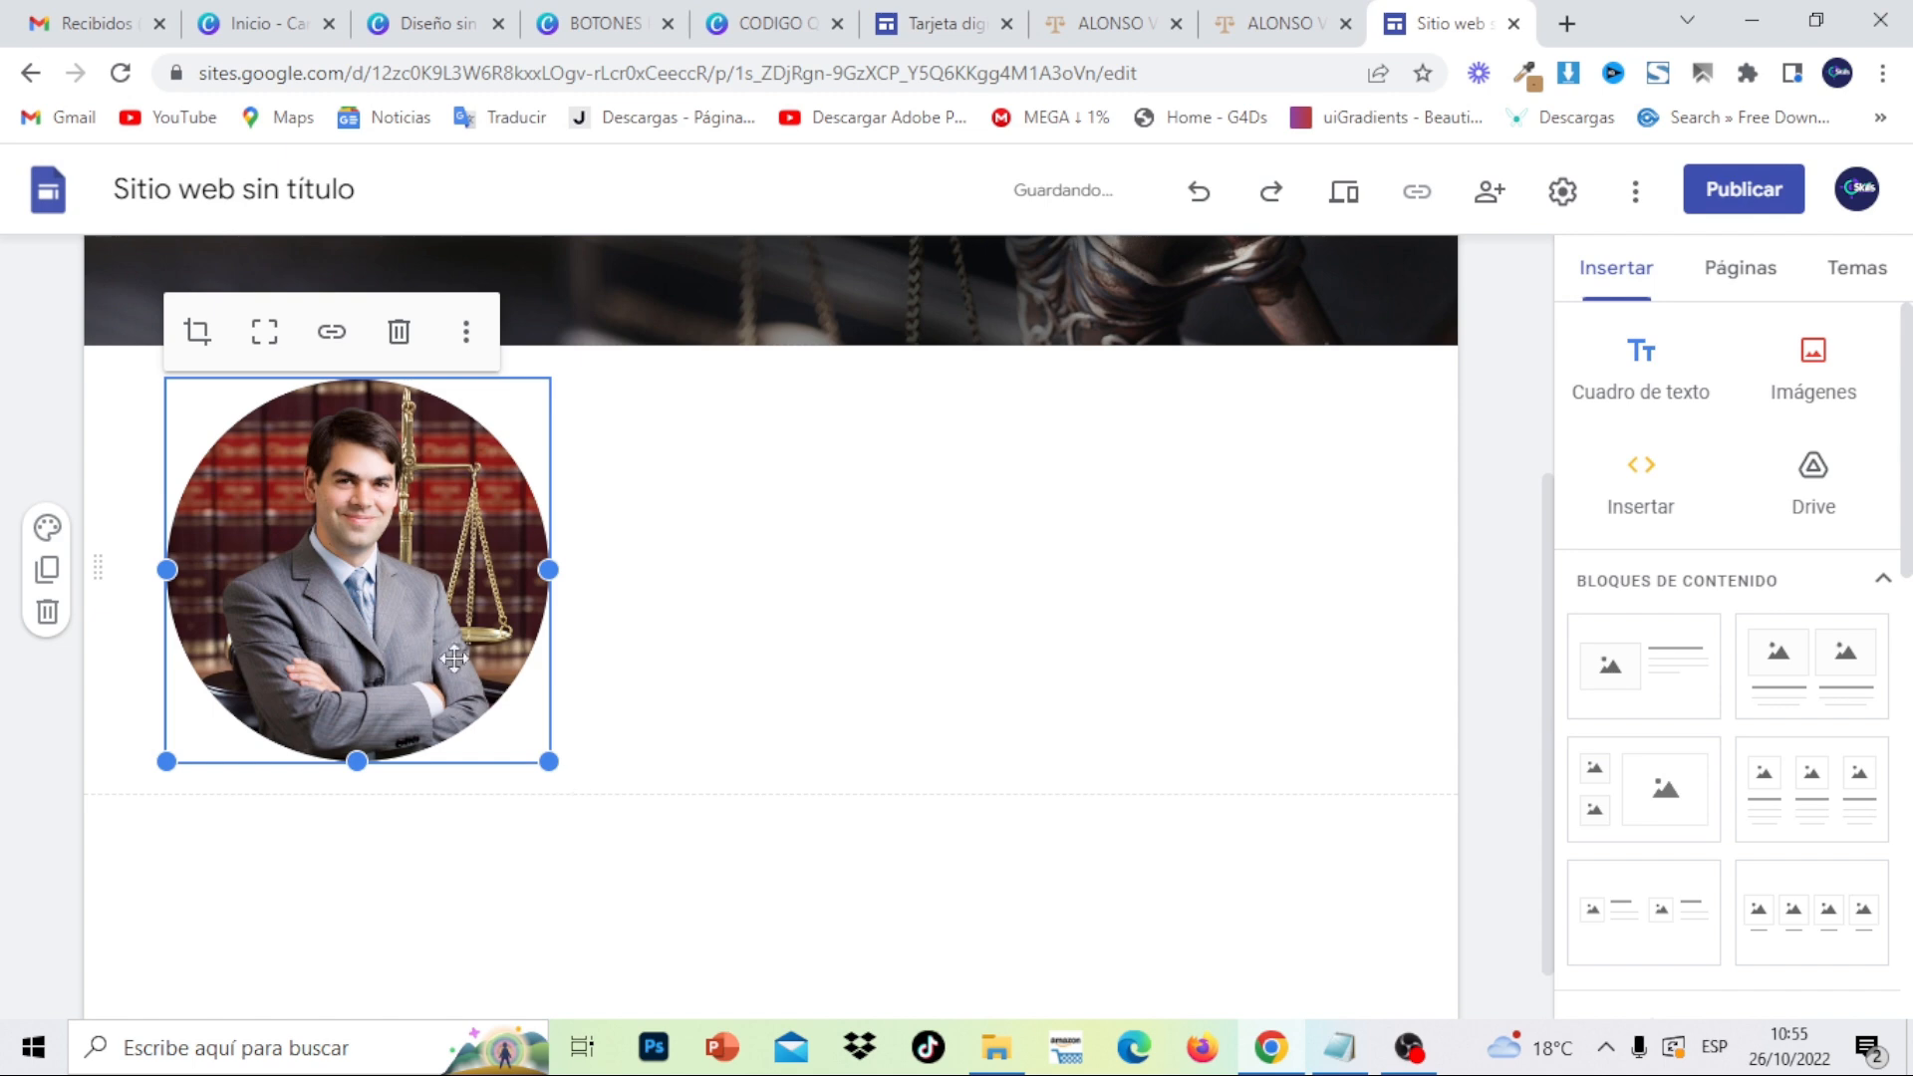
{"action": "left_click_drag", "start_coordinate": [378, 605], "coordinate": [766, 385]}
{"action": "left_click_drag", "start_coordinate": [649, 441], "coordinate": [807, 432]}
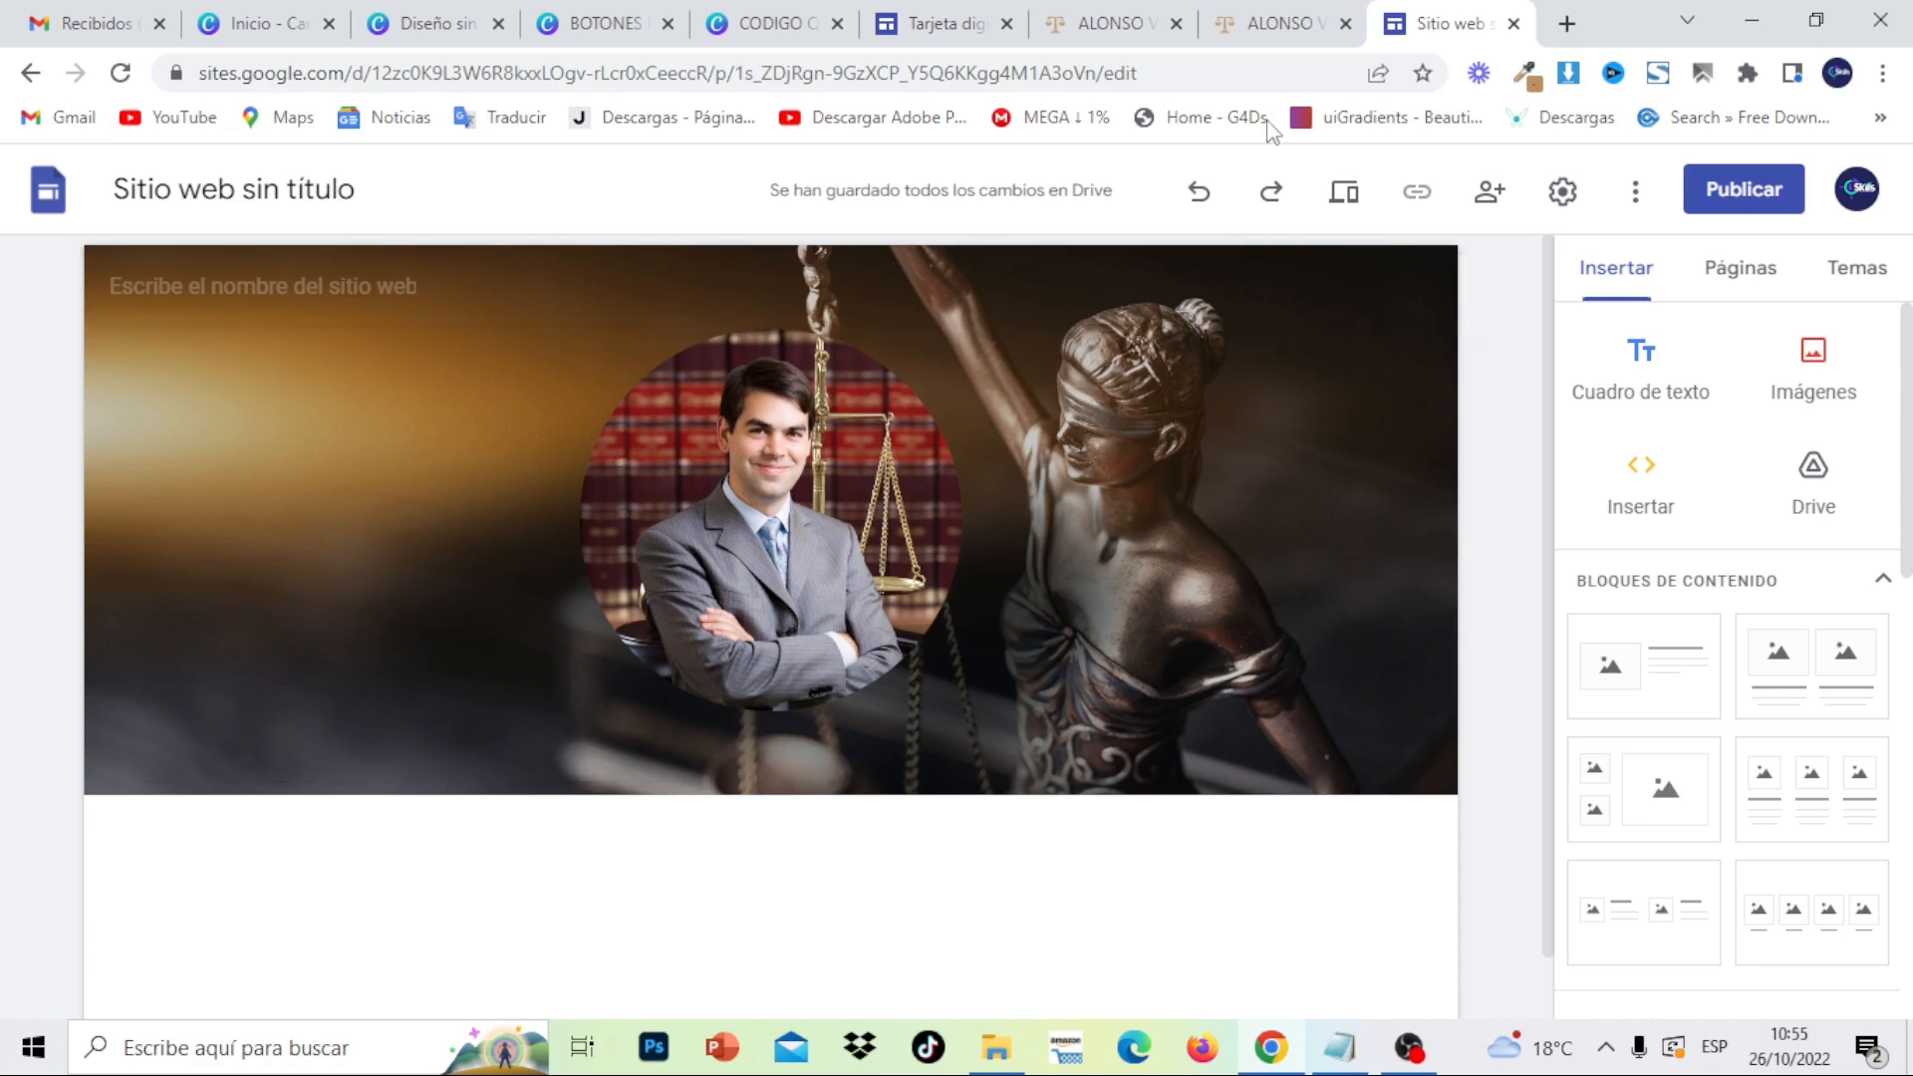
{"action": "left_click", "coordinate": [1253, 24]}
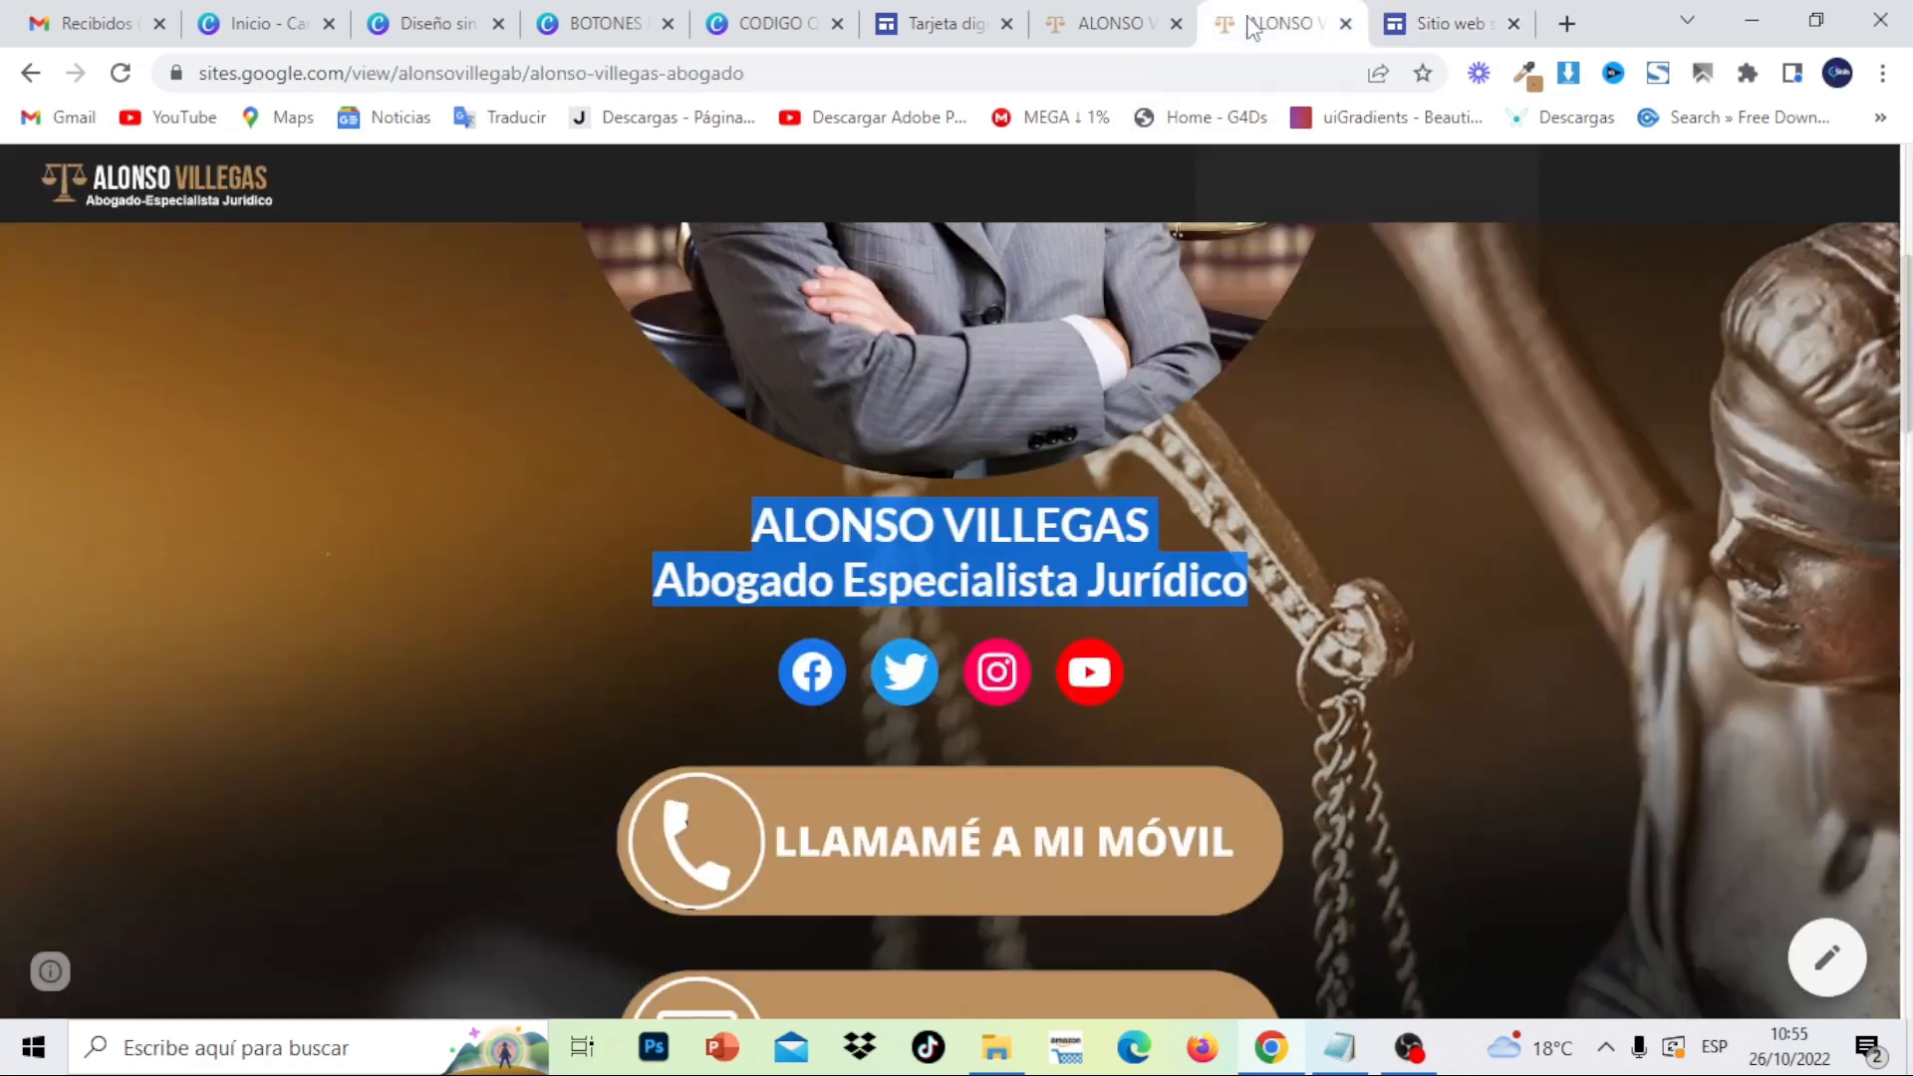
{"action": "right_click", "coordinate": [1106, 525]}
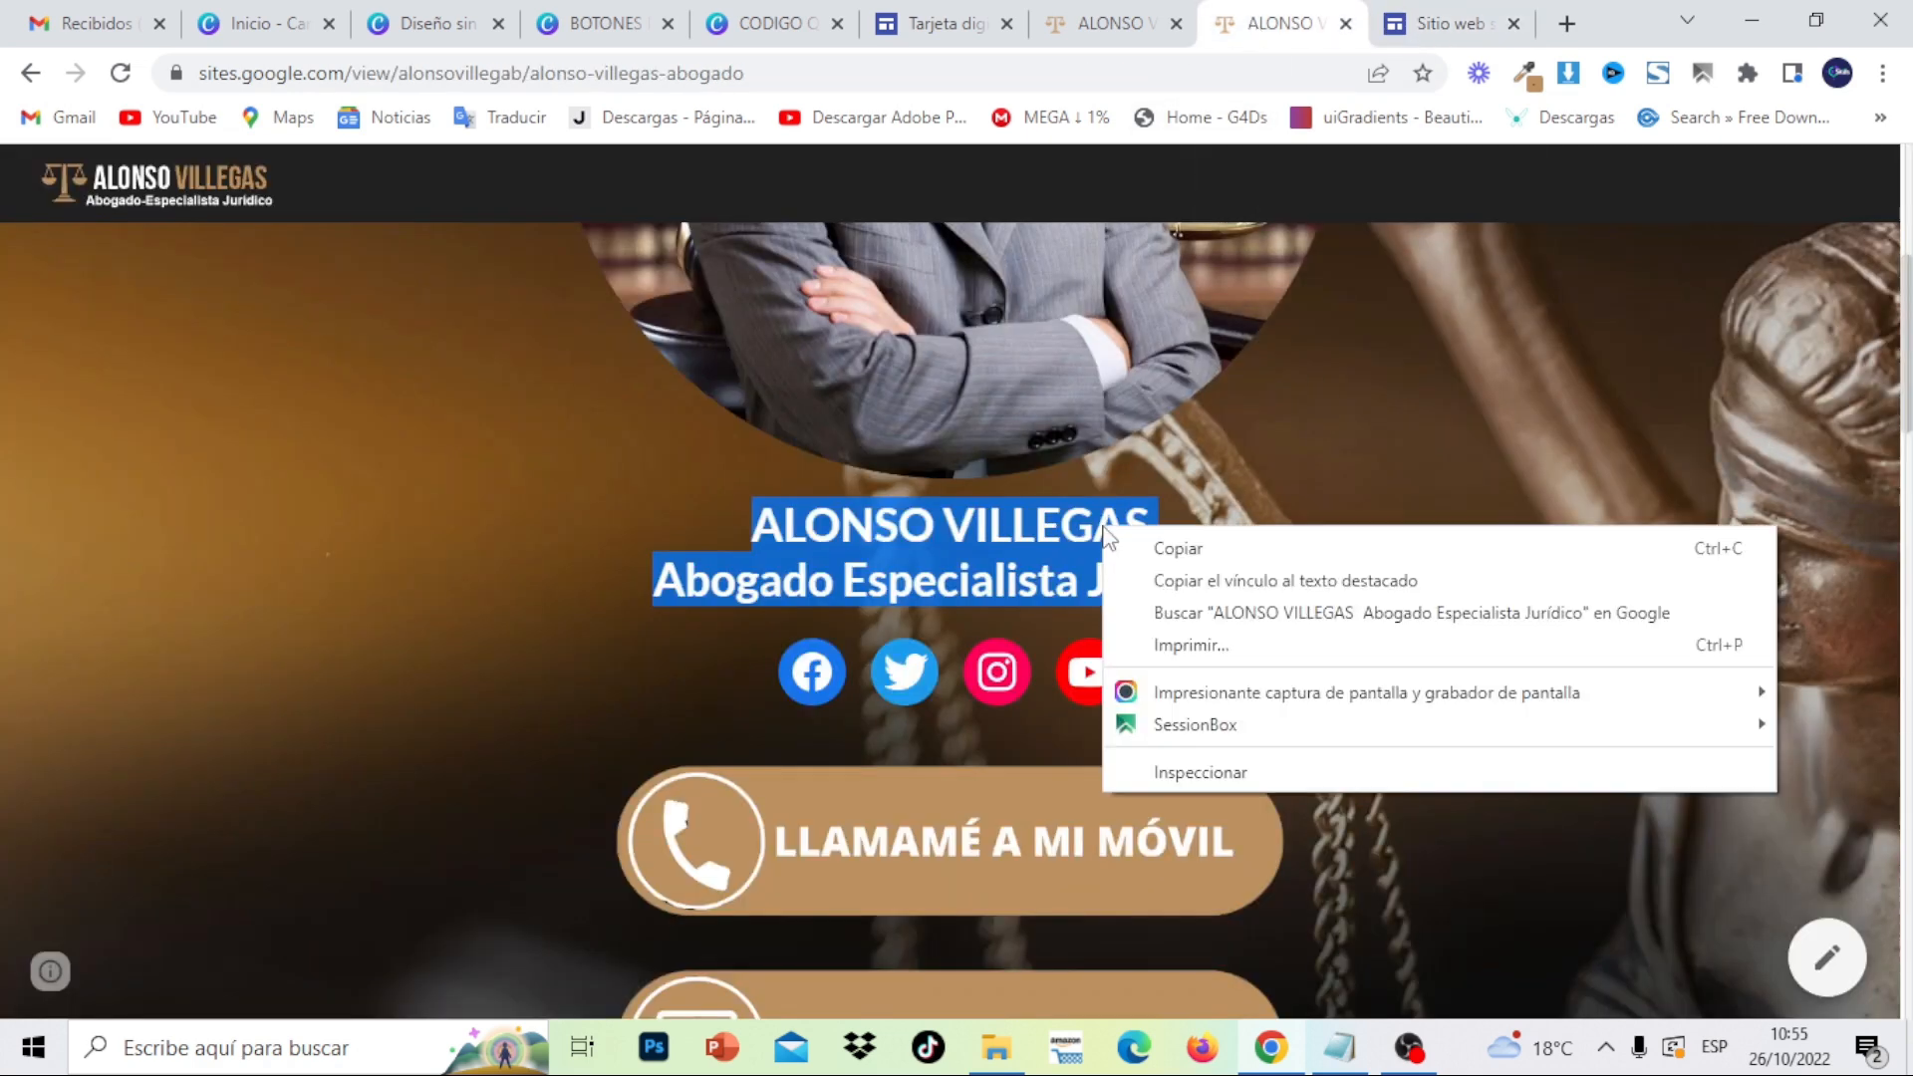
{"action": "left_click", "coordinate": [1174, 546]}
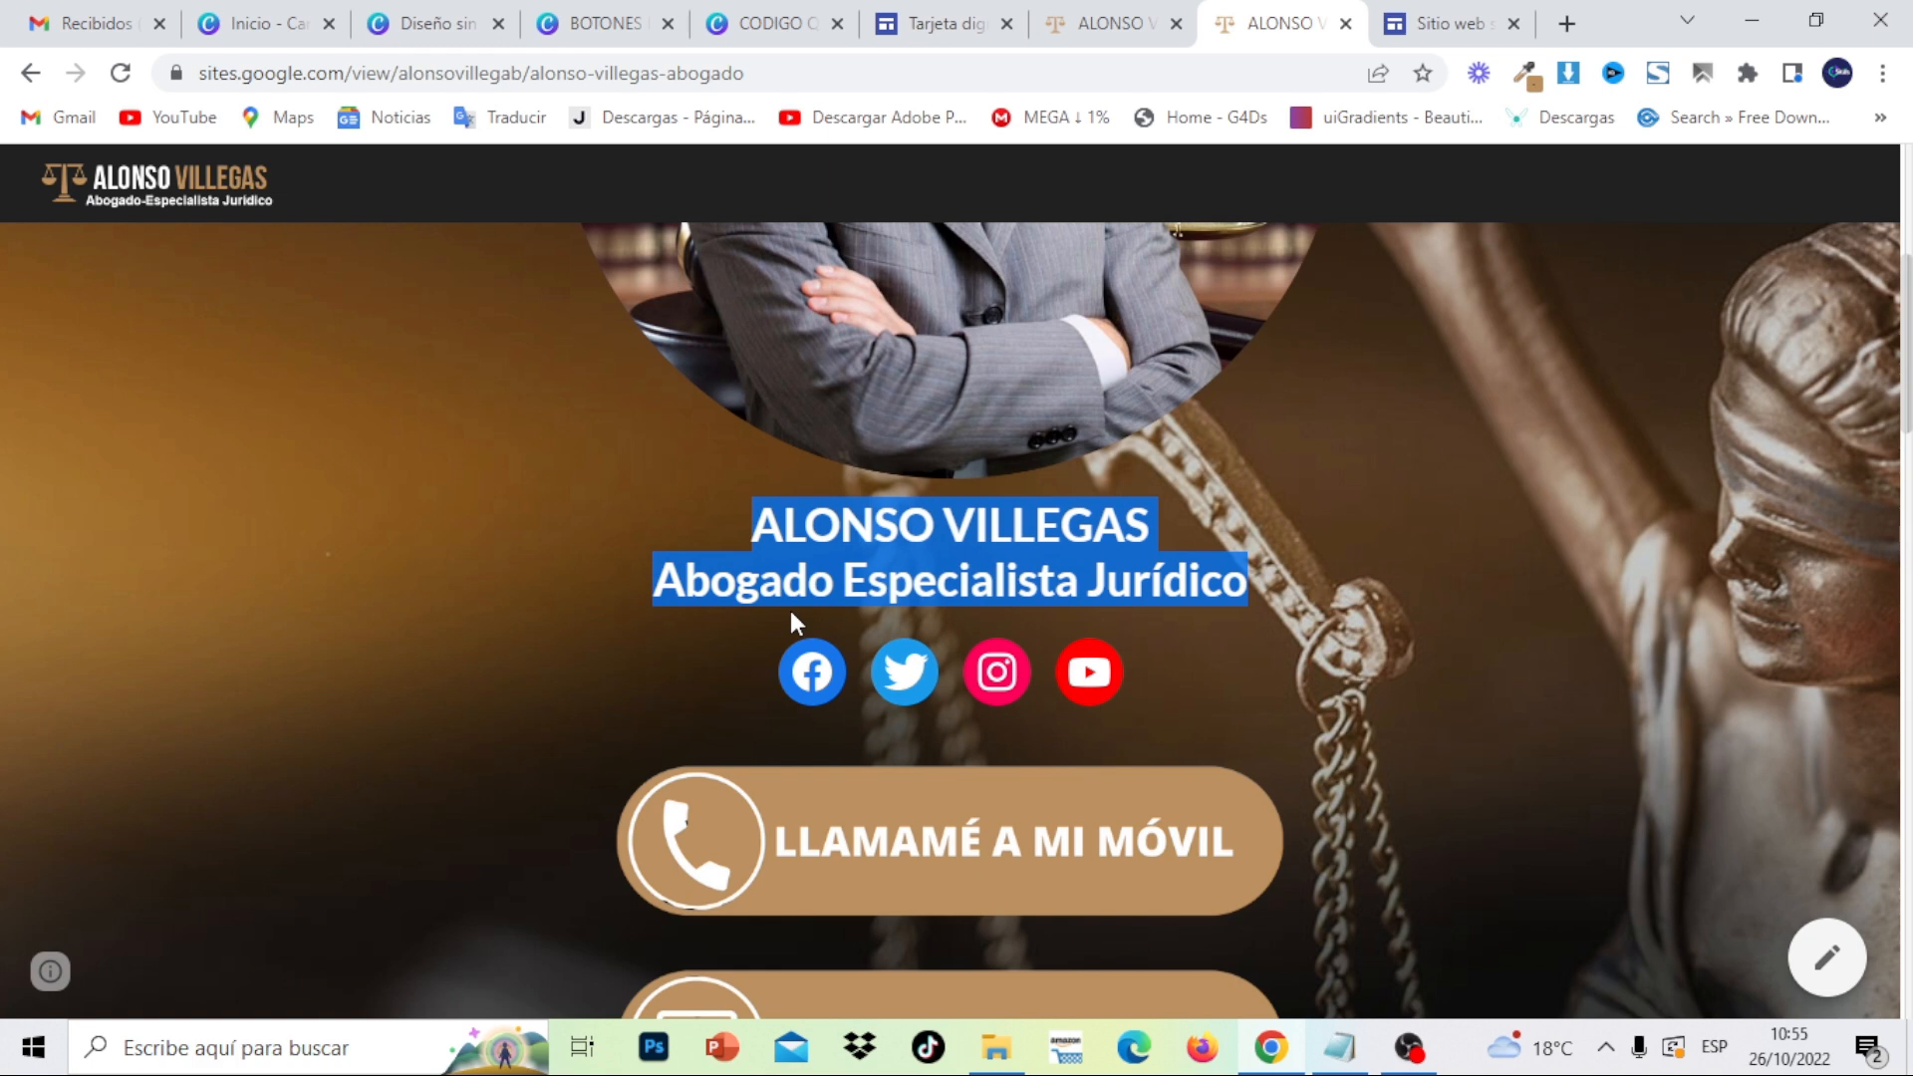
{"action": "left_click", "coordinate": [1405, 26]}
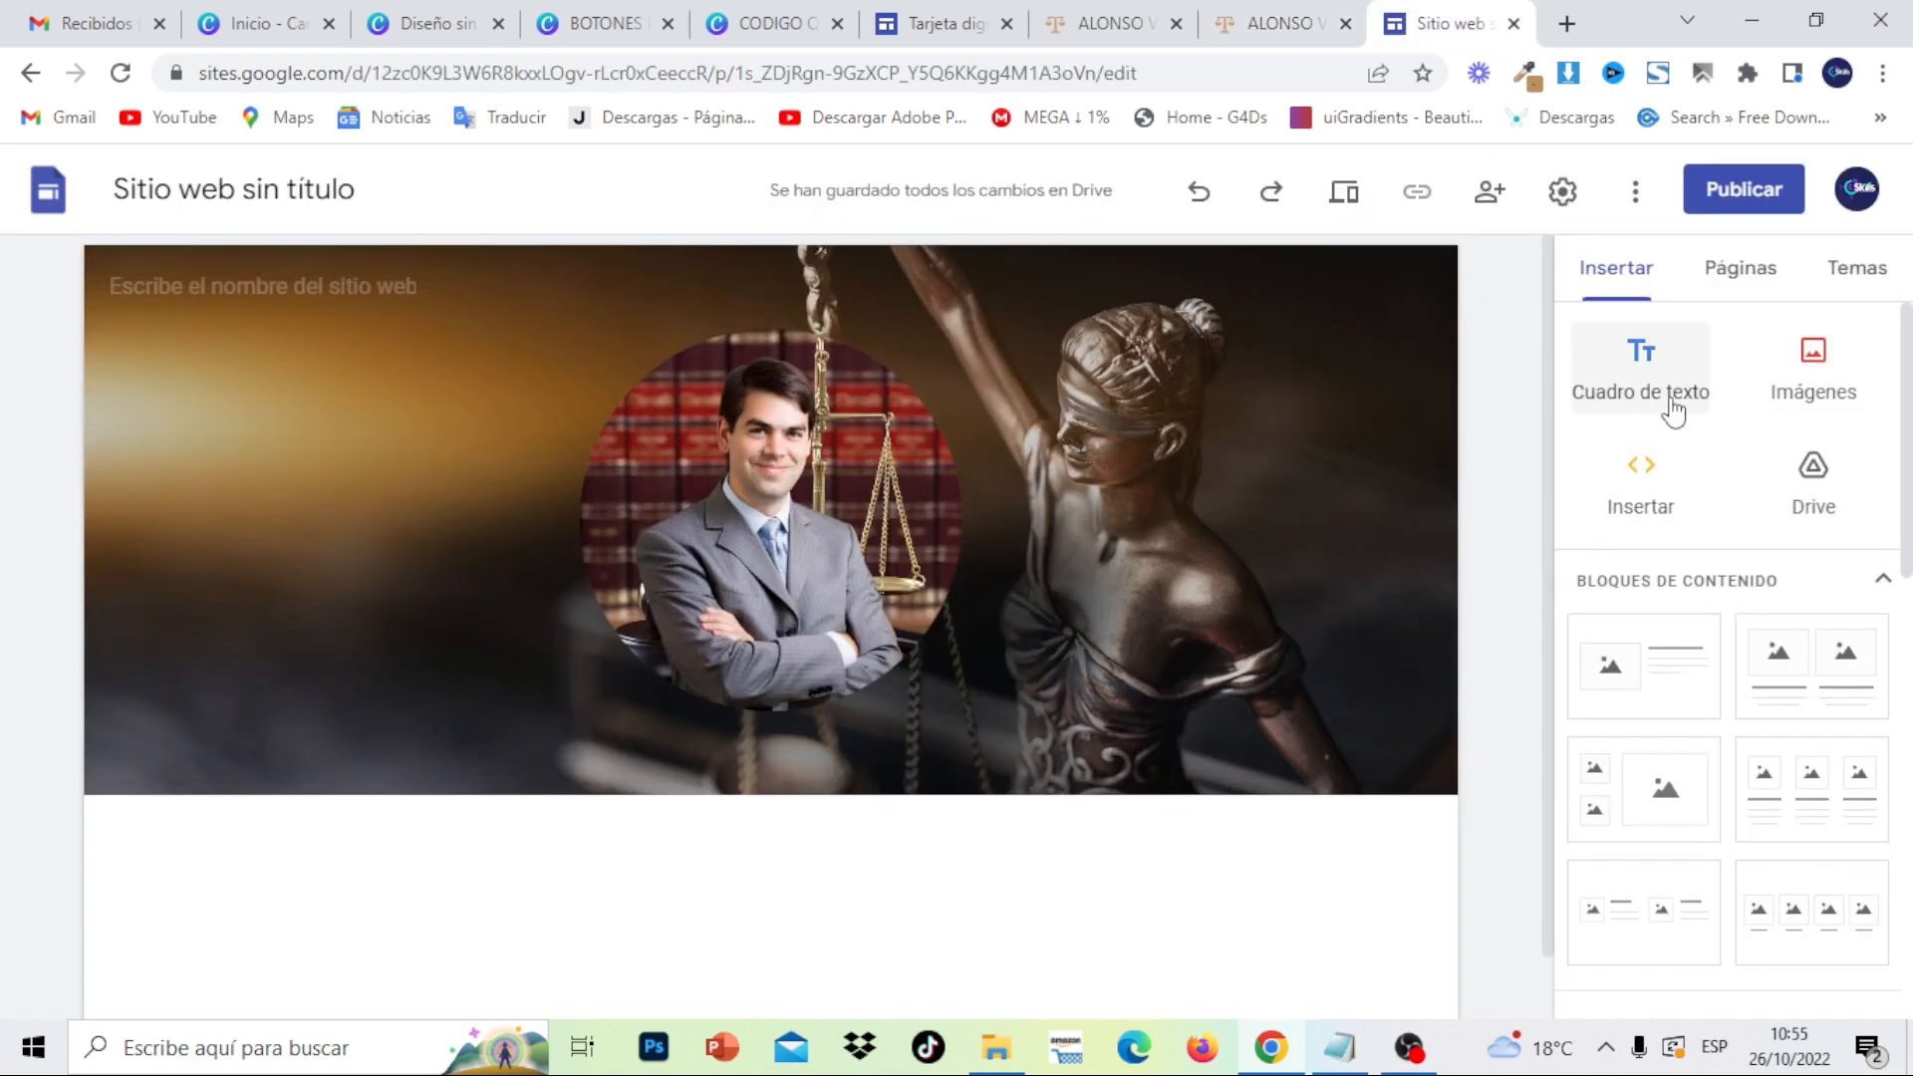
- Add a text box containing the pasted lawyer name and 'Abogado Especialista Jurídico' title
{"action": "double_click", "coordinate": [987, 927]}
{"action": "left_click", "coordinate": [985, 921]}
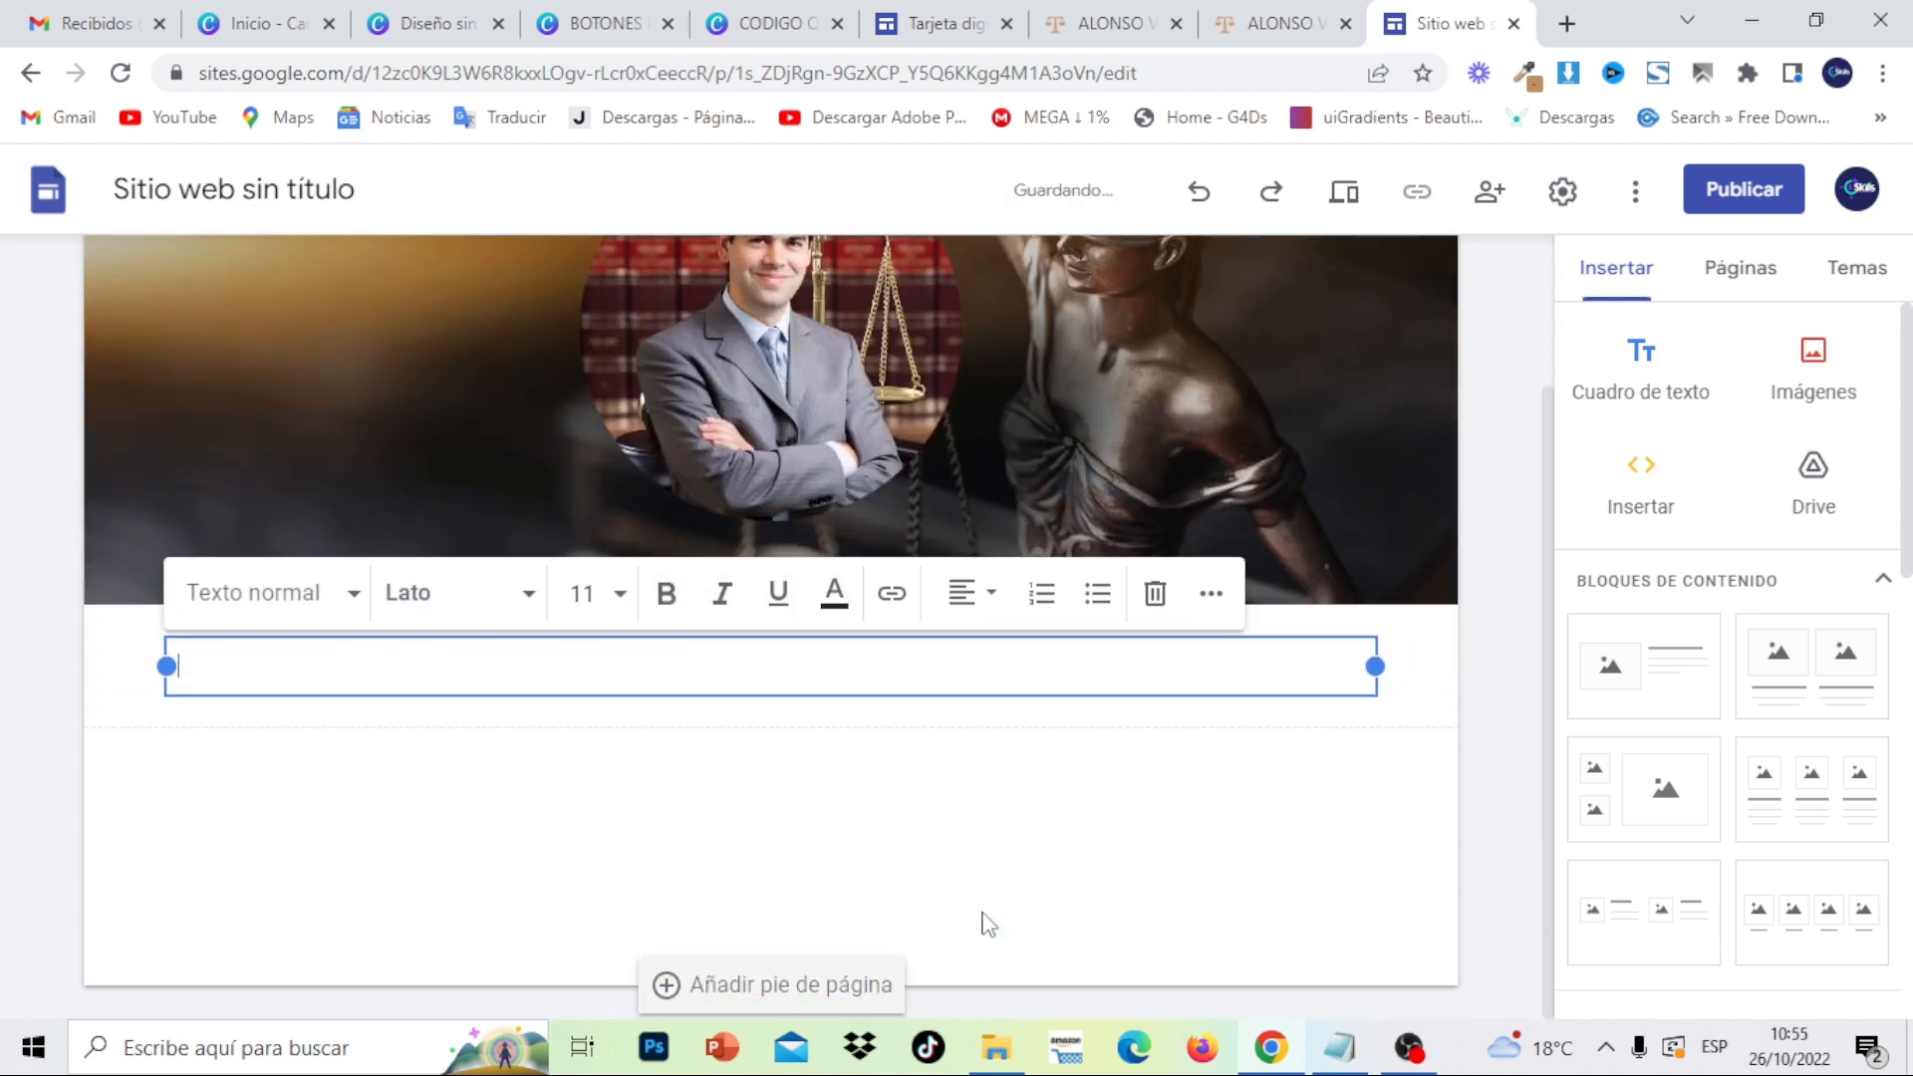
{"action": "type", "text": "Abogado Especialista Jurídico"}
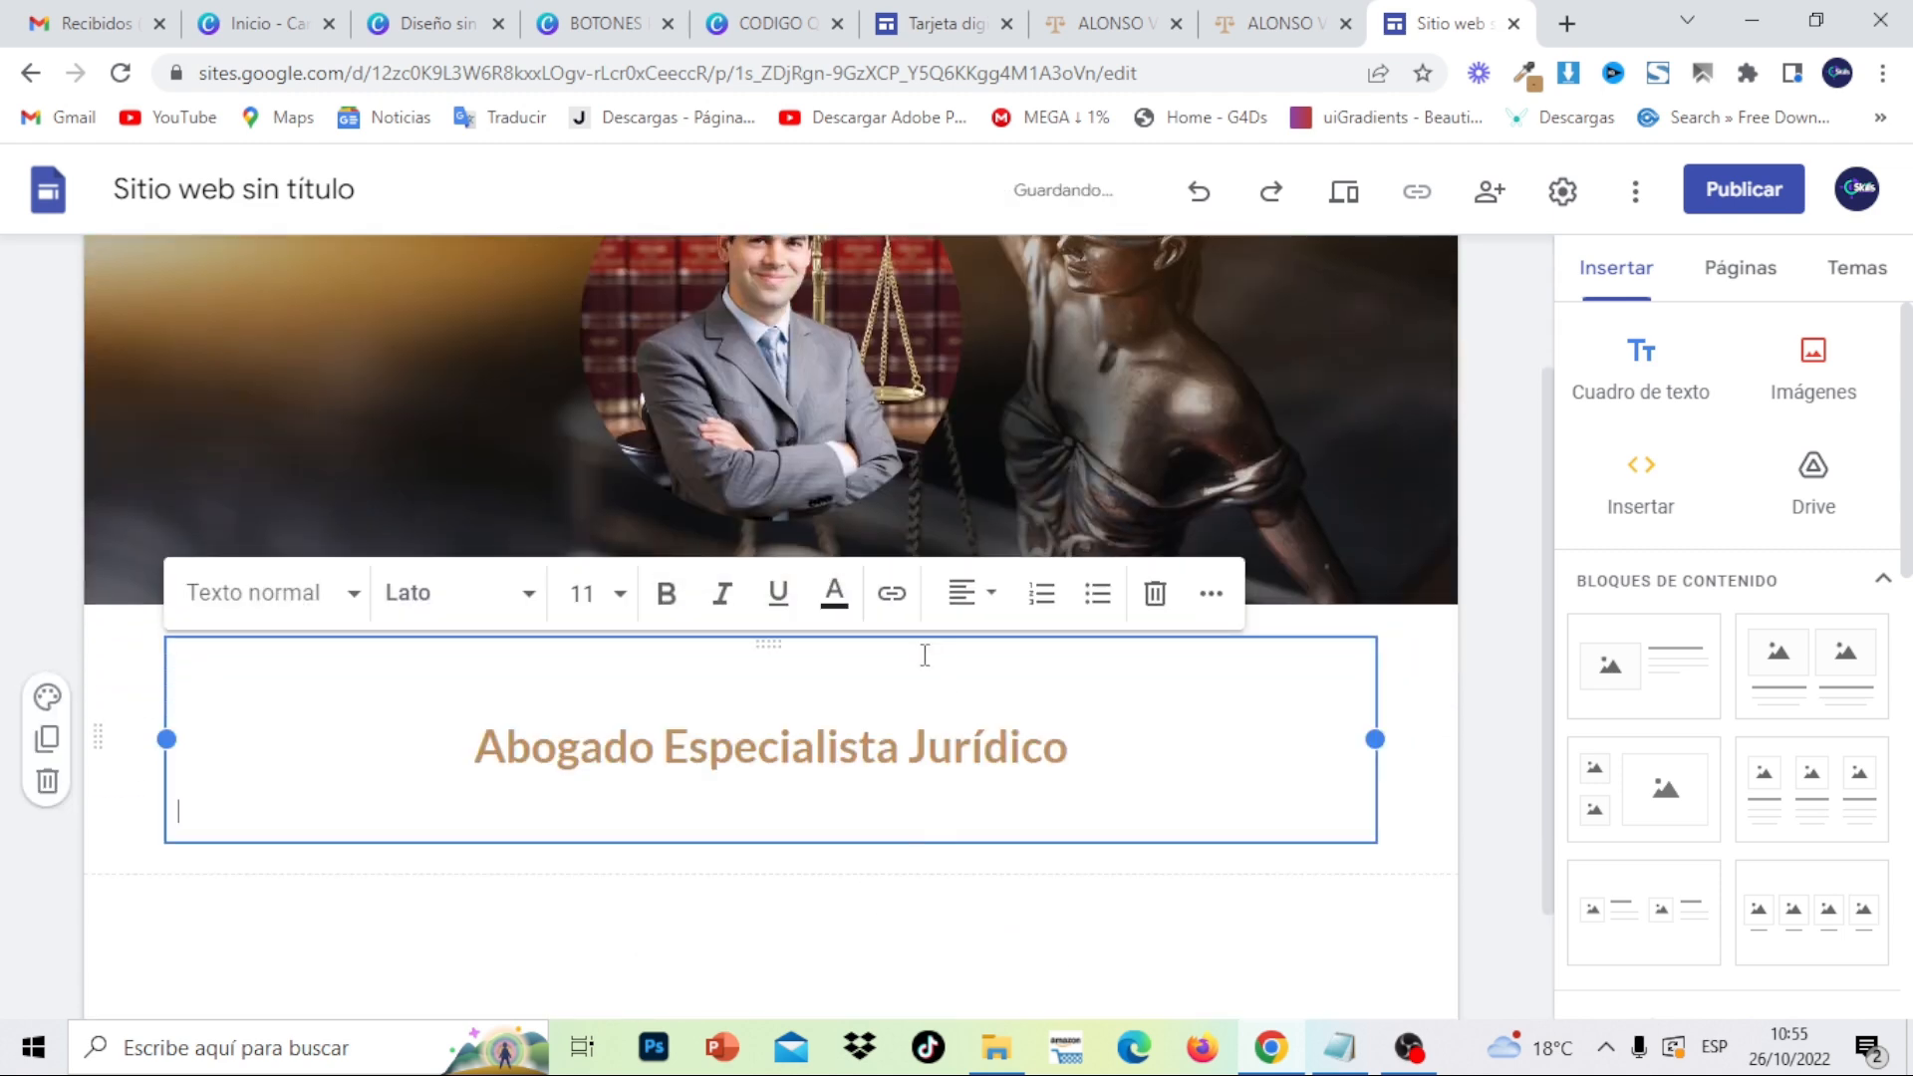
{"action": "left_click", "coordinate": [858, 905]}
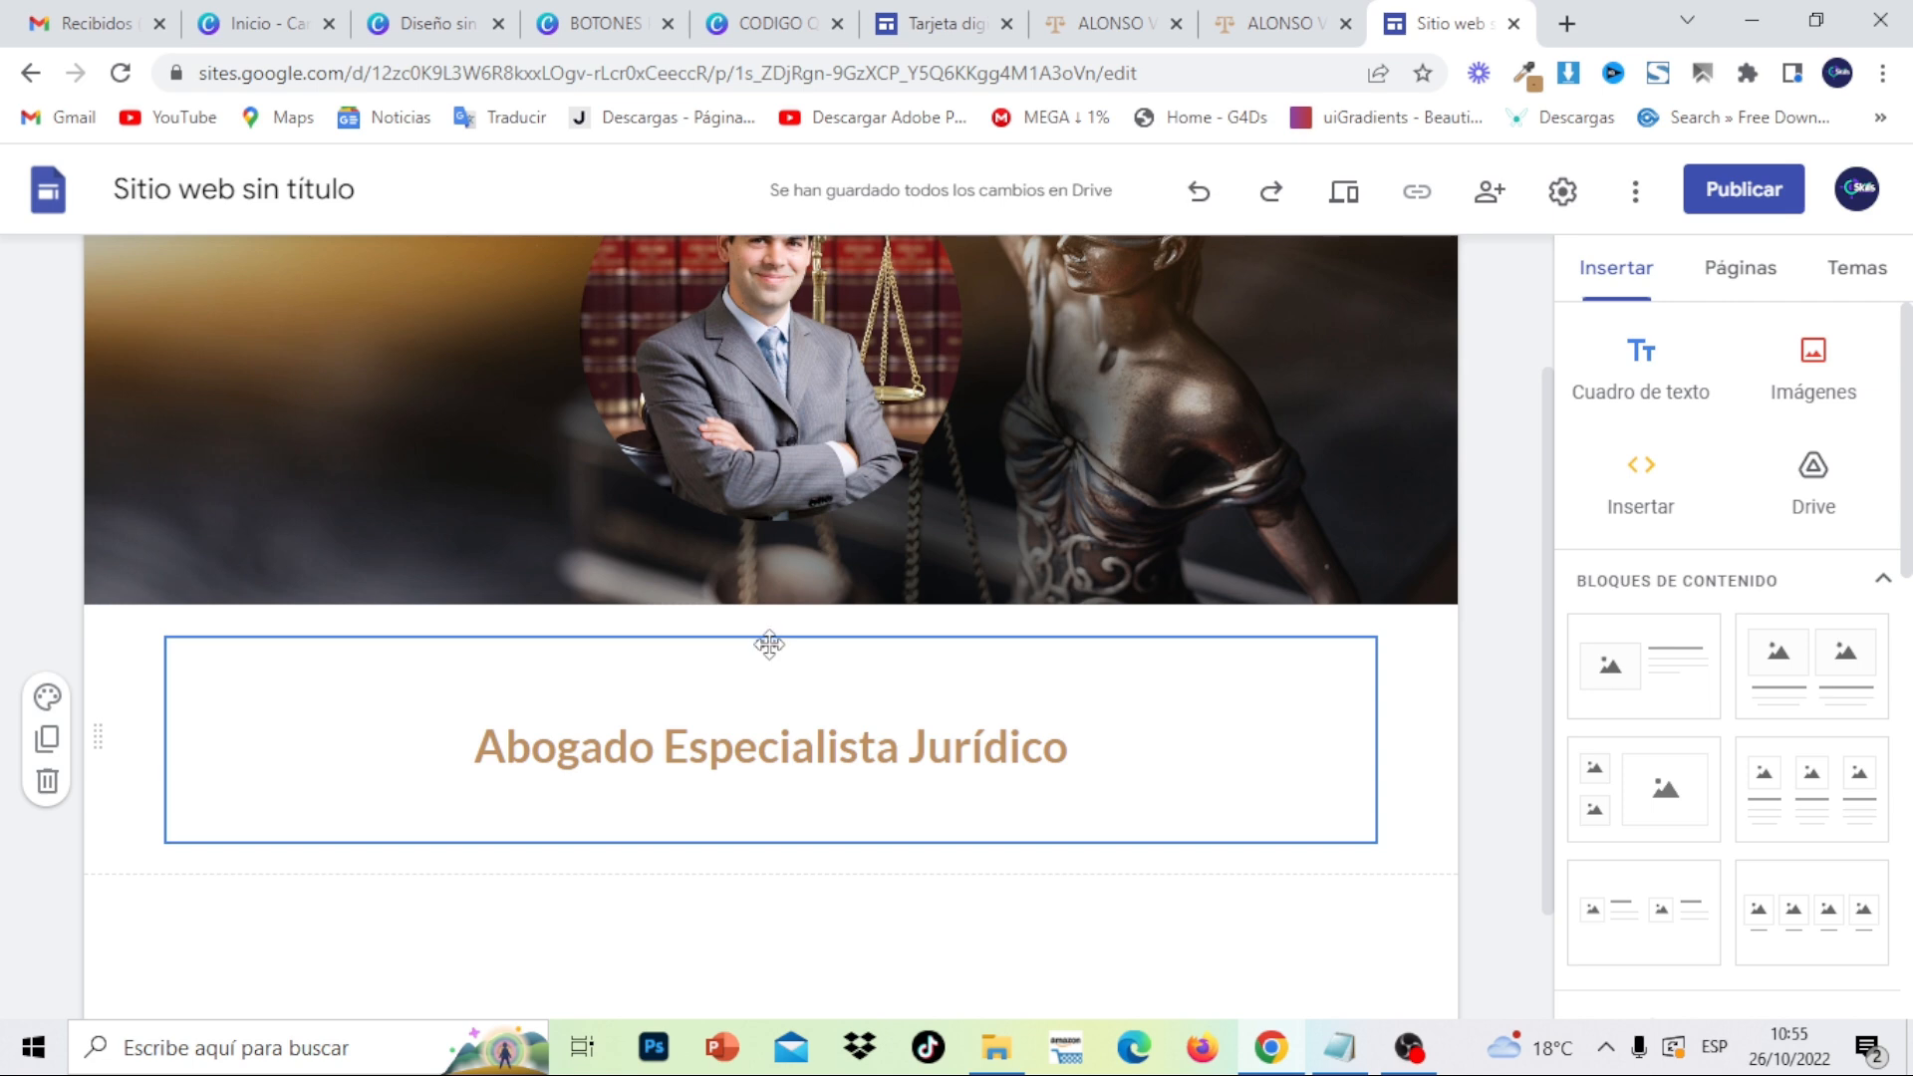
- Place the heading under the header photo, widen it so the title fits one line, then preview
{"action": "left_click_drag", "start_coordinate": [769, 644], "coordinate": [754, 543]}
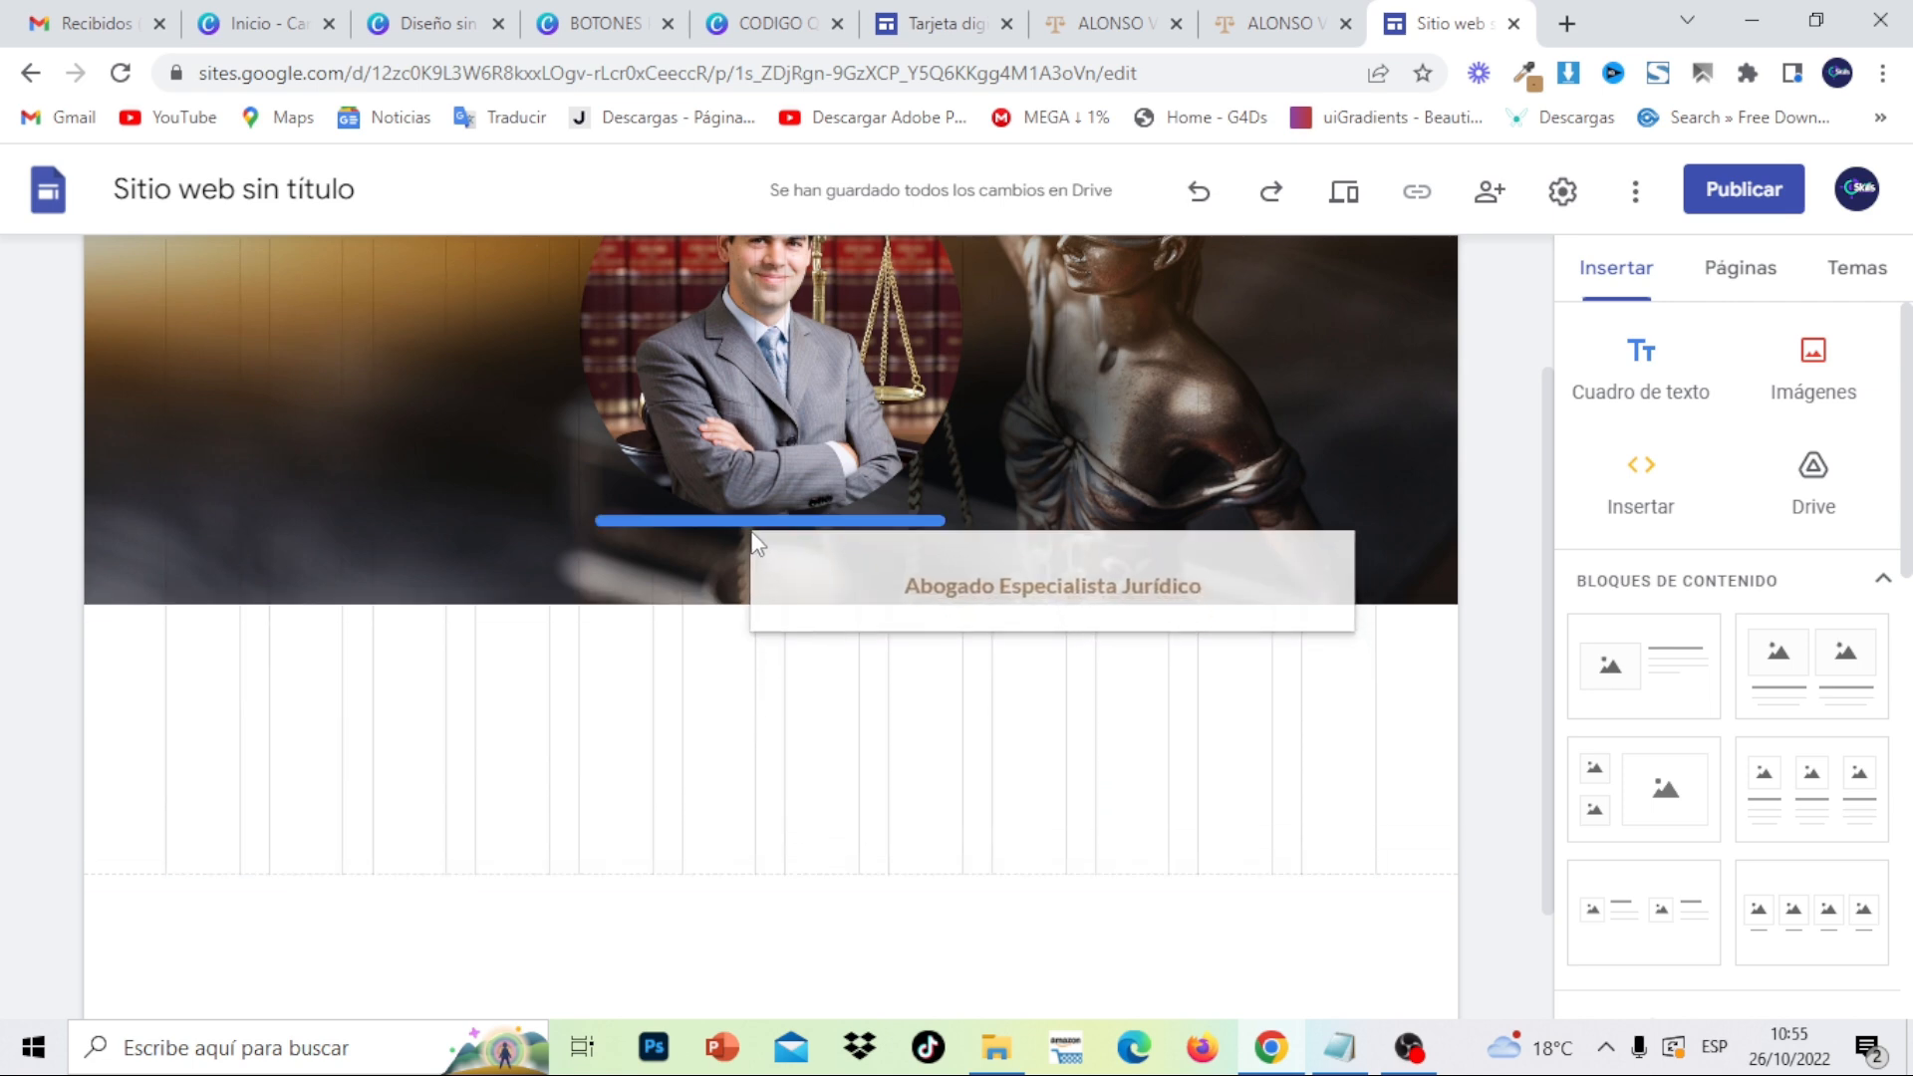
{"action": "left_click_drag", "start_coordinate": [754, 543], "coordinate": [754, 543]}
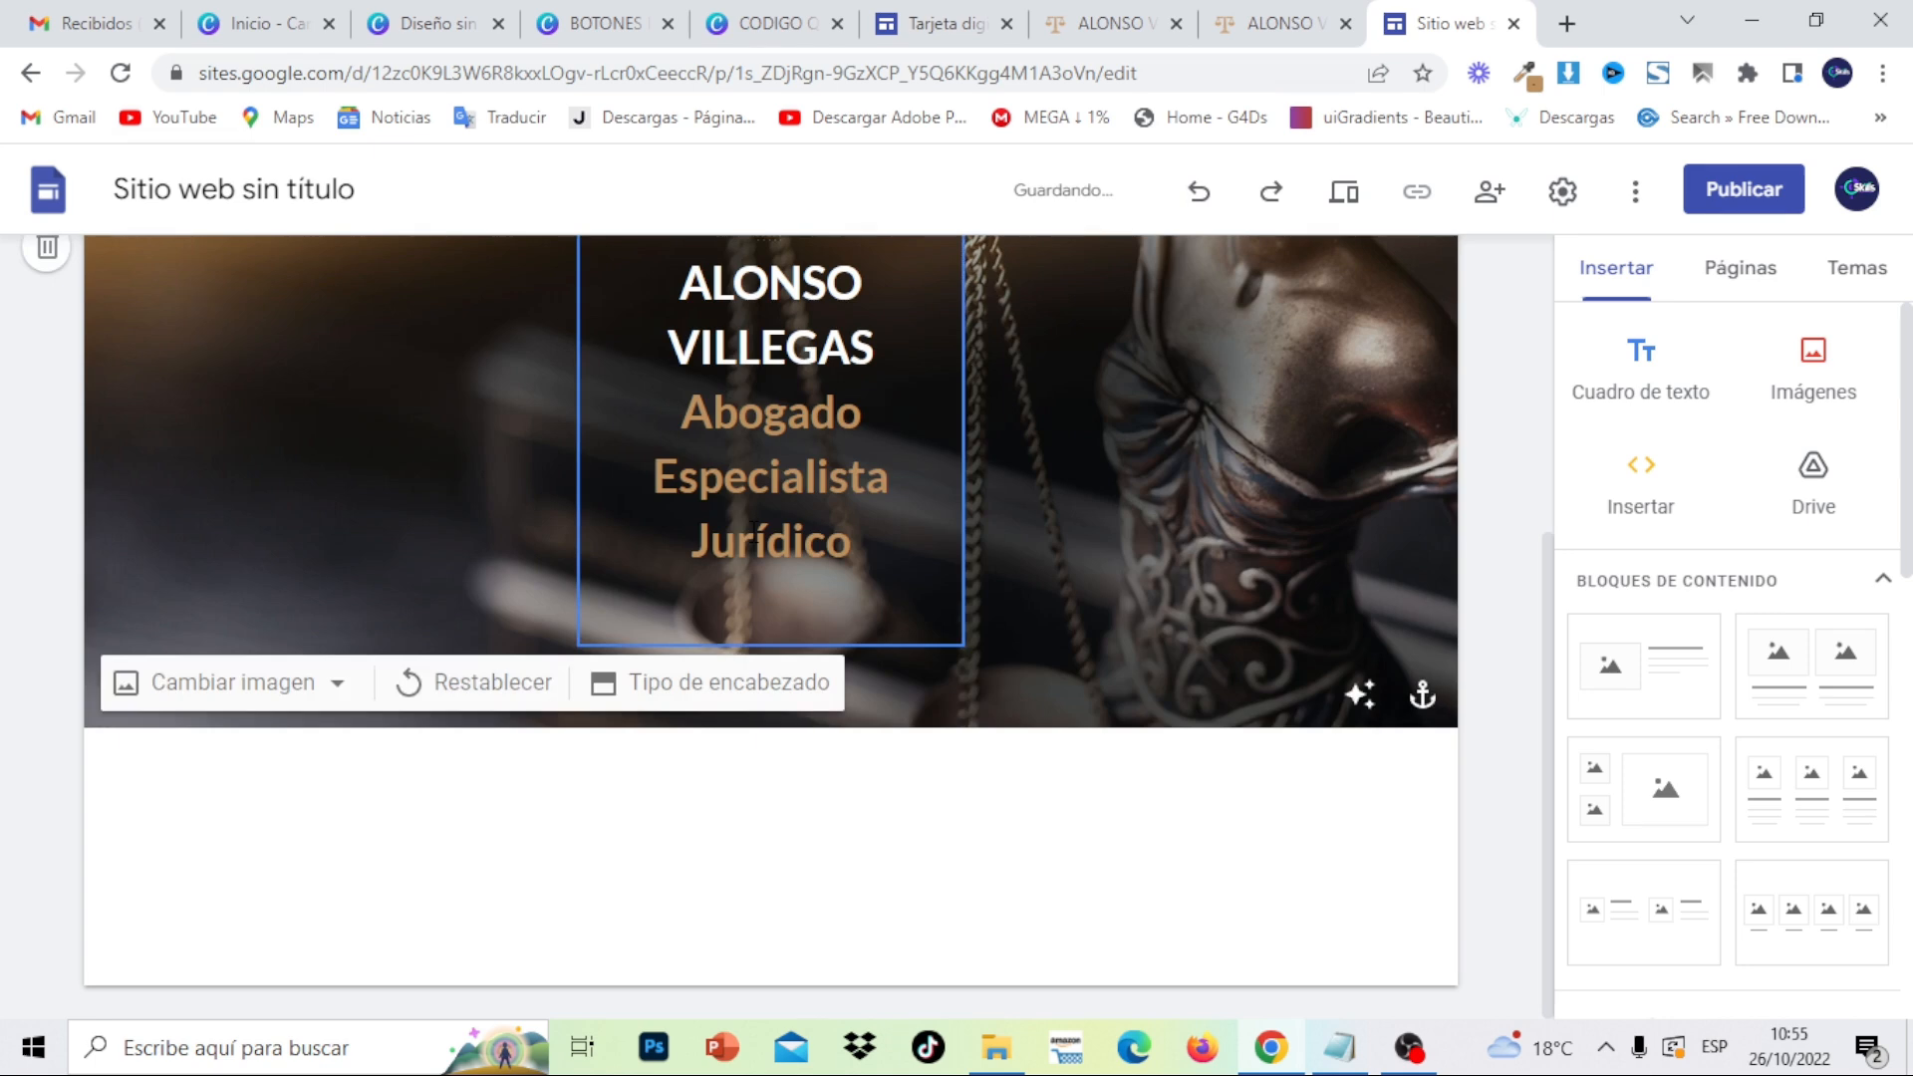
{"action": "left_click_drag", "start_coordinate": [1551, 726], "coordinate": [1545, 586]}
{"action": "left_click", "coordinate": [791, 649]}
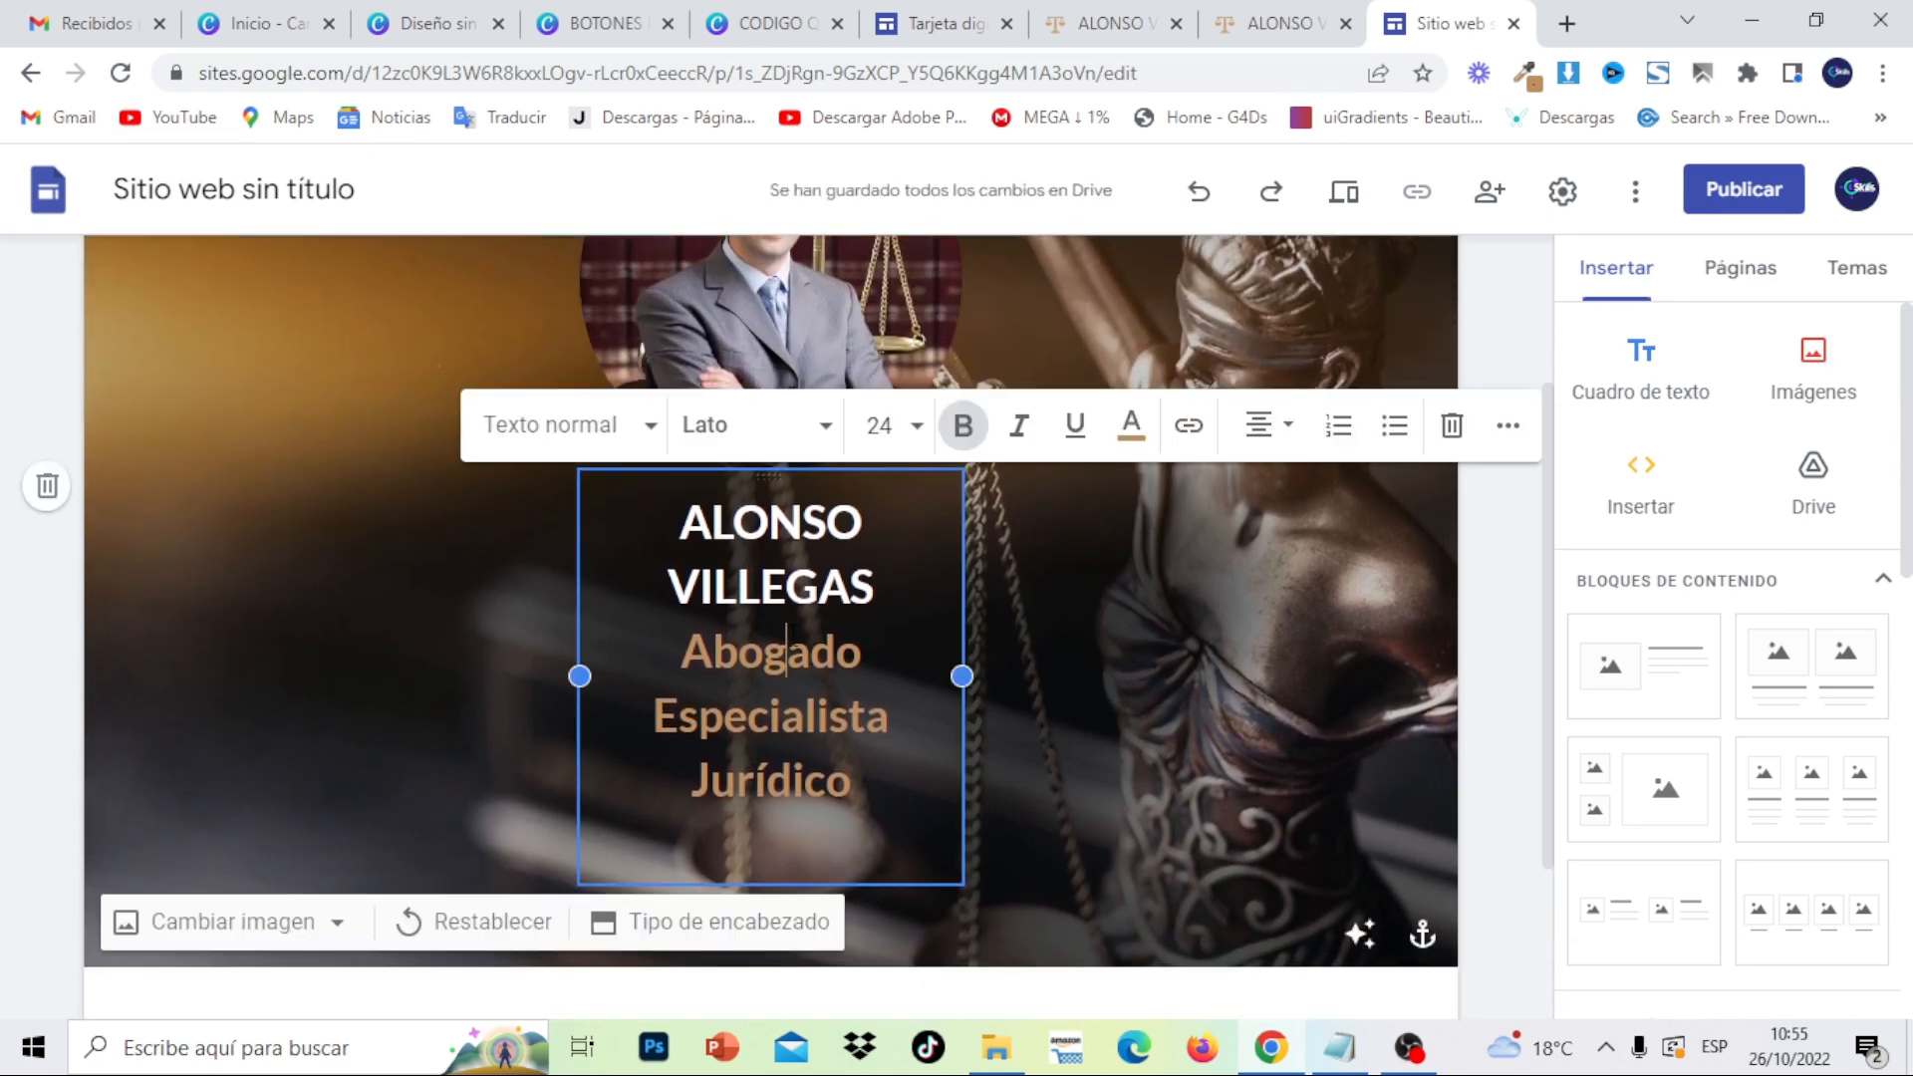
{"action": "left_click_drag", "start_coordinate": [962, 678], "coordinate": [1136, 656]}
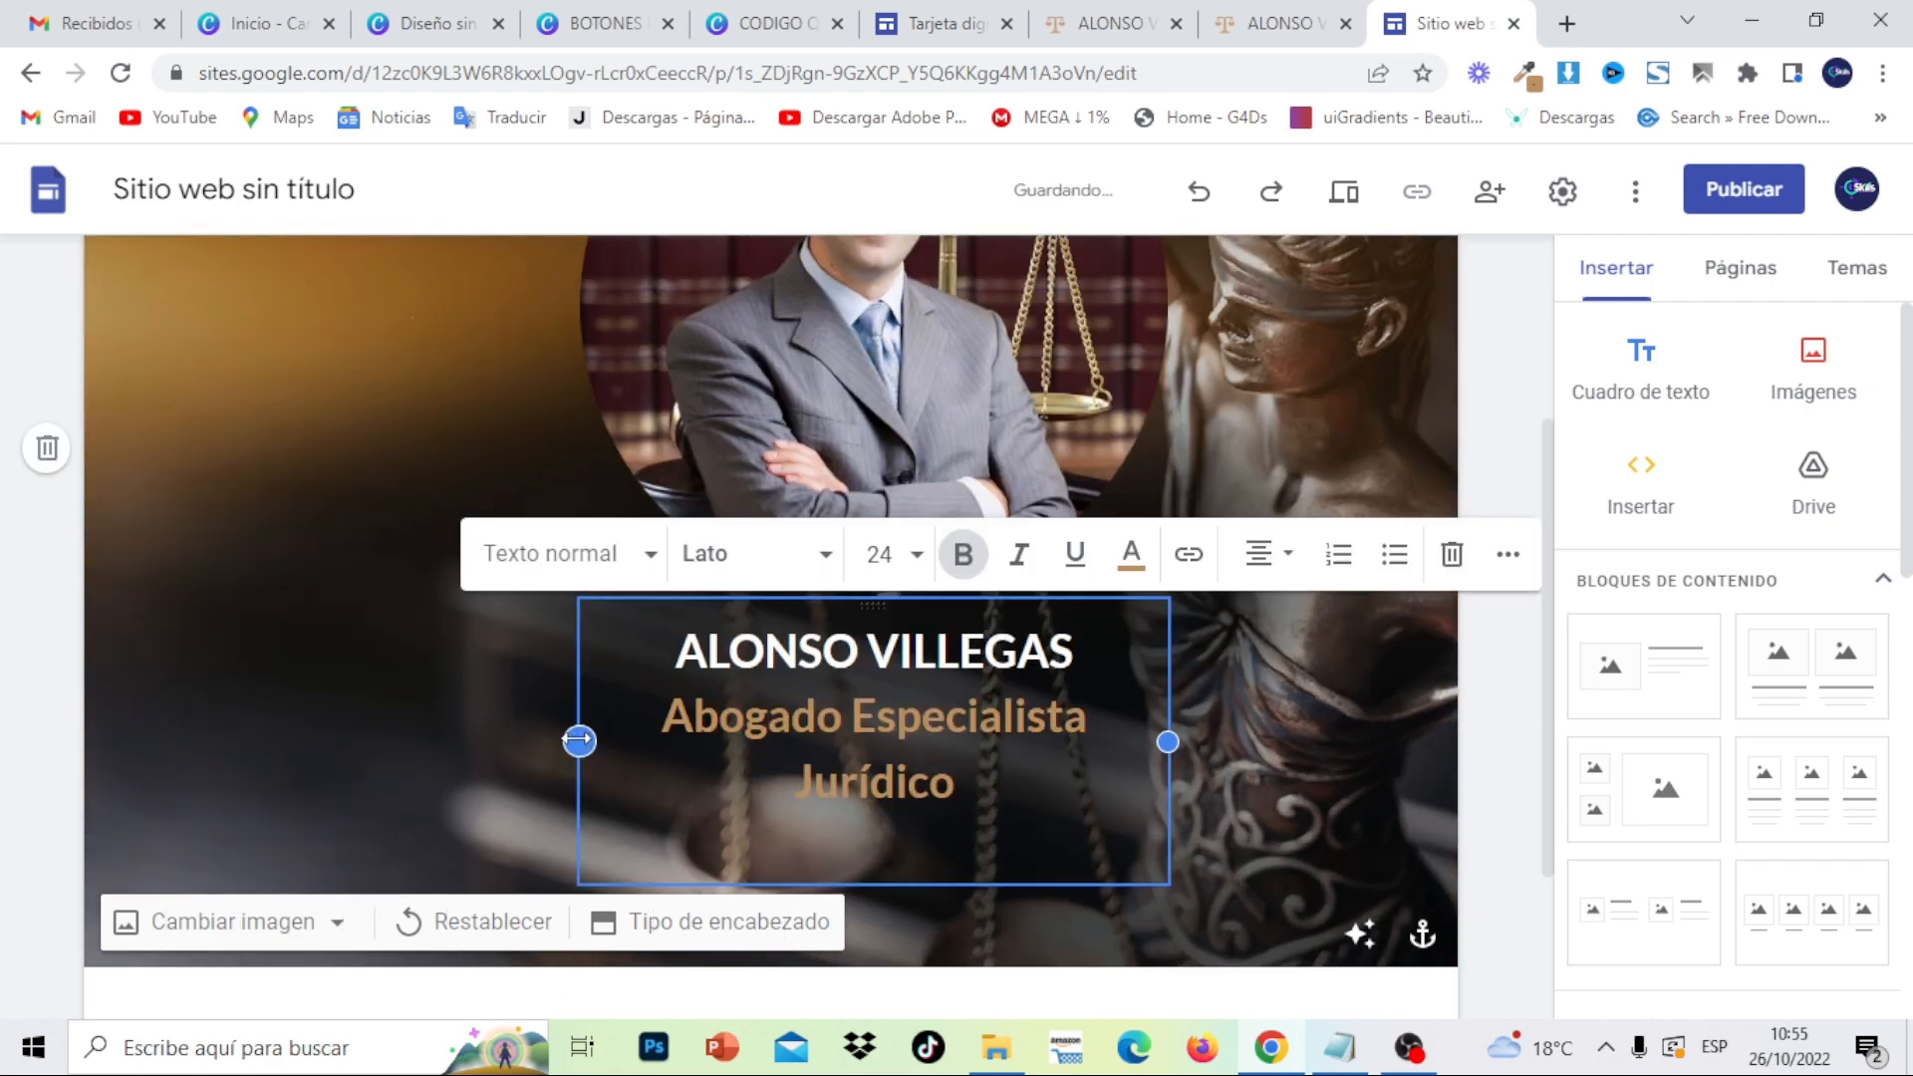
{"action": "left_click_drag", "start_coordinate": [578, 741], "coordinate": [438, 754]}
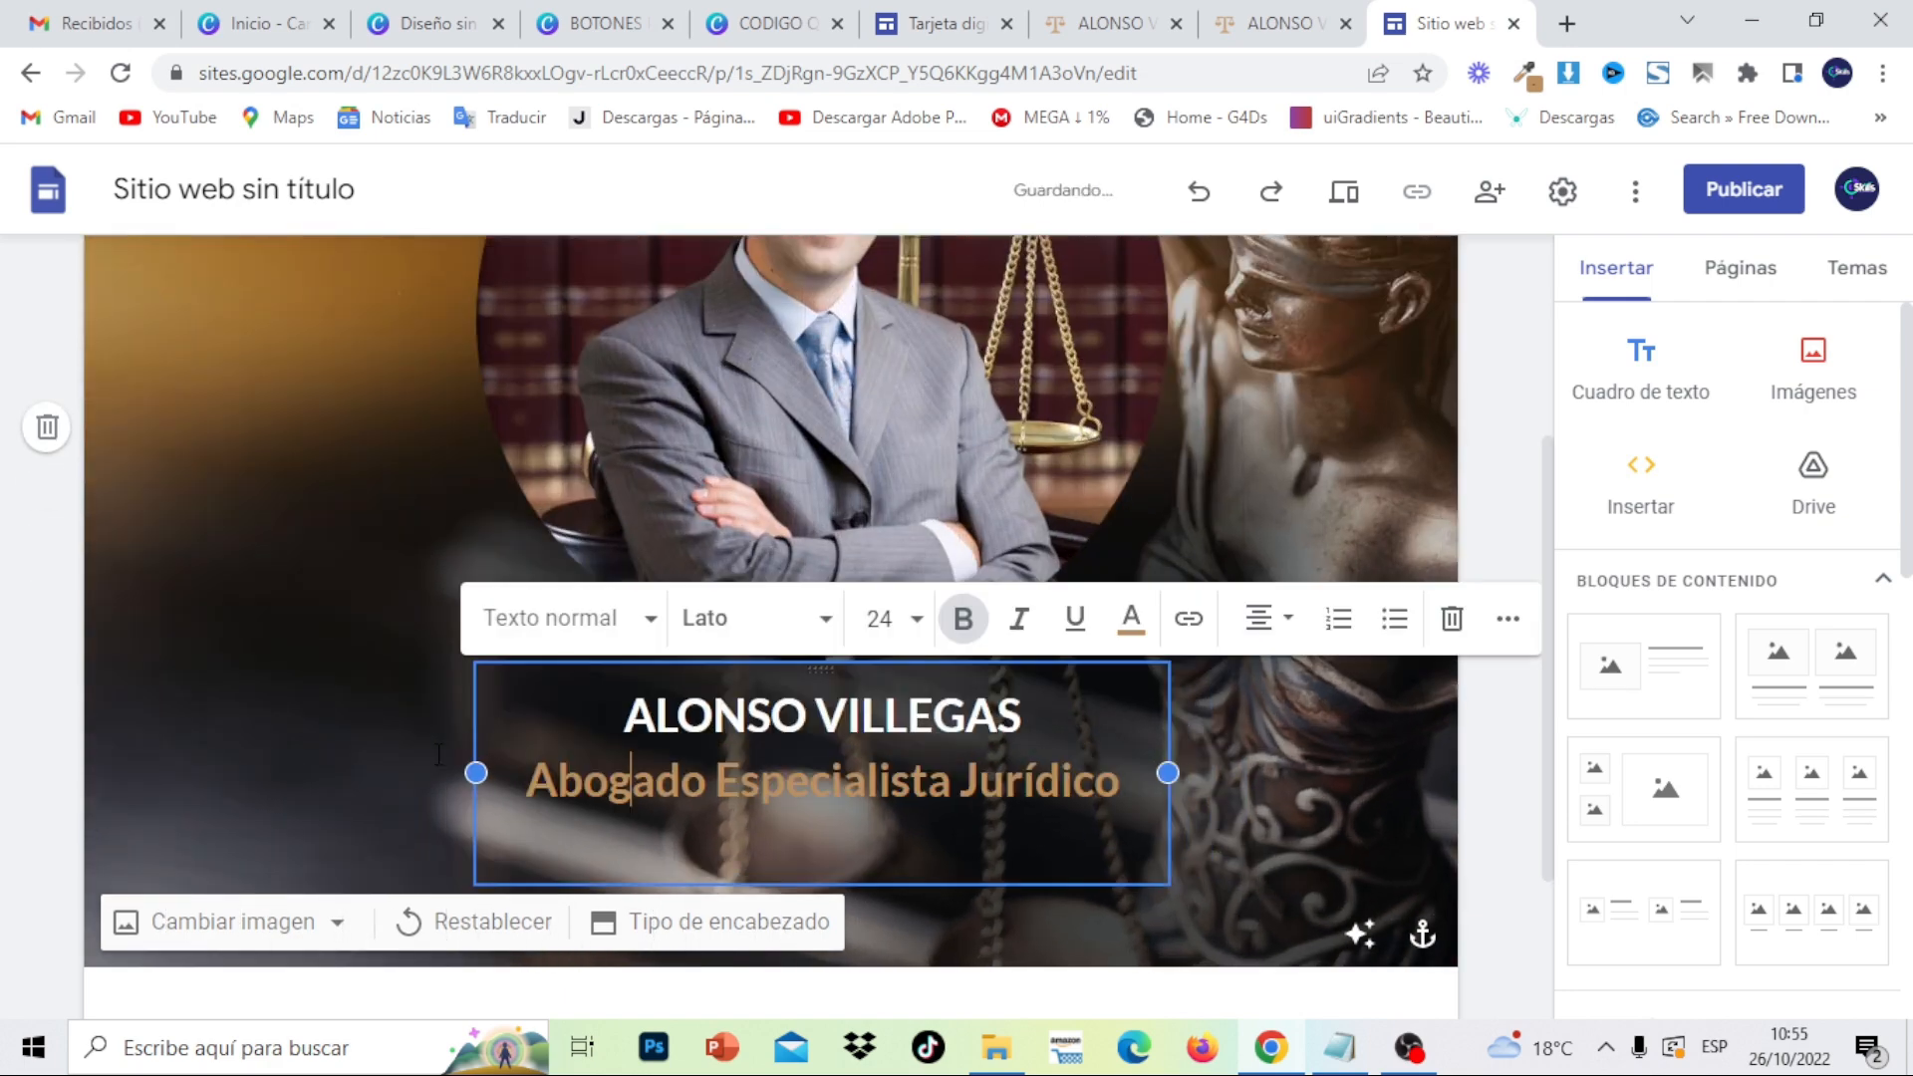
{"action": "left_click_drag", "start_coordinate": [1168, 770], "coordinate": [1108, 772]}
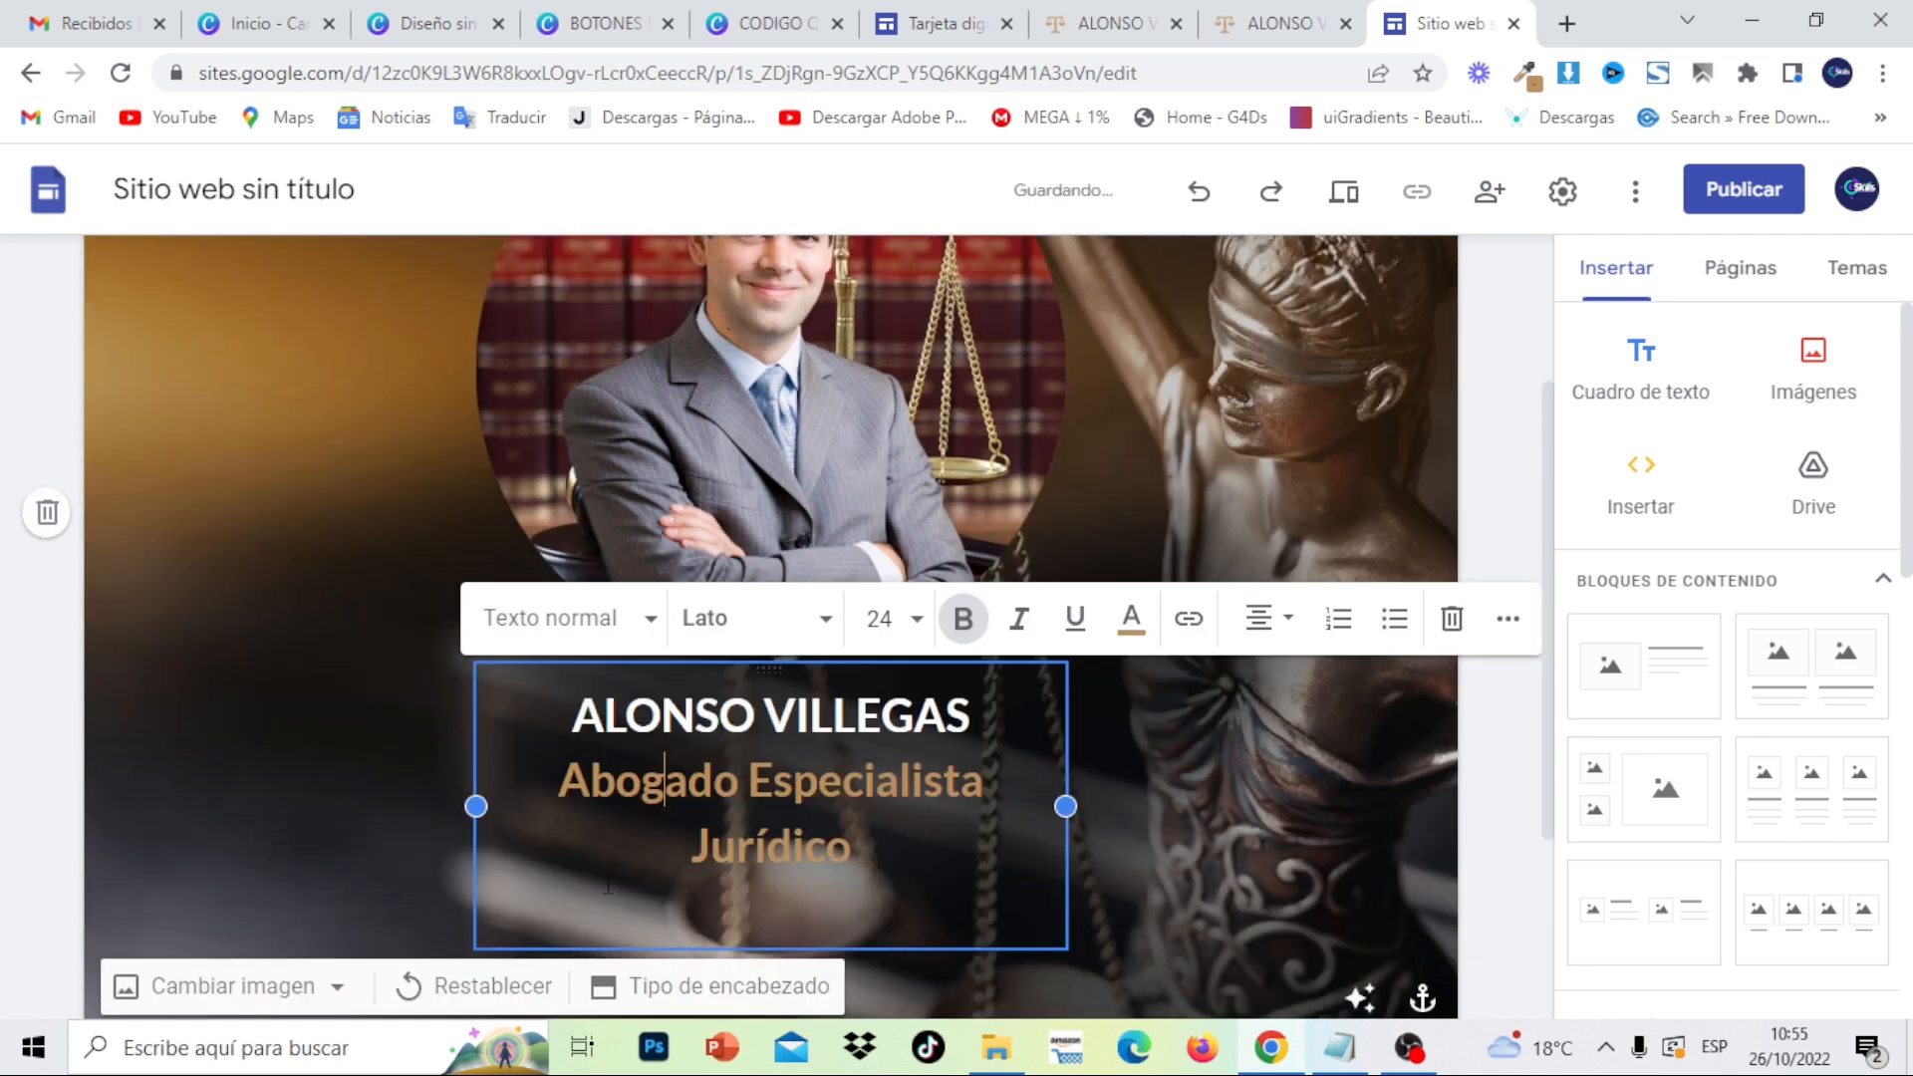
{"action": "left_click_drag", "start_coordinate": [475, 809], "coordinate": [416, 811]}
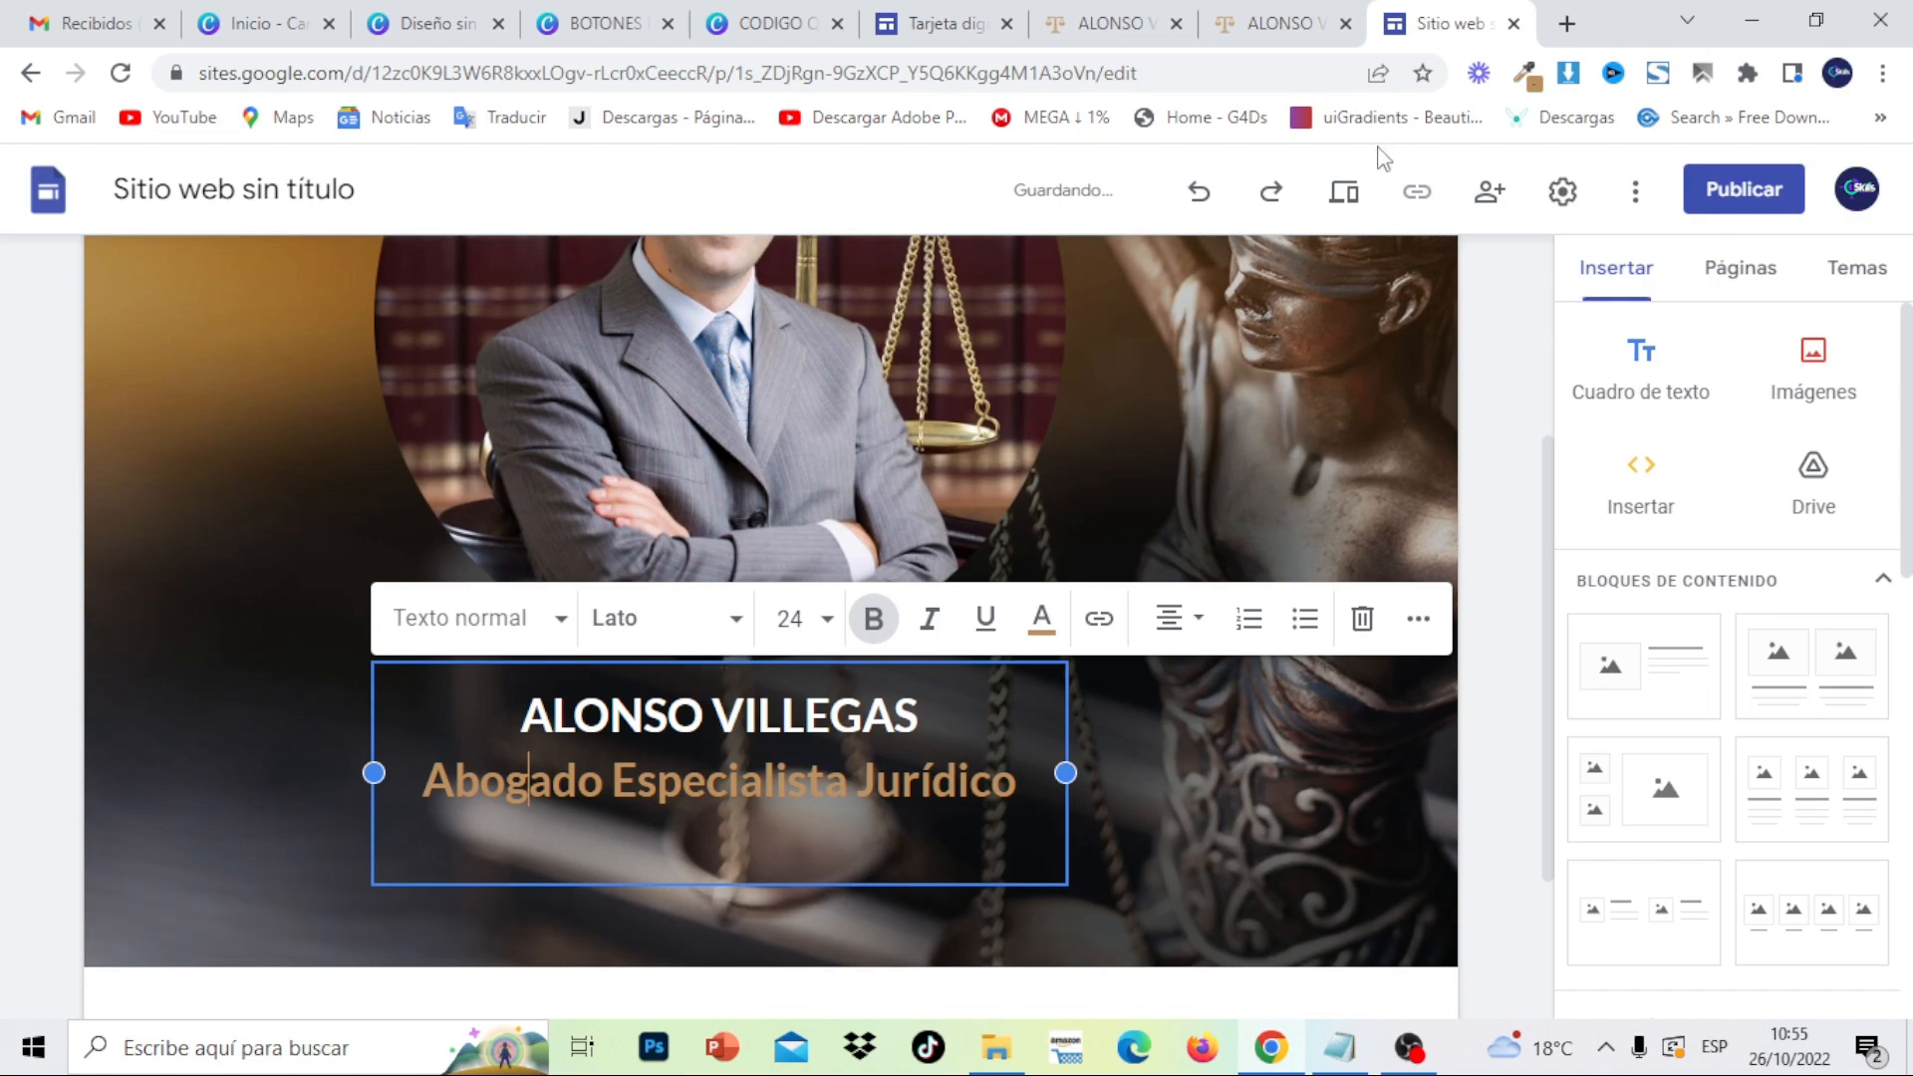
{"action": "left_click", "coordinate": [1340, 207]}
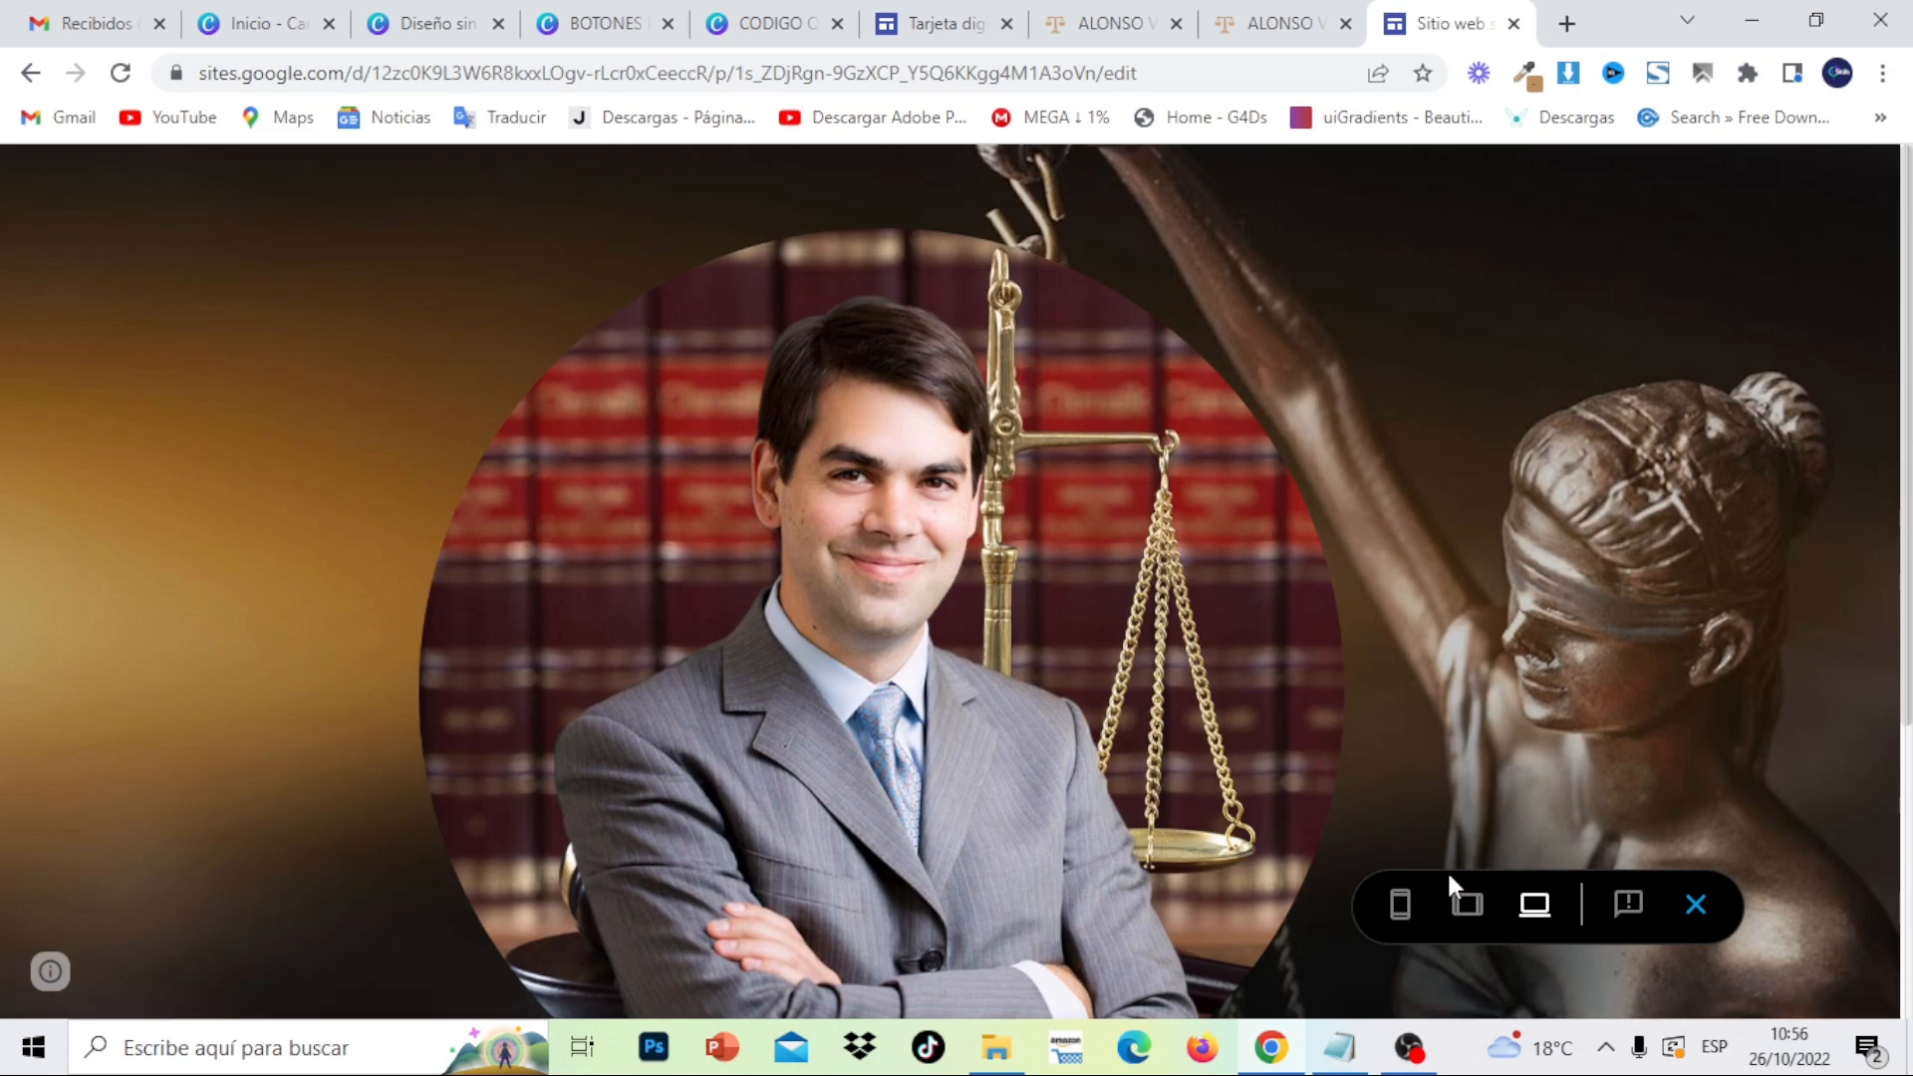
{"action": "left_click", "coordinate": [1400, 905]}
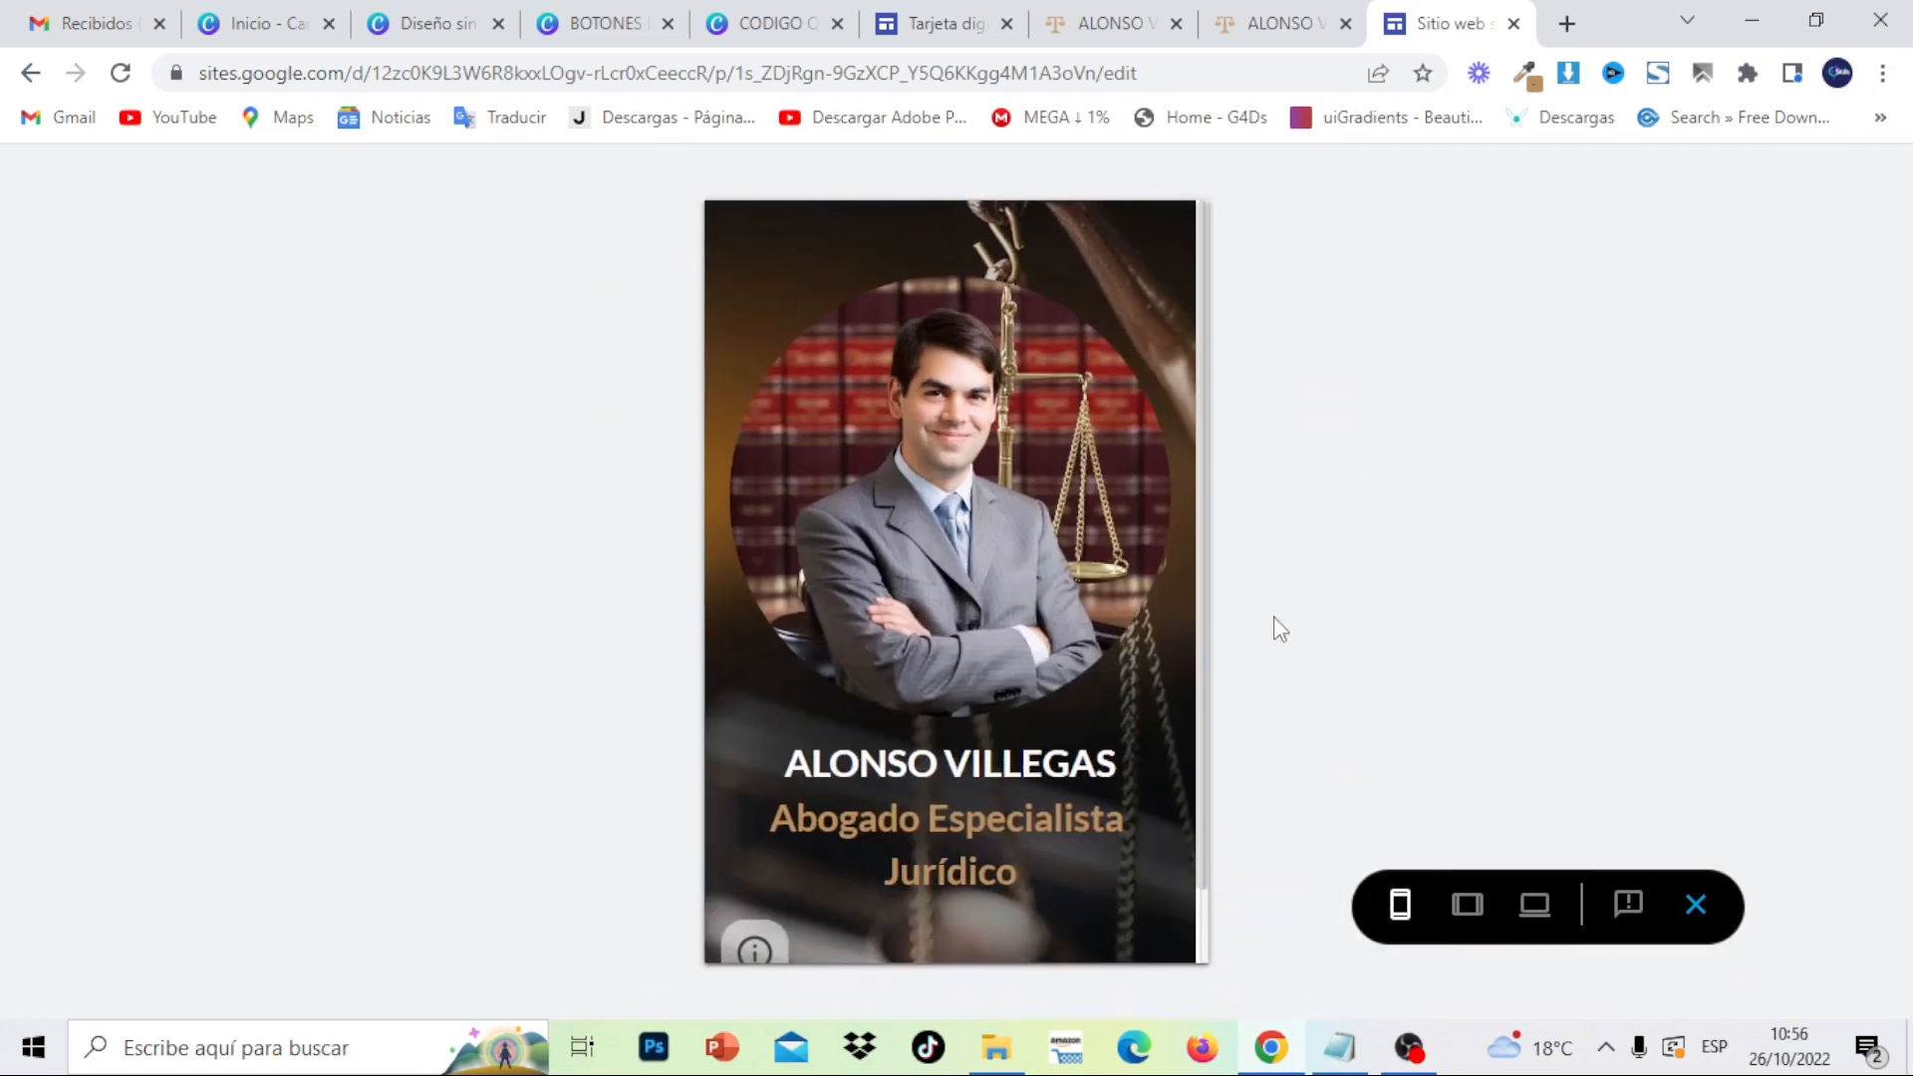
{"action": "left_click", "coordinate": [1700, 907]}
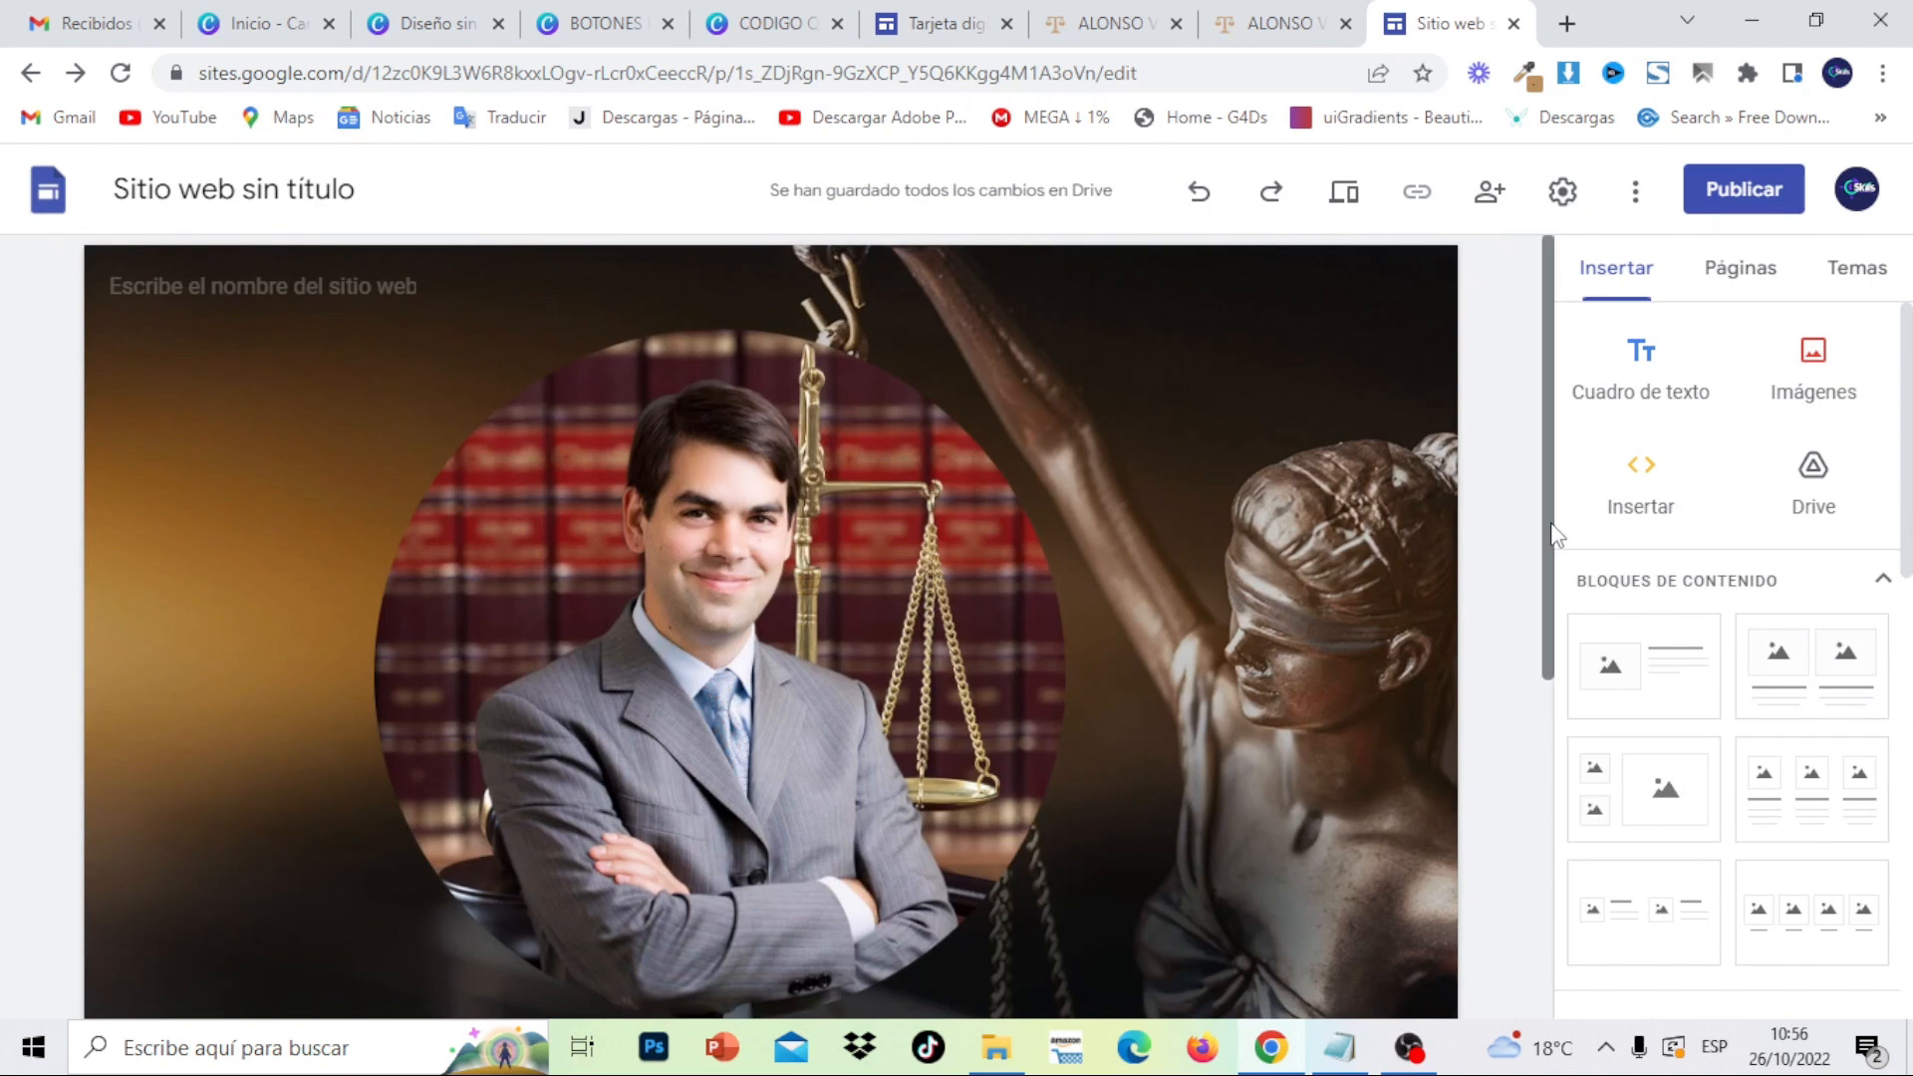
{"action": "left_click_drag", "start_coordinate": [1557, 534], "coordinate": [1569, 469]}
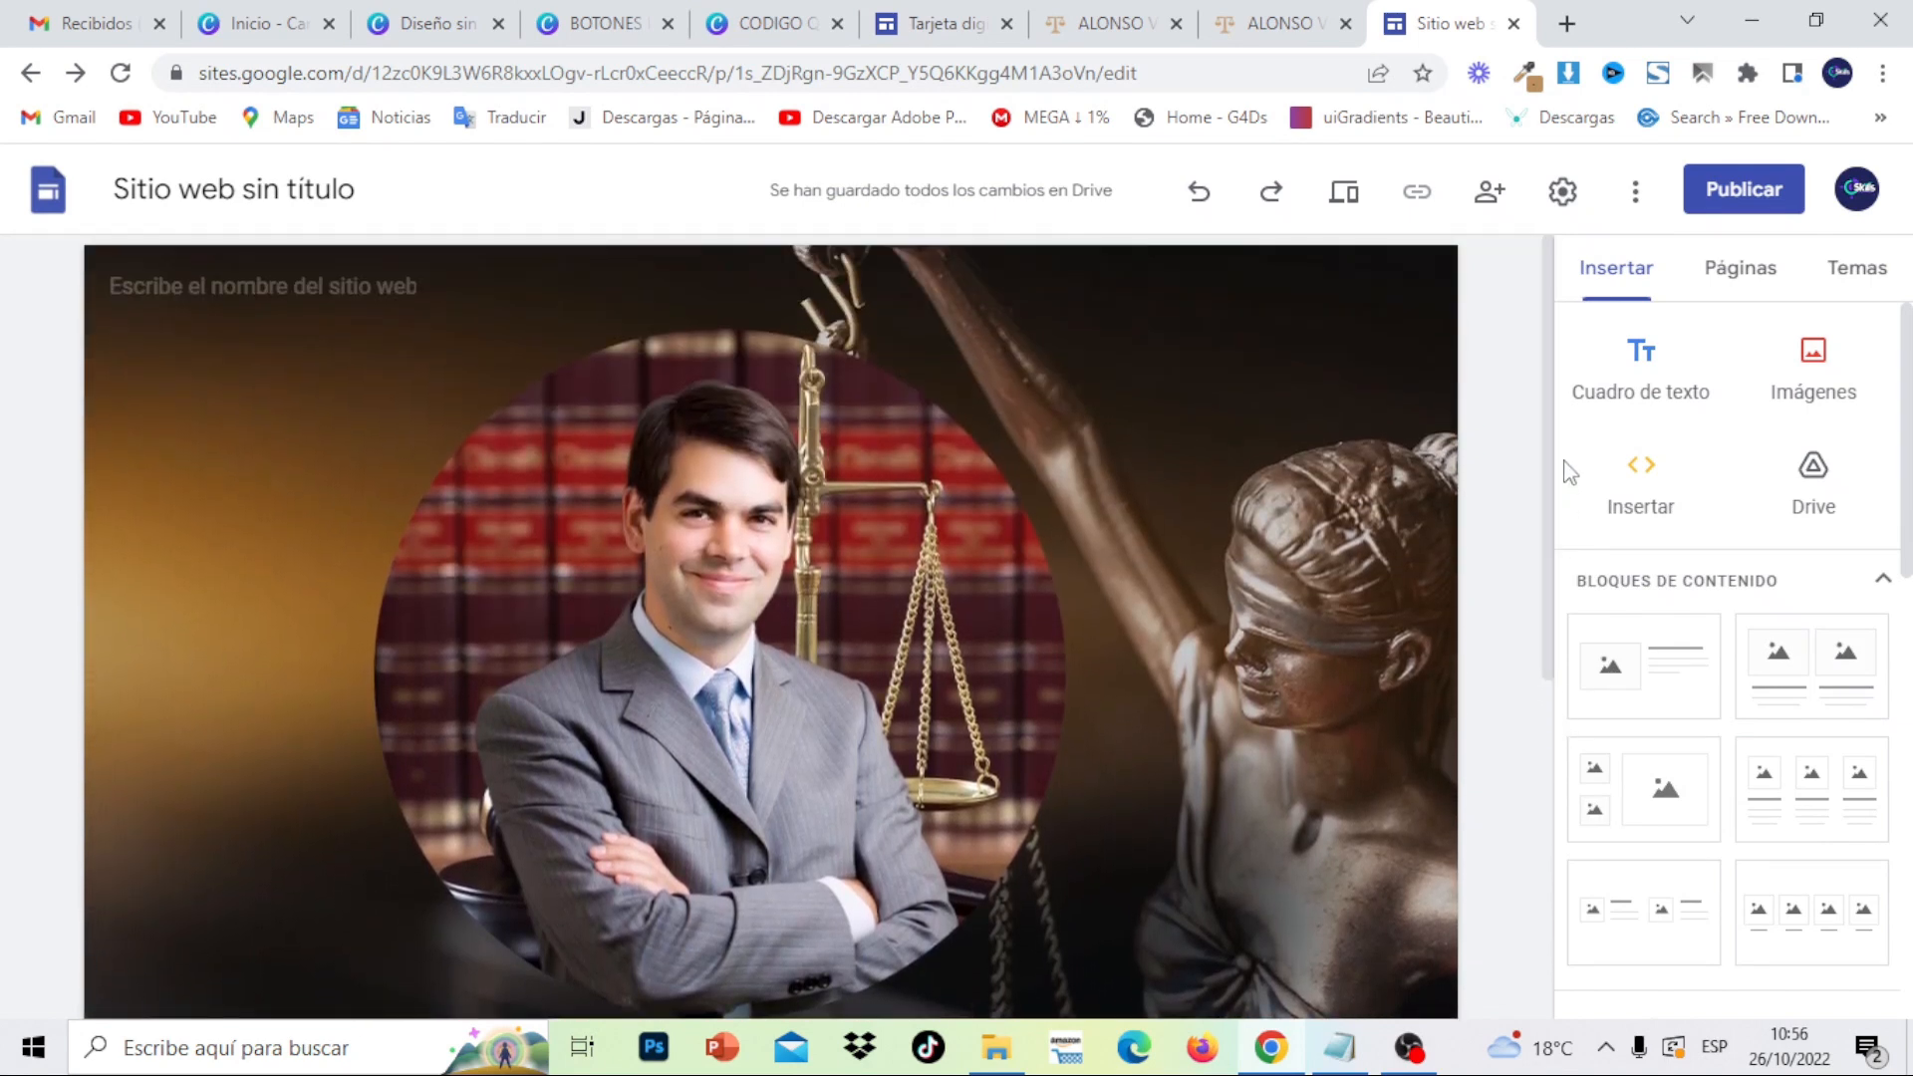
- In Settings > Brand images, upload the 'logo abogado' image as the site logo
{"action": "left_click", "coordinate": [1563, 194]}
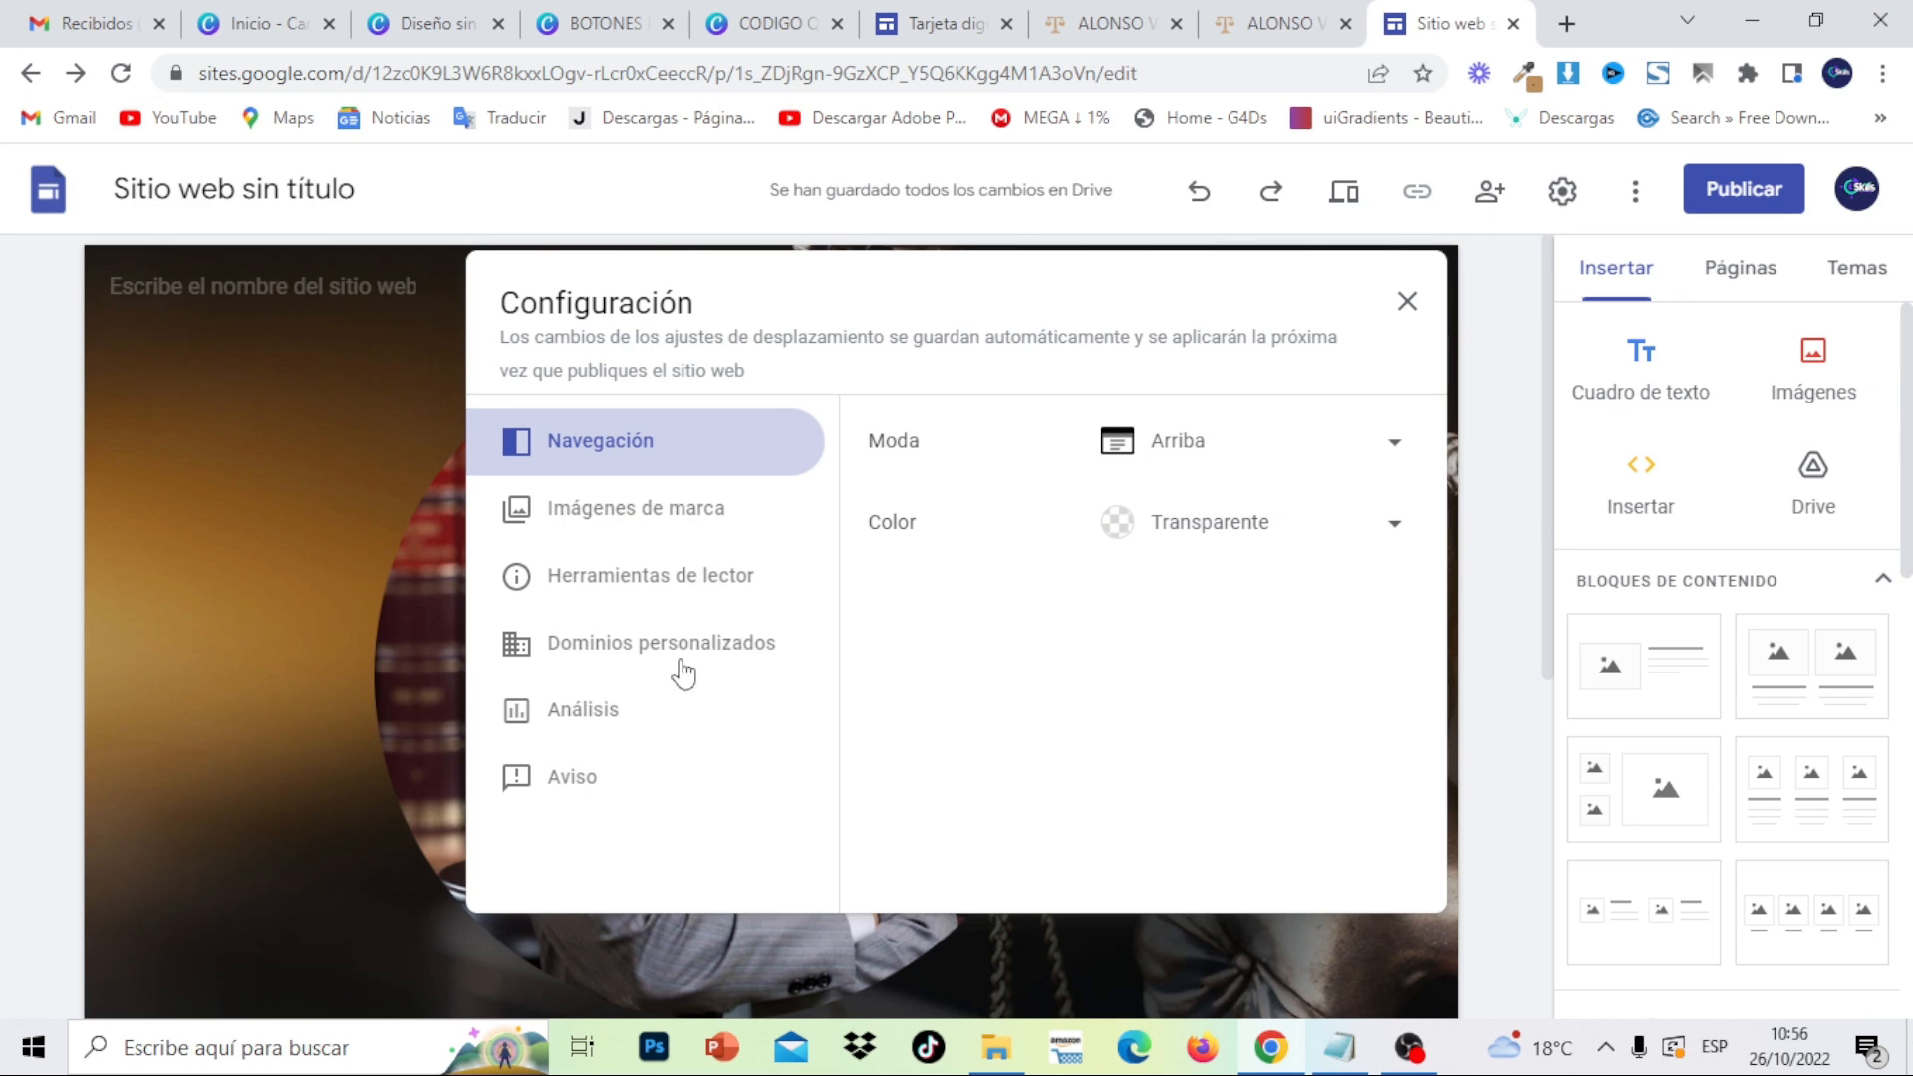
{"action": "left_click", "coordinate": [668, 538]}
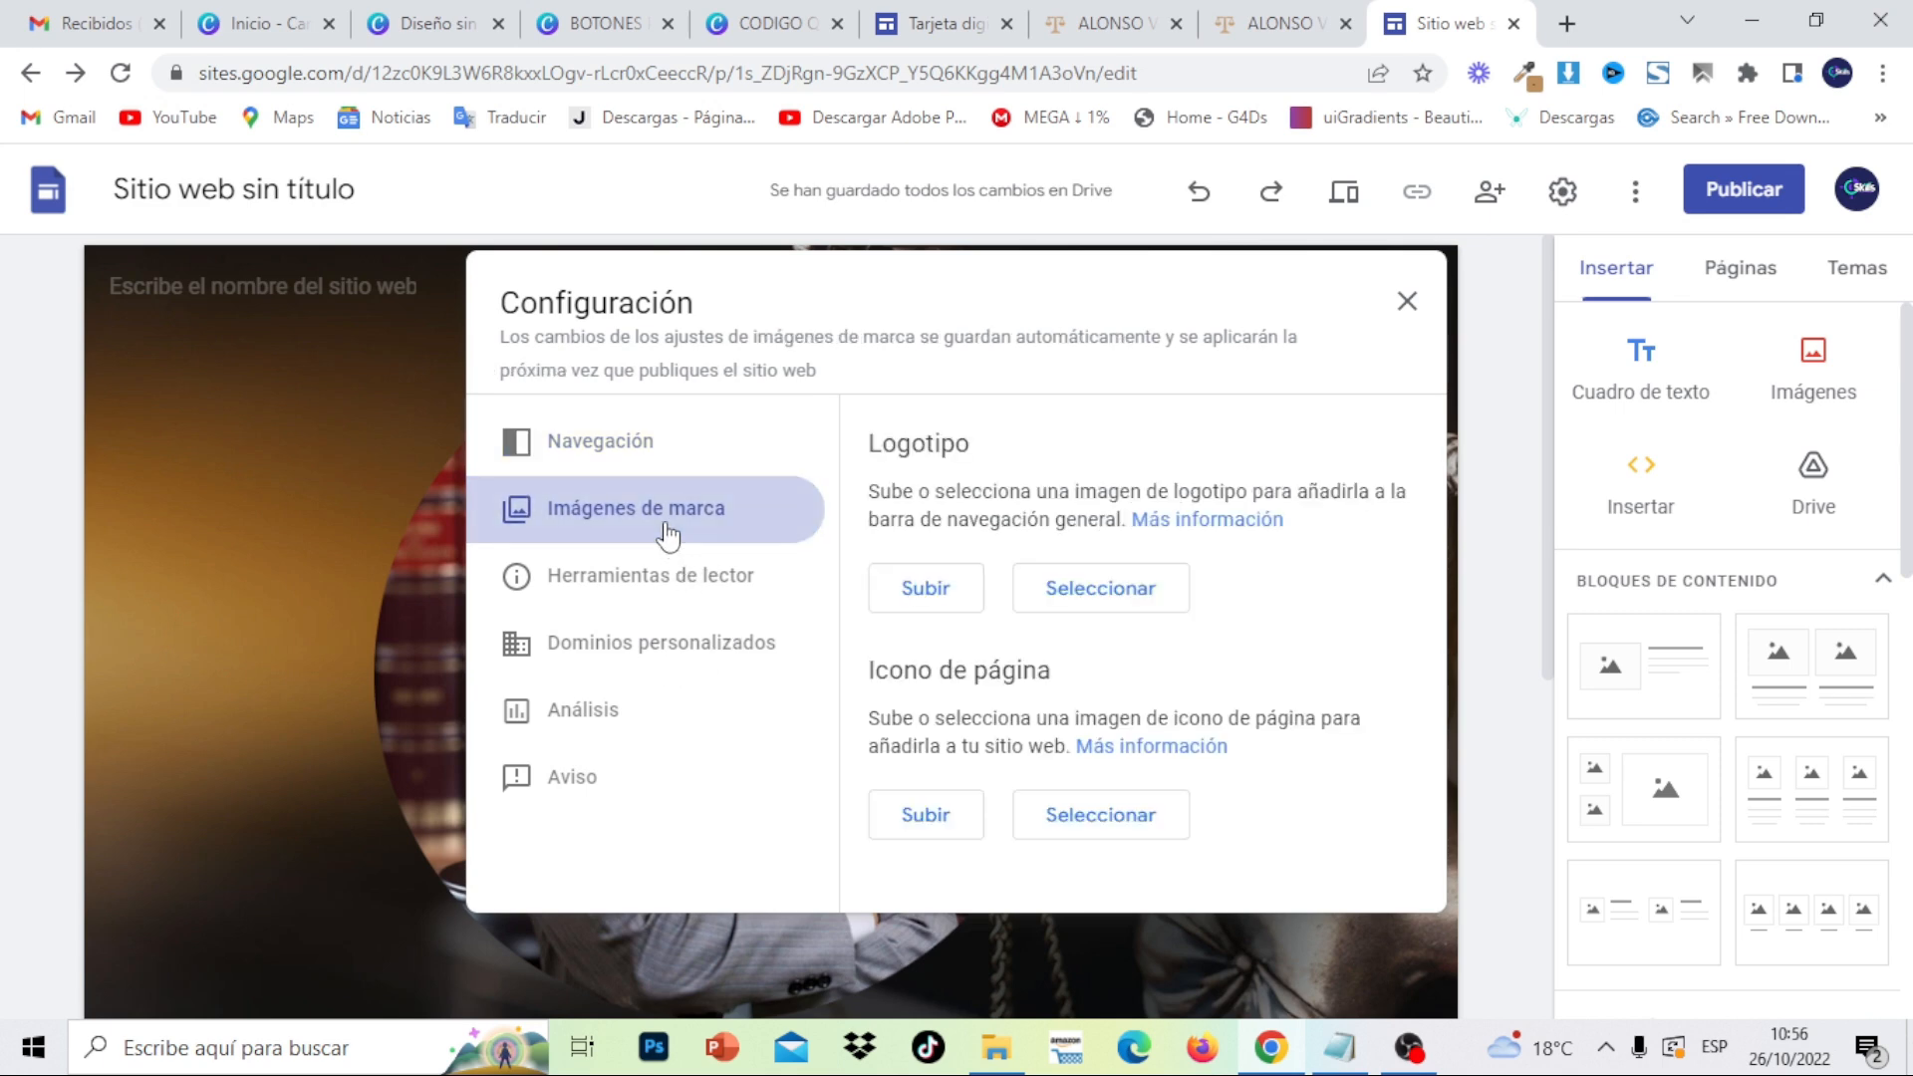
{"action": "left_click", "coordinate": [902, 586]}
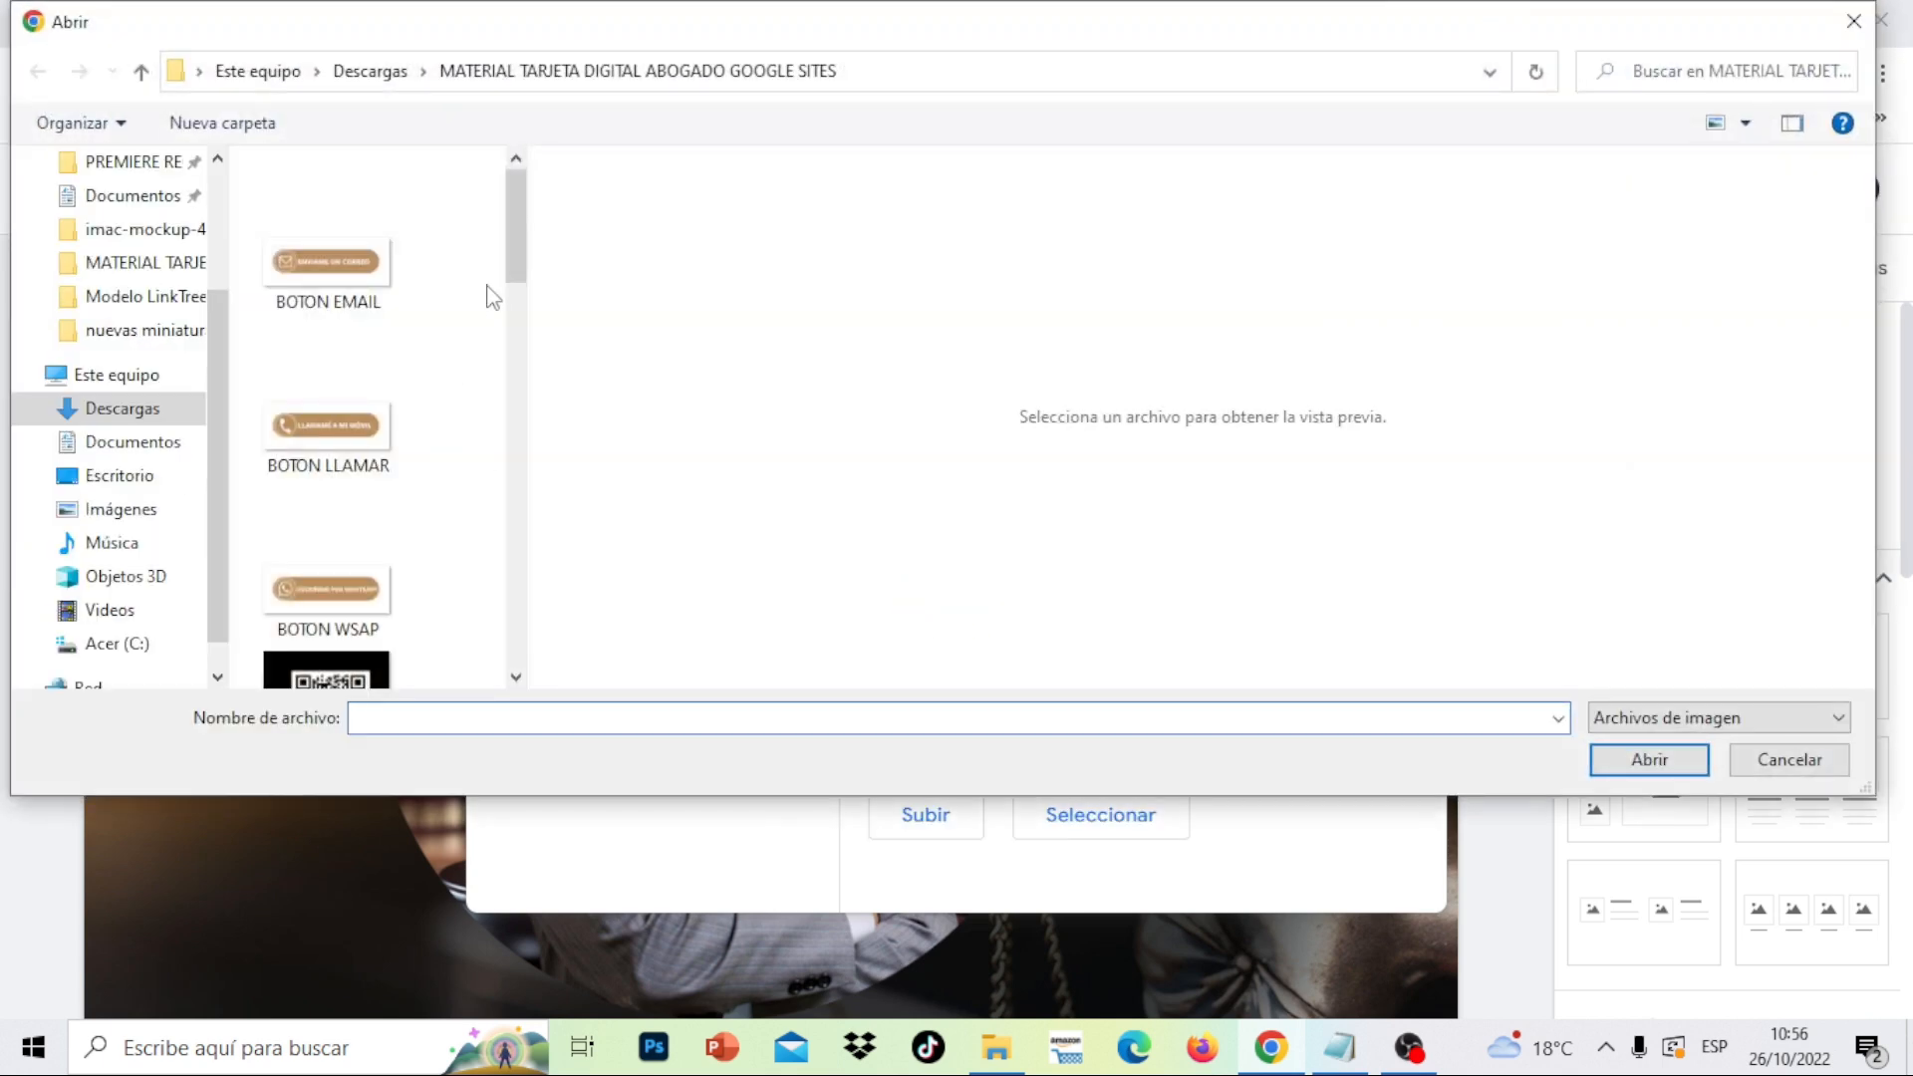
{"action": "left_click_drag", "start_coordinate": [509, 247], "coordinate": [458, 588]}
{"action": "left_click", "coordinate": [369, 496]}
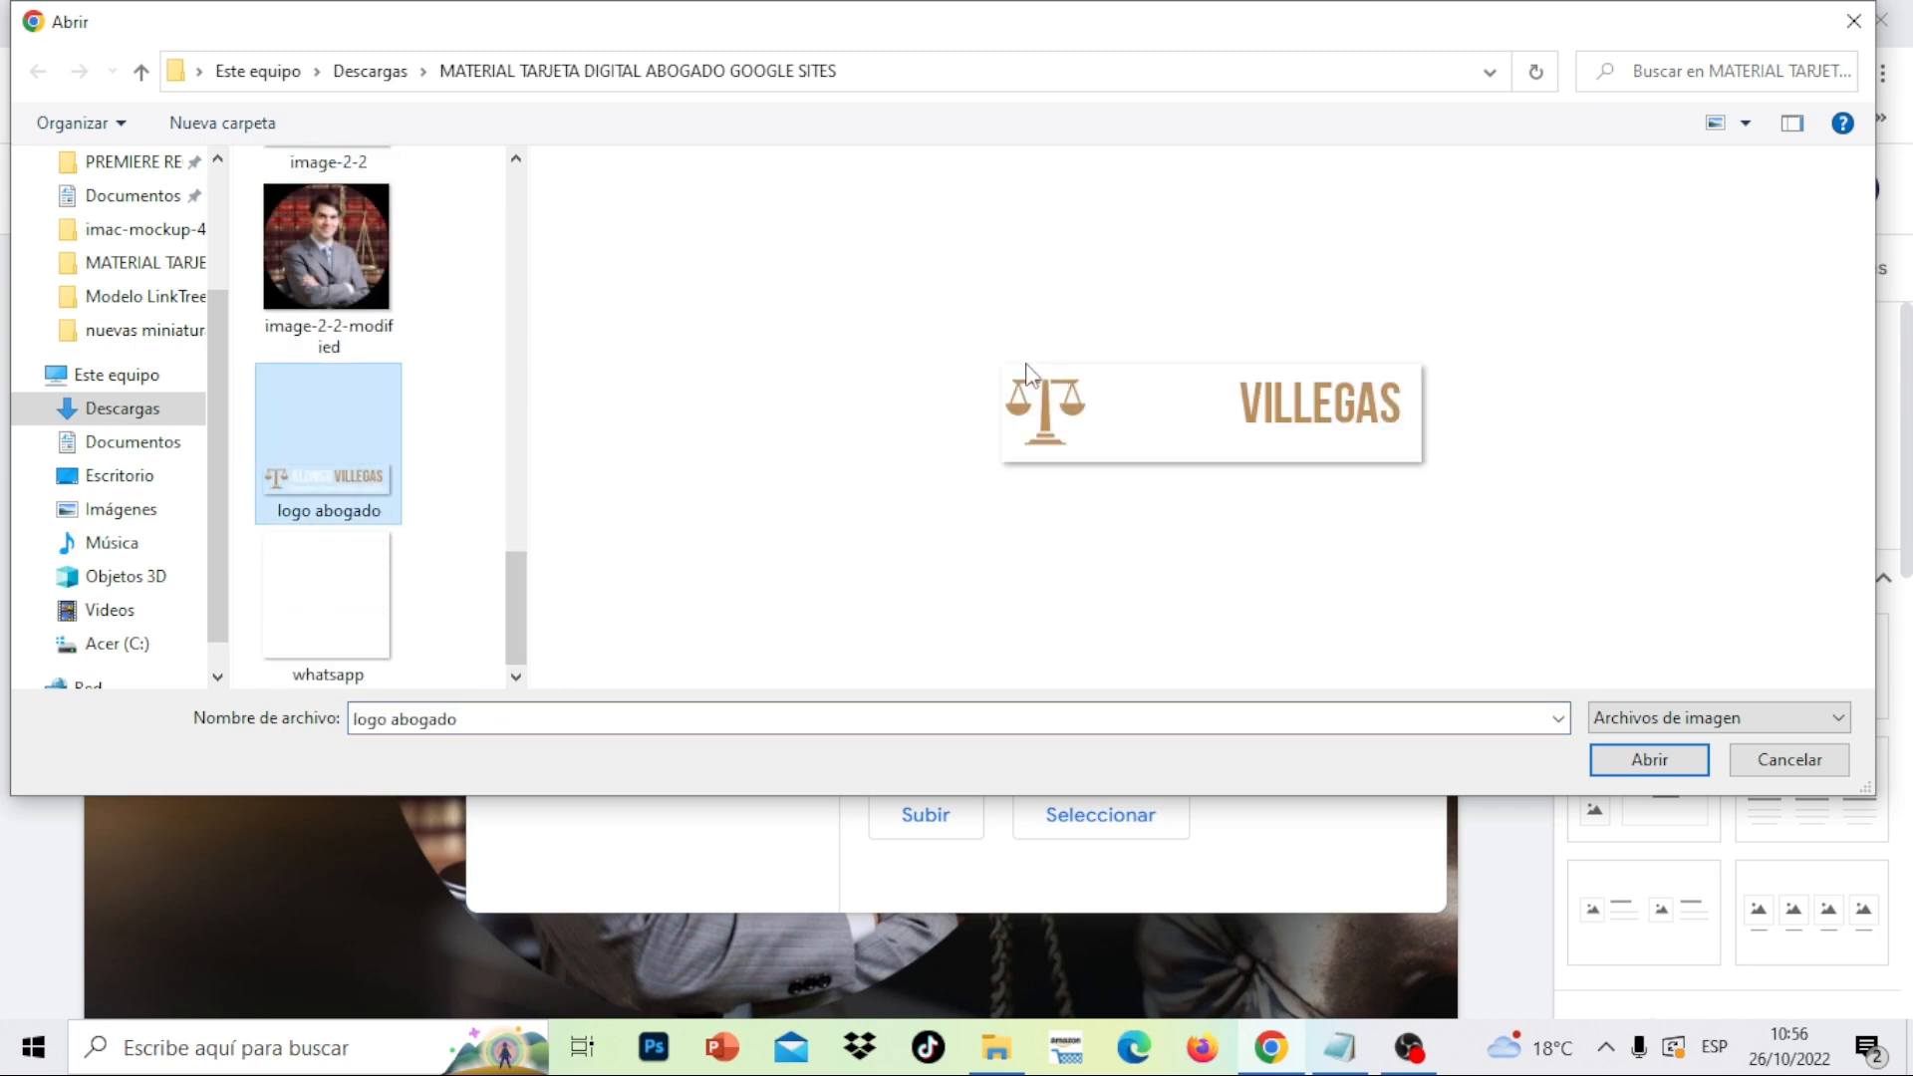
{"action": "left_click", "coordinate": [1660, 763]}
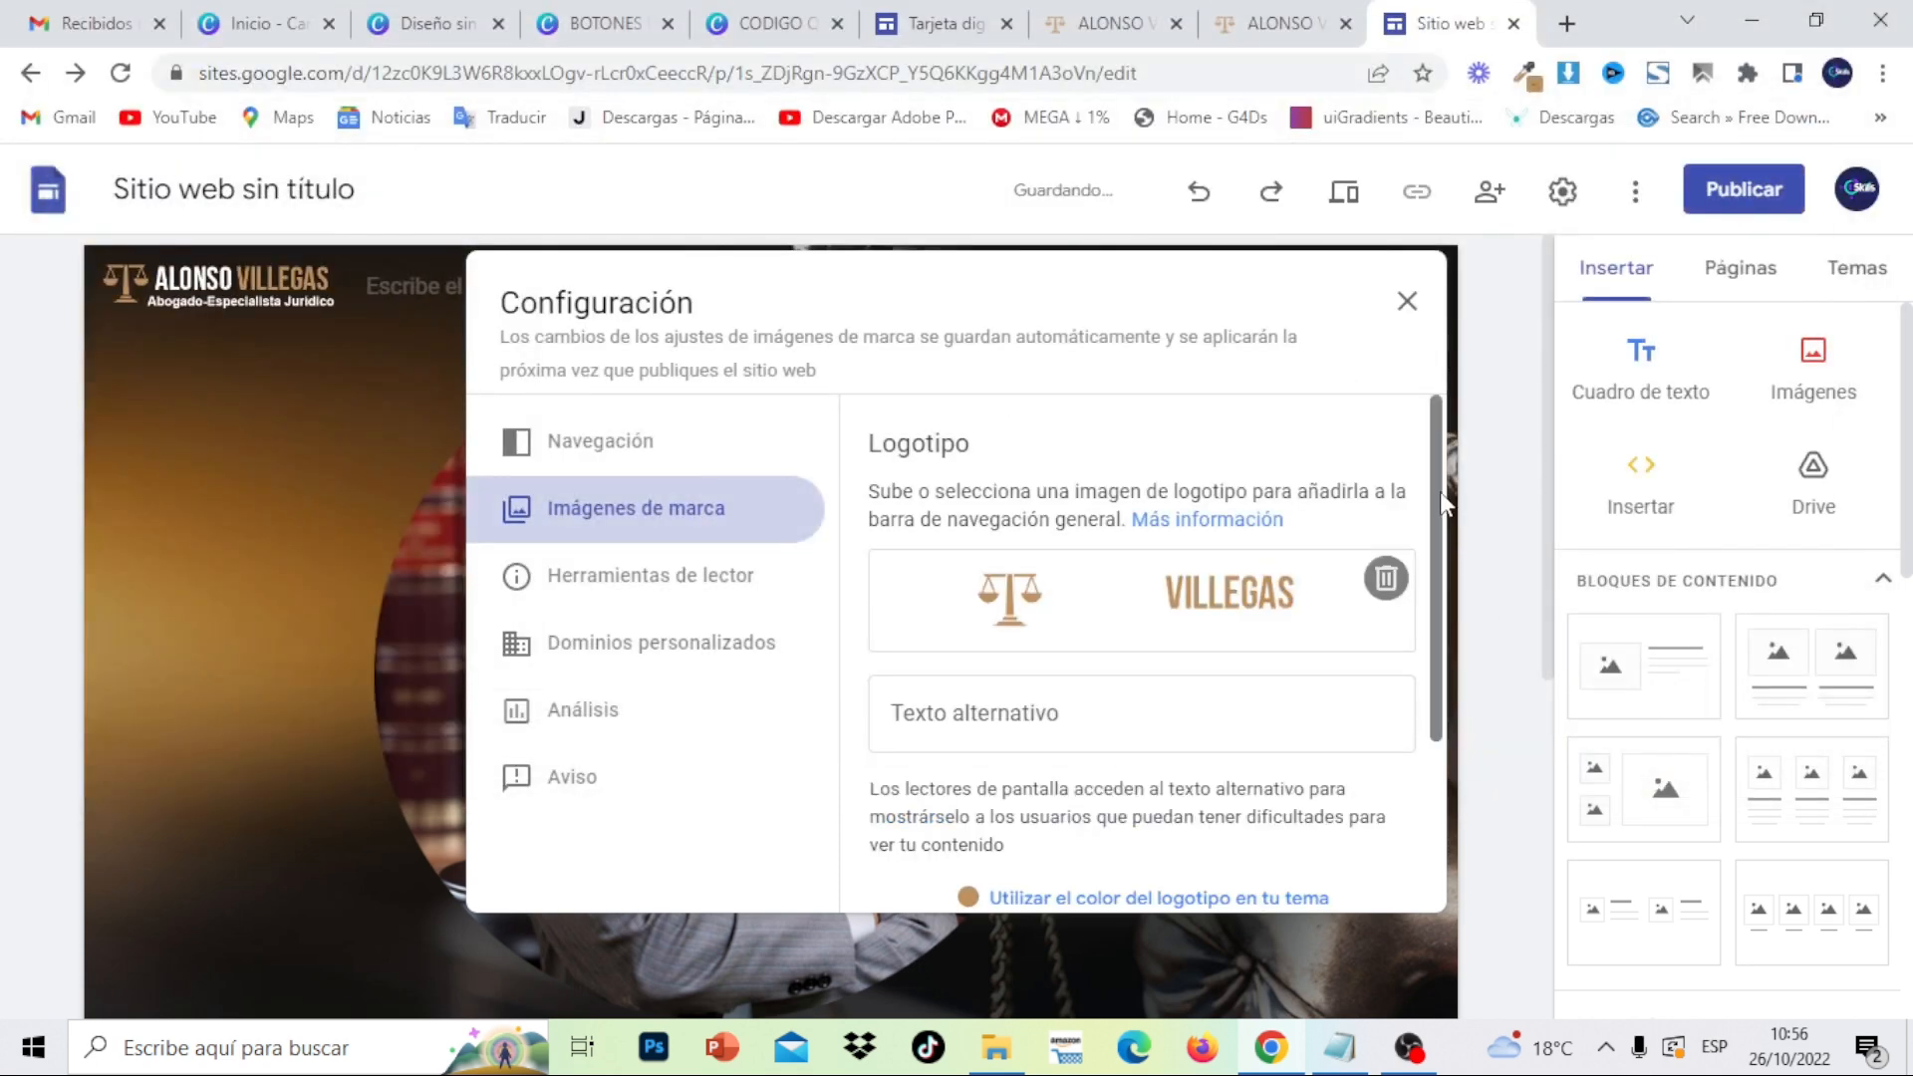
- Upload the 'icono' scales image as the page icon and close Configuración
{"action": "scroll", "coordinate": [1439, 492], "scroll_direction": "down", "scroll_amount": 2}
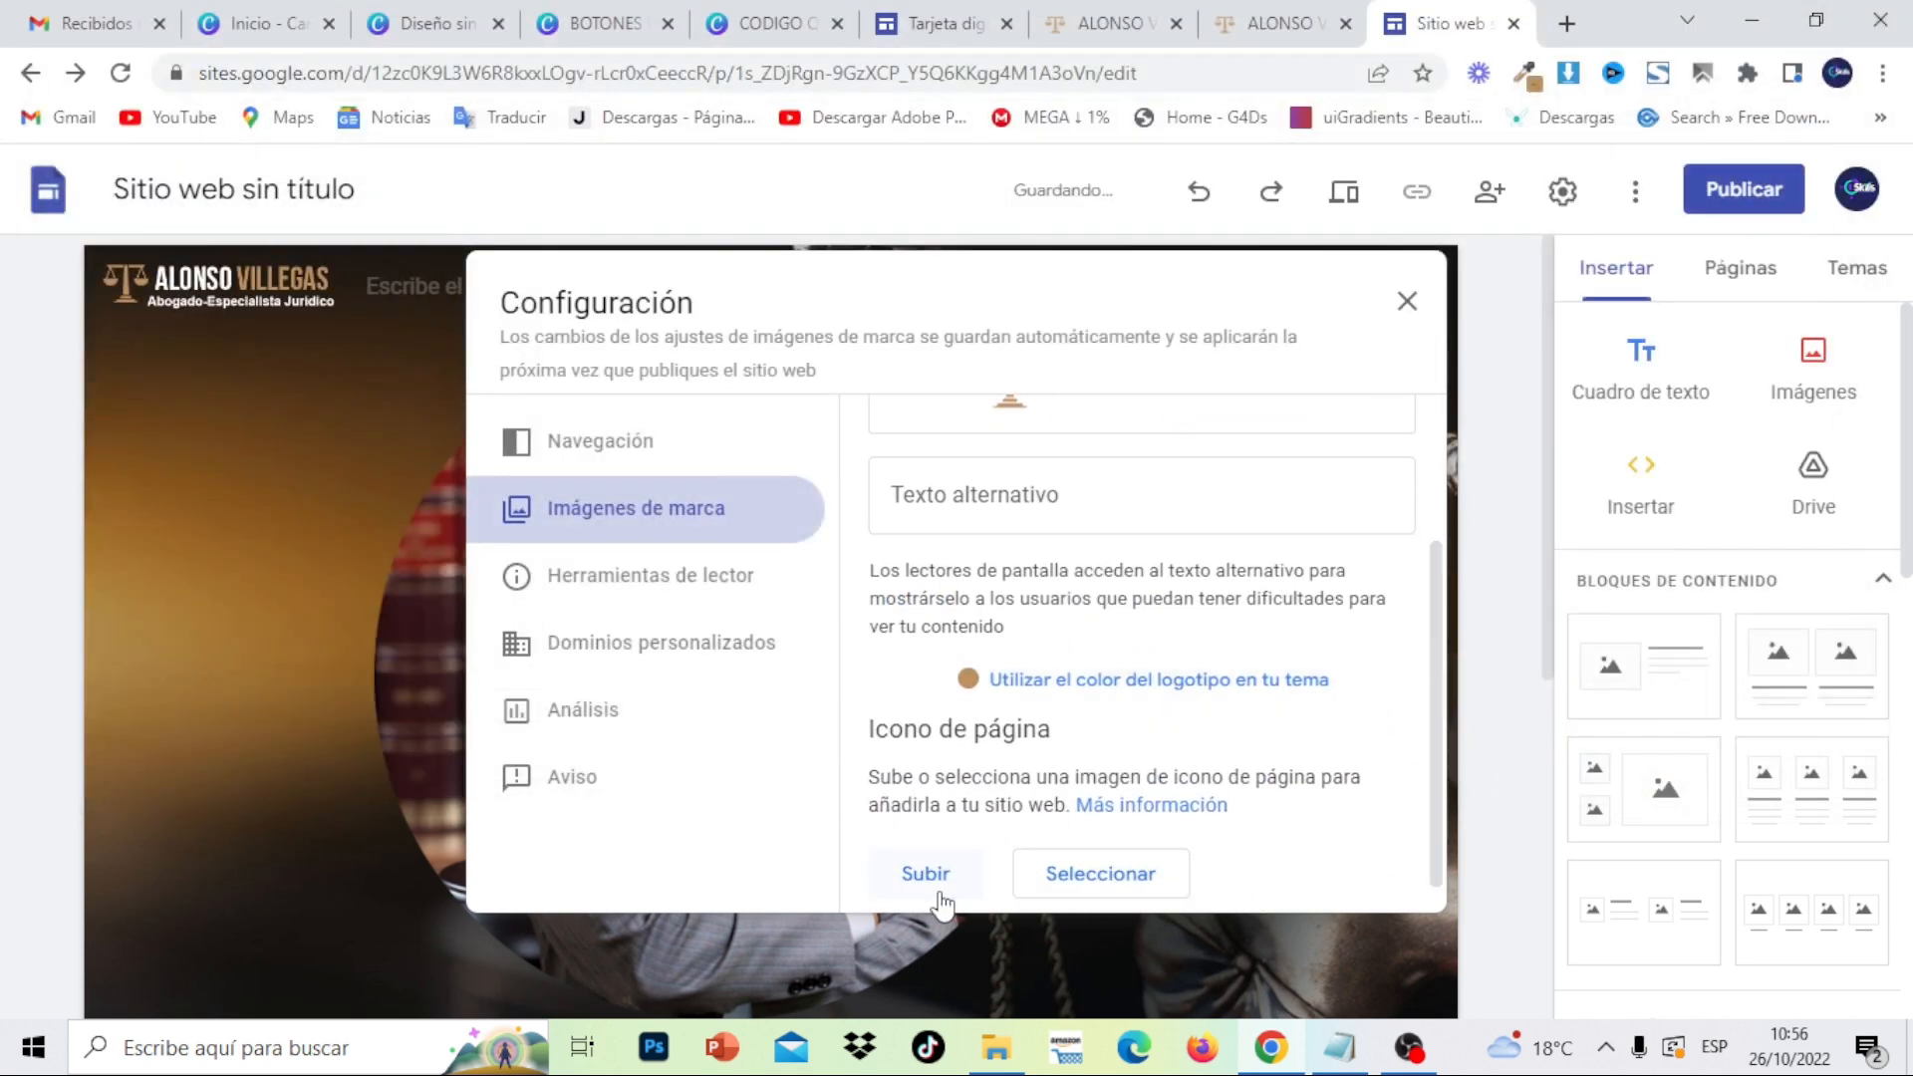
{"action": "left_click", "coordinate": [926, 877]}
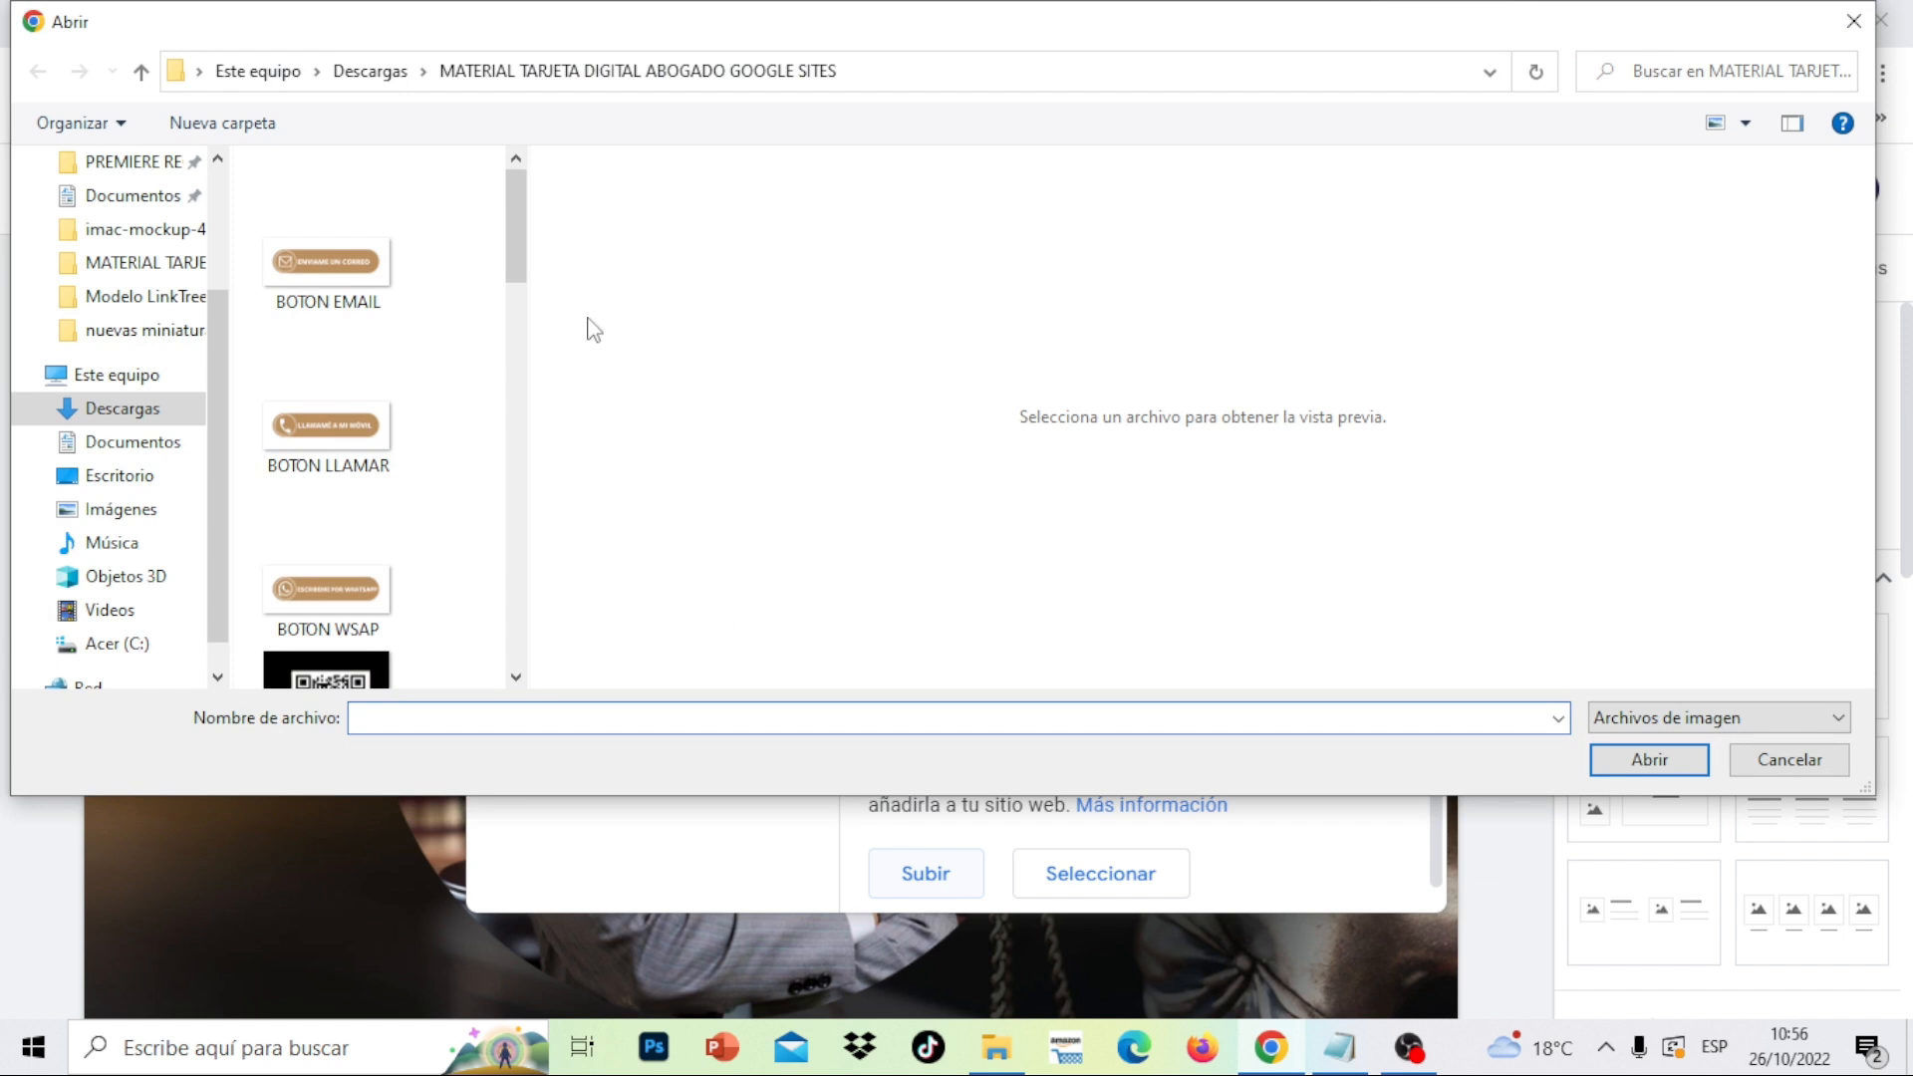
{"action": "left_click_drag", "start_coordinate": [522, 272], "coordinate": [539, 568]}
{"action": "left_click", "coordinate": [330, 314]}
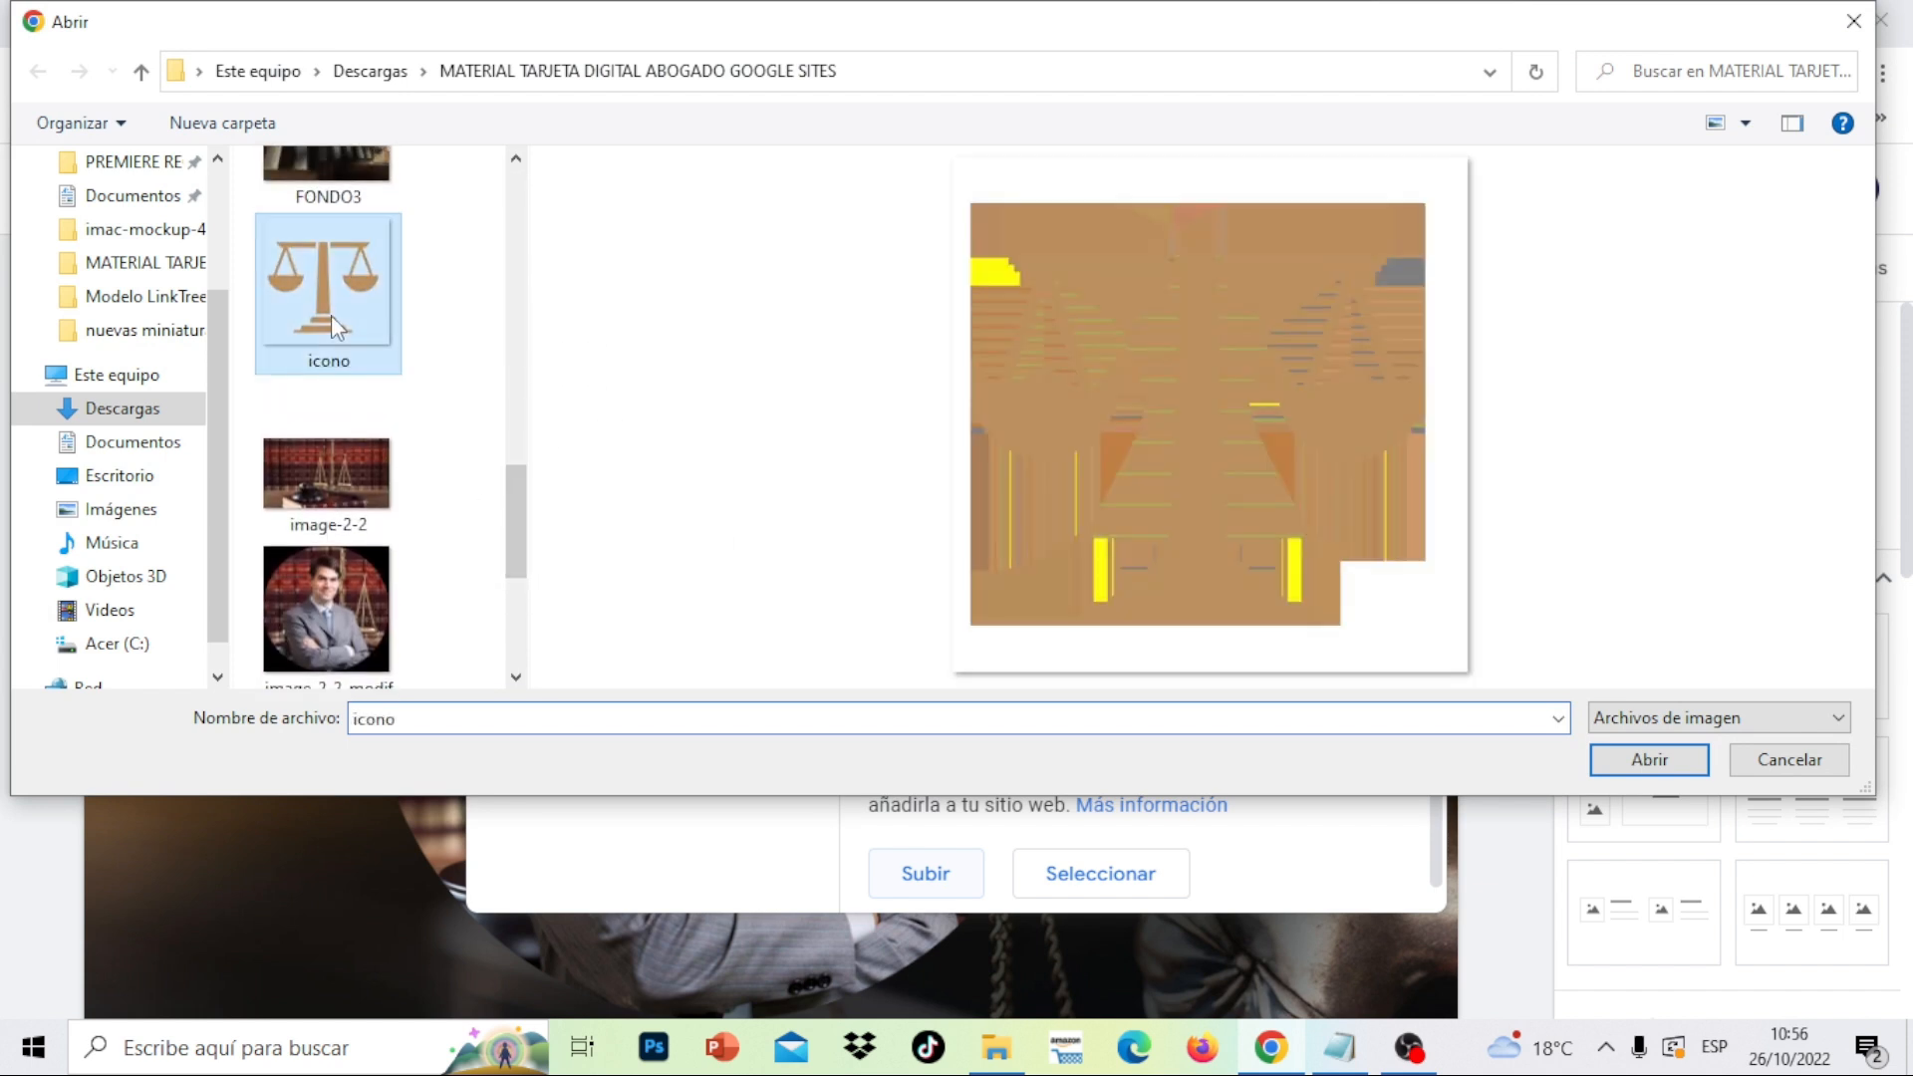
{"action": "left_click", "coordinate": [337, 503]}
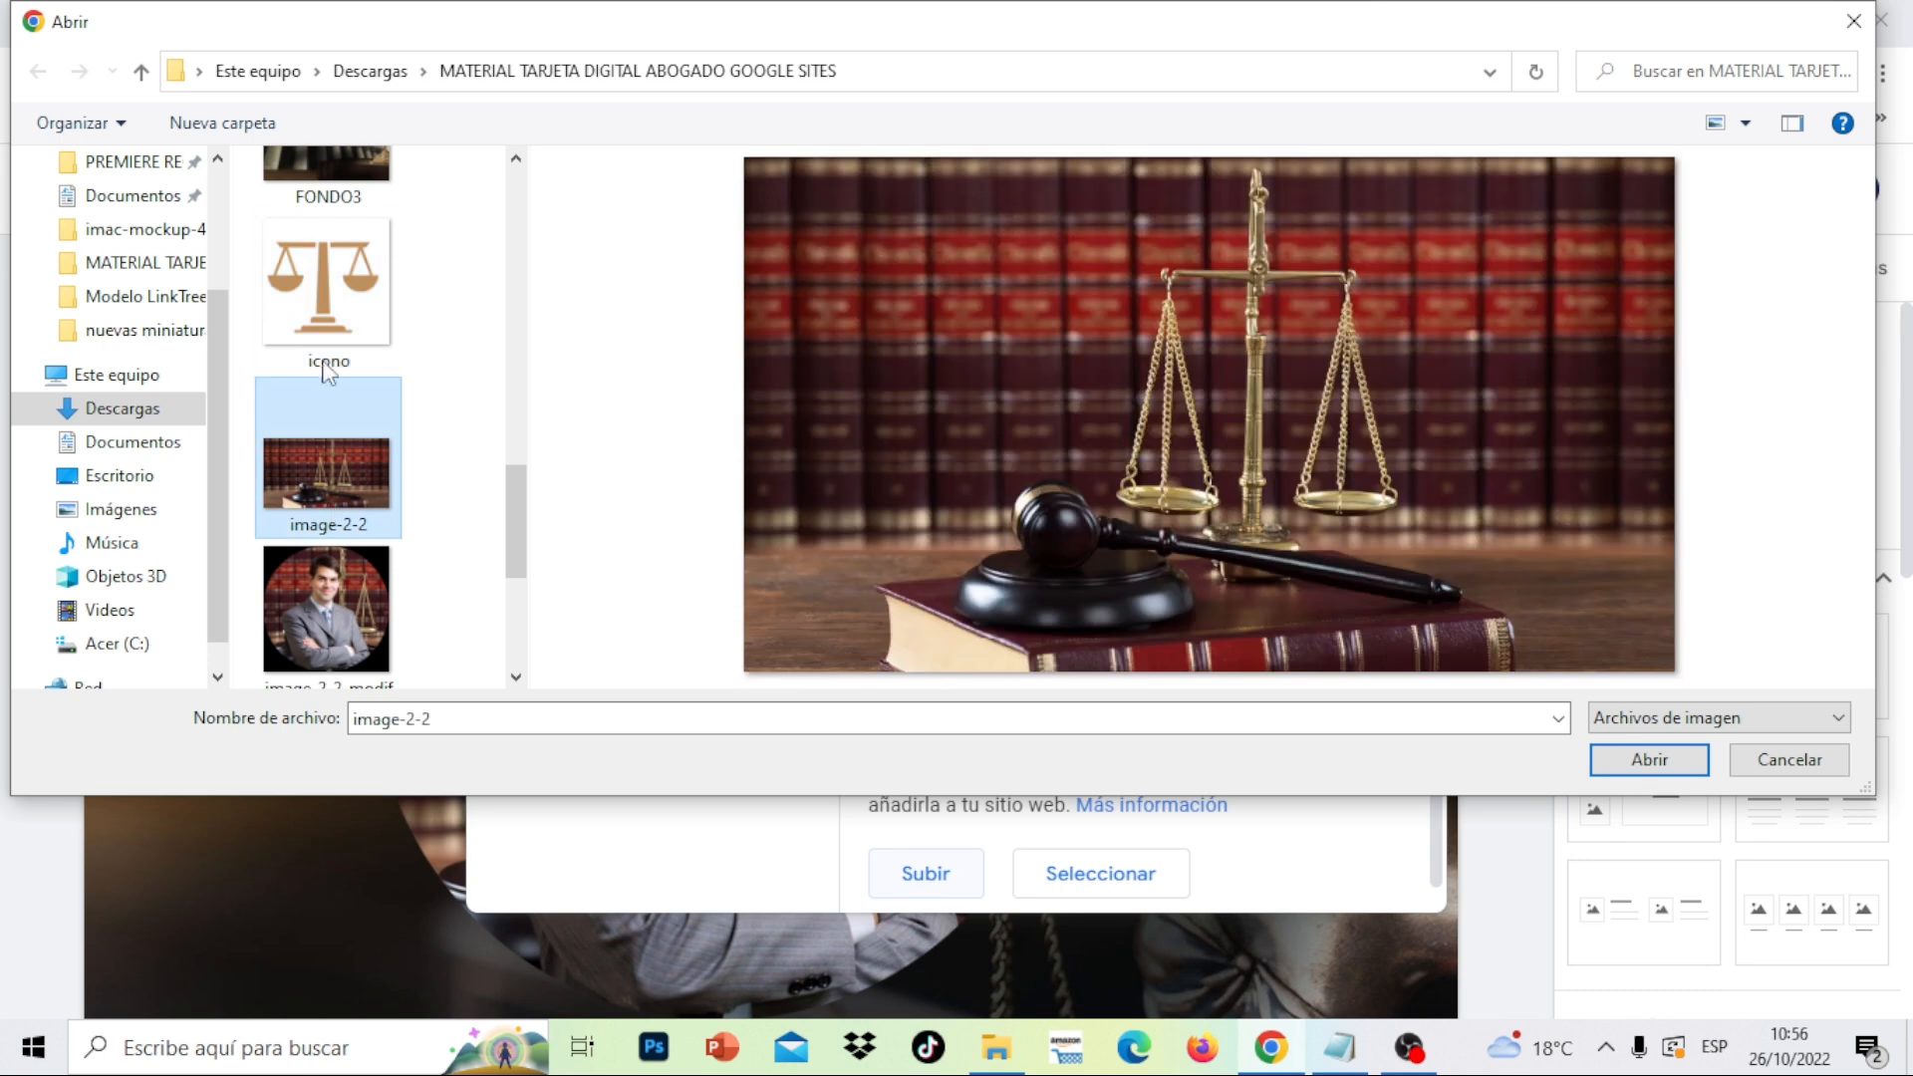
{"action": "left_click", "coordinate": [318, 348]}
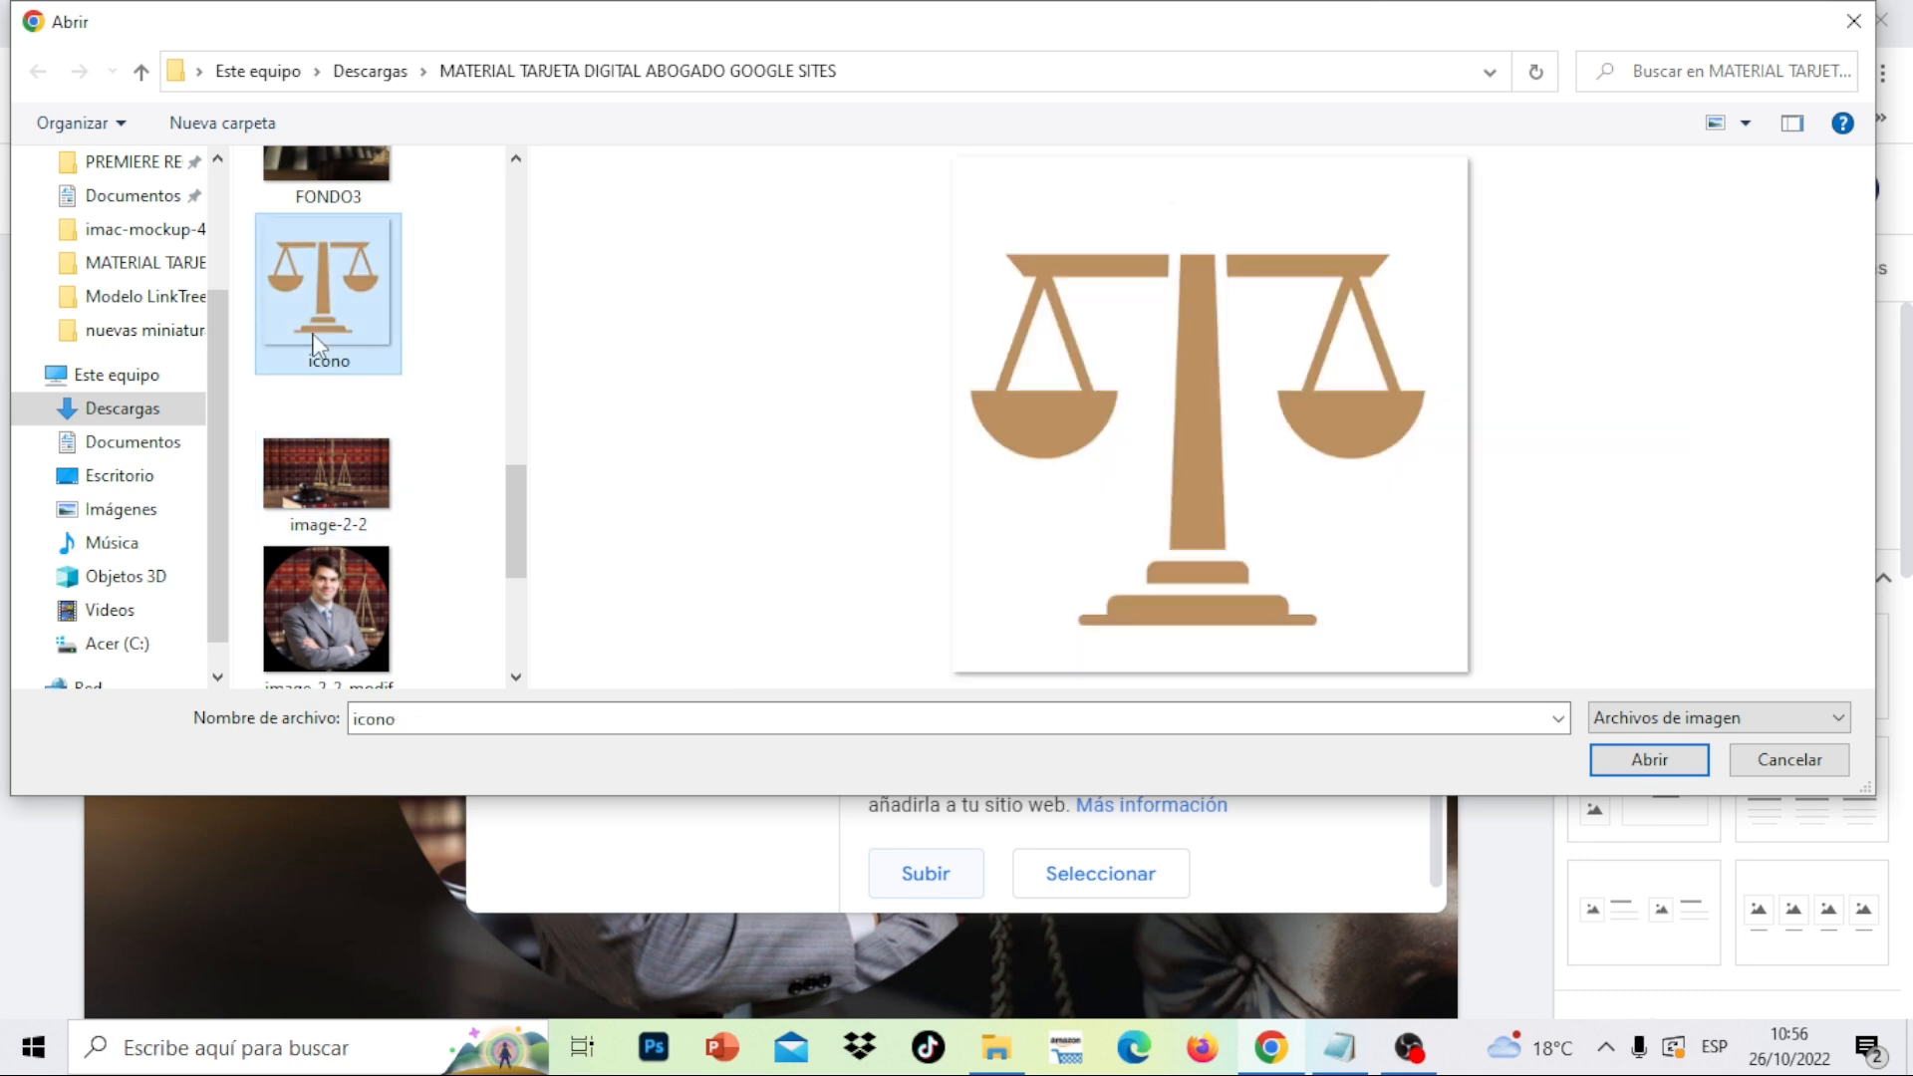
{"action": "left_click", "coordinate": [1641, 761]}
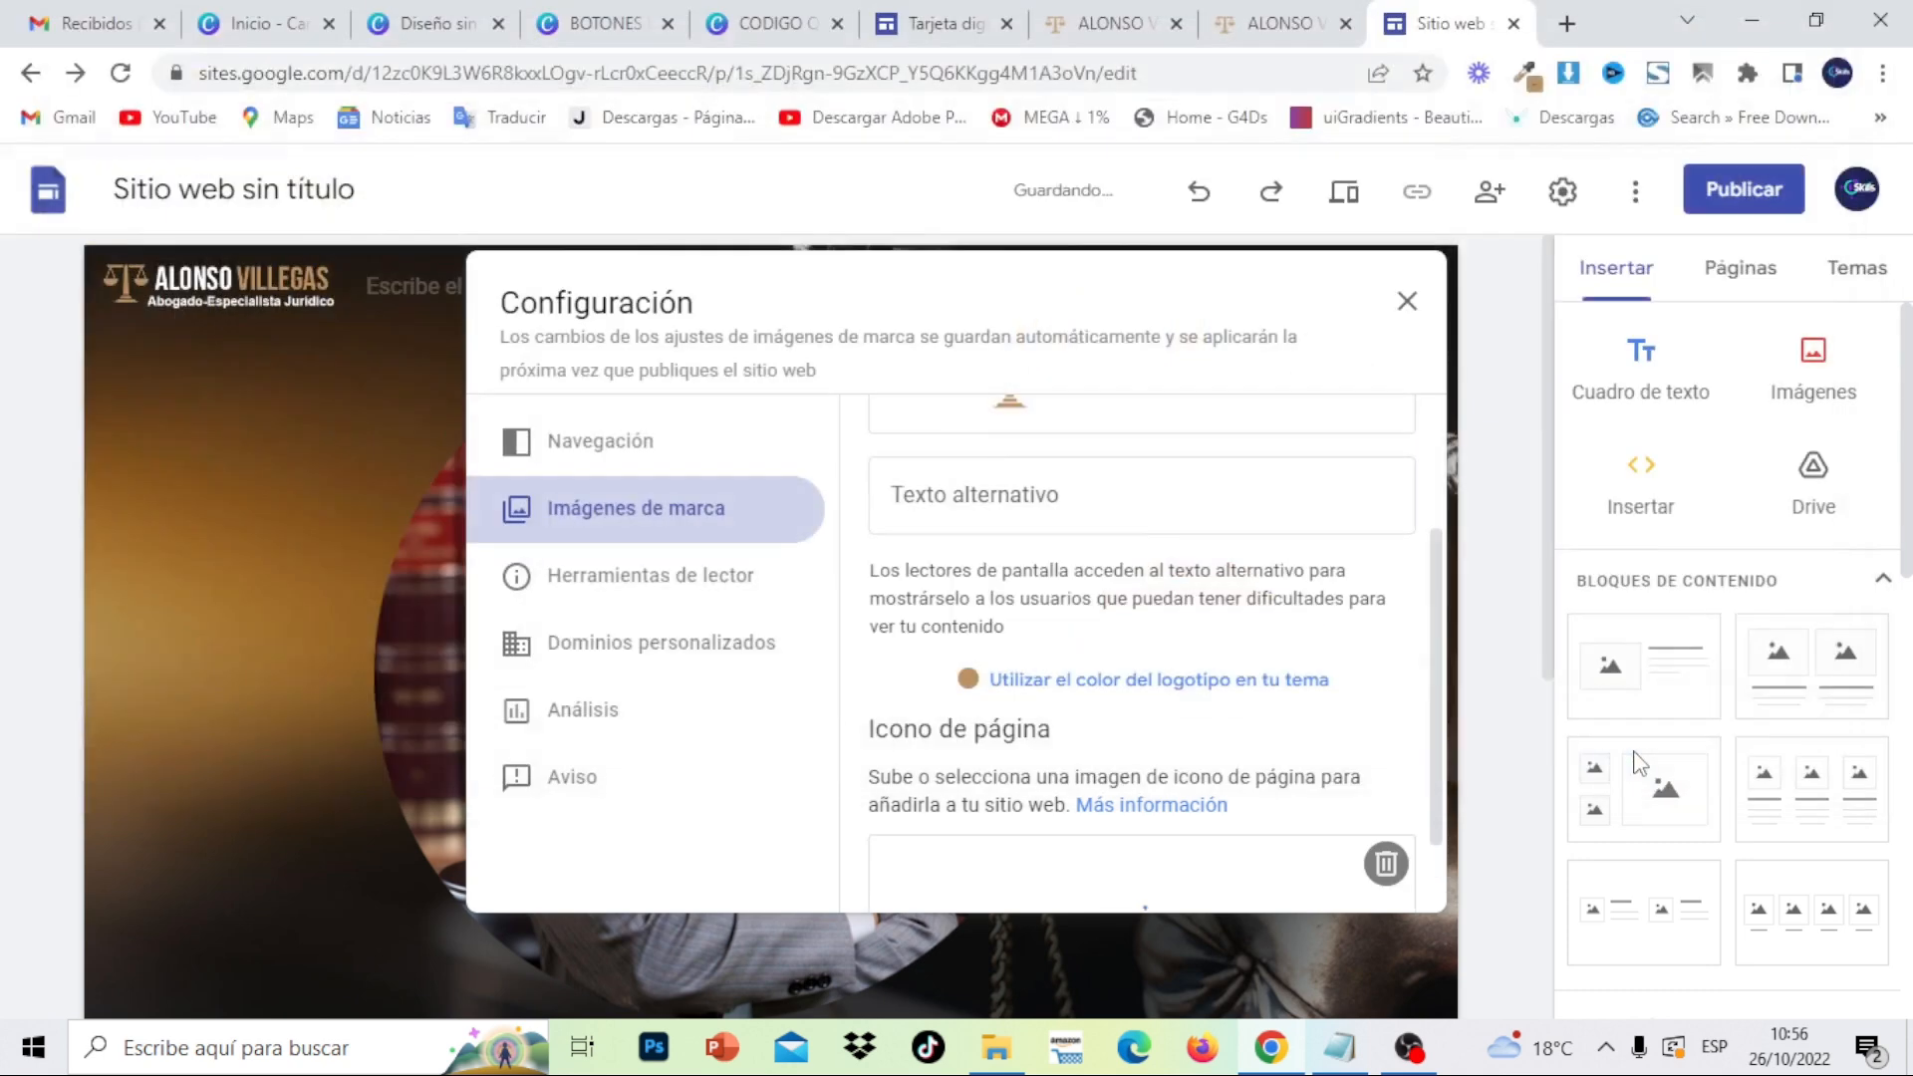
{"action": "left_click", "coordinate": [1405, 301]}
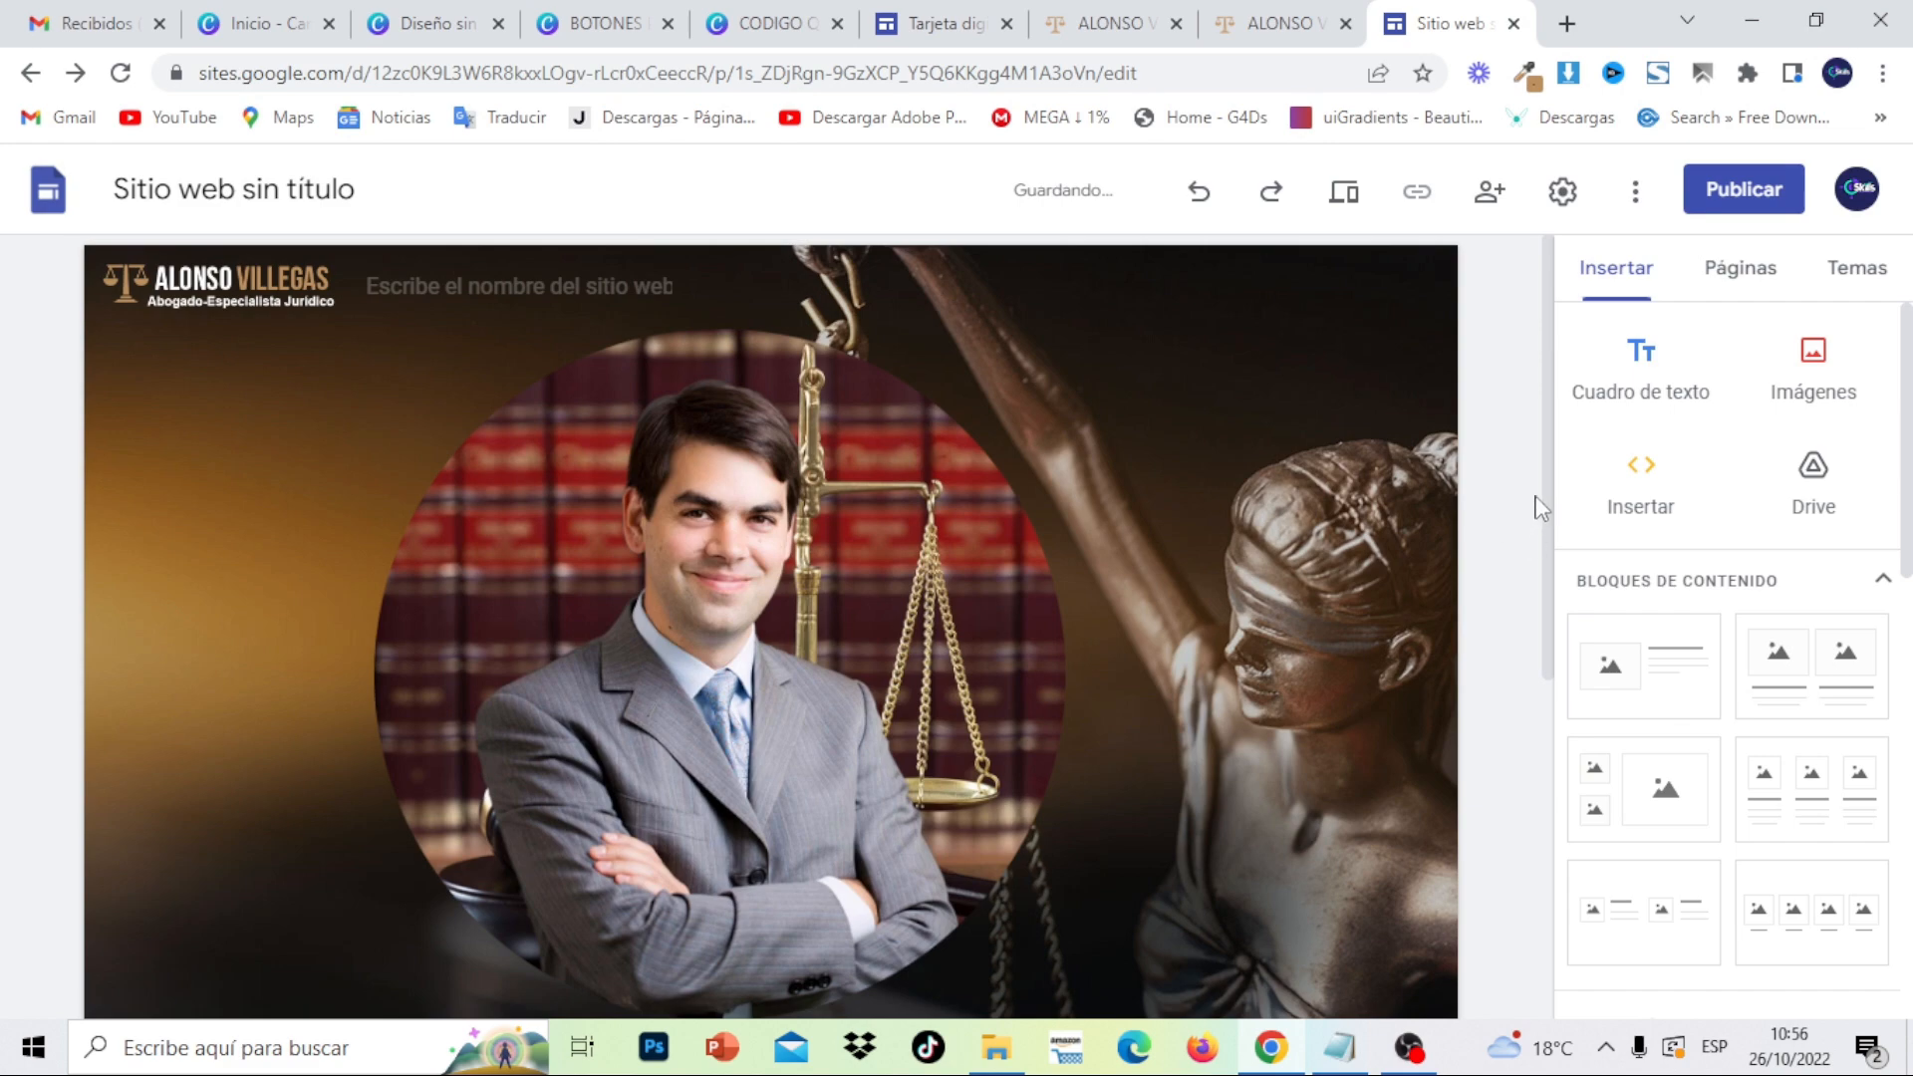
- Publish the site under a web address built from the lawyer's name plus 'abogado'
{"action": "left_click_drag", "start_coordinate": [1540, 471], "coordinate": [1561, 593]}
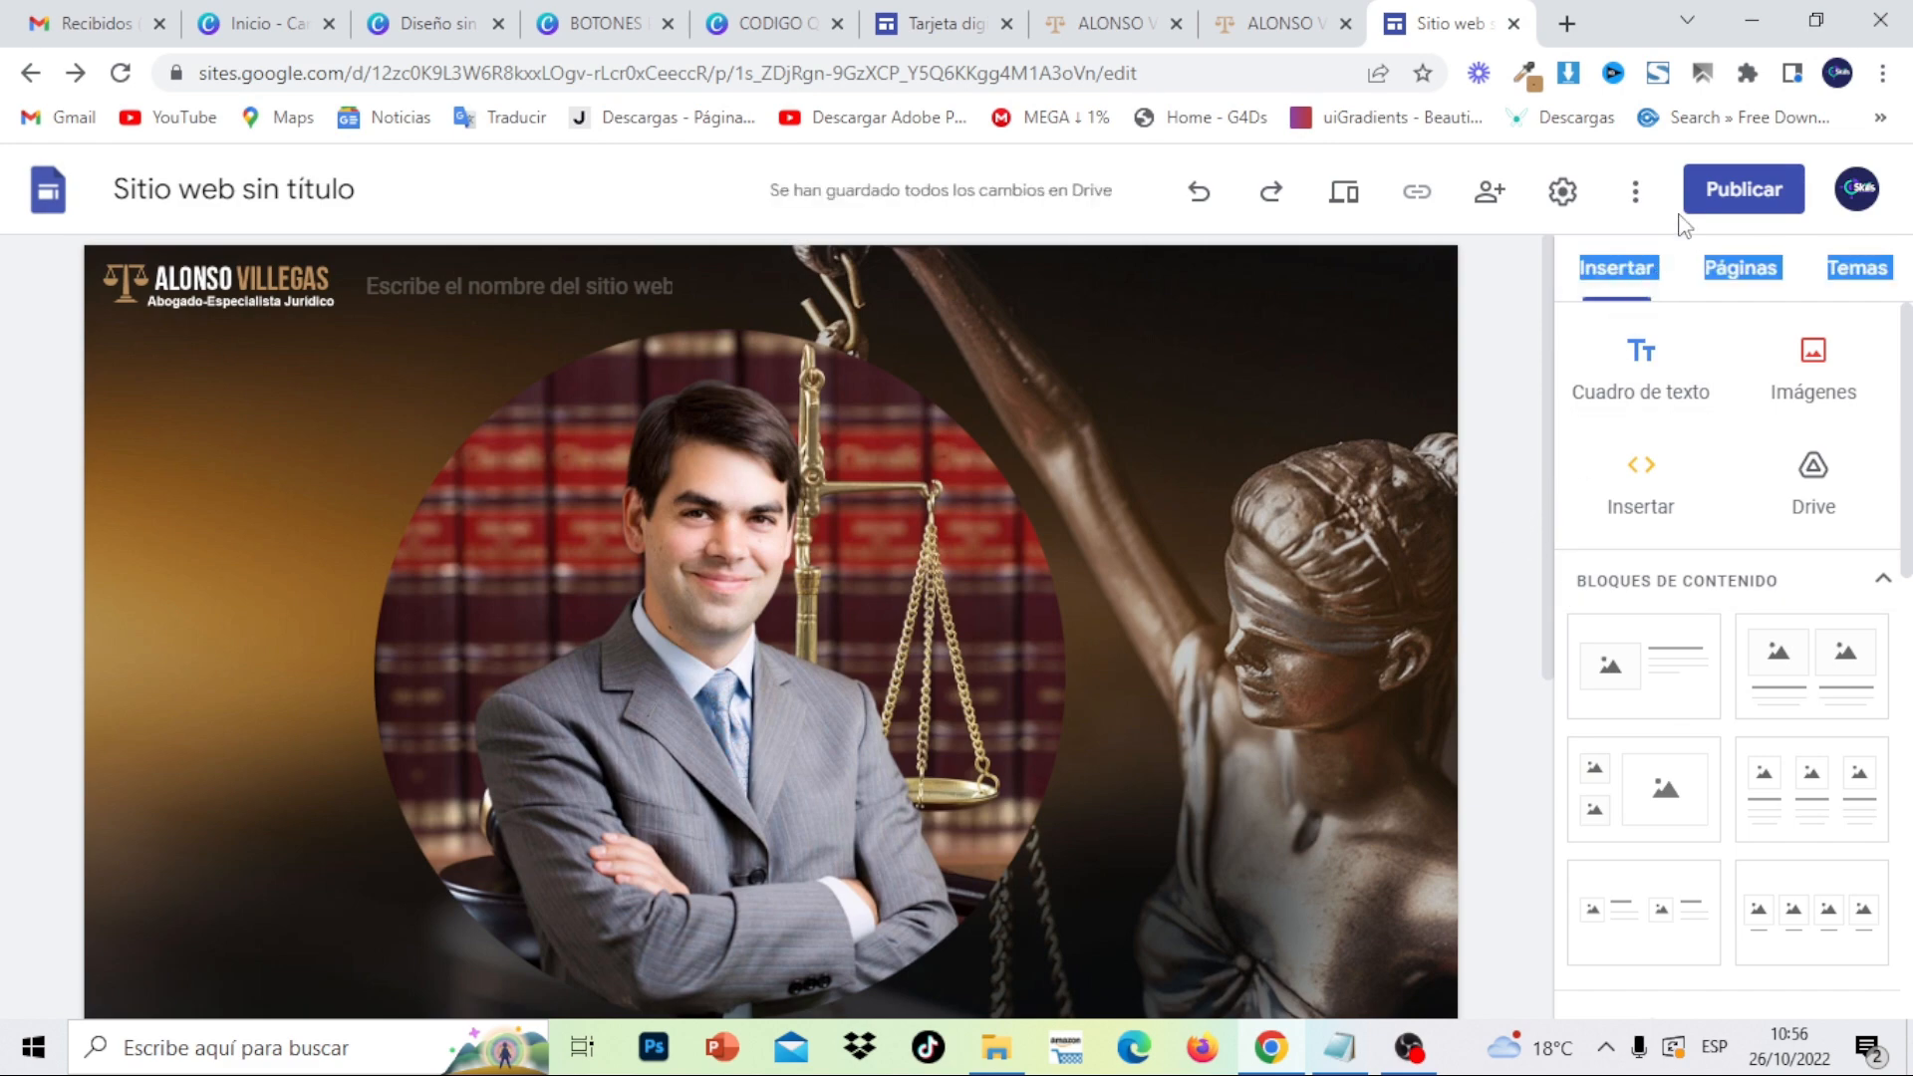
{"action": "left_click", "coordinate": [1498, 460]}
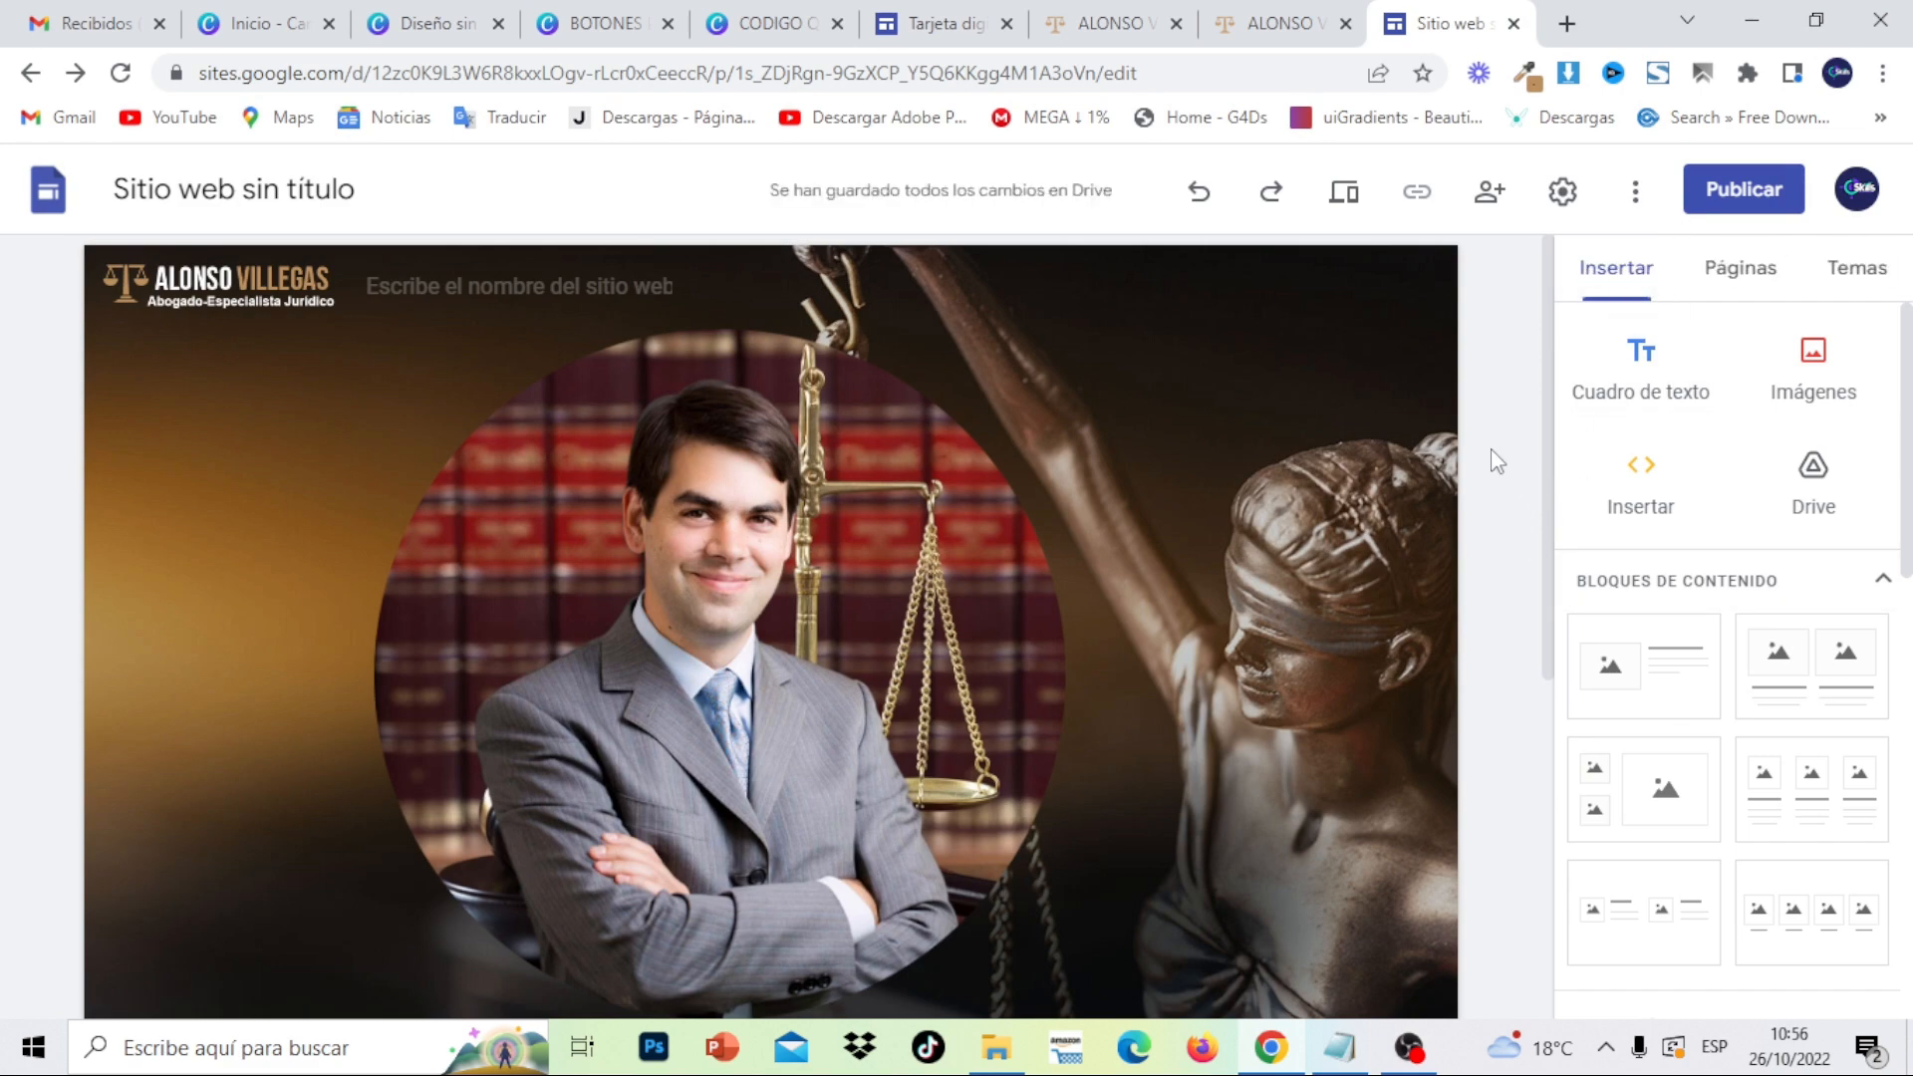
{"action": "left_click", "coordinate": [1735, 190]}
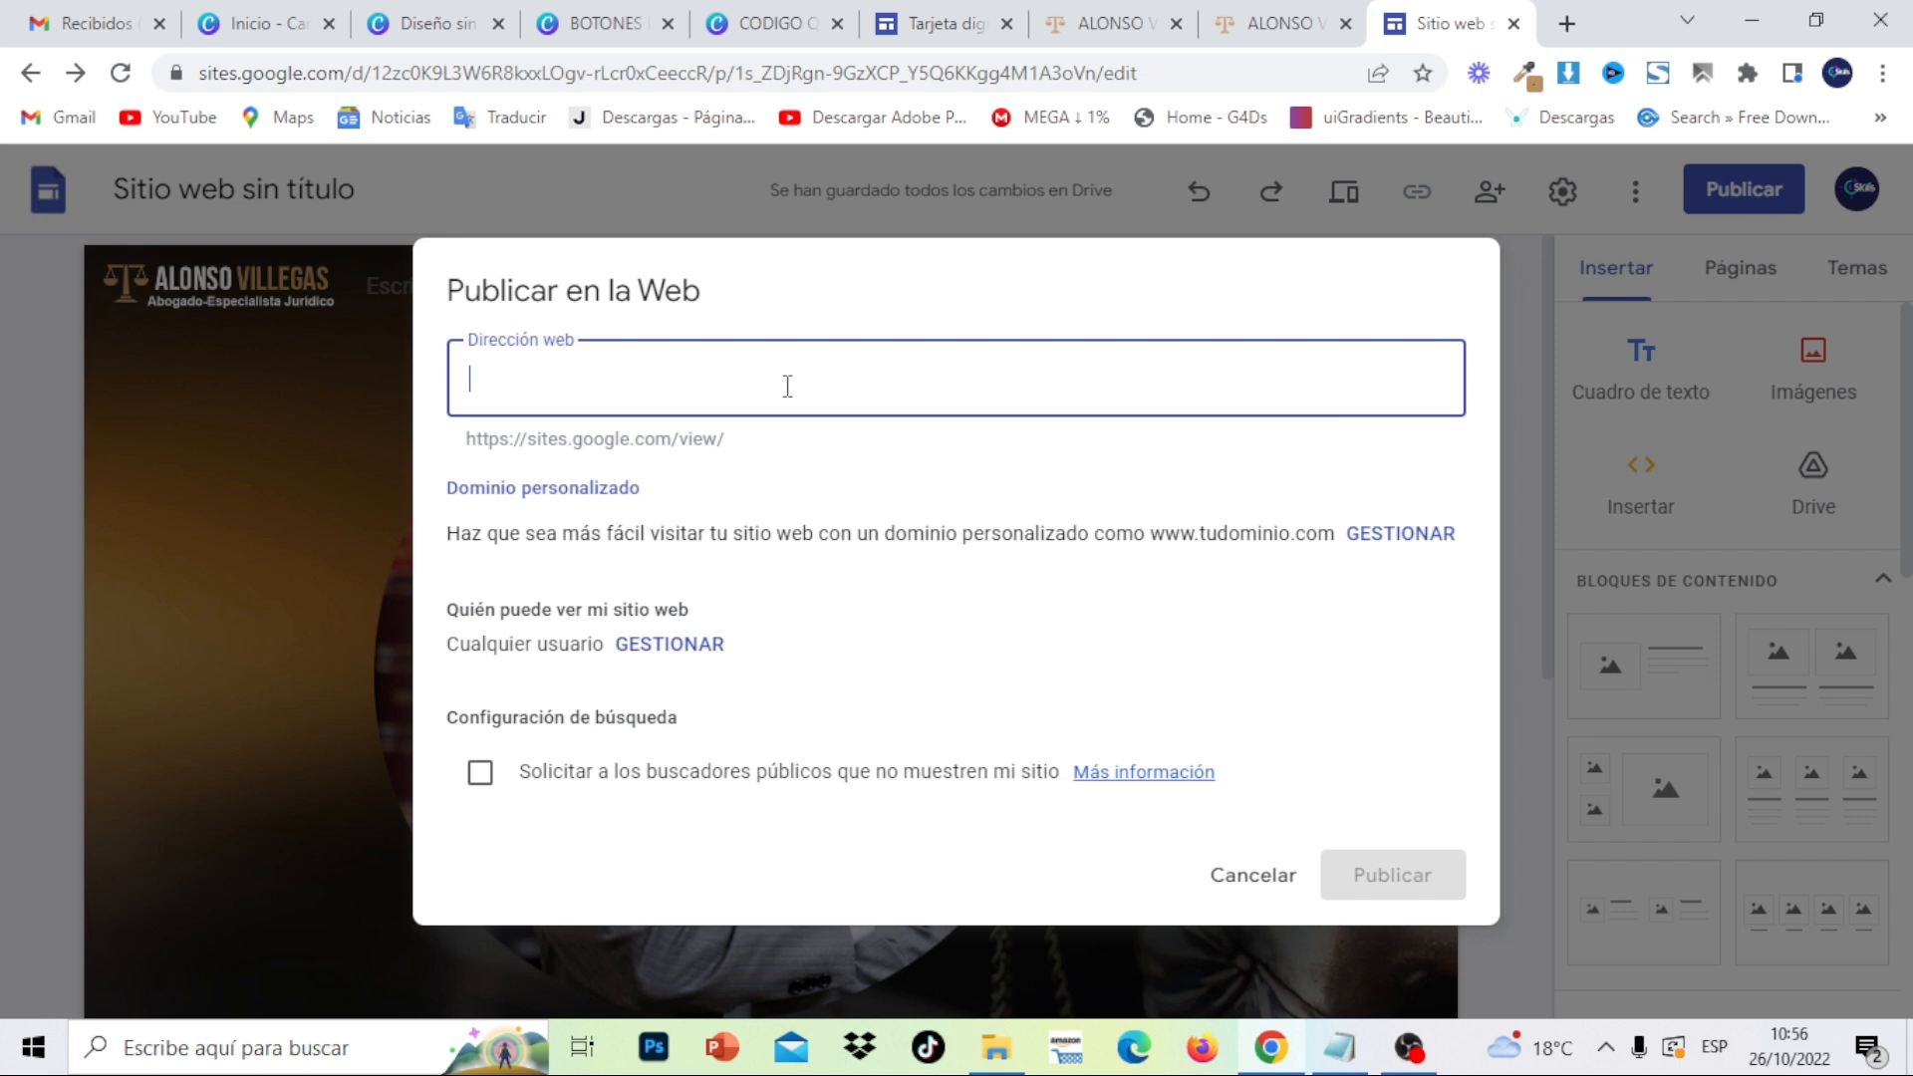
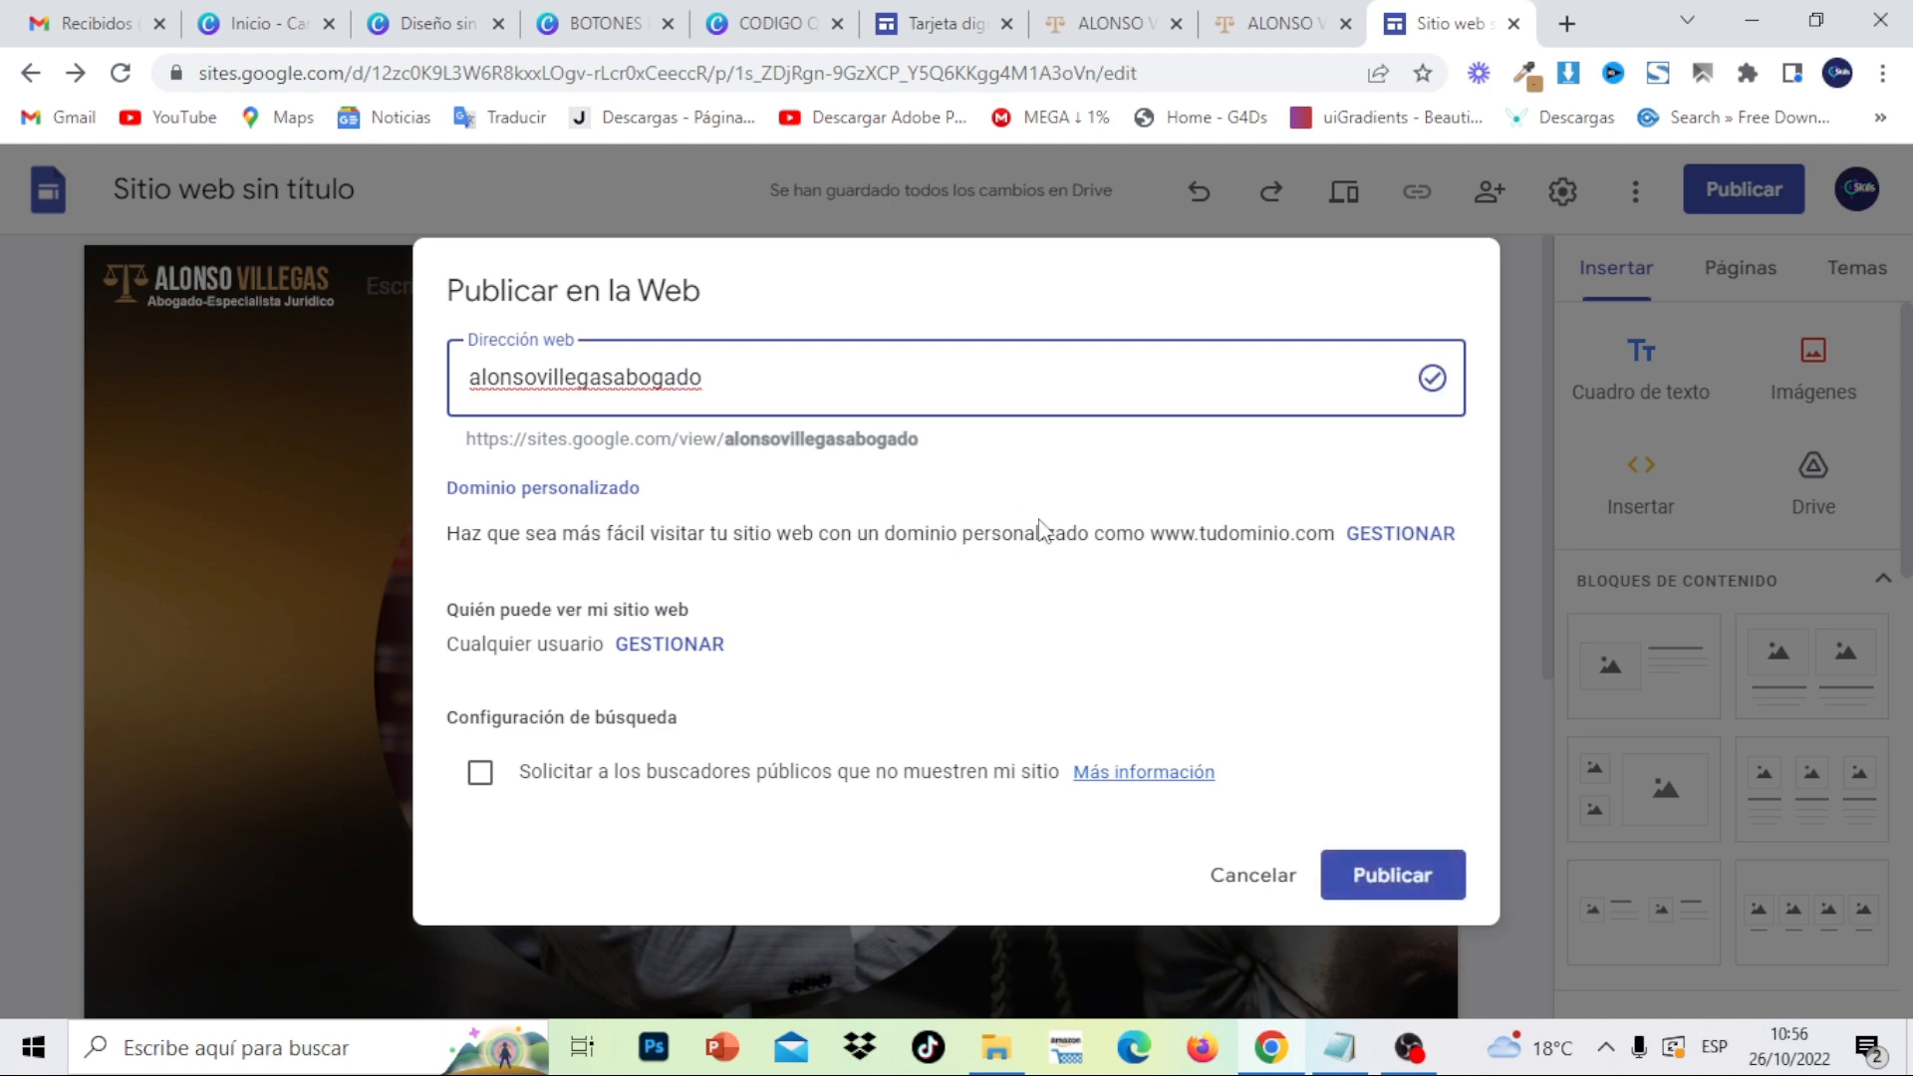
{"action": "left_click", "coordinate": [1381, 897]}
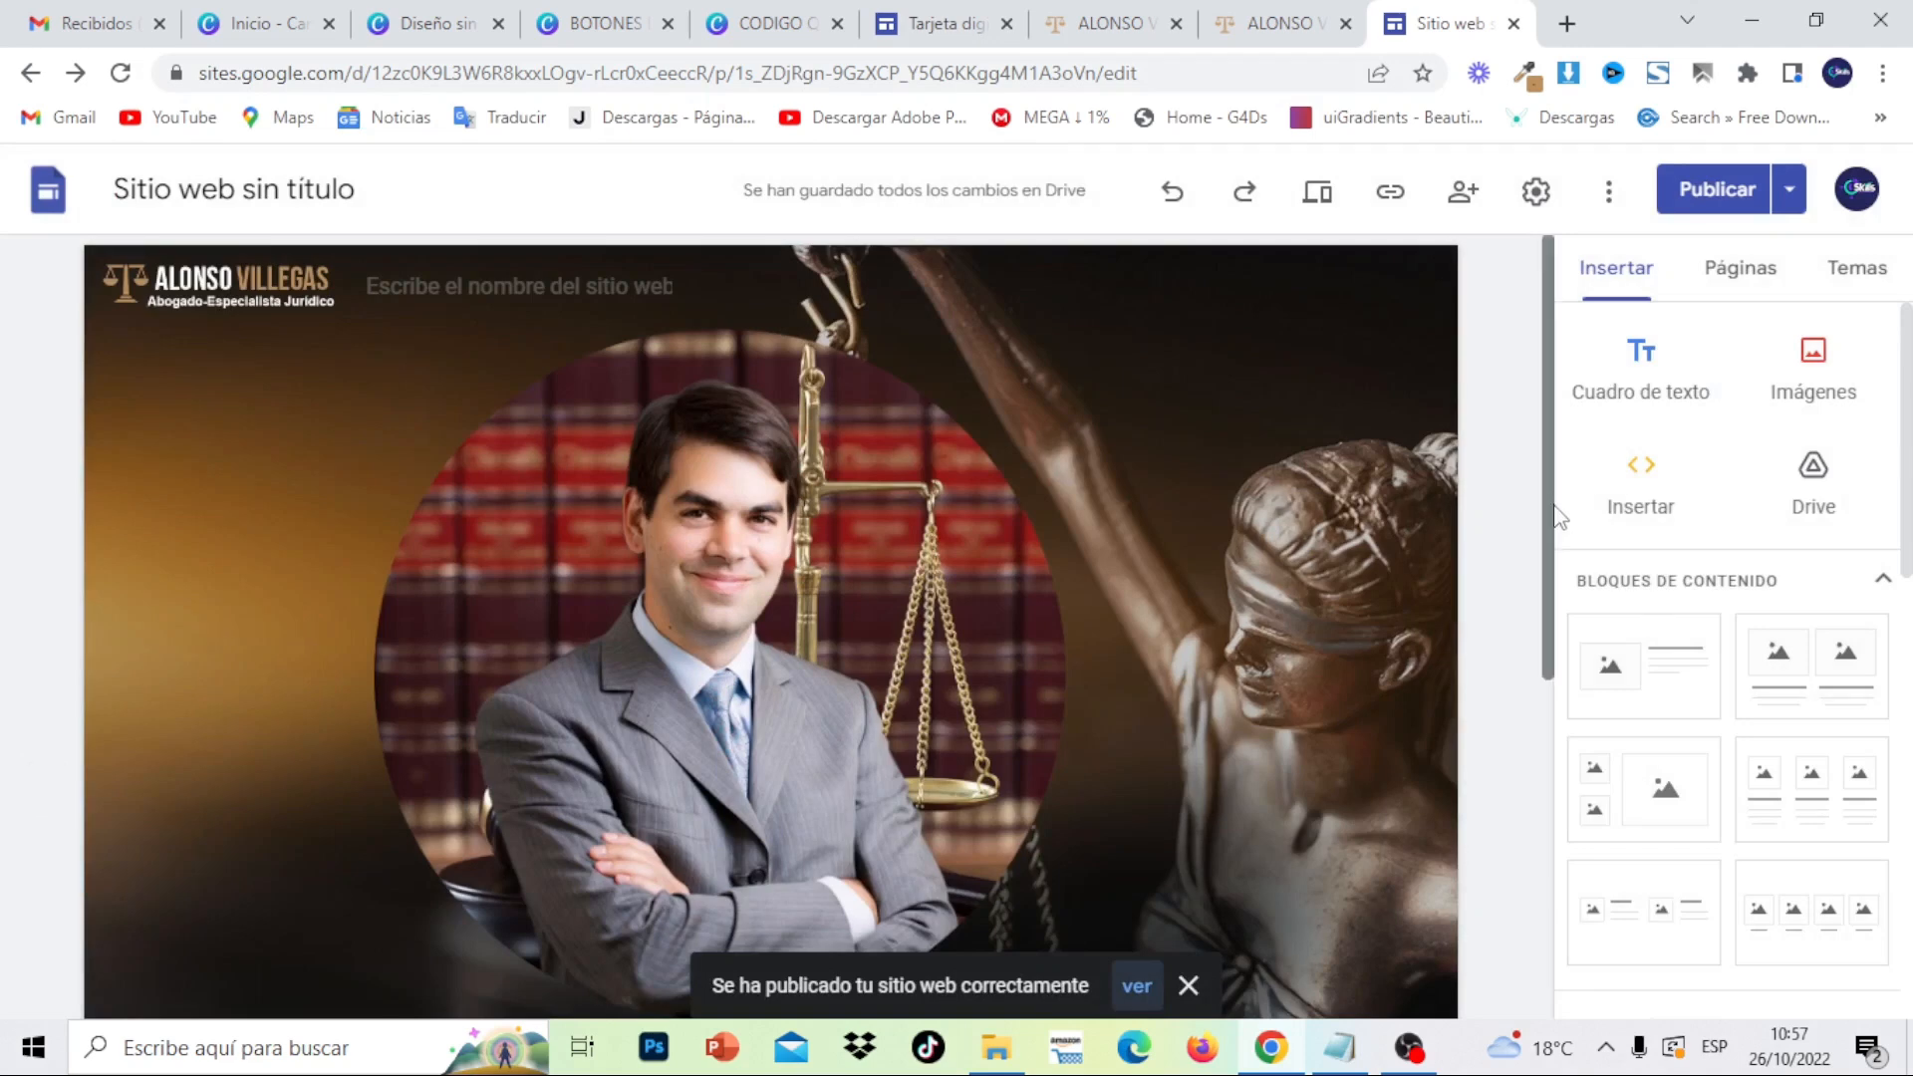
{"action": "mouse_move", "coordinate": [1550, 434]}
{"action": "left_mouse_down"}
{"action": "mouse_move", "coordinate": [1545, 667]}
{"action": "mouse_move", "coordinate": [1545, 441]}
{"action": "left_mouse_up"}
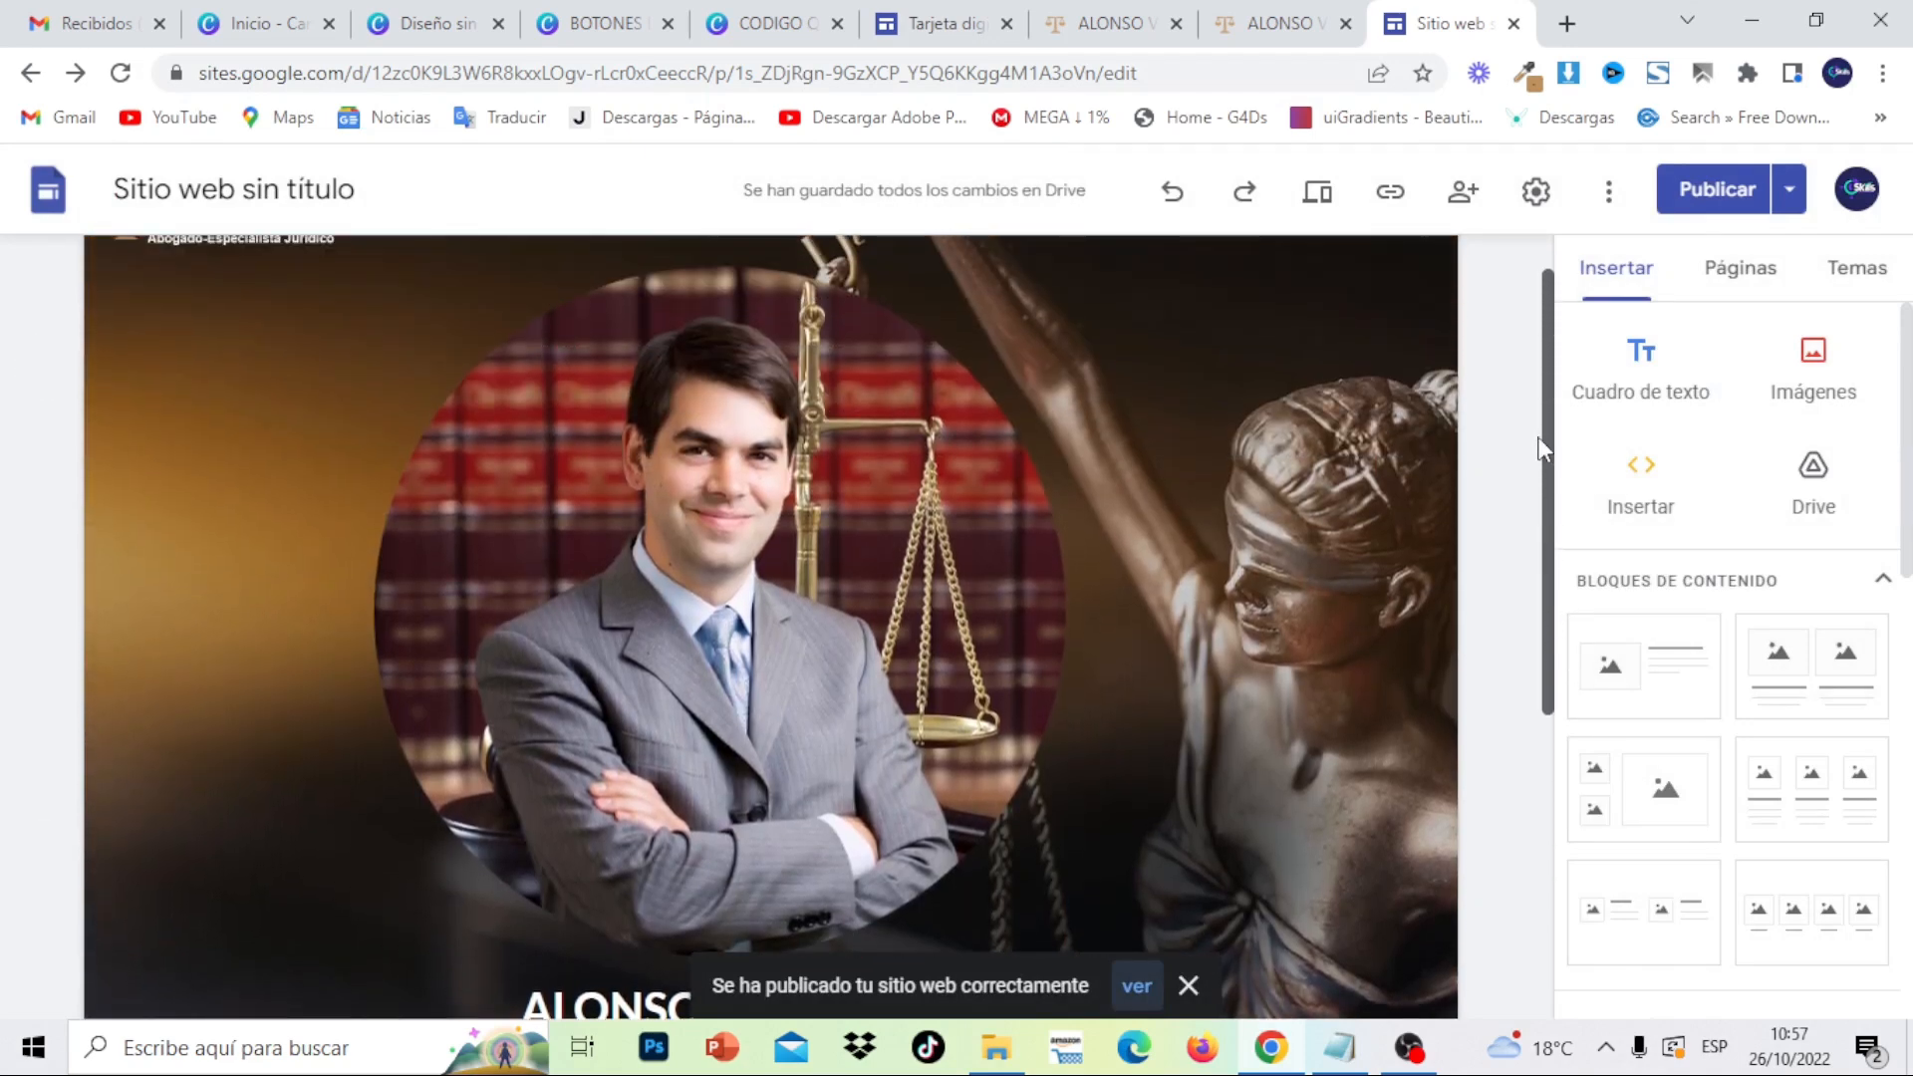
- After viewing the published card, open the 'Enlaces a redes sociales' dialog from Insertar
{"action": "left_click", "coordinate": [1075, 14]}
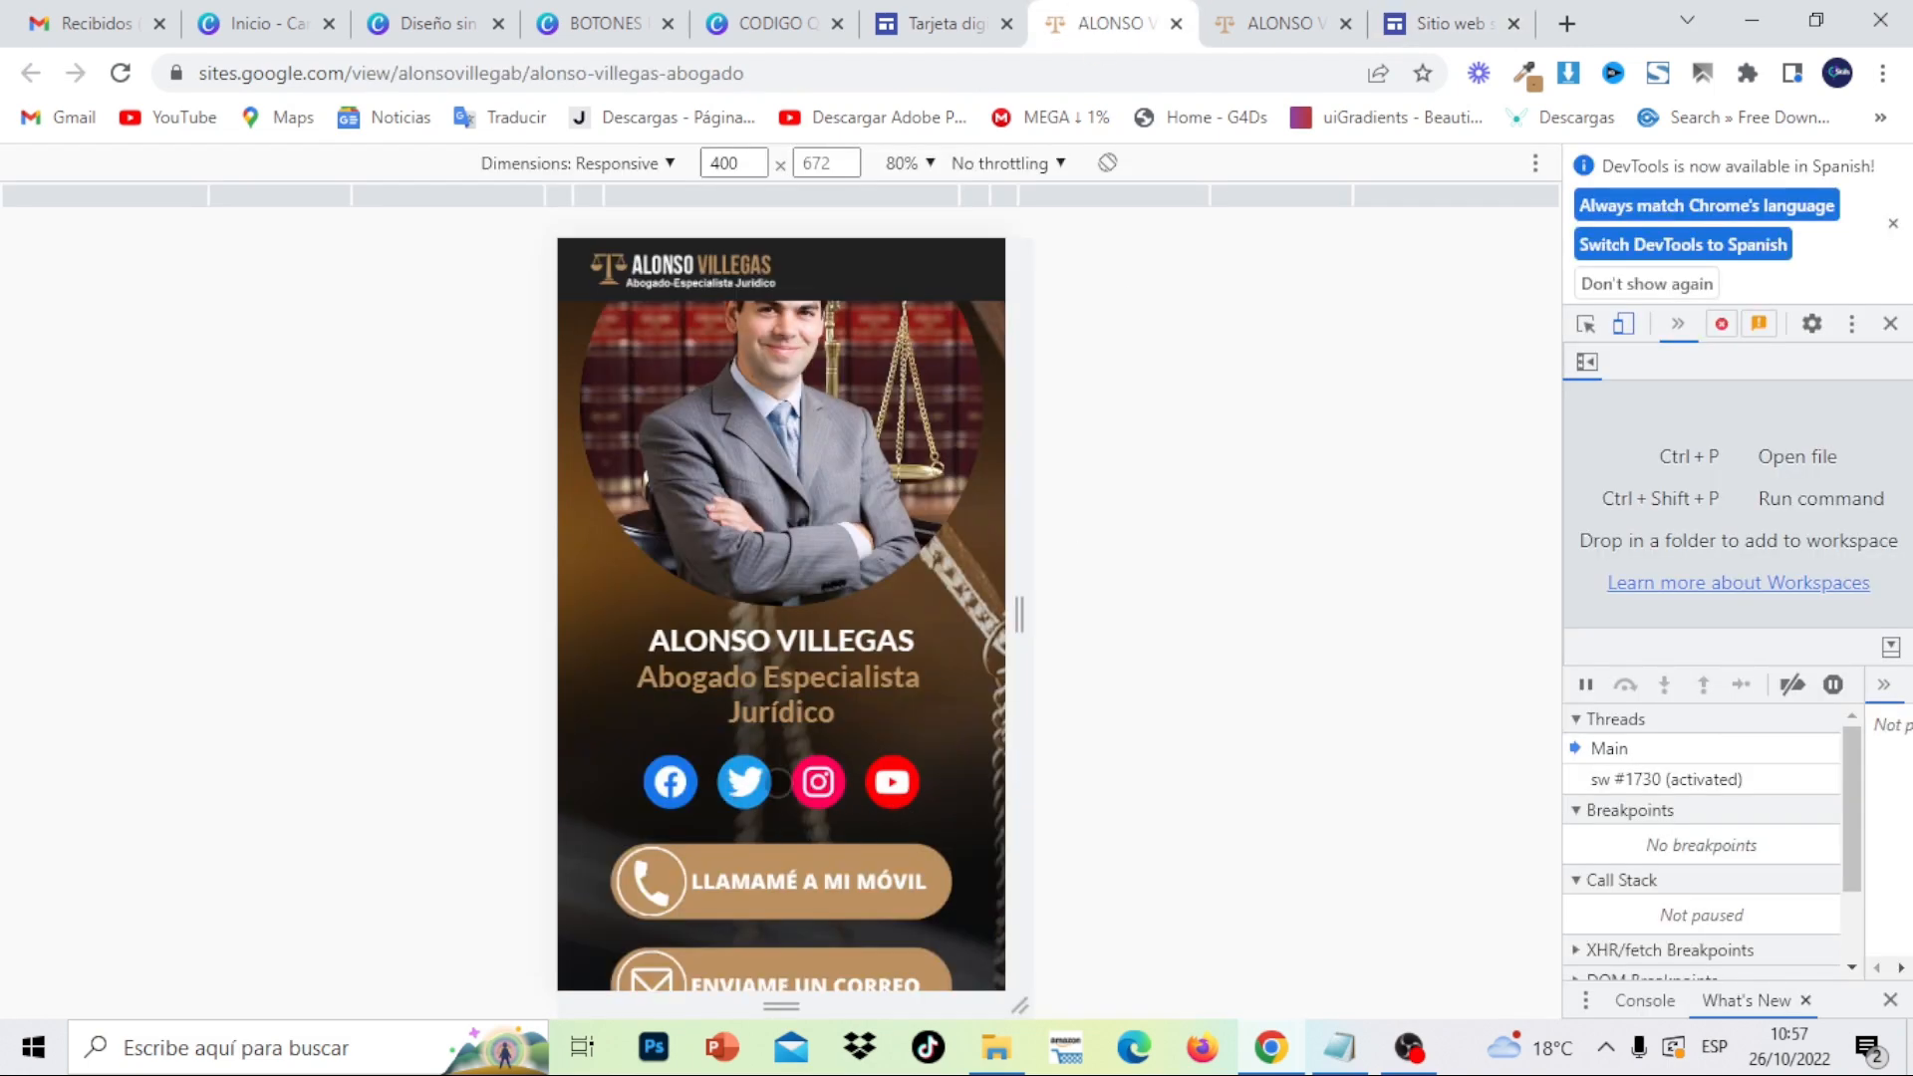
{"action": "left_click", "coordinate": [1404, 12]}
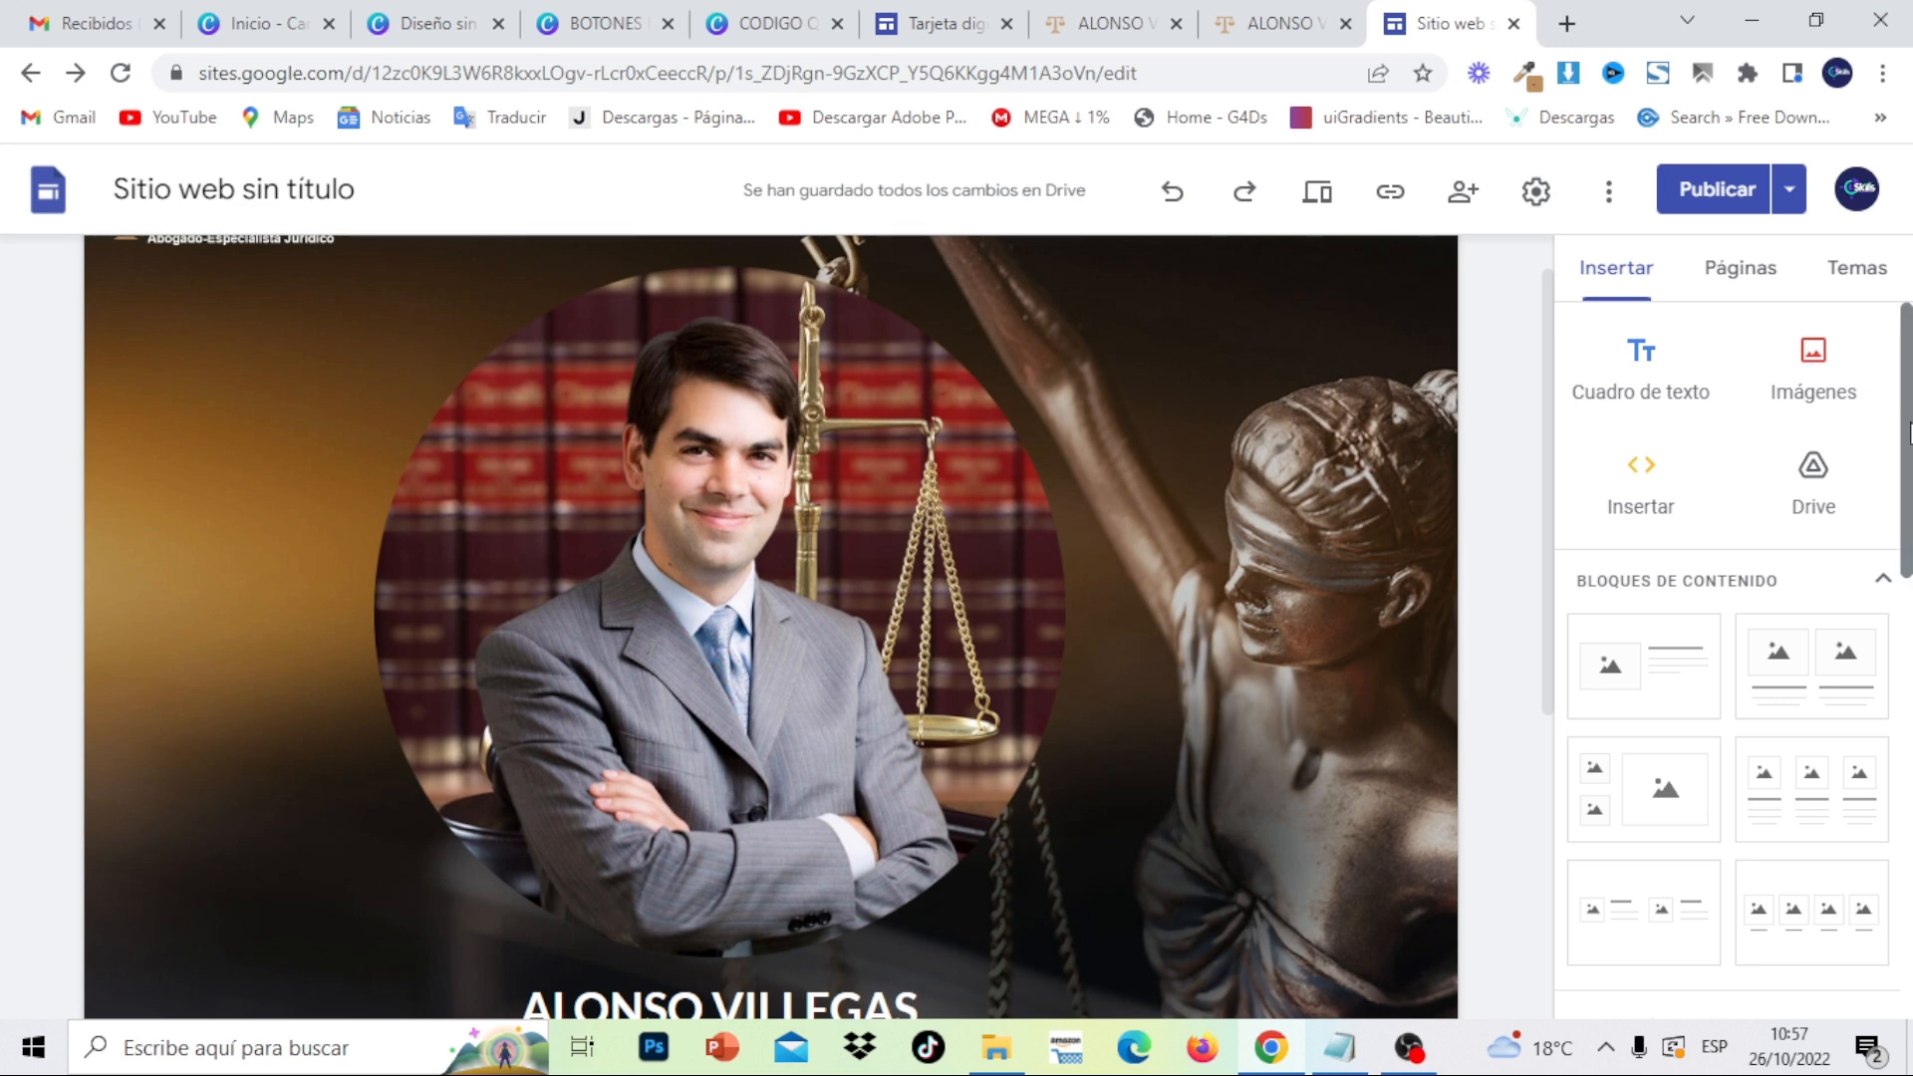
{"action": "left_click_drag", "start_coordinate": [1910, 510], "coordinate": [1903, 723]}
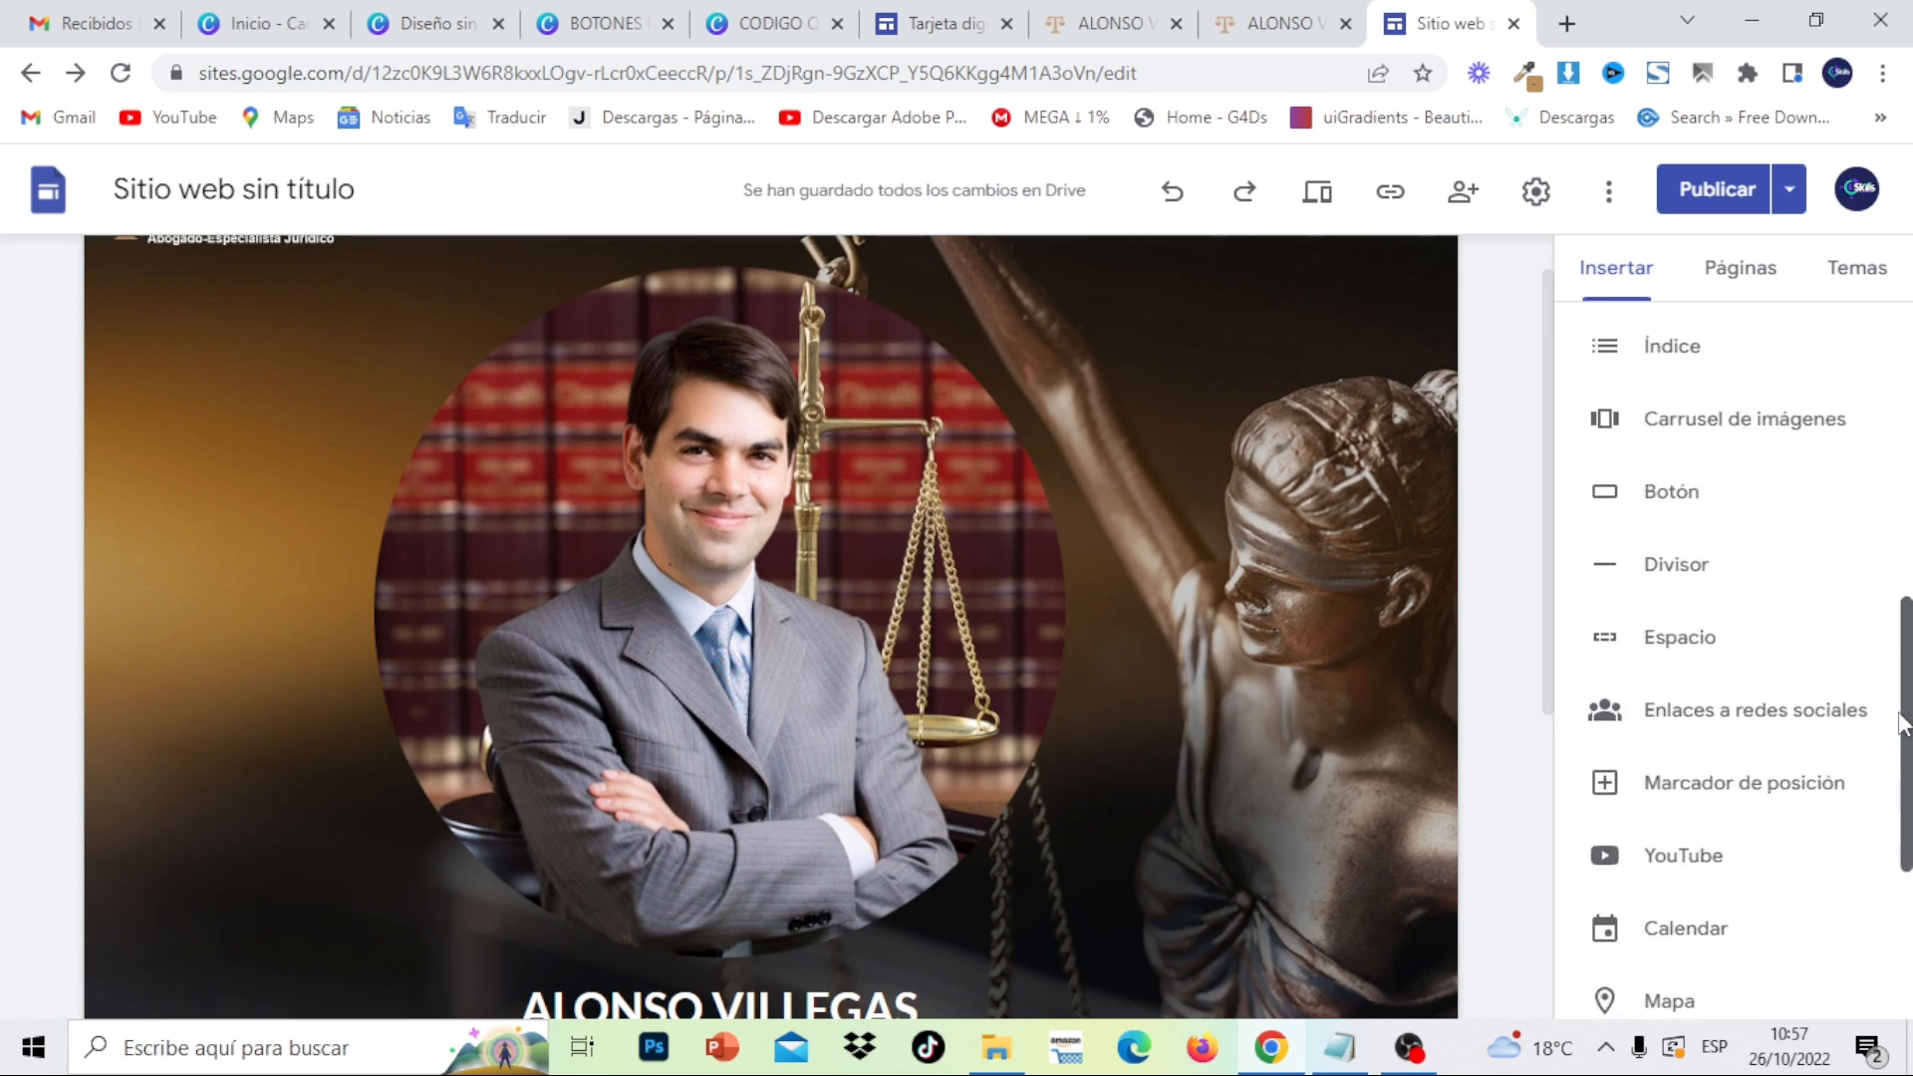
{"action": "left_click", "coordinate": [1698, 714]}
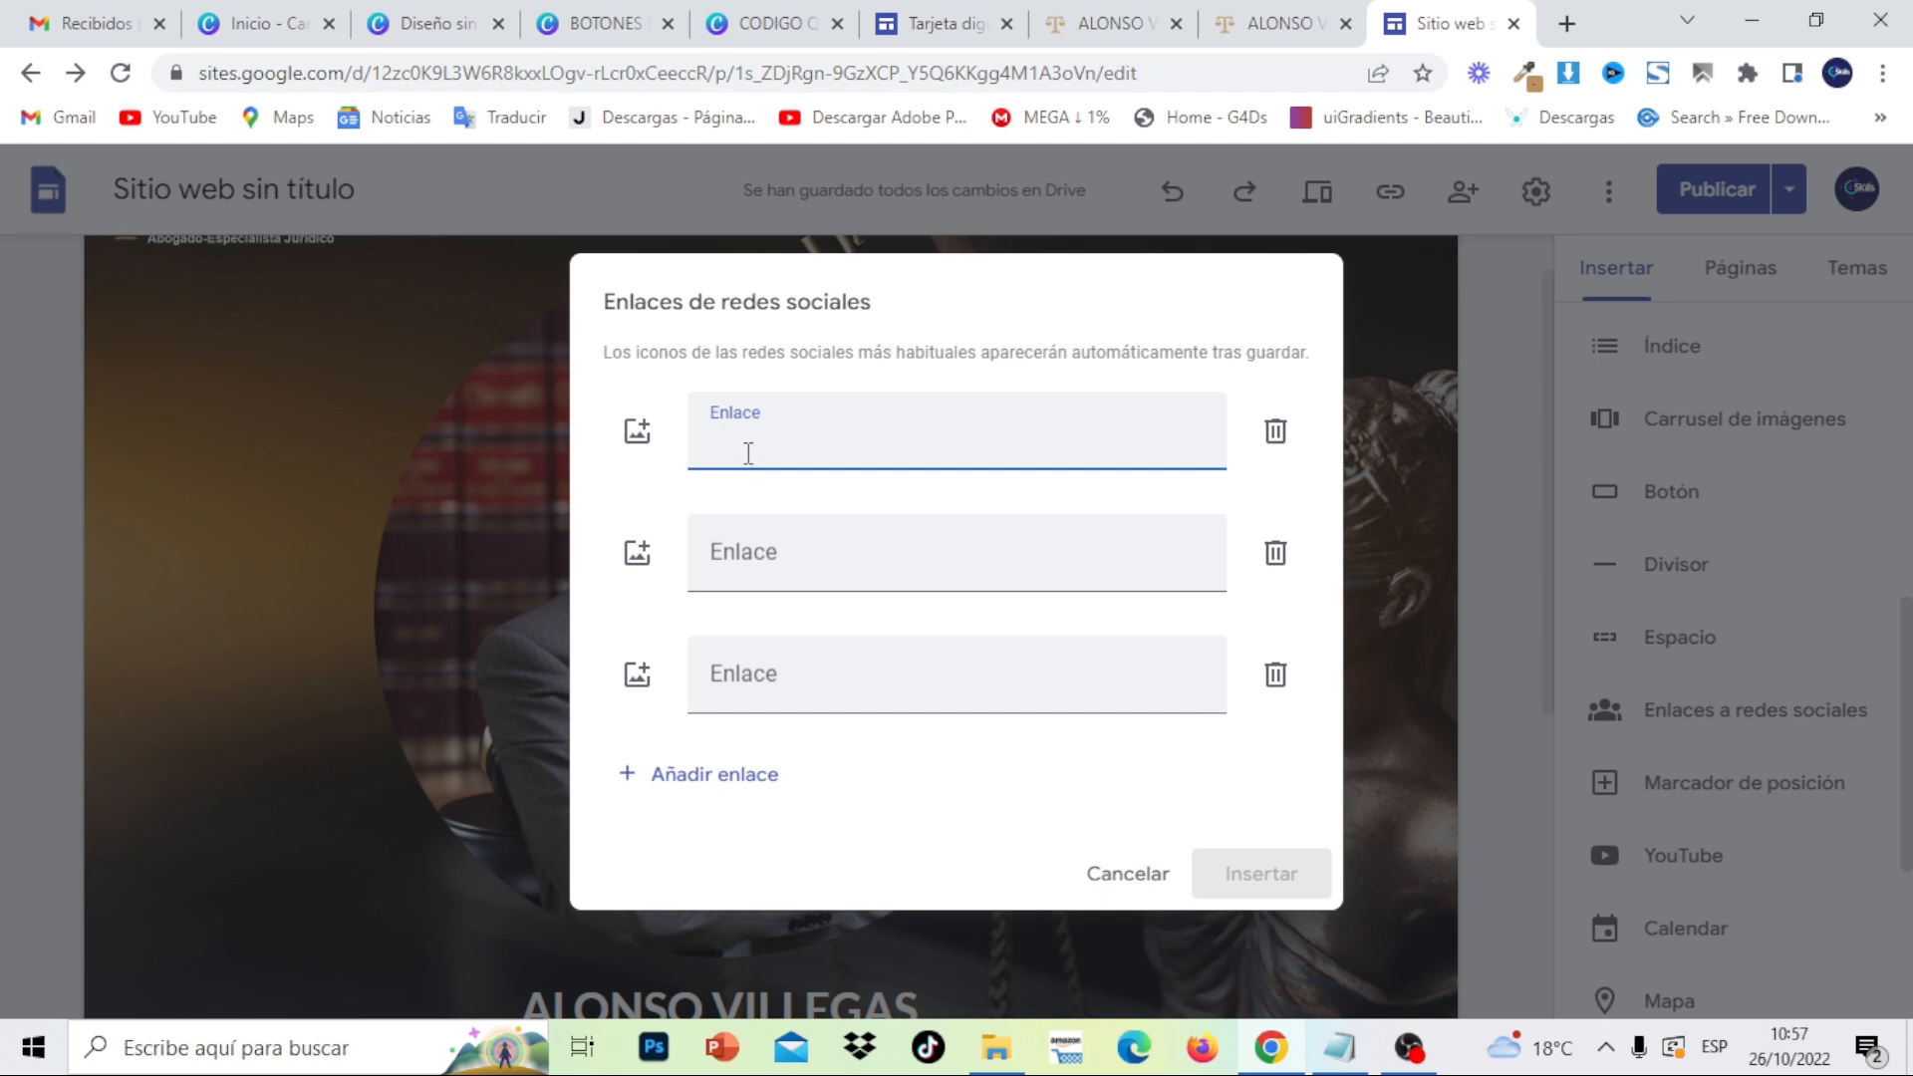
{"action": "type", "text": "www.facebook.com"}
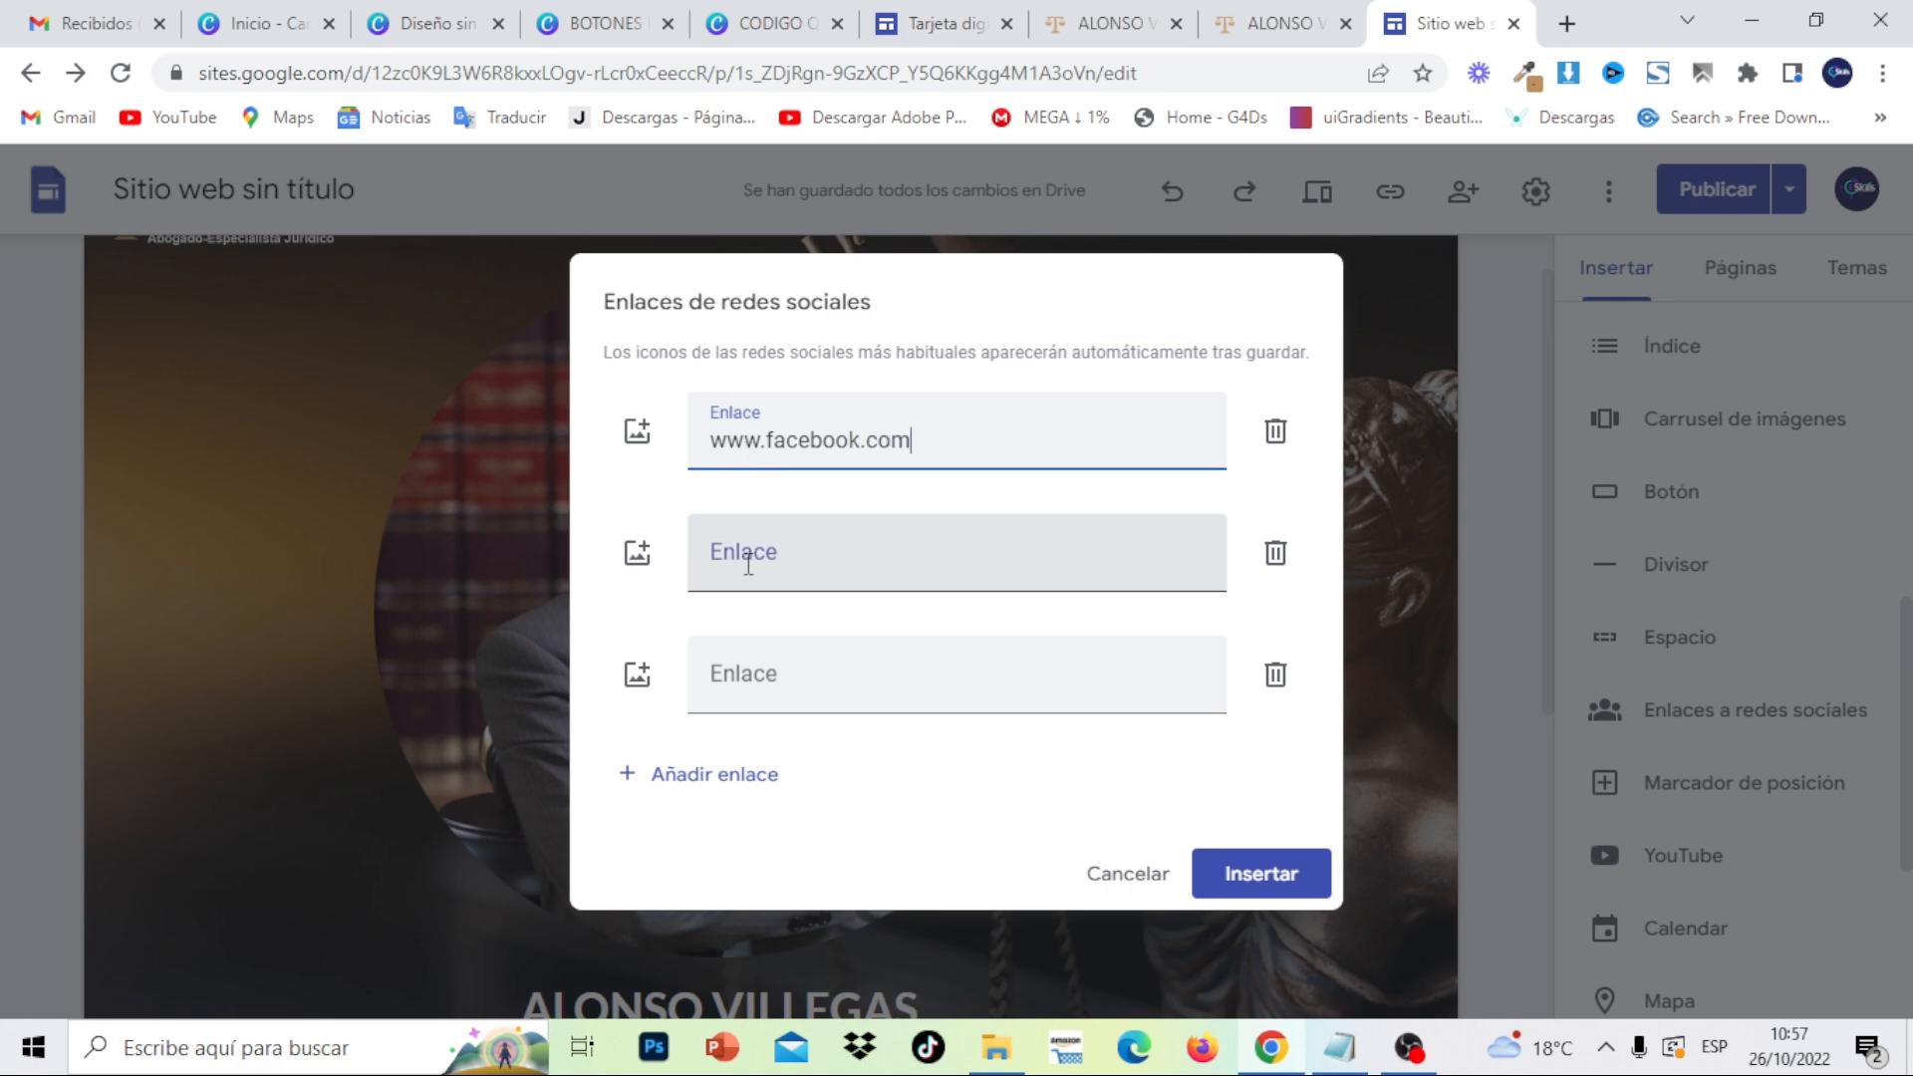
{"action": "left_click", "coordinate": [749, 560]}
{"action": "type", "text": "www.twitter.com"}
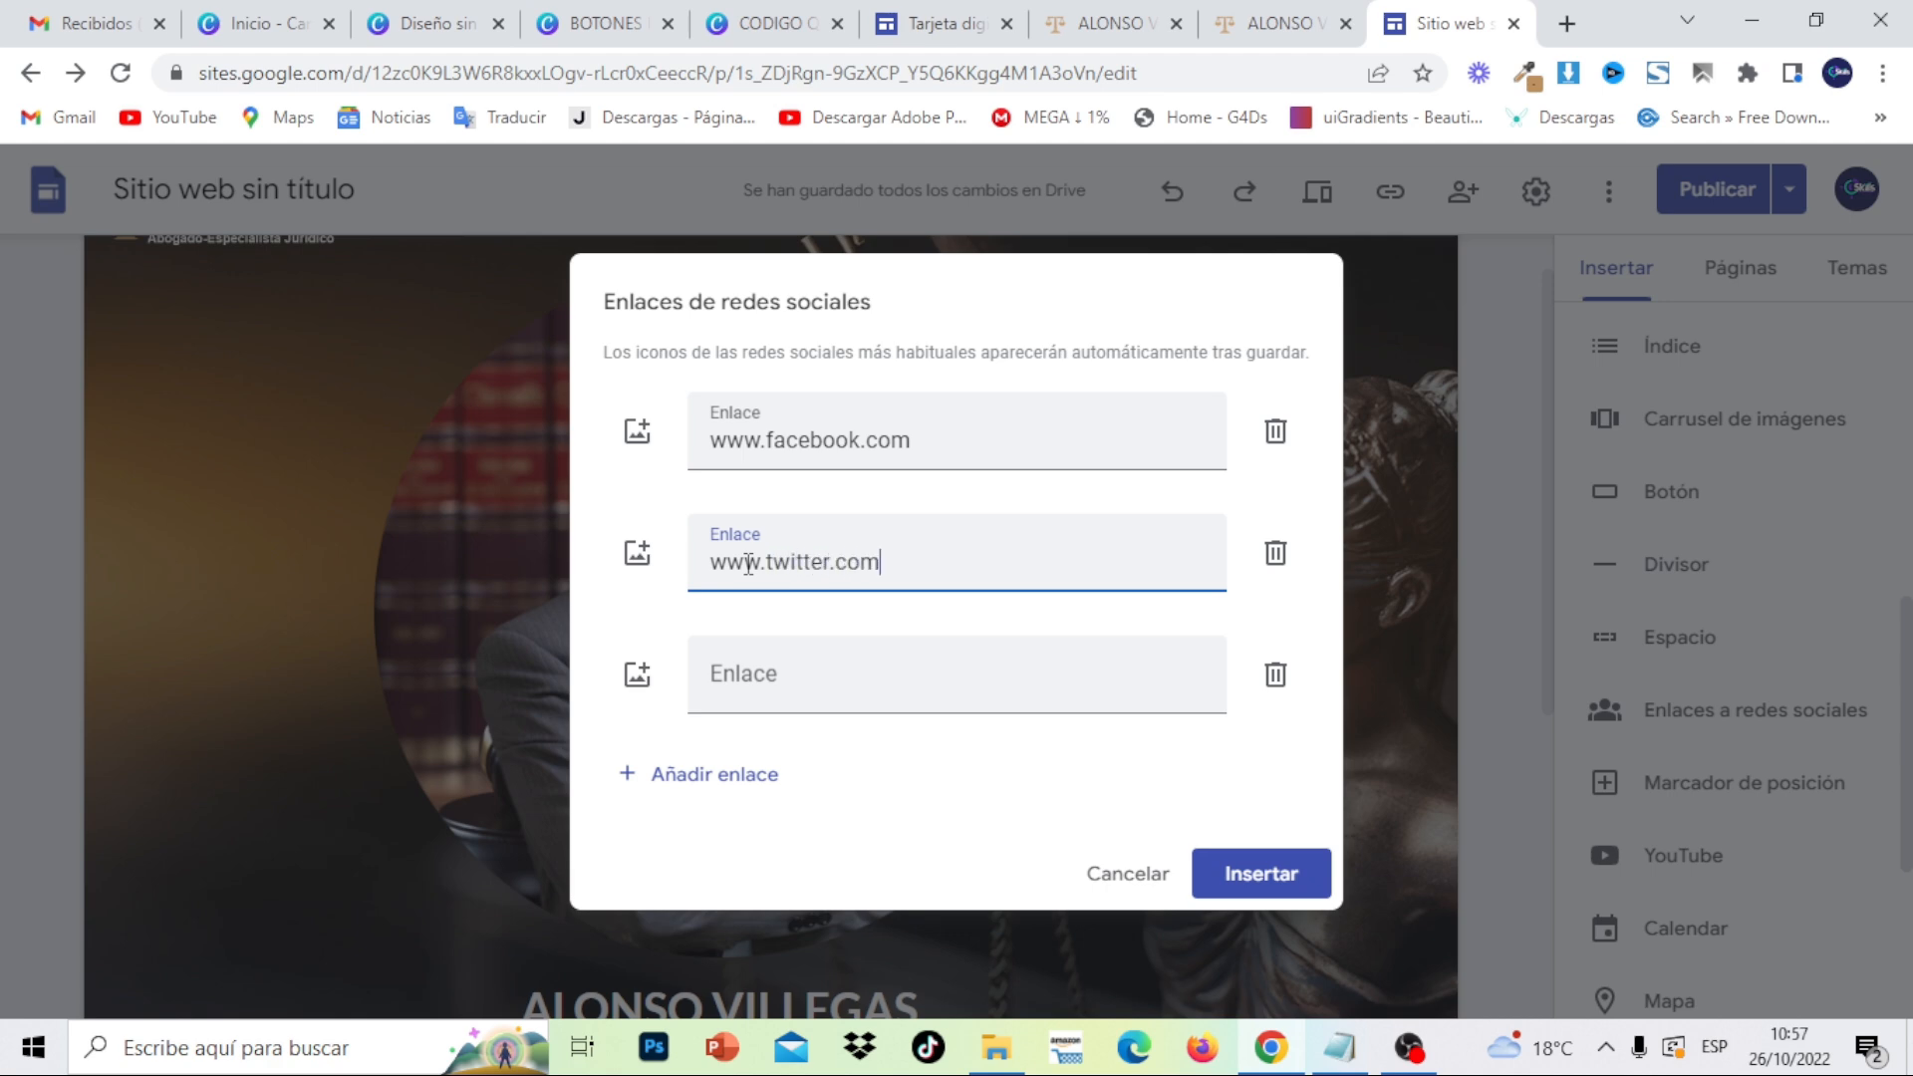
{"action": "left_click", "coordinate": [719, 687]}
{"action": "type", "text": "www.youtub"}
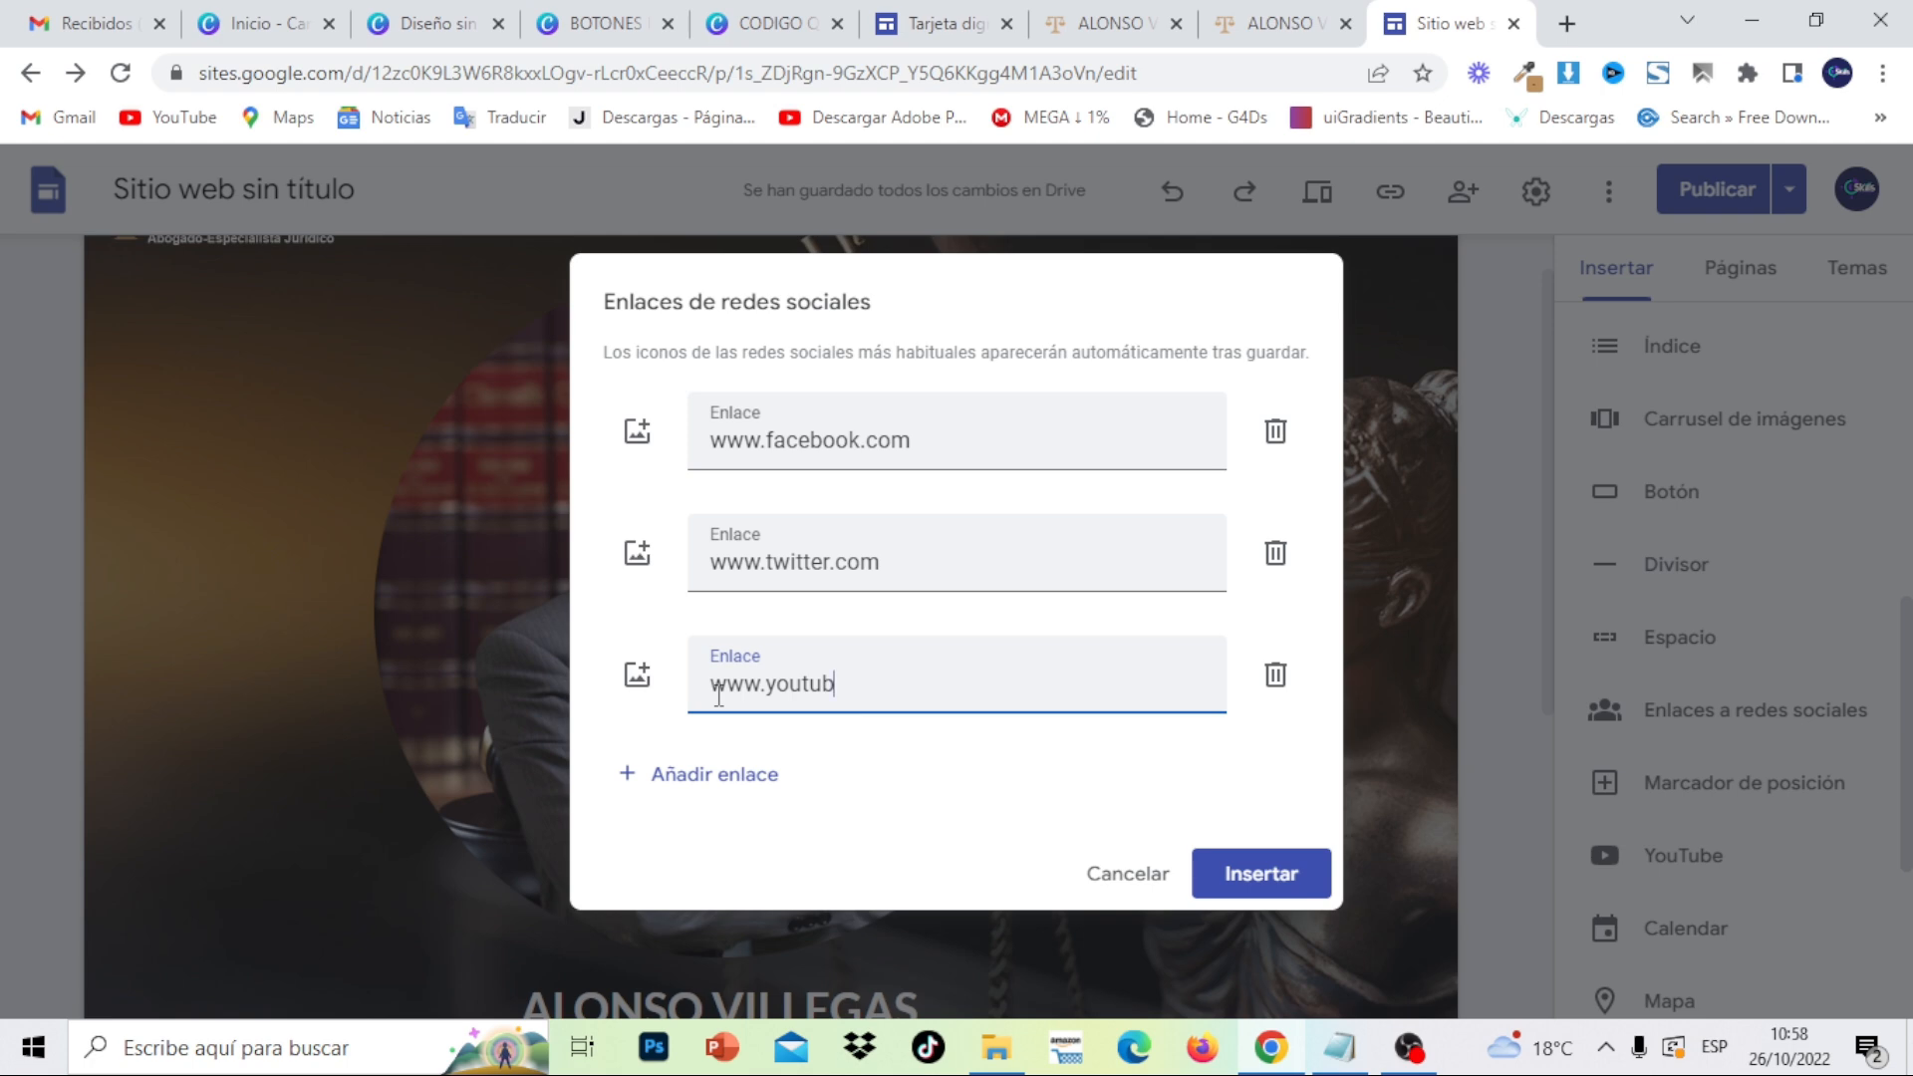
{"action": "left_click", "coordinate": [1124, 22]}
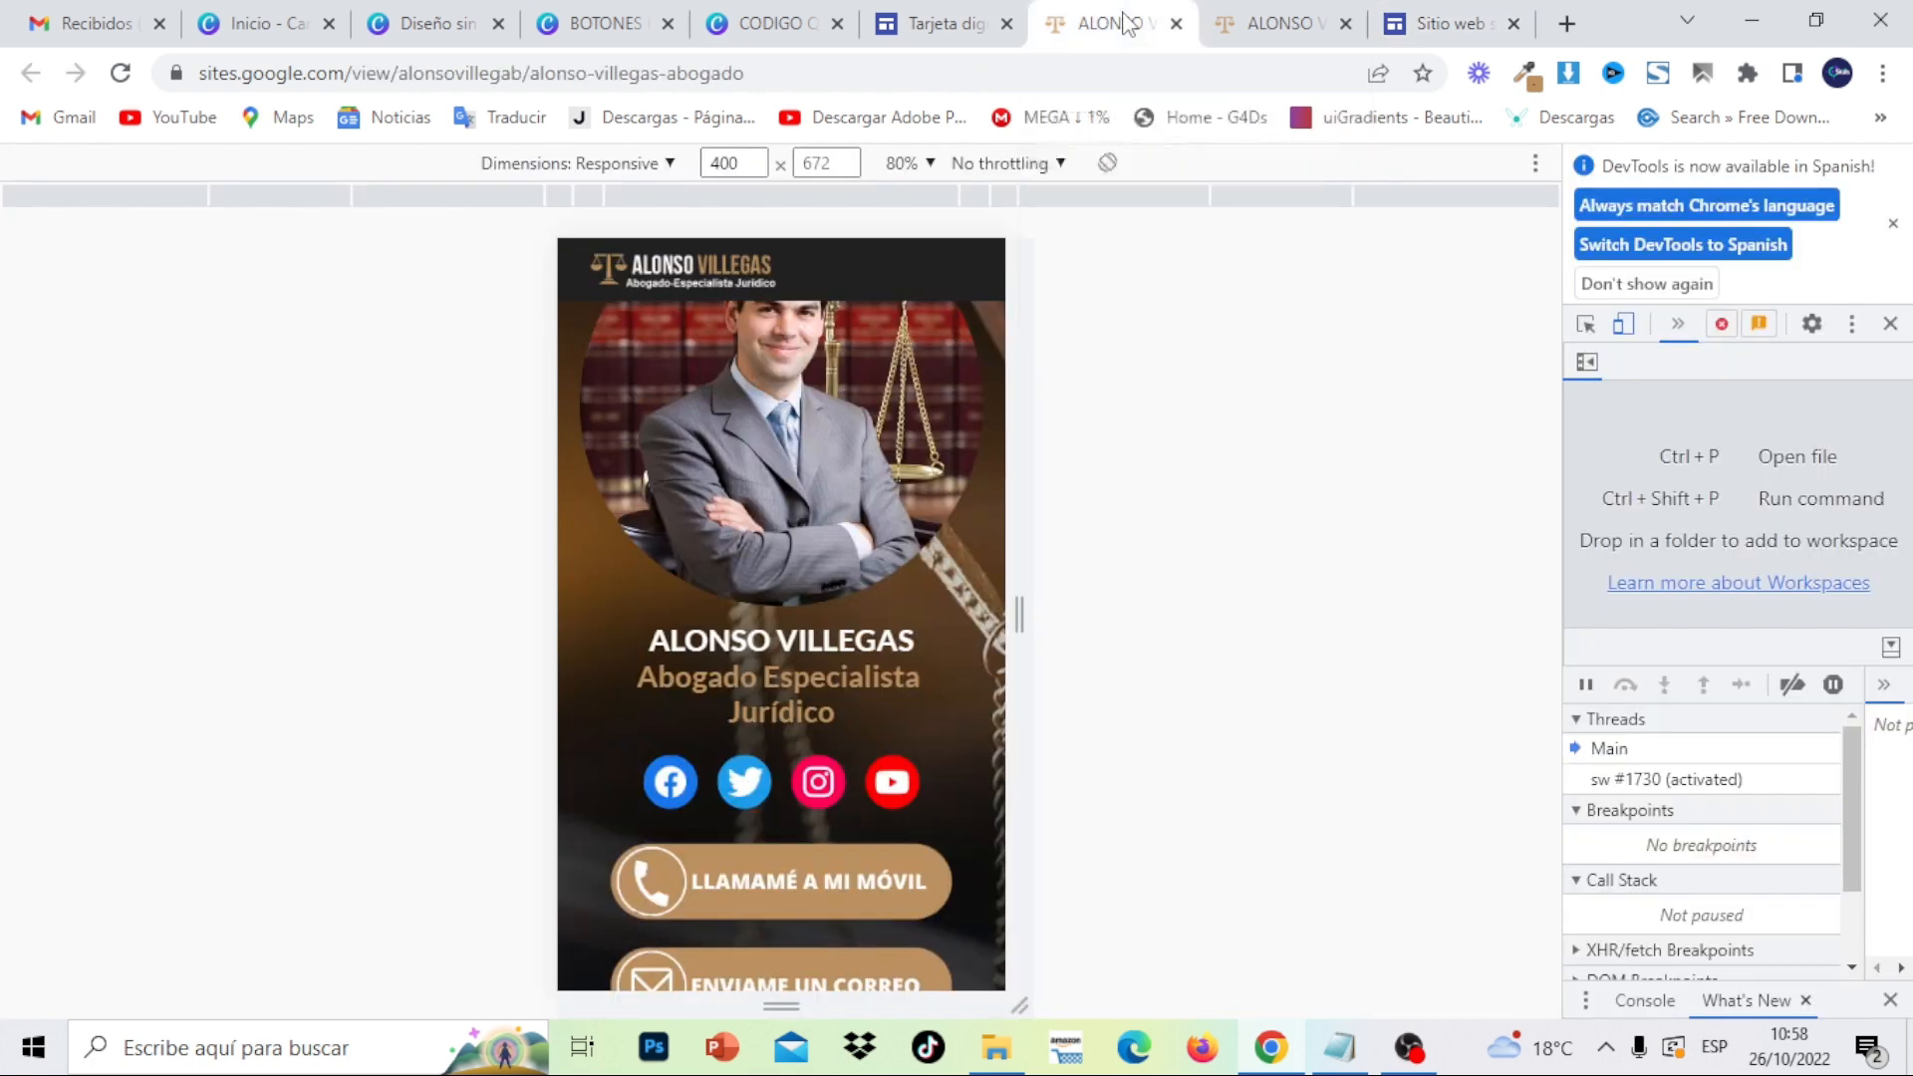
{"action": "left_click", "coordinate": [1460, 22]}
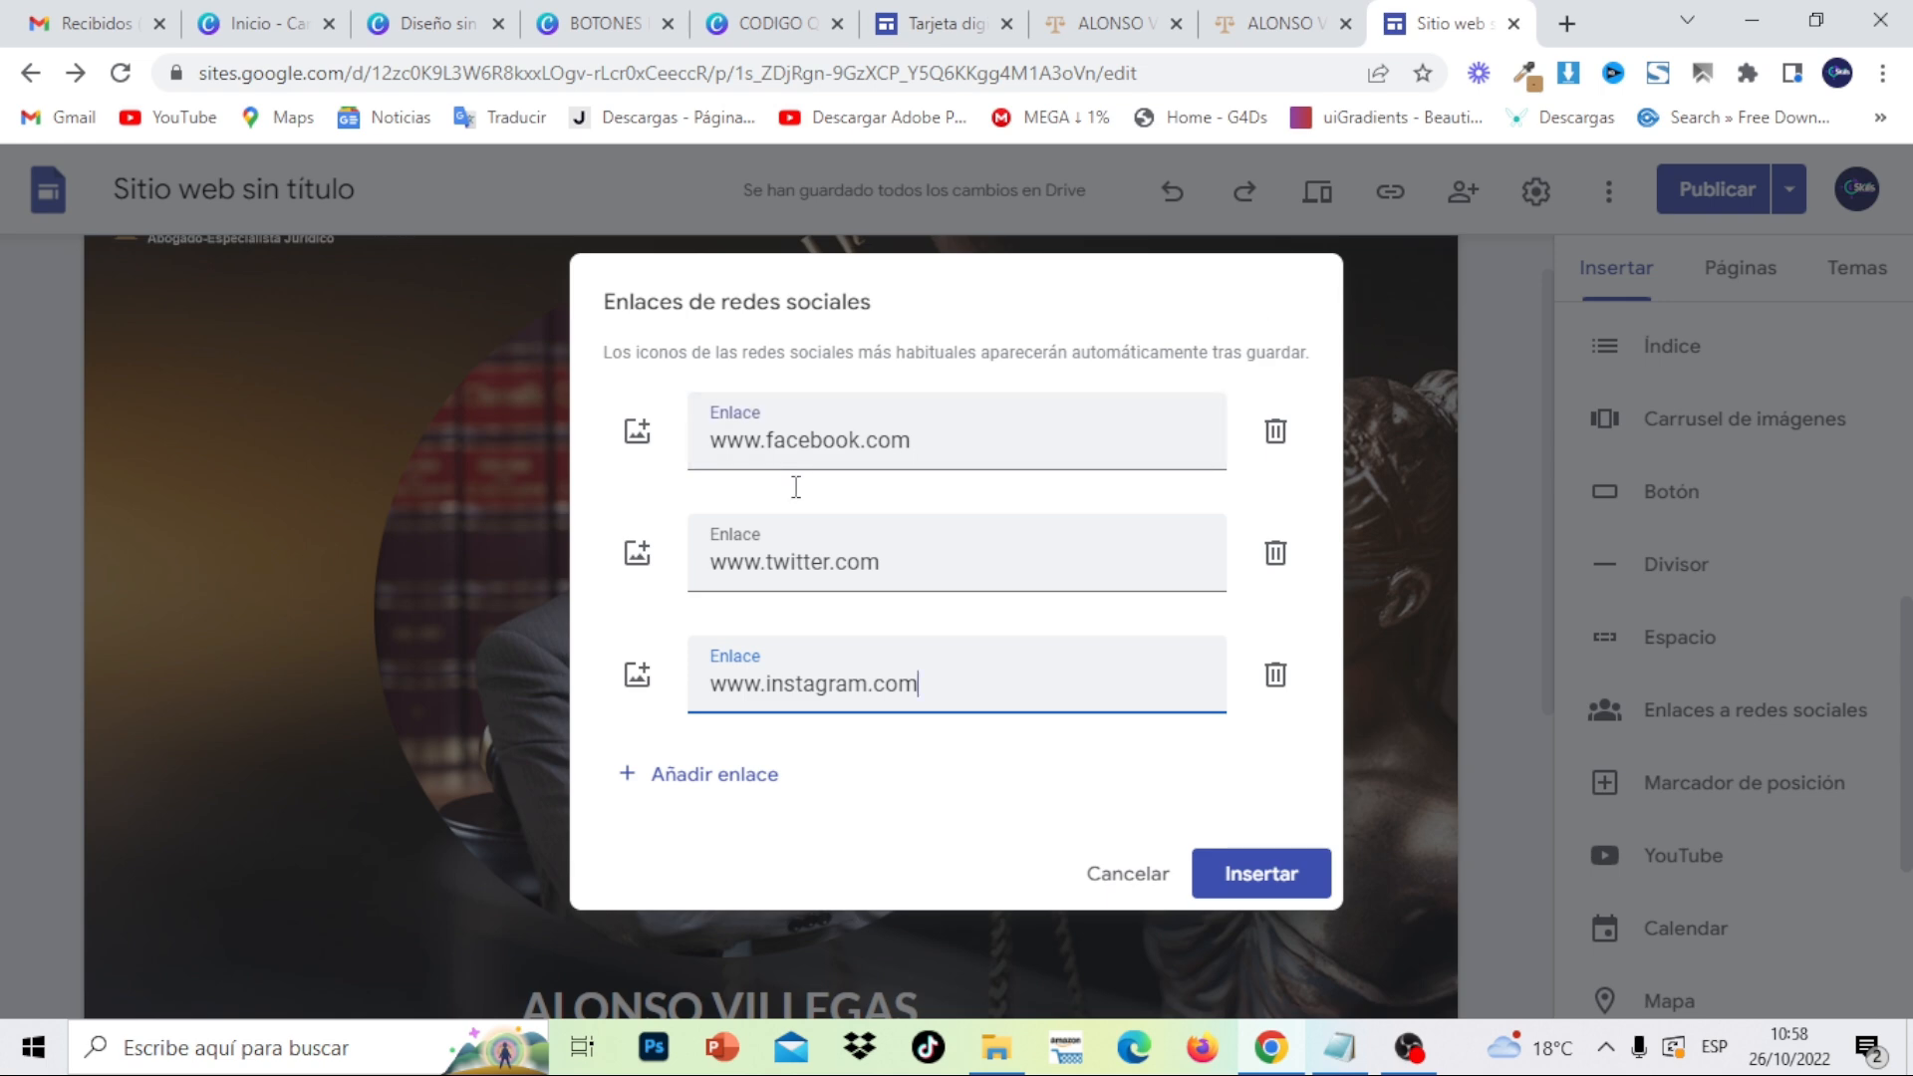
{"action": "left_click", "coordinate": [751, 775]}
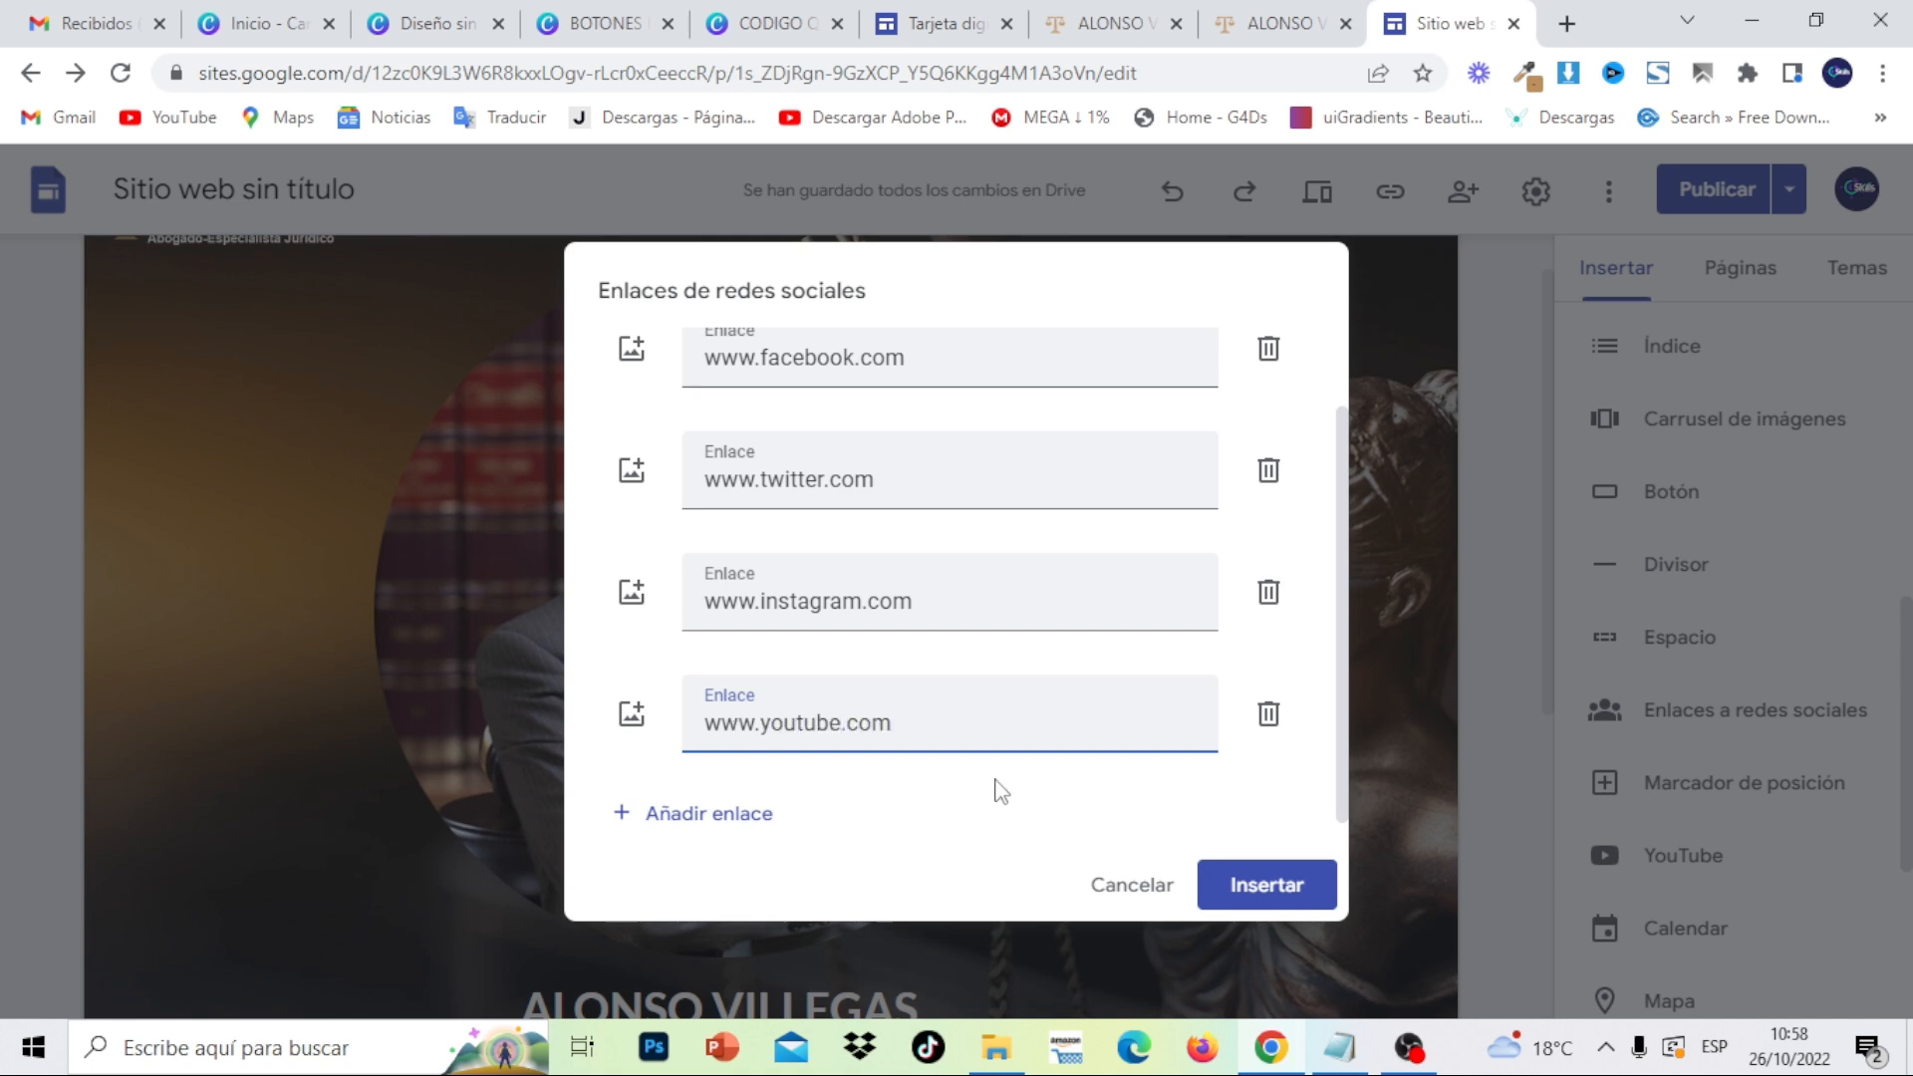
{"action": "left_click", "coordinate": [1295, 883]}
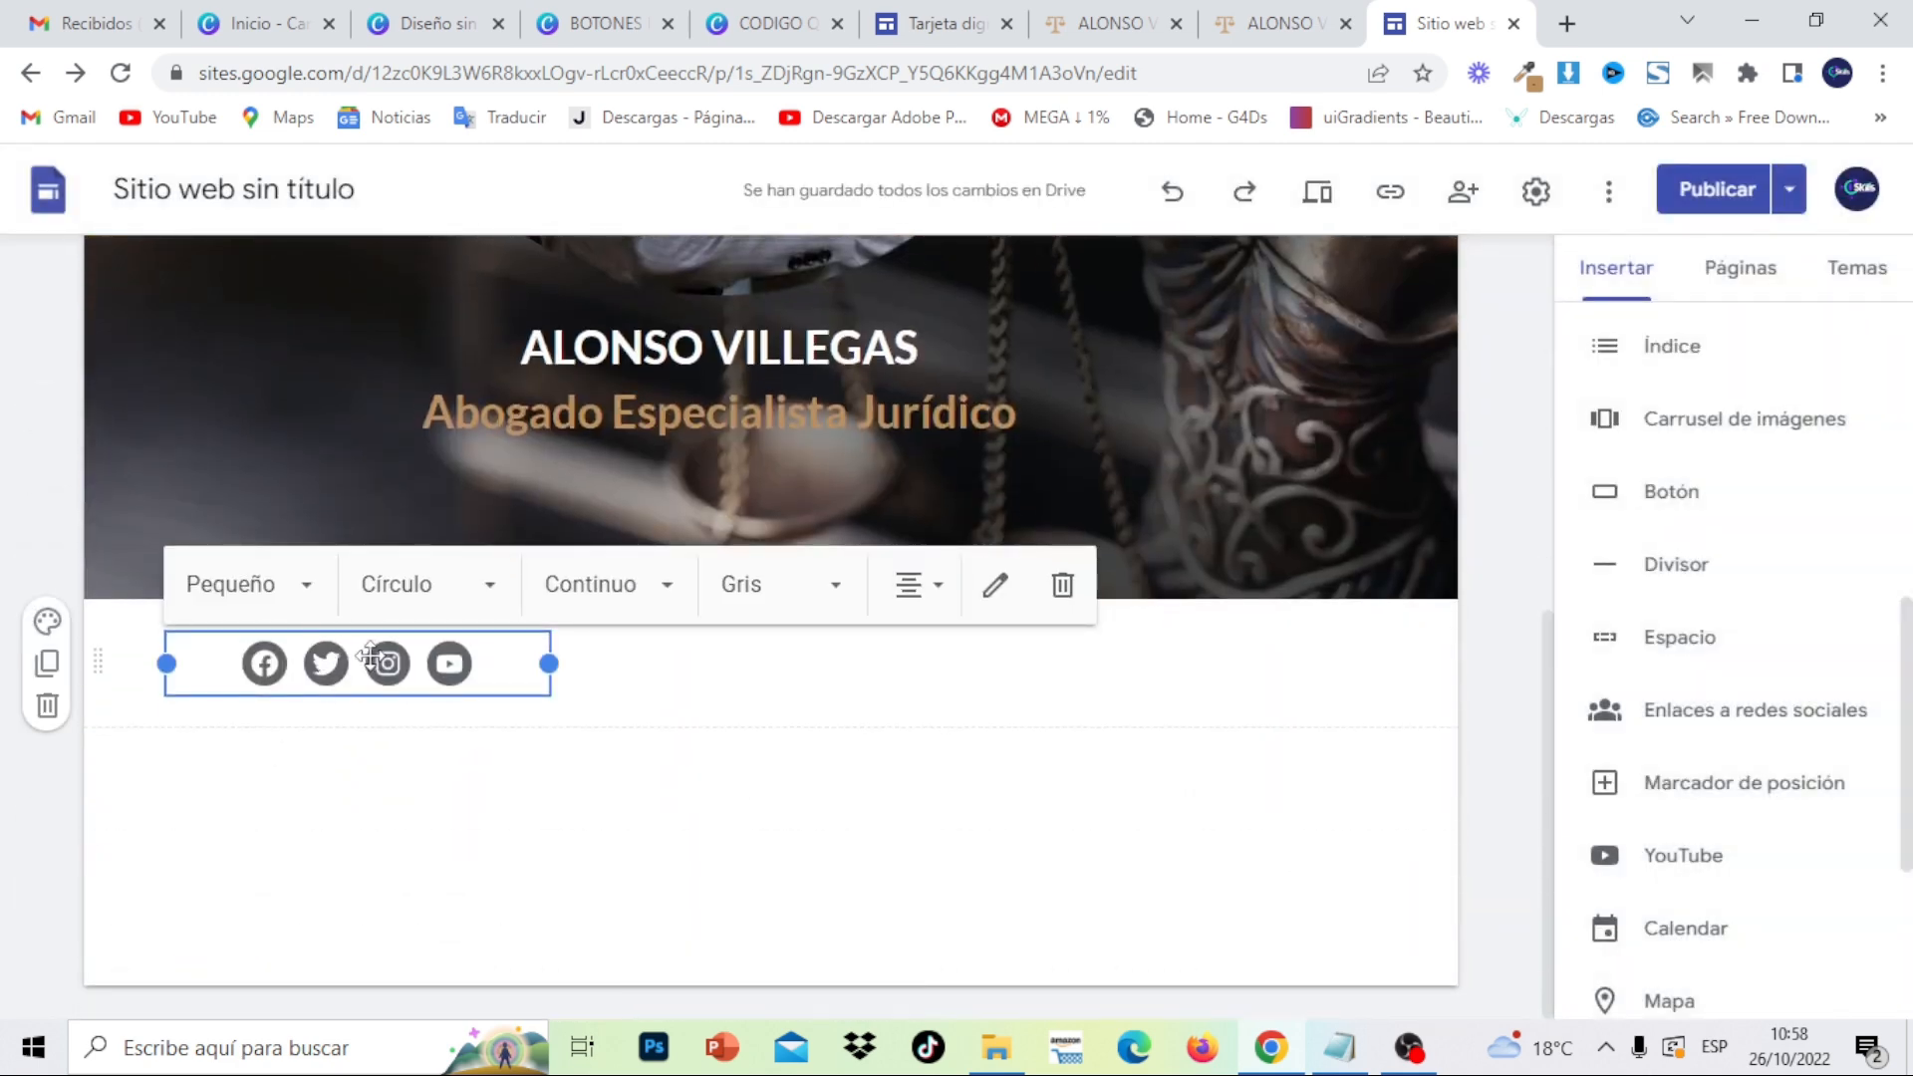
- Centre the social icons and, after trying black and white, give them brand colours
{"action": "left_click_drag", "start_coordinate": [369, 662], "coordinate": [823, 658]}
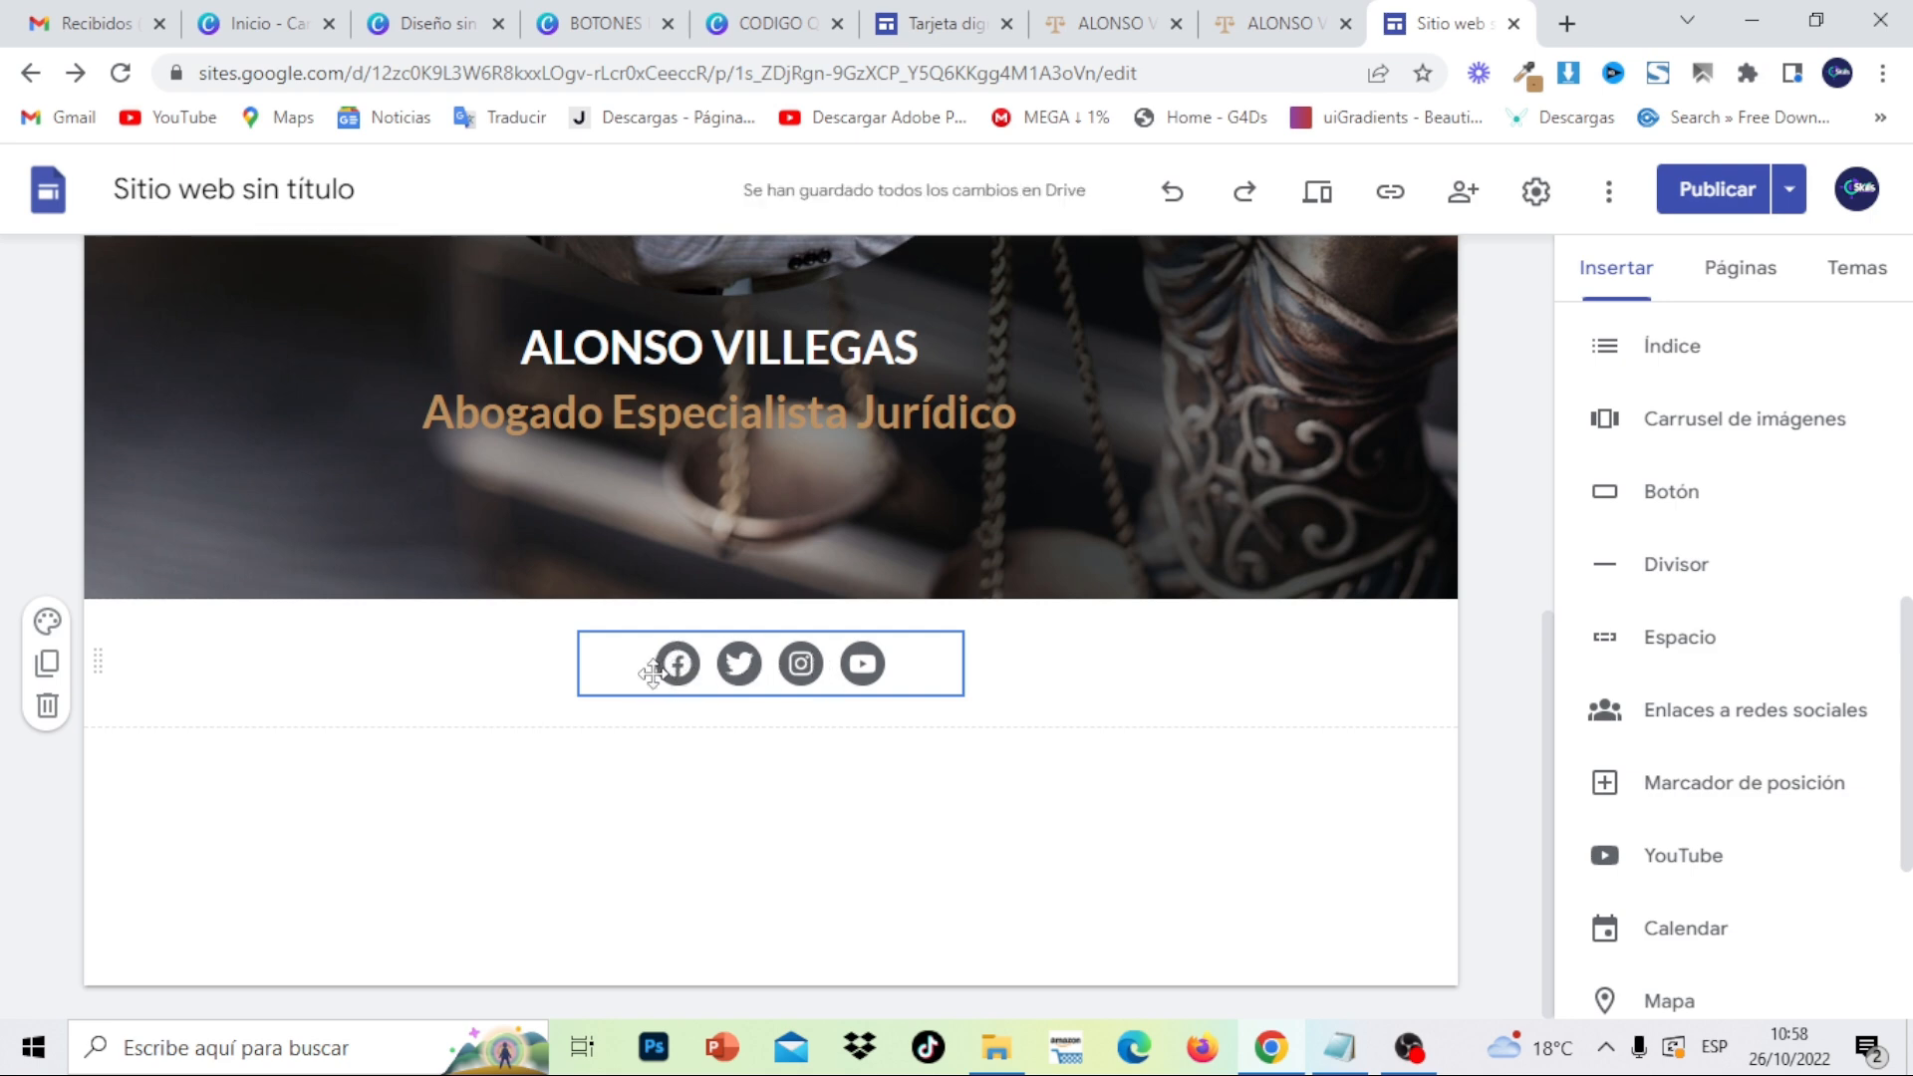
{"action": "left_click", "coordinate": [837, 669]}
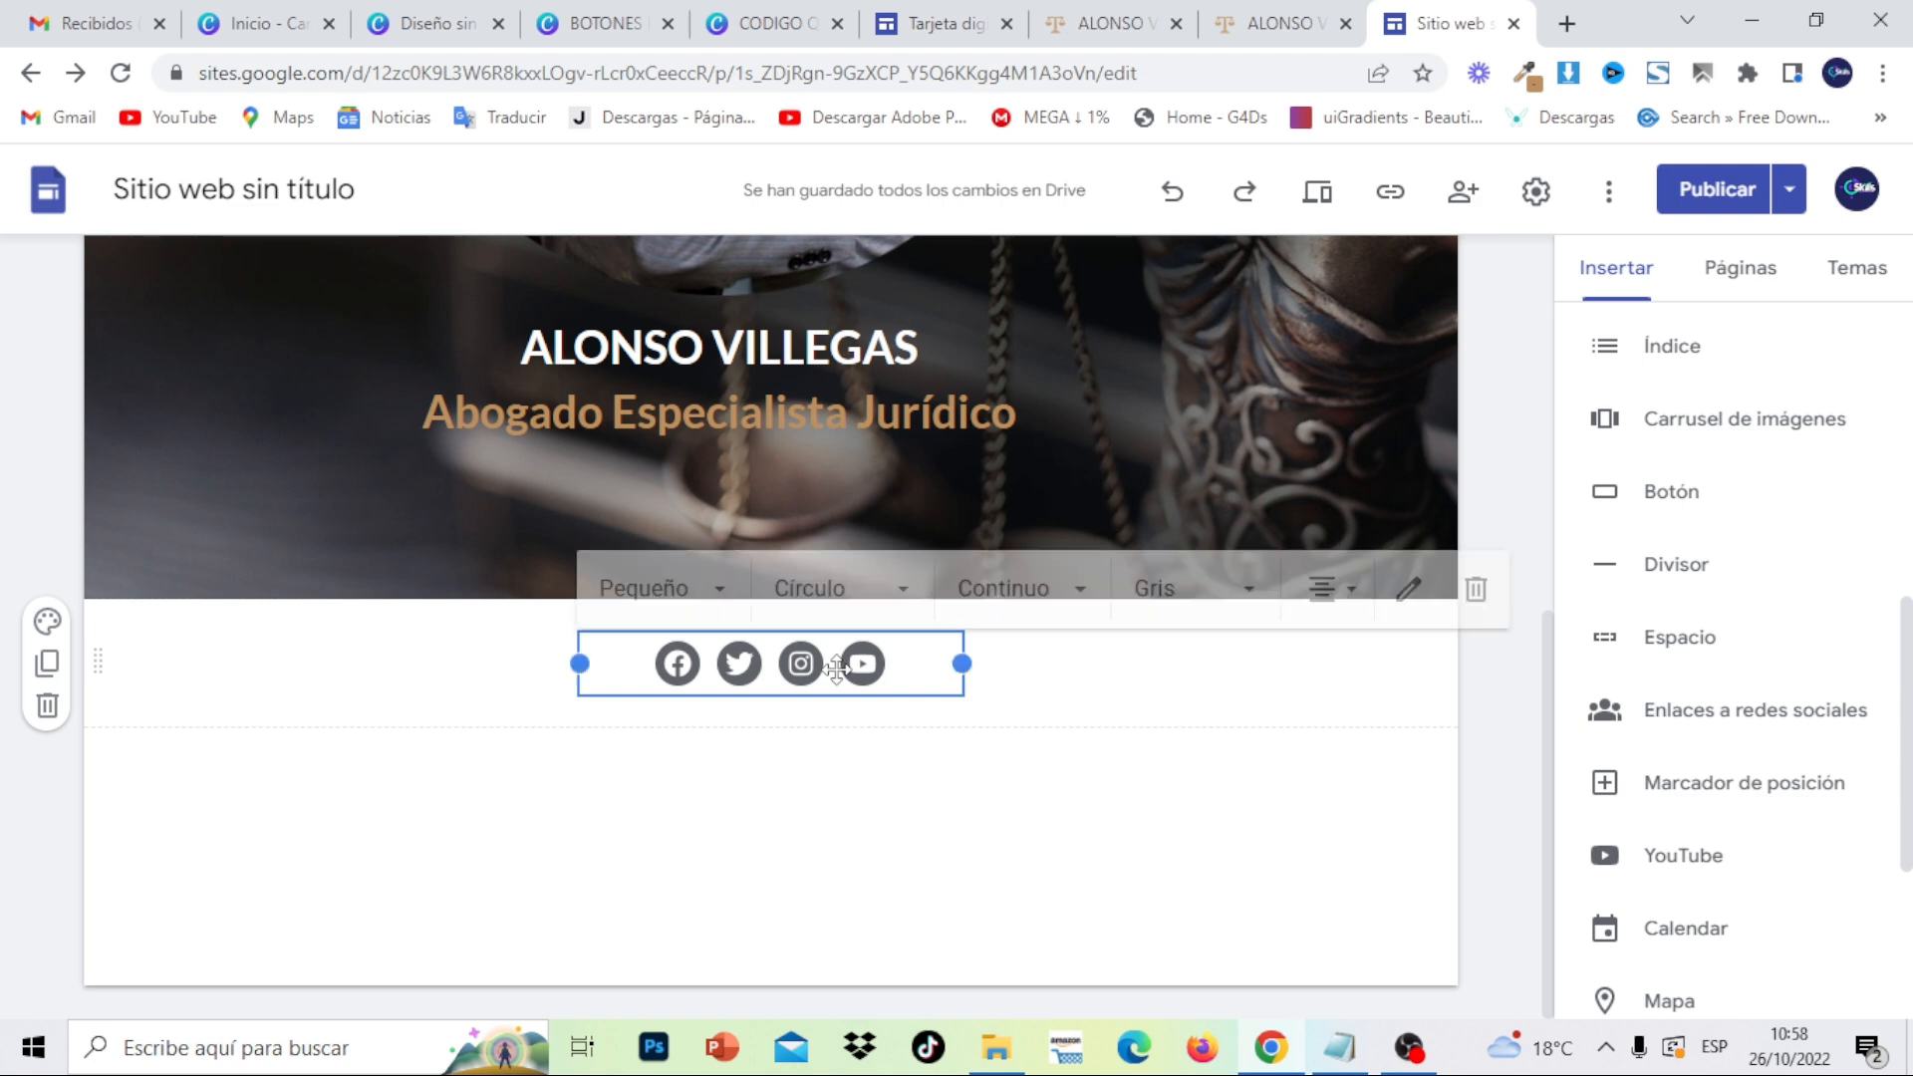
{"action": "left_click", "coordinate": [1222, 598]}
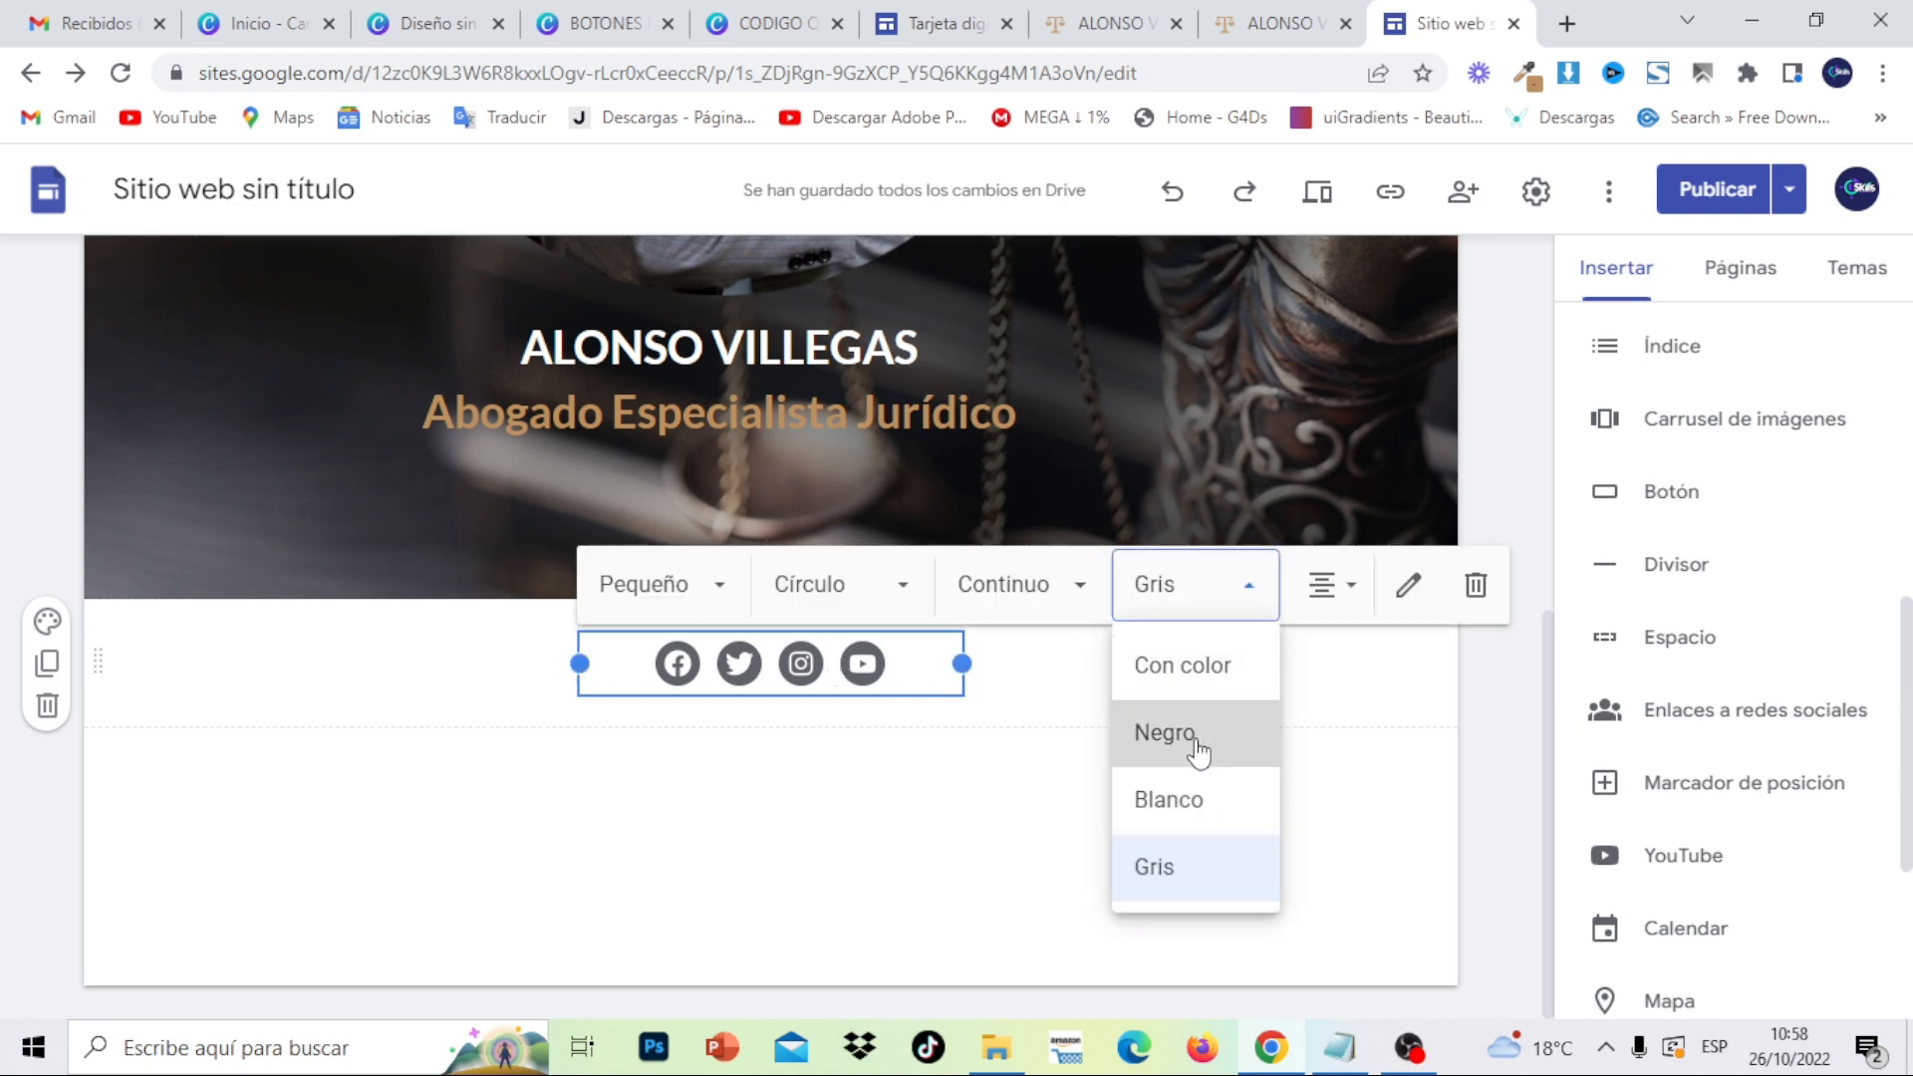
{"action": "left_click", "coordinate": [1197, 749]}
{"action": "left_click", "coordinate": [1244, 599]}
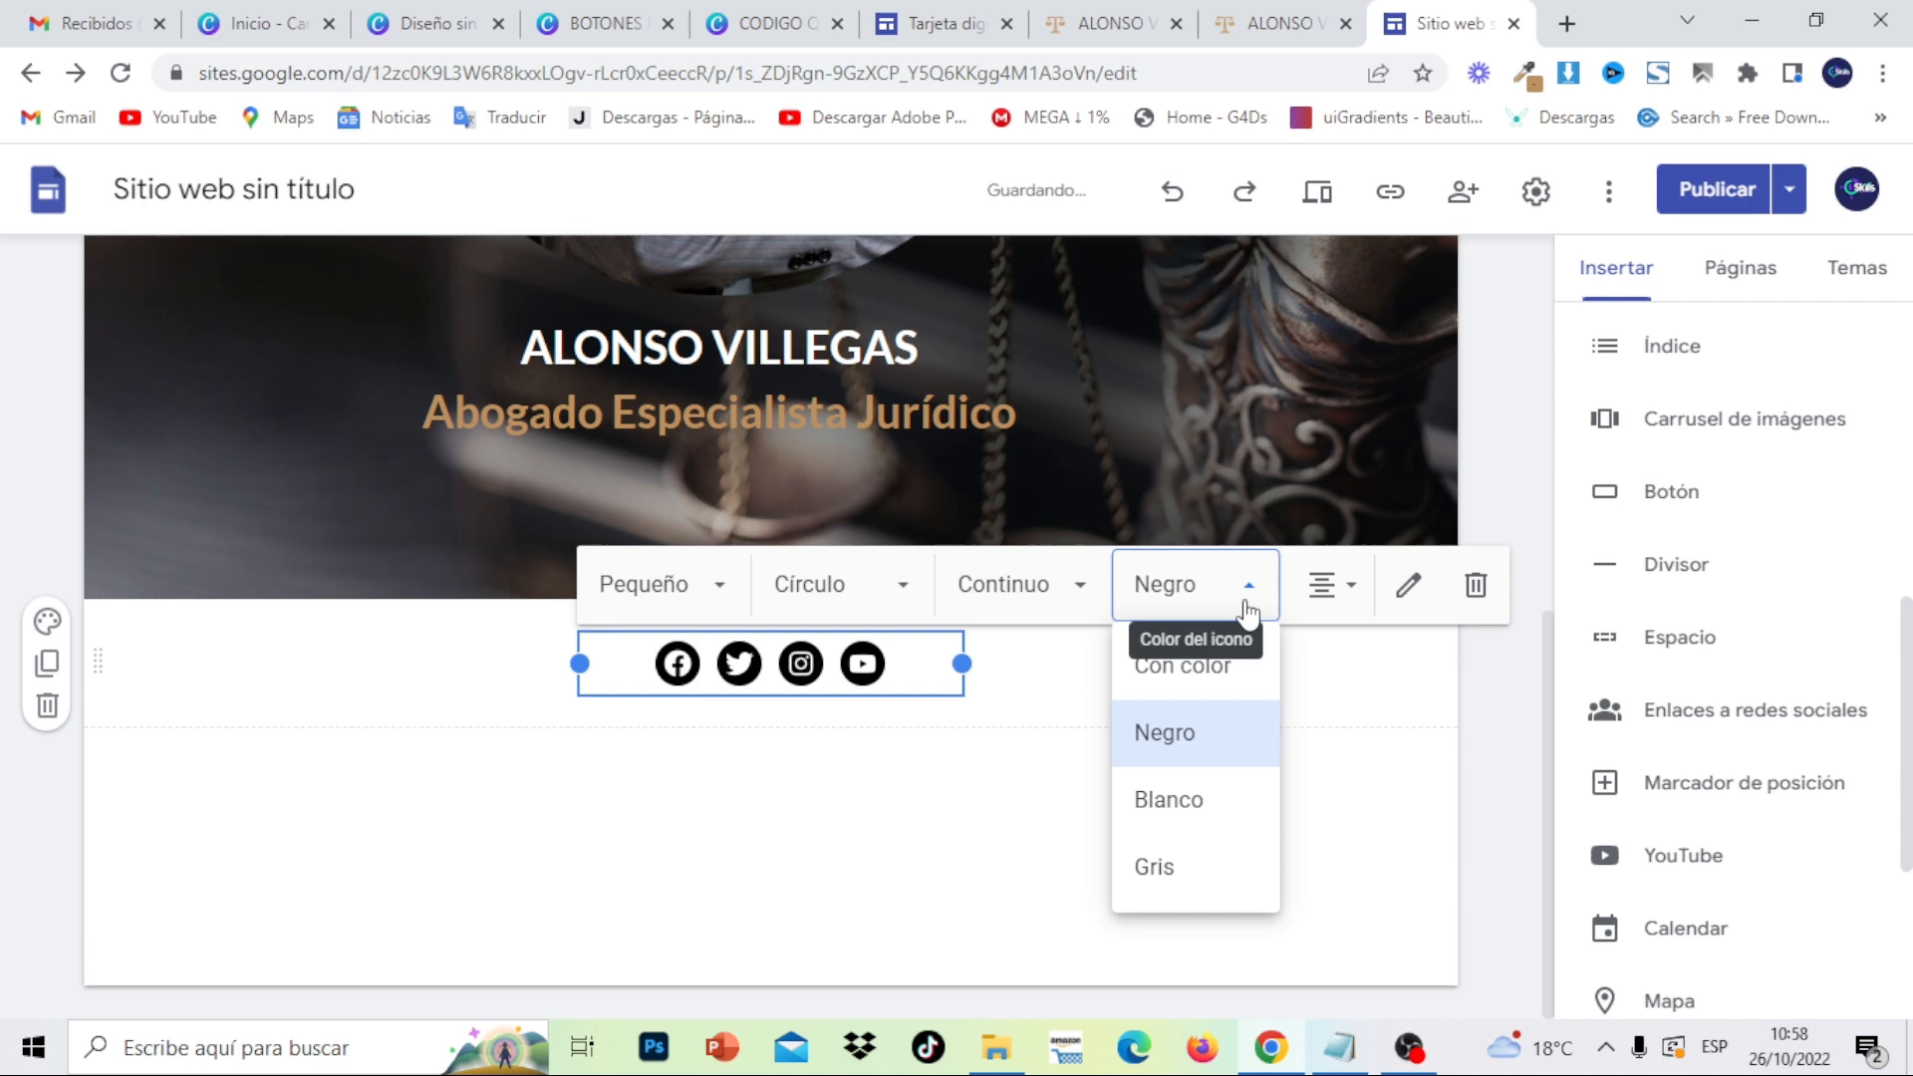
{"action": "left_click", "coordinate": [1219, 797]}
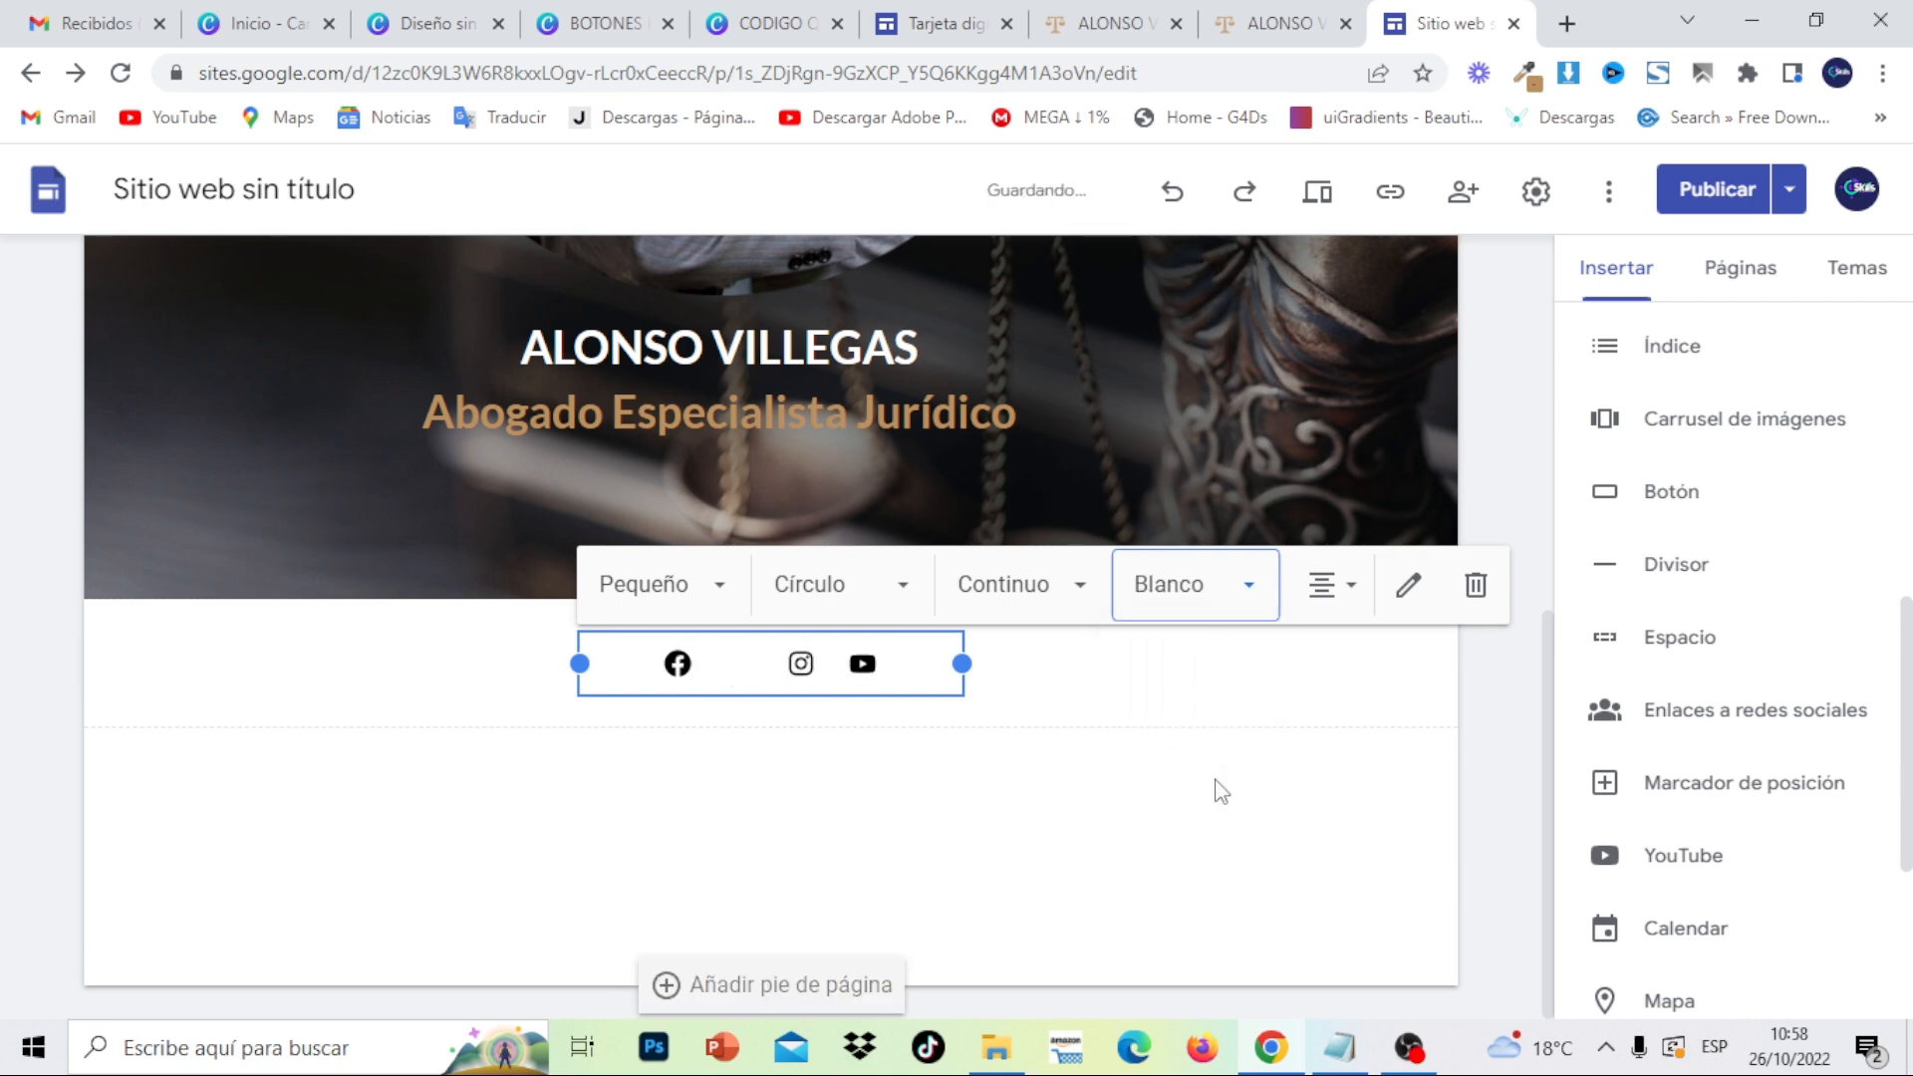
{"action": "left_click", "coordinate": [1245, 599]}
{"action": "left_click", "coordinate": [1240, 681]}
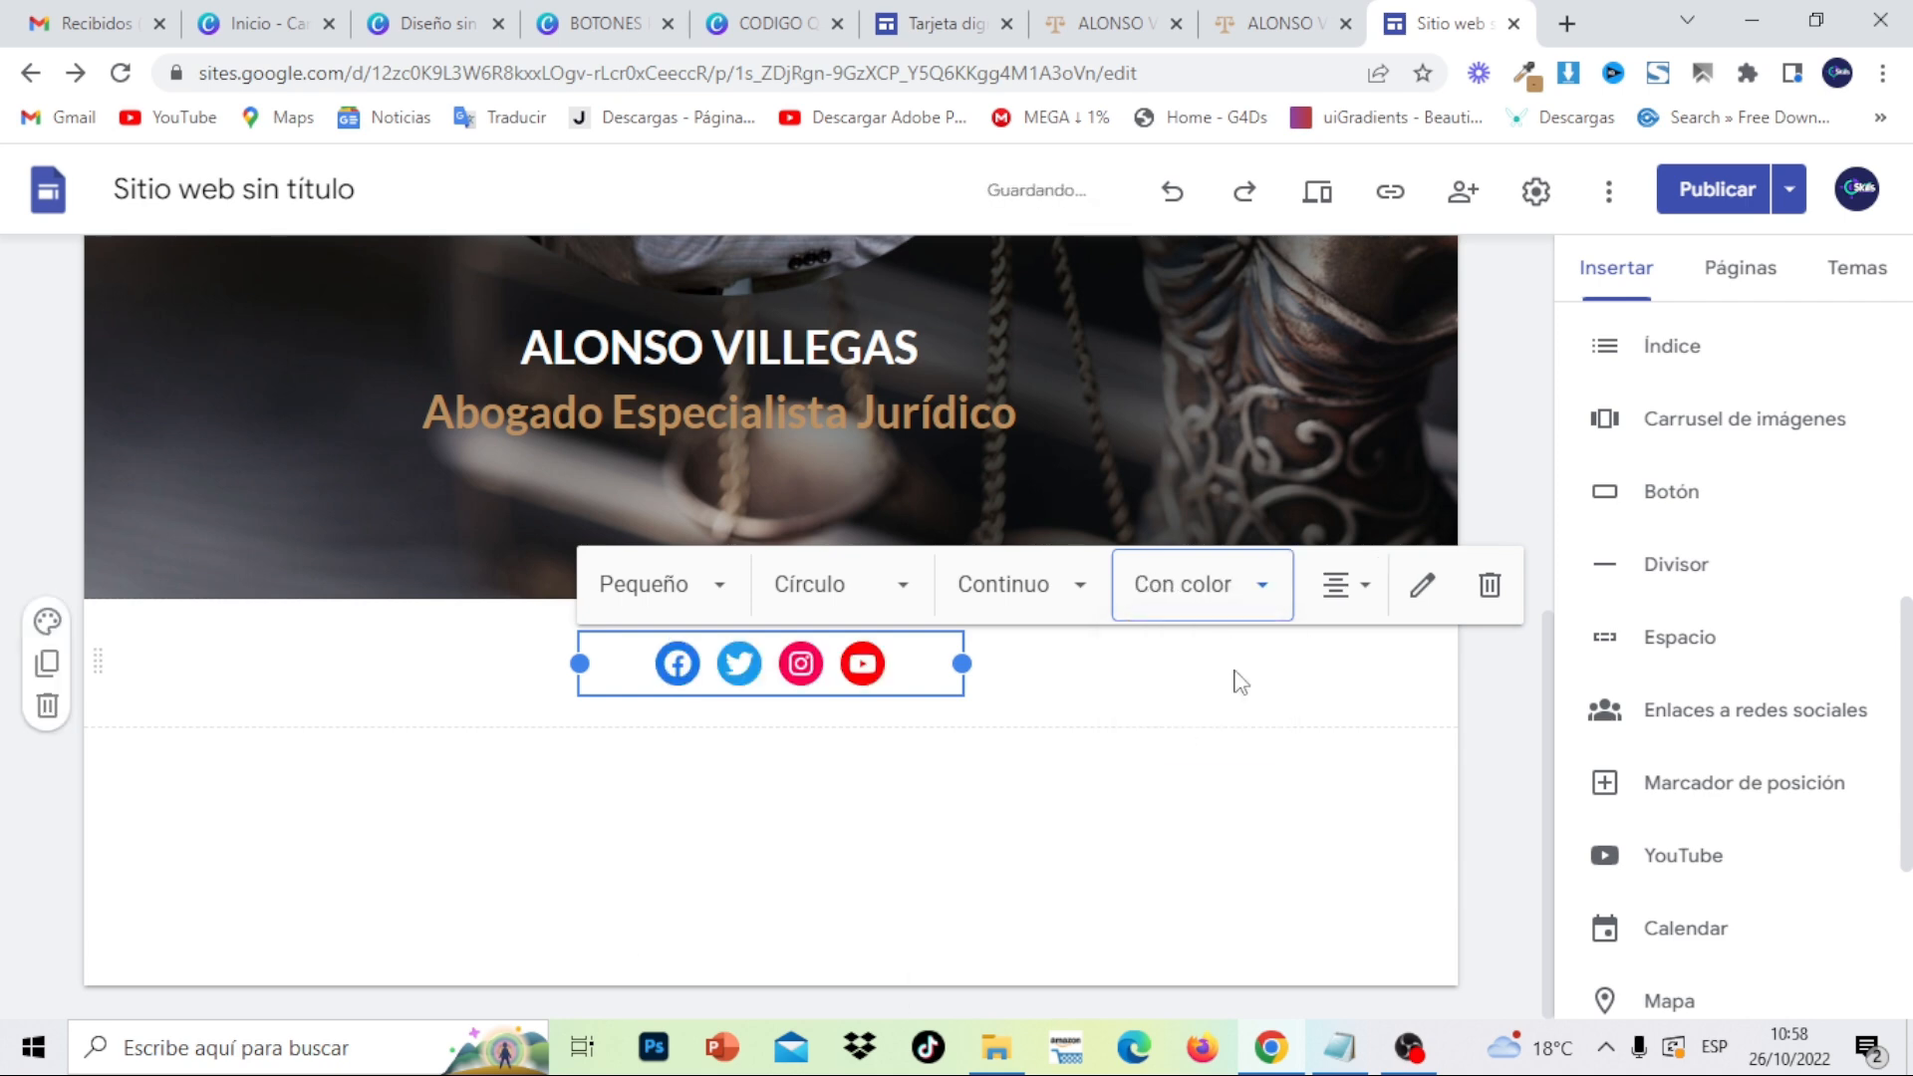
- Try no shape and squares, then set the icon shape to Círculo
{"action": "left_click", "coordinate": [726, 607]}
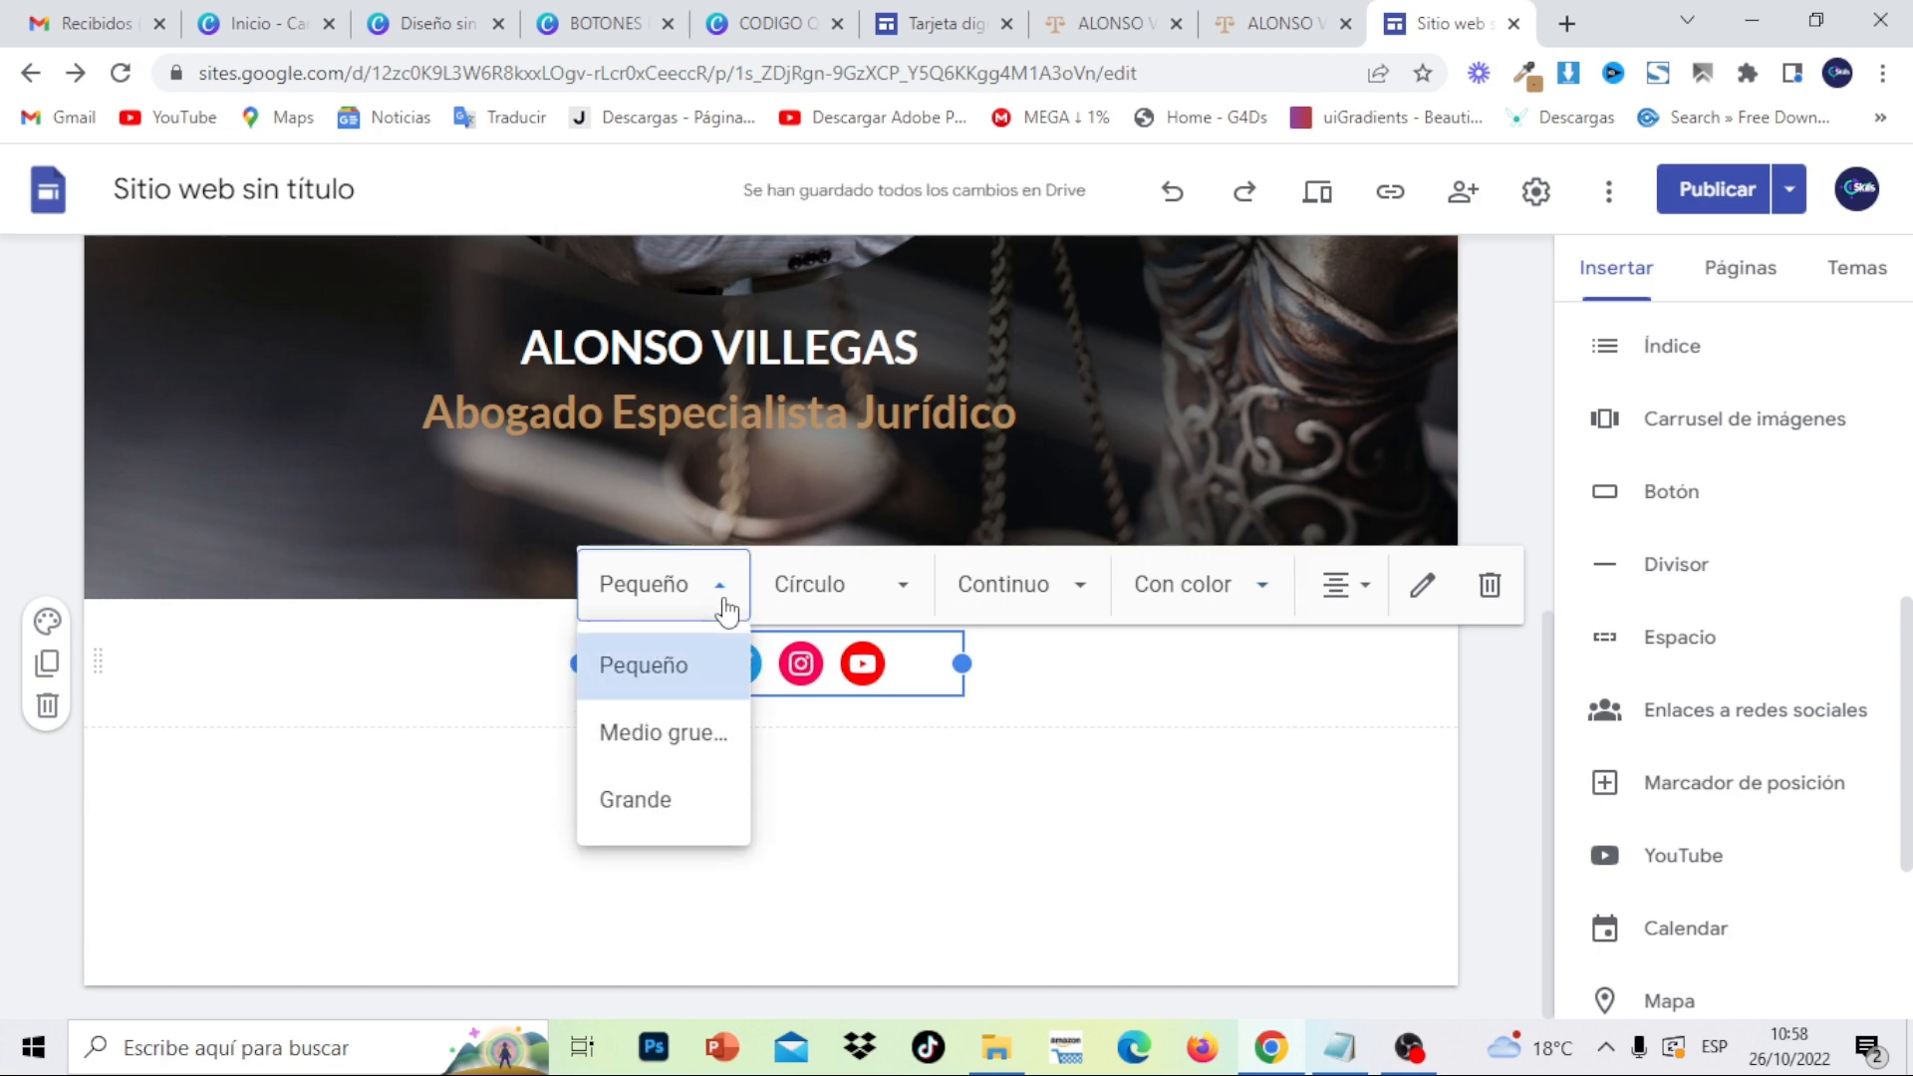
{"action": "left_click", "coordinate": [907, 586]}
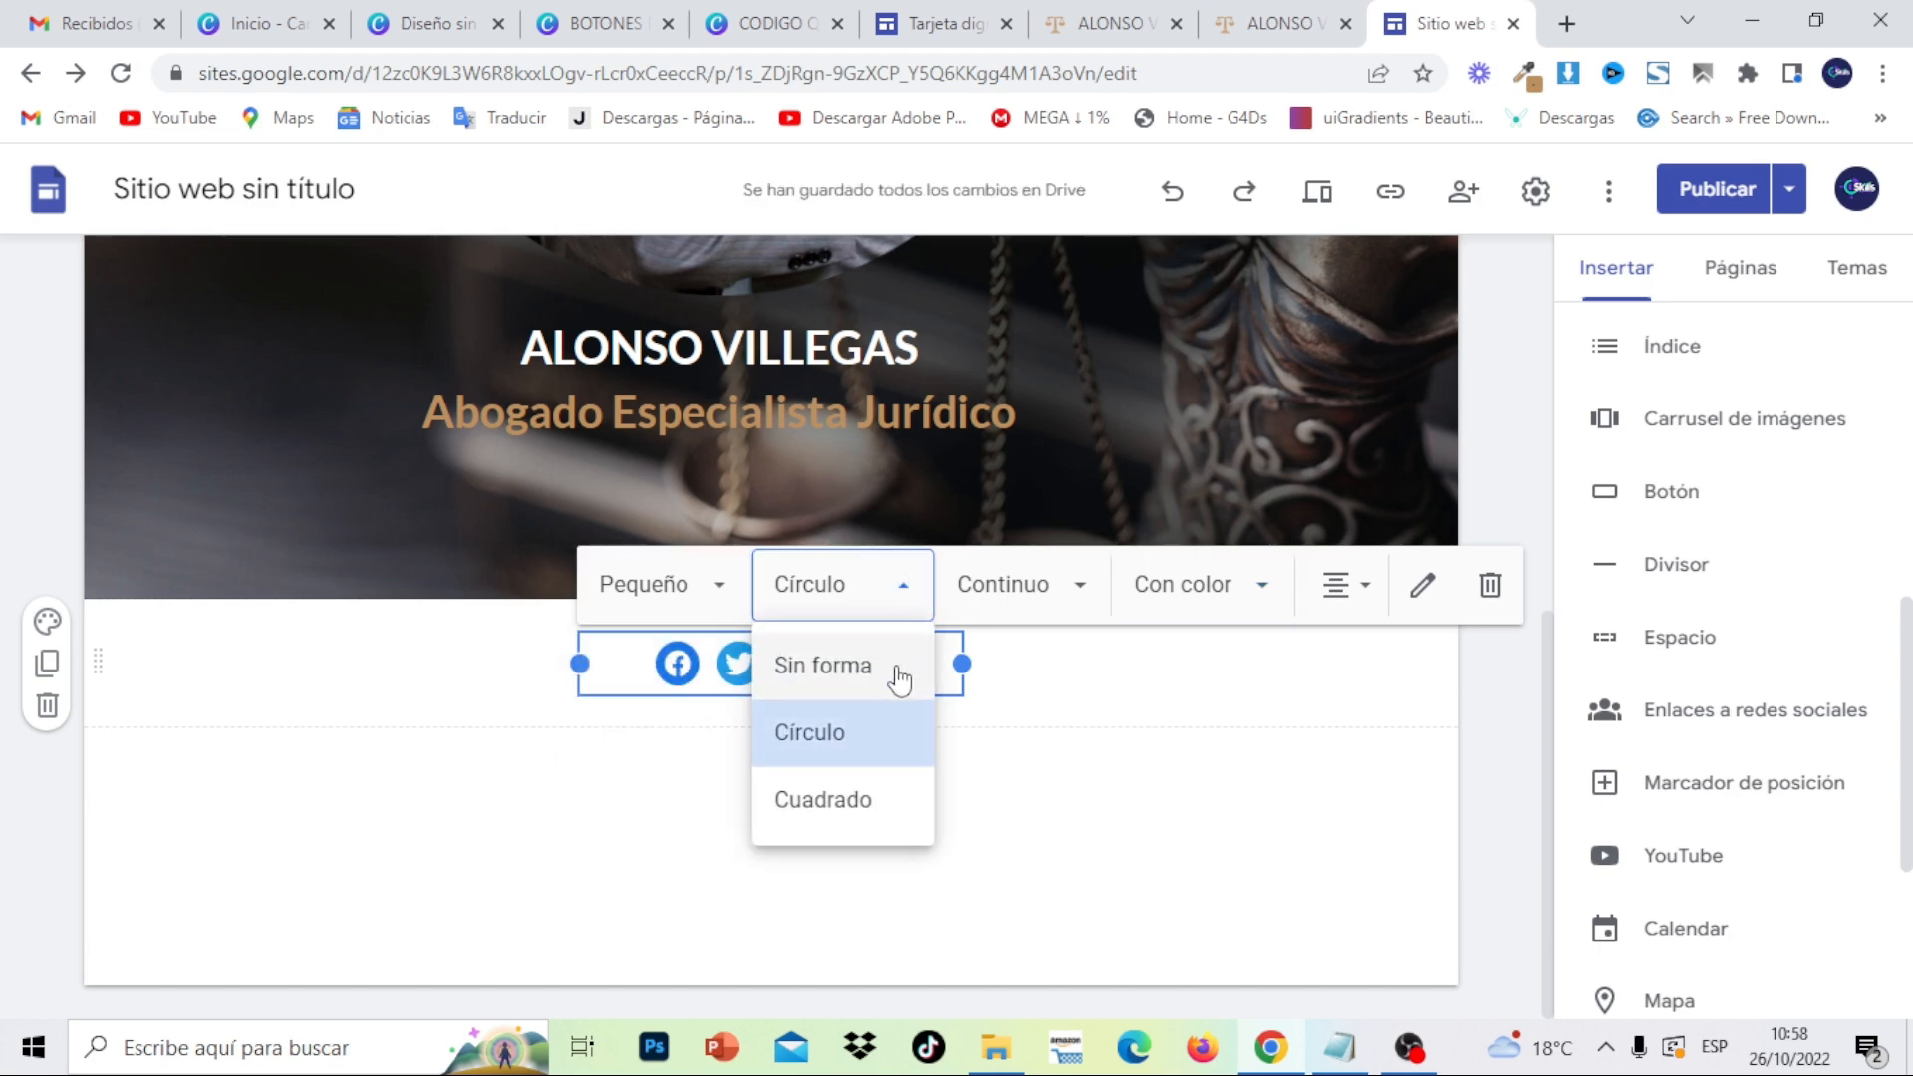
{"action": "left_click", "coordinate": [900, 668]}
{"action": "left_click", "coordinate": [918, 612]}
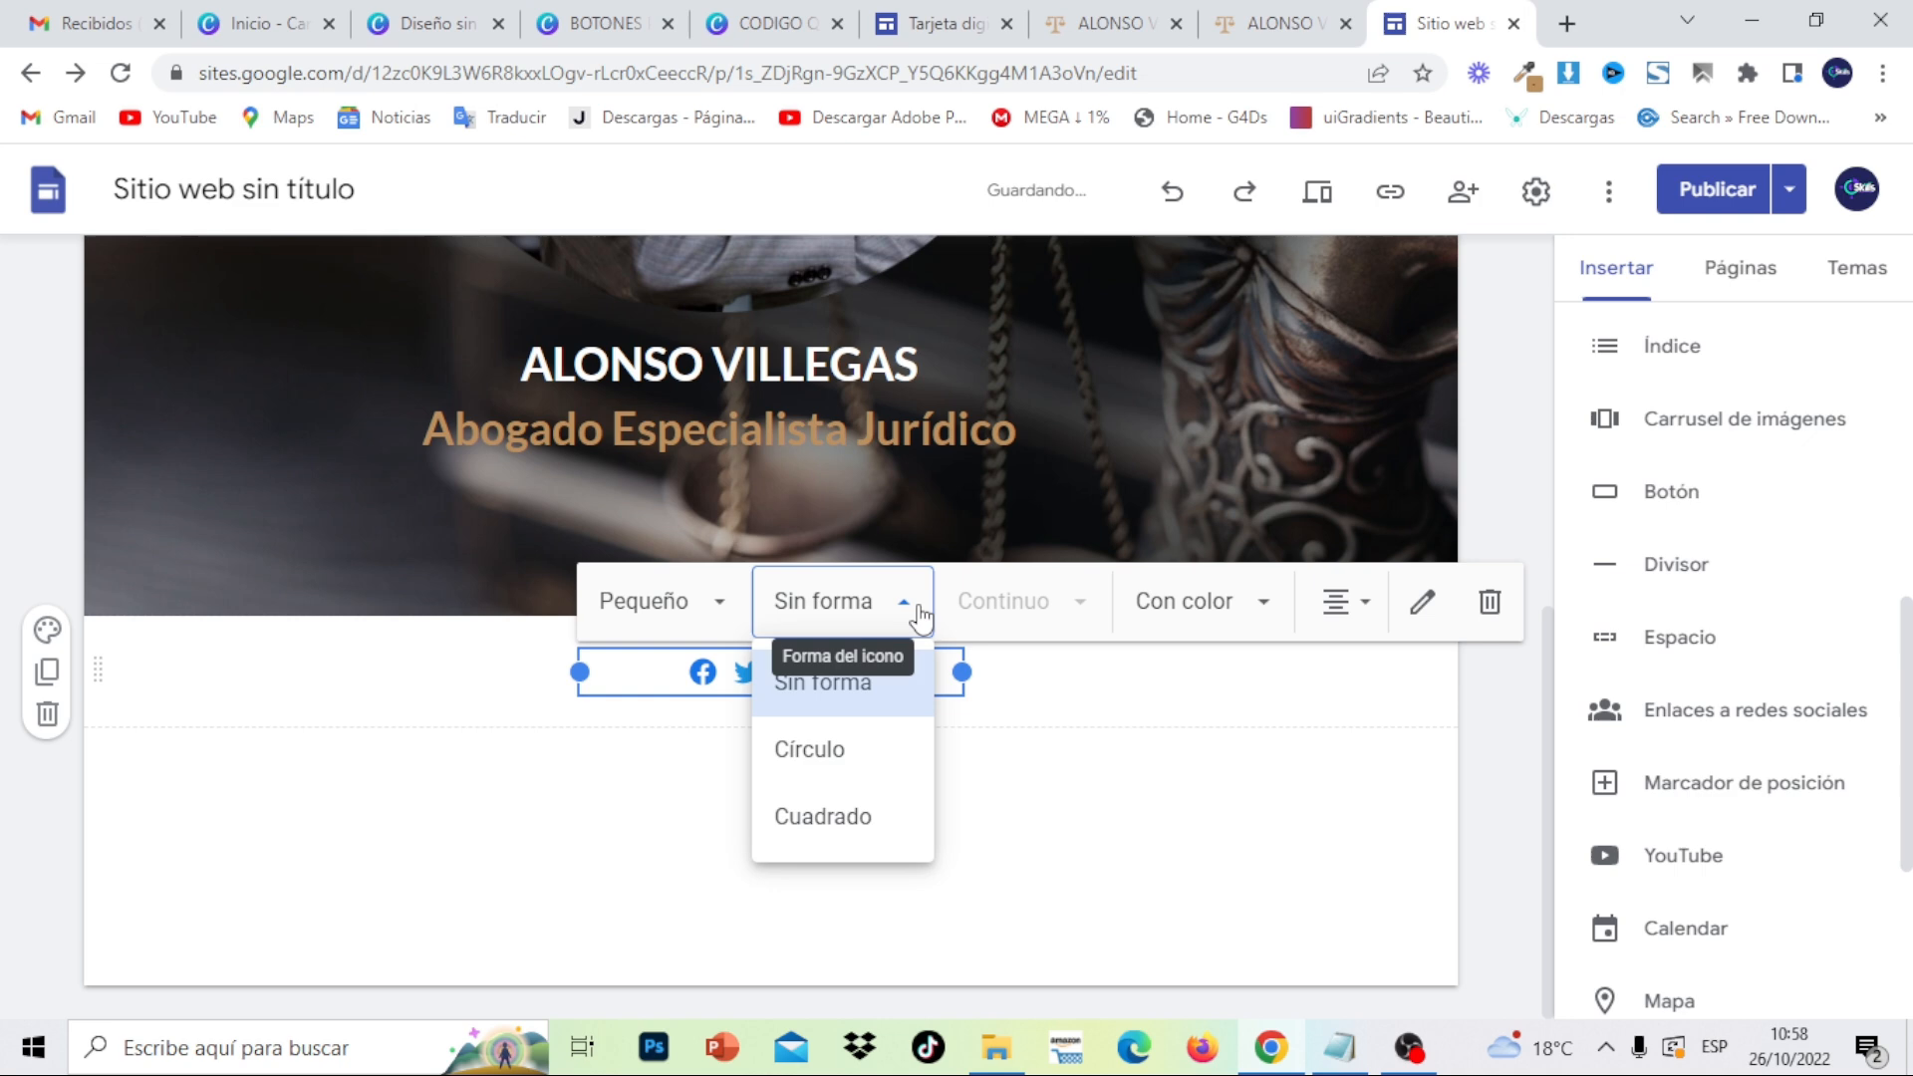
{"action": "left_click", "coordinate": [877, 841]}
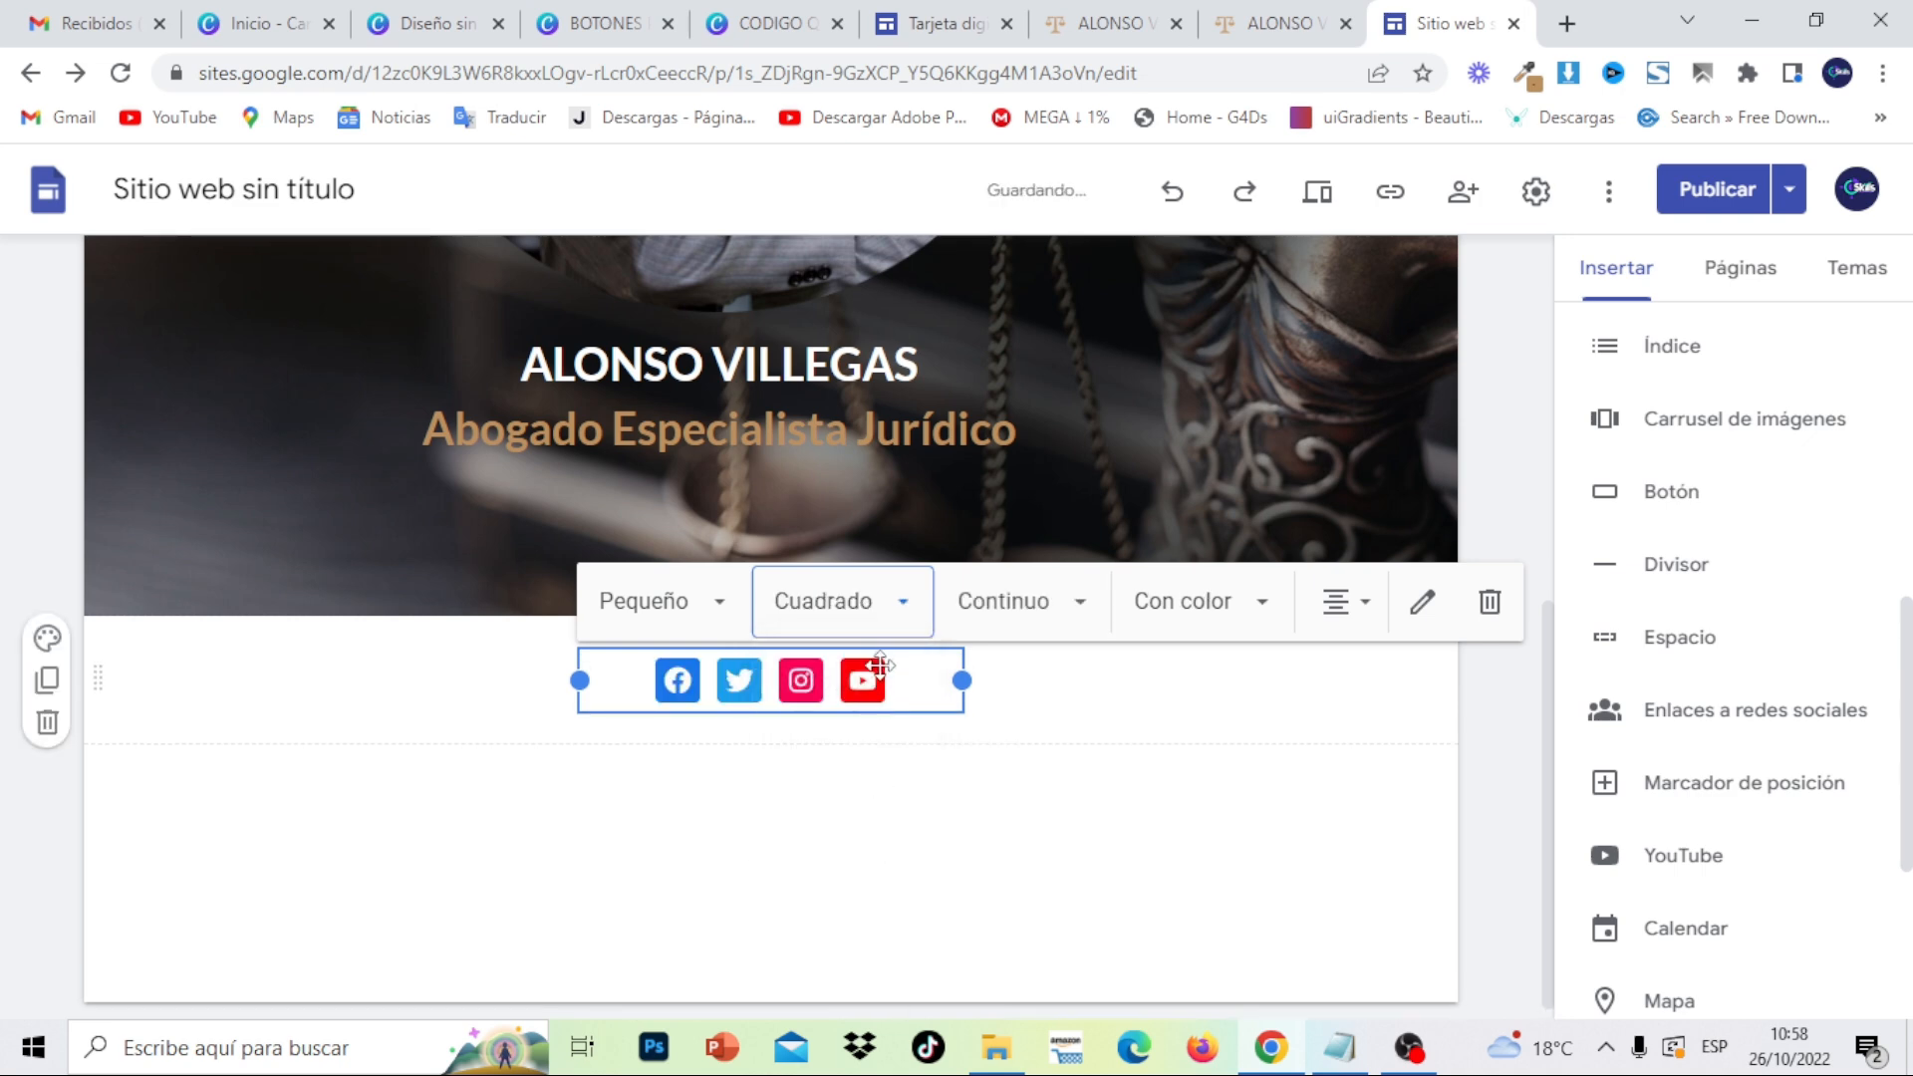
{"action": "left_click", "coordinate": [902, 613]}
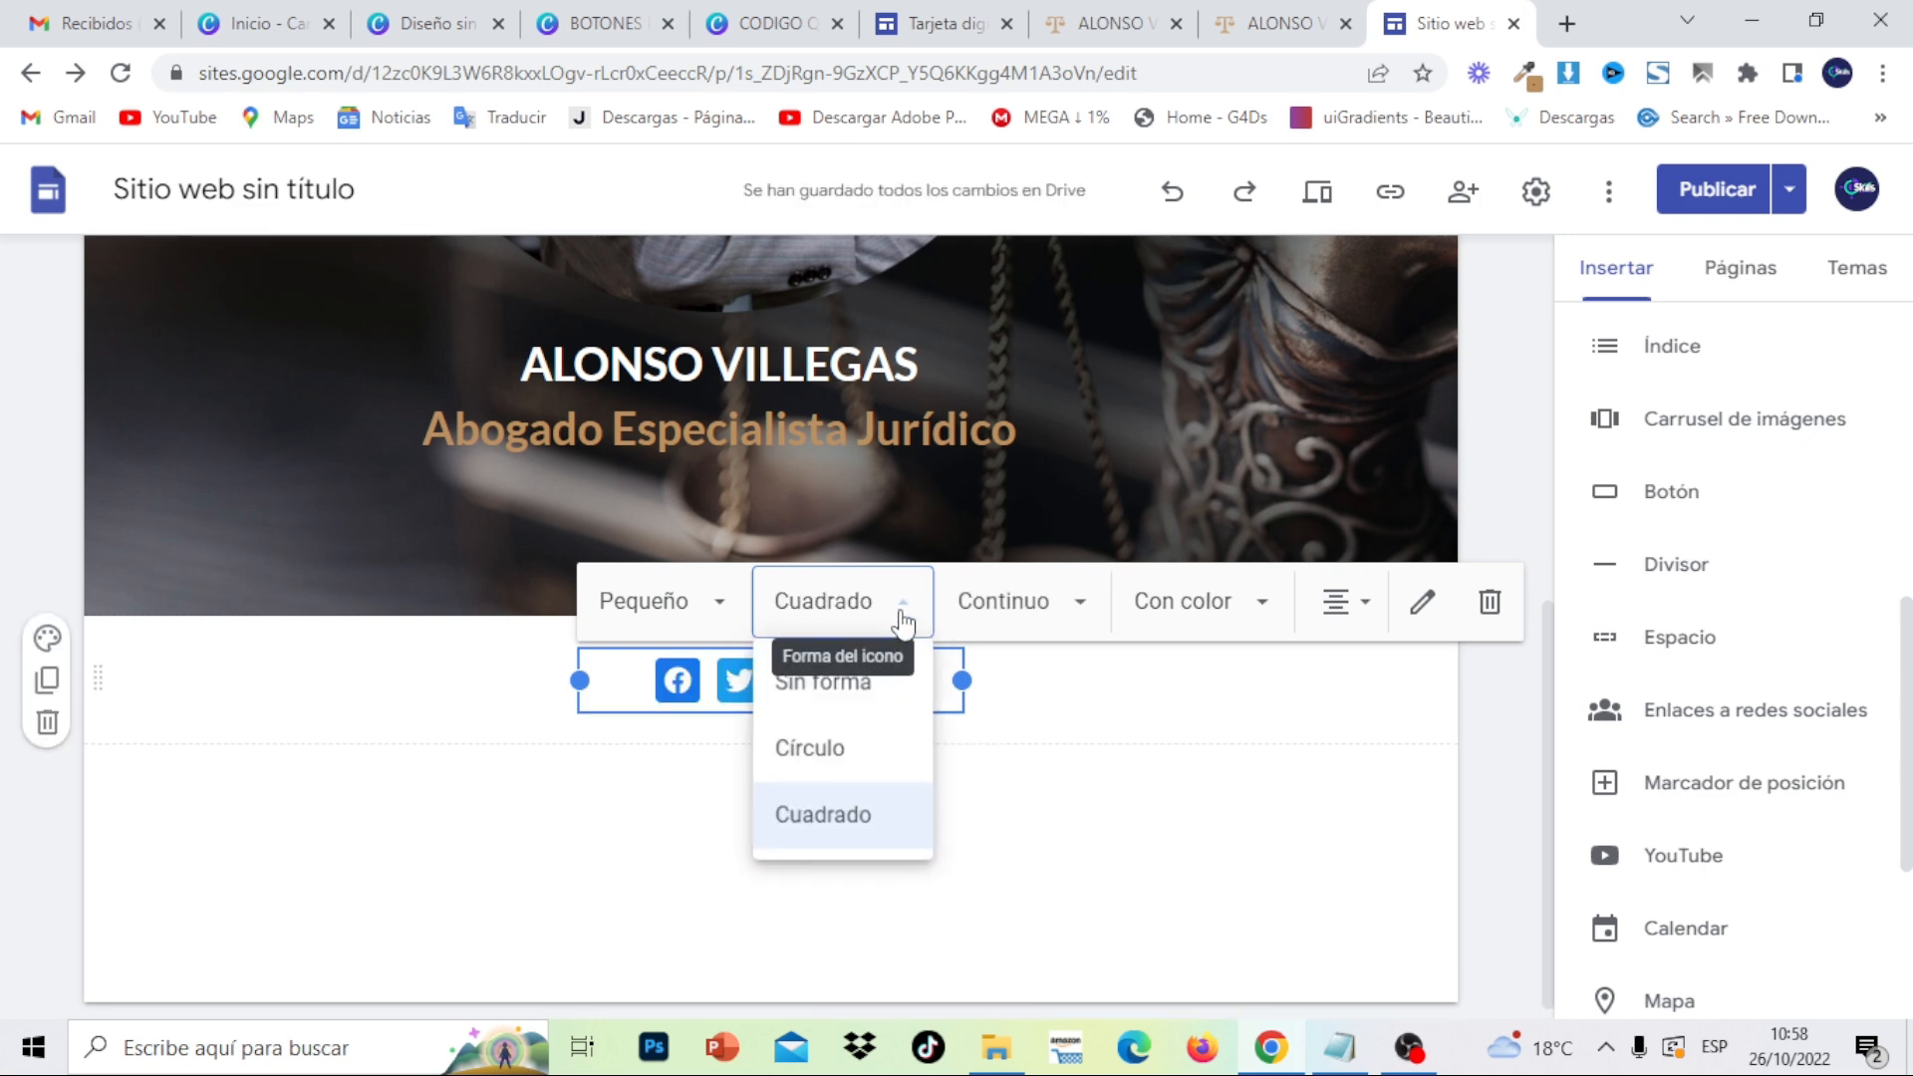
{"action": "left_click", "coordinate": [857, 753]}
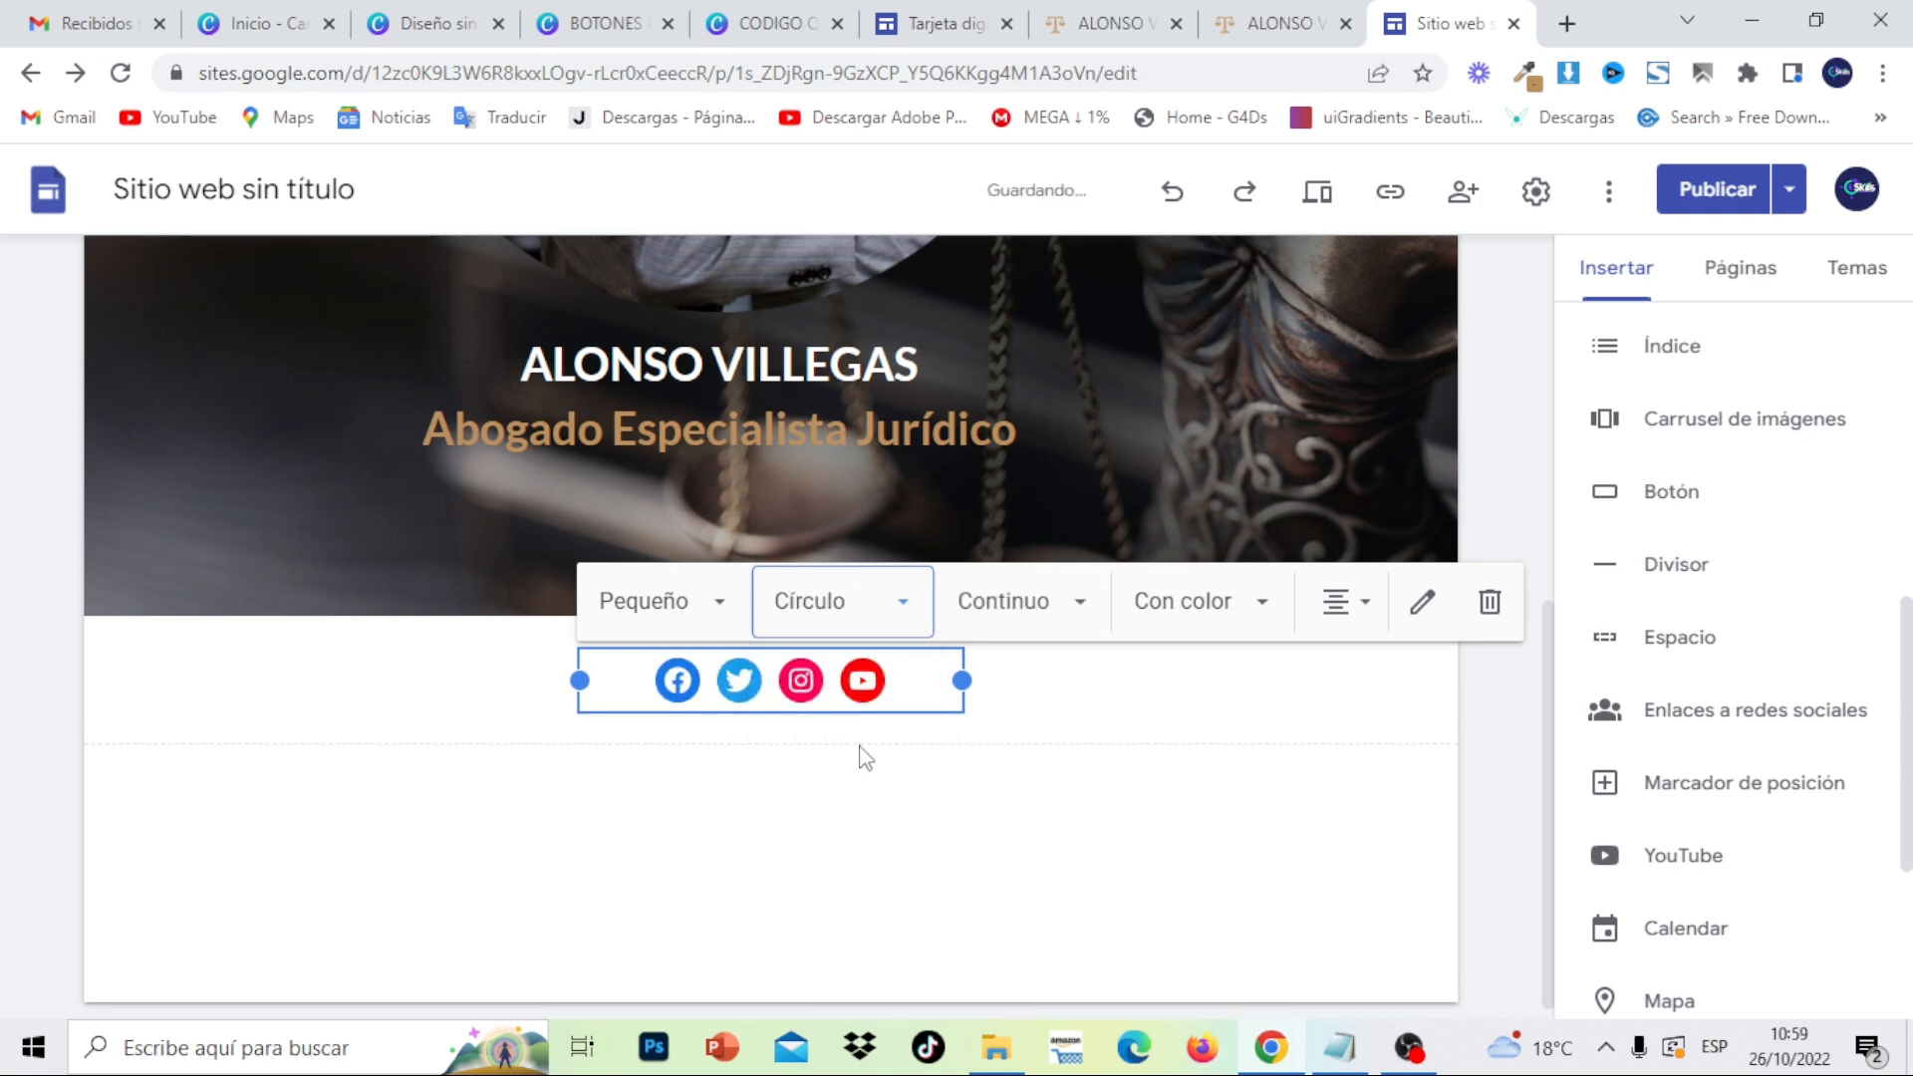
- Try the Esquema style, then return the icons to Continuo filled style
{"action": "left_click", "coordinate": [1071, 613]}
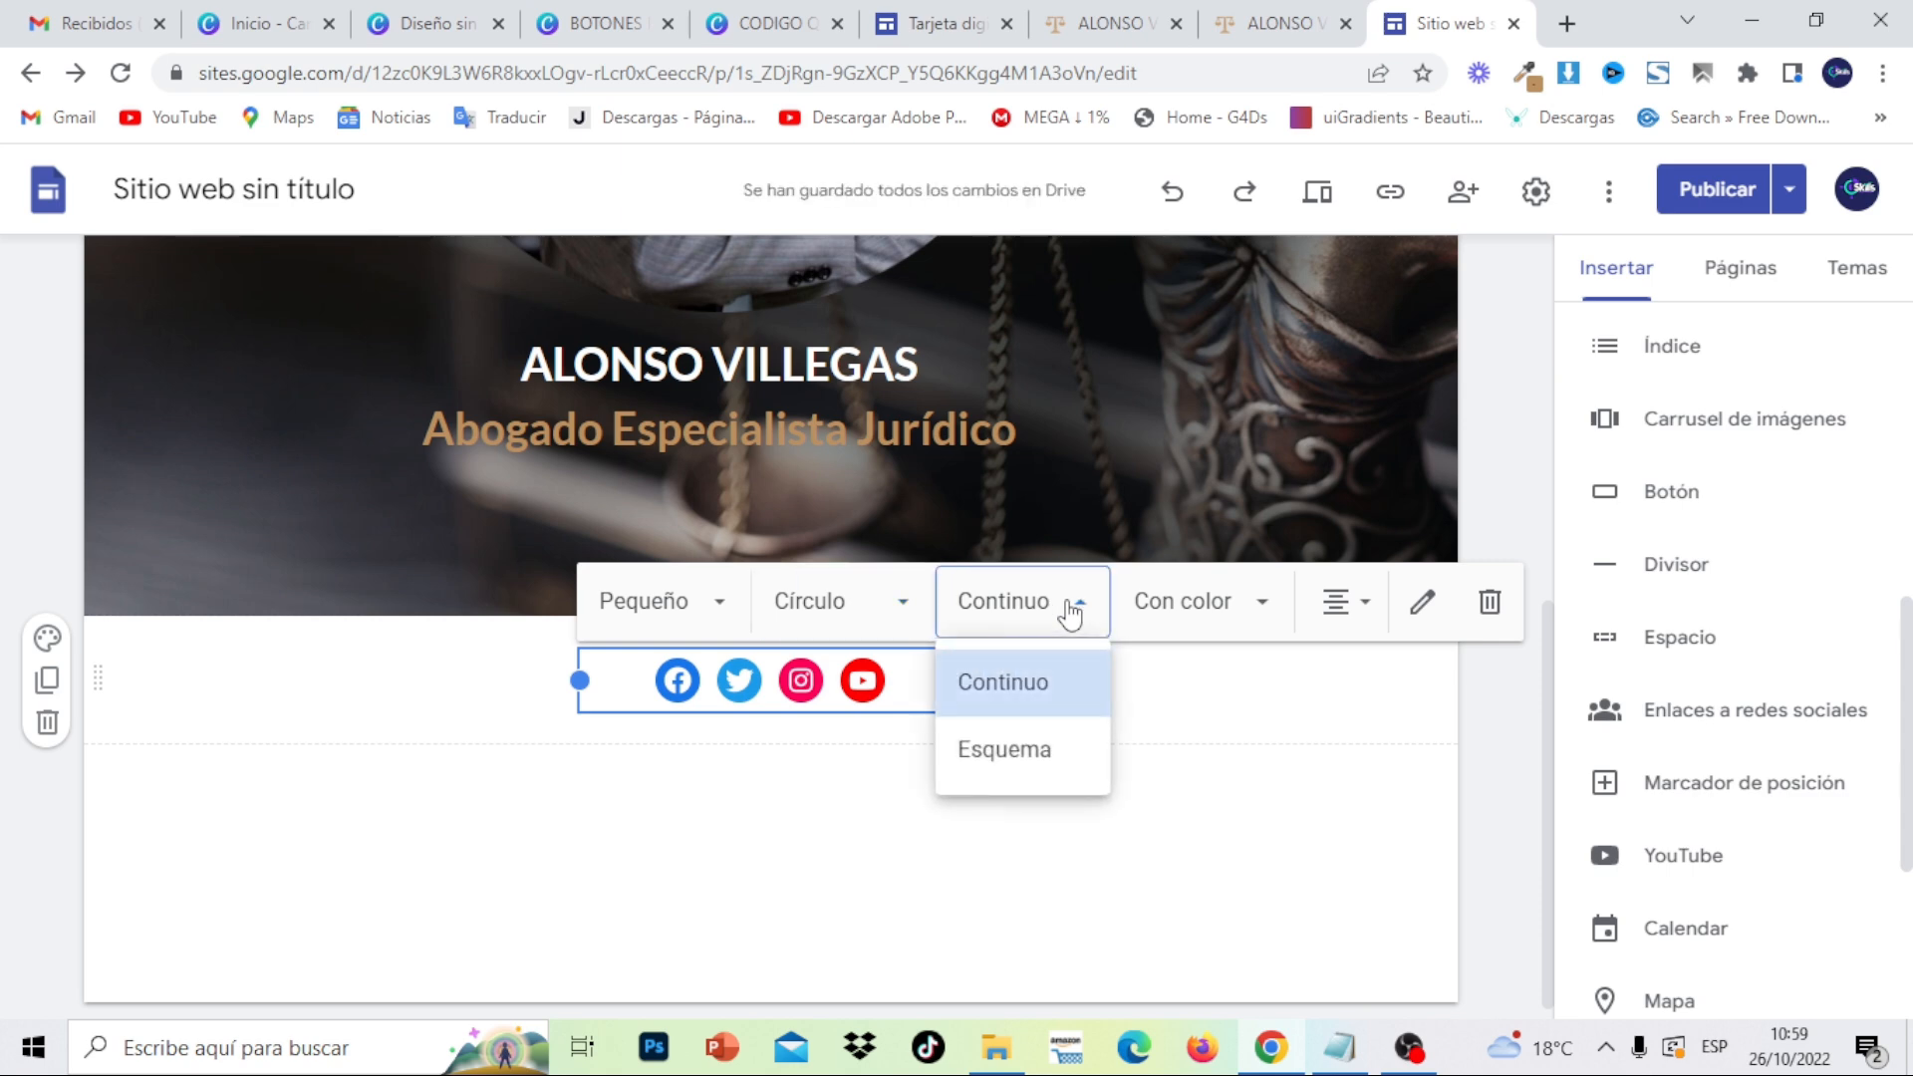
{"action": "left_click", "coordinate": [1059, 758]}
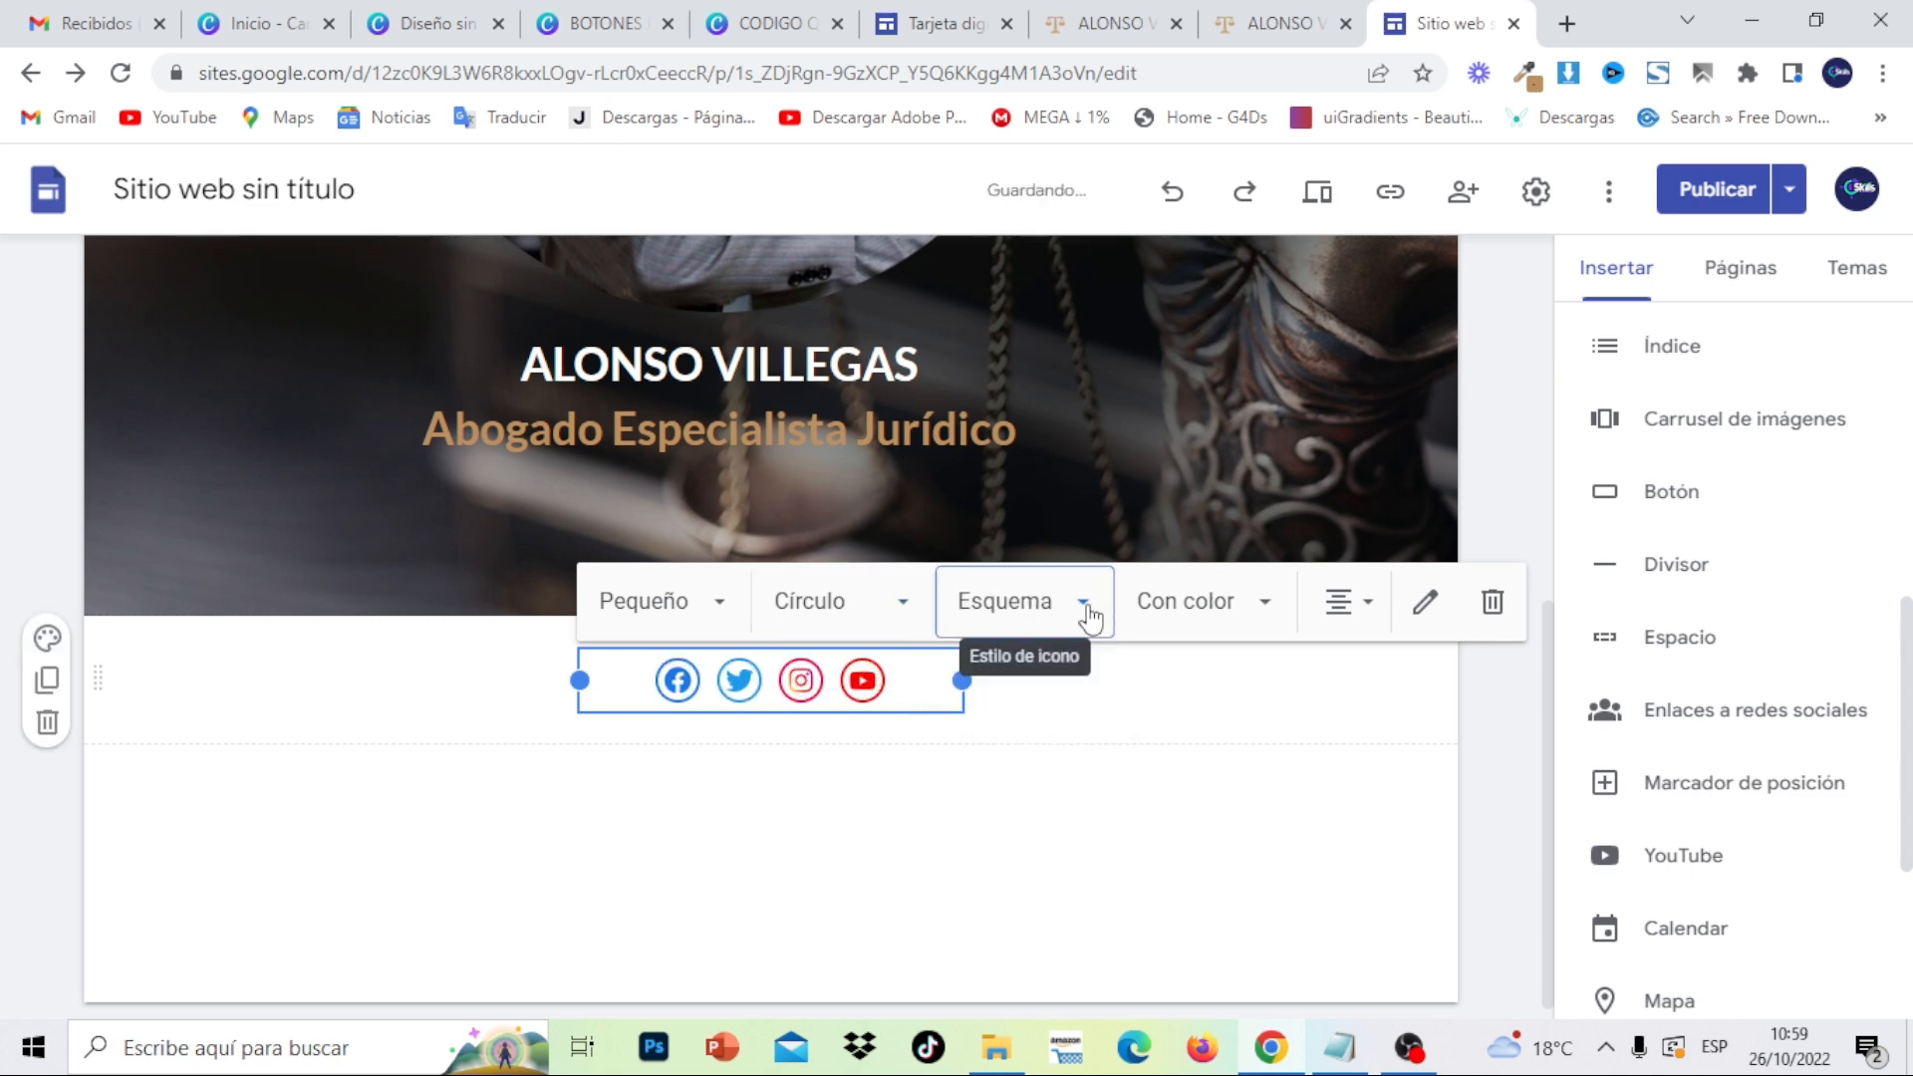
{"action": "left_click", "coordinate": [1090, 616]}
{"action": "left_click", "coordinate": [1079, 707]}
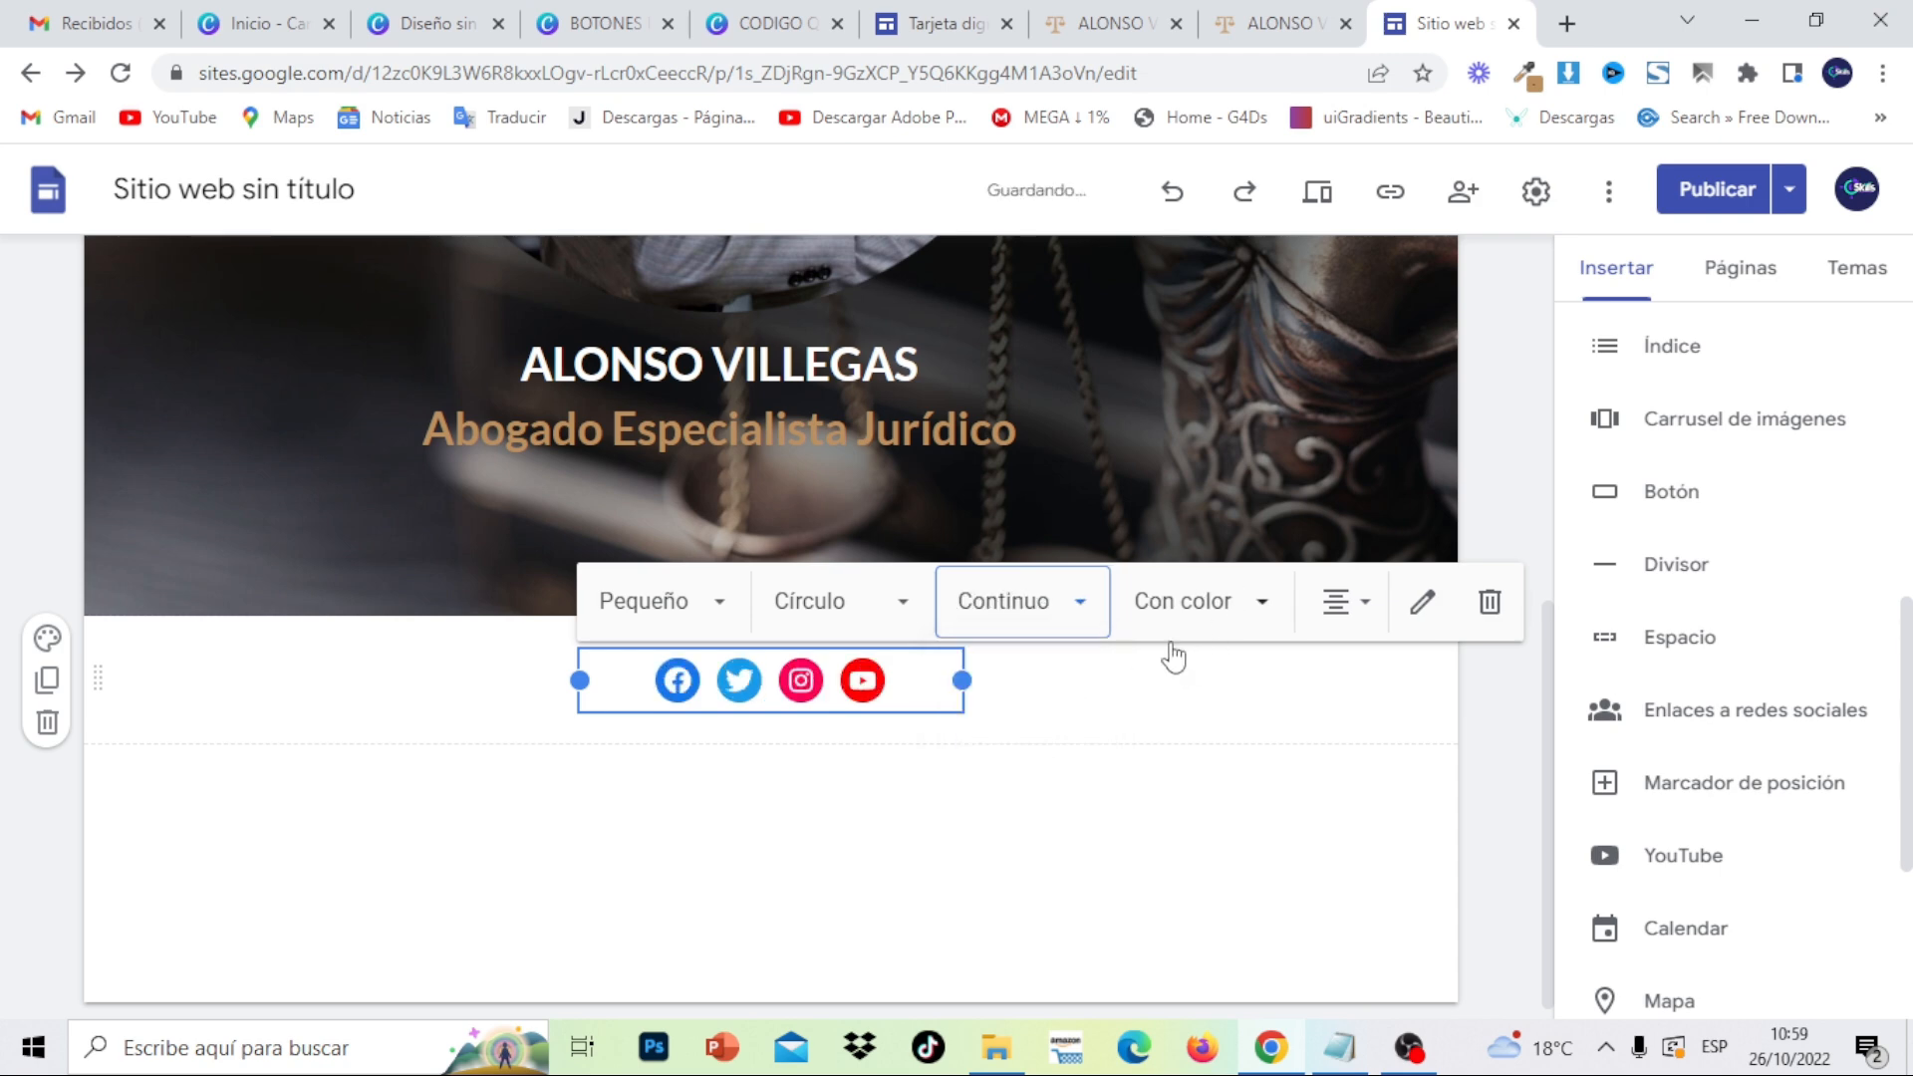
{"action": "left_click", "coordinate": [1054, 773]}
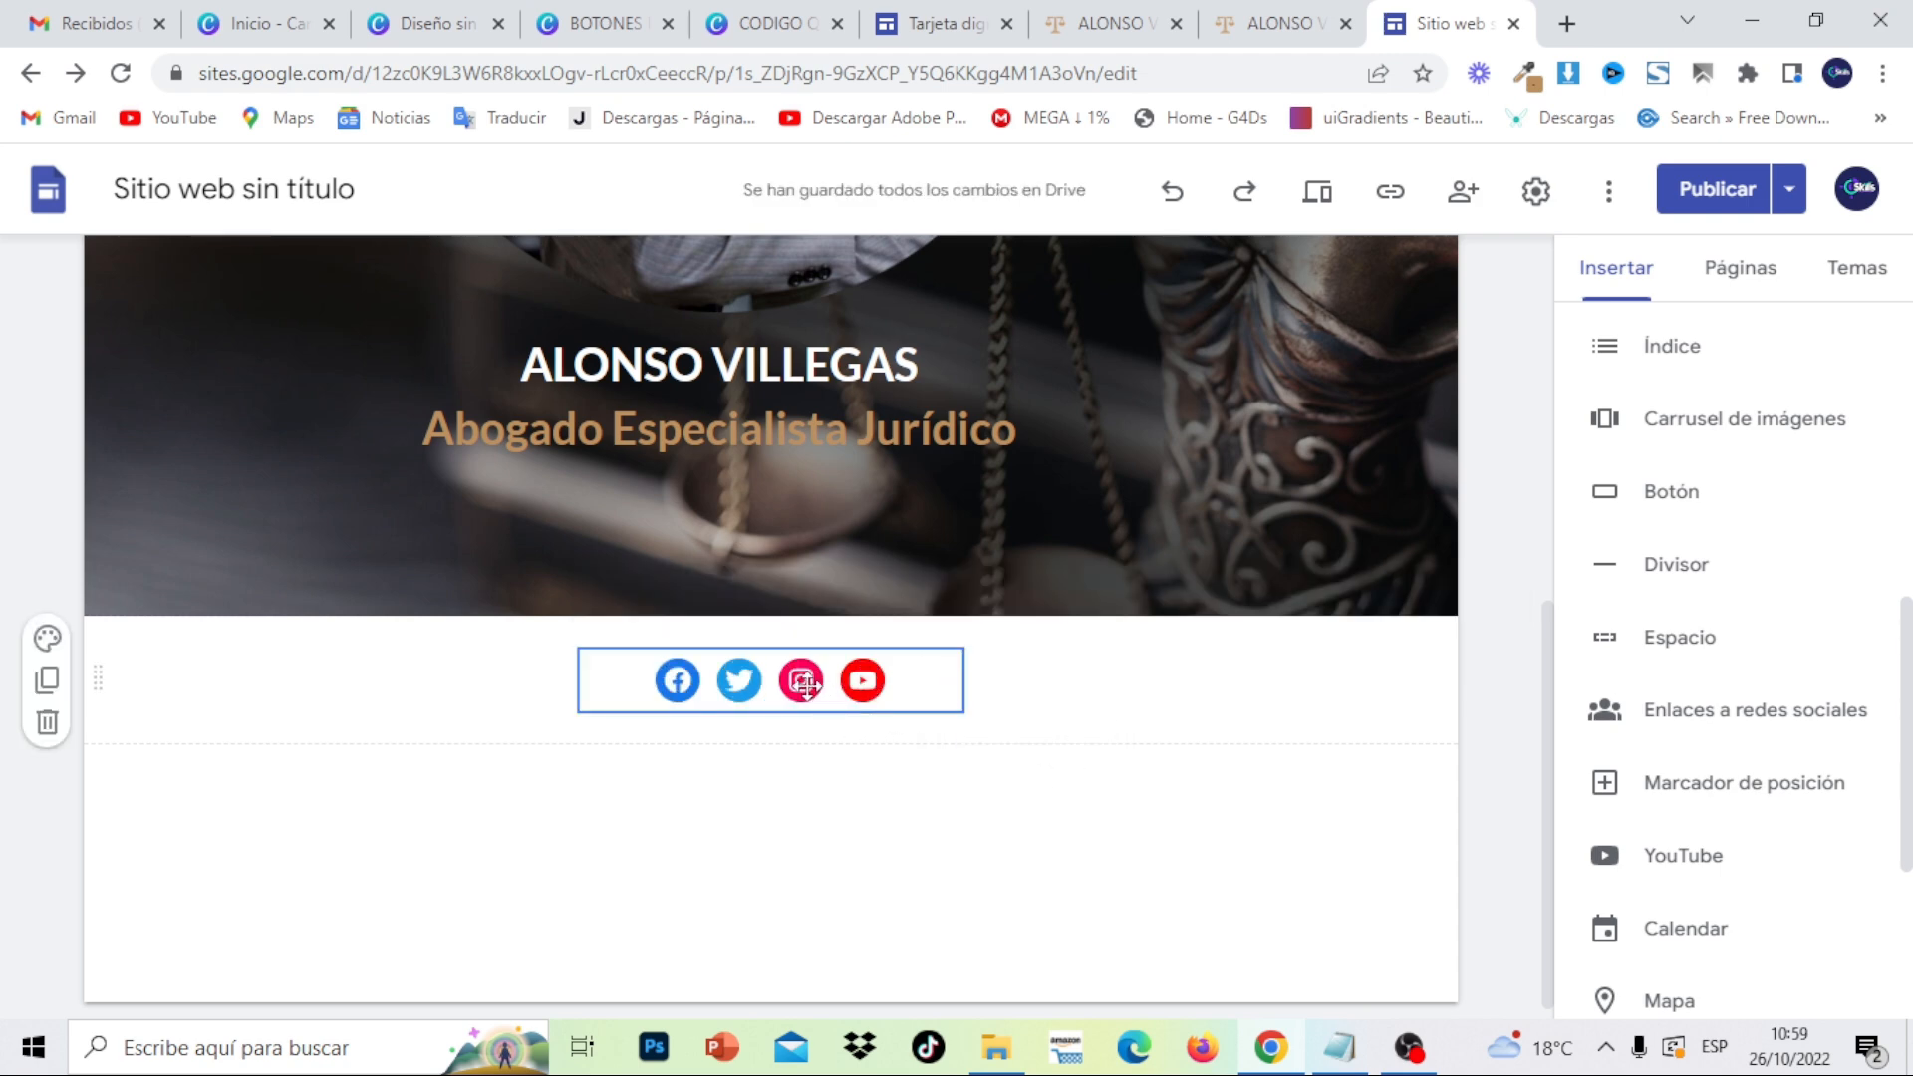
- Move the social icons into the banner below the title
{"action": "left_click_drag", "start_coordinate": [832, 700], "coordinate": [710, 498]}
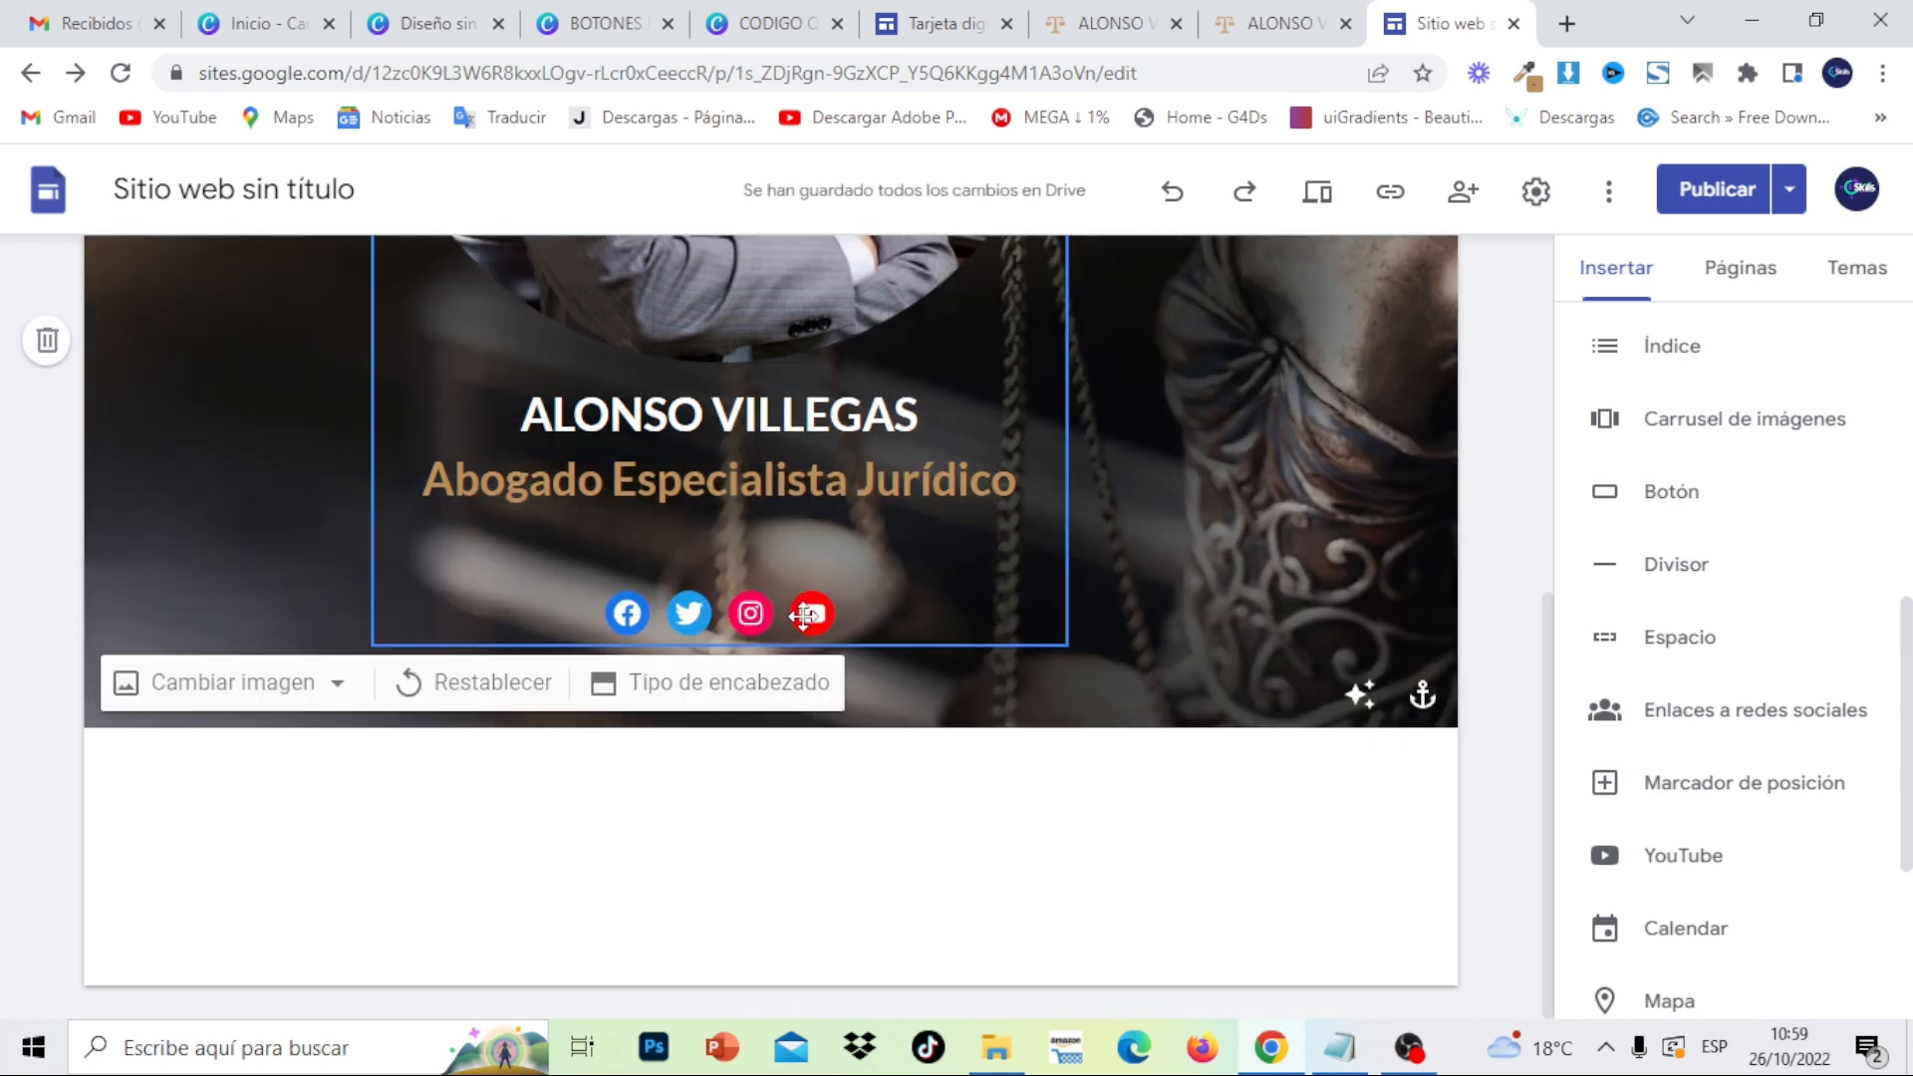
{"action": "left_click", "coordinate": [1118, 20]}
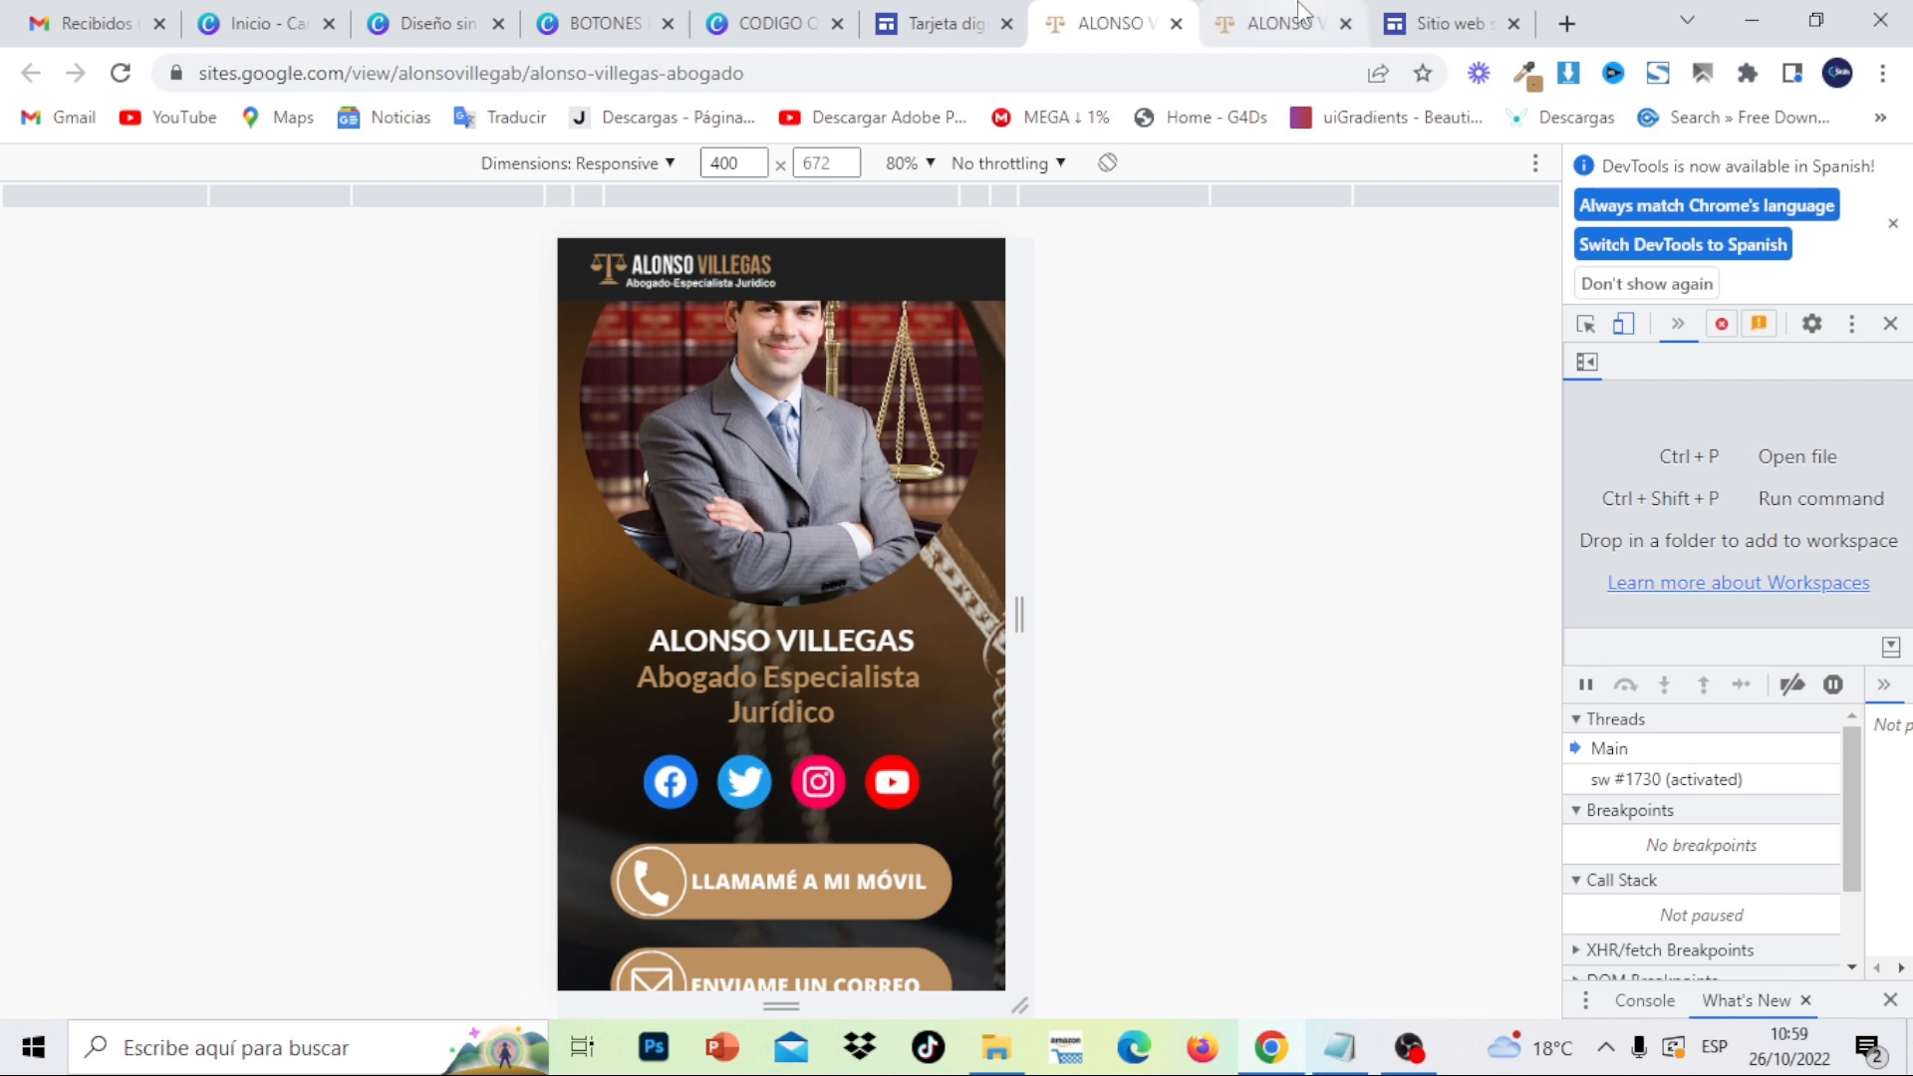
{"action": "left_click", "coordinate": [1445, 22]}
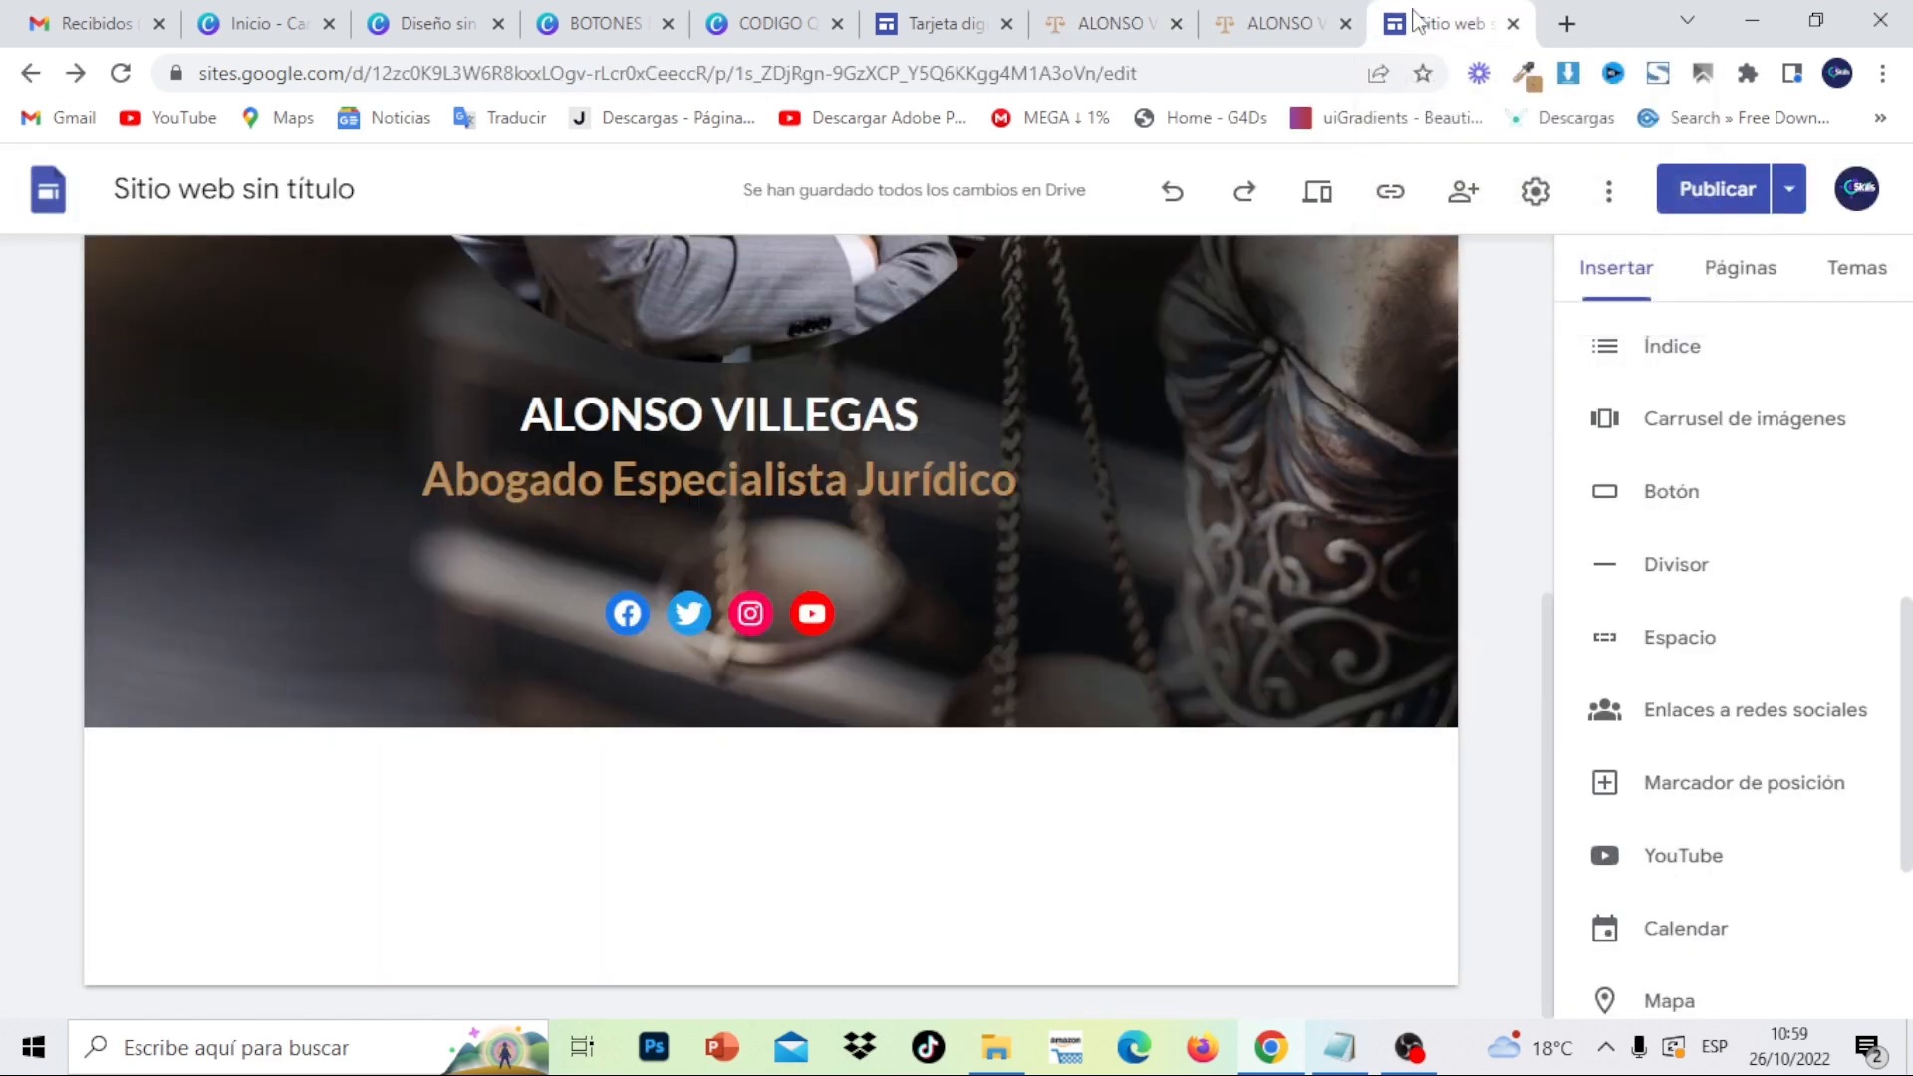
- Set the social icon size to Medio grueso
{"action": "left_click", "coordinate": [762, 610]}
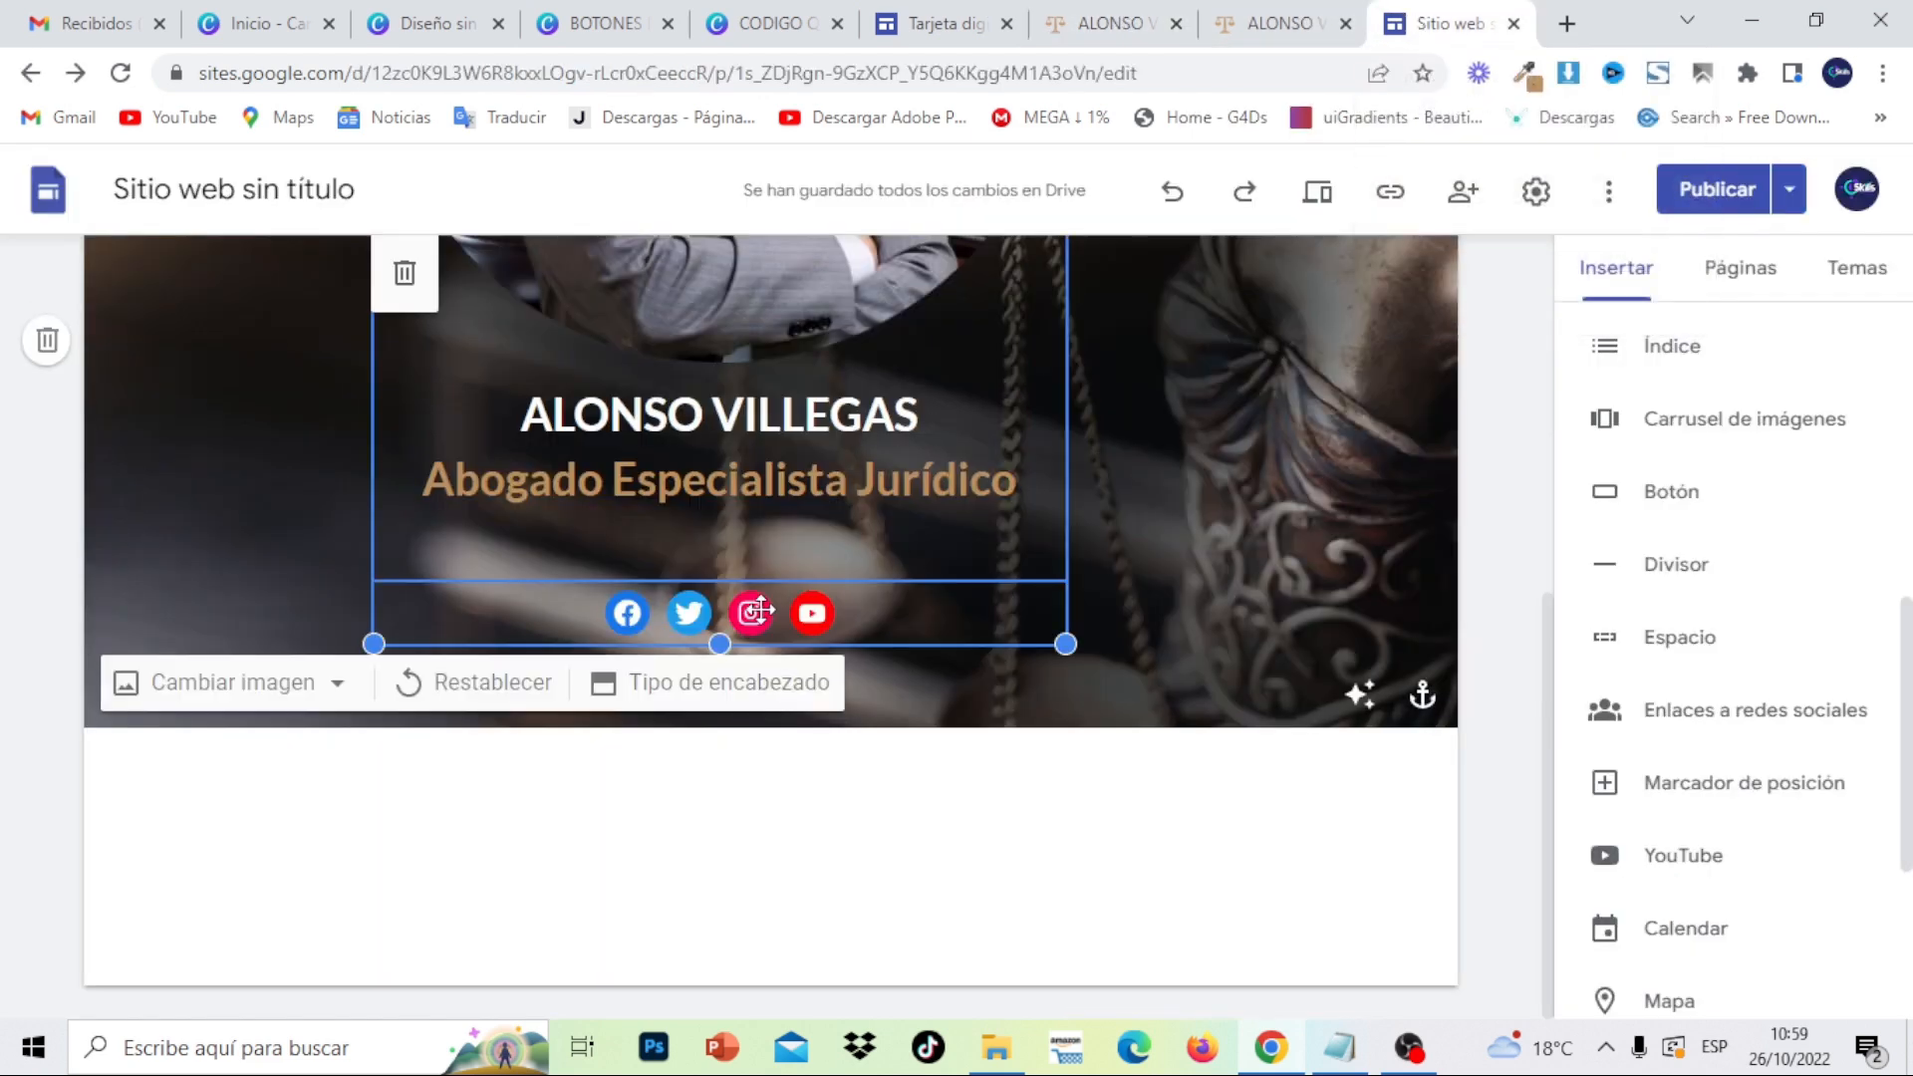
{"action": "left_click", "coordinate": [762, 610]}
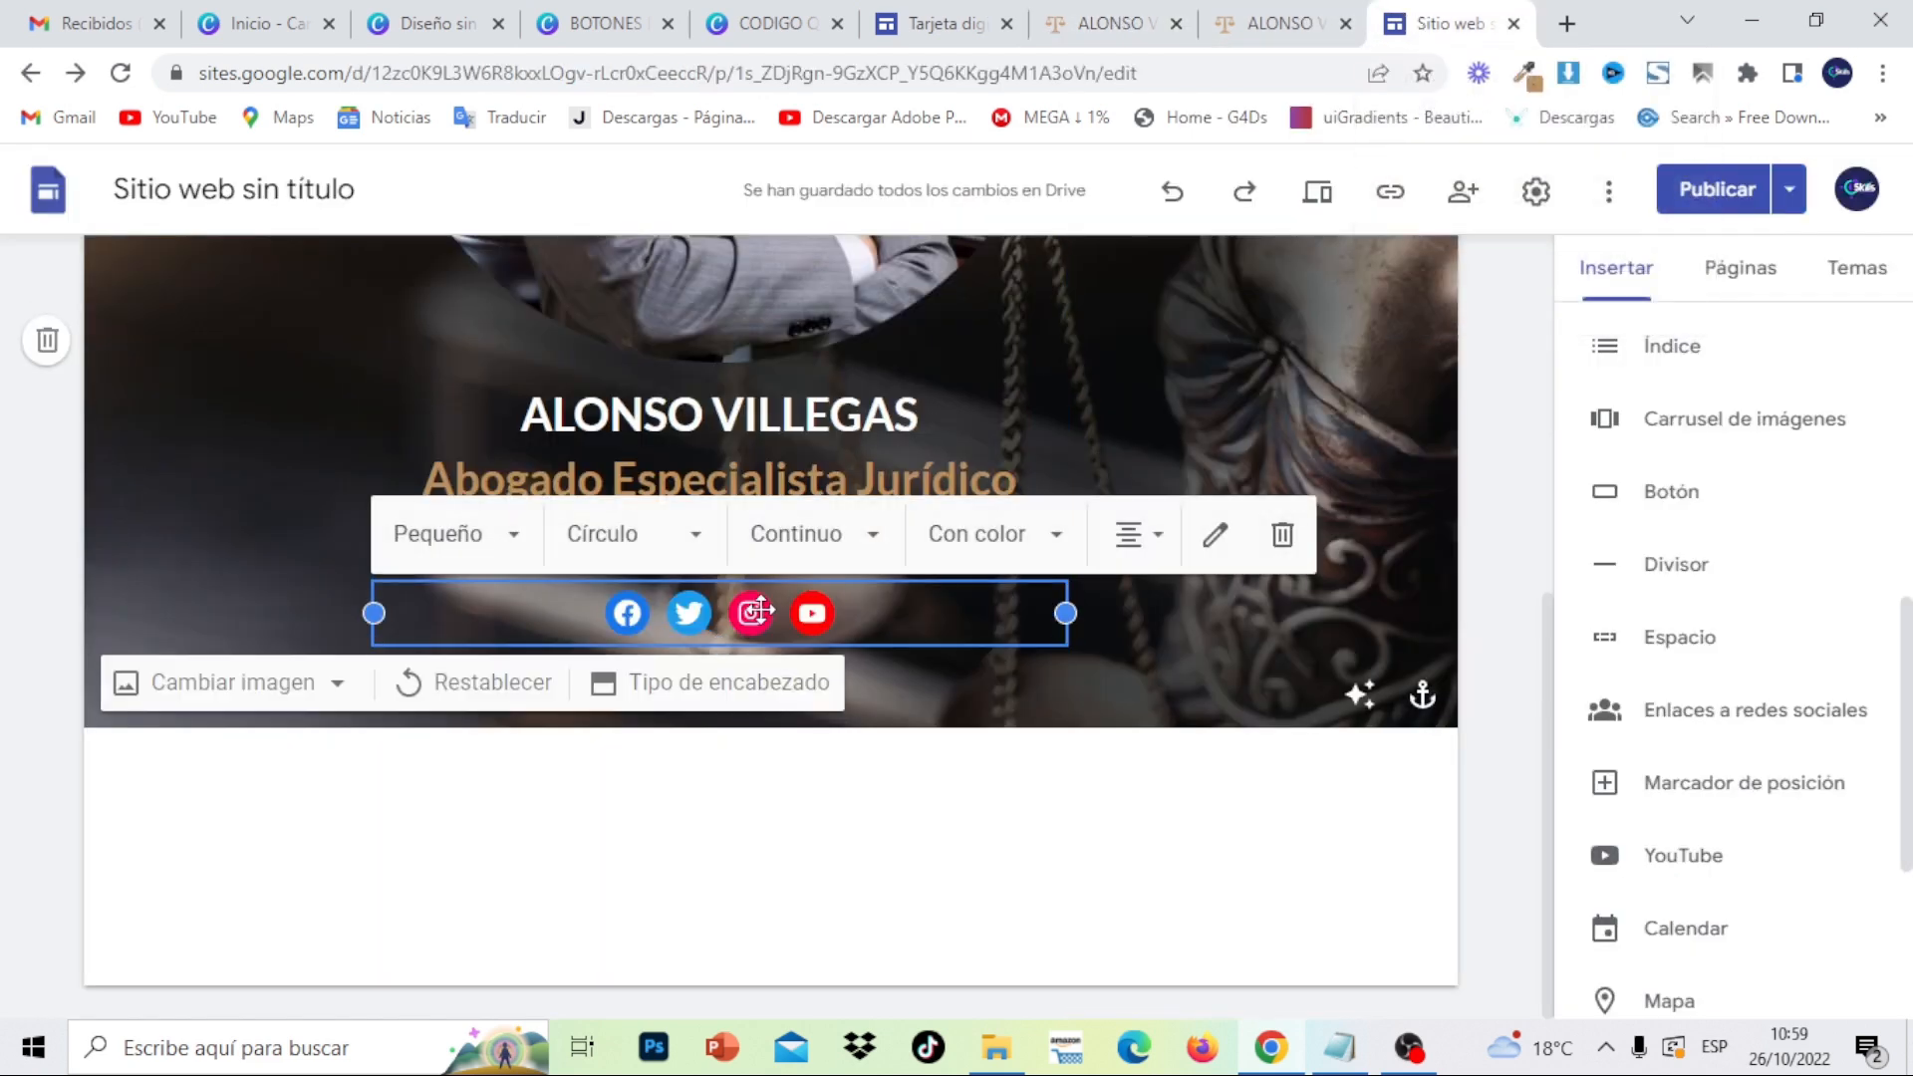
{"action": "left_click", "coordinate": [506, 558]}
{"action": "left_click", "coordinate": [478, 714]}
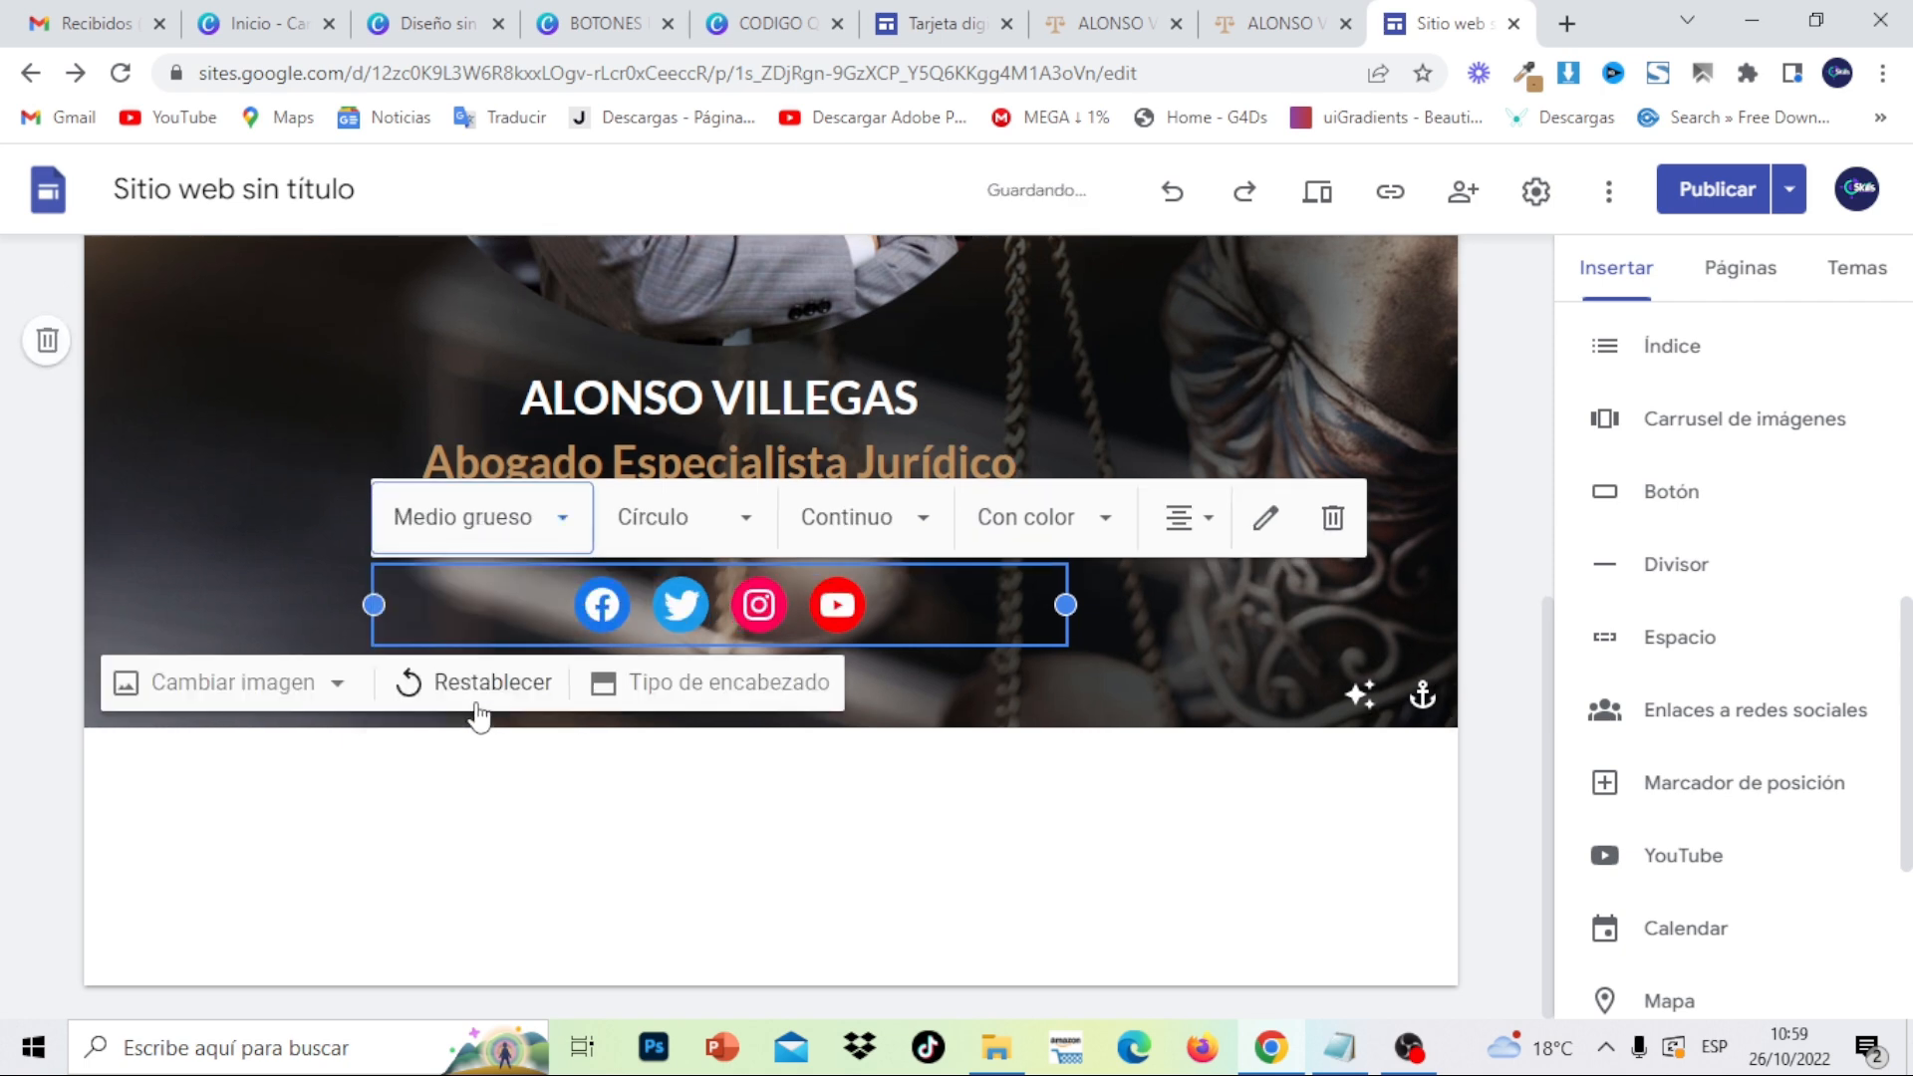
{"action": "left_click", "coordinate": [794, 770]}
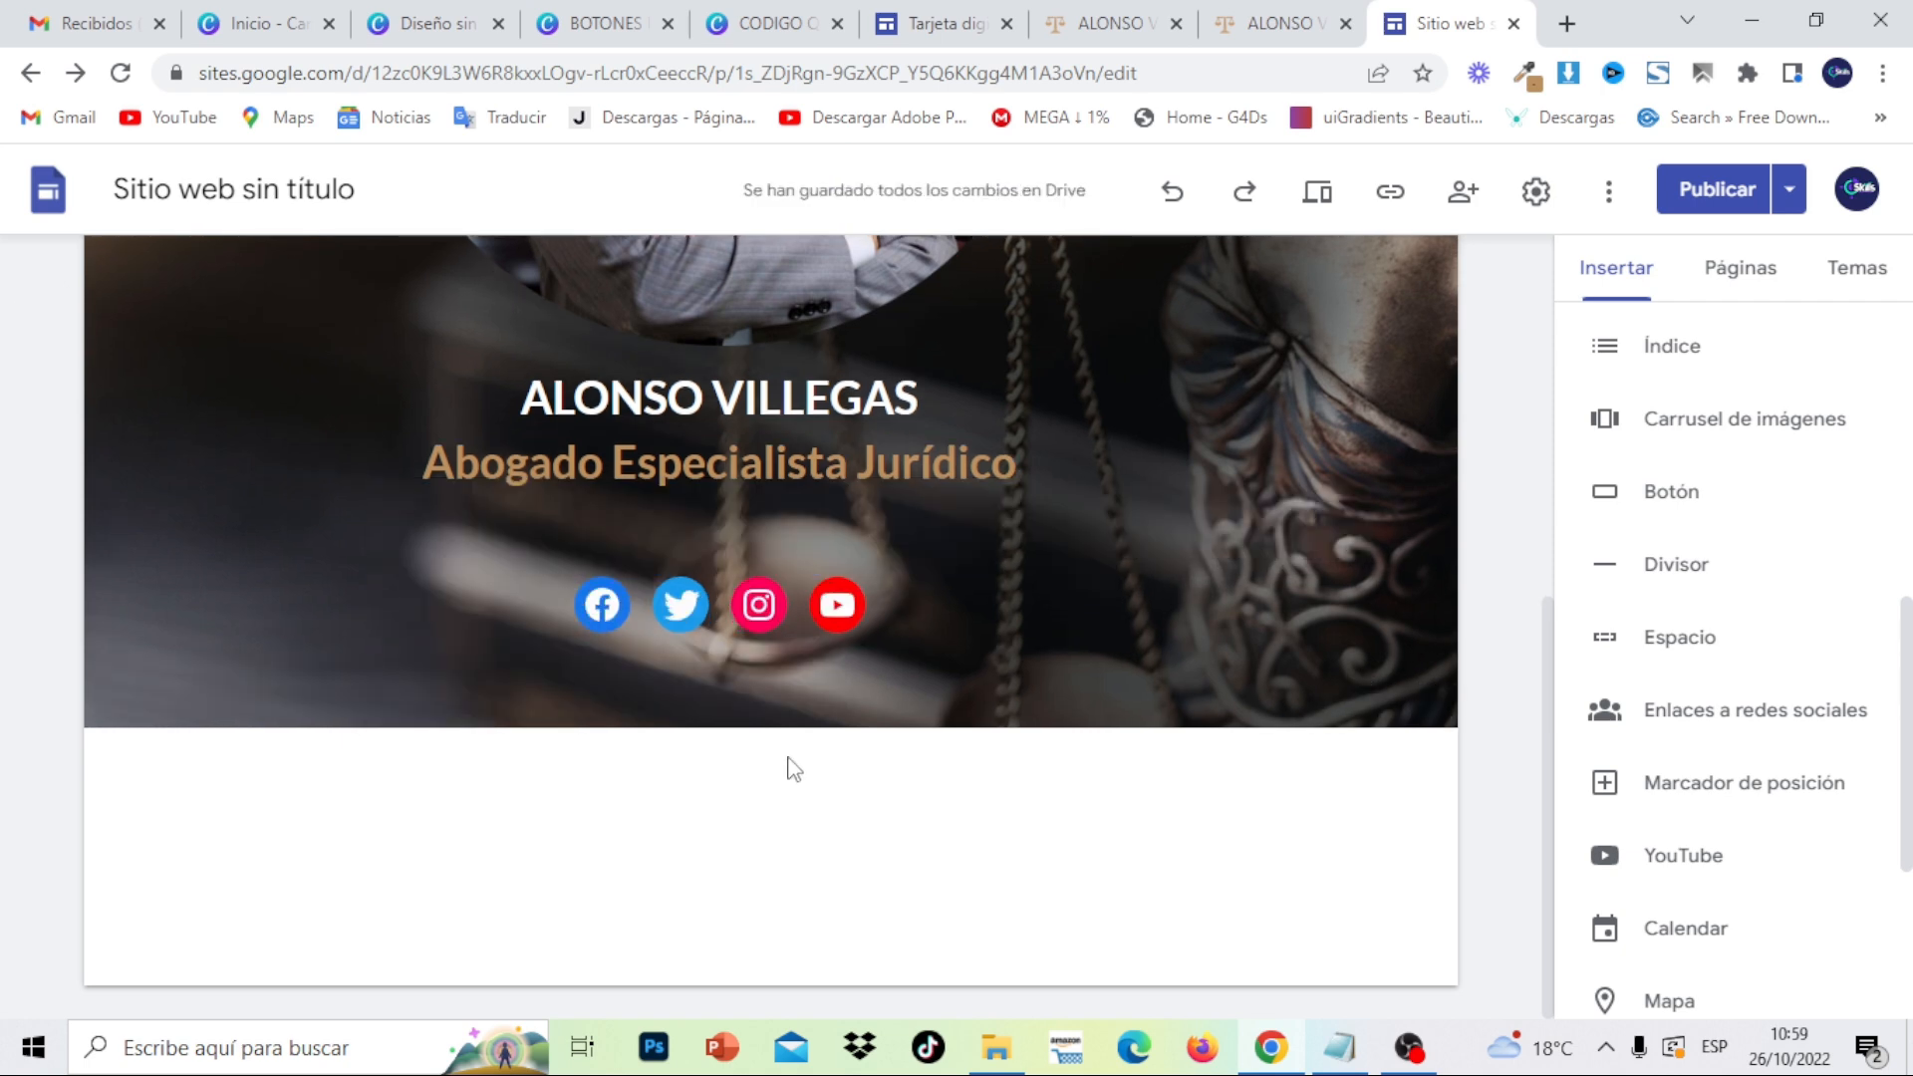
{"action": "left_click", "coordinate": [752, 583]}
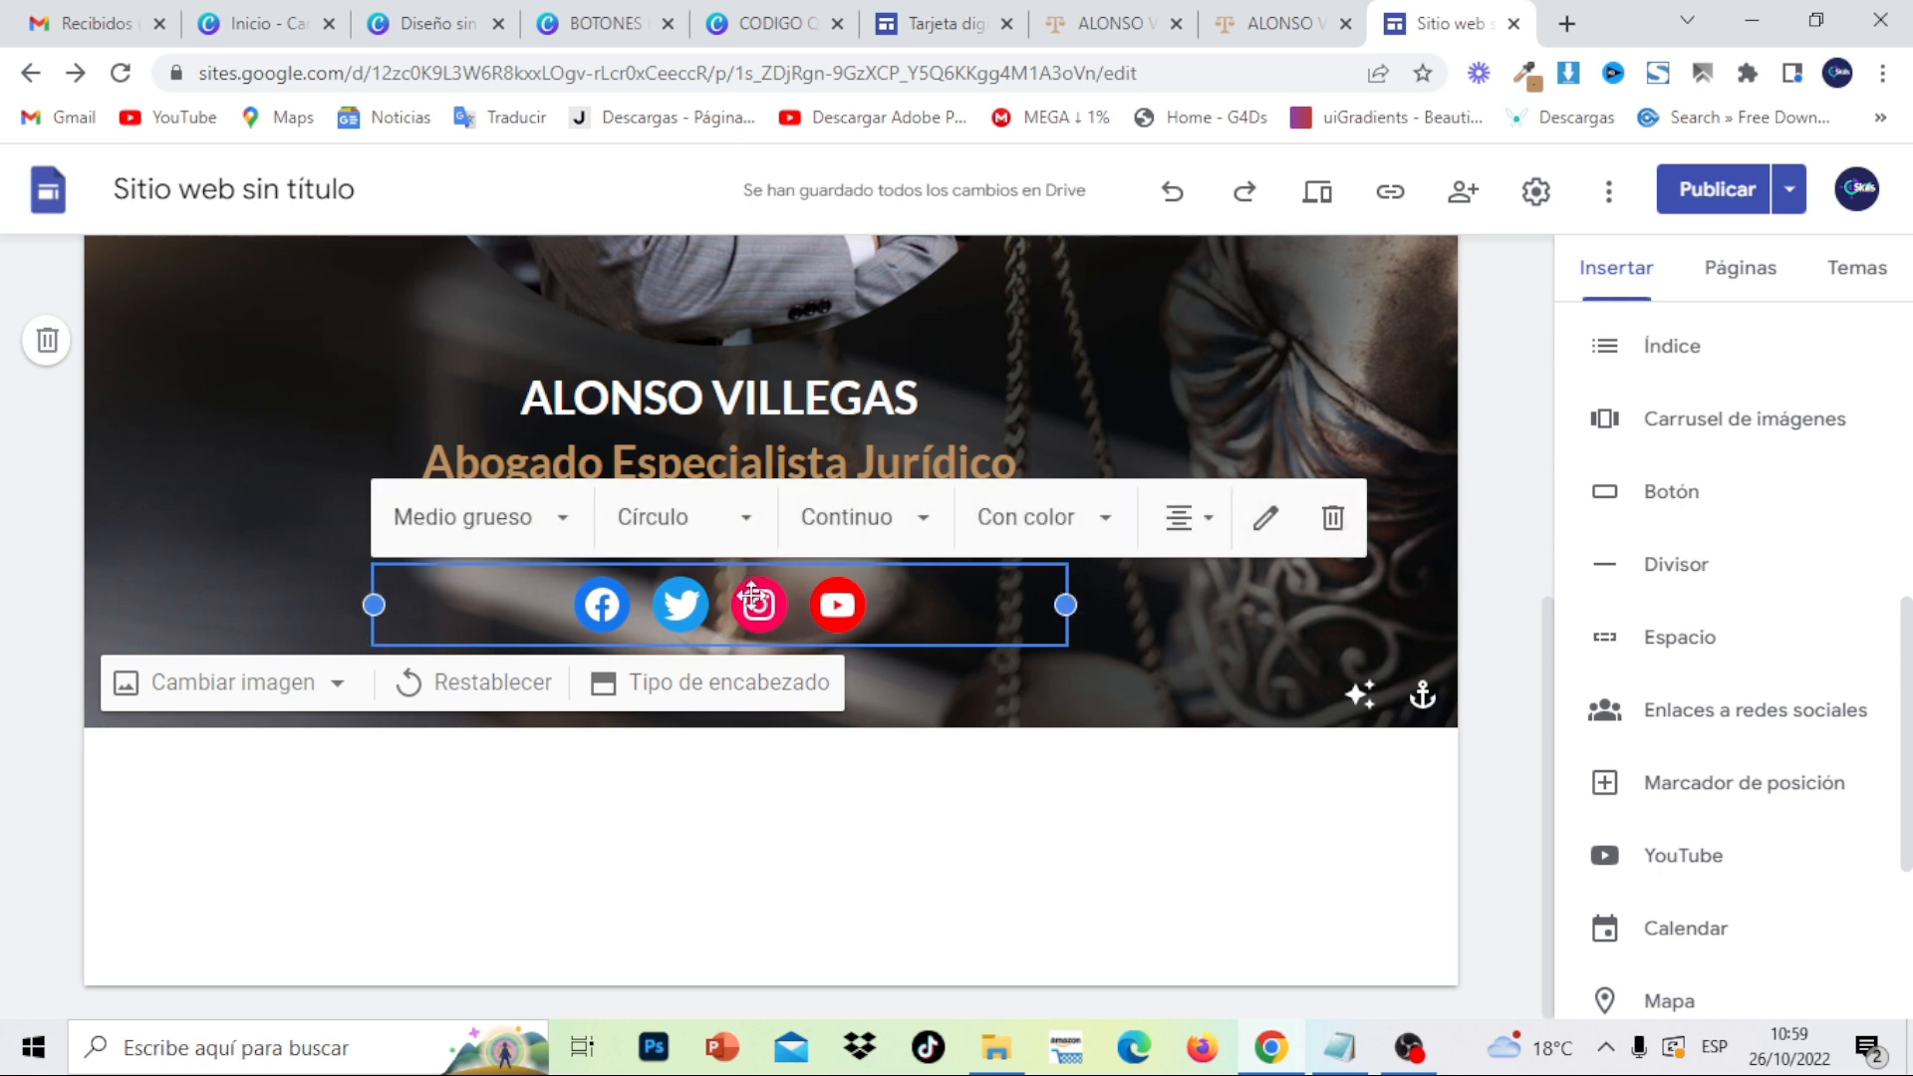
- Replace the placeholder Facebook link with the Facebook page URL copied from Notepad
{"action": "double_click", "coordinate": [753, 599]}
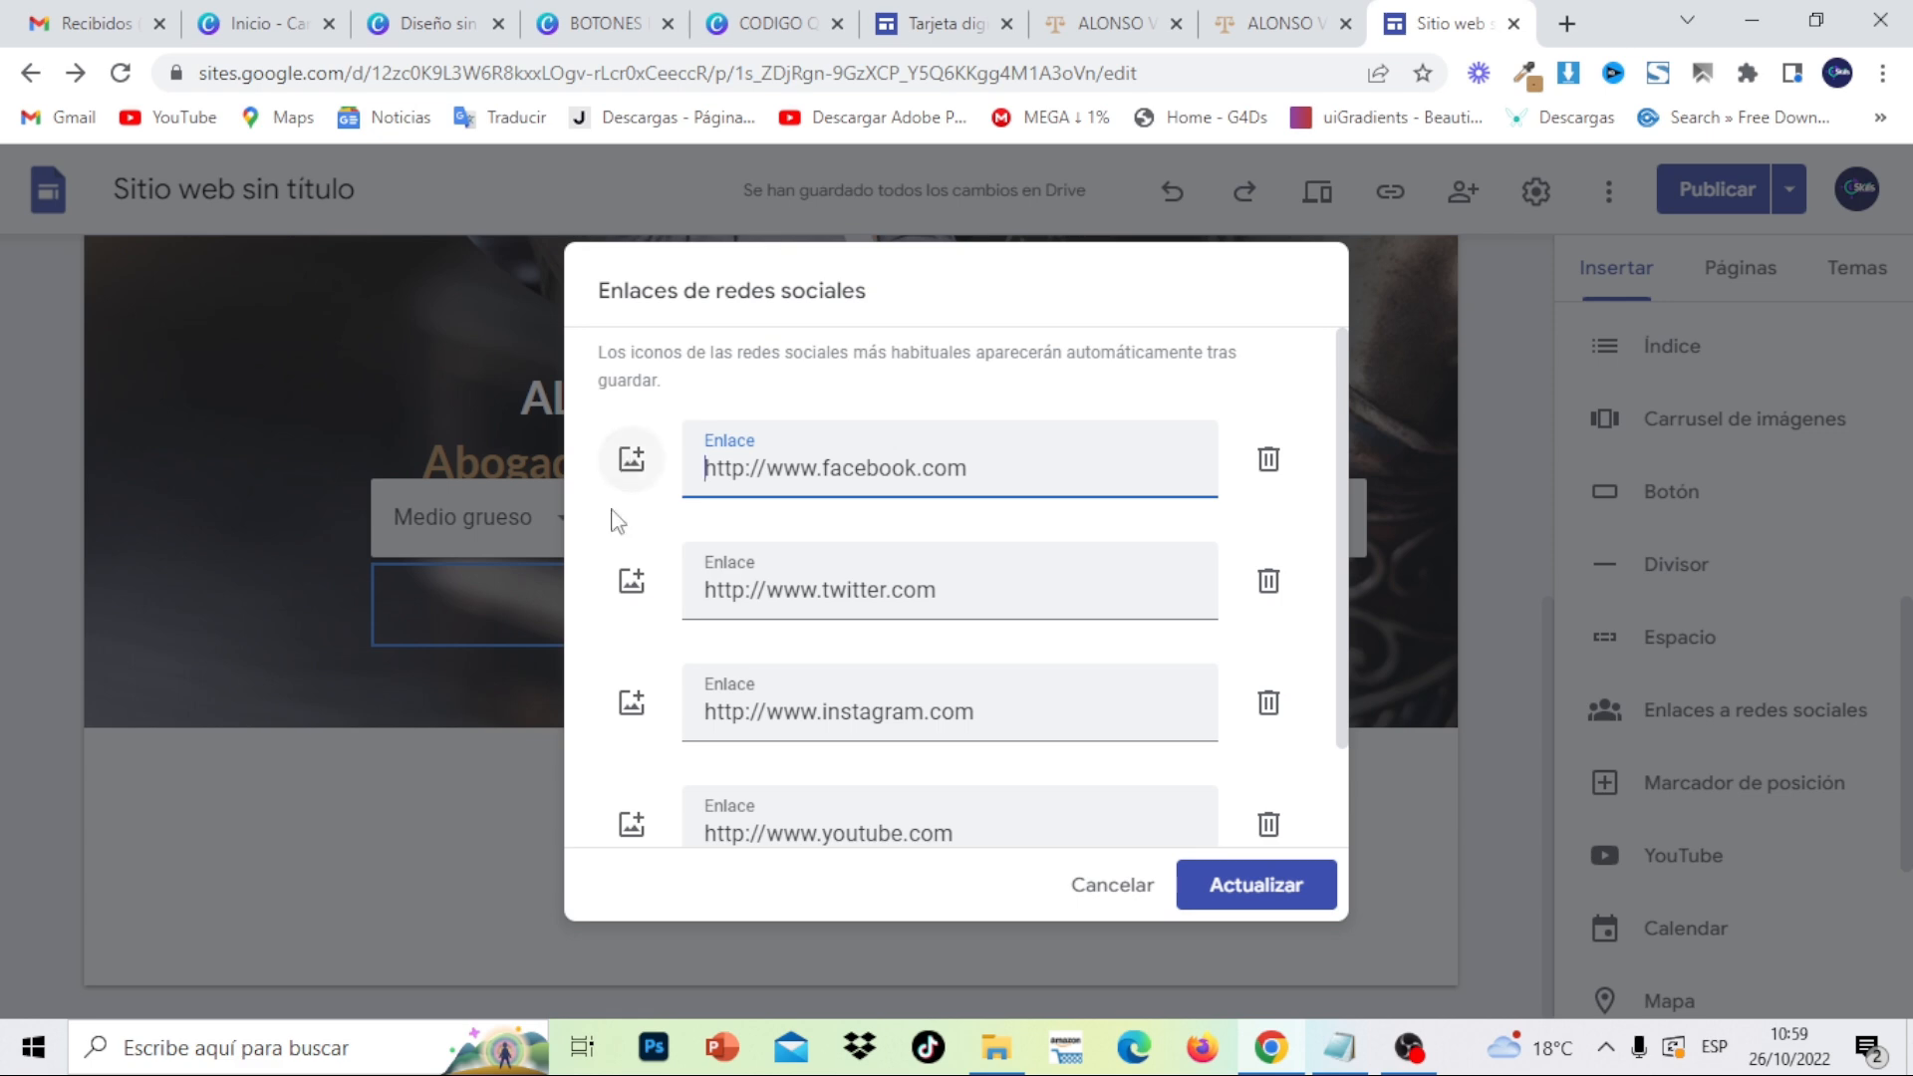
{"action": "left_click", "coordinate": [1342, 1059]}
{"action": "left_click", "coordinate": [884, 267]}
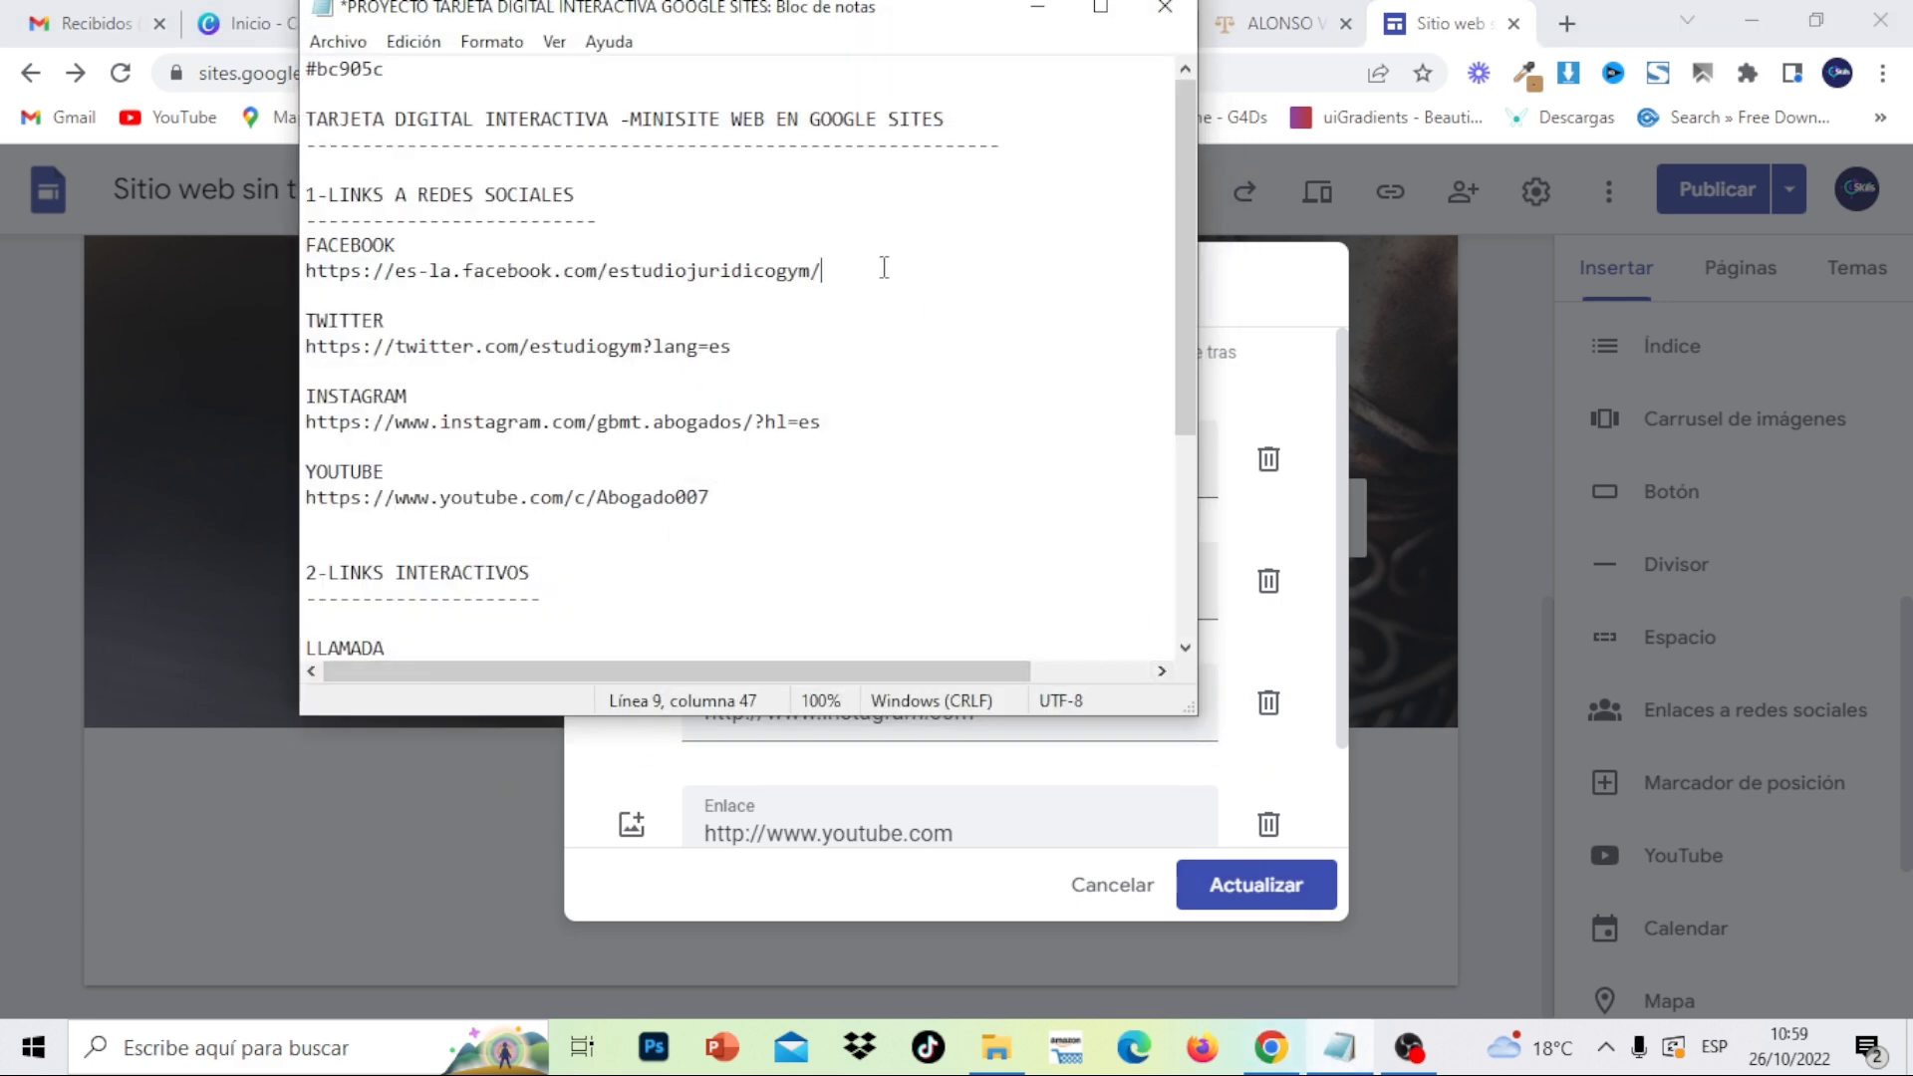
{"action": "left_click_drag", "start_coordinate": [884, 267], "coordinate": [304, 276]}
{"action": "right_click", "coordinate": [305, 280]}
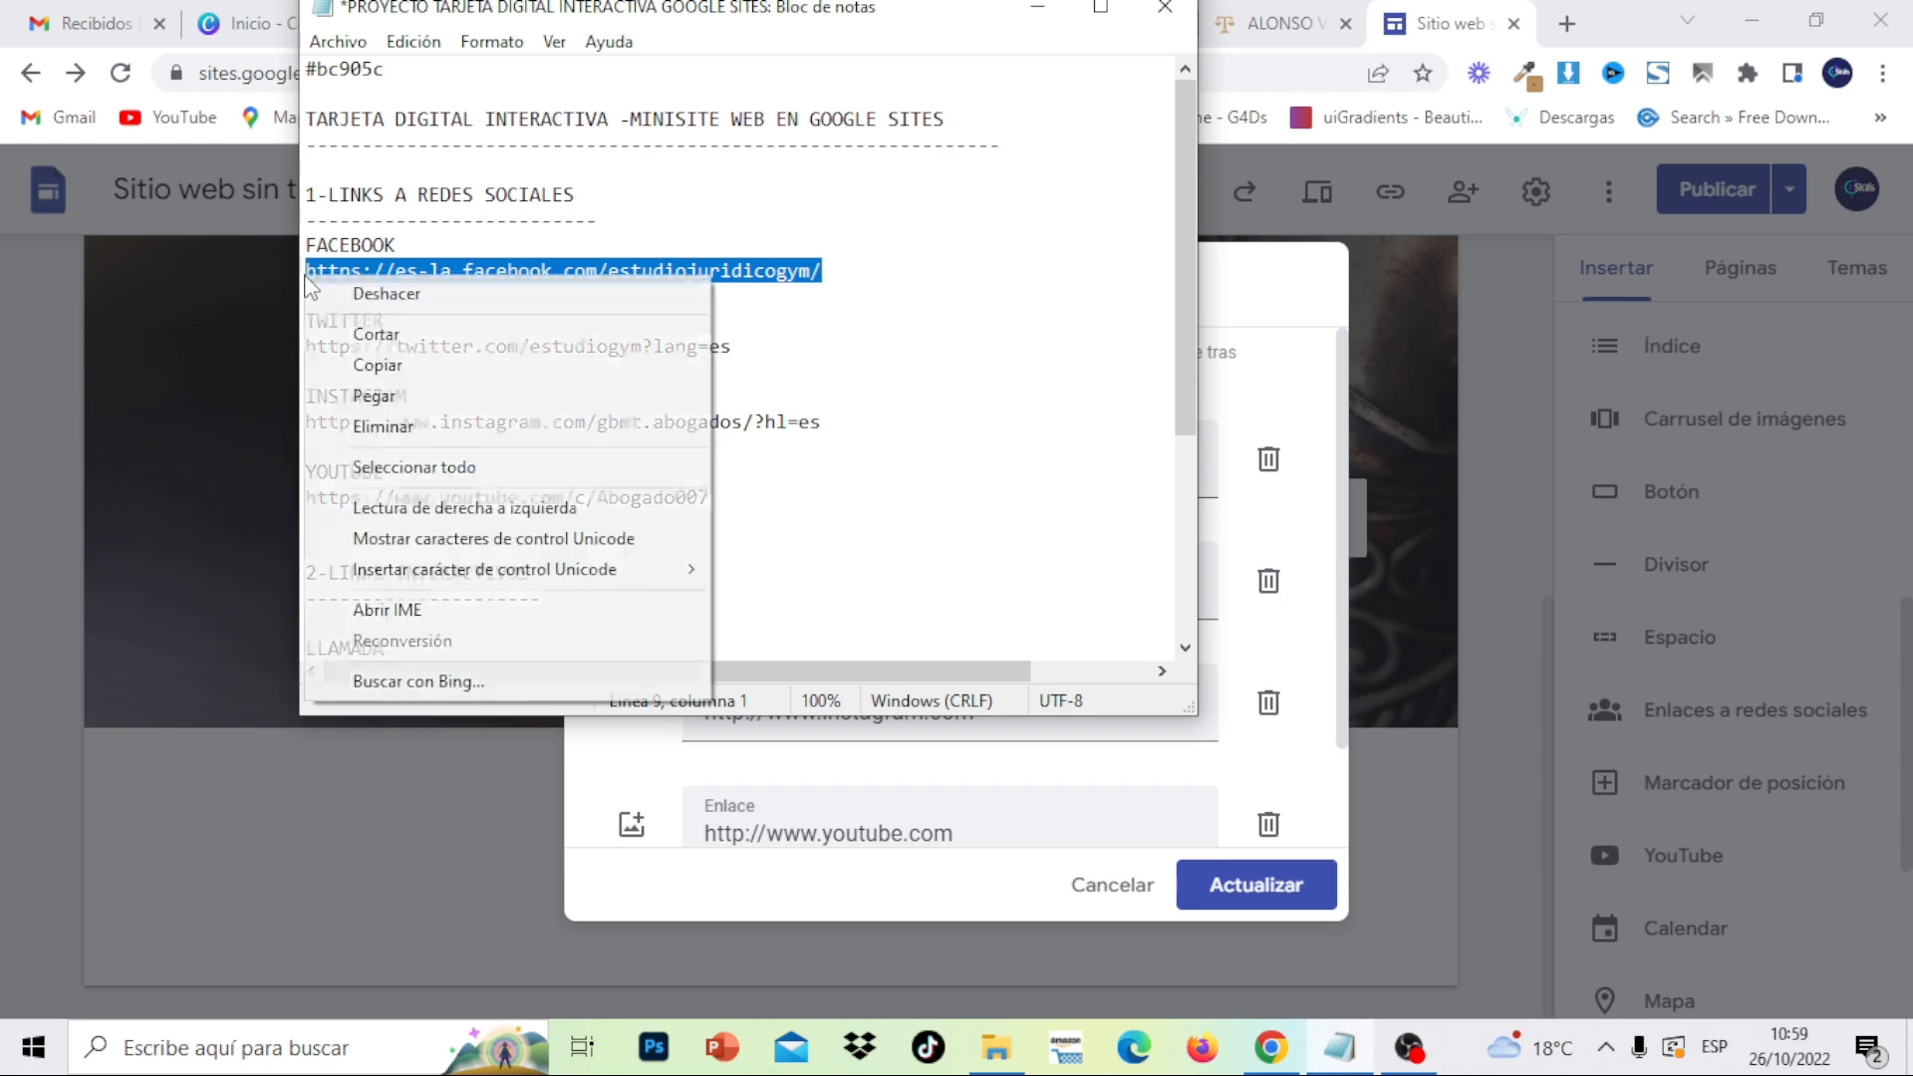
{"action": "left_click", "coordinate": [378, 366]}
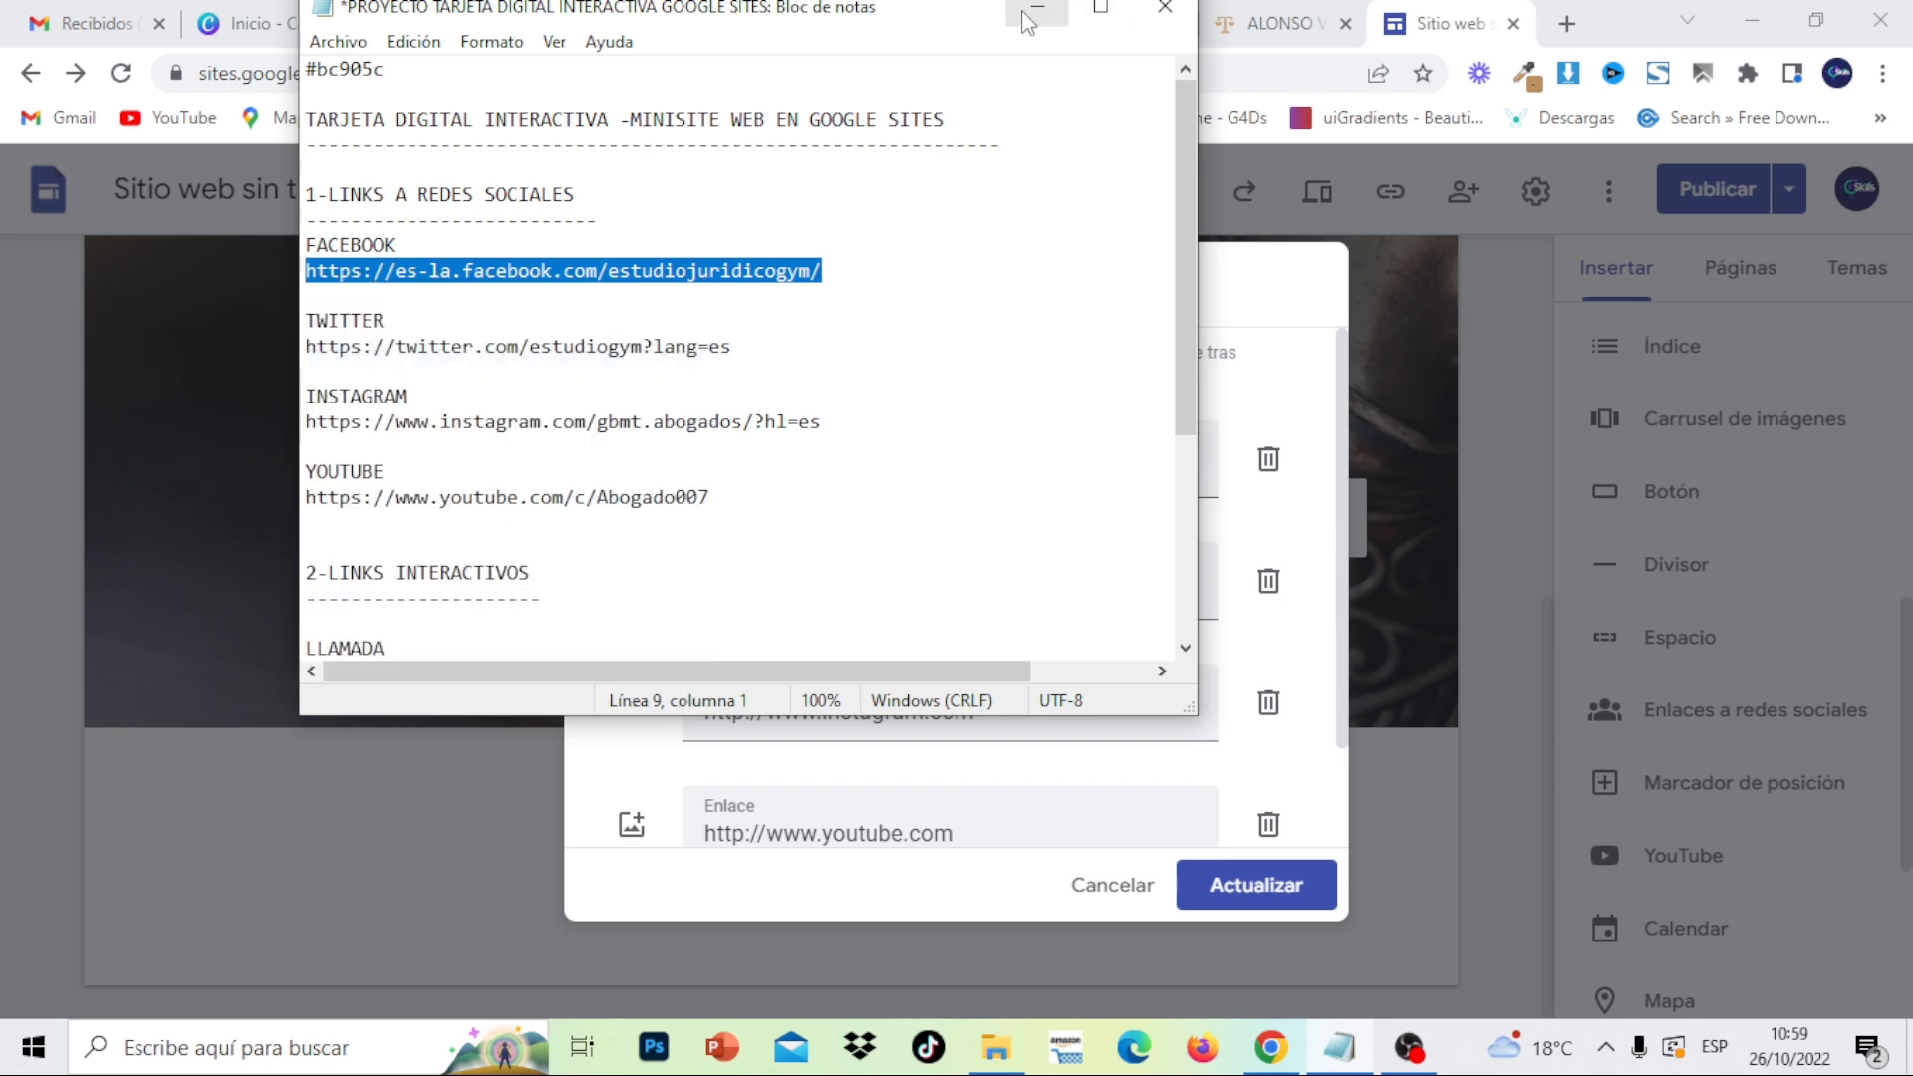
{"action": "left_click", "coordinate": [1073, 454]}
{"action": "left_click_drag", "start_coordinate": [1031, 462], "coordinate": [690, 485]}
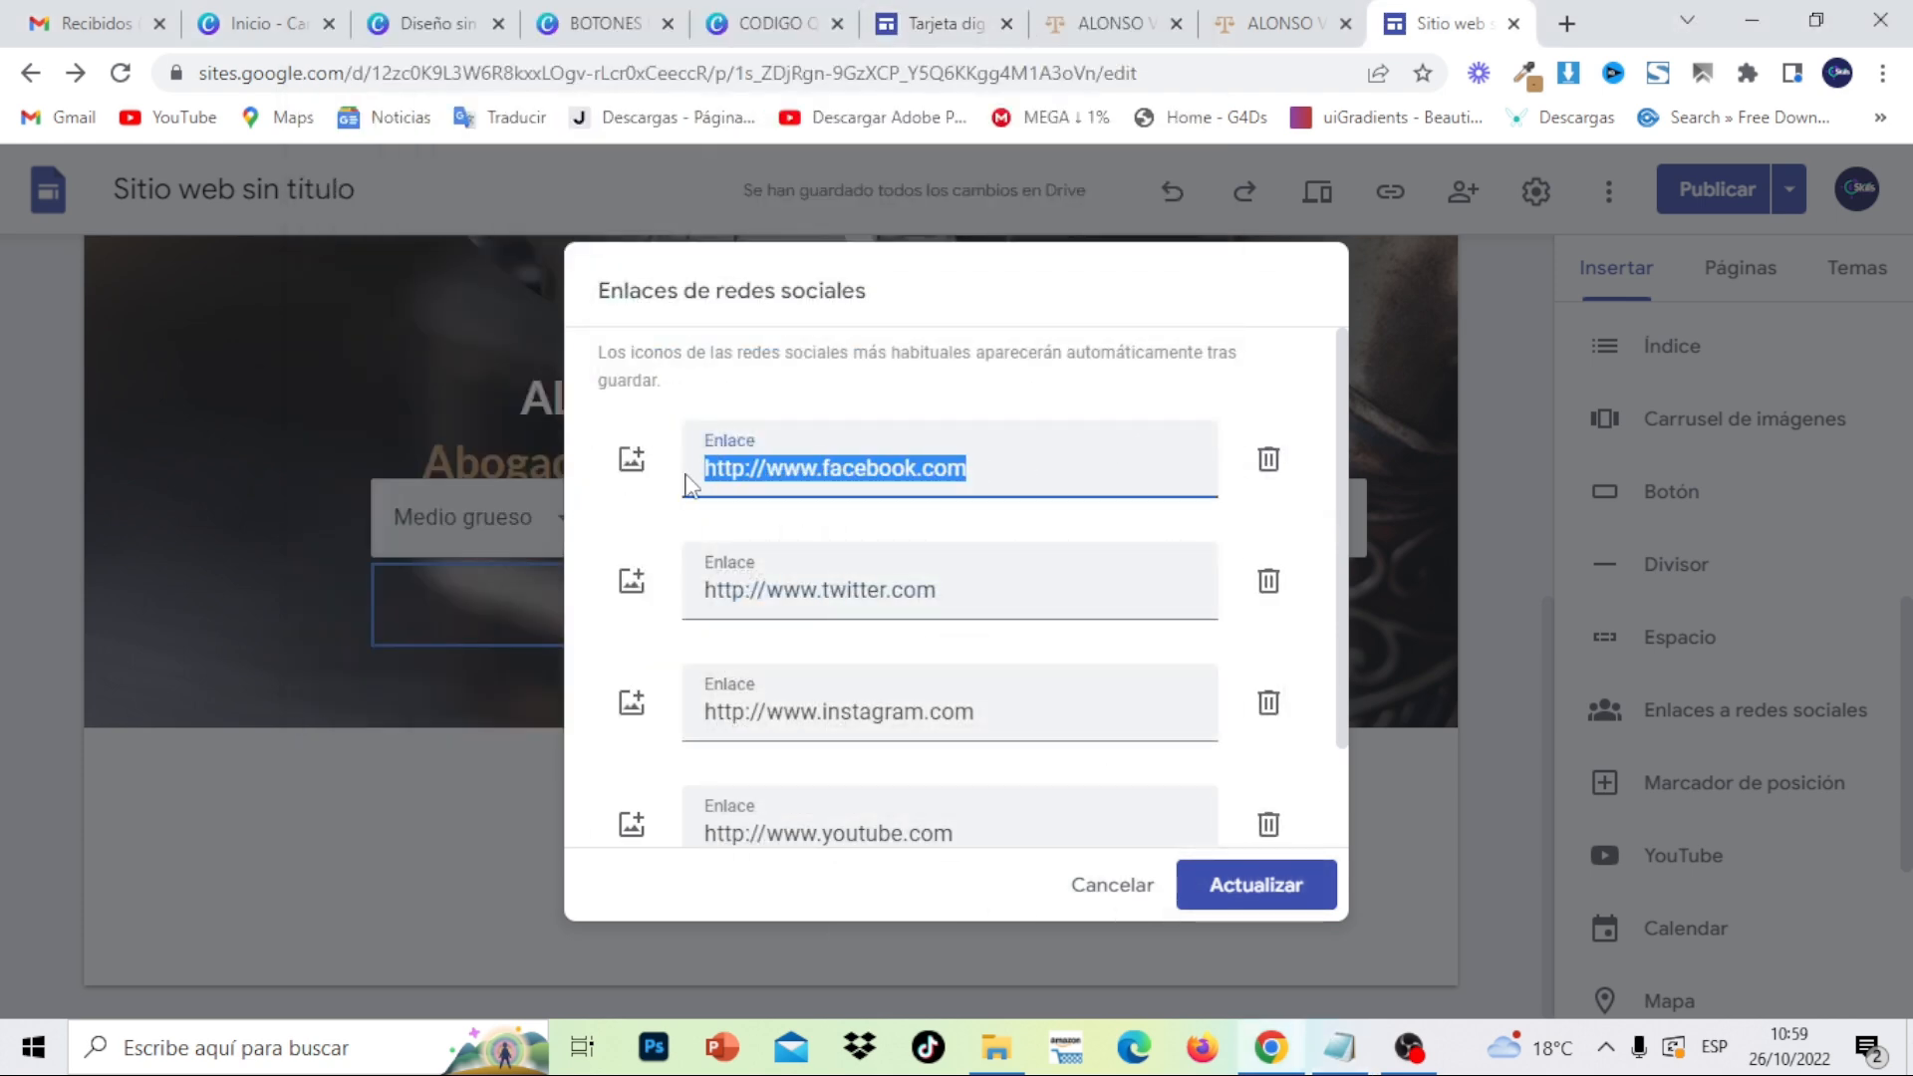
{"action": "key", "text": "ctrl+v"}
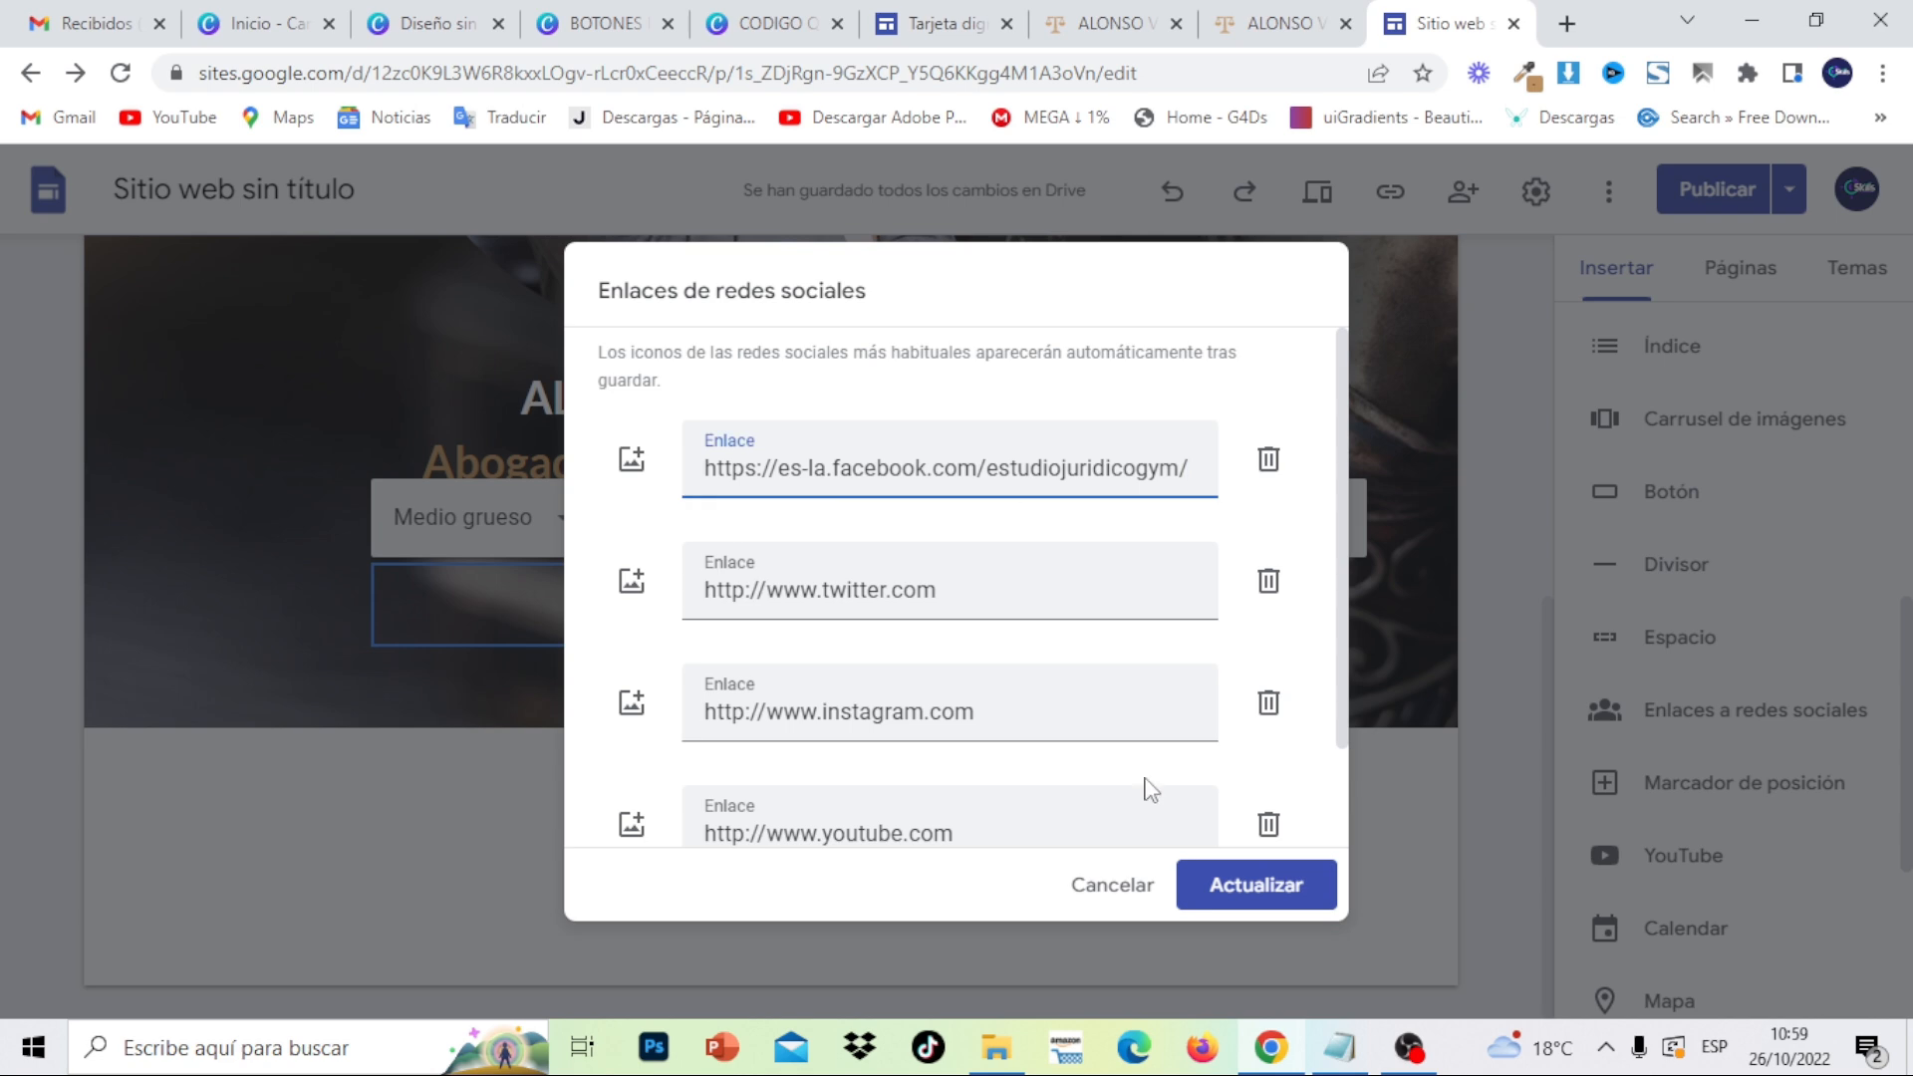
{"action": "left_click", "coordinate": [1342, 1048]}
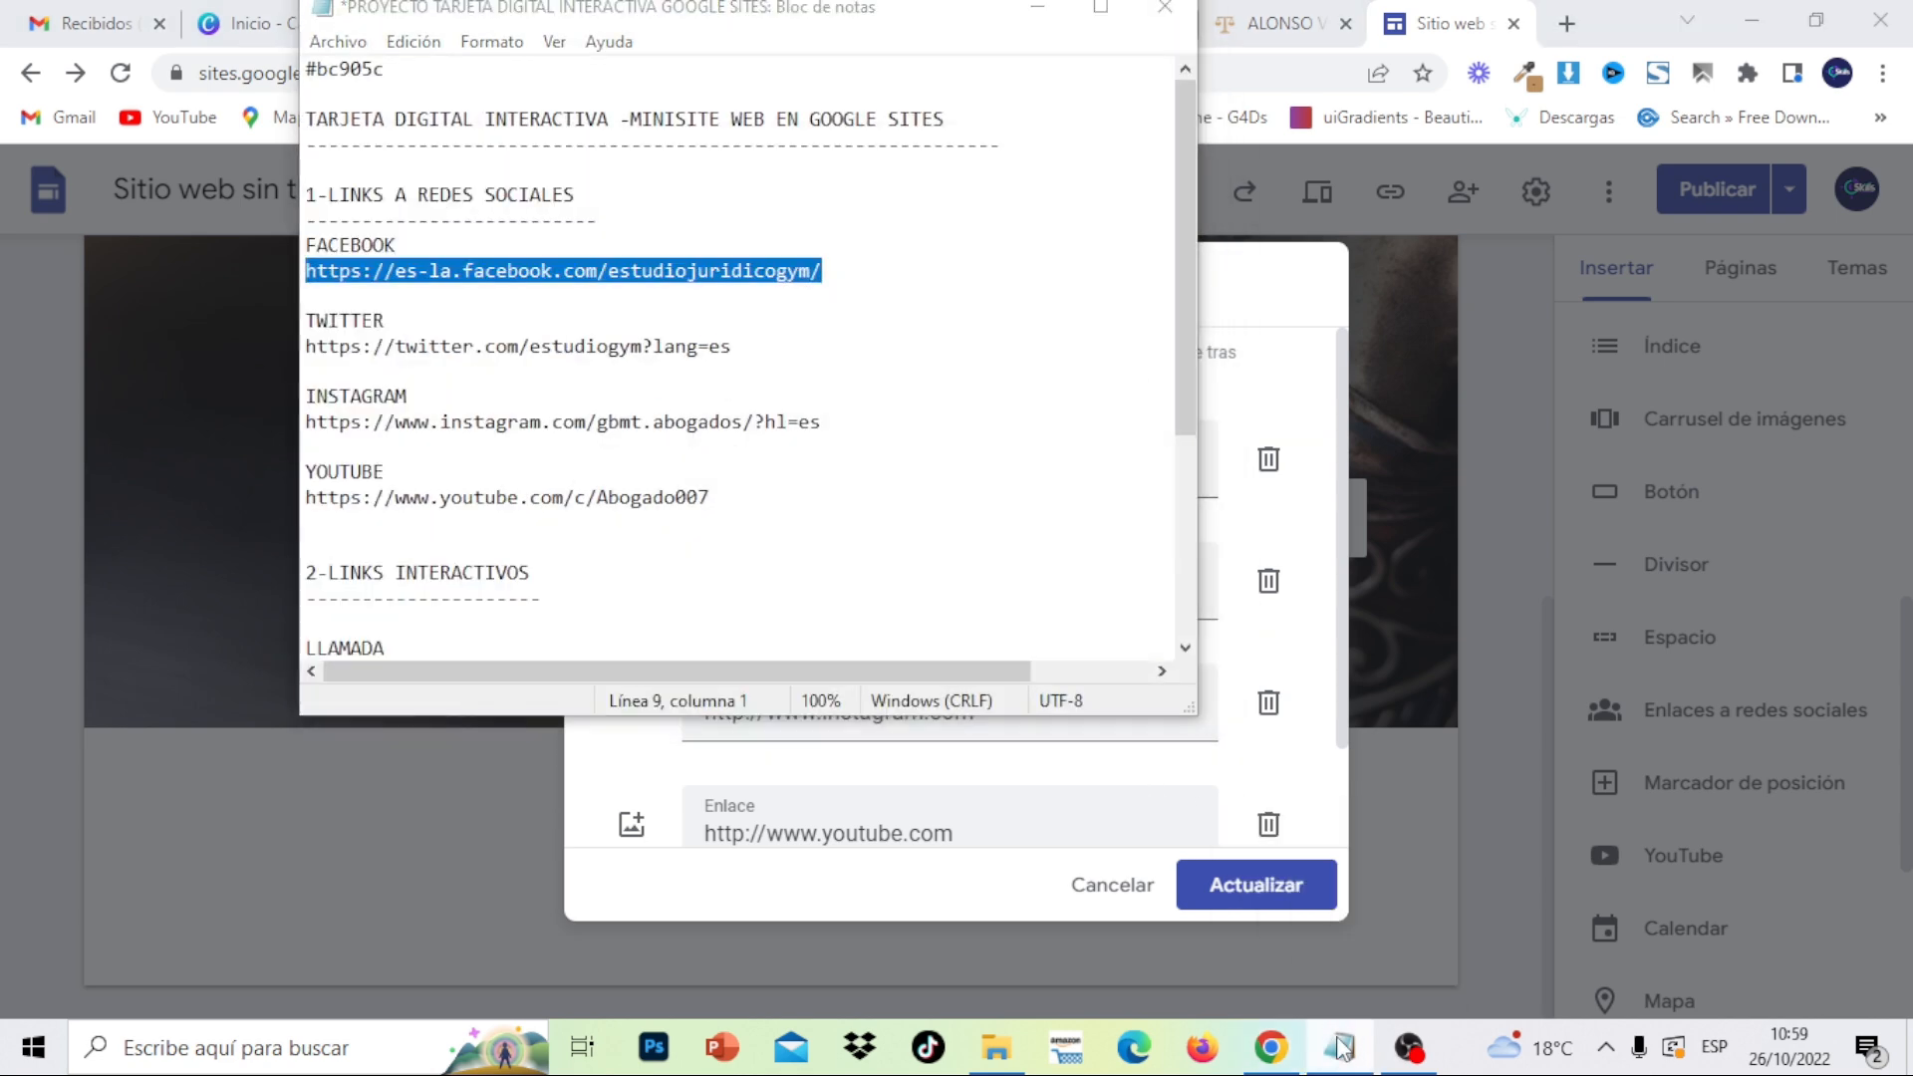
{"action": "left_click", "coordinate": [1343, 1048]}
- Load the copied URL in a new tab to verify the Estudio Jurídico GyM Facebook page, and copy its address
{"action": "left_click", "coordinate": [1569, 24]}
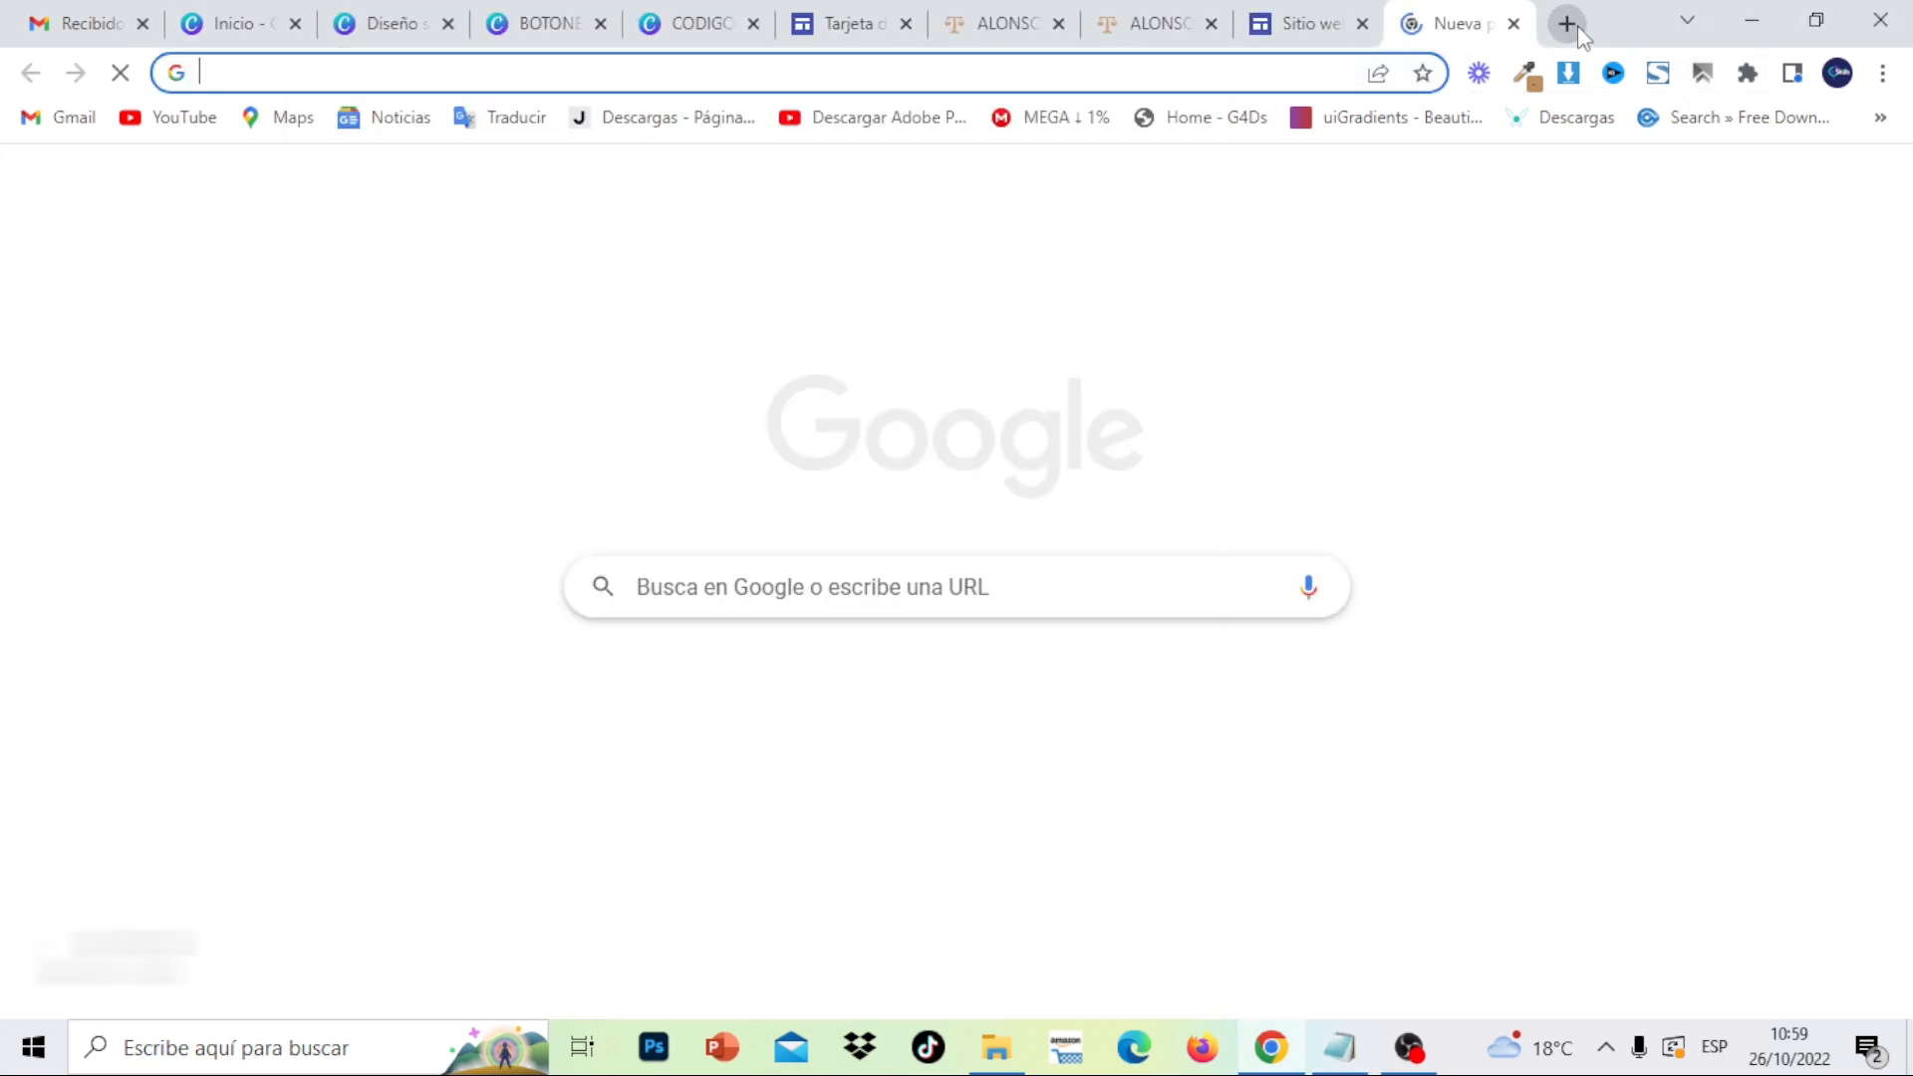
{"action": "key", "text": "ctrl+v"}
{"action": "key", "text": "Return"}
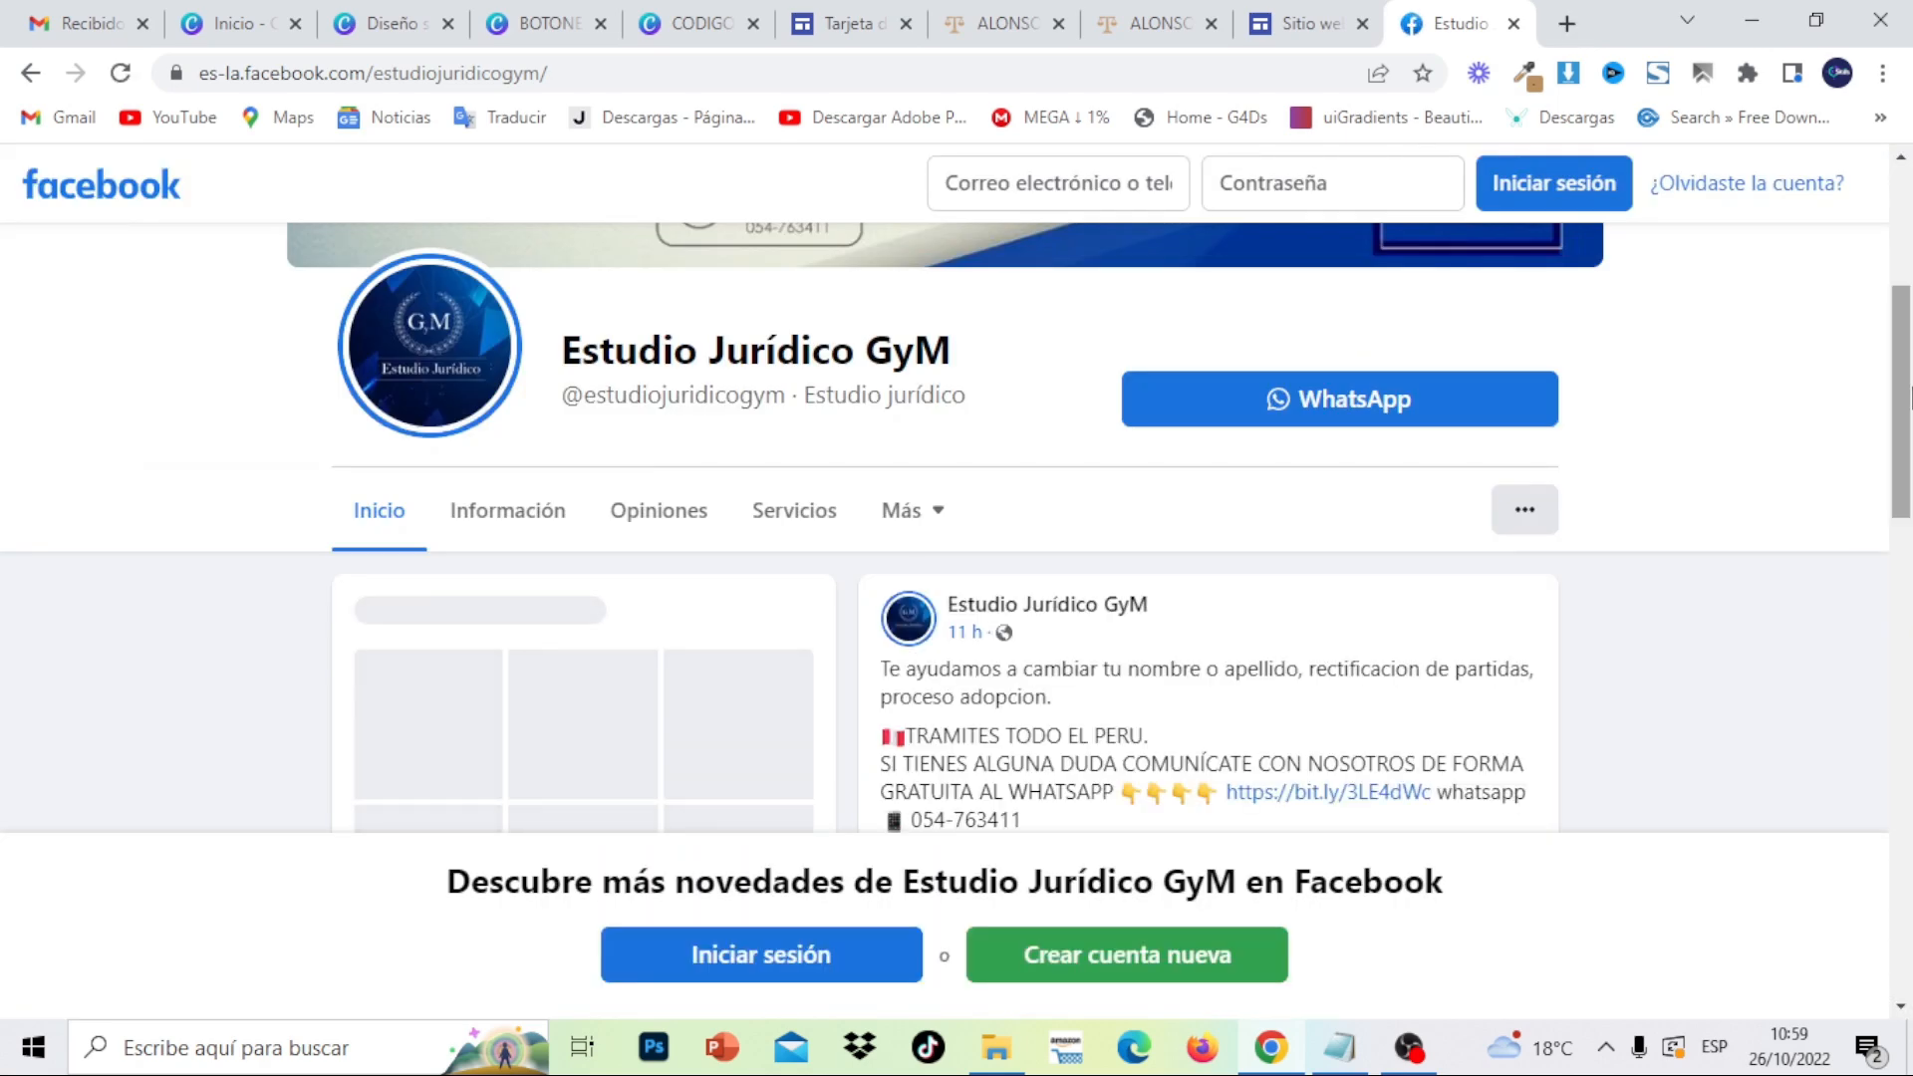
{"action": "left_click_drag", "start_coordinate": [1911, 399], "coordinate": [1912, 274]}
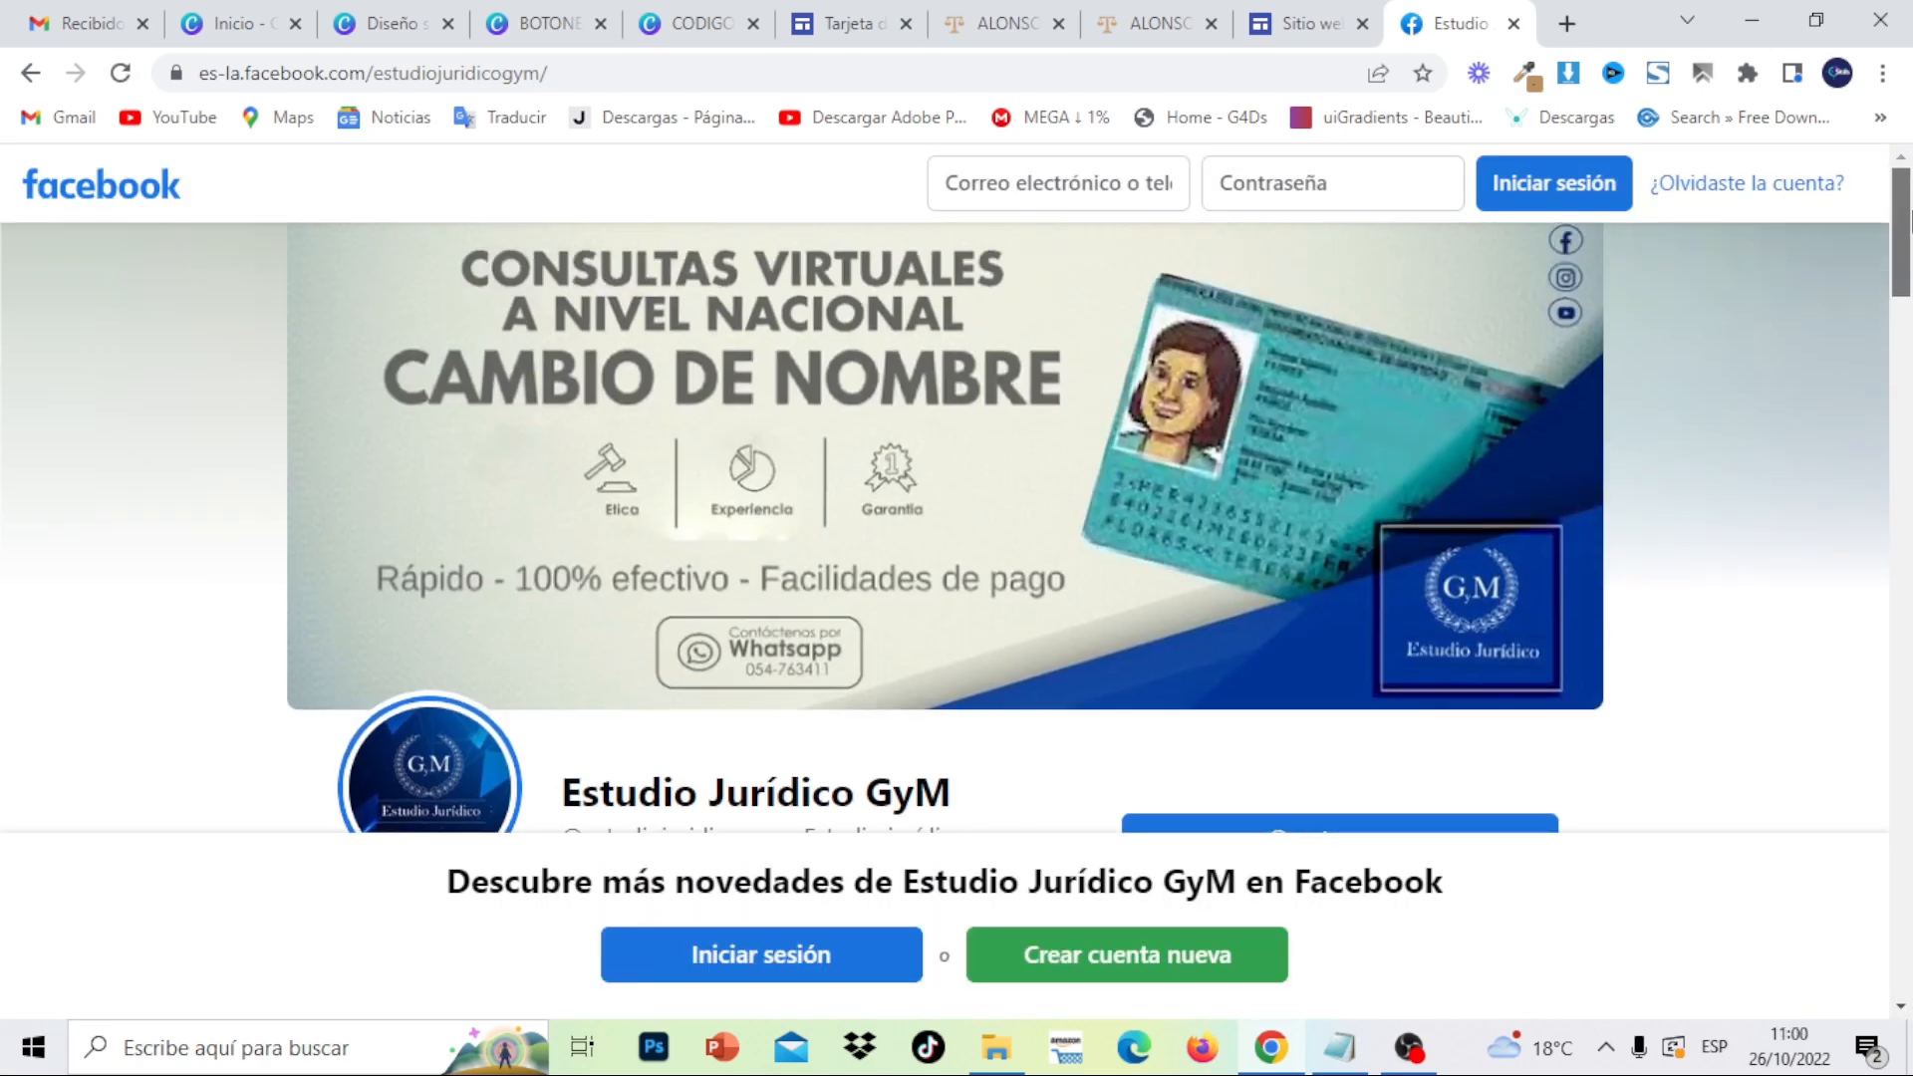
{"action": "left_click", "coordinate": [565, 73]}
{"action": "right_click", "coordinate": [561, 73]}
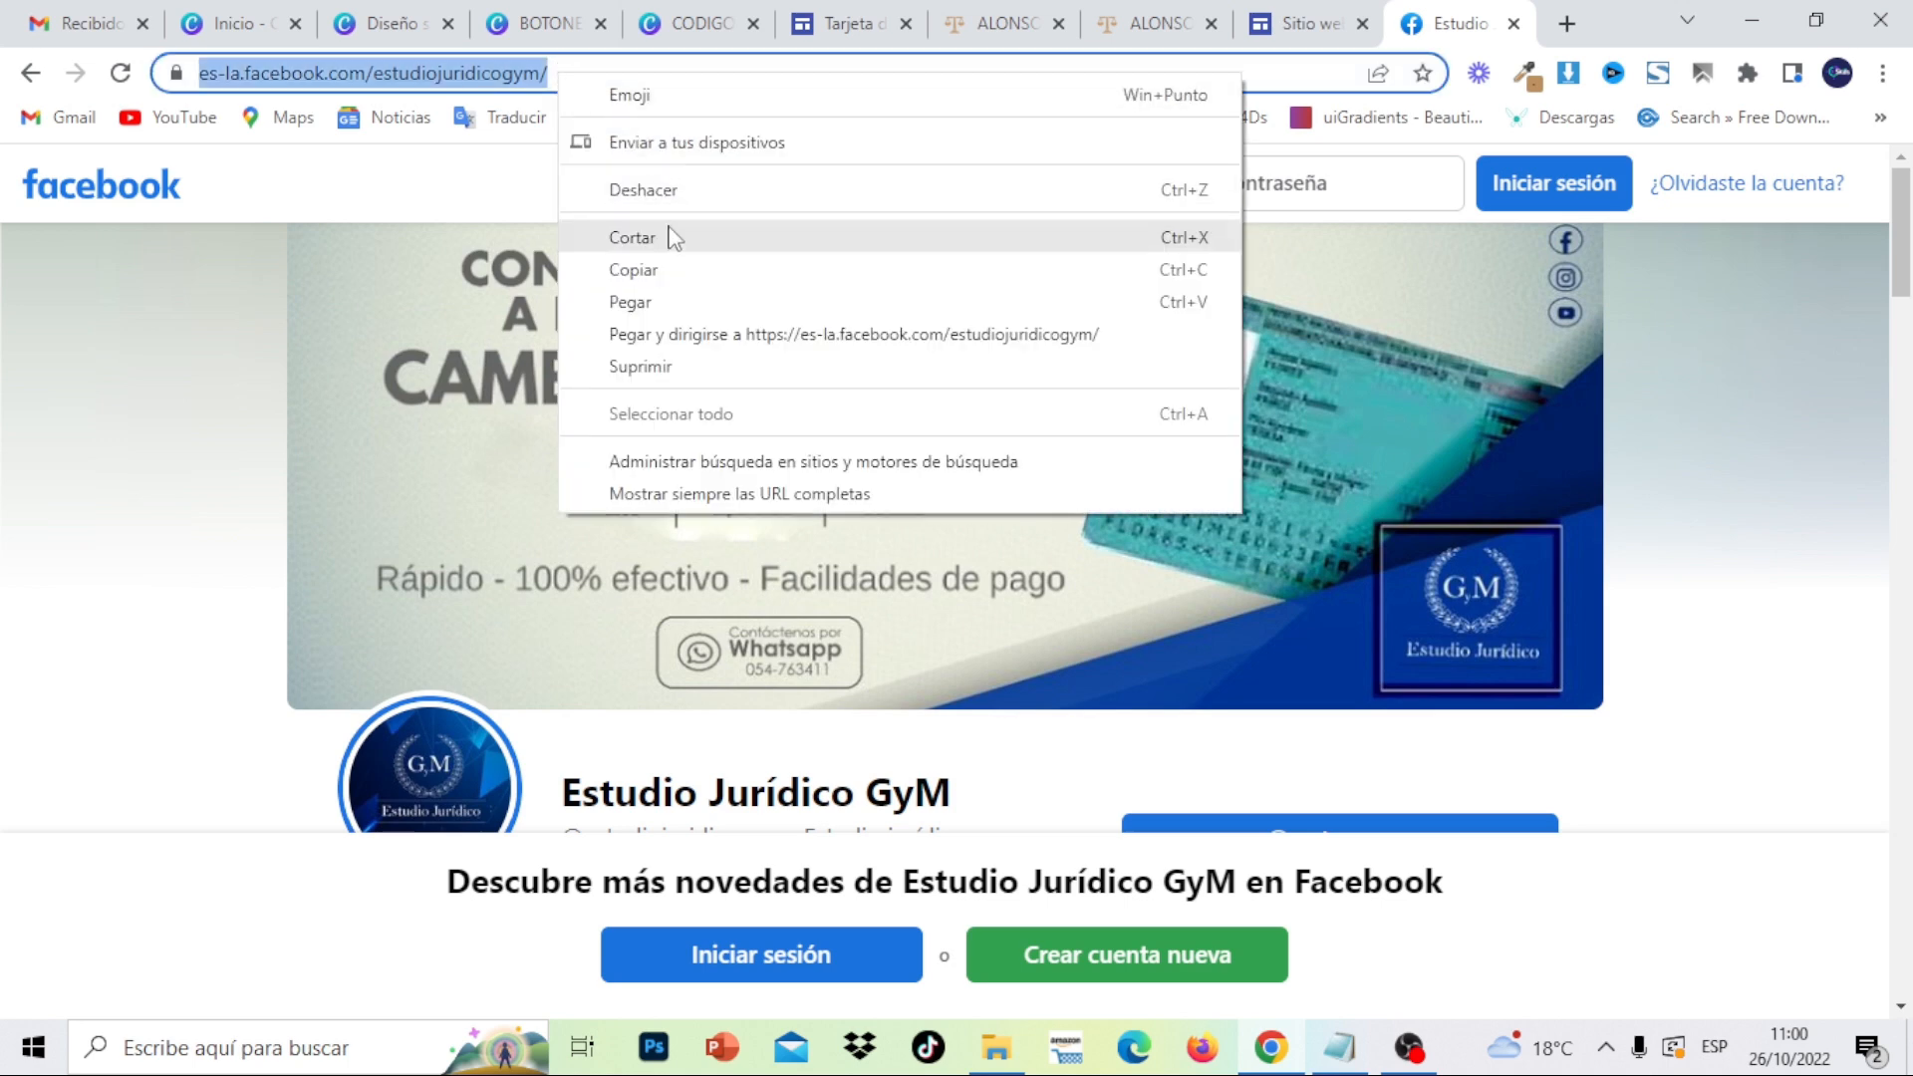
{"action": "left_click", "coordinate": [675, 269]}
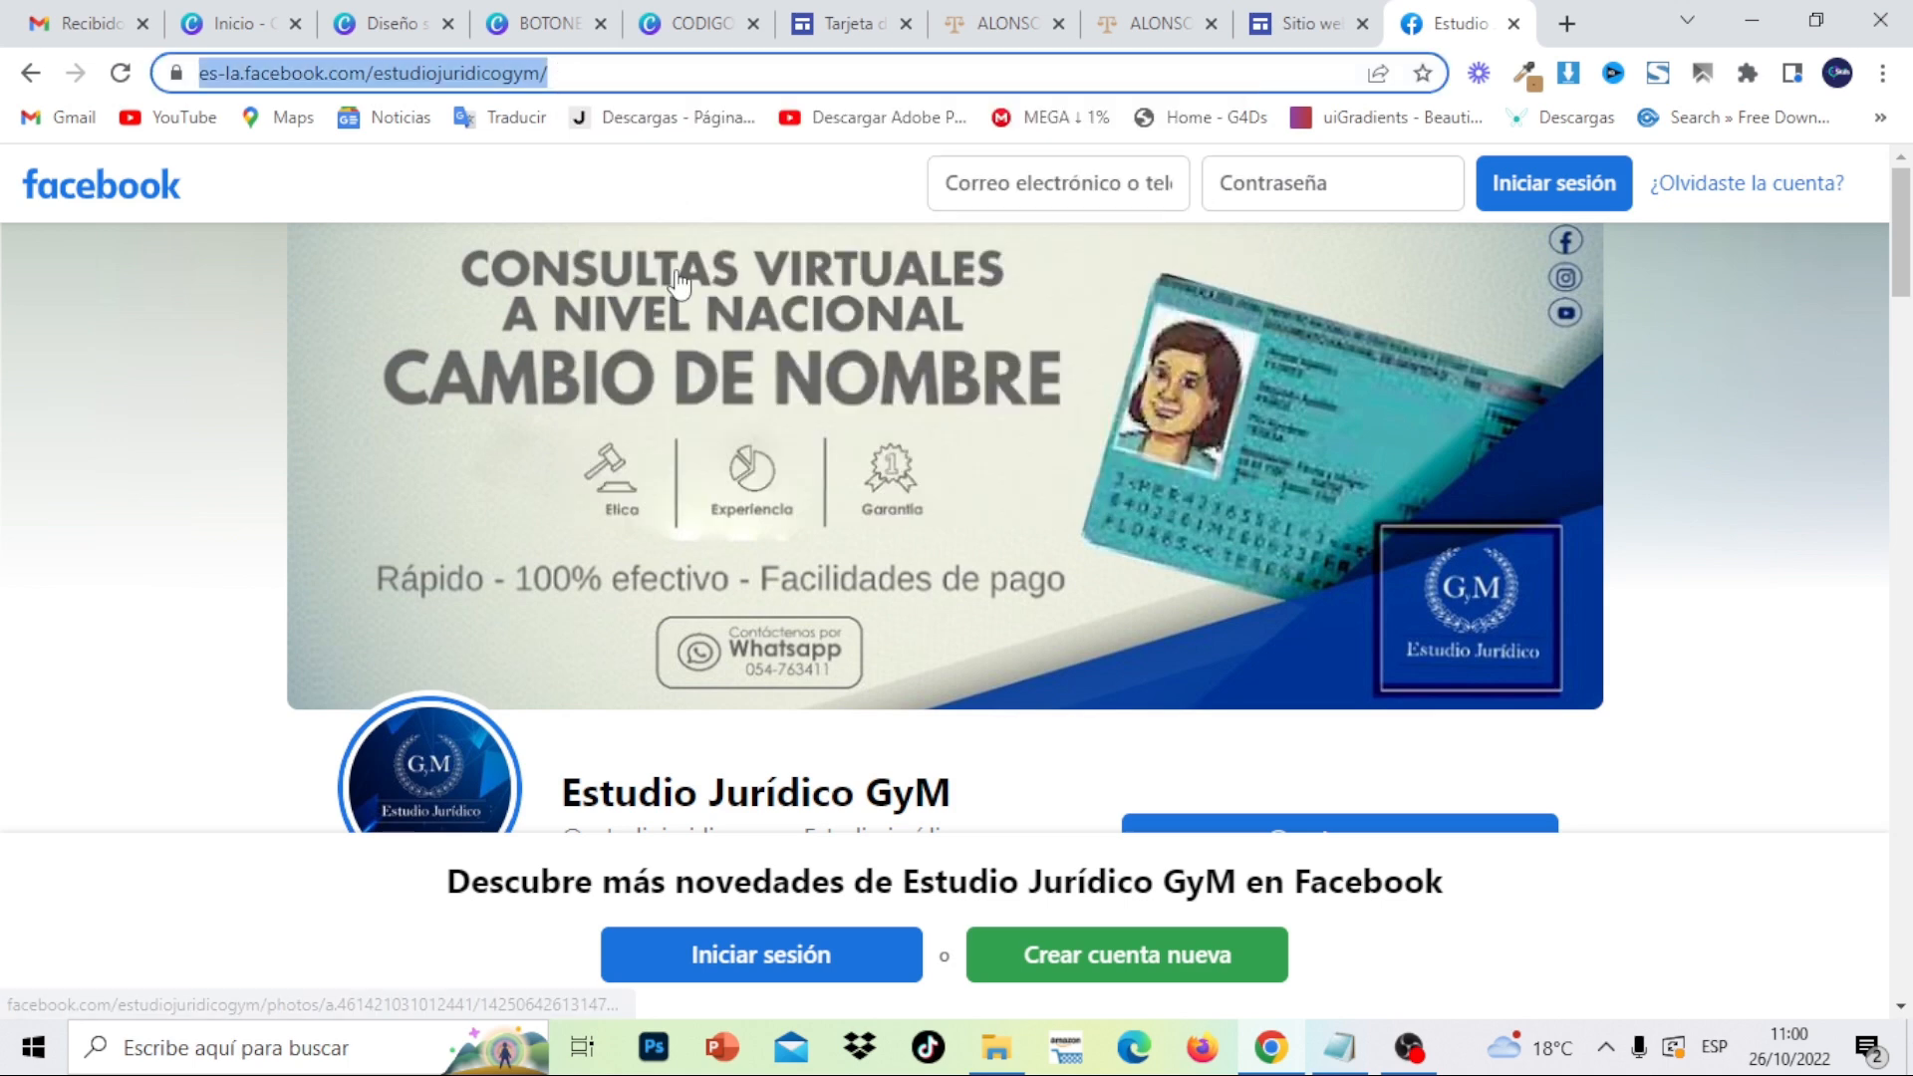
{"action": "left_click", "coordinate": [1271, 14]}
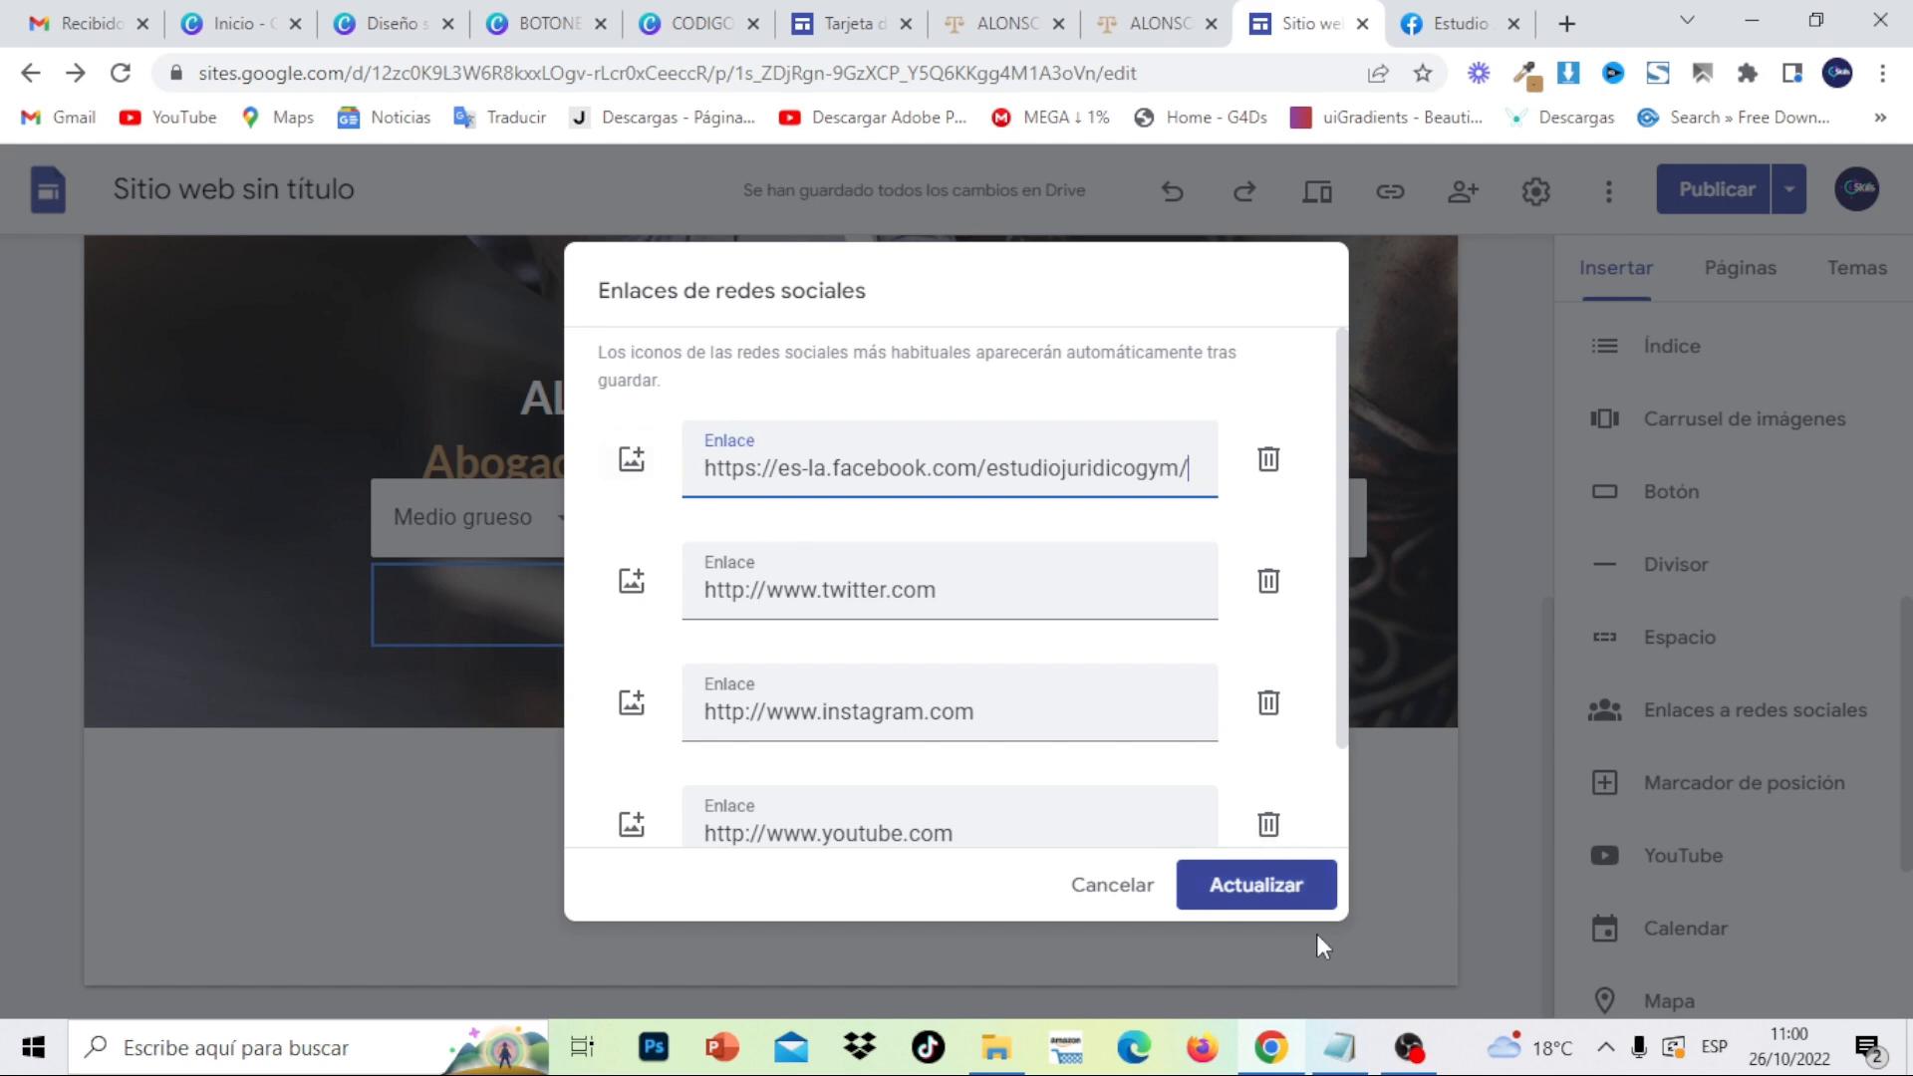
- Replace the placeholder Twitter link with the Twitter URL from the notes
{"action": "left_click", "coordinate": [1346, 1056]}
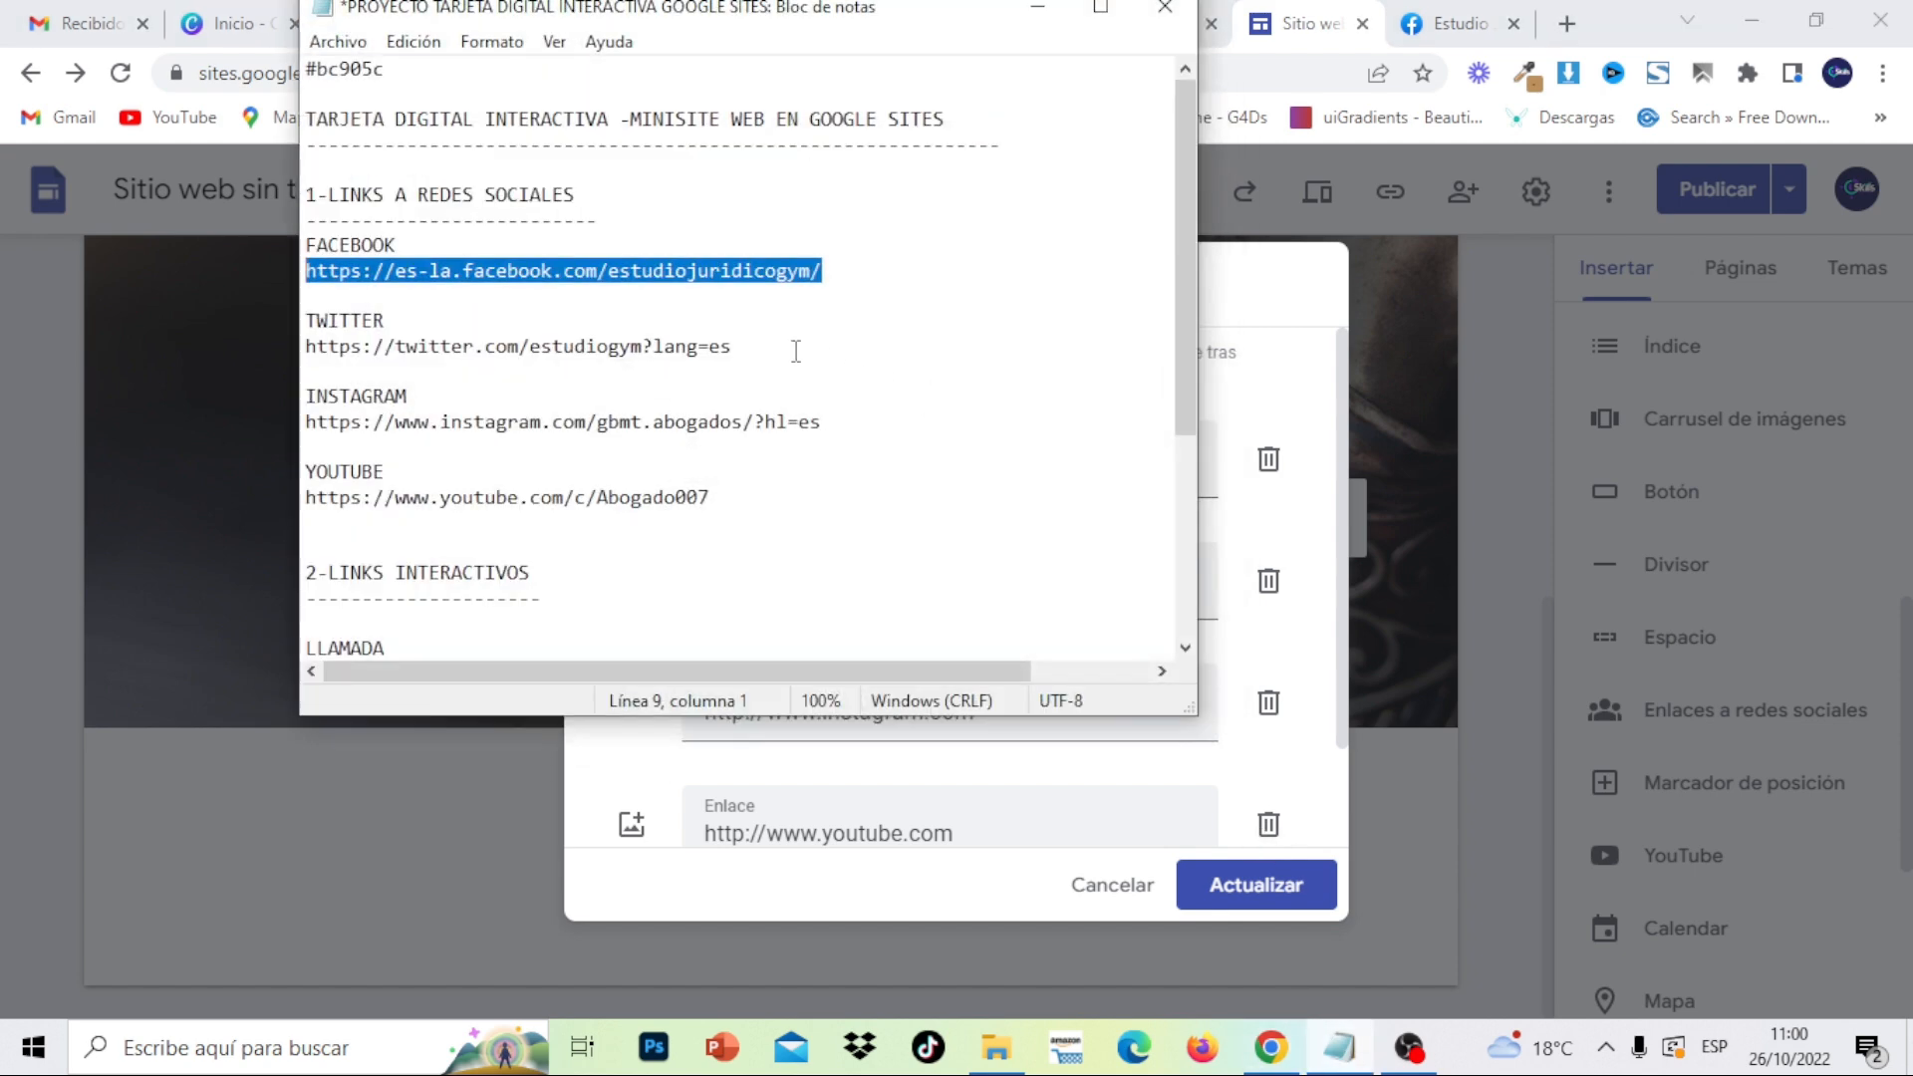
{"action": "left_click_drag", "start_coordinate": [796, 351], "coordinate": [327, 350]}
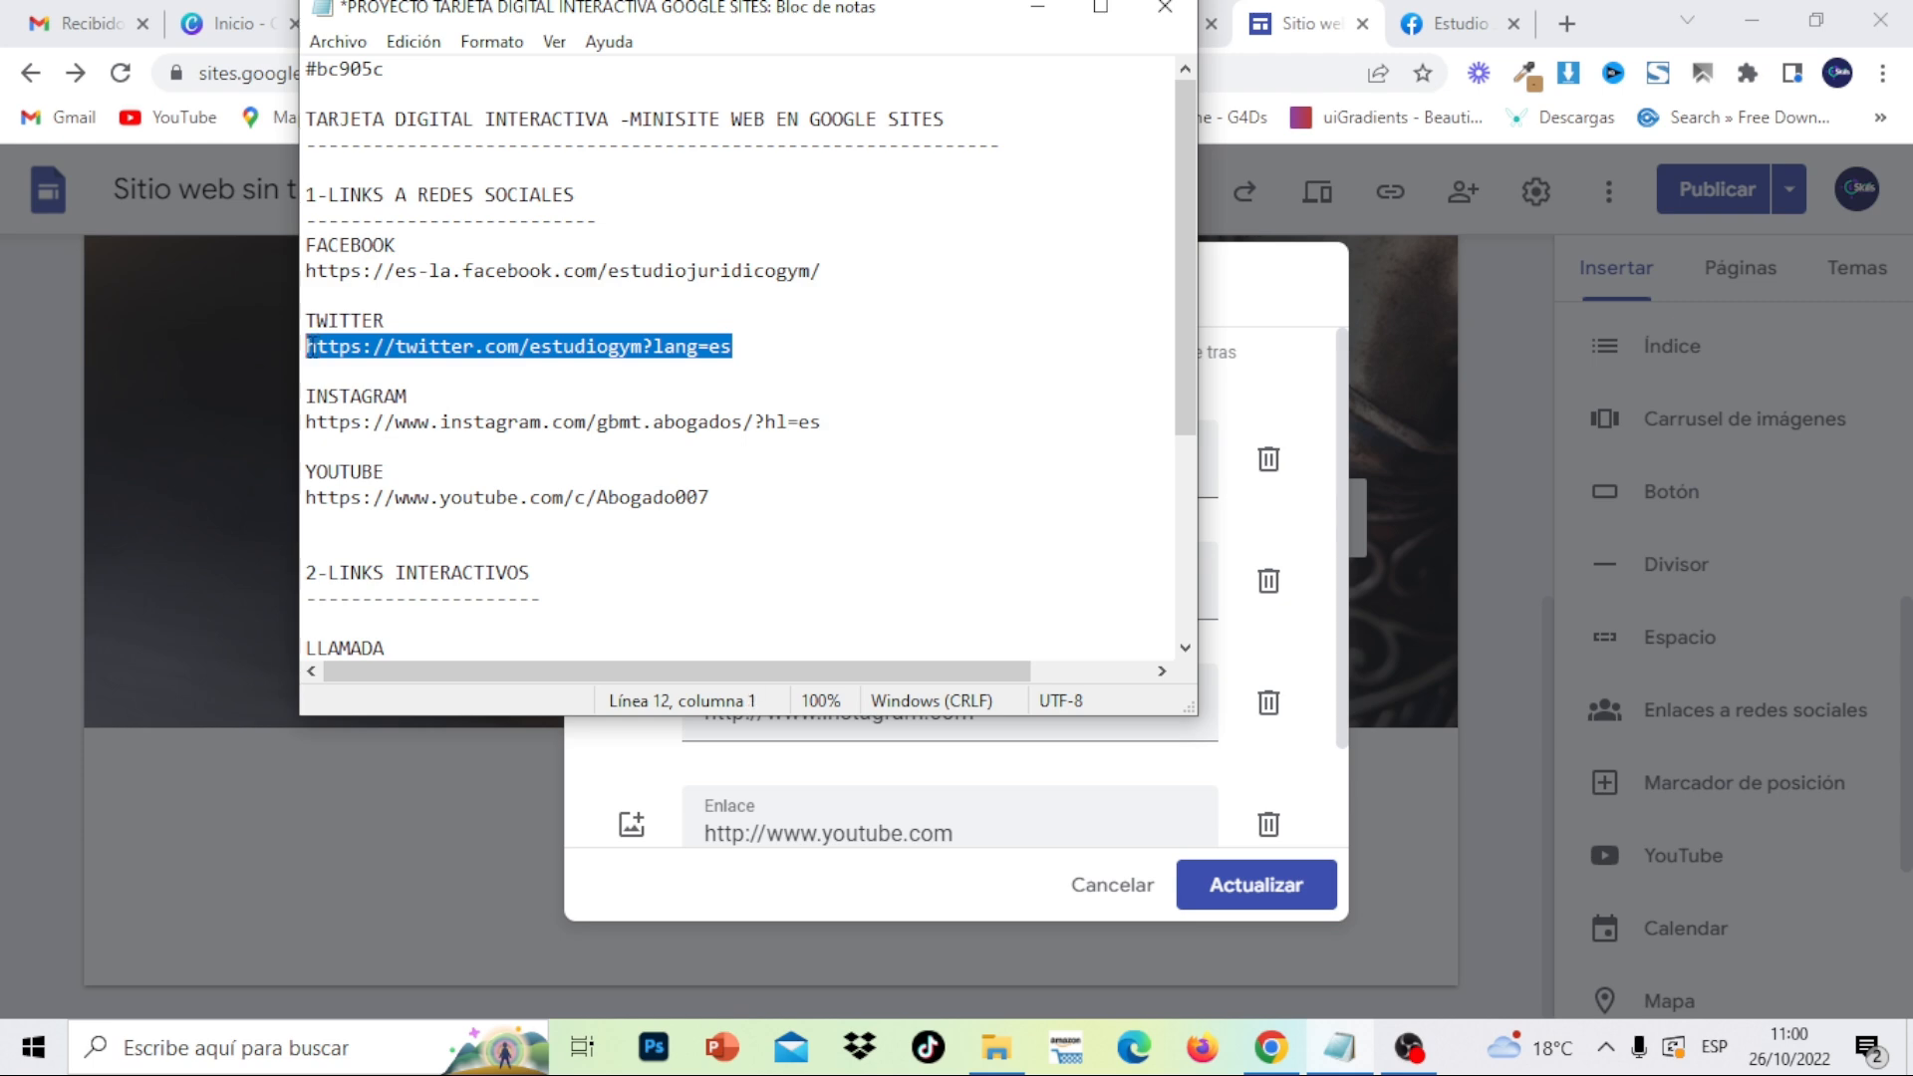
{"action": "right_click", "coordinate": [310, 348]}
{"action": "left_click", "coordinate": [429, 439]}
{"action": "left_click", "coordinate": [1036, 18]}
{"action": "left_click", "coordinate": [982, 585]}
{"action": "left_click_drag", "start_coordinate": [983, 585], "coordinate": [688, 588]}
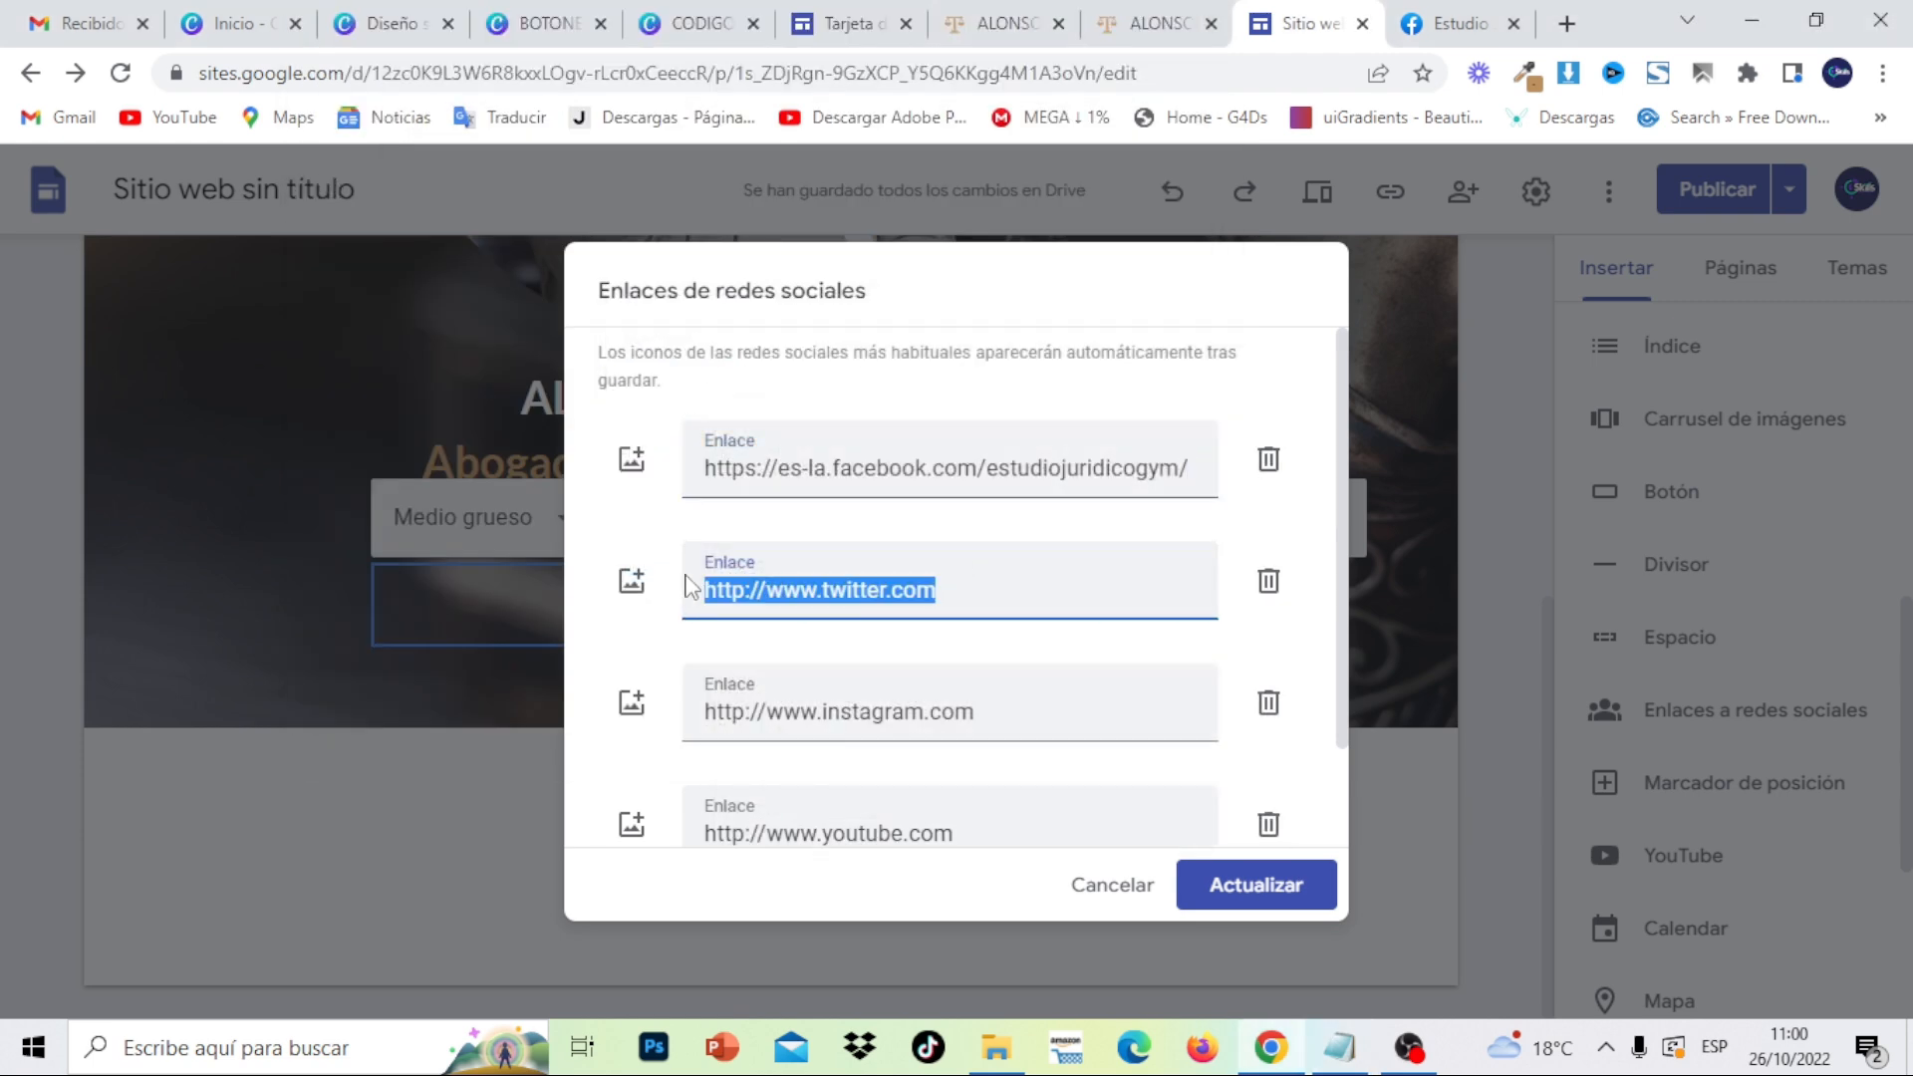
{"action": "key", "text": "ctrl+v"}
- Replace the Instagram link with the firm's Instagram profile URL from the notes
{"action": "left_click", "coordinate": [1037, 712]}
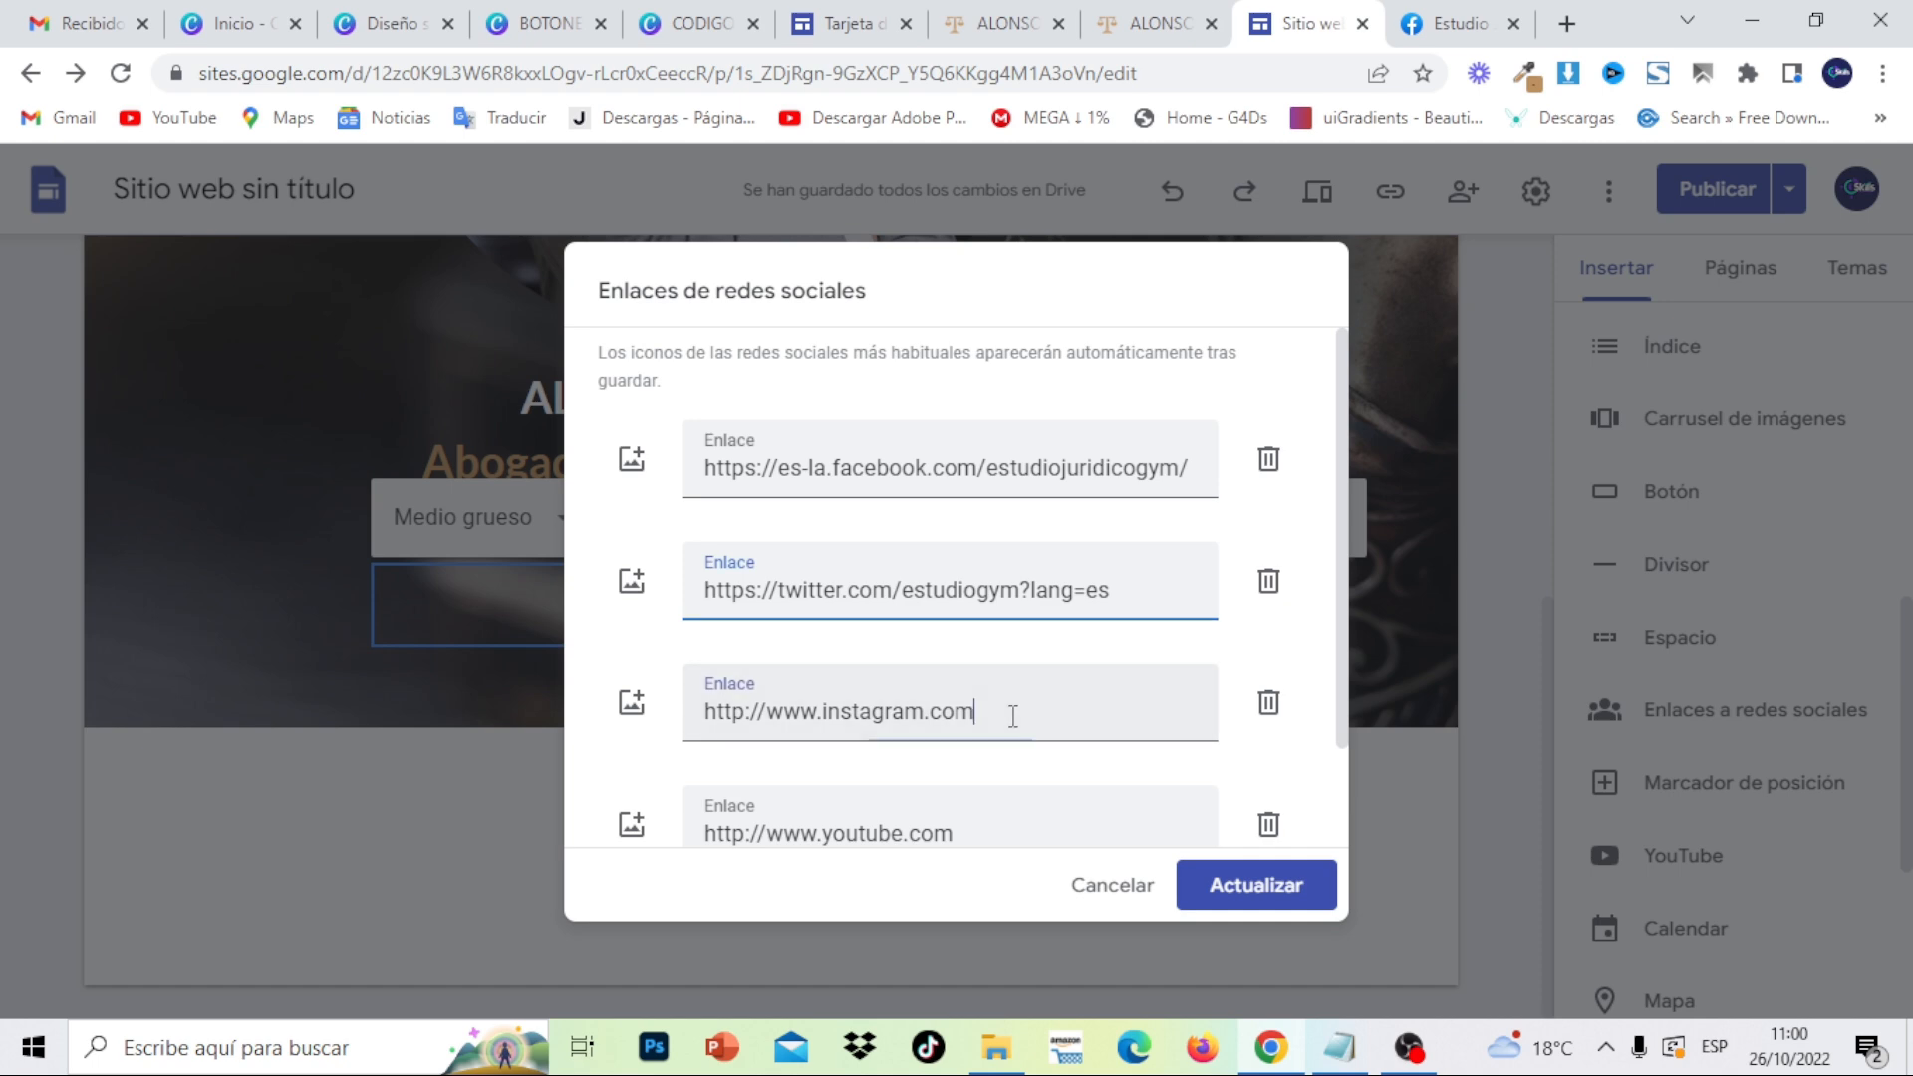
{"action": "left_click_drag", "start_coordinate": [1013, 713], "coordinate": [670, 714]}
{"action": "key", "text": "BackSpace"}
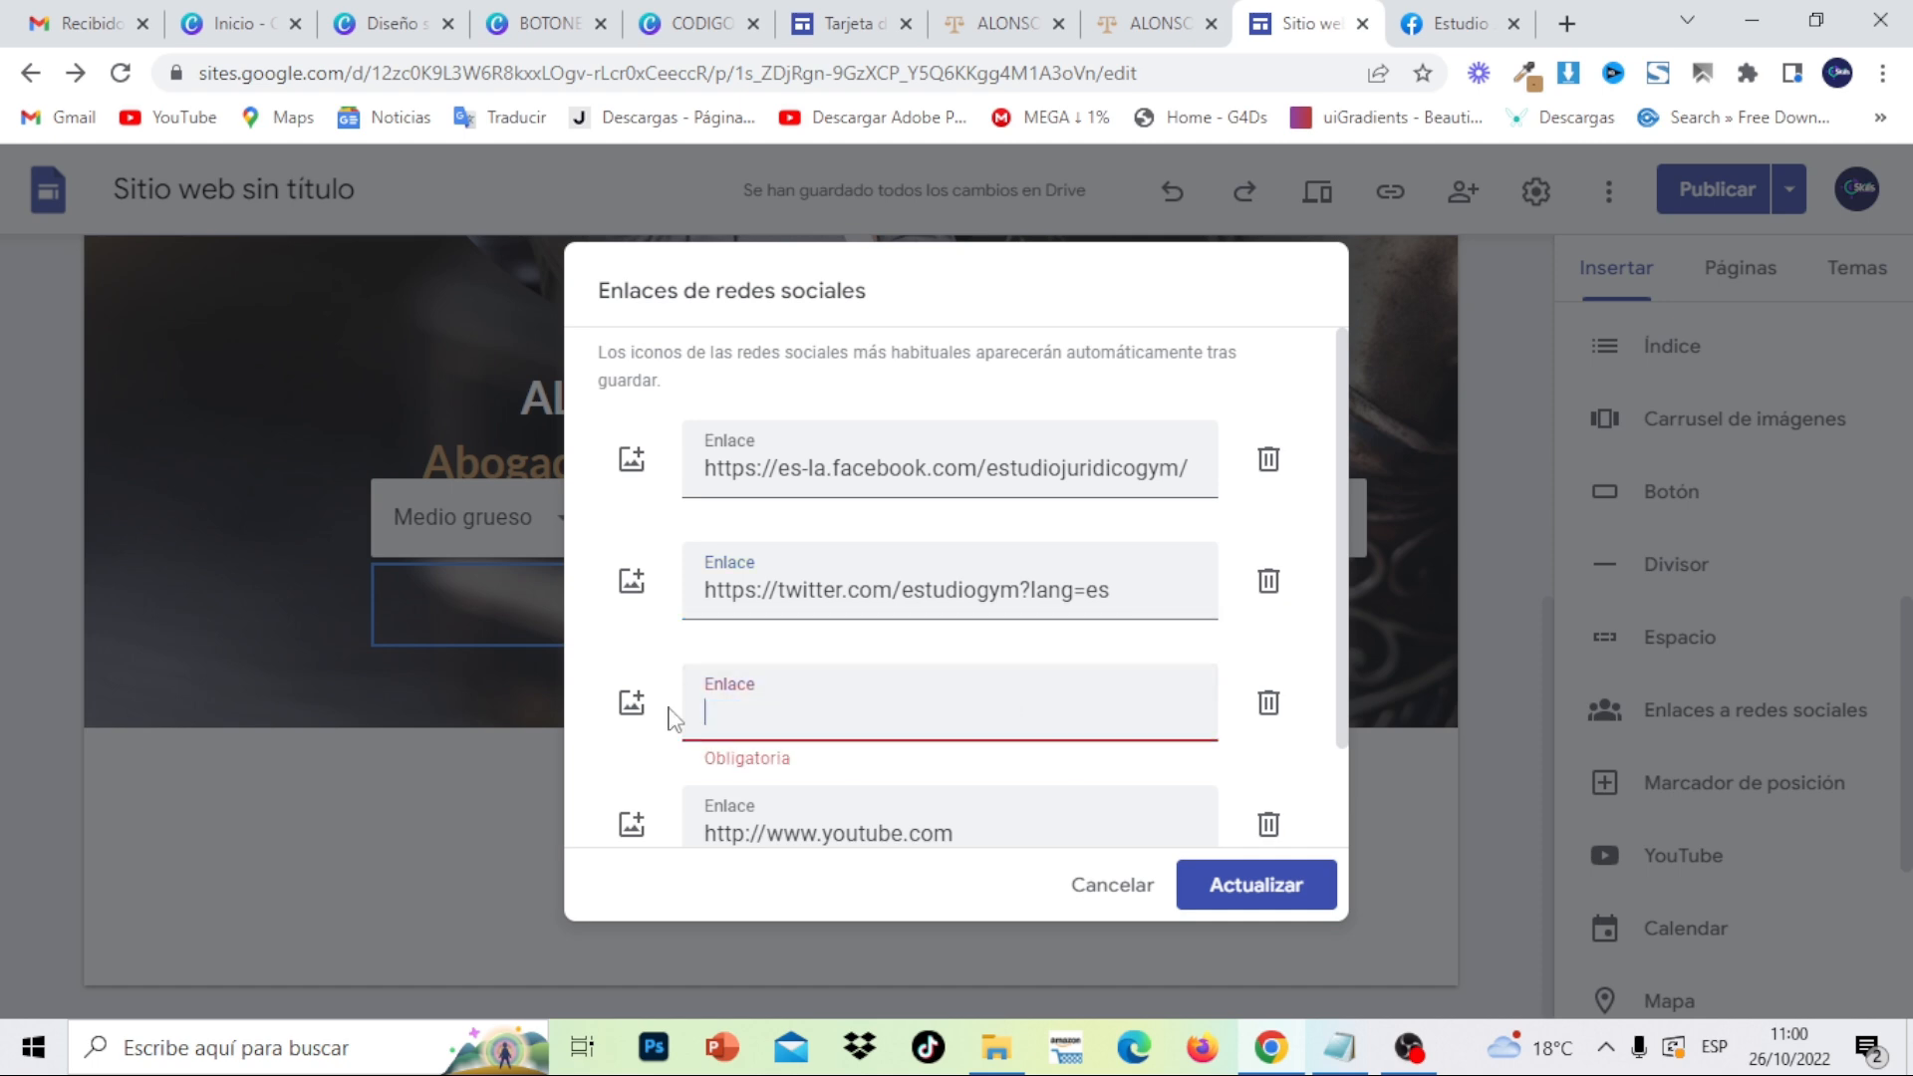
{"action": "left_click", "coordinate": [1359, 1041]}
{"action": "left_click", "coordinate": [863, 421]}
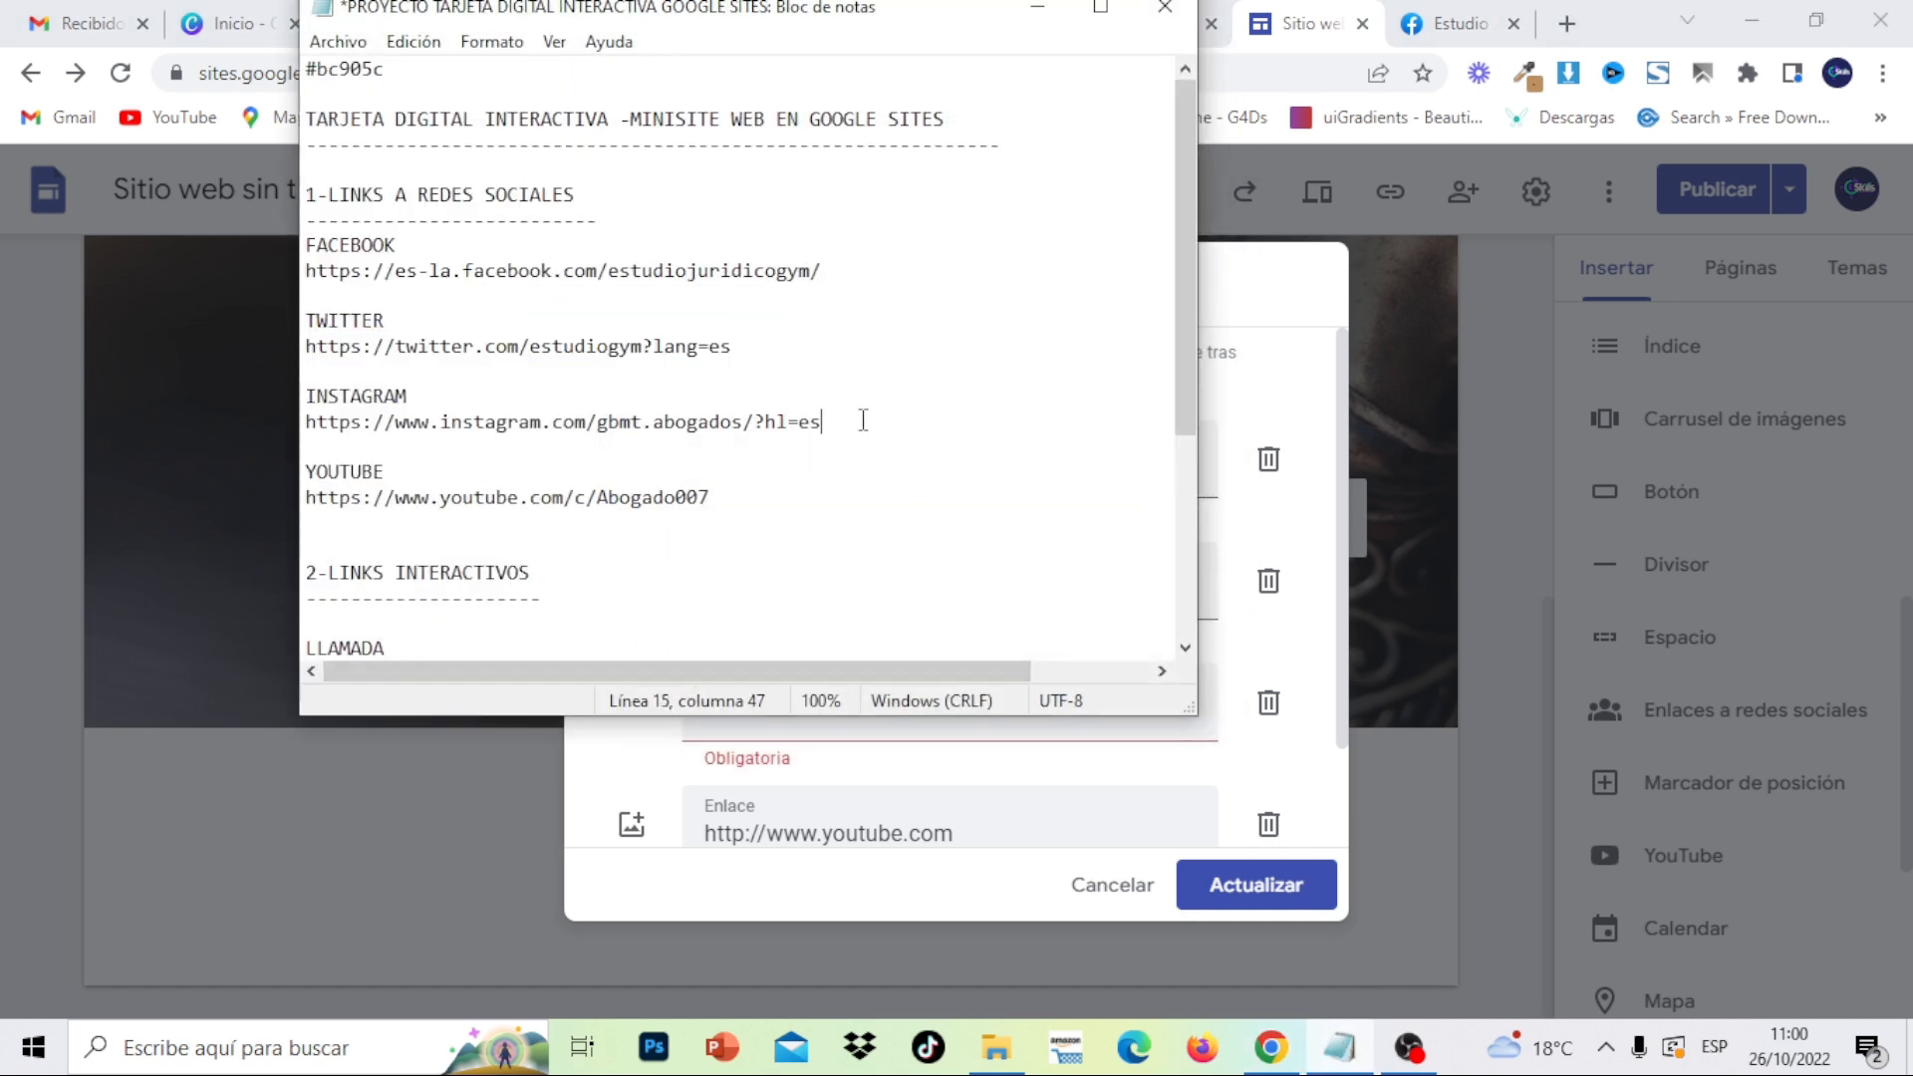
{"action": "left_click_drag", "start_coordinate": [863, 421], "coordinate": [328, 390]}
{"action": "right_click", "coordinate": [311, 418]}
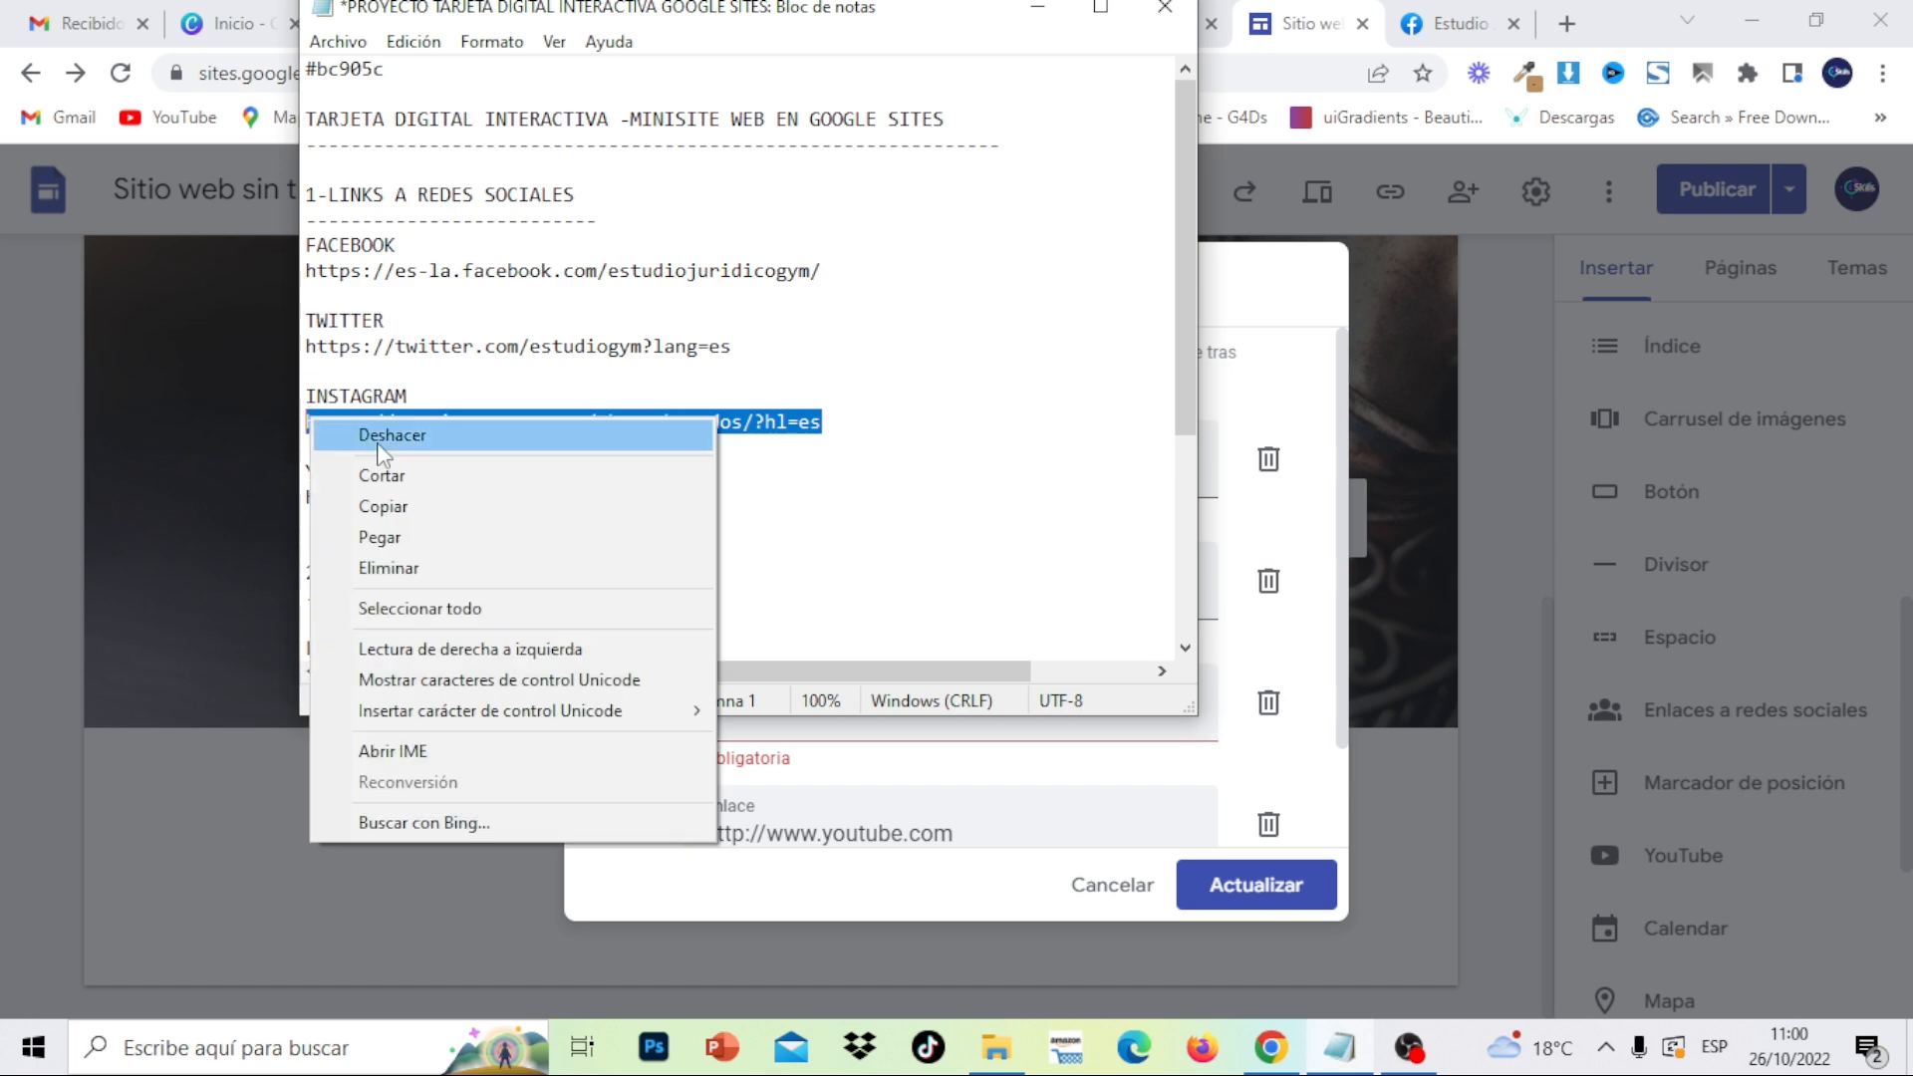
{"action": "left_click", "coordinate": [415, 495]}
{"action": "left_click", "coordinate": [1037, 14]}
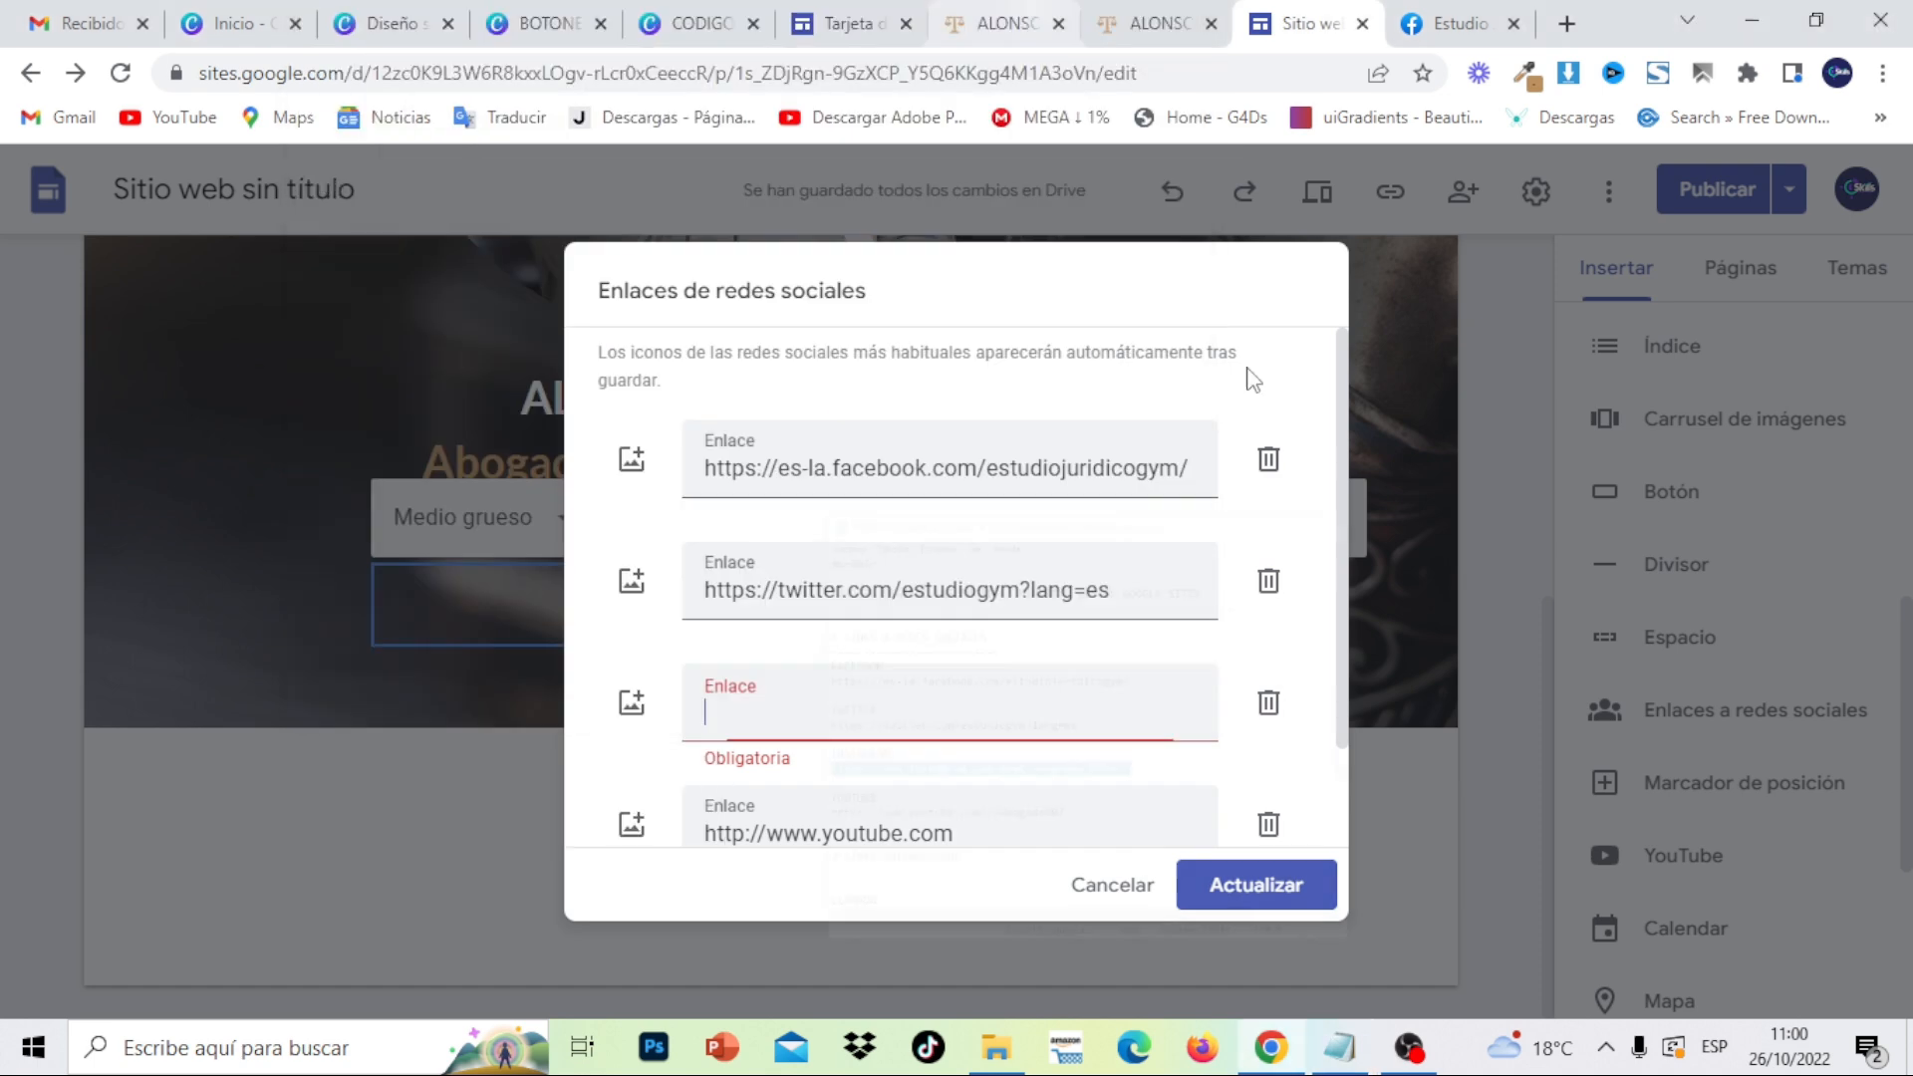
{"action": "right_click", "coordinate": [886, 703]}
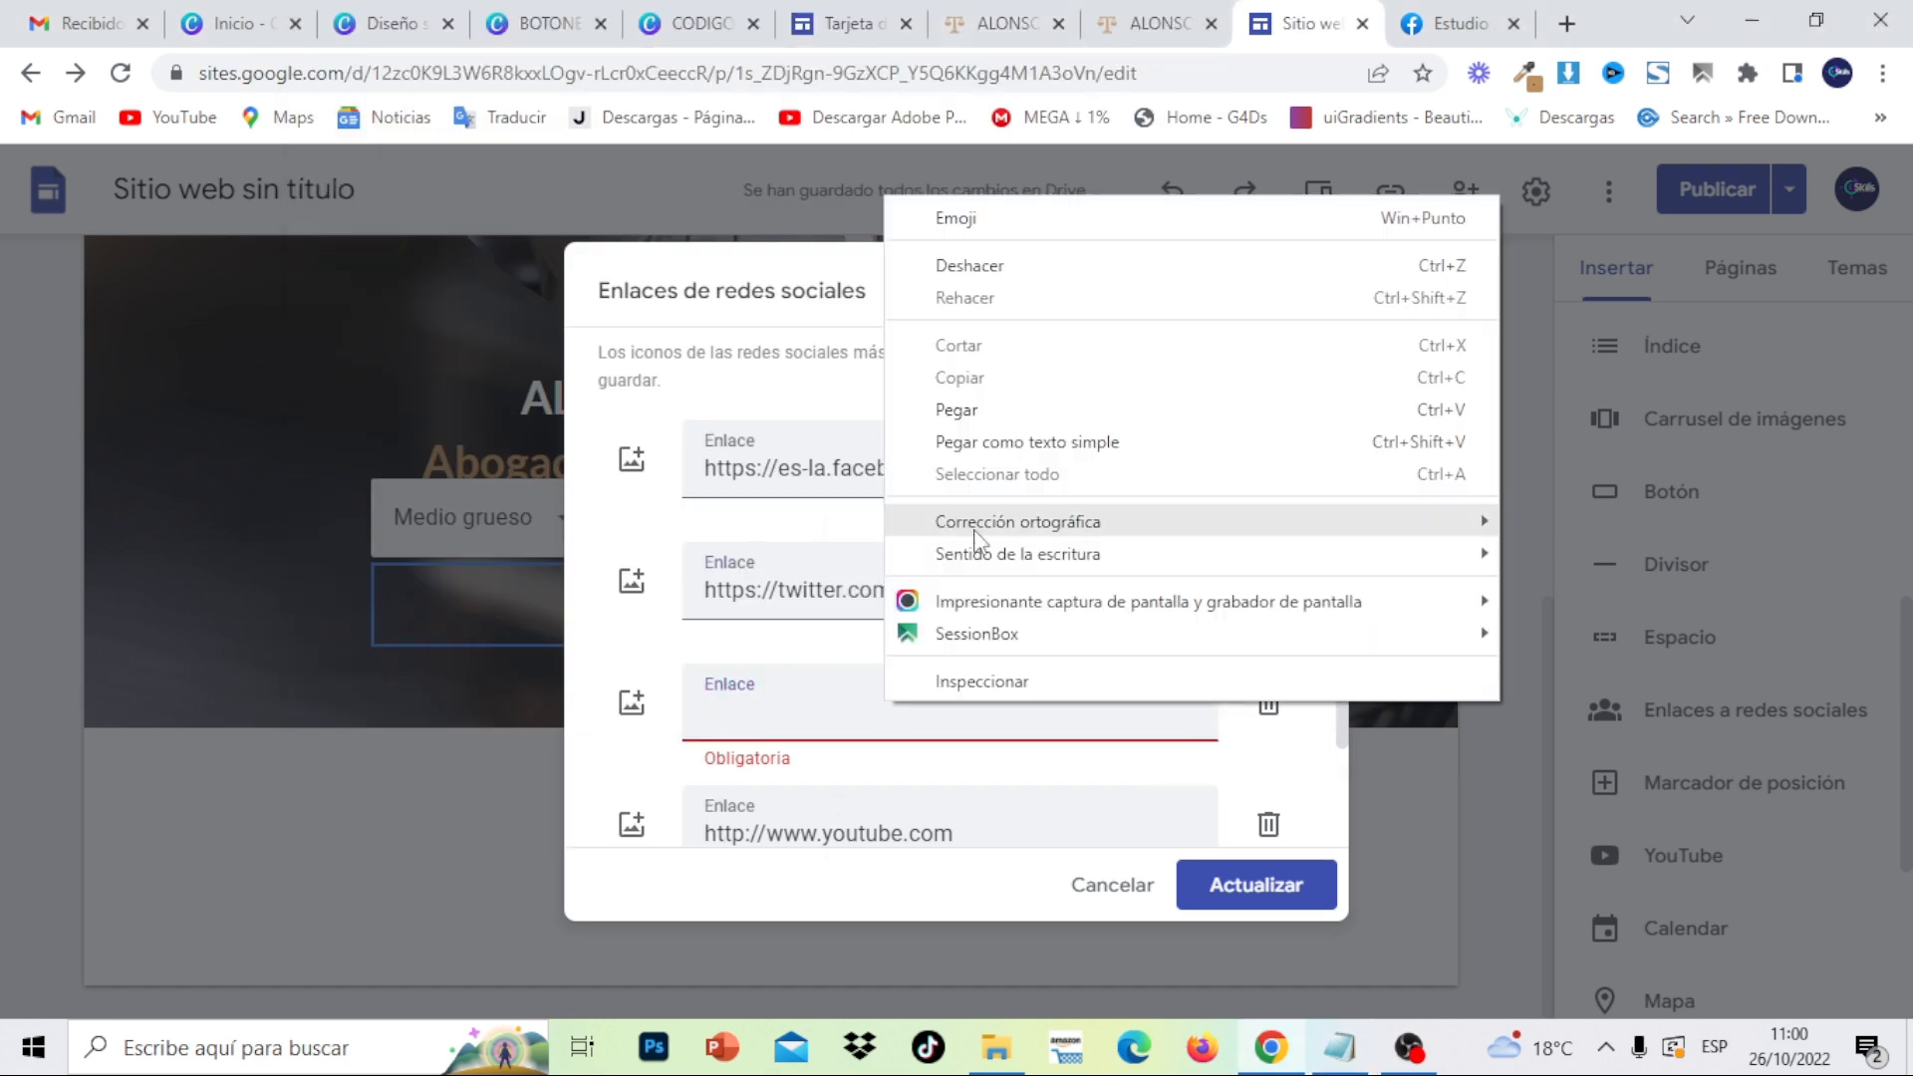
{"action": "left_click", "coordinate": [970, 414]}
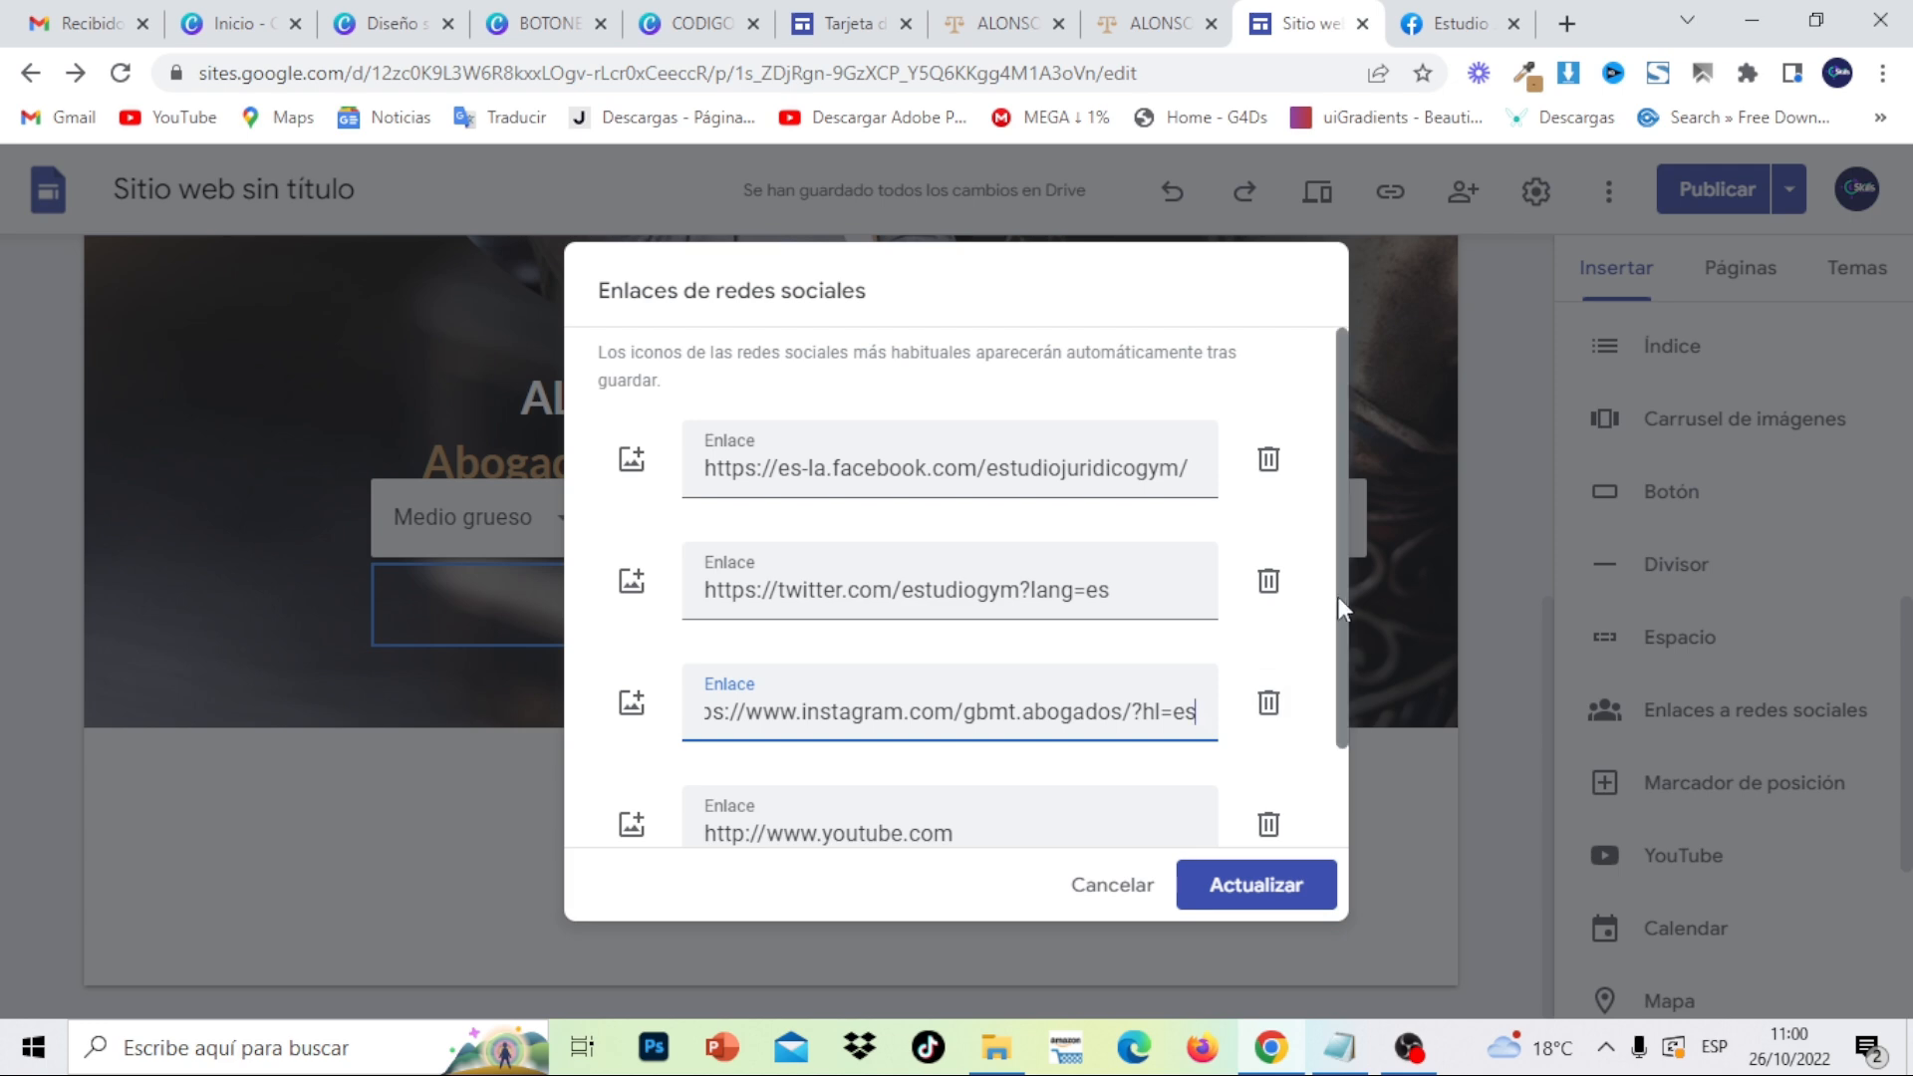
- Replace the YouTube link with the firm's channel URL from the notes and save the social links
{"action": "left_click_drag", "start_coordinate": [1342, 588], "coordinate": [1347, 690]}
{"action": "left_click_drag", "start_coordinate": [1039, 714], "coordinate": [730, 708]}
{"action": "key", "text": "BackSpace"}
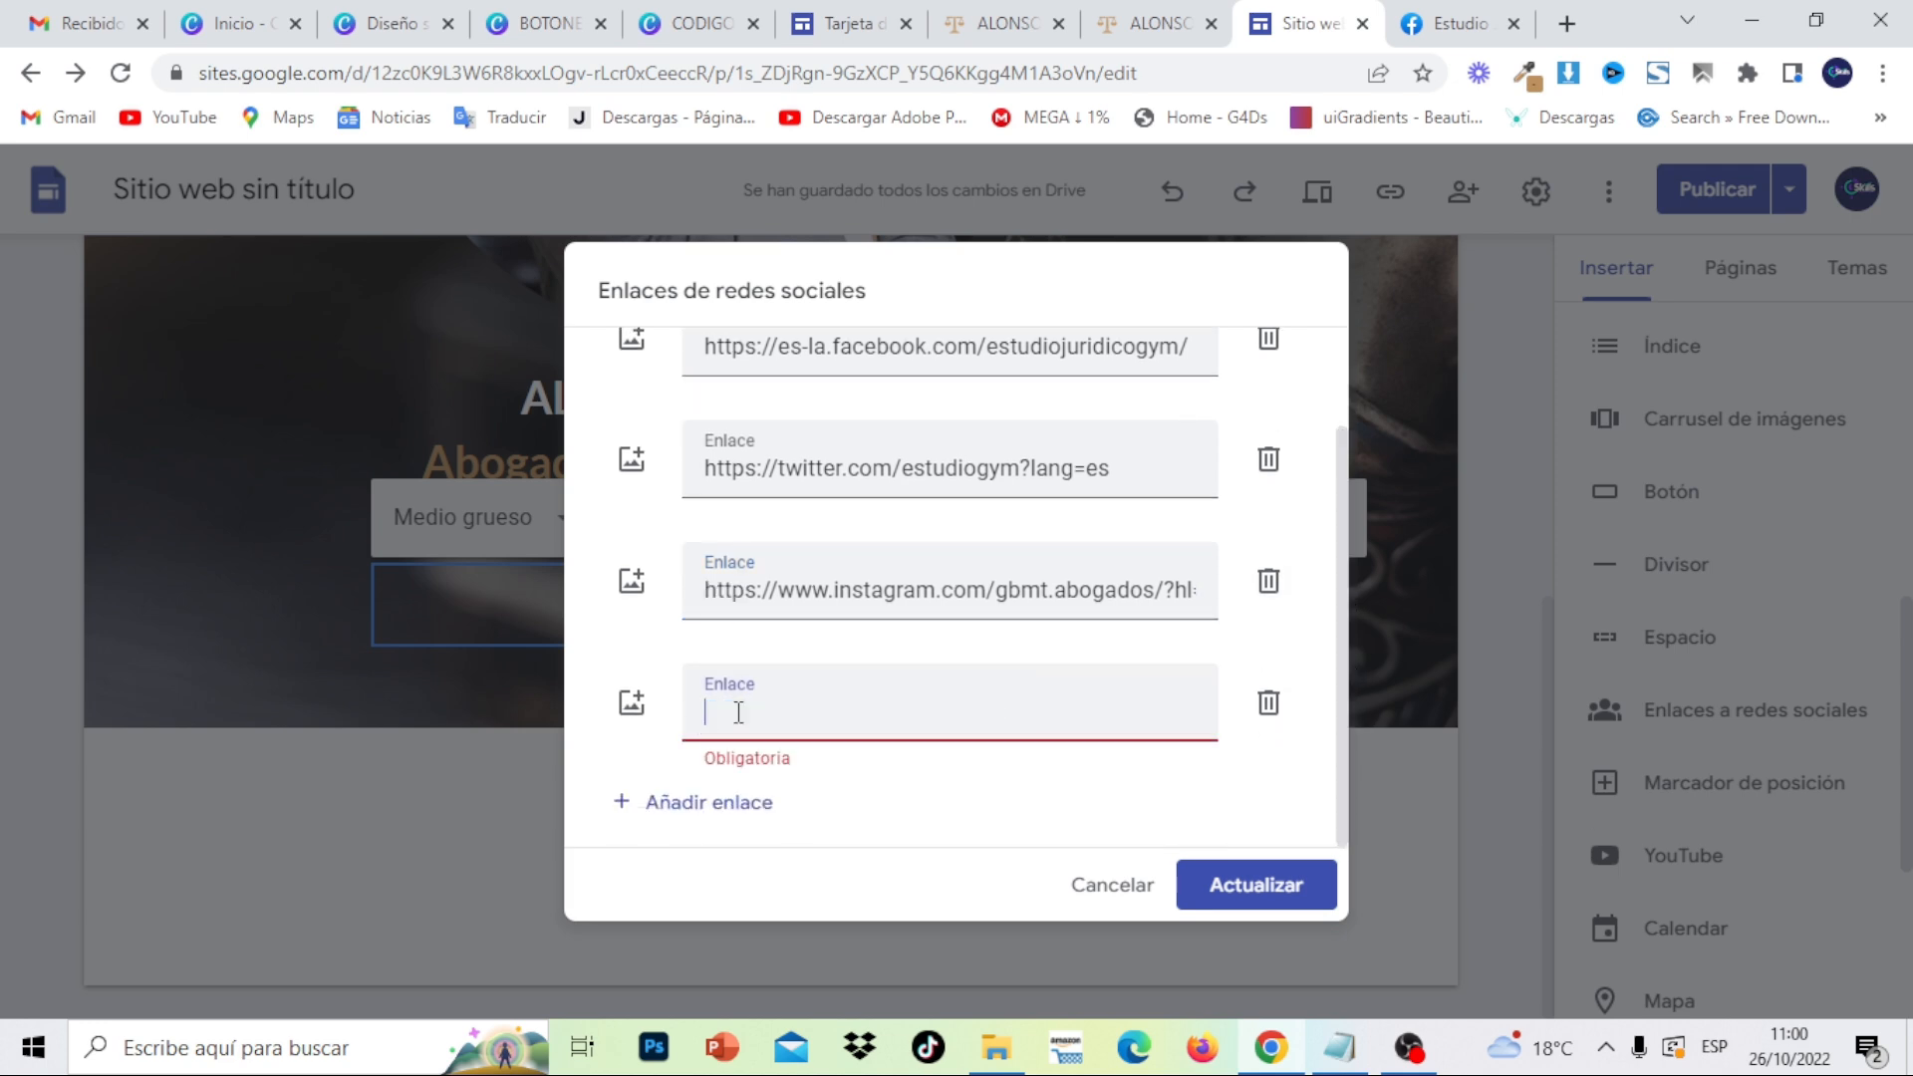
{"action": "left_click", "coordinate": [1345, 1055]}
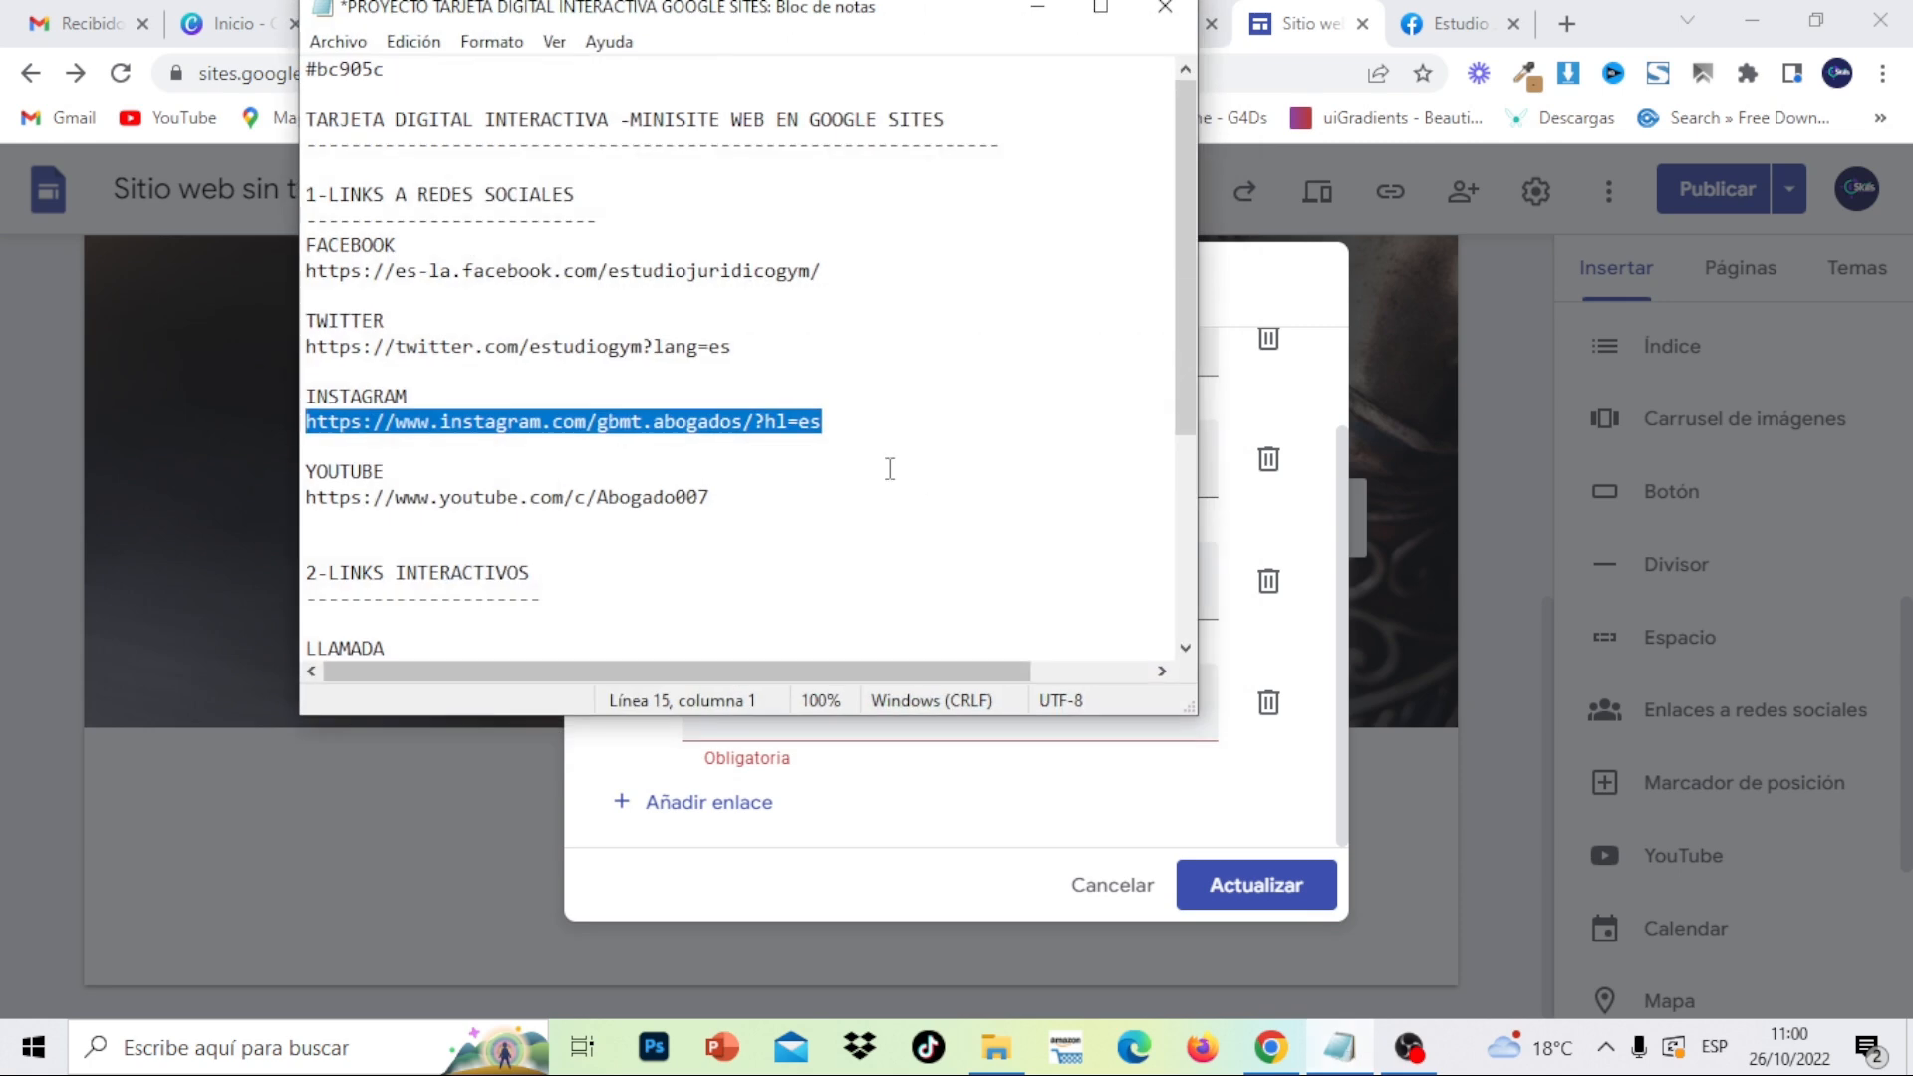
{"action": "left_click", "coordinate": [548, 521]}
{"action": "triple_click", "coordinate": [311, 498]}
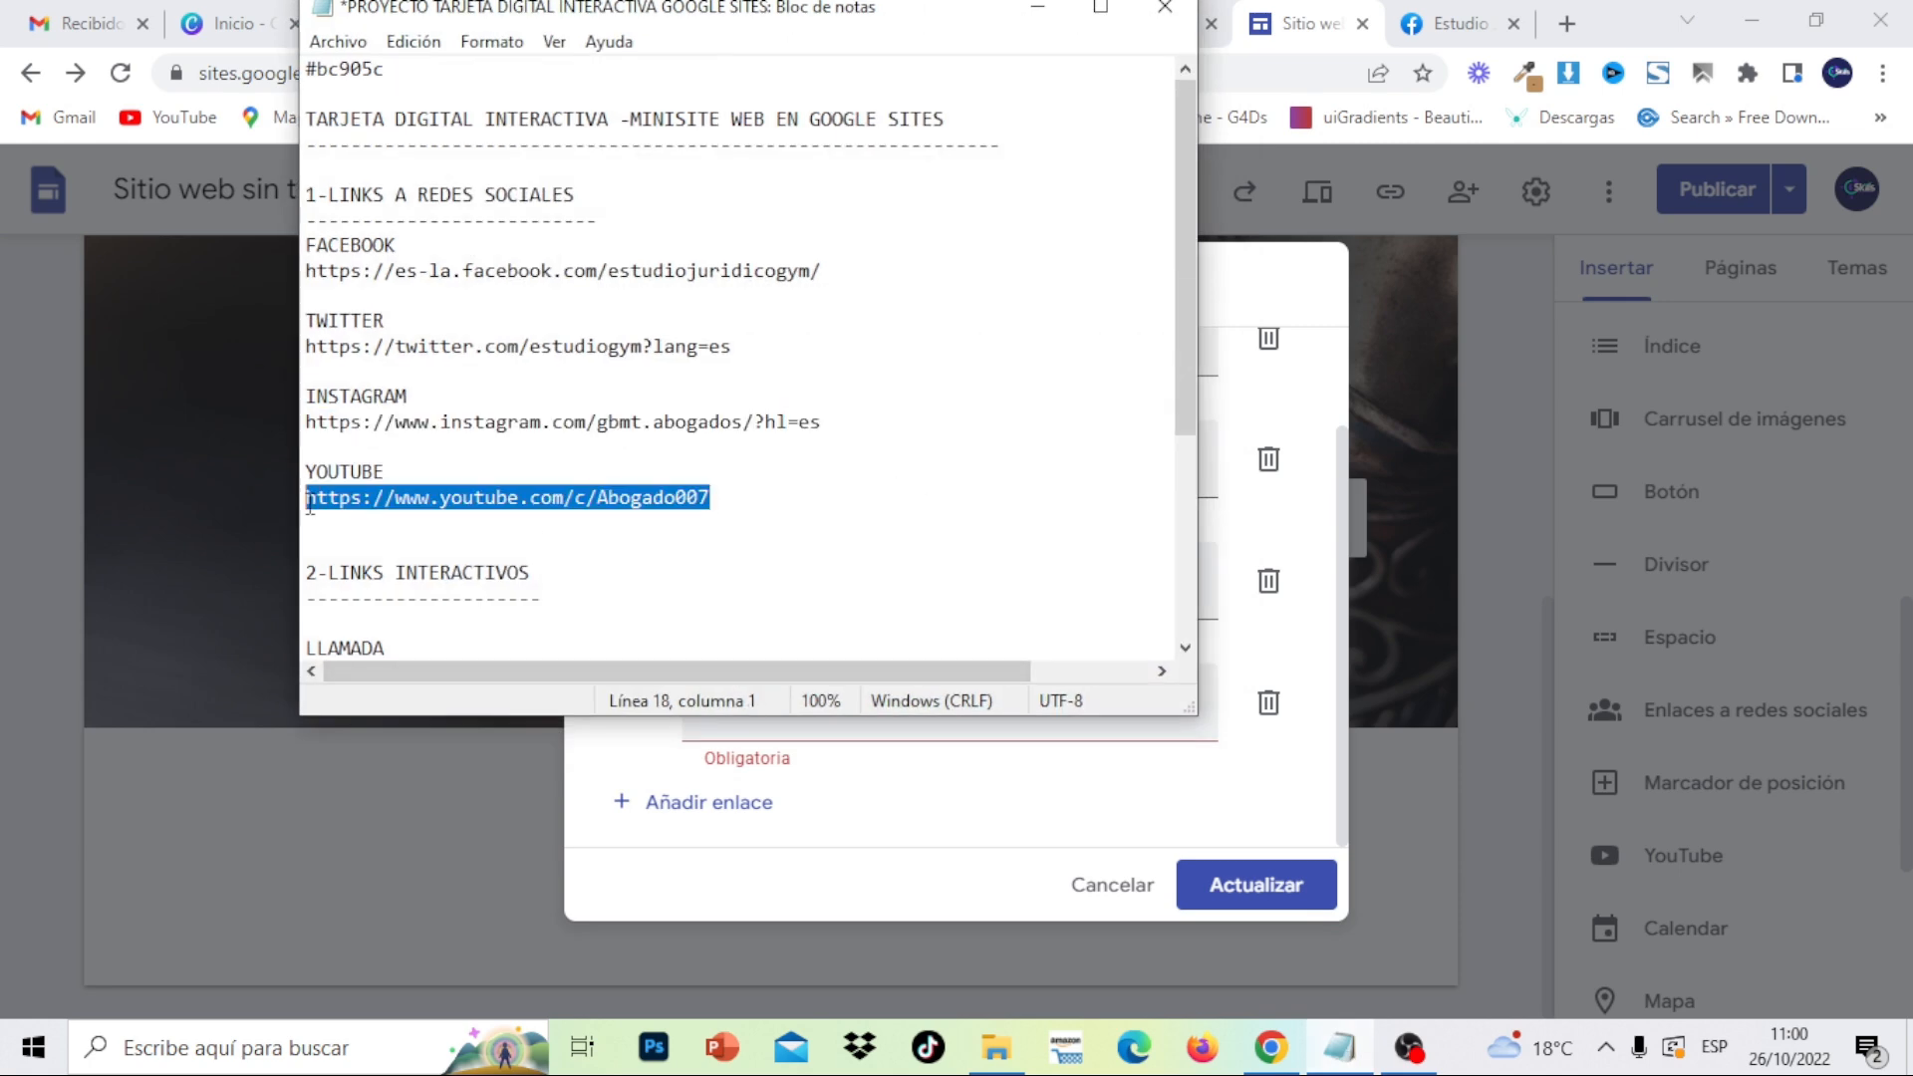
{"action": "right_click", "coordinate": [309, 504]}
{"action": "left_click", "coordinate": [389, 595]}
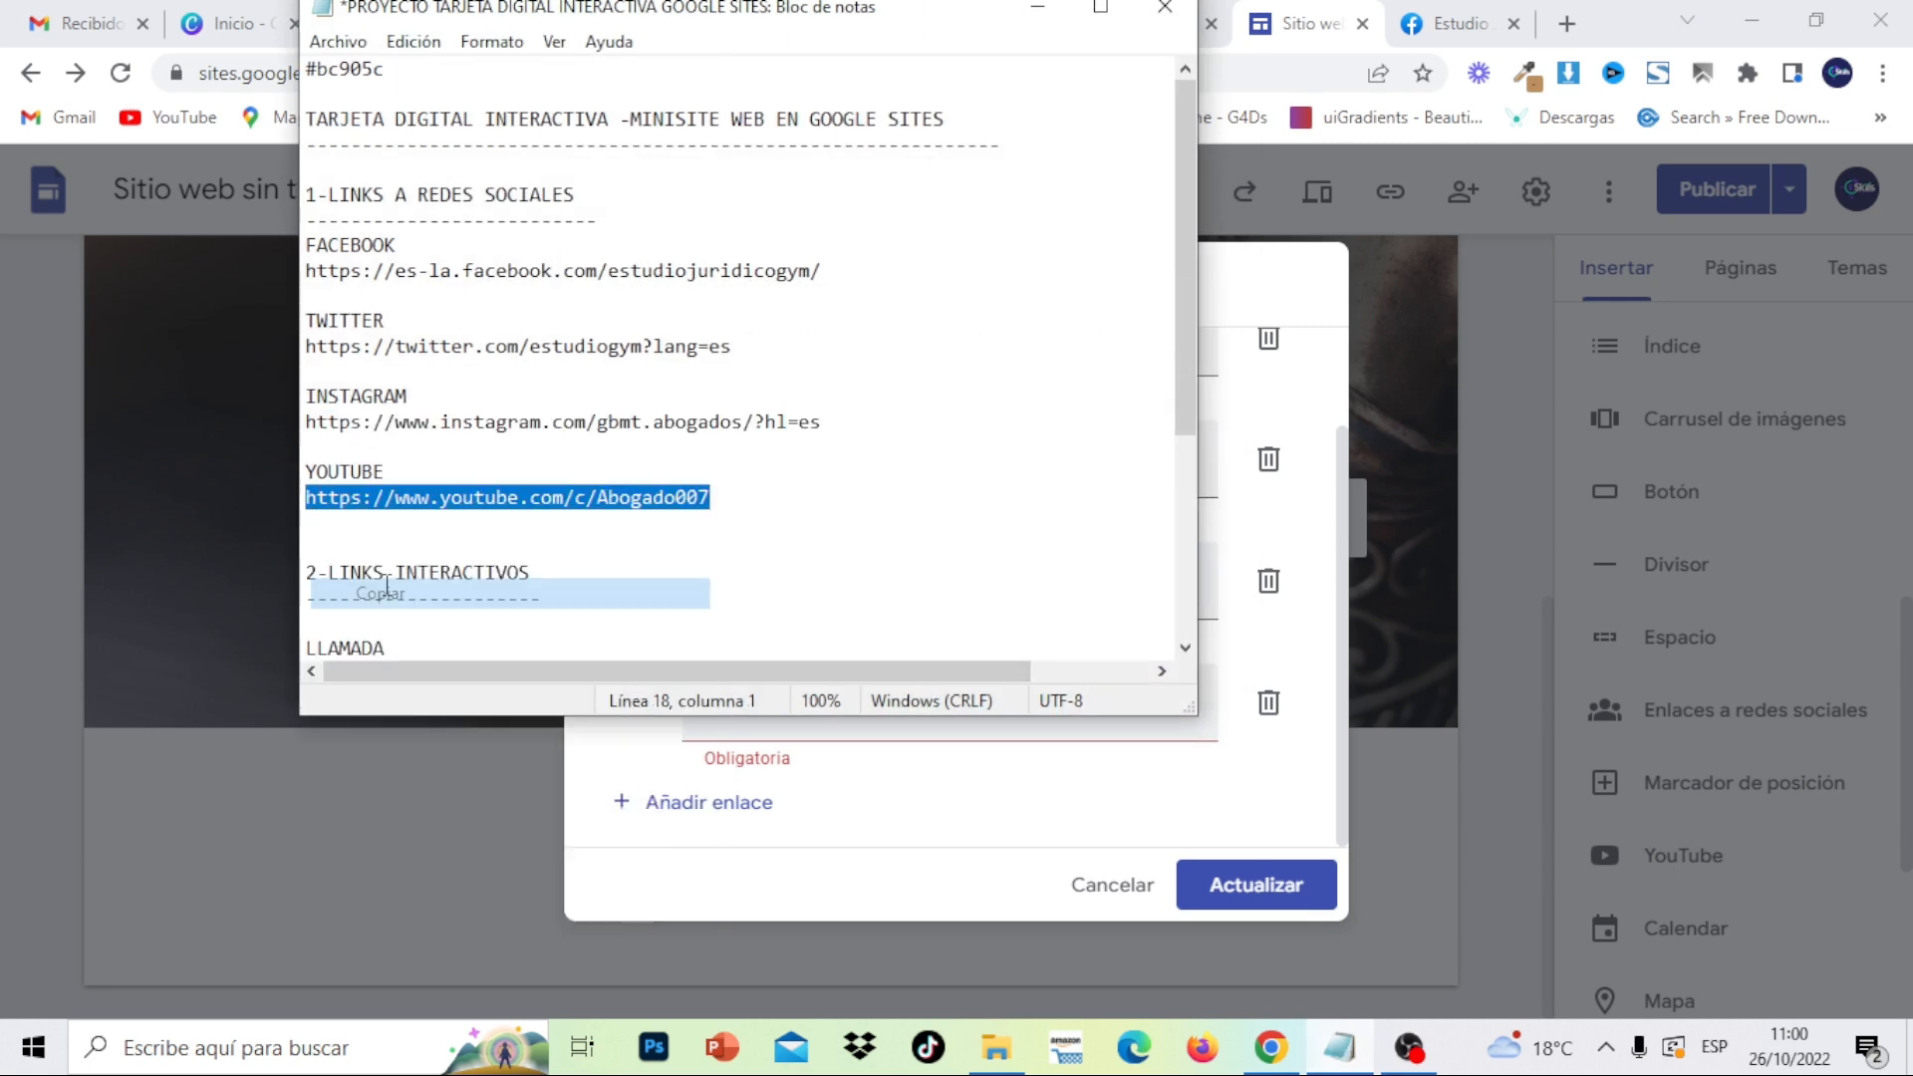
{"action": "left_click", "coordinate": [1017, 14]}
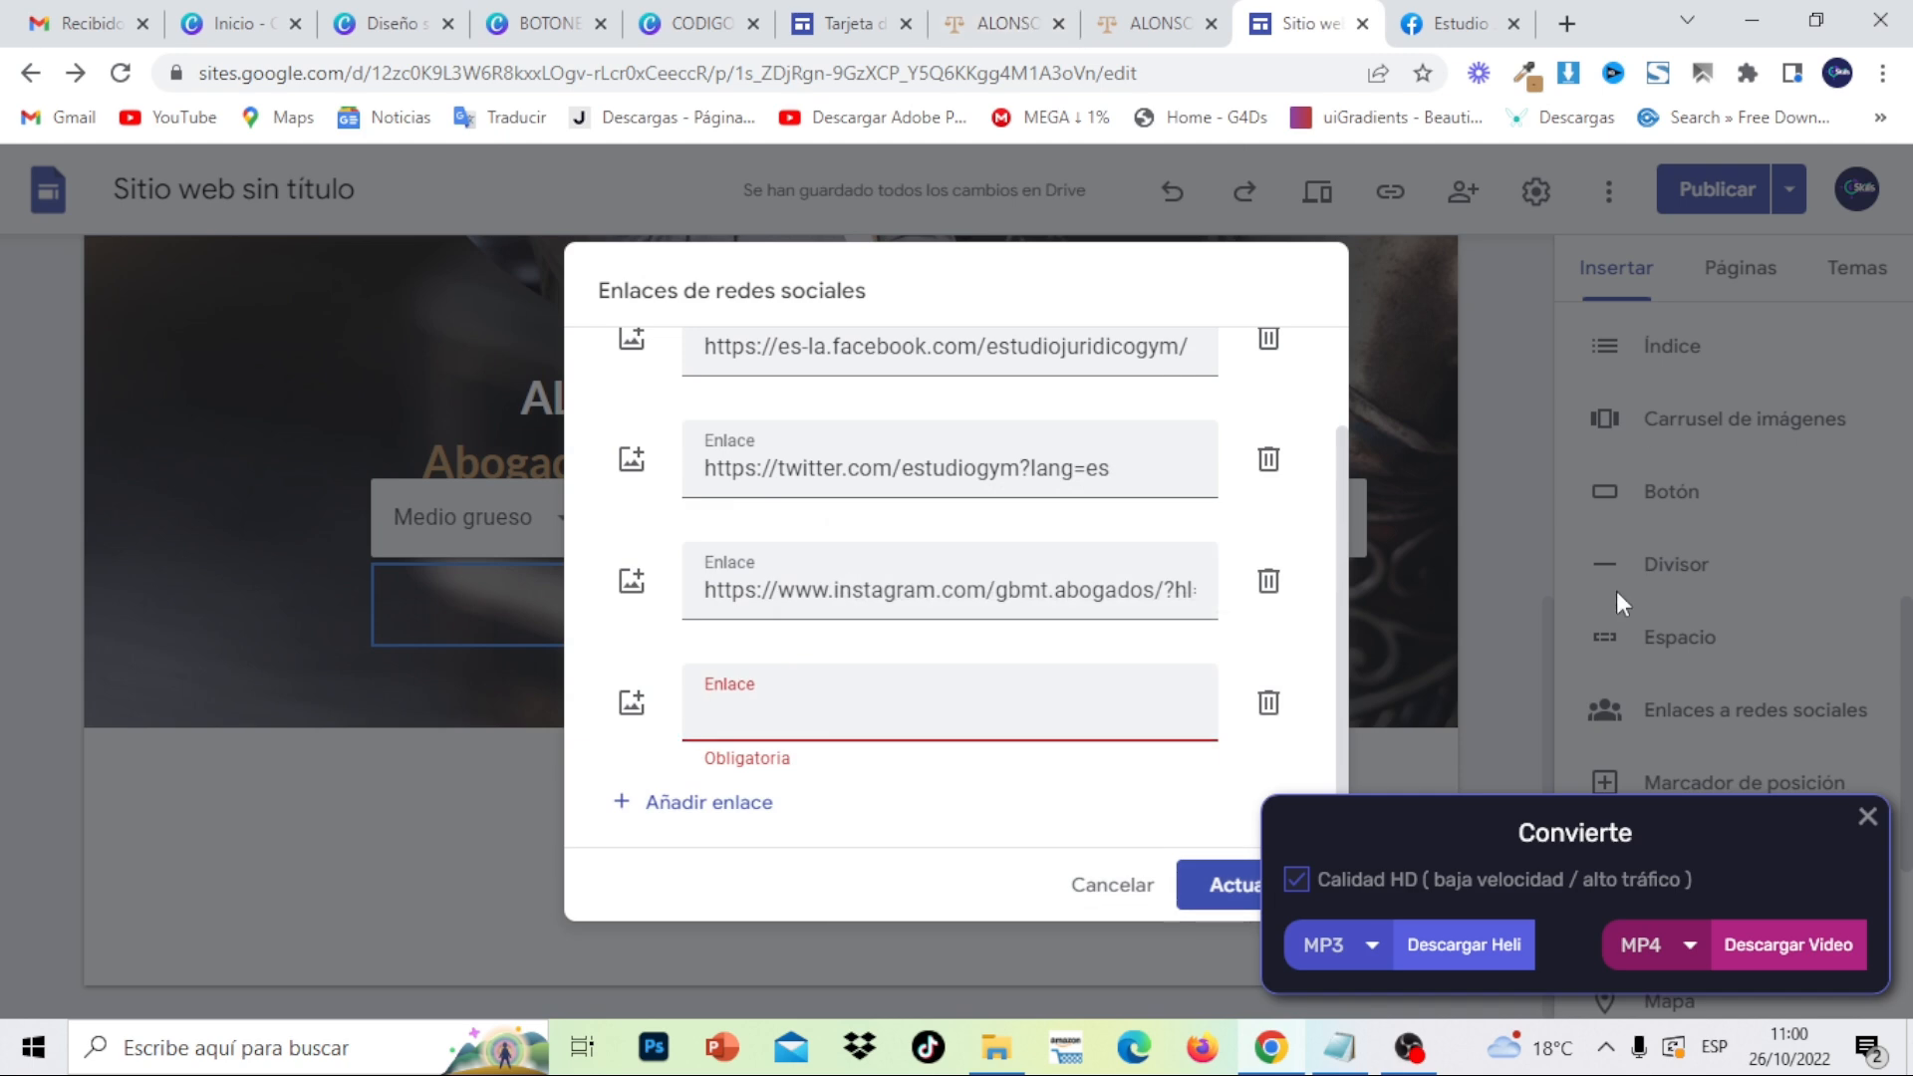
{"action": "left_click", "coordinate": [1865, 819]}
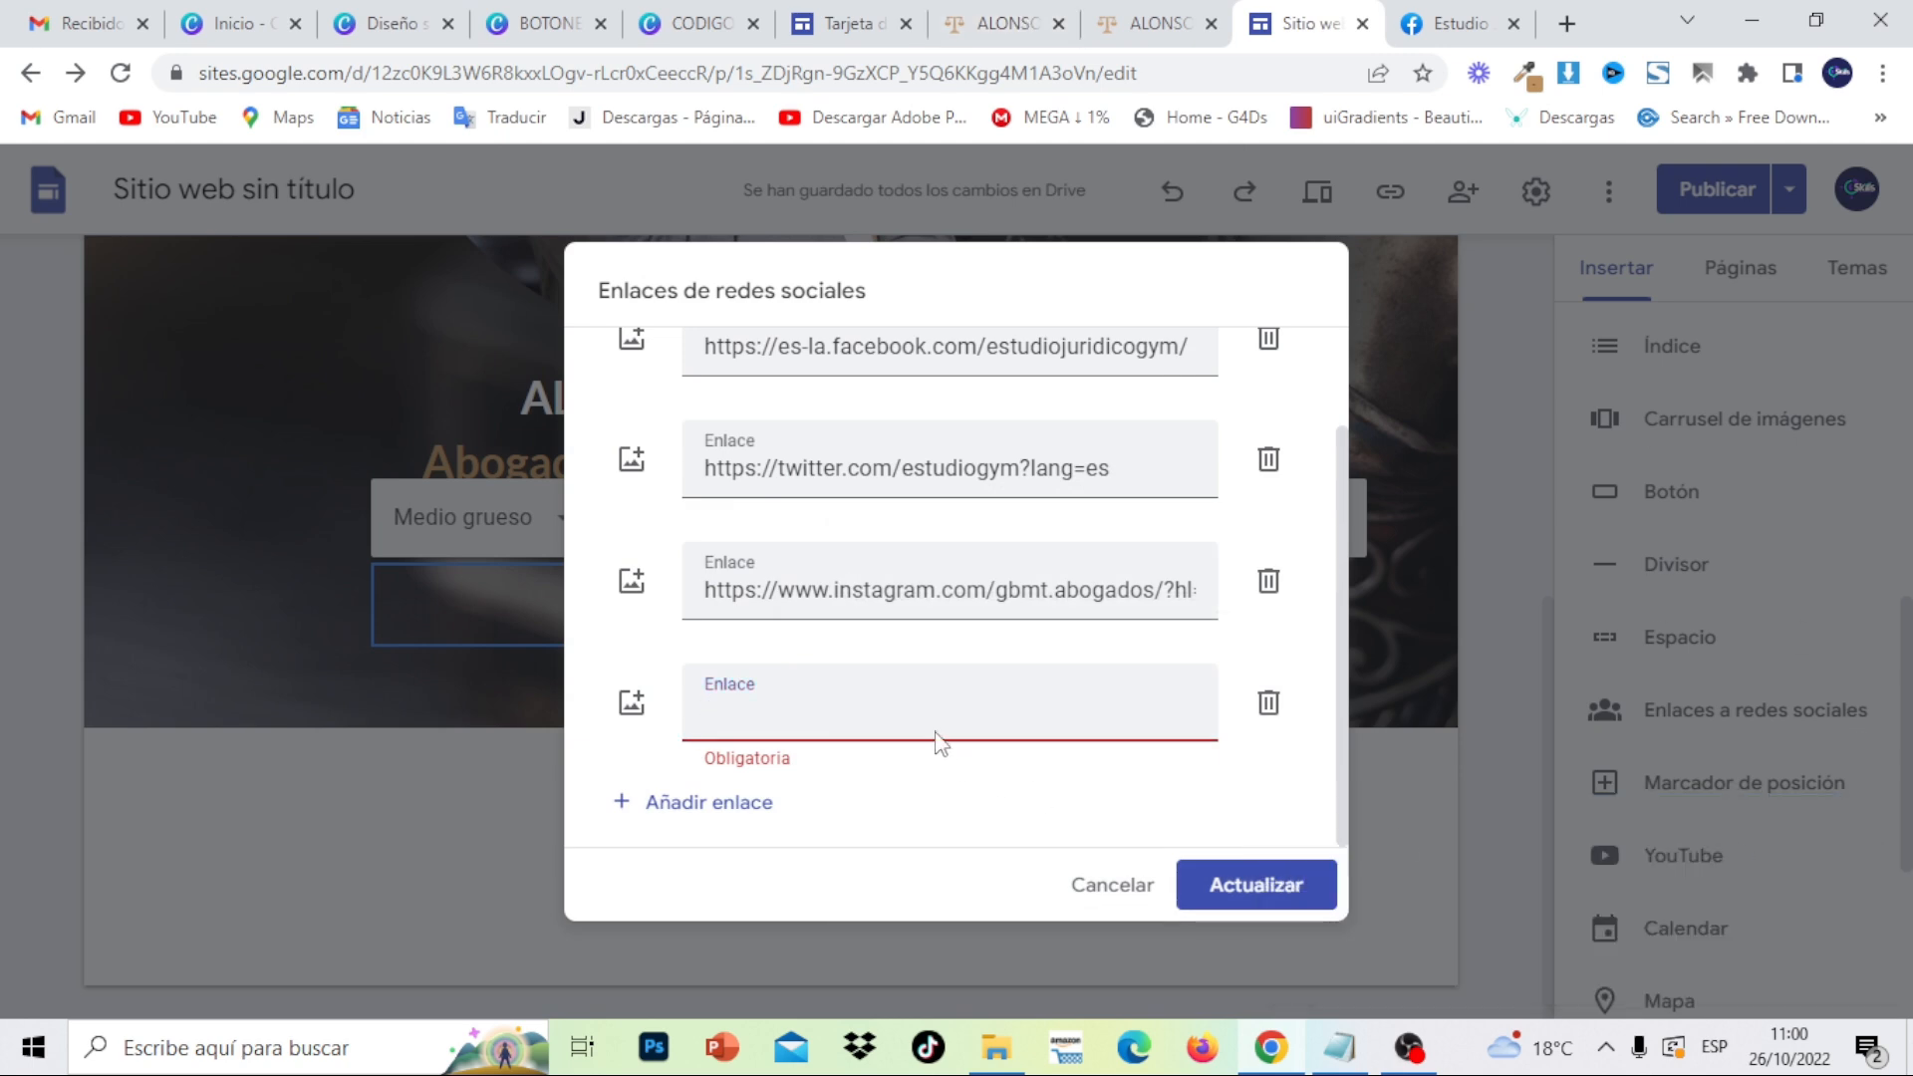
{"action": "right_click", "coordinate": [926, 725]}
{"action": "left_click", "coordinate": [1016, 424]}
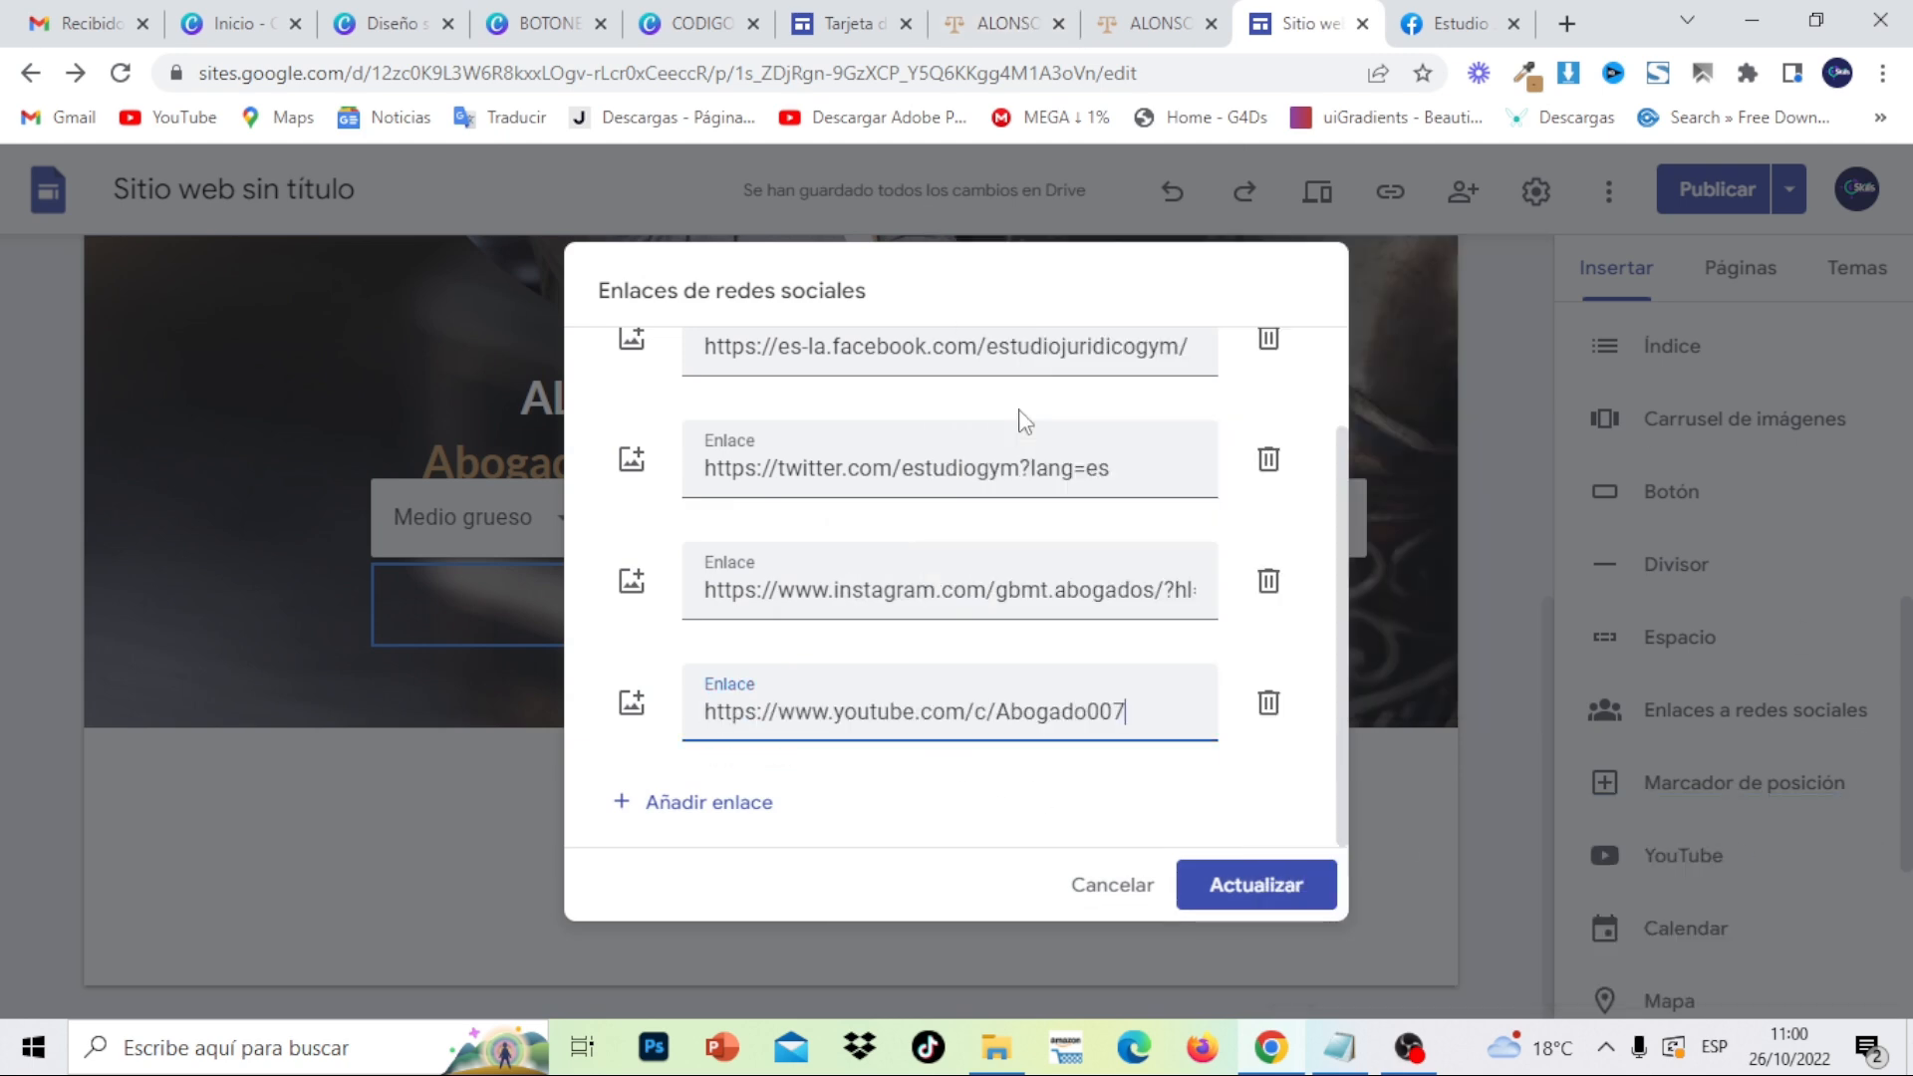
{"action": "left_click", "coordinate": [1254, 886]}
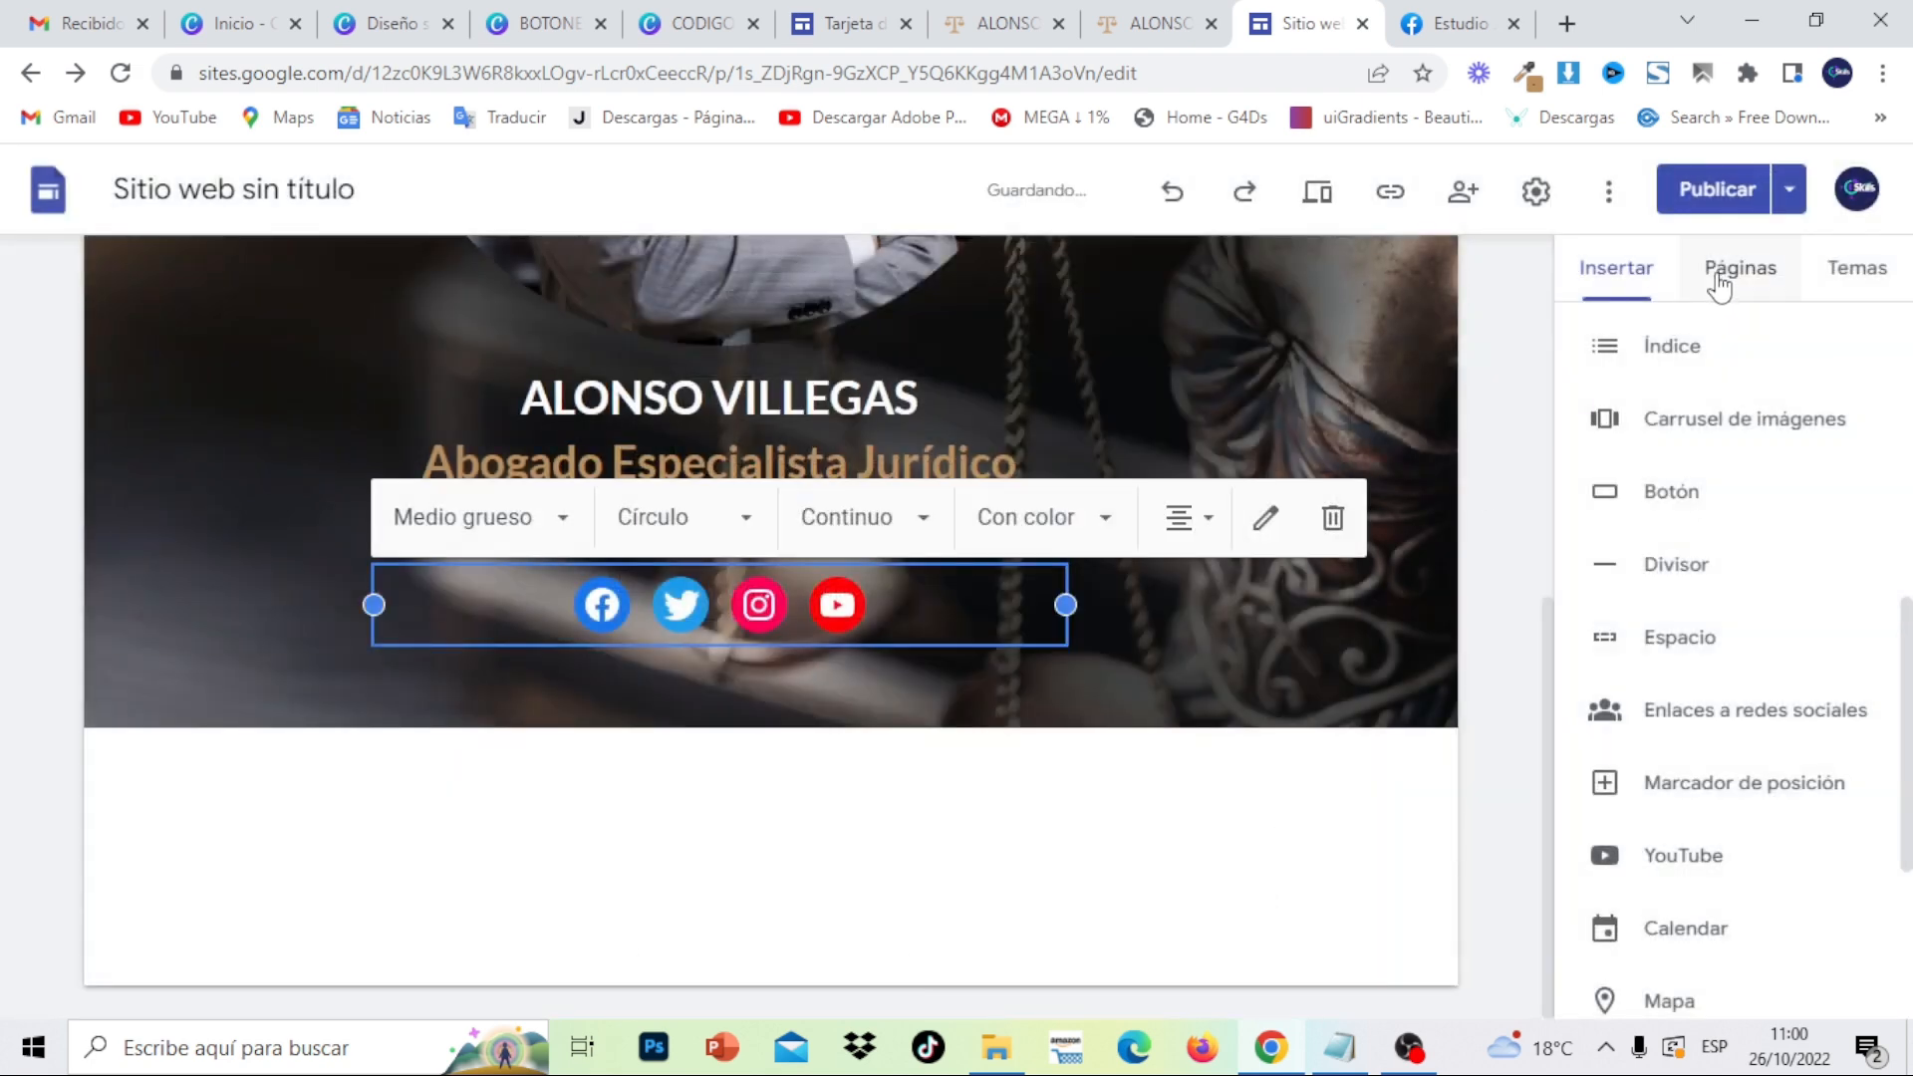
- Publish the site, then check the social icons in preview before returning to the editor
{"action": "left_click", "coordinate": [1714, 190]}
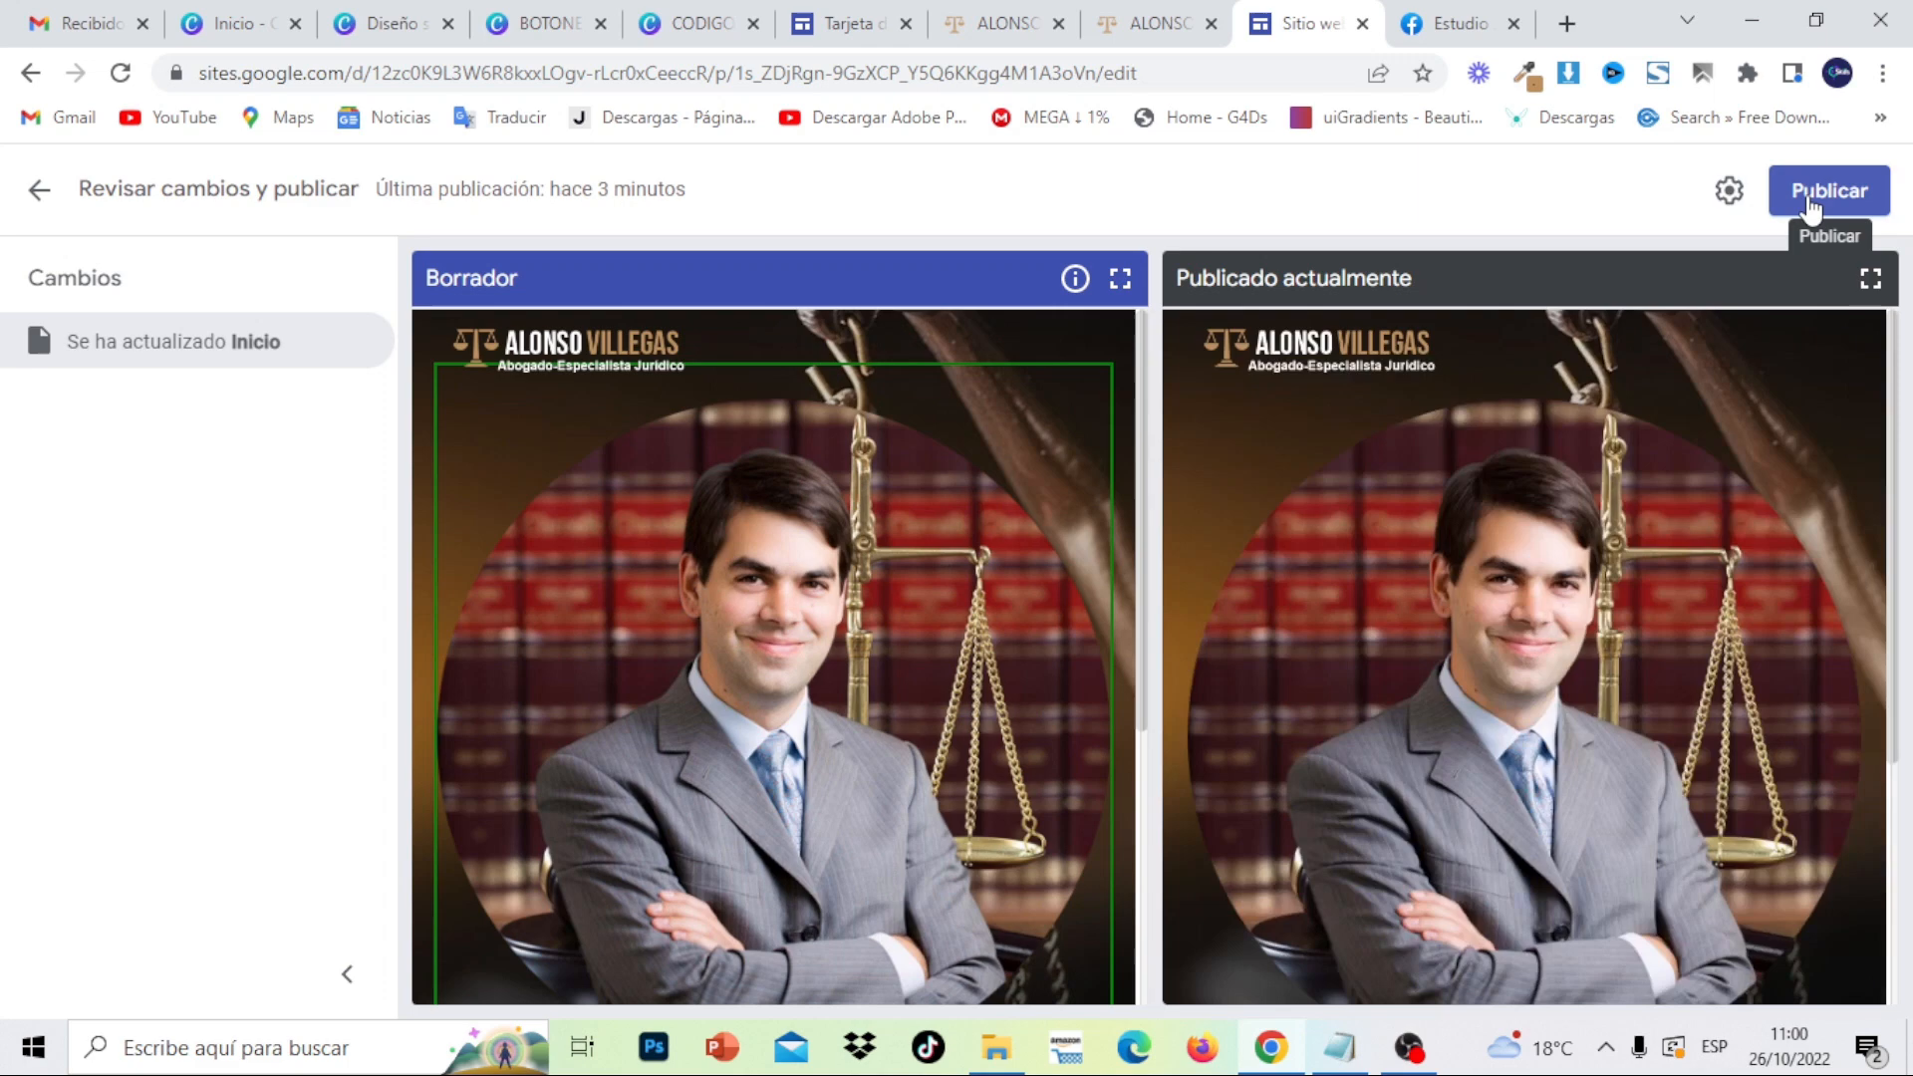
{"action": "left_click", "coordinate": [1810, 205]}
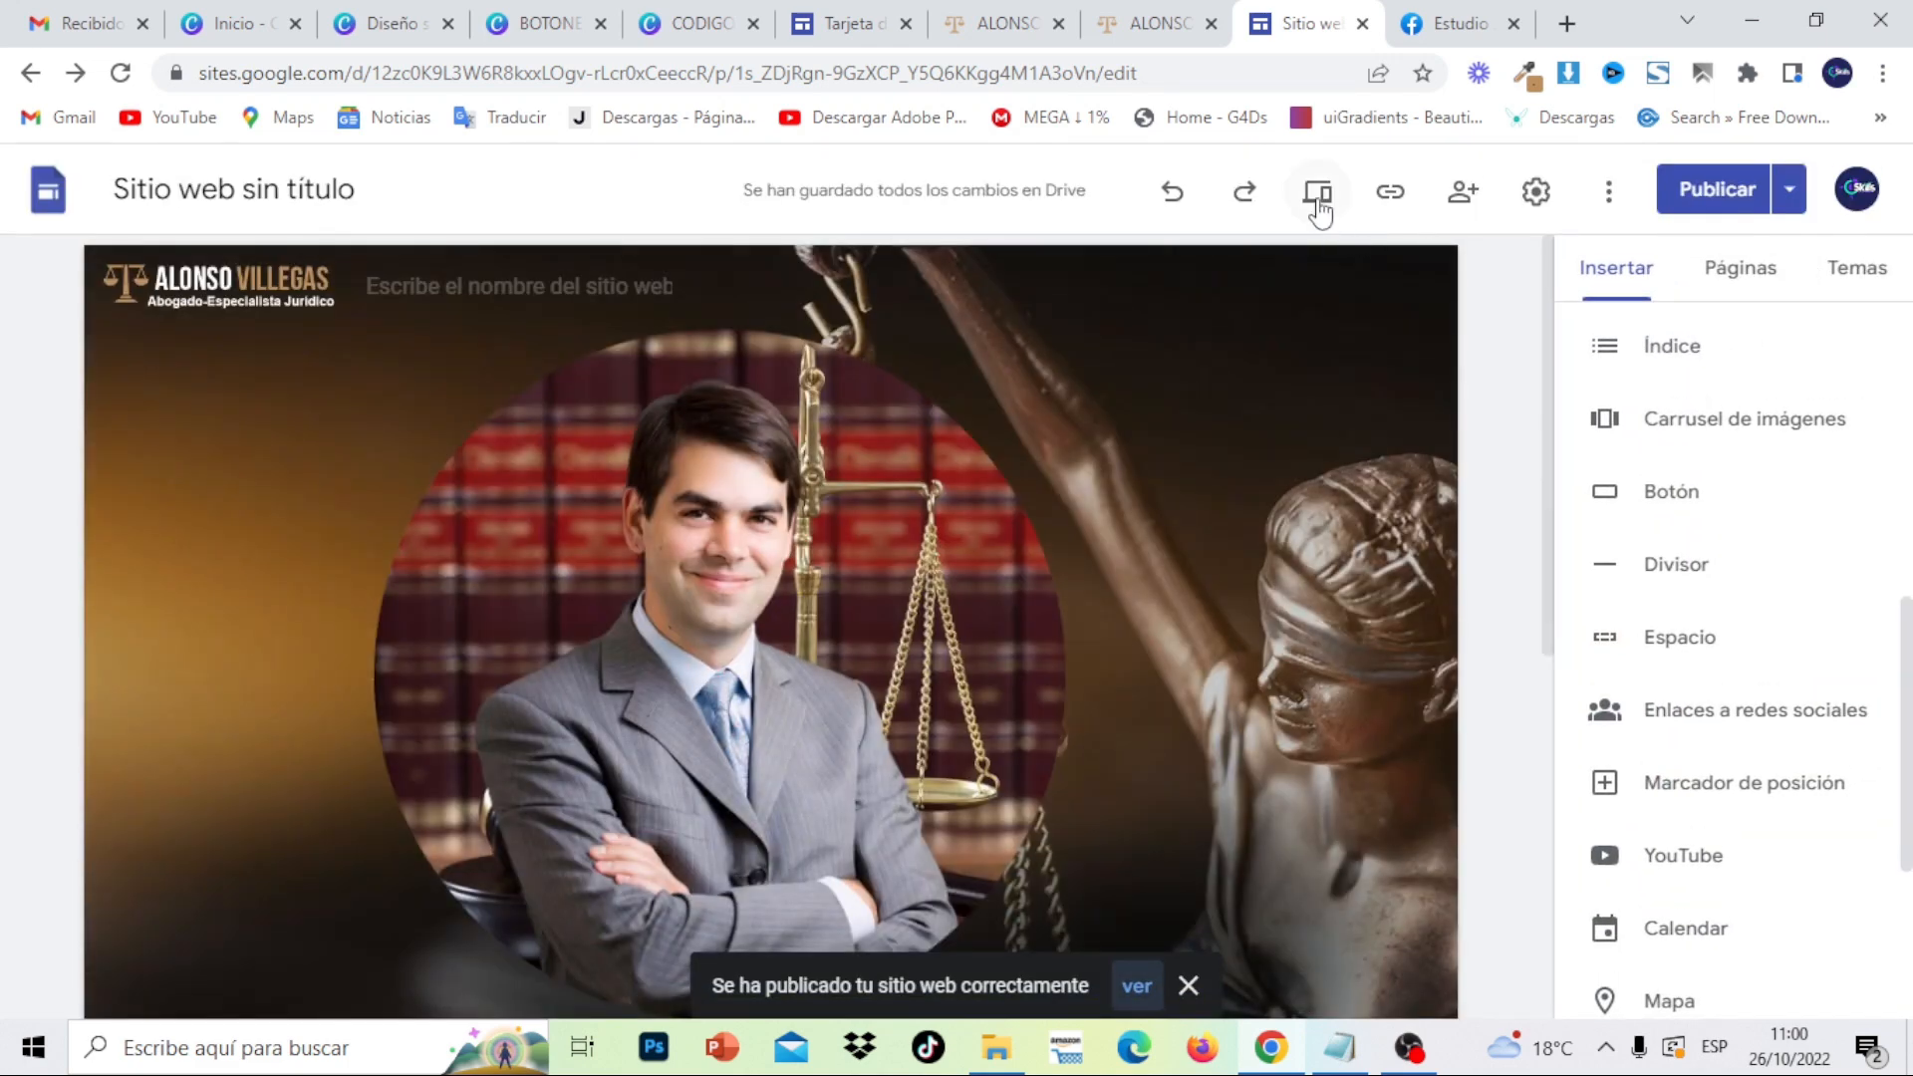
{"action": "left_click", "coordinate": [1318, 199]}
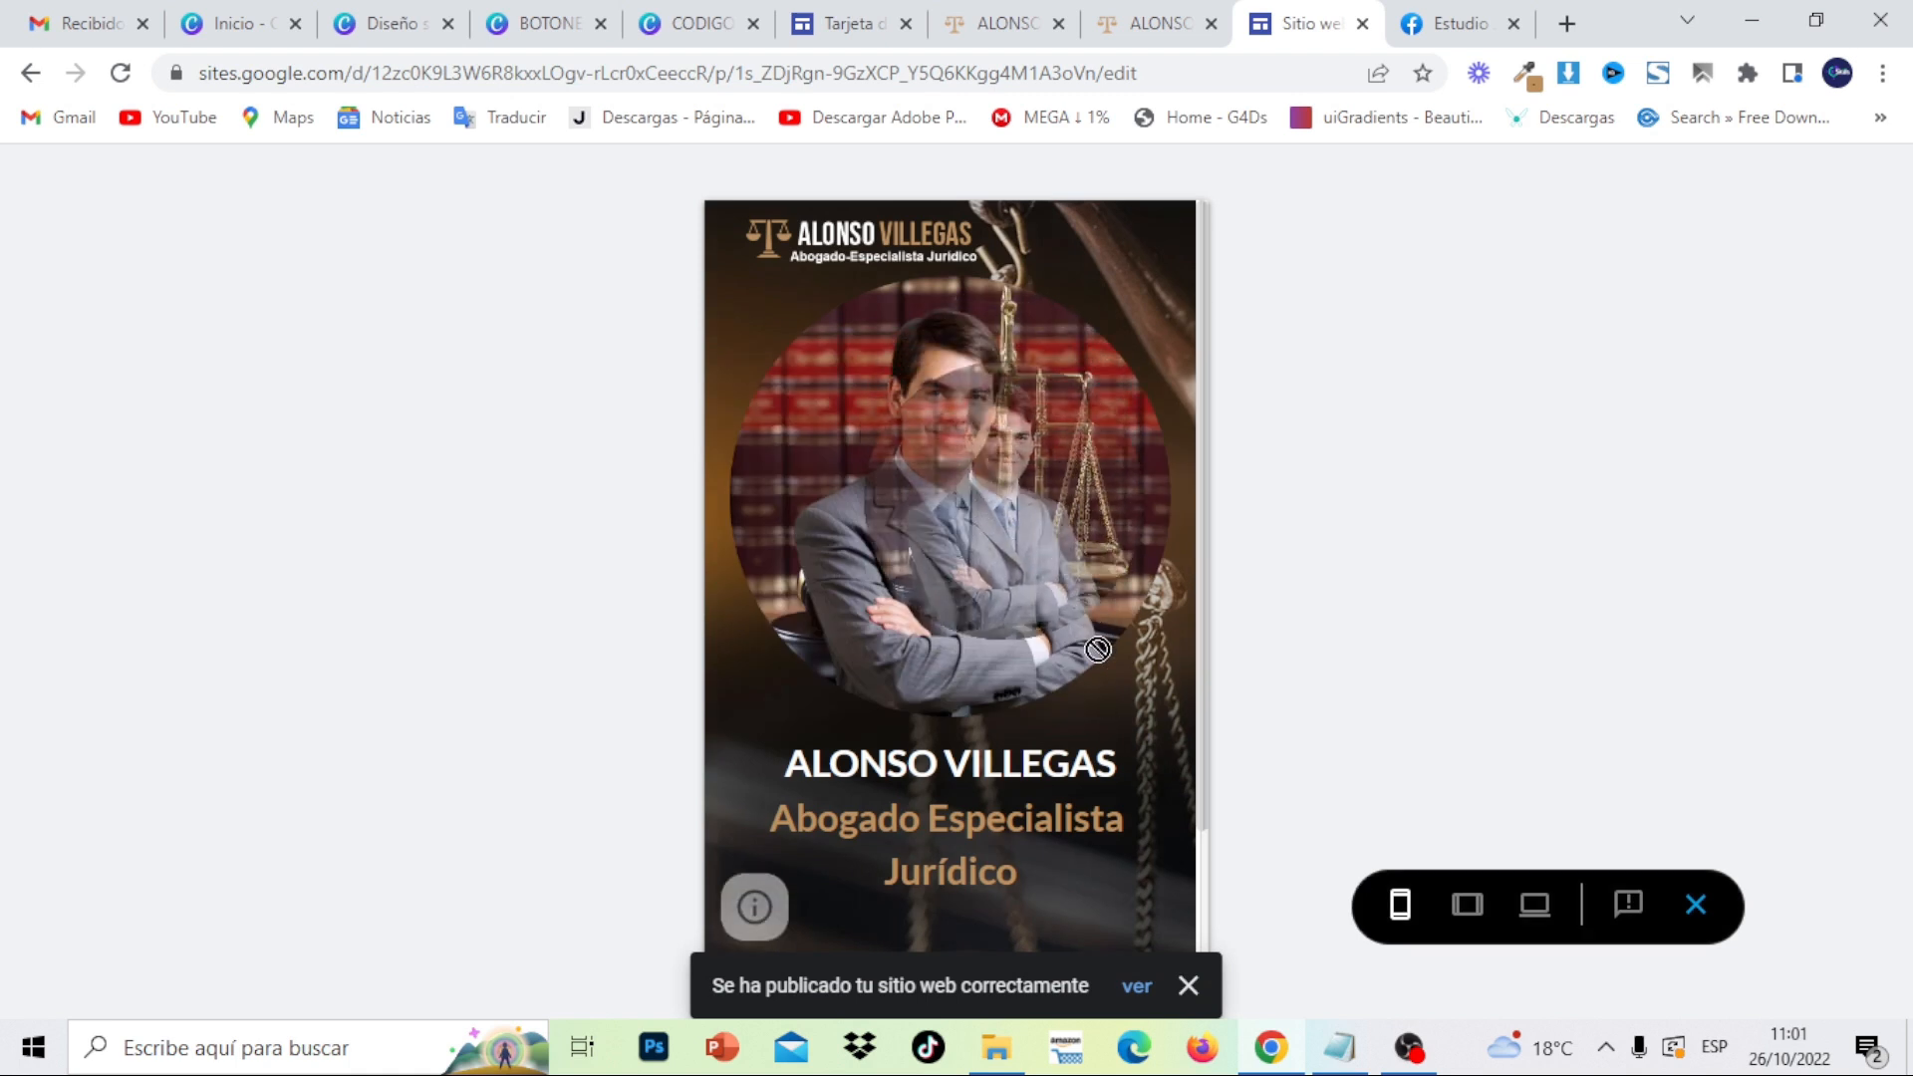
{"action": "left_click_drag", "start_coordinate": [1206, 466], "coordinate": [1215, 737]}
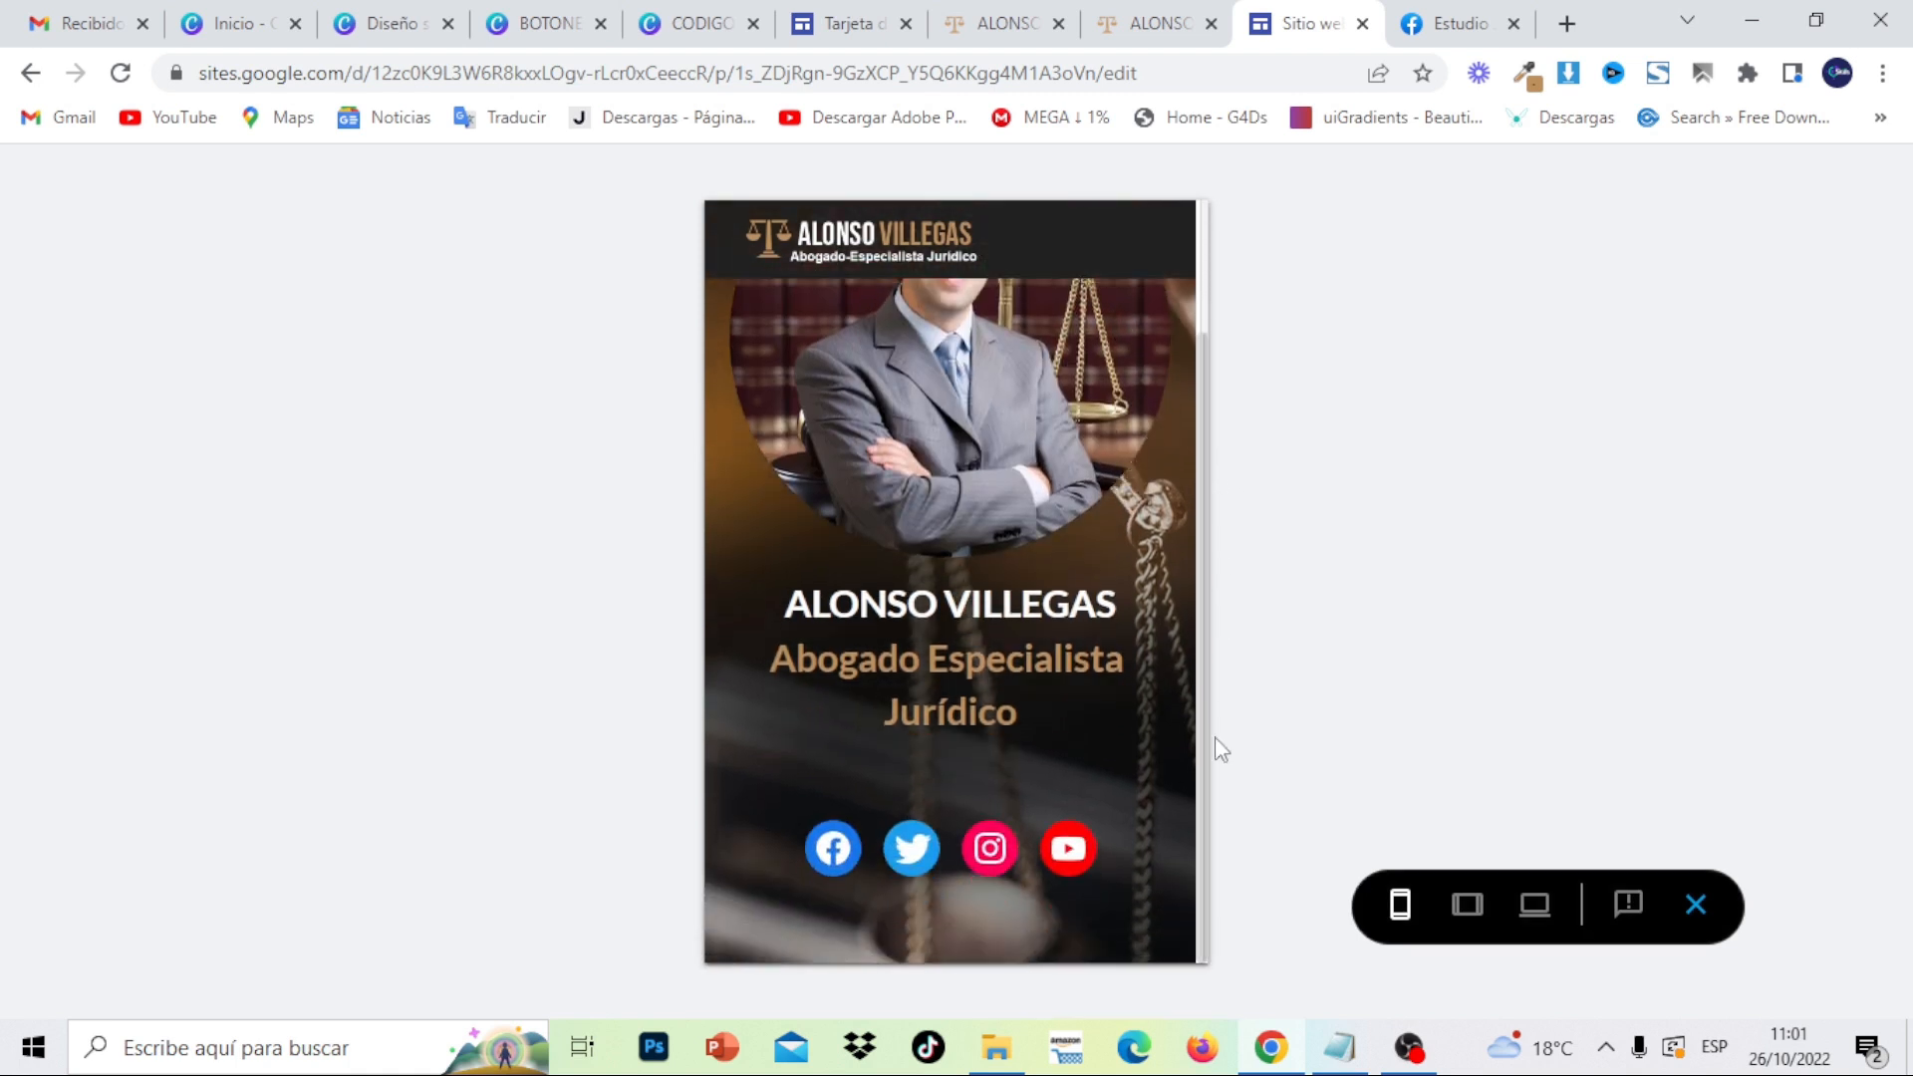
{"action": "left_click", "coordinate": [1695, 909]}
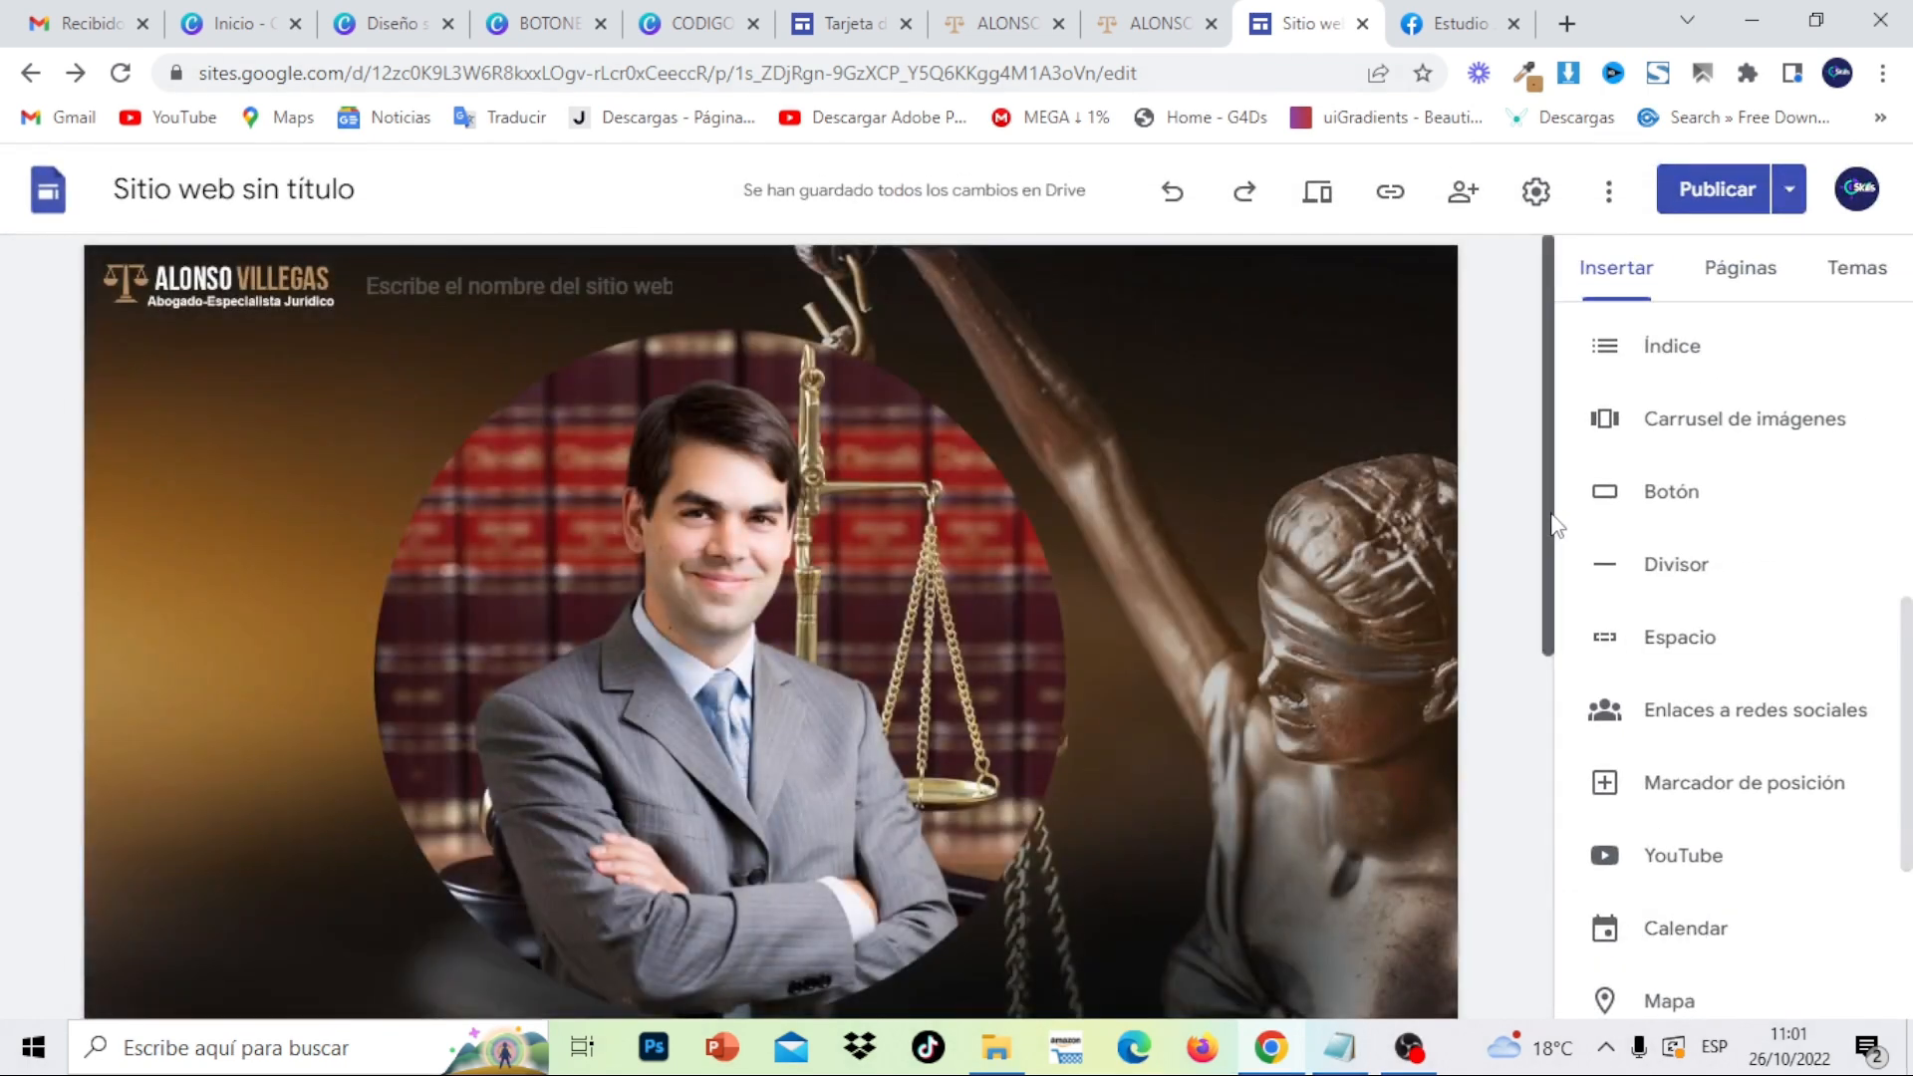
- Delete the empty line below the subtitle in the title text box
{"action": "left_click_drag", "start_coordinate": [1553, 526], "coordinate": [1584, 768]}
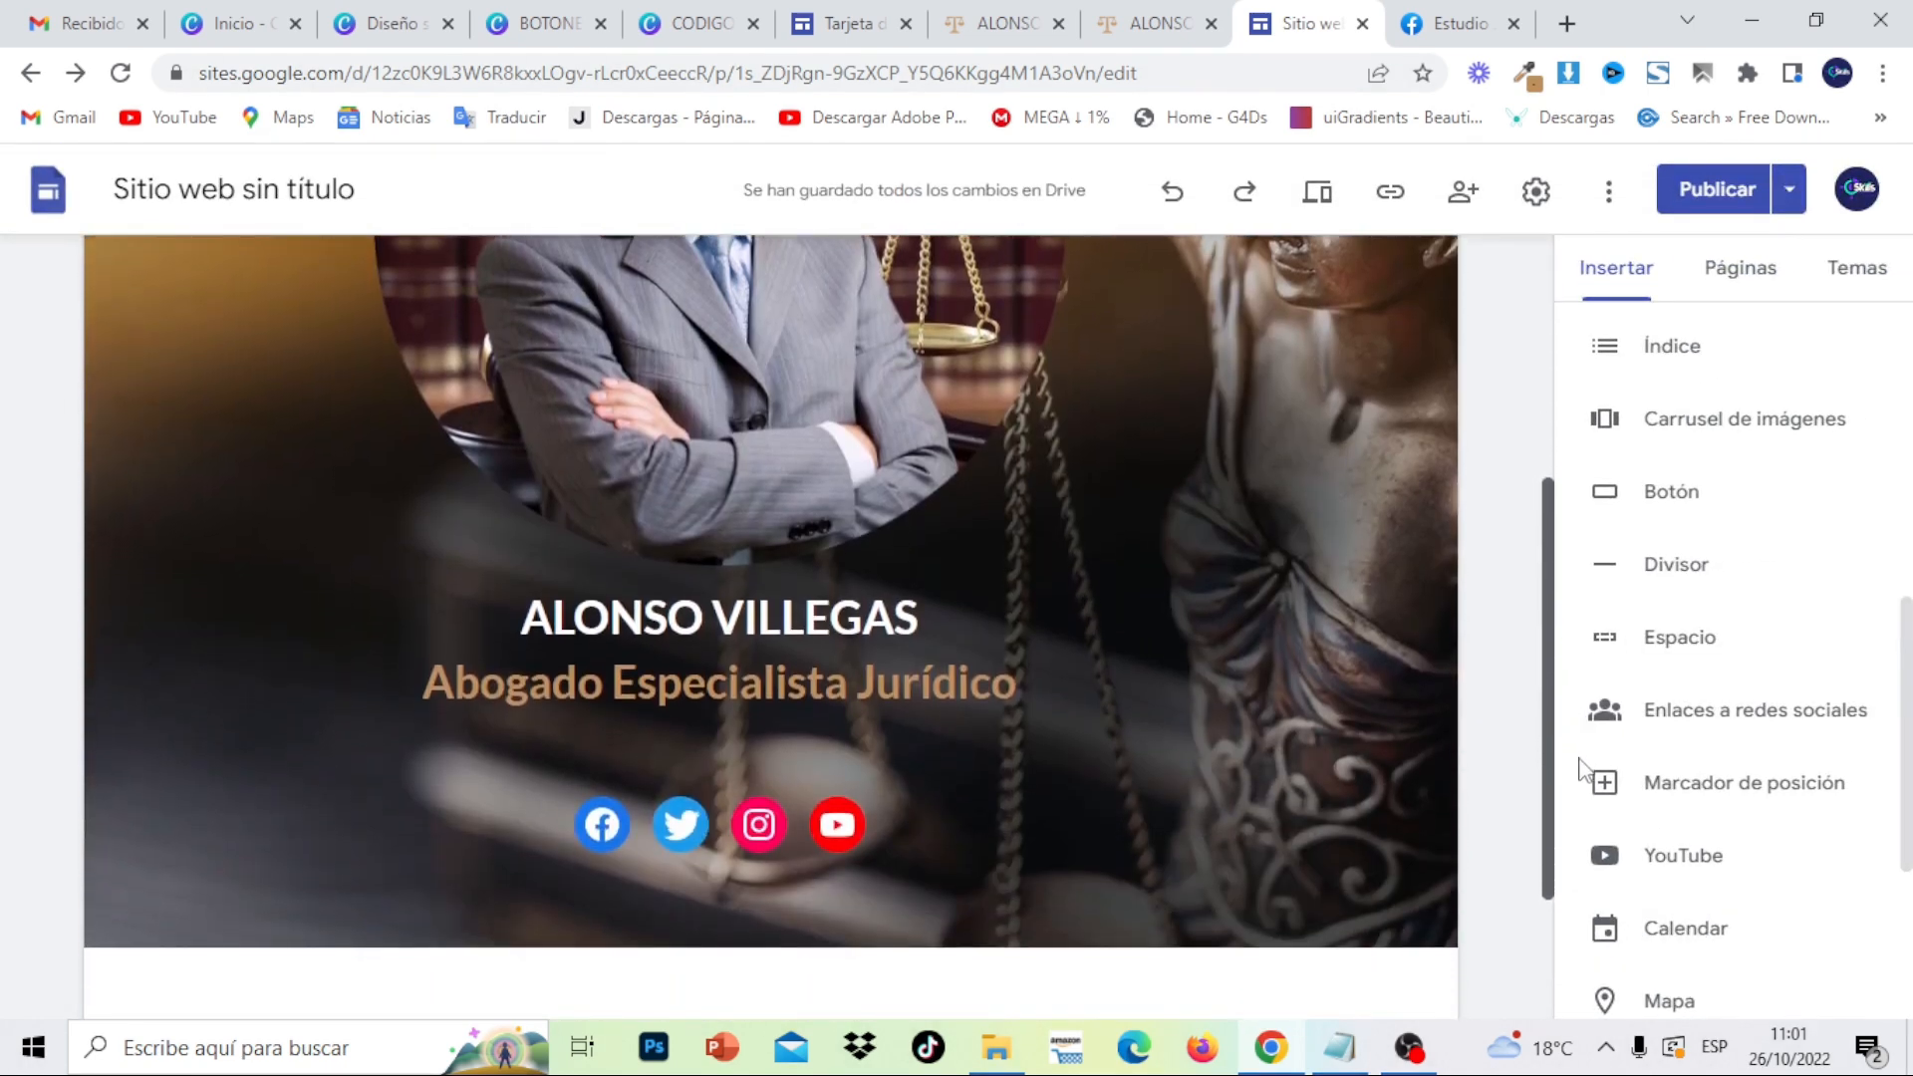
{"action": "left_click", "coordinate": [768, 729]}
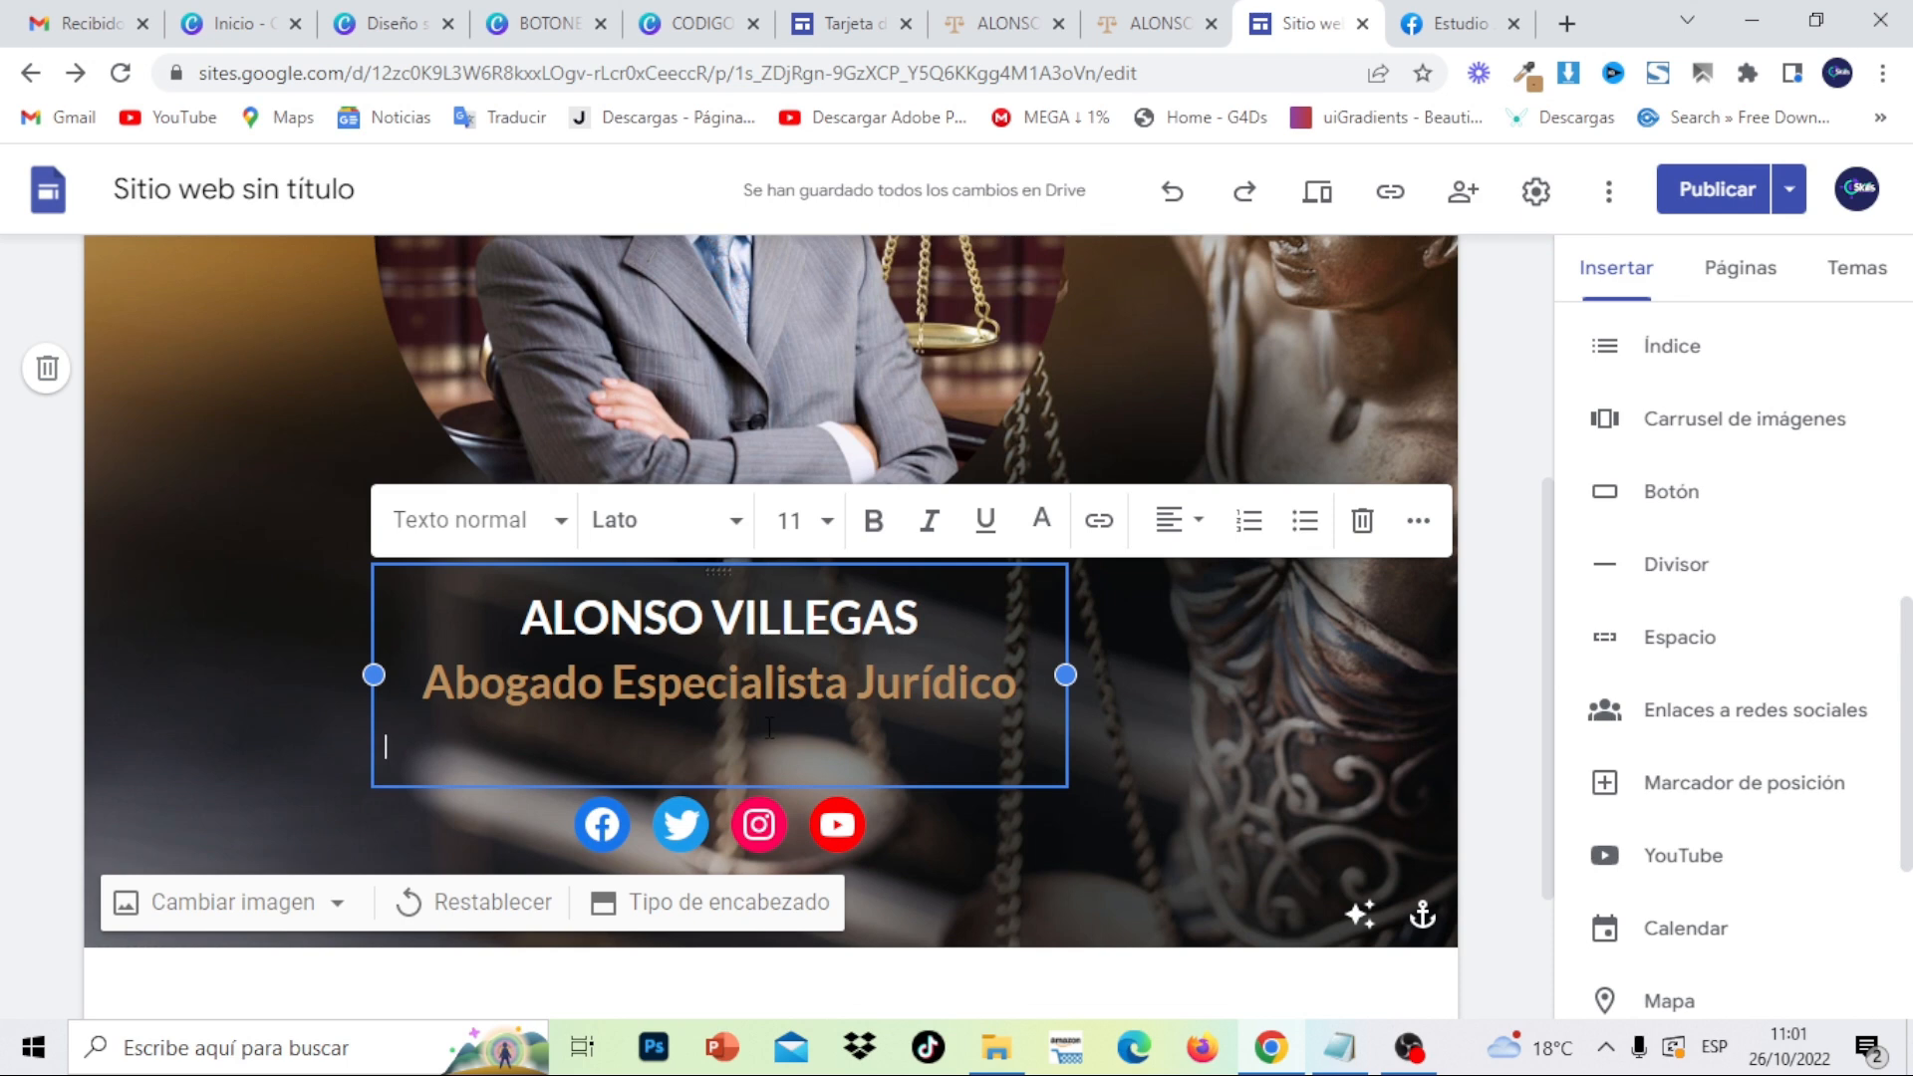
{"action": "key", "text": "BackSpace"}
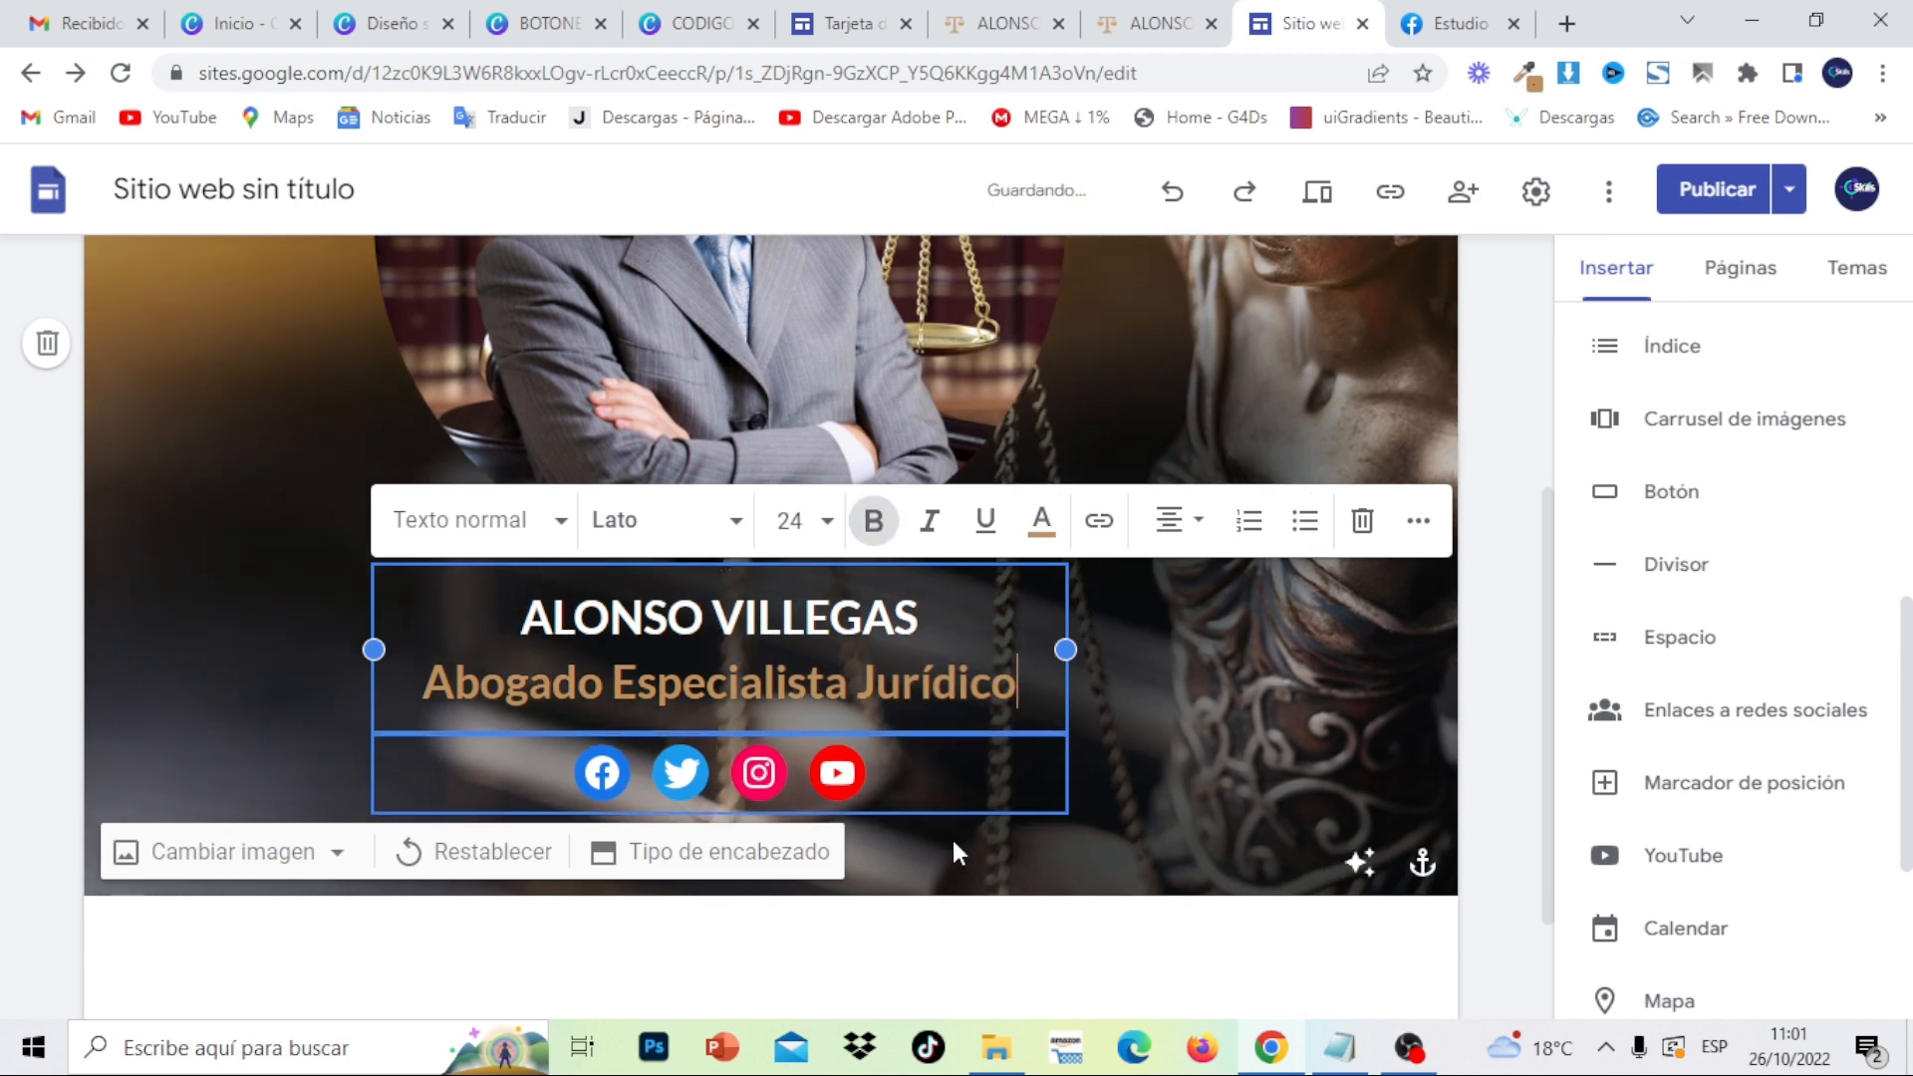
{"action": "left_click", "coordinate": [997, 960]}
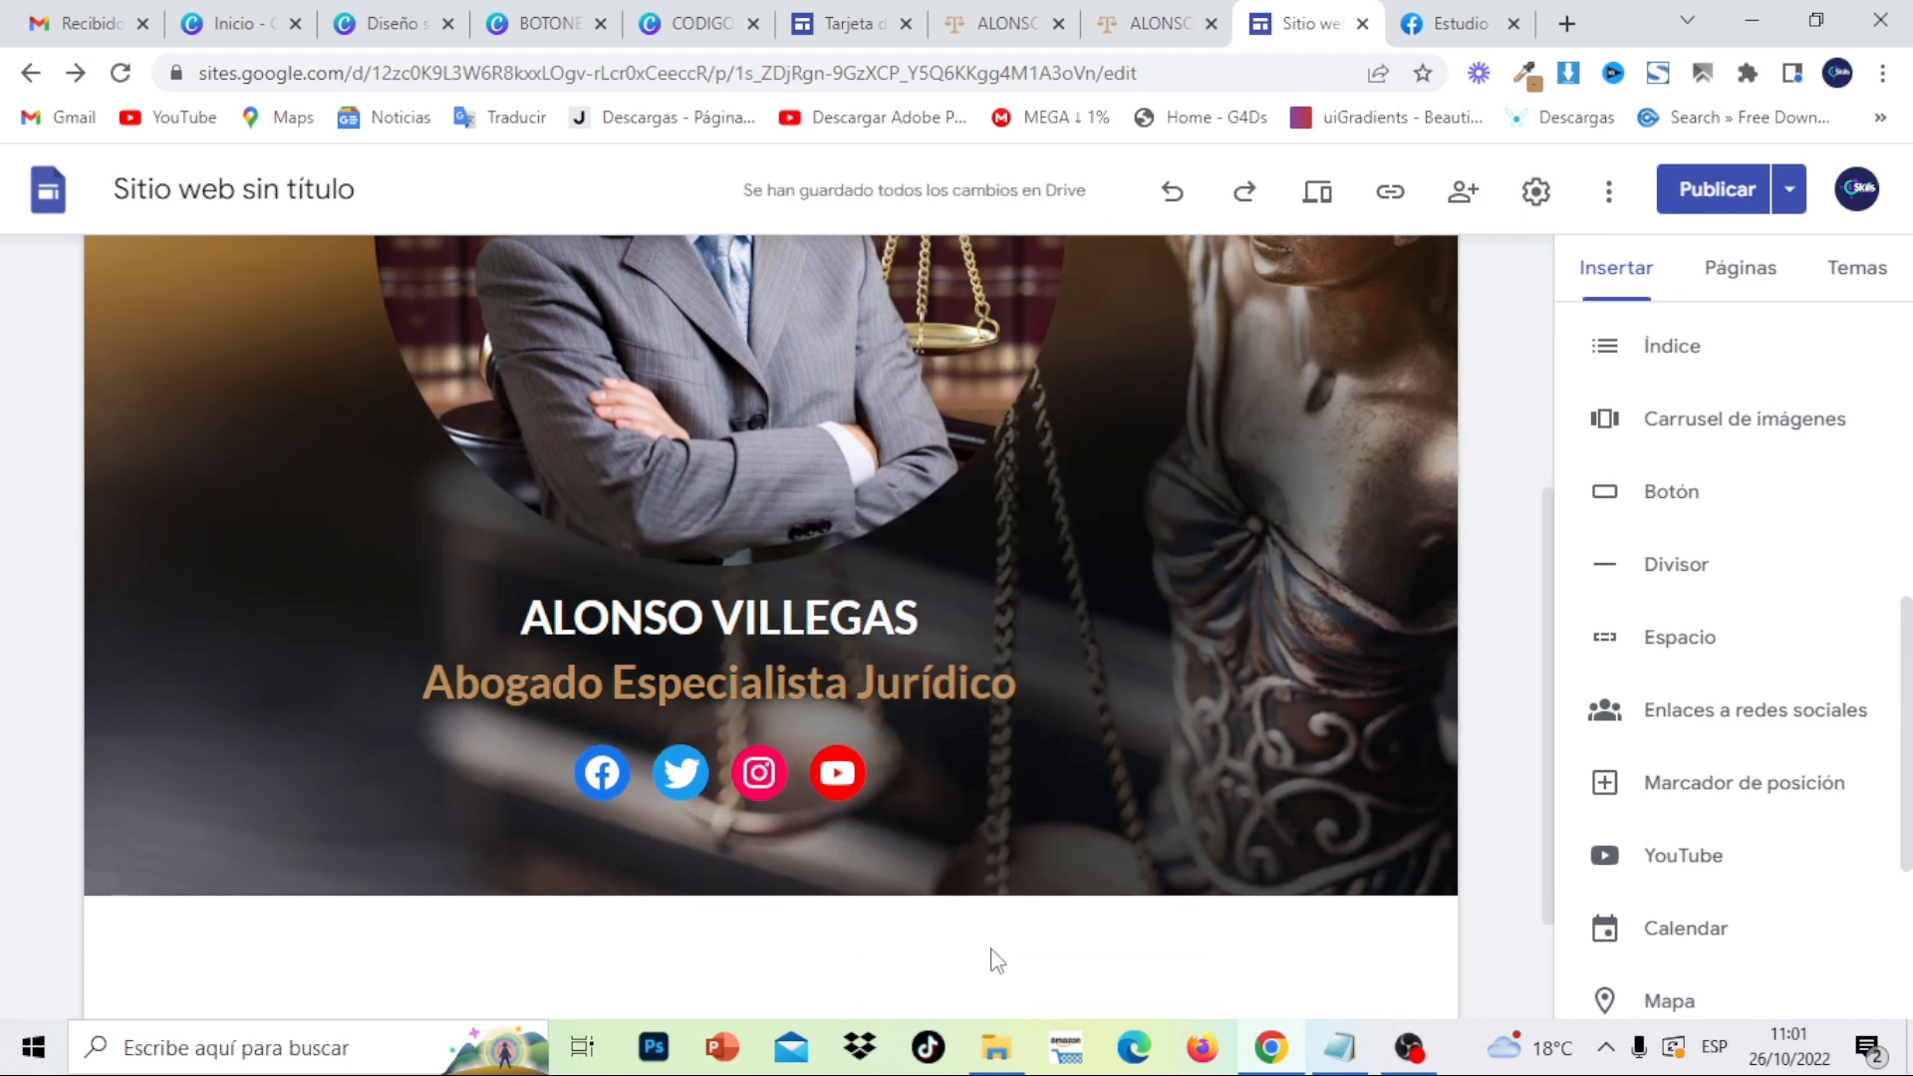
- Republish the site with the tighter spacing, then undo the line deletion in the draft
{"action": "left_click", "coordinate": [1702, 199]}
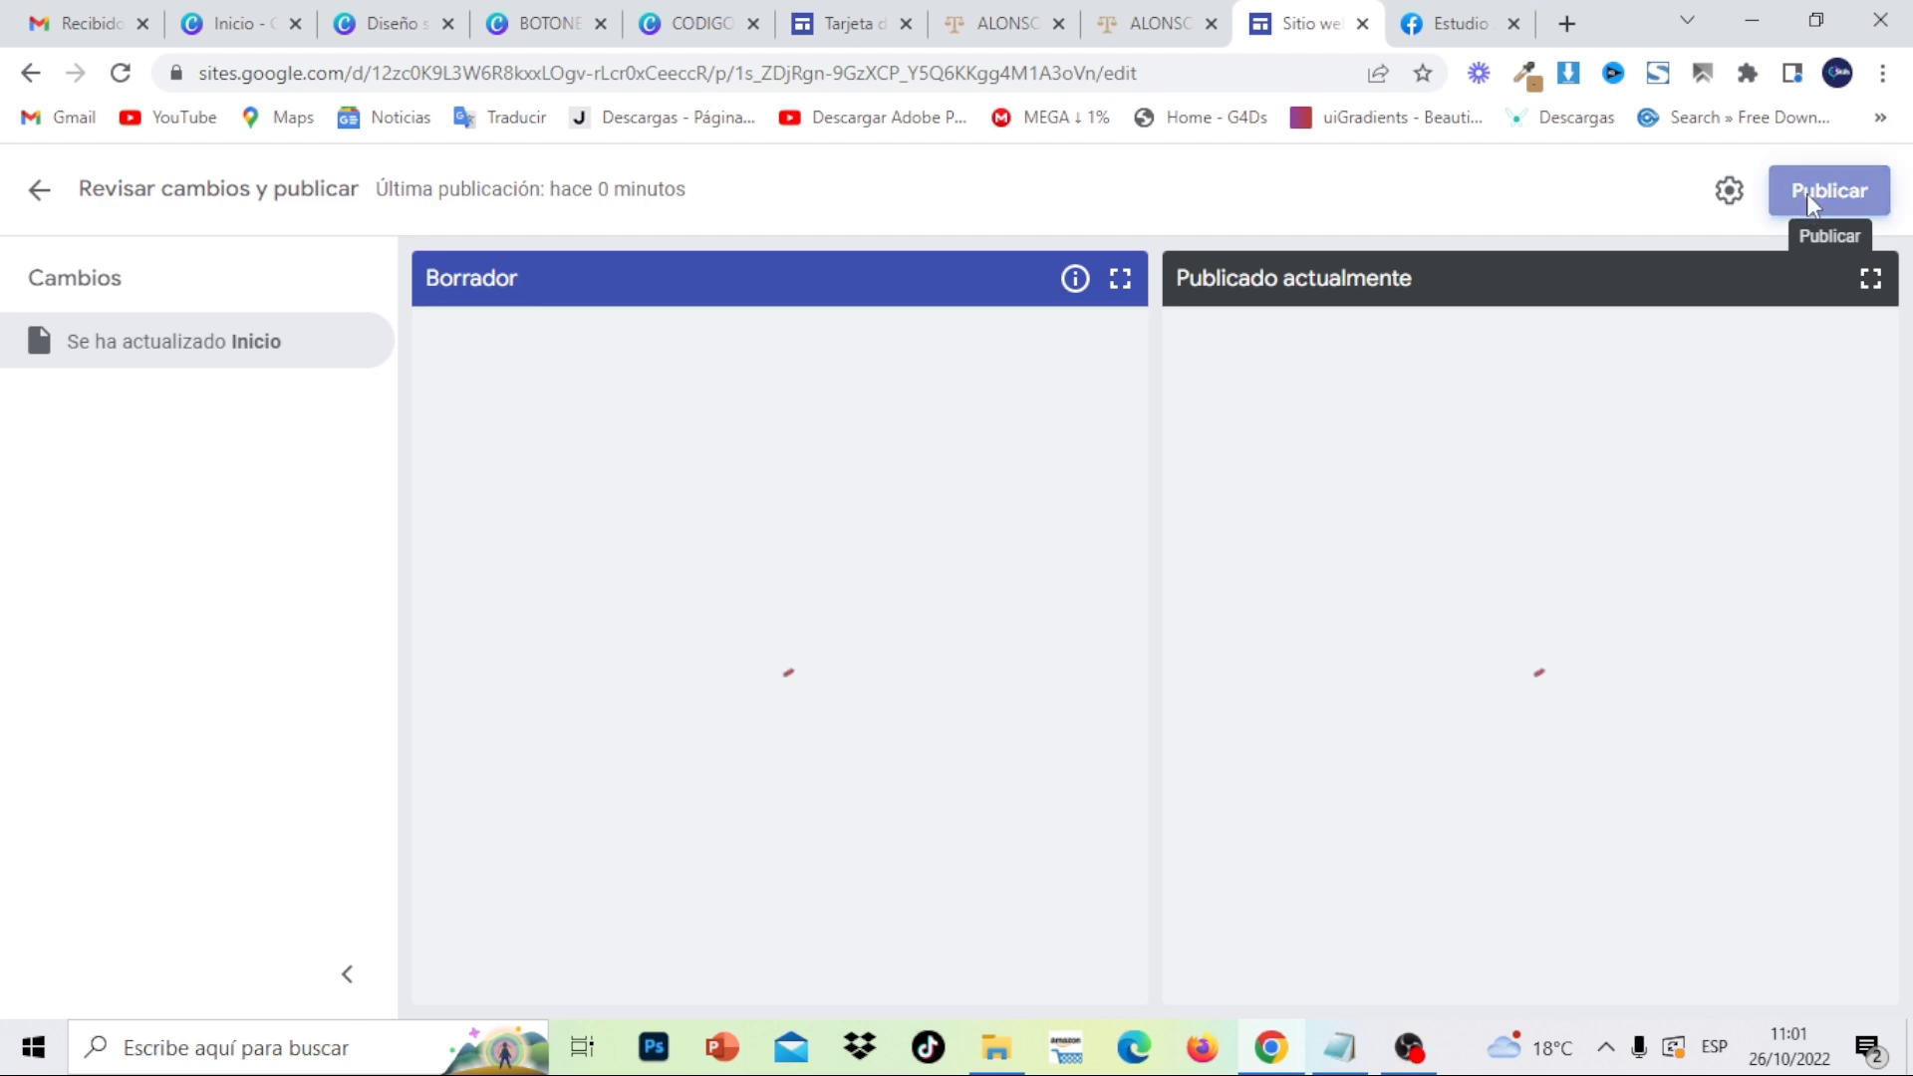
{"action": "left_click", "coordinate": [1807, 193]}
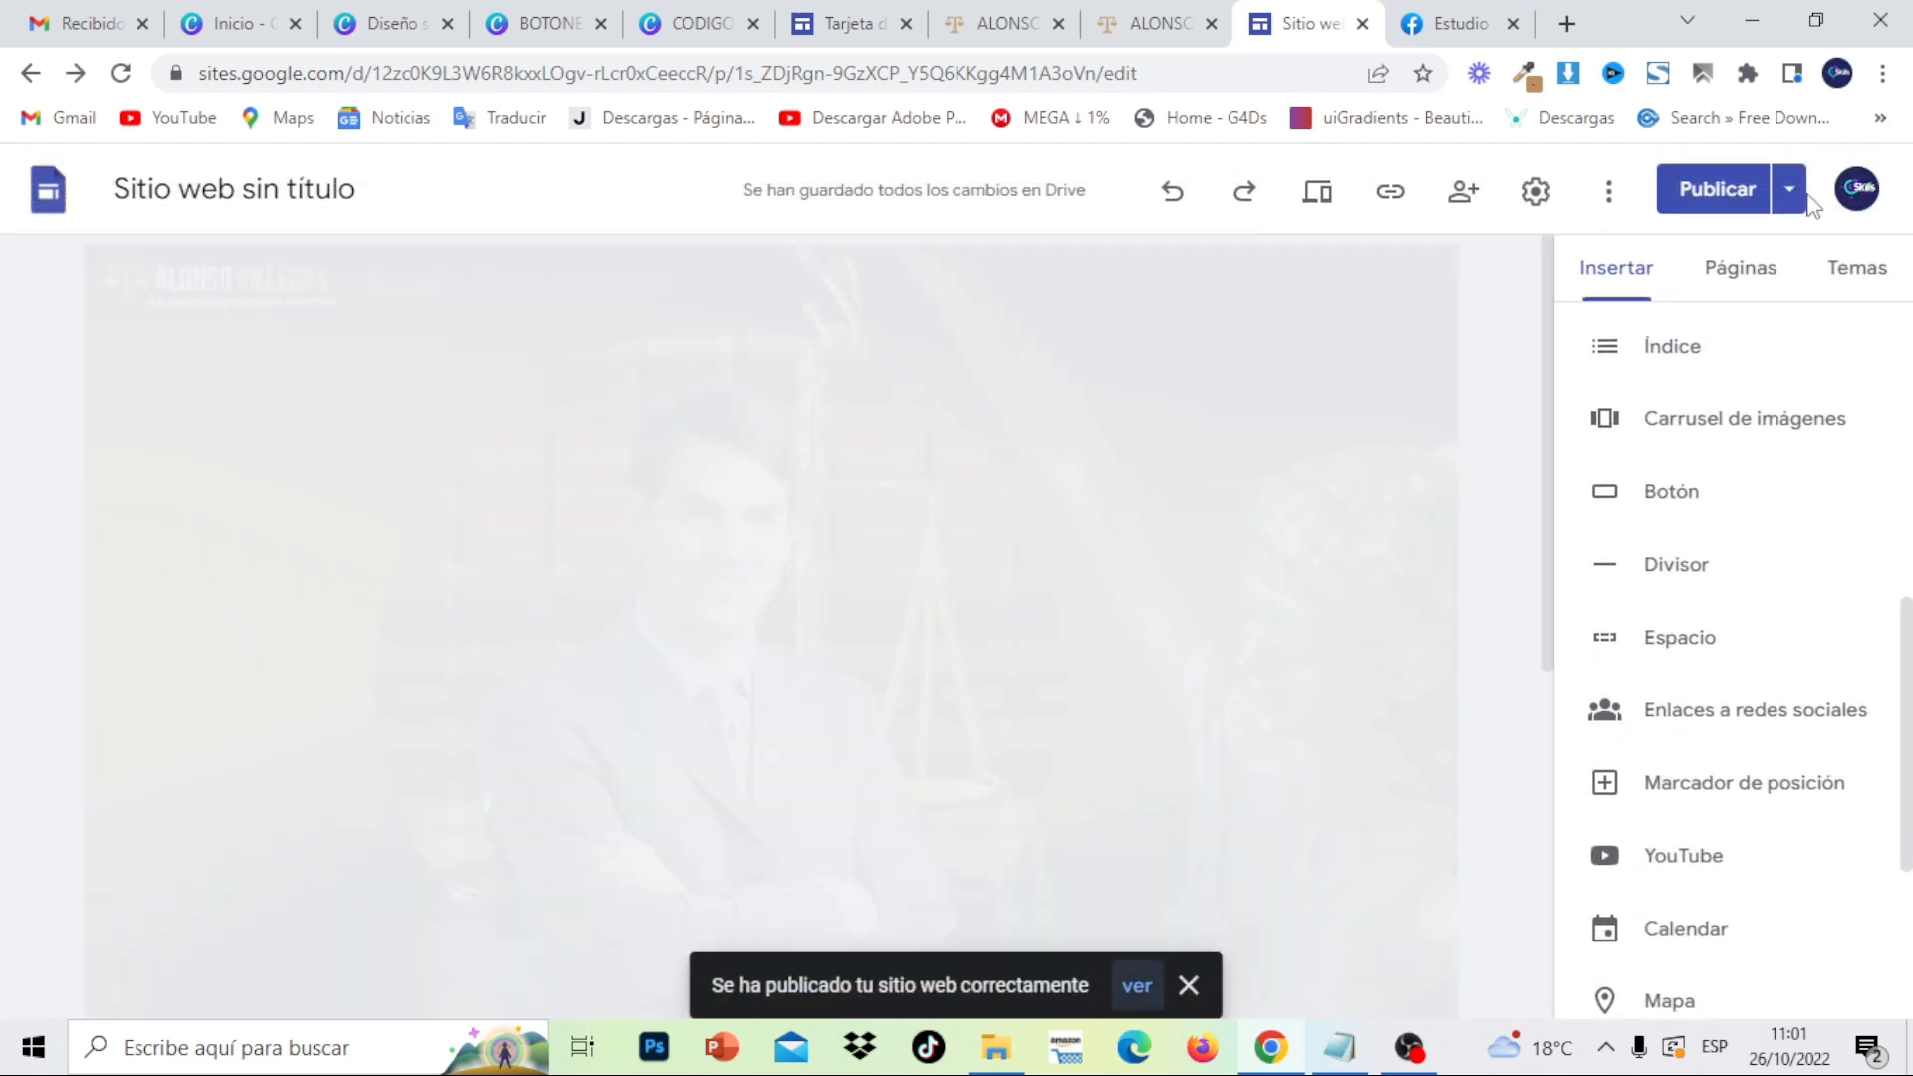
{"action": "scroll", "coordinate": [1552, 329], "scroll_direction": "down", "scroll_amount": 2}
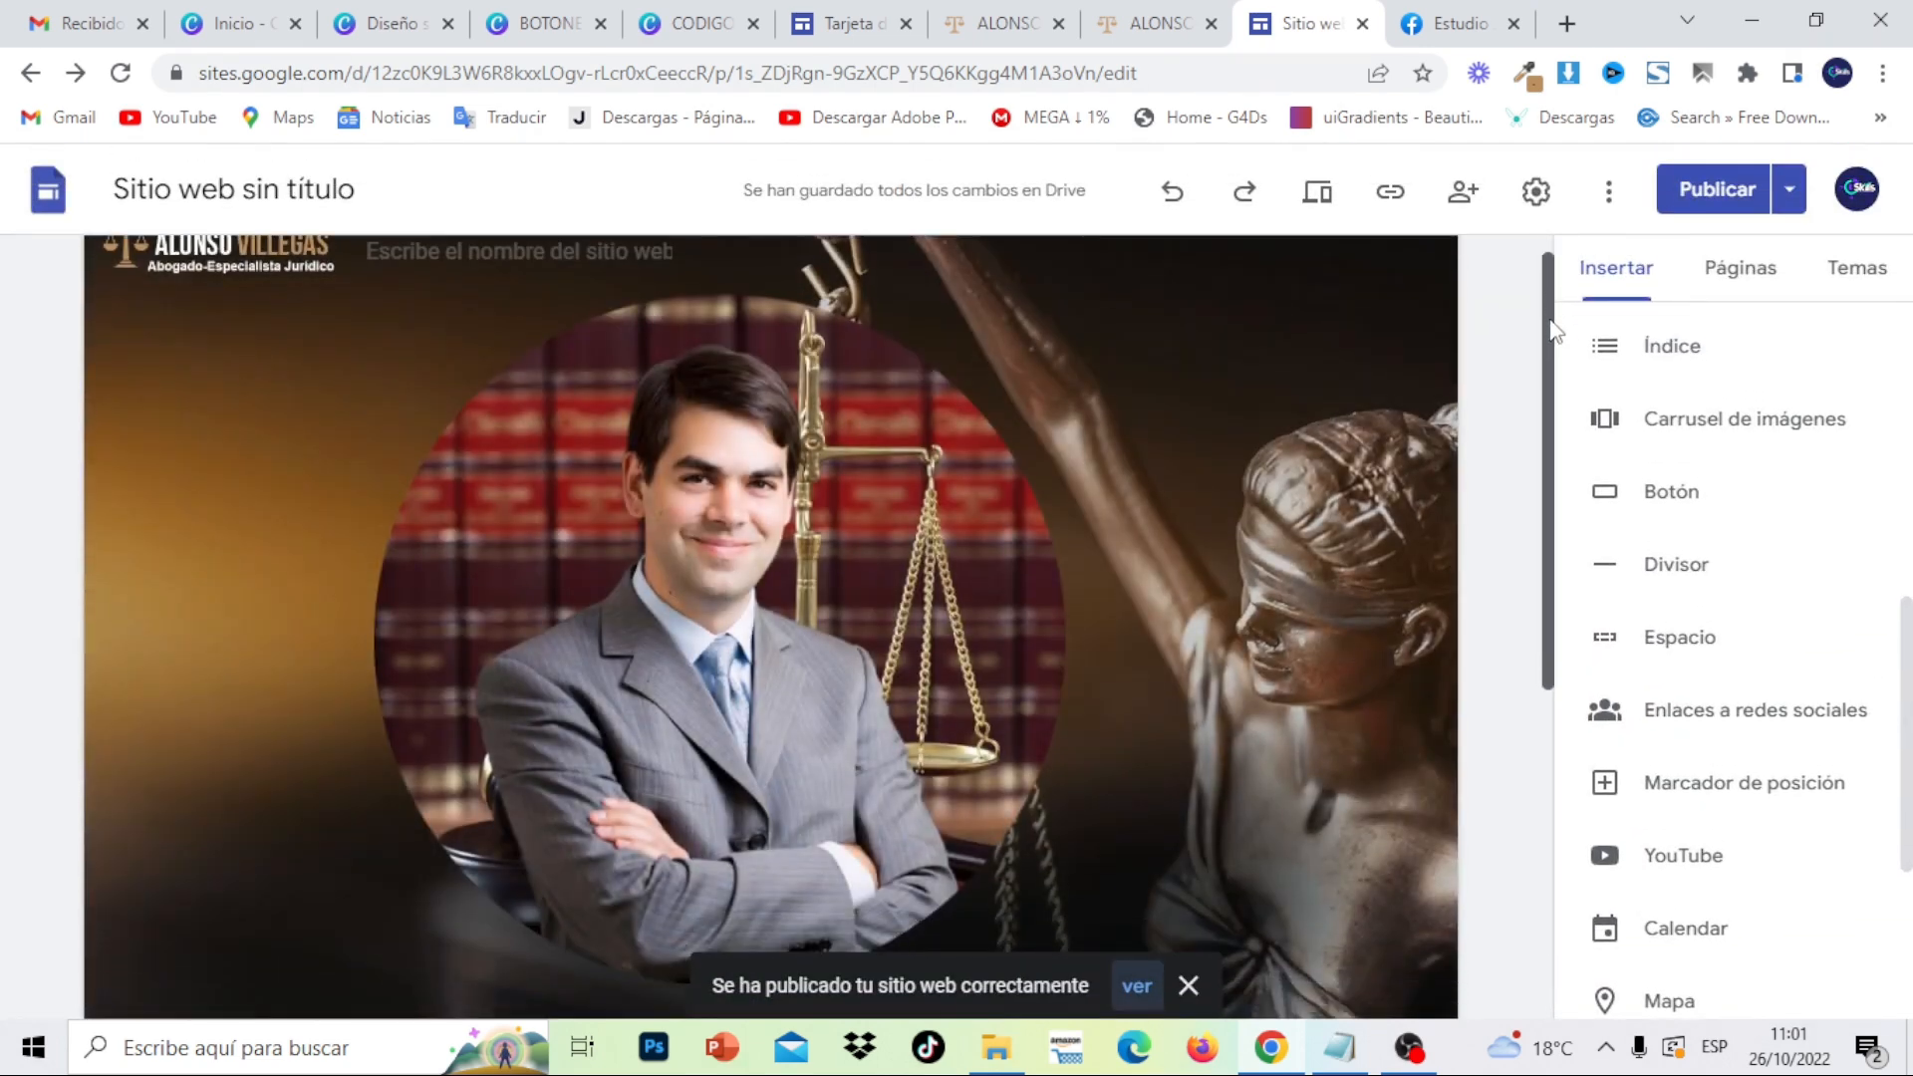
{"action": "left_click_drag", "start_coordinate": [1551, 328], "coordinate": [1564, 586]}
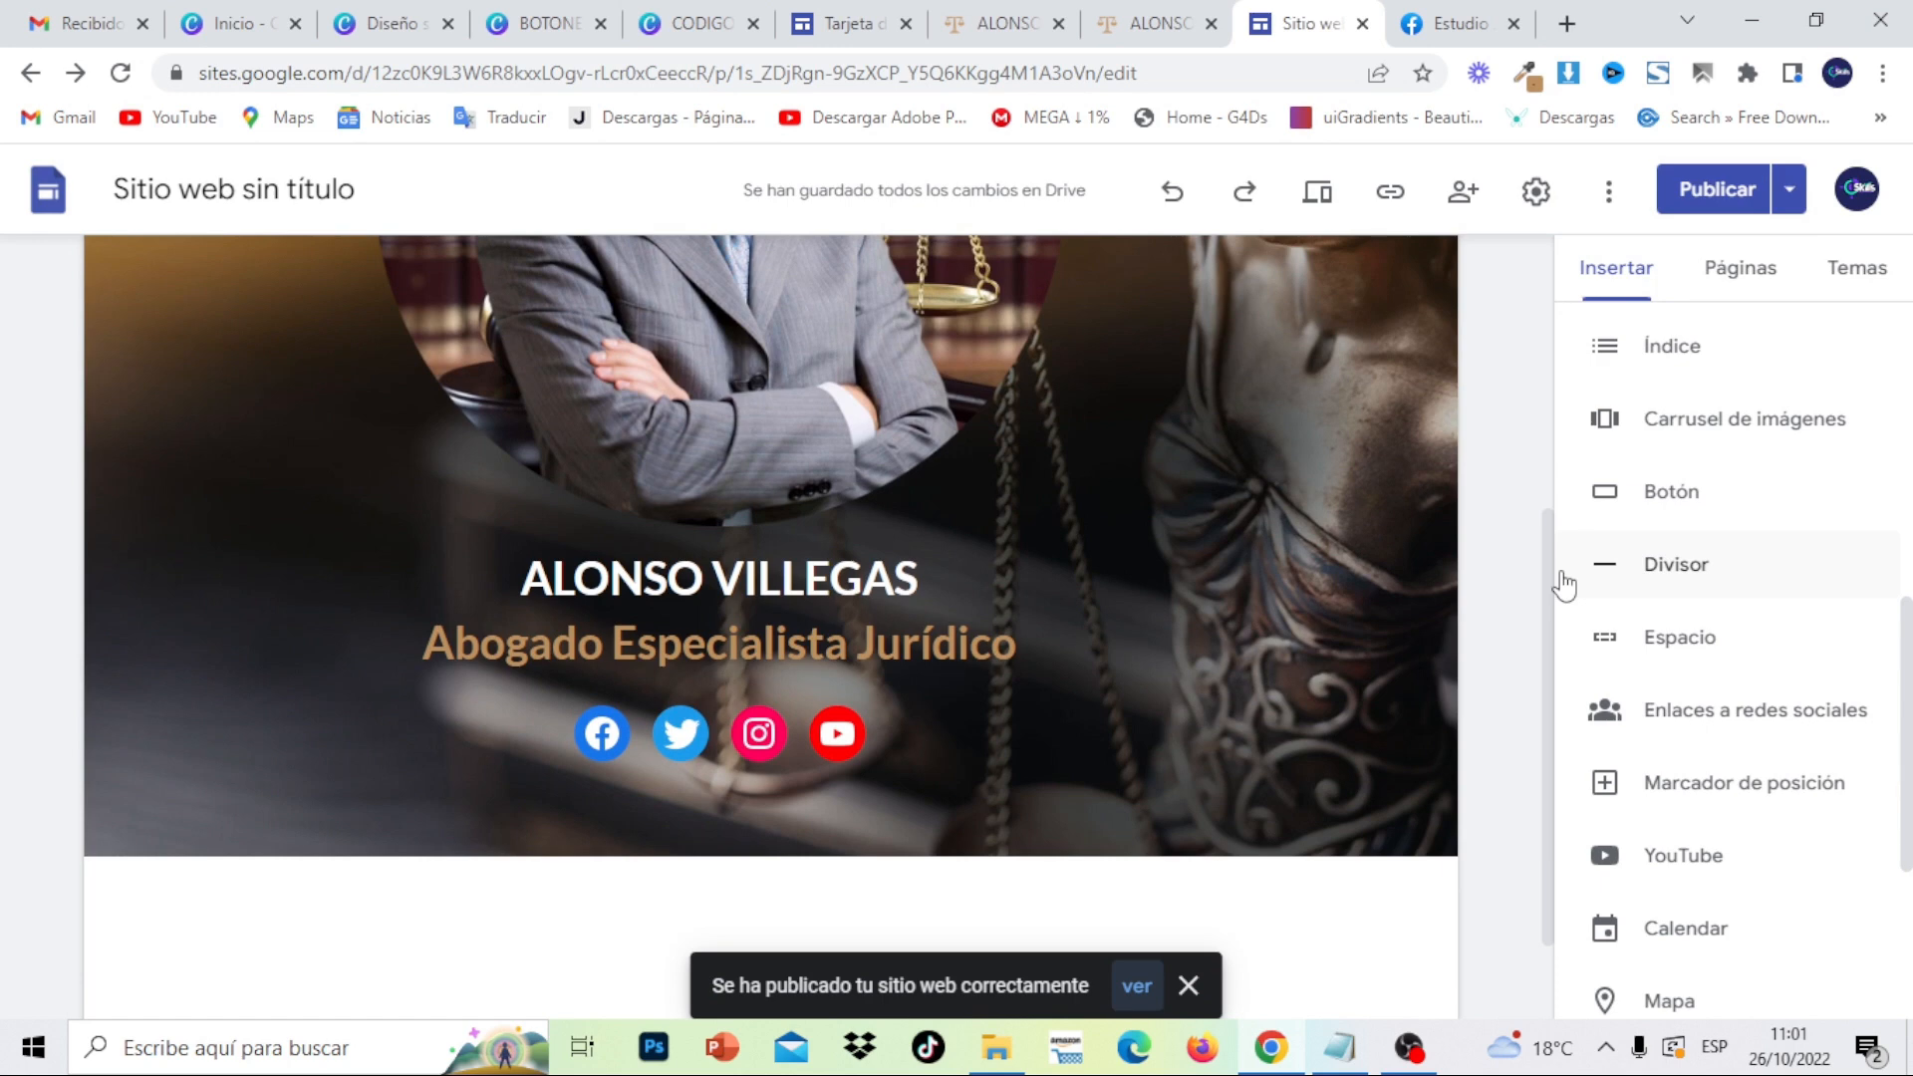
{"action": "mouse_move", "coordinate": [1319, 404]}
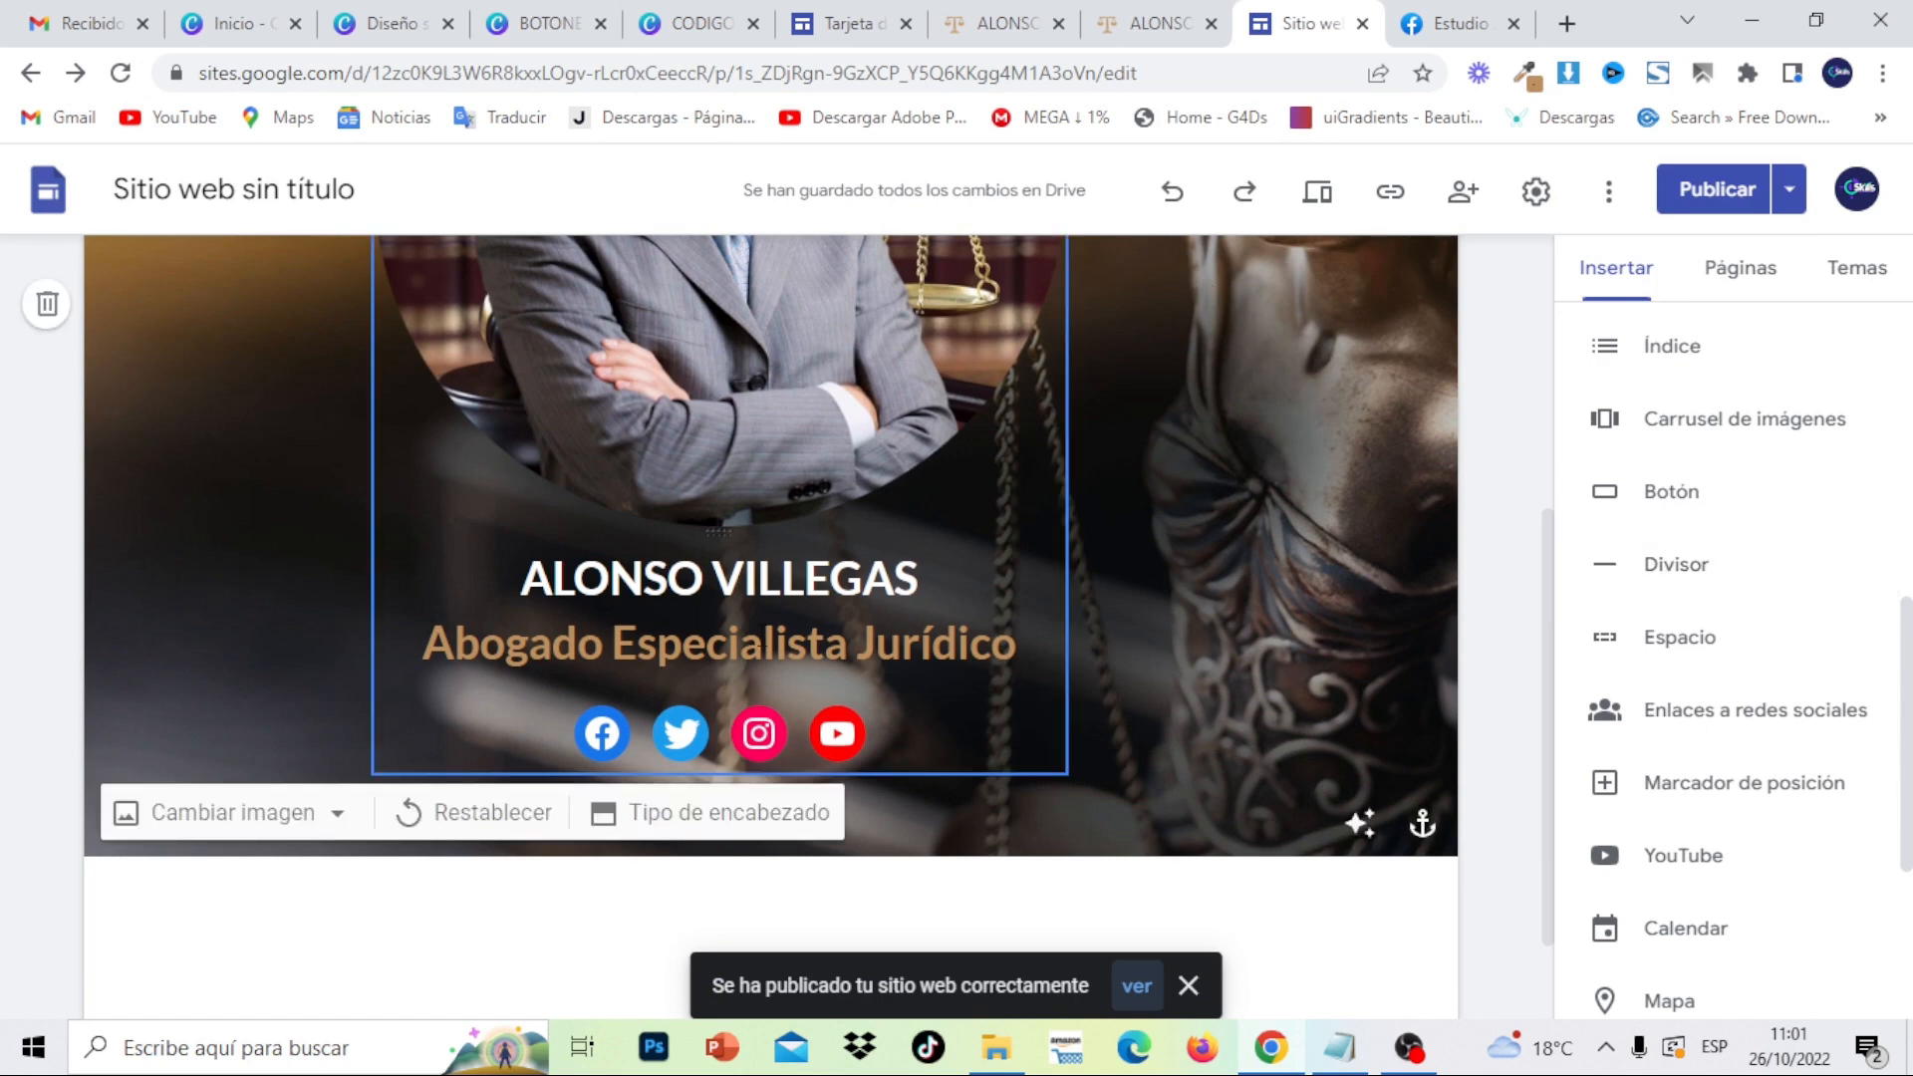
{"action": "left_click", "coordinate": [1174, 191]}
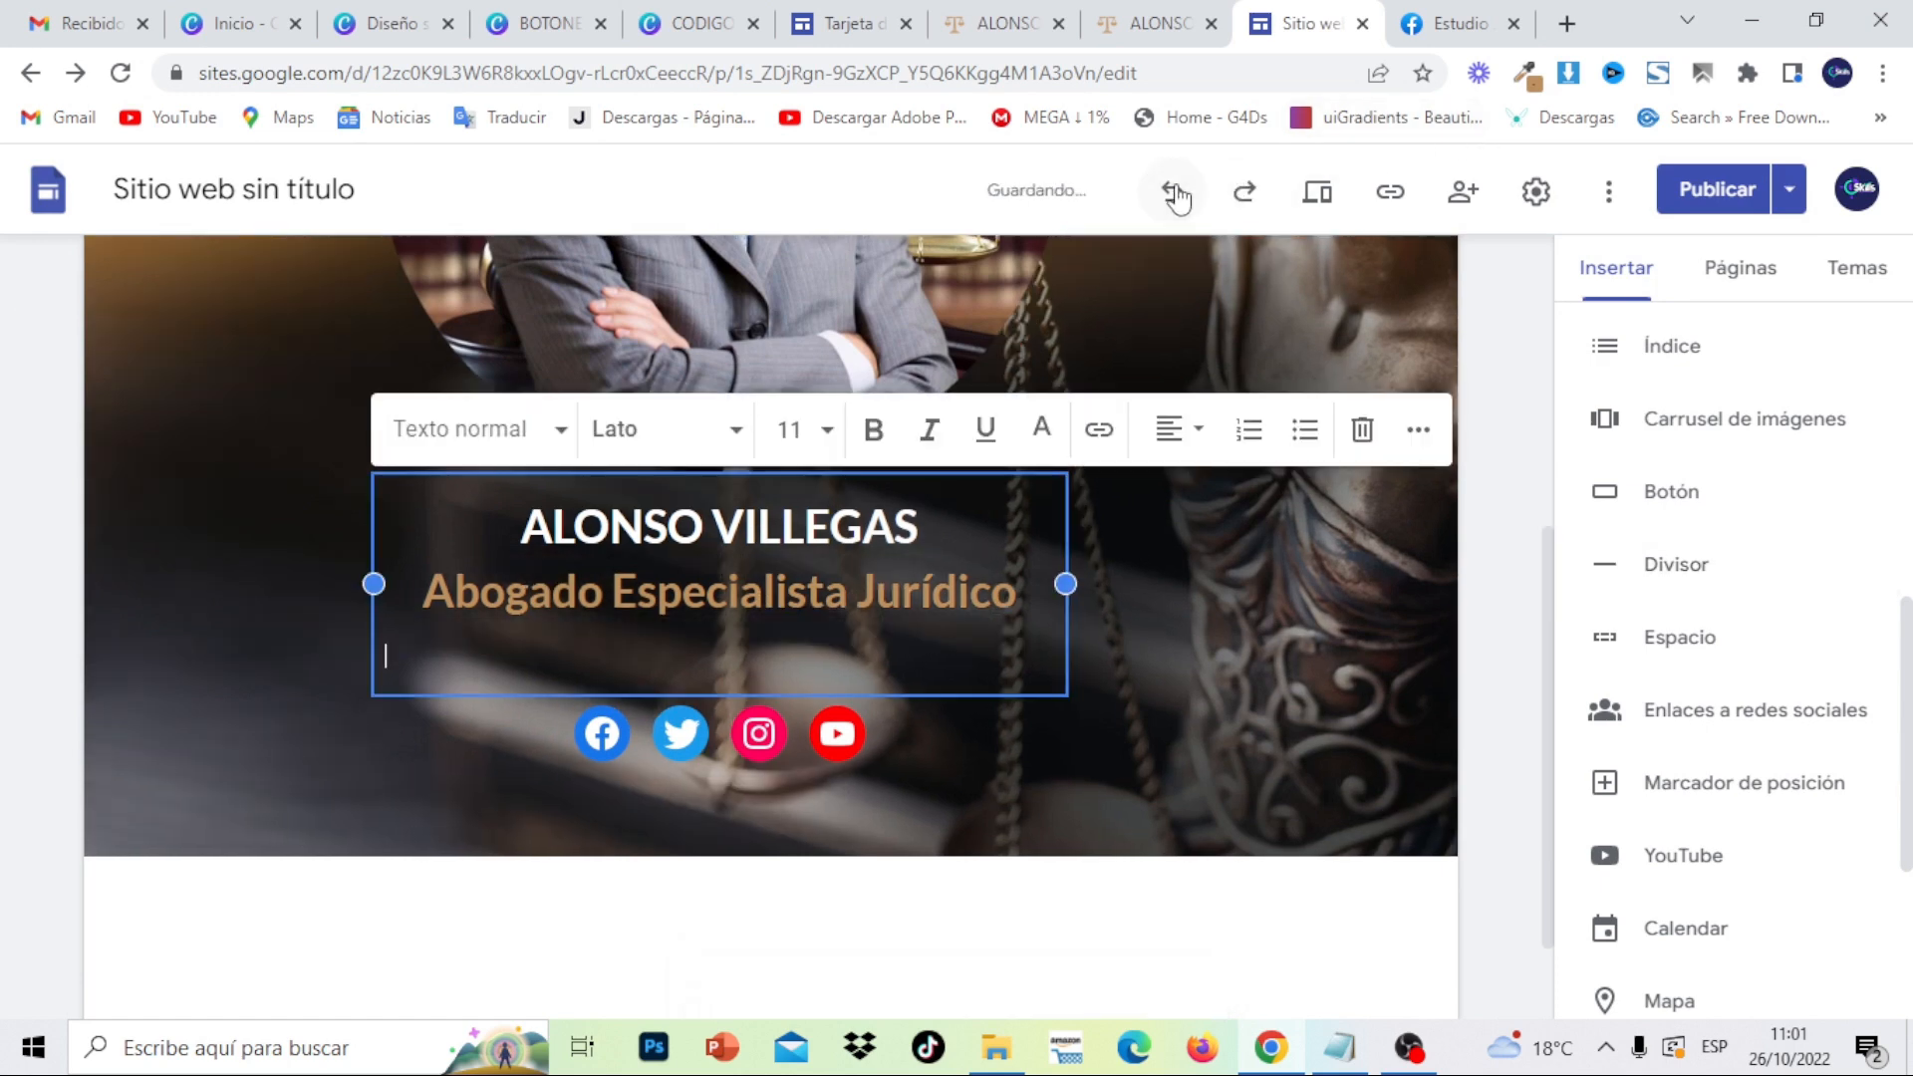
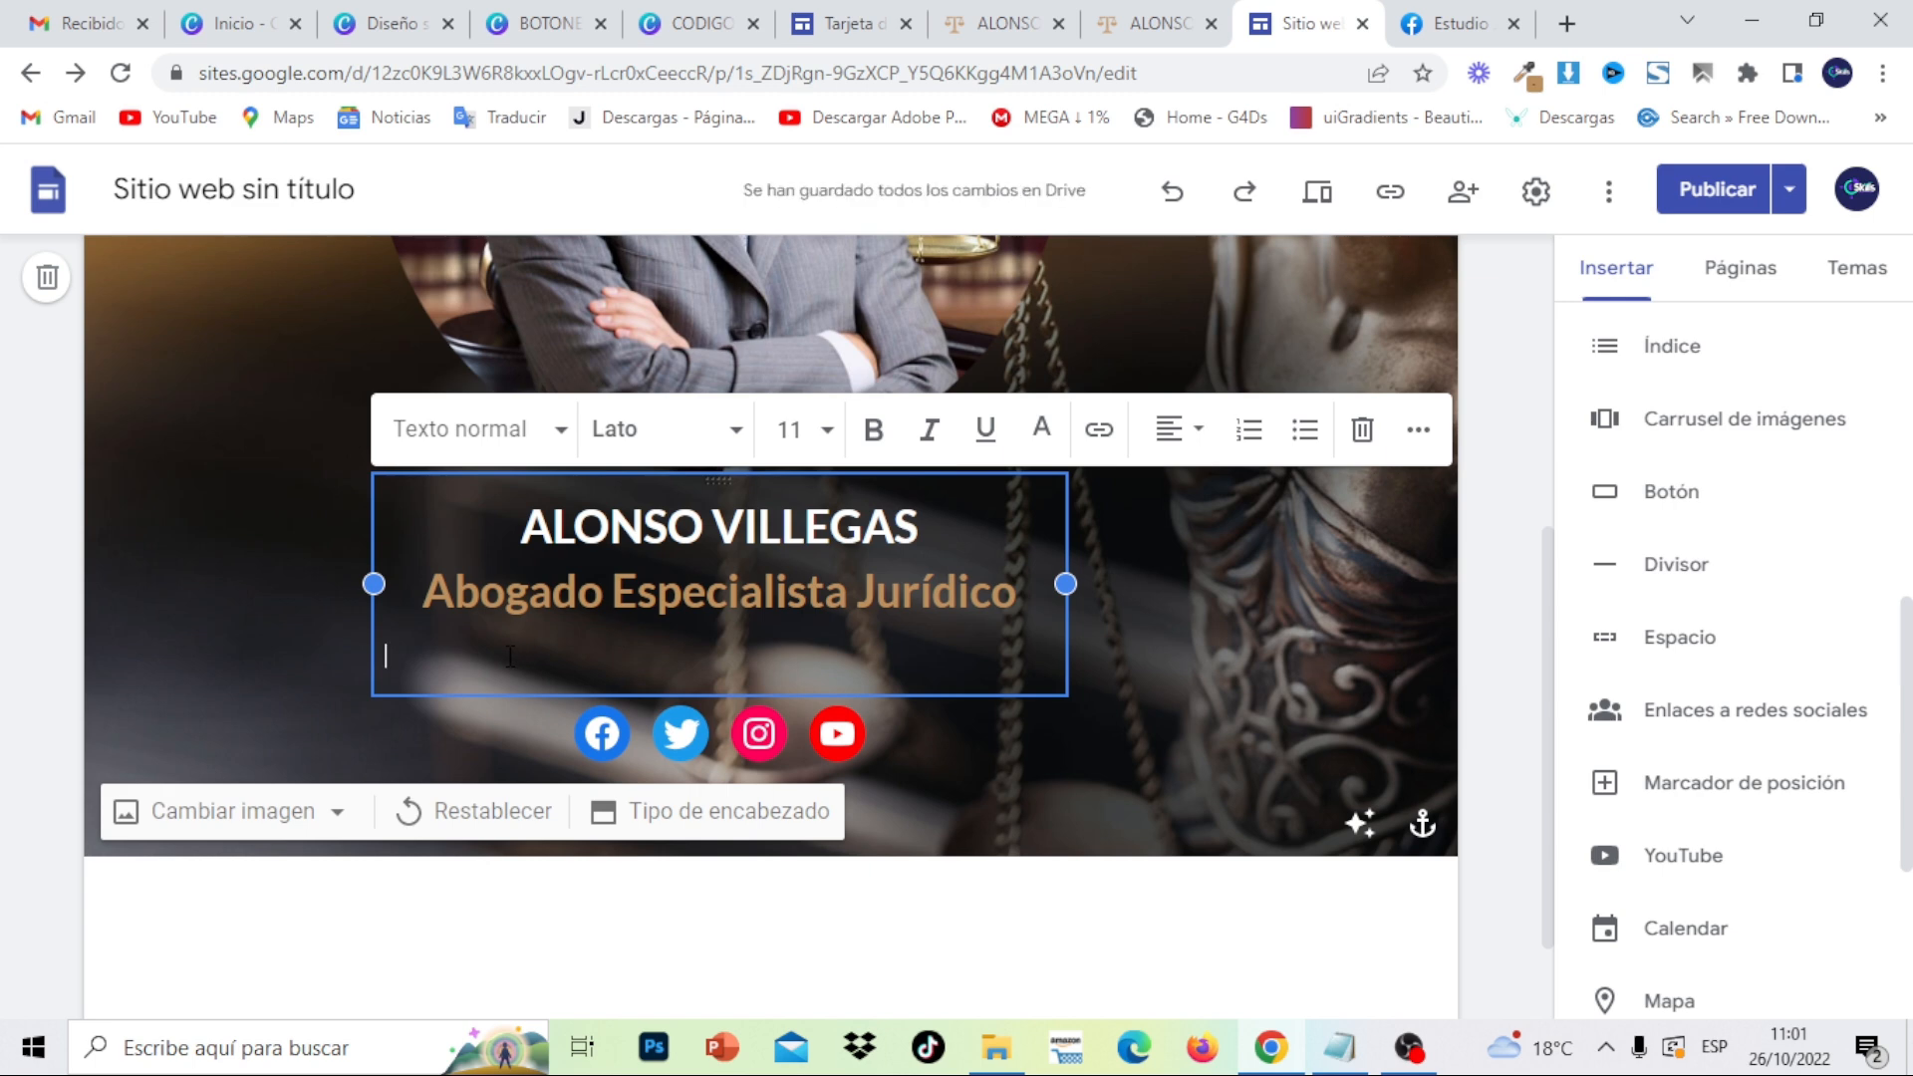
- Delete the empty line under the lawyer's title and confirm the publish review shows no unpublished changes
{"action": "key", "text": "BackSpace"}
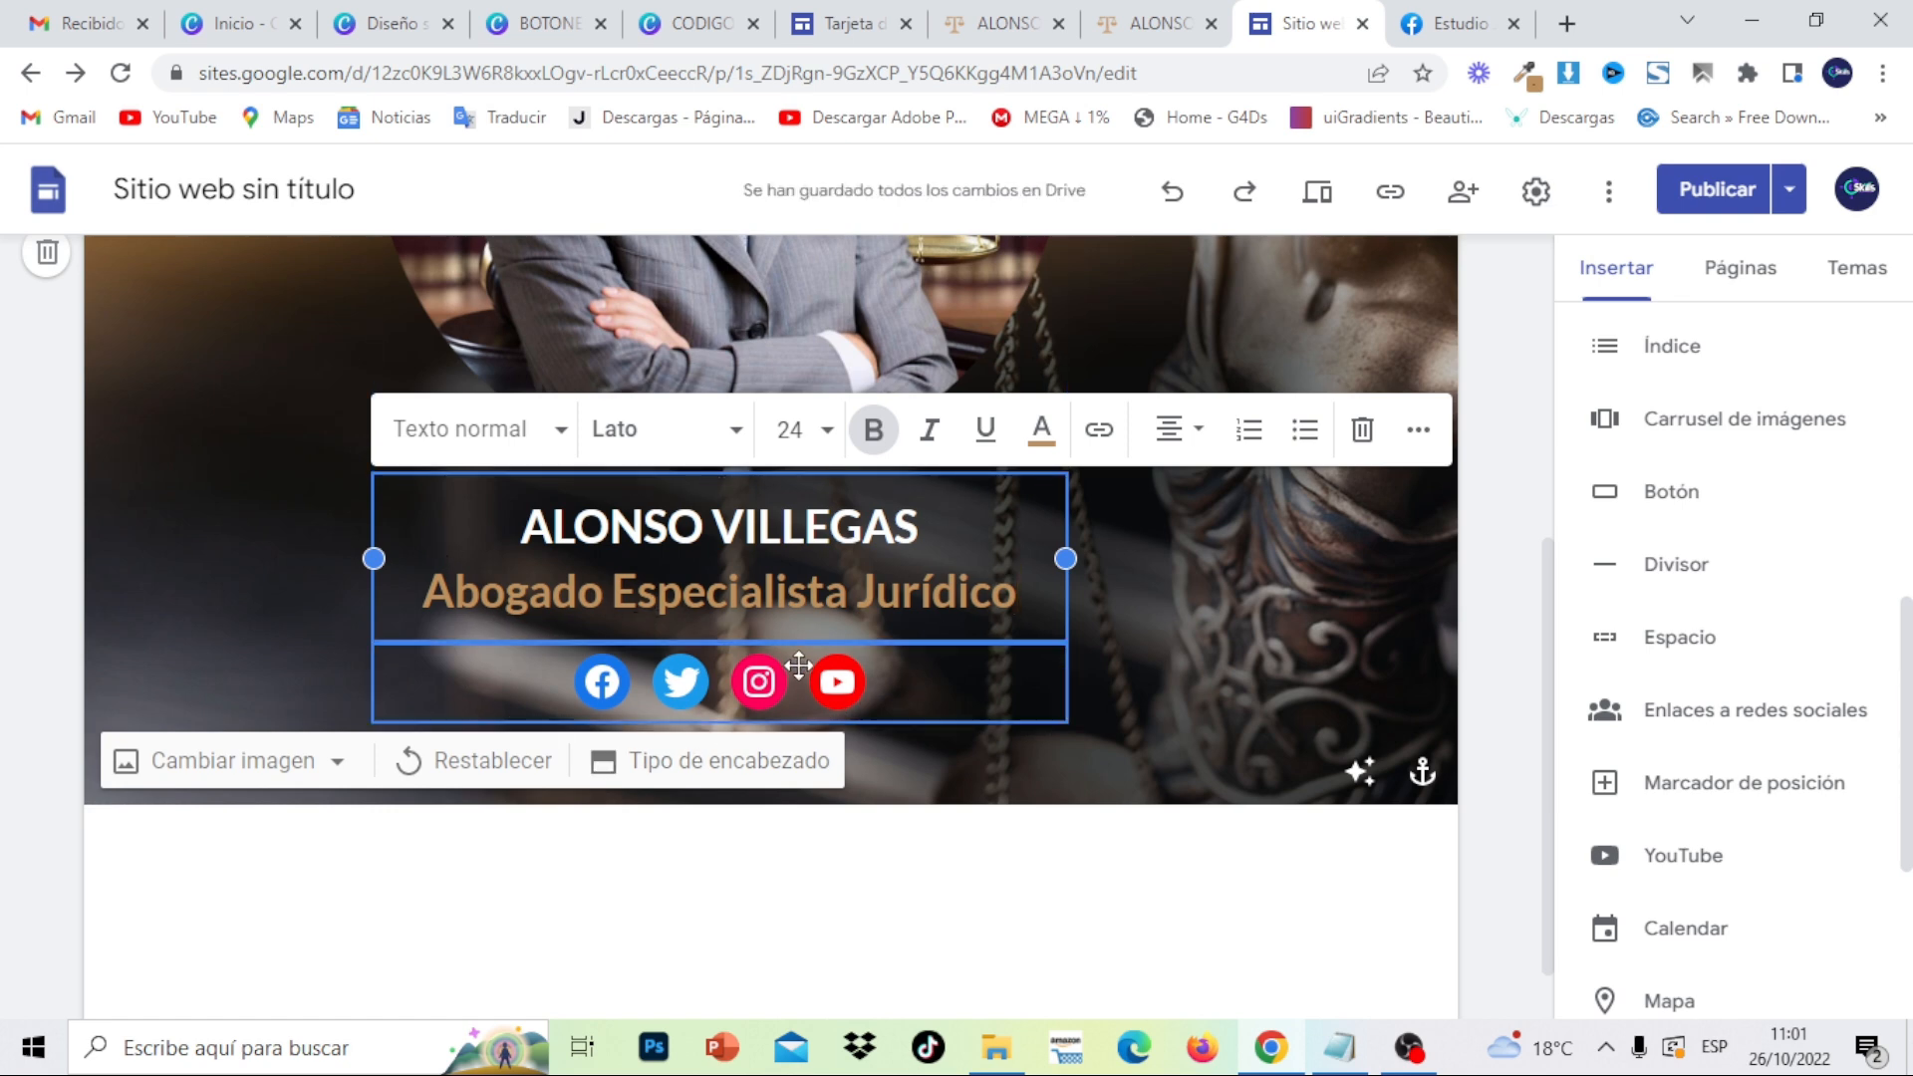
{"action": "left_click", "coordinate": [1721, 197]}
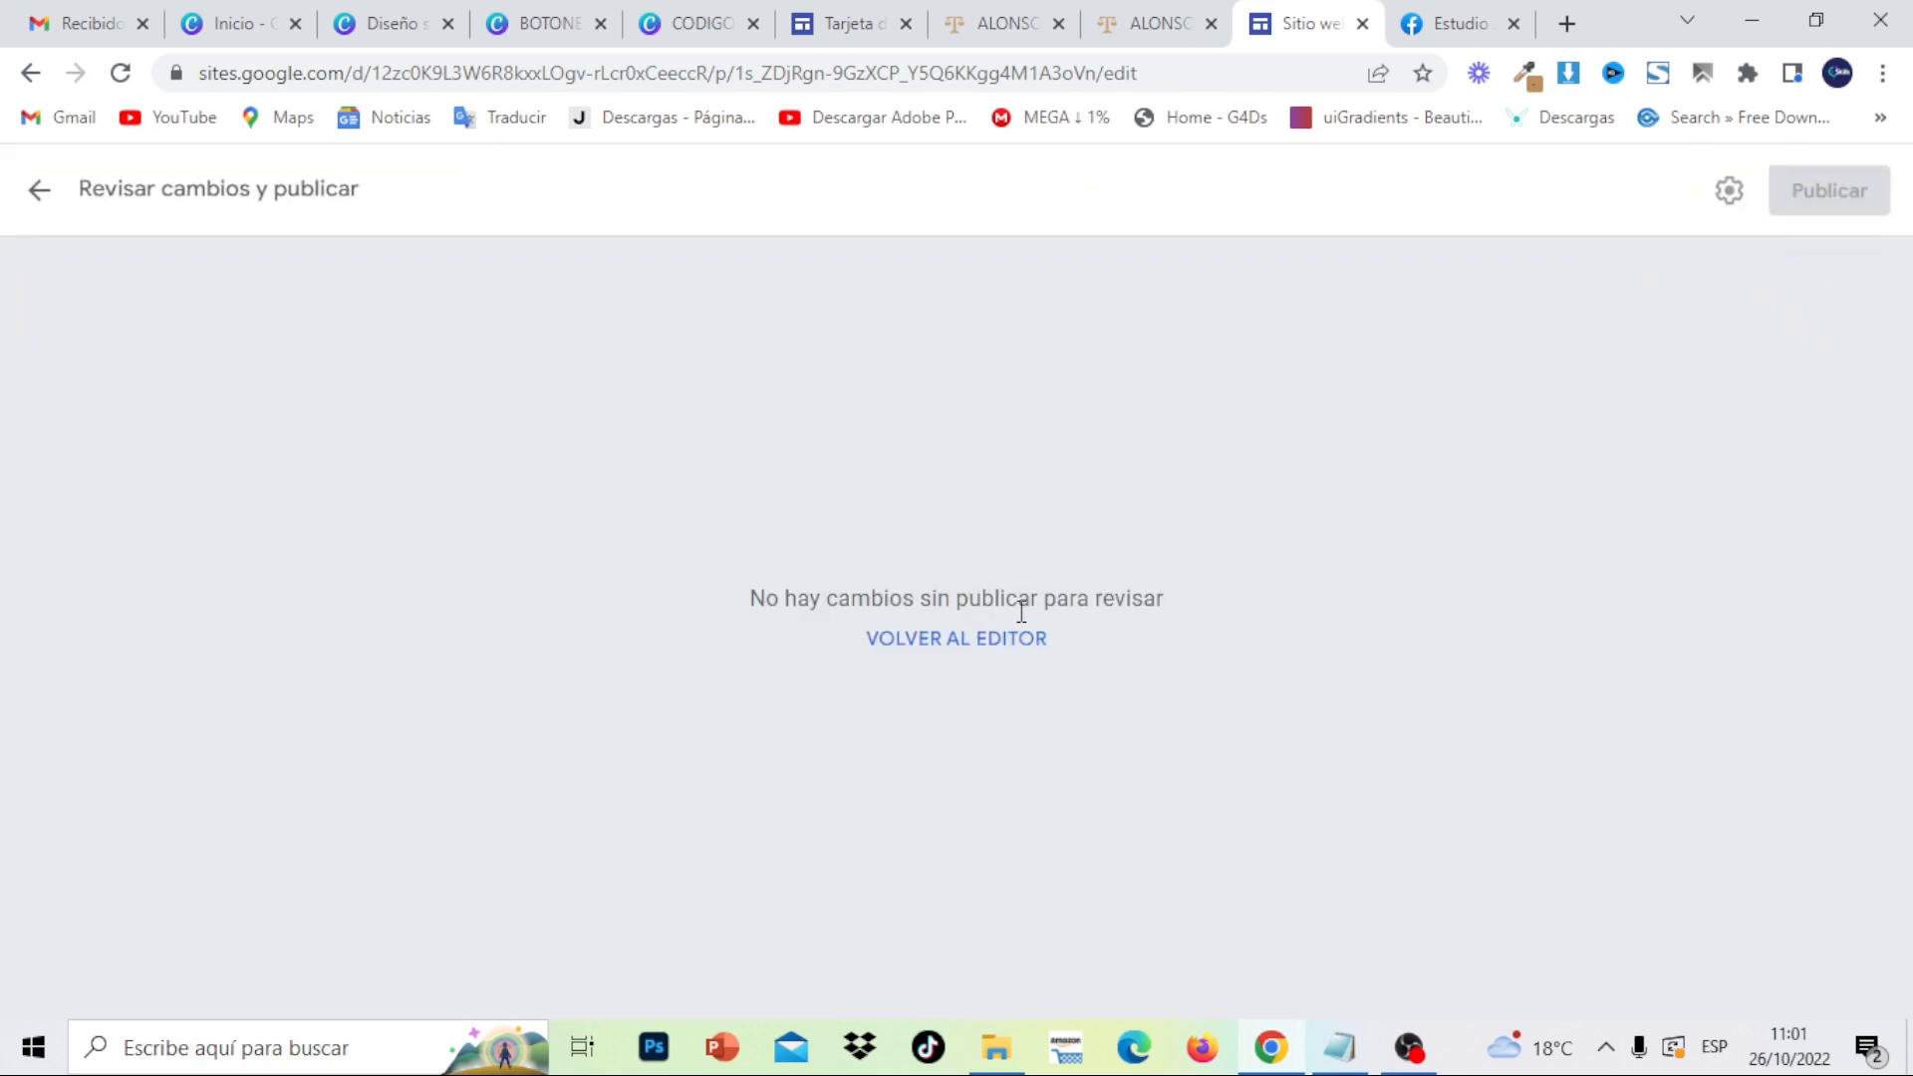
{"action": "left_click", "coordinate": [1009, 646]}
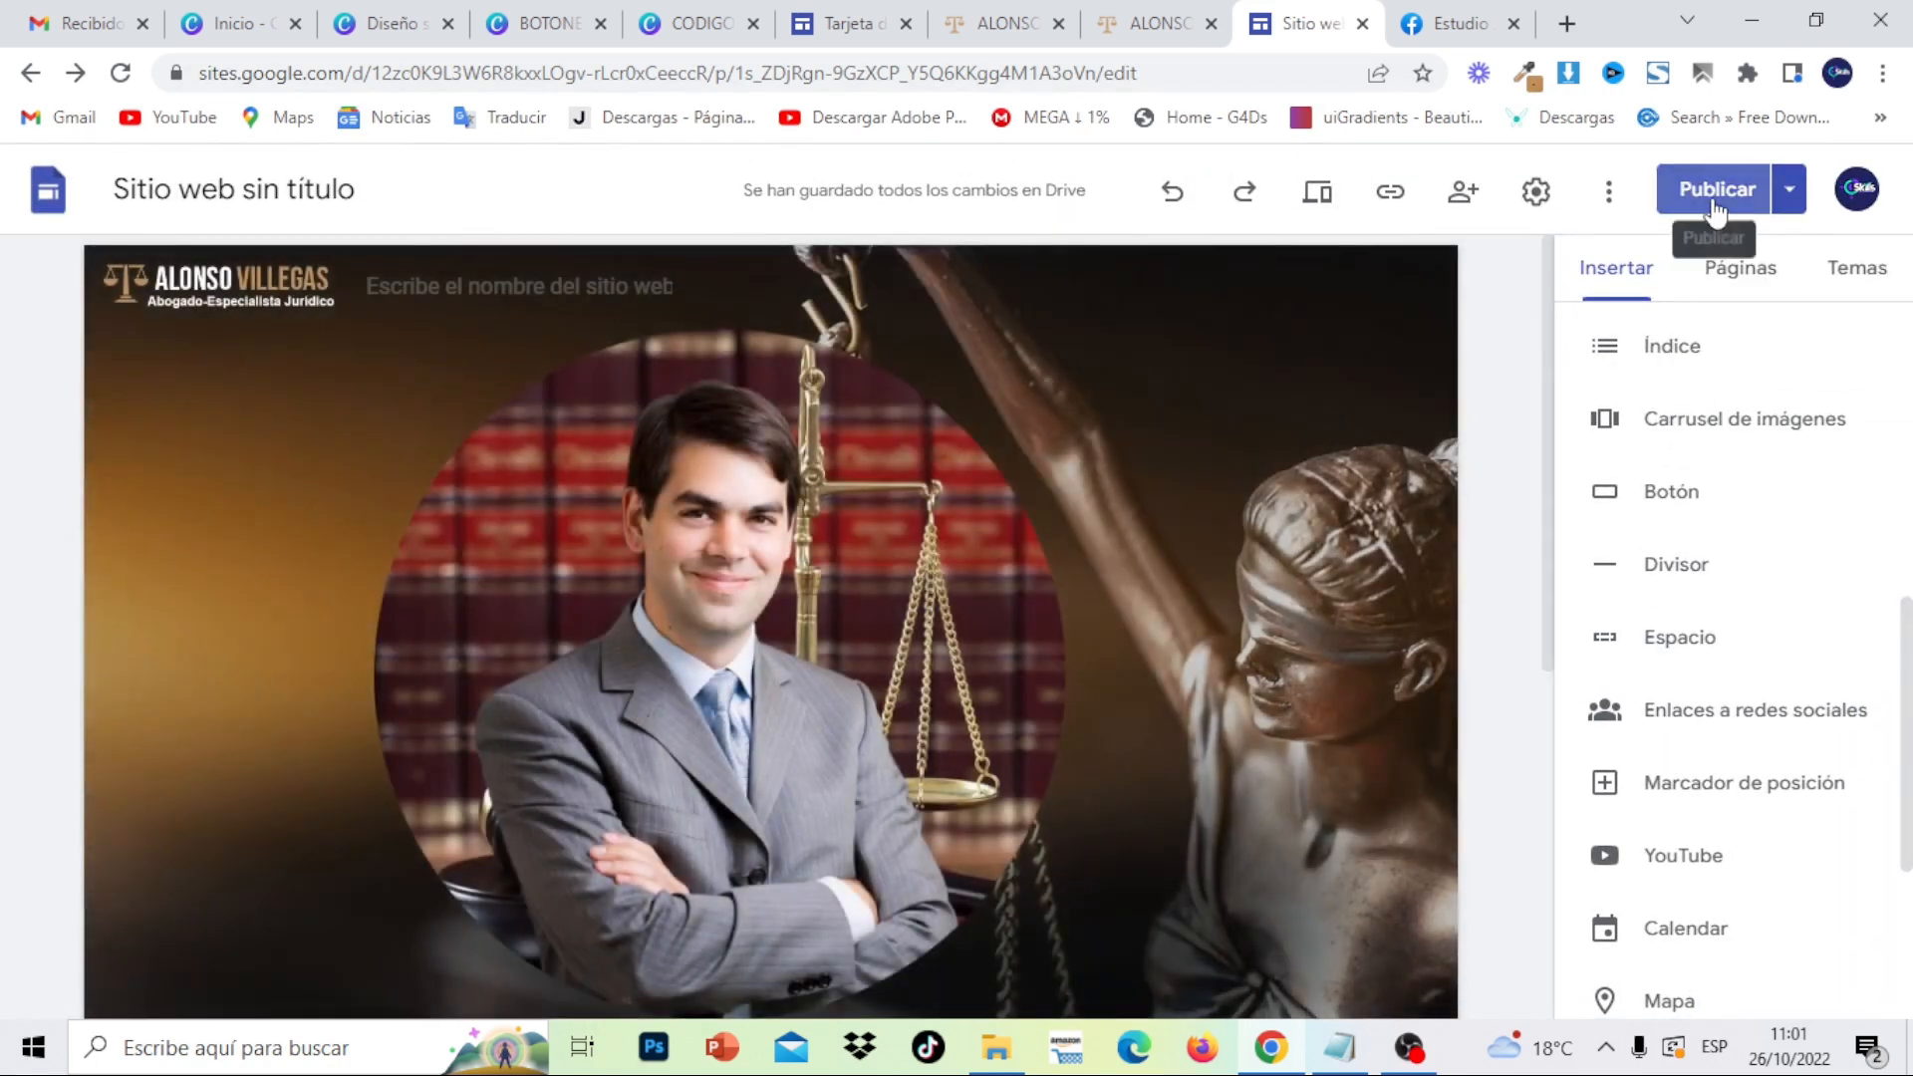
{"action": "left_click", "coordinate": [1716, 209]}
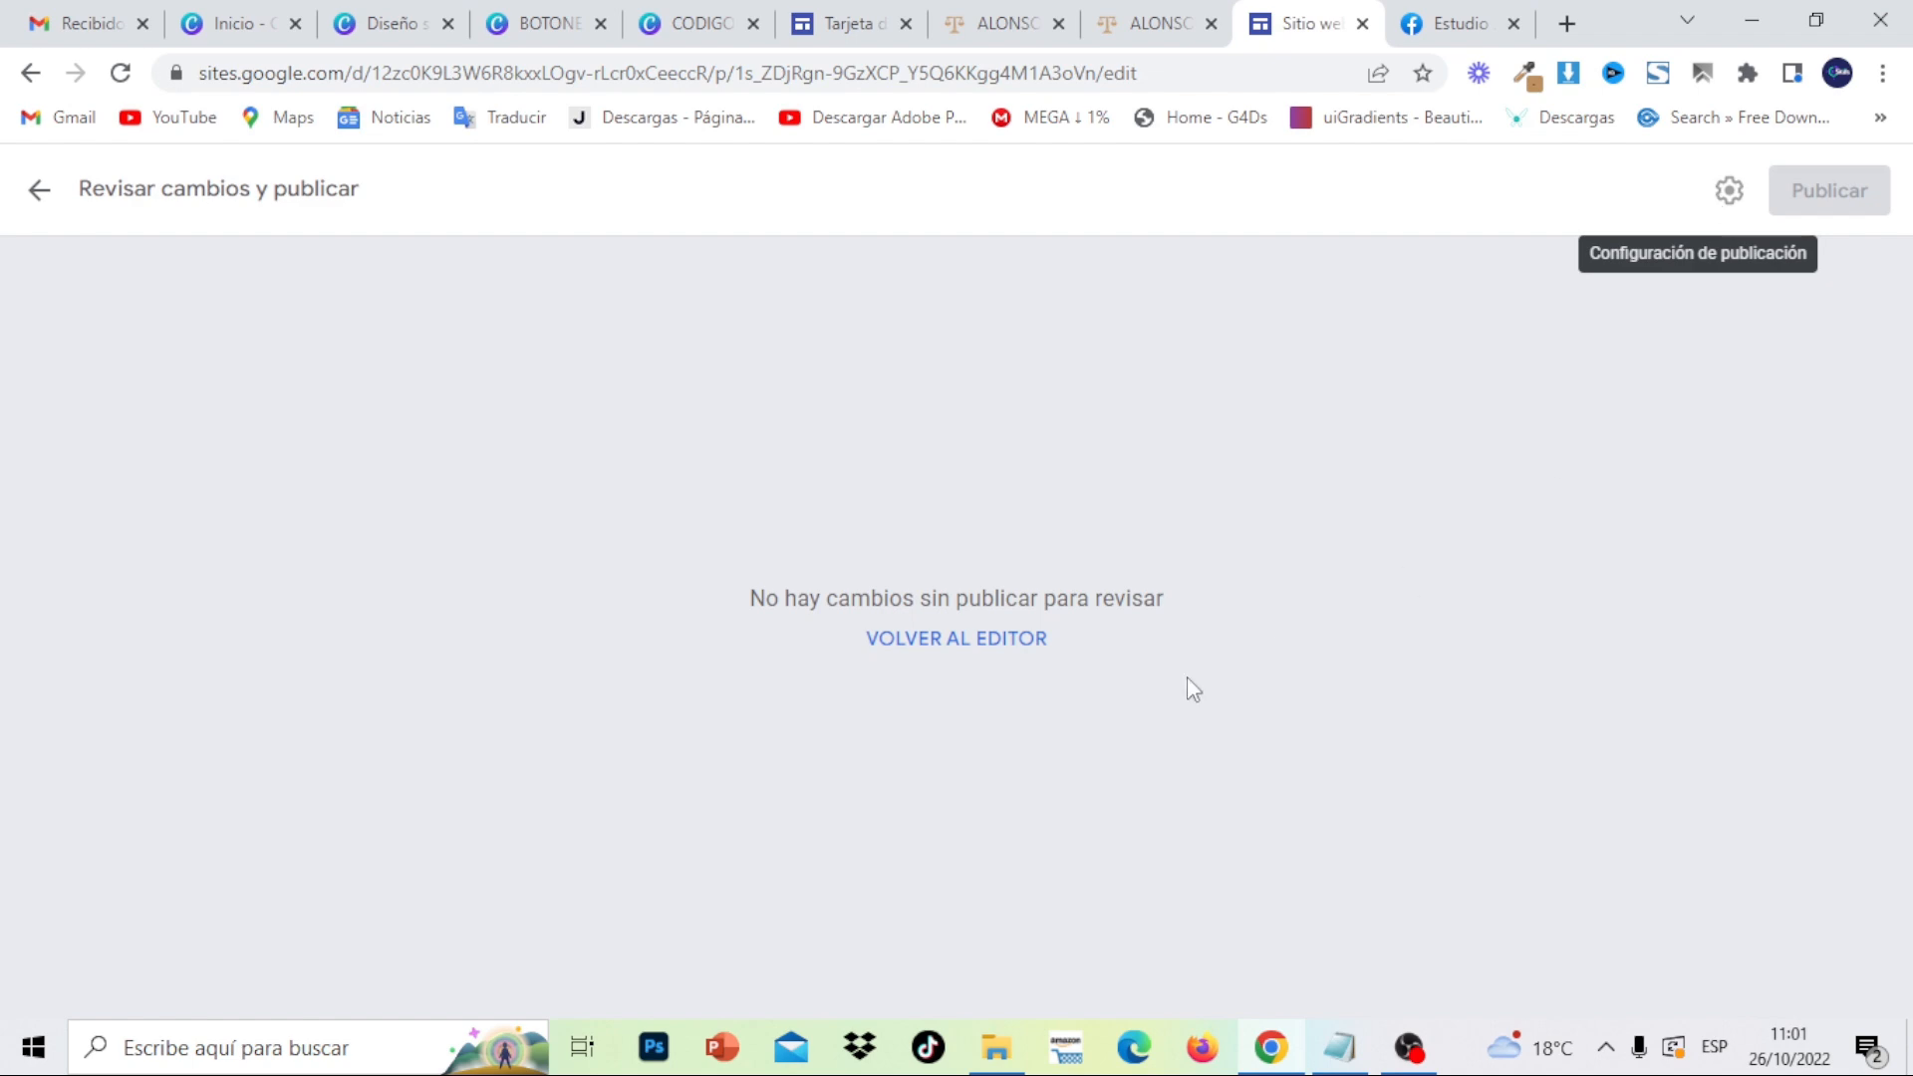
{"action": "left_click", "coordinate": [1025, 645]}
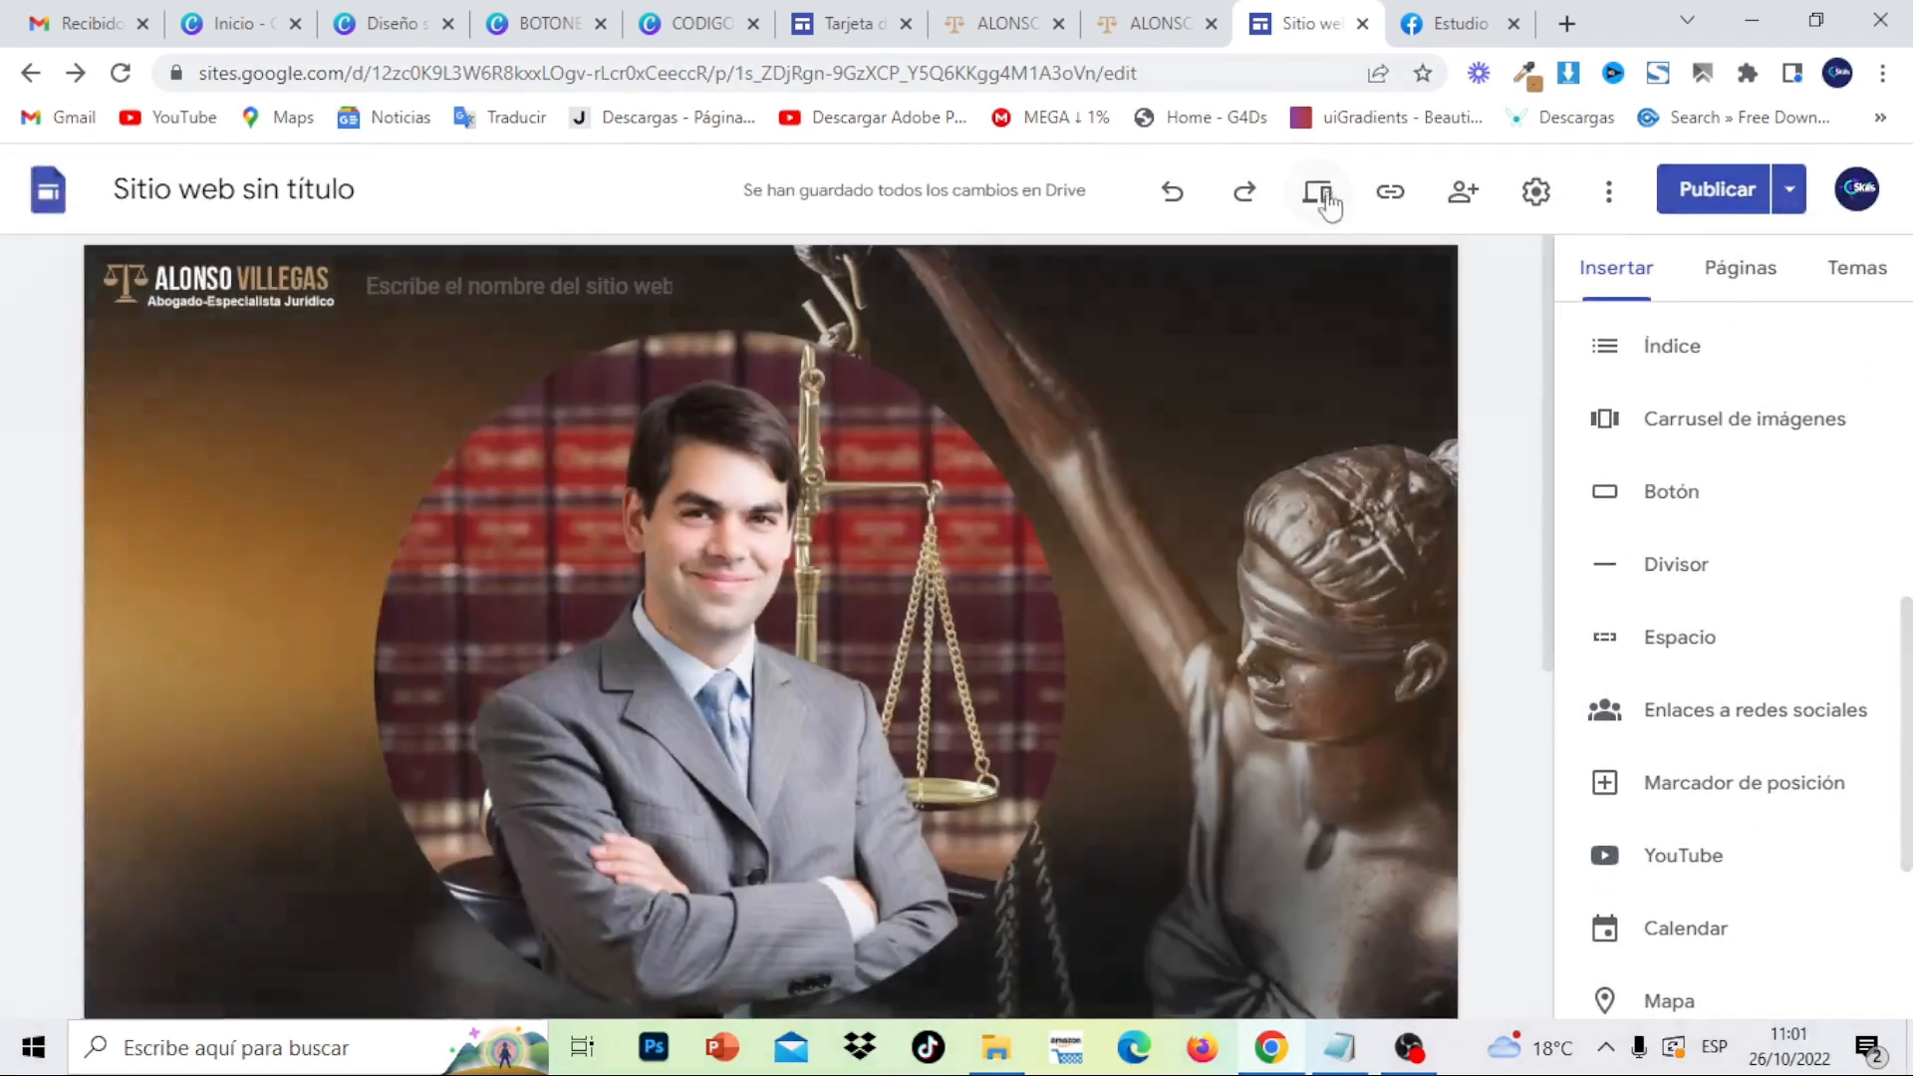
{"action": "left_click", "coordinate": [1325, 195]}
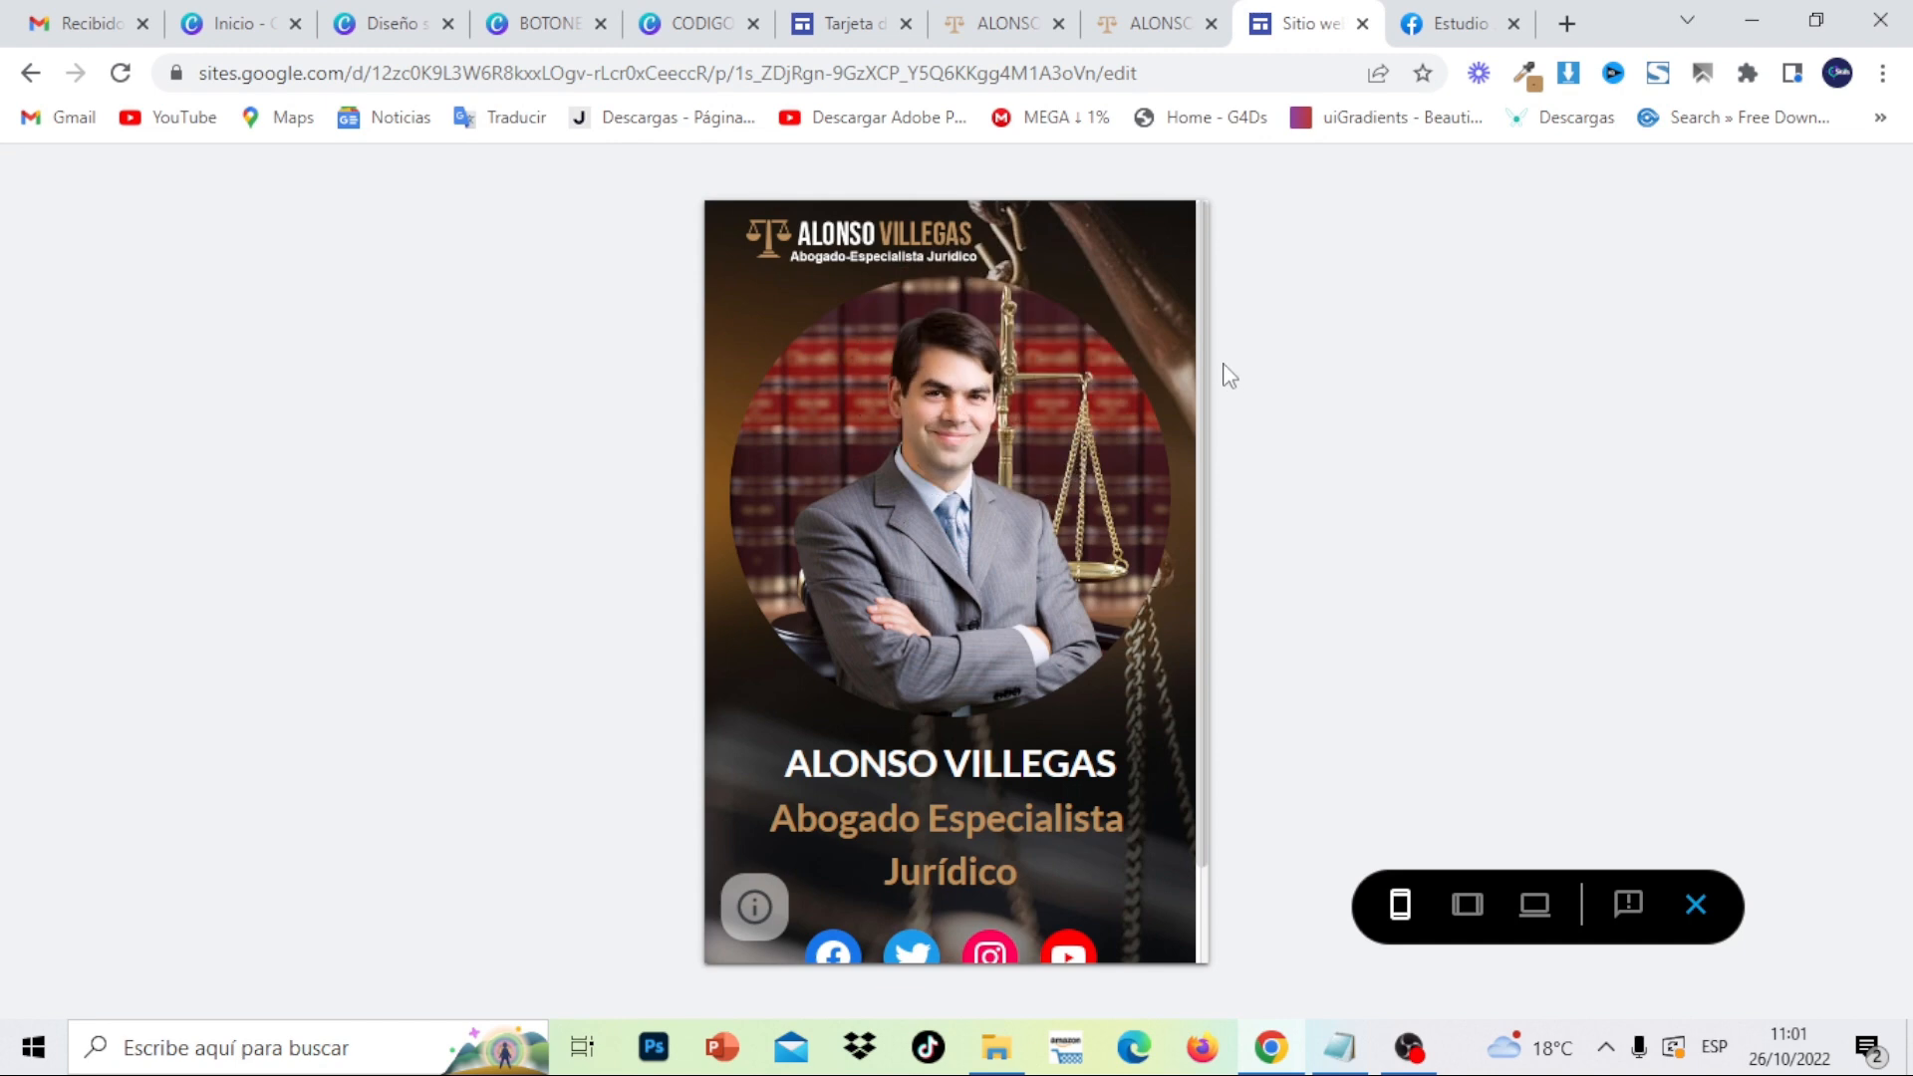
{"action": "scroll", "coordinate": [1198, 757], "scroll_direction": "down", "scroll_amount": 1}
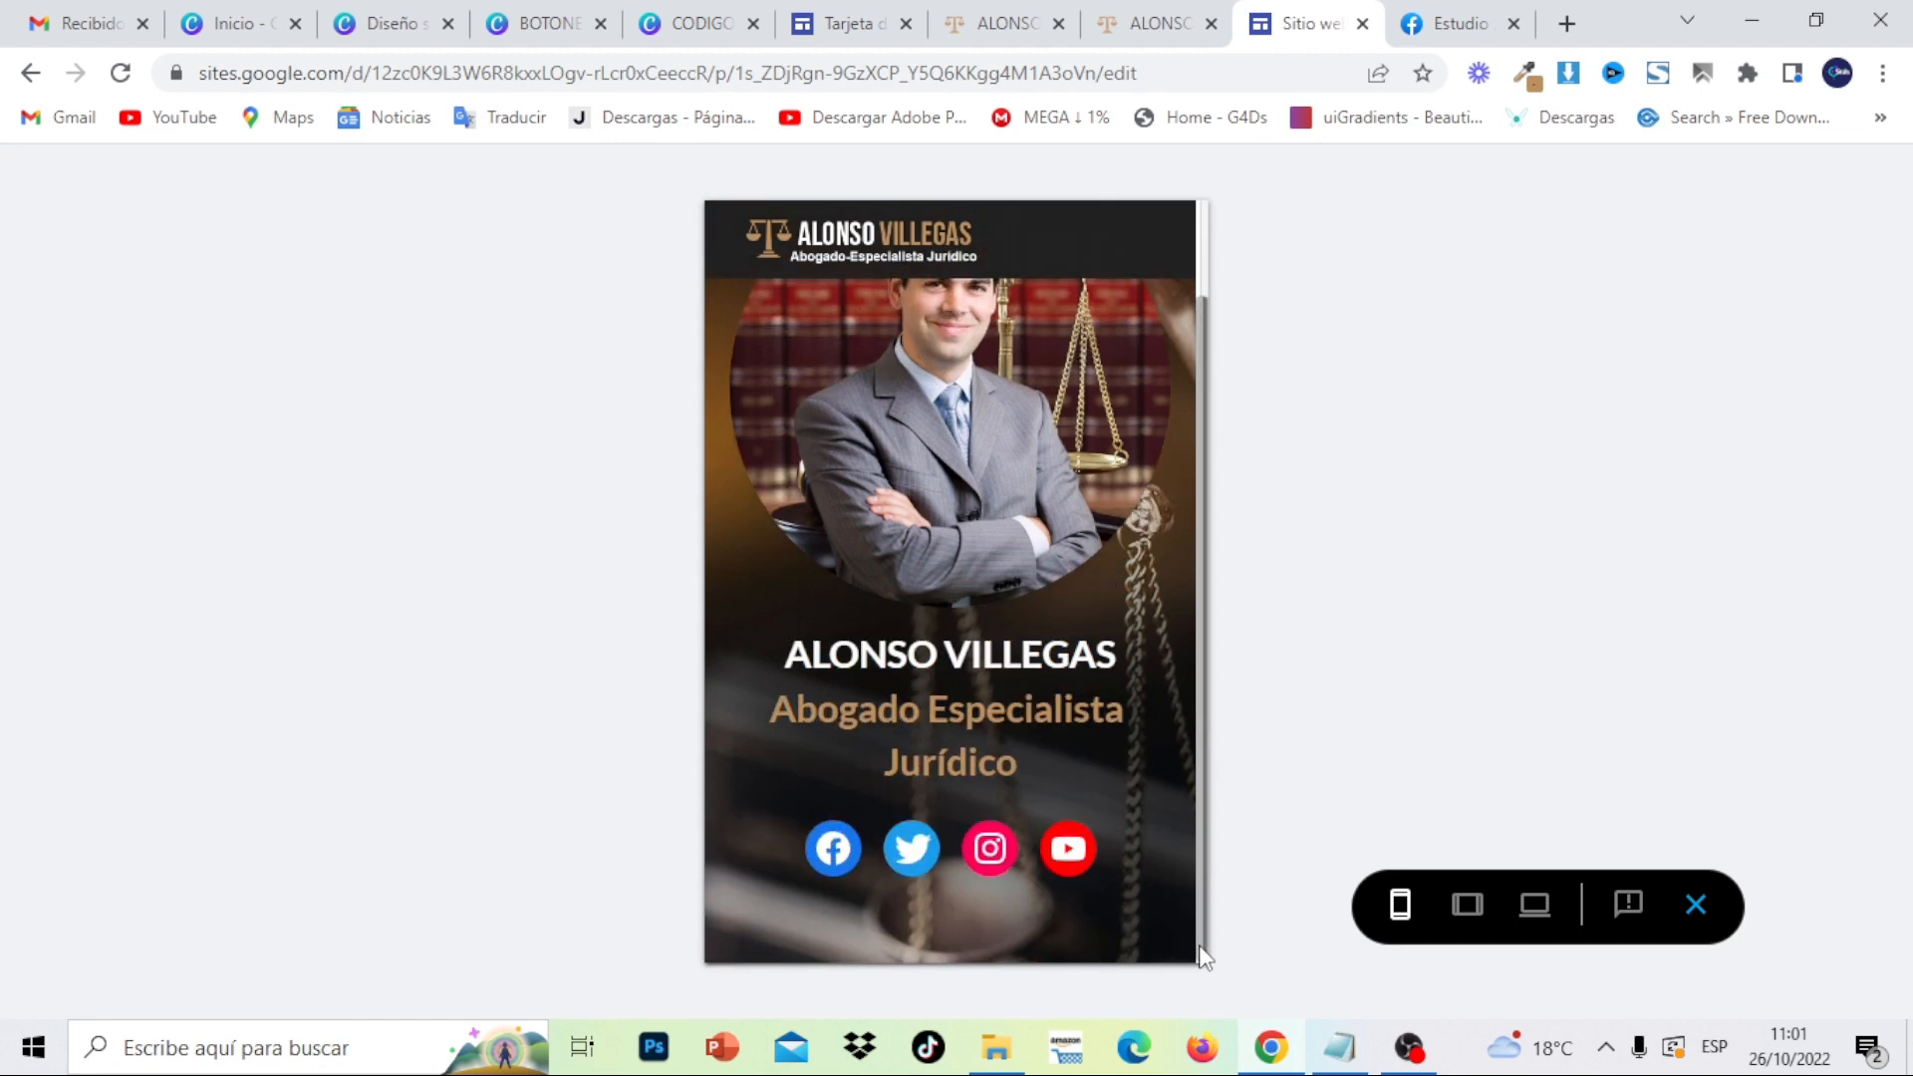
{"action": "scroll", "coordinate": [1170, 598], "scroll_direction": "up", "scroll_amount": 1}
{"action": "scroll", "coordinate": [1188, 847], "scroll_direction": "down", "scroll_amount": 1}
{"action": "scroll", "coordinate": [1188, 847], "scroll_direction": "up", "scroll_amount": 1}
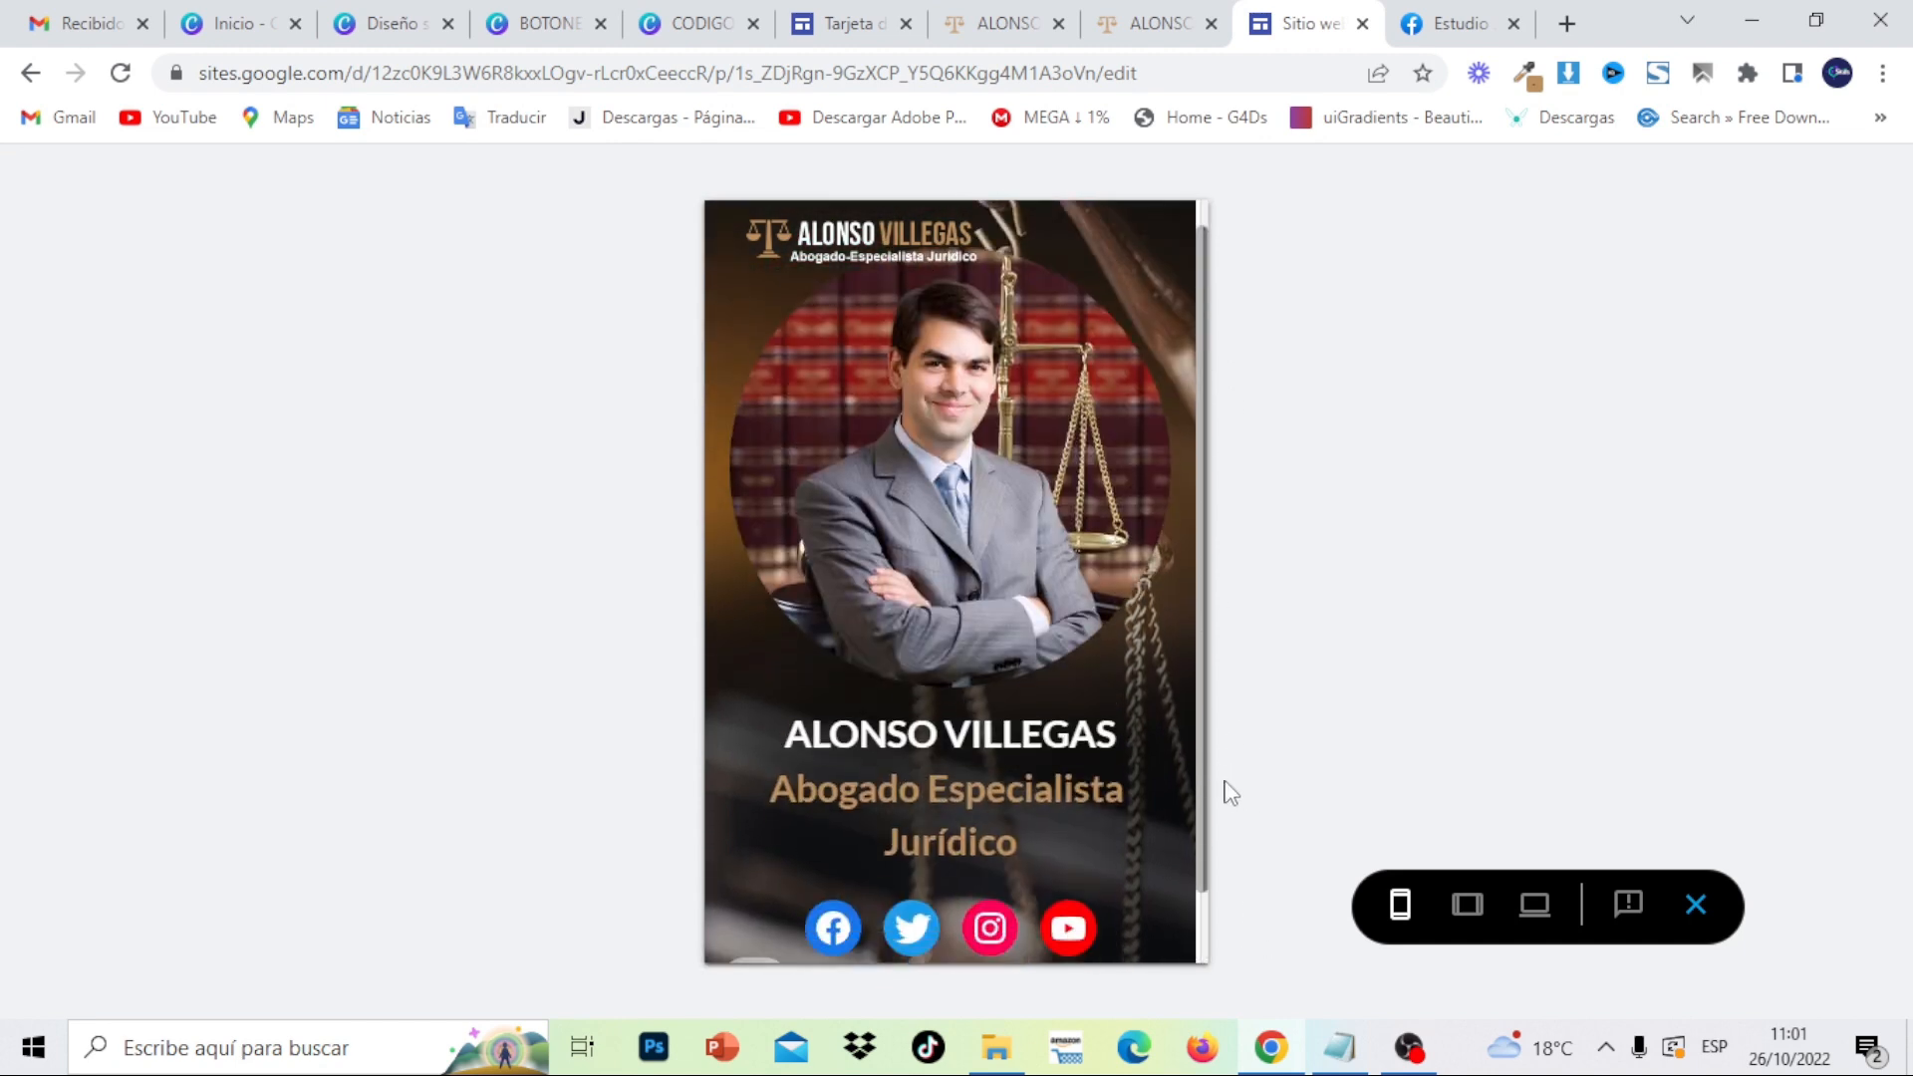
{"action": "left_click", "coordinate": [1696, 905]}
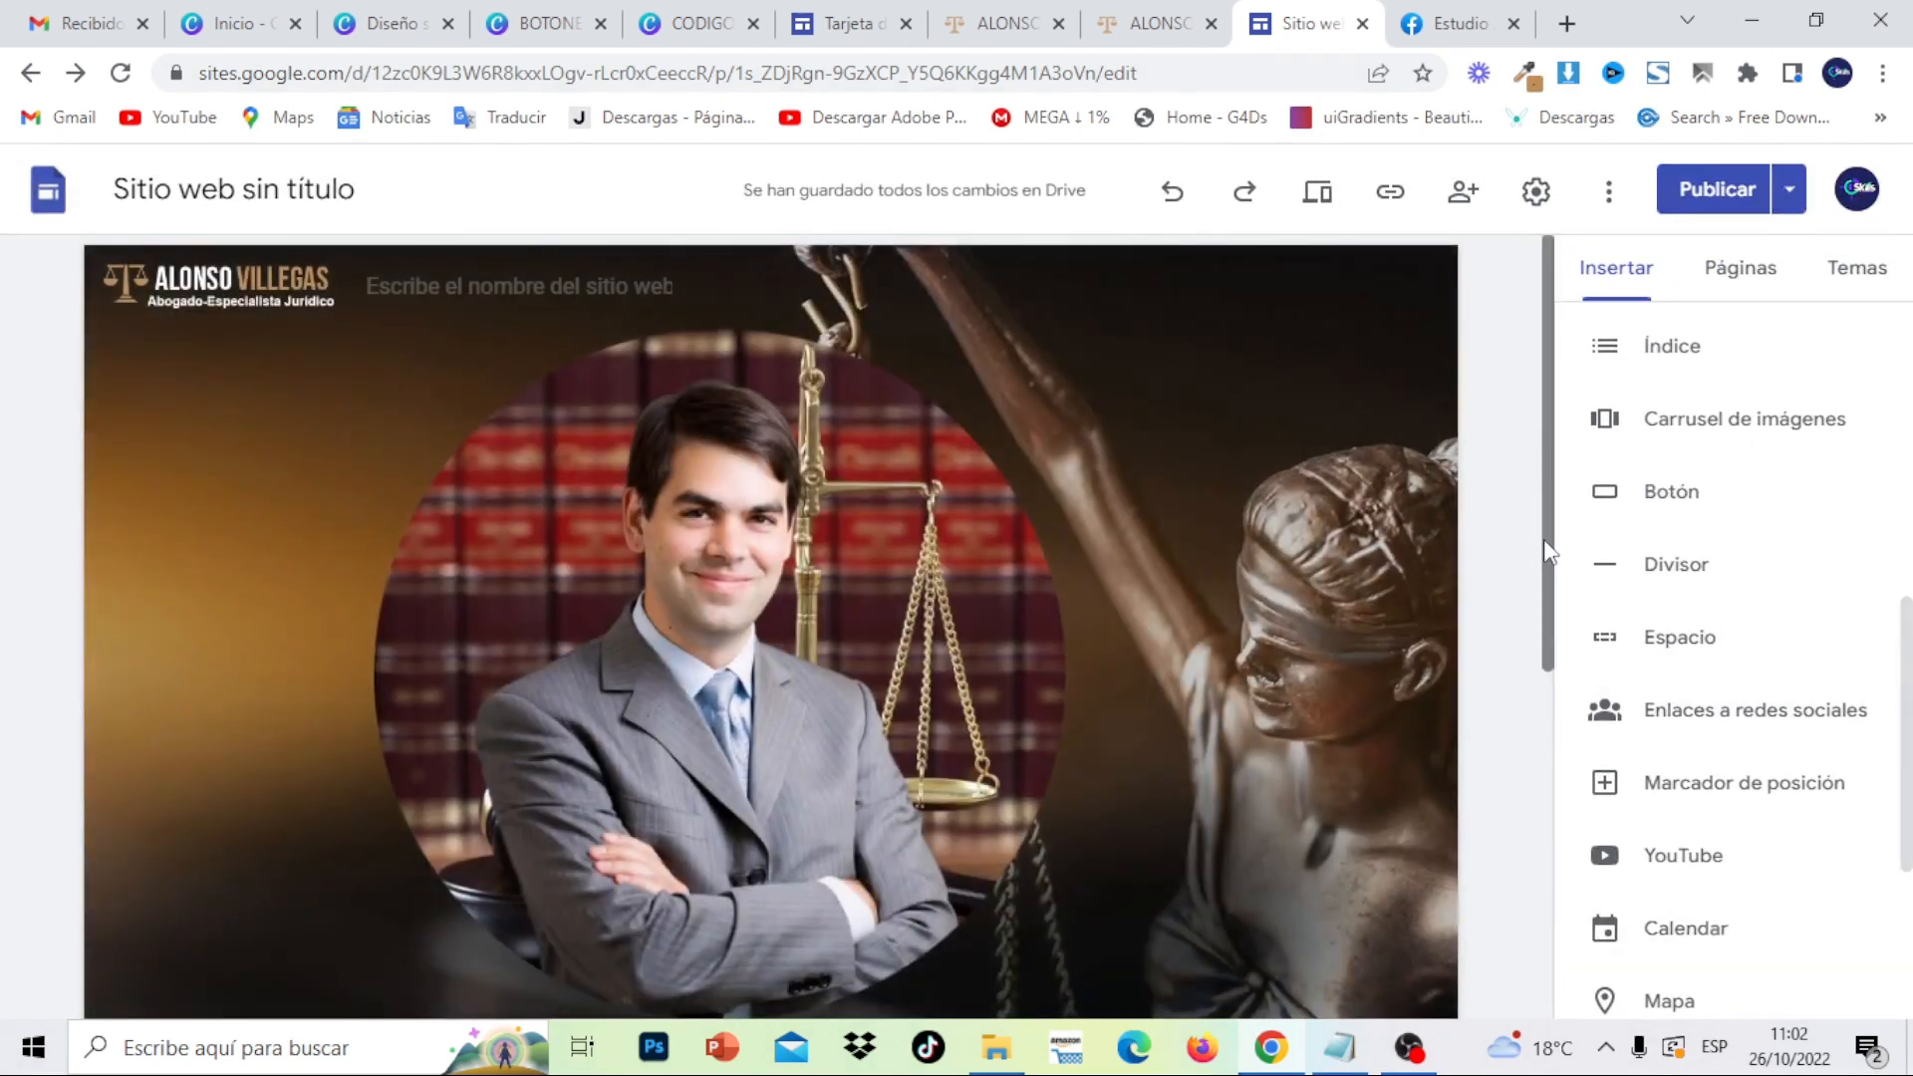
{"action": "left_click_drag", "start_coordinate": [1544, 540], "coordinate": [1547, 888]}
{"action": "left_click", "coordinate": [1153, 14]}
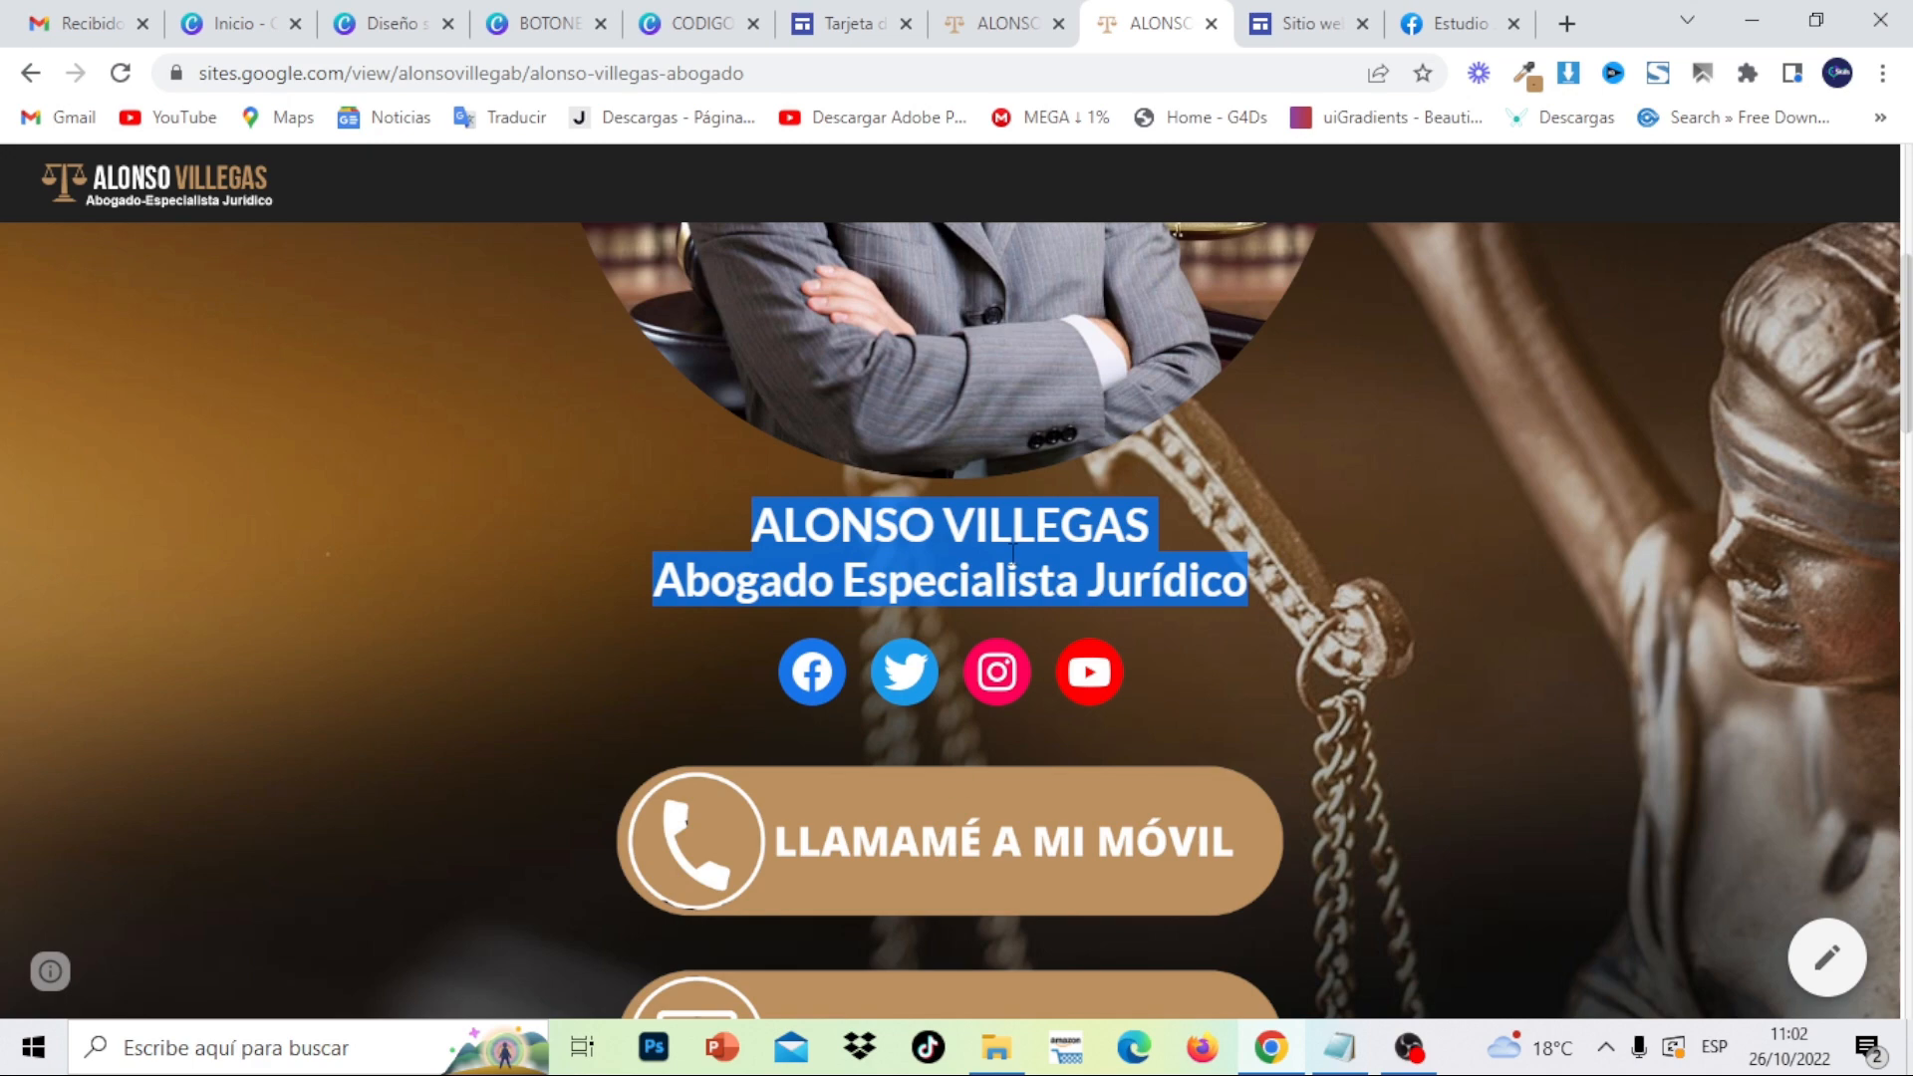
{"action": "scroll", "coordinate": [956, 618], "scroll_direction": "down", "scroll_amount": 6}
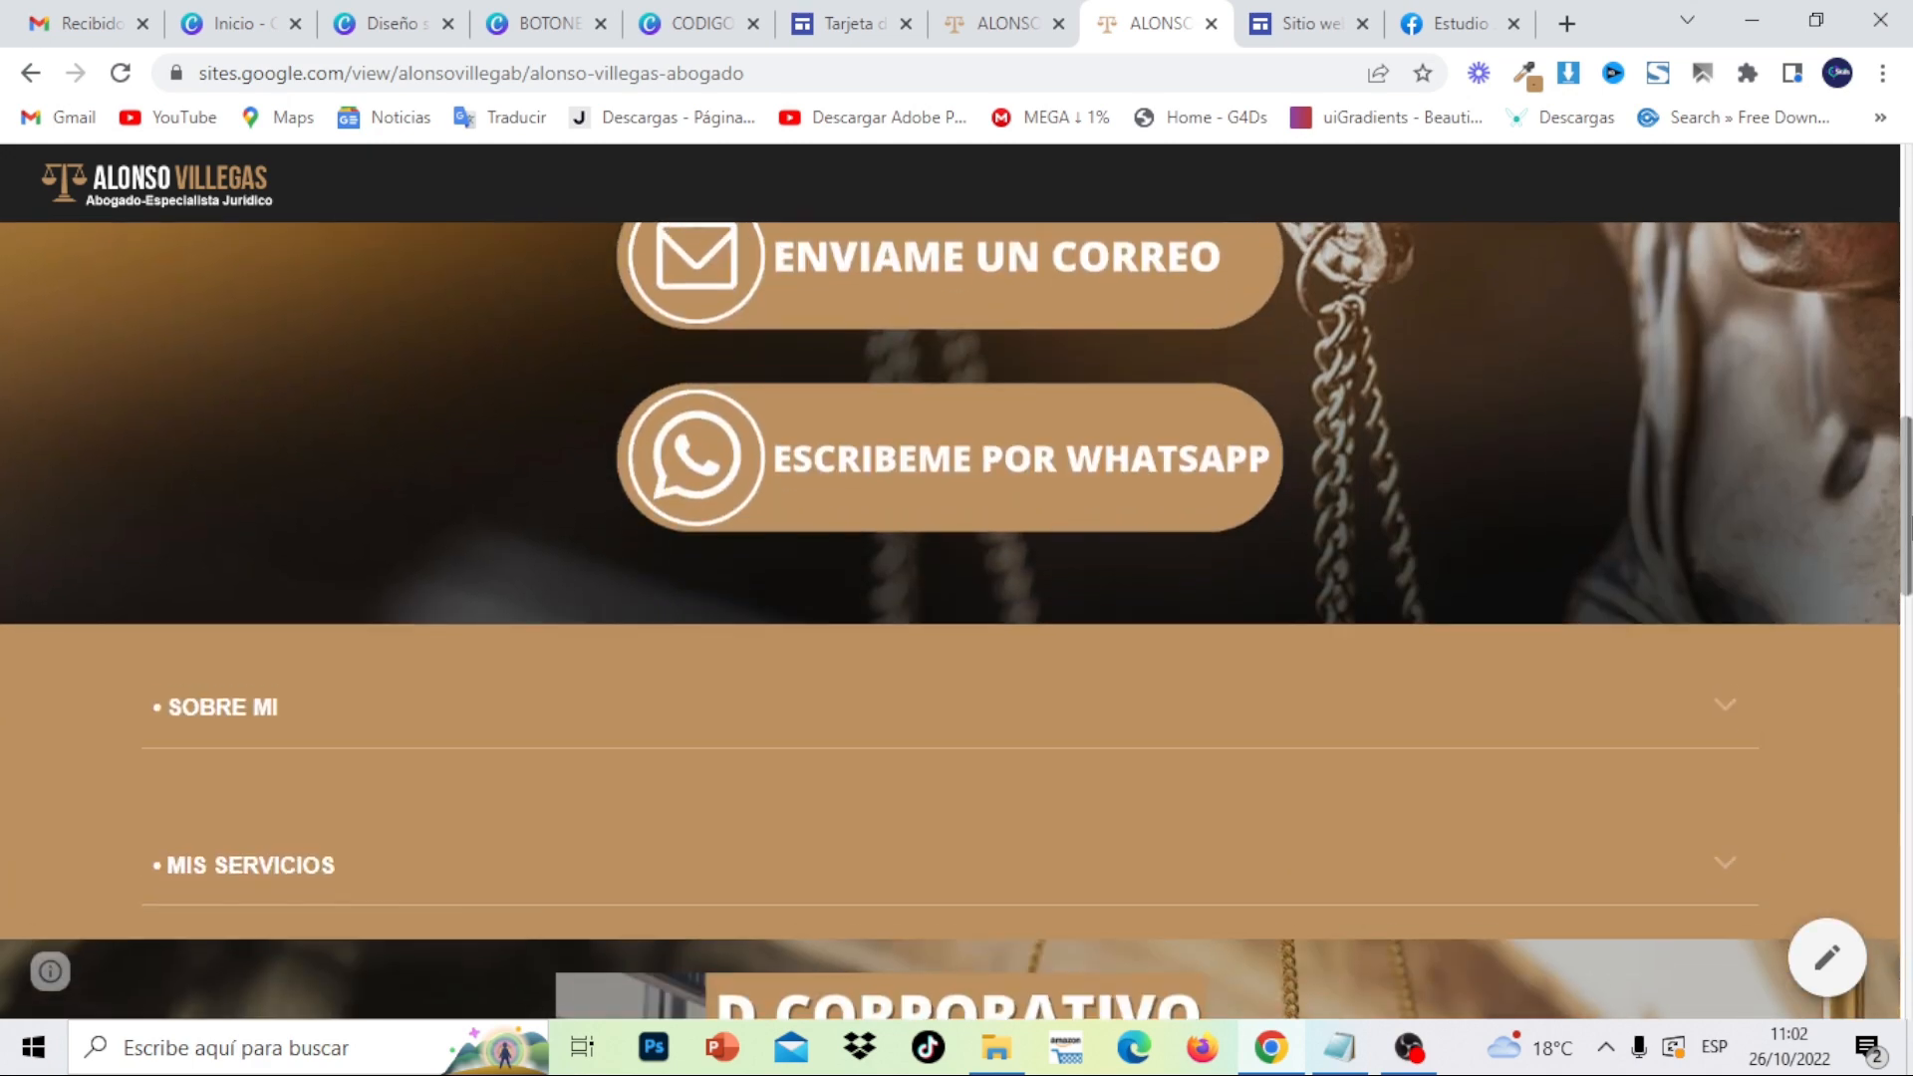
{"action": "scroll", "coordinate": [957, 618], "scroll_direction": "up", "scroll_amount": 5}
{"action": "scroll", "coordinate": [1791, 369], "scroll_direction": "up", "scroll_amount": 1}
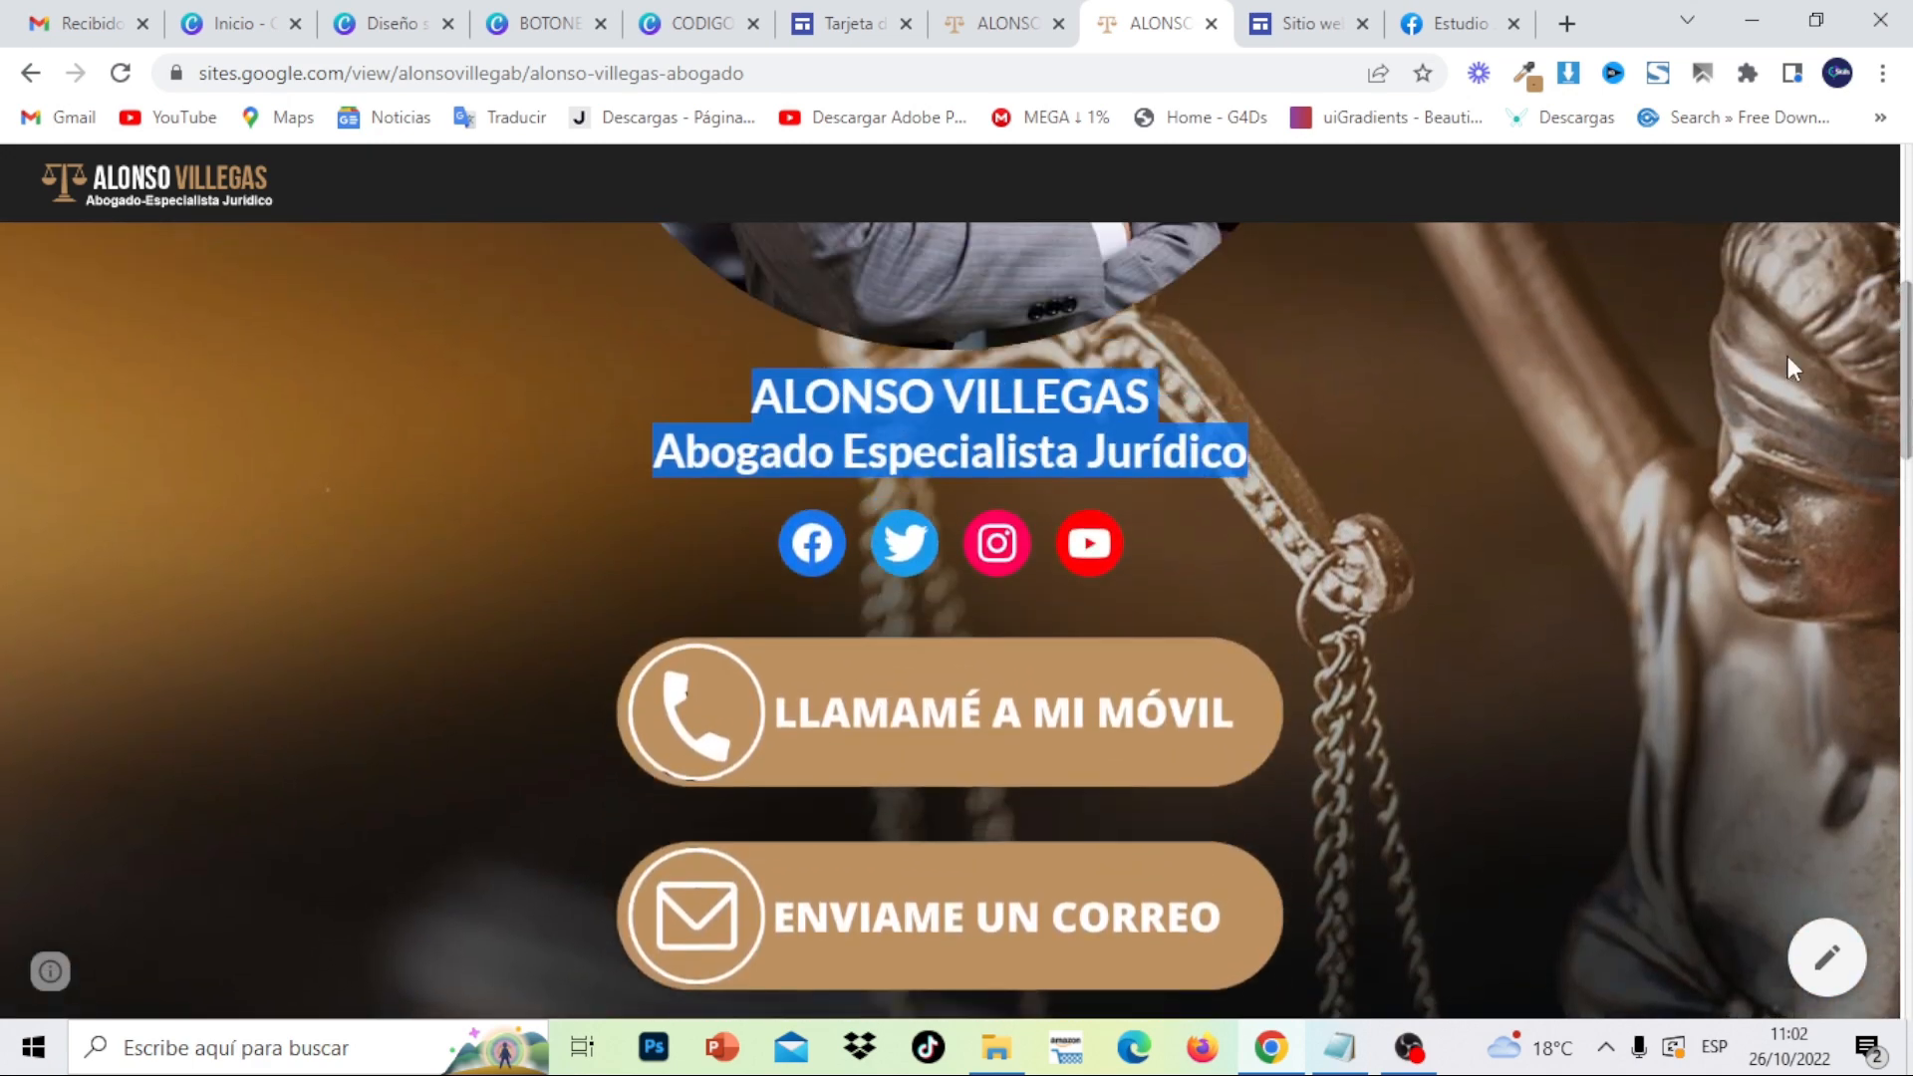
{"action": "left_click", "coordinate": [993, 17]}
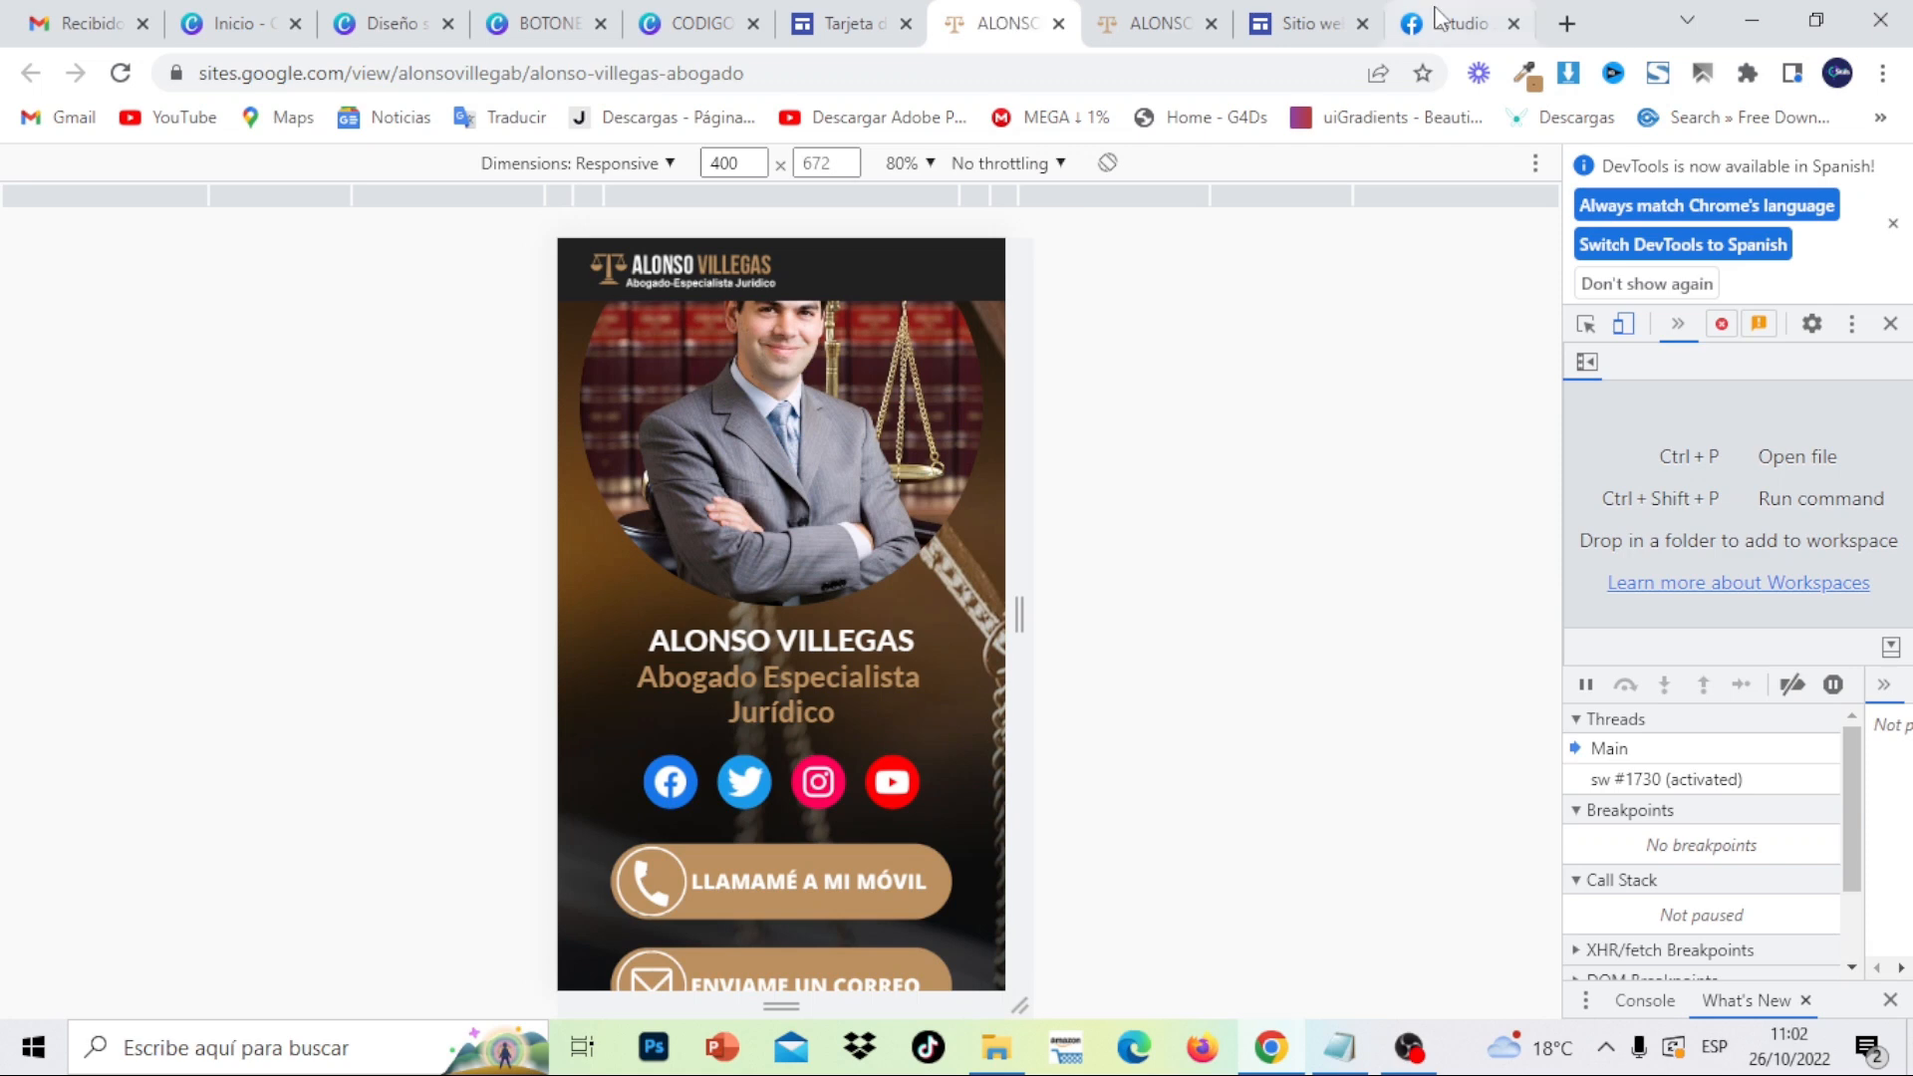
{"action": "left_click", "coordinate": [1323, 18]}
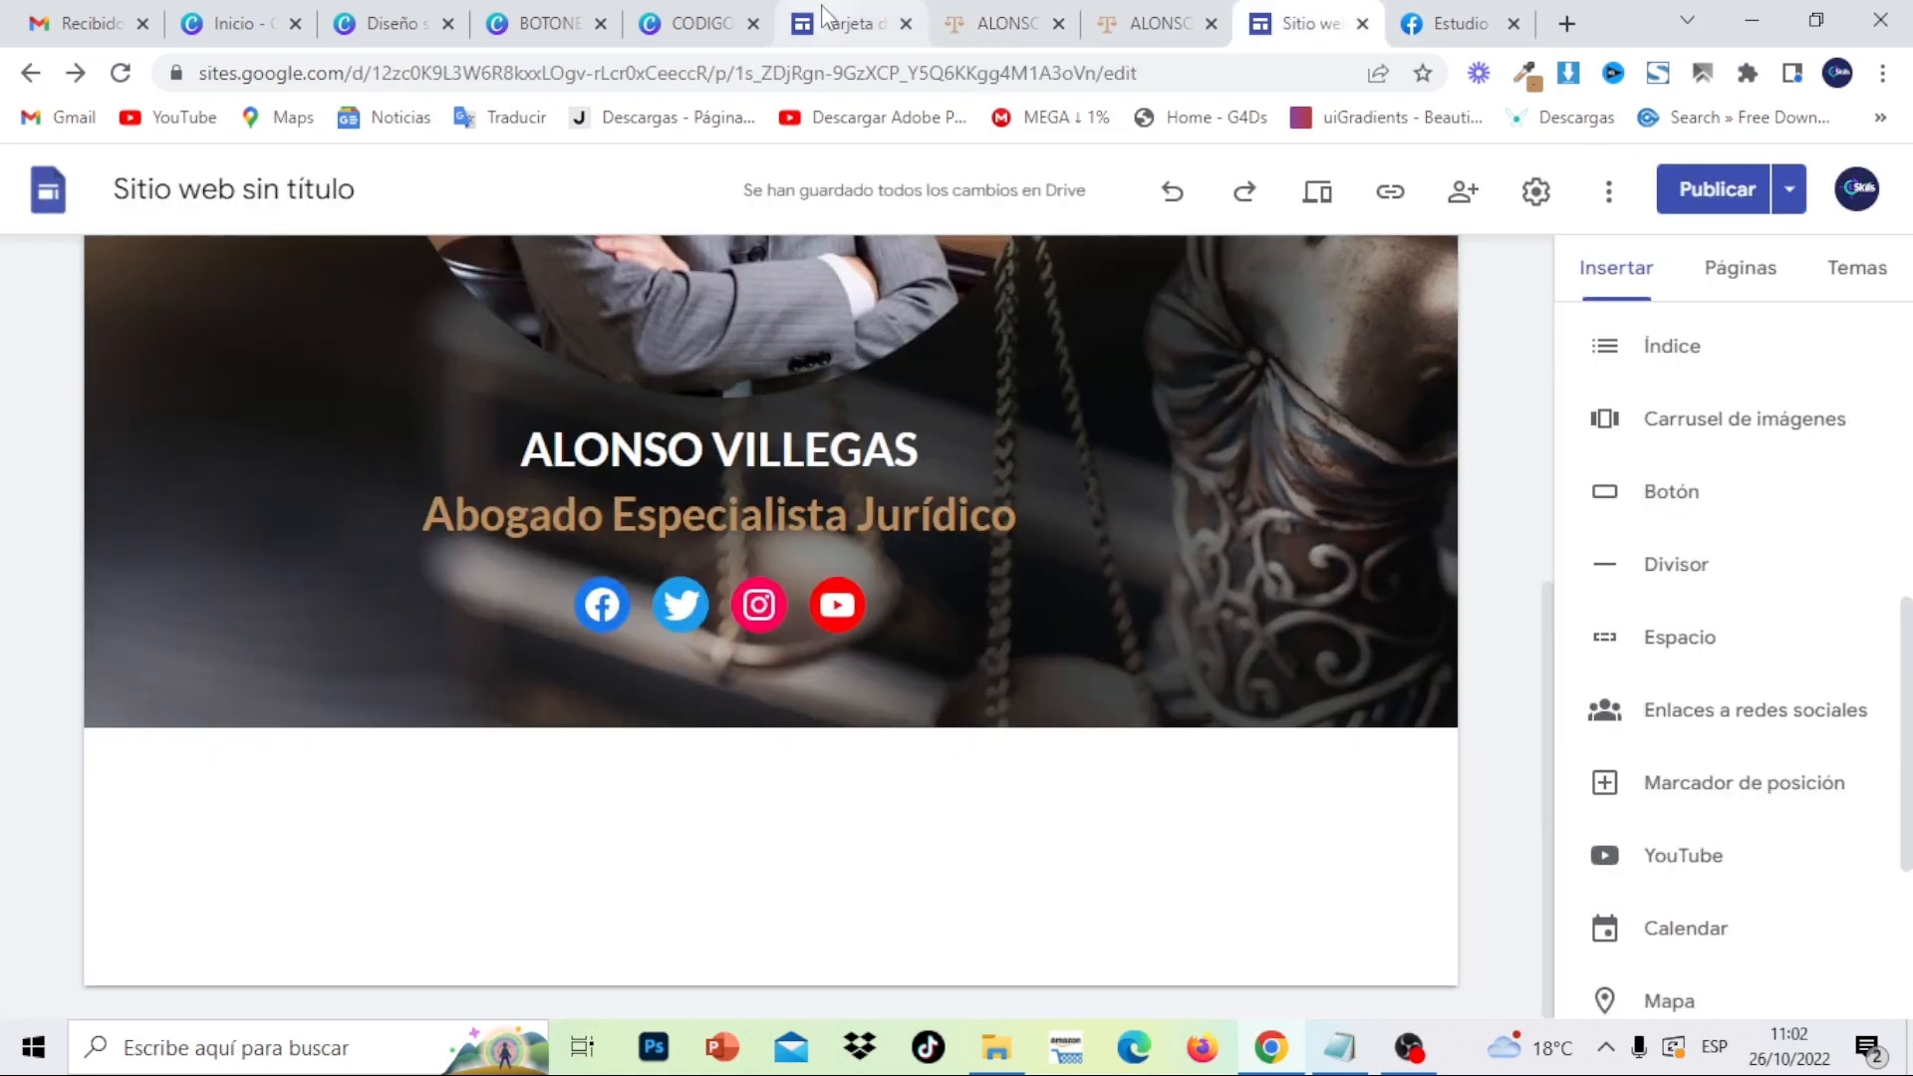
- Look over the BOTONES PARA TARJETA DIGITAL button designs in Canva
{"action": "left_click", "coordinate": [369, 12]}
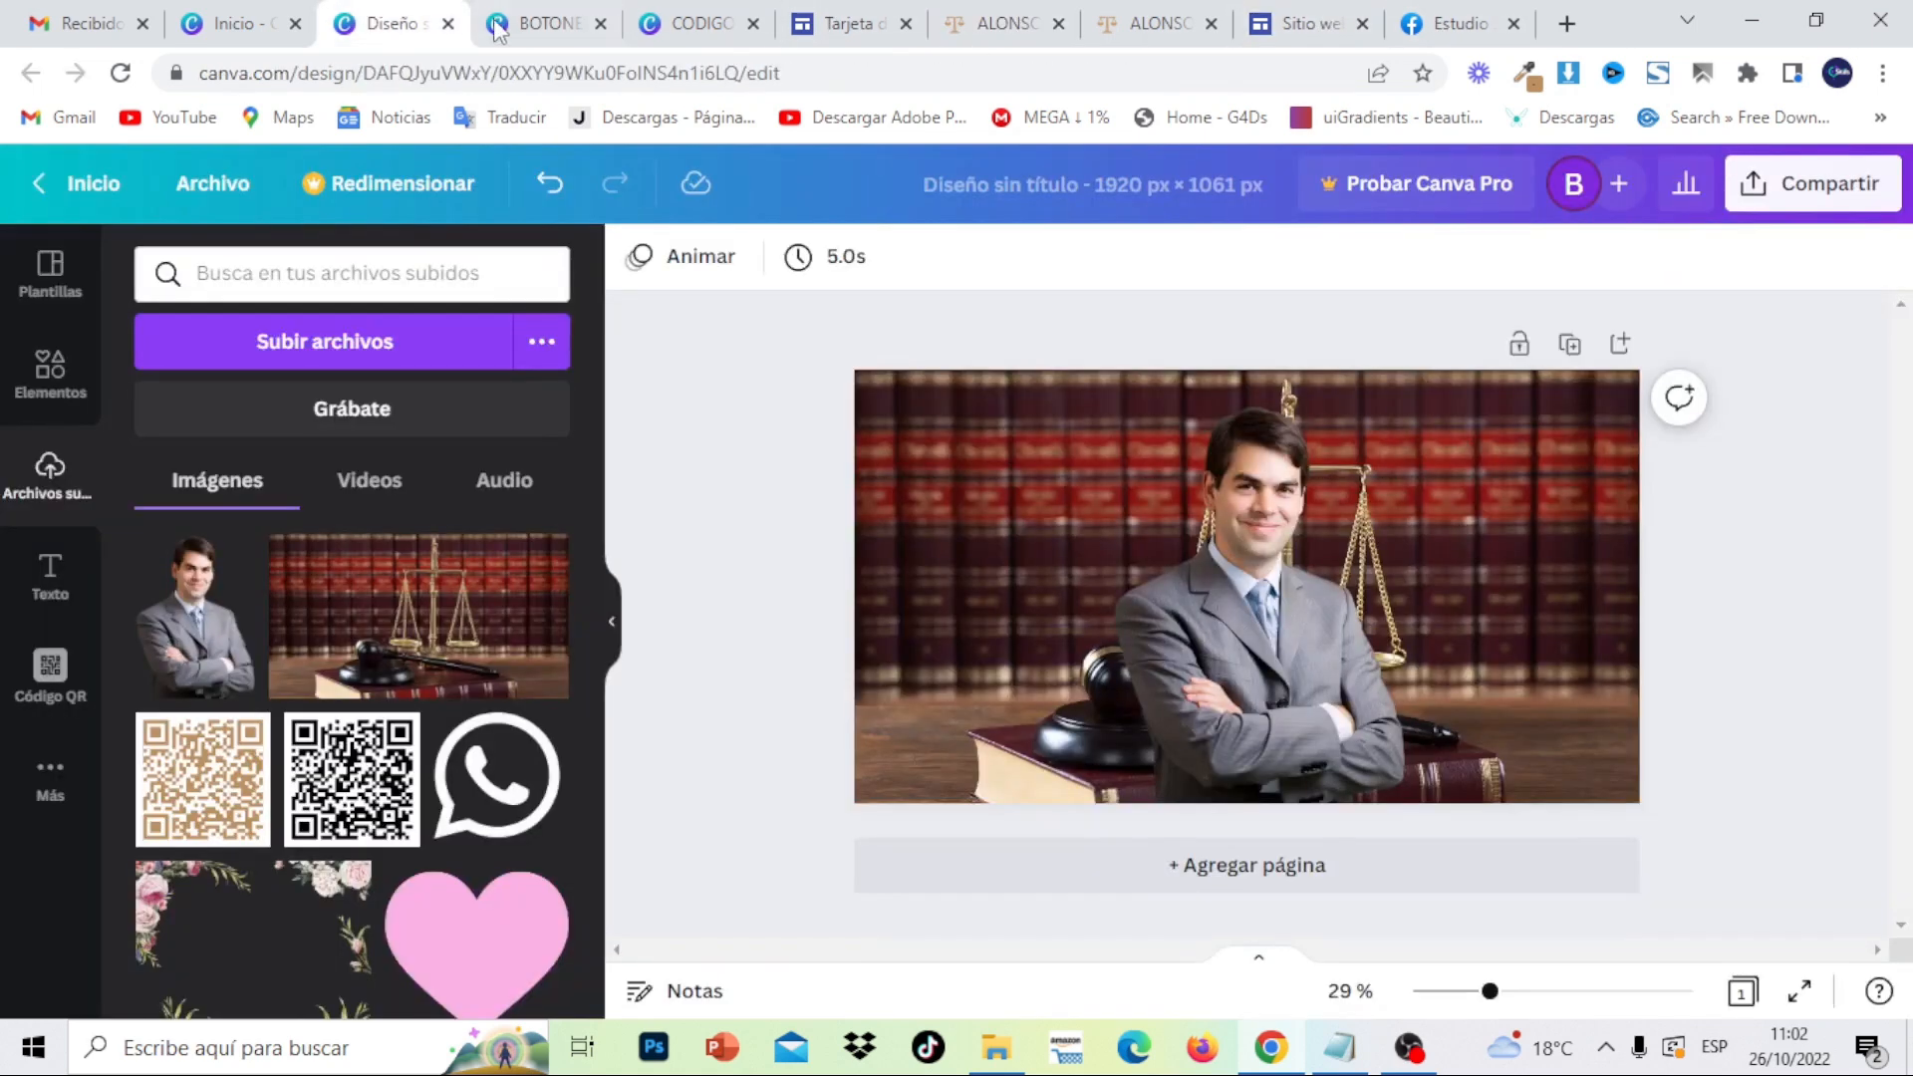
{"action": "left_click", "coordinate": [501, 25]}
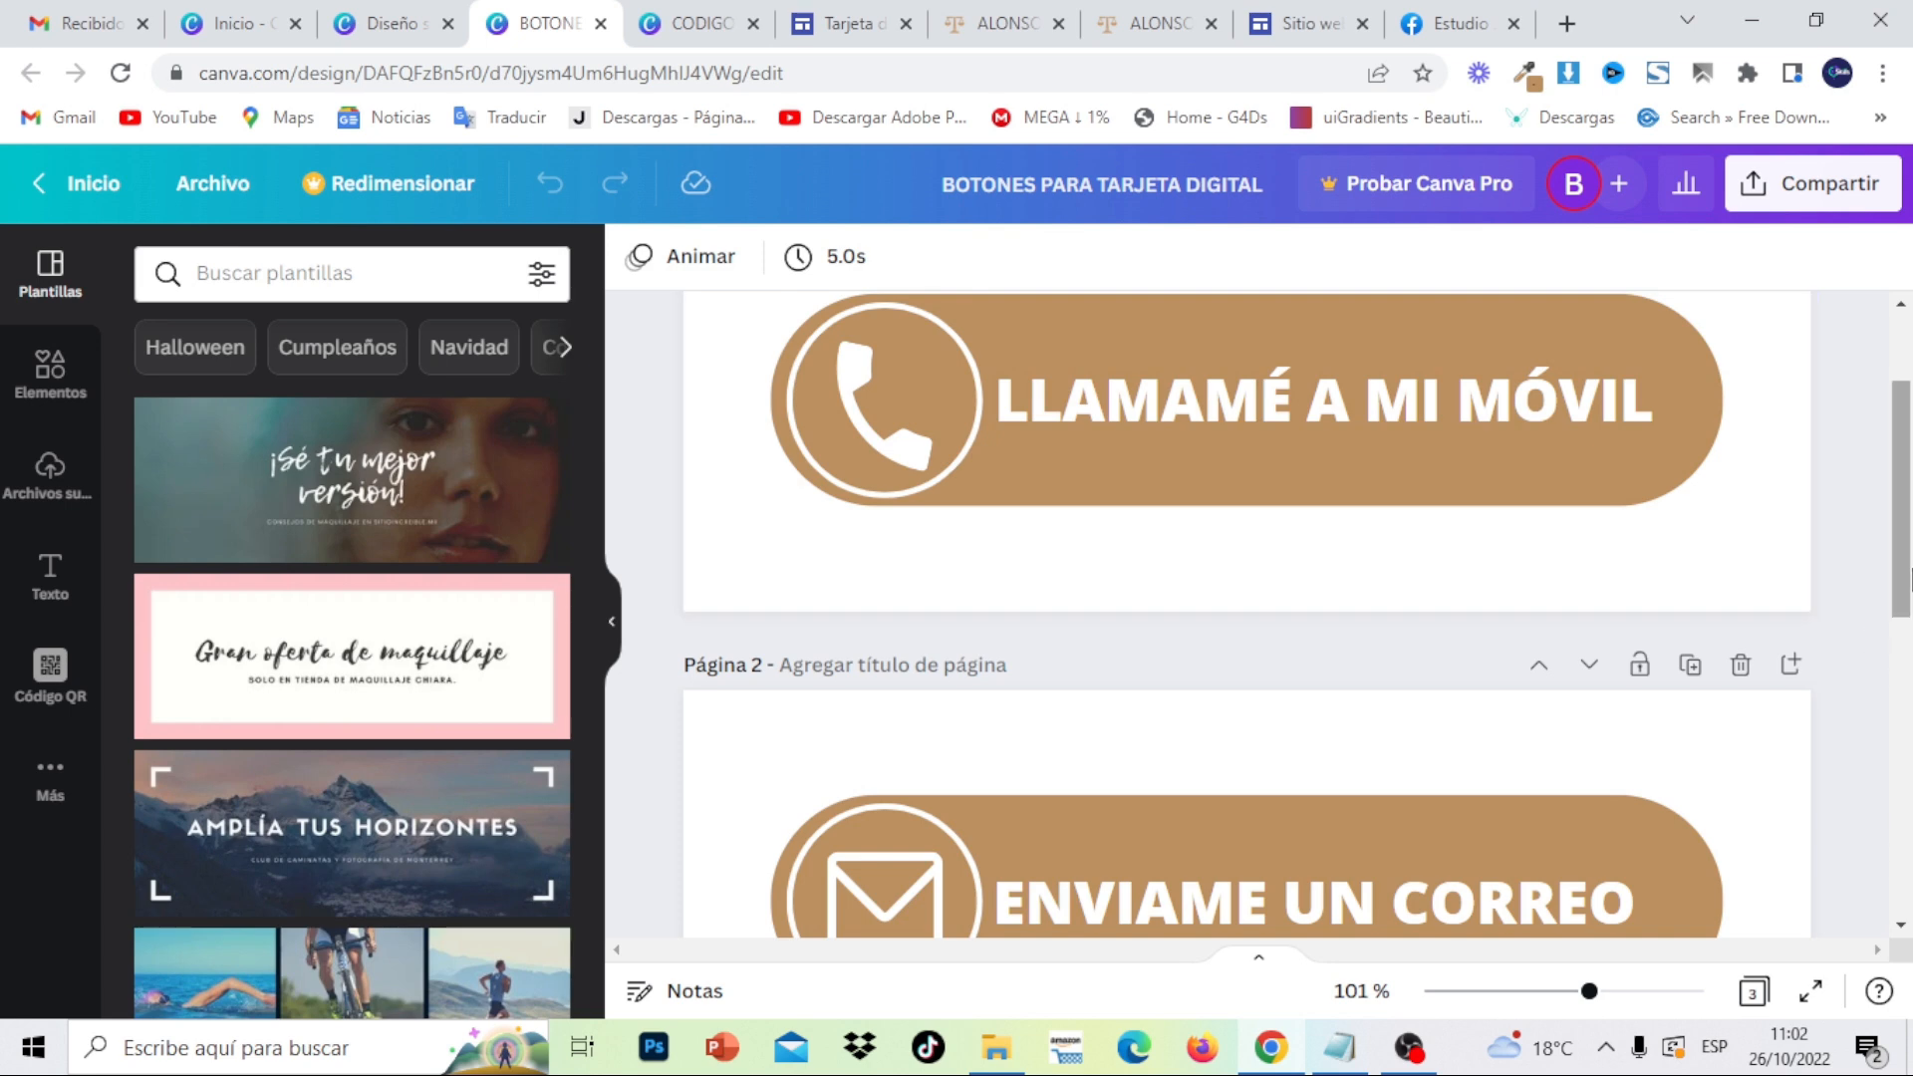
{"action": "left_click_drag", "start_coordinate": [1908, 573], "coordinate": [1908, 488]}
{"action": "scroll", "coordinate": [1910, 389], "scroll_direction": "down", "scroll_amount": 3}
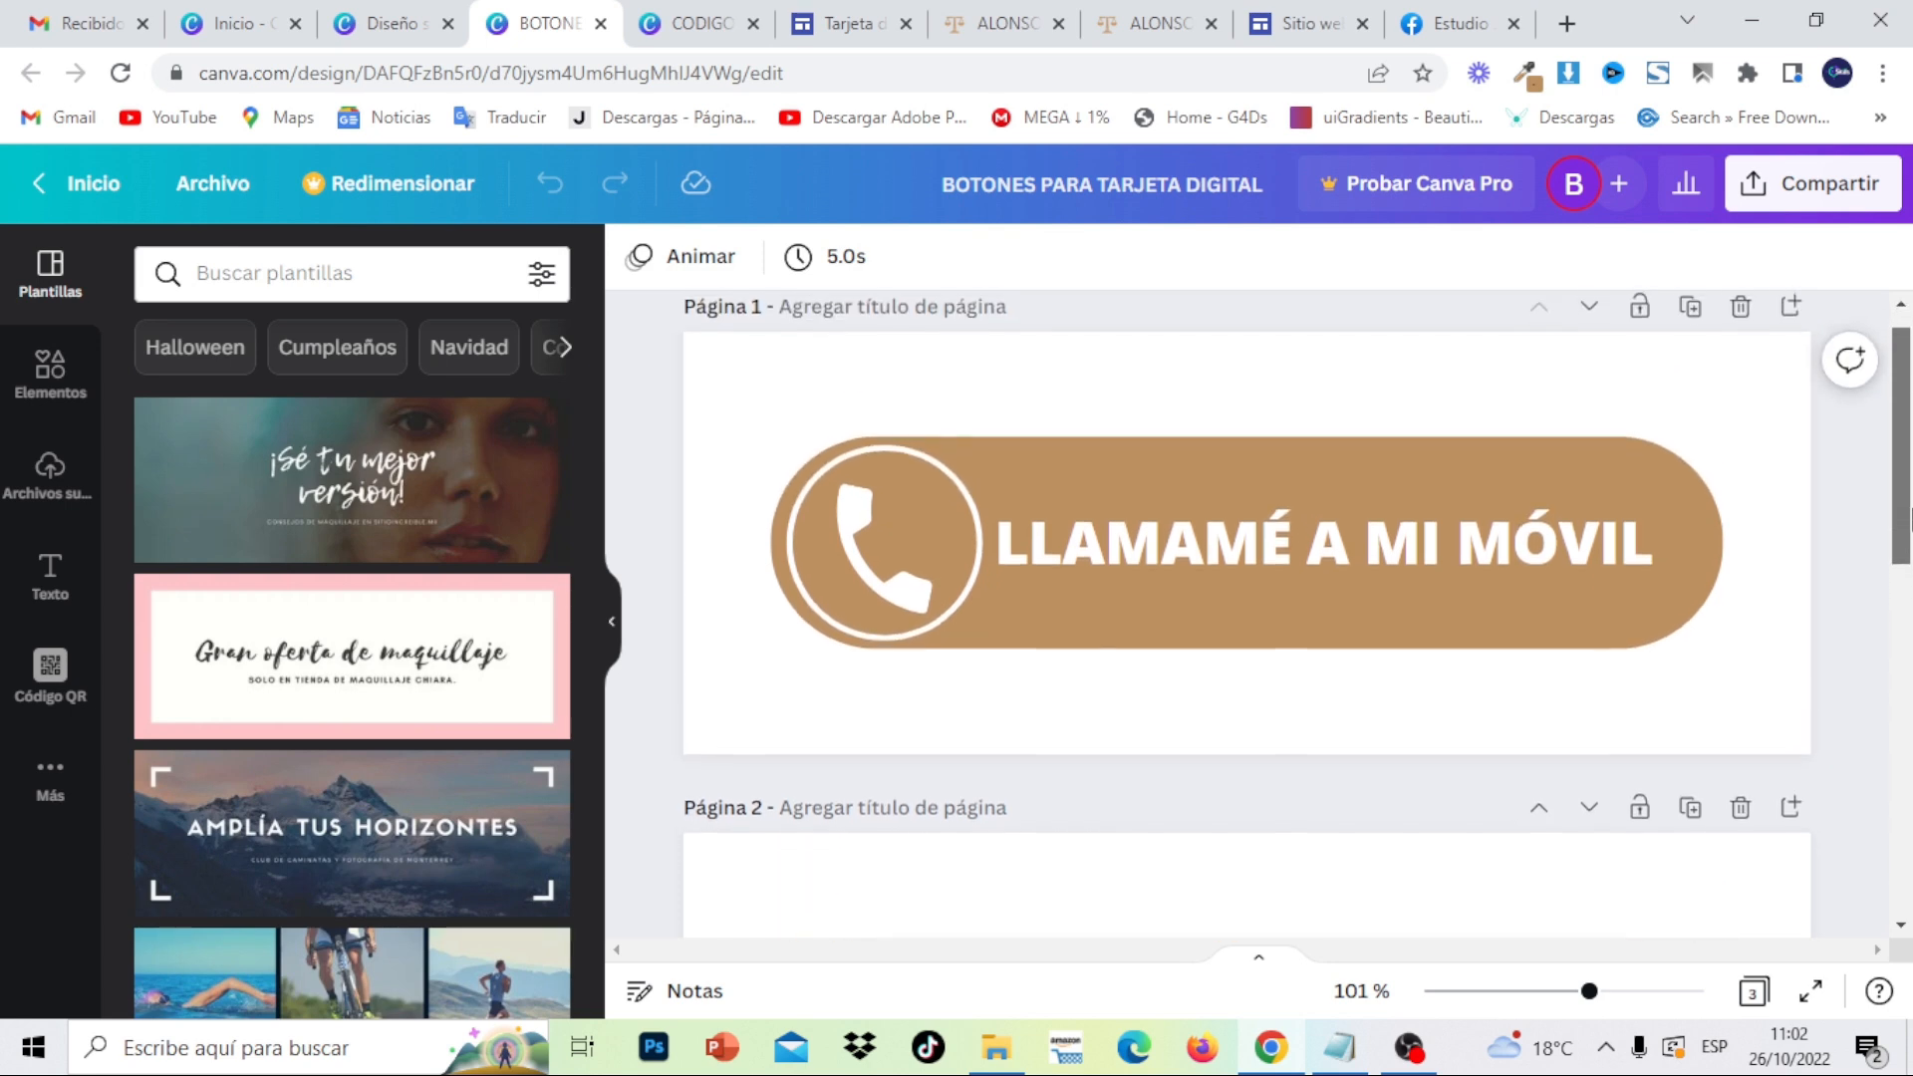
- Create a new 800 × 300 px custom-size design, then return to the button designs
{"action": "left_click", "coordinate": [227, 25]}
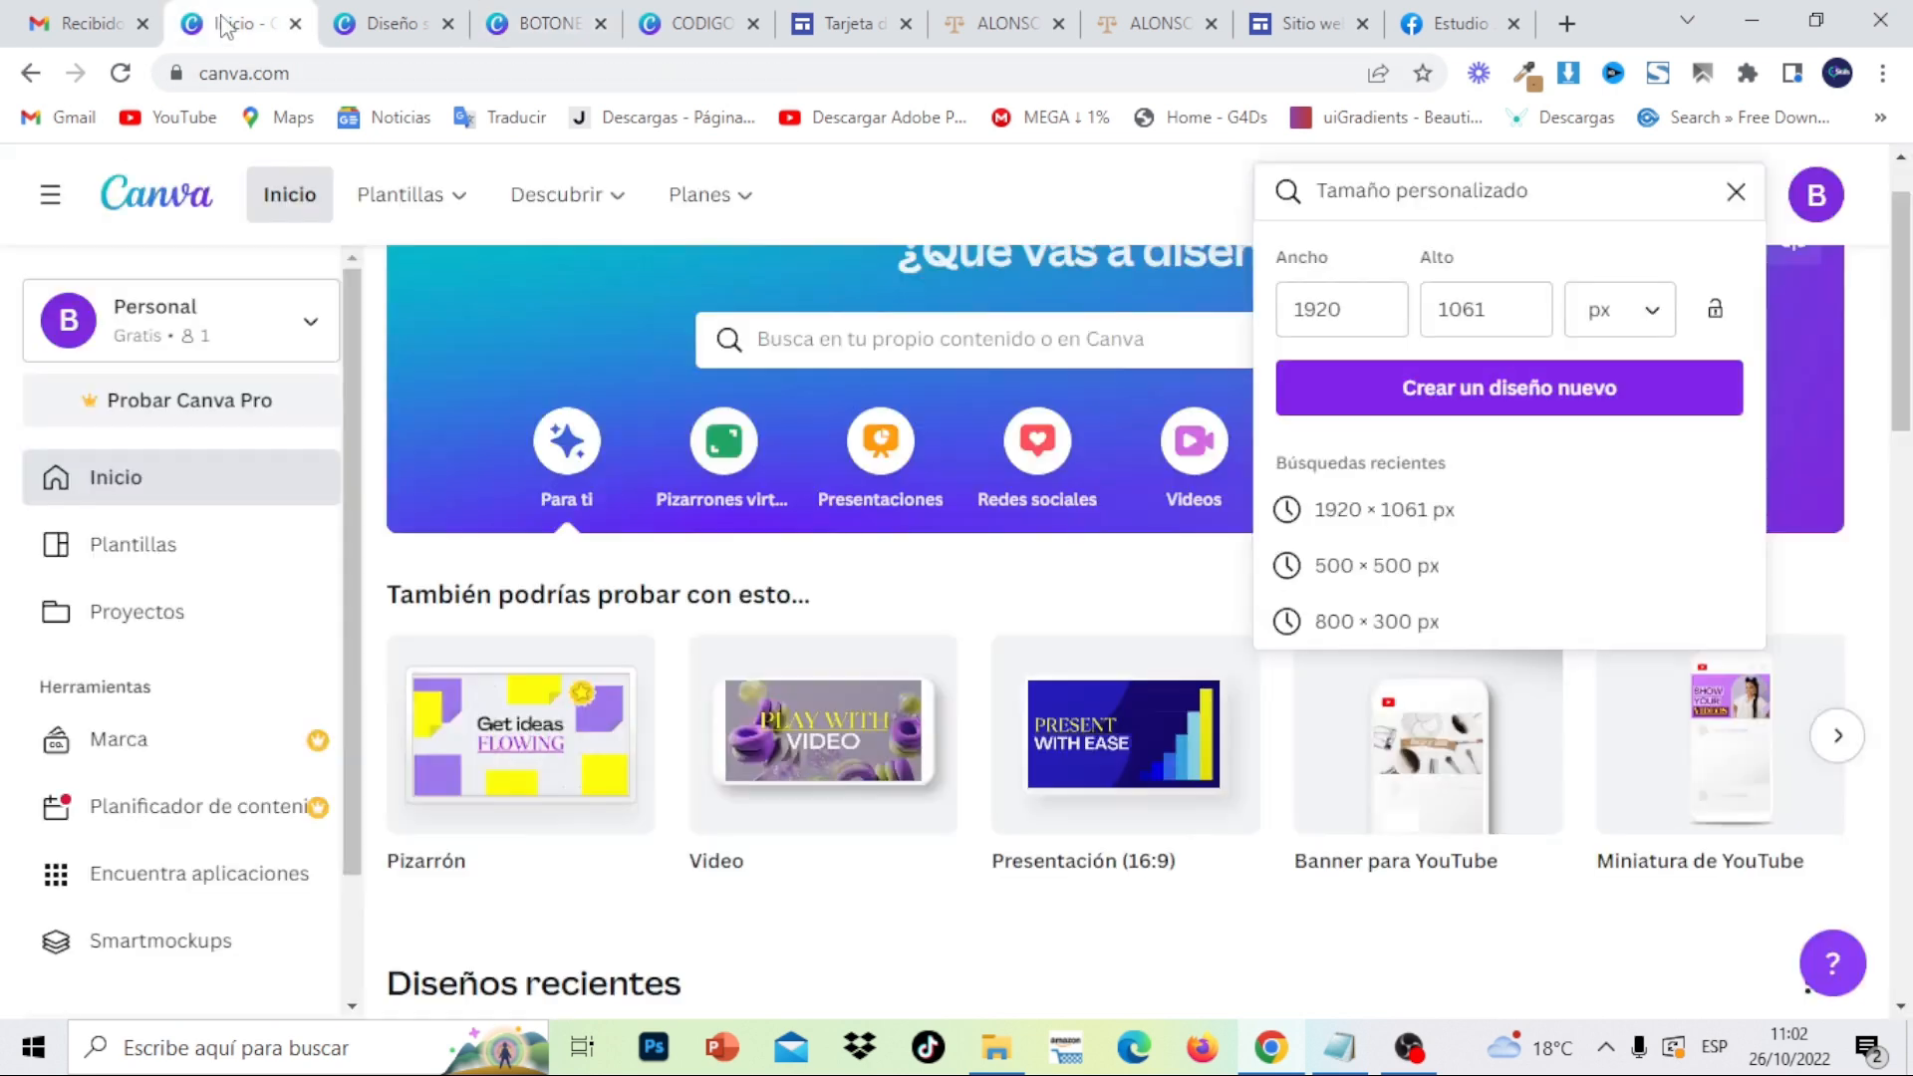
{"action": "double_click", "coordinate": [1282, 319]}
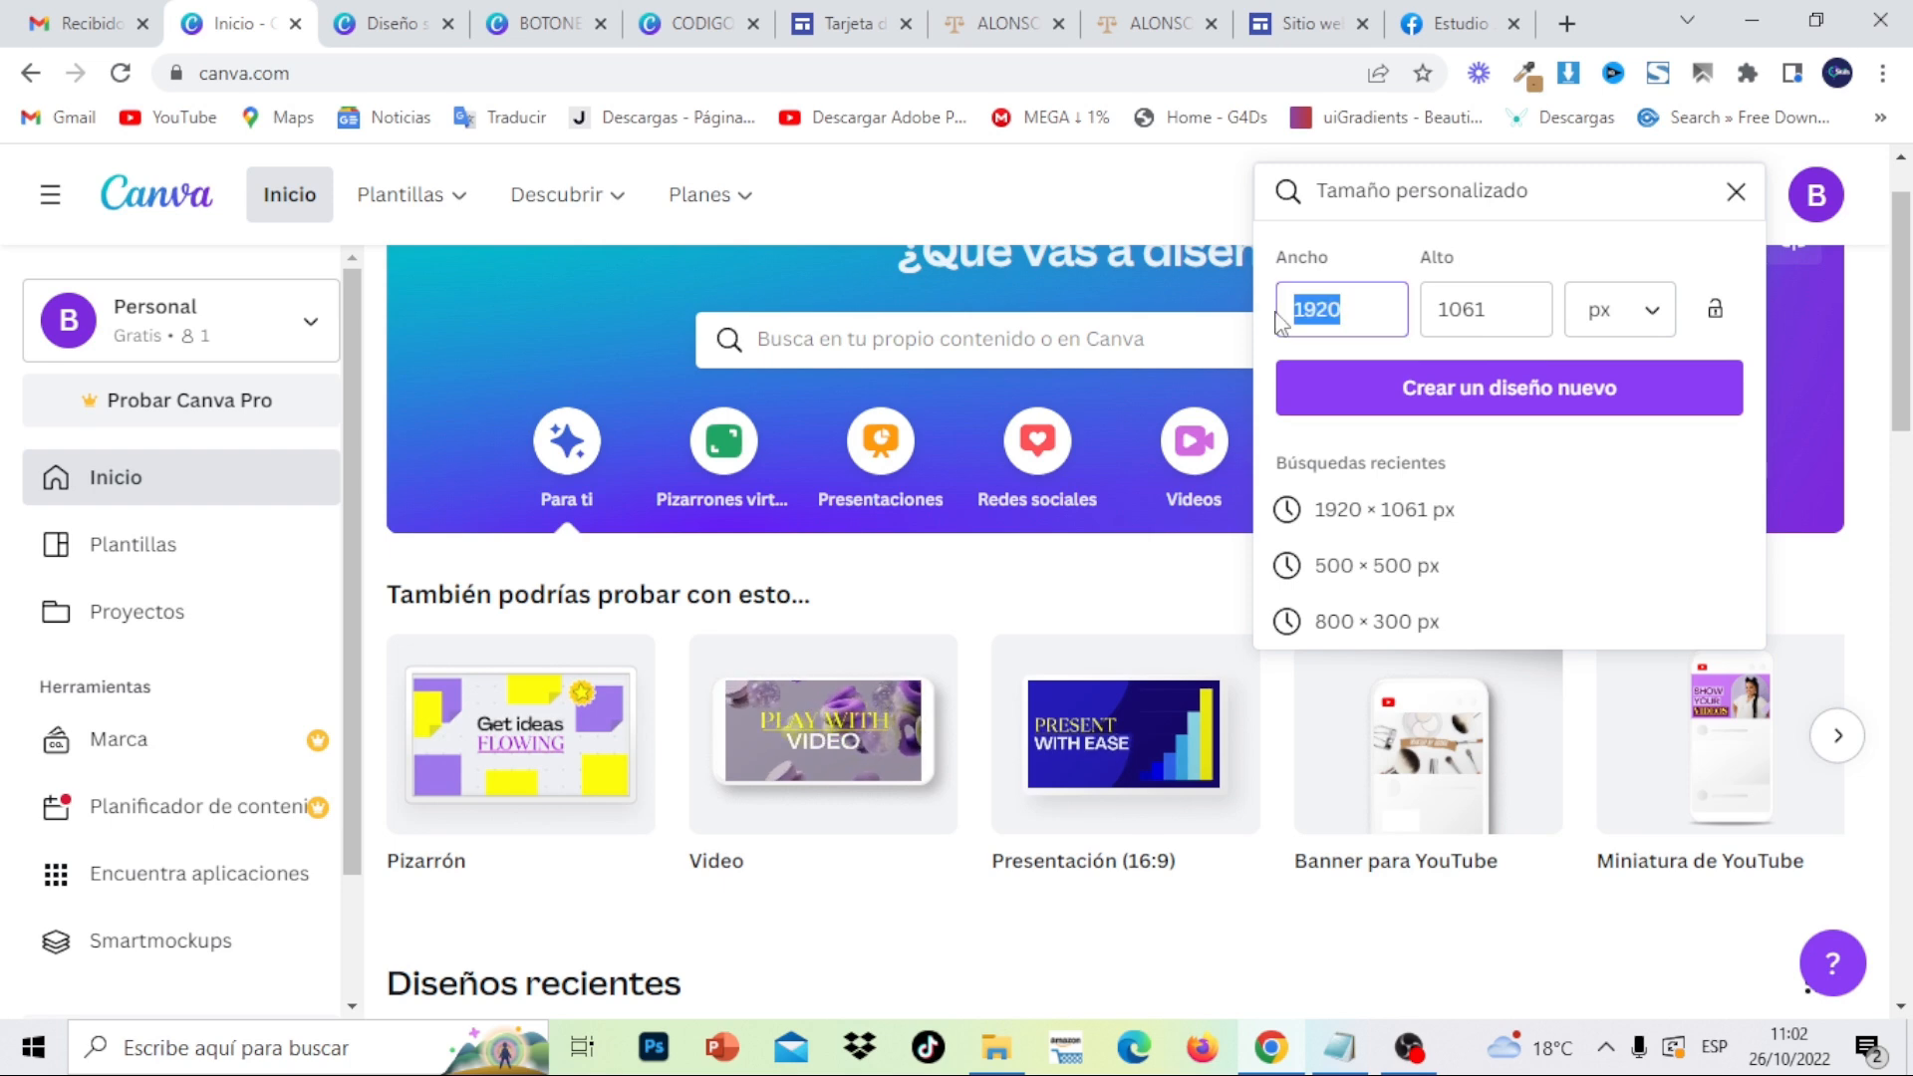
{"action": "key", "text": "BackSpace"}
{"action": "type", "text": "800"}
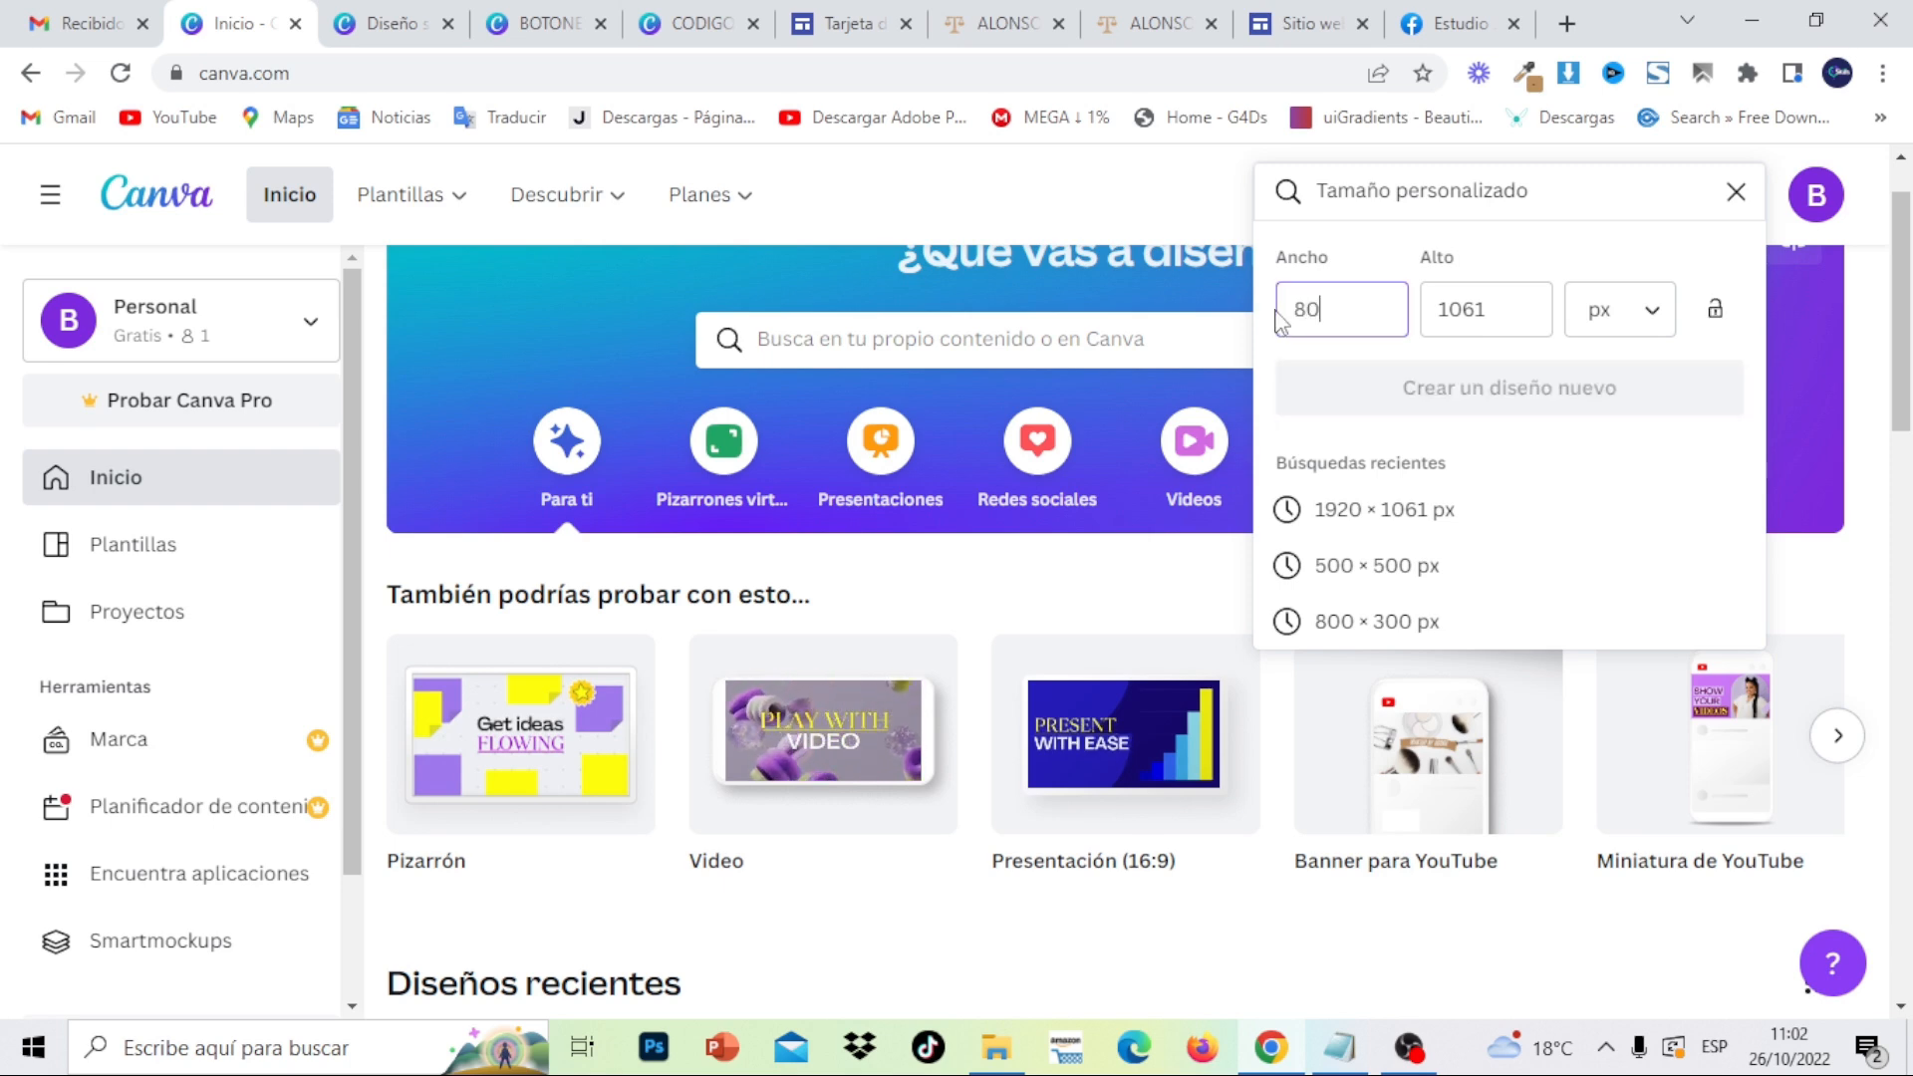
{"action": "double_click", "coordinate": [1528, 334]}
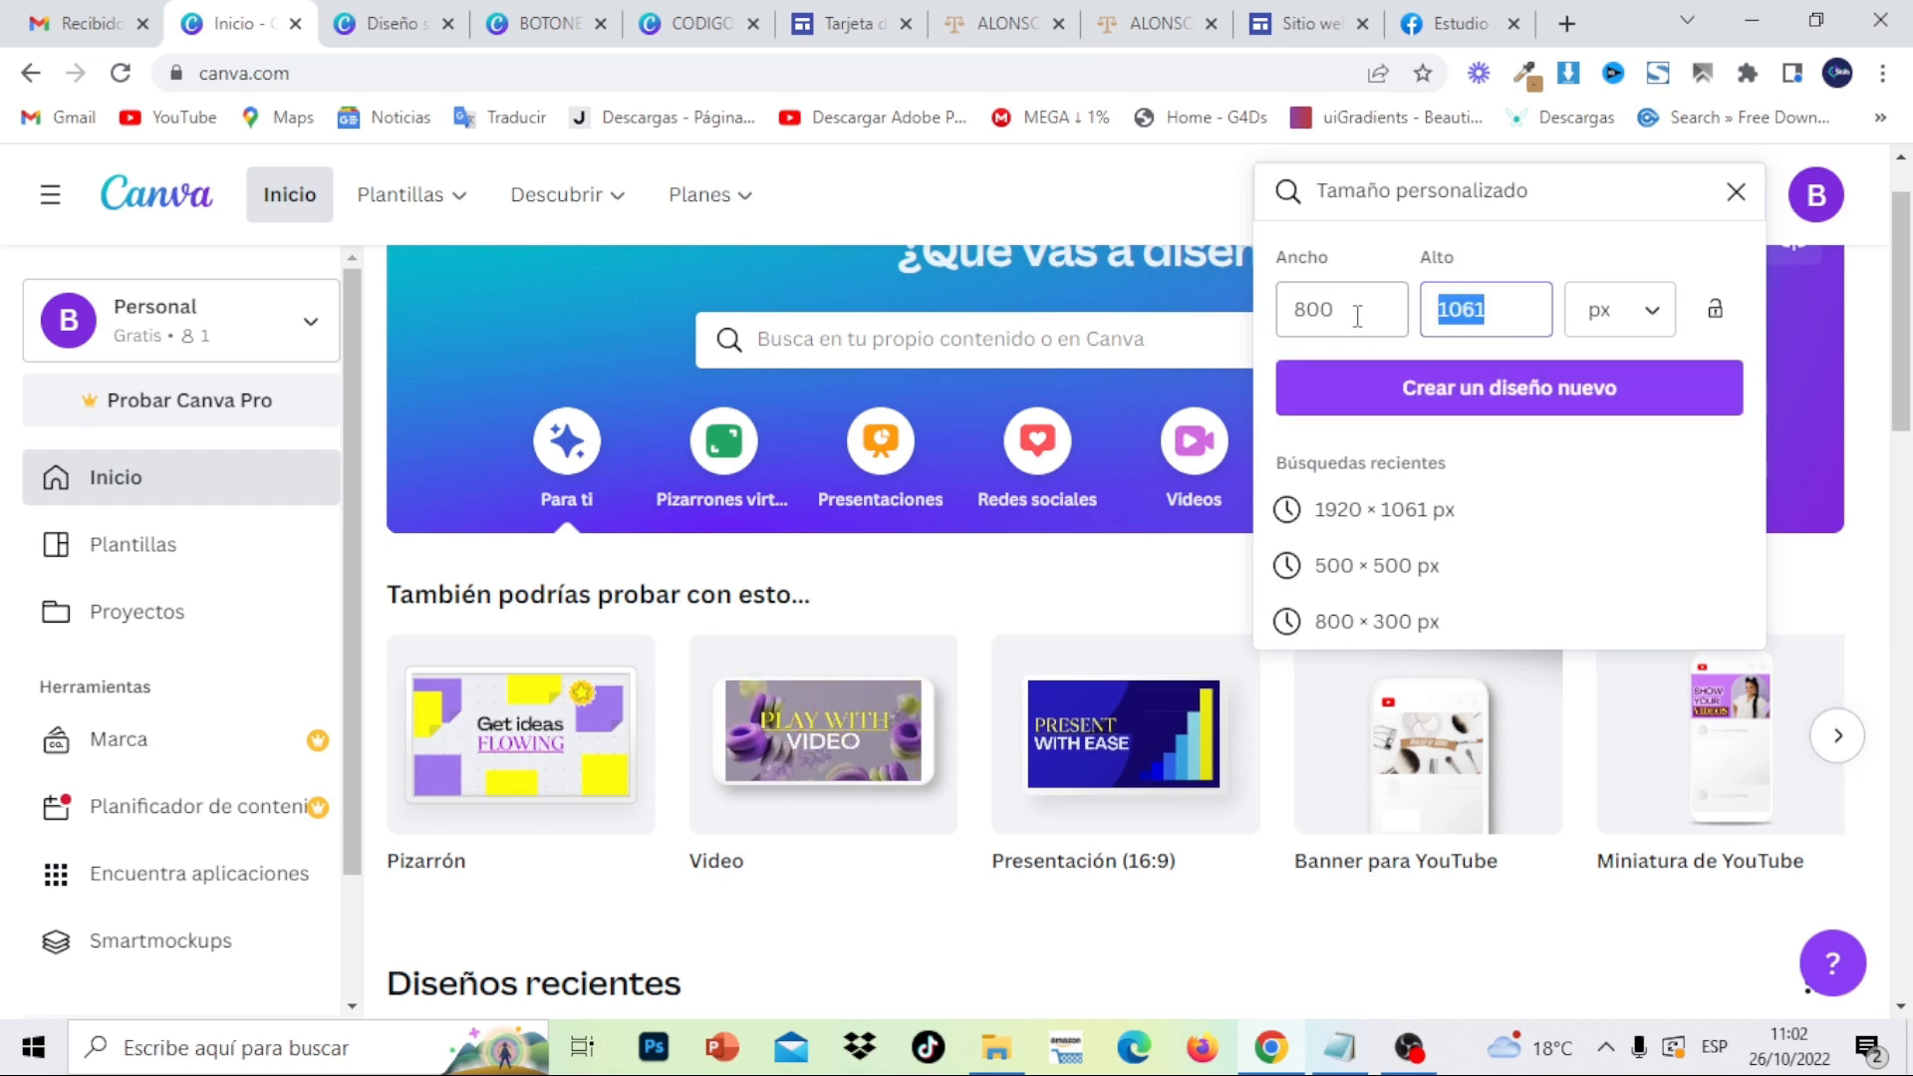
{"action": "type", "text": "300"}
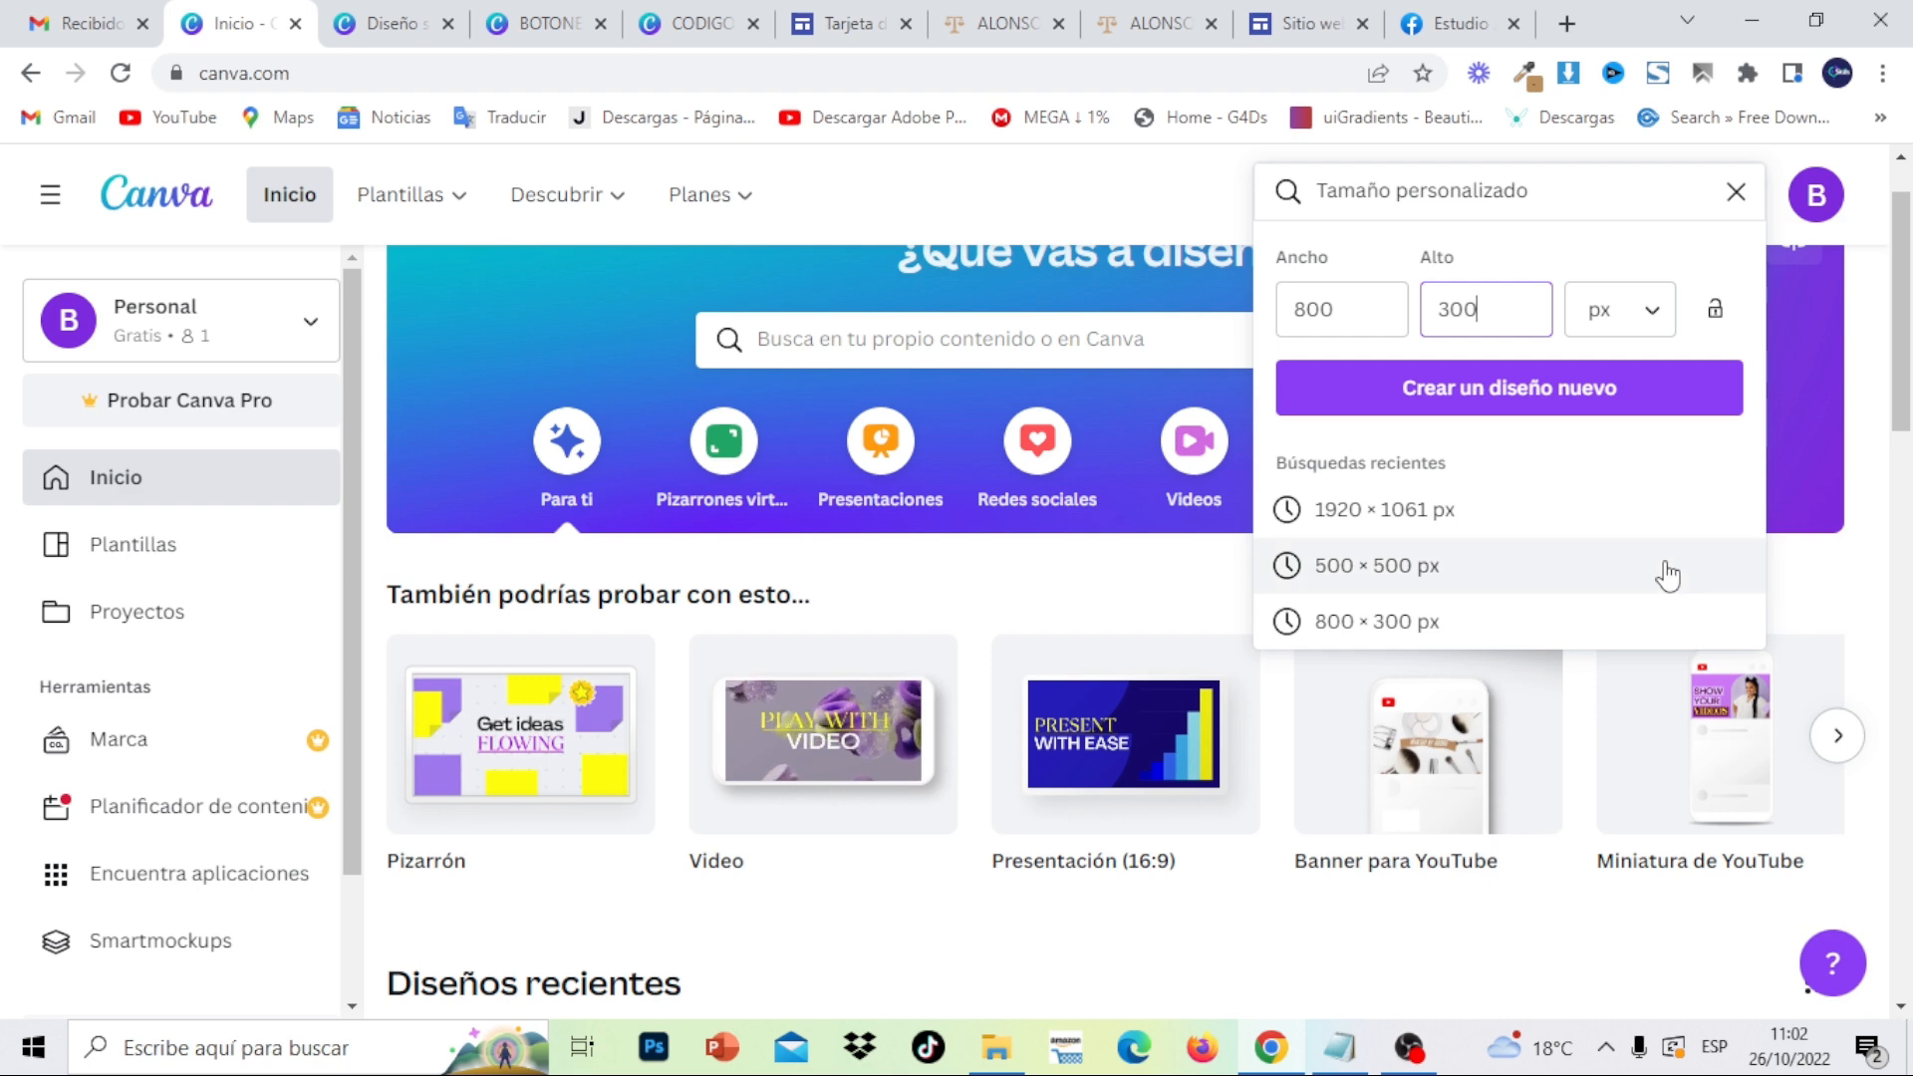
{"action": "left_click", "coordinate": [1655, 404]}
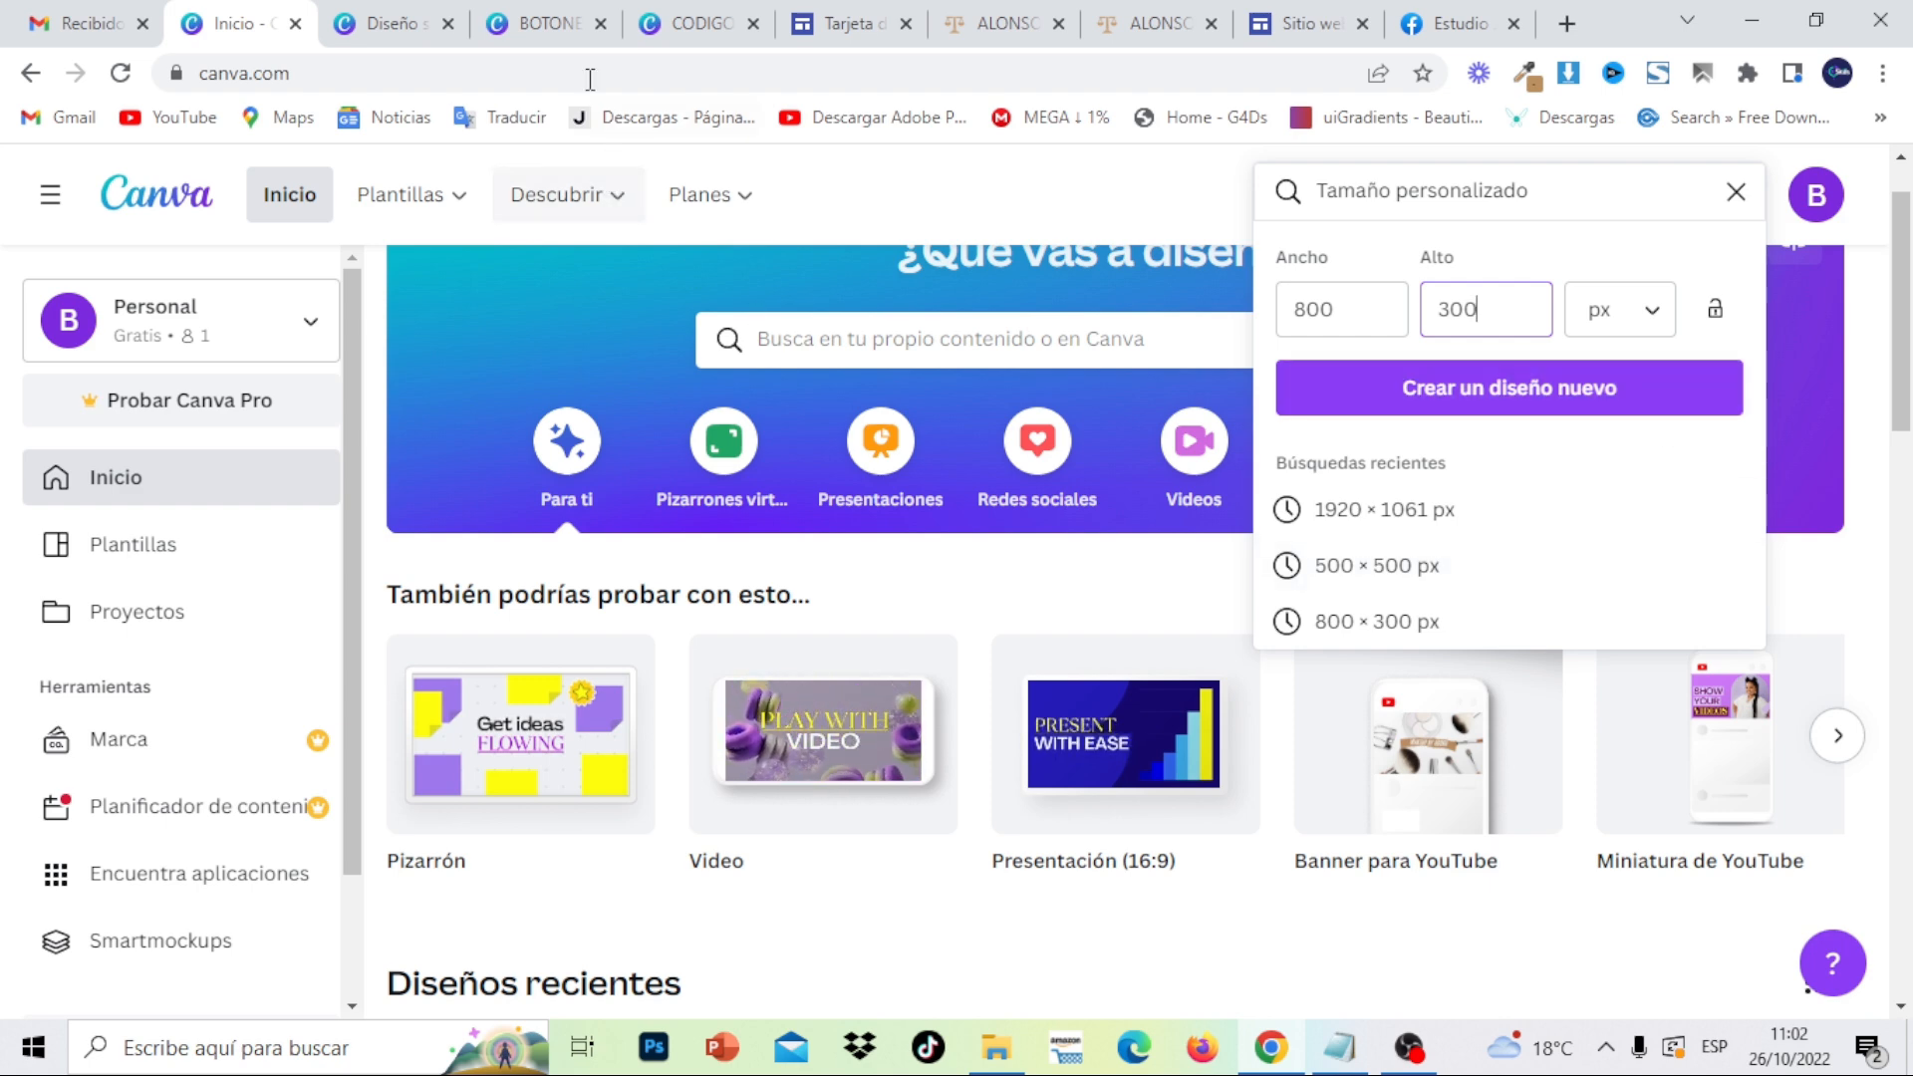
{"action": "left_click", "coordinate": [548, 24]}
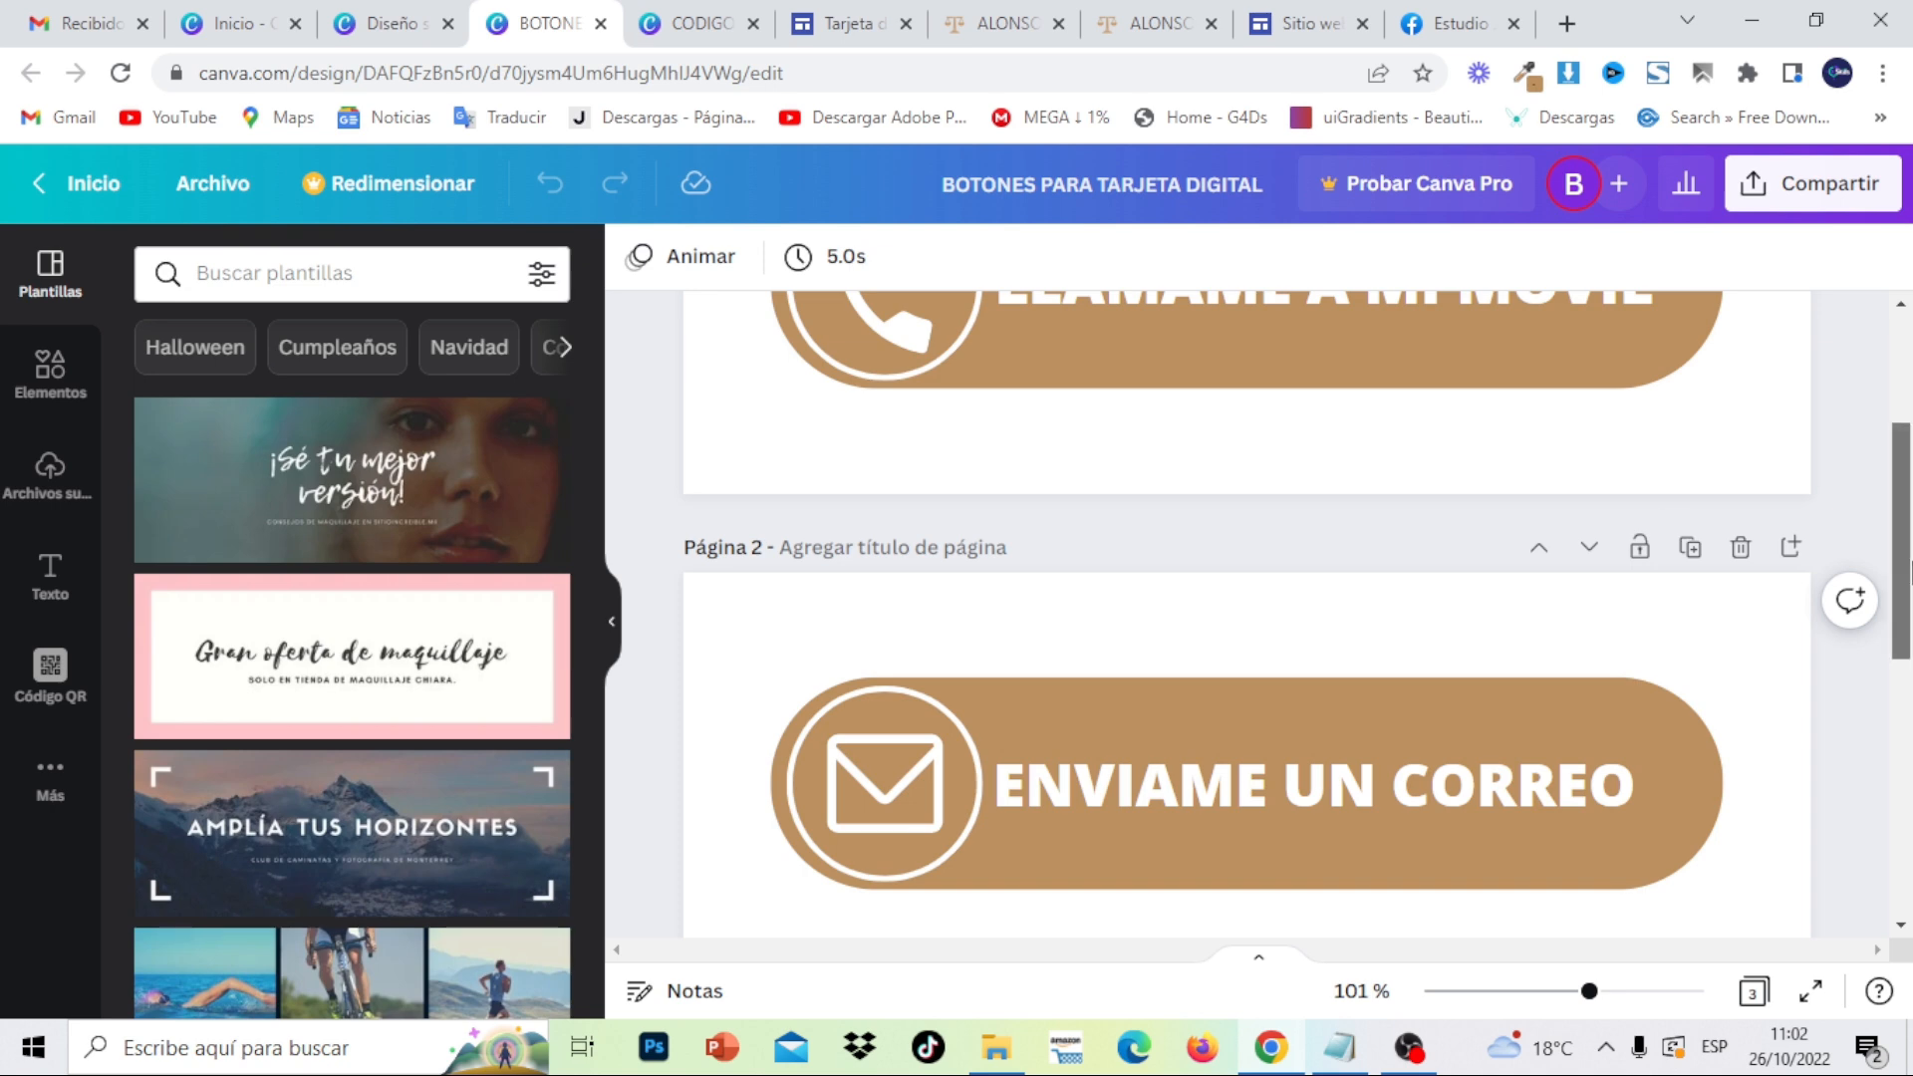
- Add a blank page 4 and search the Canva elements for 'boto'
{"action": "scroll", "coordinate": [1594, 698], "scroll_direction": "down", "scroll_amount": 6}
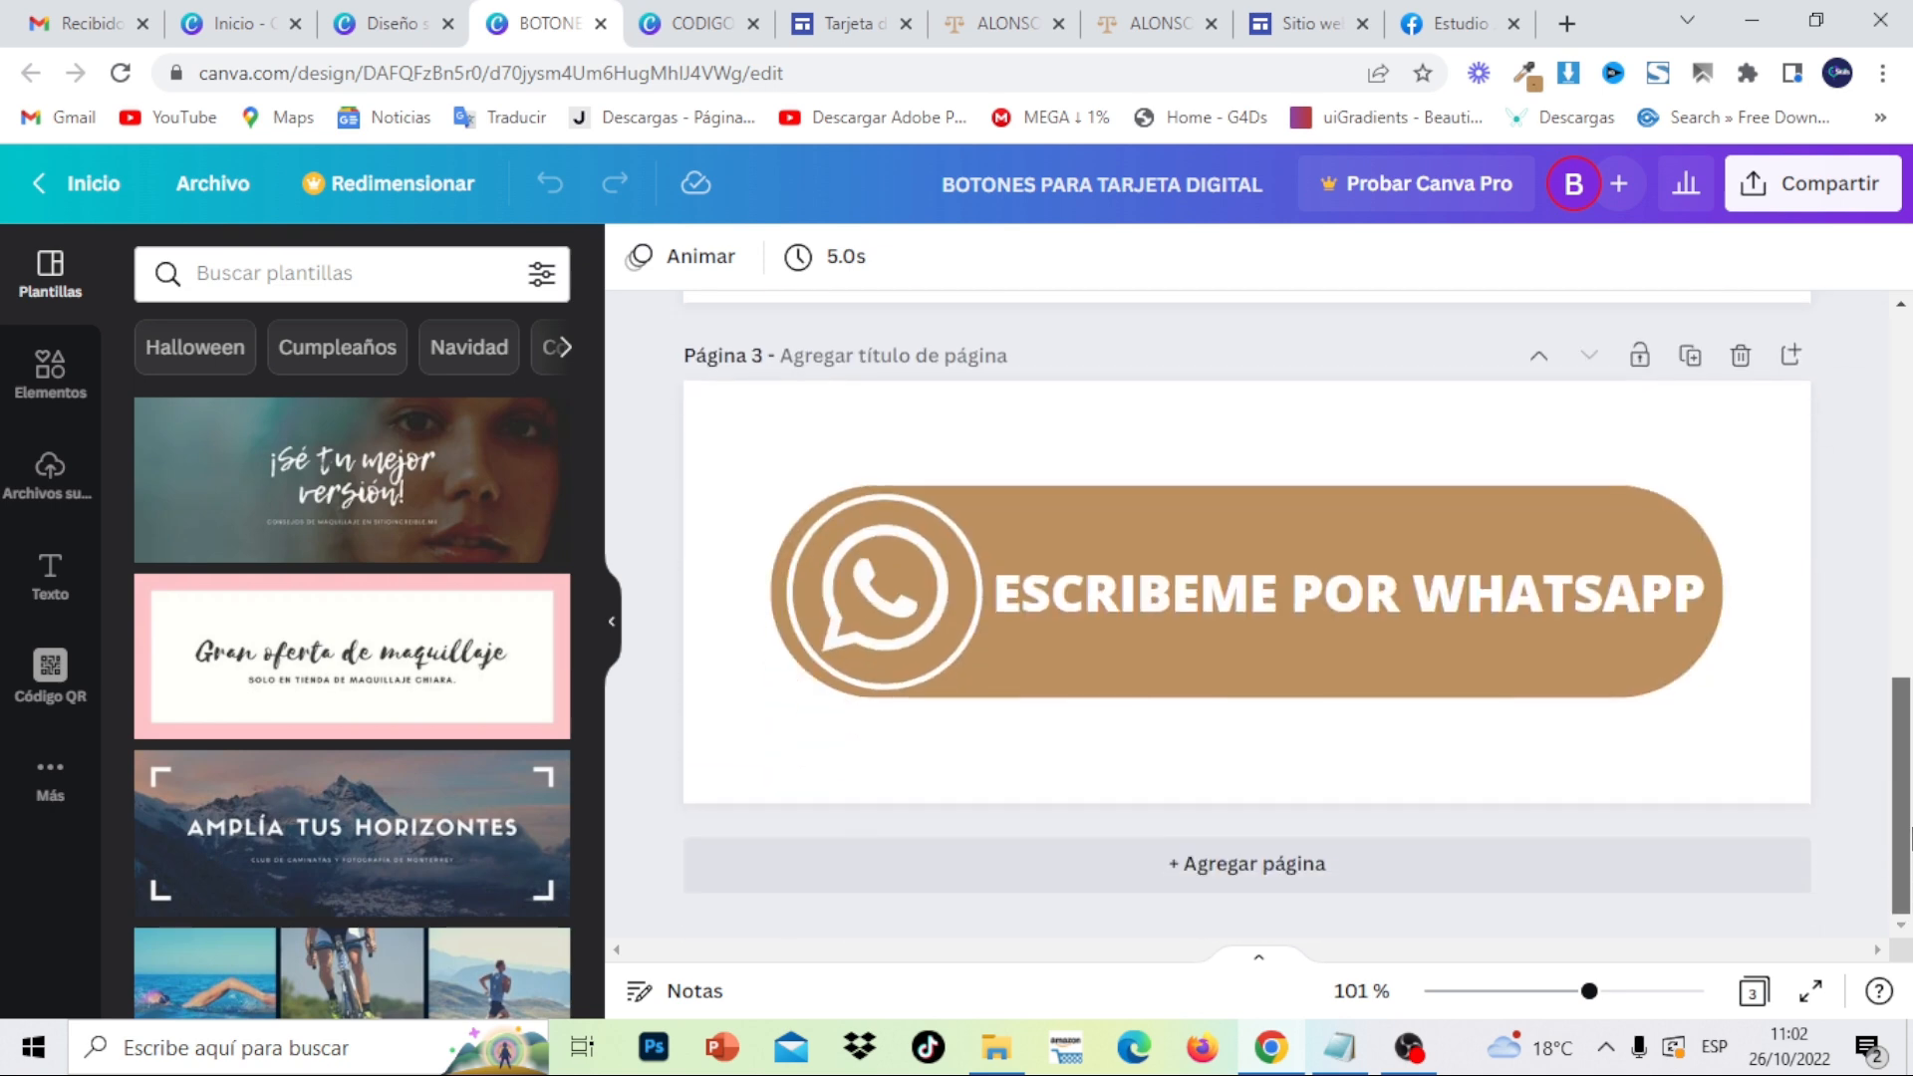
{"action": "left_click", "coordinate": [1524, 885]}
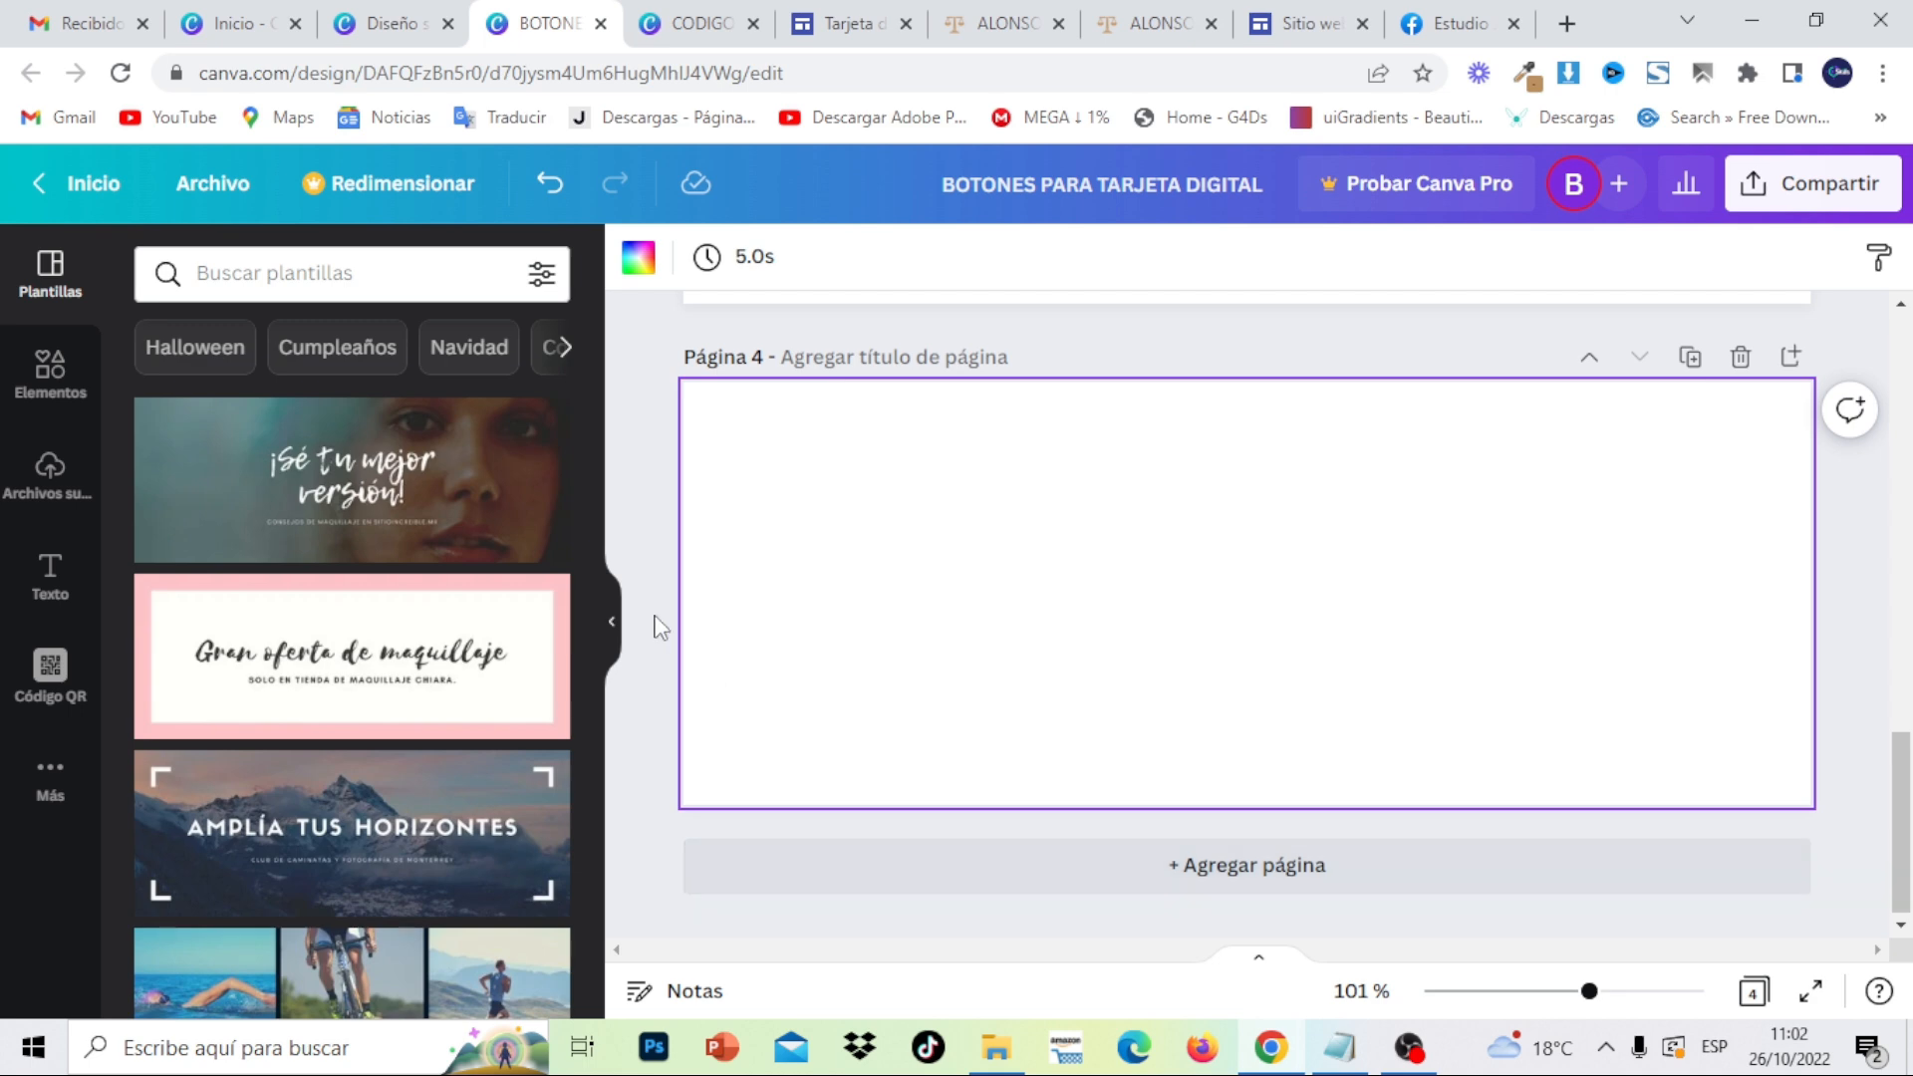
{"action": "left_click", "coordinate": [48, 382]}
{"action": "left_click", "coordinate": [287, 267]}
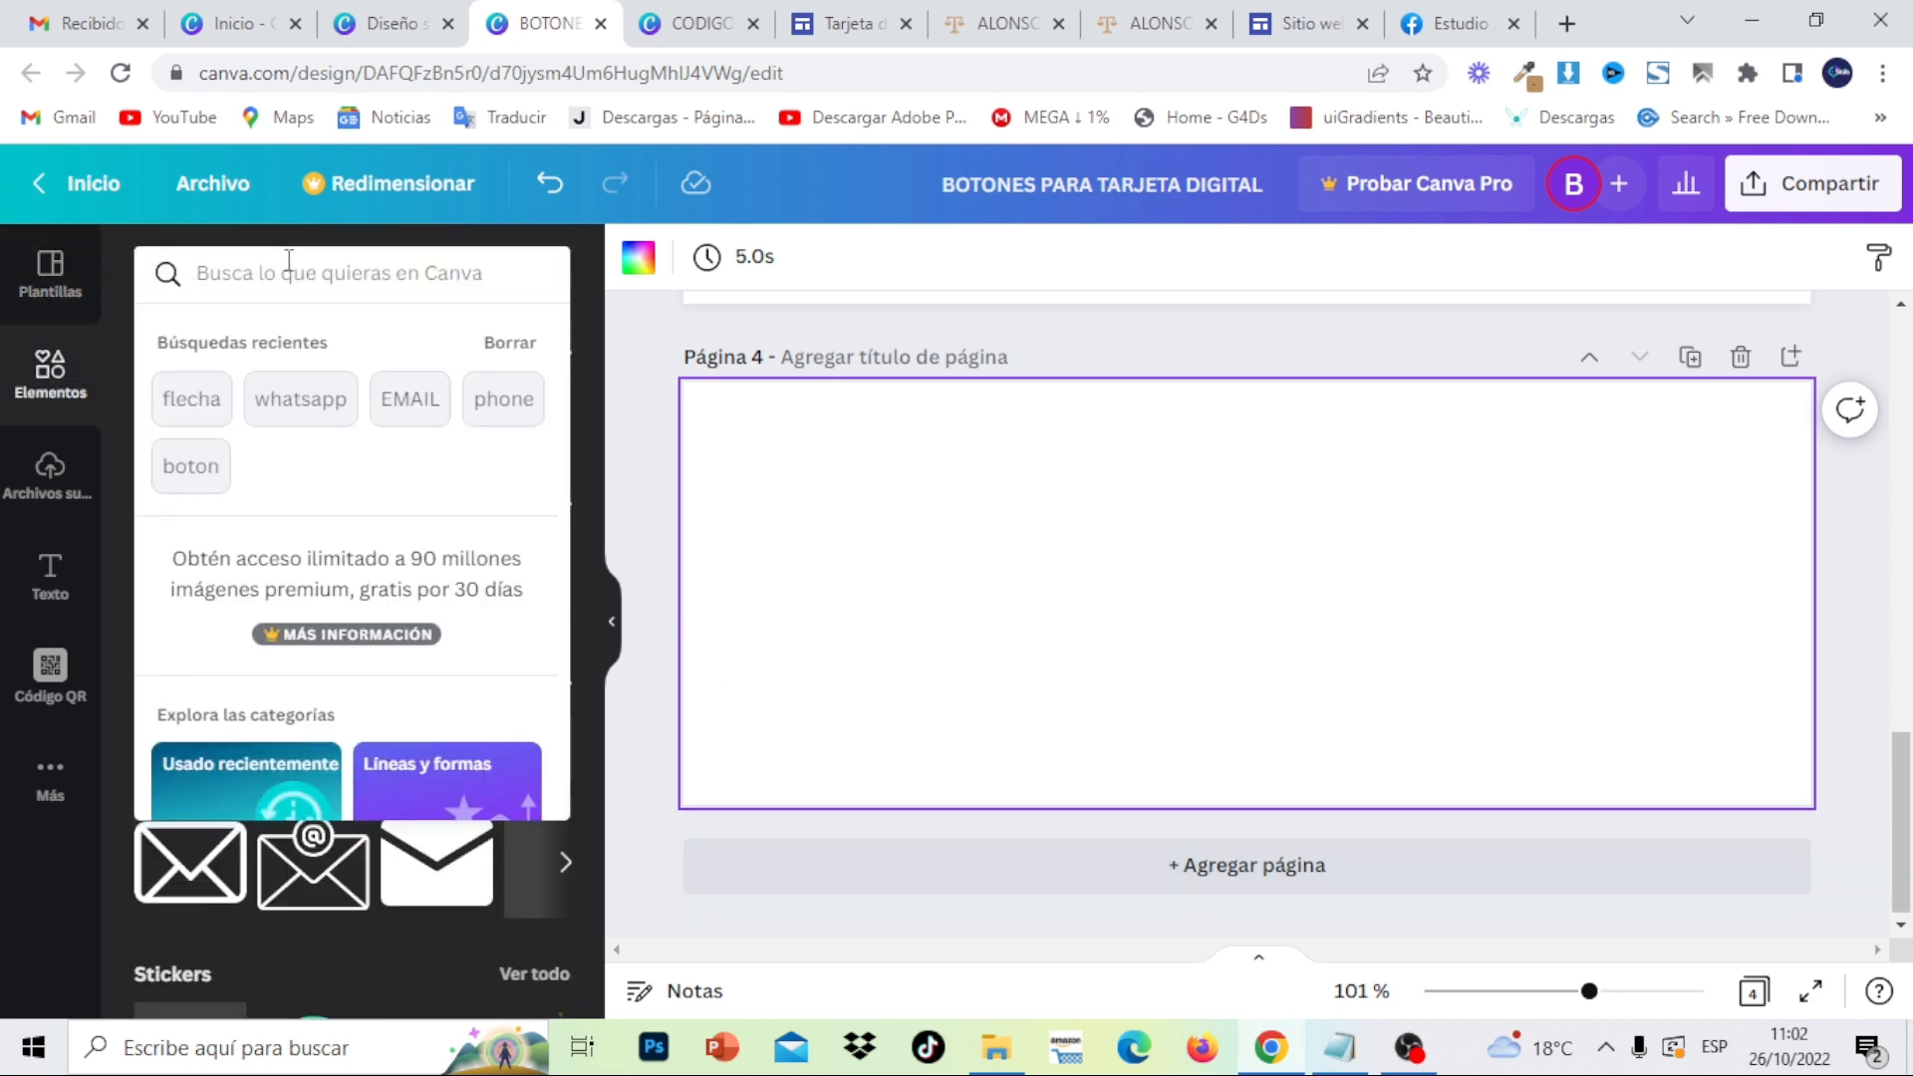
{"action": "type", "text": "boton"}
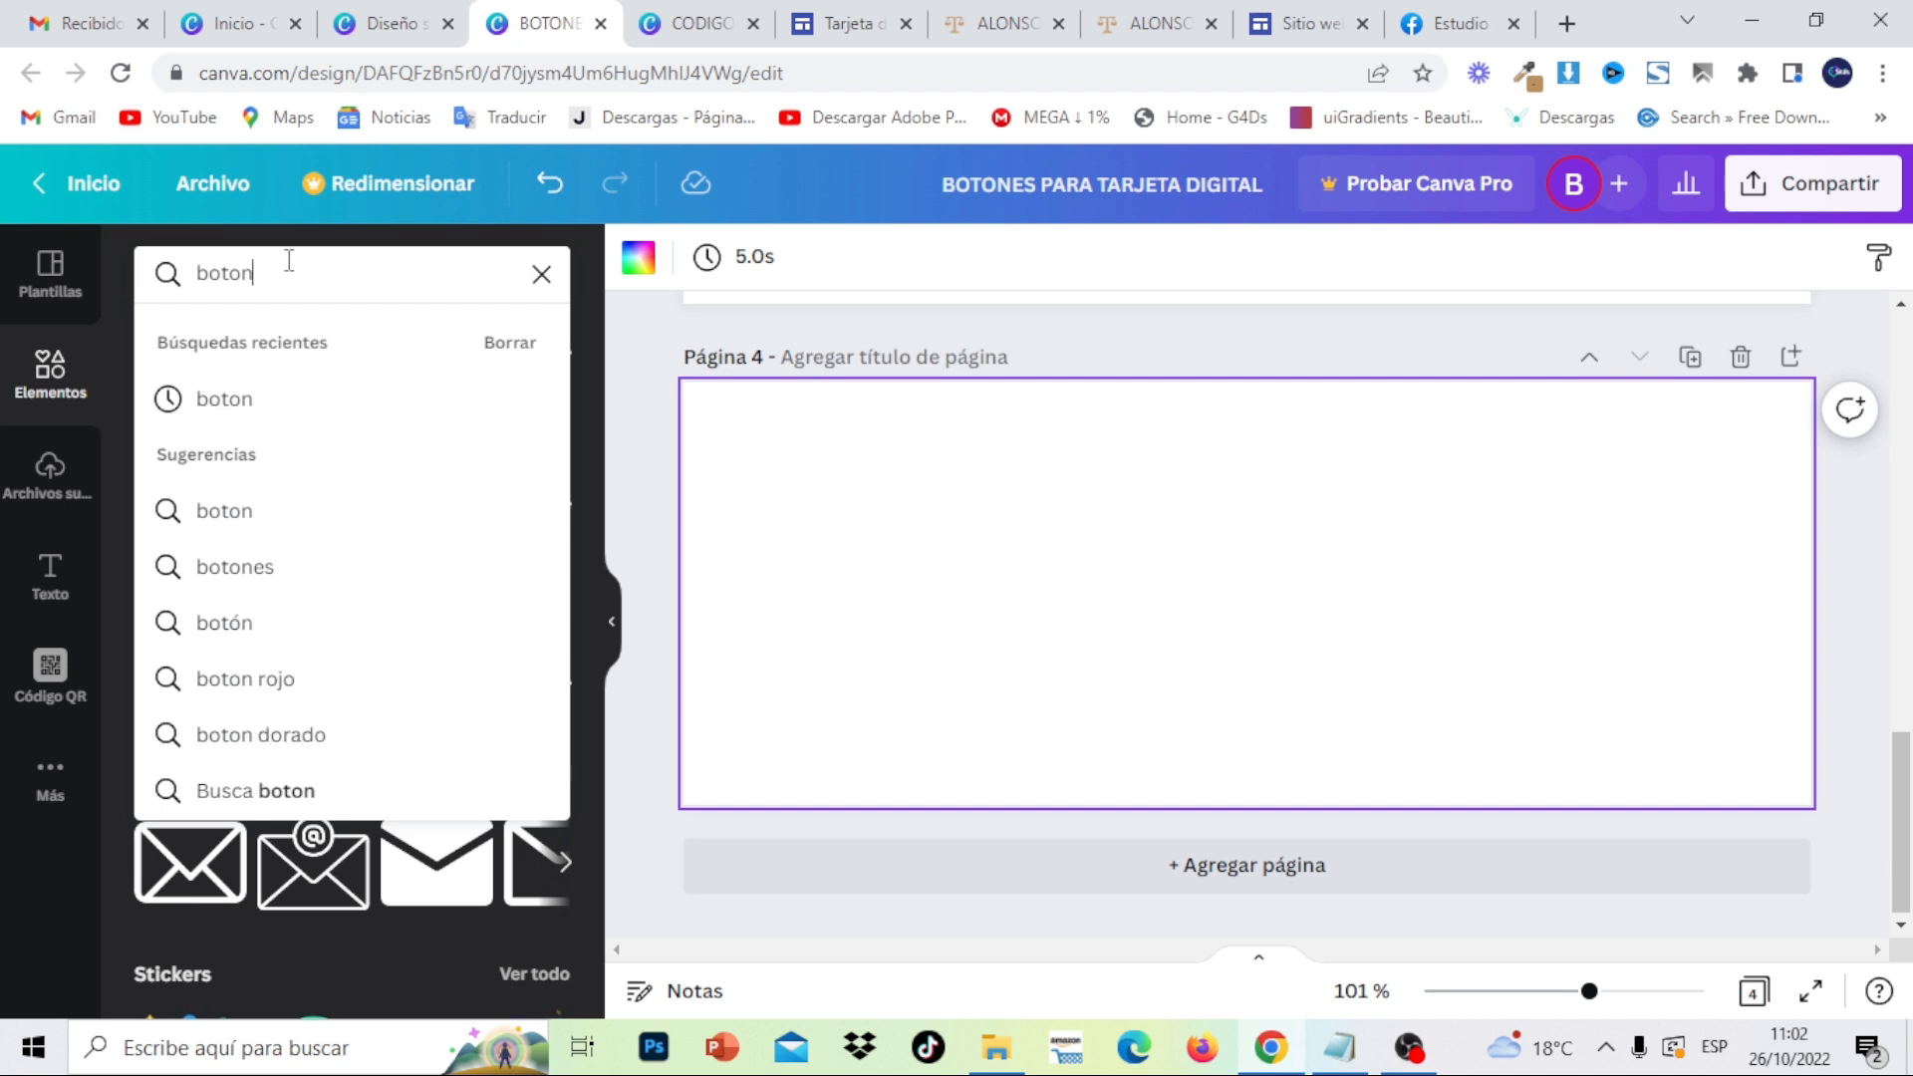
{"action": "key", "text": "Return"}
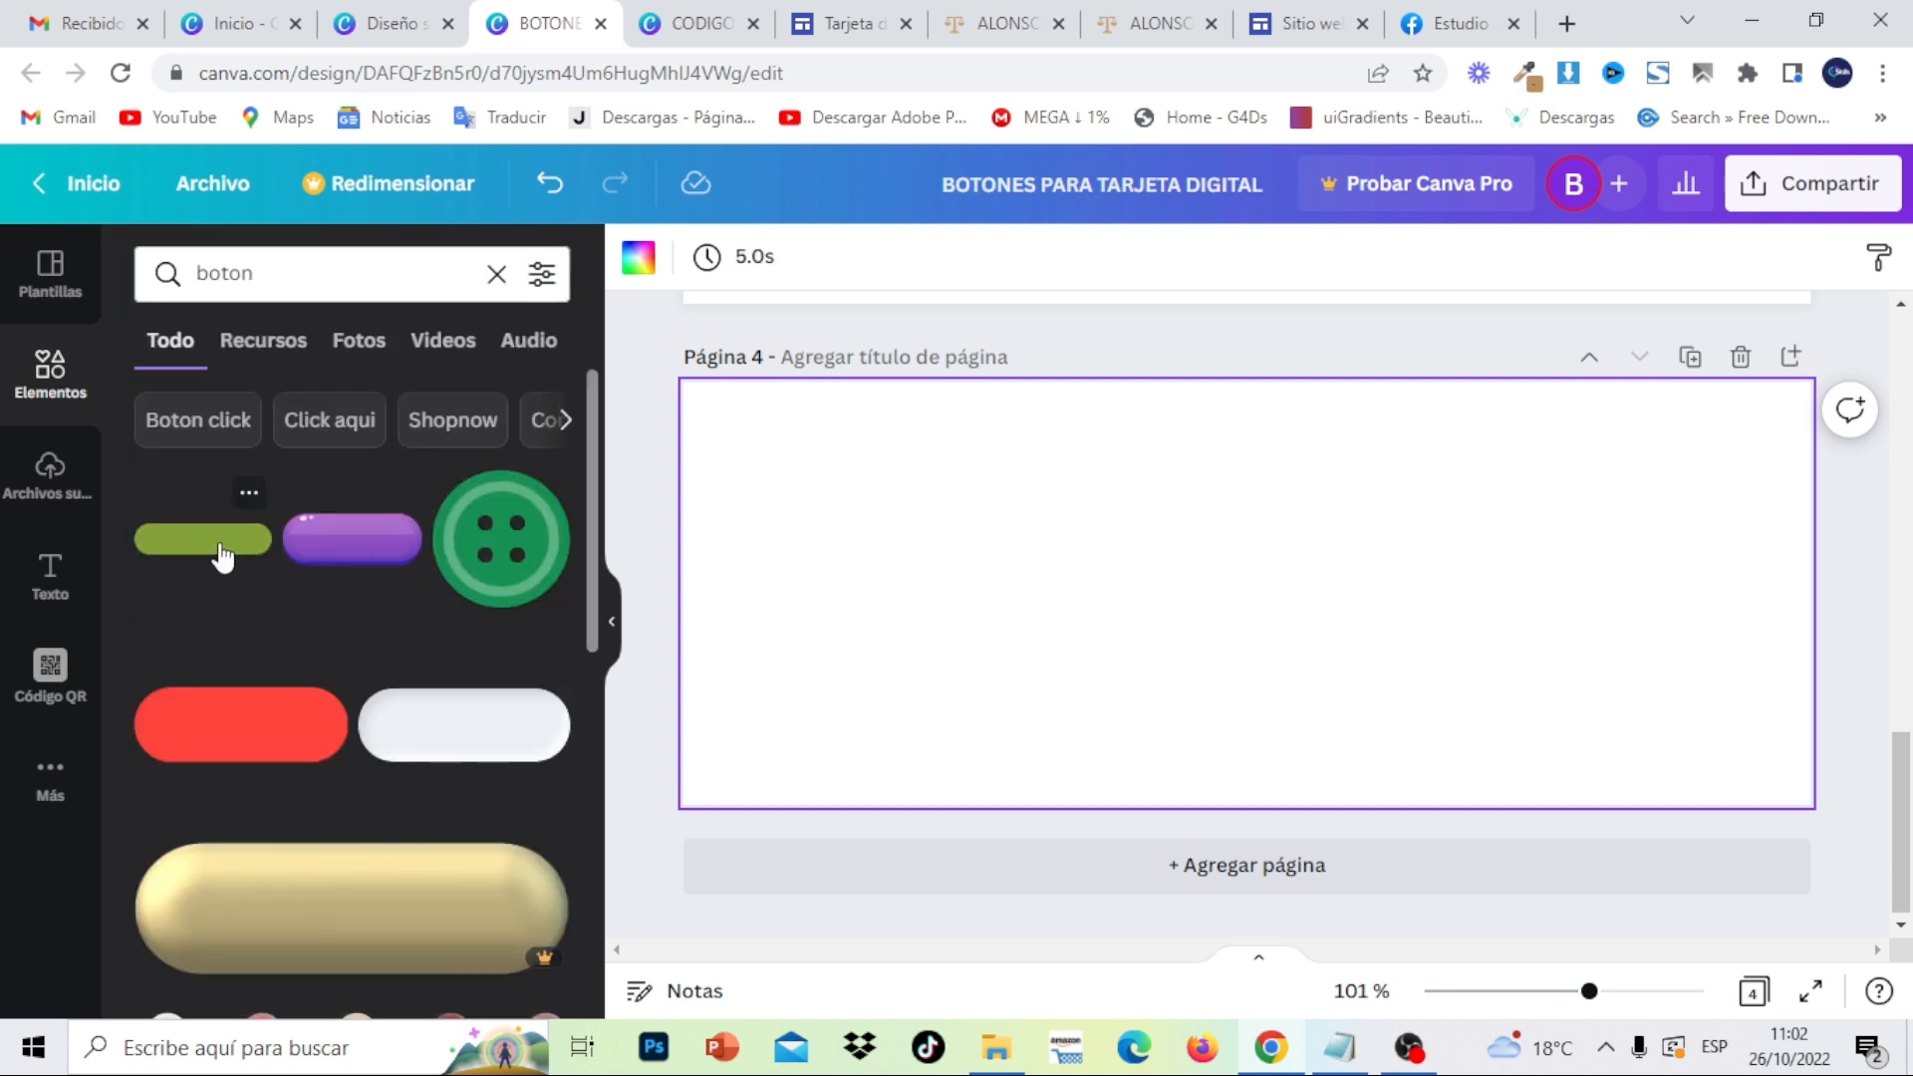
- Add the green pill button to page 4 and recolour it brown #bc905c
{"action": "left_click", "coordinate": [221, 558]}
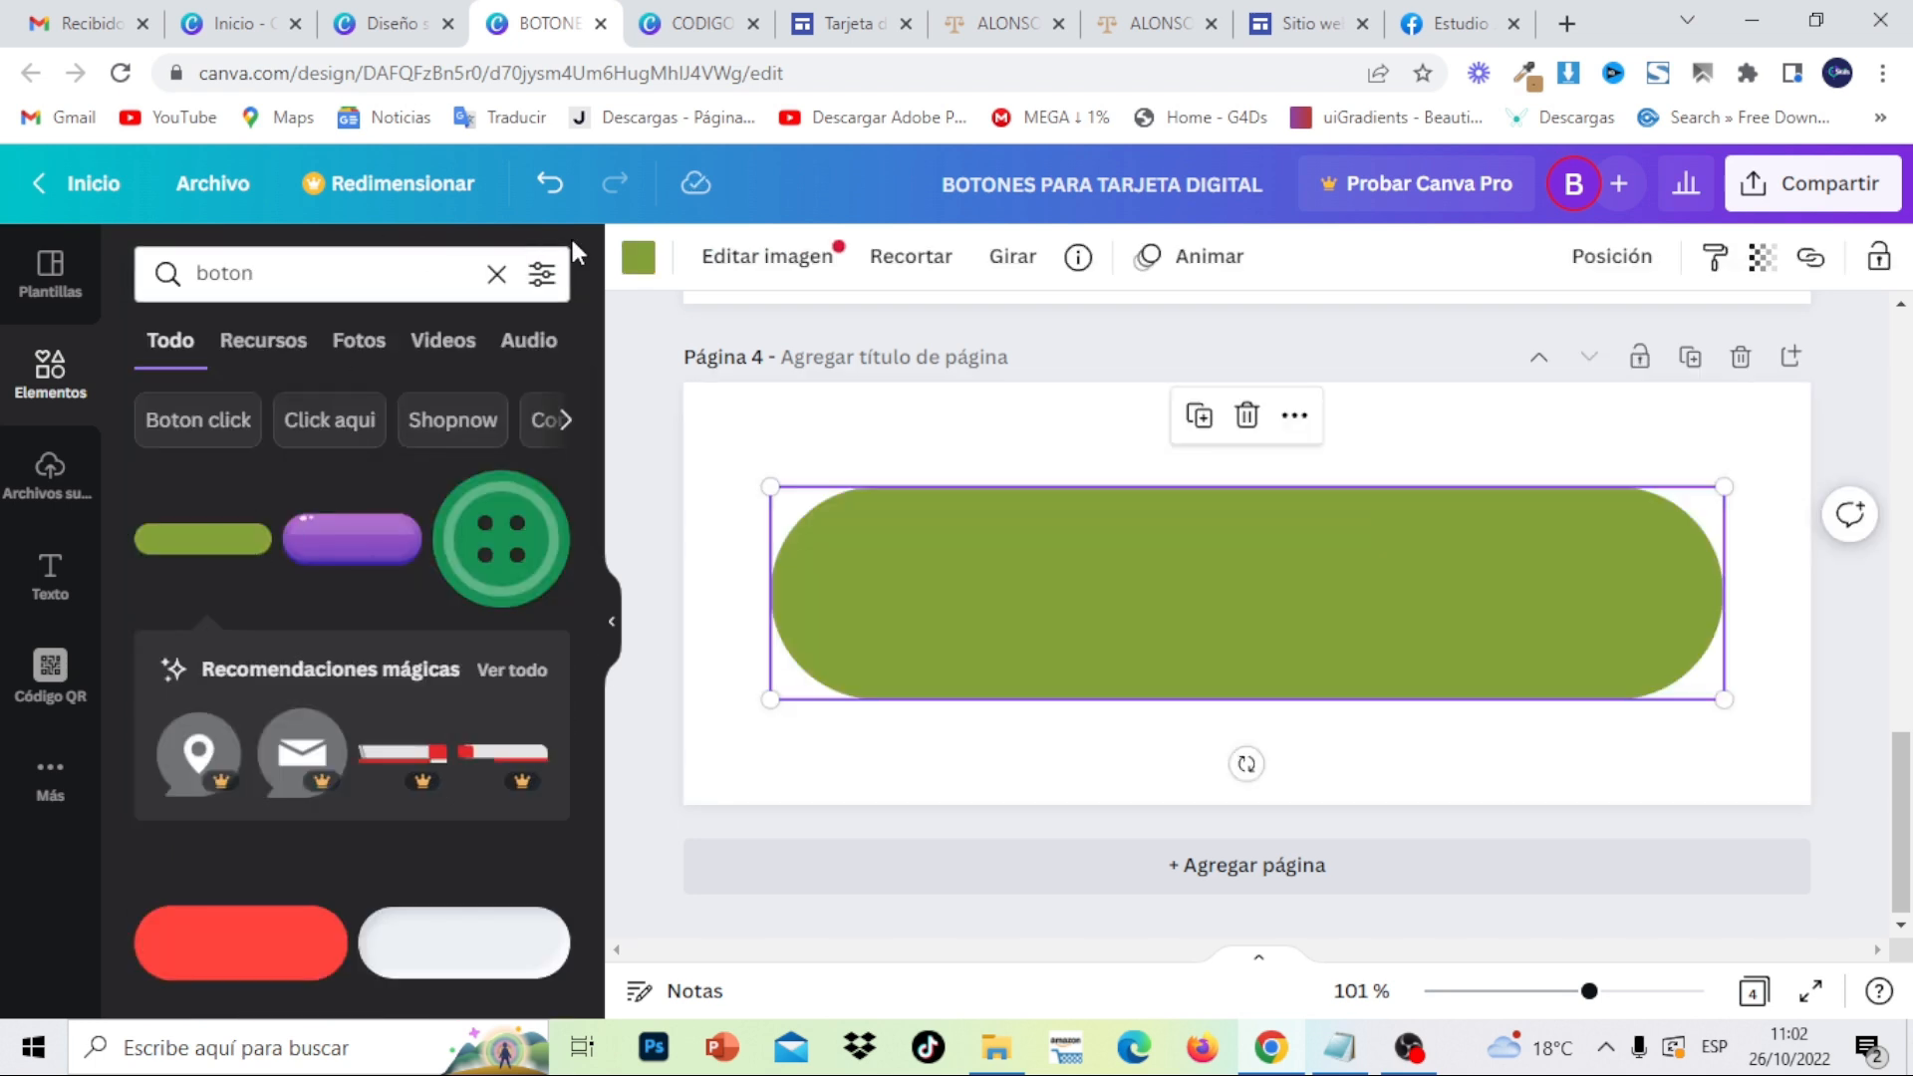
{"action": "left_click", "coordinate": [639, 264]}
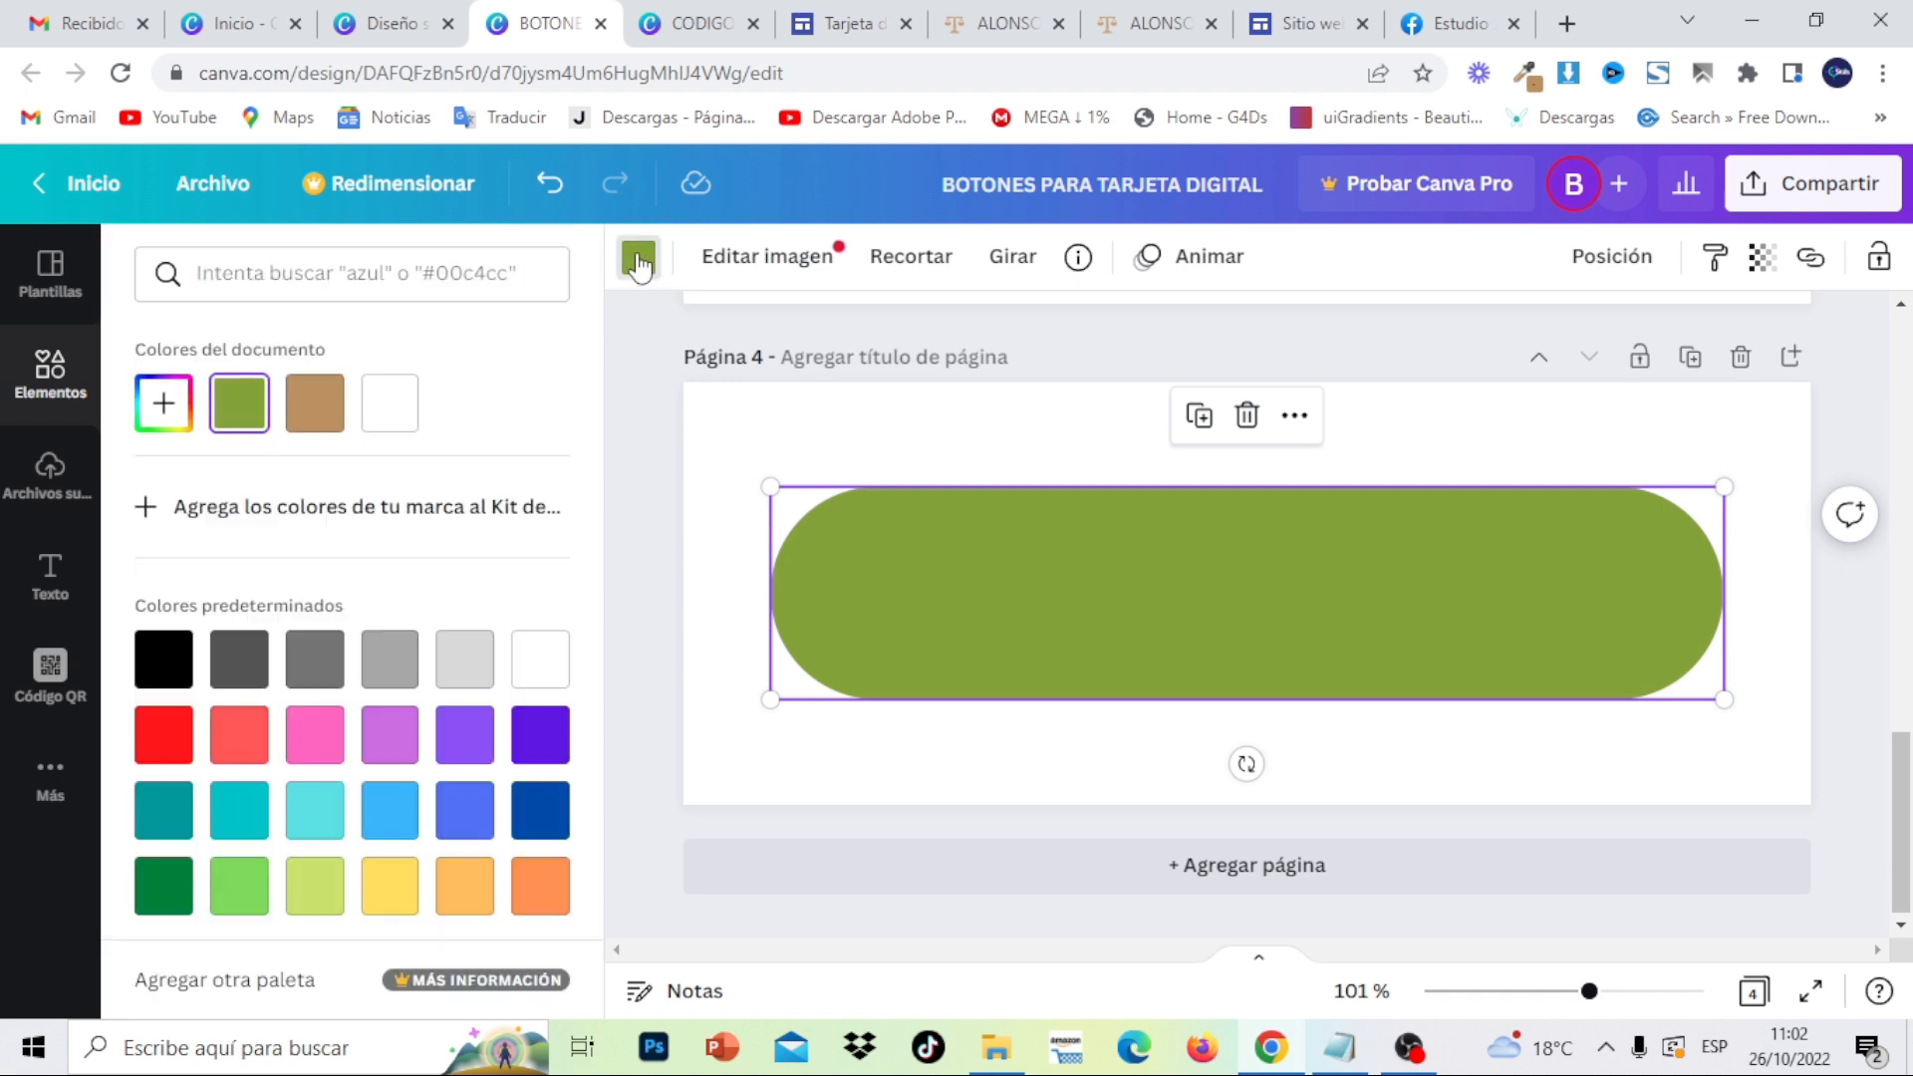
{"action": "left_click", "coordinate": [306, 425]}
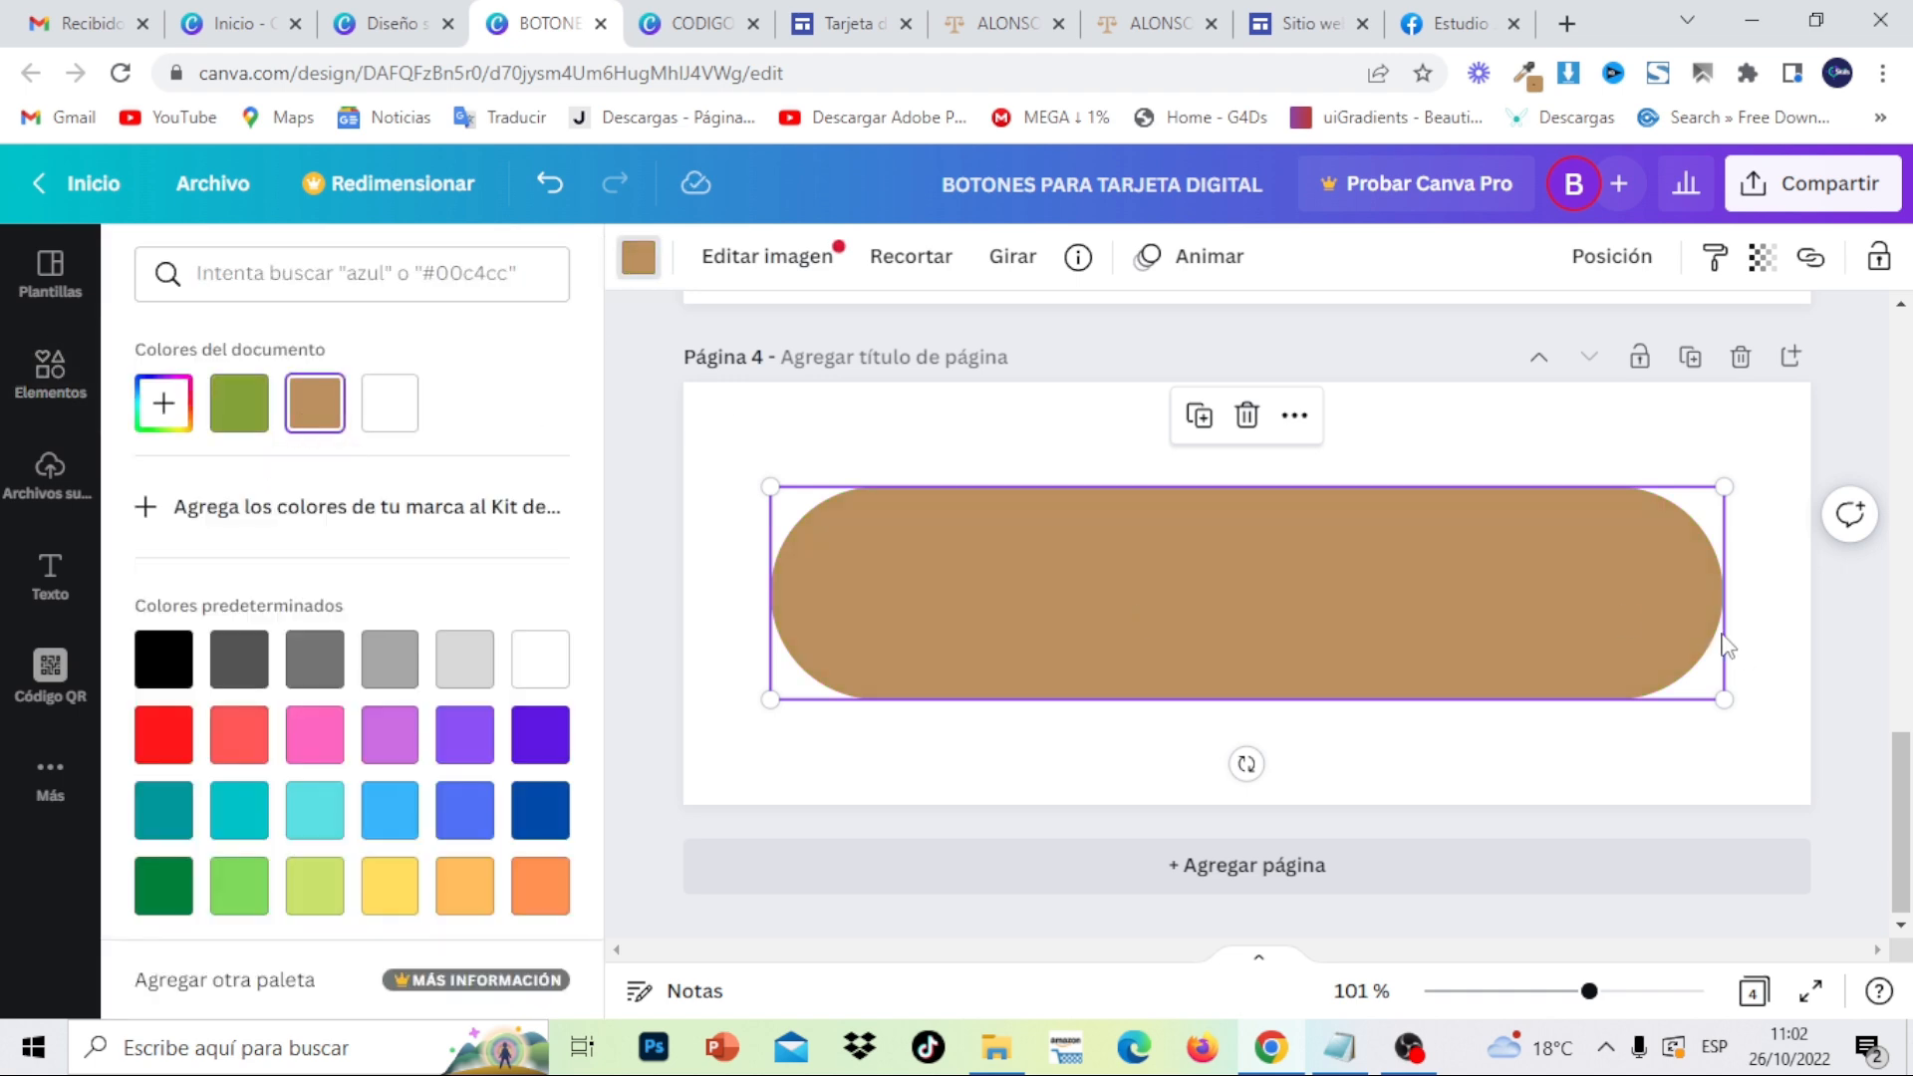
{"action": "left_click", "coordinate": [1300, 23]}
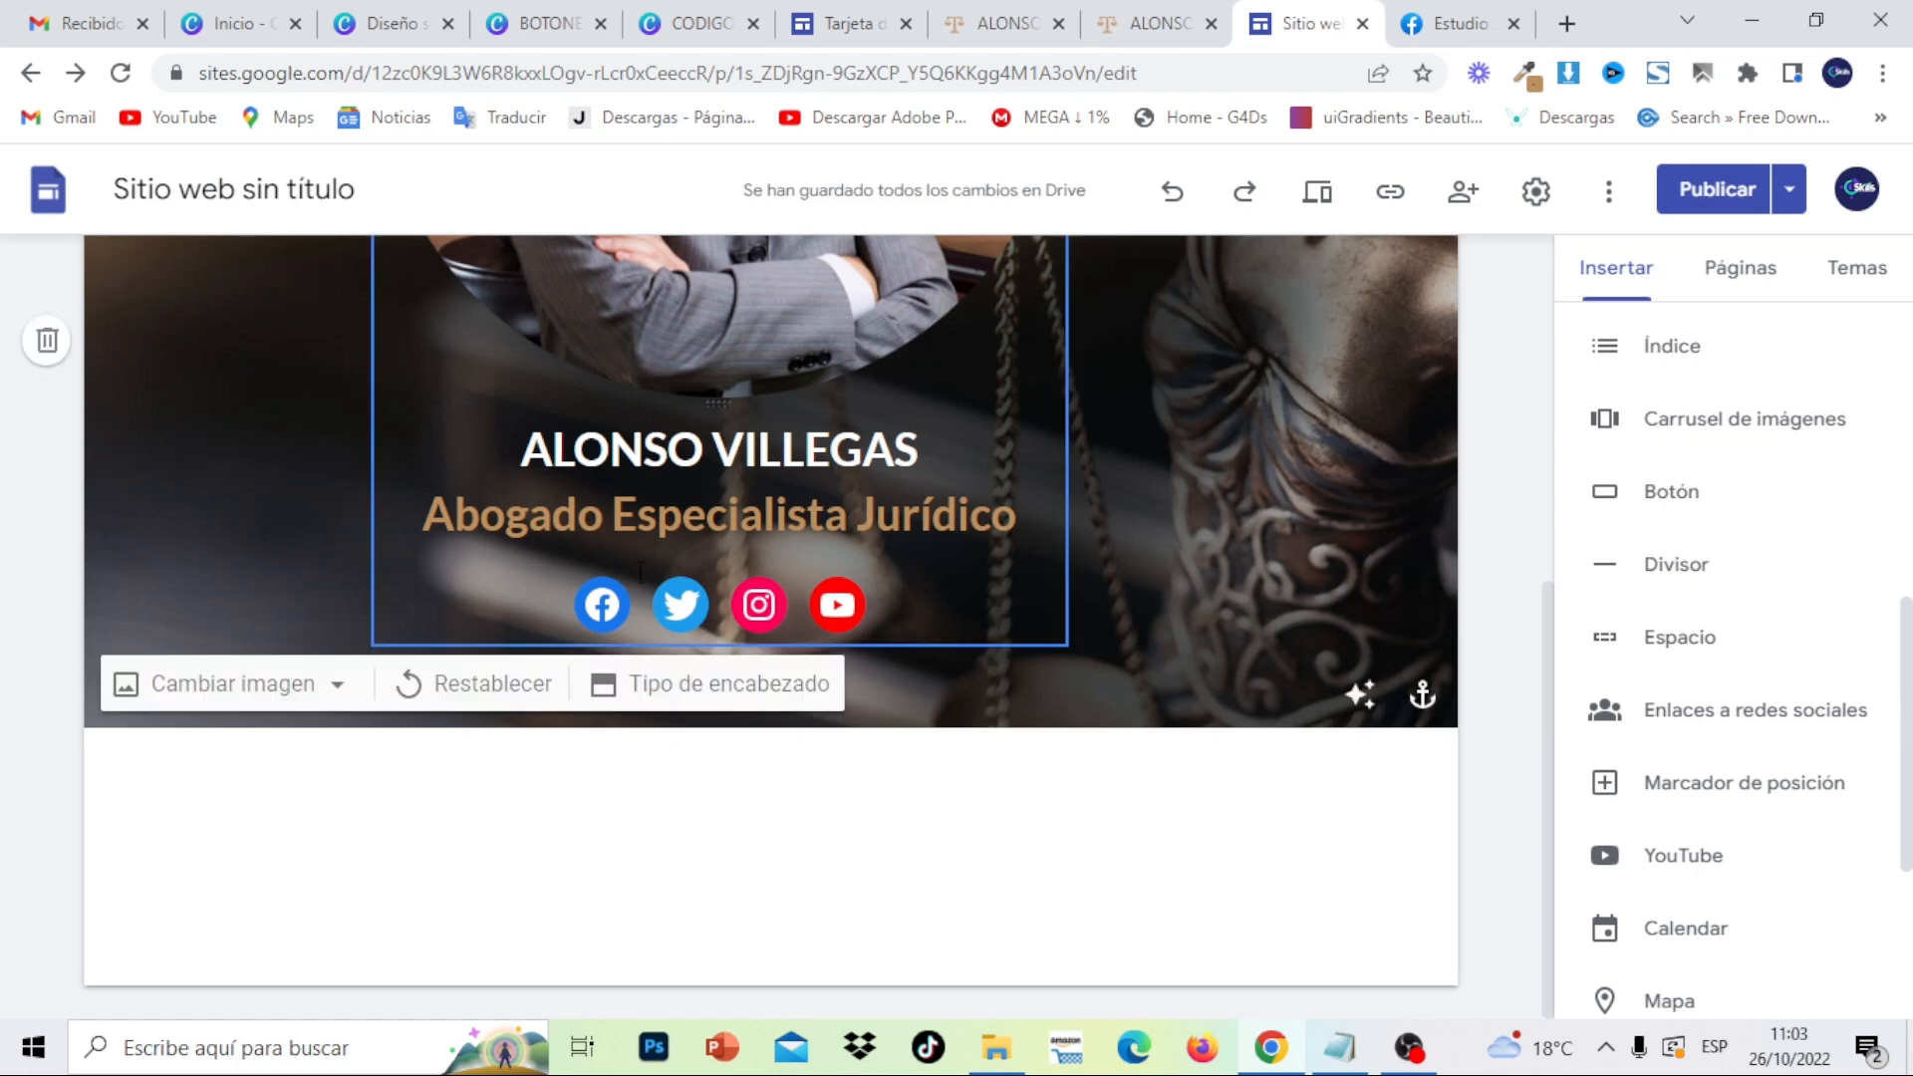
- Scroll up to the photo header in Google Sites, then return to the Canva button design
{"action": "left_click_drag", "start_coordinate": [1551, 662], "coordinate": [1572, 265]}
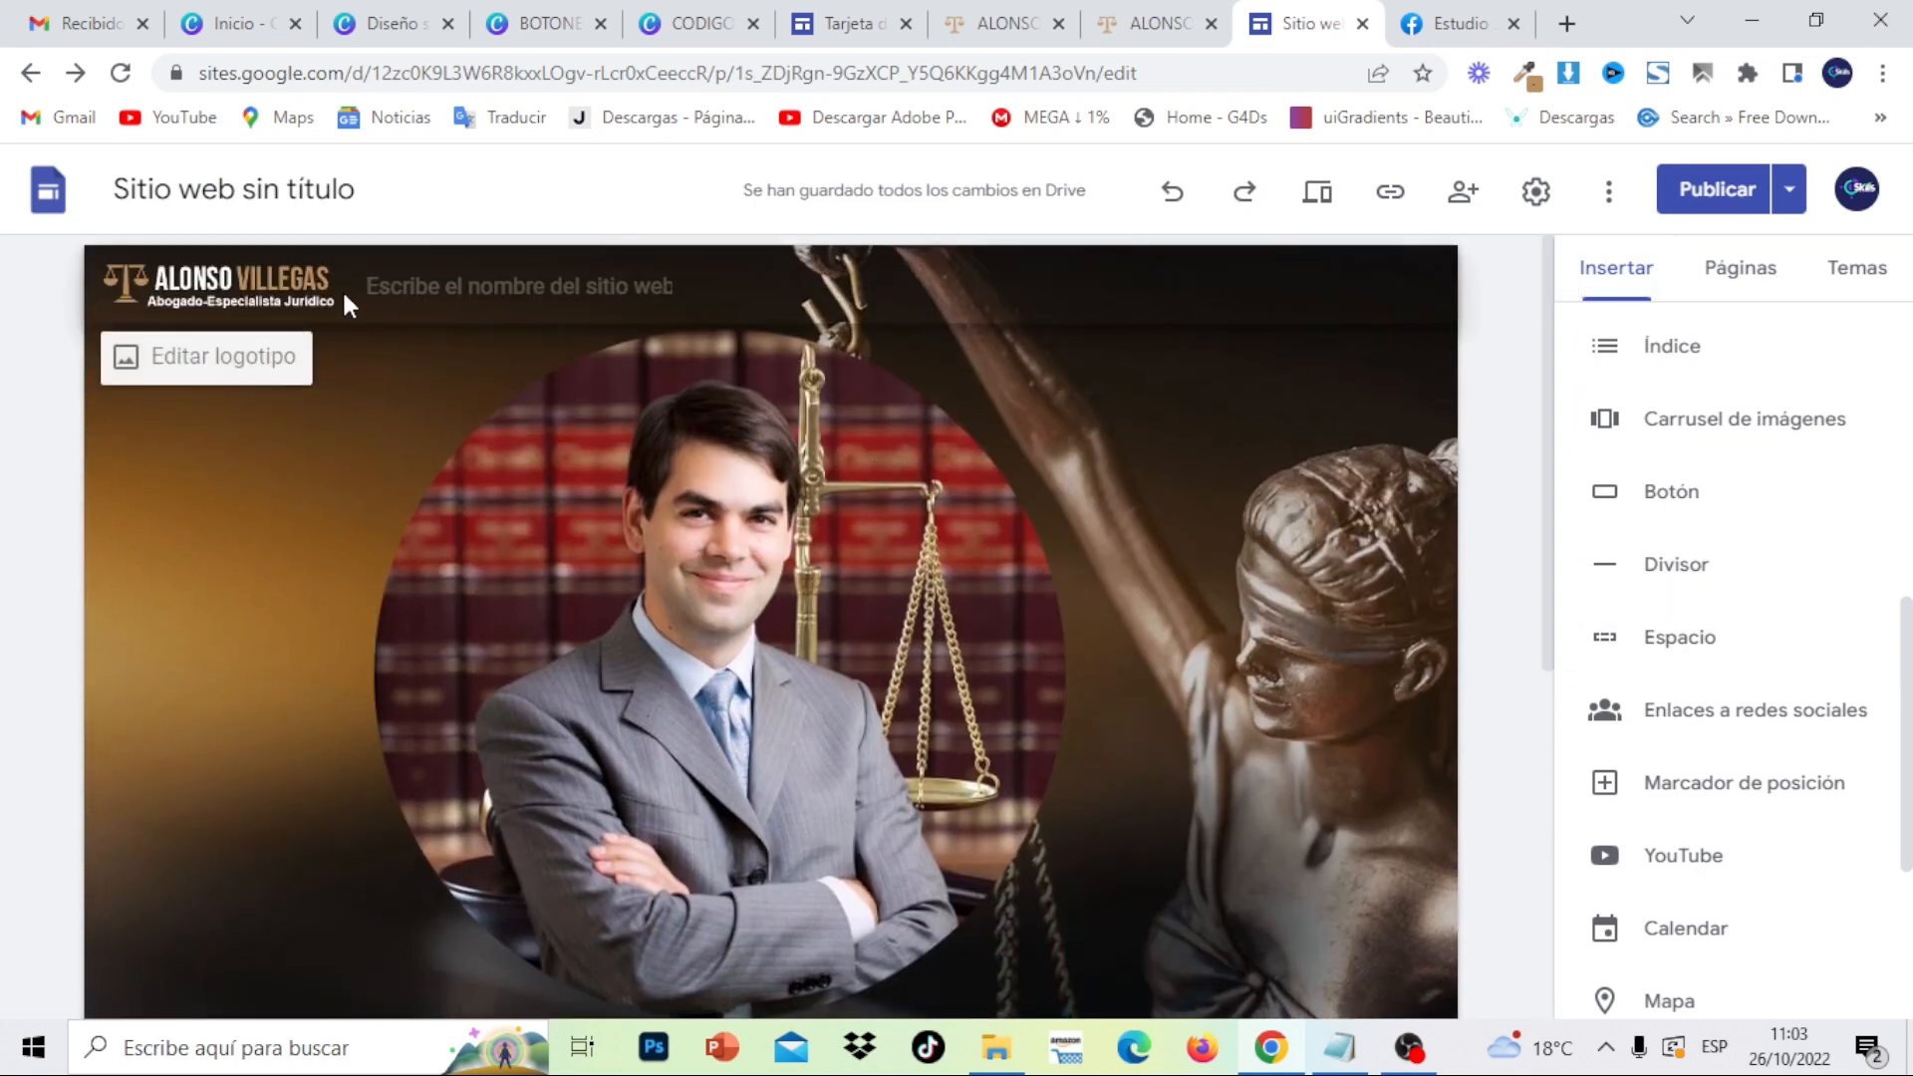
{"action": "left_click", "coordinate": [527, 42]}
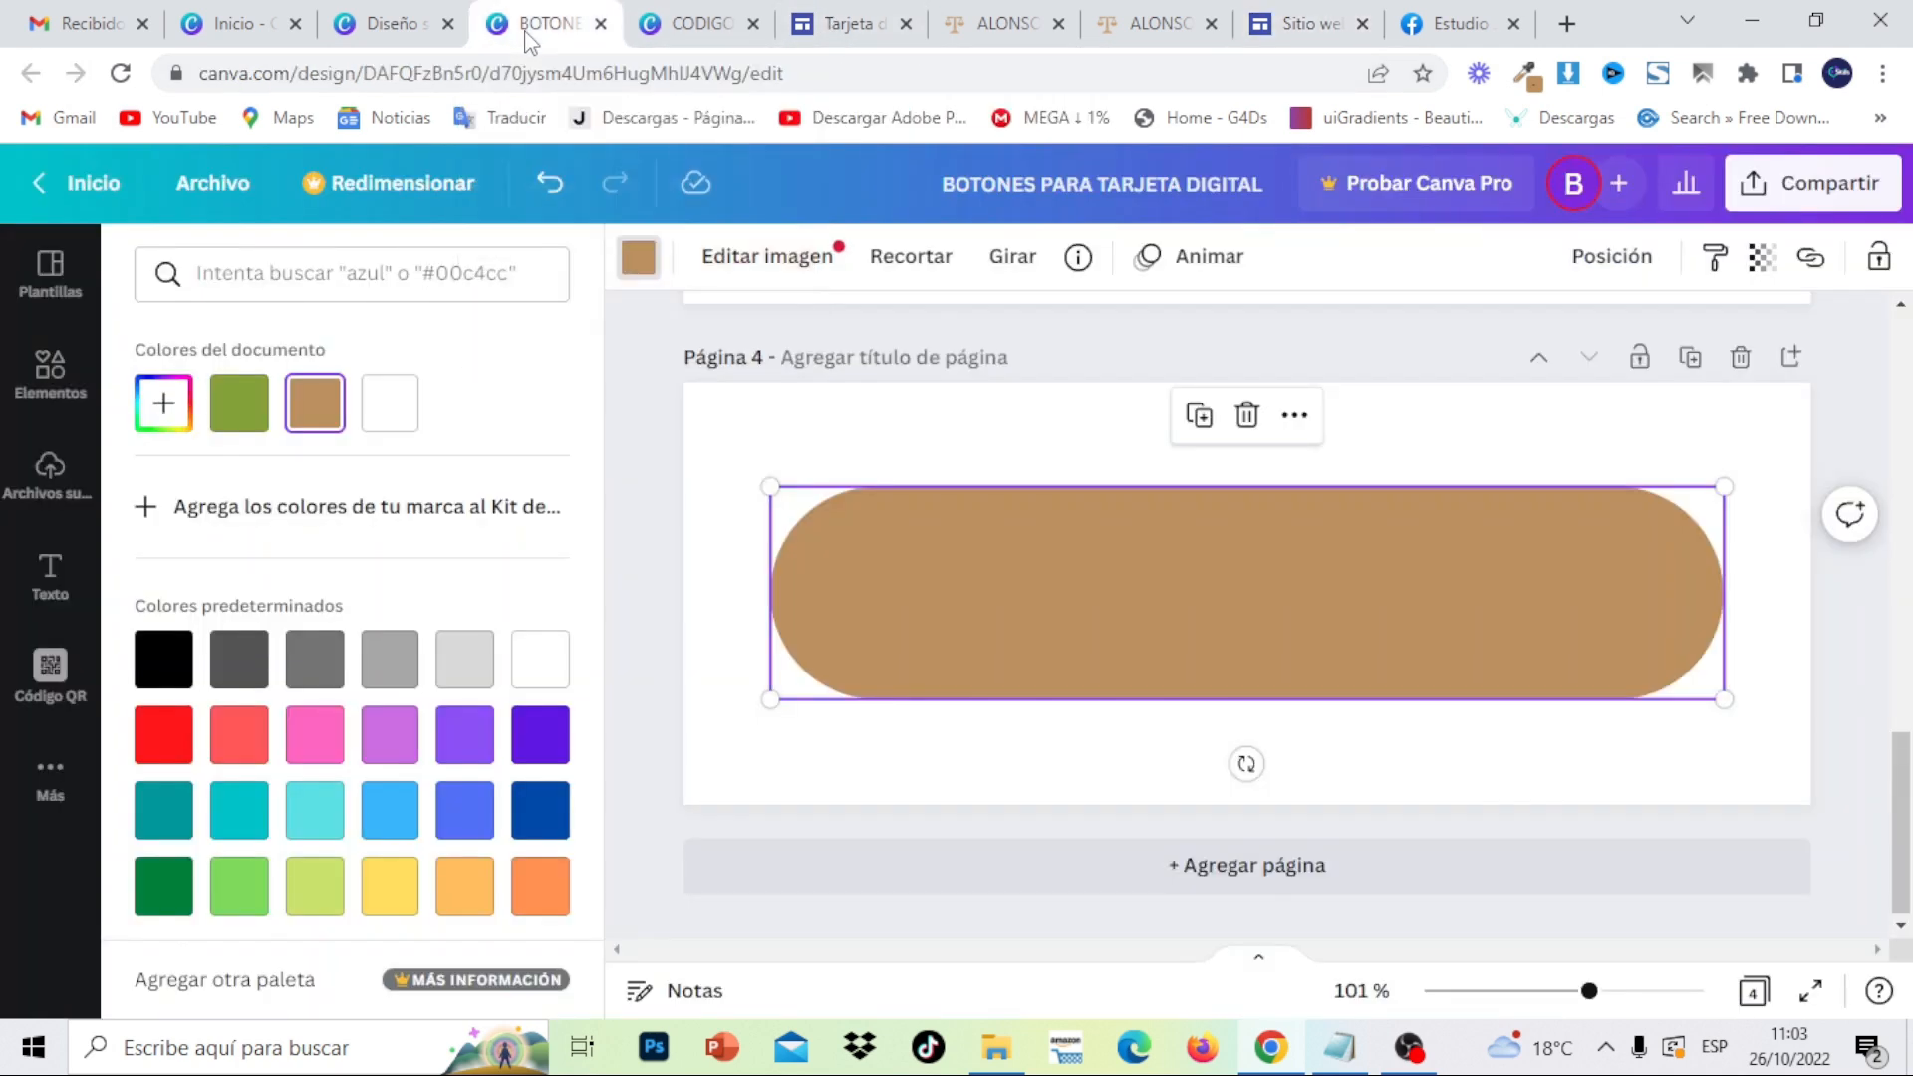
- Add a white circle outline, sized 140 × 140, at the brown pill's left end
{"action": "left_click", "coordinate": [652, 382]}
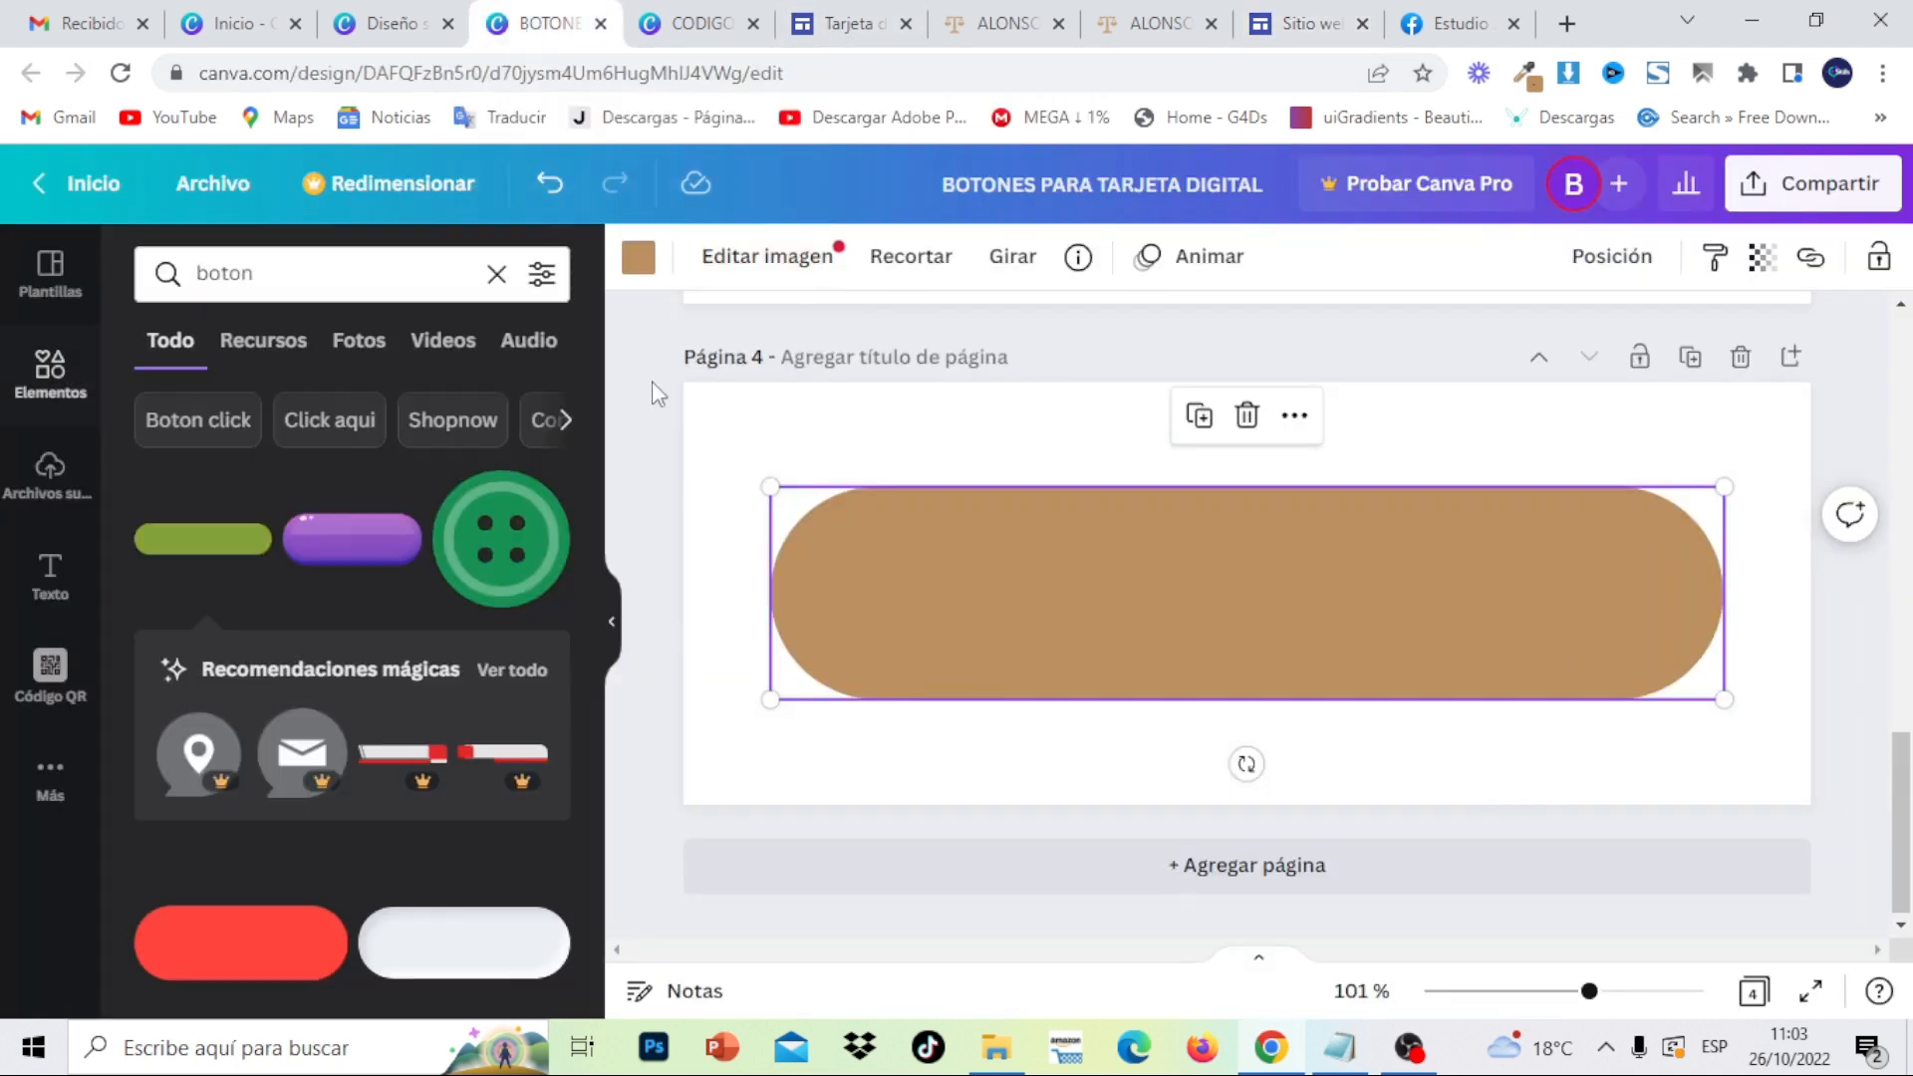
{"action": "left_click", "coordinate": [44, 402]}
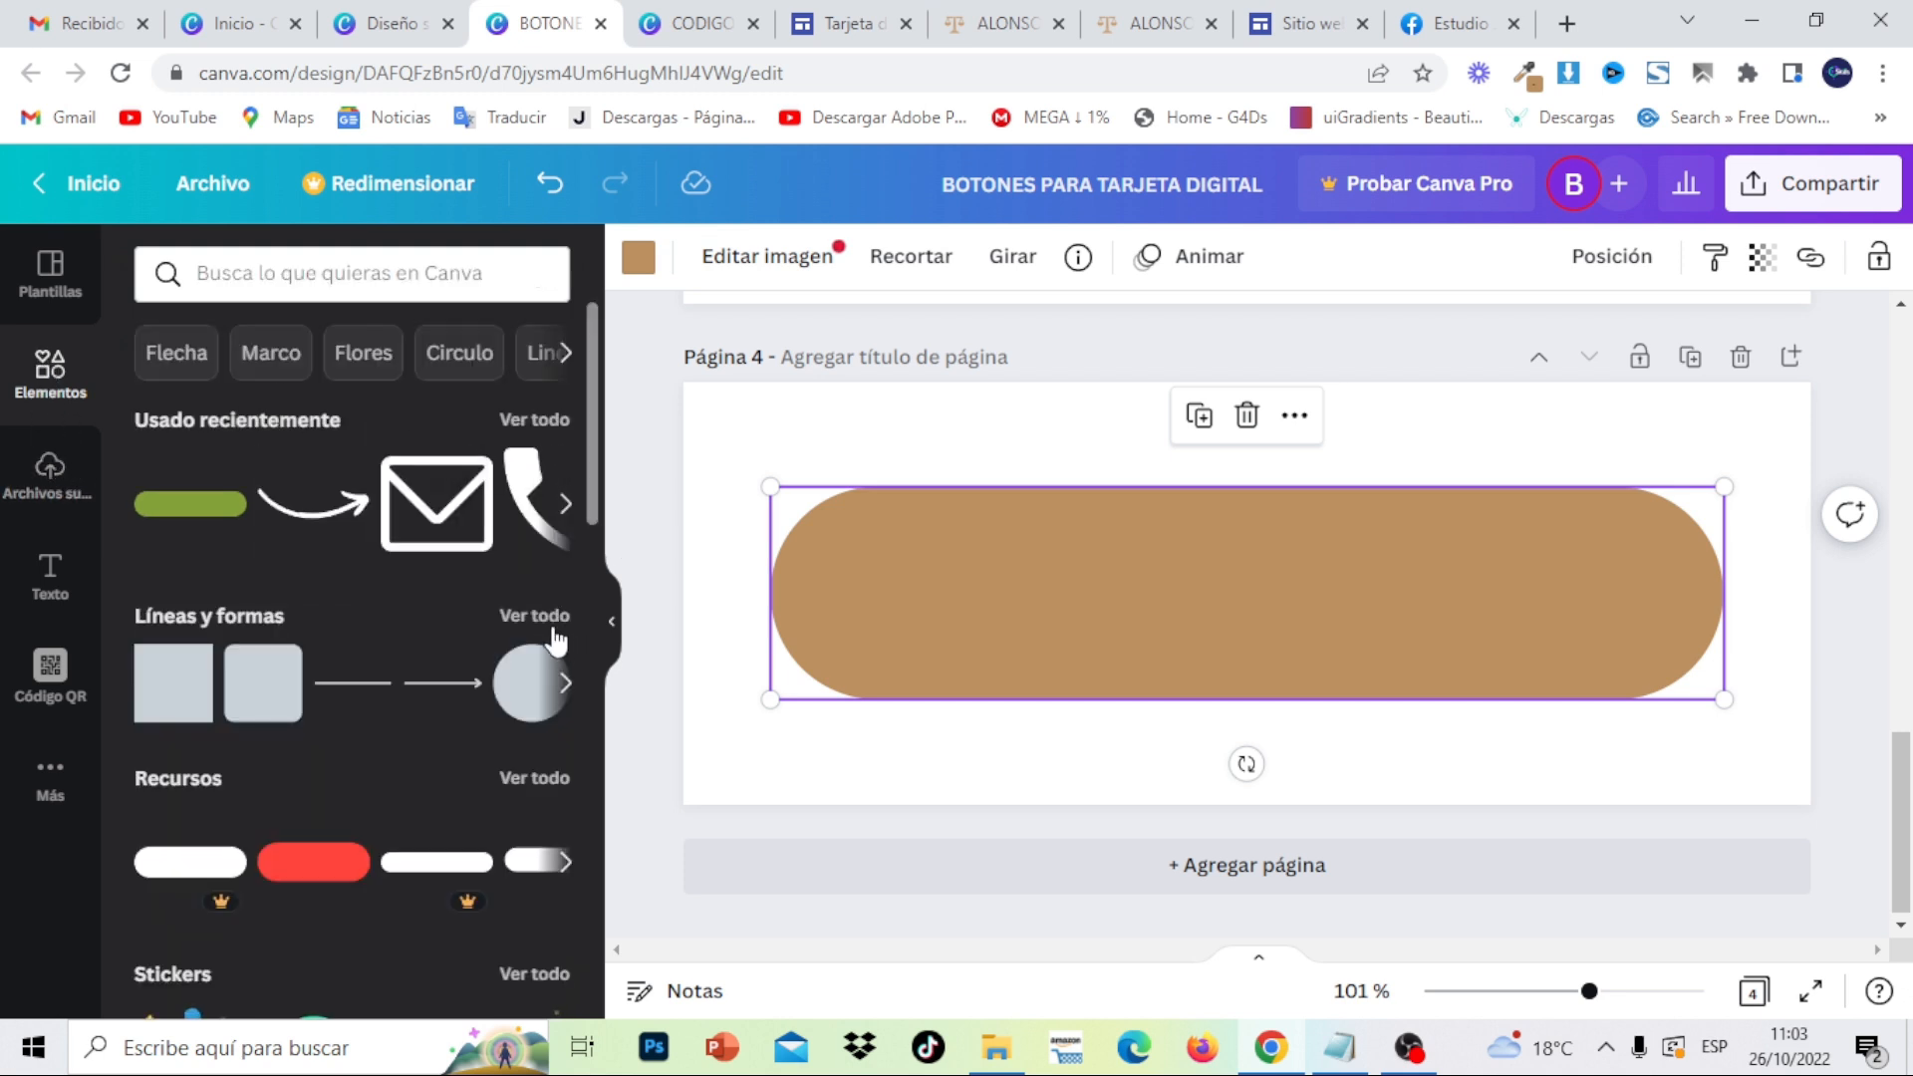
{"action": "left_click", "coordinate": [538, 616]}
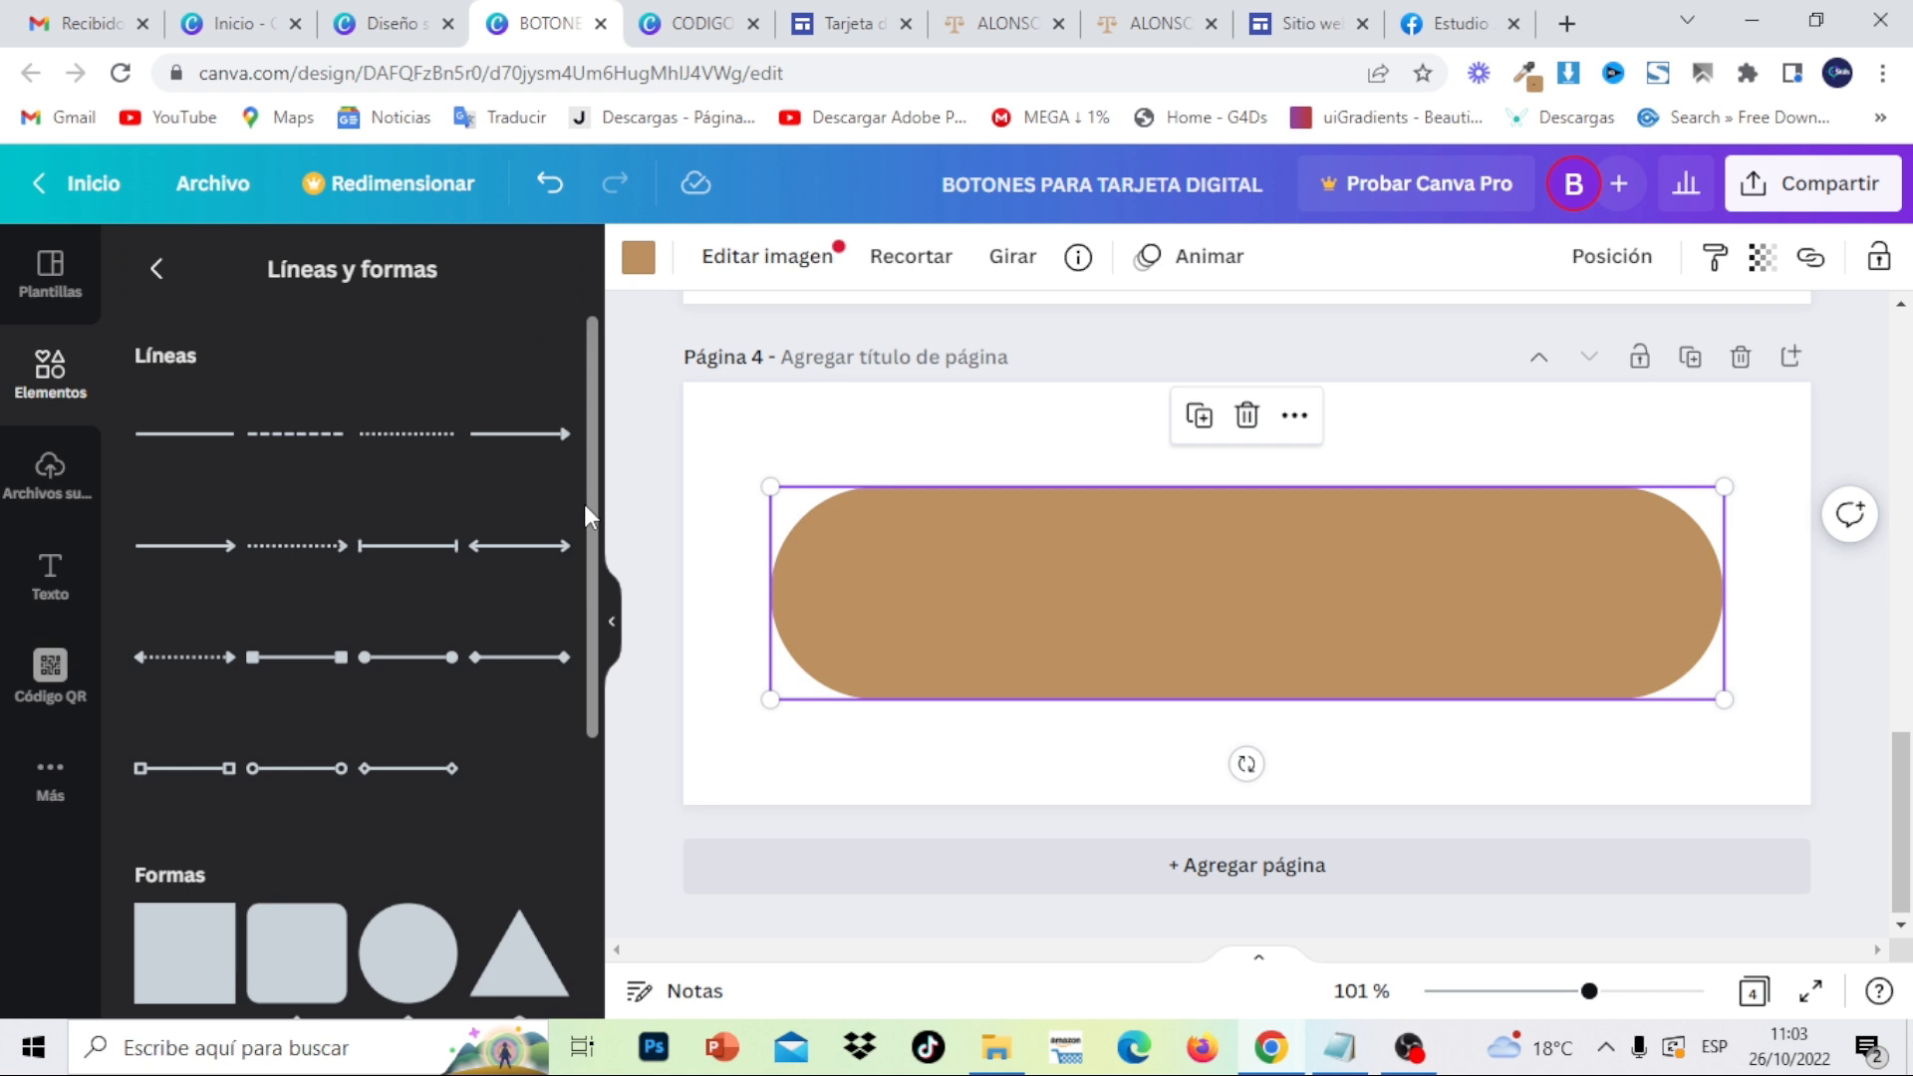
{"action": "left_click_drag", "start_coordinate": [590, 632], "coordinate": [565, 1038]}
{"action": "left_click_drag", "start_coordinate": [601, 763], "coordinate": [603, 1000]}
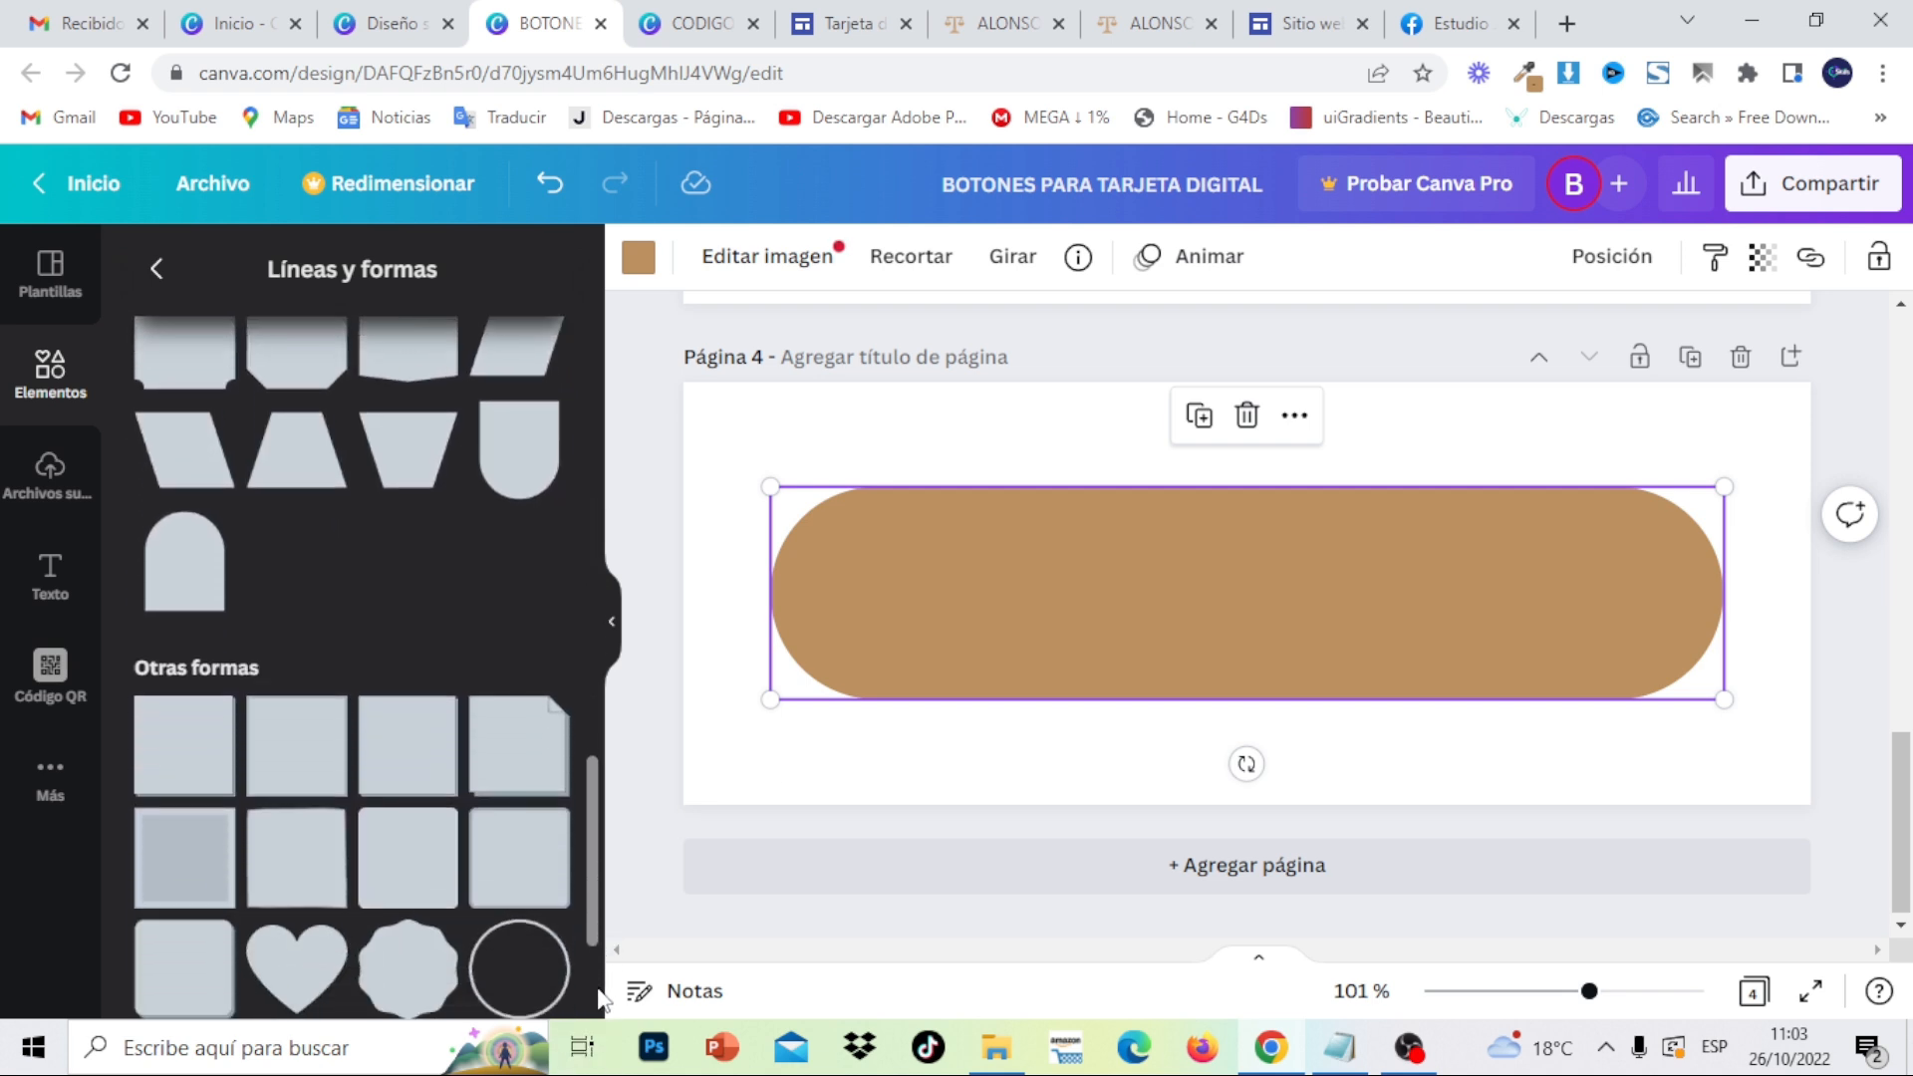
{"action": "left_click", "coordinate": [517, 965]}
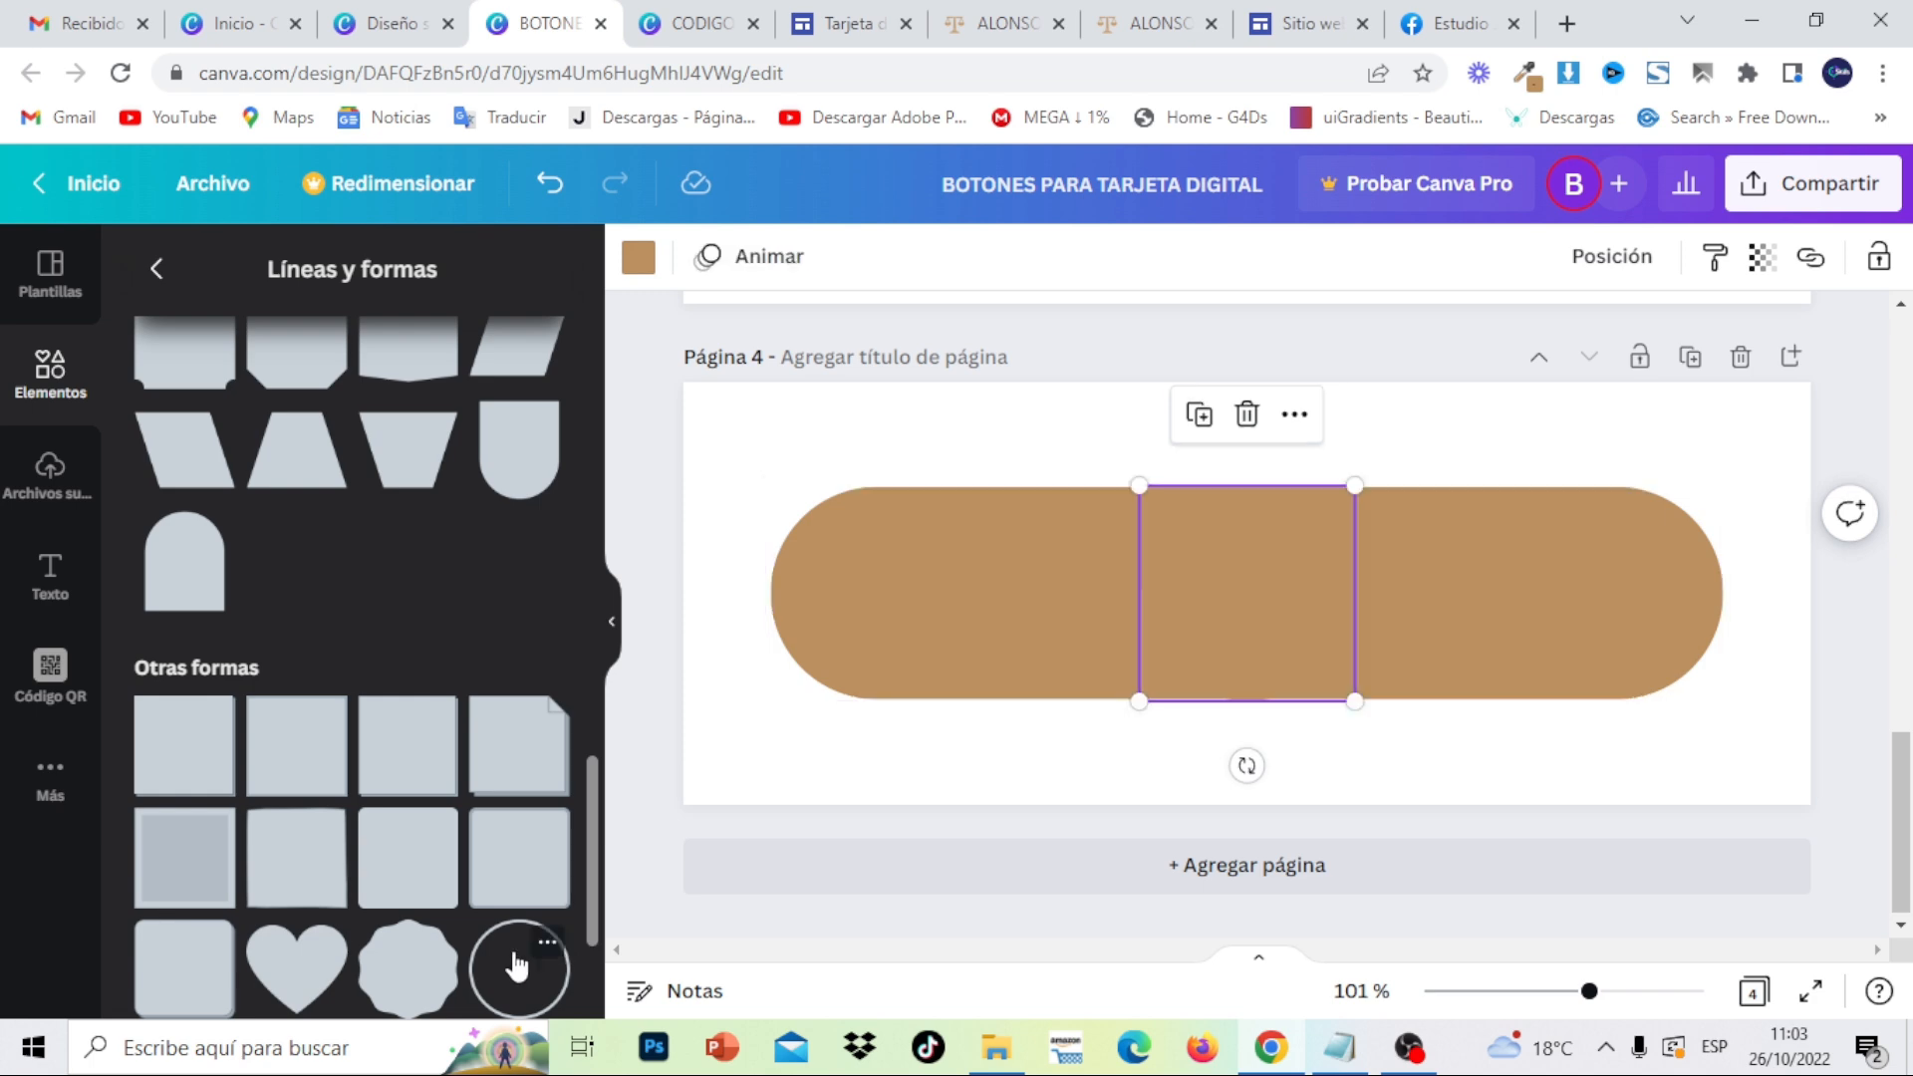
{"action": "left_click", "coordinate": [639, 257]}
{"action": "left_click", "coordinate": [330, 403]}
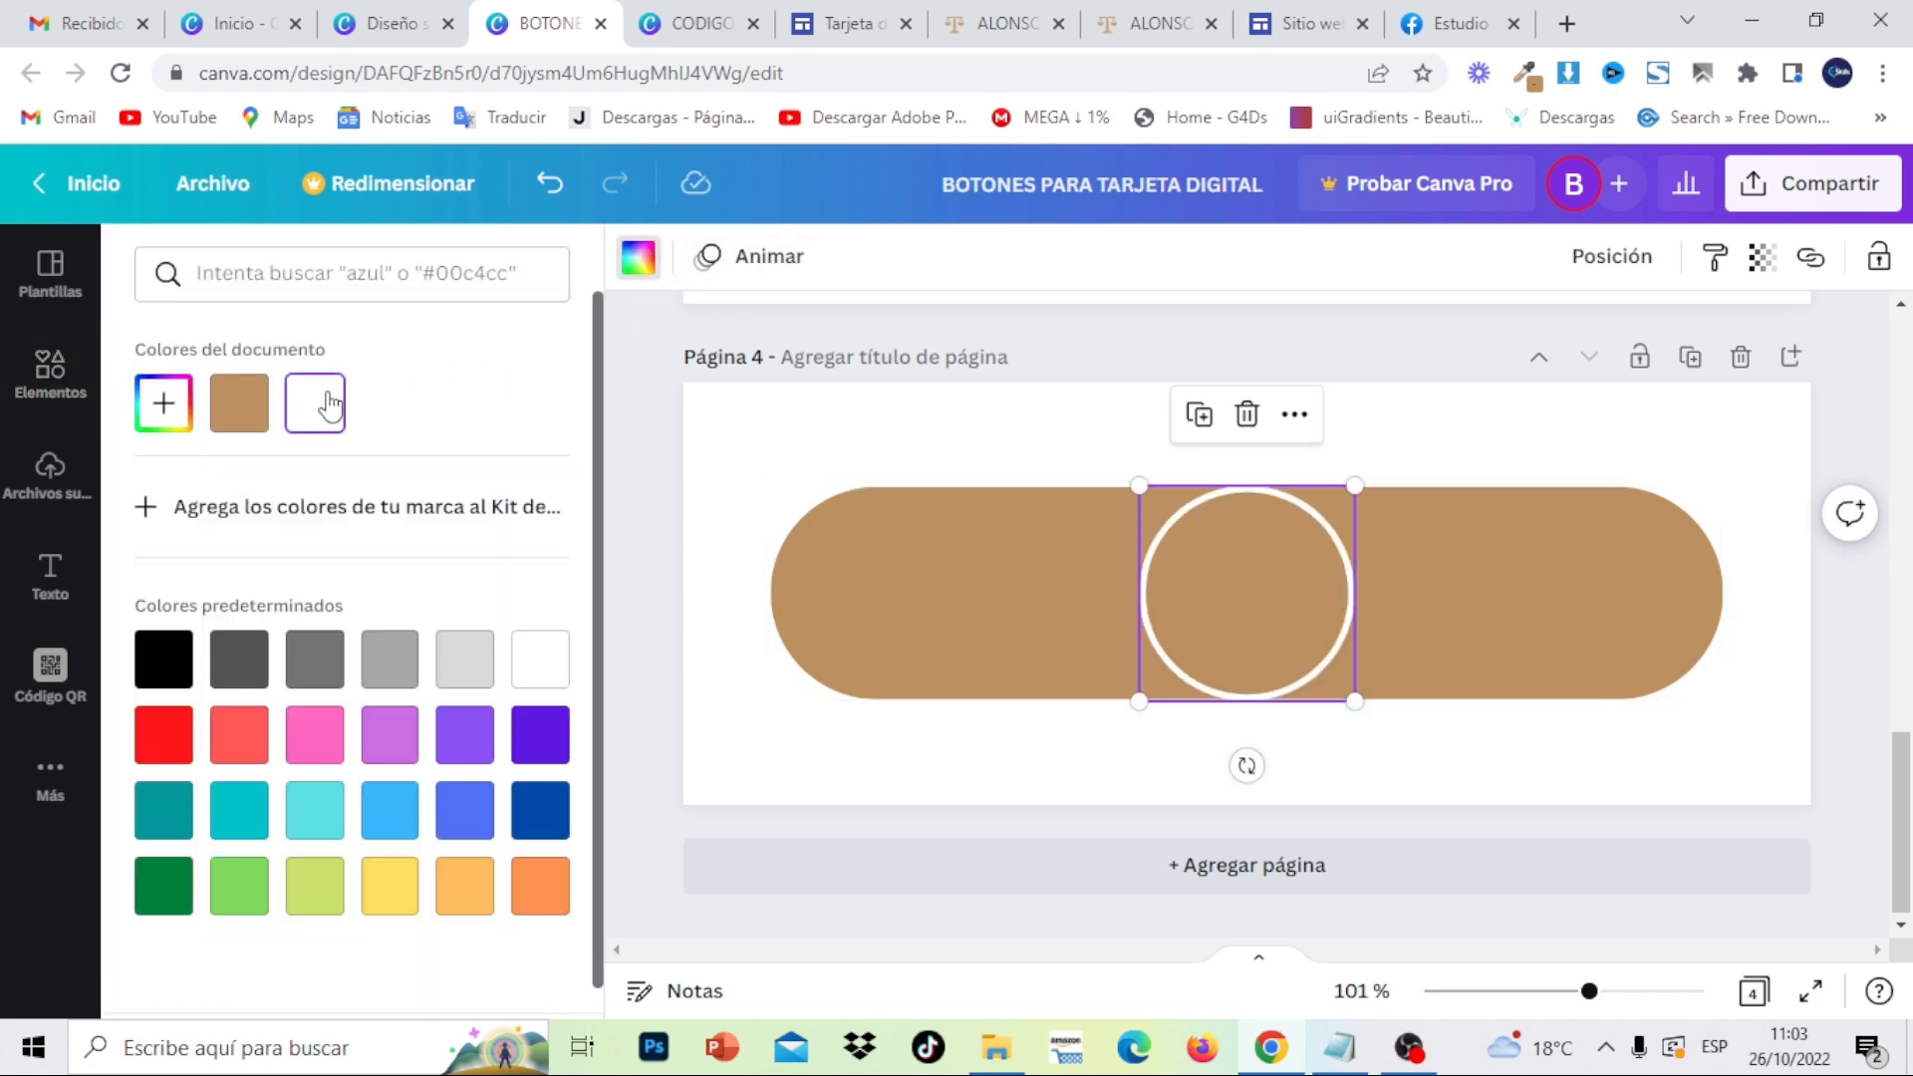
{"action": "left_click_drag", "start_coordinate": [1279, 566], "coordinate": [942, 565]}
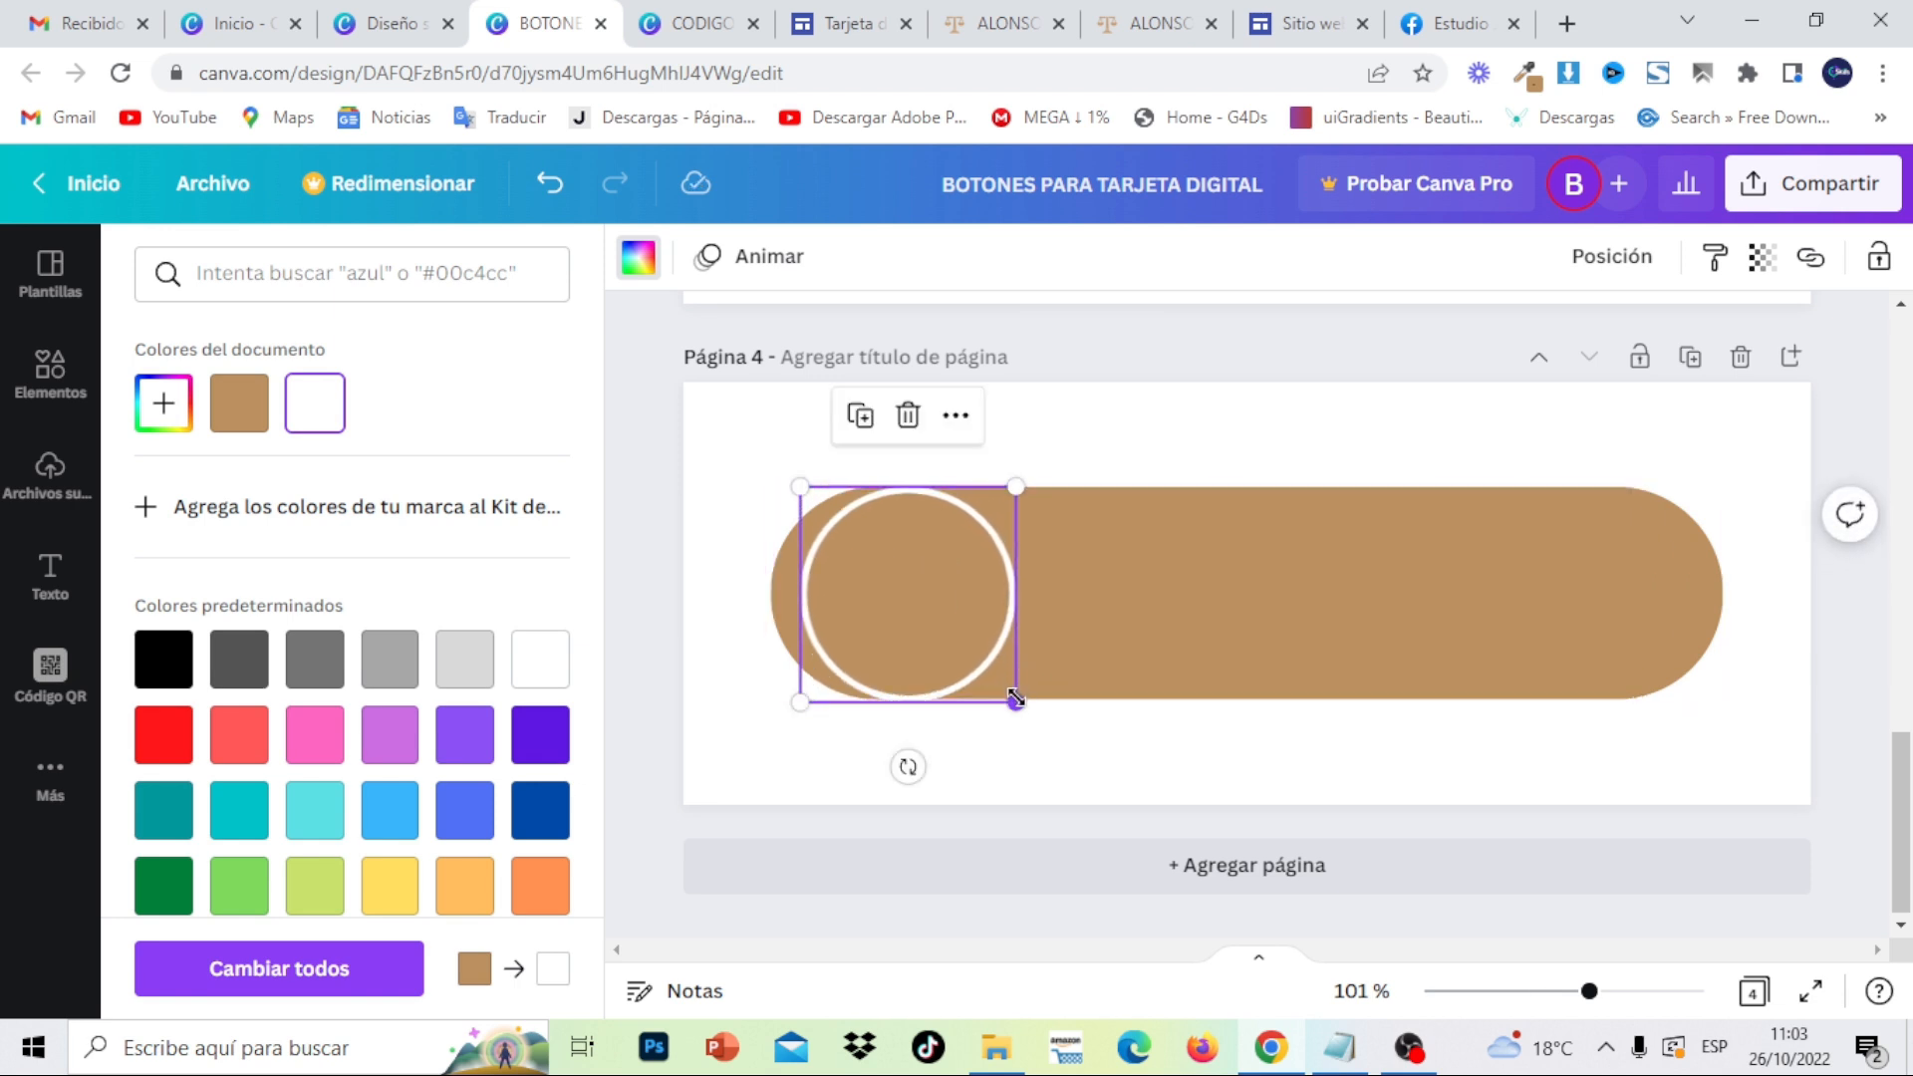
{"action": "left_click_drag", "start_coordinate": [1016, 703], "coordinate": [994, 682]}
{"action": "left_click_drag", "start_coordinate": [912, 568], "coordinate": [904, 576]}
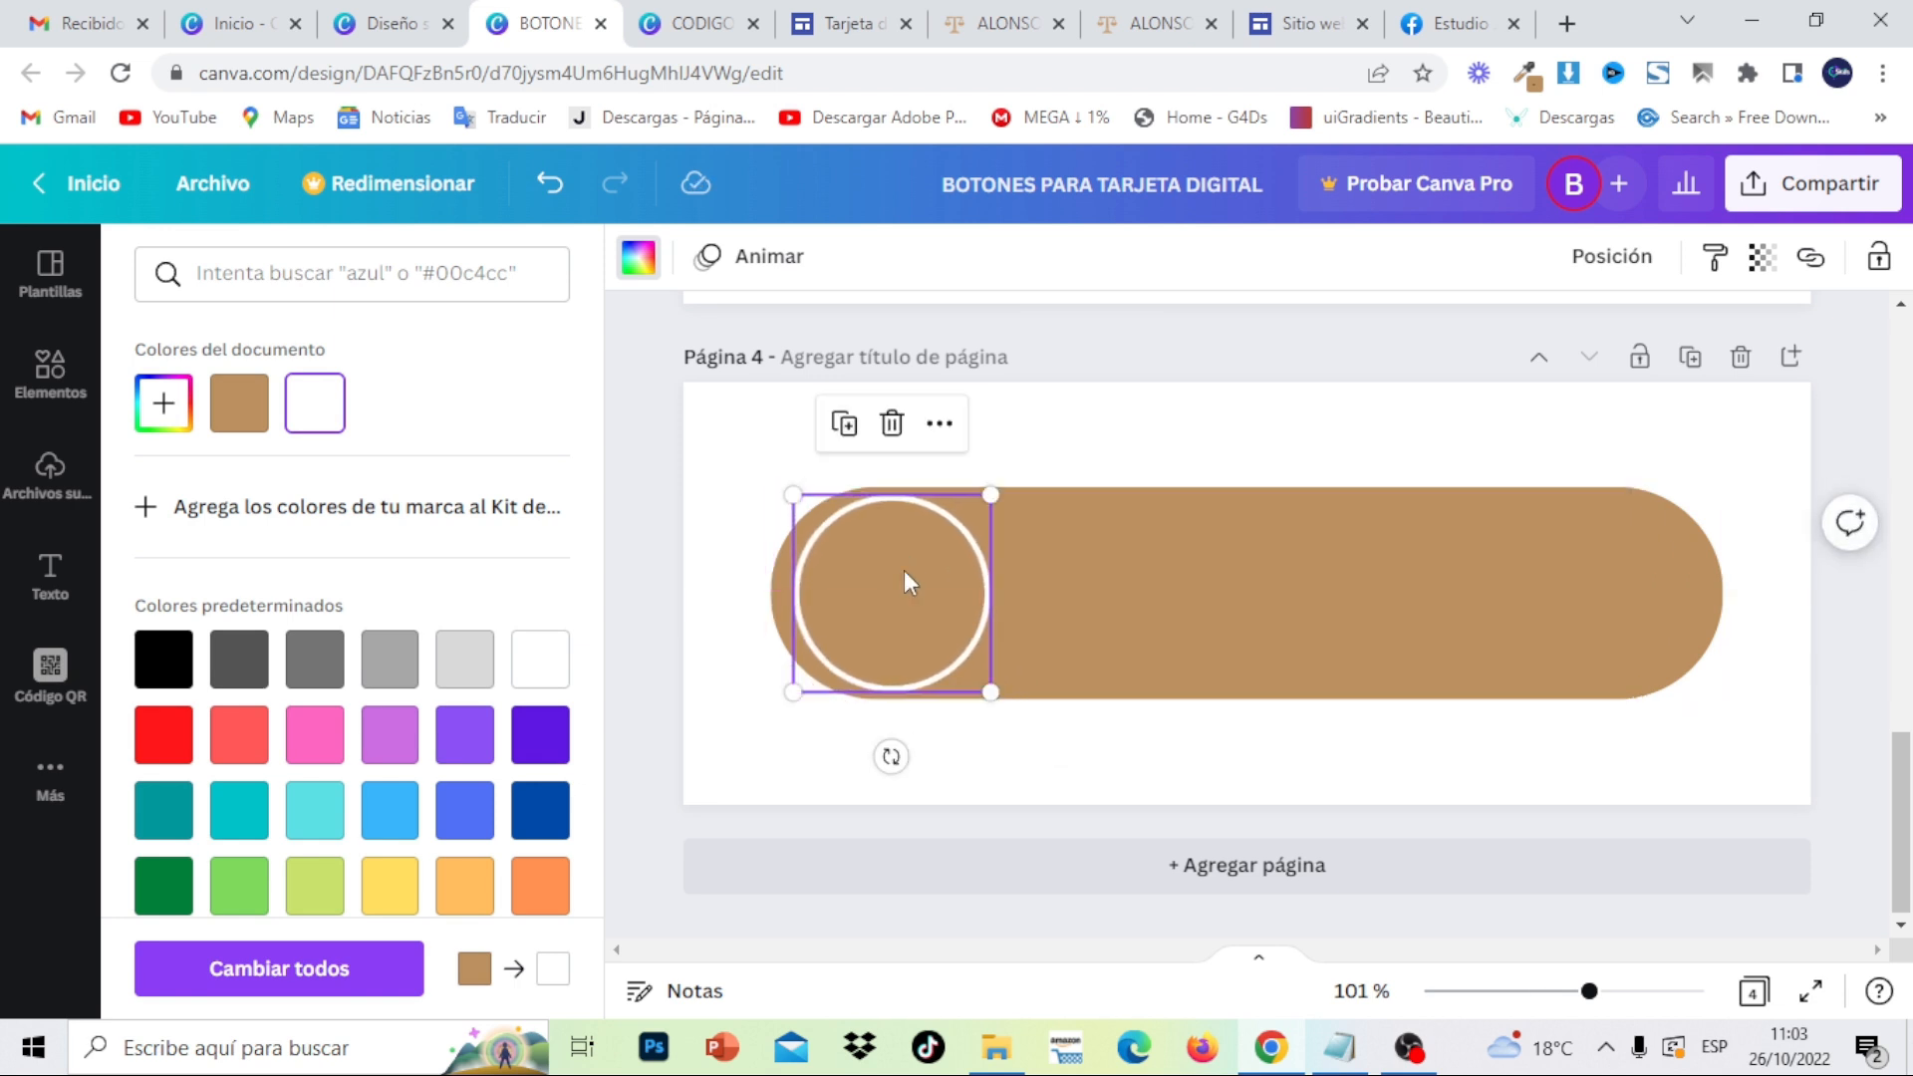
{"action": "left_click", "coordinate": [1170, 334]}
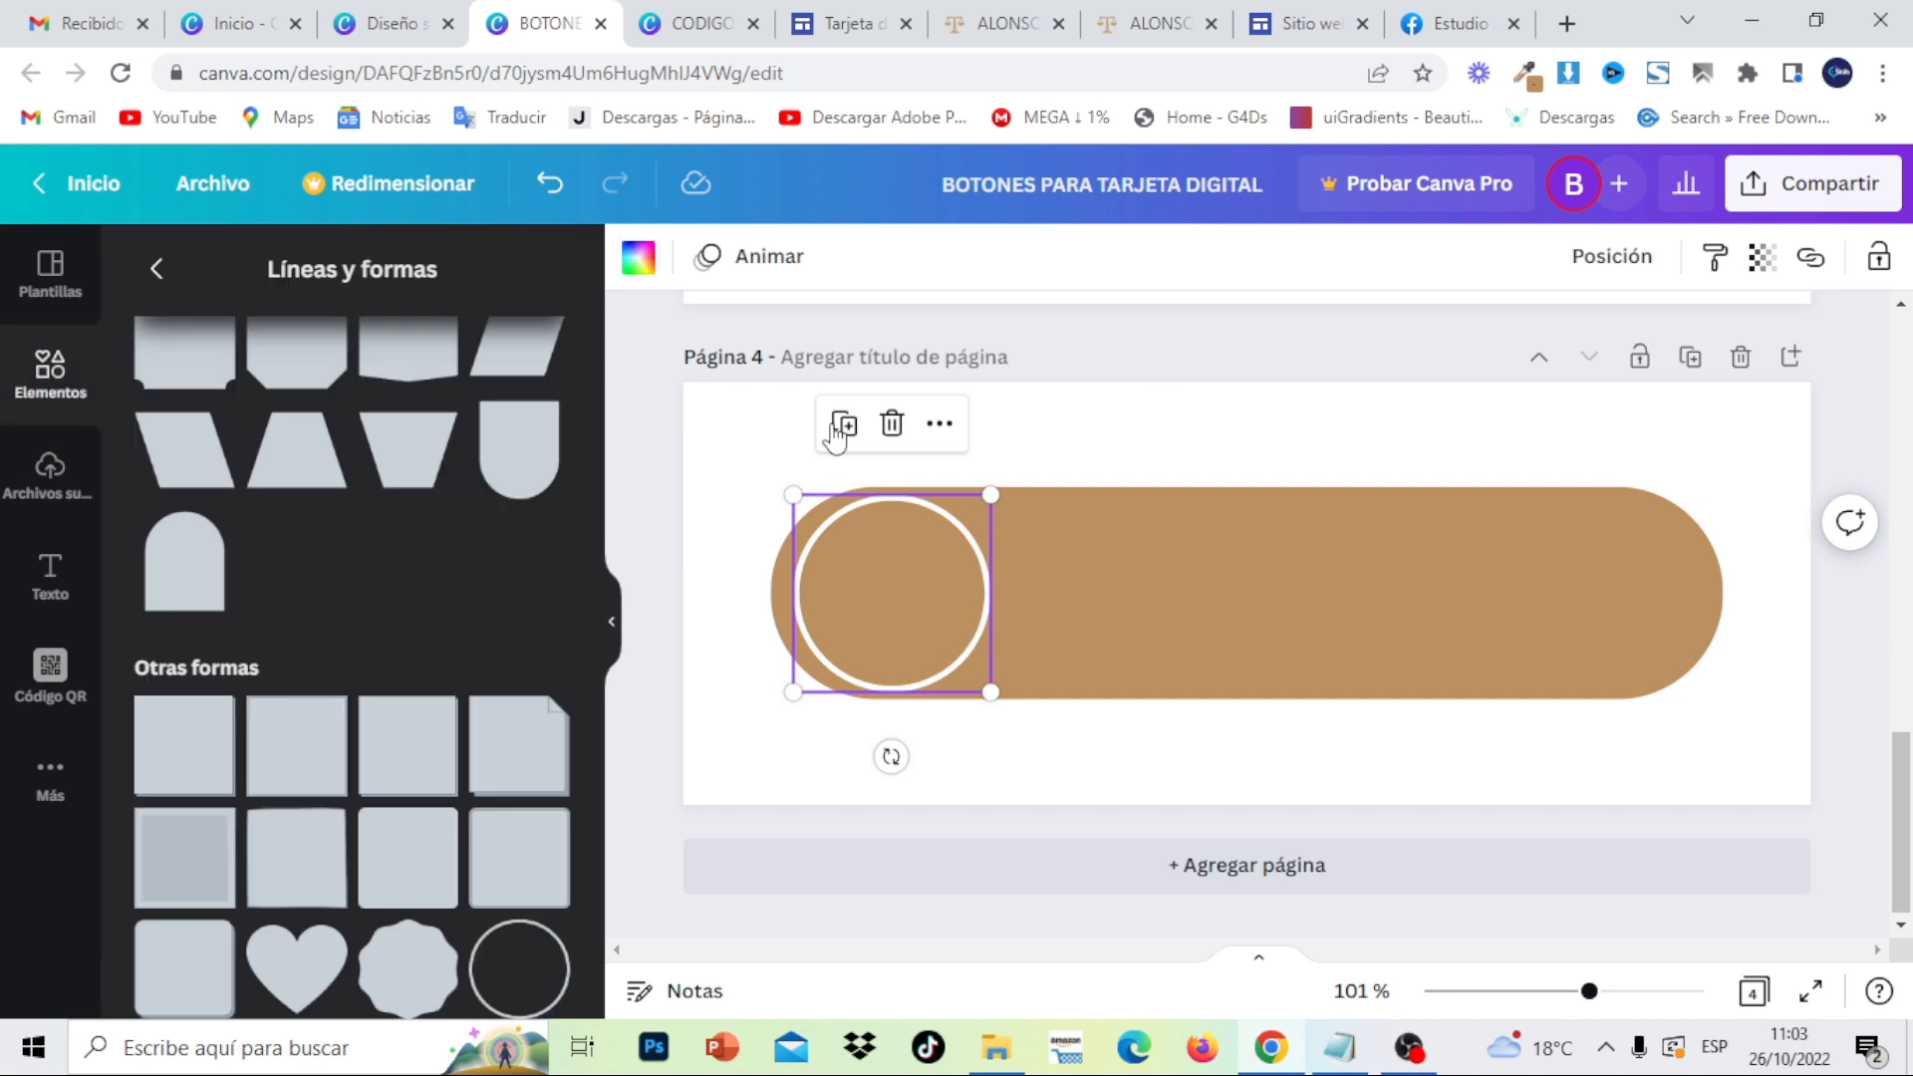
- Add a white phone icon from a 'phone' elements search
{"action": "left_click", "coordinate": [33, 417]}
{"action": "left_click", "coordinate": [432, 269]}
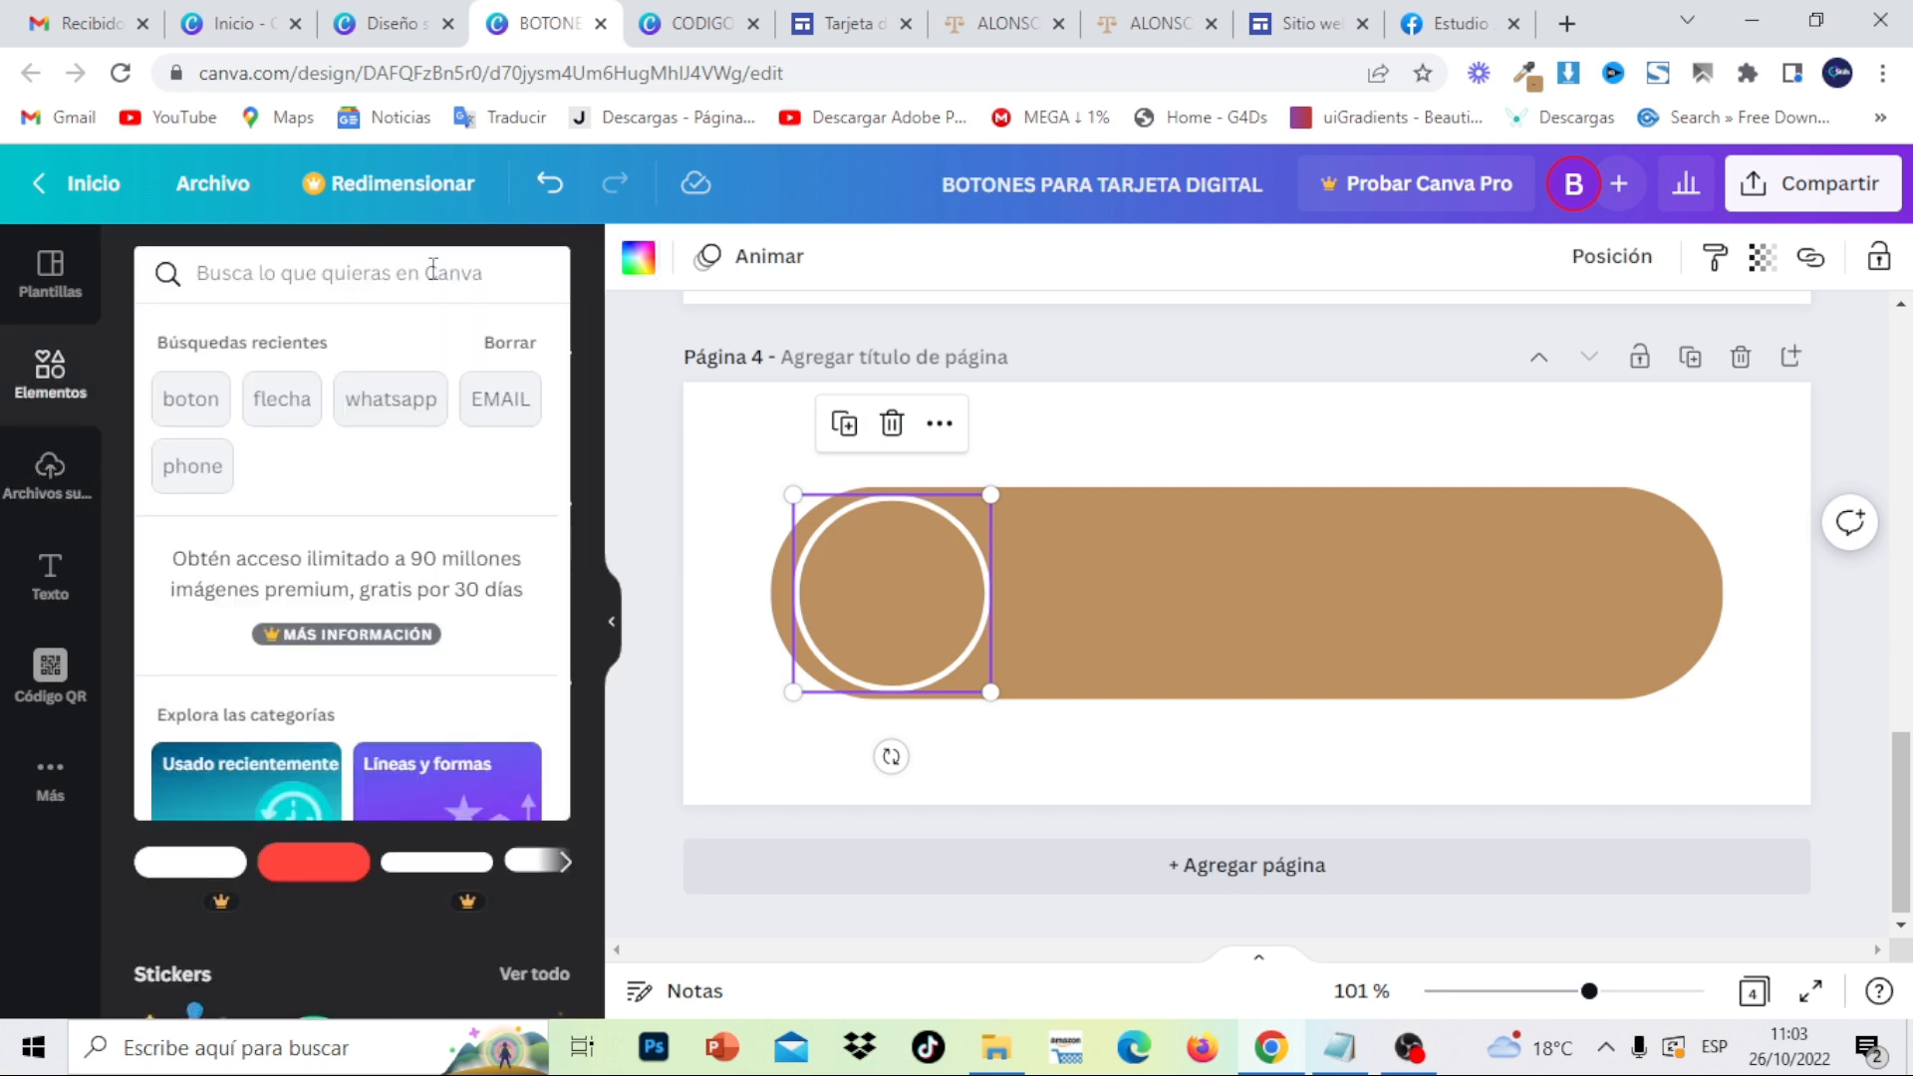
{"action": "type", "text": "phone"}
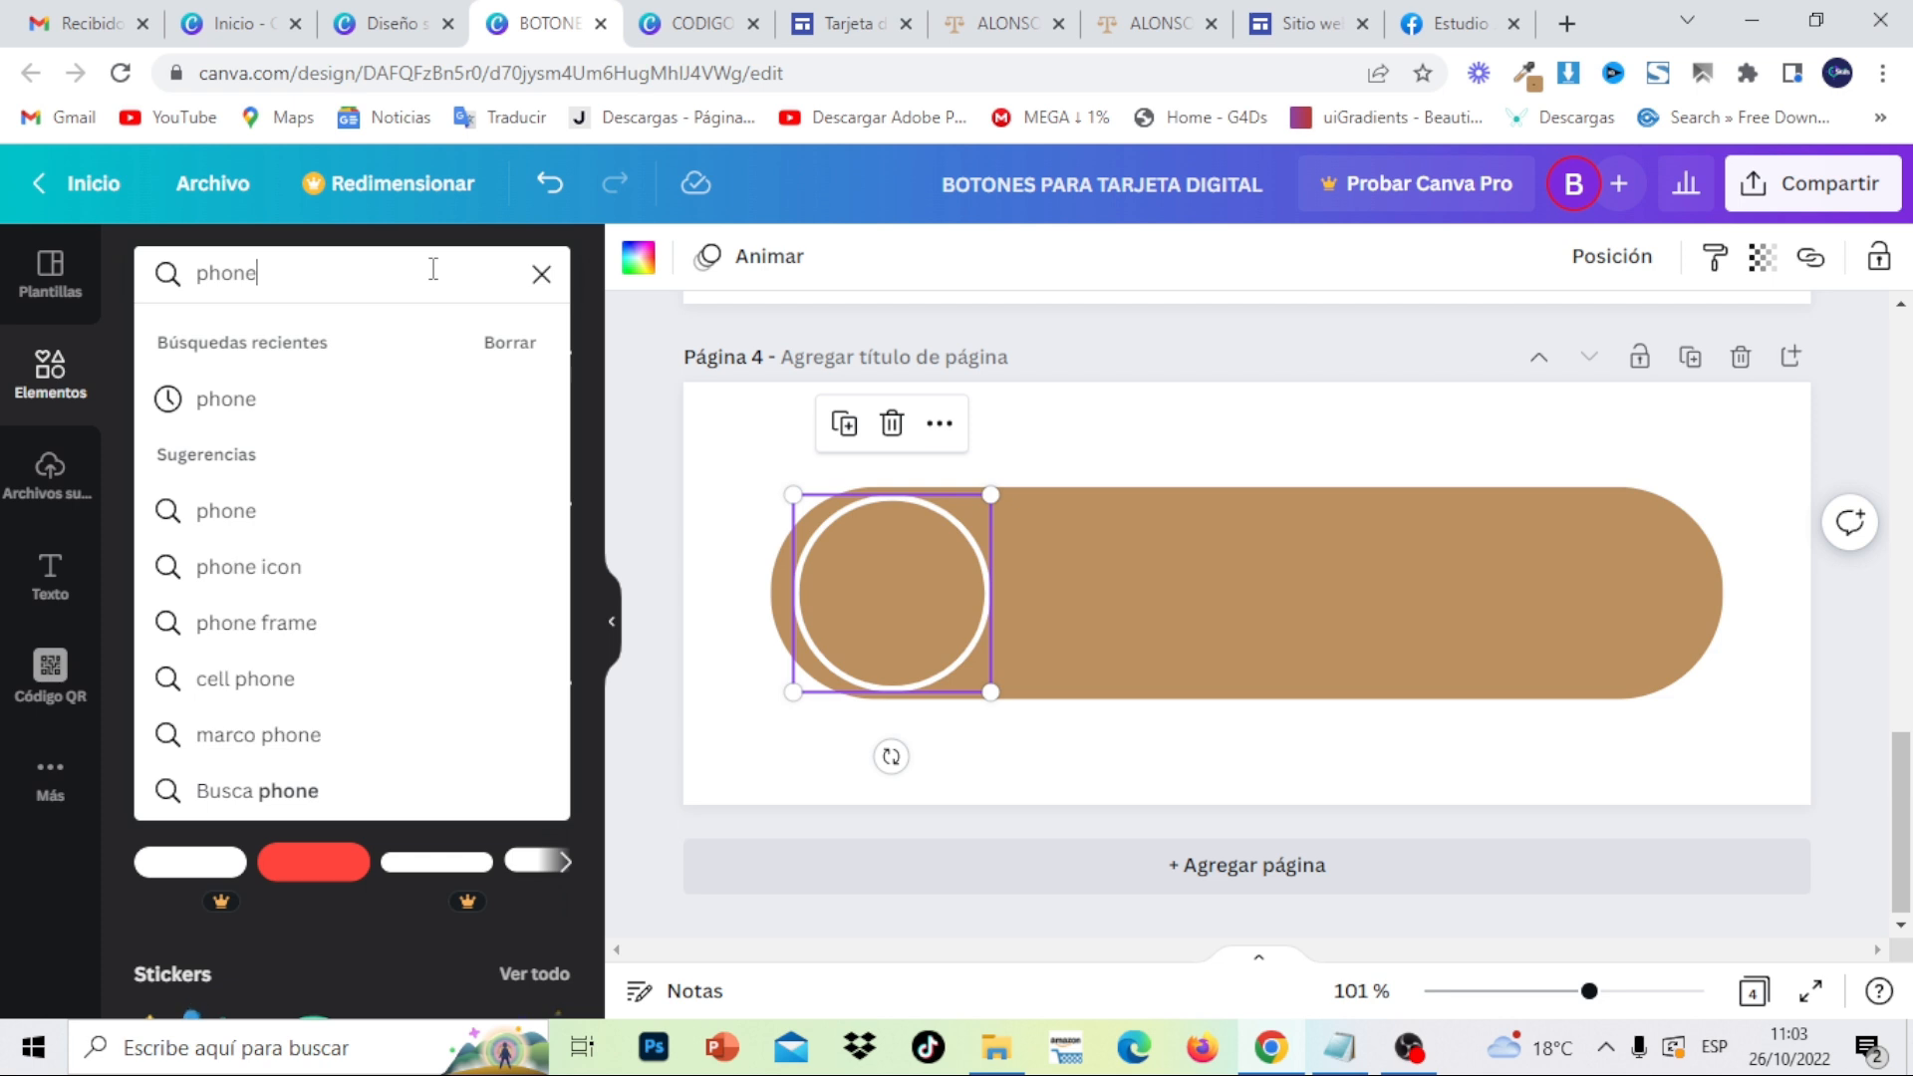
{"action": "key", "text": "Return"}
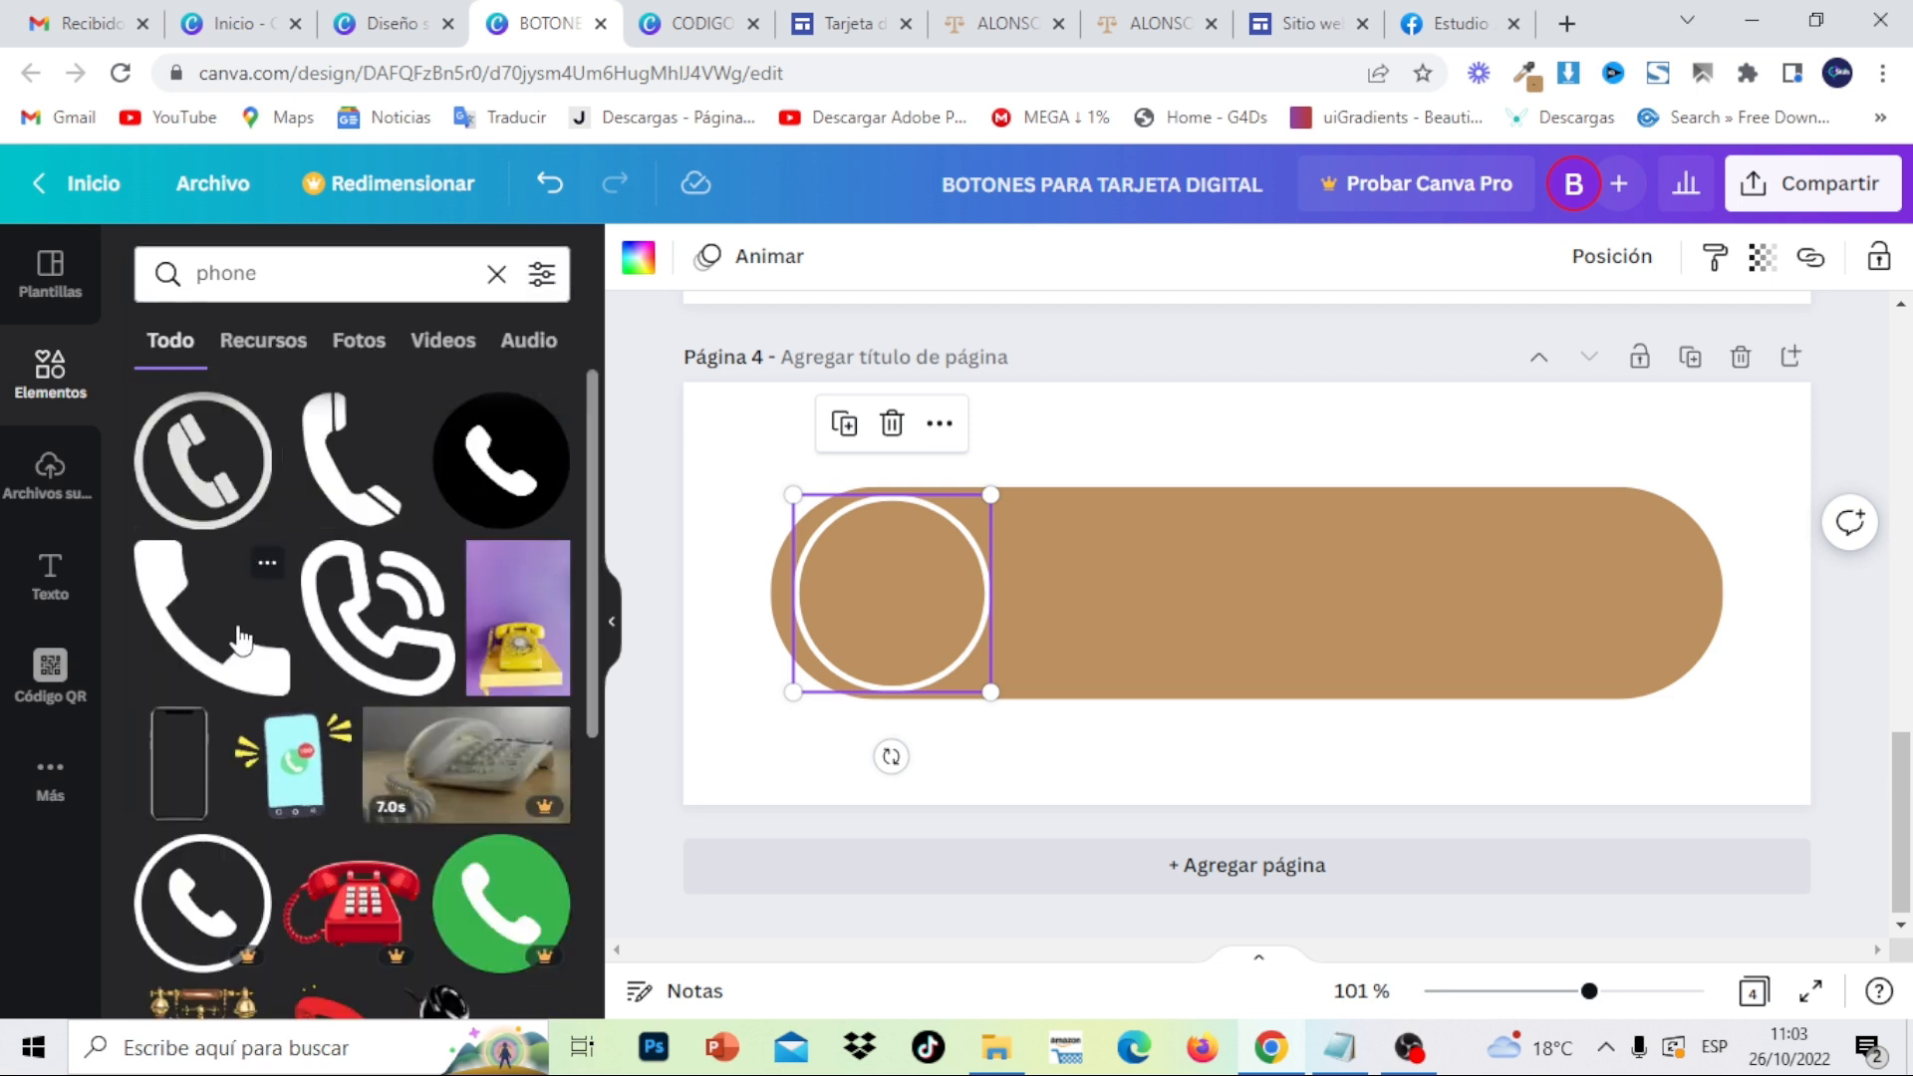
{"action": "left_click", "coordinate": [239, 638]}
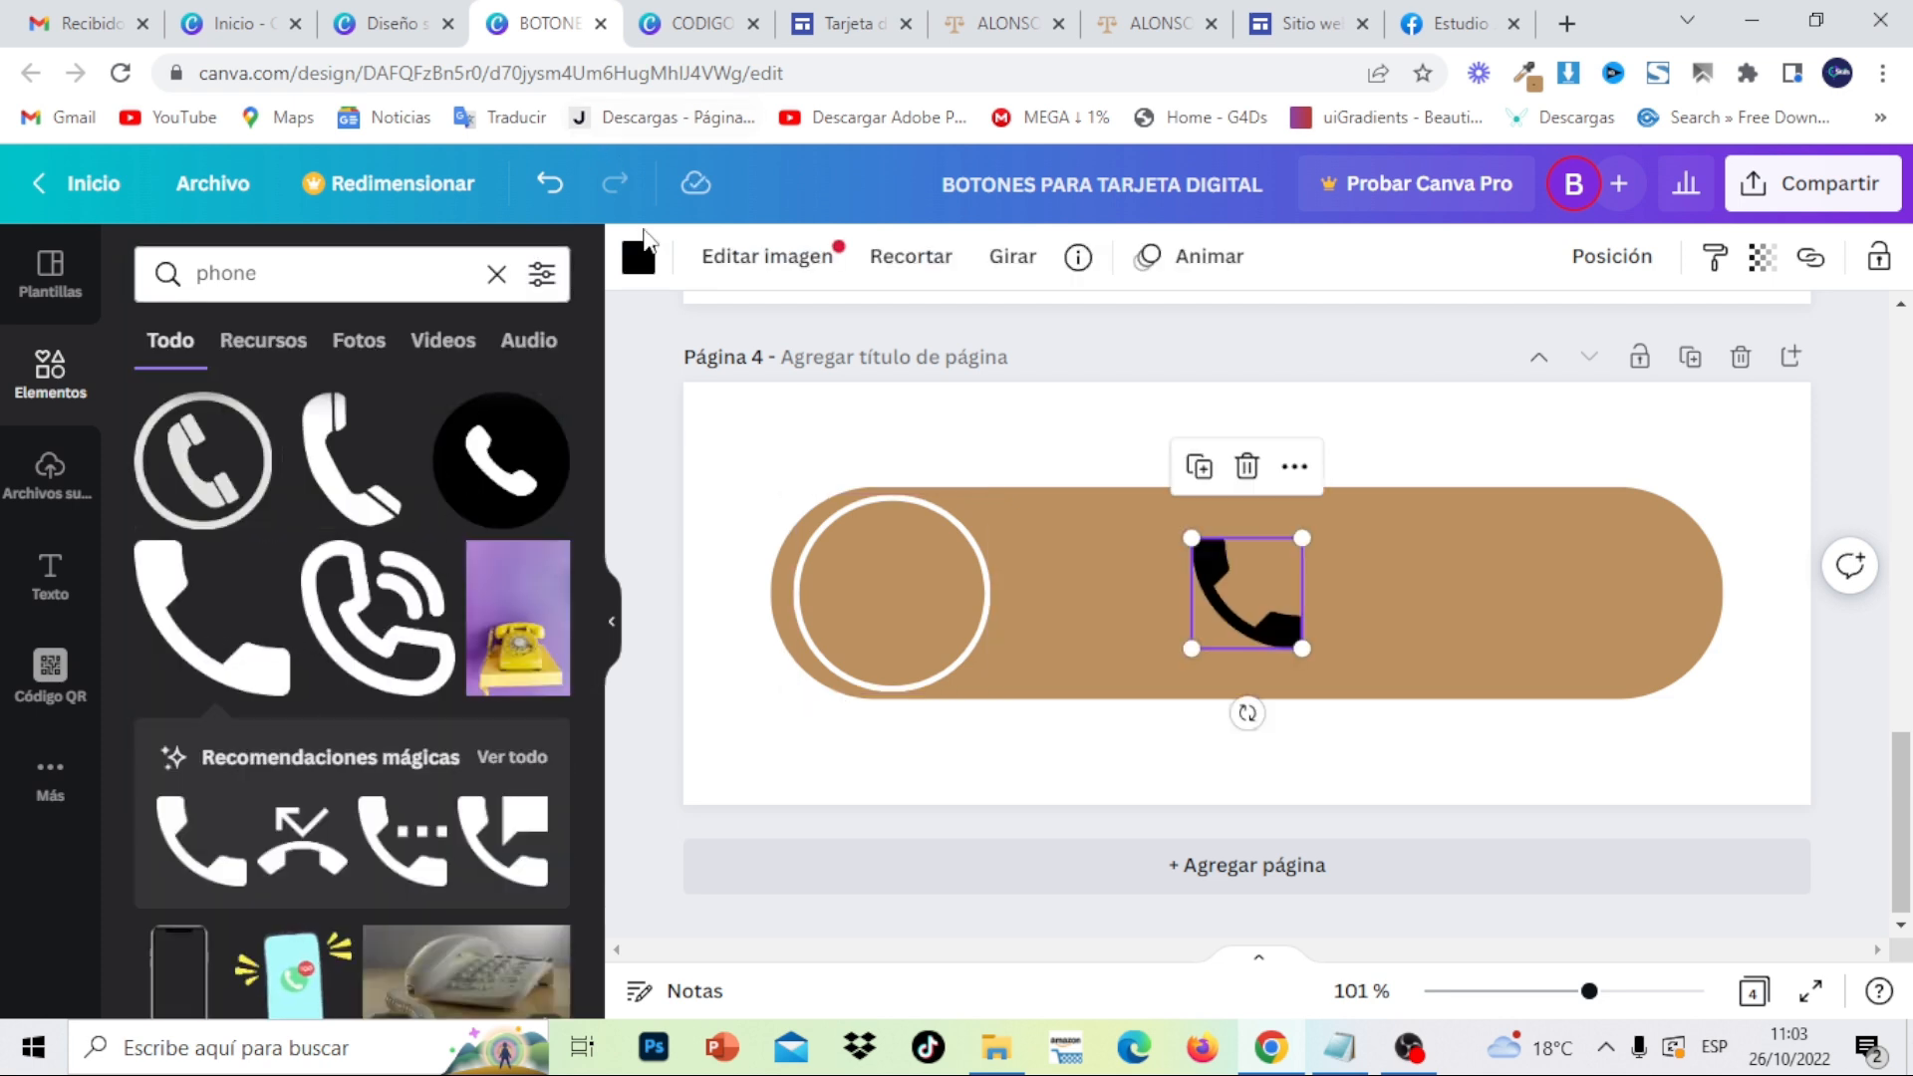
{"action": "left_click", "coordinate": [641, 262]}
{"action": "left_click", "coordinate": [390, 403]}
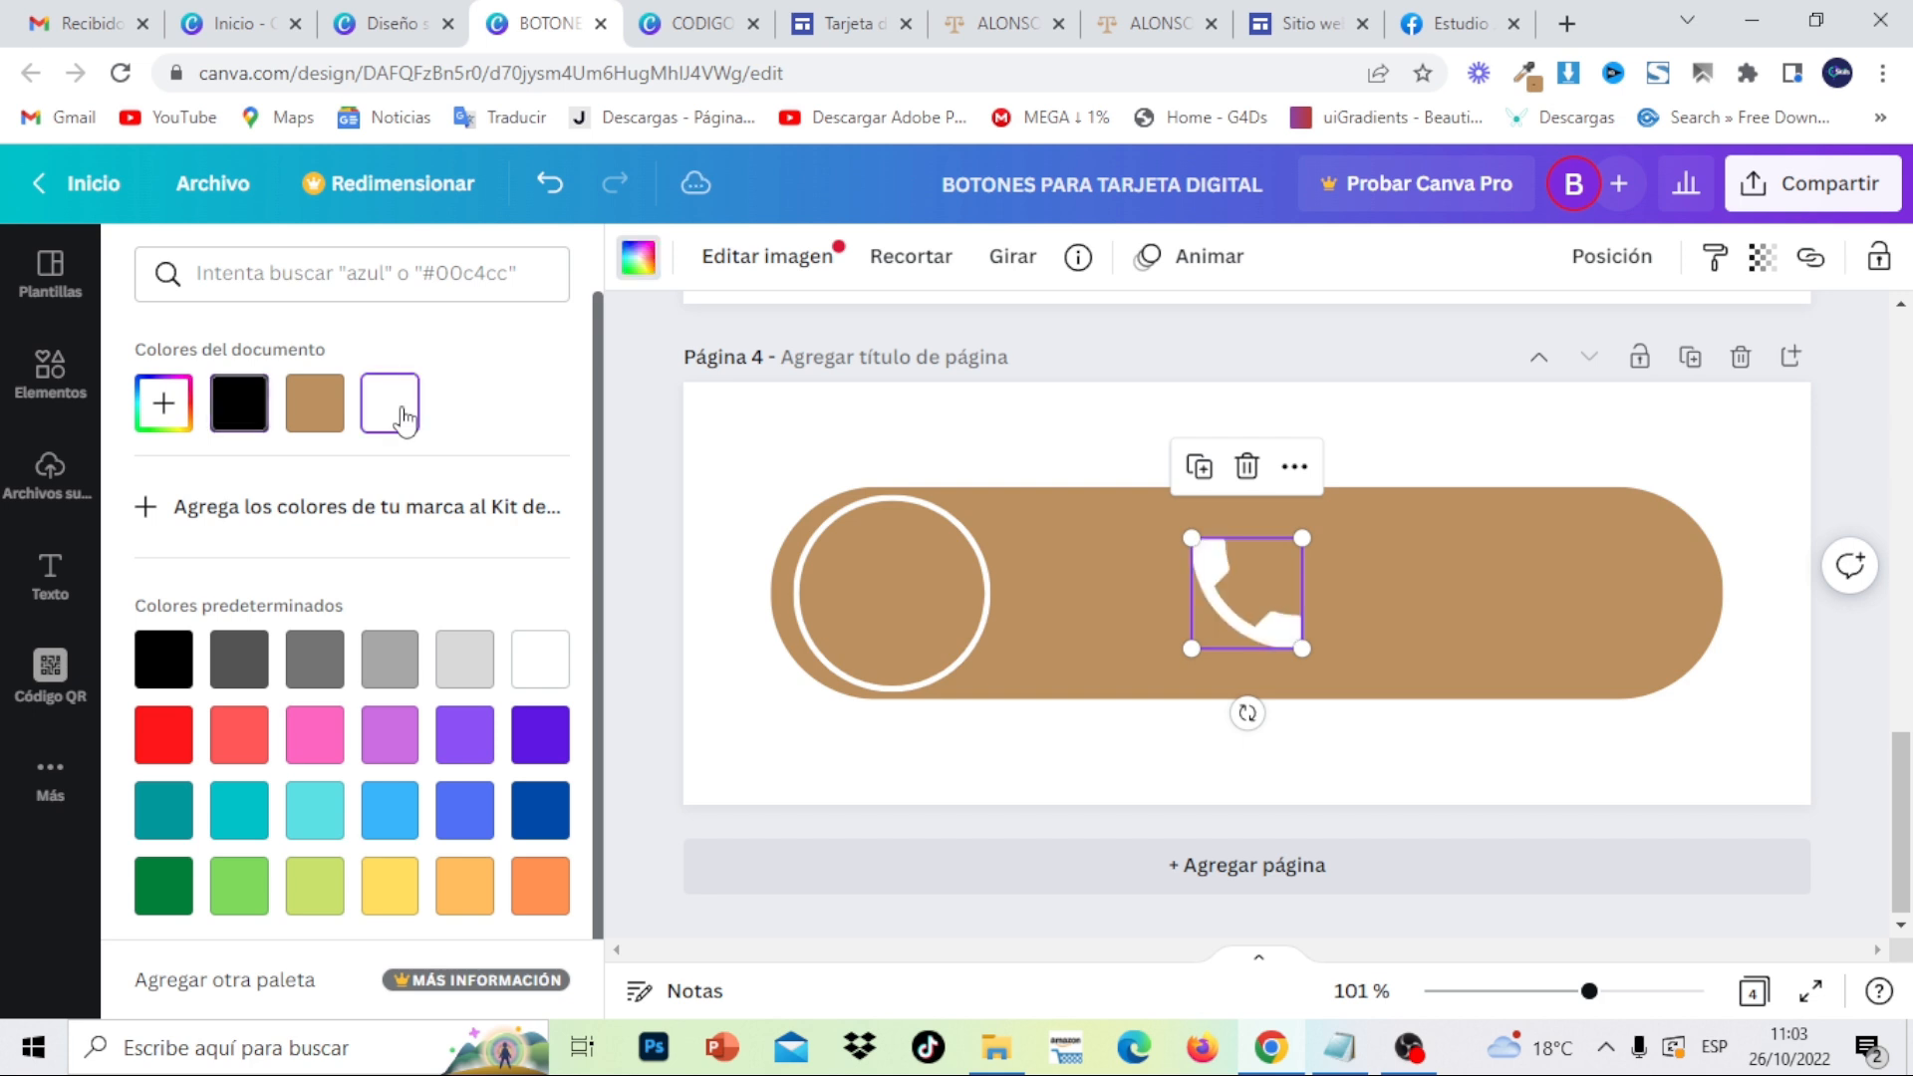
- Shrink the phone icon into the circle and tilt it about 25°
{"action": "left_click_drag", "start_coordinate": [1283, 648], "coordinate": [875, 613]}
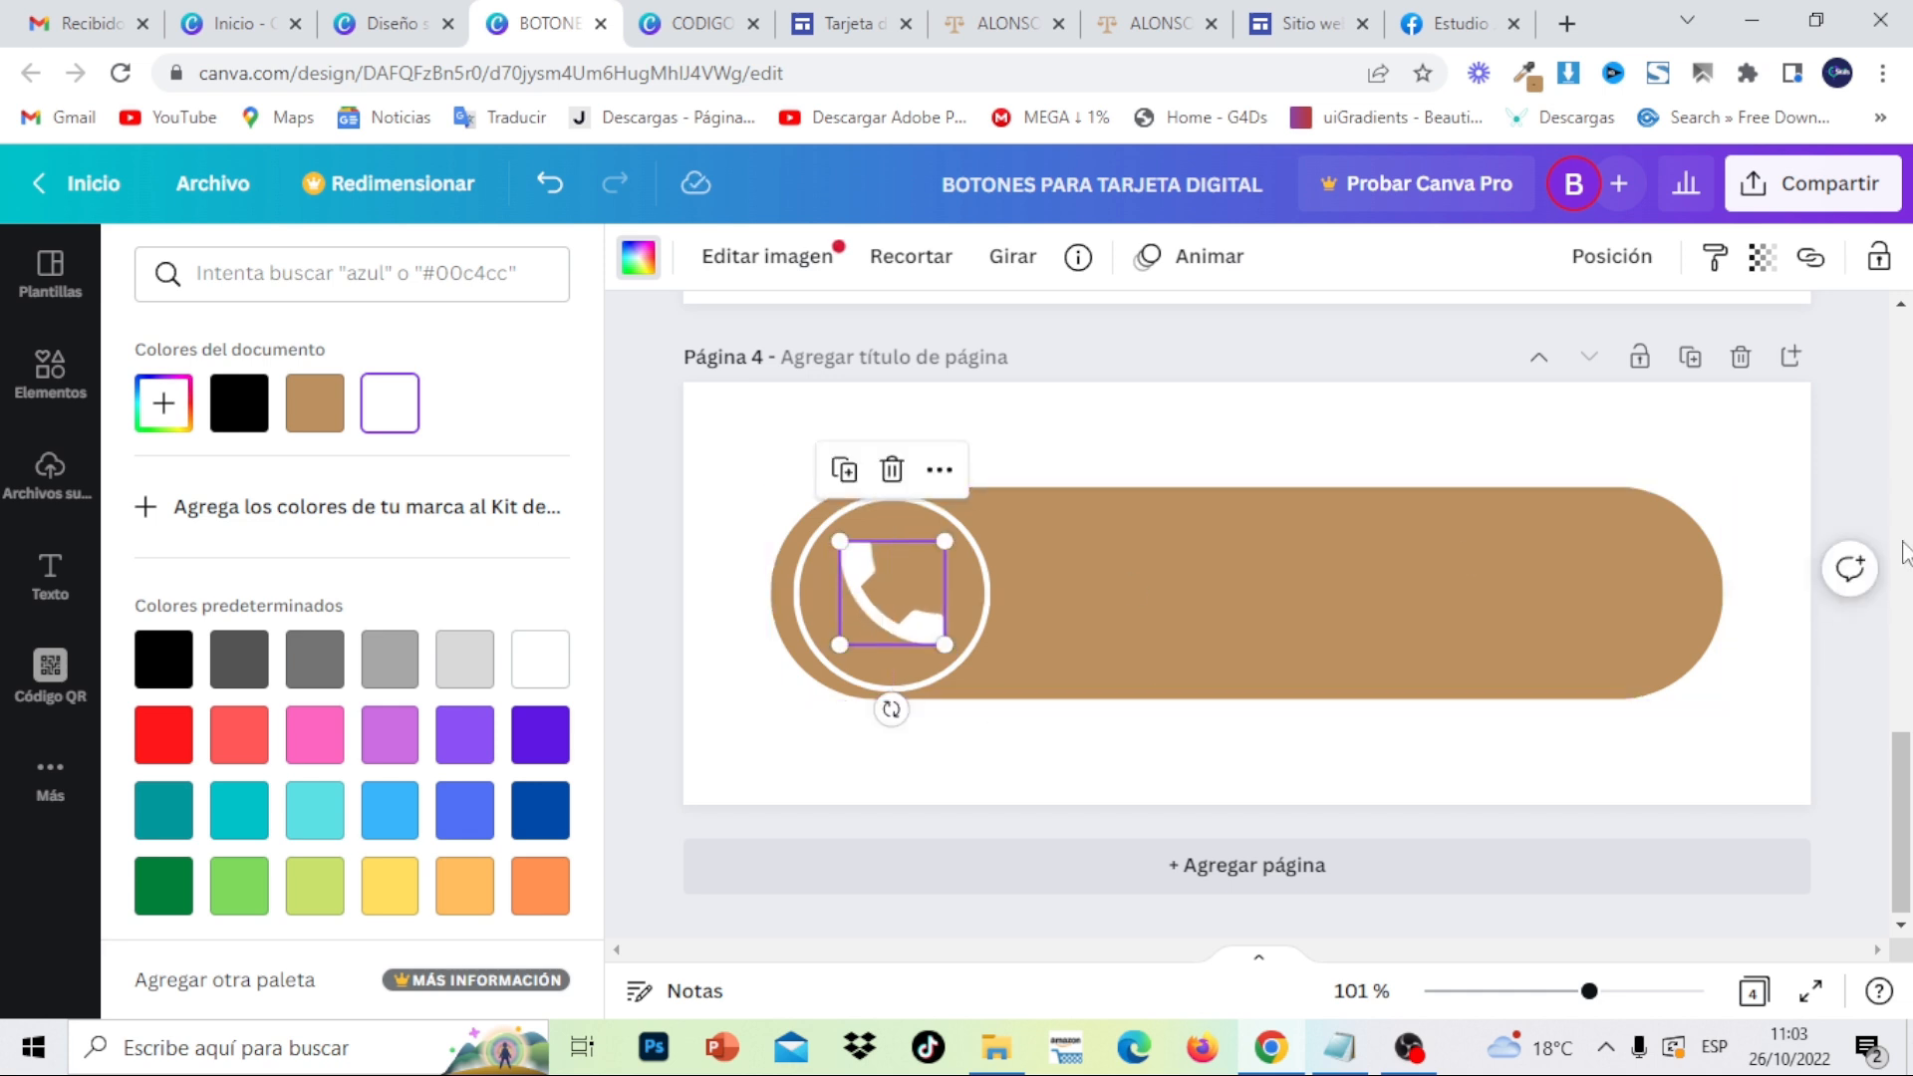
{"action": "left_click", "coordinate": [1906, 825]}
{"action": "left_click_drag", "start_coordinate": [1908, 877], "coordinate": [1908, 838]}
{"action": "left_click", "coordinate": [1879, 889]}
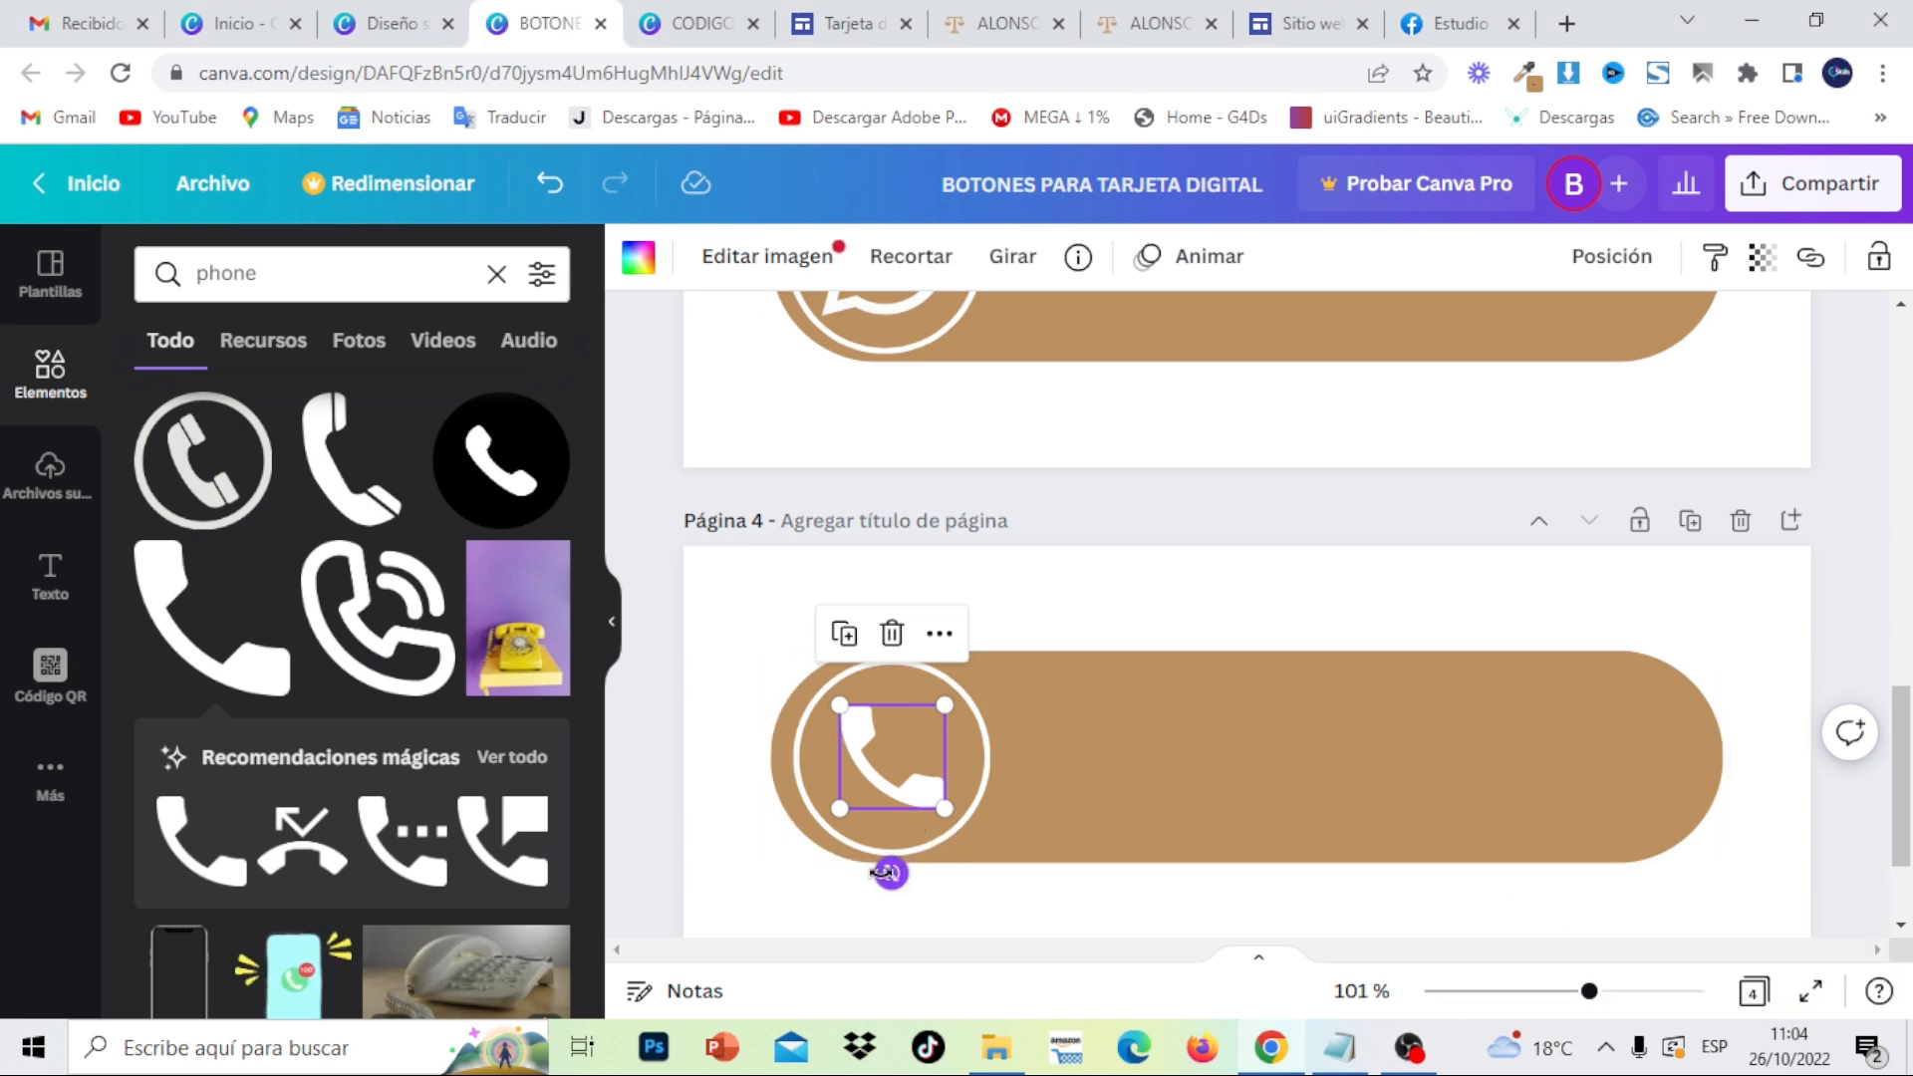
{"action": "left_click_drag", "start_coordinate": [890, 873], "coordinate": [850, 867]}
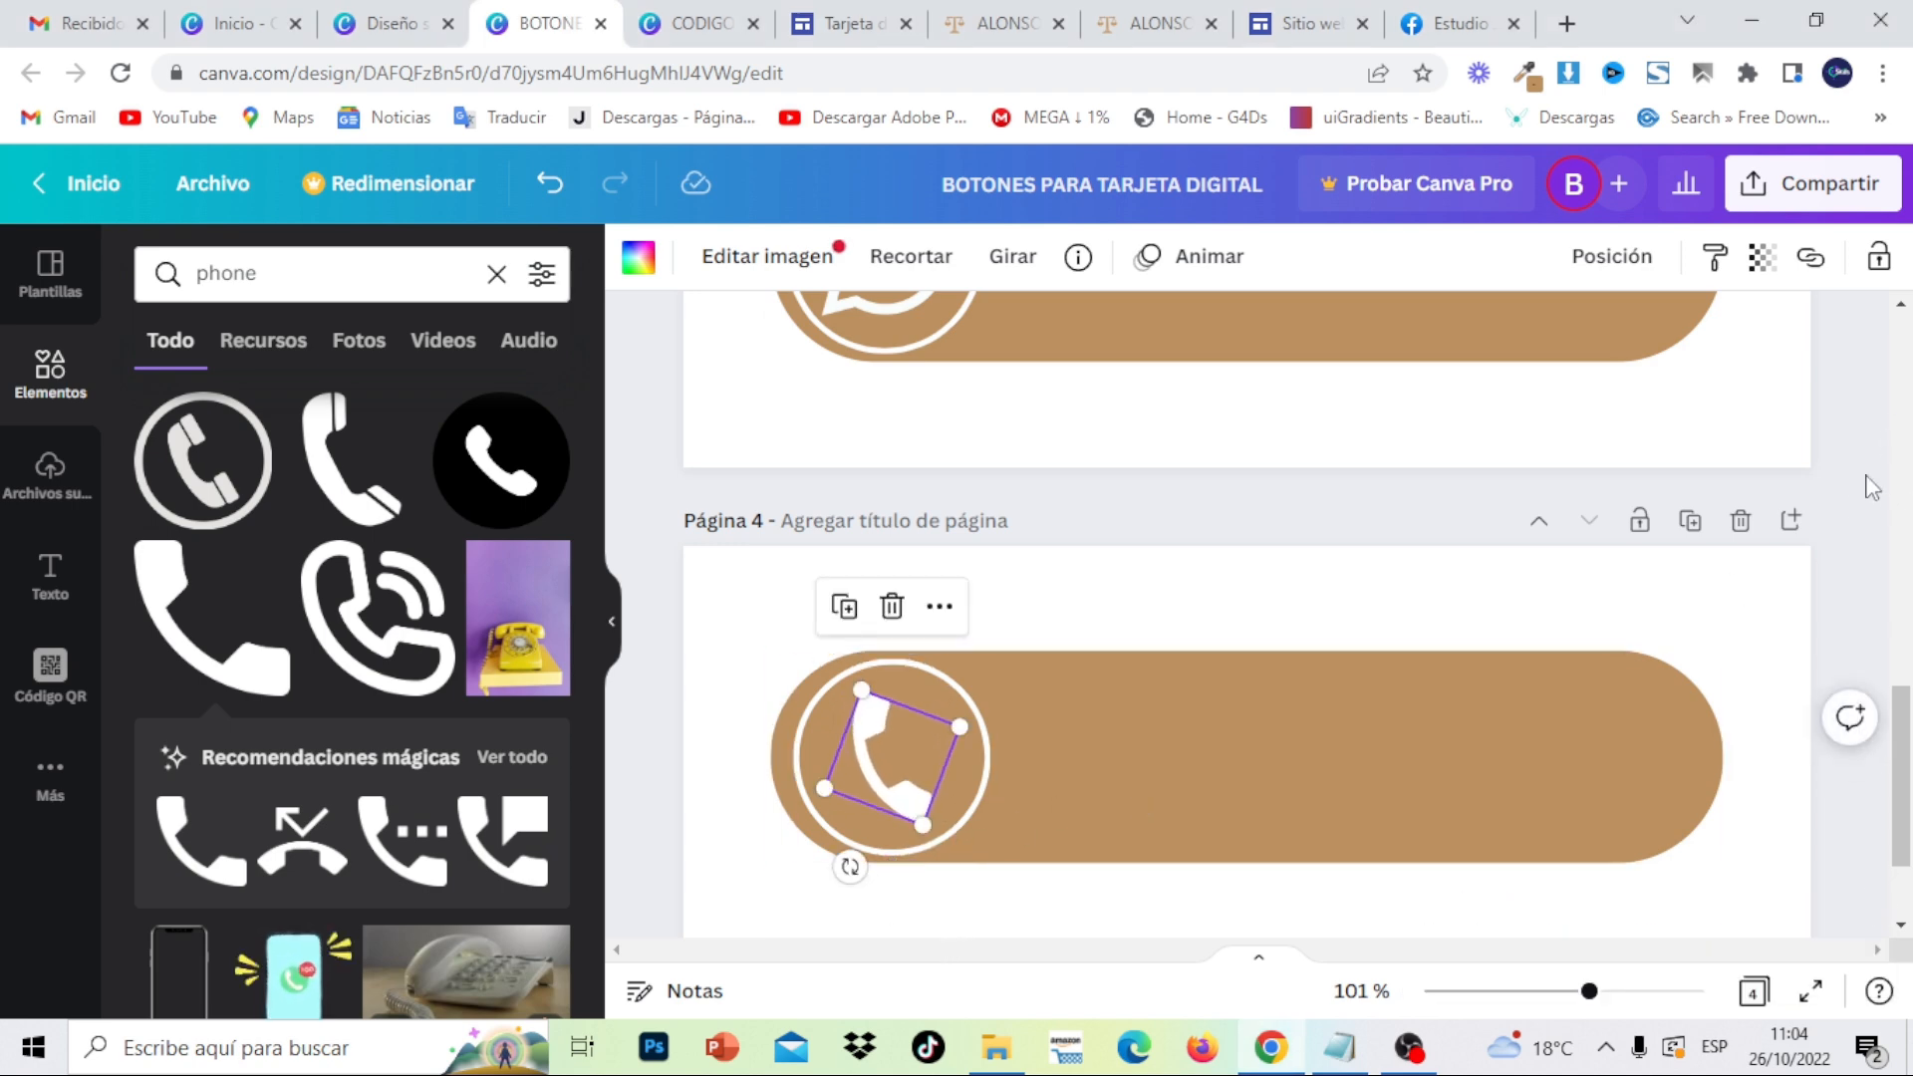
{"action": "left_click", "coordinate": [1855, 506]}
- Copy the LLAMAMÉ A MI MÓVIL label from page 1 and paste it onto page 4
{"action": "left_click_drag", "start_coordinate": [1902, 787], "coordinate": [1908, 435]}
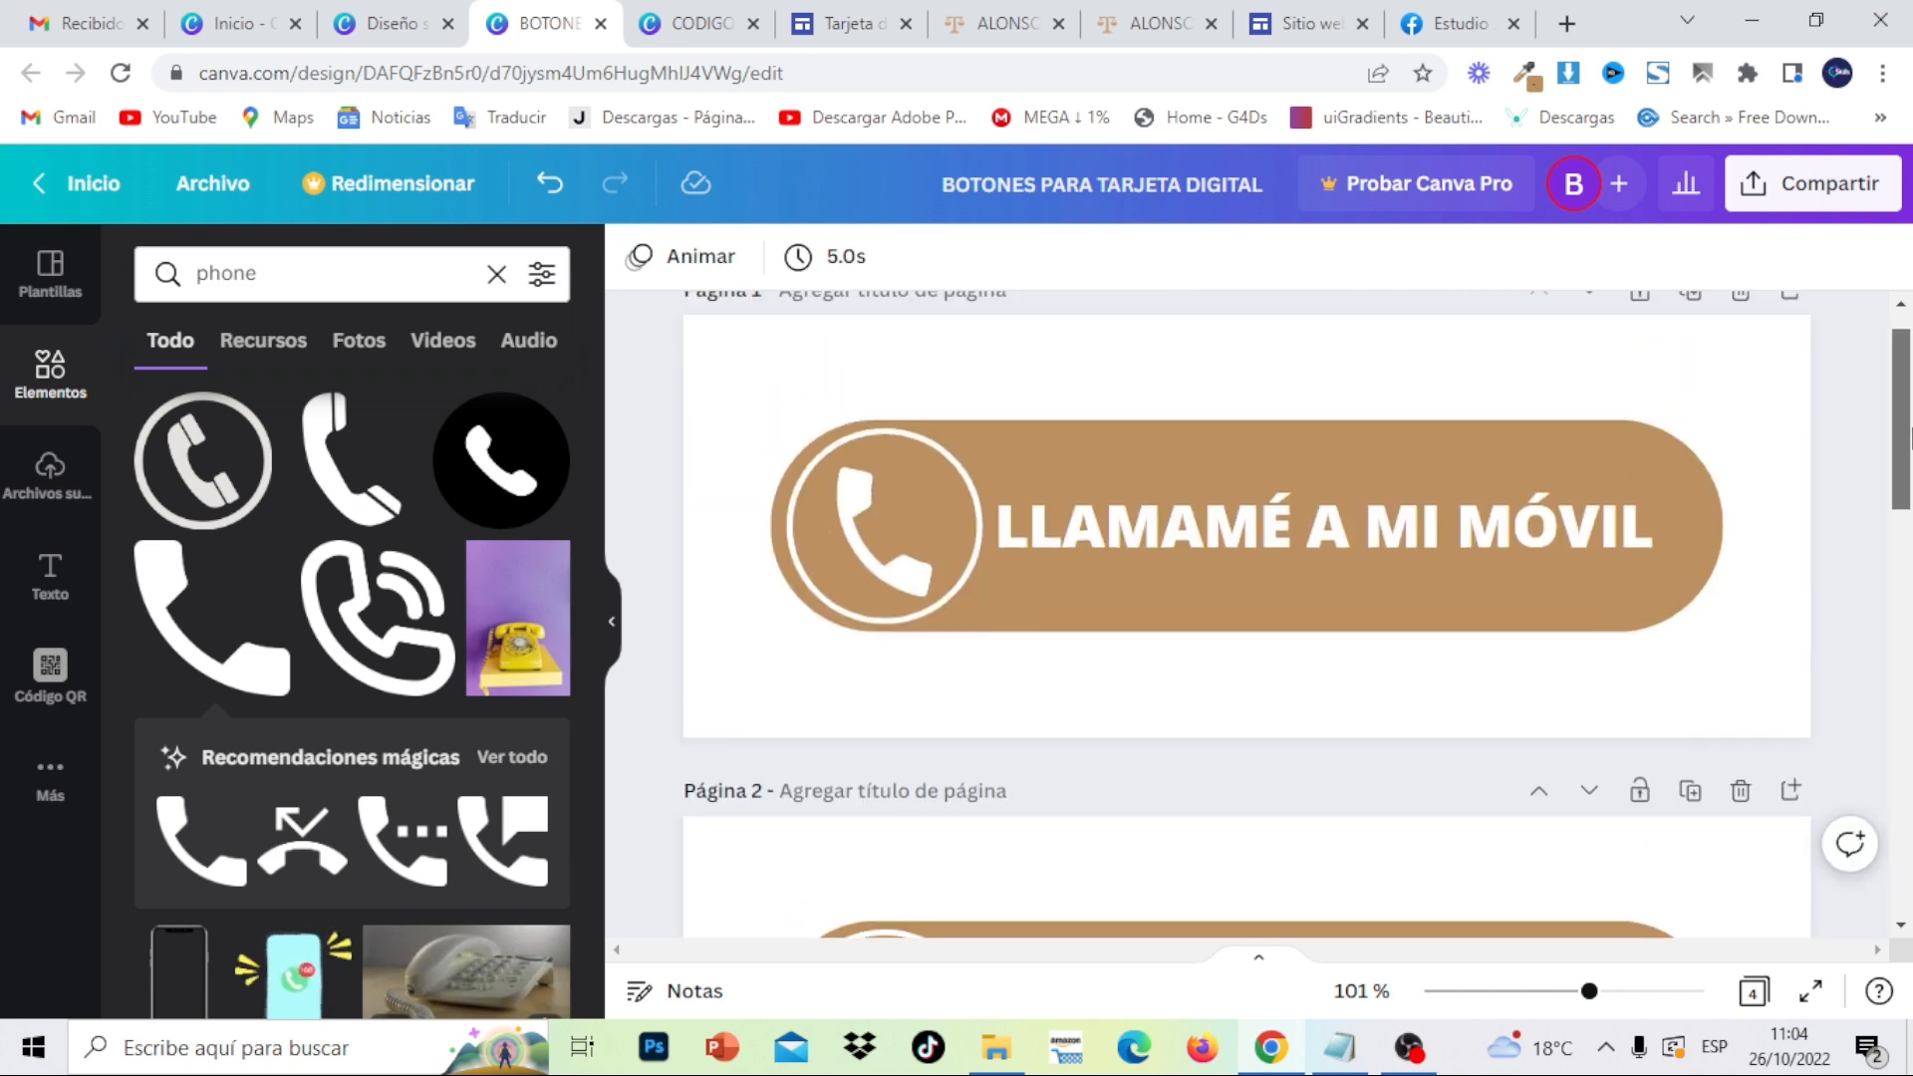
{"action": "left_click", "coordinate": [1593, 534]}
{"action": "left_click", "coordinate": [1592, 534]}
{"action": "key", "text": "ctrl+c"}
{"action": "right_click", "coordinate": [1592, 534]}
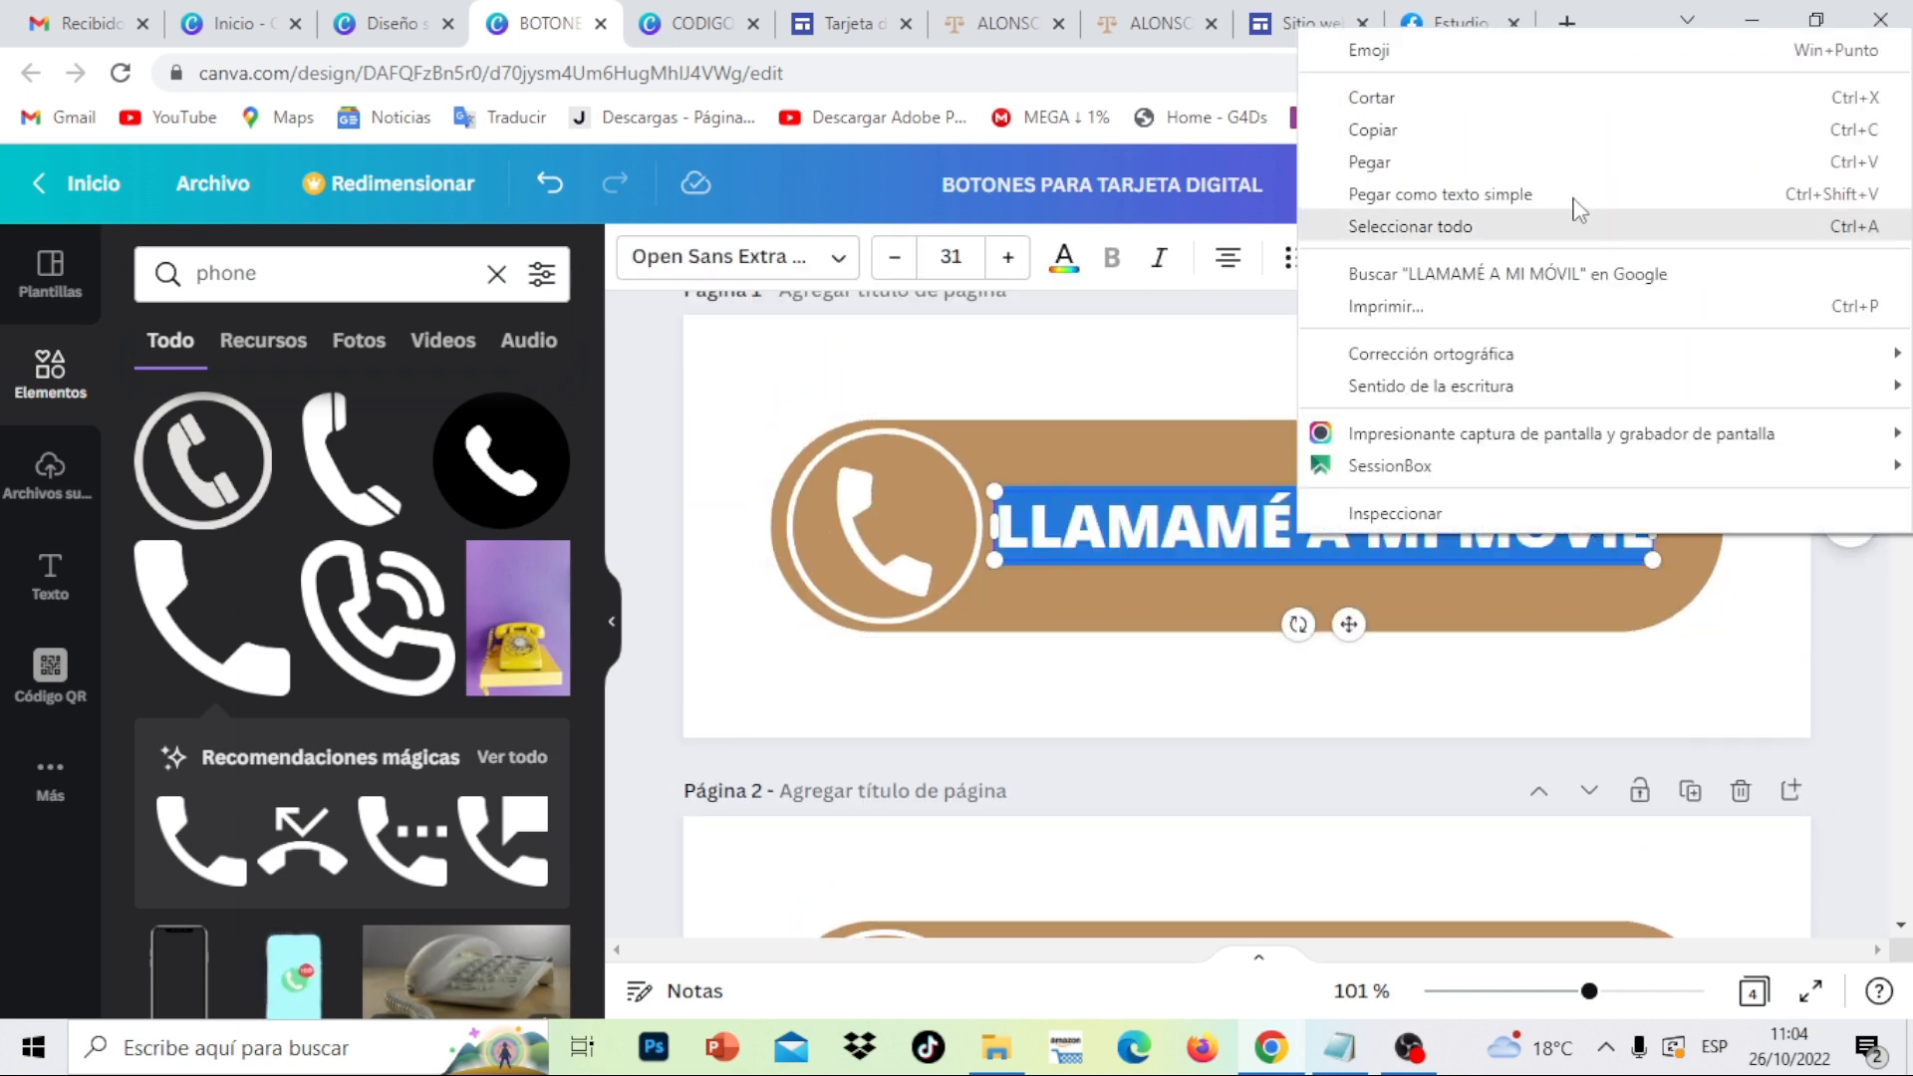
{"action": "left_click", "coordinate": [1532, 140]}
{"action": "left_click_drag", "start_coordinate": [1906, 439], "coordinate": [1910, 847]}
{"action": "left_click", "coordinate": [1252, 574]}
{"action": "right_click", "coordinate": [1253, 574]}
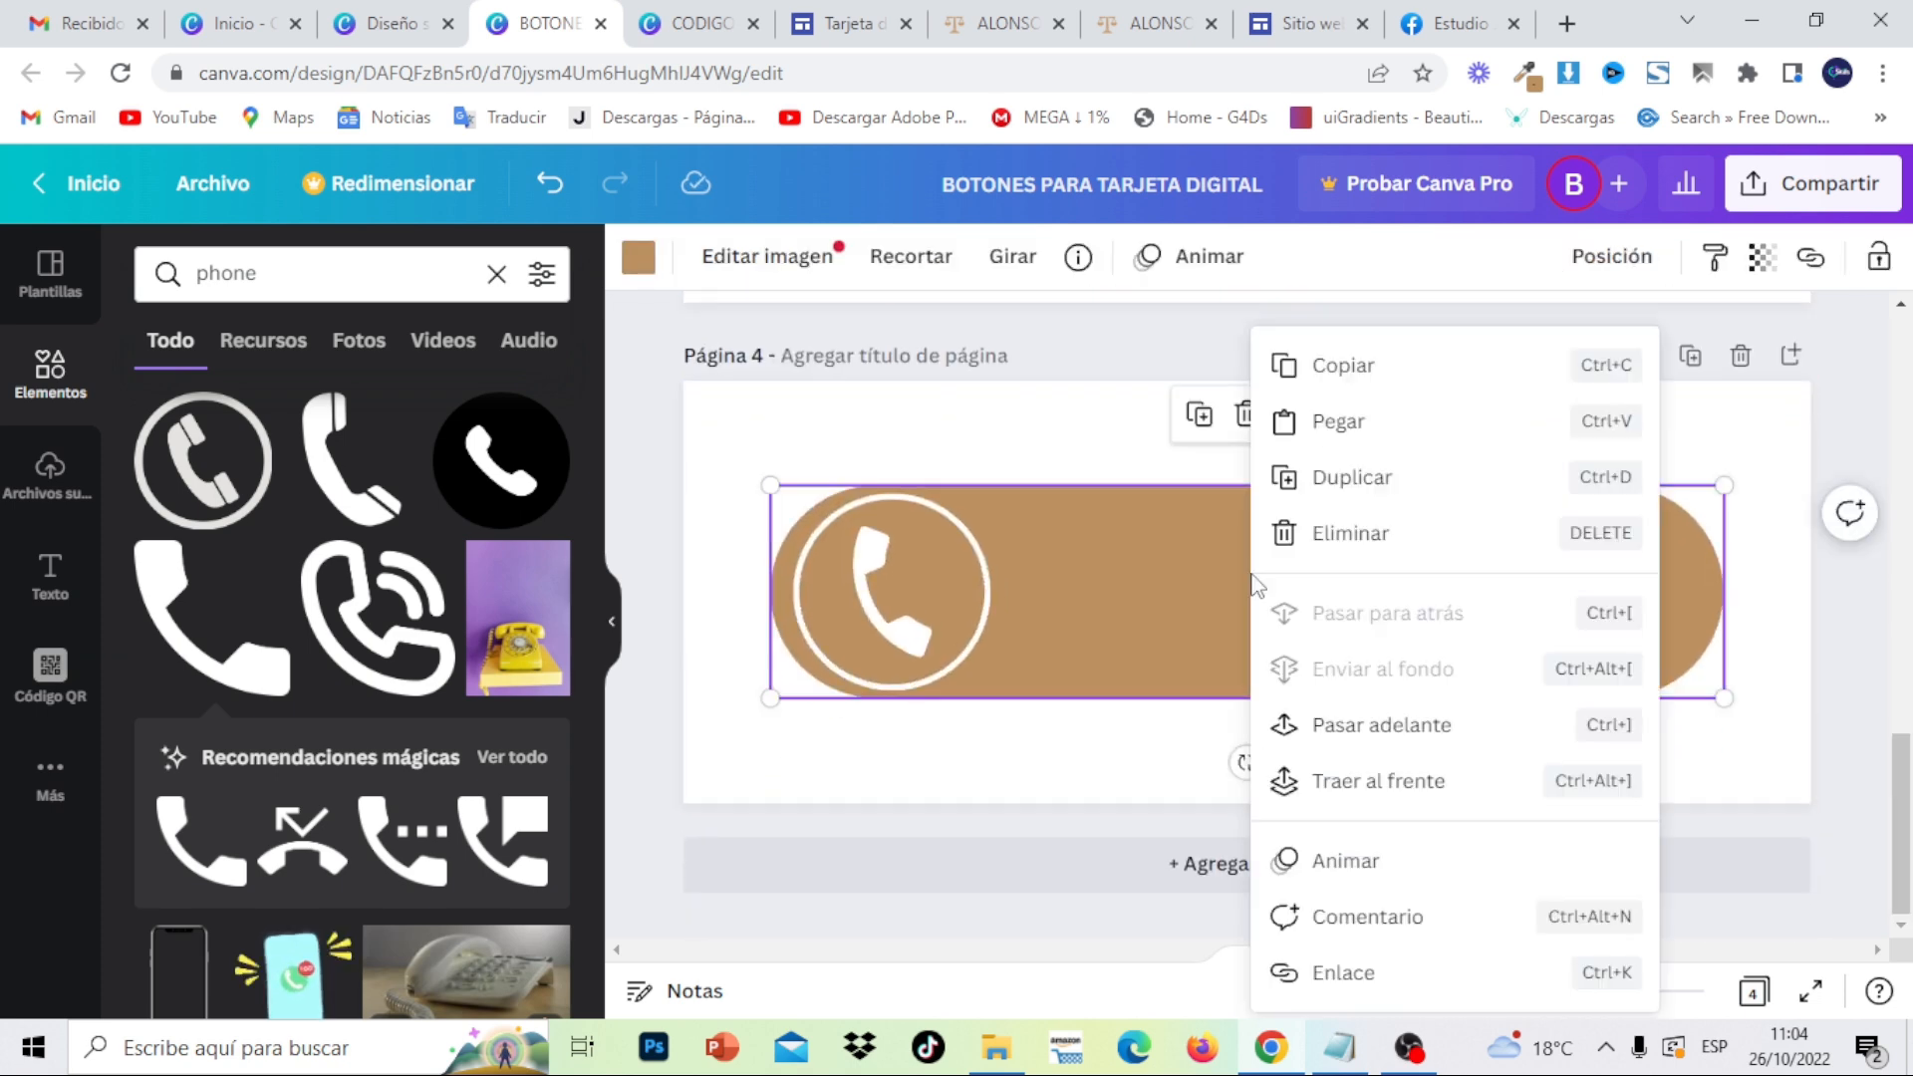
{"action": "left_click", "coordinate": [1336, 423]}
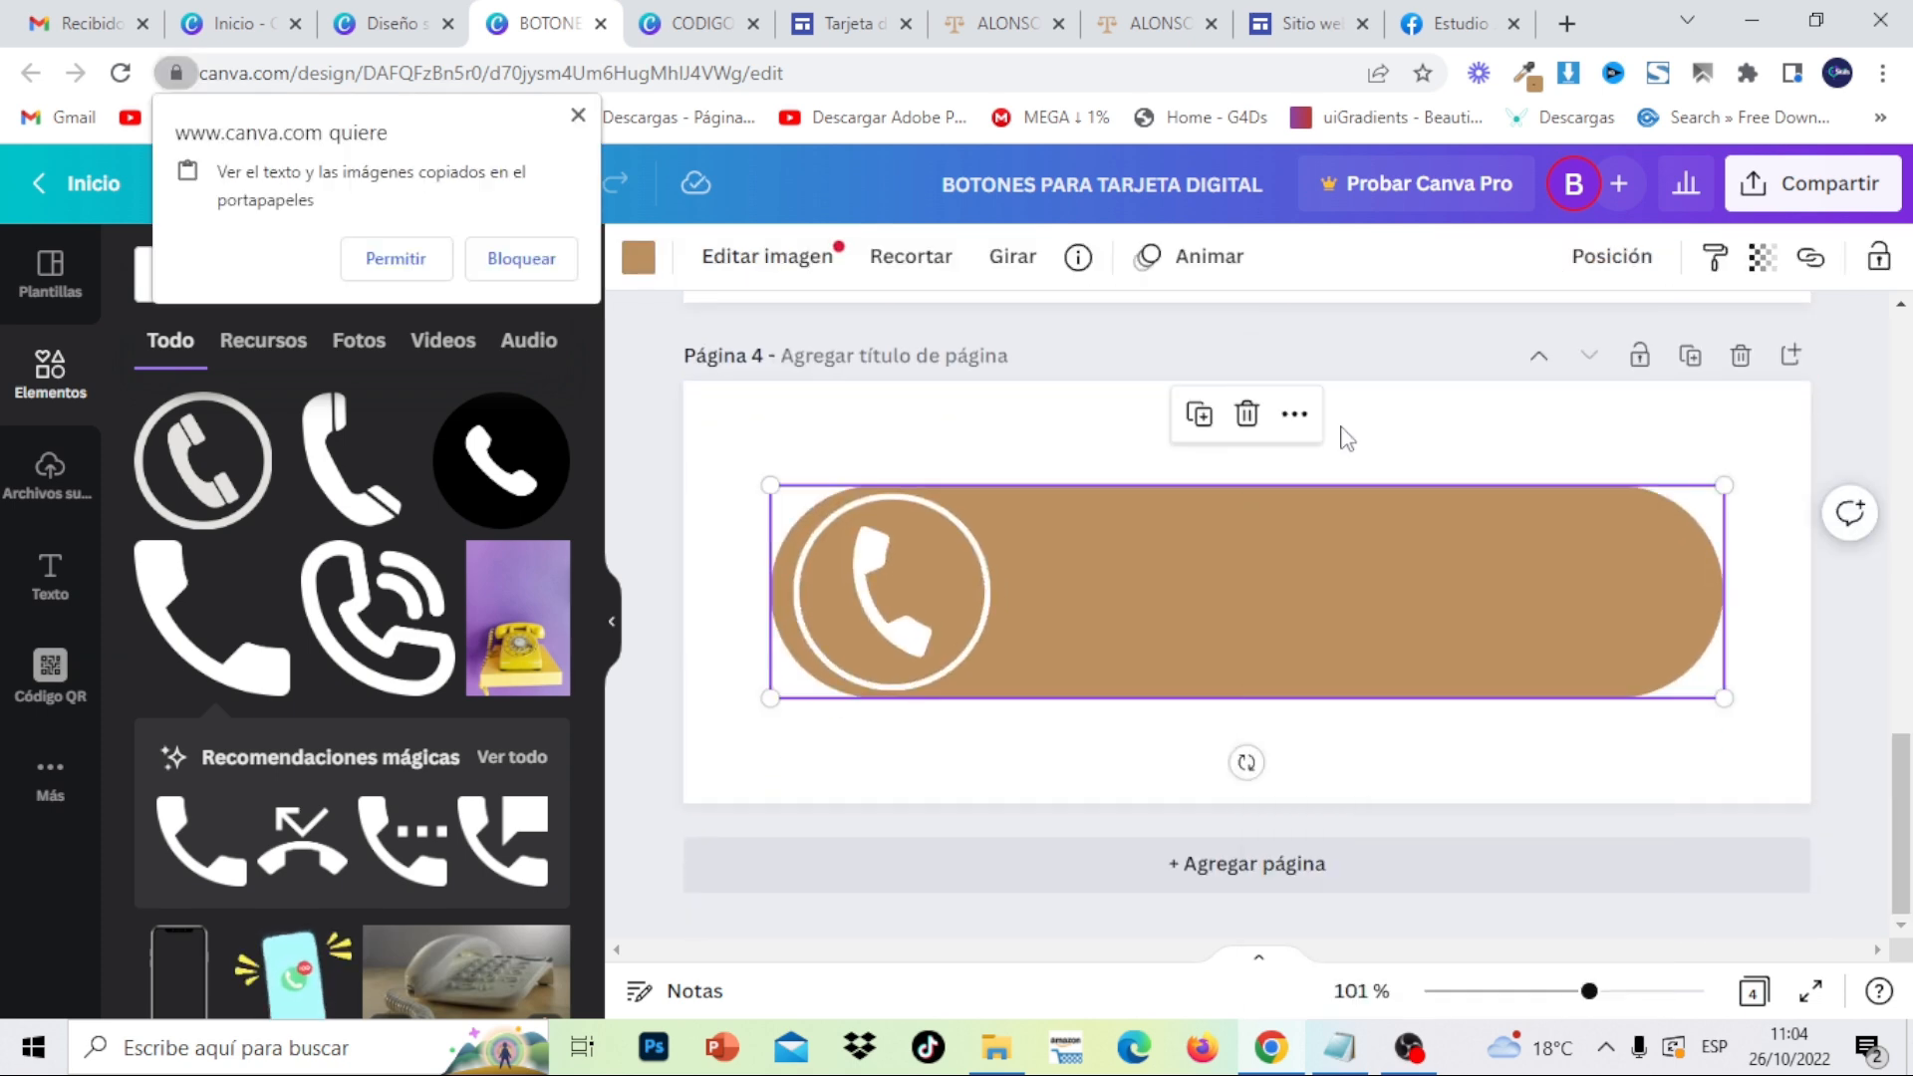
{"action": "left_click", "coordinate": [391, 257]}
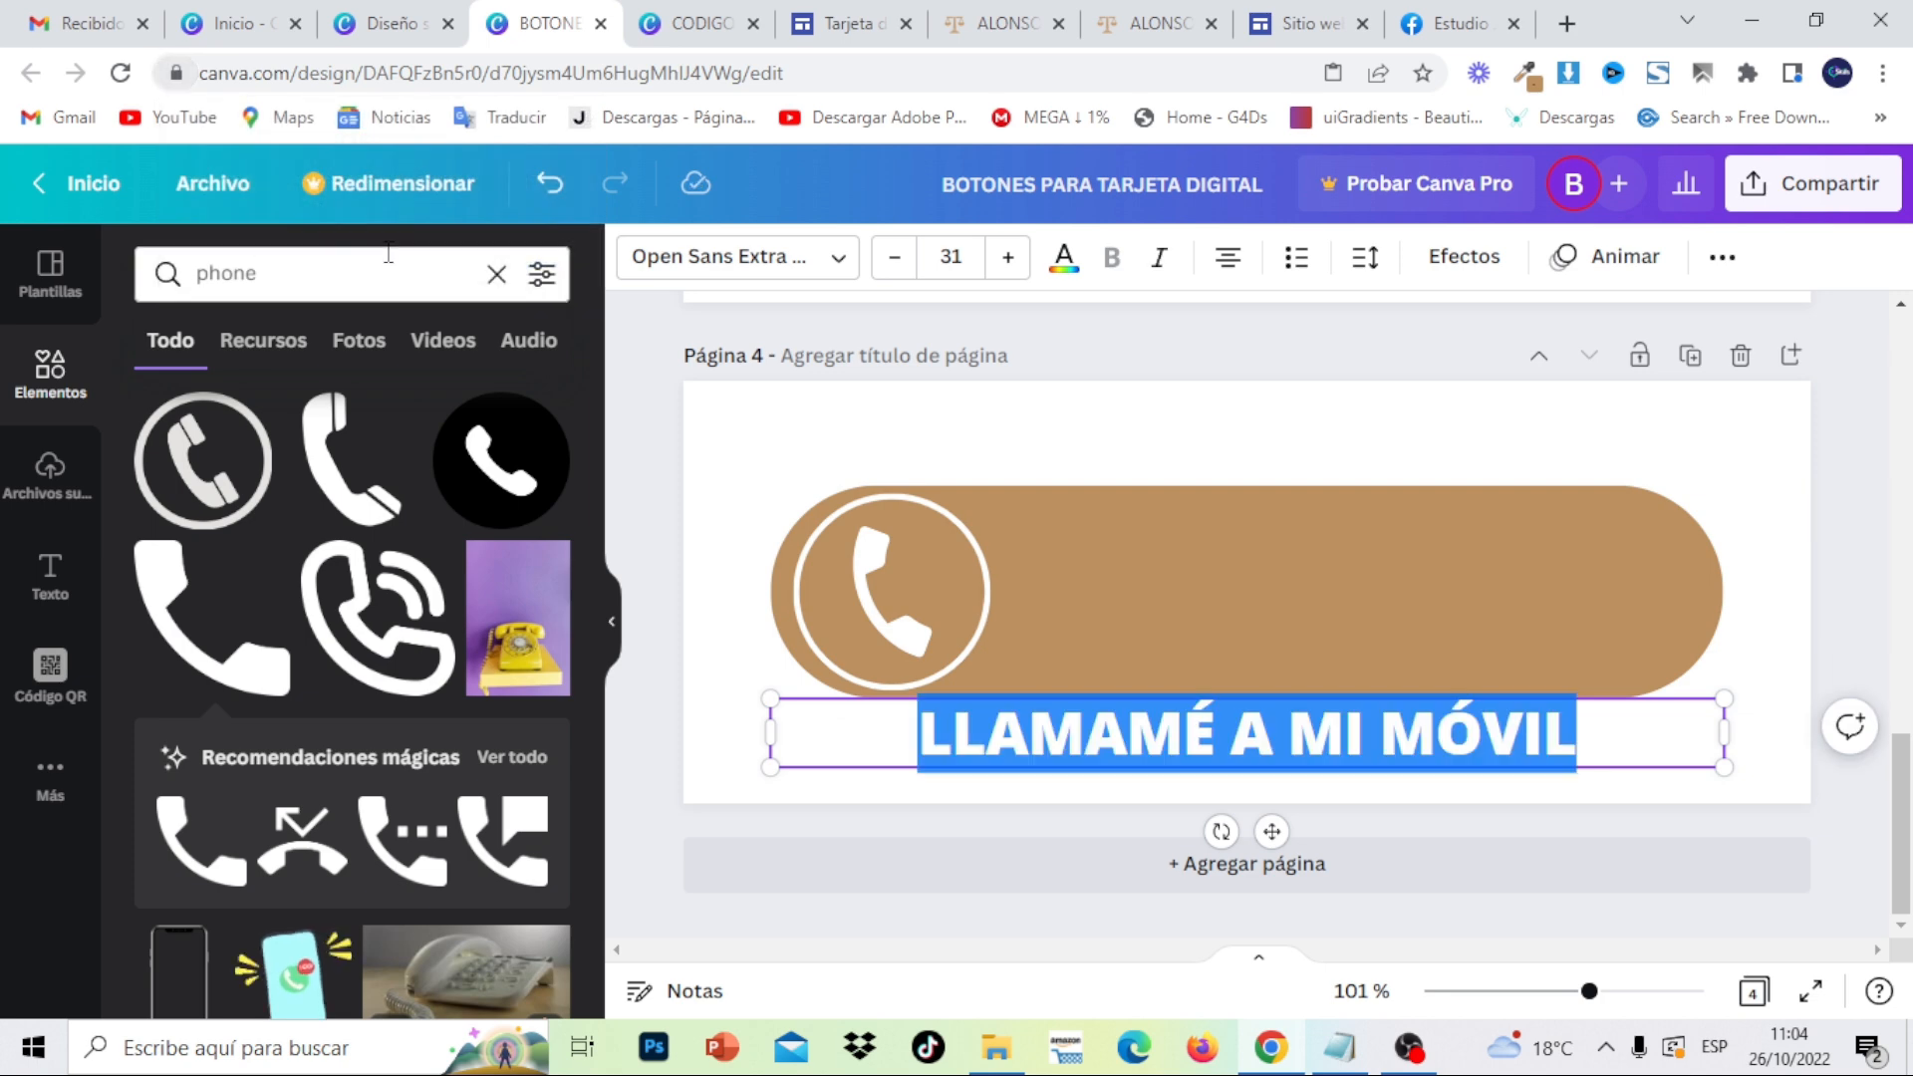
- Move the label onto the brown button, make it white, and centre it beside the icon
{"action": "left_click", "coordinate": [1503, 540]}
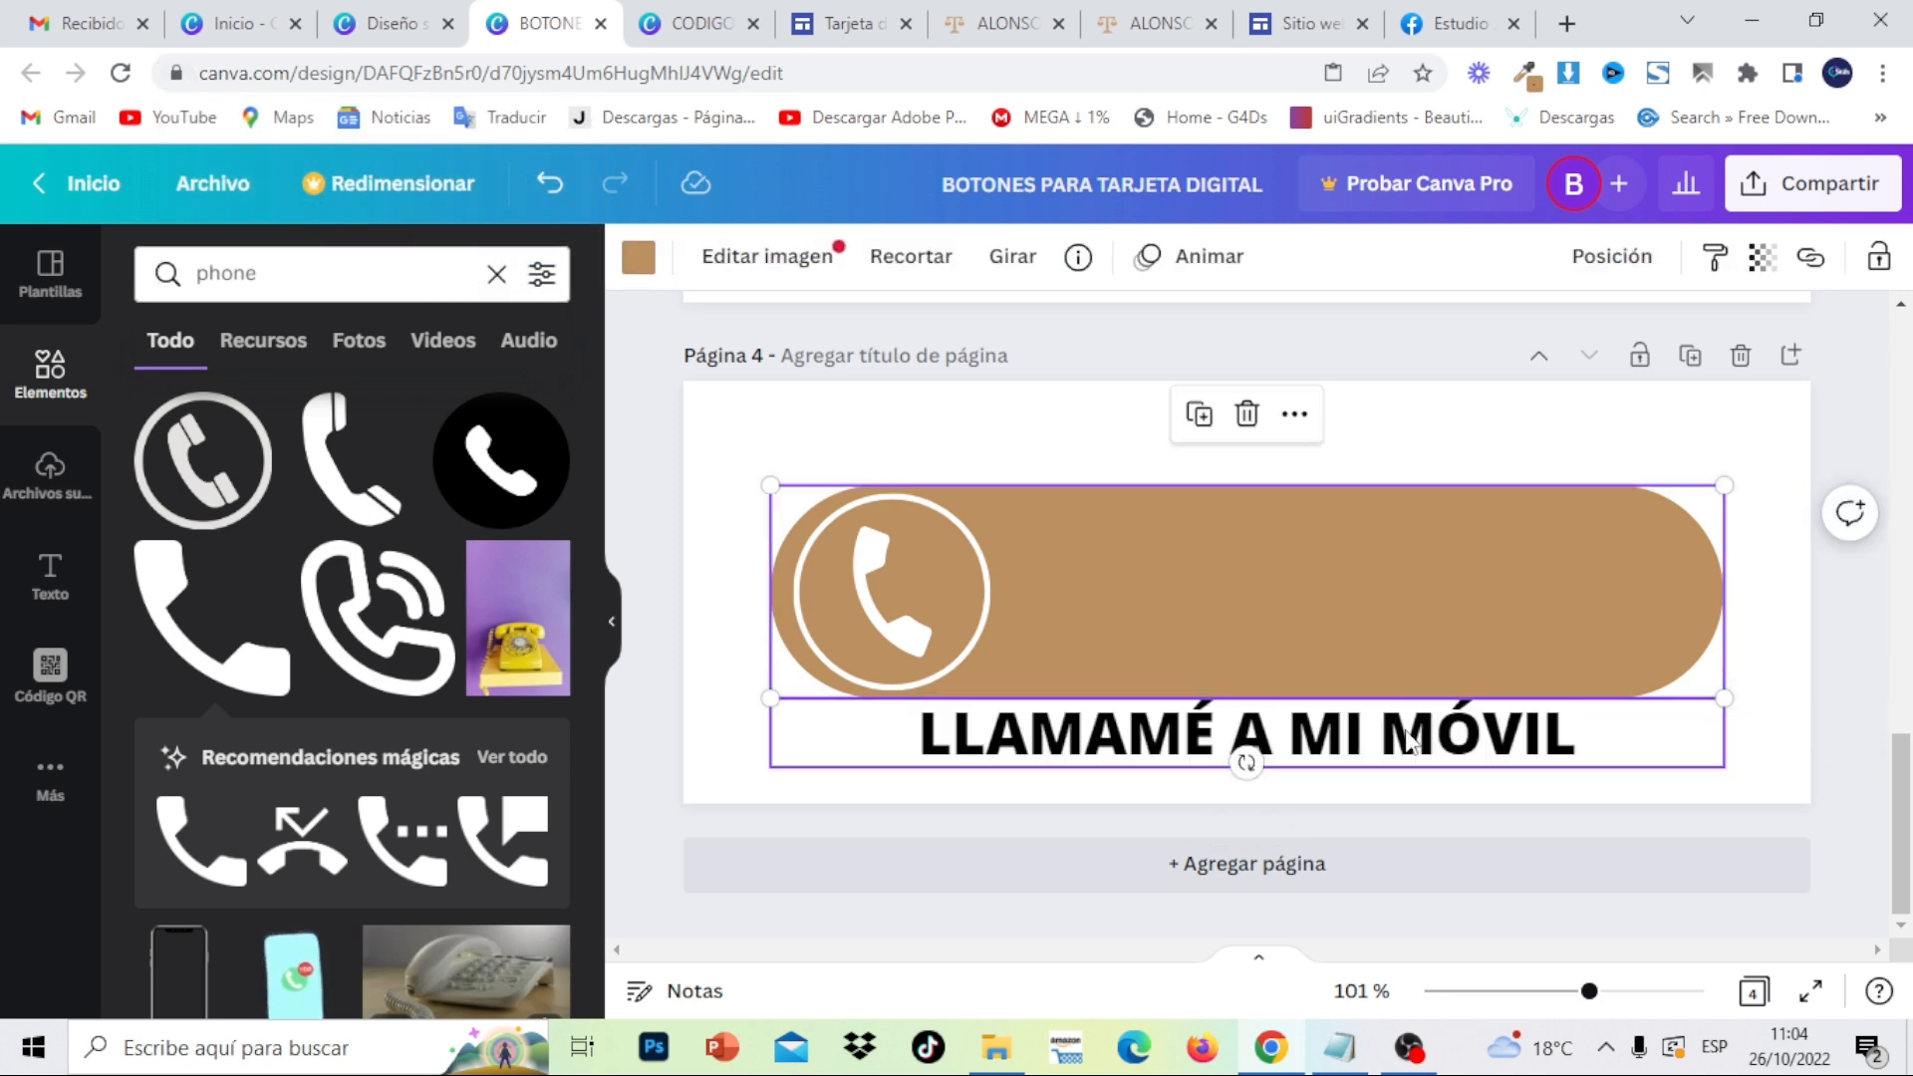
{"action": "left_click_drag", "start_coordinate": [1411, 743], "coordinate": [1485, 595]}
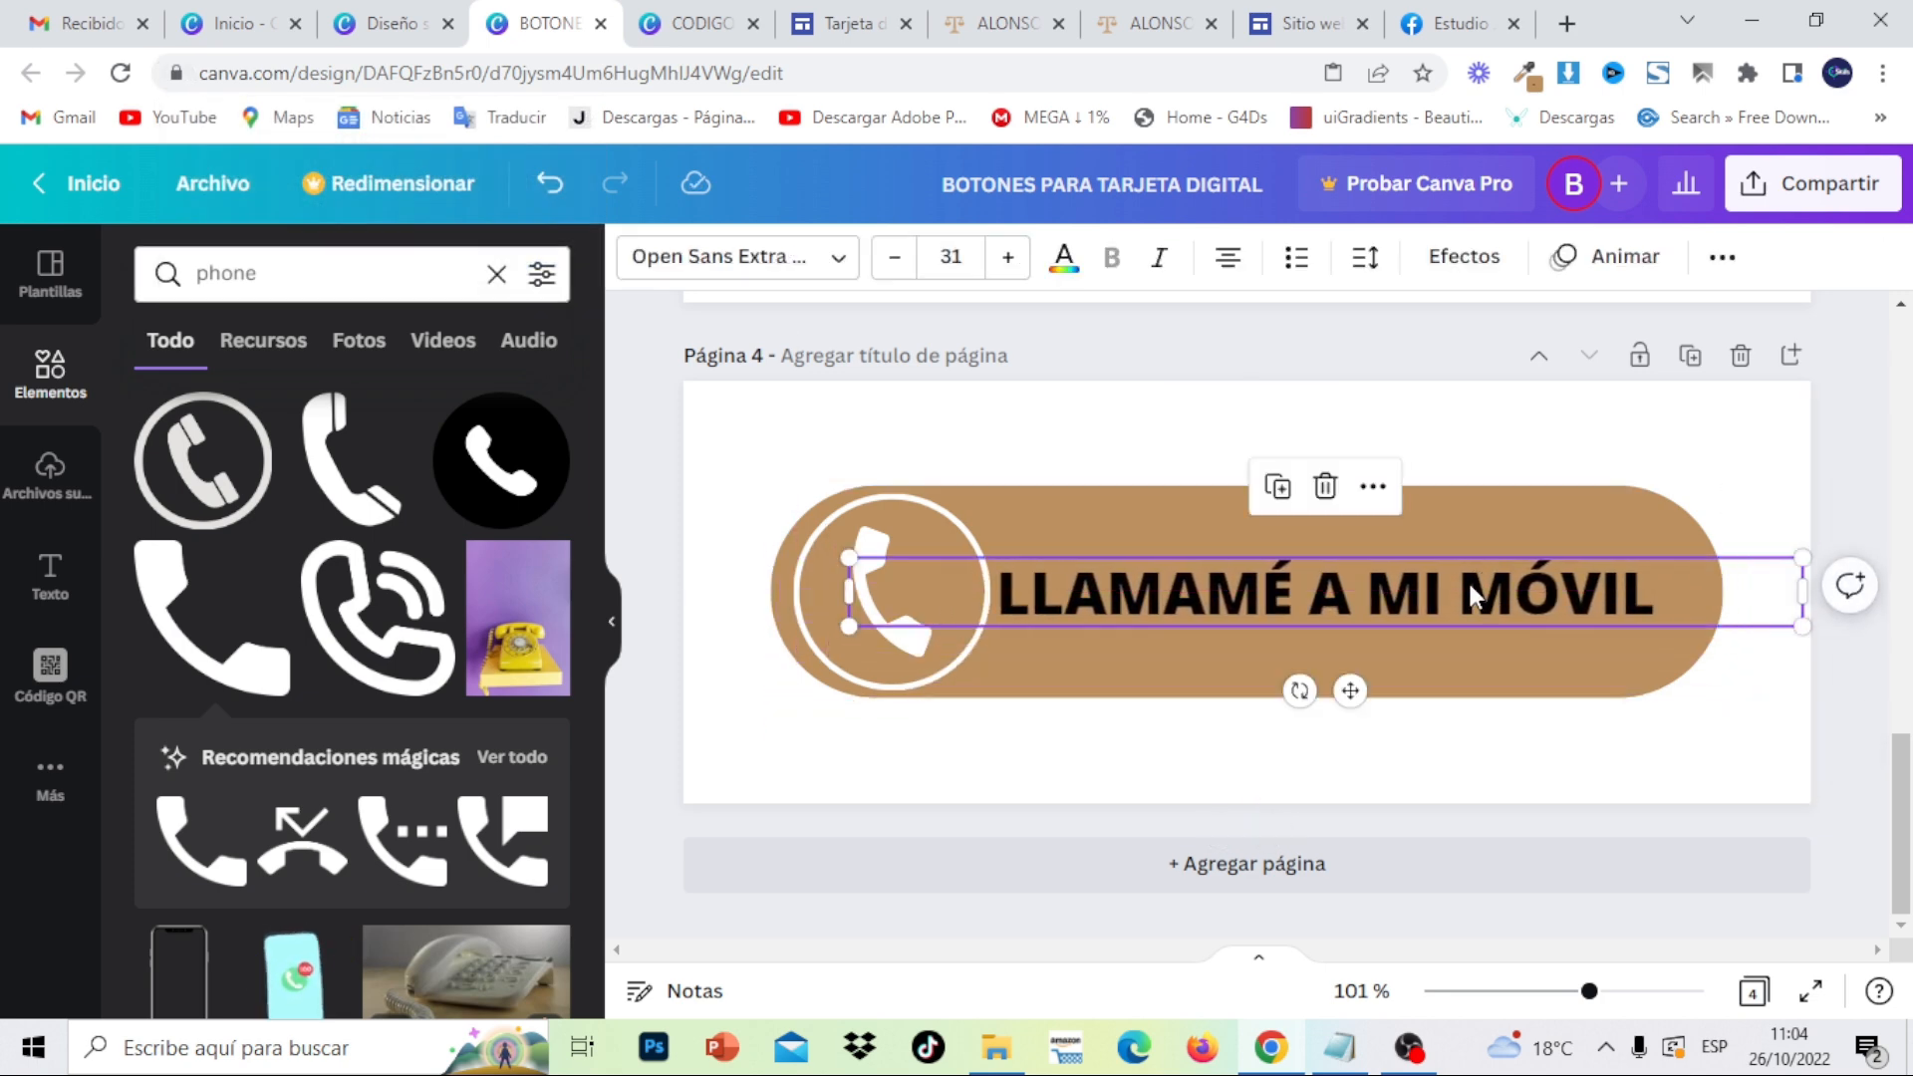
{"action": "left_click", "coordinate": [1065, 259]}
{"action": "left_click", "coordinate": [388, 423]}
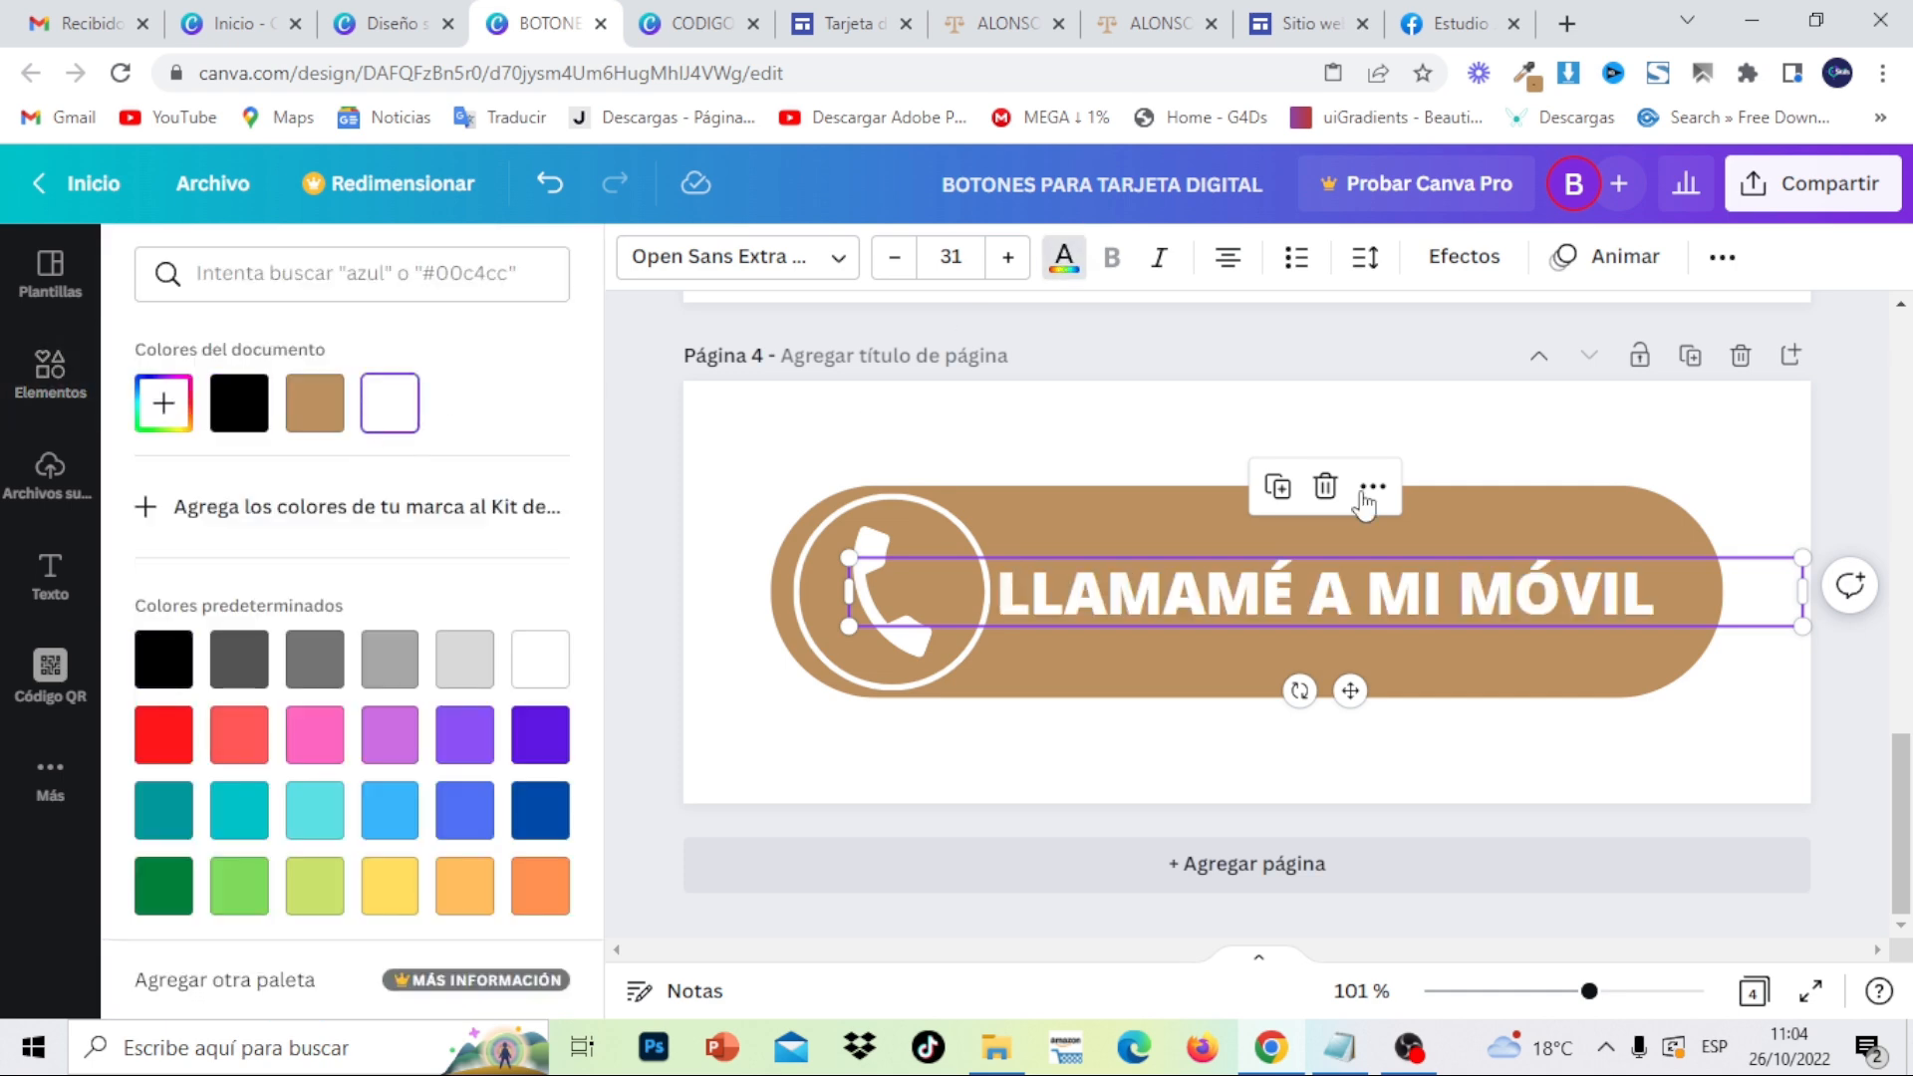
{"action": "key", "text": "Escape"}
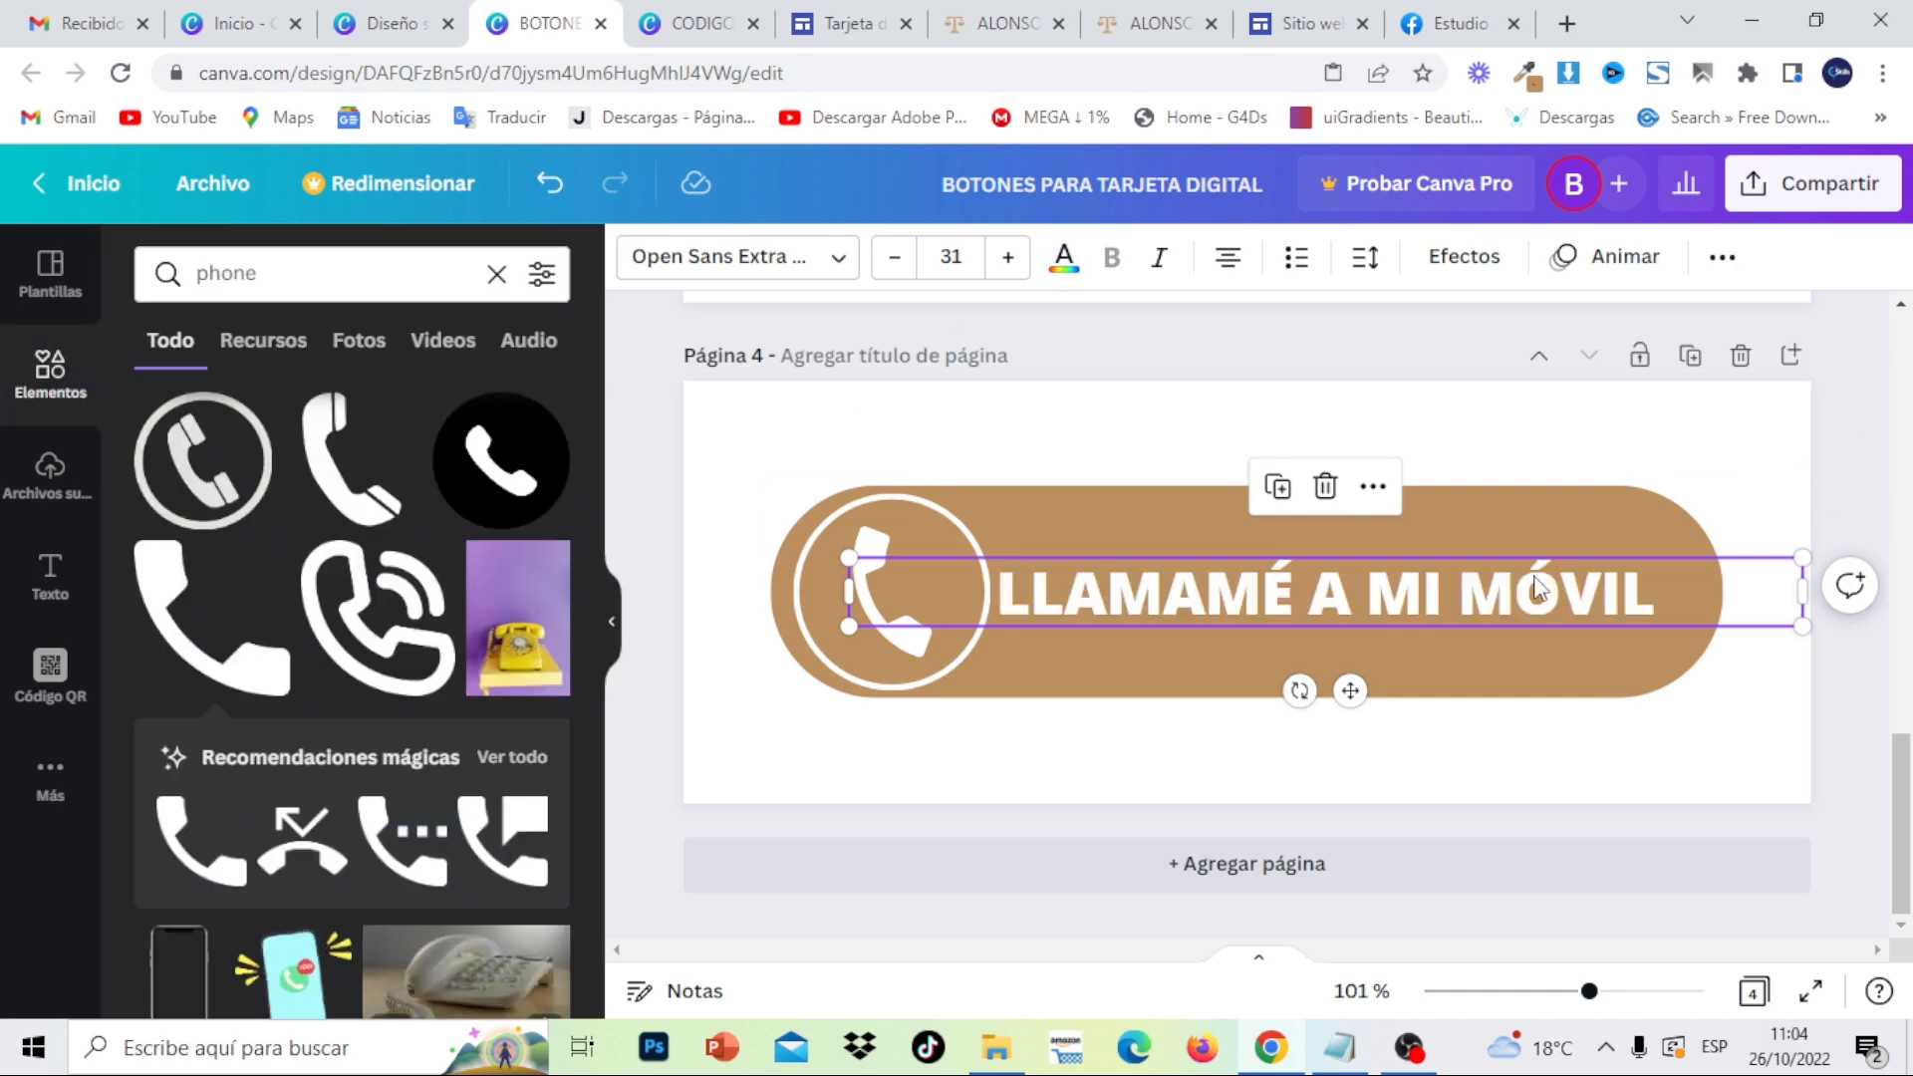
{"action": "left_click", "coordinate": [1891, 461]}
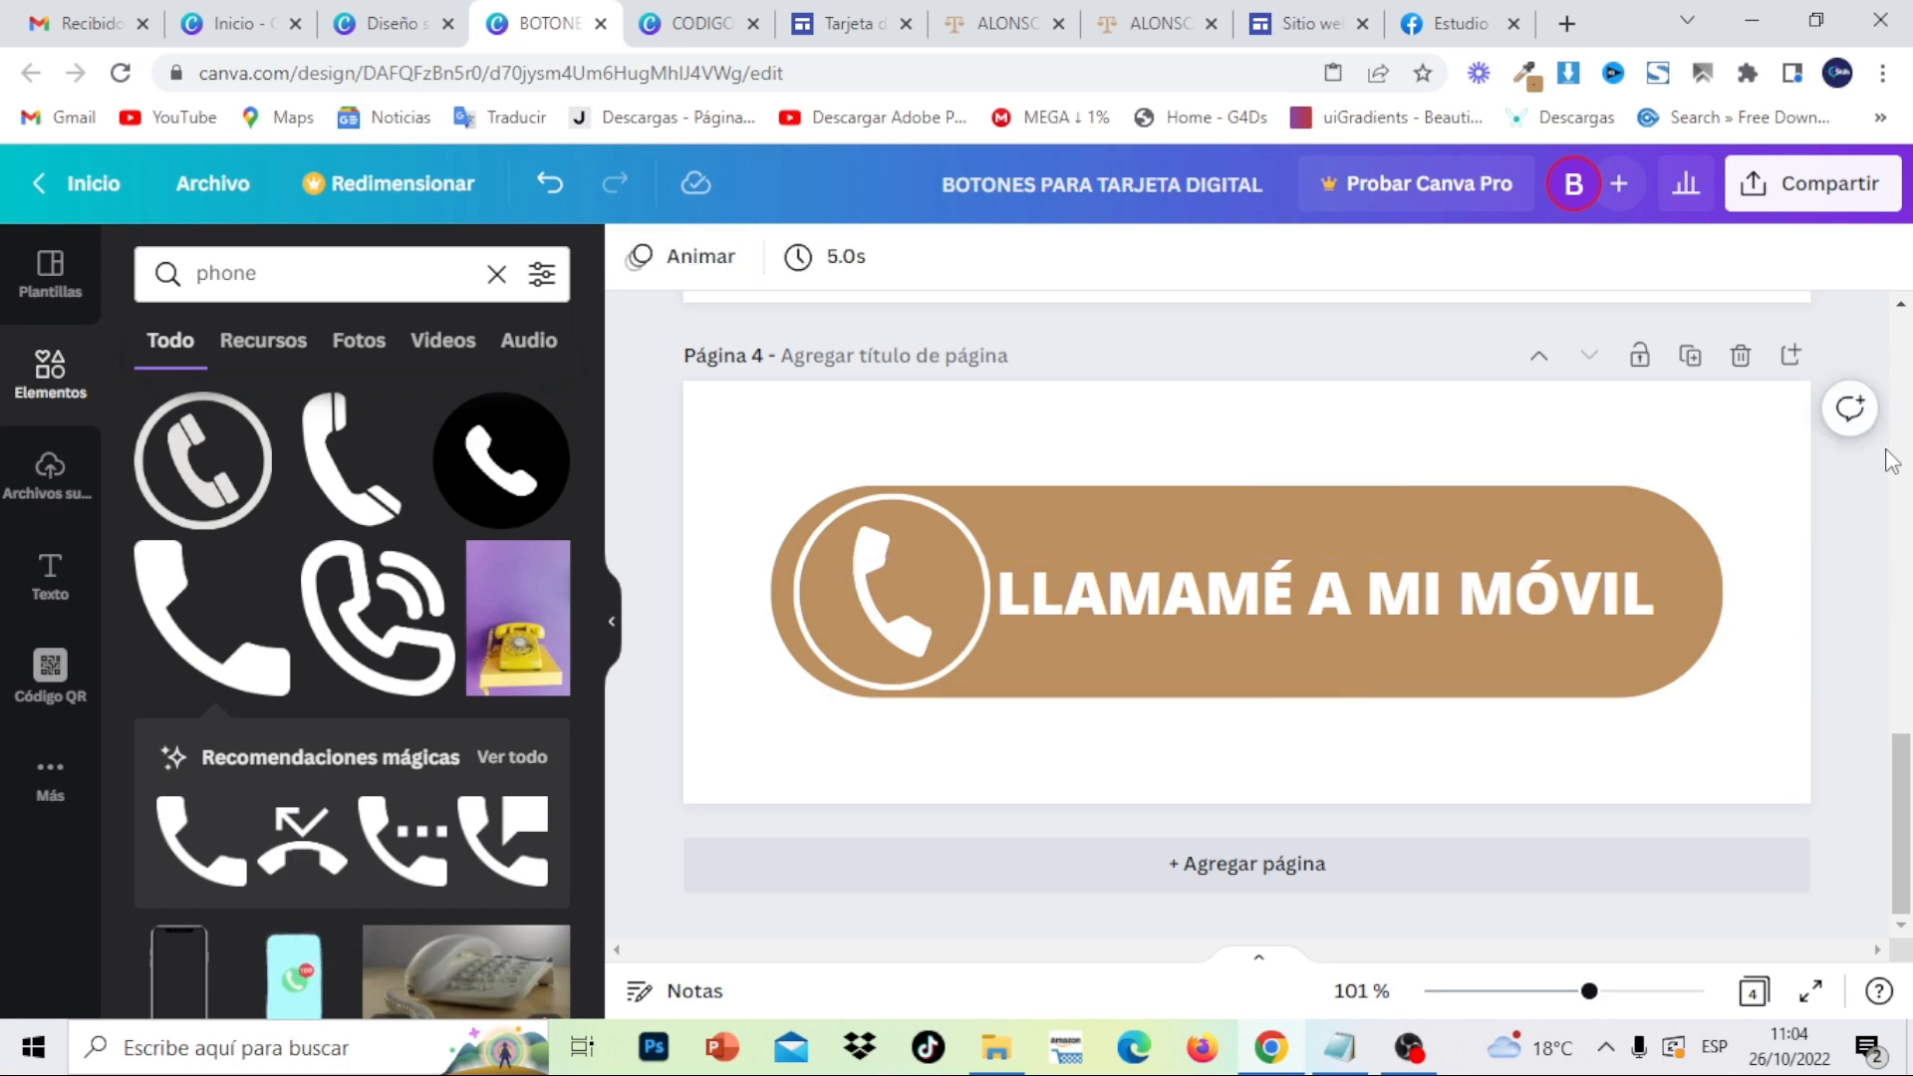
{"action": "left_click_drag", "start_coordinate": [1550, 591], "coordinate": [1548, 576]}
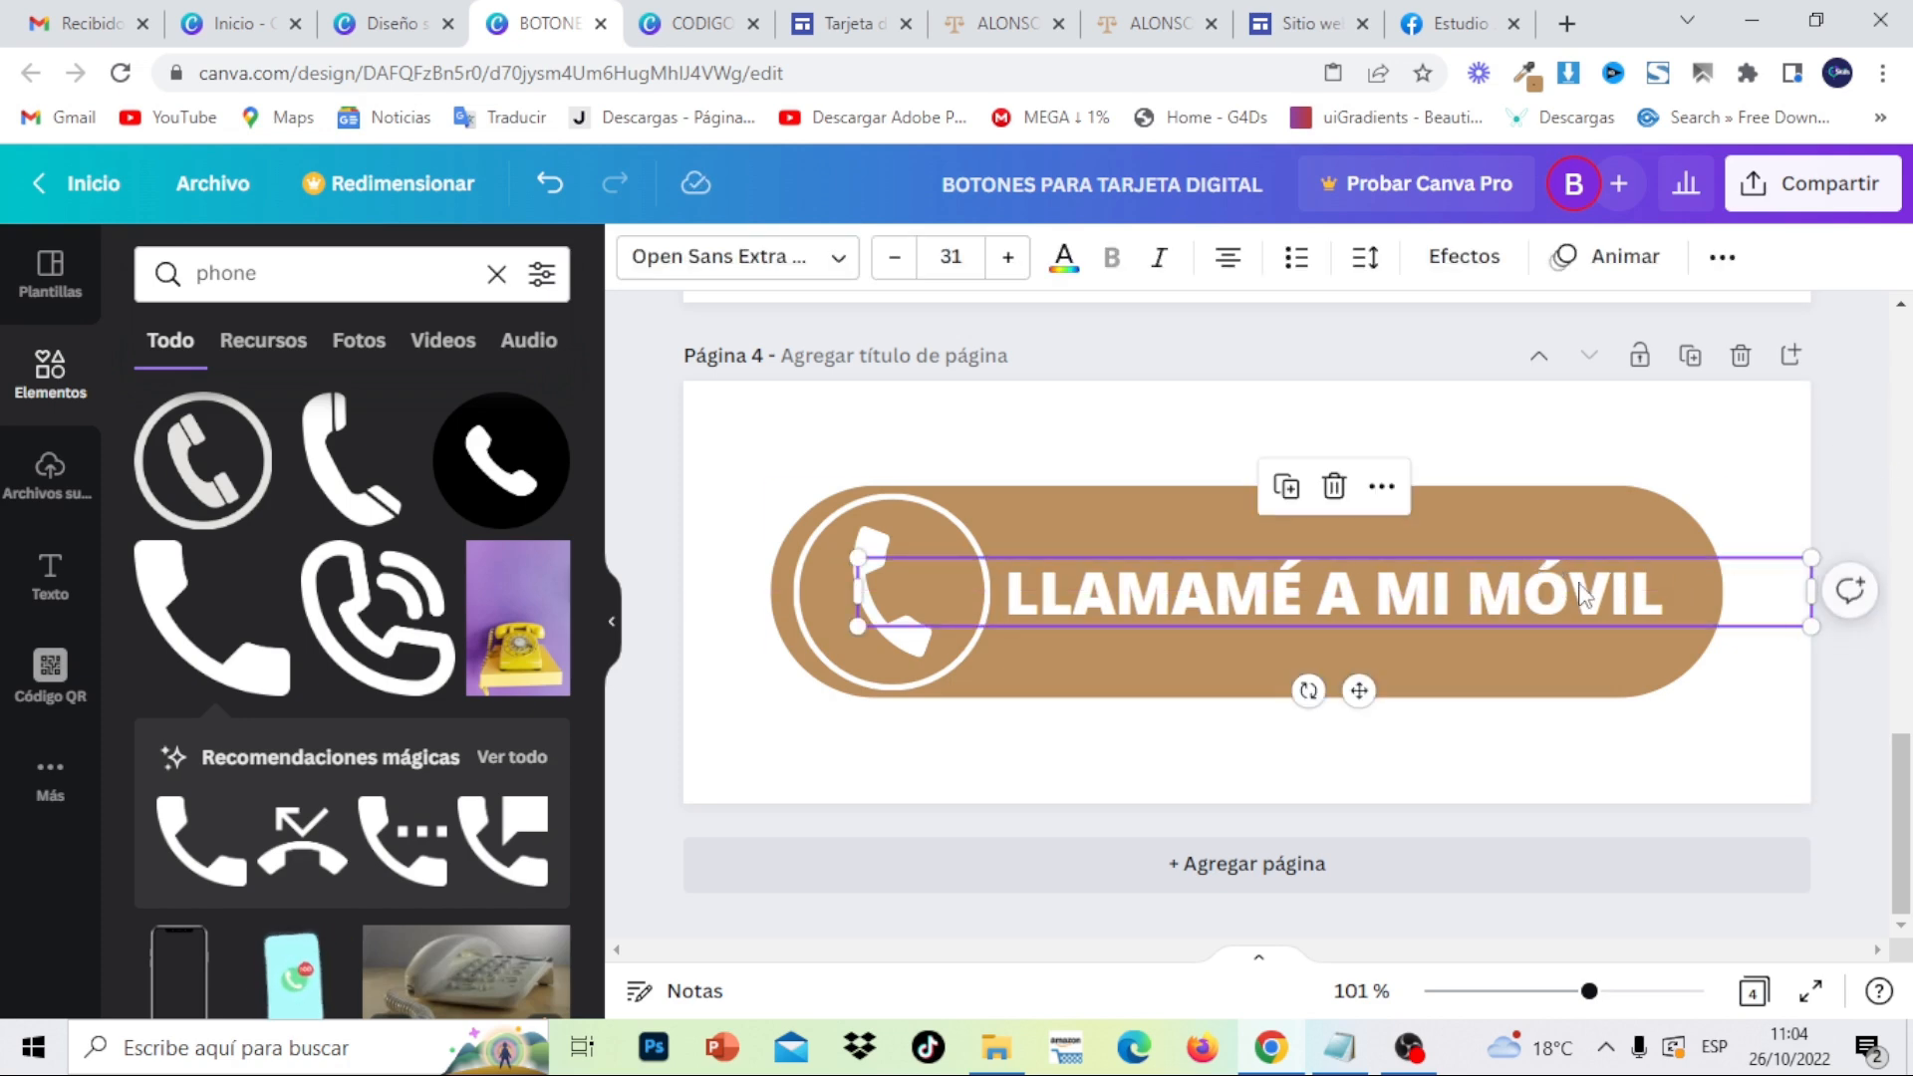
- Select the ENVIAME UN CORREO label on page 2
{"action": "left_click_drag", "start_coordinate": [1900, 797], "coordinate": [1911, 521]}
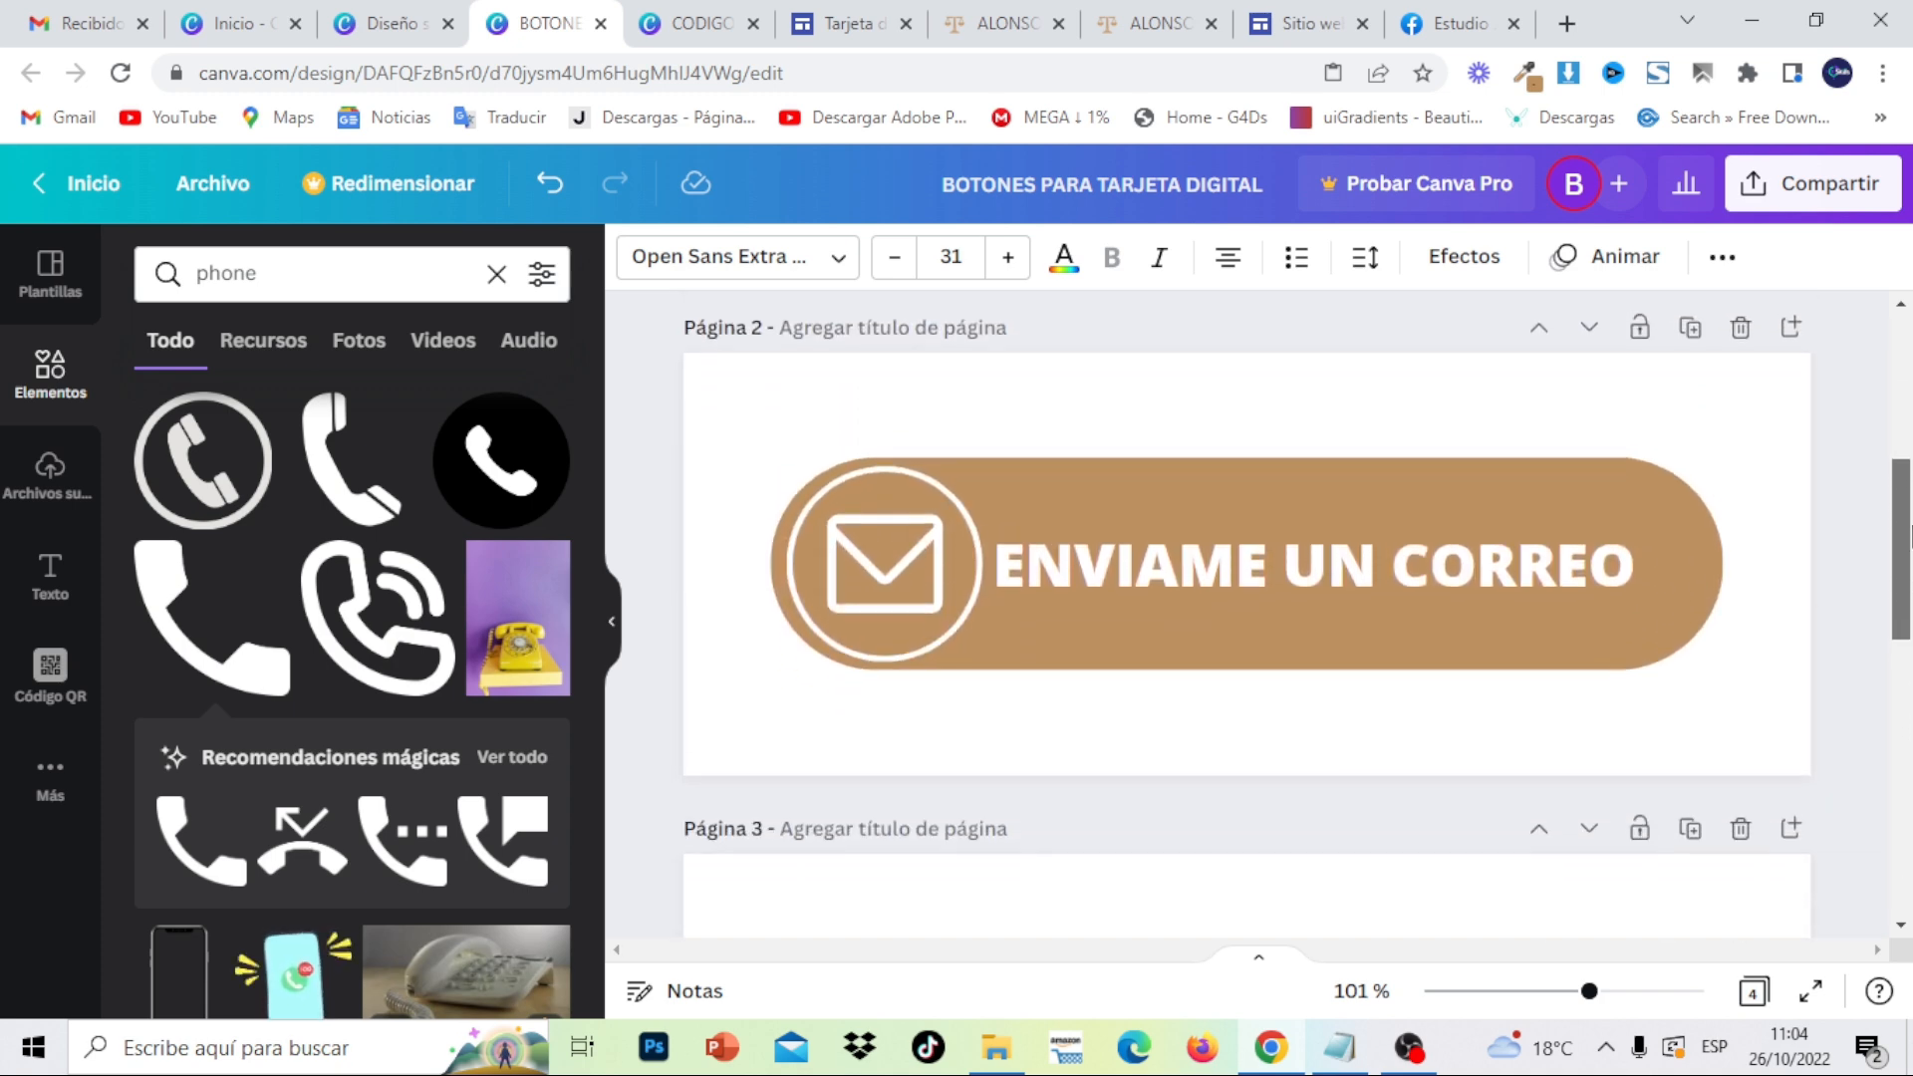
{"action": "left_click", "coordinate": [1535, 563]}
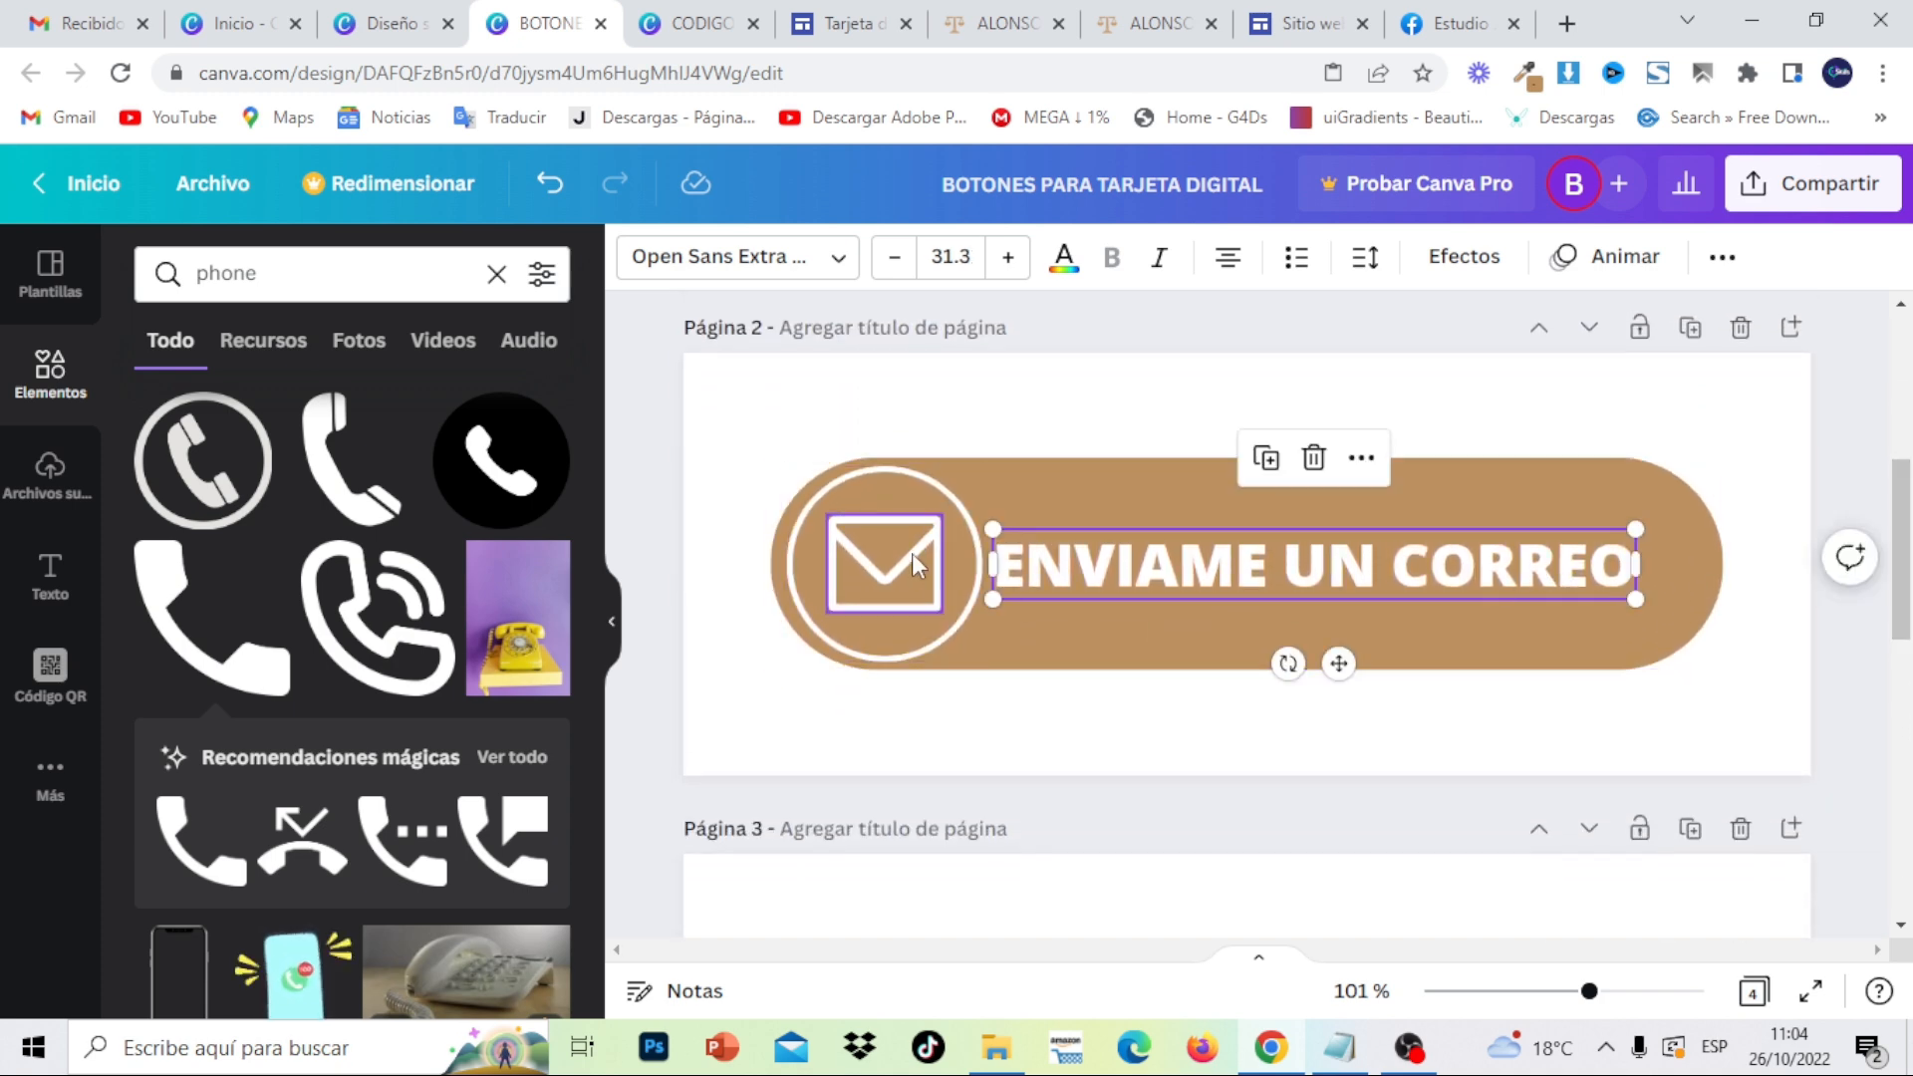
{"action": "left_click_drag", "start_coordinate": [1899, 553], "coordinate": [1909, 887]}
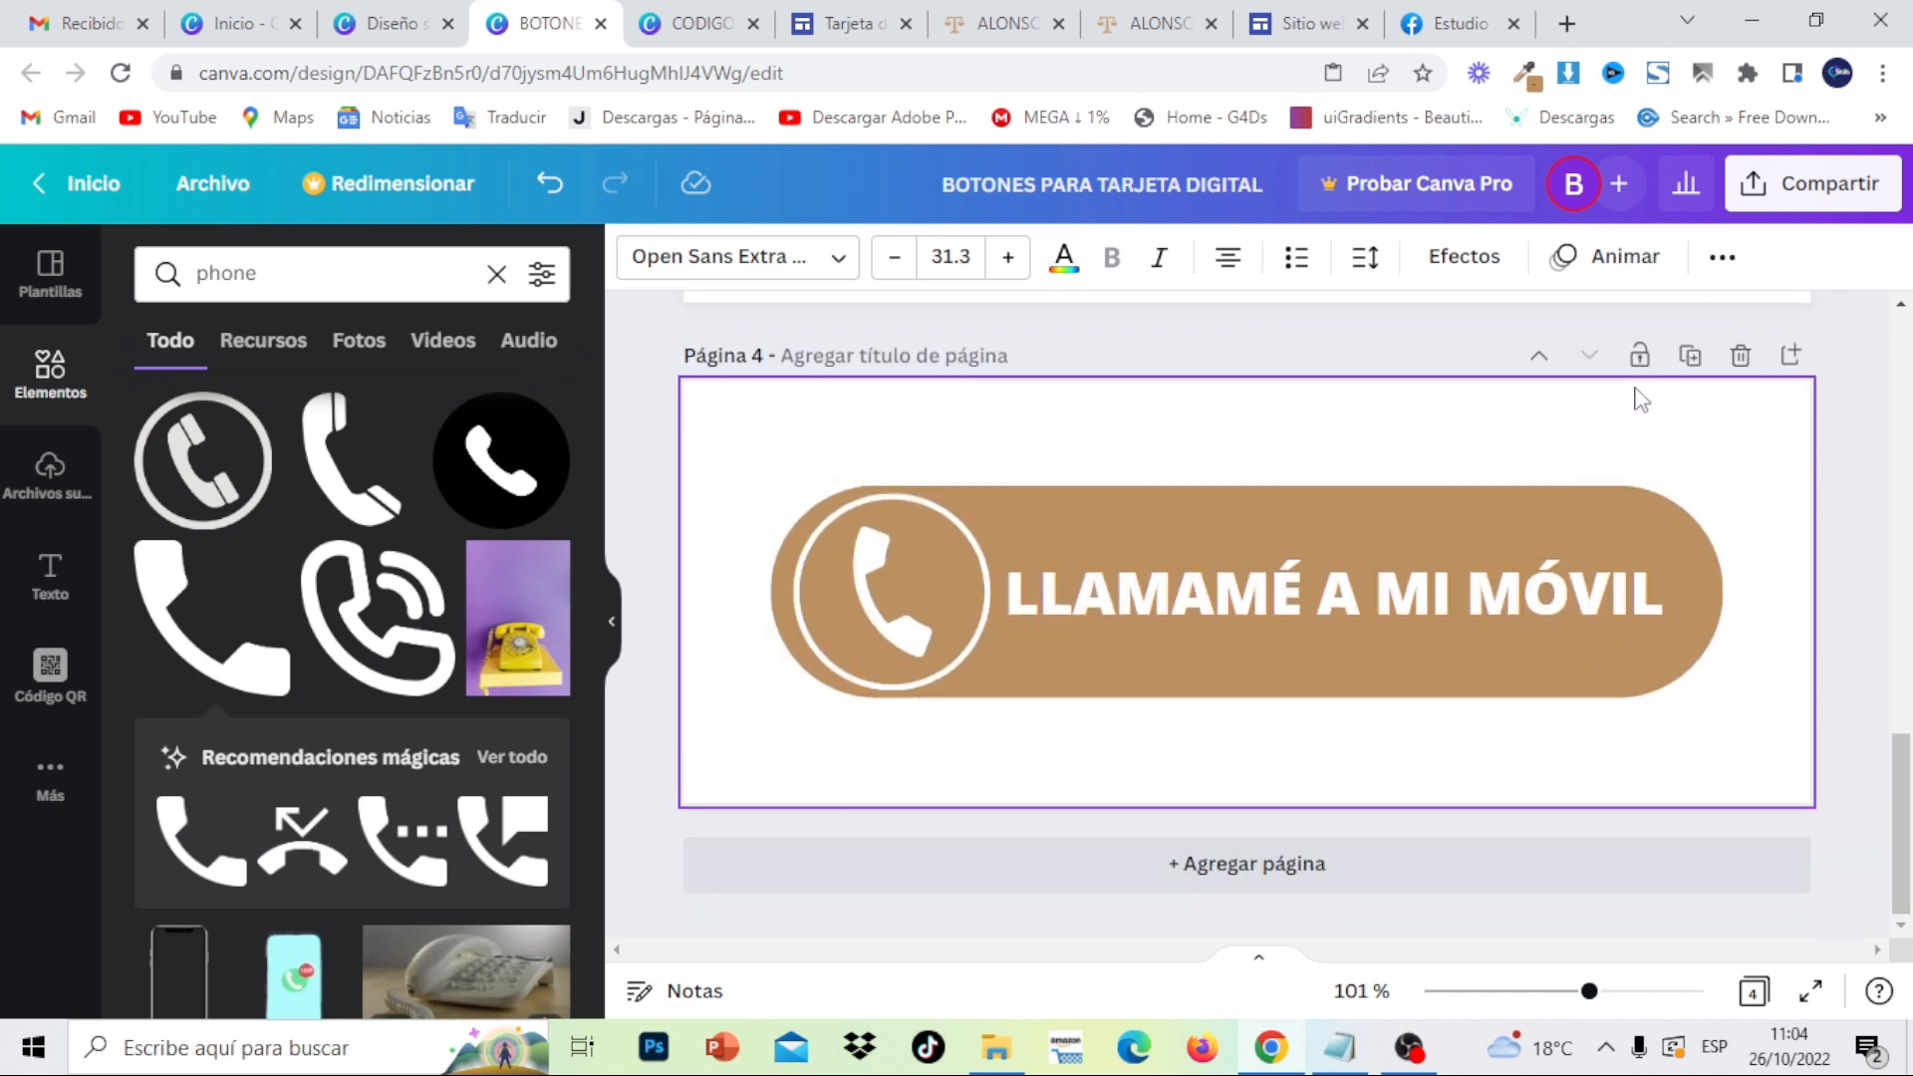
- Duplicate page 4 as page 5 and copy the ENVIAME UN CORREO text from page 2
{"action": "left_click", "coordinate": [1691, 356]}
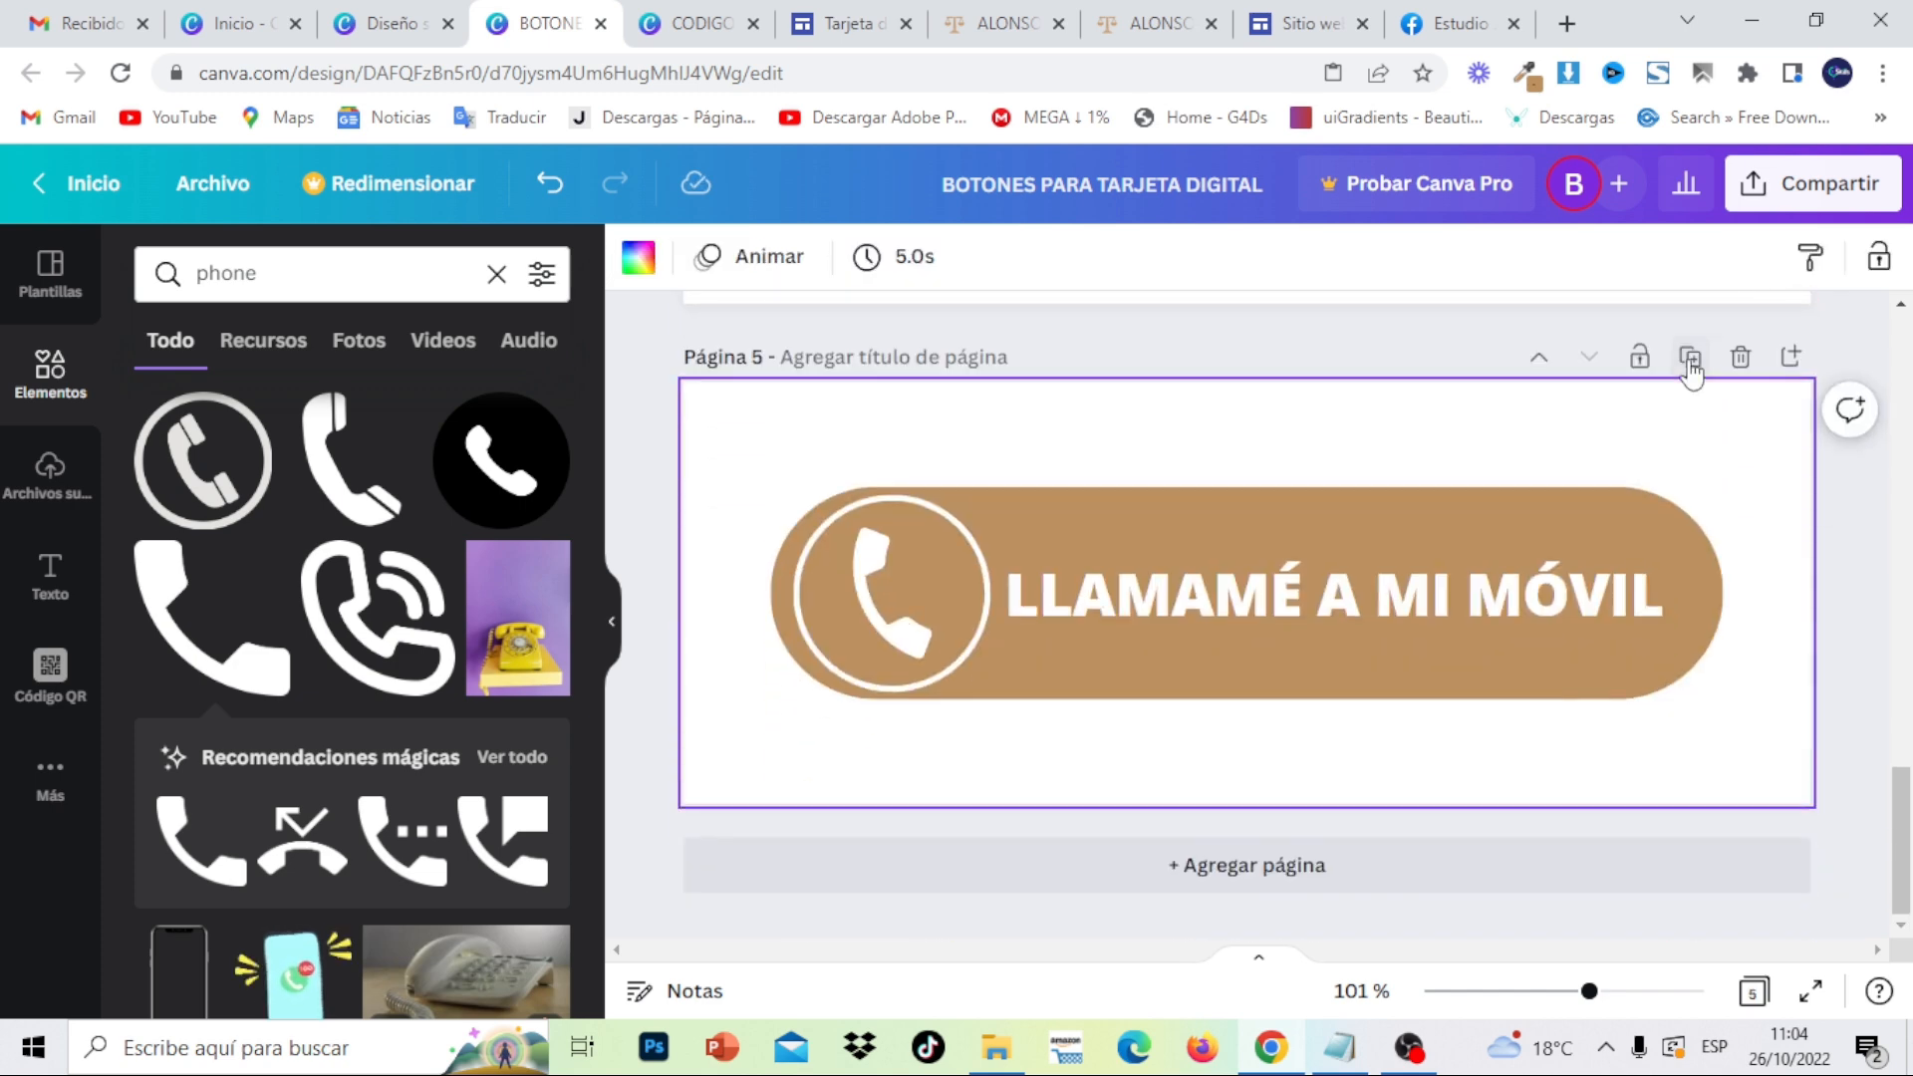
{"action": "double_click", "coordinate": [1419, 603]}
{"action": "key", "text": "ctrl+a"}
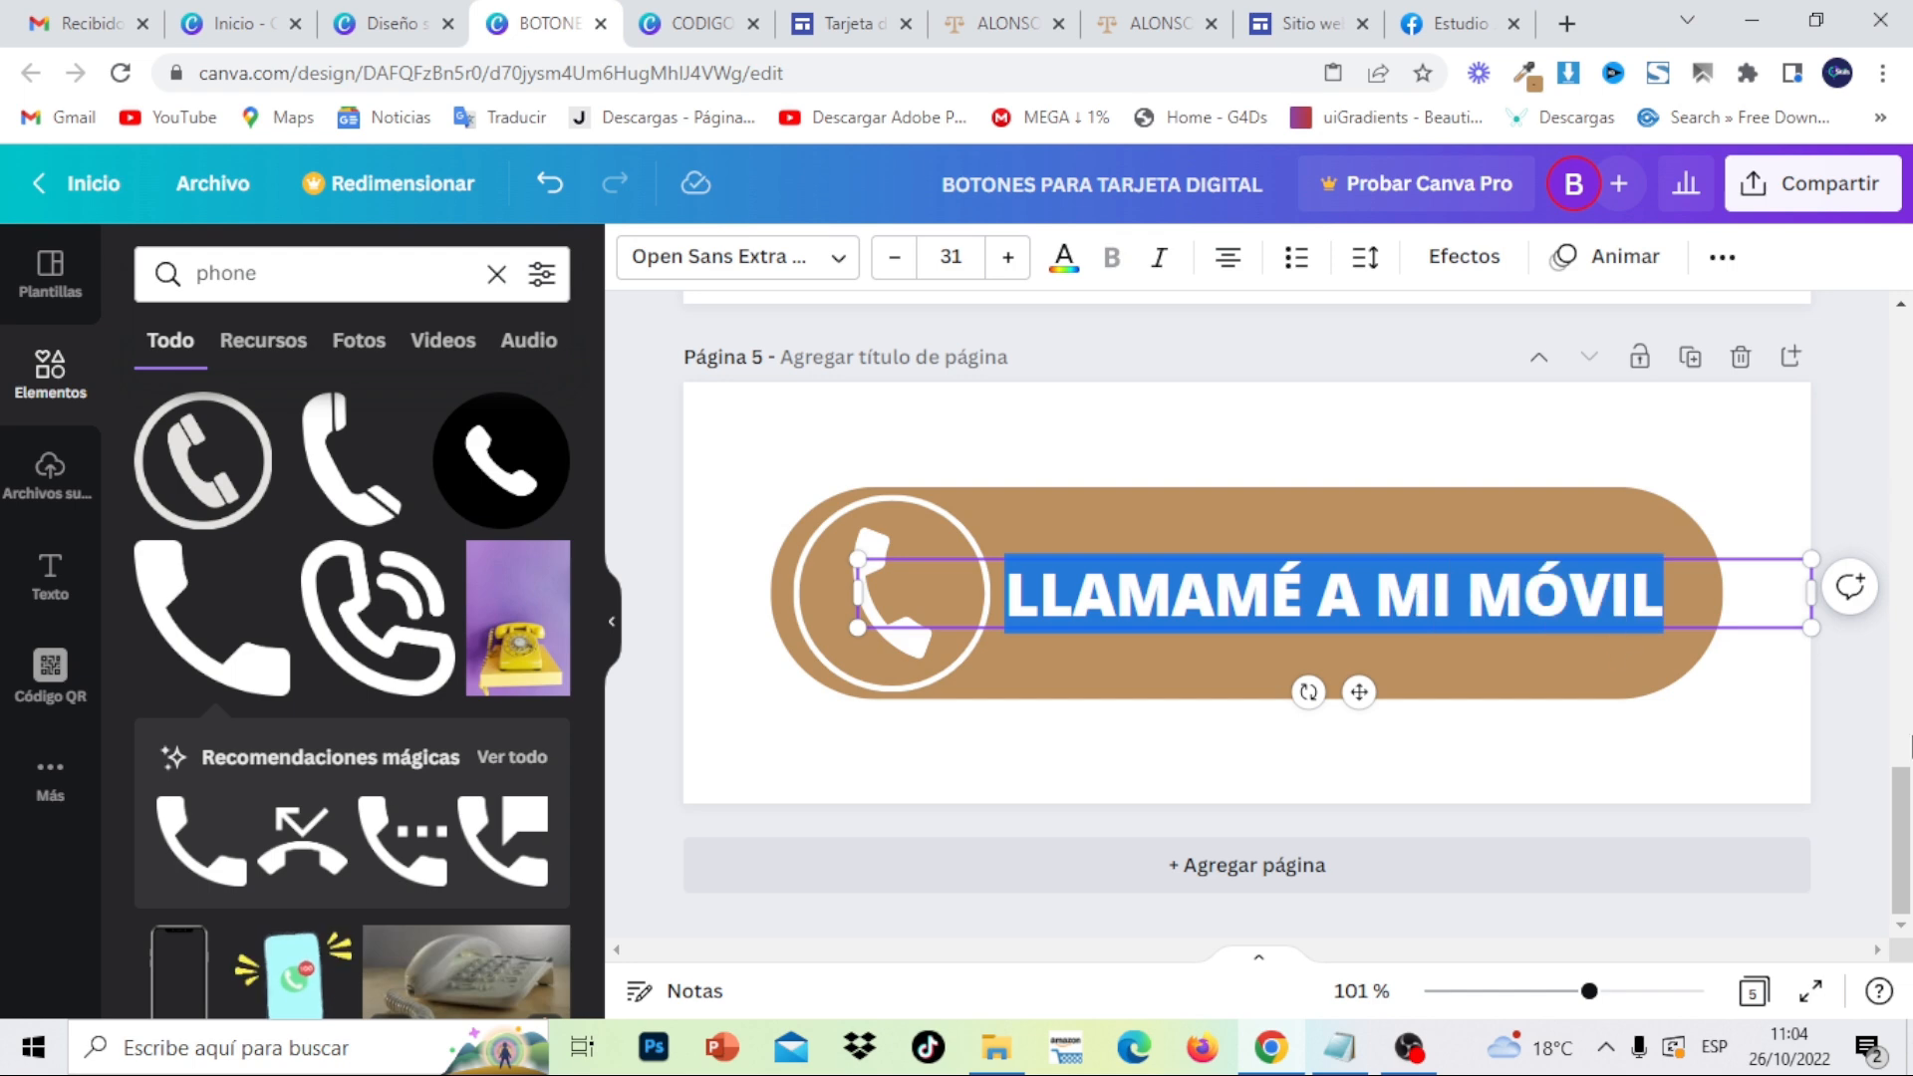
{"action": "left_click_drag", "start_coordinate": [1907, 819], "coordinate": [1905, 464]}
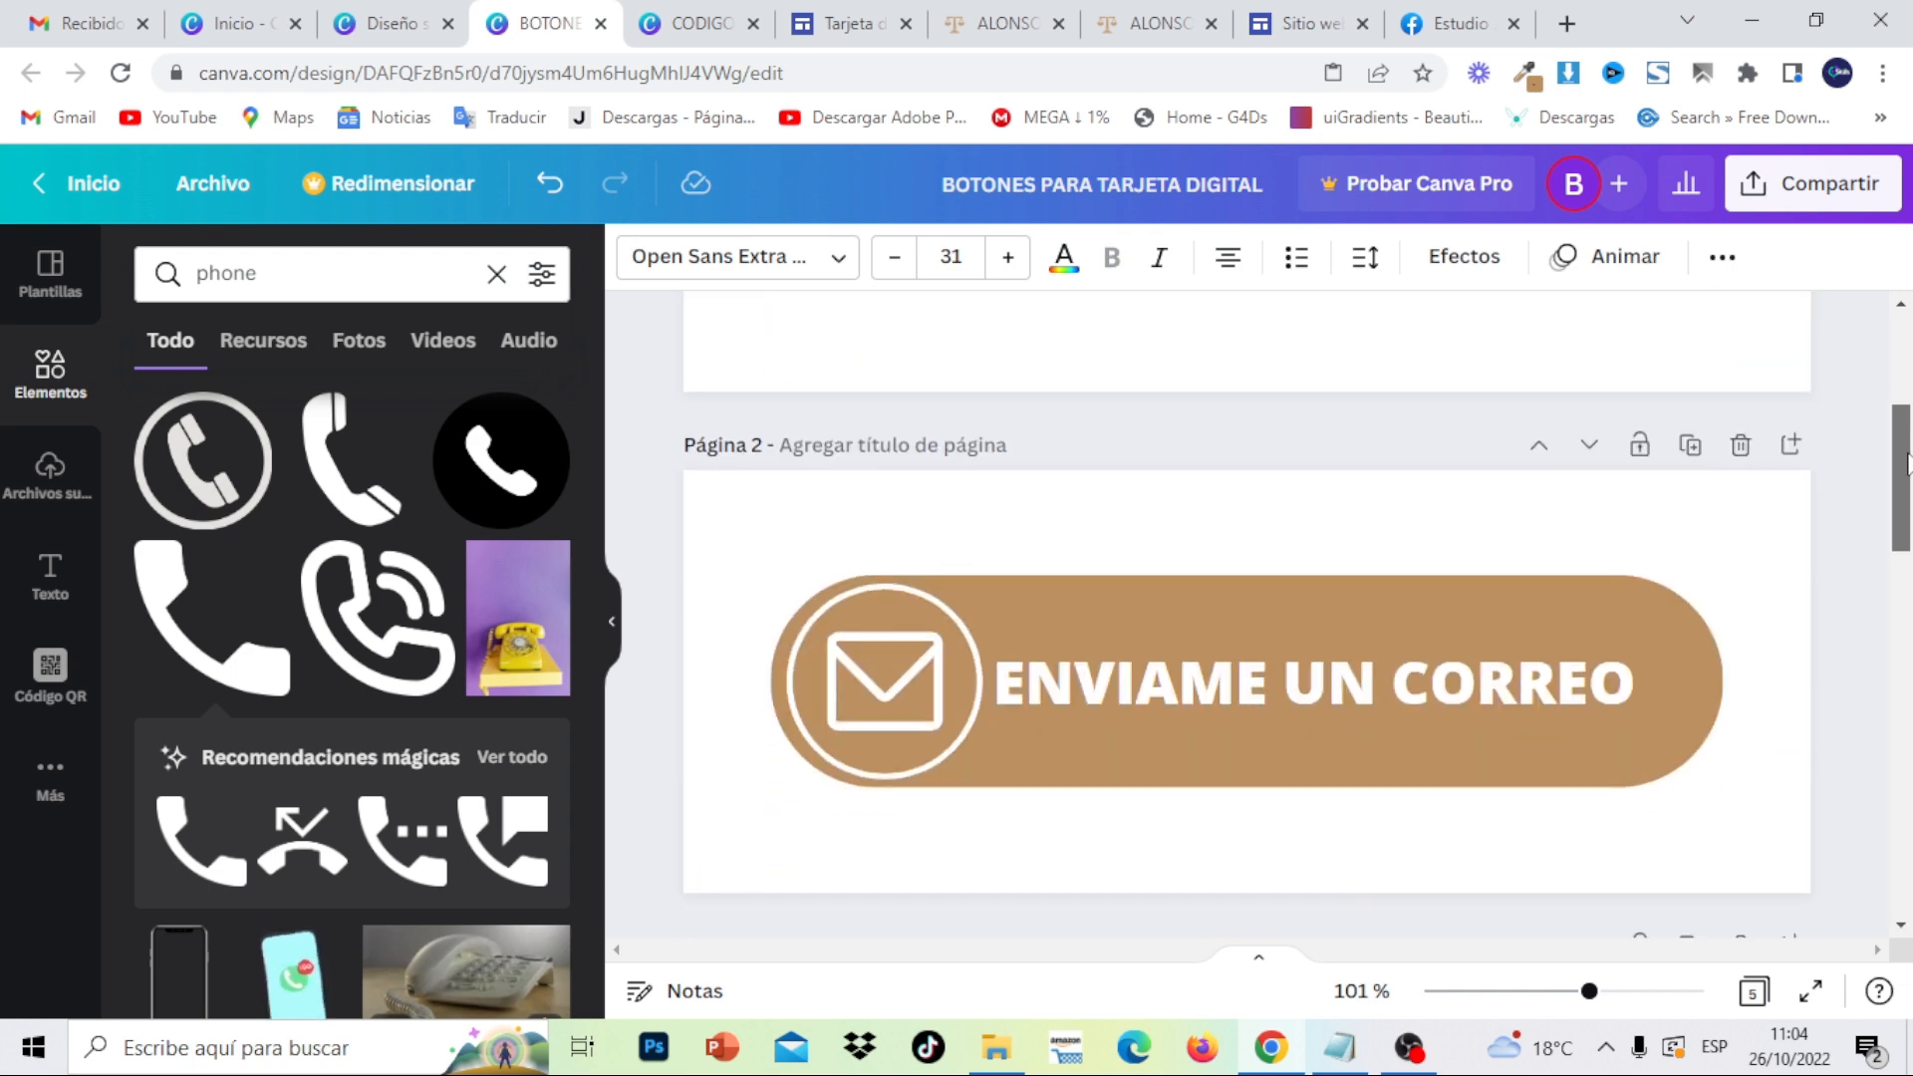
{"action": "double_click", "coordinate": [1562, 657]}
{"action": "right_click", "coordinate": [1562, 658]}
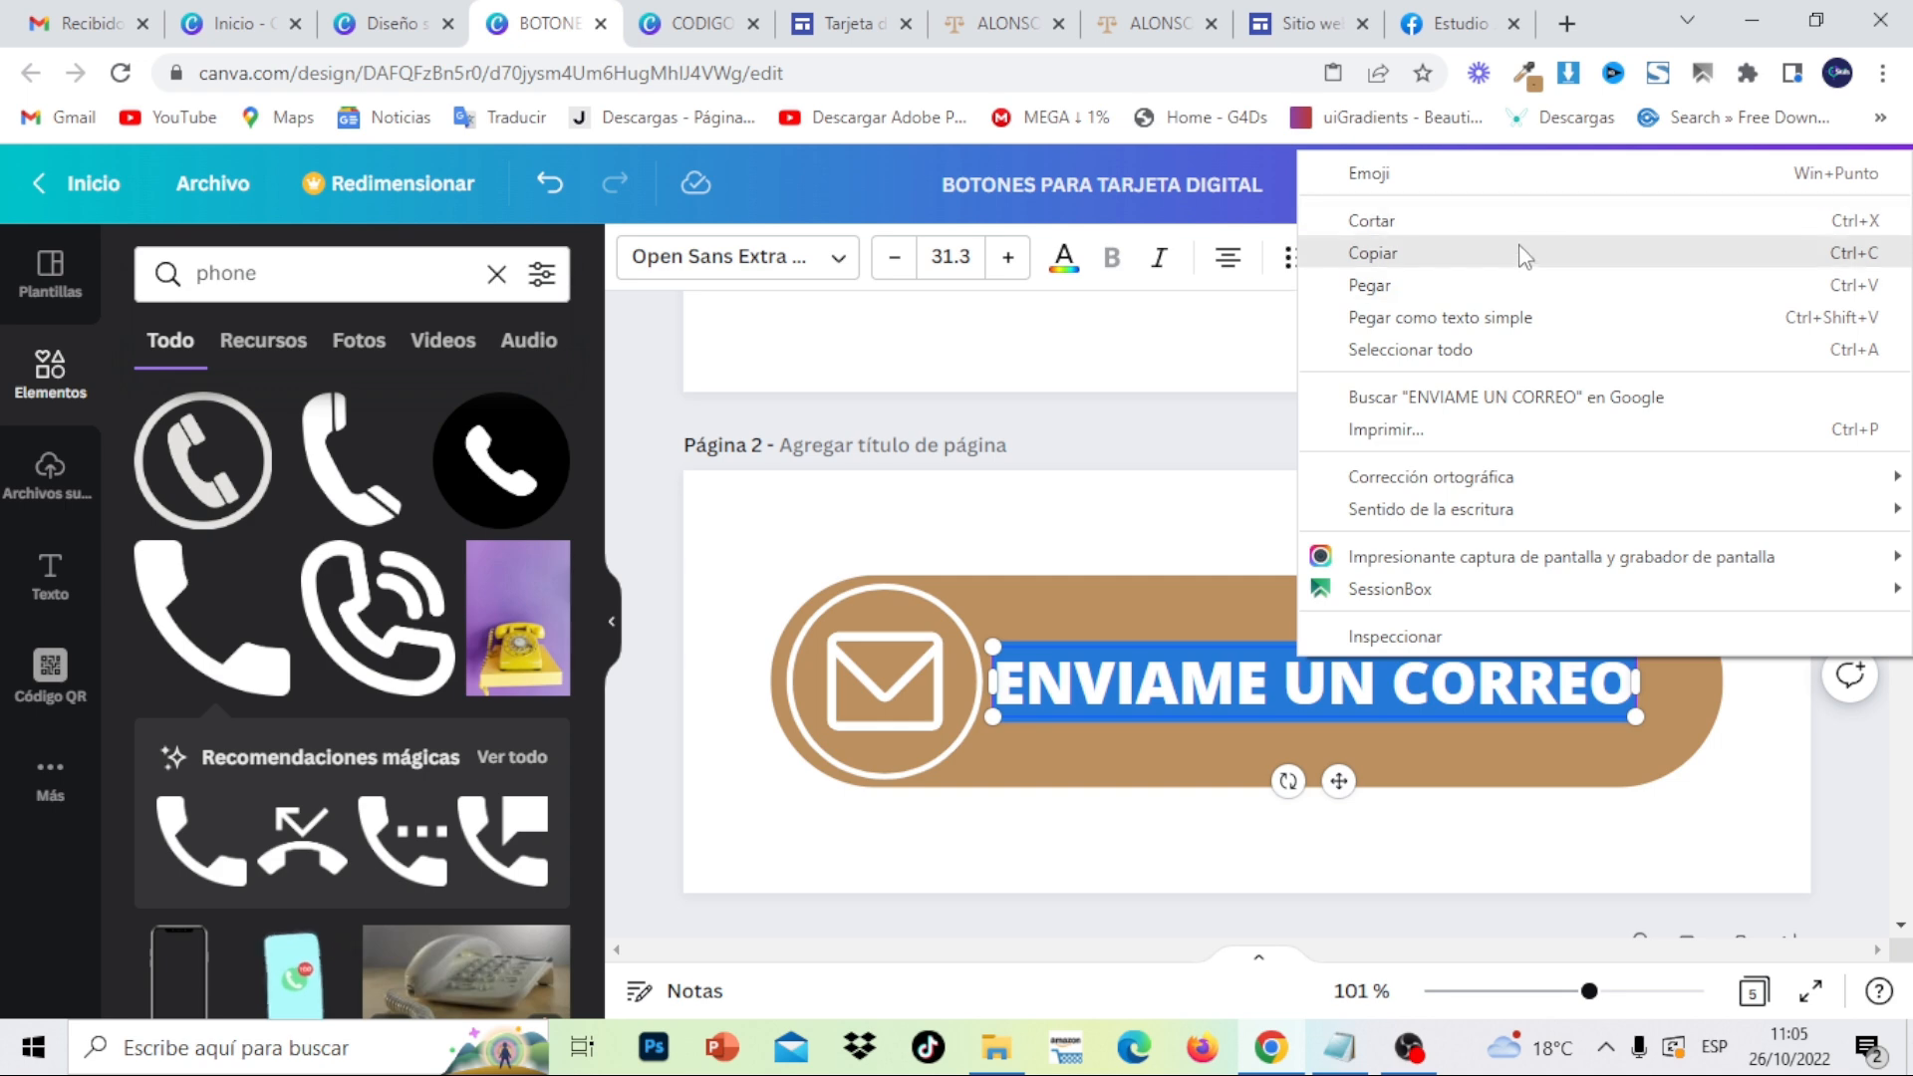
{"action": "left_click", "coordinate": [1524, 261]}
{"action": "left_click_drag", "start_coordinate": [1911, 465], "coordinate": [1910, 805]}
- Replace page 5's label with ENVIAME UN CORREO and delete its phone icon
{"action": "left_click", "coordinate": [1601, 695]}
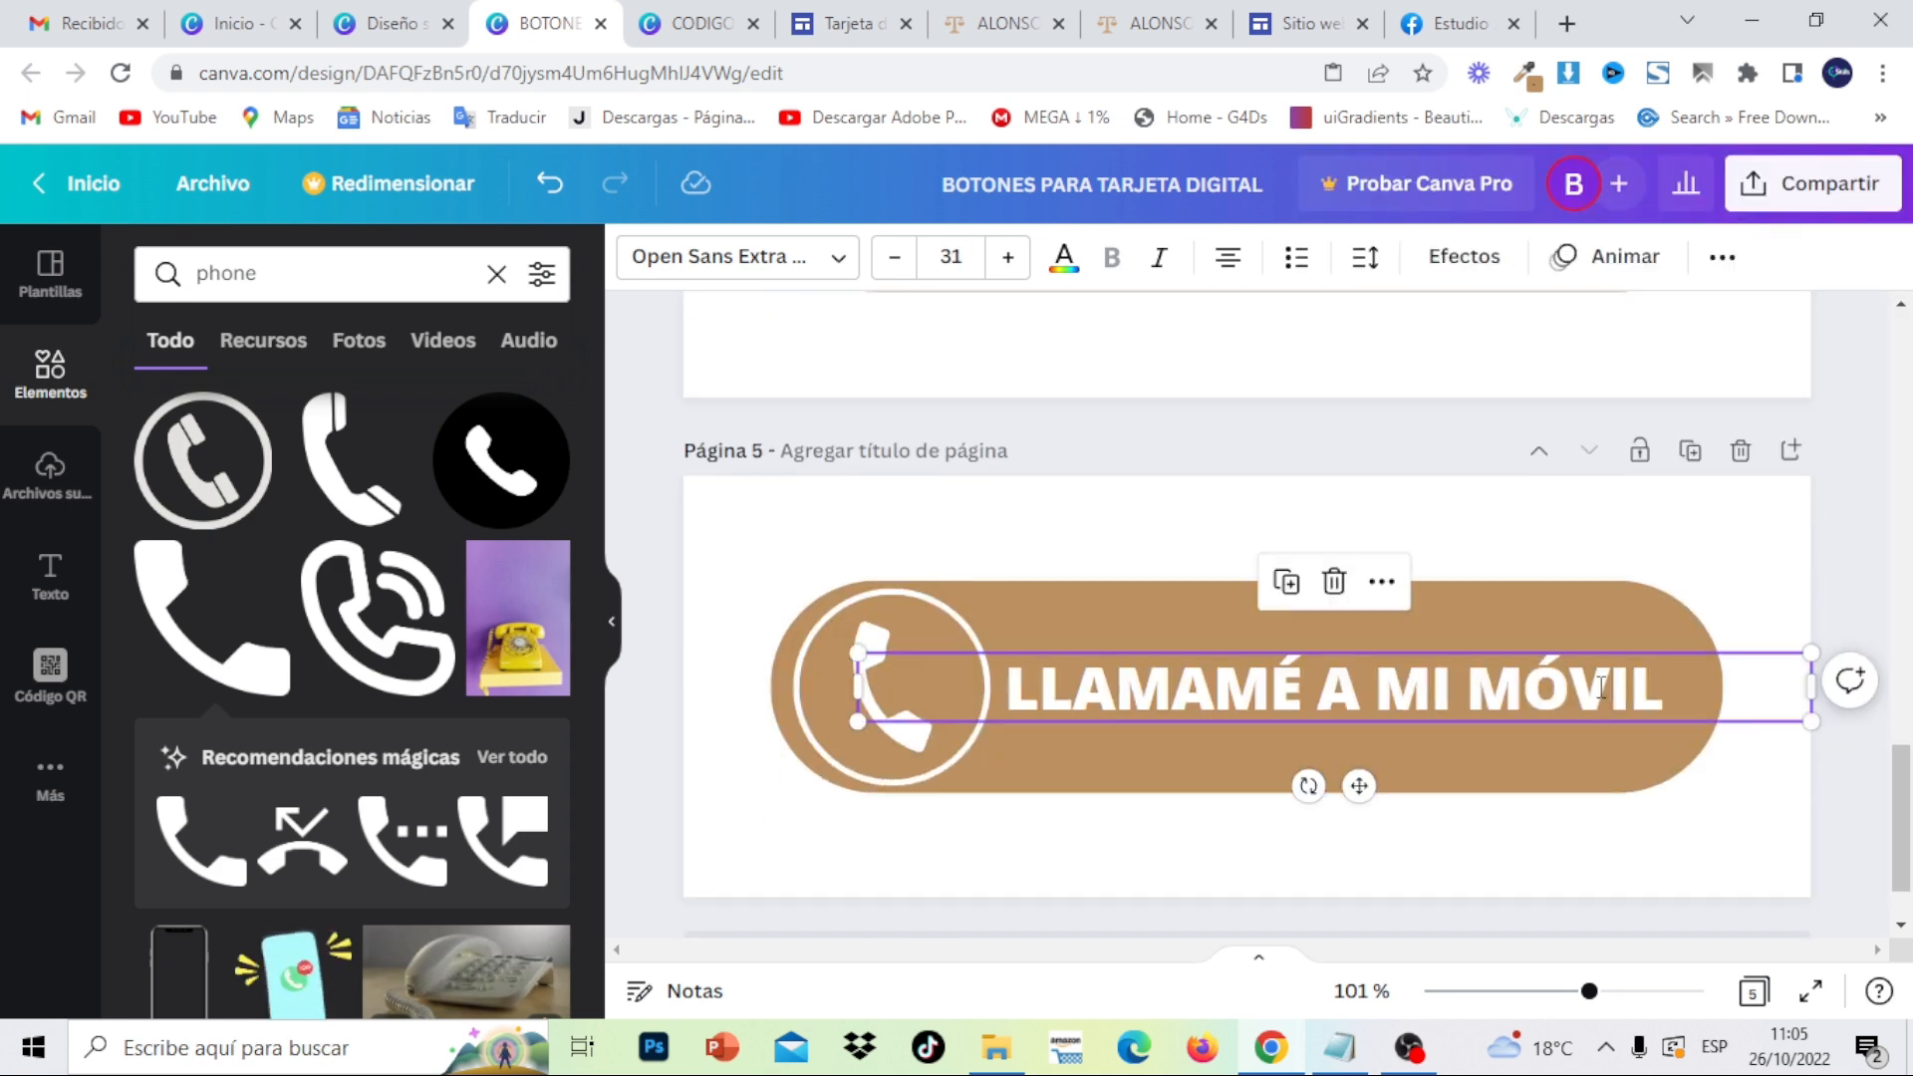
{"action": "left_click", "coordinate": [1601, 688]}
{"action": "left_click", "coordinate": [1654, 688]}
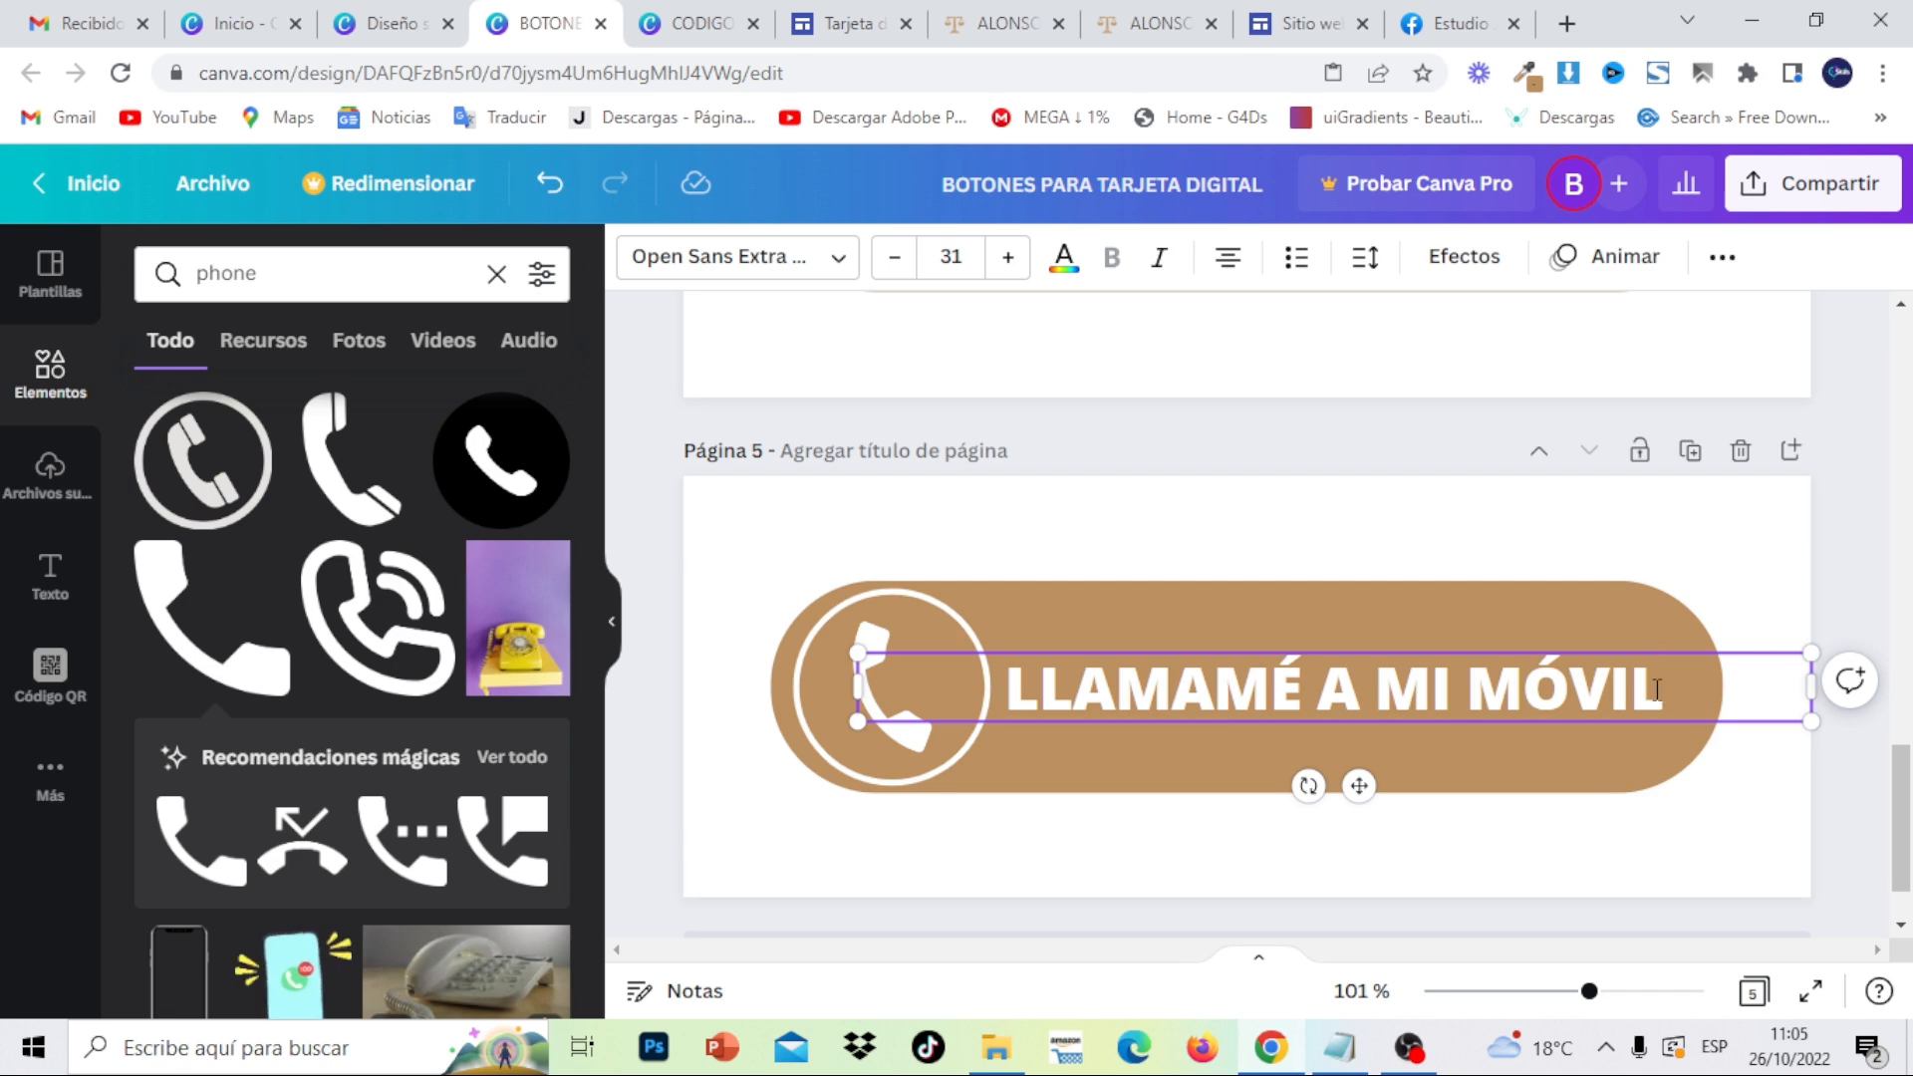
{"action": "left_click_drag", "start_coordinate": [1657, 688], "coordinate": [1010, 680]}
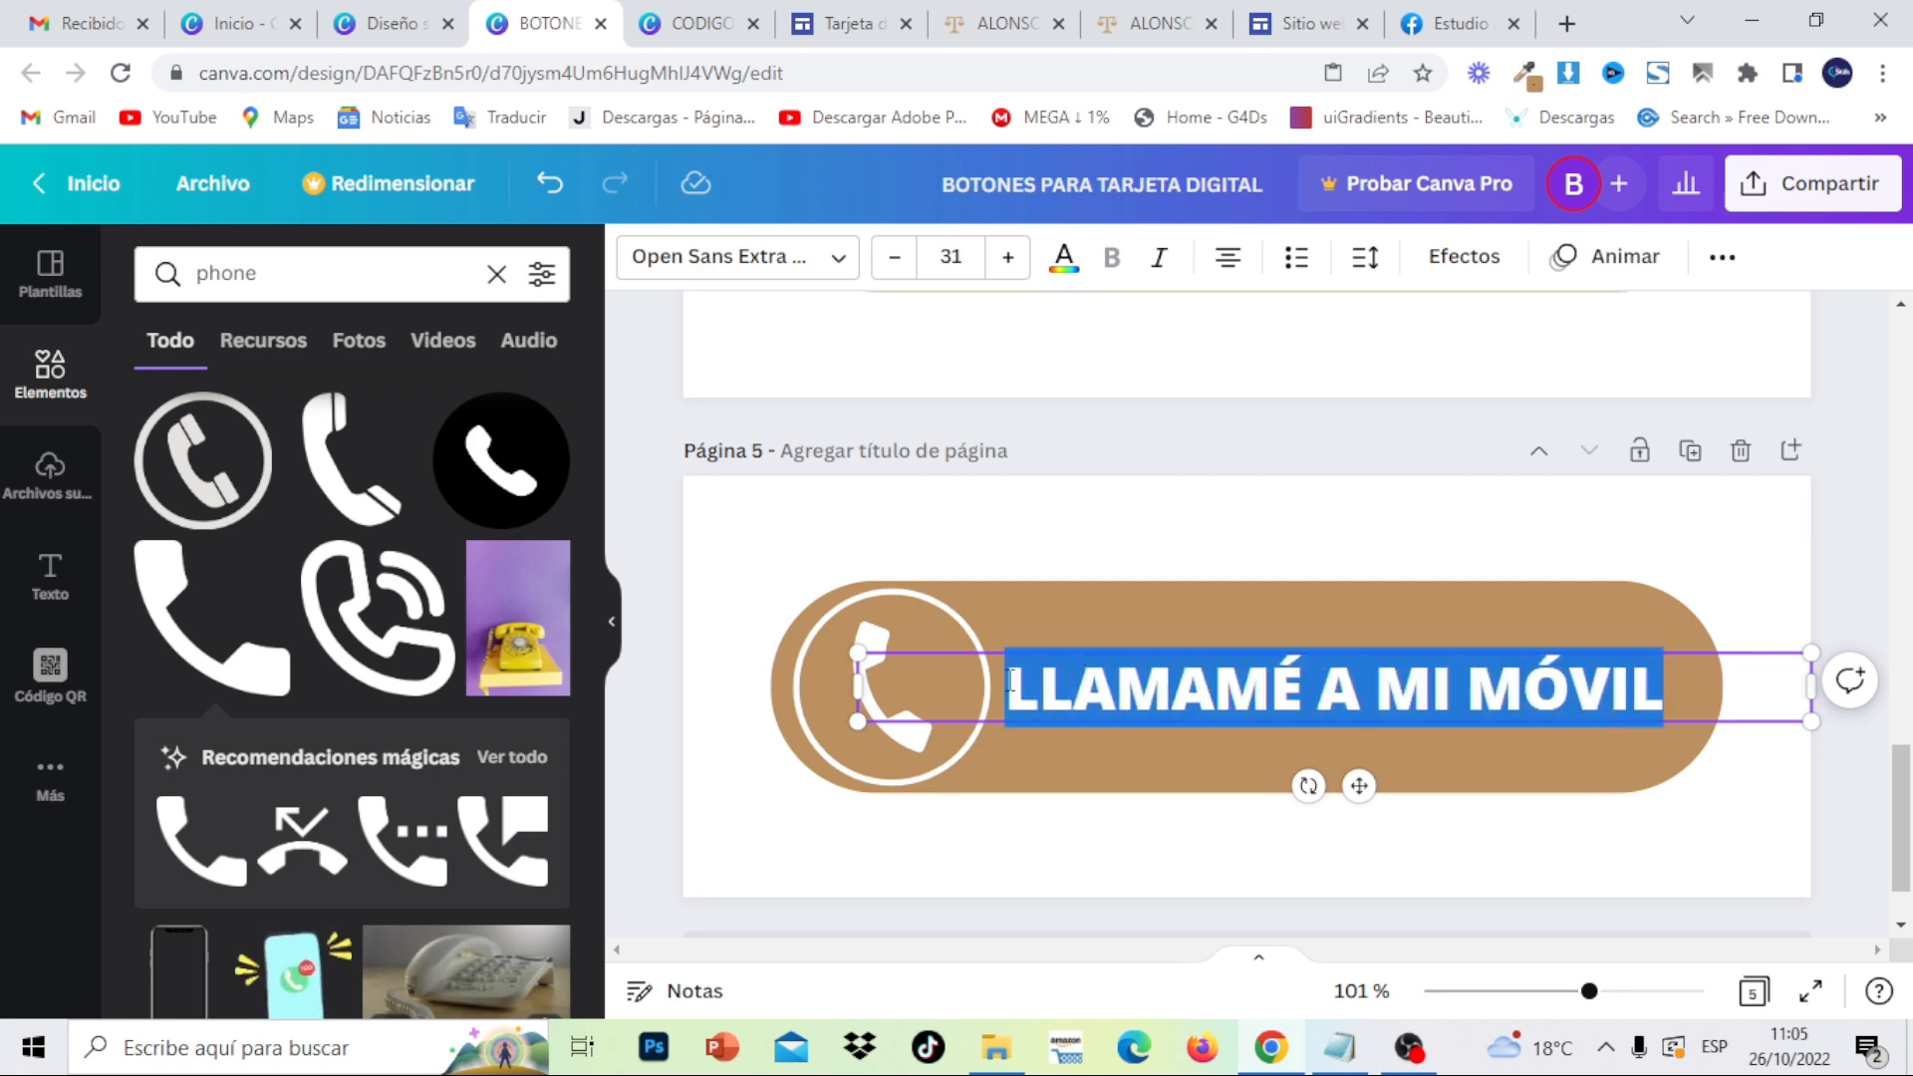
{"action": "key", "text": "ctrl+v"}
{"action": "left_click", "coordinate": [1024, 570]}
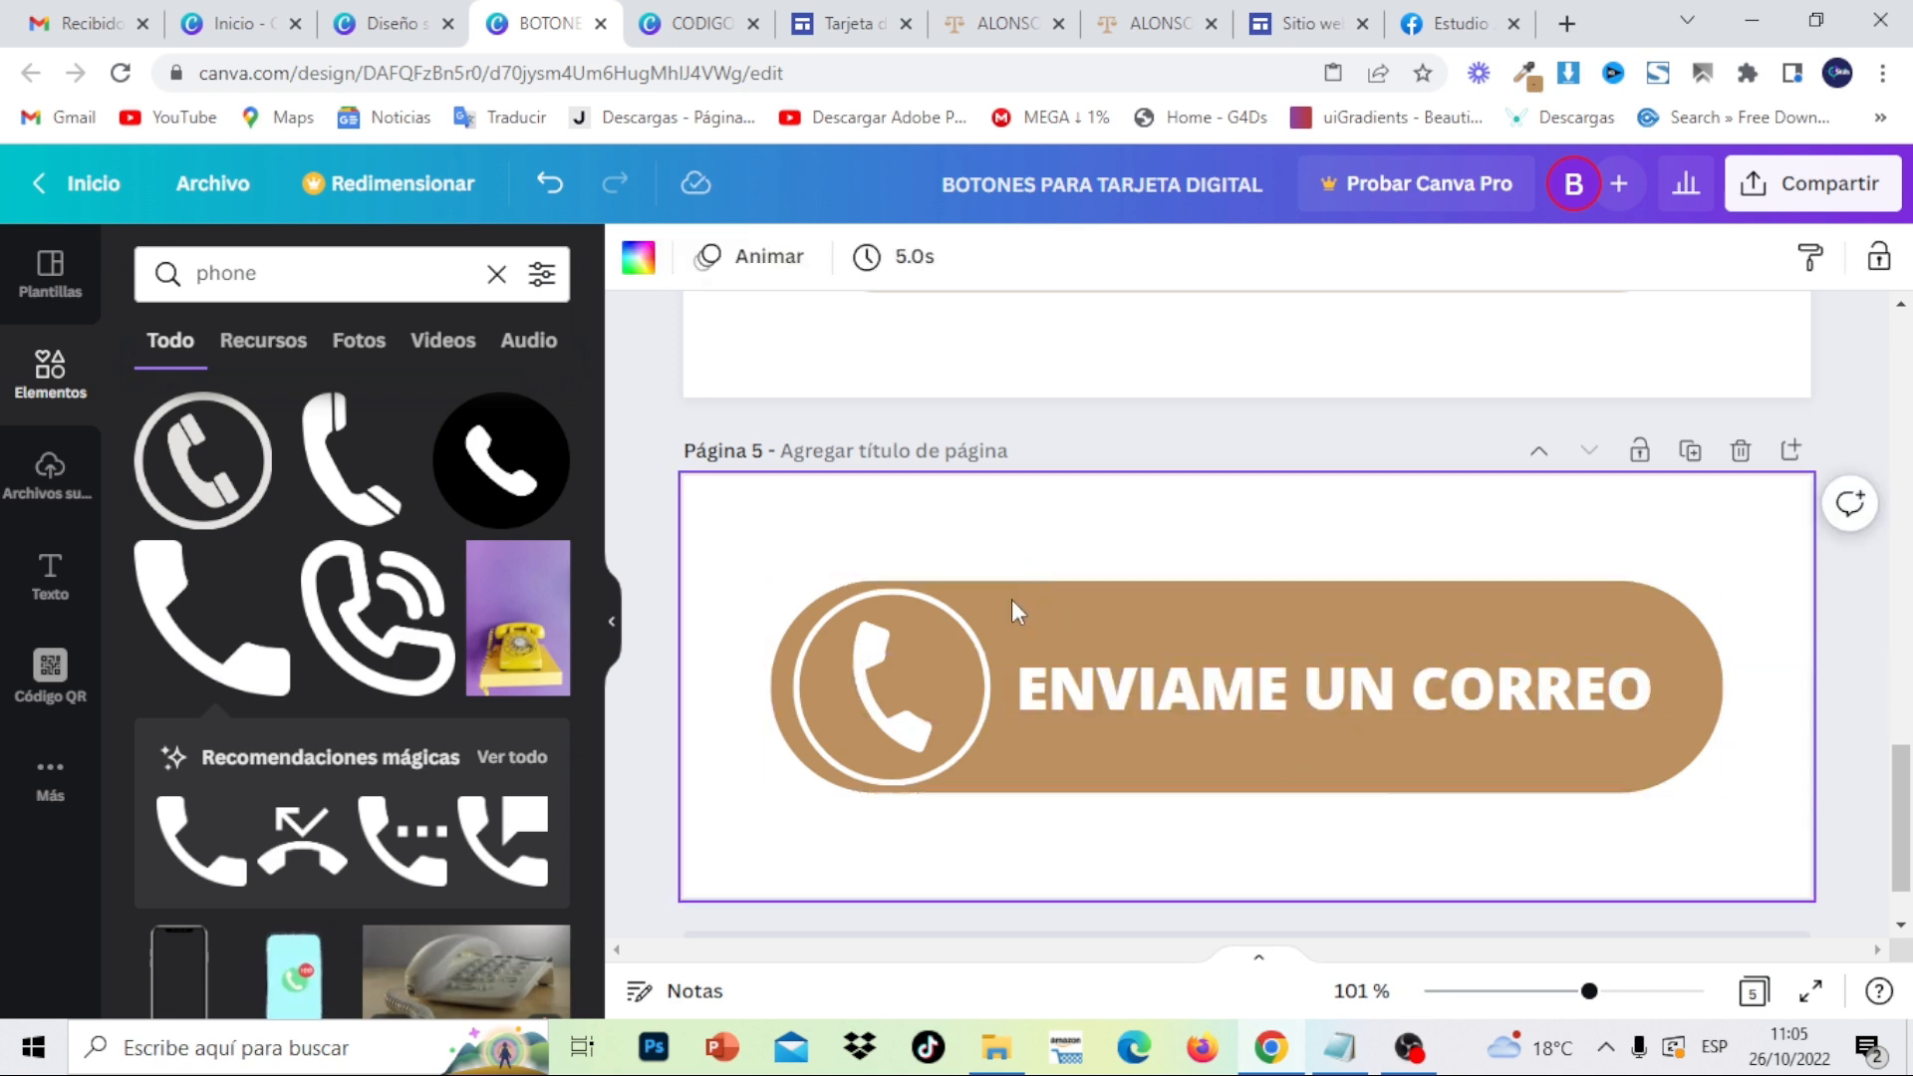
{"action": "left_click", "coordinate": [859, 652]}
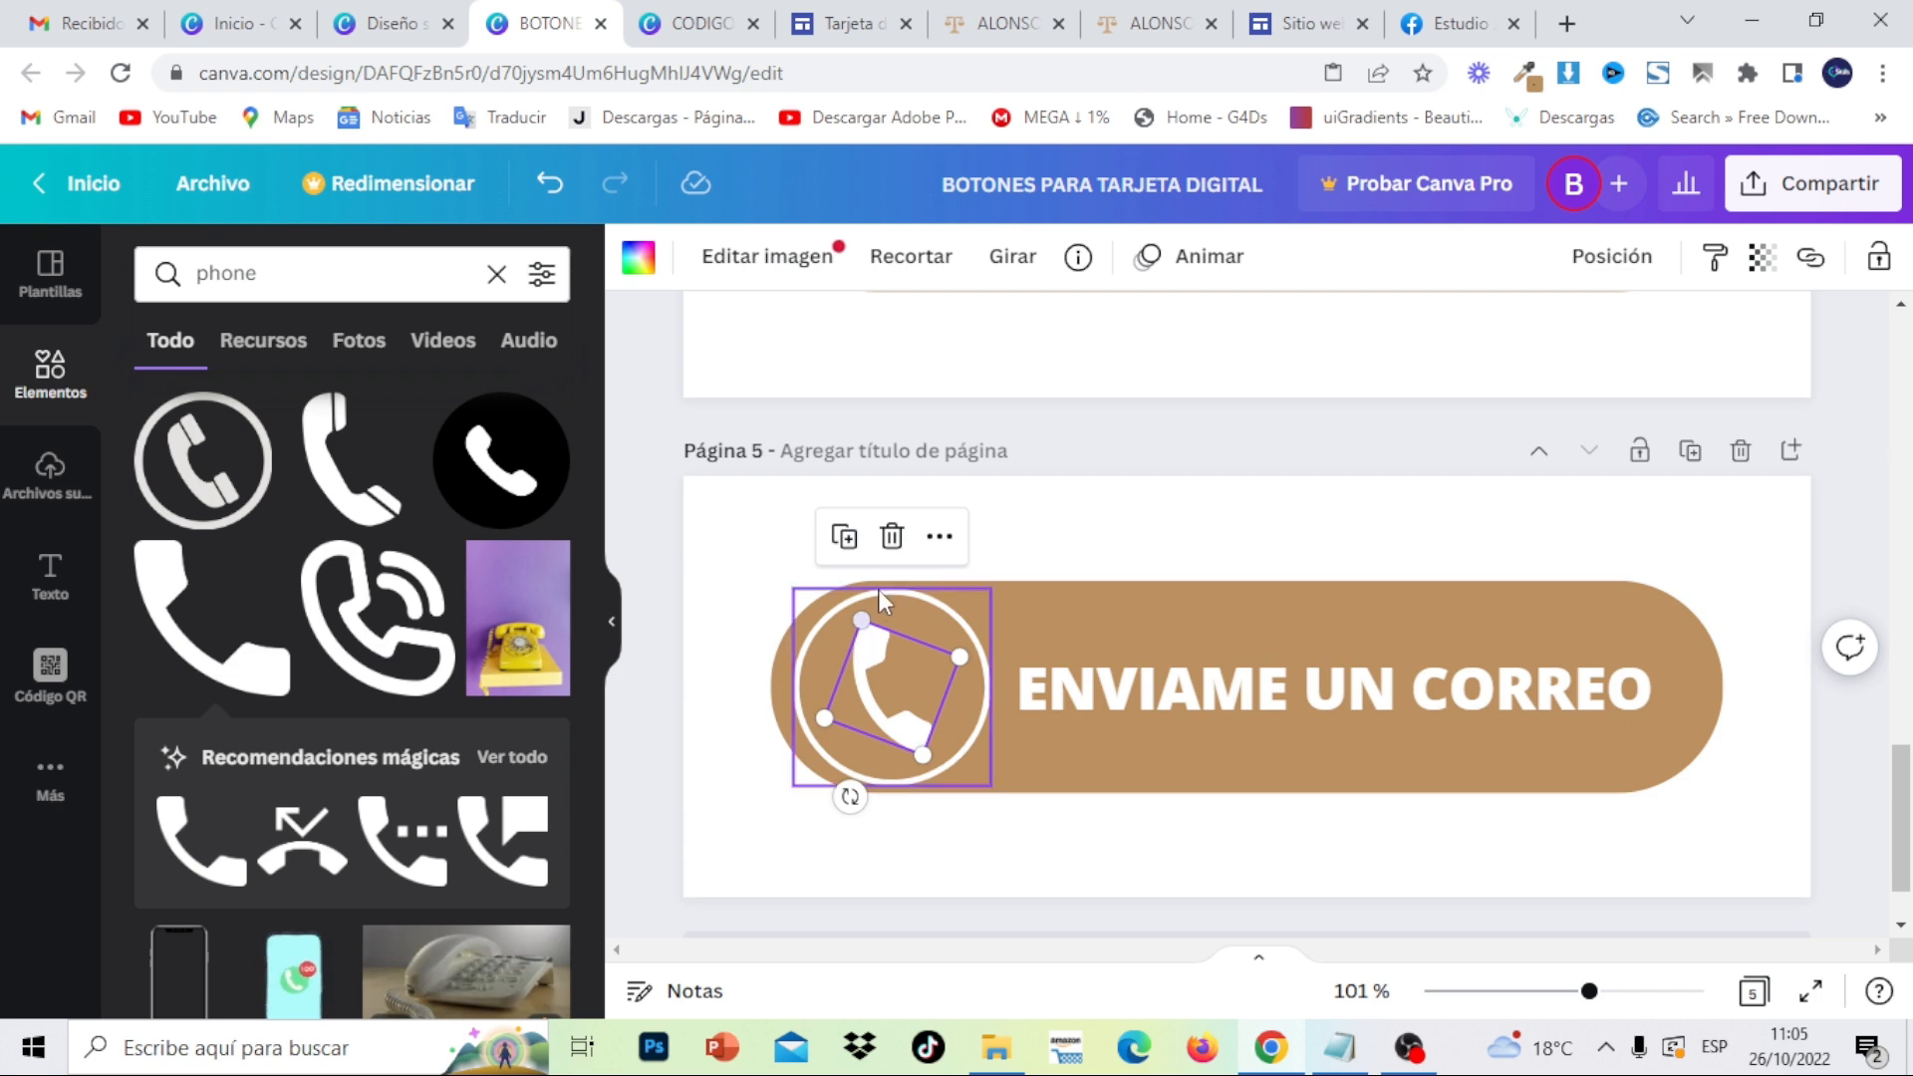
{"action": "left_click", "coordinate": [892, 536]}
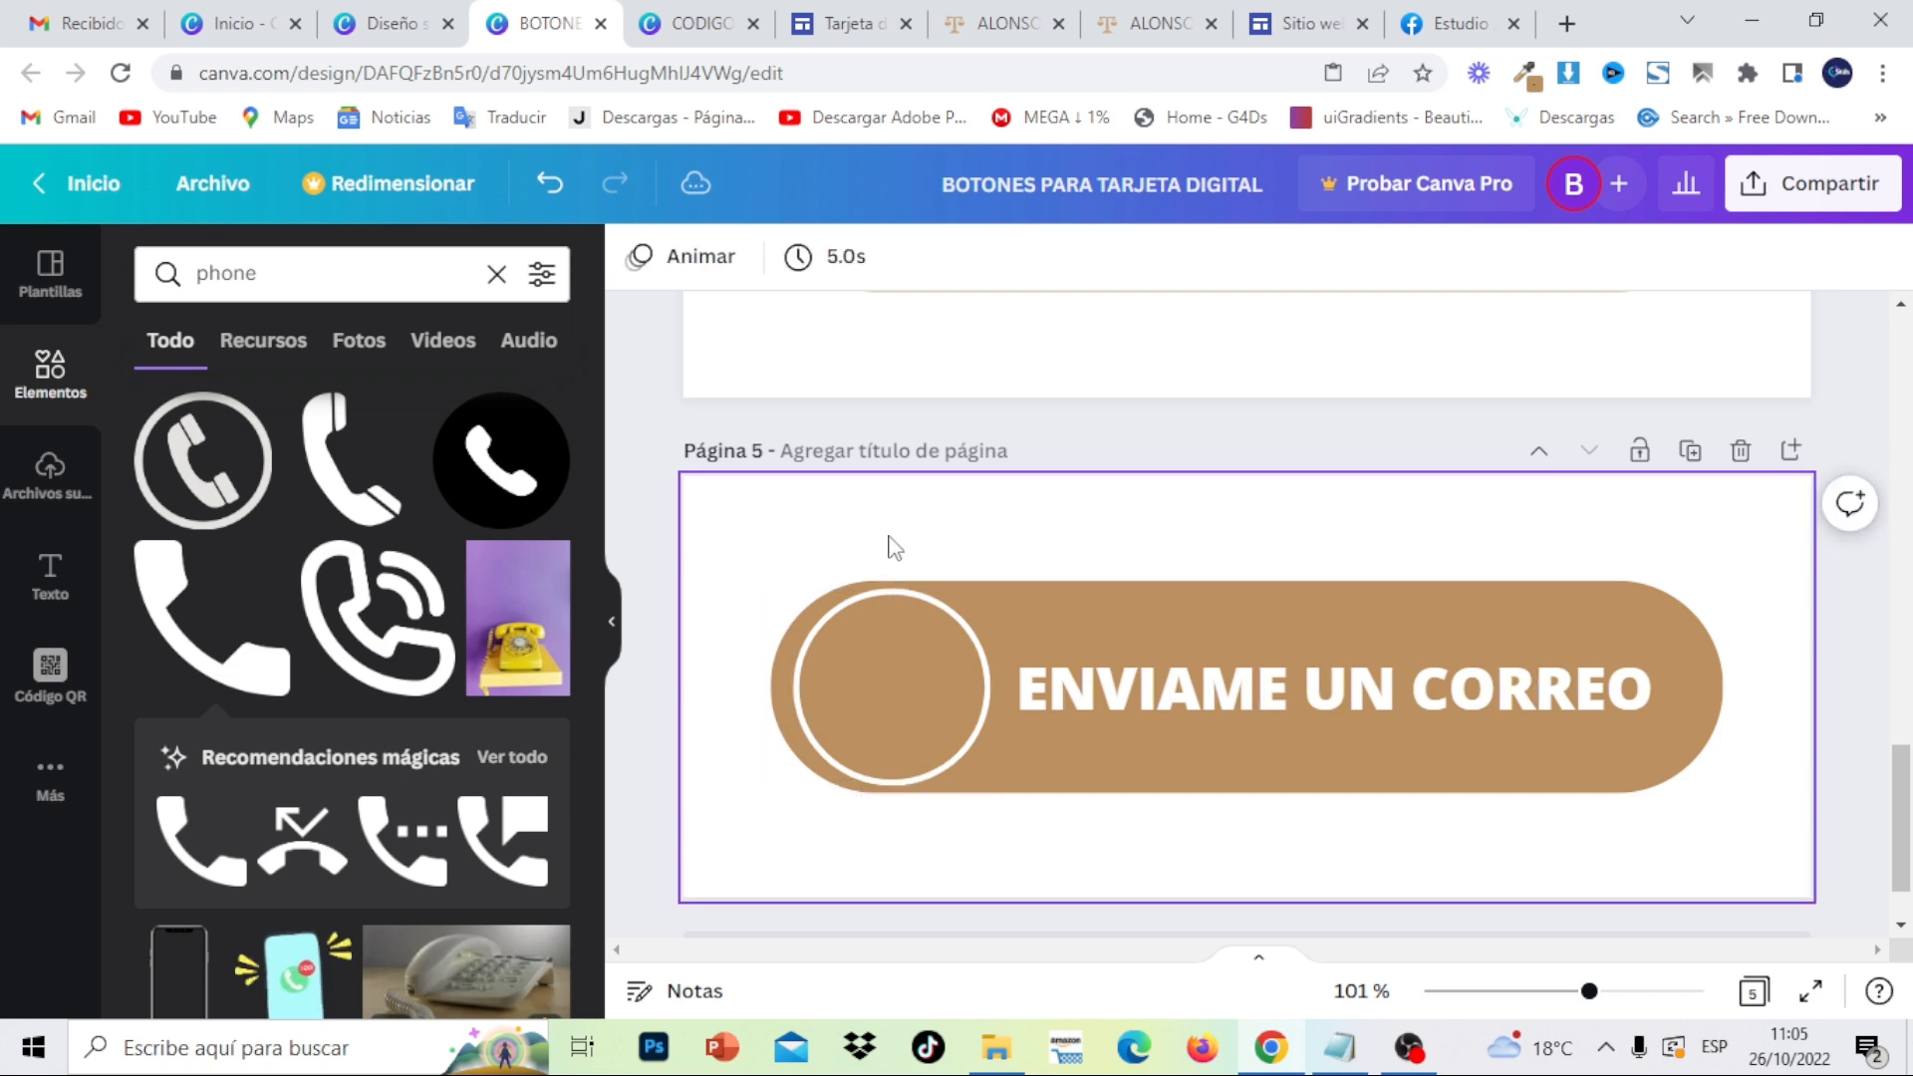
- Place a white envelope icon from an 'email' search in the circle, then duplicate the page as page 6
{"action": "left_click", "coordinate": [496, 275]}
{"action": "type", "text": "email"}
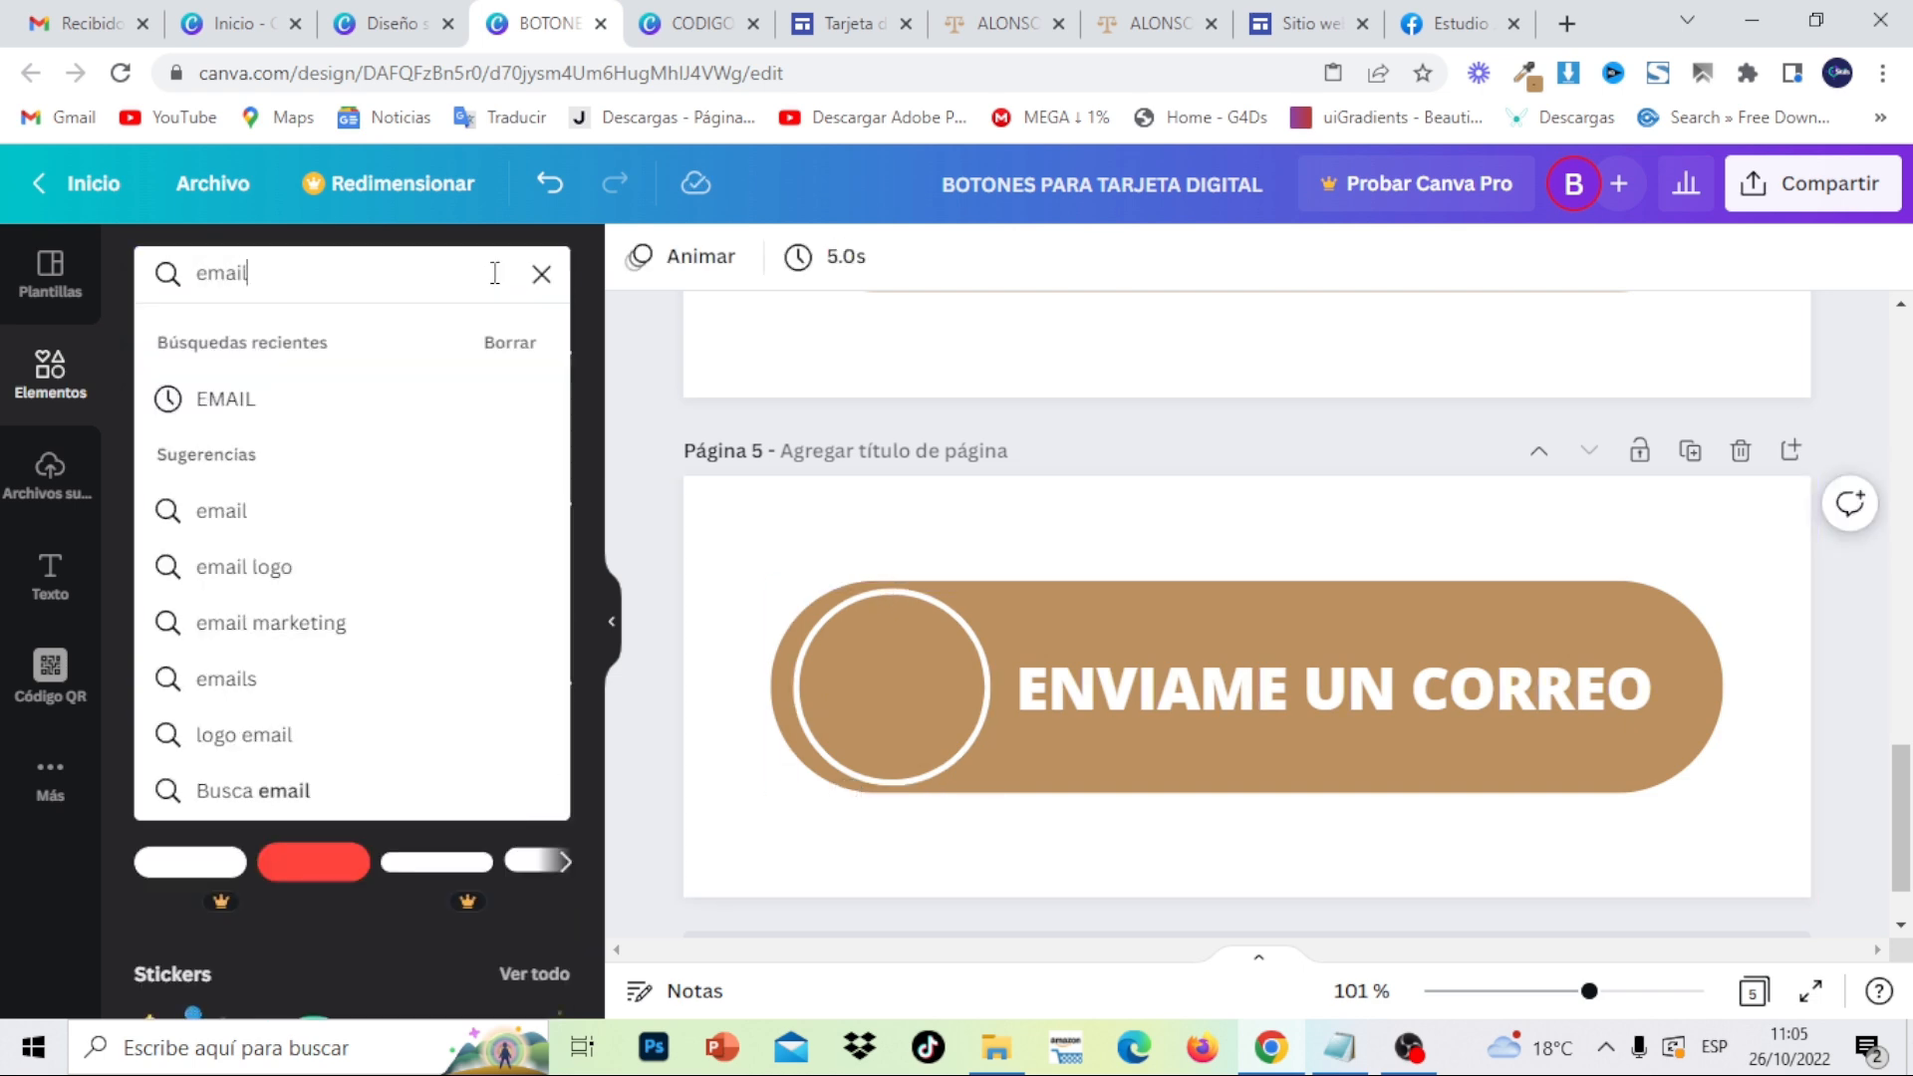
{"action": "key", "text": "Return"}
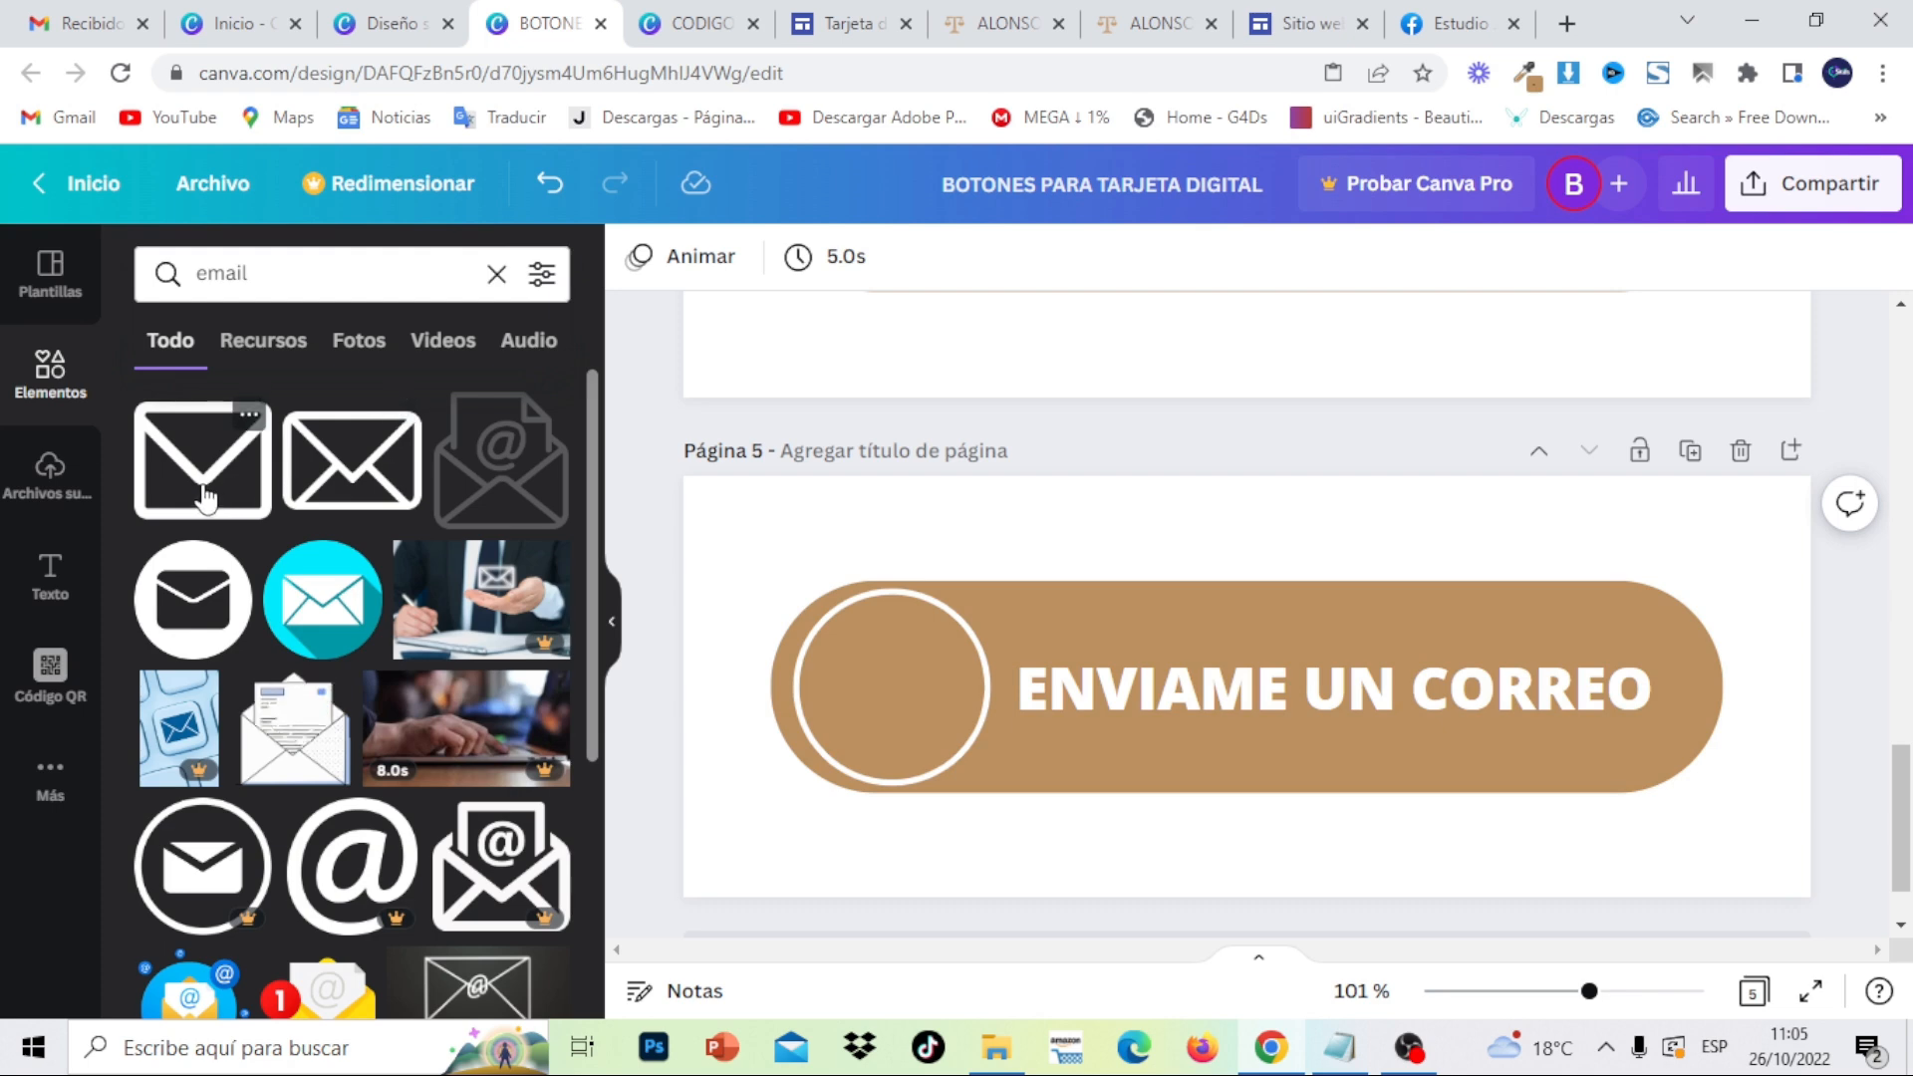
{"action": "left_click", "coordinate": [204, 499]}
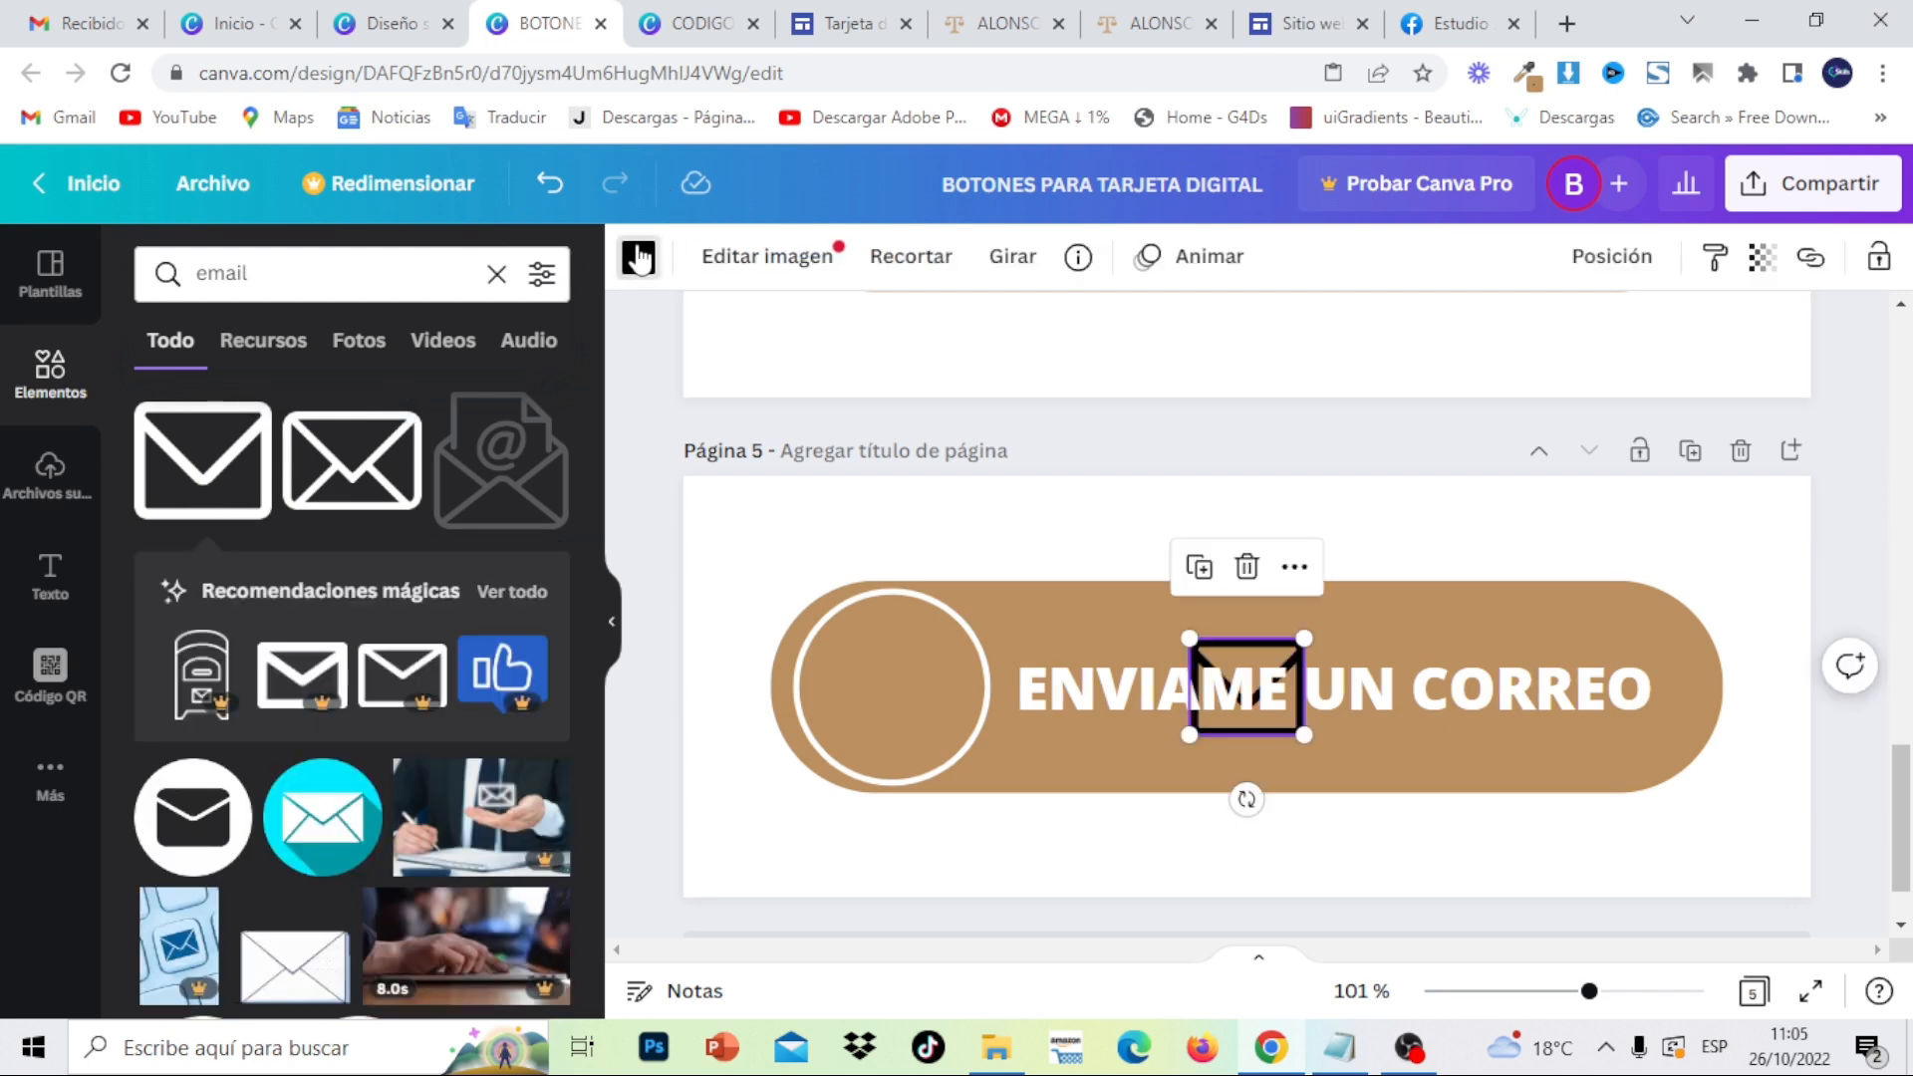
{"action": "left_click", "coordinate": [638, 257]}
{"action": "left_click", "coordinate": [394, 418]}
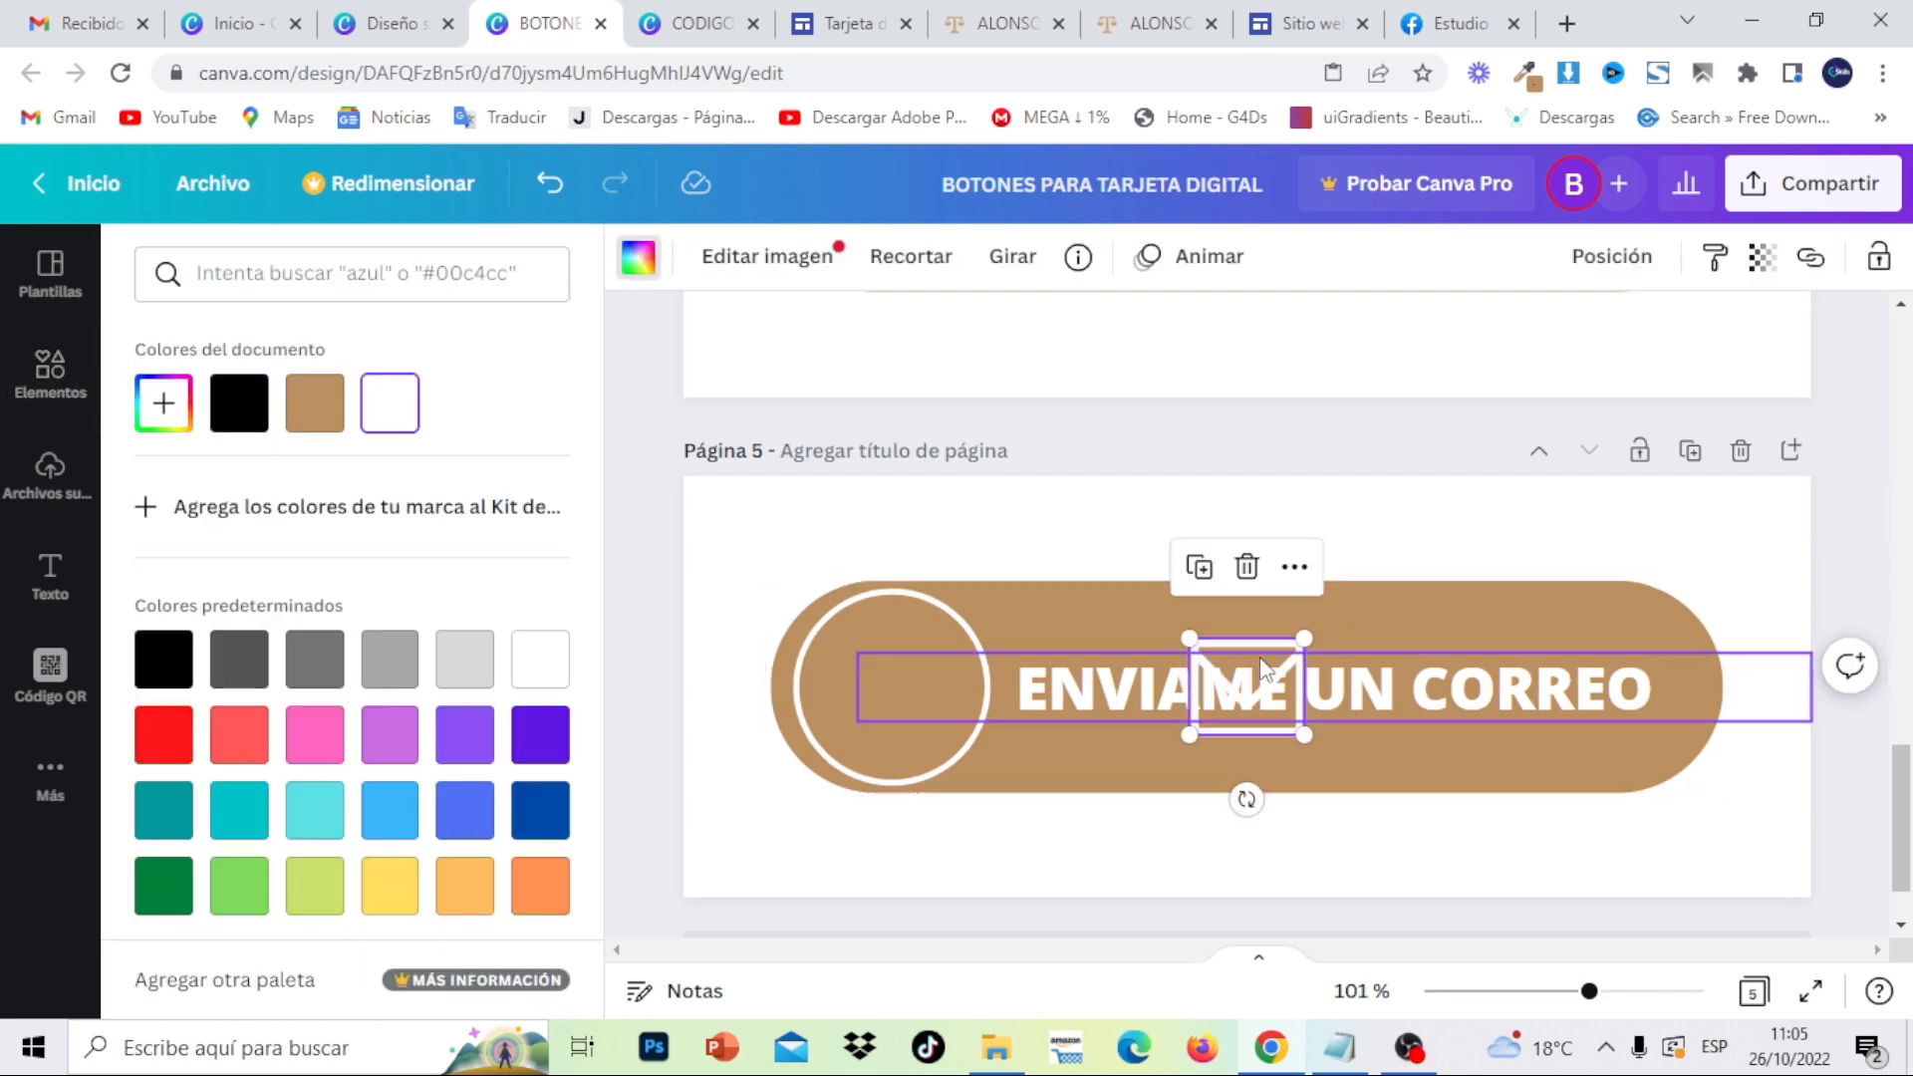
{"action": "left_click_drag", "start_coordinate": [1250, 638], "coordinate": [888, 648]}
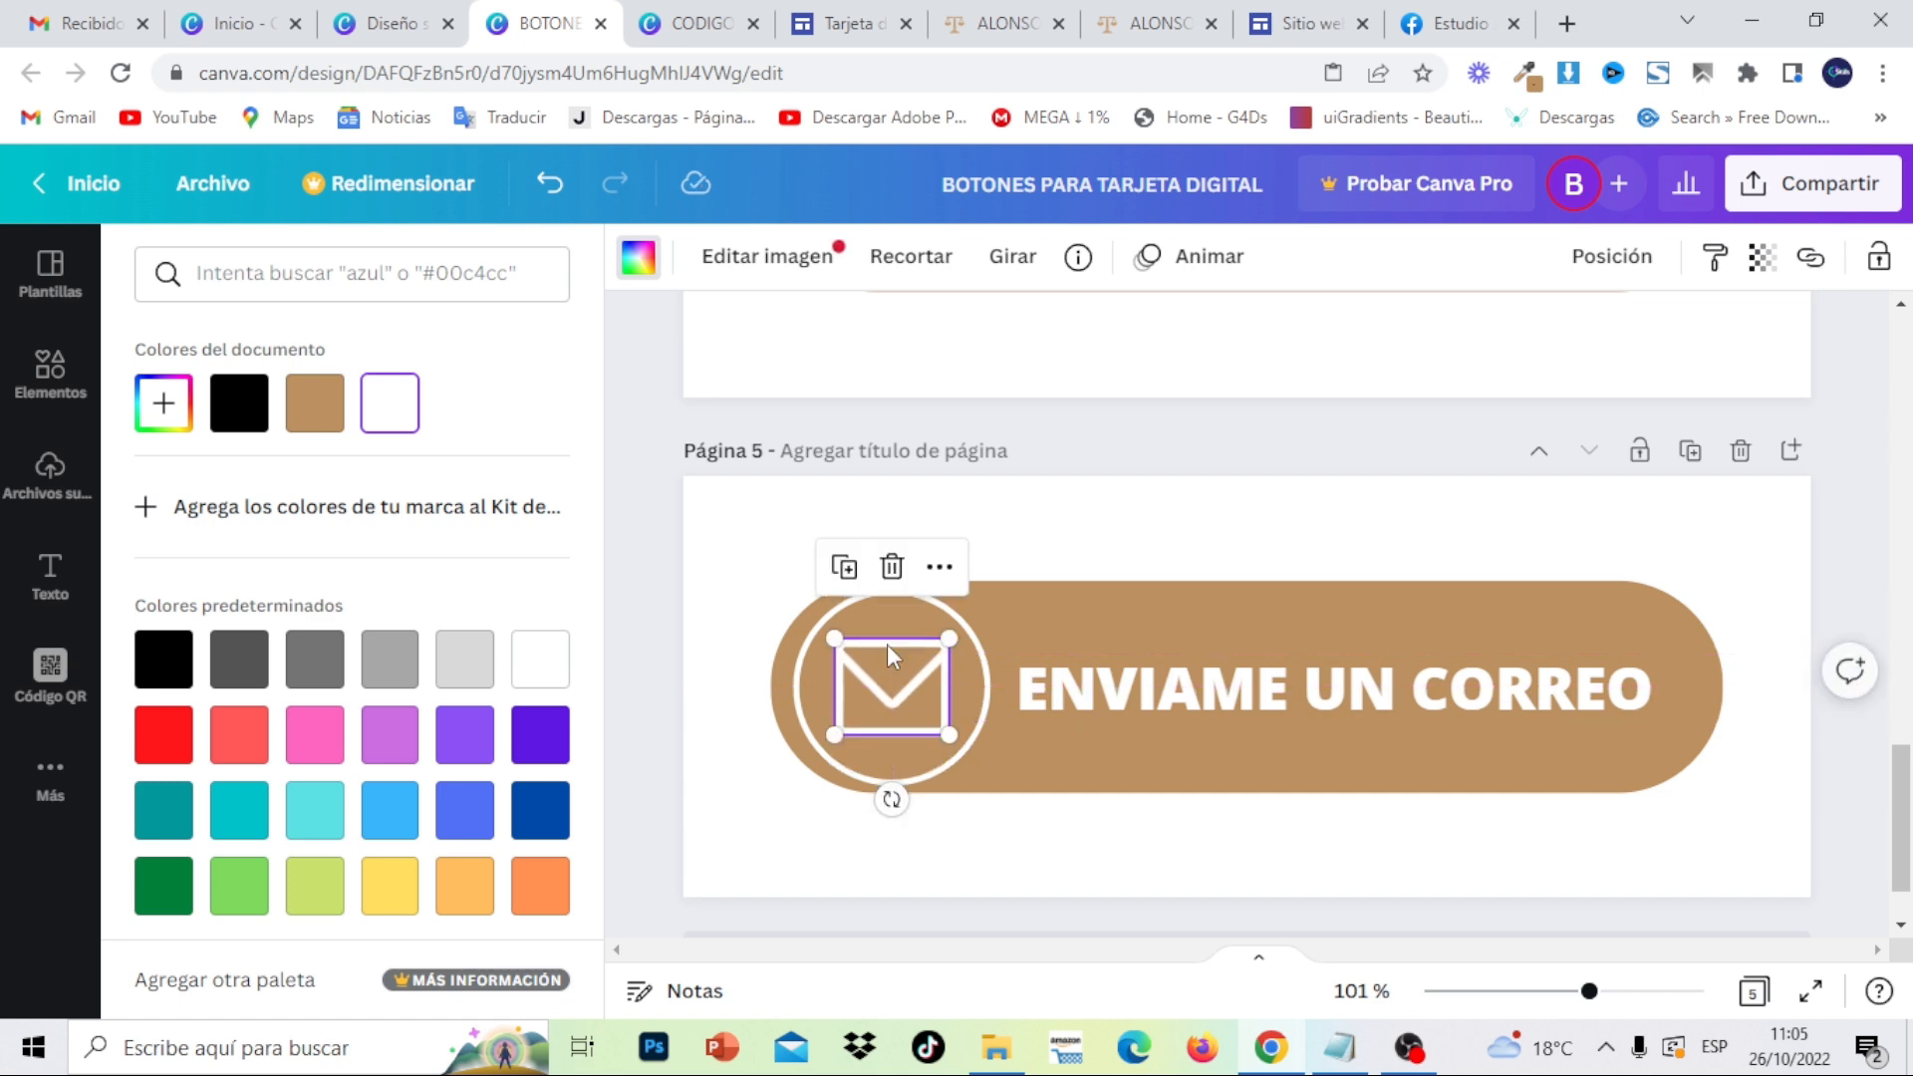
{"action": "left_click", "coordinate": [1690, 454]}
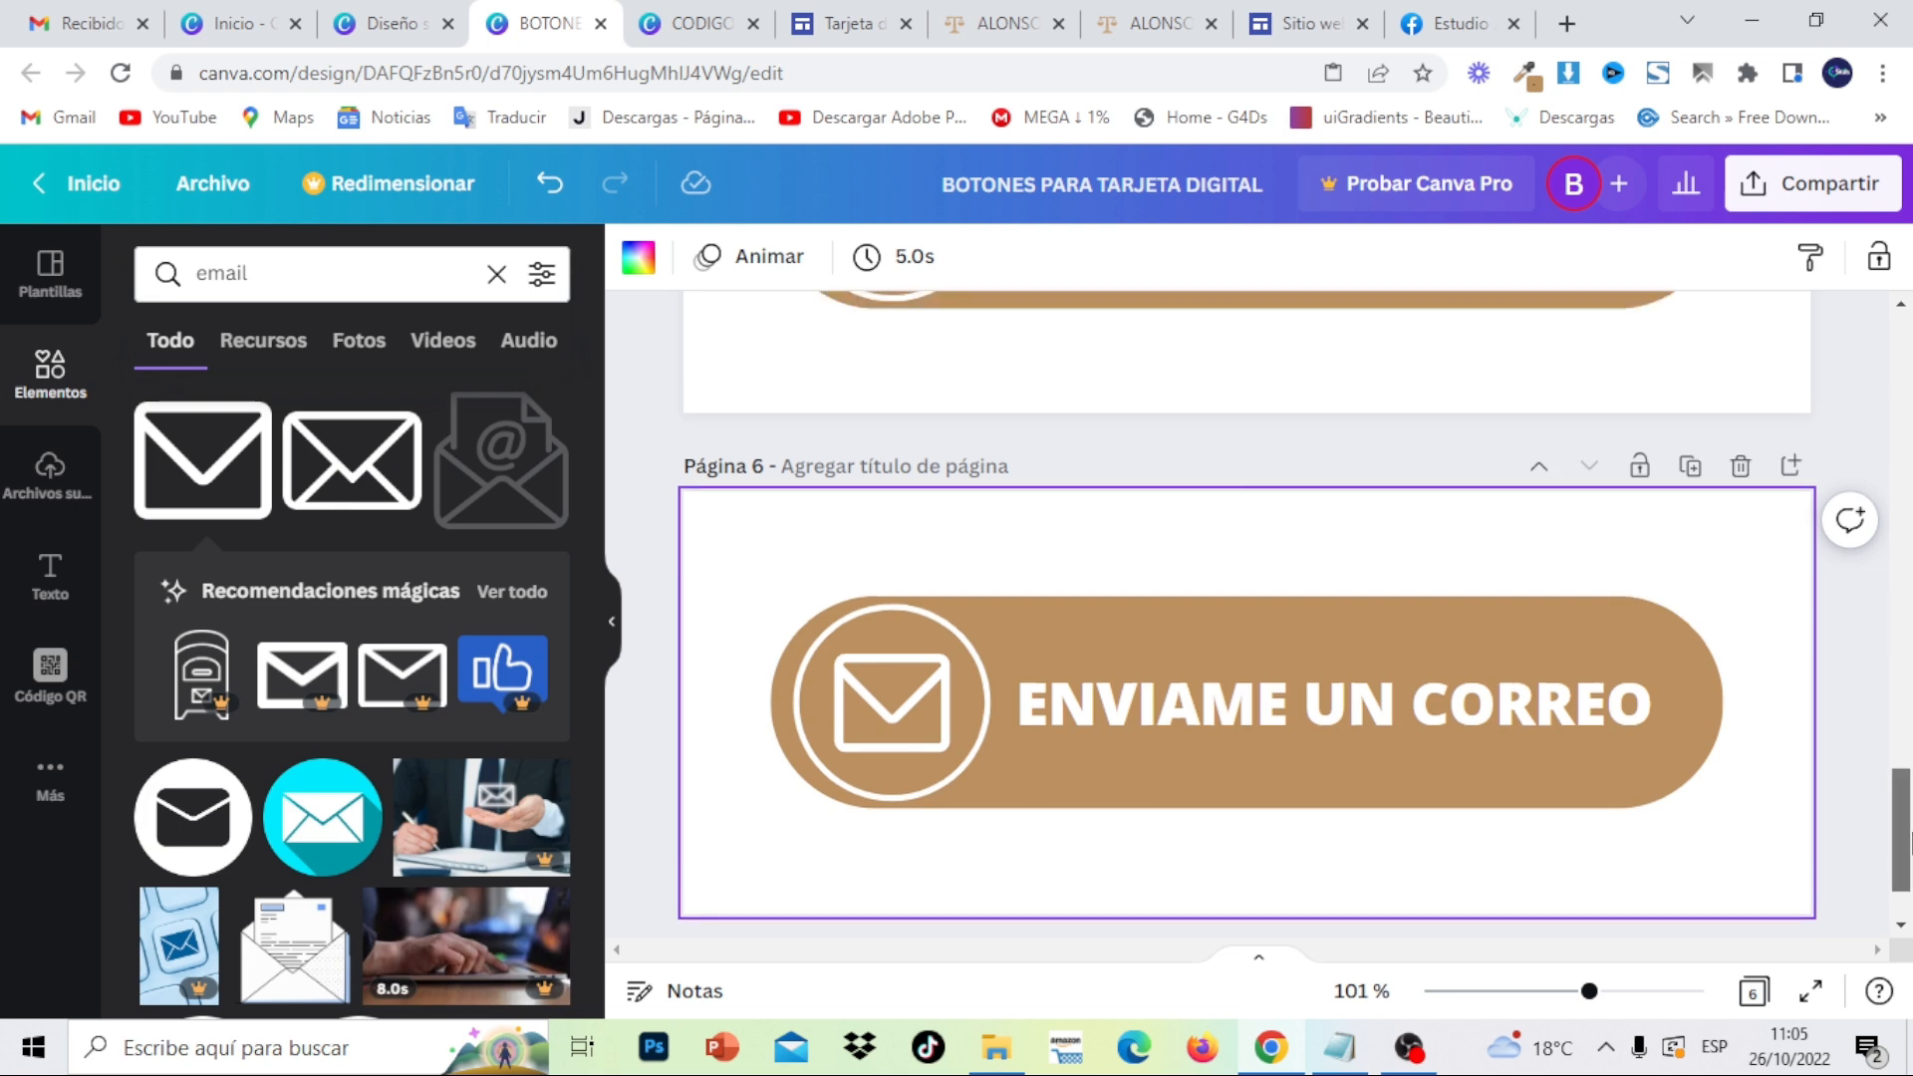
- Relabel the page 6 button ESCRIBEME POR WHATSAPP using the copied text
{"action": "scroll", "coordinate": [1724, 653], "scroll_direction": "up", "scroll_amount": 15}
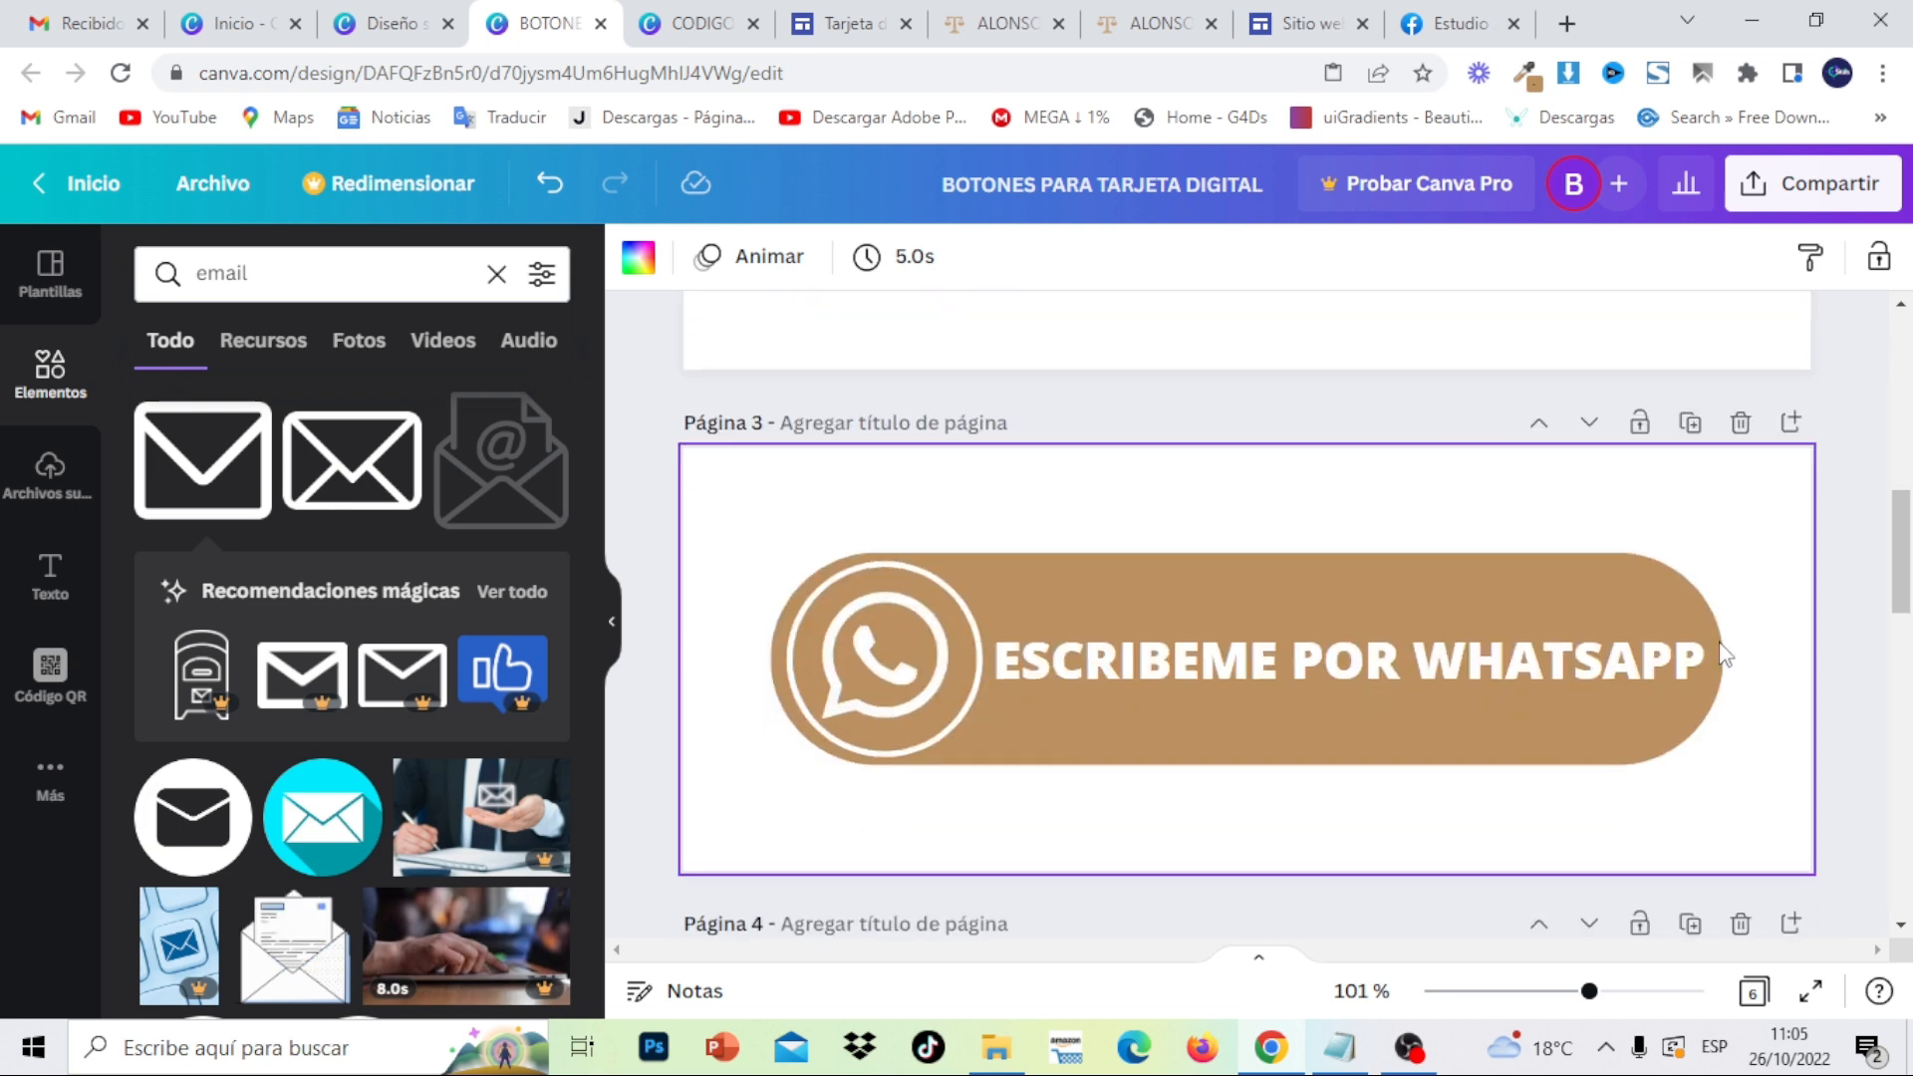
{"action": "double_click", "coordinate": [1607, 667]}
{"action": "right_click", "coordinate": [1606, 667]}
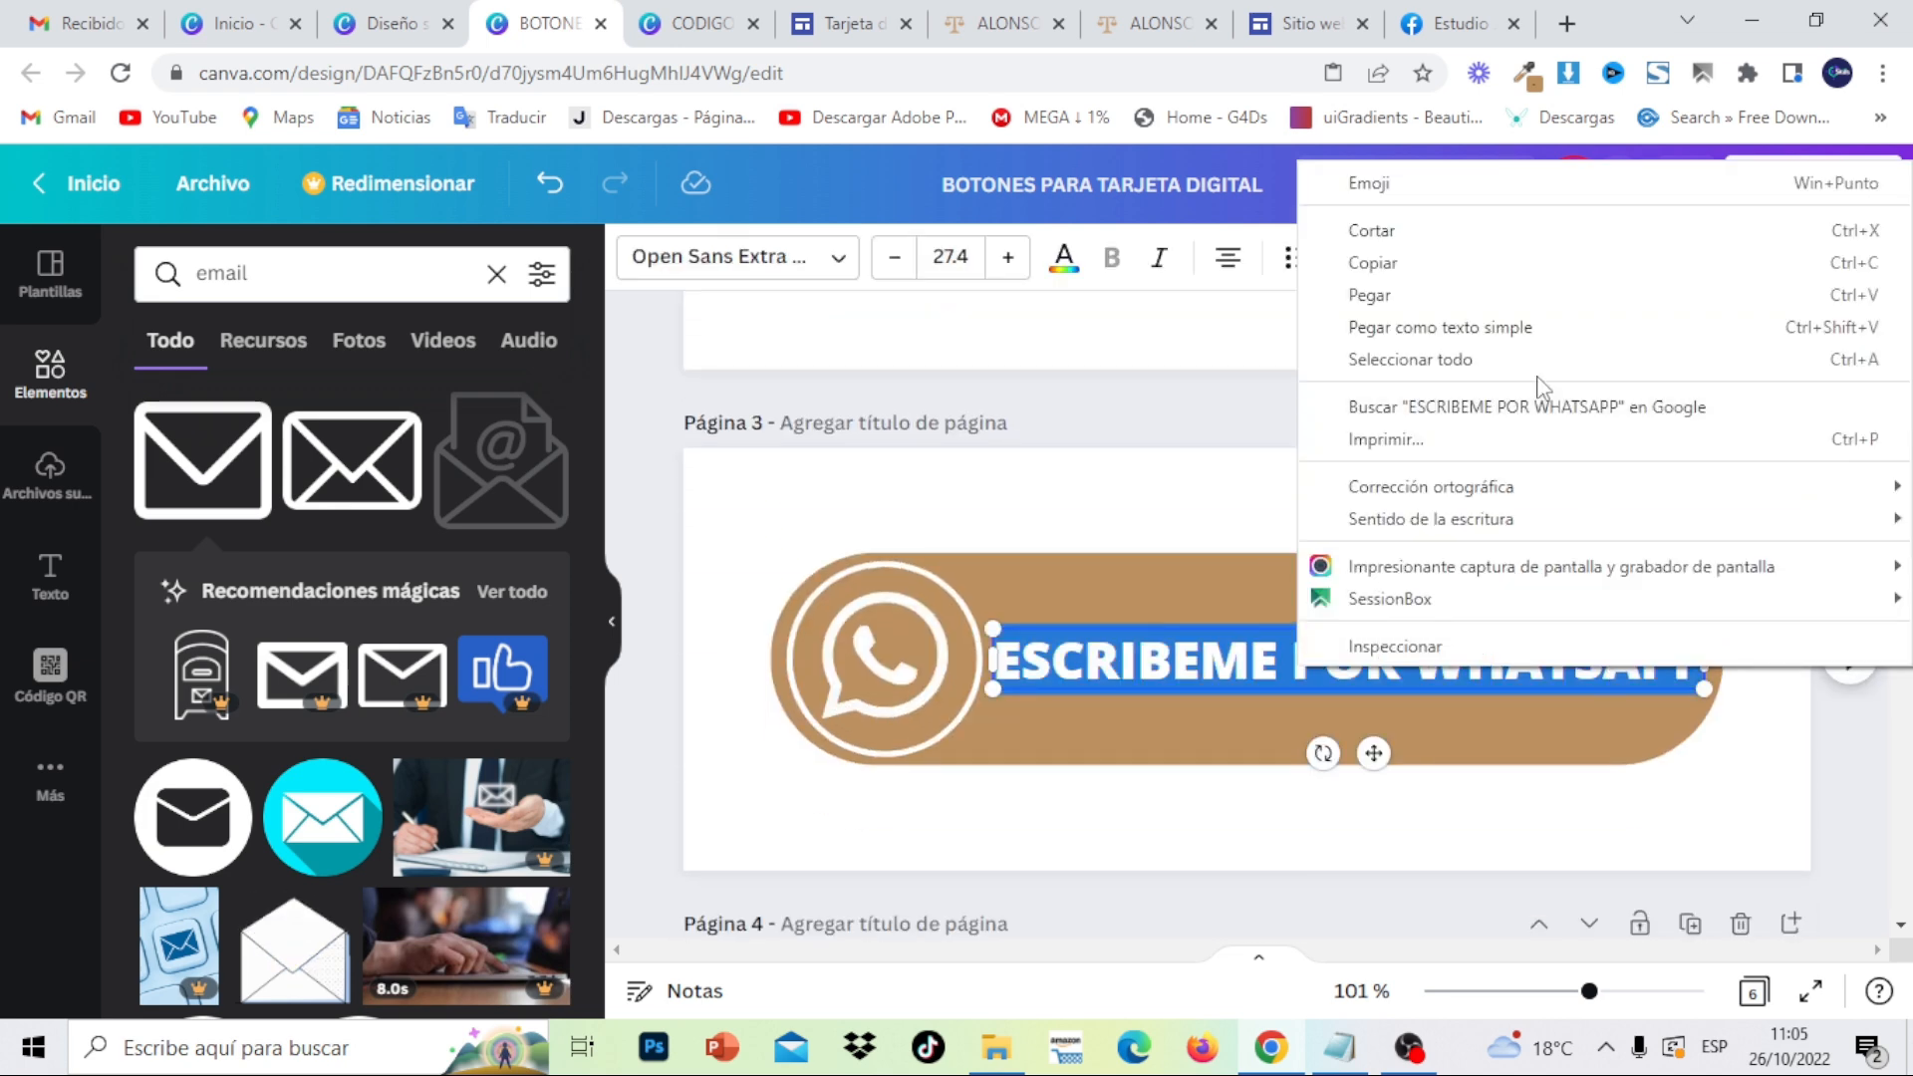
{"action": "left_click", "coordinate": [1495, 265]}
{"action": "left_click_drag", "start_coordinate": [1903, 553], "coordinate": [1907, 862]}
{"action": "left_click", "coordinate": [1592, 591]}
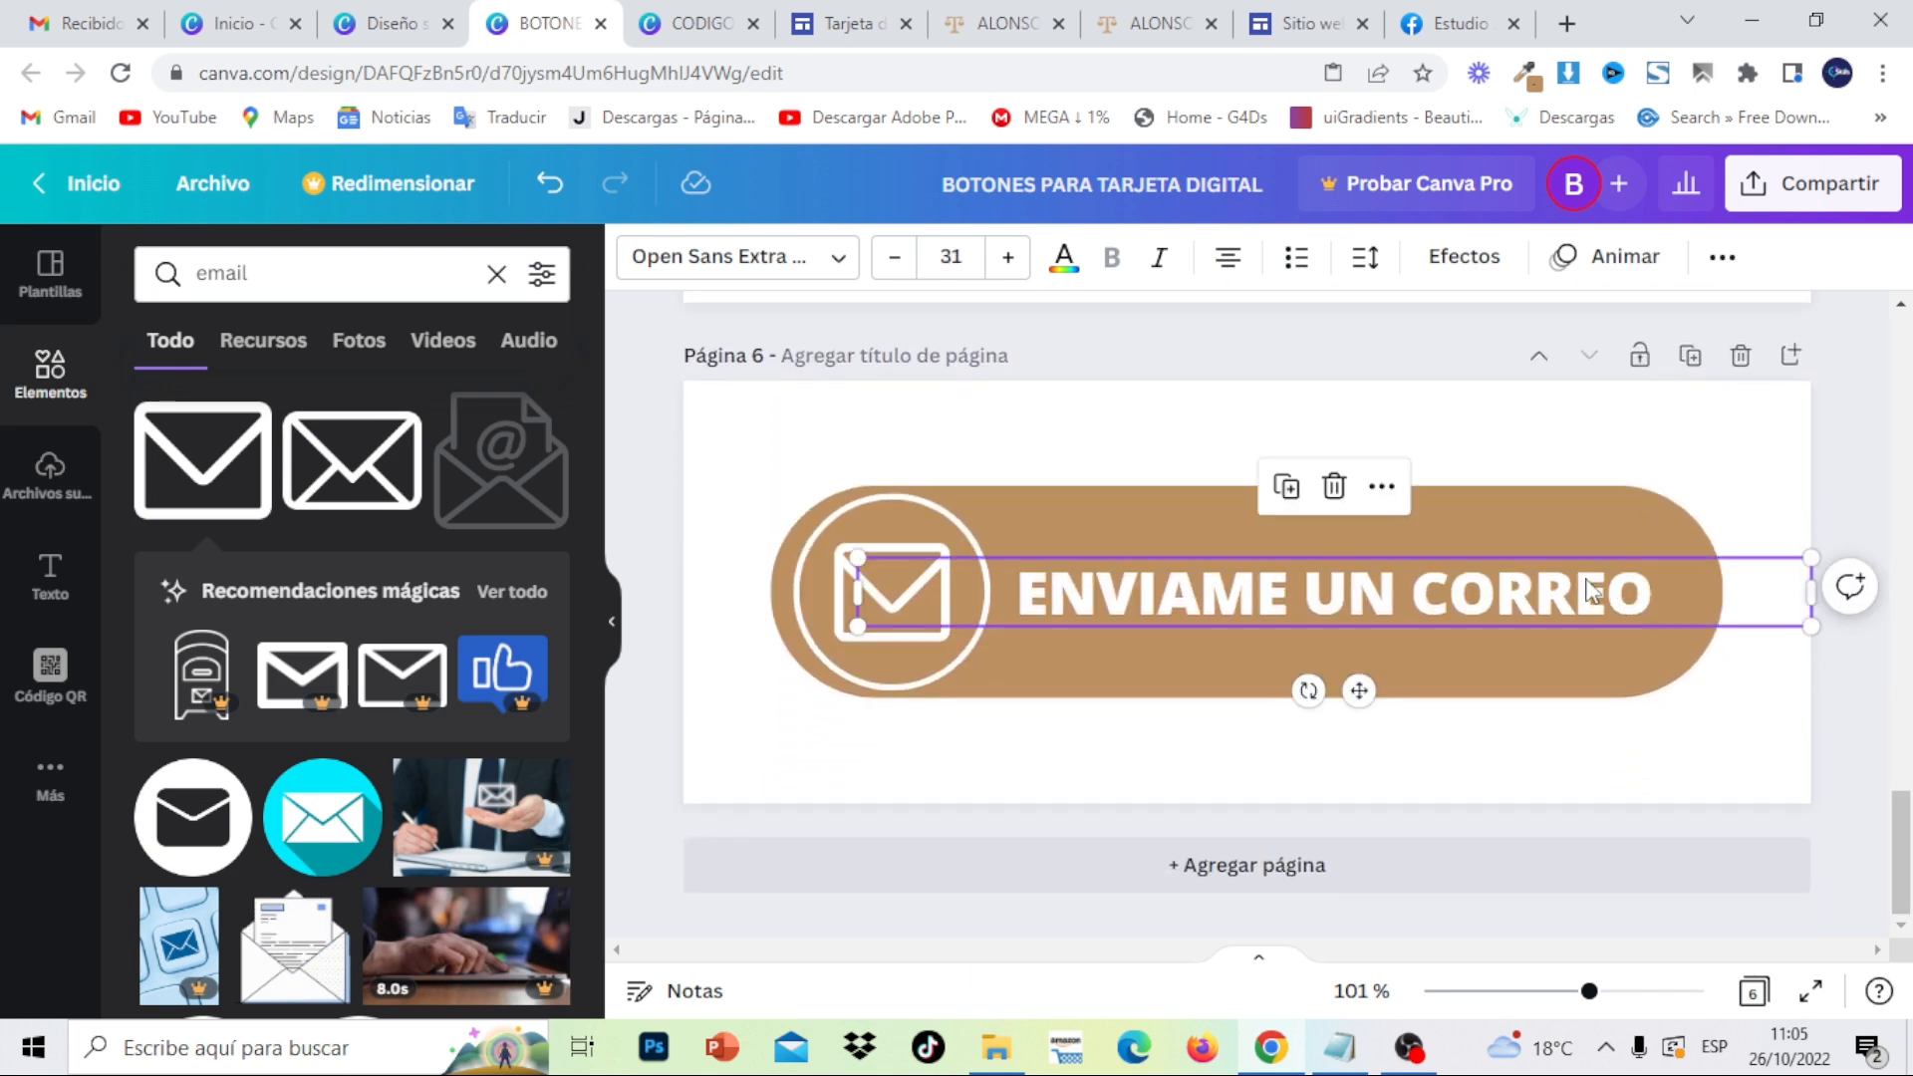
{"action": "left_click", "coordinate": [1590, 588]}
{"action": "key", "text": "ctrl+v"}
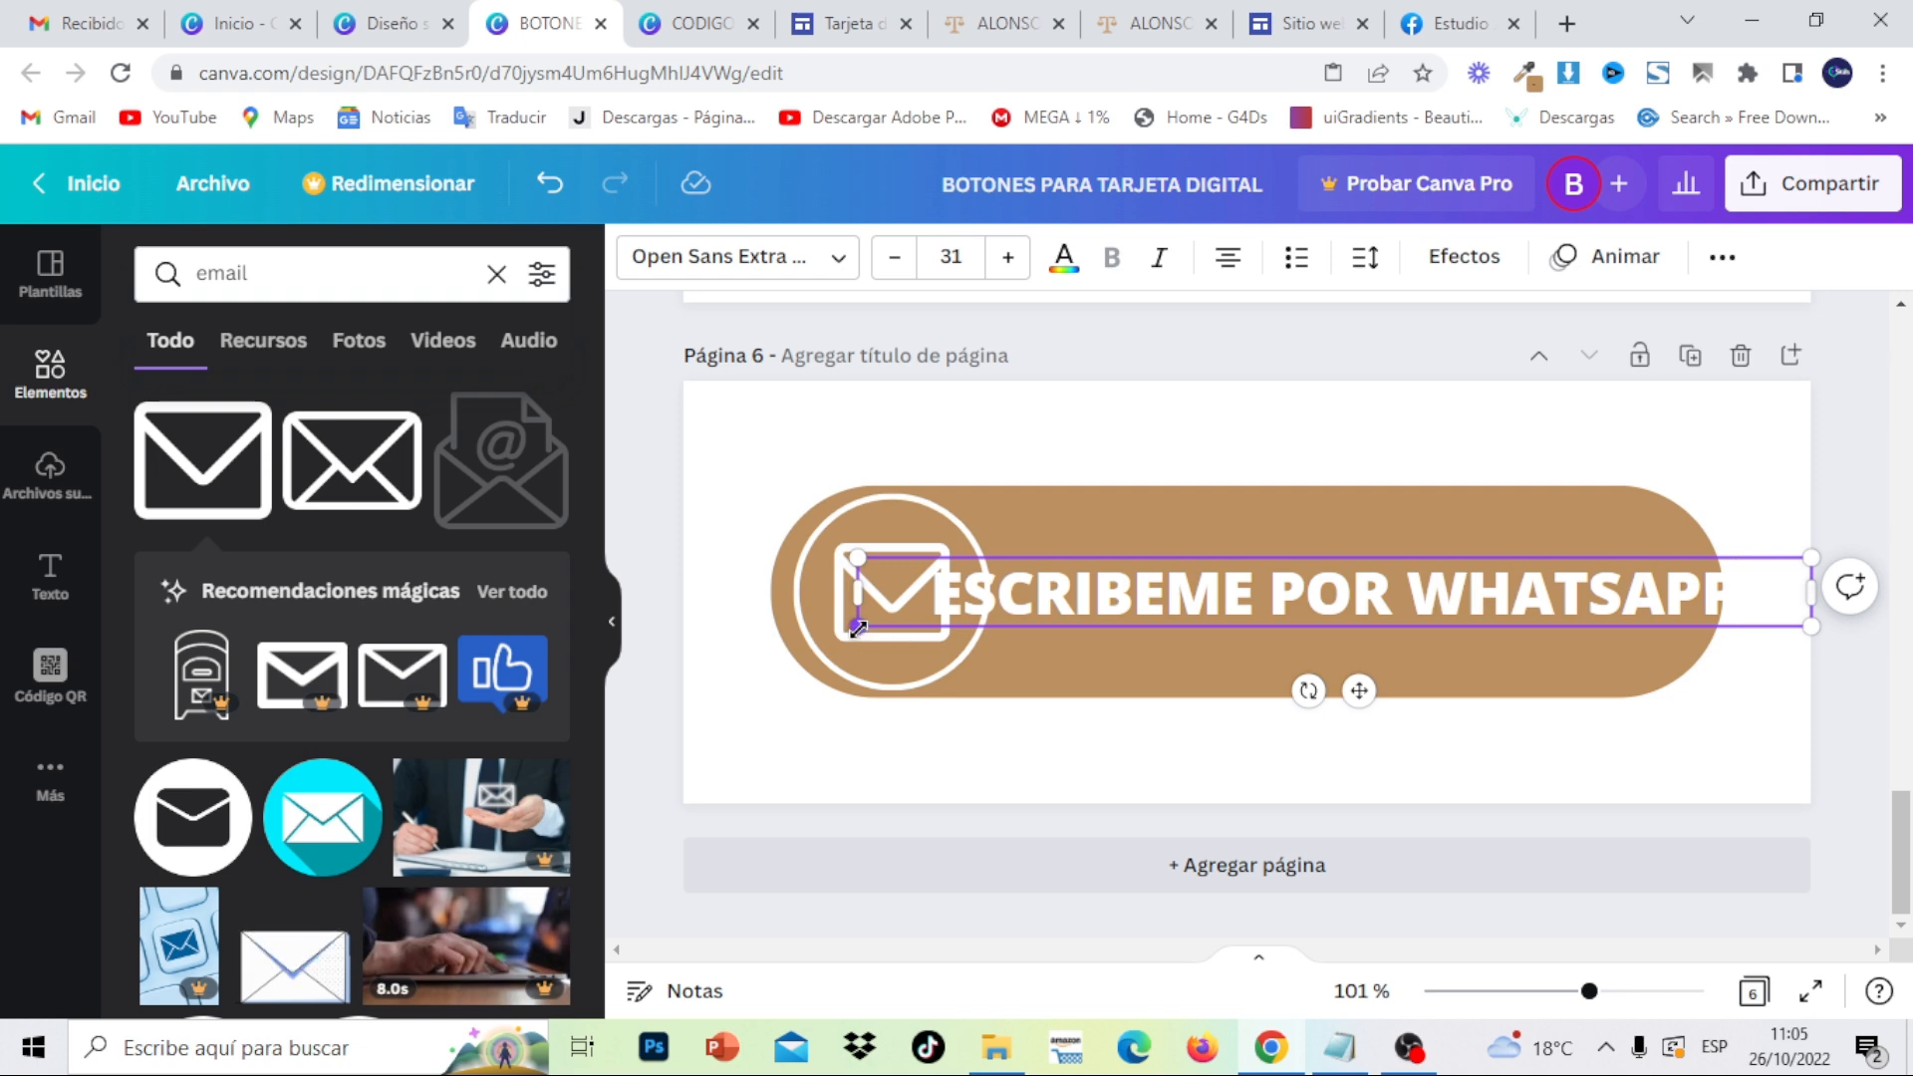
- Narrow the WhatsApp label to fit the button and delete the envelope icon
{"action": "left_click_drag", "start_coordinate": [857, 627], "coordinate": [937, 618]}
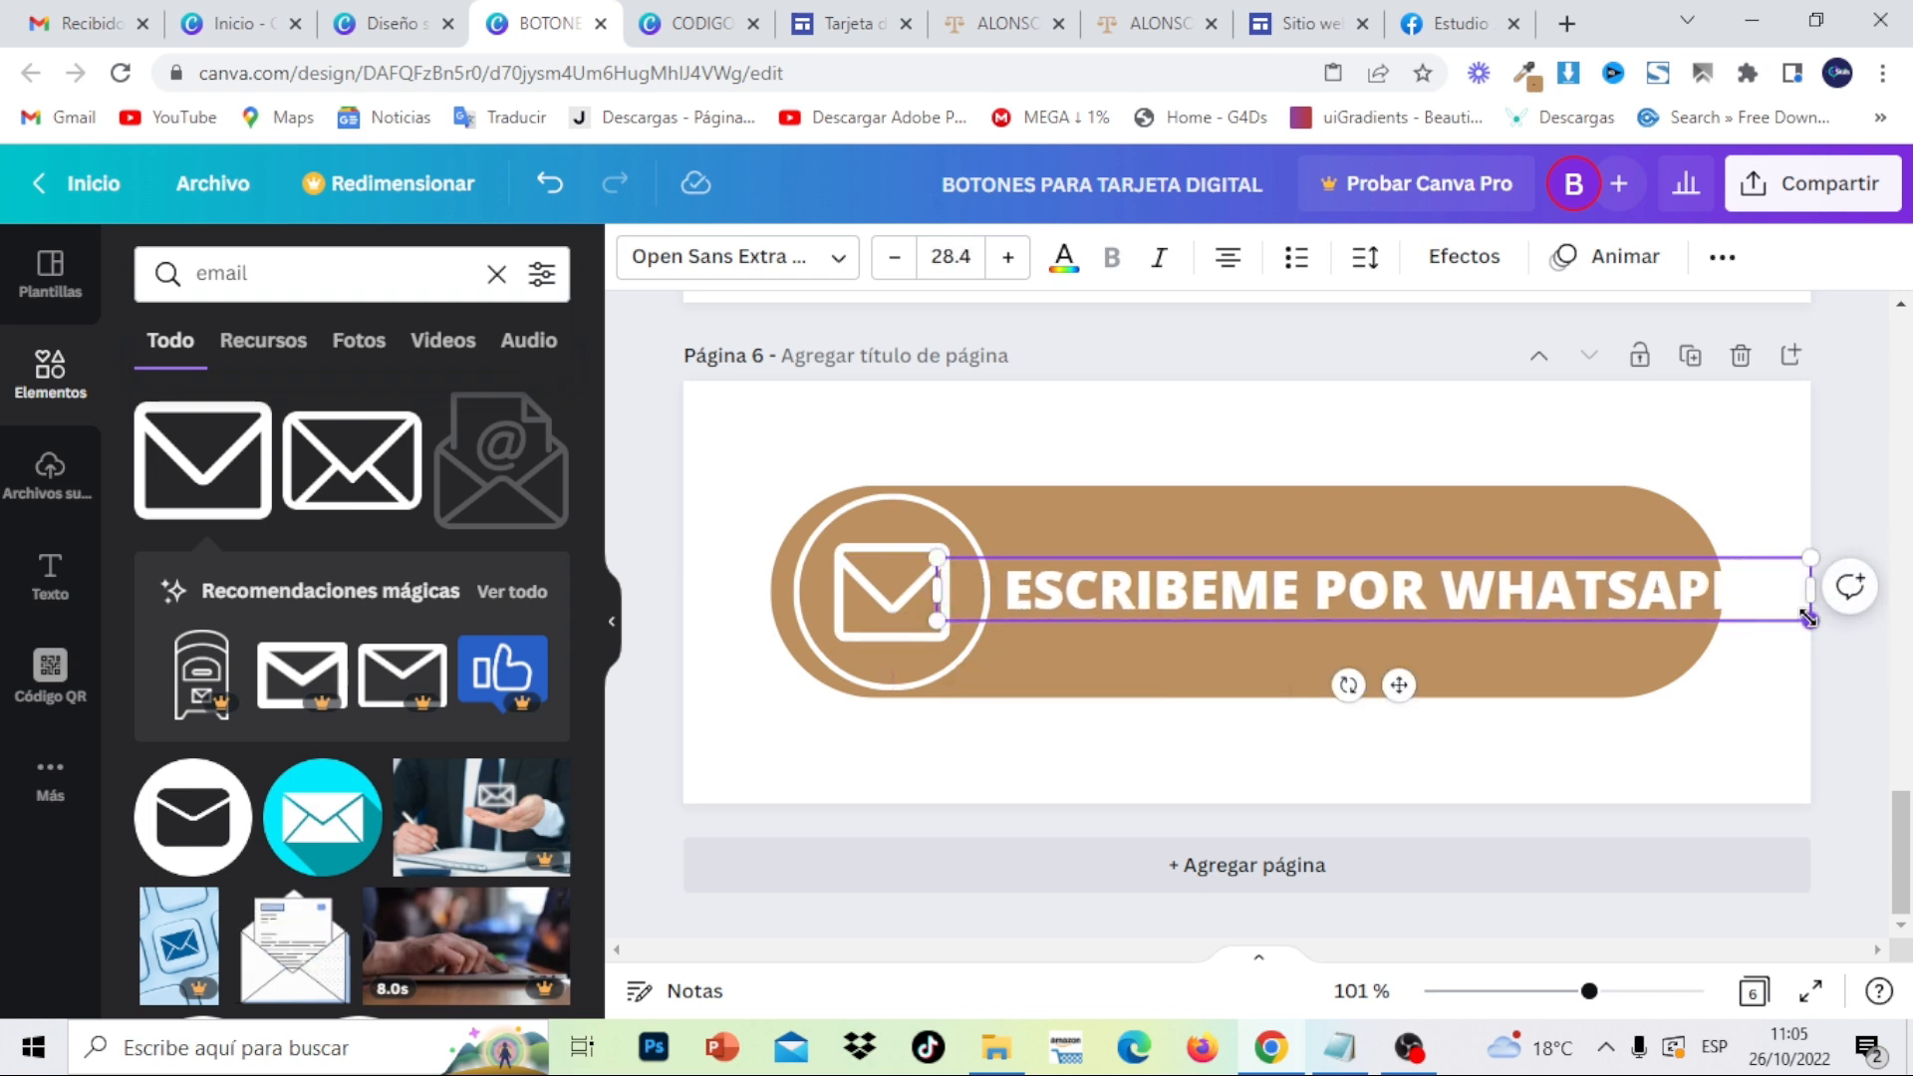
{"action": "left_click_drag", "start_coordinate": [1809, 619], "coordinate": [1745, 617]}
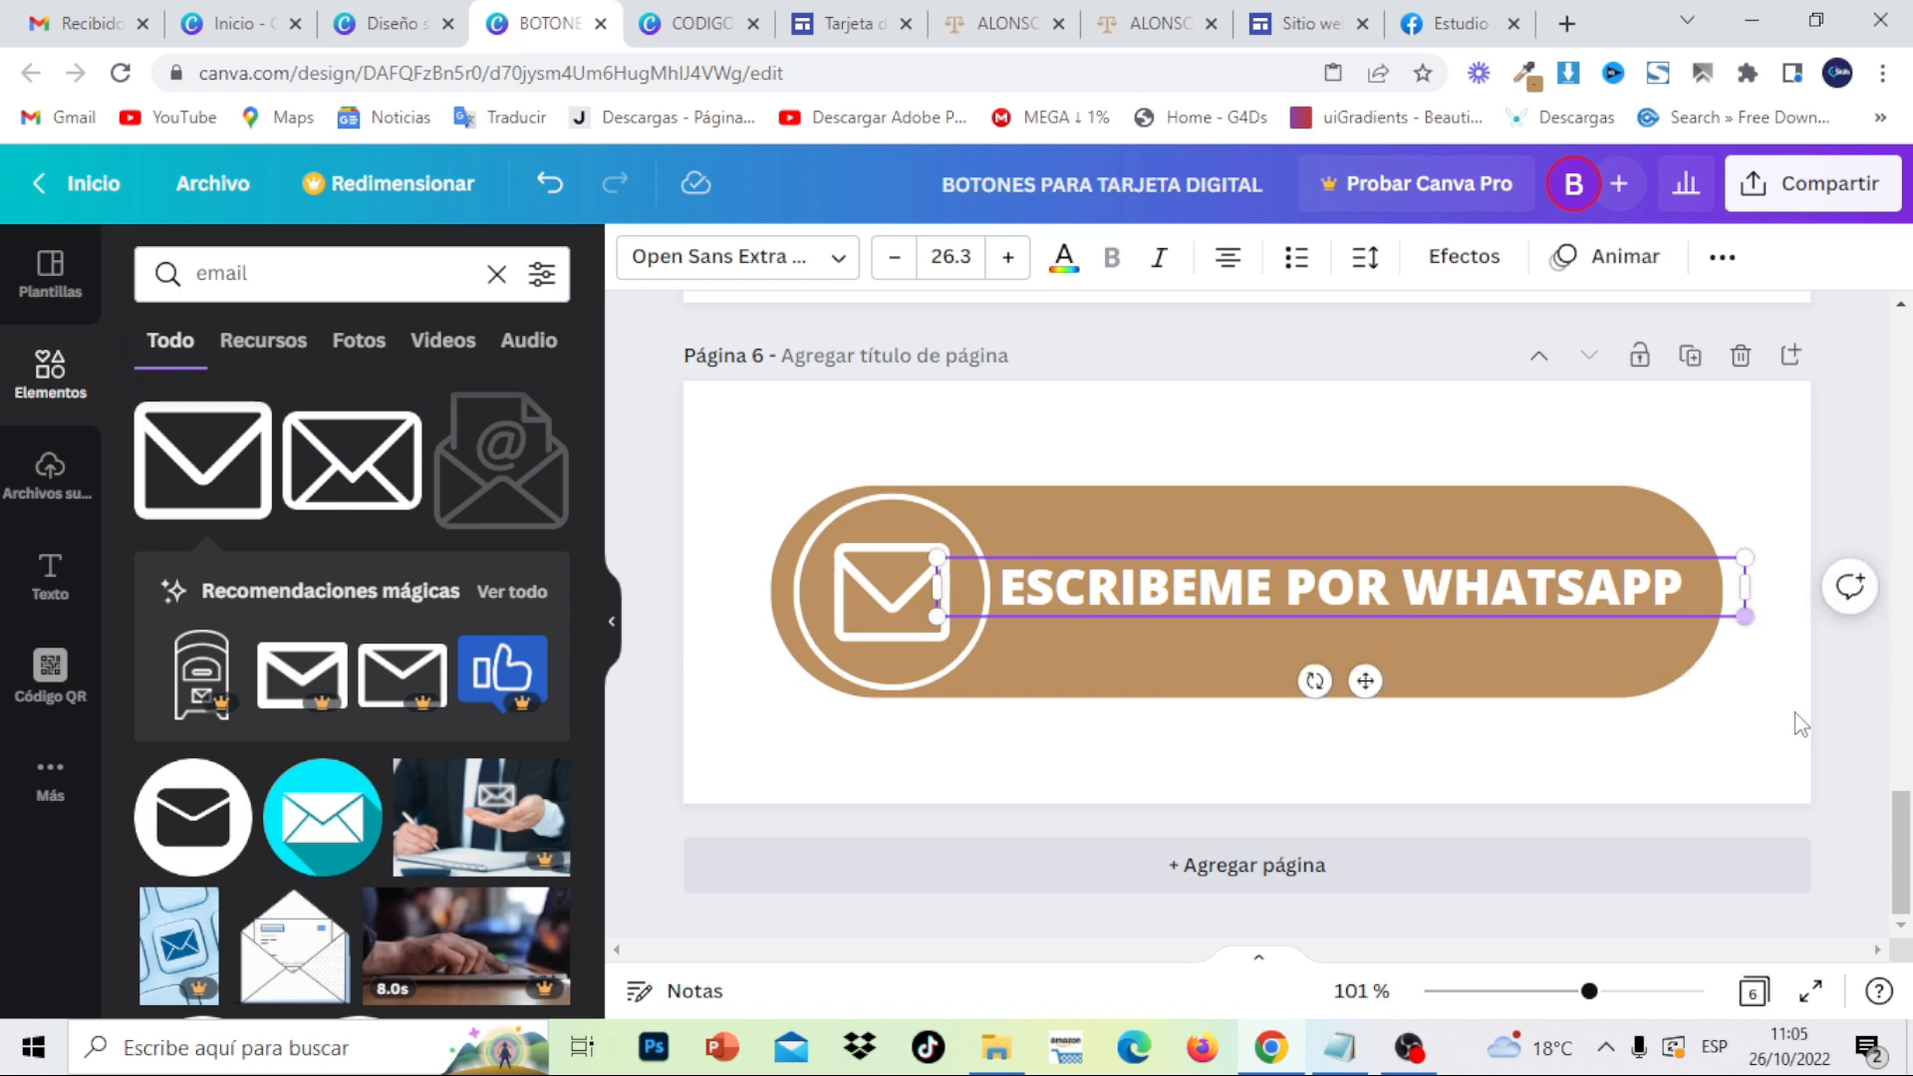
{"action": "left_click", "coordinate": [1803, 738]}
{"action": "left_click", "coordinate": [888, 592]}
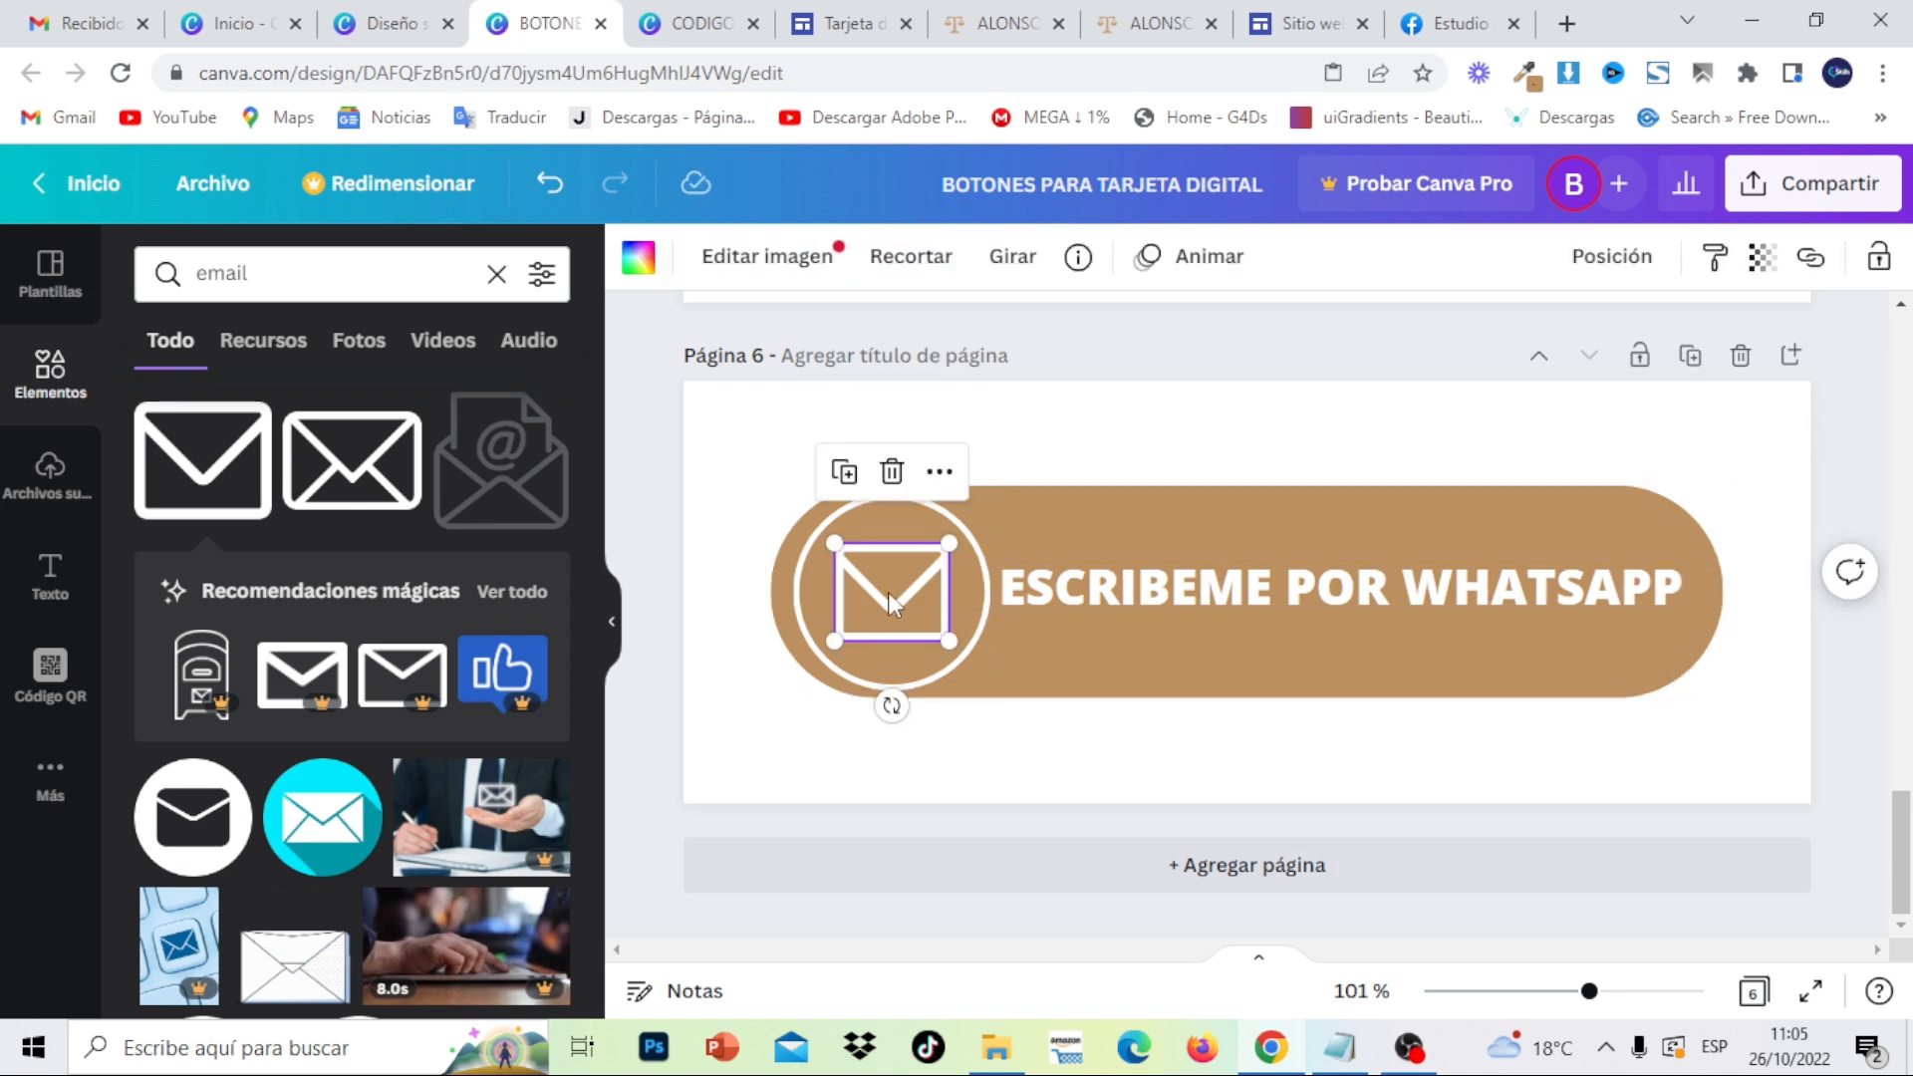
{"action": "left_click", "coordinate": [892, 473]}
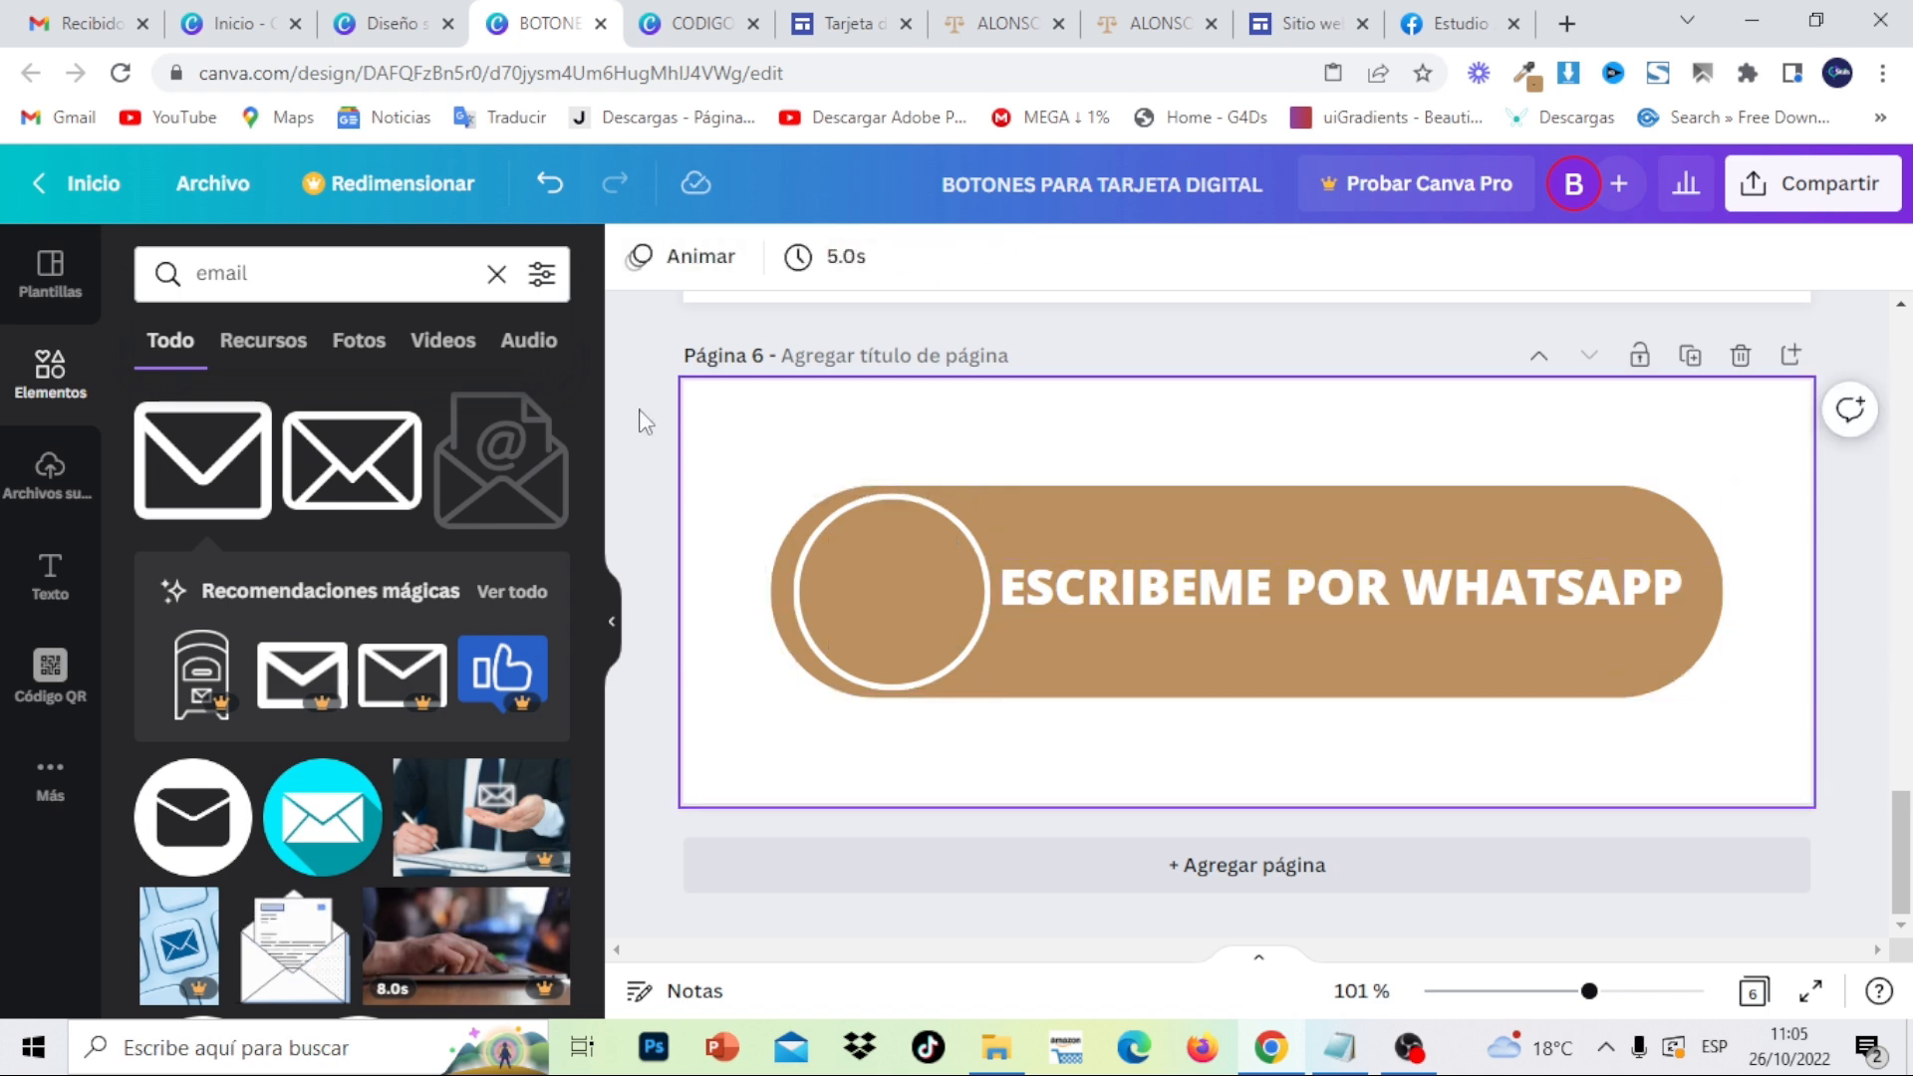
- Replace the email search in Canva's elements with 'whatsapp' to list WhatsApp icons
{"action": "left_click", "coordinate": [496, 275]}
{"action": "type", "text": "what"}
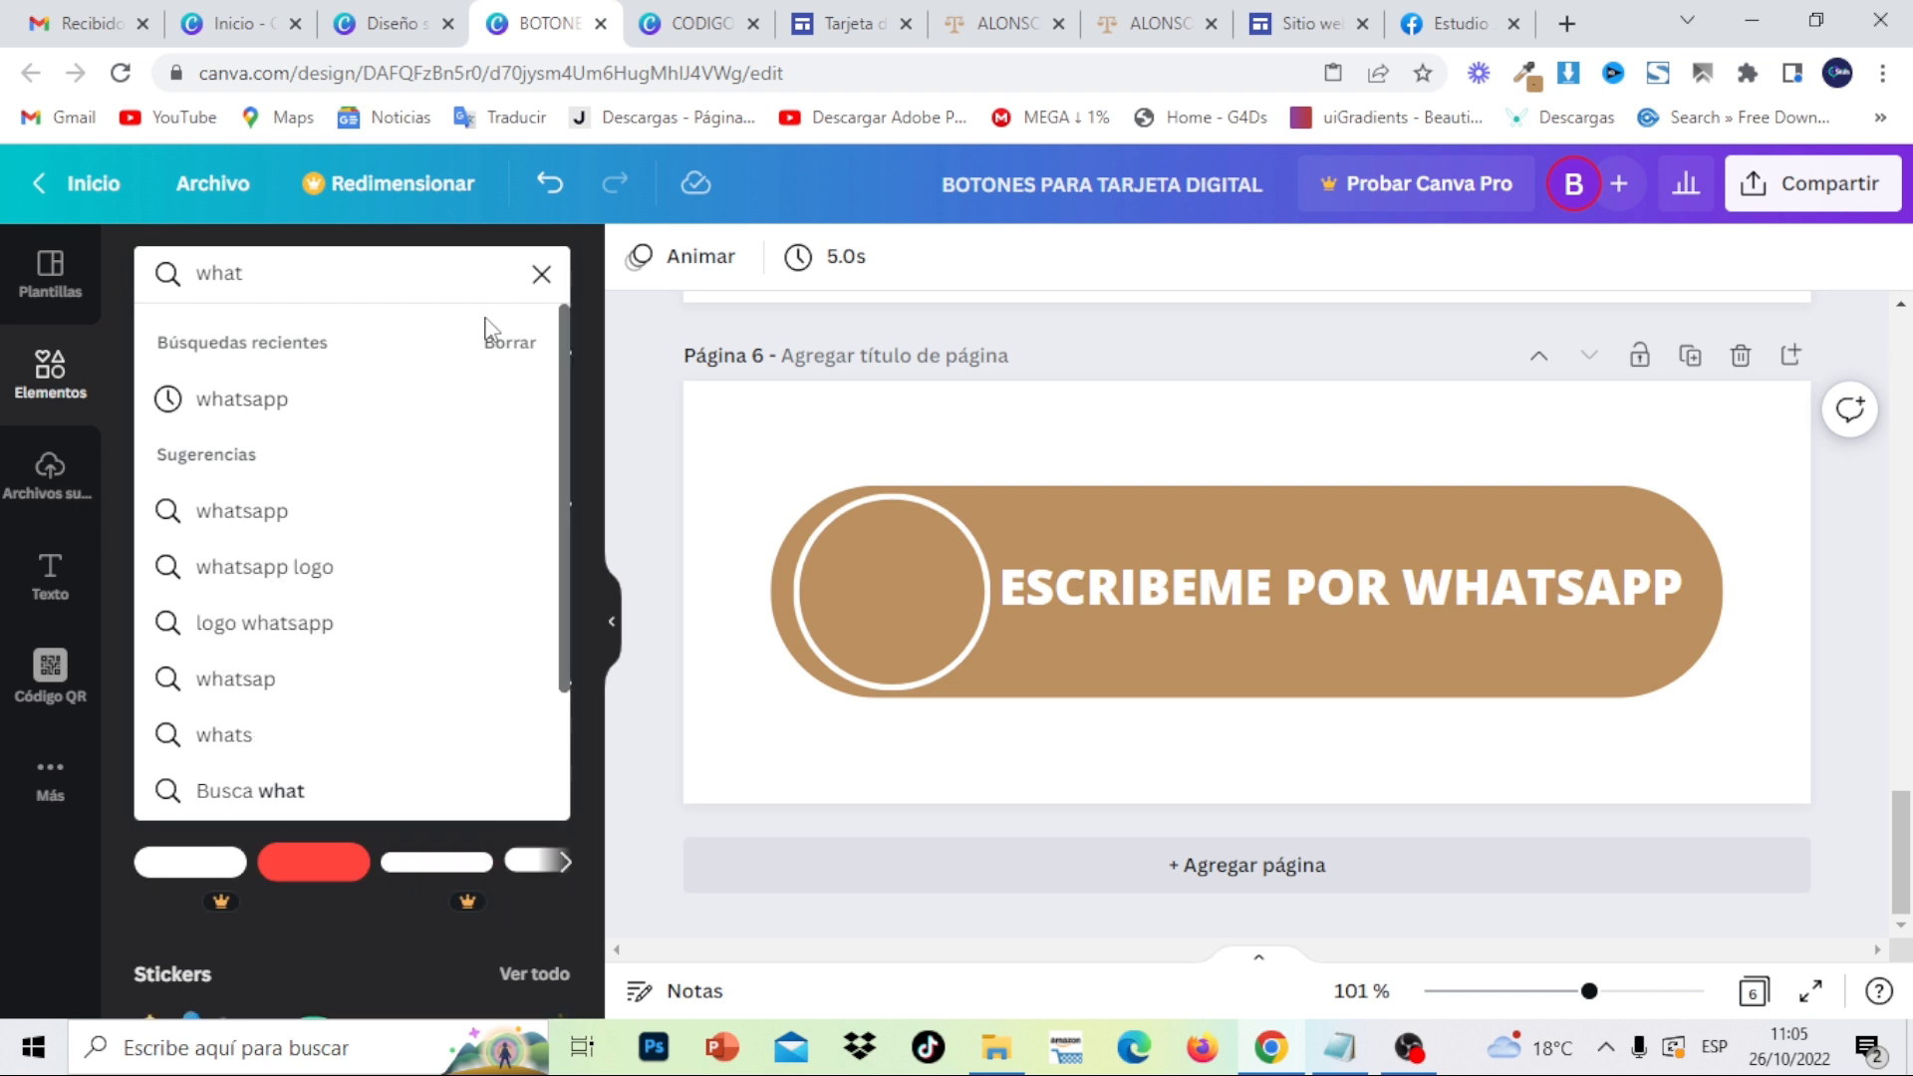
{"action": "left_click", "coordinate": [390, 400]}
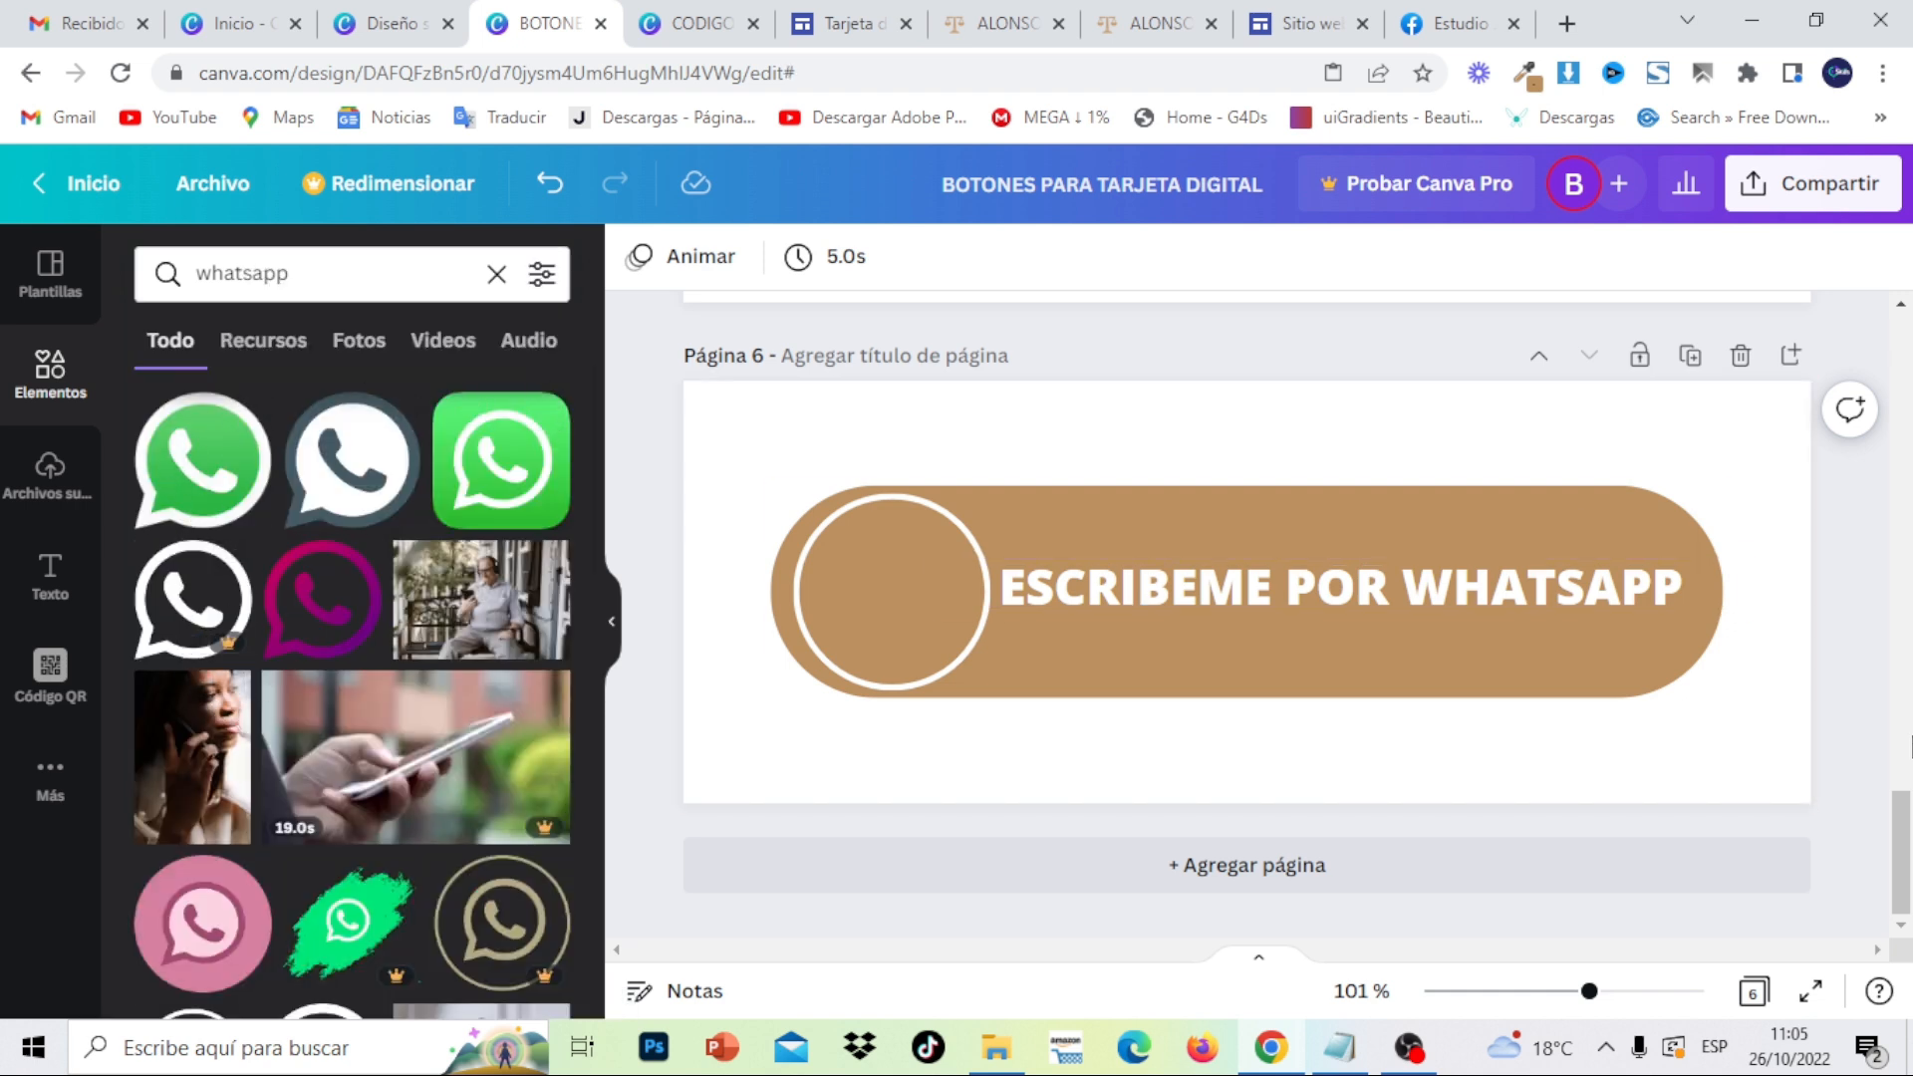
{"action": "left_click_drag", "start_coordinate": [1908, 837], "coordinate": [1908, 752]}
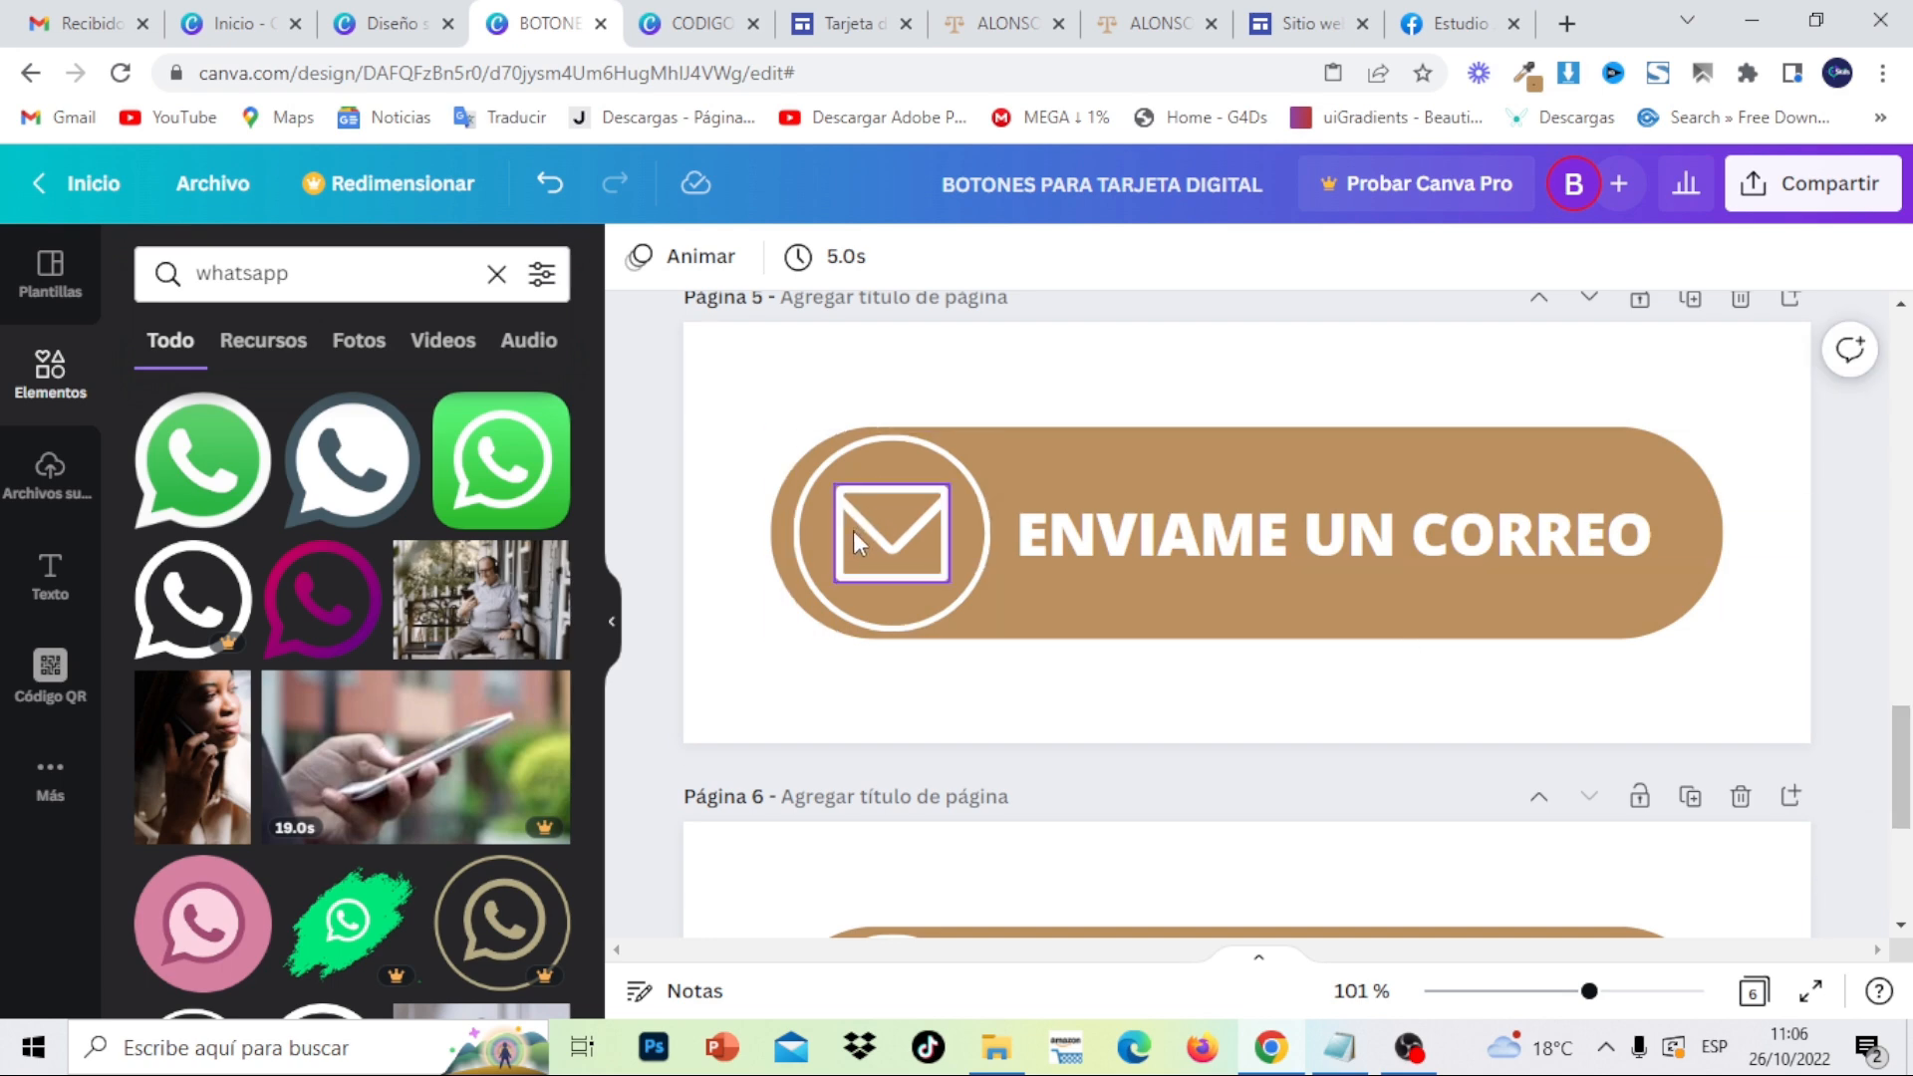
{"action": "scroll", "coordinate": [621, 729], "scroll_direction": "down", "scroll_amount": 2}
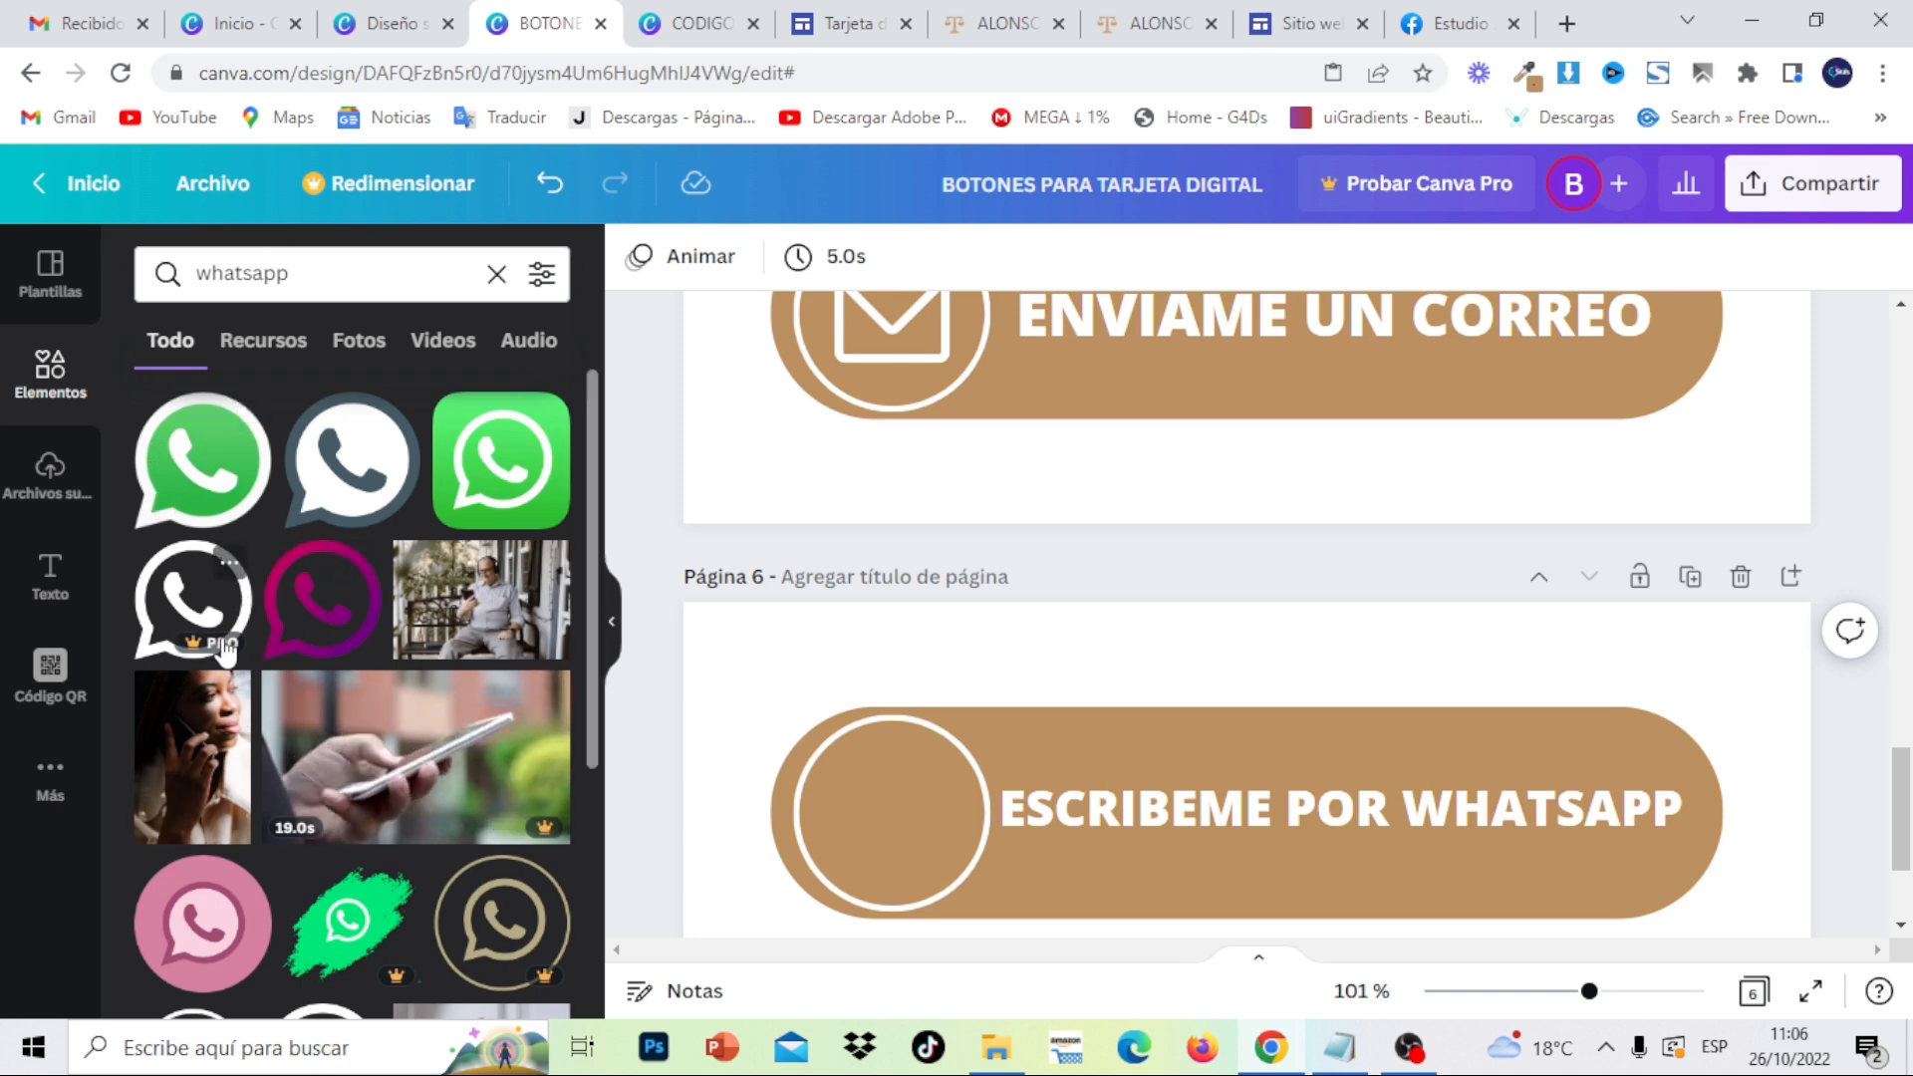
- Search Google for 'flaticon' in a new tab and open the Flaticon website
{"action": "left_click", "coordinate": [1577, 26]}
{"action": "type", "text": "flativcon"}
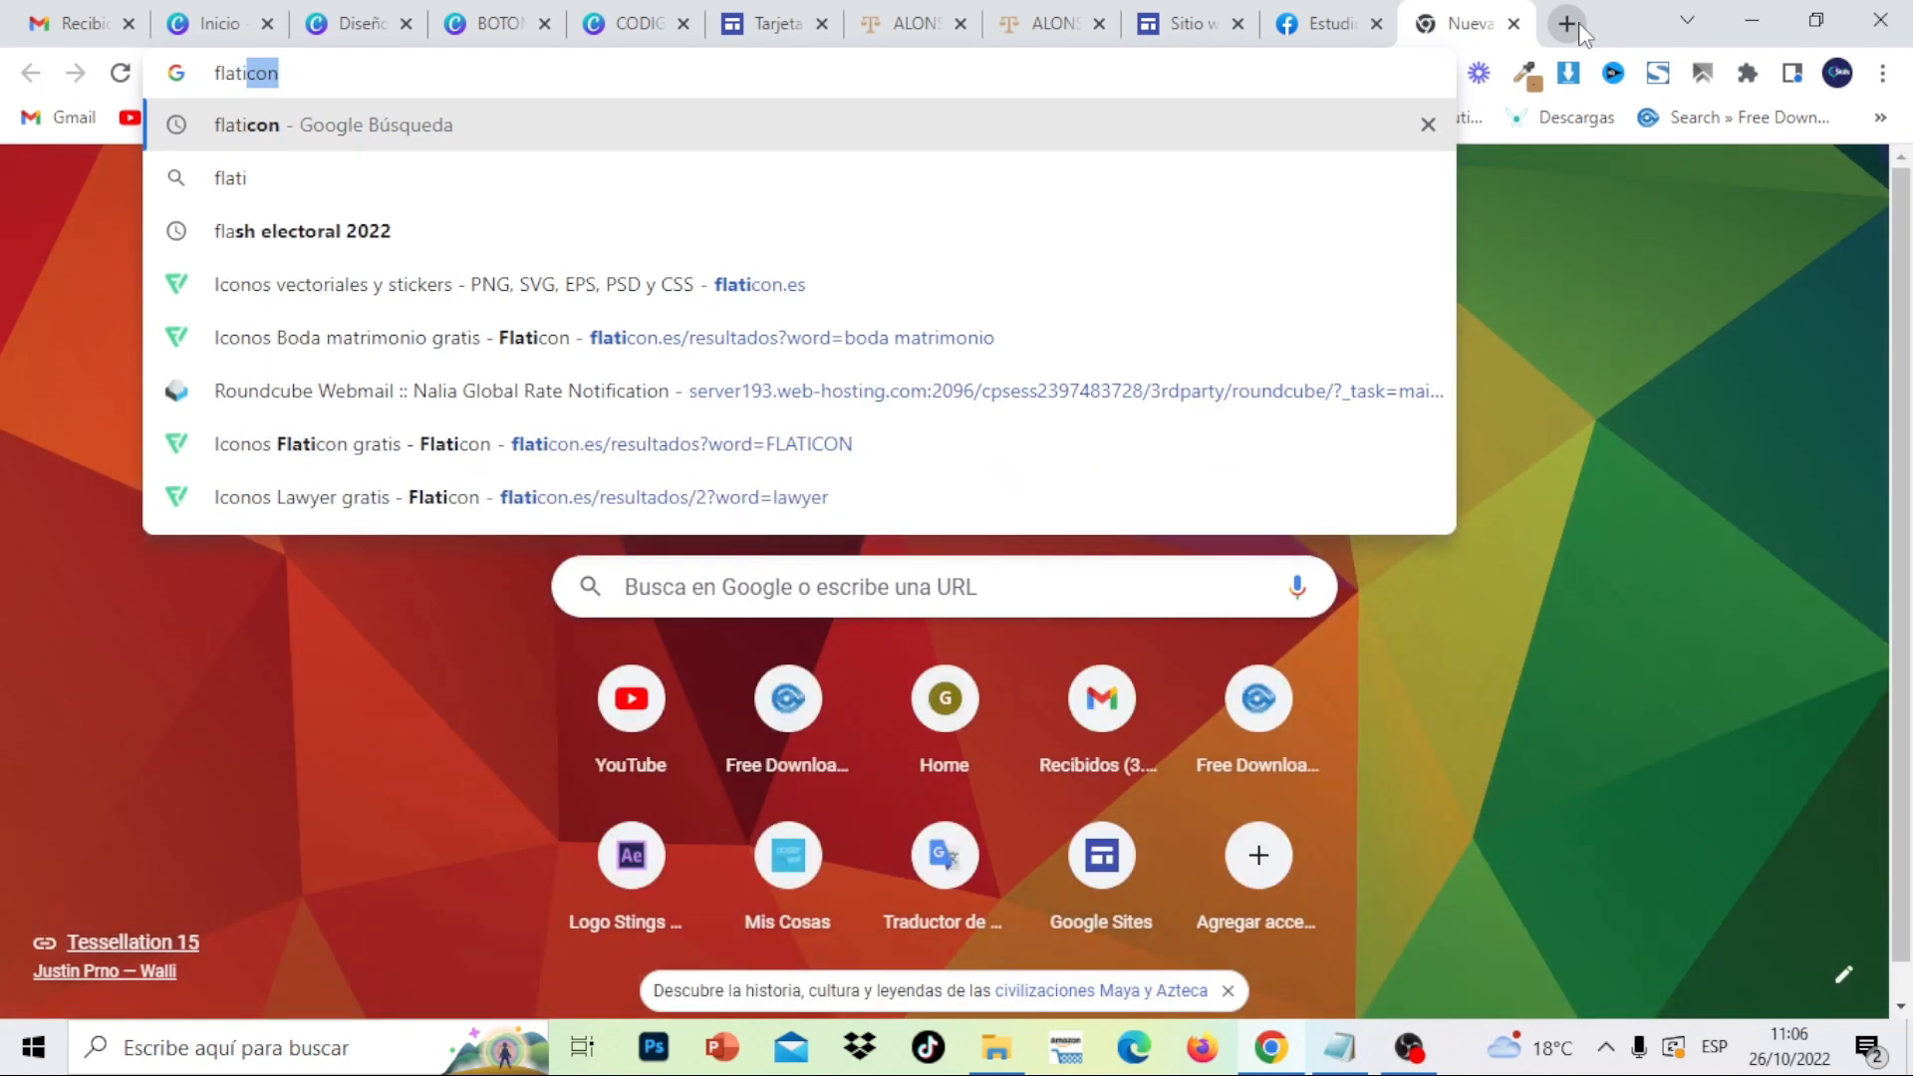
{"action": "key", "text": "BackSpace"}
{"action": "key", "text": "BackSpace"}
{"action": "key", "text": "BackSpace"}
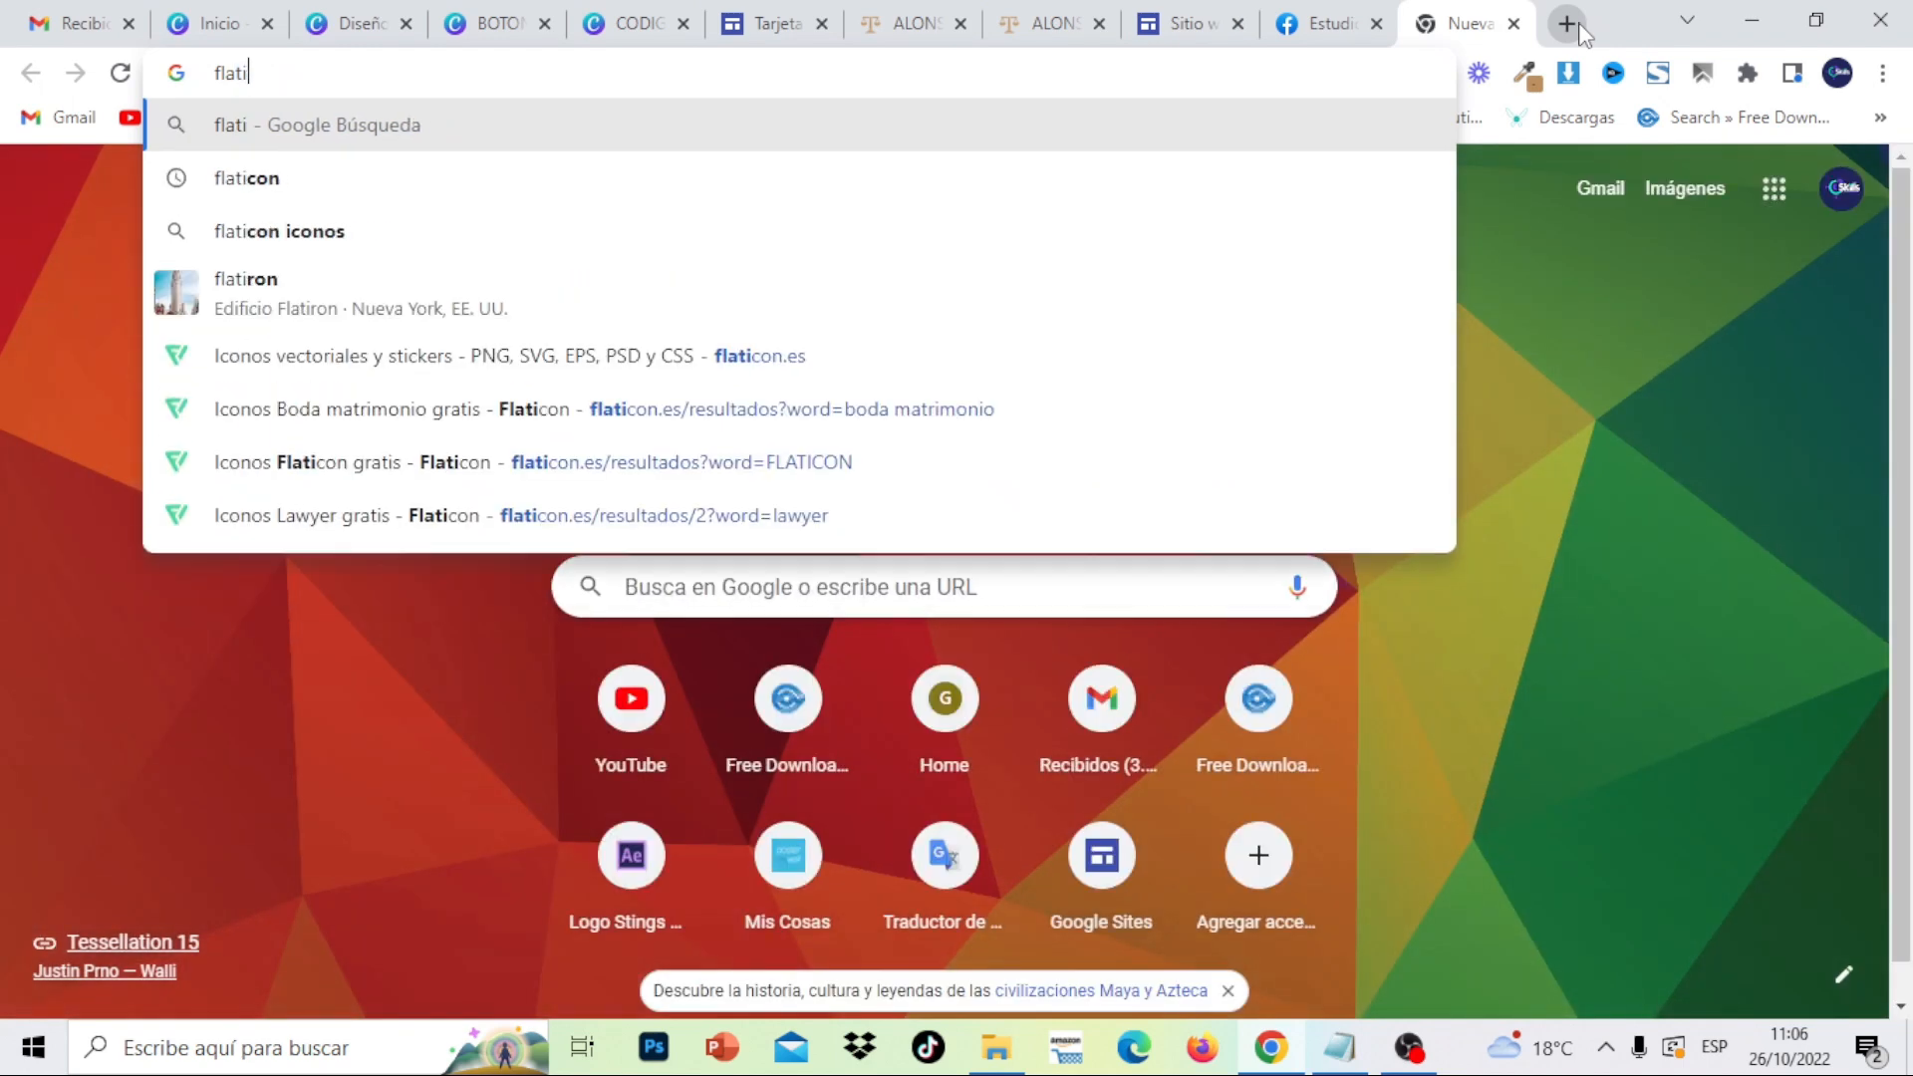
{"action": "type", "text": "con"}
{"action": "key", "text": "Return"}
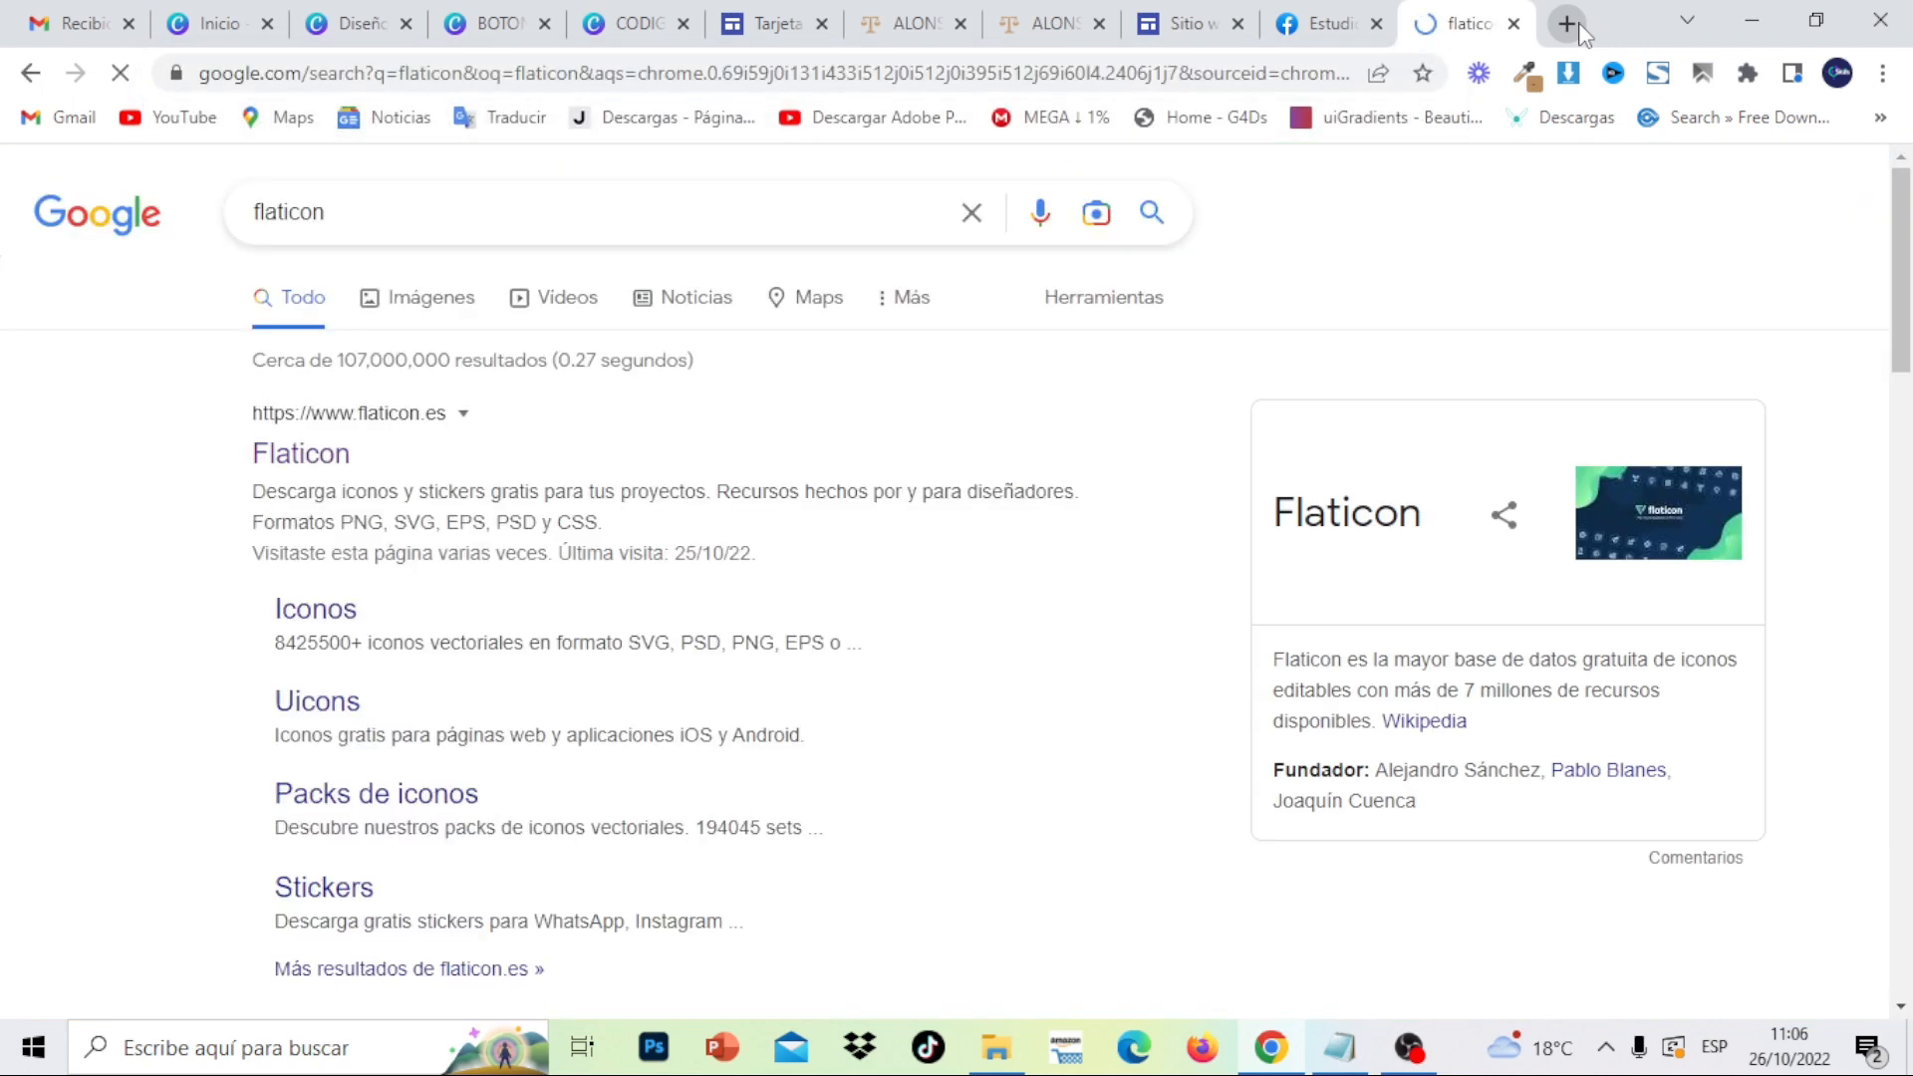
{"action": "left_click", "coordinate": [301, 455]}
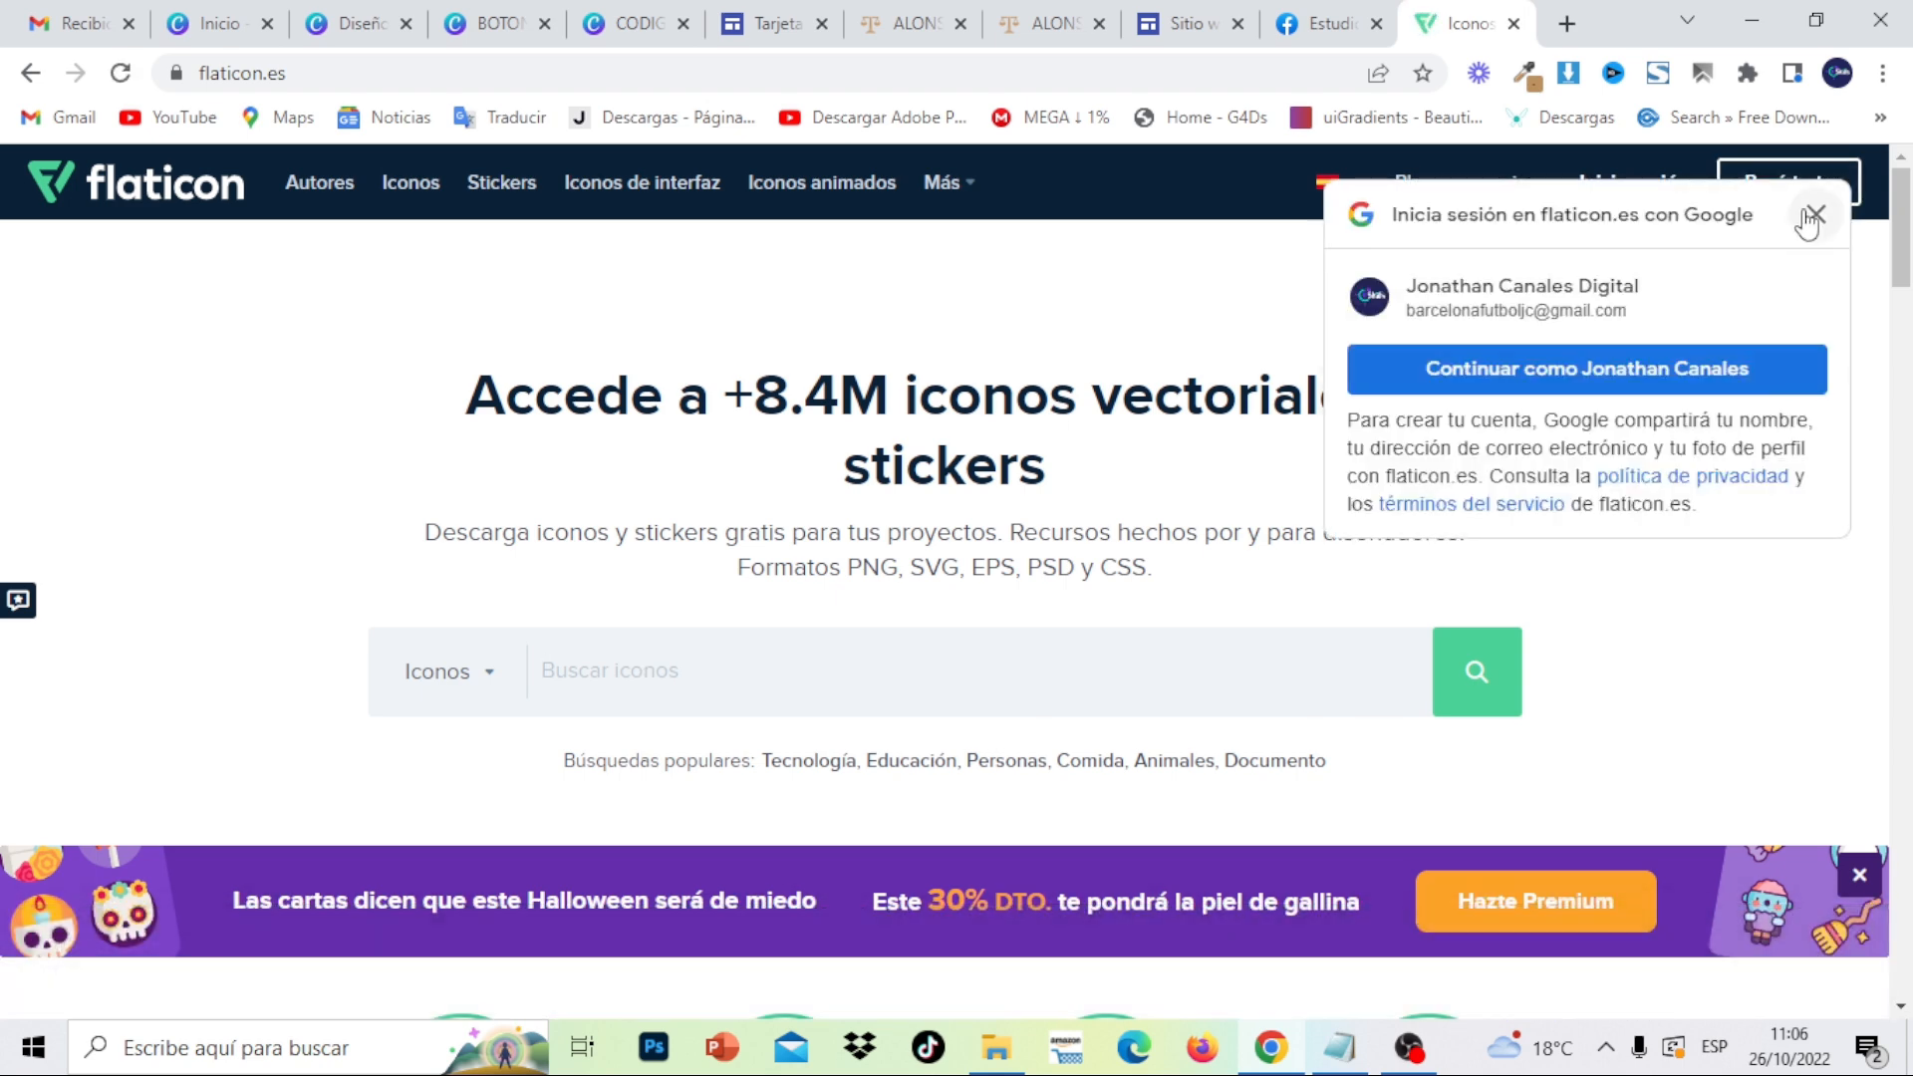
- Search Flaticon for whatsapp and open the first WhatsApp icon in the icon editor
{"action": "left_click", "coordinate": [1810, 218]}
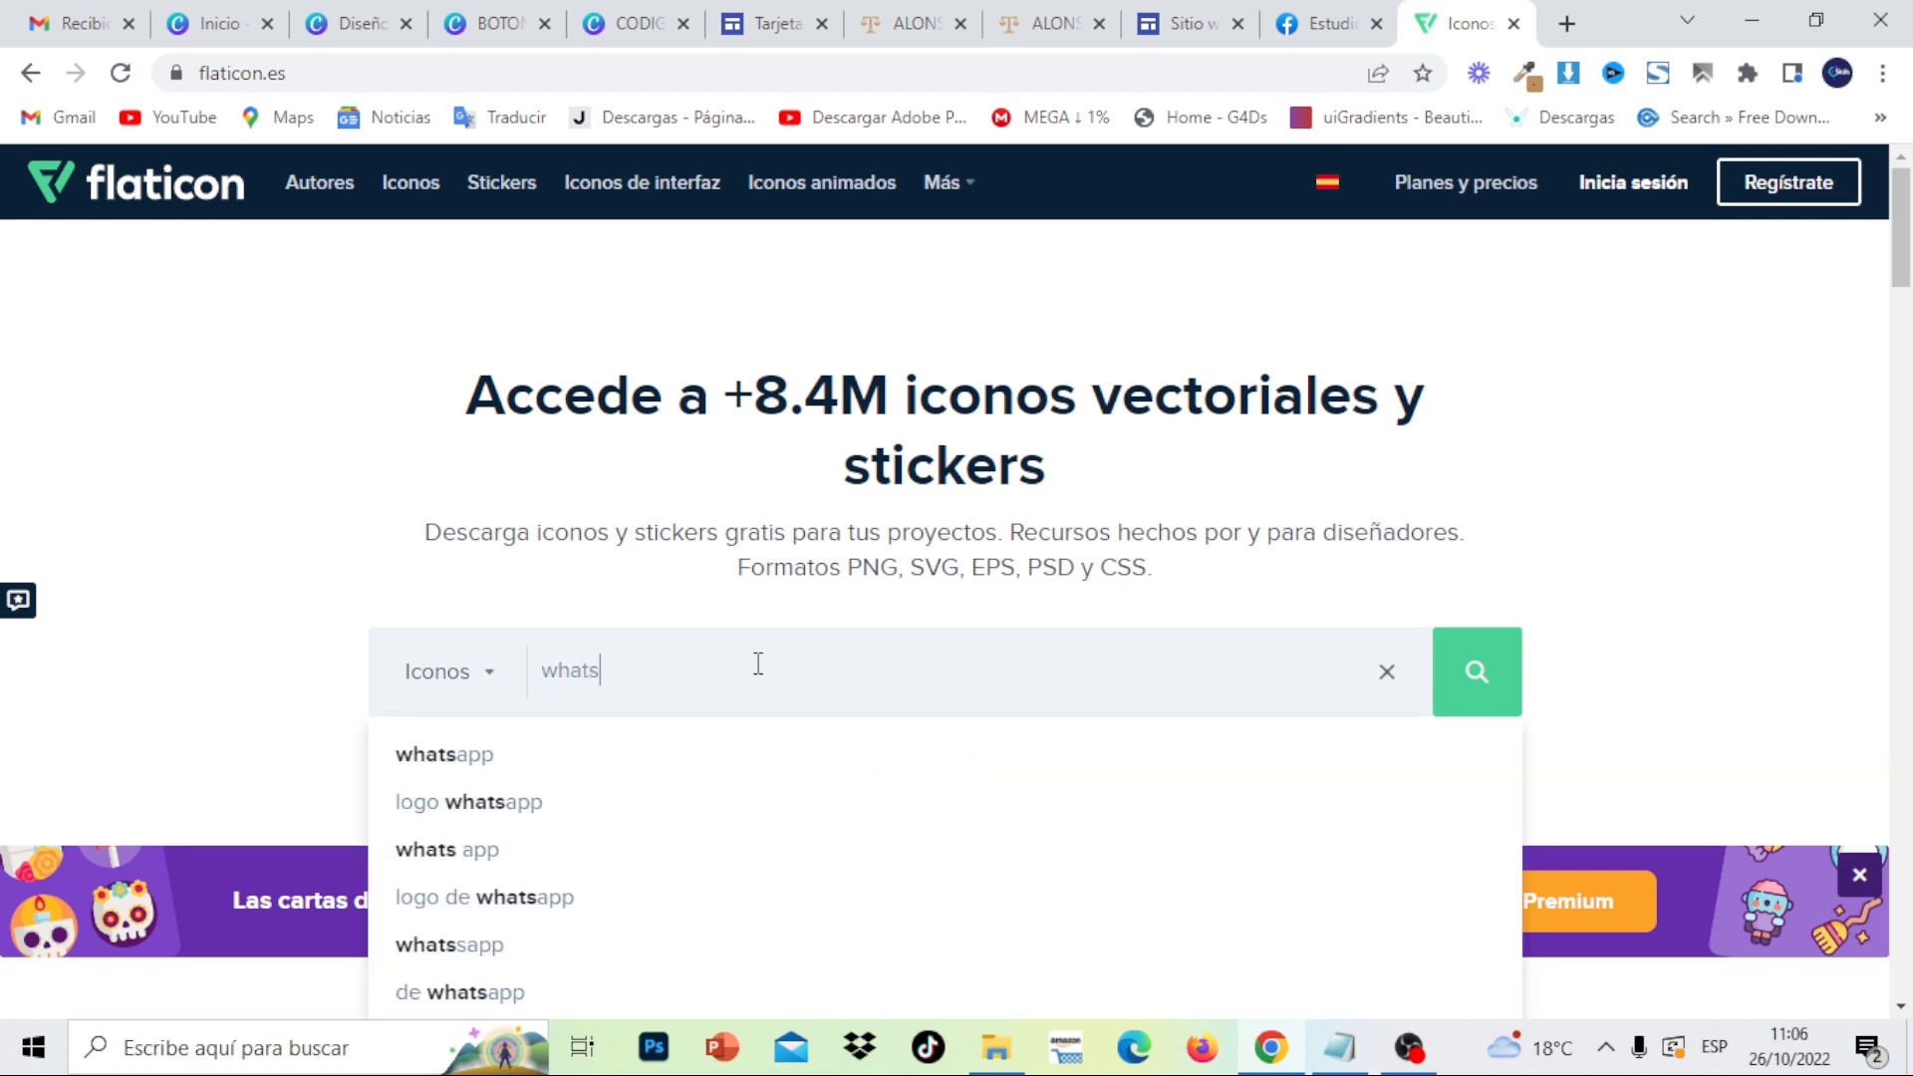
{"action": "left_click", "coordinate": [589, 755]}
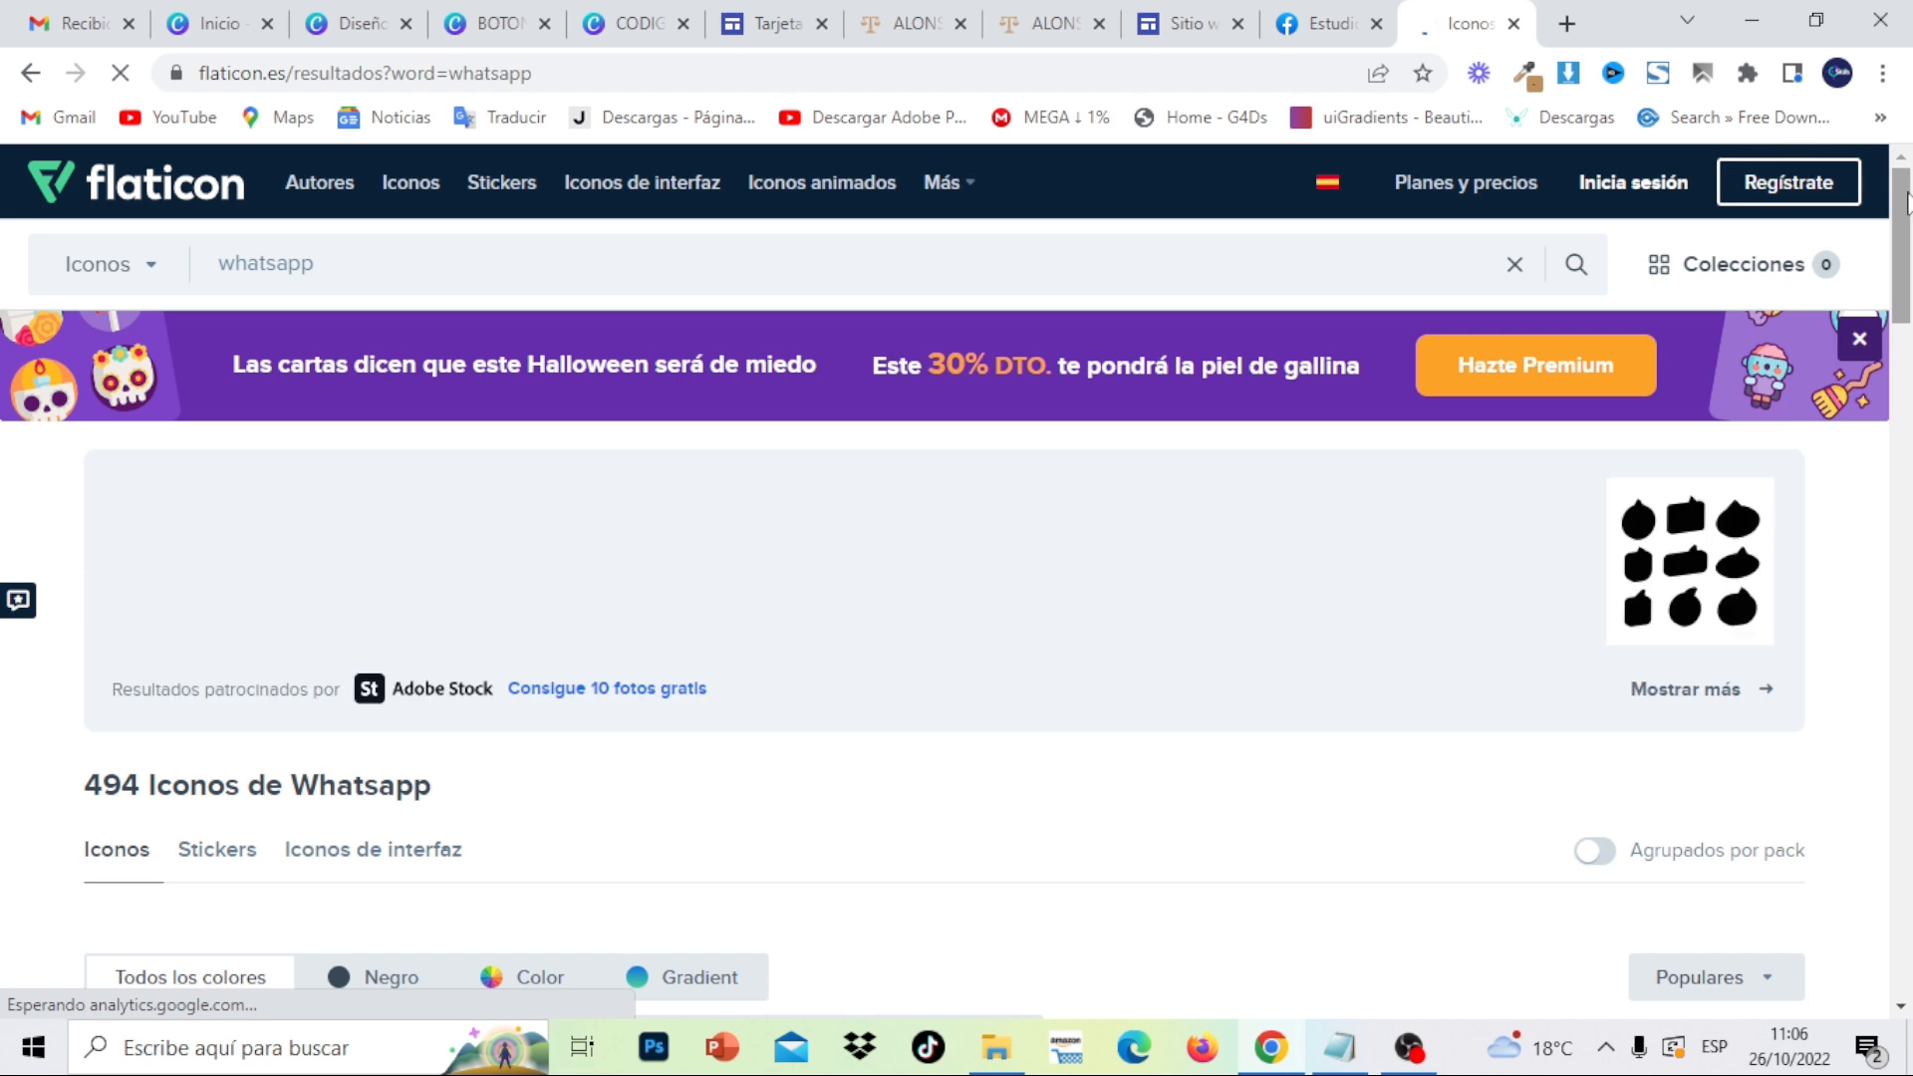
{"action": "left_click_drag", "start_coordinate": [1910, 202], "coordinate": [1909, 282]}
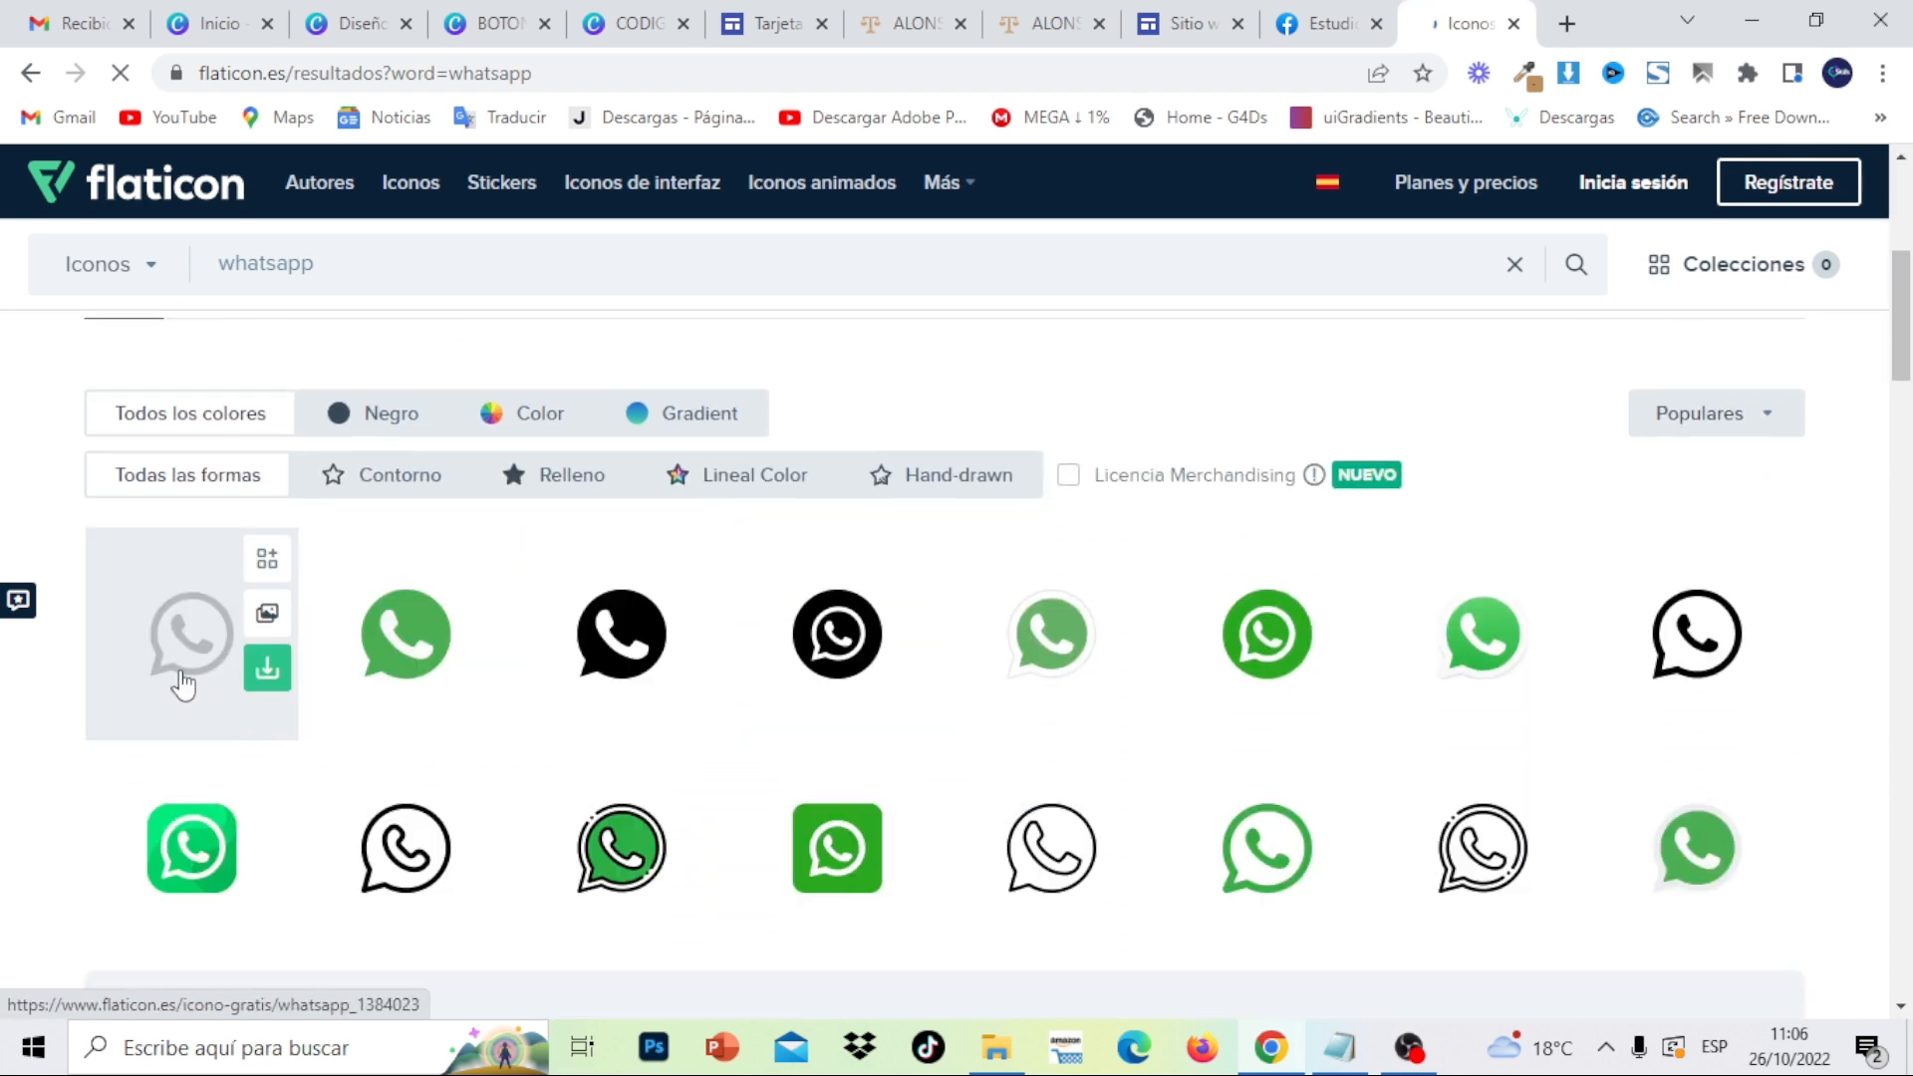
{"action": "left_click", "coordinate": [183, 685]}
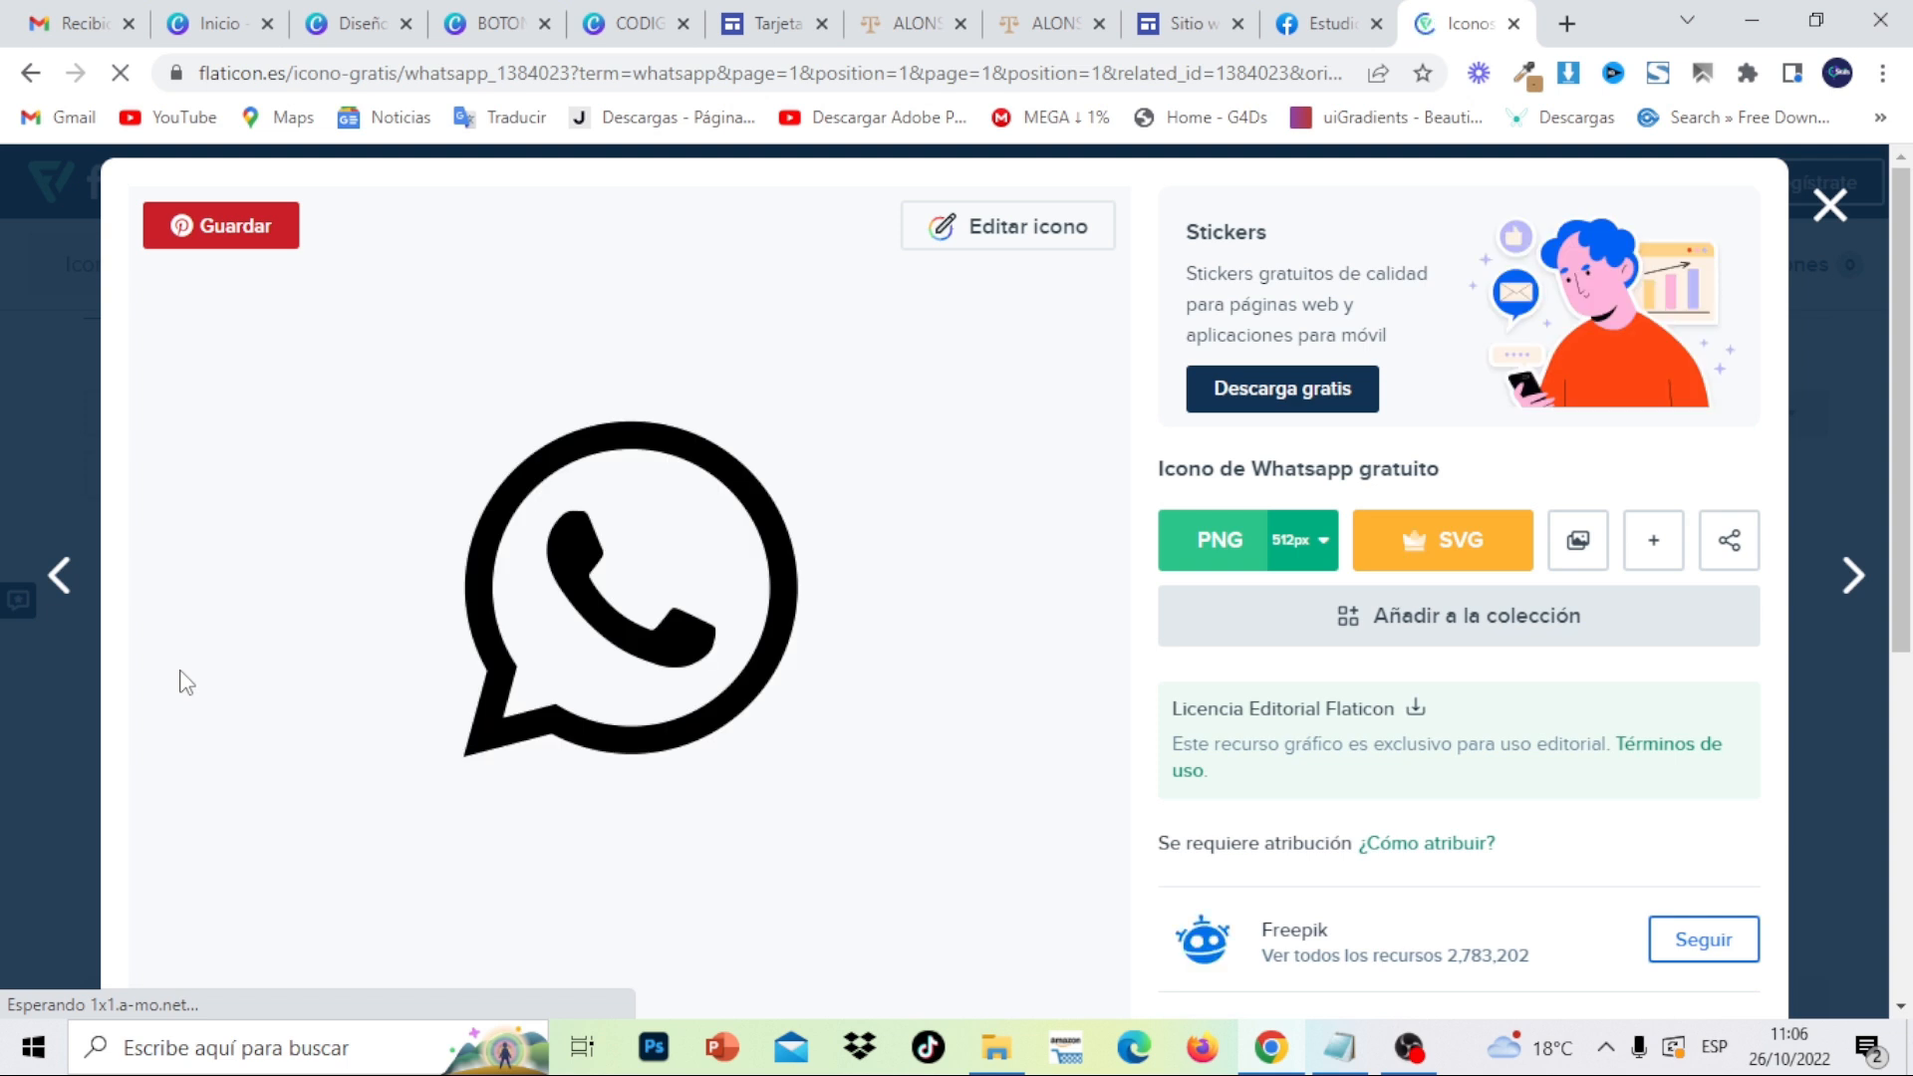
{"action": "left_click", "coordinate": [1002, 242]}
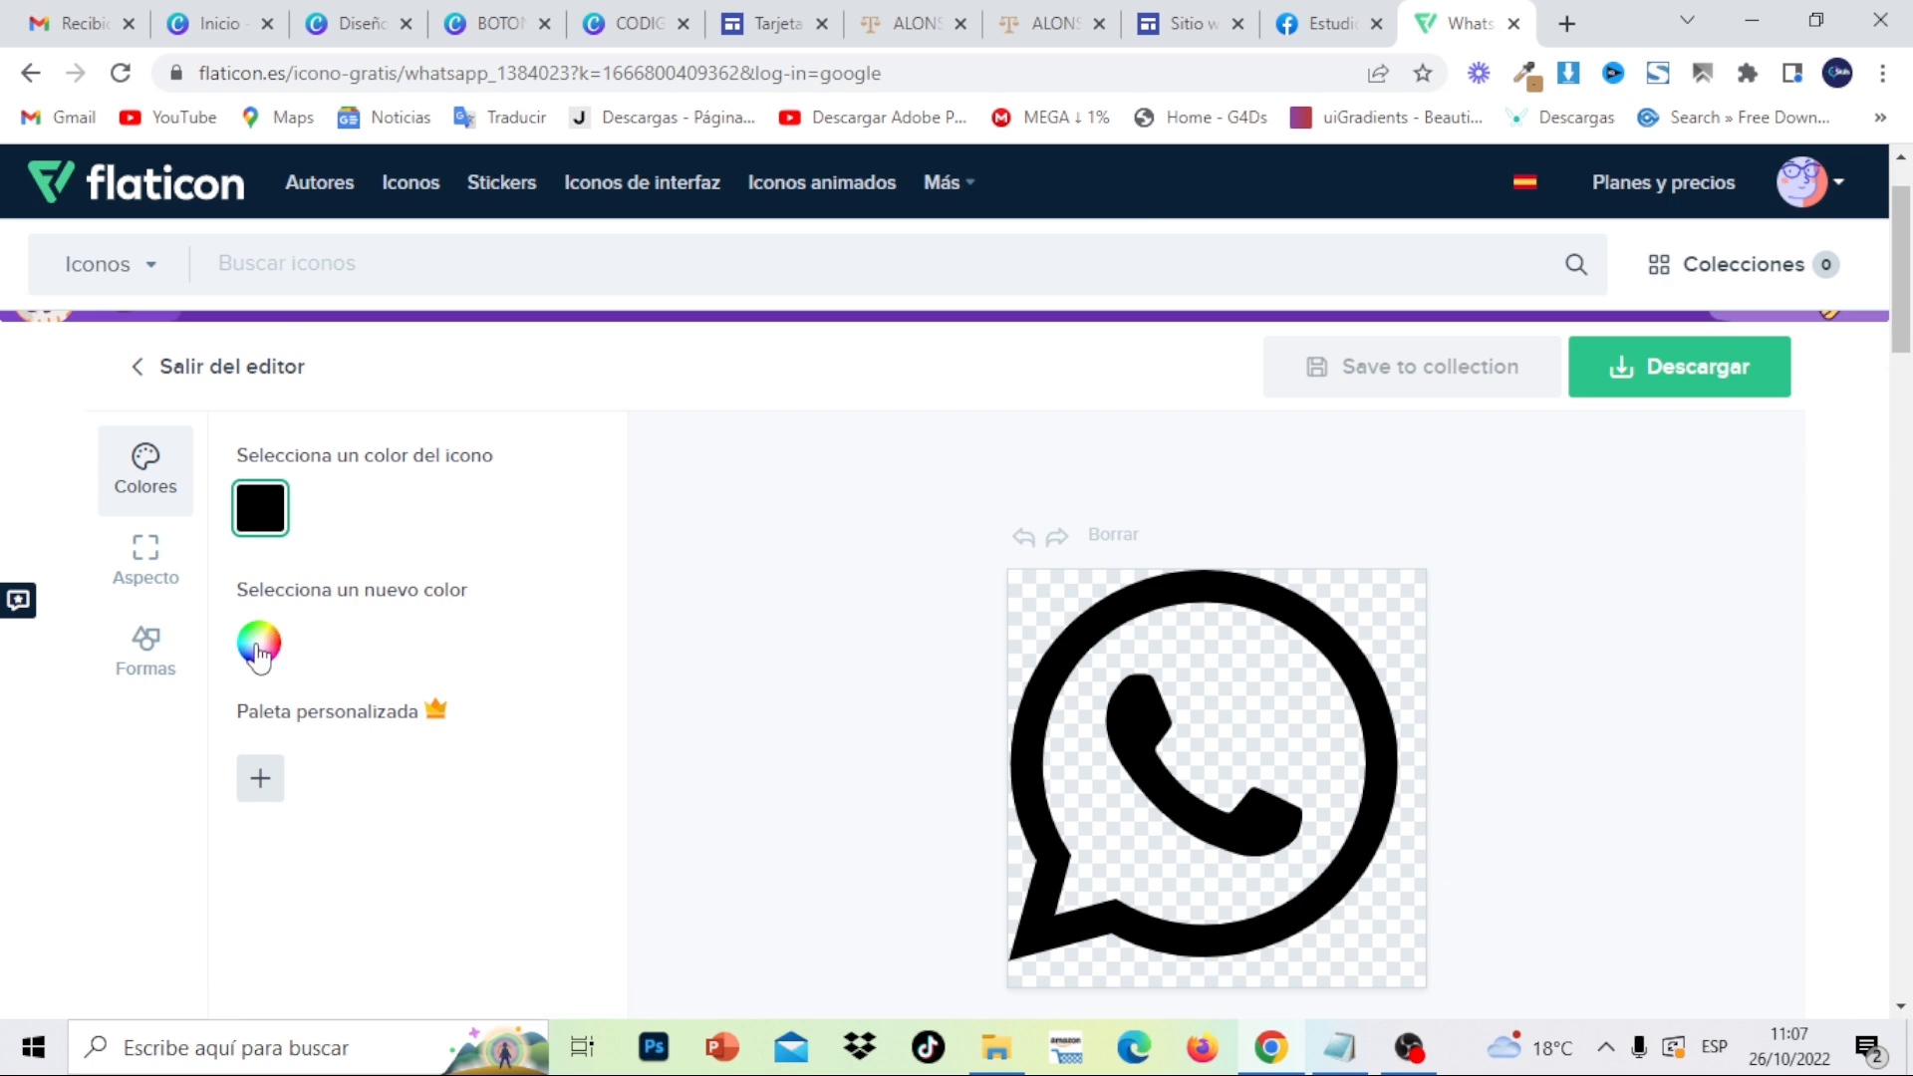
- Recolour the icon to white (ffffff) and download it as a 512px PNG
{"action": "left_click", "coordinate": [259, 653]}
{"action": "left_click_drag", "start_coordinate": [576, 904], "coordinate": [544, 903]}
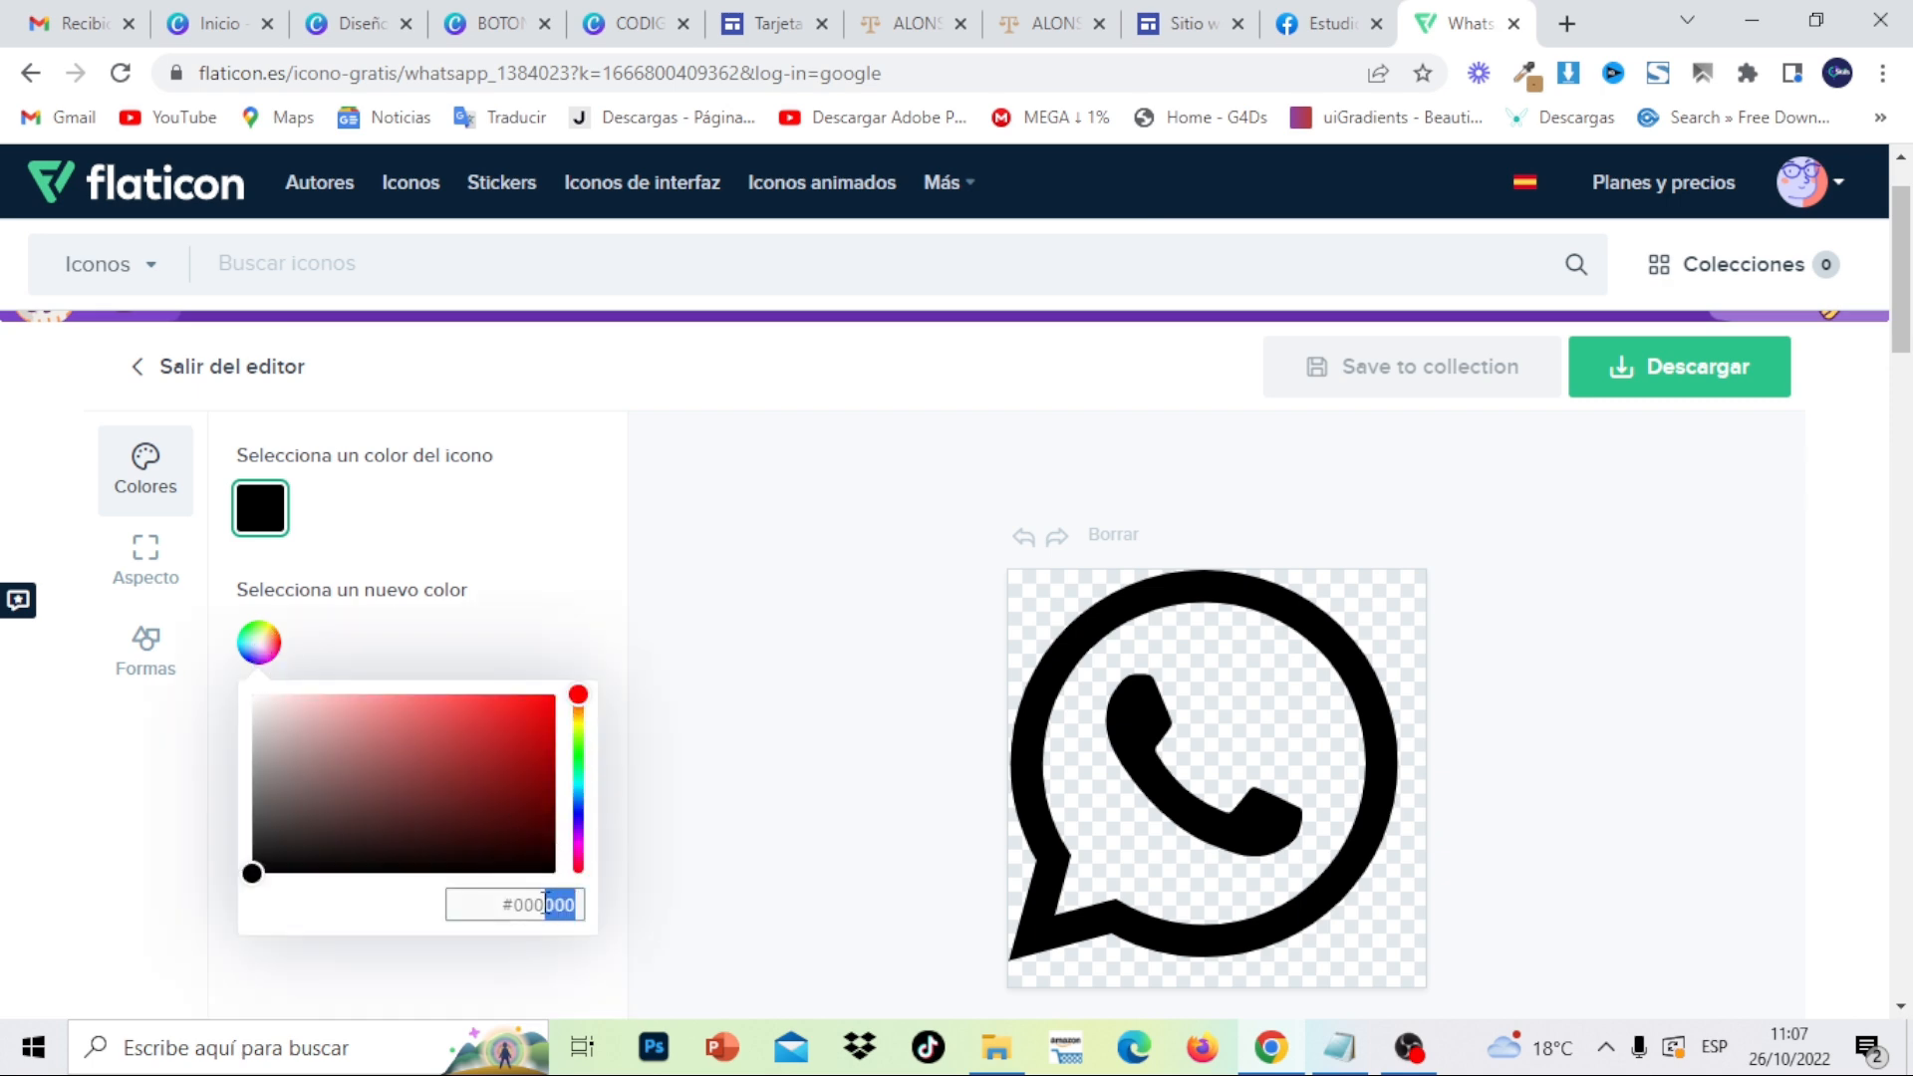
{"action": "type", "text": "ffff"}
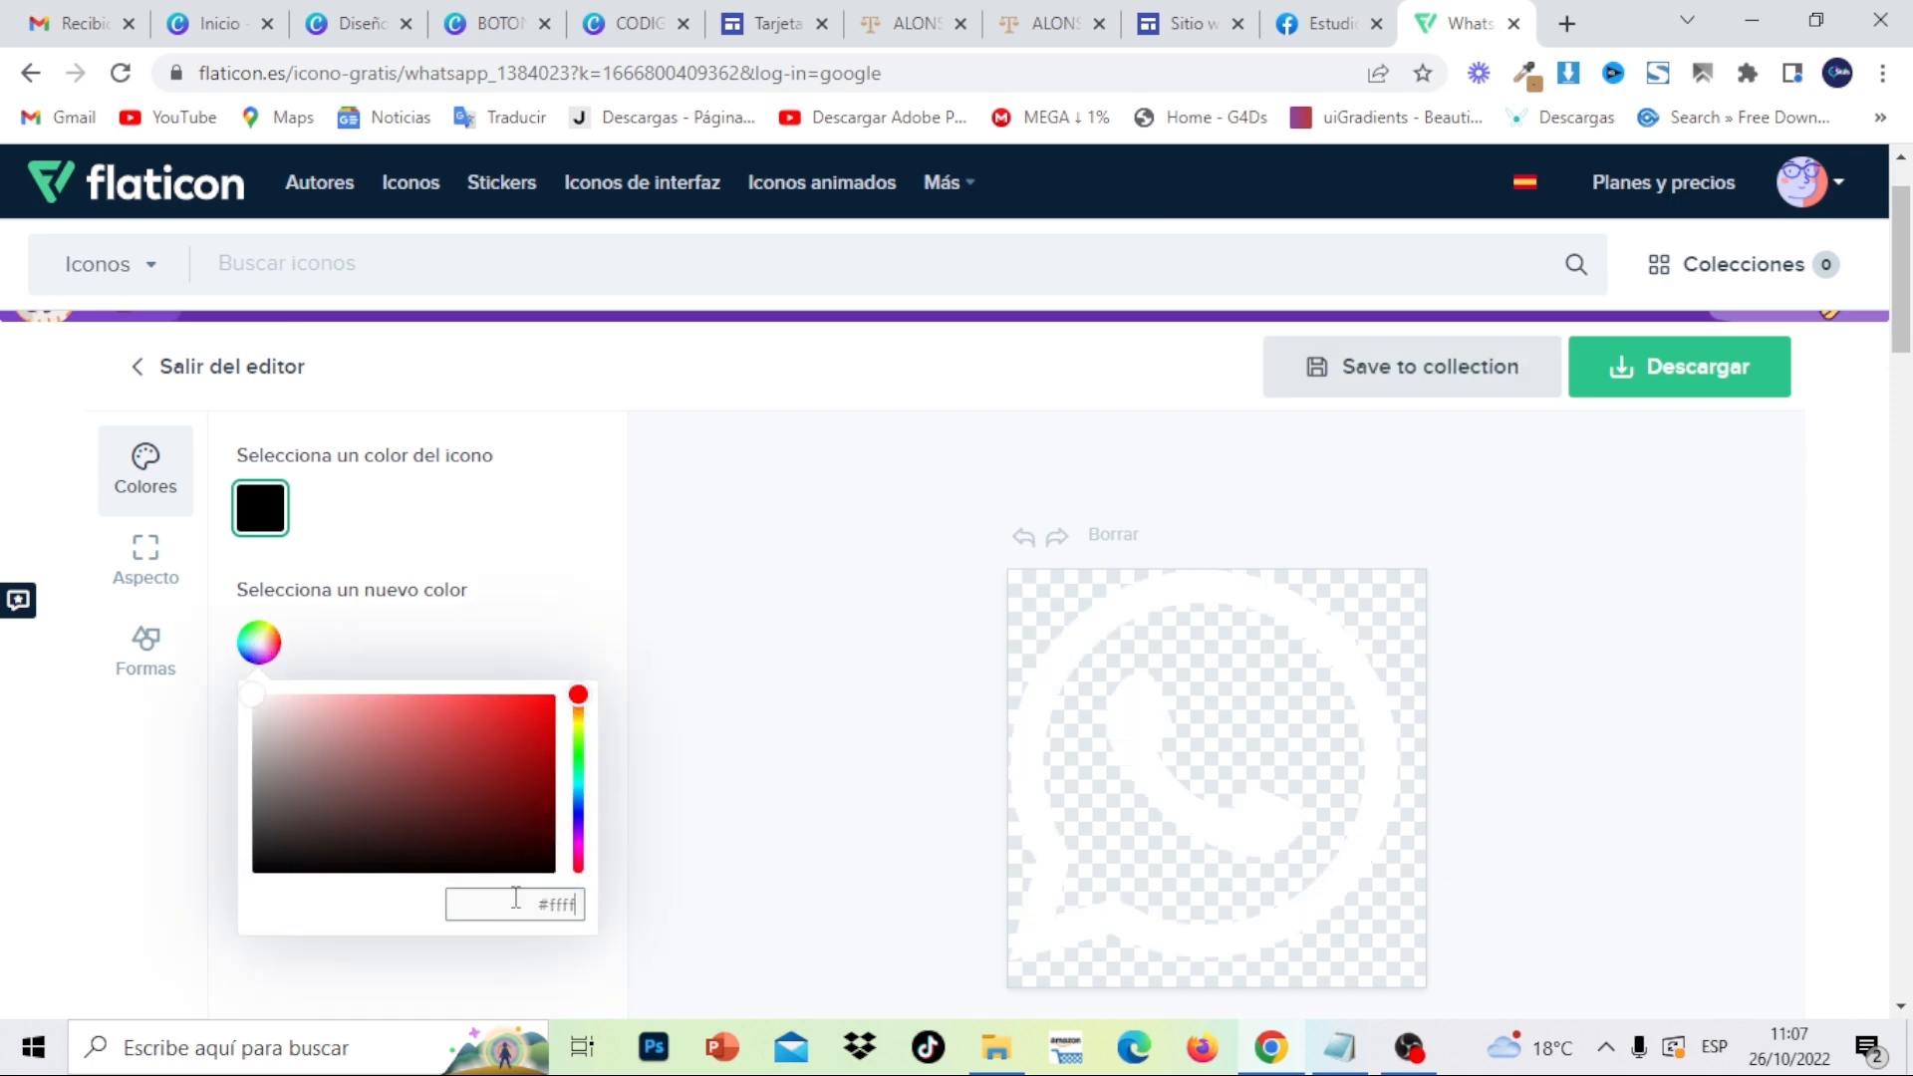
{"action": "type", "text": "ff"}
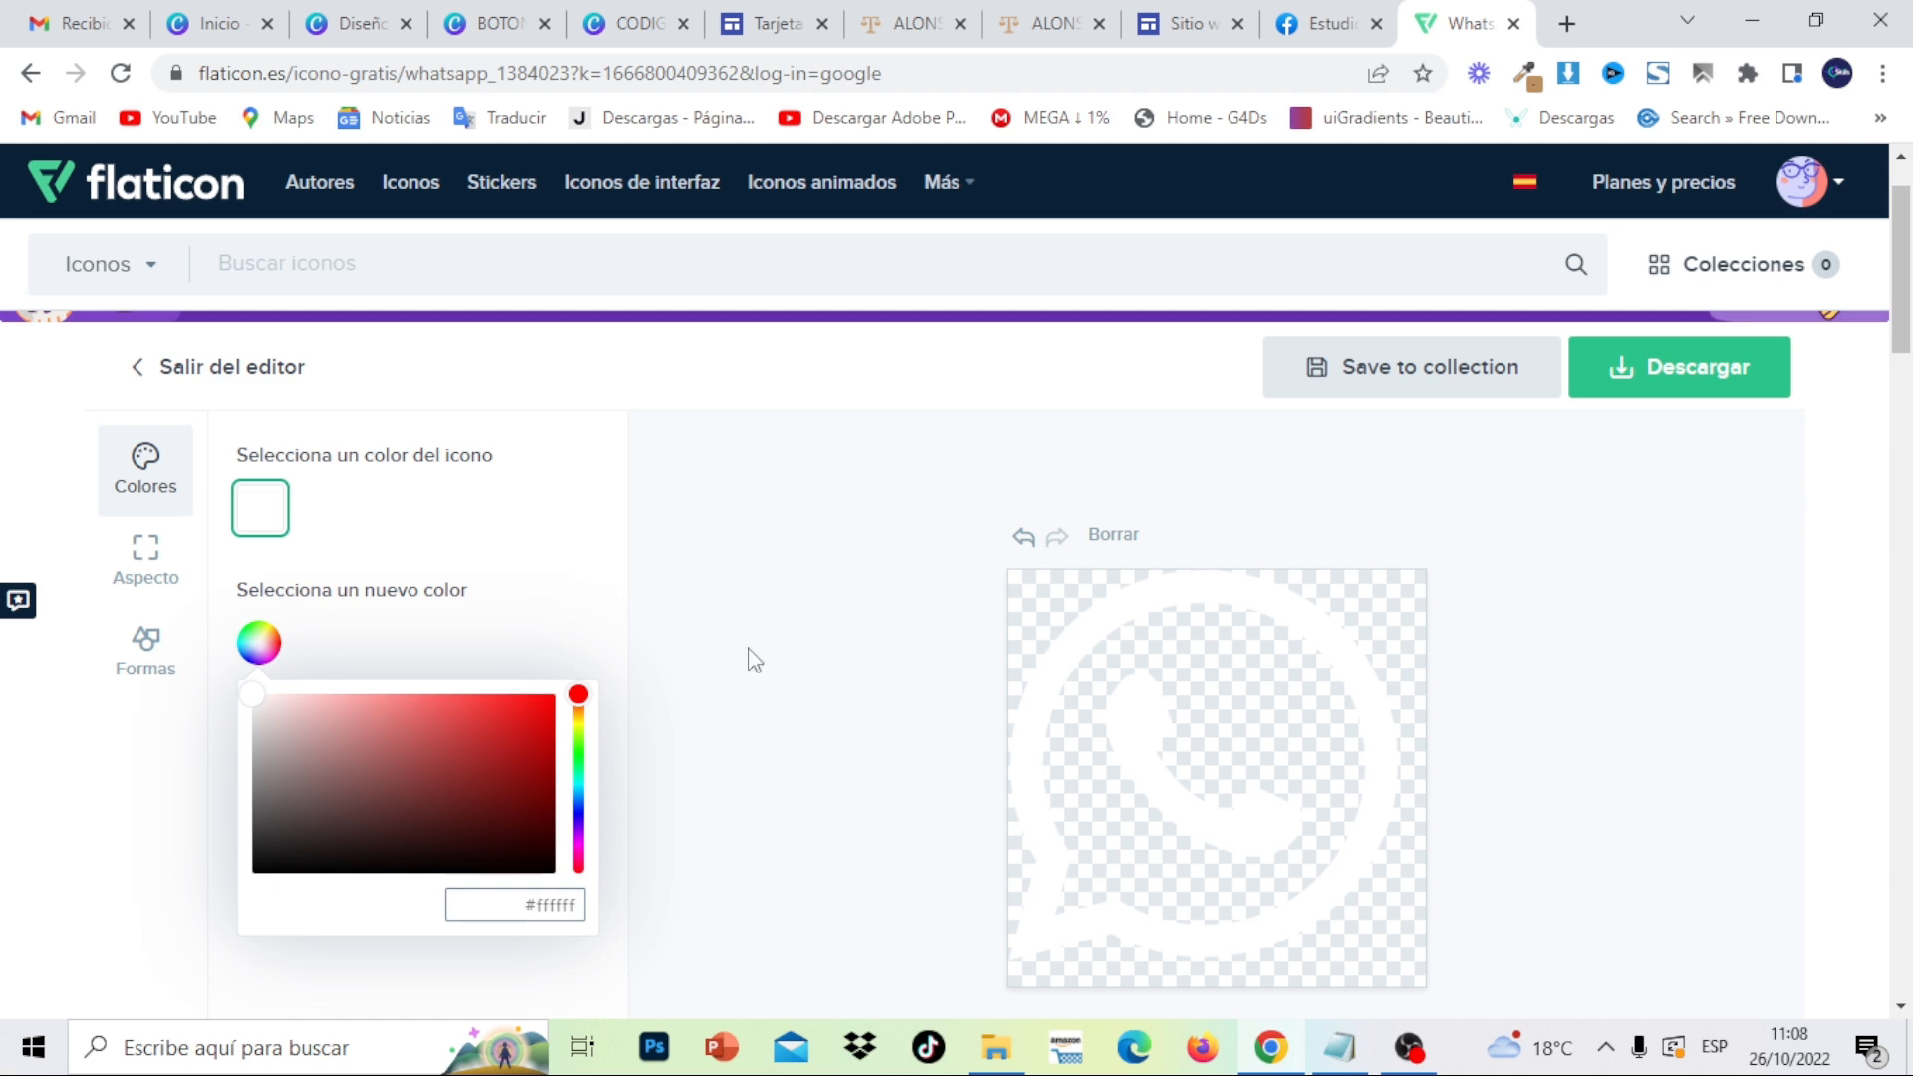
{"action": "left_click", "coordinate": [1764, 384]}
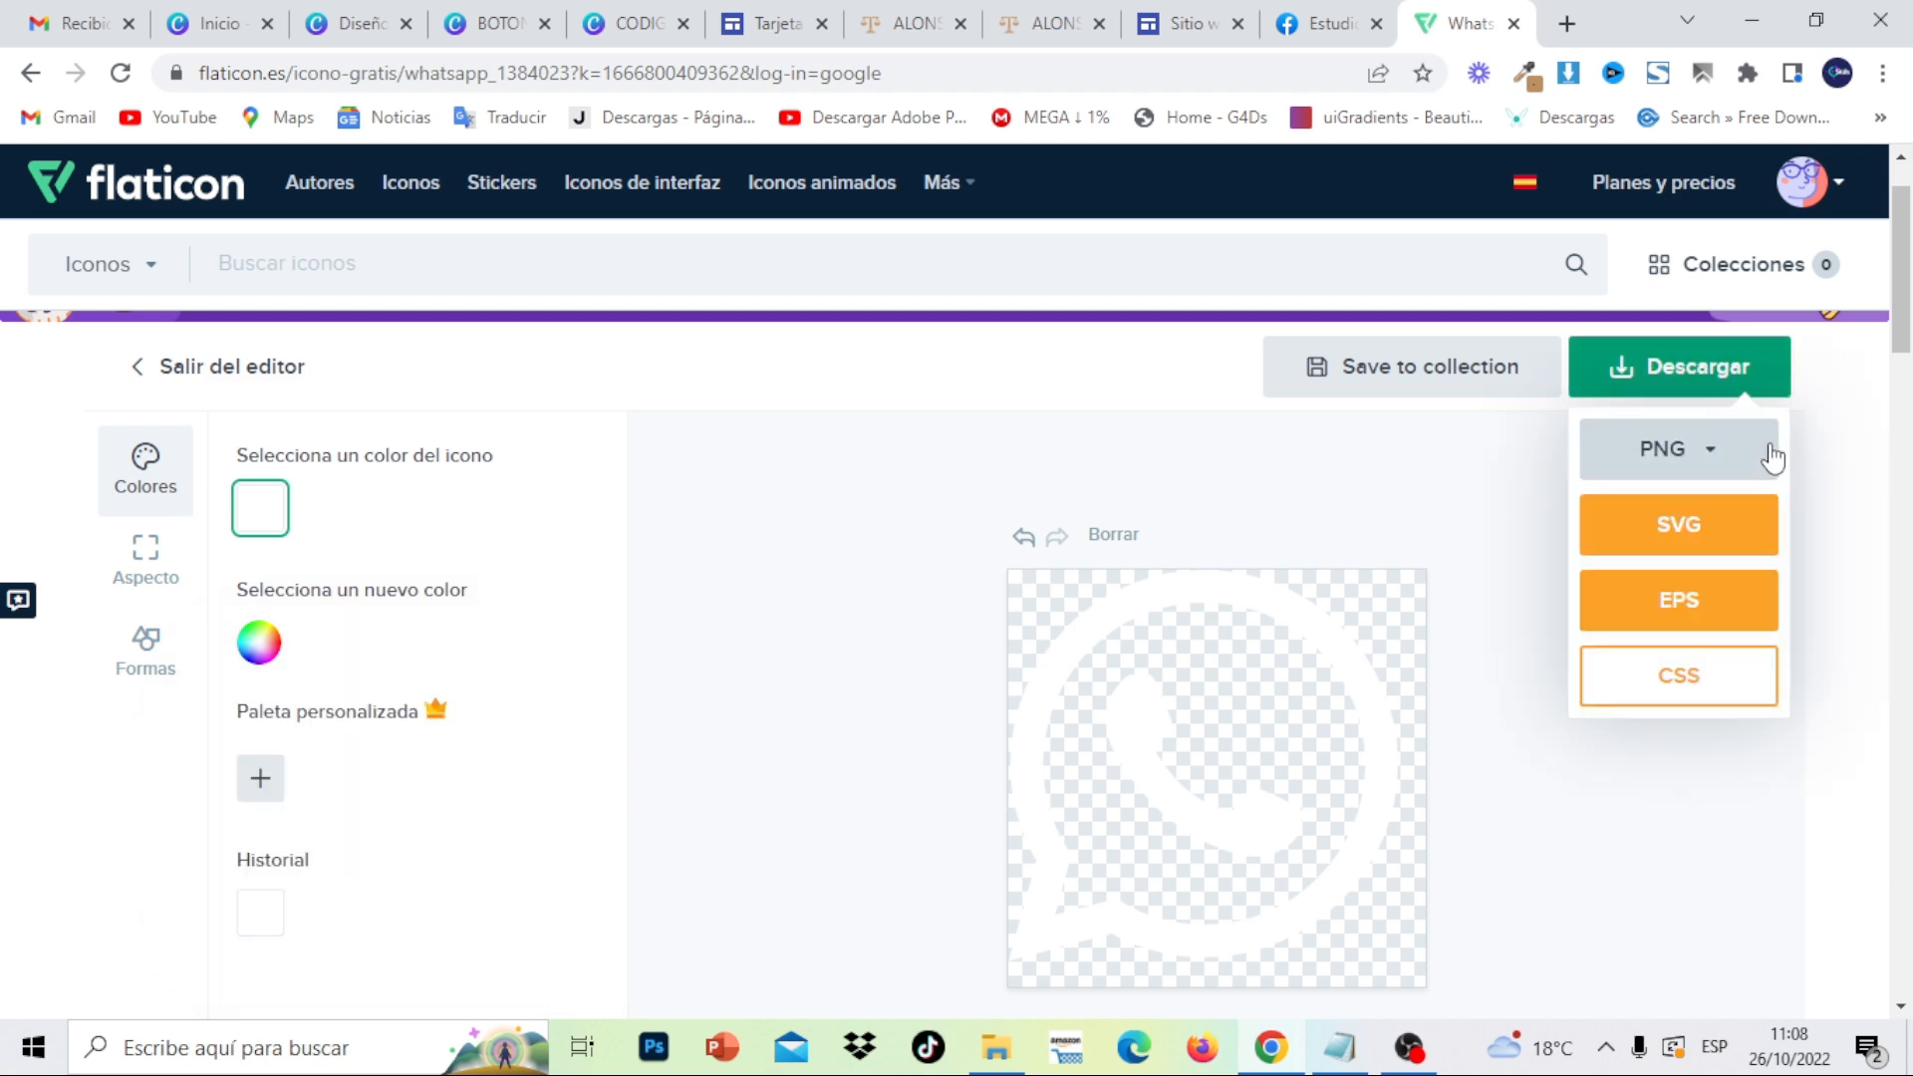
{"action": "left_click", "coordinate": [1735, 463]}
{"action": "left_click", "coordinate": [1624, 752]}
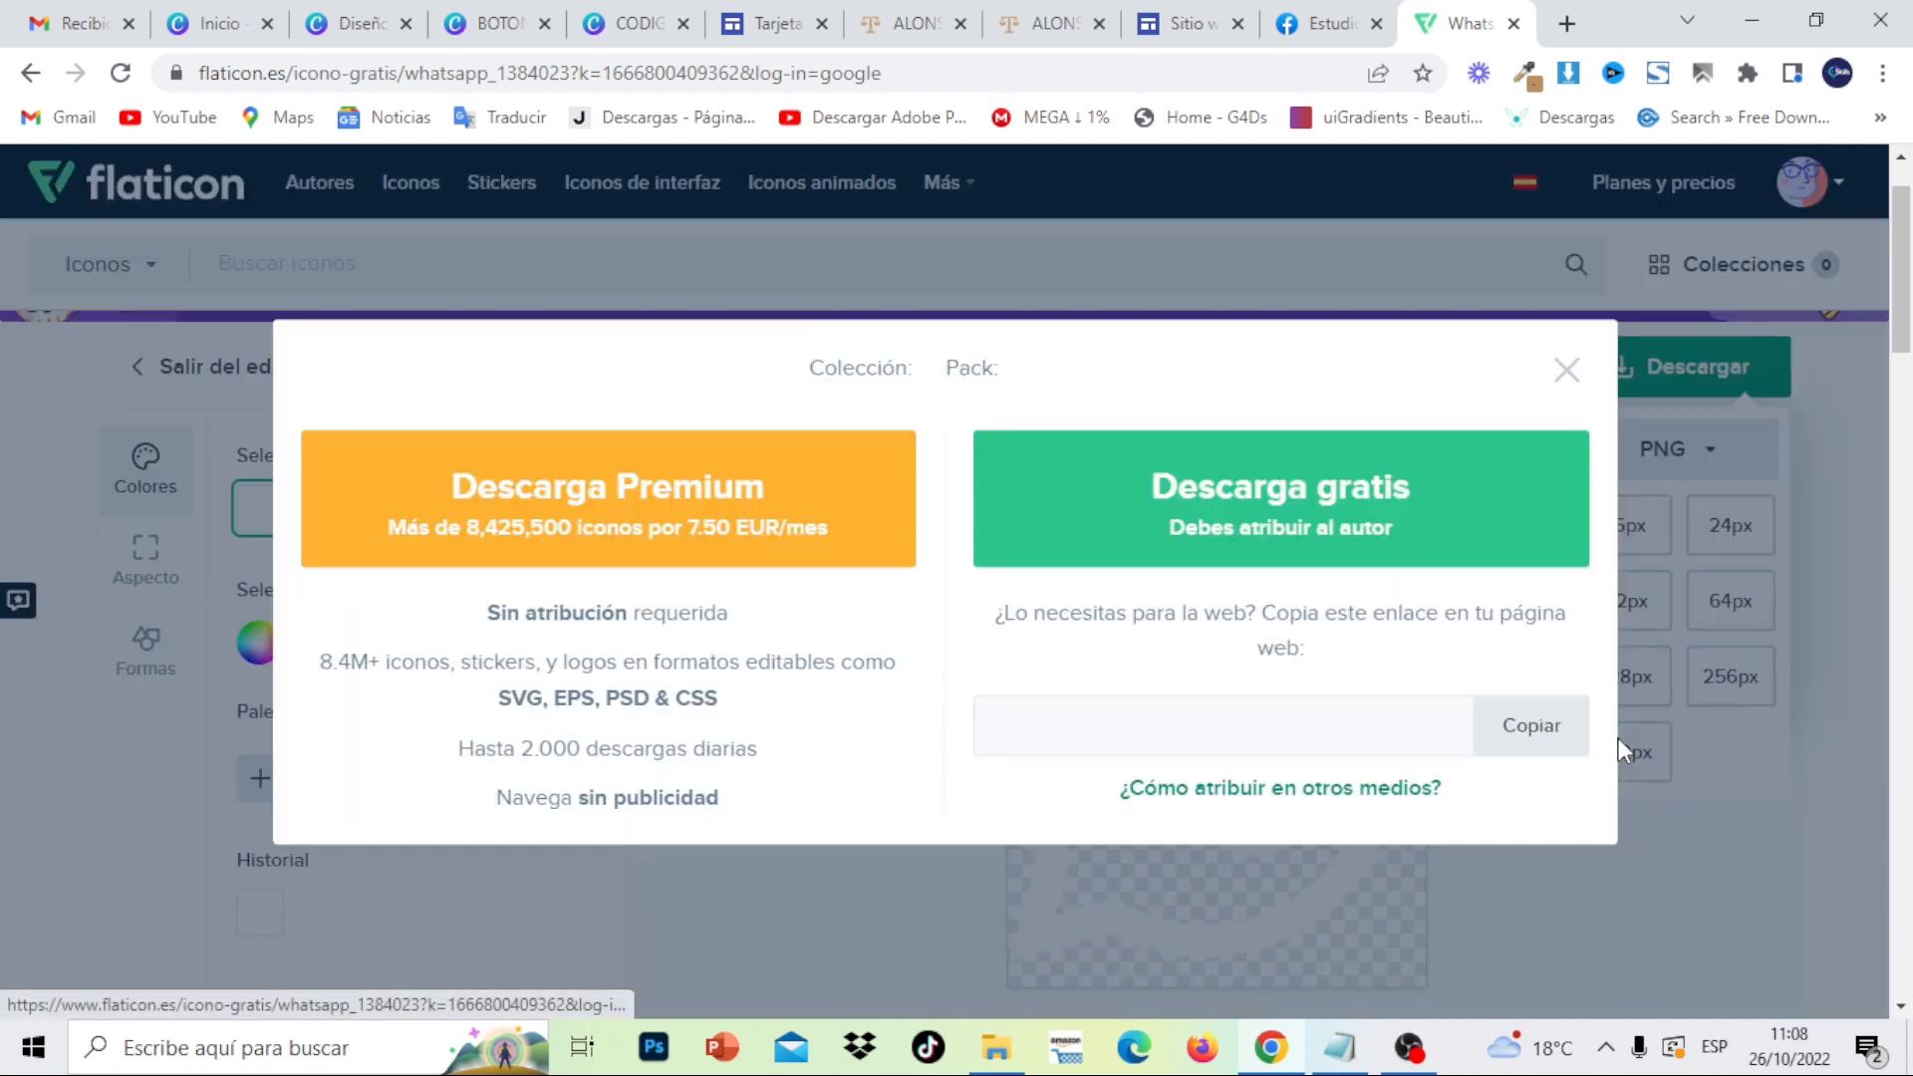
{"action": "left_click", "coordinate": [1373, 558]}
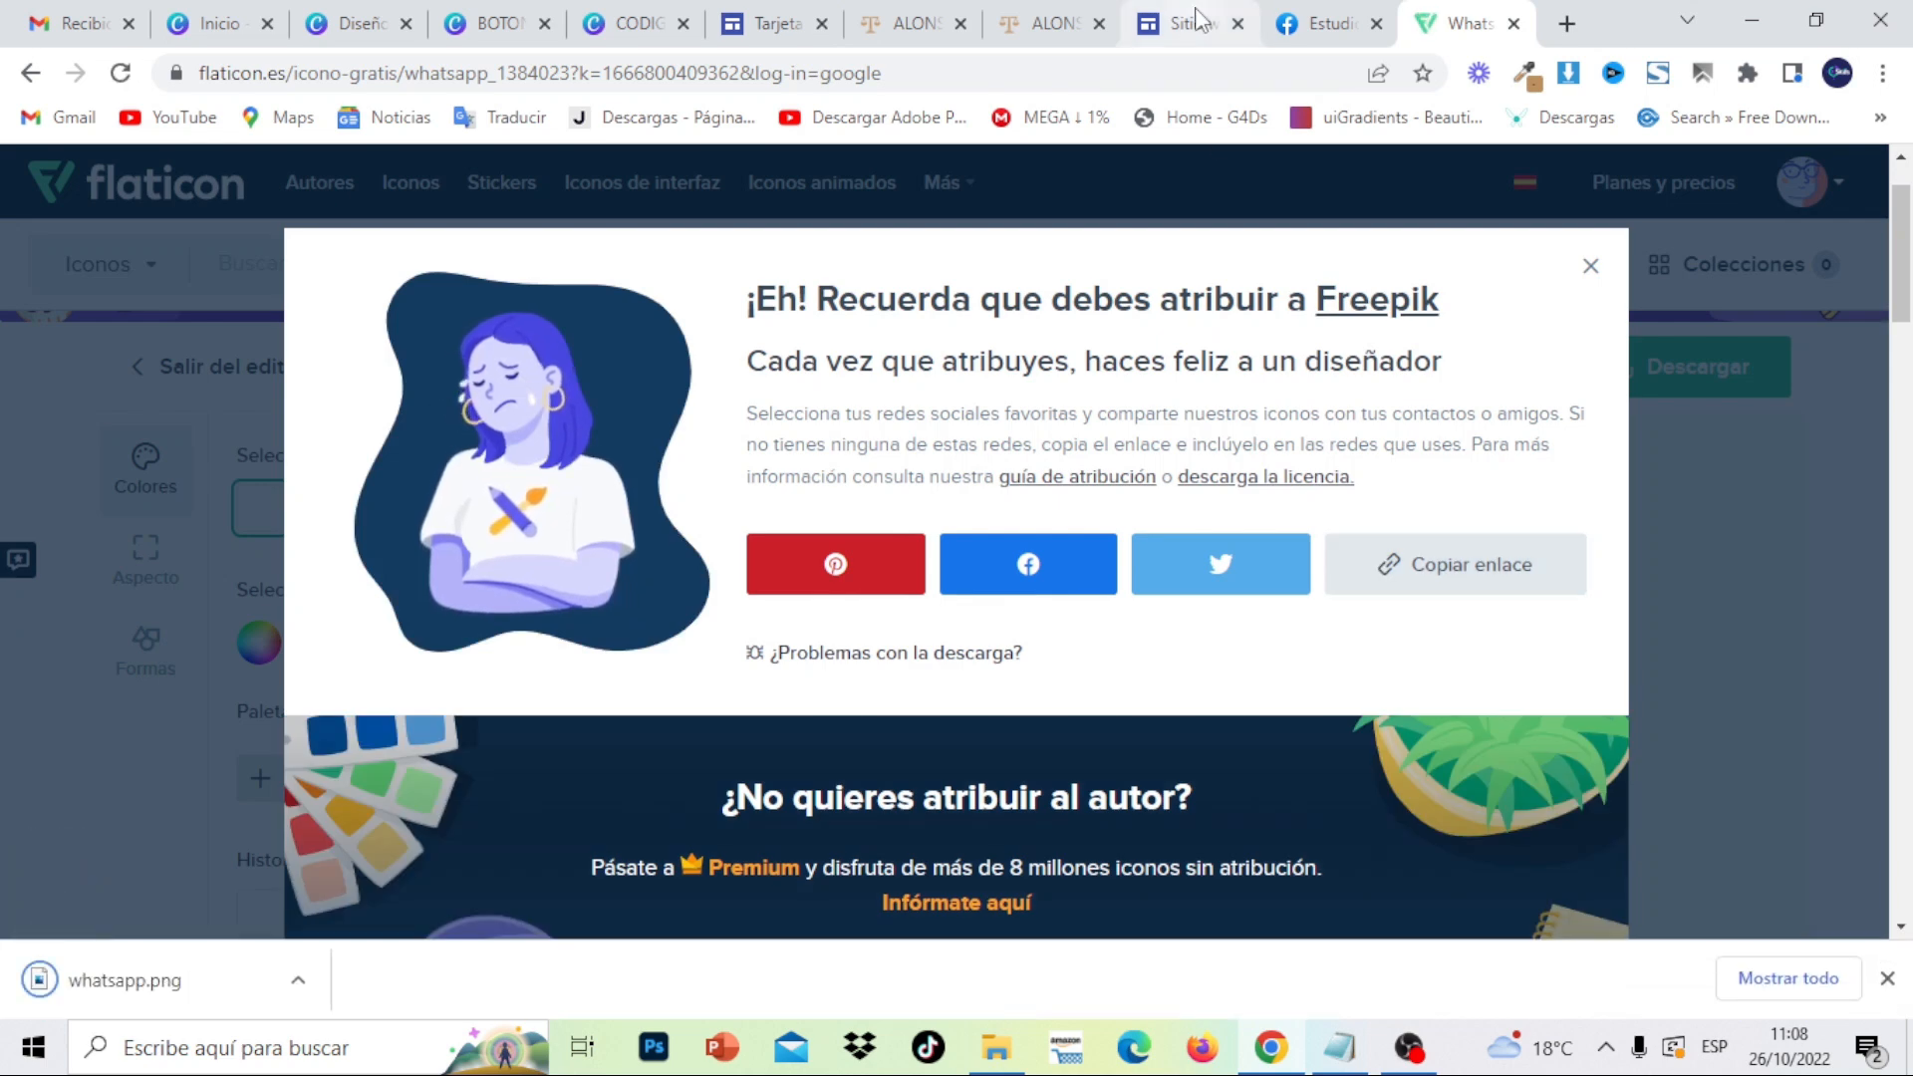
{"action": "left_click", "coordinate": [630, 24]}
- Add the uploaded white WhatsApp icon to page 6 and drag it into the button's left circle
{"action": "left_click", "coordinate": [486, 27]}
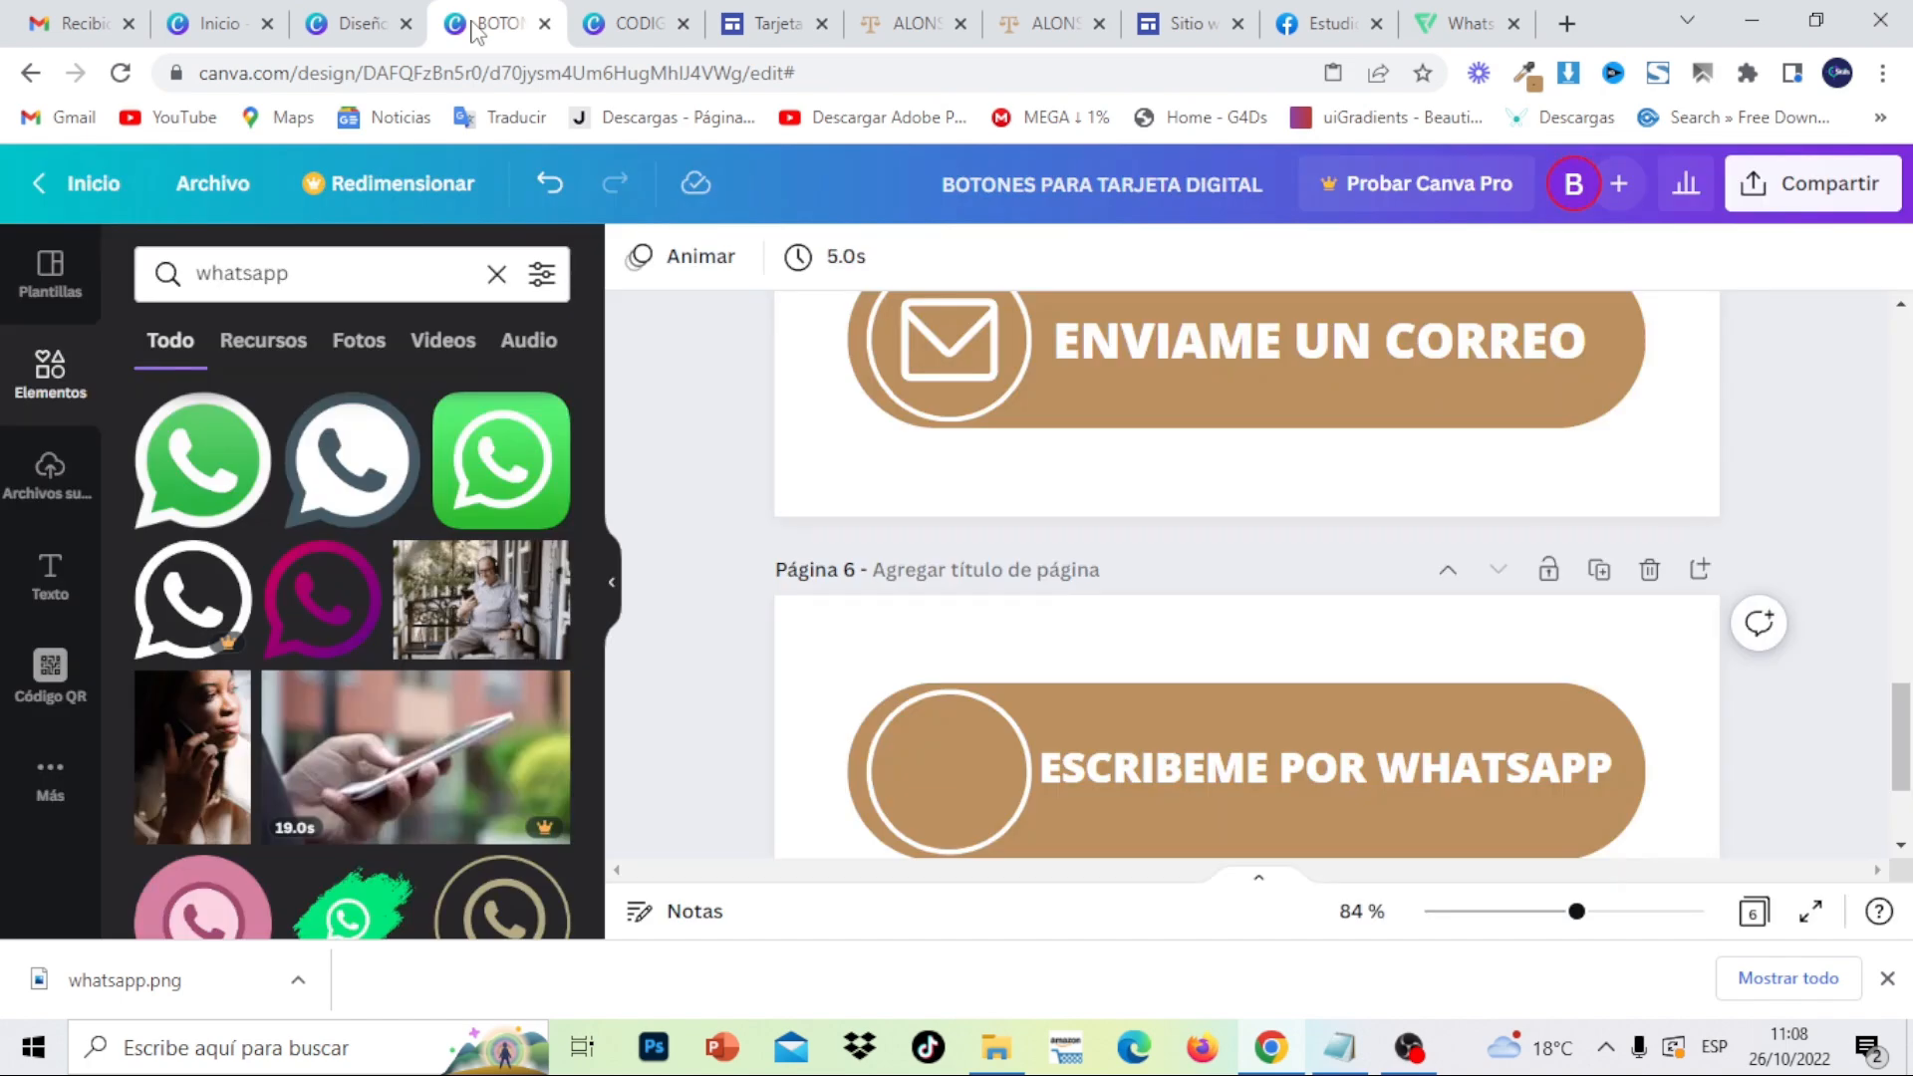
{"action": "left_click", "coordinate": [48, 470]}
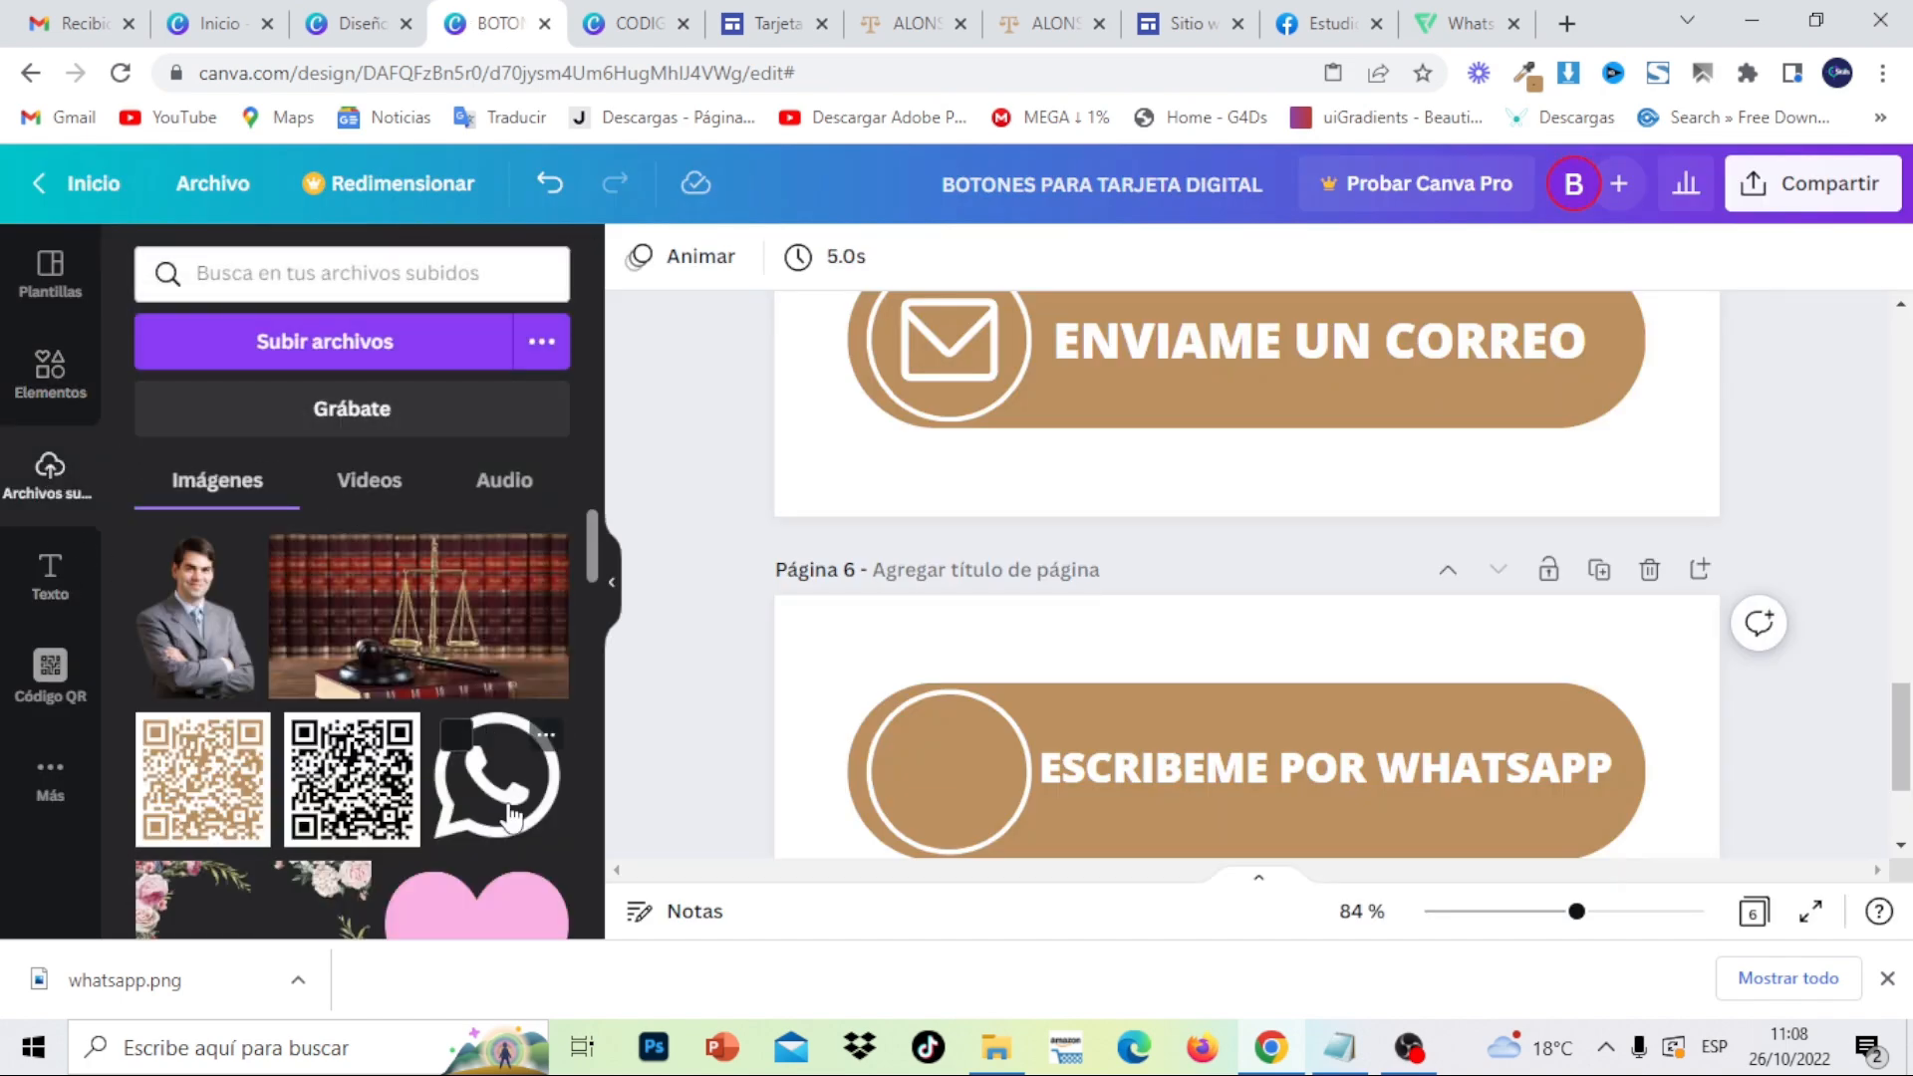
{"action": "left_click", "coordinate": [512, 817]}
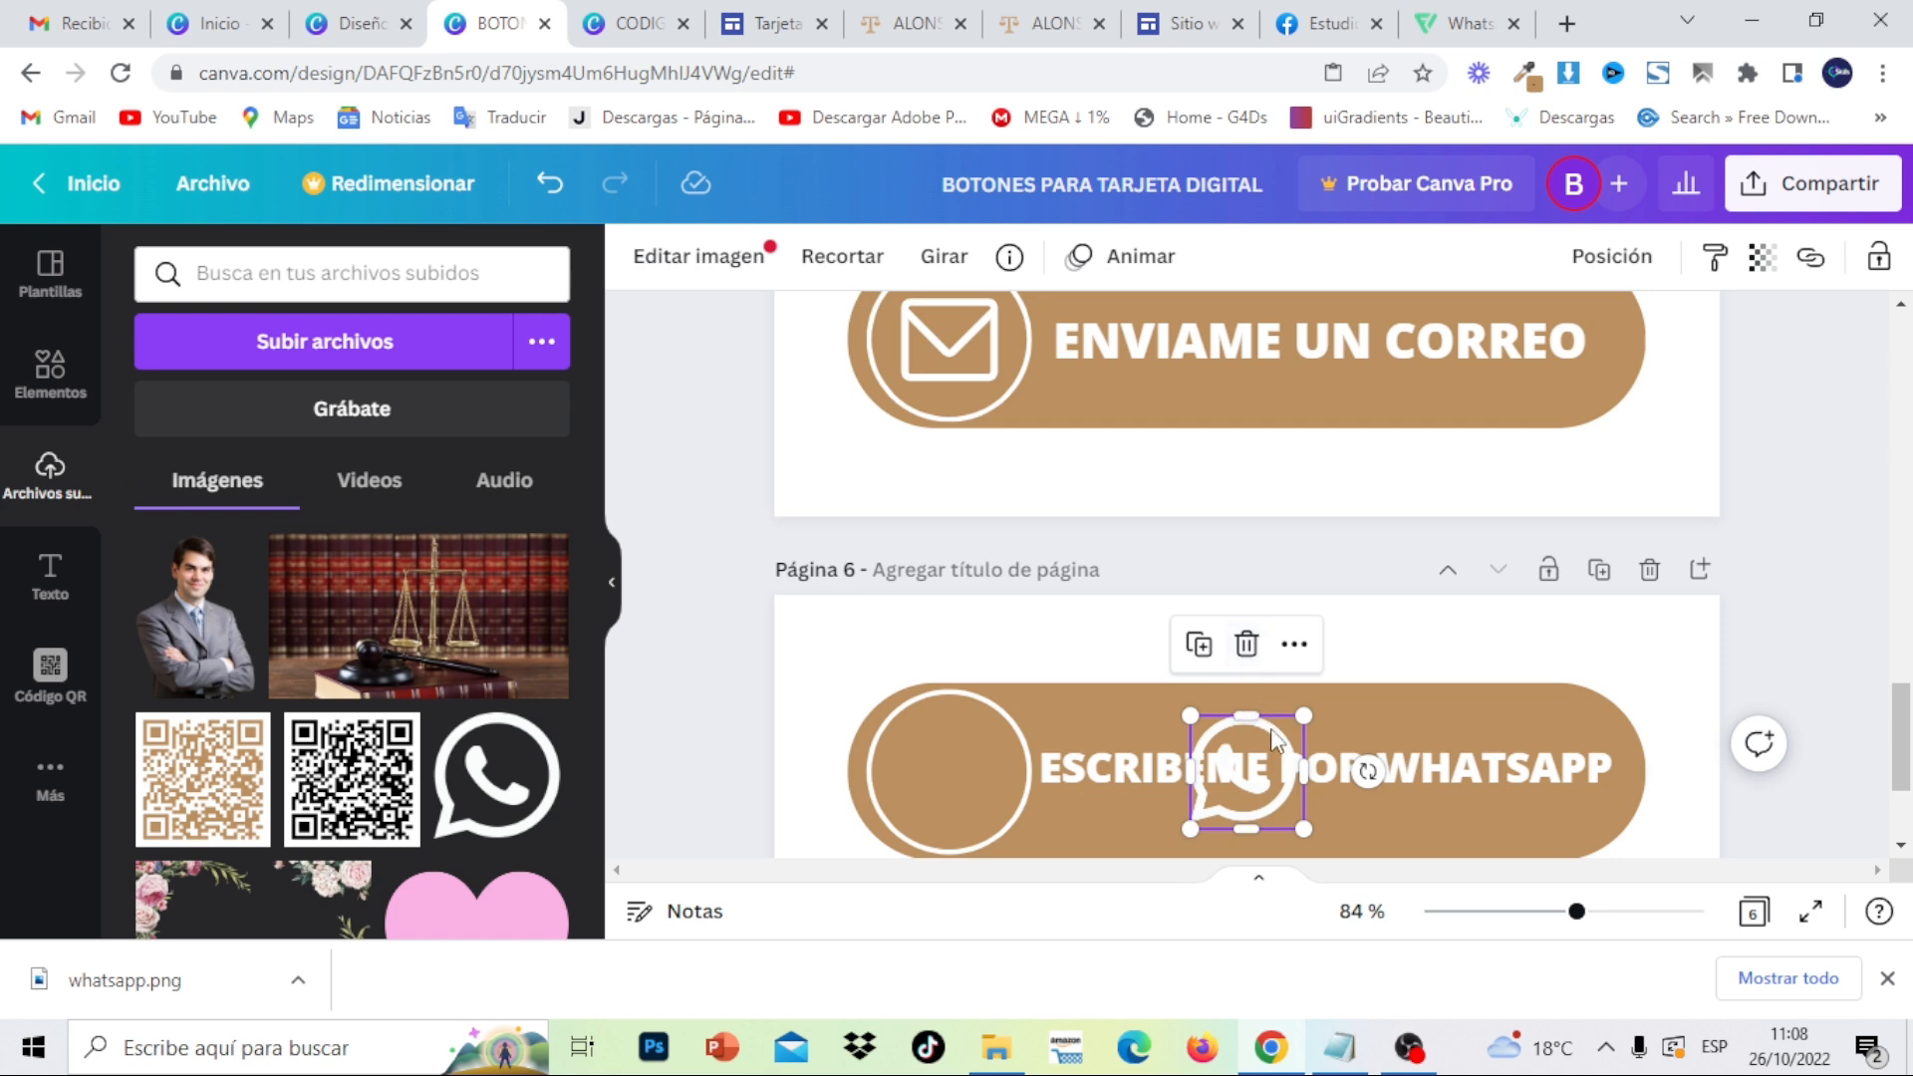
{"action": "left_click_drag", "start_coordinate": [1272, 738], "coordinate": [975, 733]}
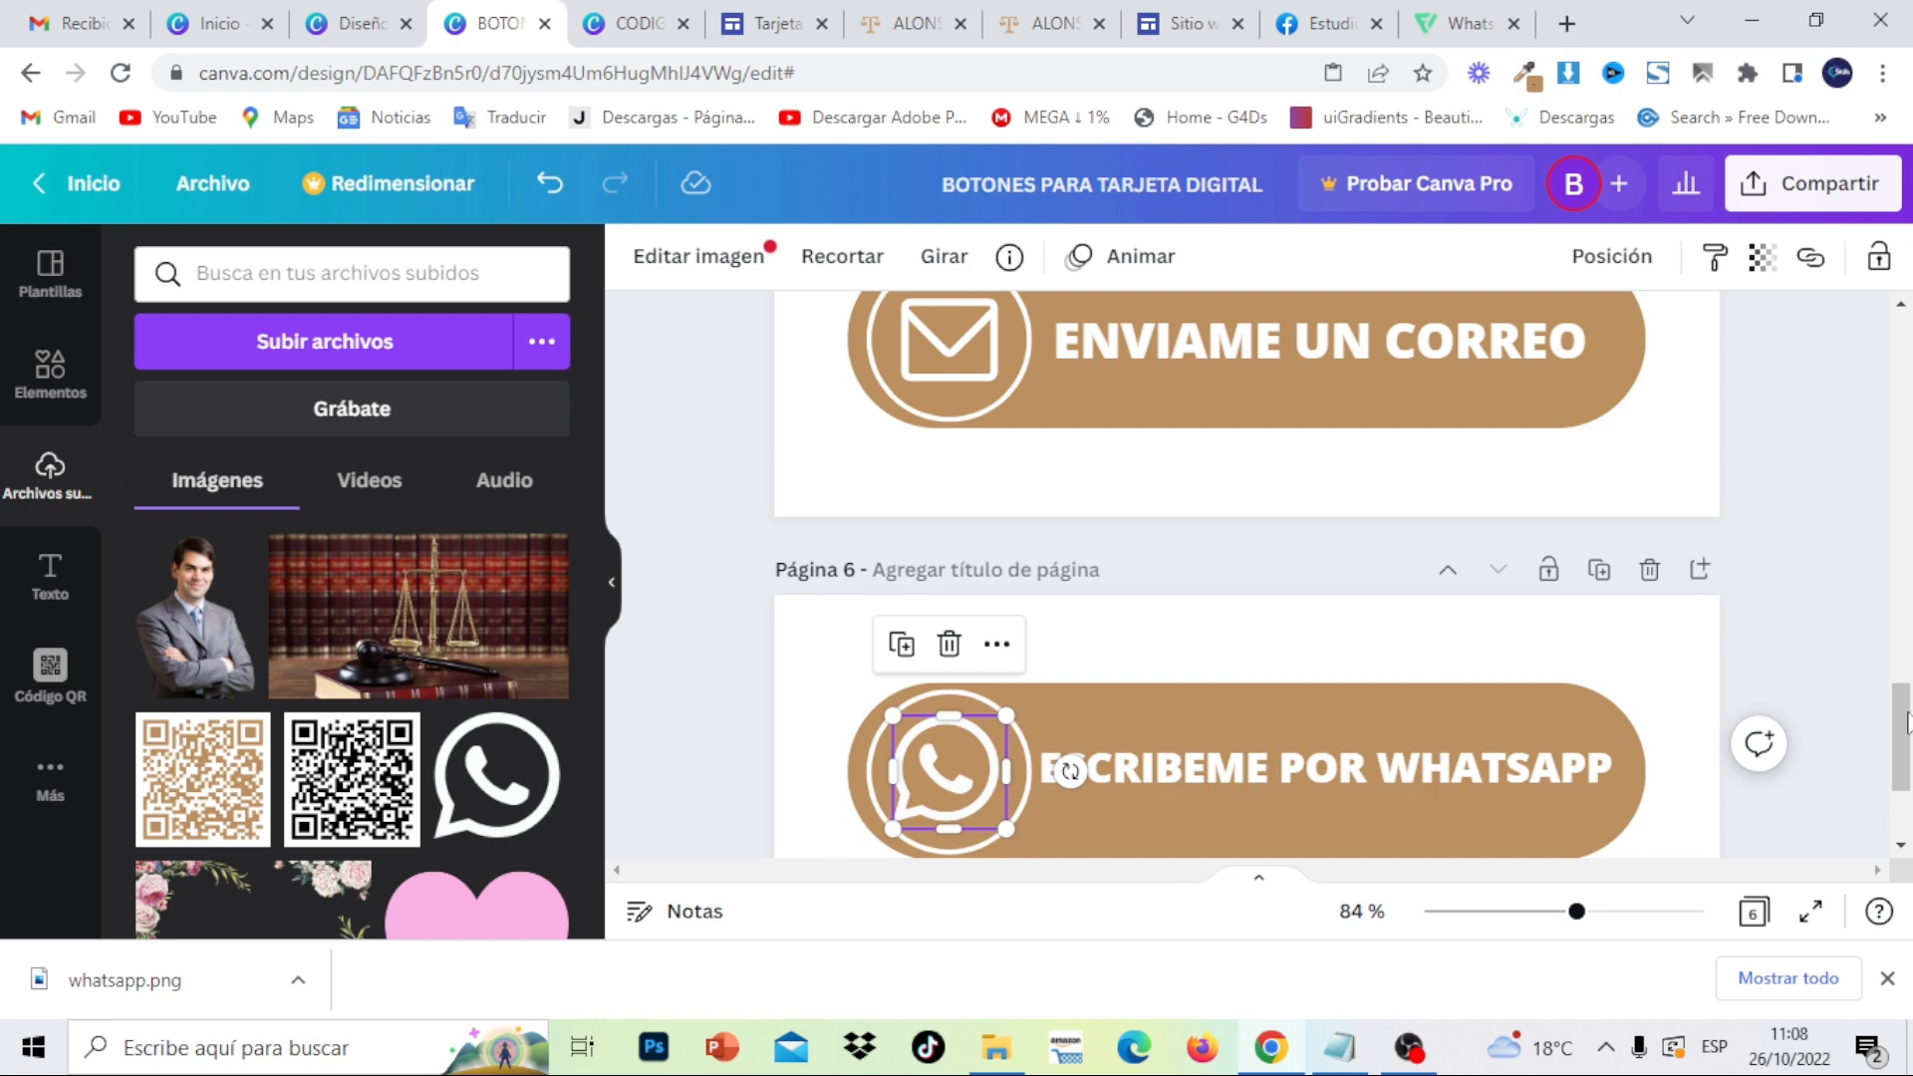
{"action": "mouse_move", "coordinate": [1901, 747]}
{"action": "left_mouse_down"}
{"action": "mouse_move", "coordinate": [1901, 603]}
{"action": "mouse_move", "coordinate": [1906, 764]}
{"action": "left_mouse_up"}
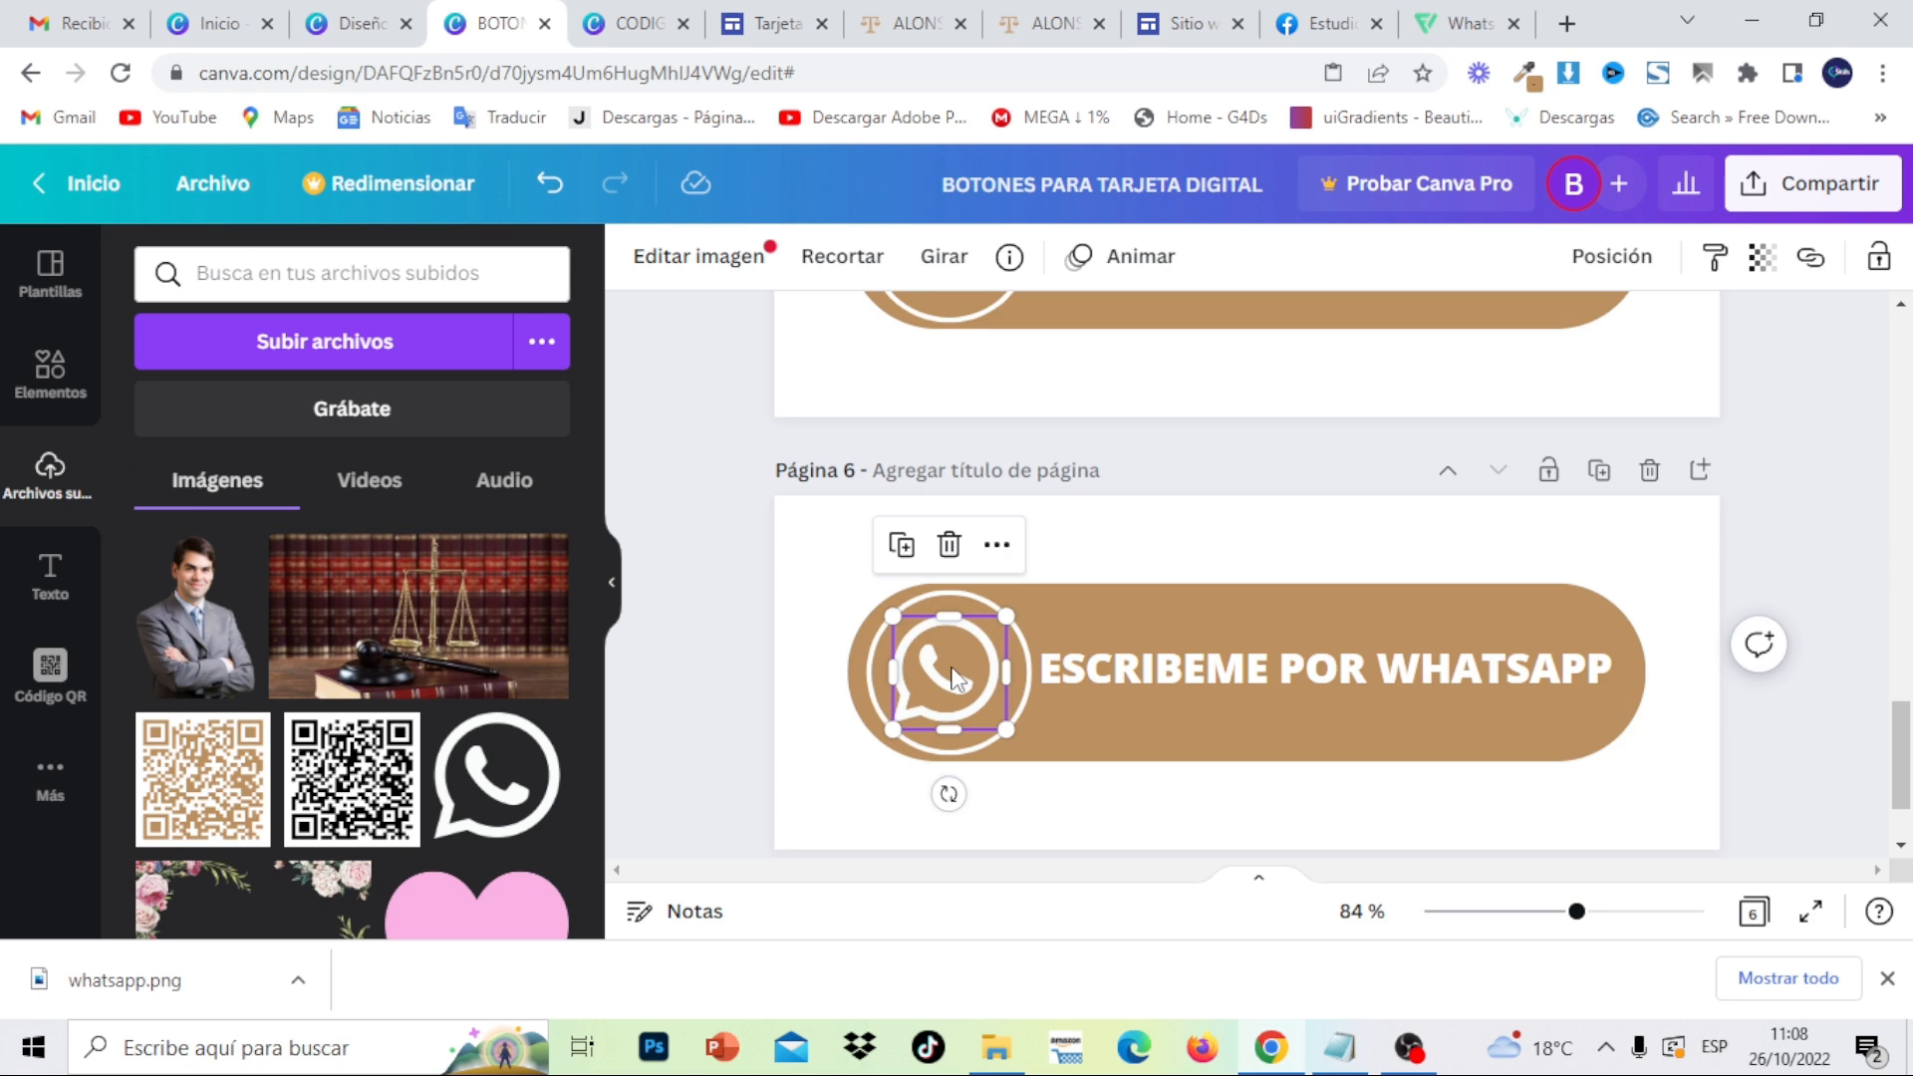
{"action": "left_click", "coordinate": [1873, 464]}
- Open the design's download options and set the file type to JPG
{"action": "left_click", "coordinate": [1875, 199]}
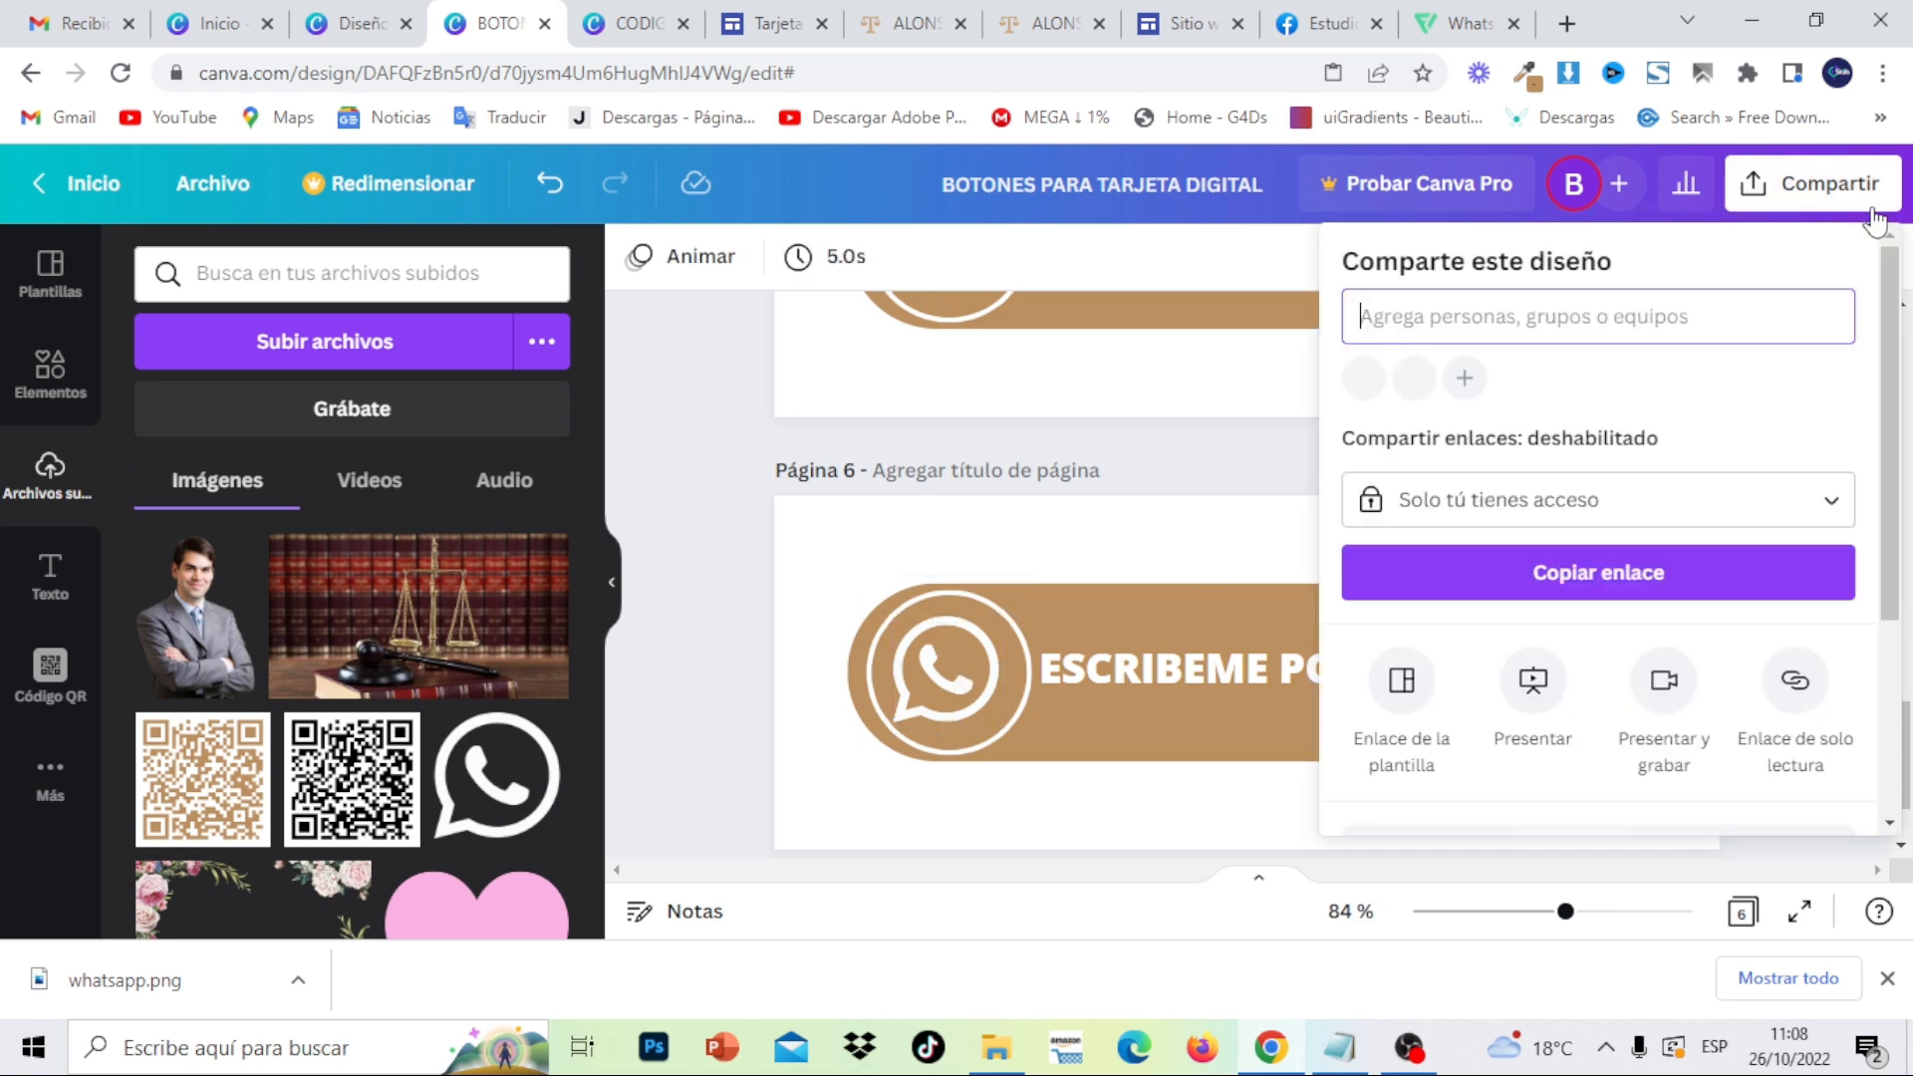
{"action": "scroll", "coordinate": [1844, 498], "scroll_direction": "down", "scroll_amount": 3}
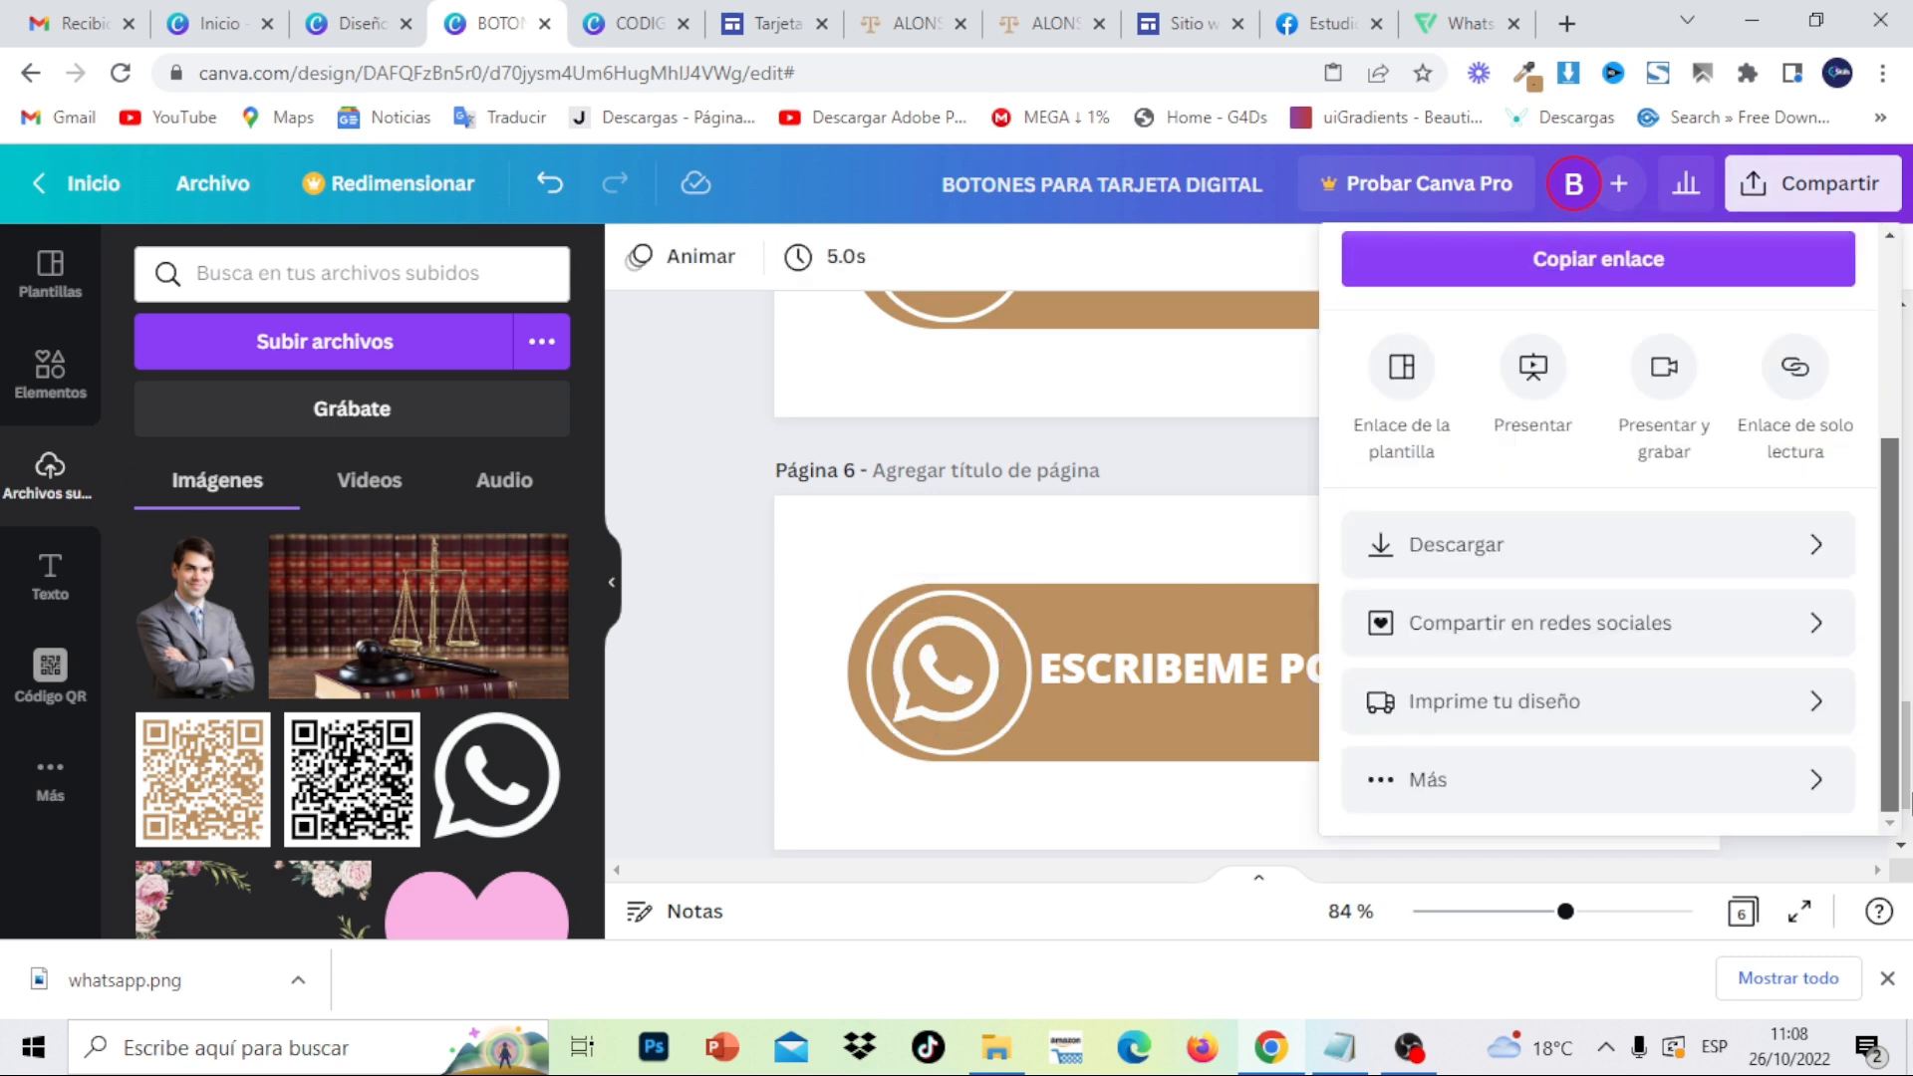
{"action": "left_click", "coordinate": [1772, 563]}
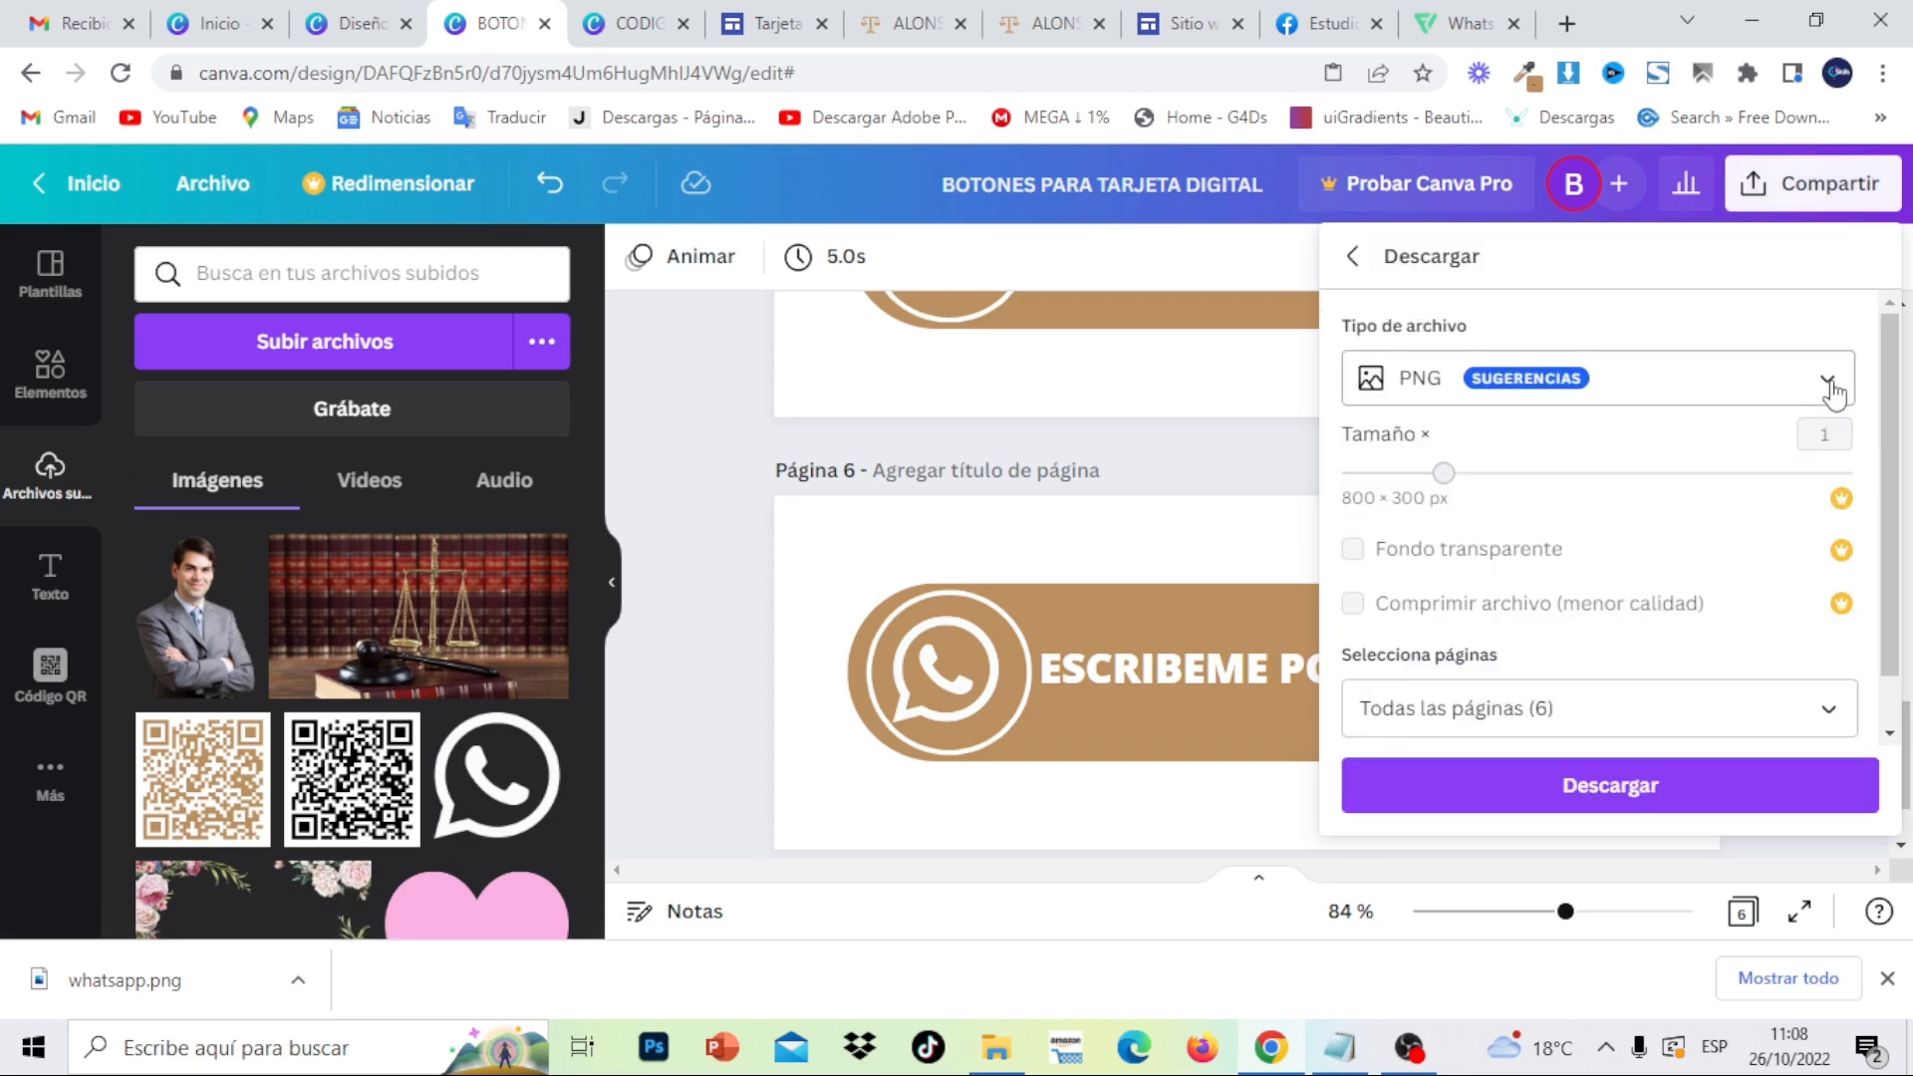
{"action": "left_click", "coordinate": [1829, 387]}
{"action": "left_click", "coordinate": [1723, 219]}
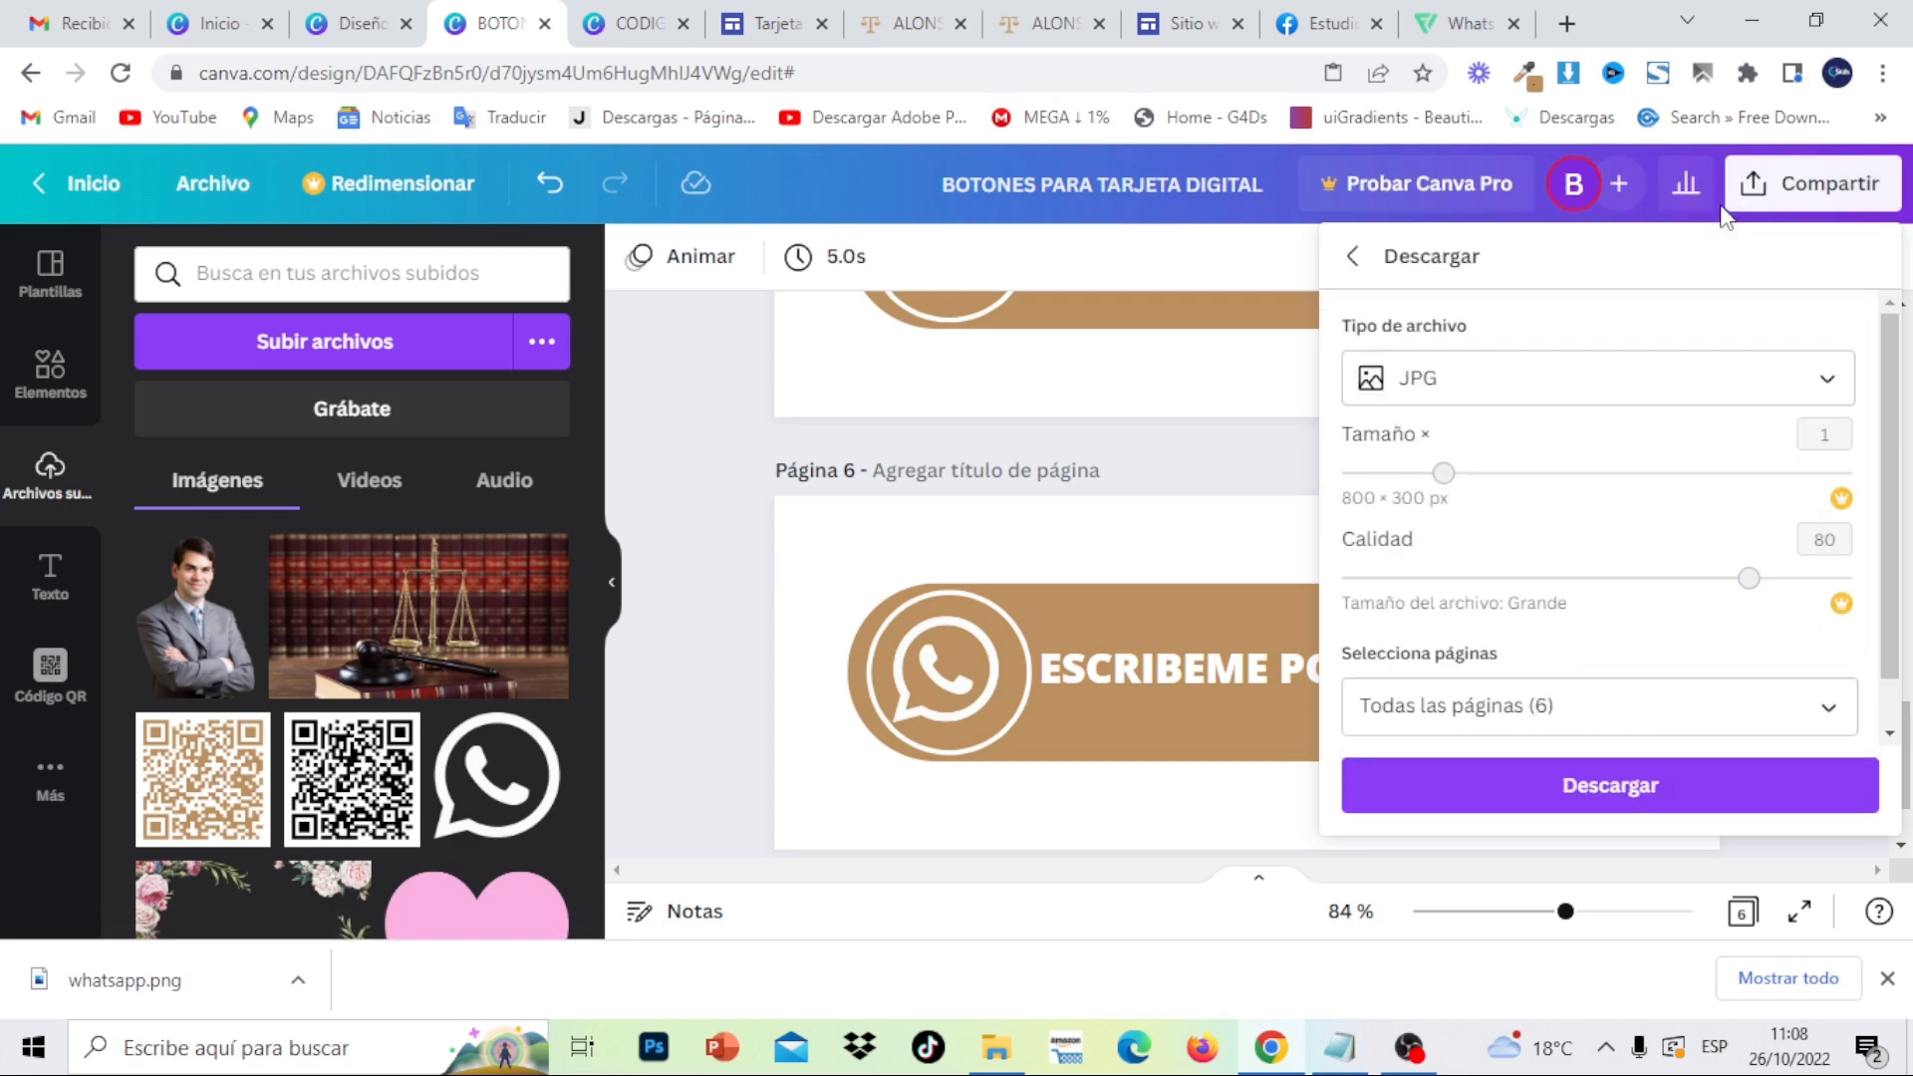
- Limit the export to pages 1–3 only and download them
{"action": "left_click", "coordinate": [1840, 707]}
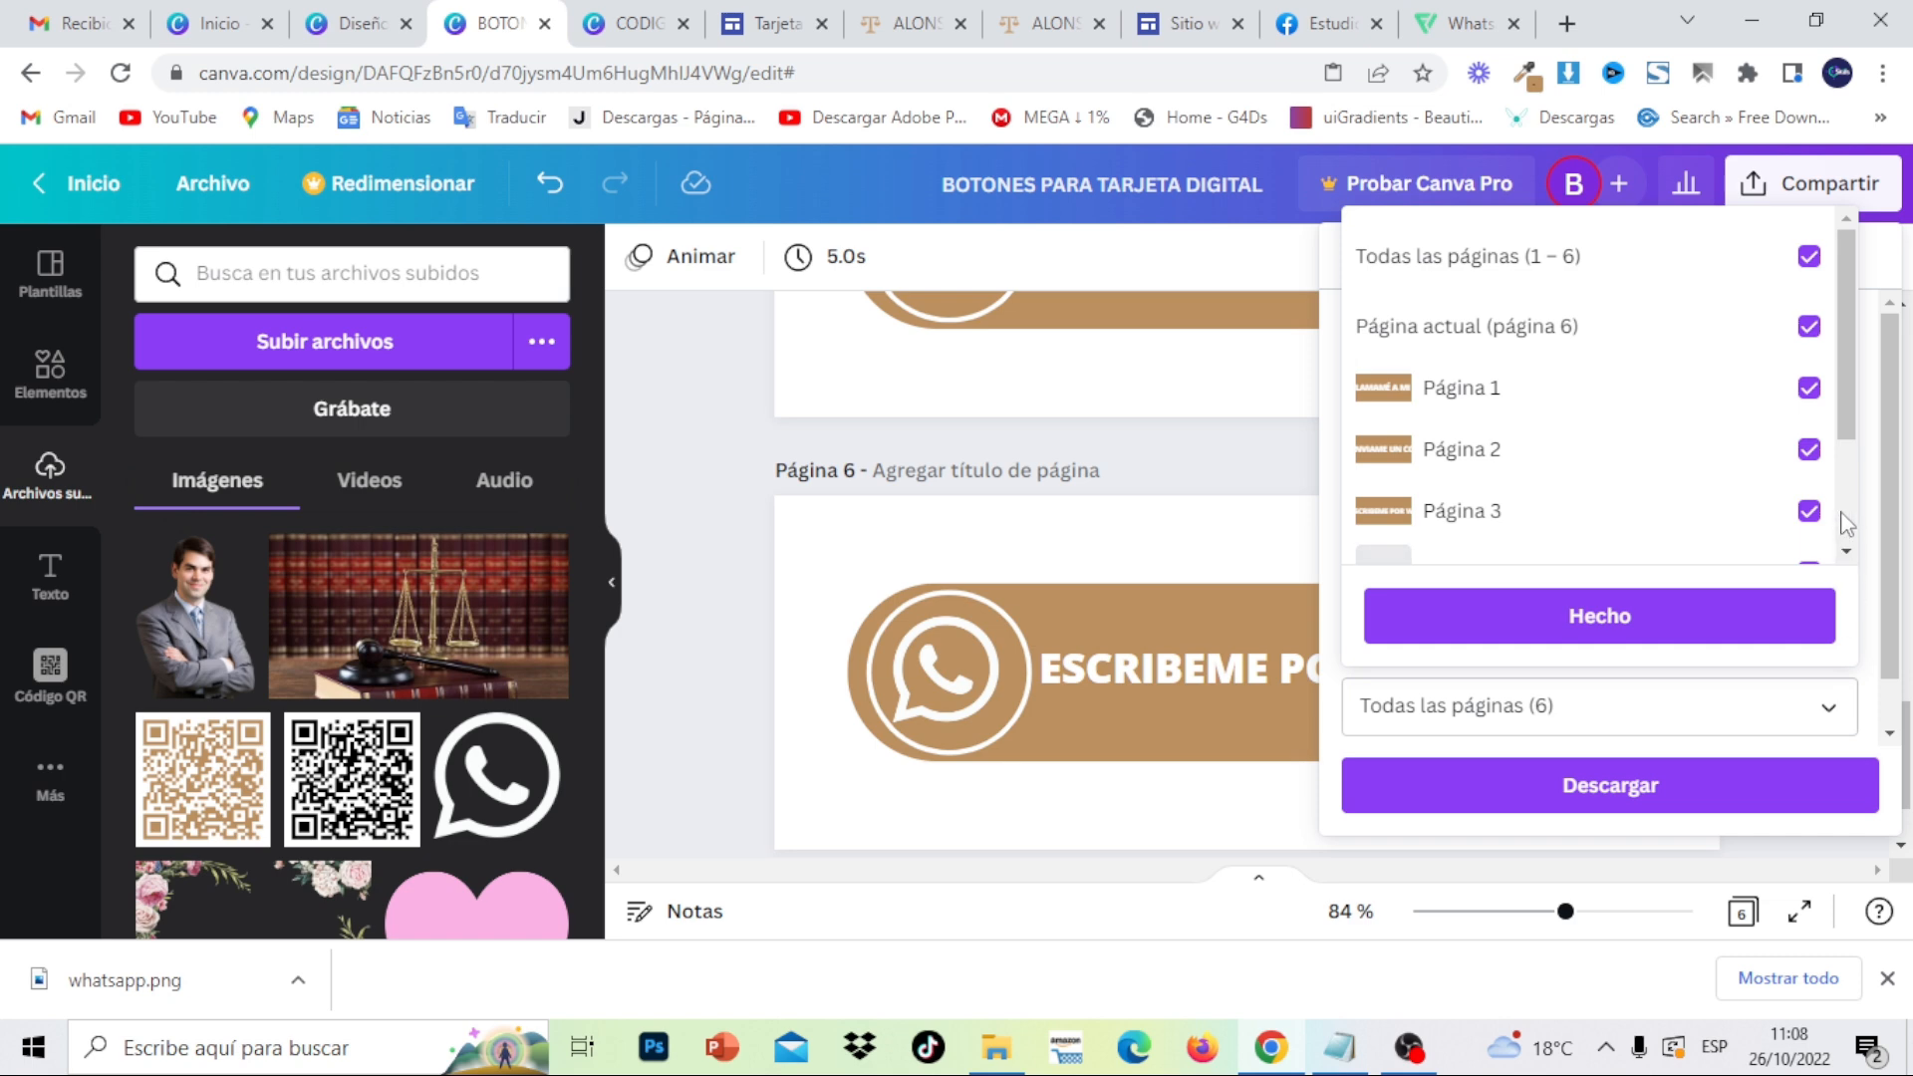
{"action": "left_click", "coordinate": [1809, 326]}
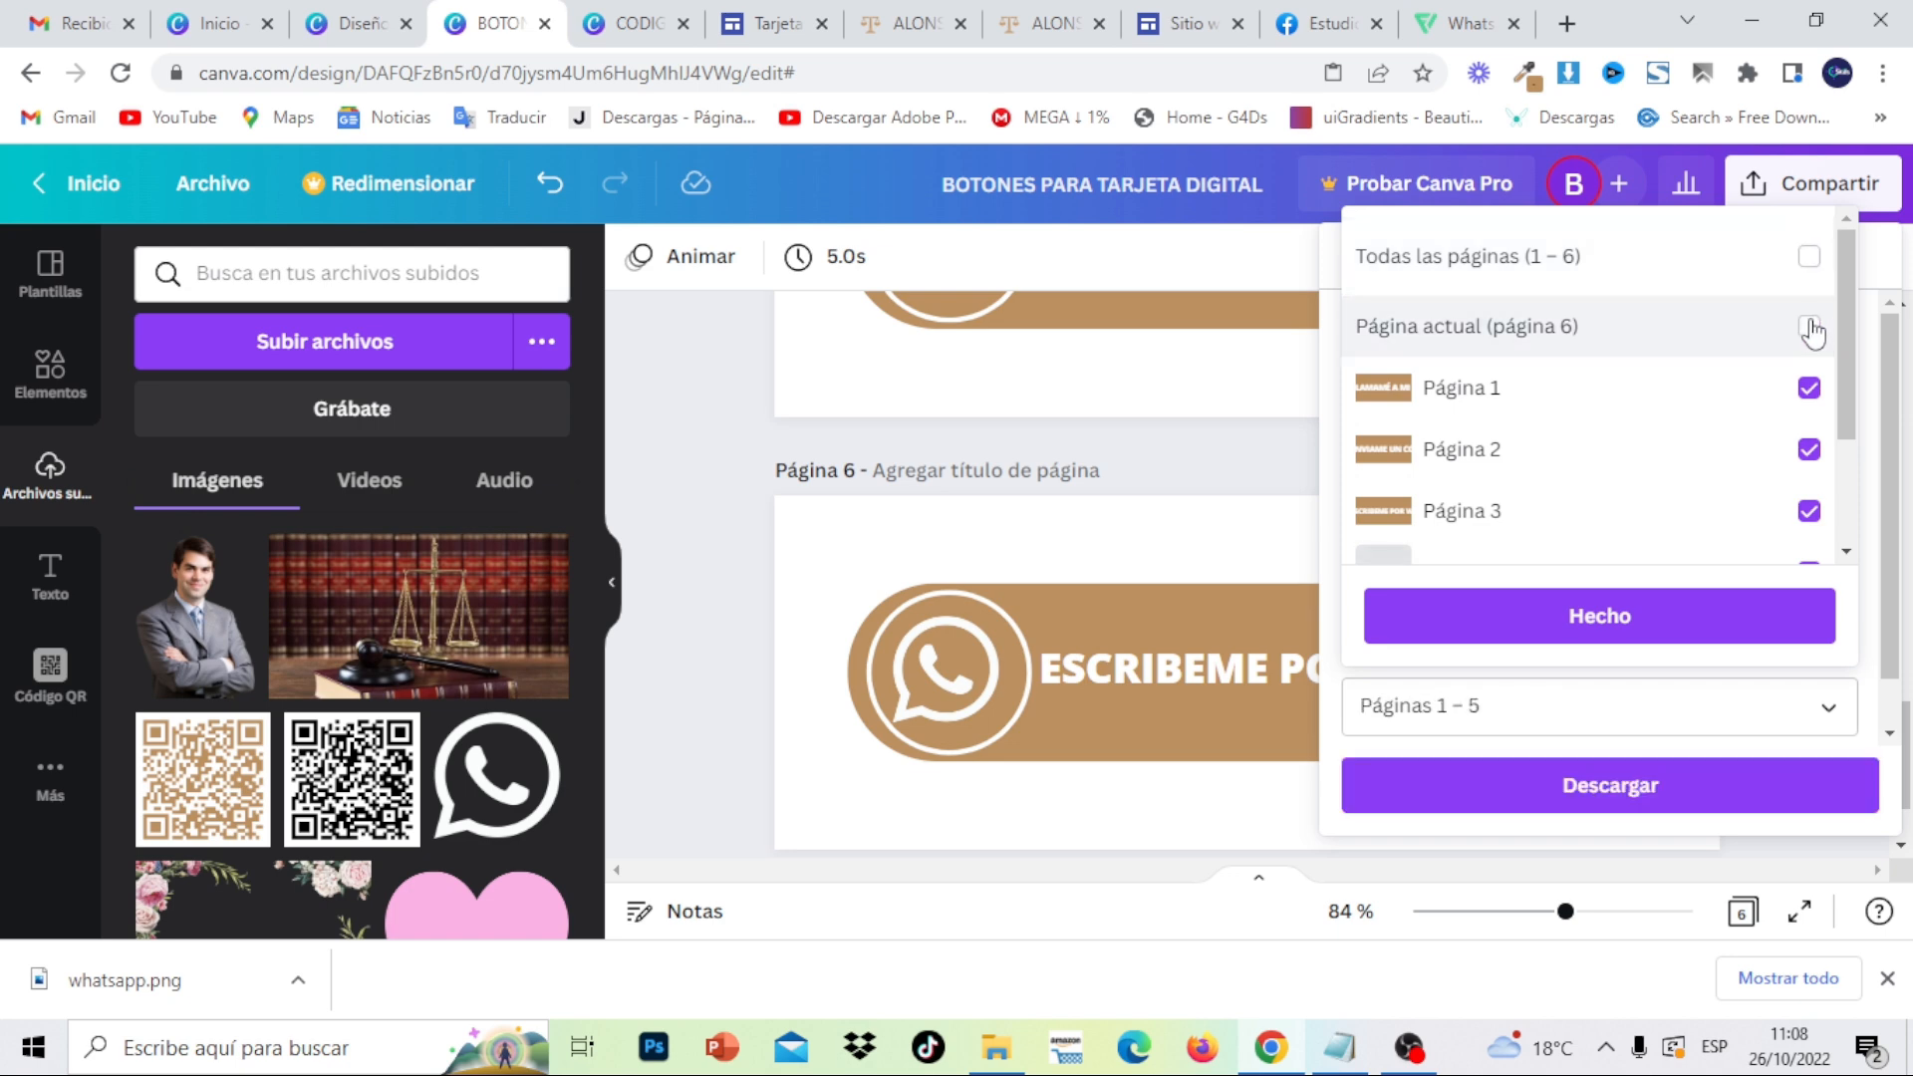
{"action": "scroll", "coordinate": [1812, 519], "scroll_direction": "down", "scroll_amount": 2}
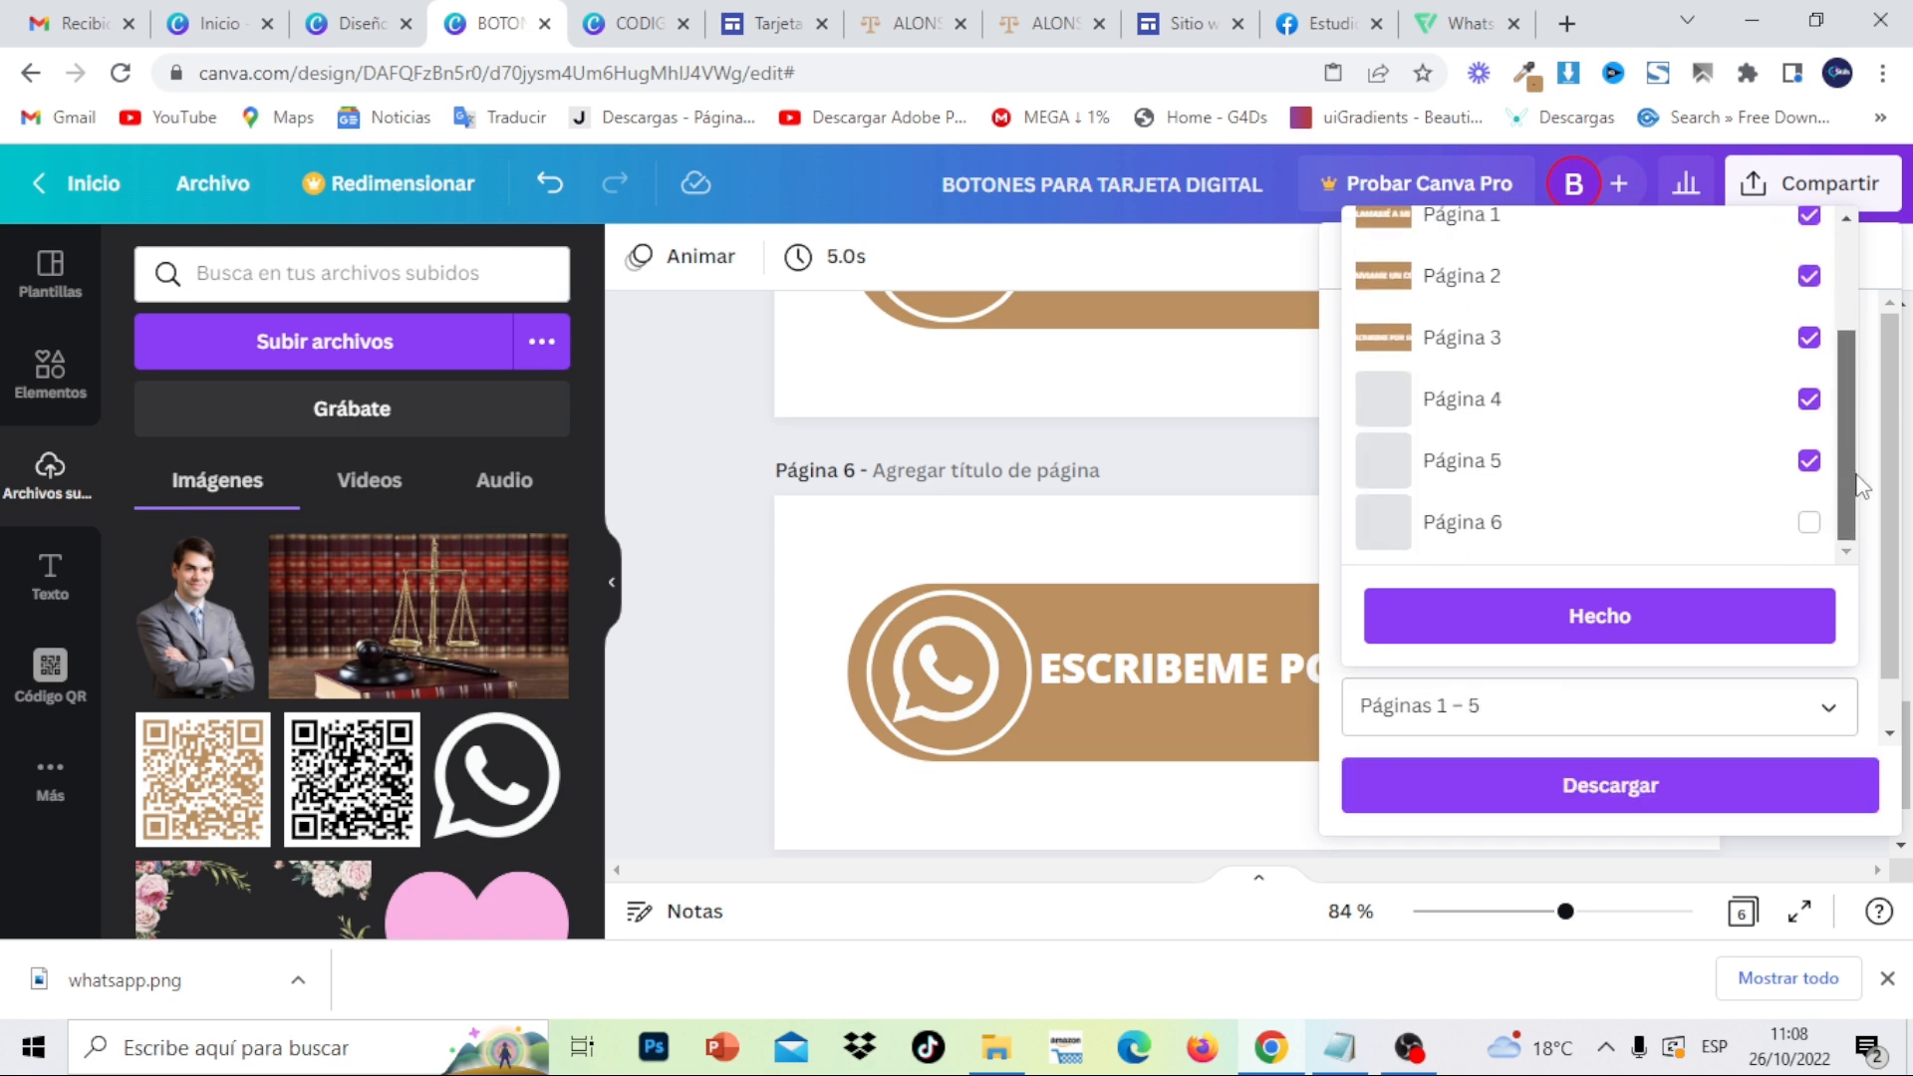
{"action": "left_click", "coordinate": [1810, 523]}
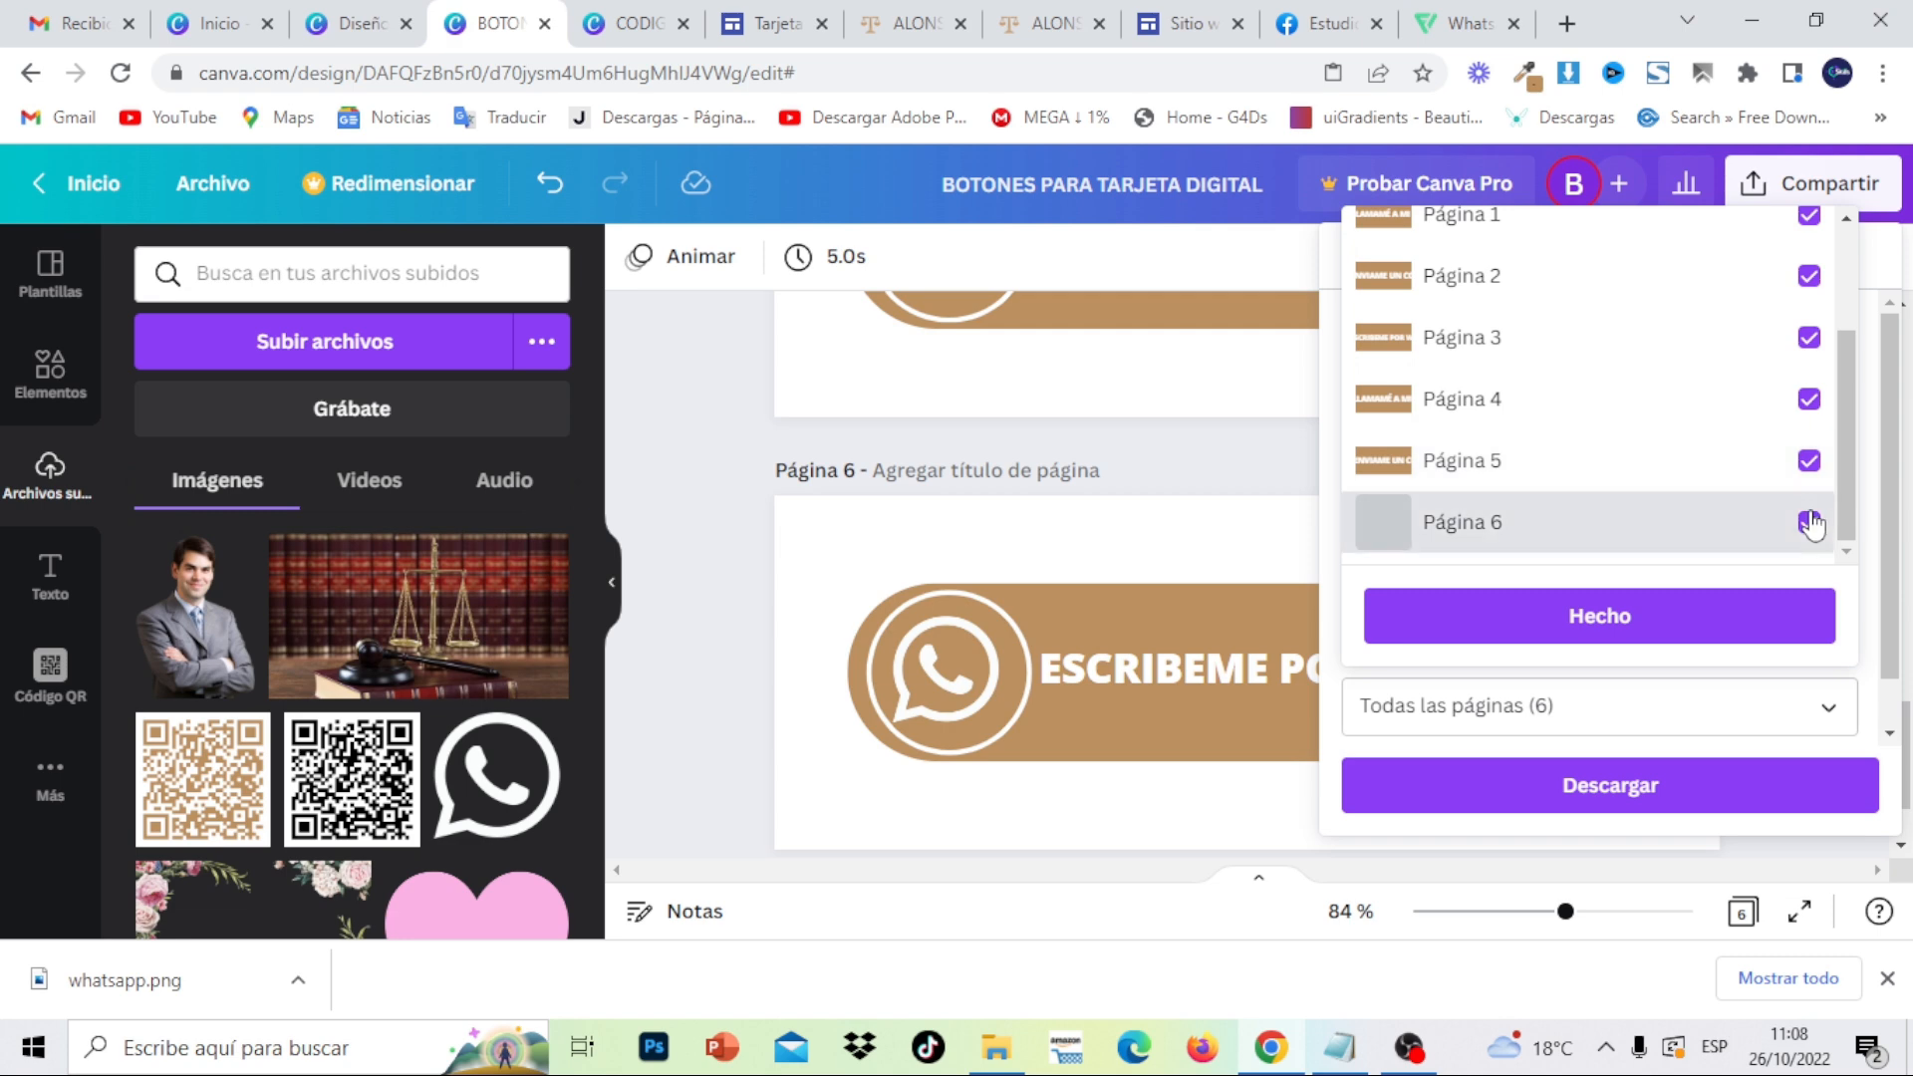
{"action": "left_click", "coordinate": [1810, 460]}
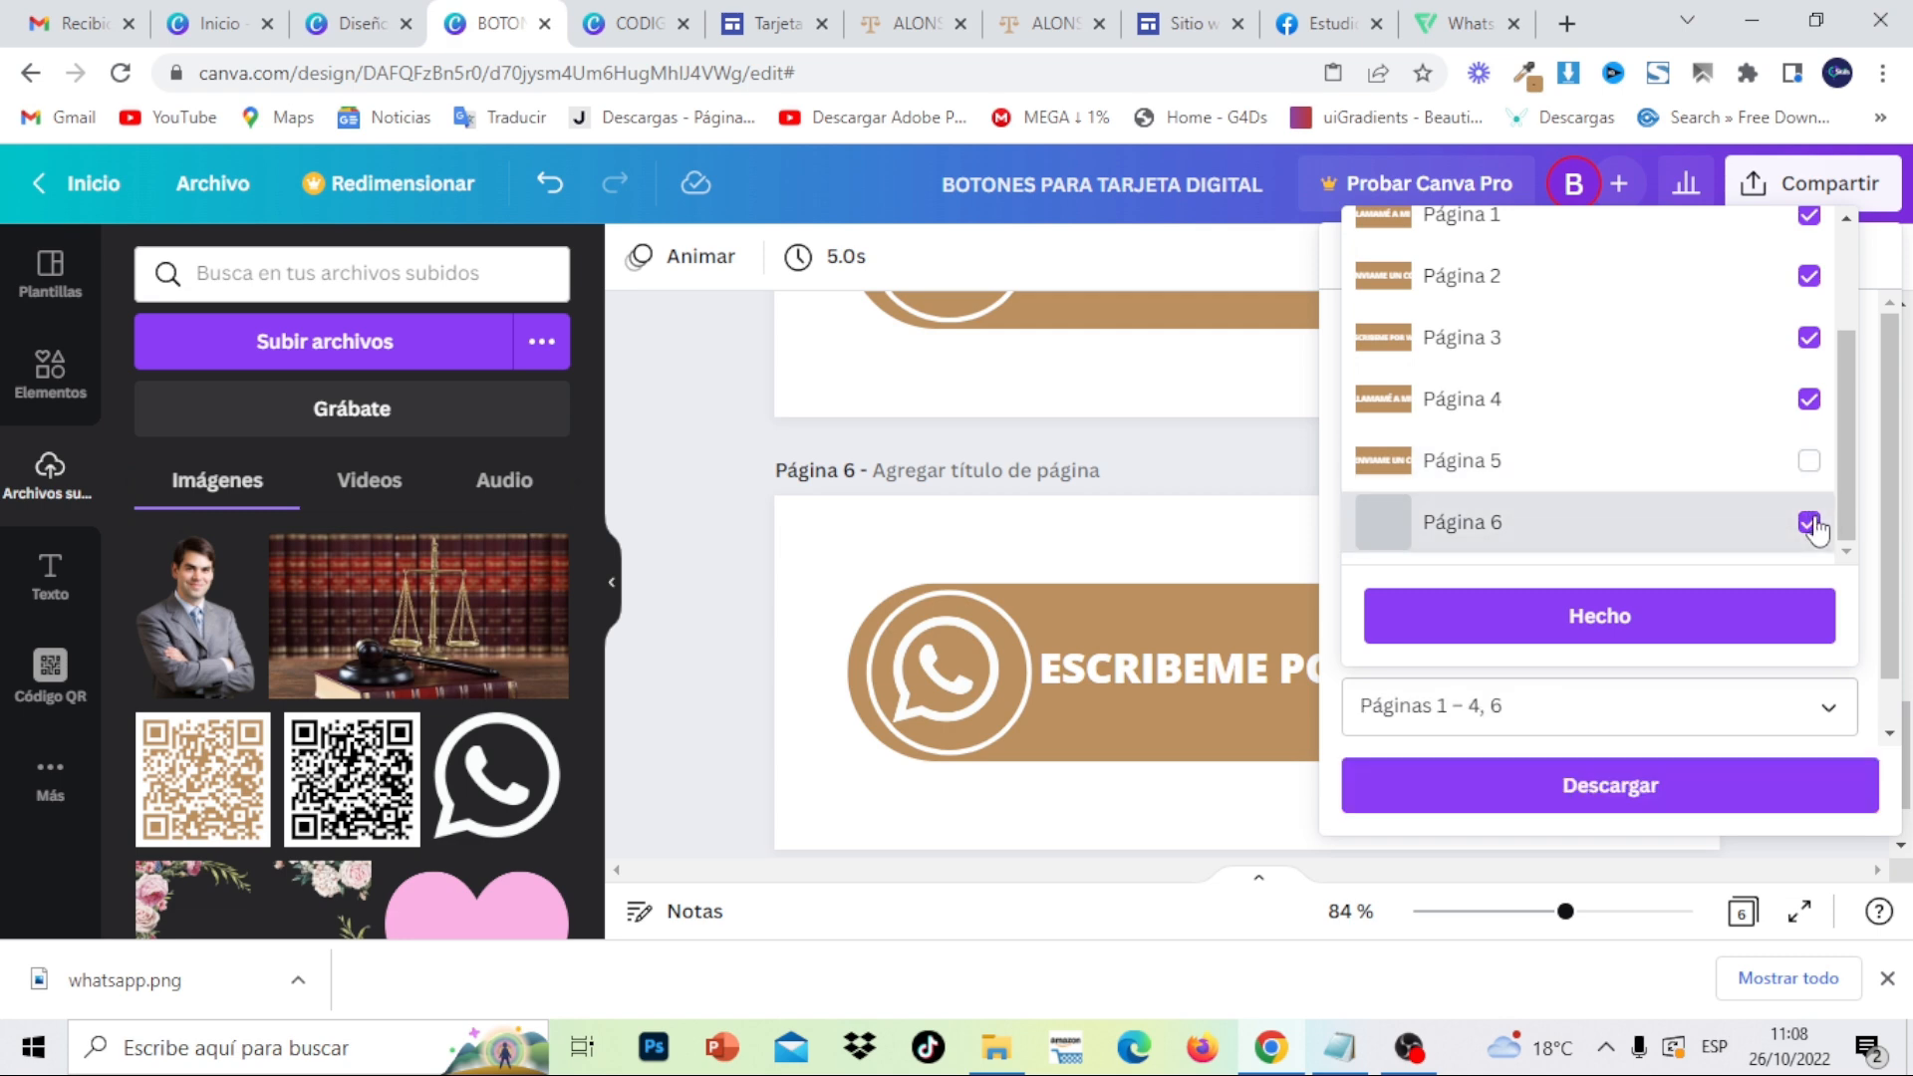
{"action": "left_click", "coordinate": [1809, 523]}
{"action": "left_click", "coordinate": [1809, 399]}
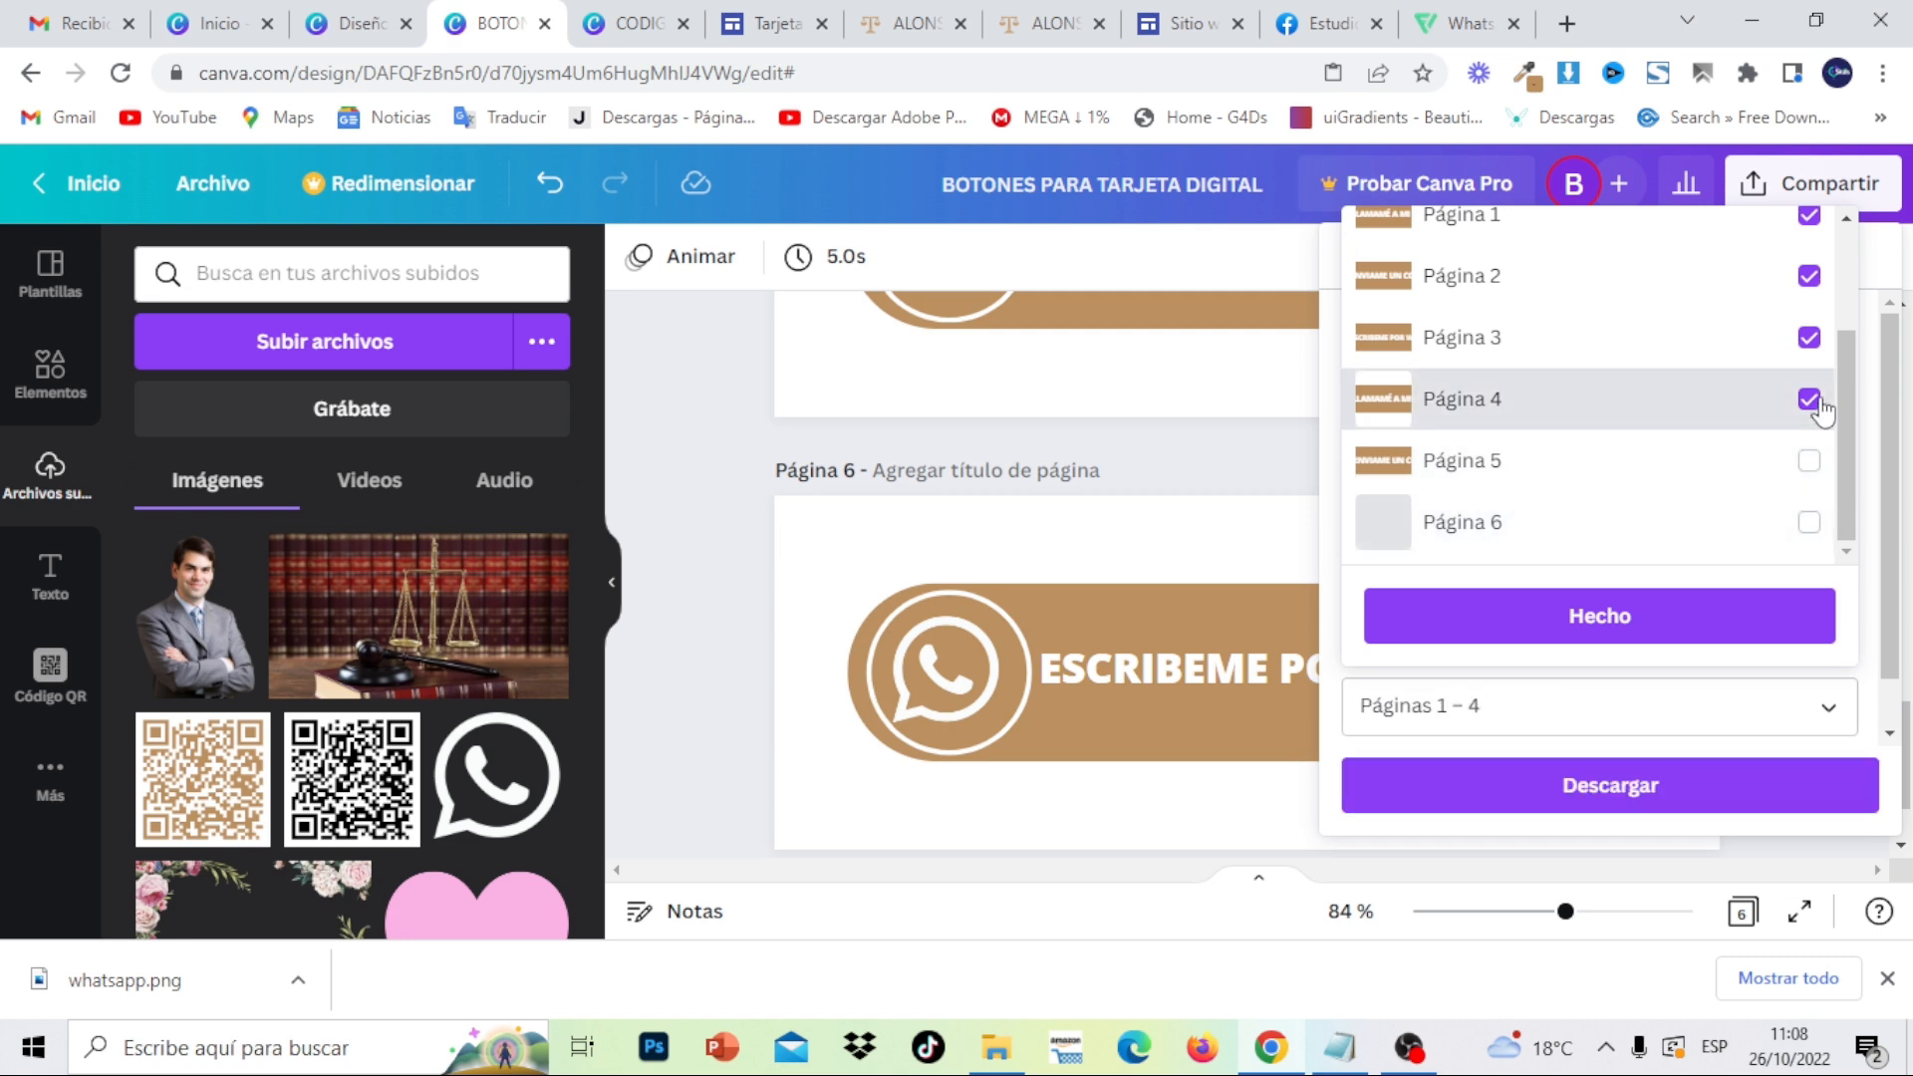
{"action": "left_click", "coordinate": [1744, 620]}
{"action": "left_click", "coordinate": [1754, 798]}
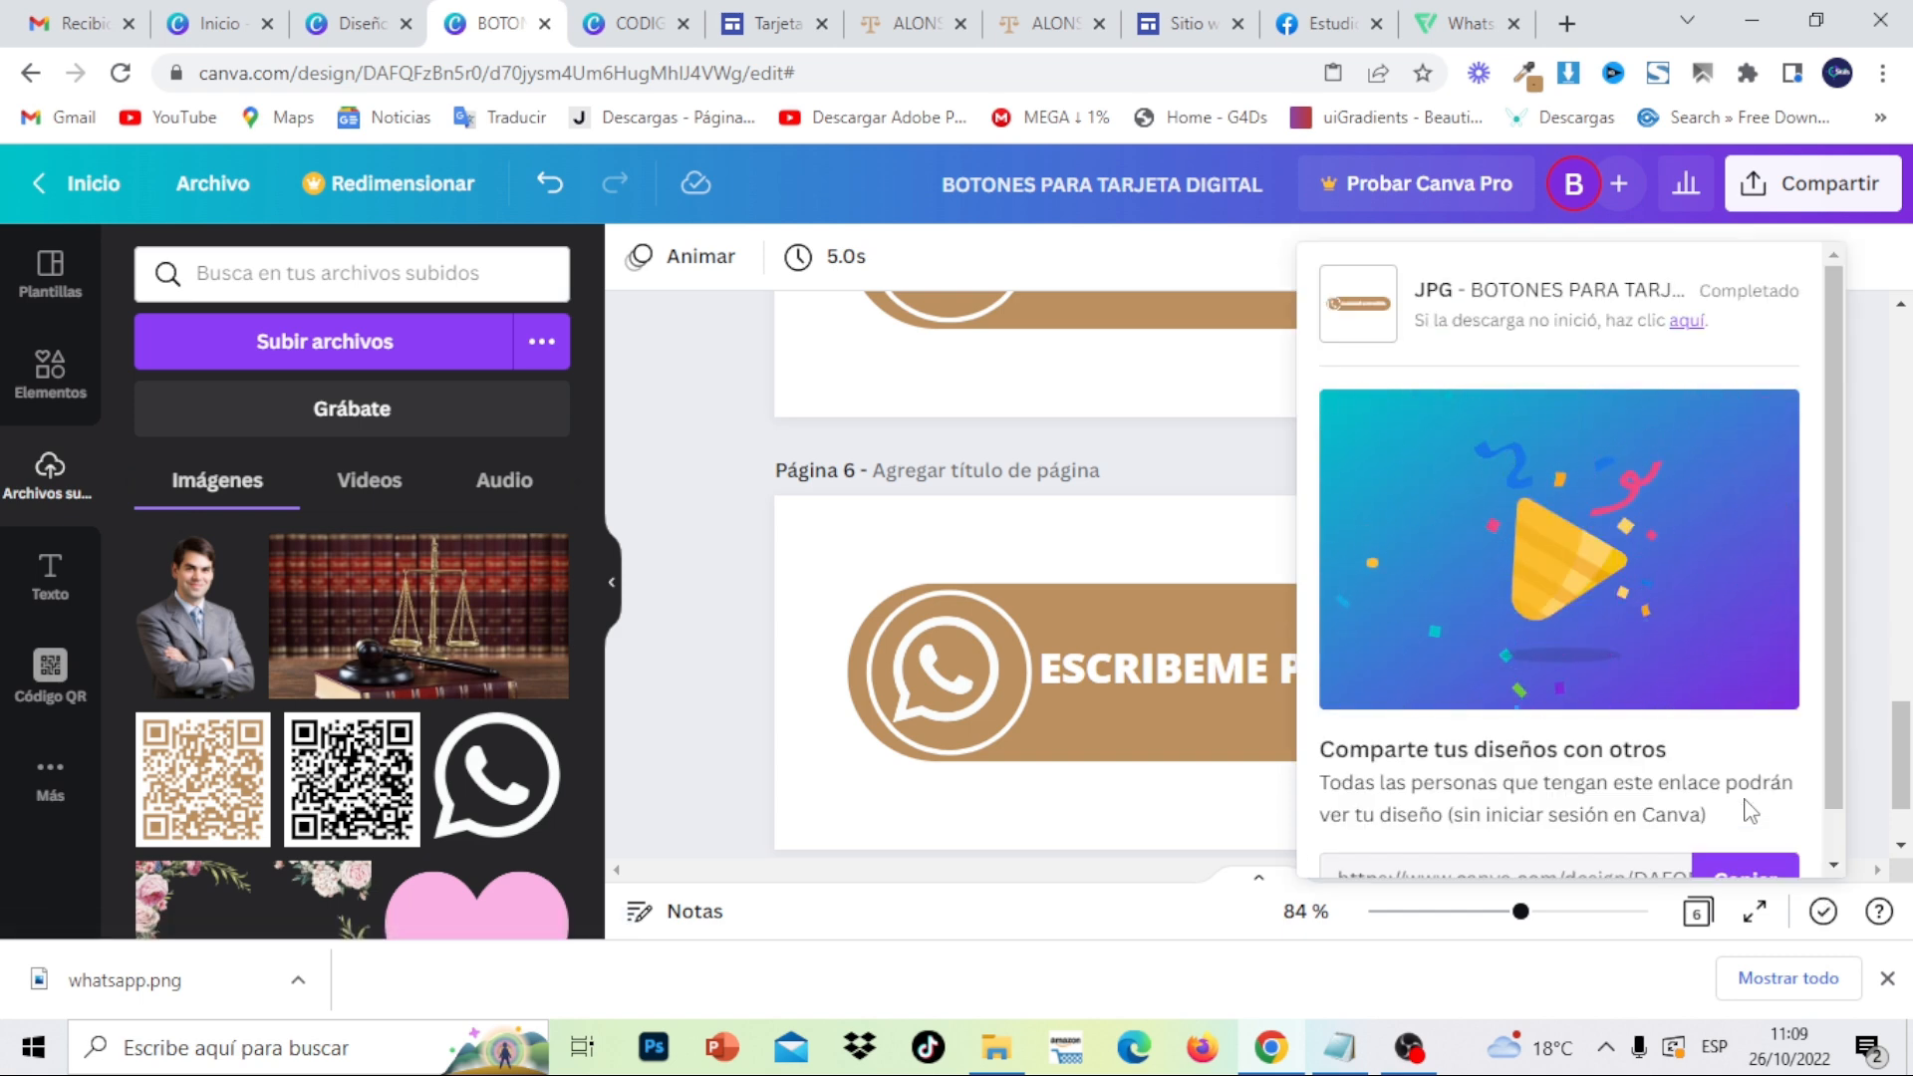
- Extract the downloaded zip into a 'BOTONES PARA TARJETA DIGITAL' folder and open it
{"action": "left_click", "coordinate": [1806, 980]}
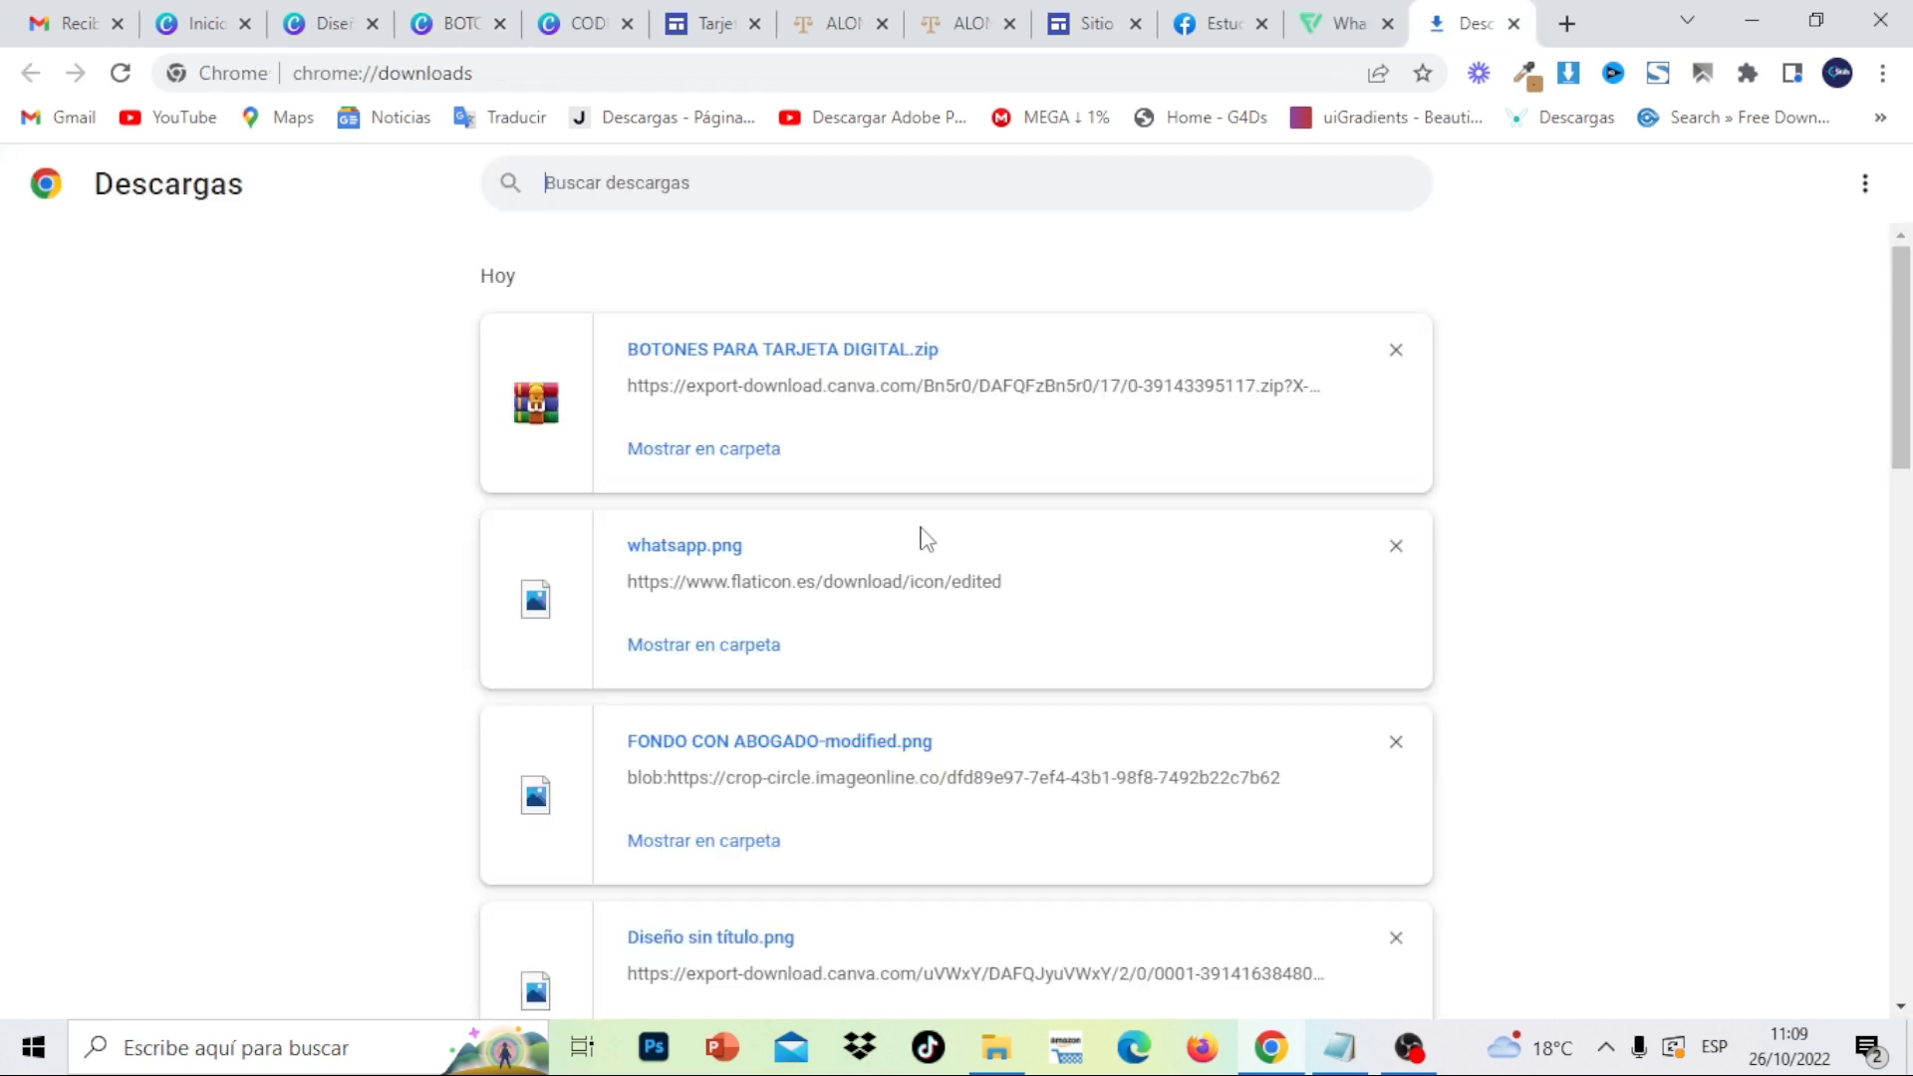
{"action": "left_click", "coordinate": [746, 450]}
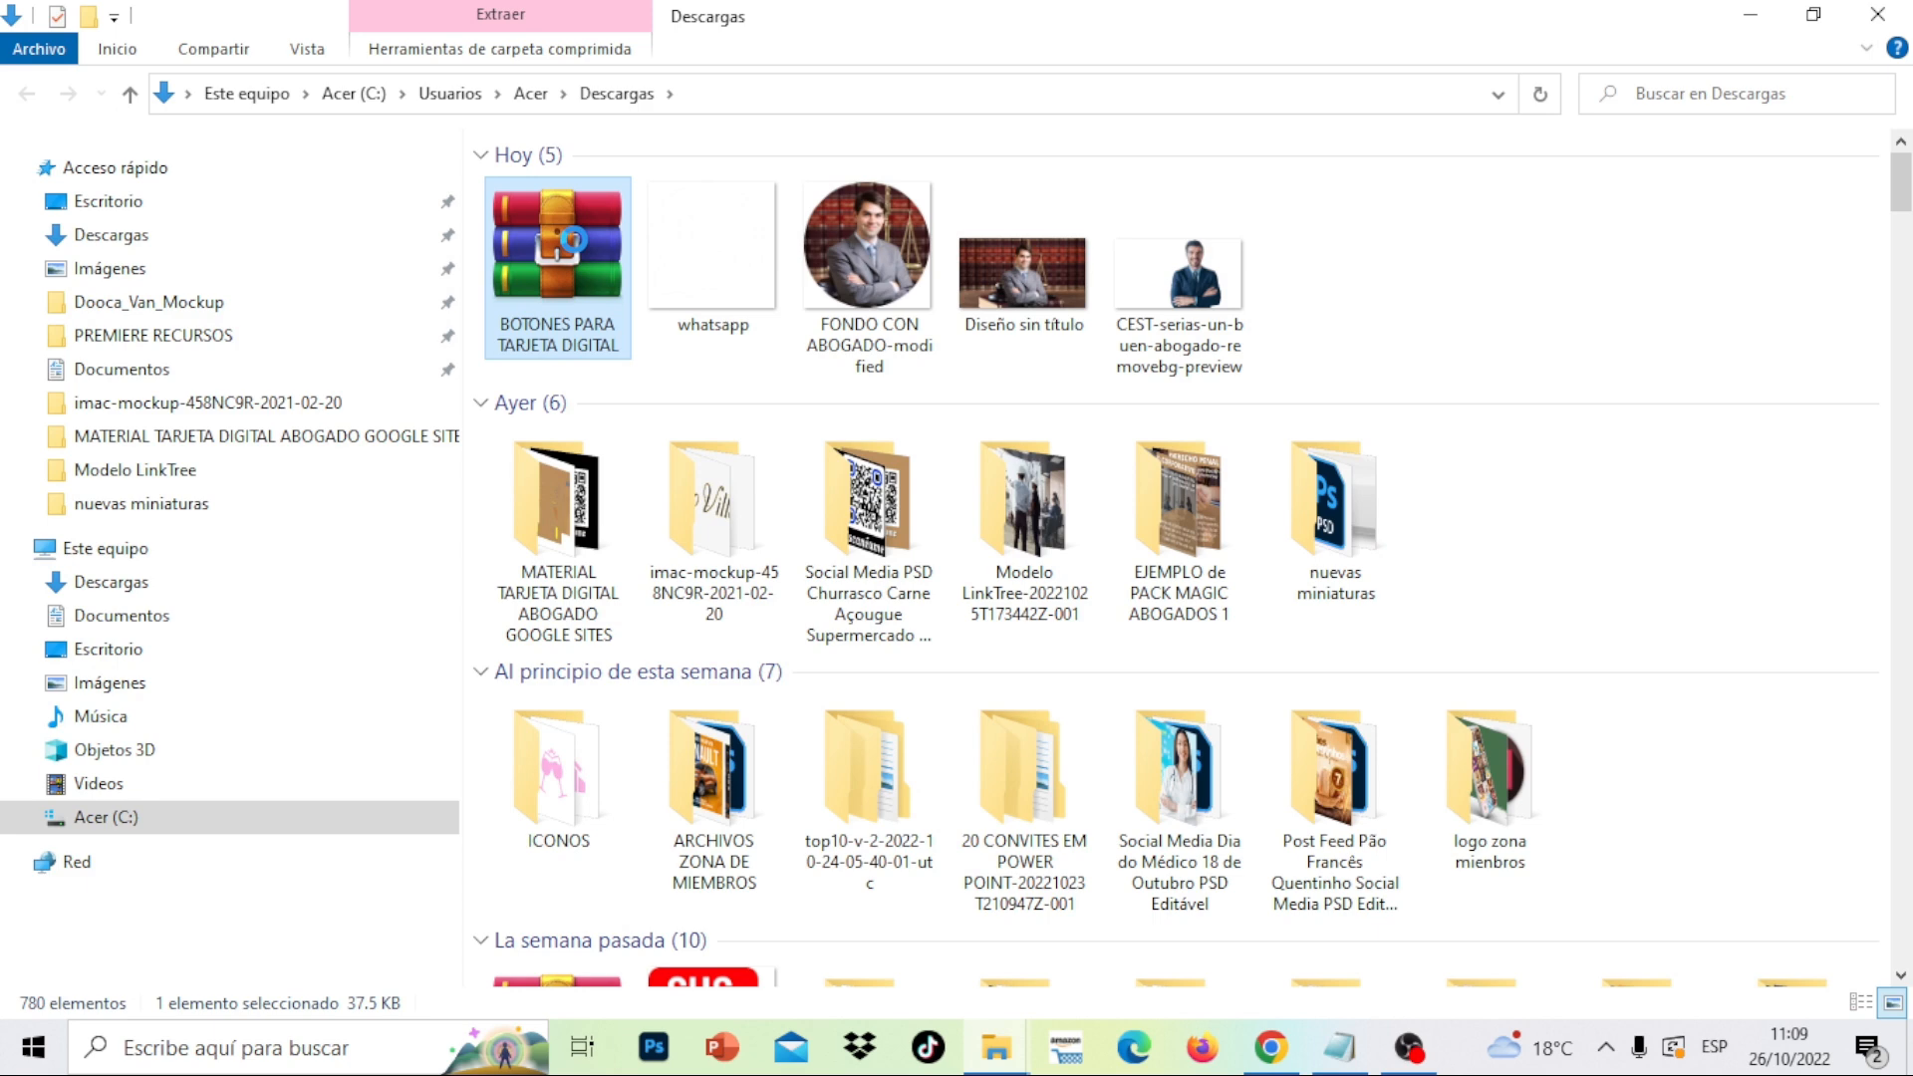
{"action": "right_click", "coordinate": [573, 239]}
{"action": "left_click", "coordinate": [709, 386]}
{"action": "double_click", "coordinate": [1281, 267]}
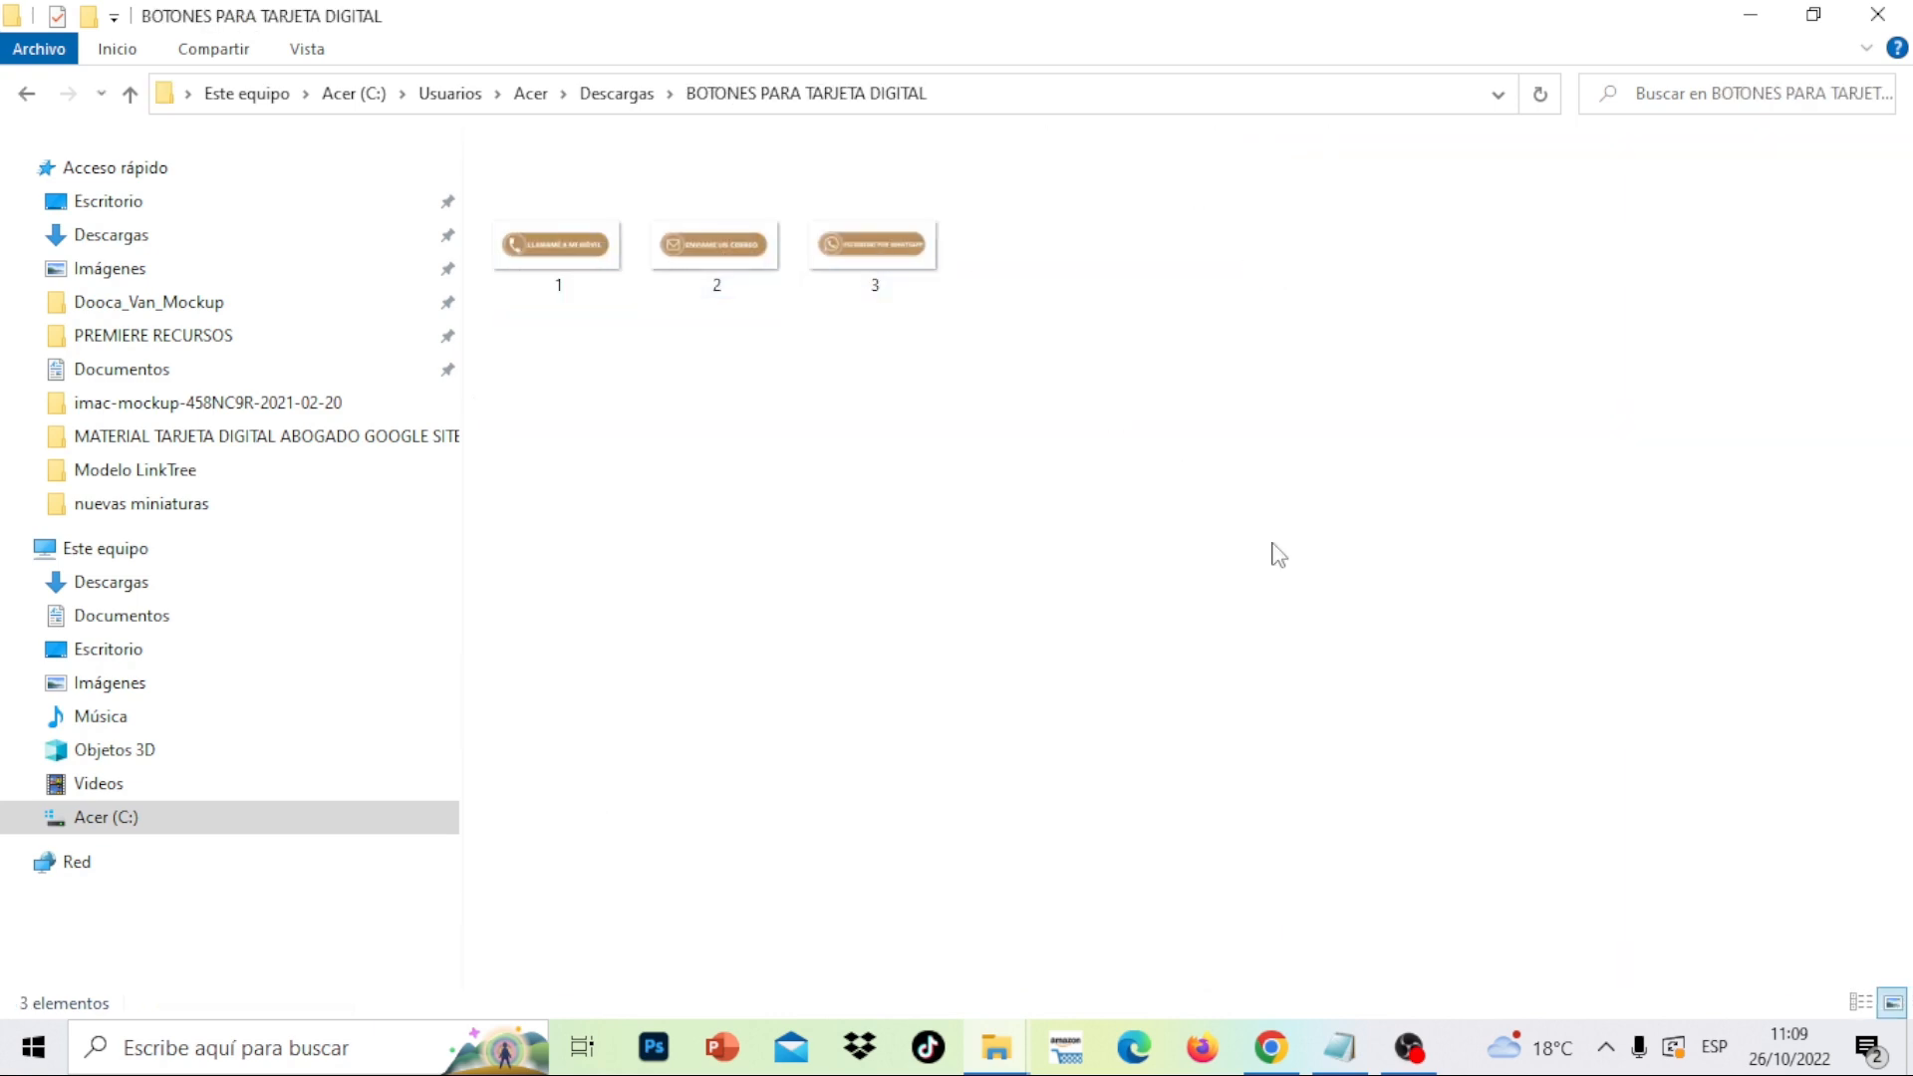
- Clear the old entries from Chrome's download list
{"action": "left_click", "coordinate": [1286, 1066]}
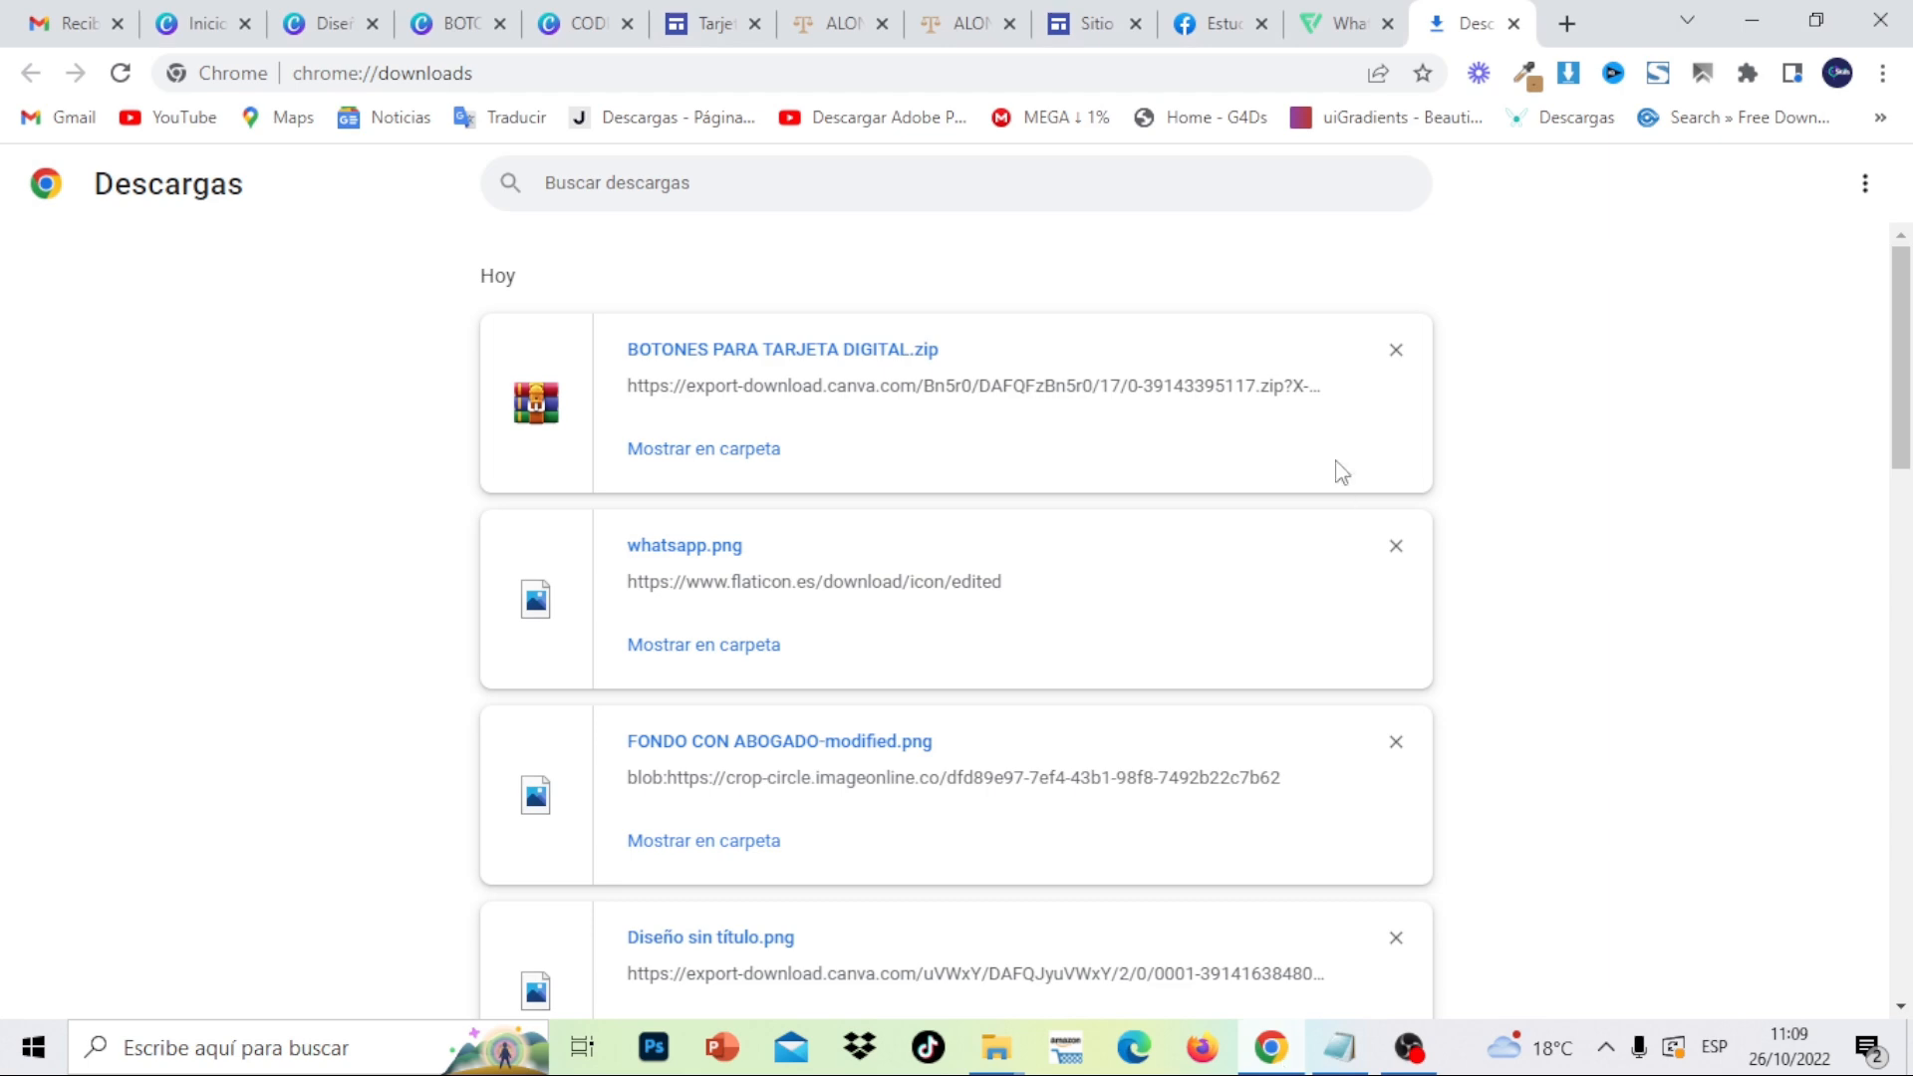
{"action": "left_click", "coordinate": [1398, 370]}
{"action": "left_click", "coordinate": [1398, 371]}
{"action": "left_click", "coordinate": [1398, 371]}
{"action": "left_click", "coordinate": [1398, 371]}
{"action": "left_click", "coordinate": [1398, 371]}
{"action": "left_click", "coordinate": [1398, 371]}
{"action": "left_click", "coordinate": [1398, 371]}
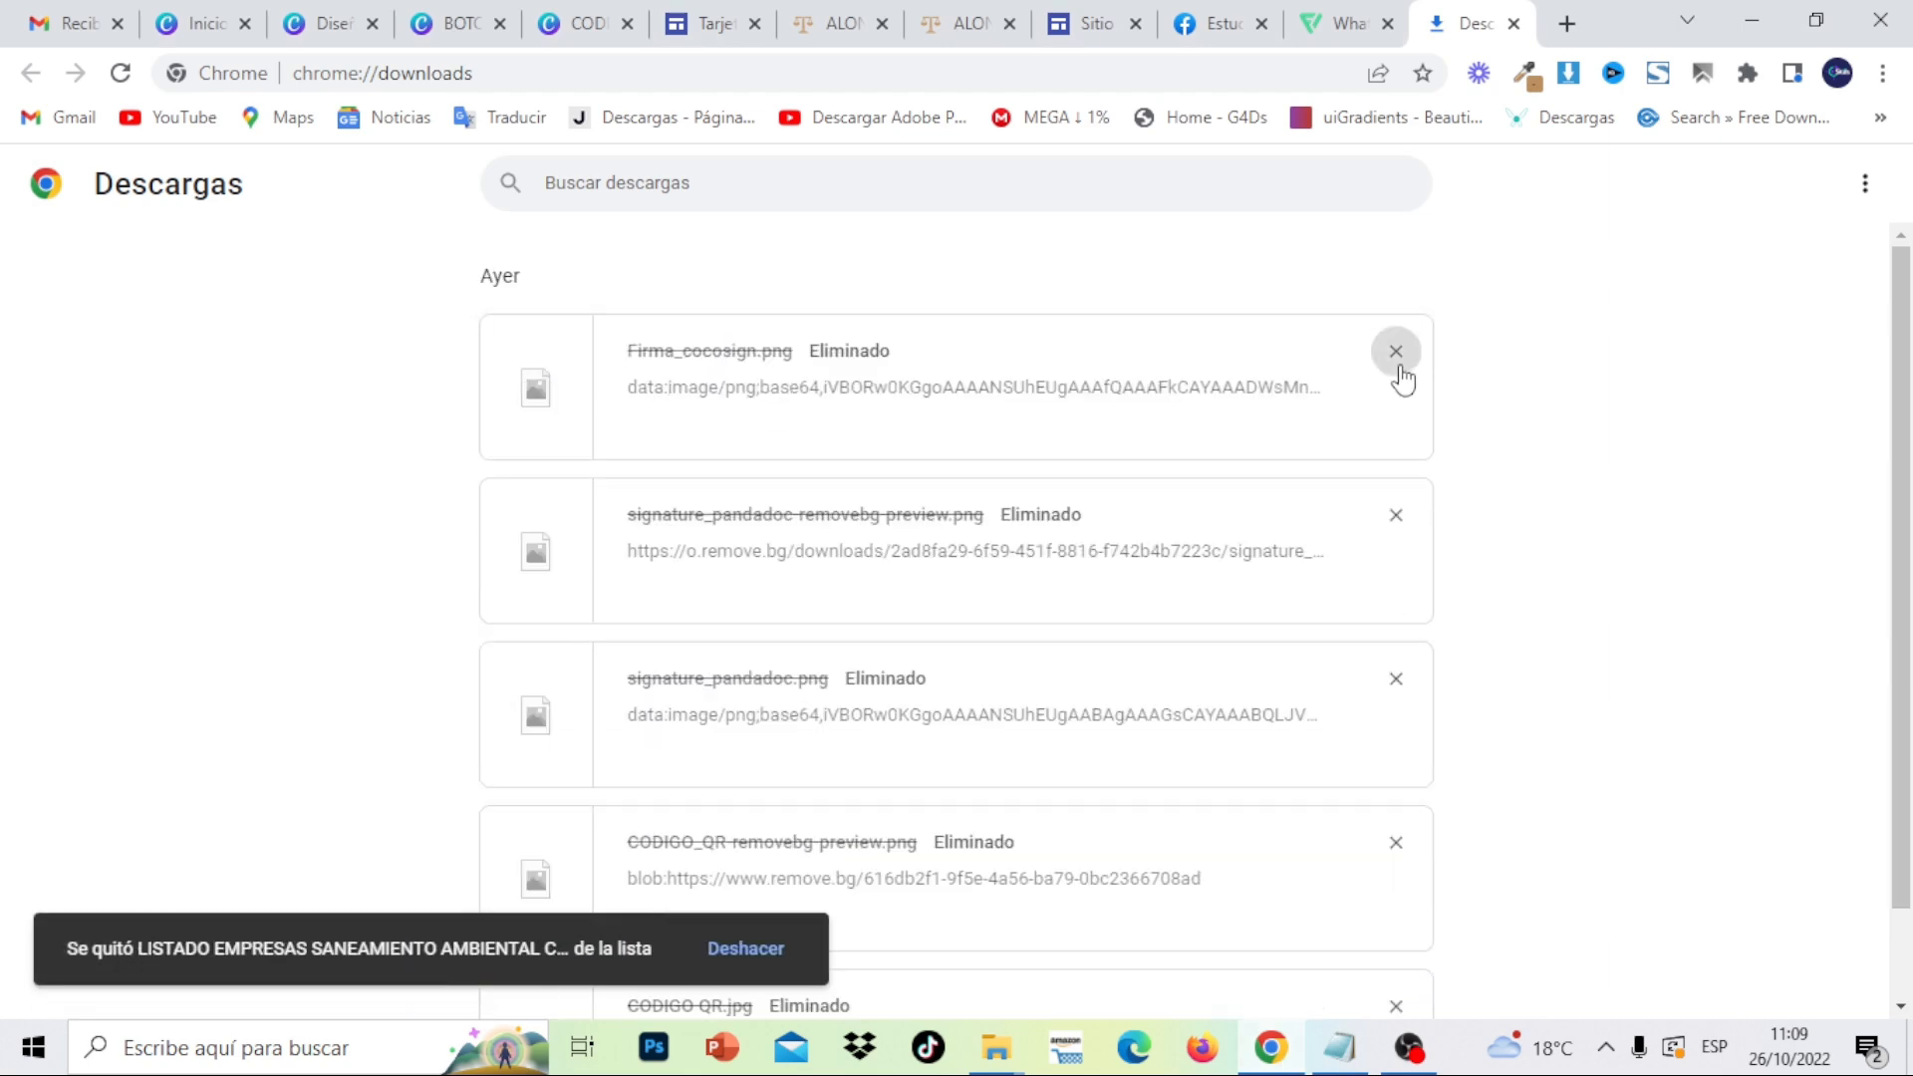
{"action": "left_click", "coordinate": [1398, 371]}
{"action": "left_click", "coordinate": [1398, 370]}
{"action": "left_click", "coordinate": [1398, 371]}
{"action": "left_click", "coordinate": [1398, 371]}
{"action": "left_click", "coordinate": [1398, 371]}
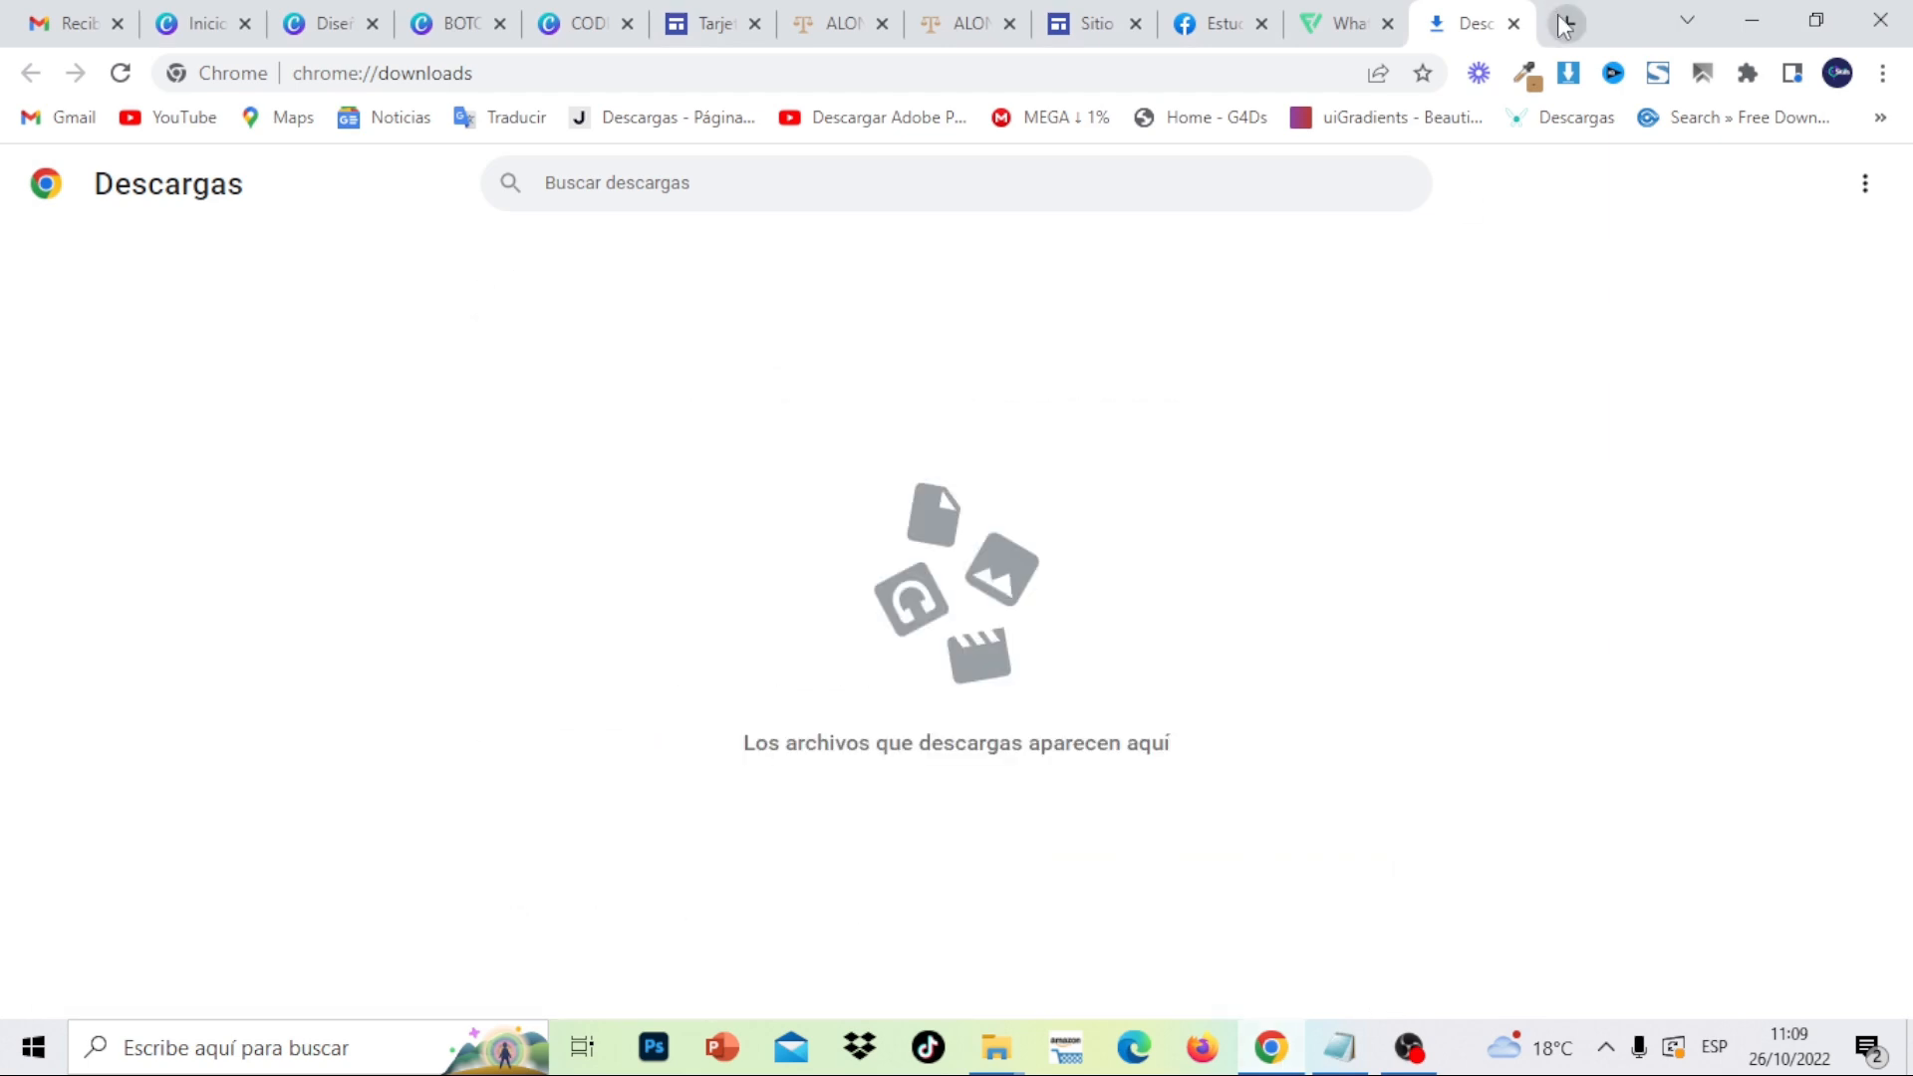
{"action": "left_click", "coordinate": [1565, 24]}
- Go to remove.bg and close the earlier lawyer photo result
{"action": "type", "text": "remove.bg"}
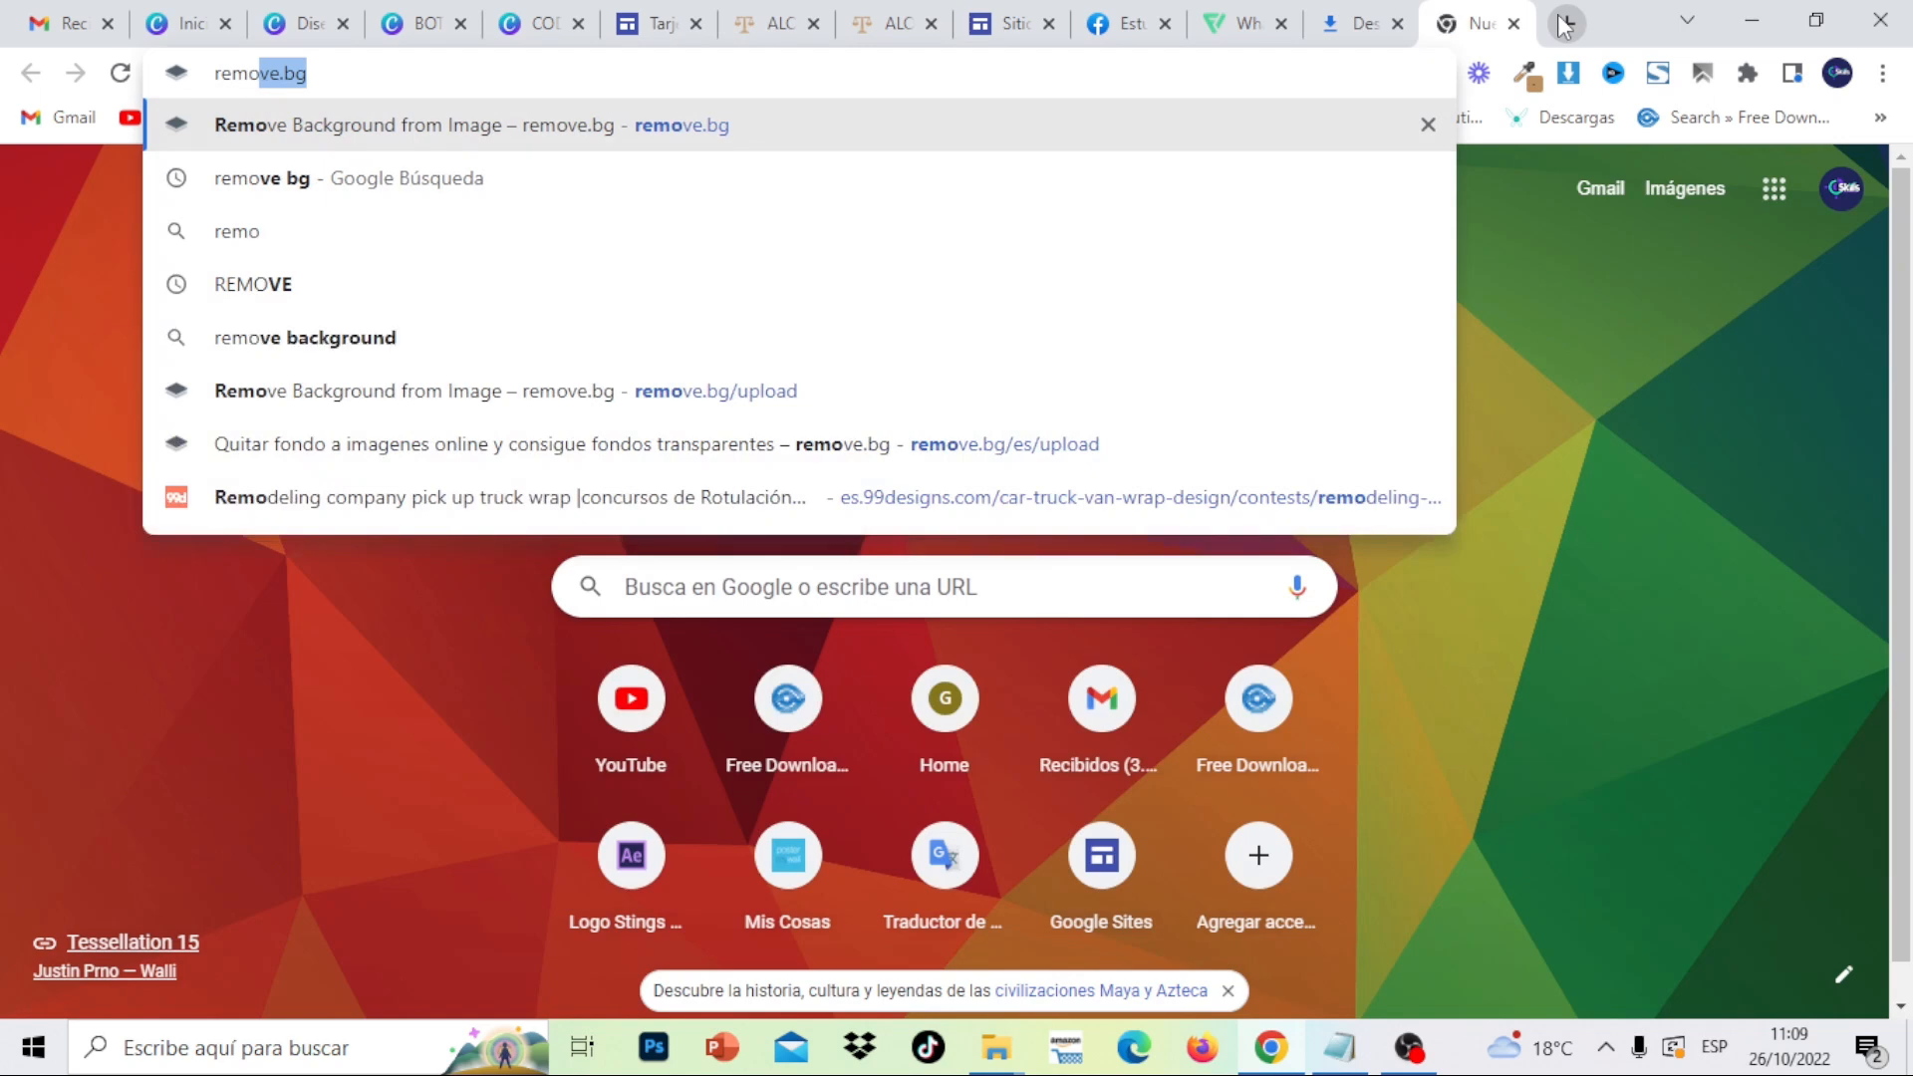
{"action": "key", "text": "Return"}
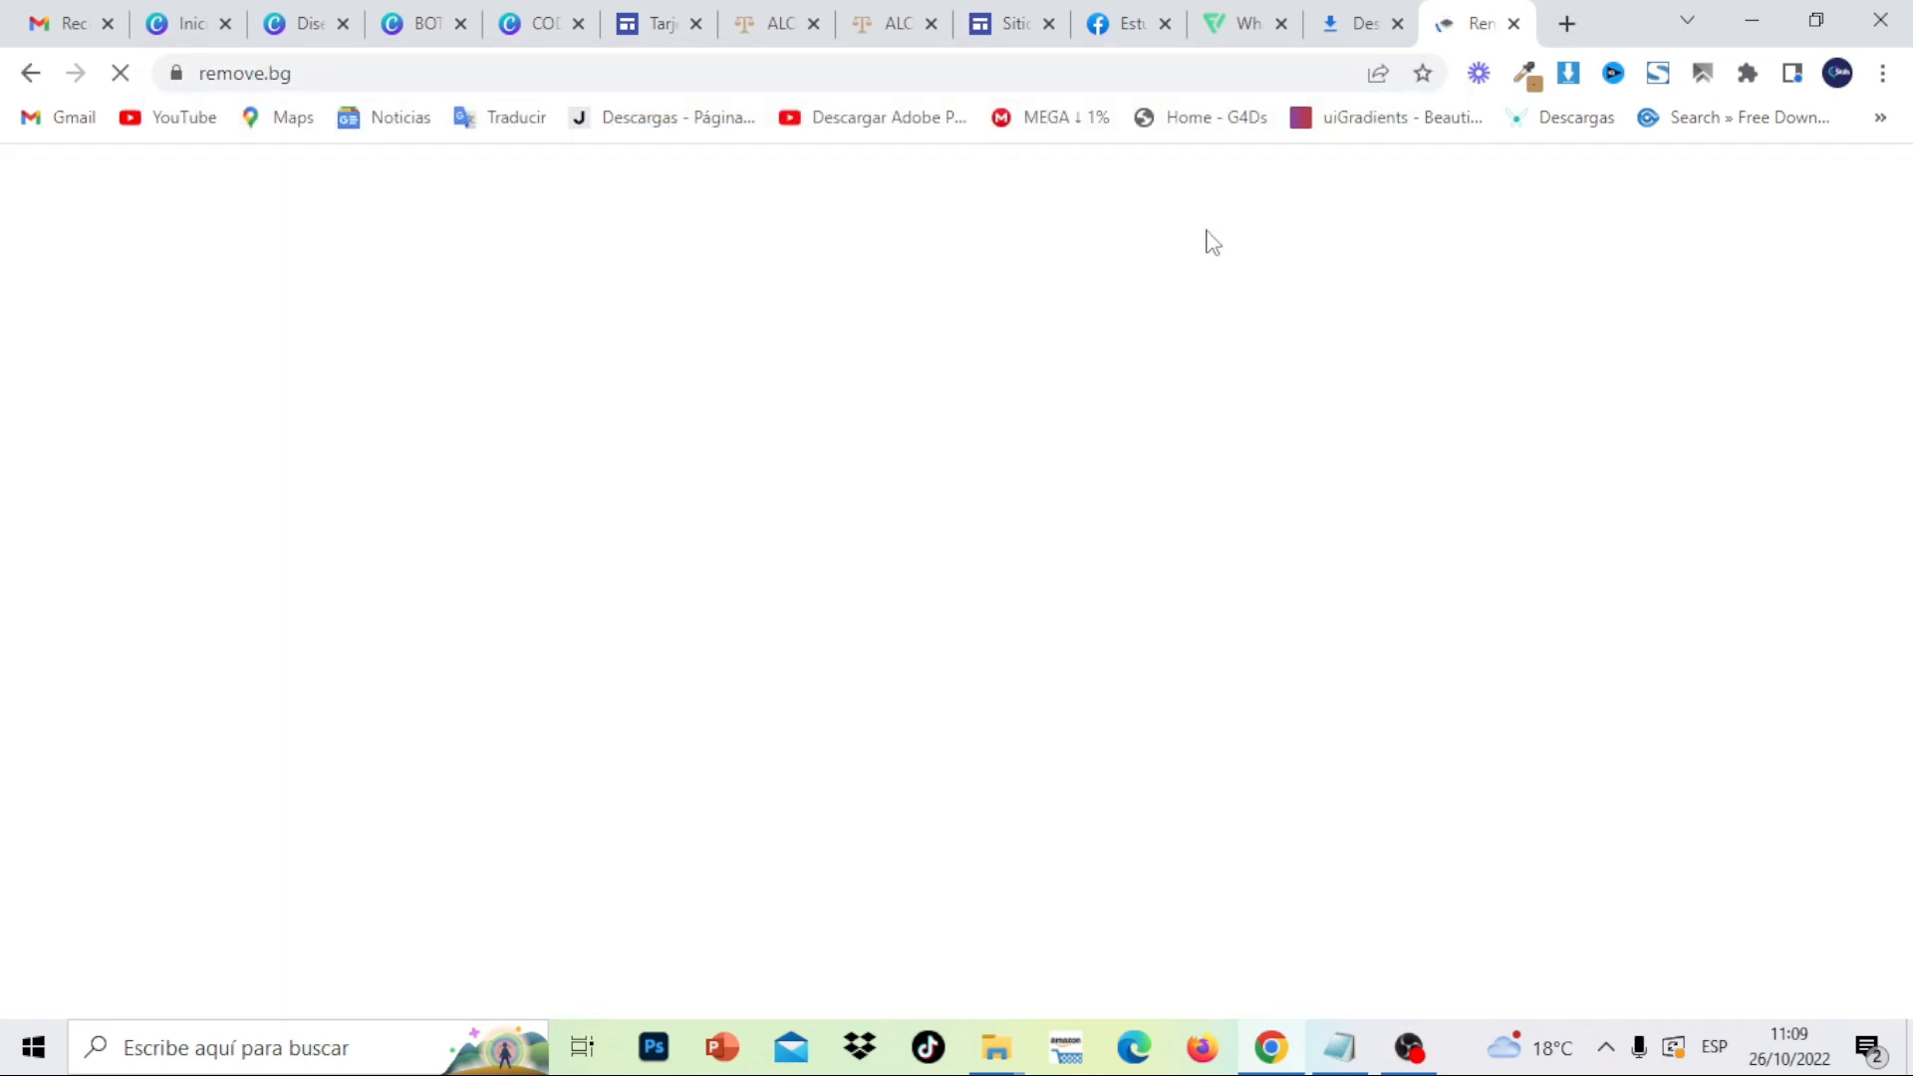
{"action": "scroll", "coordinate": [1504, 530], "scroll_direction": "down", "scroll_amount": 3}
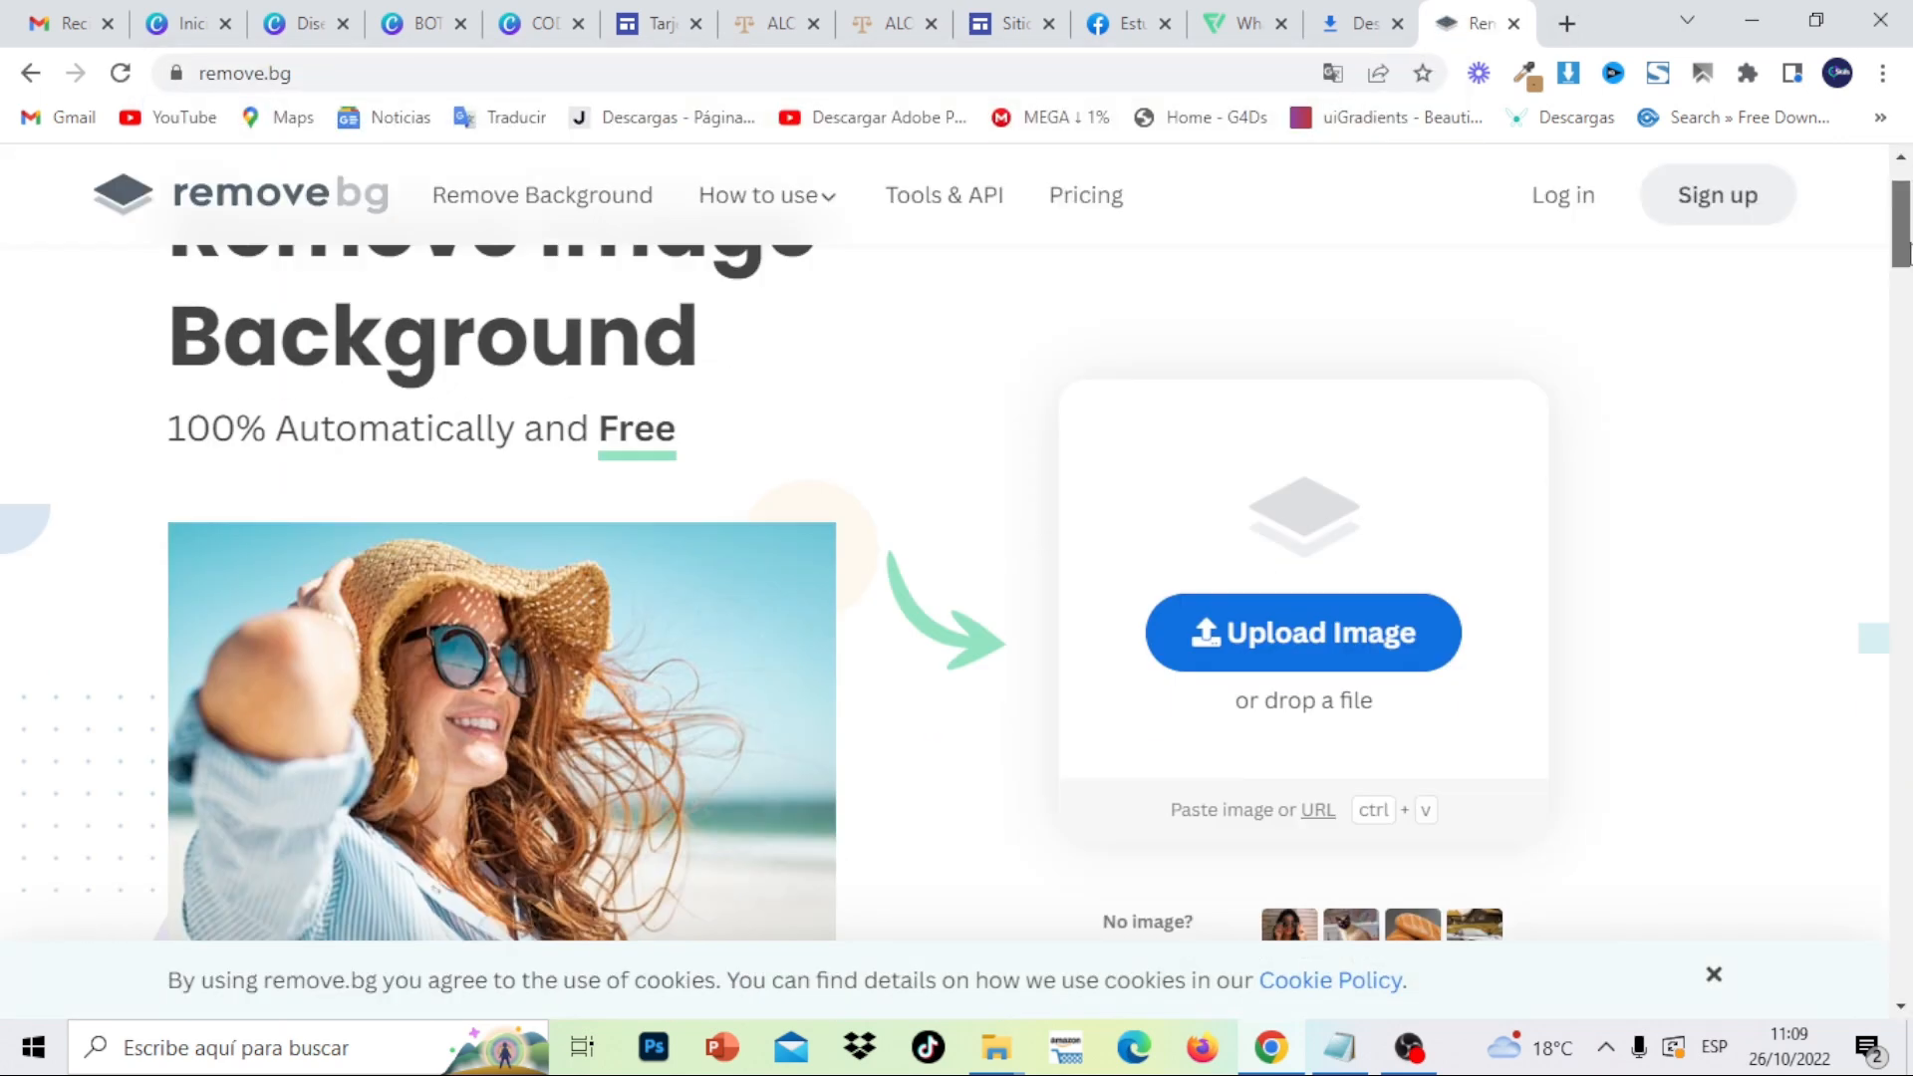
{"action": "left_click", "coordinate": [1358, 491]}
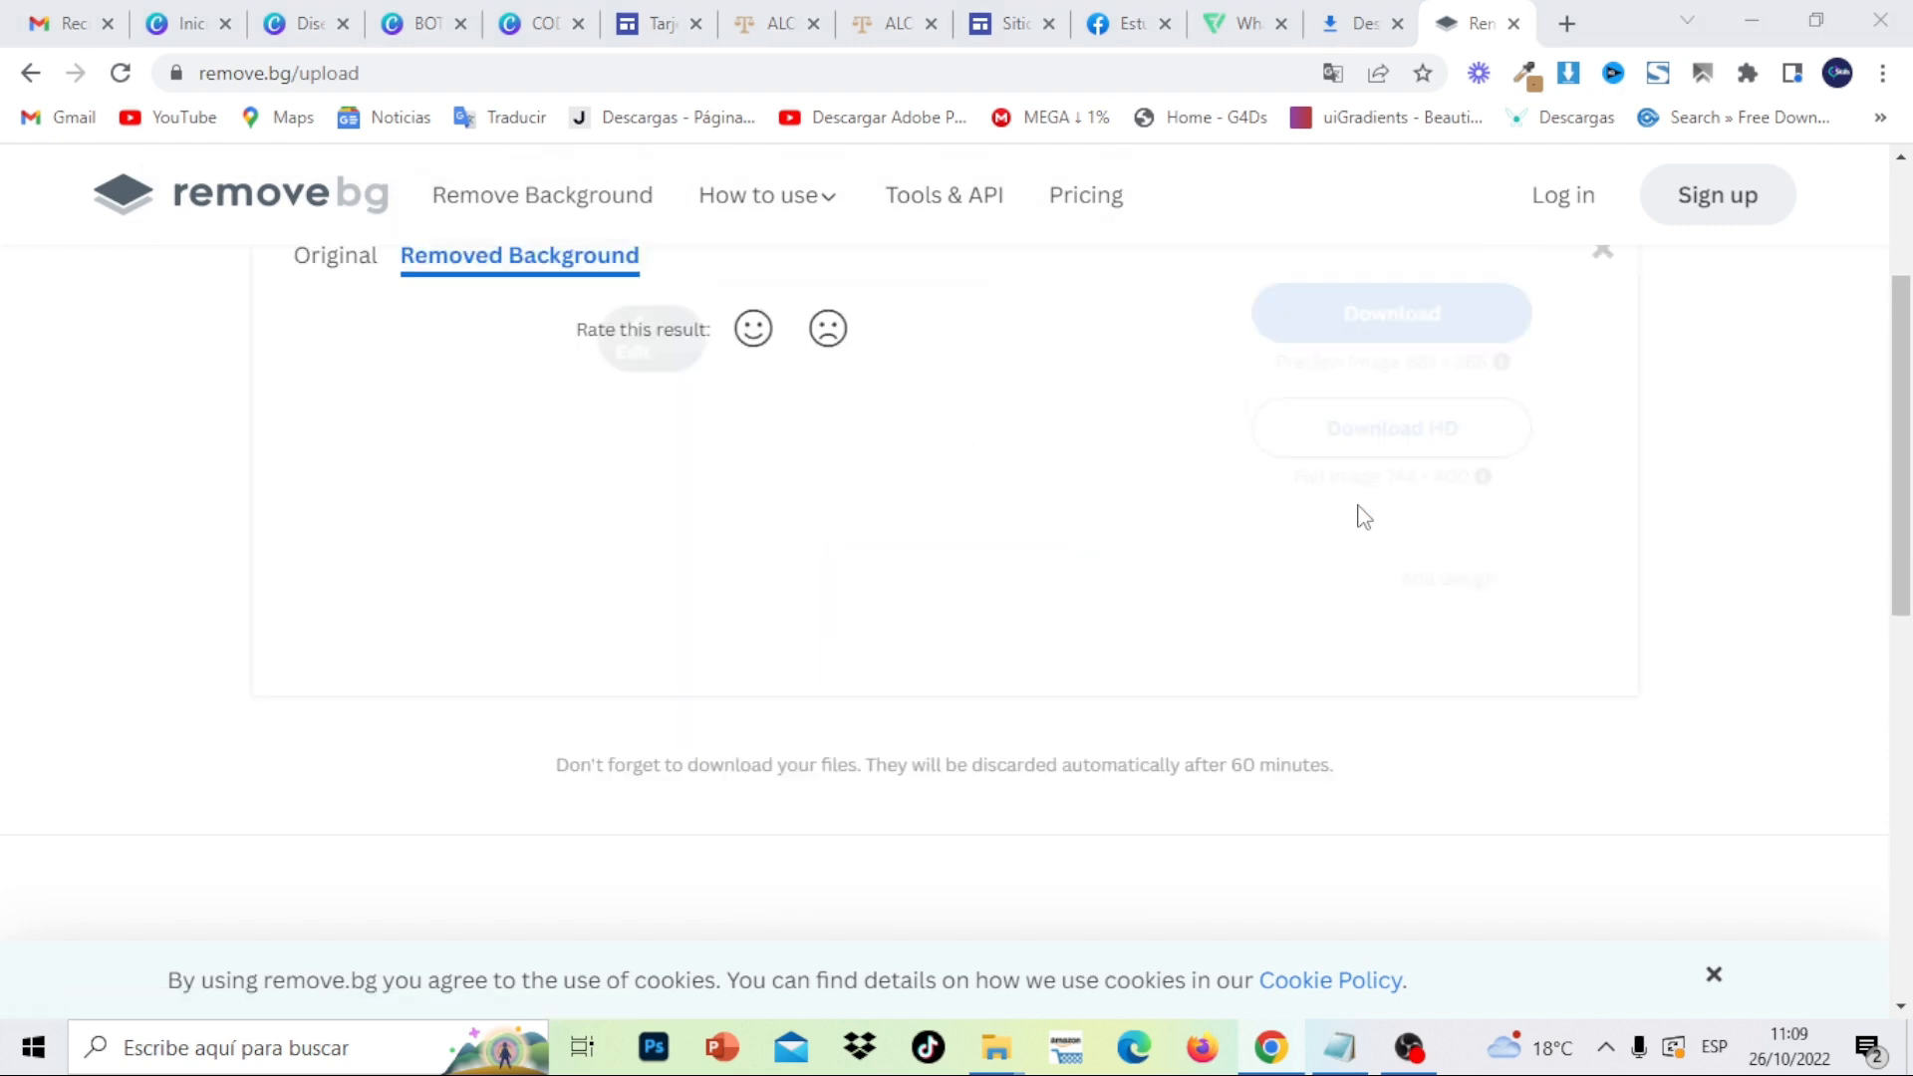
{"action": "key", "text": "Escape"}
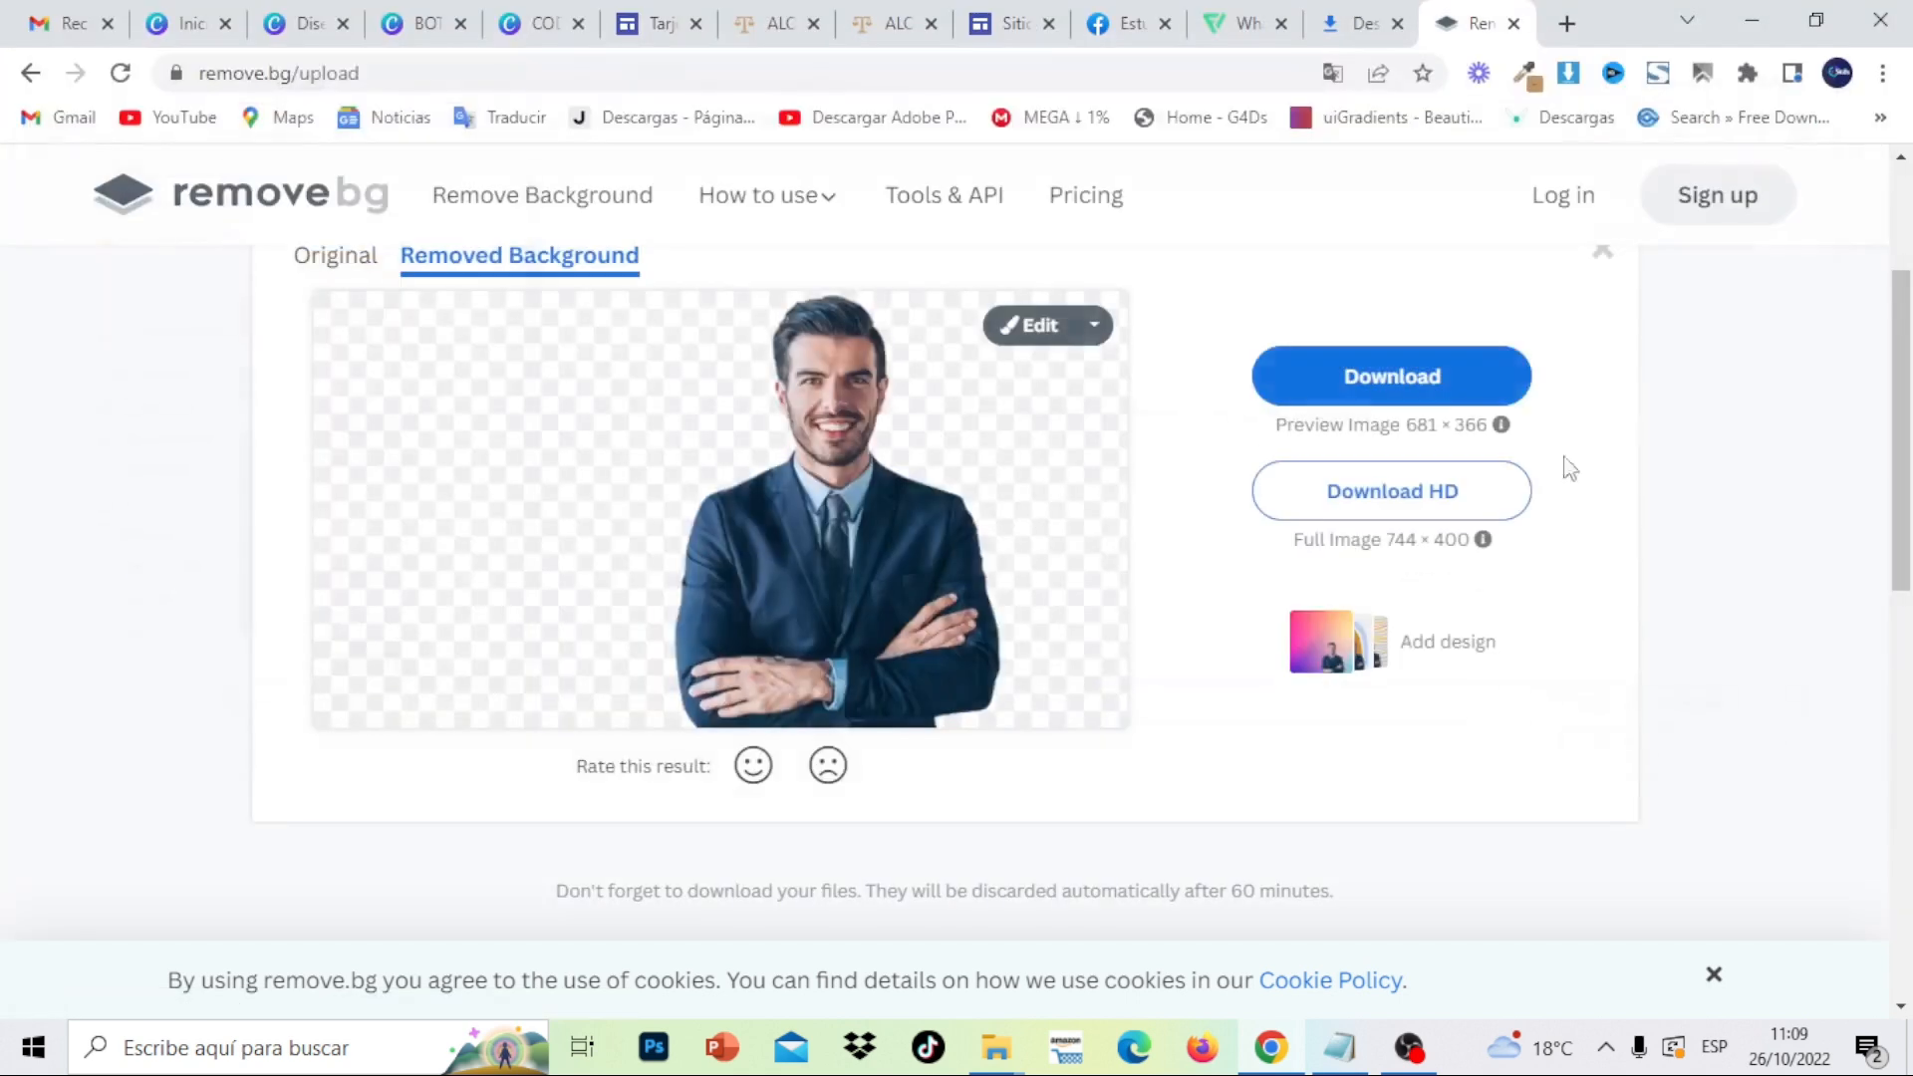
{"action": "left_click", "coordinate": [1617, 322]}
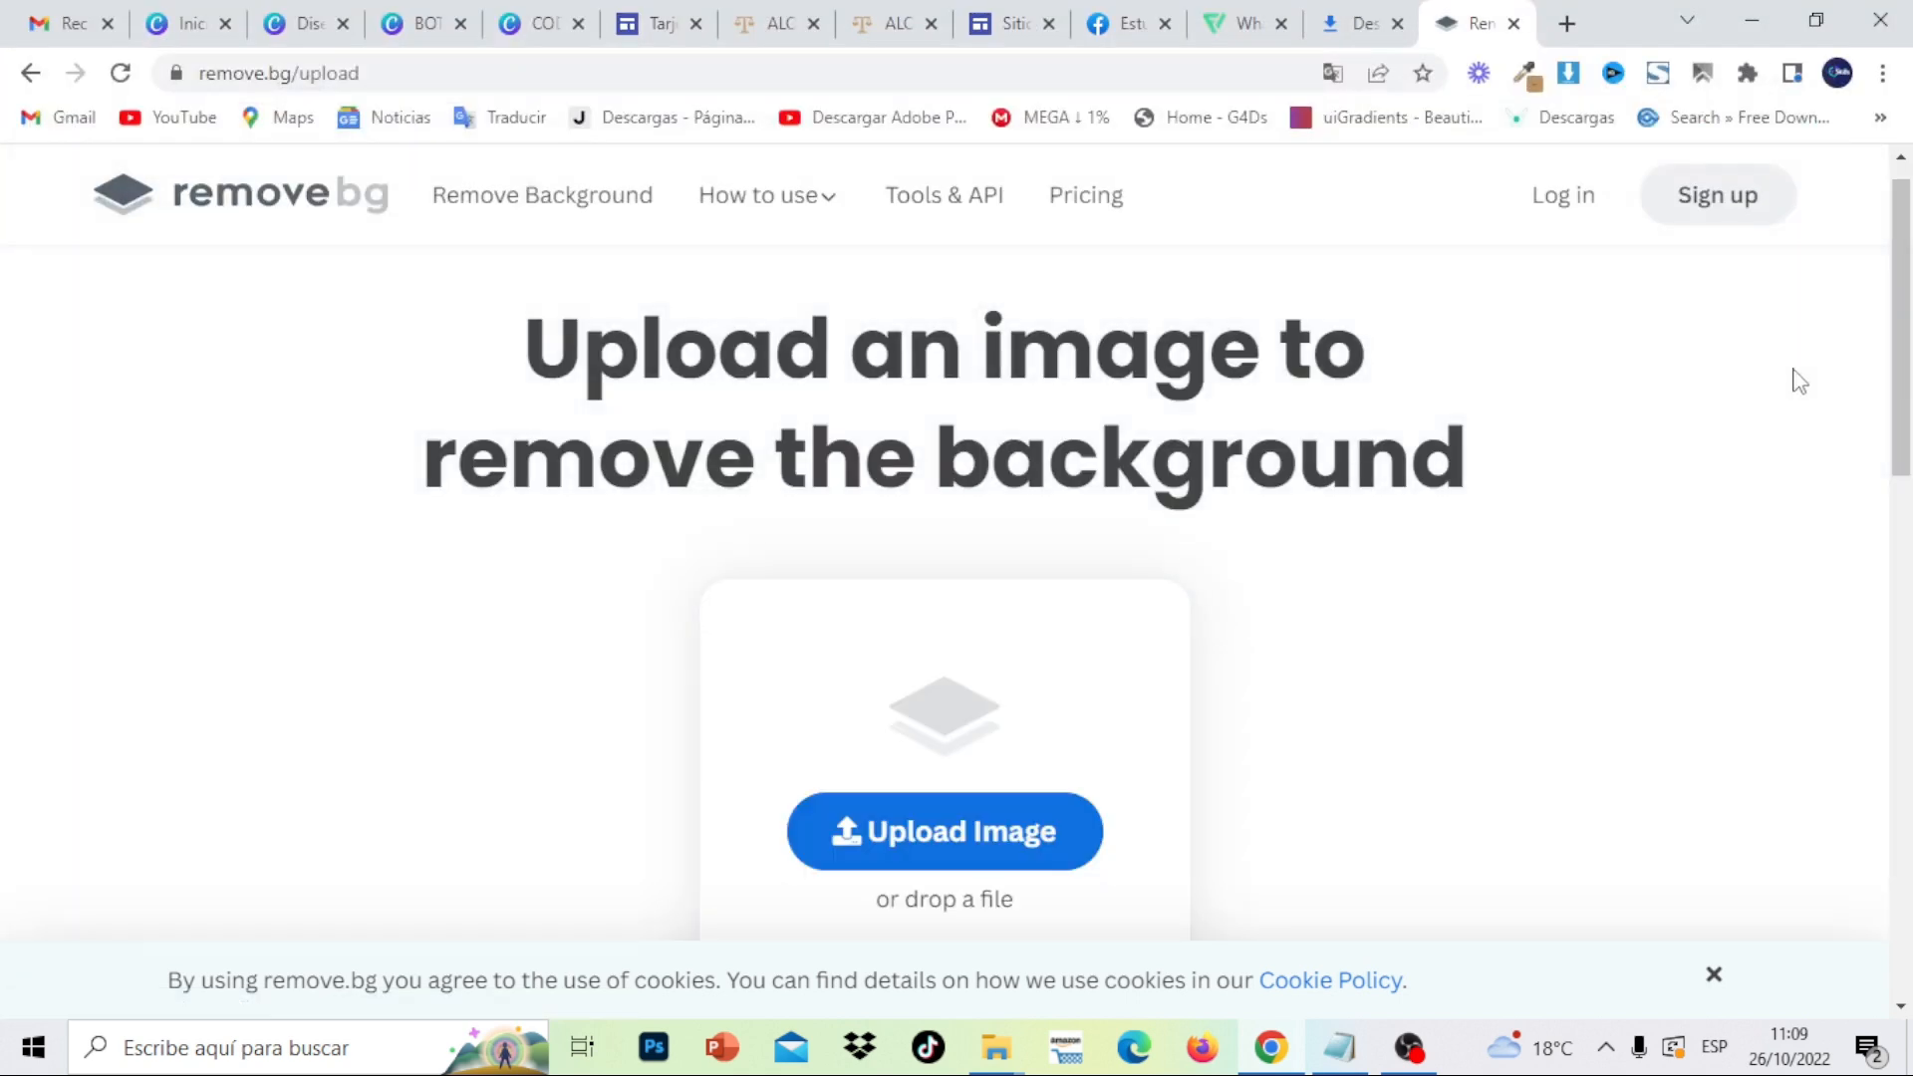
- Upload image 1, the LLAMAMÉ A MI MÓVIL button, from the BOTONES PARA TARJETA DIGITAL folder
{"action": "left_click", "coordinate": [999, 840]}
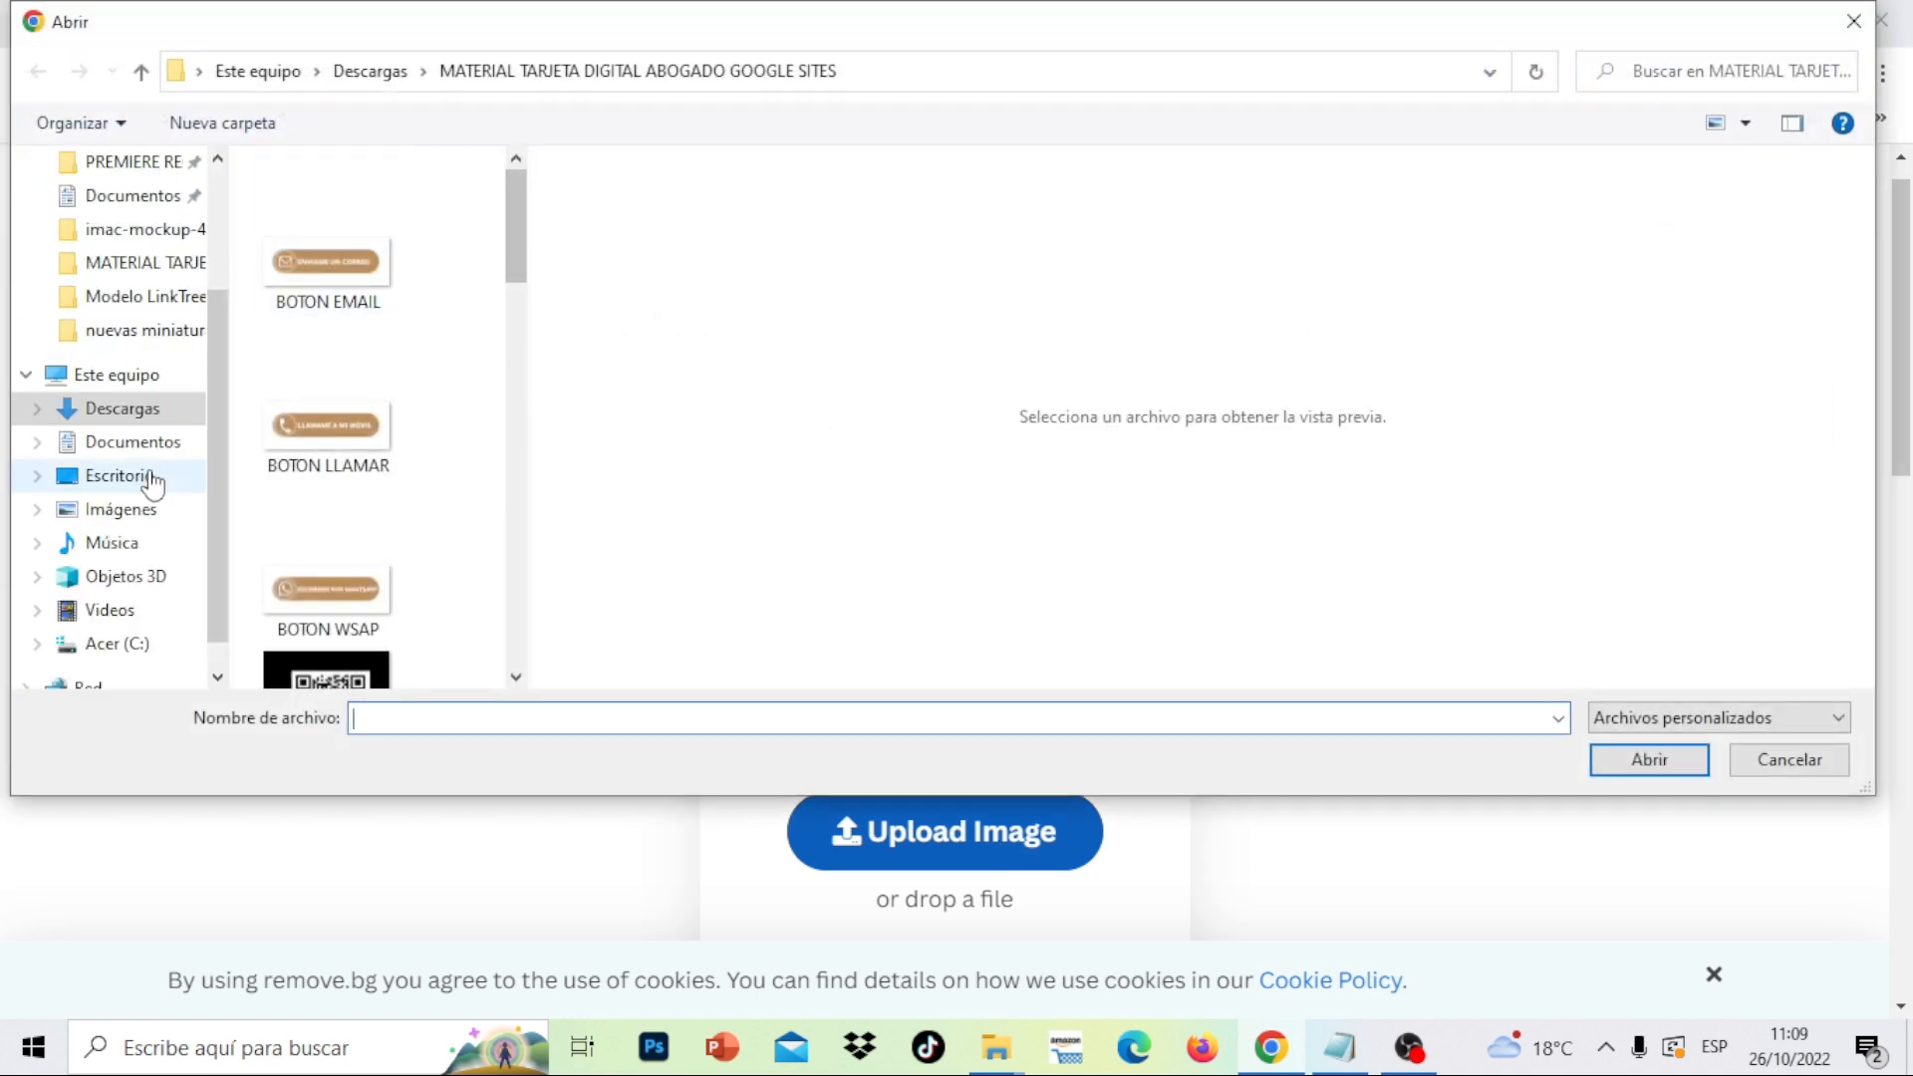
{"action": "left_click", "coordinate": [122, 409]}
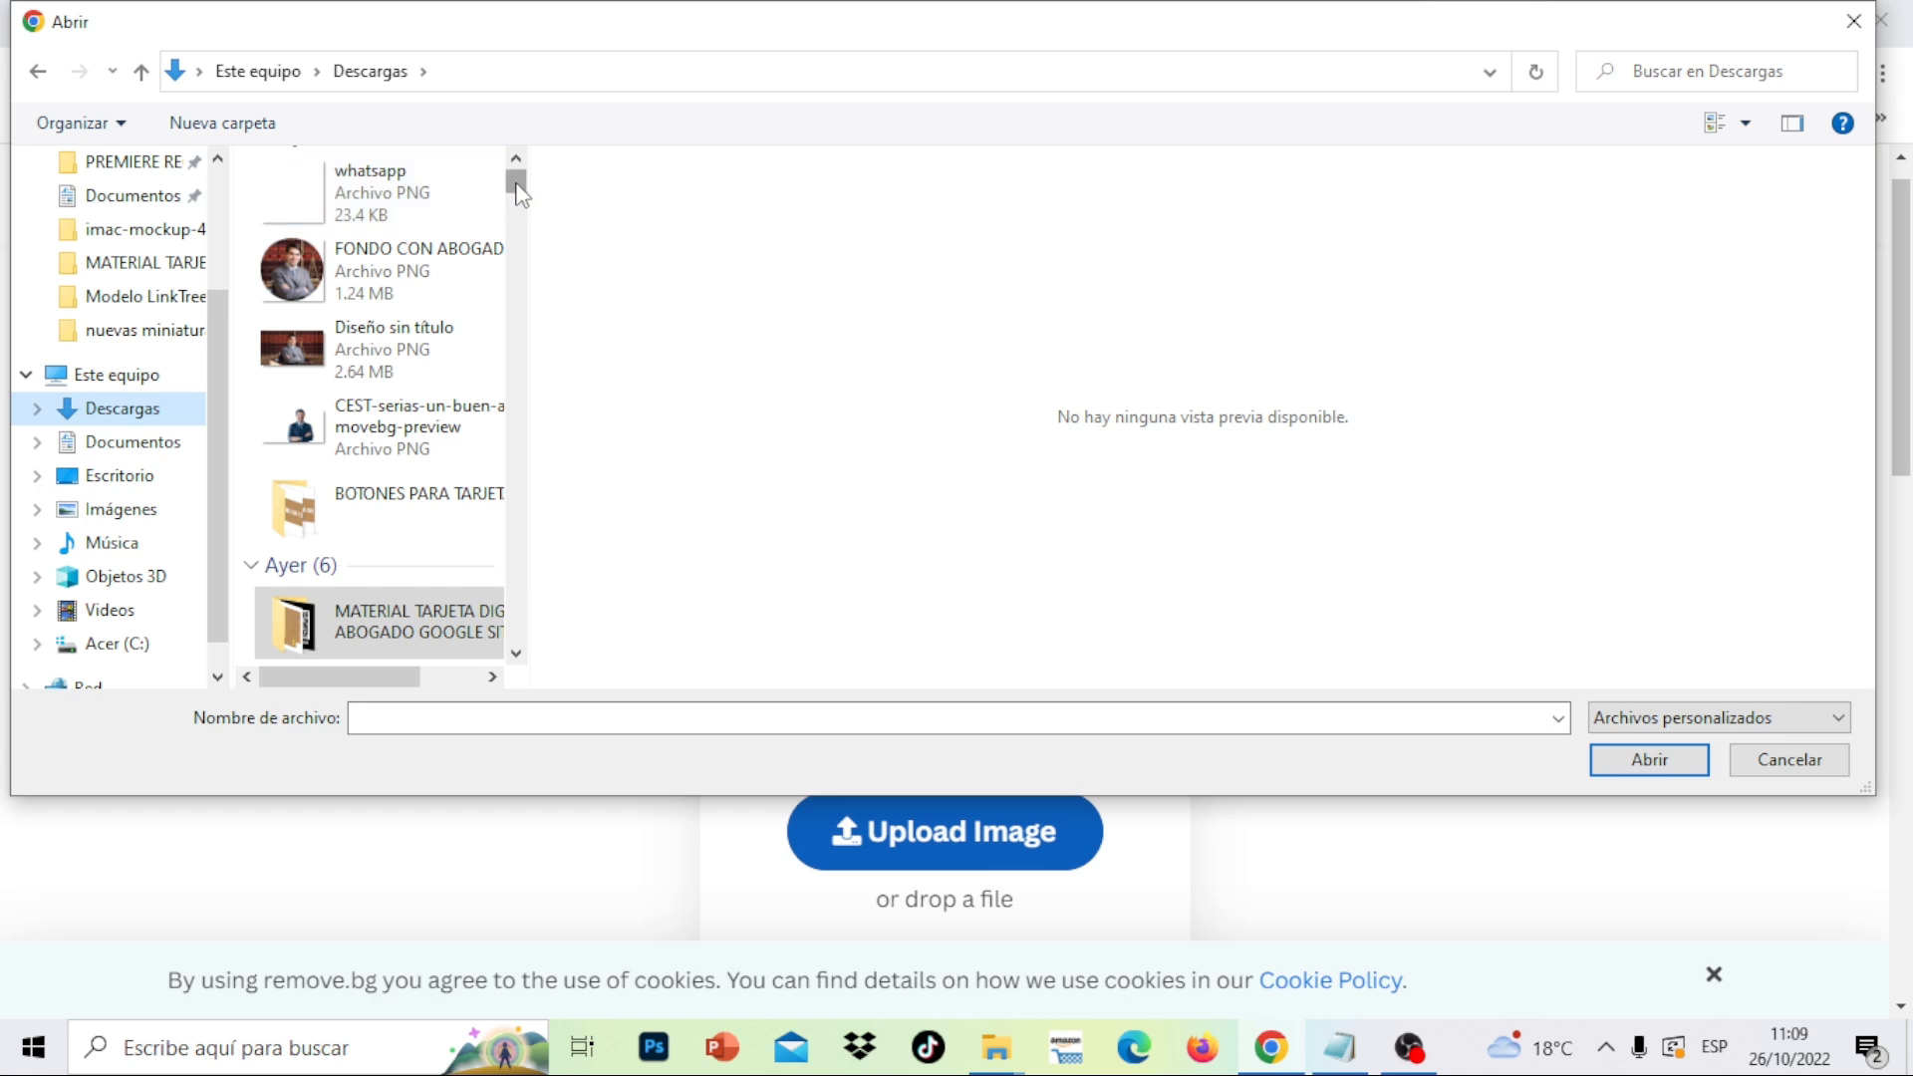
{"action": "scroll", "coordinate": [518, 189], "scroll_direction": "down", "scroll_amount": 3}
{"action": "scroll", "coordinate": [518, 189], "scroll_direction": "up", "scroll_amount": 4}
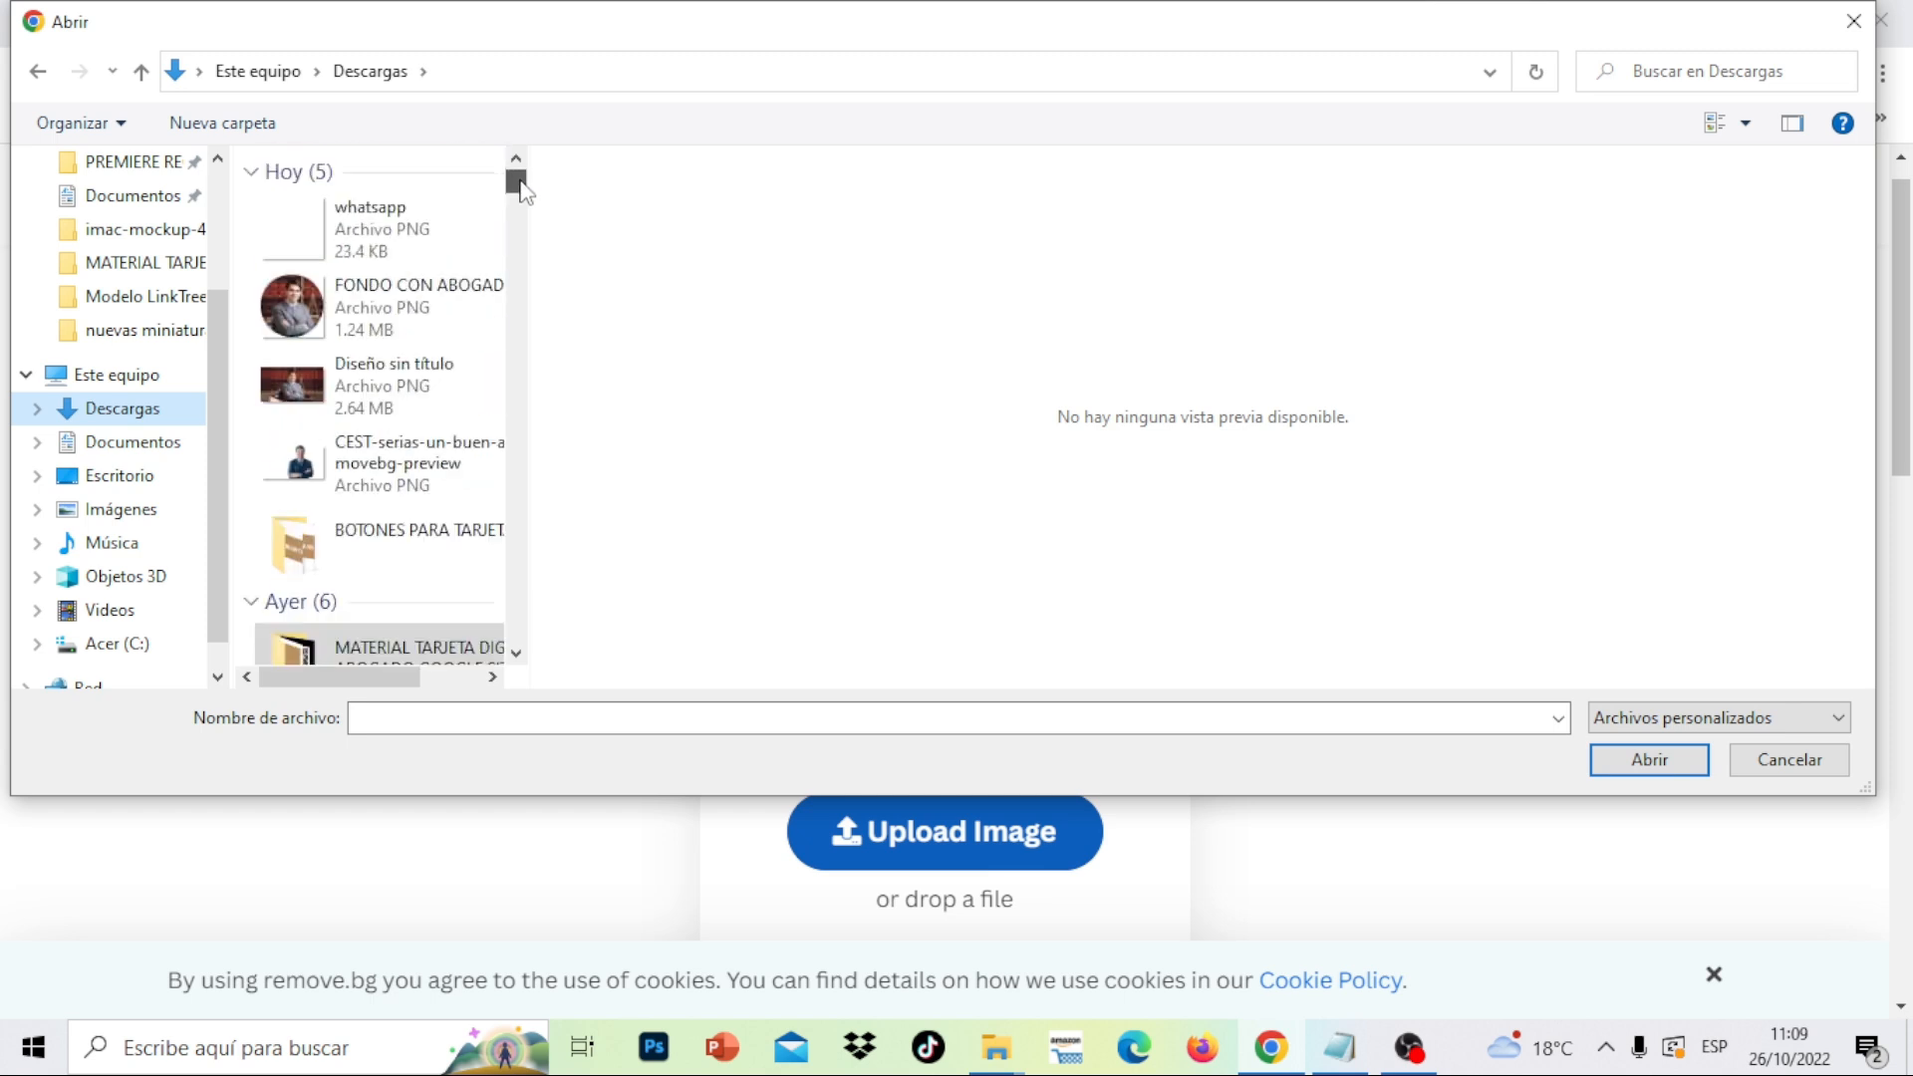
{"action": "double_click", "coordinate": [385, 559]}
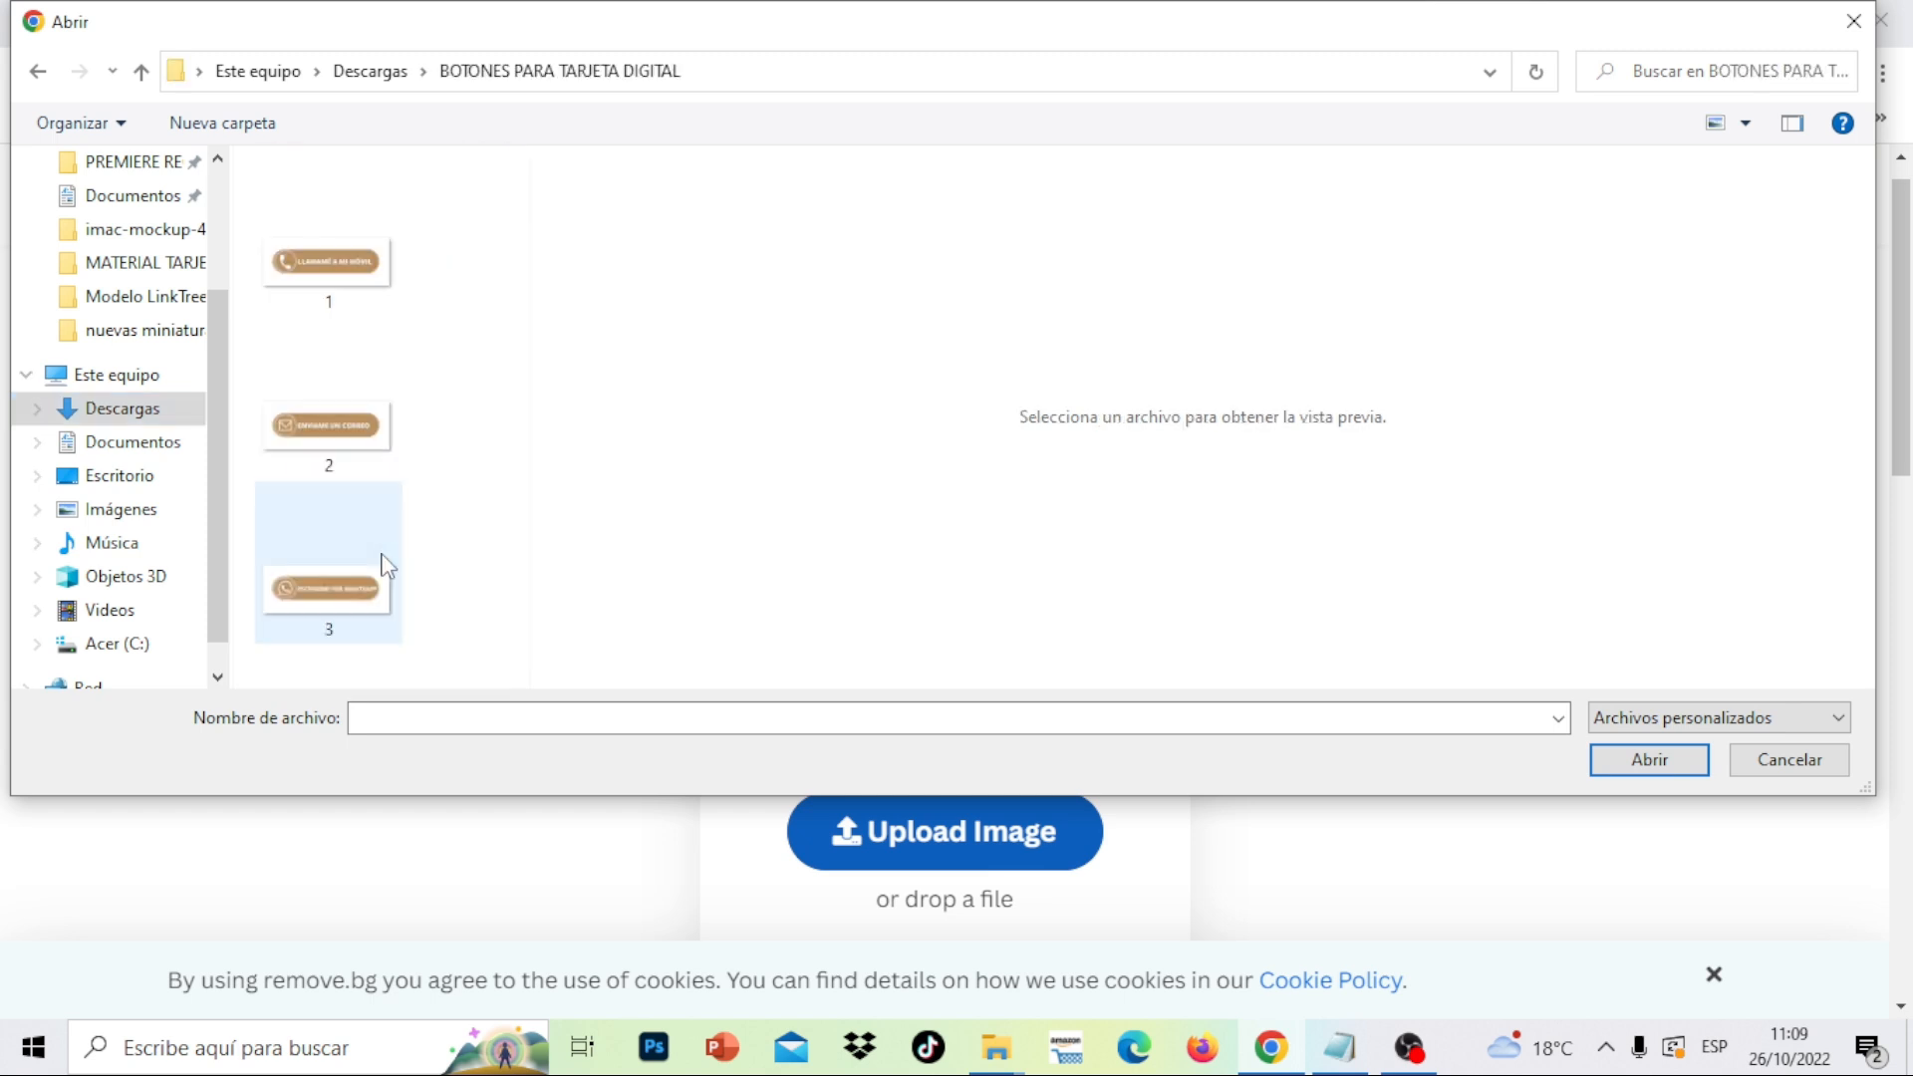
{"action": "left_click", "coordinate": [354, 303]}
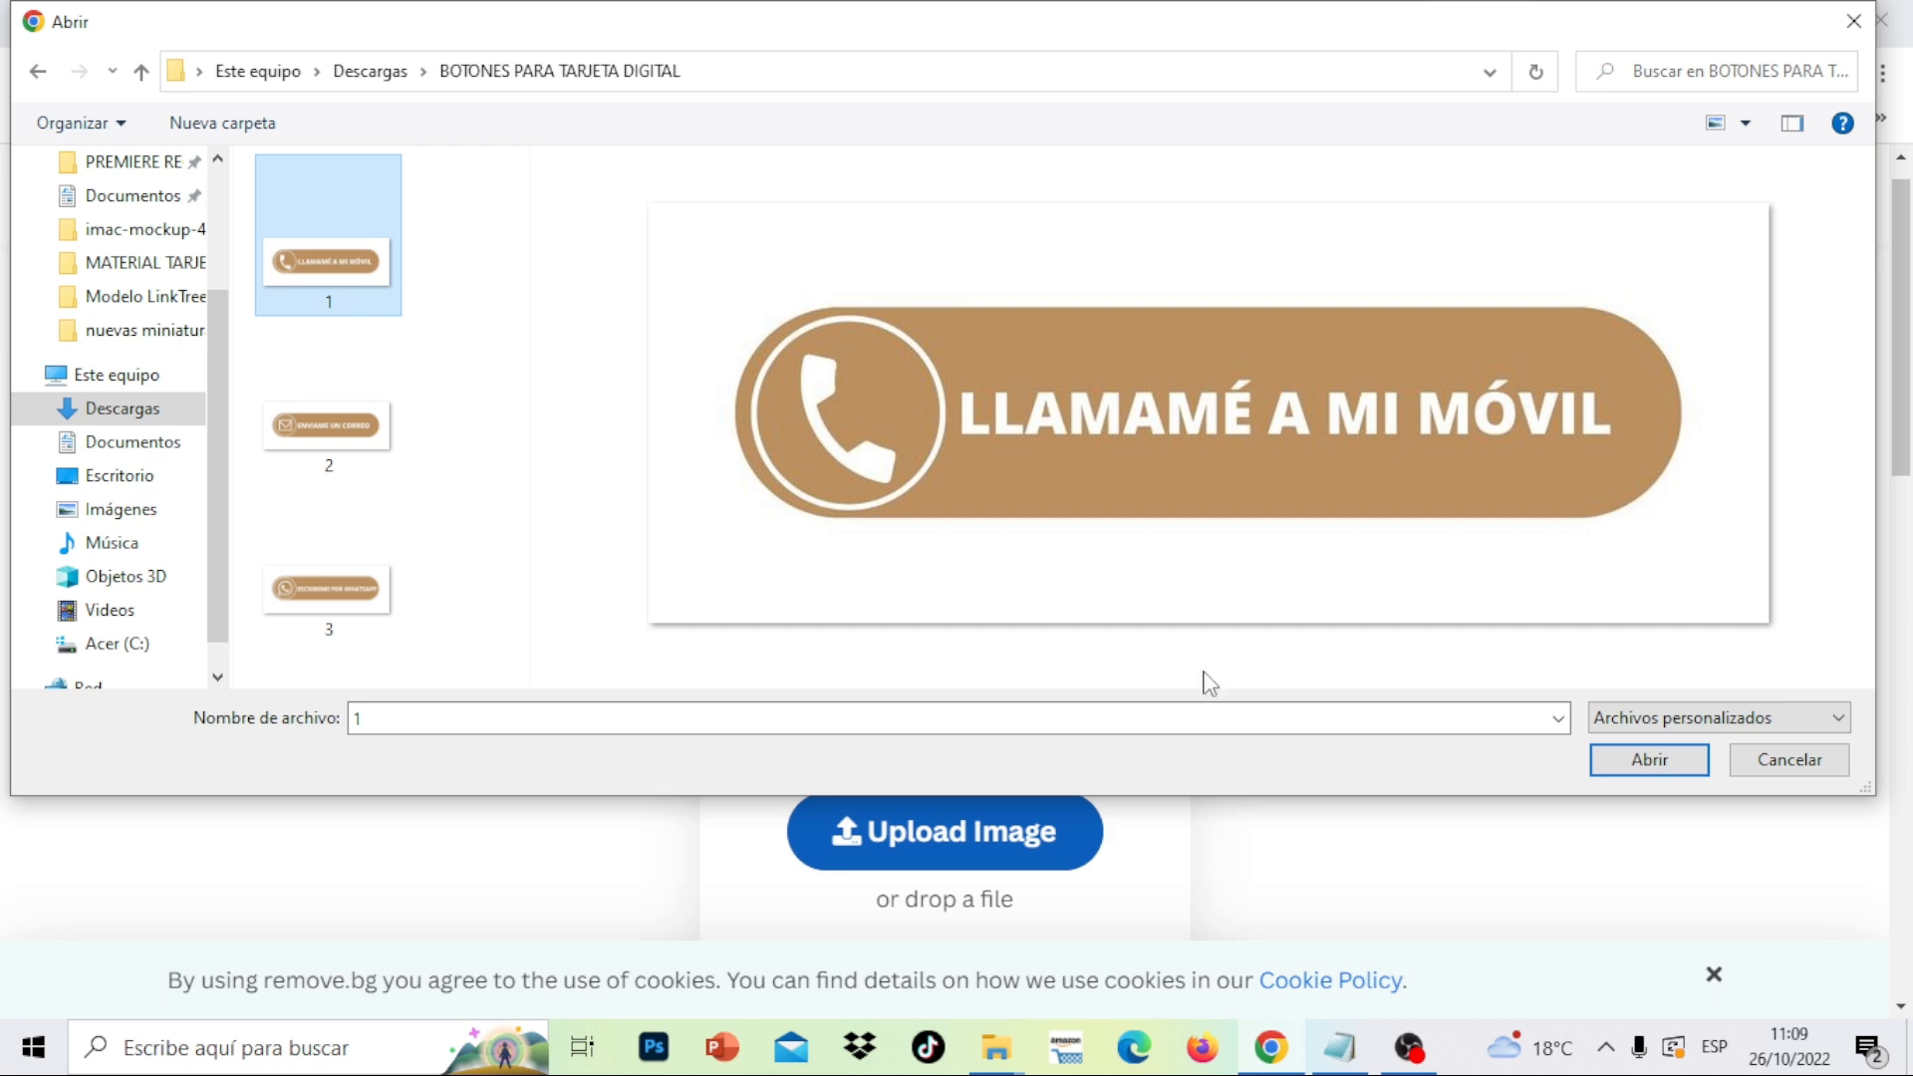
{"action": "left_click", "coordinate": [1614, 761]}
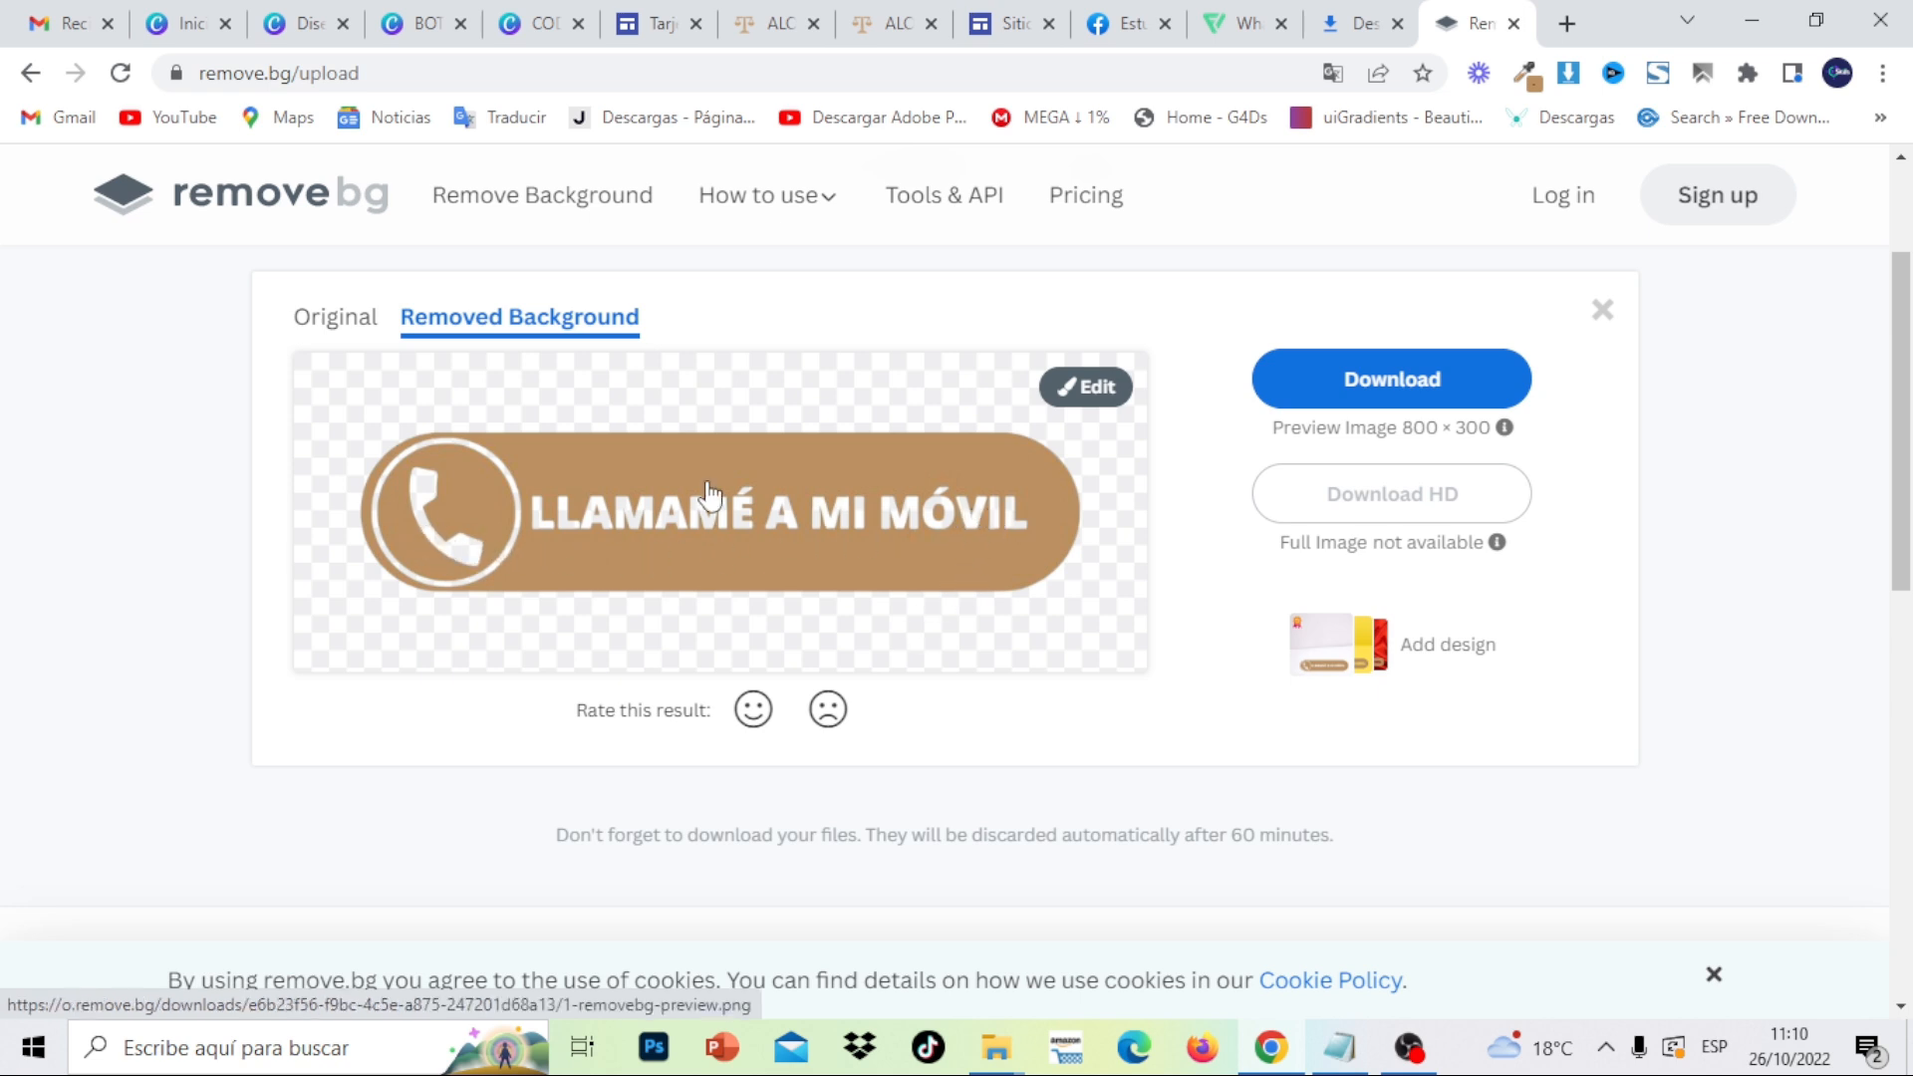
- Use the Restore brush to solidify the patchy LLAMAMÉ lettering and phone handset
{"action": "left_click", "coordinate": [1097, 388]}
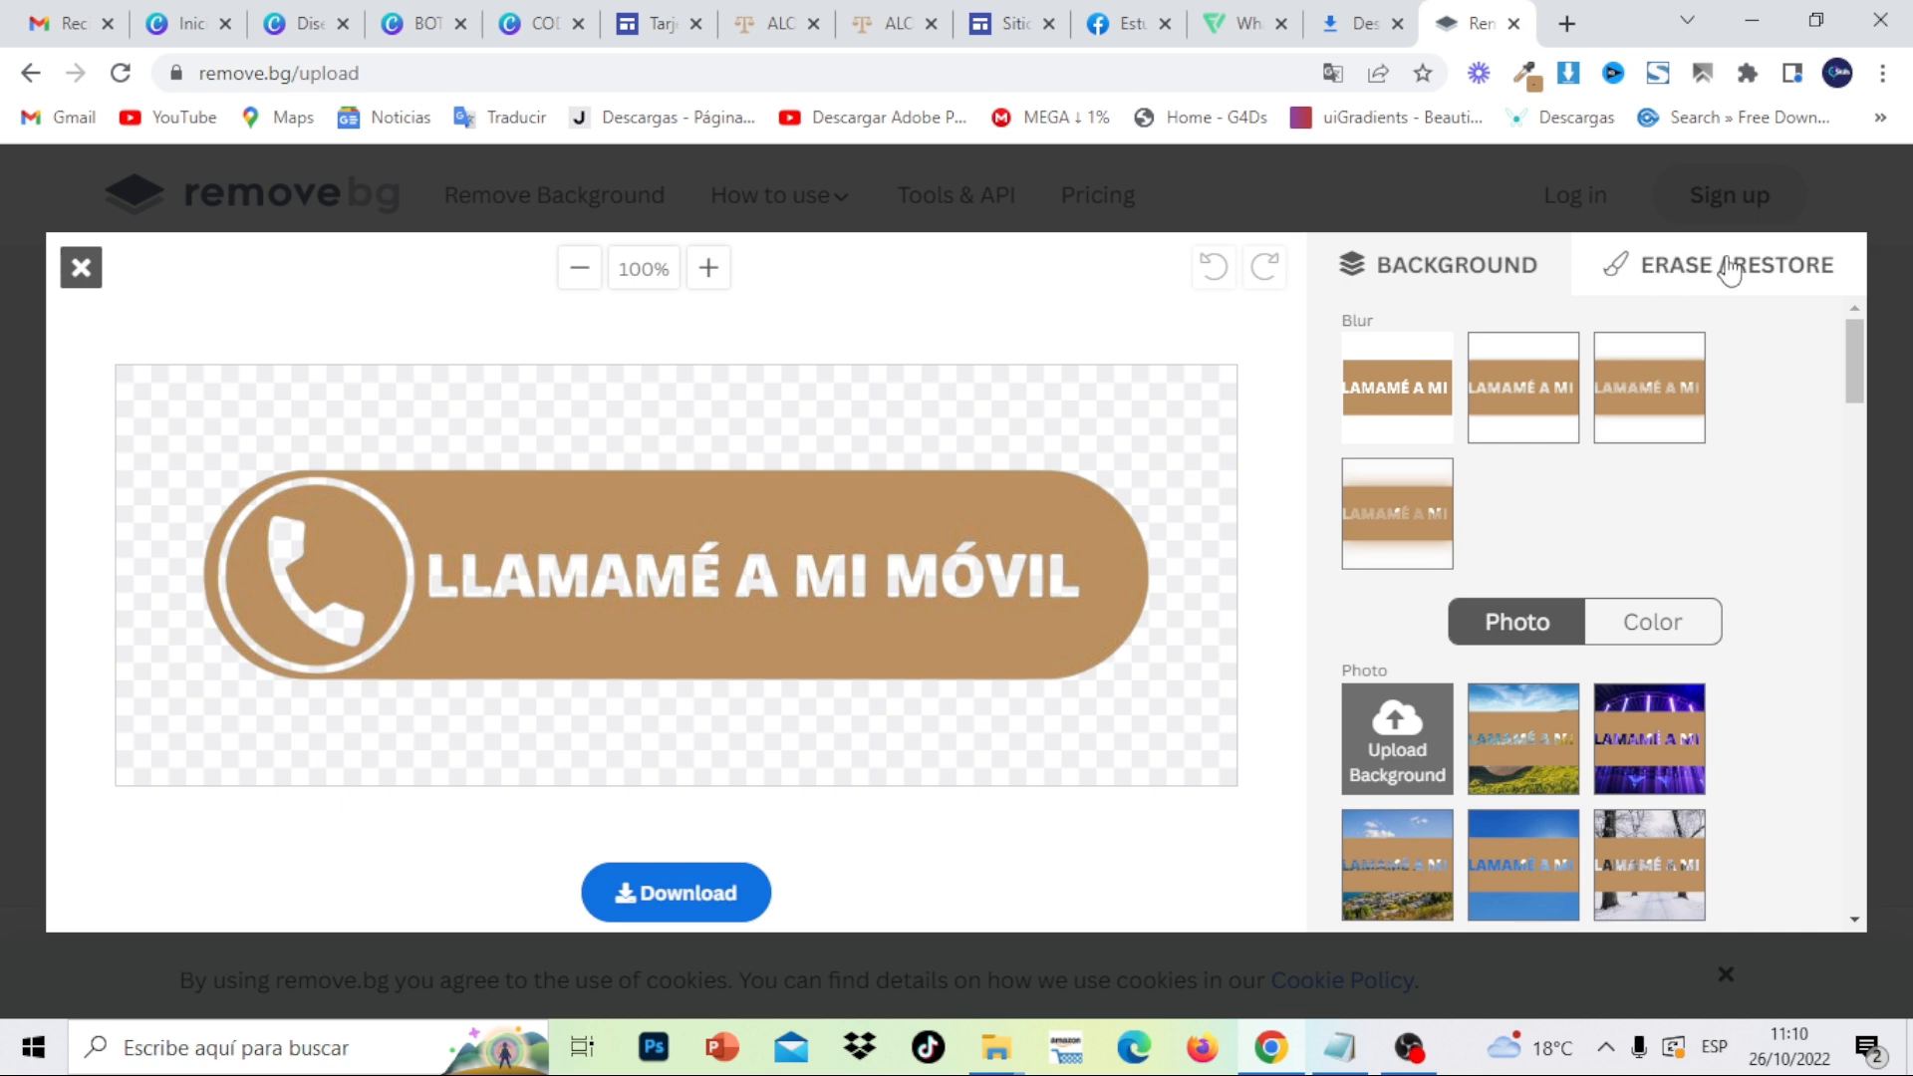
{"action": "left_click", "coordinate": [1734, 276]}
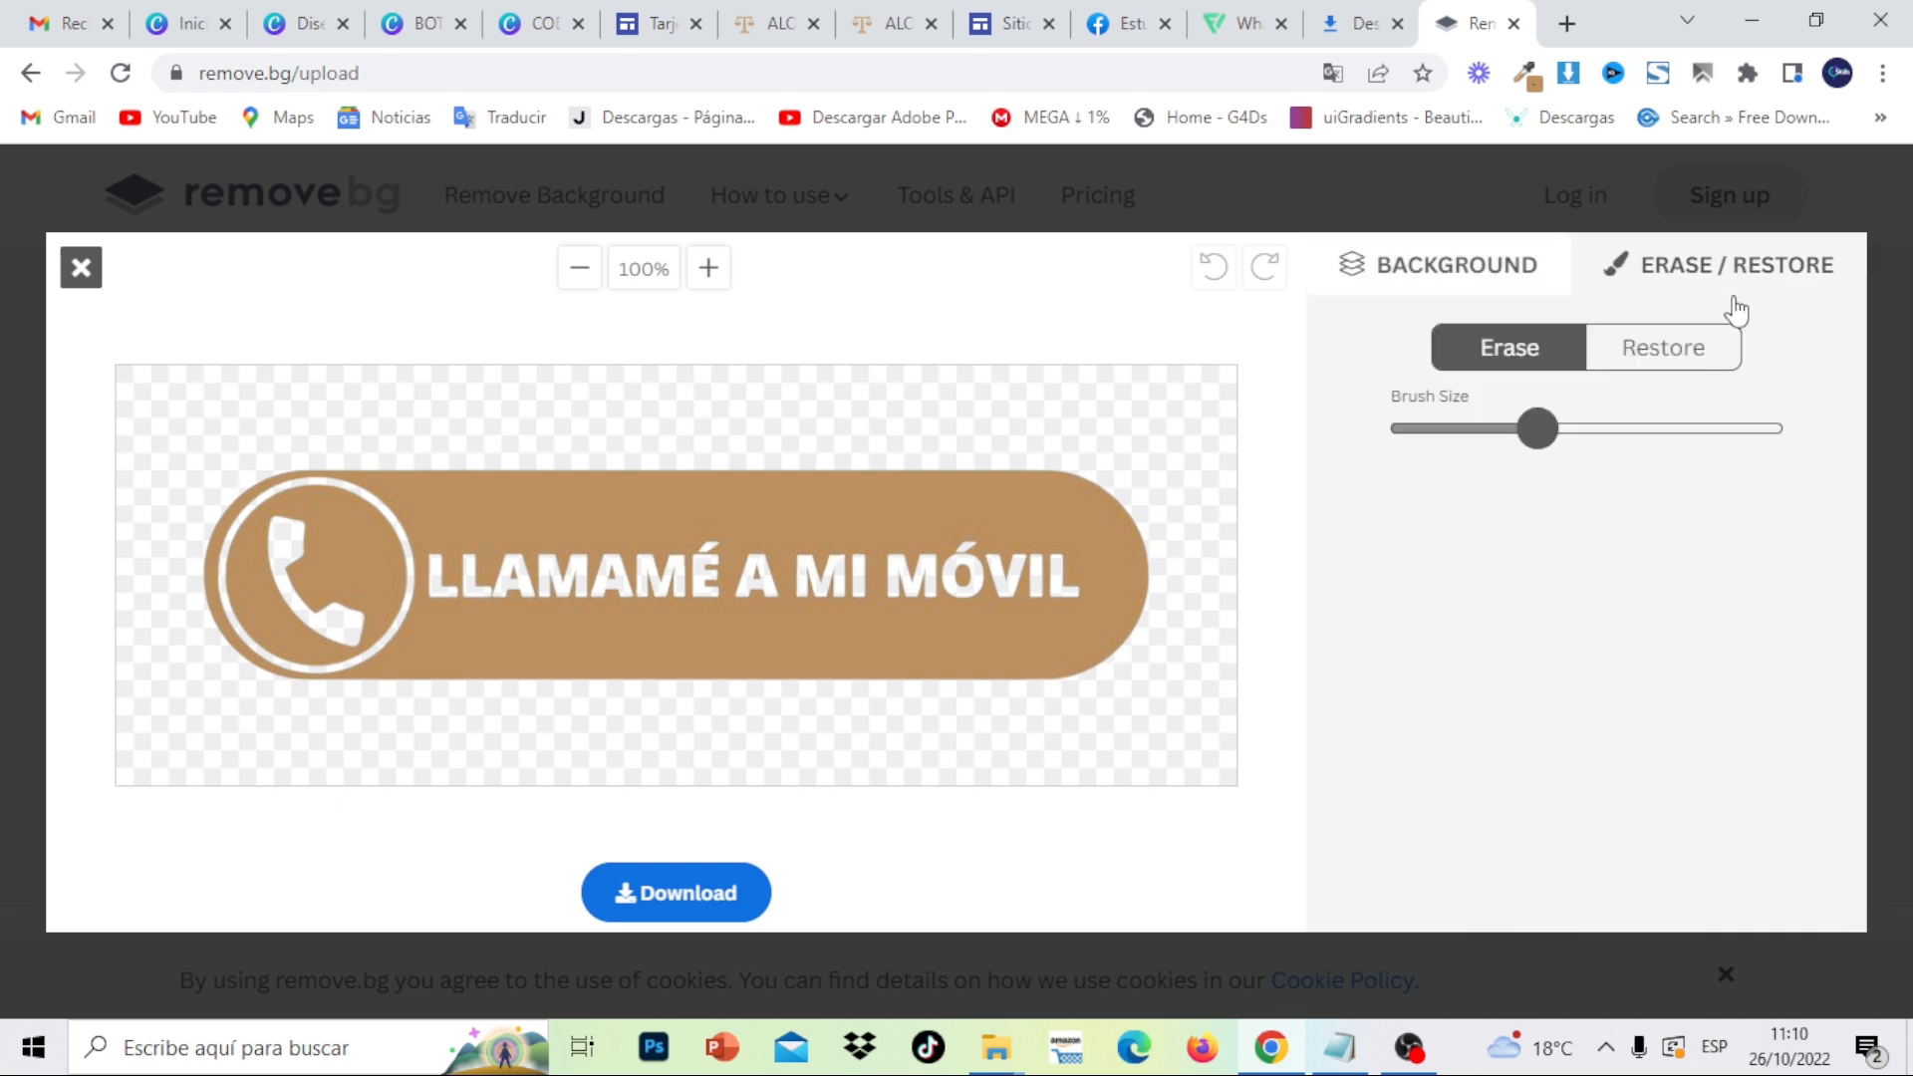
{"action": "left_click", "coordinate": [1672, 357]}
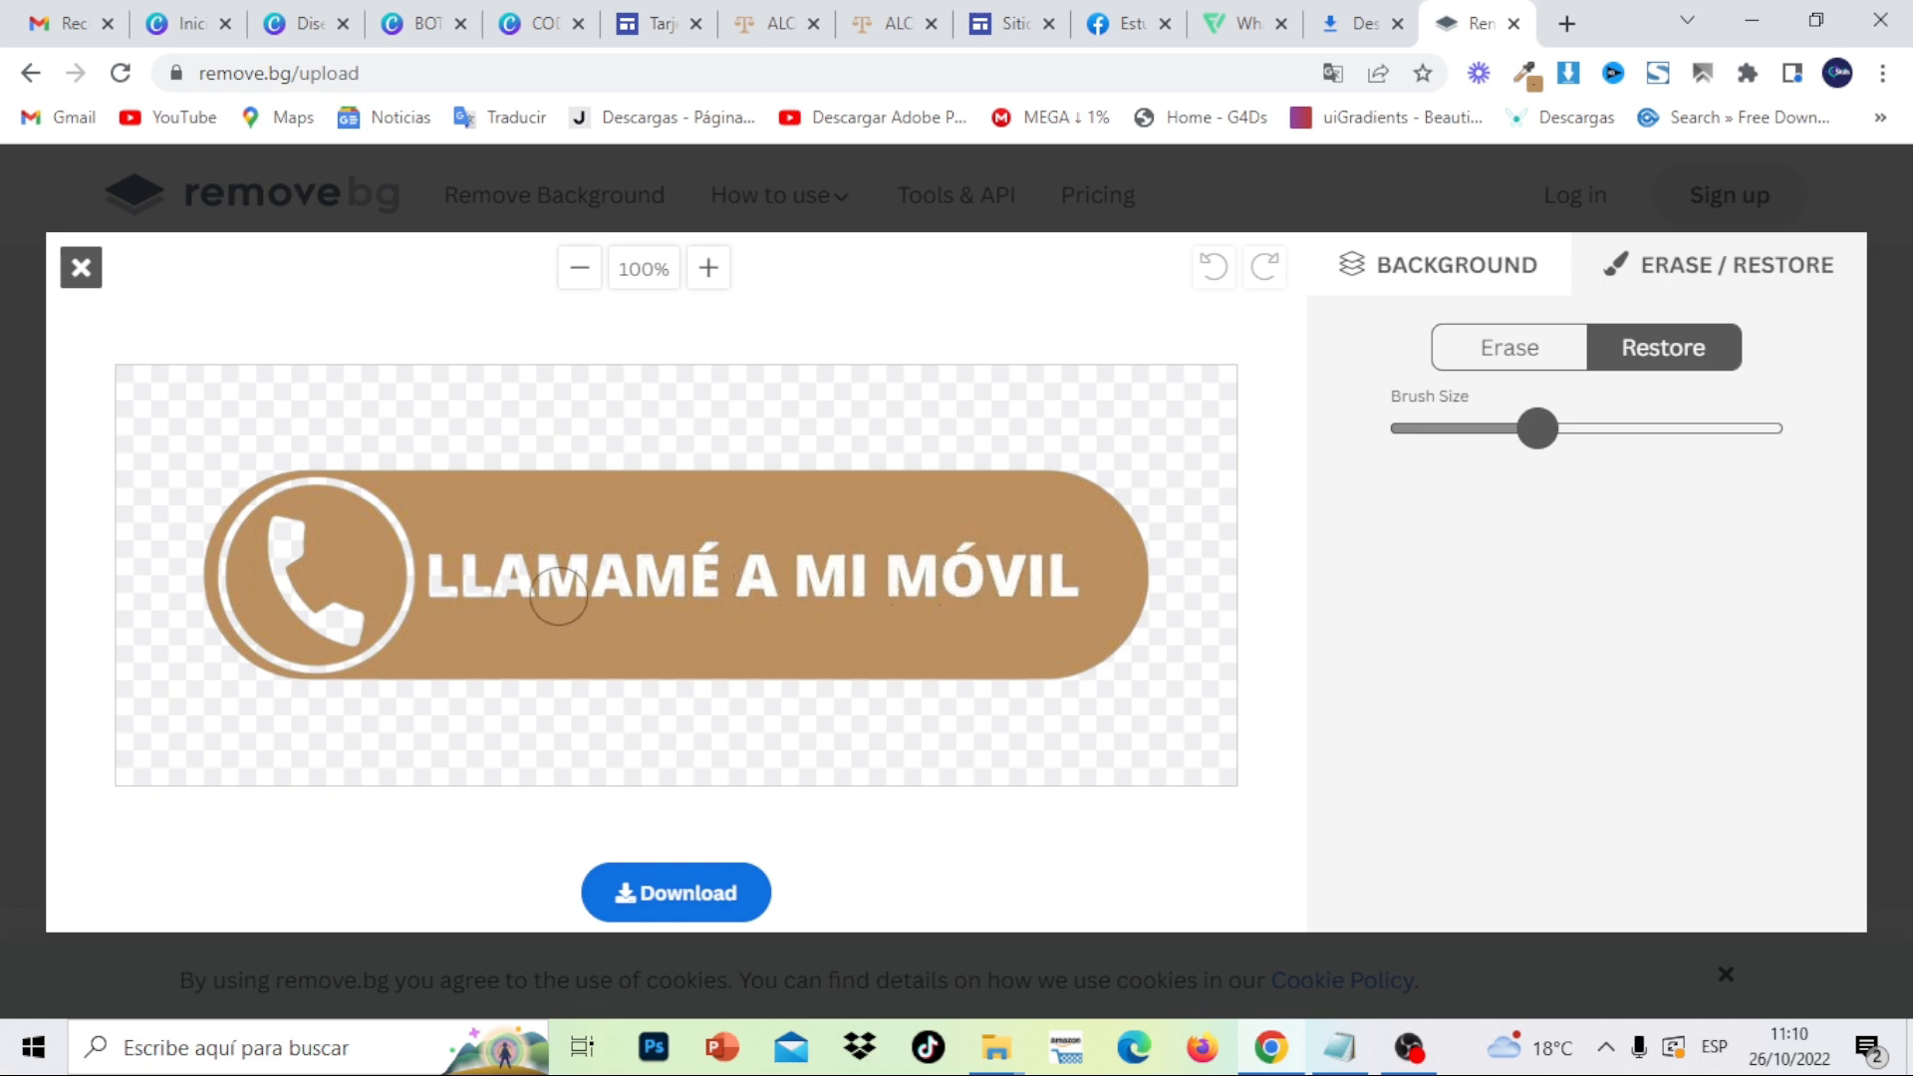
{"action": "mouse_move", "coordinate": [638, 581]}
{"action": "left_mouse_down"}
{"action": "mouse_move", "coordinate": [404, 570]}
{"action": "mouse_move", "coordinate": [666, 572]}
{"action": "left_mouse_up"}
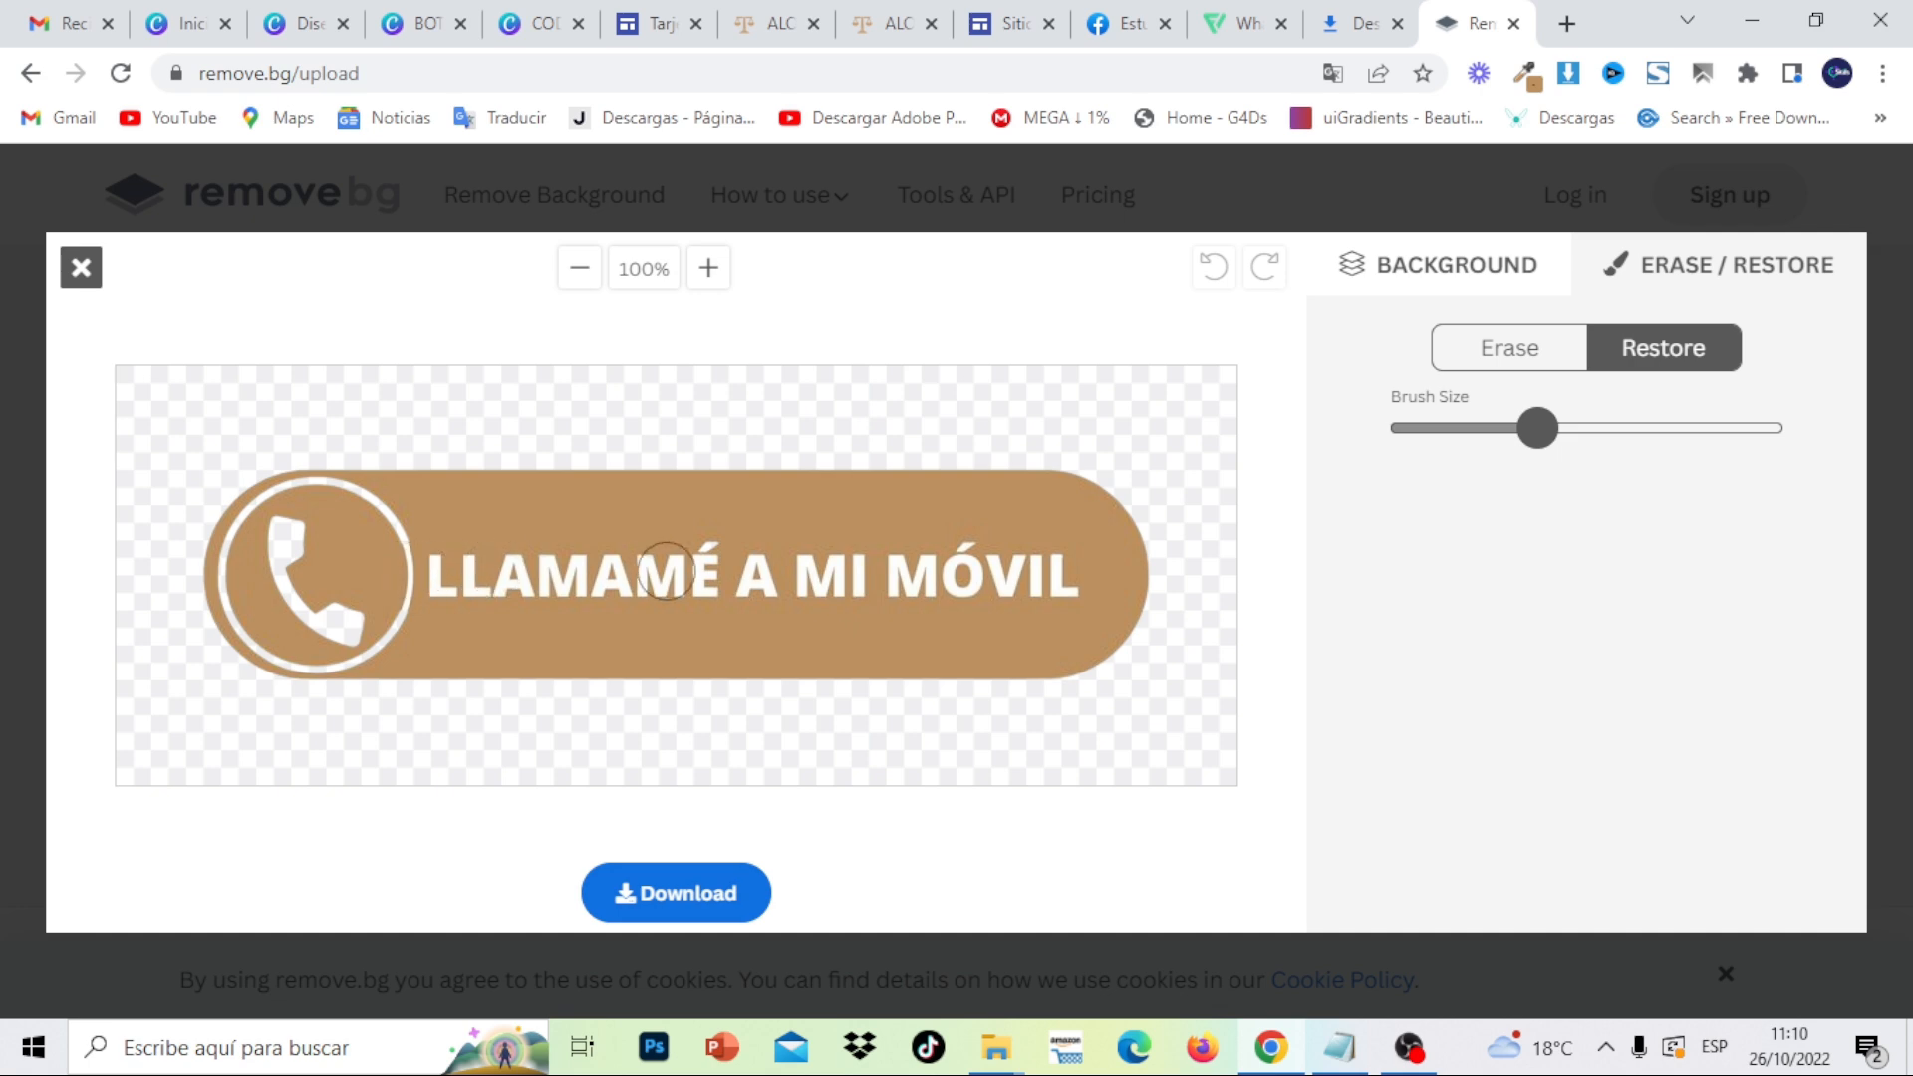
{"action": "mouse_move", "coordinate": [365, 633]}
{"action": "left_mouse_down"}
{"action": "mouse_move", "coordinate": [280, 539]}
{"action": "mouse_move", "coordinate": [334, 513]}
{"action": "mouse_move", "coordinate": [379, 523]}
{"action": "left_mouse_up"}
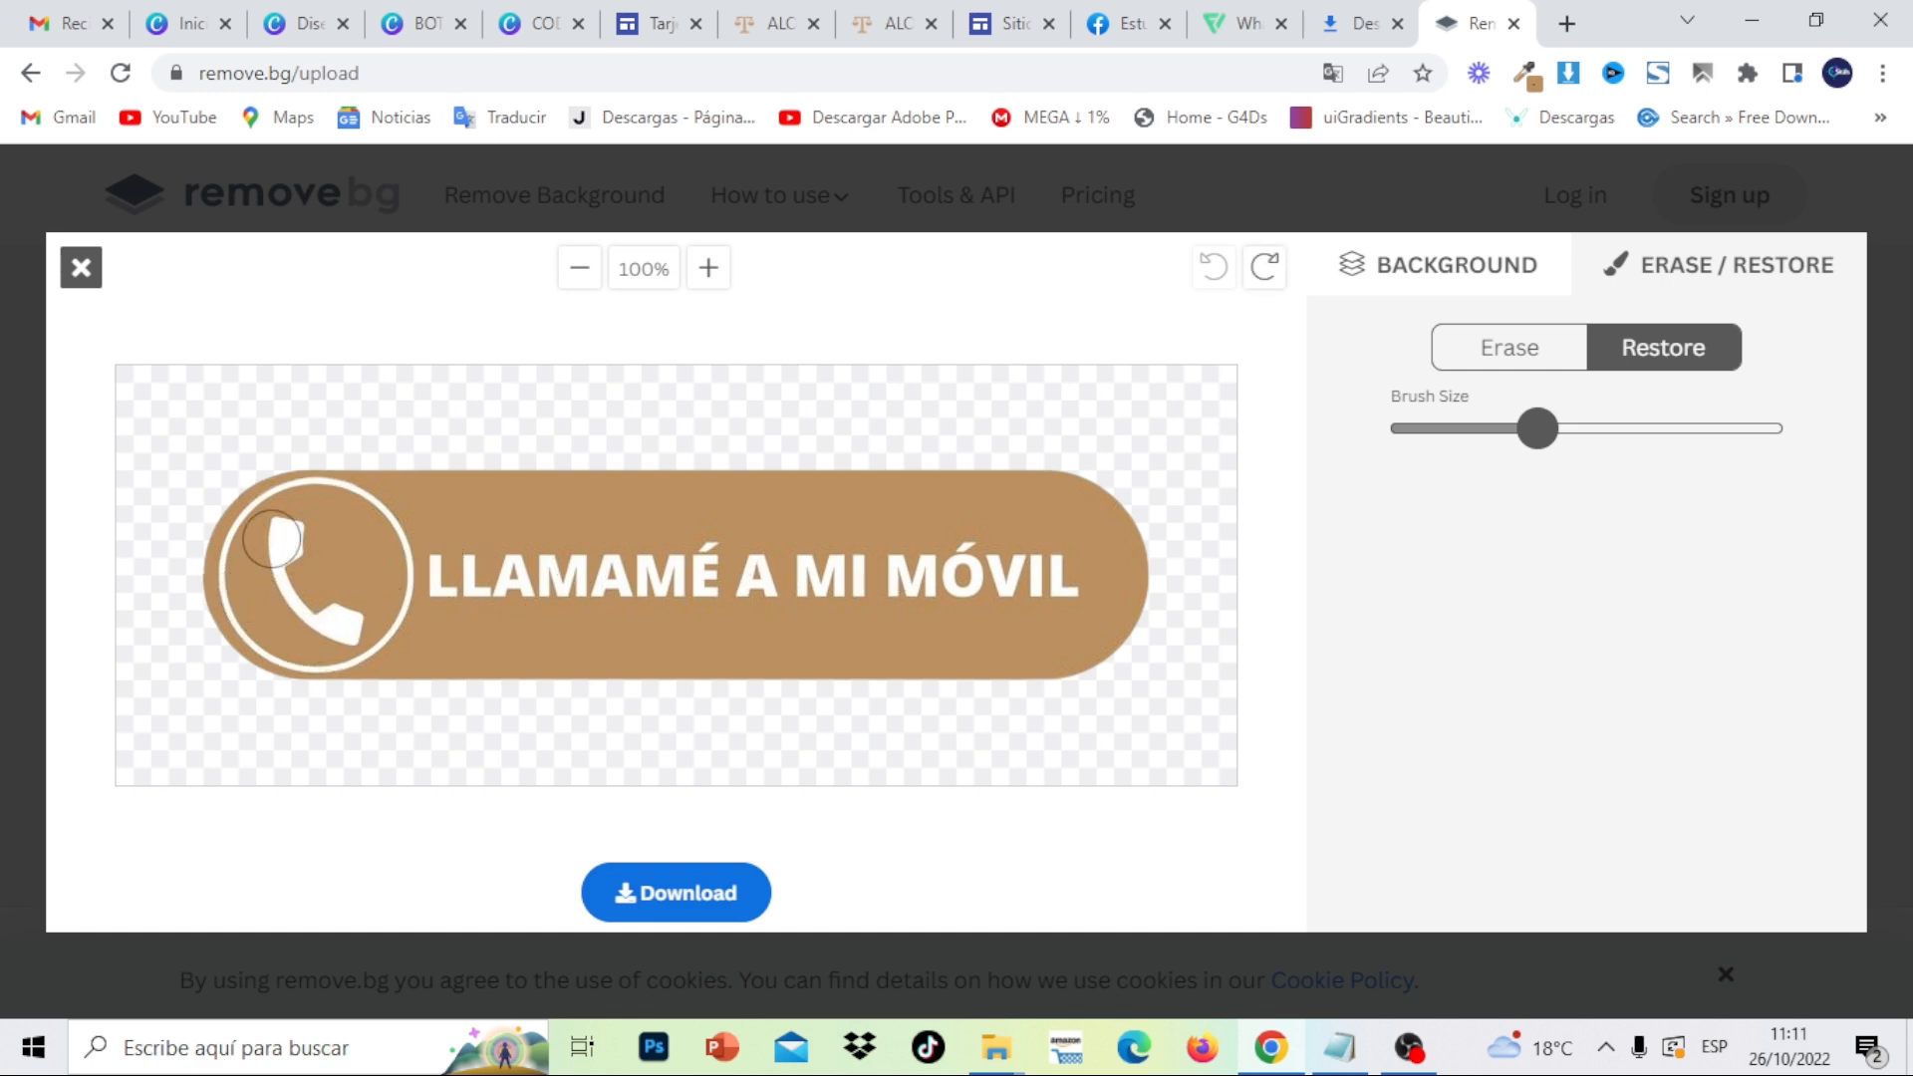
{"action": "left_click_drag", "start_coordinate": [264, 612], "coordinate": [294, 600]}
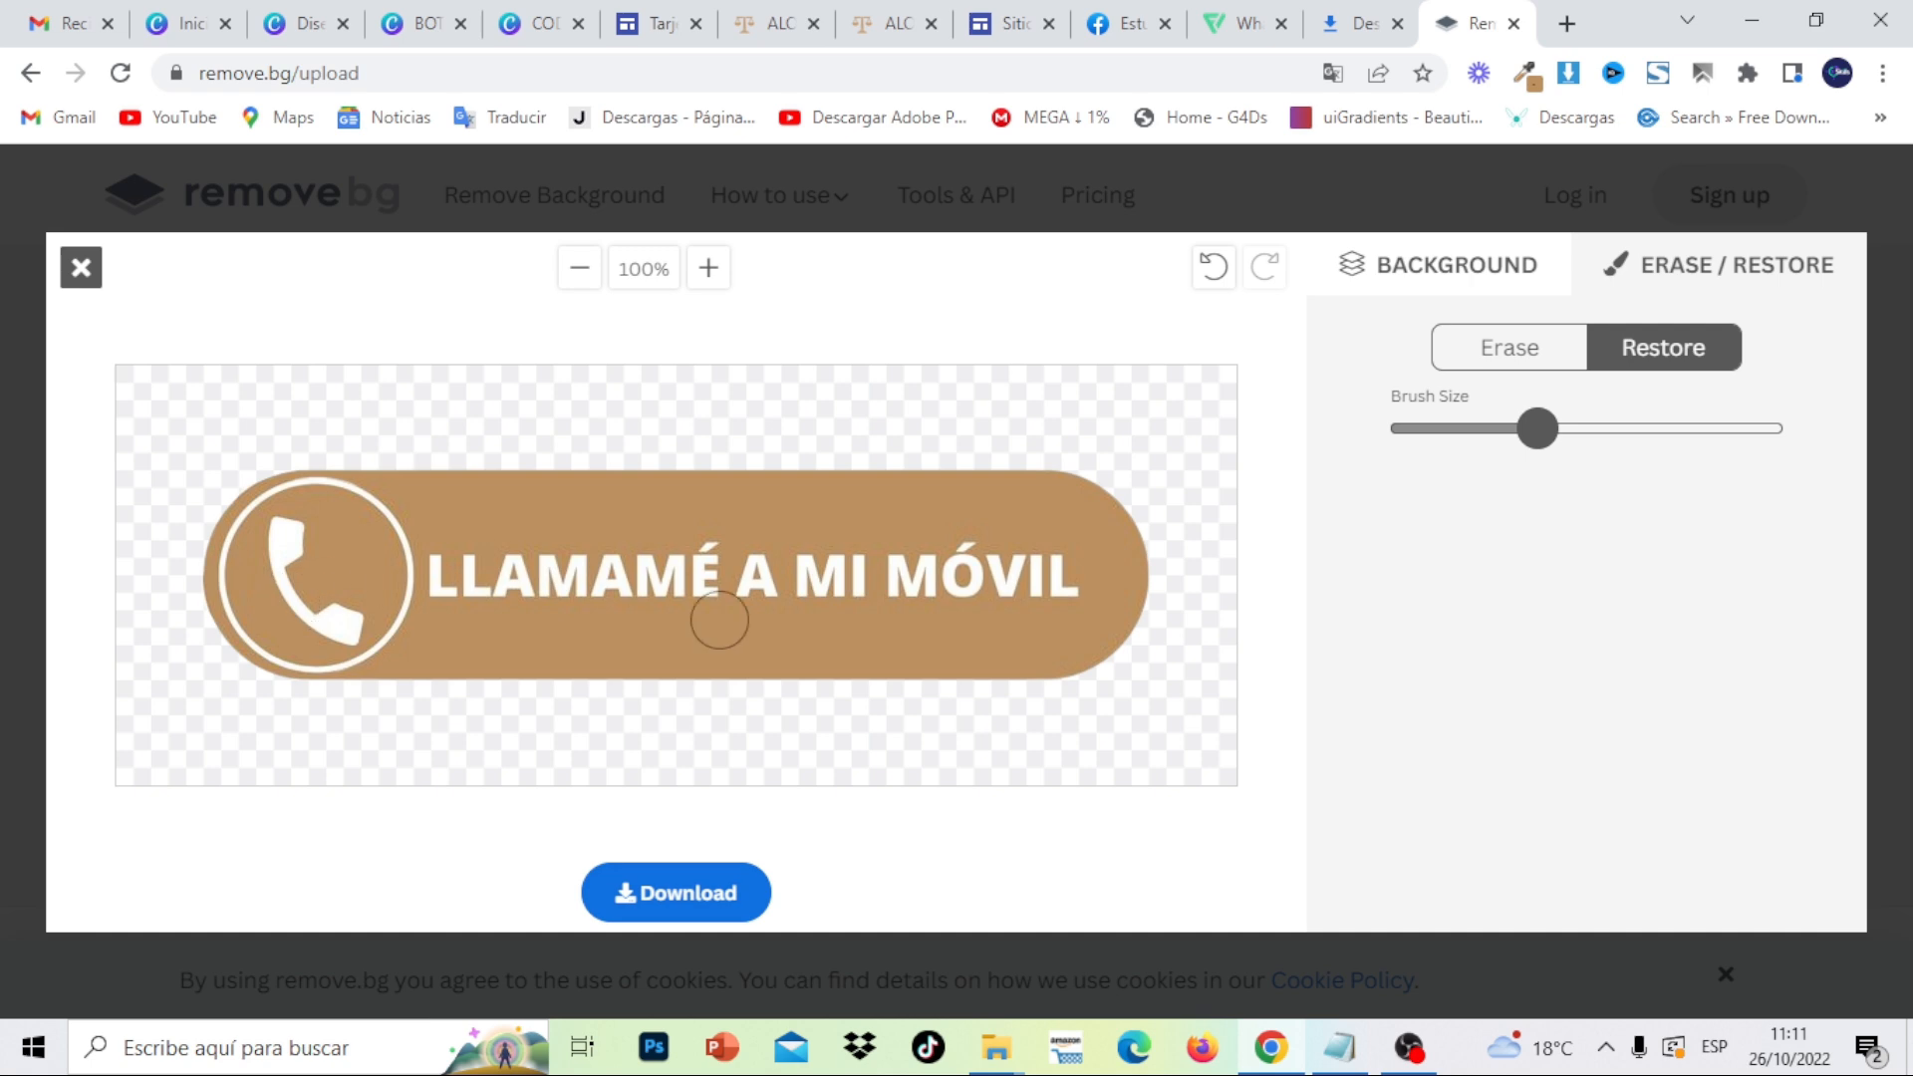
- Download the touched-up call button as 1-removebg-preview.png and return to Google Sites
{"action": "left_click", "coordinate": [682, 908]}
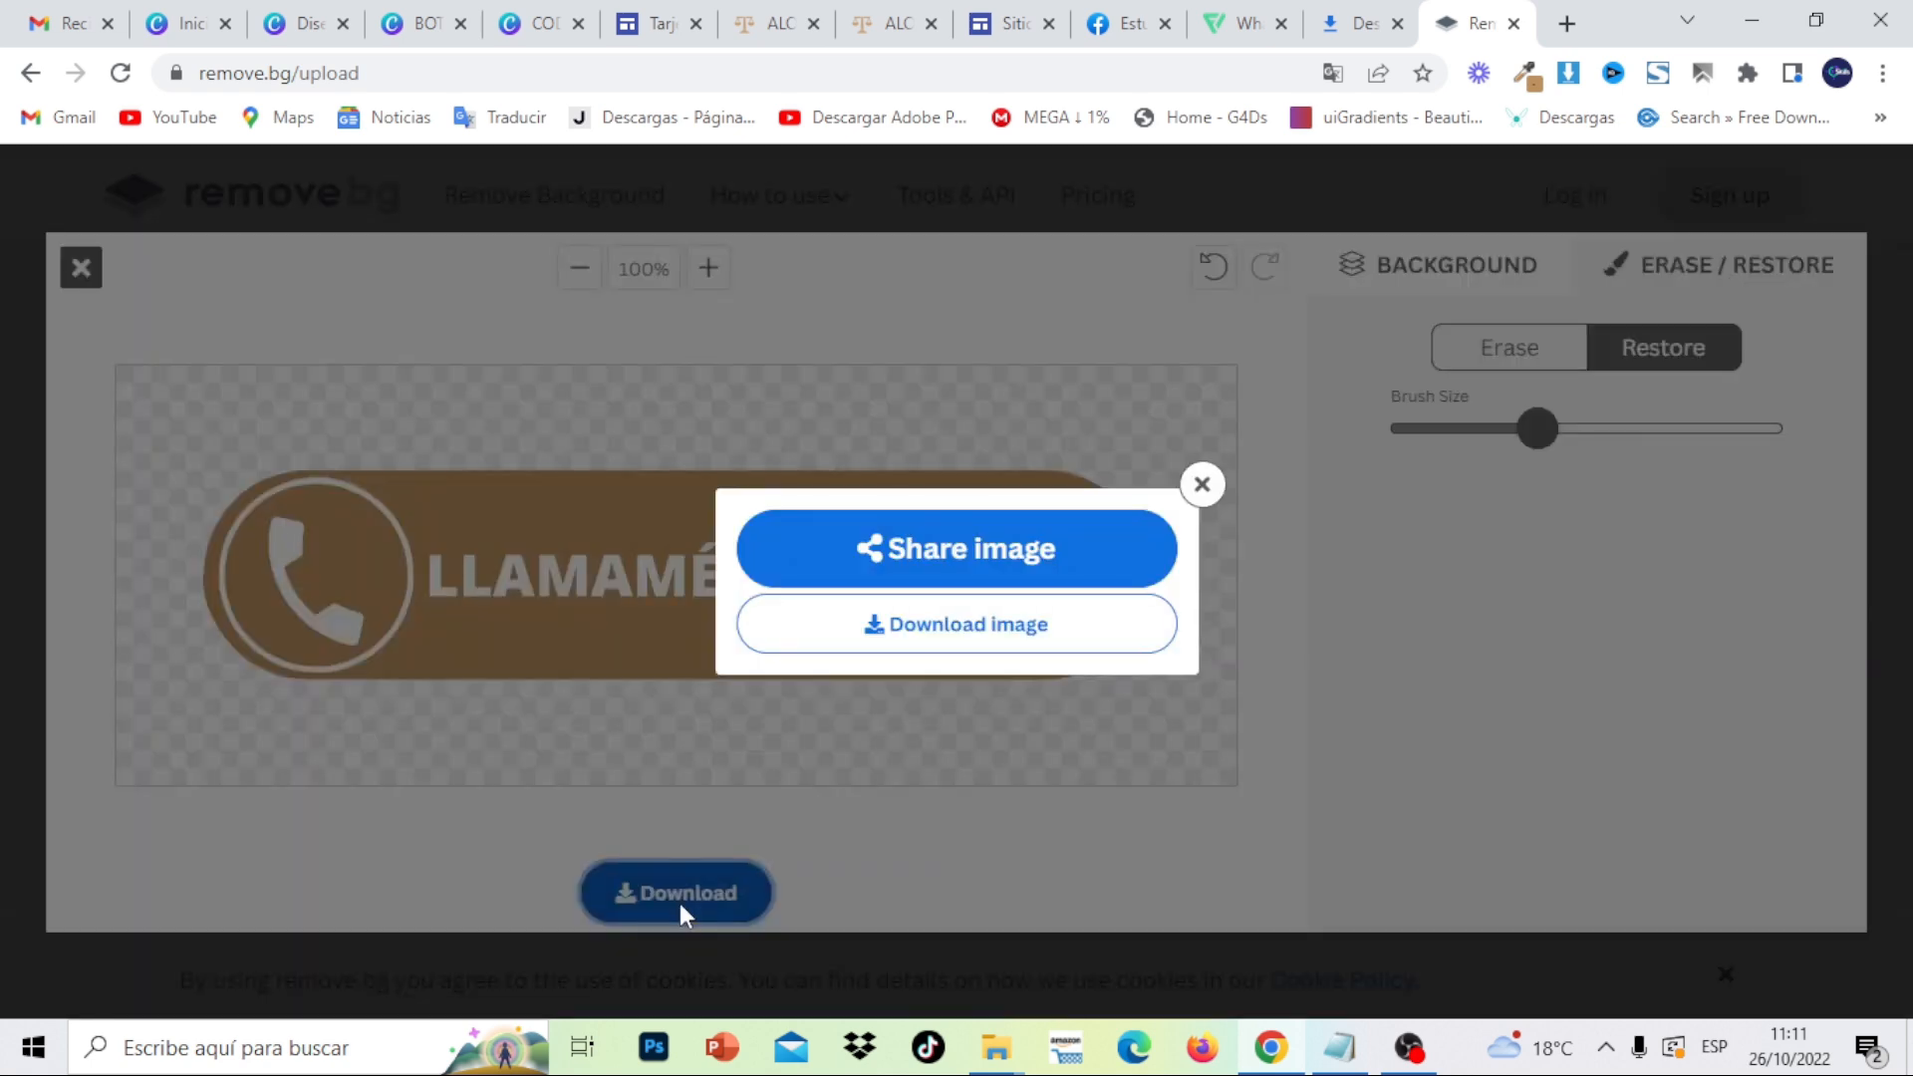
{"action": "left_click", "coordinate": [983, 643]}
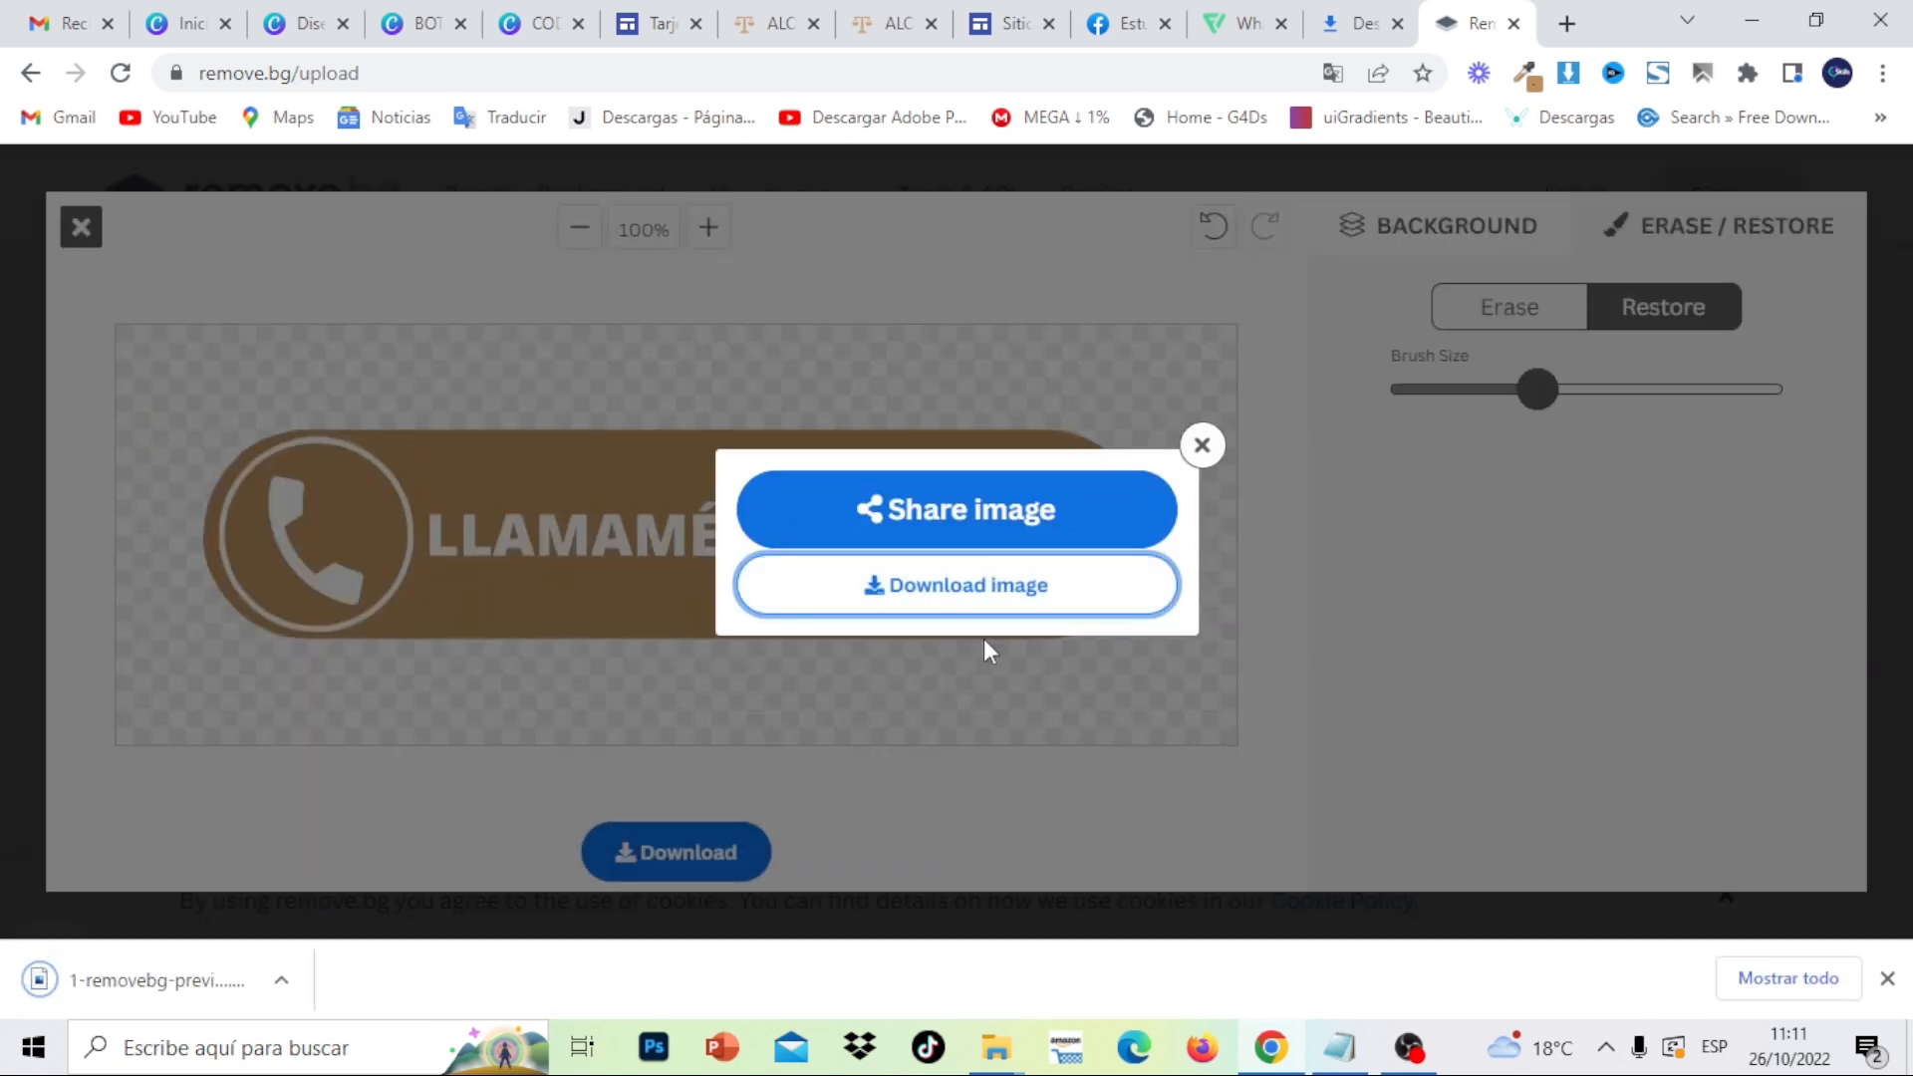
{"action": "left_click", "coordinate": [997, 10]}
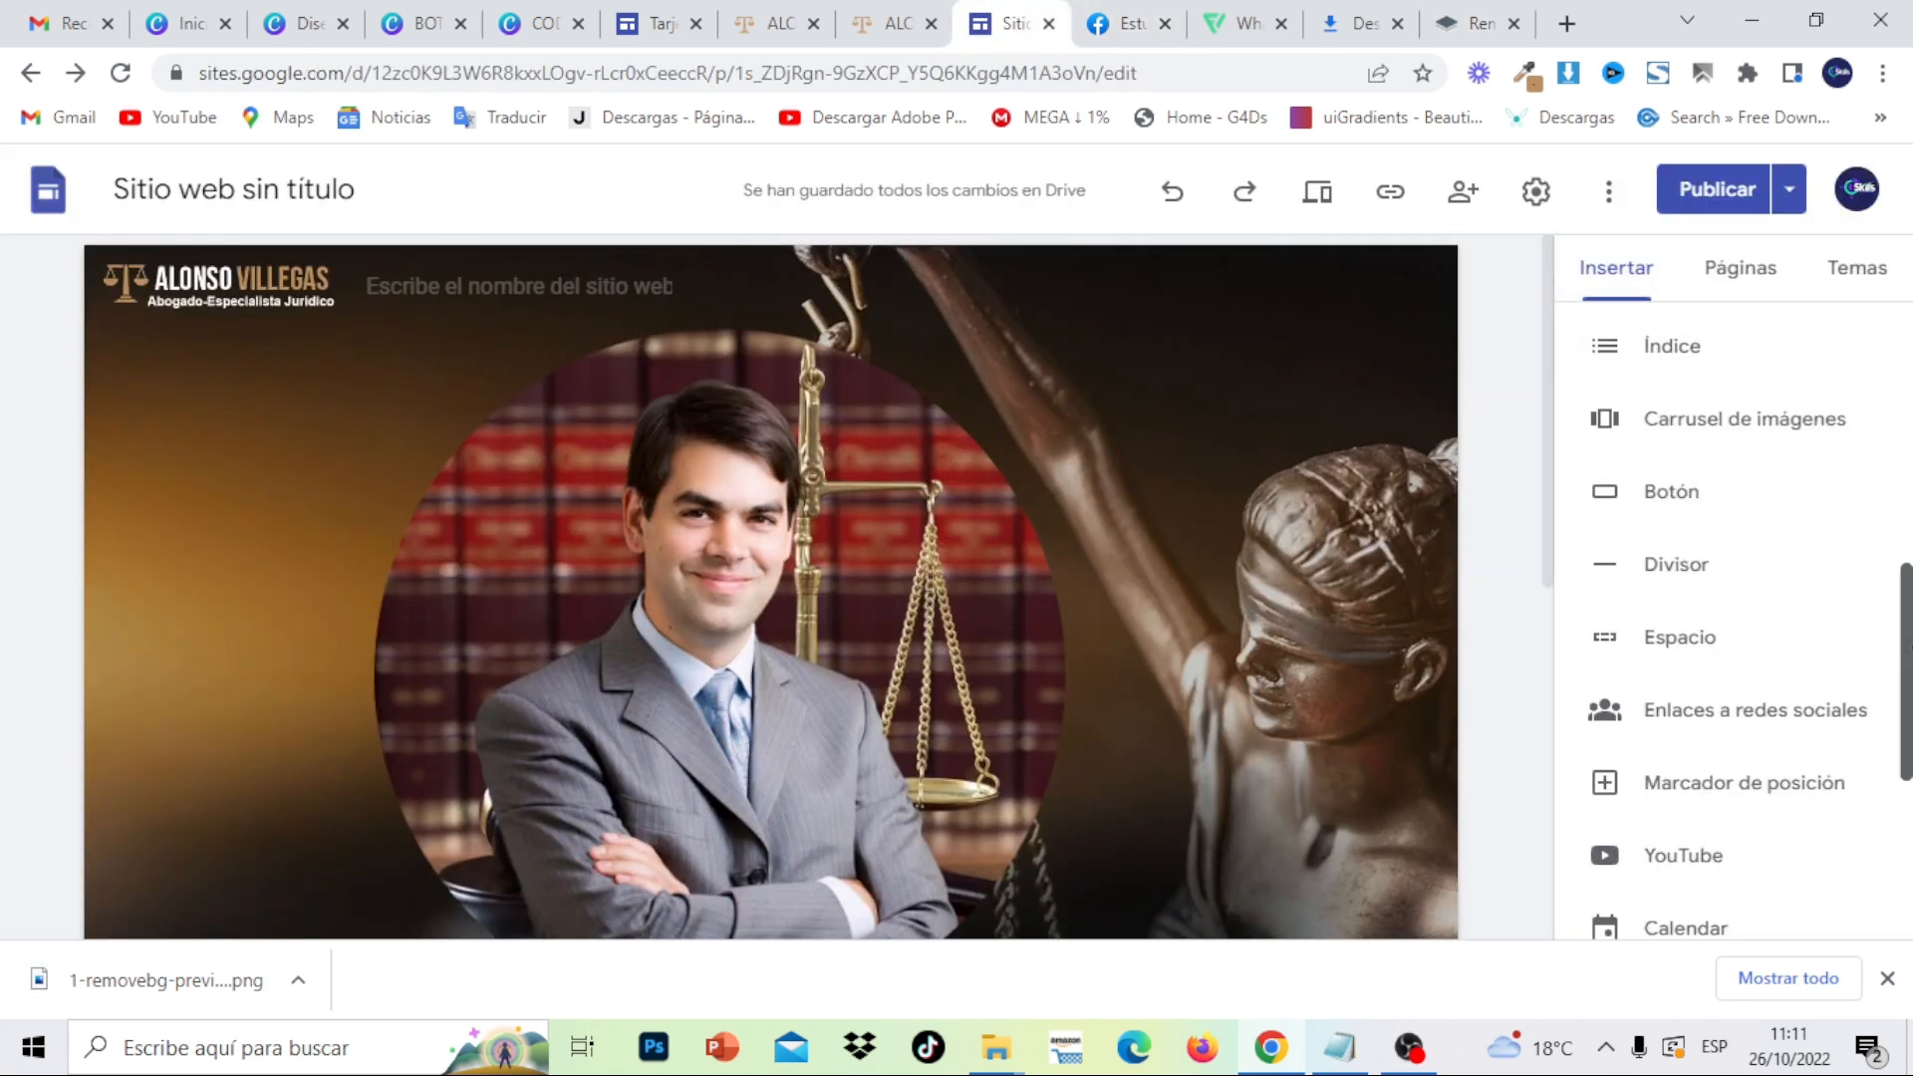
- Insert the BOTON LLAMAR image from Downloads into the Google Sites page
{"action": "left_click_drag", "start_coordinate": [1905, 578], "coordinate": [1907, 317]}
{"action": "left_click", "coordinate": [1824, 364]}
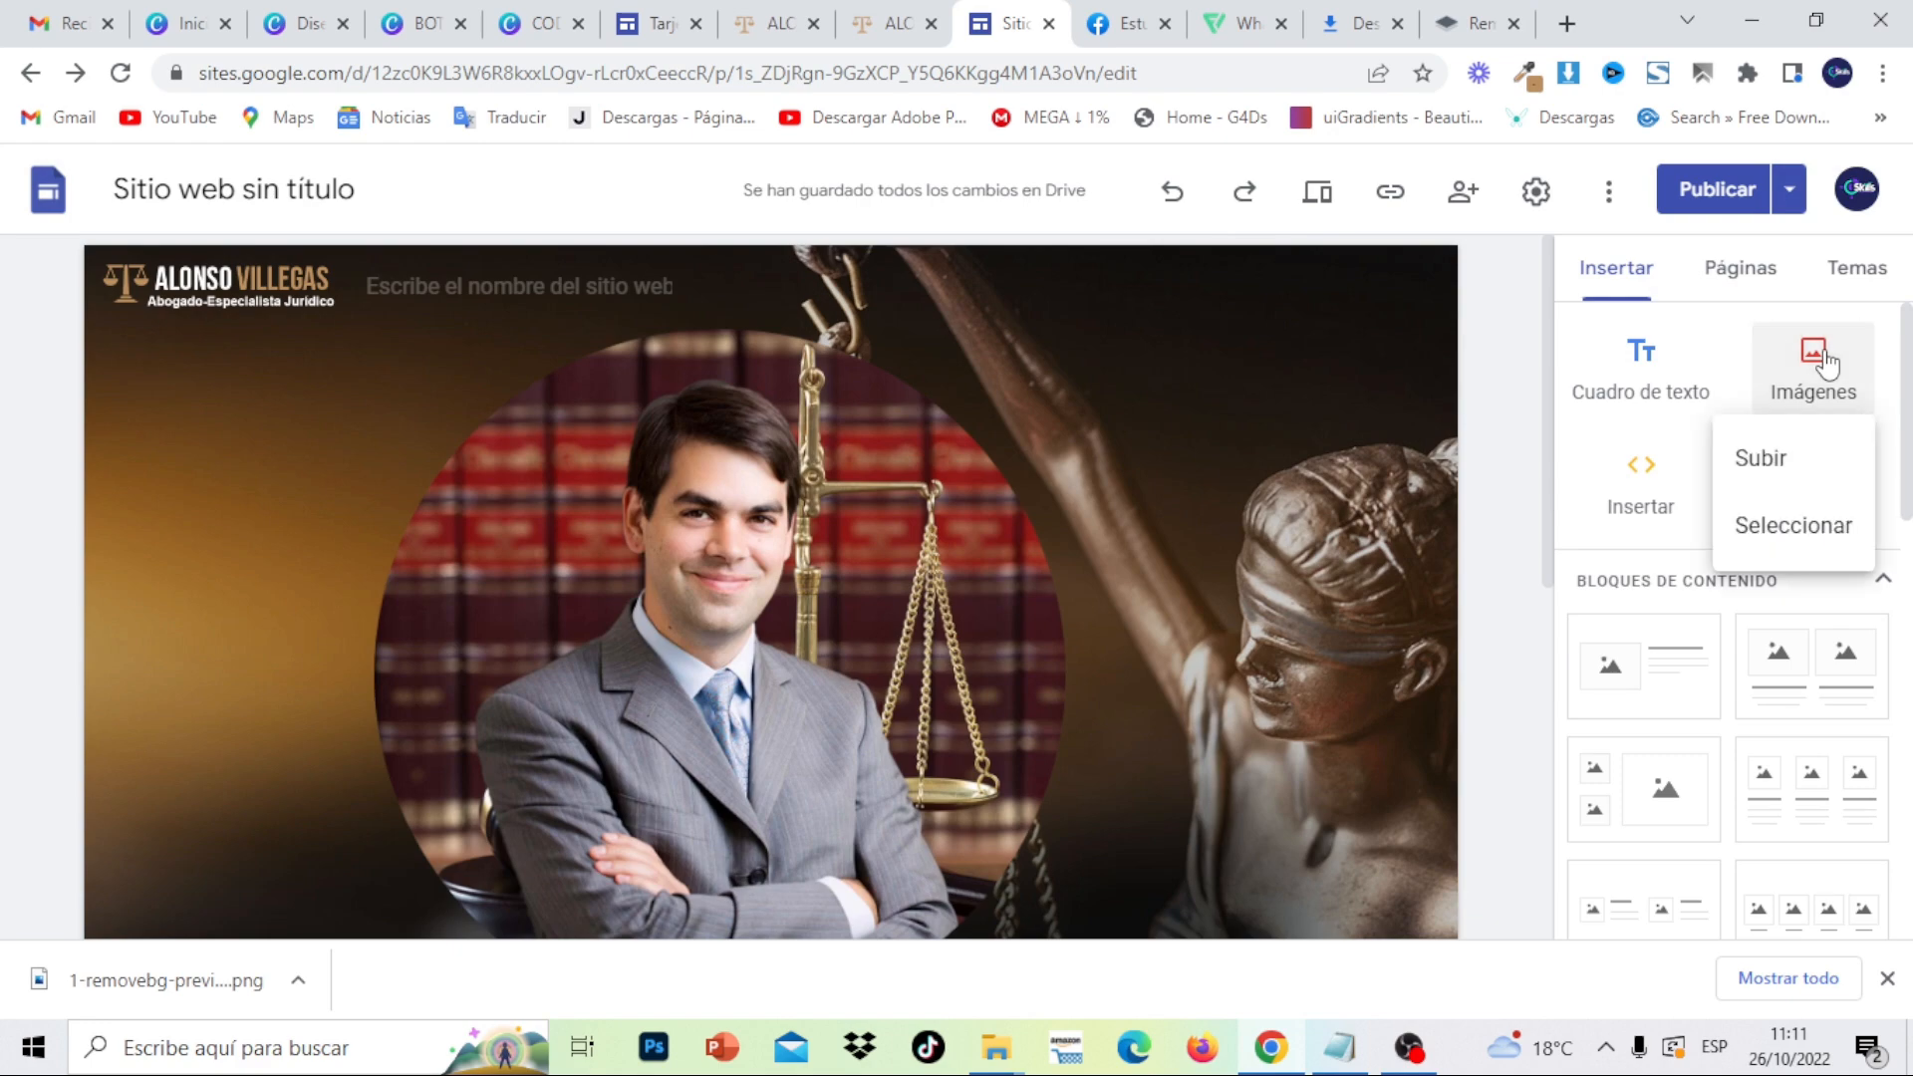
{"action": "left_click", "coordinate": [1827, 454]}
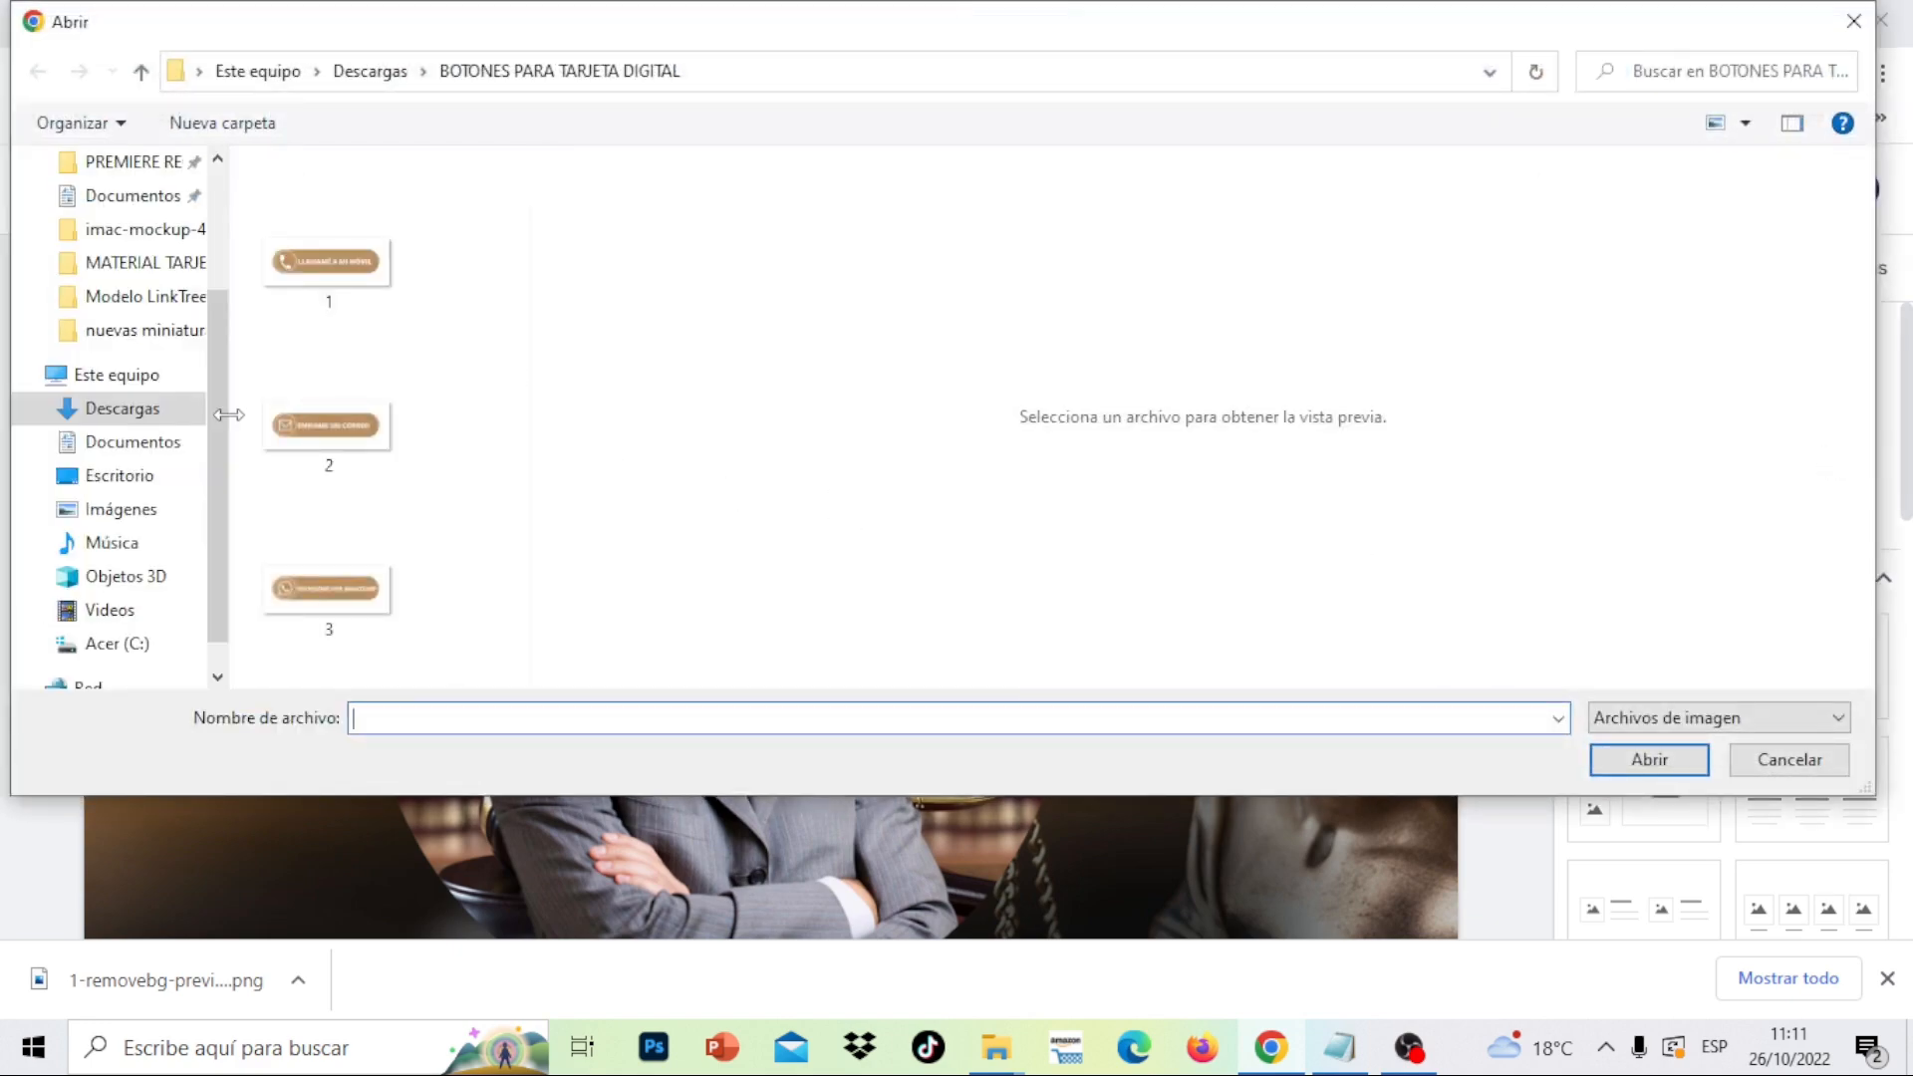
{"action": "left_click", "coordinate": [137, 426]}
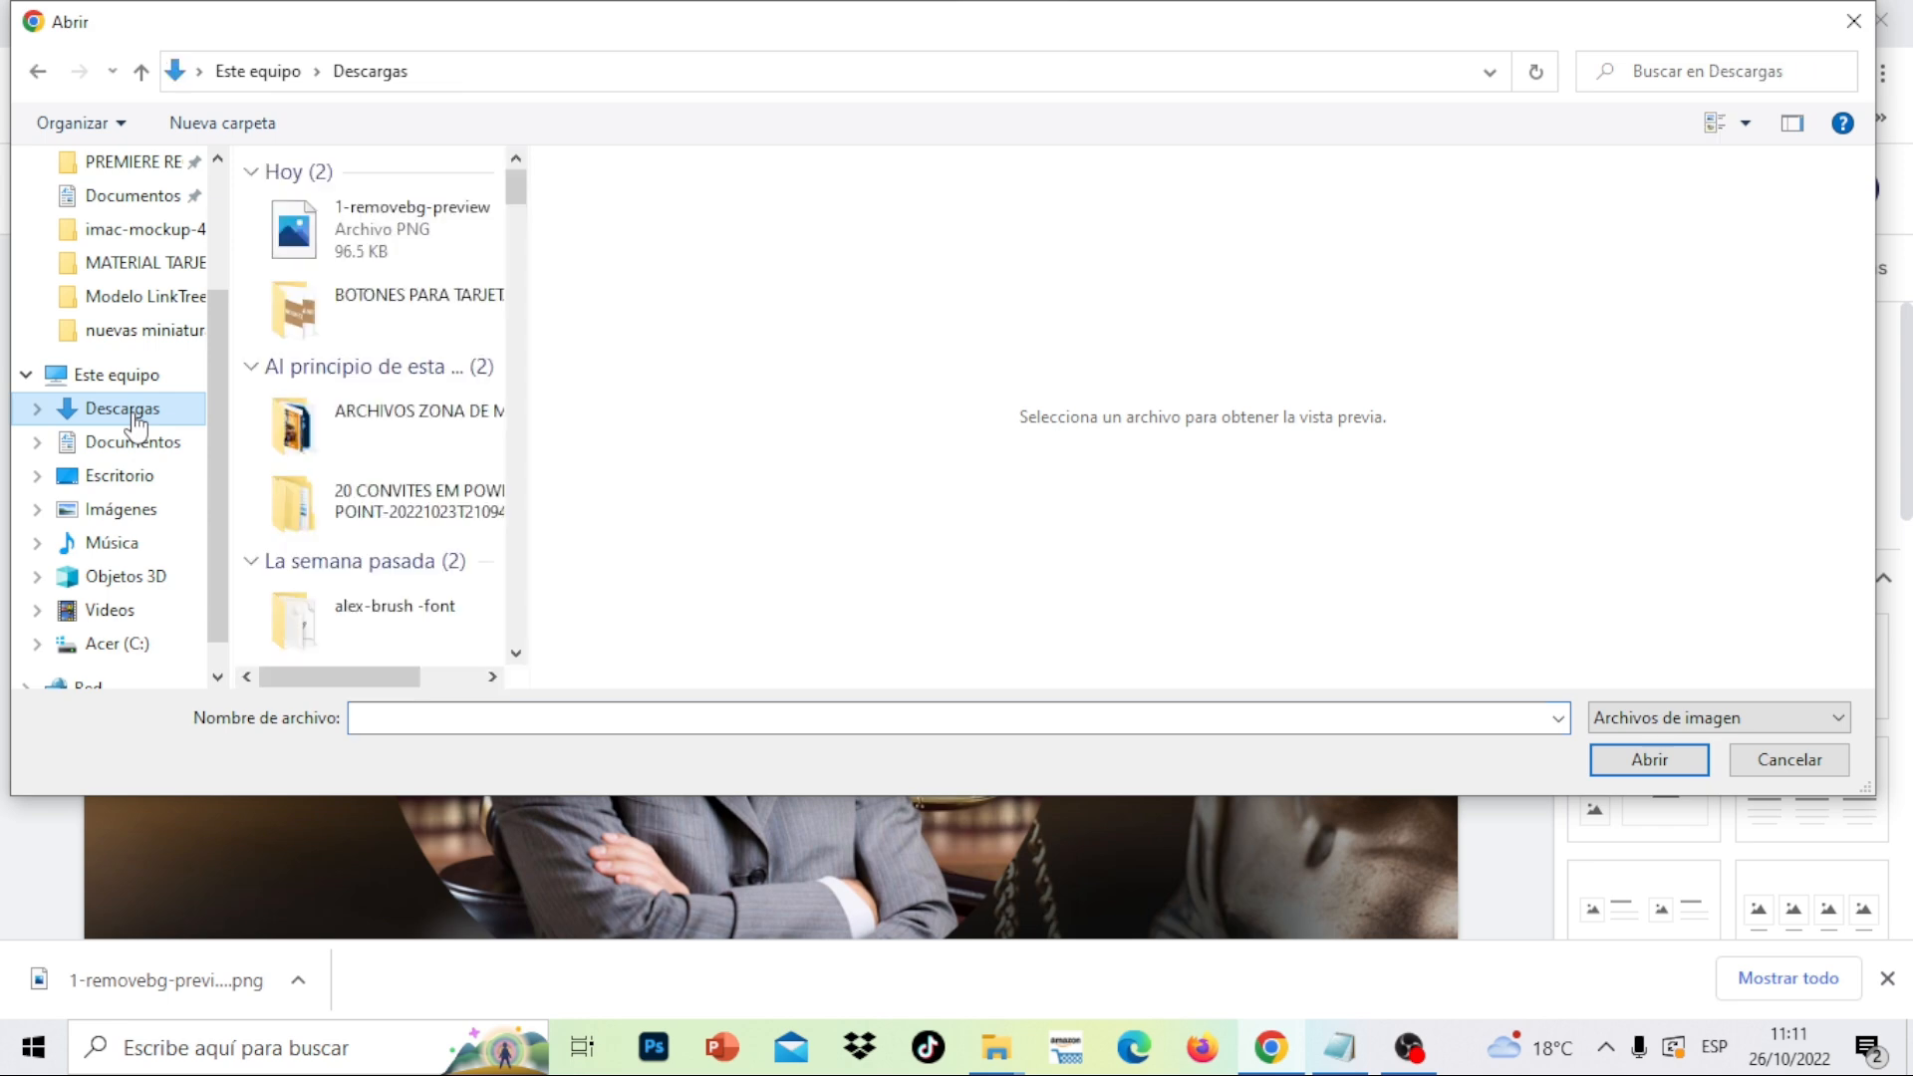
{"action": "left_click", "coordinate": [353, 427]}
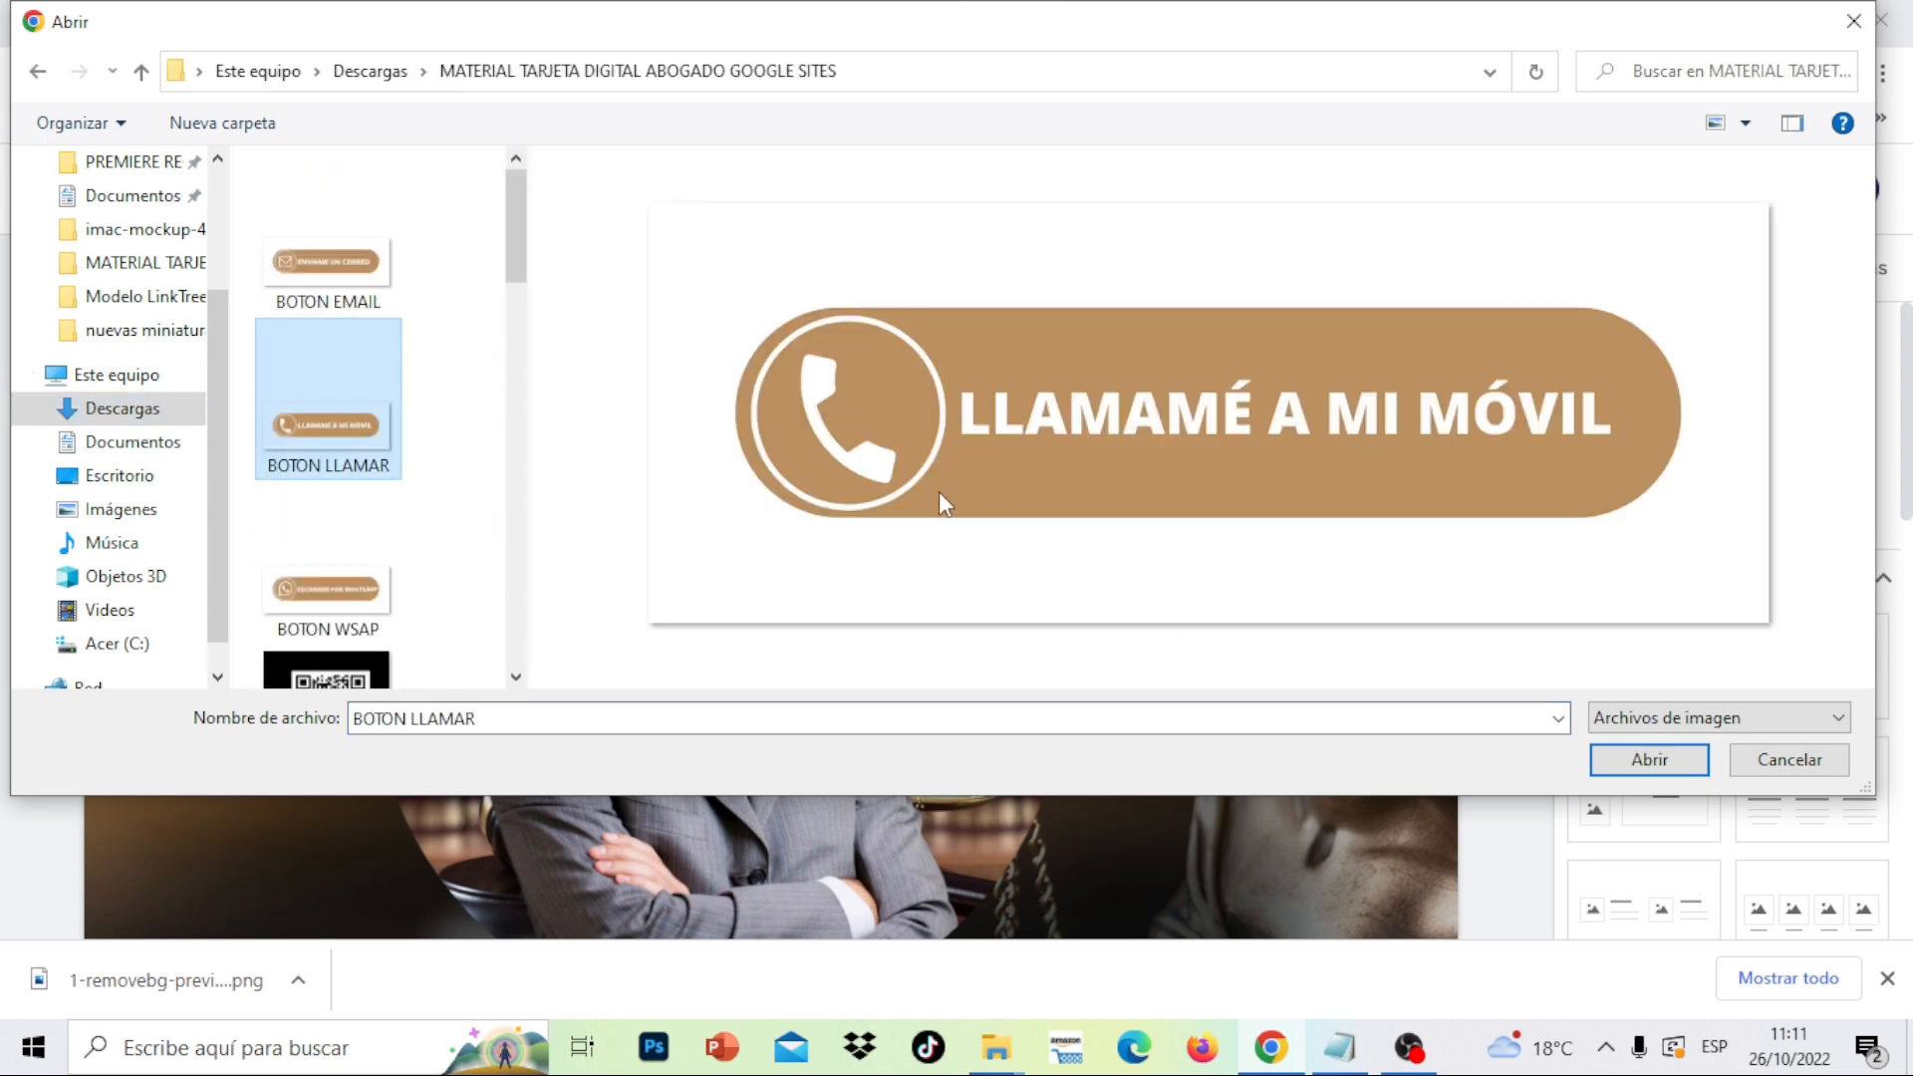
{"action": "left_click", "coordinate": [1616, 770]}
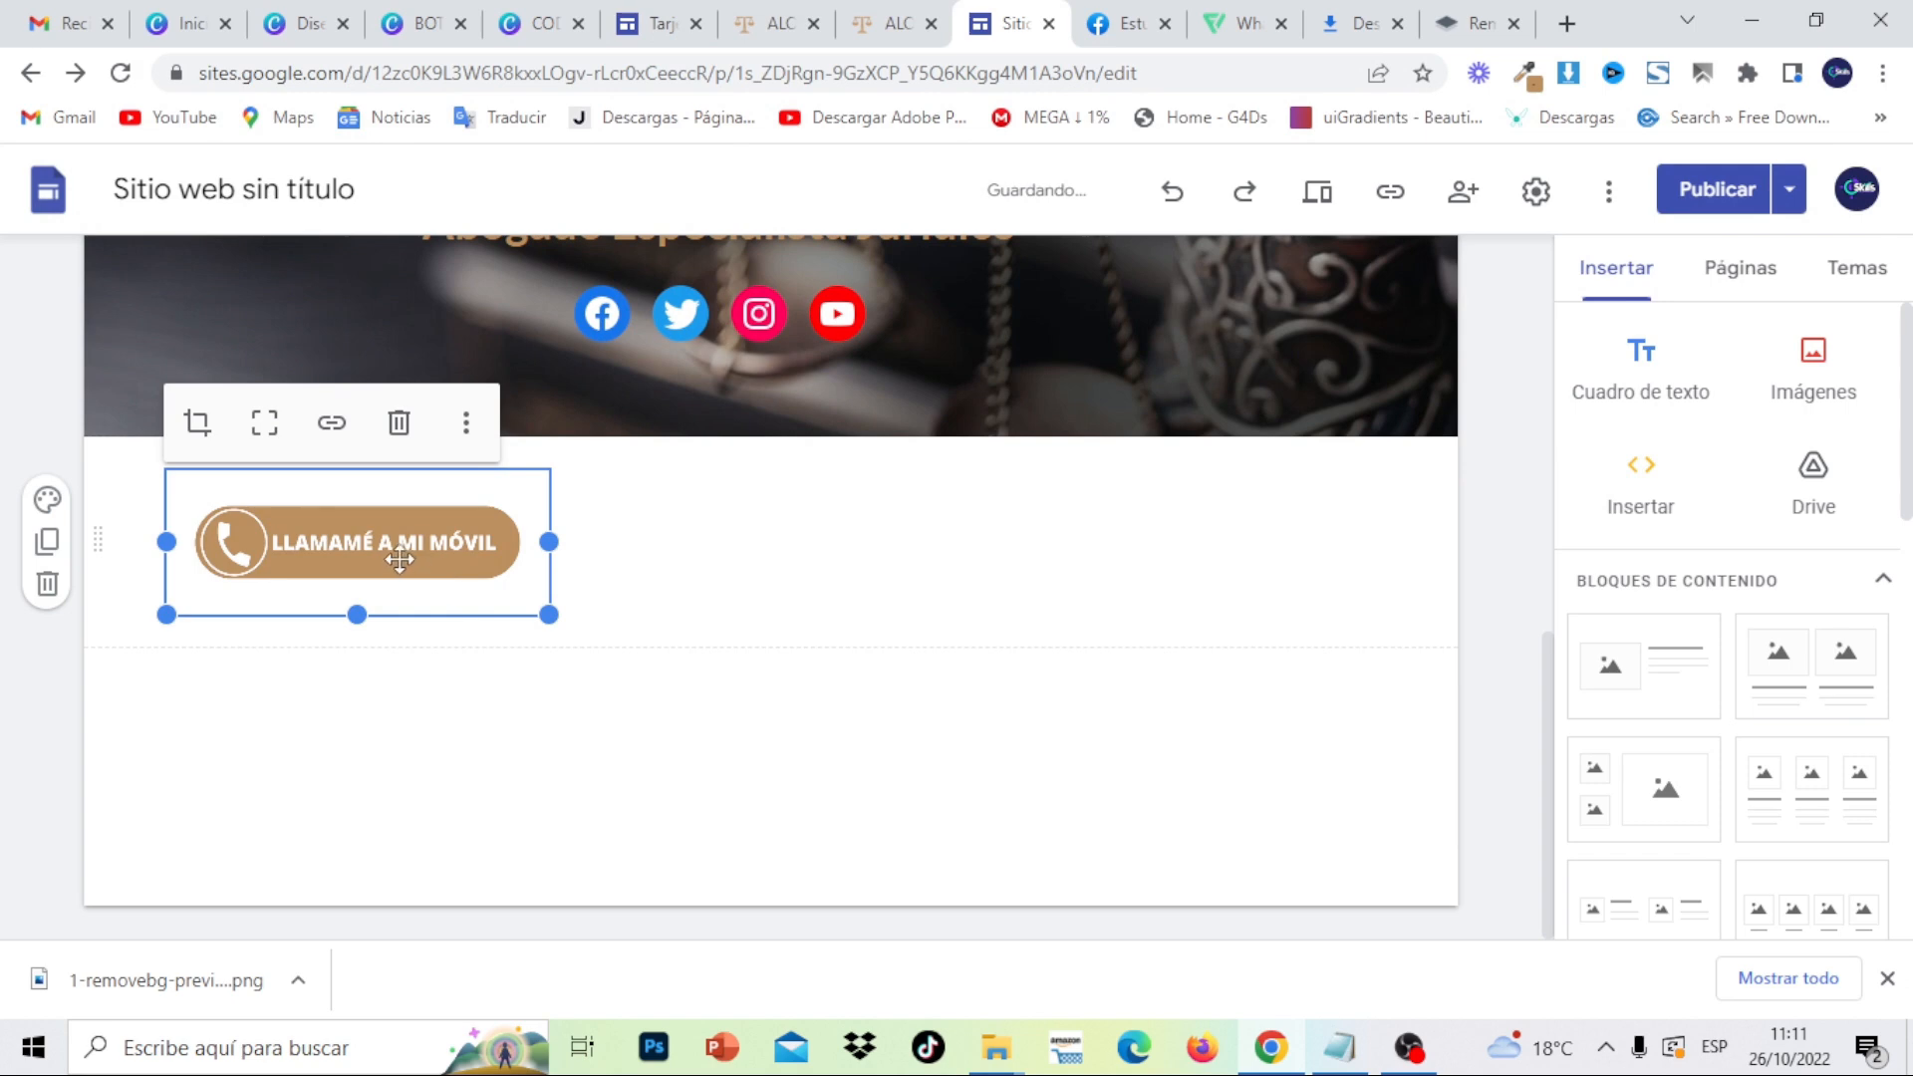
- Position the call button under the header's social icons and shrink its frame to fit
{"action": "left_click_drag", "start_coordinate": [399, 558], "coordinate": [652, 429]}
{"action": "left_click_drag", "start_coordinate": [652, 387], "coordinate": [651, 387]}
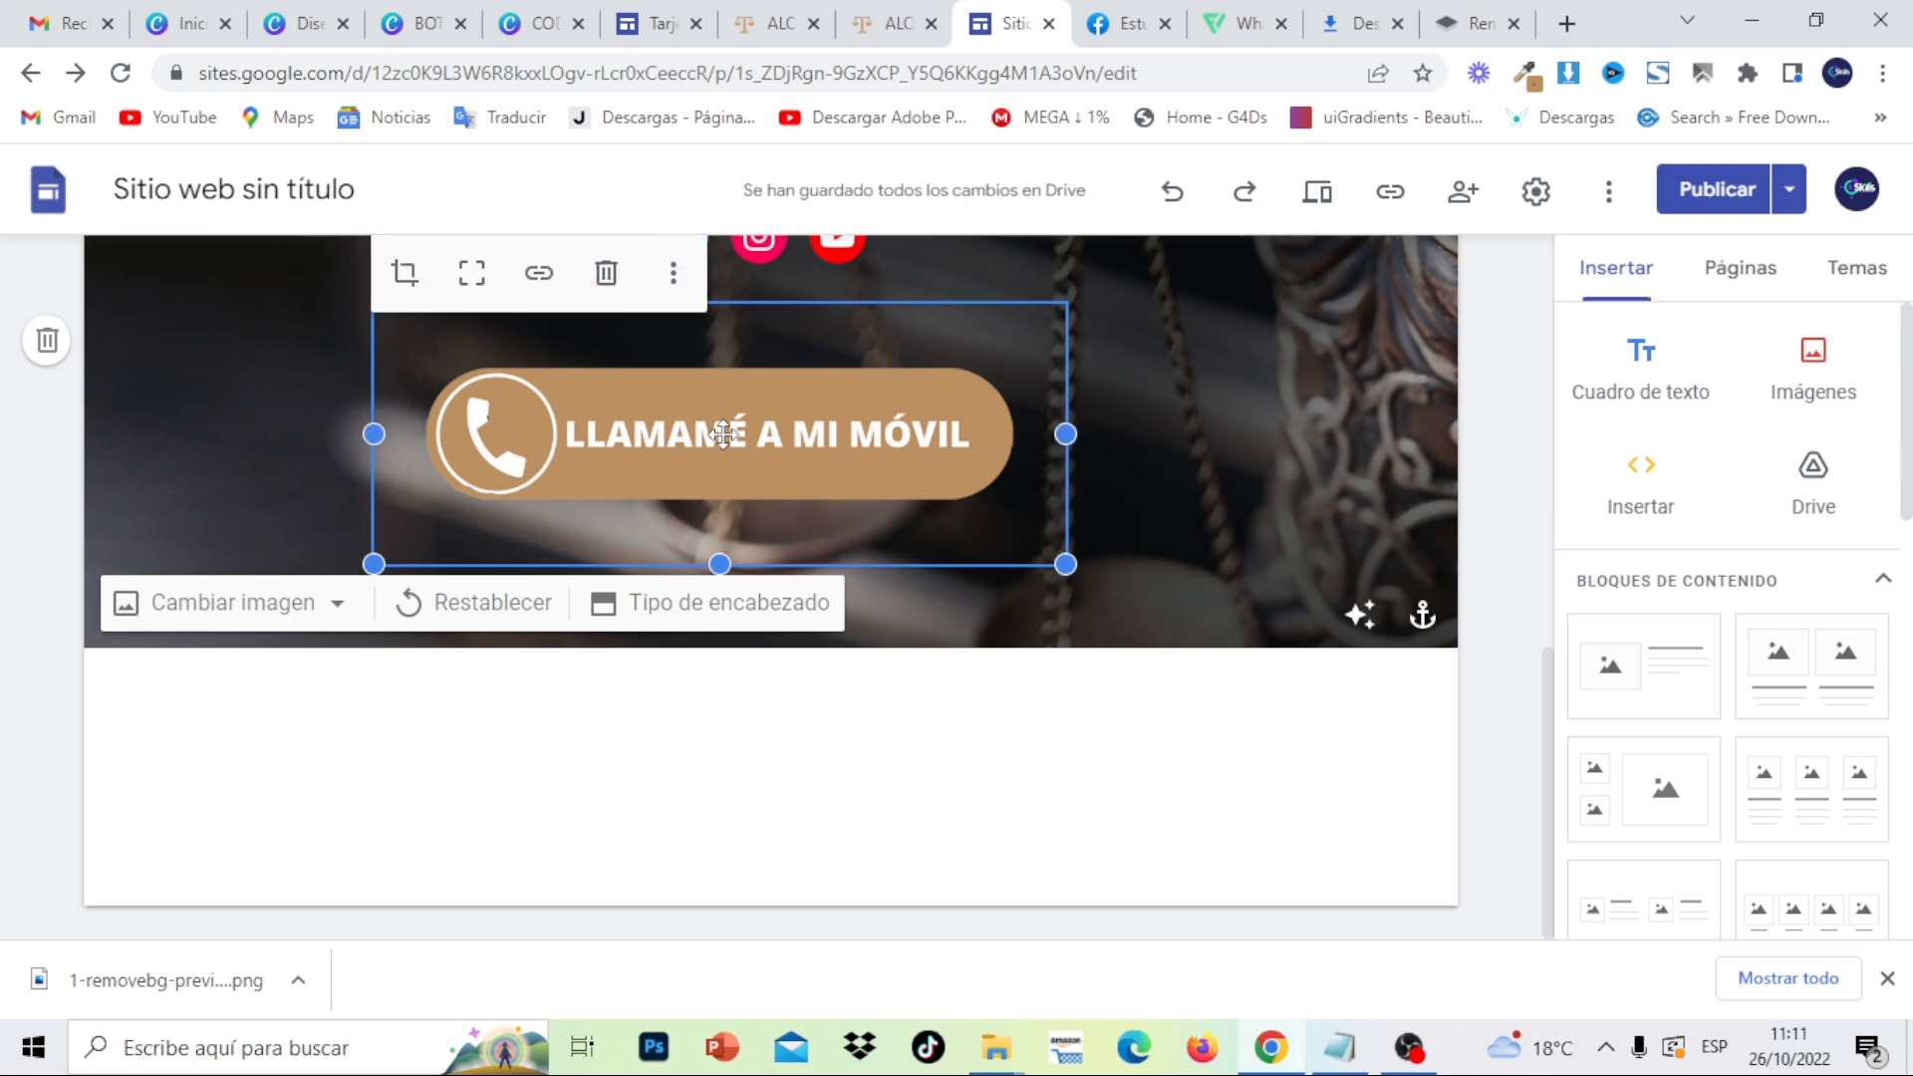
{"action": "left_click_drag", "start_coordinate": [723, 564], "coordinate": [729, 457]}
{"action": "left_click", "coordinate": [969, 752]}
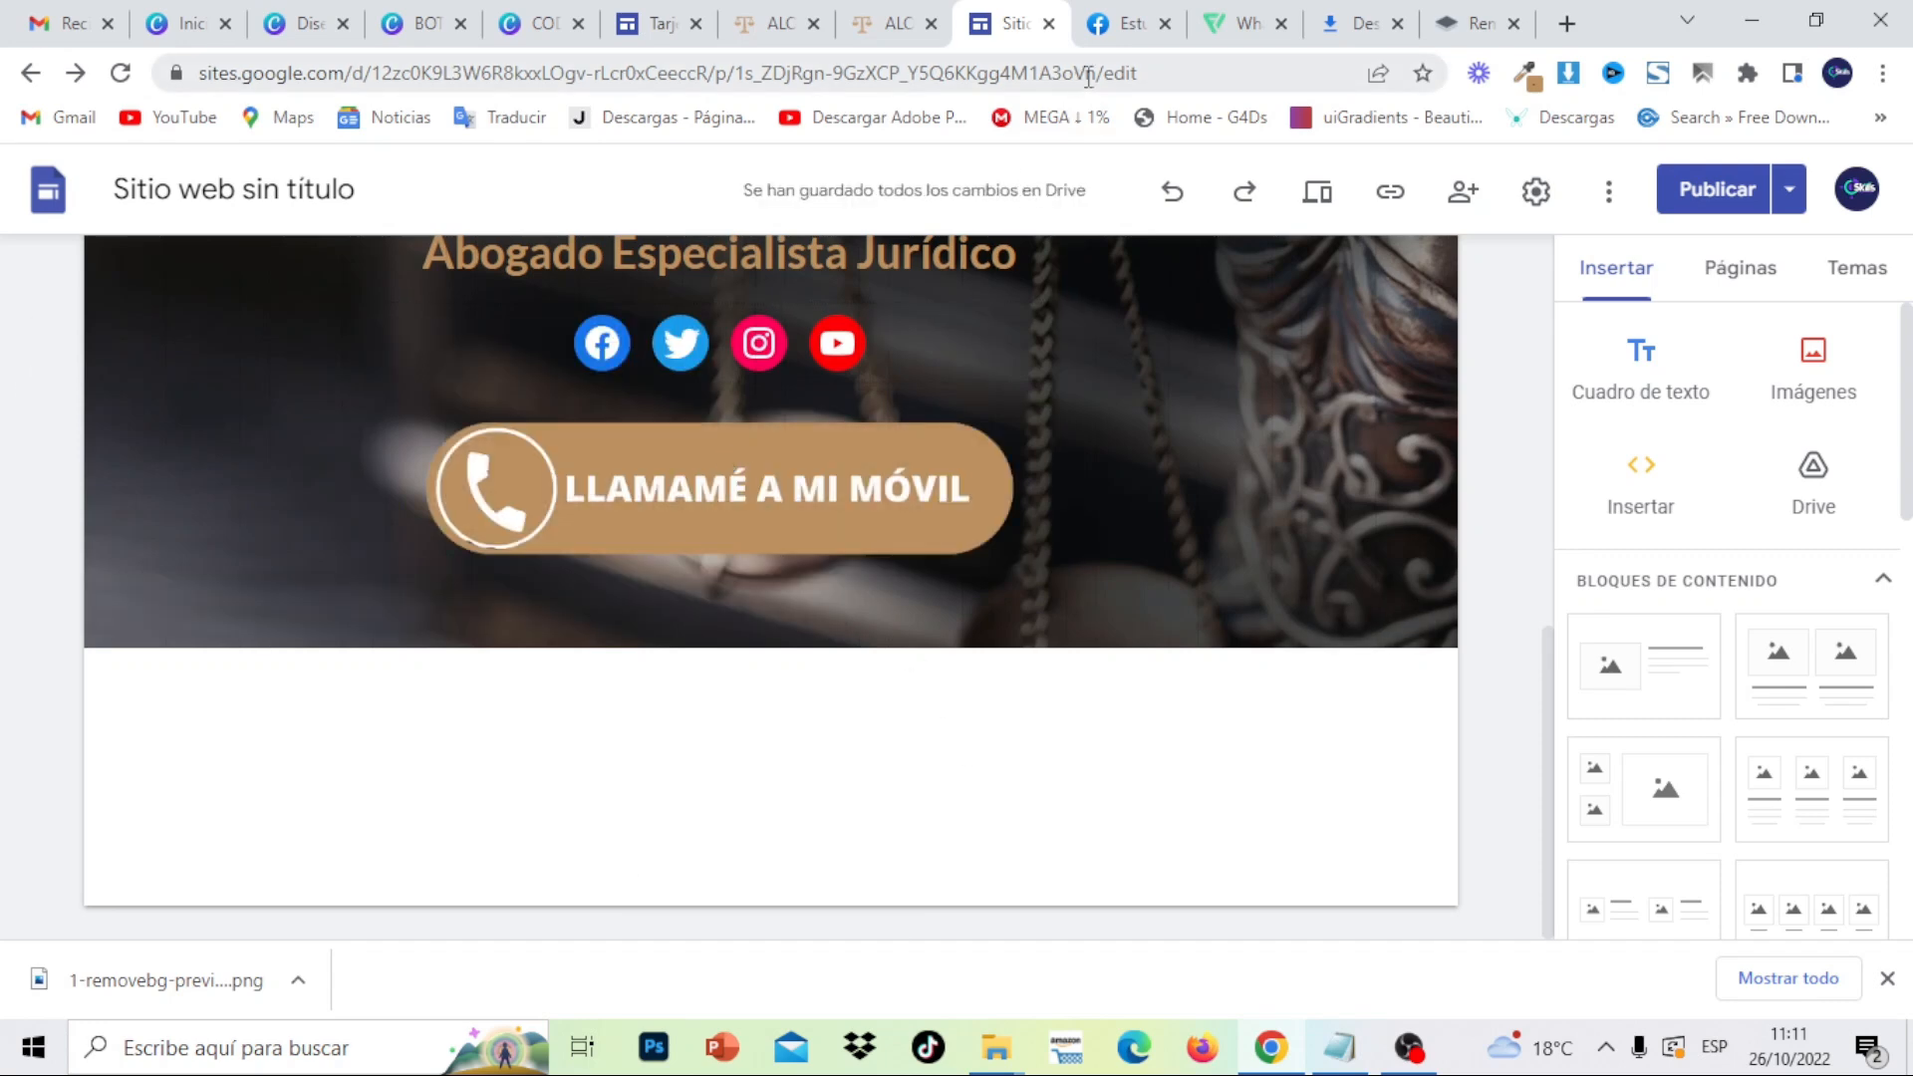
- Back in remove.bg, dismiss the download options, exit the editor and discard the call button result
{"action": "left_click", "coordinate": [1457, 20]}
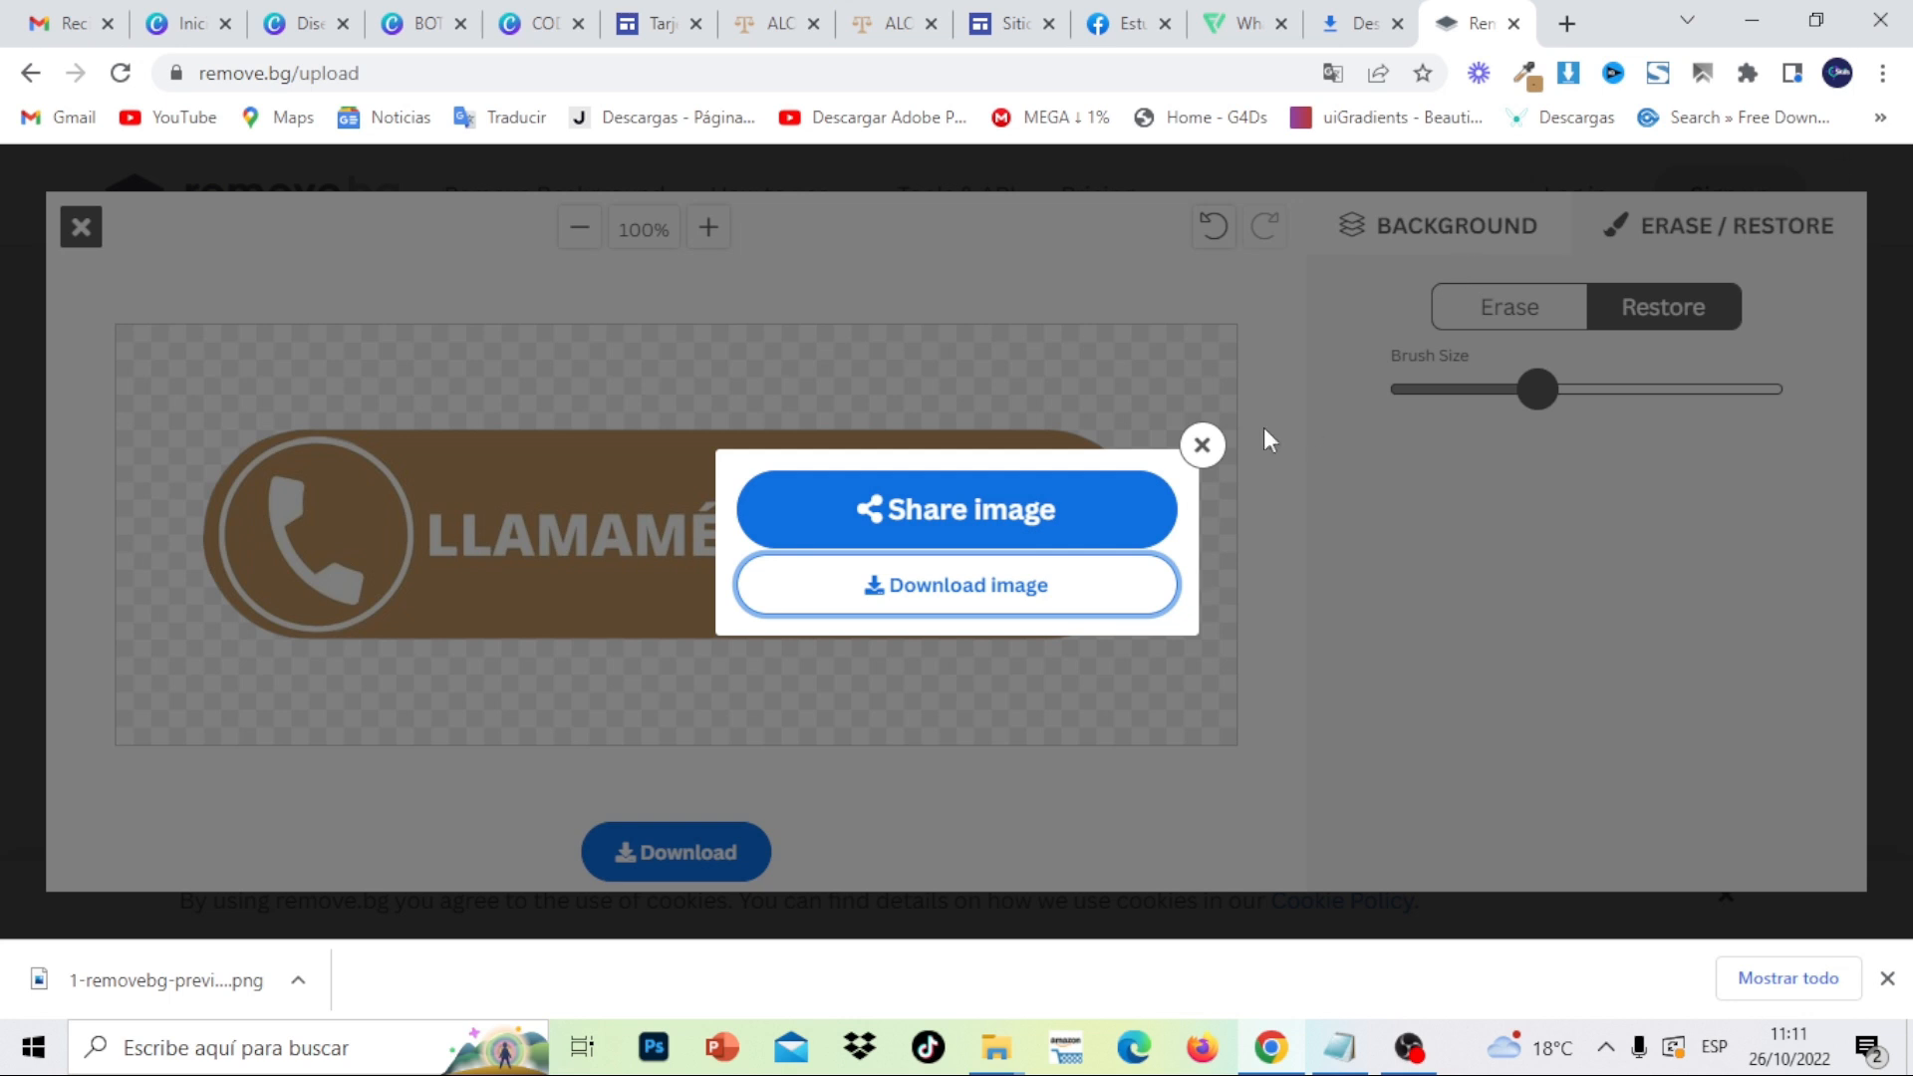
{"action": "left_click", "coordinate": [1202, 444]}
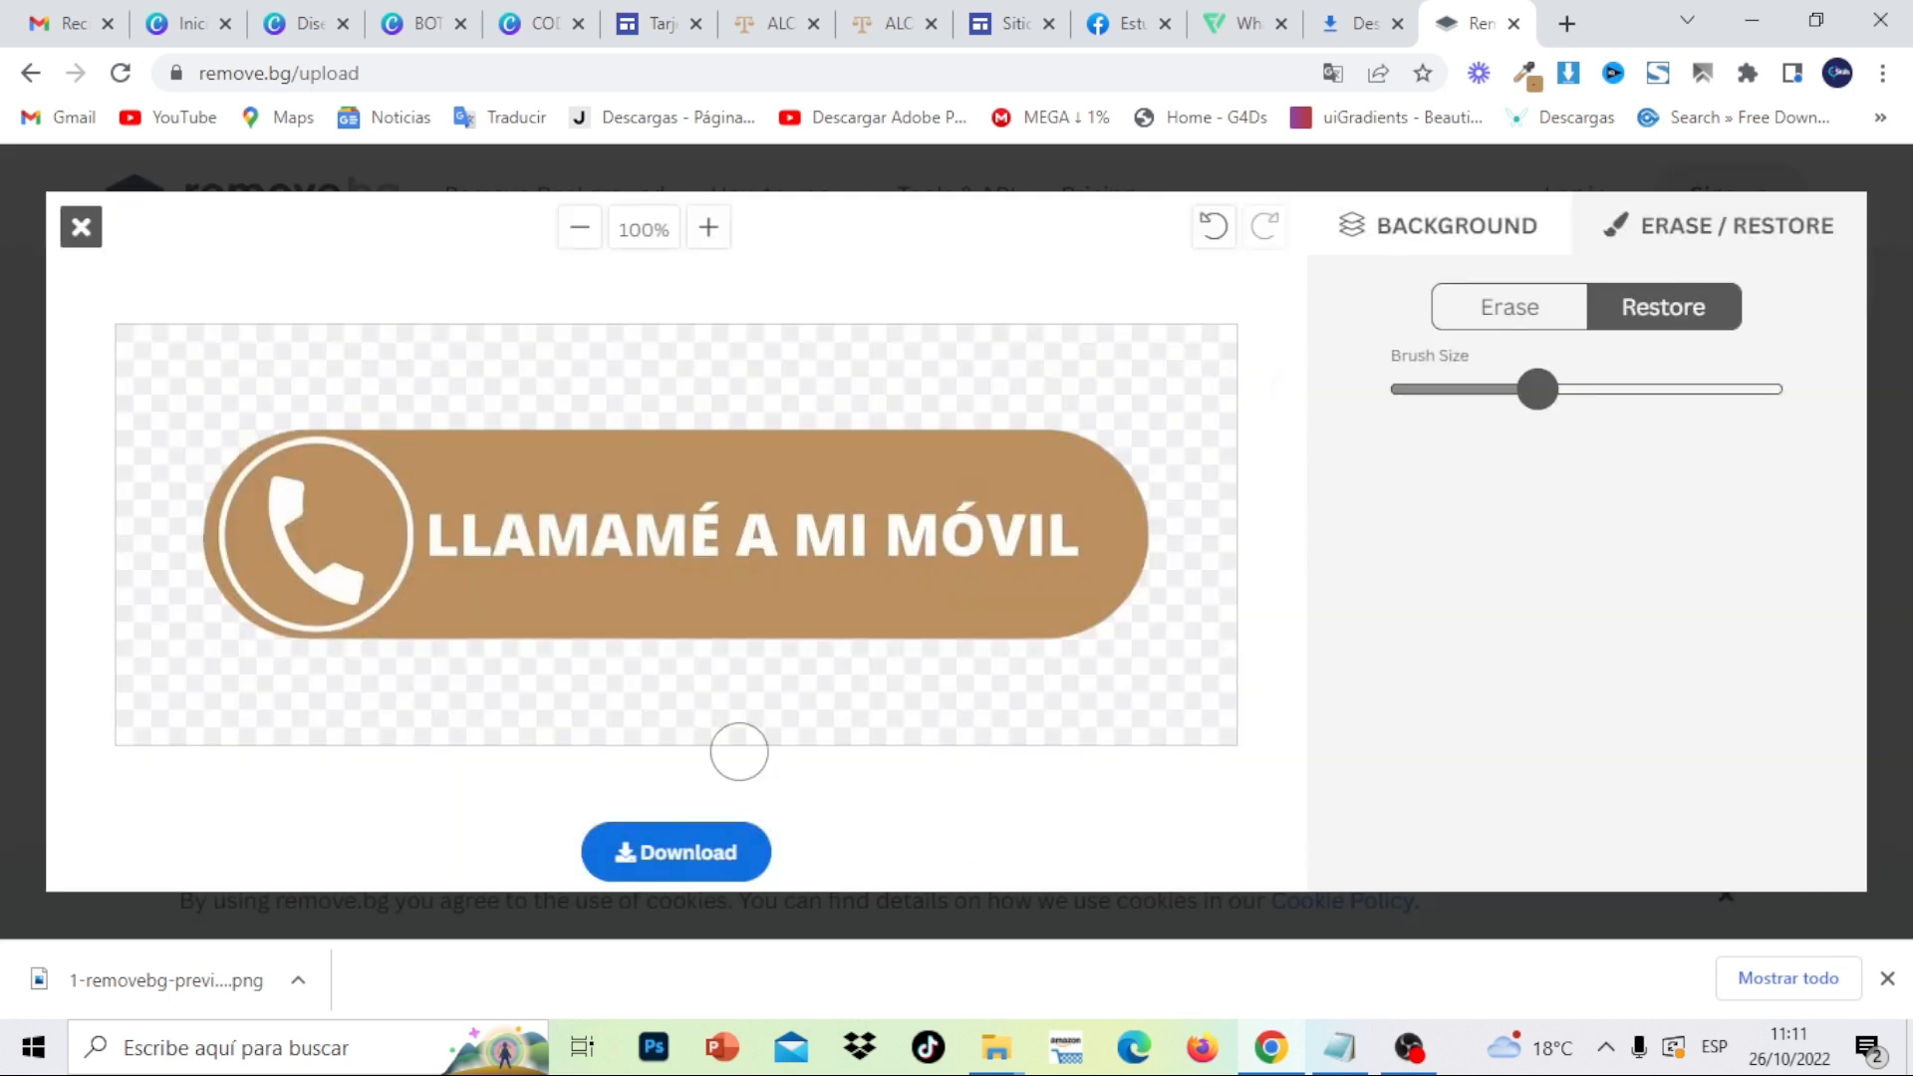
{"action": "left_click", "coordinate": [81, 225]}
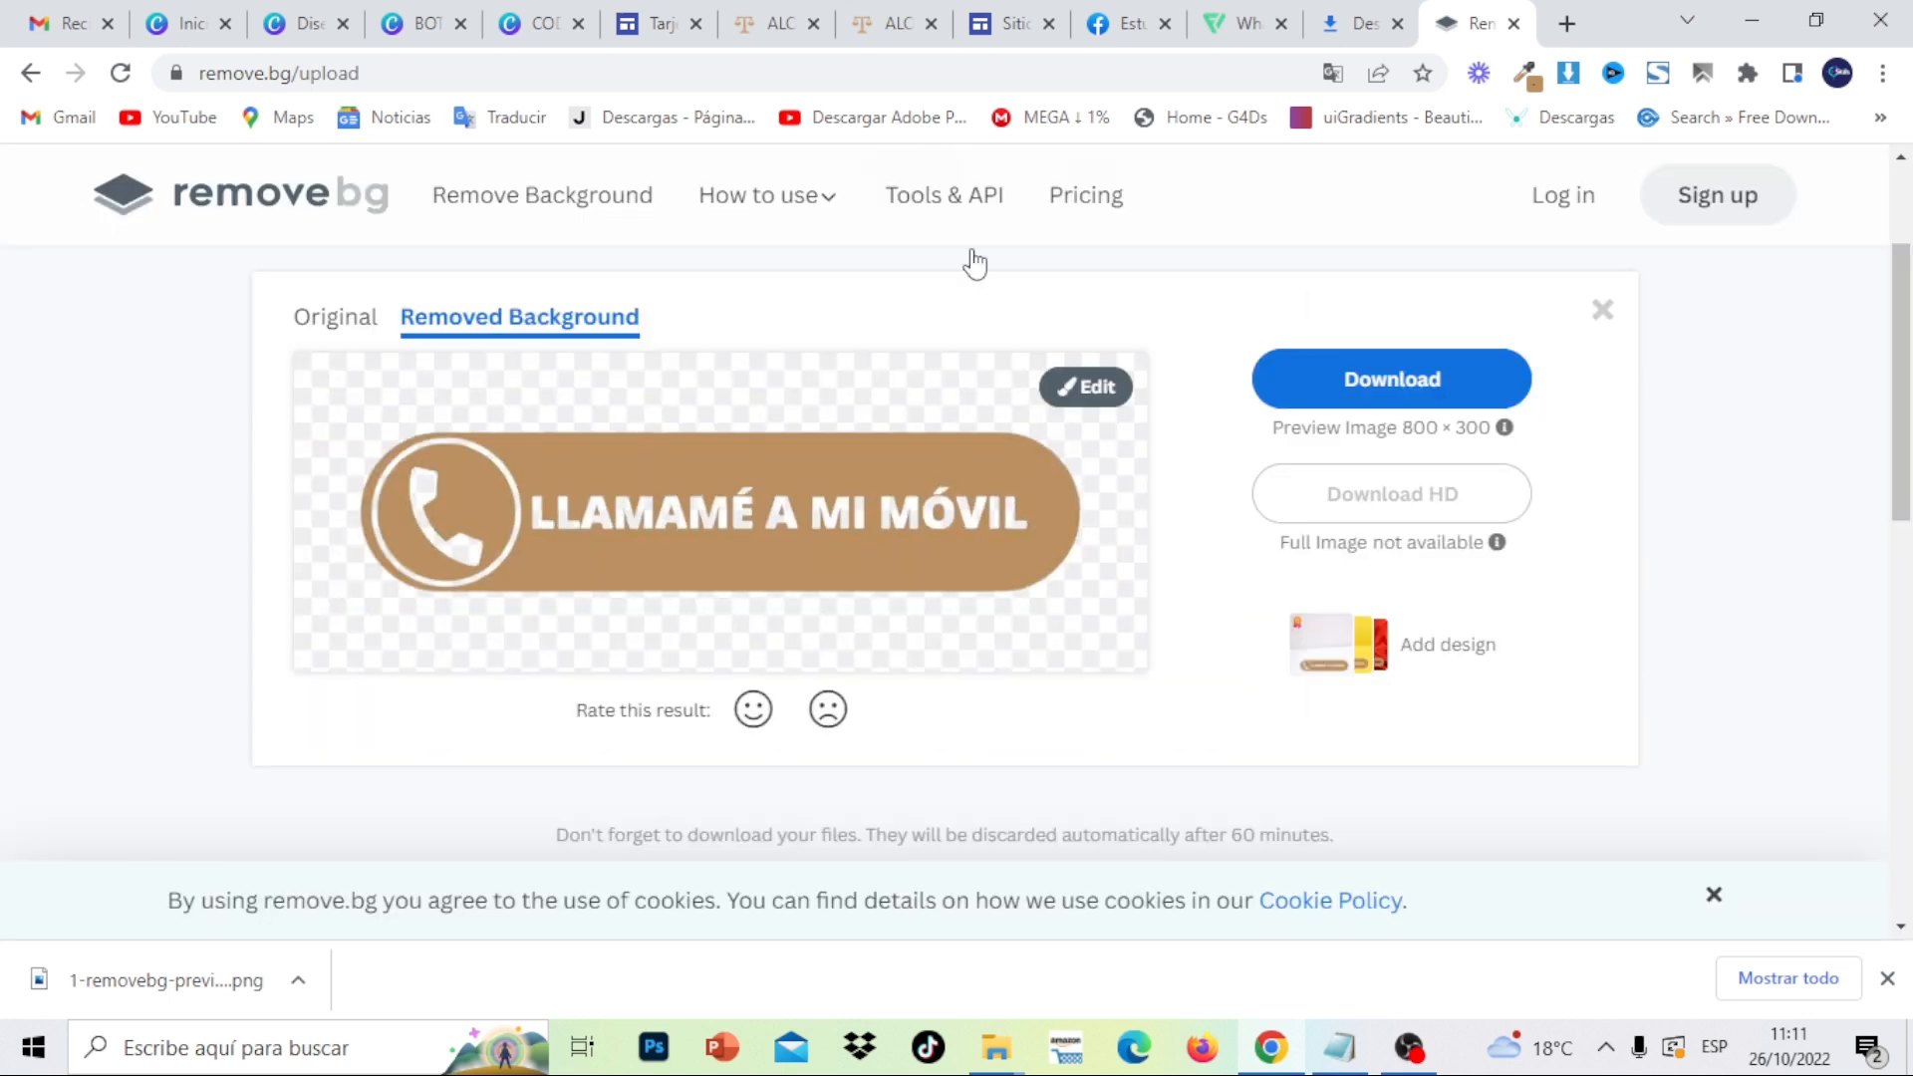
{"action": "left_click", "coordinate": [1607, 314]}
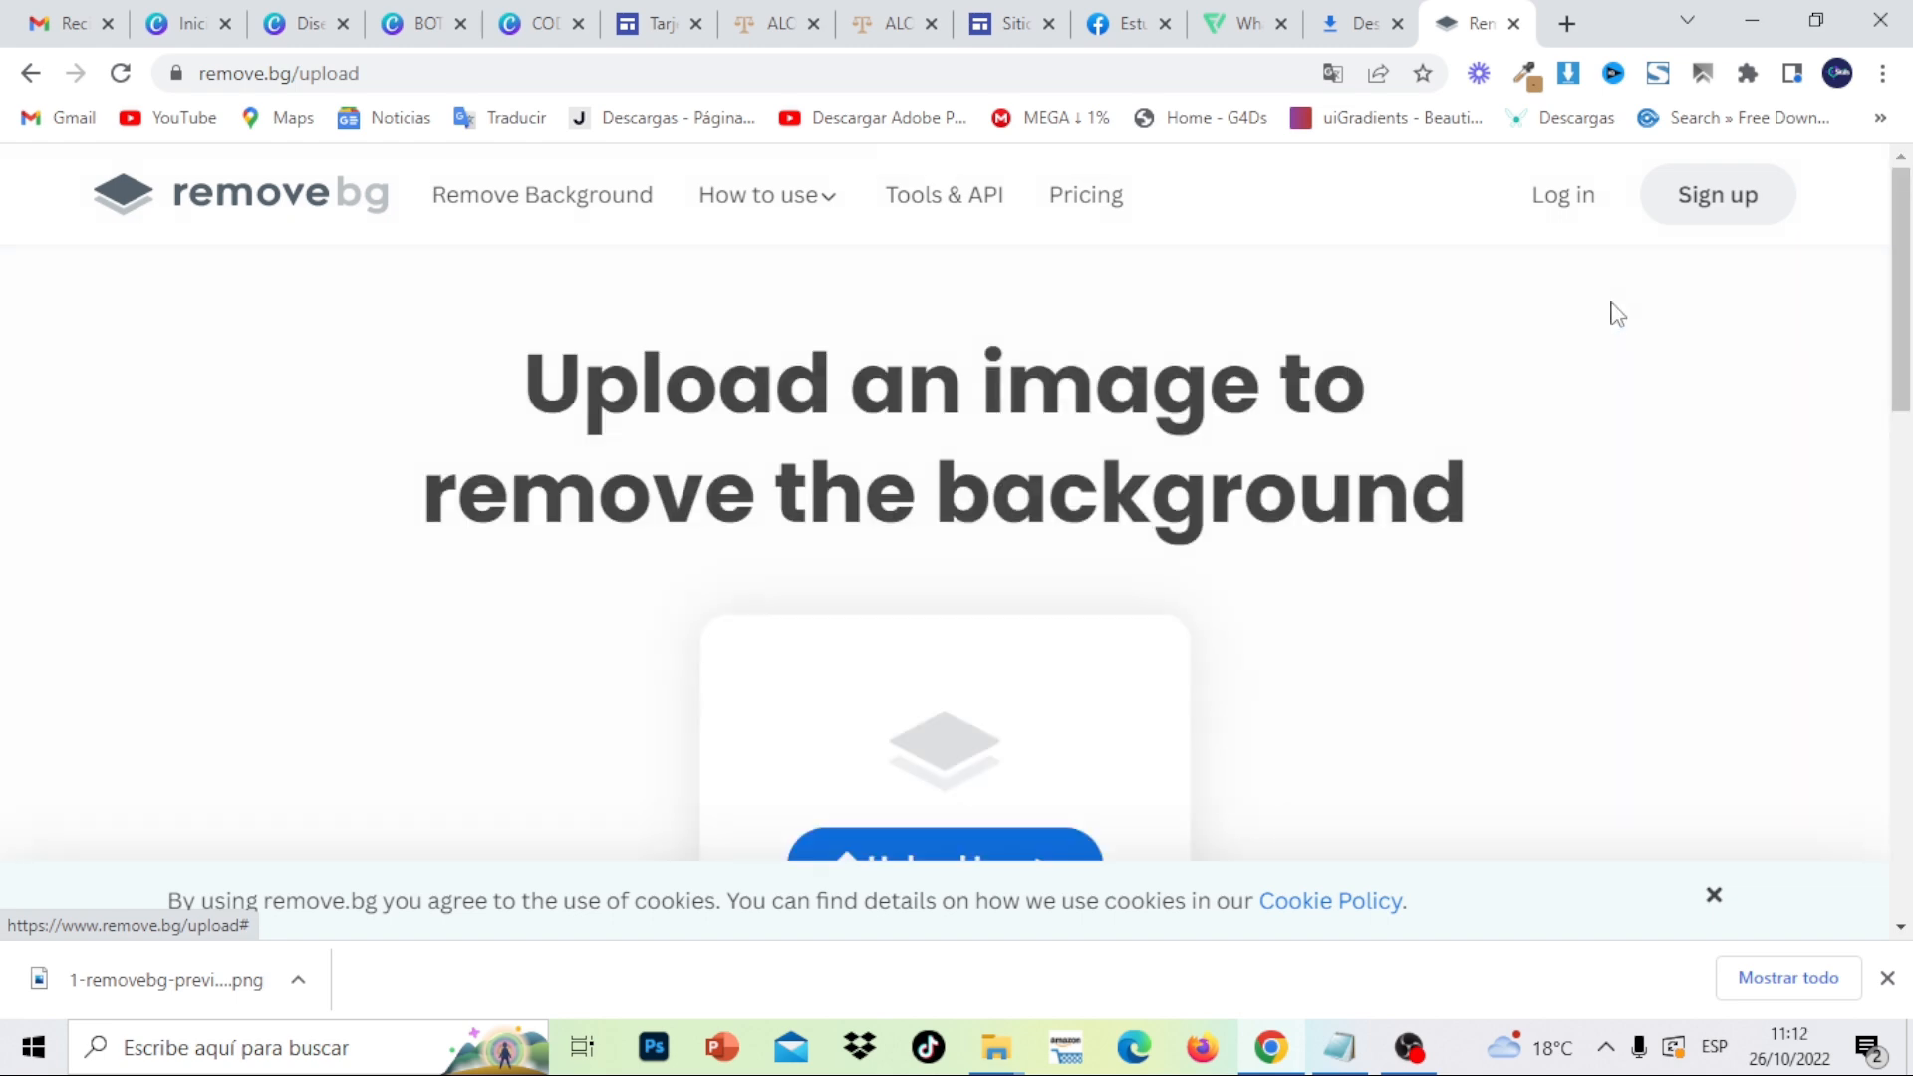
- Upload image 2, the ENVIAME UN CORREO button, and open its cut-out for editing
{"action": "left_click", "coordinate": [1006, 837]}
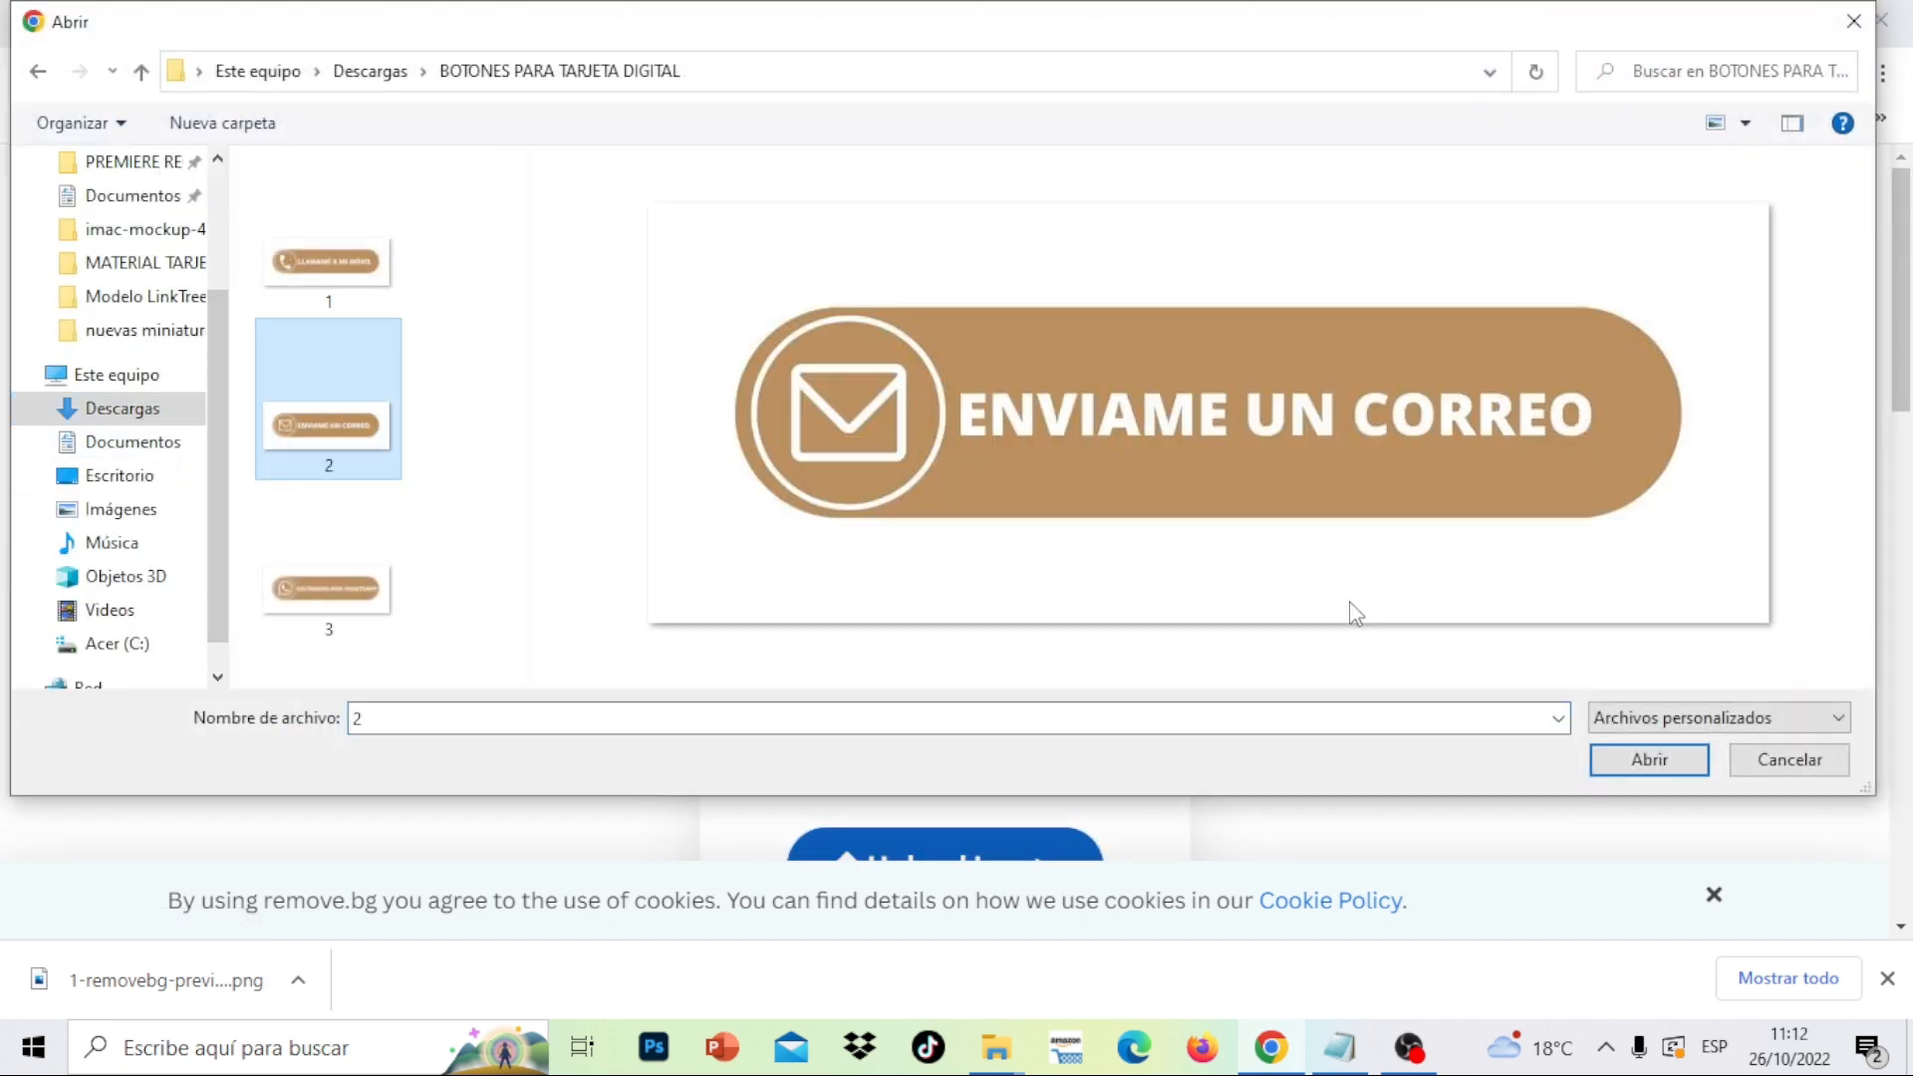
{"action": "left_click", "coordinate": [1650, 761]}
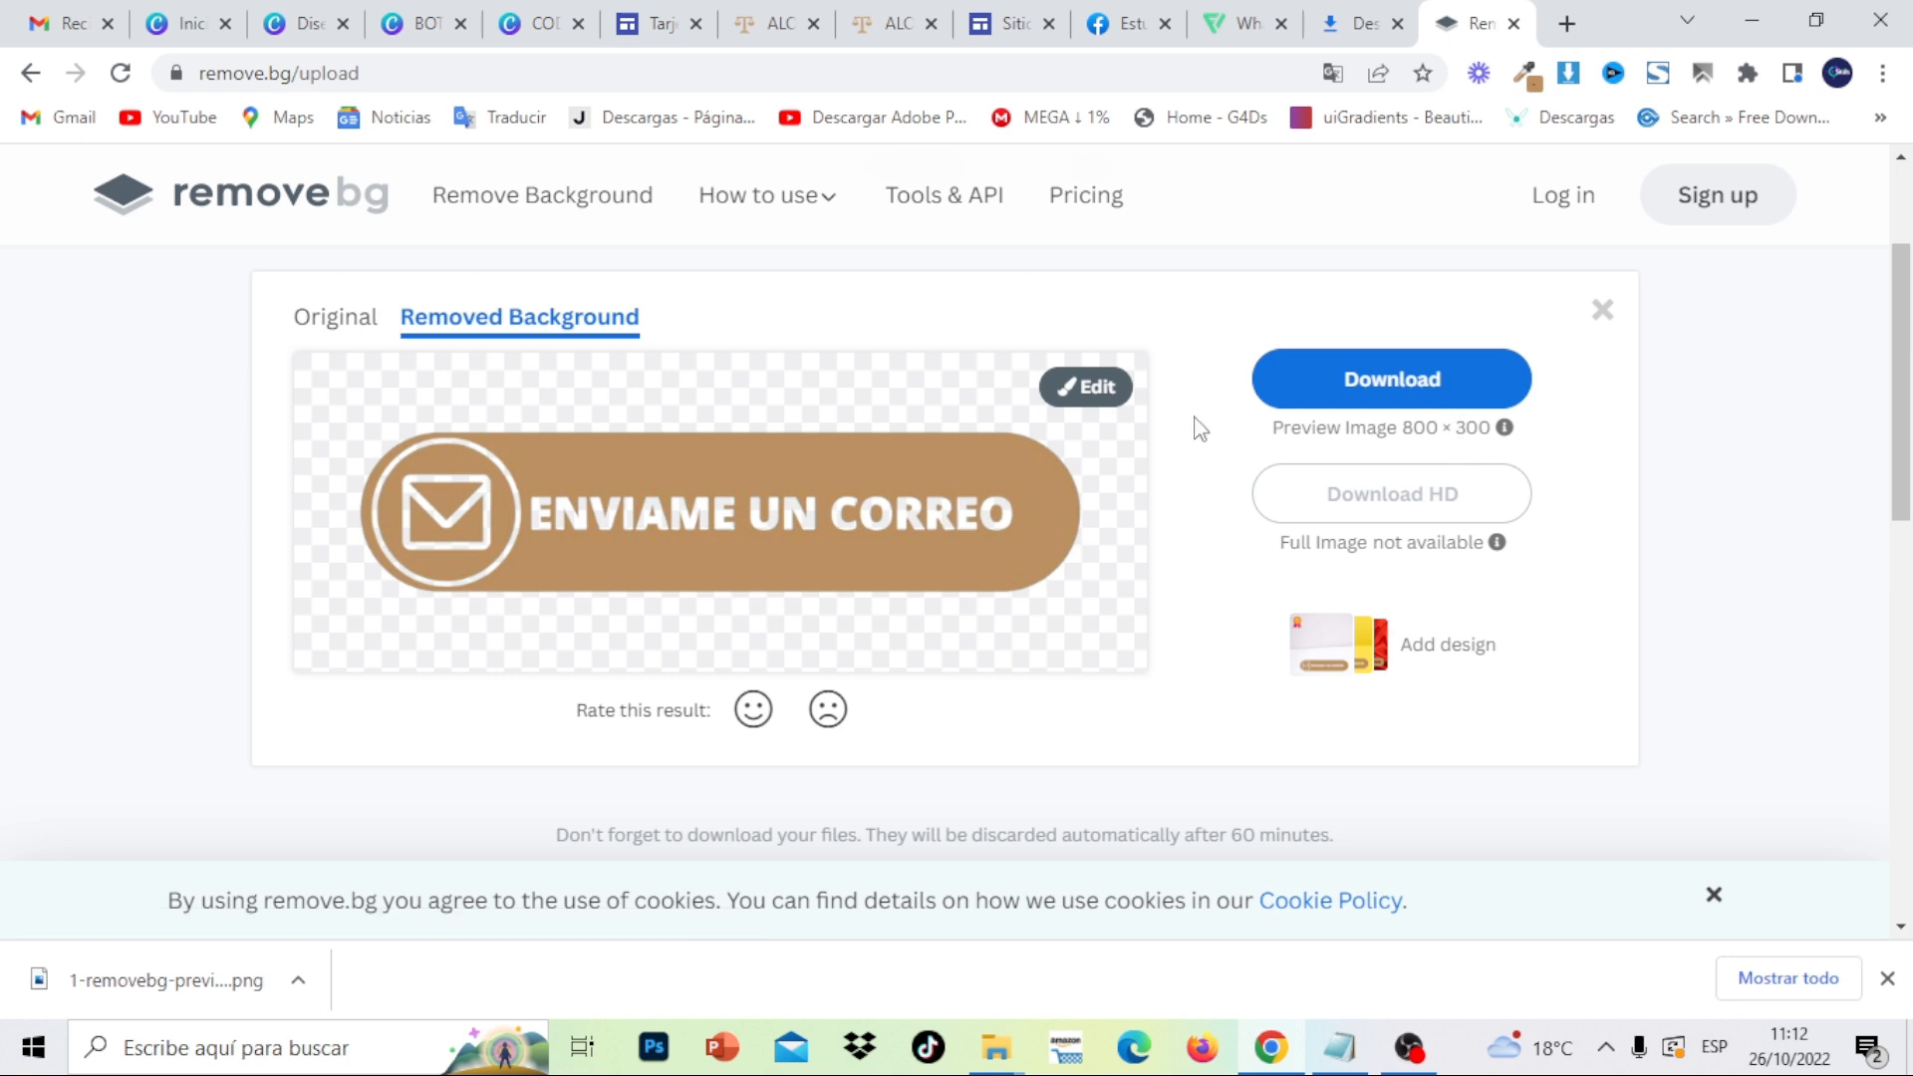
{"action": "left_click", "coordinate": [1097, 390]}
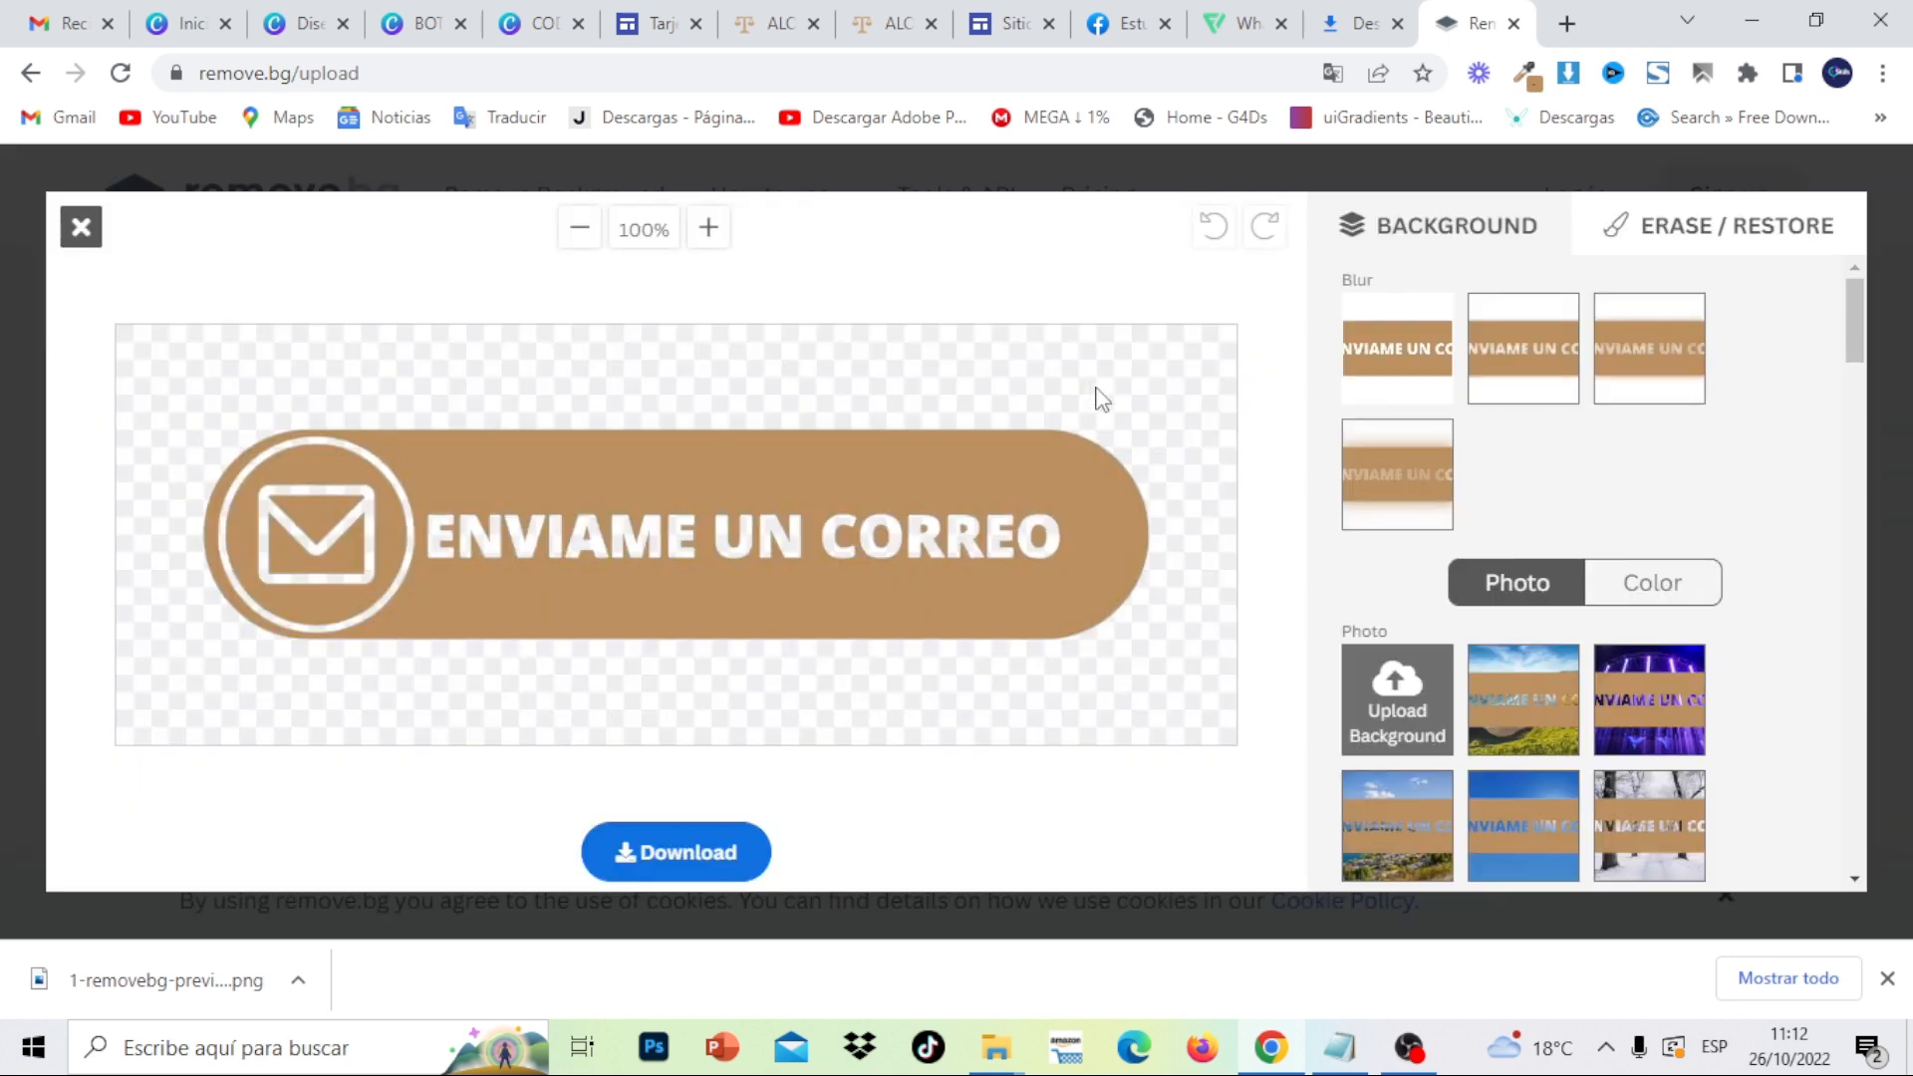
- Brush back the ENVIAME UN CORREO button's white text and envelope ring using the Restore brush
{"action": "left_click", "coordinate": [1714, 242]}
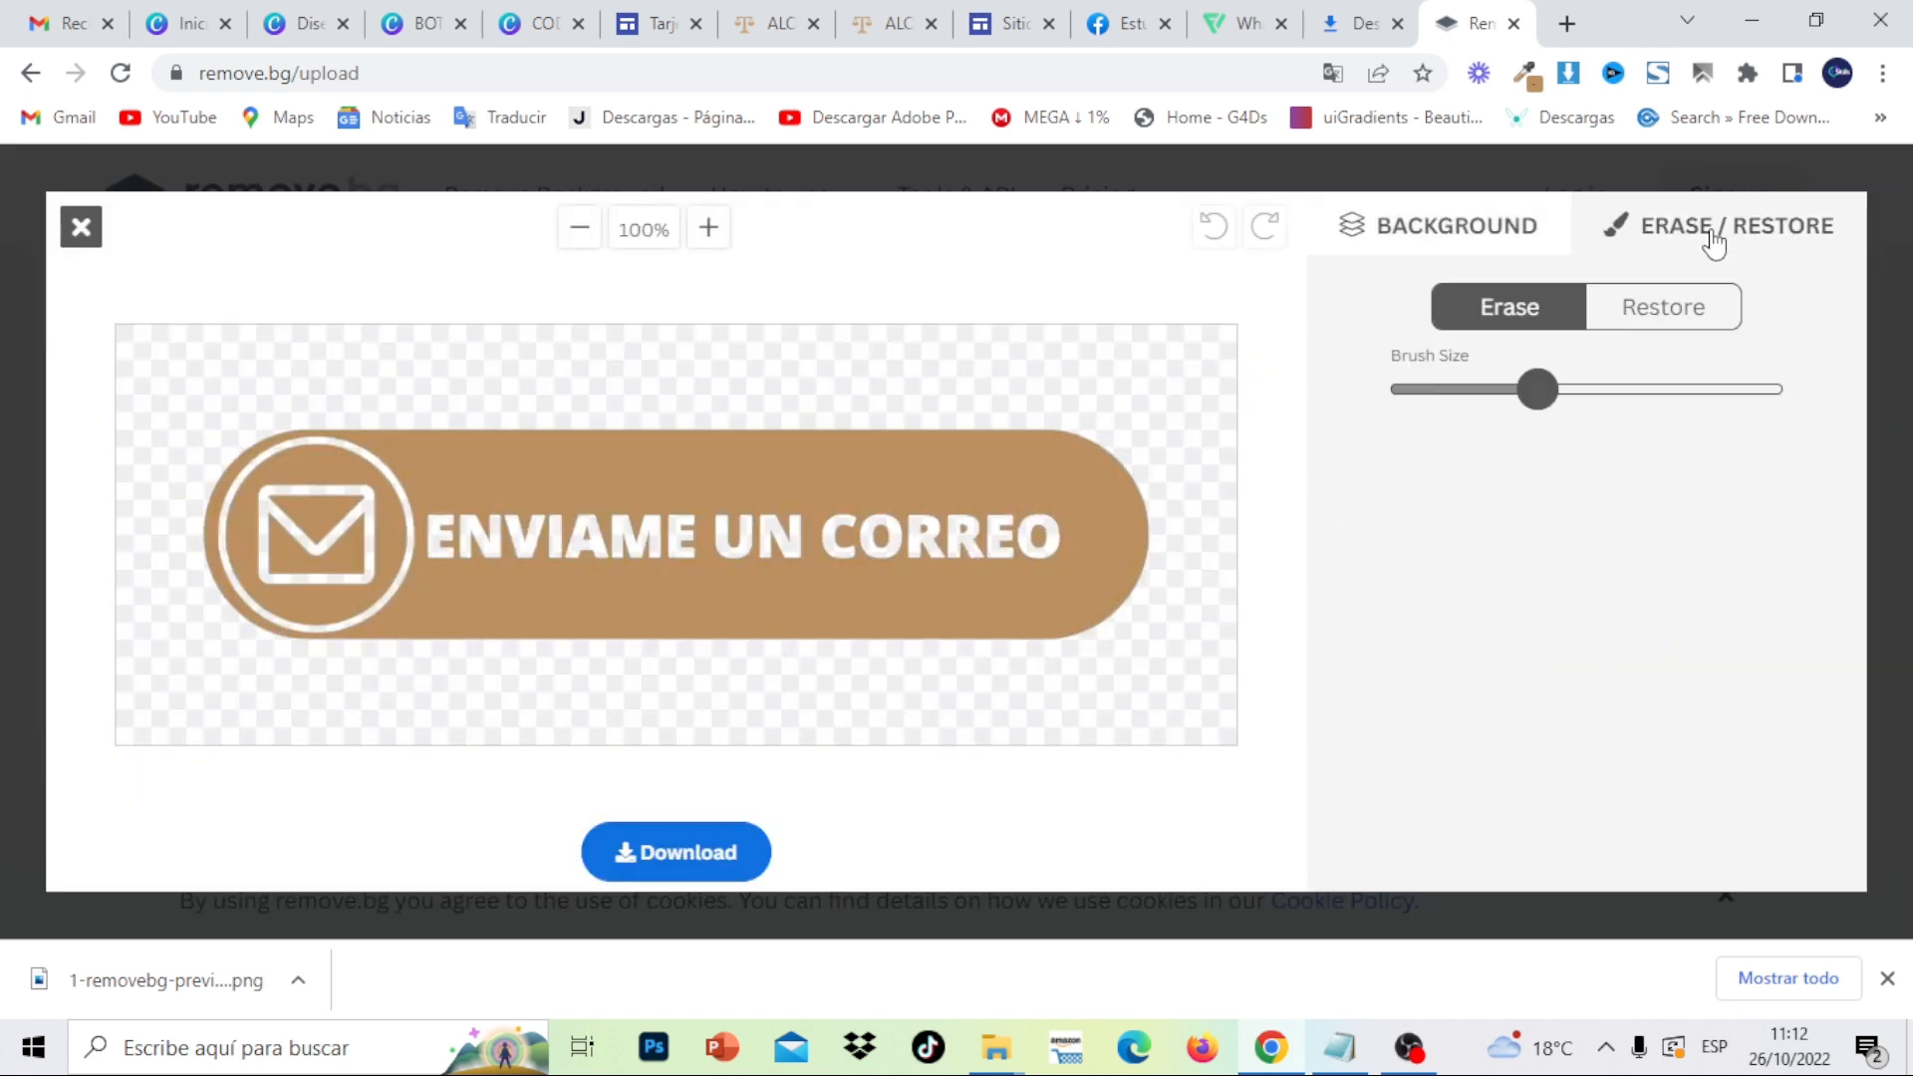
{"action": "left_click", "coordinate": [1694, 316]}
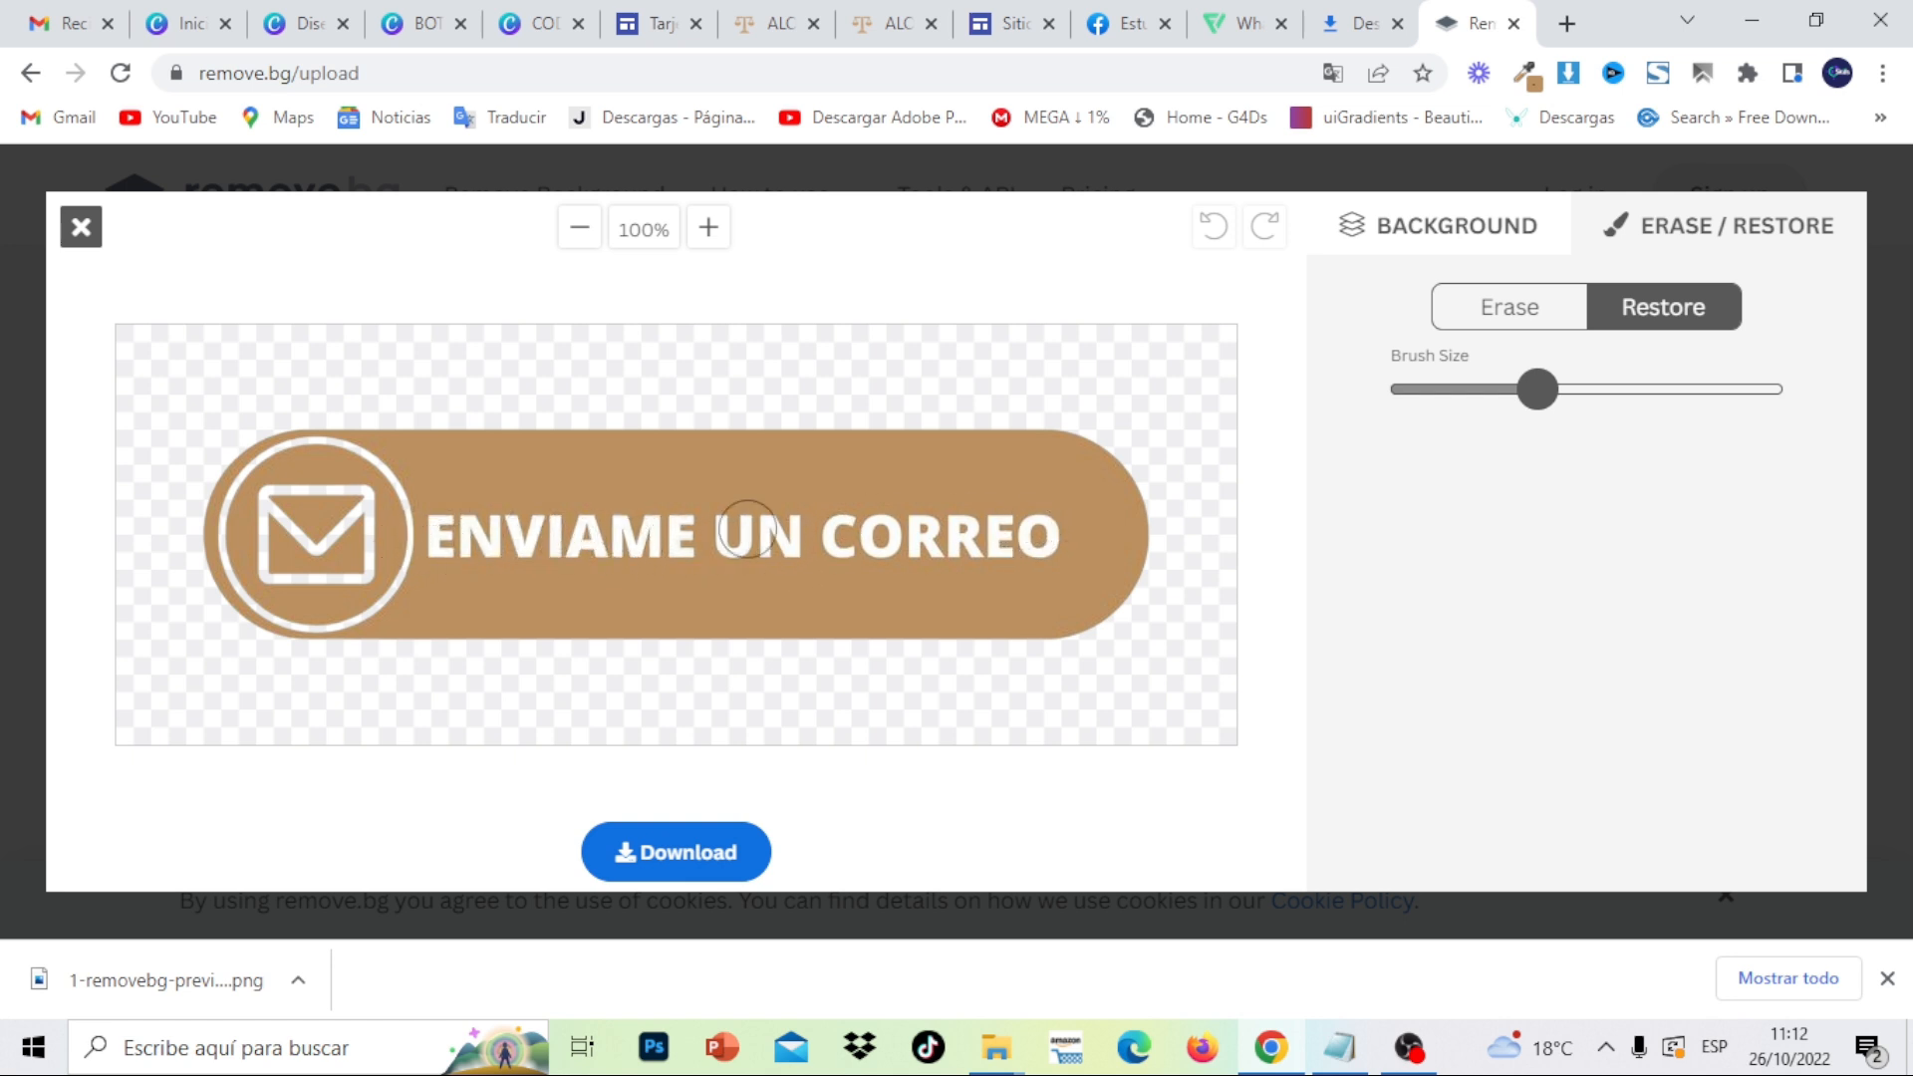
{"action": "mouse_move", "coordinate": [747, 529]}
{"action": "left_mouse_down"}
{"action": "mouse_move", "coordinate": [389, 582]}
{"action": "mouse_move", "coordinate": [284, 521]}
{"action": "mouse_move", "coordinate": [388, 516]}
{"action": "mouse_move", "coordinate": [343, 477]}
{"action": "mouse_move", "coordinate": [270, 480]}
{"action": "mouse_move", "coordinate": [266, 586]}
{"action": "left_mouse_up"}
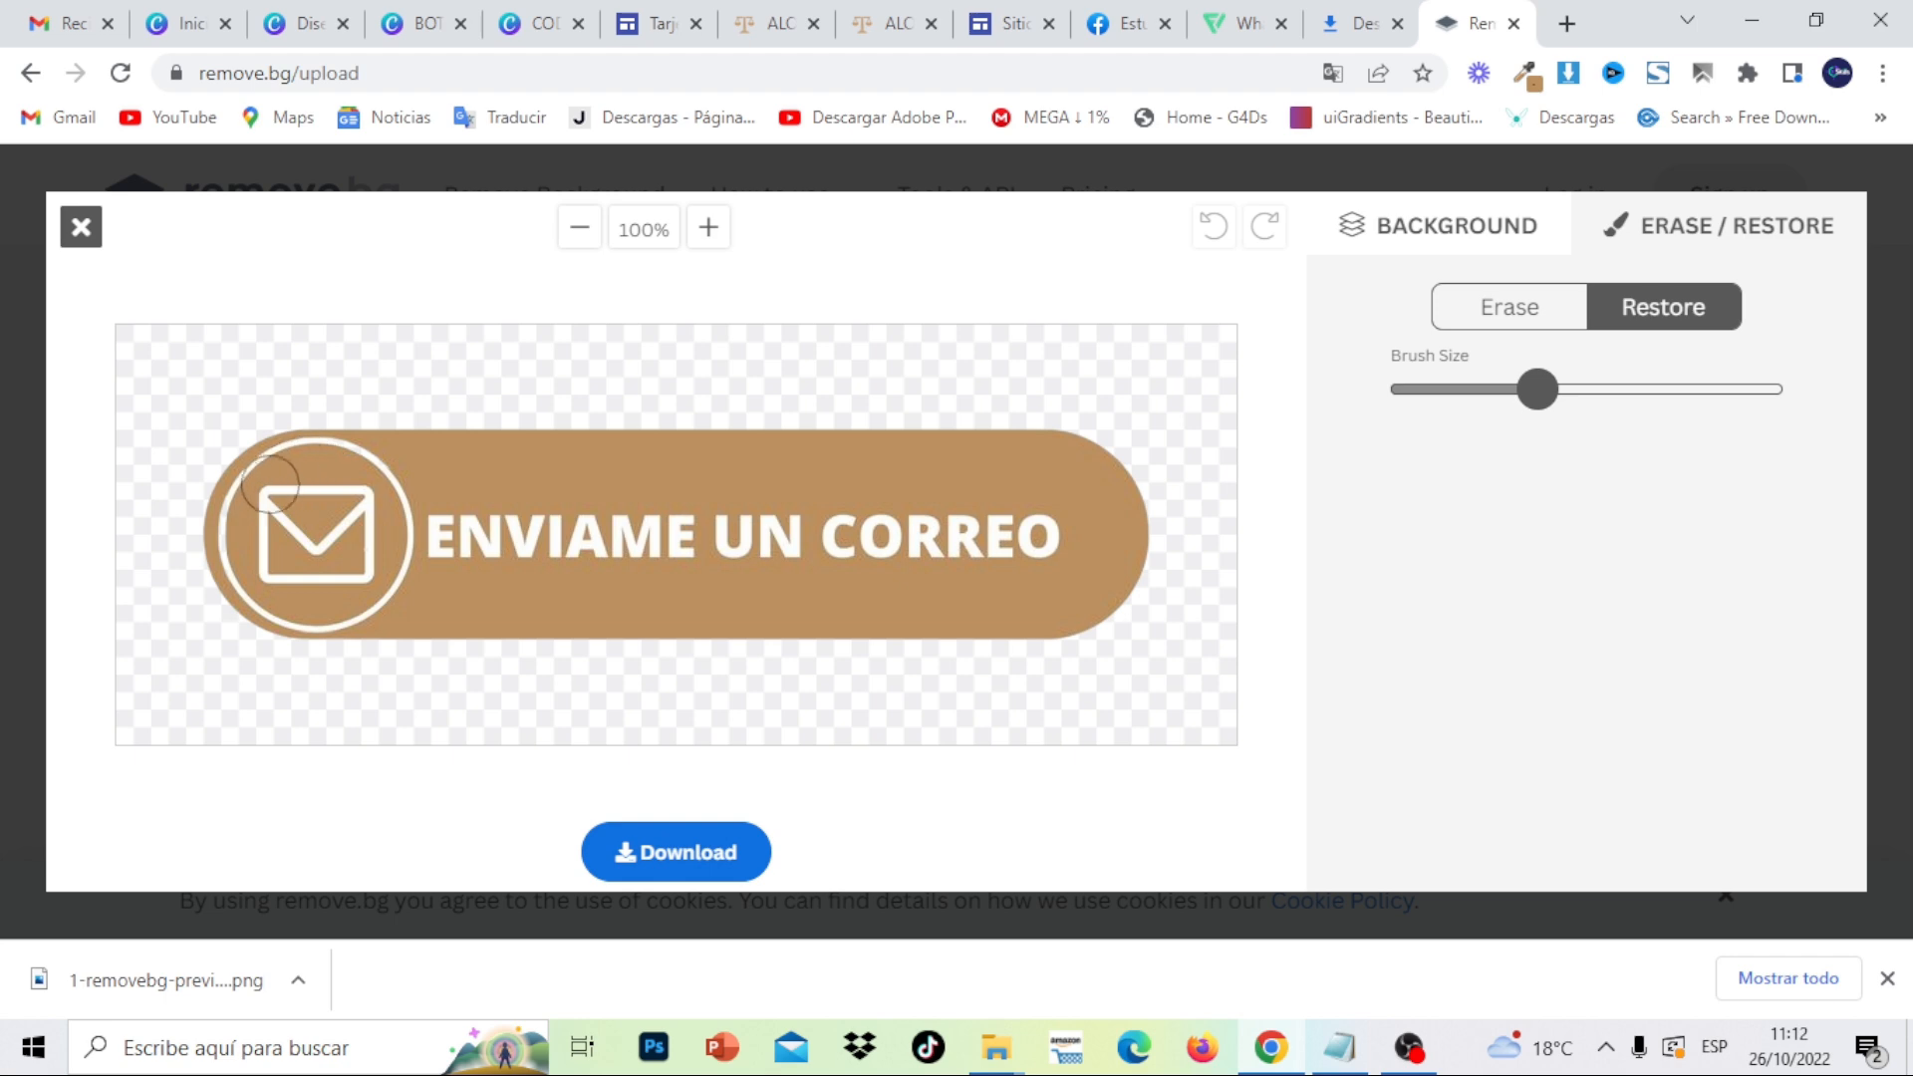
{"action": "left_click_drag", "start_coordinate": [270, 485], "coordinate": [241, 540]}
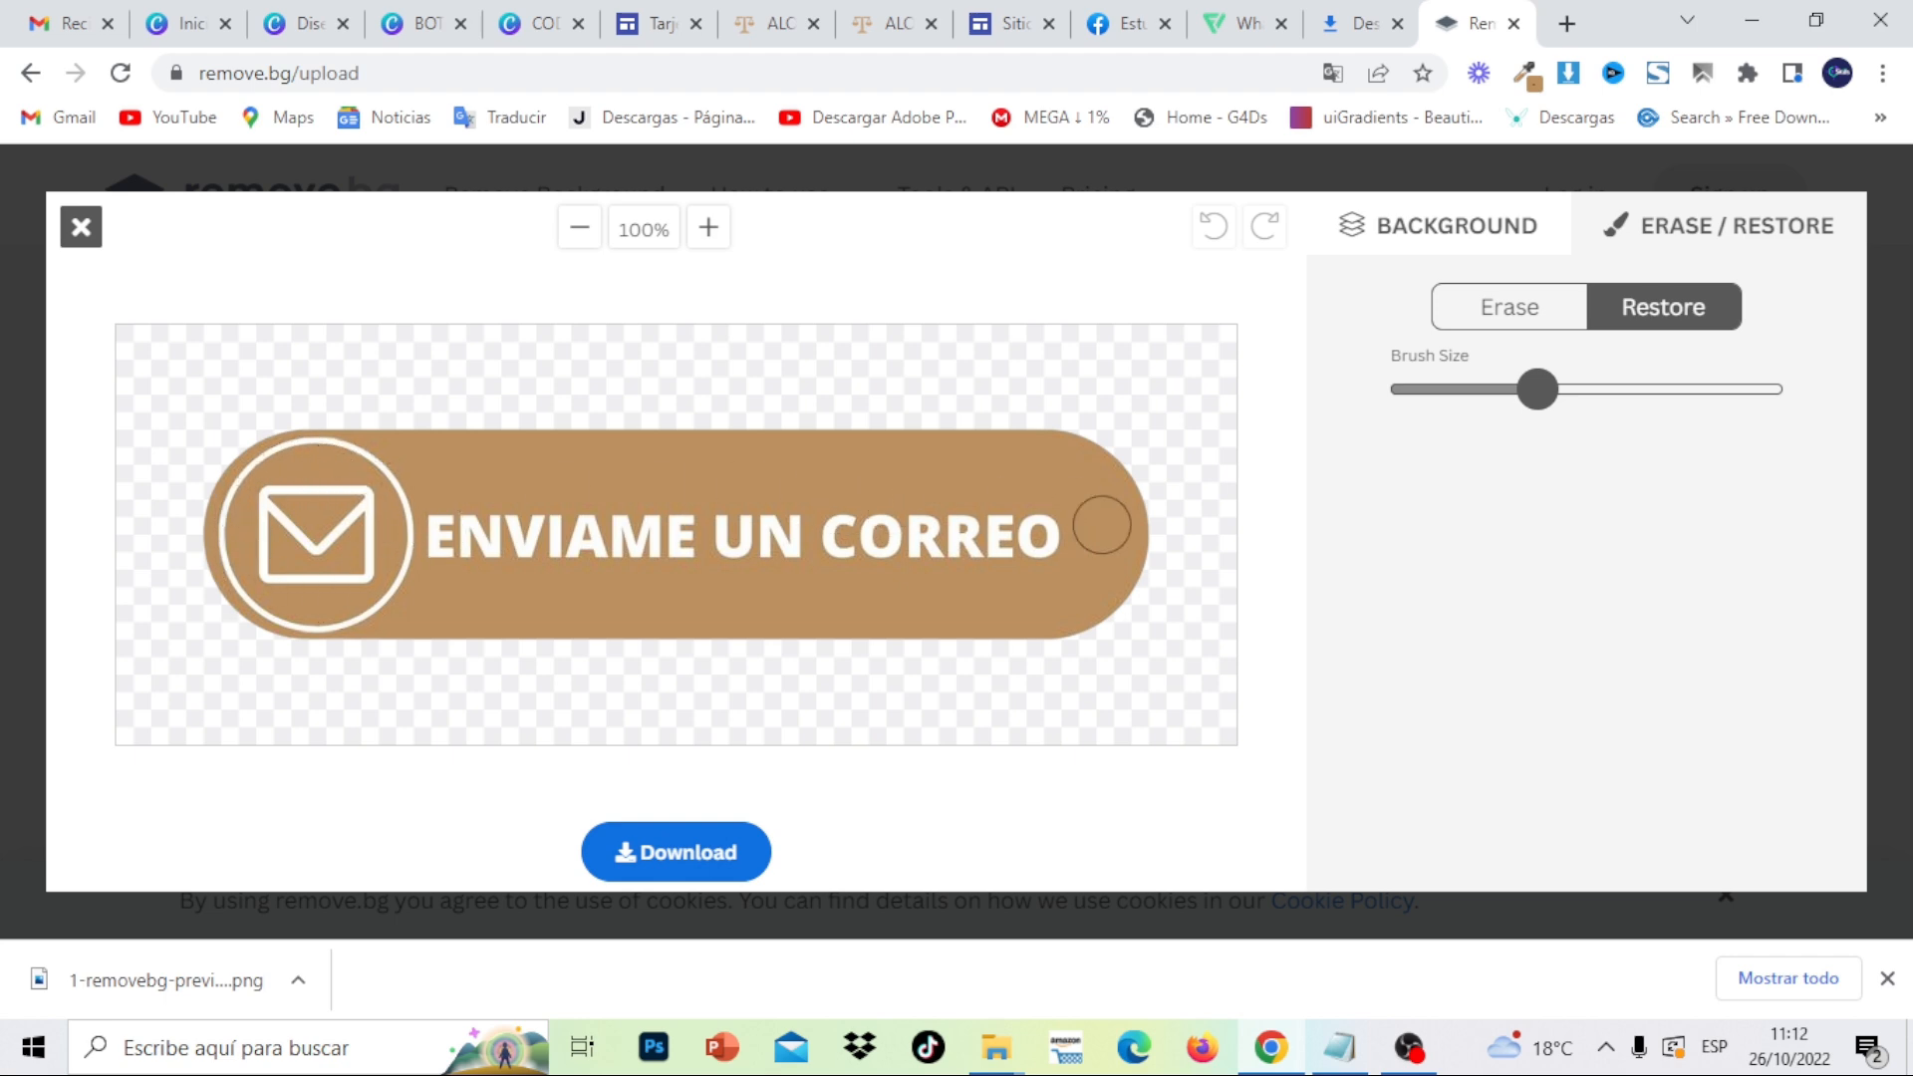
- Download the touched-up cut-out as 2-removebg-preview.png and close the remove.bg tab
{"action": "left_click", "coordinate": [696, 855]}
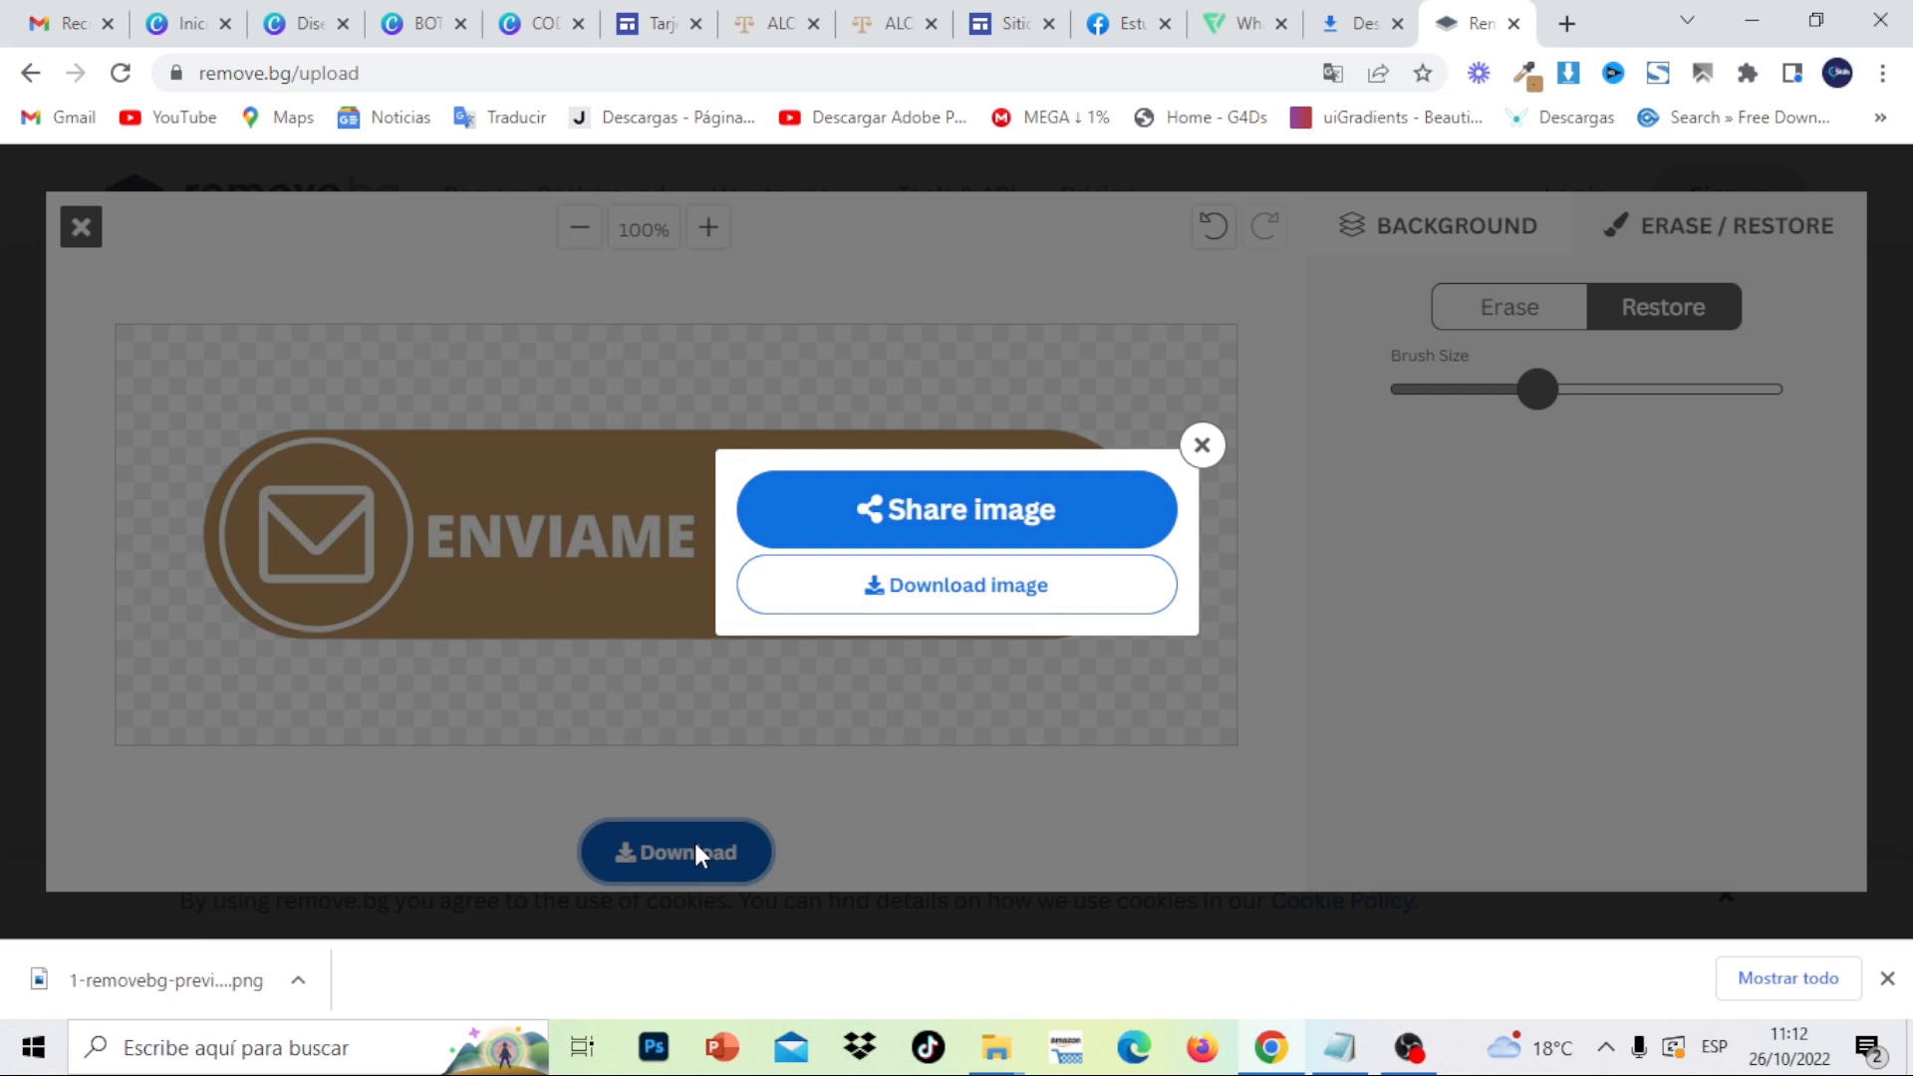
{"action": "left_click", "coordinate": [958, 603]}
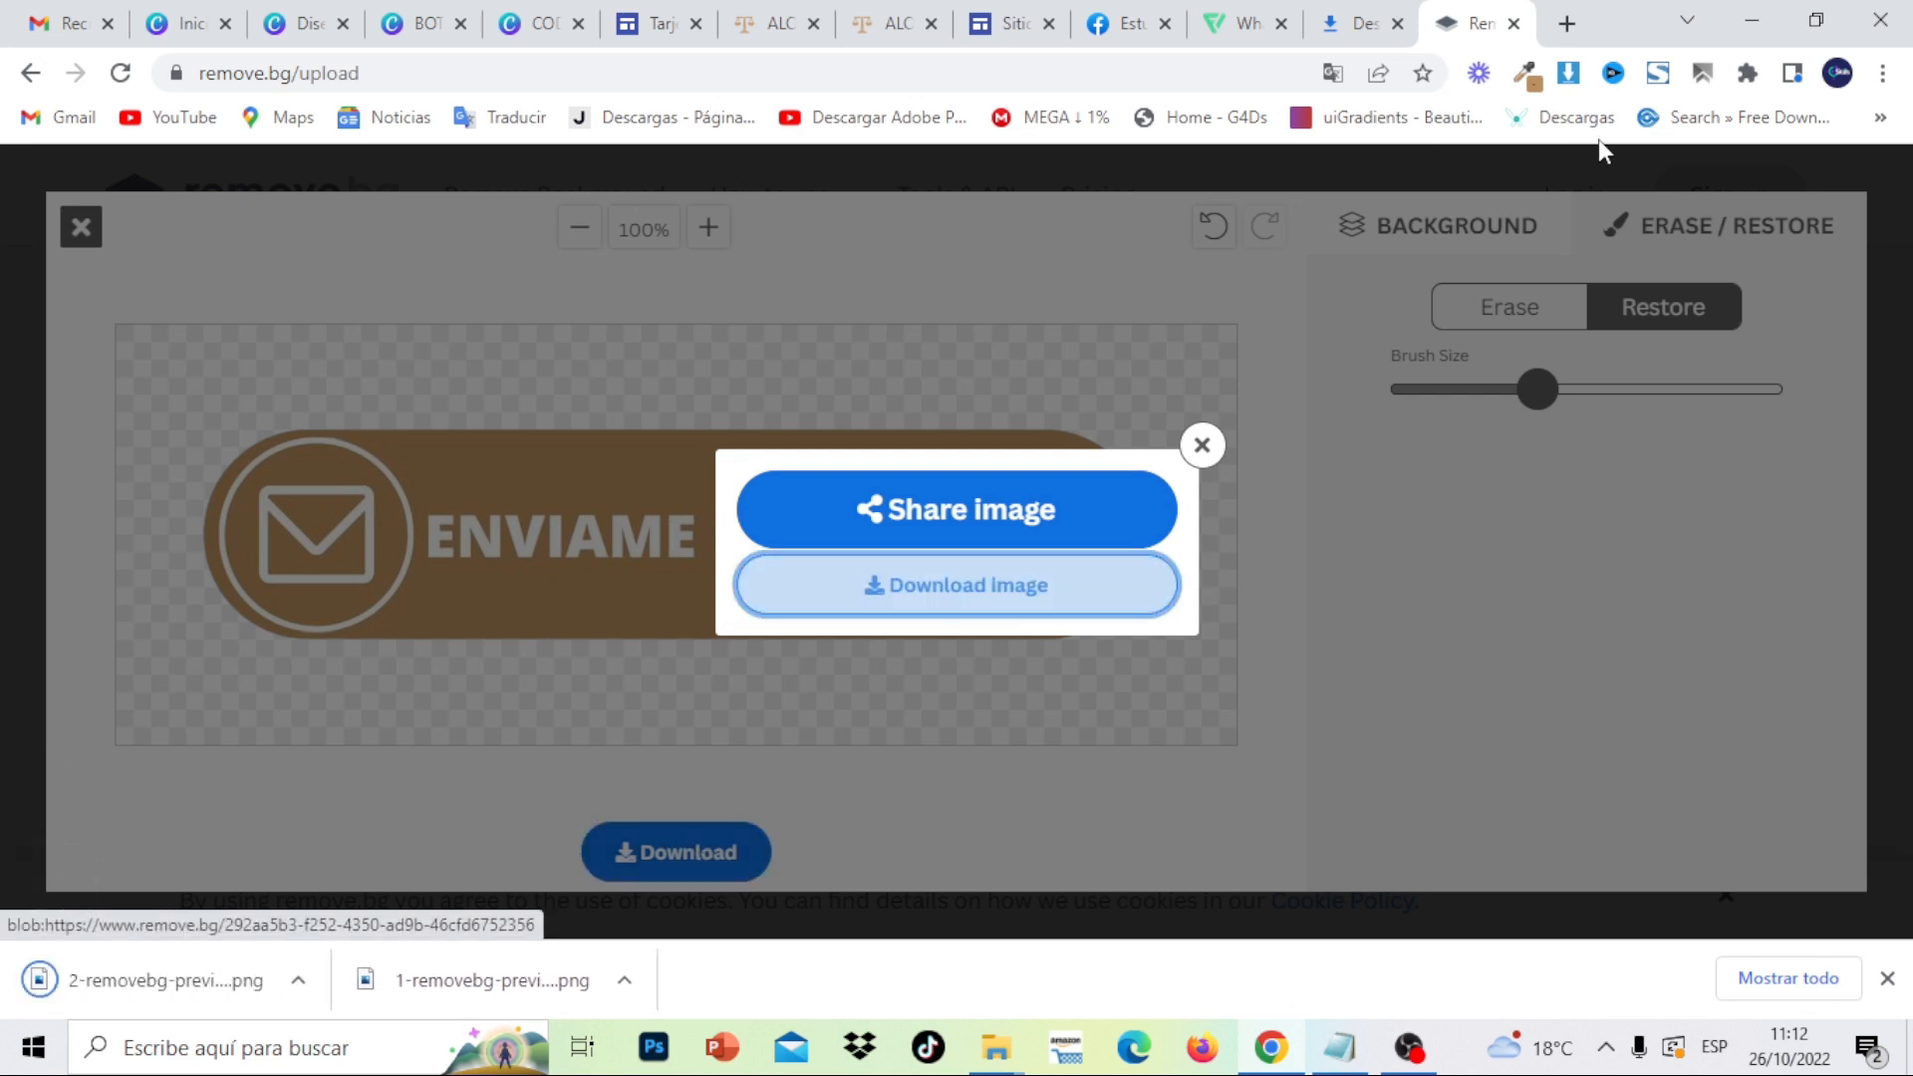
{"action": "left_click", "coordinate": [1513, 24]}
- Clear the downloads list, then upload the BOTON EMAIL image from MATERIAL TARJETA DIGITAL ABOGADO GOOGLE SITES
{"action": "left_click", "coordinate": [1396, 350]}
{"action": "left_click", "coordinate": [1396, 350]}
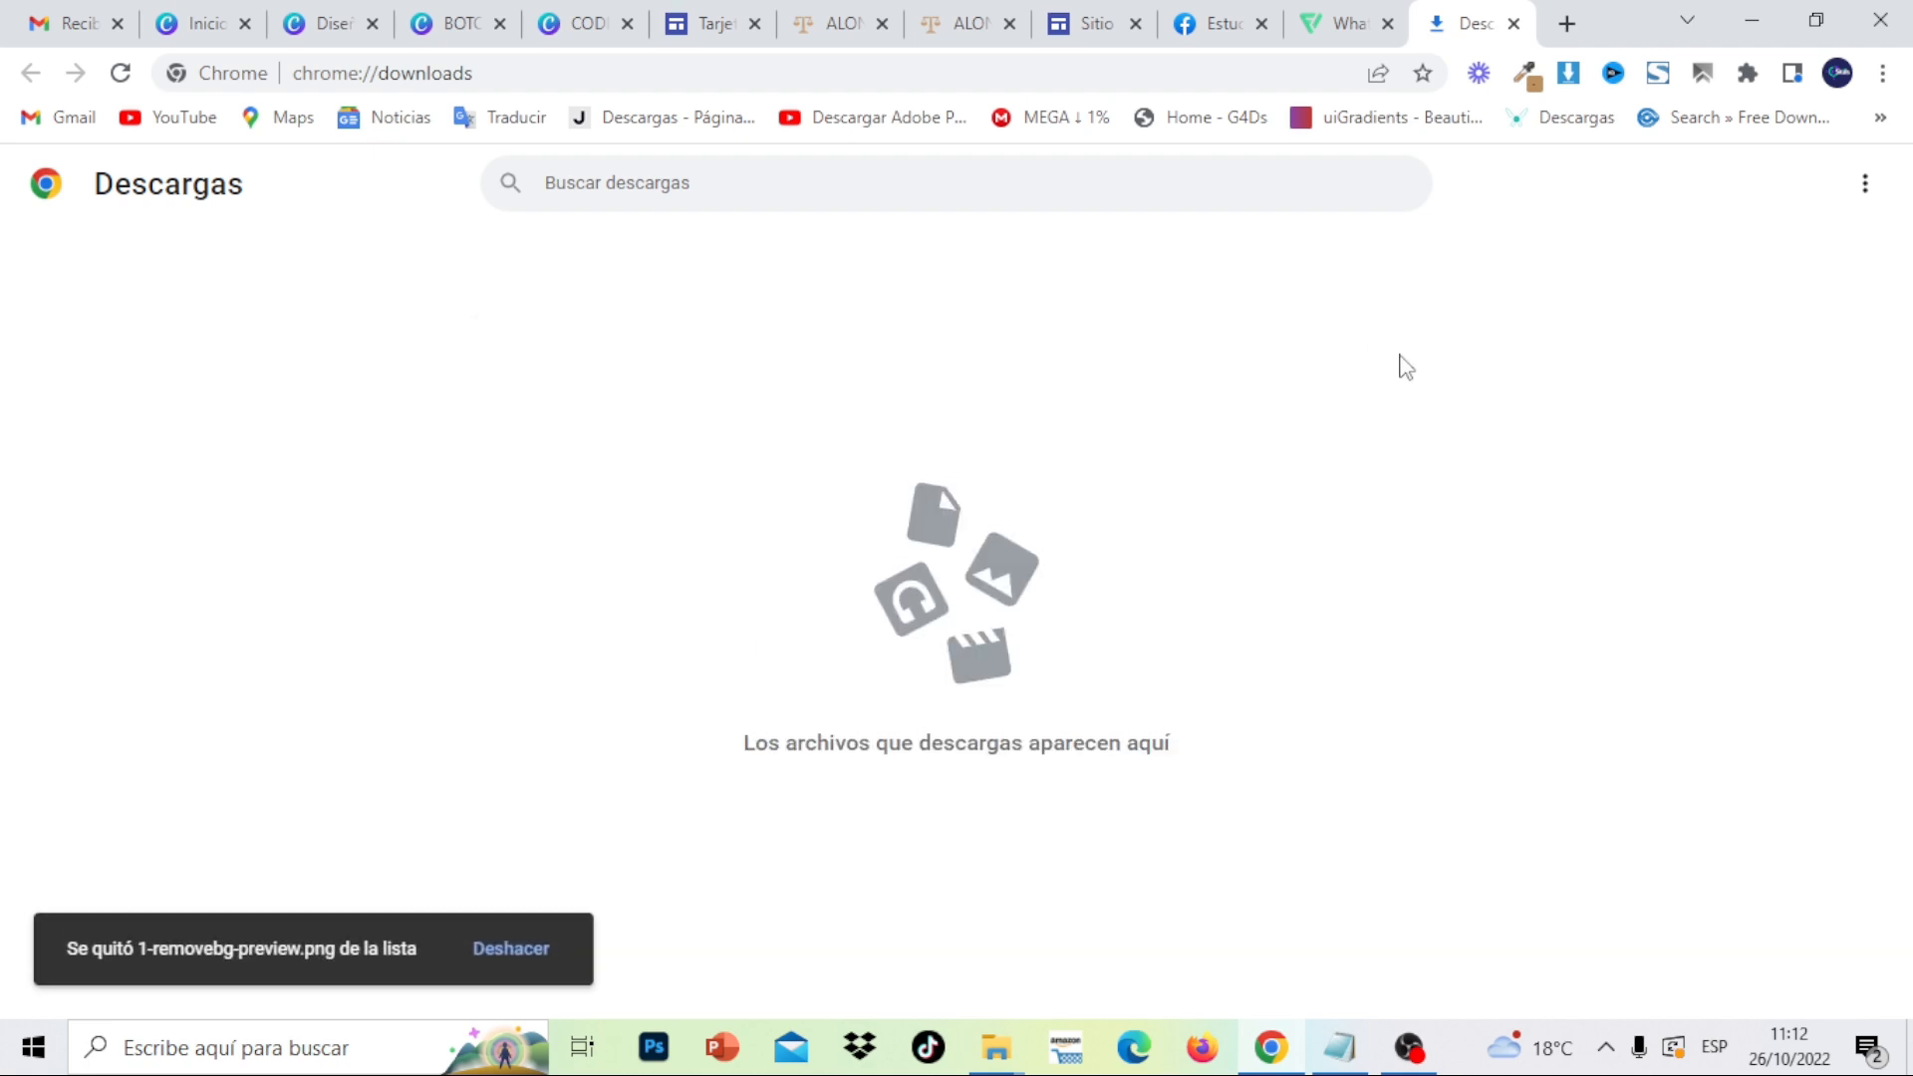
{"action": "left_click", "coordinate": [1093, 29]}
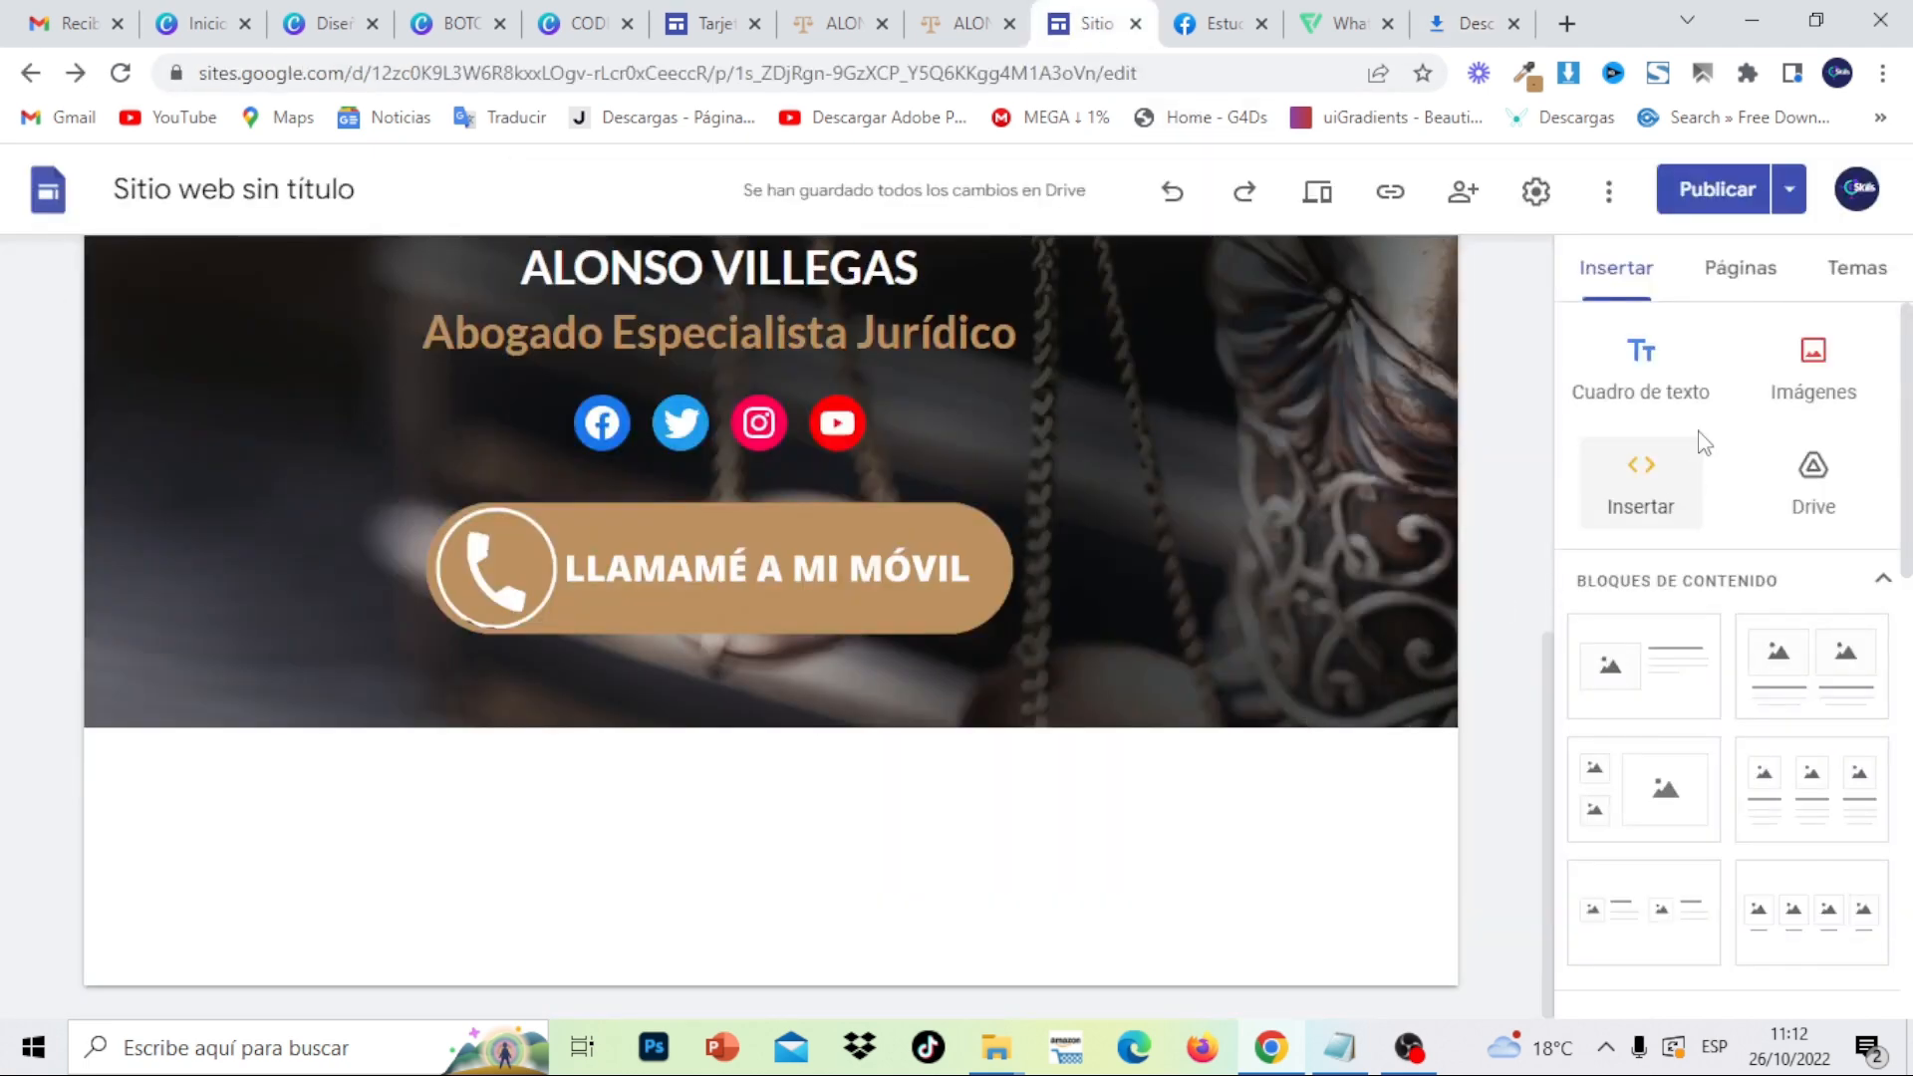
{"action": "left_click", "coordinate": [1784, 371]}
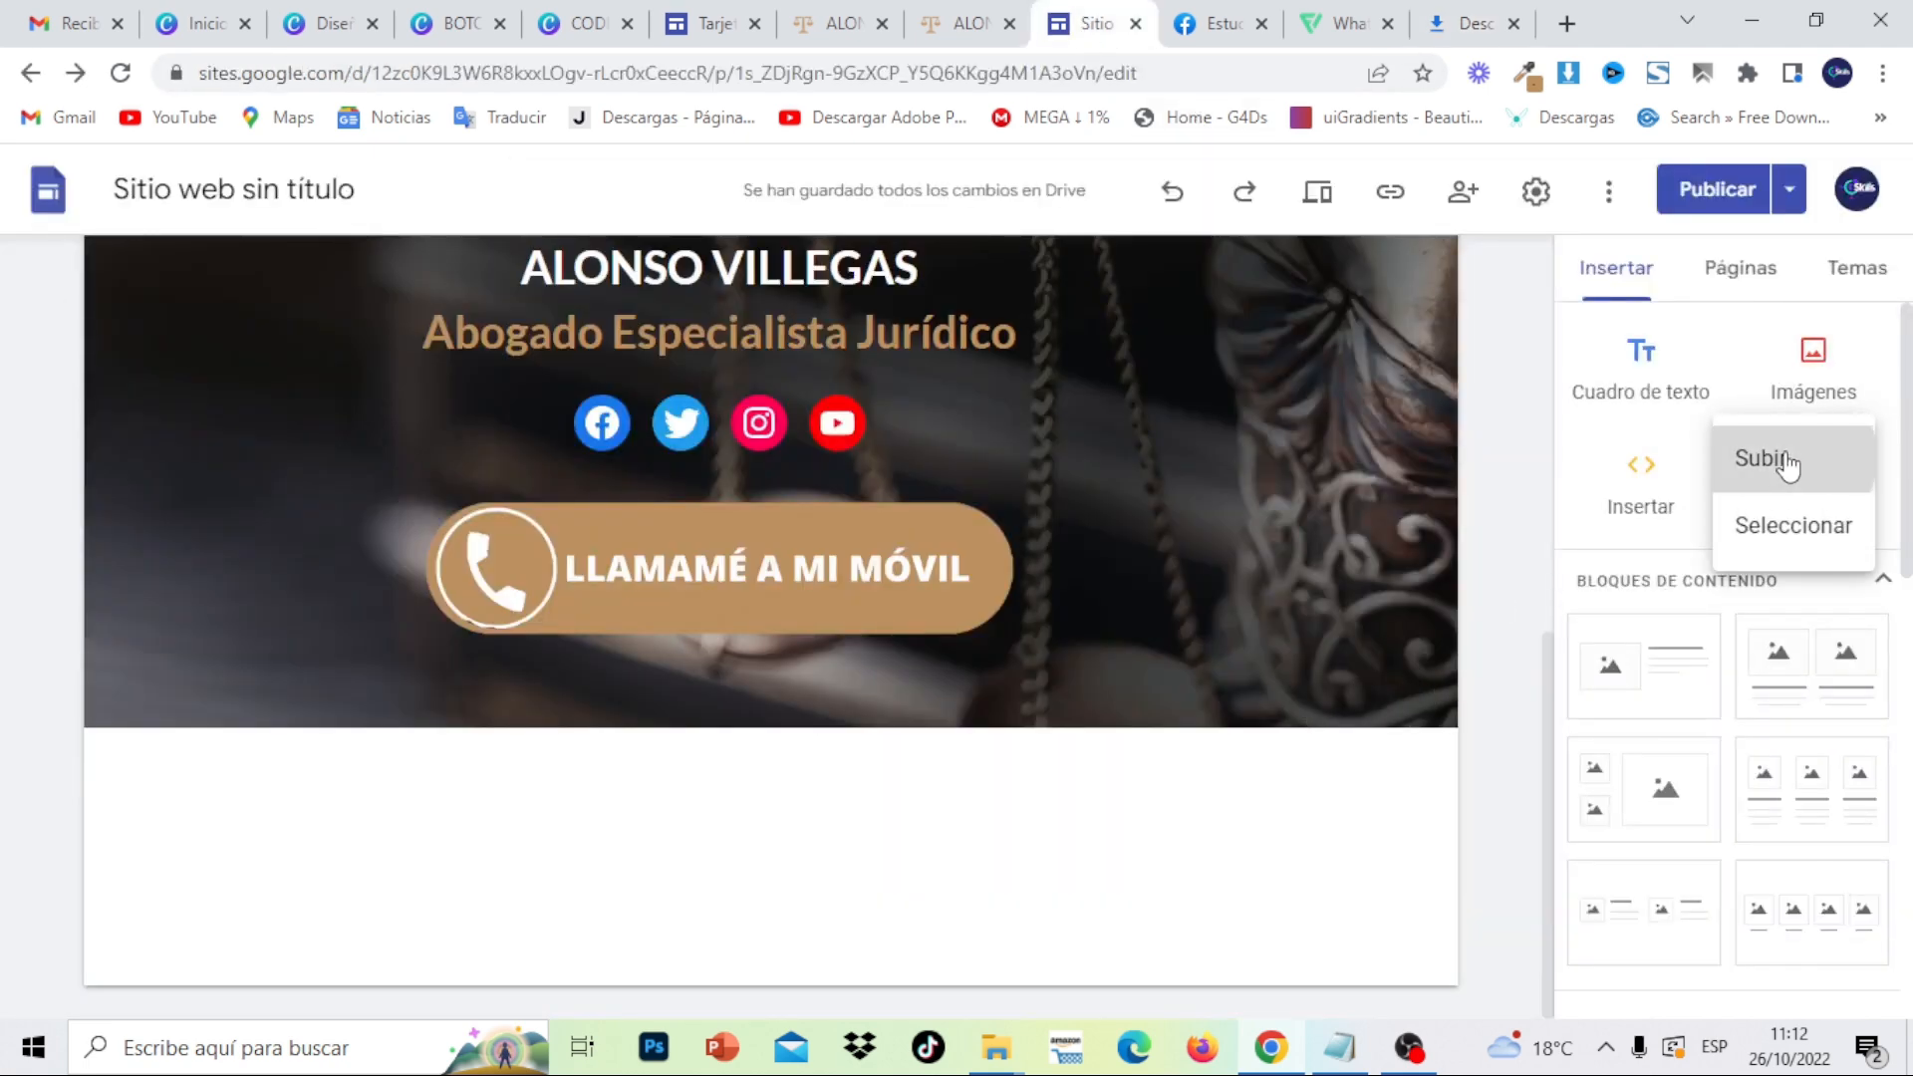
{"action": "left_click", "coordinate": [1786, 461]}
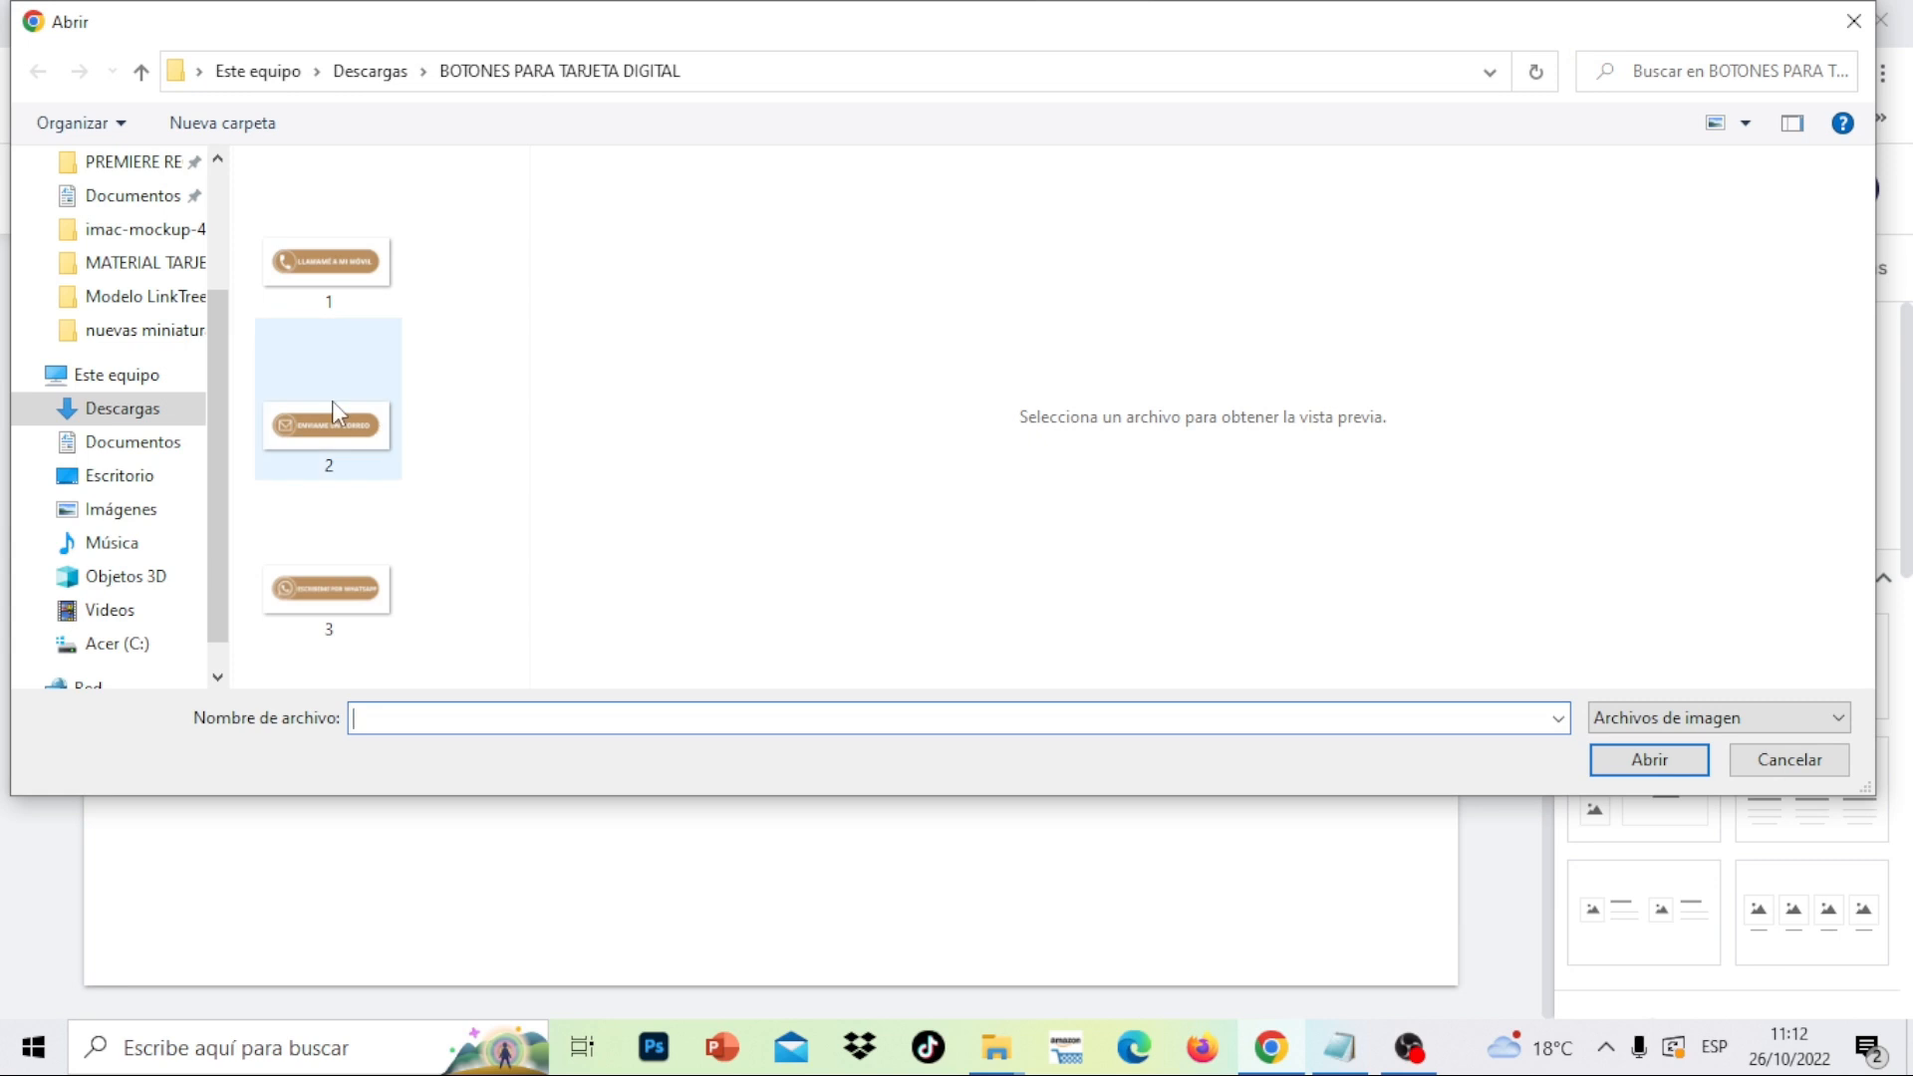
{"action": "left_click", "coordinate": [143, 410]}
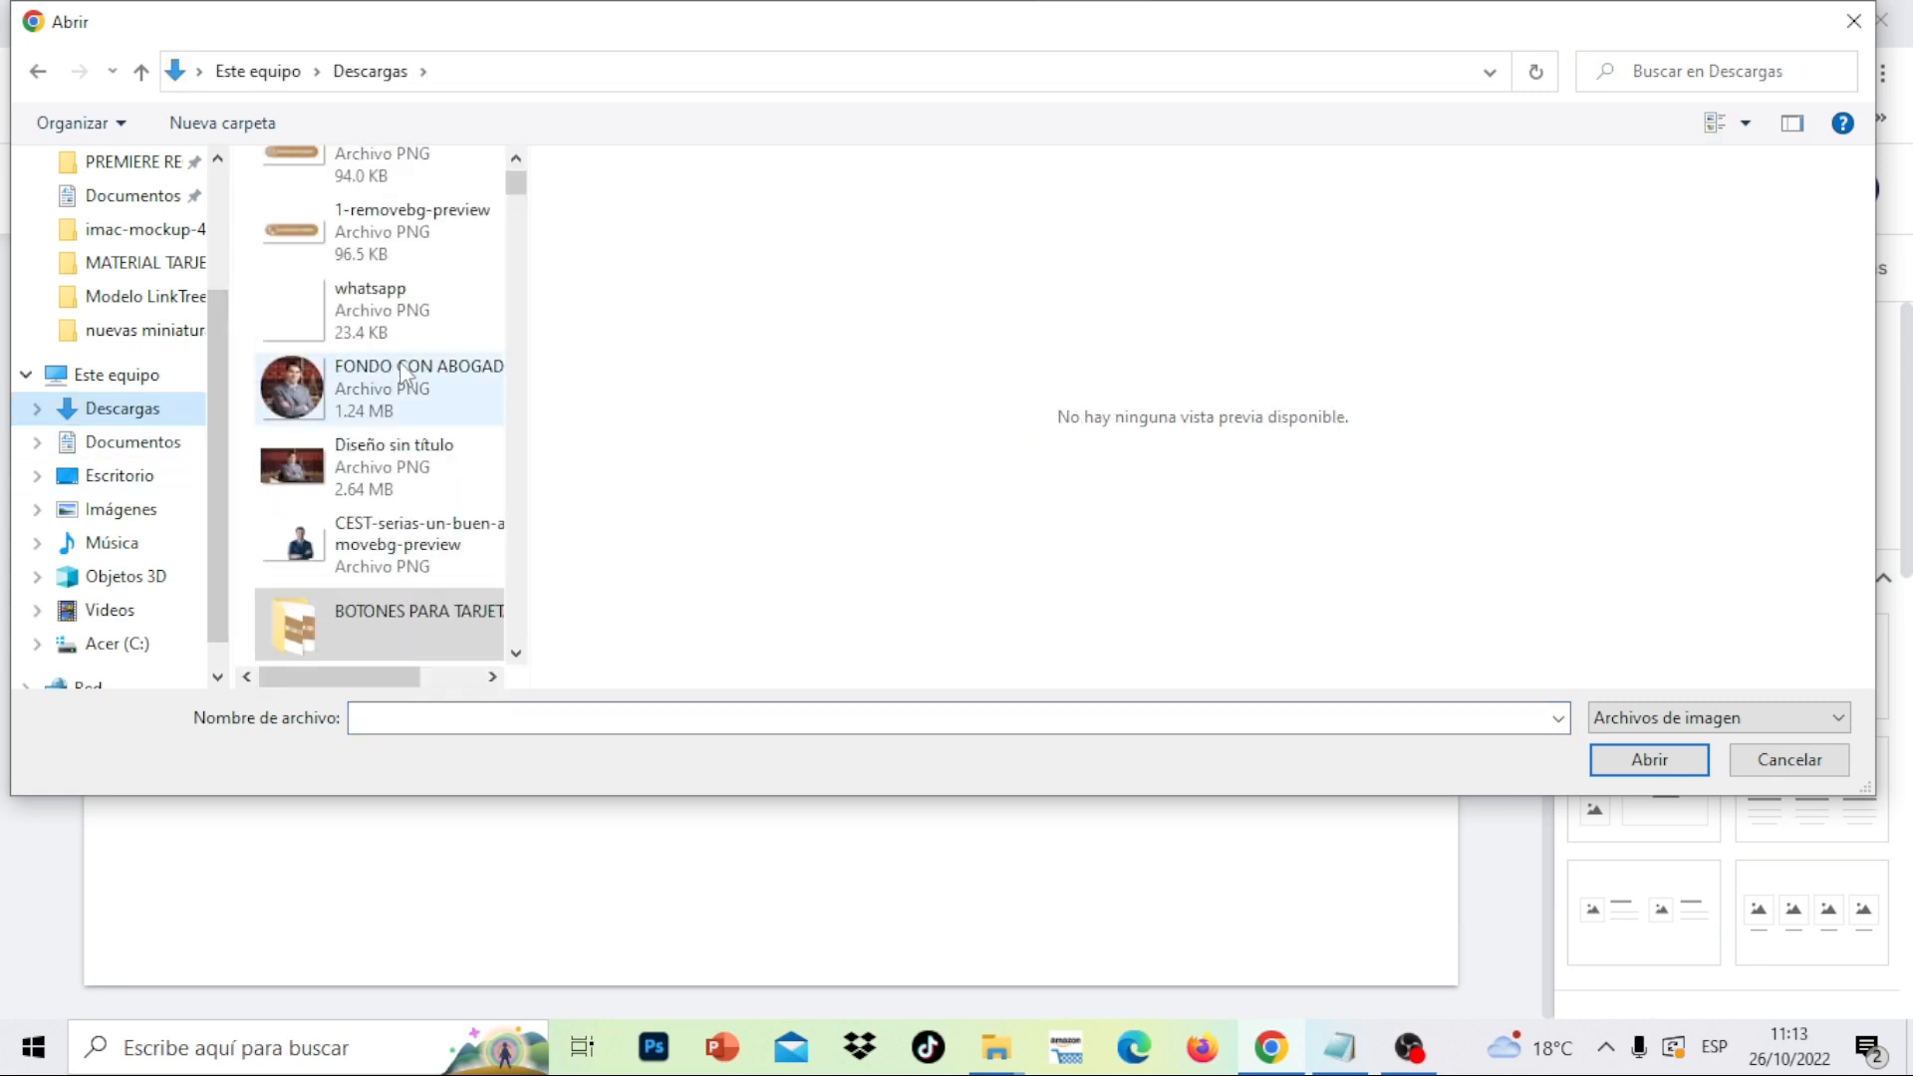
{"action": "double_click", "coordinate": [400, 646]}
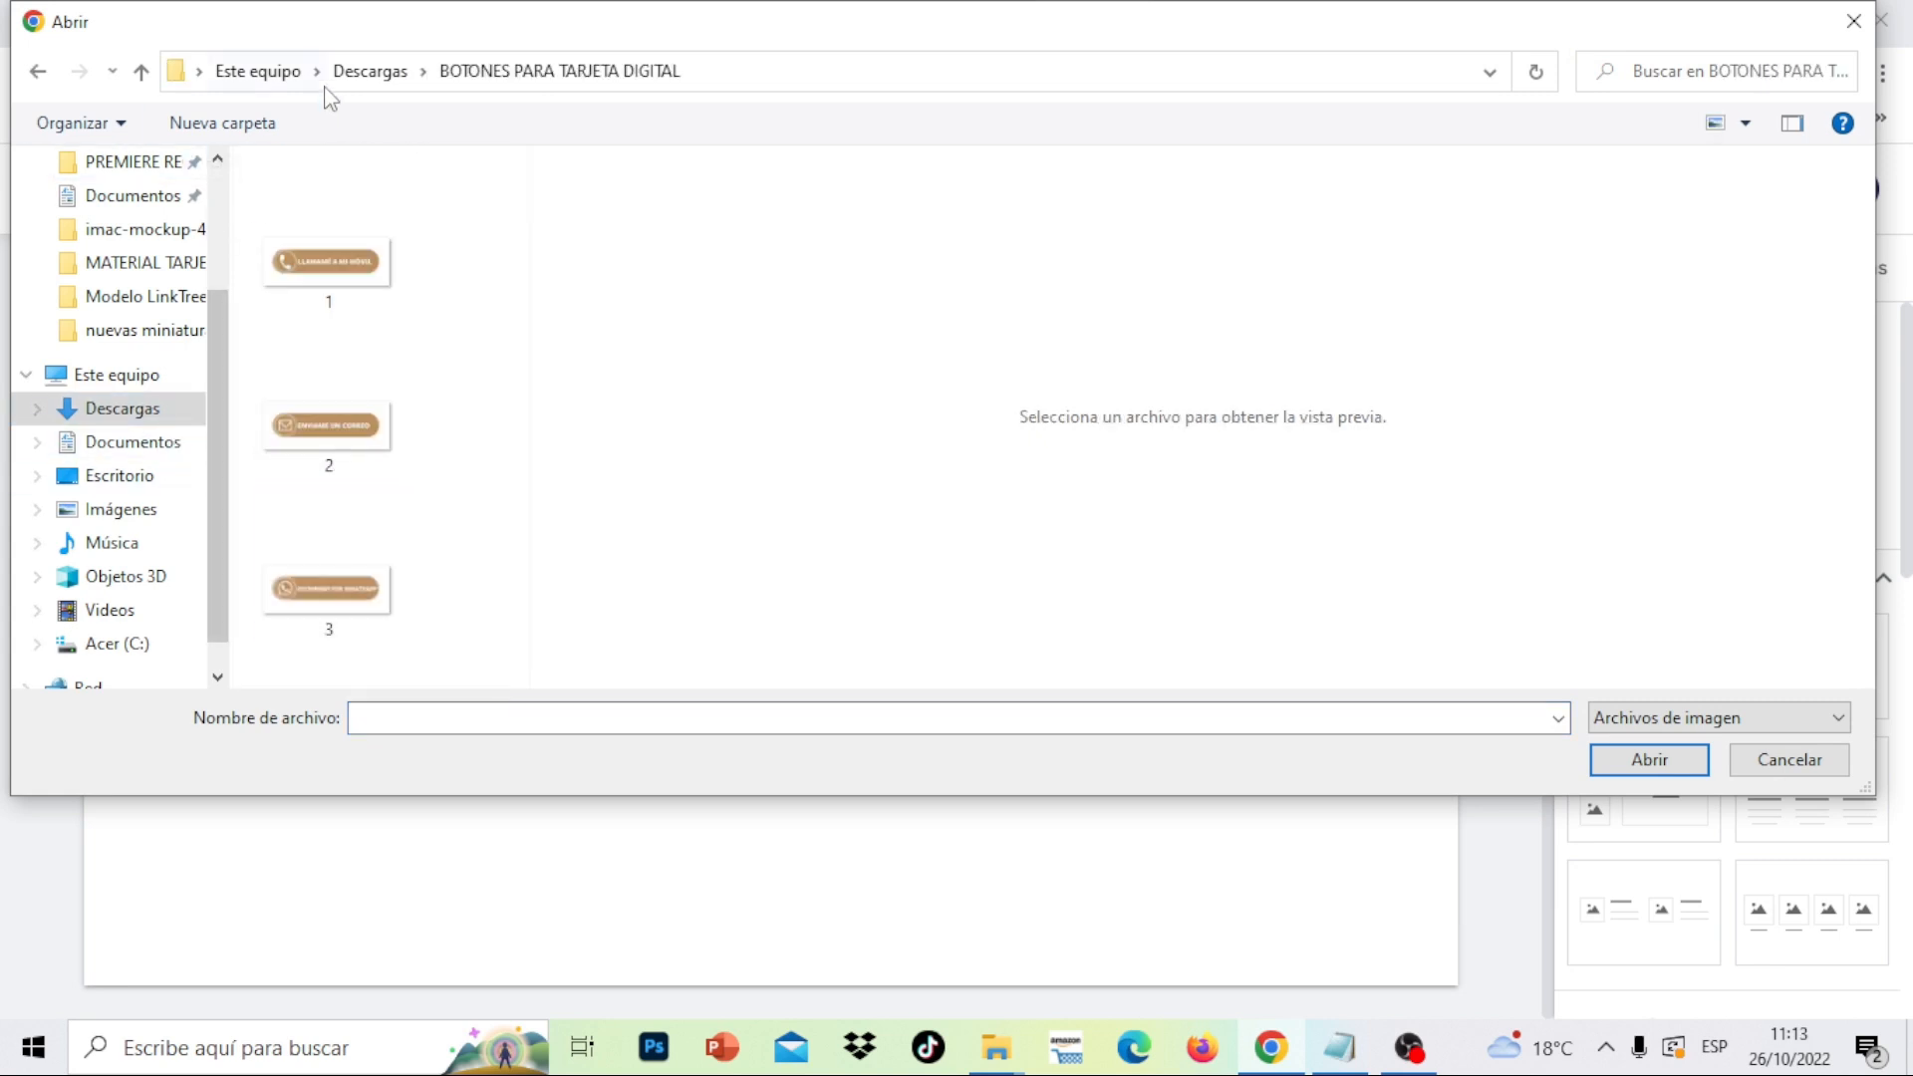
{"action": "left_click", "coordinate": [363, 74]}
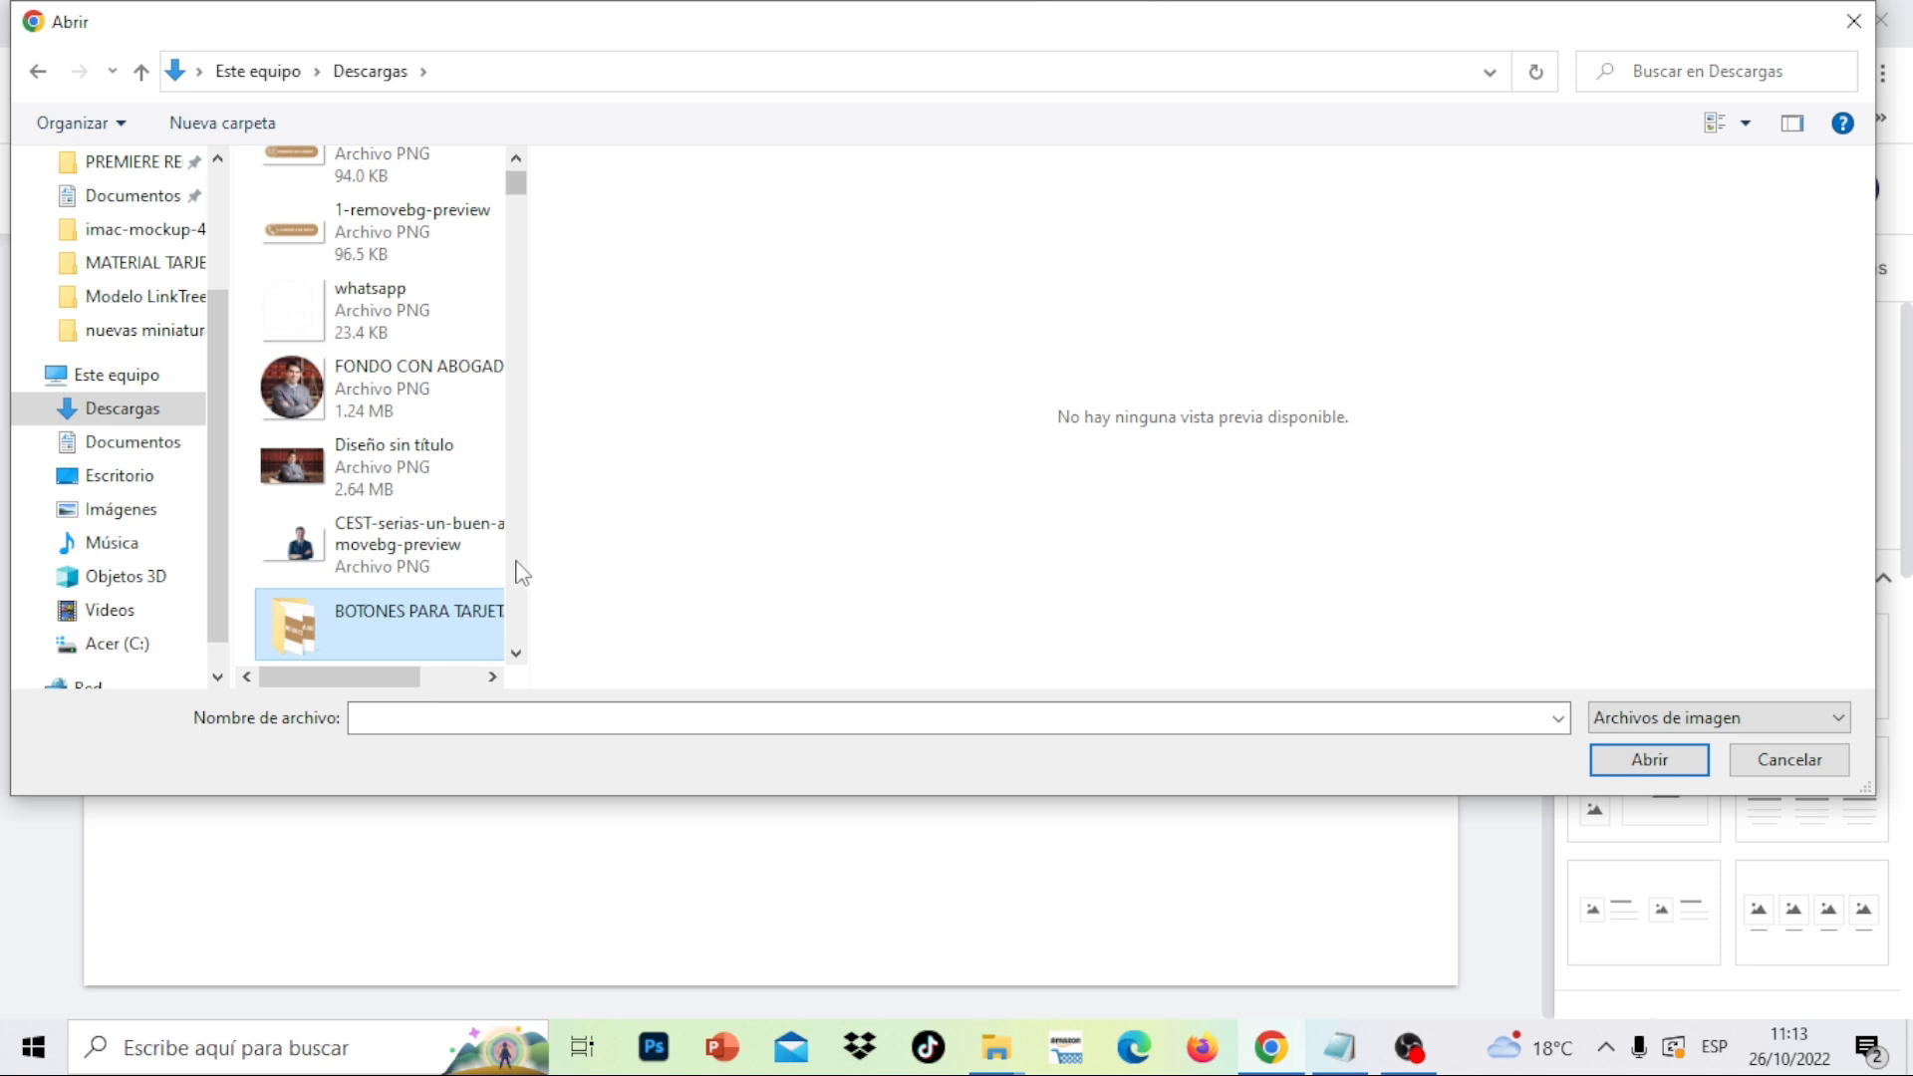
{"action": "scroll", "coordinate": [519, 574], "scroll_direction": "down", "scroll_amount": 5}
{"action": "double_click", "coordinate": [442, 309]}
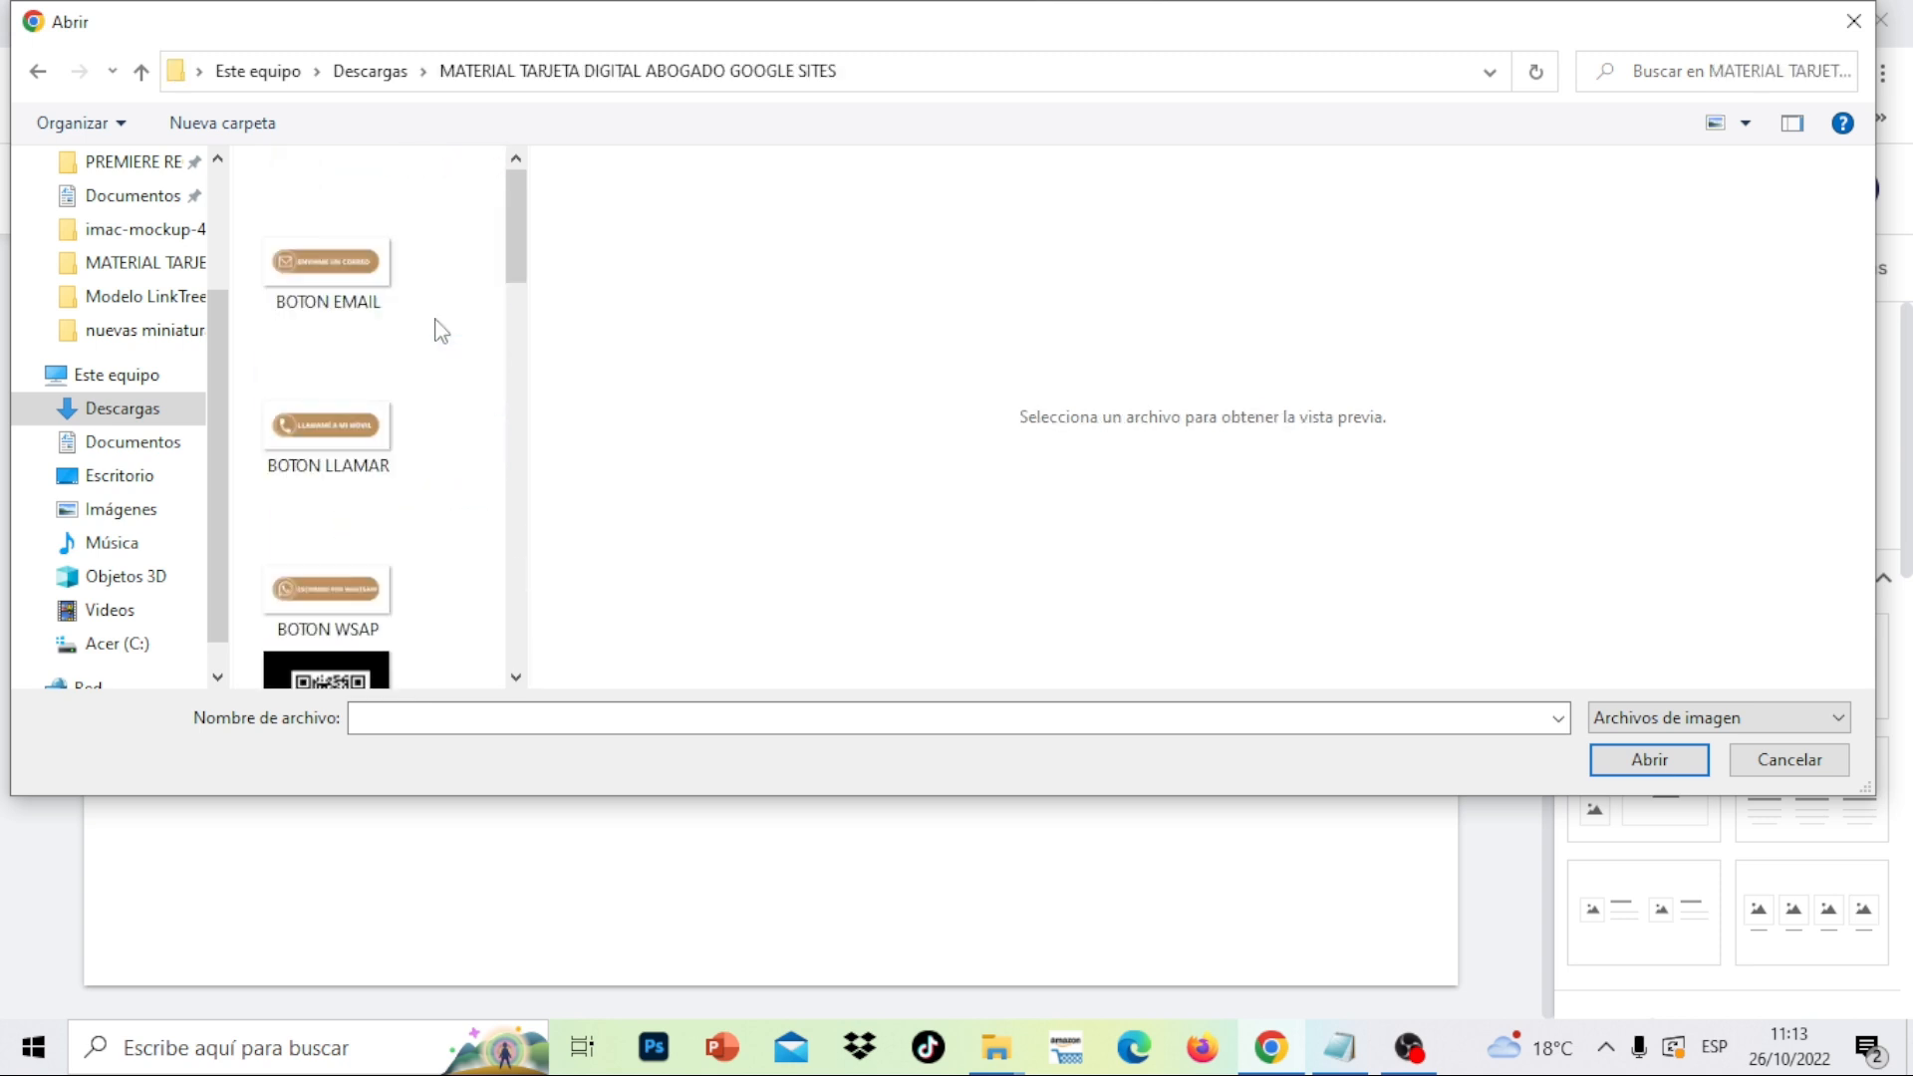
{"action": "left_click", "coordinate": [325, 289]}
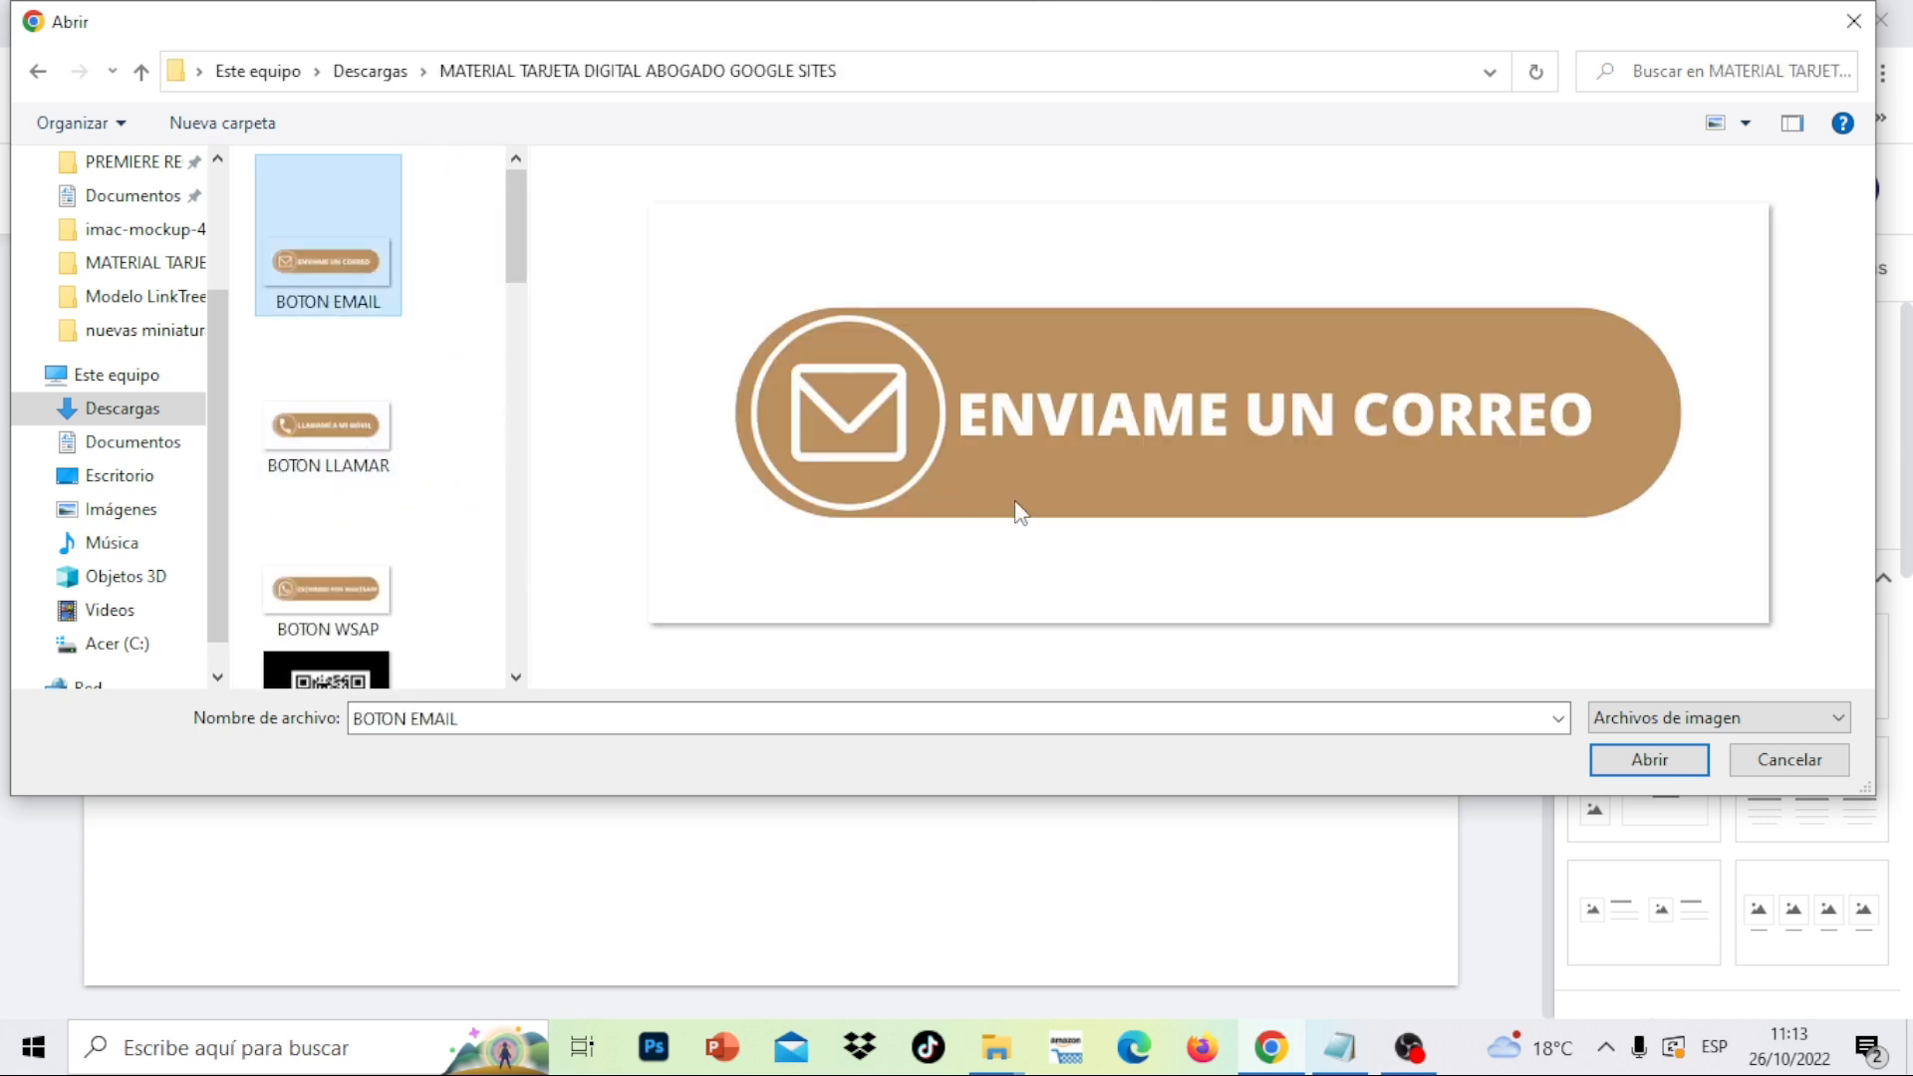
{"action": "left_click", "coordinate": [1649, 759]}
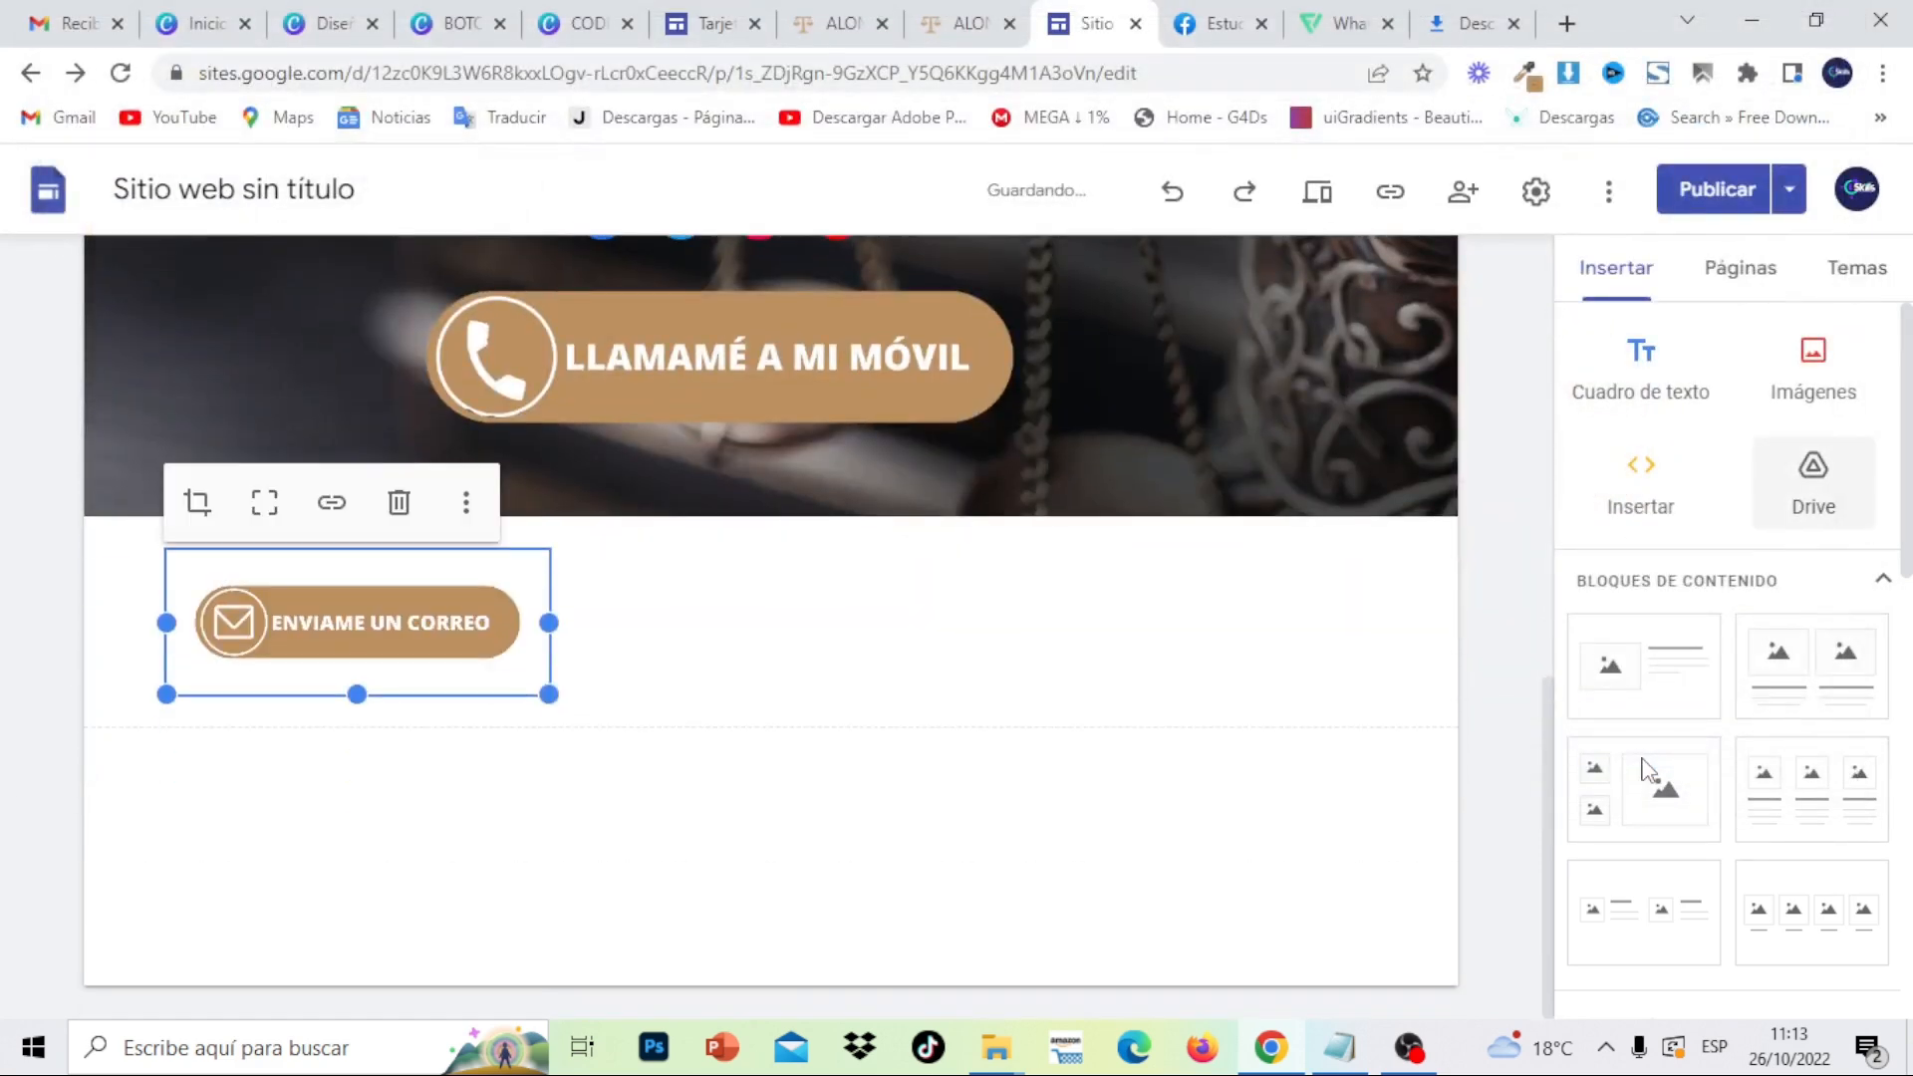
- Place the email button in the header directly beneath the LLAMAMÉ A MI MÓVIL button
{"action": "left_click_drag", "start_coordinate": [376, 621], "coordinate": [637, 474]}
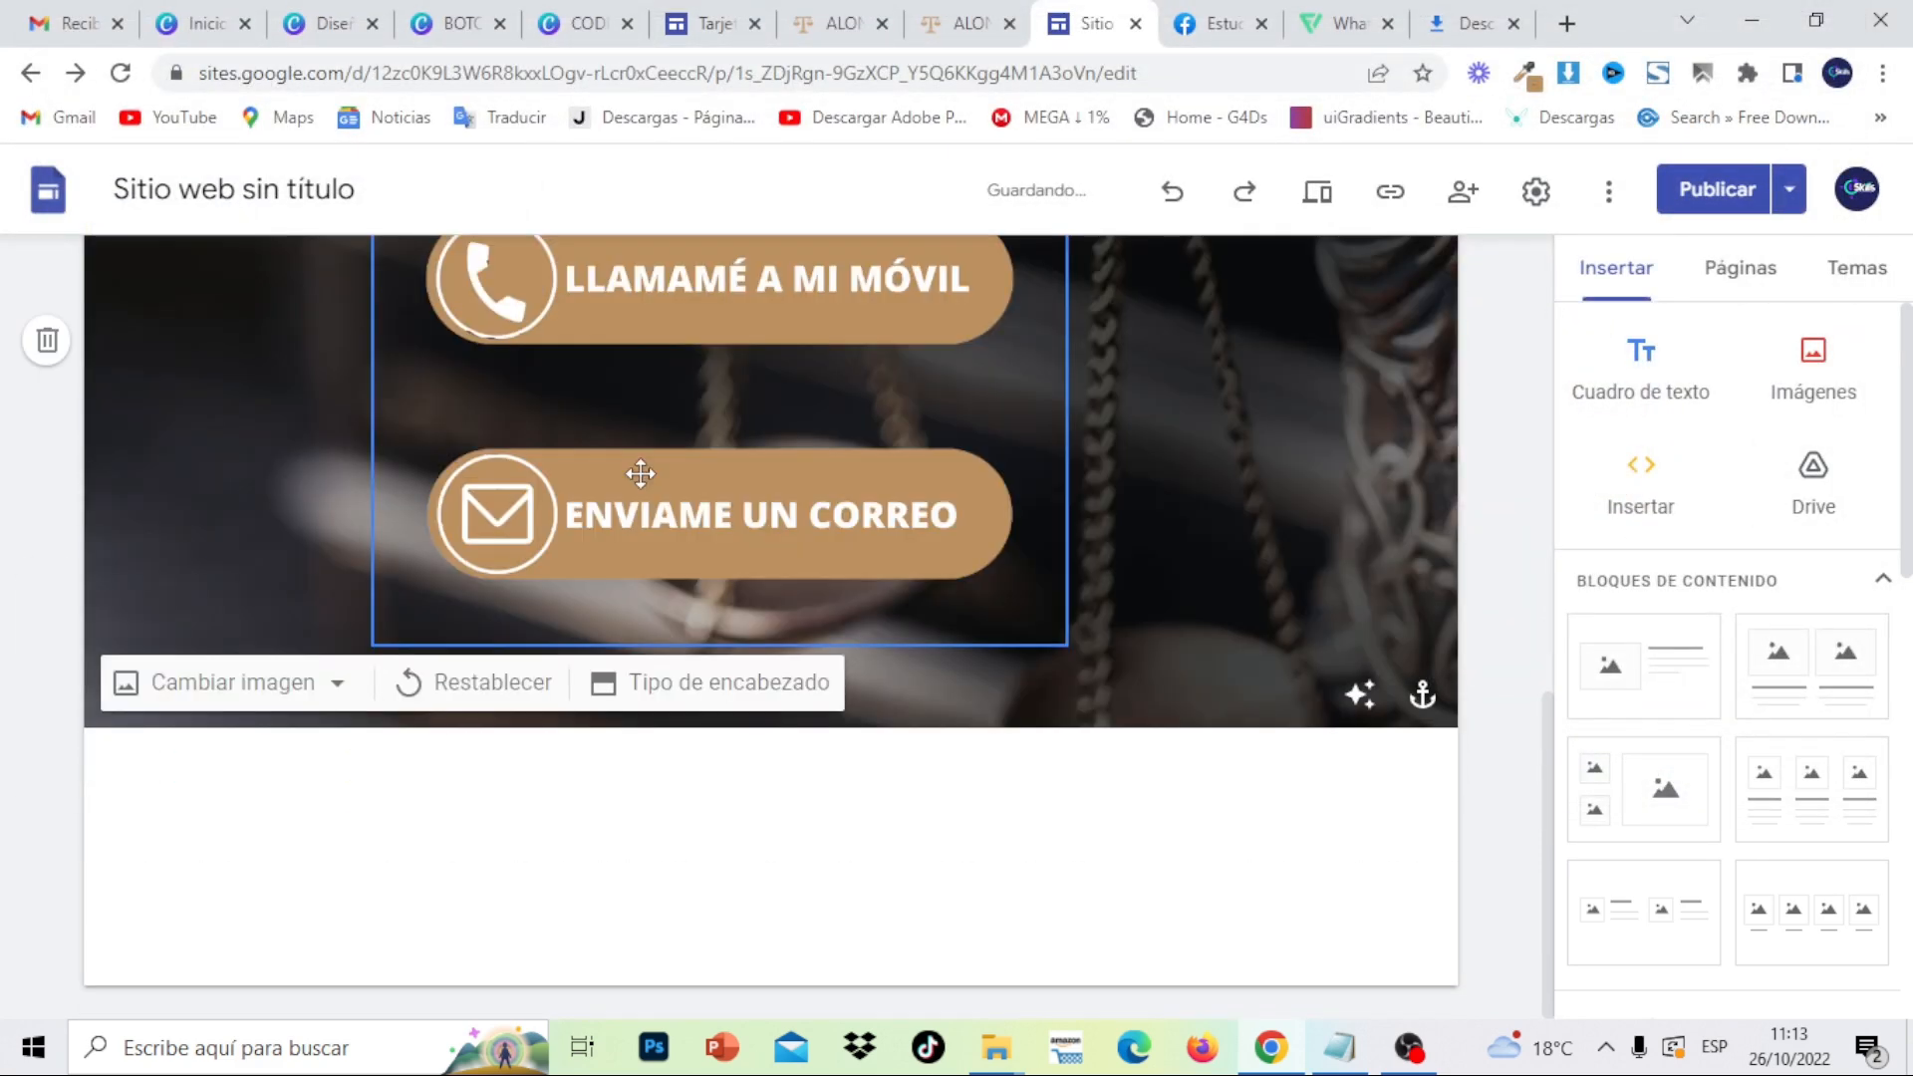
{"action": "left_click", "coordinate": [721, 473]}
{"action": "left_click", "coordinate": [723, 479]}
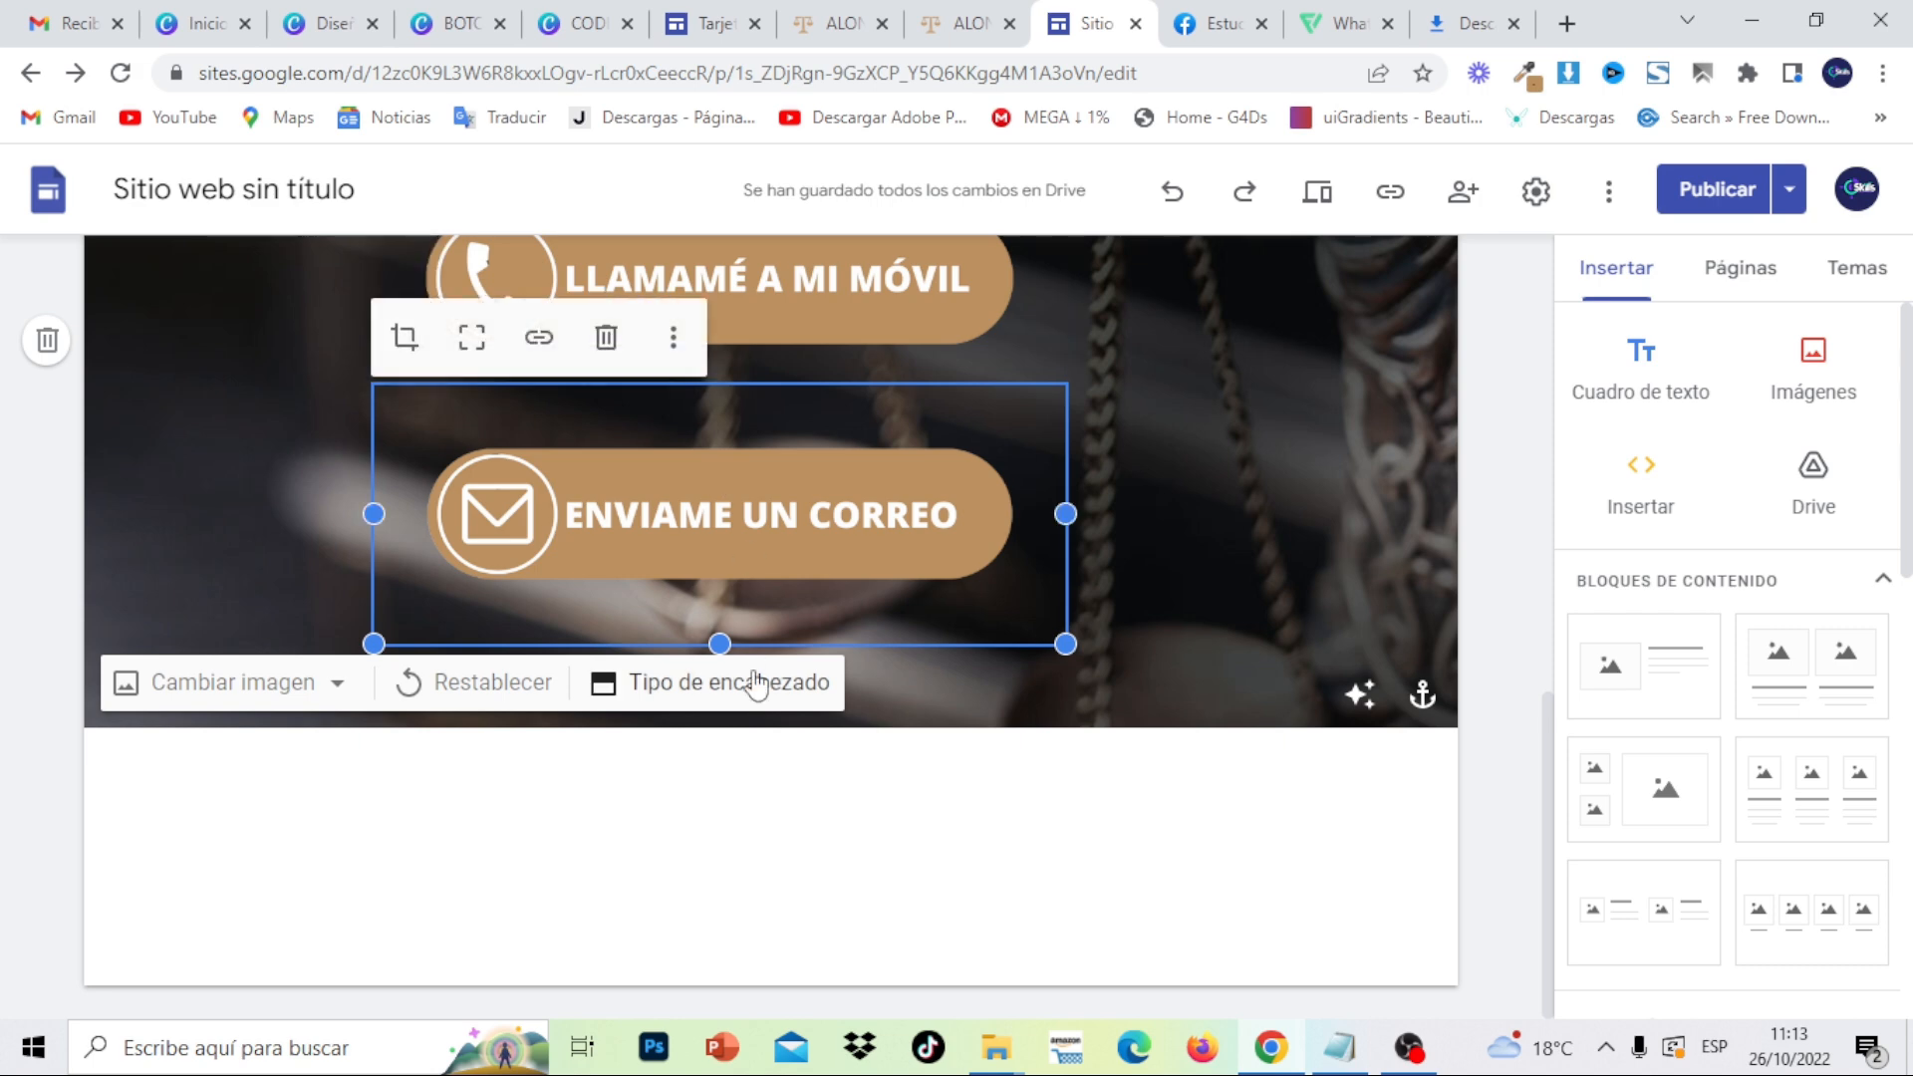
{"action": "left_click_drag", "start_coordinate": [726, 645], "coordinate": [744, 529]}
- Upload the BOTON WSAP image into the site
{"action": "left_click", "coordinate": [900, 739]}
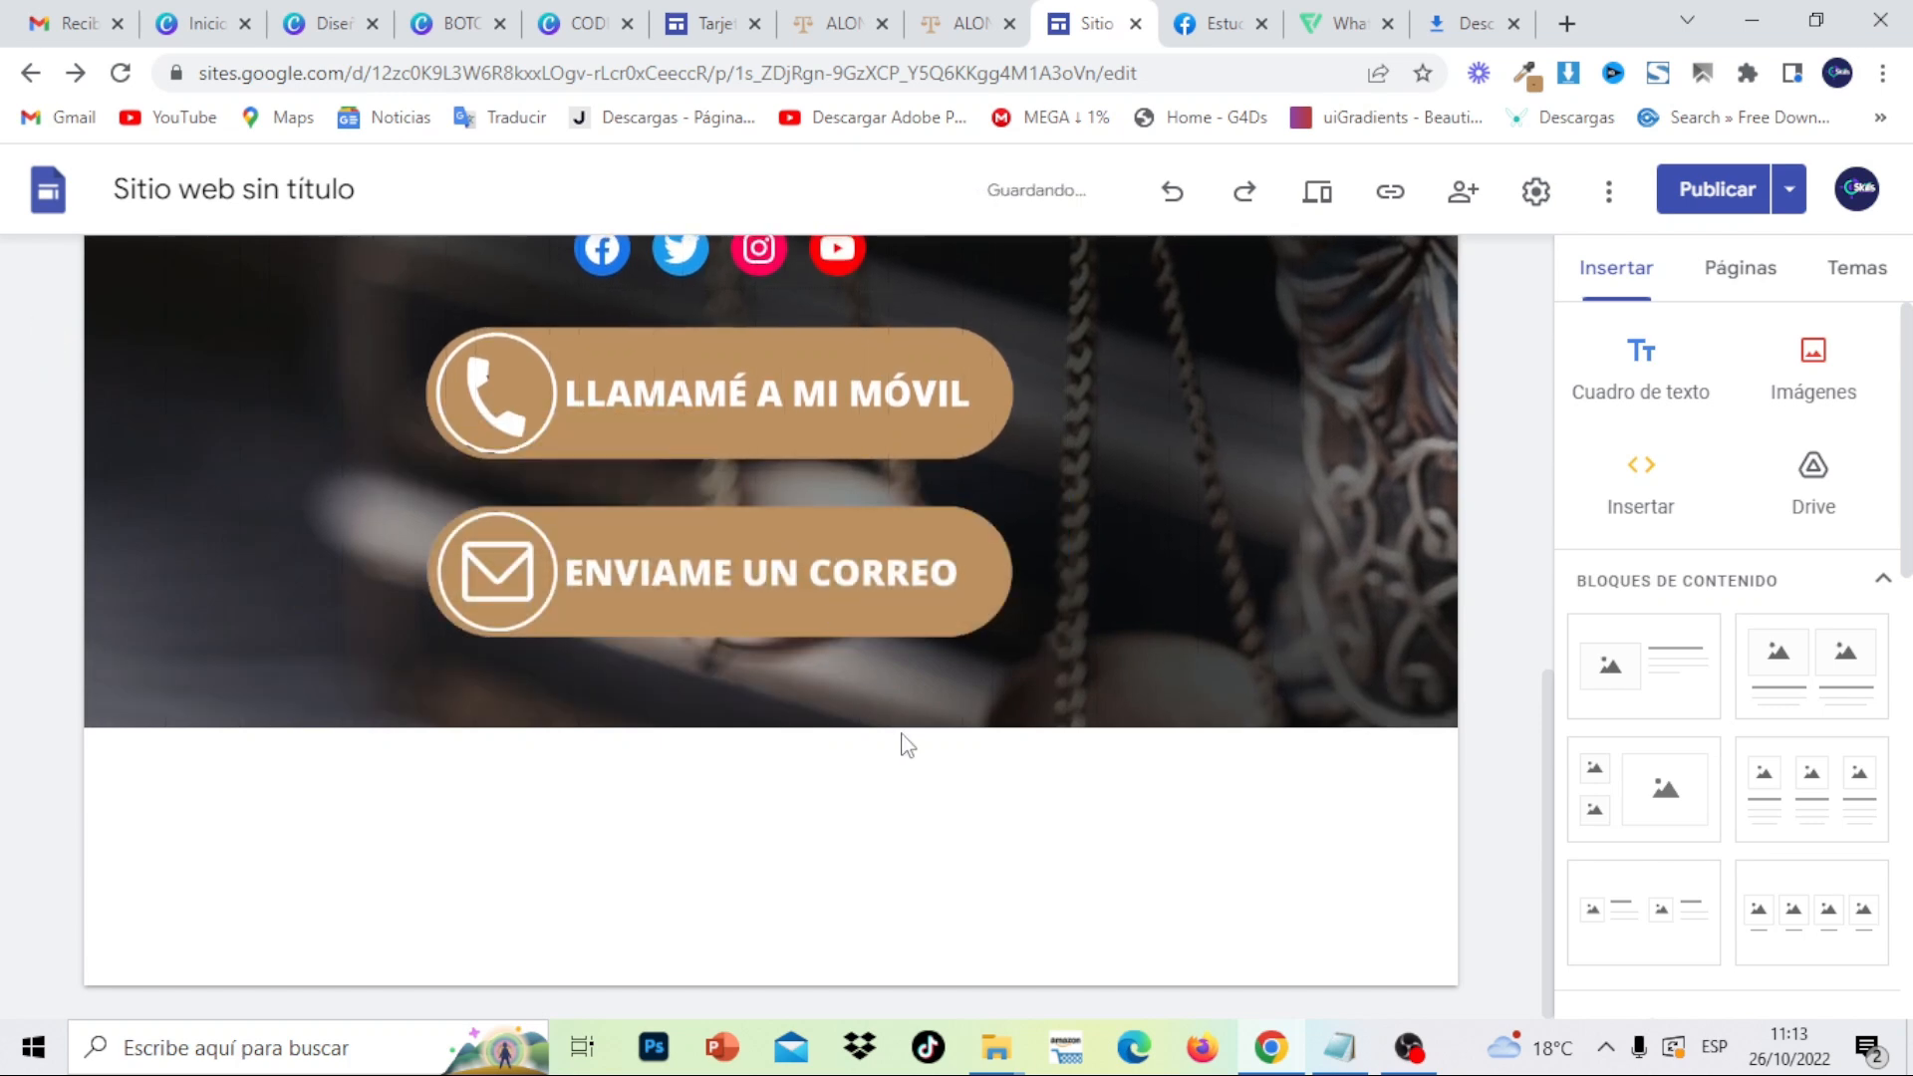
{"action": "left_click", "coordinate": [1812, 377]}
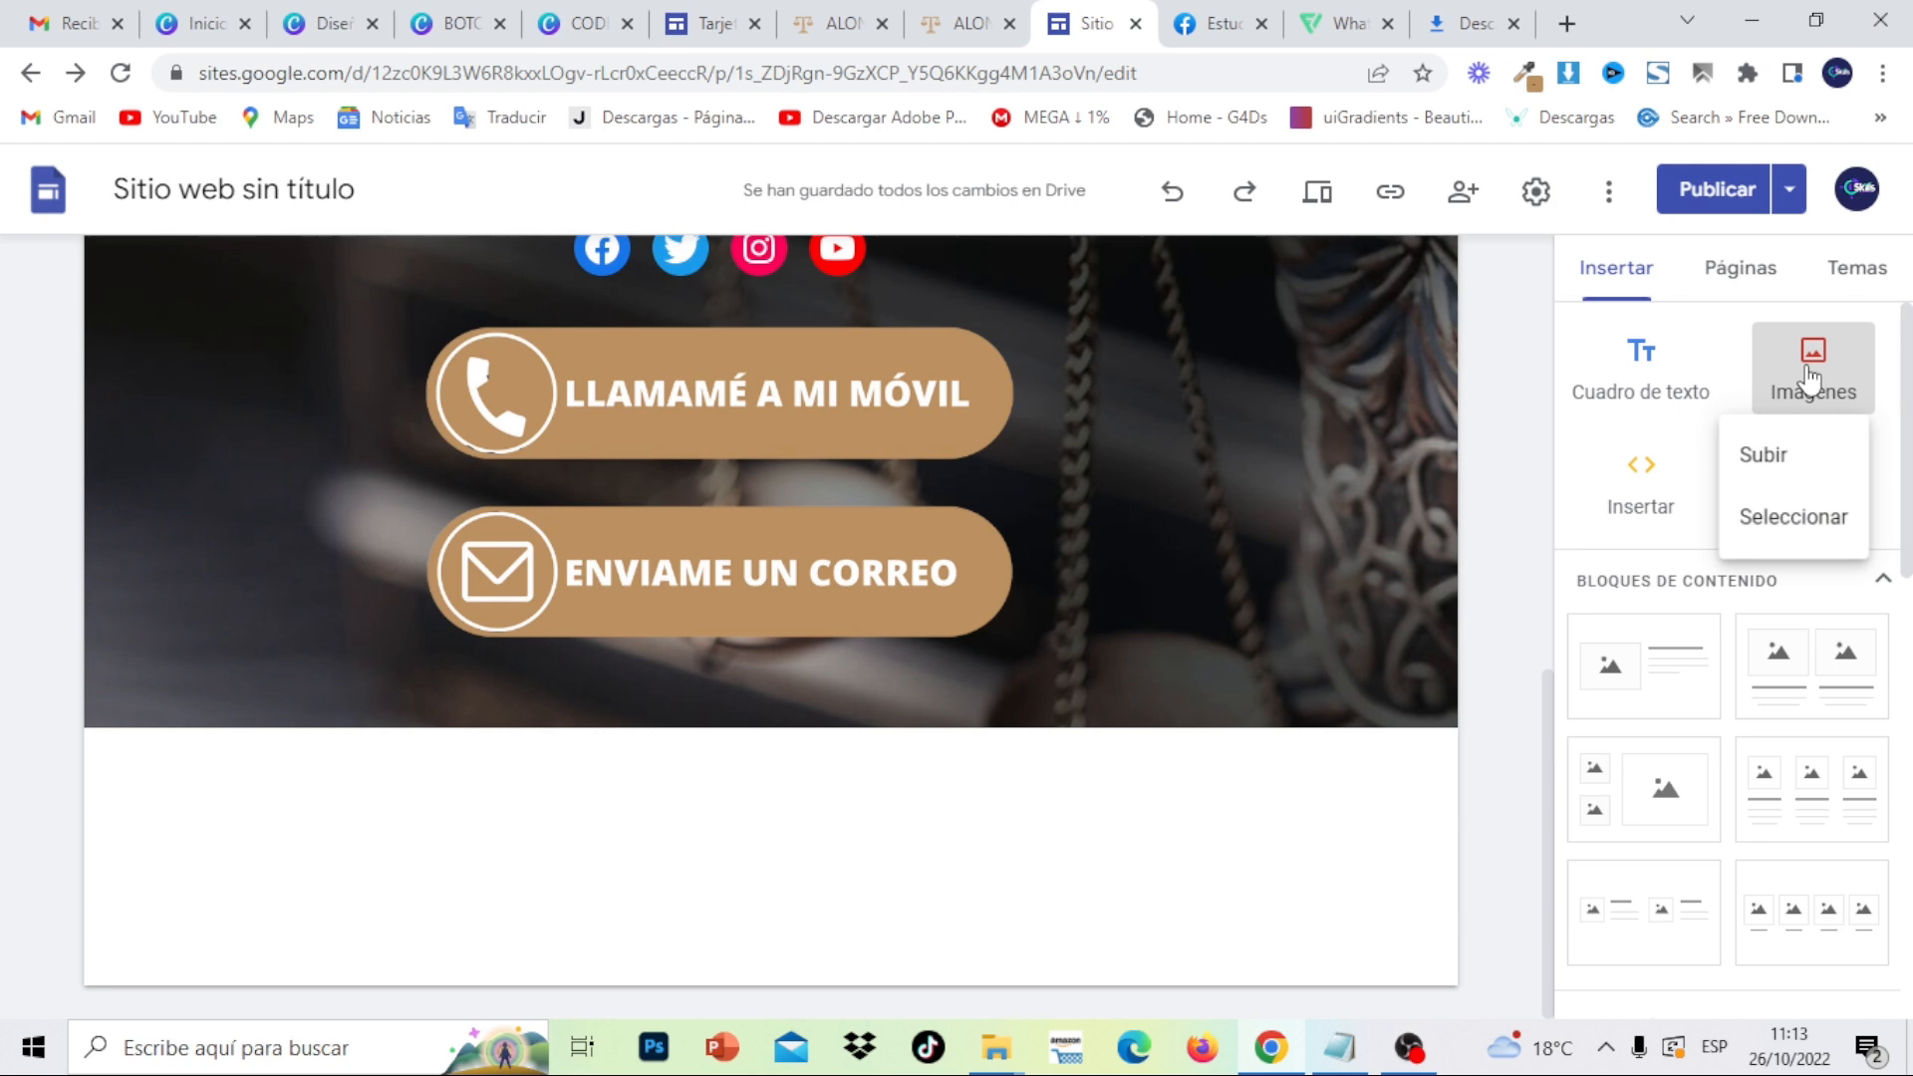
{"action": "left_click", "coordinate": [1786, 448]}
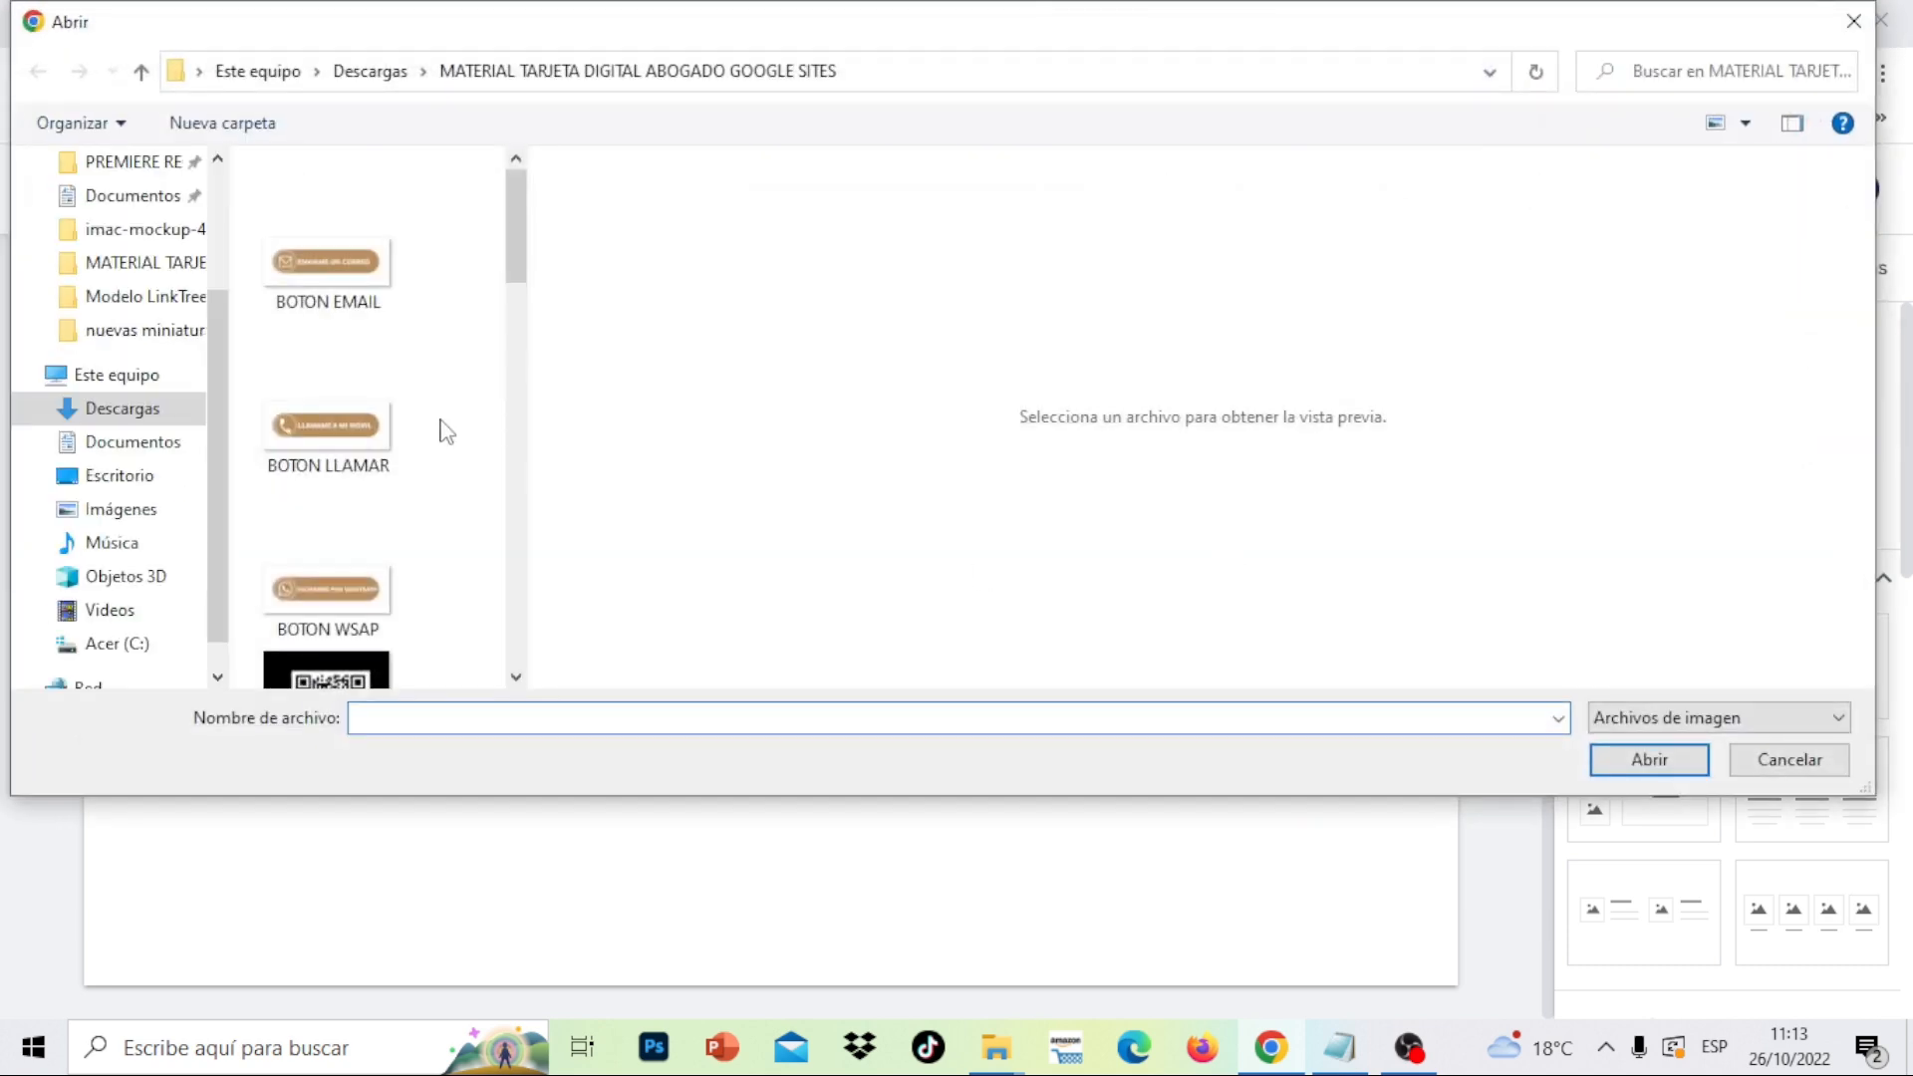
{"action": "left_click", "coordinate": [345, 279]}
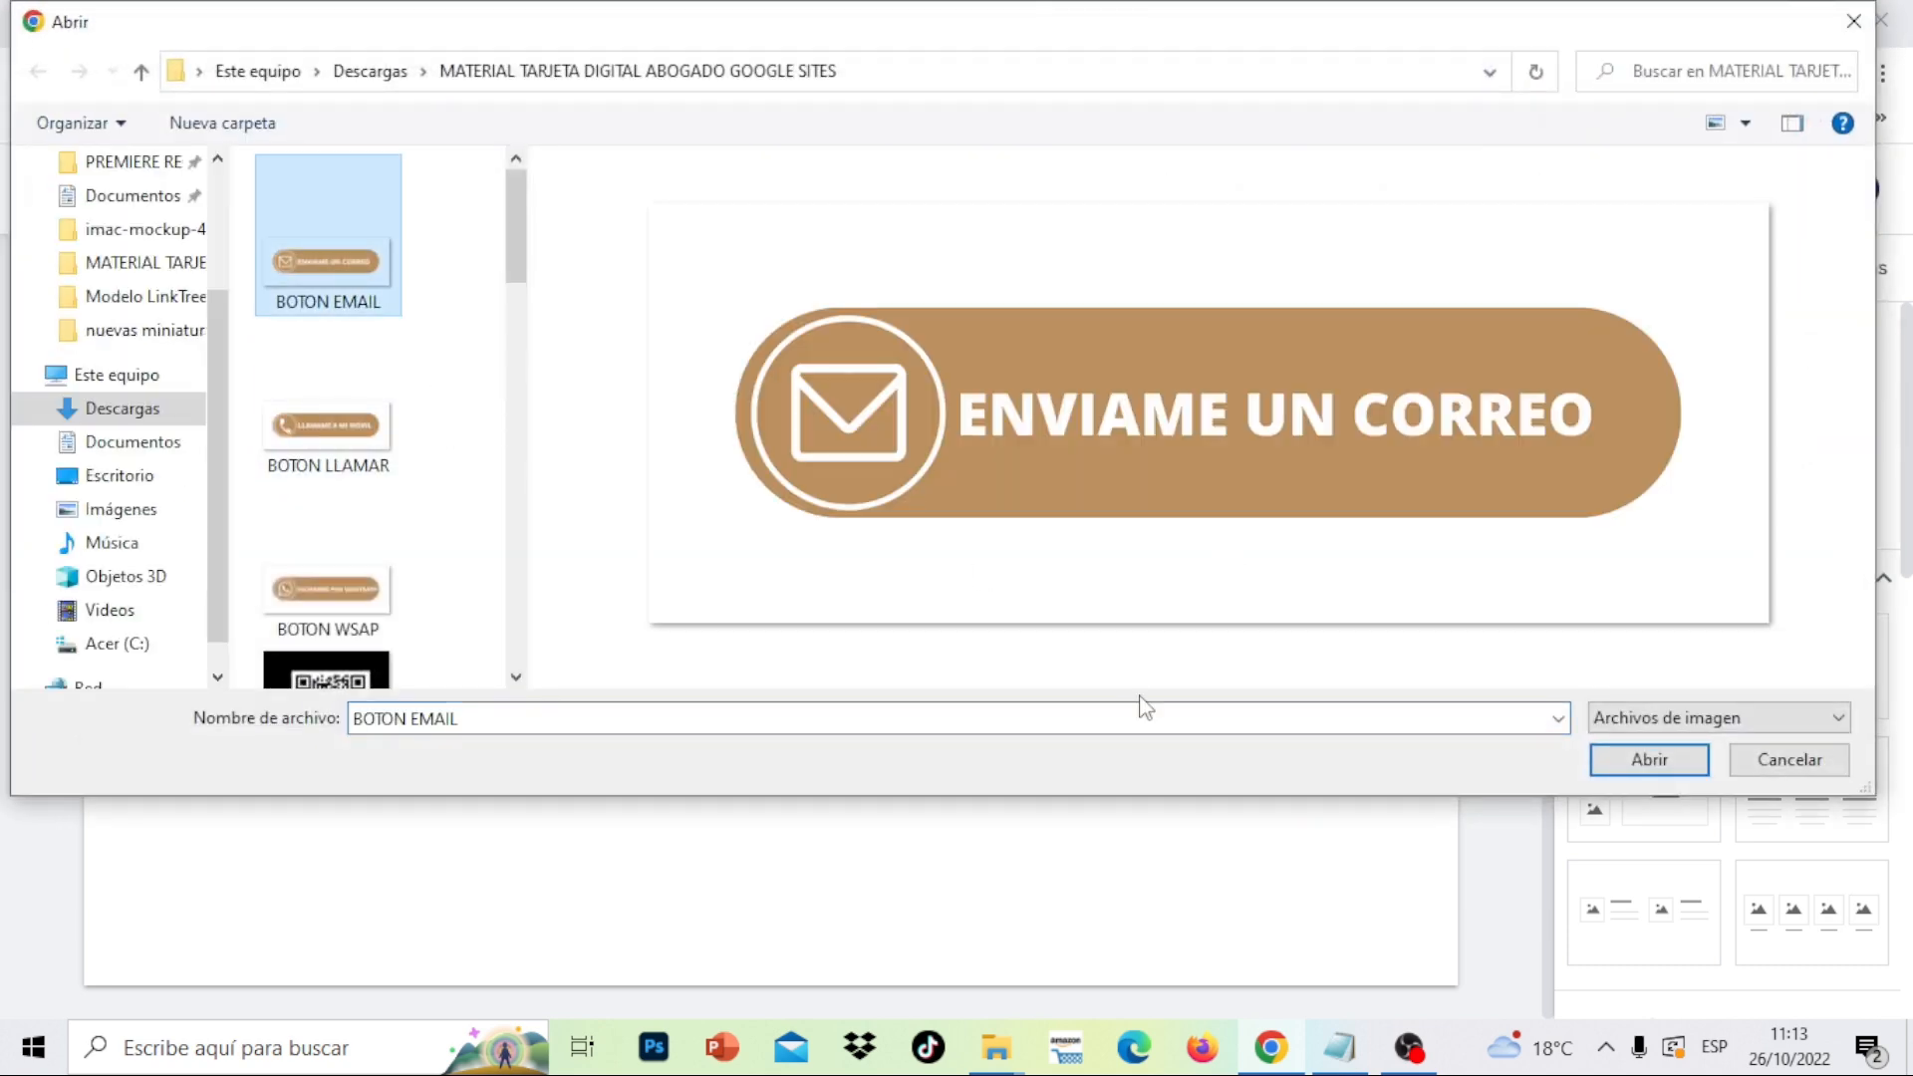
{"action": "left_click", "coordinate": [325, 607]}
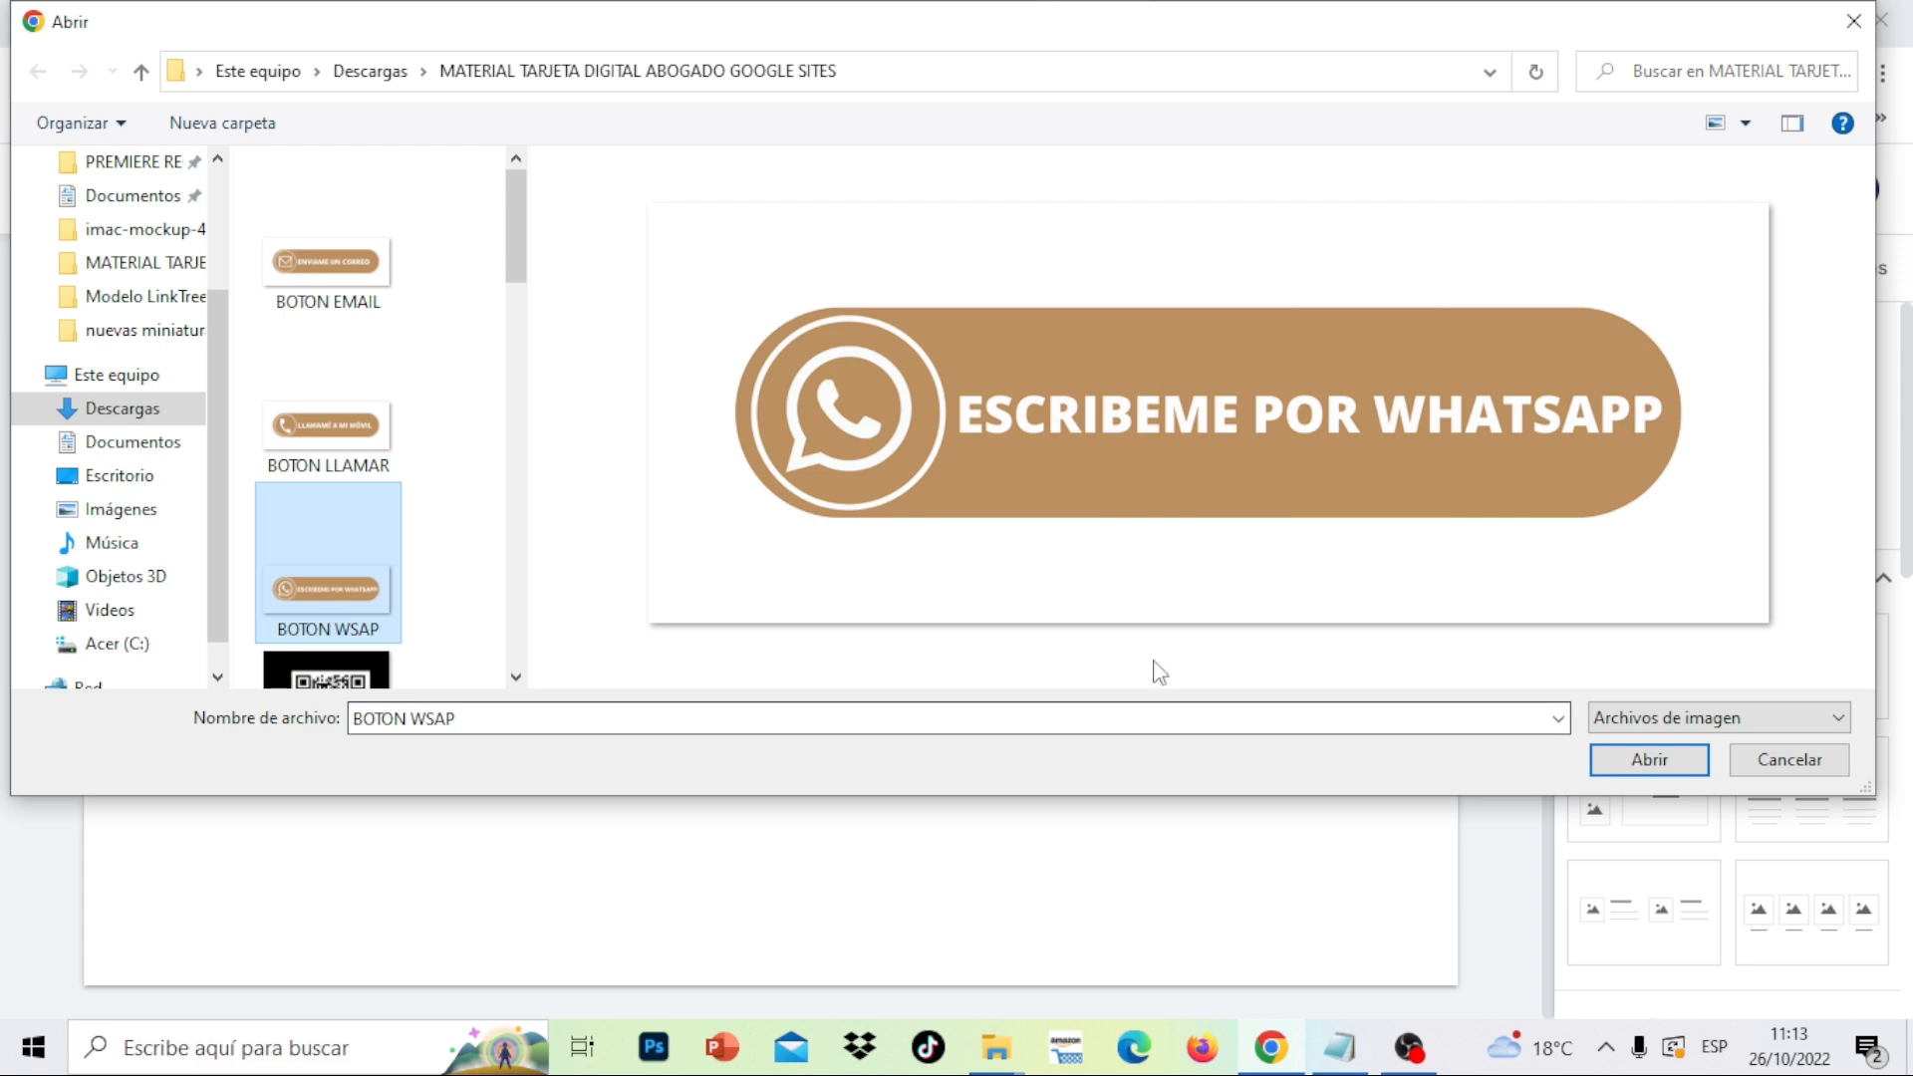
{"action": "left_click", "coordinate": [1609, 762]}
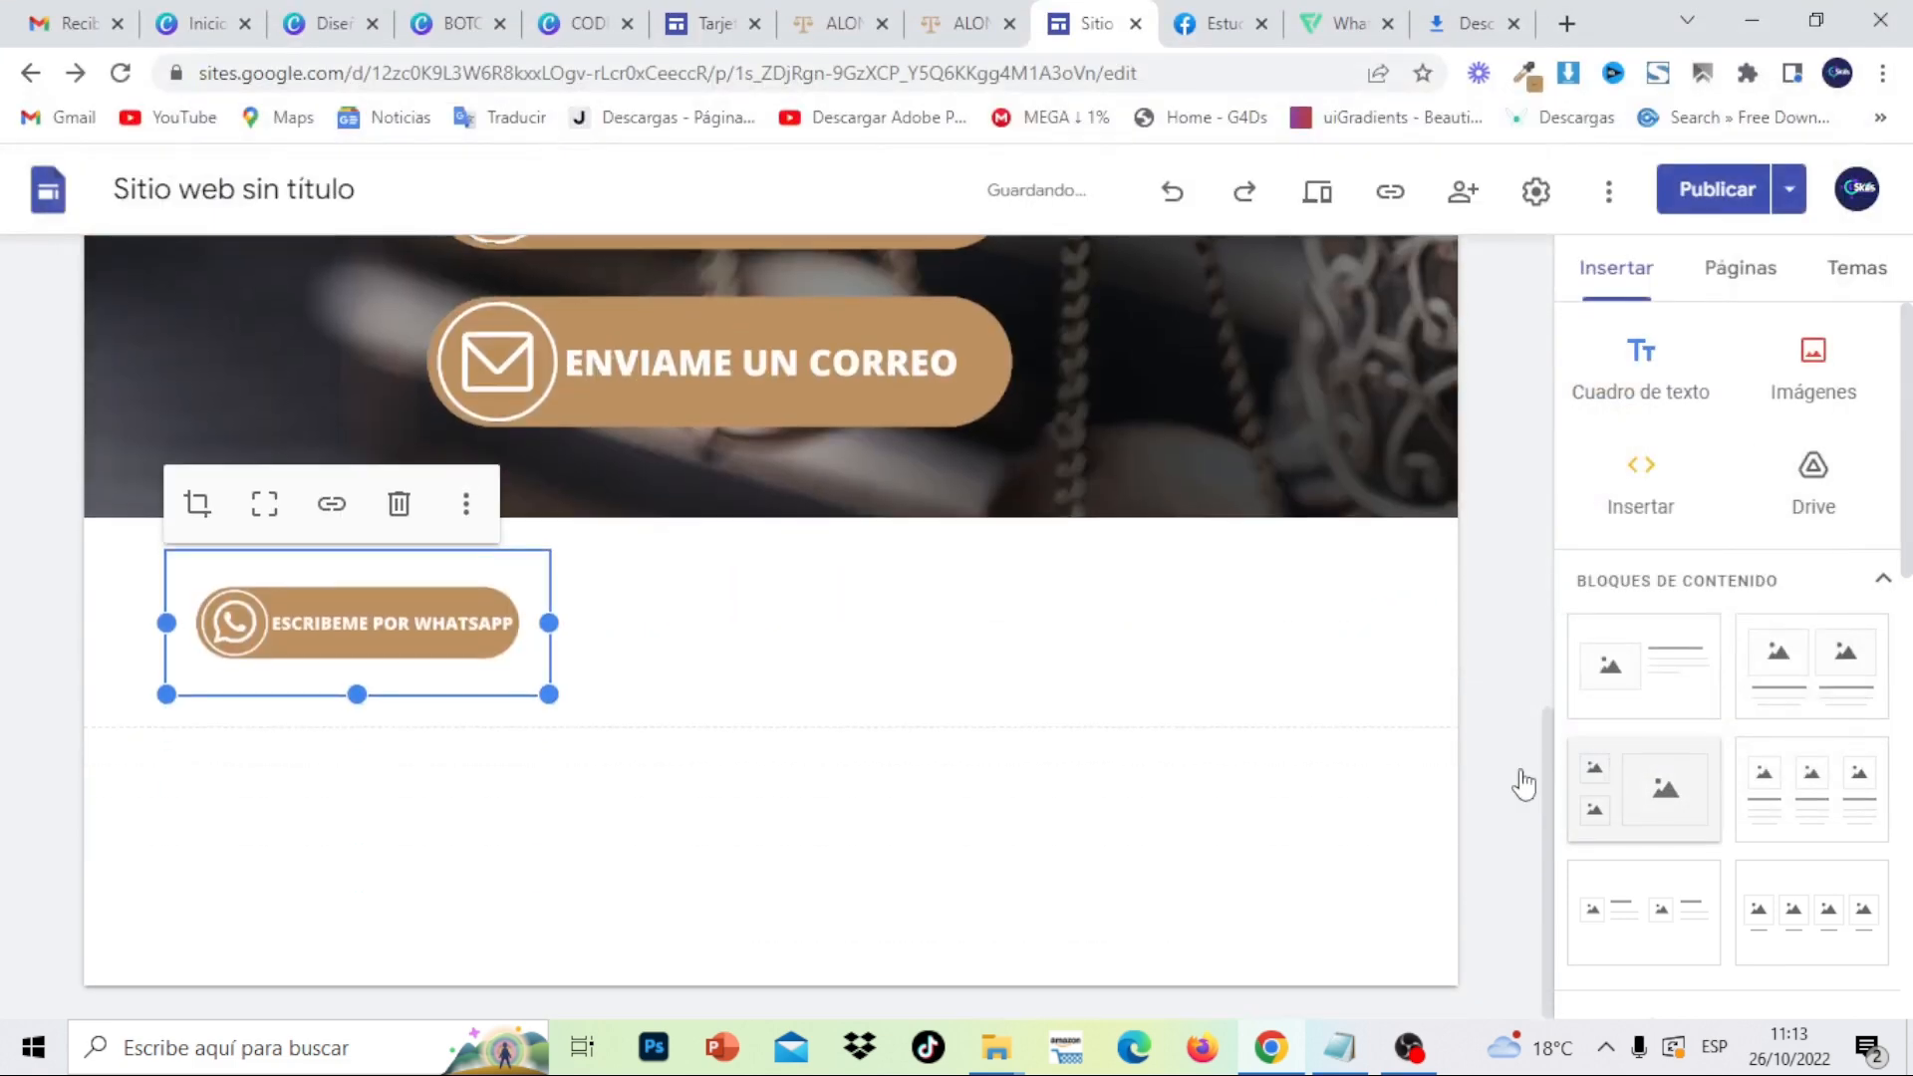
- Move the WhatsApp button under the email button and shrink its block to tighten spacing
{"action": "left_click_drag", "start_coordinate": [403, 623], "coordinate": [710, 434]}
{"action": "left_click", "coordinate": [712, 501]}
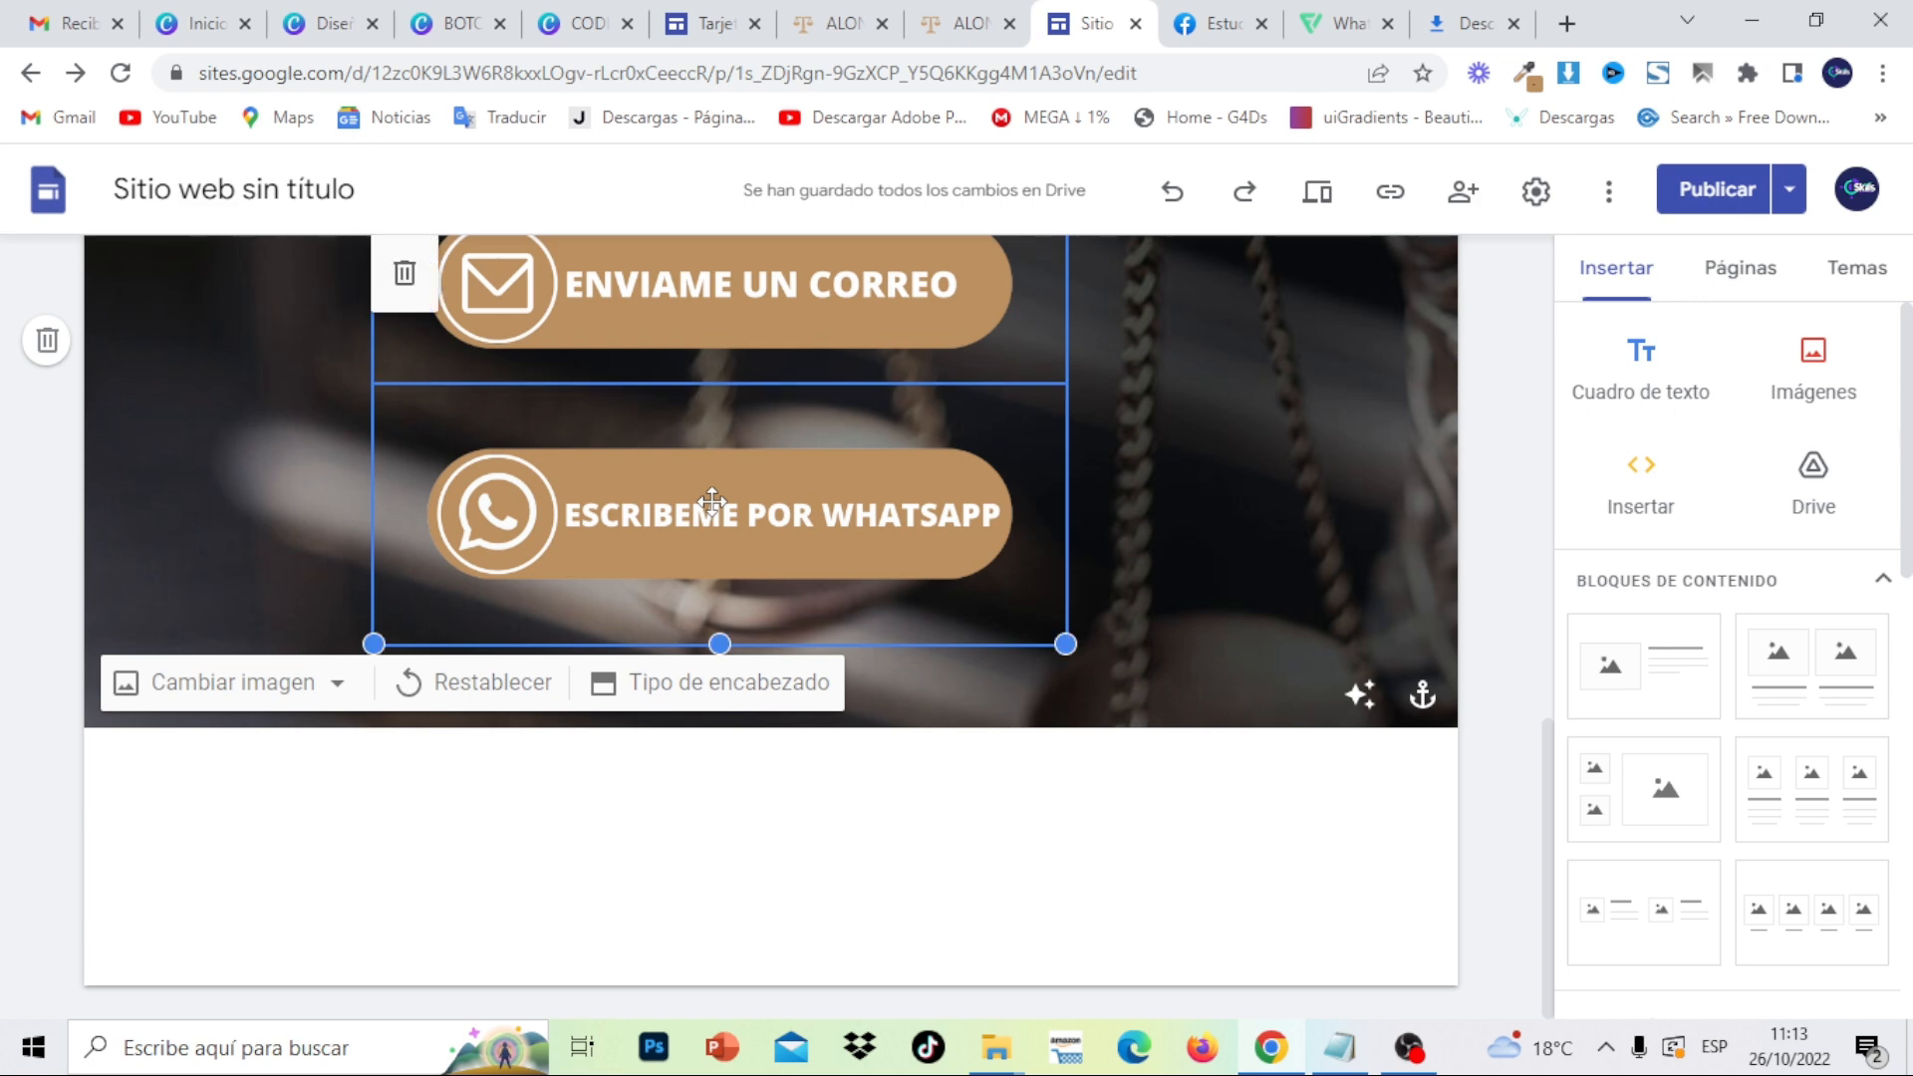
{"action": "left_click_drag", "start_coordinate": [720, 643], "coordinate": [722, 592]}
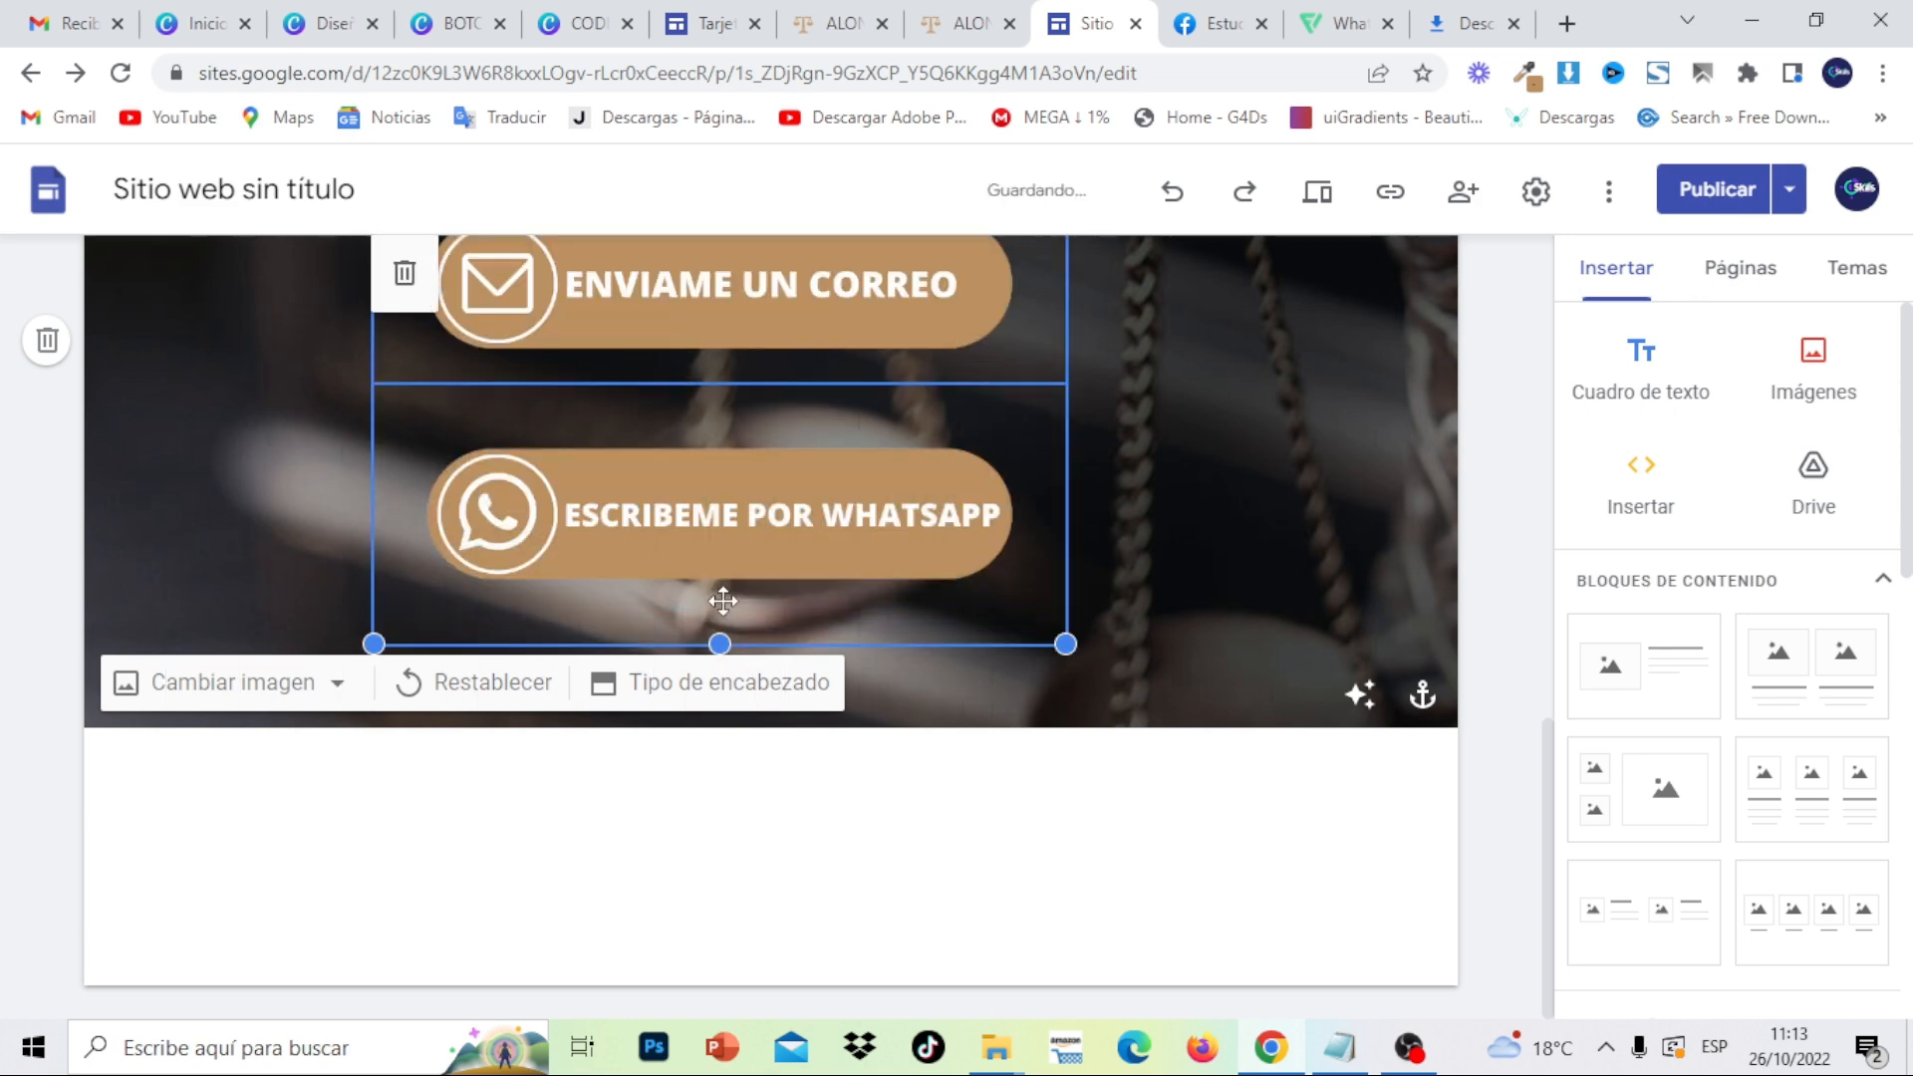
{"action": "left_click", "coordinate": [802, 541]}
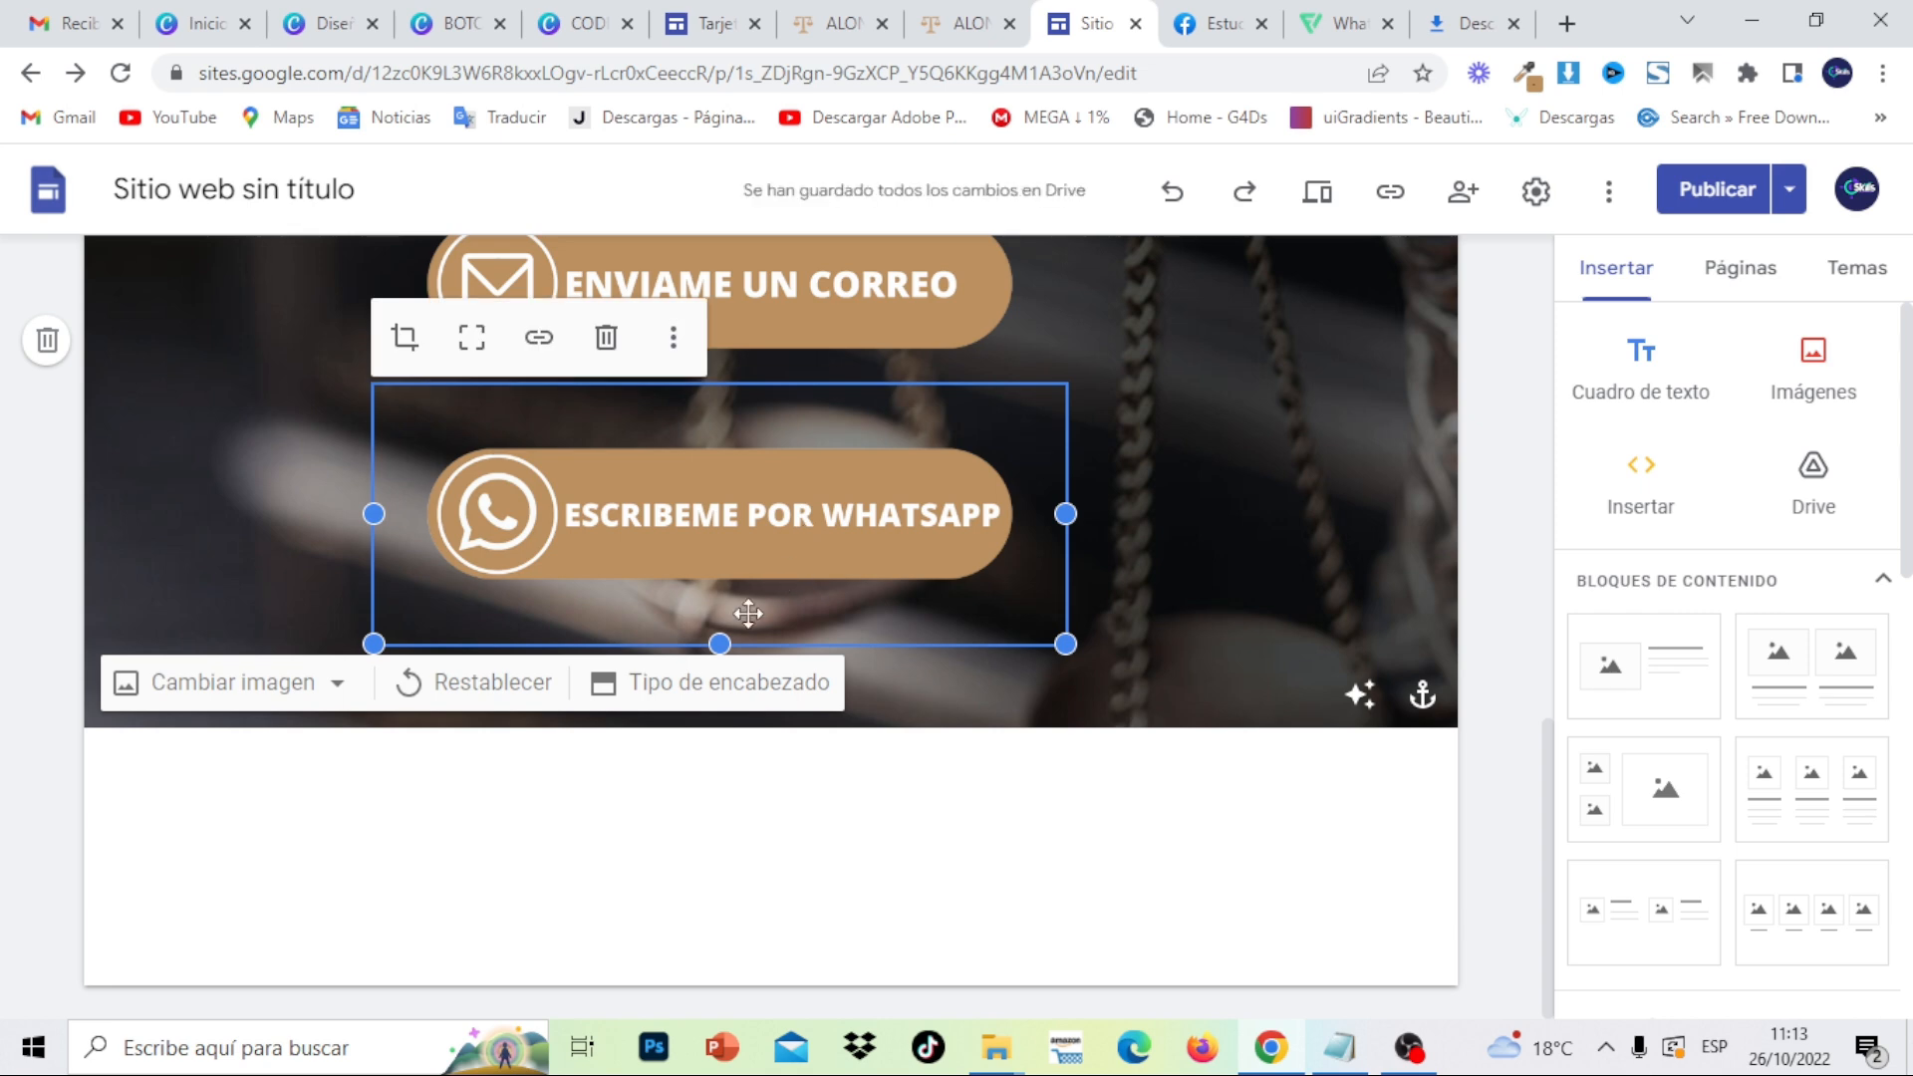
{"action": "left_click_drag", "start_coordinate": [727, 642], "coordinate": [738, 534]}
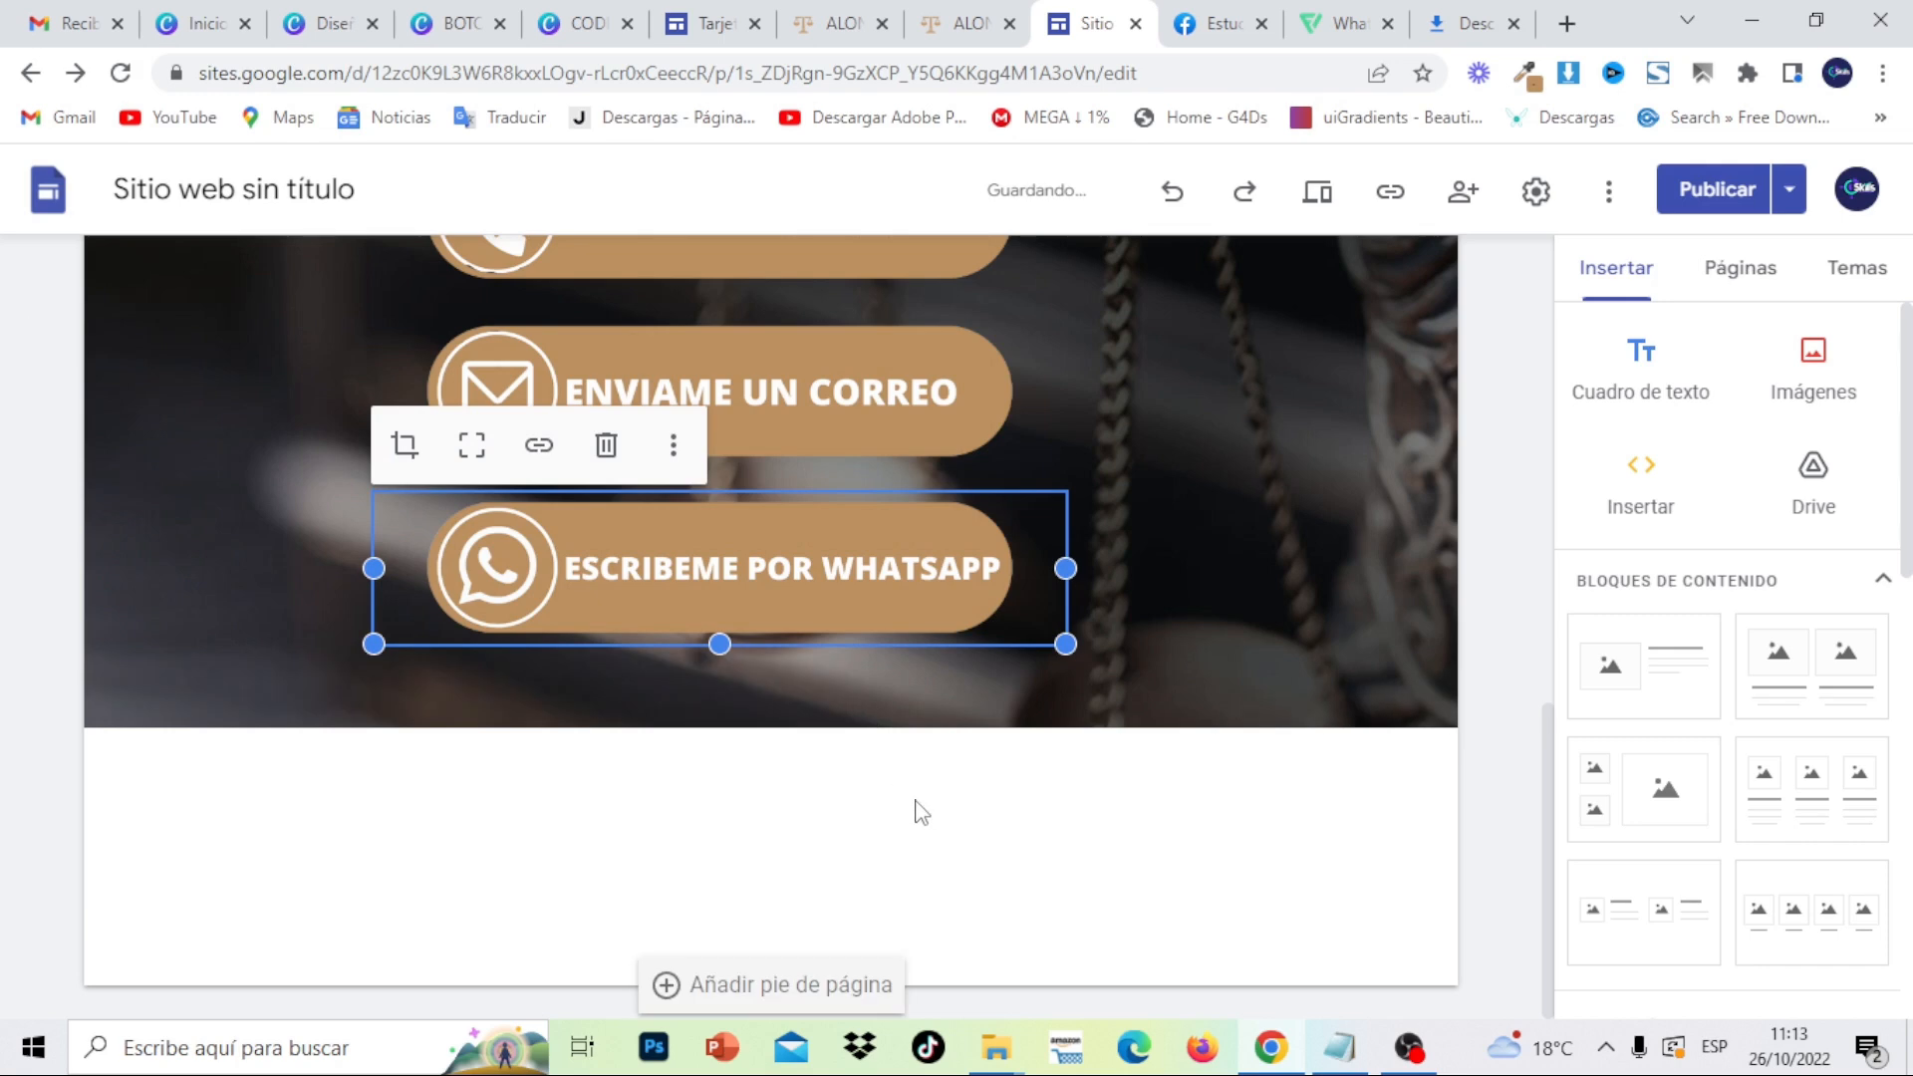
{"action": "left_click", "coordinate": [956, 792]}
{"action": "left_click_drag", "start_coordinate": [1545, 802], "coordinate": [1575, 563]}
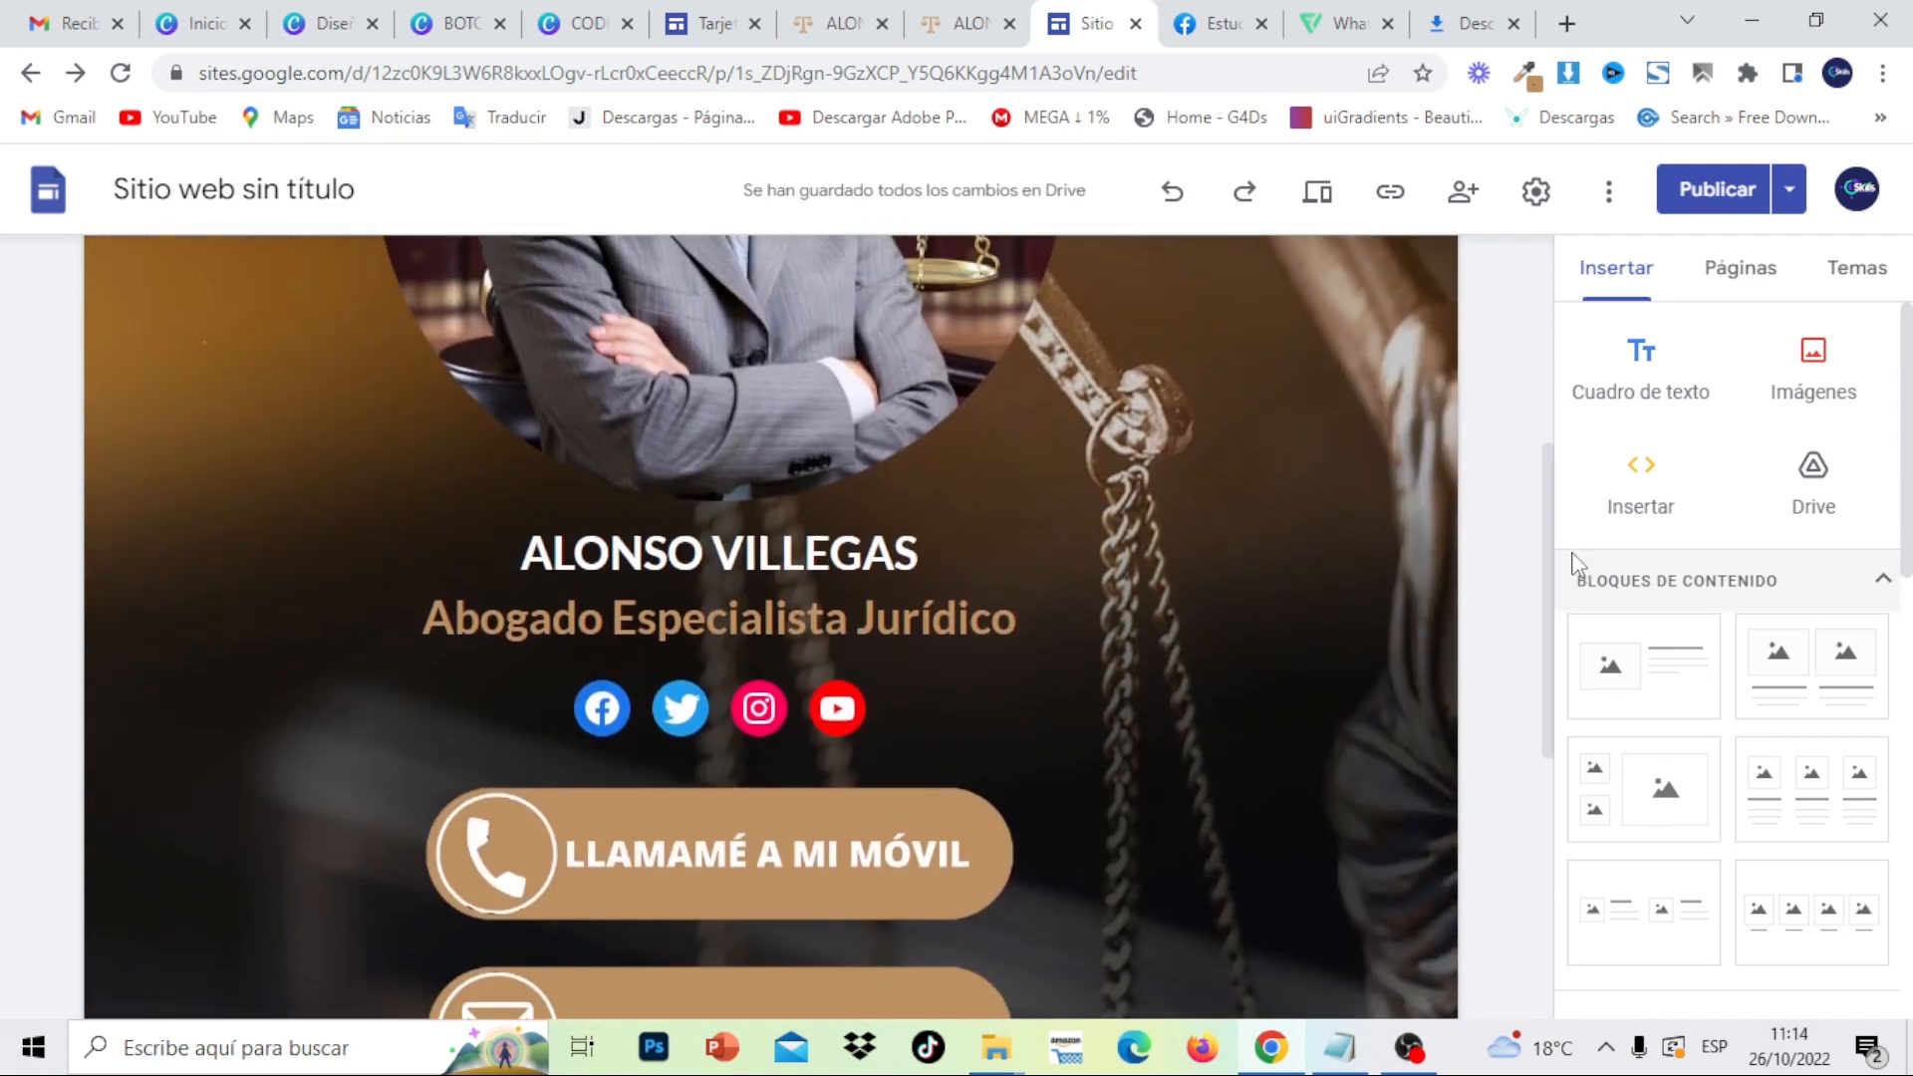
- Publish the lawyer card and check the three brown contact buttons in the phone preview
{"action": "left_click", "coordinate": [1716, 189]}
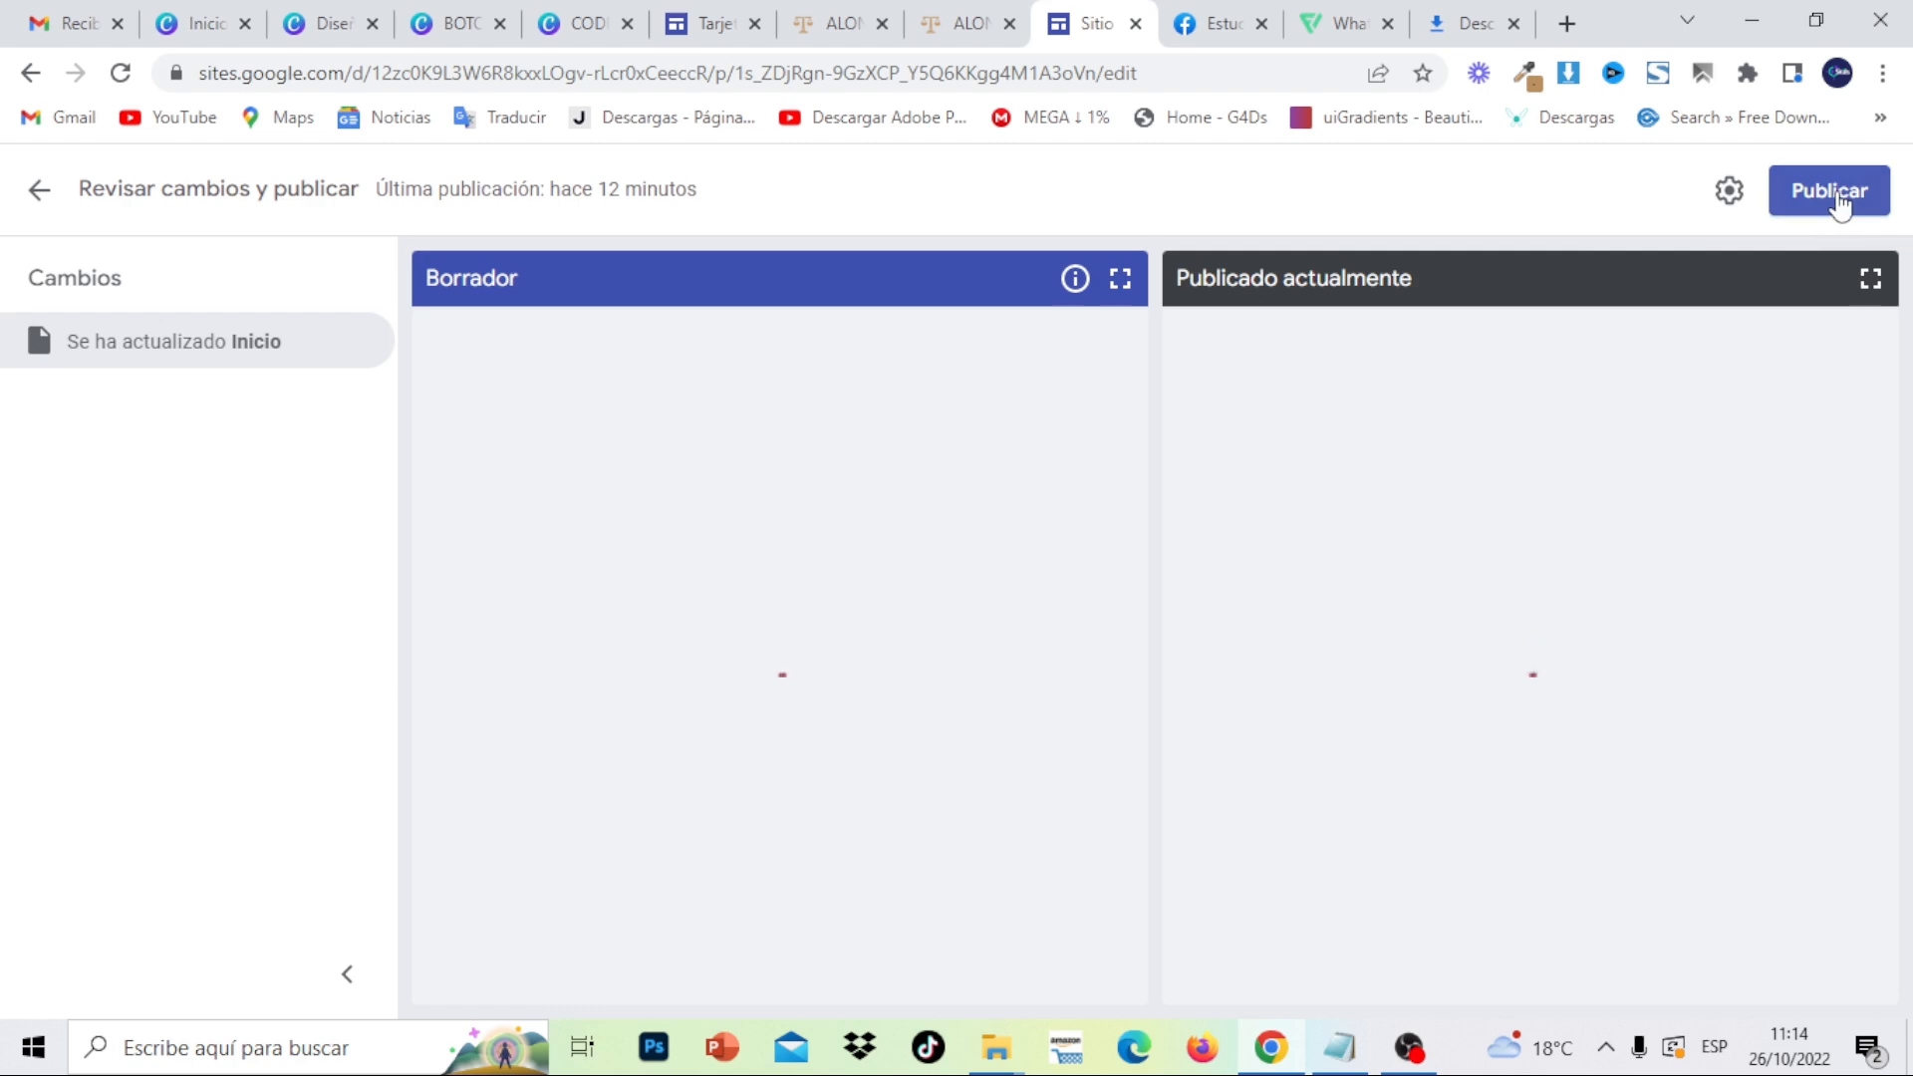
{"action": "left_click", "coordinate": [1837, 194]}
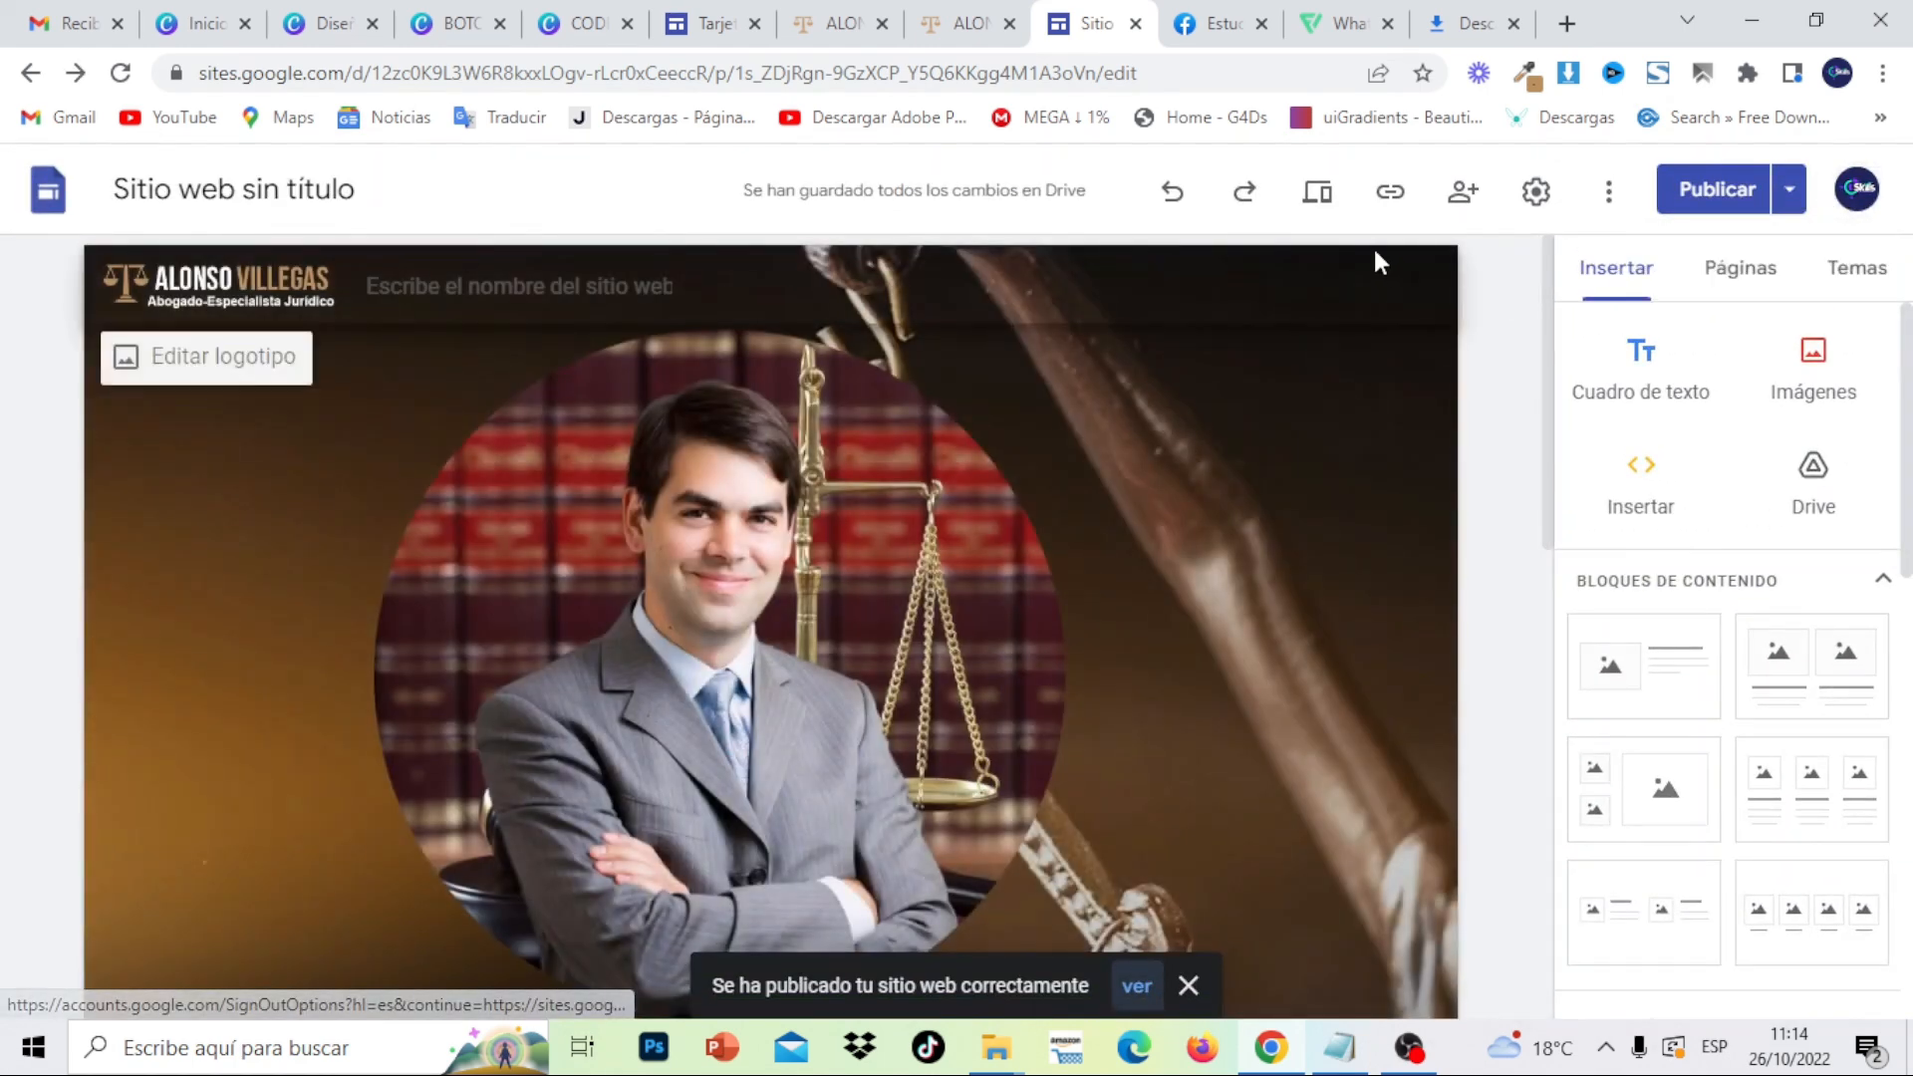
{"action": "left_click", "coordinate": [1318, 197]}
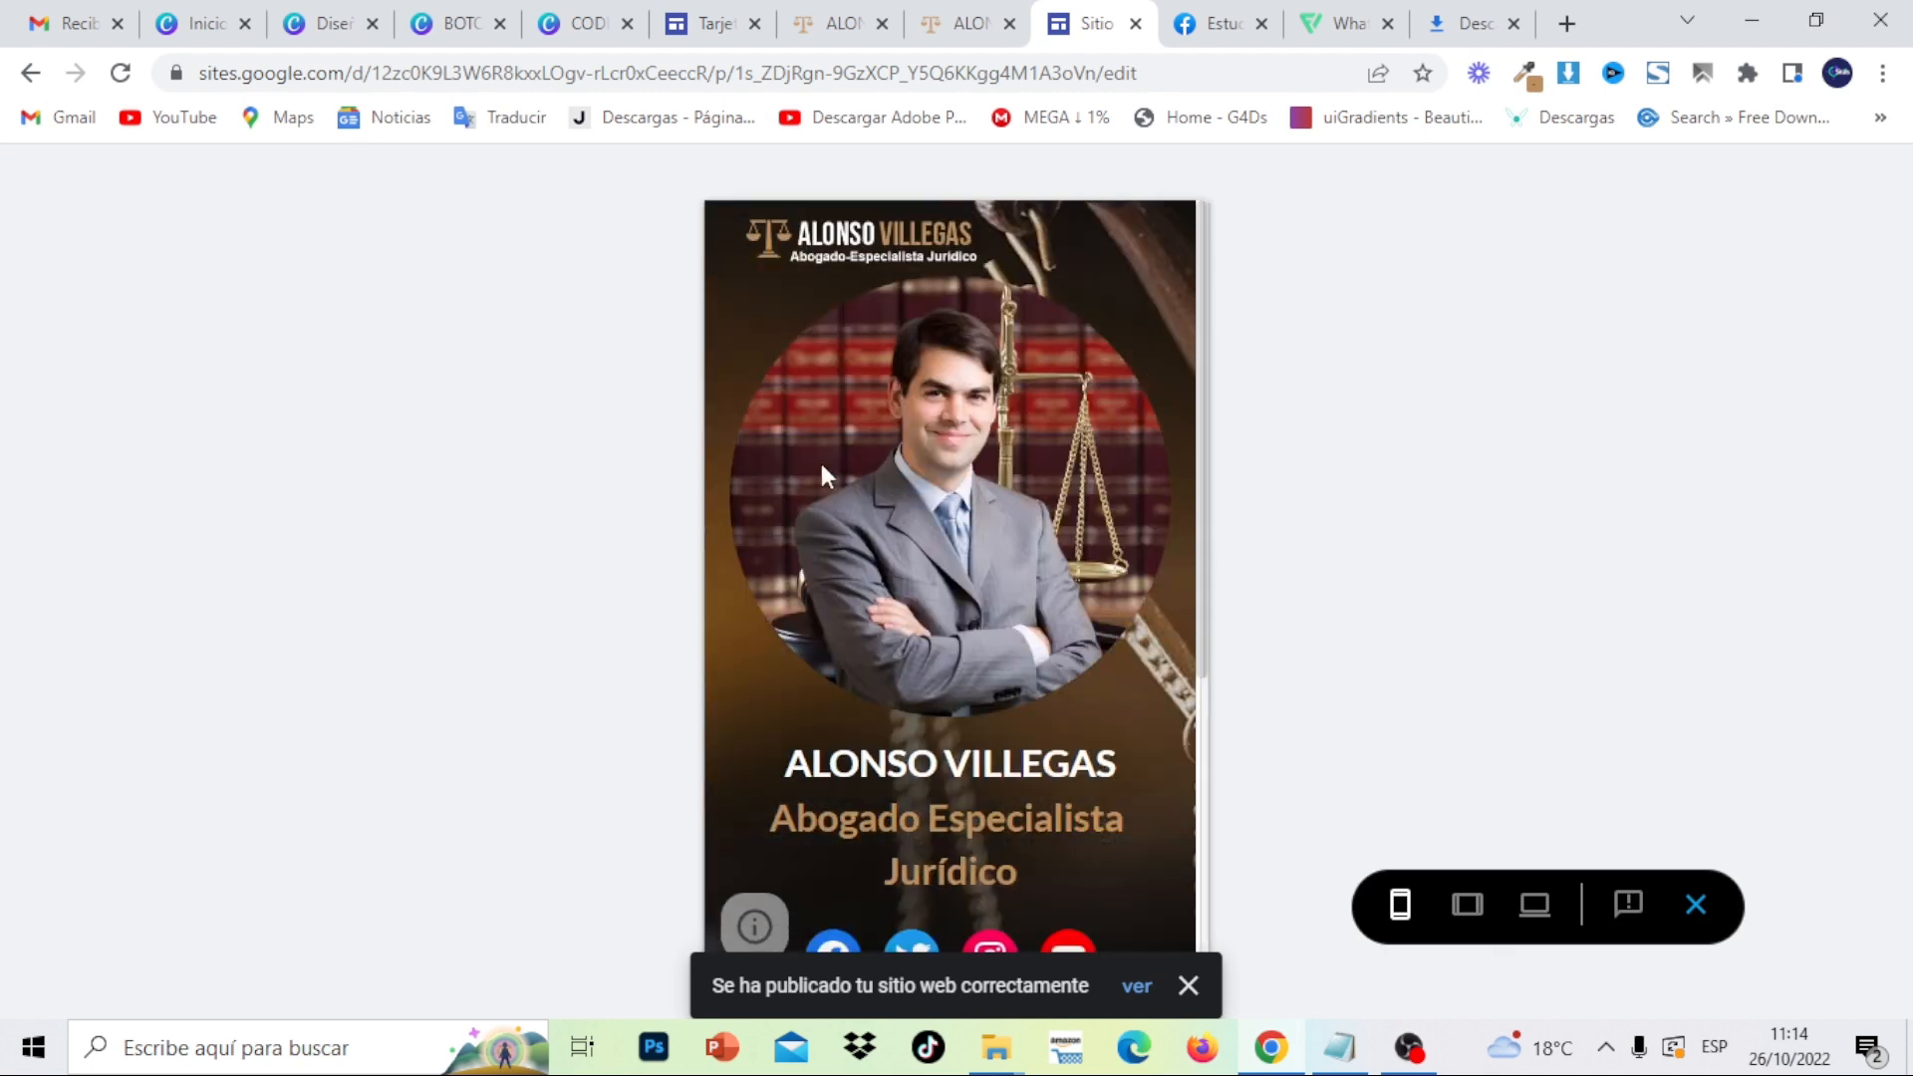
{"action": "left_click_drag", "start_coordinate": [1043, 649], "coordinate": [1145, 715]}
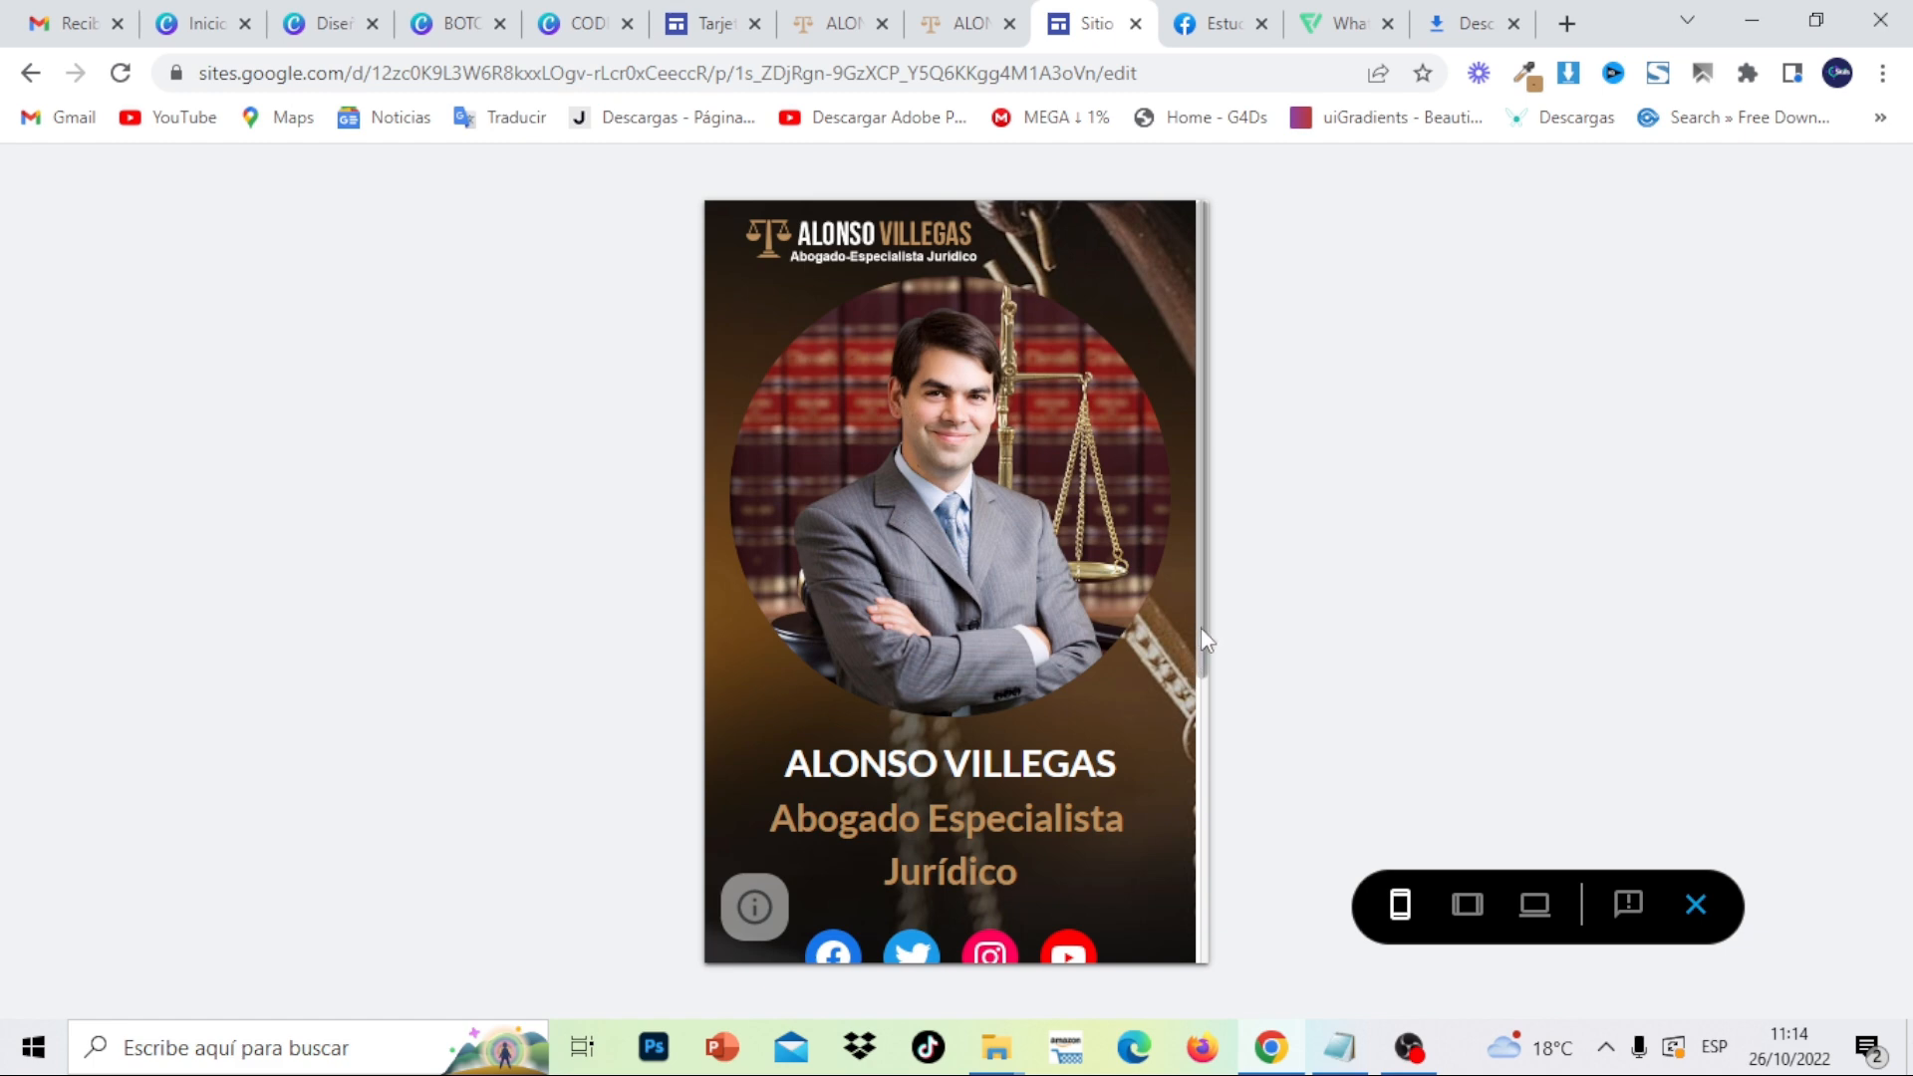
{"action": "left_click_drag", "start_coordinate": [1201, 630], "coordinate": [1209, 905]}
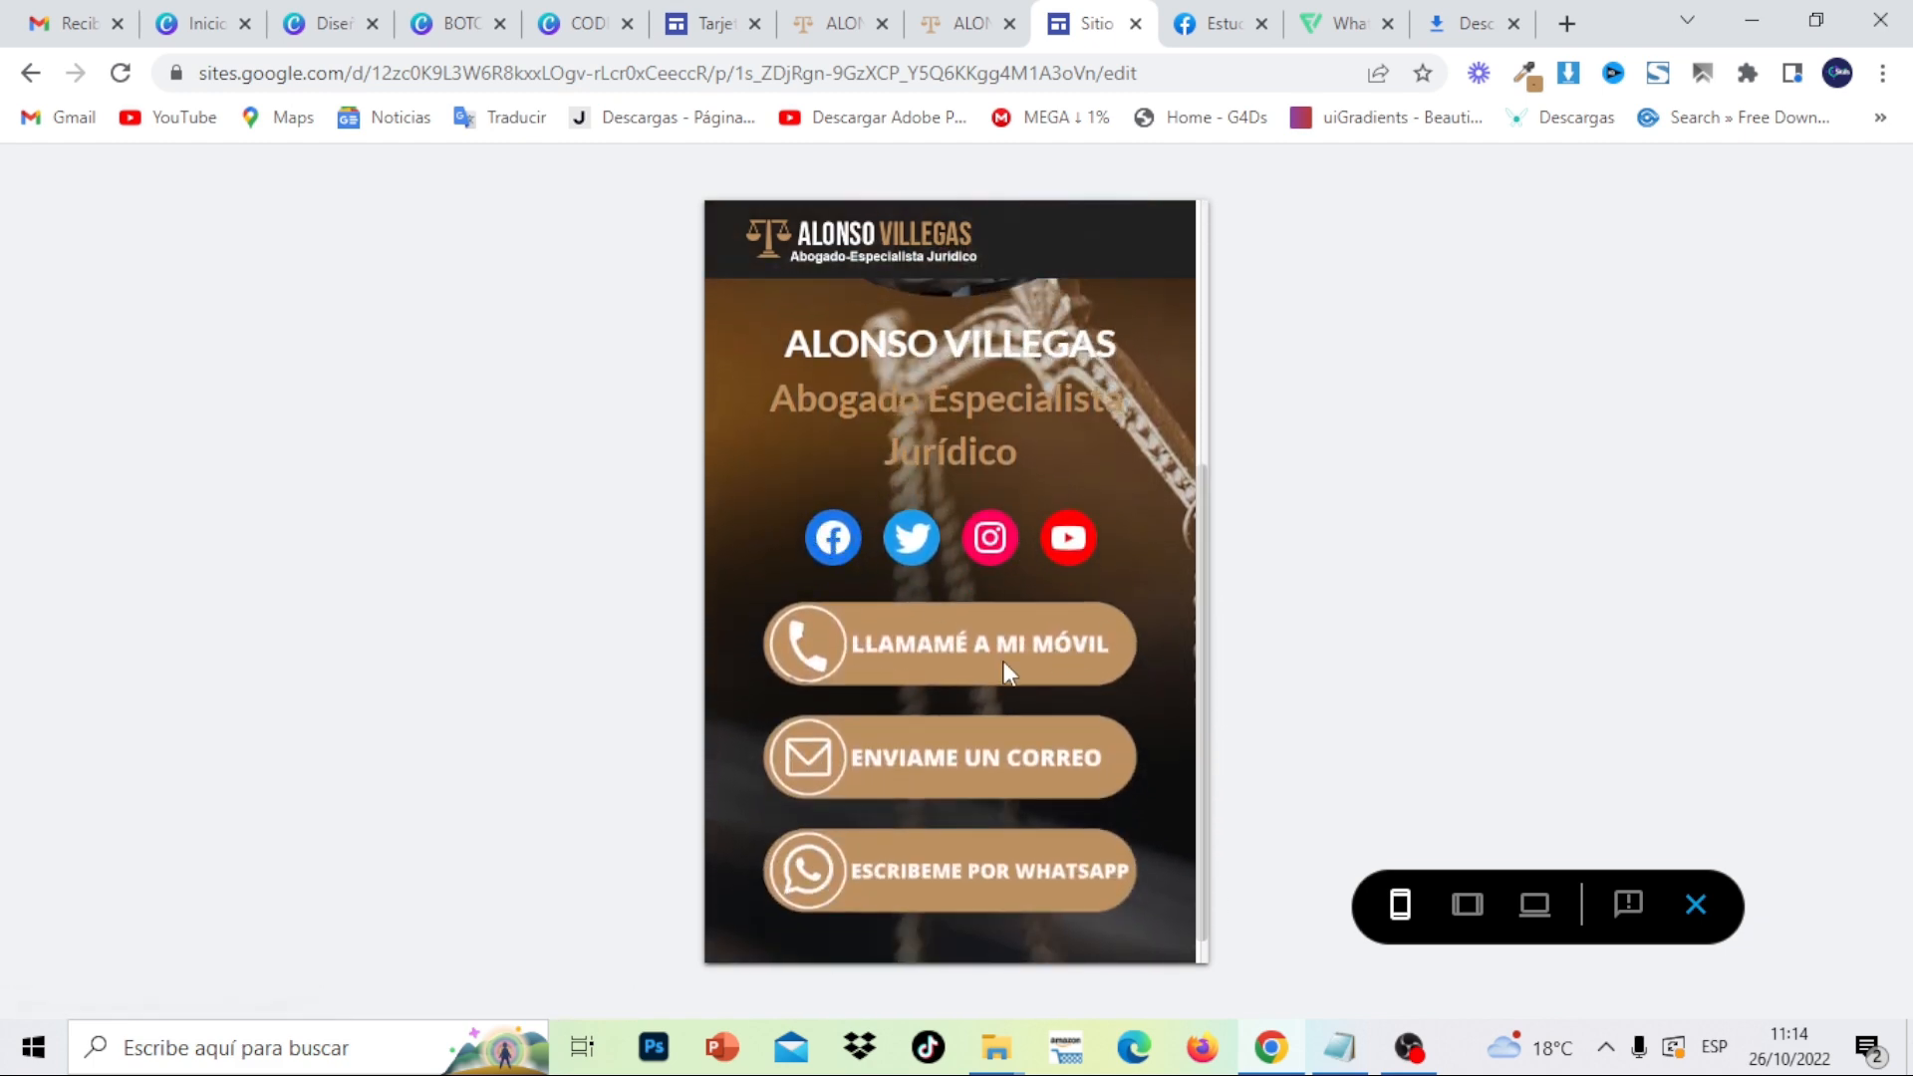
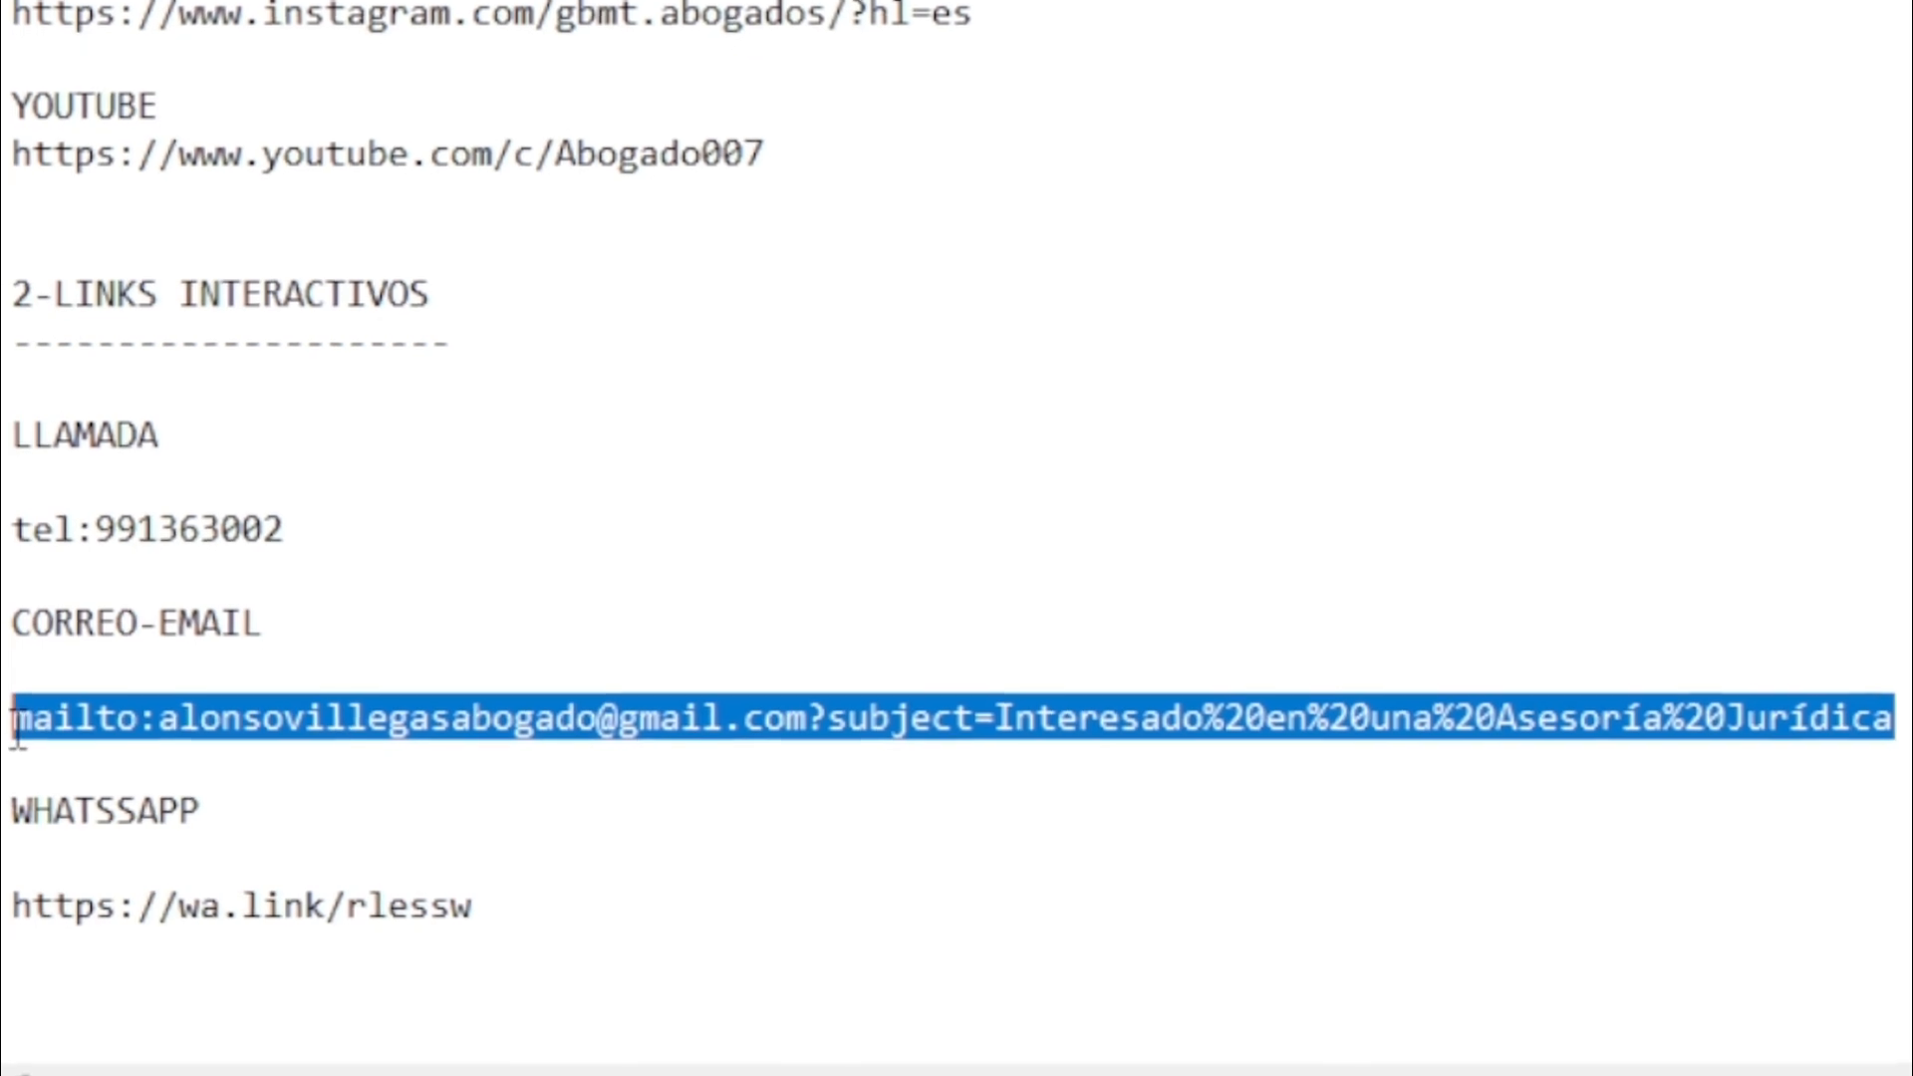
- Copy the mailto link with the legal-consultation subject from Notepad, then minimize Notepad
{"action": "right_click", "coordinate": [14, 719]}
{"action": "left_click", "coordinate": [253, 69]}
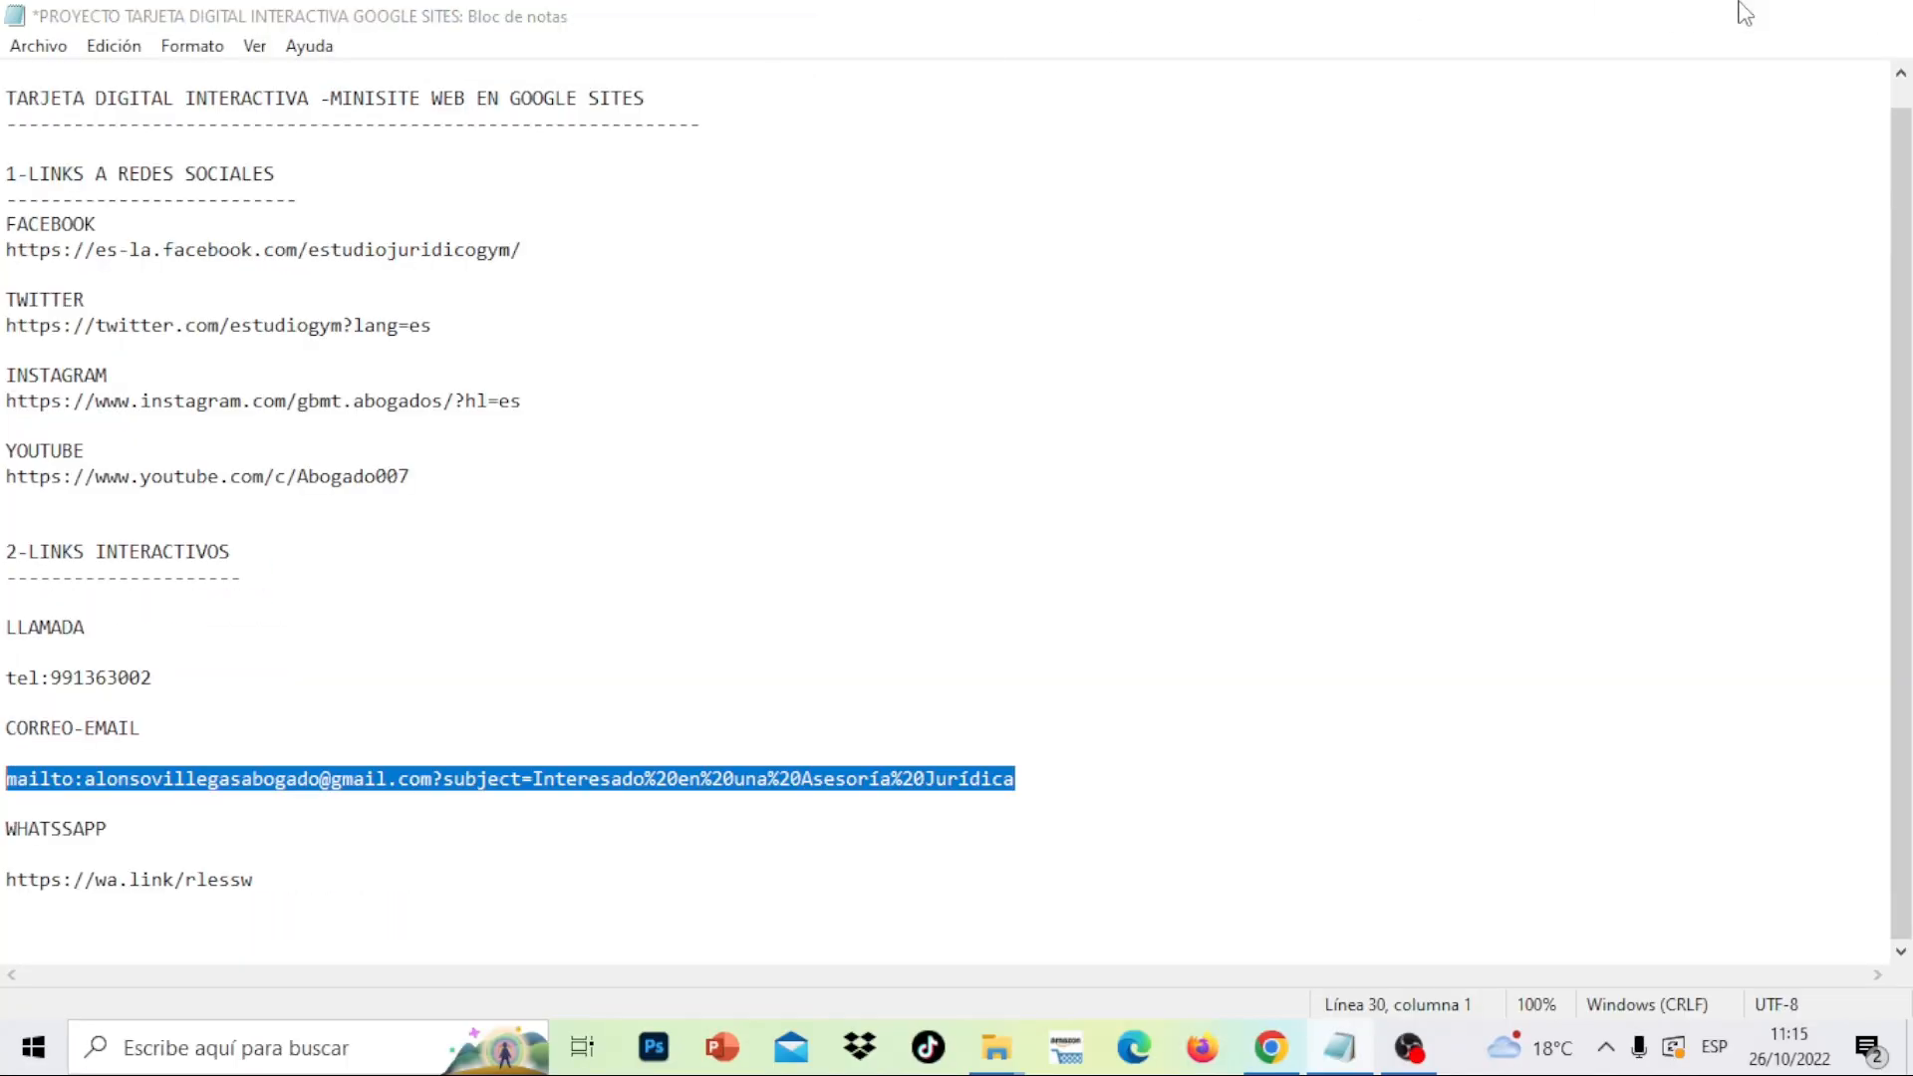
{"action": "left_click", "coordinate": [1744, 12]}
- Link the ENVIAME UN CORREO button to the pasted mailto address, then select the WhatsApp button image
{"action": "left_click", "coordinate": [549, 539]}
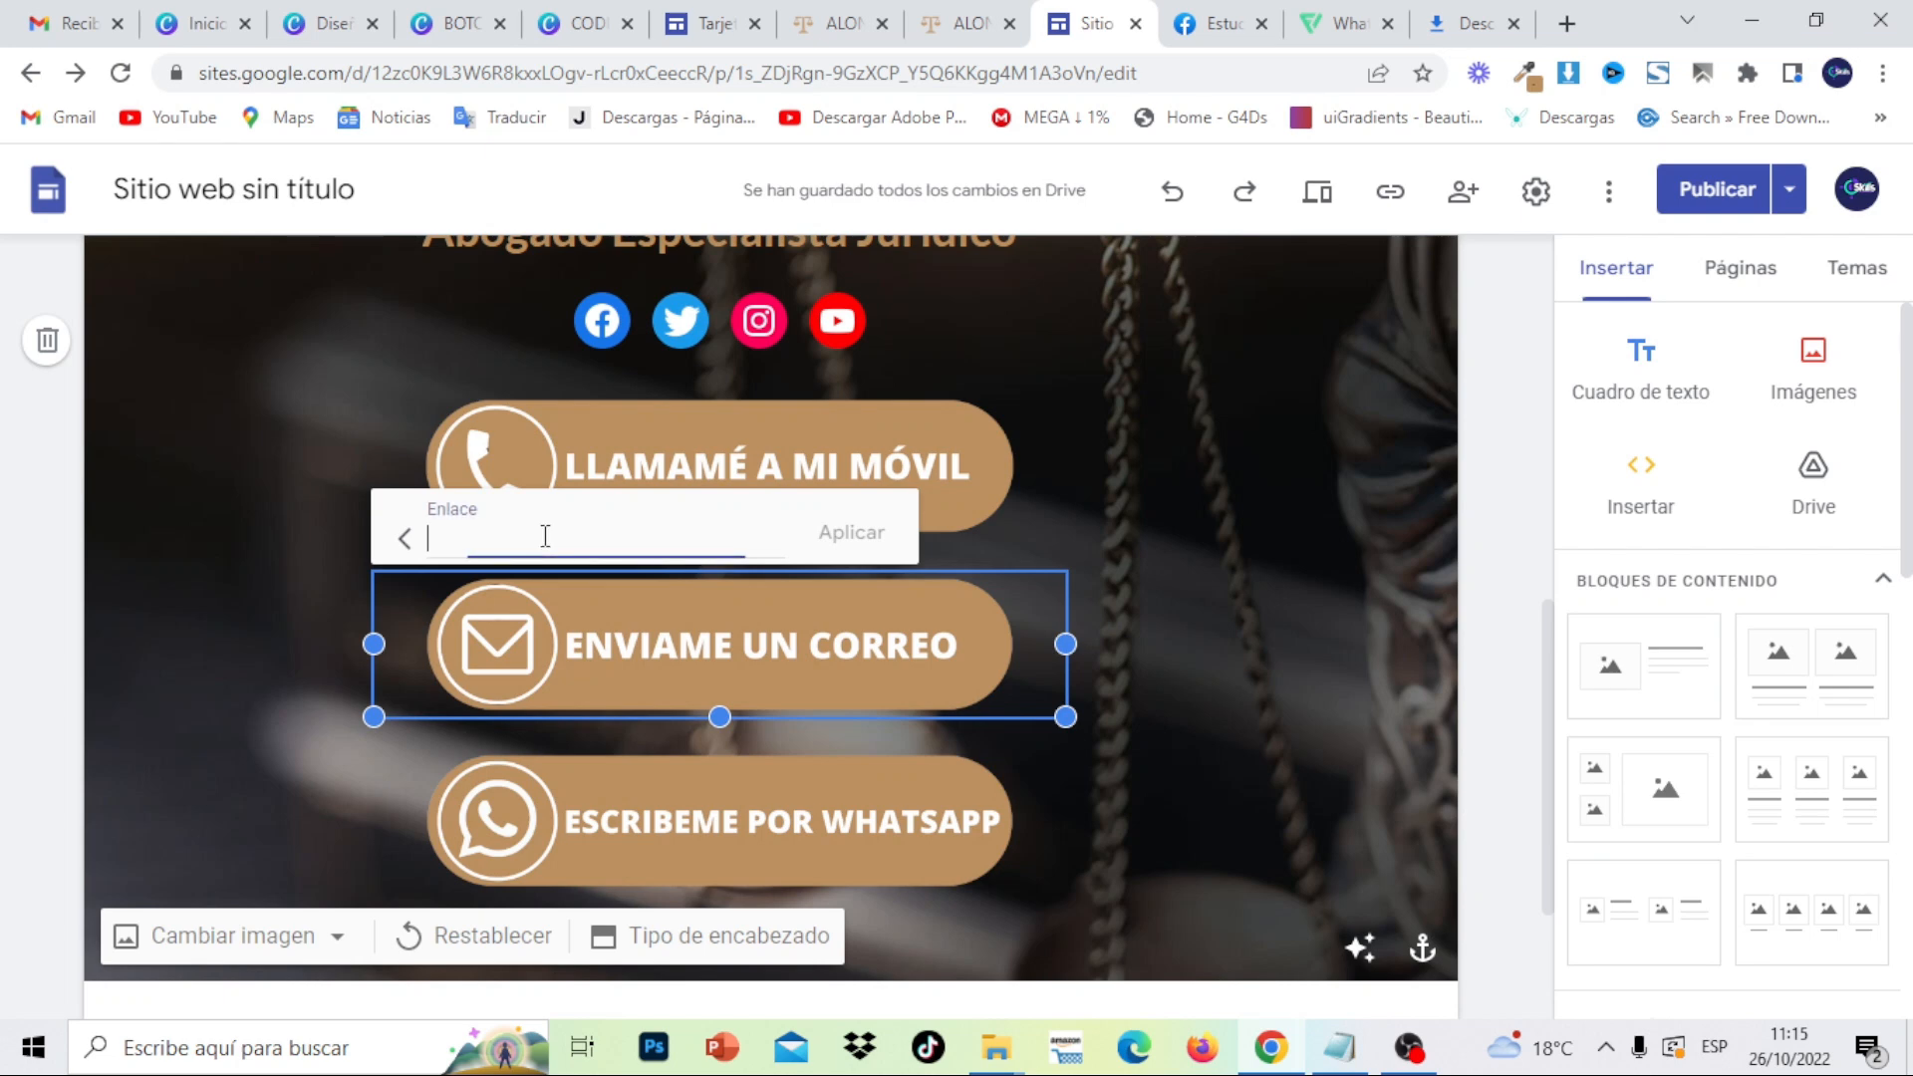
{"action": "right_click", "coordinate": [545, 538]}
{"action": "left_click", "coordinate": [640, 244]}
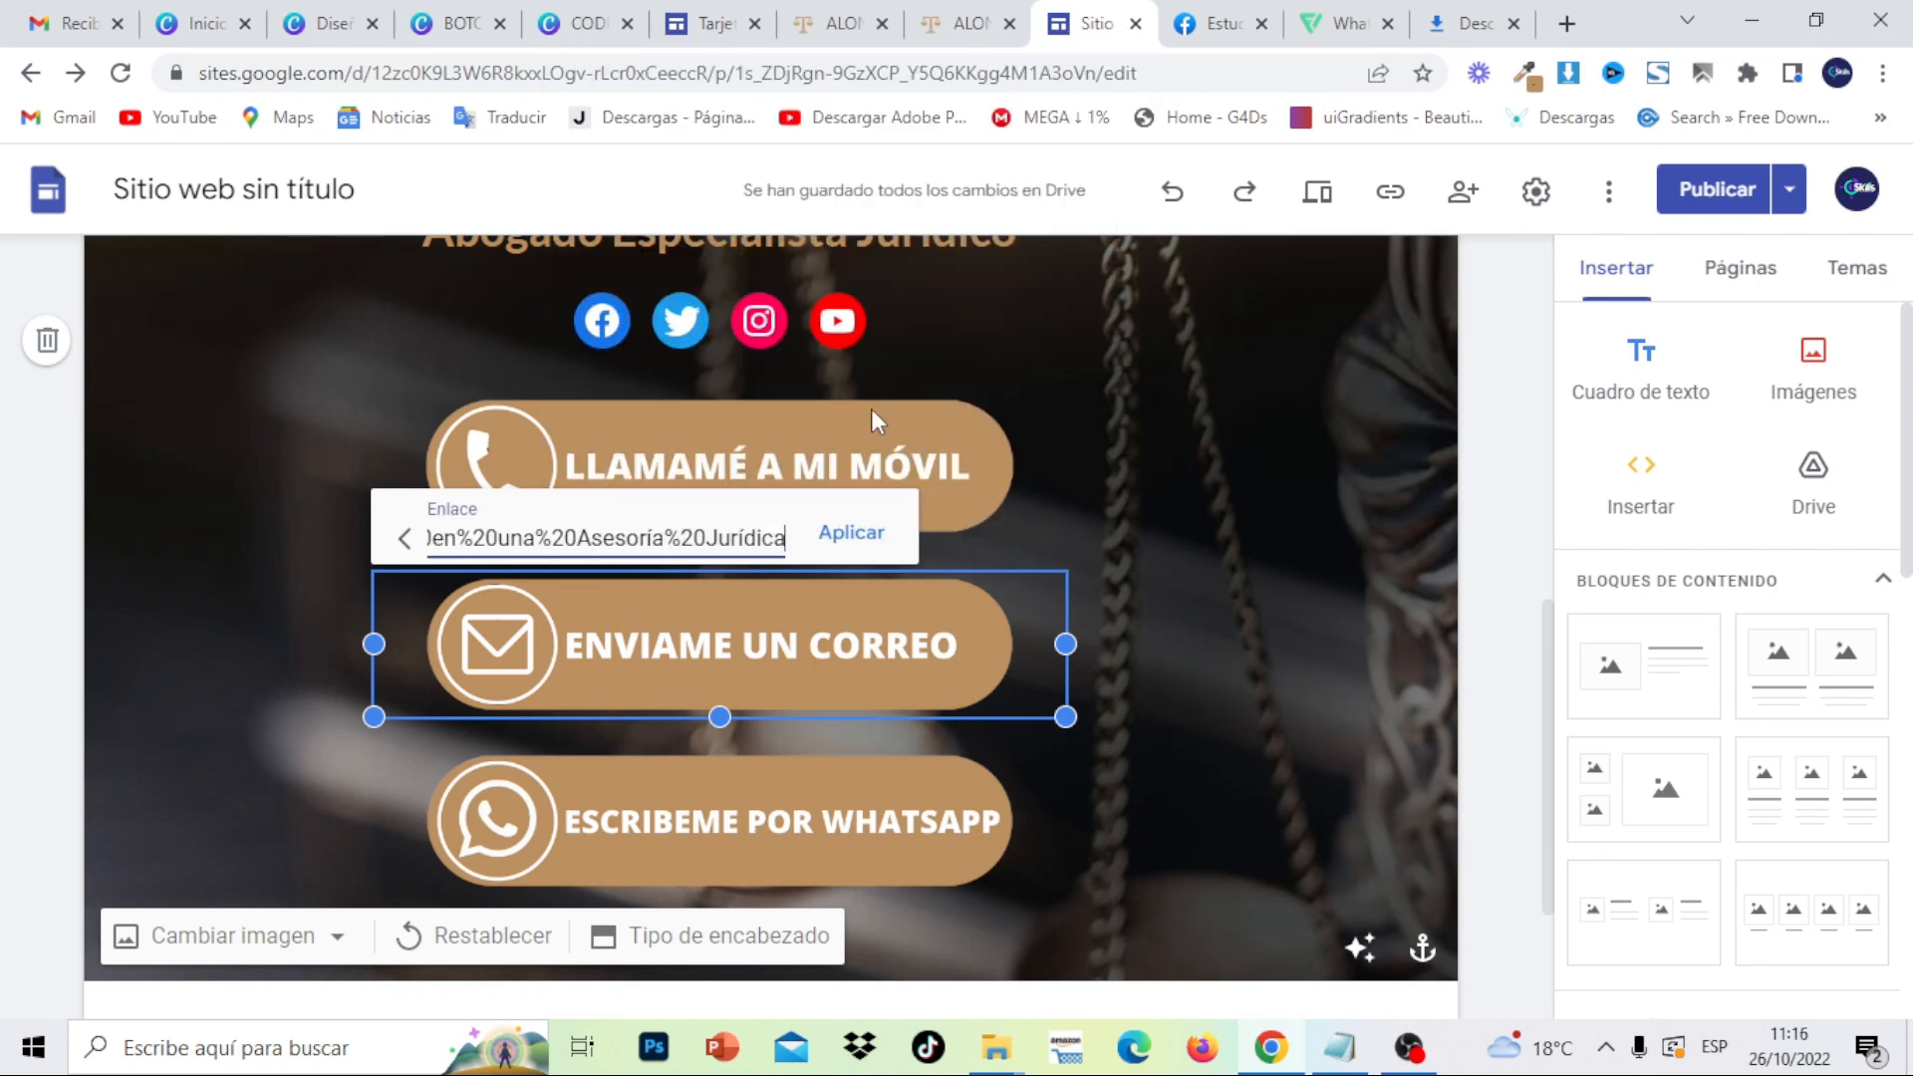
{"action": "left_click", "coordinate": [855, 532]}
{"action": "left_click", "coordinate": [1245, 619]}
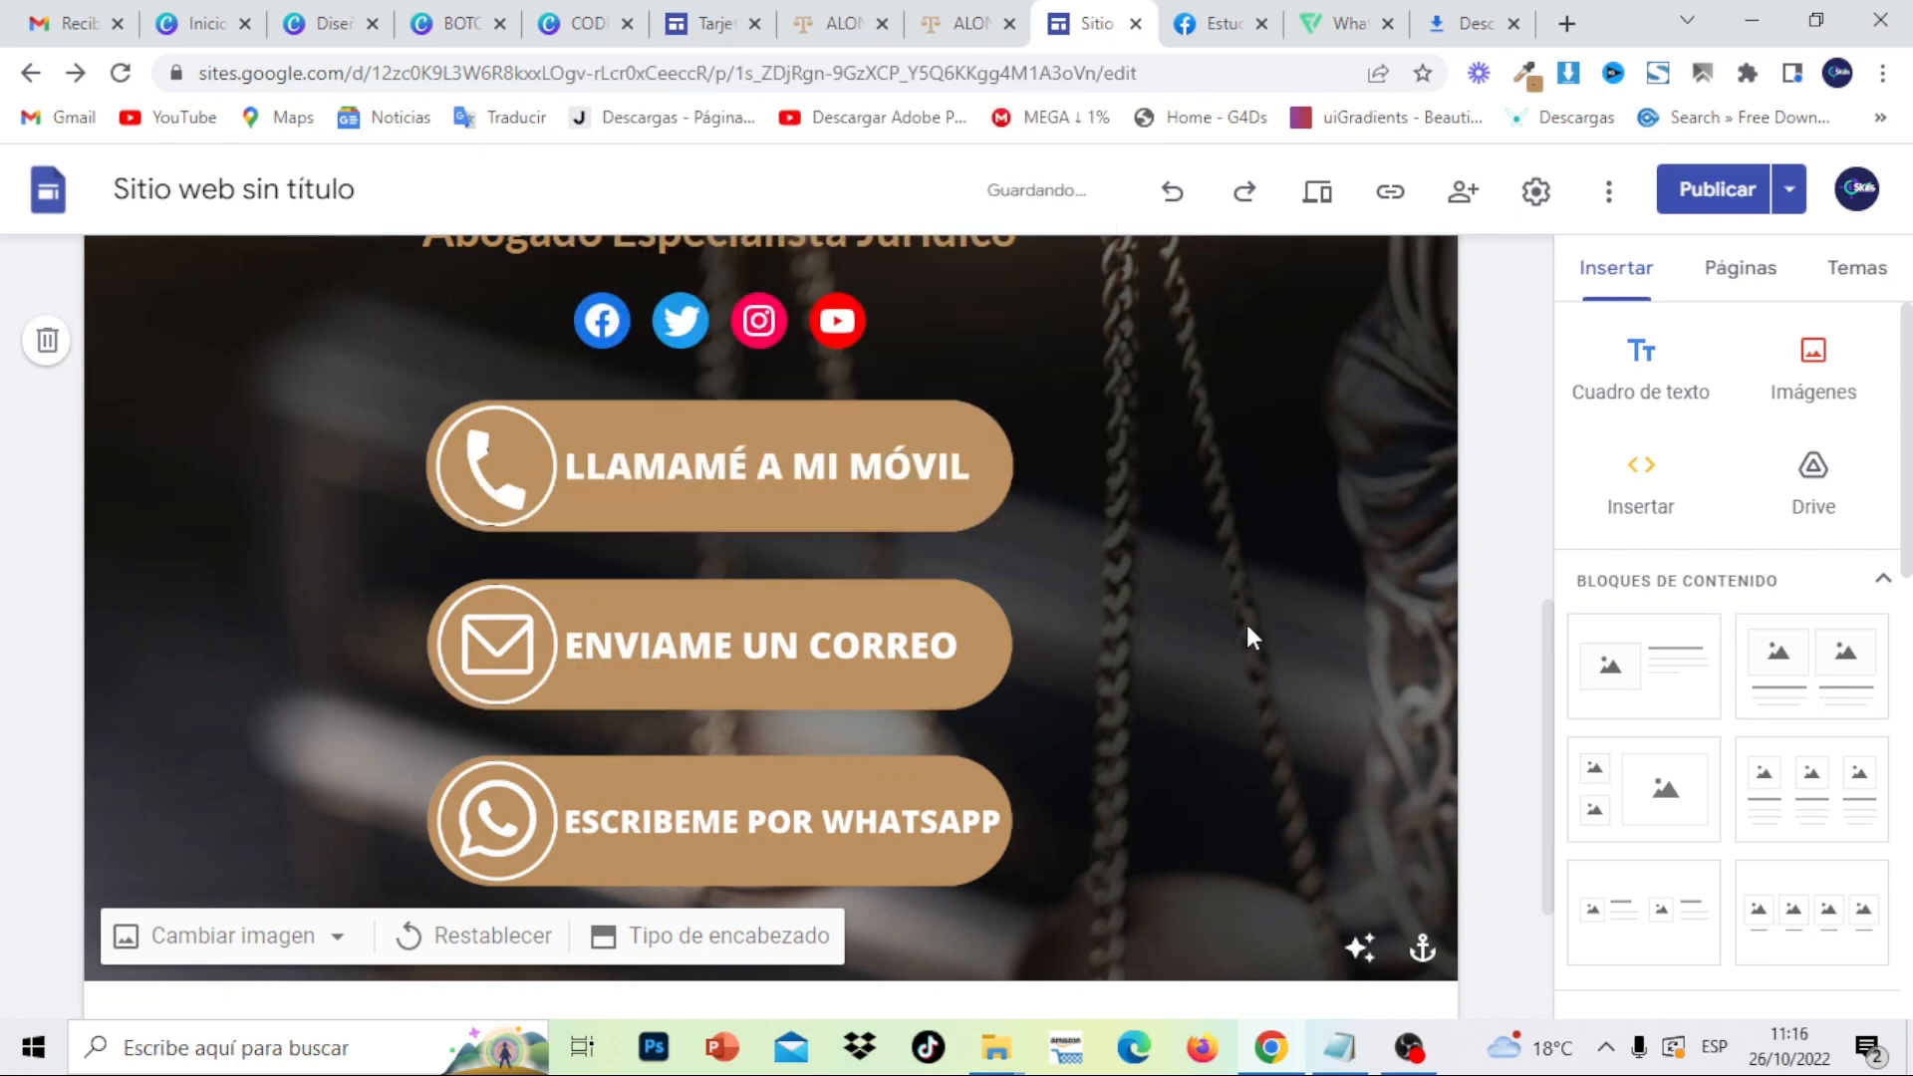
{"action": "left_click", "coordinate": [837, 819]}
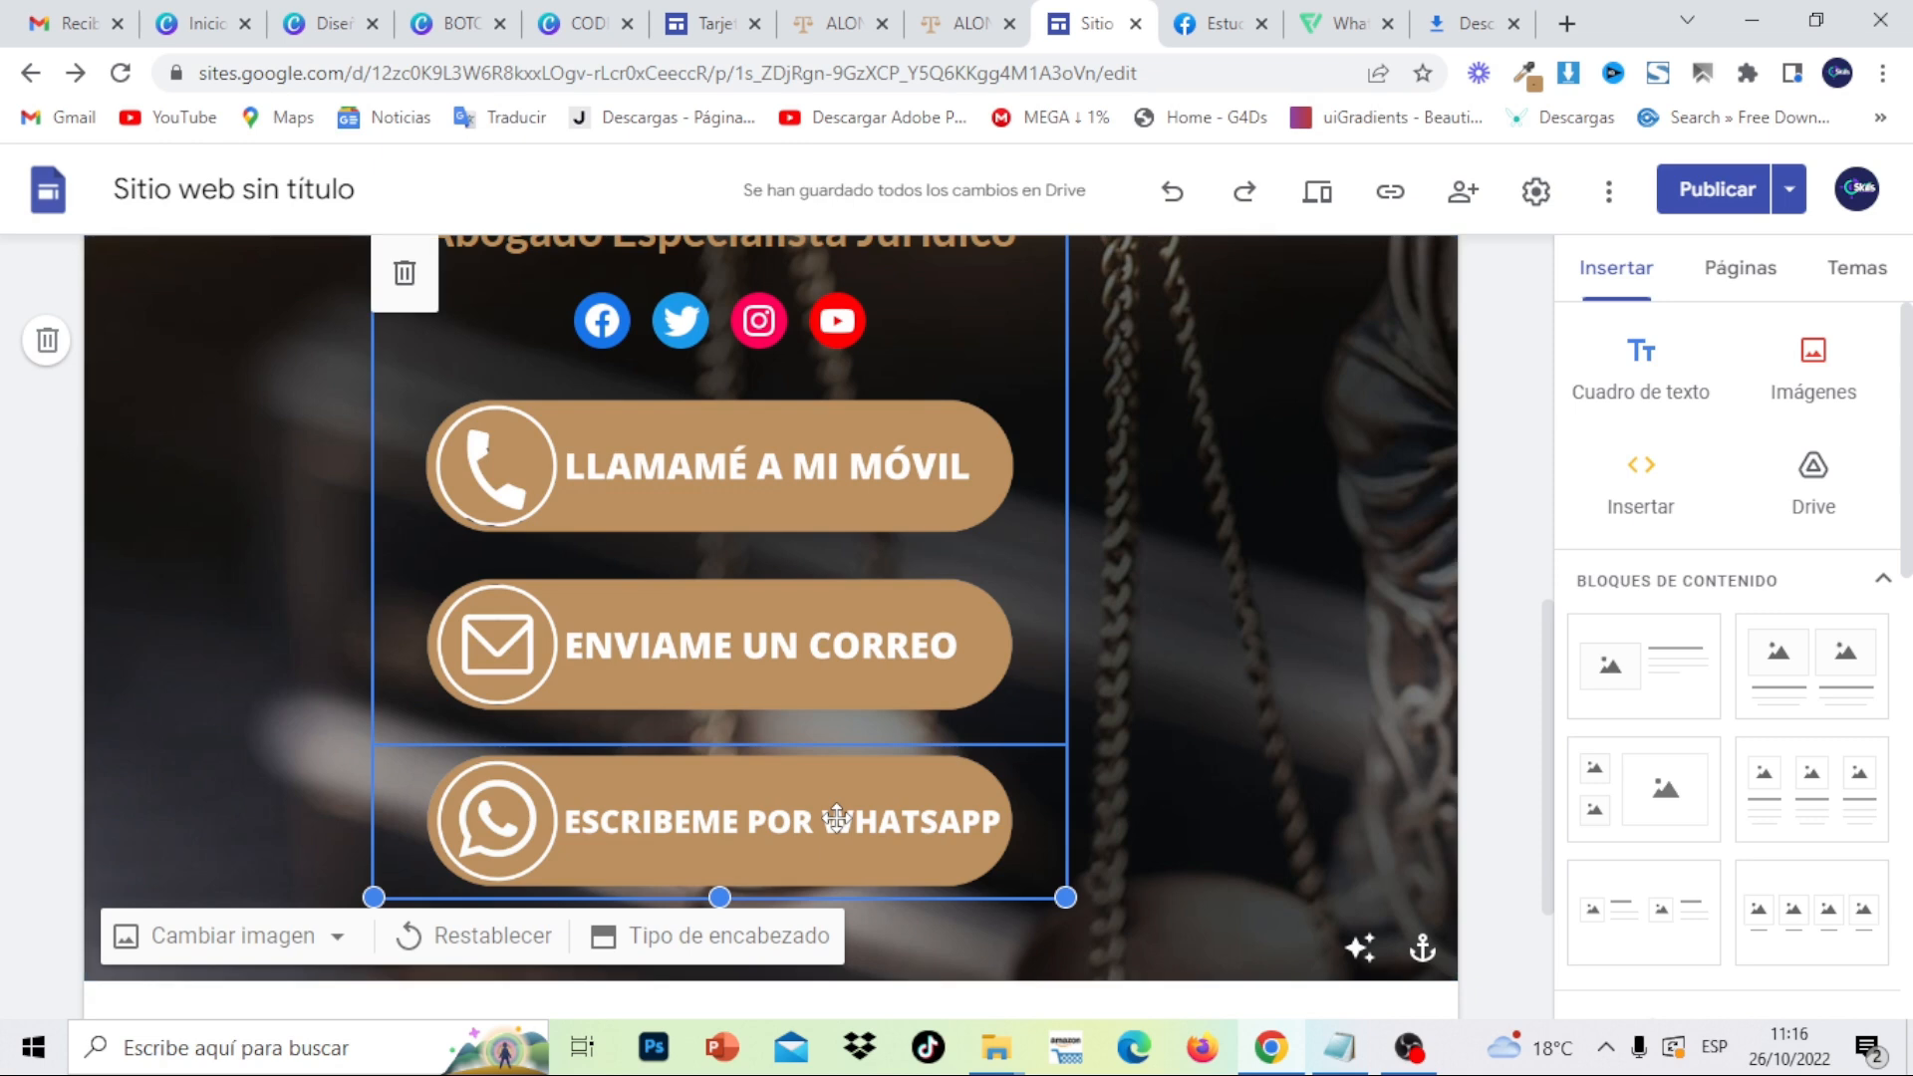
{"action": "left_click", "coordinate": [837, 819]}
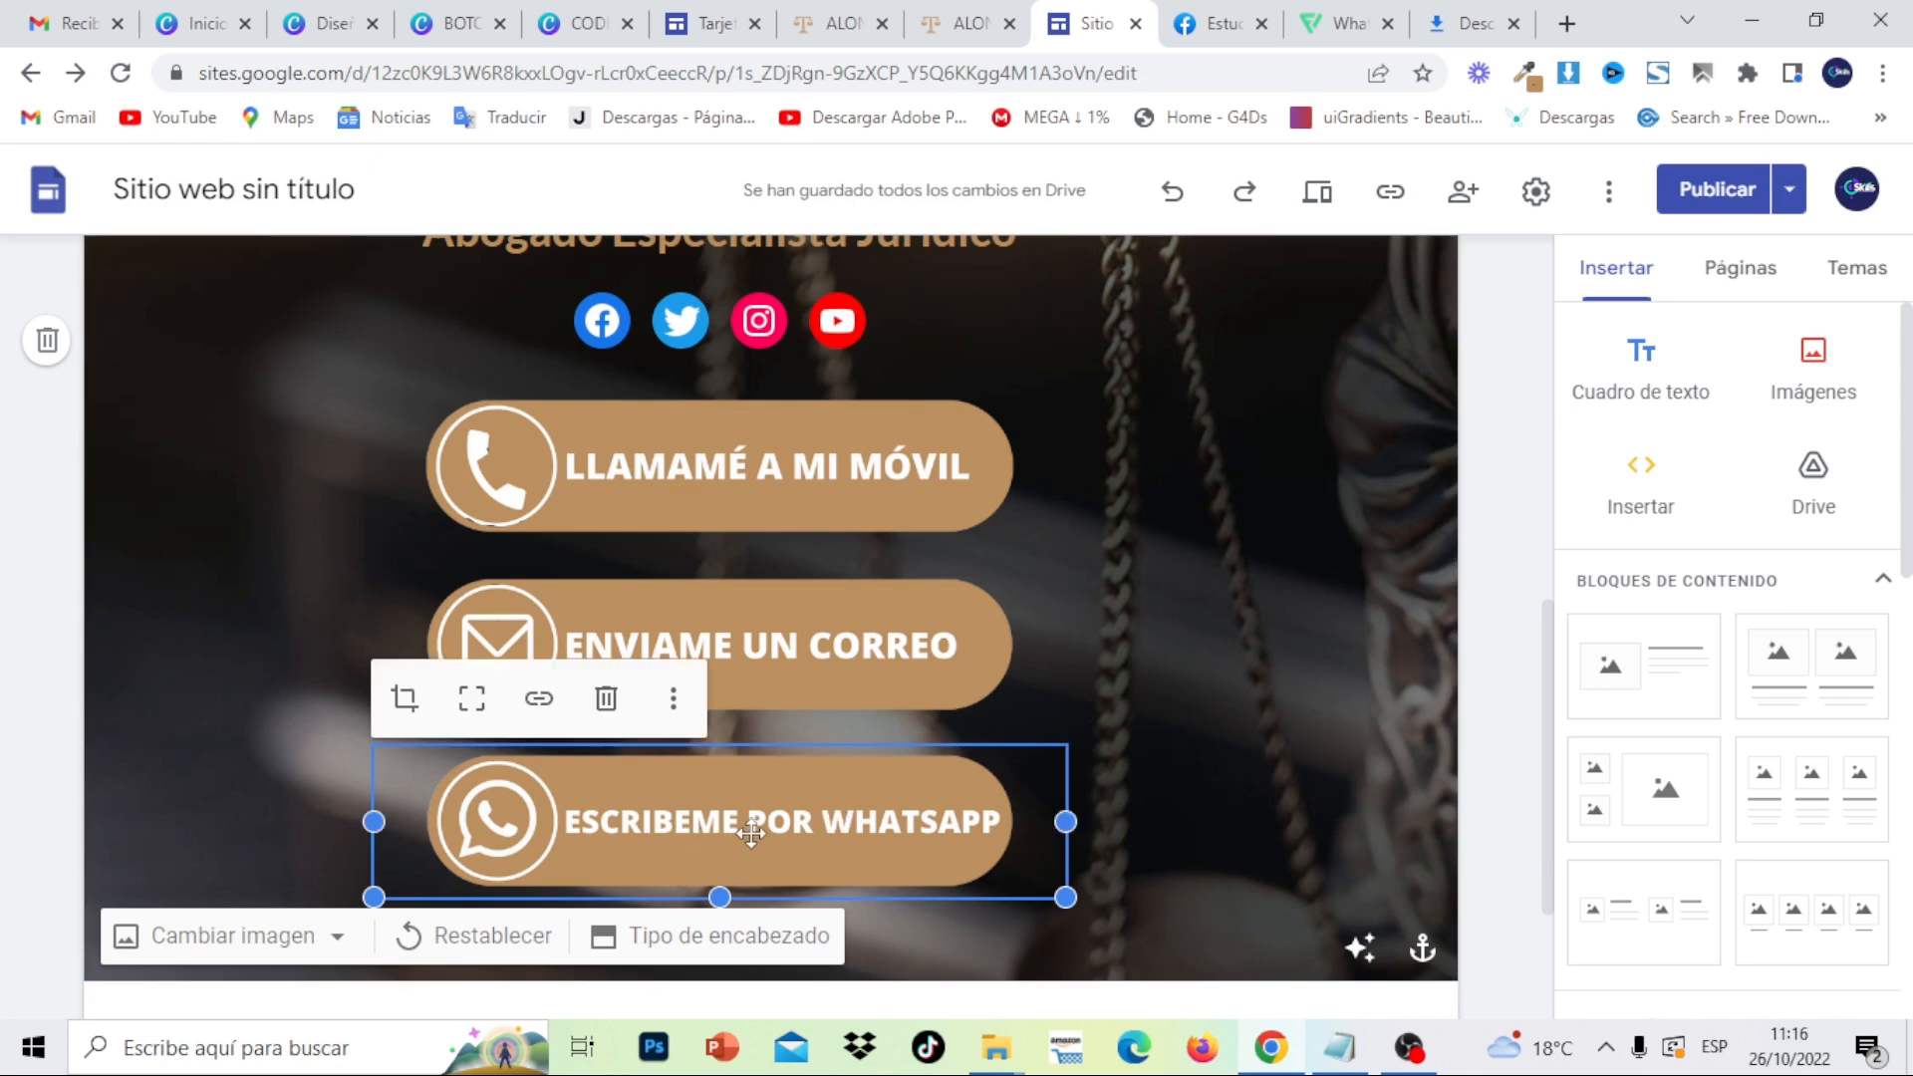
- In a new tab, search 'wa lin' and open crear.wa.link's free link creation form
{"action": "left_click", "coordinate": [1567, 24]}
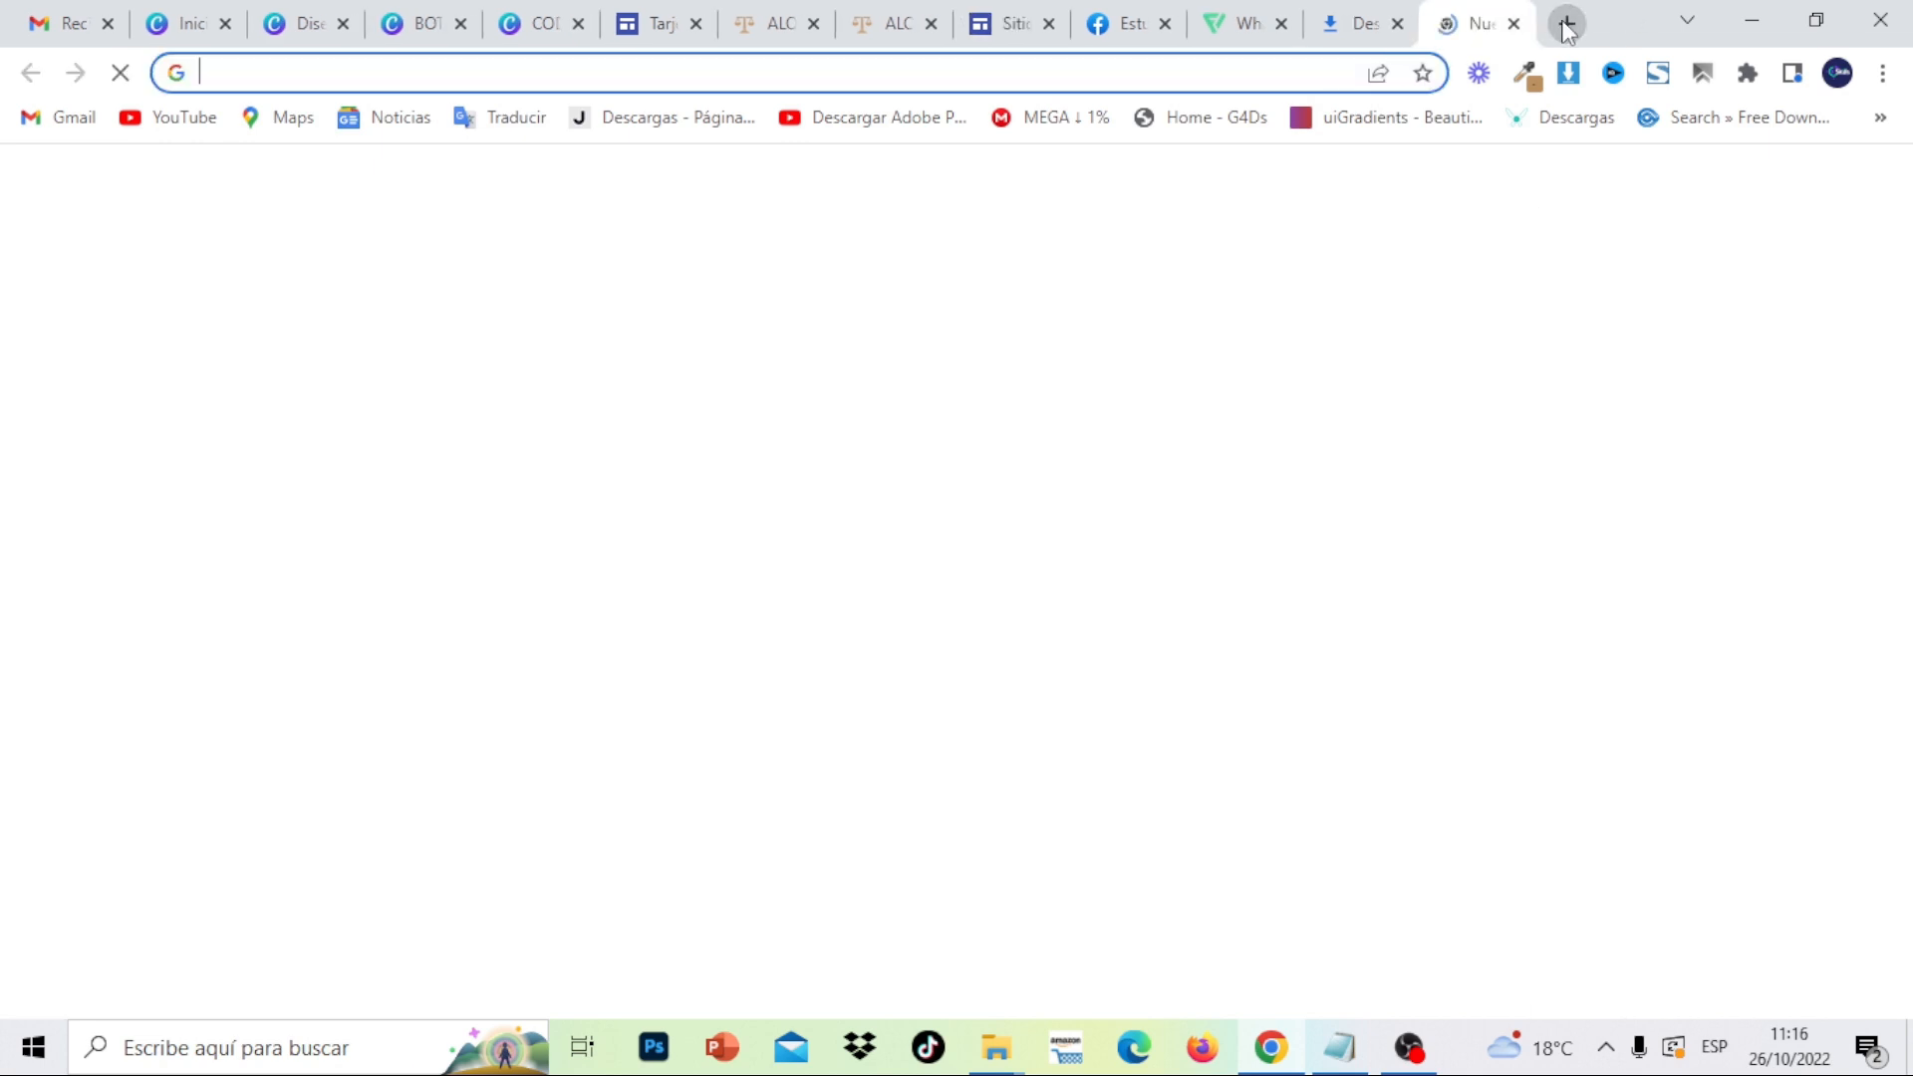
{"action": "type", "text": "wa"}
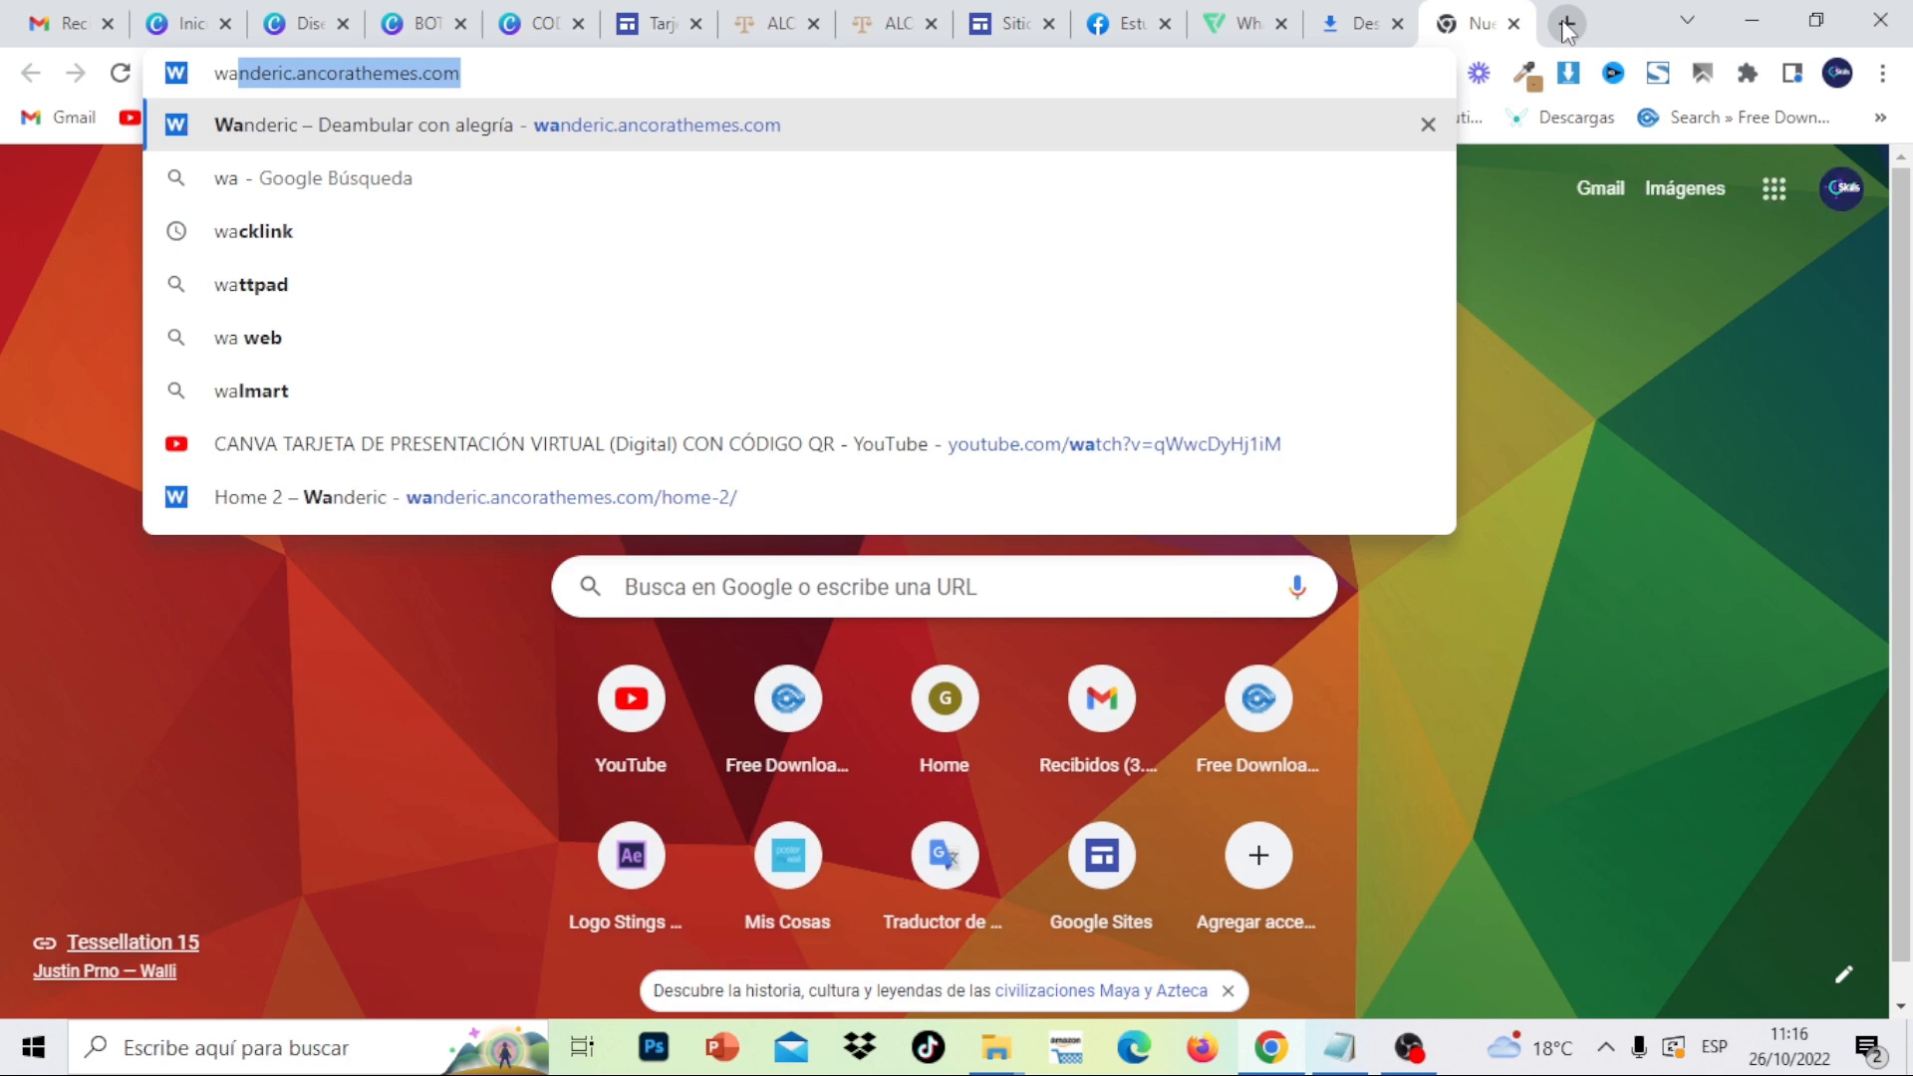
{"action": "type", "text": " lin"}
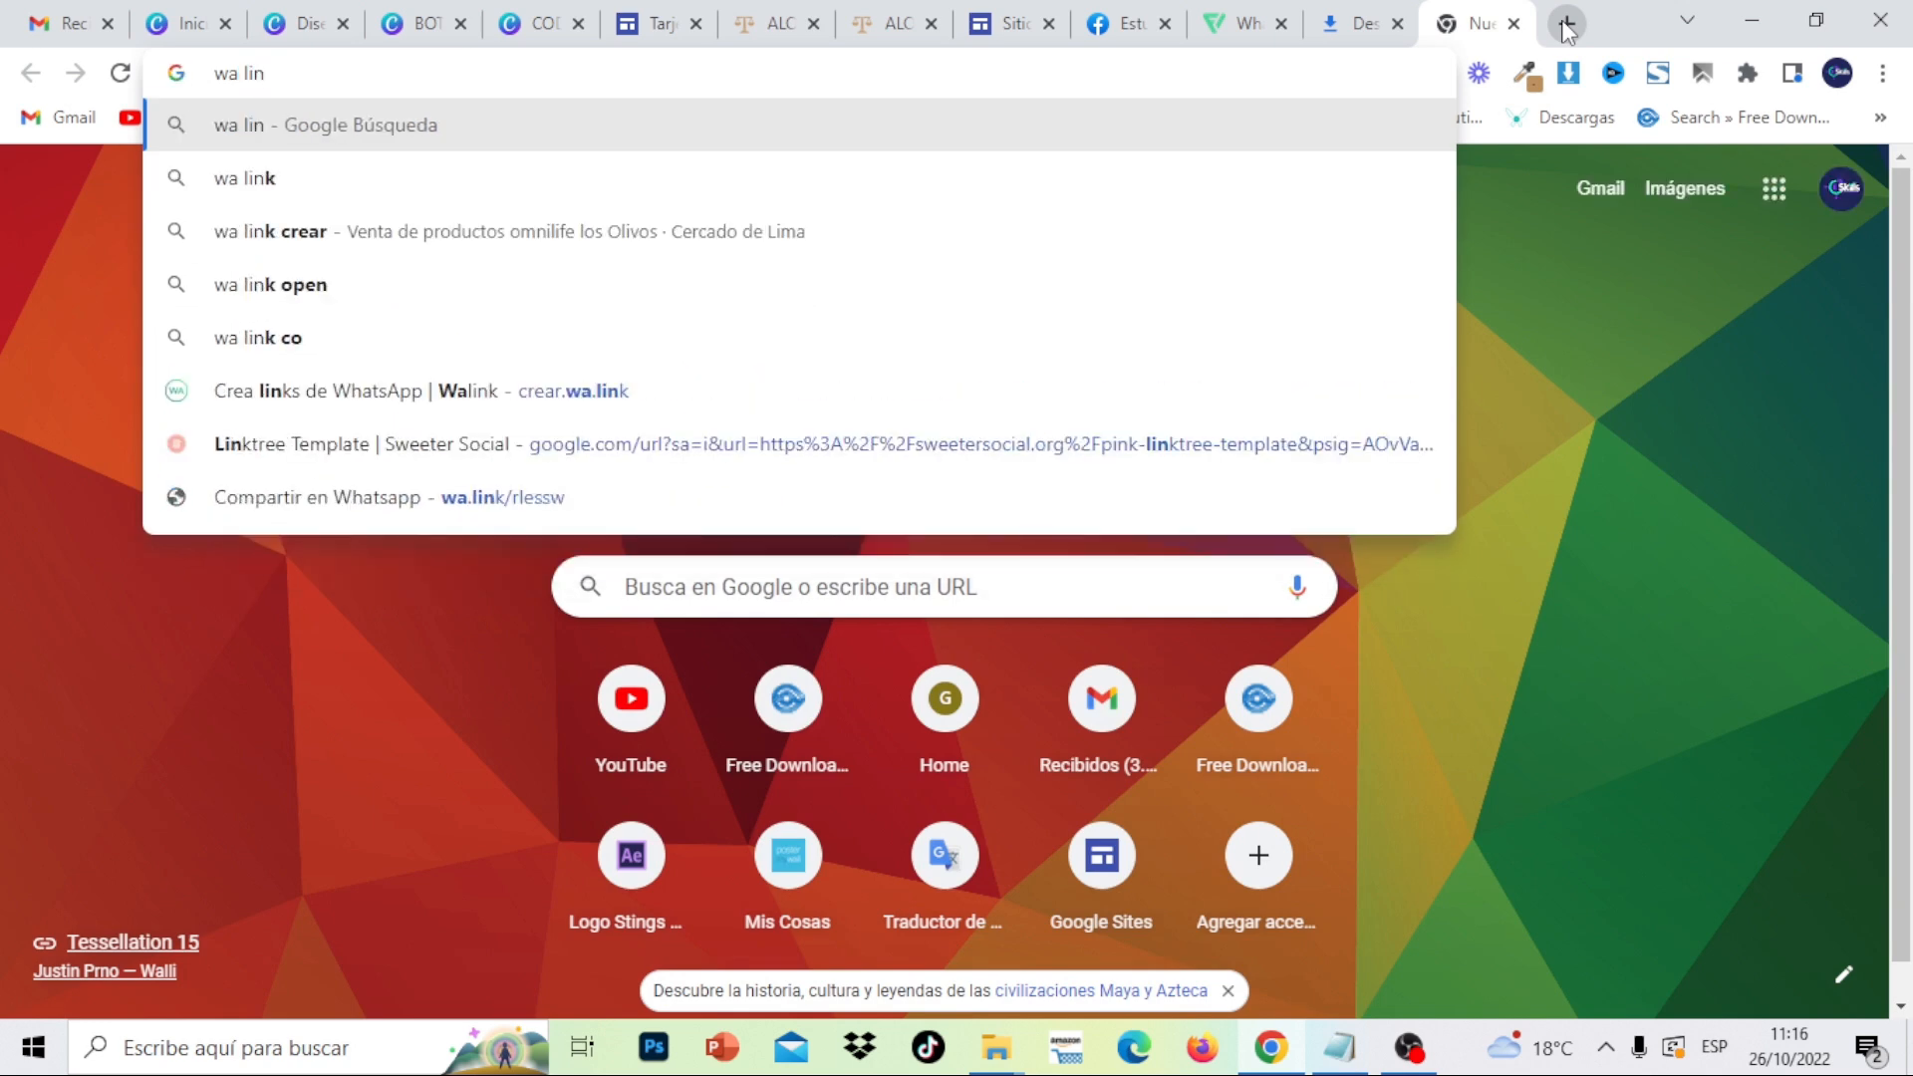
{"action": "key", "text": "Return"}
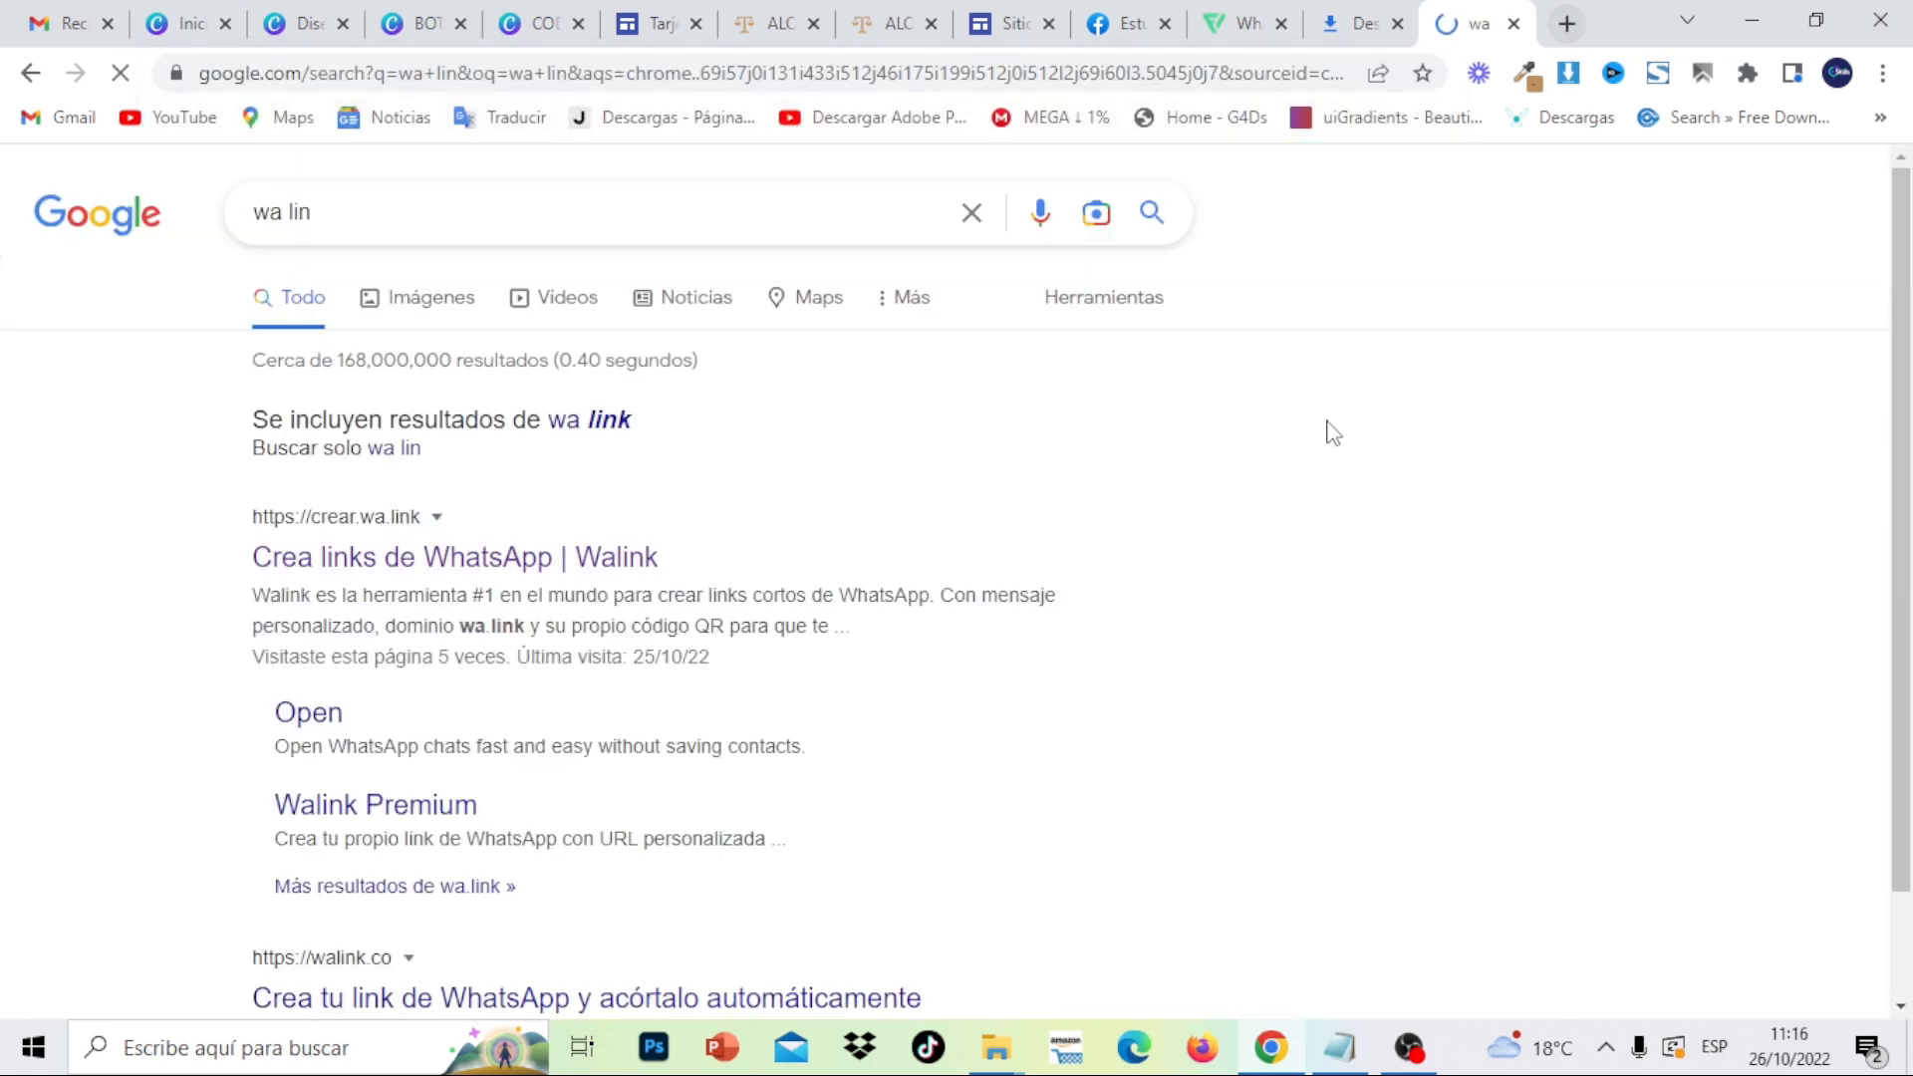
{"action": "left_click", "coordinate": [492, 578]}
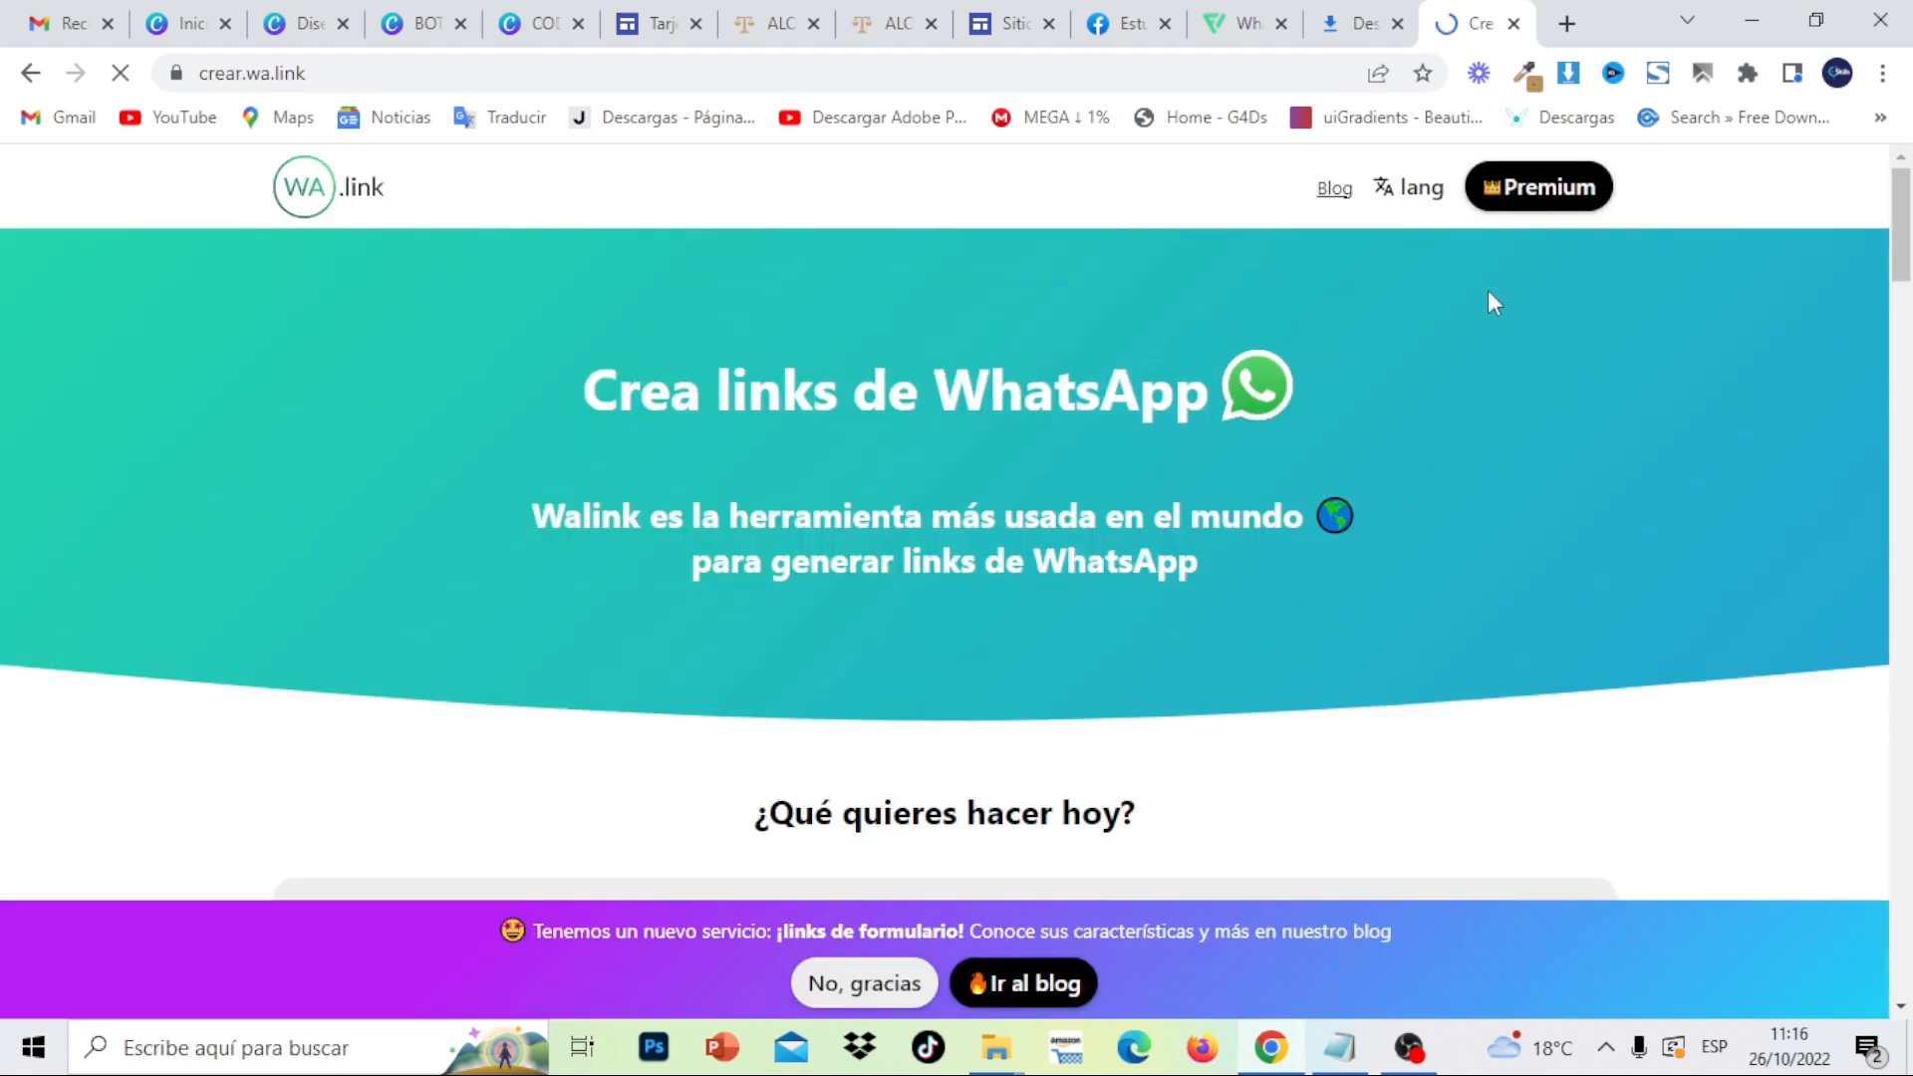
{"action": "left_click_drag", "start_coordinate": [1906, 245], "coordinate": [1906, 327]}
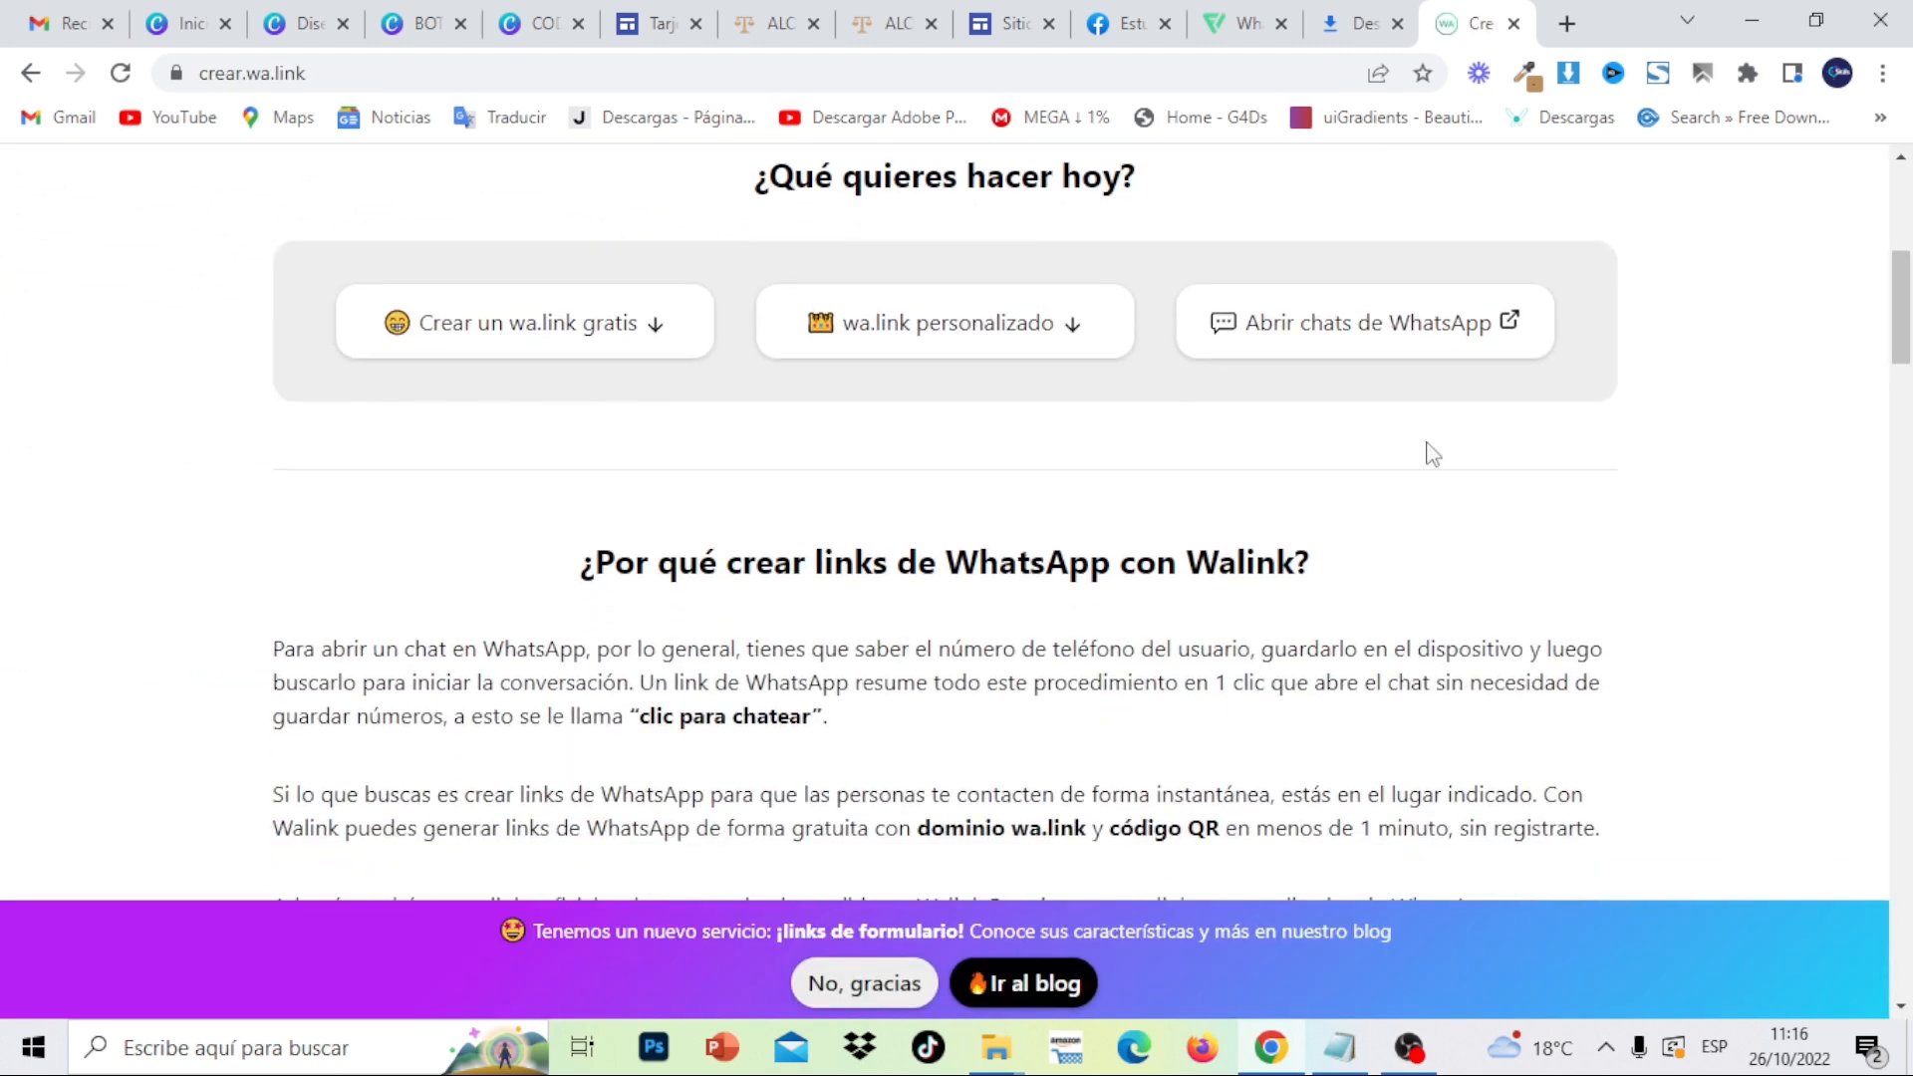
{"action": "left_click", "coordinate": [490, 334]}
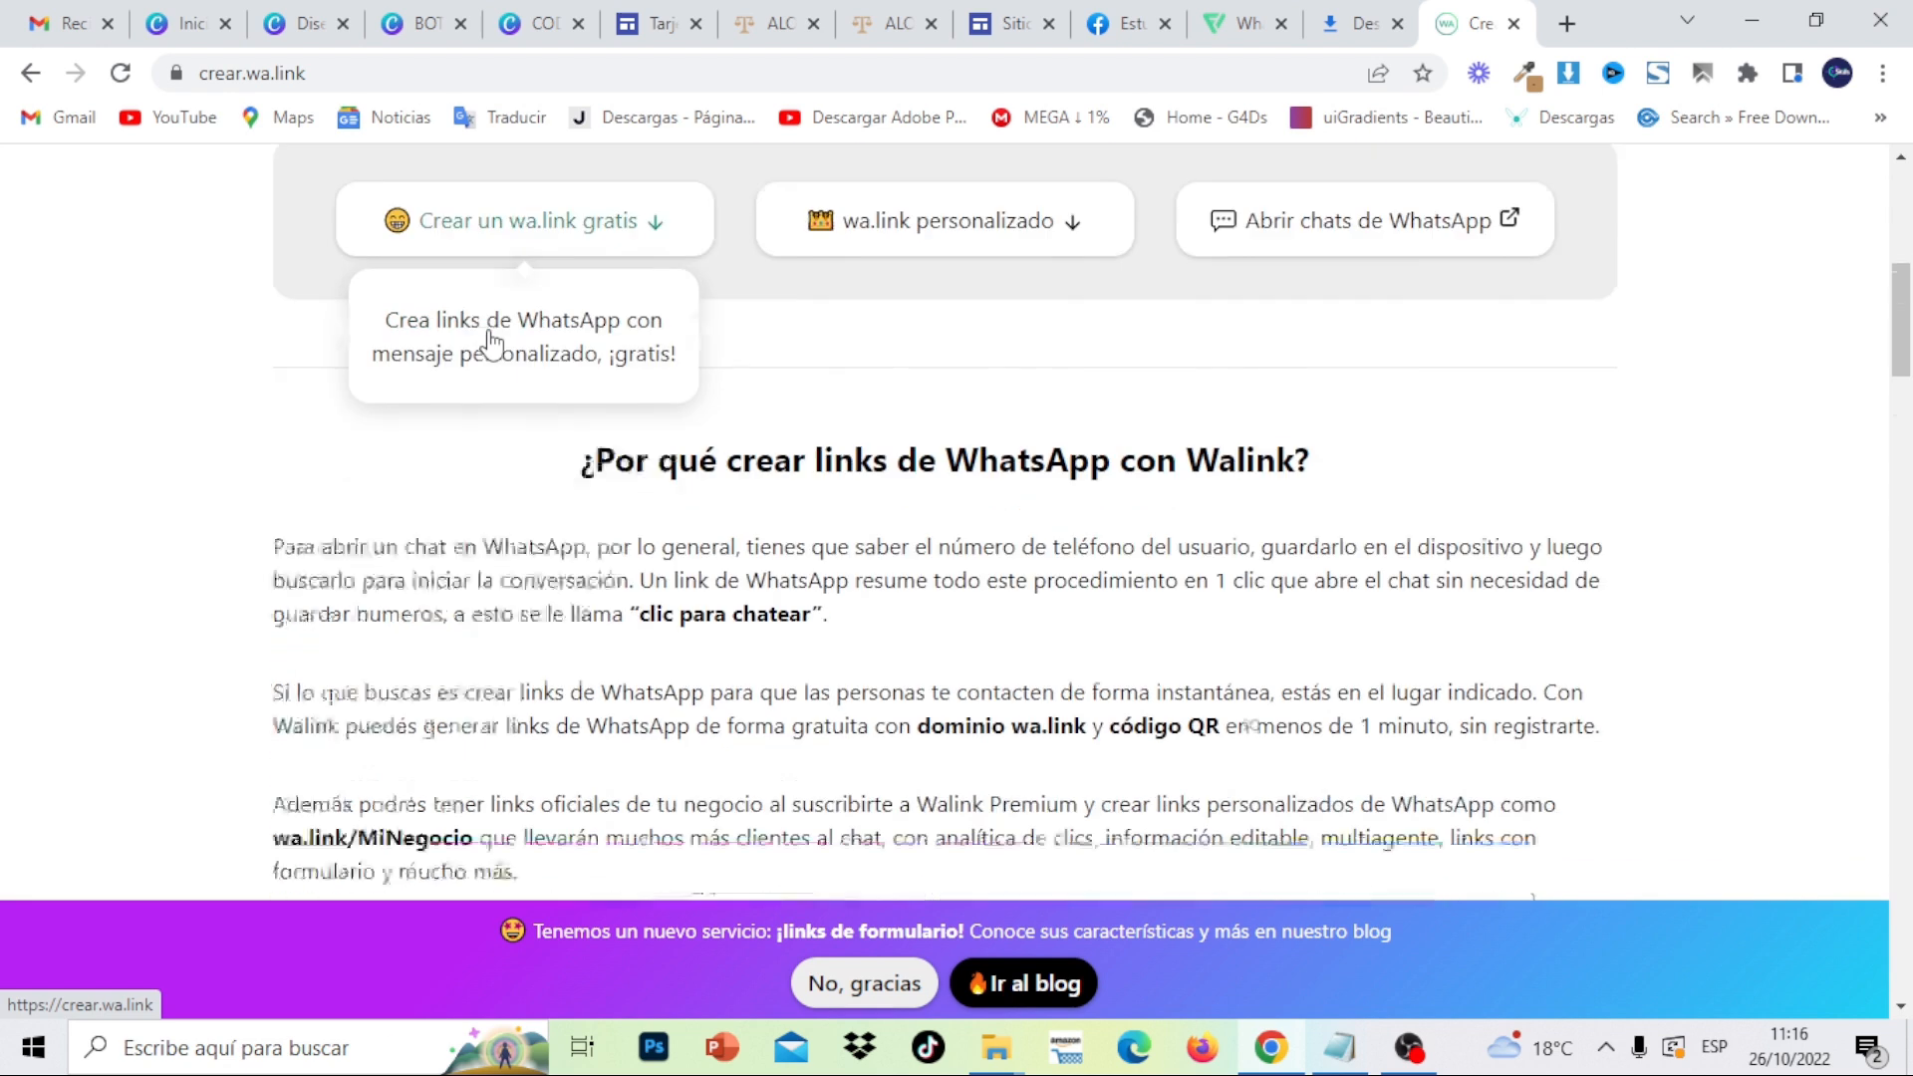
- Enter the lawyer's WhatsApp number and the greeting 'Hola,quisiera una asesoría Jurídica', correcting the accents
{"action": "left_click", "coordinate": [508, 409]}
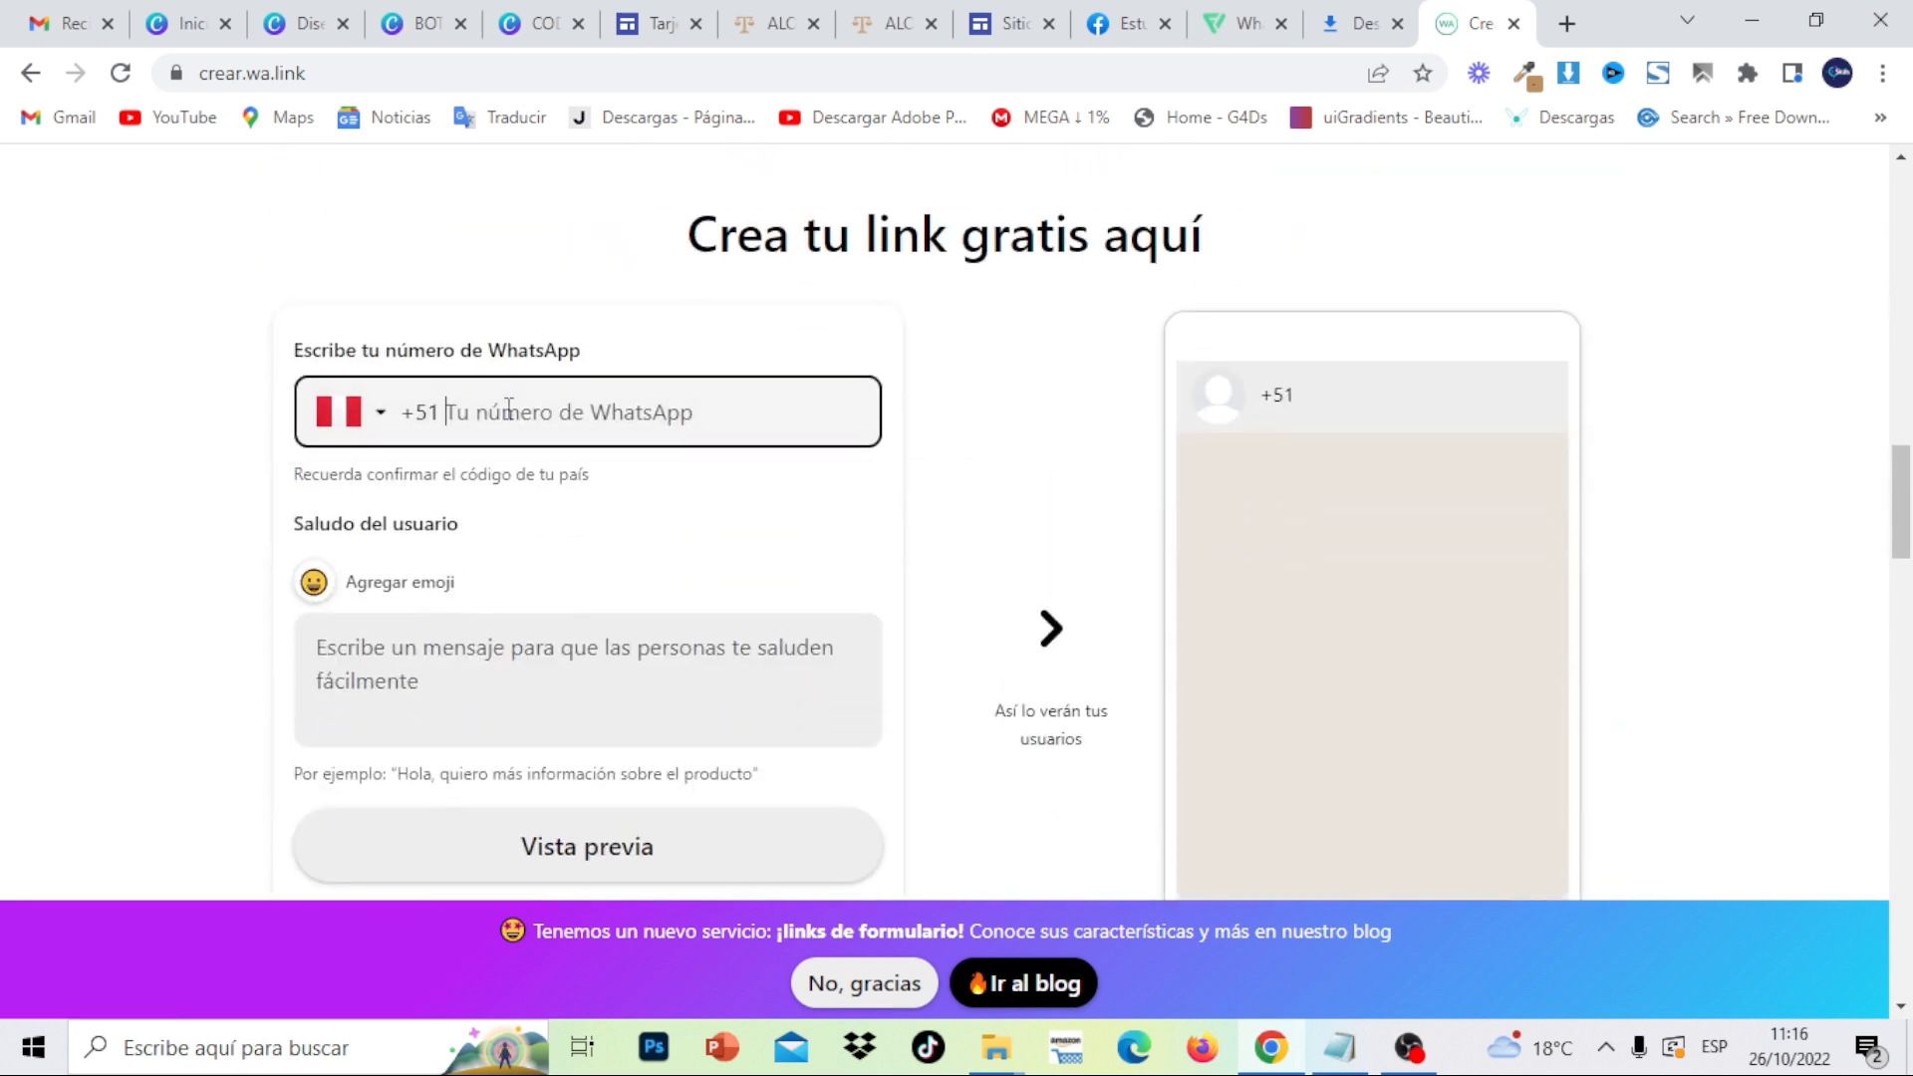
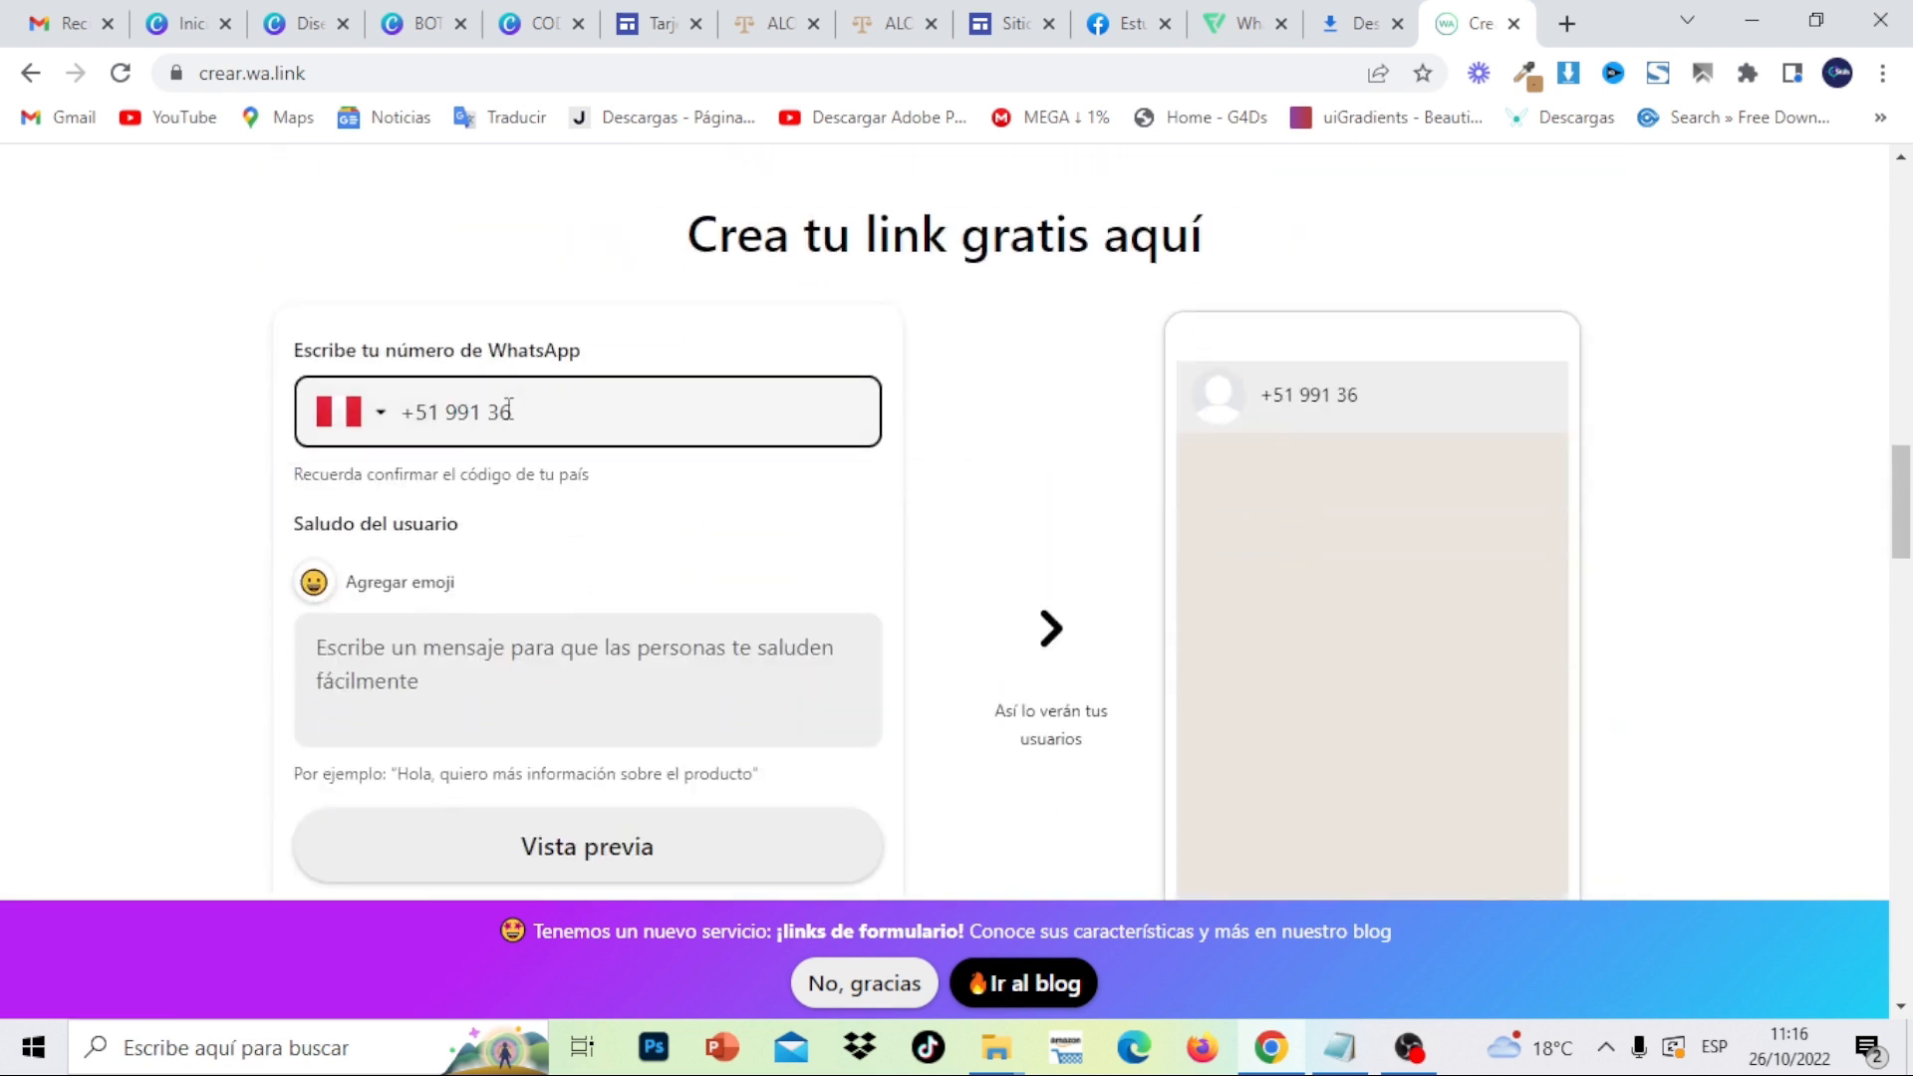
{"action": "left_click", "coordinate": [439, 666]}
{"action": "type", "text": "Hola,quisiera una consul"}
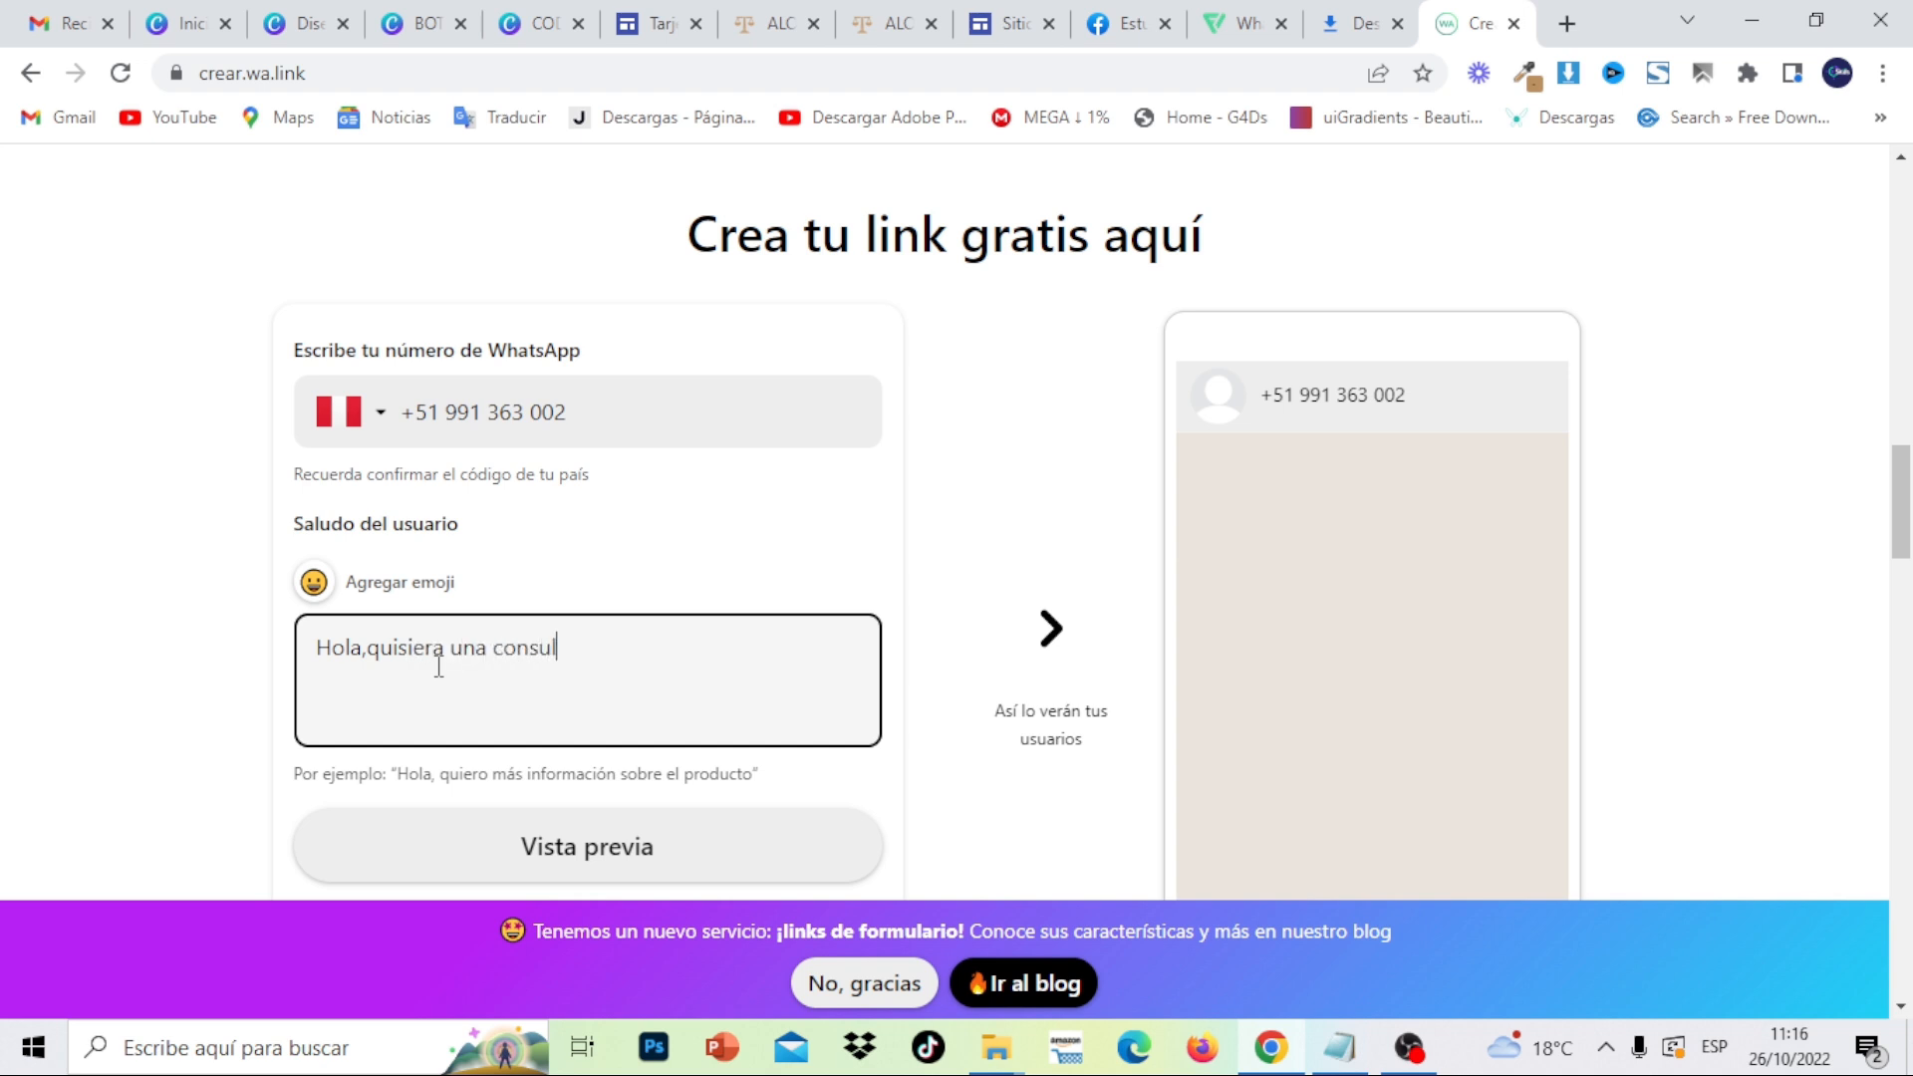
{"action": "key", "text": "BackSpace"}
{"action": "key", "text": "BackSpace"}
{"action": "type", "text": "asesoria"}
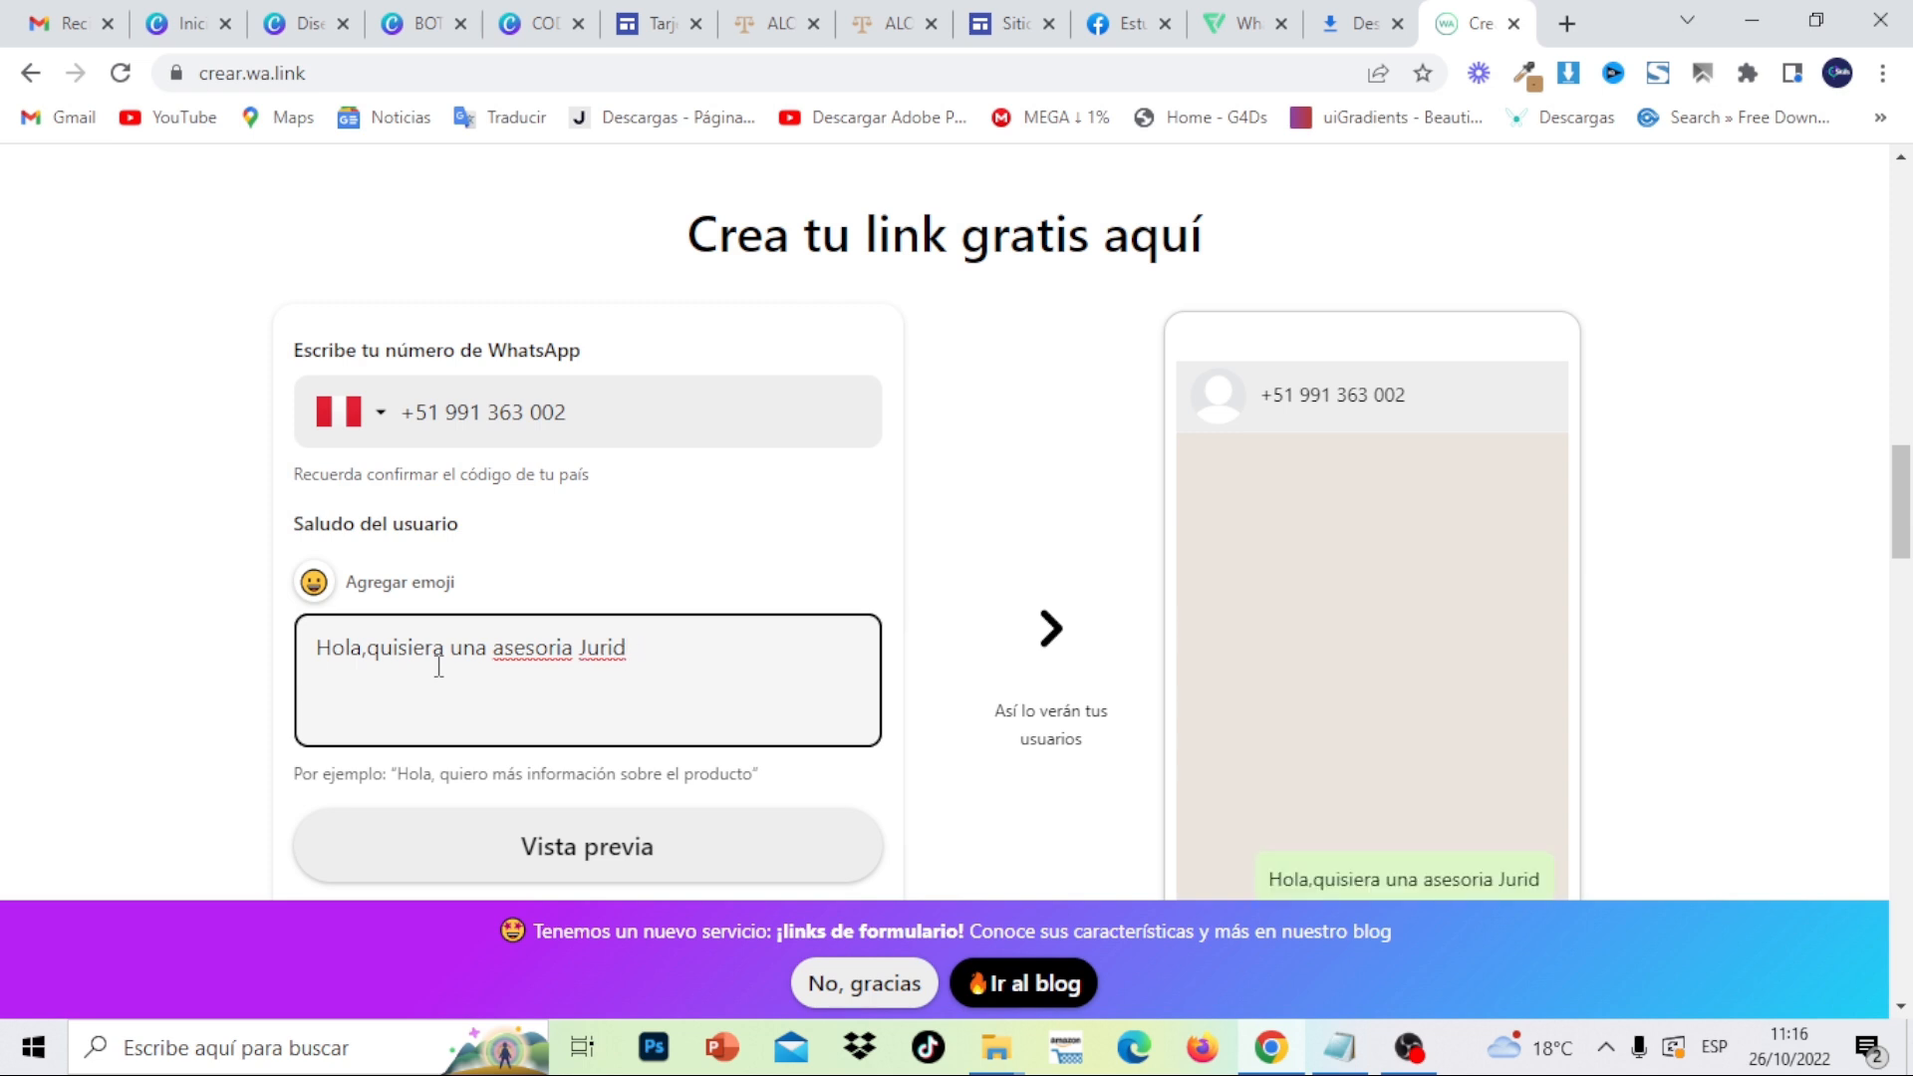
{"action": "type", "text": "Juridica"}
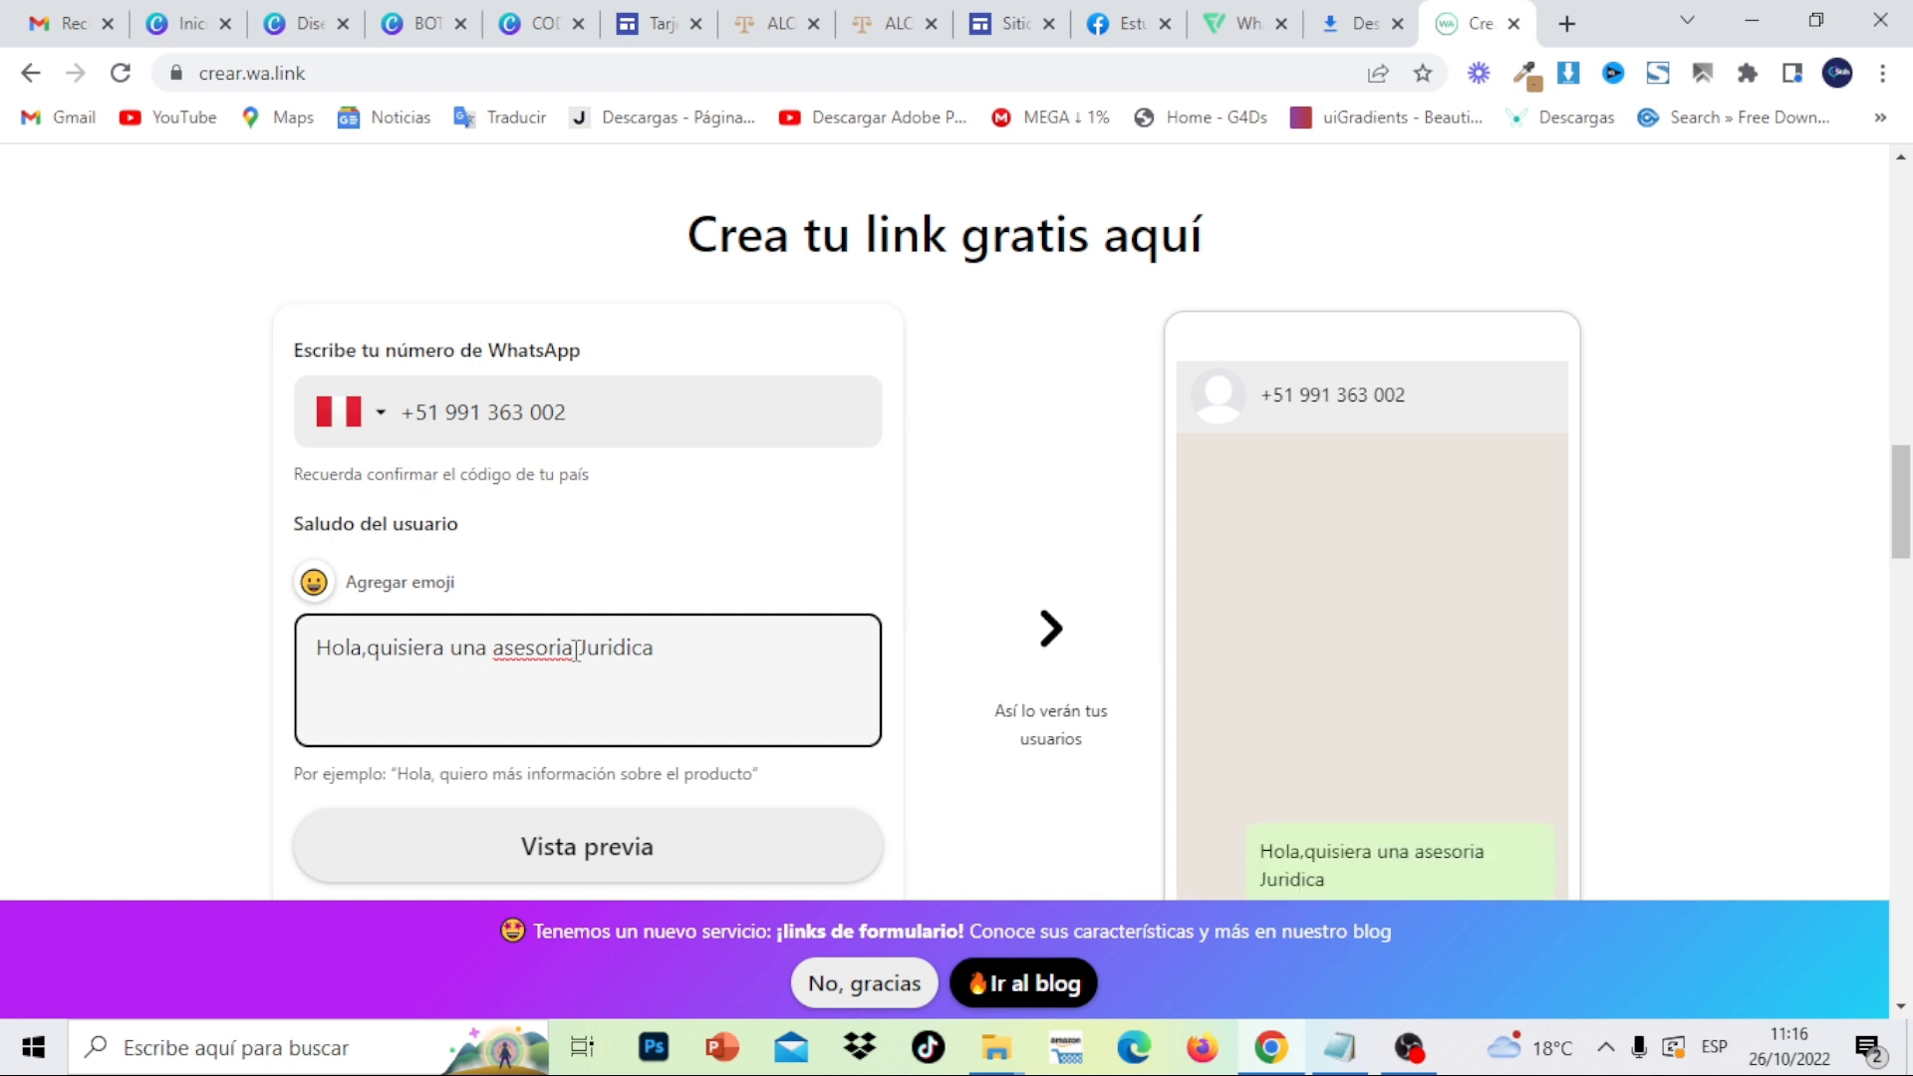
{"action": "right_click", "coordinate": [563, 649]}
{"action": "left_click", "coordinate": [678, 218]}
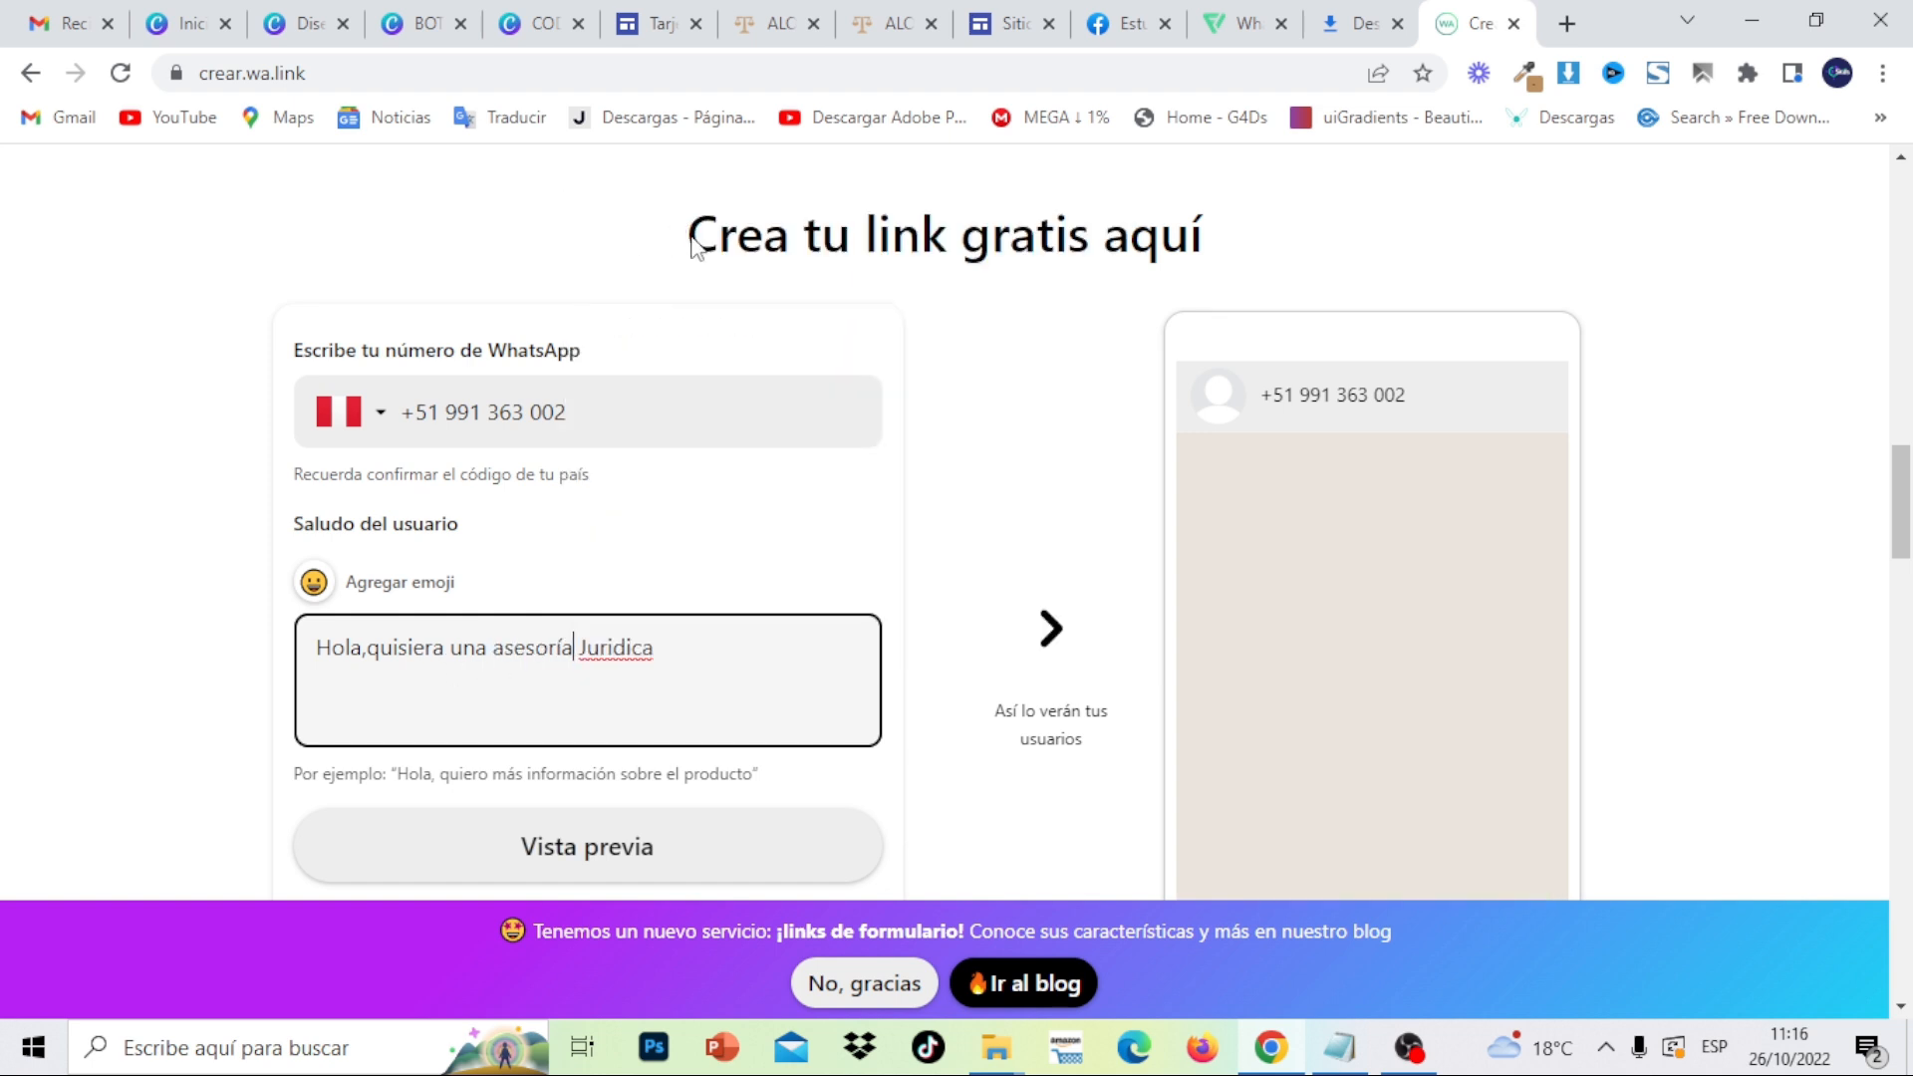
{"action": "right_click", "coordinate": [629, 653]}
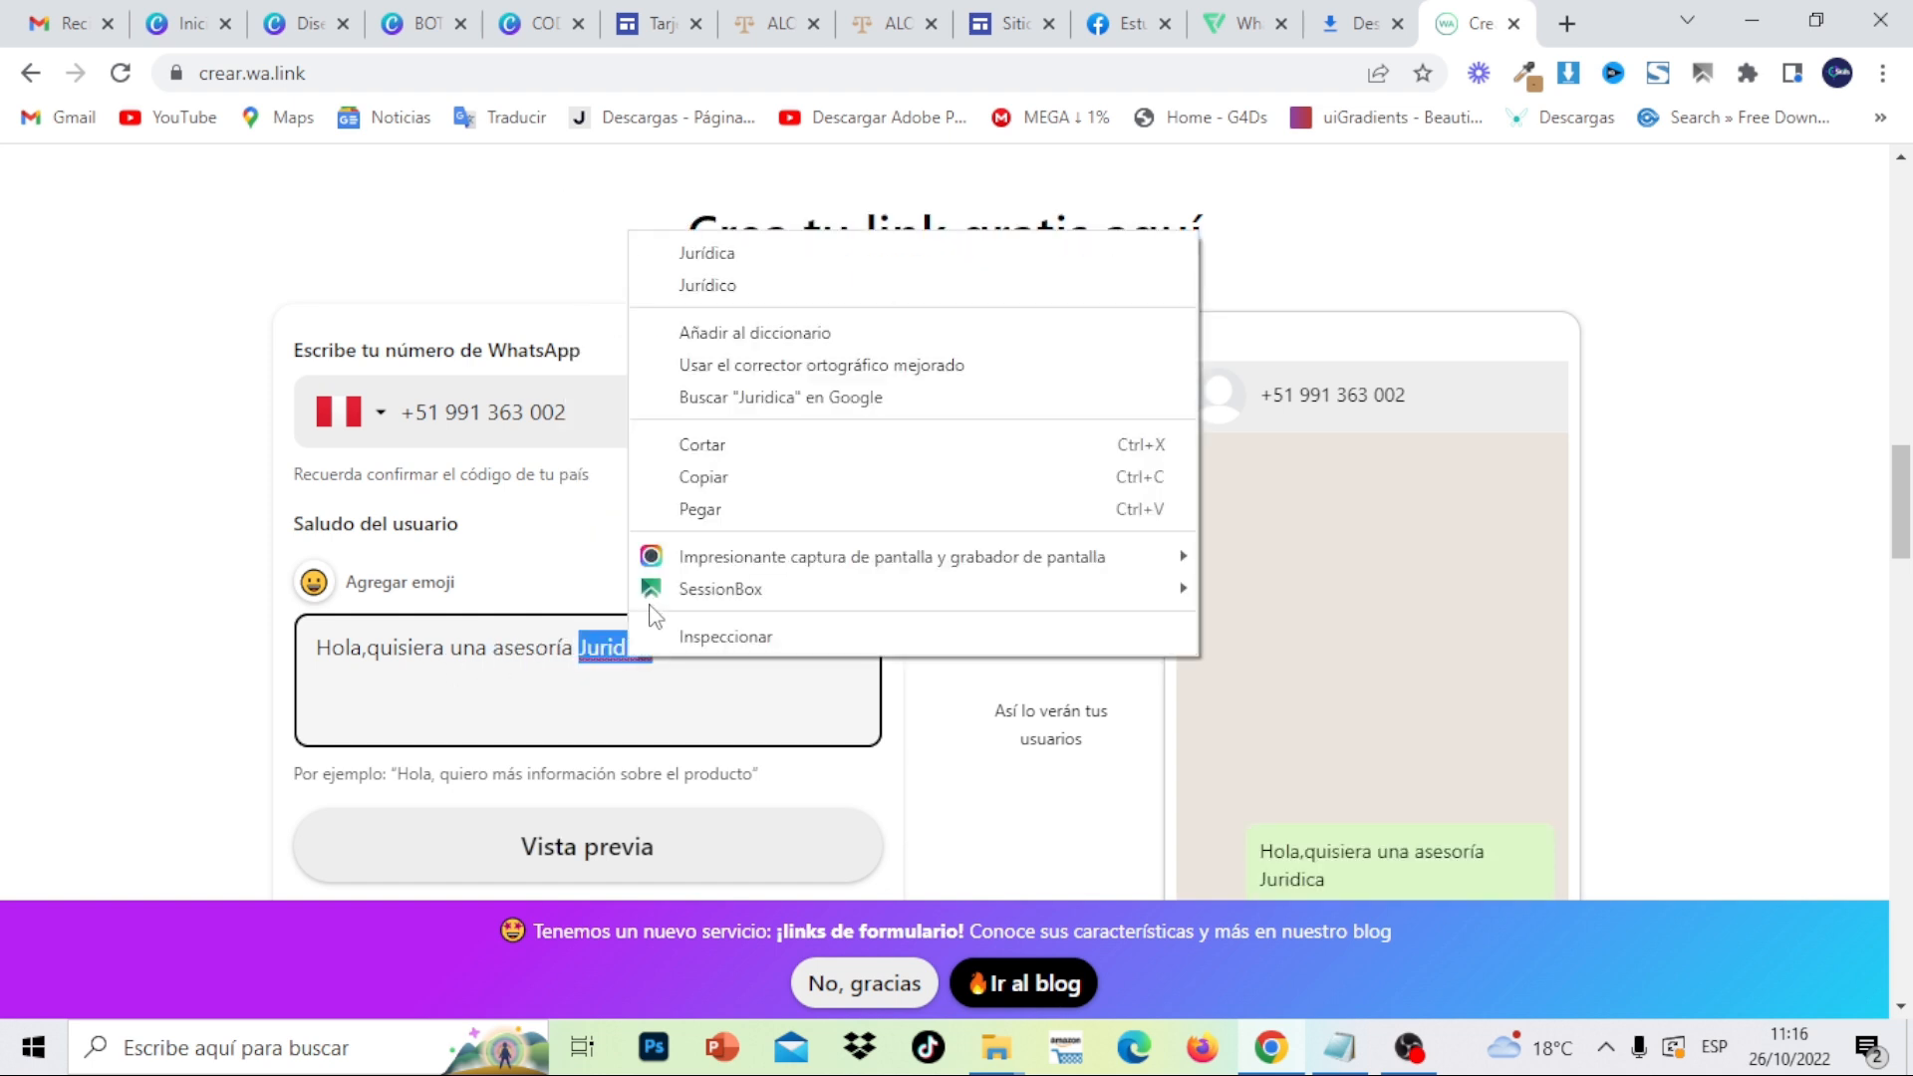
{"action": "left_click", "coordinate": [741, 255]}
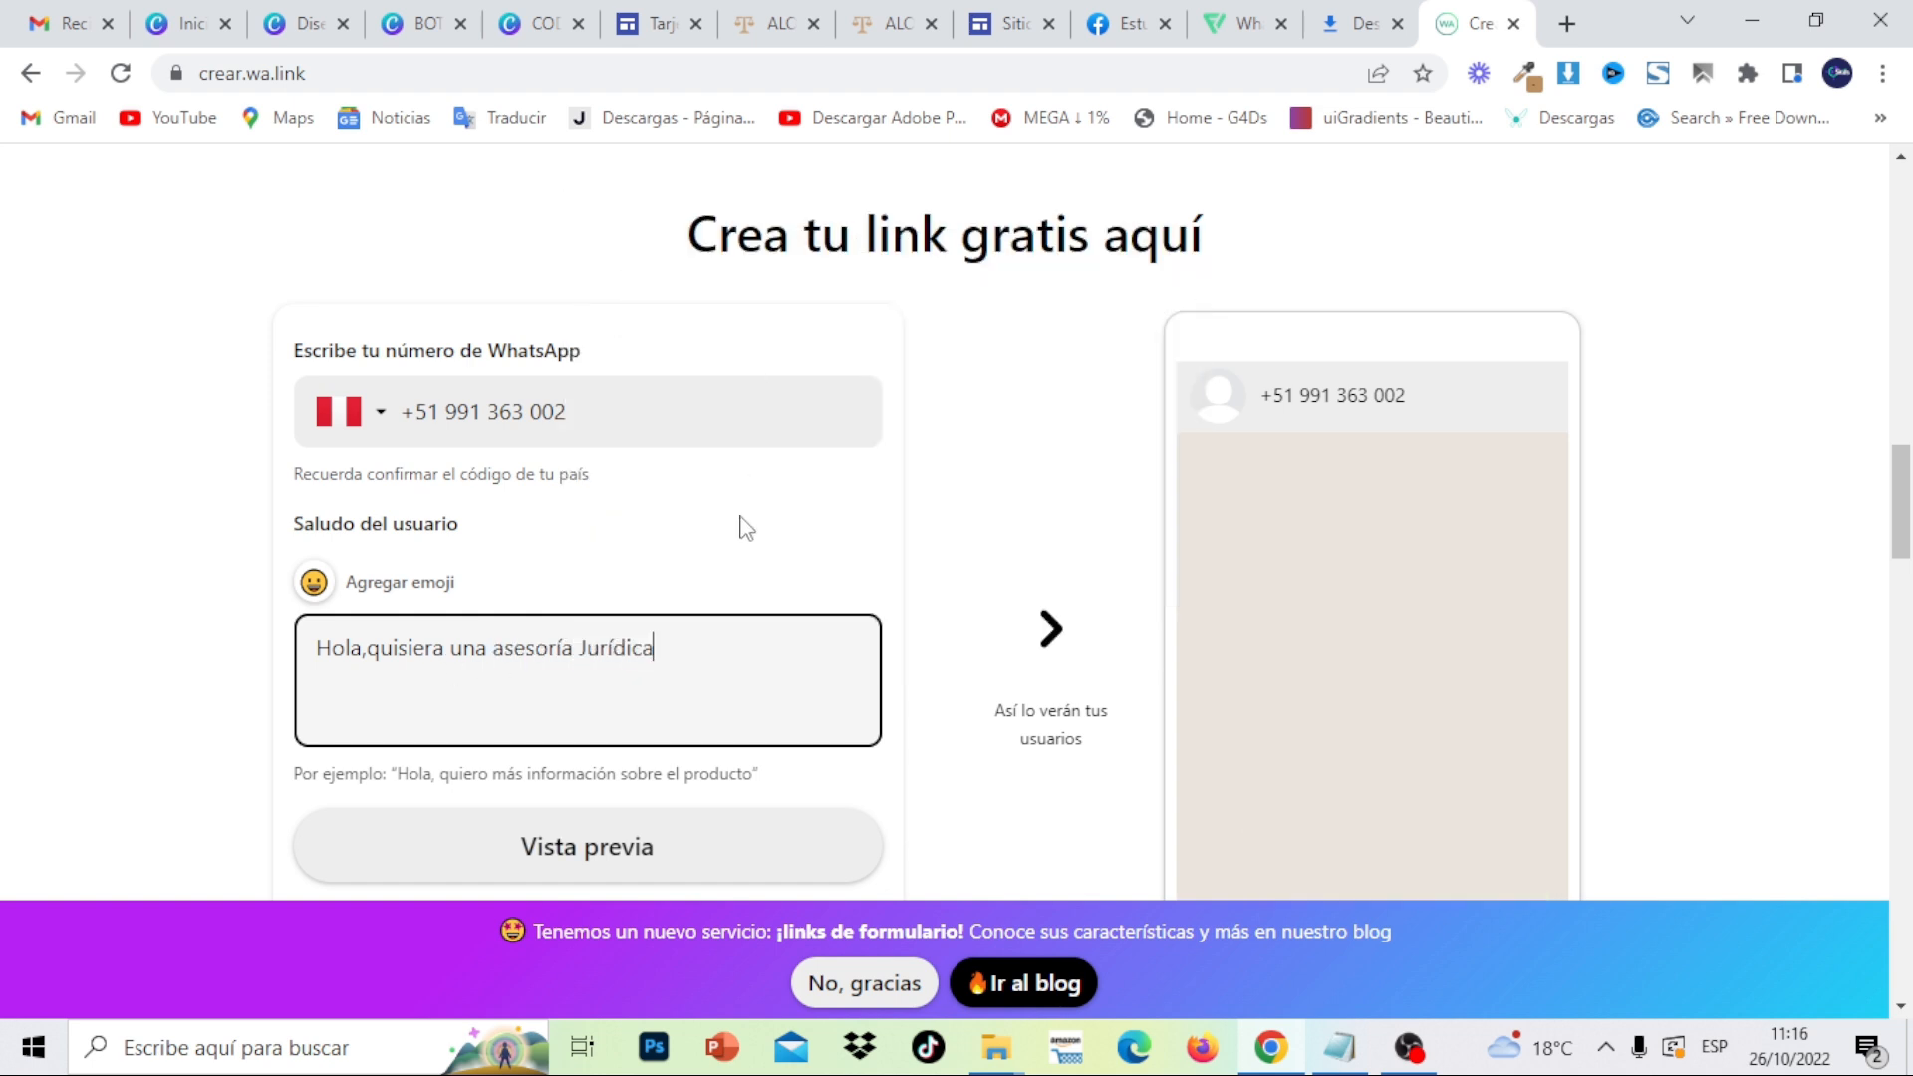
{"action": "left_click", "coordinate": [315, 585]}
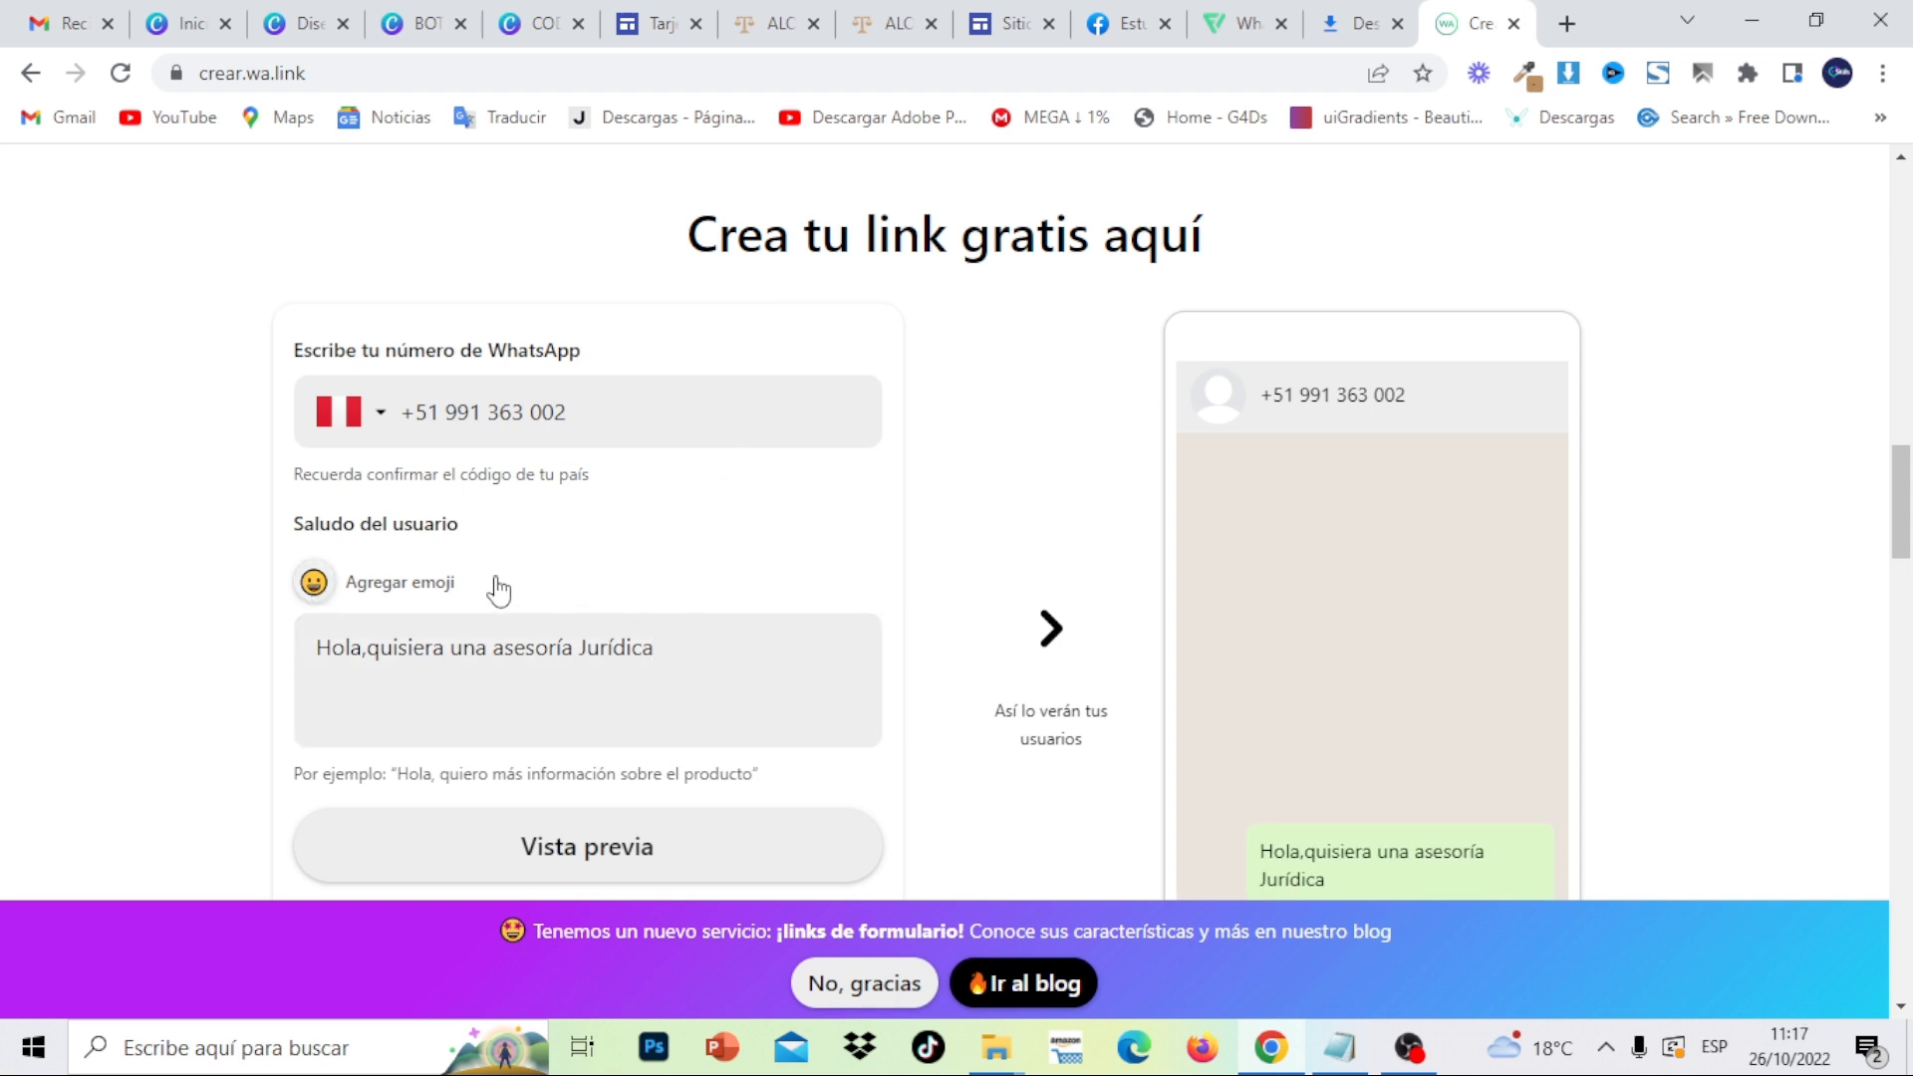
- Add the scales emoji to the greeting, generate the wa.link and copy it
{"action": "left_click", "coordinate": [411, 588]}
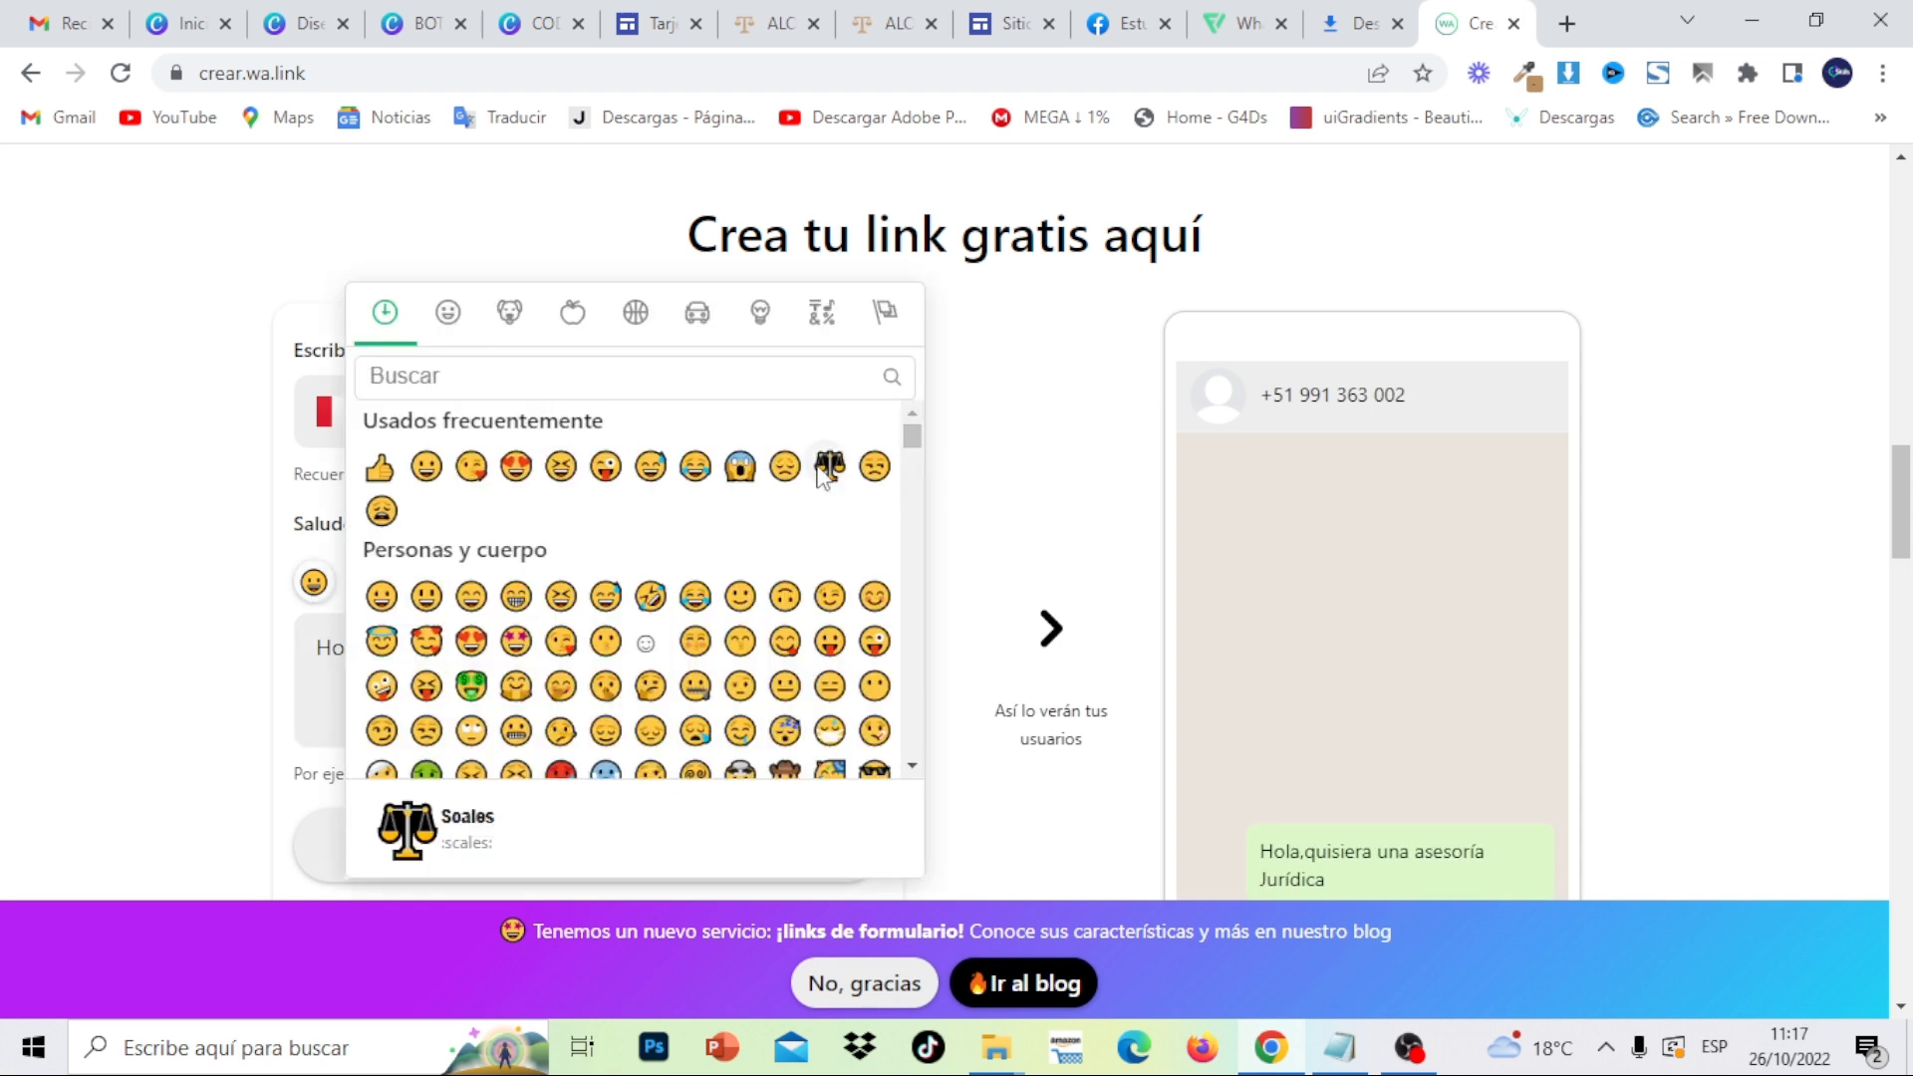
{"action": "left_click", "coordinate": [982, 475]}
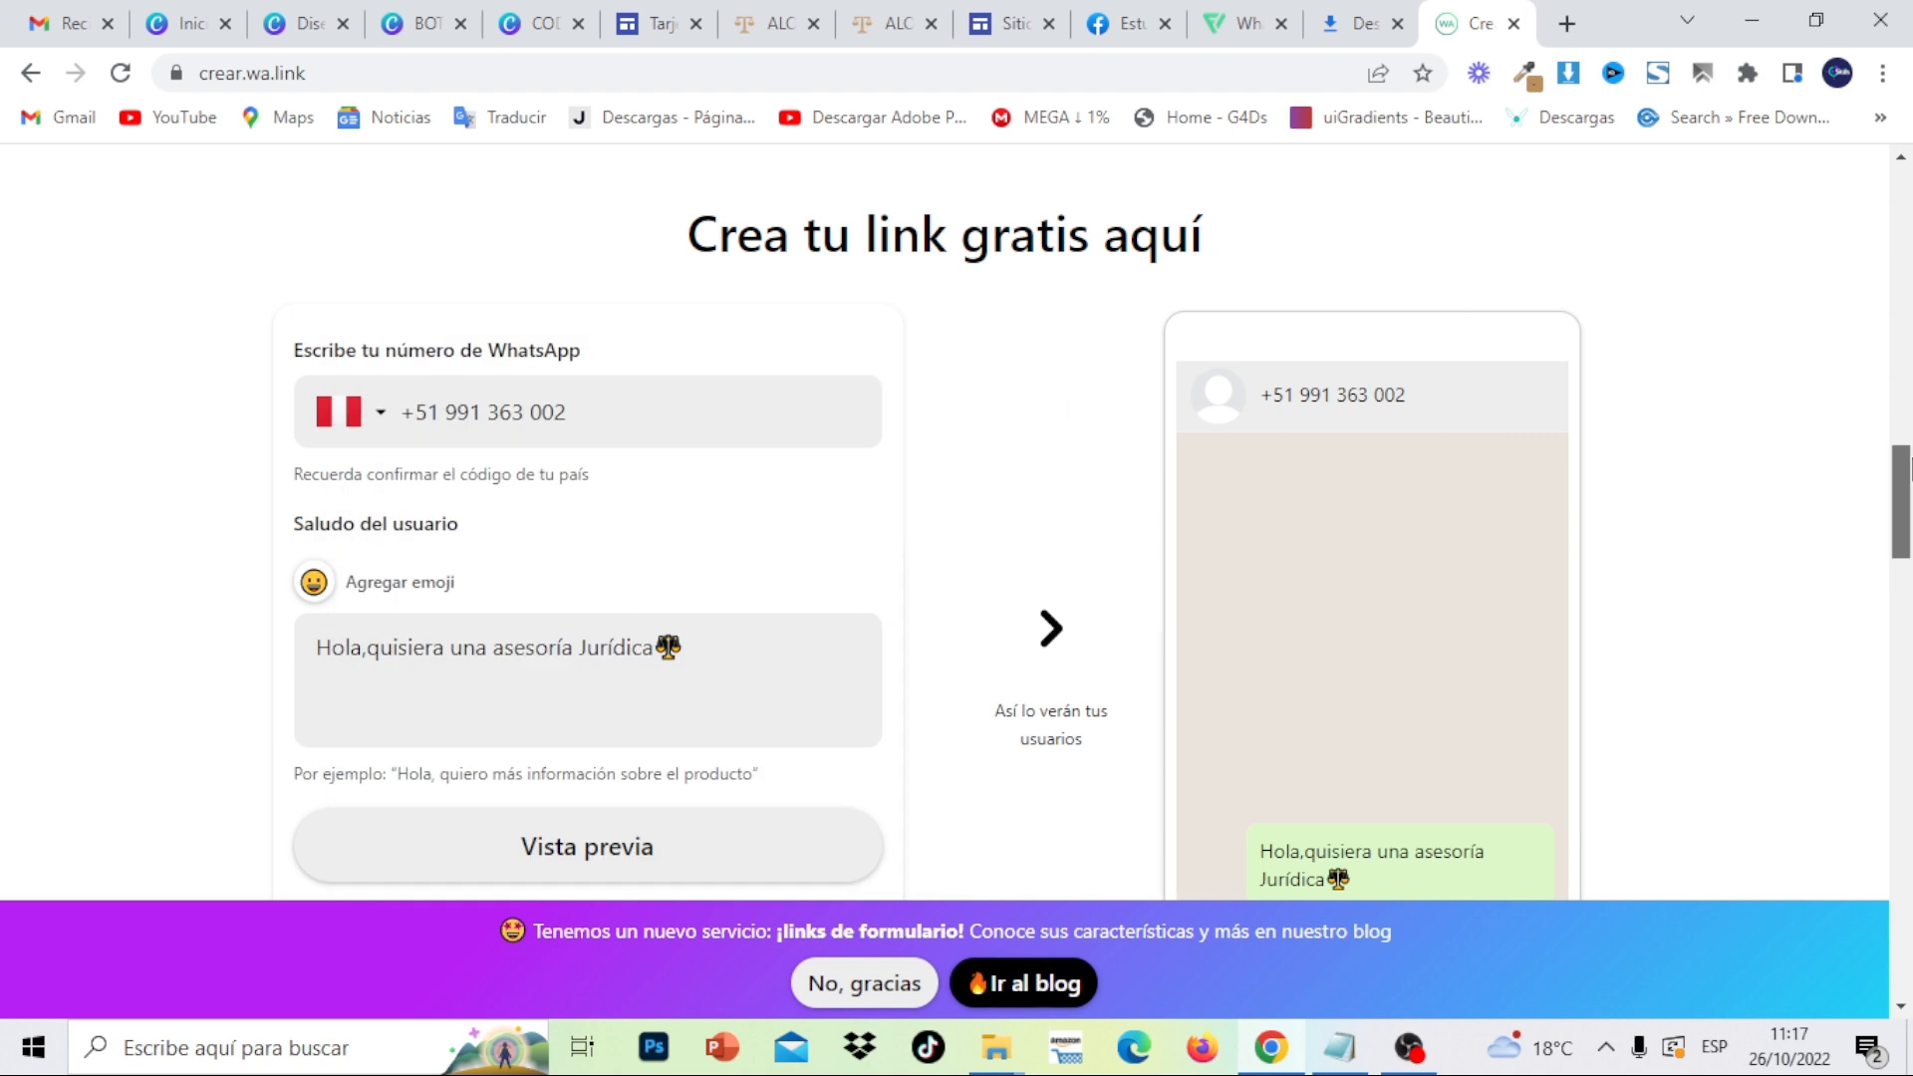
{"action": "scroll", "coordinate": [658, 678], "scroll_direction": "down", "scroll_amount": 3}
{"action": "left_click", "coordinate": [653, 714]}
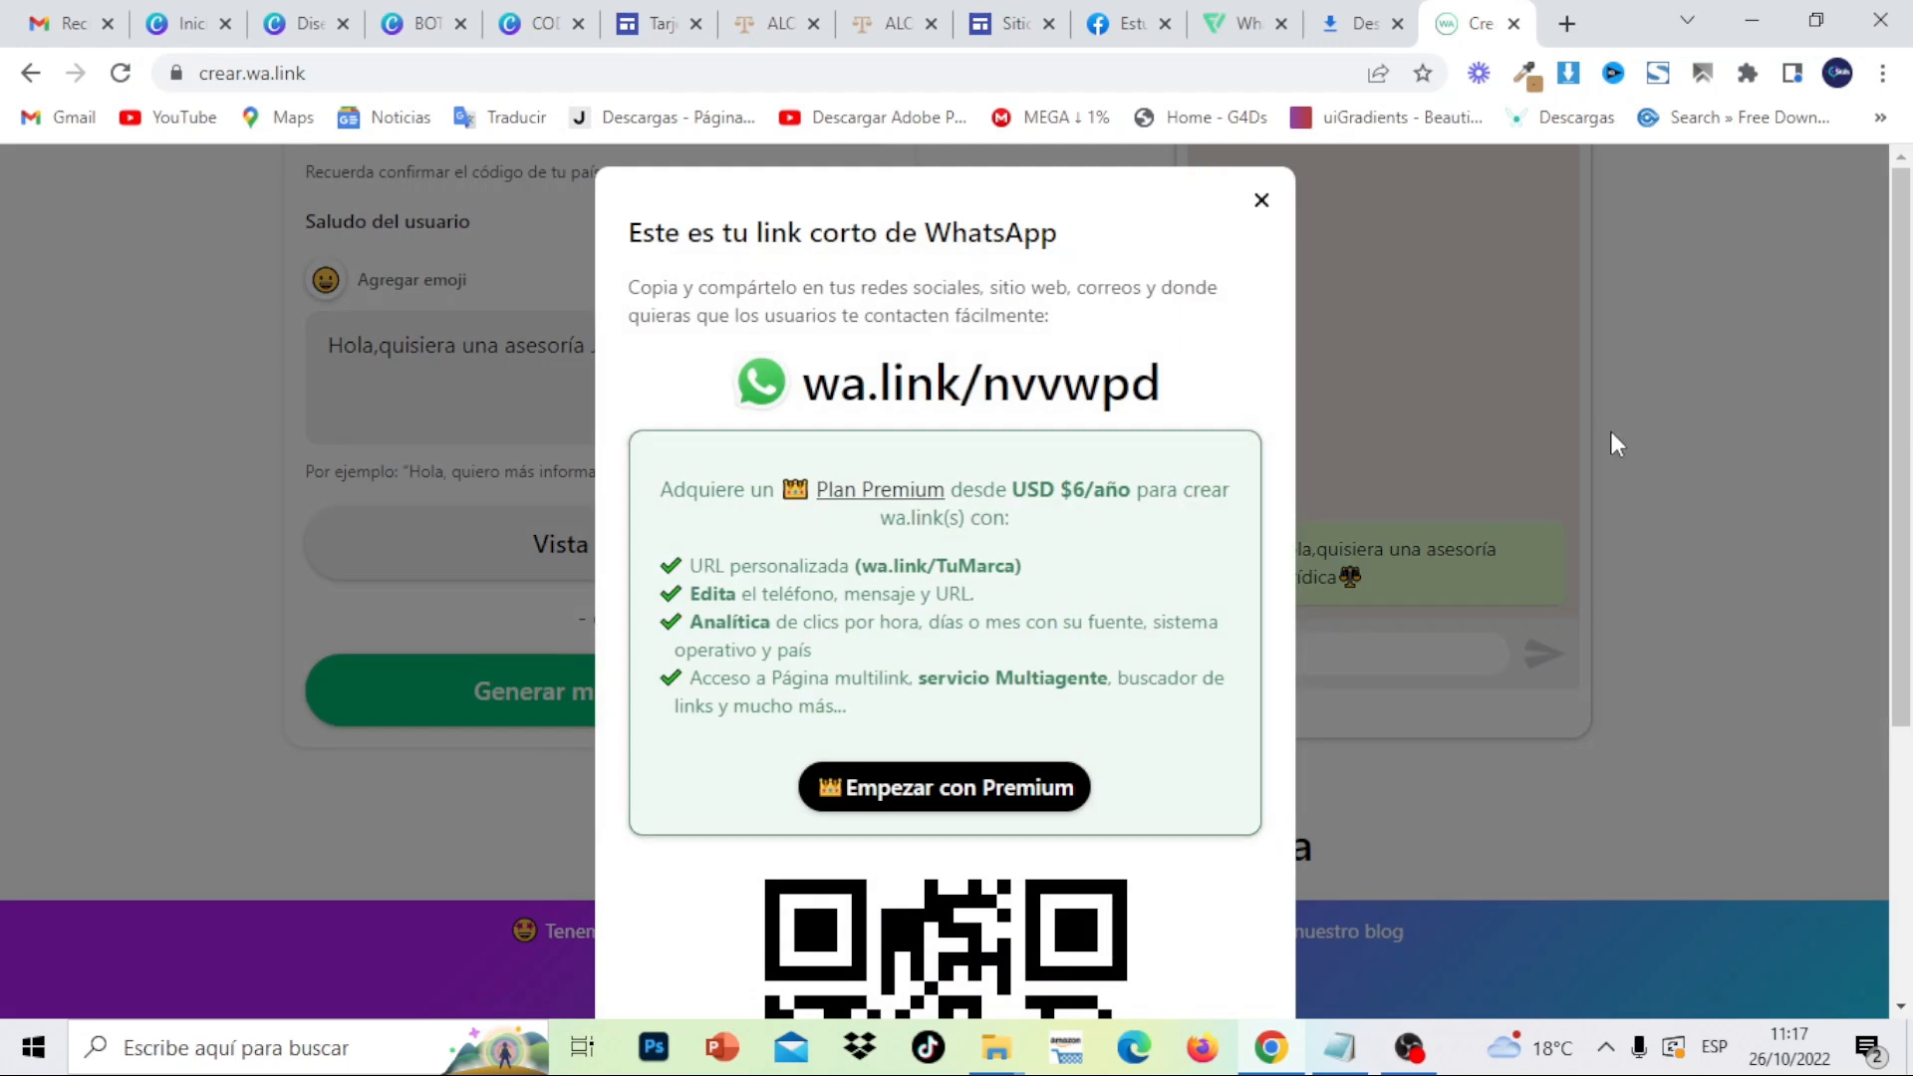
{"action": "scroll", "coordinate": [1908, 812], "scroll_direction": "down", "scroll_amount": 4}
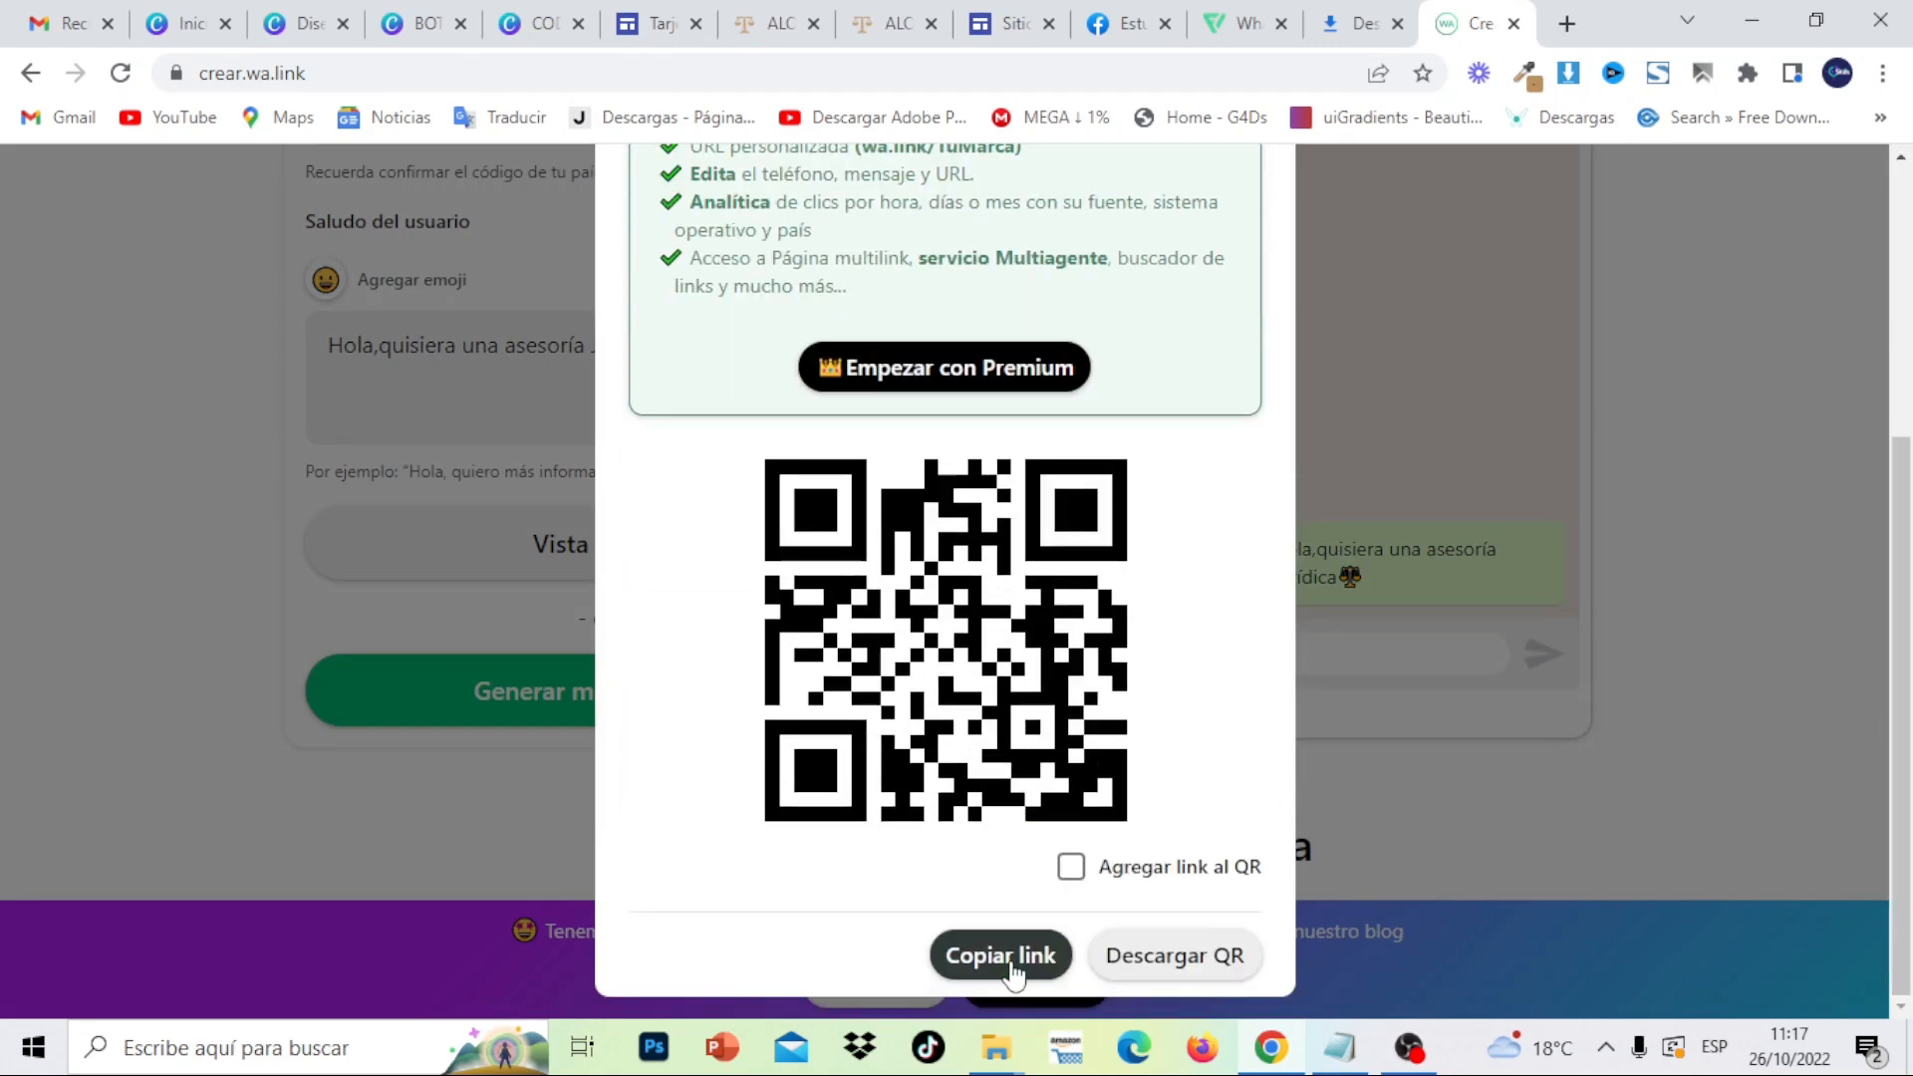
{"action": "left_click", "coordinate": [1006, 959]}
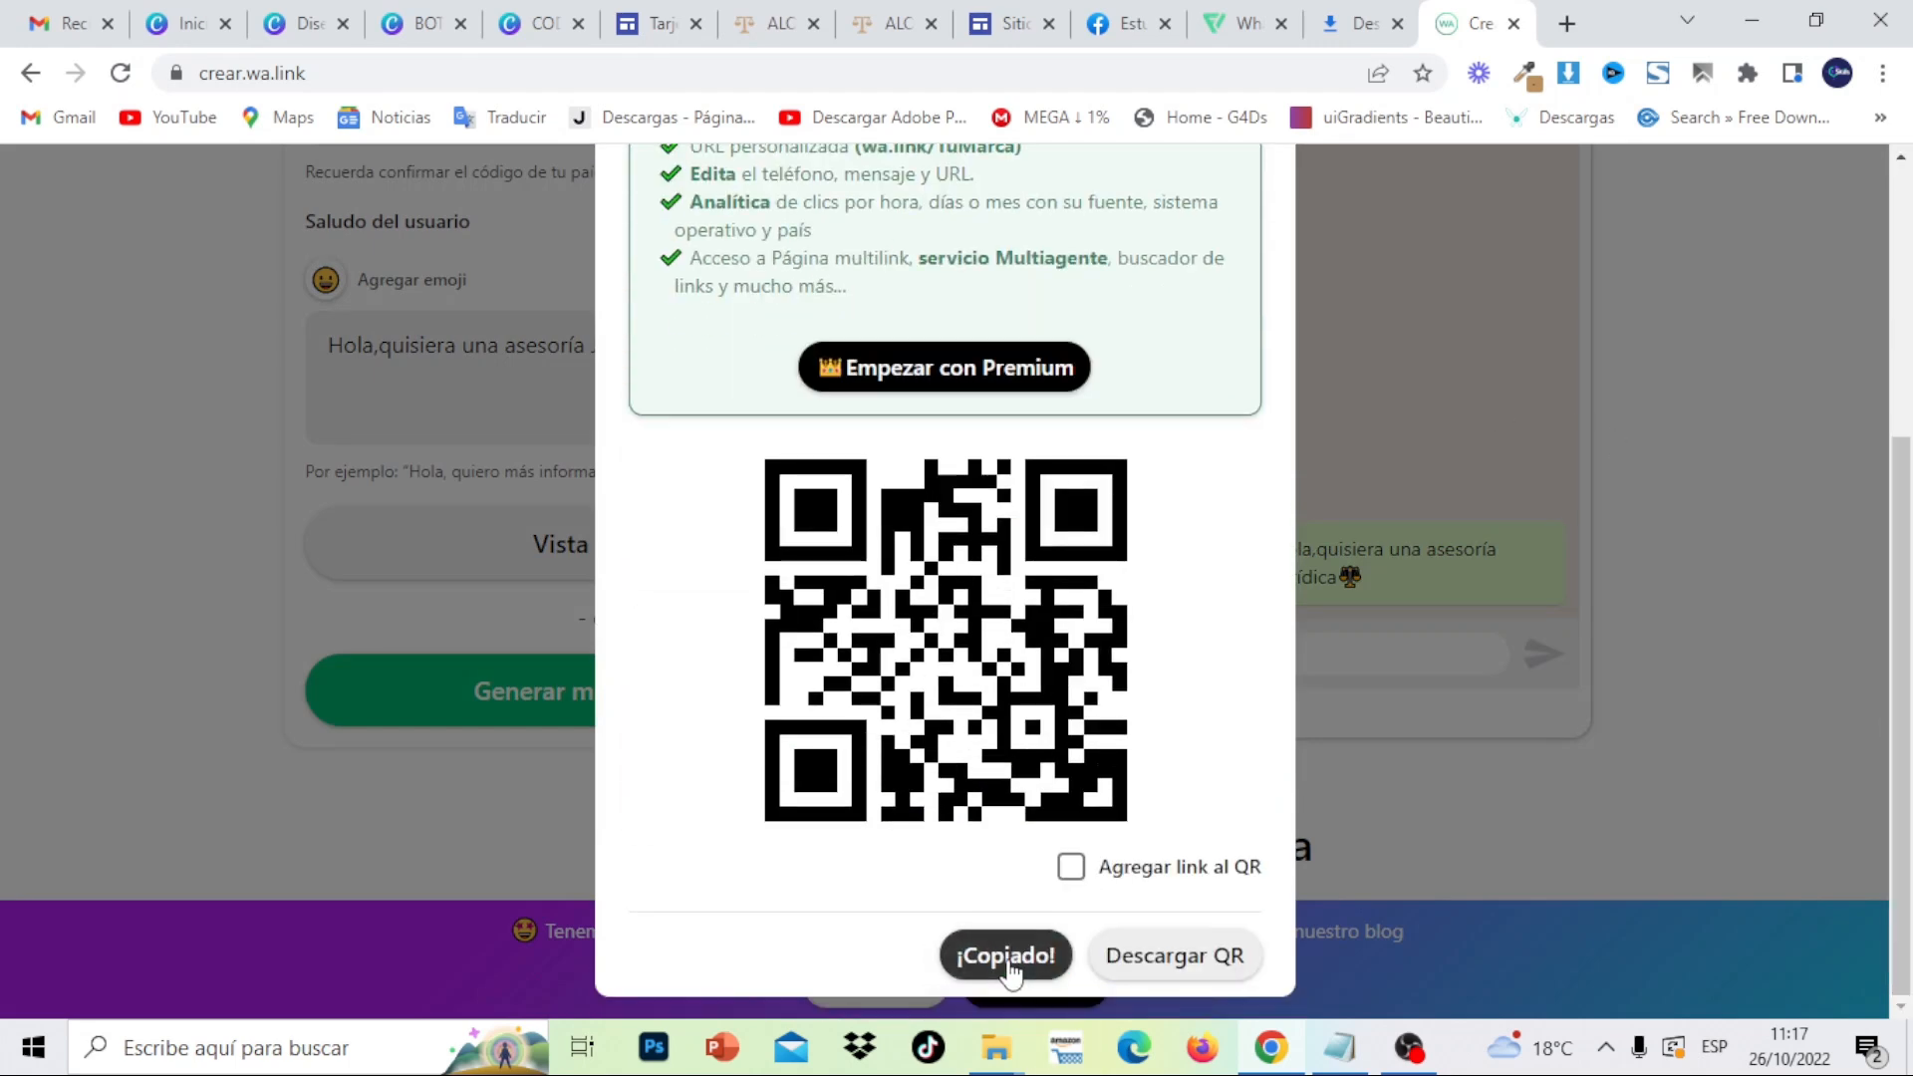
{"action": "left_click", "coordinate": [1011, 22]}
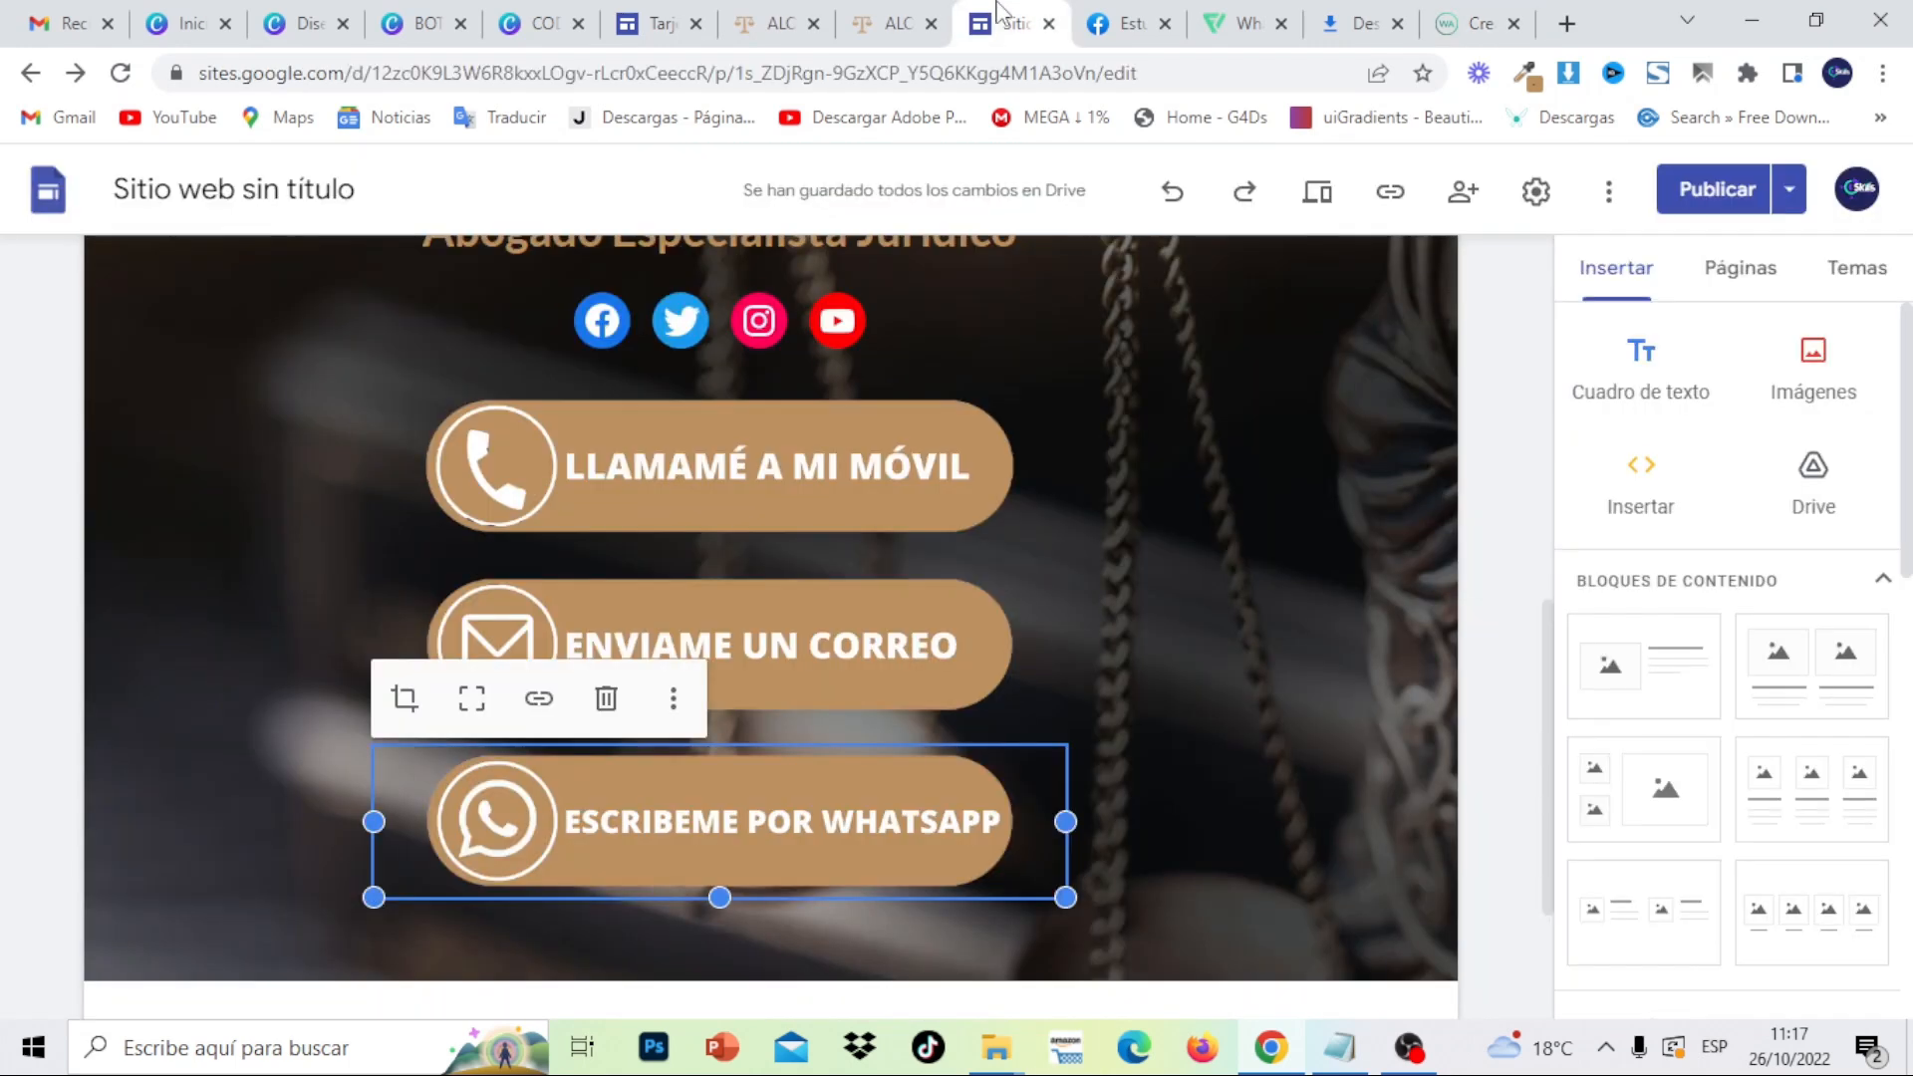
{"action": "left_click", "coordinate": [539, 699]}
{"action": "right_click", "coordinate": [561, 701]}
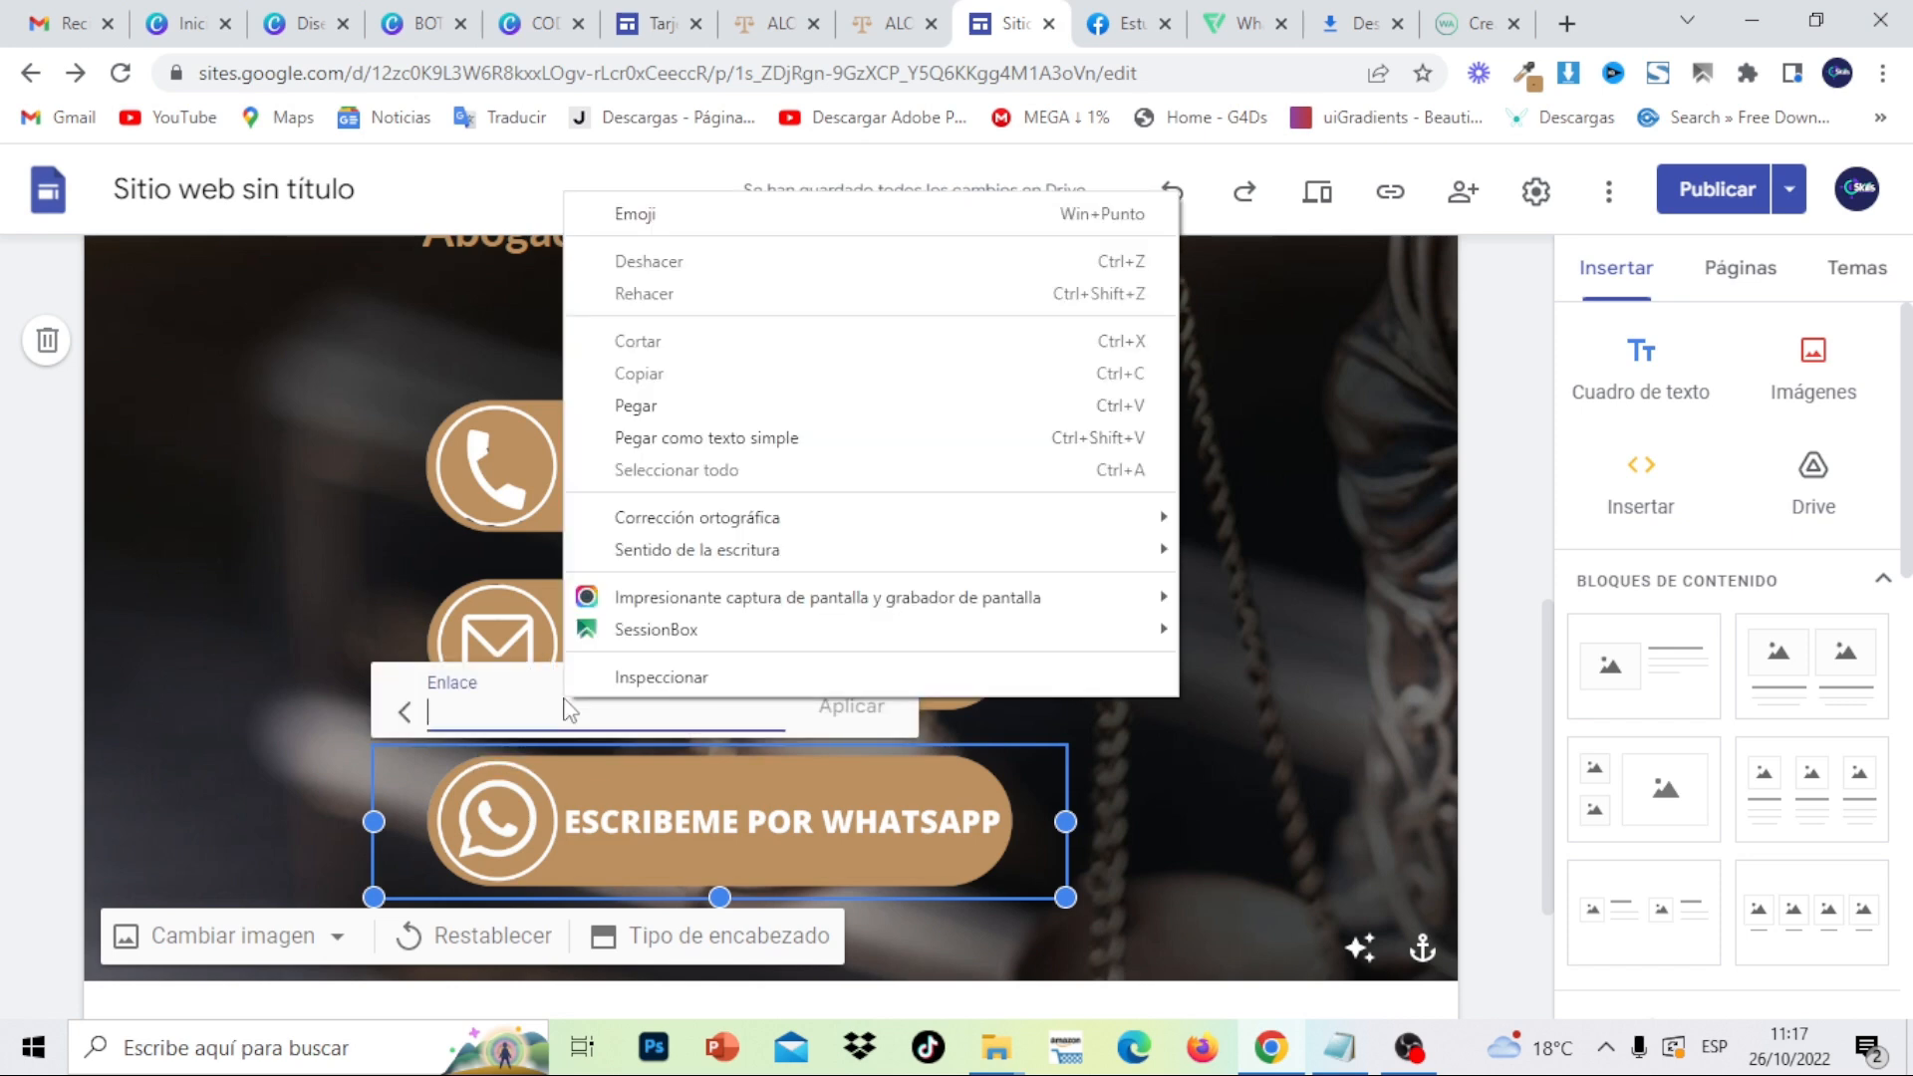
{"action": "left_click", "coordinate": [677, 405]}
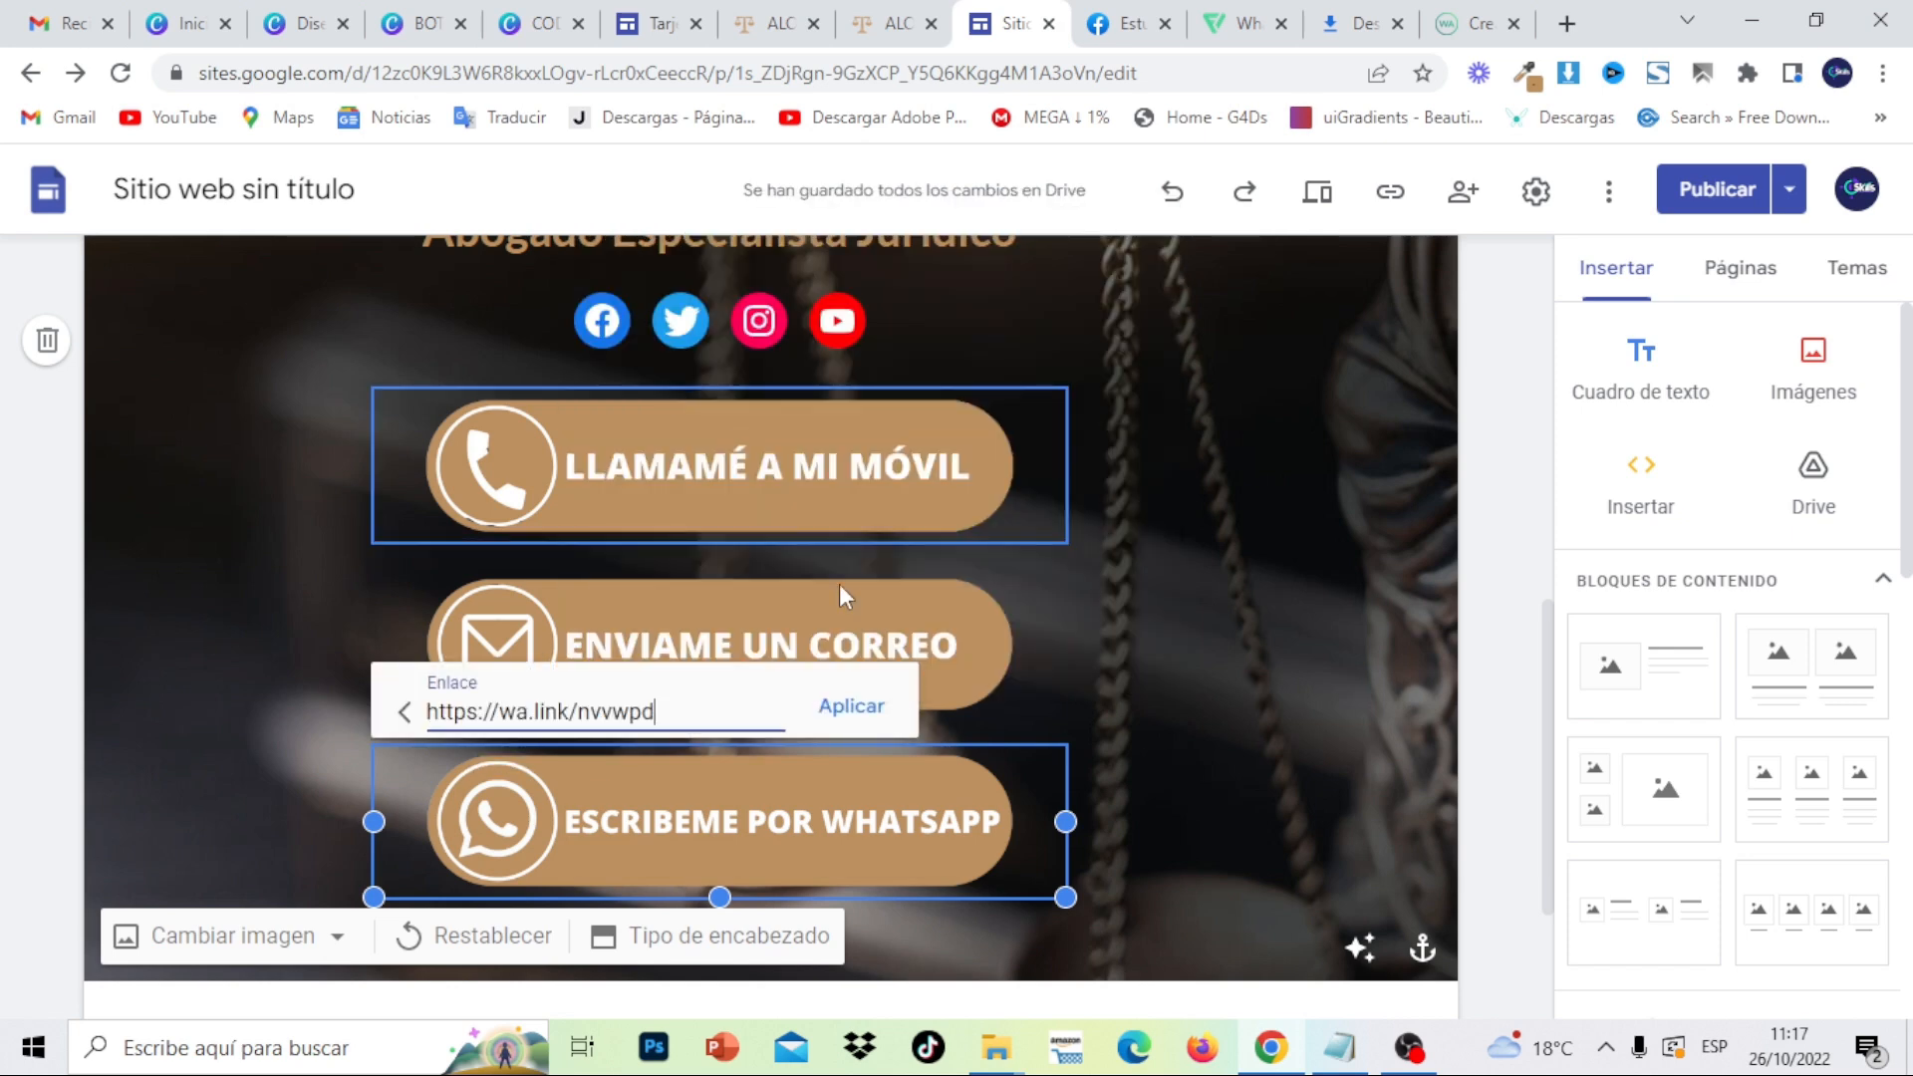
{"action": "left_click", "coordinate": [852, 705]}
{"action": "left_click", "coordinate": [1326, 650]}
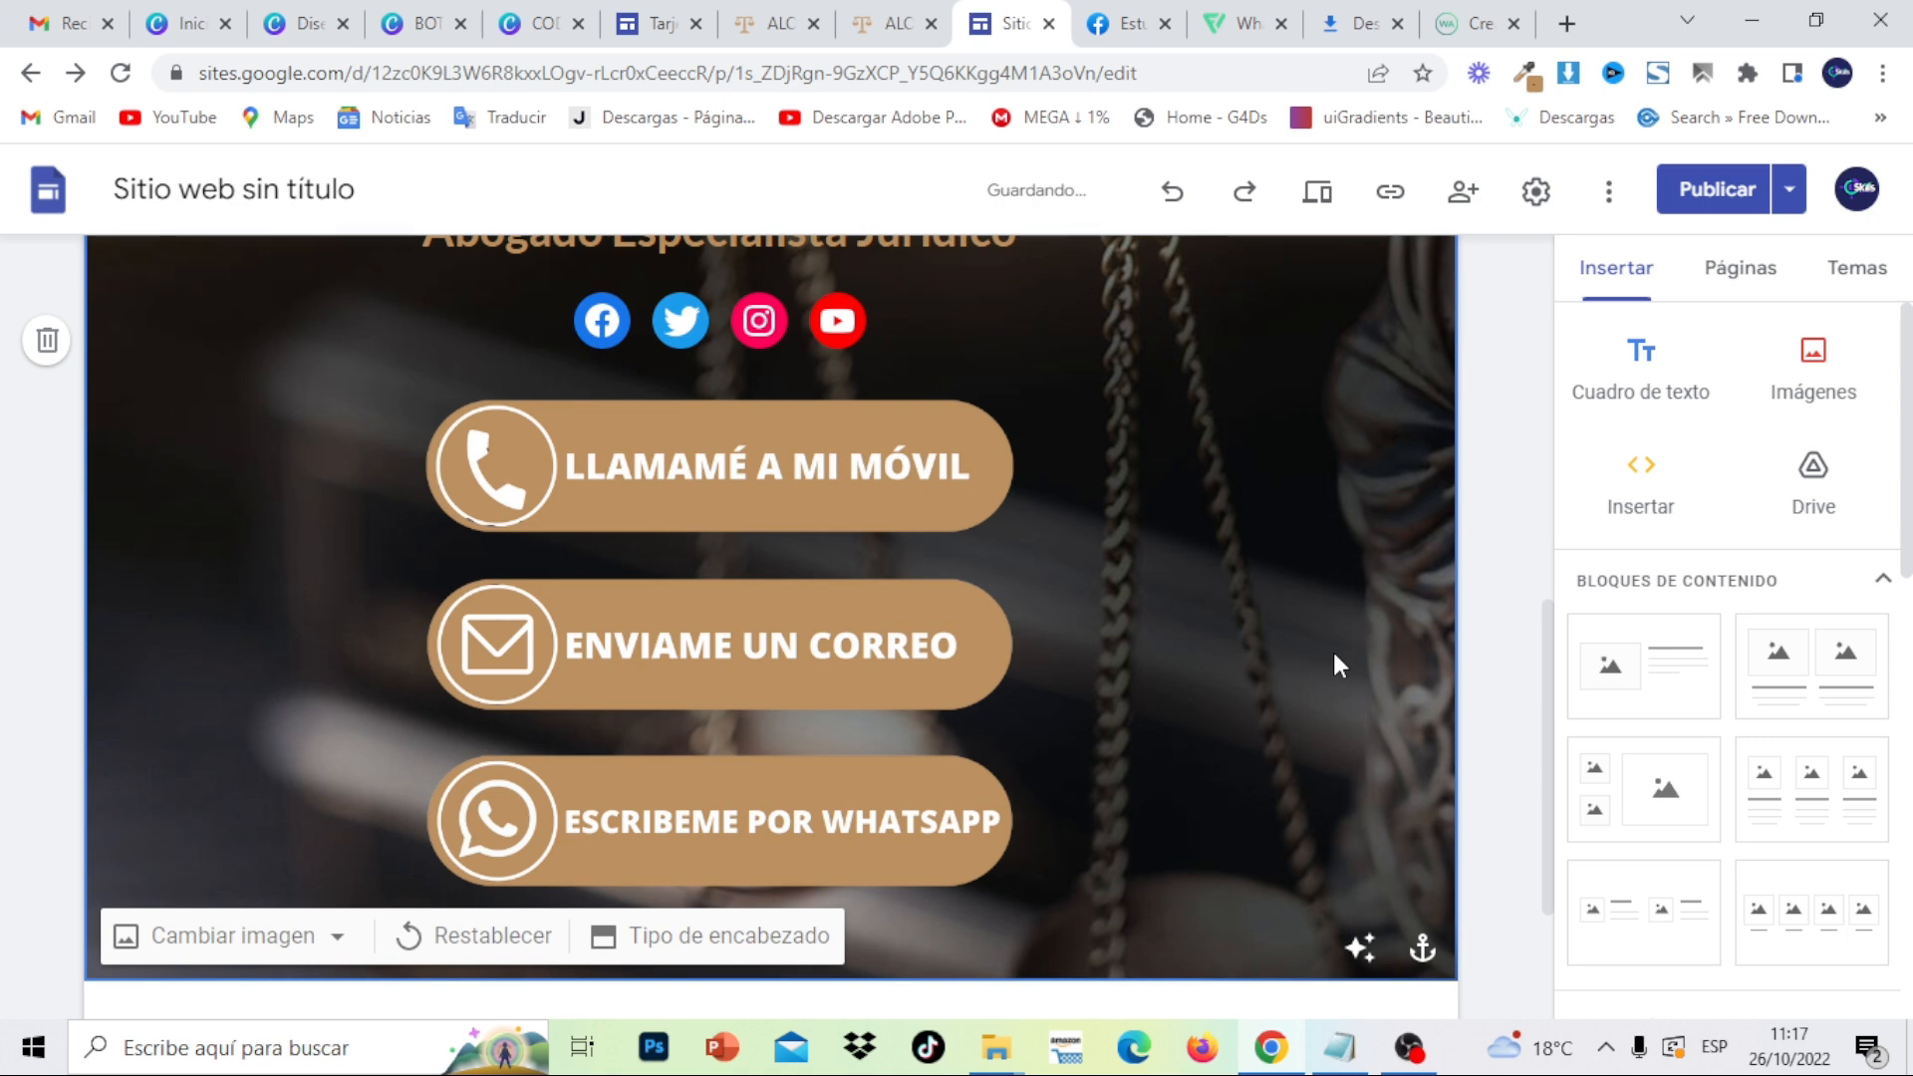
{"action": "left_click", "coordinate": [1744, 192]}
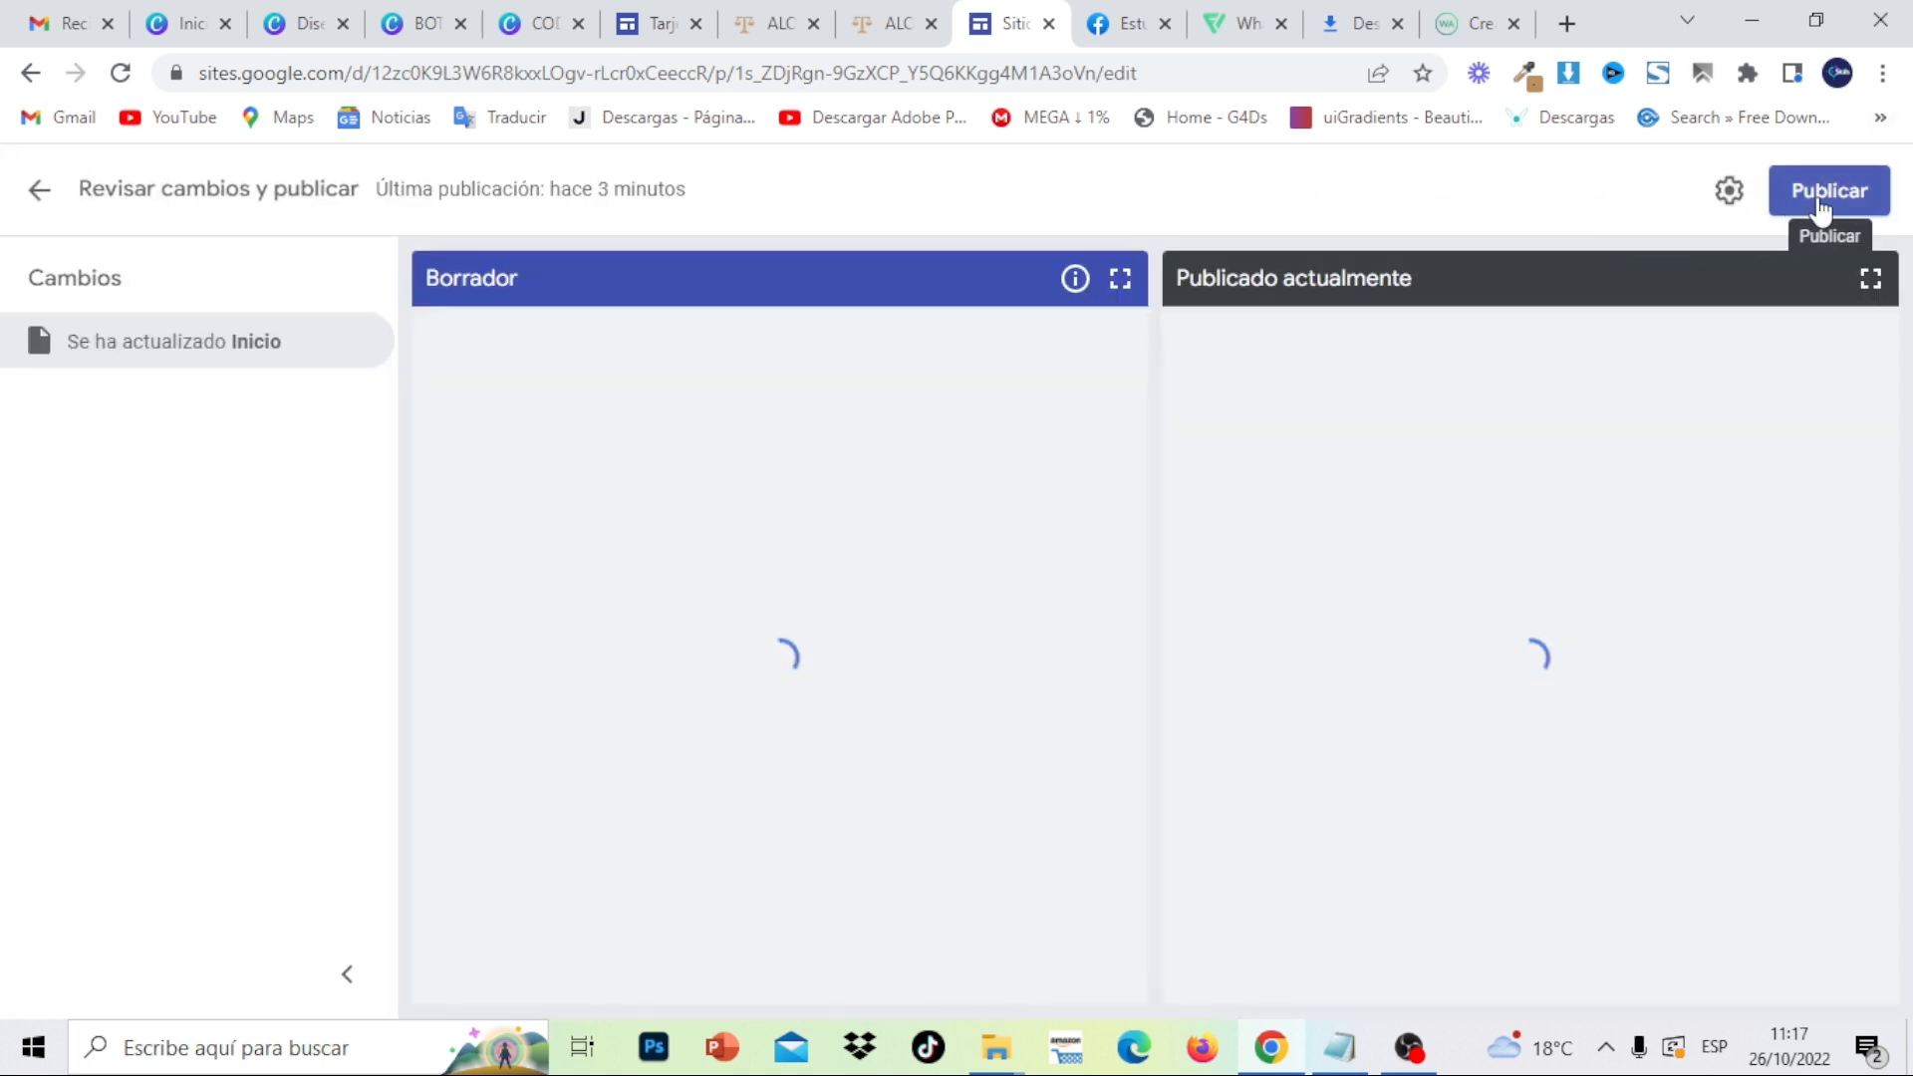
- Confirm publishing the updated site, then scroll back down to the contact buttons
{"action": "left_click", "coordinate": [1822, 203]}
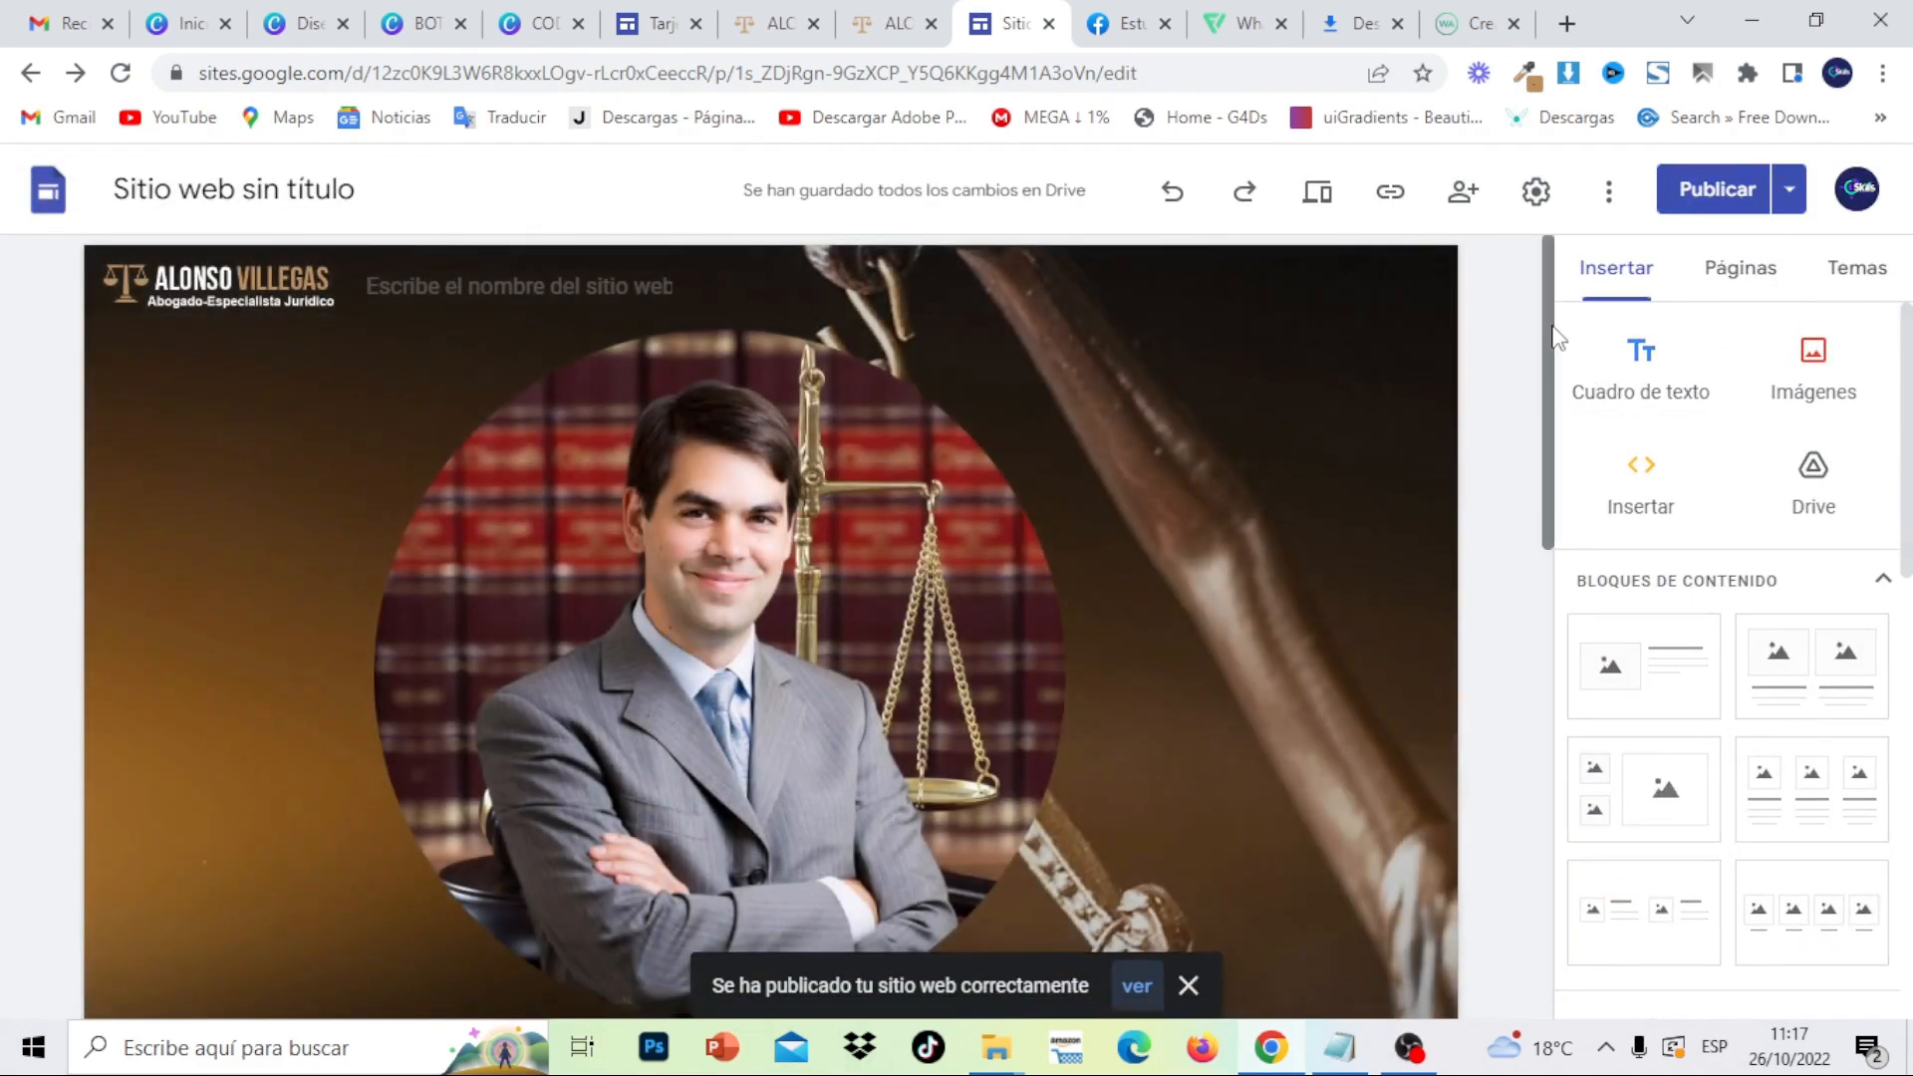
{"action": "scroll", "coordinate": [1562, 373], "scroll_direction": "down", "scroll_amount": 1}
{"action": "left_click_drag", "start_coordinate": [1556, 363], "coordinate": [1561, 686]}
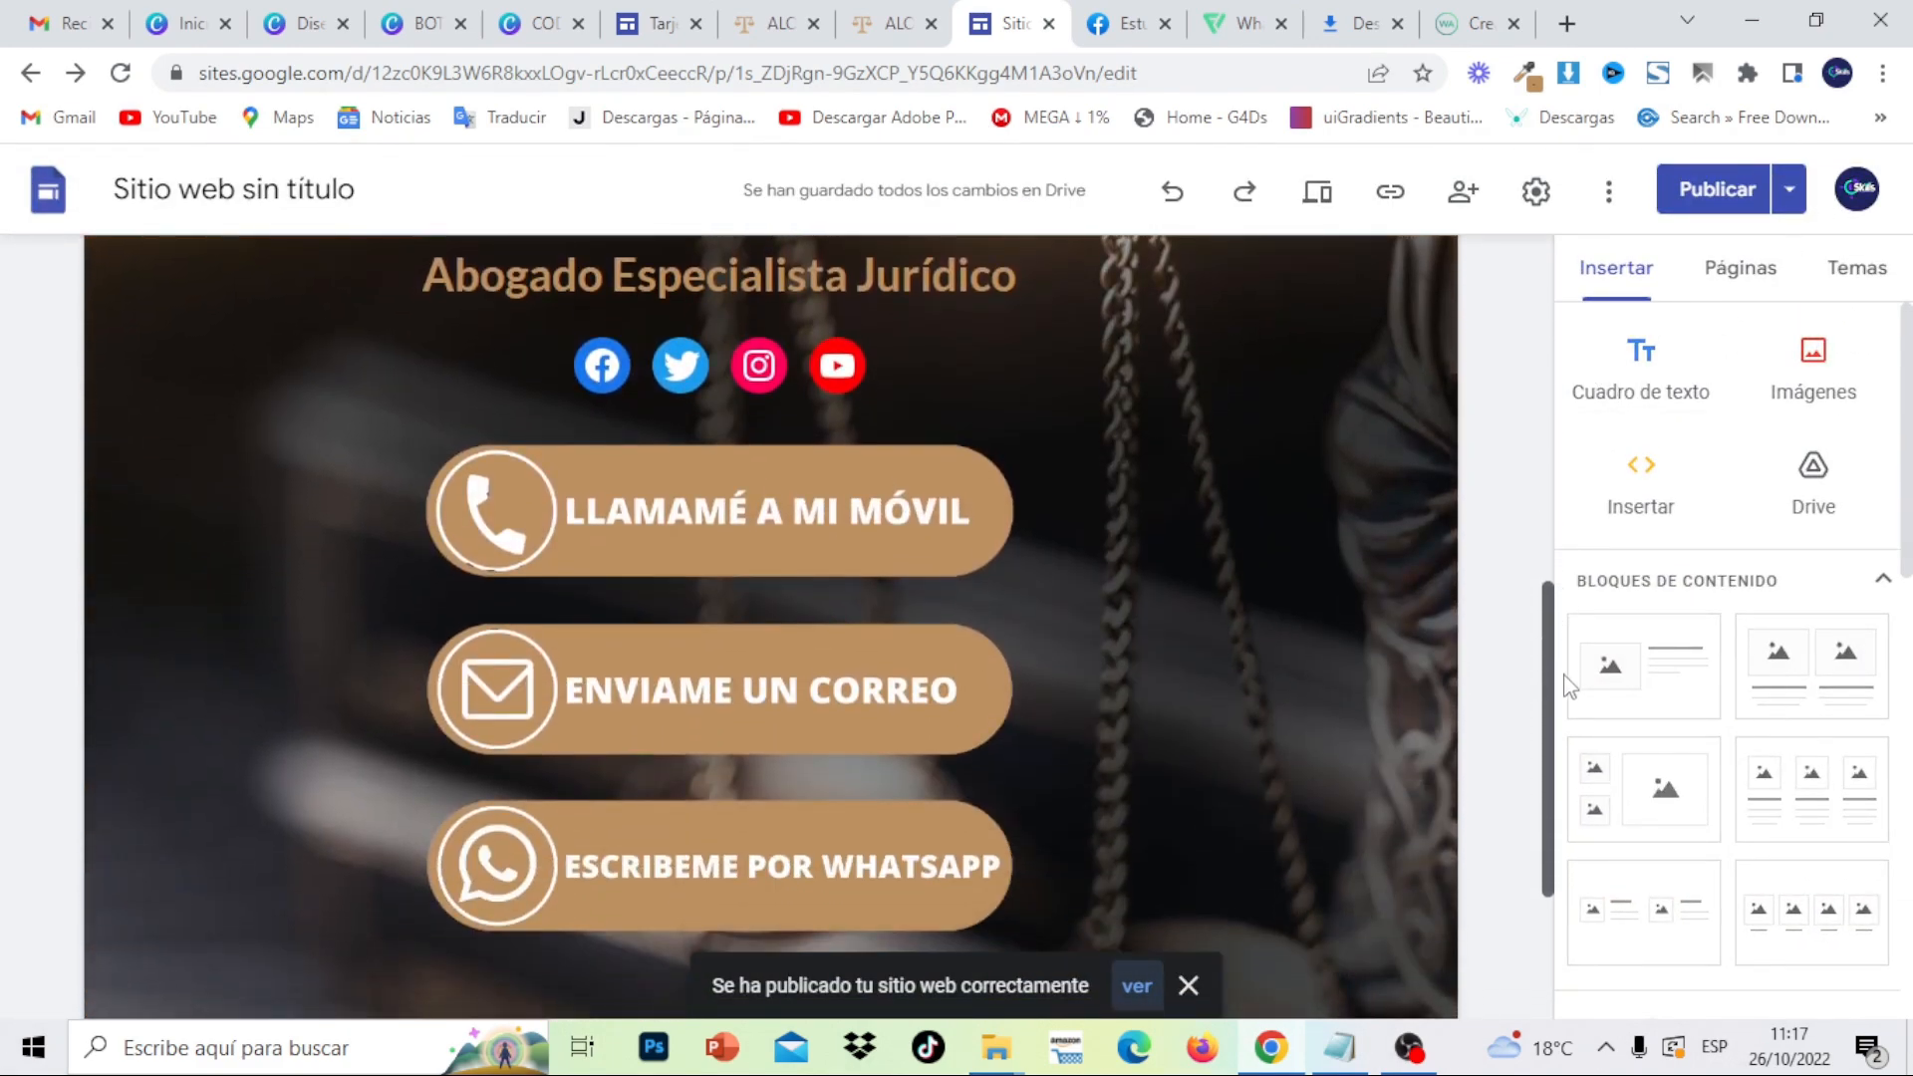
{"action": "left_click", "coordinate": [1319, 194]}
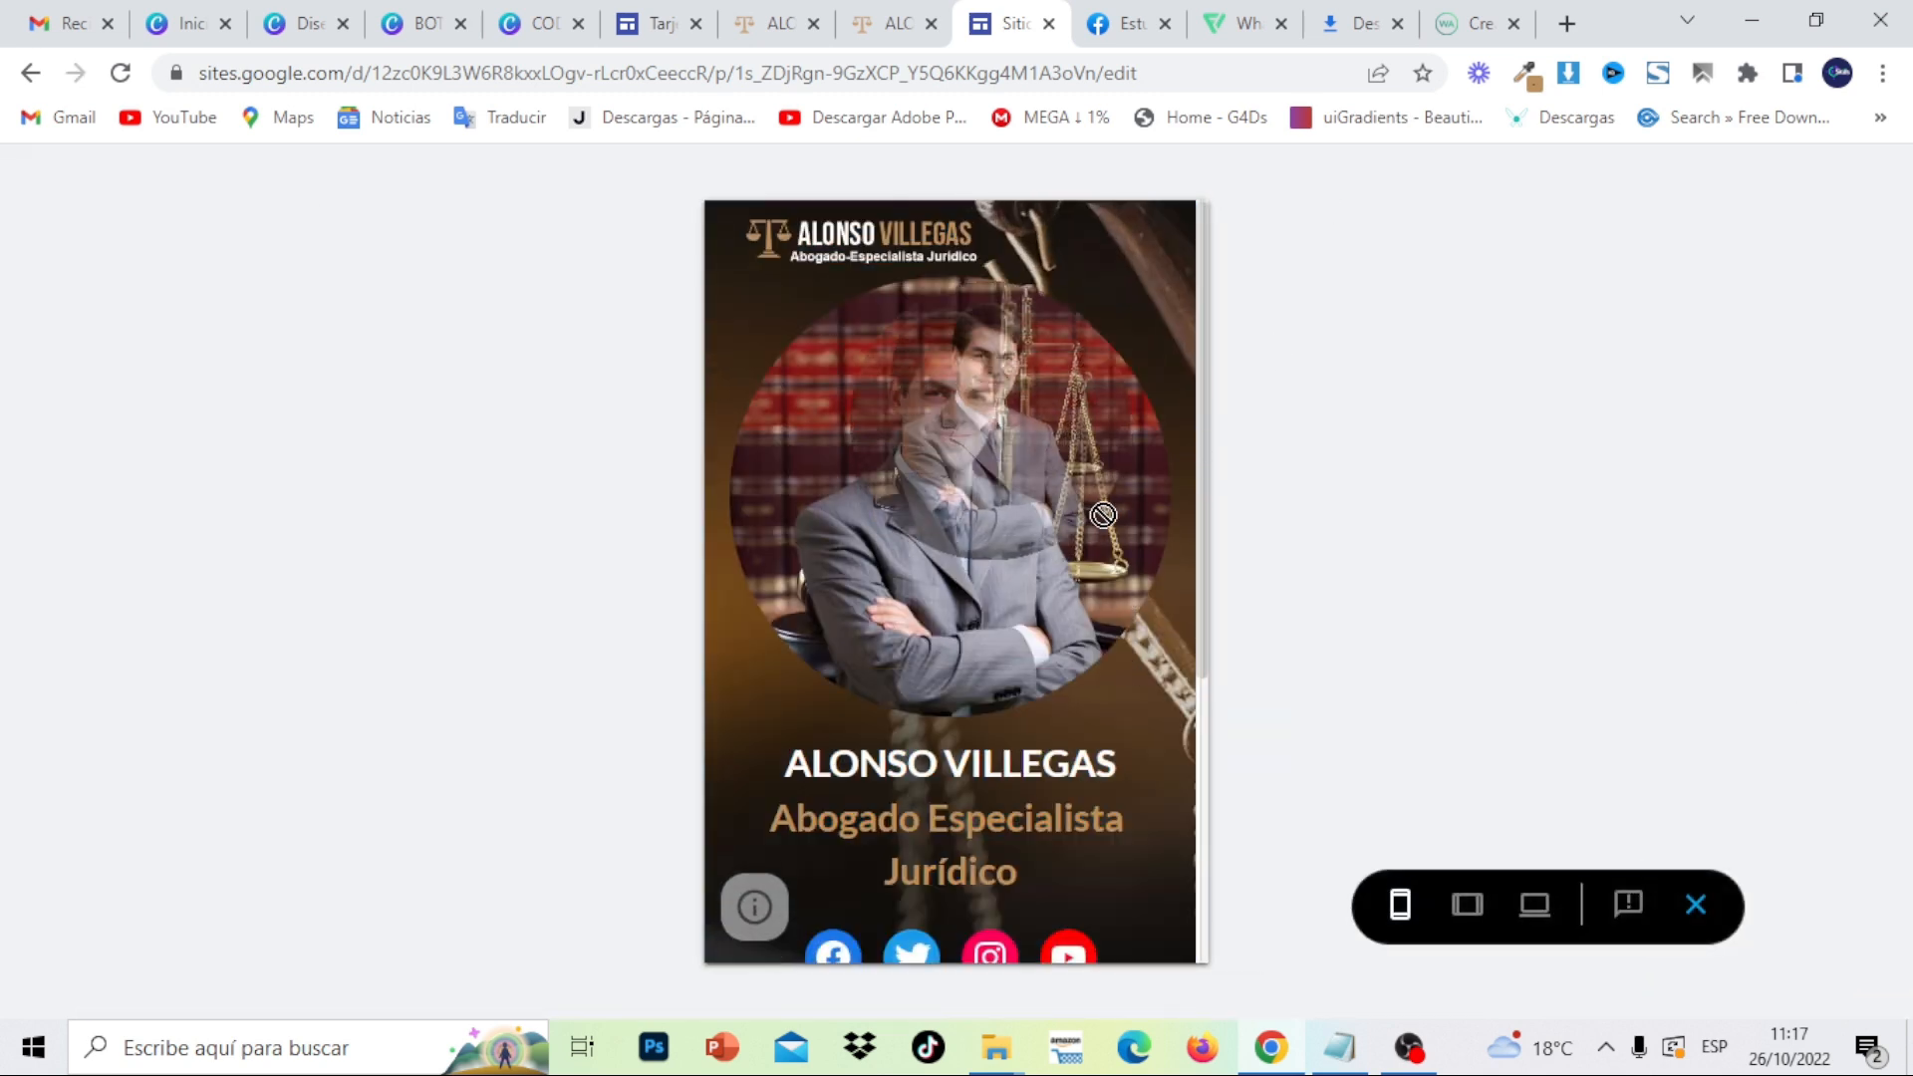
{"action": "left_click_drag", "start_coordinate": [1201, 500], "coordinate": [1227, 874]}
{"action": "left_click", "coordinate": [1018, 634]}
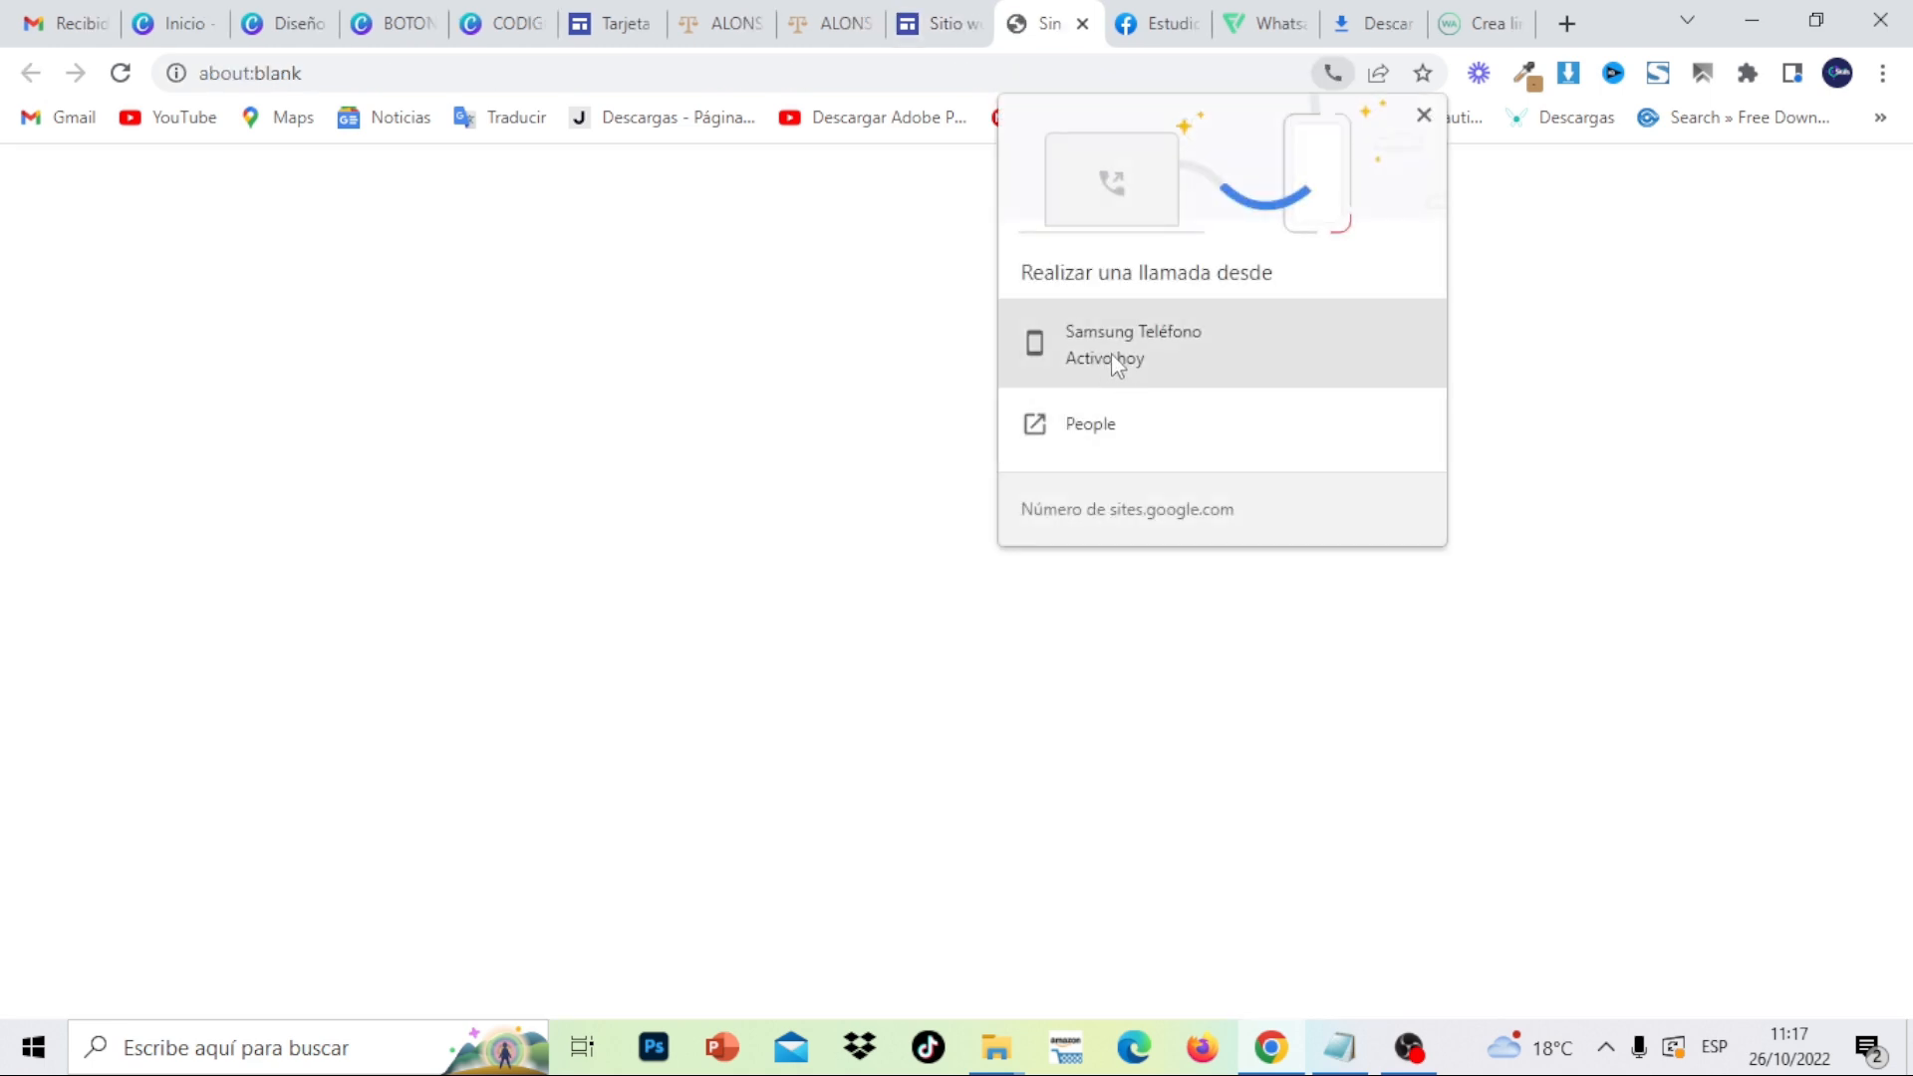
{"action": "left_click", "coordinate": [1086, 27]}
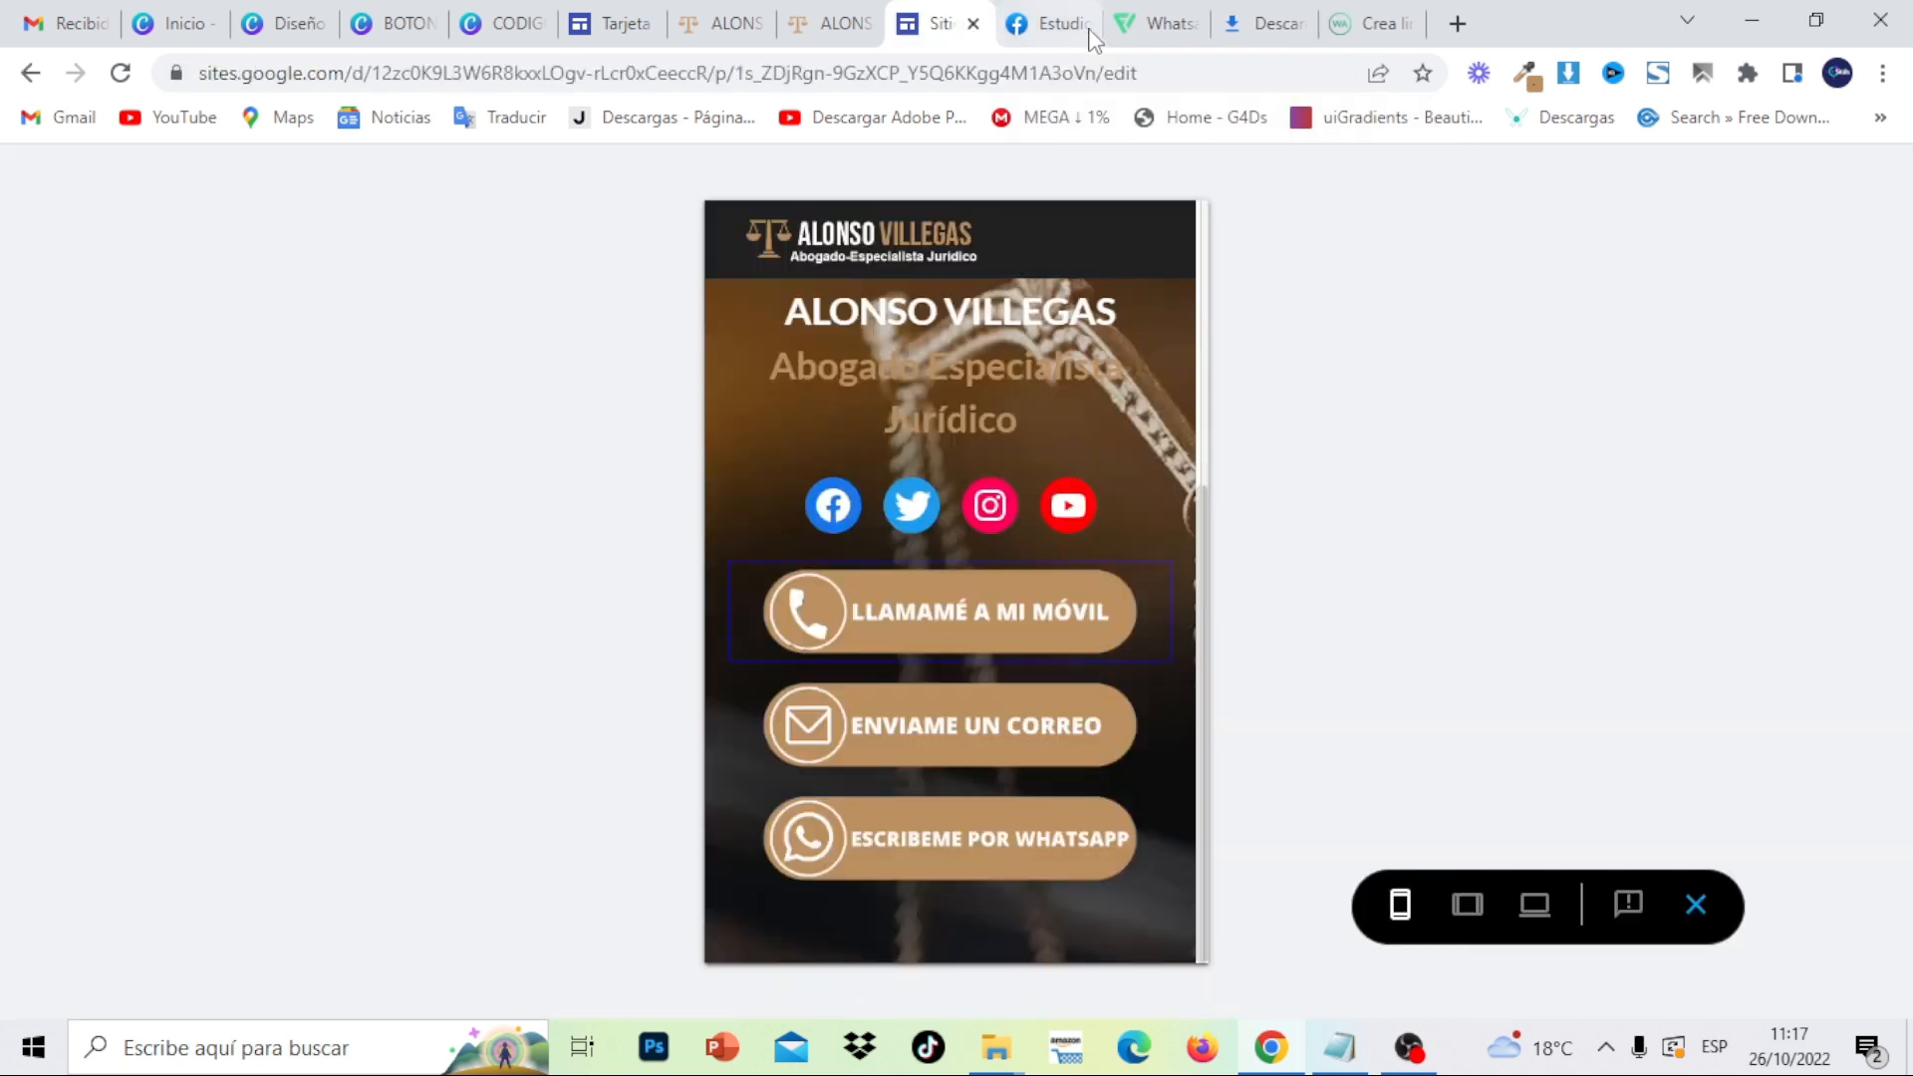
{"action": "left_click", "coordinate": [1011, 721]}
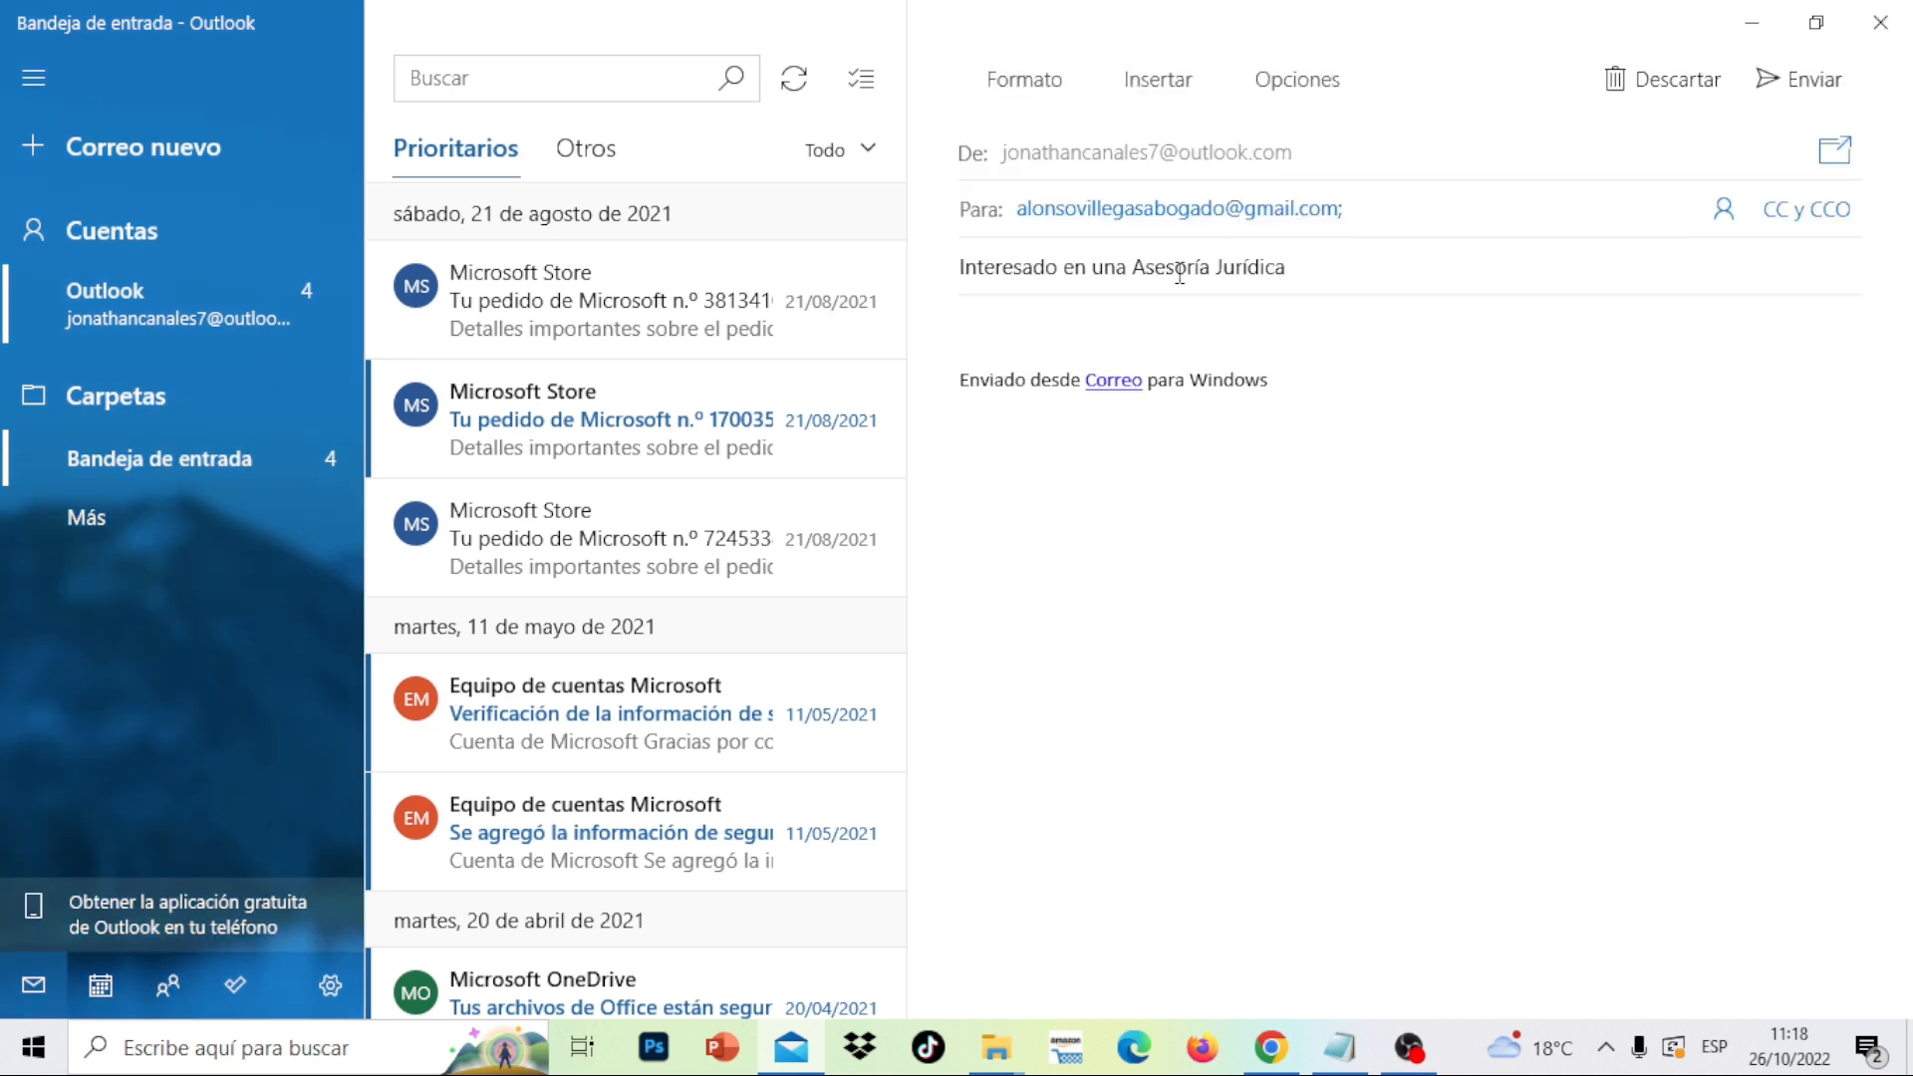
{"action": "left_click", "coordinate": [1883, 22]}
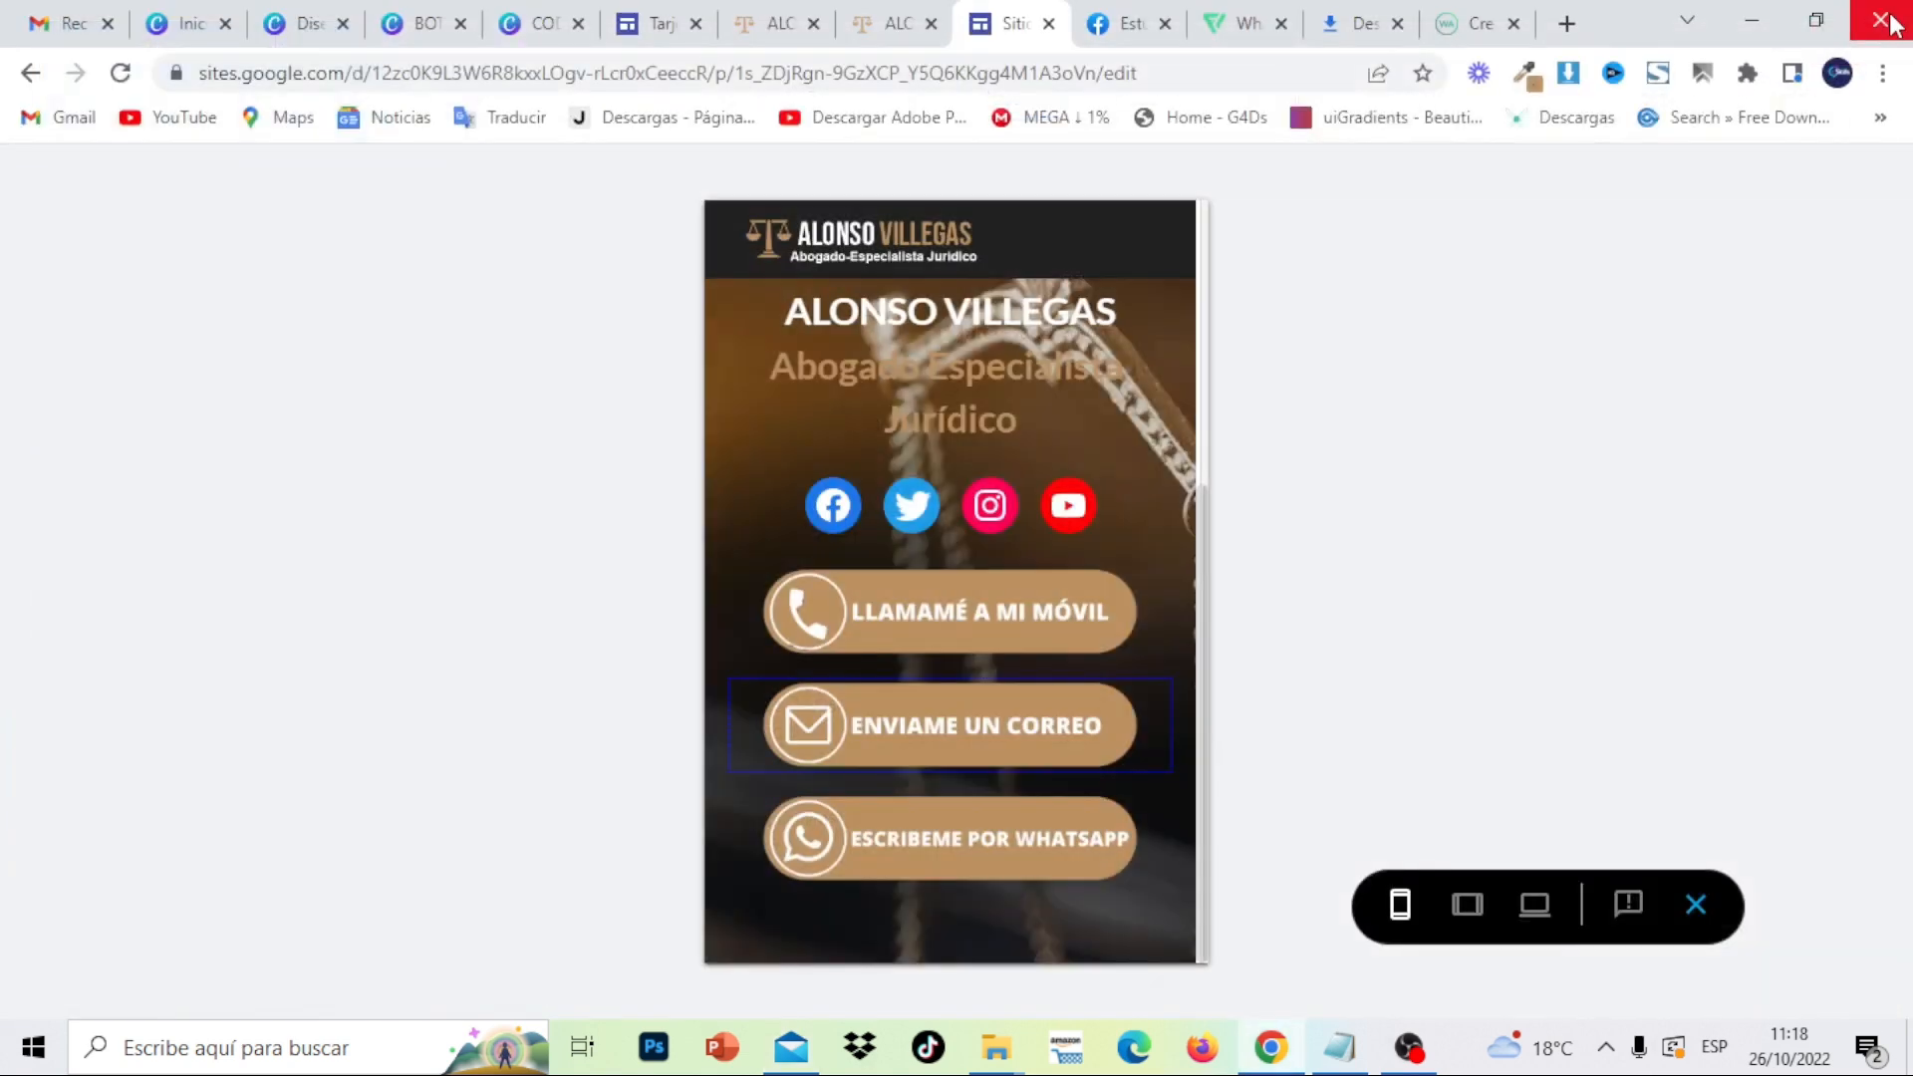
{"action": "left_click", "coordinate": [963, 853]}
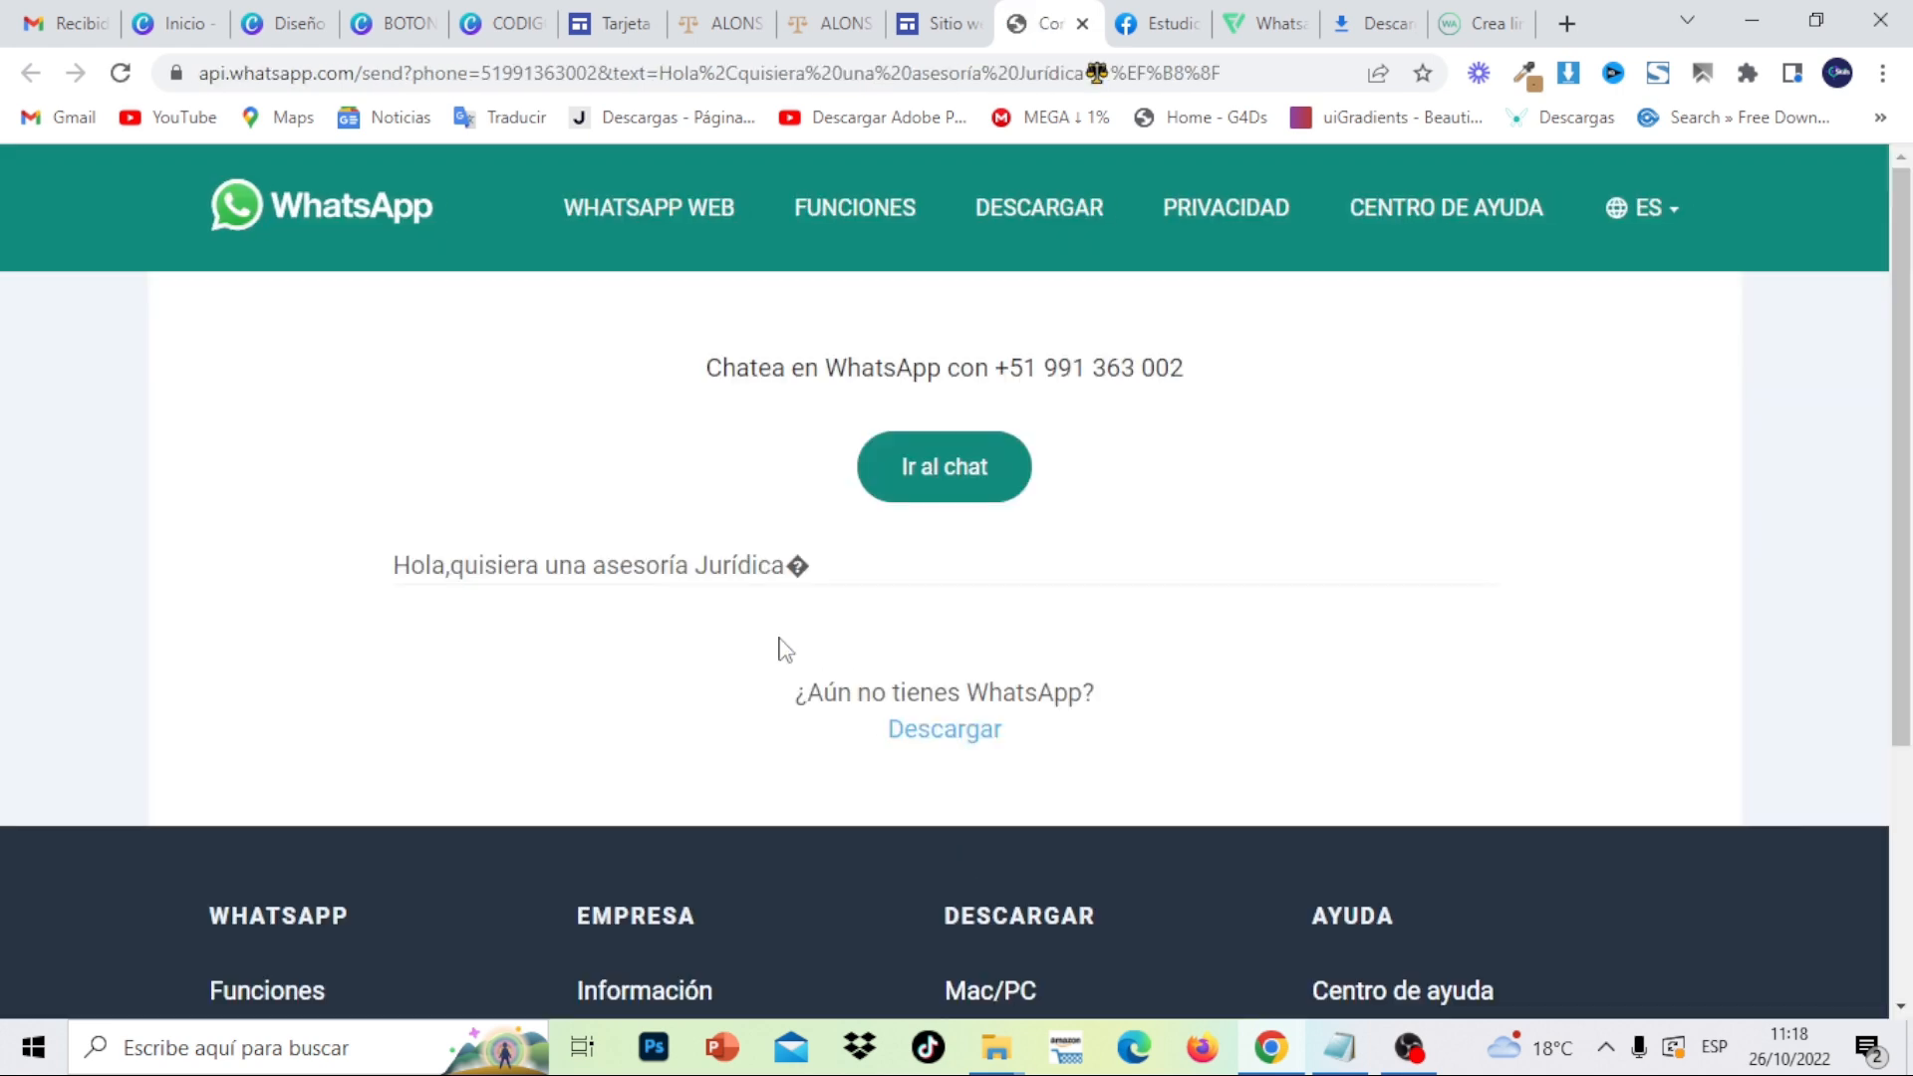
{"action": "left_click", "coordinate": [1083, 24]}
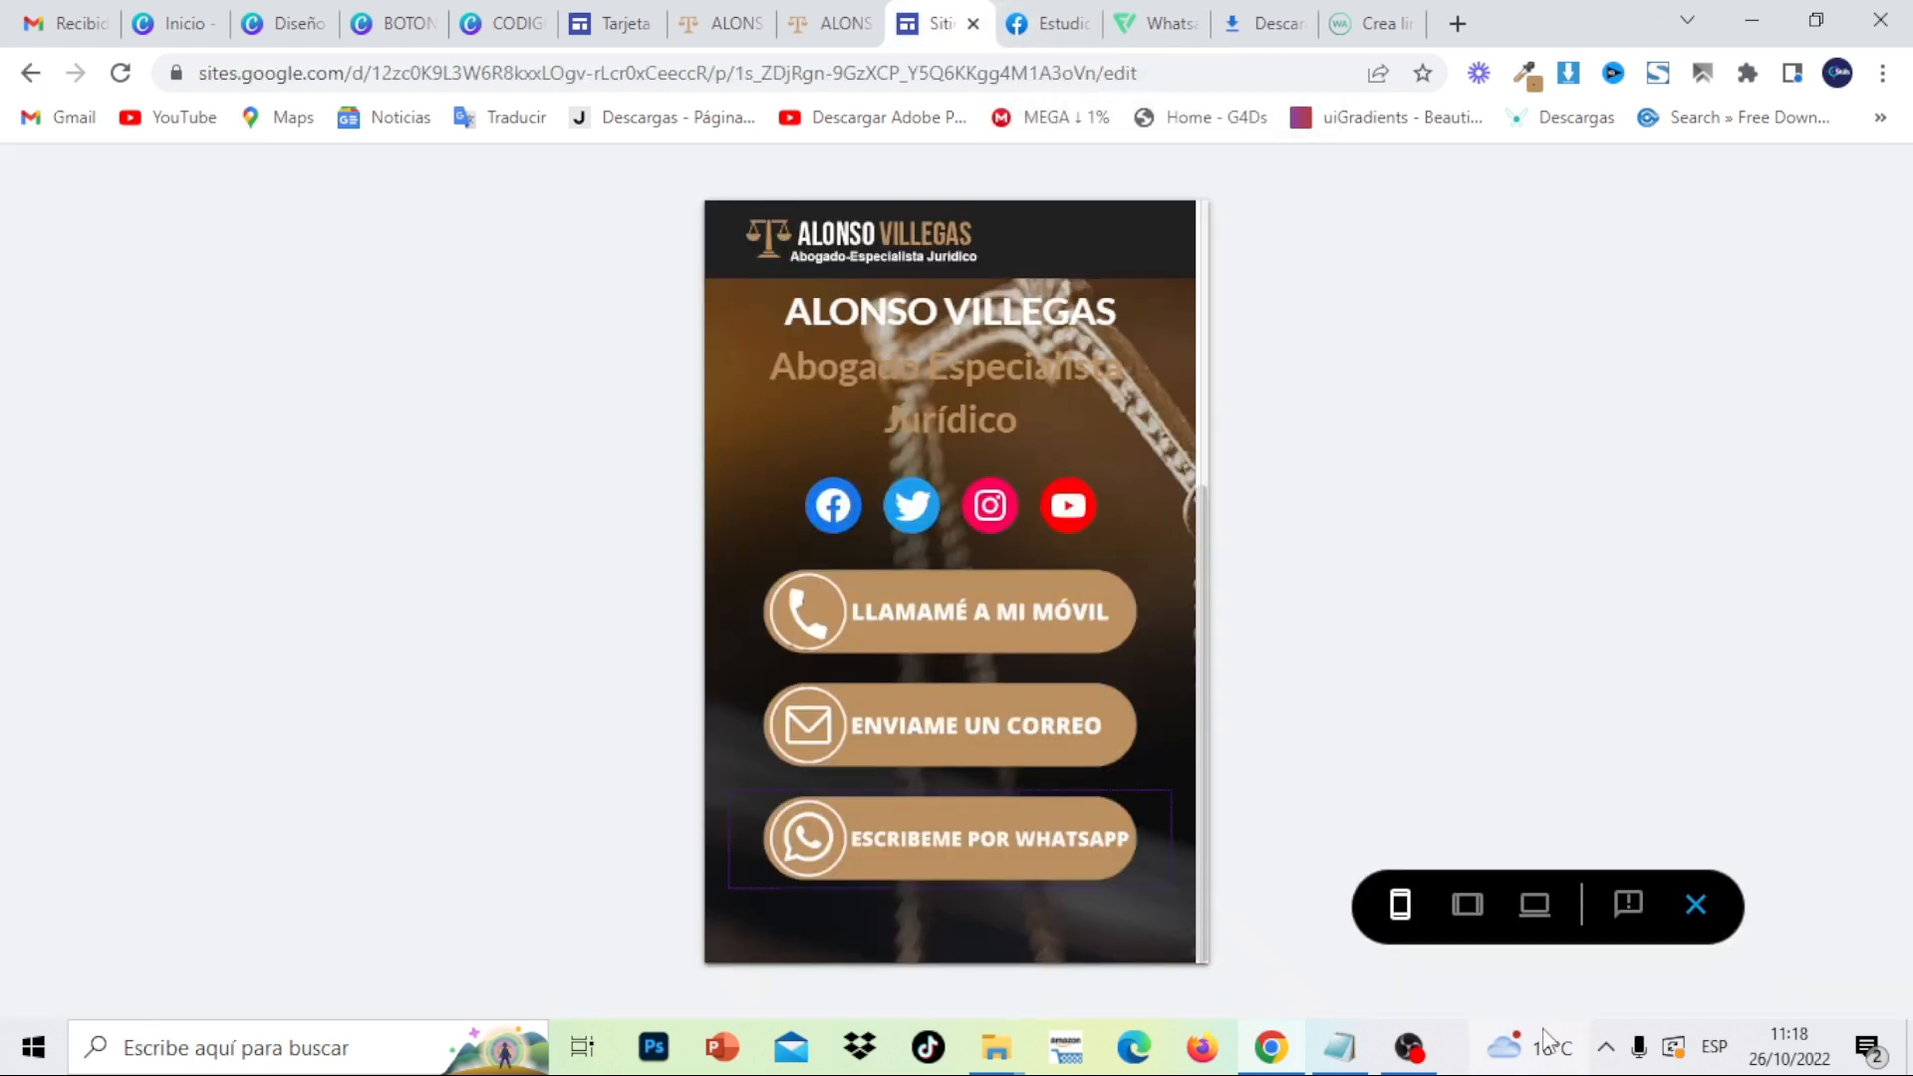
{"action": "left_click", "coordinate": [1704, 933]}
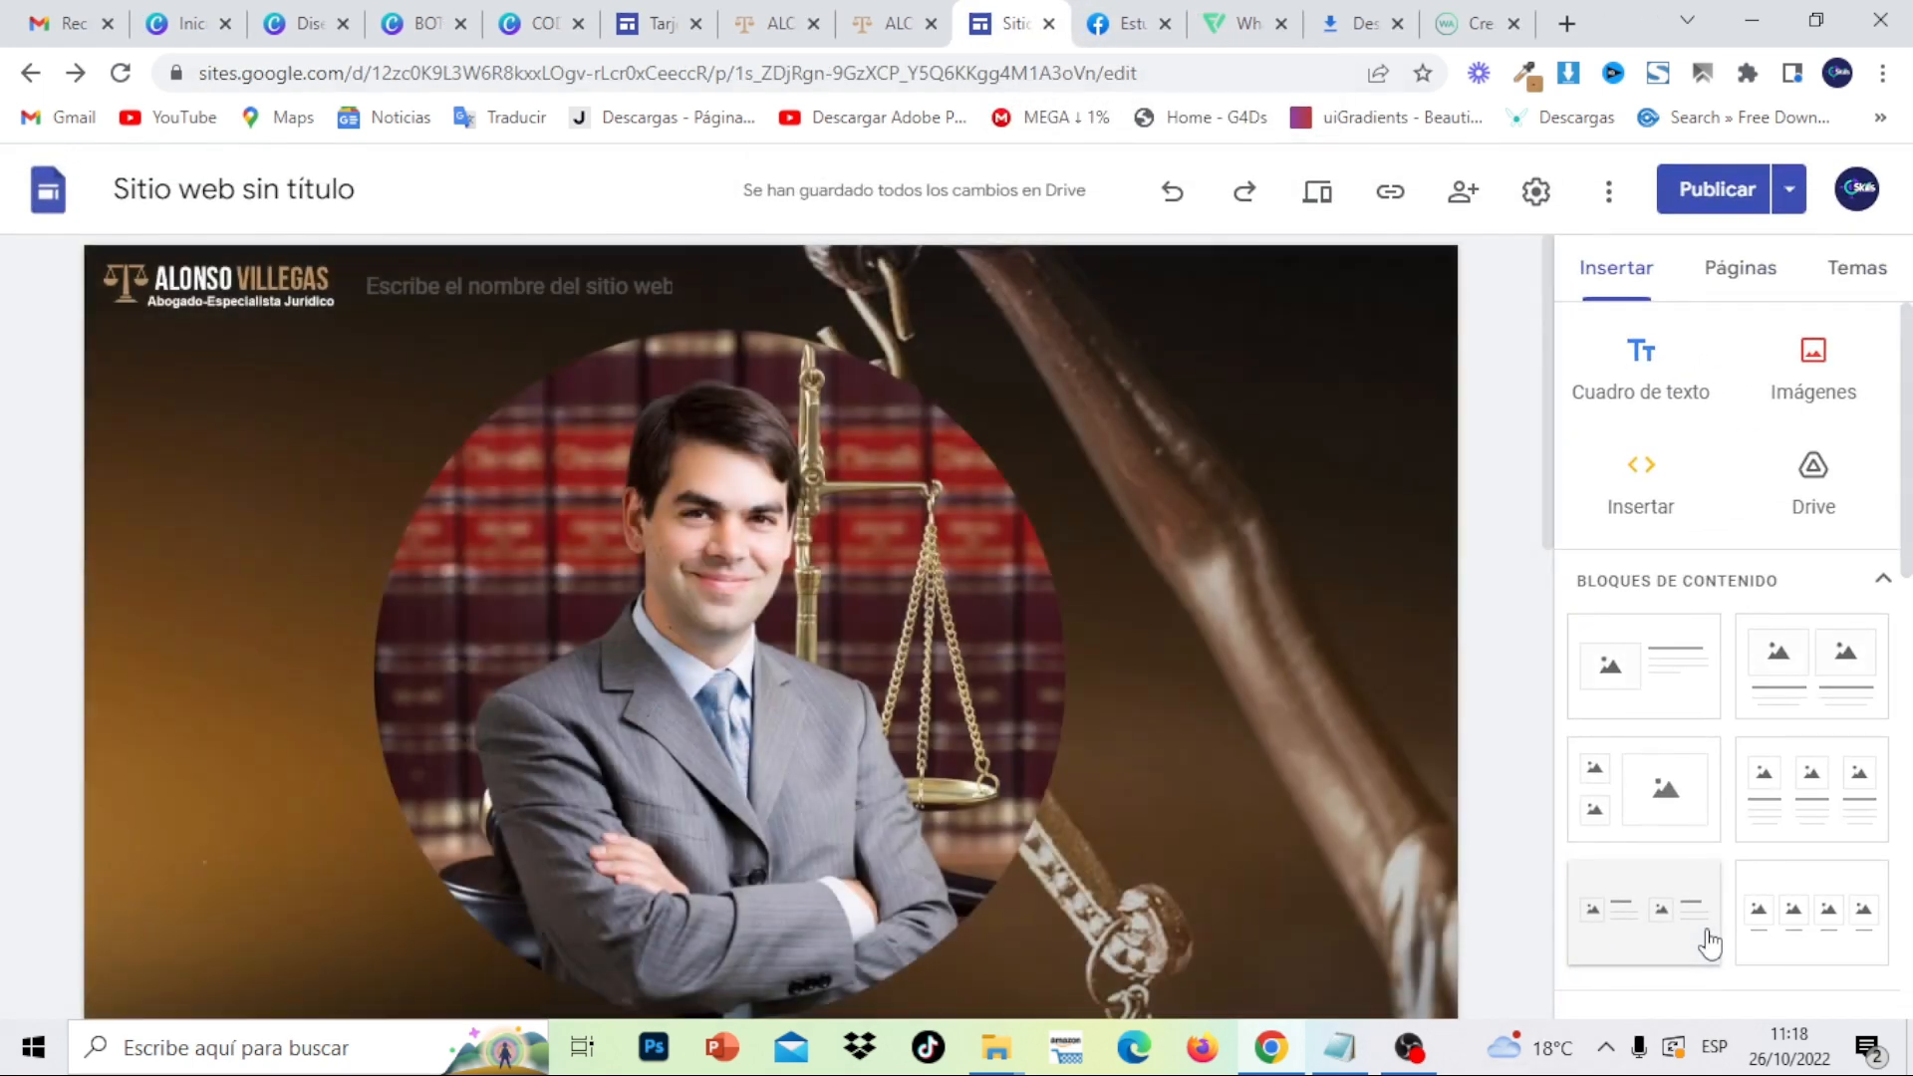
{"action": "left_click_drag", "start_coordinate": [1549, 418], "coordinate": [1585, 875]}
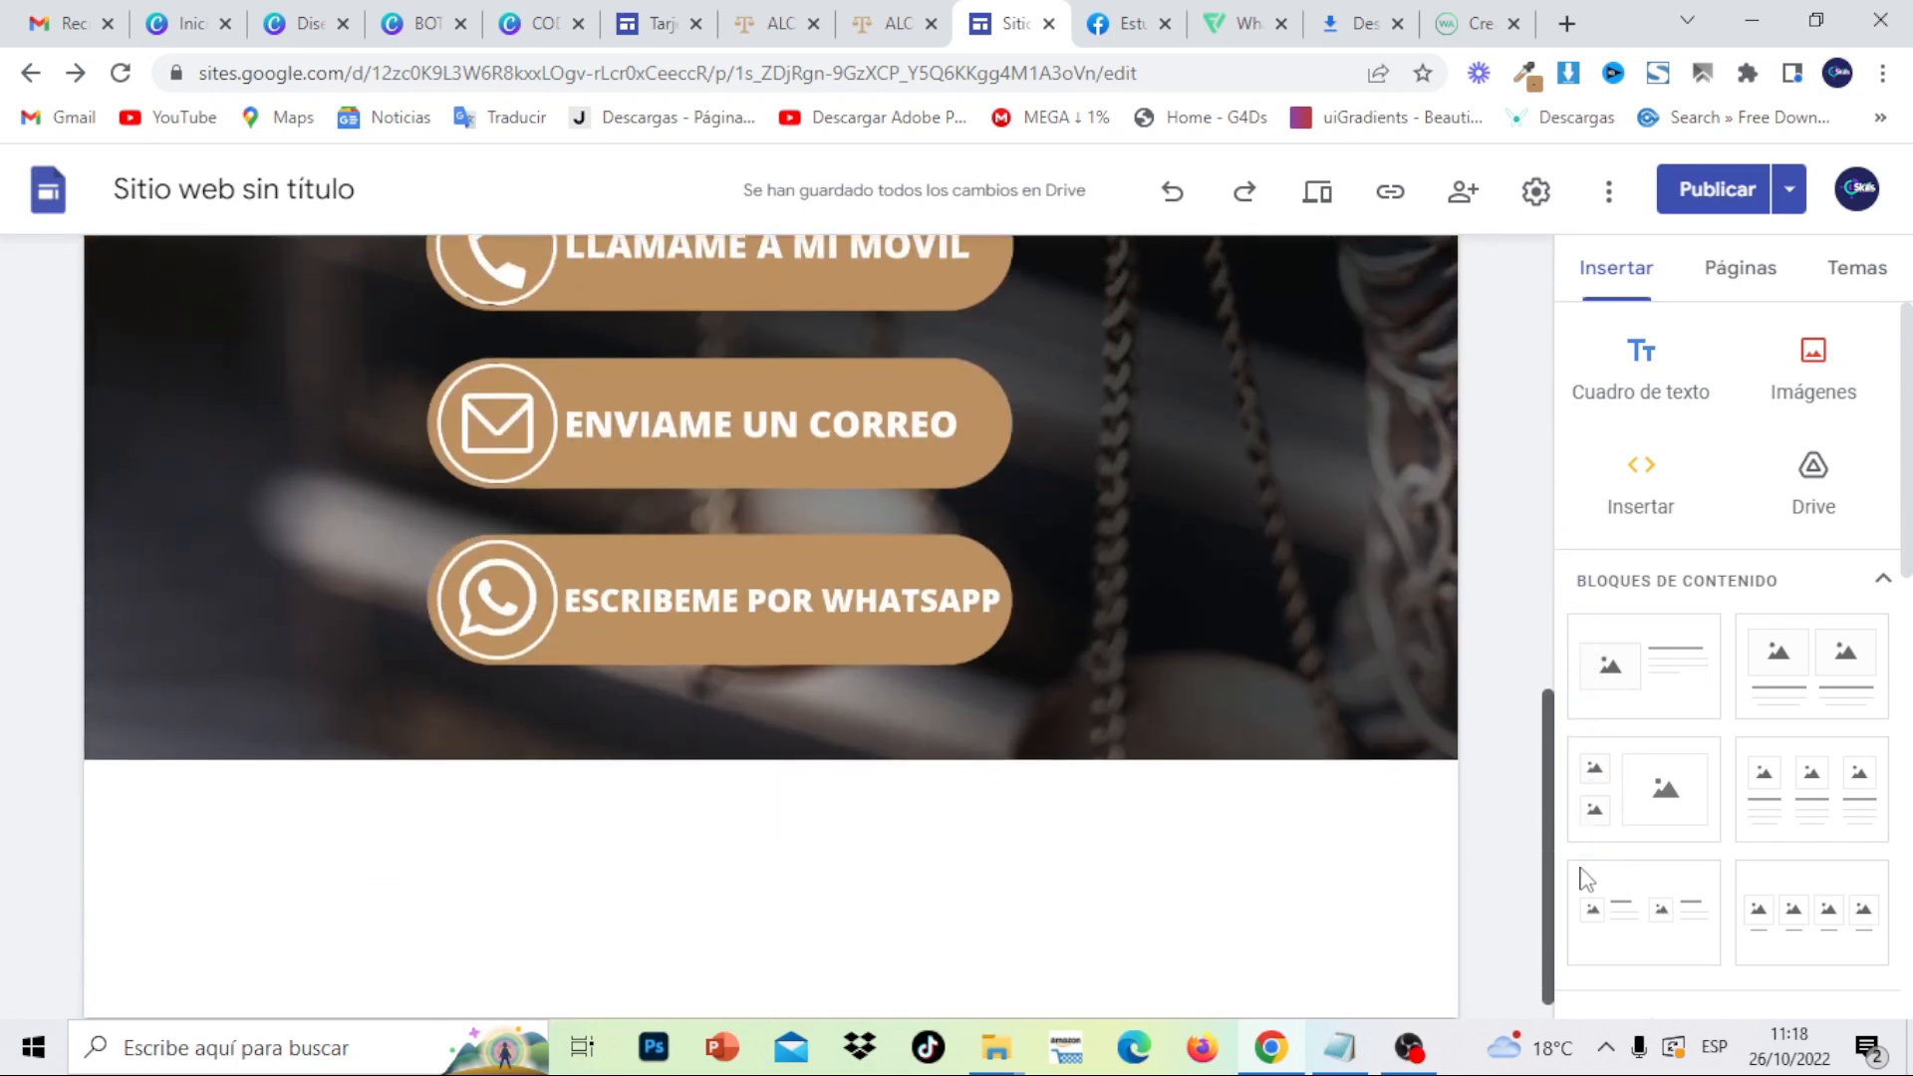
{"action": "left_click", "coordinate": [874, 26]}
{"action": "left_click_drag", "start_coordinate": [1909, 293], "coordinate": [1910, 492]}
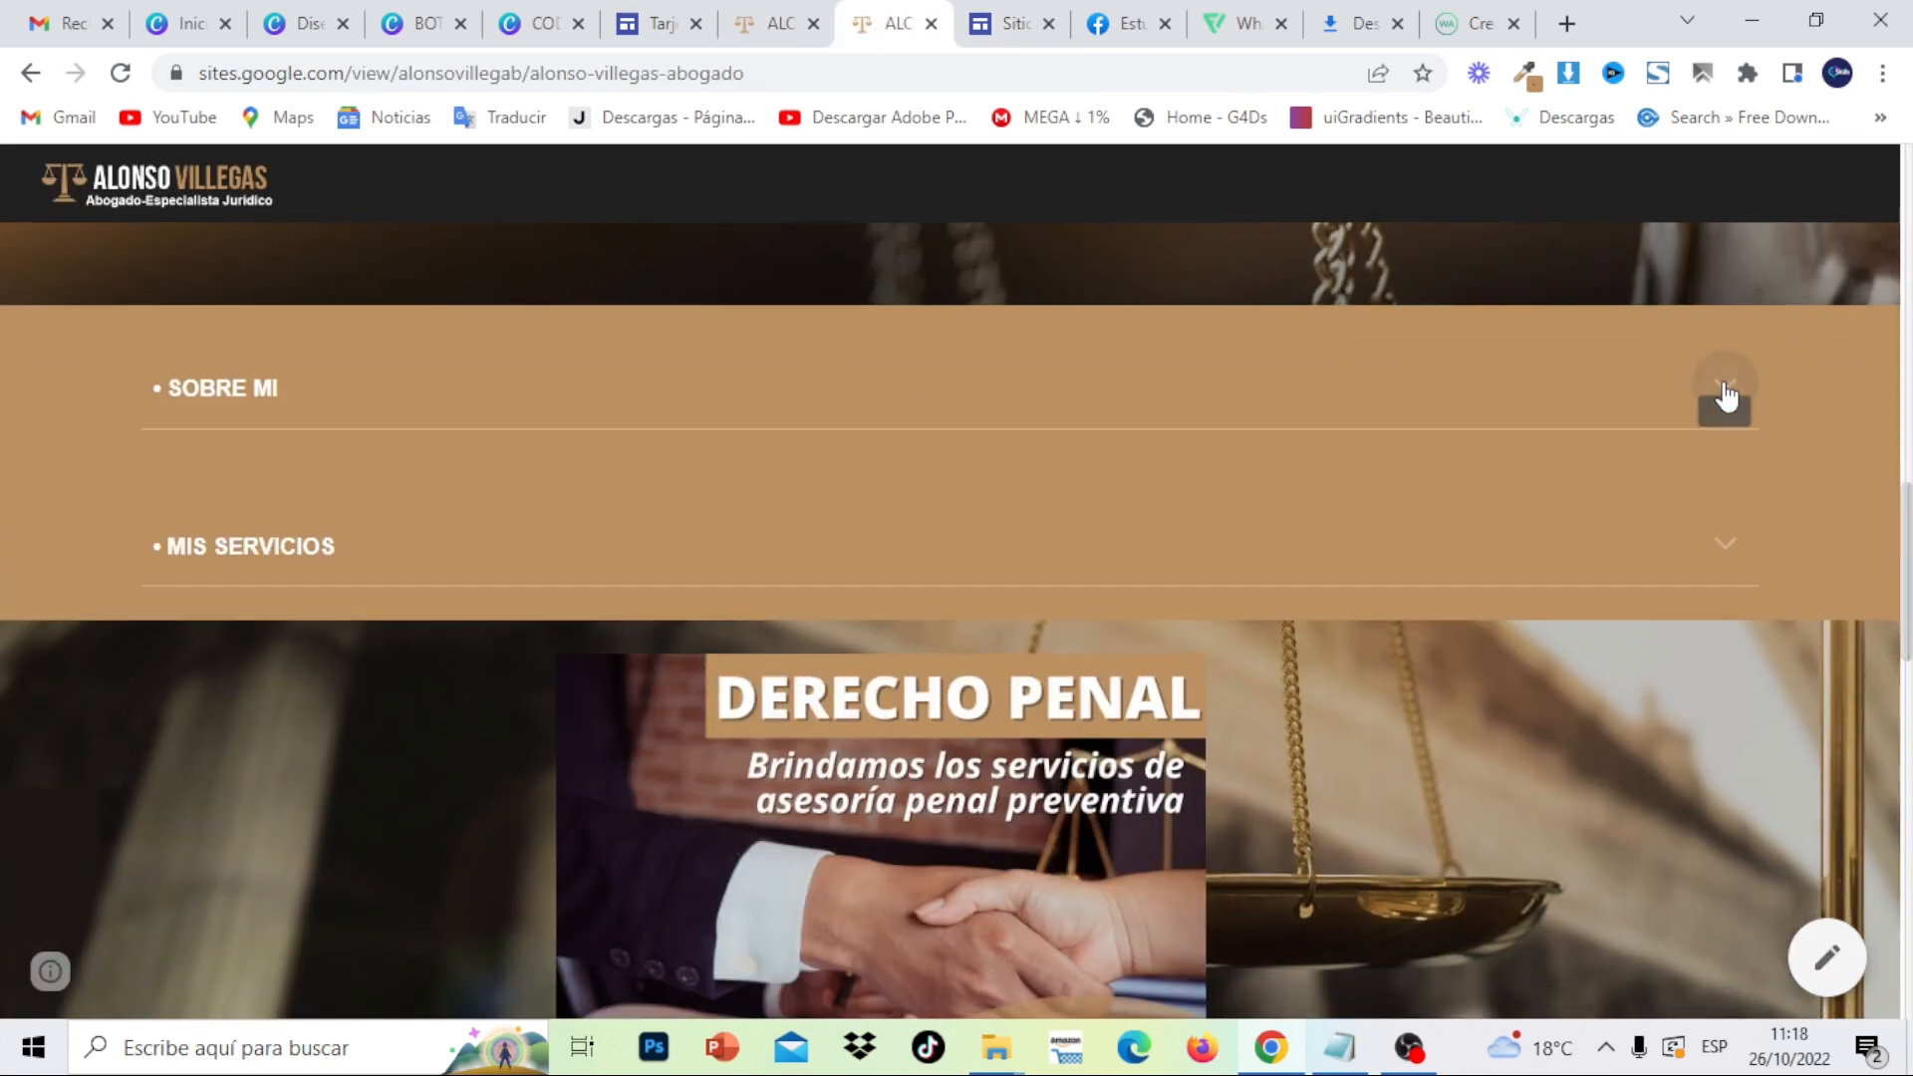
{"action": "left_click", "coordinate": [1726, 393]}
{"action": "left_click", "coordinate": [1726, 394]}
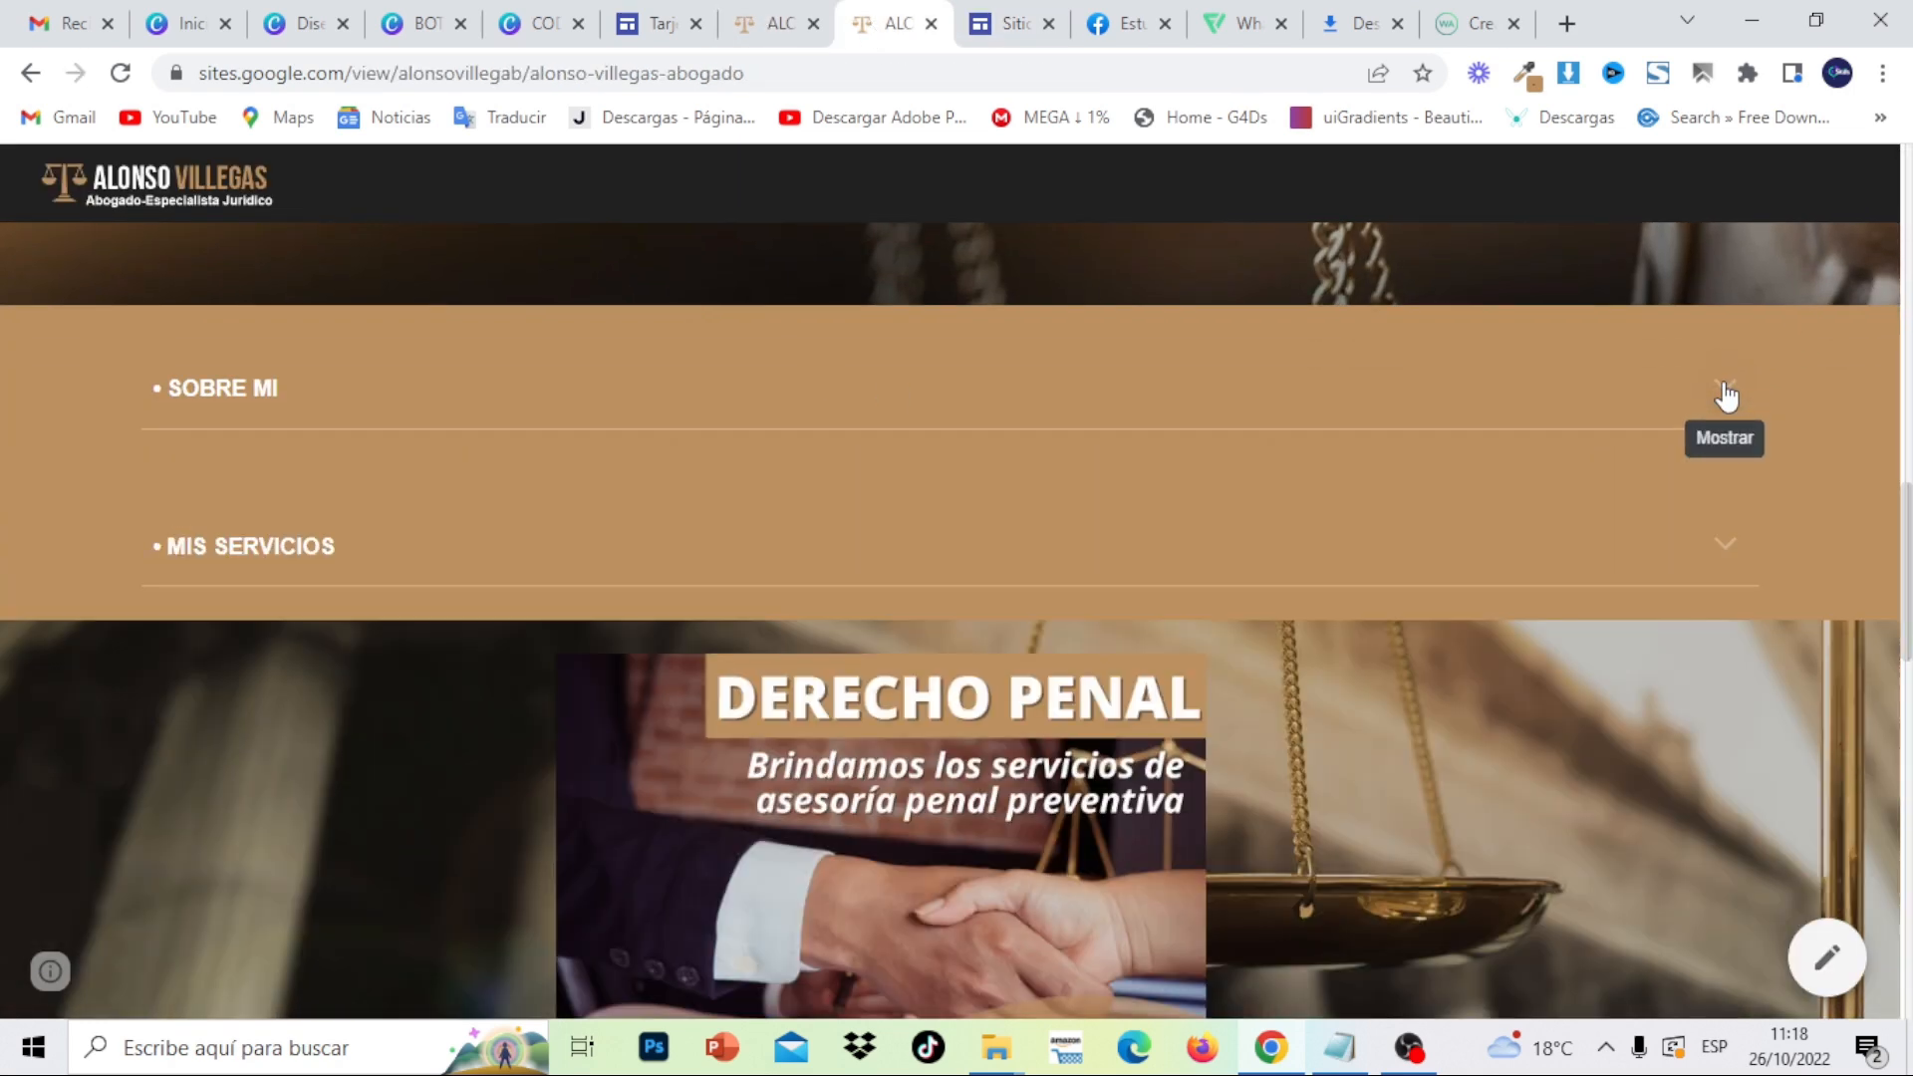
{"action": "left_click", "coordinate": [1727, 564]}
{"action": "left_click", "coordinate": [1727, 564]}
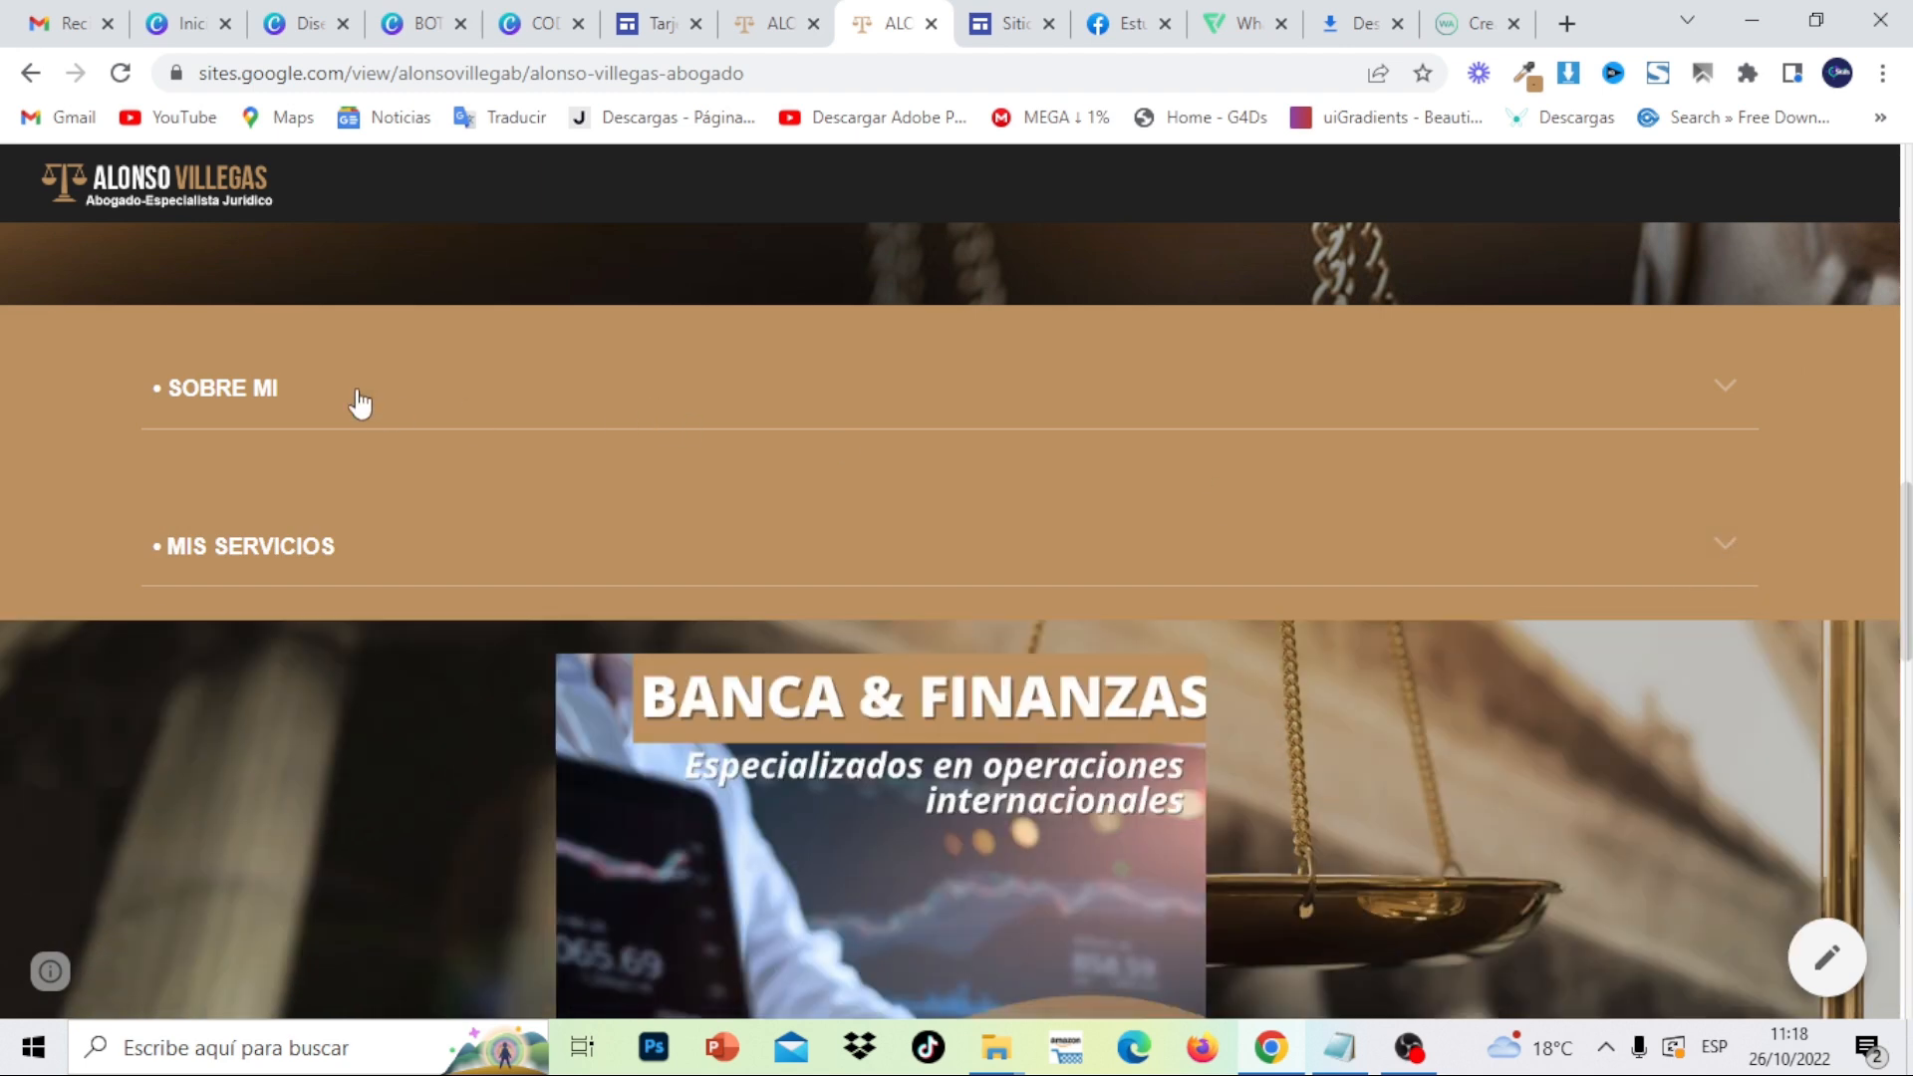
{"action": "left_click", "coordinate": [1012, 27]}
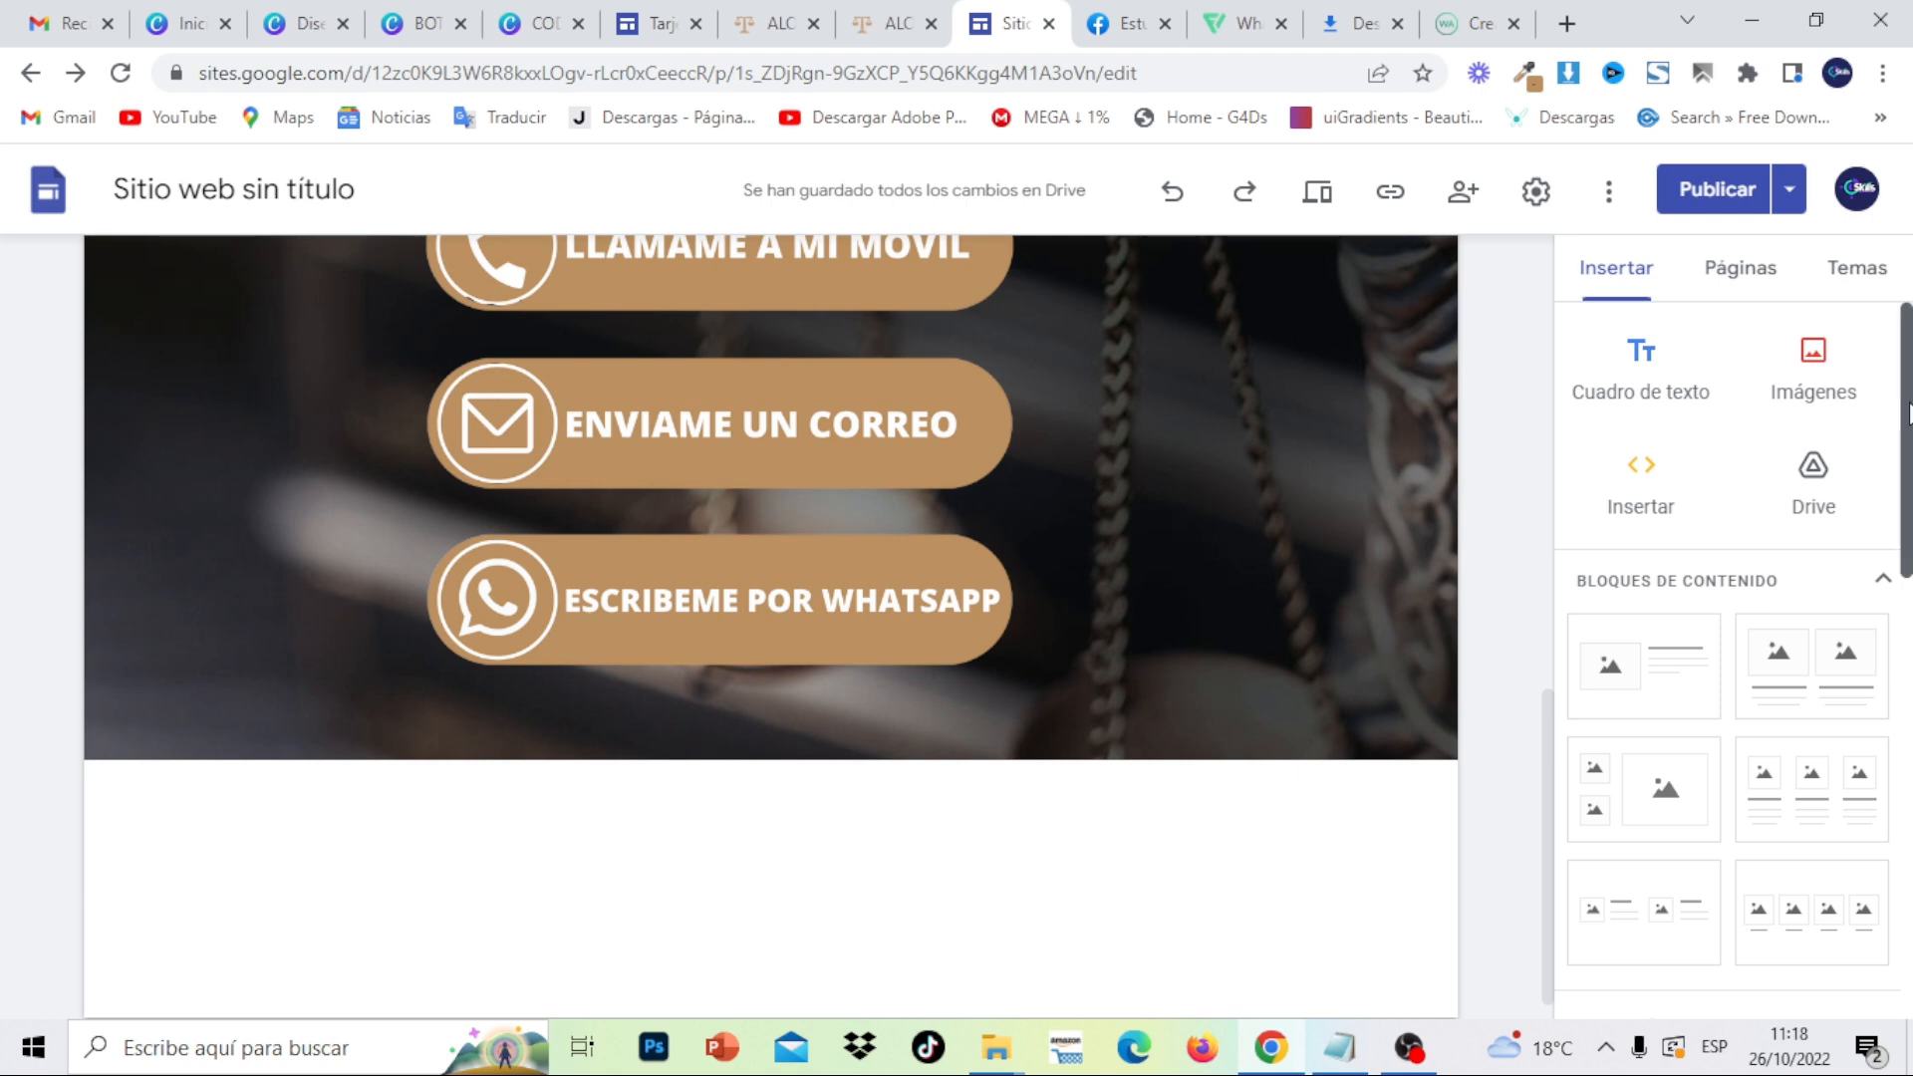
- Insert a collapsible group at the bottom of the page, below the contact buttons
{"action": "scroll", "coordinate": [1729, 648], "scroll_direction": "down", "scroll_amount": 3}
{"action": "scroll", "coordinate": [1729, 647], "scroll_direction": "down", "scroll_amount": 3}
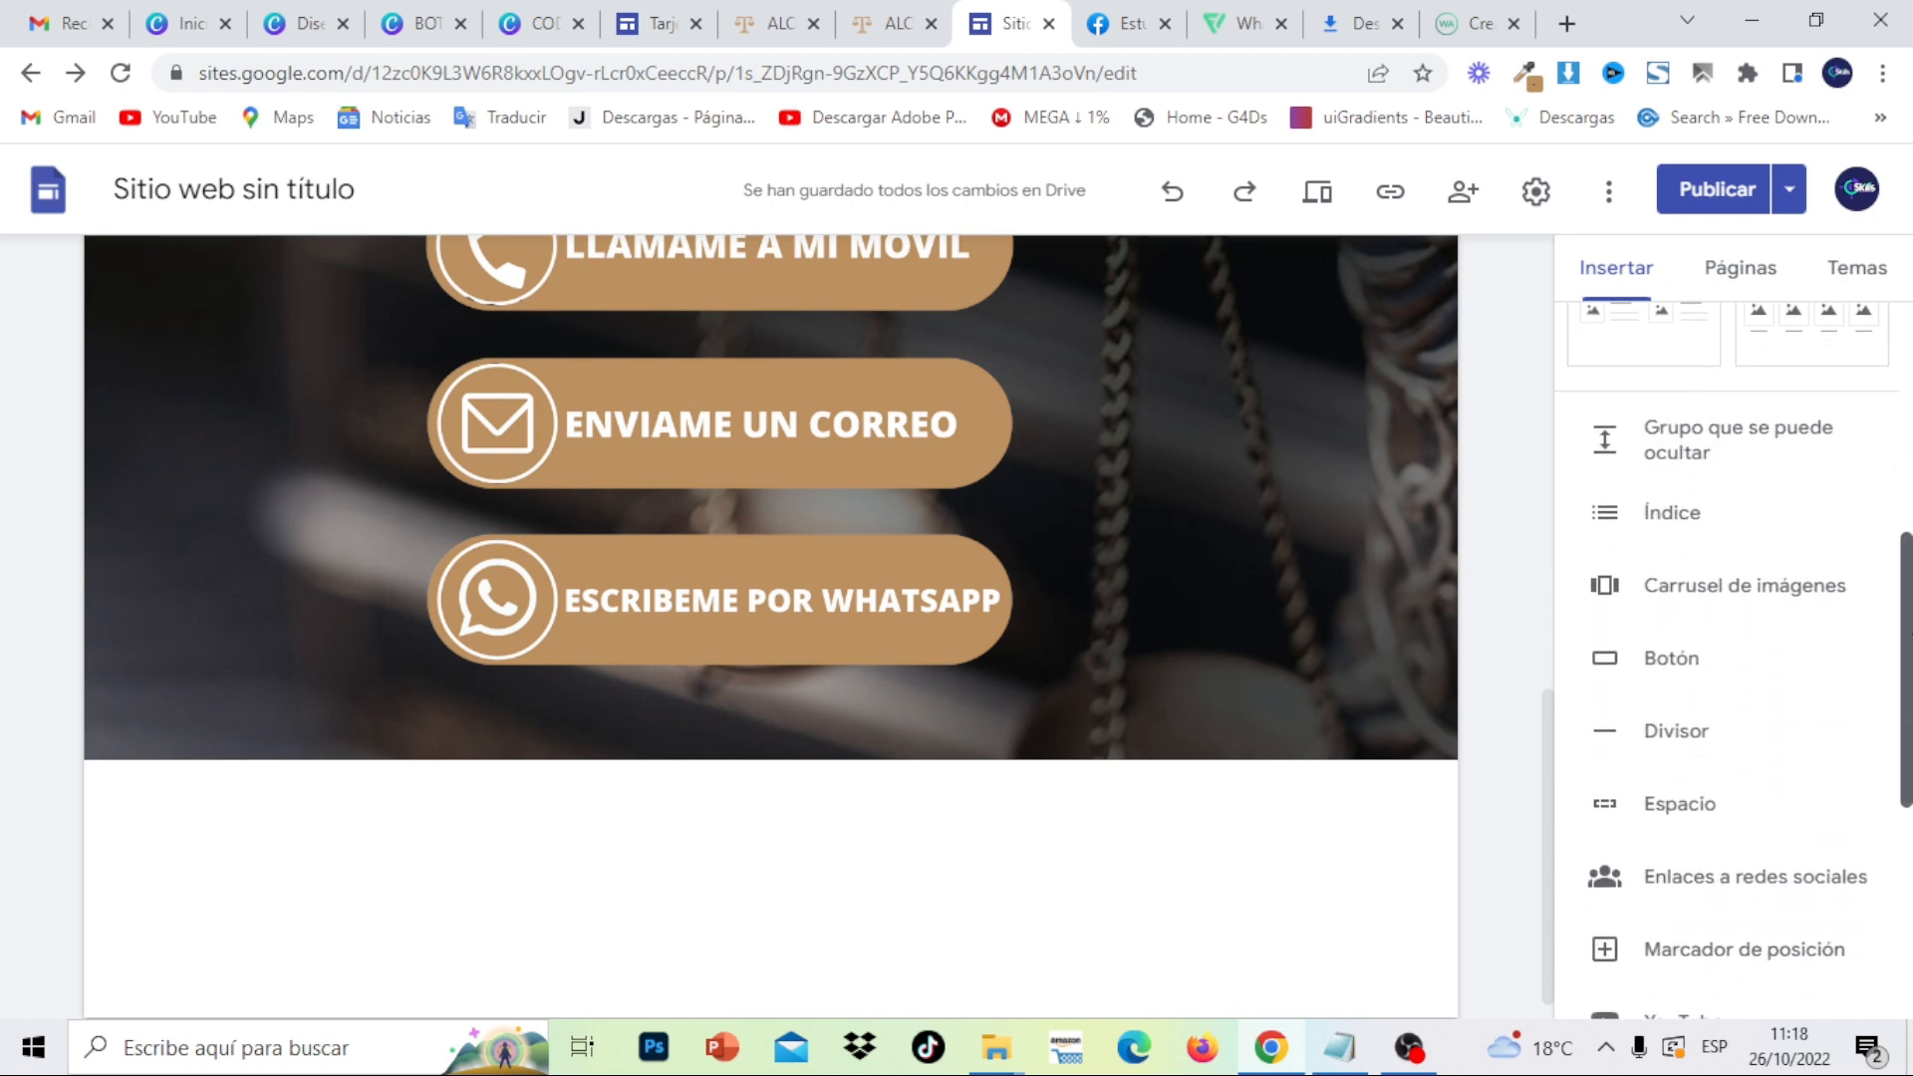
{"action": "left_click", "coordinate": [1699, 448]}
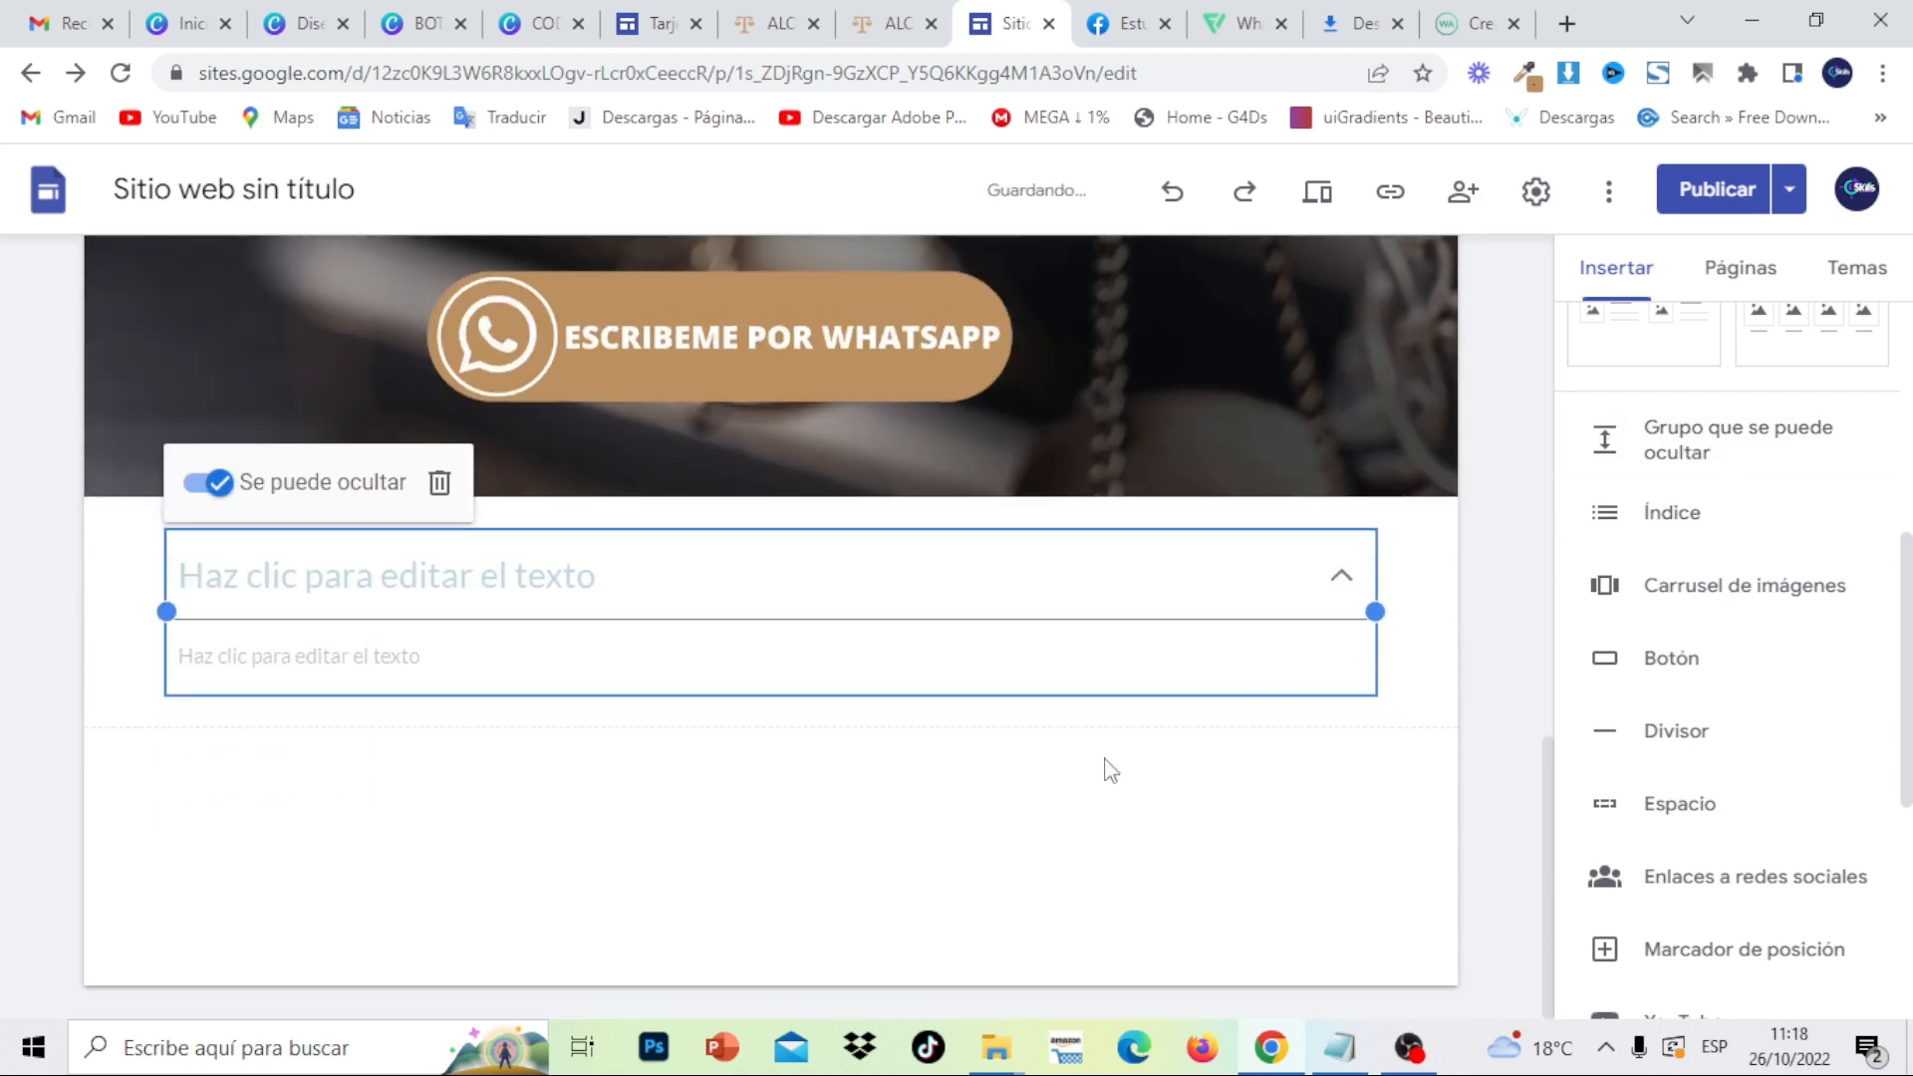
{"action": "left_click", "coordinate": [1076, 778]}
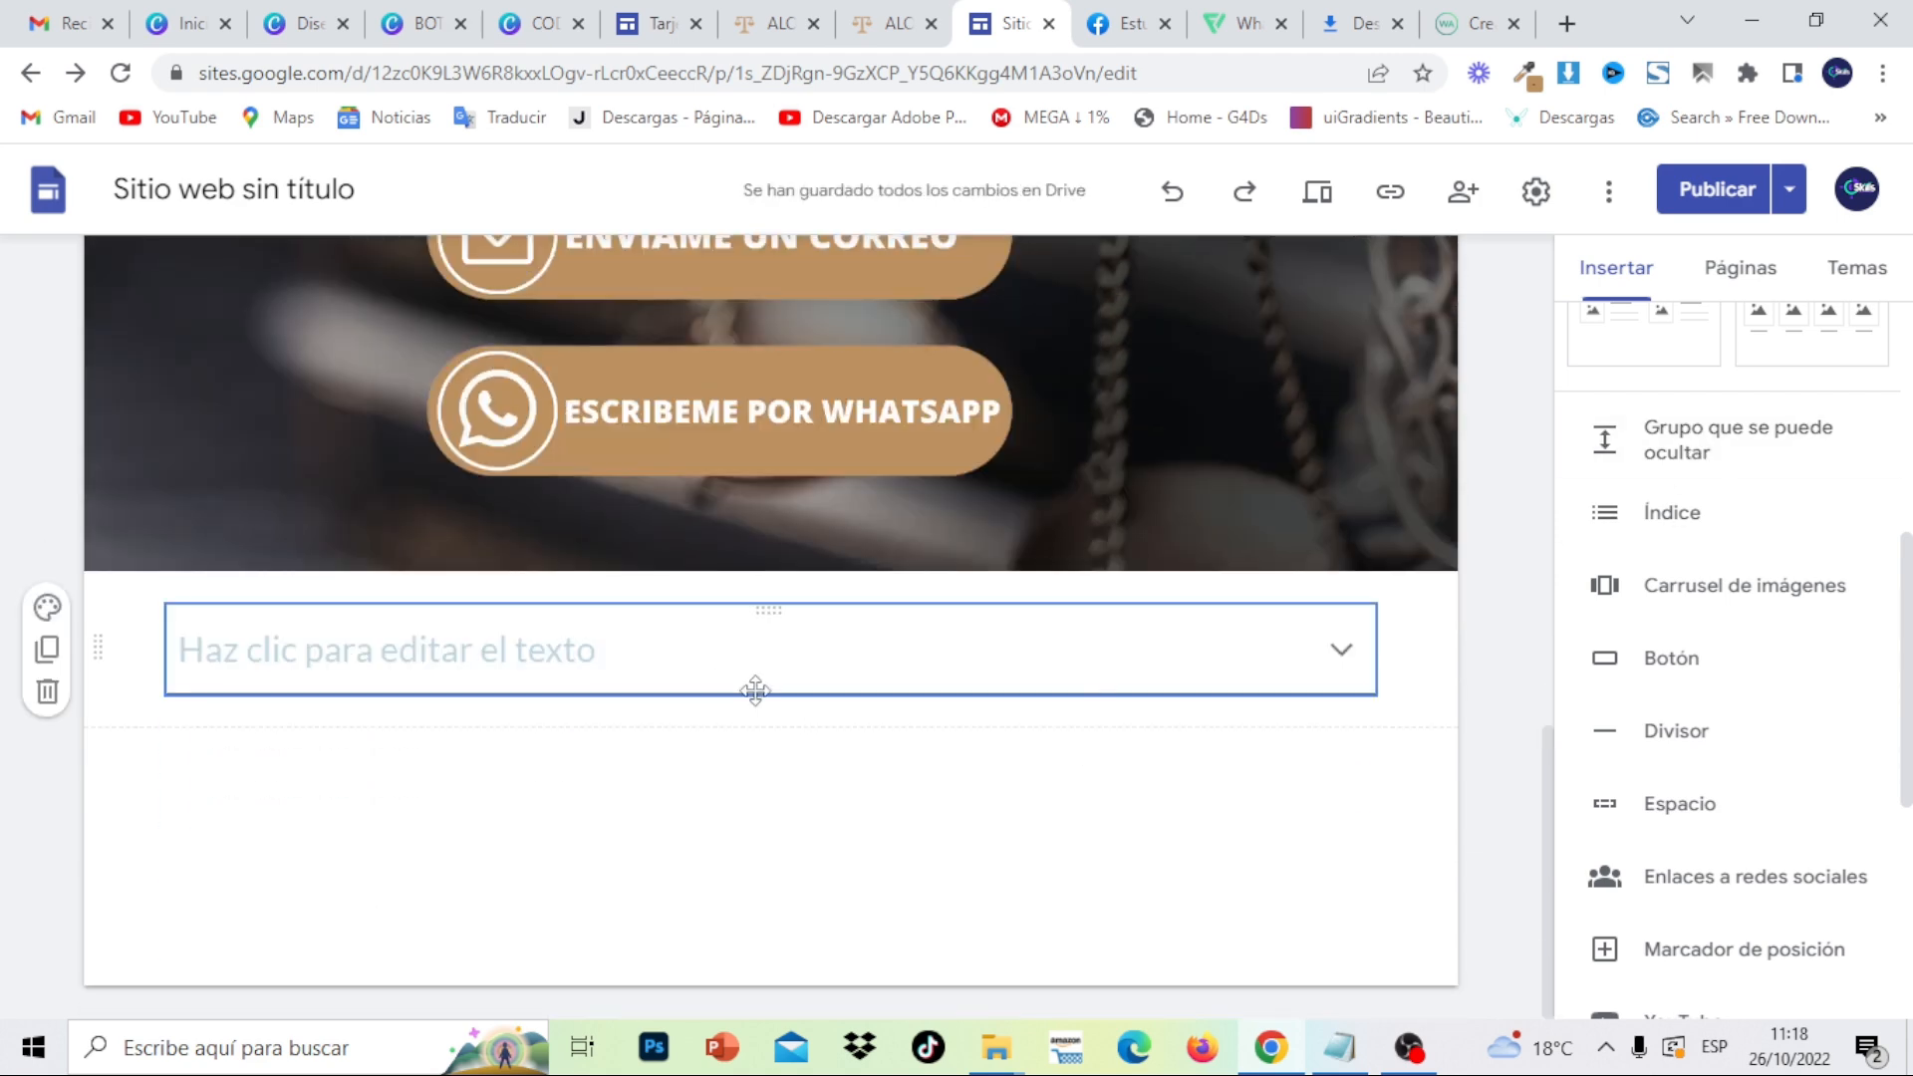
{"action": "left_click", "coordinate": [715, 667]}
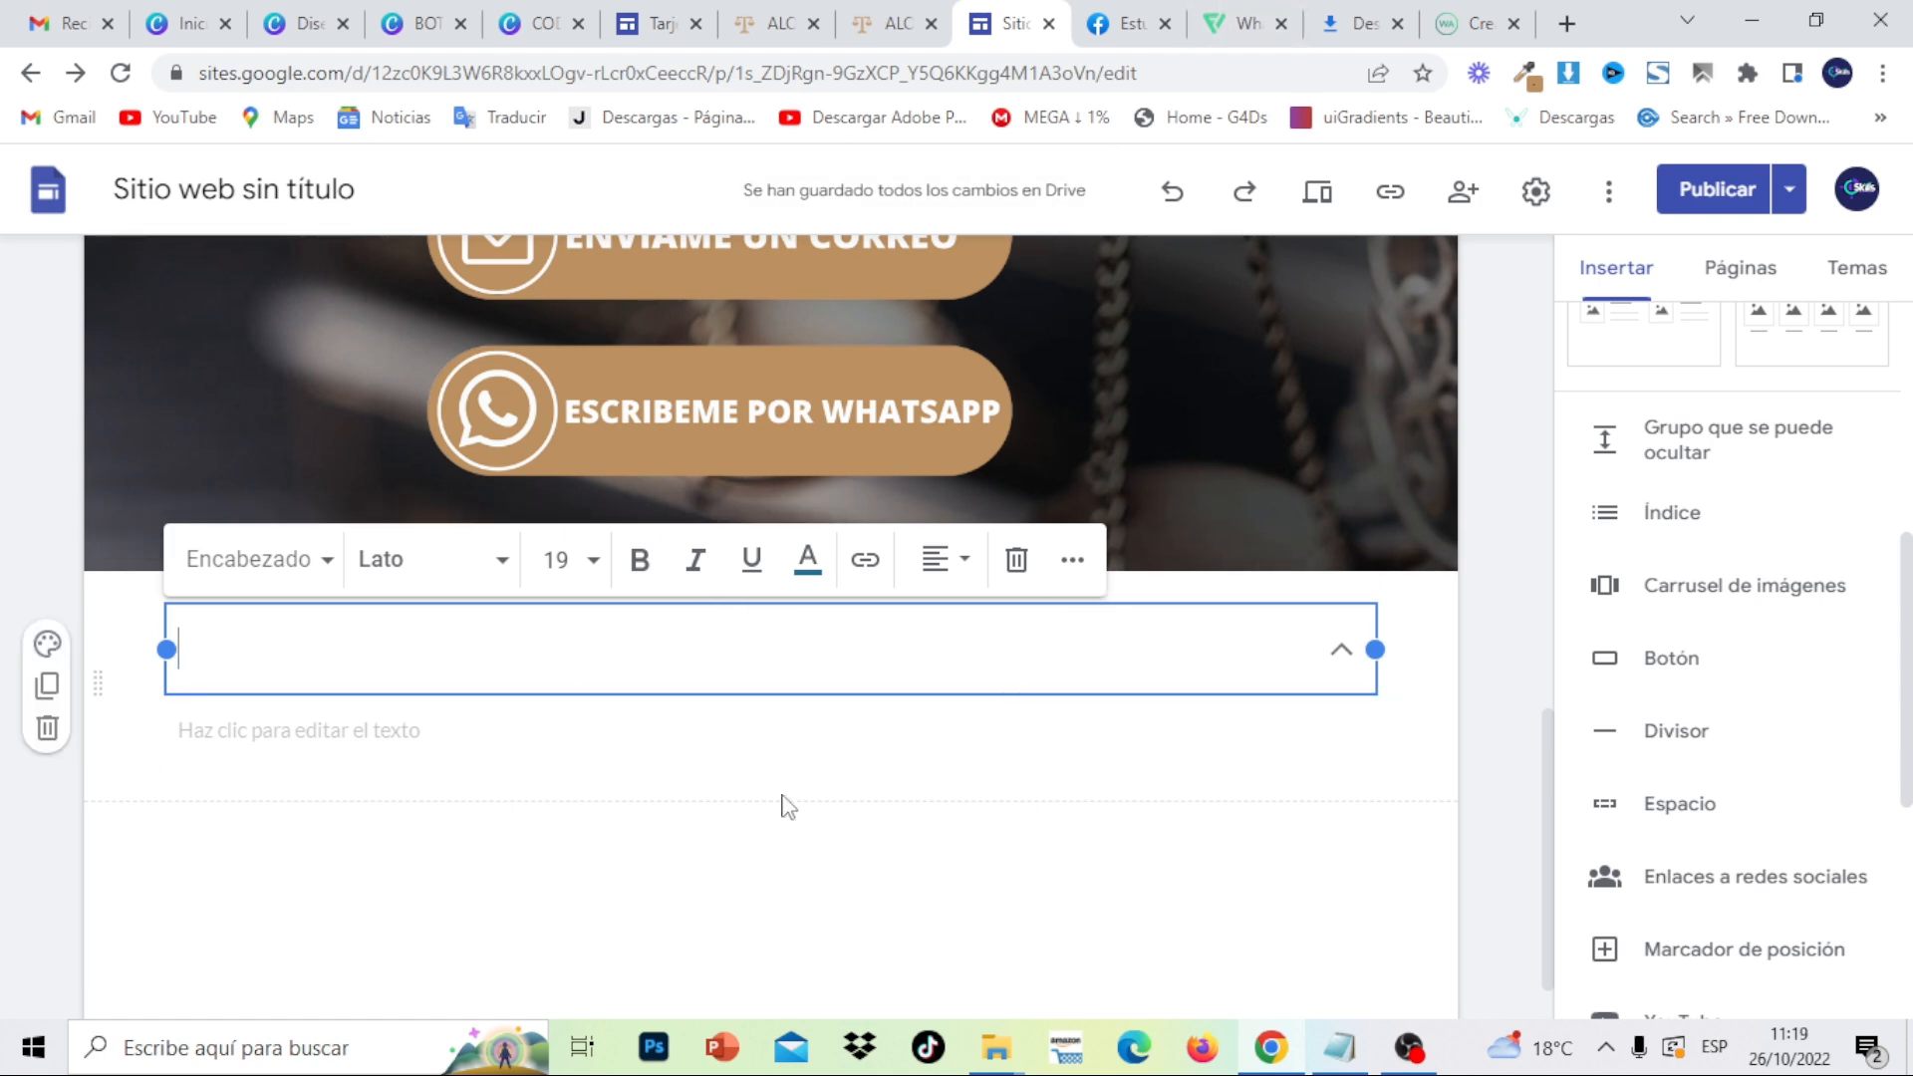
{"action": "left_click", "coordinate": [665, 749]}
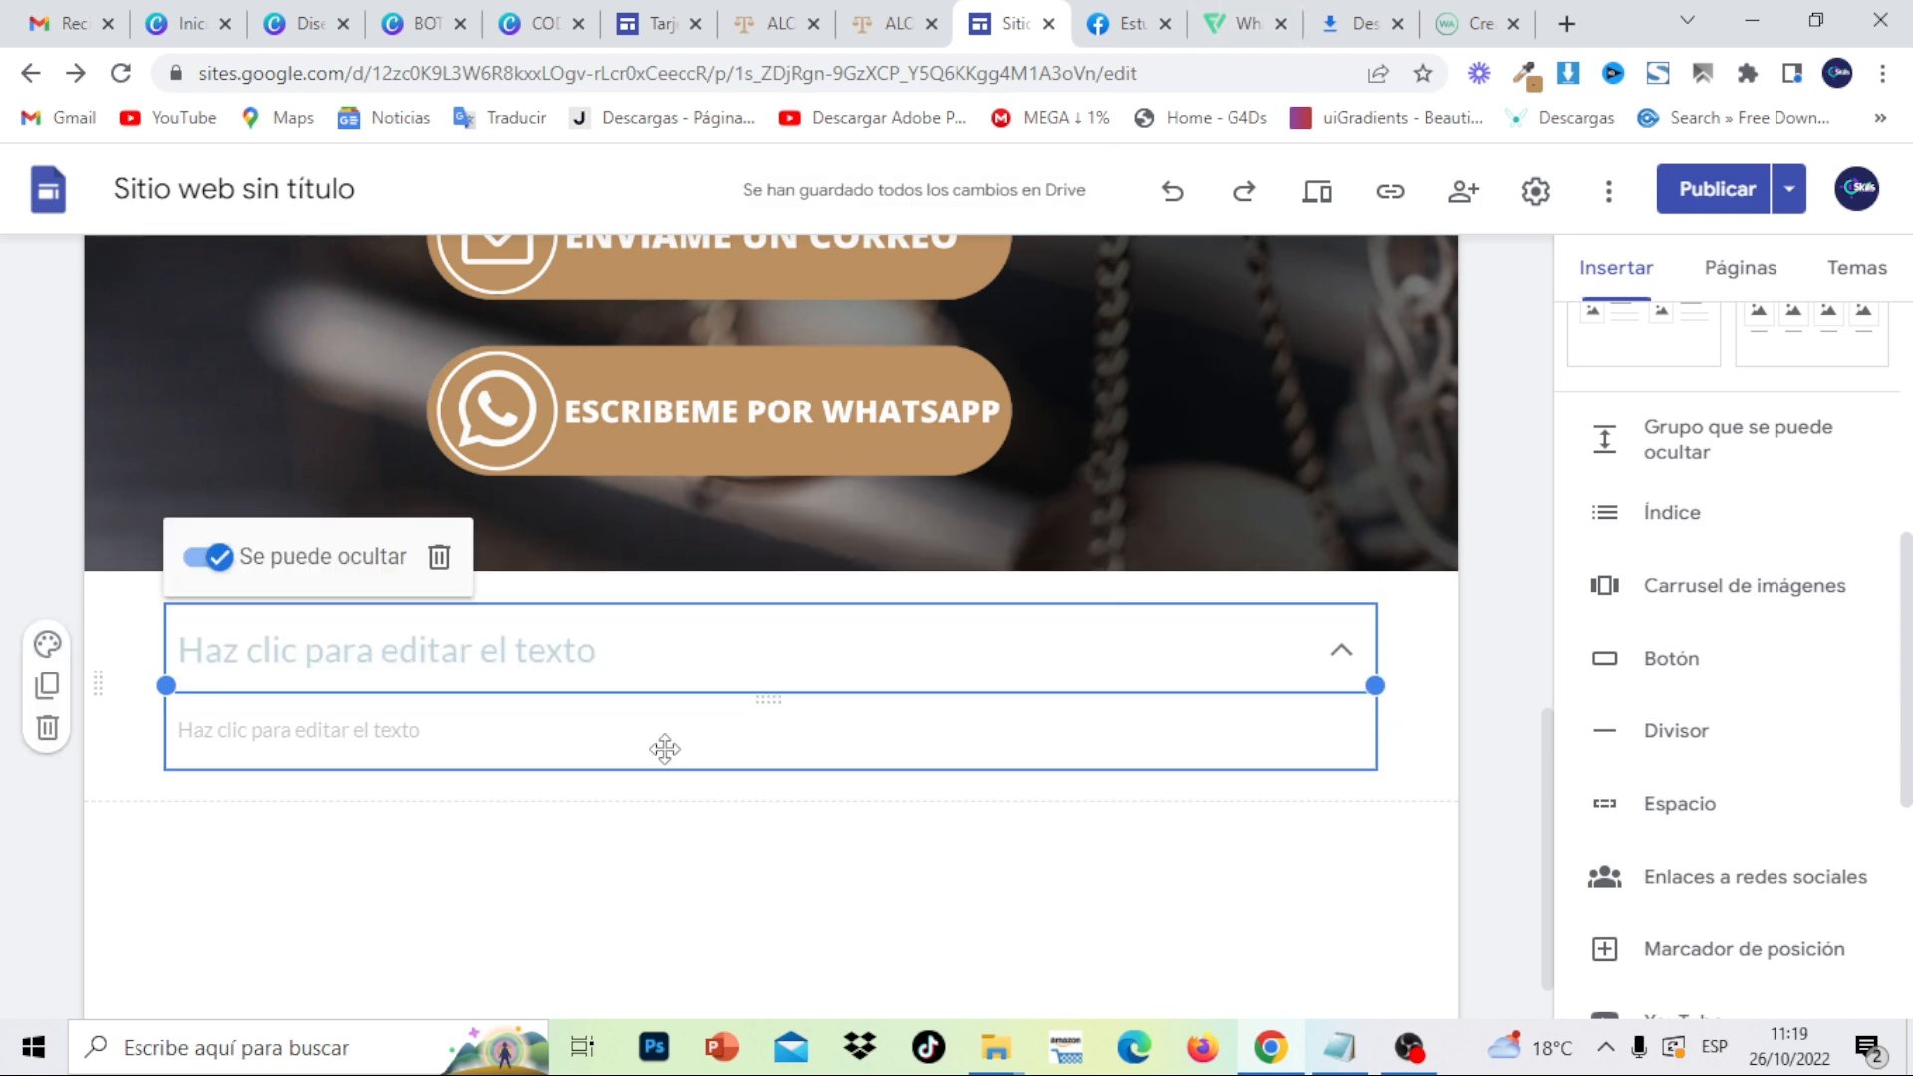
{"action": "left_click", "coordinate": [585, 653]}
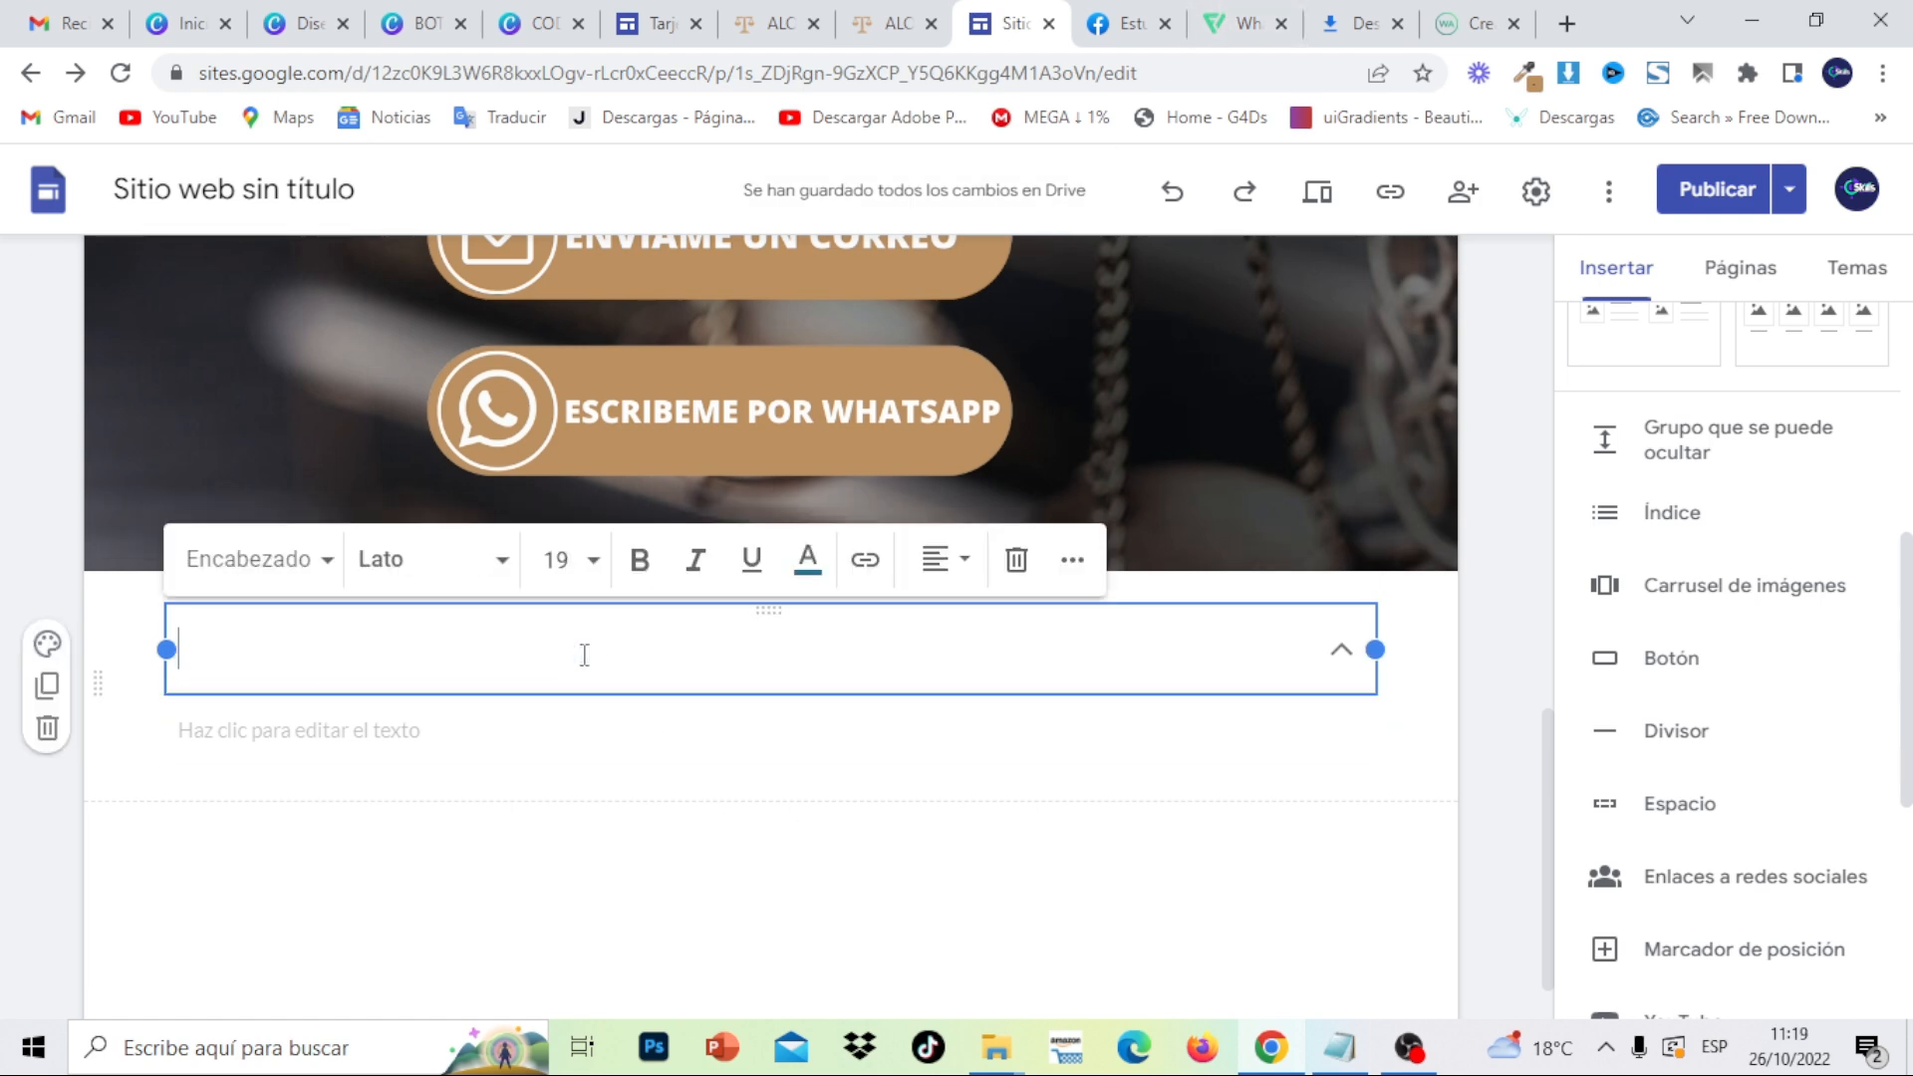
- Copy 'SOBRE MI' from the published site and paste it as the group's heading
{"action": "left_click", "coordinate": [867, 22]}
{"action": "left_click_drag", "start_coordinate": [332, 406], "coordinate": [168, 406]}
{"action": "right_click", "coordinate": [166, 393]}
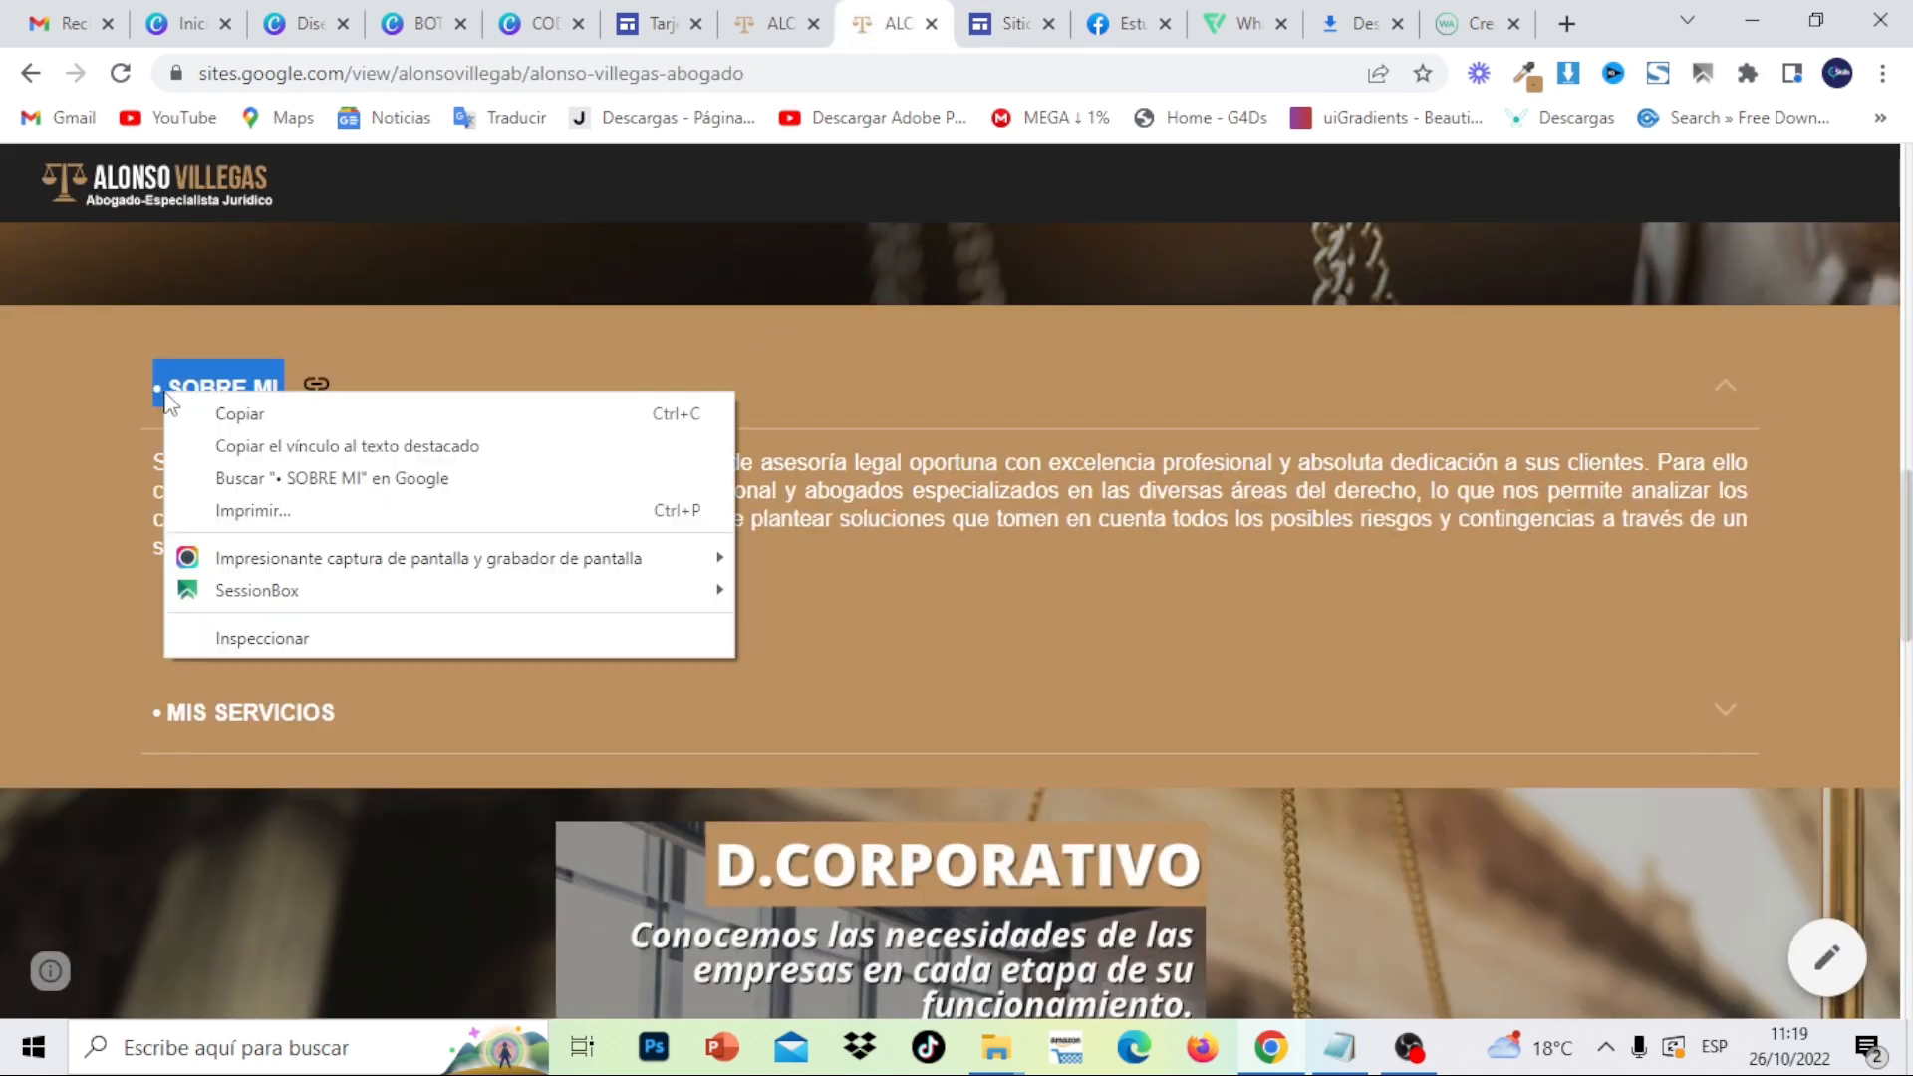
{"action": "left_click", "coordinate": [231, 418]}
{"action": "left_click", "coordinate": [1008, 22]}
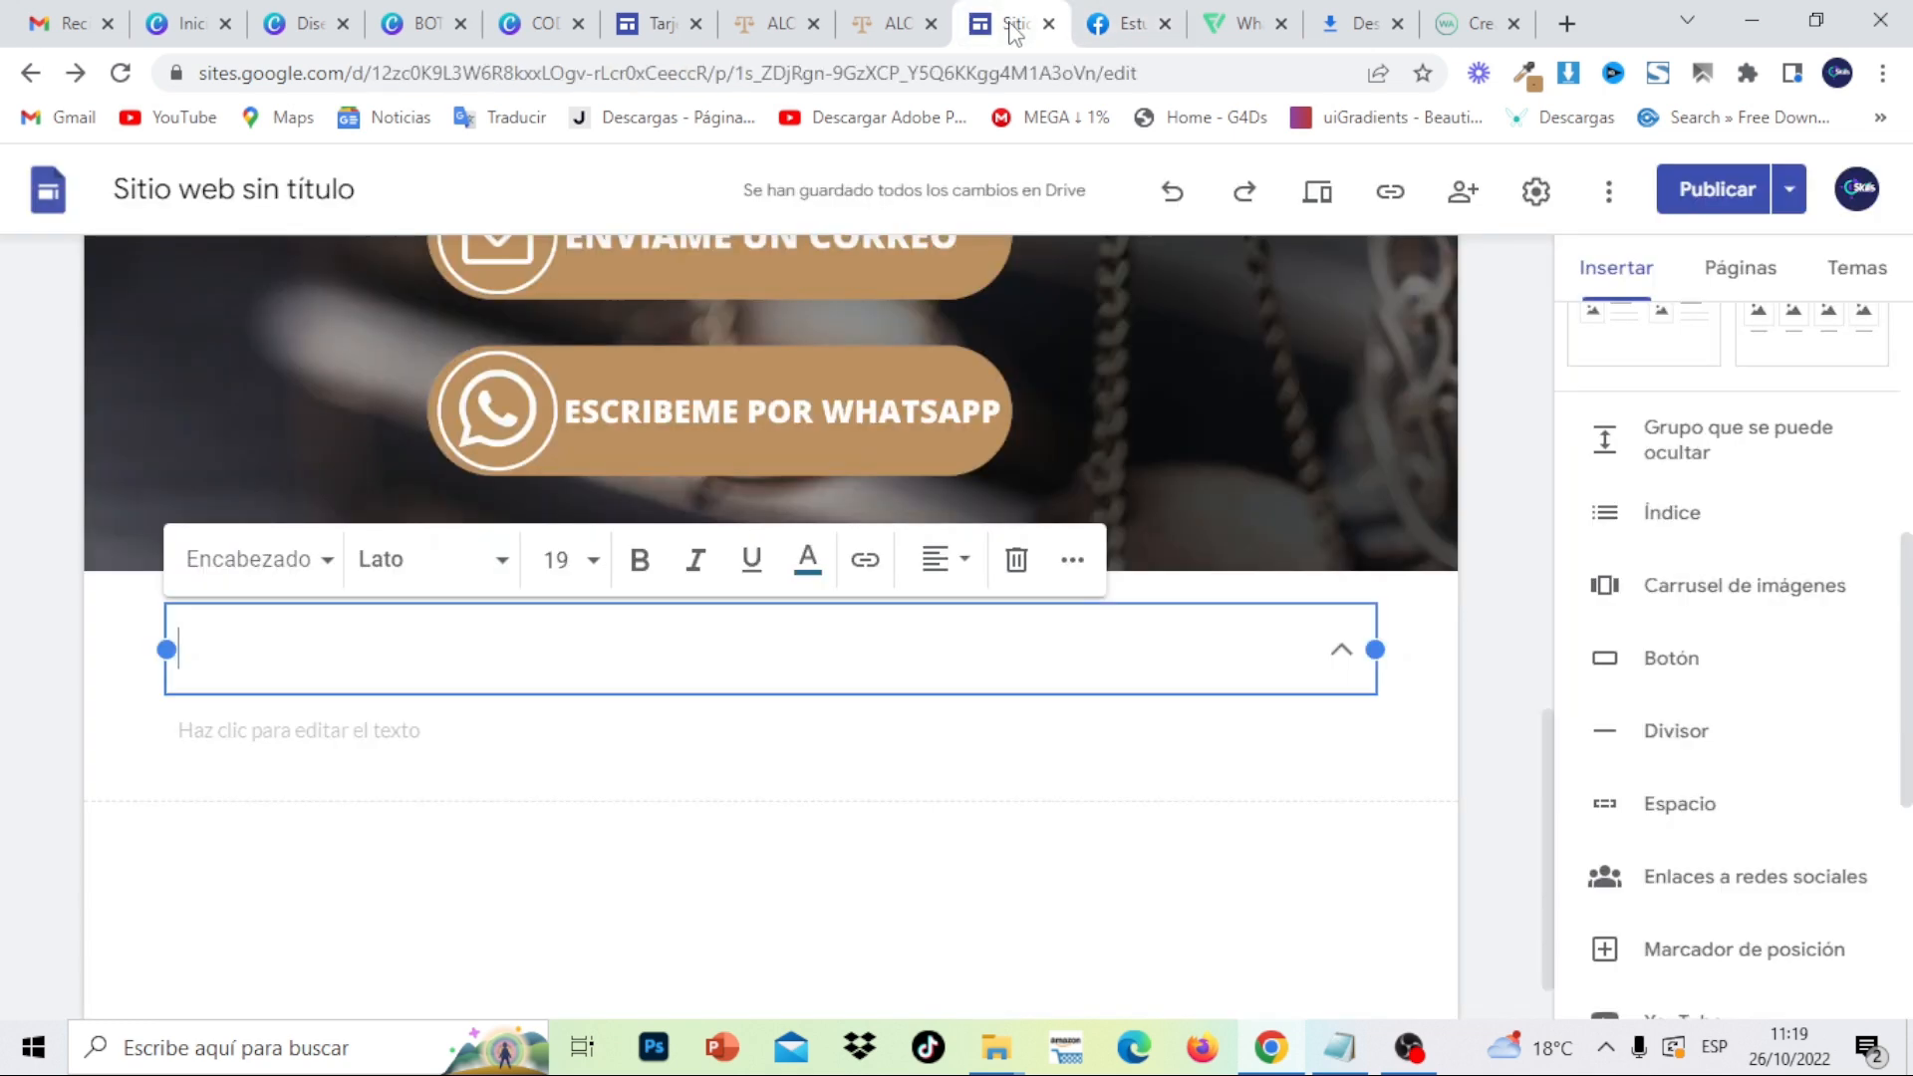
{"action": "left_click", "coordinate": [317, 652]}
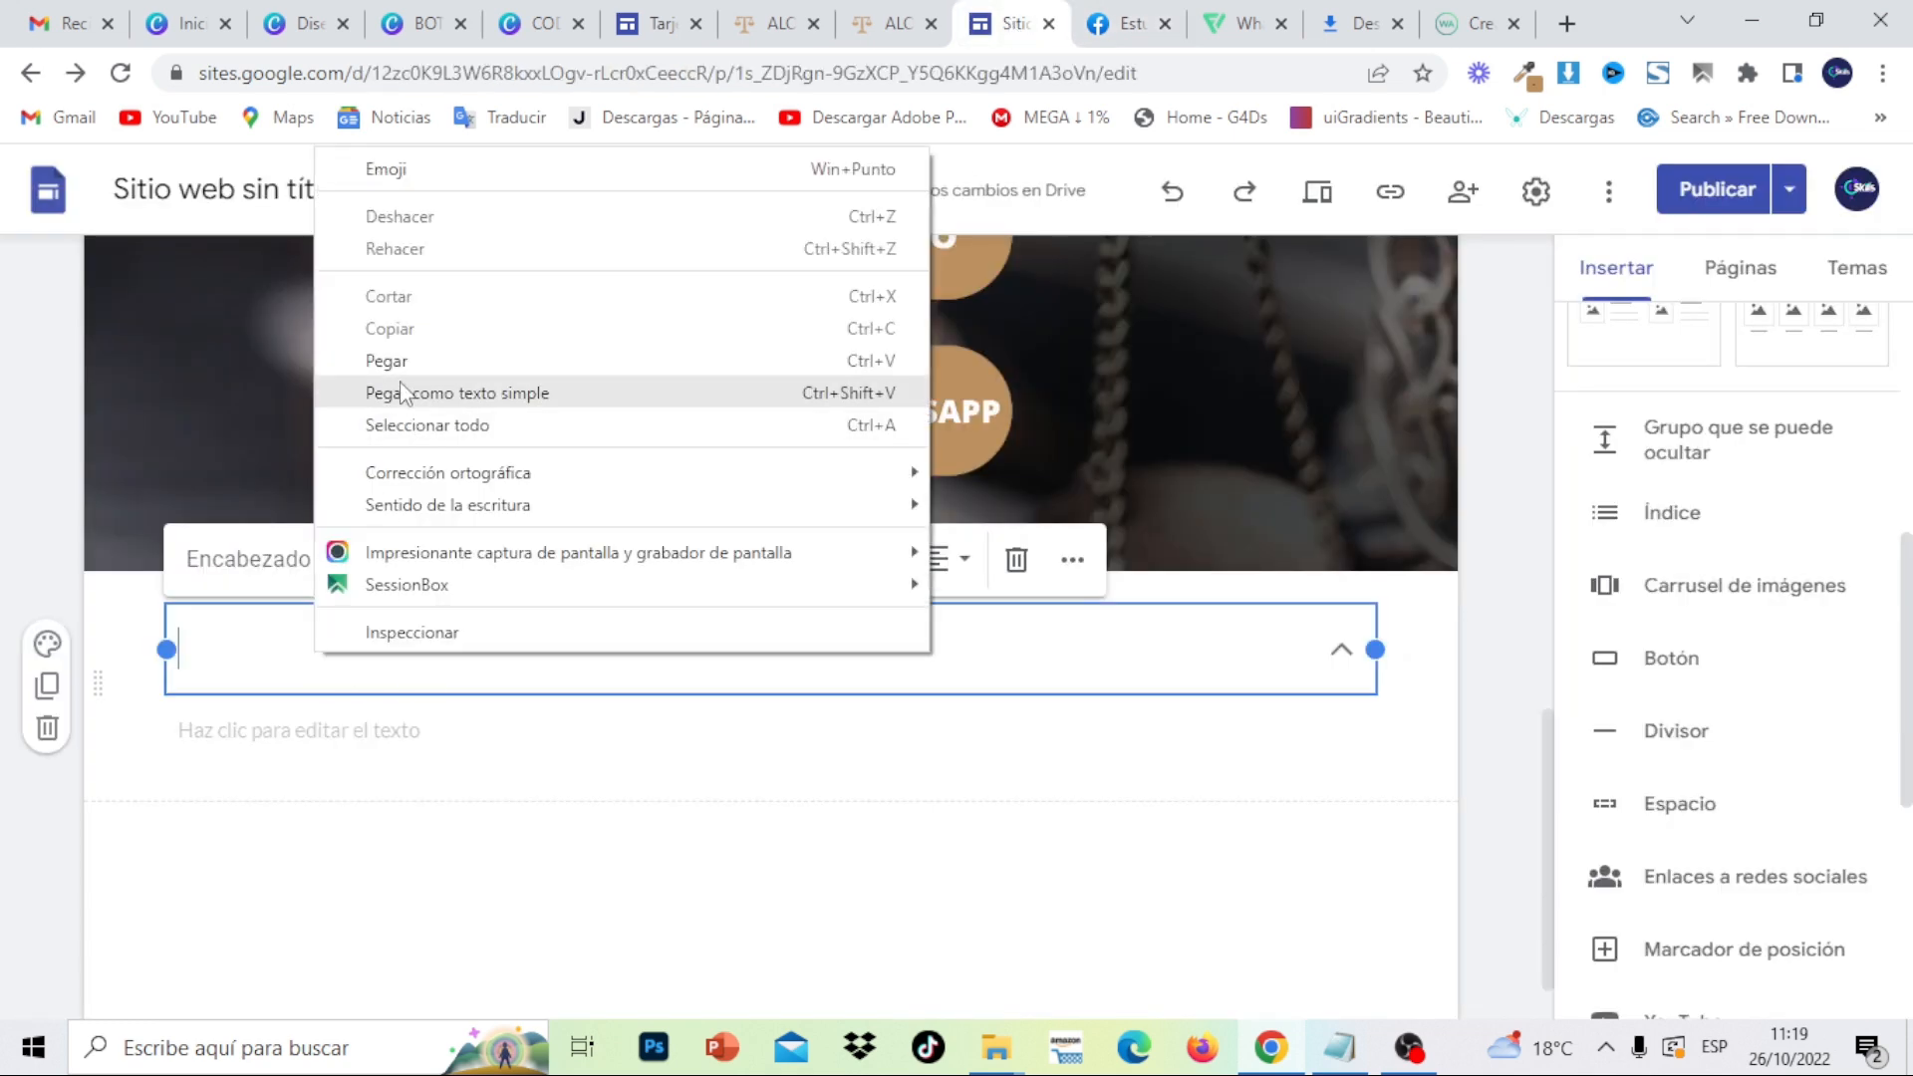
{"action": "left_click", "coordinate": [396, 371]}
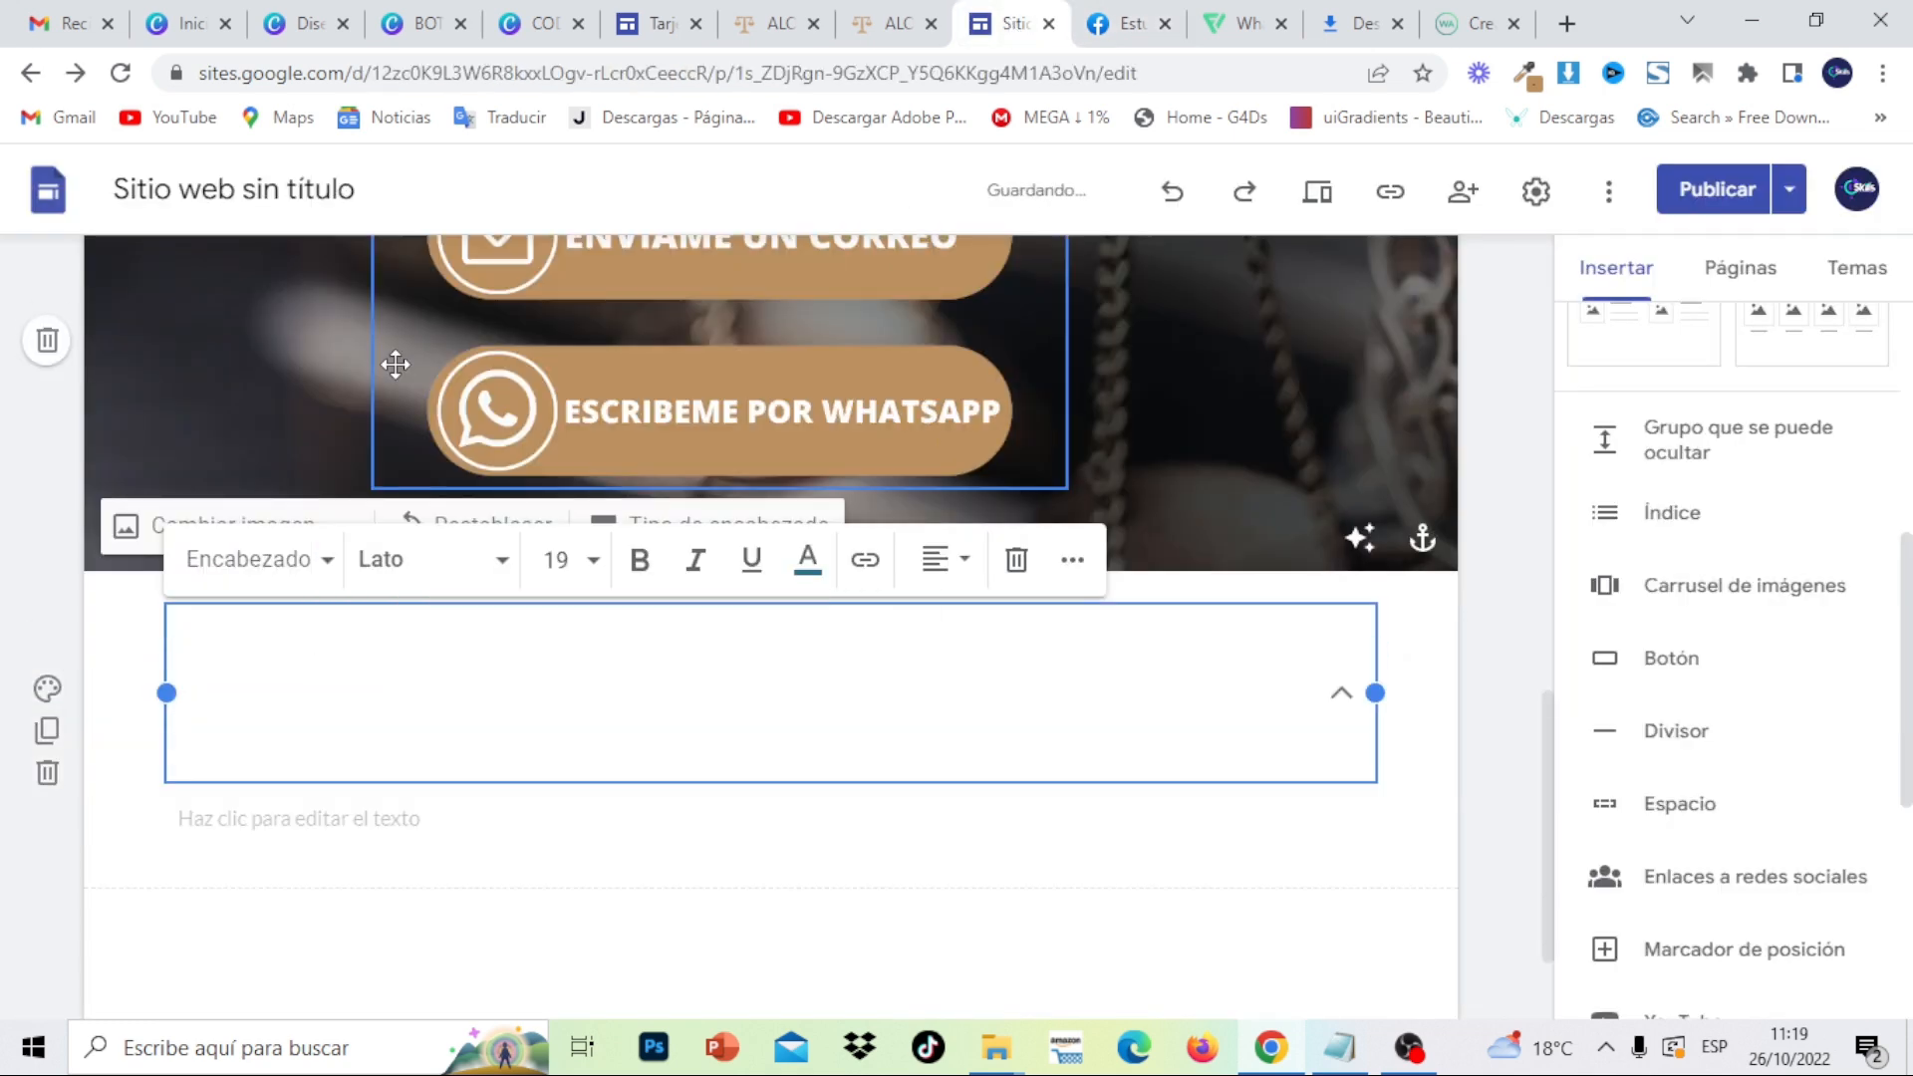
{"action": "key", "text": "BackSpace"}
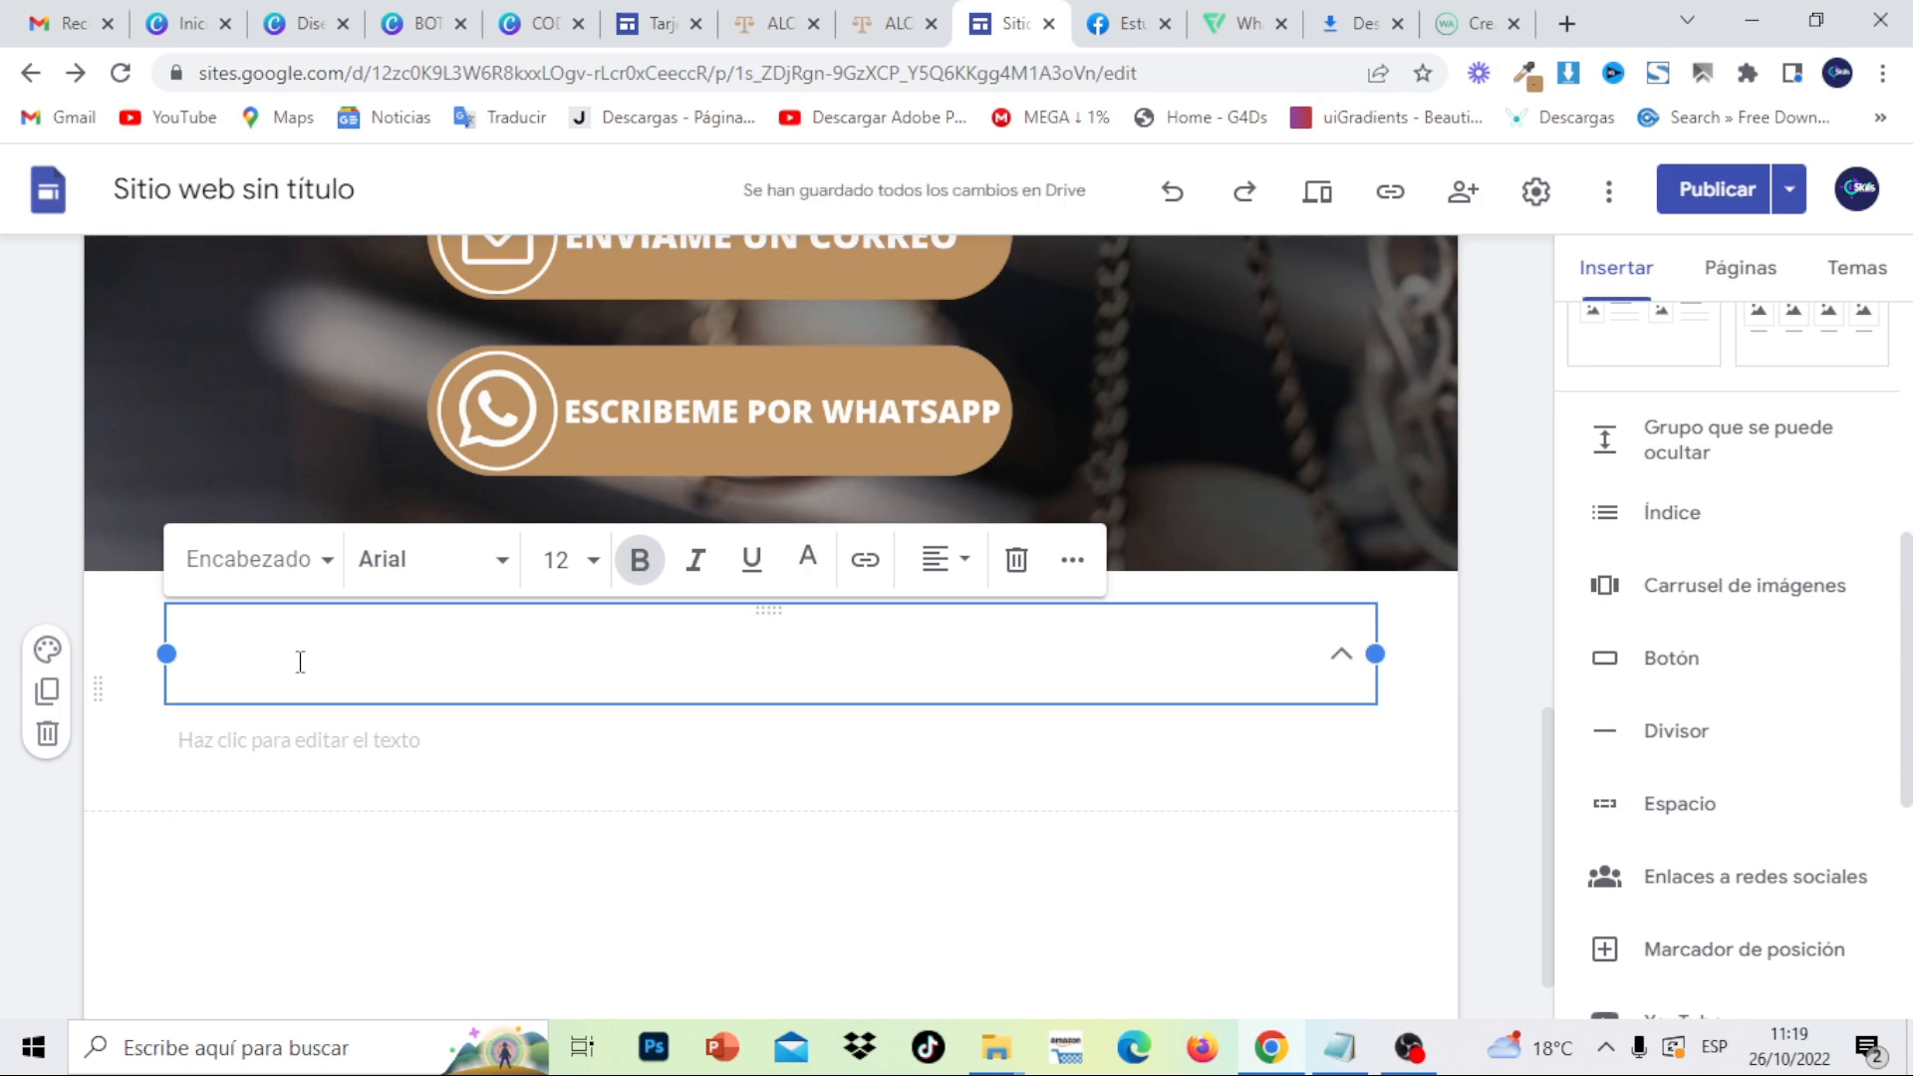
{"action": "left_click", "coordinate": [47, 648]}
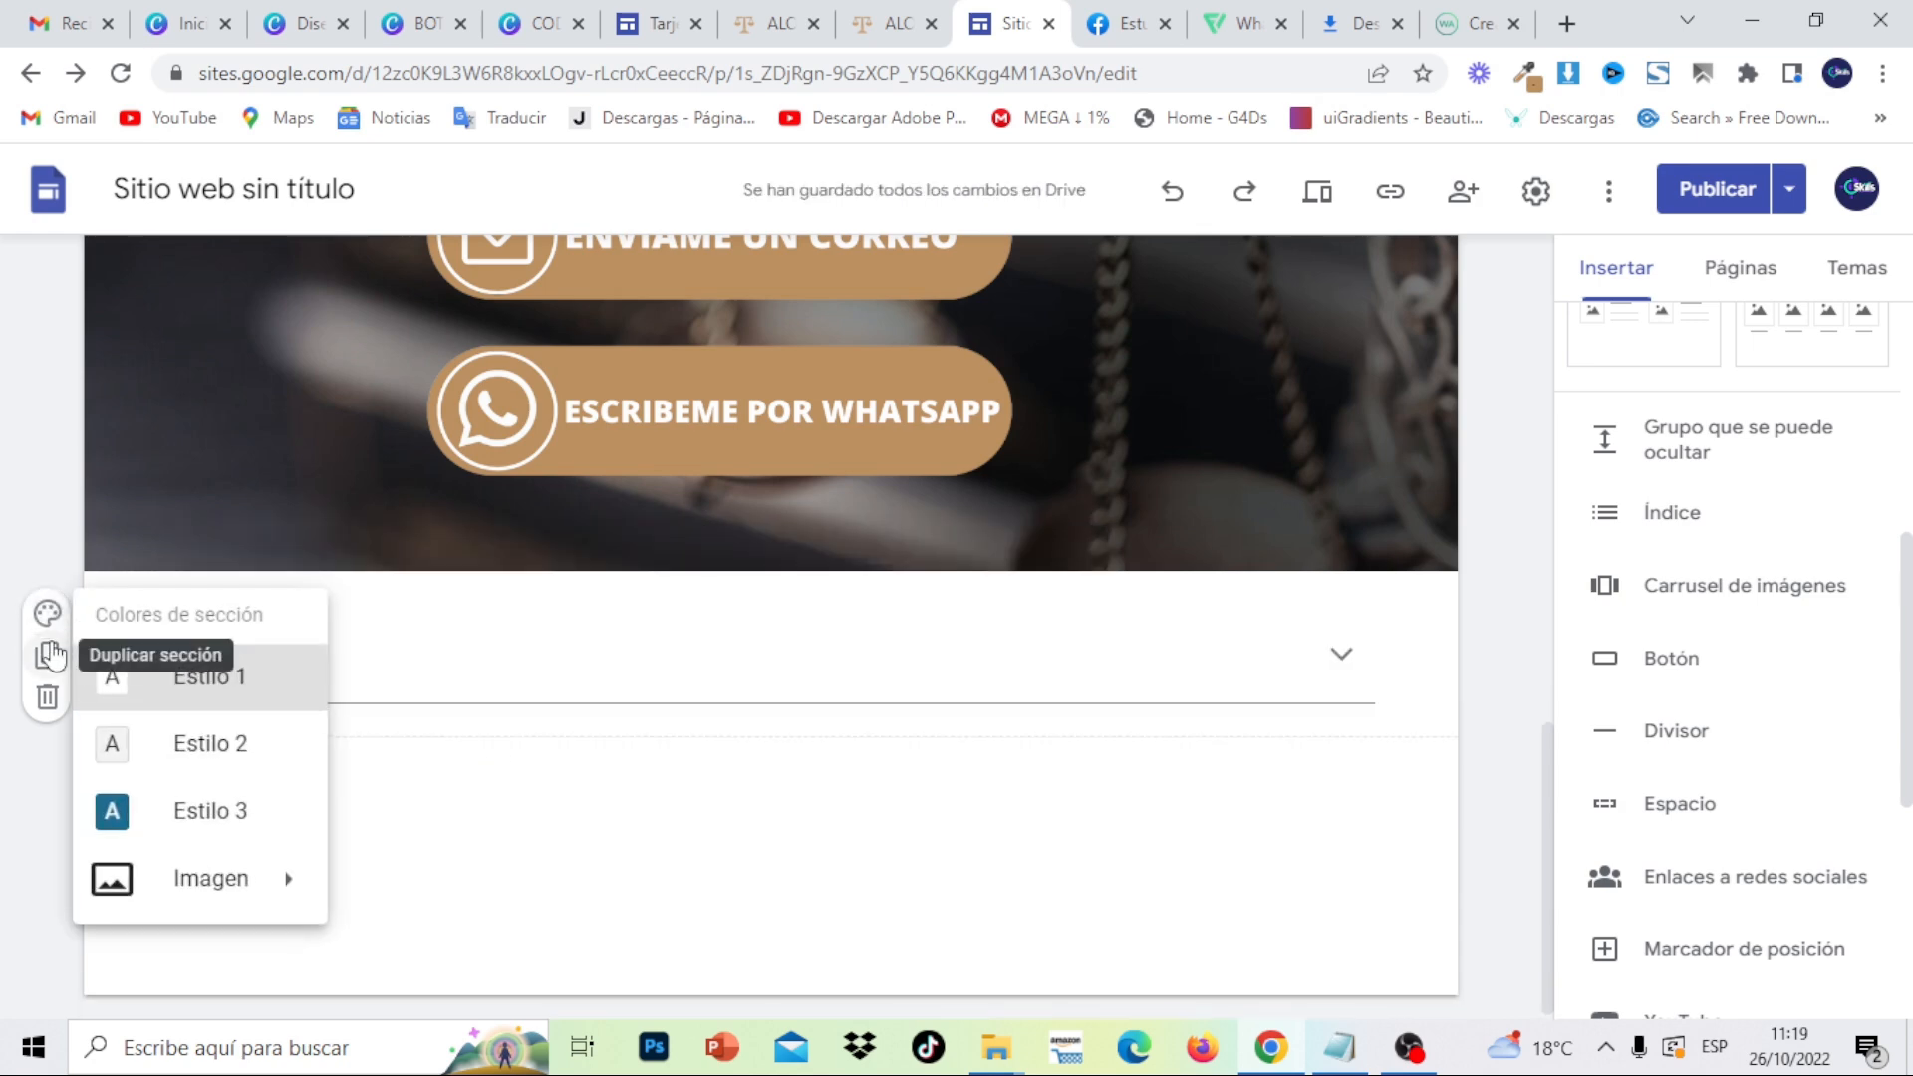
- Give the section Estilo 3 colours and create a custom theme colour, trying a dark red
{"action": "left_click", "coordinate": [252, 828]}
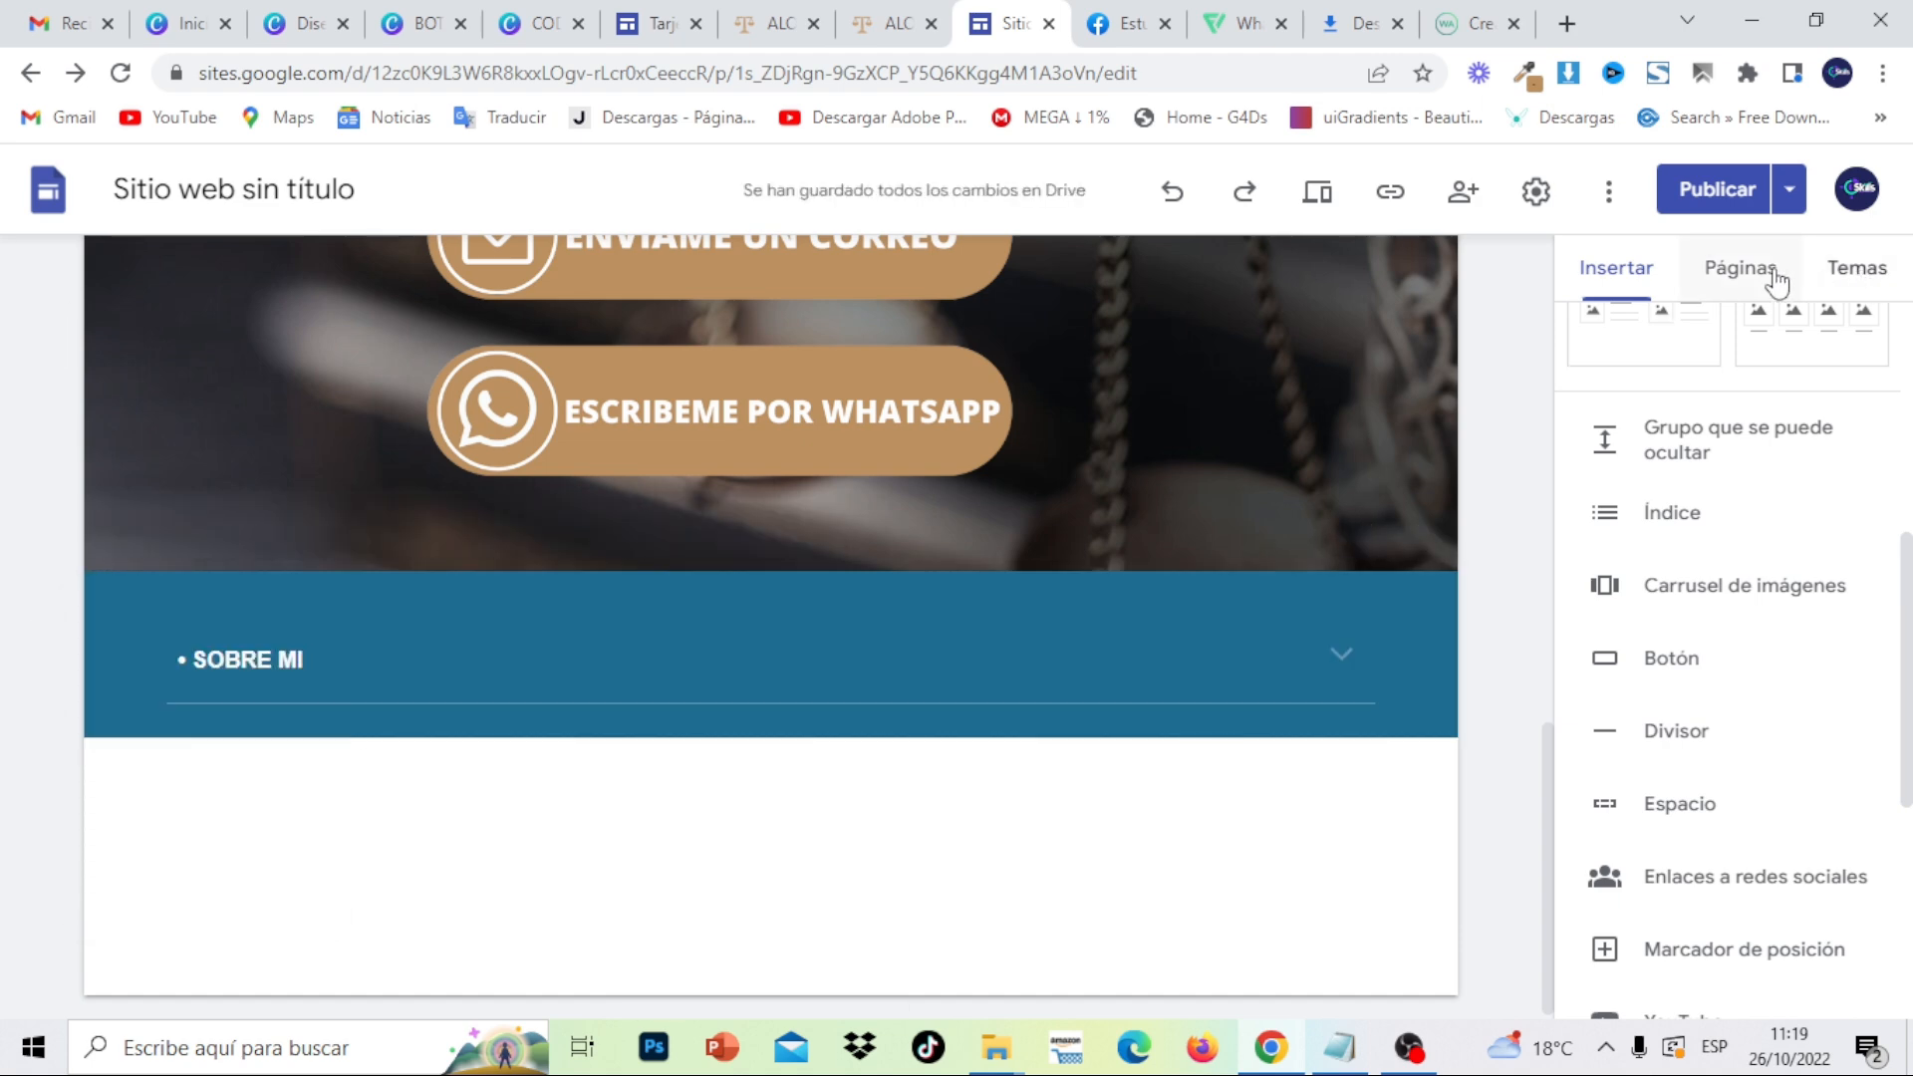
{"action": "left_click", "coordinate": [1887, 261]}
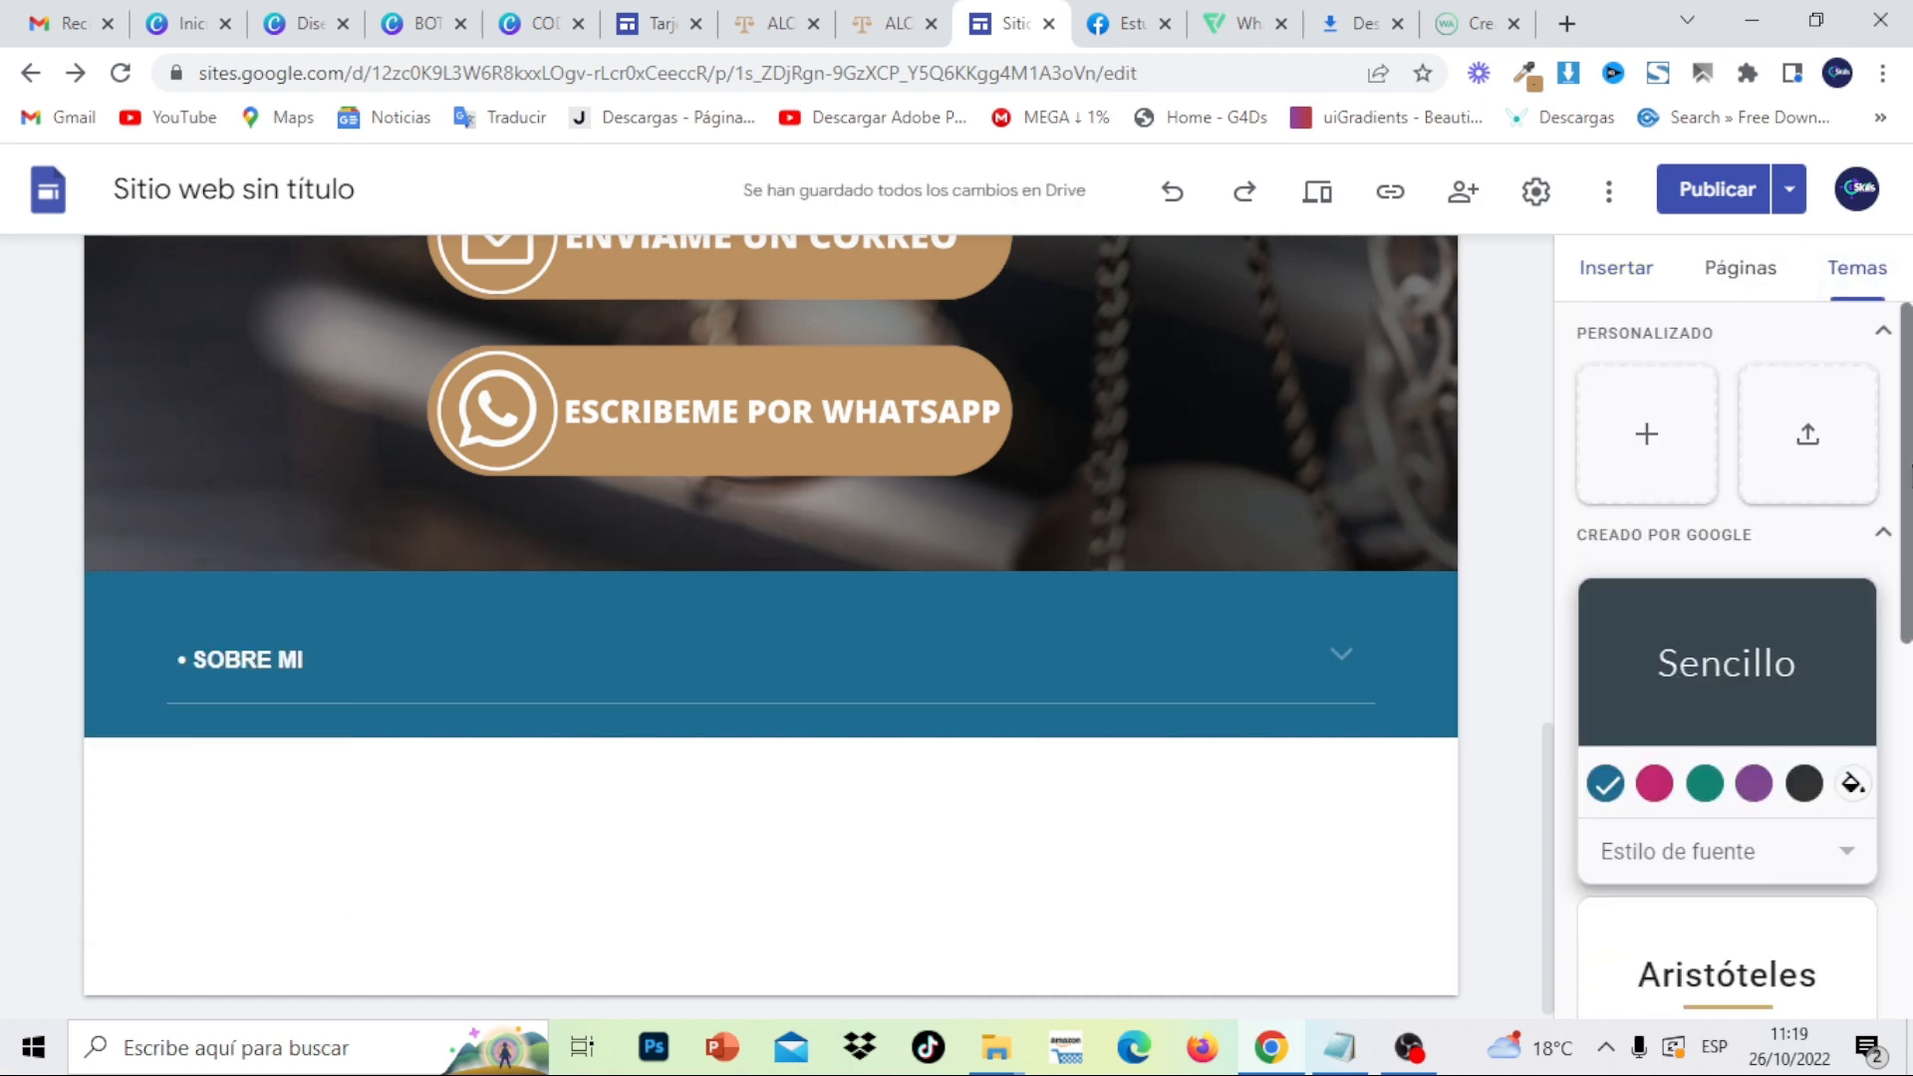
{"action": "scroll", "coordinate": [1859, 605], "scroll_direction": "down", "scroll_amount": 3}
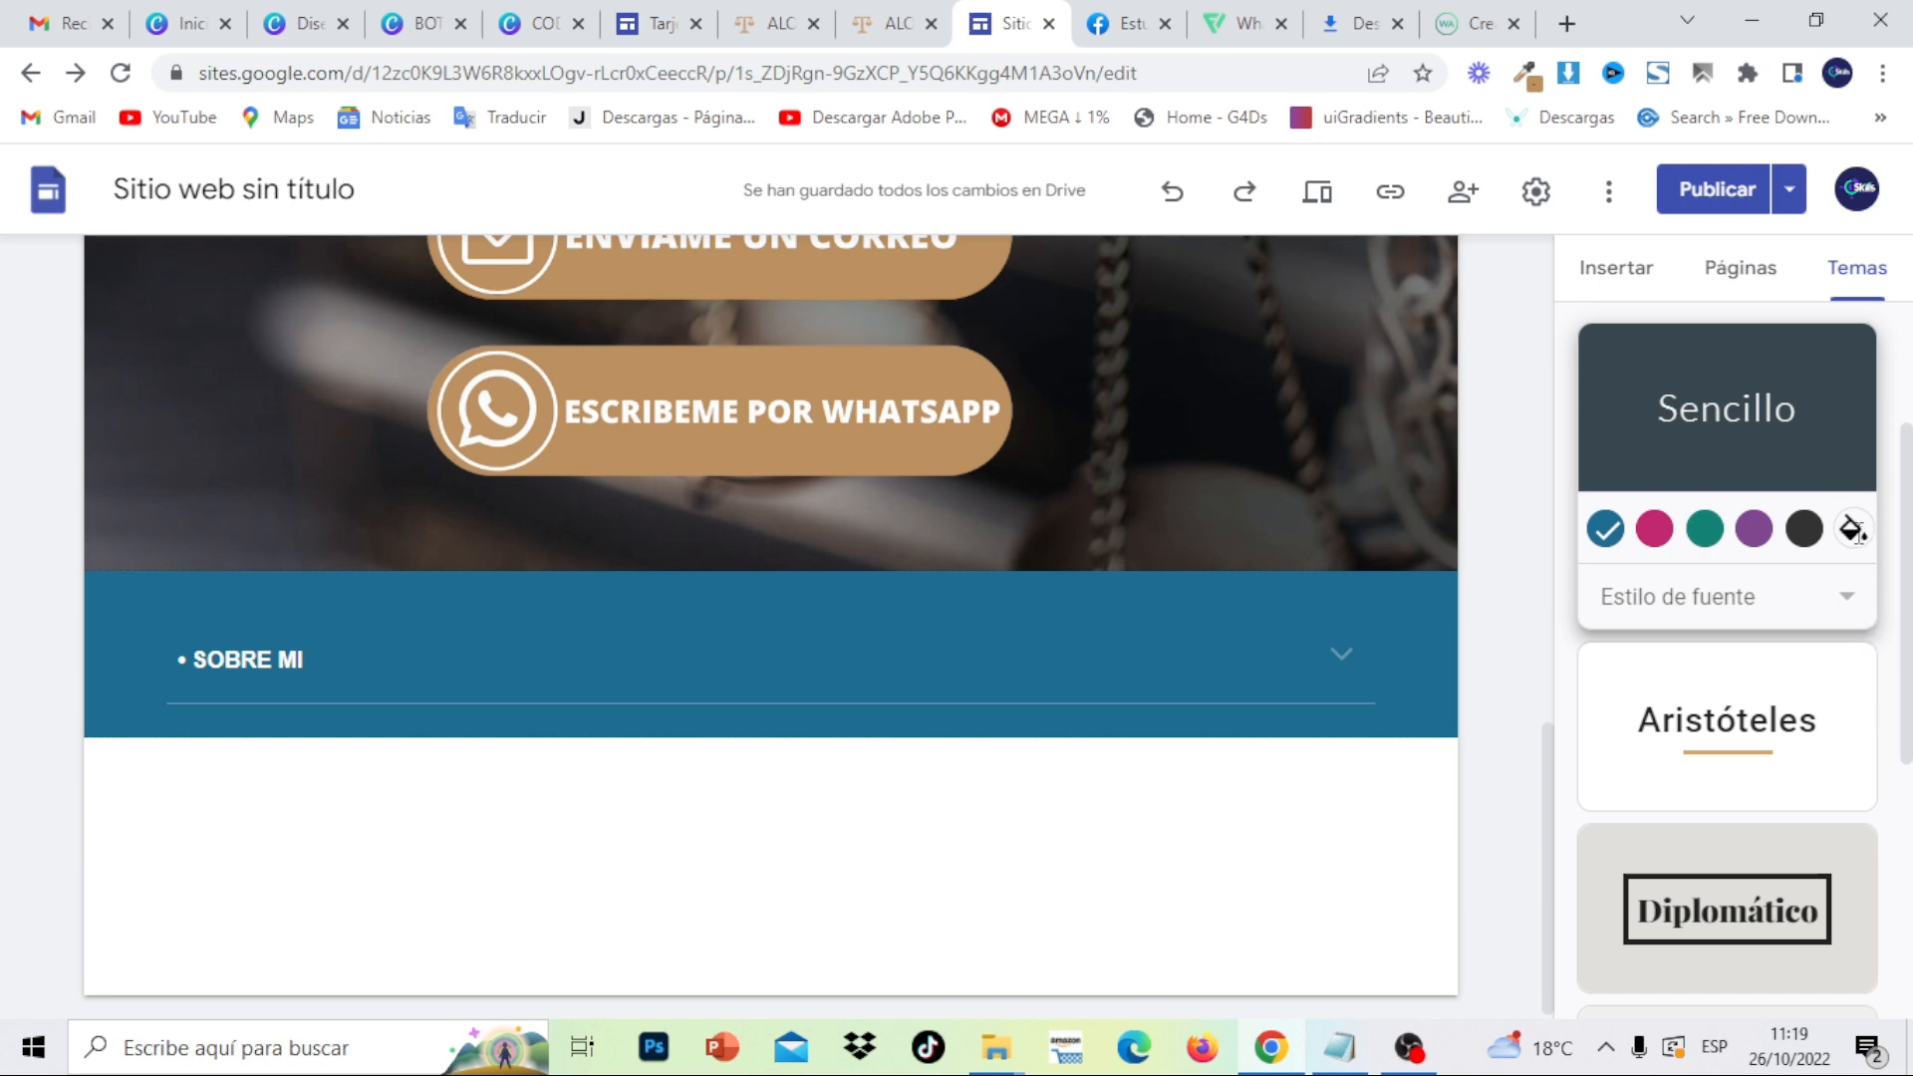
{"action": "left_click", "coordinate": [1854, 529]}
{"action": "left_click_drag", "start_coordinate": [1705, 718], "coordinate": [1615, 723]}
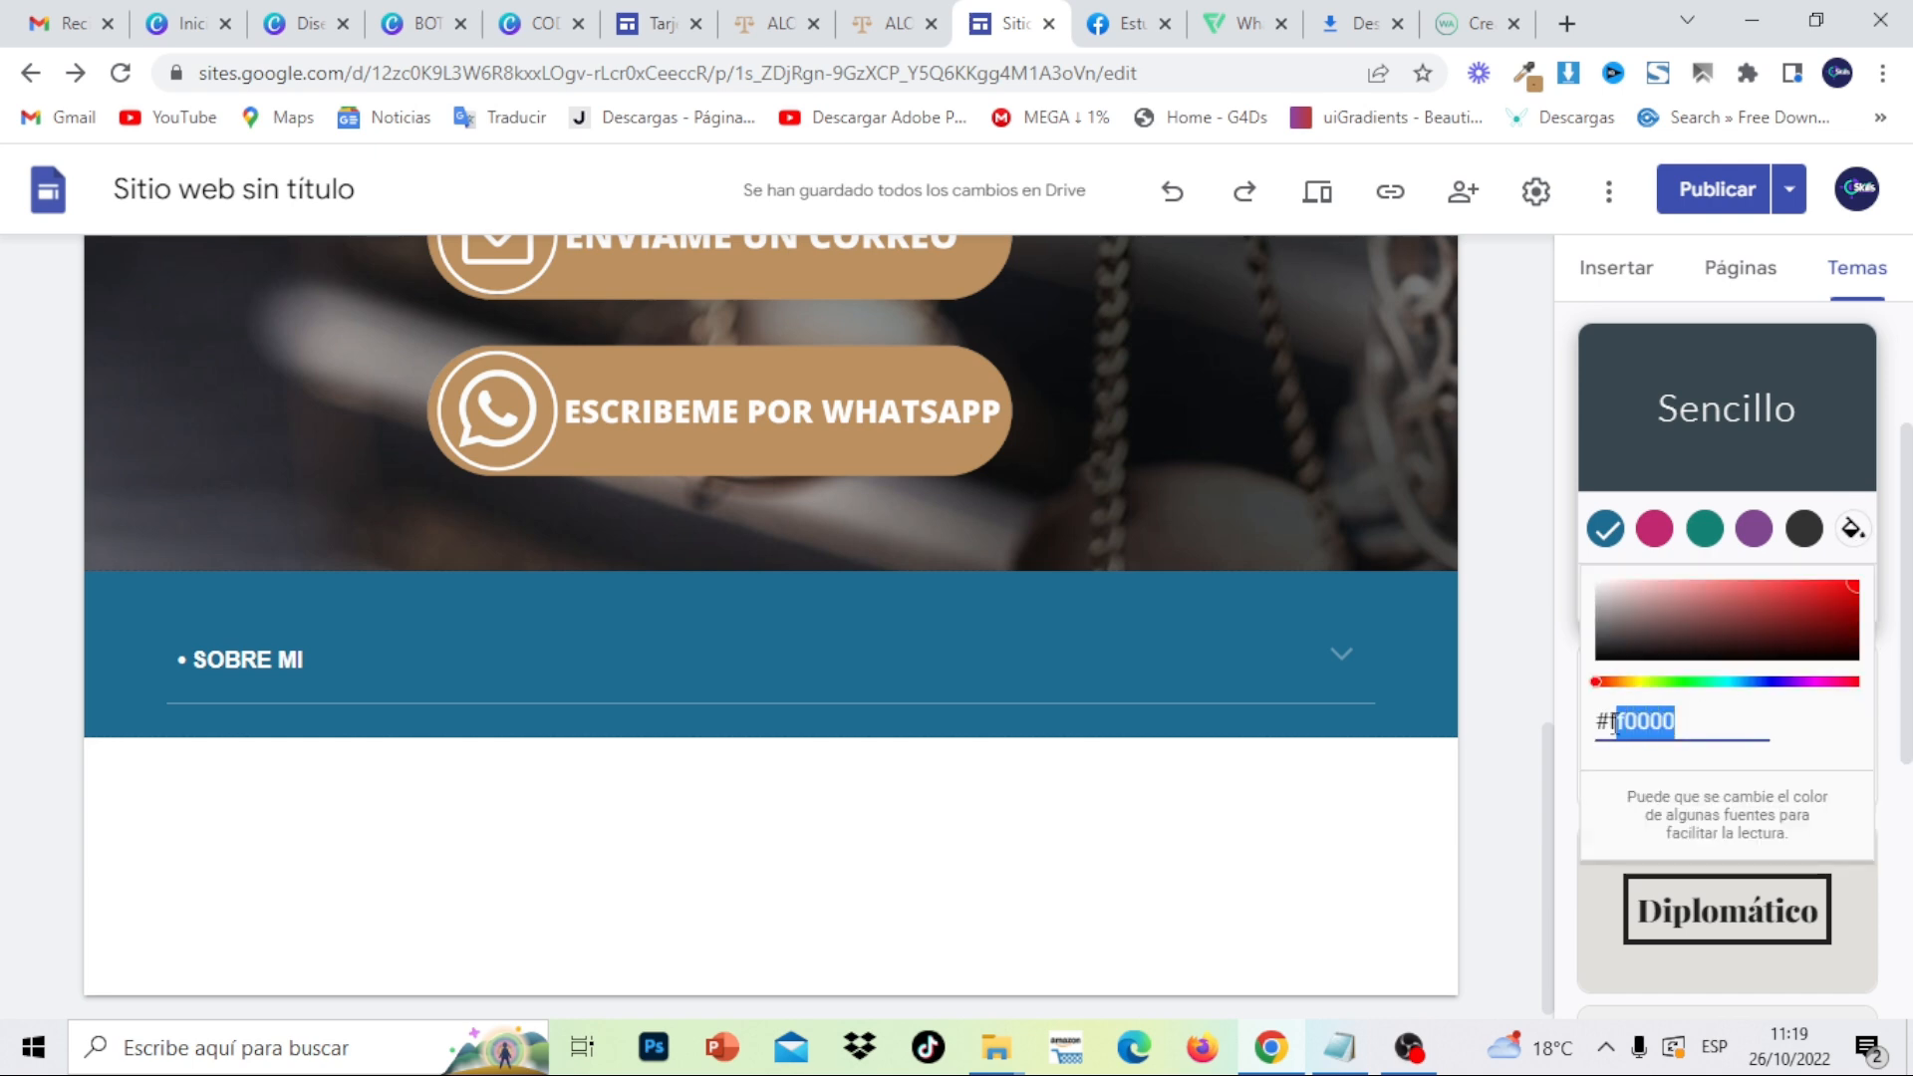
{"action": "key", "text": "BackSpace"}
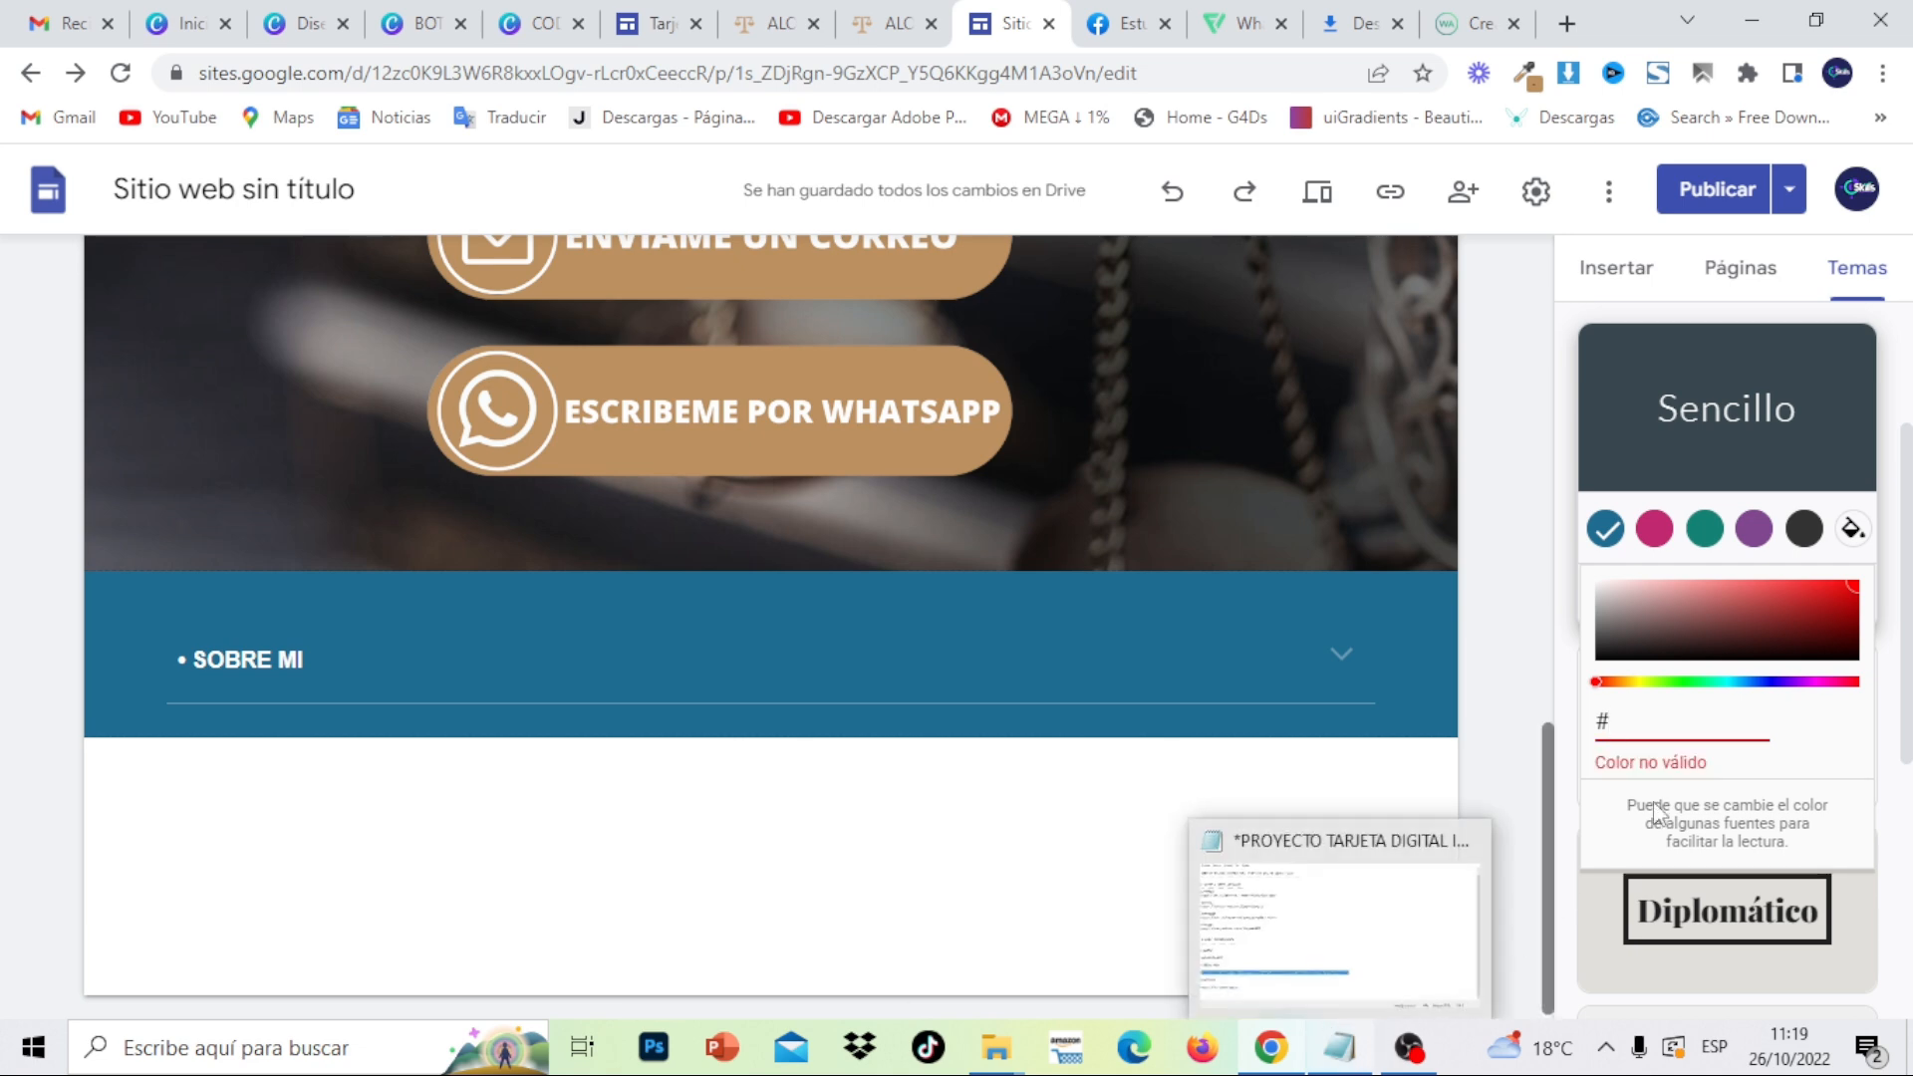
{"action": "left_click", "coordinate": [1740, 619]}
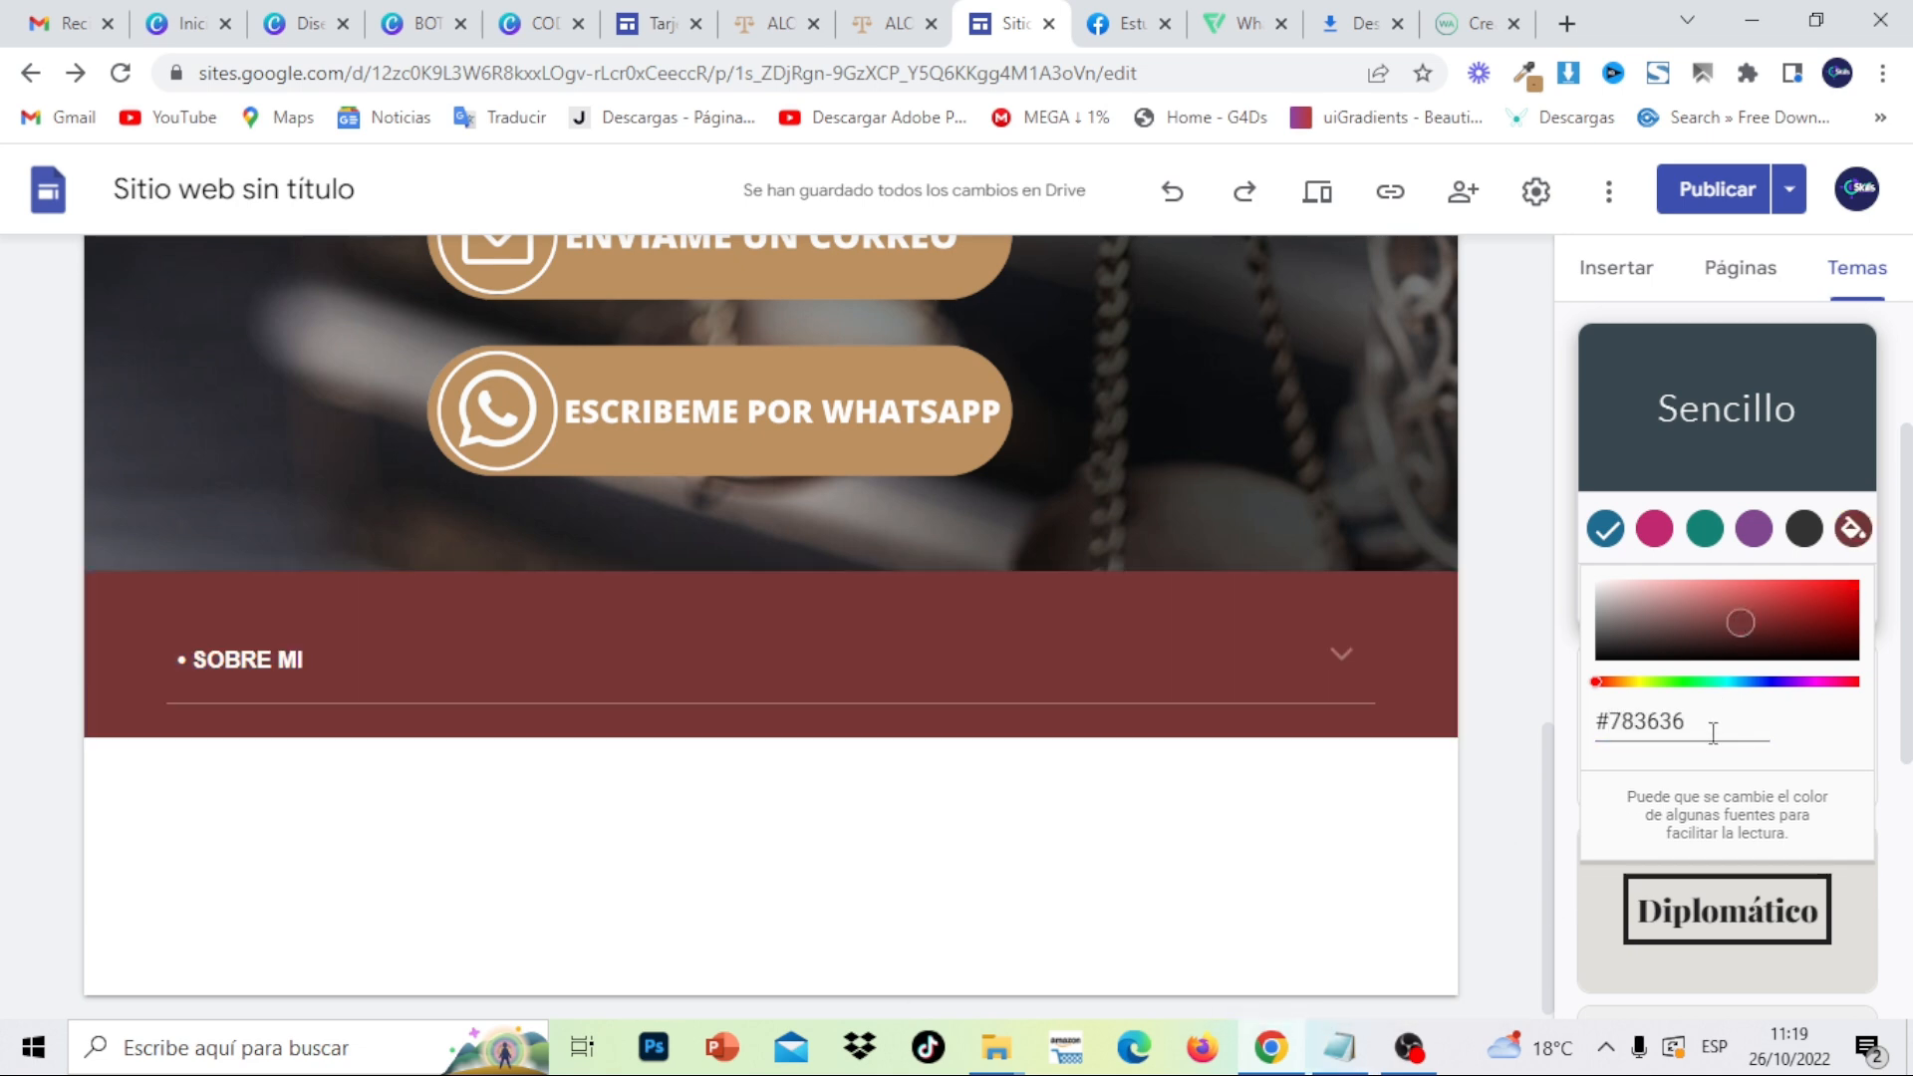
{"action": "left_click_drag", "start_coordinate": [1691, 724], "coordinate": [1607, 725]}
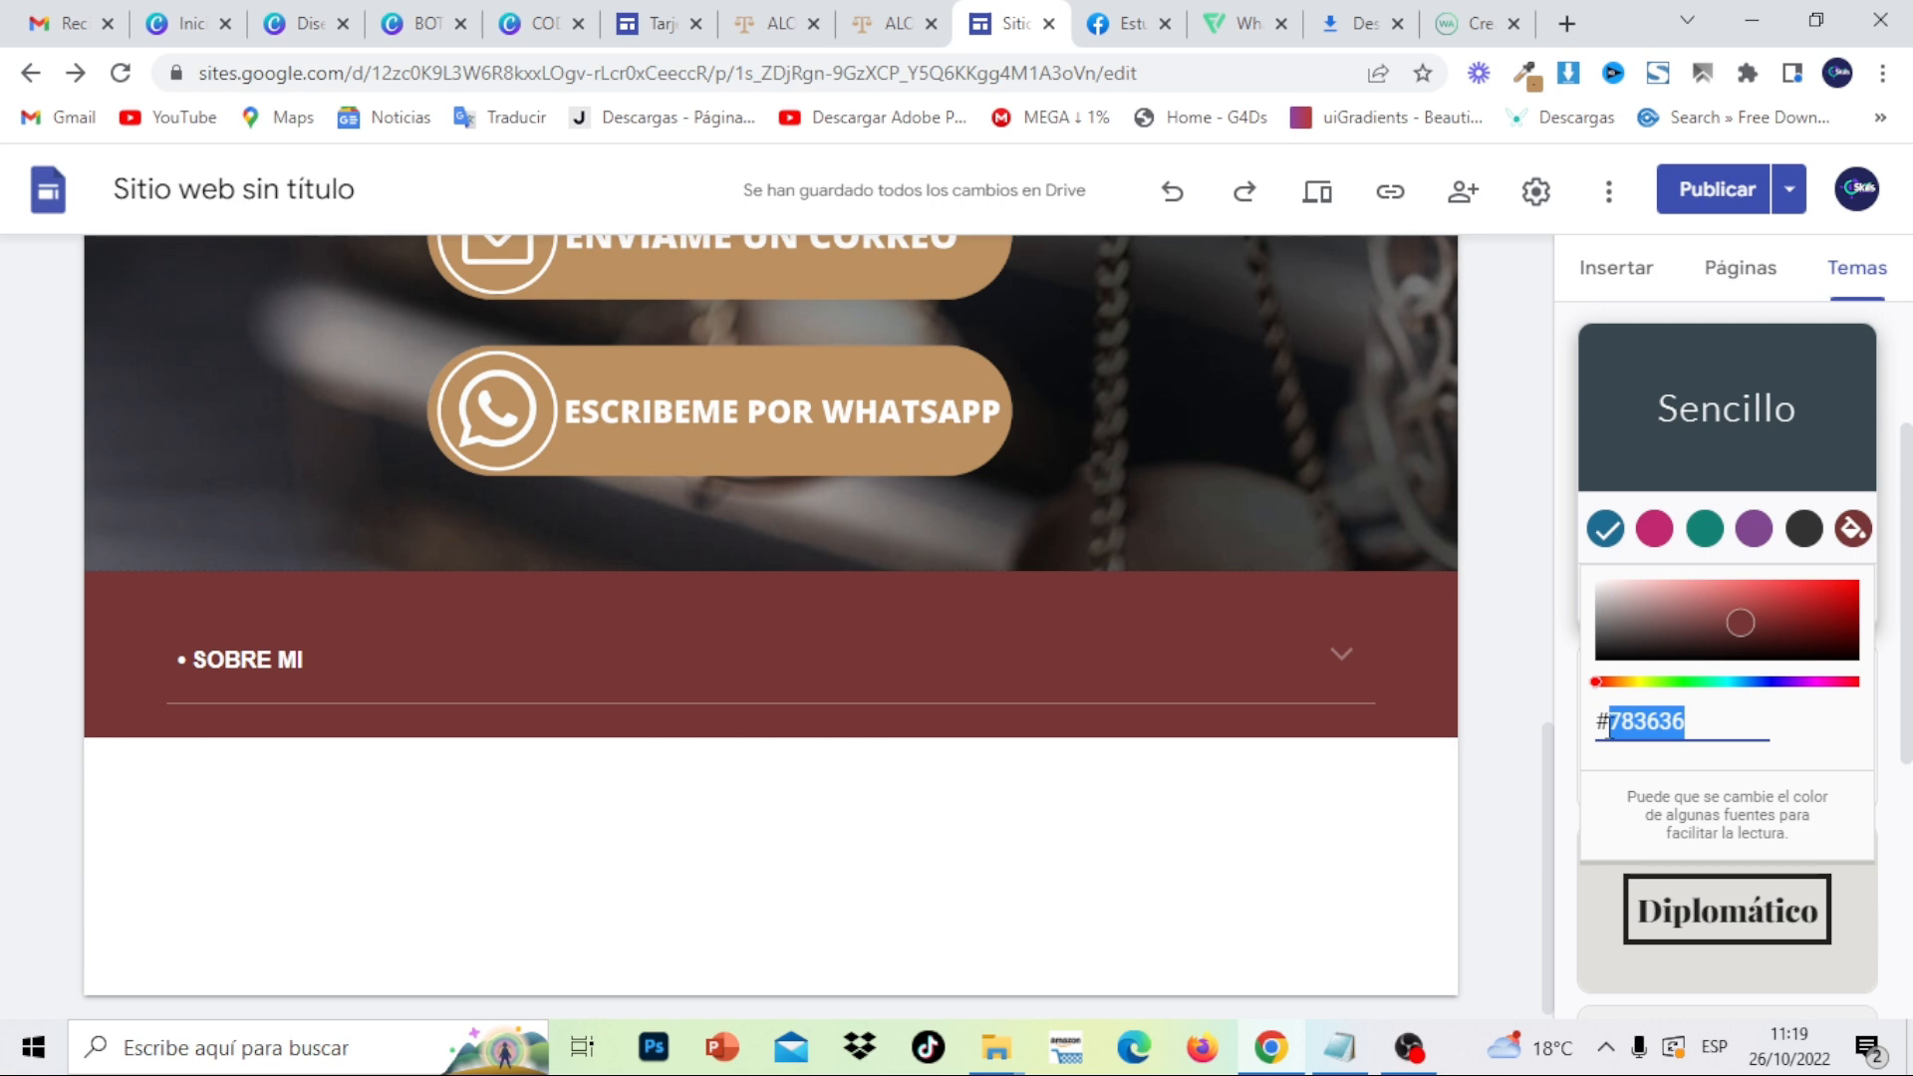
{"action": "key", "text": "BackSpace"}
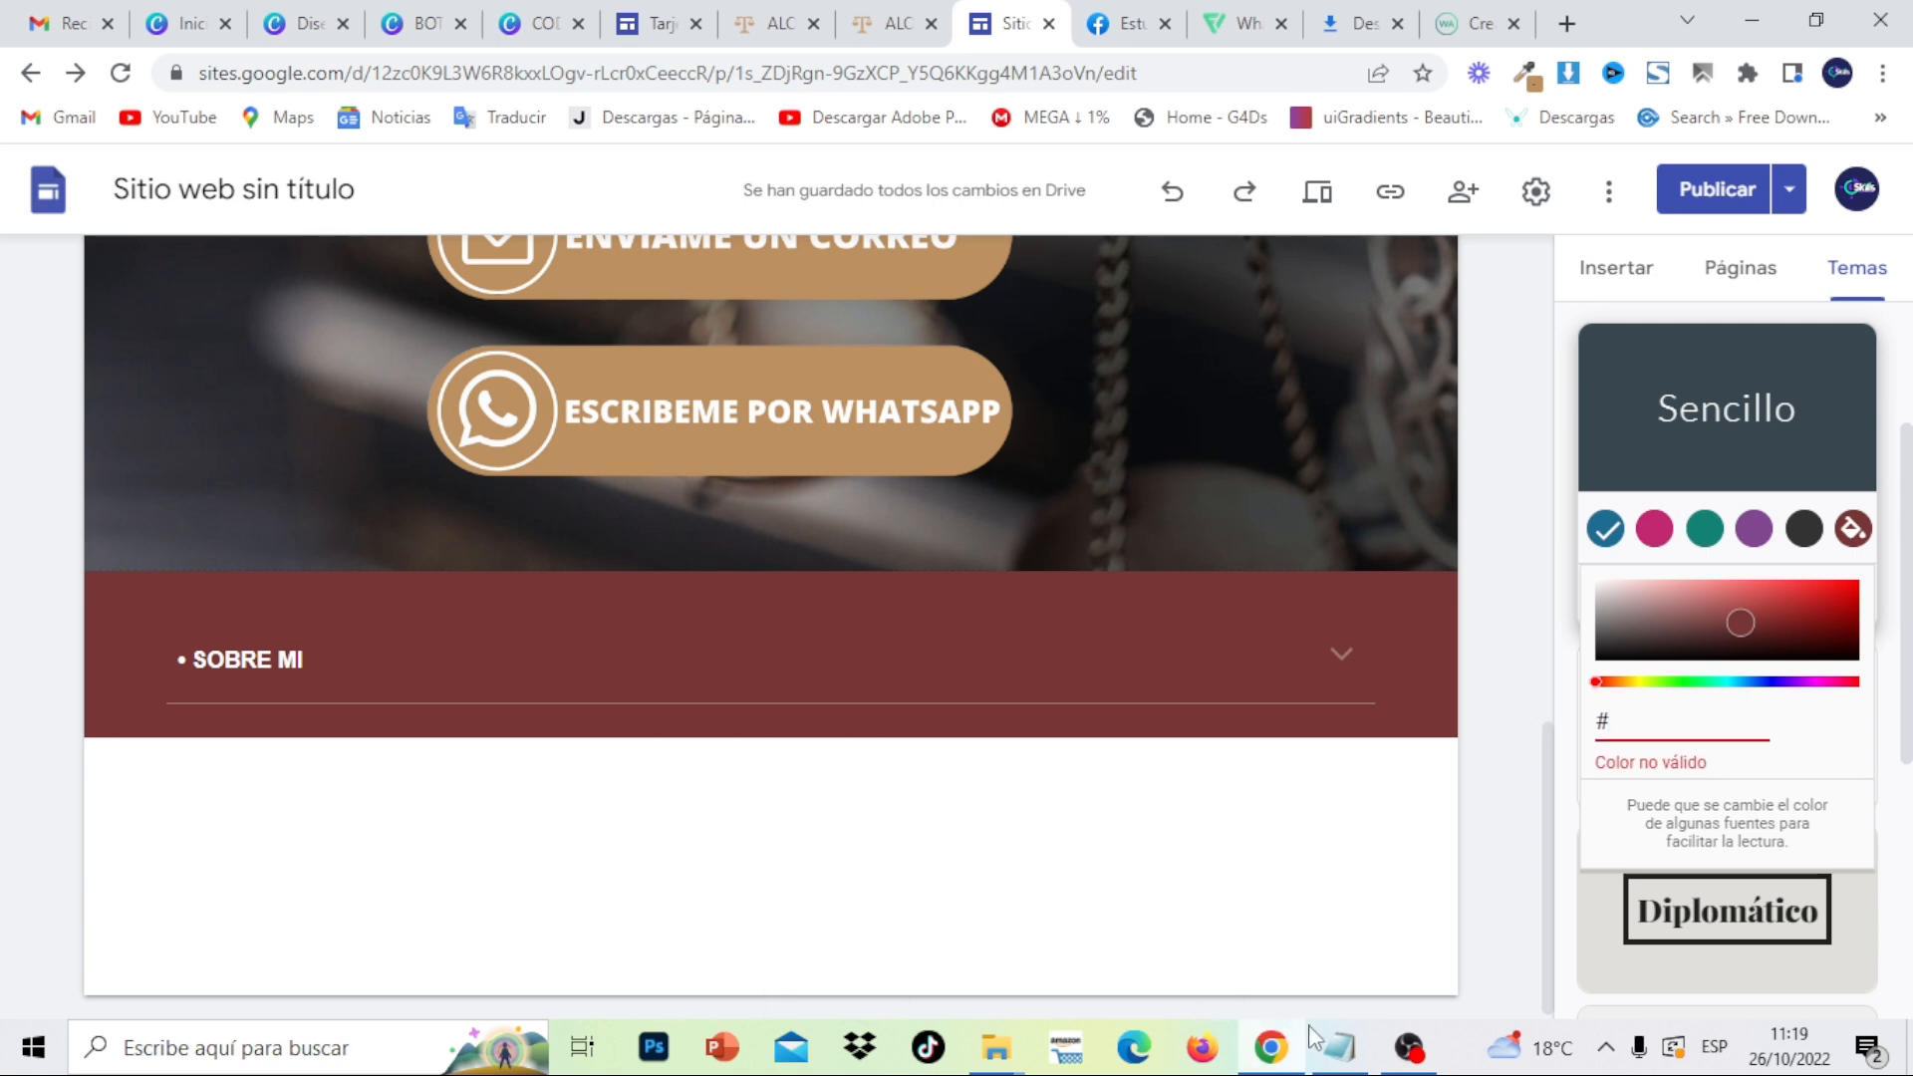
- Copy the tan colour code #bc905c from the Notepad notes
{"action": "left_click", "coordinate": [1337, 1048]}
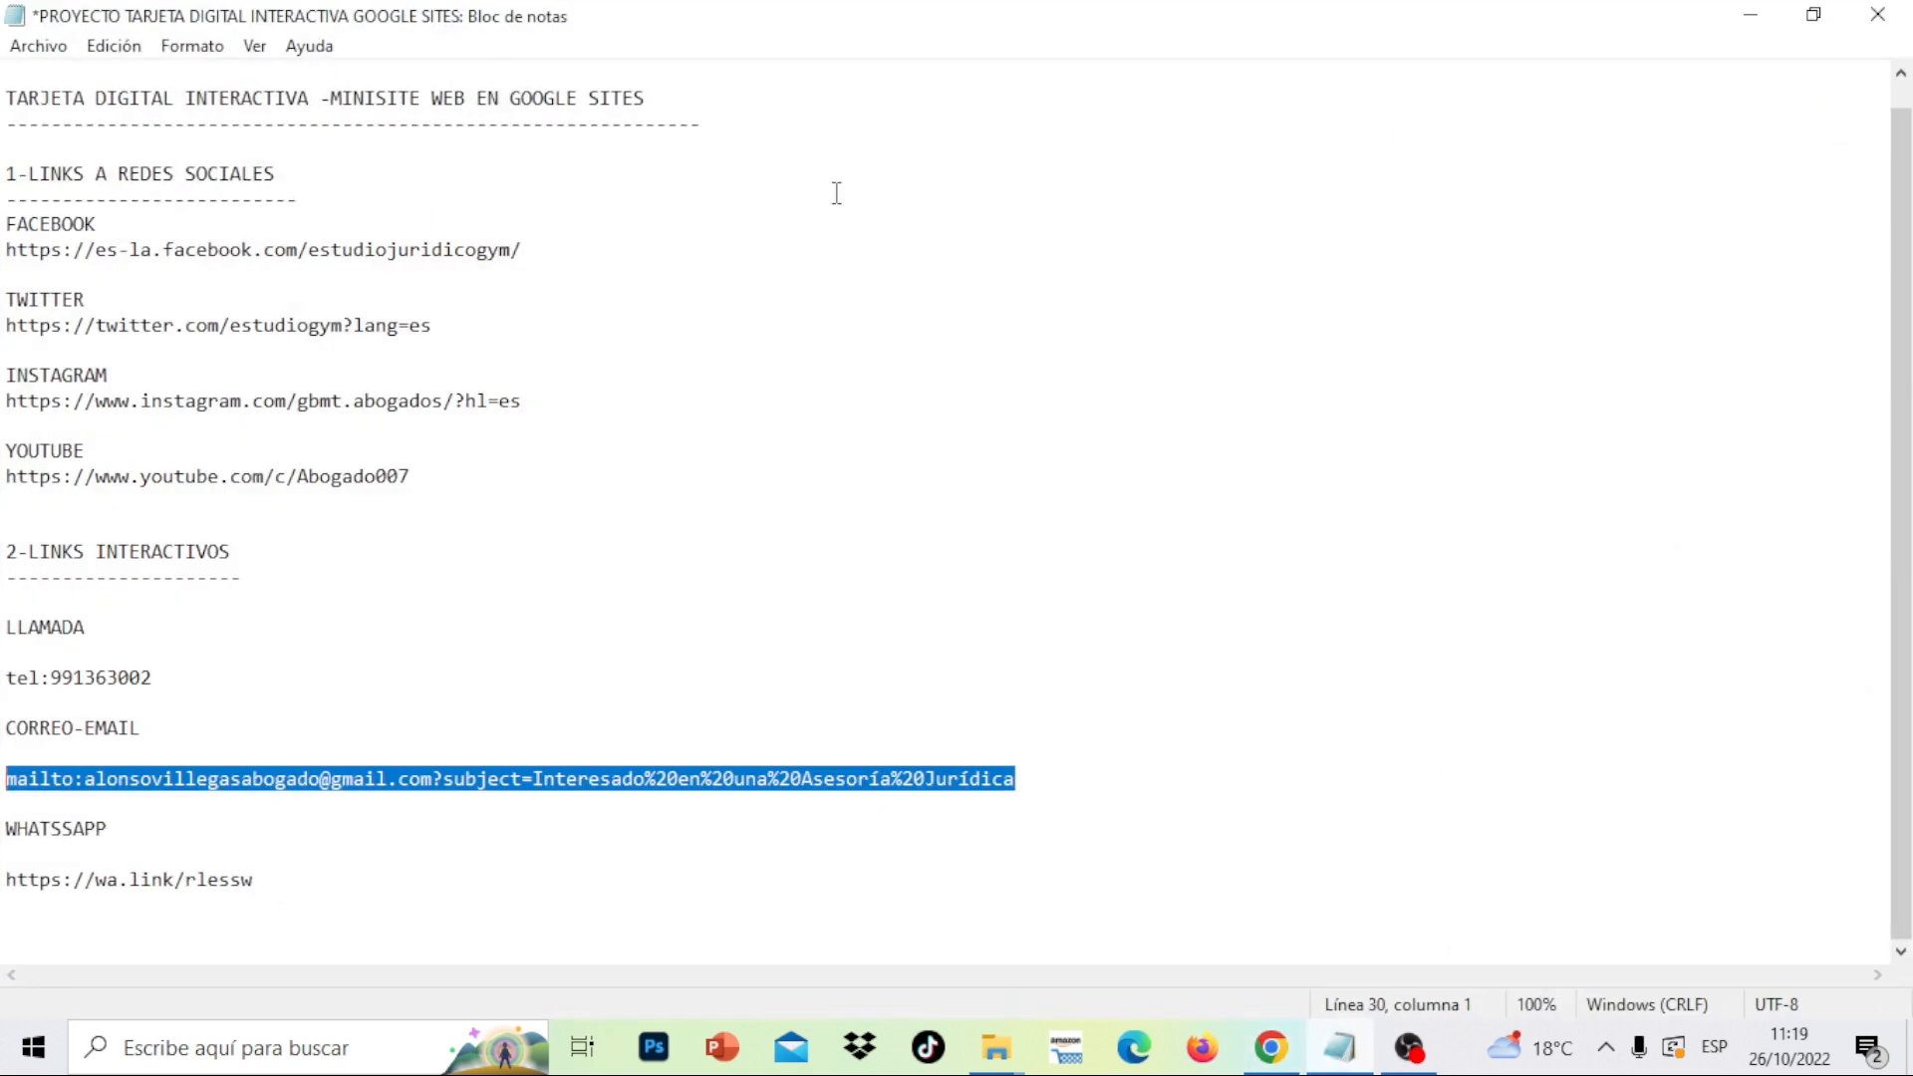
{"action": "scroll", "coordinate": [1038, 98], "scroll_direction": "up", "scroll_amount": 1}
{"action": "left_click_drag", "start_coordinate": [96, 87], "coordinate": [33, 79]}
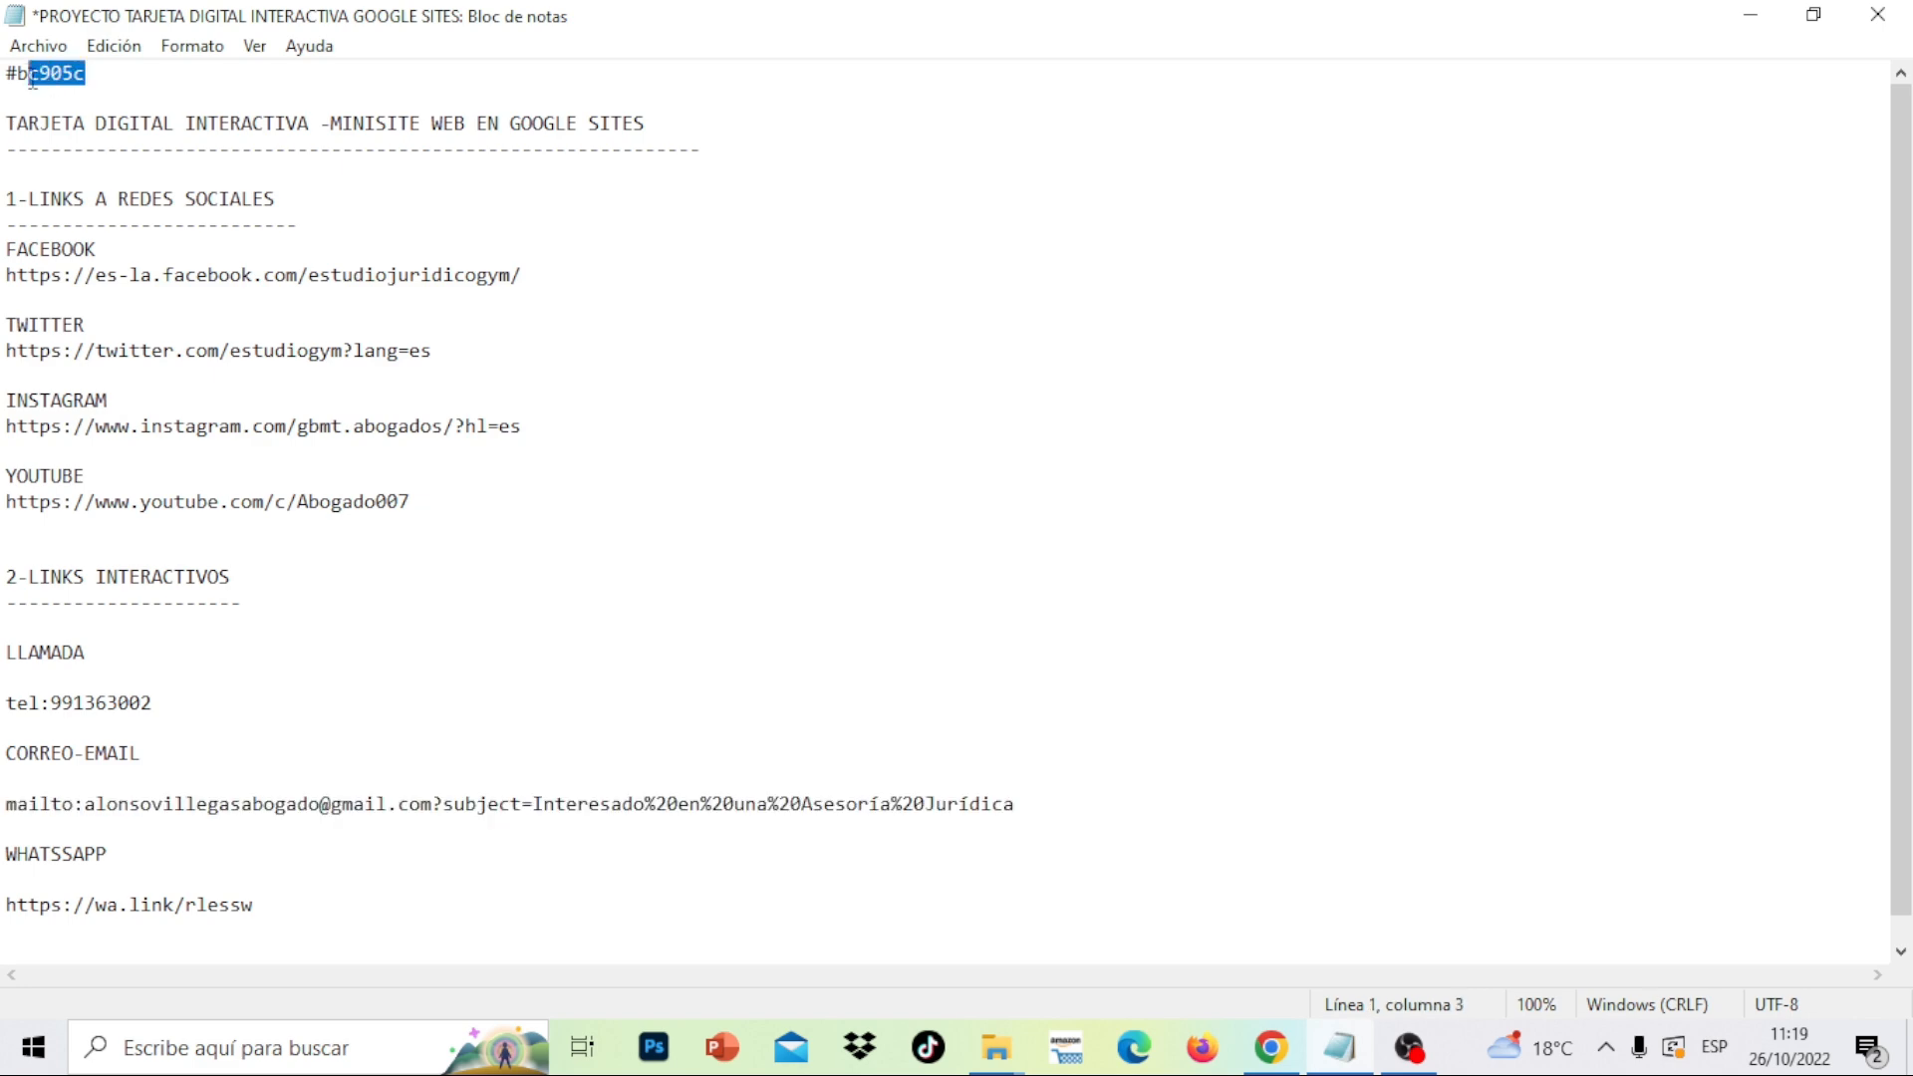
{"action": "right_click", "coordinate": [11, 70]}
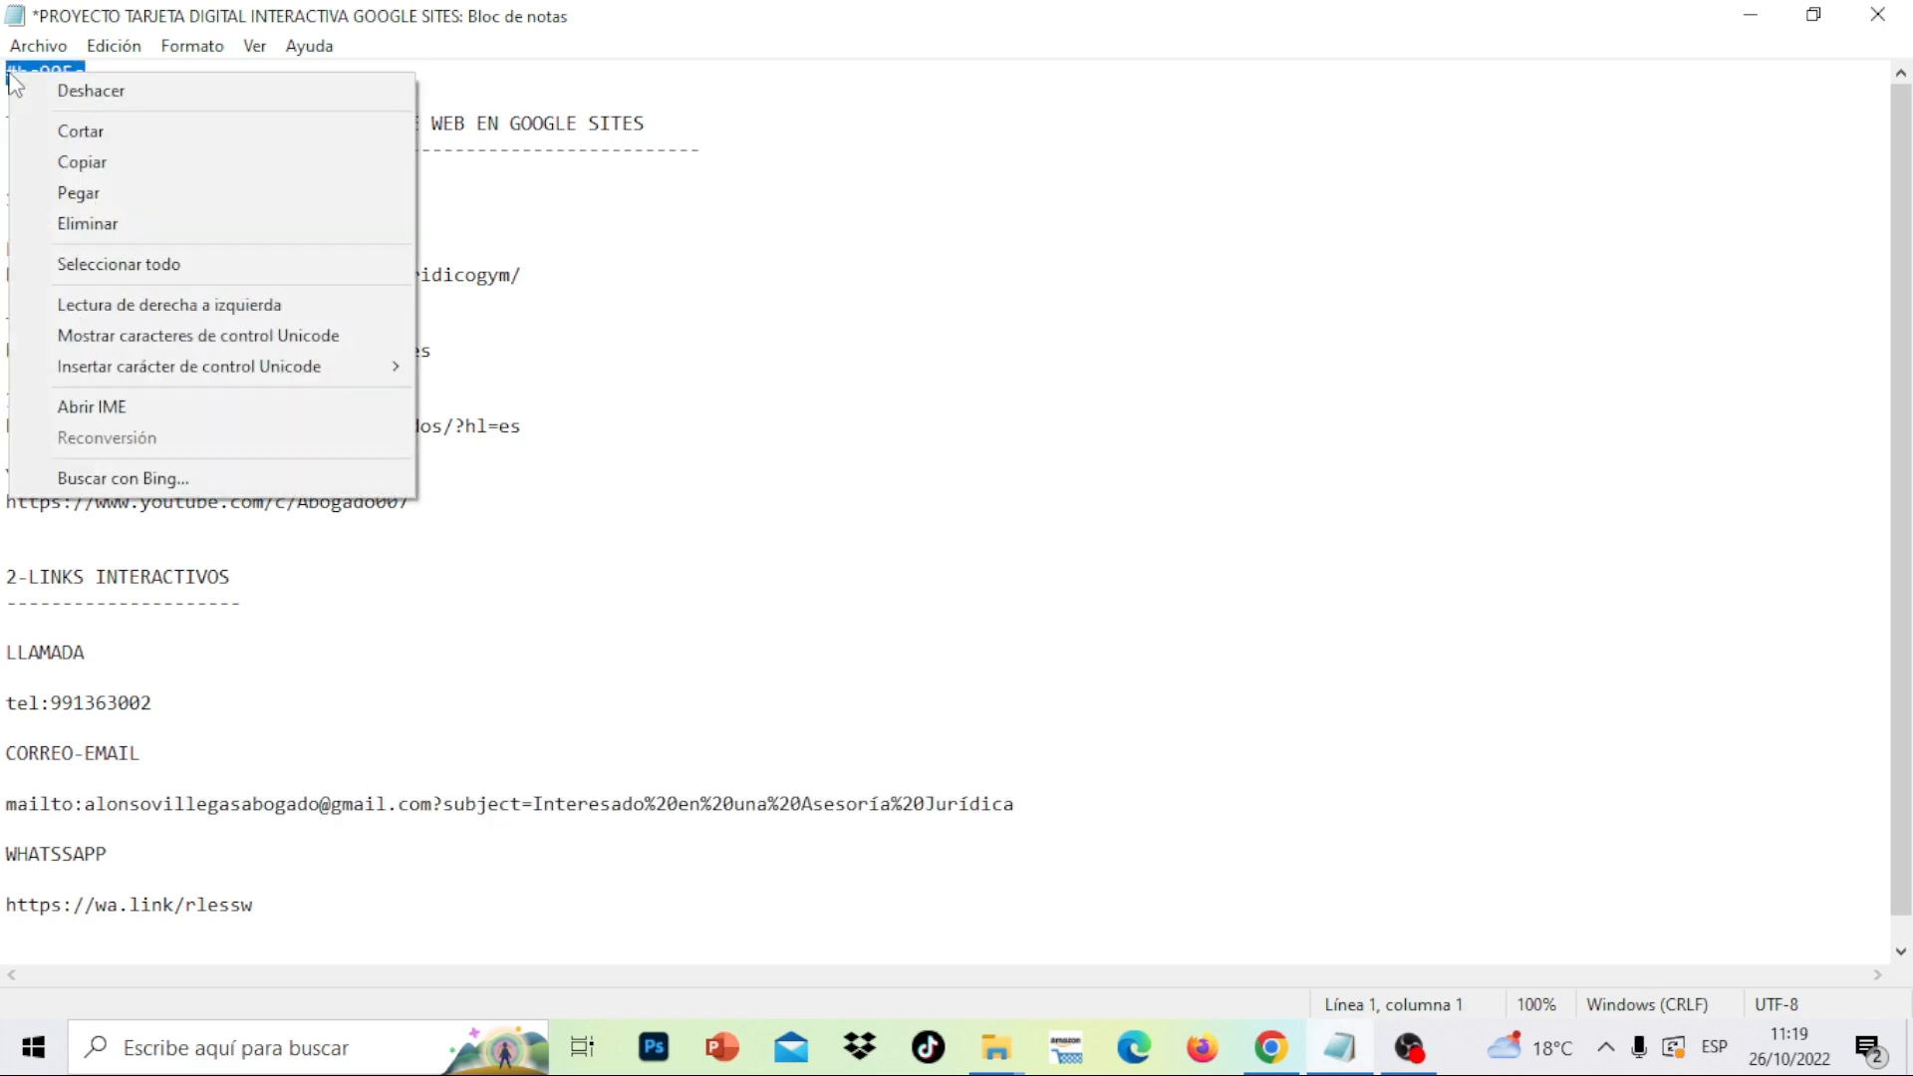
{"action": "left_click", "coordinate": [96, 155]}
{"action": "left_click", "coordinate": [1756, 12]}
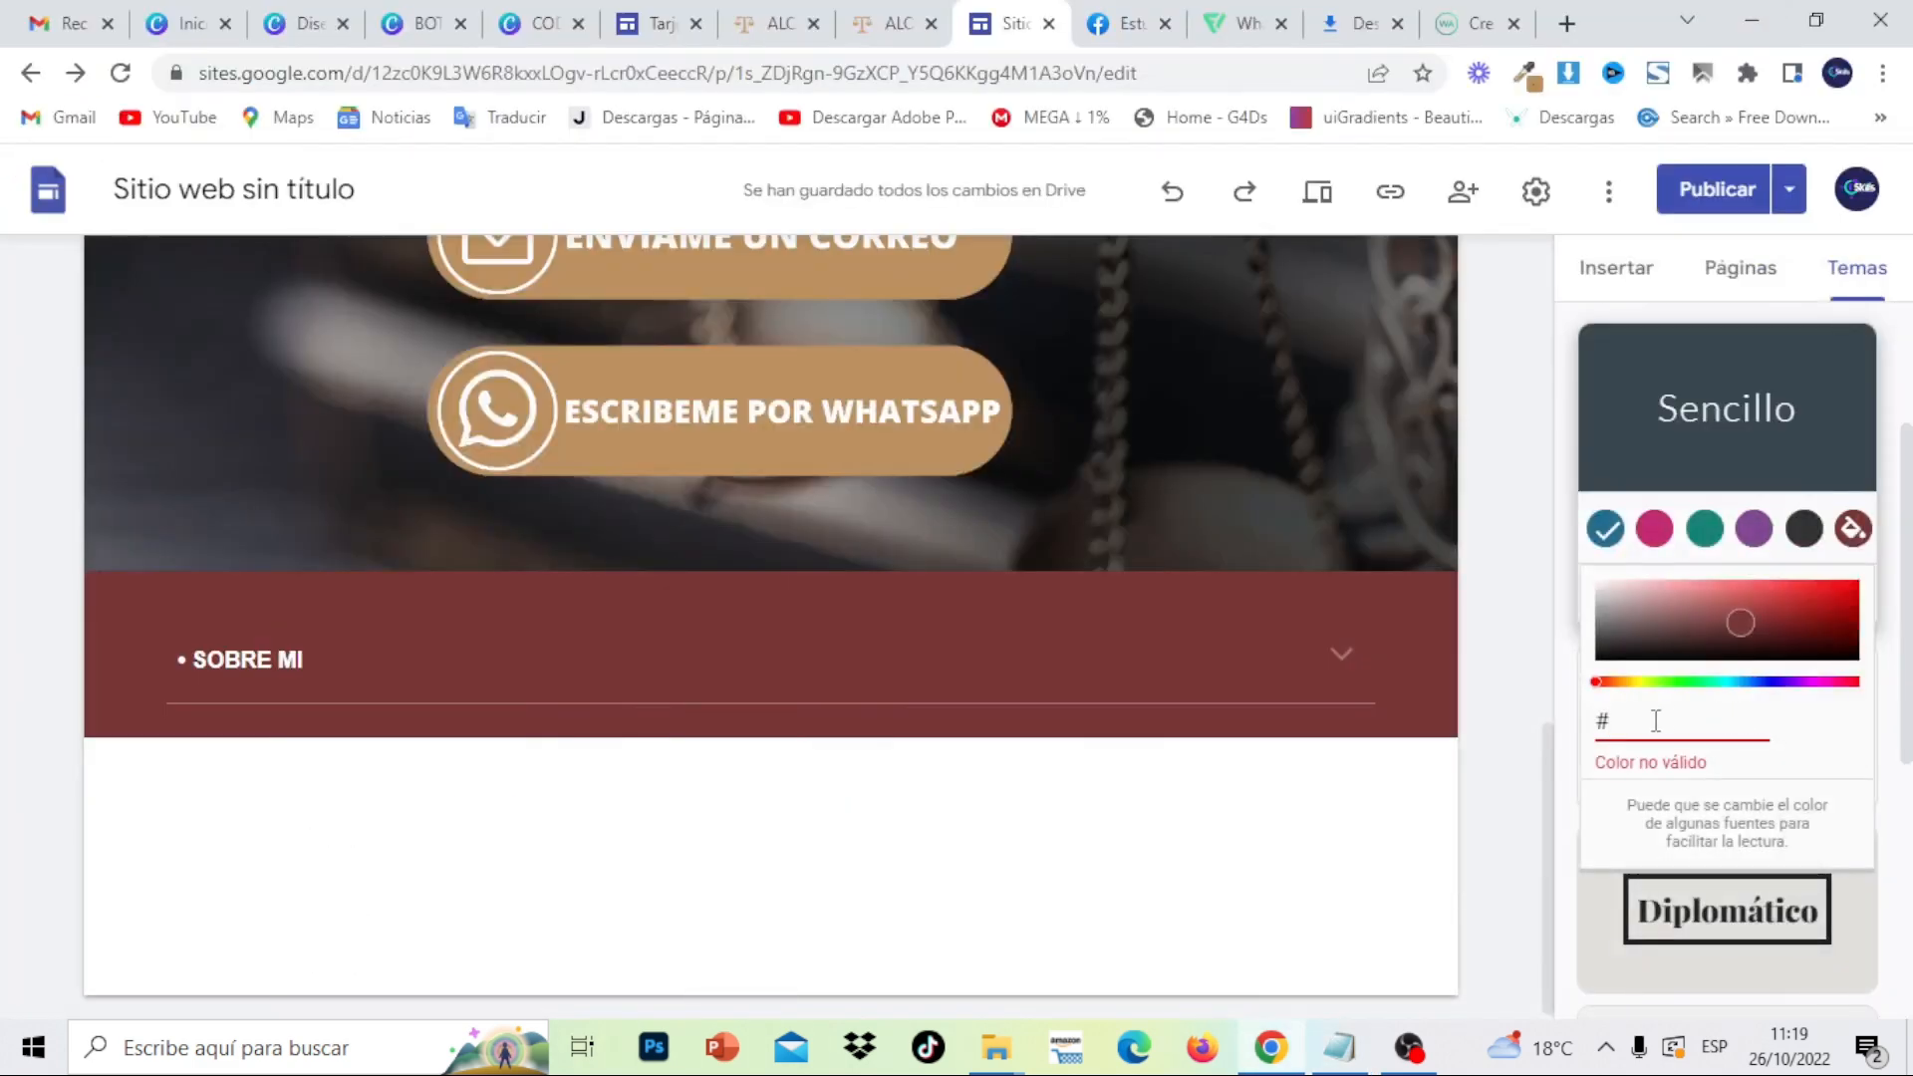
- Set the theme's custom colour to tan #bc905c
{"action": "left_click_drag", "start_coordinate": [1656, 720], "coordinate": [1578, 740]}
{"action": "key", "text": "ctrl+v"}
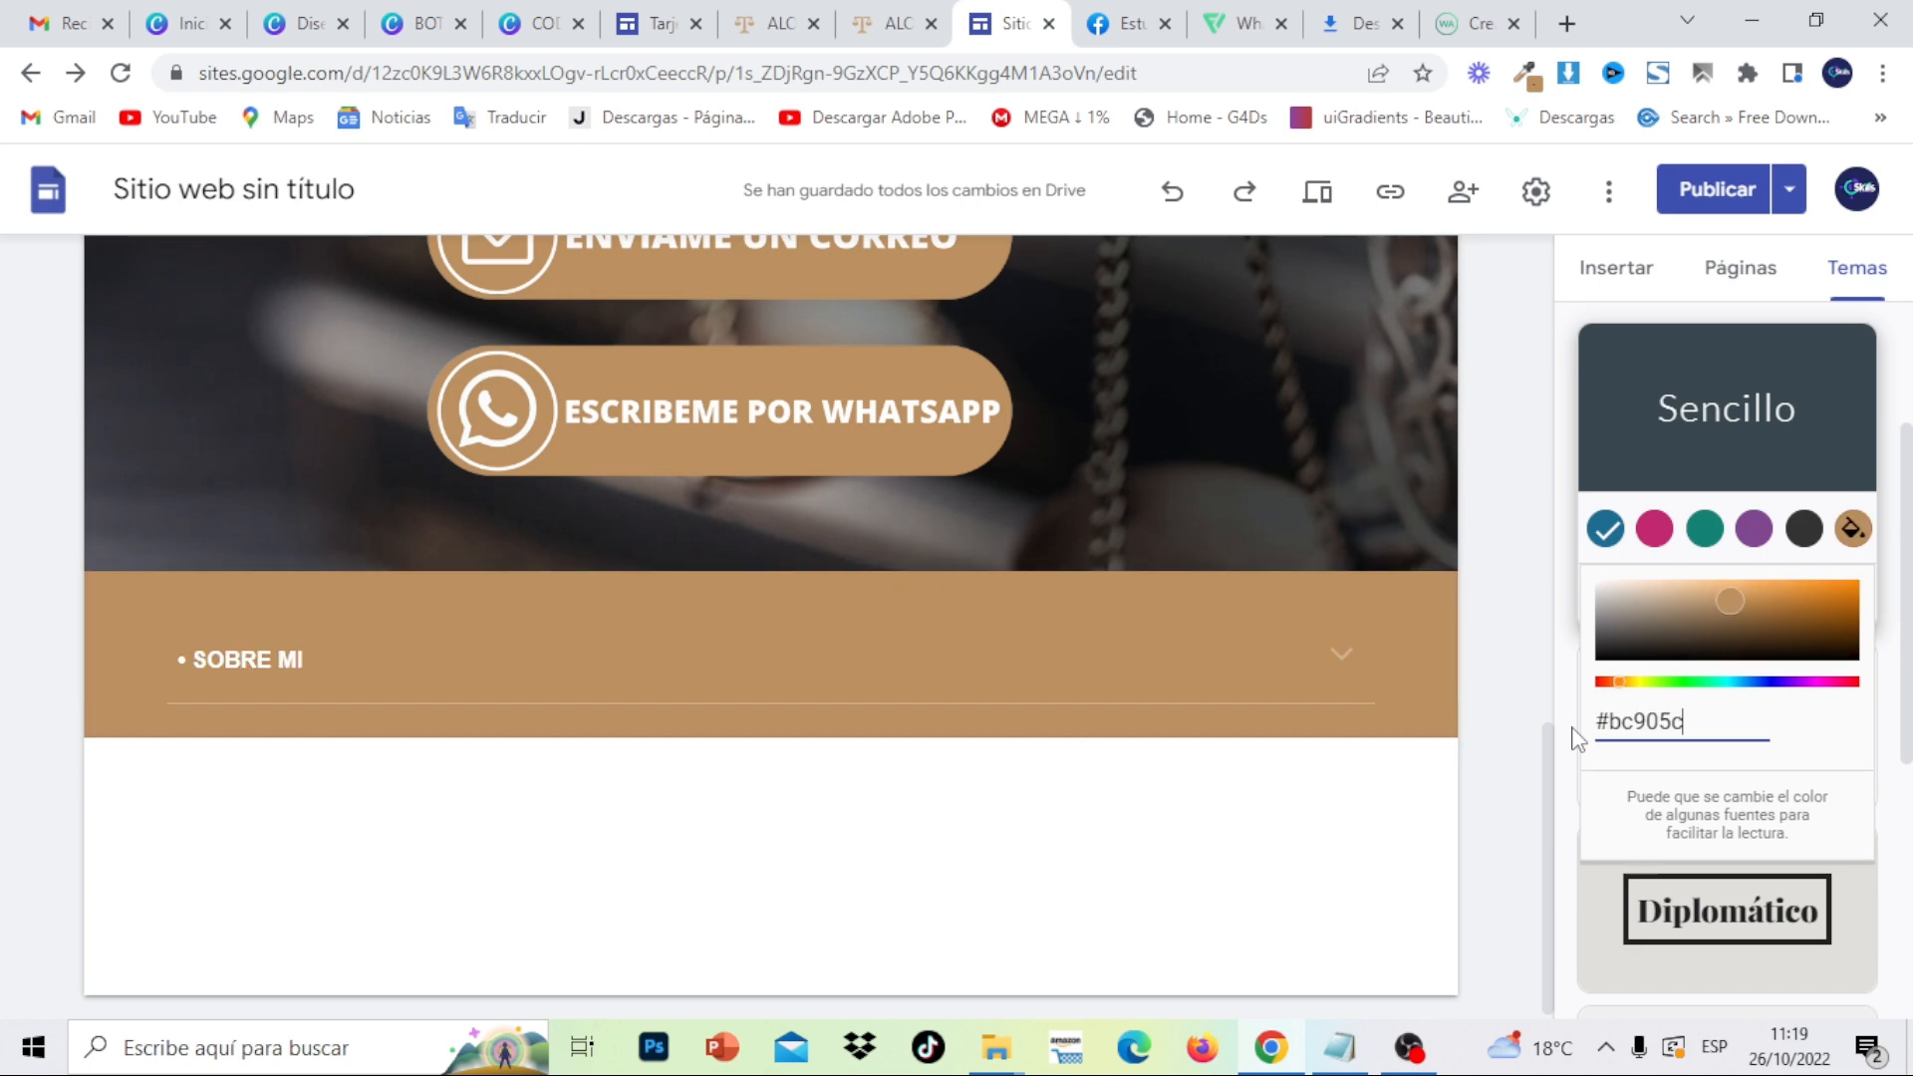
{"action": "left_click", "coordinate": [1543, 369]}
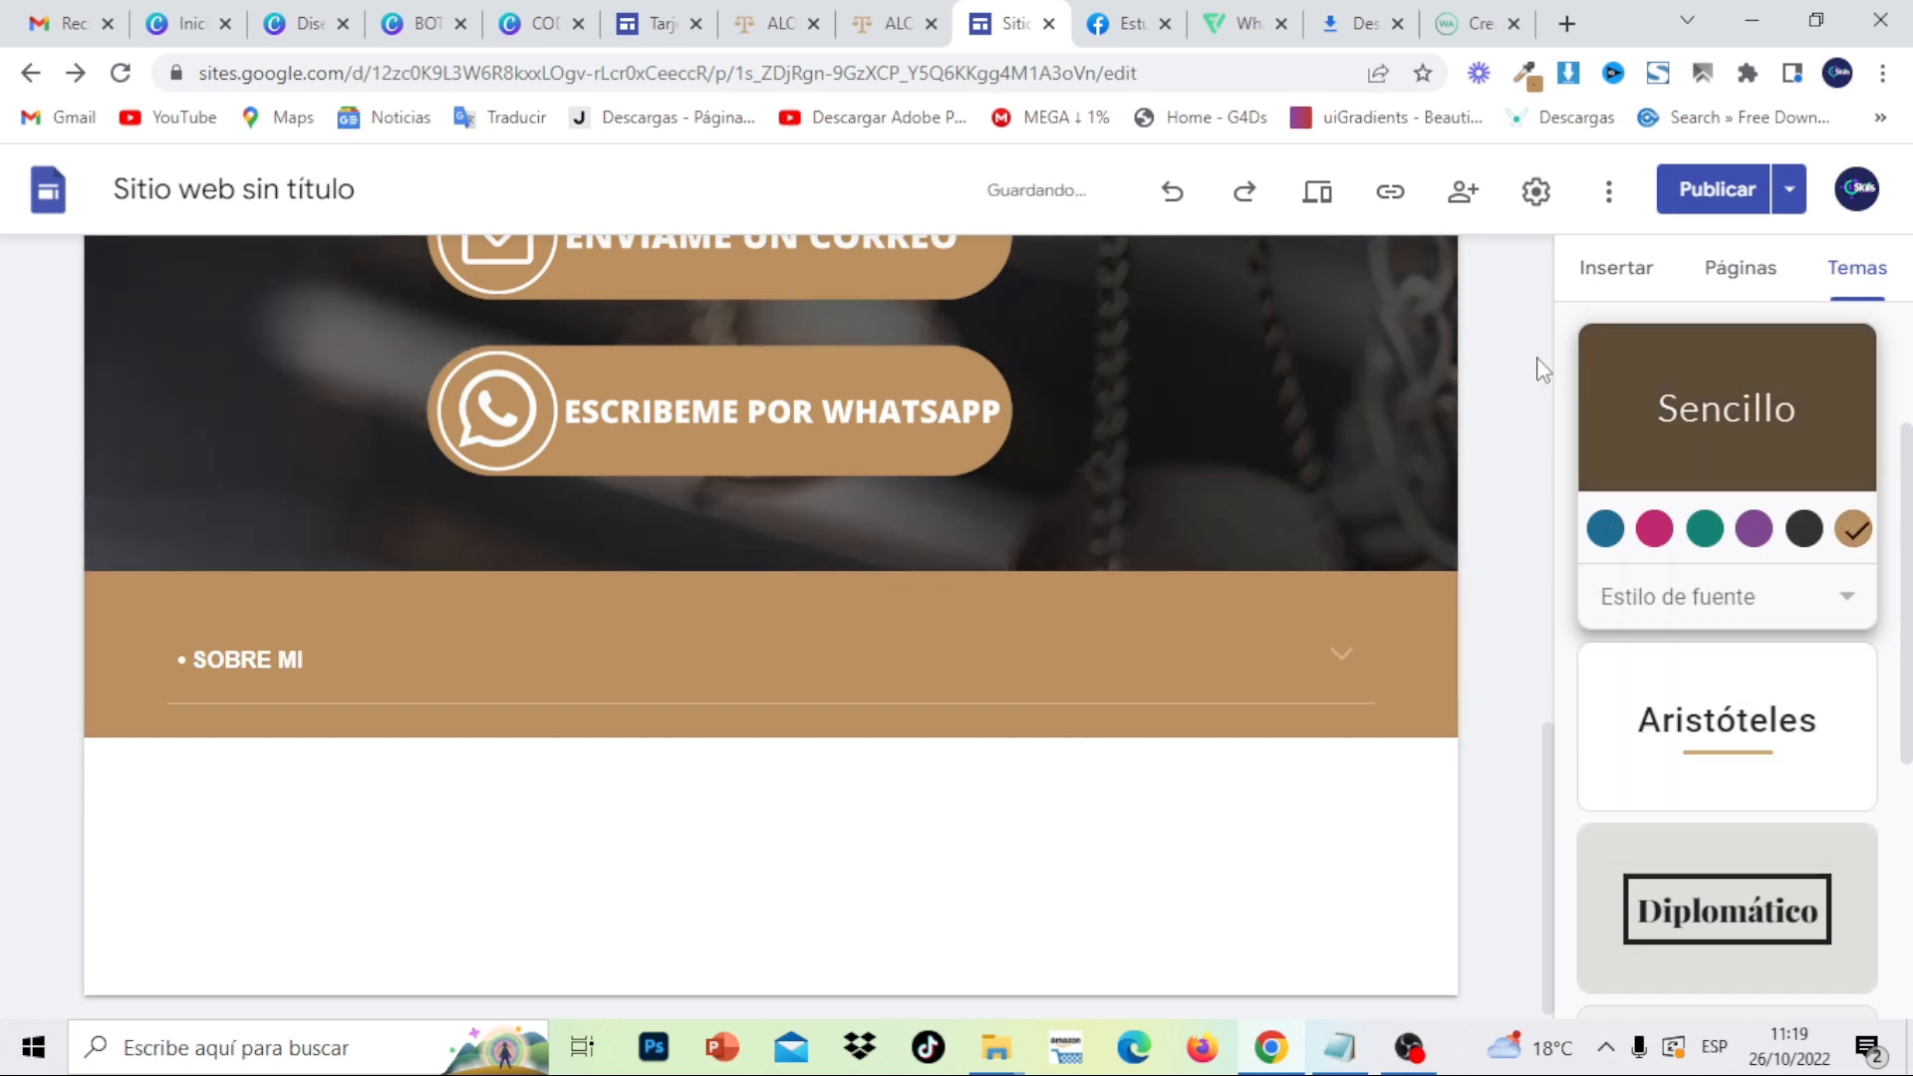
- Paste the 'Soy un destacado abogado…' paragraph from the published site into the SOBRE MI body
{"action": "left_click", "coordinate": [1348, 642]}
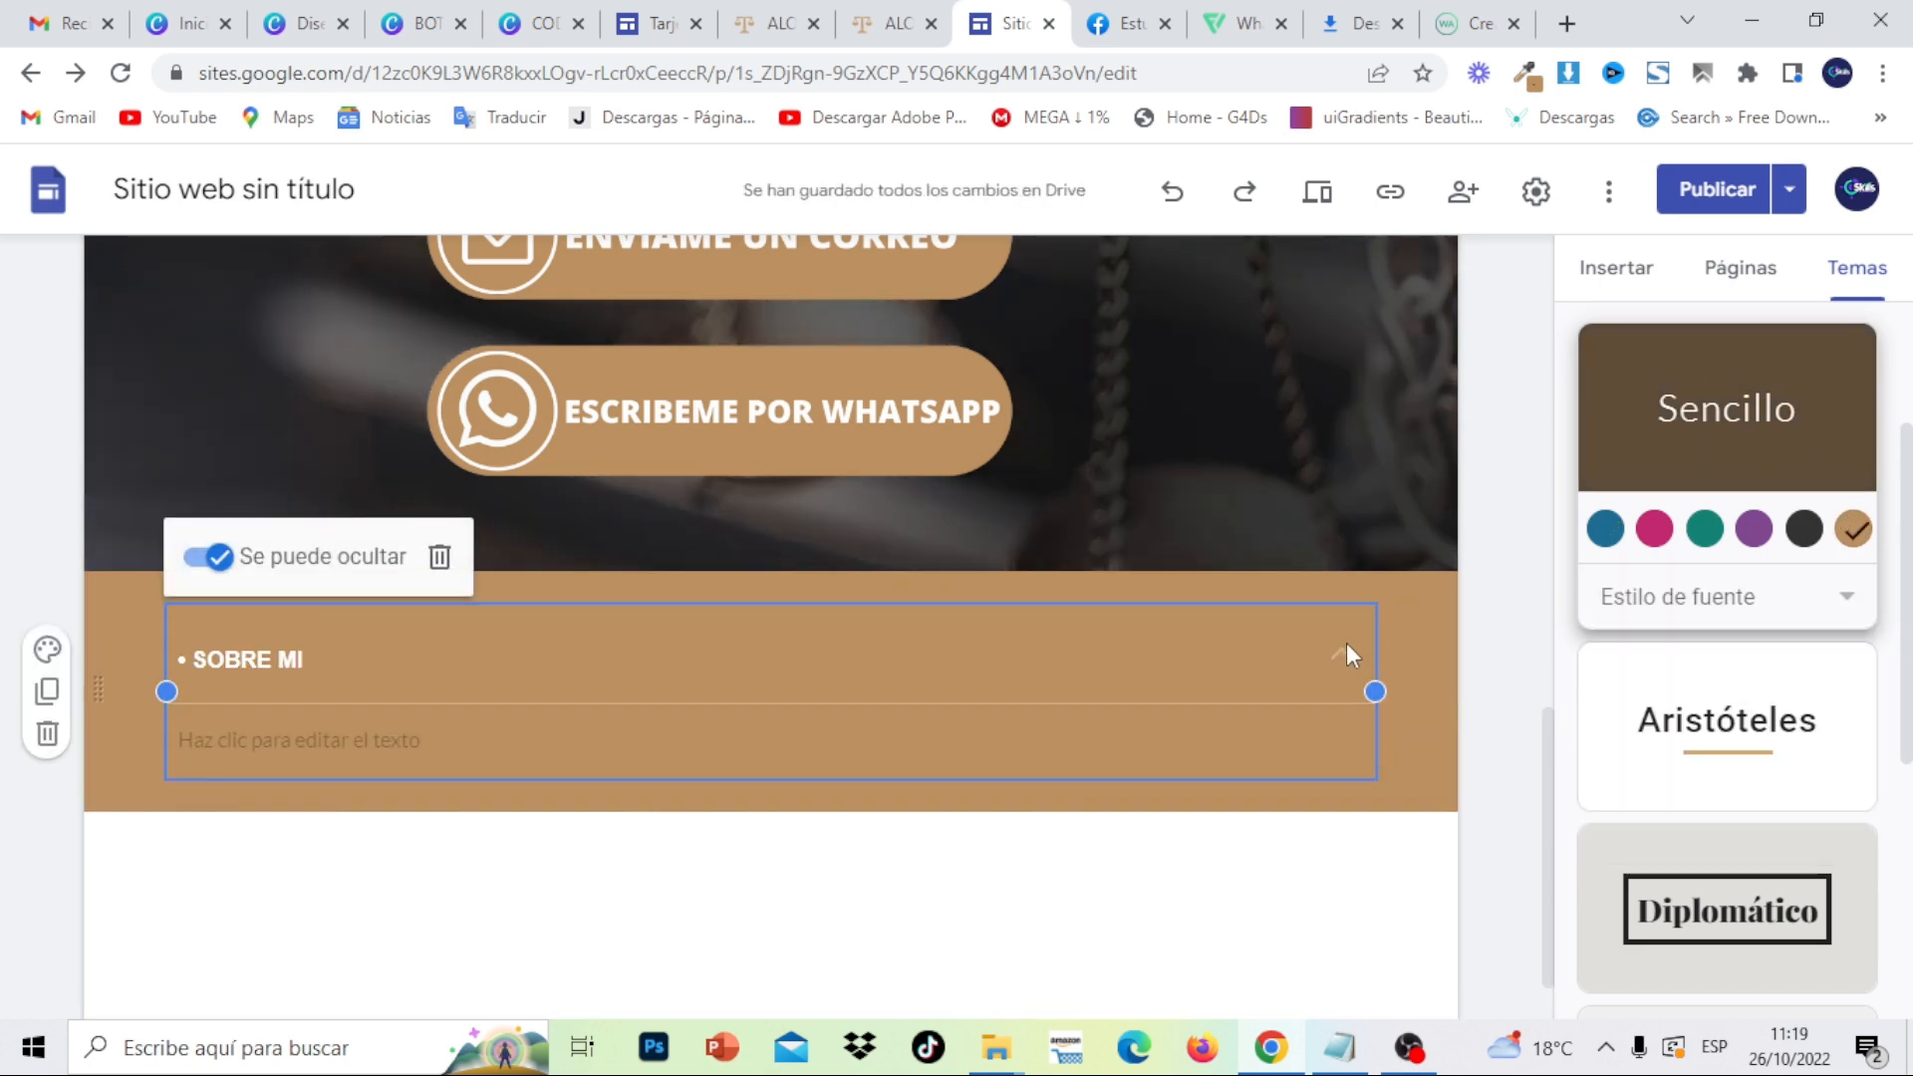
{"action": "left_click", "coordinate": [324, 742]}
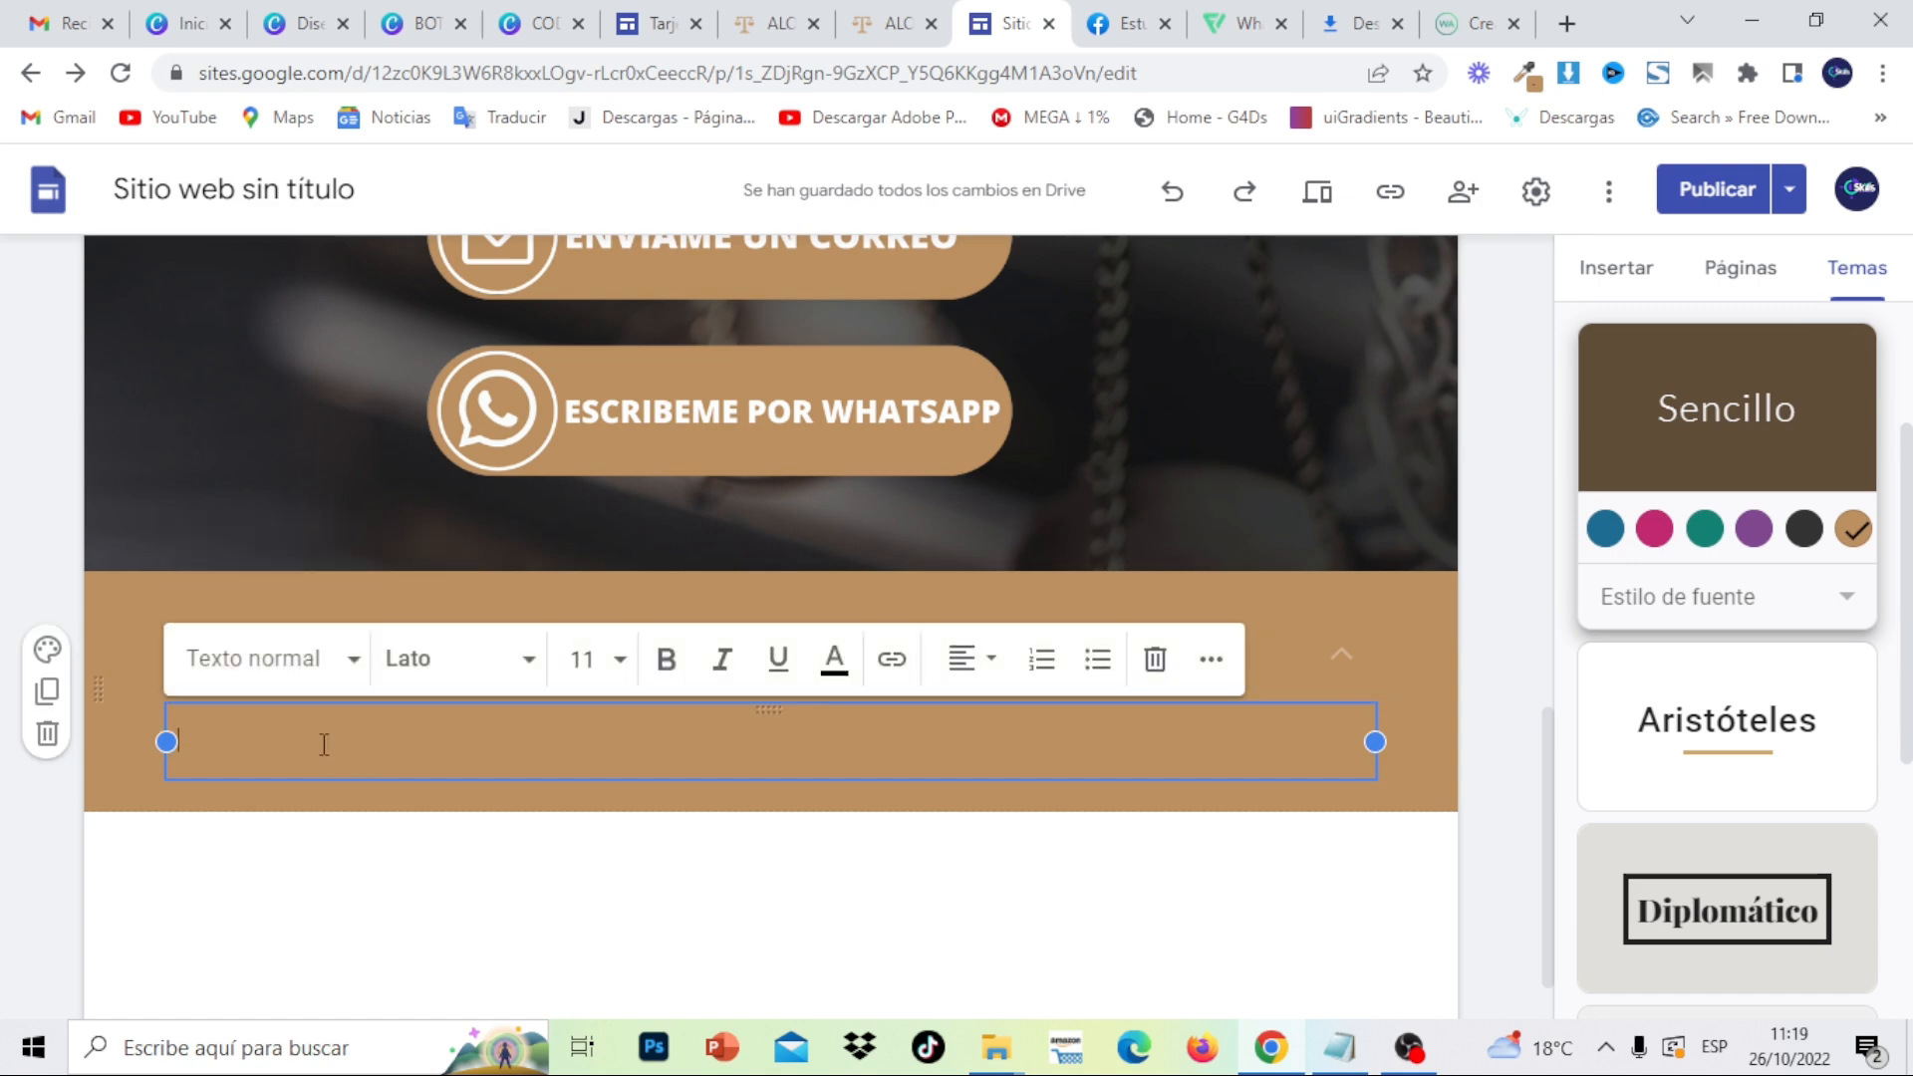
{"action": "left_click", "coordinate": [894, 30]}
{"action": "left_click_drag", "start_coordinate": [314, 554], "coordinate": [155, 476]}
{"action": "right_click", "coordinate": [155, 475]}
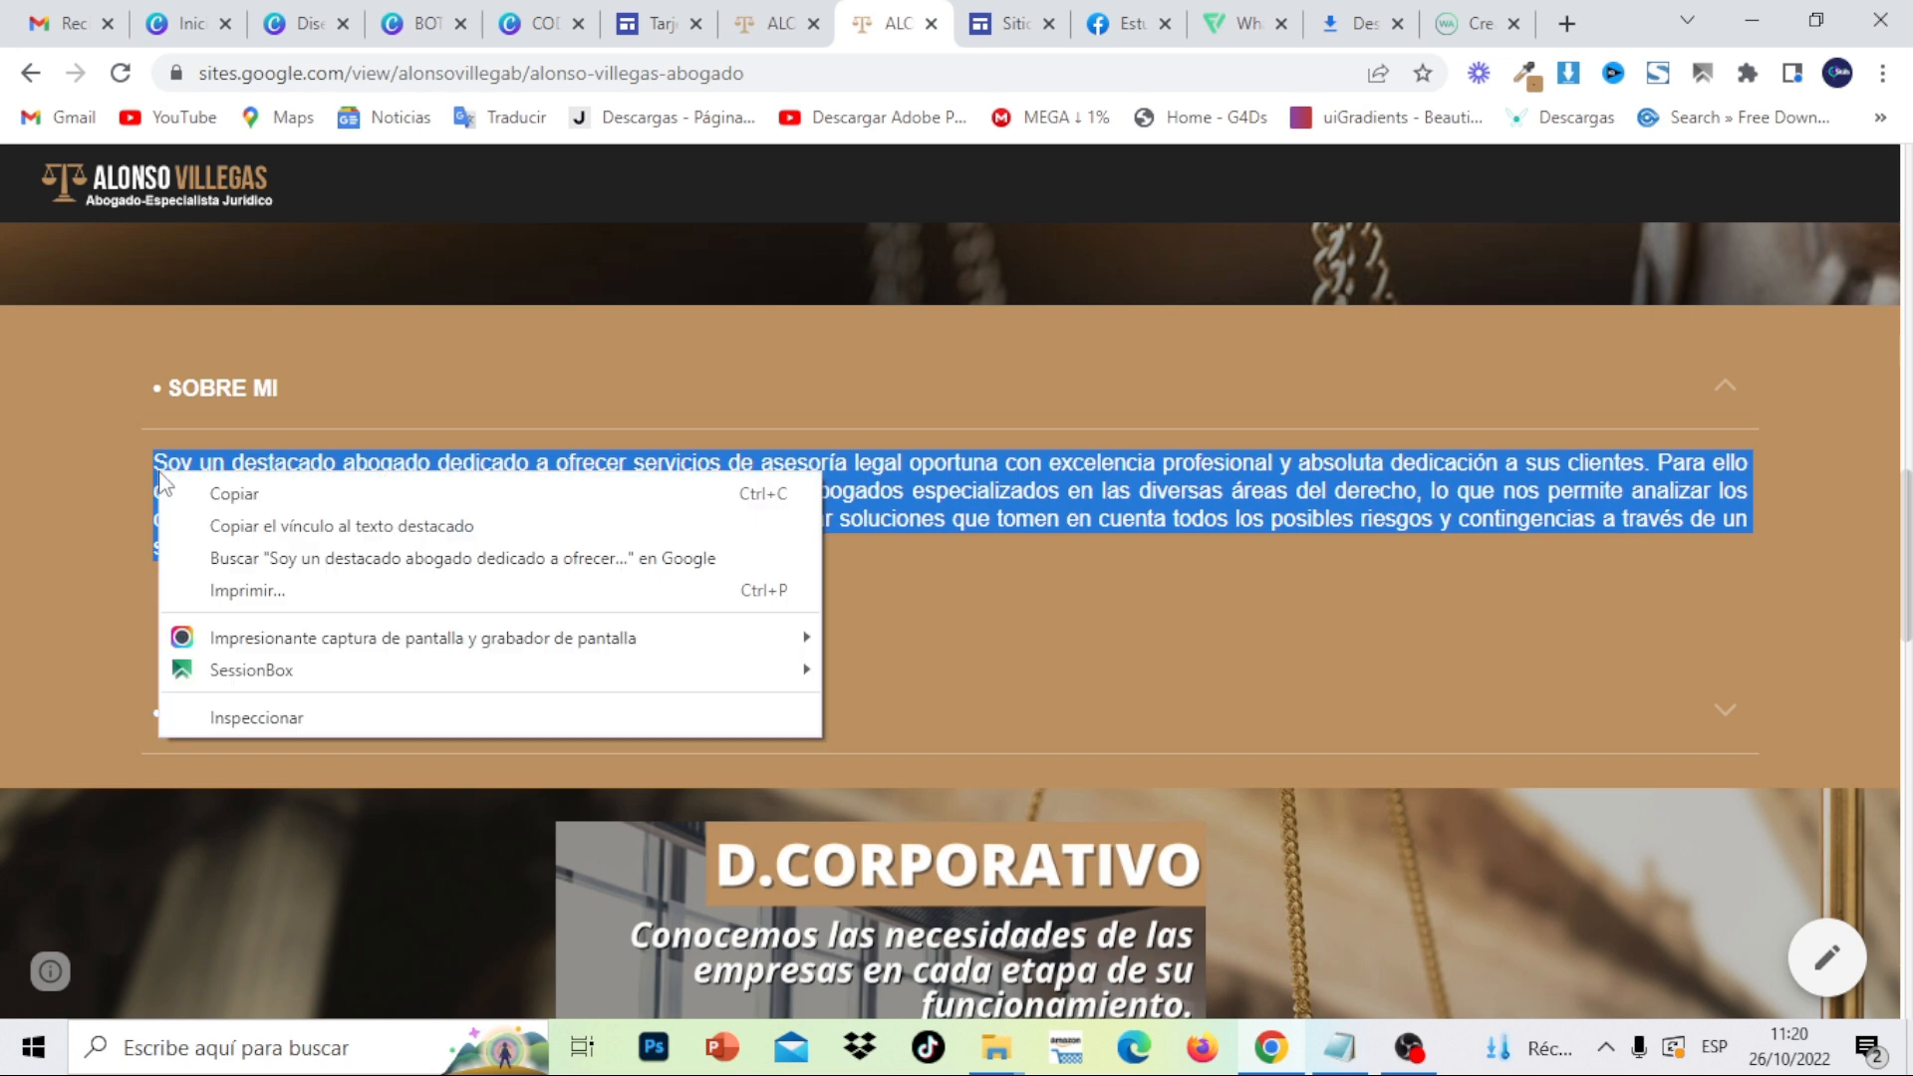
{"action": "left_click", "coordinate": [213, 493]}
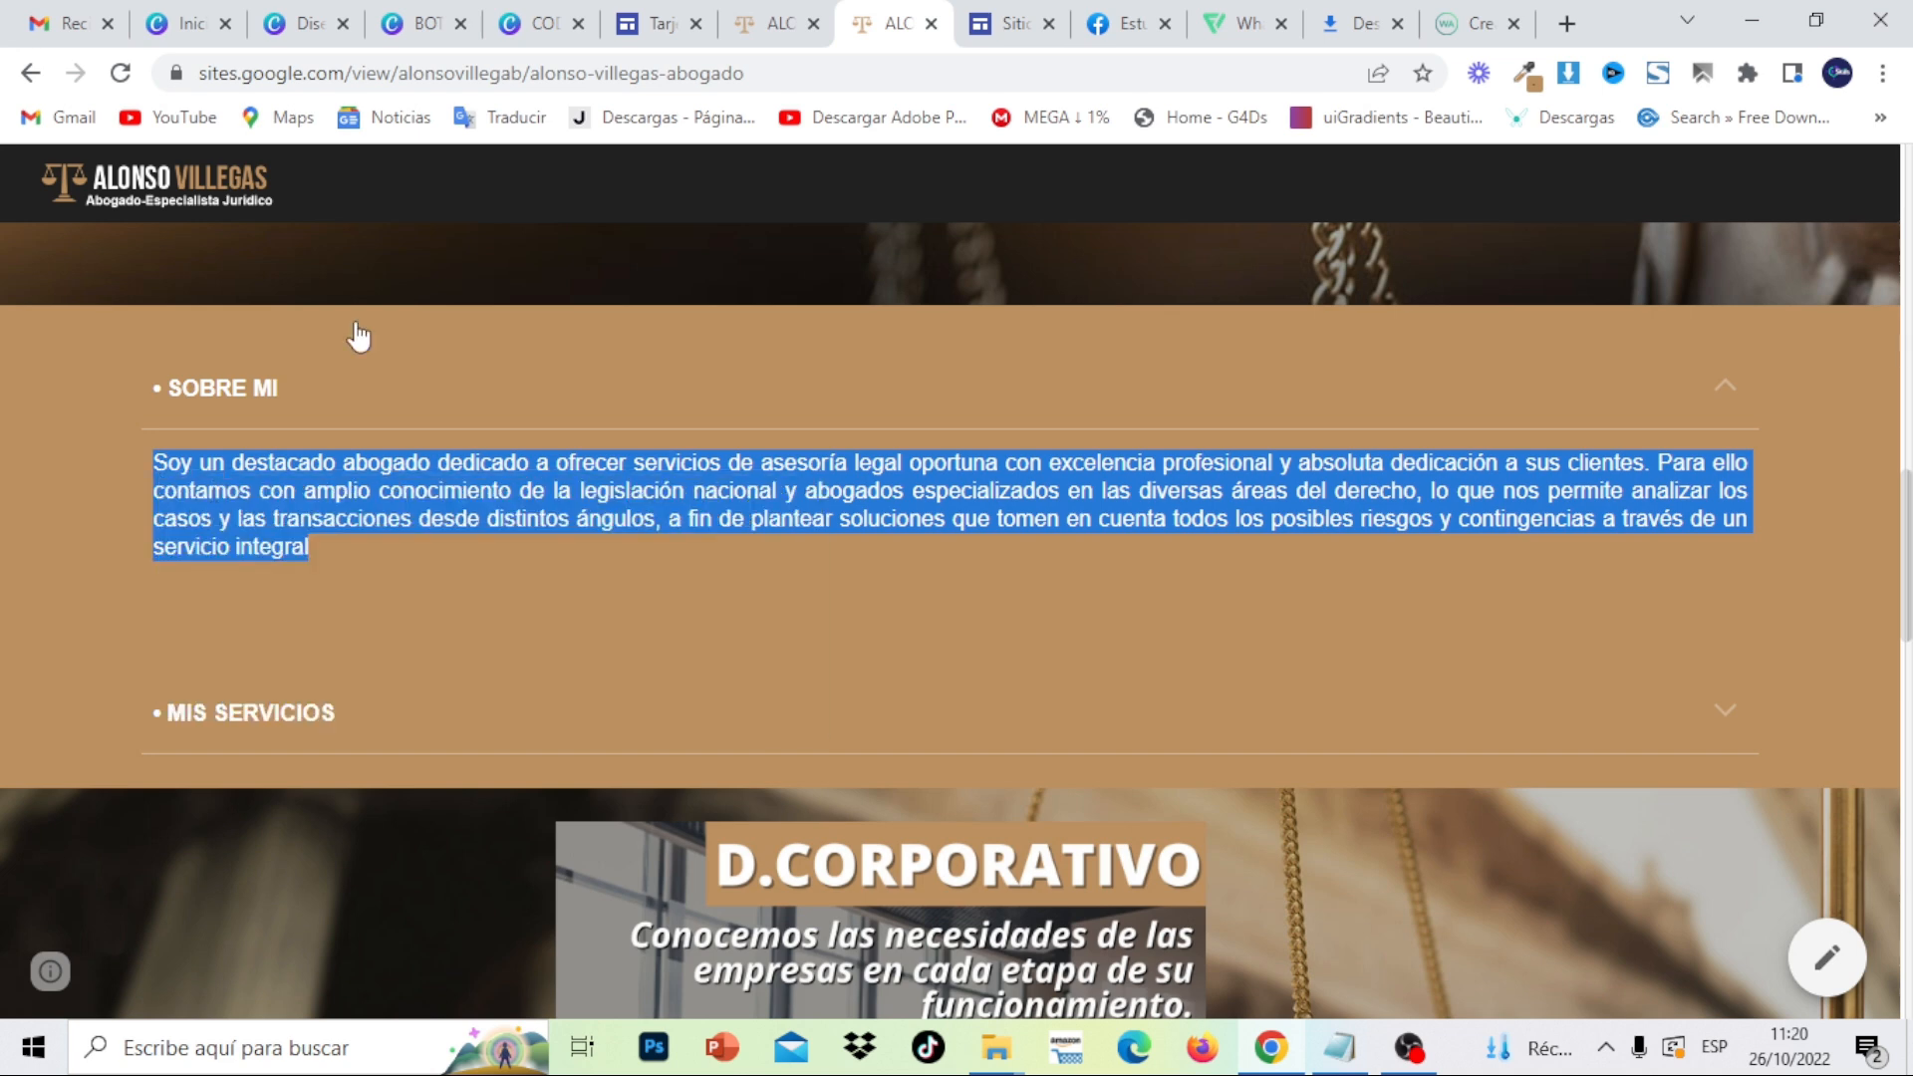
{"action": "left_click", "coordinate": [1010, 23]}
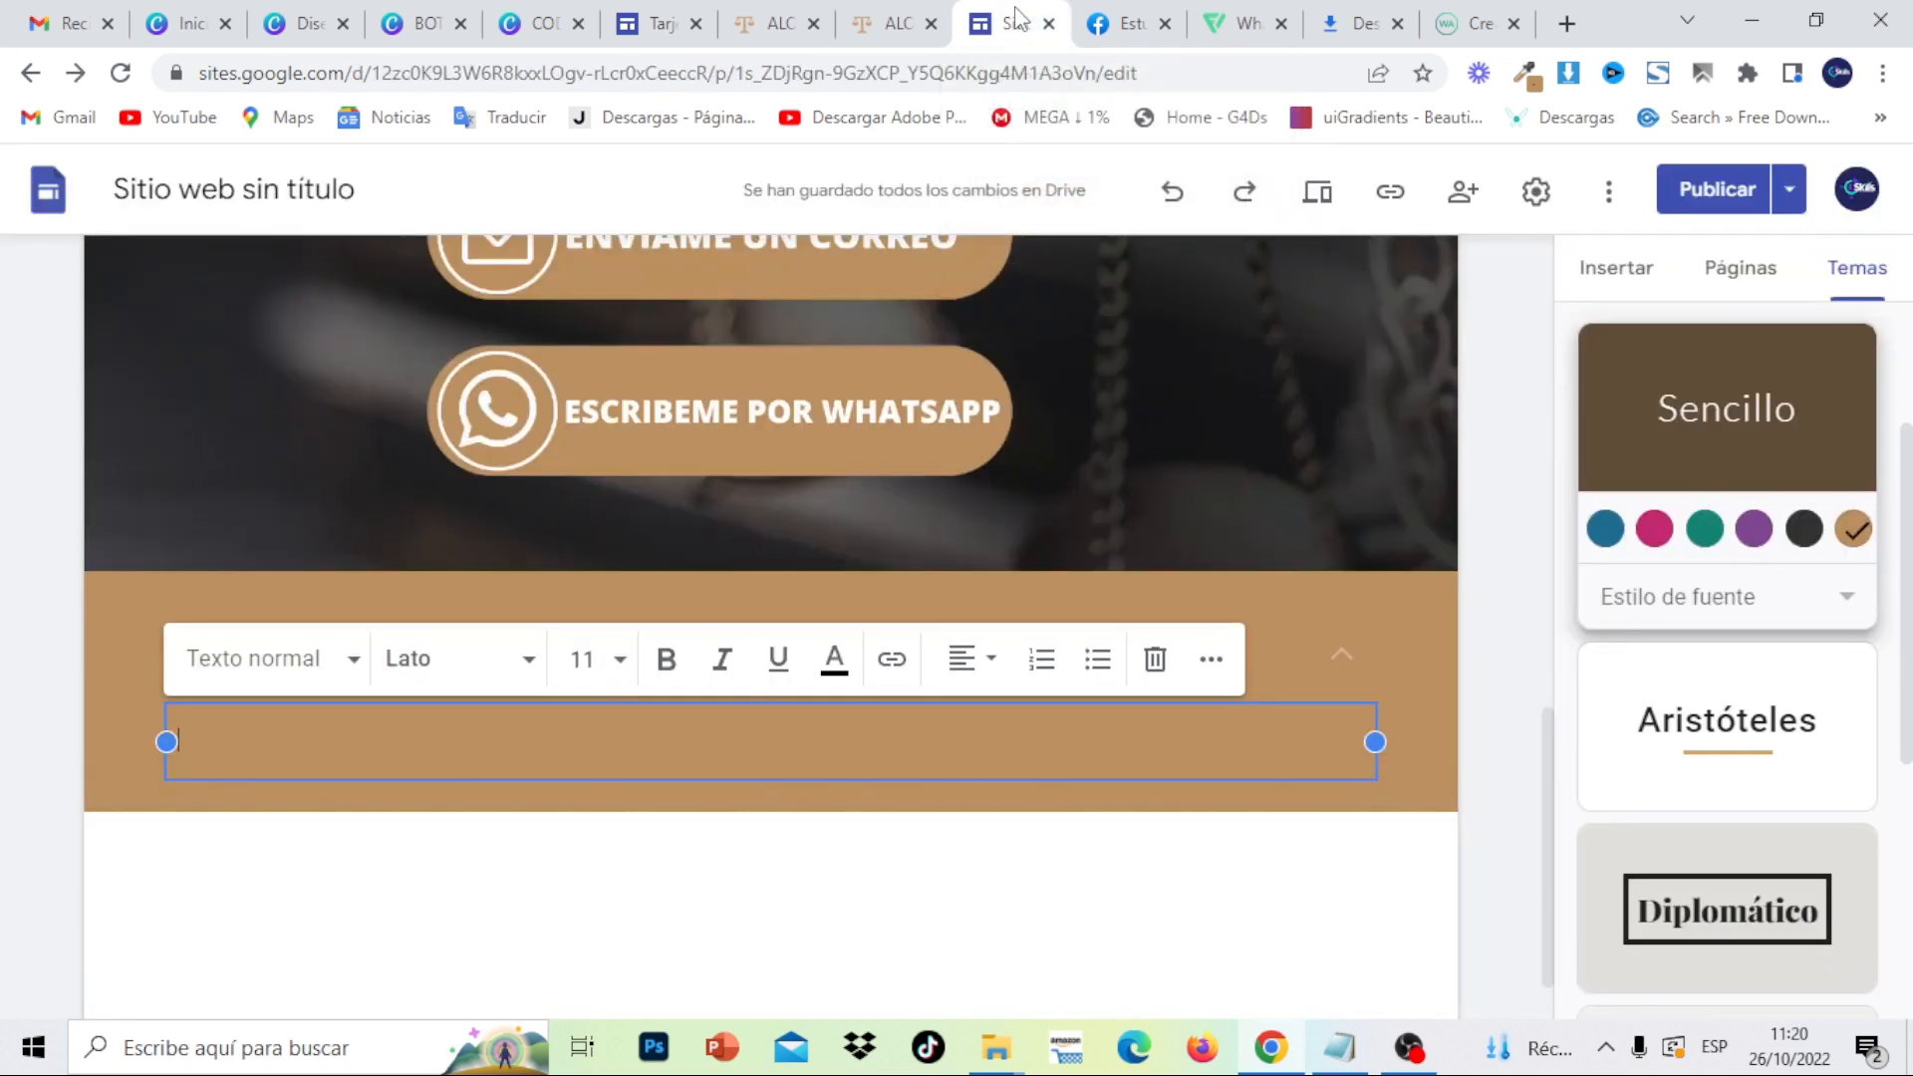
{"action": "right_click", "coordinate": [345, 739]}
{"action": "left_click", "coordinate": [435, 459]}
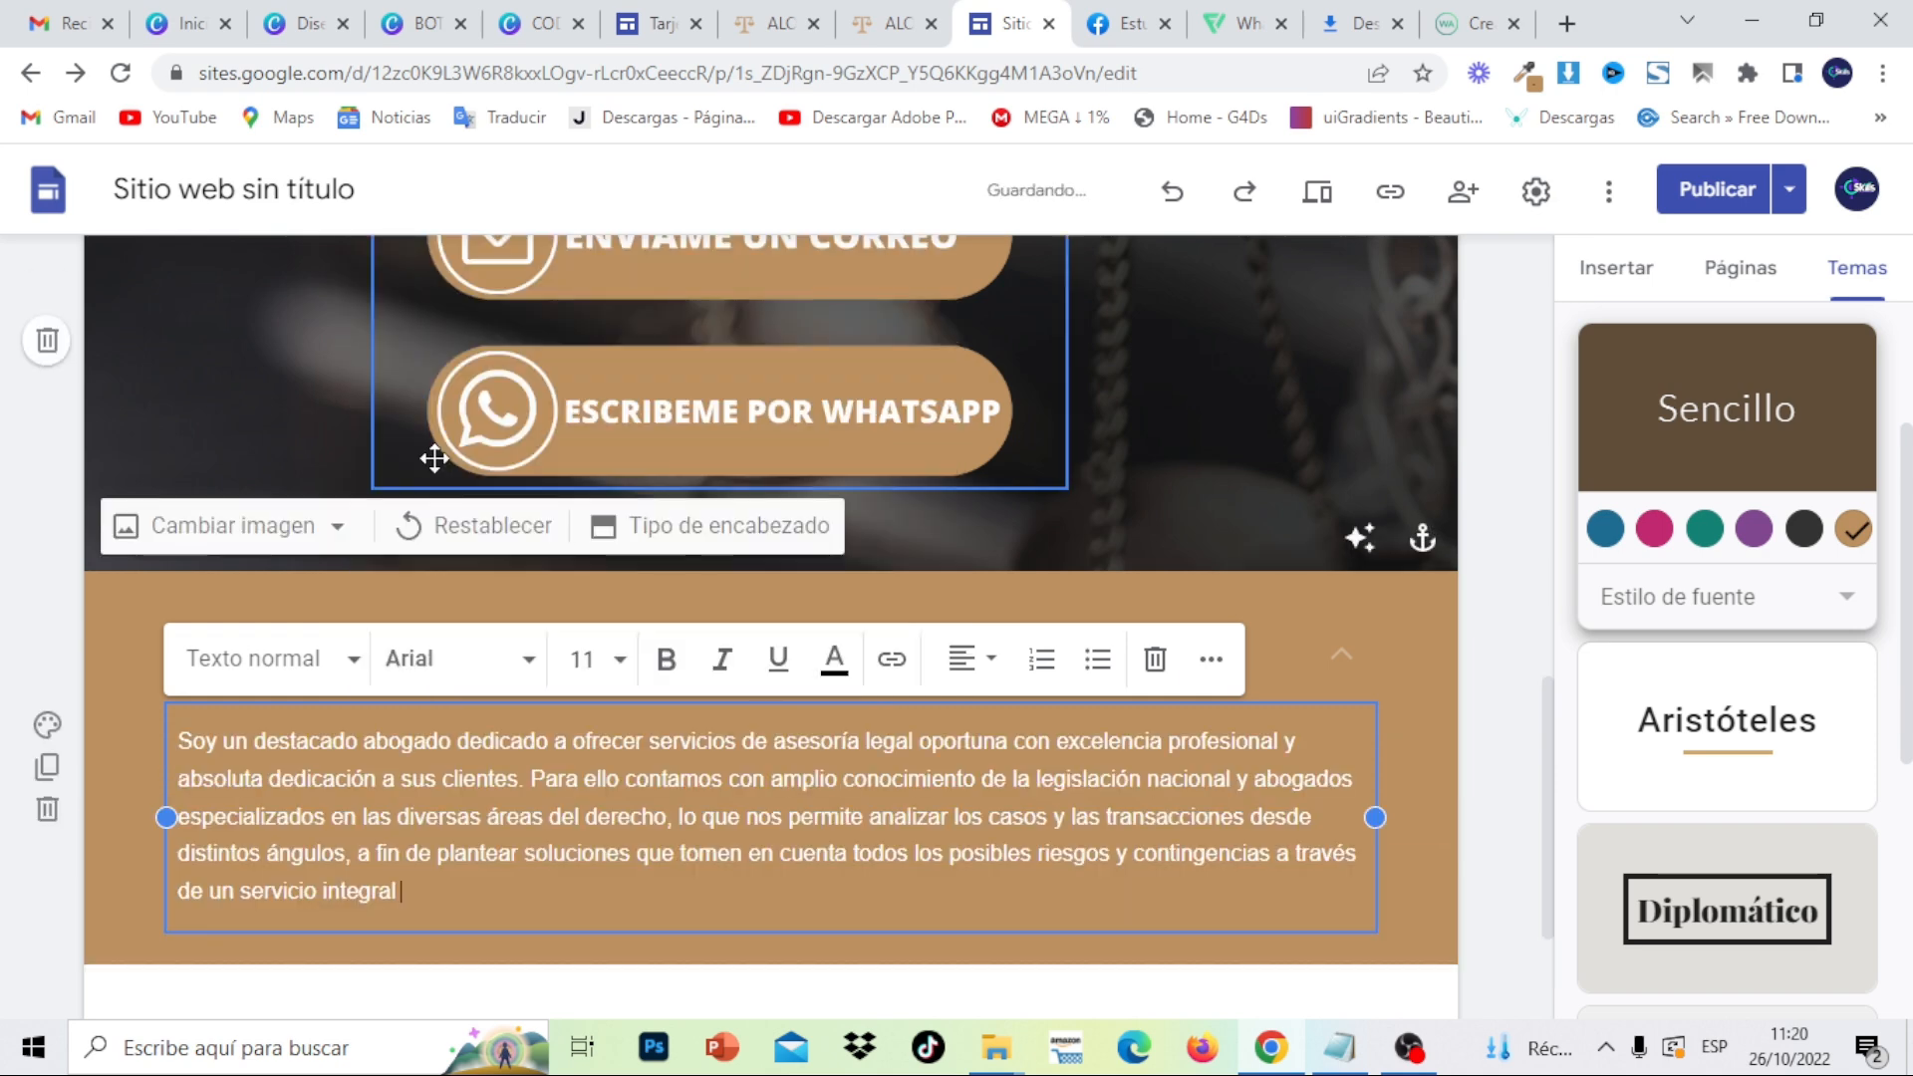
{"action": "left_click", "coordinate": [1498, 767]}
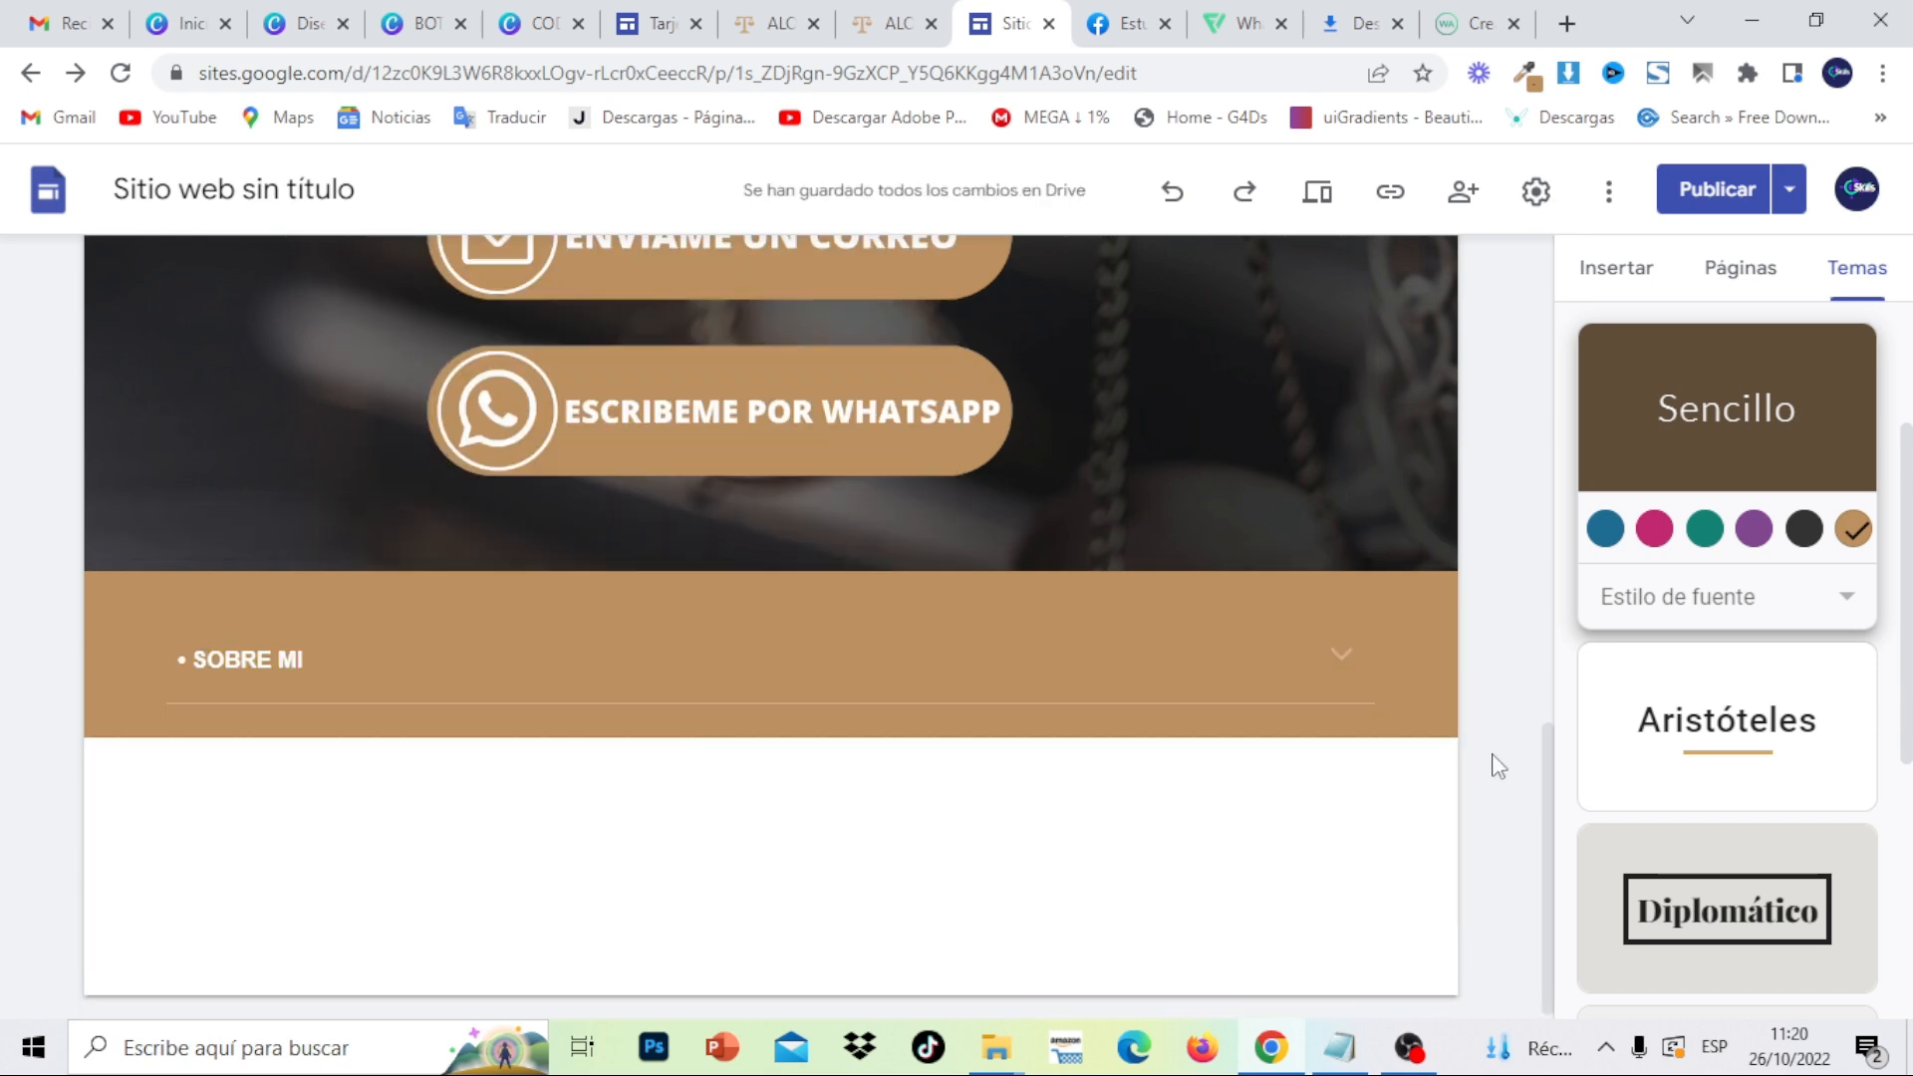
{"action": "left_click", "coordinate": [1348, 650]}
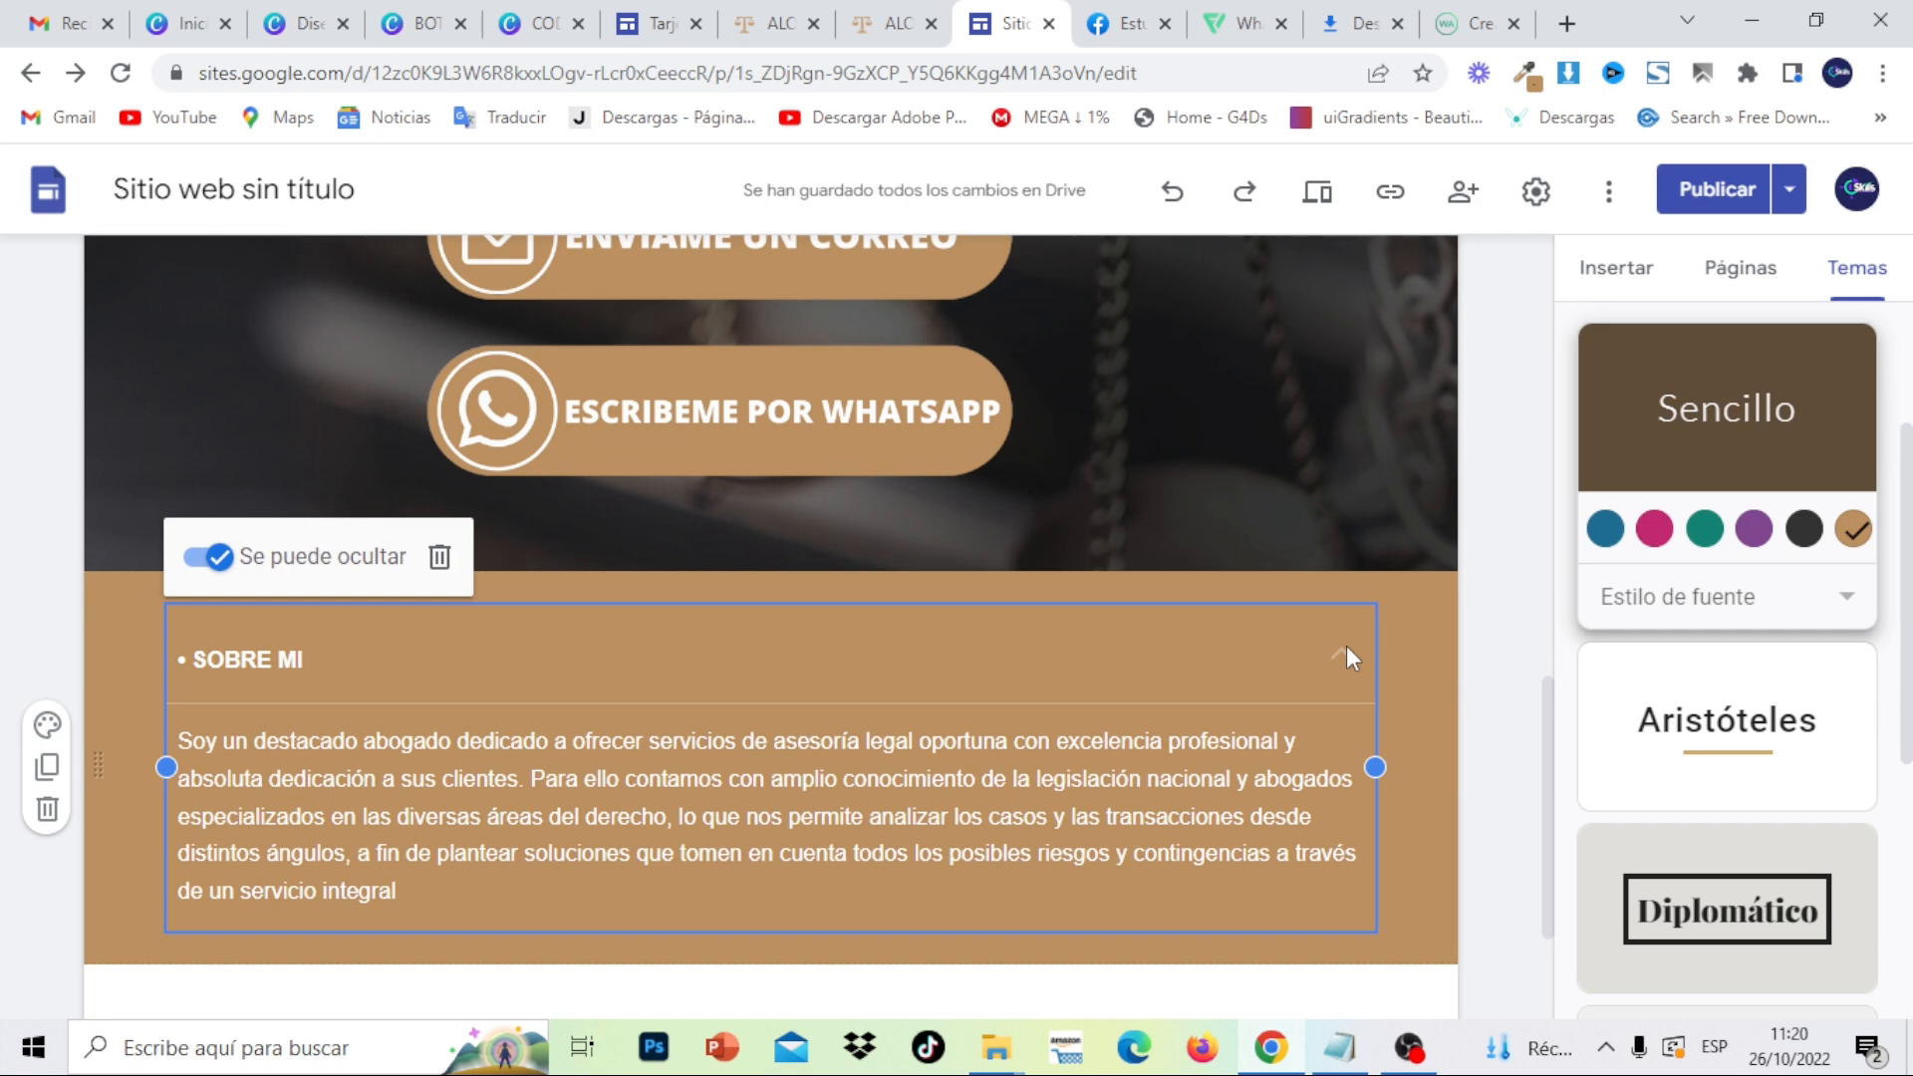
{"action": "left_click", "coordinate": [1483, 727]}
- Duplicate the SOBRE MI group and rename its heading to 'mis servicios'
{"action": "mouse_move", "coordinate": [134, 677]}
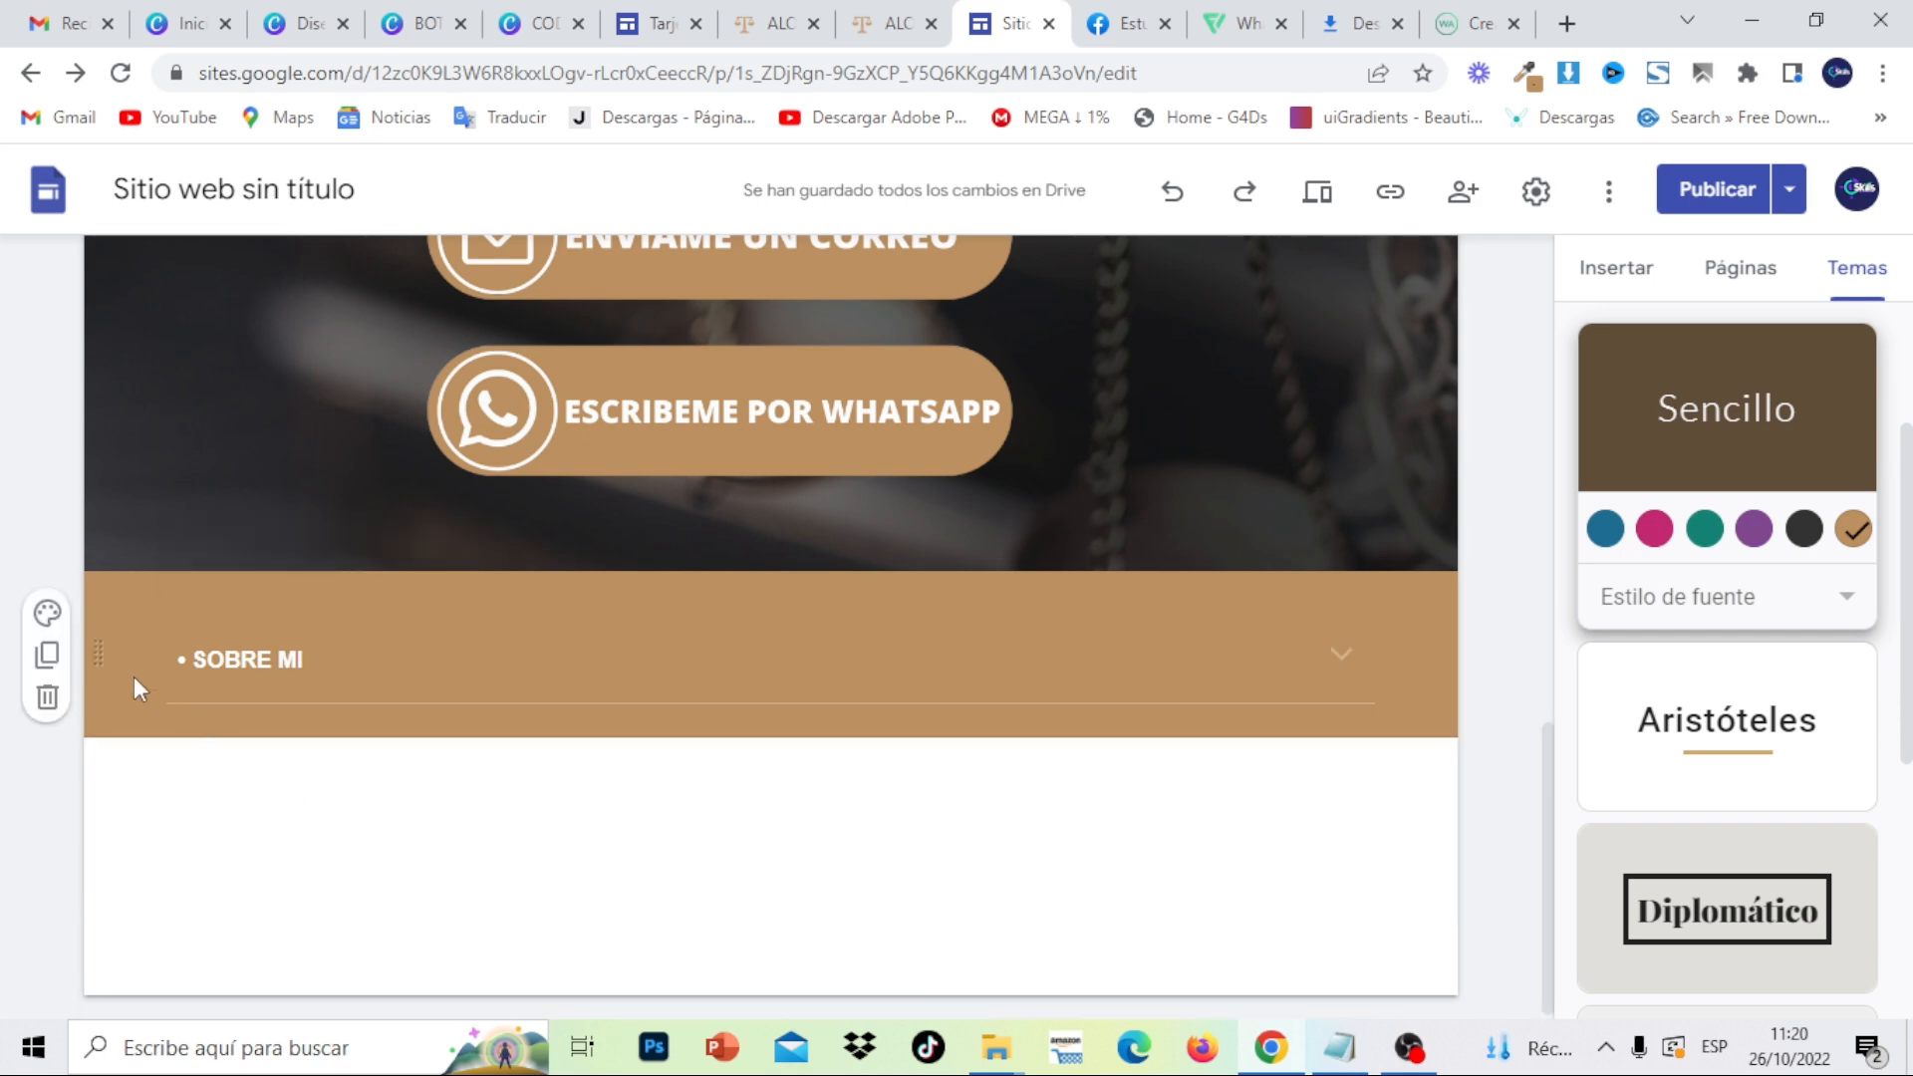
{"action": "left_click", "coordinate": [47, 656]}
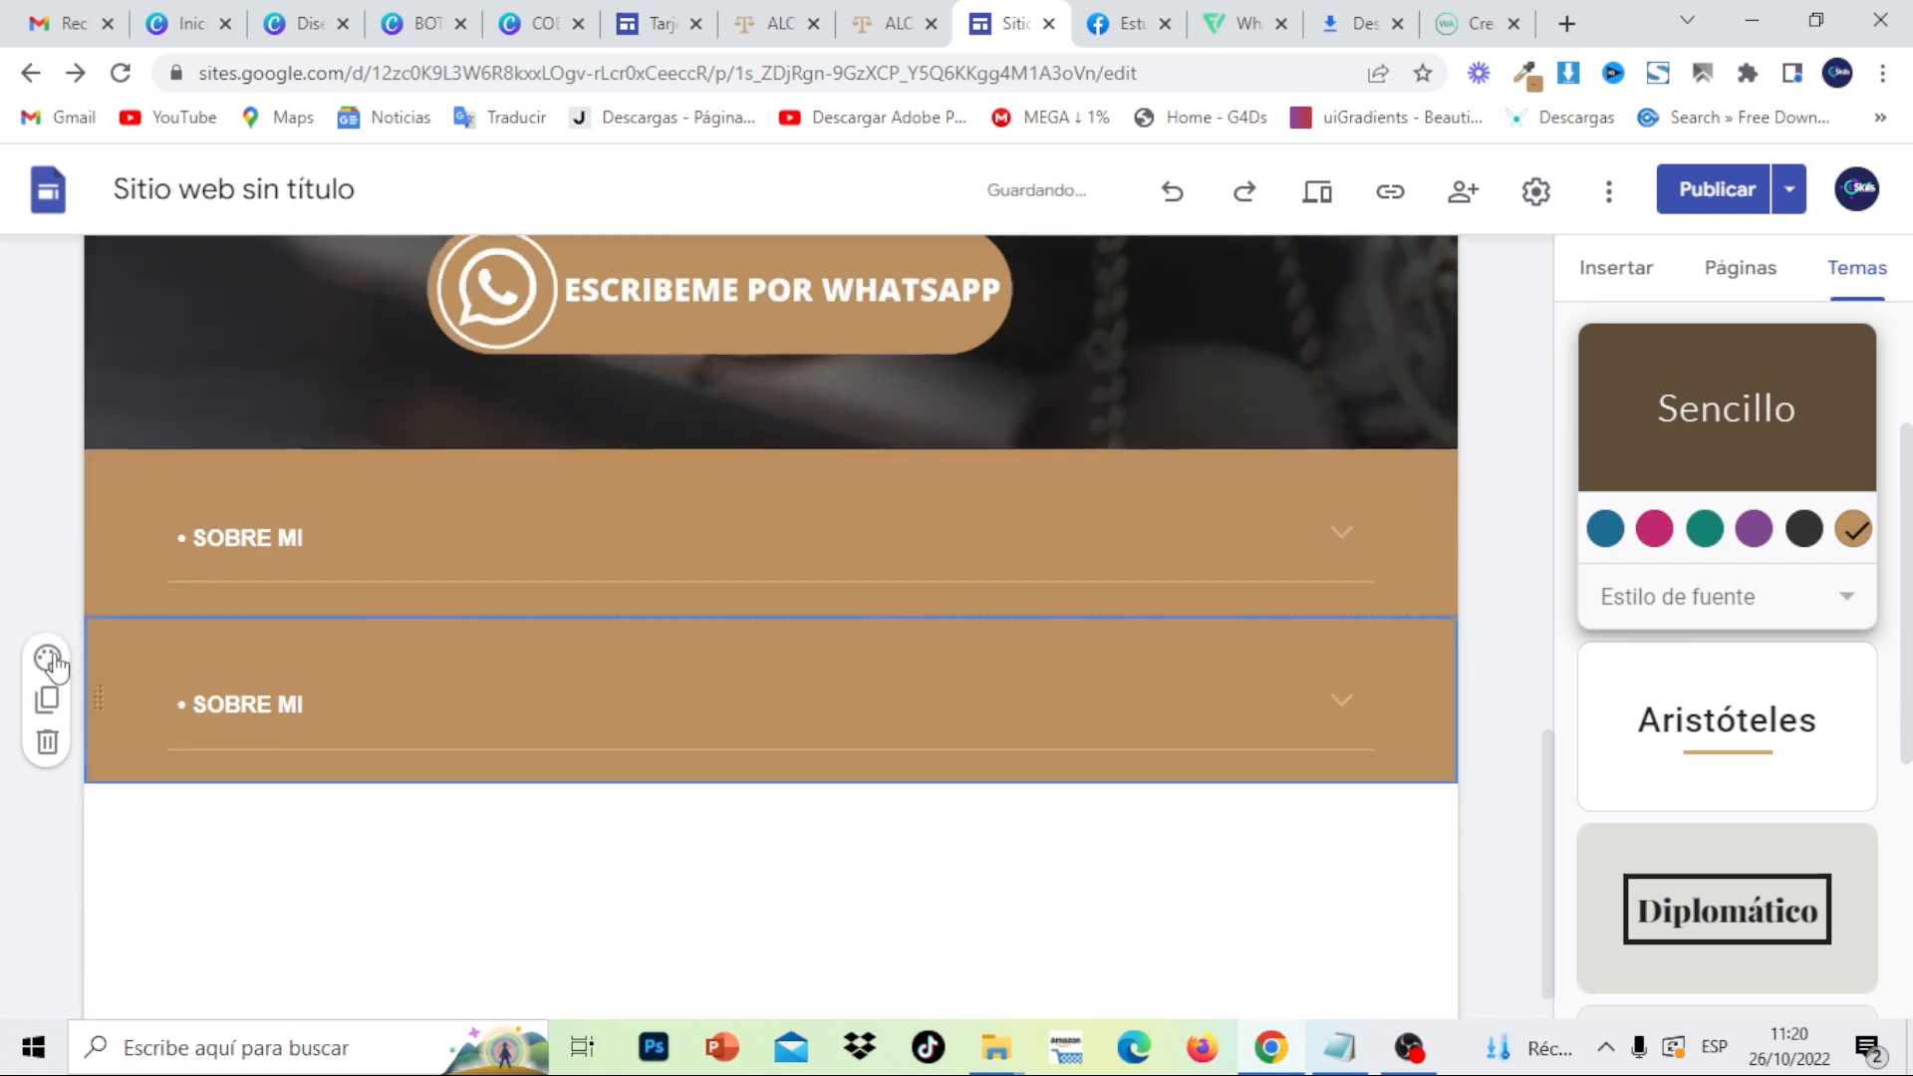
{"action": "left_click_drag", "start_coordinate": [315, 650], "coordinate": [196, 653]}
{"action": "type", "text": "mi"}
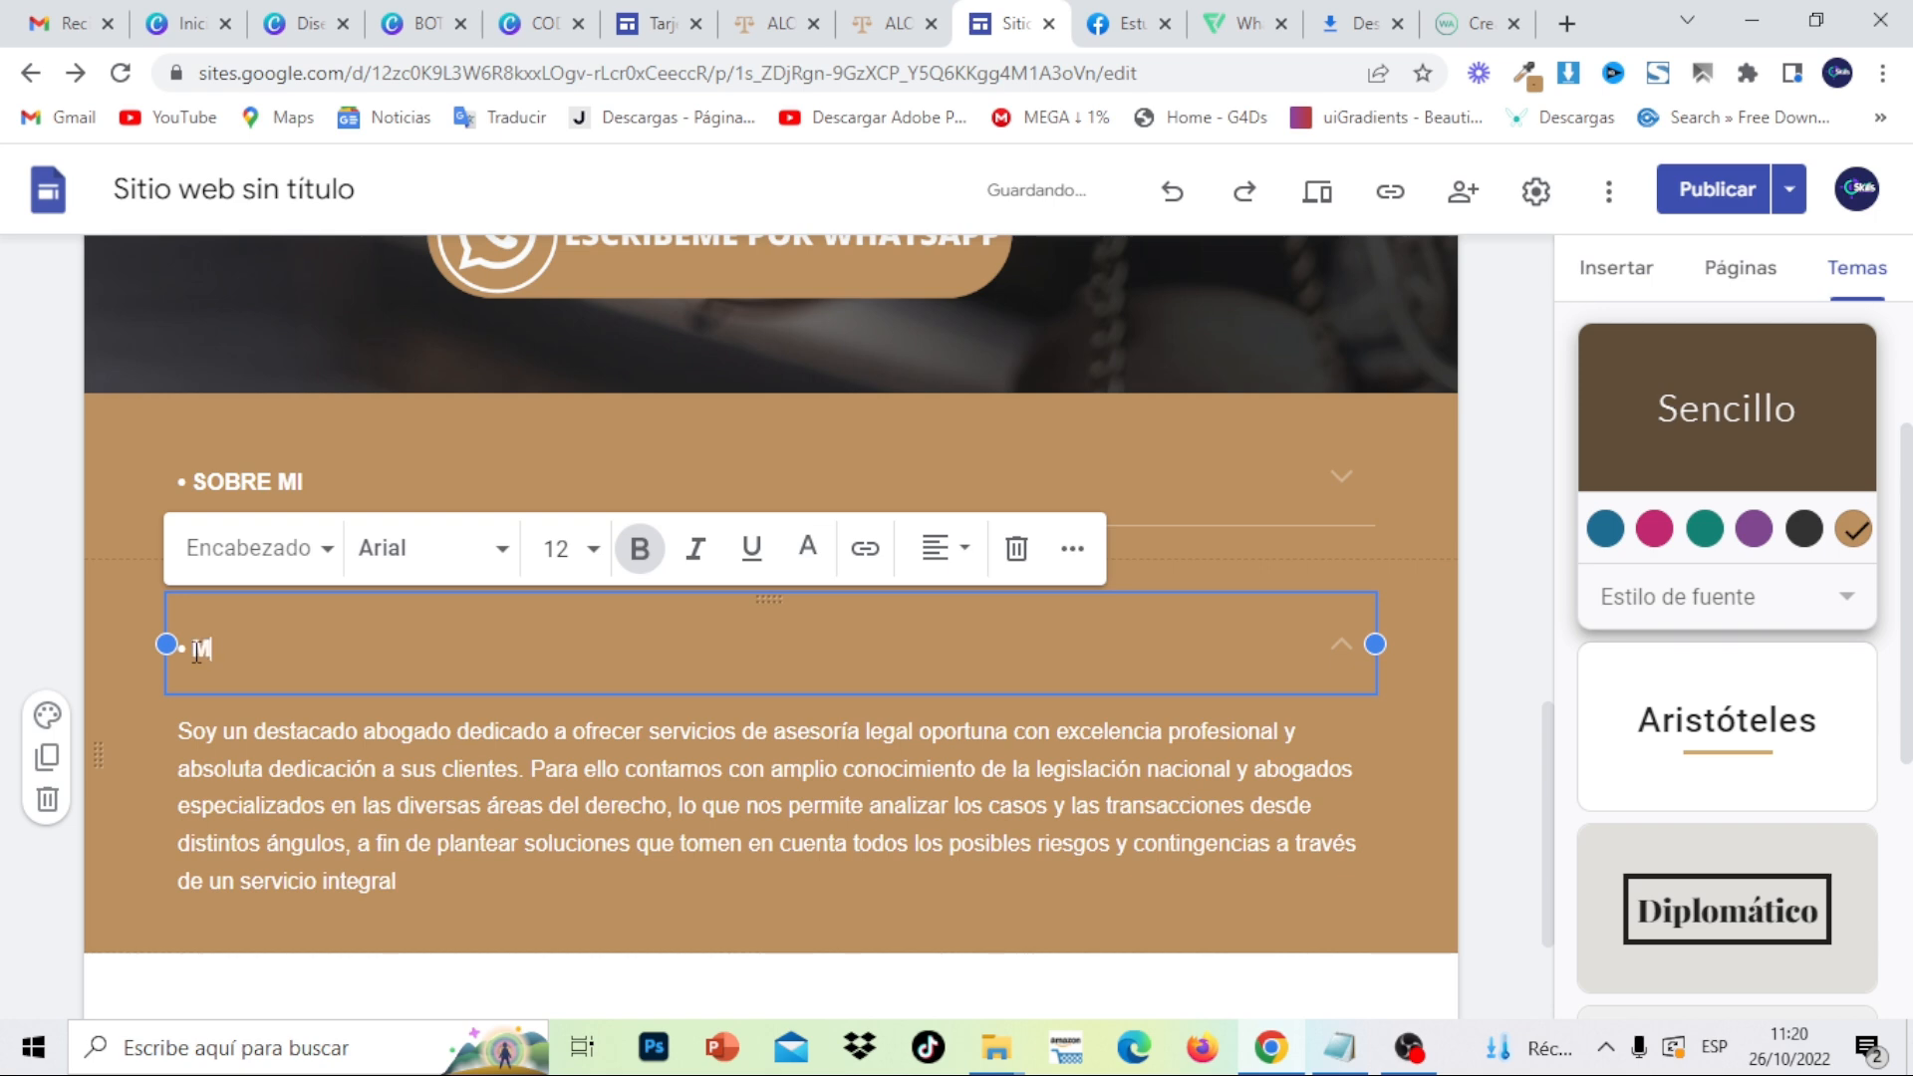
{"action": "type", "text": "s servicios"}
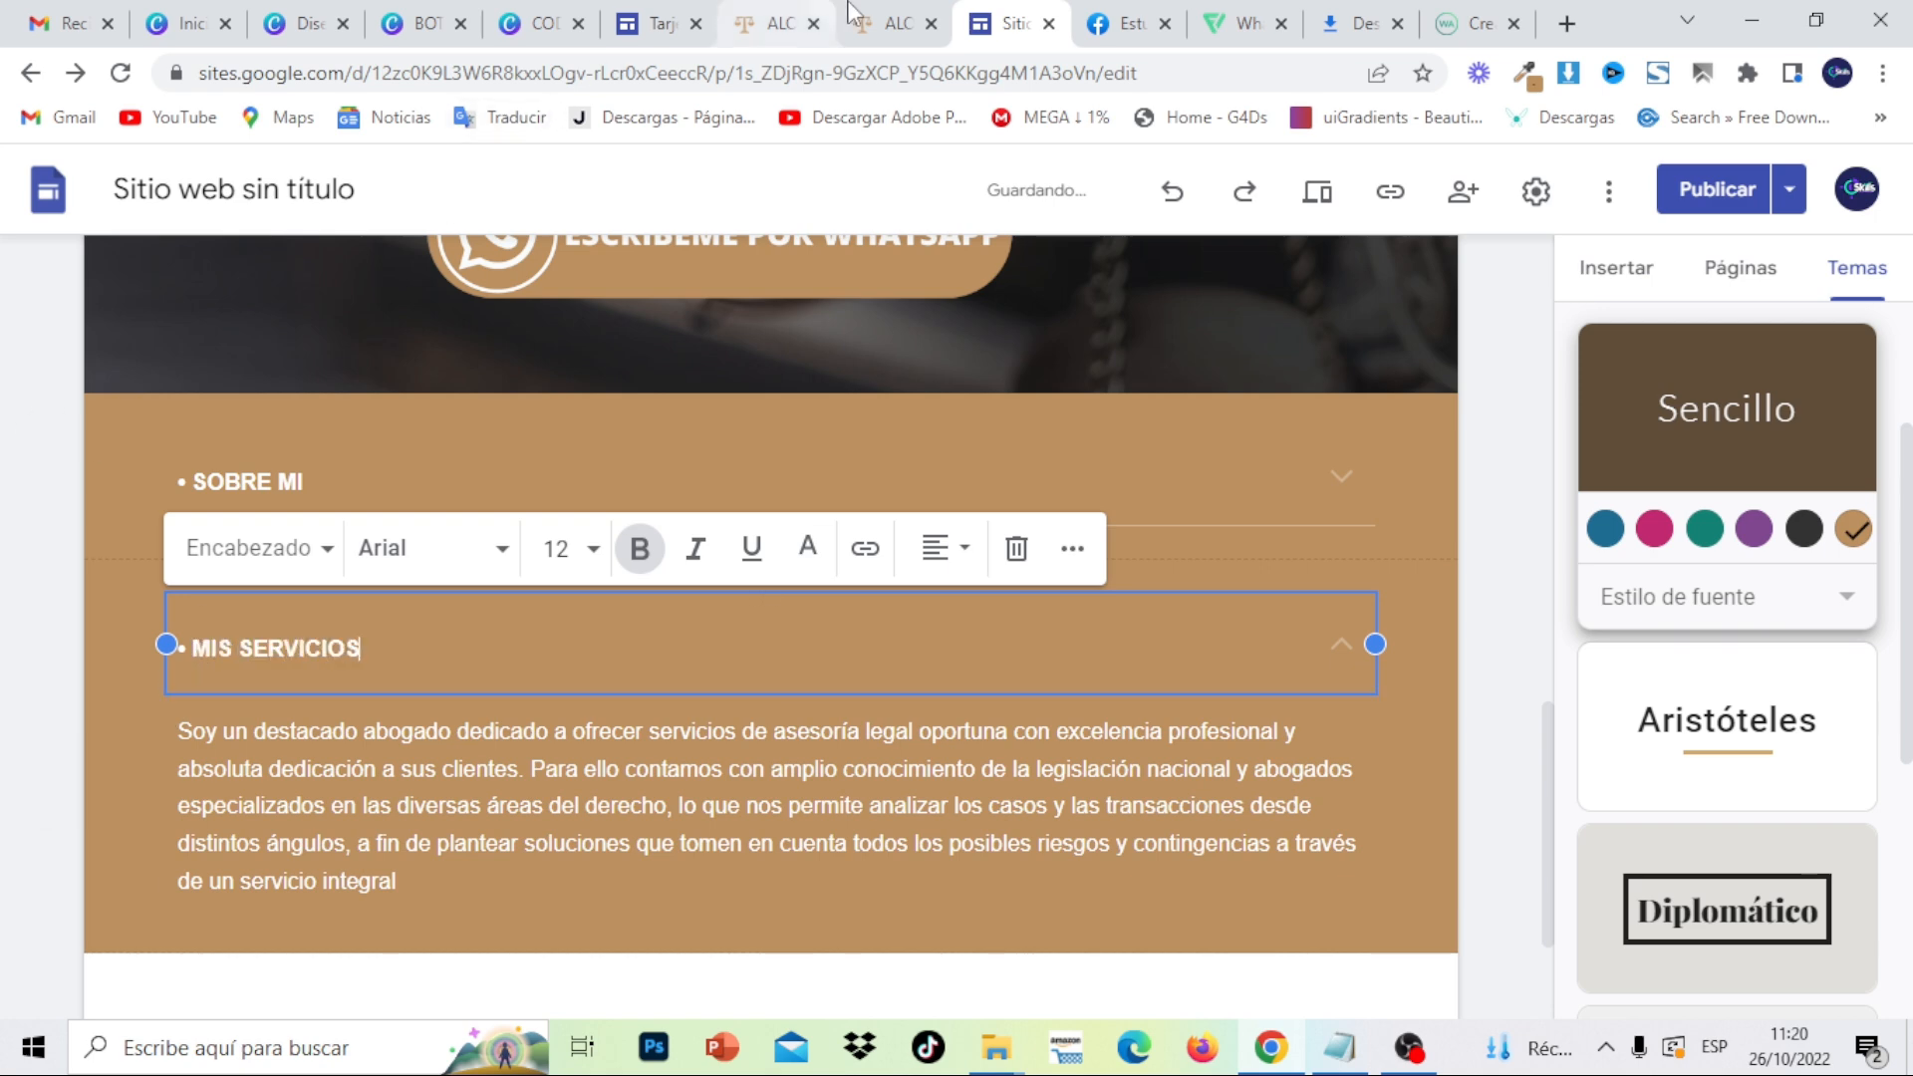
- Copy the 'Soy especialista en brindar asesoría multidisciplinar' paragraph from the published site into this group's body
{"action": "left_click", "coordinate": [877, 14]}
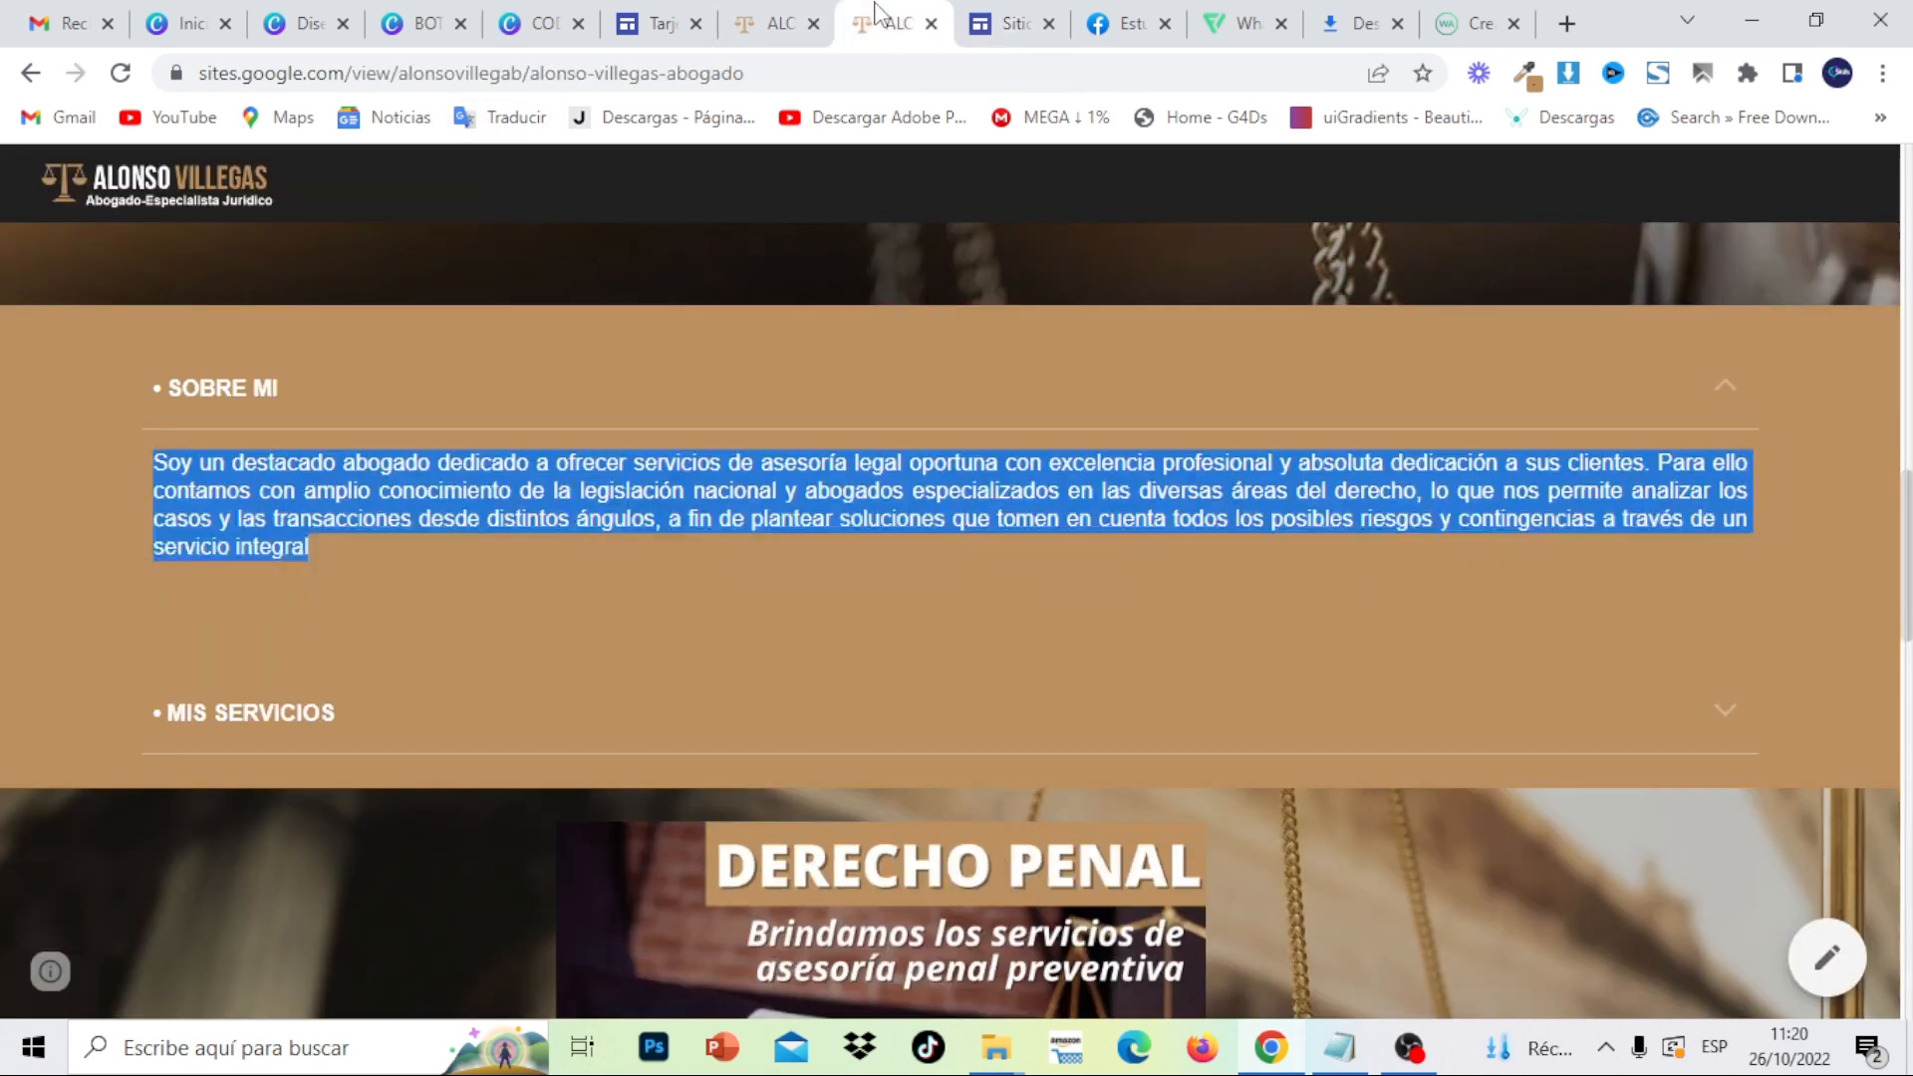
{"action": "left_click", "coordinate": [1729, 708]}
{"action": "scroll", "coordinate": [1278, 757], "scroll_direction": "down", "scroll_amount": 1}
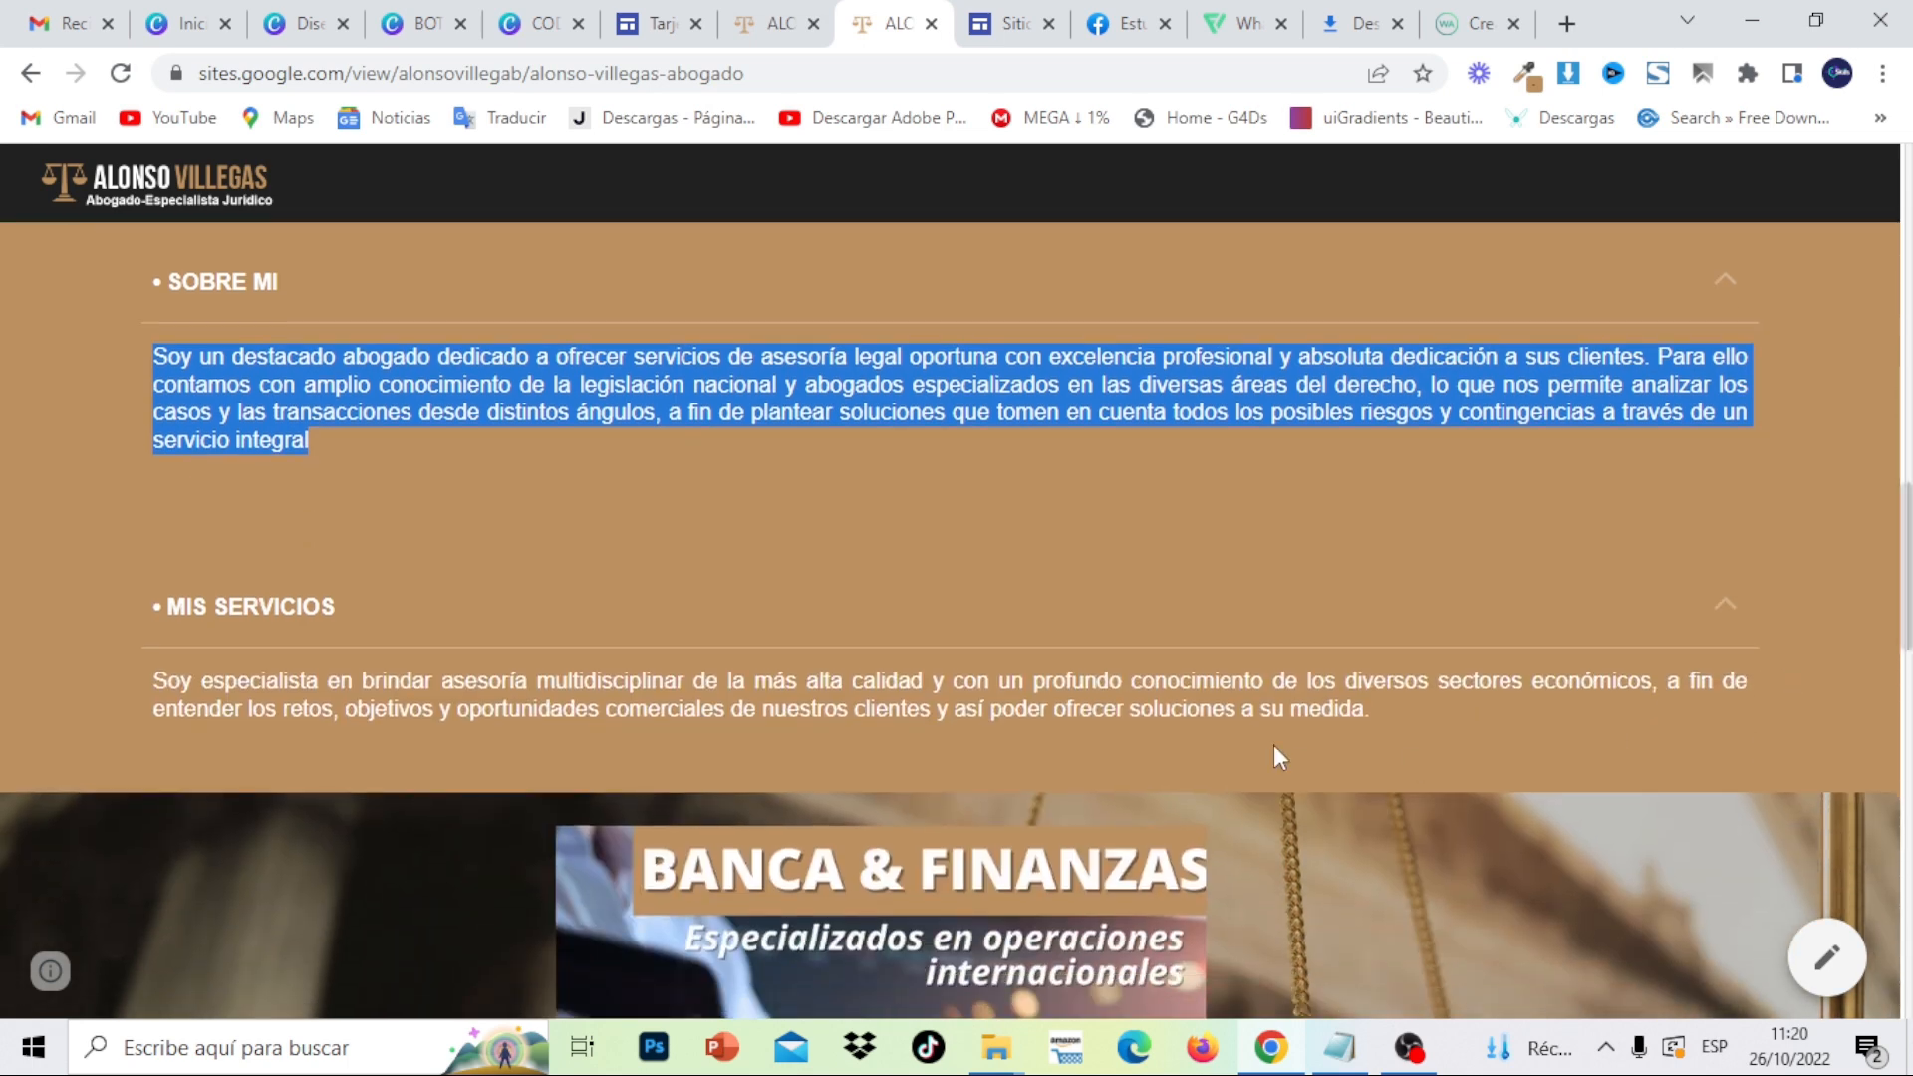
{"action": "left_click_drag", "start_coordinate": [1405, 713], "coordinate": [146, 680]}
{"action": "right_click", "coordinate": [163, 685]}
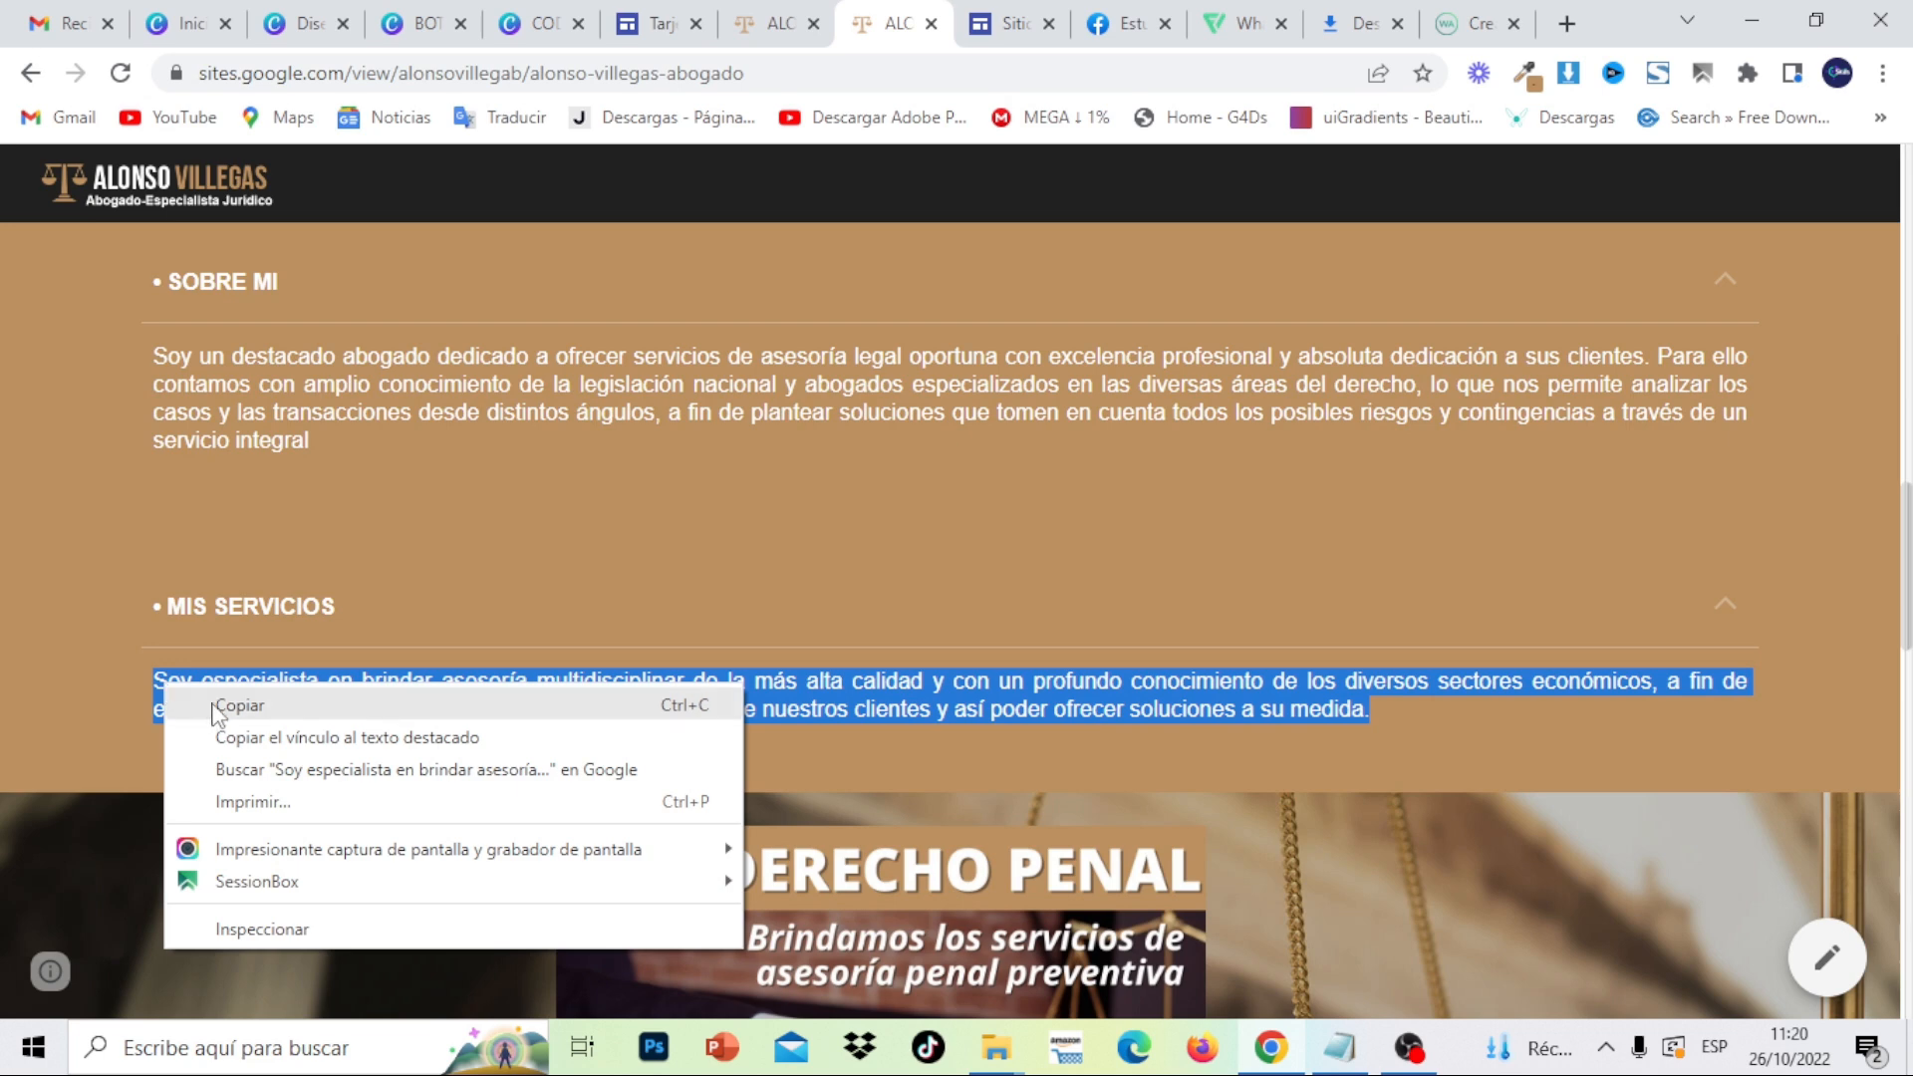
{"action": "left_click", "coordinate": [215, 705]}
{"action": "left_click", "coordinate": [1009, 22]}
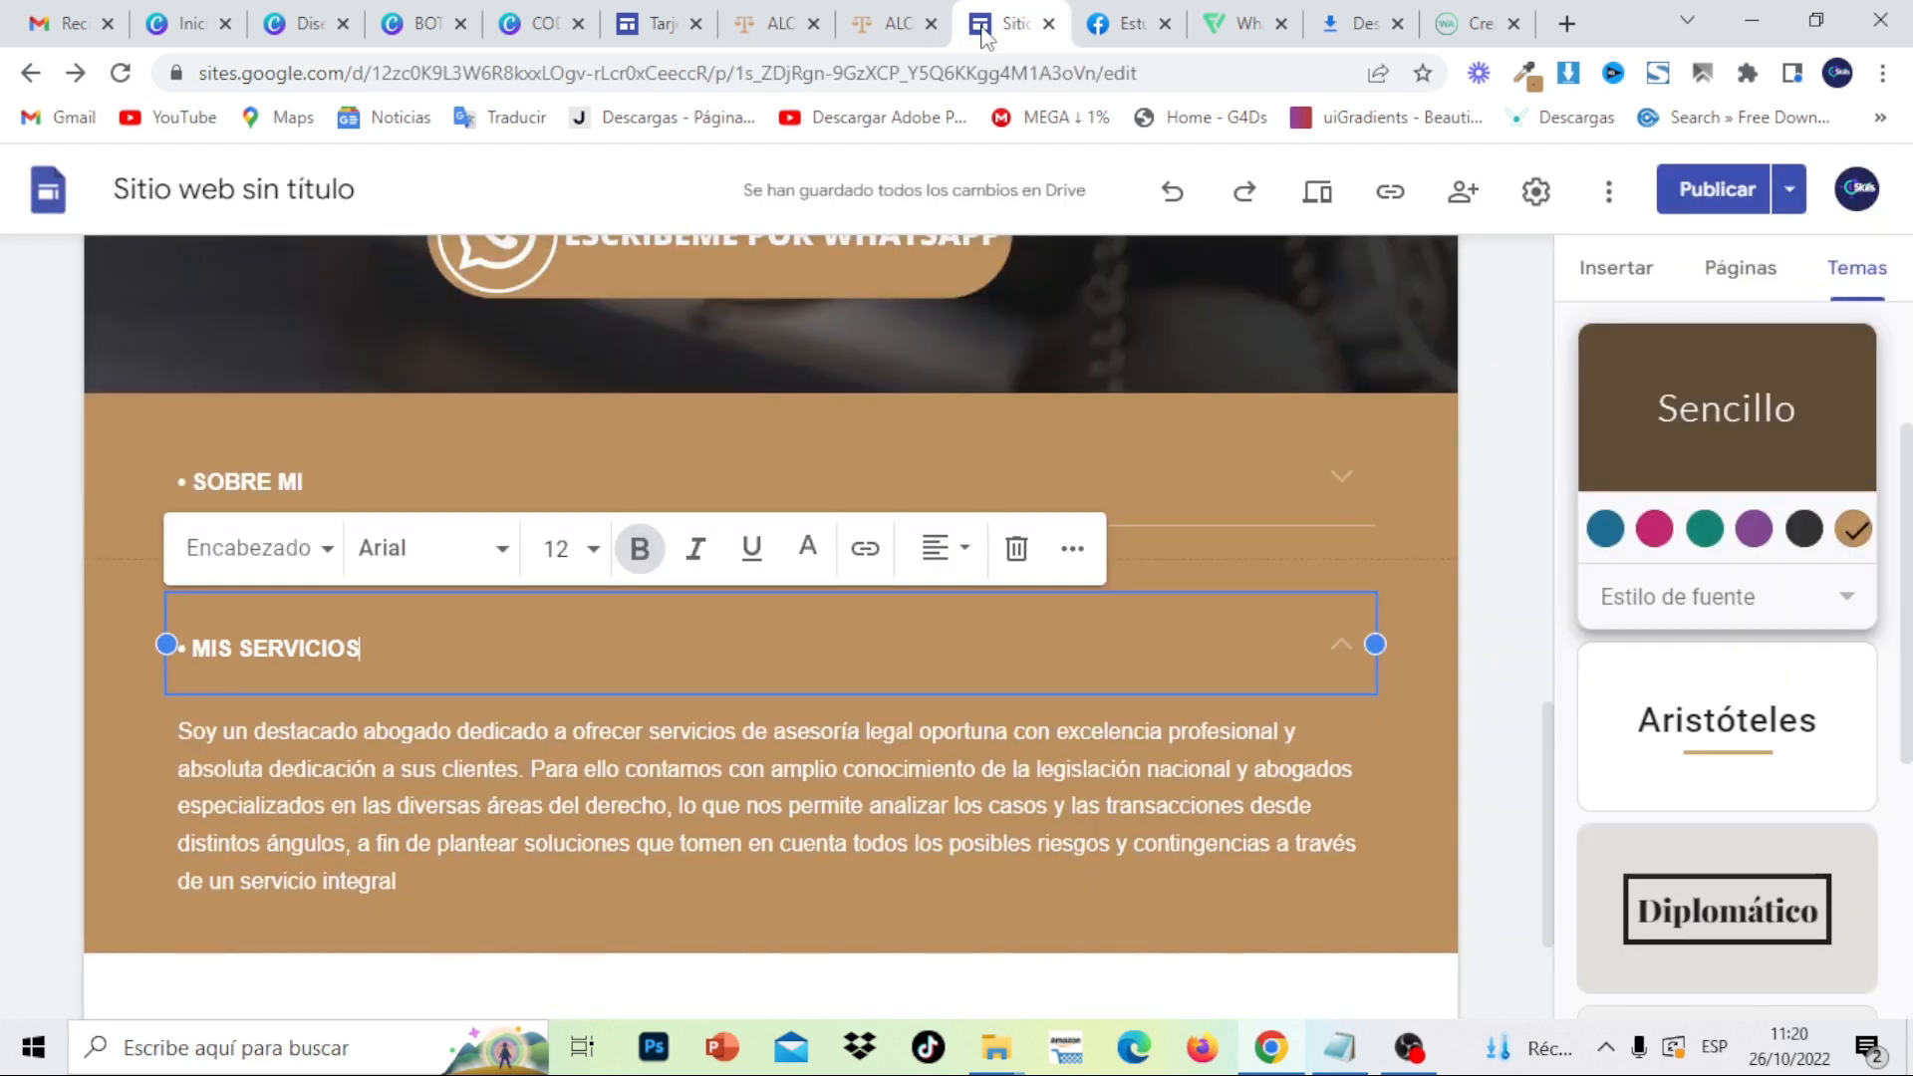
{"action": "left_click", "coordinate": [401, 877]}
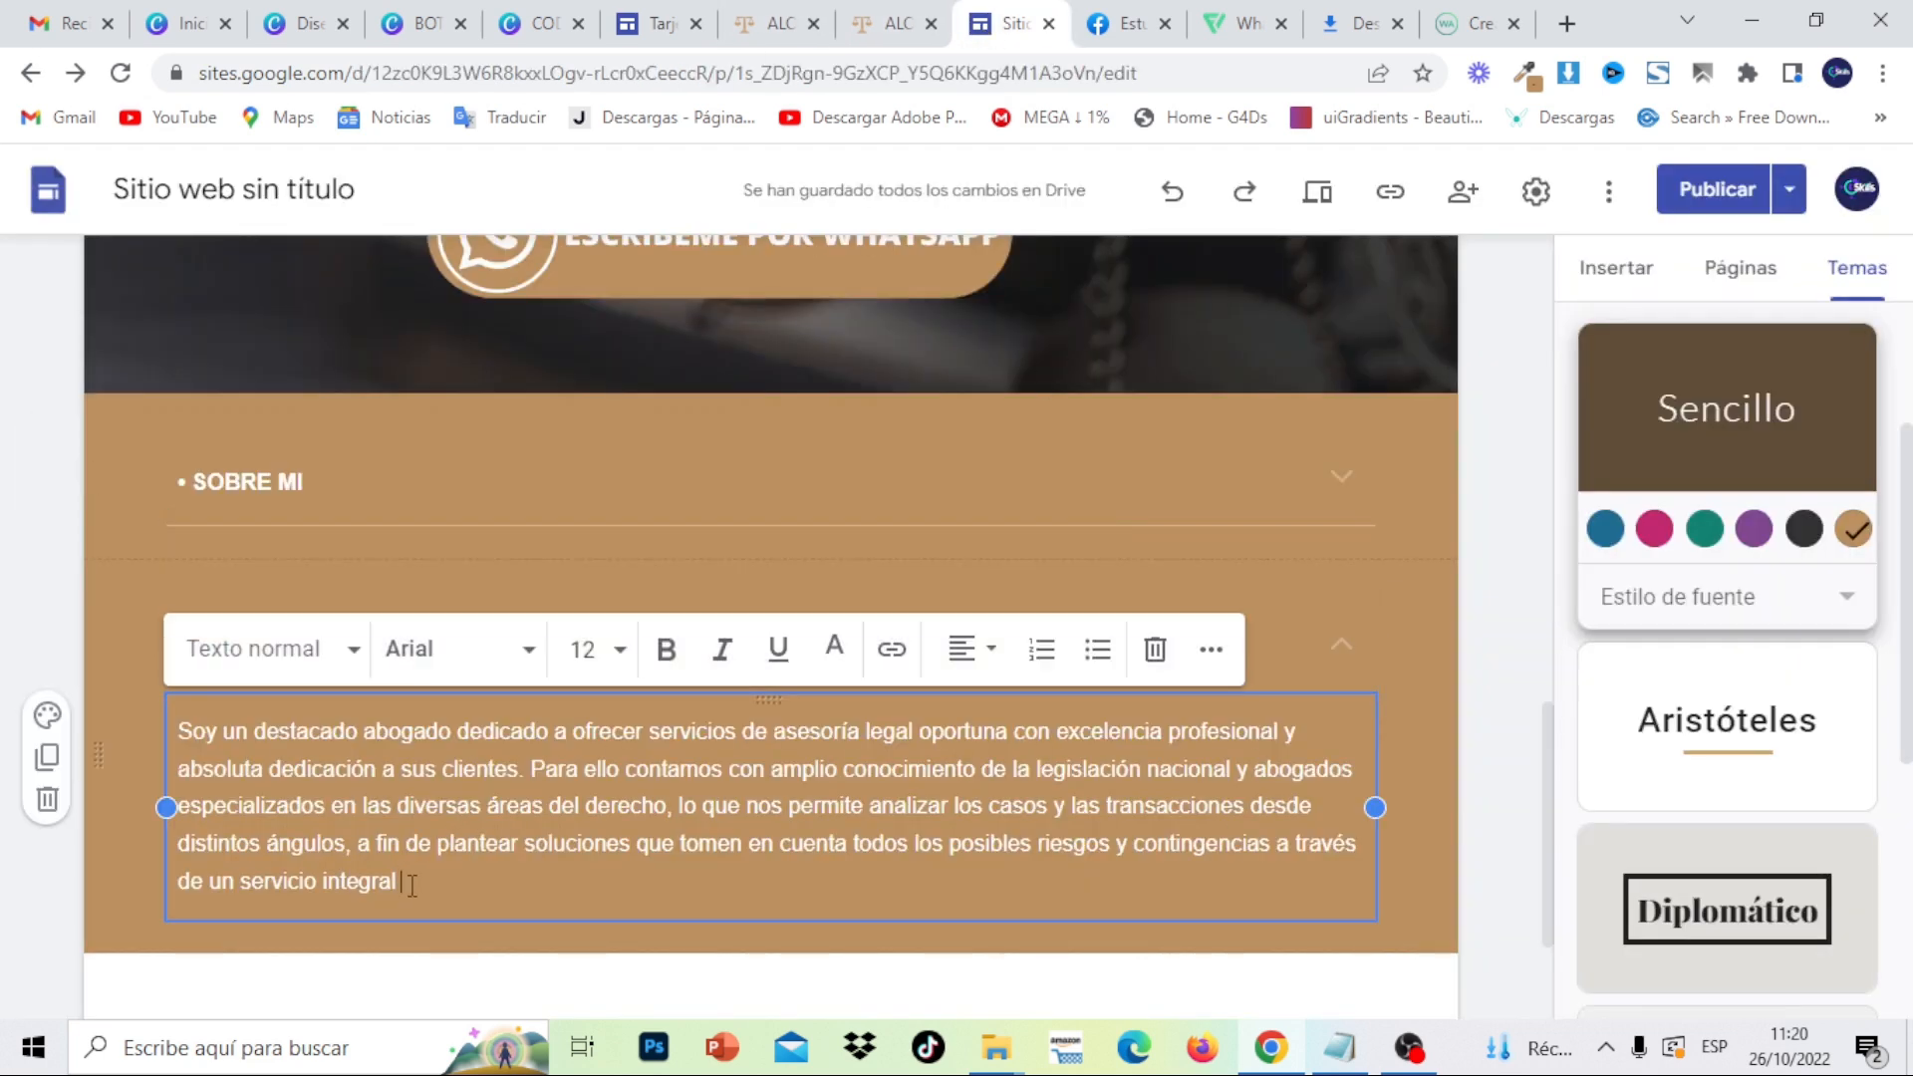
{"action": "left_click_drag", "start_coordinate": [411, 884], "coordinate": [174, 722]}
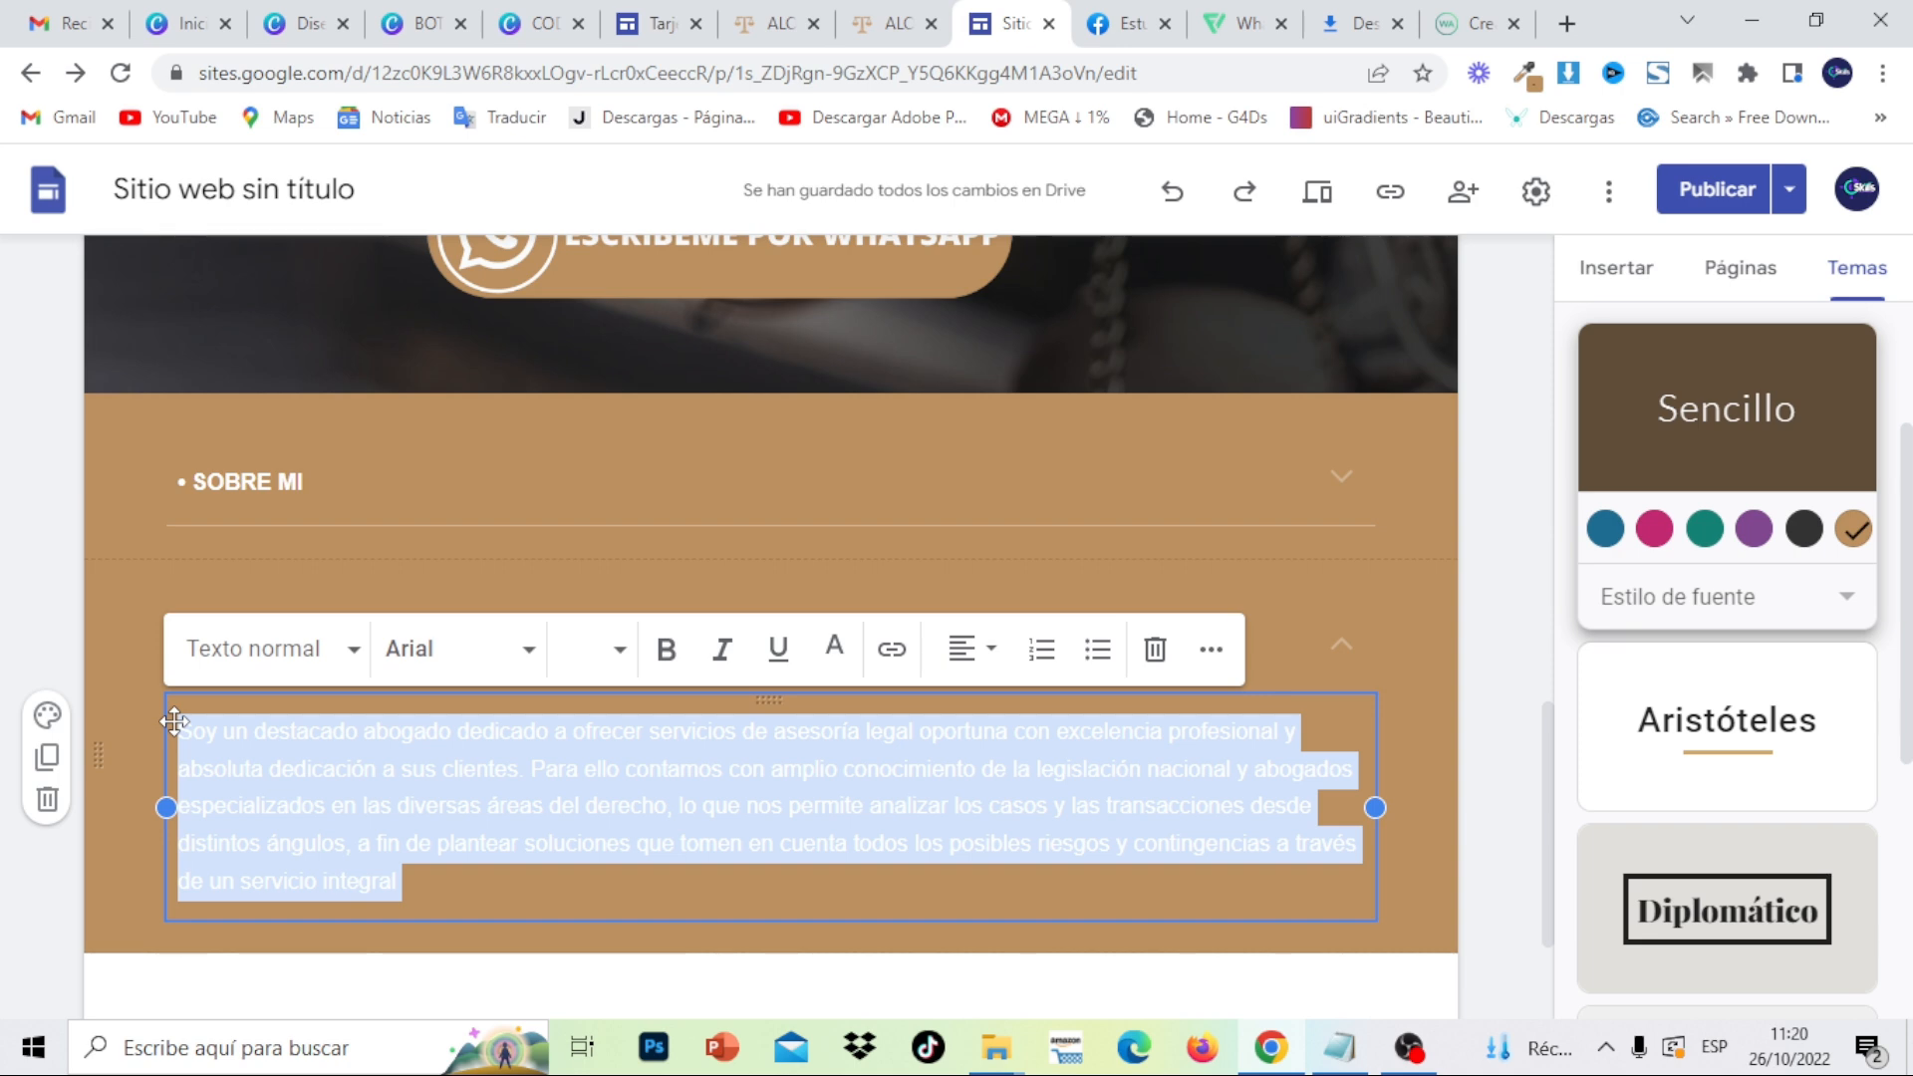
{"action": "key", "text": "ctrl+v"}
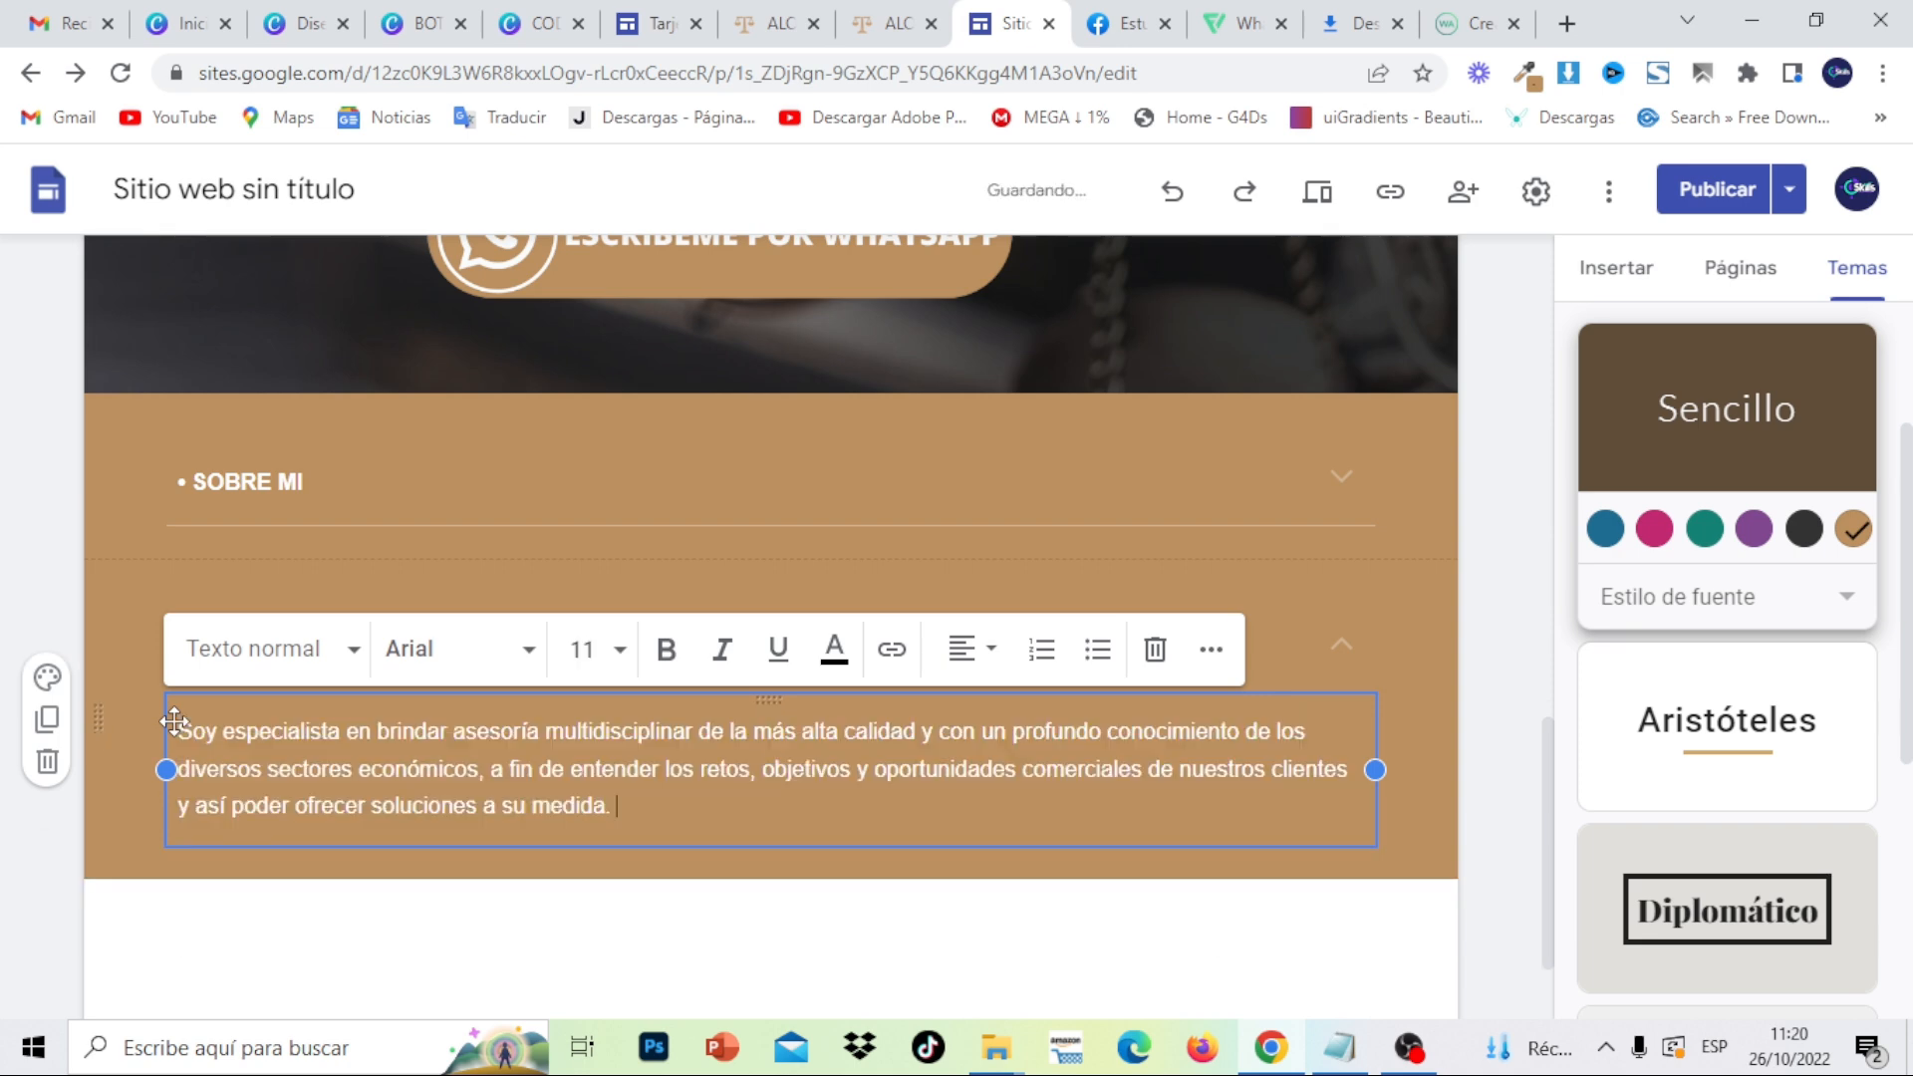
{"action": "left_click", "coordinate": [1461, 763]}
- Start an image carousel and upload images 11, 12 and 13 from the EJEMPLO de PACK MAGIC ABOGADOS 1 folder
{"action": "left_click", "coordinate": [1615, 282]}
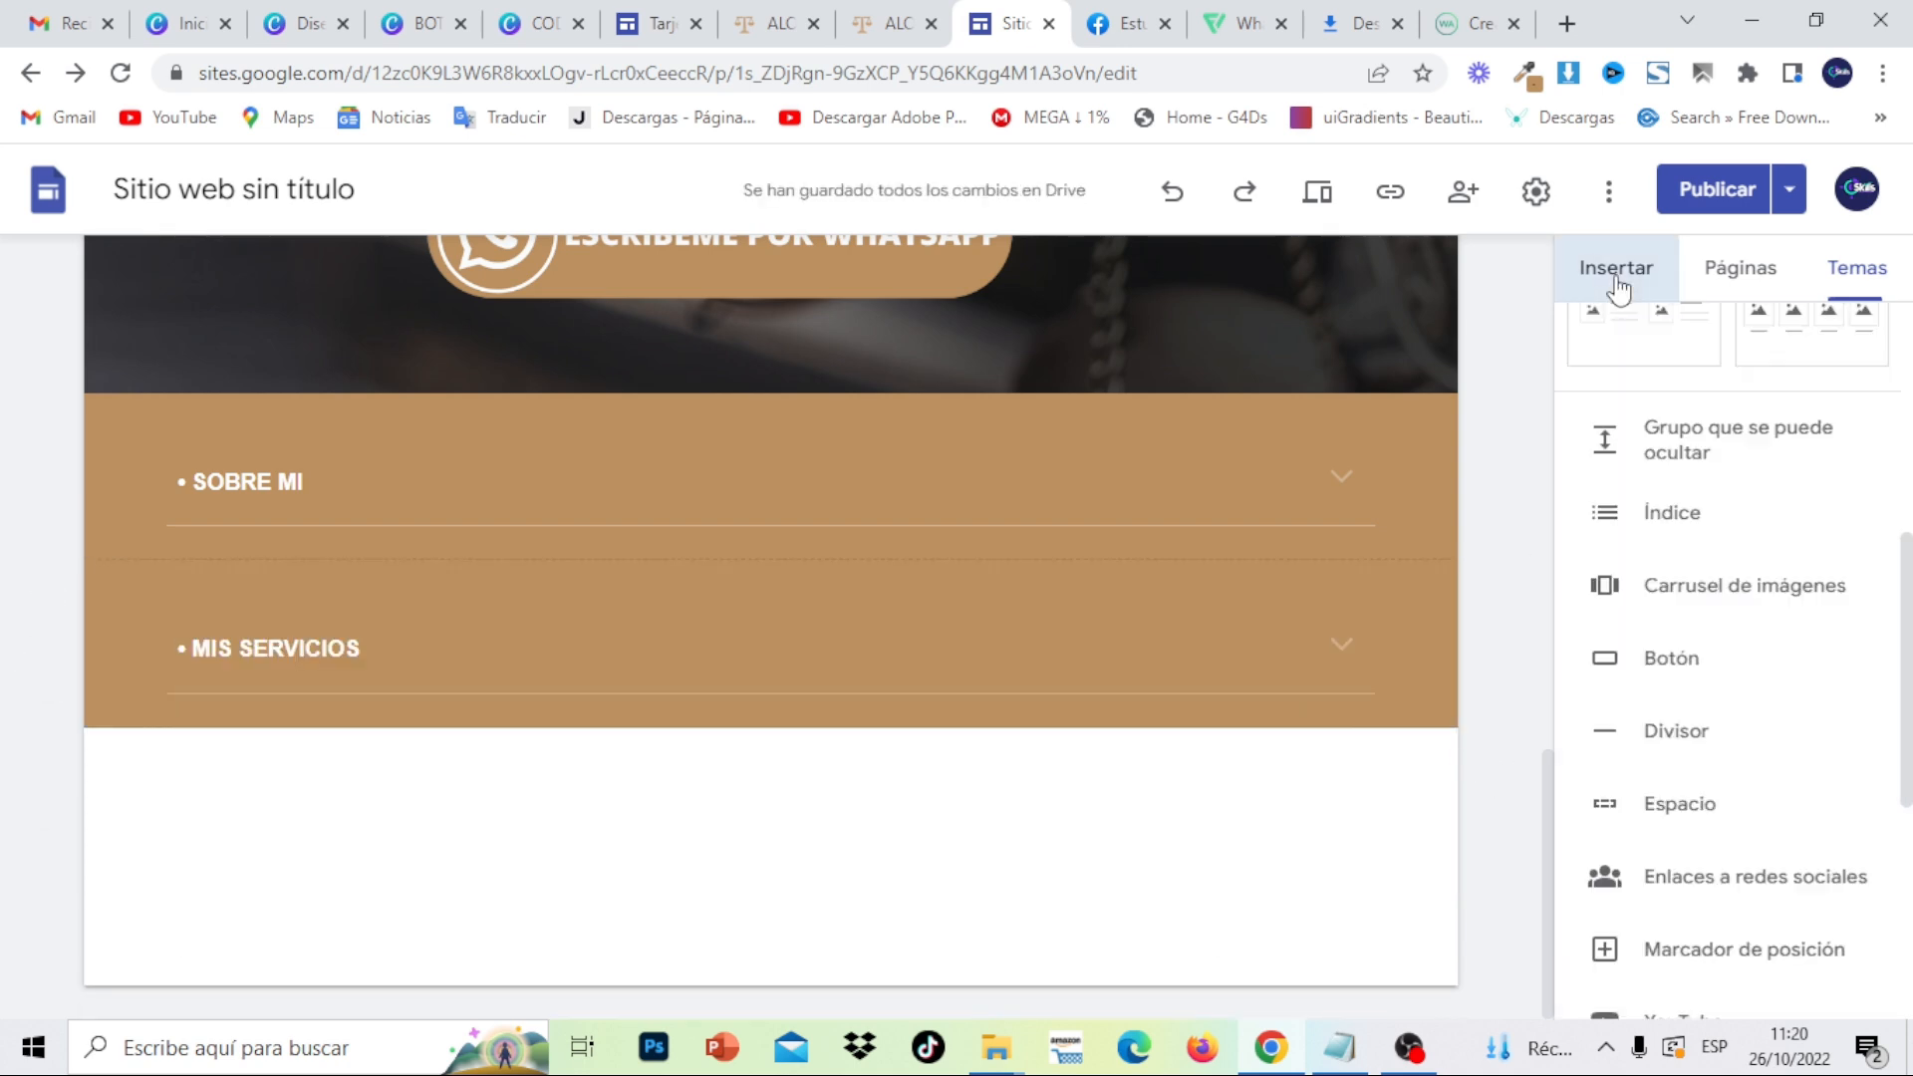
{"action": "left_click", "coordinate": [1795, 577]}
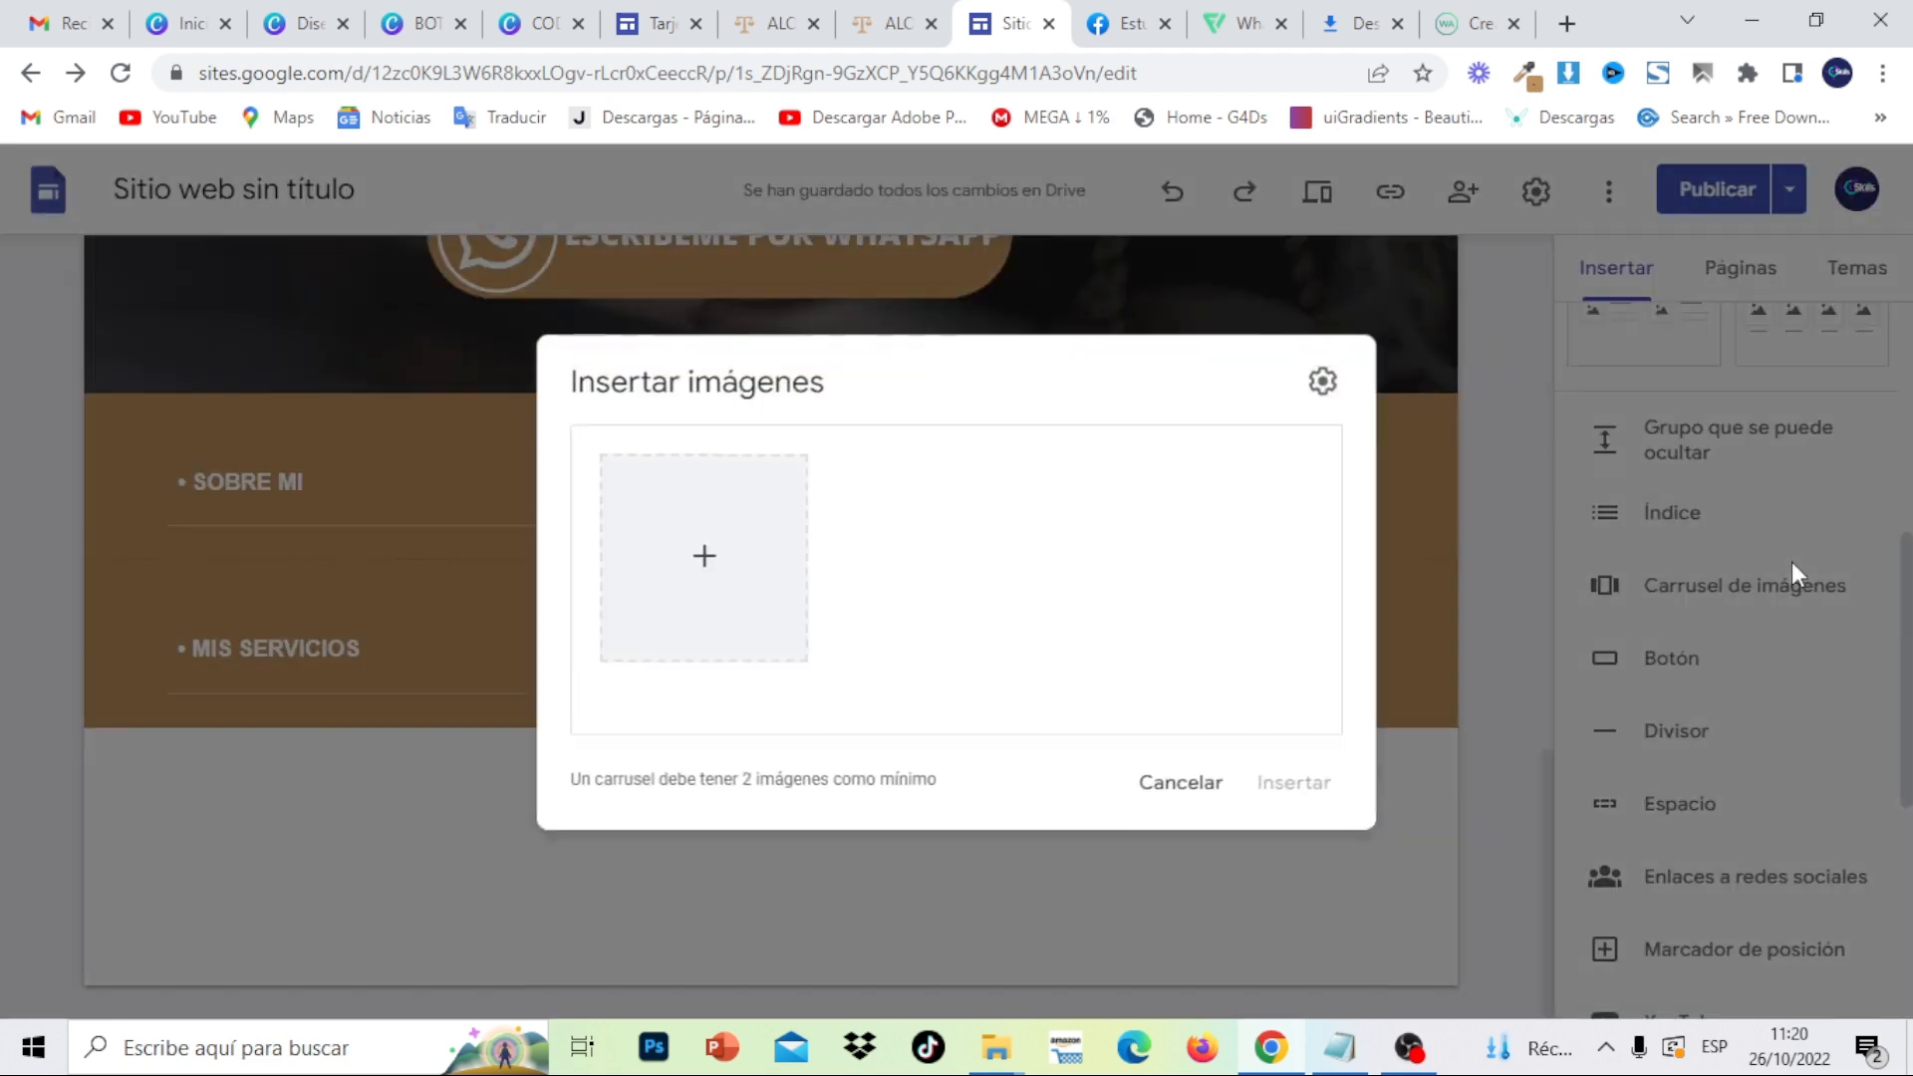
{"action": "left_click", "coordinate": [714, 570]}
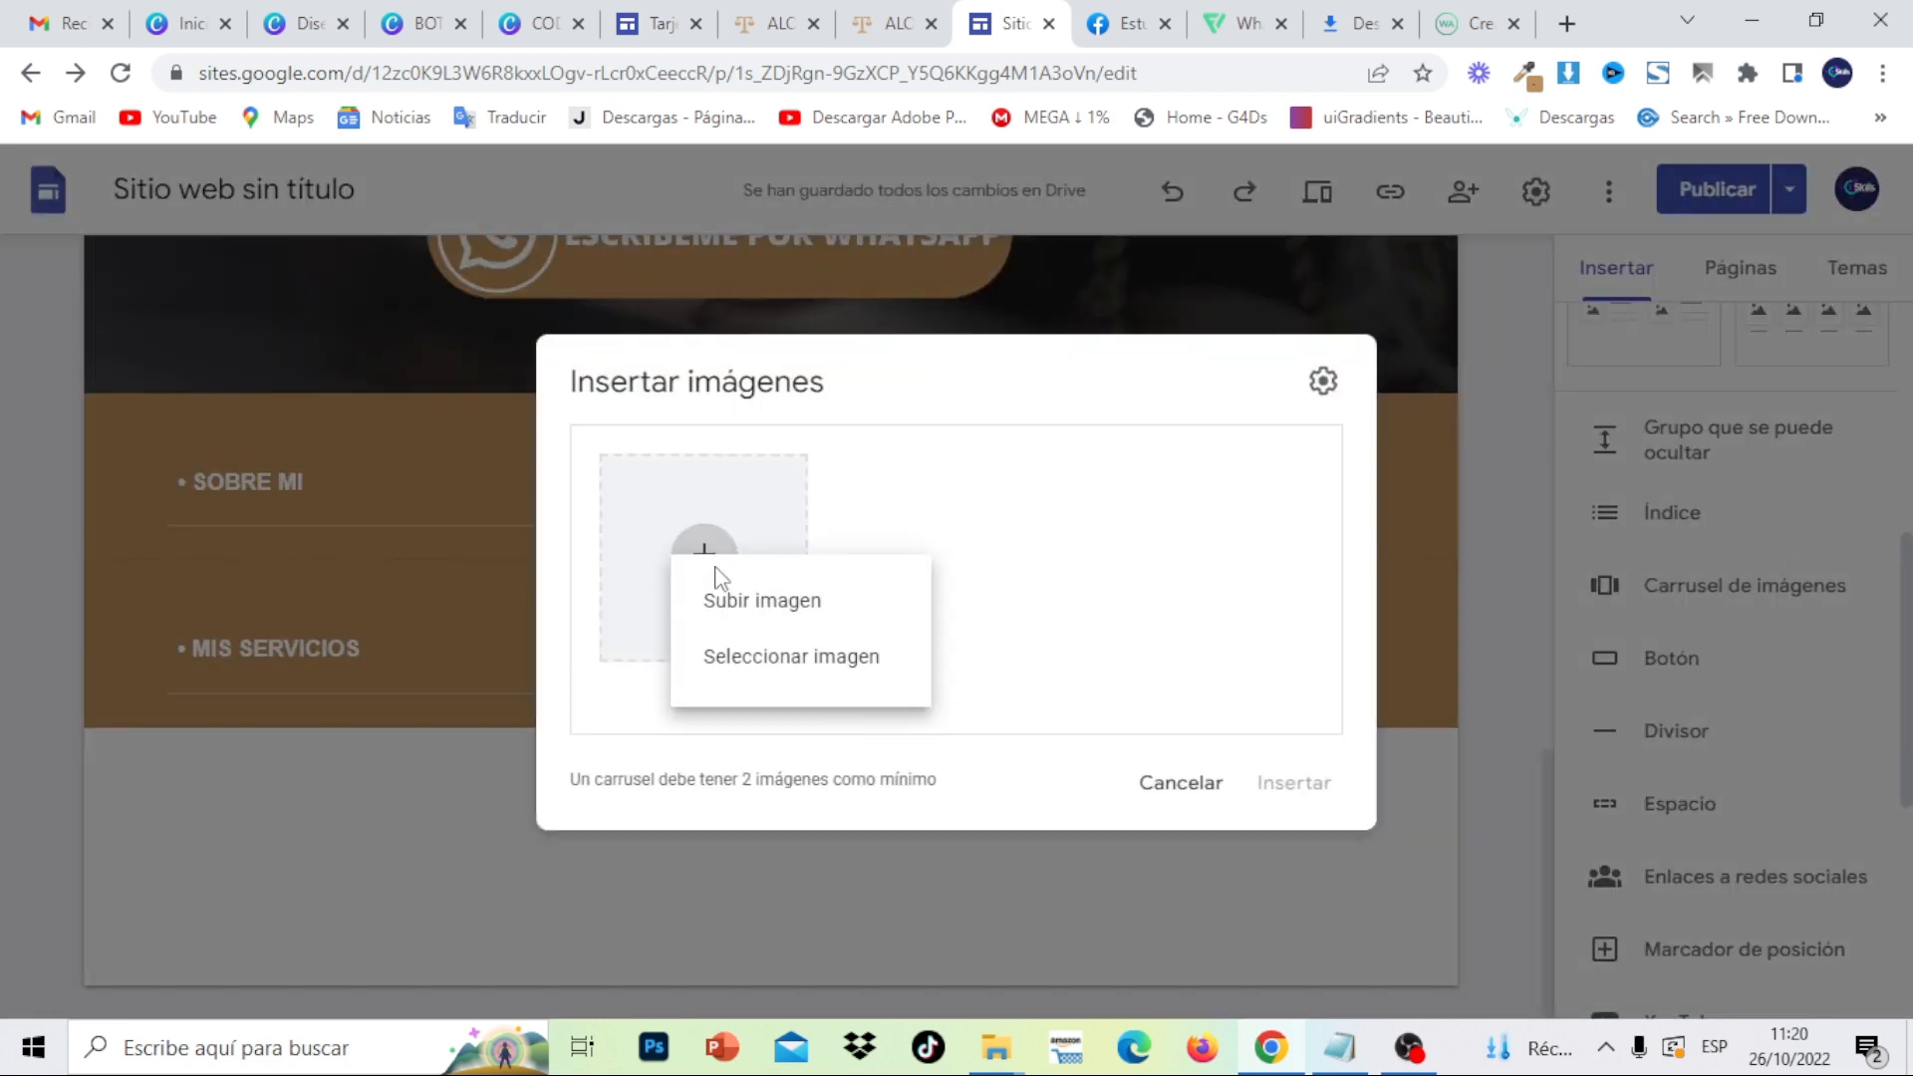
{"action": "left_click", "coordinate": [745, 605]}
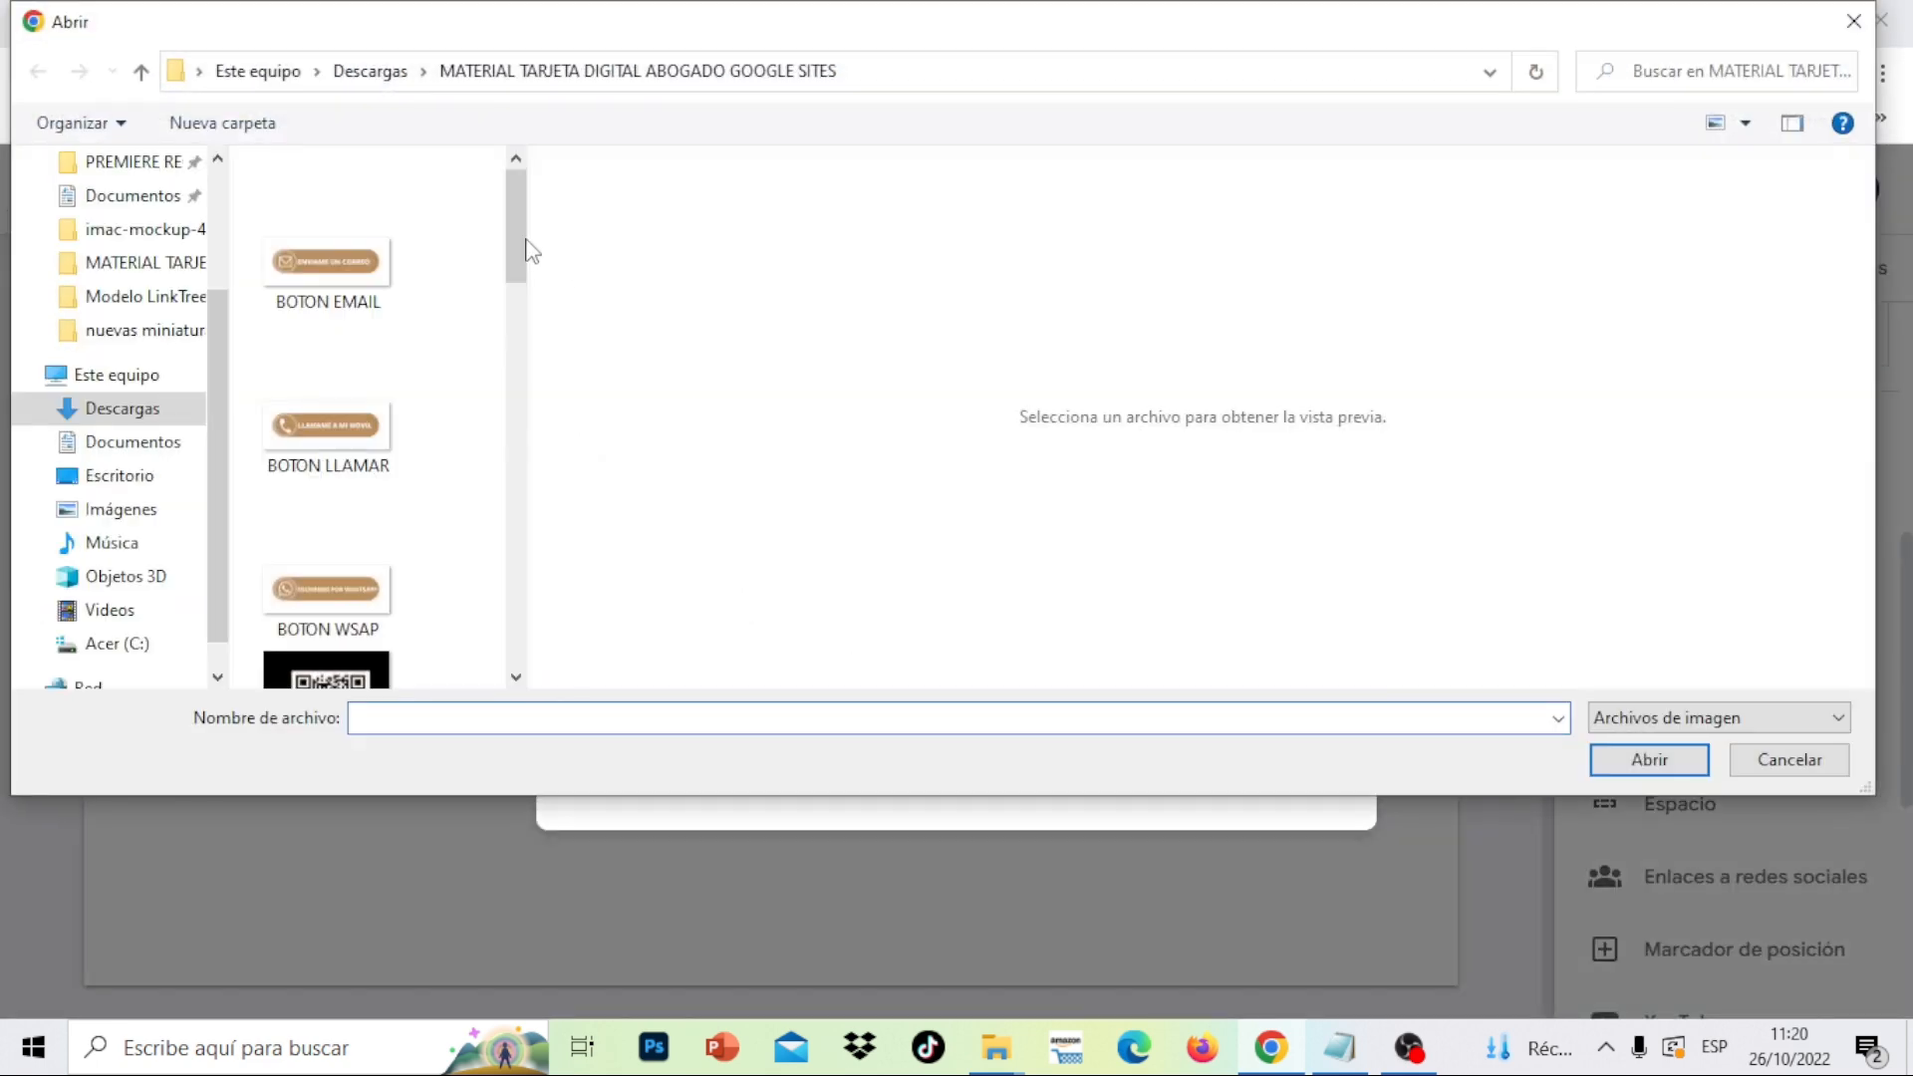
{"action": "left_click_drag", "start_coordinate": [529, 250], "coordinate": [511, 630]}
{"action": "left_click", "coordinate": [118, 408]}
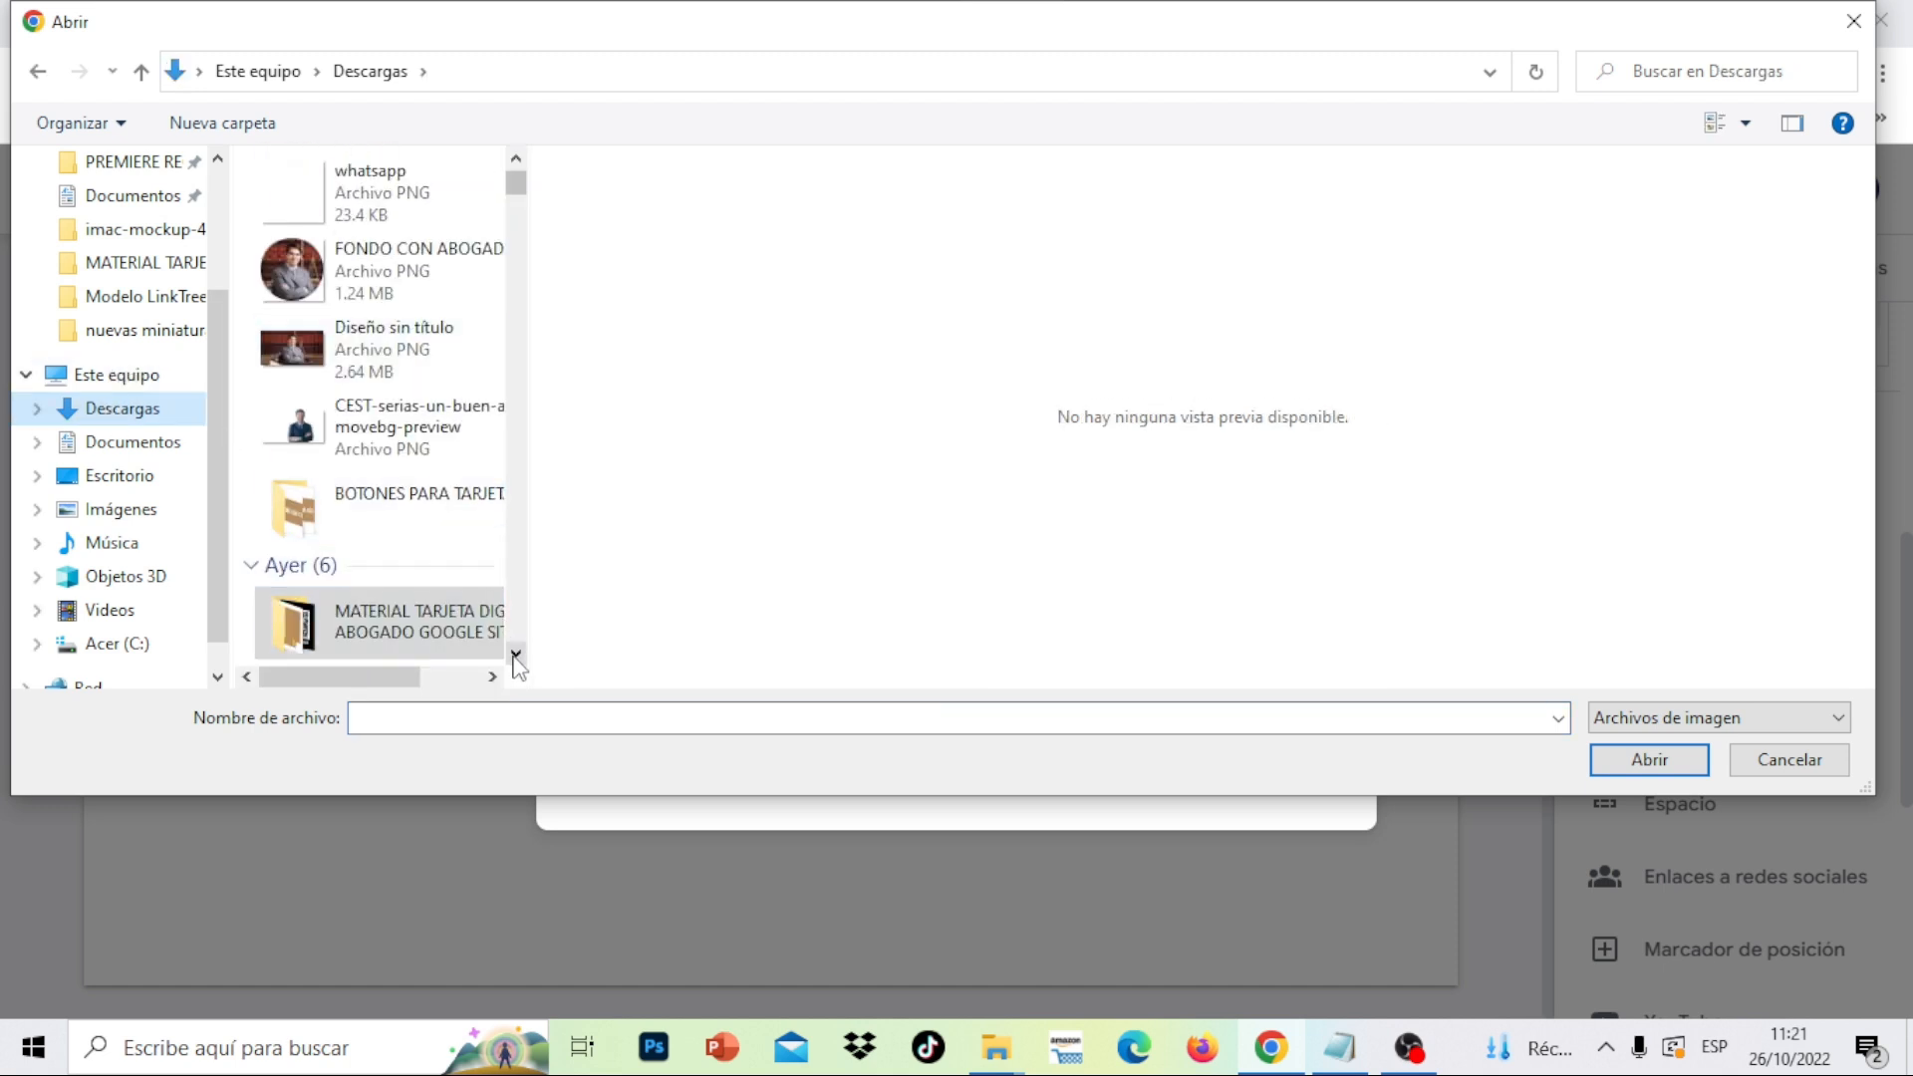
{"action": "left_click", "coordinate": [517, 655]}
{"action": "left_click", "coordinate": [516, 655]}
{"action": "left_click", "coordinate": [516, 655]}
{"action": "left_click", "coordinate": [516, 655]}
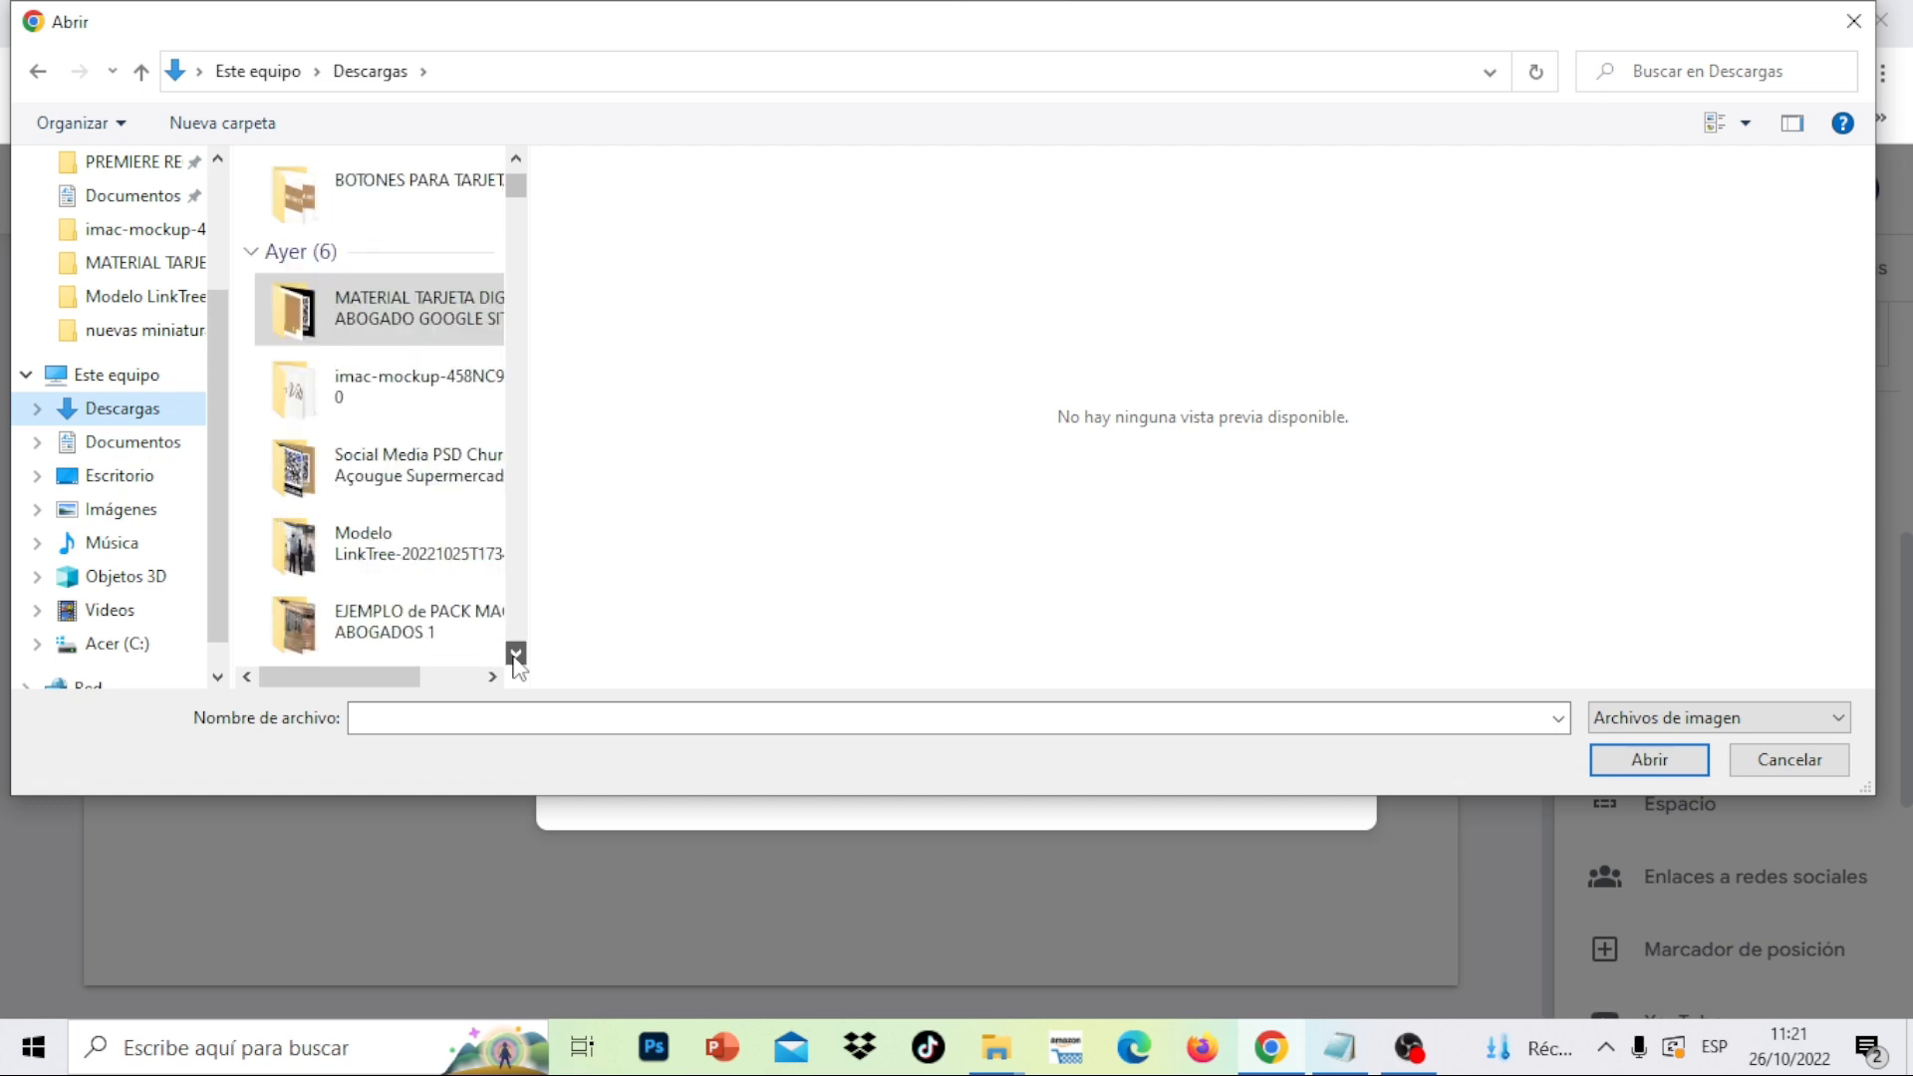
{"action": "left_click", "coordinate": [516, 655]}
{"action": "double_click", "coordinate": [462, 549]}
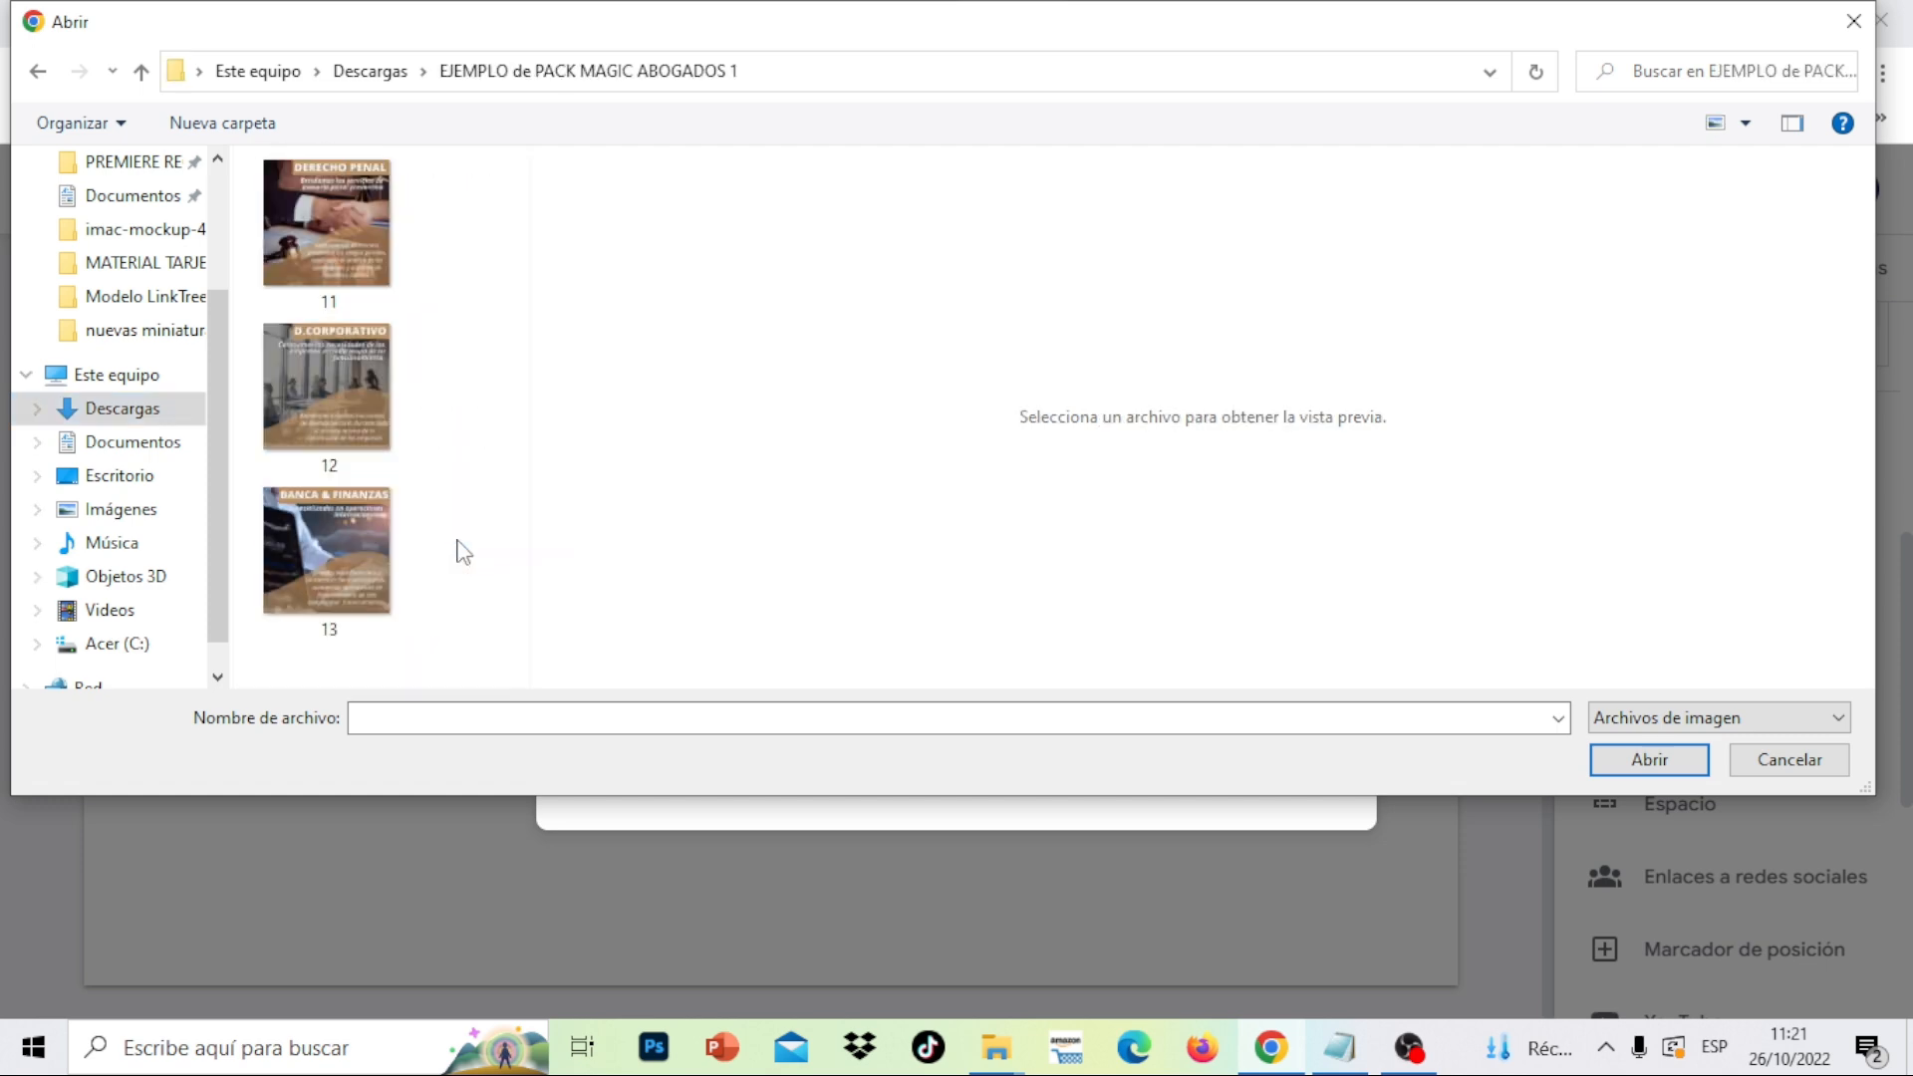
{"action": "left_click_drag", "start_coordinate": [507, 650], "coordinate": [256, 162]}
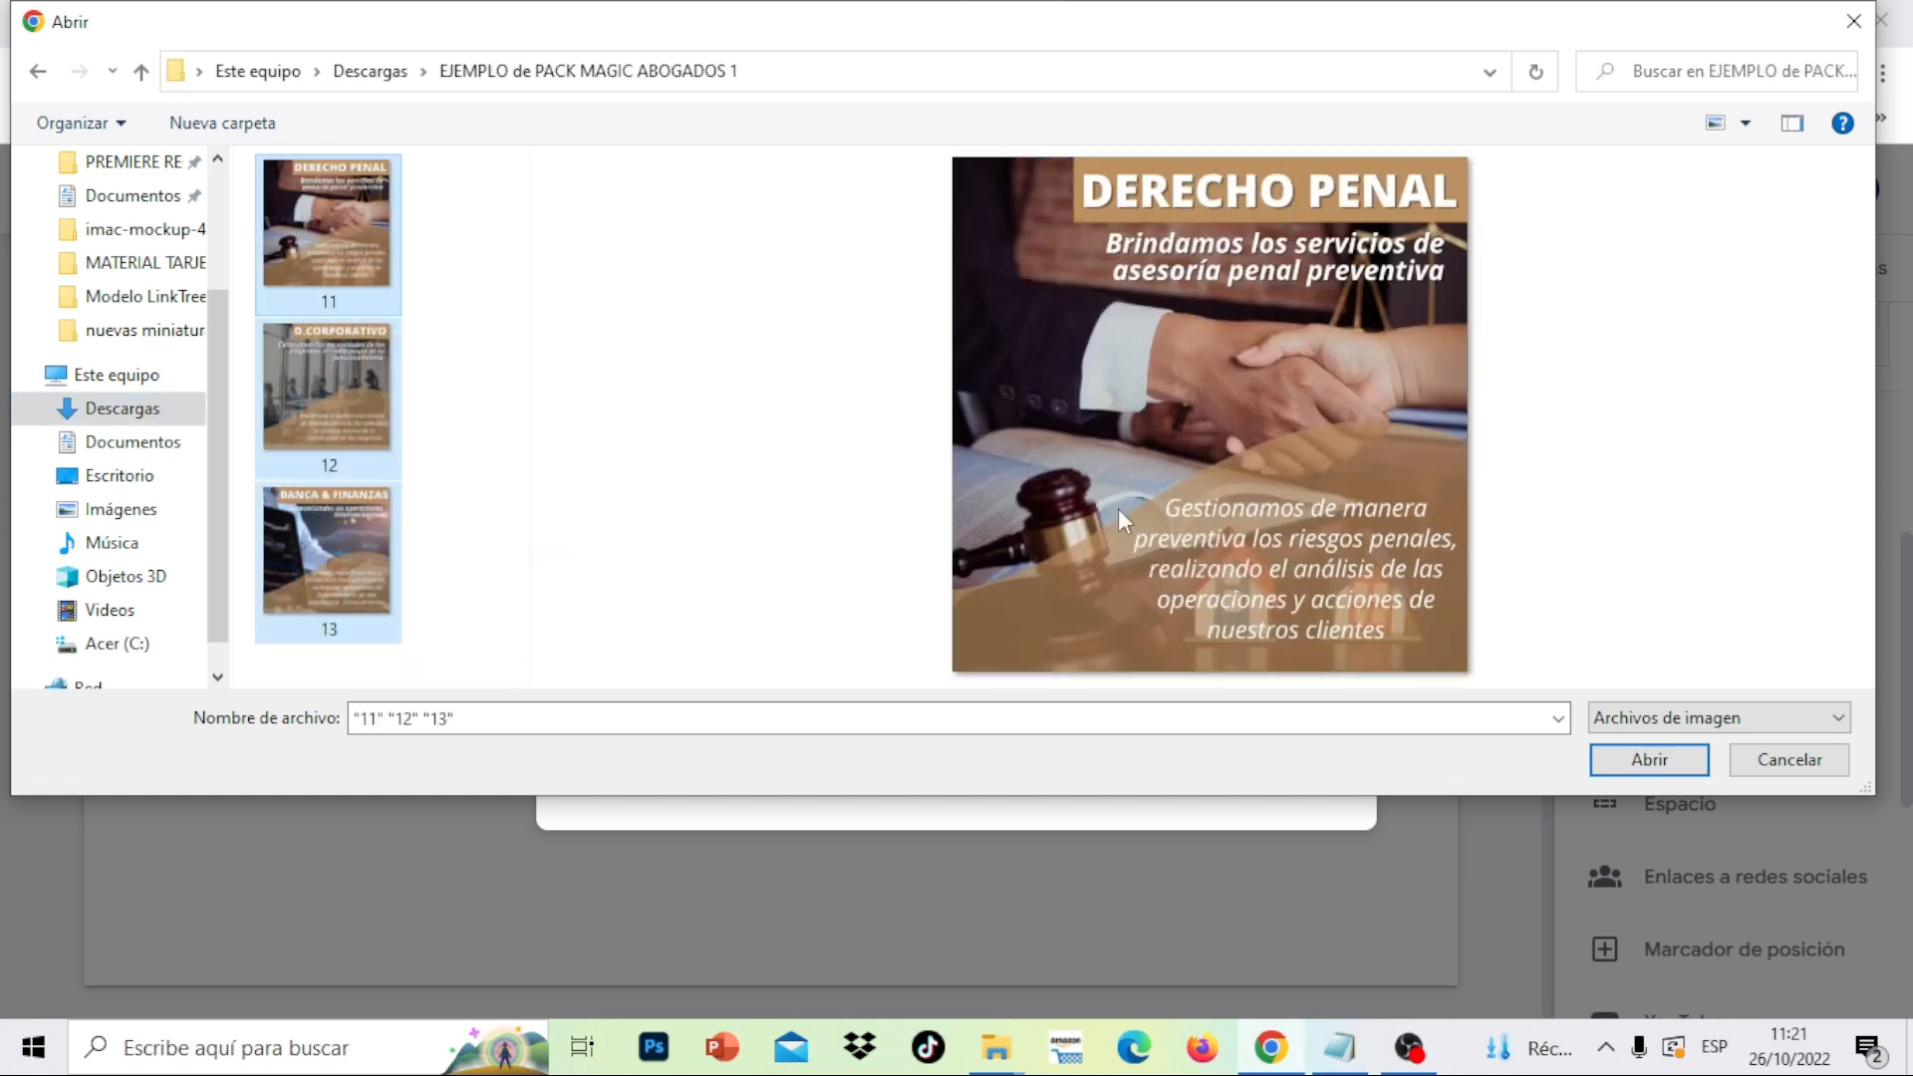
{"action": "left_click", "coordinate": [1640, 757]}
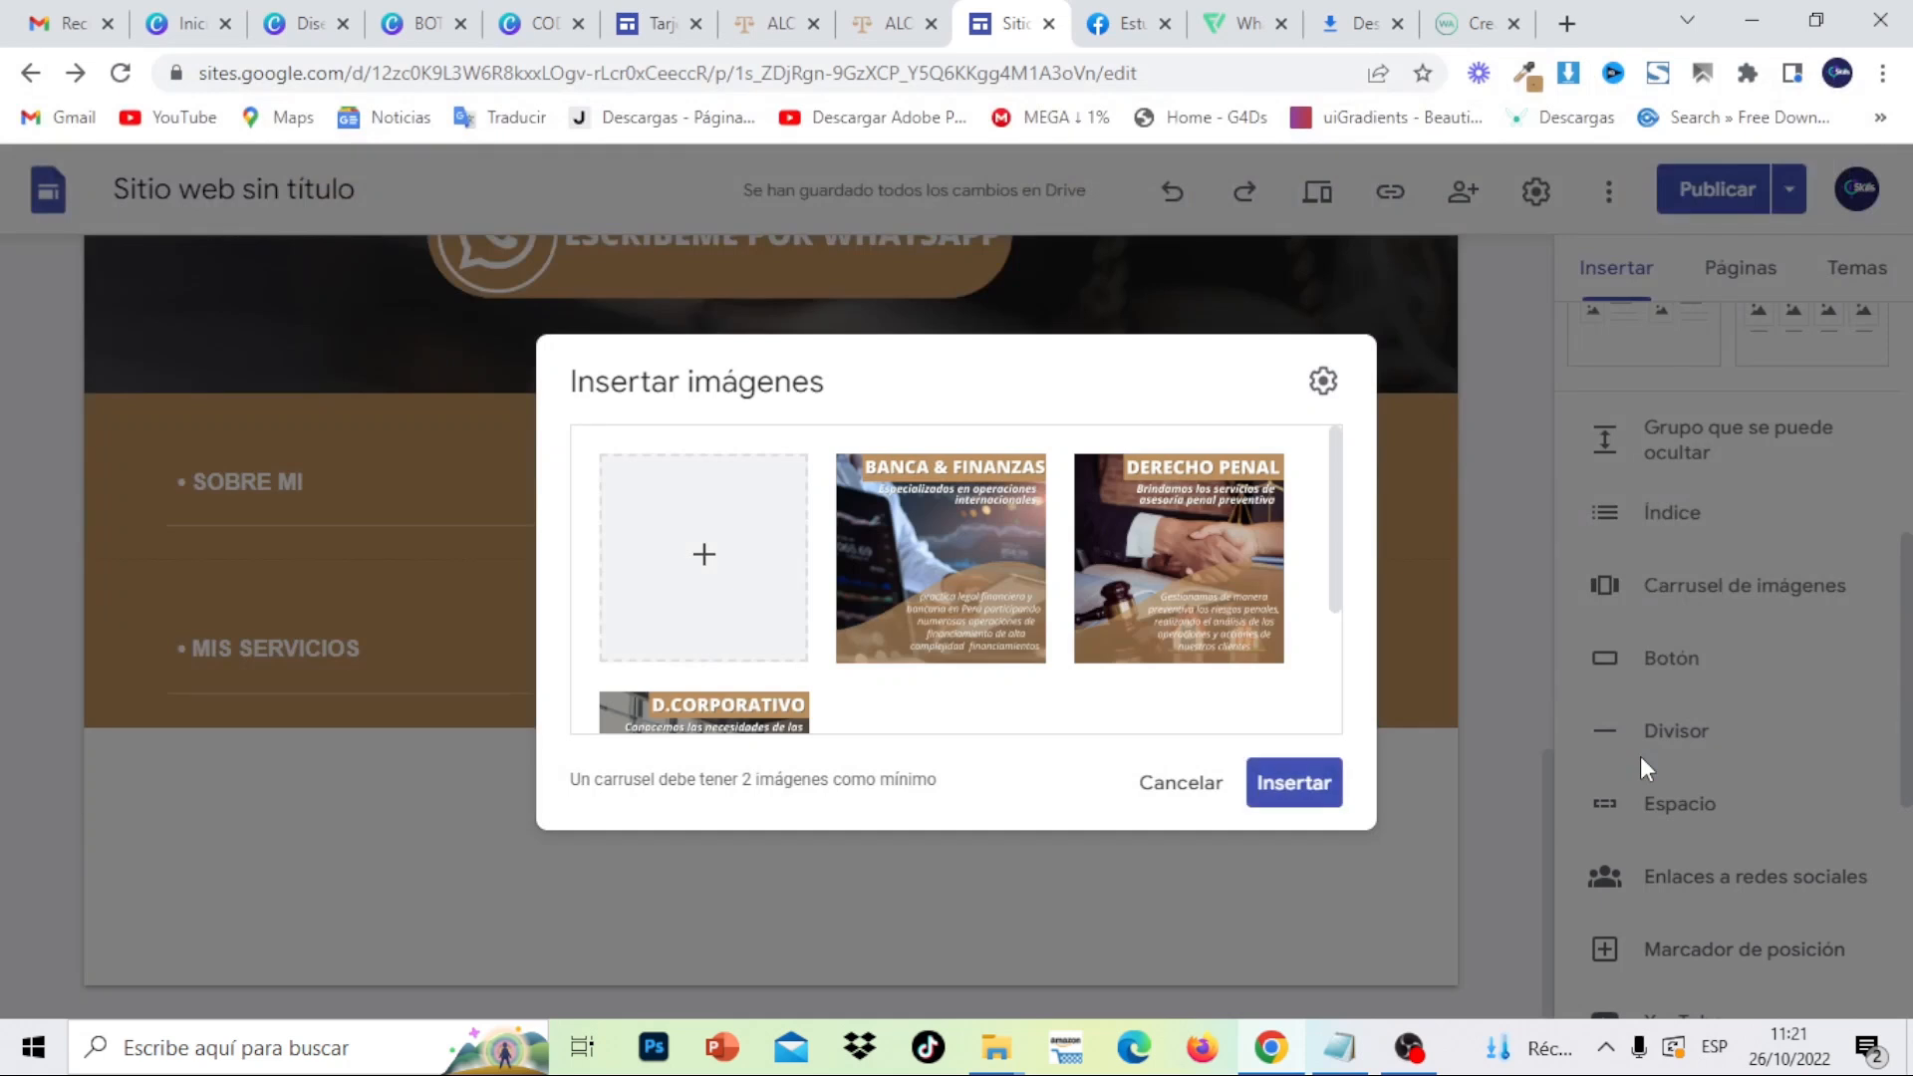
- Reorder the slides so DERECHO PENAL sits in second place
{"action": "left_click_drag", "start_coordinate": [1337, 513], "coordinate": [1349, 469]}
{"action": "mouse_move", "coordinate": [1220, 568]}
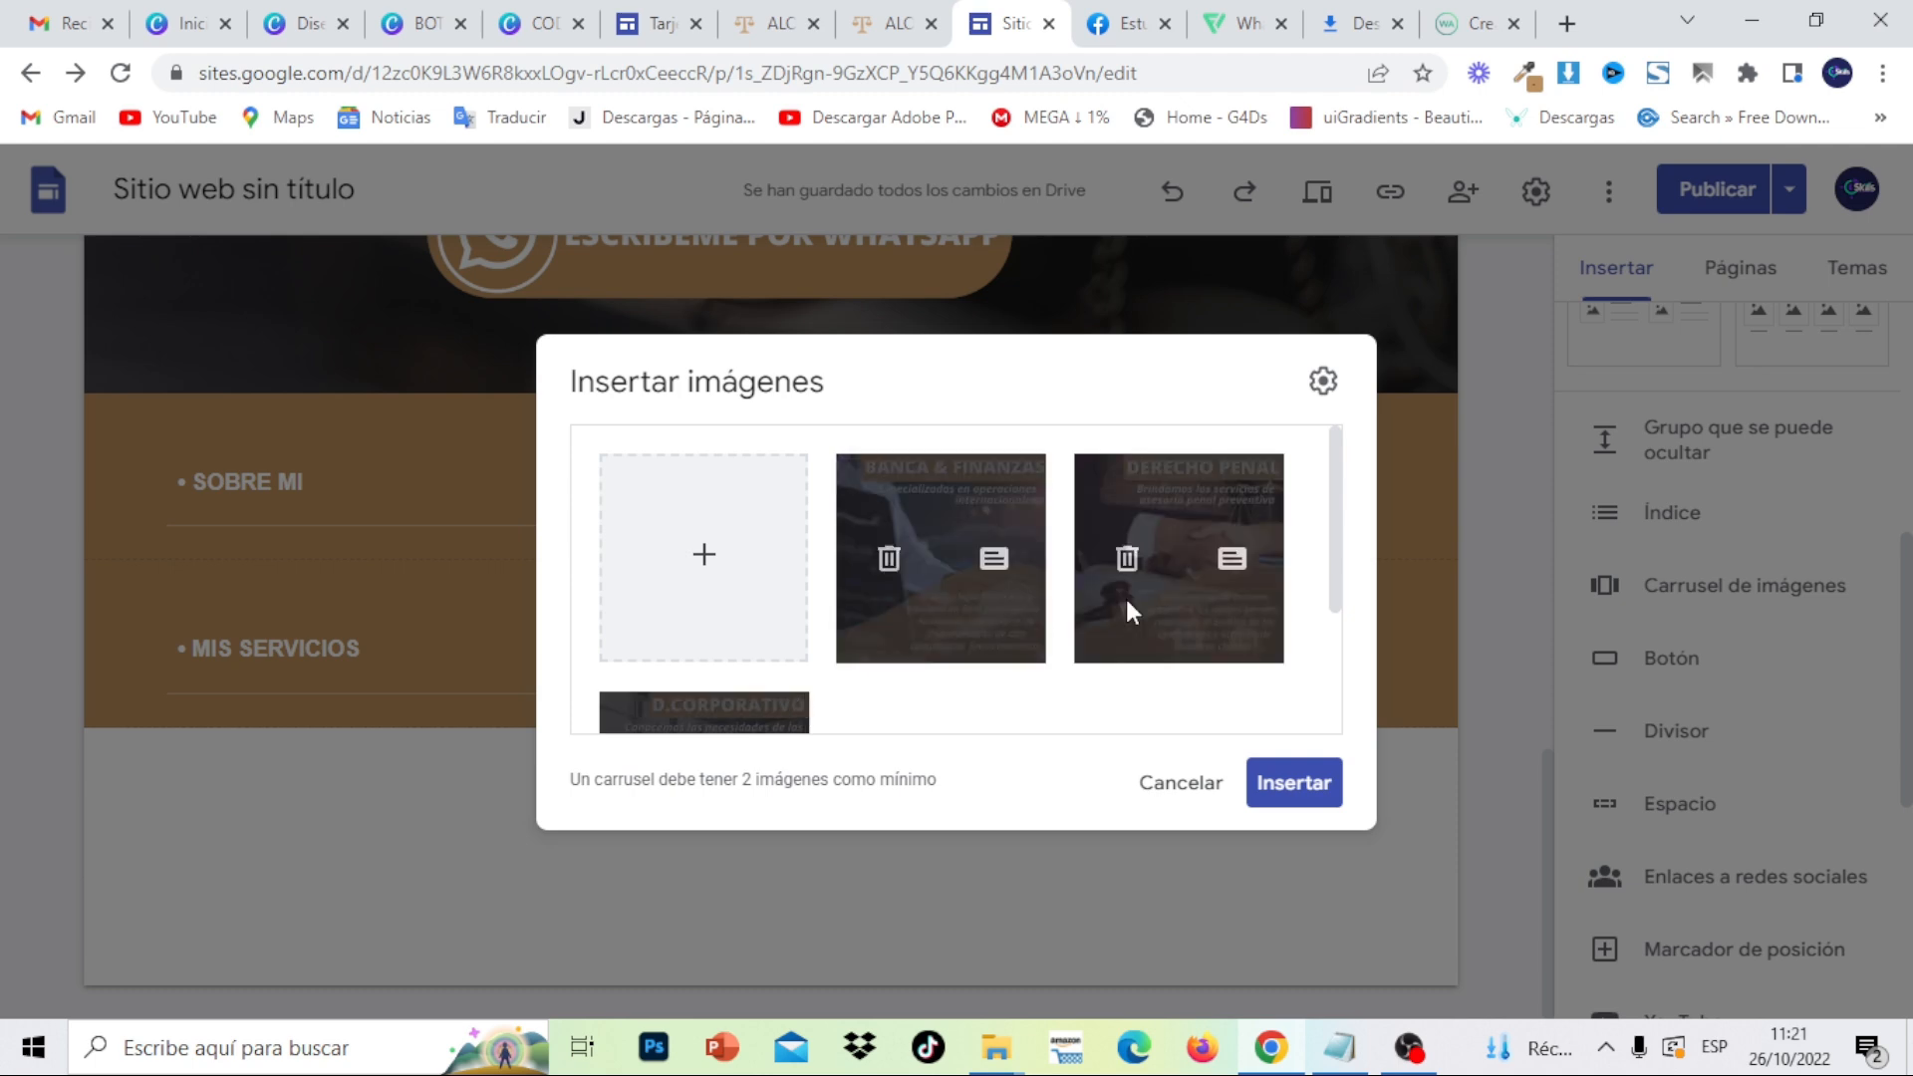
{"action": "left_click_drag", "start_coordinate": [1192, 558], "coordinate": [875, 516]}
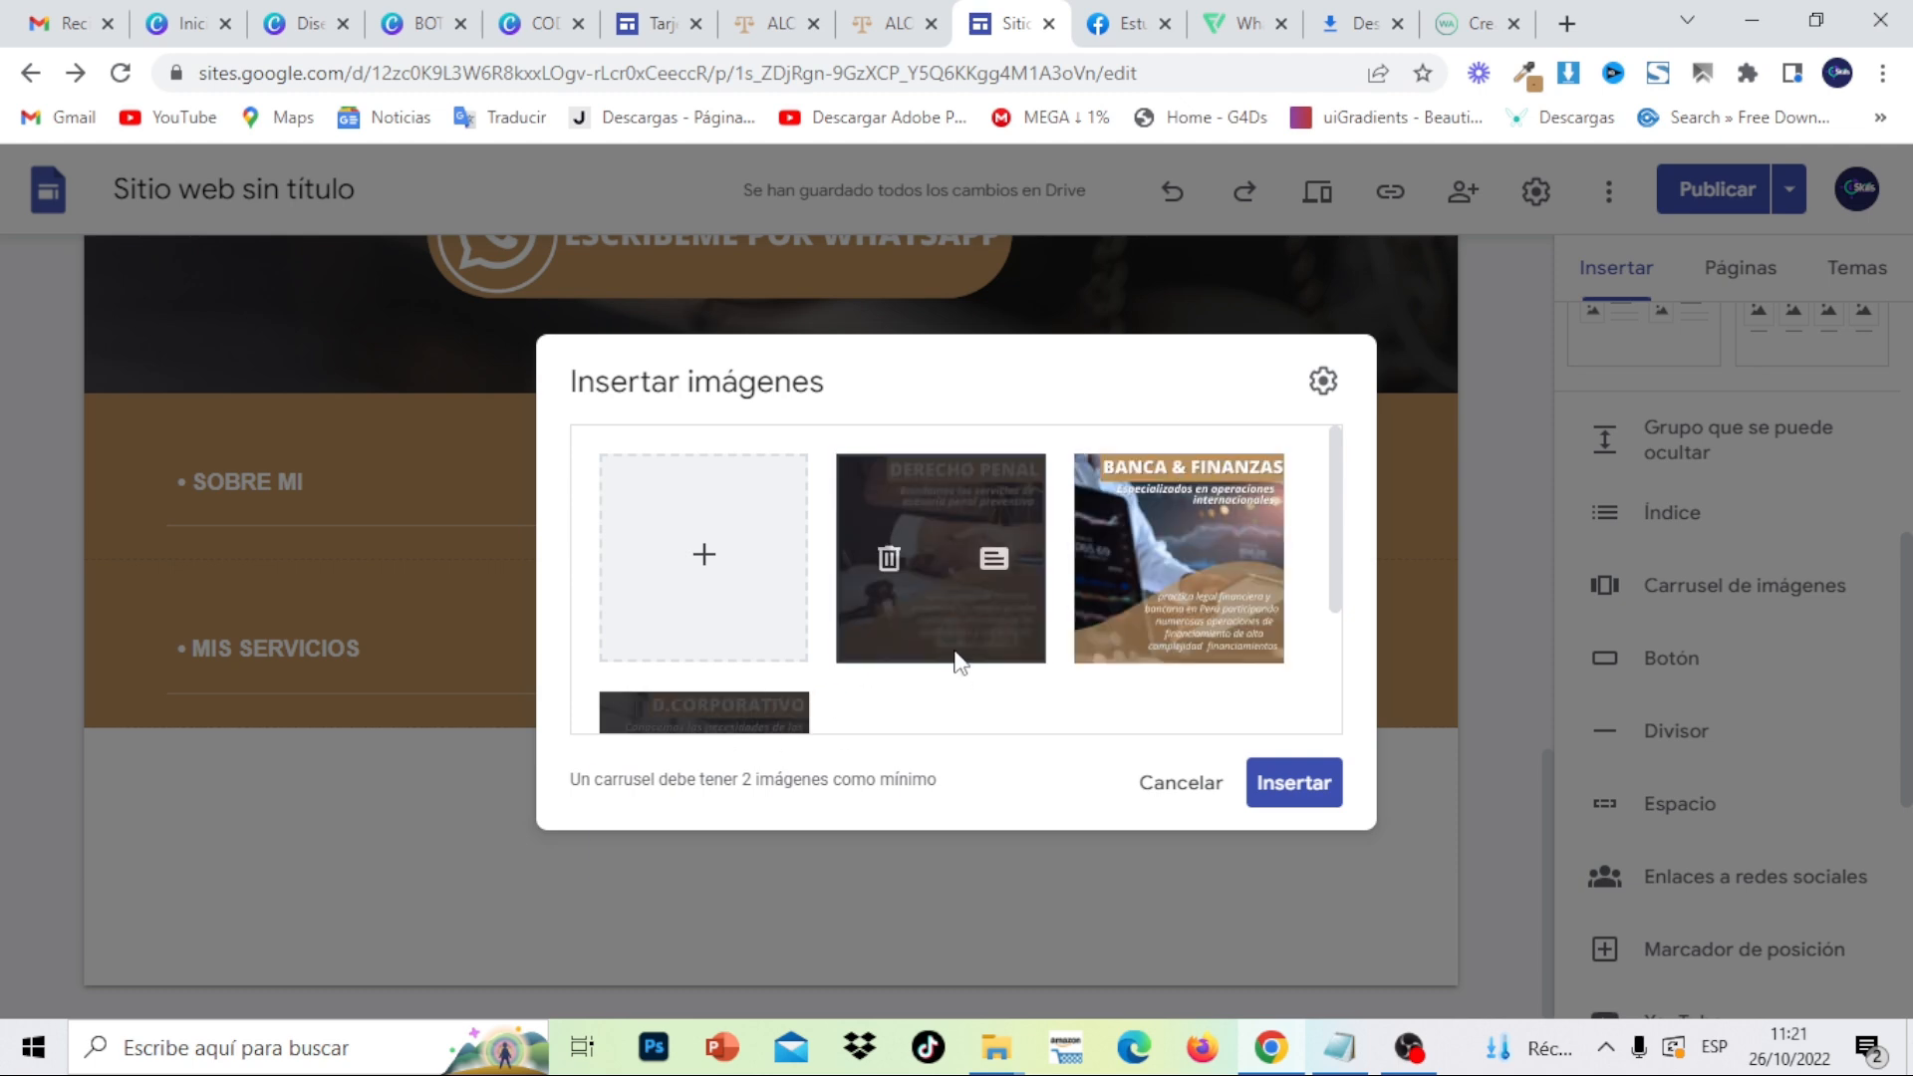
- Turn on automatic start with Lenta transition speed and insert the carousel
{"action": "left_click", "coordinate": [1322, 382]}
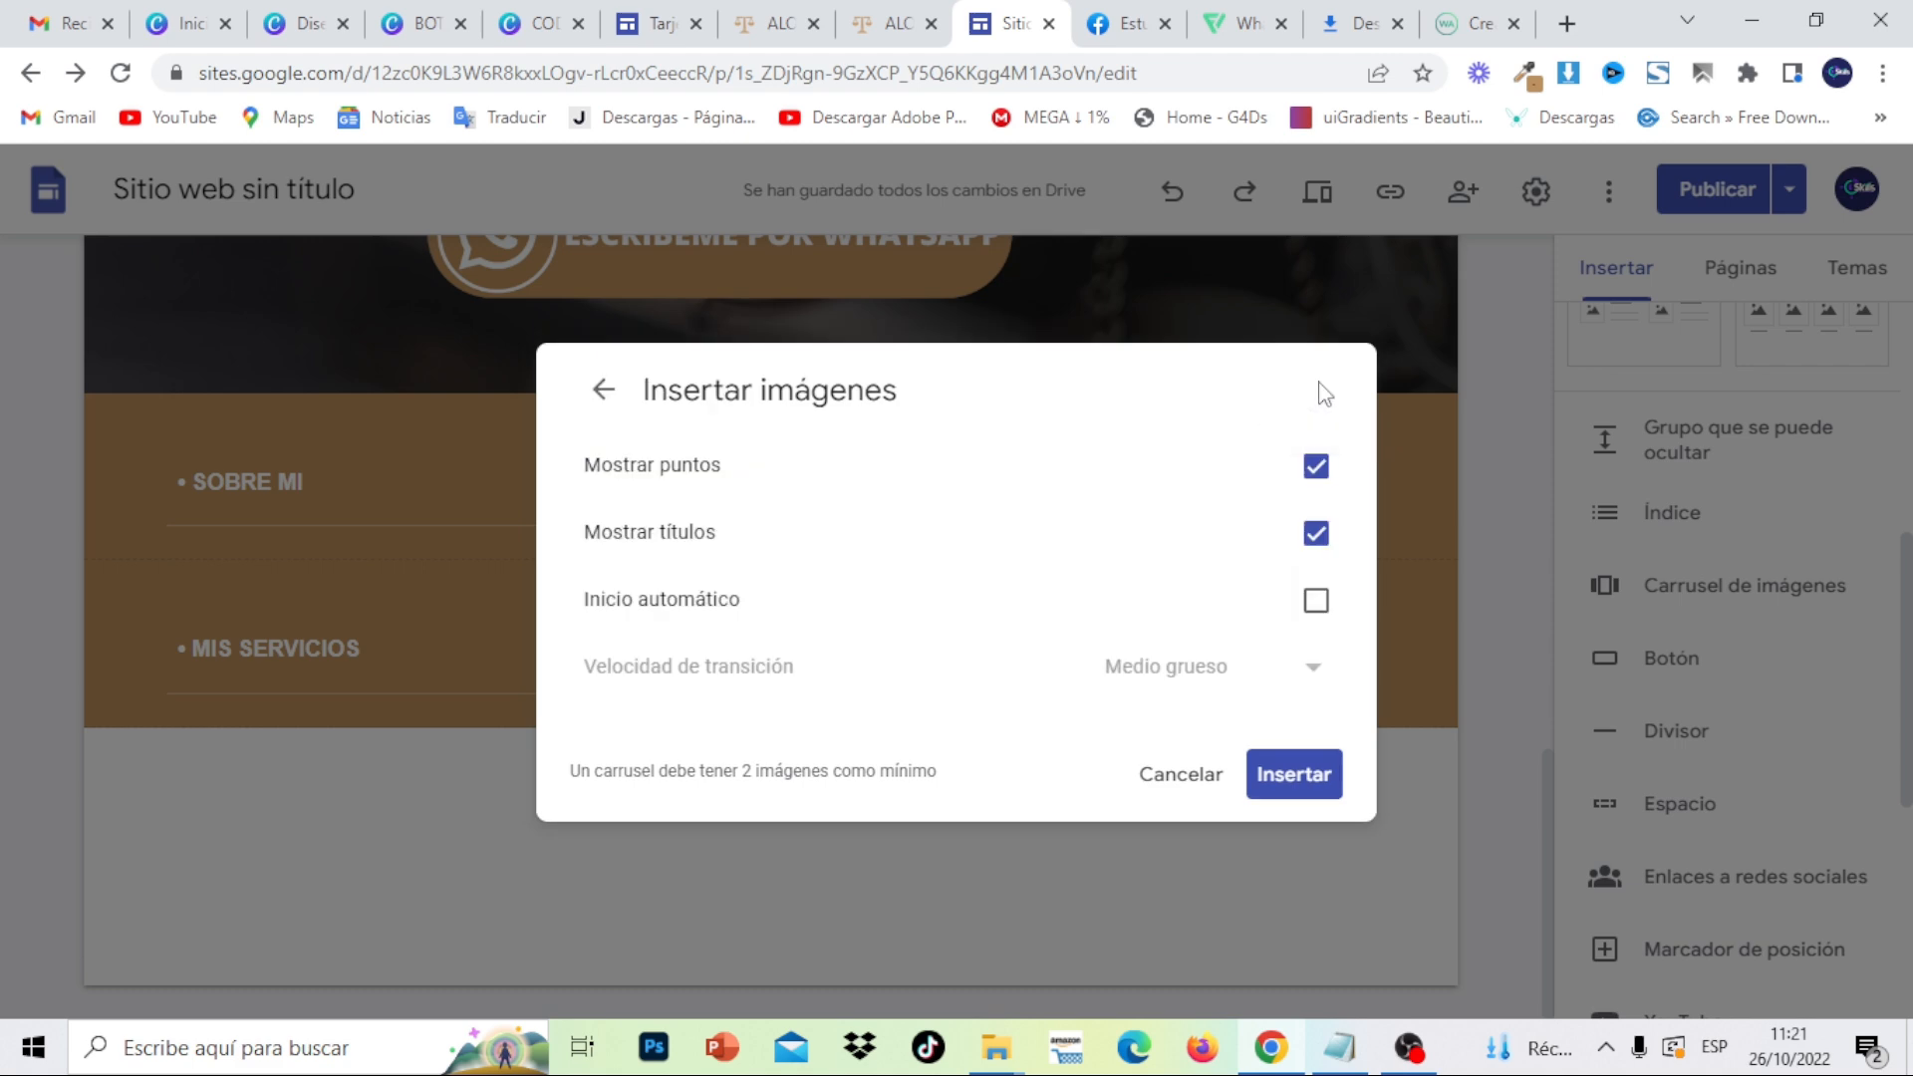
{"action": "left_click", "coordinate": [1317, 604]}
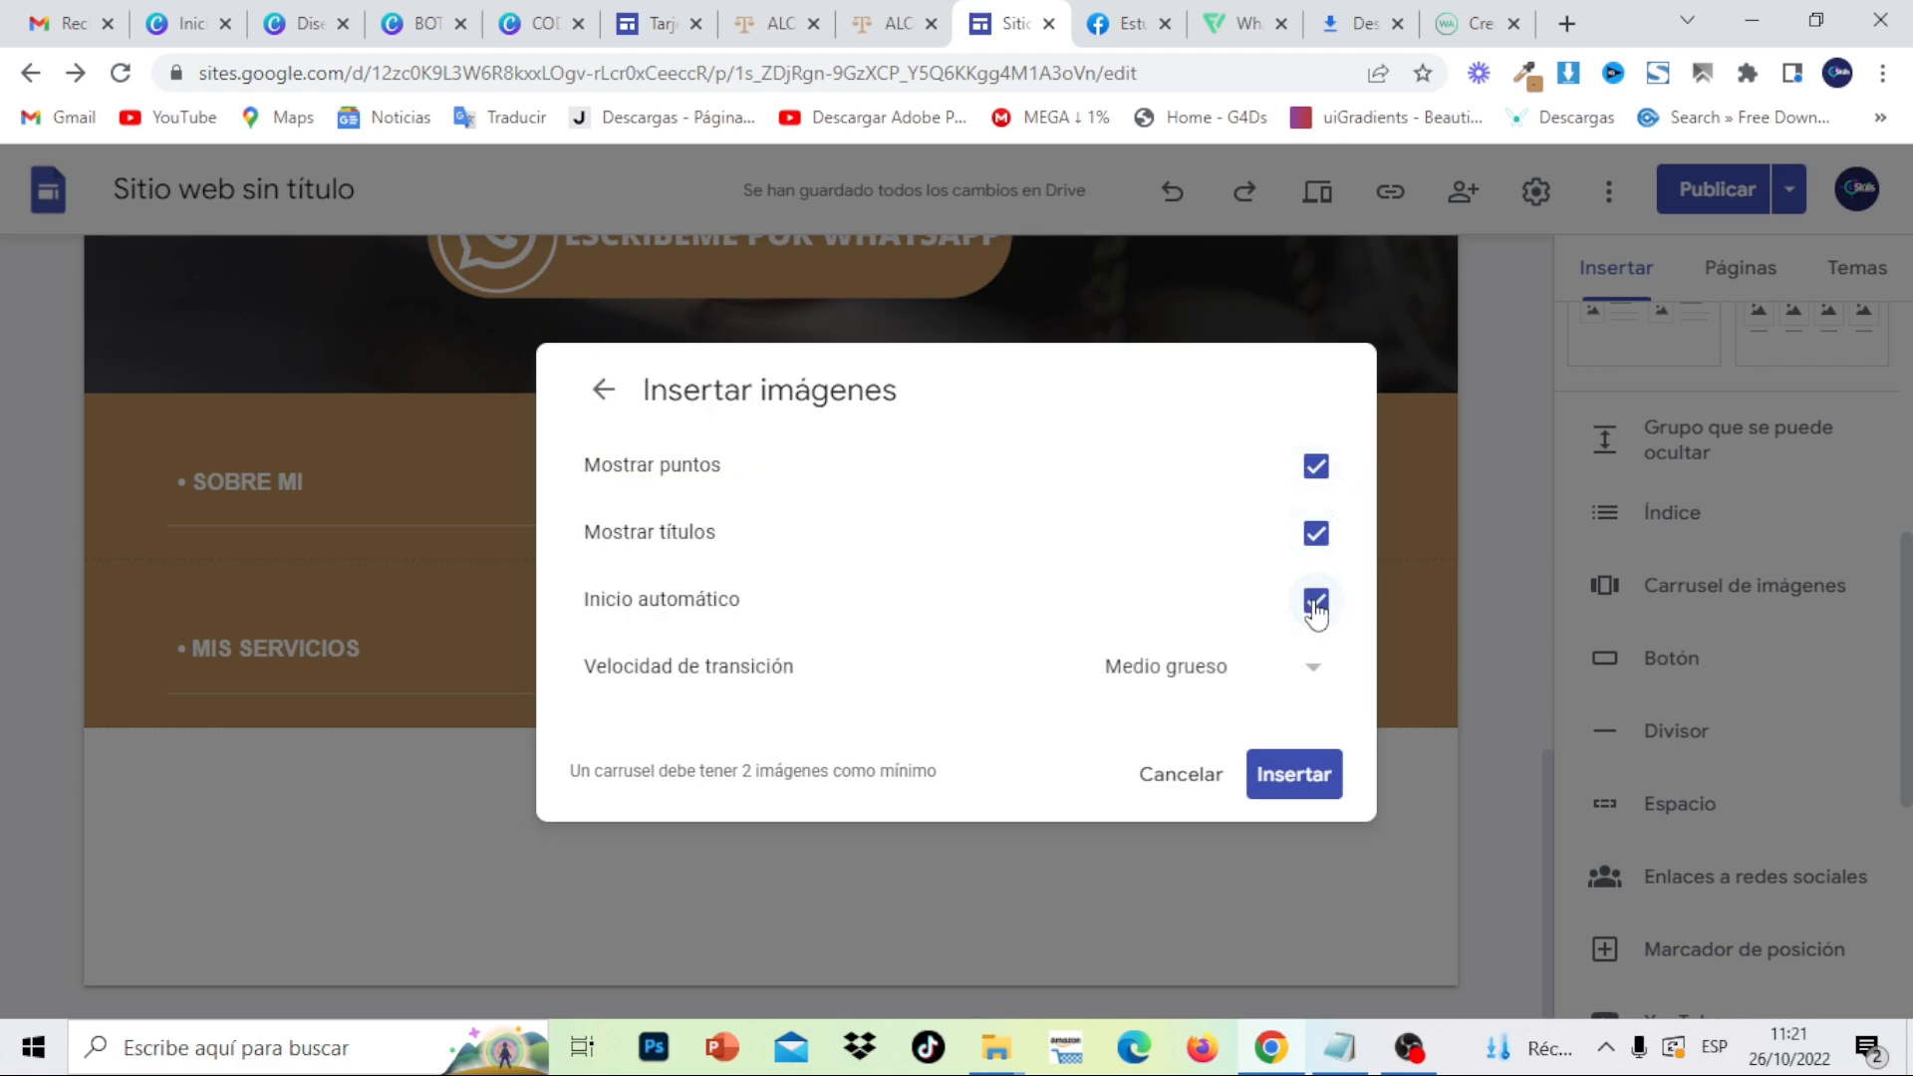
{"action": "left_click", "coordinate": [1313, 670]}
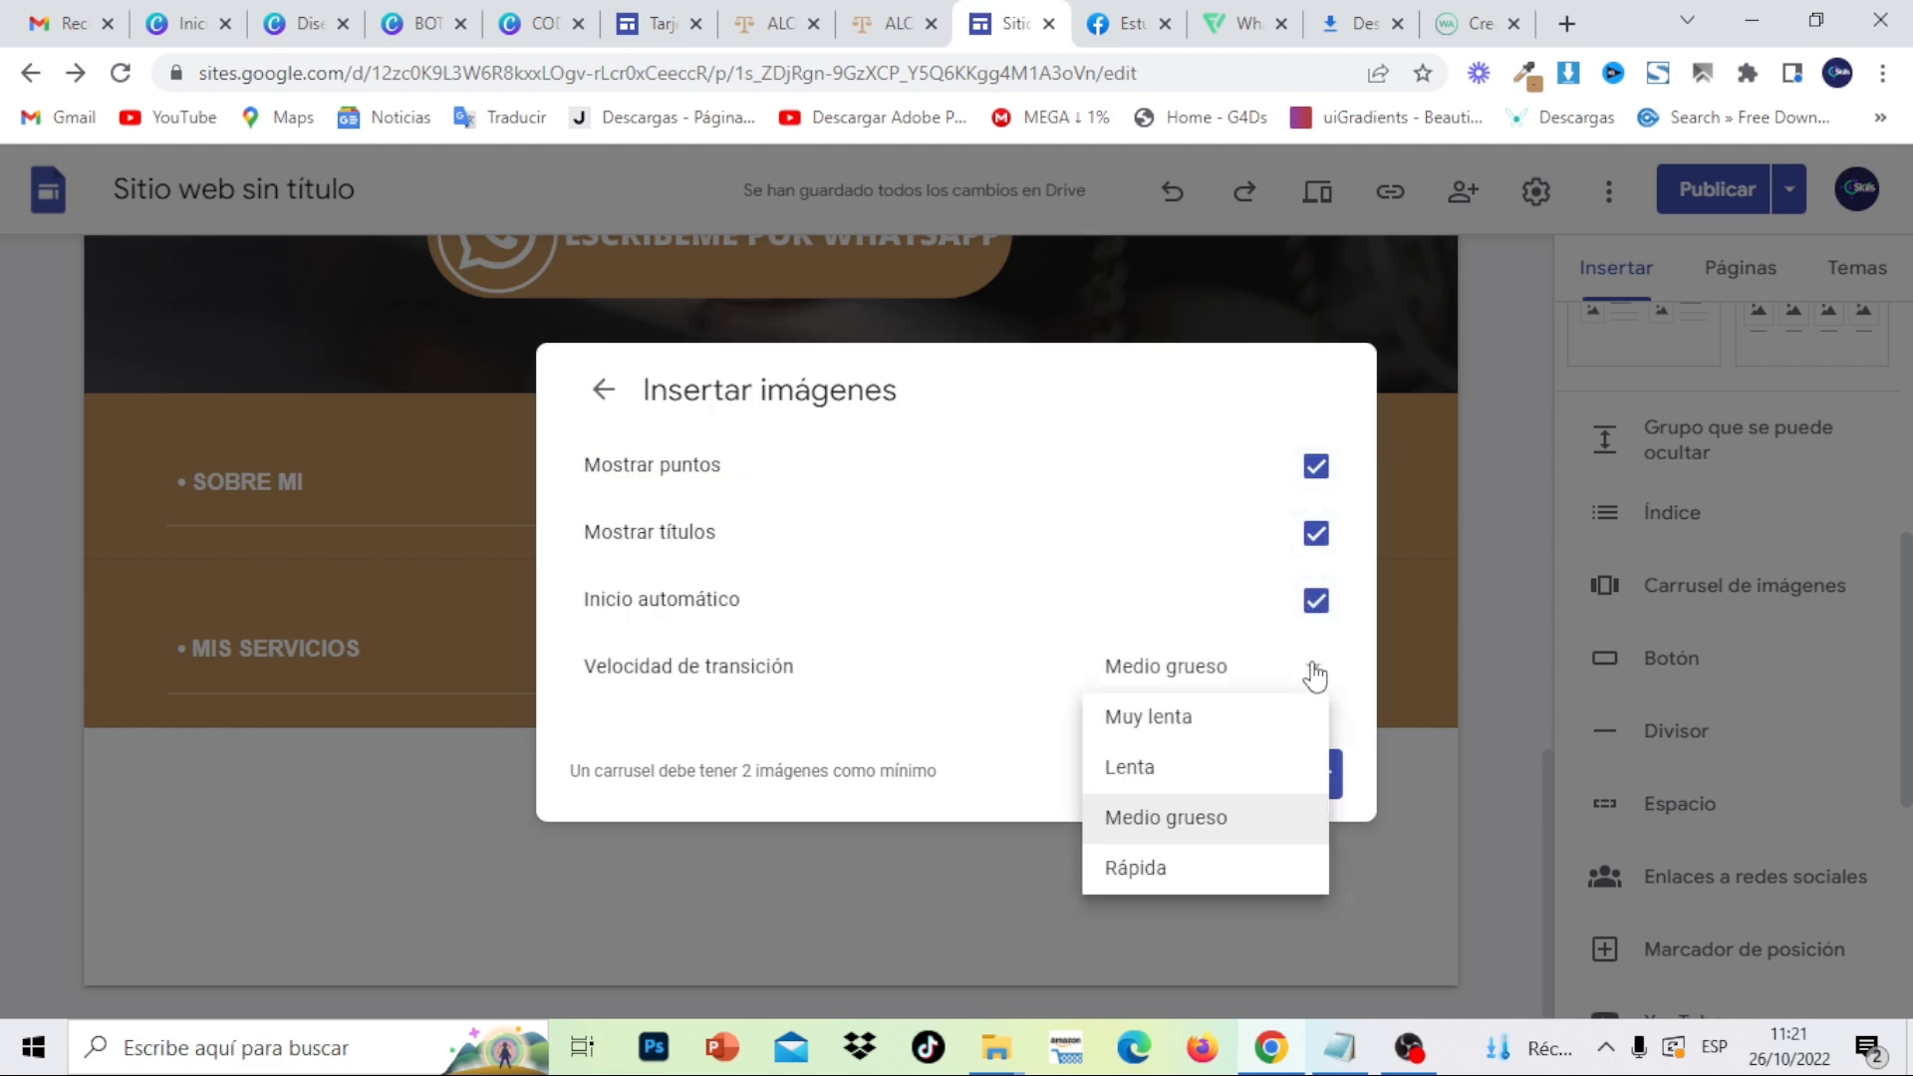
{"action": "left_click", "coordinate": [1235, 789]}
{"action": "left_click", "coordinate": [1307, 782]}
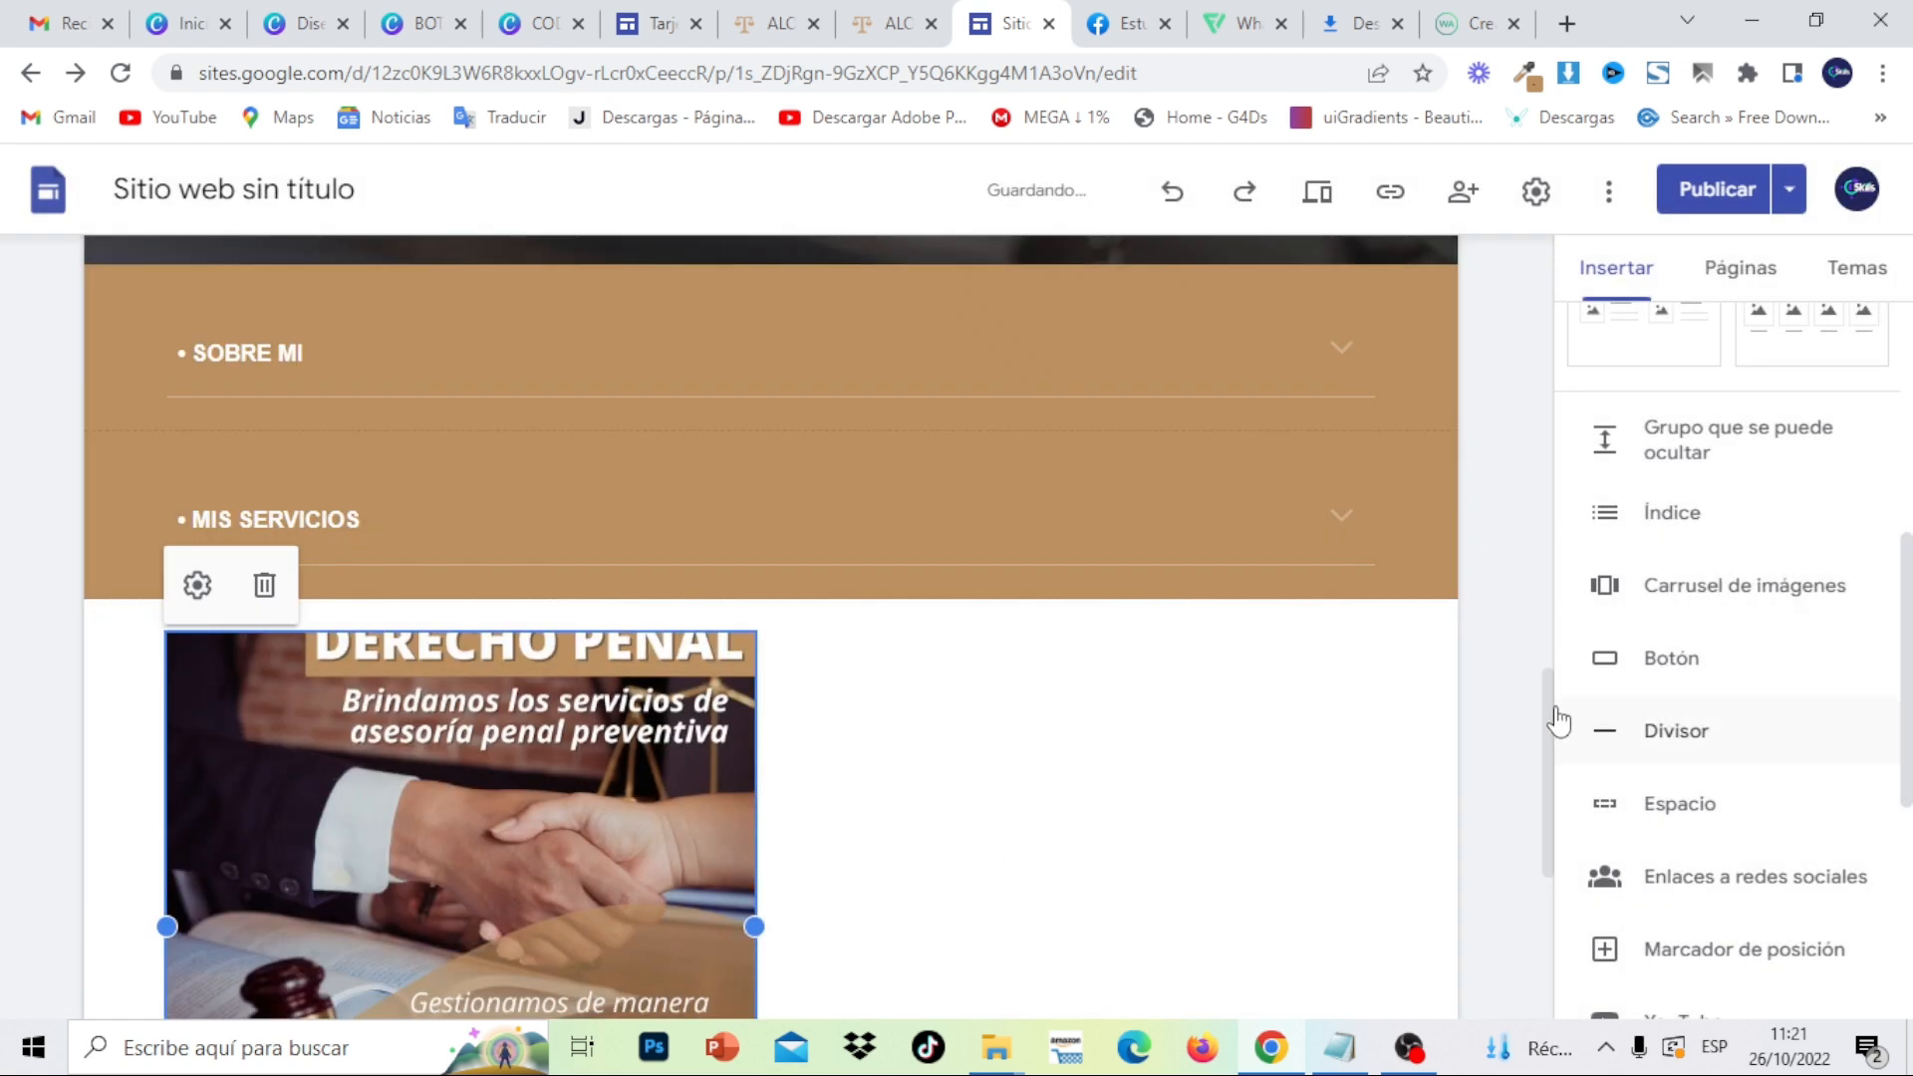
- Move the carousel to the centre of its section and shrink it slightly
{"action": "left_click_drag", "start_coordinate": [1557, 719], "coordinate": [1553, 803]}
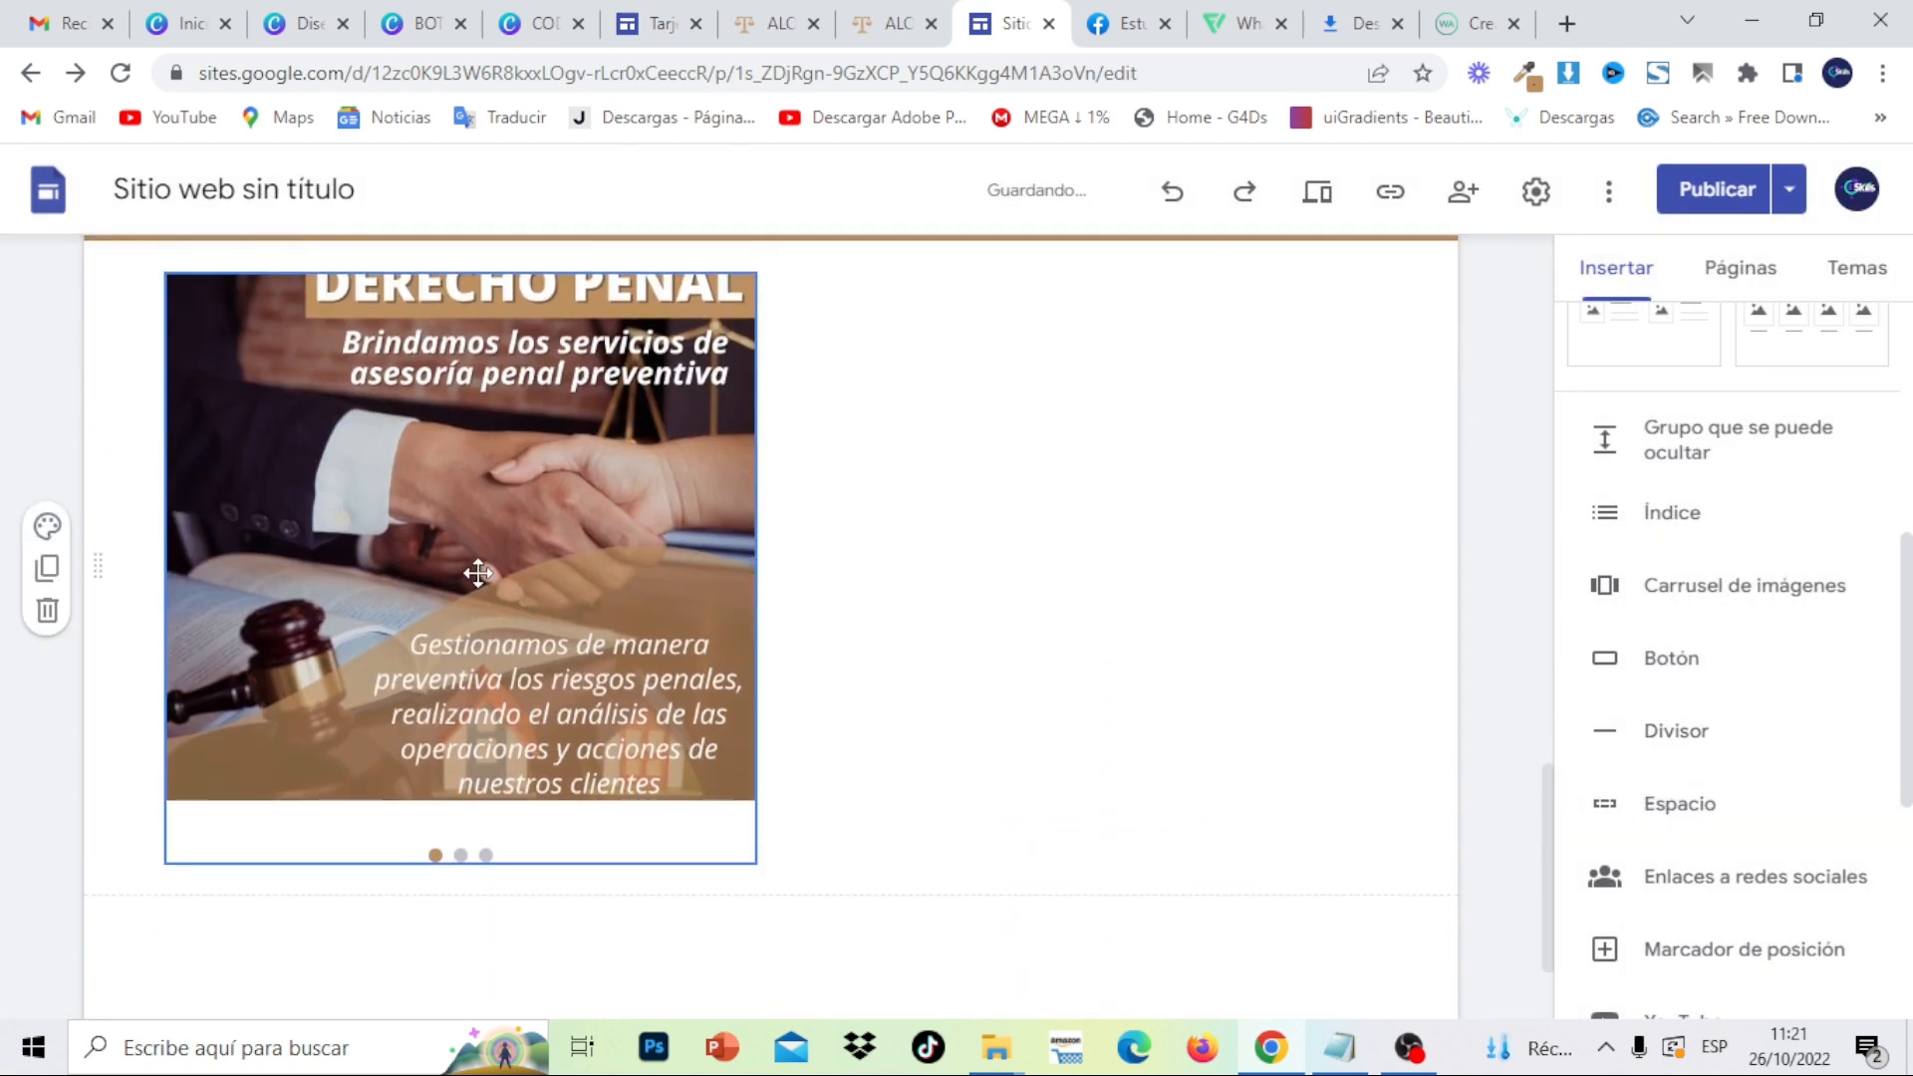
{"action": "left_click_drag", "start_coordinate": [478, 573], "coordinate": [736, 550]}
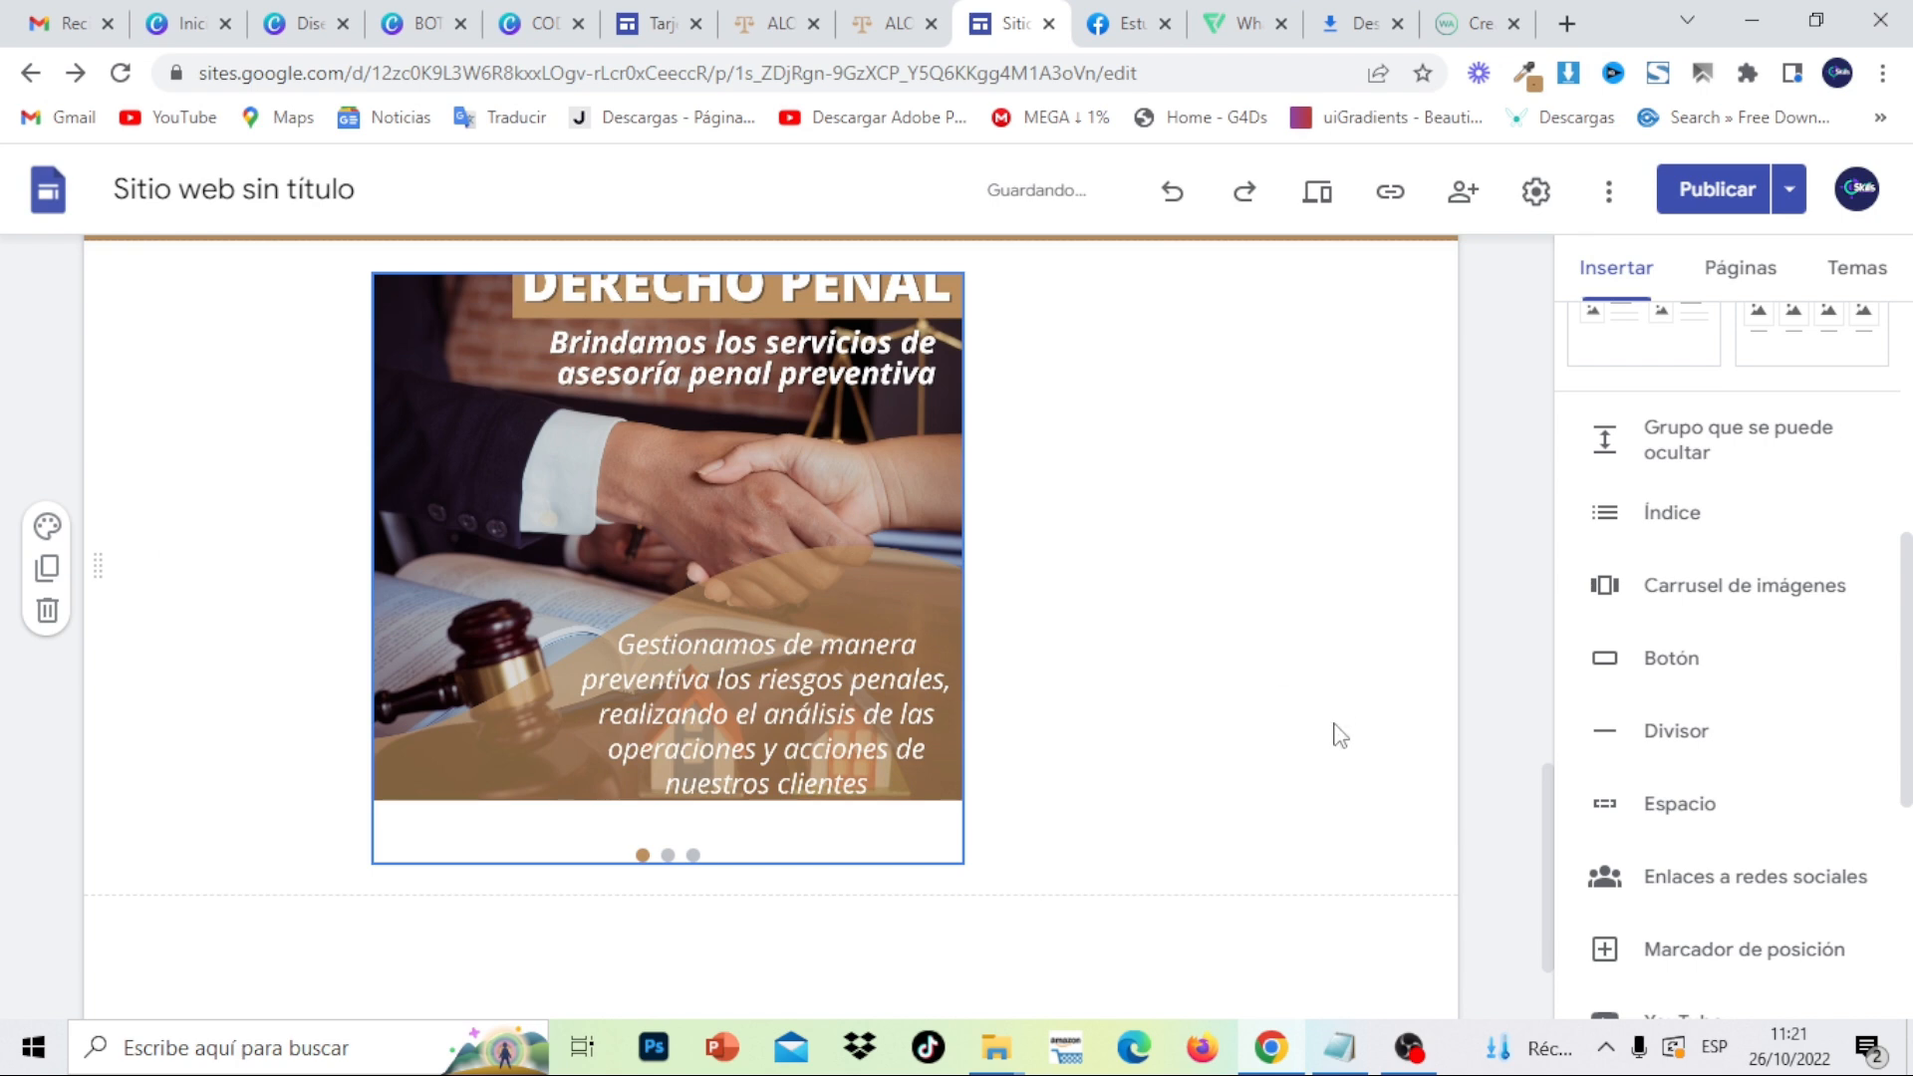
{"action": "scroll", "coordinate": [1551, 847], "scroll_direction": "up", "scroll_amount": 1}
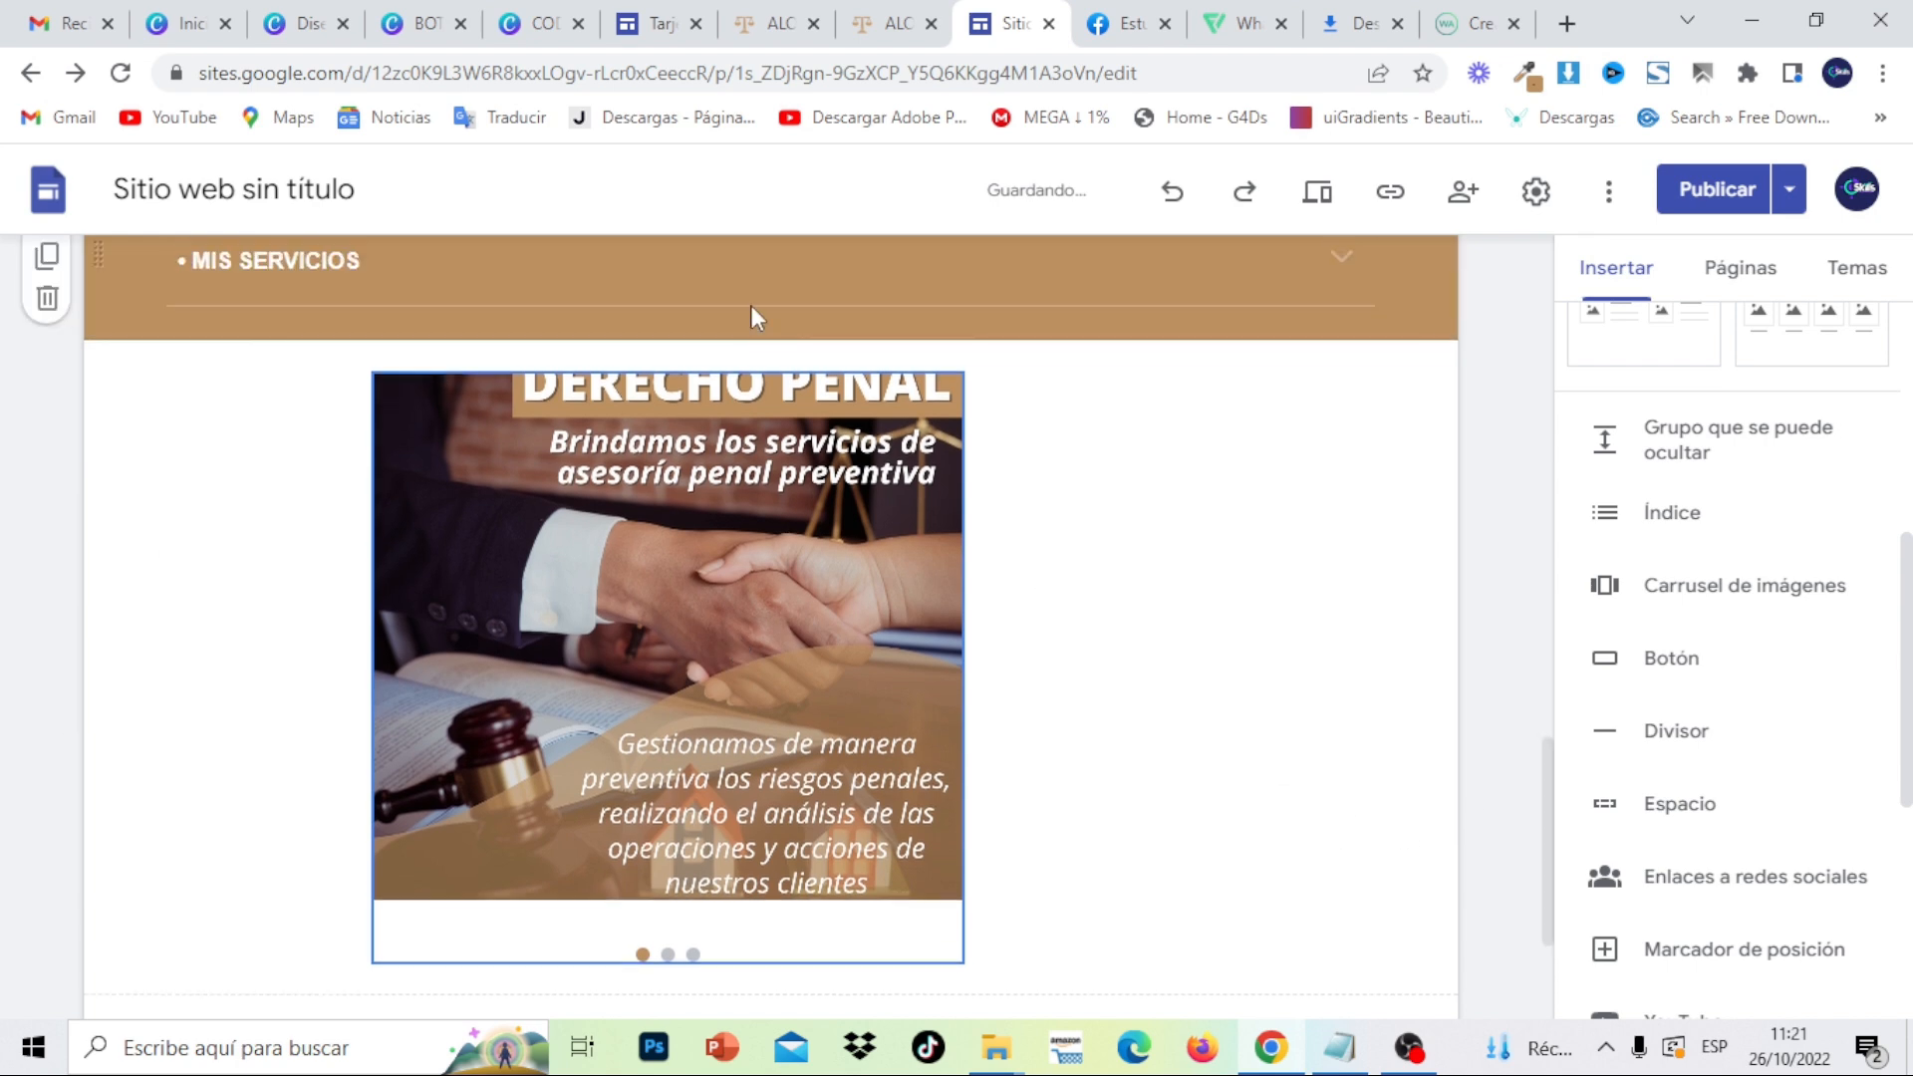
{"action": "left_click", "coordinate": [770, 450]}
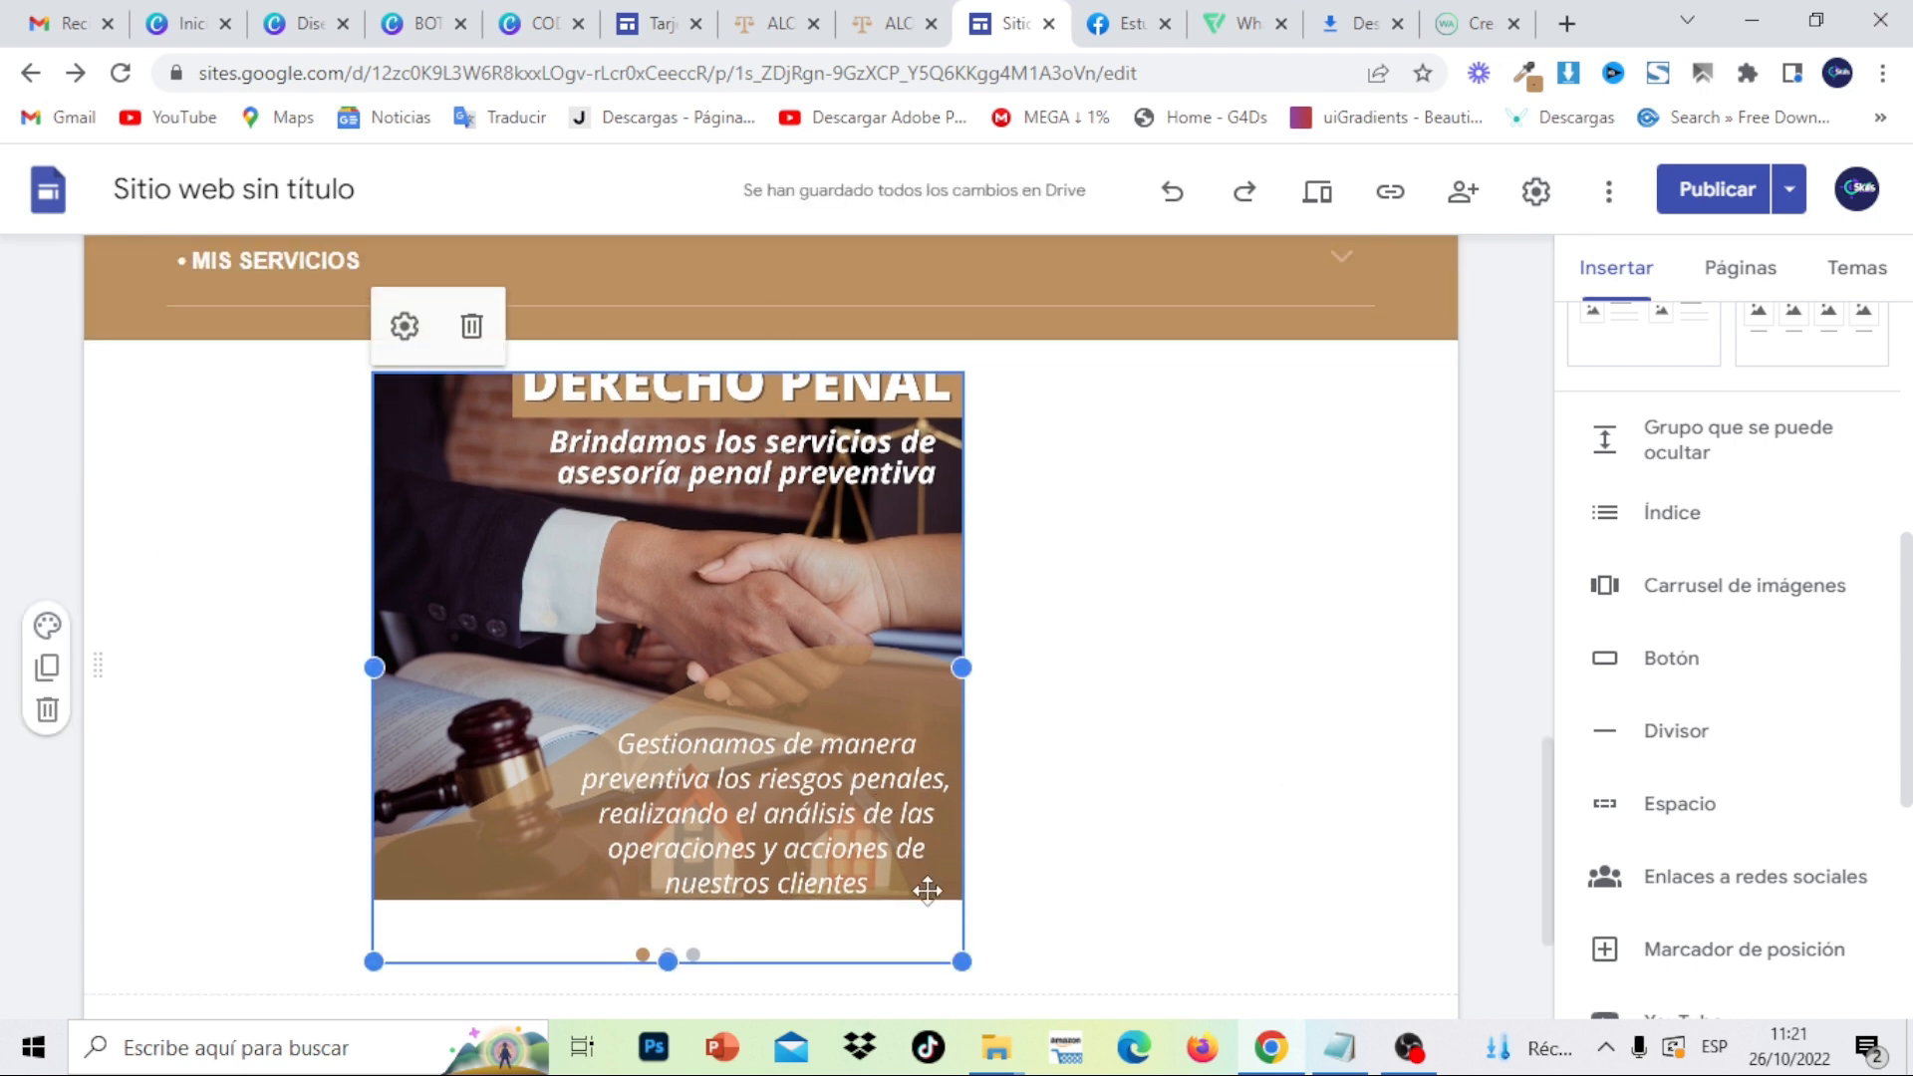
{"action": "left_click_drag", "start_coordinate": [958, 961], "coordinate": [859, 887]}
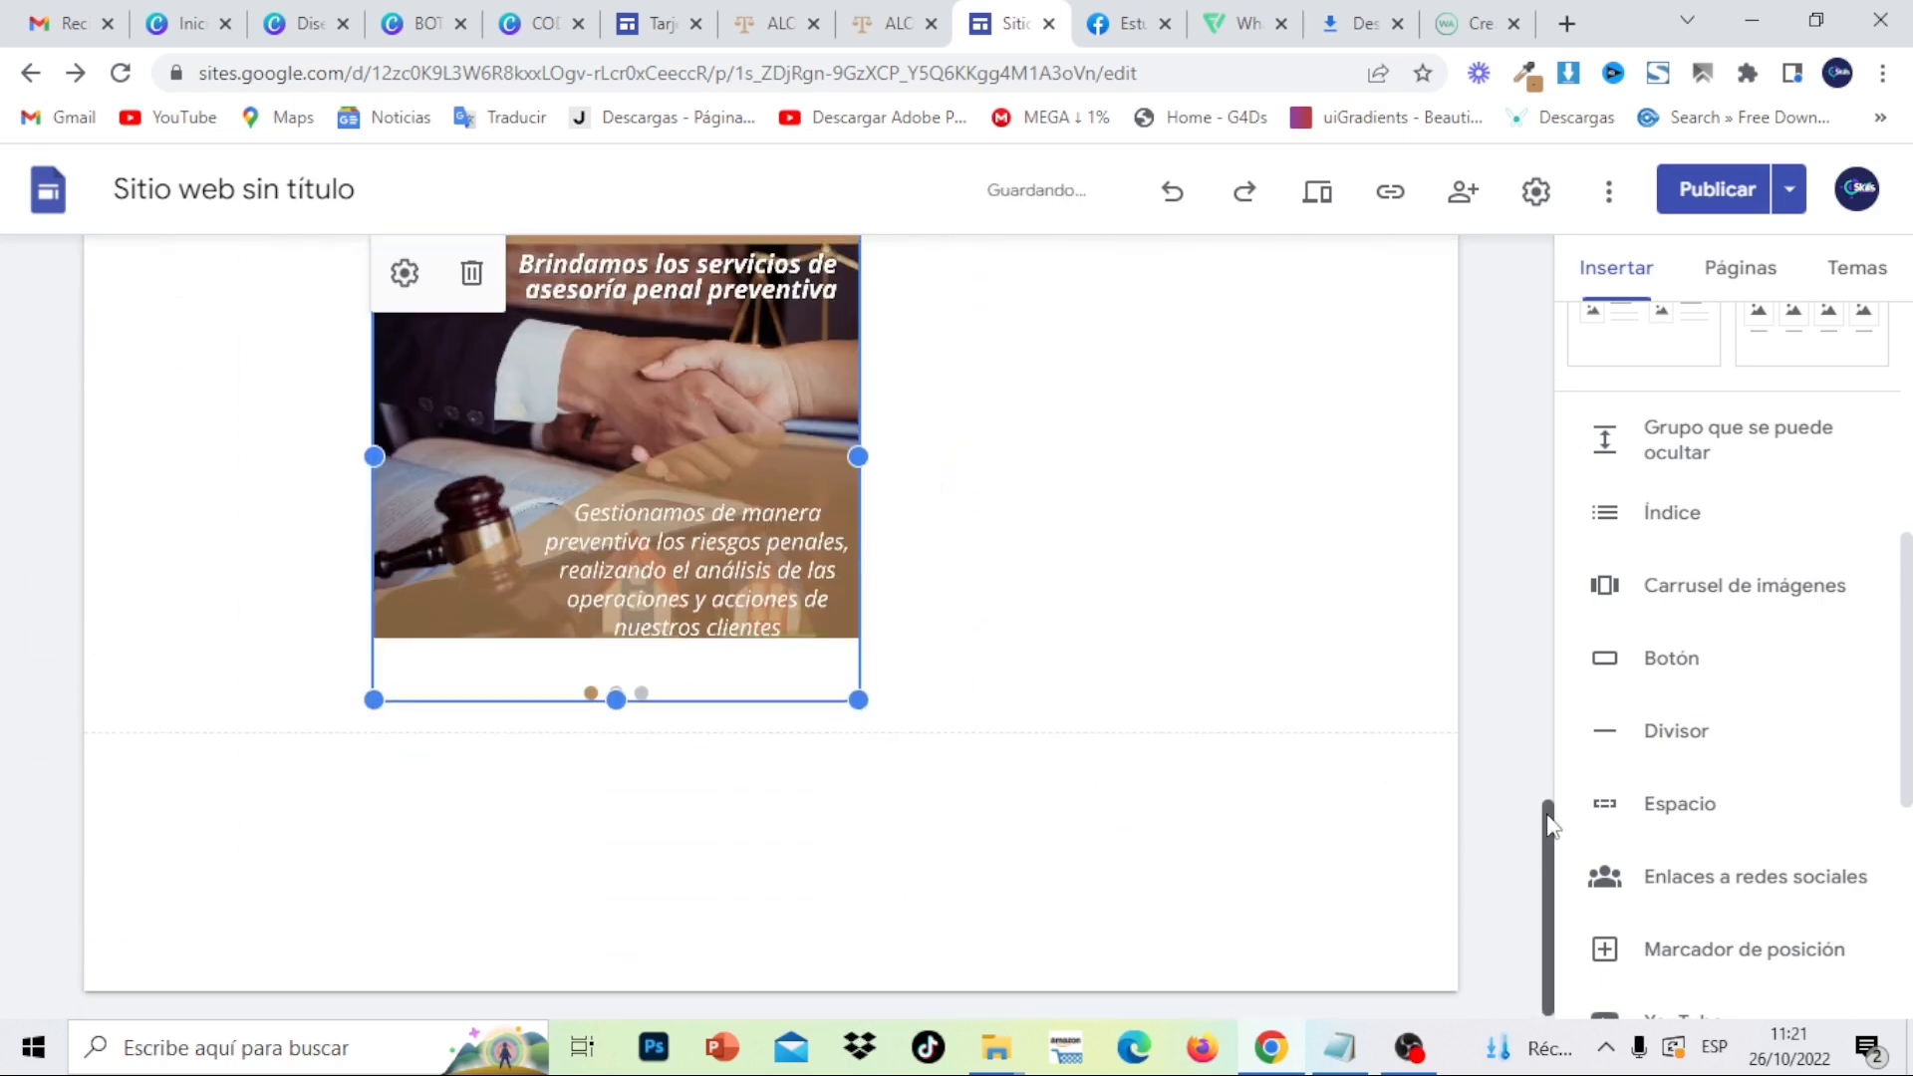
- Re-centre the carousel and drag its bottom edge to make it taller
{"action": "scroll", "coordinate": [1548, 835], "scroll_direction": "up", "scroll_amount": 2}
{"action": "left_click_drag", "start_coordinate": [687, 663], "coordinate": [757, 662]}
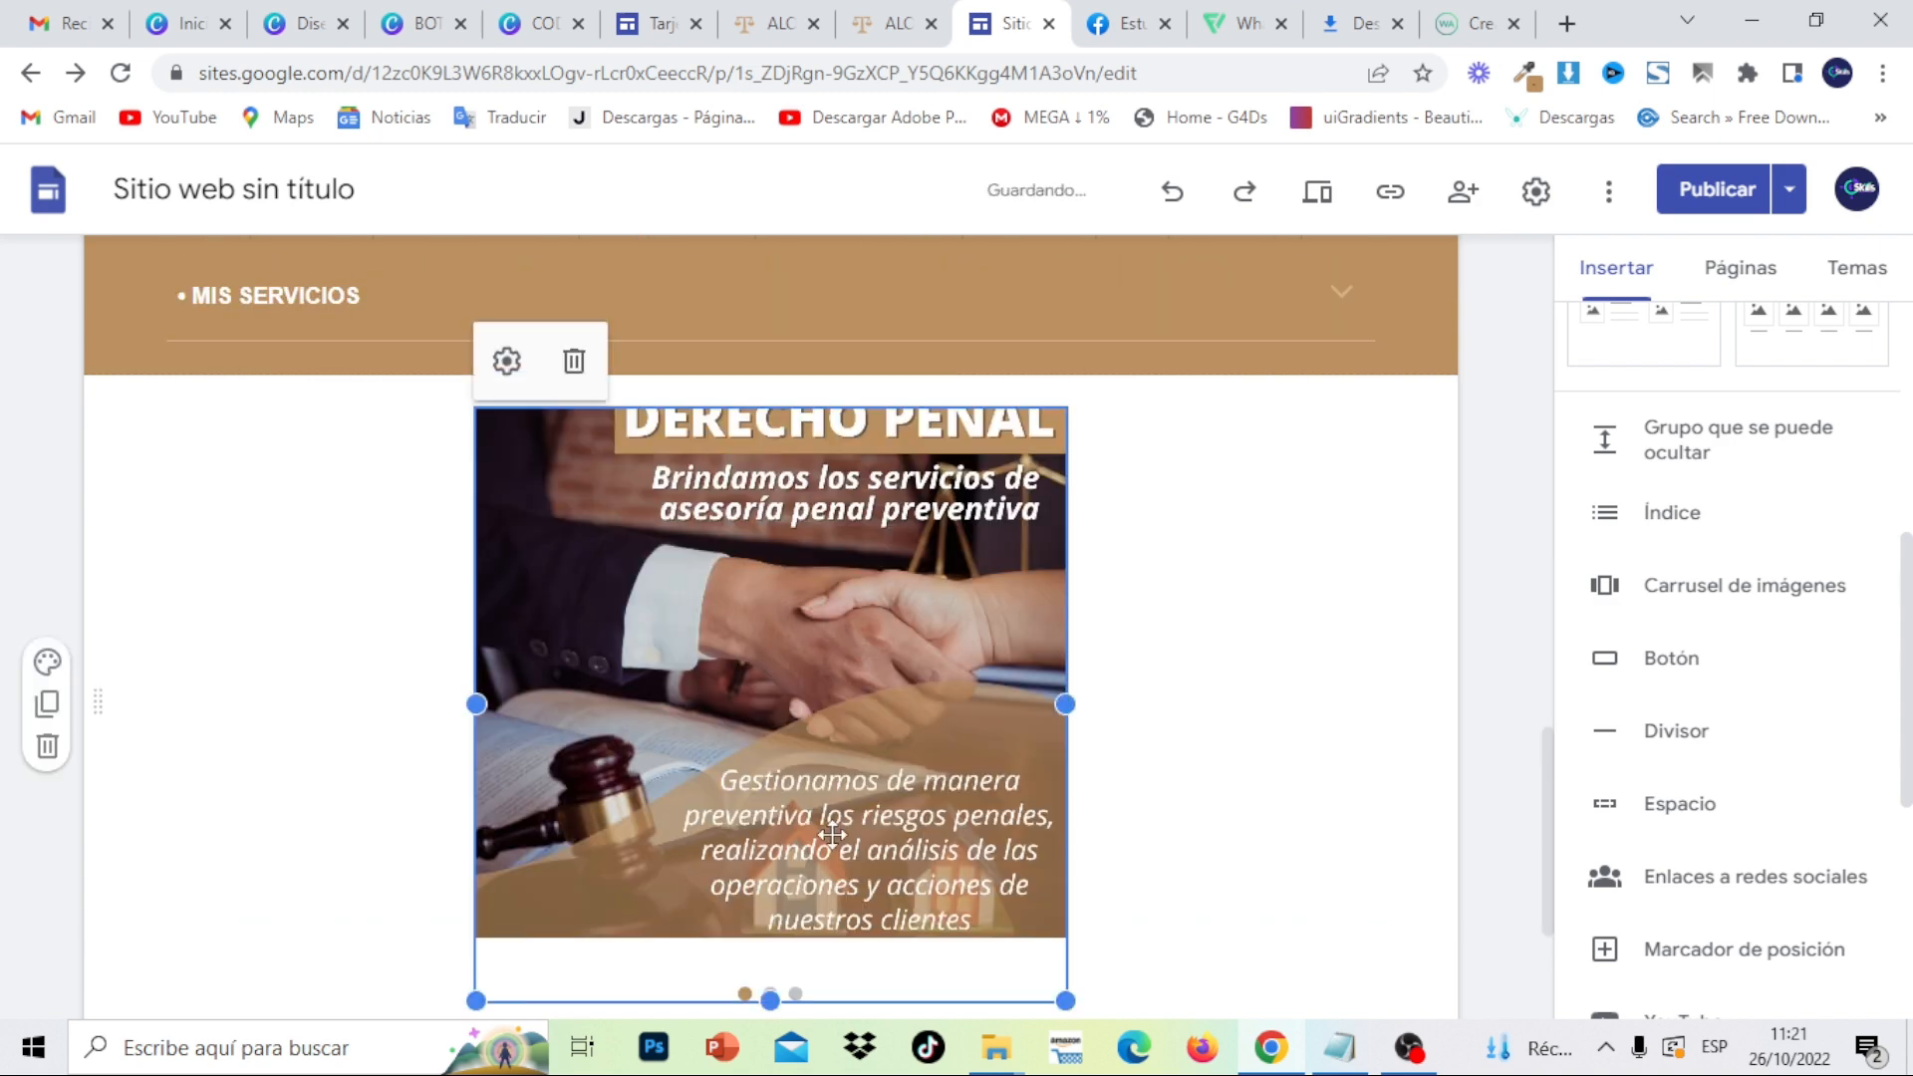
{"action": "left_click_drag", "start_coordinate": [771, 1001], "coordinate": [772, 1067]}
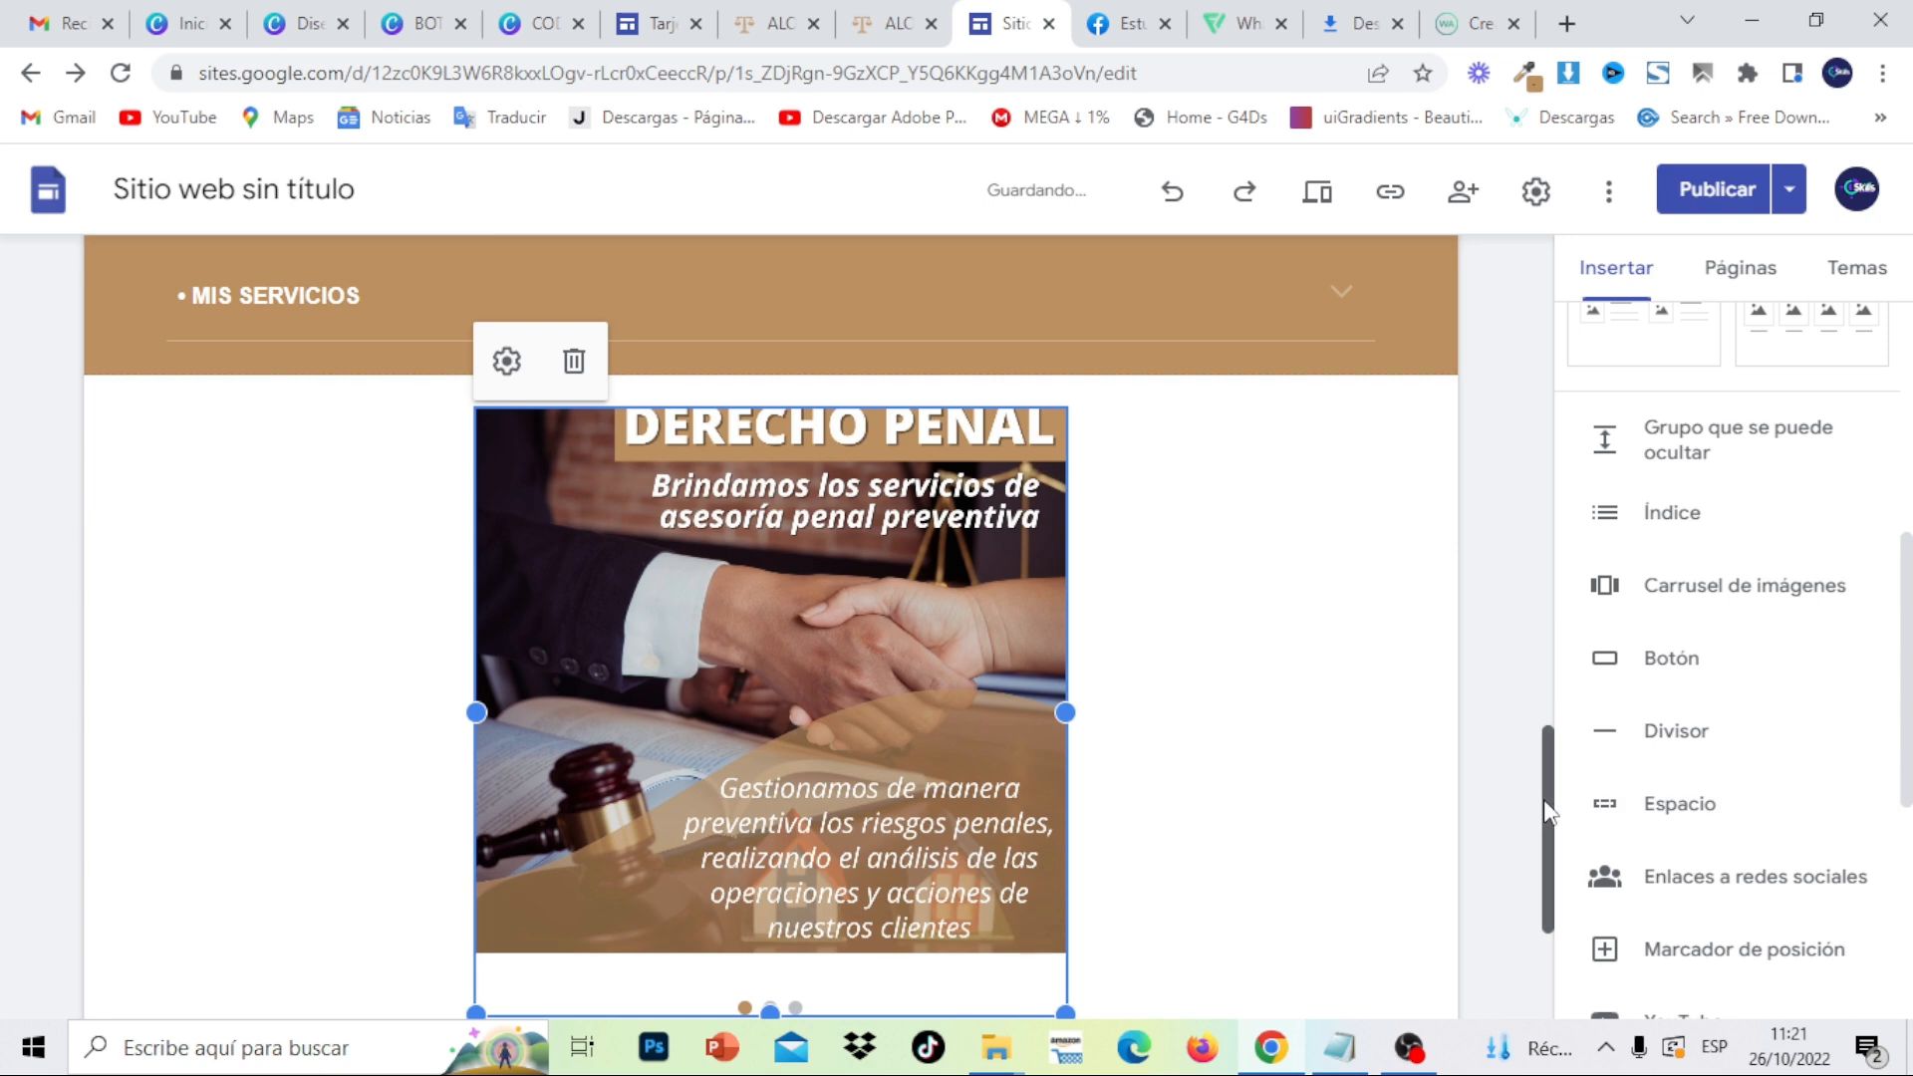
{"action": "left_click_drag", "start_coordinate": [1544, 799], "coordinate": [1556, 844]}
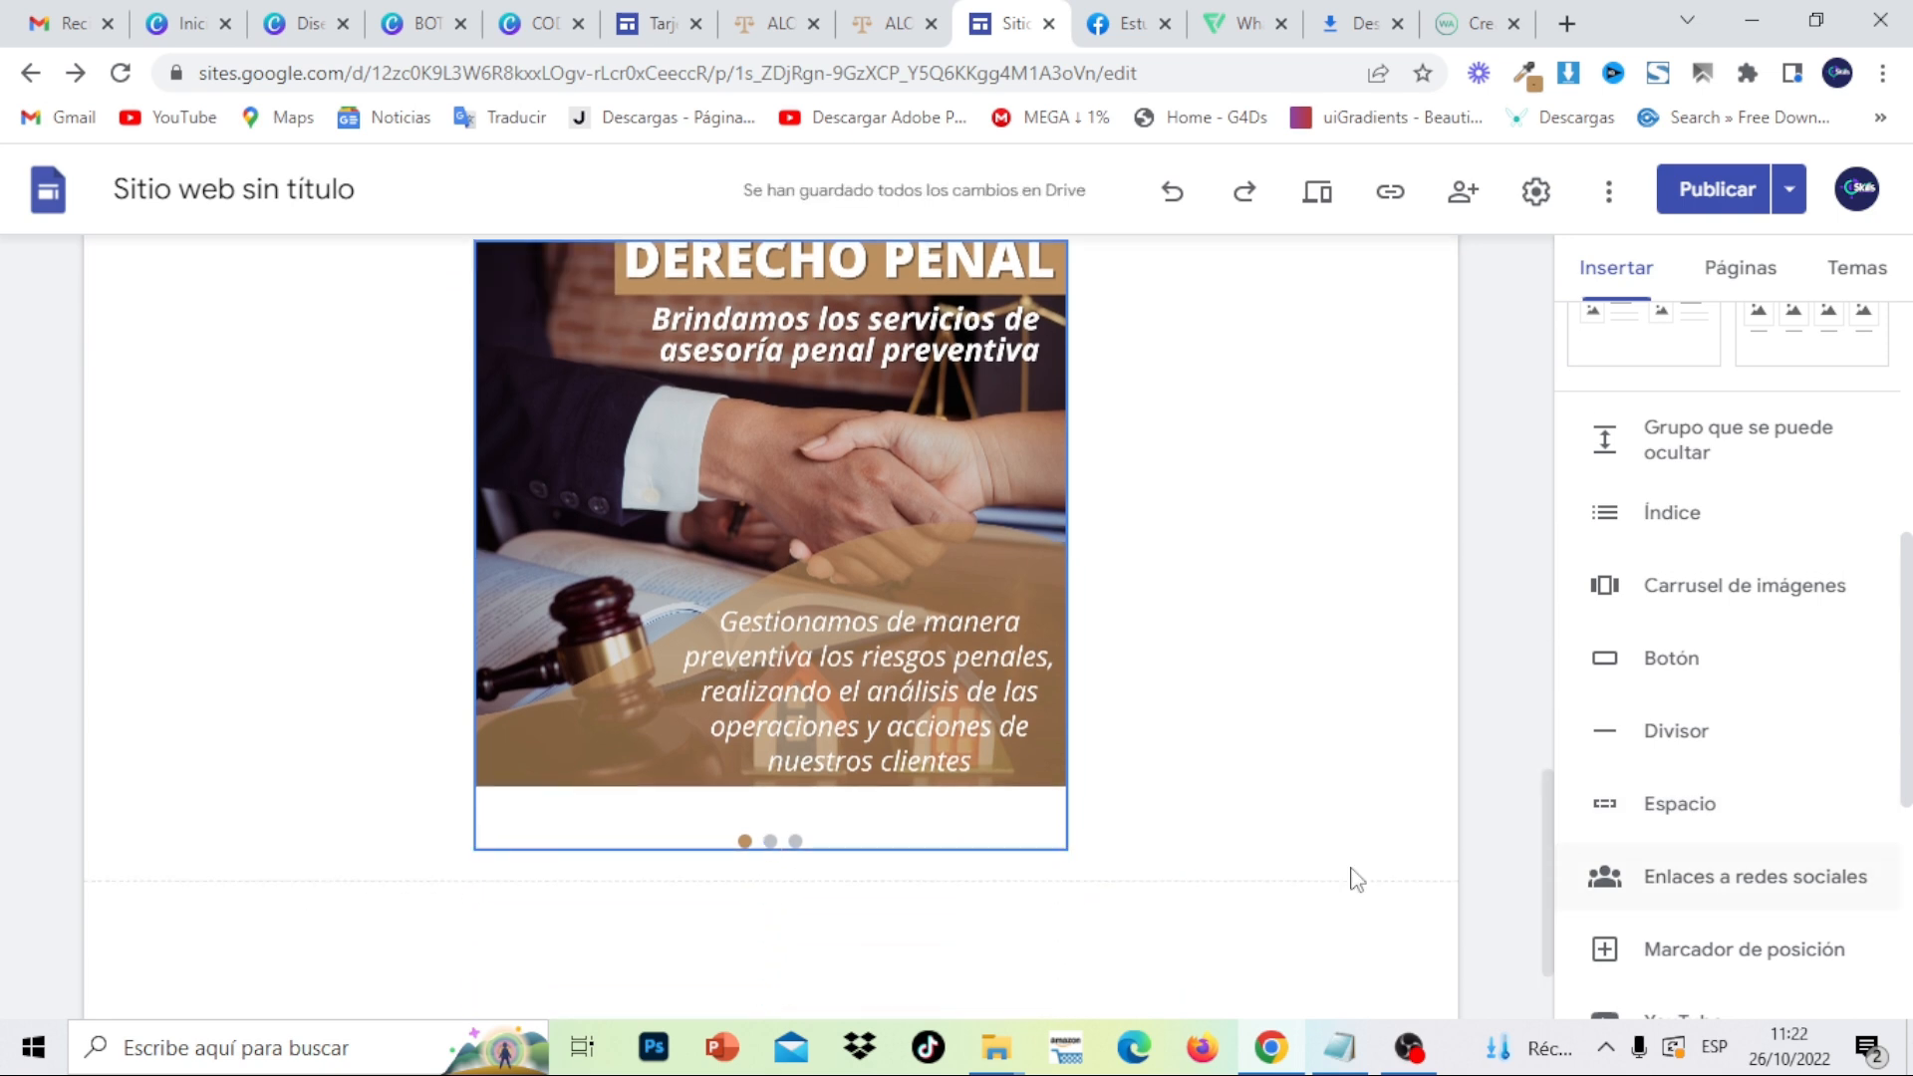
{"action": "left_click", "coordinate": [936, 633]}
{"action": "left_click_drag", "start_coordinate": [760, 849], "coordinate": [754, 883]}
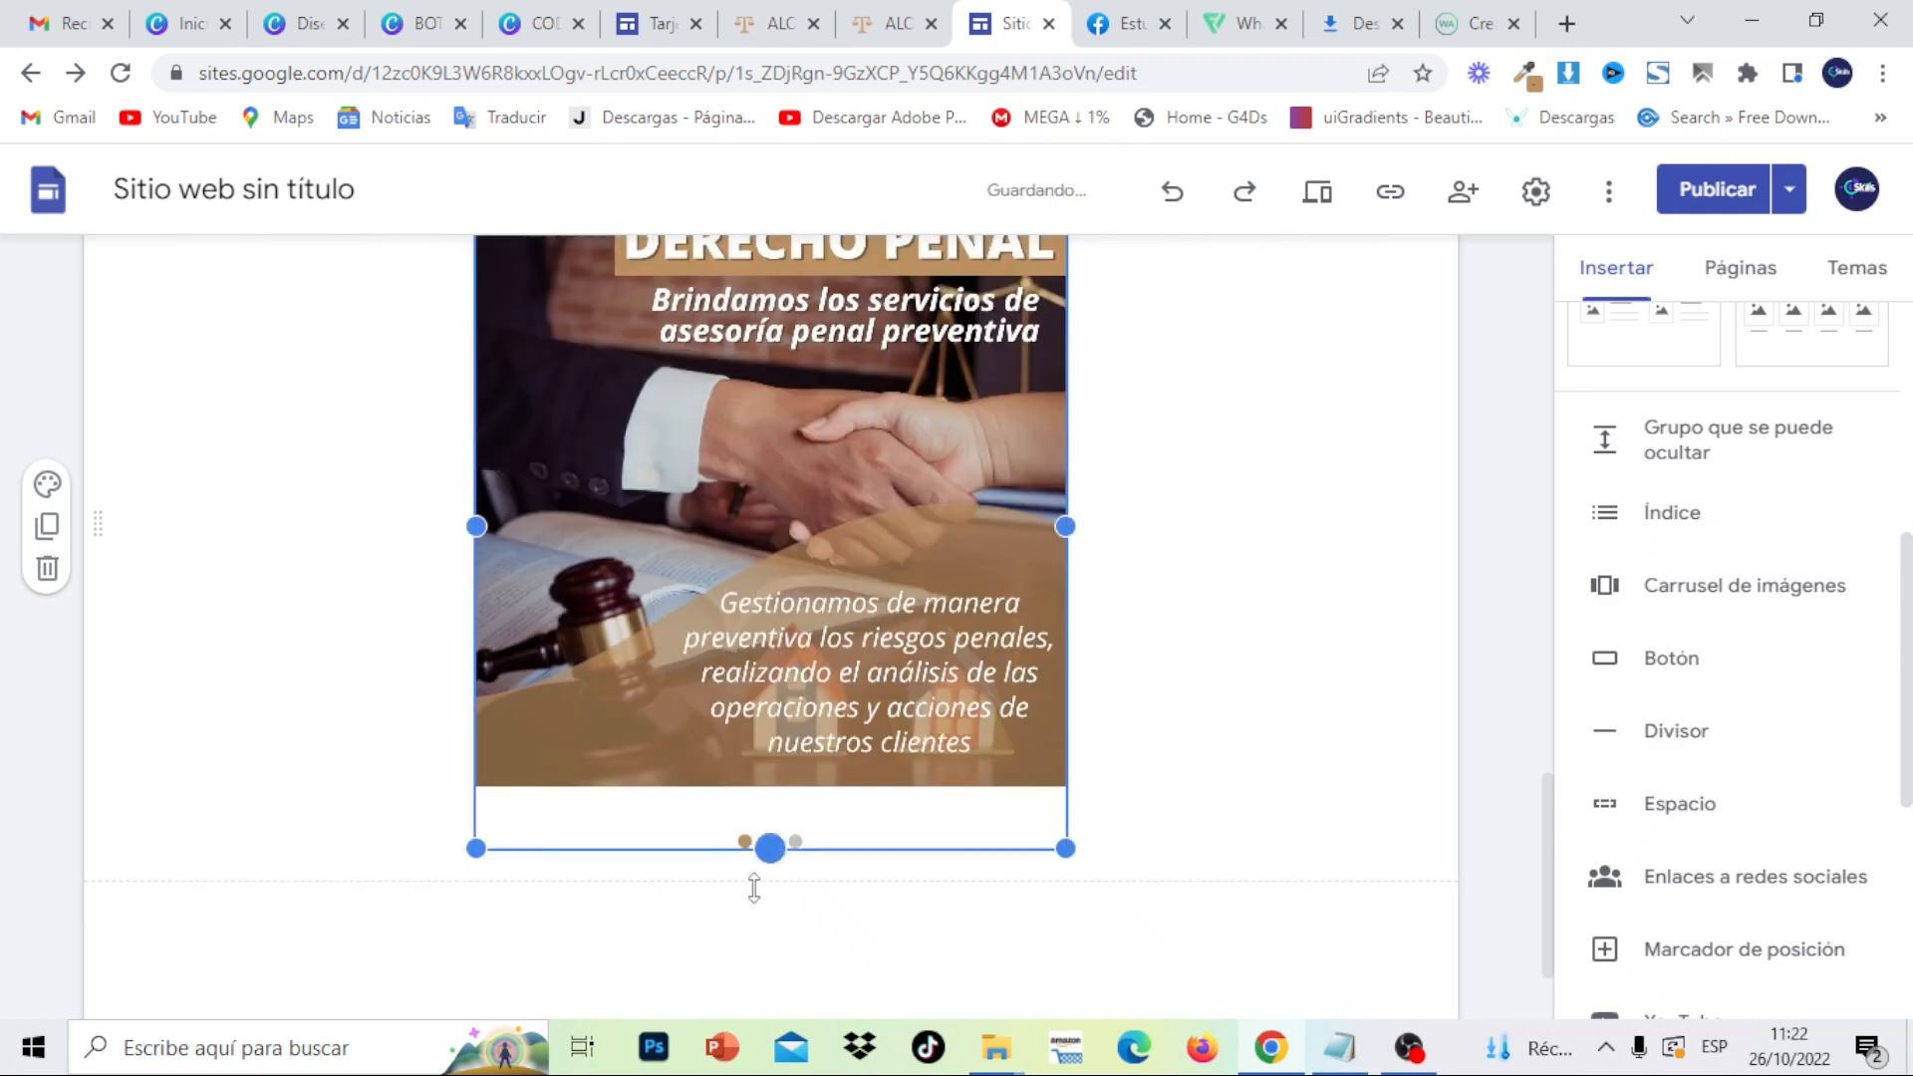
{"action": "mouse_move", "coordinate": [1550, 845]}
{"action": "left_mouse_down"}
{"action": "mouse_move", "coordinate": [1547, 801]}
{"action": "mouse_move", "coordinate": [1545, 817]}
{"action": "left_mouse_up"}
{"action": "left_click", "coordinate": [1285, 709]}
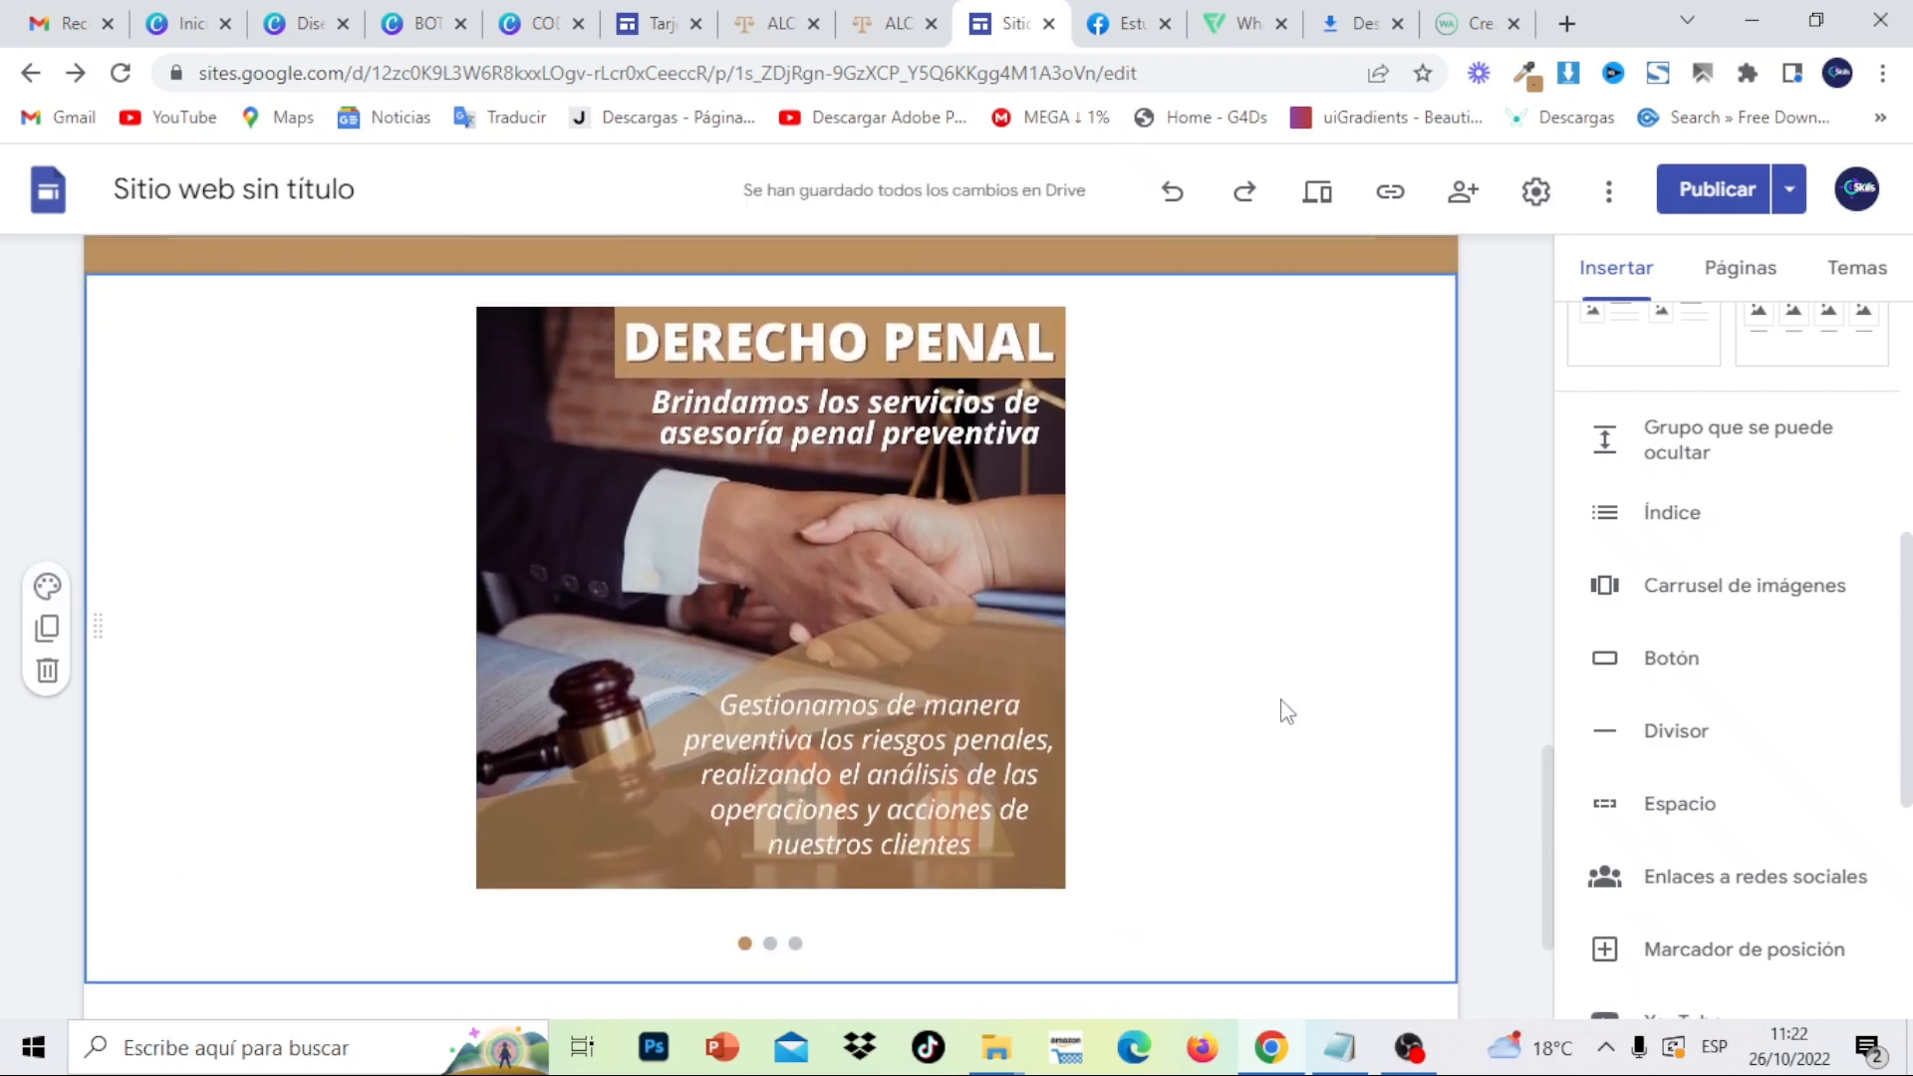
- Check the published site's carousel for reference, then go back to the editor
{"action": "left_click", "coordinate": [889, 30]}
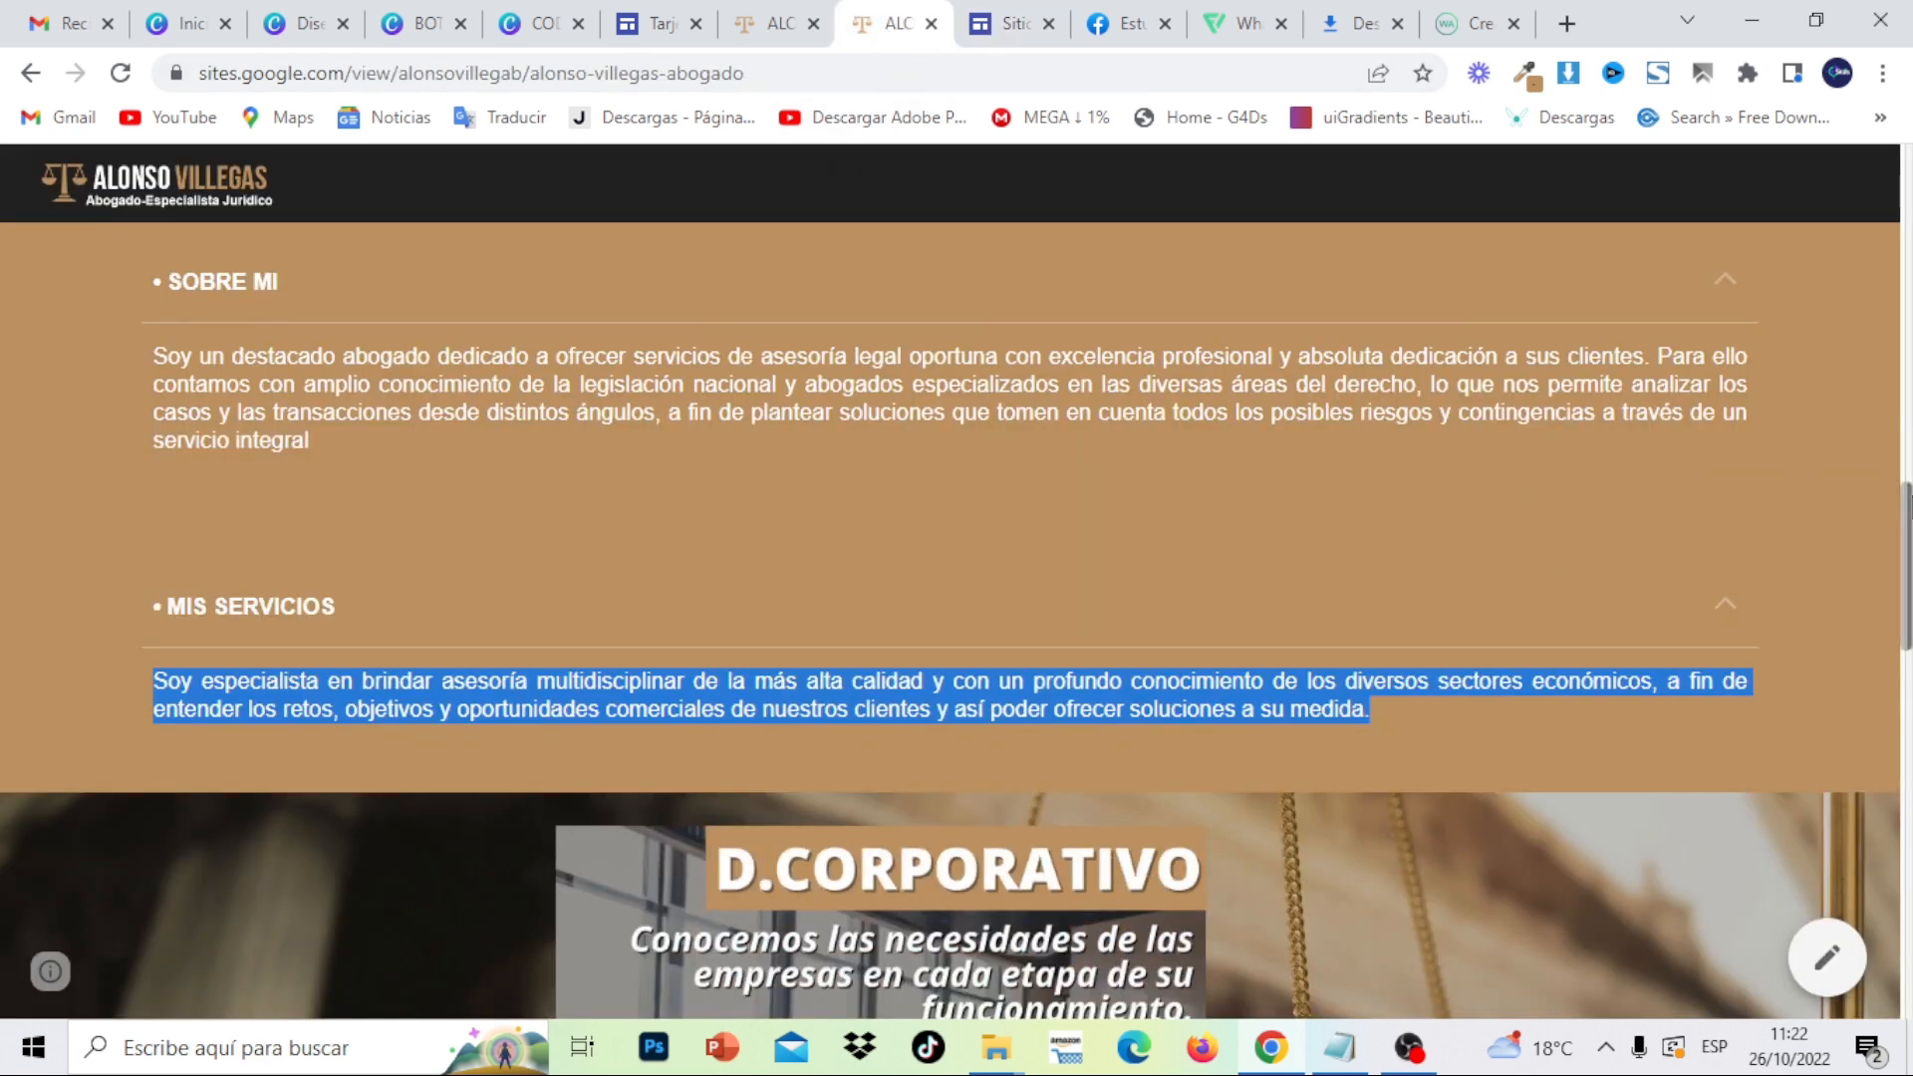
{"action": "scroll", "coordinate": [1419, 431], "scroll_direction": "down", "scroll_amount": 7}
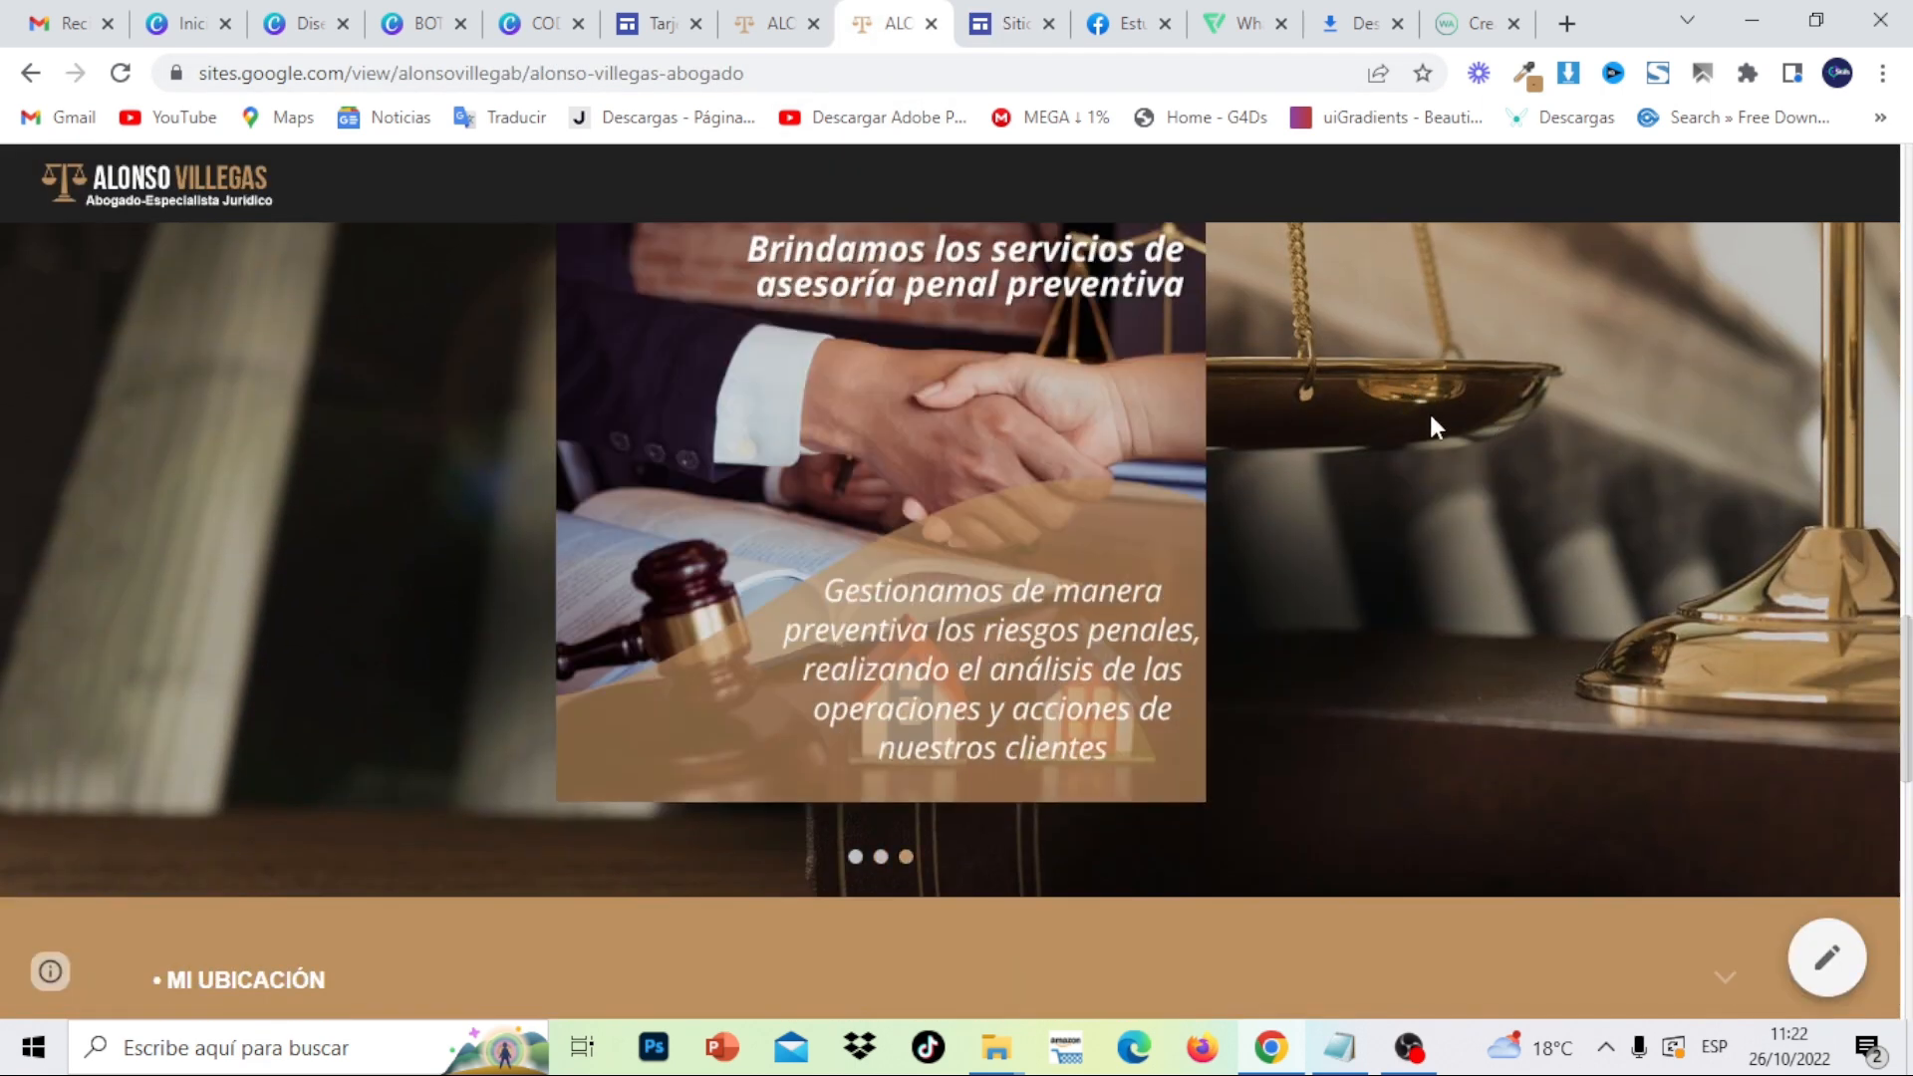
{"action": "scroll", "coordinate": [1432, 610], "scroll_direction": "up", "scroll_amount": 2}
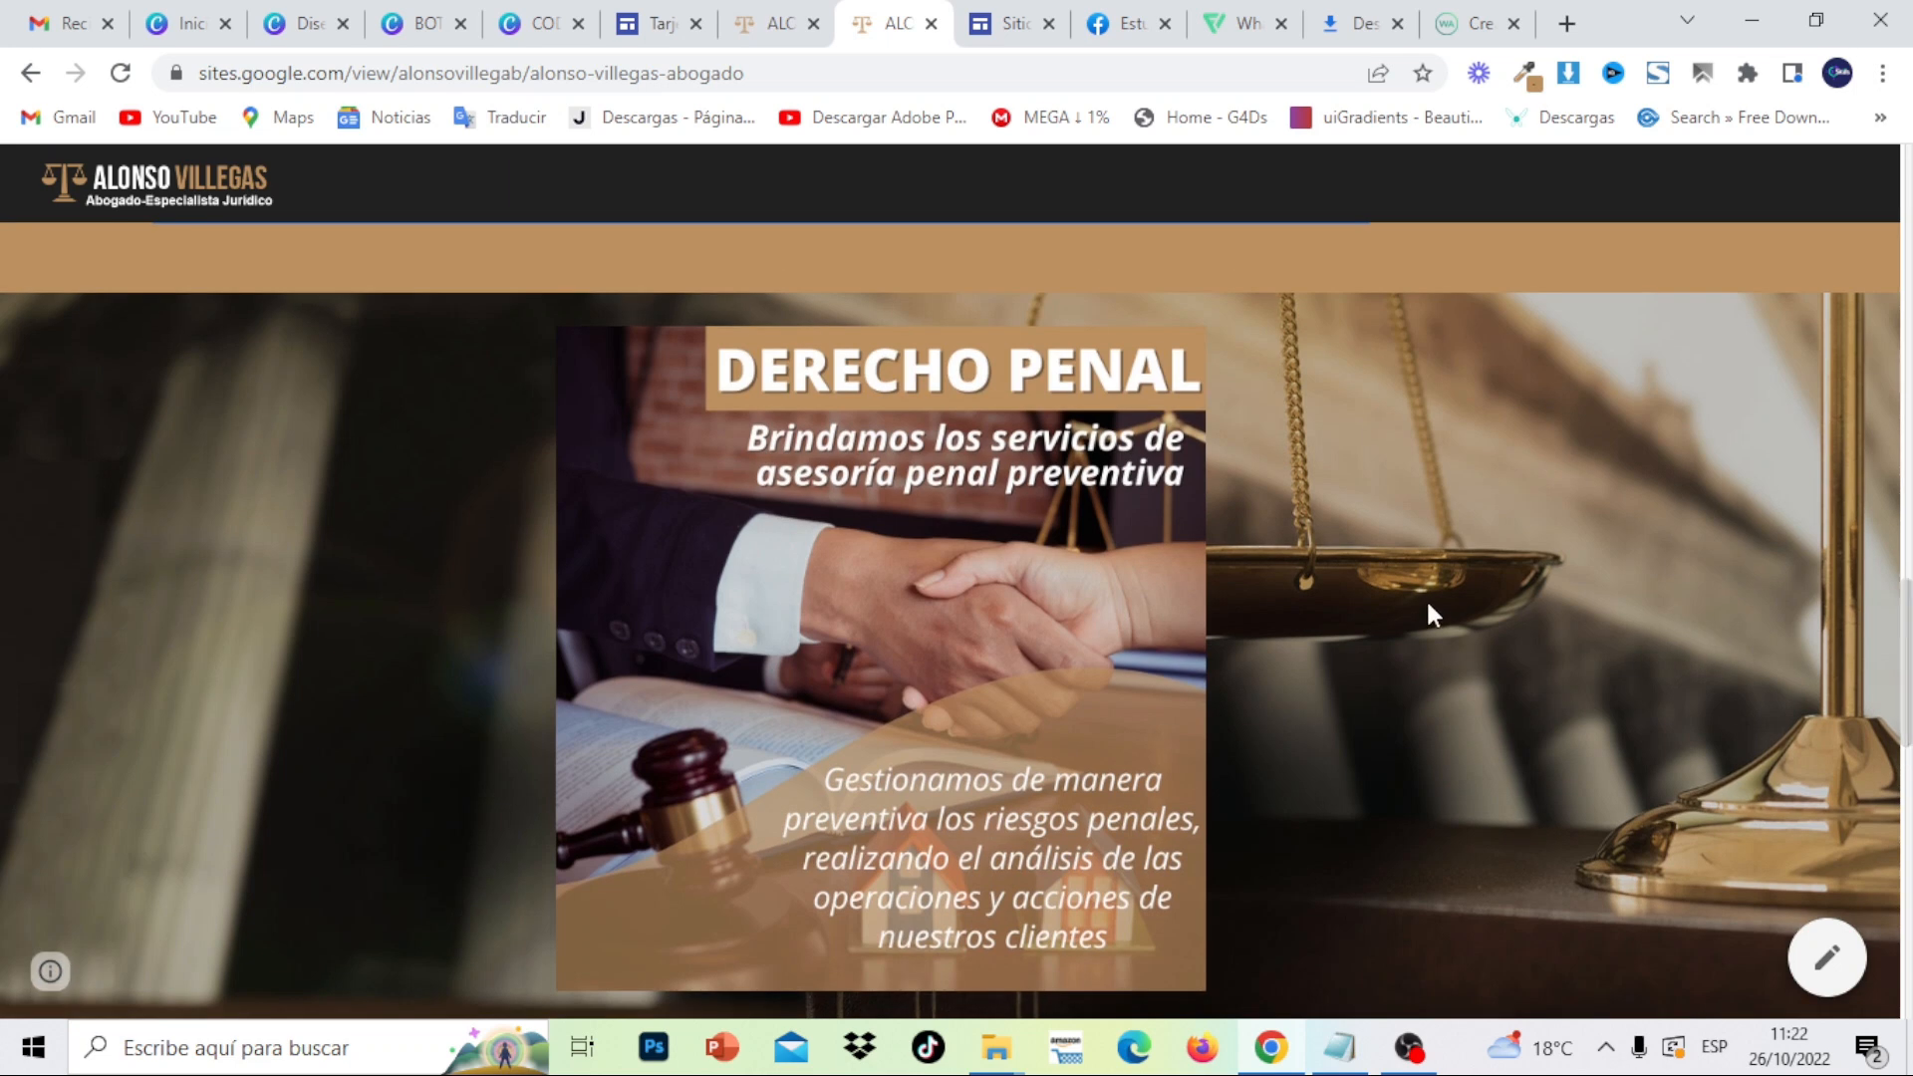
{"action": "left_click", "coordinate": [1021, 28]}
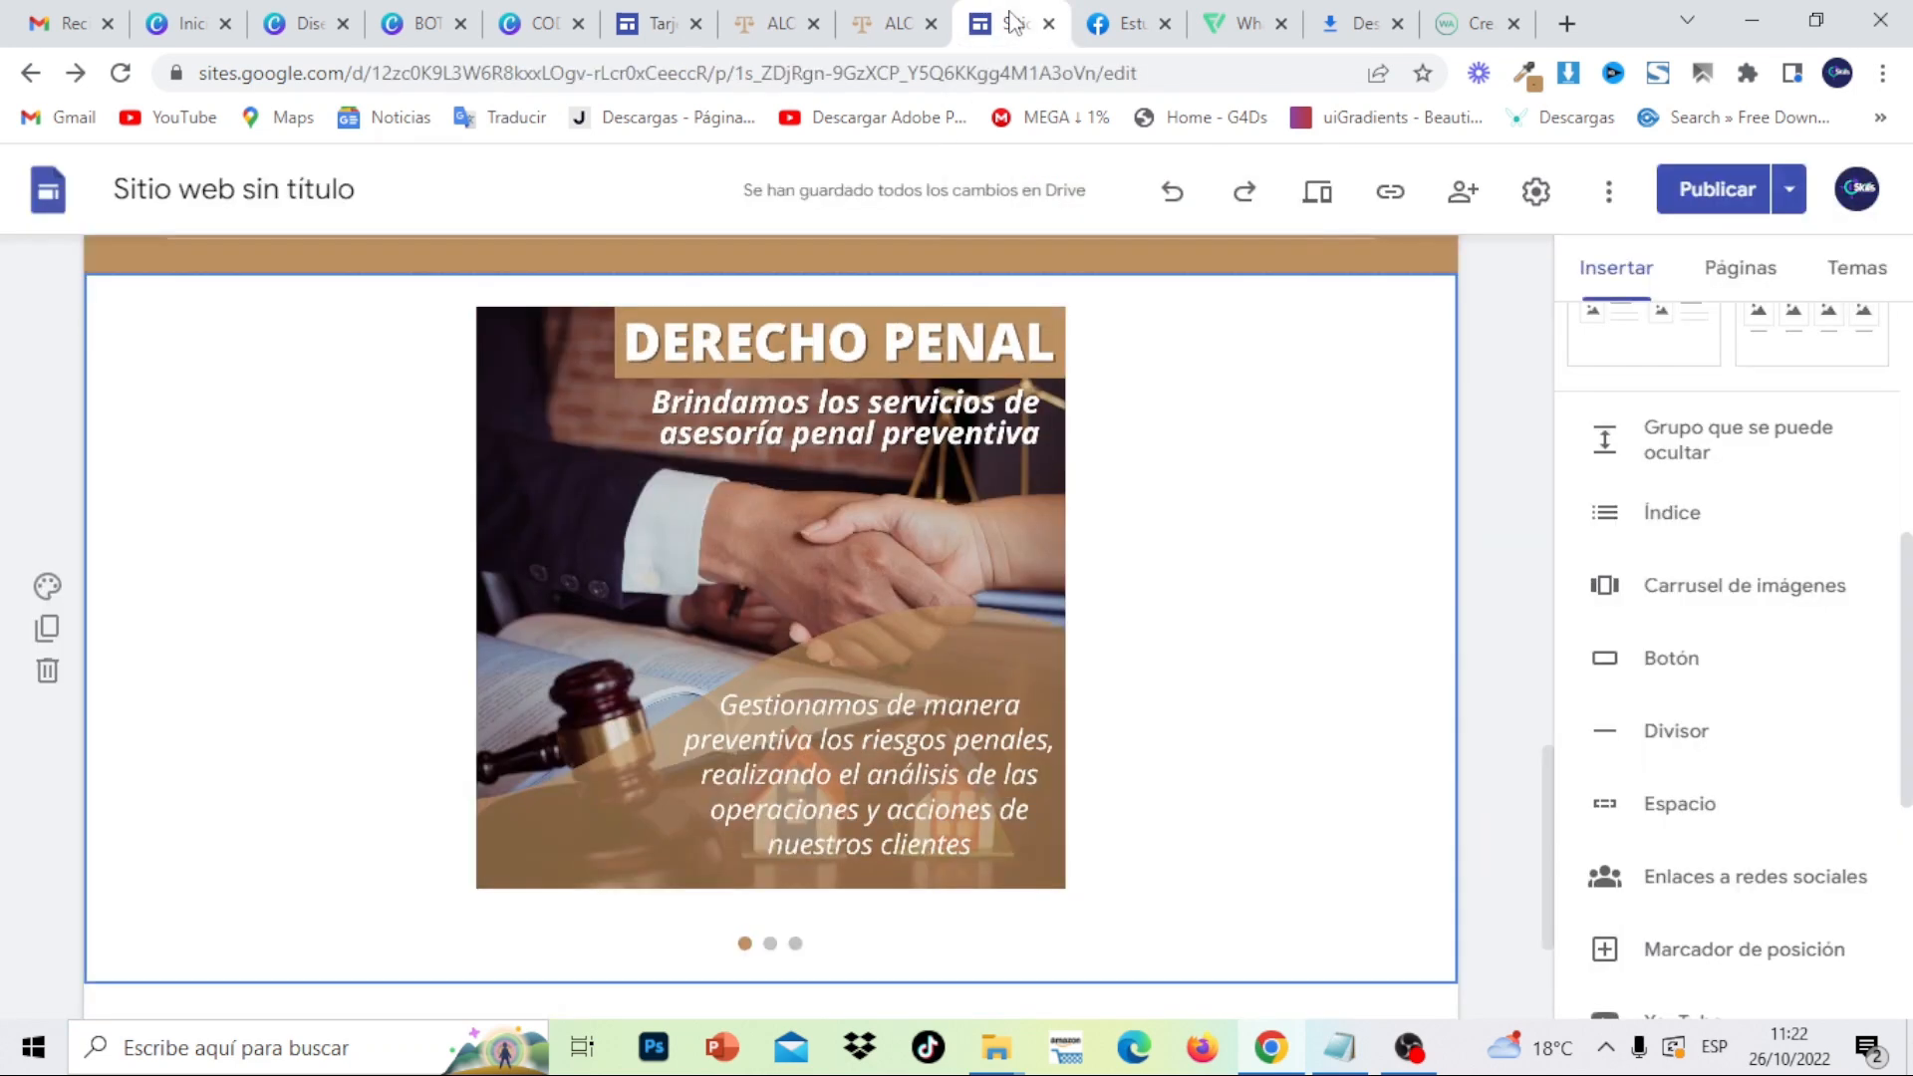
- Upload FONDO3 from the digital card material folder as the section background and toggle readability adjustment
{"action": "left_click", "coordinate": [46, 586]}
{"action": "mouse_move", "coordinate": [227, 855]}
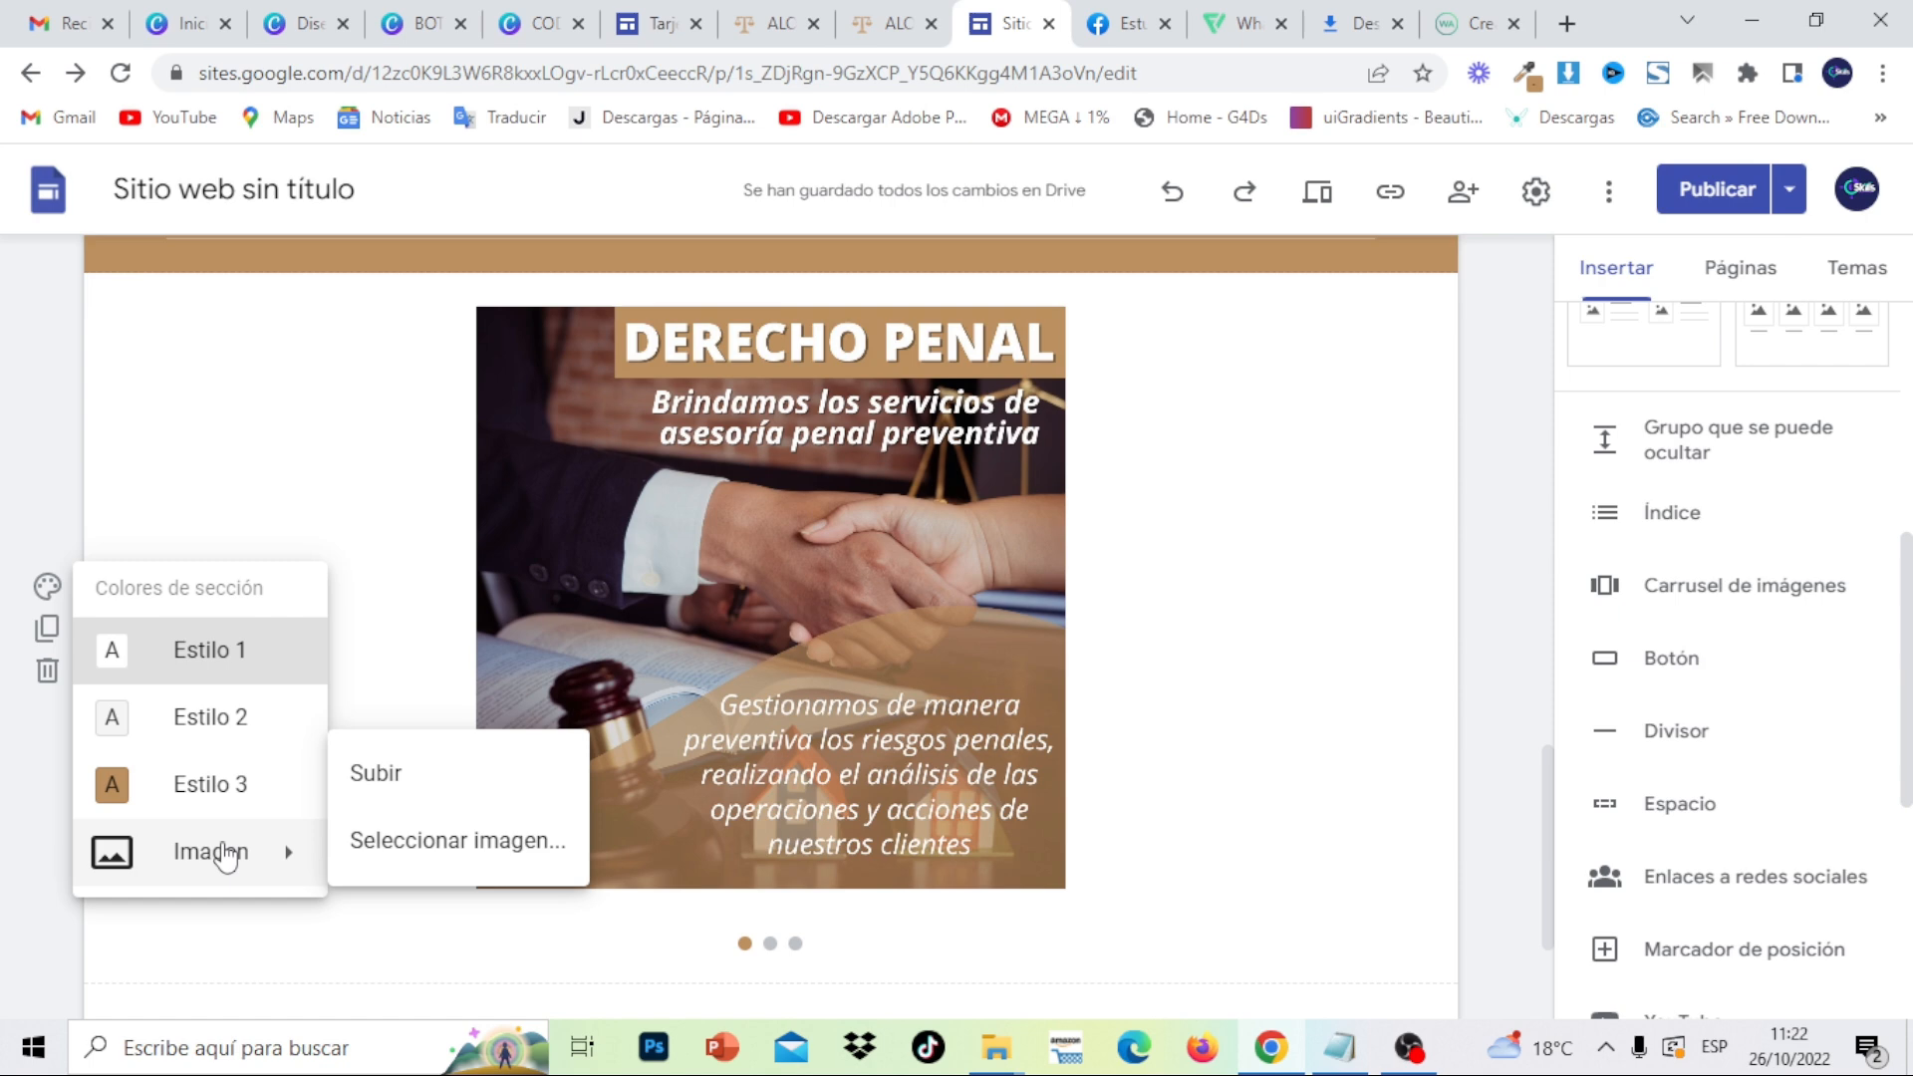
{"action": "left_click", "coordinate": [399, 781]}
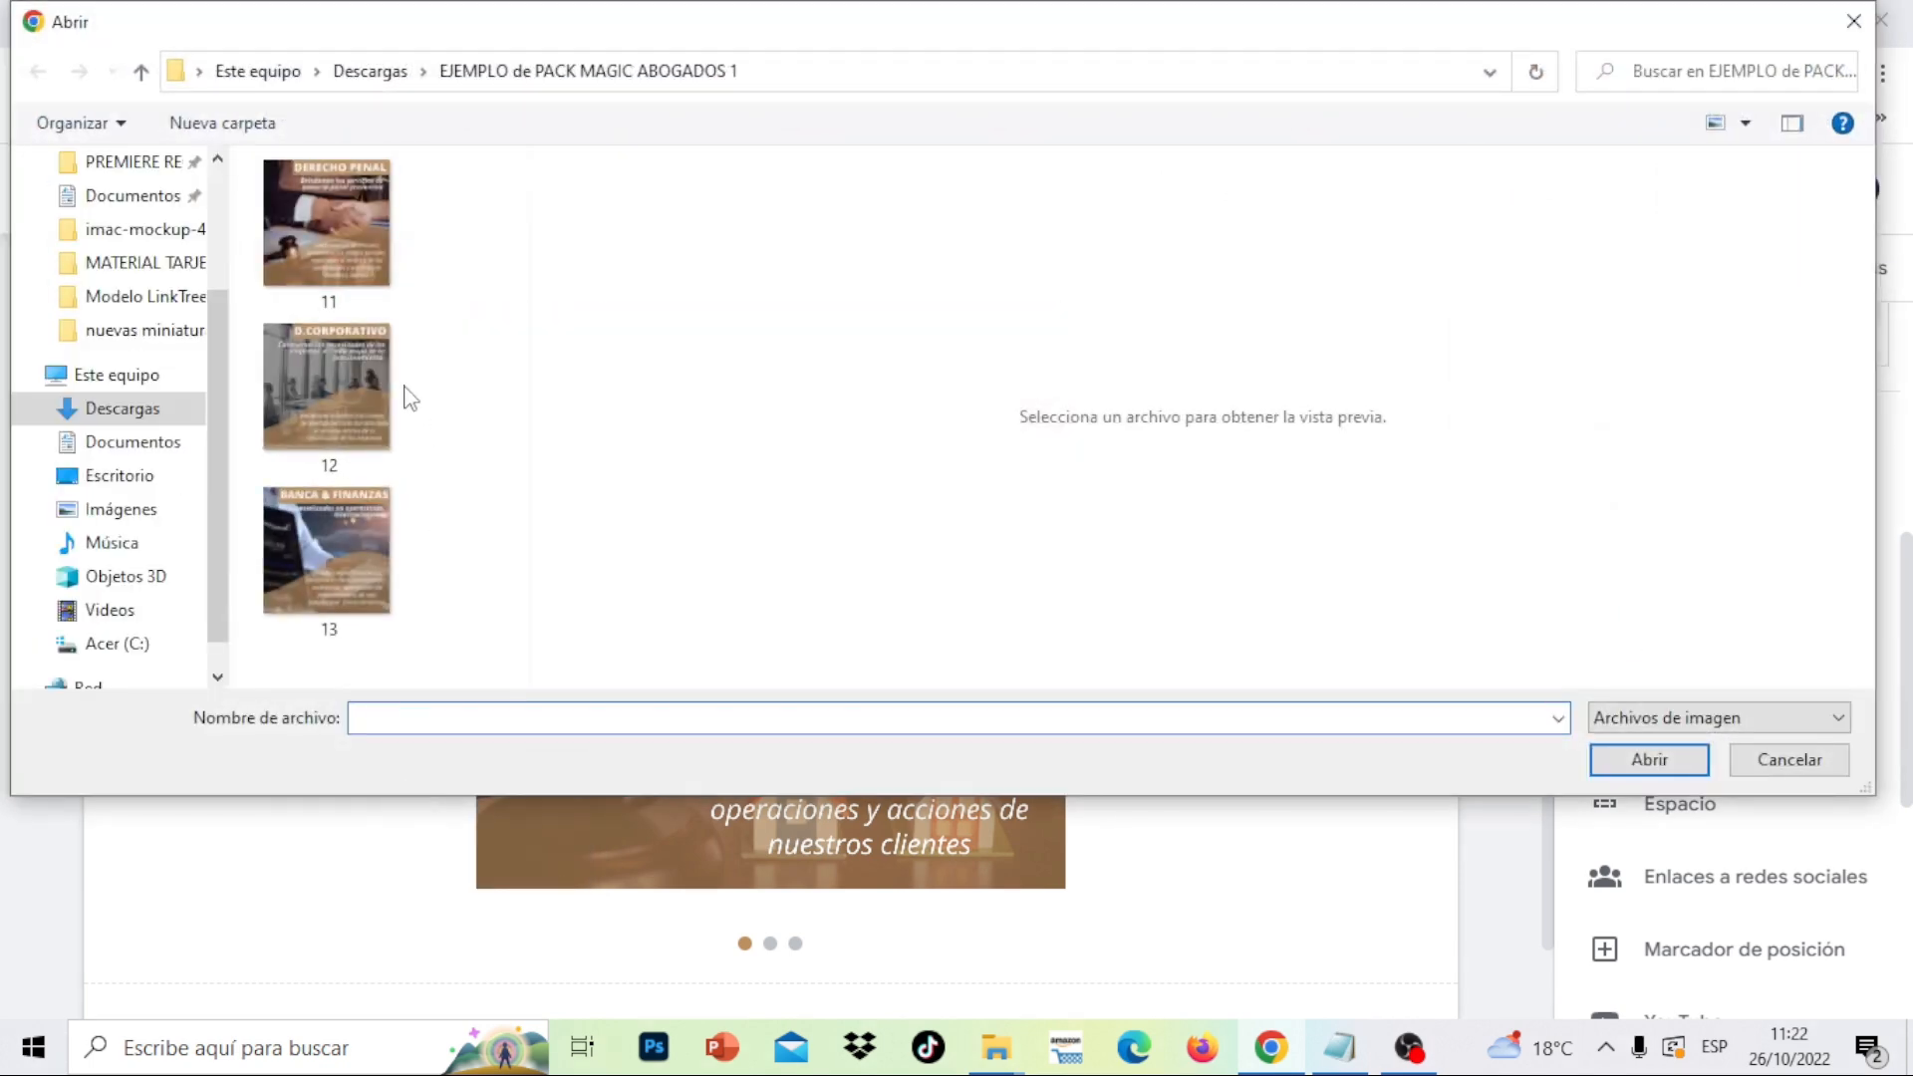
{"action": "left_click", "coordinate": [370, 72]}
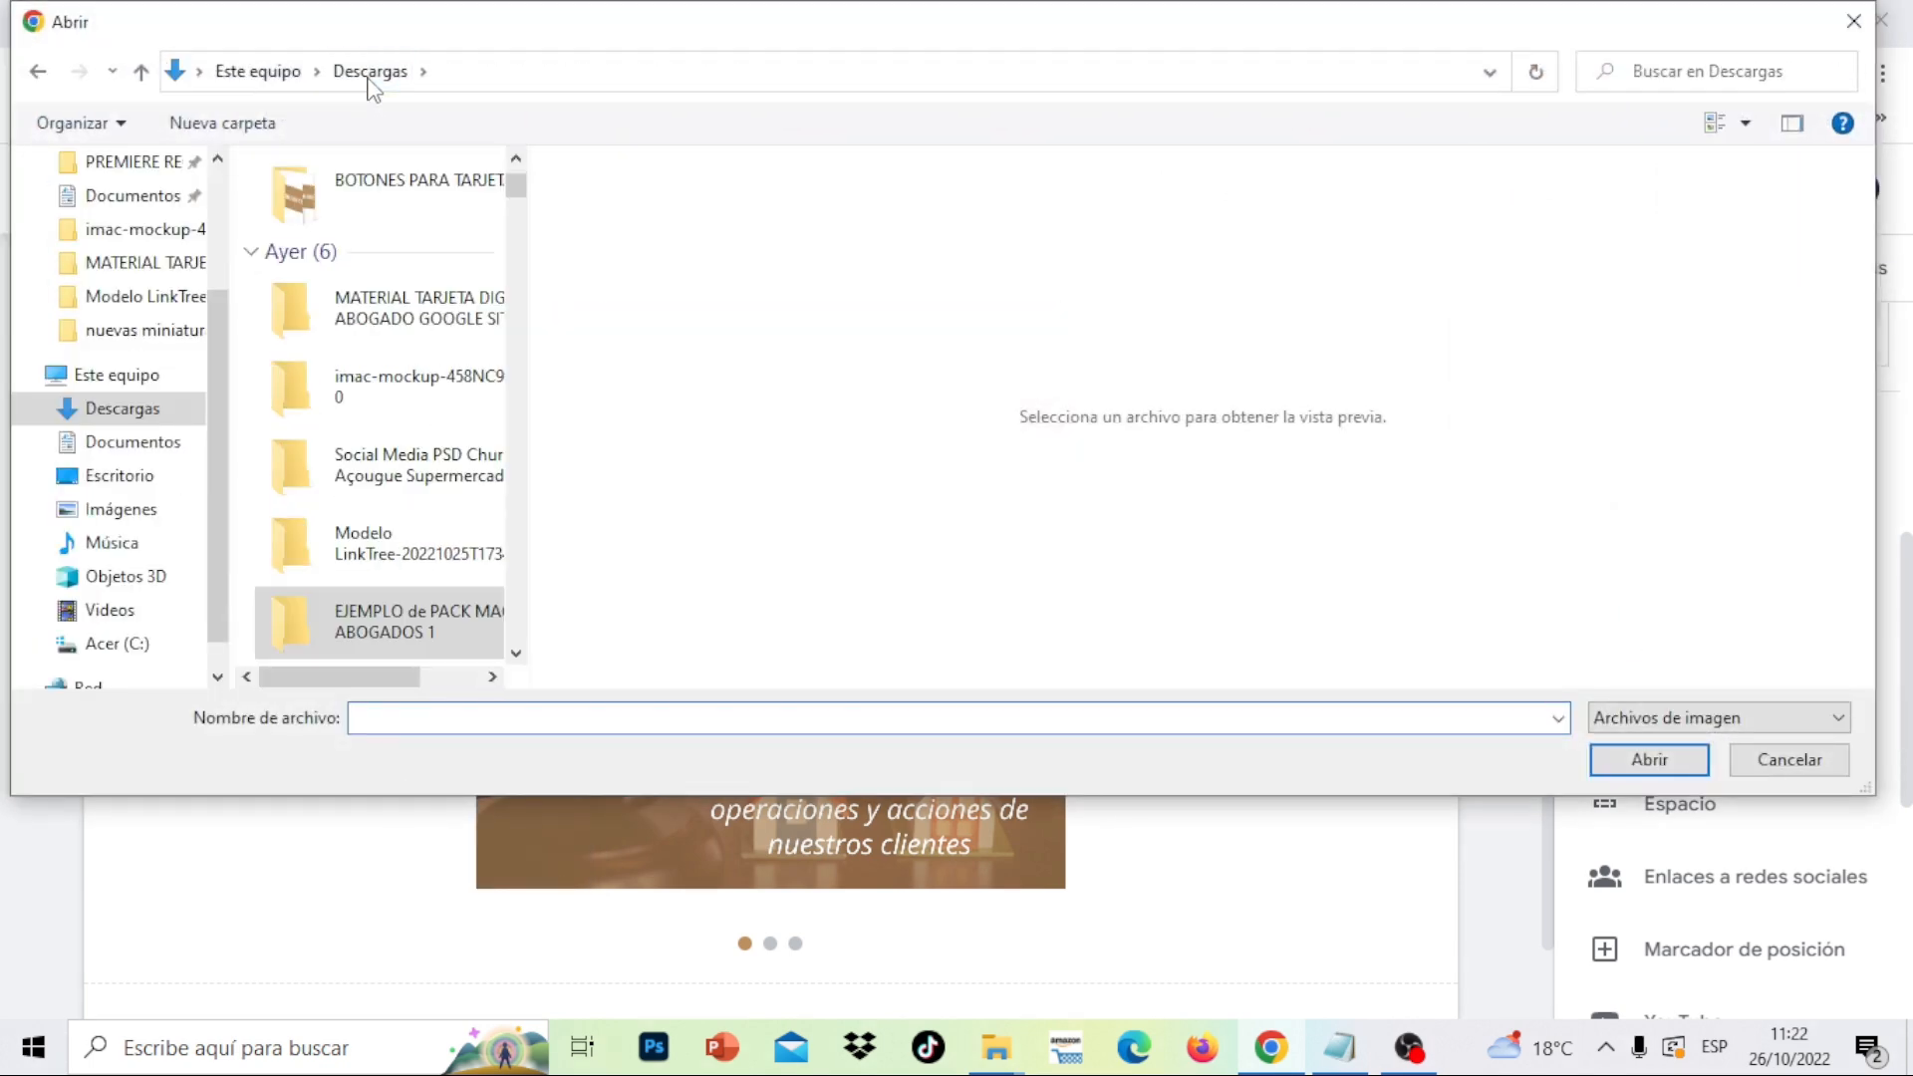
{"action": "double_click", "coordinate": [462, 329]}
{"action": "left_click", "coordinate": [519, 521]}
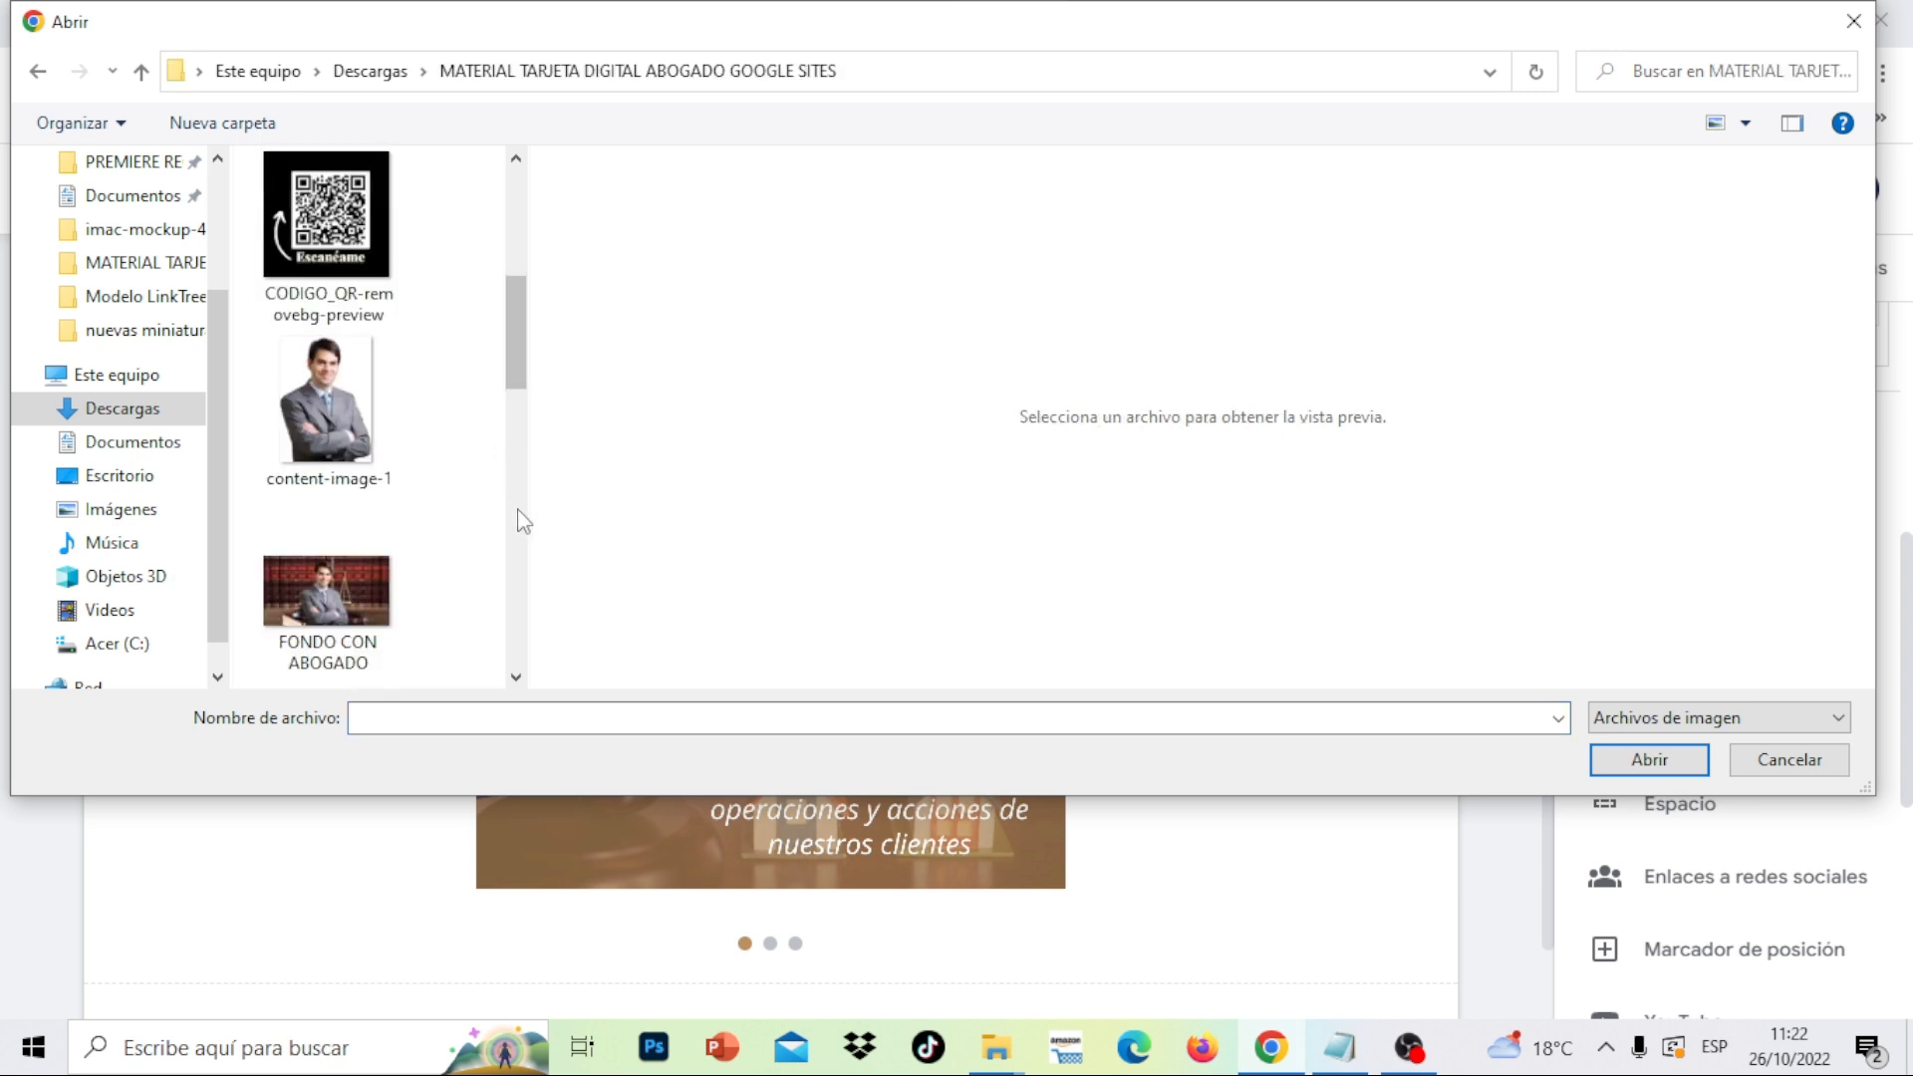
{"action": "left_click", "coordinate": [518, 510]}
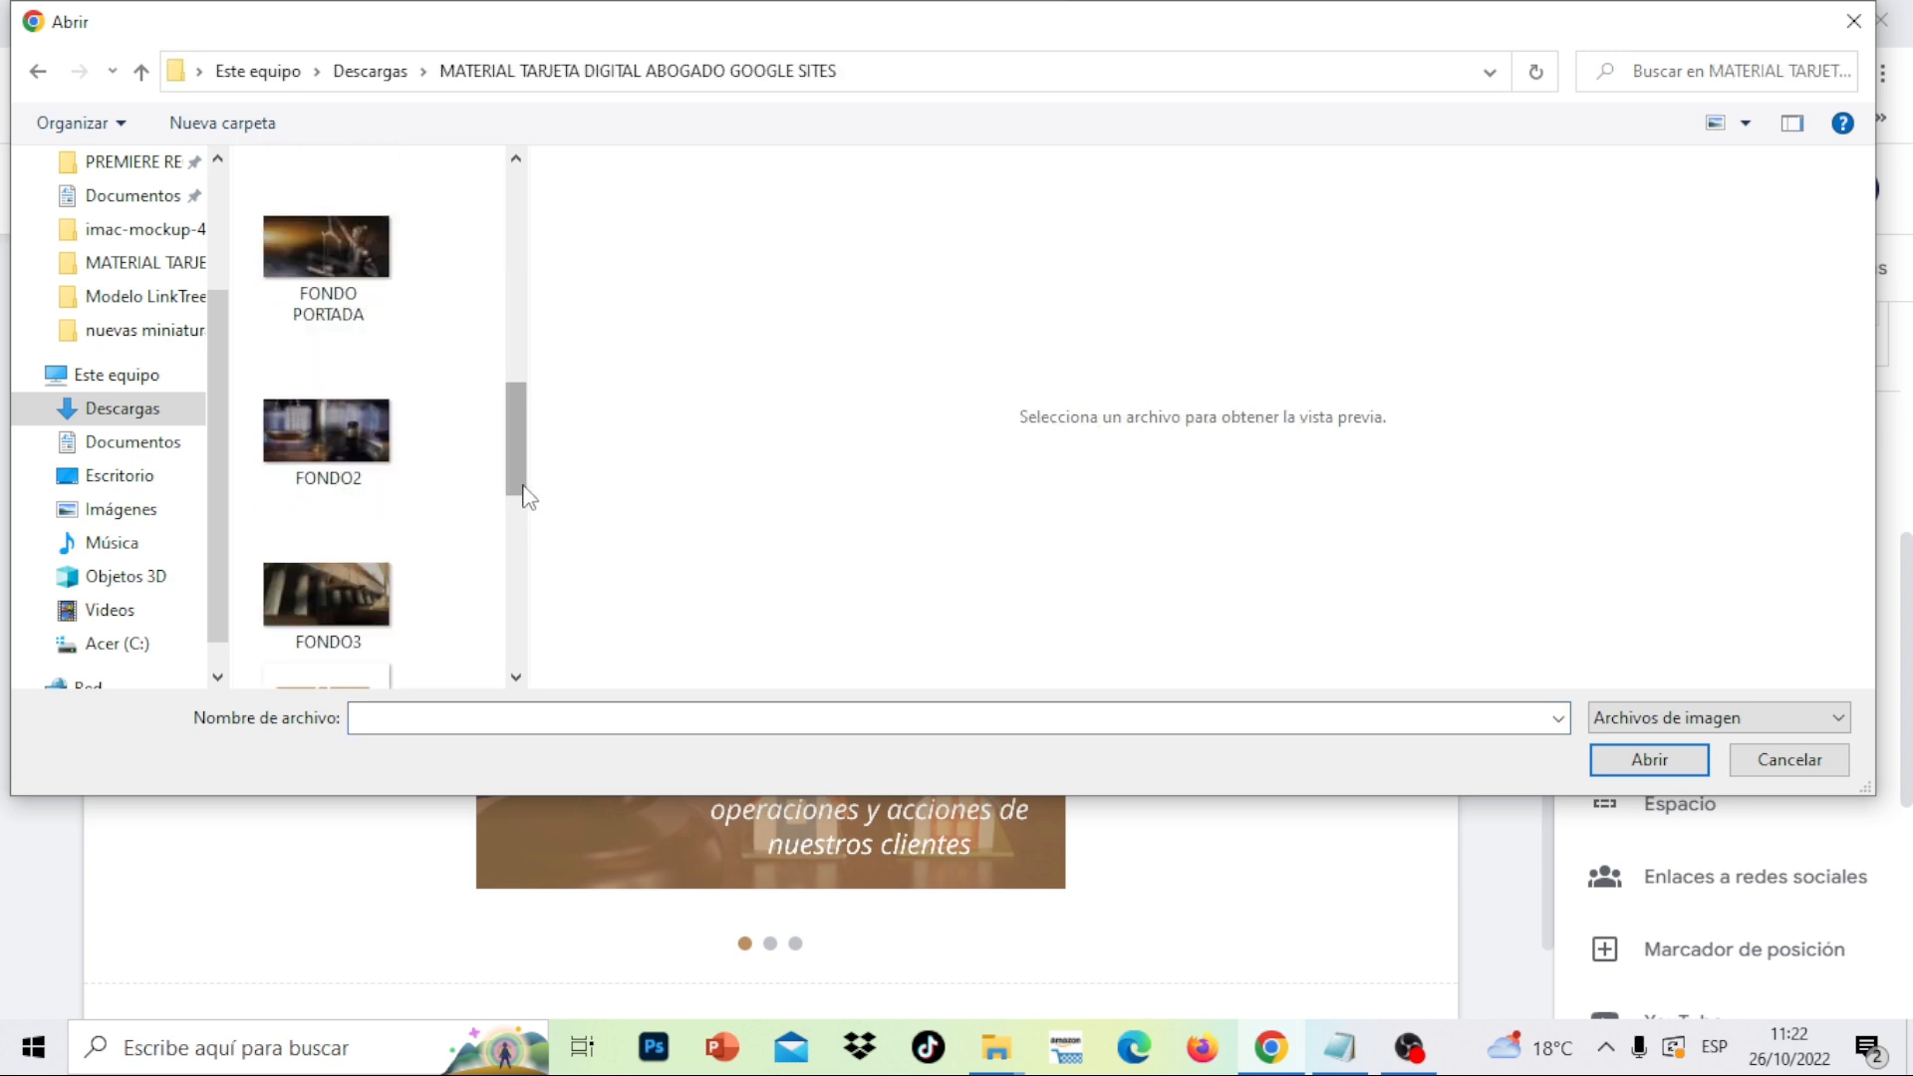
{"action": "left_click", "coordinate": [340, 595]}
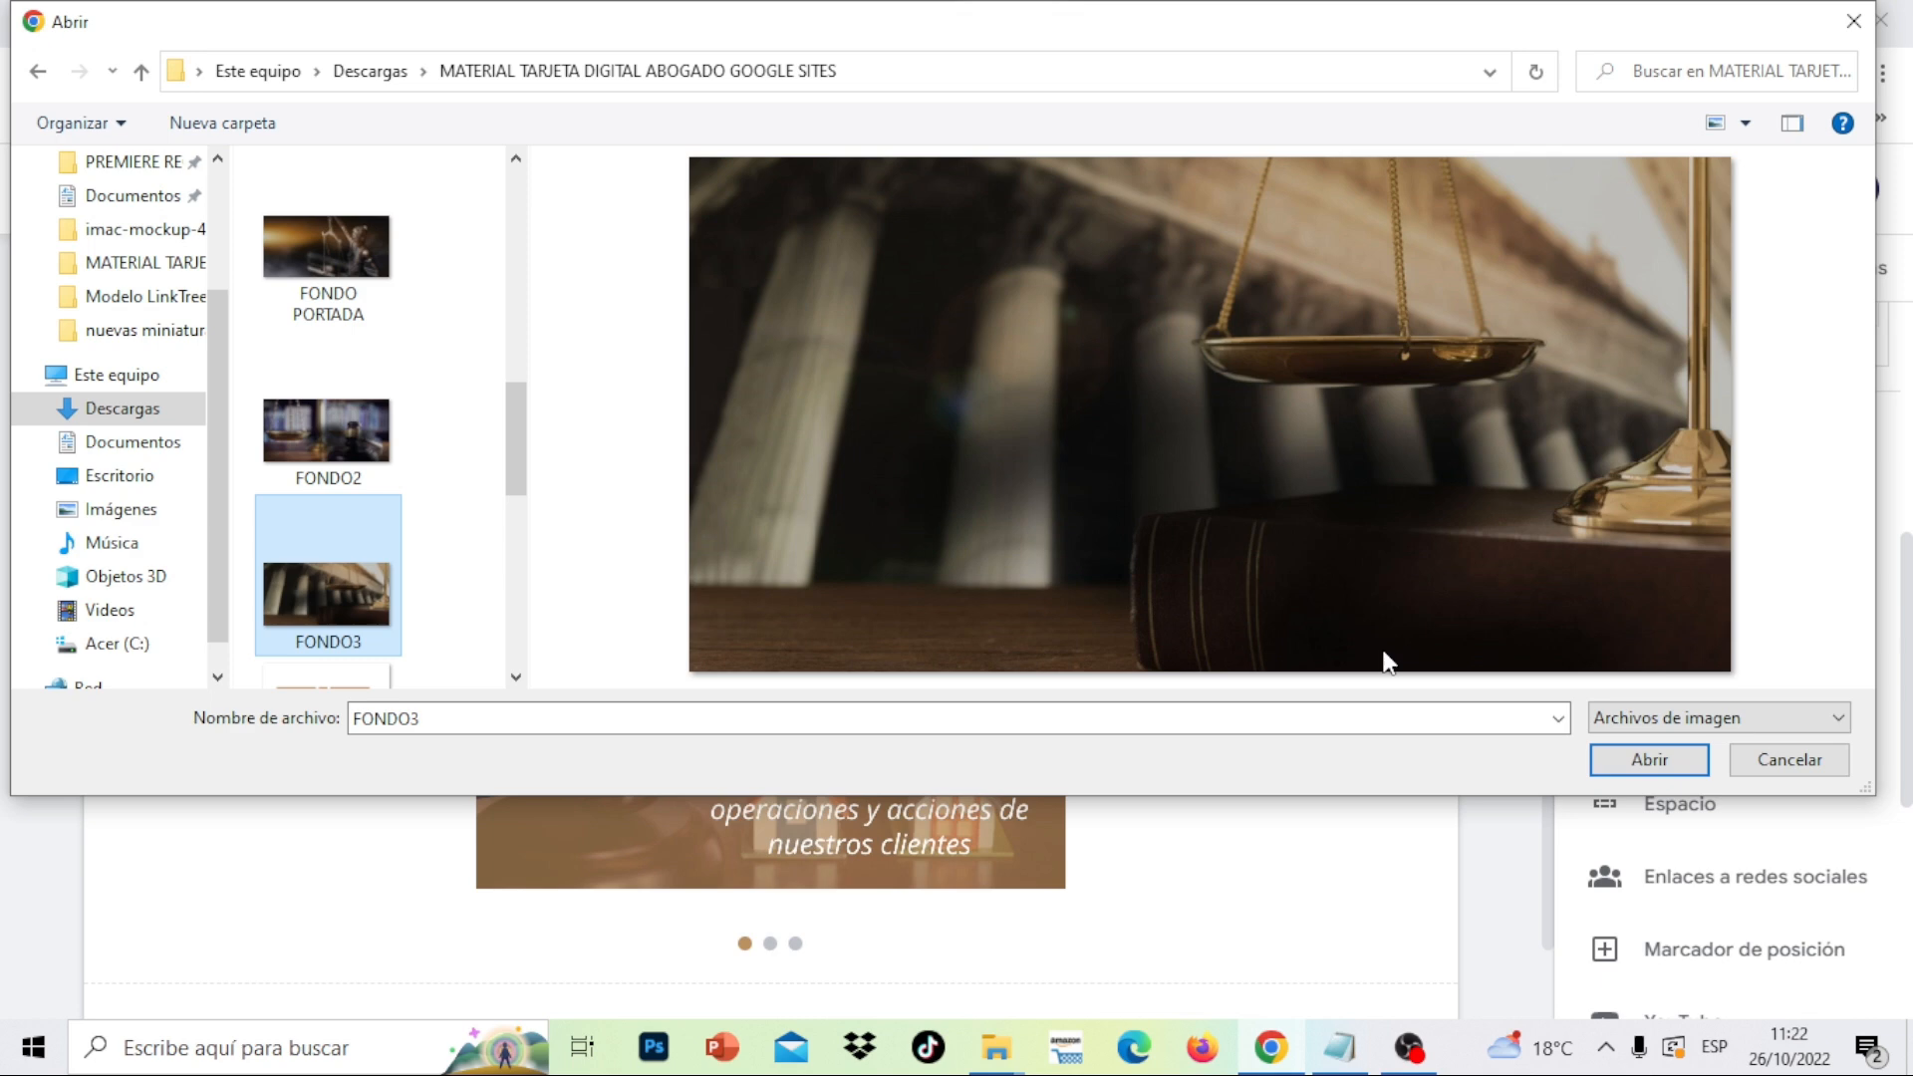
{"action": "left_click", "coordinate": [1674, 761]}
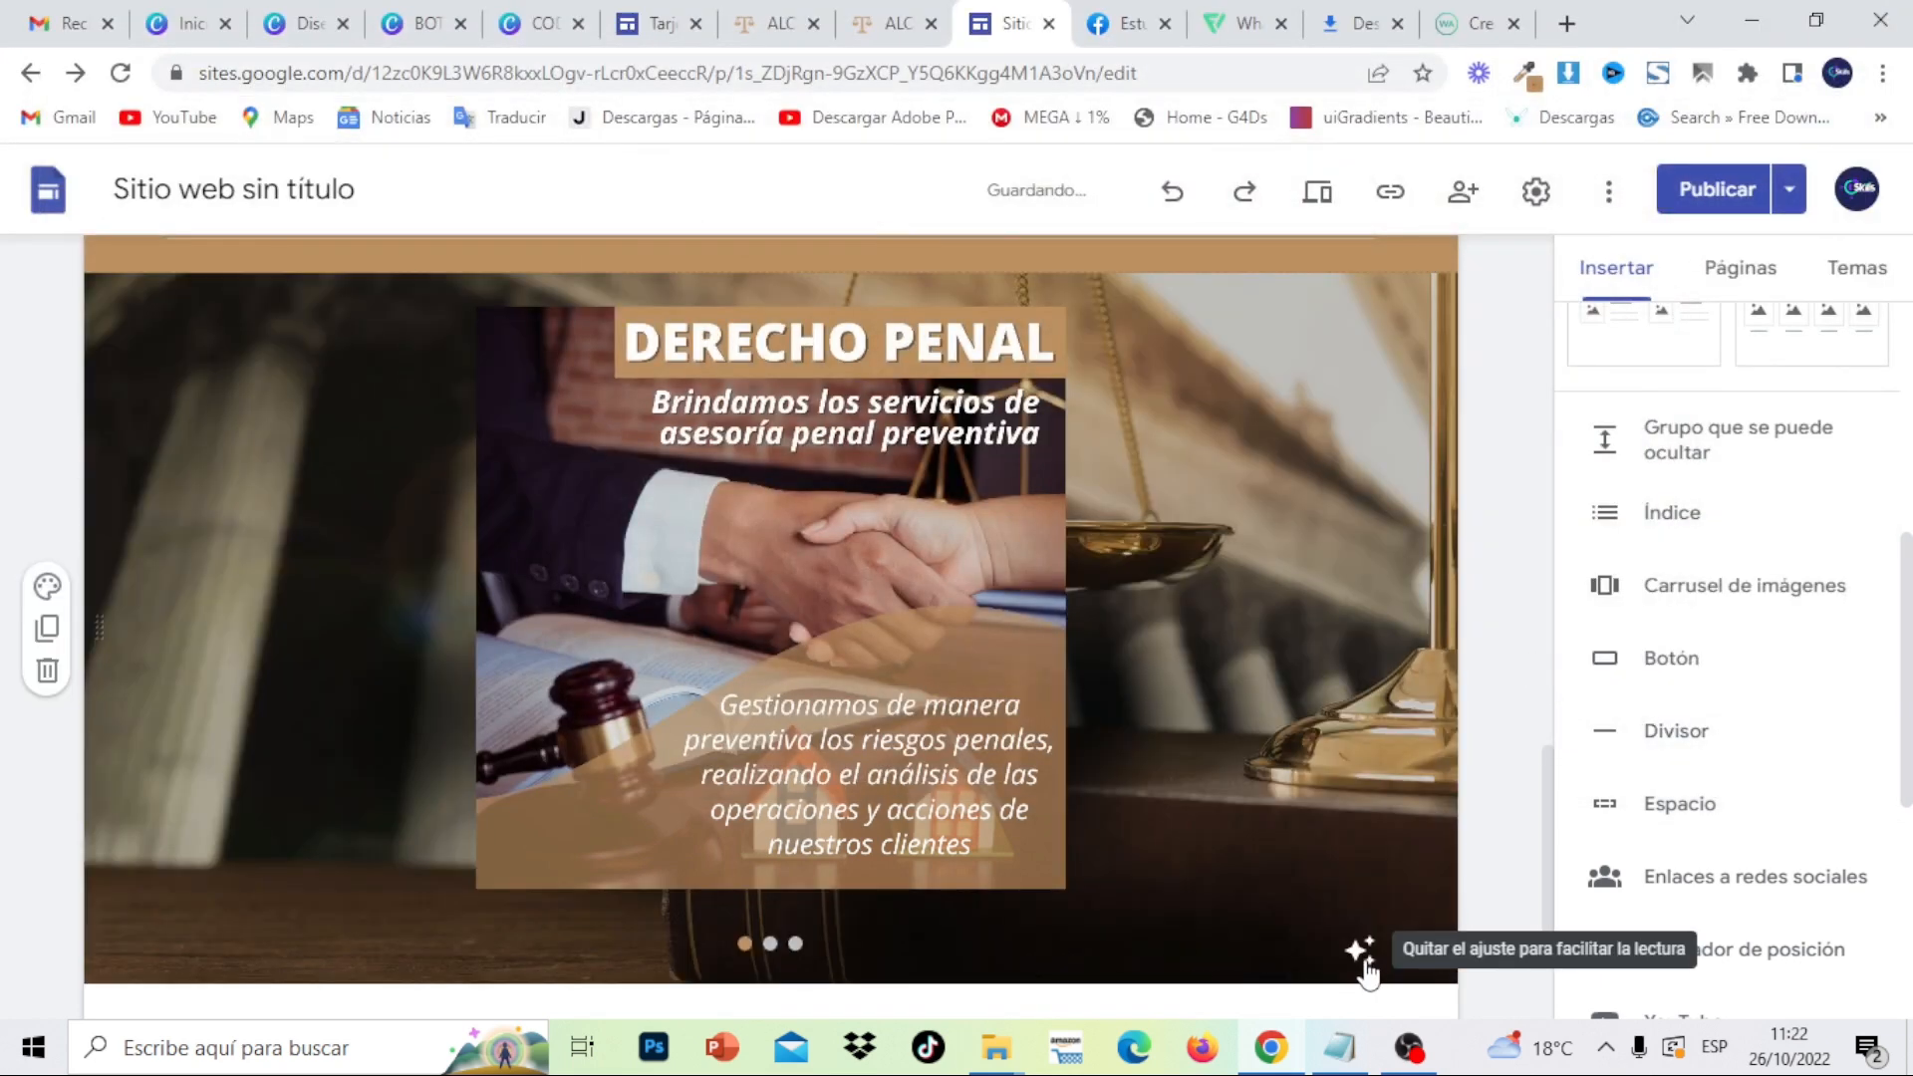
{"action": "left_click", "coordinate": [1362, 951]}
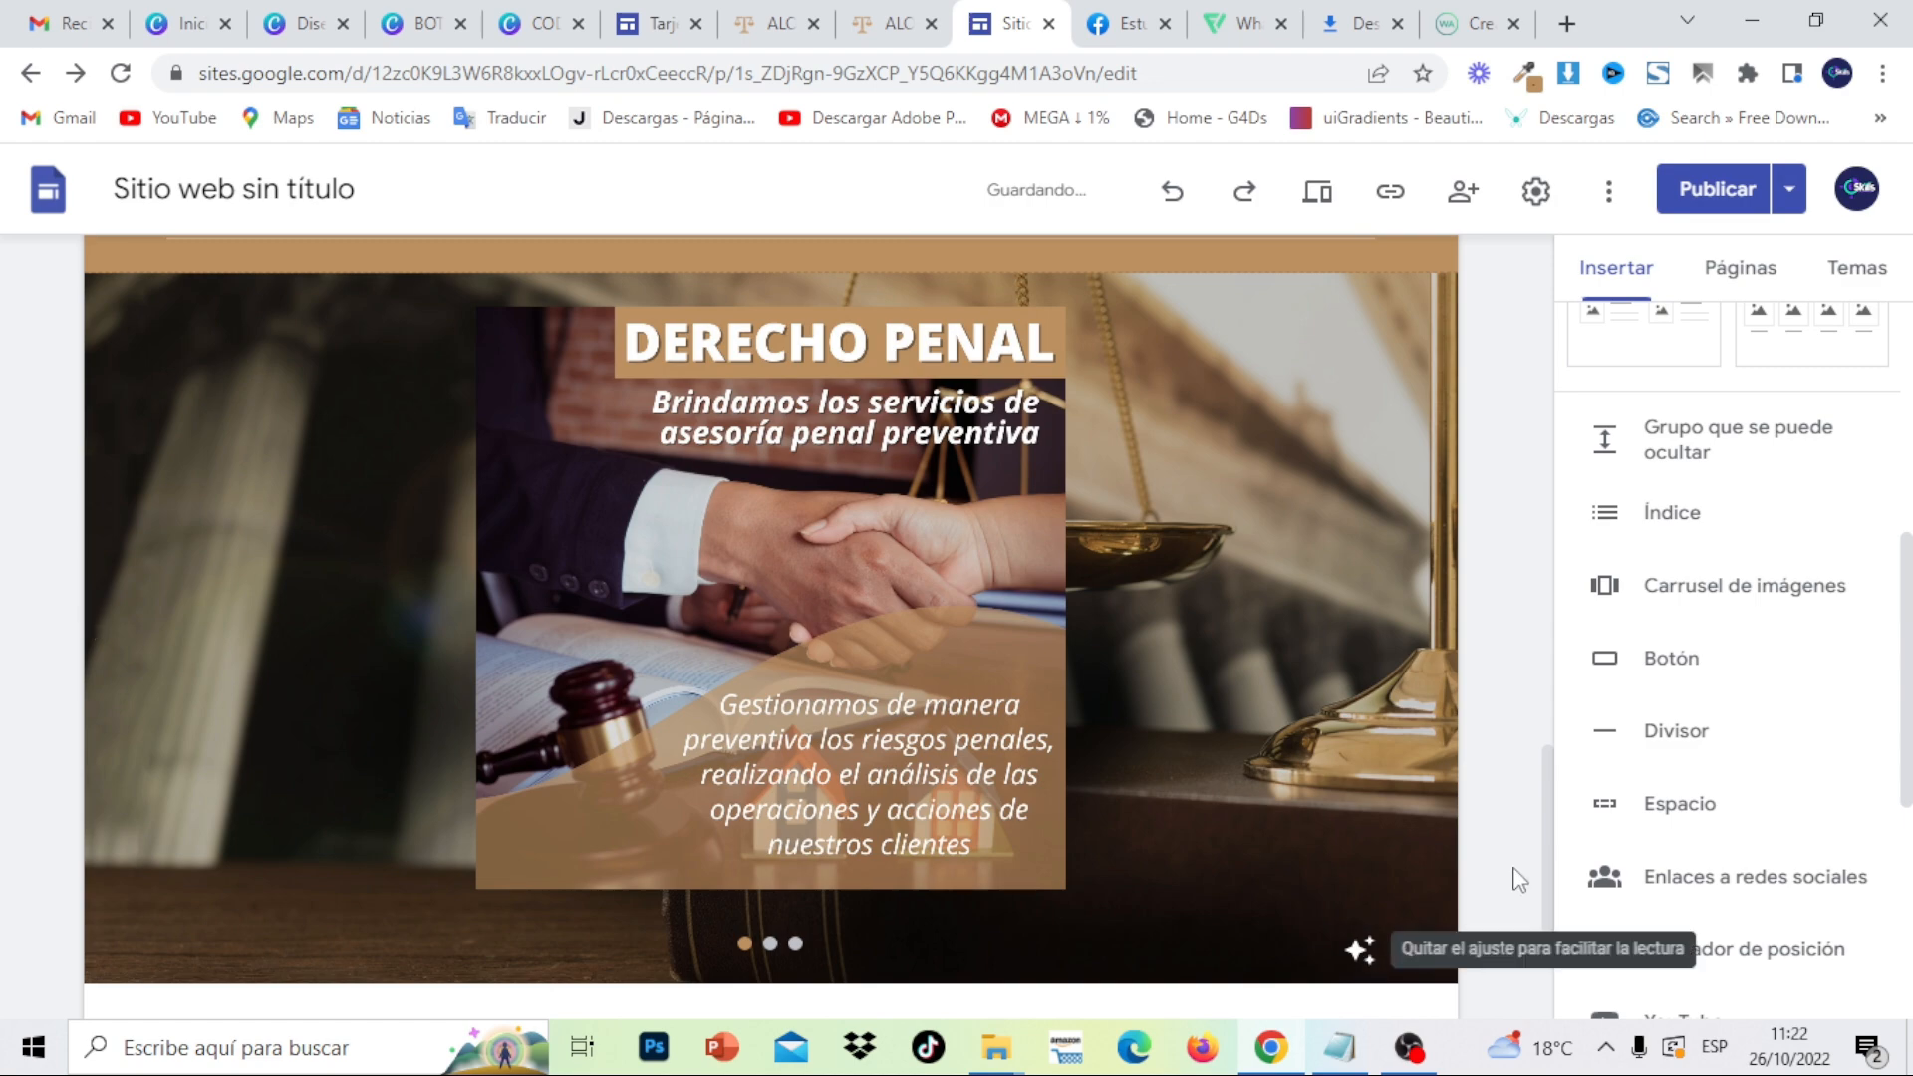
{"action": "mouse_move", "coordinate": [1551, 825]}
{"action": "left_mouse_down"}
{"action": "mouse_move", "coordinate": [1543, 683]}
{"action": "mouse_move", "coordinate": [1563, 829]}
{"action": "left_mouse_up"}
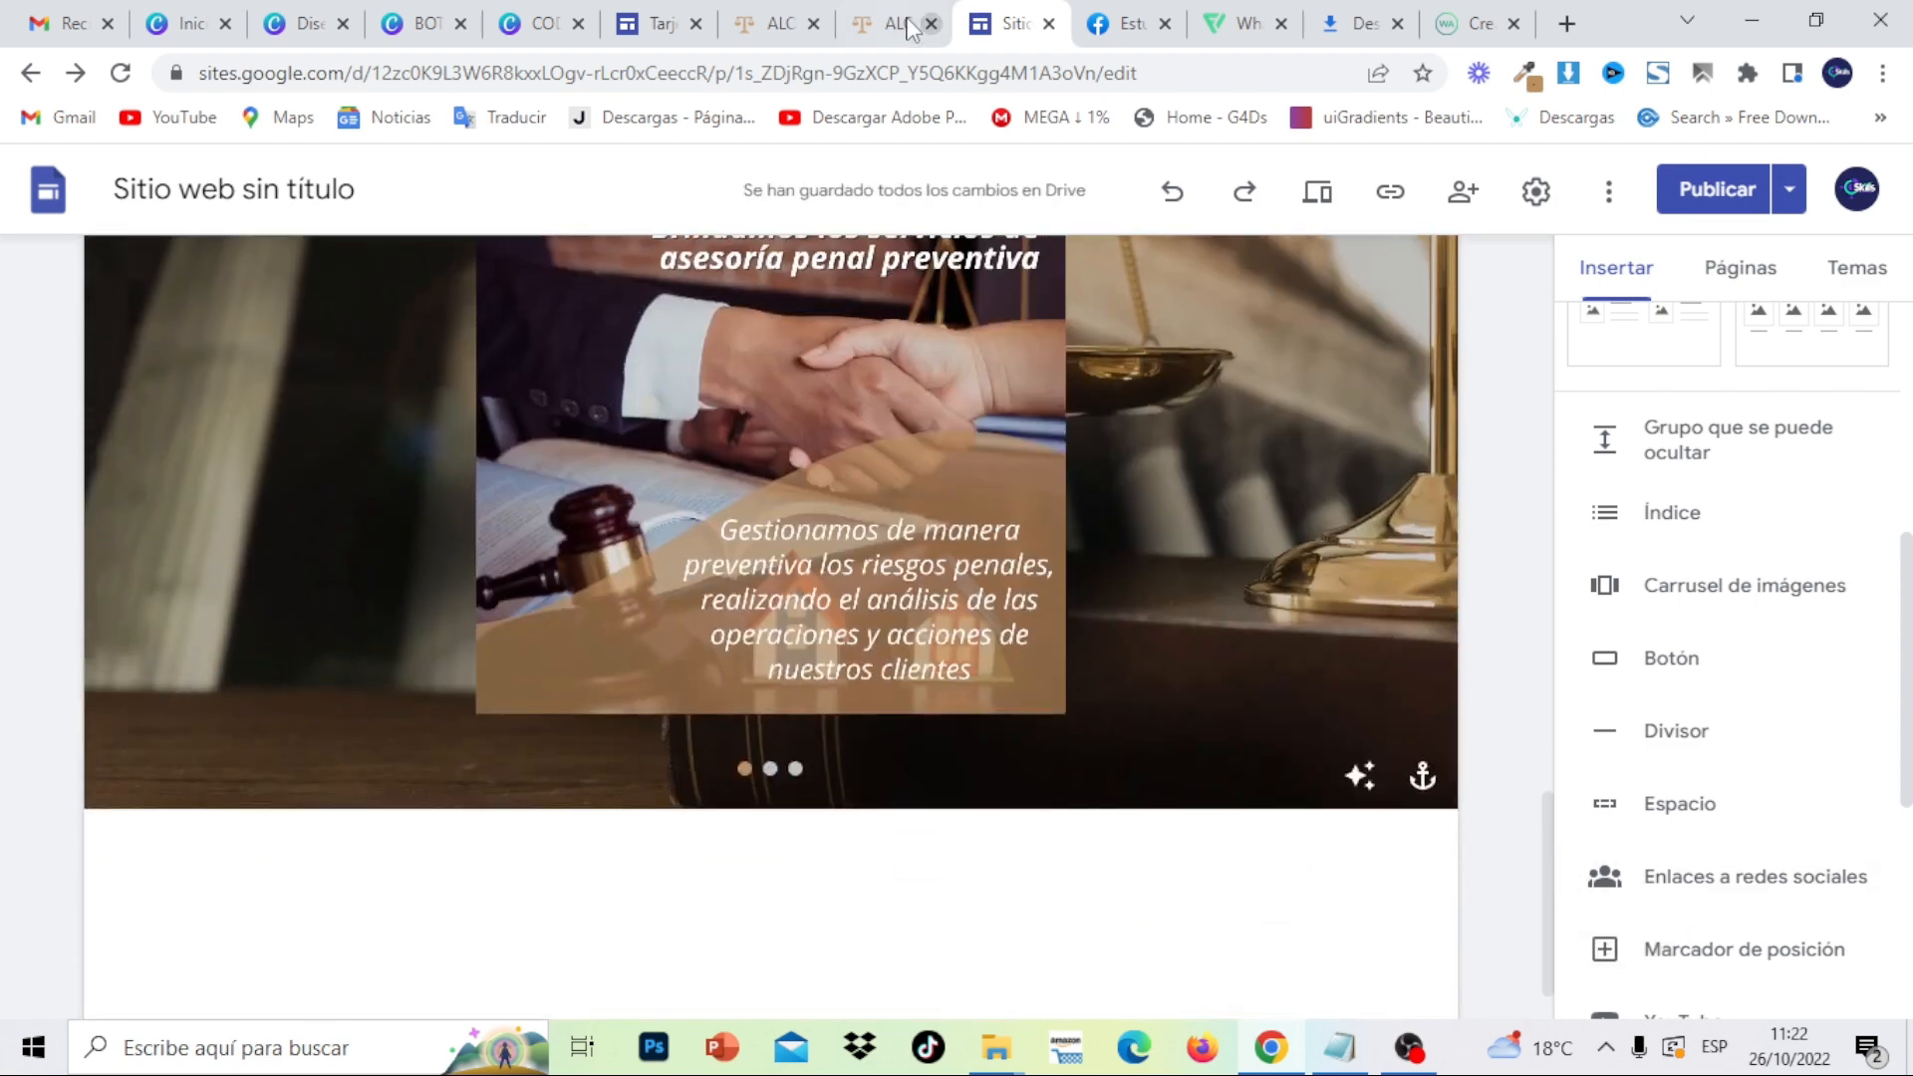
- On the published site, expand MI UBICACIÓN and copy its address and e-mail lines
{"action": "left_click", "coordinate": [877, 18]}
{"action": "left_click_drag", "start_coordinate": [1910, 625], "coordinate": [1910, 763]}
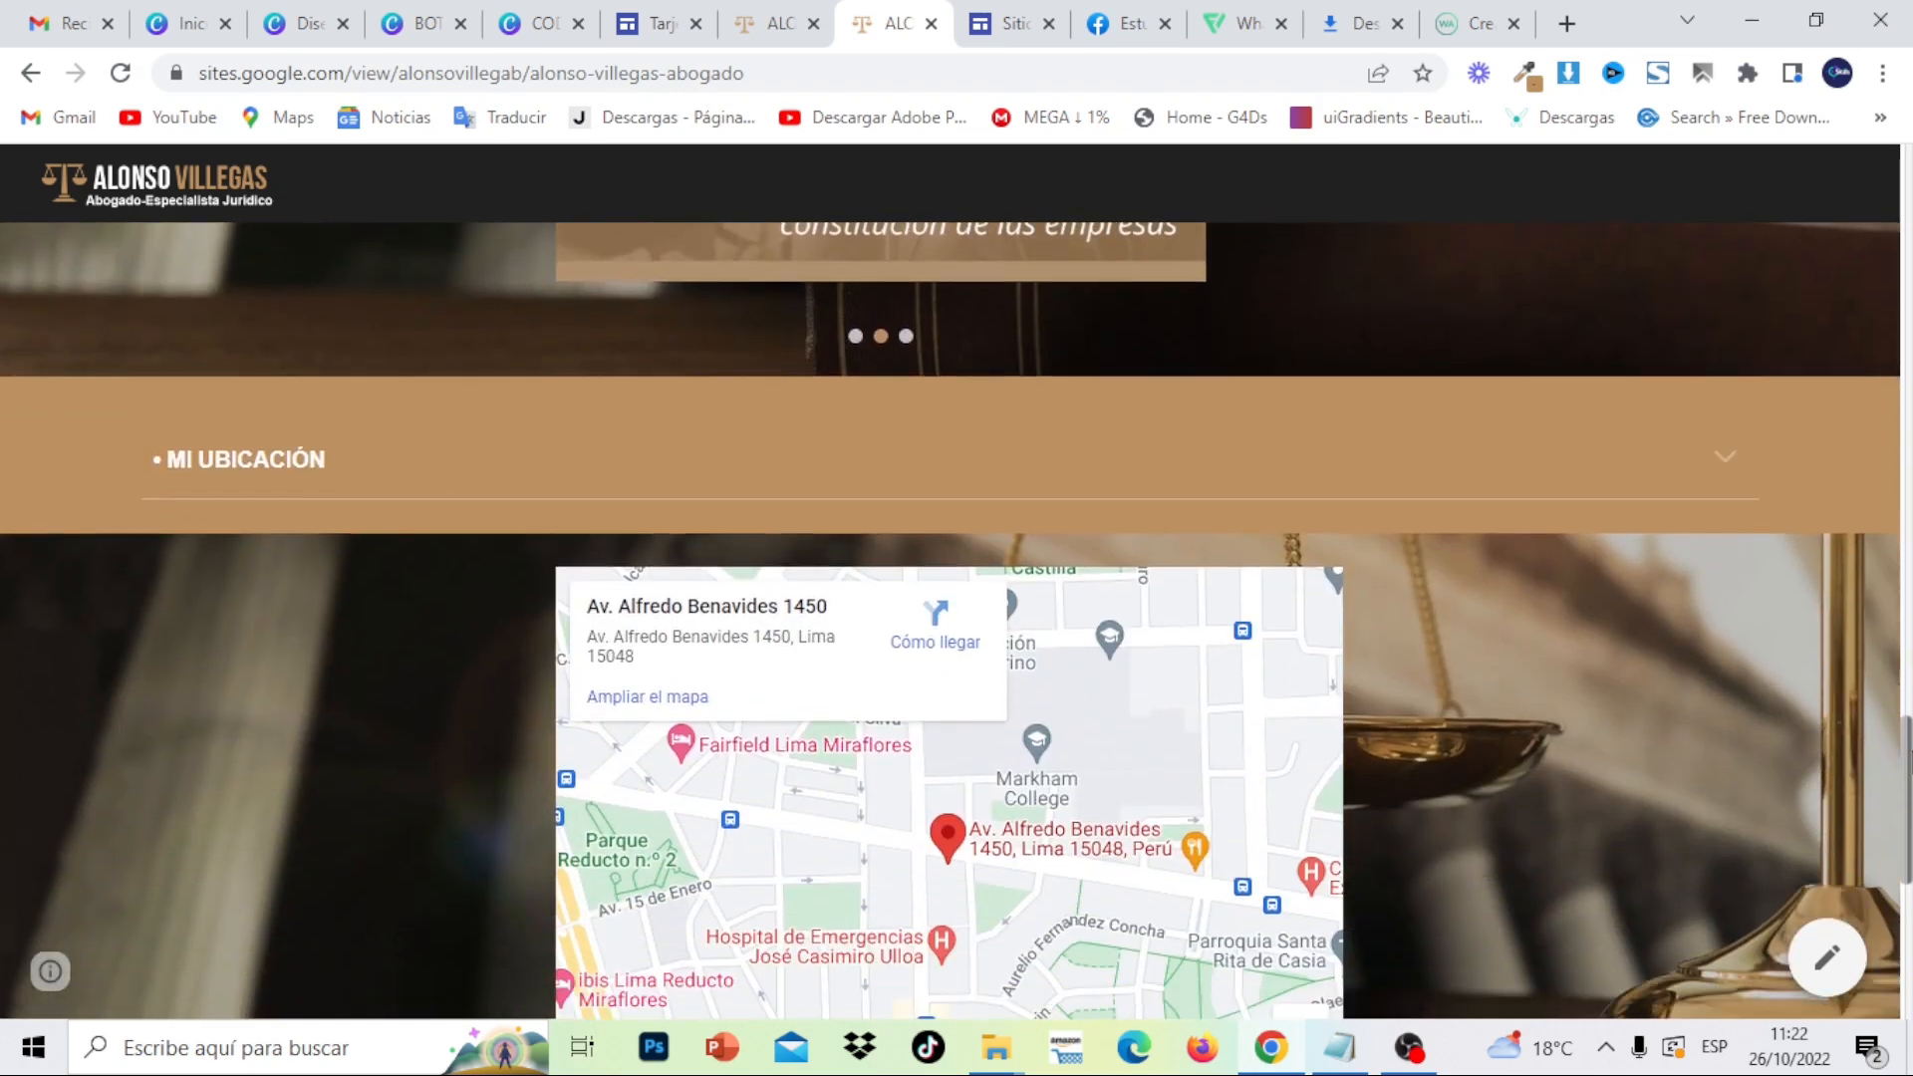
{"action": "left_click", "coordinate": [1723, 461]}
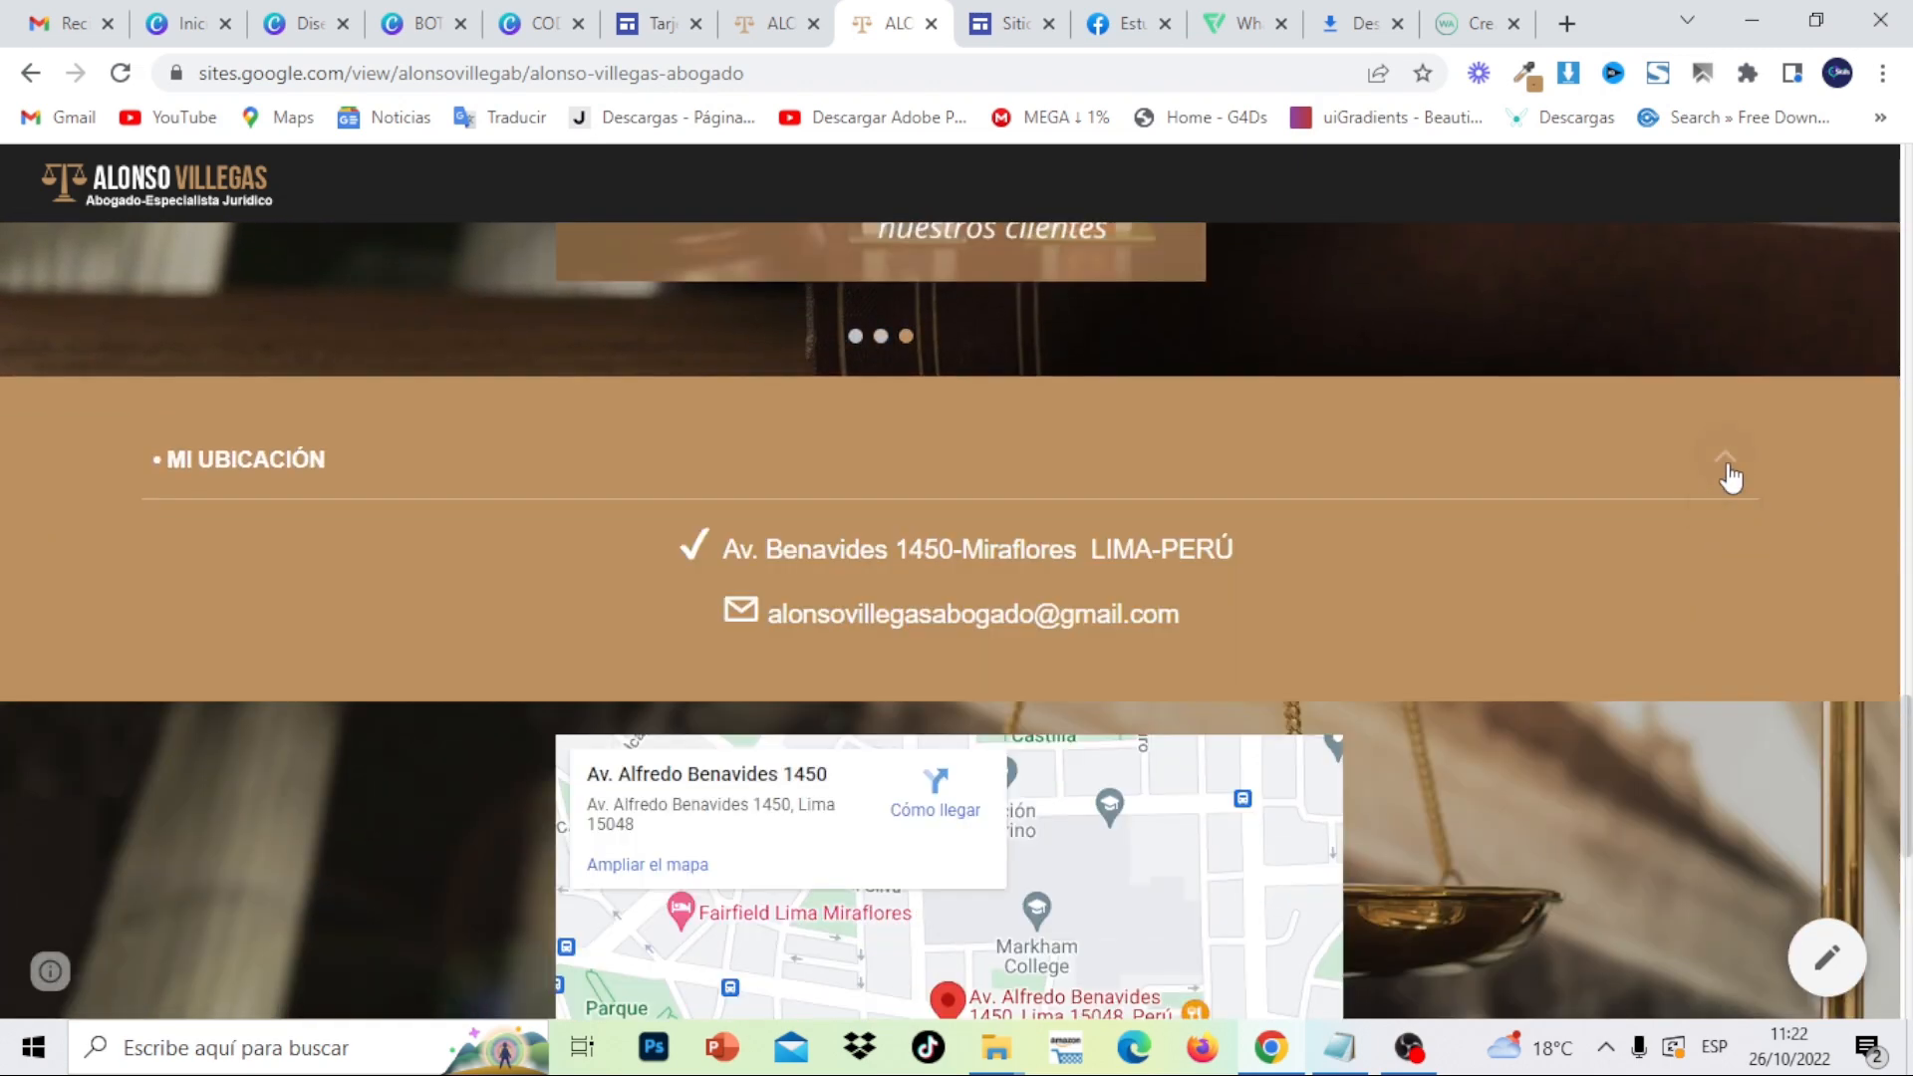
{"action": "left_click_drag", "start_coordinate": [1361, 616], "coordinate": [691, 543]}
{"action": "right_click", "coordinate": [742, 546]}
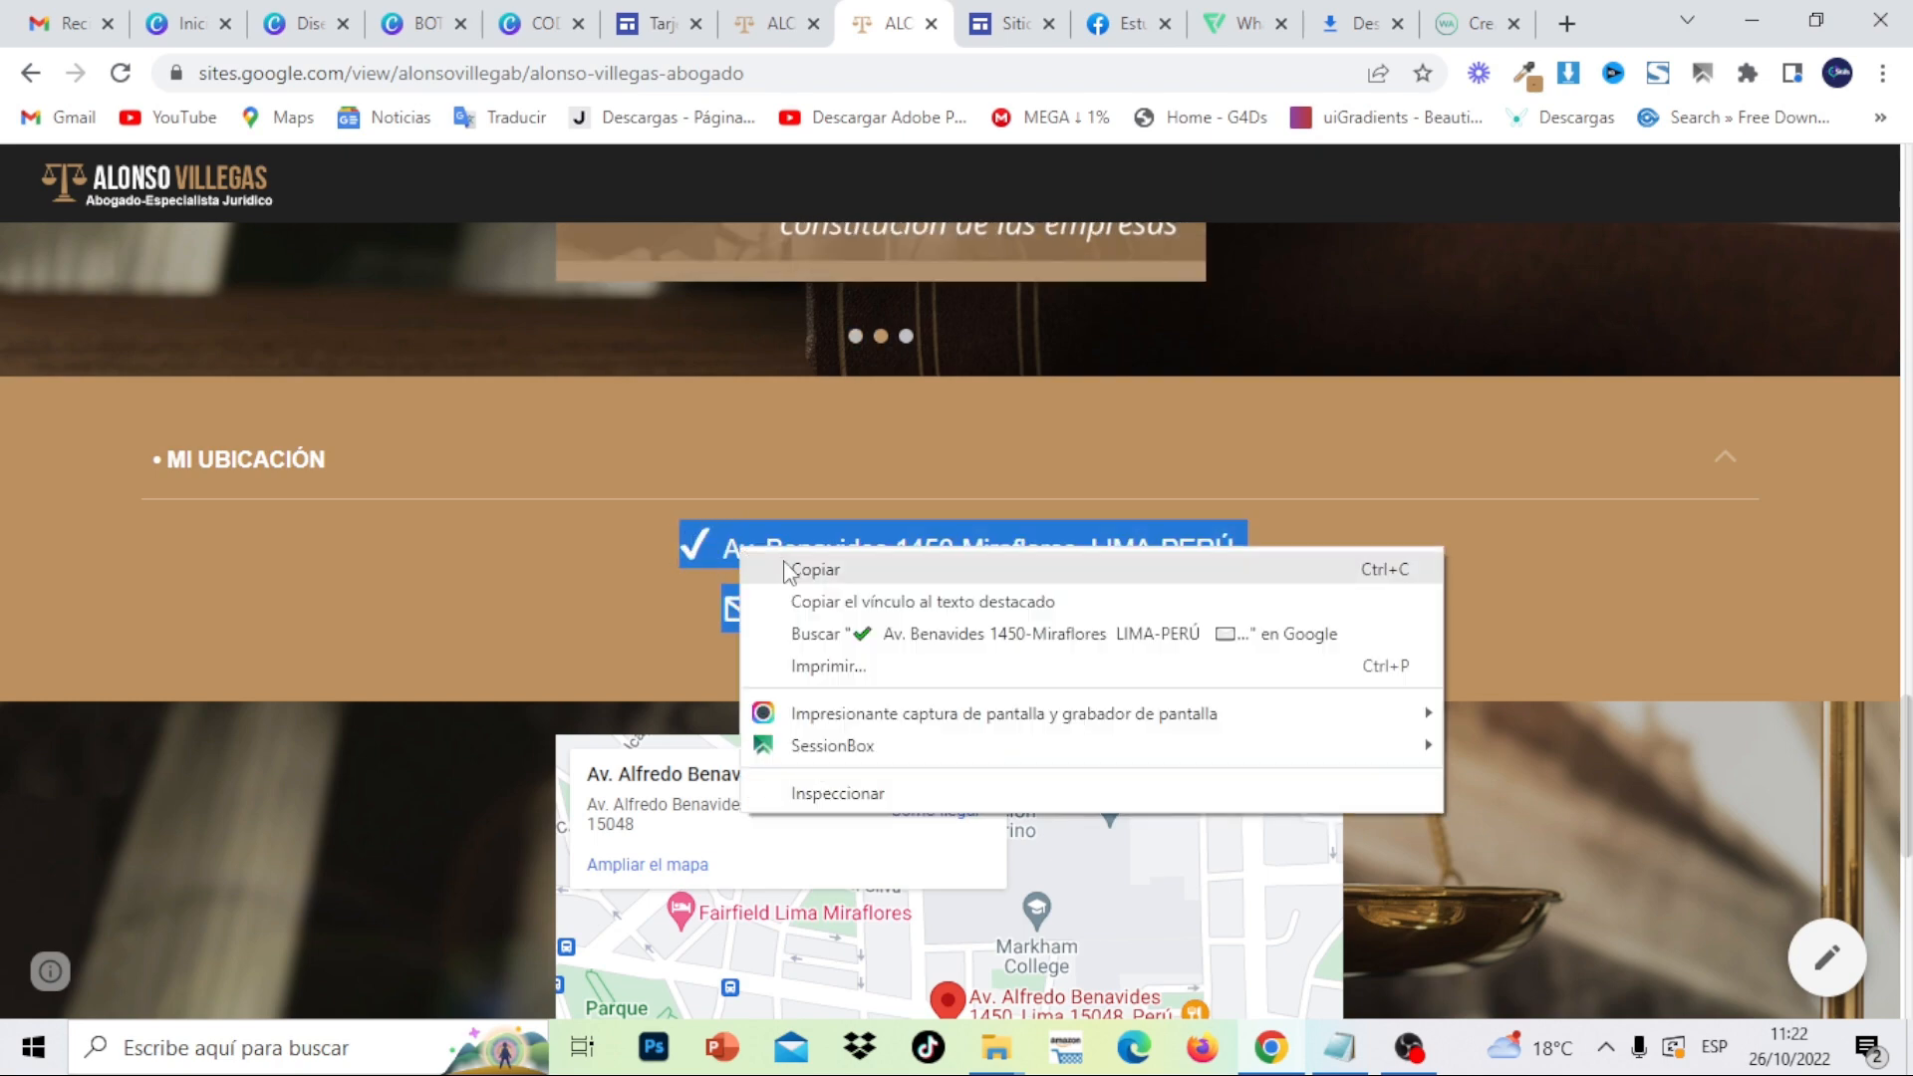
{"action": "left_click", "coordinate": [786, 564]}
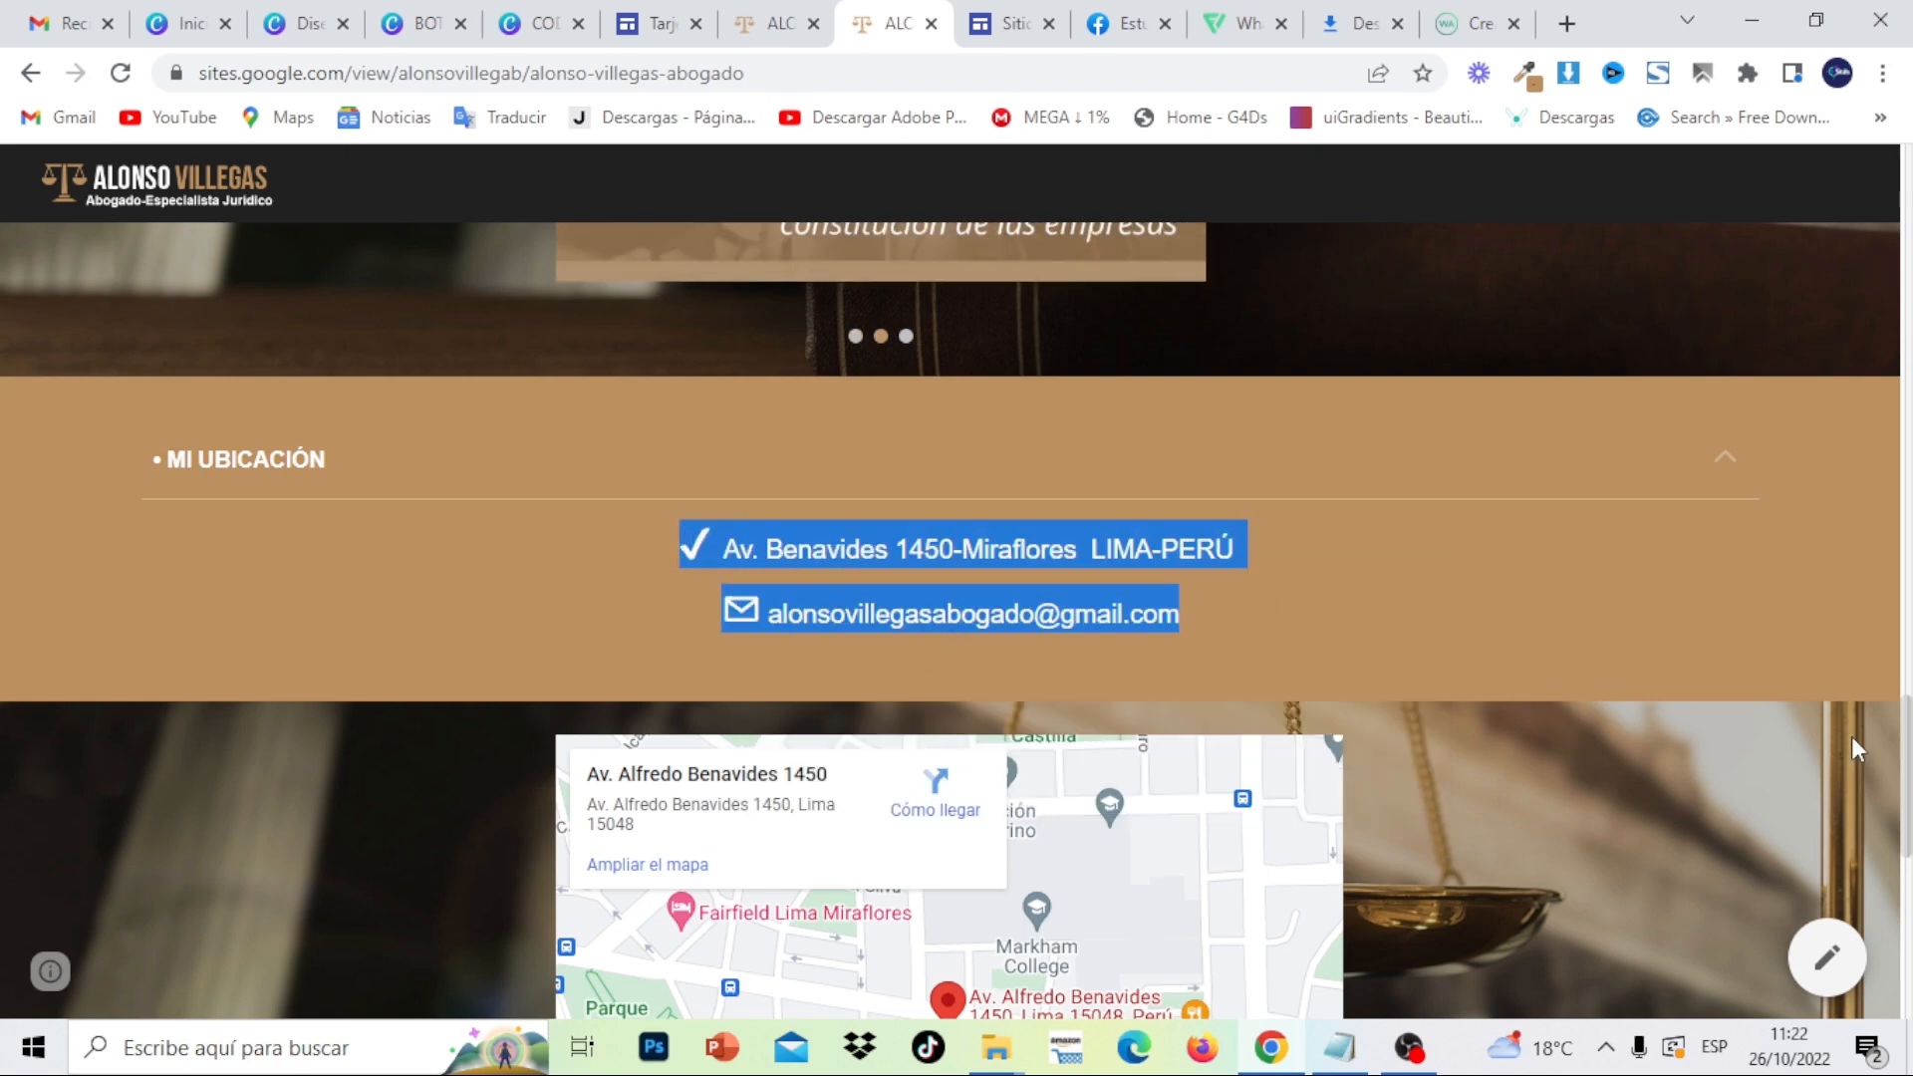
{"action": "scroll", "coordinate": [1855, 750], "scroll_direction": "up", "scroll_amount": 10}
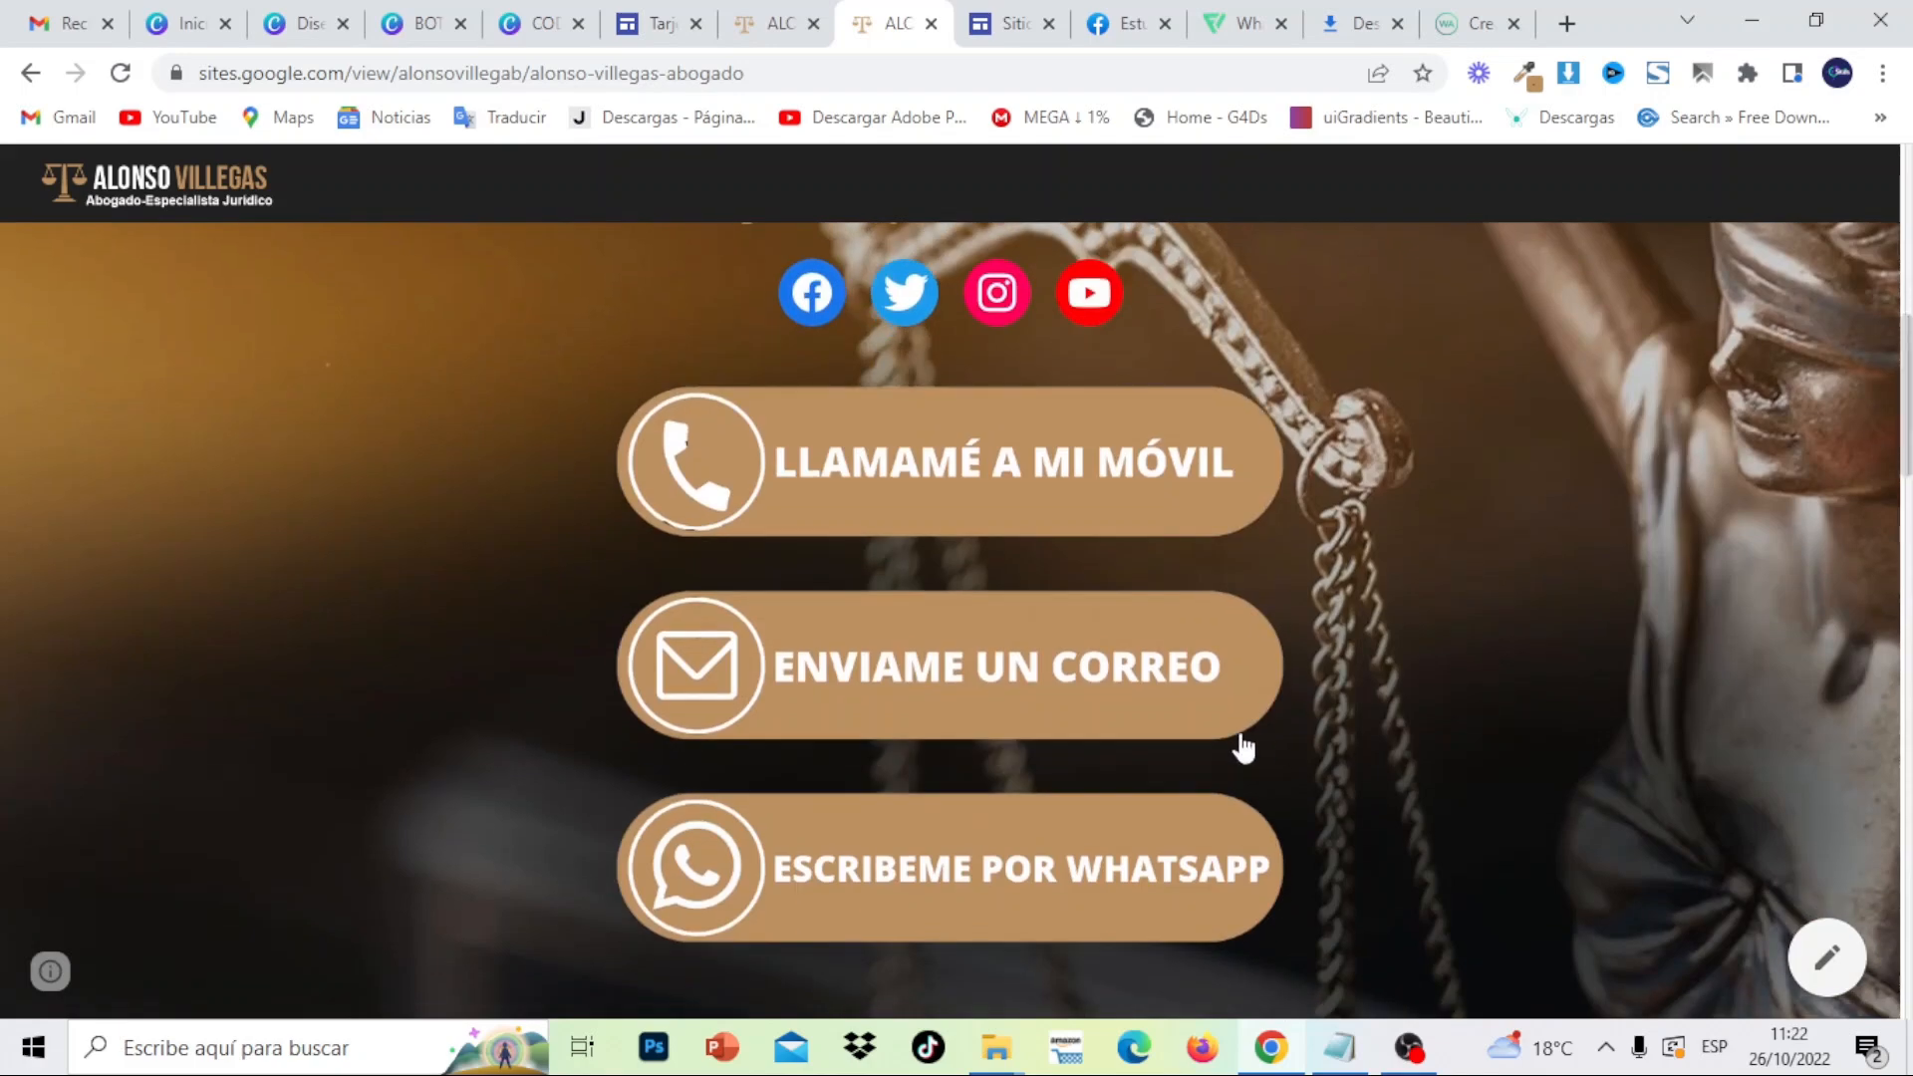
{"action": "scroll", "coordinate": [1906, 598], "scroll_direction": "down", "scroll_amount": 10}
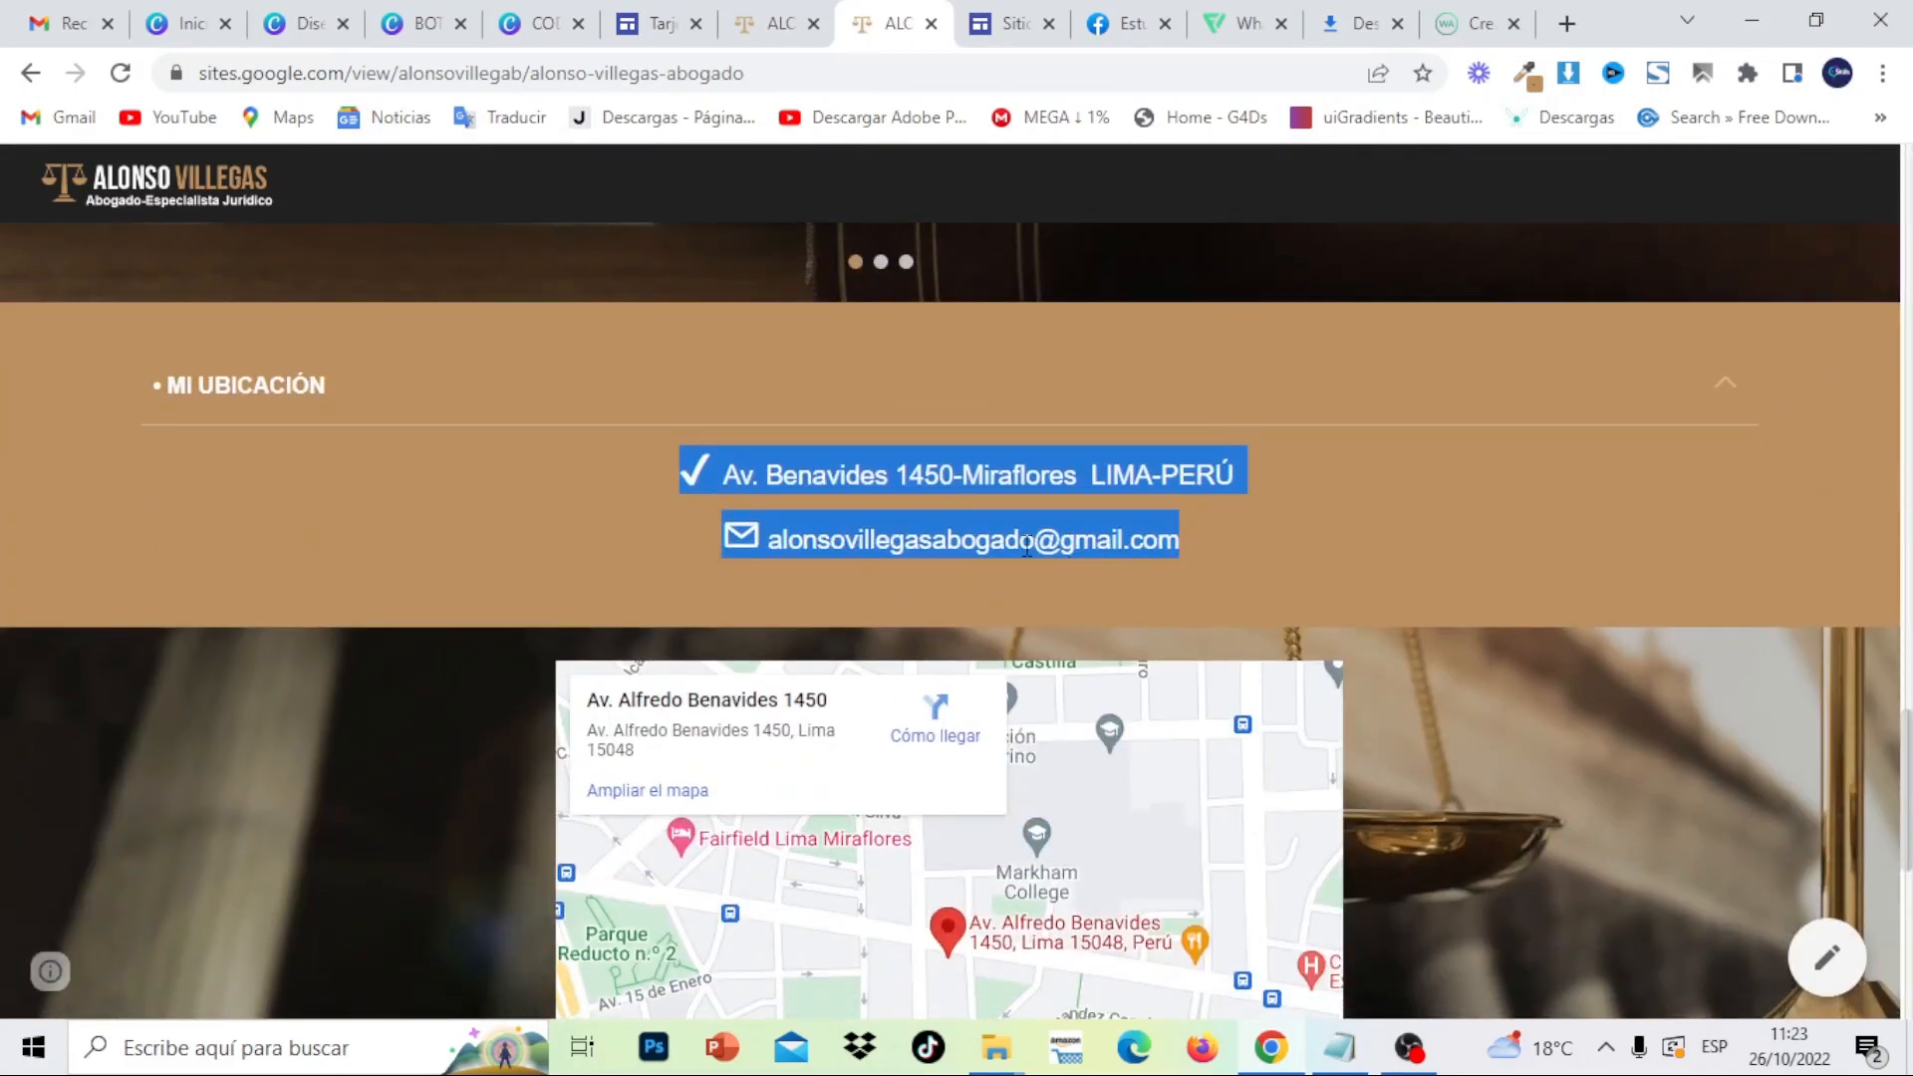
- Duplicate the MIS SERVICIOS section and move the copy below the DERECHO PENAL carousel
{"action": "left_click", "coordinate": [1004, 24]}
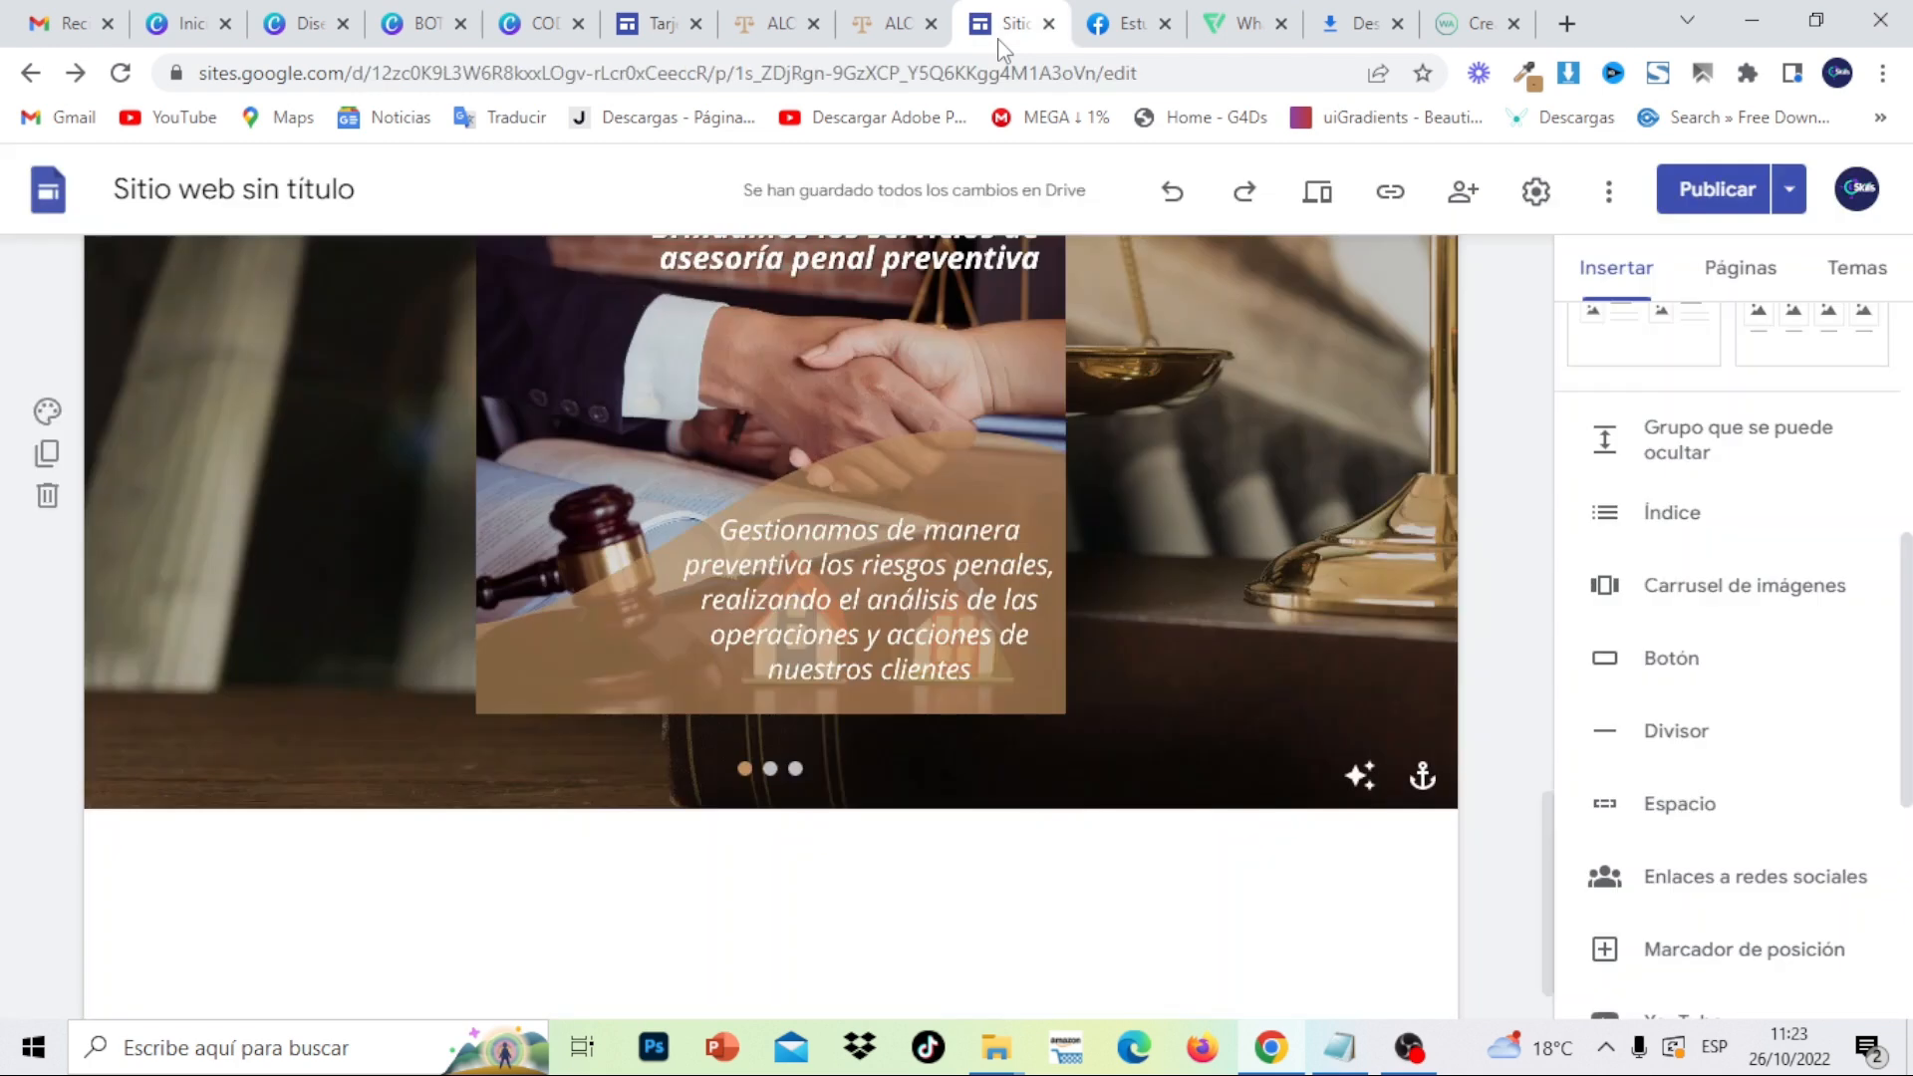
{"action": "left_click_drag", "start_coordinate": [1547, 840], "coordinate": [1548, 705]}
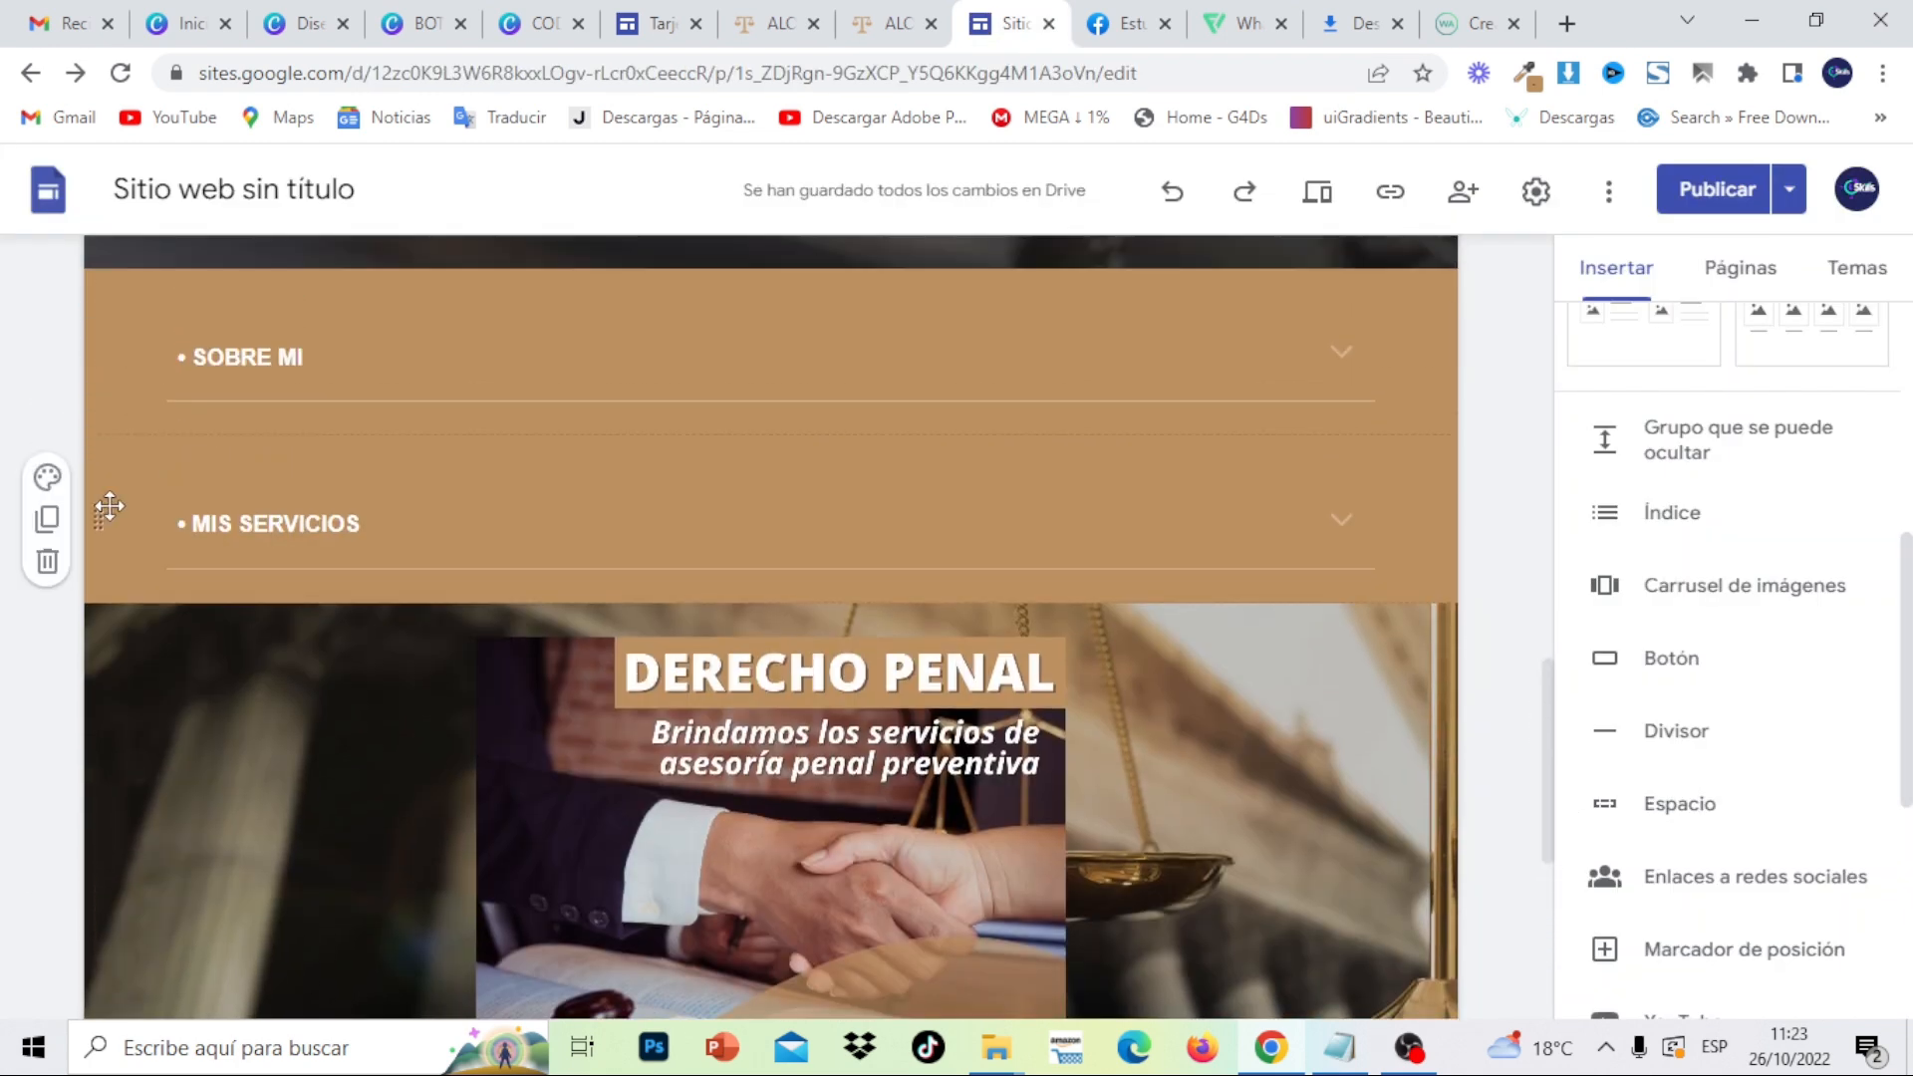
{"action": "left_click", "coordinate": [47, 519]}
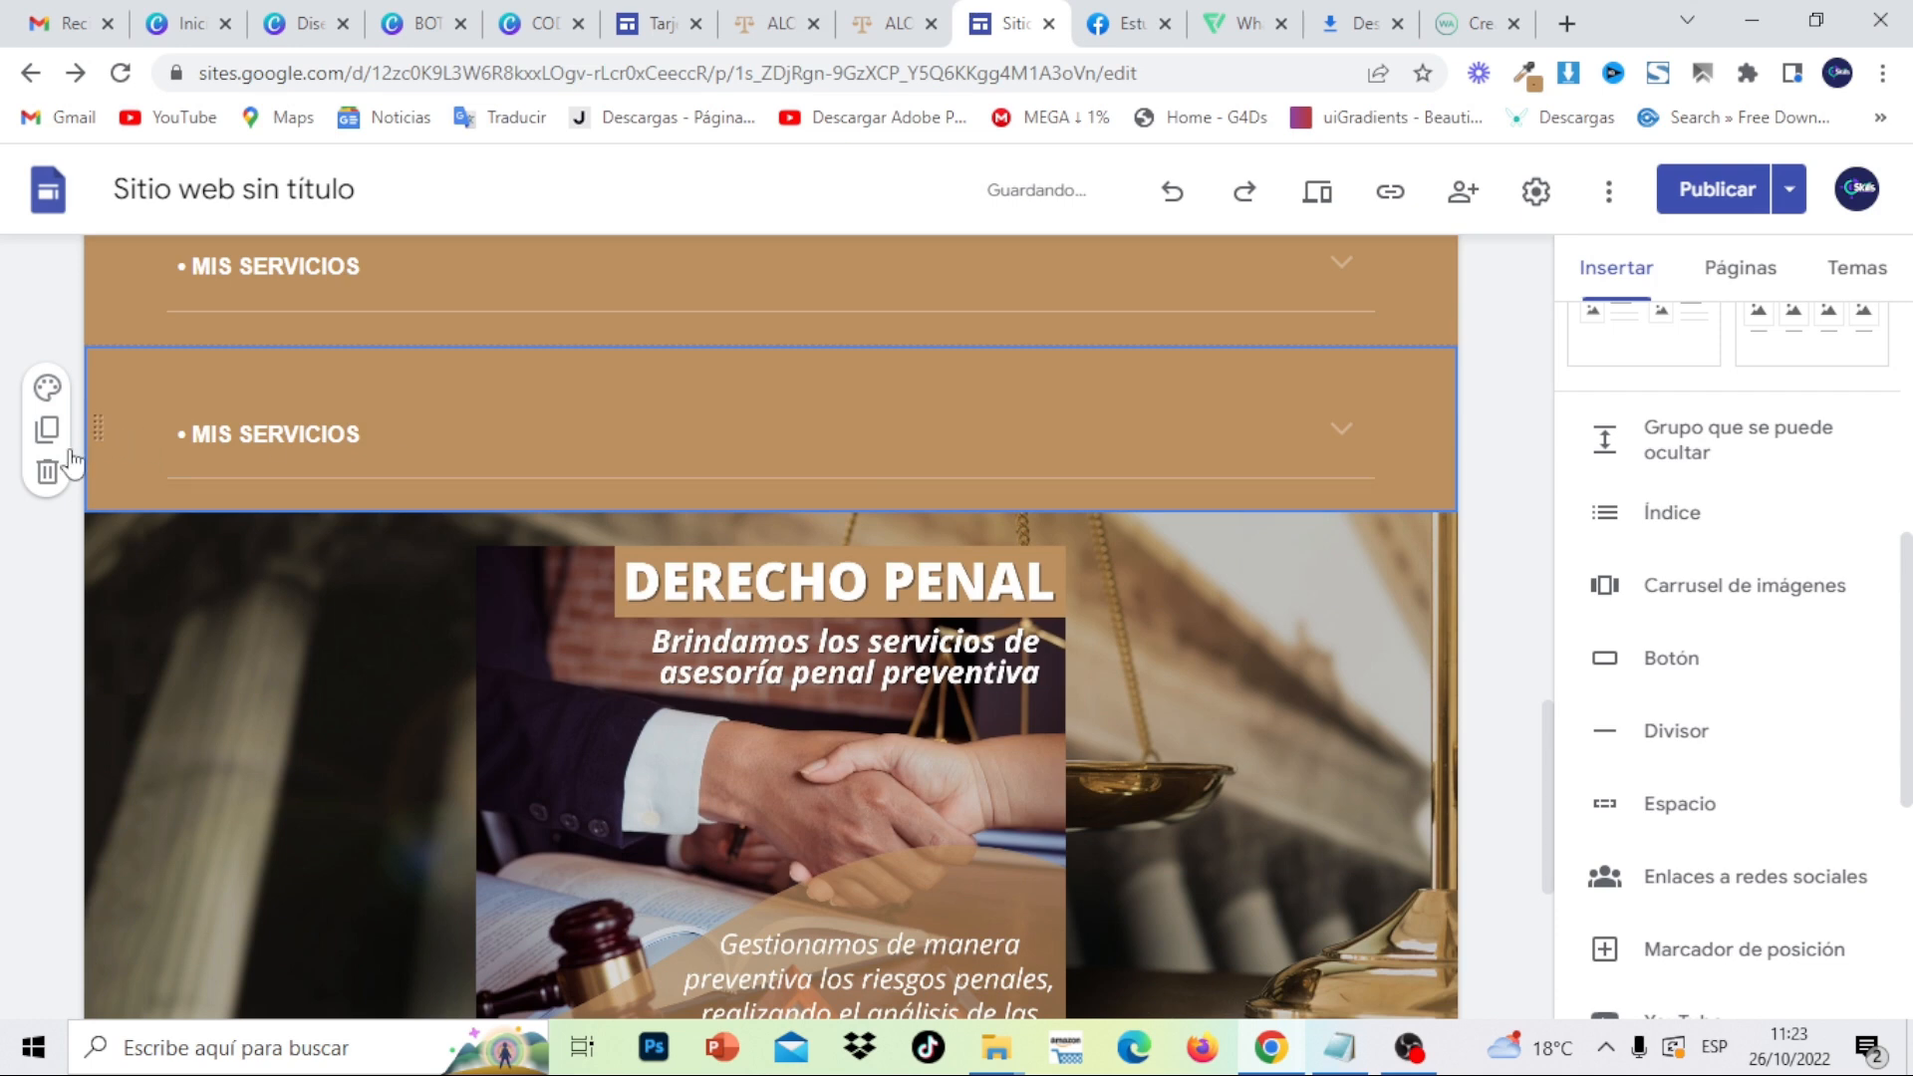
{"action": "left_click_drag", "start_coordinate": [97, 429], "coordinate": [90, 817]}
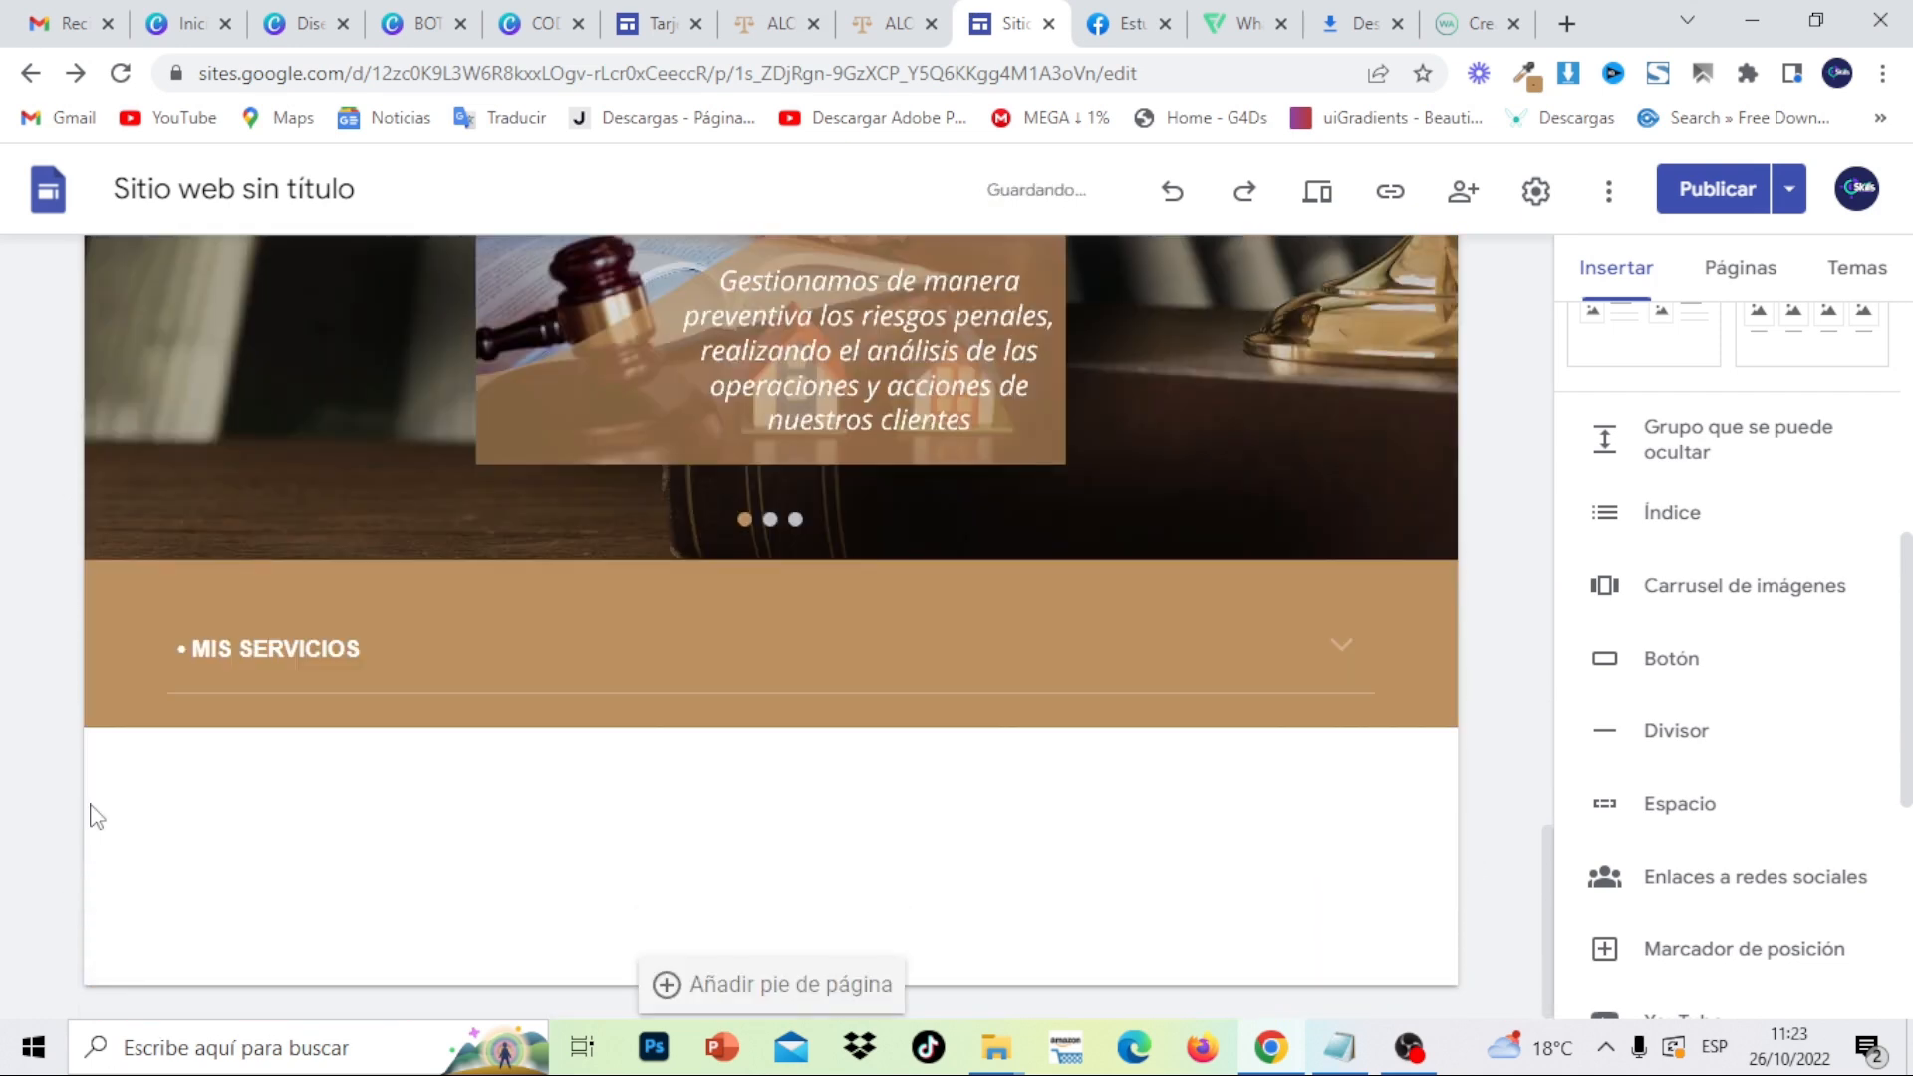
{"action": "left_click", "coordinate": [380, 662]}
- Replace the copied section's paragraph with the pasted address and e-mail lines
{"action": "double_click", "coordinate": [625, 808]}
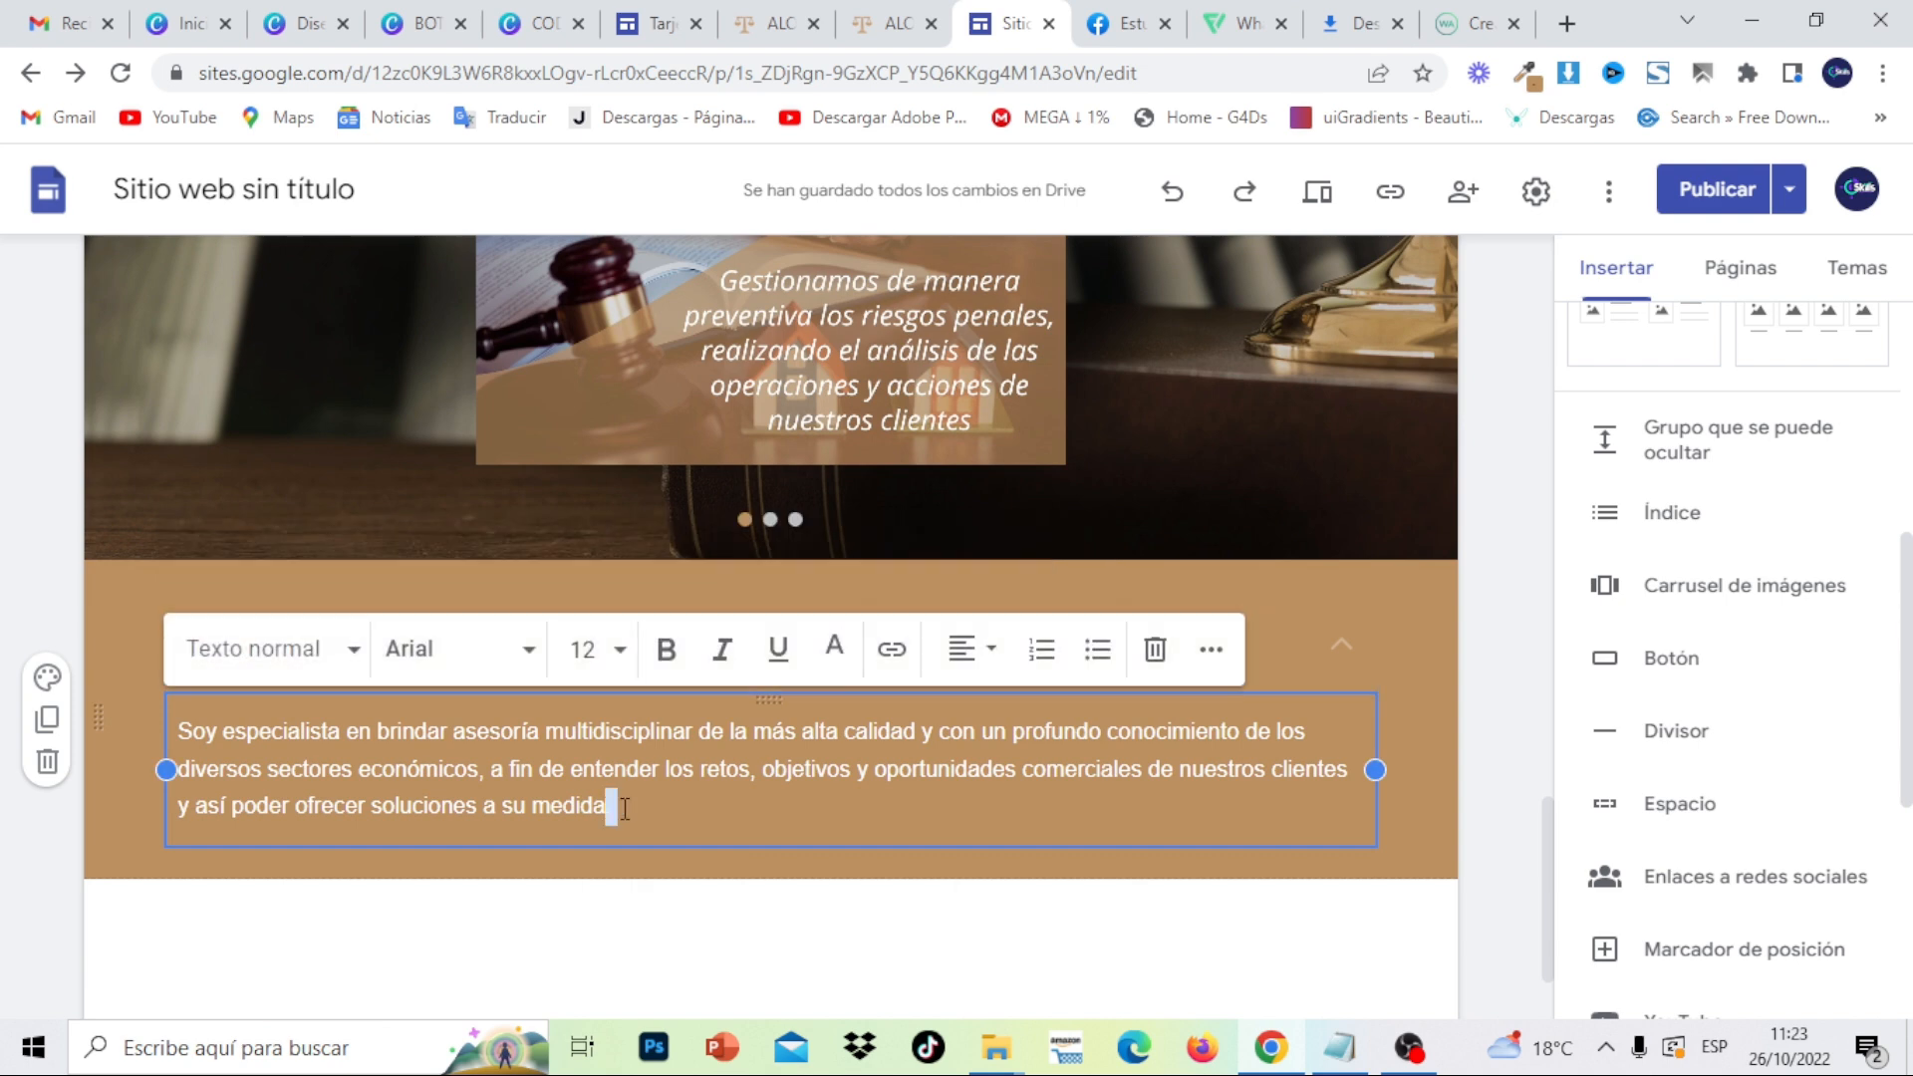
{"action": "left_click_drag", "start_coordinate": [632, 810], "coordinate": [194, 733]}
{"action": "key", "text": "ctrl+v"}
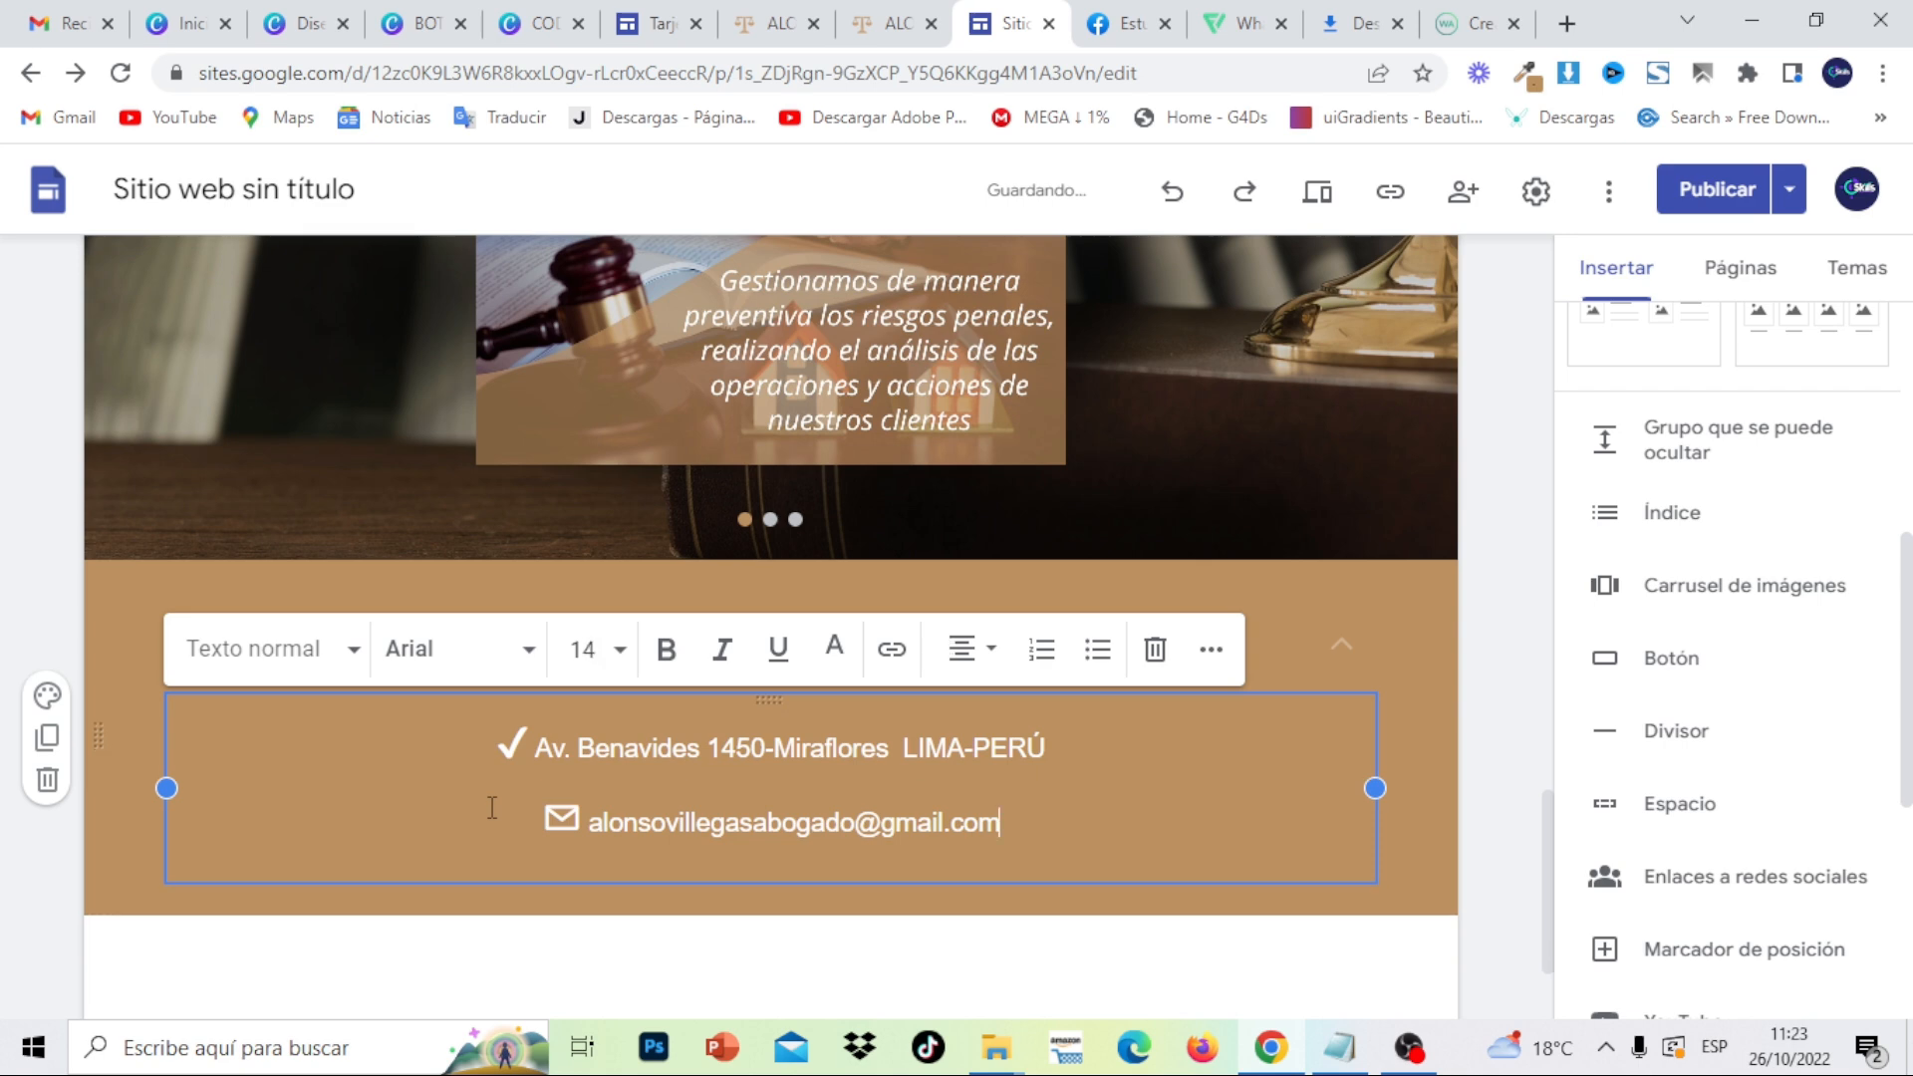
{"action": "left_click", "coordinate": [666, 981]}
- Change the heading to MI UBICACIÓN using the word copied from the published site, then collapse the group
{"action": "left_click", "coordinate": [363, 645]}
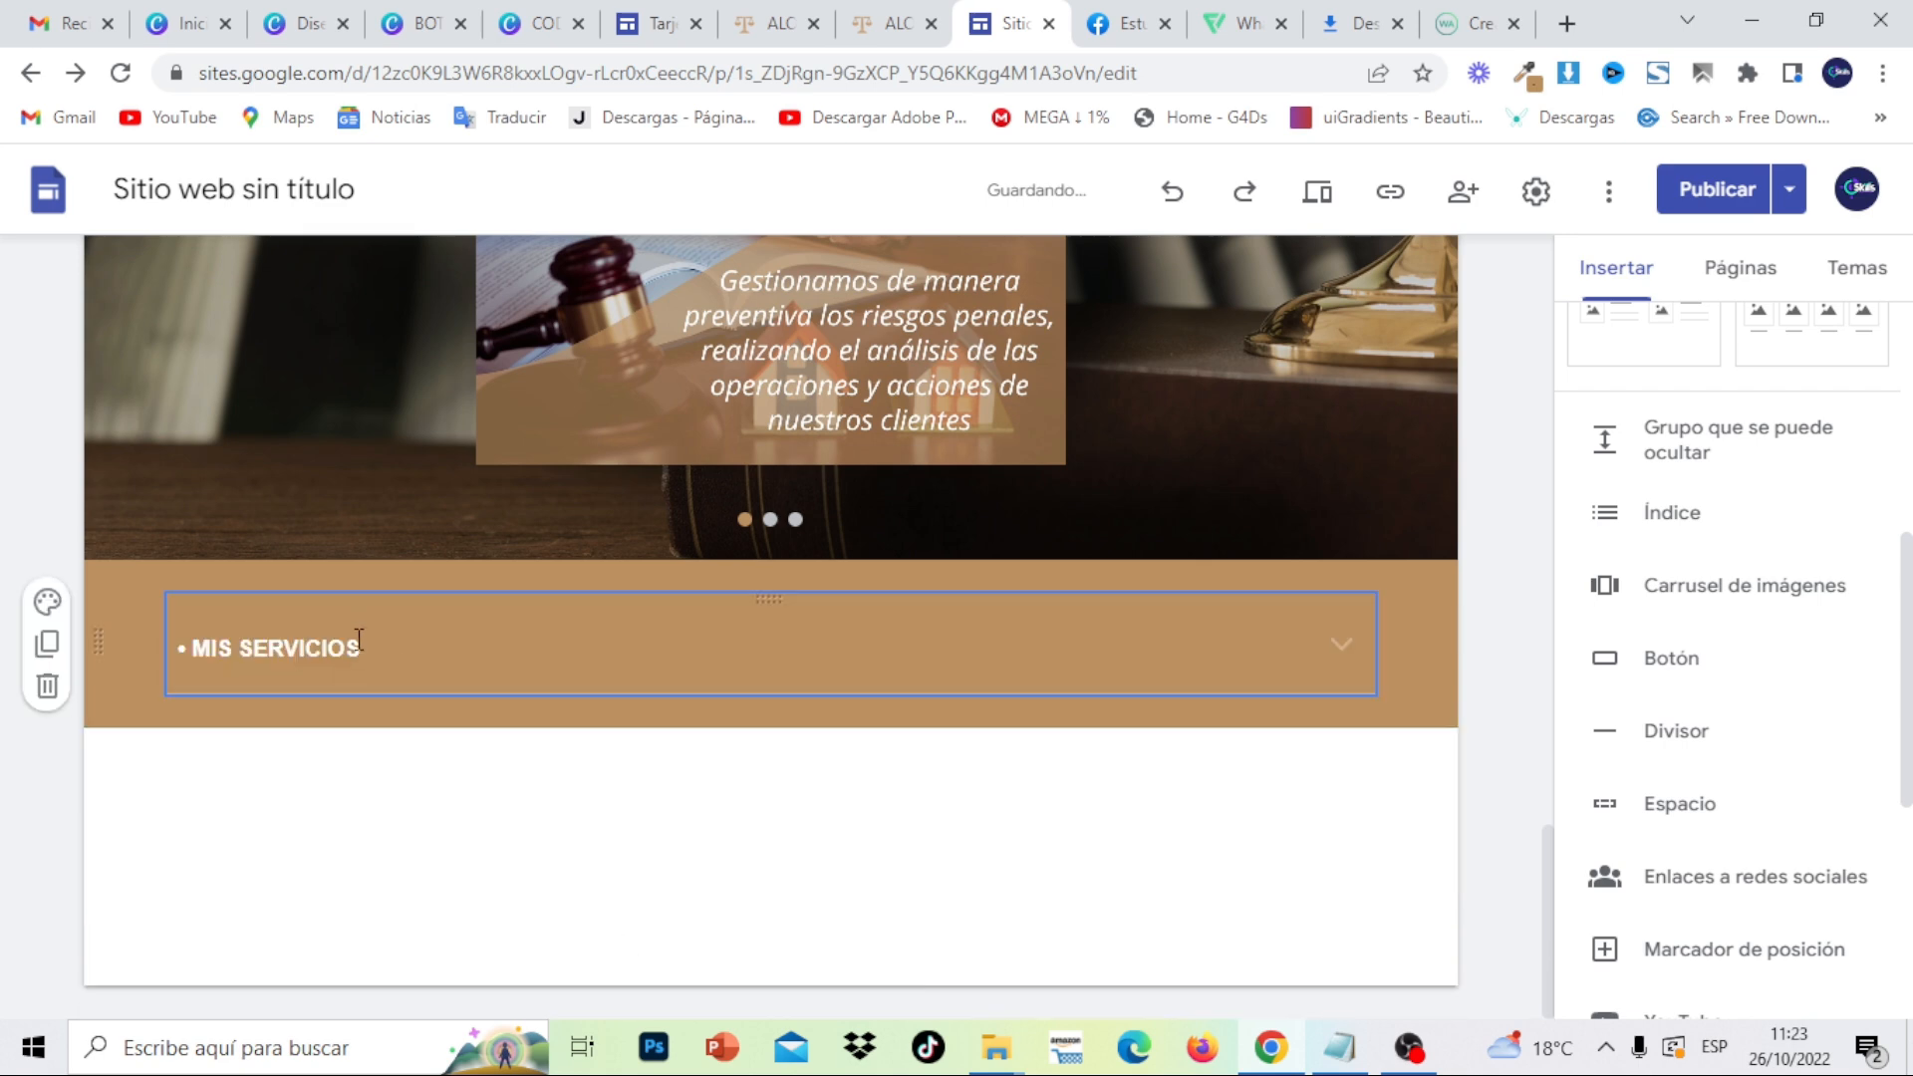
{"action": "left_click_drag", "start_coordinate": [362, 645], "coordinate": [227, 647]}
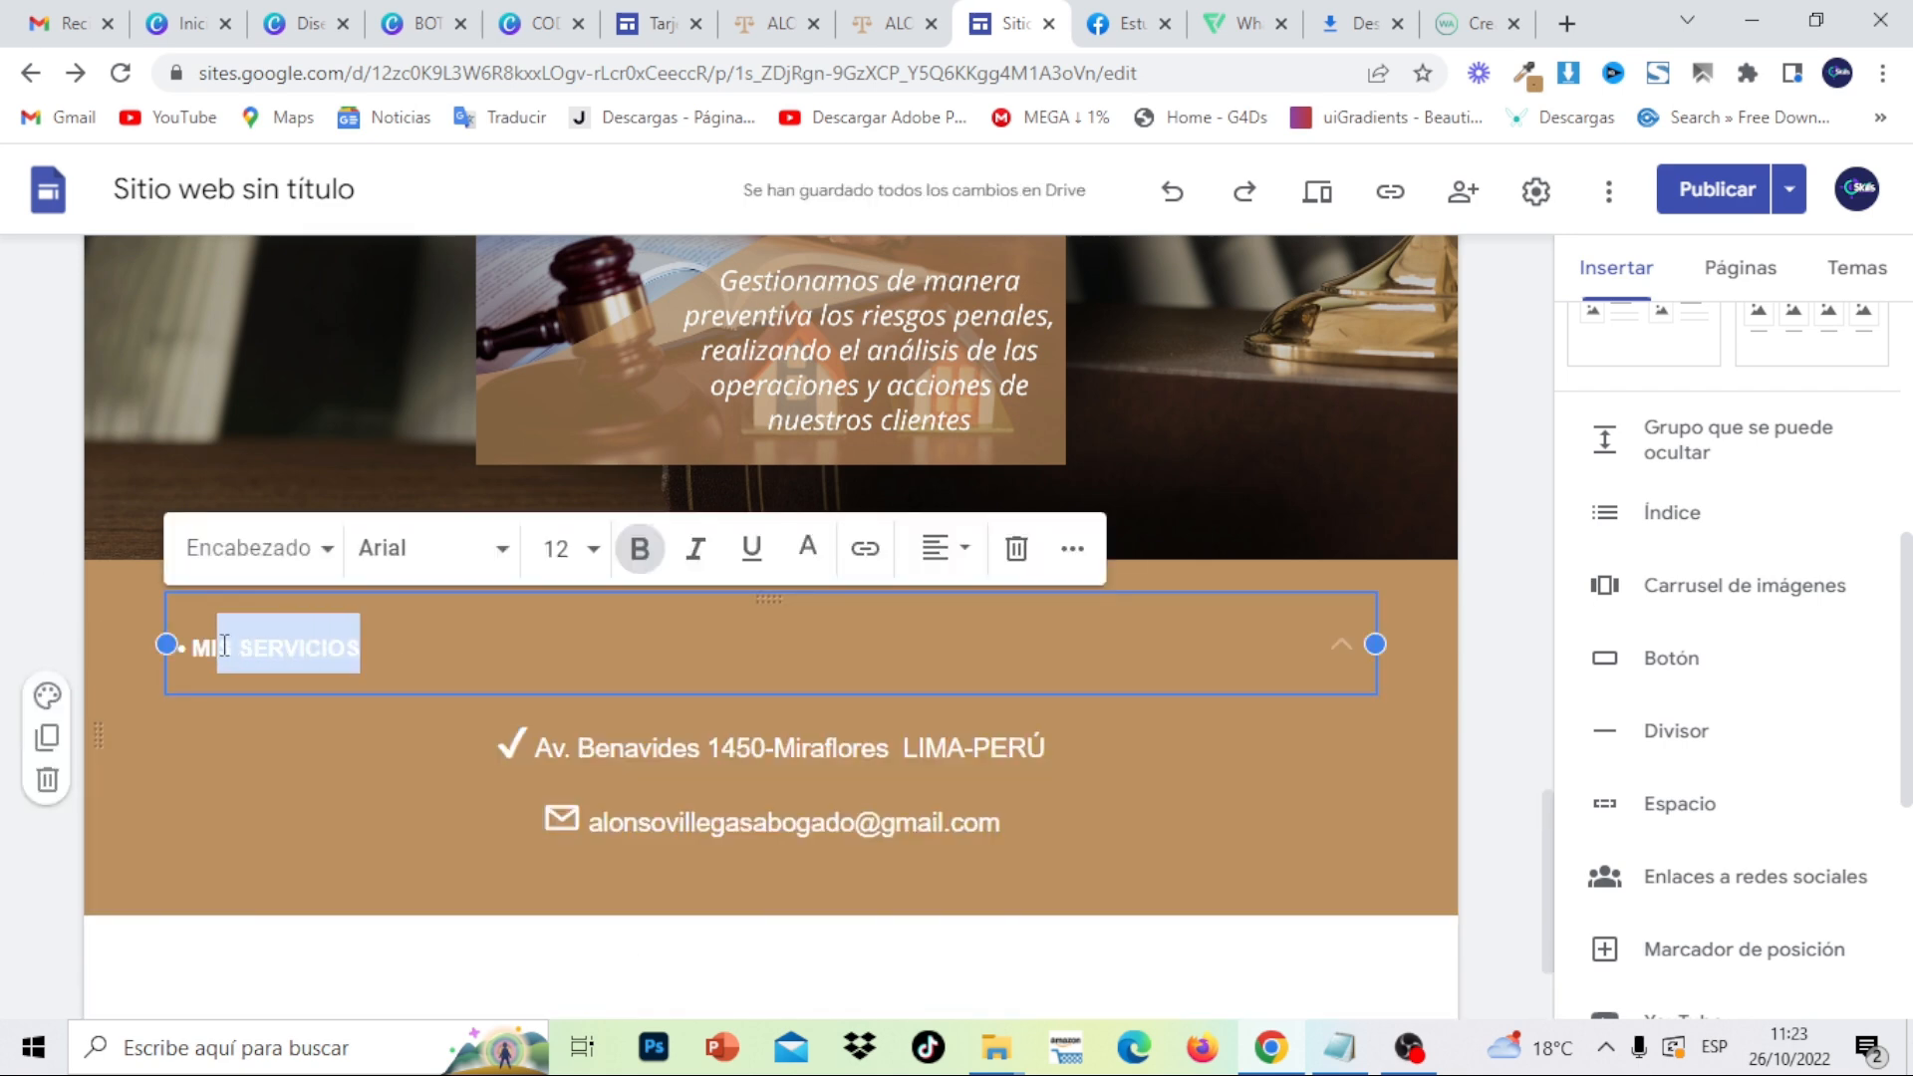
{"action": "key", "text": "BackSpace"}
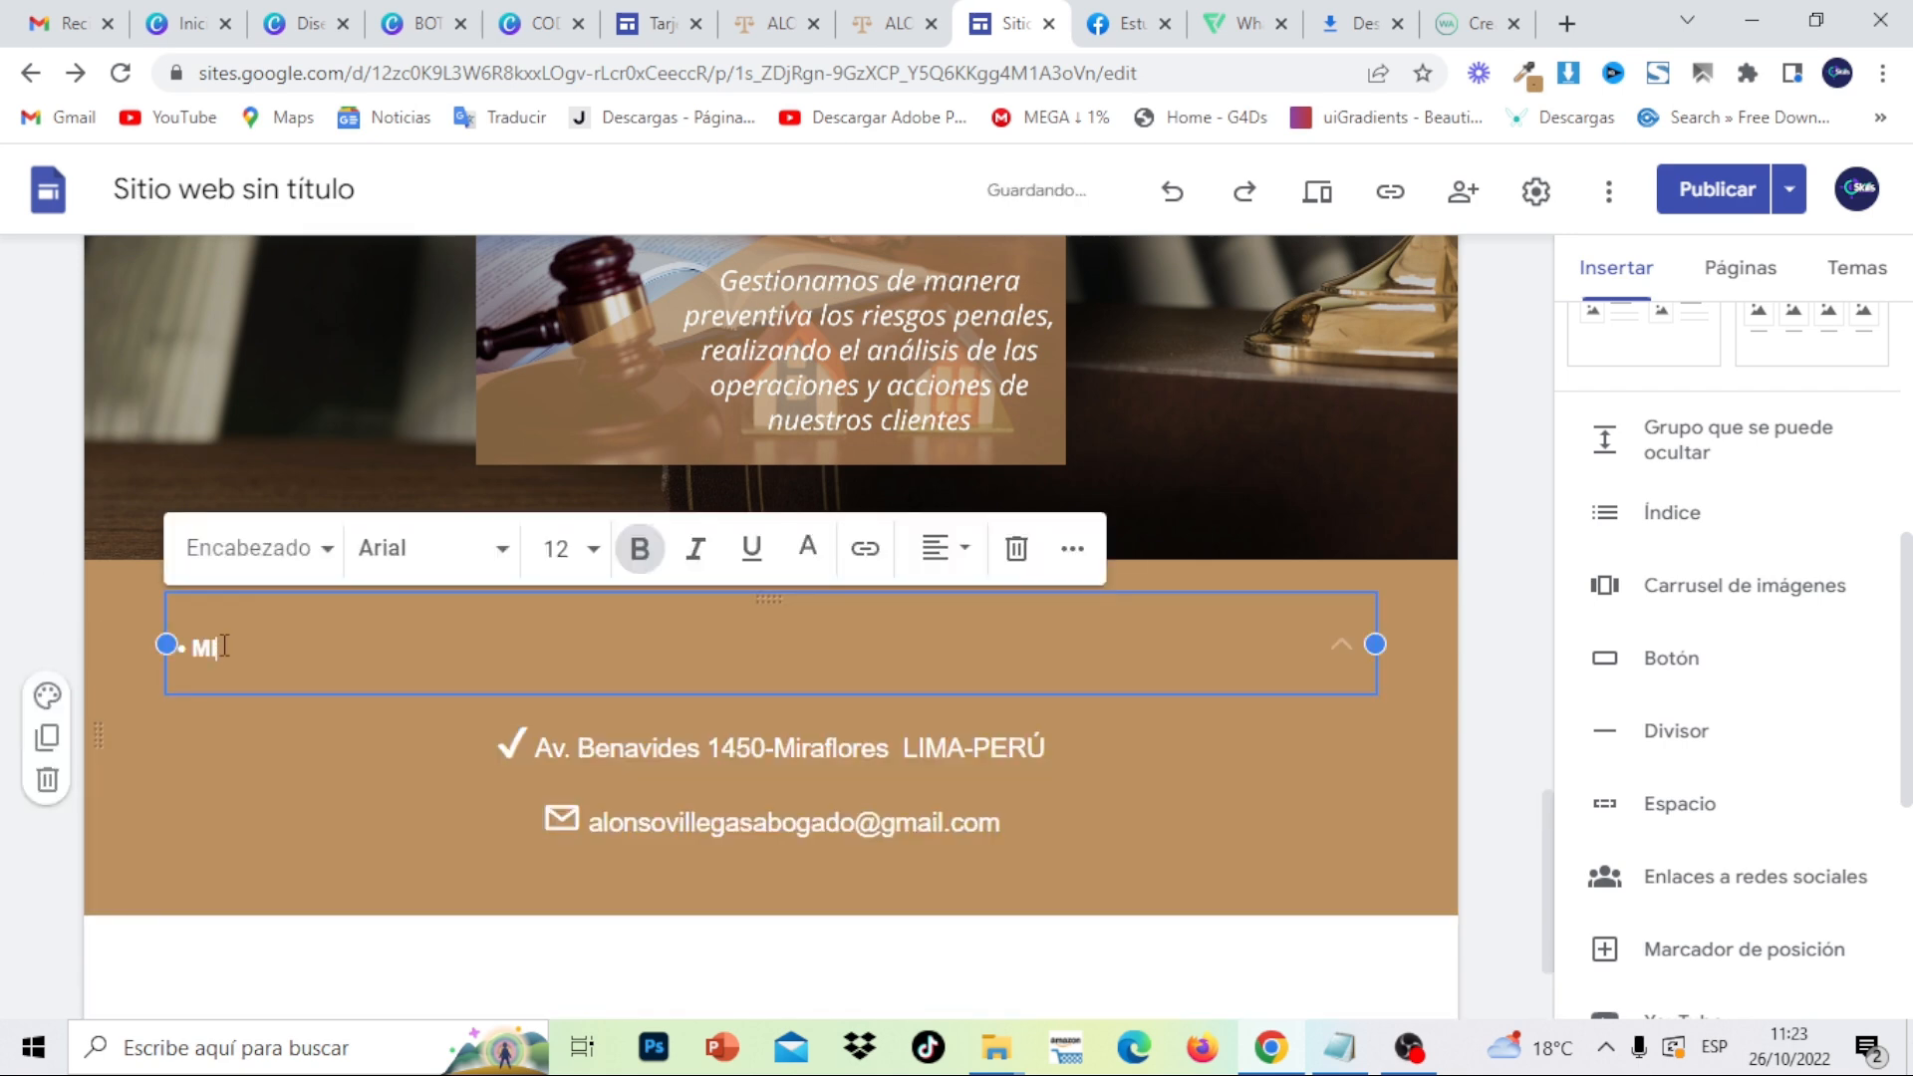
{"action": "left_click", "coordinate": [889, 30]}
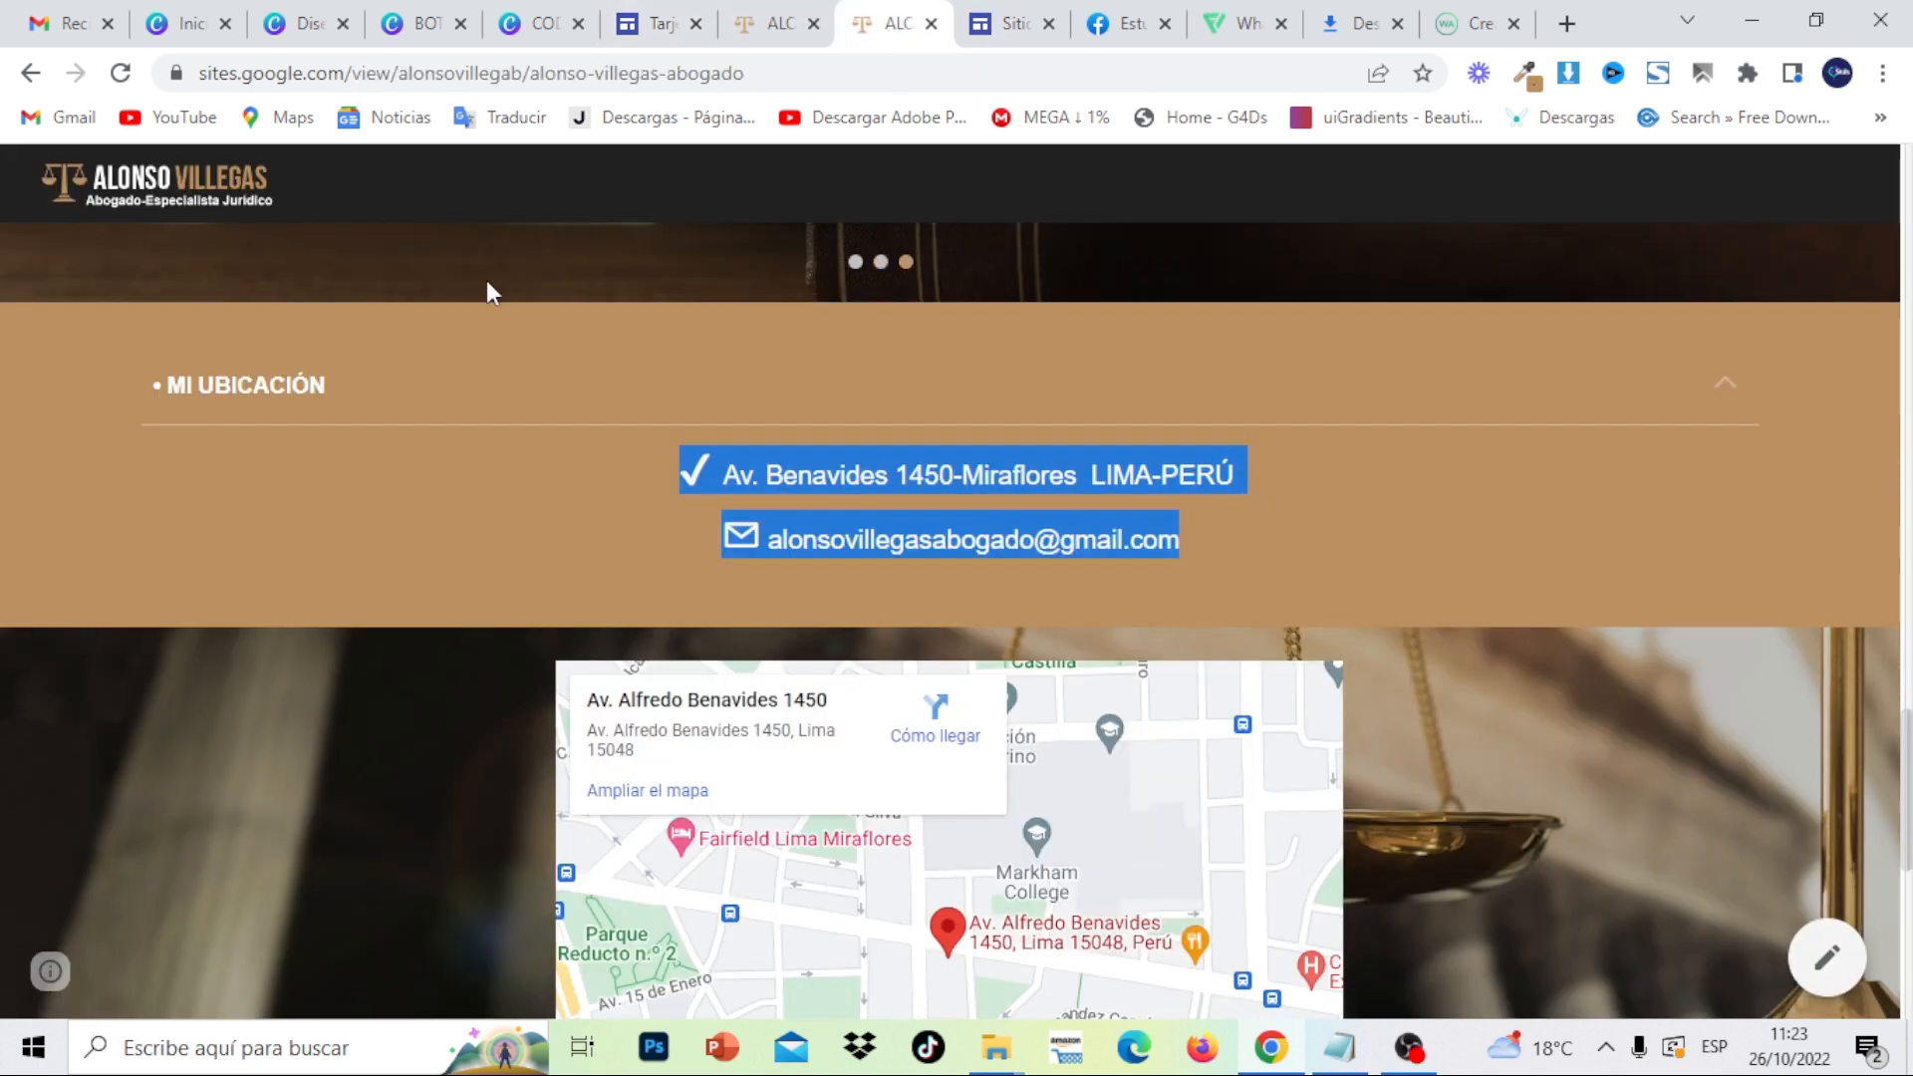
{"action": "left_click_drag", "start_coordinate": [366, 400], "coordinate": [209, 398]}
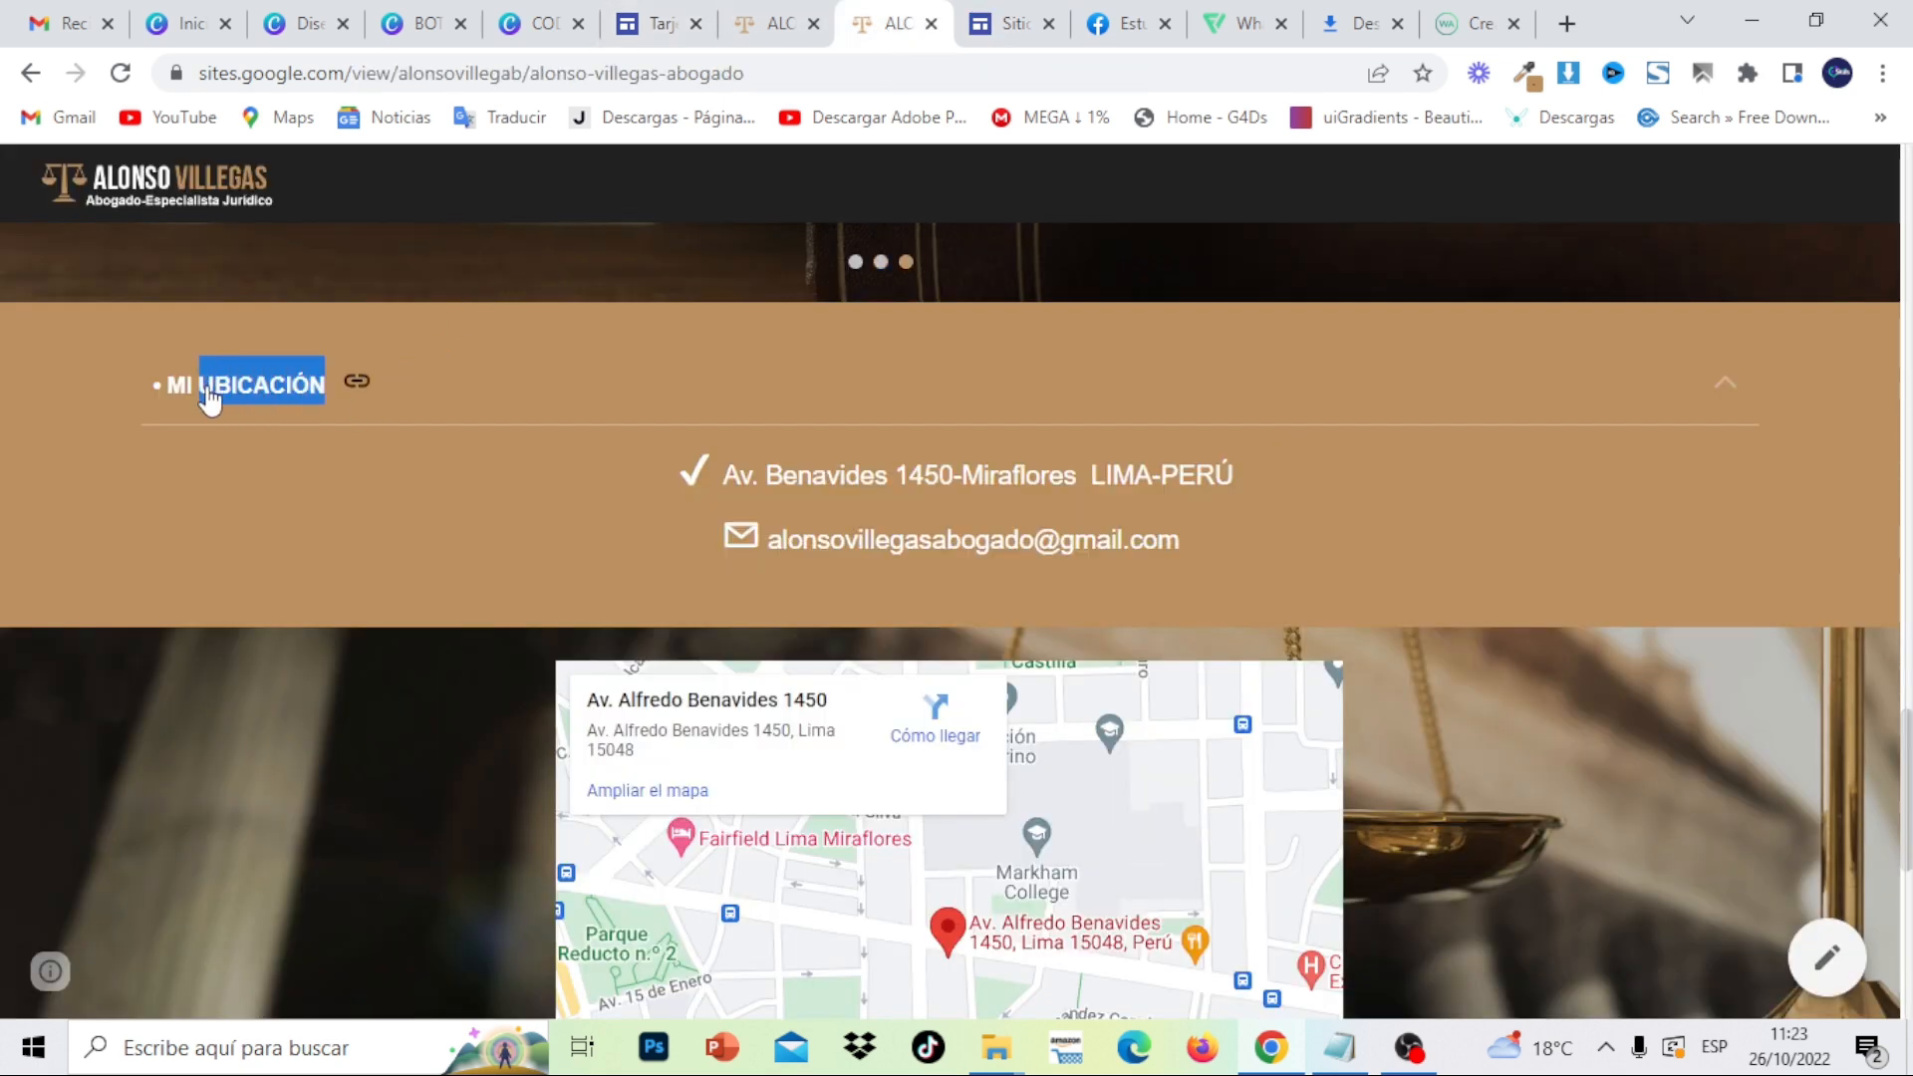
{"action": "right_click", "coordinate": [209, 389]}
{"action": "left_click", "coordinate": [237, 393]}
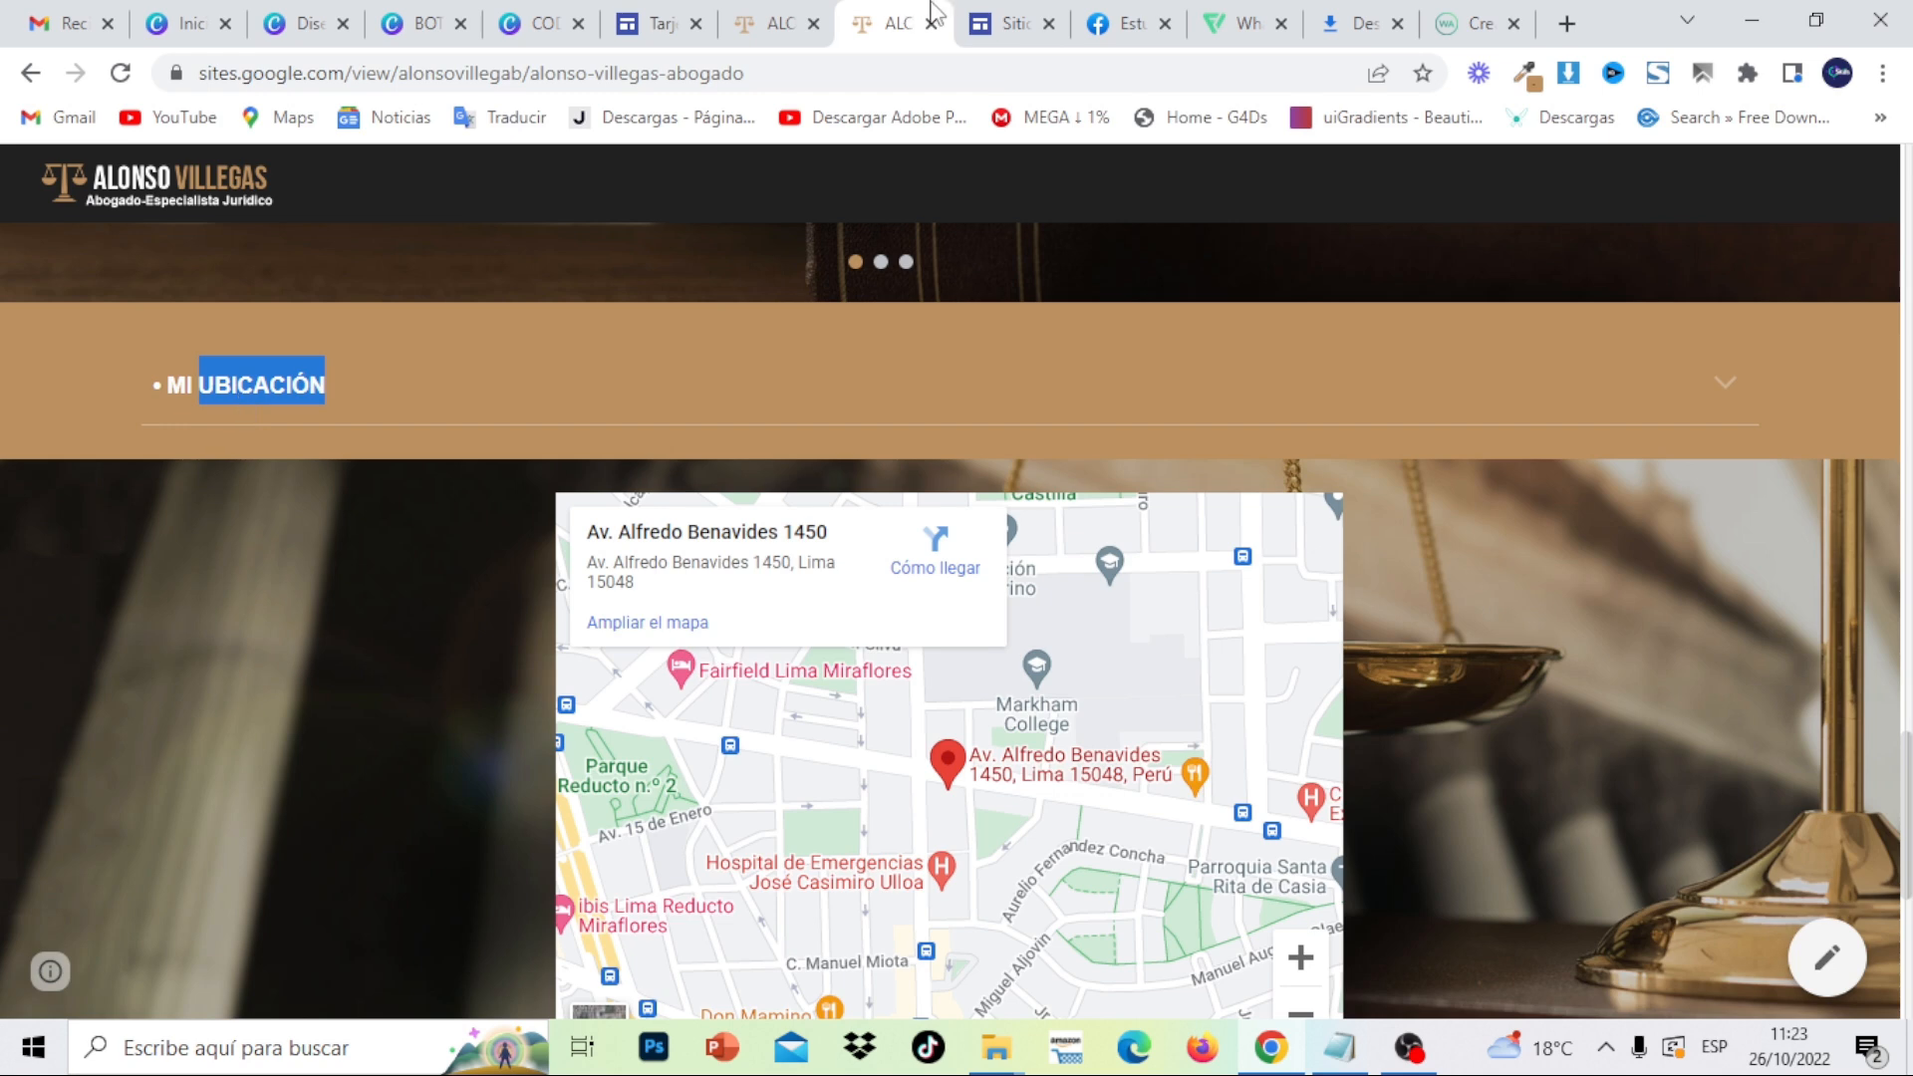
{"action": "left_click", "coordinate": [1008, 23]}
{"action": "right_click", "coordinate": [289, 649]}
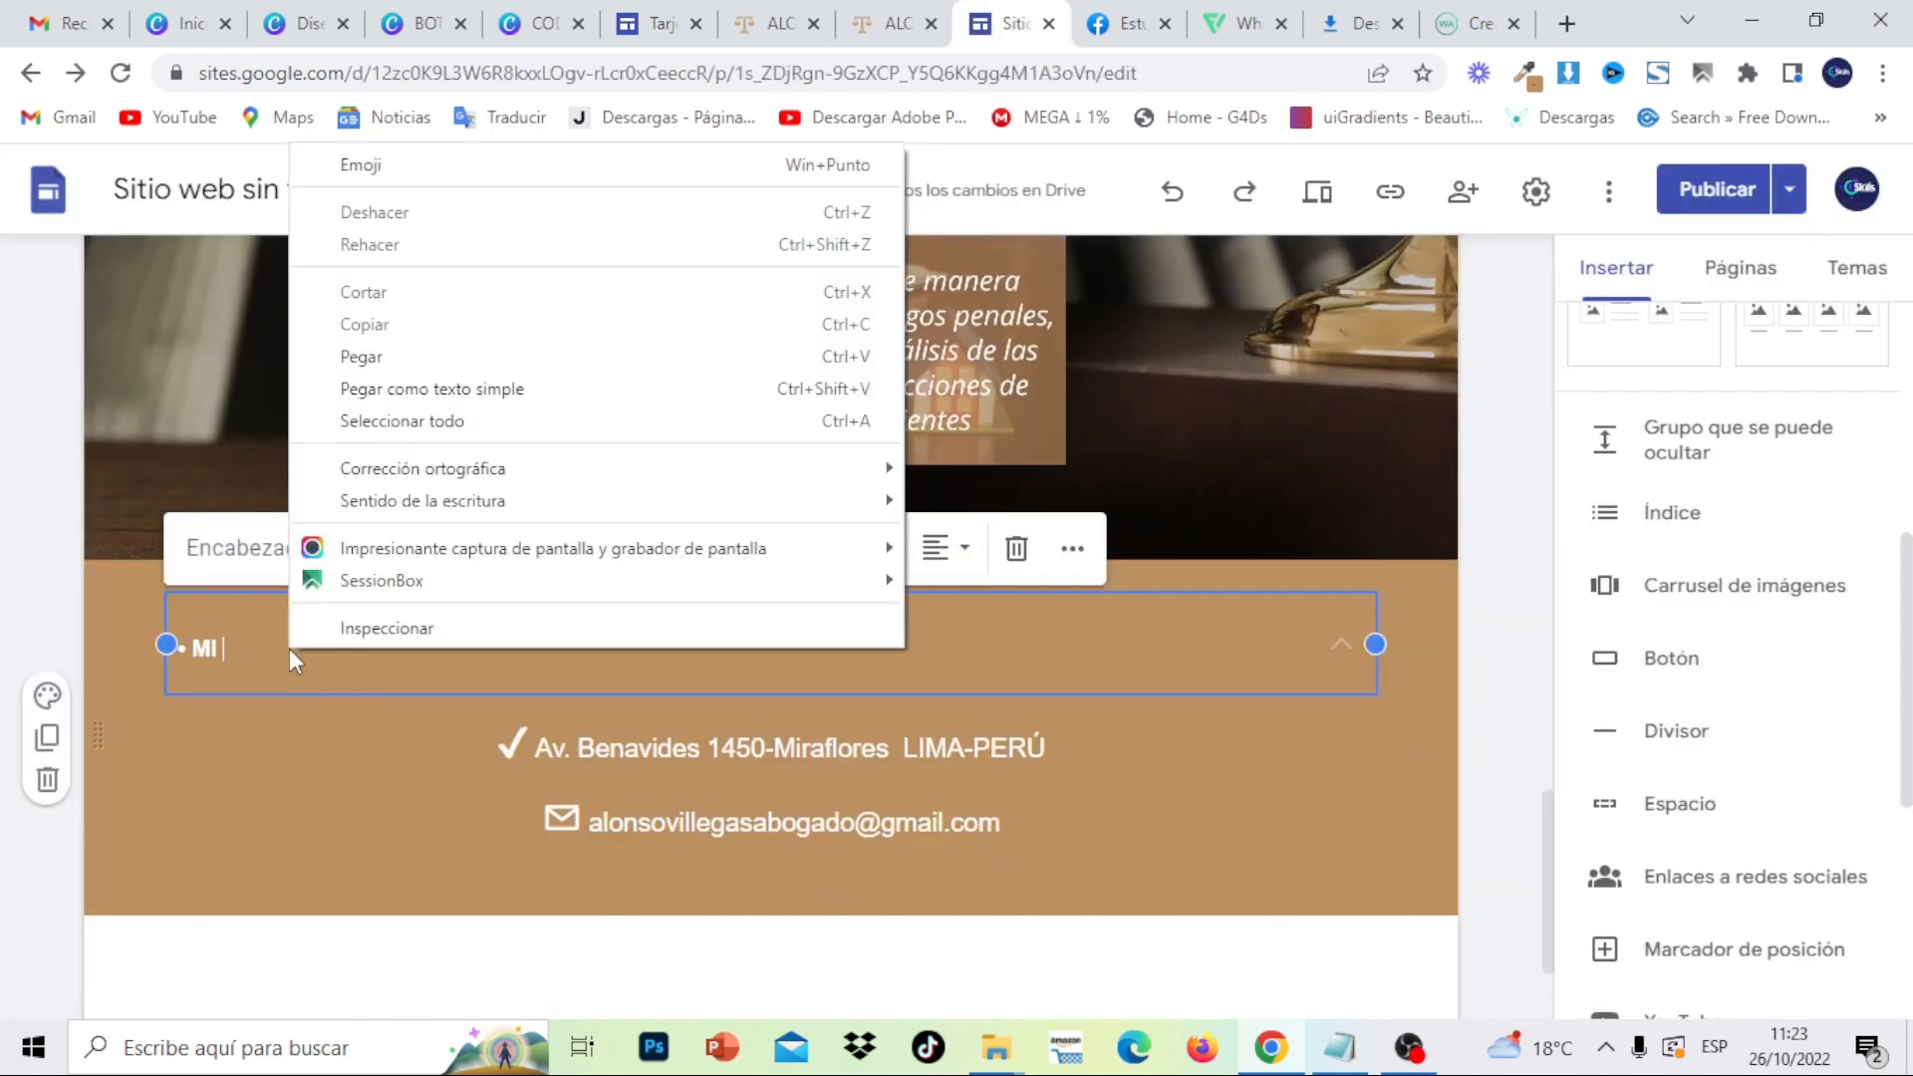
{"action": "left_click", "coordinate": [363, 356]}
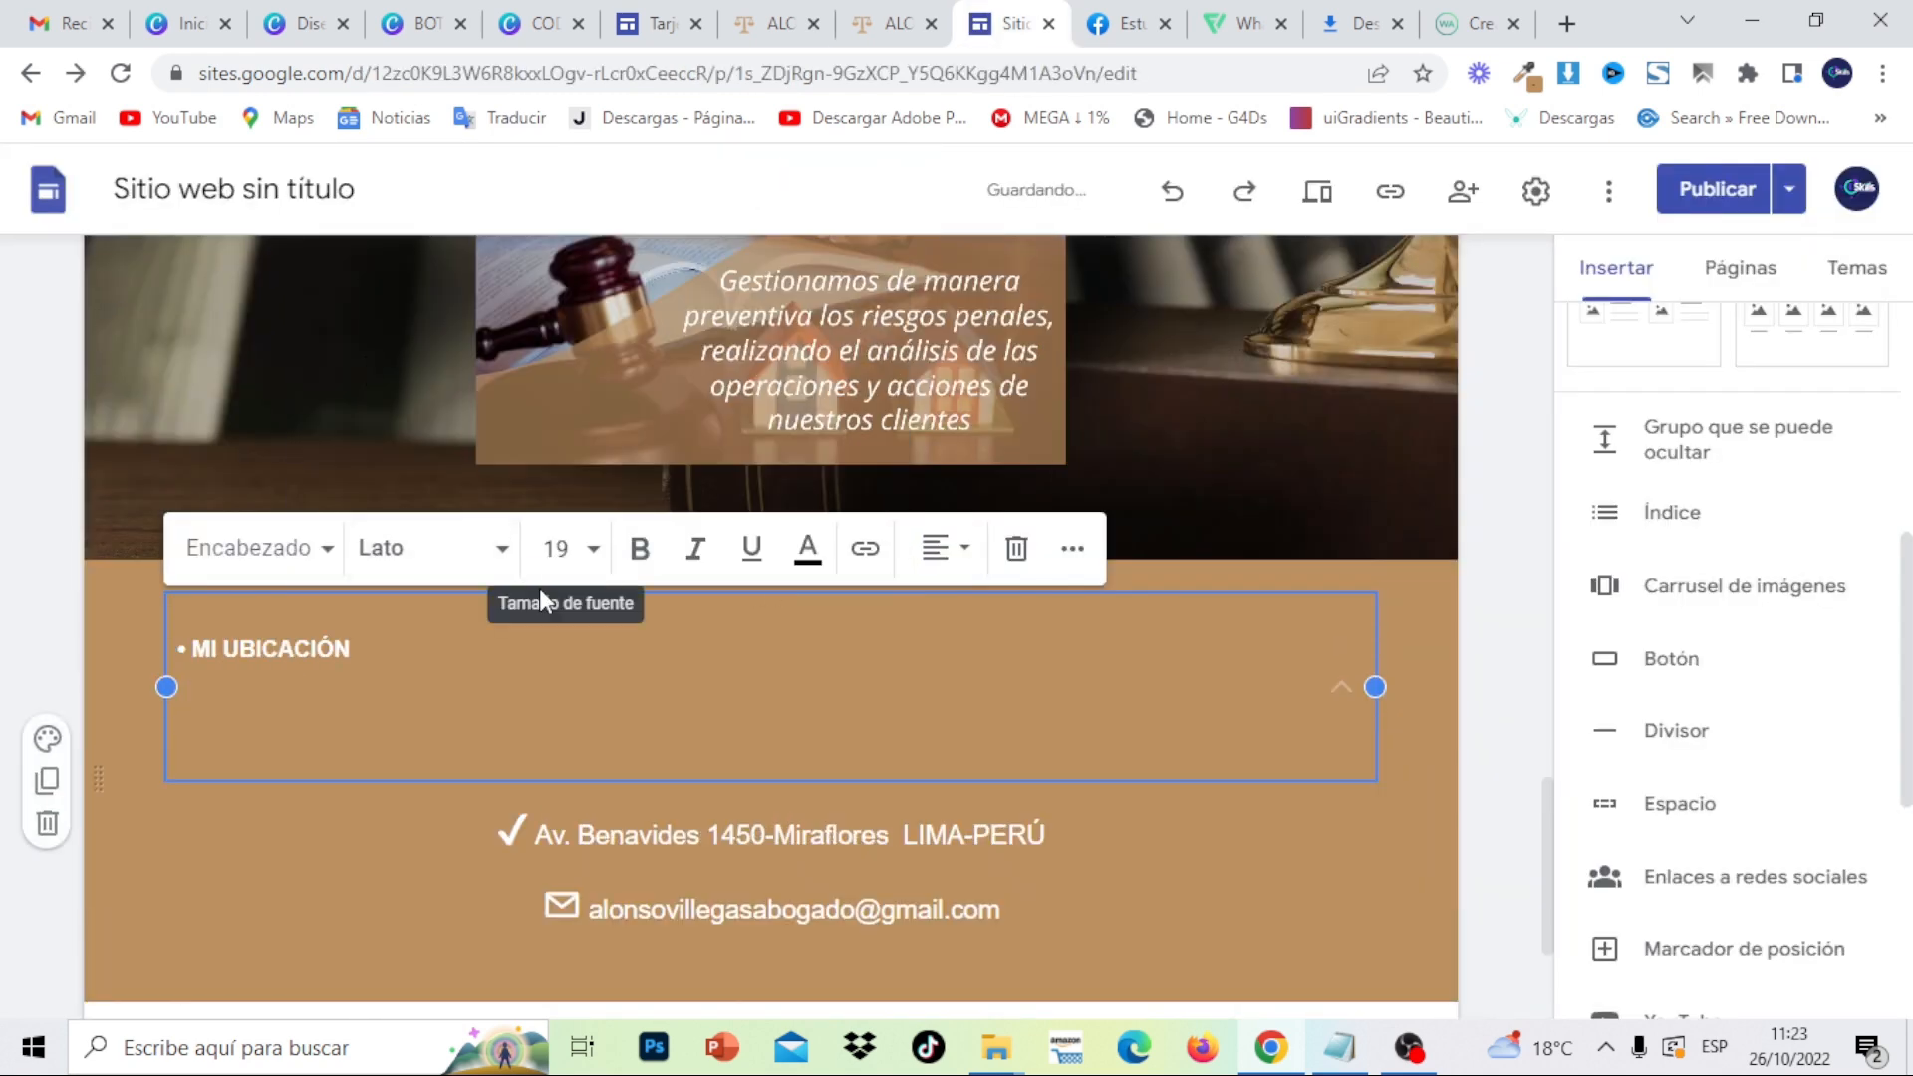
{"action": "key", "text": "BackSpace"}
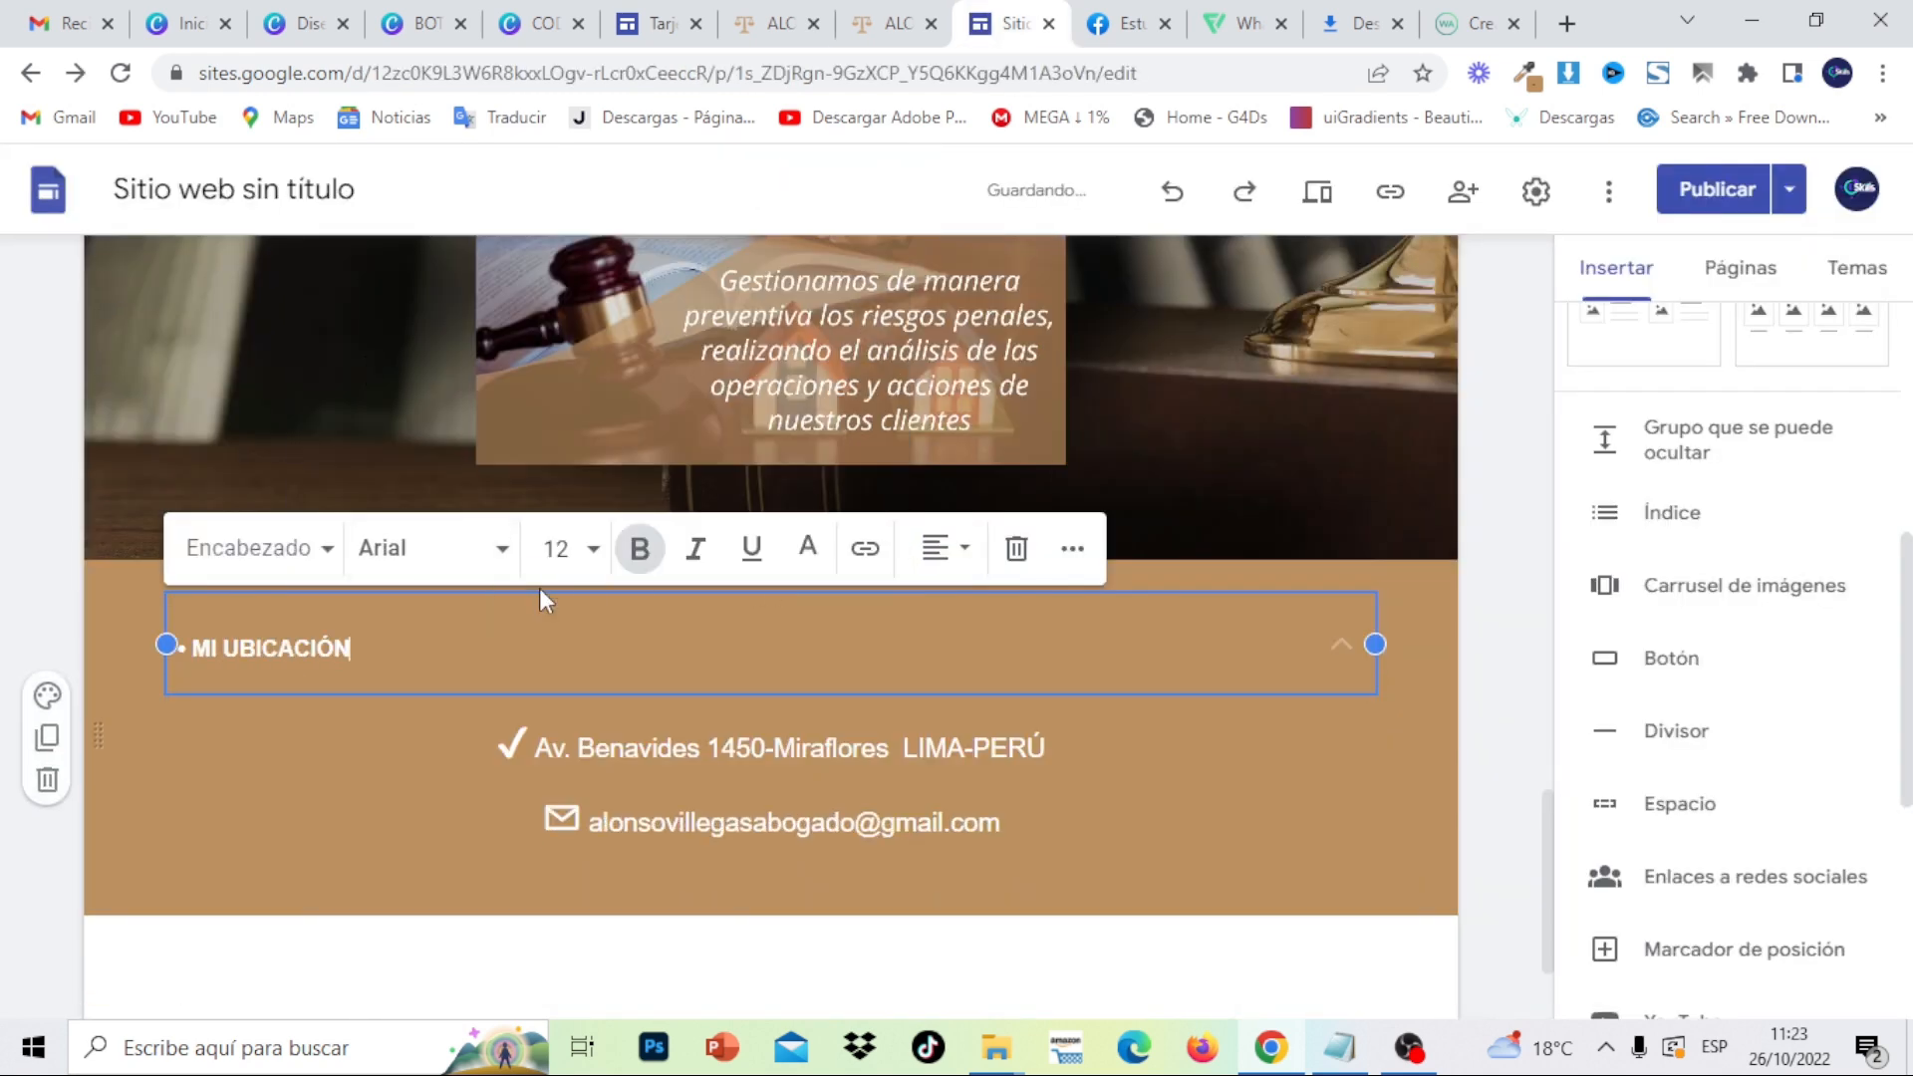
{"action": "left_click", "coordinate": [1300, 966]}
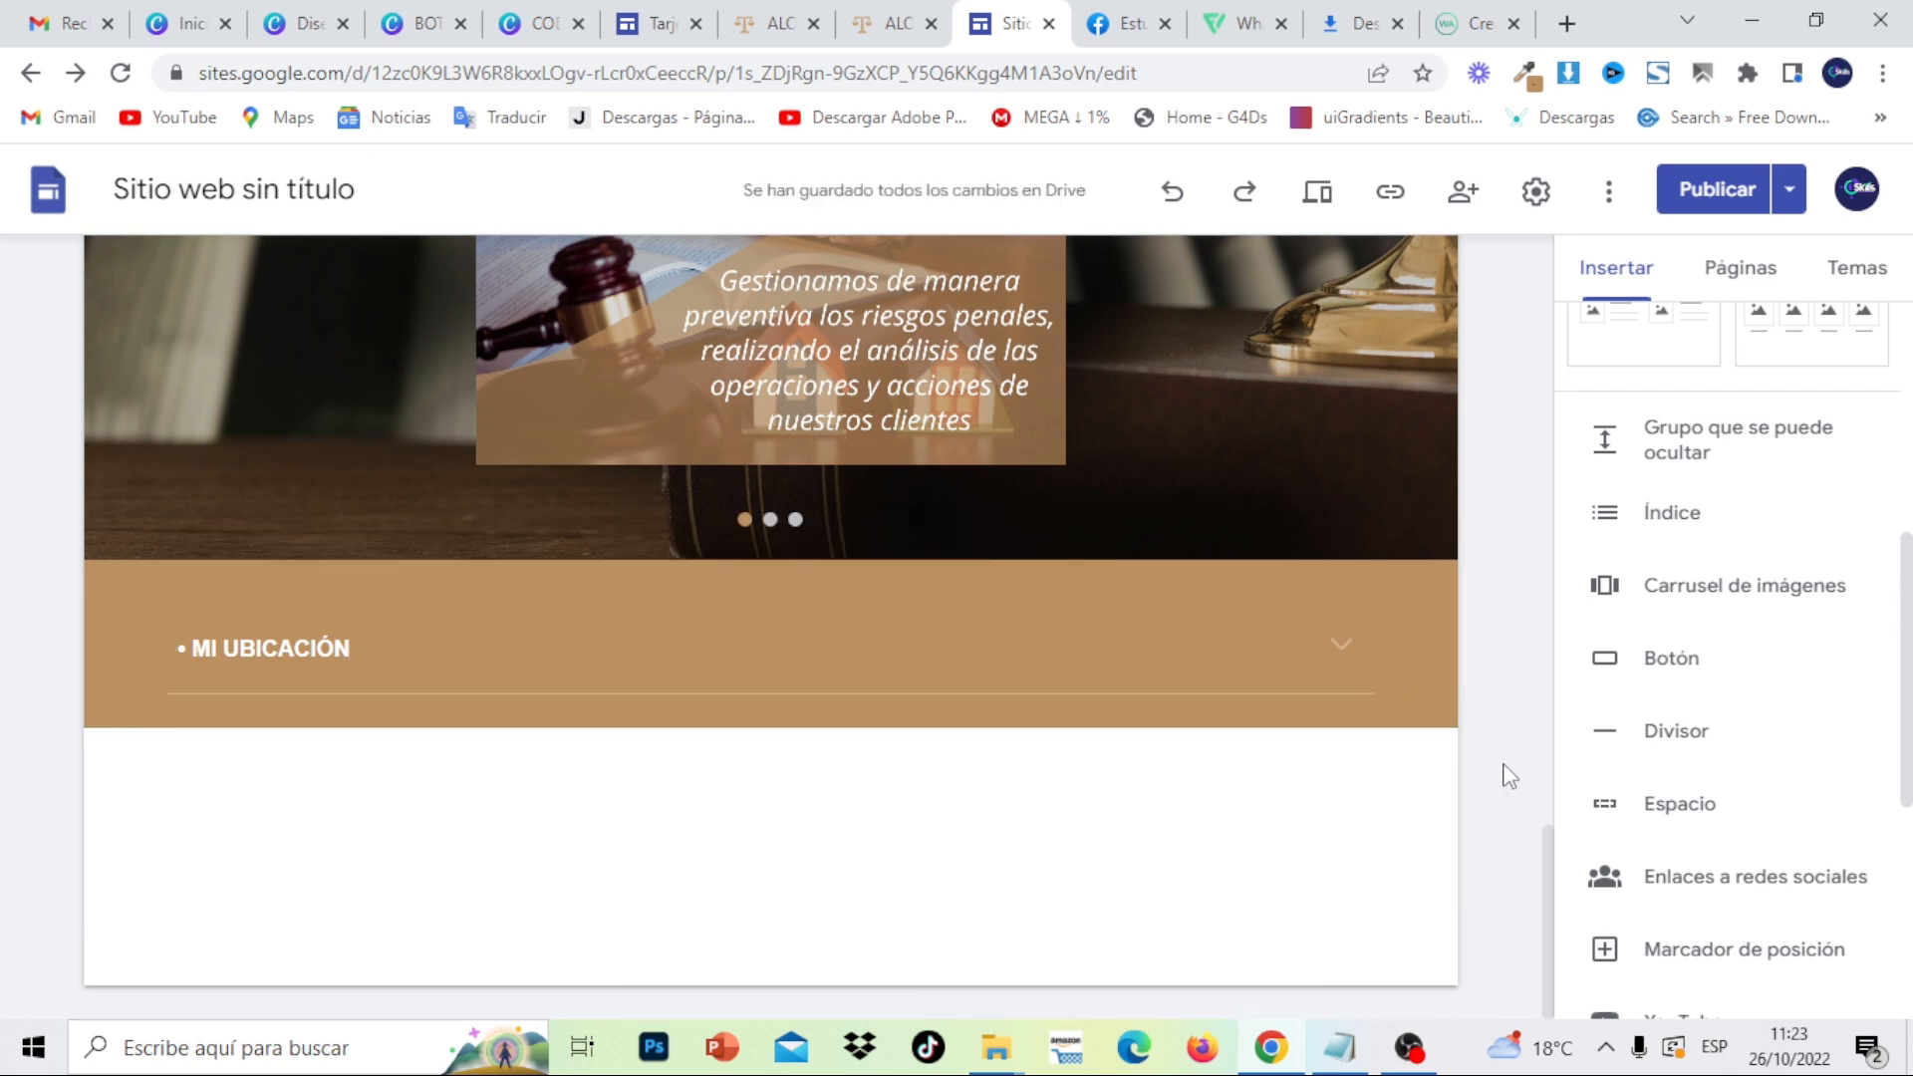
- Compare the new group against the published reference site
{"action": "left_click", "coordinate": [849, 25]}
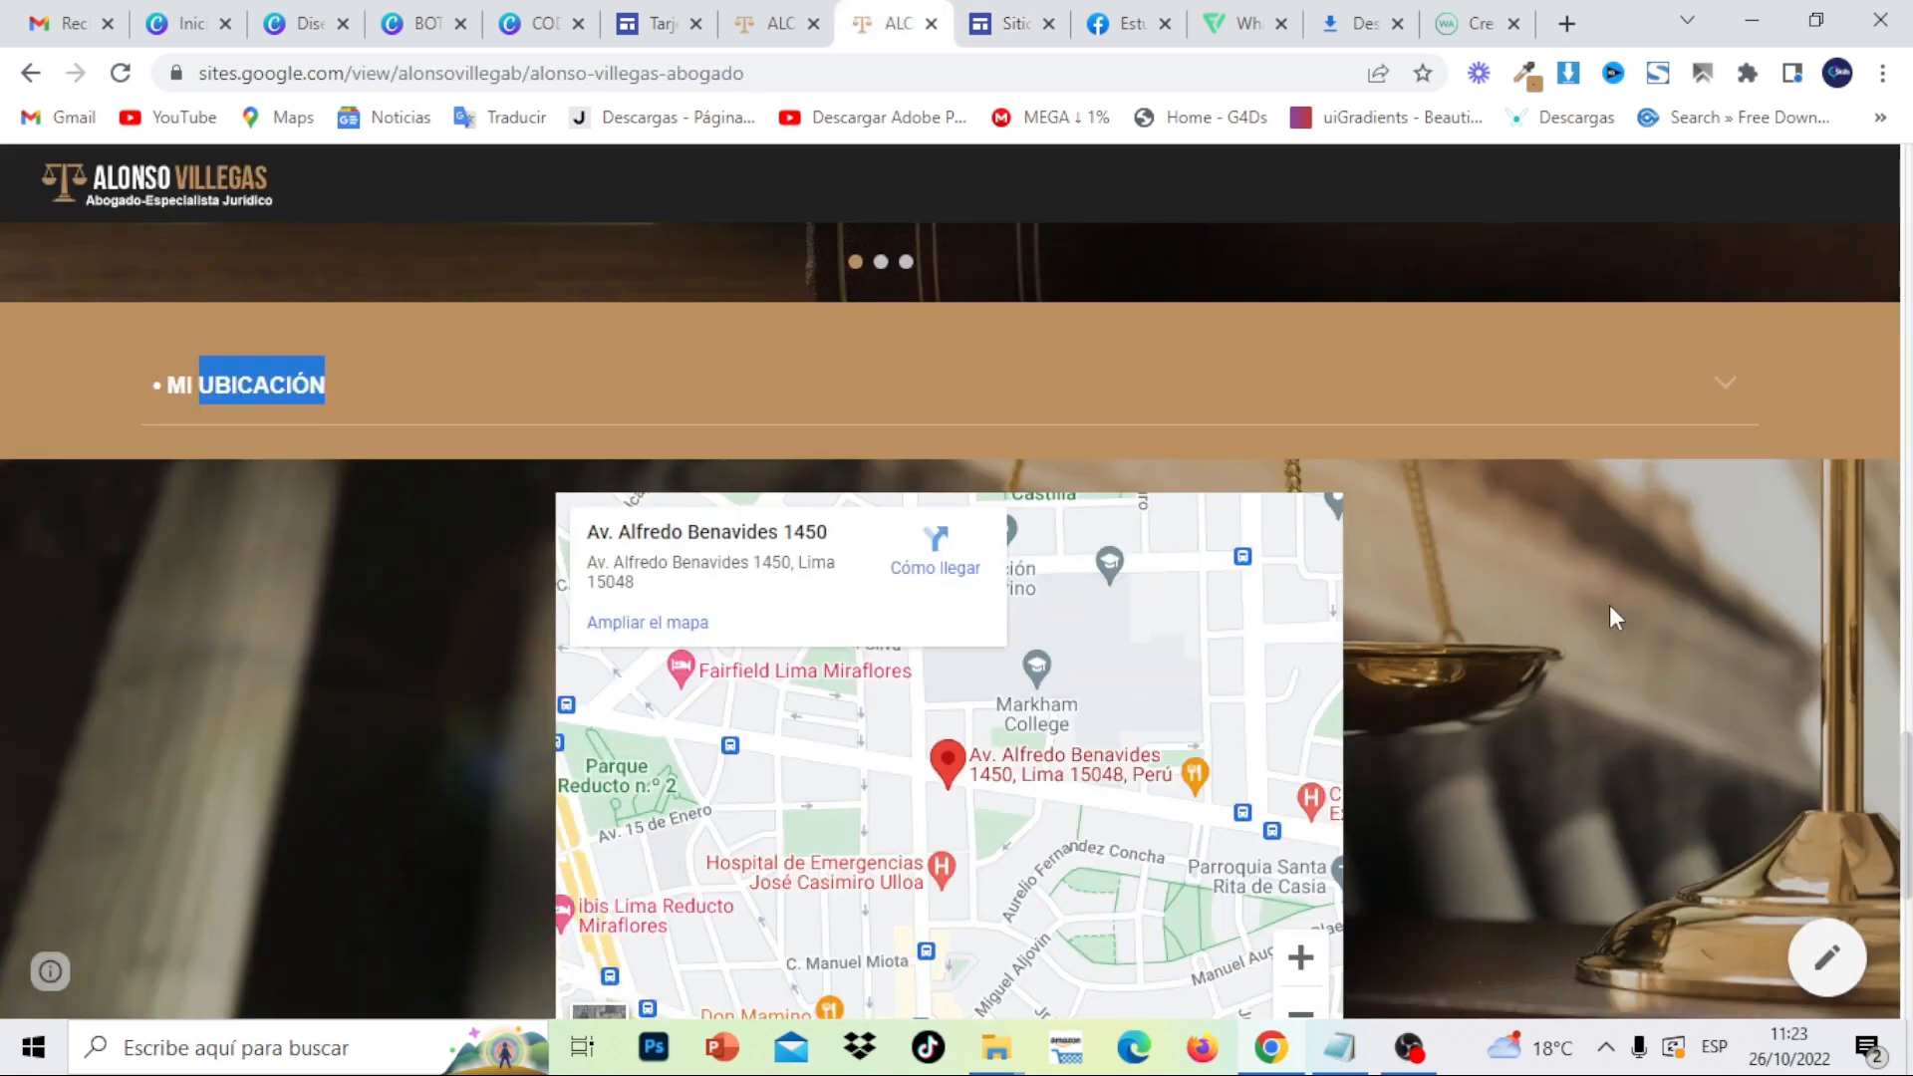
{"action": "scroll", "coordinate": [1907, 759], "scroll_direction": "down", "scroll_amount": 1}
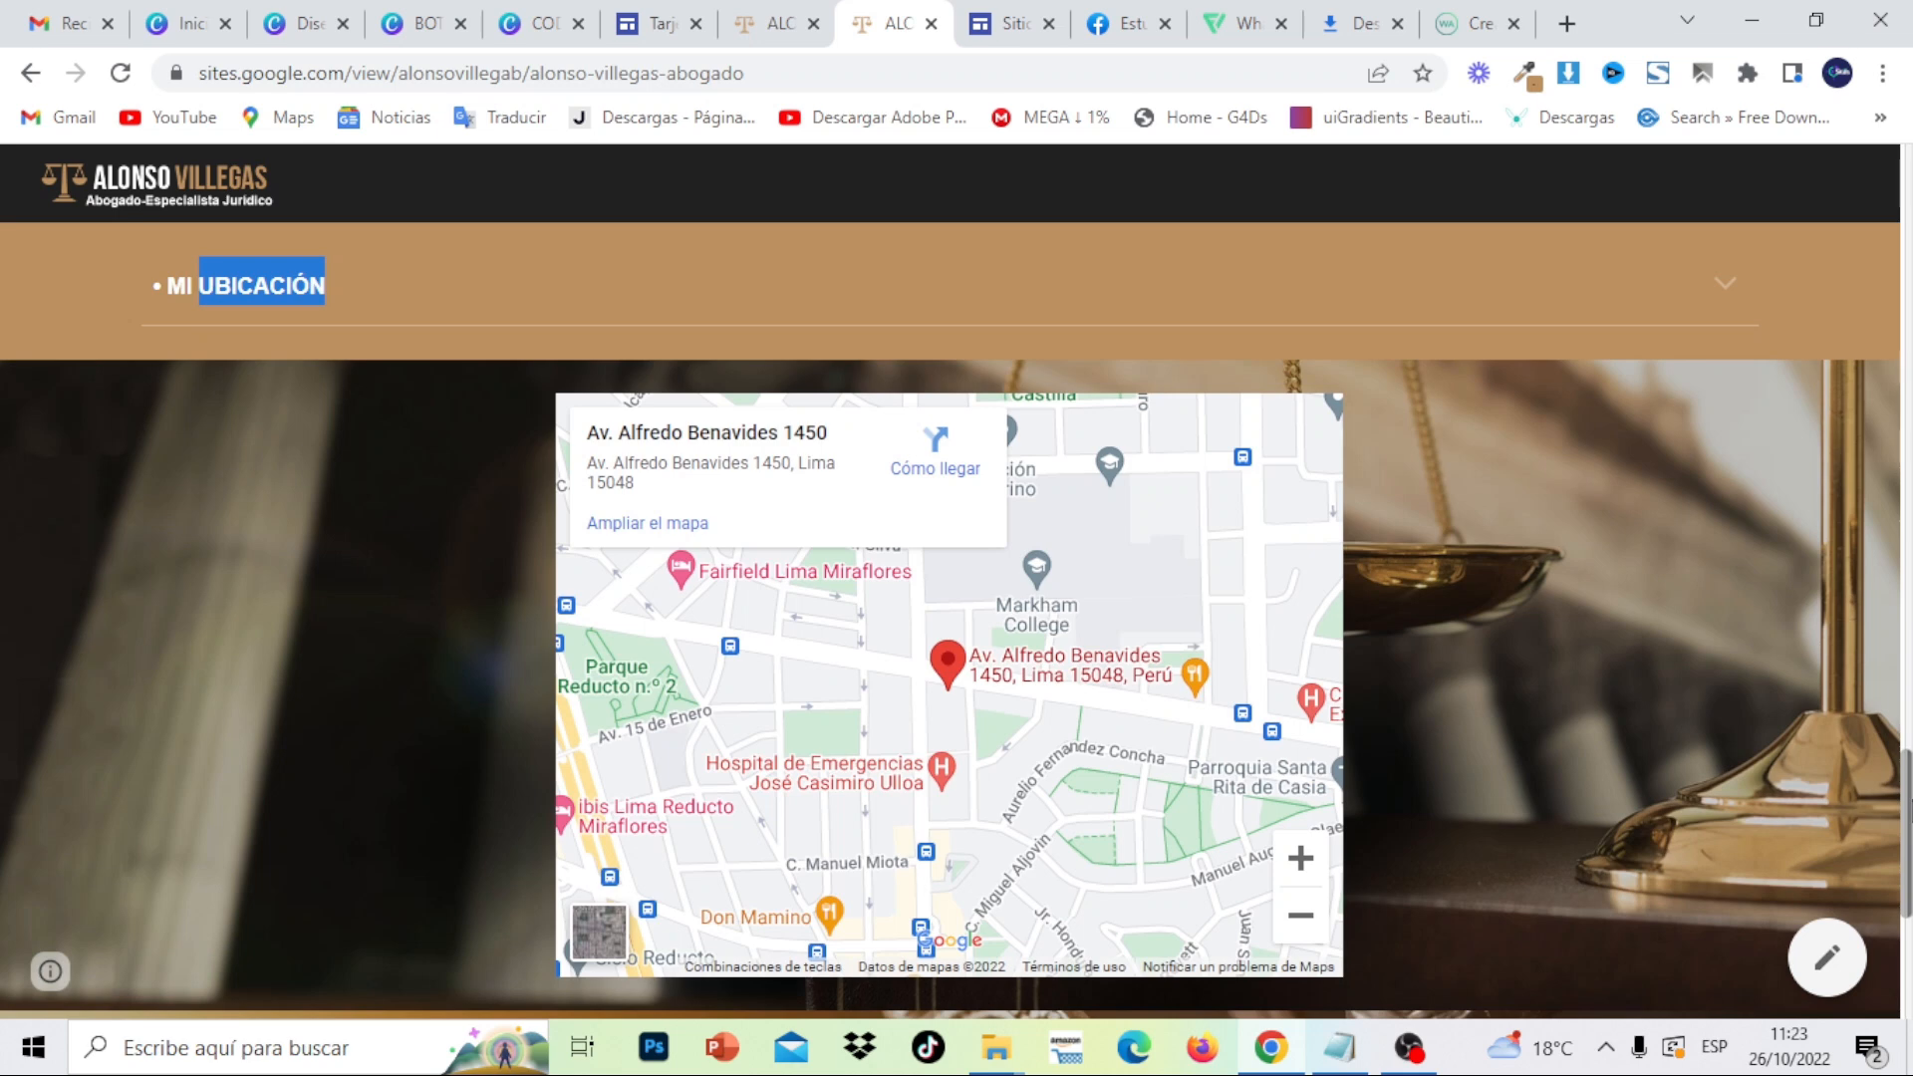
{"action": "left_click", "coordinate": [1012, 22]}
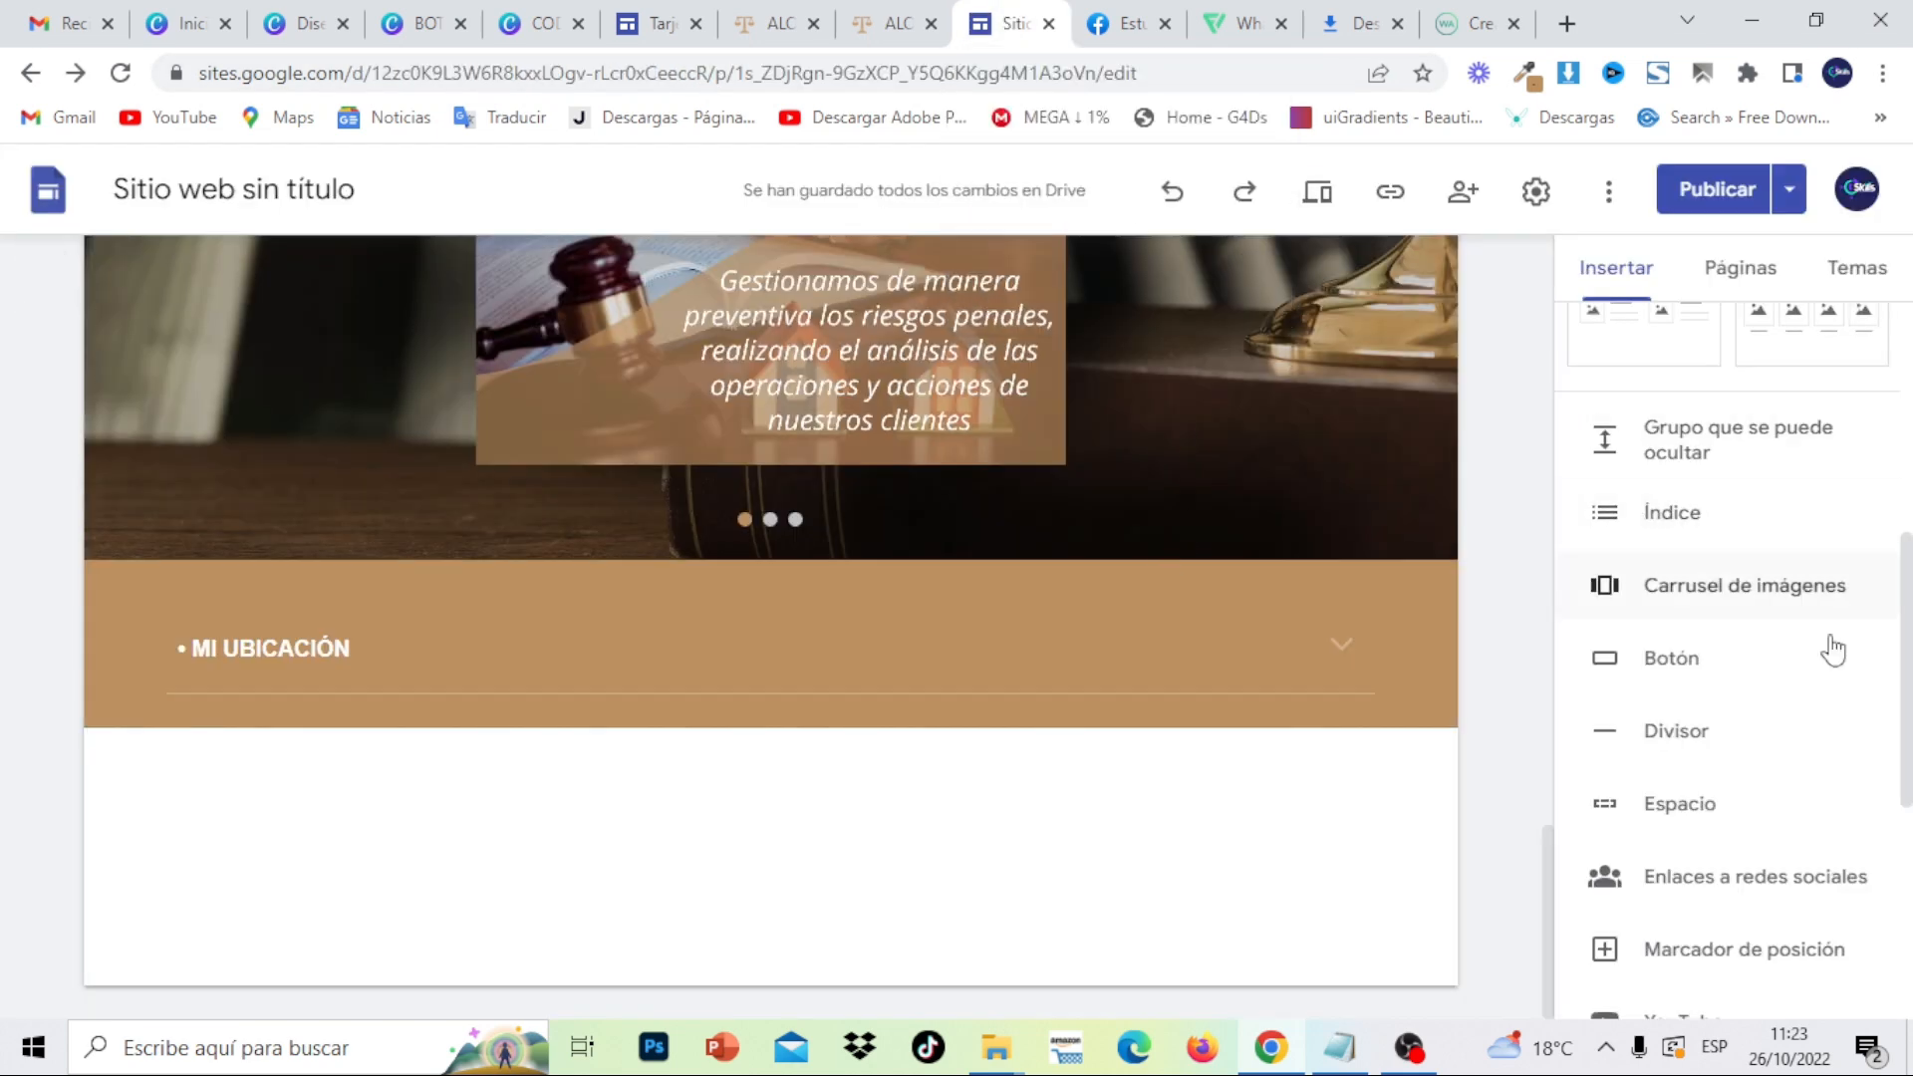
- Start inserting a map and look up the office address on the reference site
{"action": "left_click_drag", "start_coordinate": [1907, 715], "coordinate": [1912, 854]}
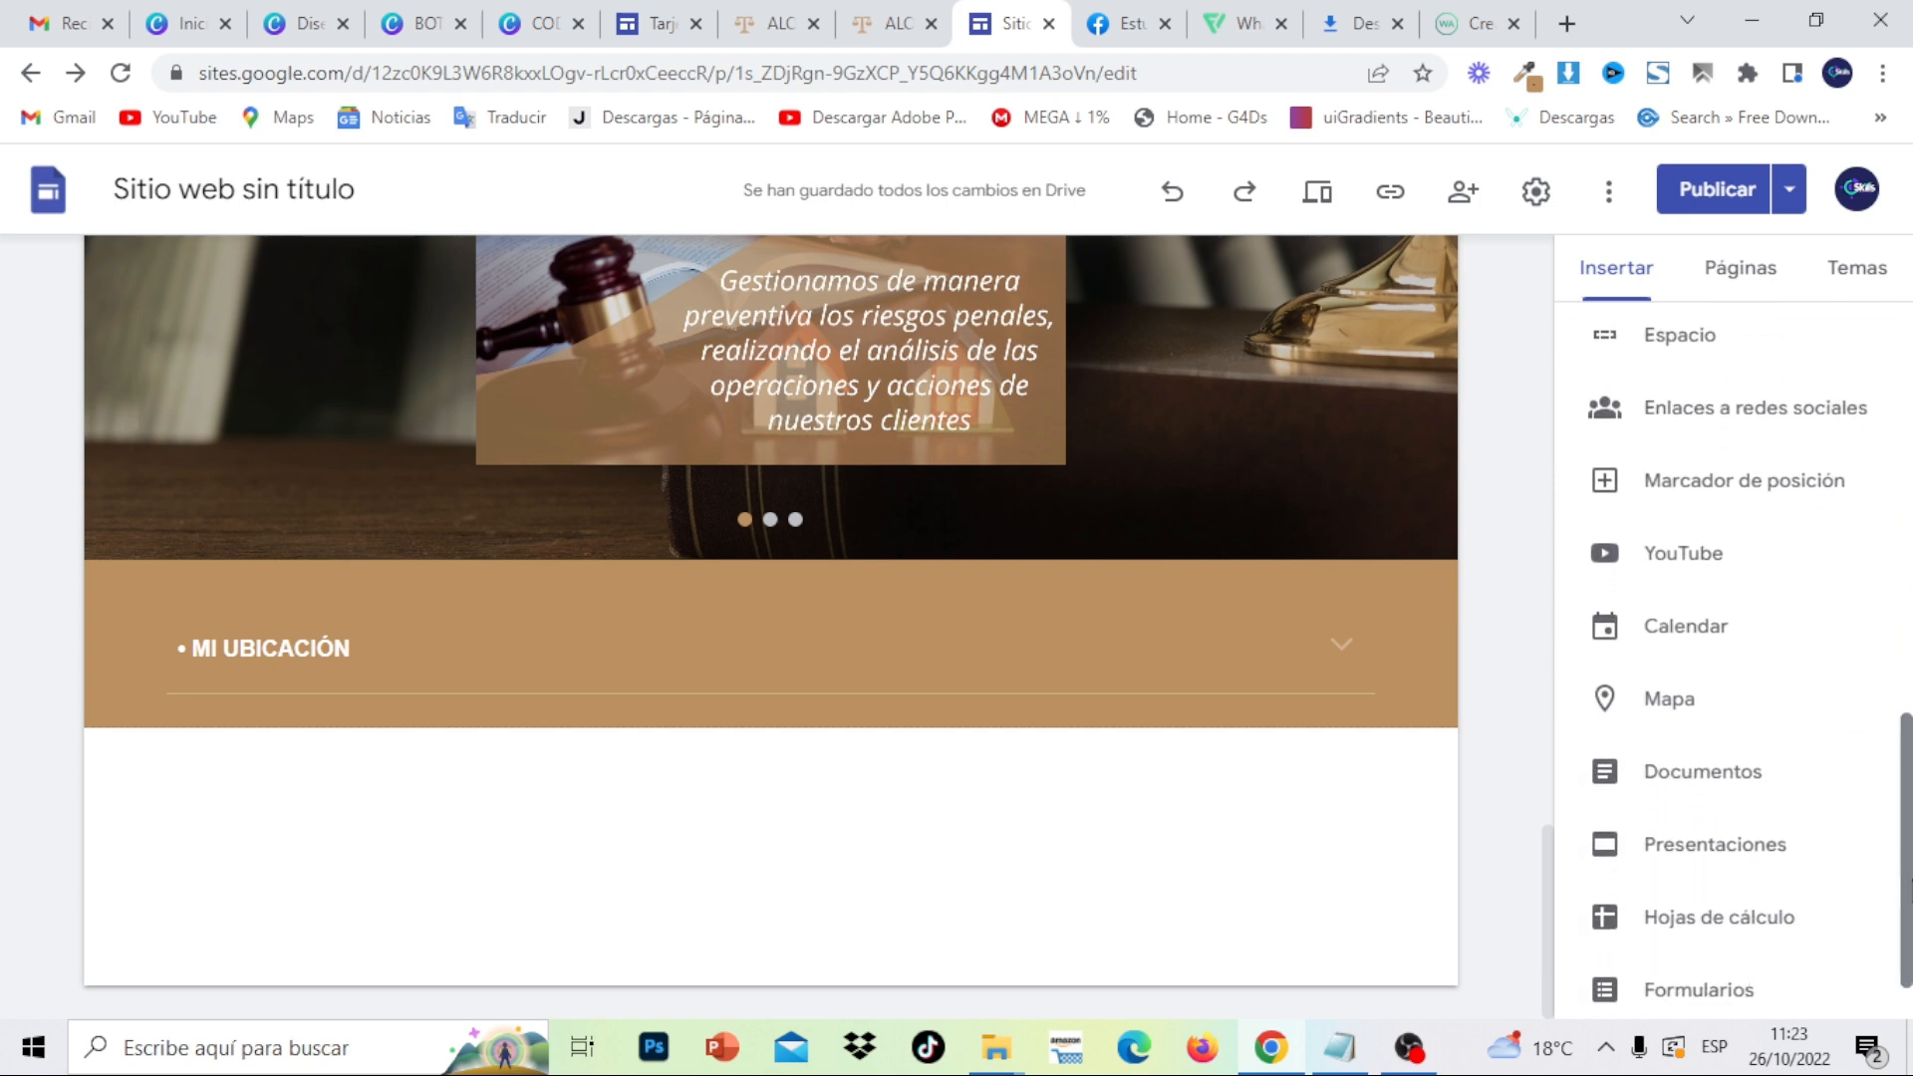
{"action": "left_click", "coordinate": [1679, 715]}
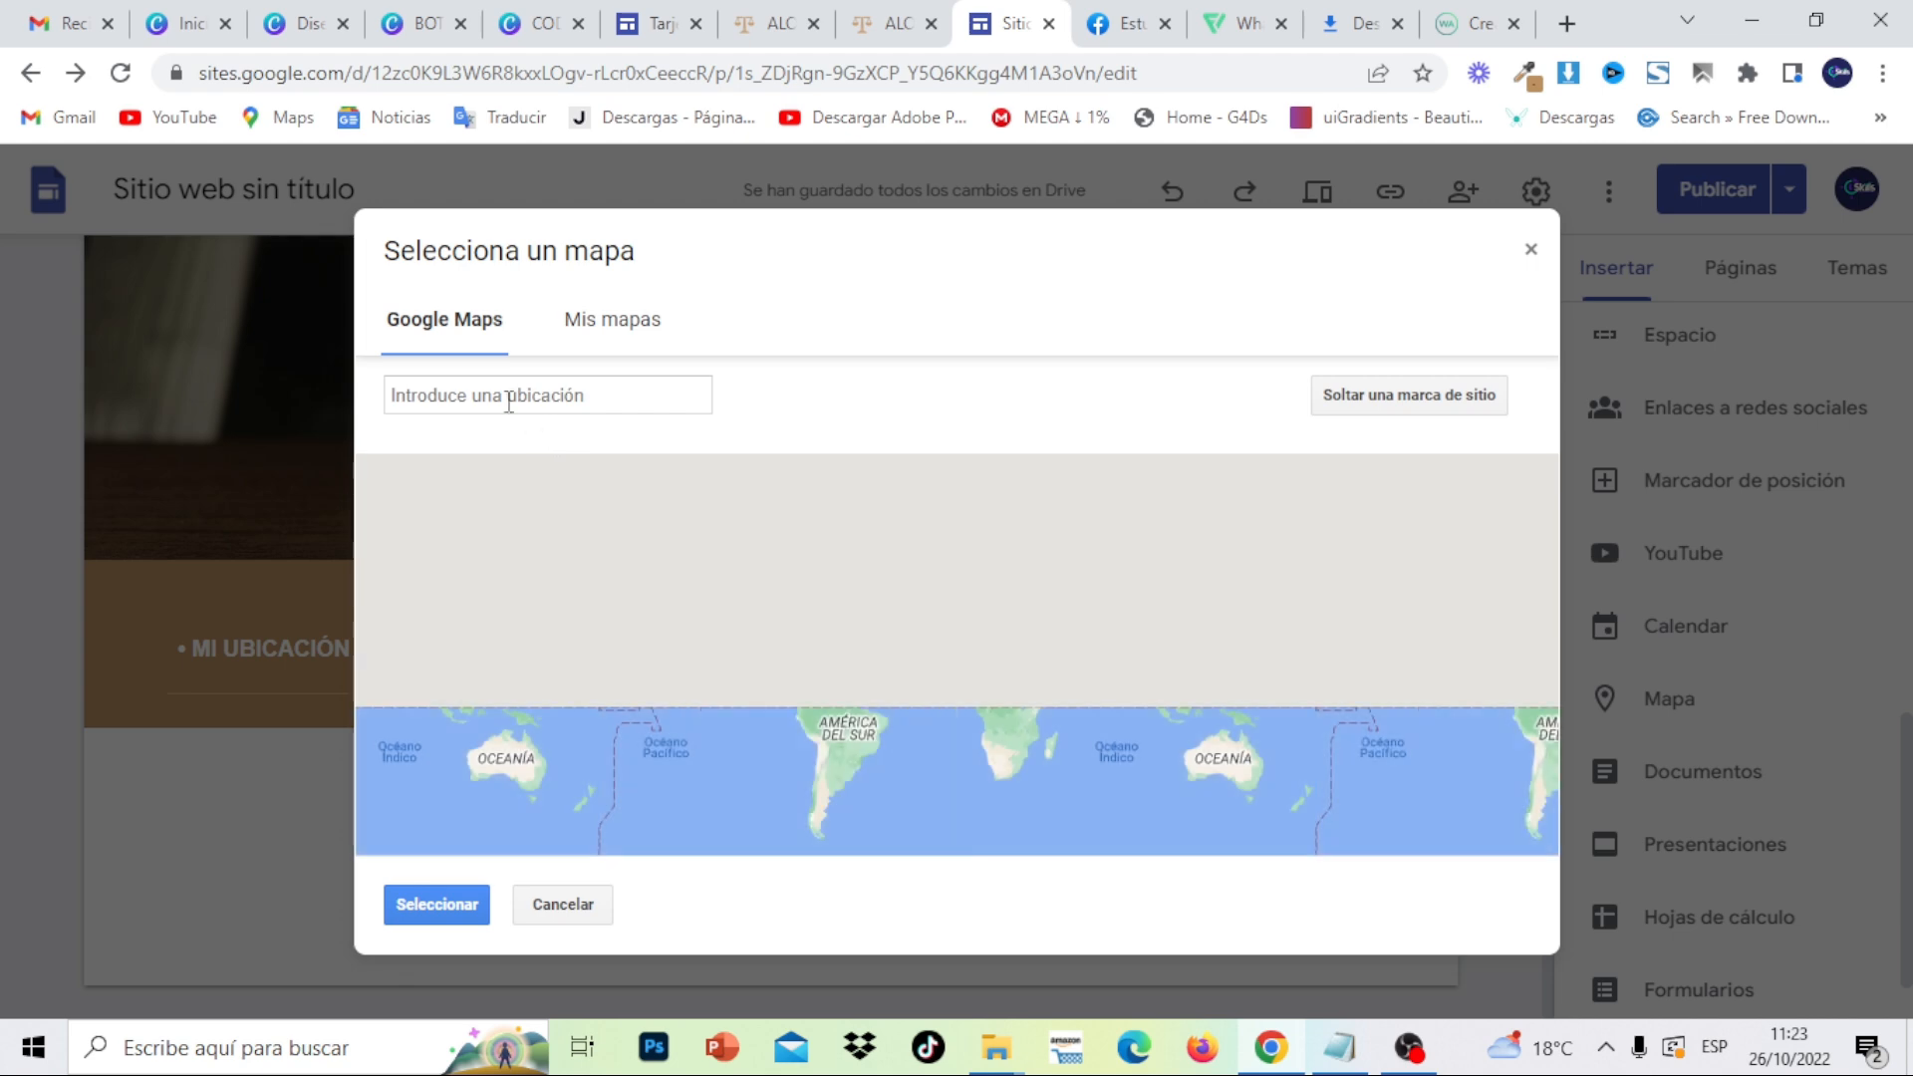
{"action": "left_click", "coordinate": [786, 12]}
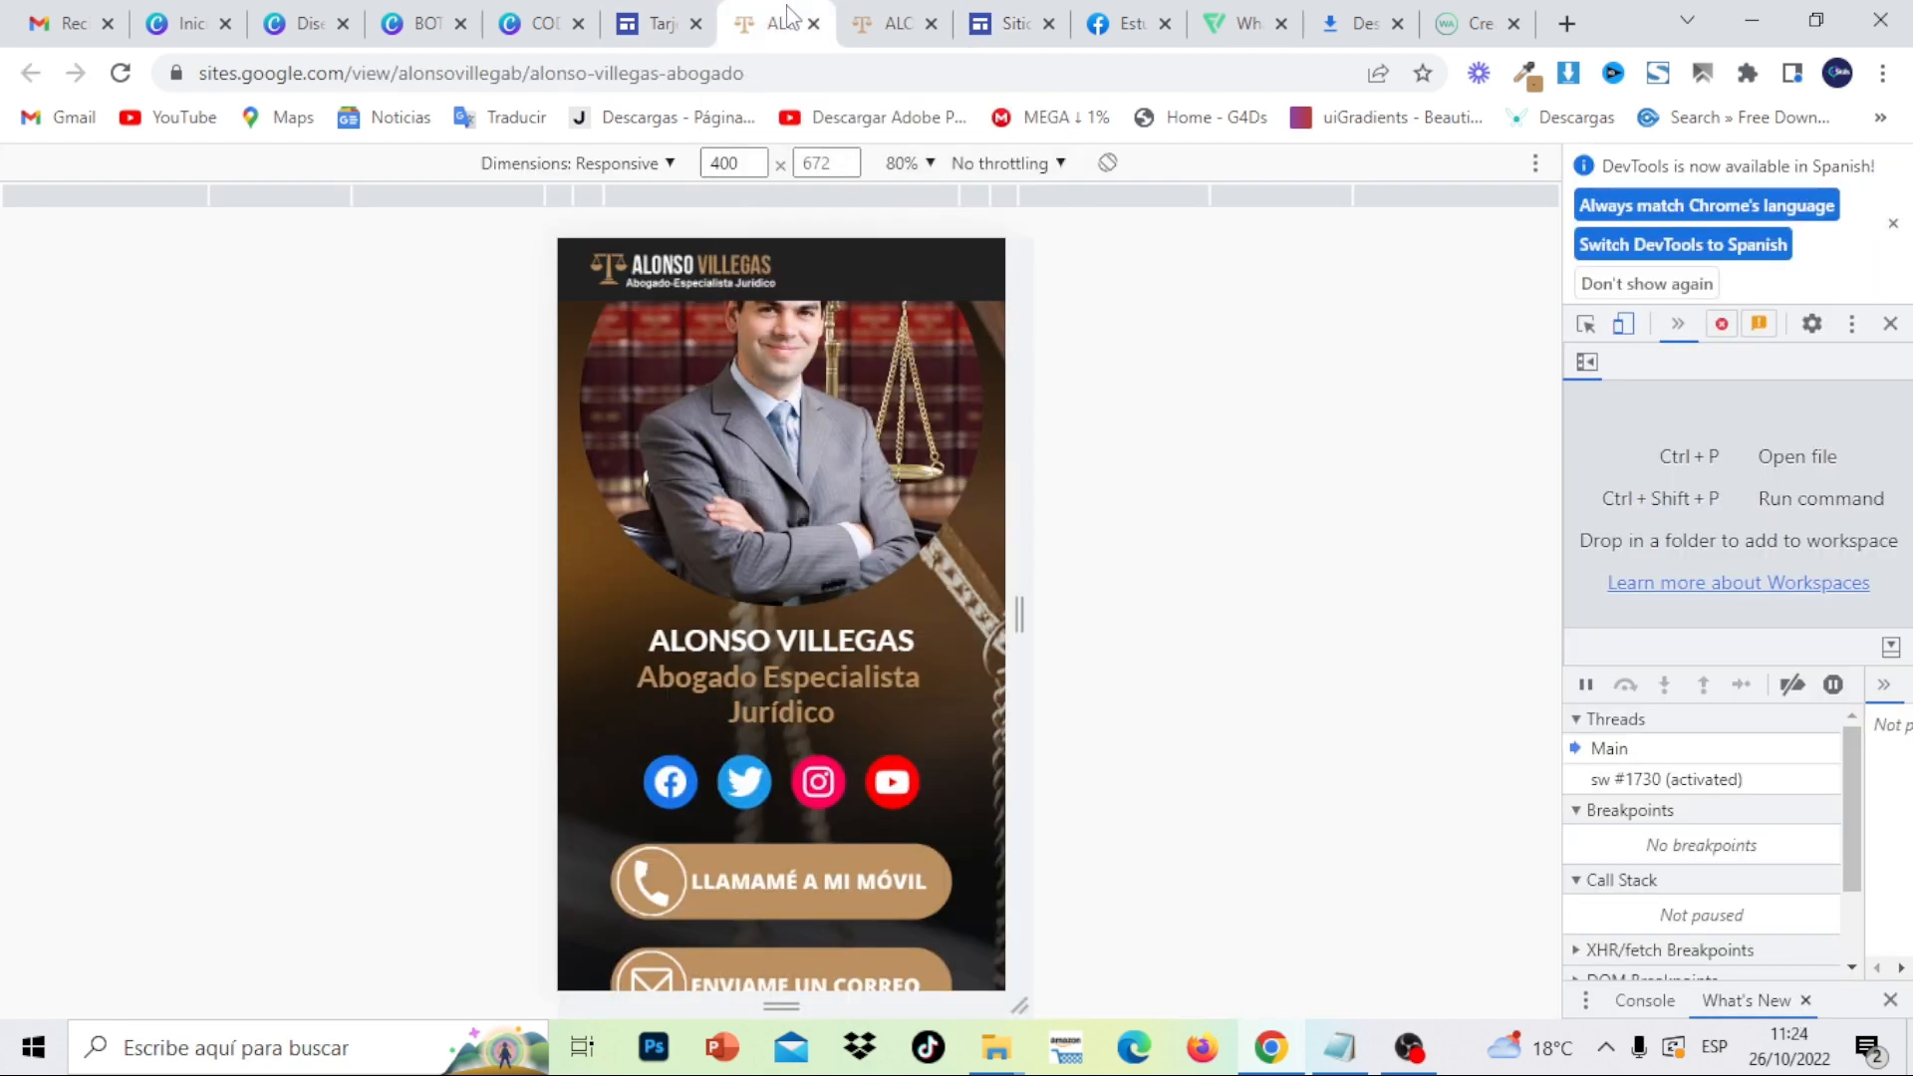
{"action": "left_click", "coordinate": [880, 39]}
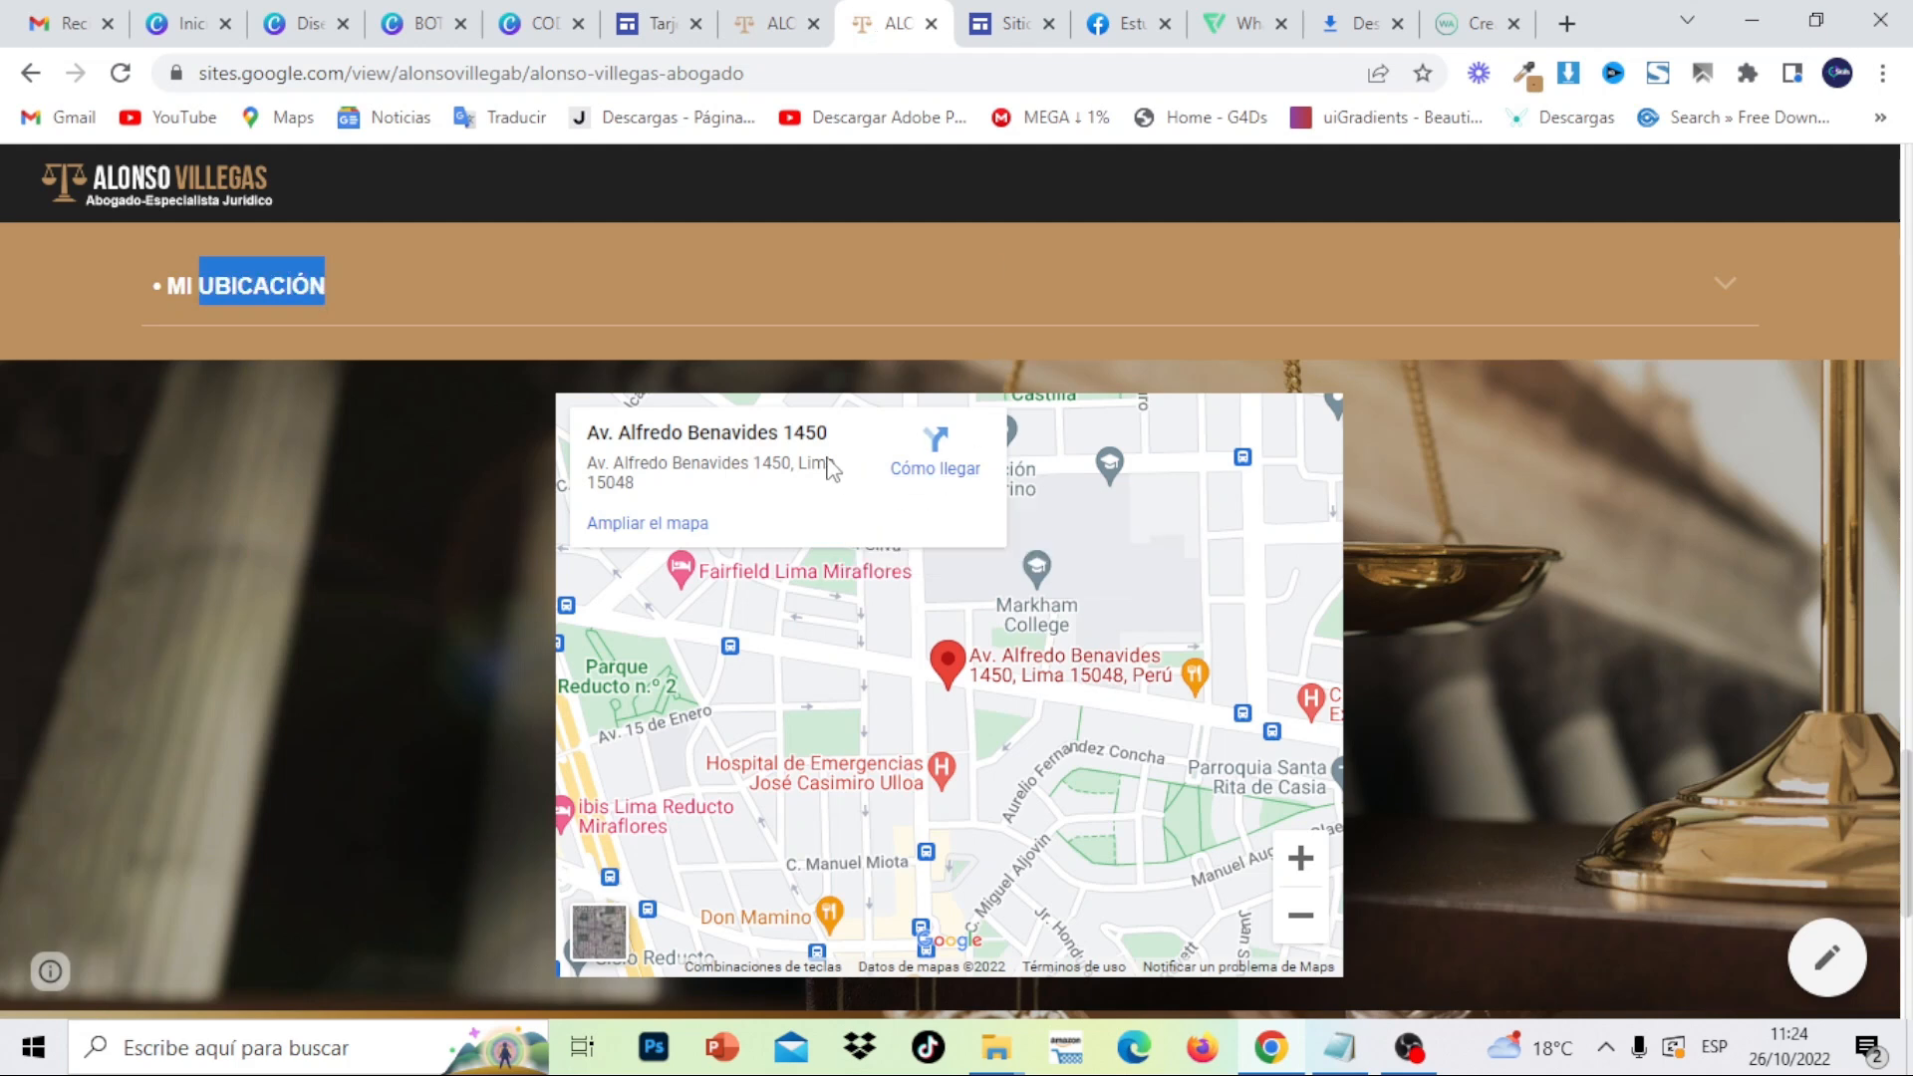
{"action": "left_click", "coordinate": [1014, 27]}
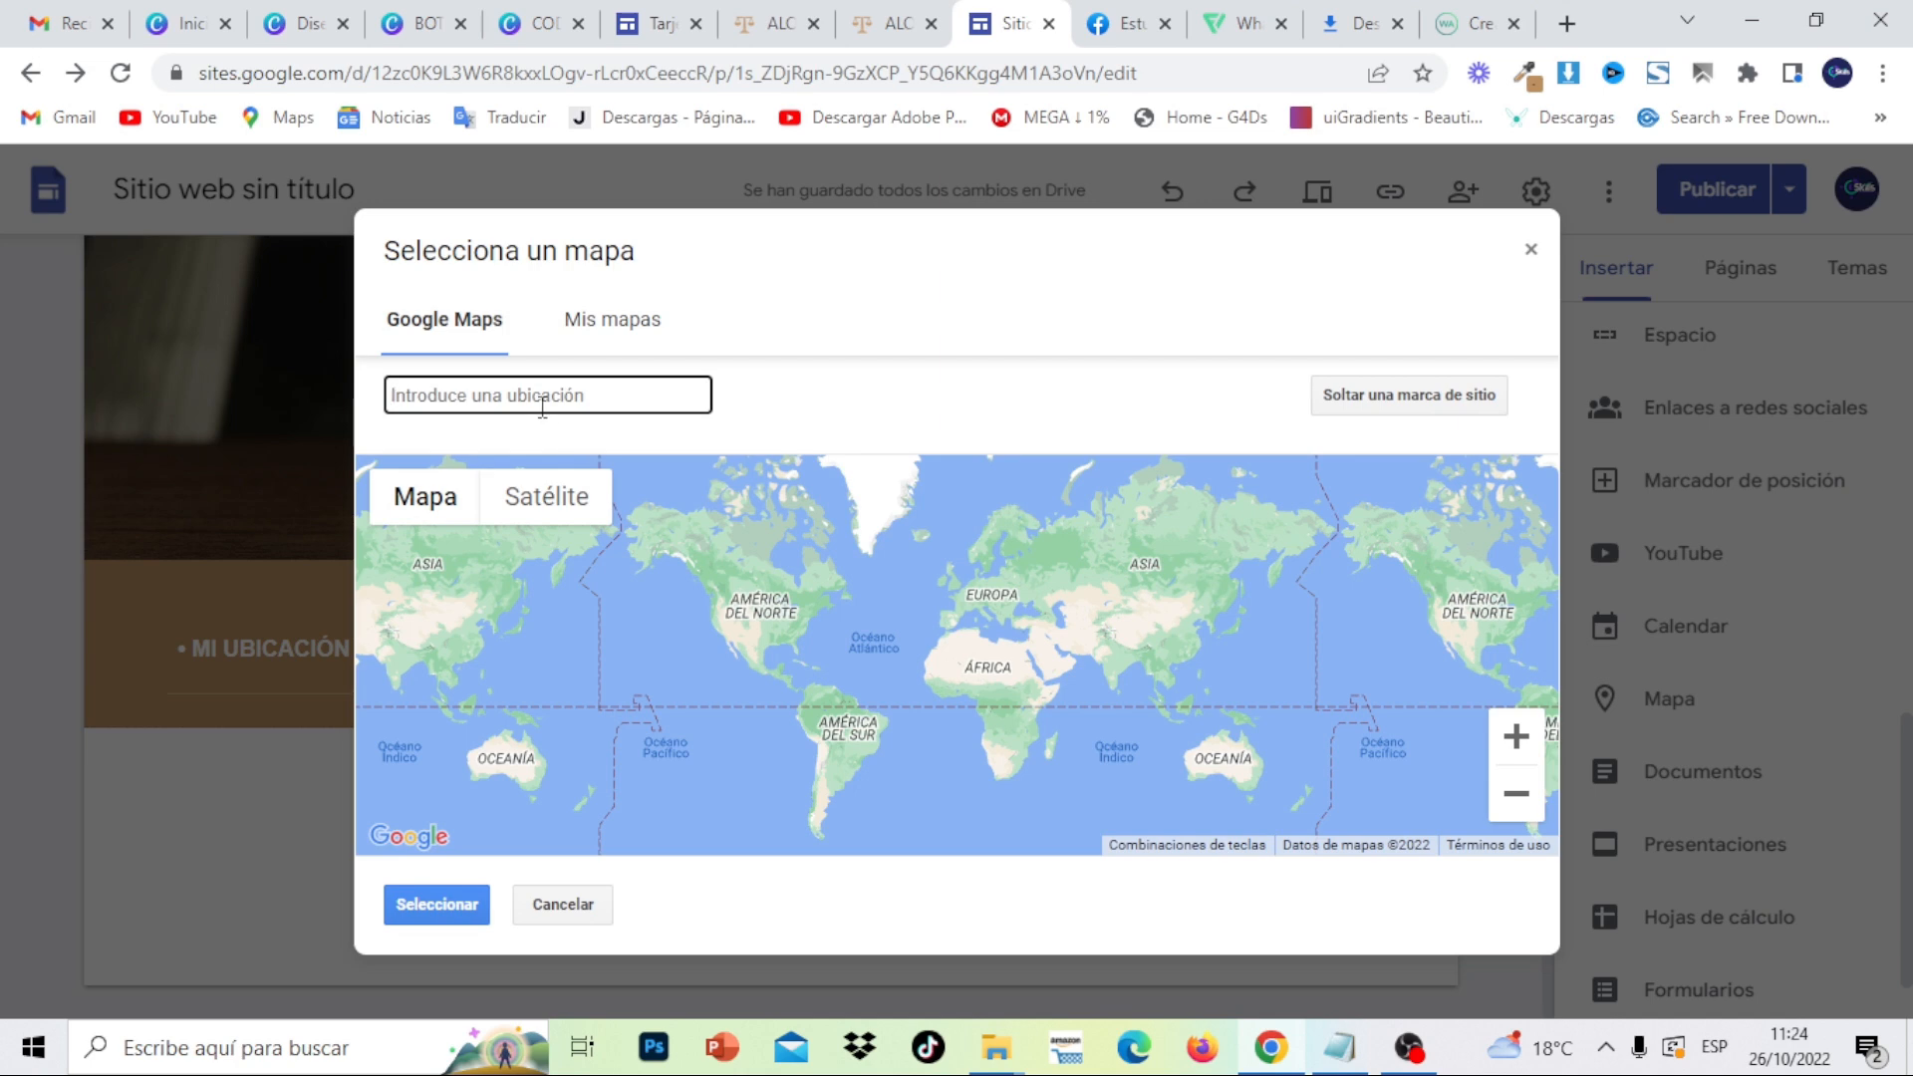
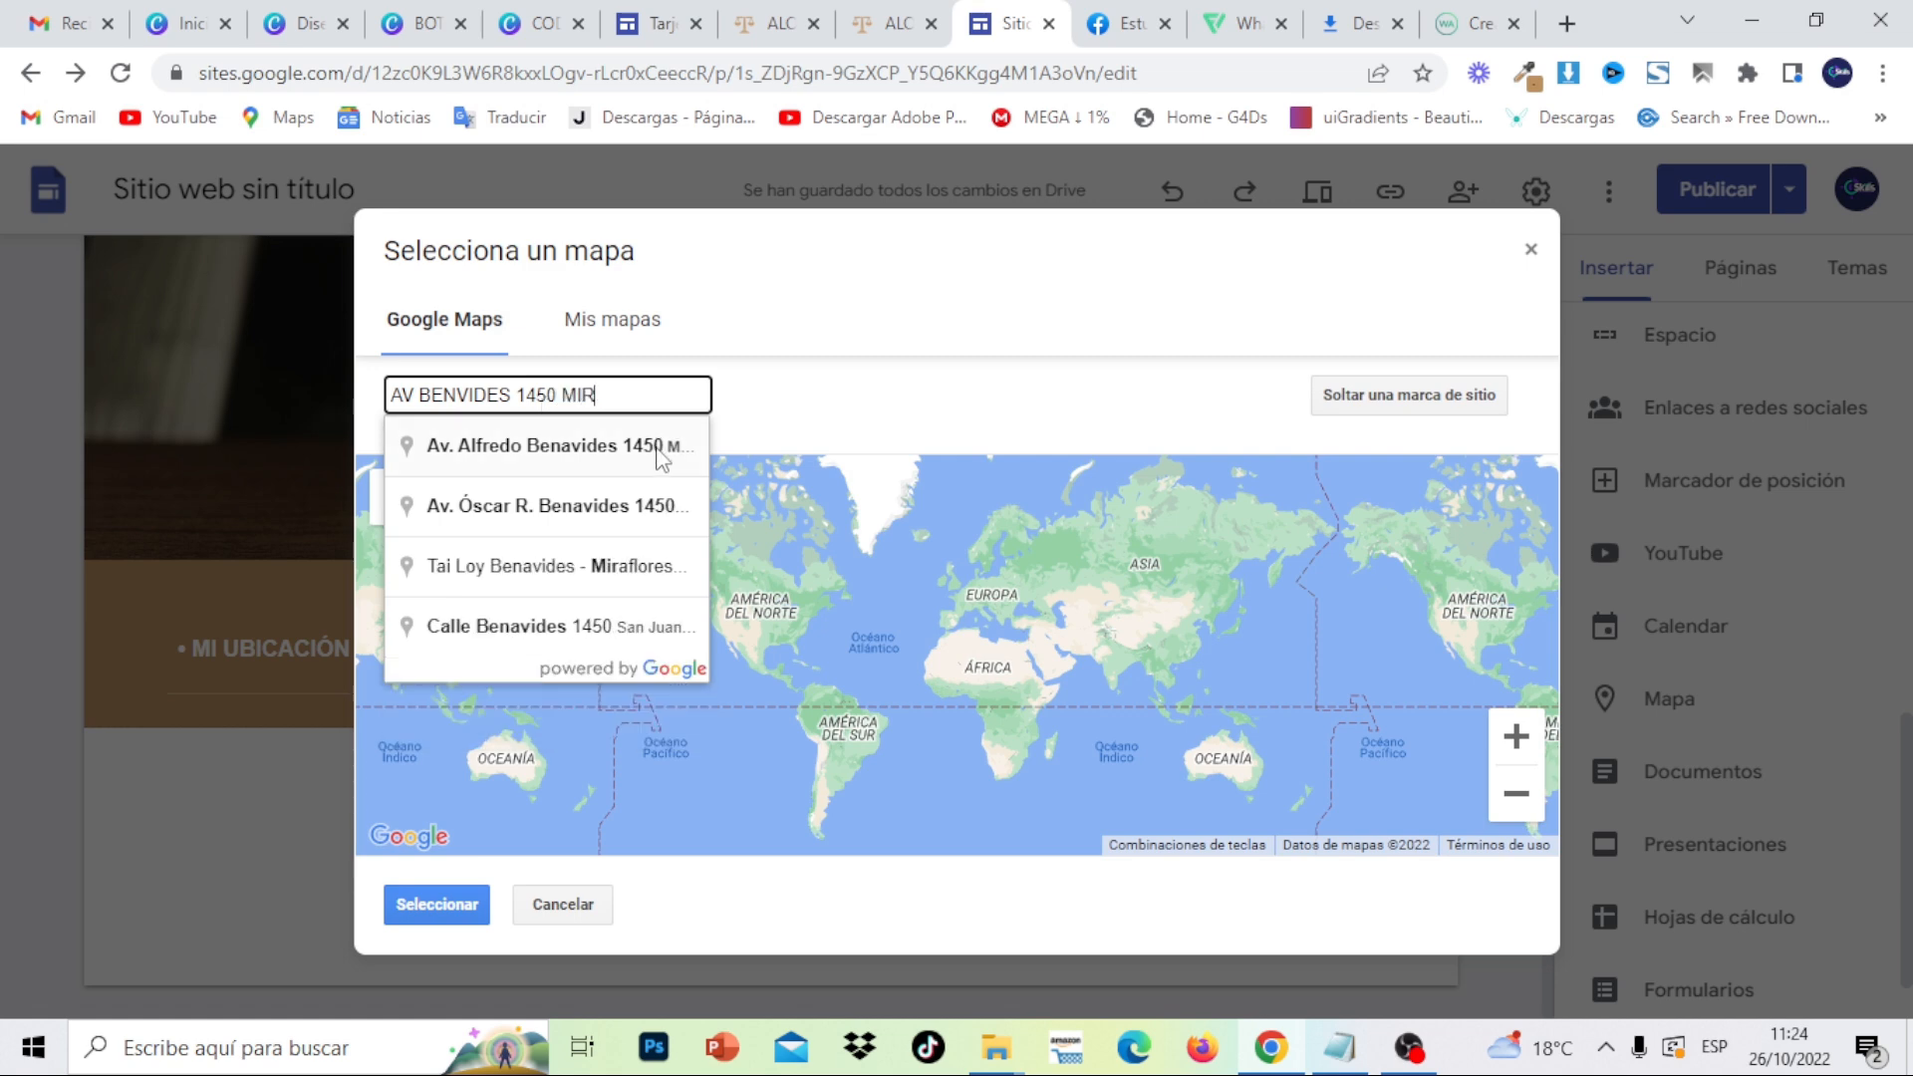
- Search for the office address, insert its map, and centre it in the section
{"action": "left_click", "coordinate": [677, 449]}
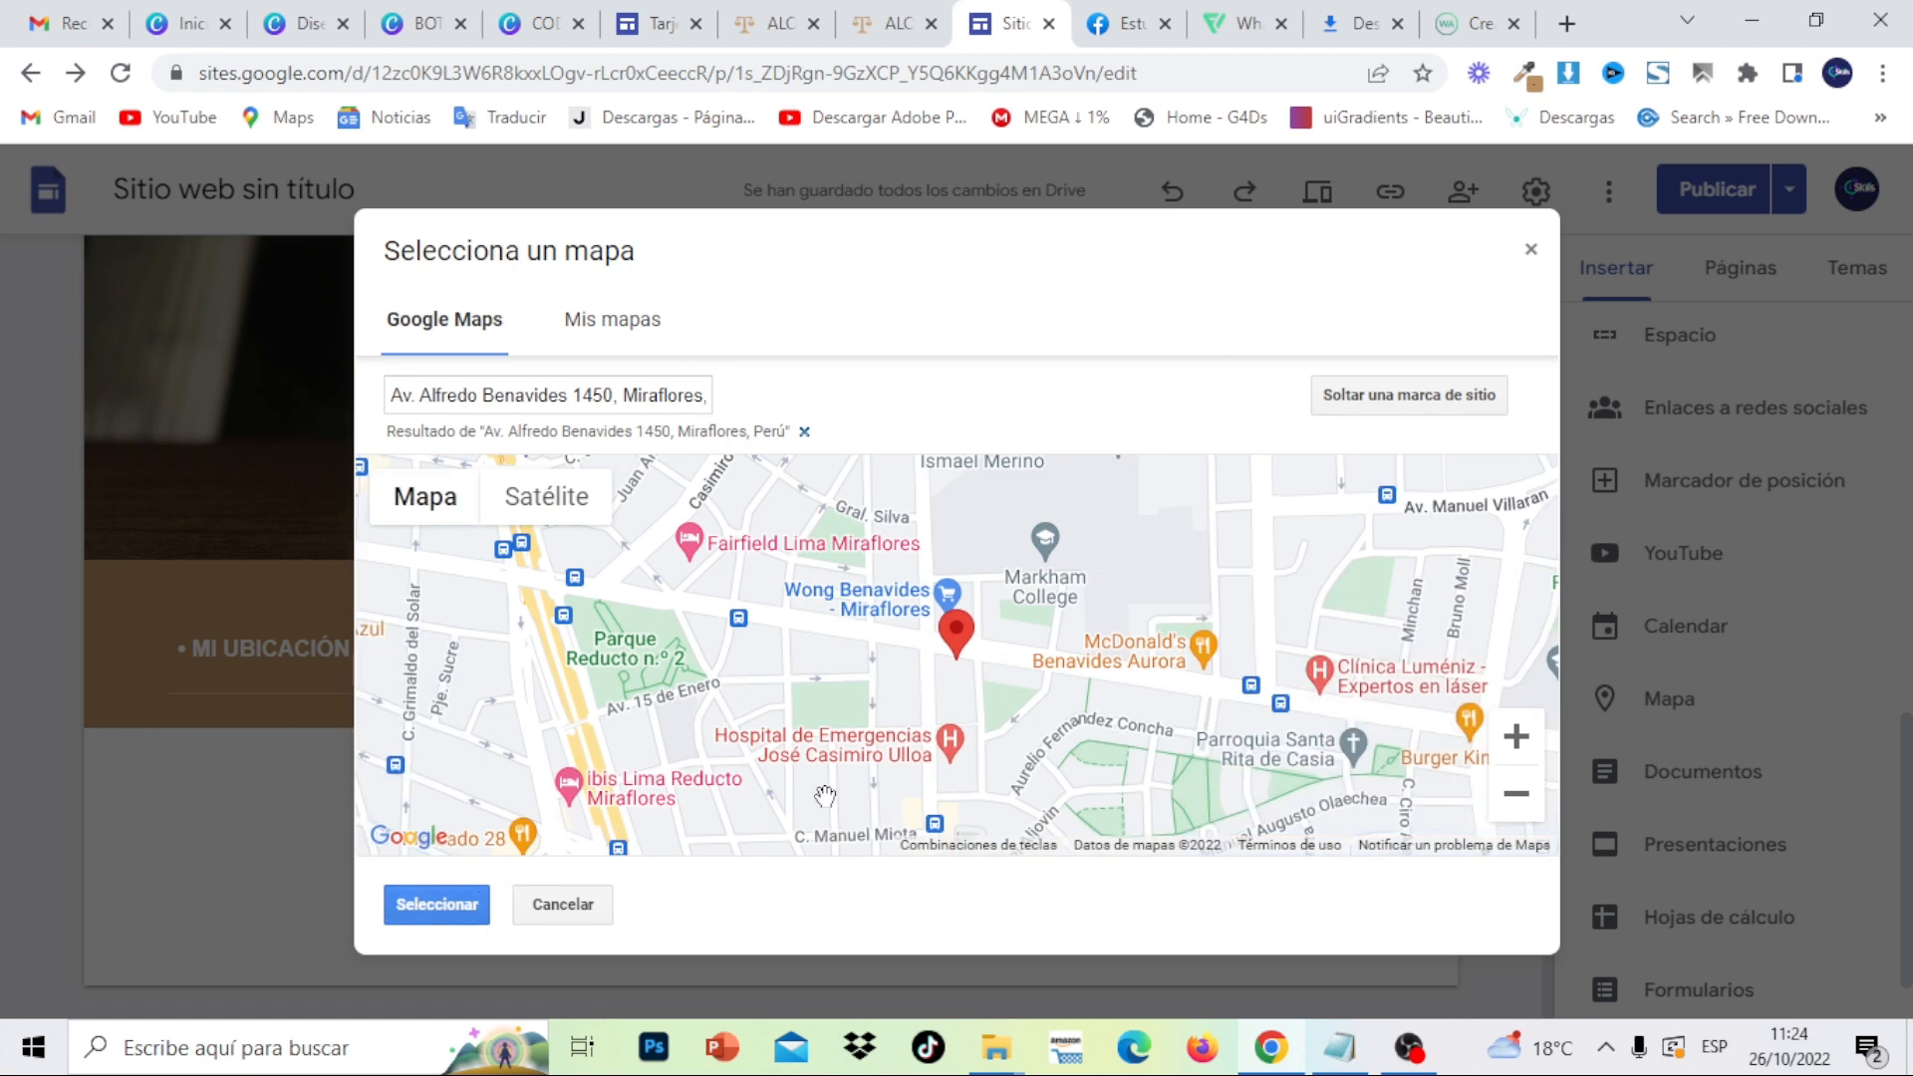
{"action": "left_click", "coordinate": [465, 907]}
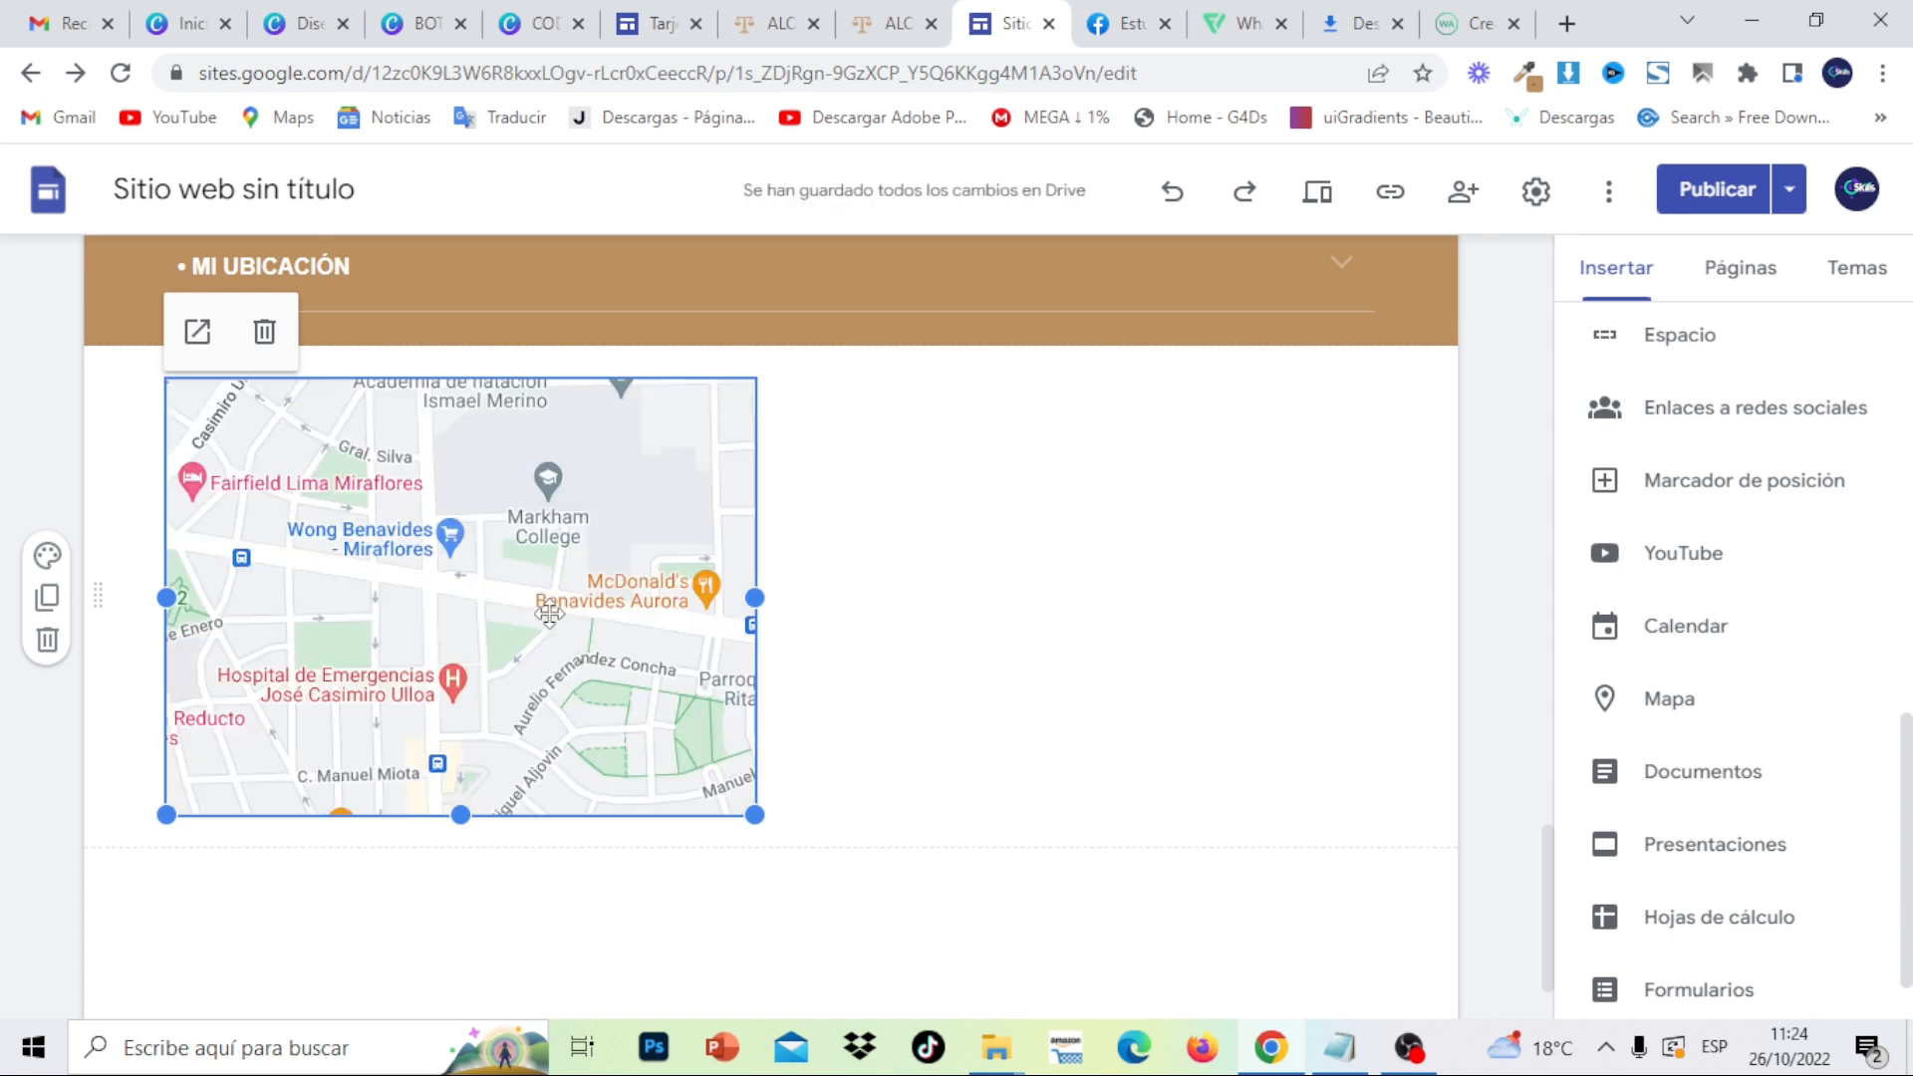
{"action": "left_click_drag", "start_coordinate": [549, 615], "coordinate": [773, 585]}
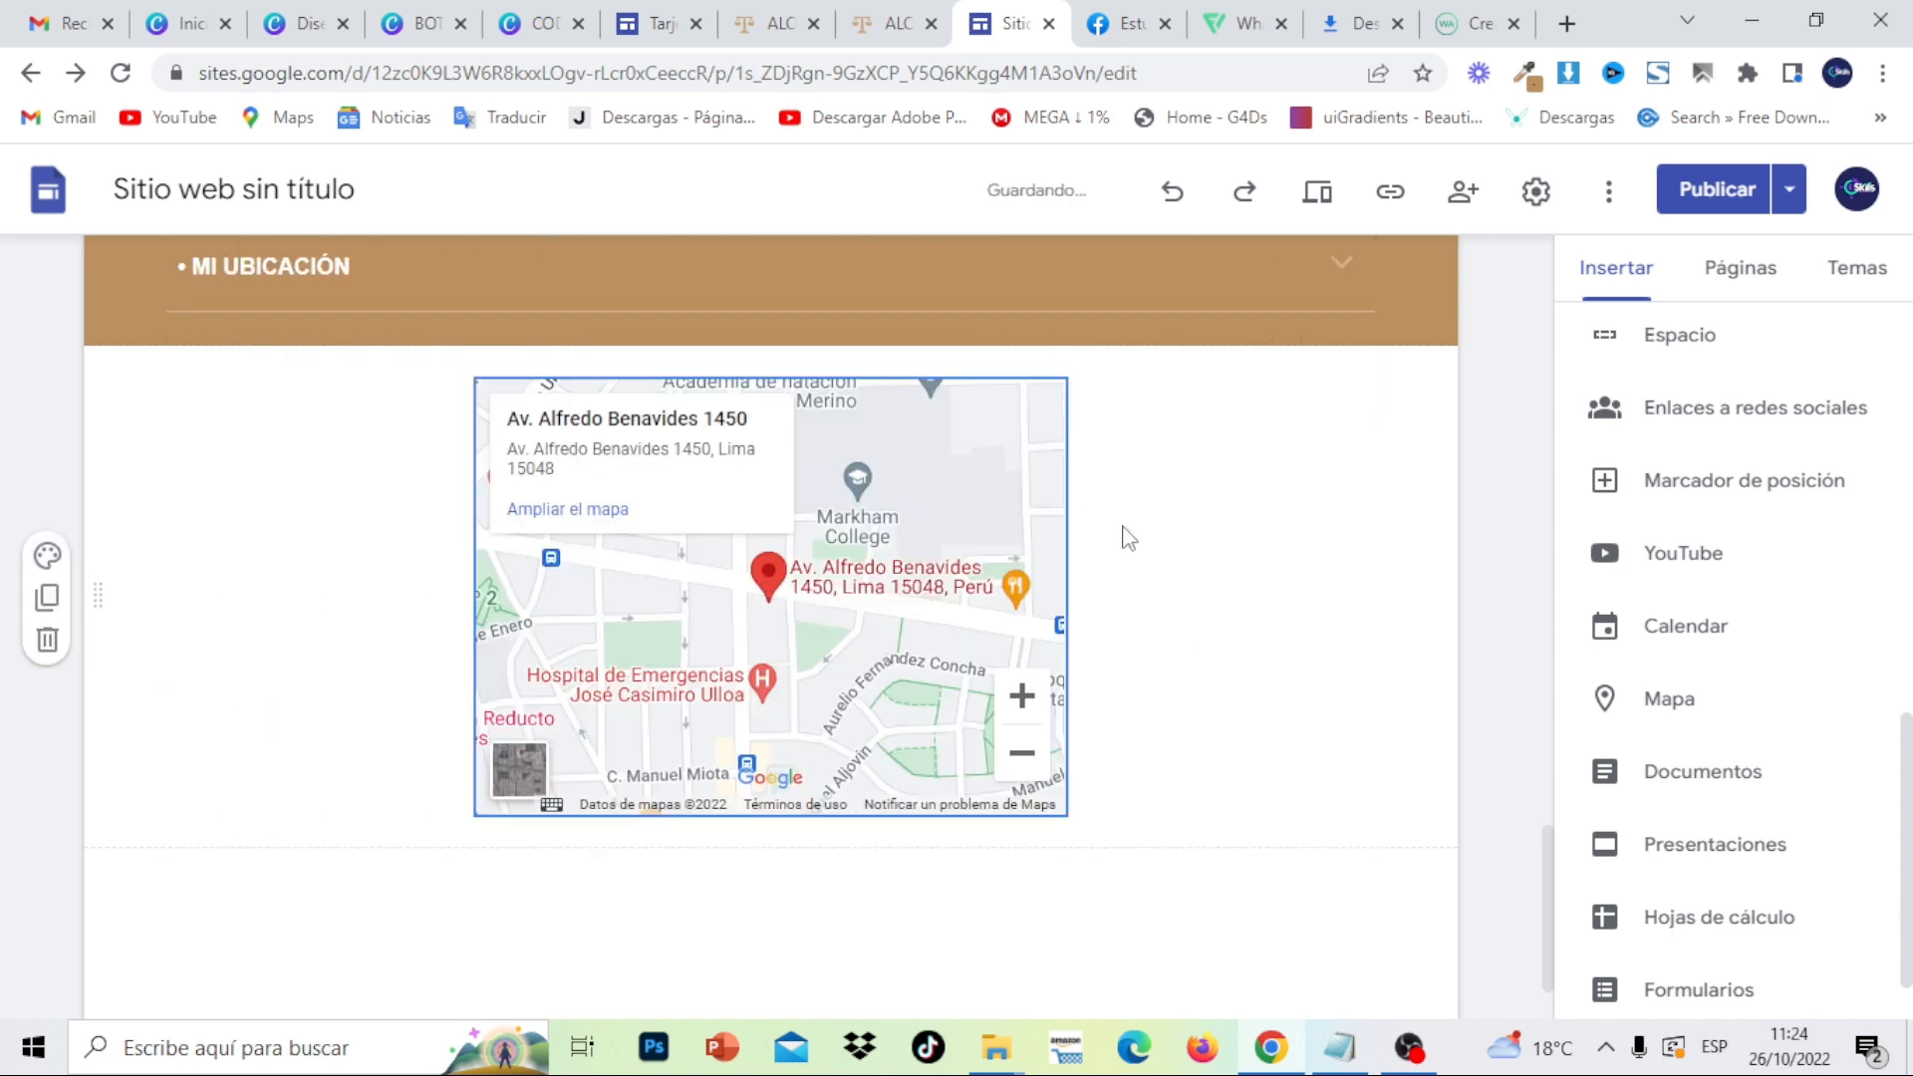
- Upload FONDO3 as the map section's background image
{"action": "left_click", "coordinate": [896, 34]}
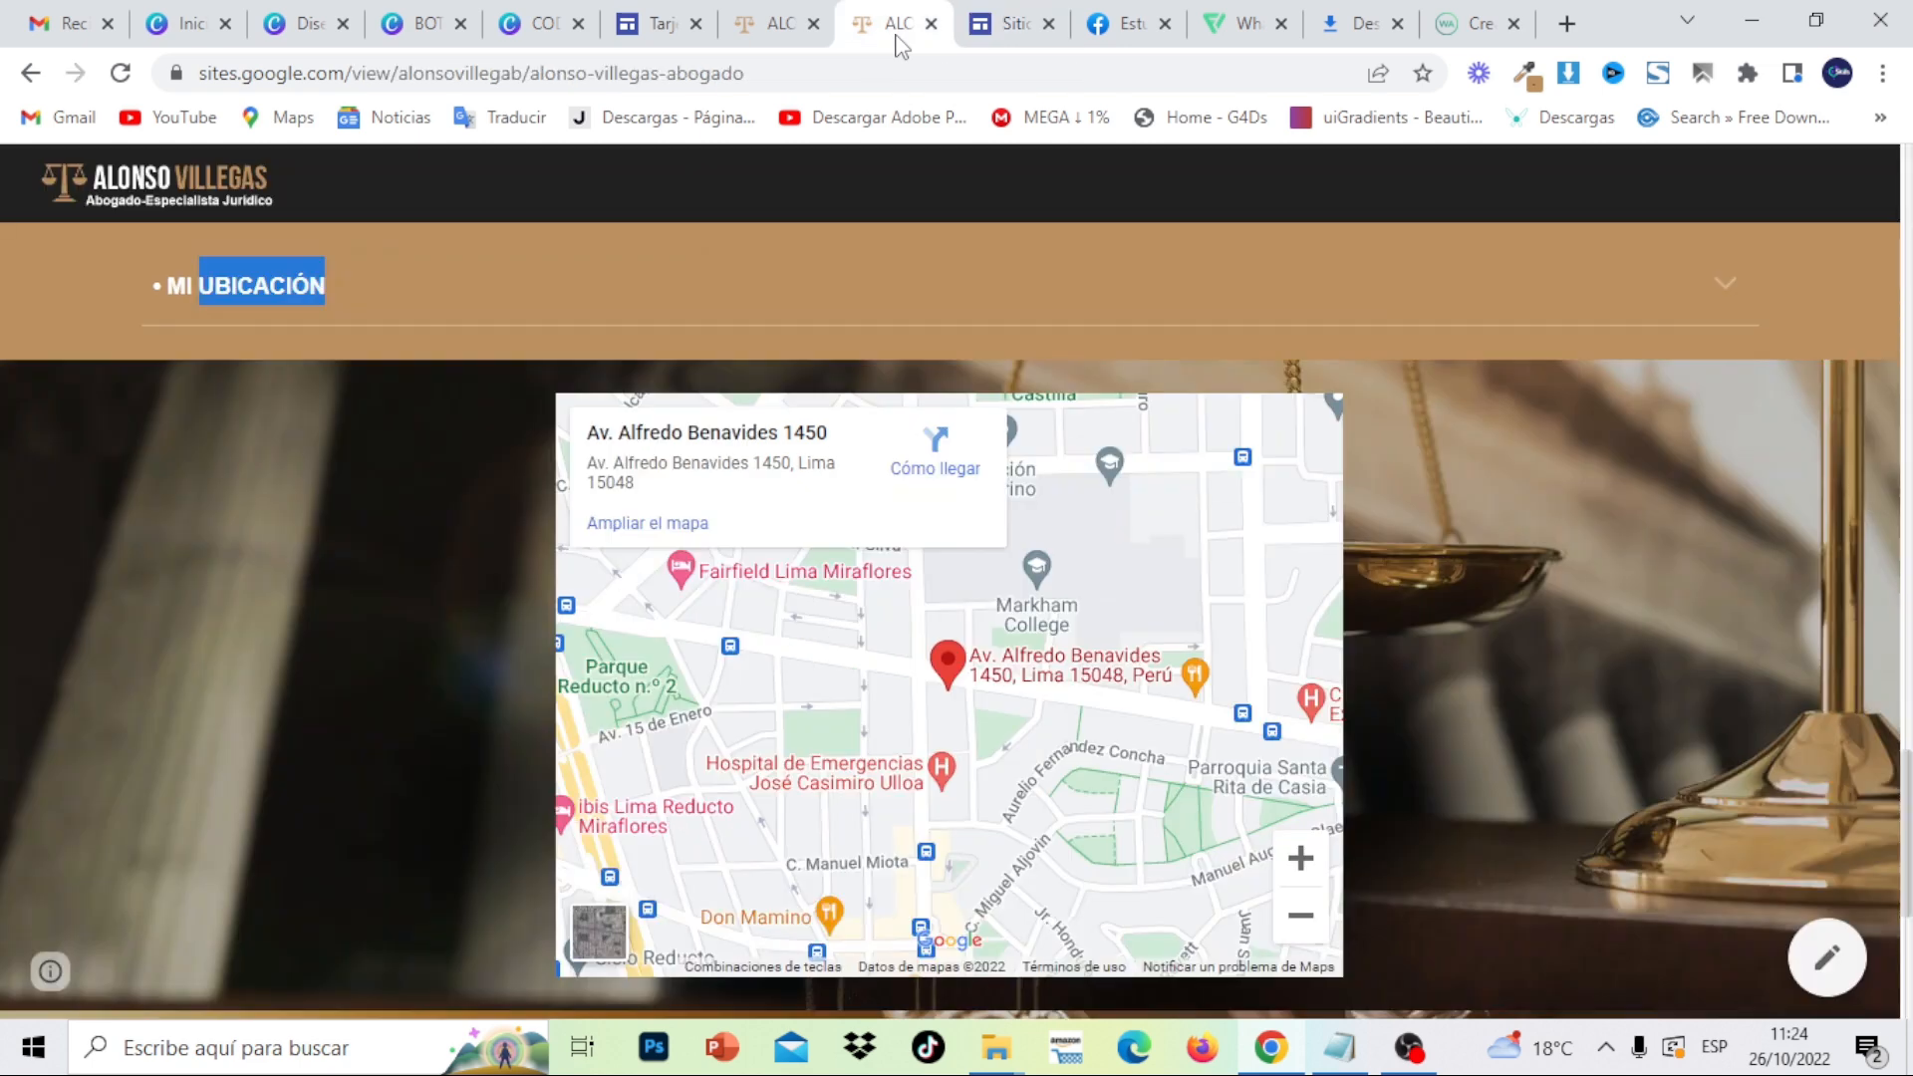
{"action": "left_click", "coordinate": [1032, 27]}
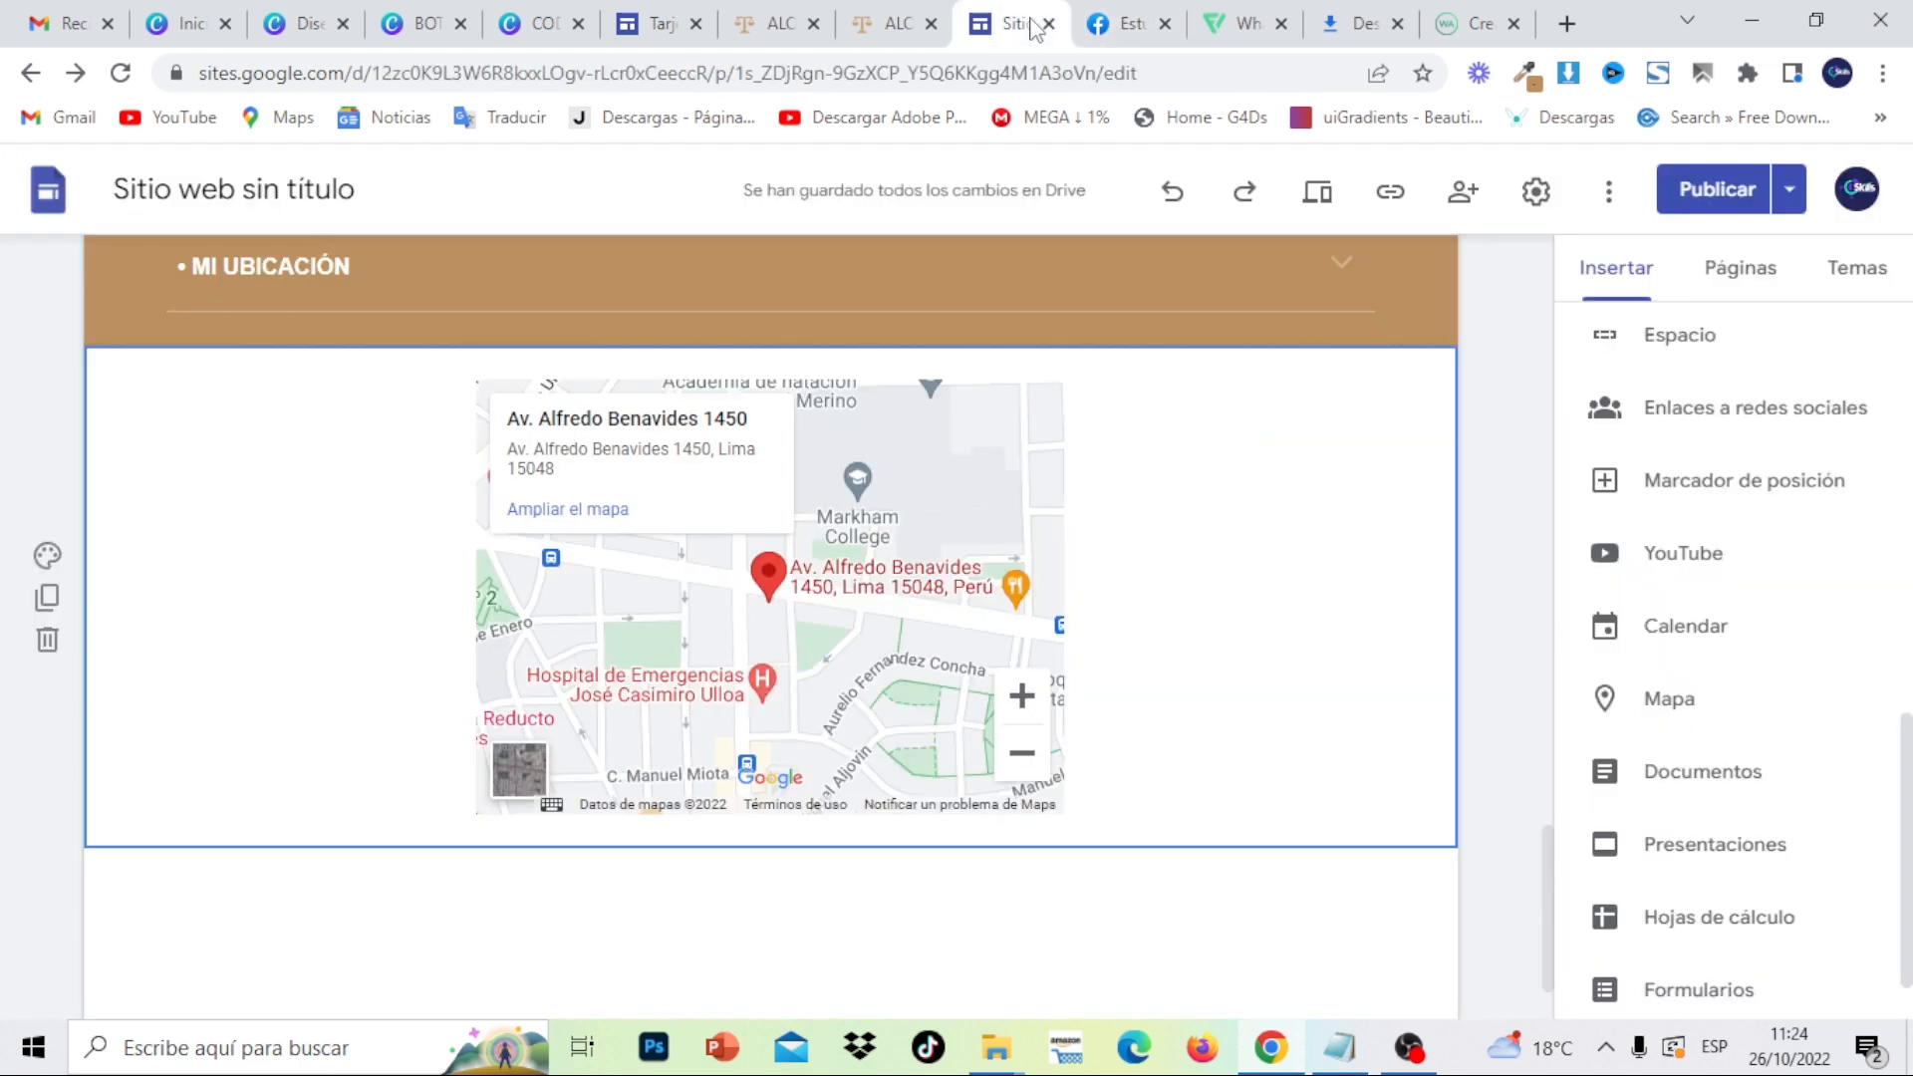
{"action": "left_click", "coordinate": [46, 556]}
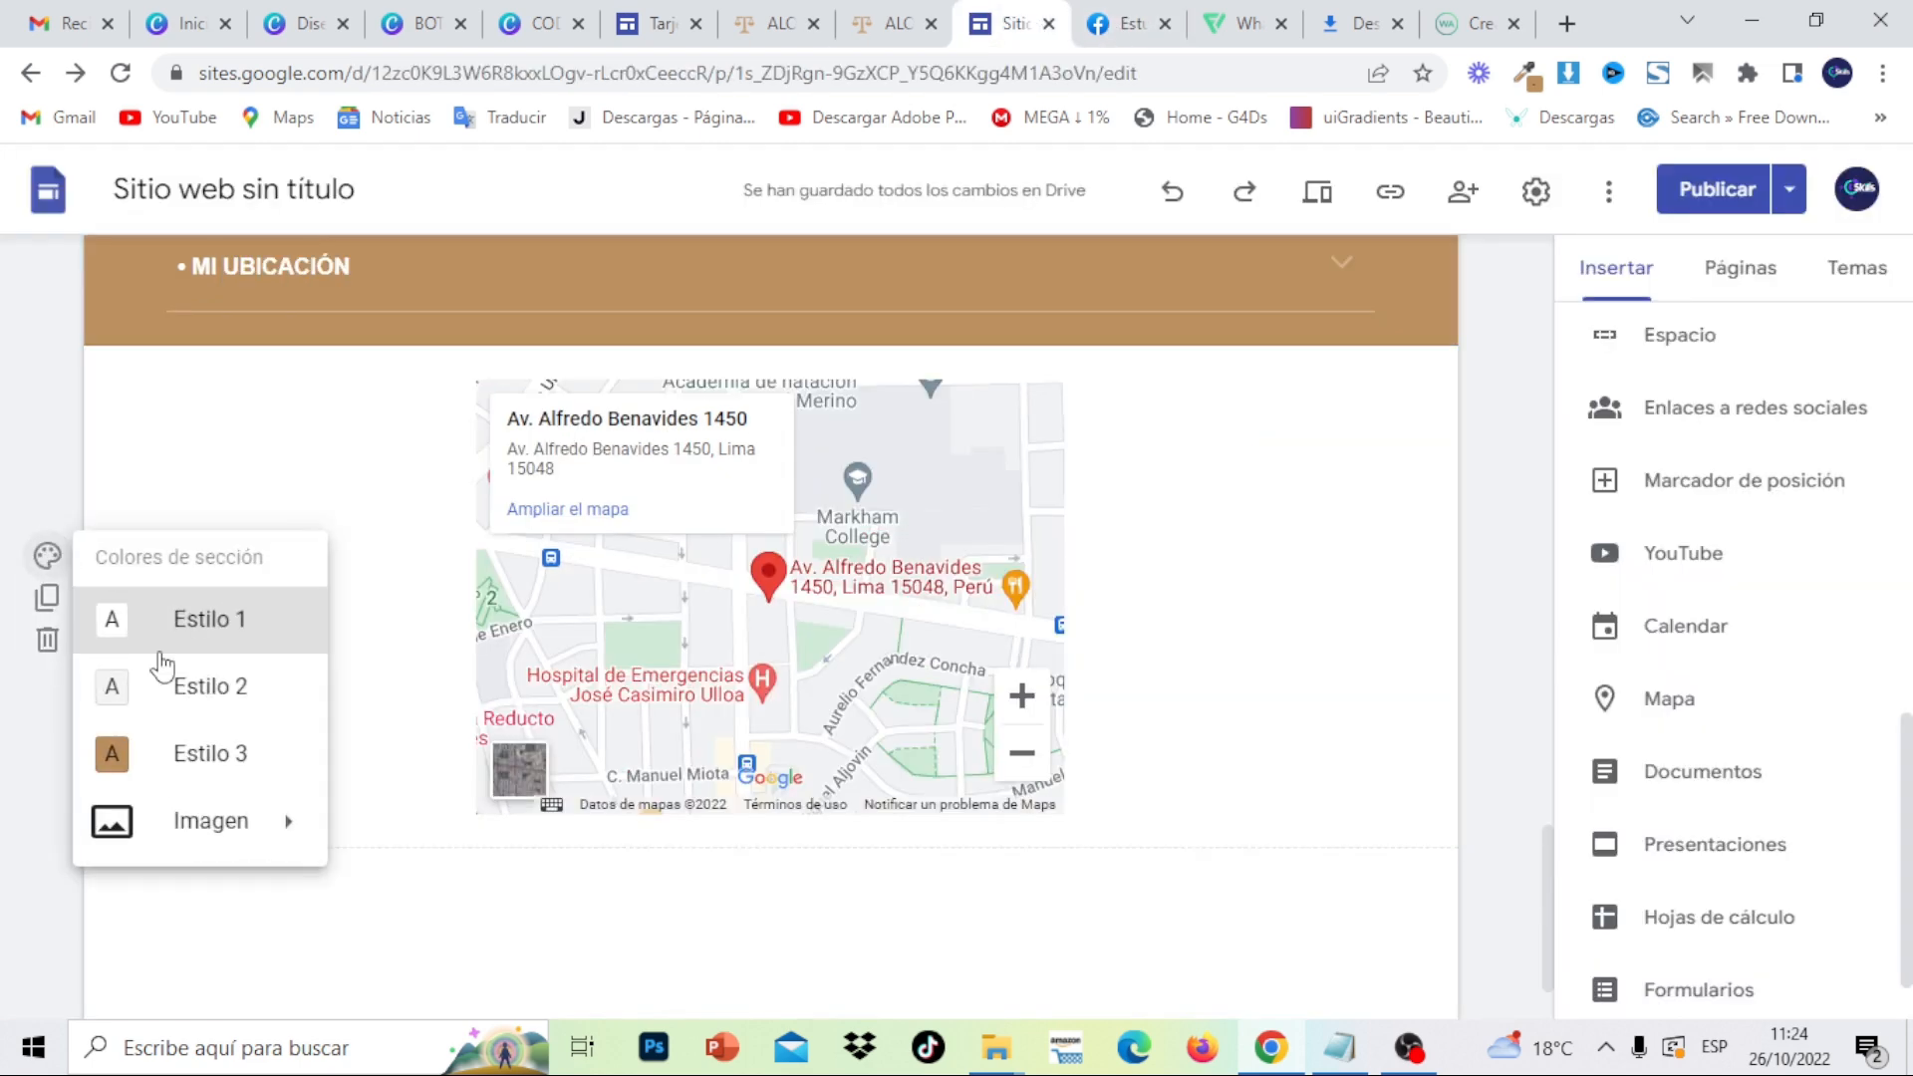
{"action": "mouse_move", "coordinate": [265, 812]}
{"action": "left_click", "coordinate": [378, 830]}
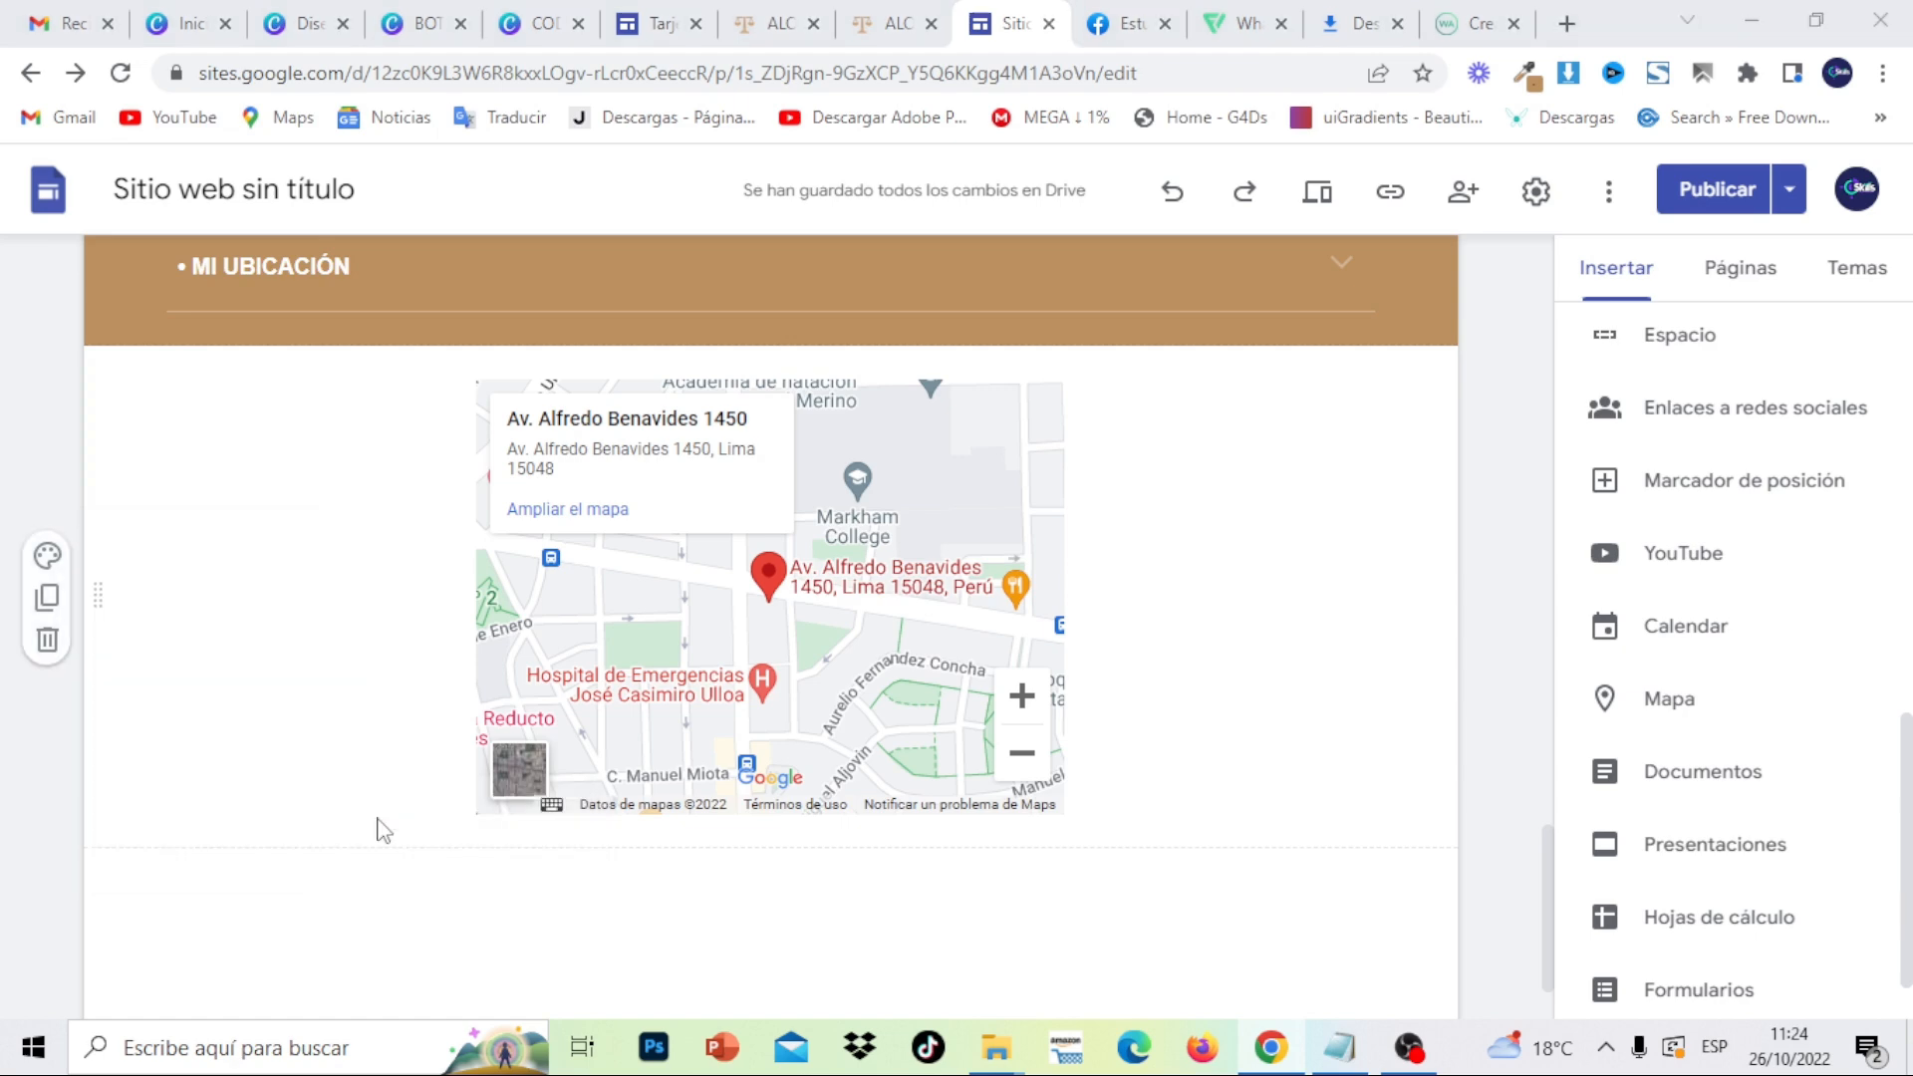
{"action": "scroll", "coordinate": [509, 570], "scroll_direction": "down", "scroll_amount": 10}
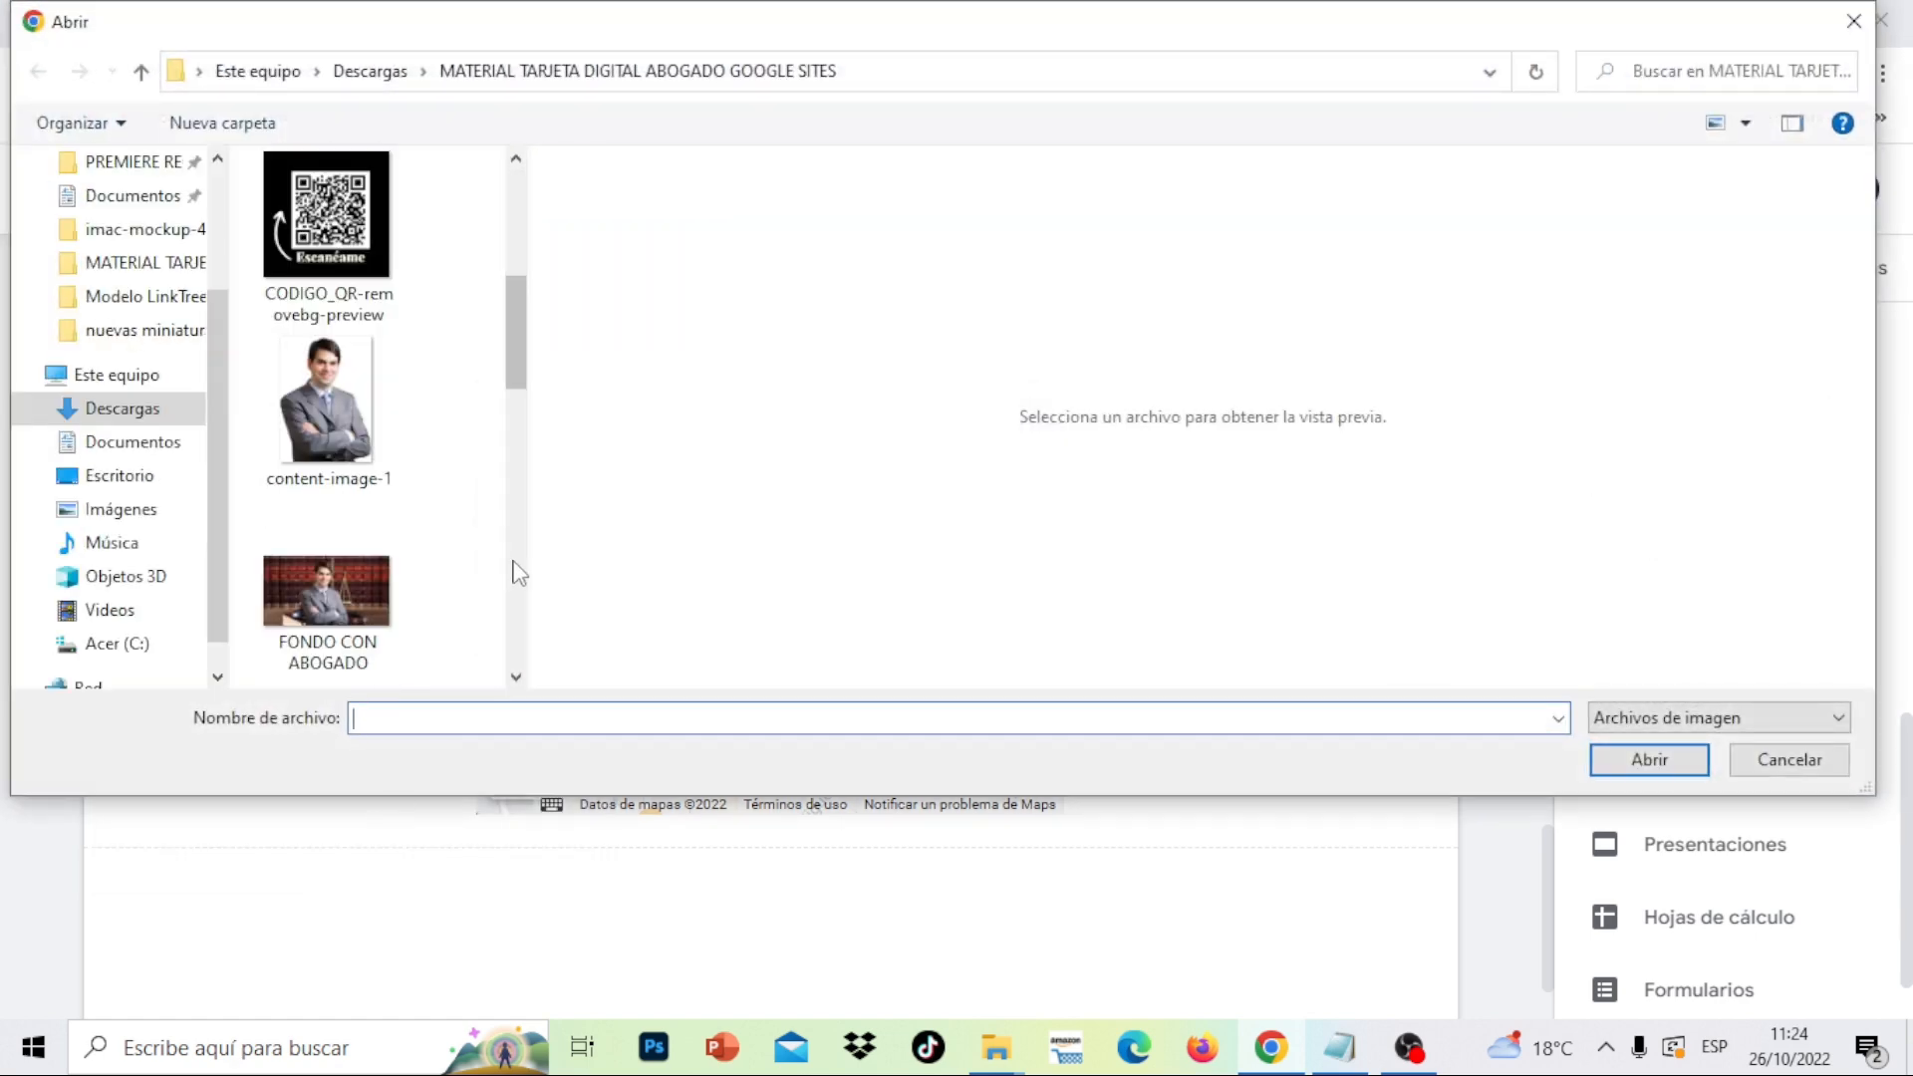
{"action": "left_click", "coordinate": [324, 600]}
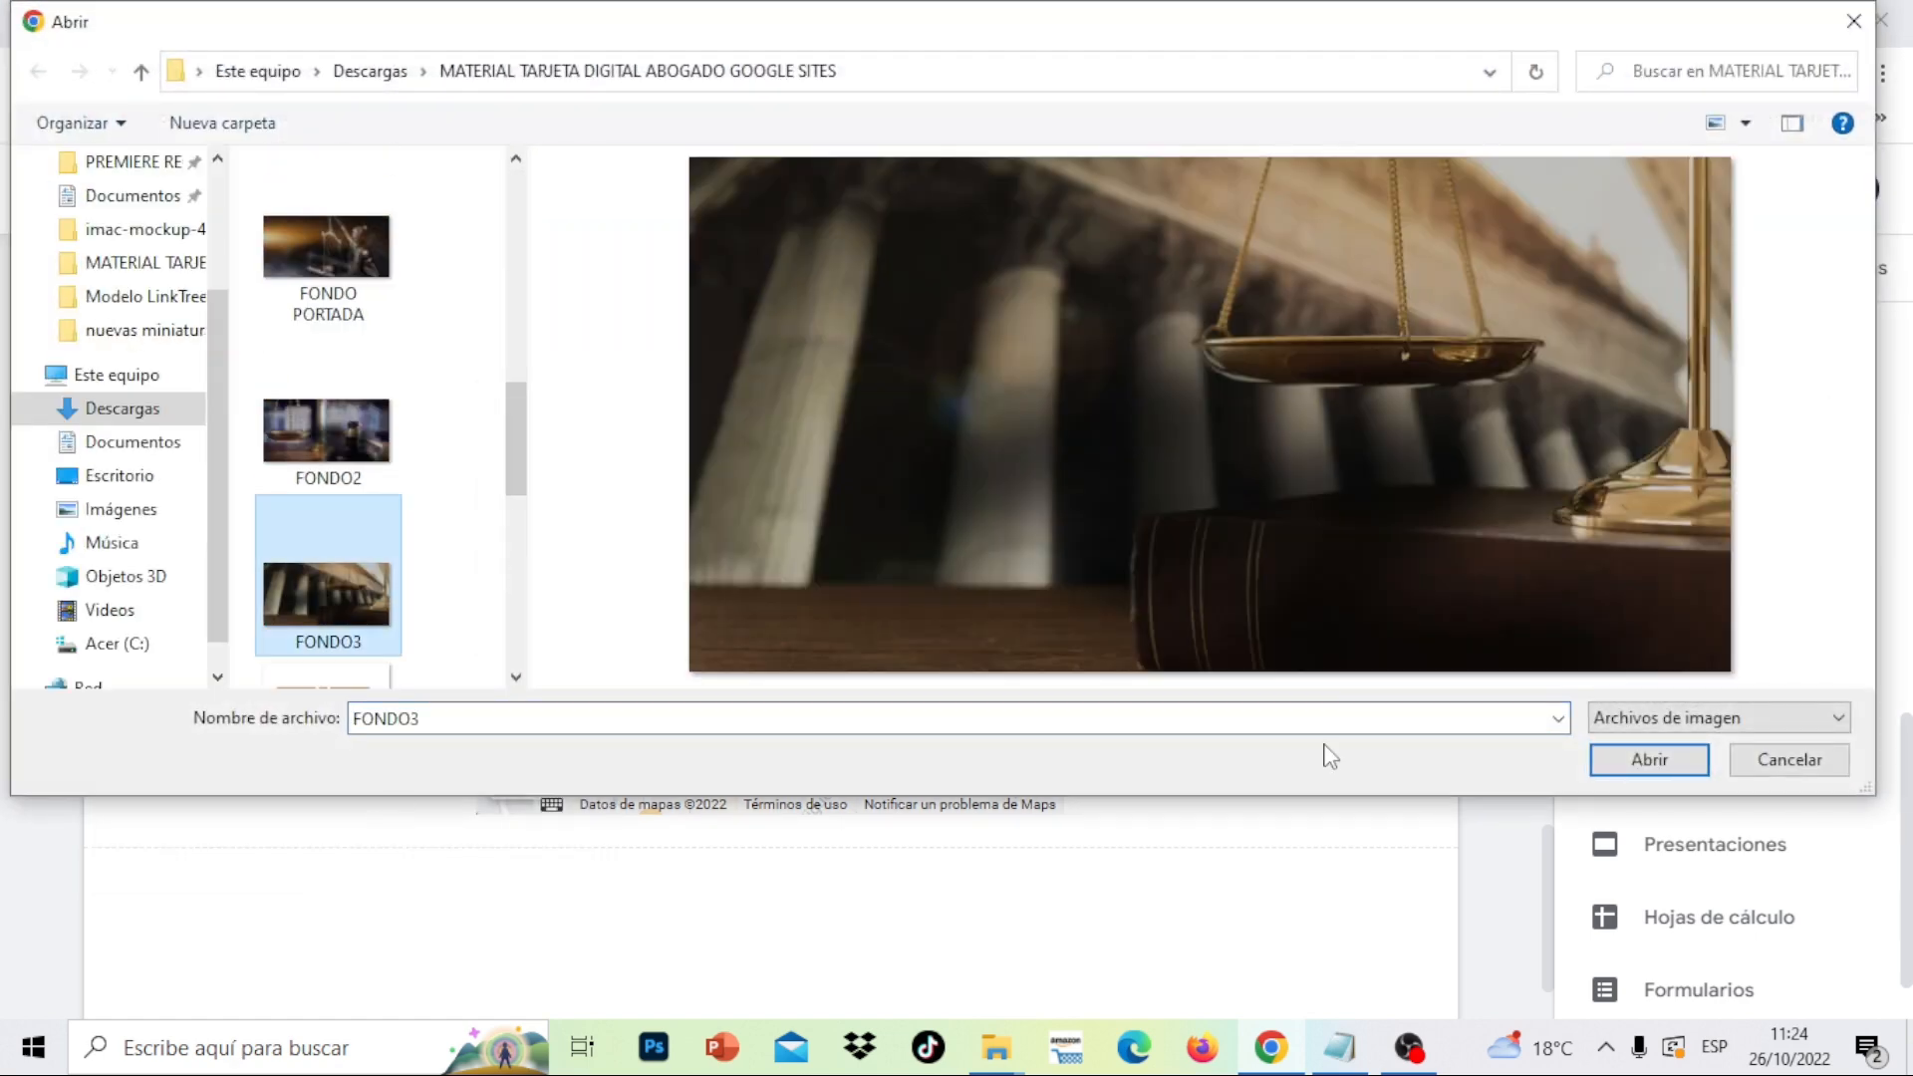
{"action": "left_click", "coordinate": [1647, 759]}
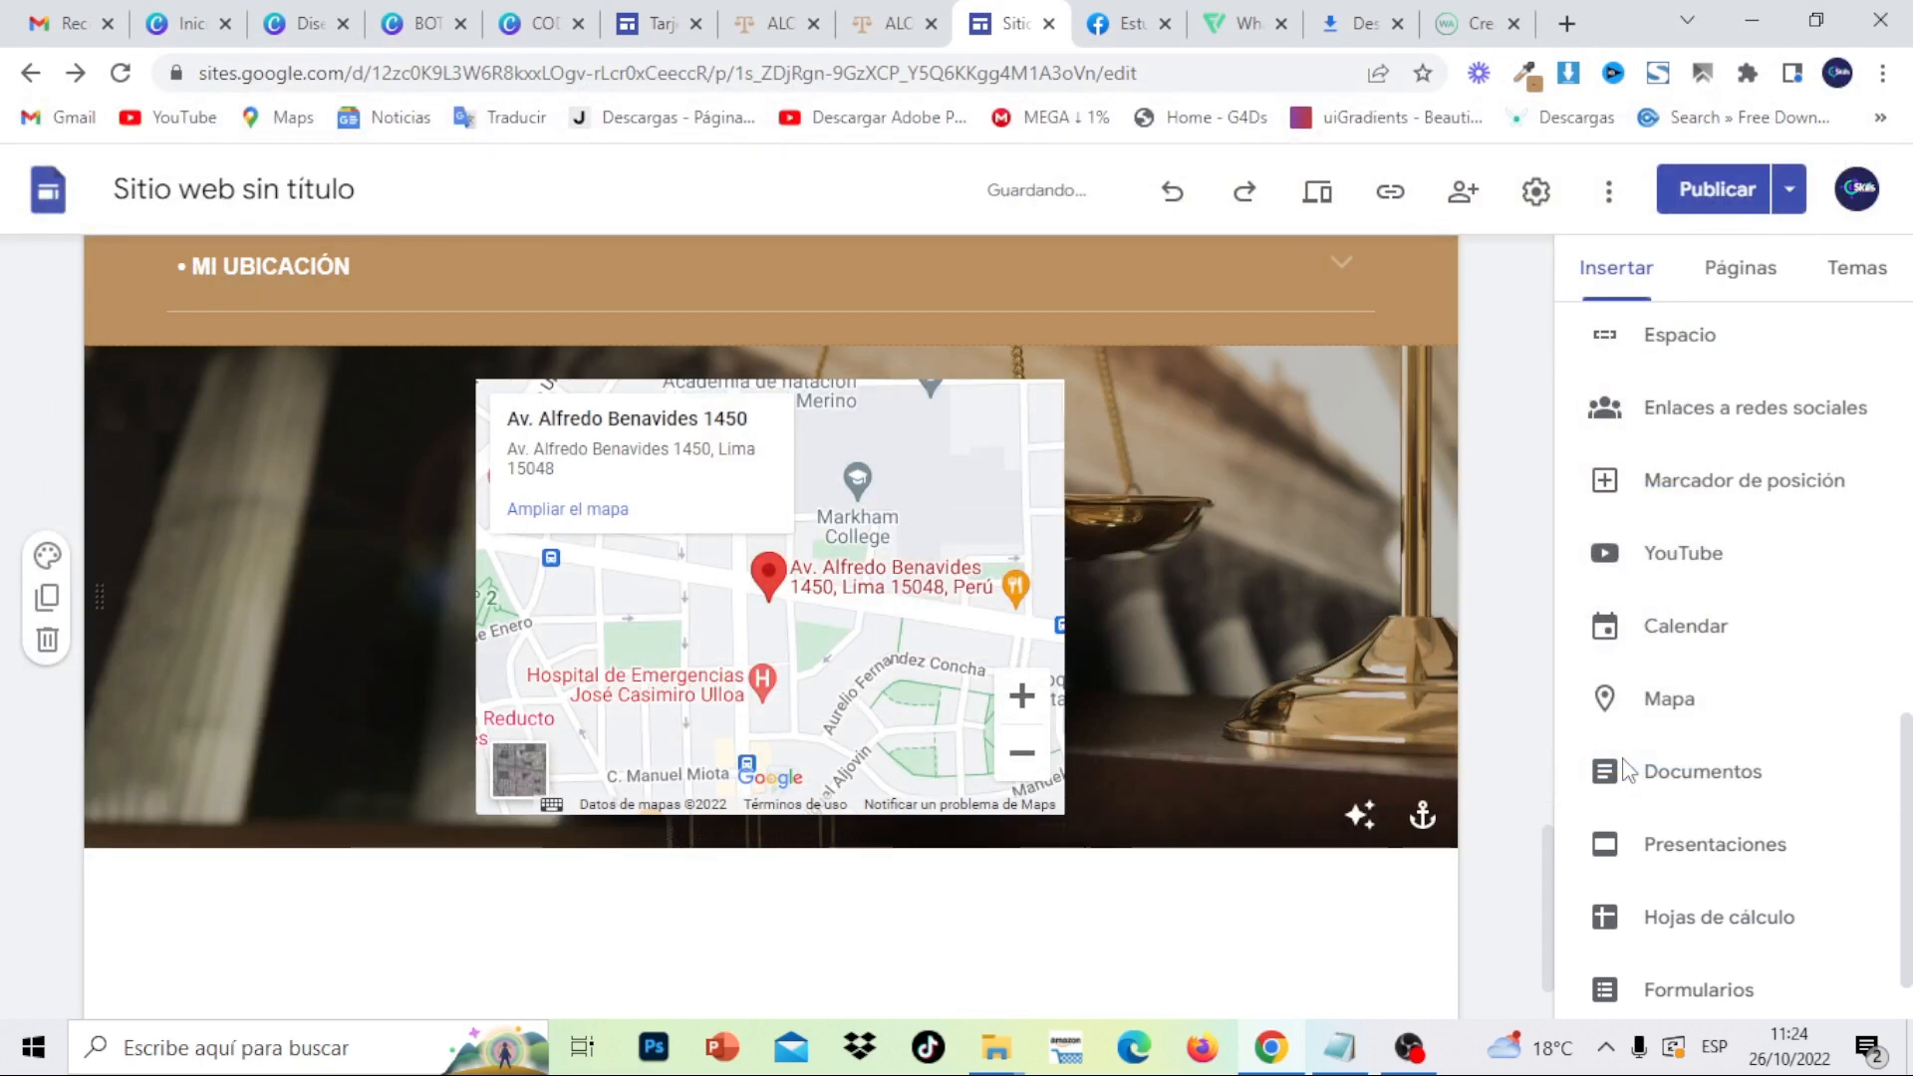
{"action": "left_click", "coordinate": [910, 12]}
- Scroll the reference site to its QR Escanéame section and footer, then switch to Canva
{"action": "scroll", "coordinate": [1773, 620], "scroll_direction": "down", "scroll_amount": 5}
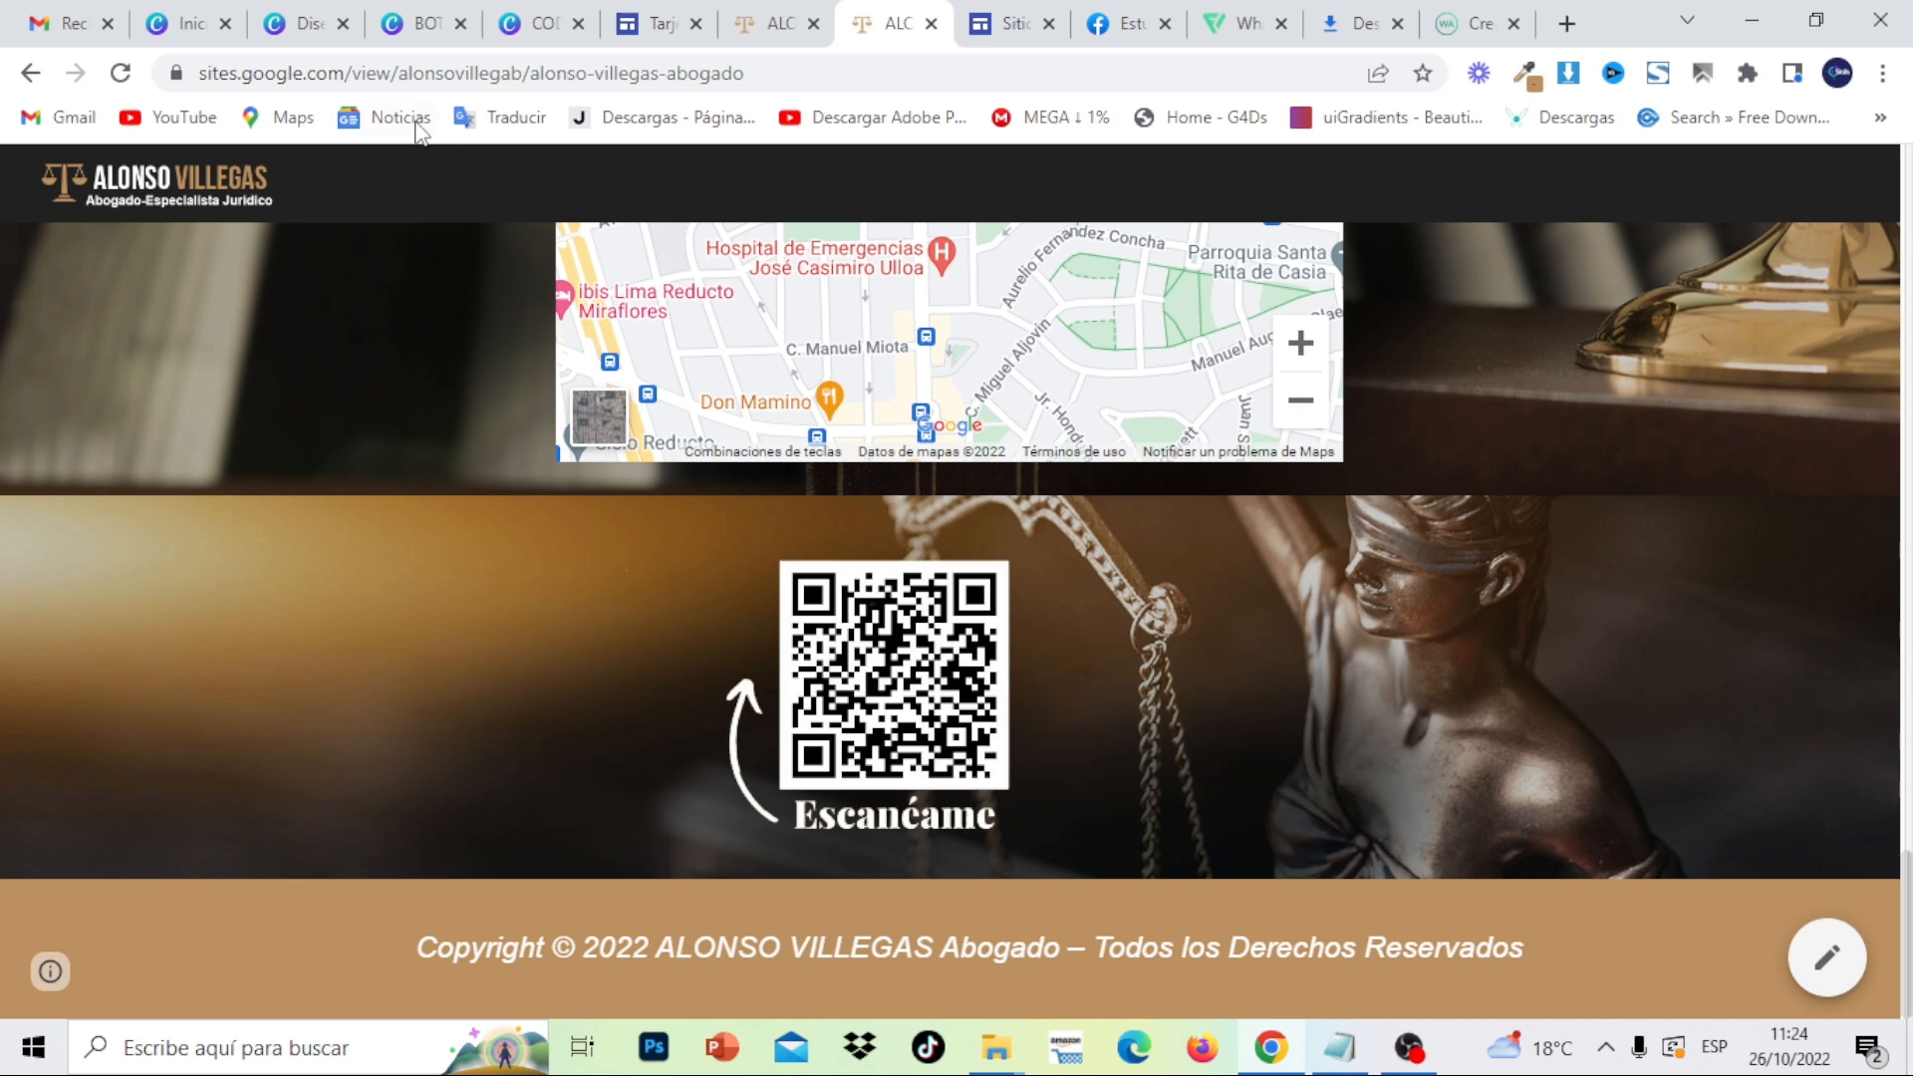
{"action": "left_click", "coordinate": [189, 30]}
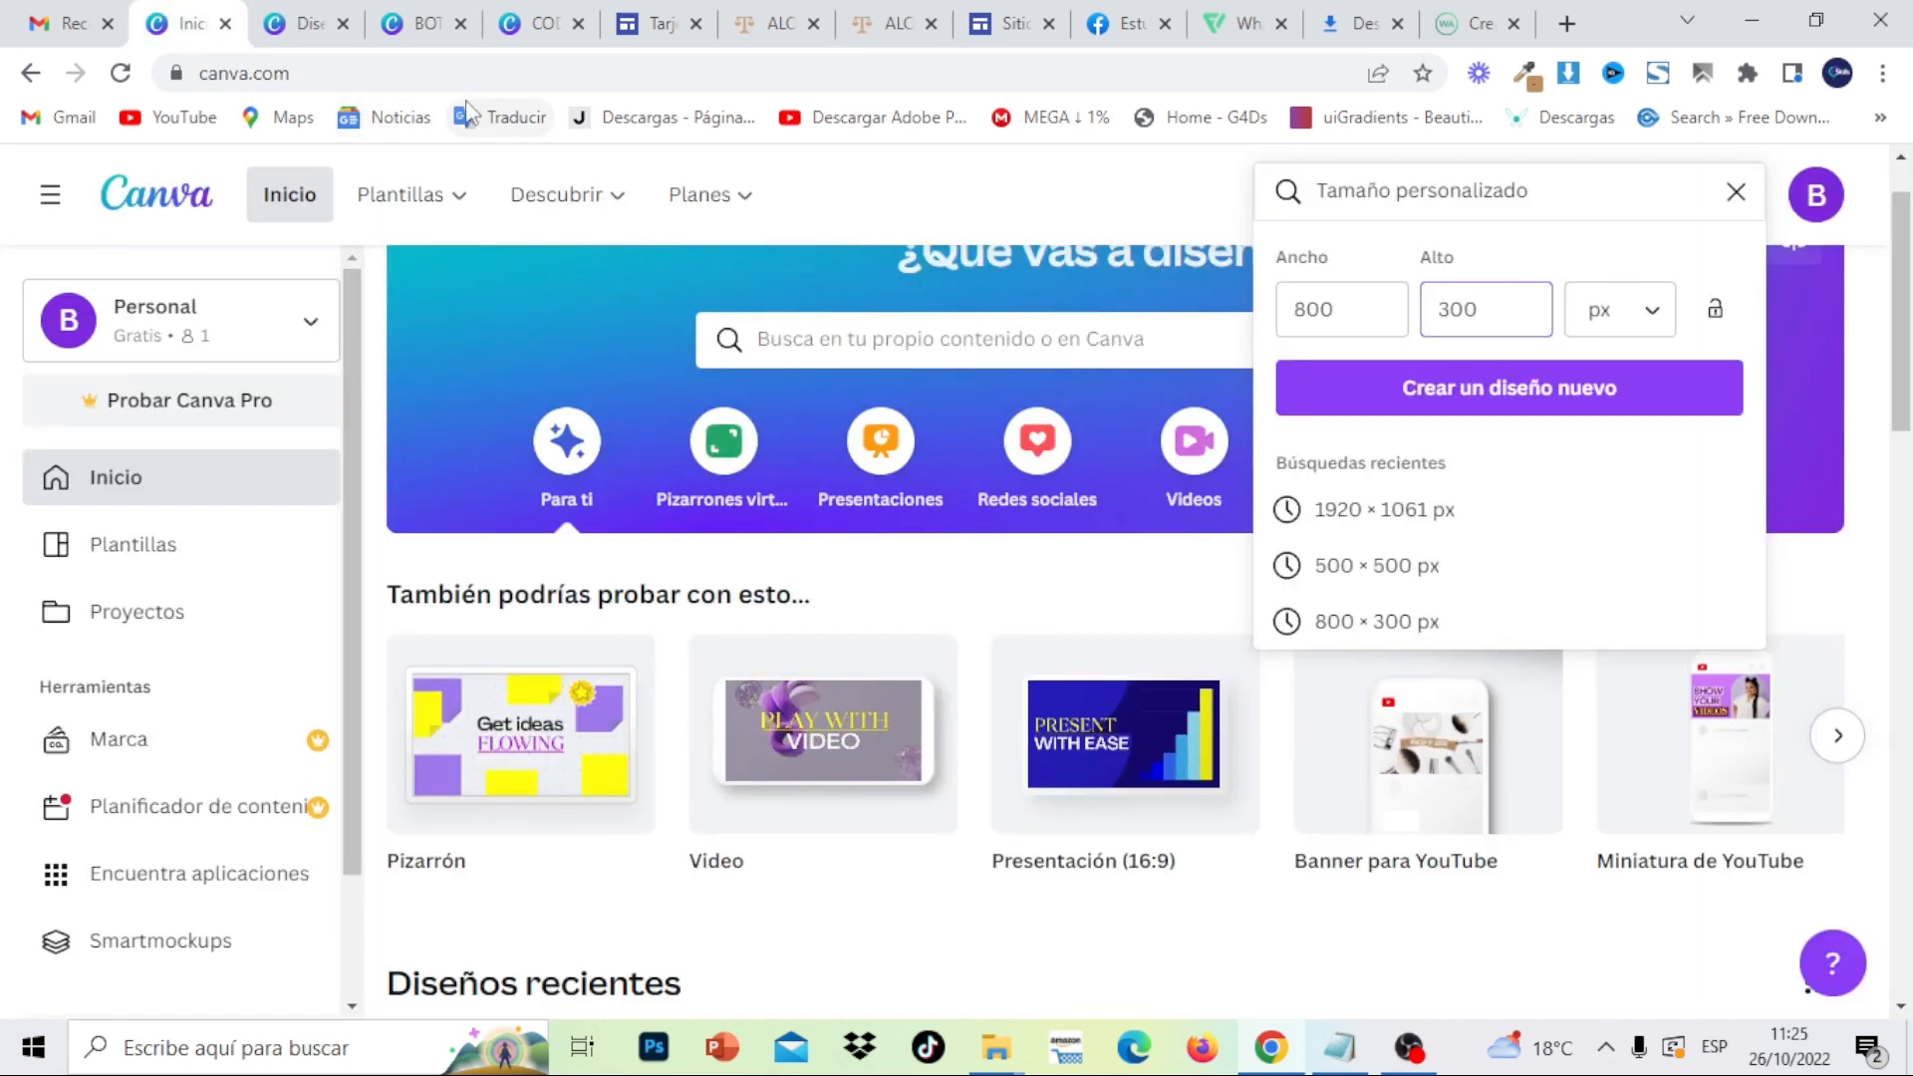
- Replace the 800 × 300 custom size with width 500 and height 500
{"action": "left_click_drag", "start_coordinate": [1366, 304], "coordinate": [1281, 312]}
{"action": "key", "text": "BackSpace"}
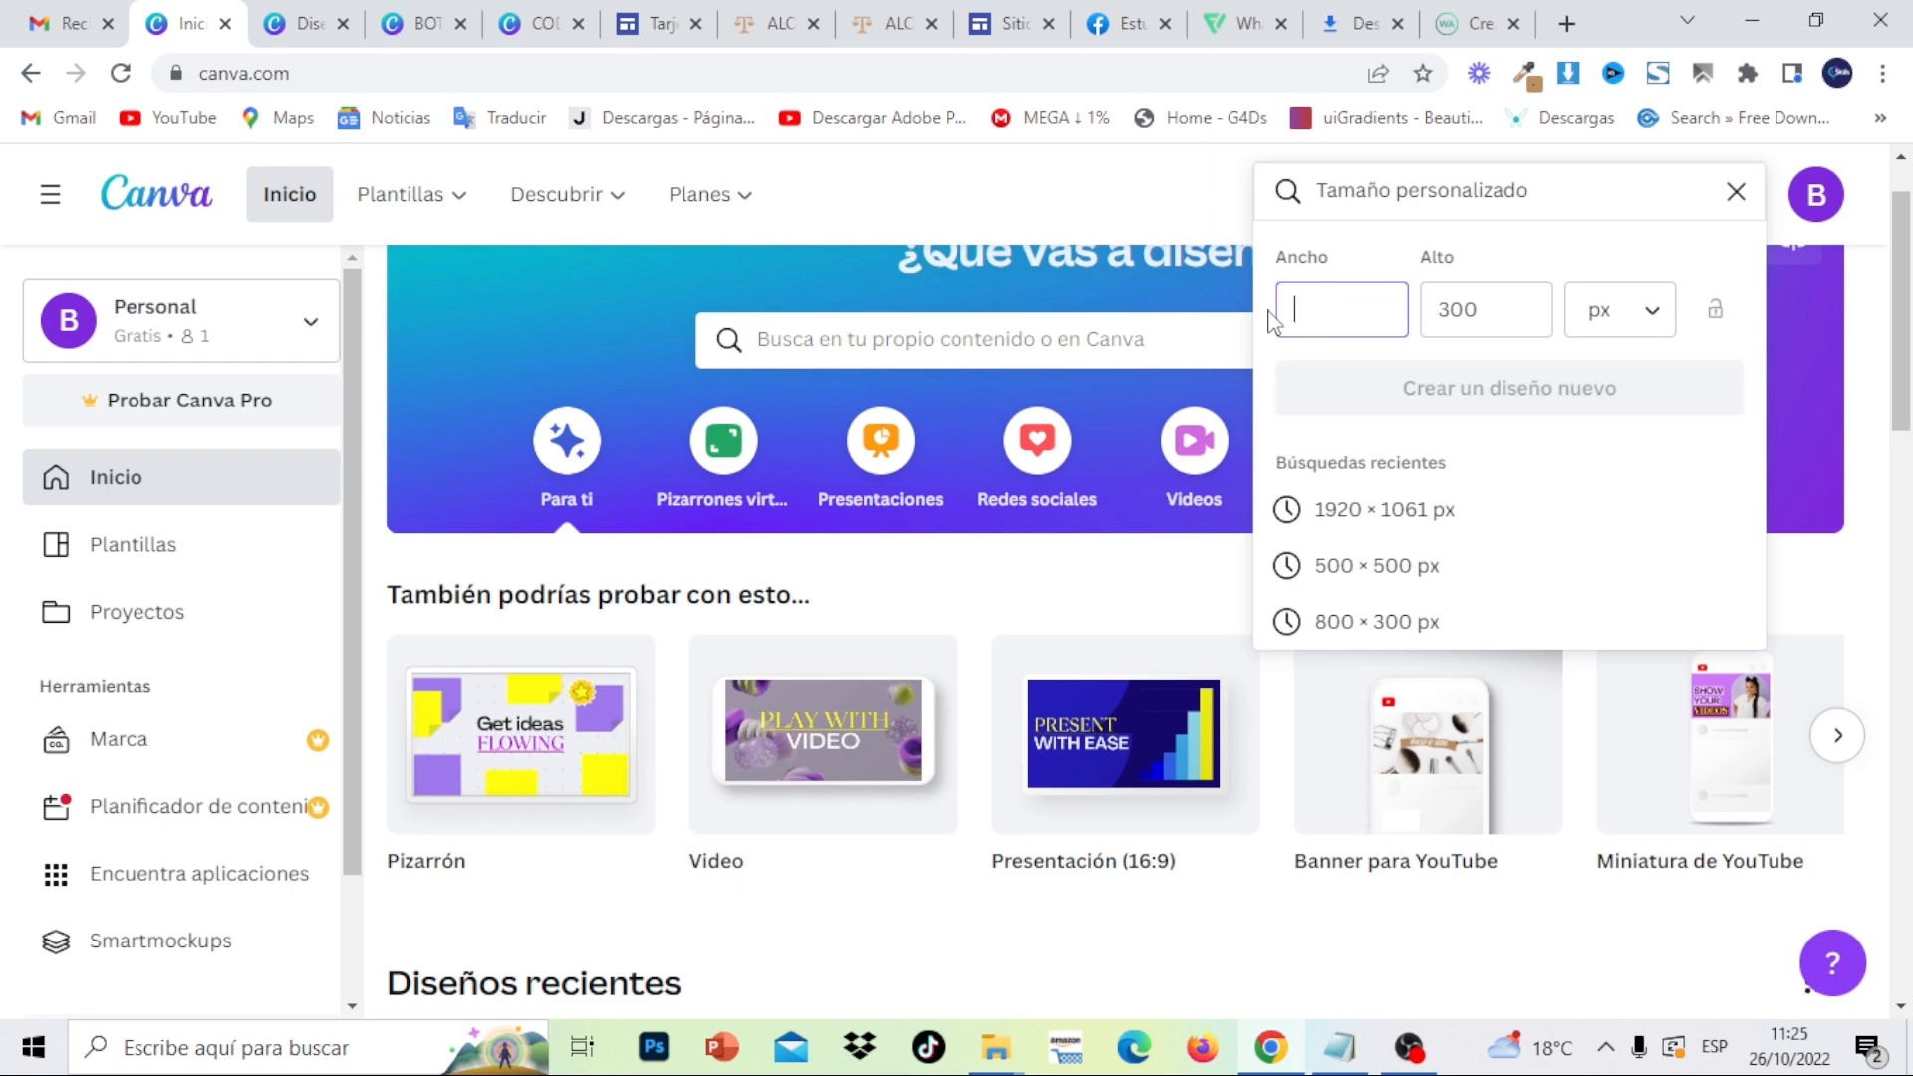
{"action": "type", "text": "500"}
{"action": "key", "text": "Tab"}
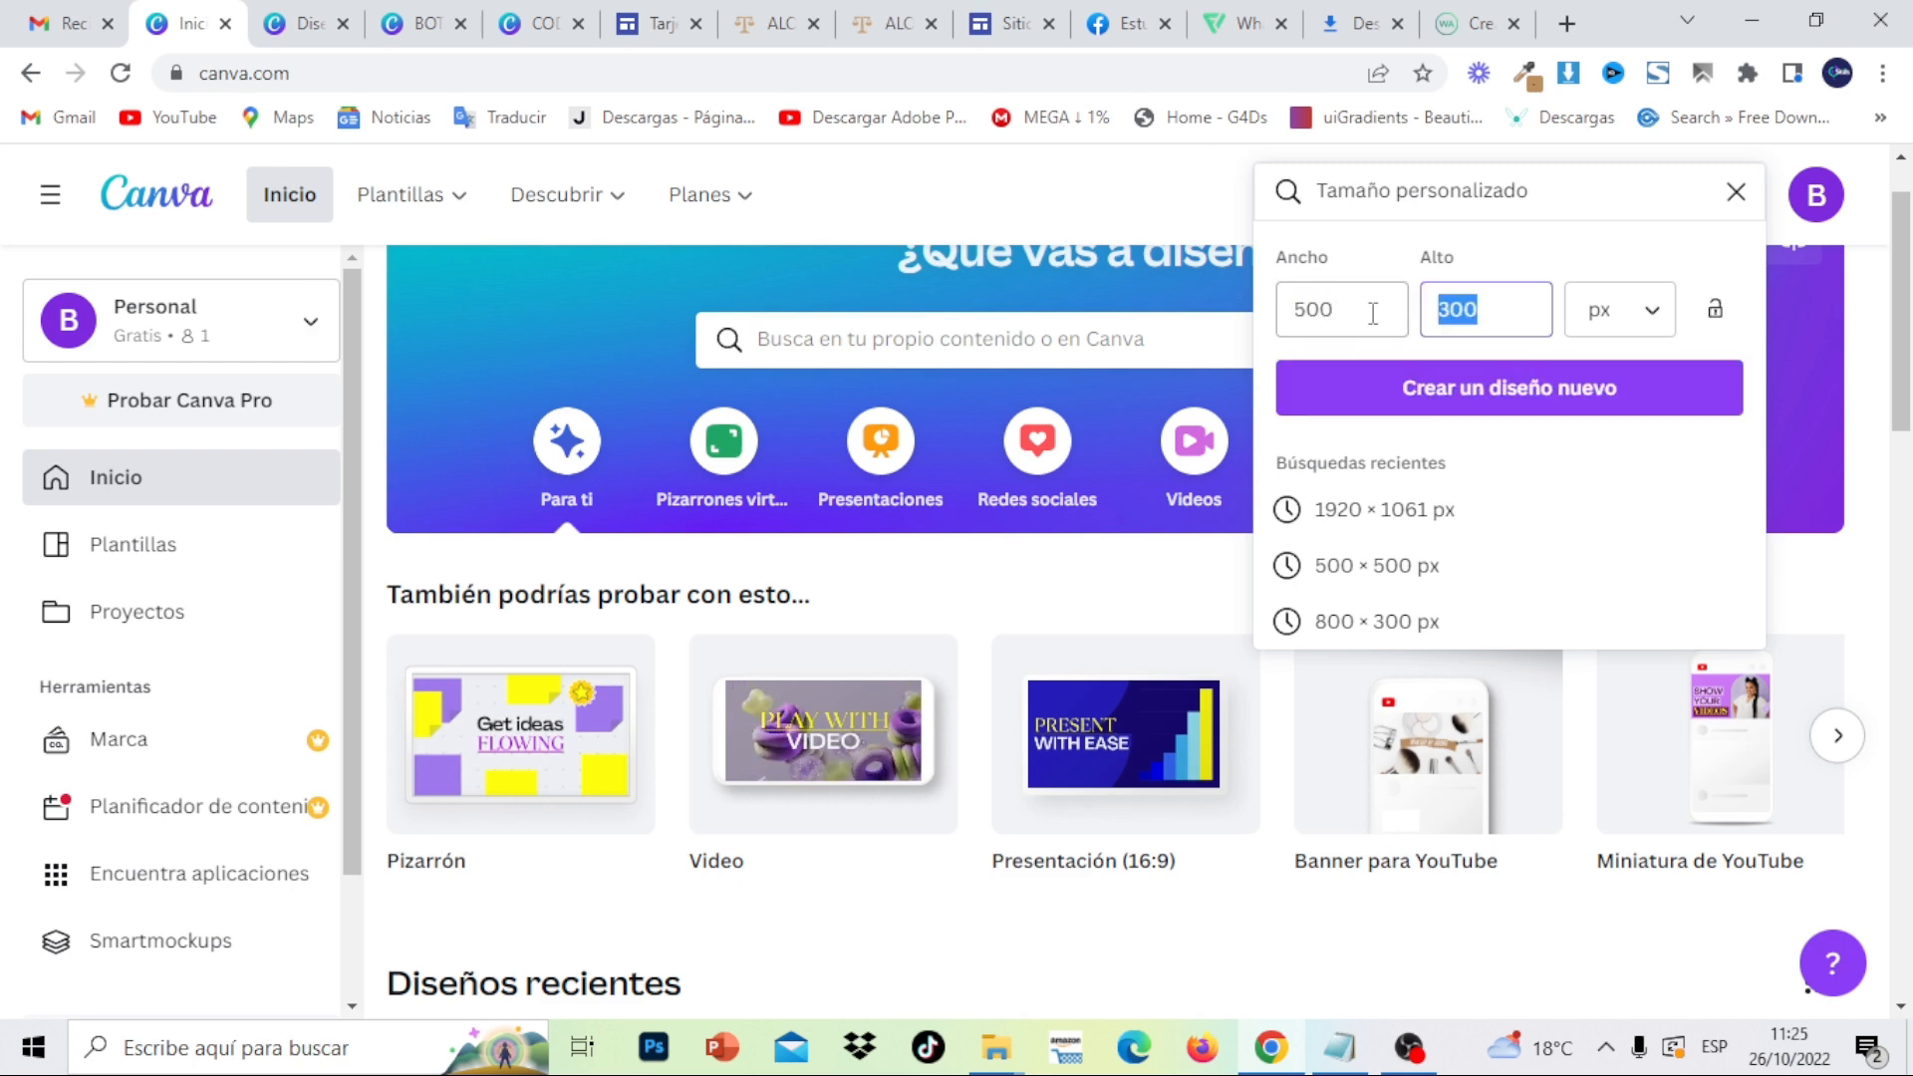
{"action": "type", "text": "500"}
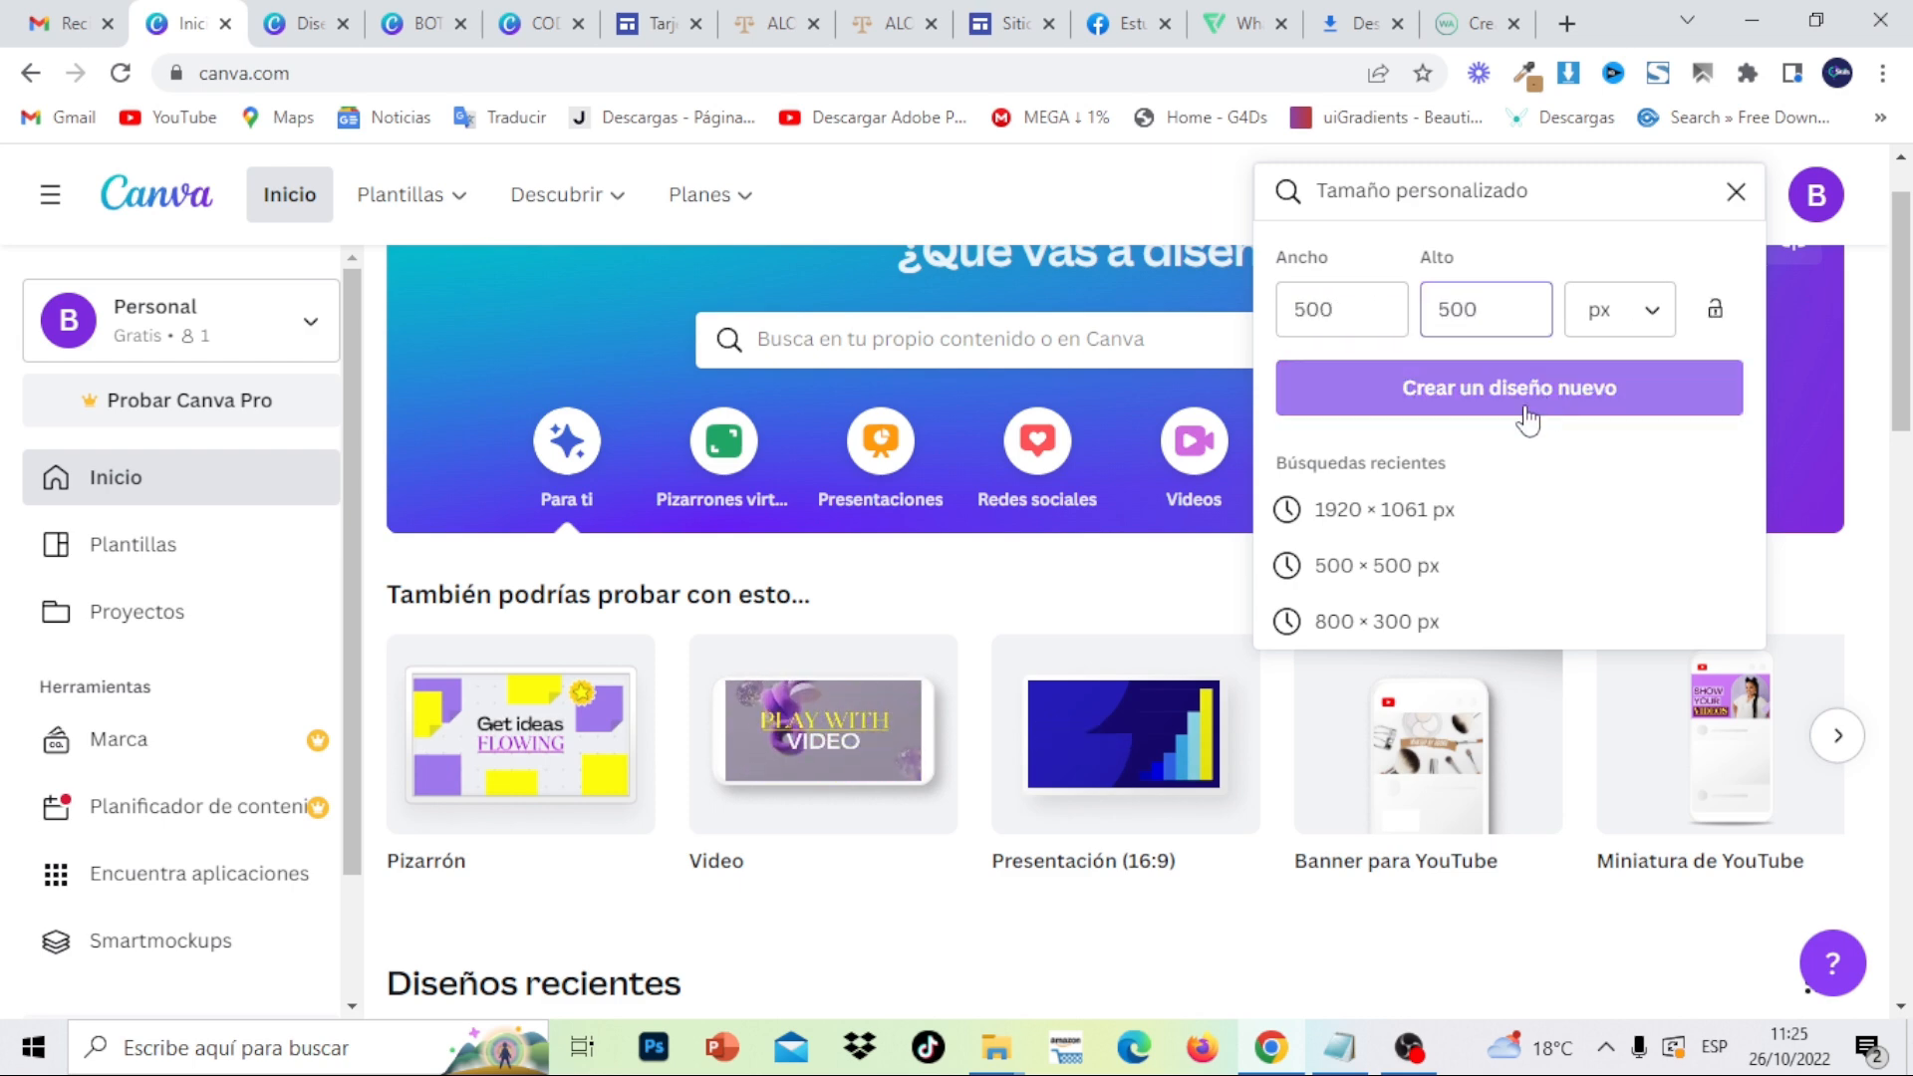
- Add a blank tan page 2 to the CODIGO QR design and open the Código QR app's URL field
{"action": "left_click", "coordinate": [545, 27]}
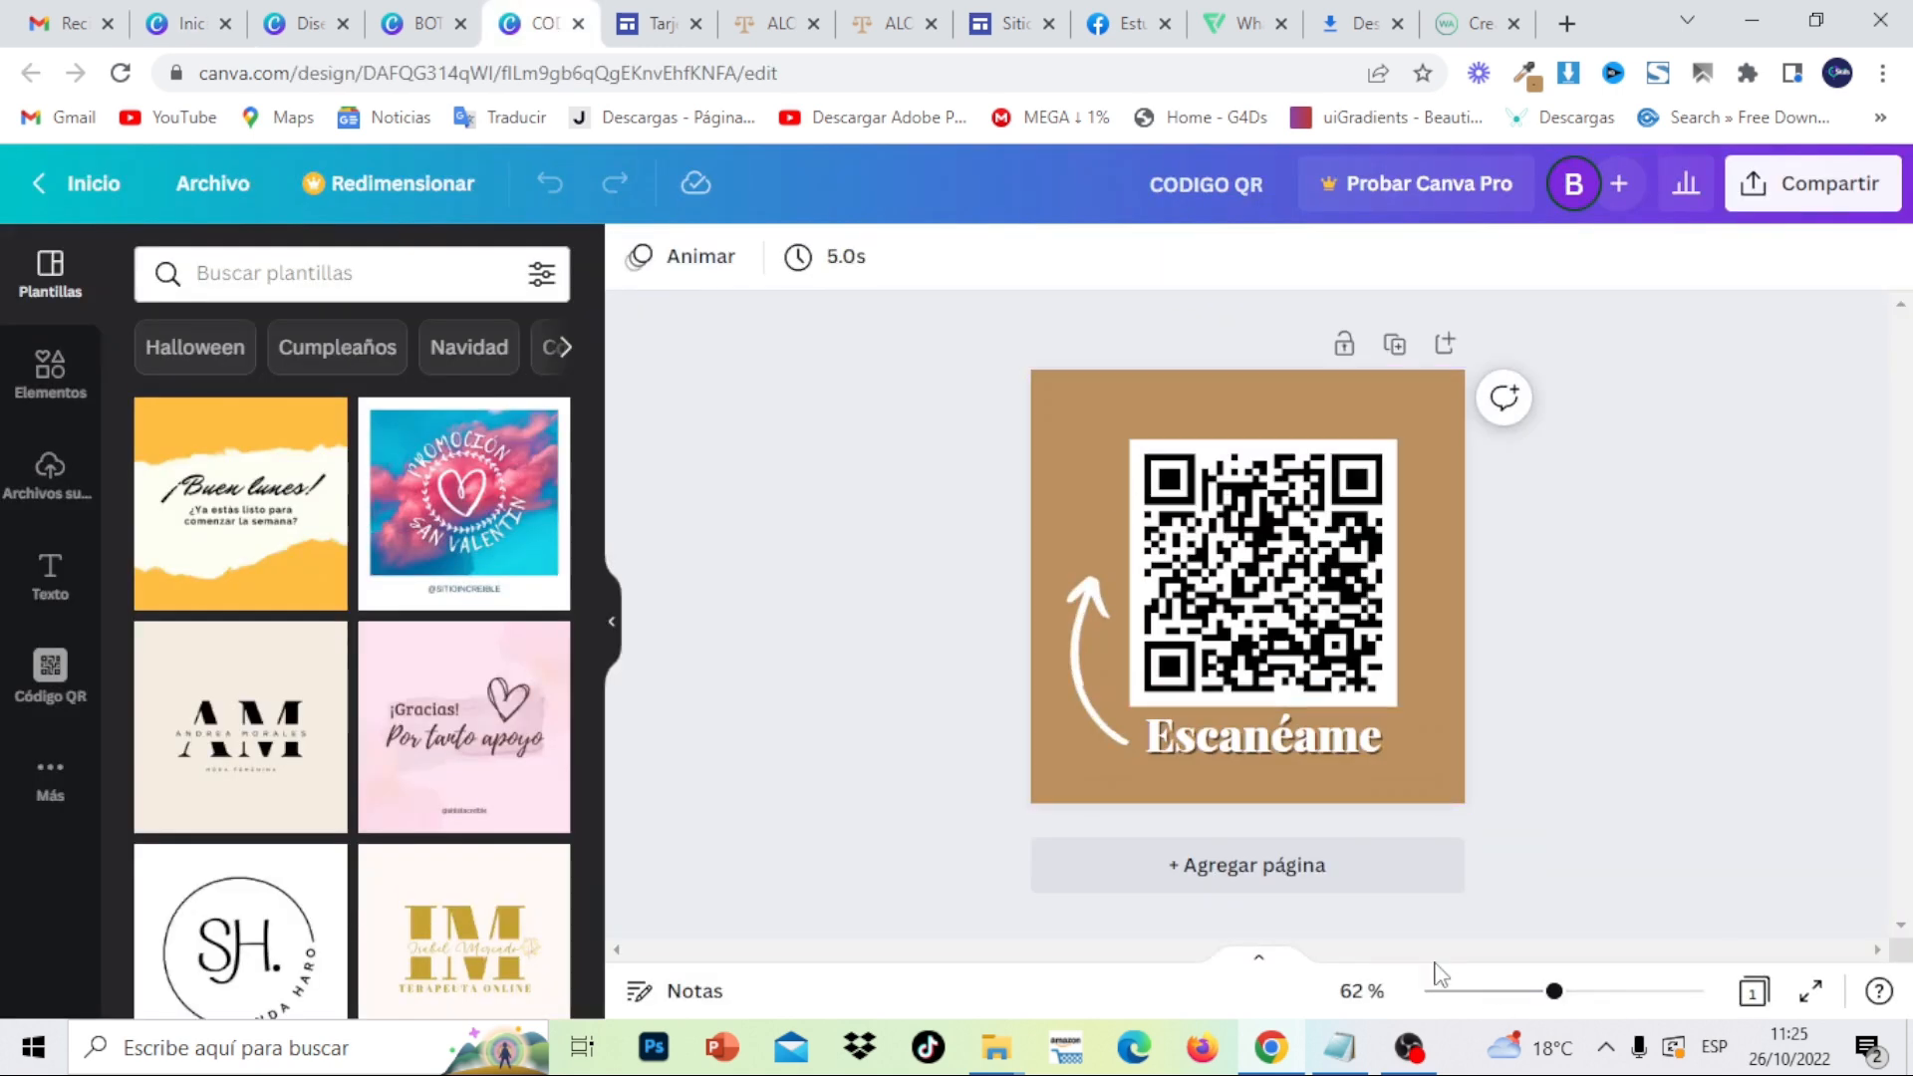
{"action": "left_click", "coordinate": [1350, 882]}
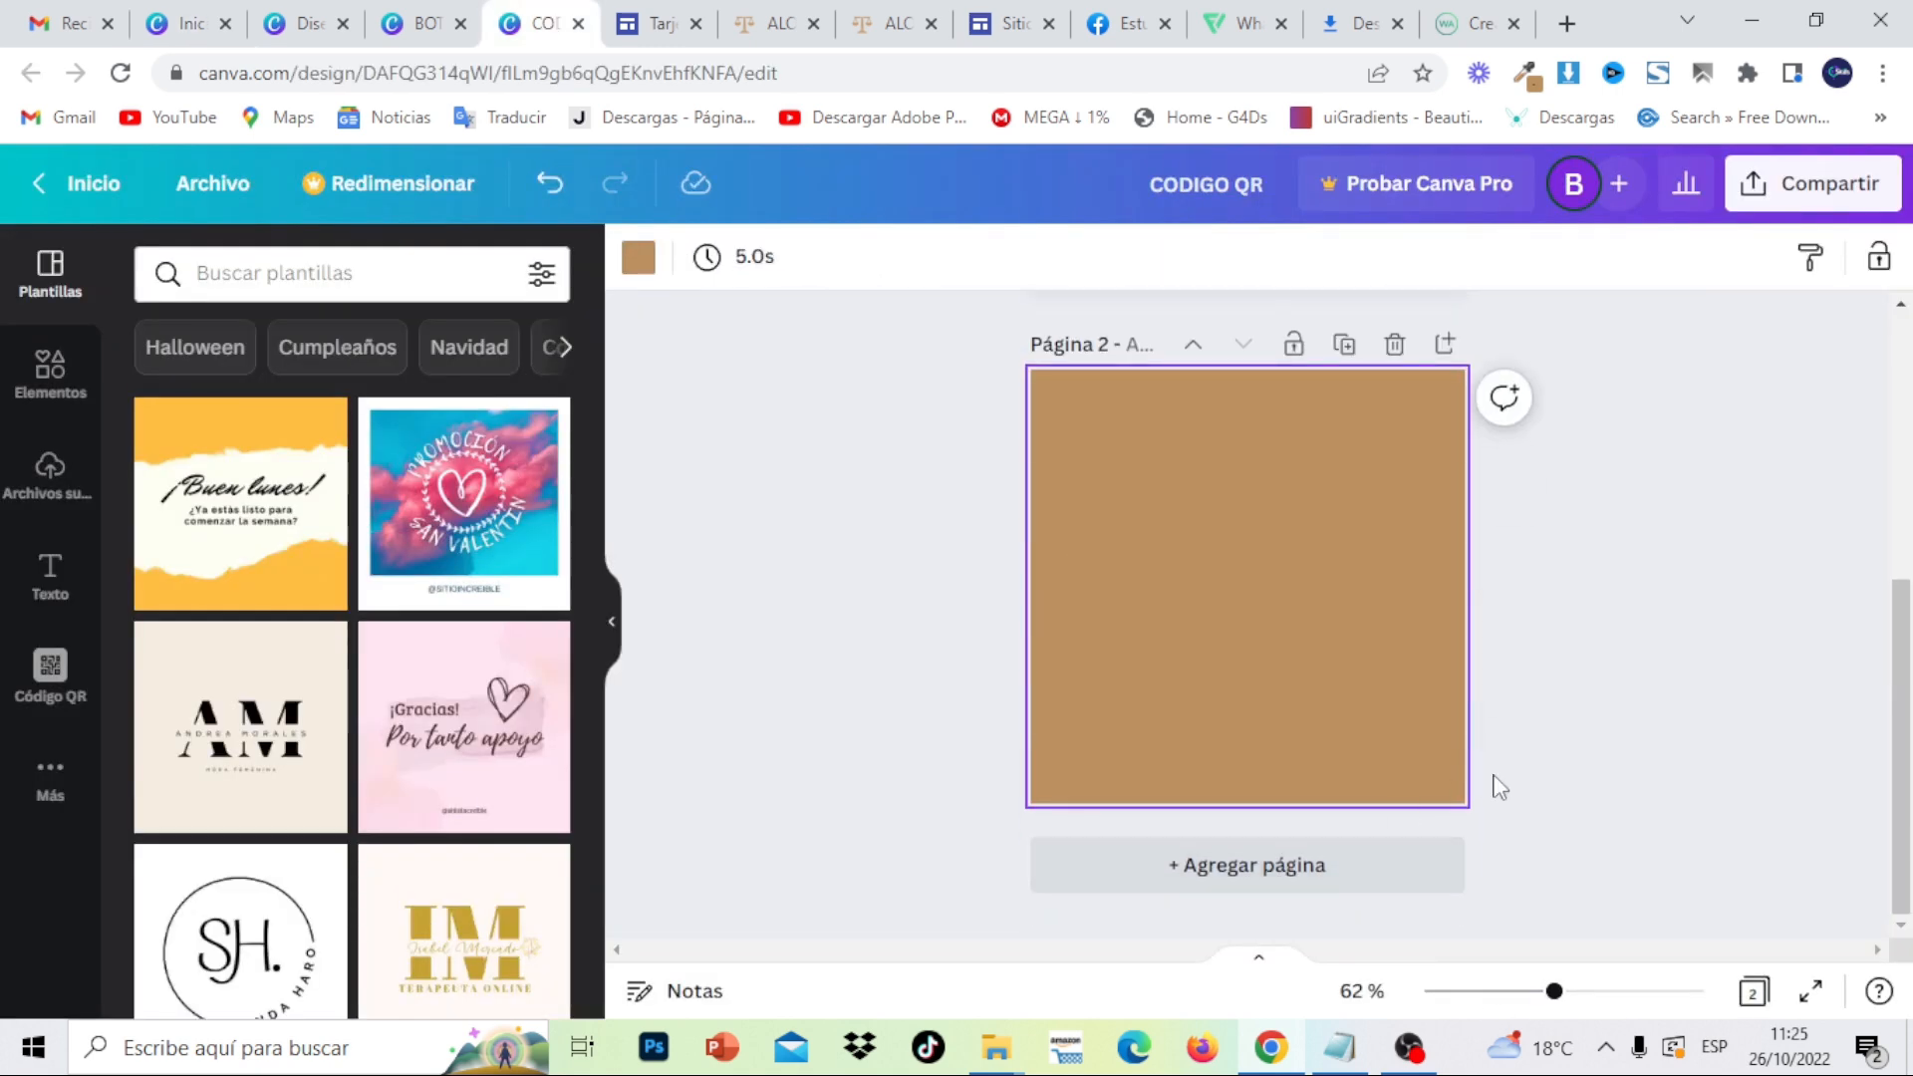
{"action": "left_click", "coordinate": [1576, 645]}
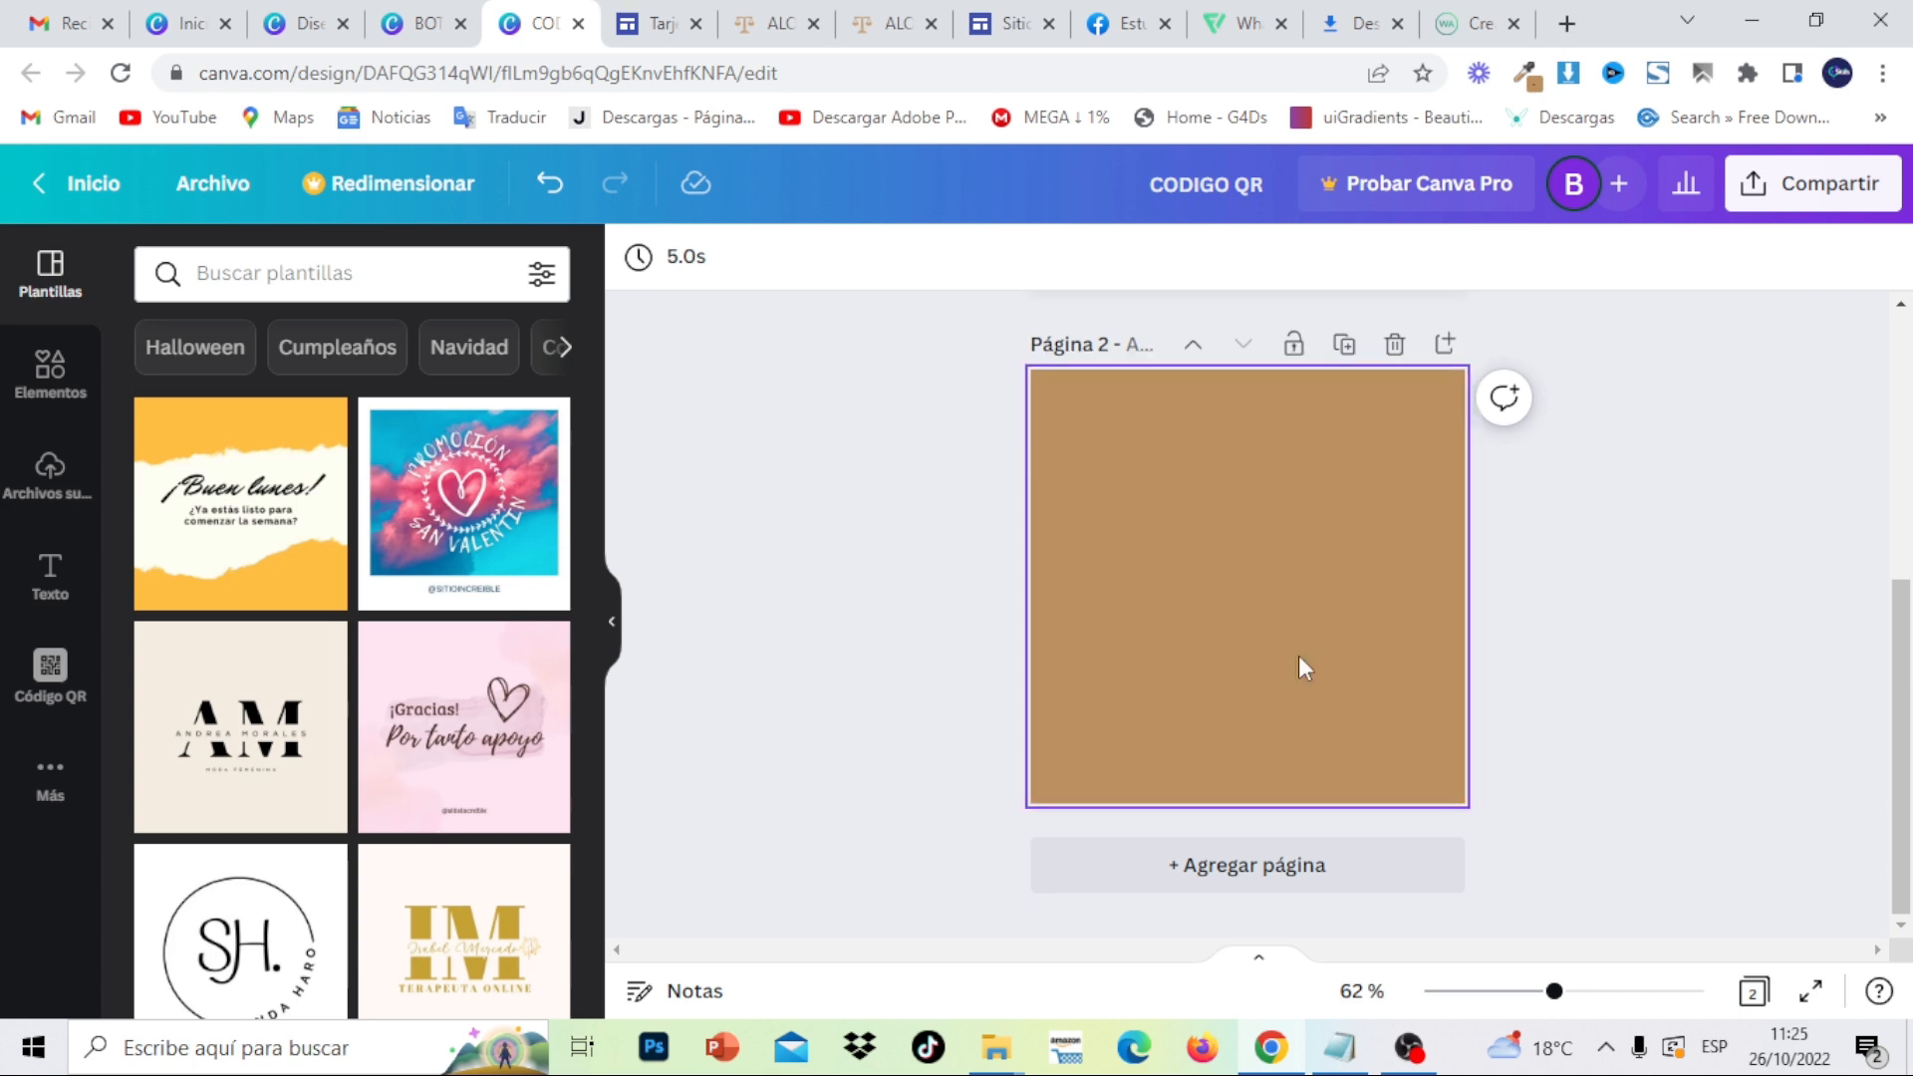
{"action": "left_click", "coordinate": [51, 781]}
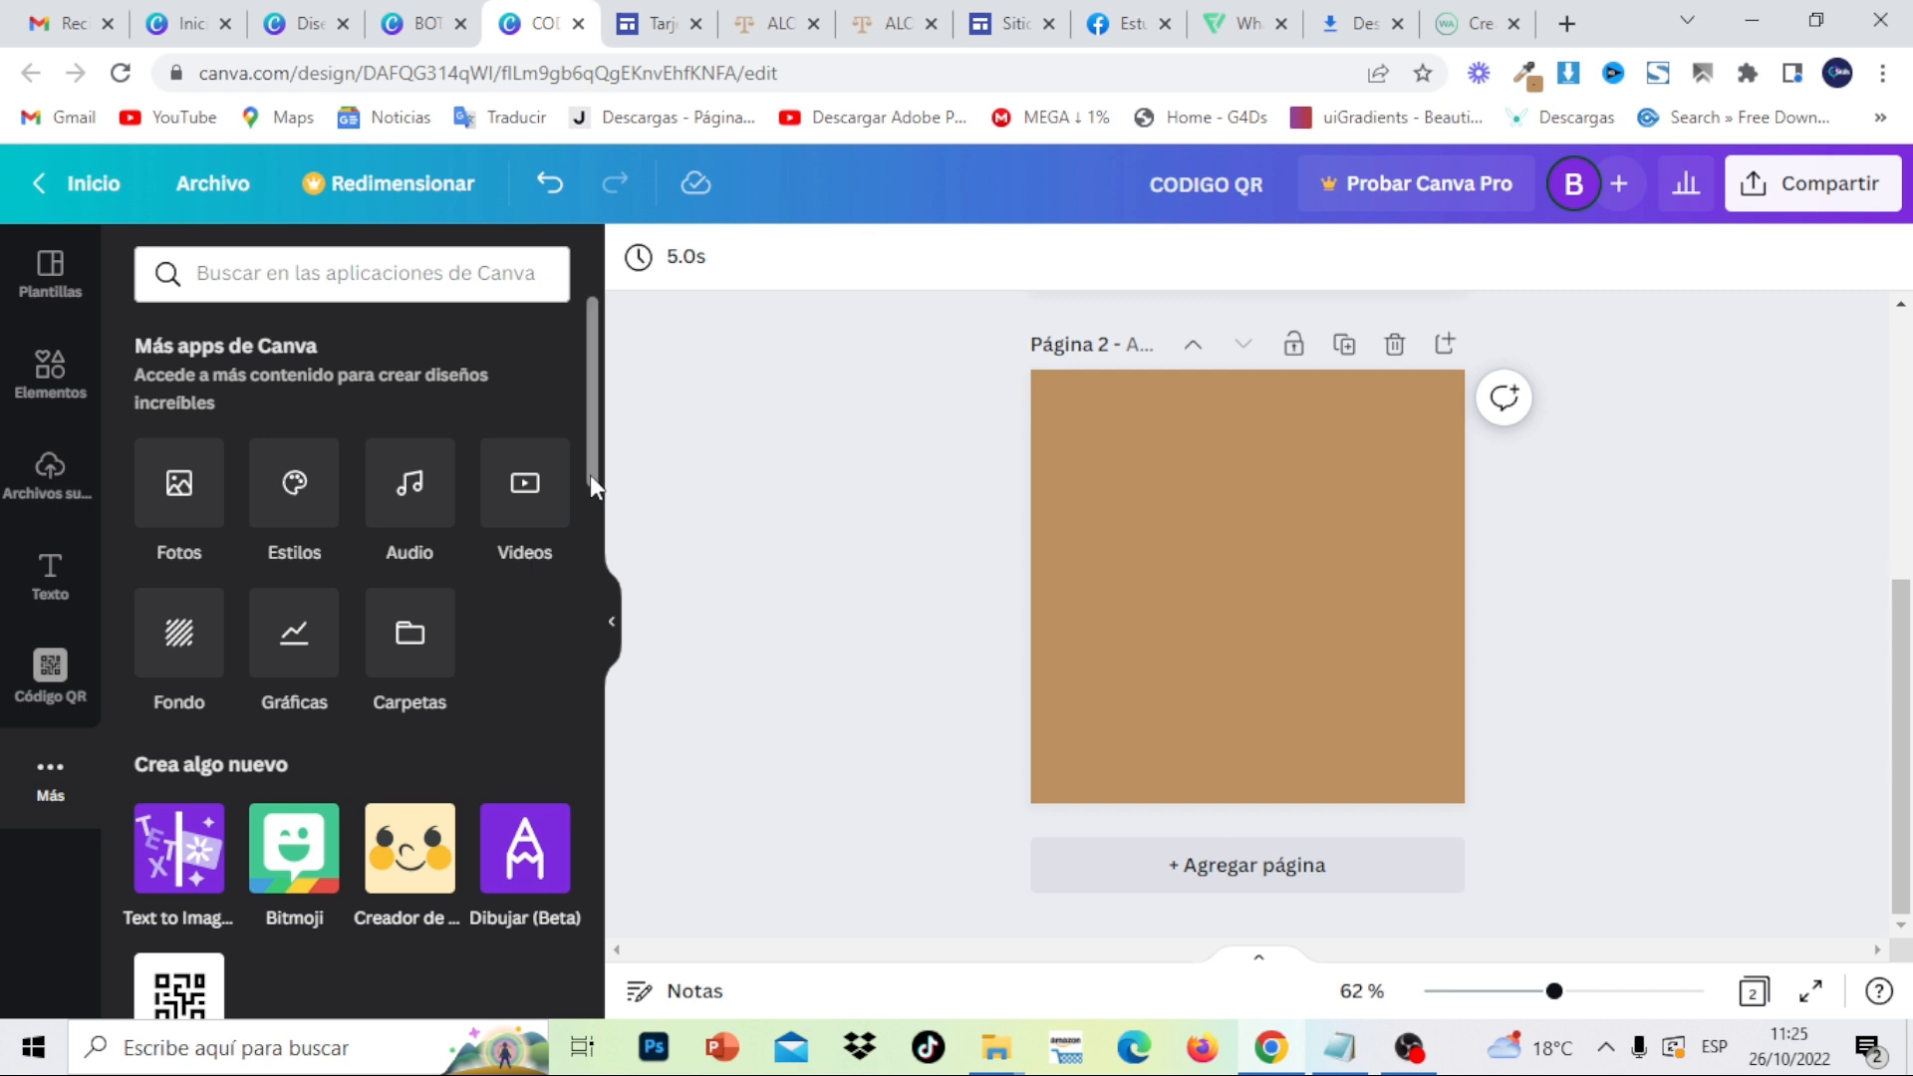
{"action": "left_click", "coordinate": [49, 668]}
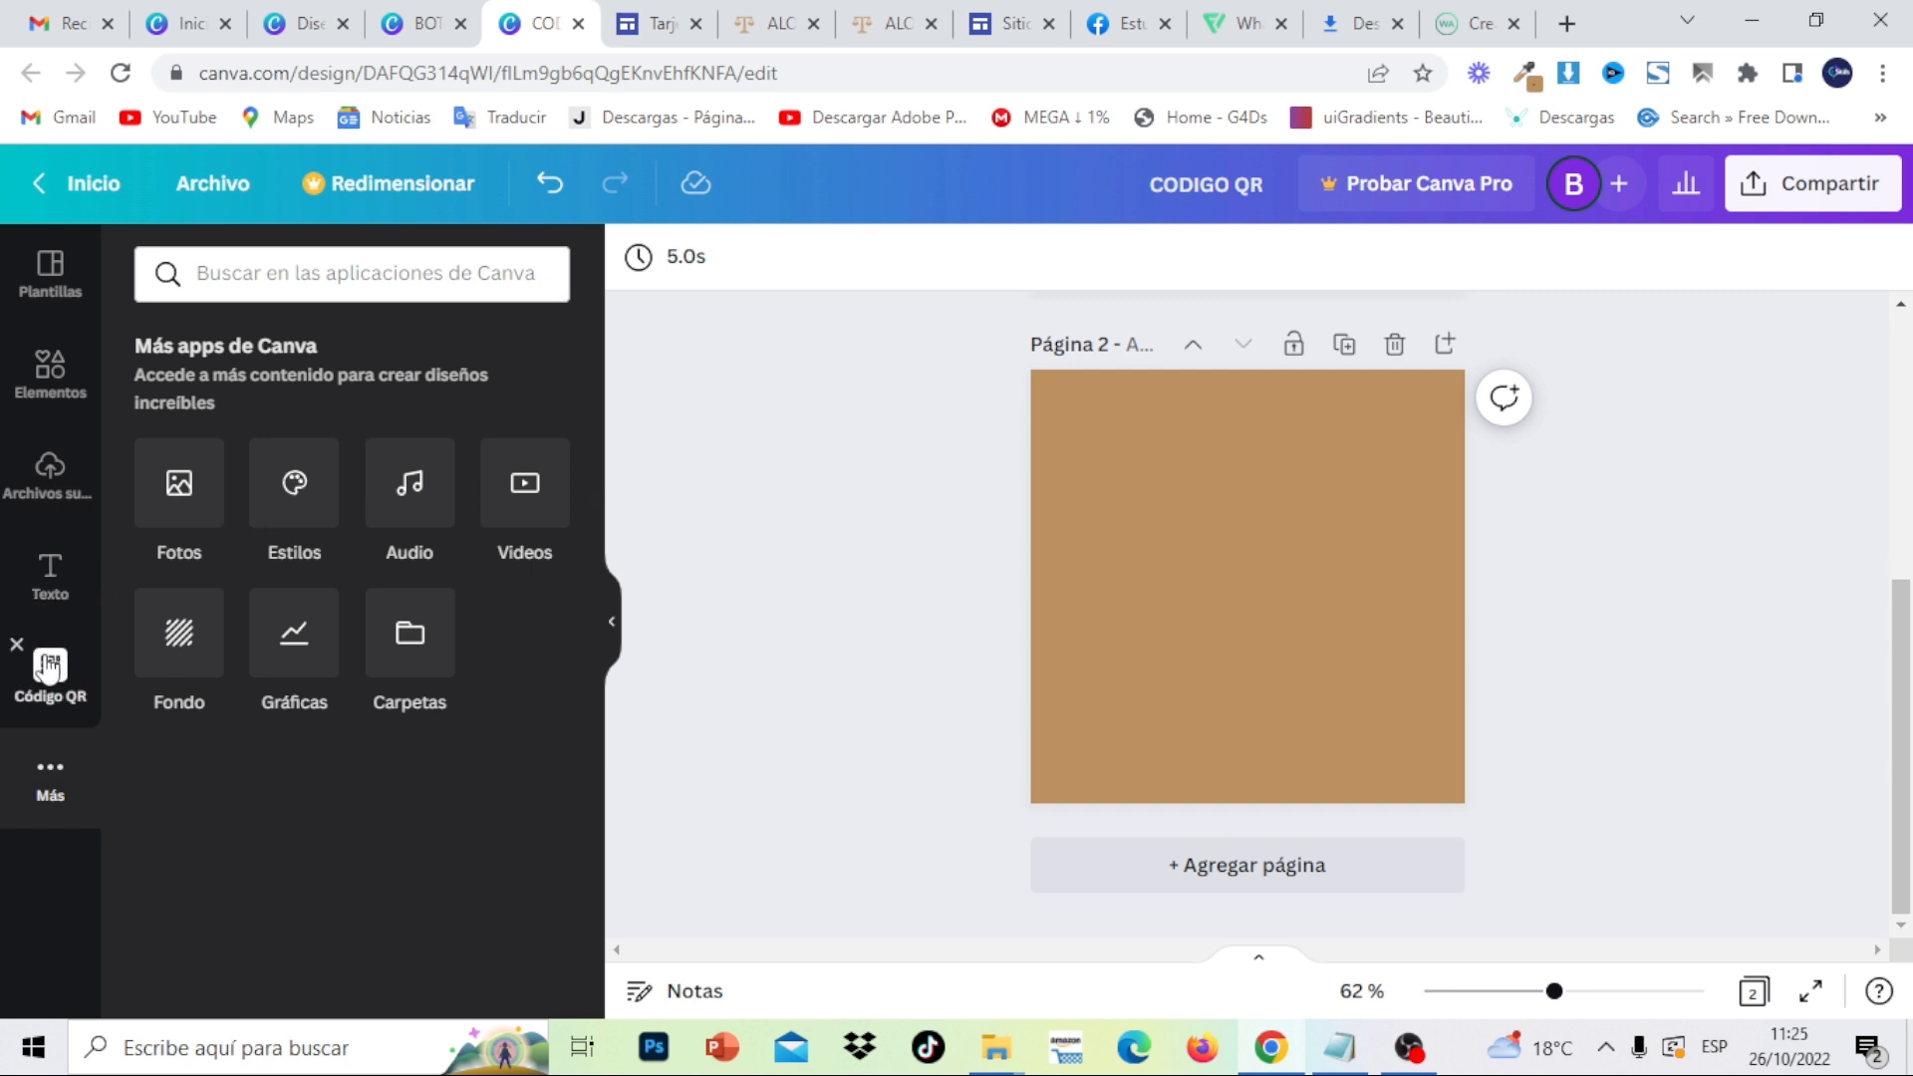
{"action": "left_click", "coordinate": [299, 511]}
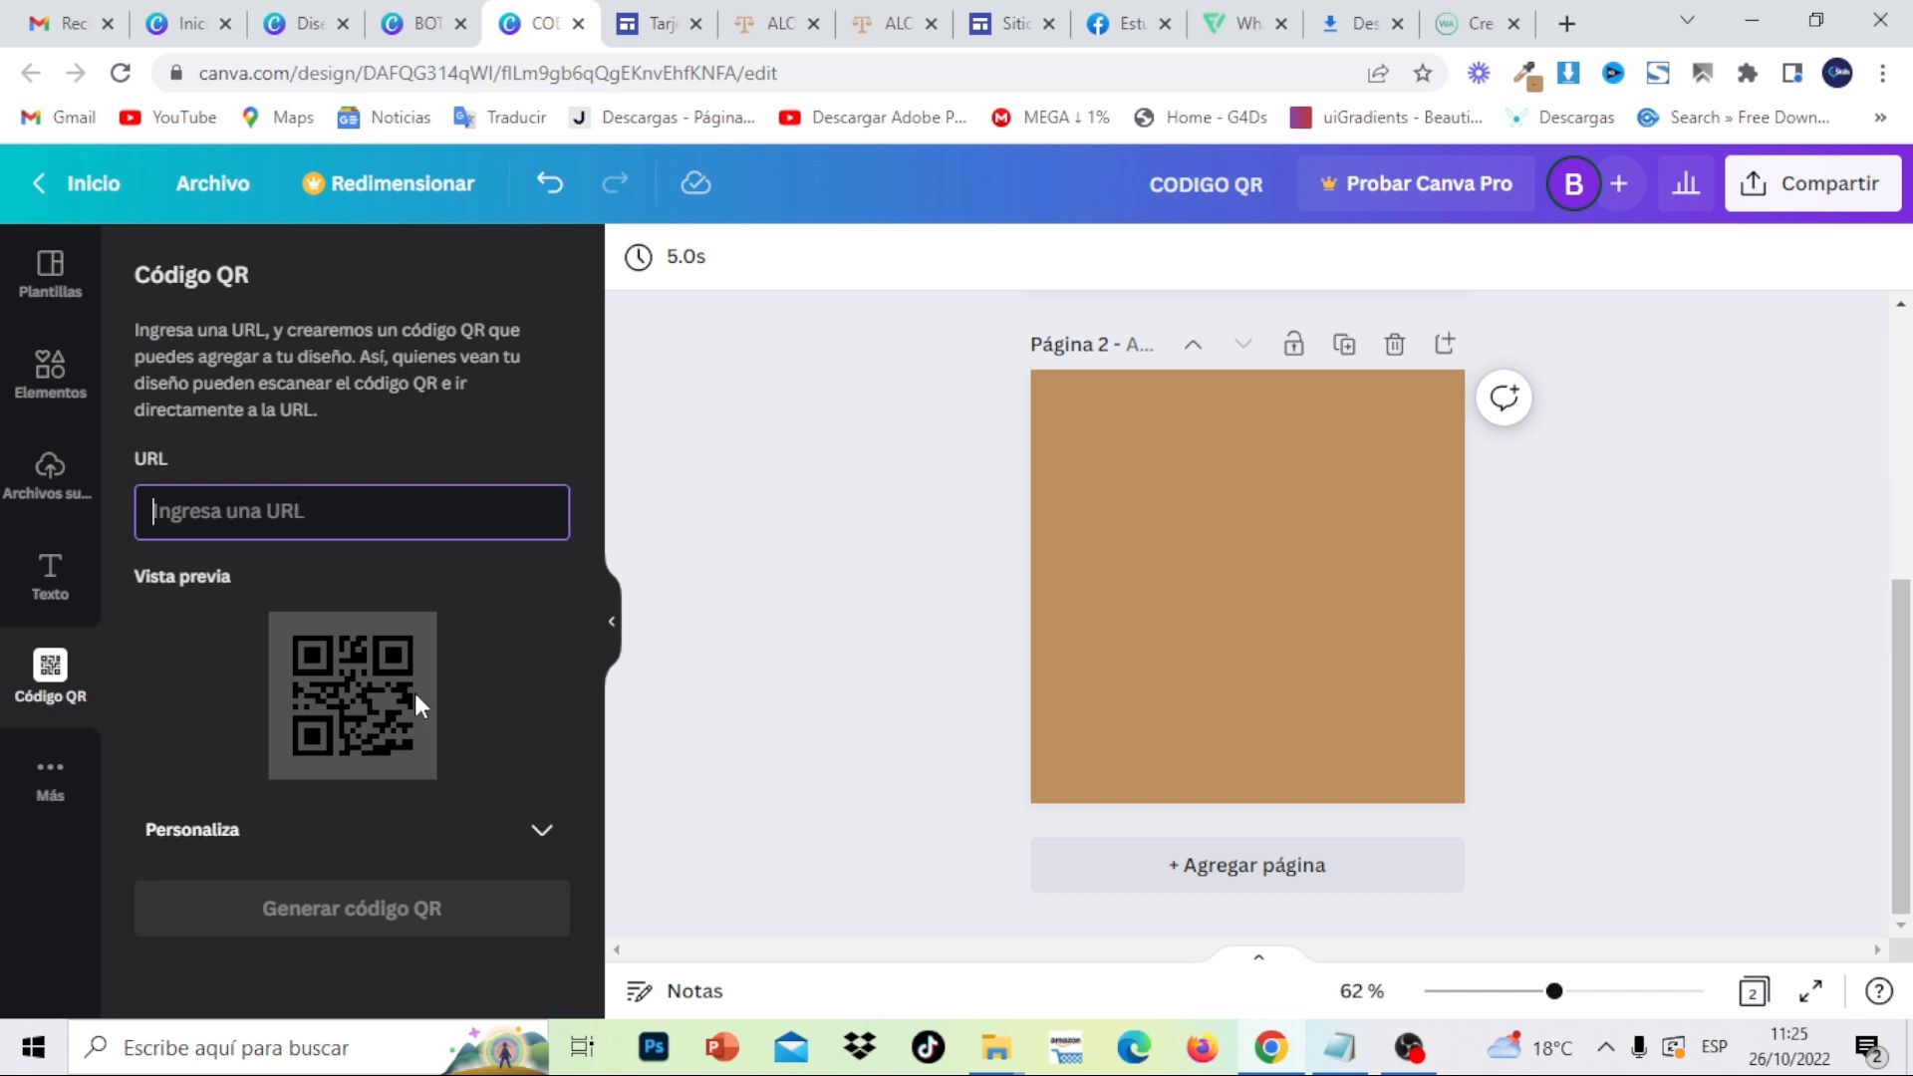
- Copy the published Google Sites link and return to the Canva CODIGO QR design
{"action": "left_click", "coordinate": [1013, 16]}
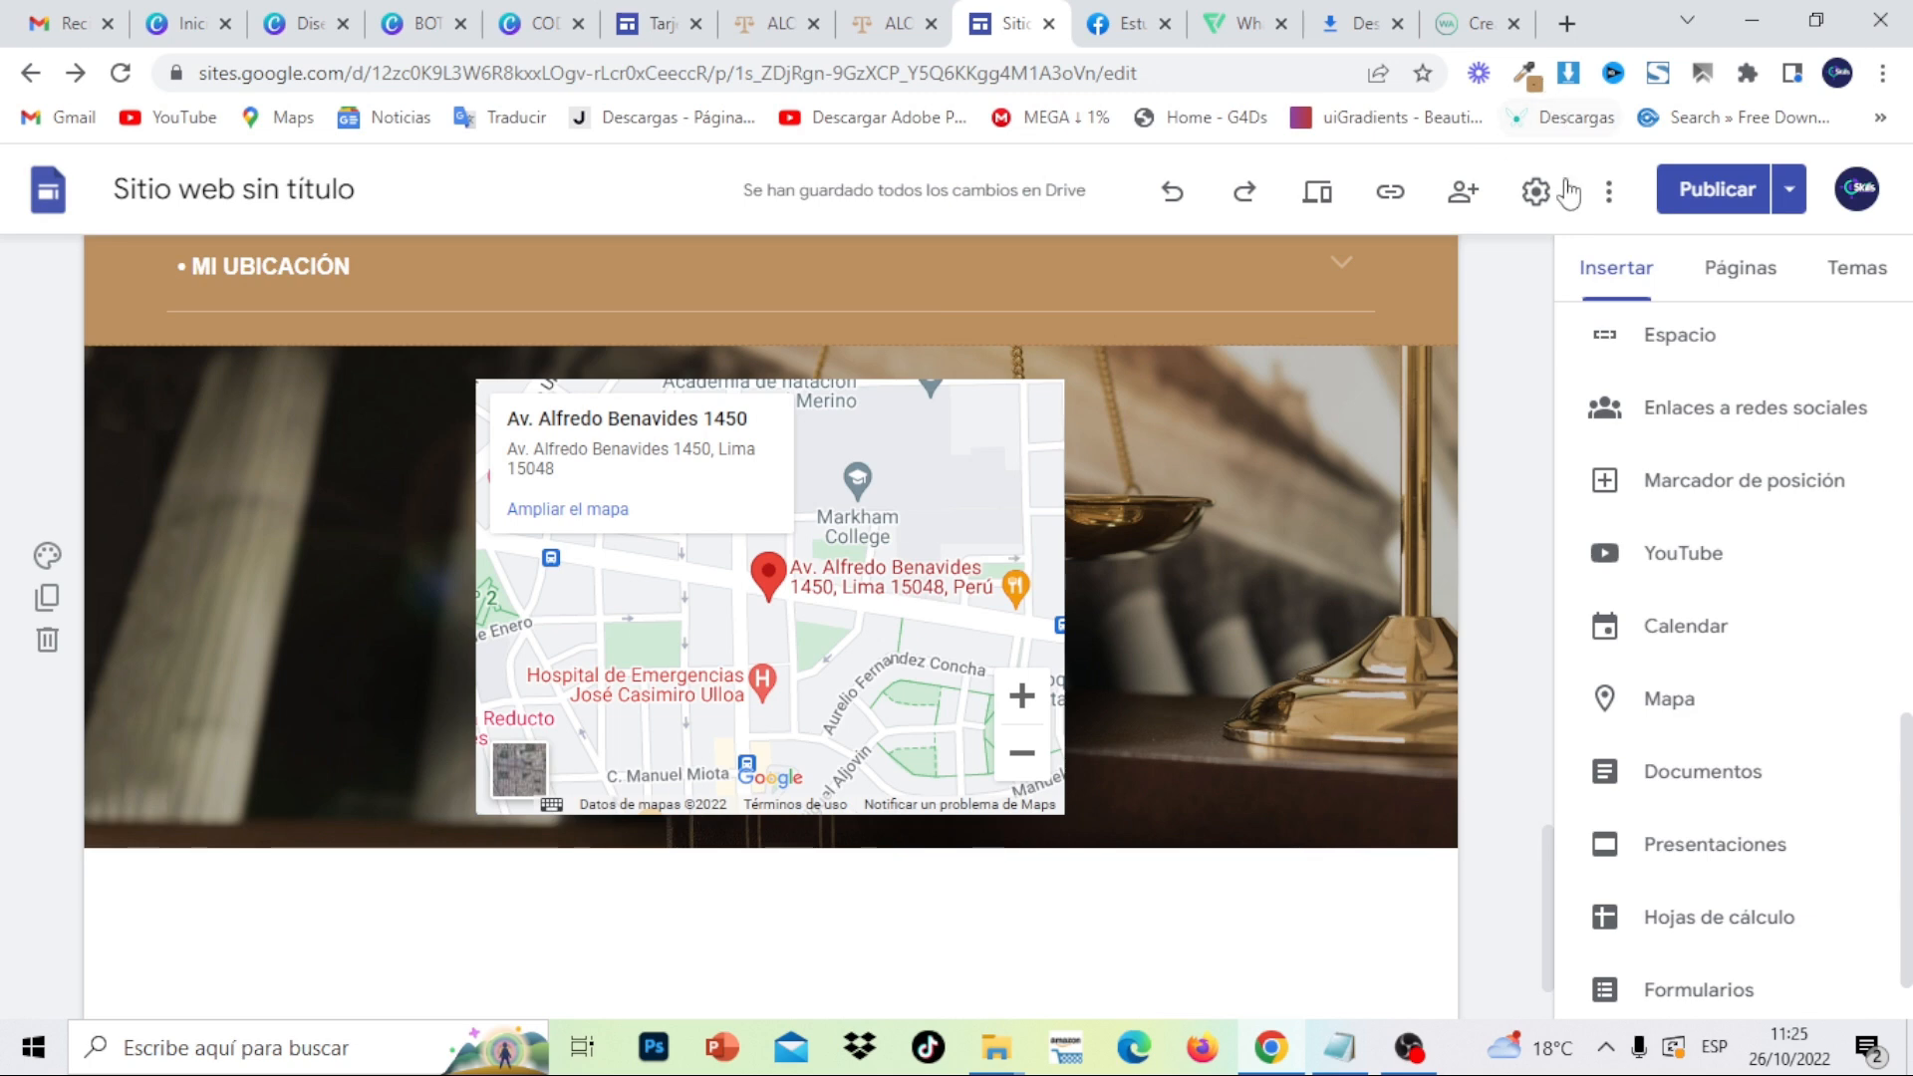
{"action": "left_click", "coordinate": [1393, 193]}
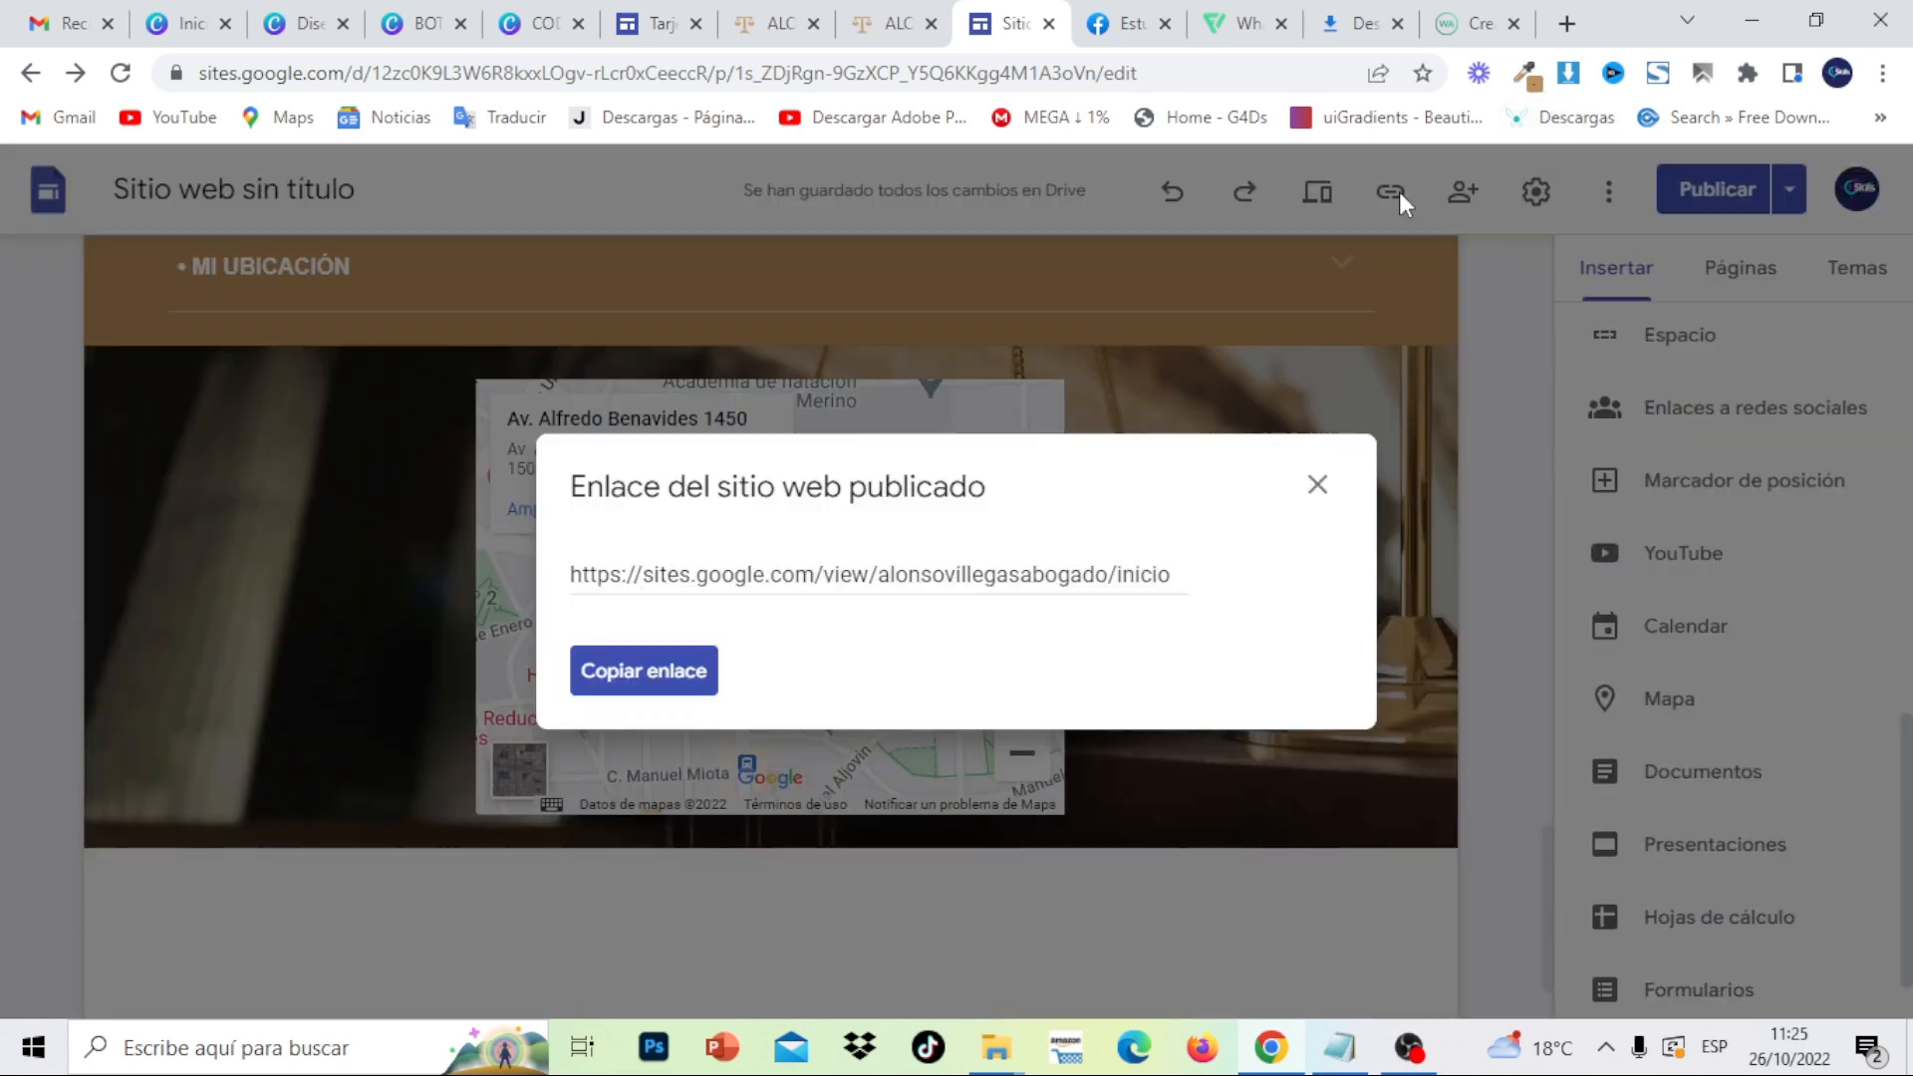
{"action": "left_click", "coordinate": [716, 683]}
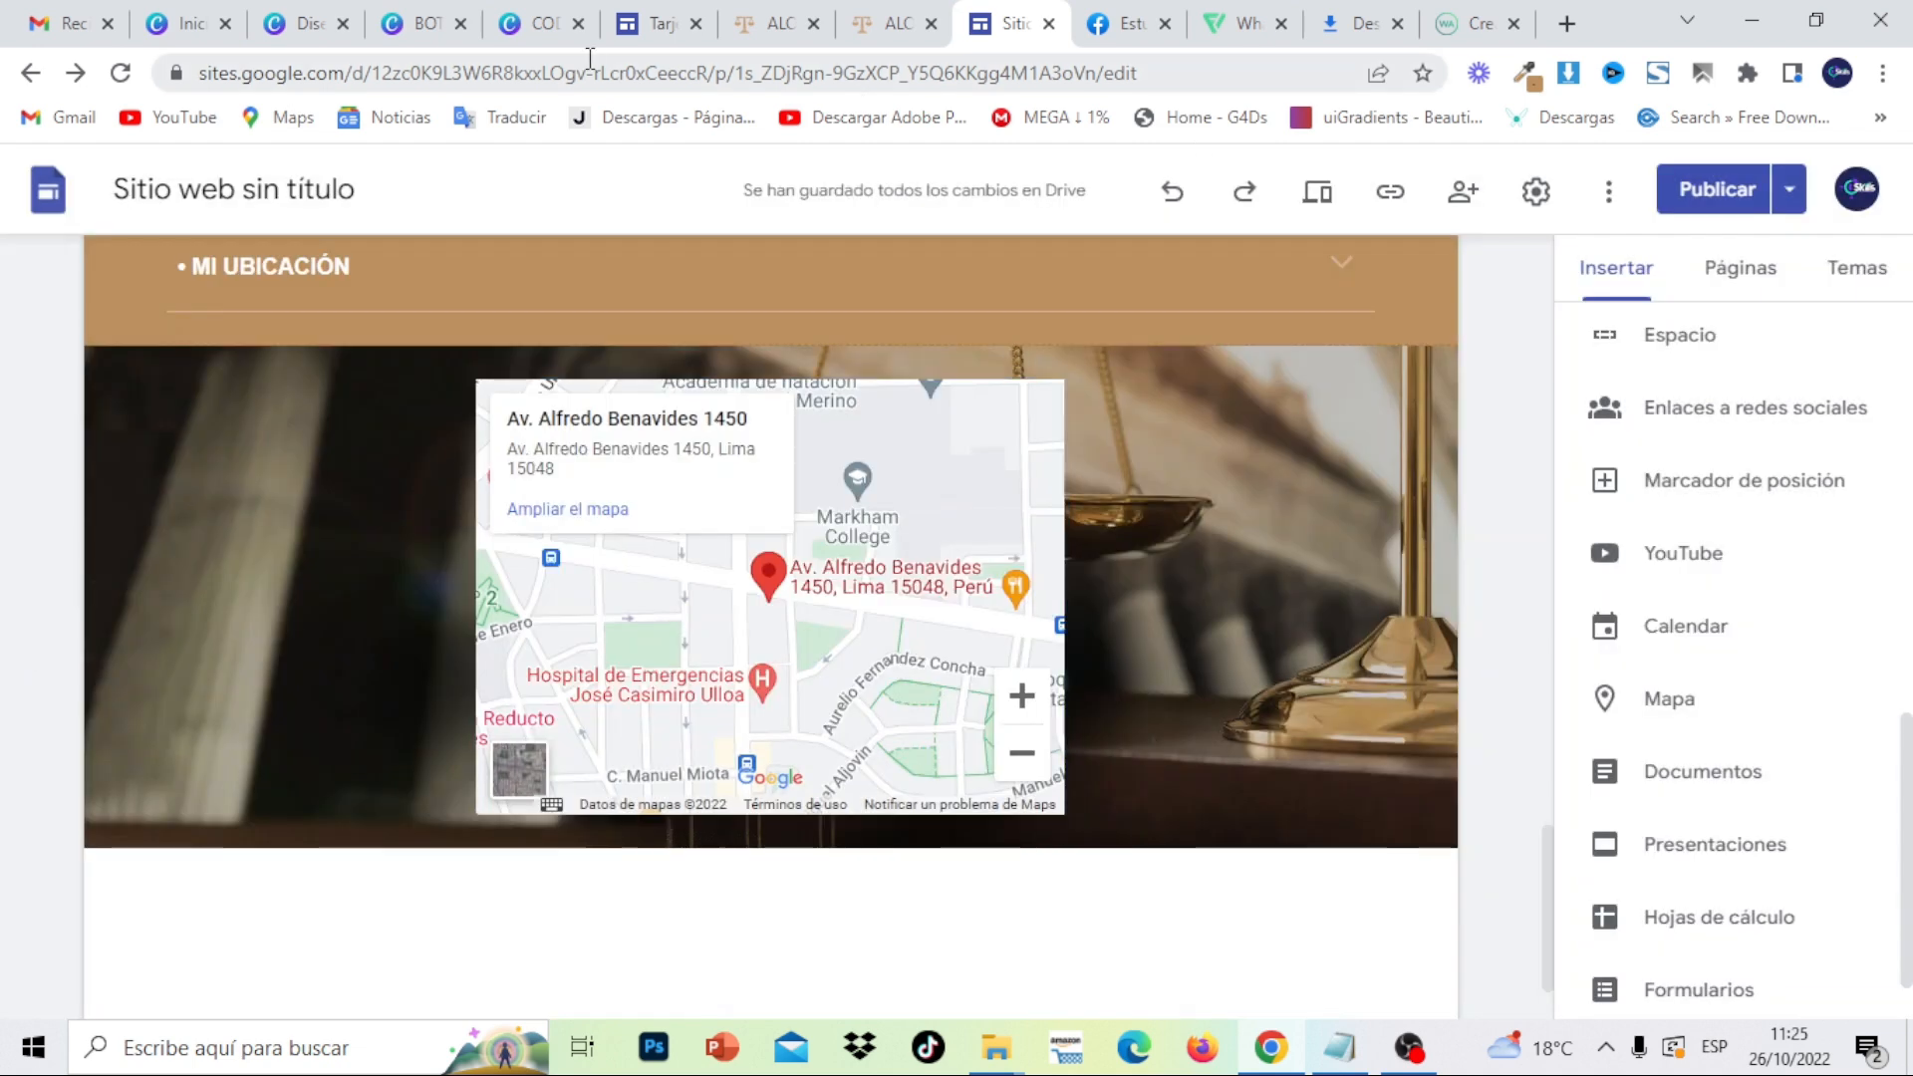
{"action": "left_click", "coordinate": [538, 24]}
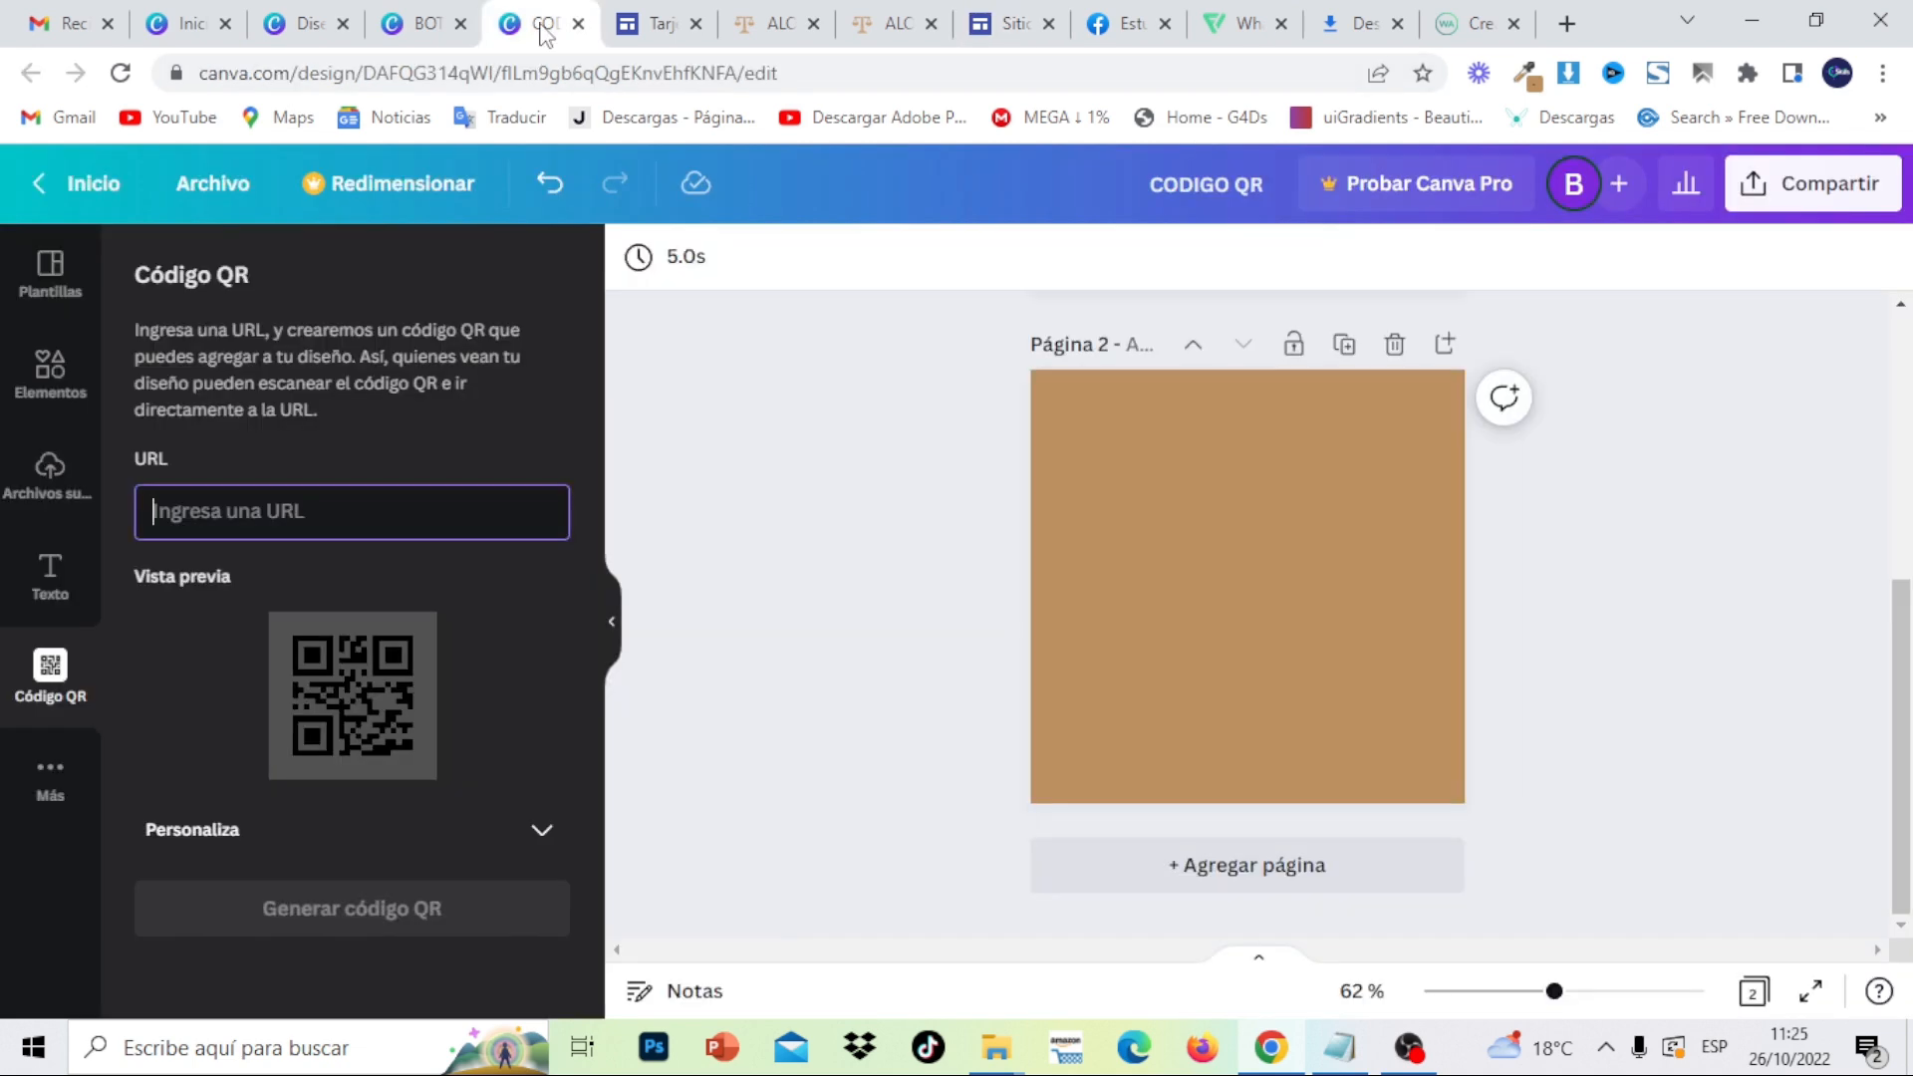
- Paste the published site link into the URL field and generate the QR code
{"action": "right_click", "coordinate": [343, 508]}
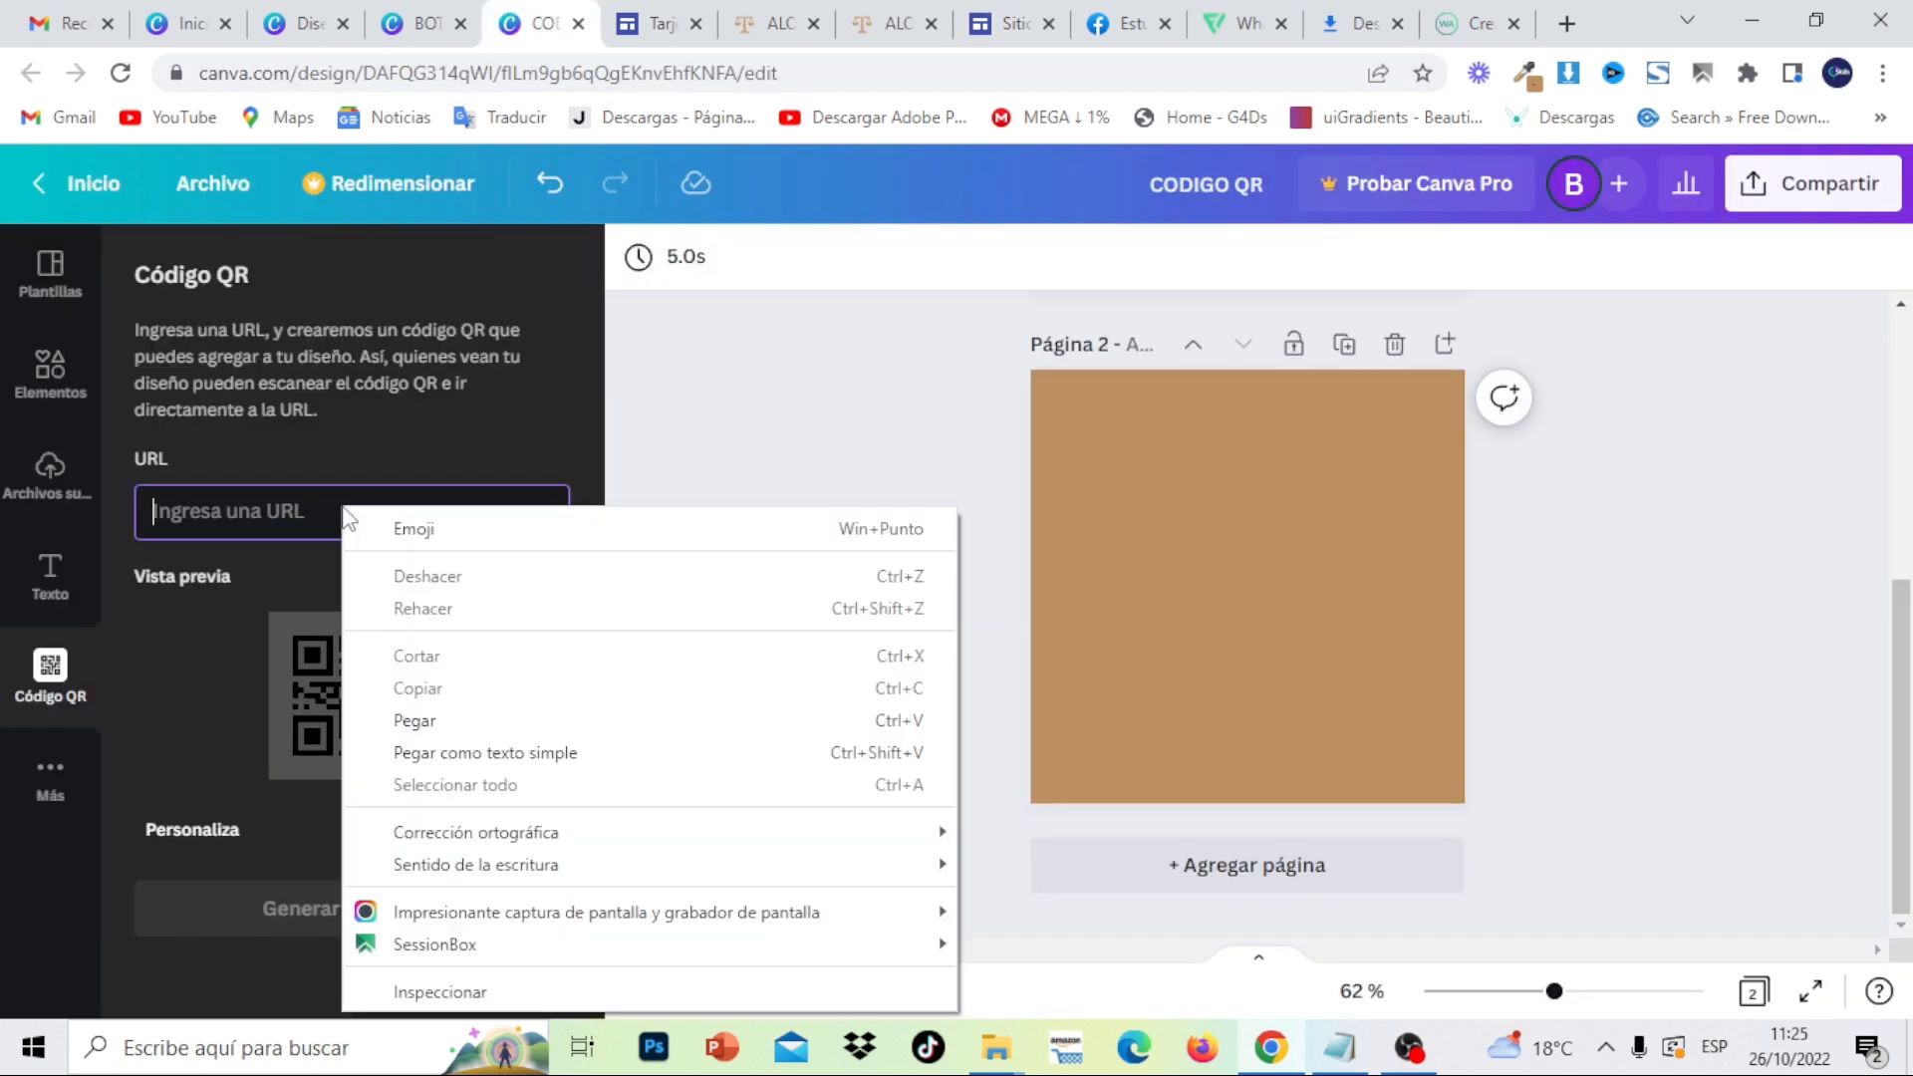
{"action": "left_click", "coordinate": [436, 721]}
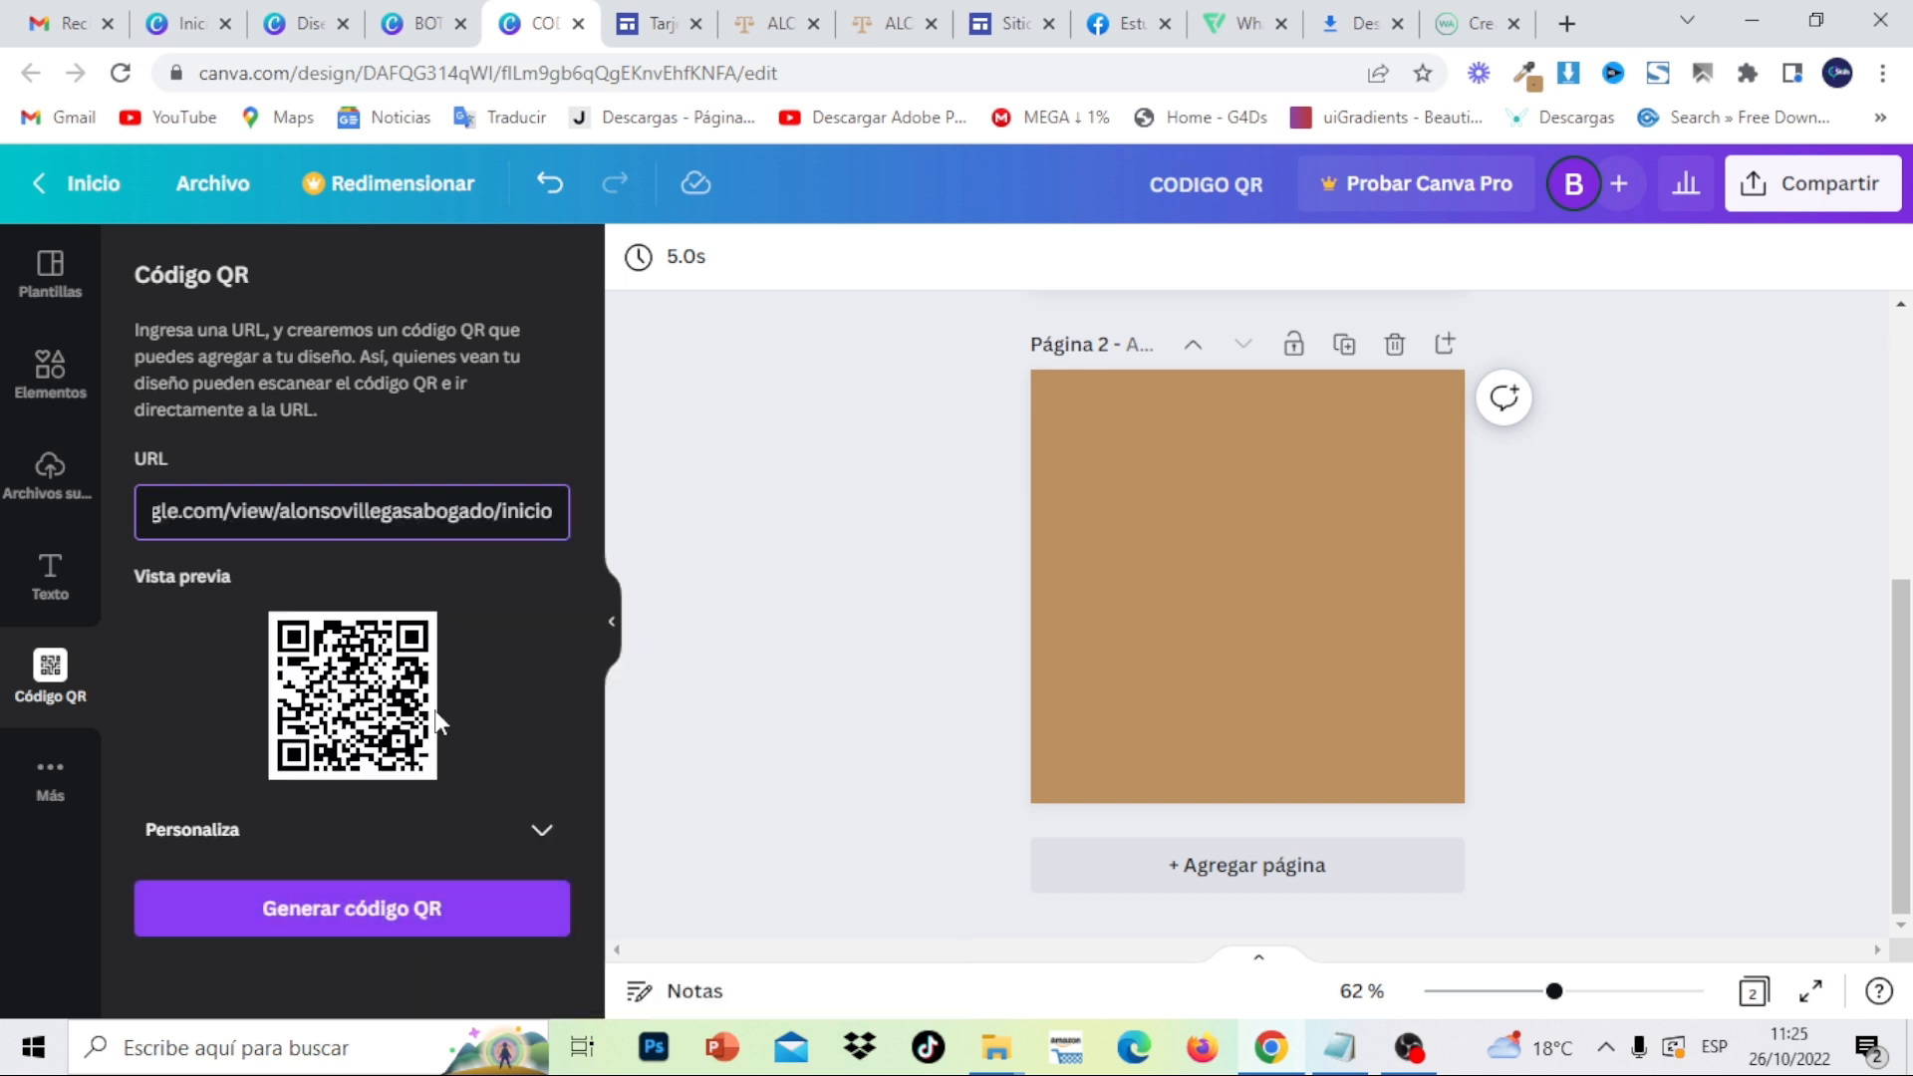
{"action": "left_click", "coordinate": [390, 909]}
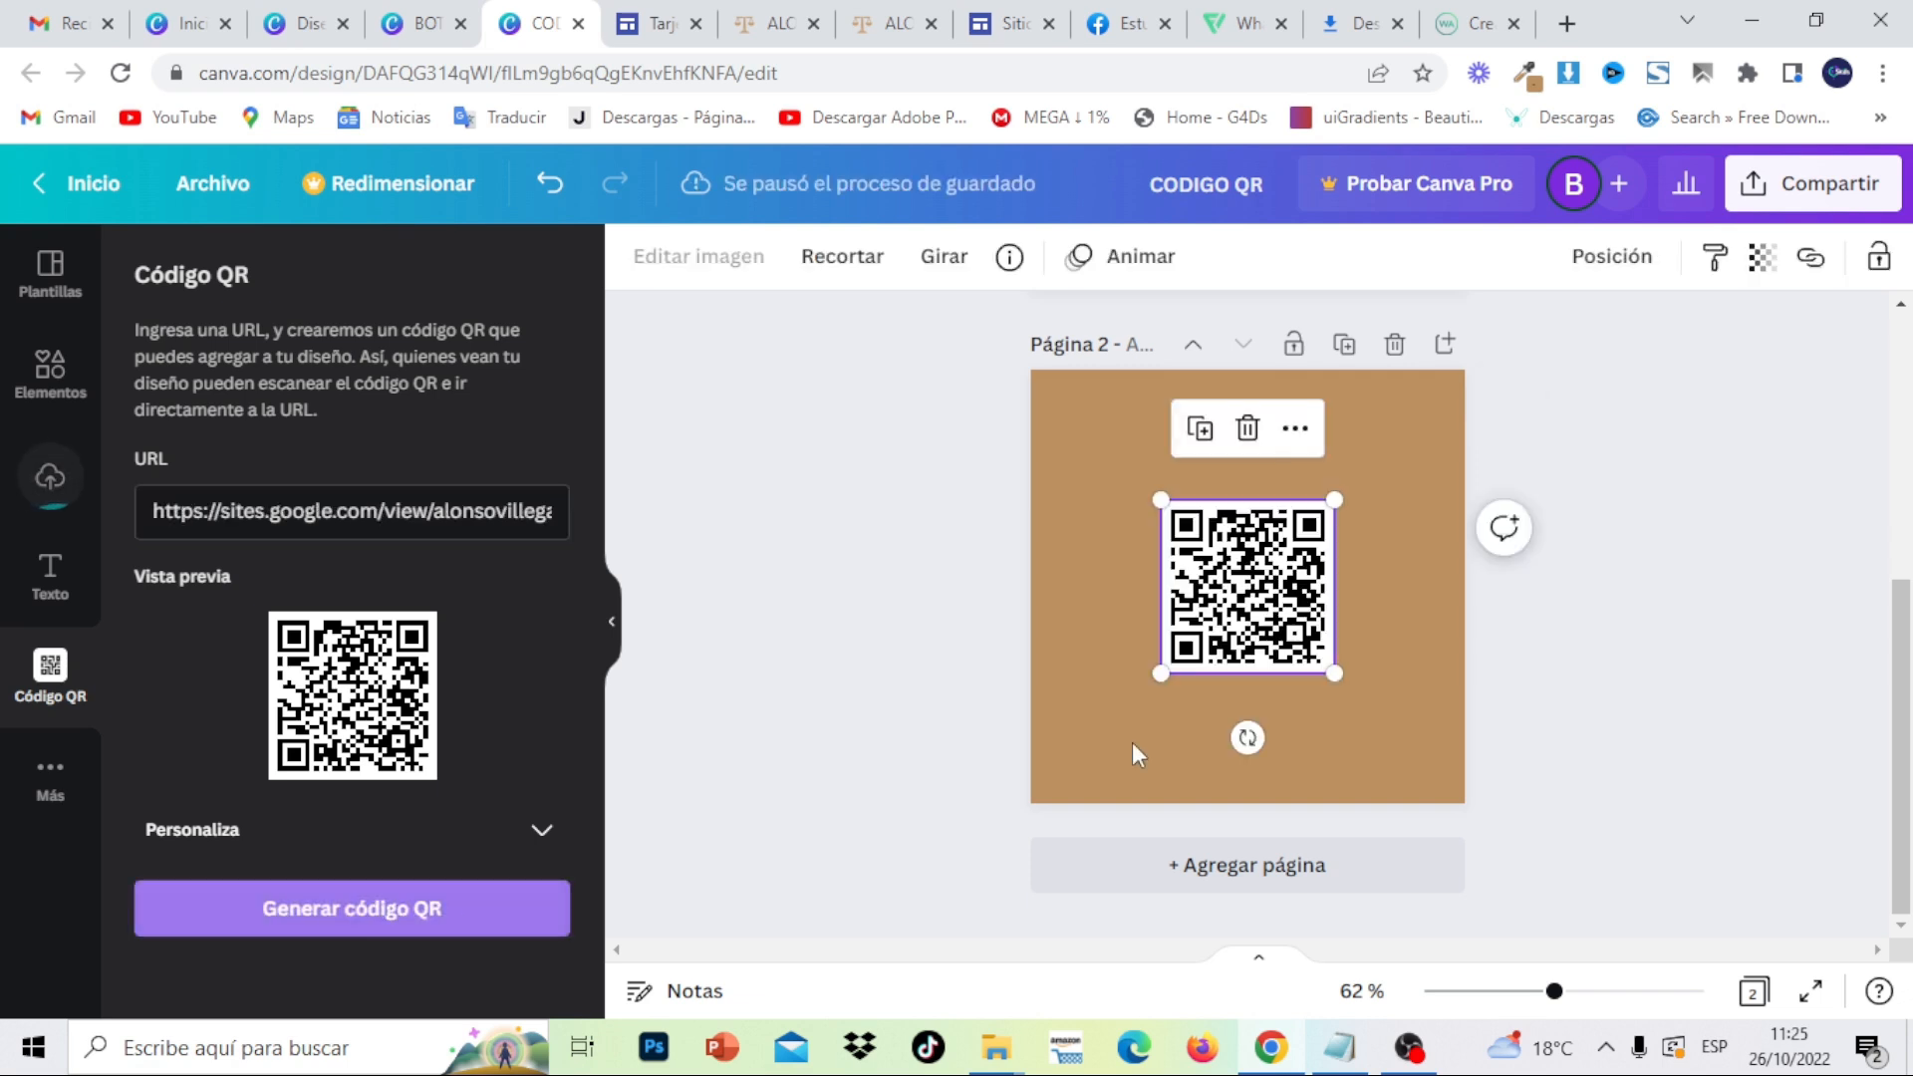
- Enlarge the QR code to 280×280 and centre it on page 2
{"action": "left_click_drag", "start_coordinate": [1333, 674], "coordinate": [1409, 759]}
{"action": "left_click_drag", "start_coordinate": [1305, 643], "coordinate": [1272, 577]}
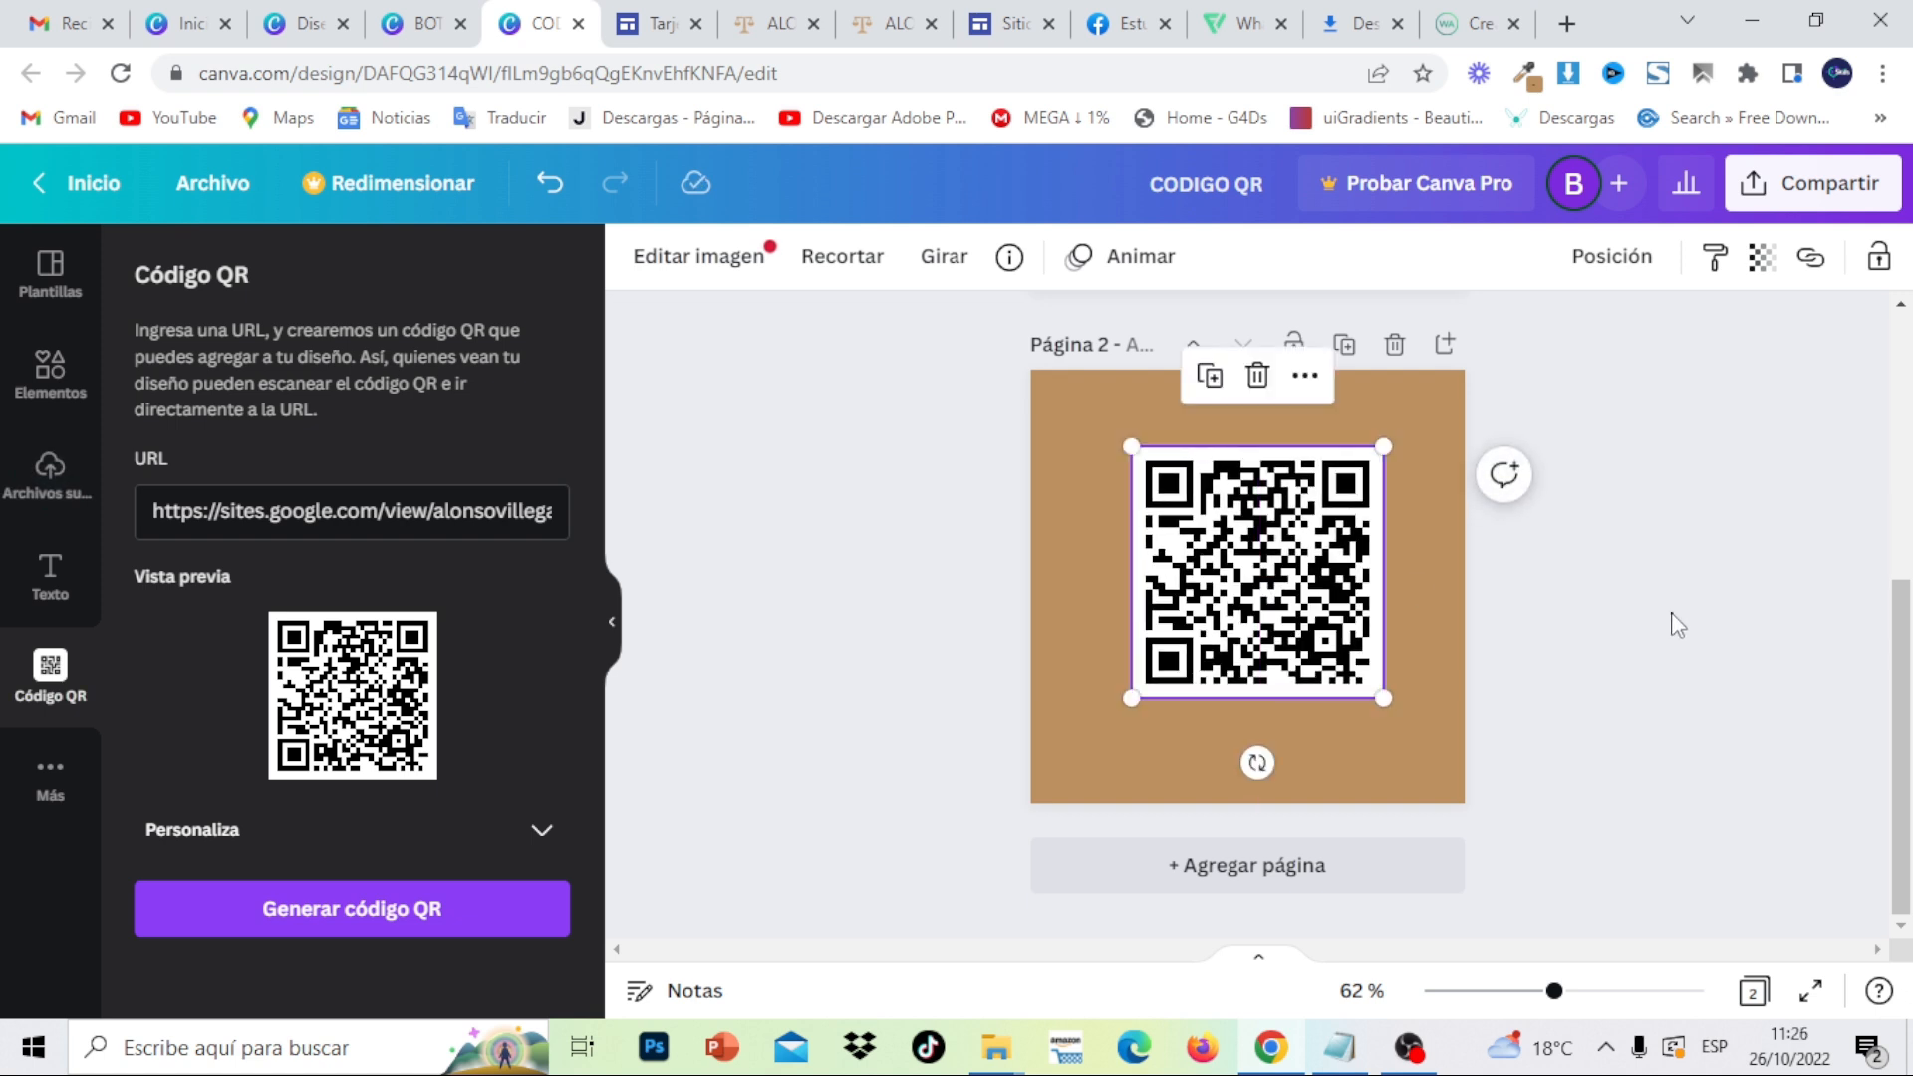
{"action": "left_click", "coordinate": [1678, 625]}
- Search elements for 'FLECHA' and add the white curved arrow to page 2
{"action": "left_click", "coordinate": [51, 388]}
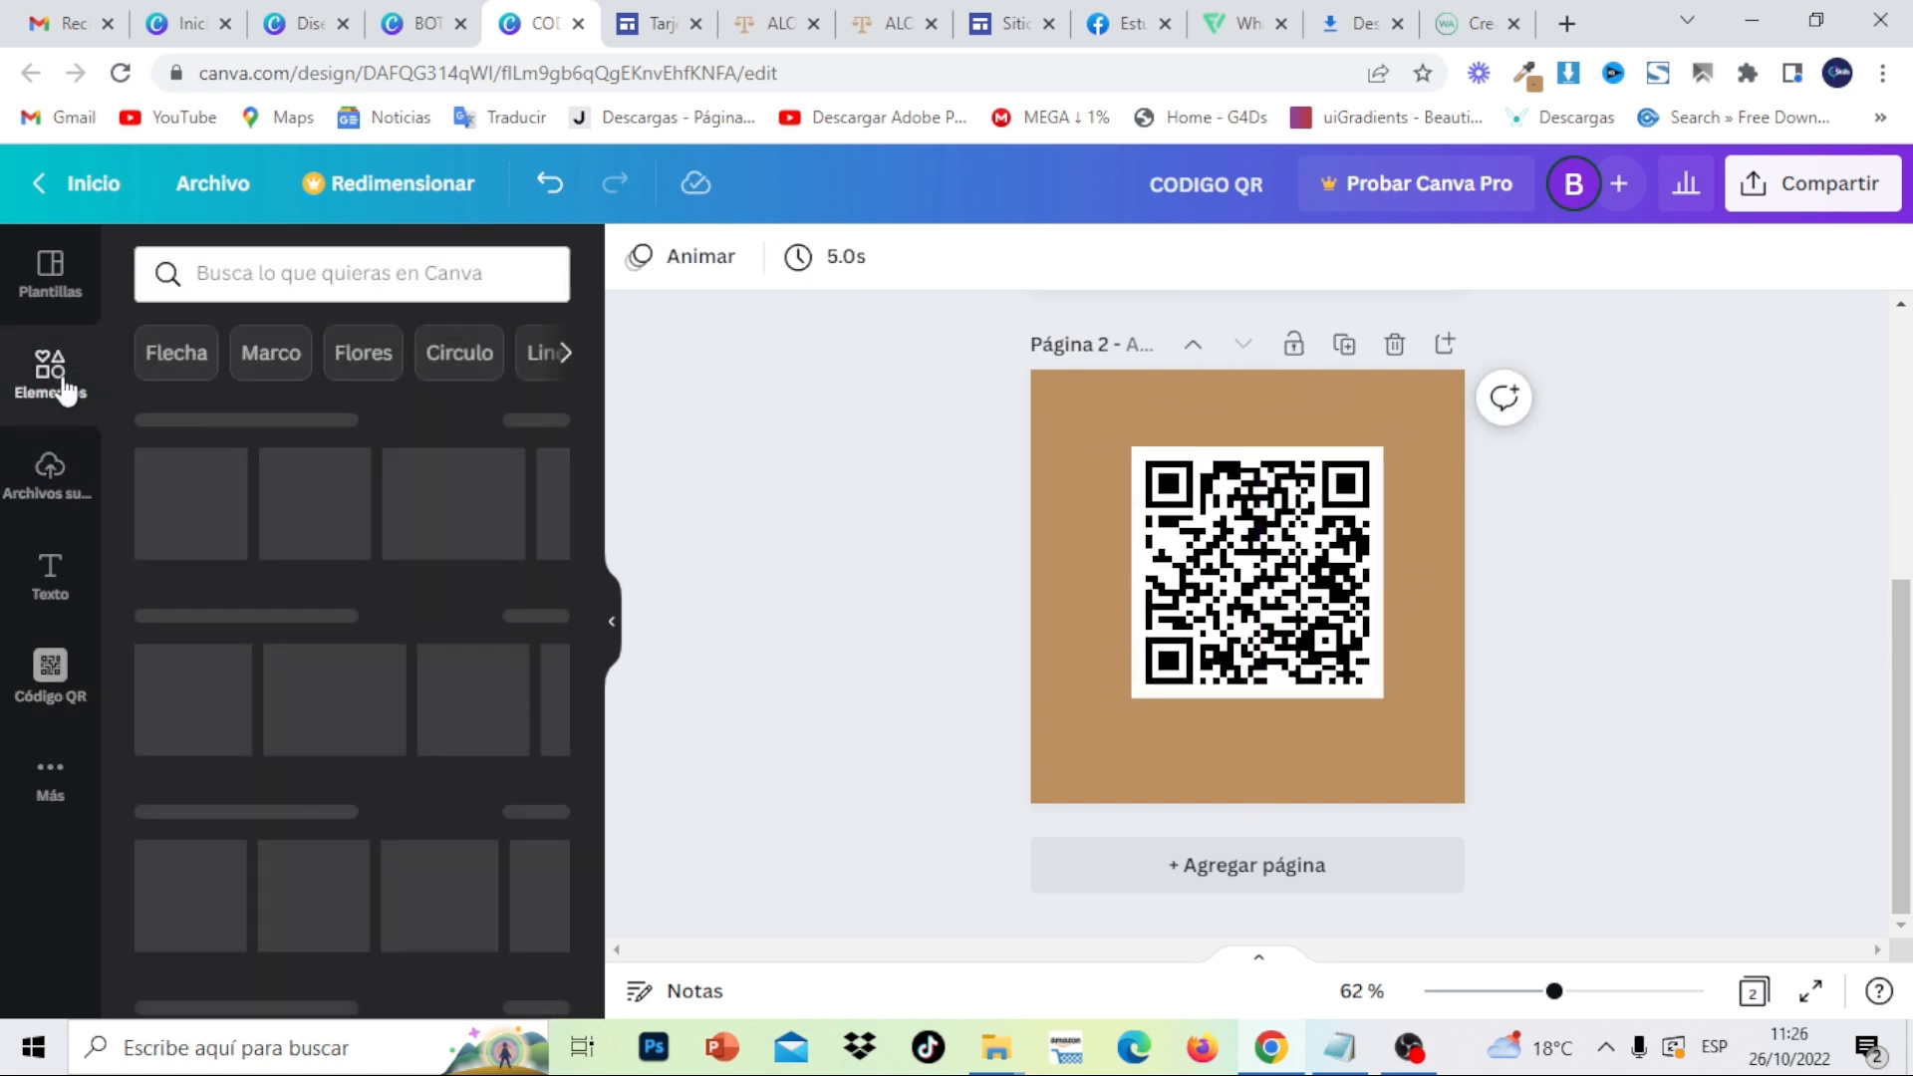
{"action": "left_click", "coordinate": [340, 287]}
{"action": "type", "text": "FLECHA"}
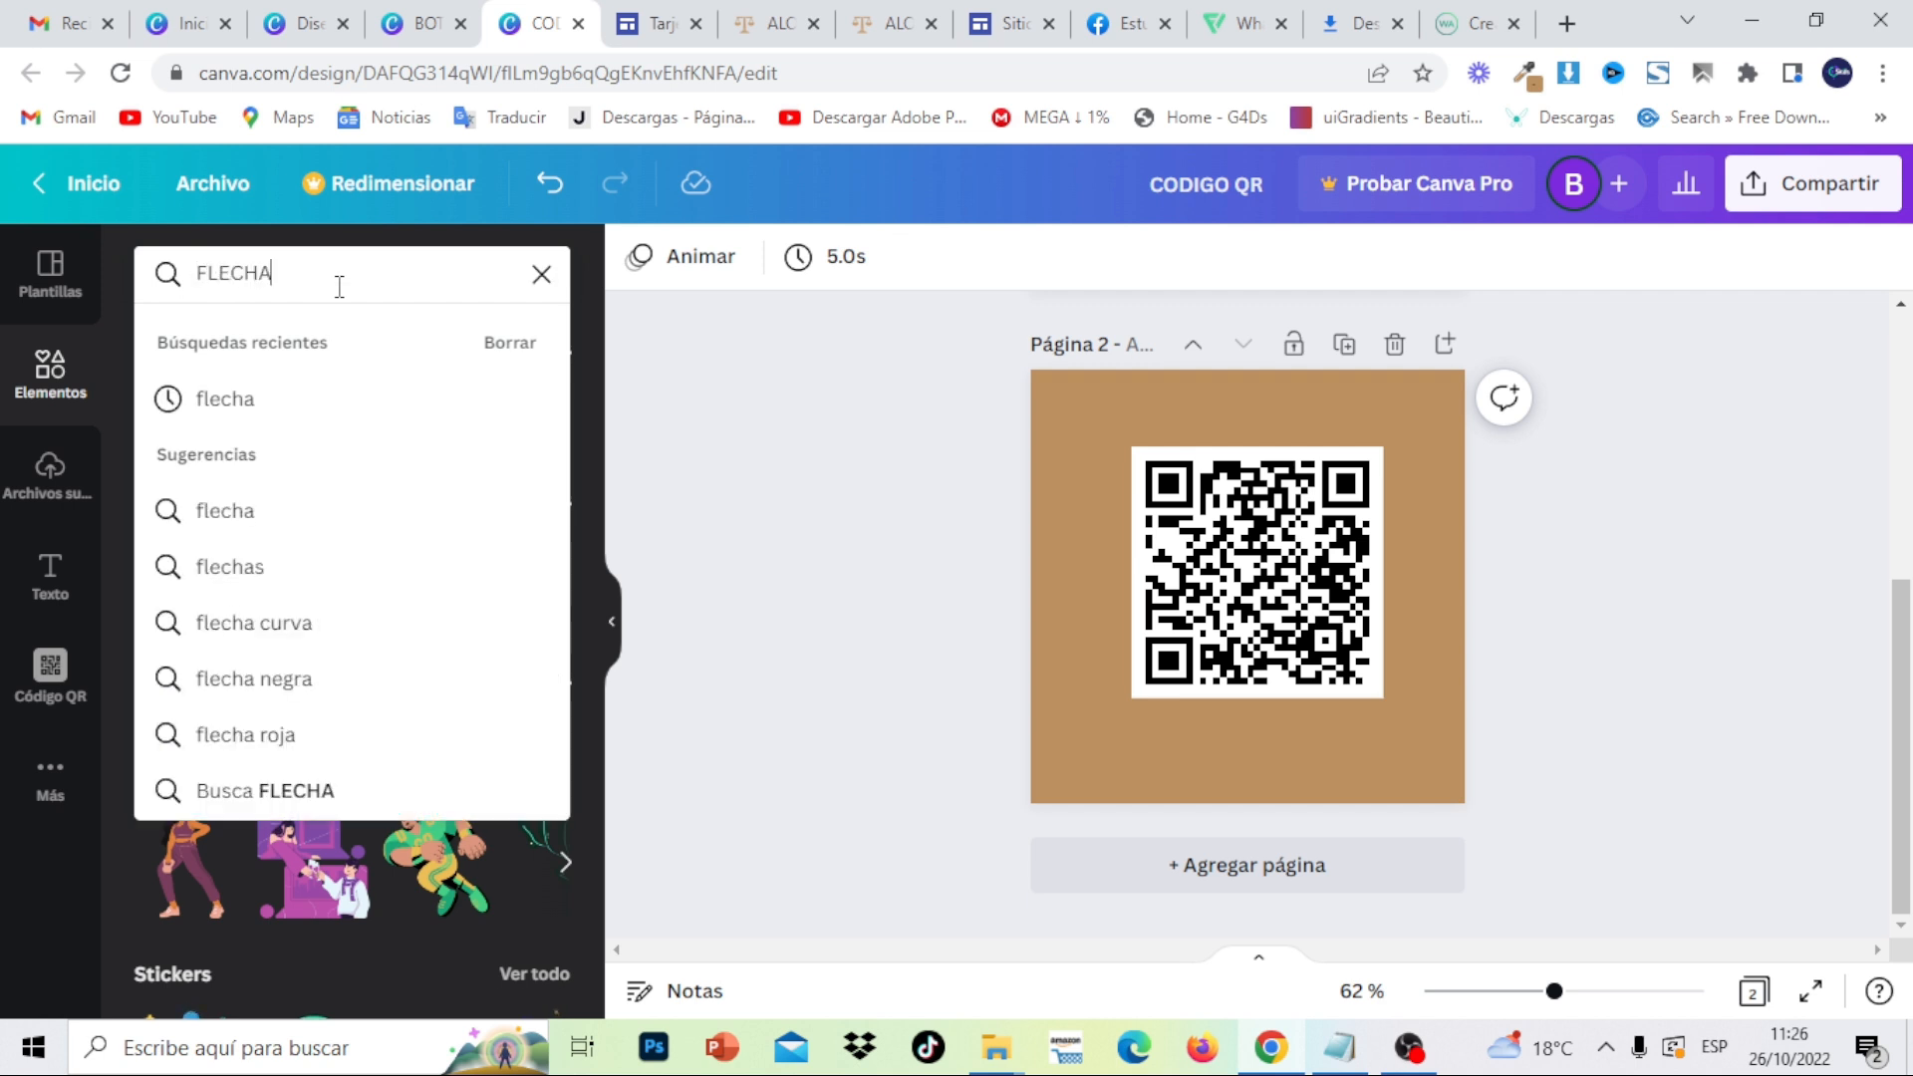
{"action": "key", "text": "Return"}
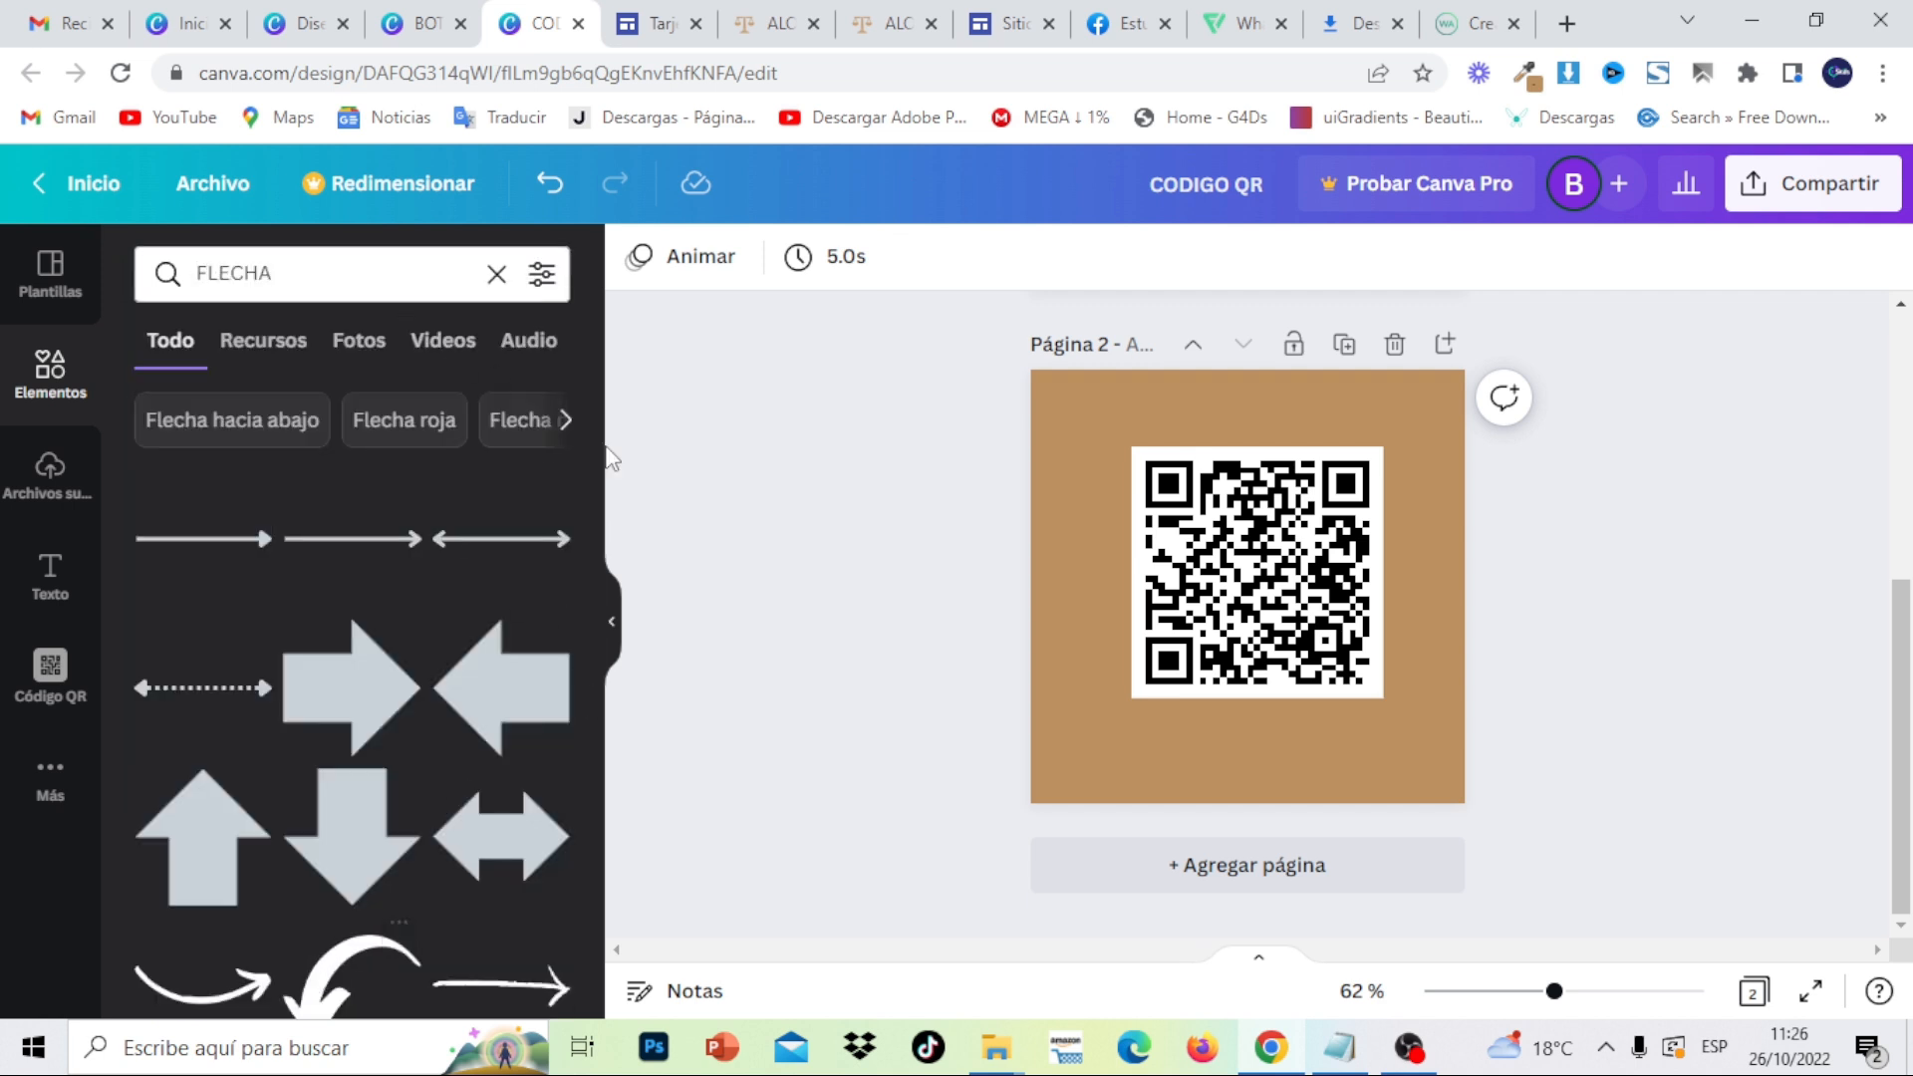
{"action": "scroll", "coordinate": [498, 686], "scroll_direction": "down", "scroll_amount": 3}
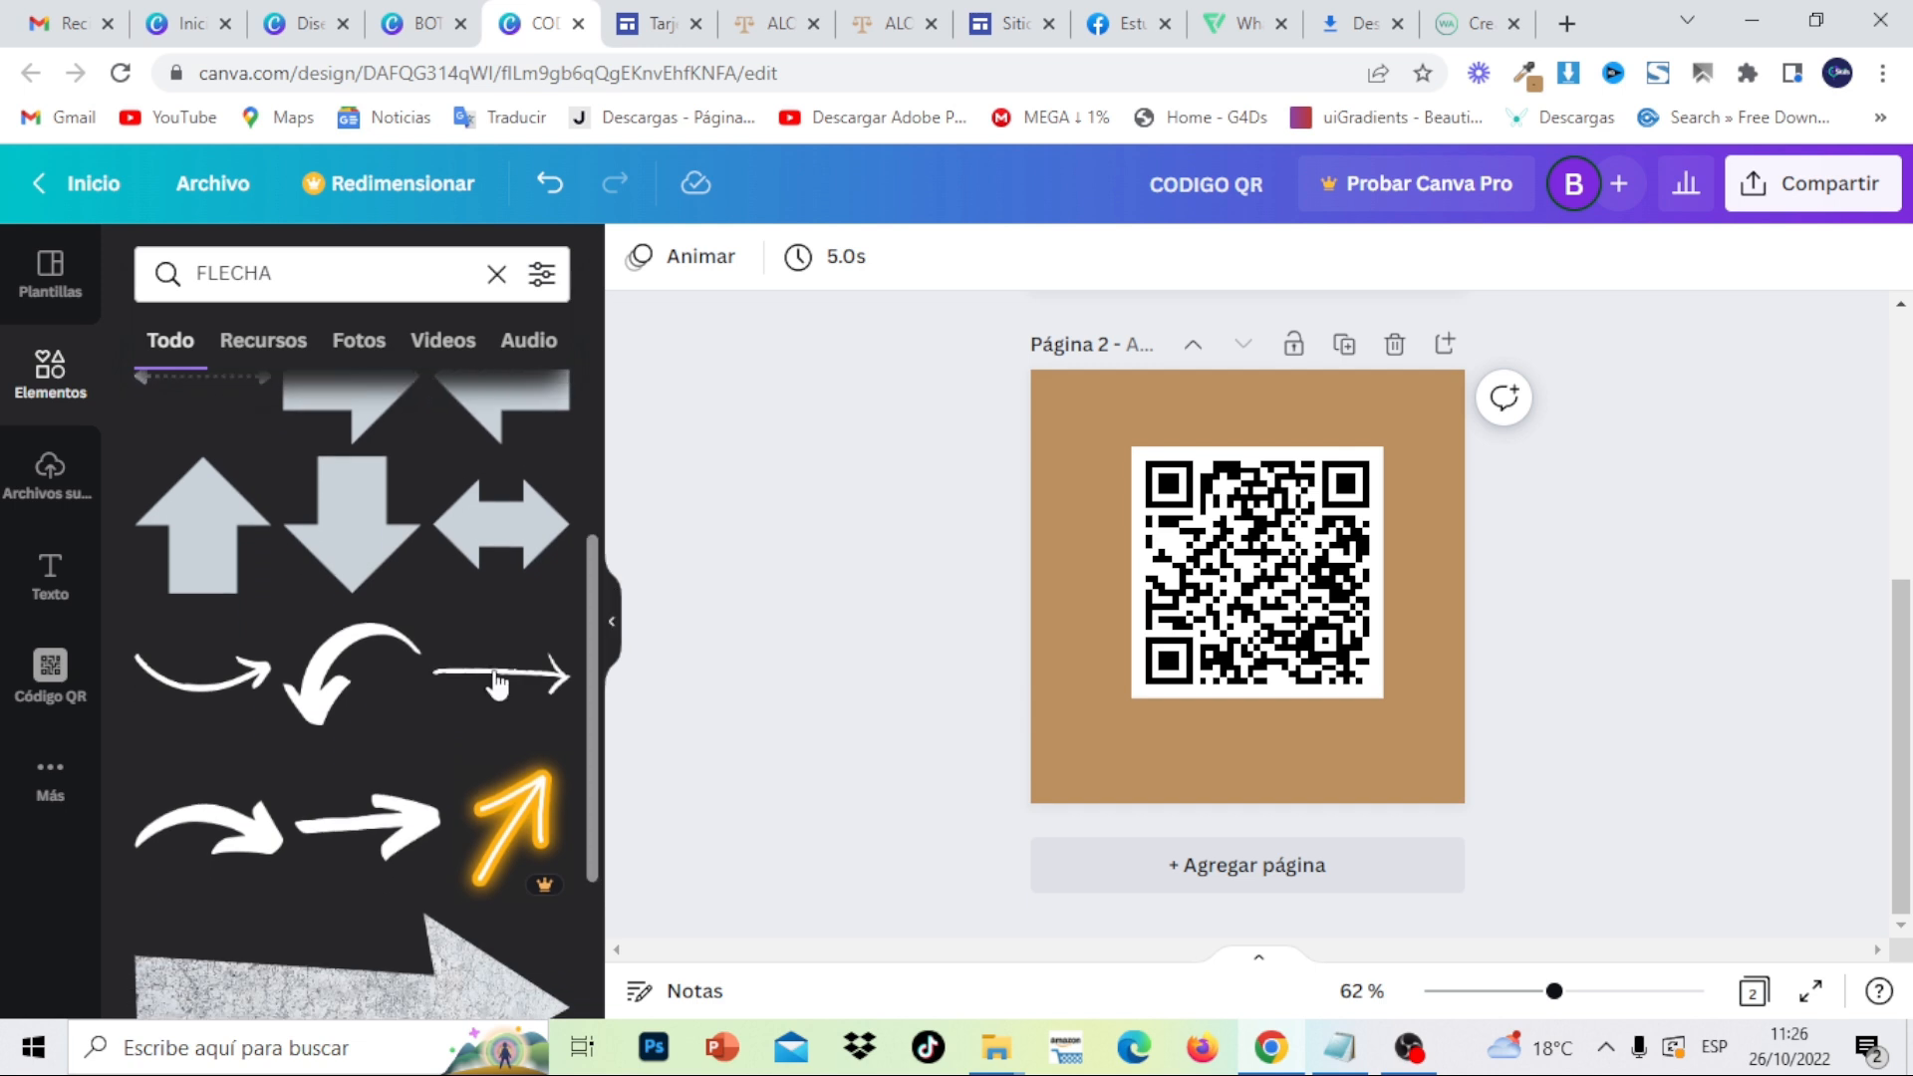
{"action": "left_click", "coordinate": [221, 694]}
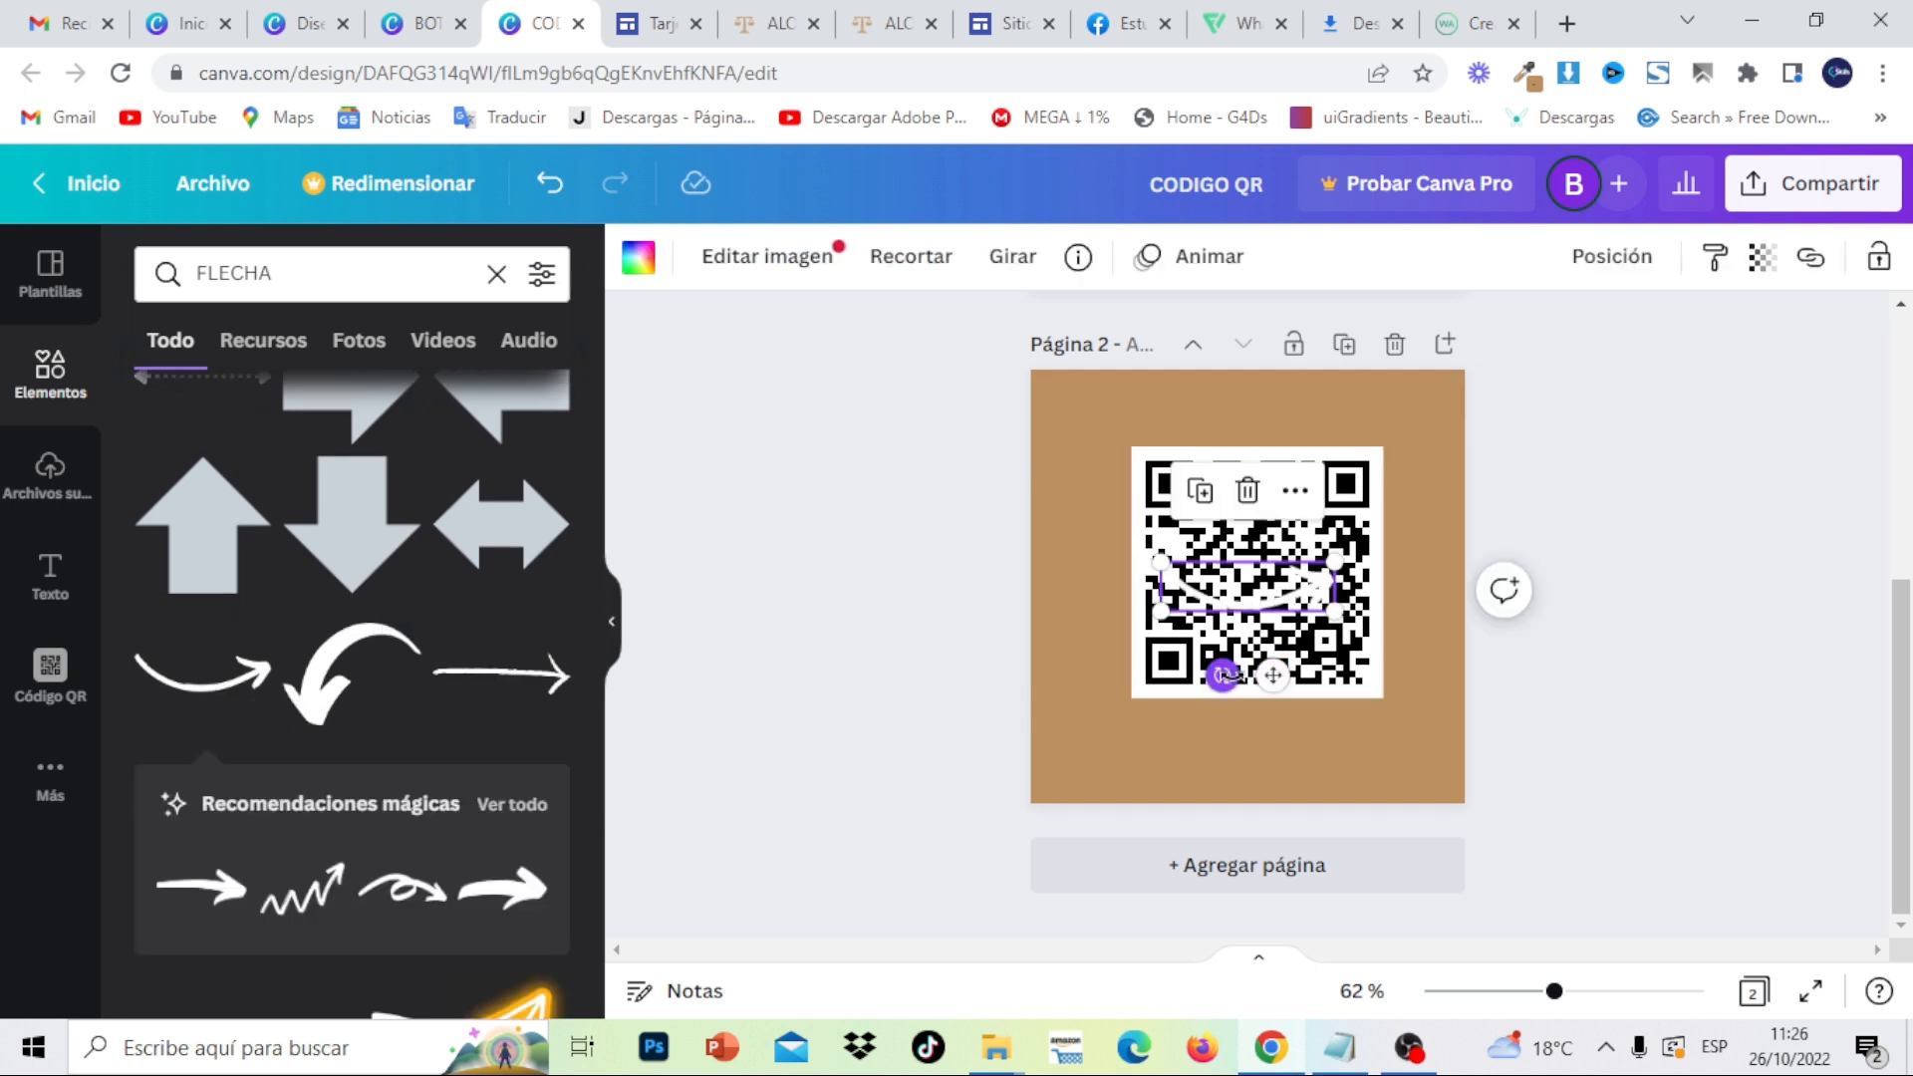
- Rotate the arrow to point upward and place it left of the QR code
{"action": "left_click_drag", "start_coordinate": [1224, 676], "coordinate": [1340, 598]}
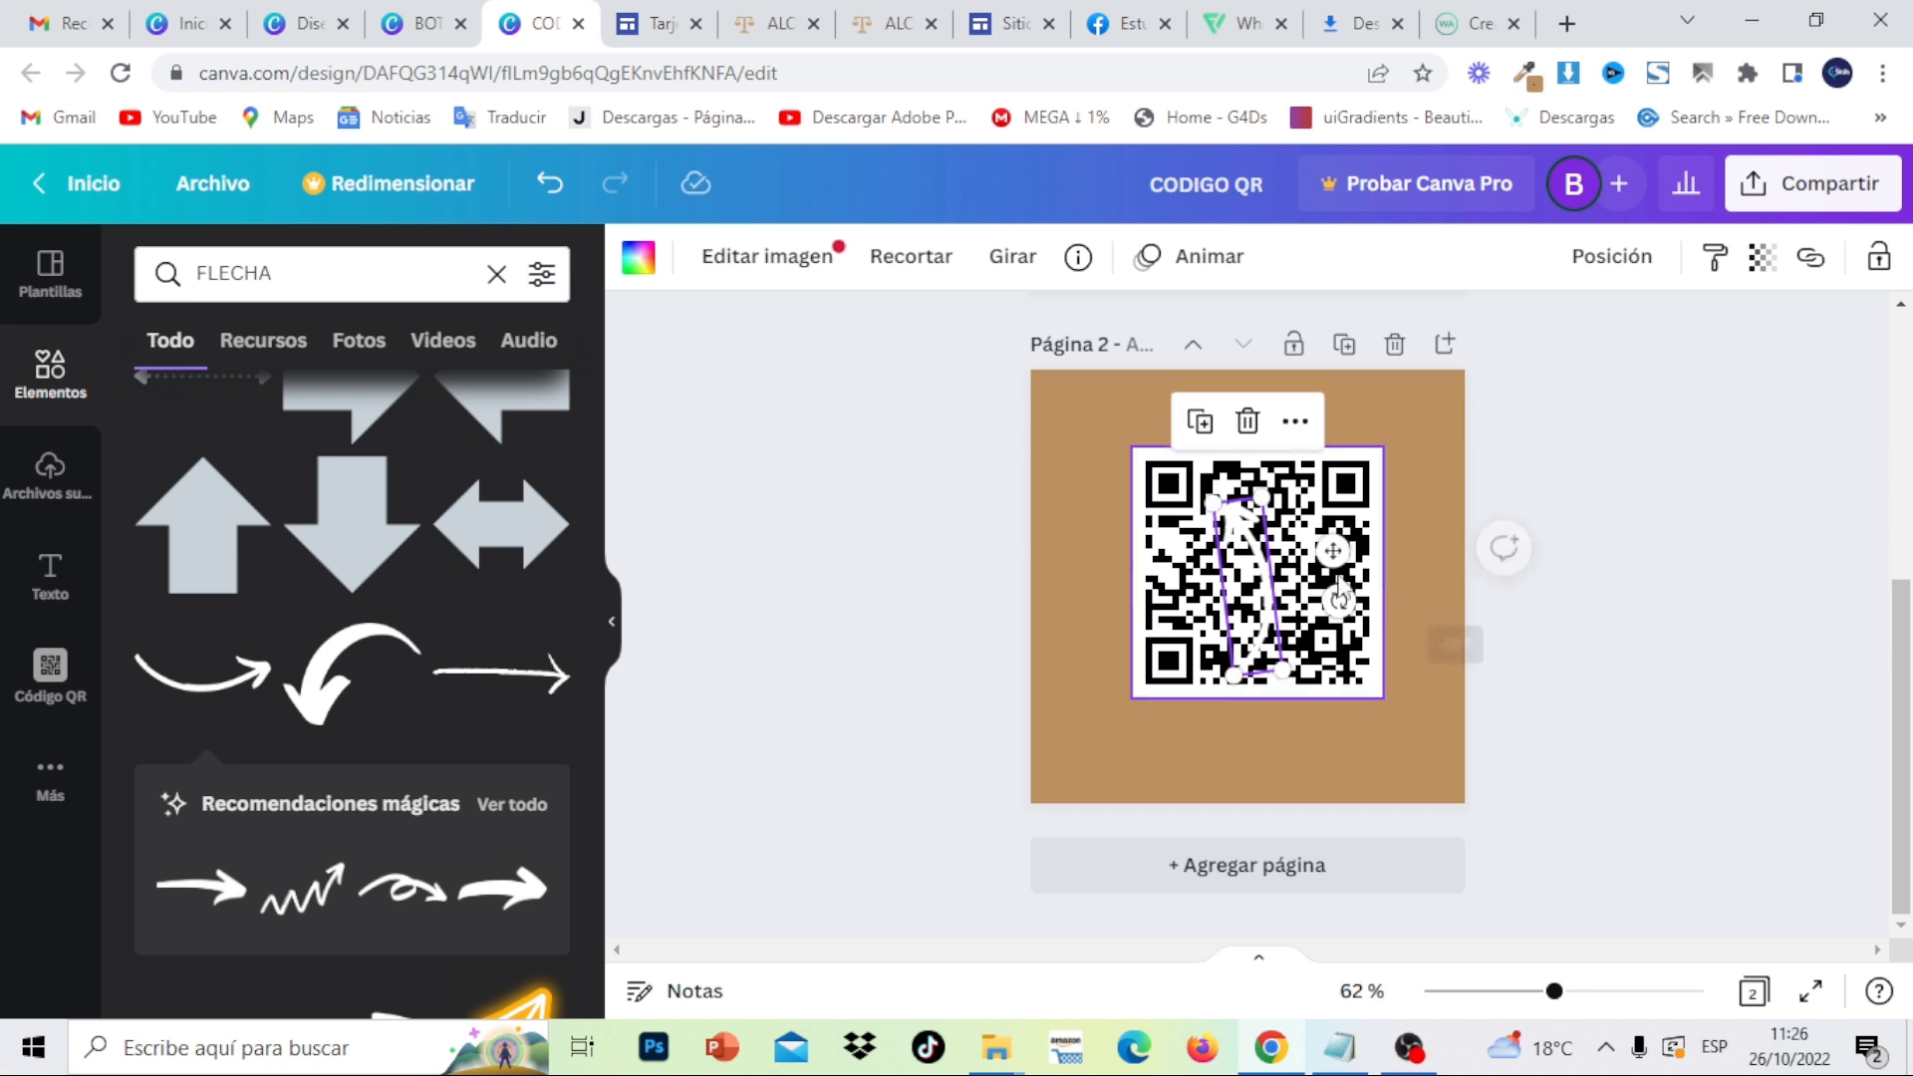
{"action": "left_click_drag", "start_coordinate": [1250, 535], "coordinate": [1084, 559]}
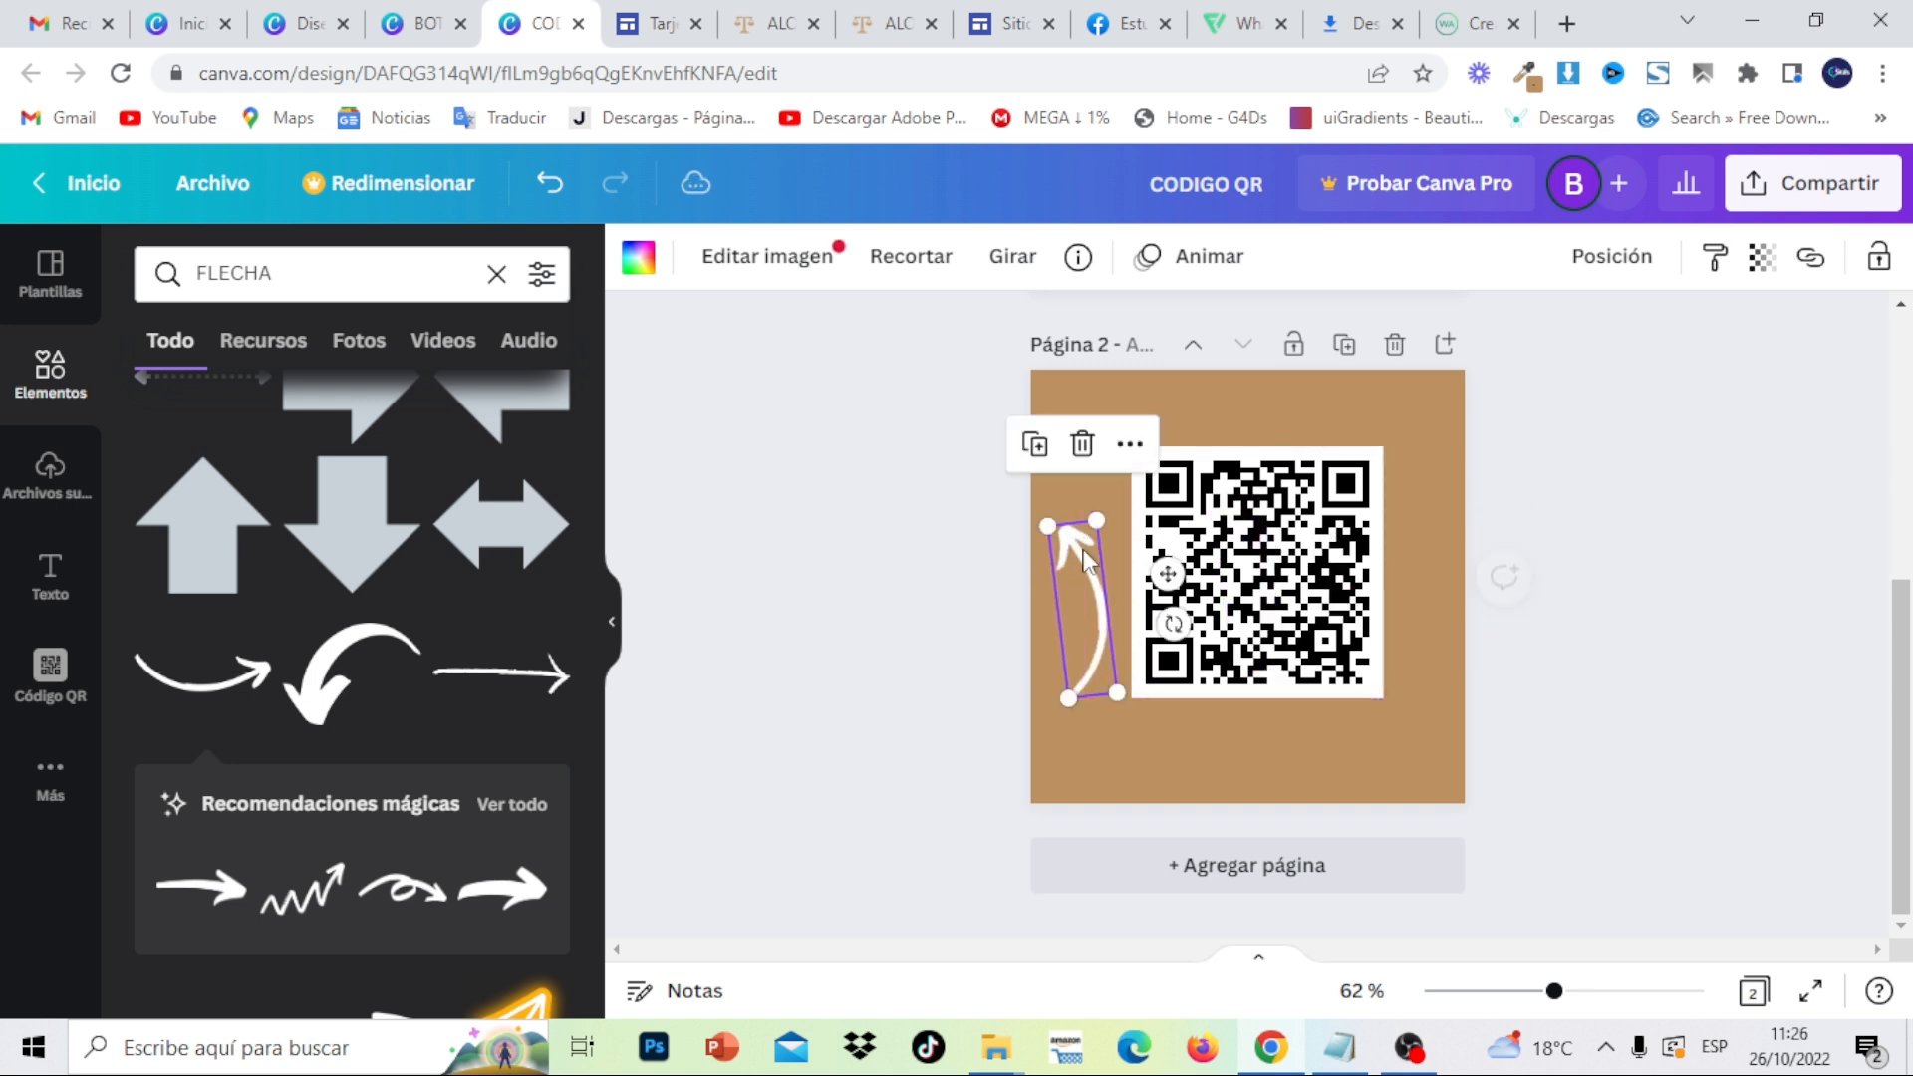
{"action": "left_click", "coordinate": [1012, 264]}
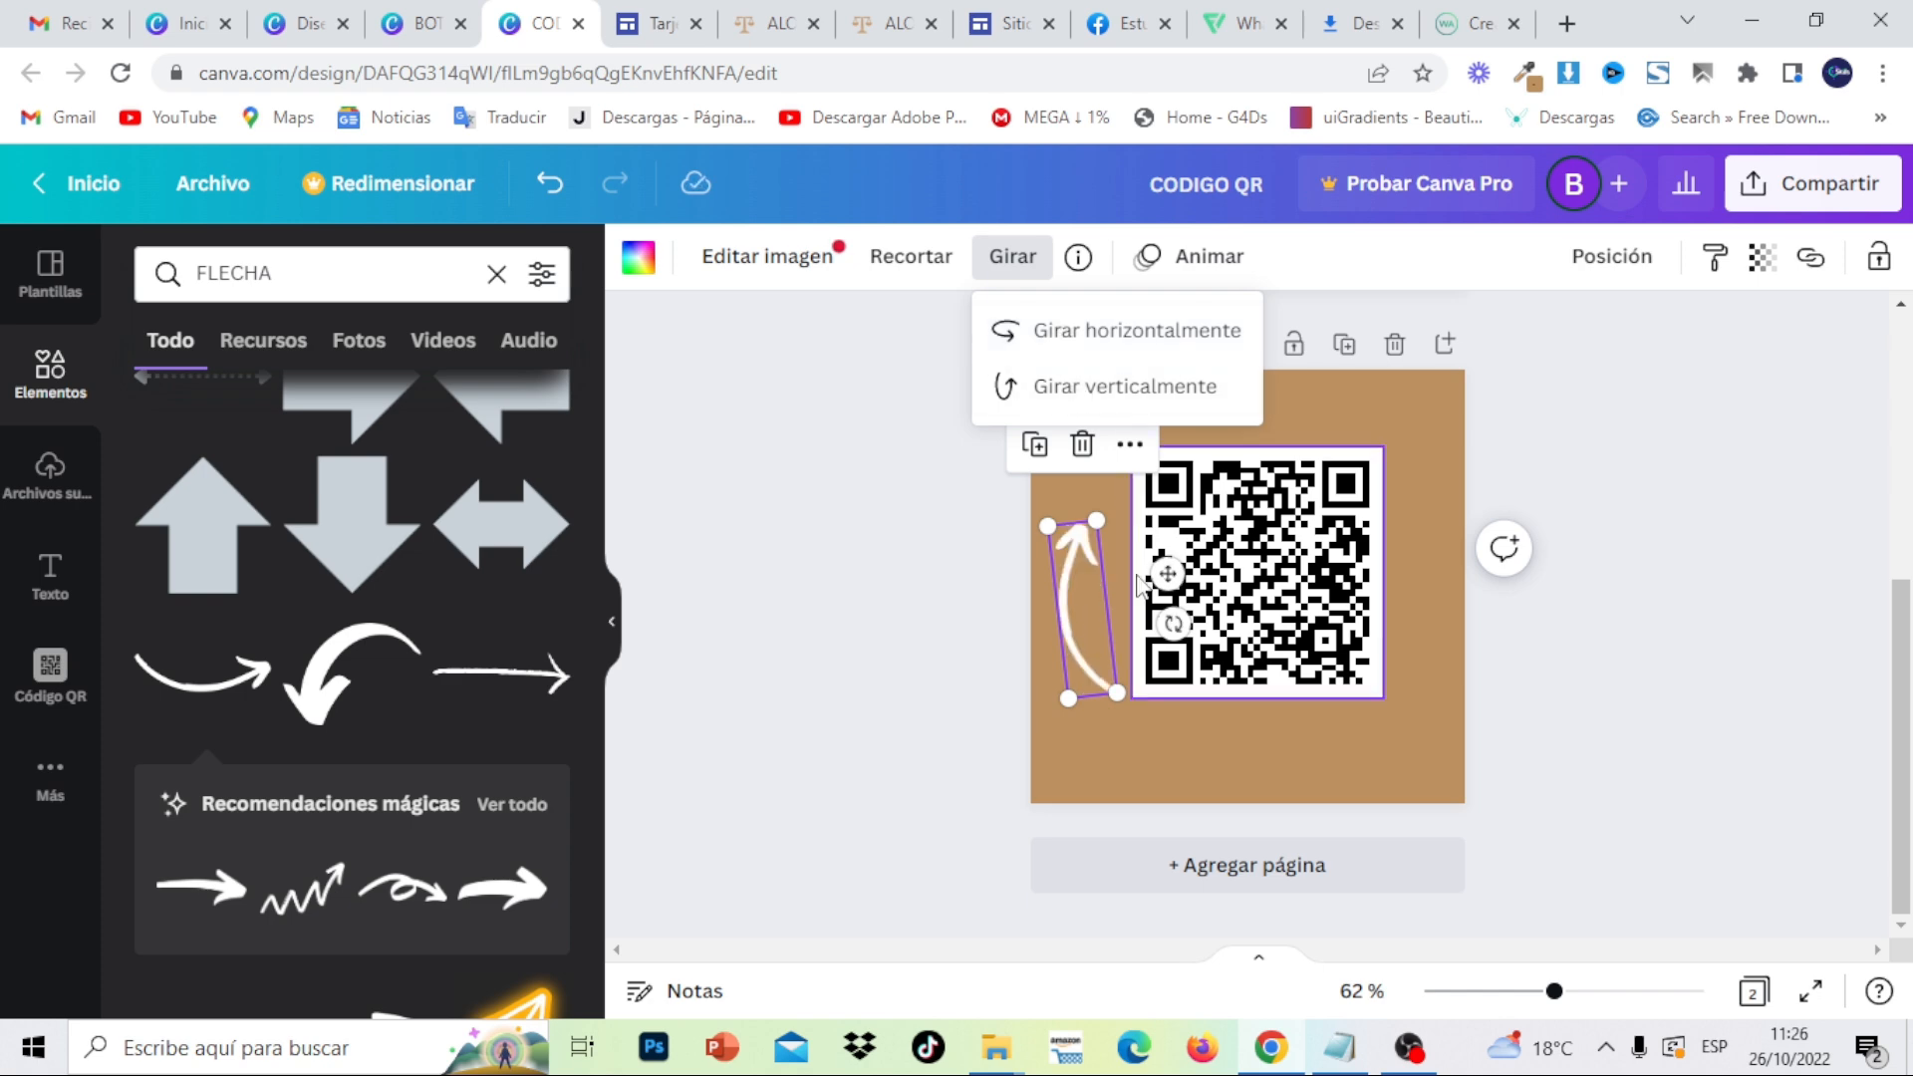
{"action": "left_click", "coordinate": [1605, 597]}
{"action": "left_click", "coordinate": [1716, 668]}
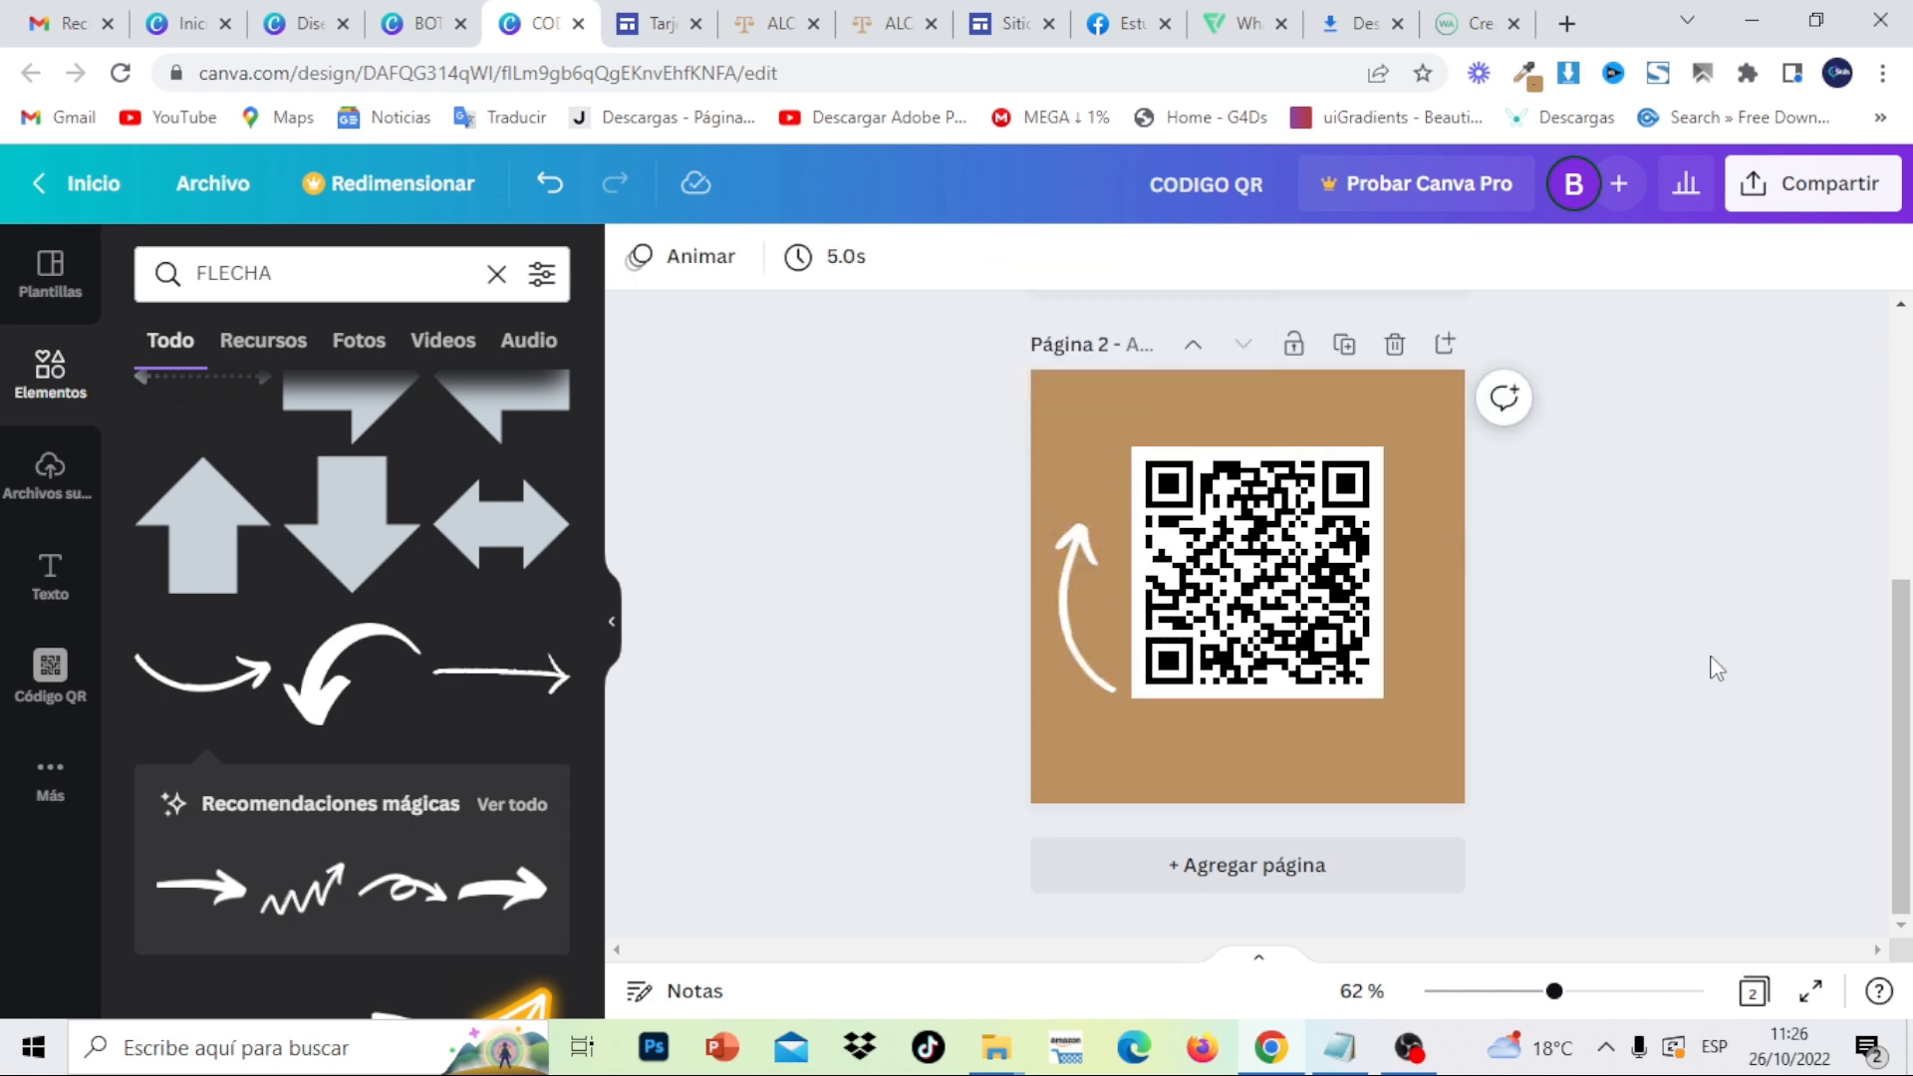
{"action": "scroll", "coordinate": [1896, 584], "scroll_direction": "up", "scroll_amount": 3}
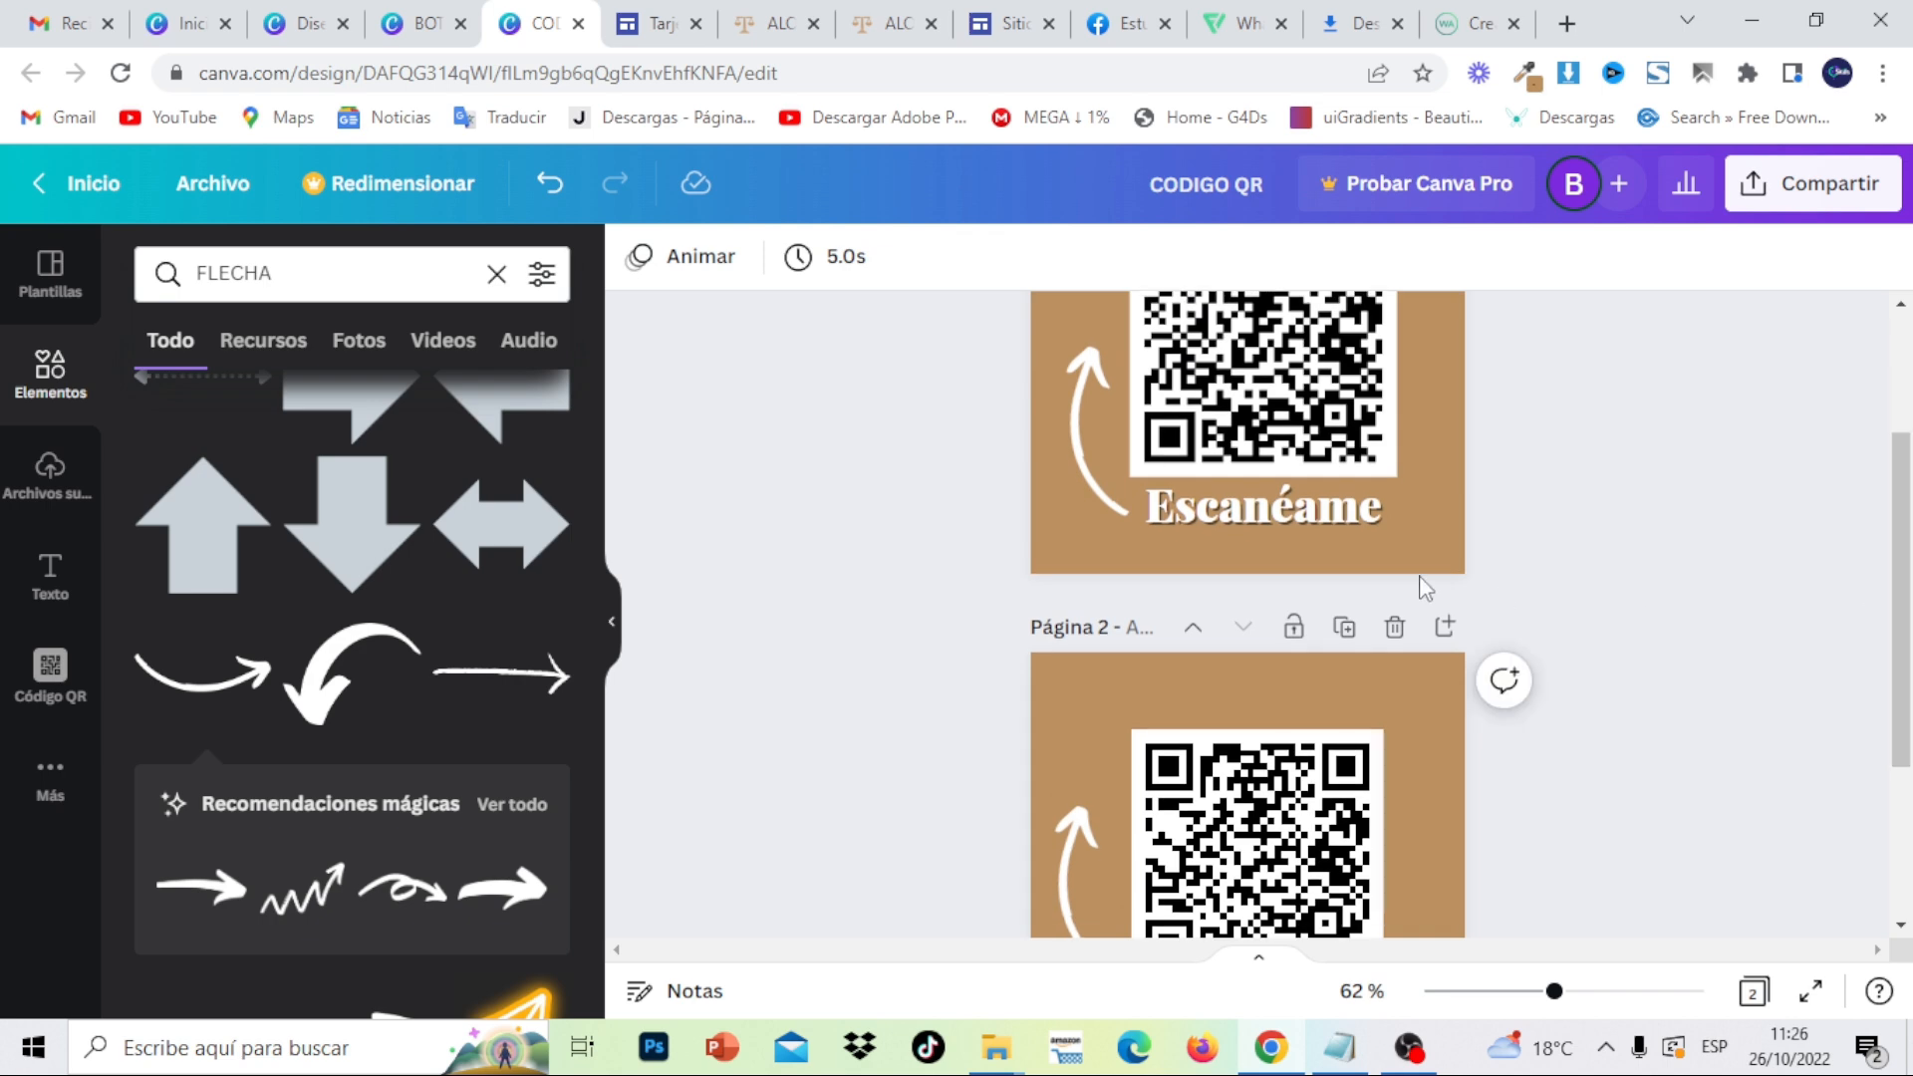
- Copy the Escanéame text from page 1 and paste it below the QR code on page 2
{"action": "left_click", "coordinate": [1286, 510]}
{"action": "left_click", "coordinate": [1310, 511]}
{"action": "key", "text": "ctrl+c"}
{"action": "right_click", "coordinate": [1311, 511]}
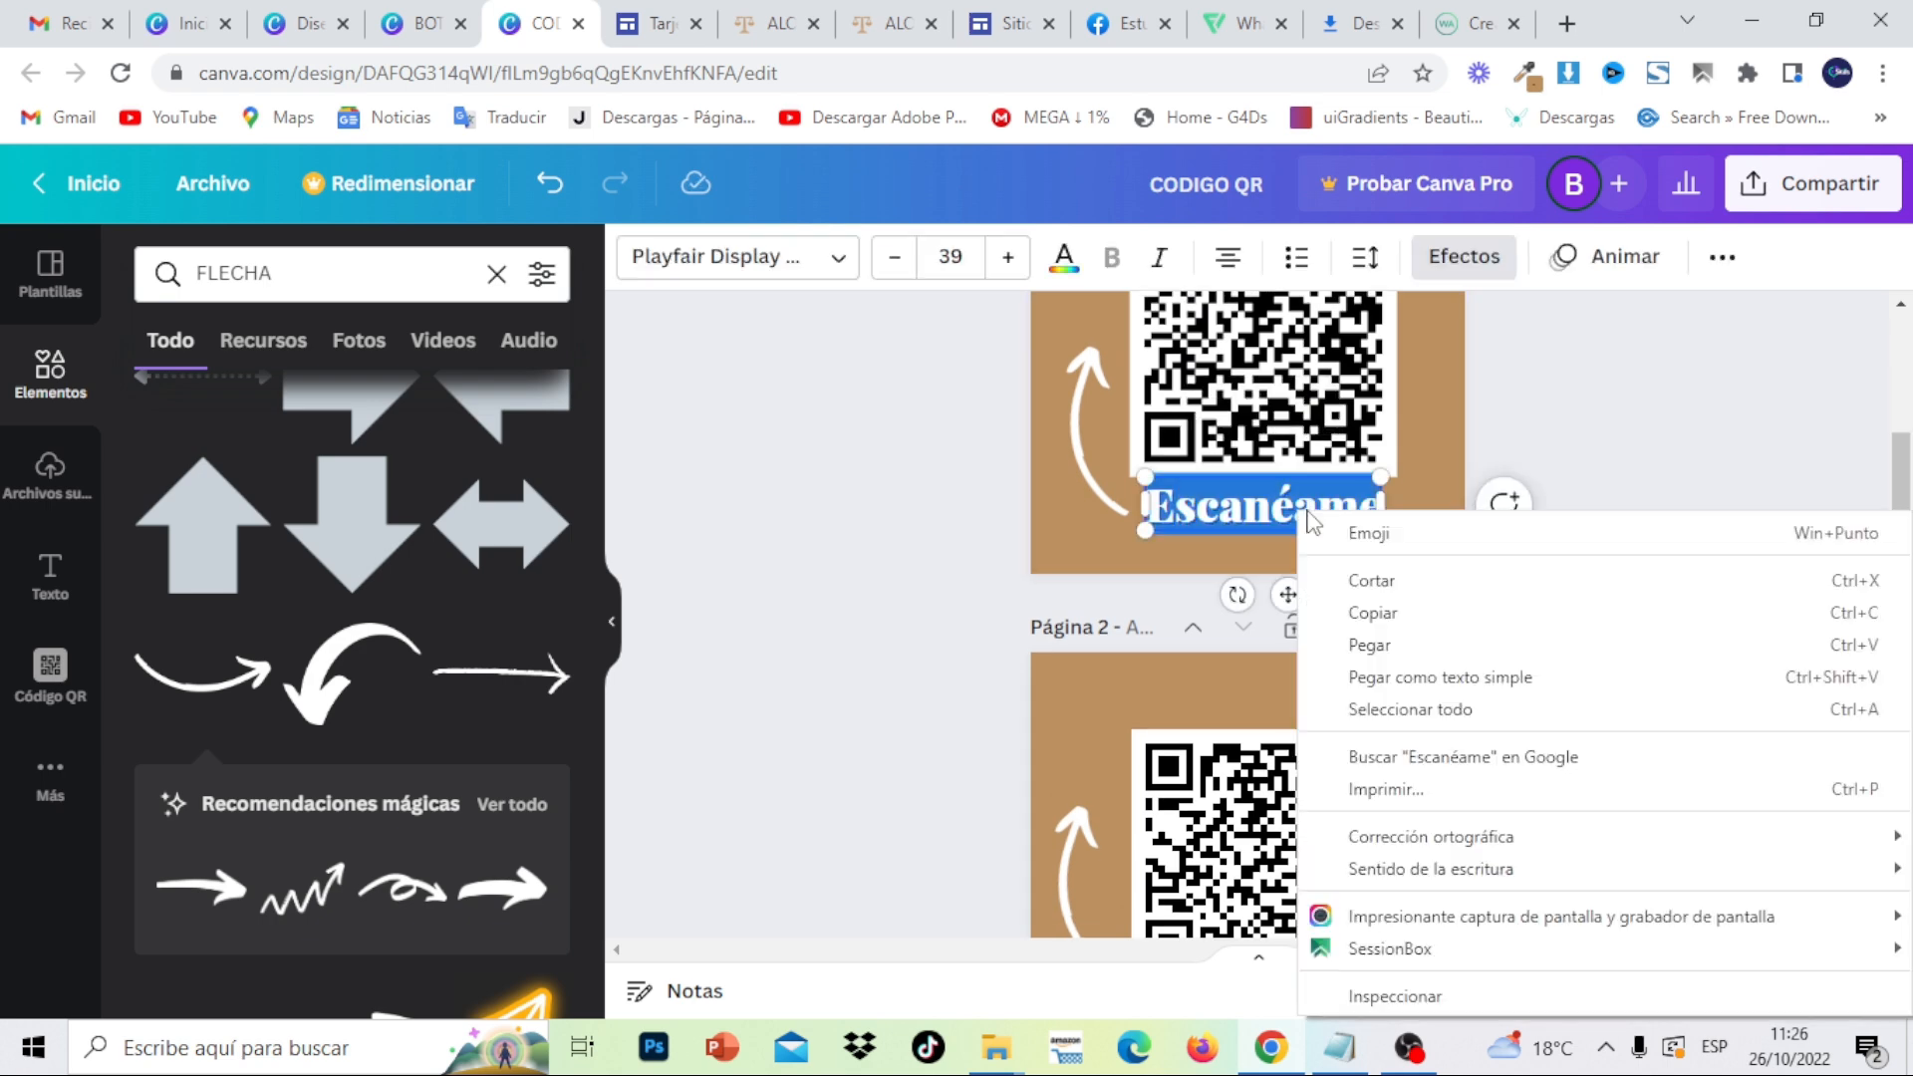
{"action": "left_click", "coordinate": [1400, 613]}
{"action": "scroll", "coordinate": [1230, 841], "scroll_direction": "down", "scroll_amount": 3}
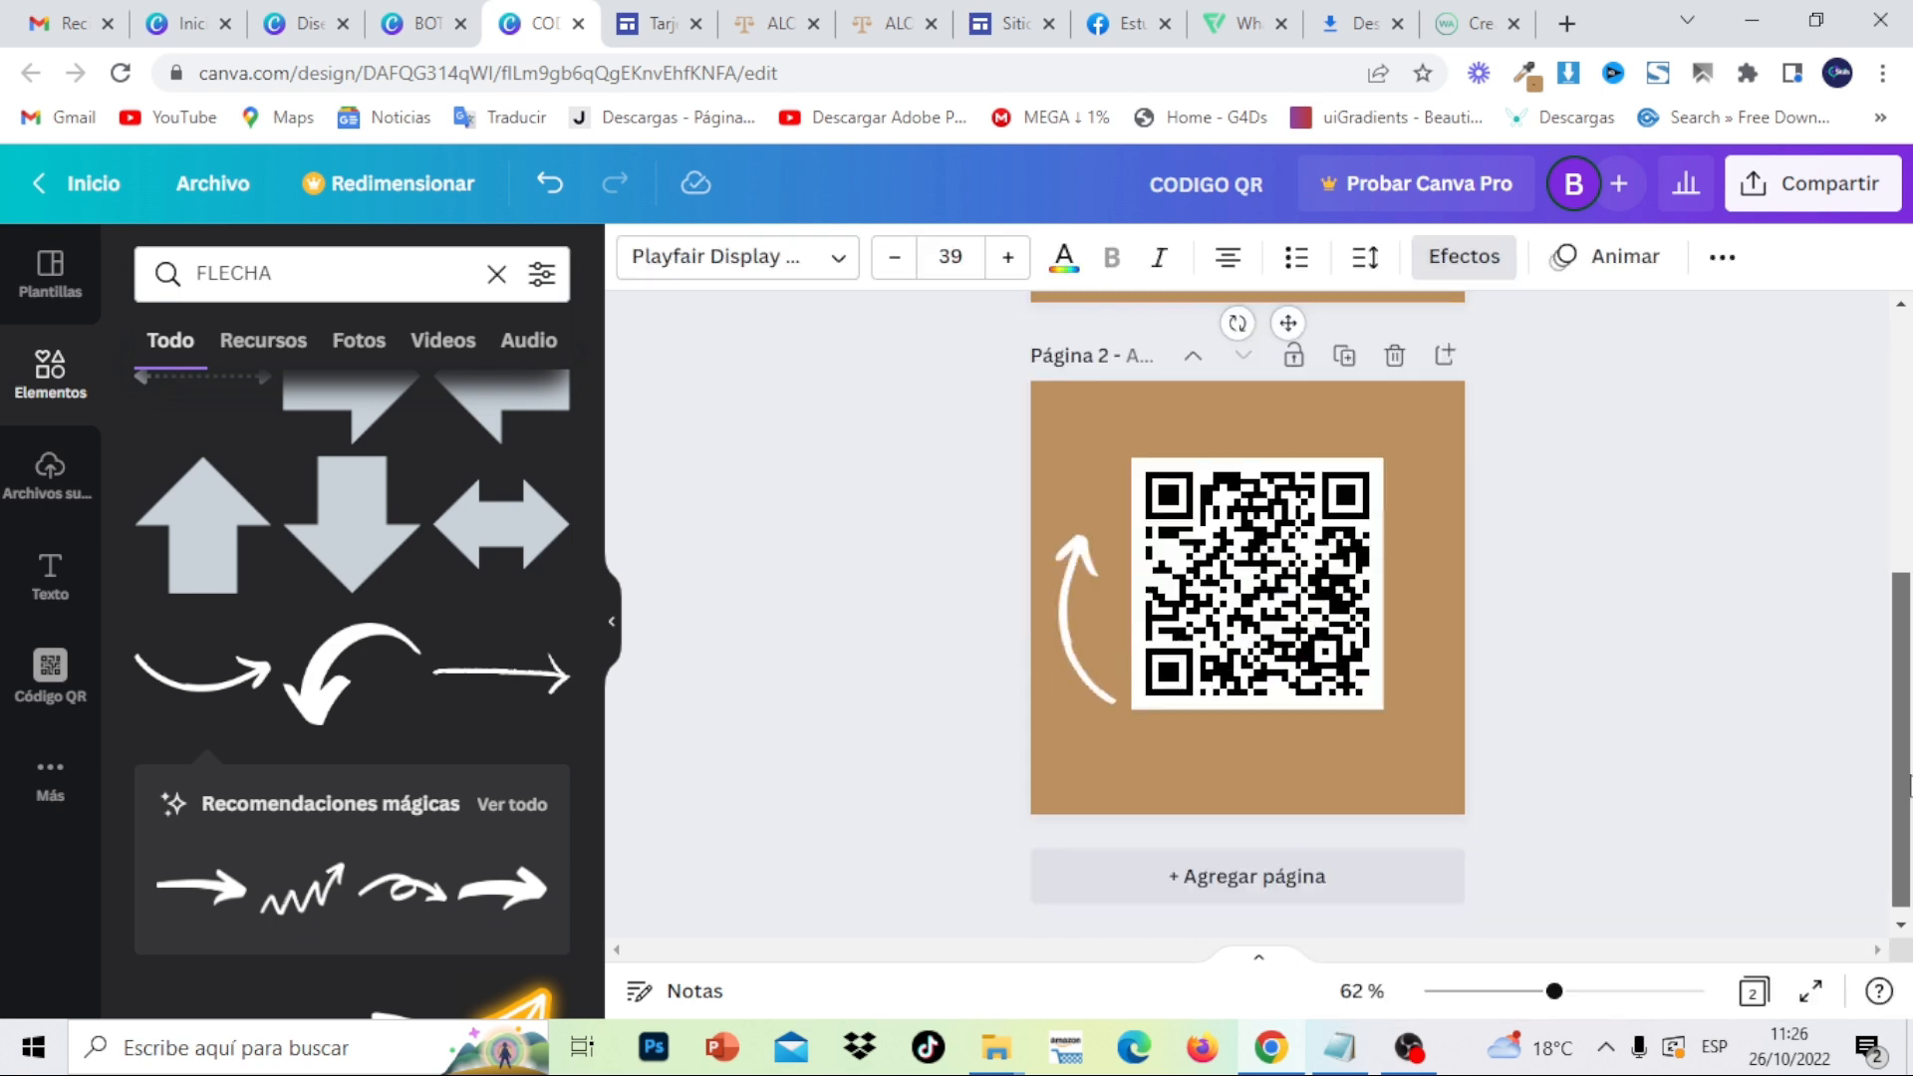
{"action": "right_click", "coordinate": [1212, 754]}
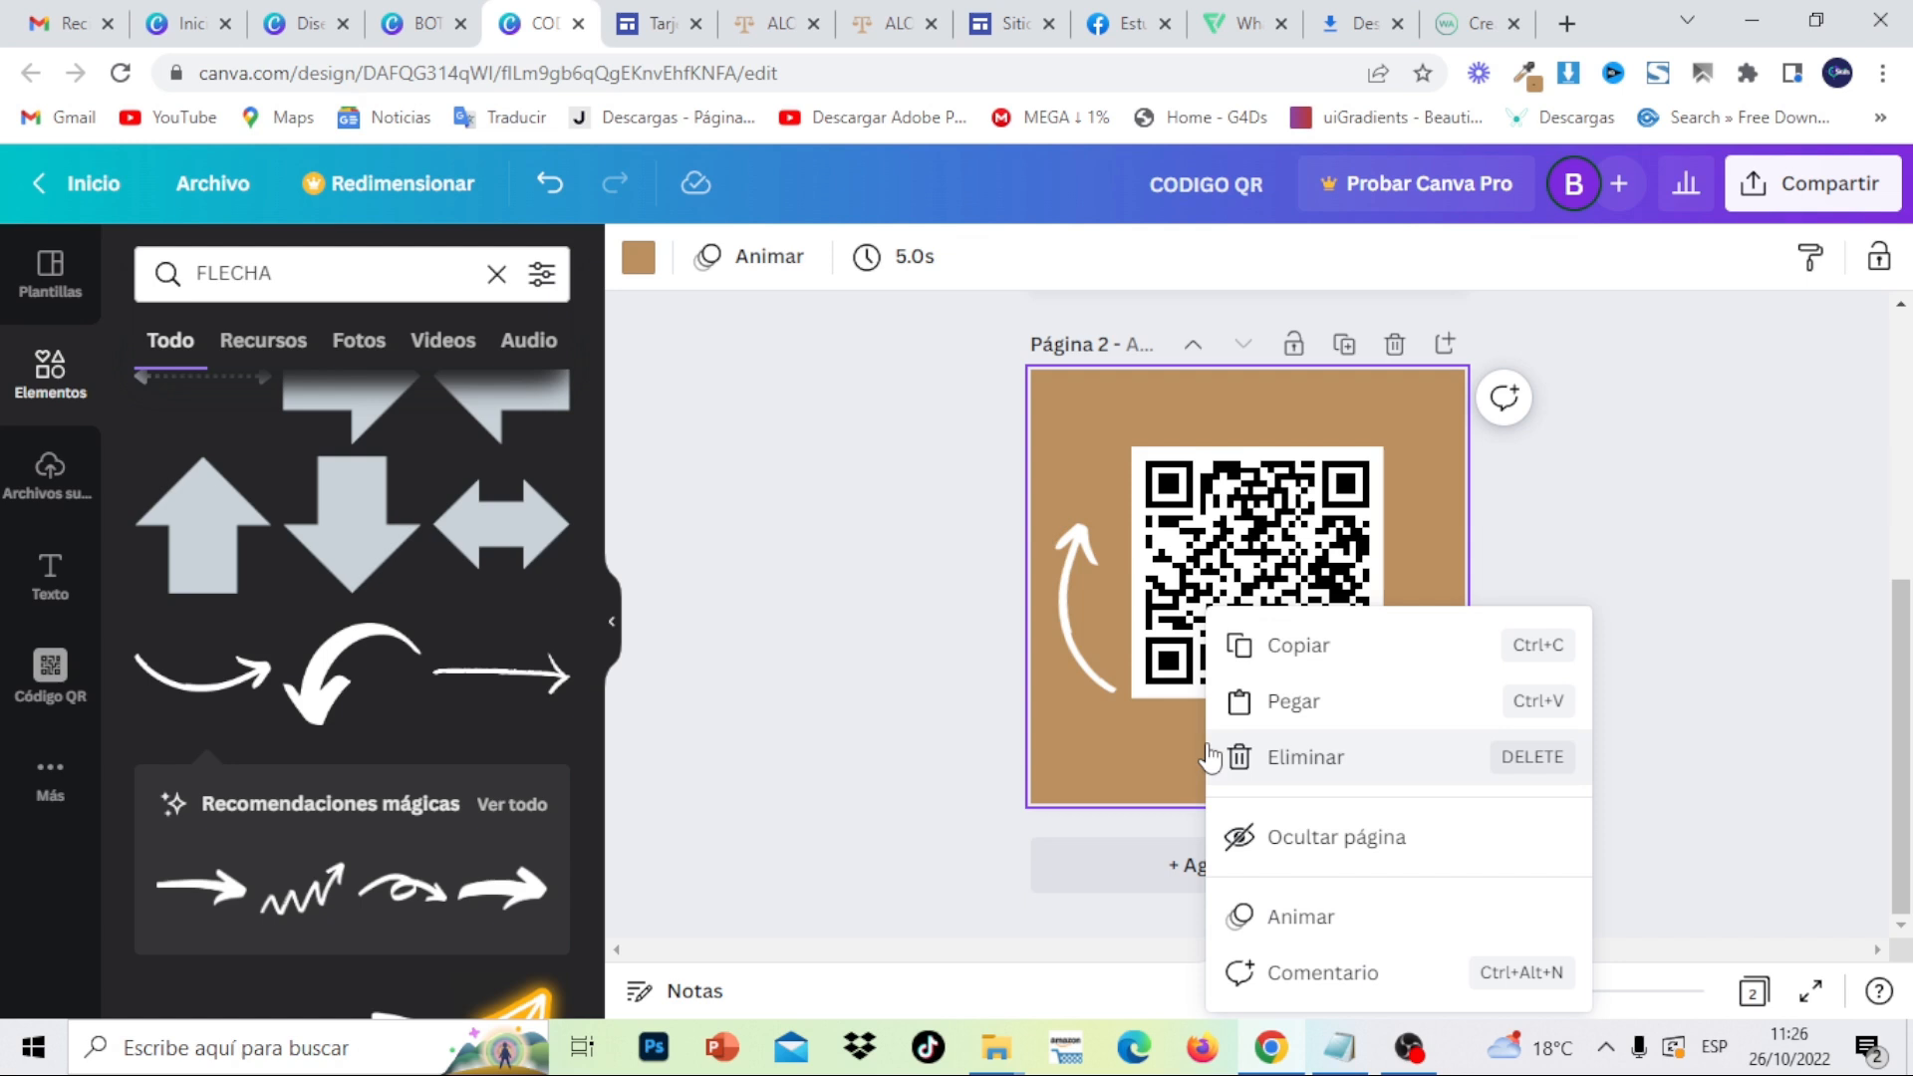
{"action": "left_click", "coordinate": [1239, 696]}
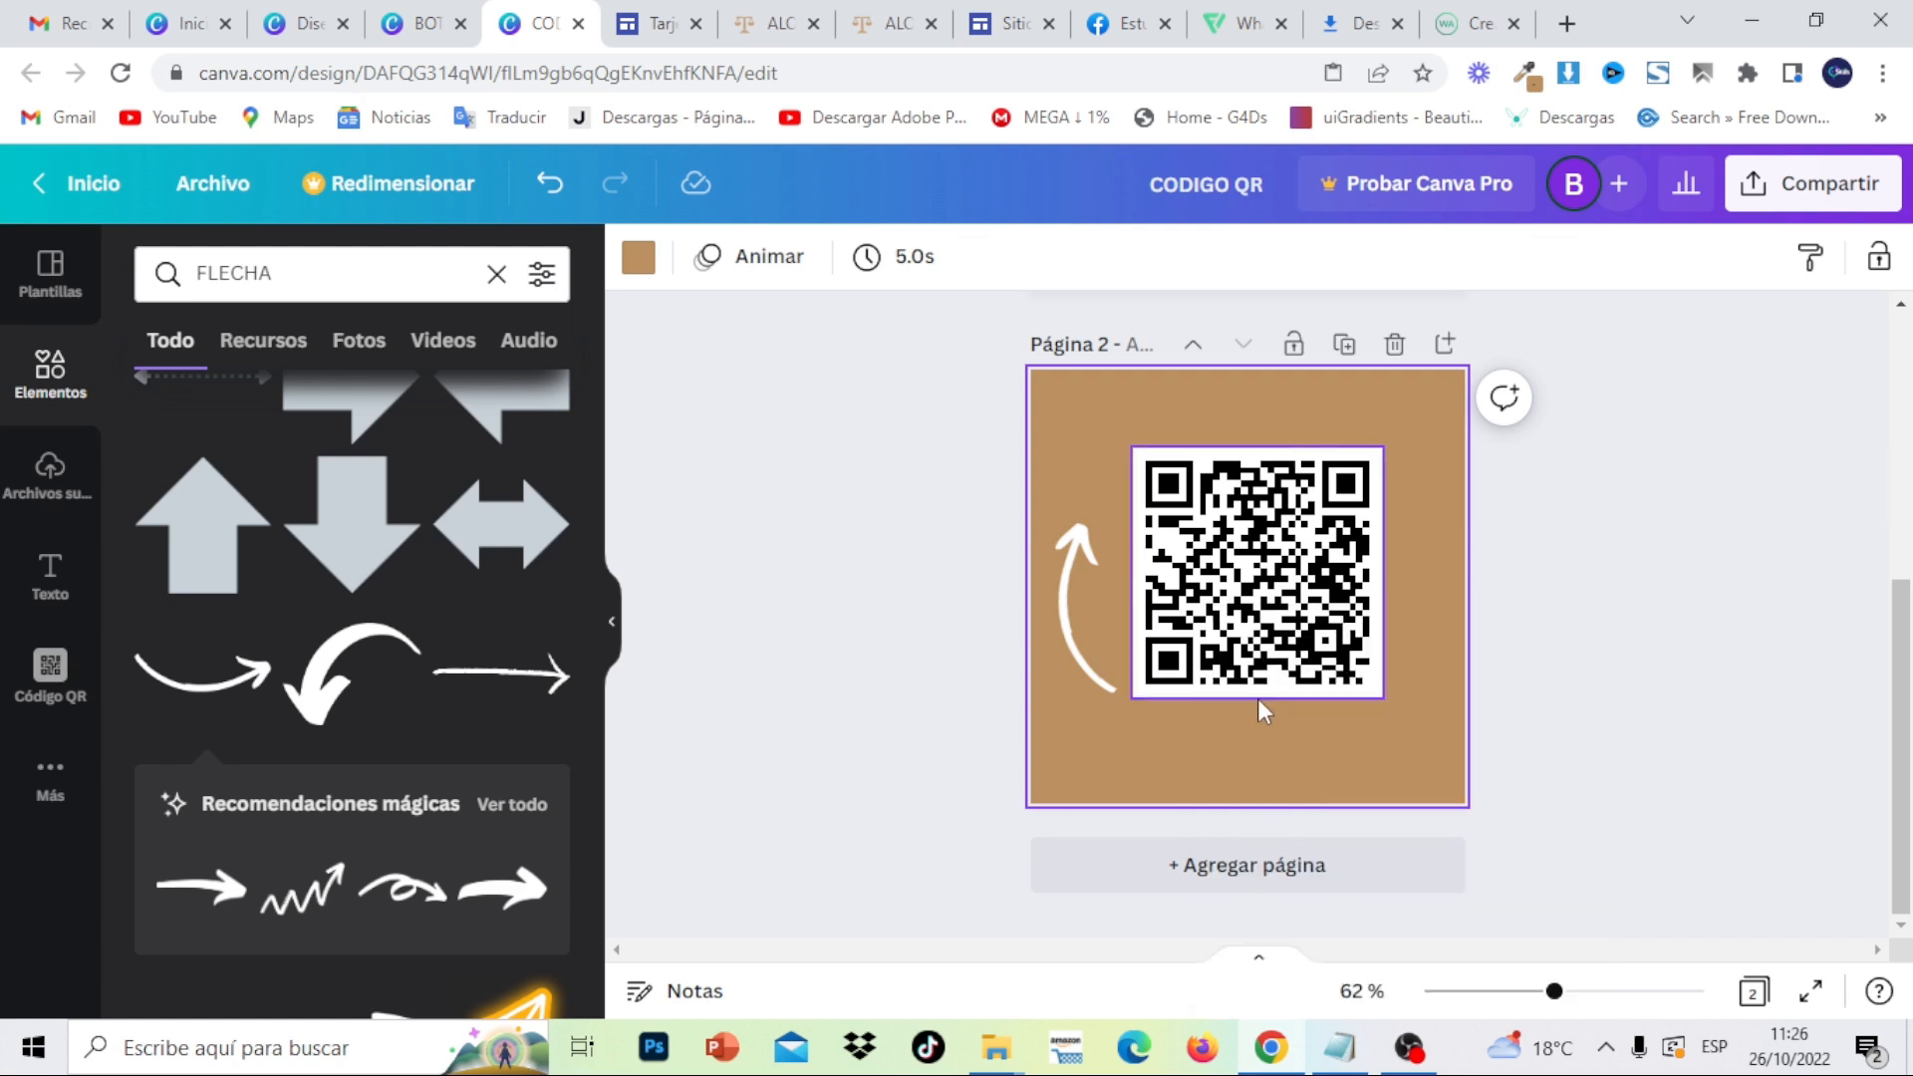
{"action": "left_click", "coordinate": [1659, 430]}
{"action": "left_click_drag", "start_coordinate": [1272, 595], "coordinate": [1283, 725]}
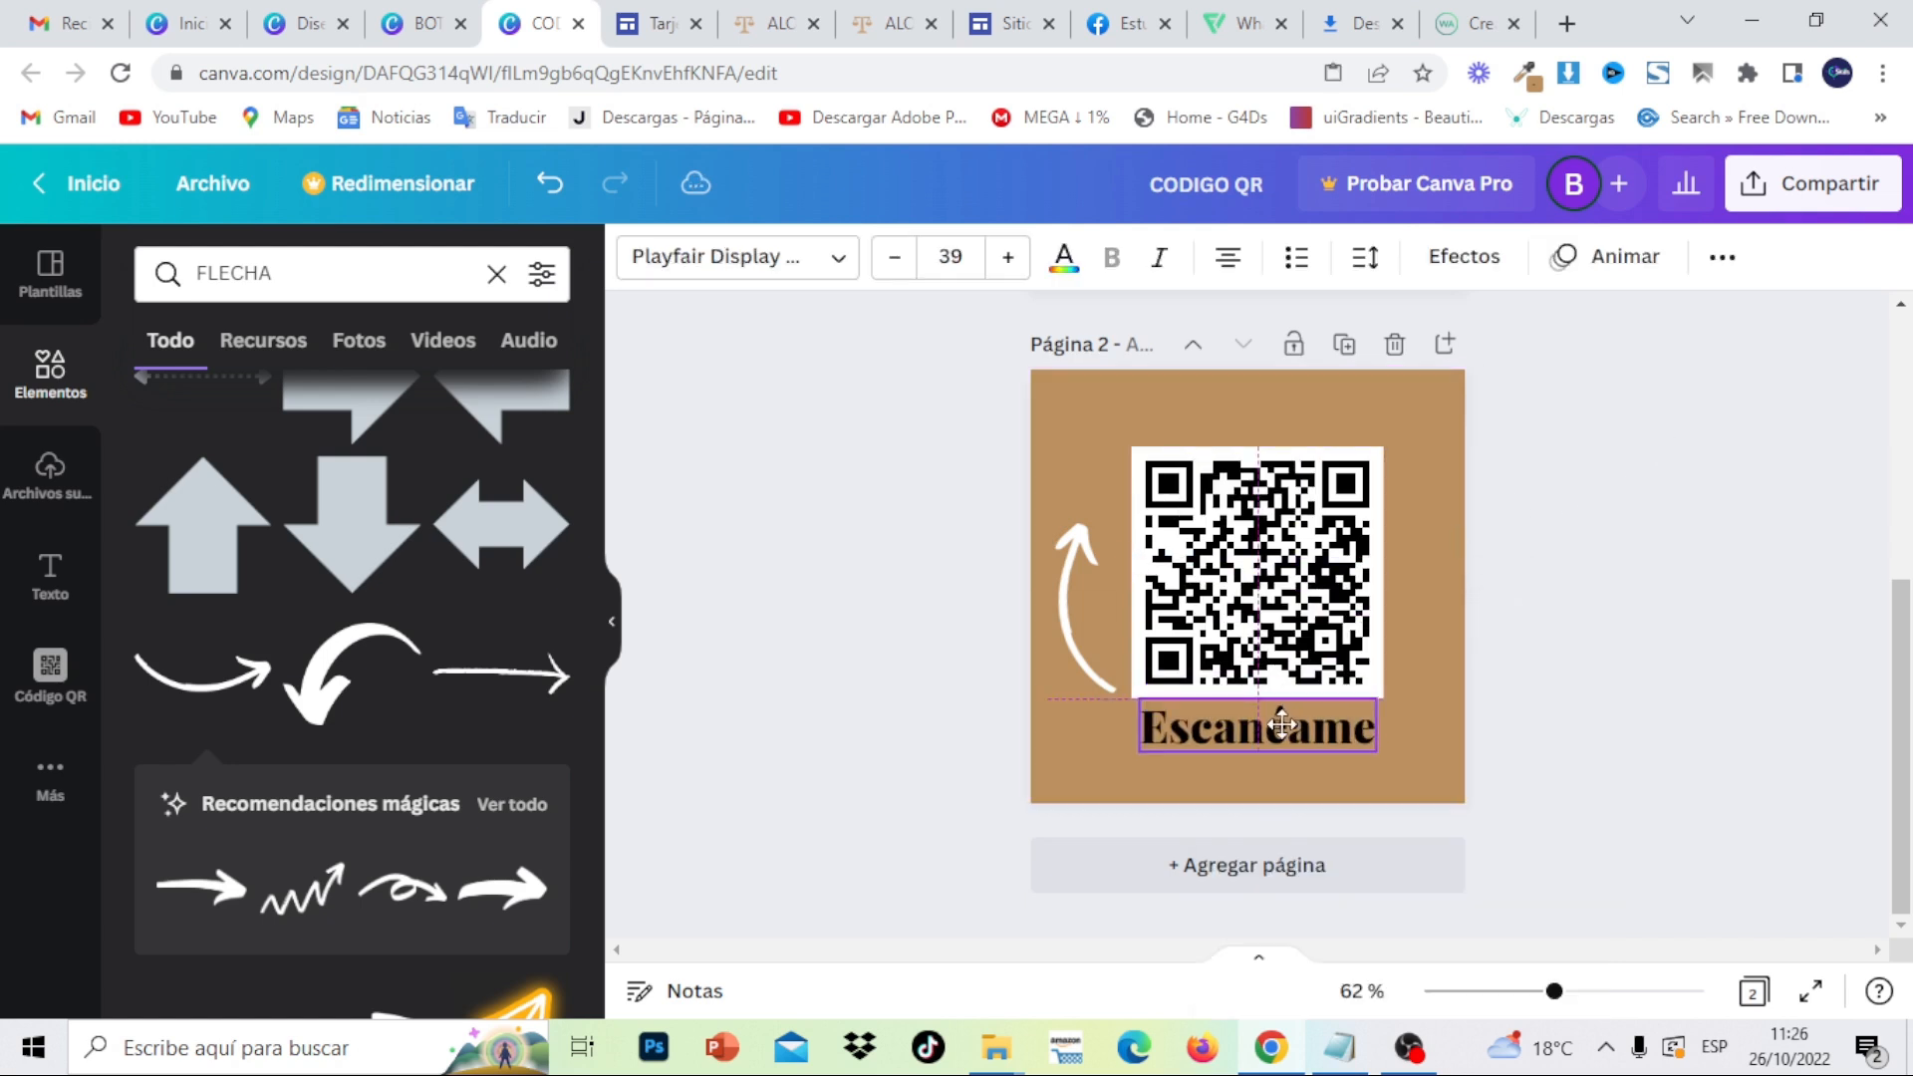
- Change the Escanéame caption's text colour to white
{"action": "double_click", "coordinate": [1286, 724]}
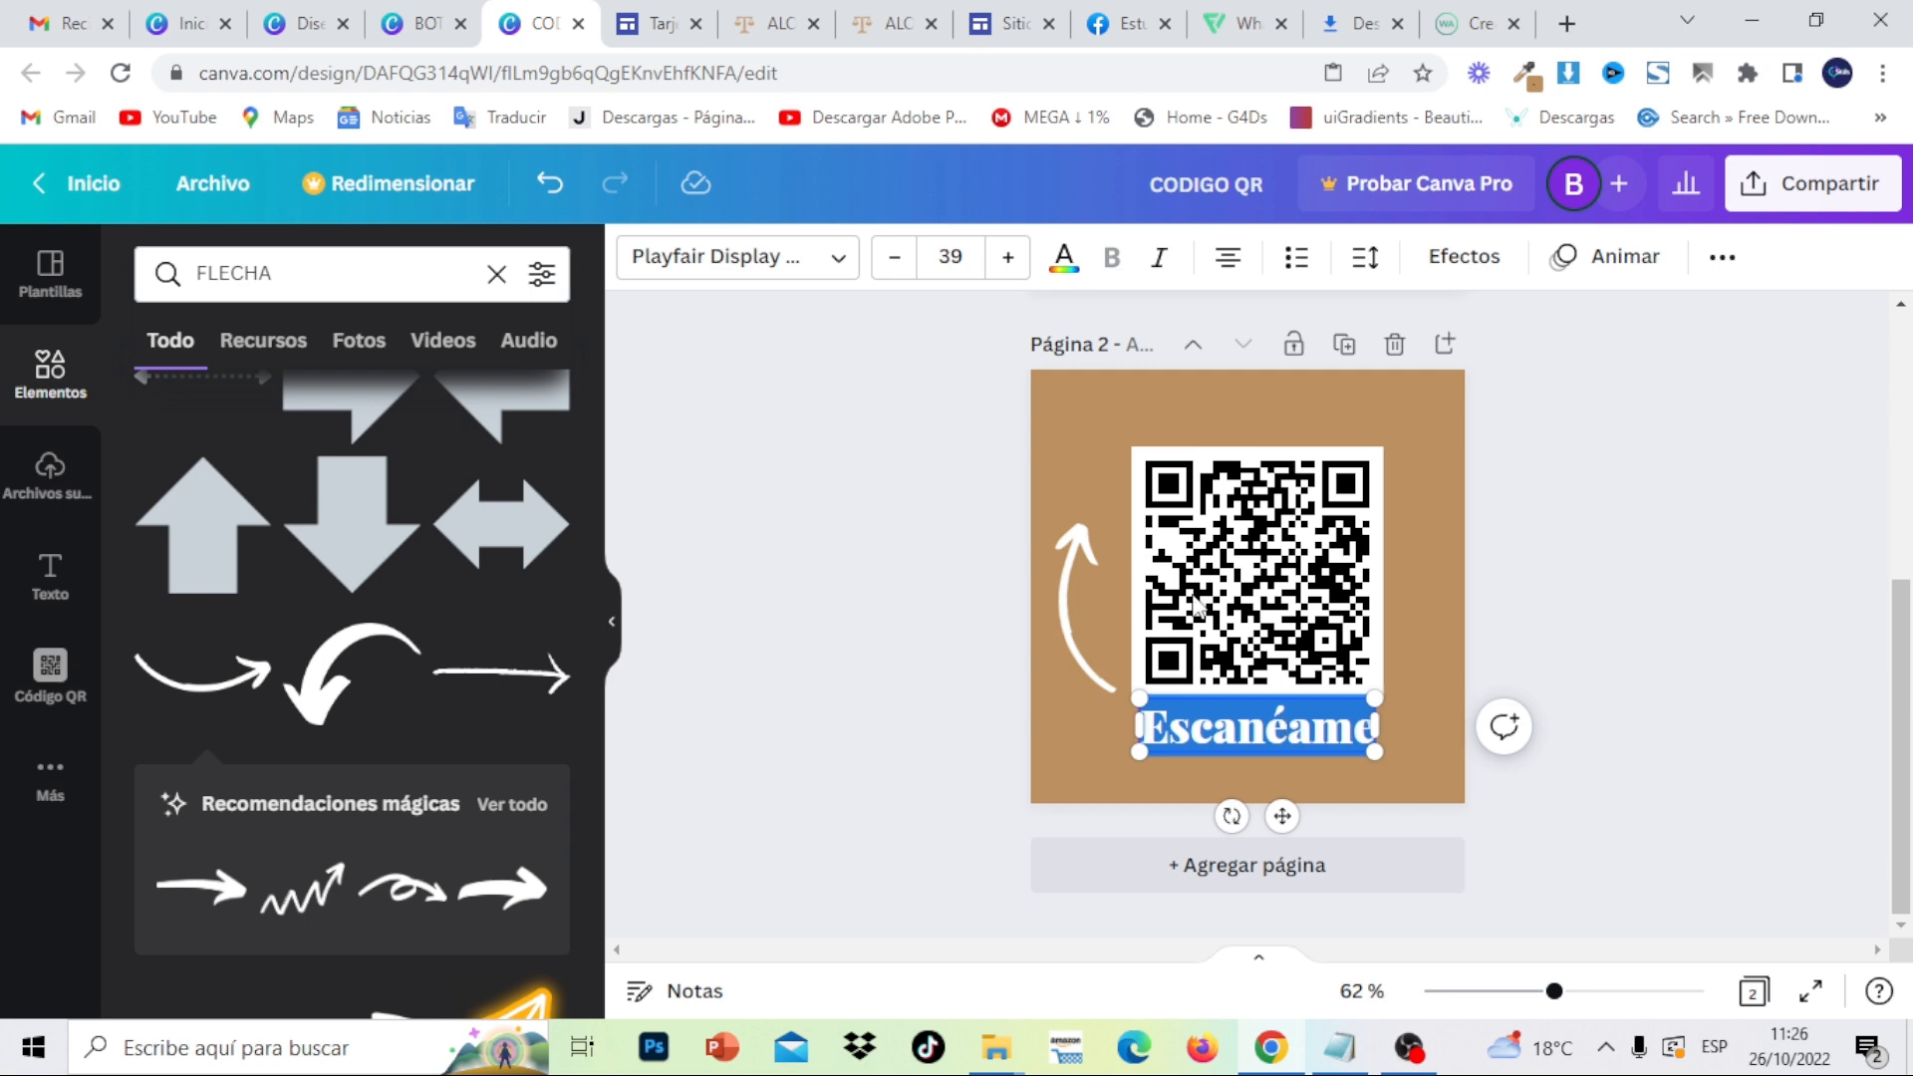
{"action": "left_click", "coordinate": [1064, 259]}
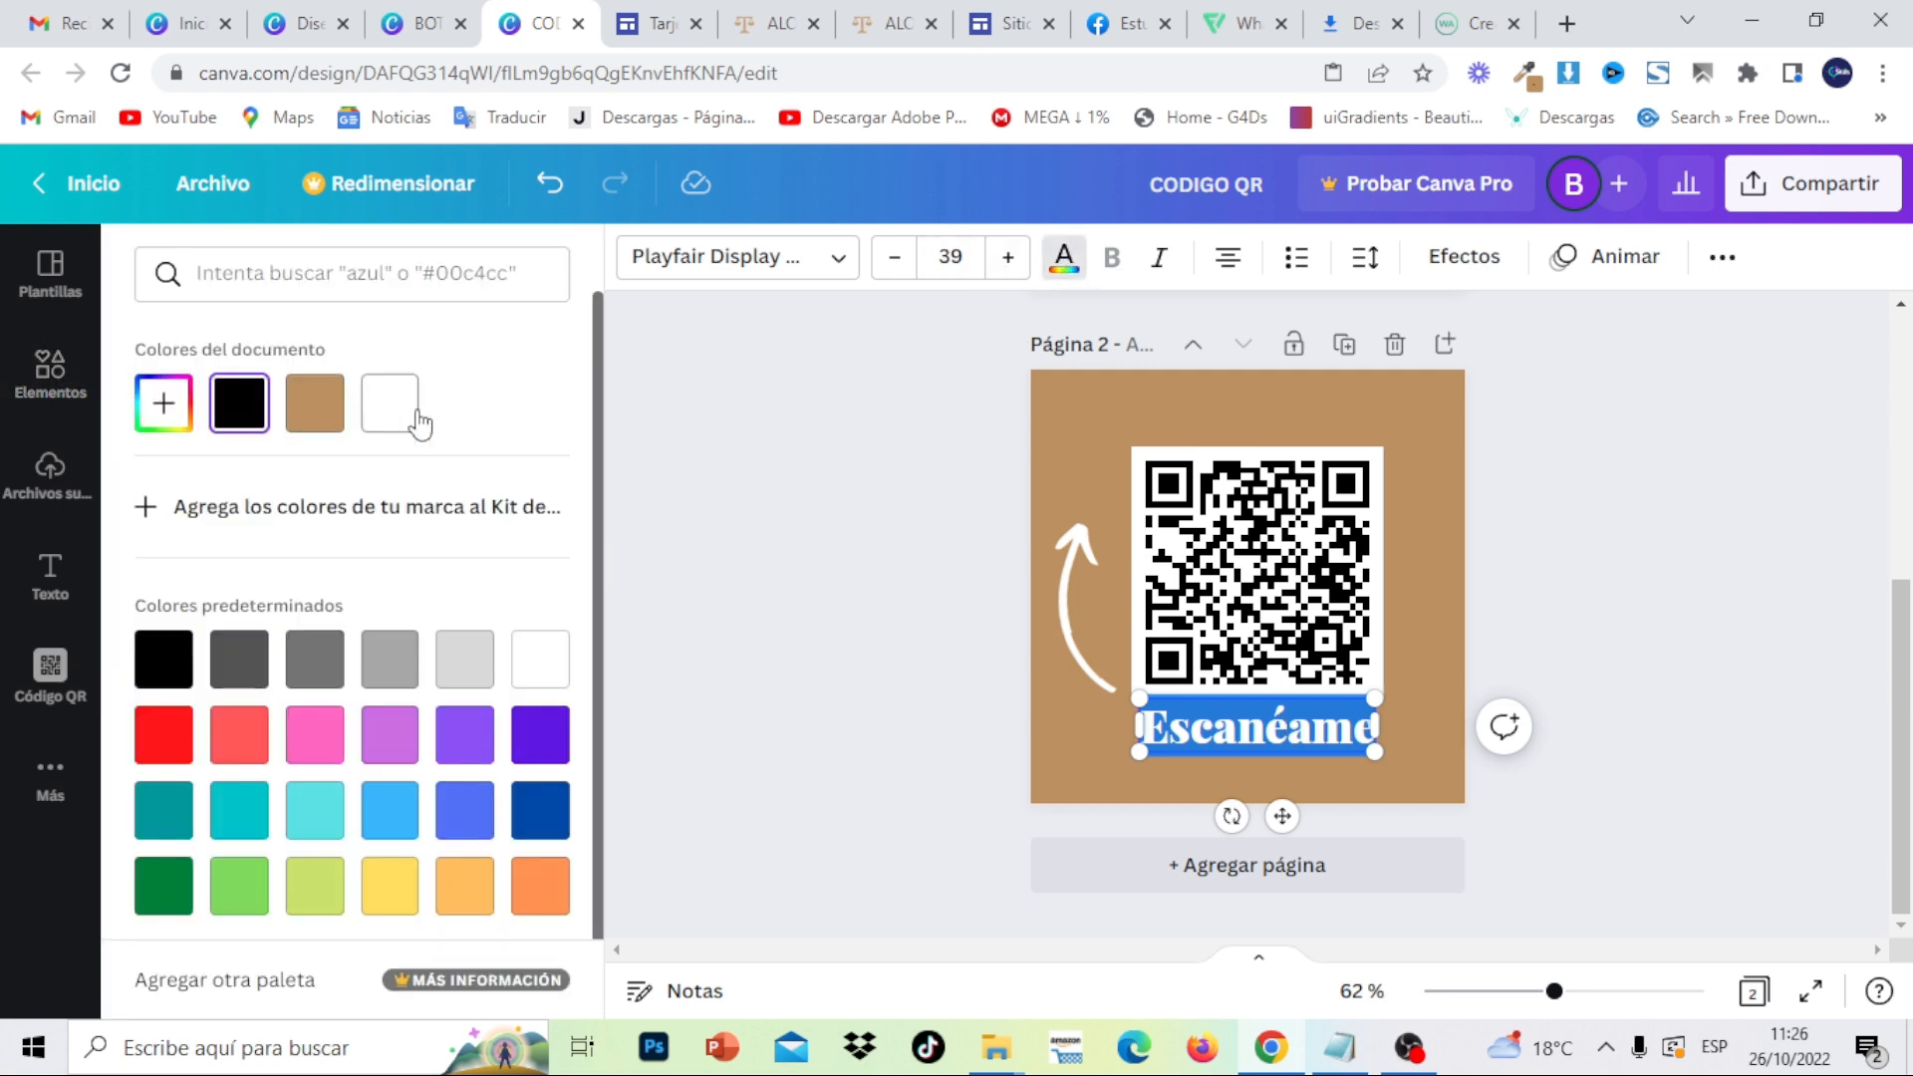
{"action": "left_click", "coordinate": [1545, 572]}
{"action": "left_click", "coordinate": [1550, 583]}
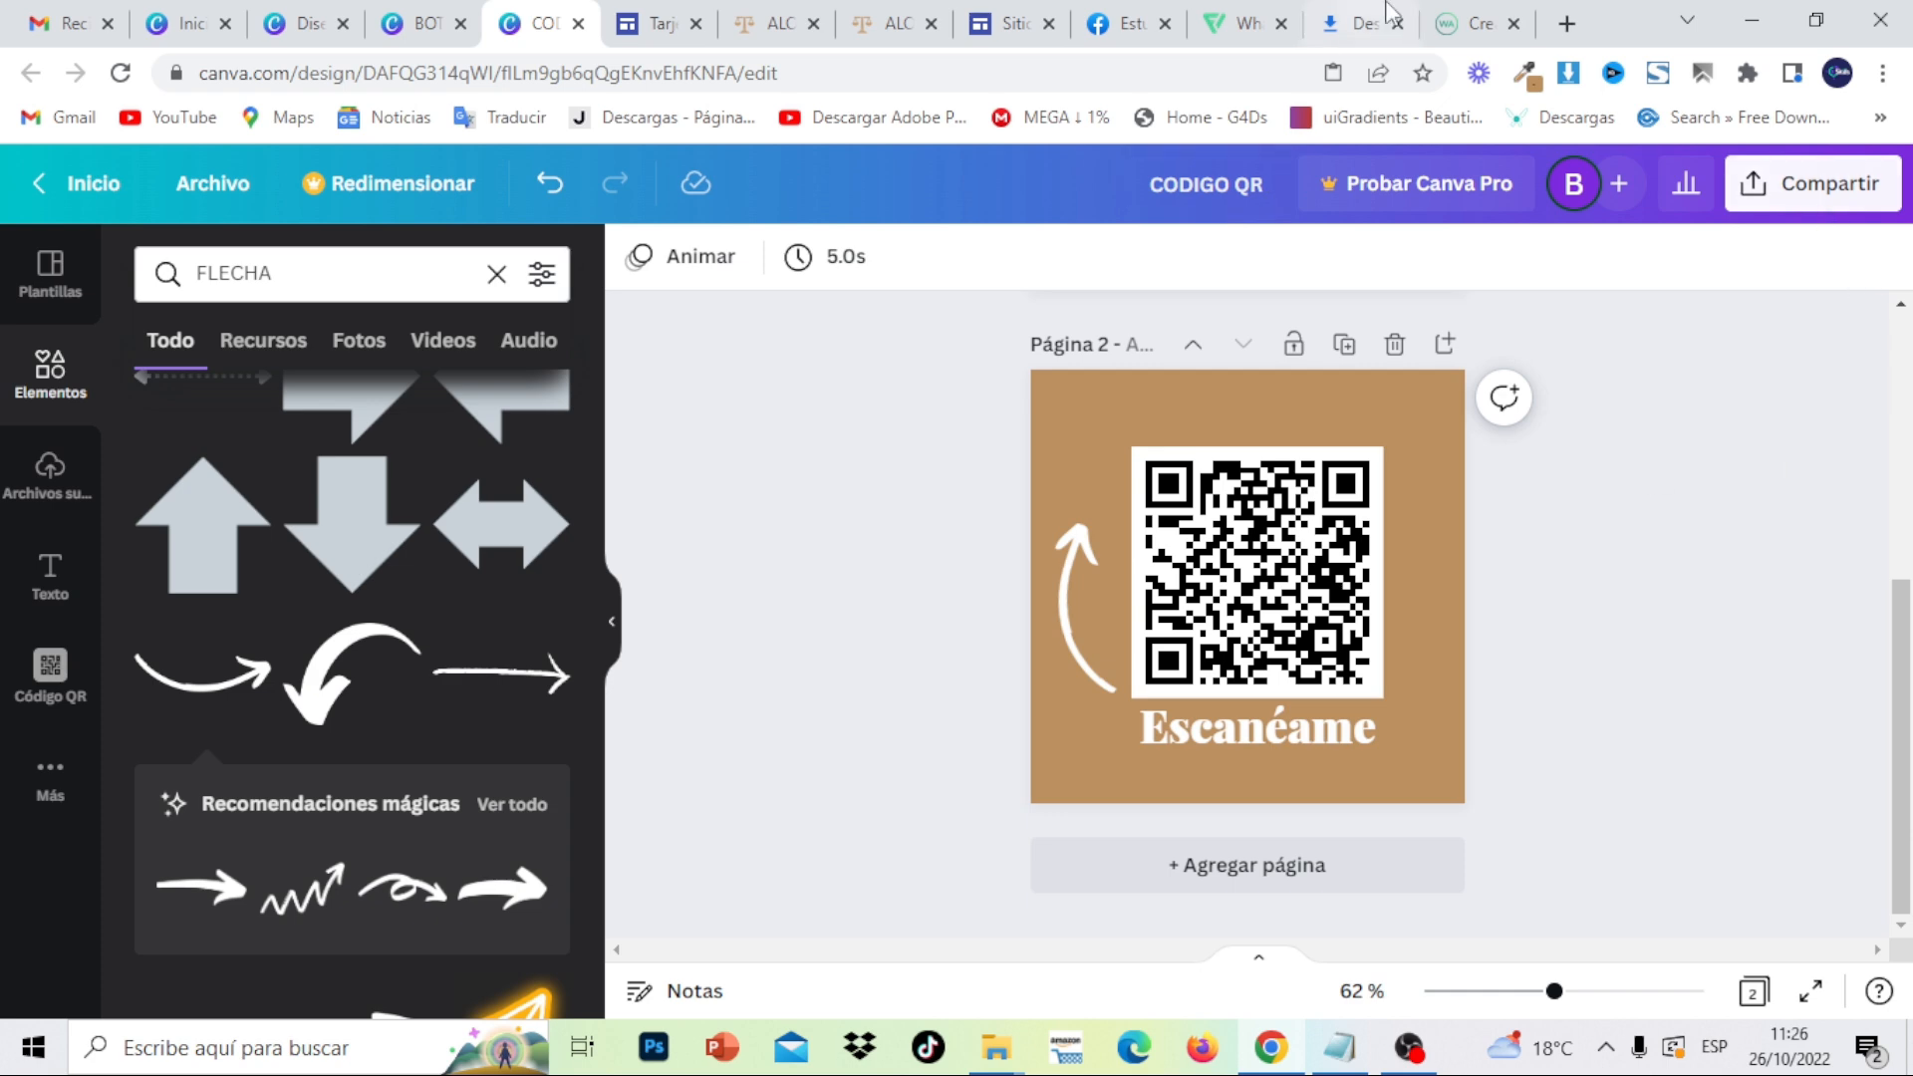
- Open remove.bg in a new tab and start an image upload, then cancel it
{"action": "left_click", "coordinate": [1566, 23]}
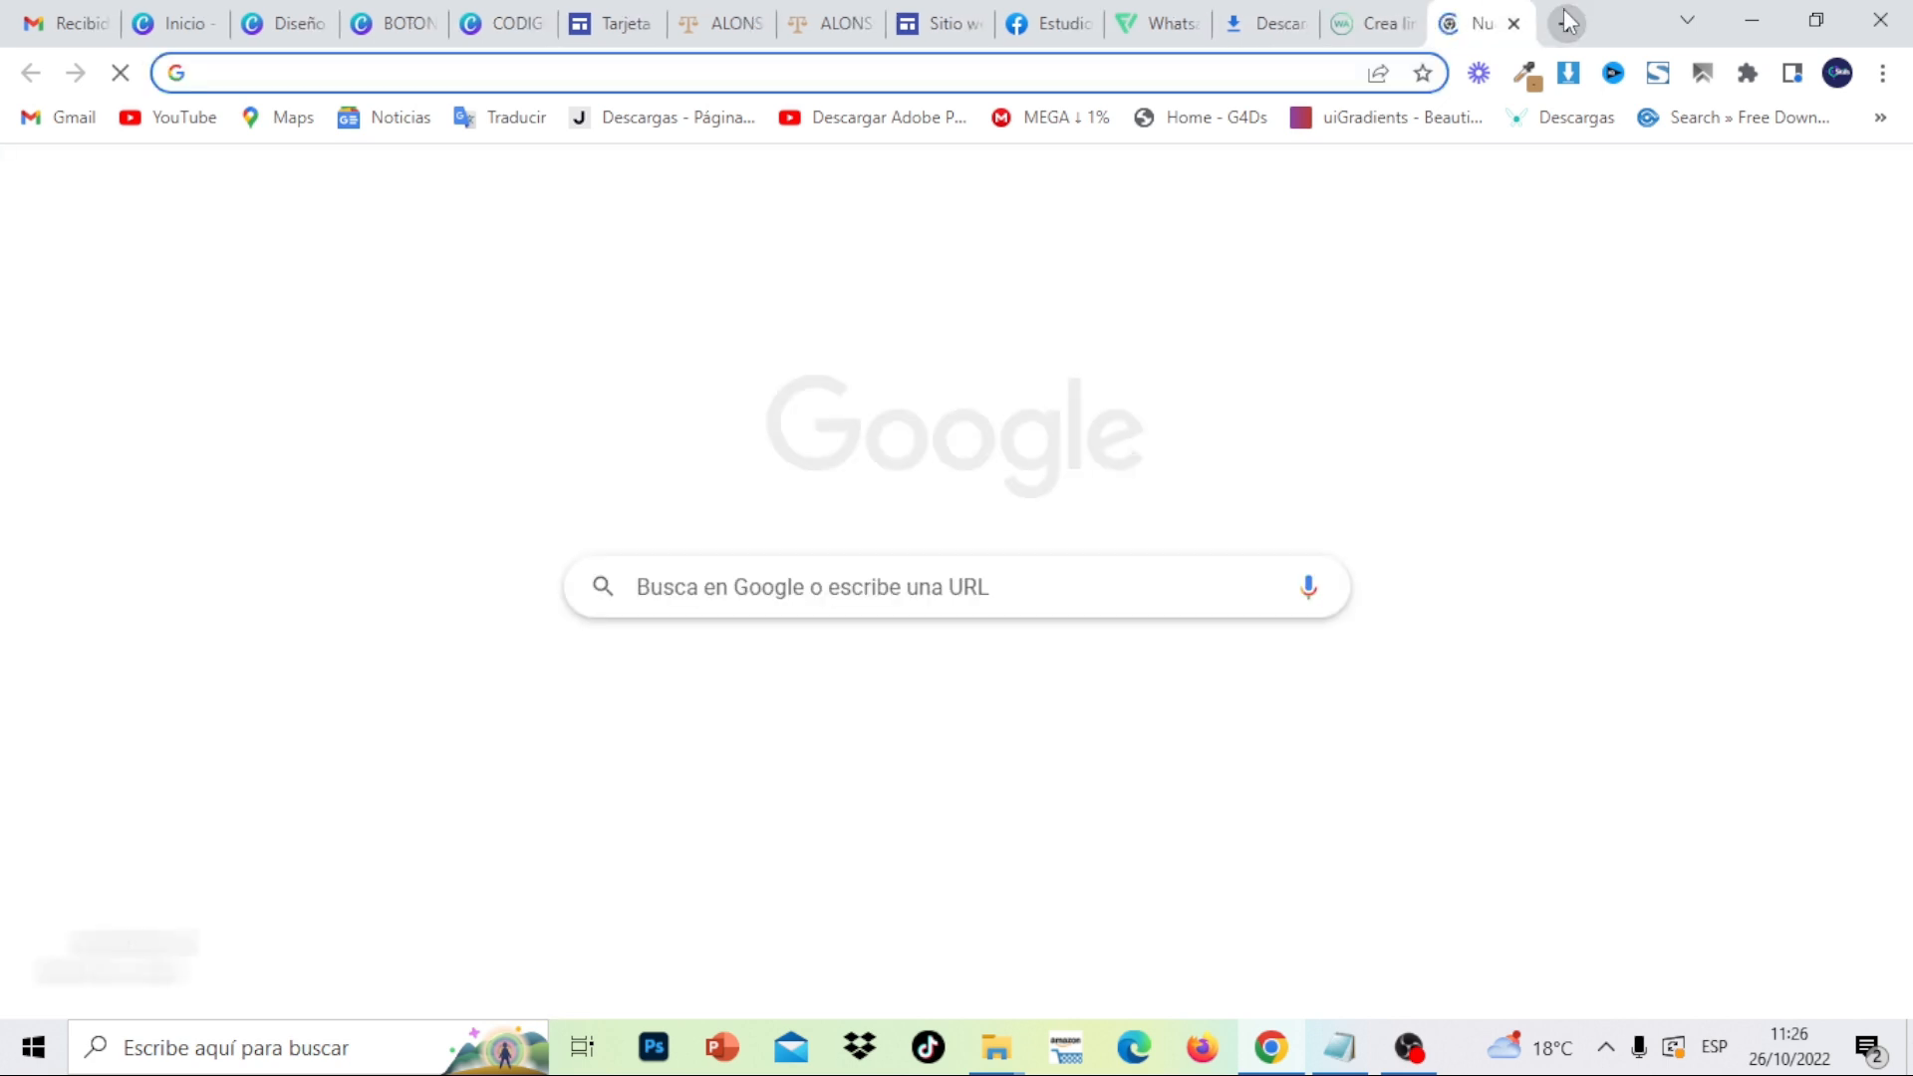
{"action": "type", "text": "REMOV"}
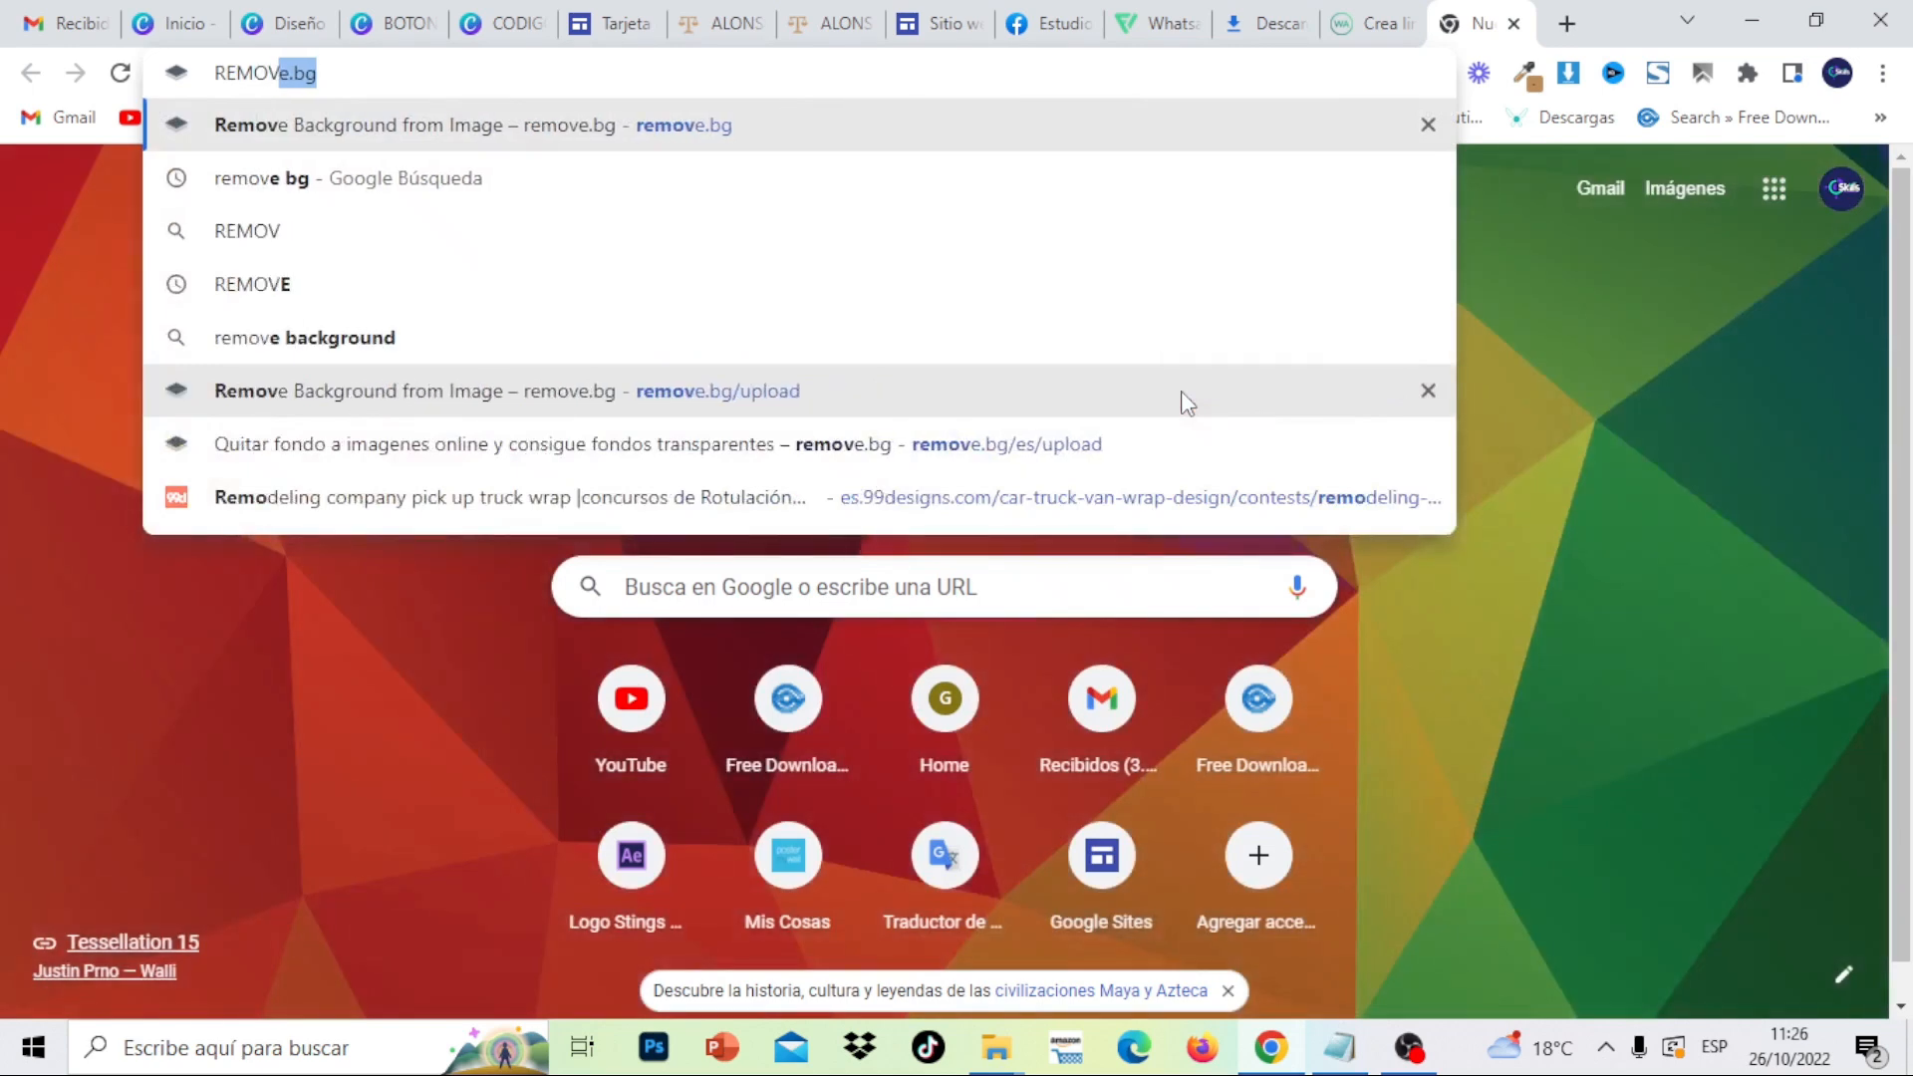
{"action": "left_click", "coordinate": [662, 146]}
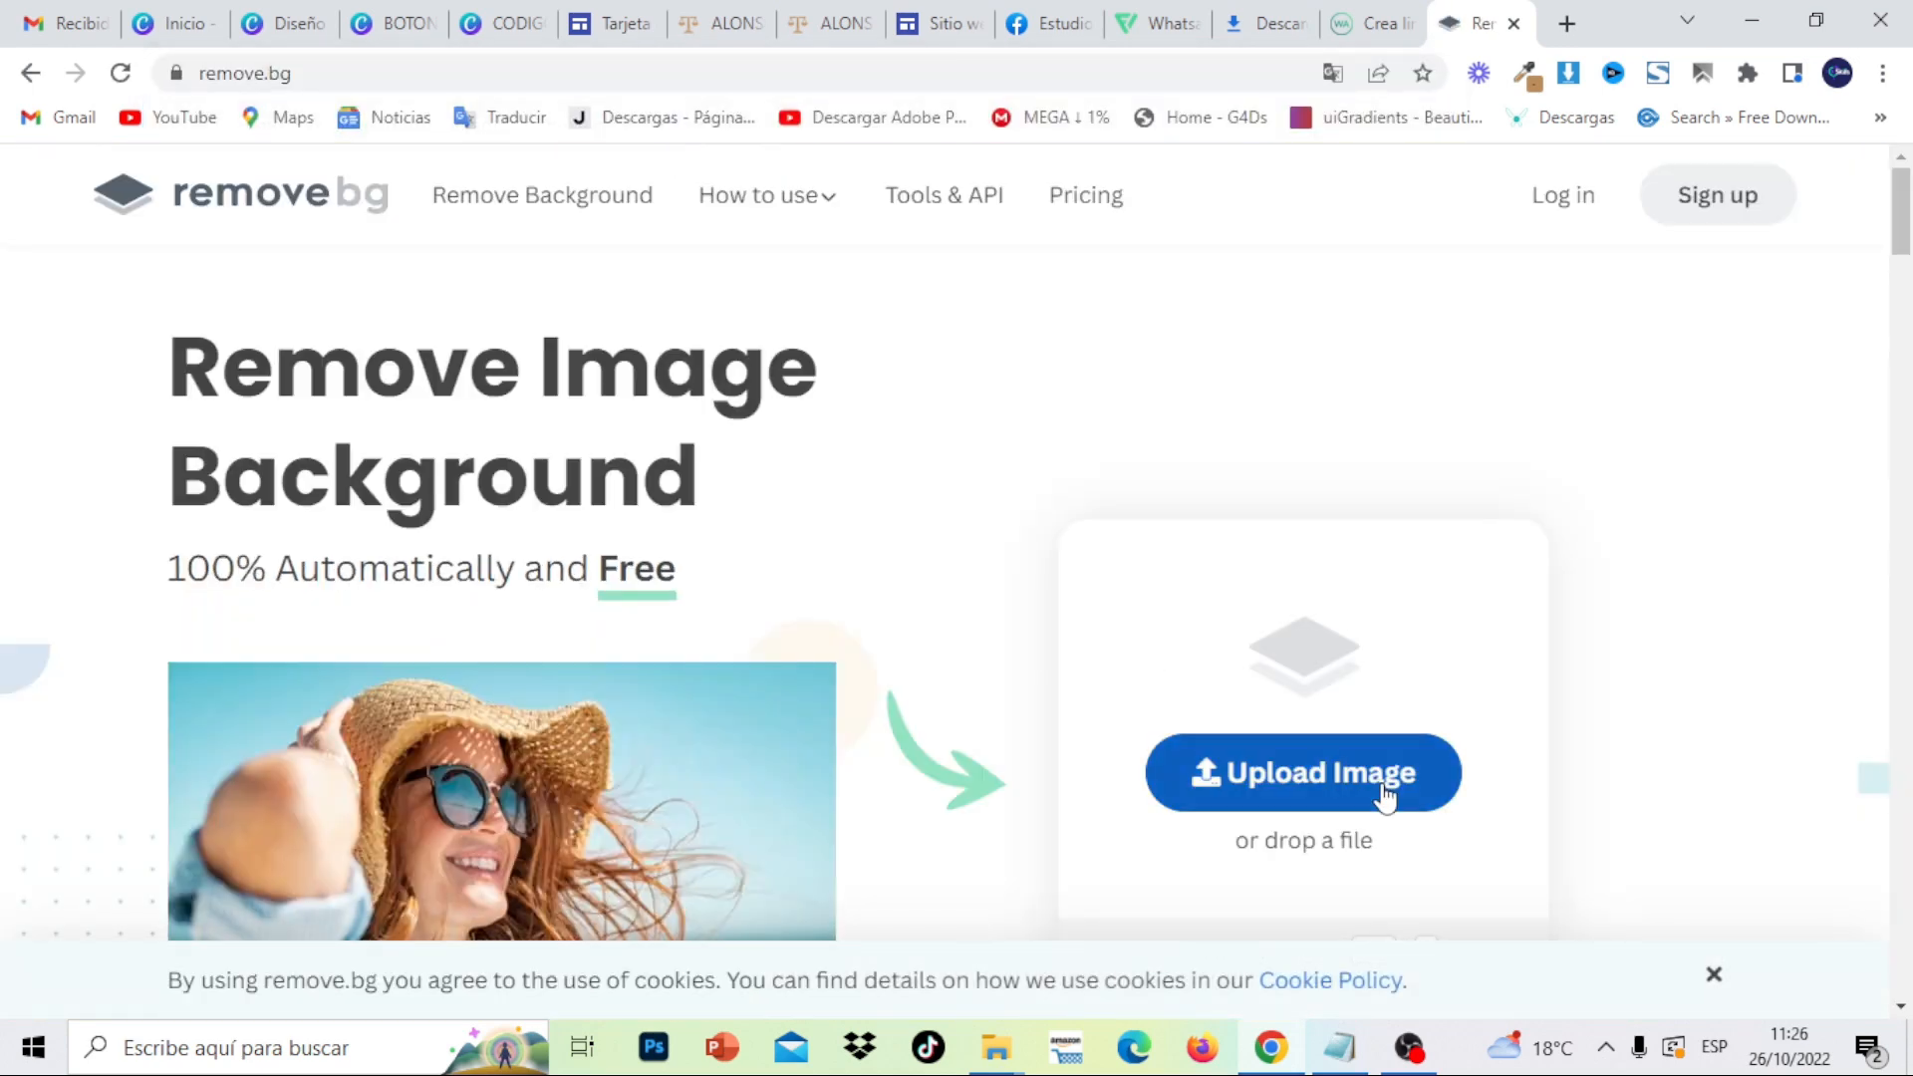
{"action": "left_click", "coordinate": [1388, 795]}
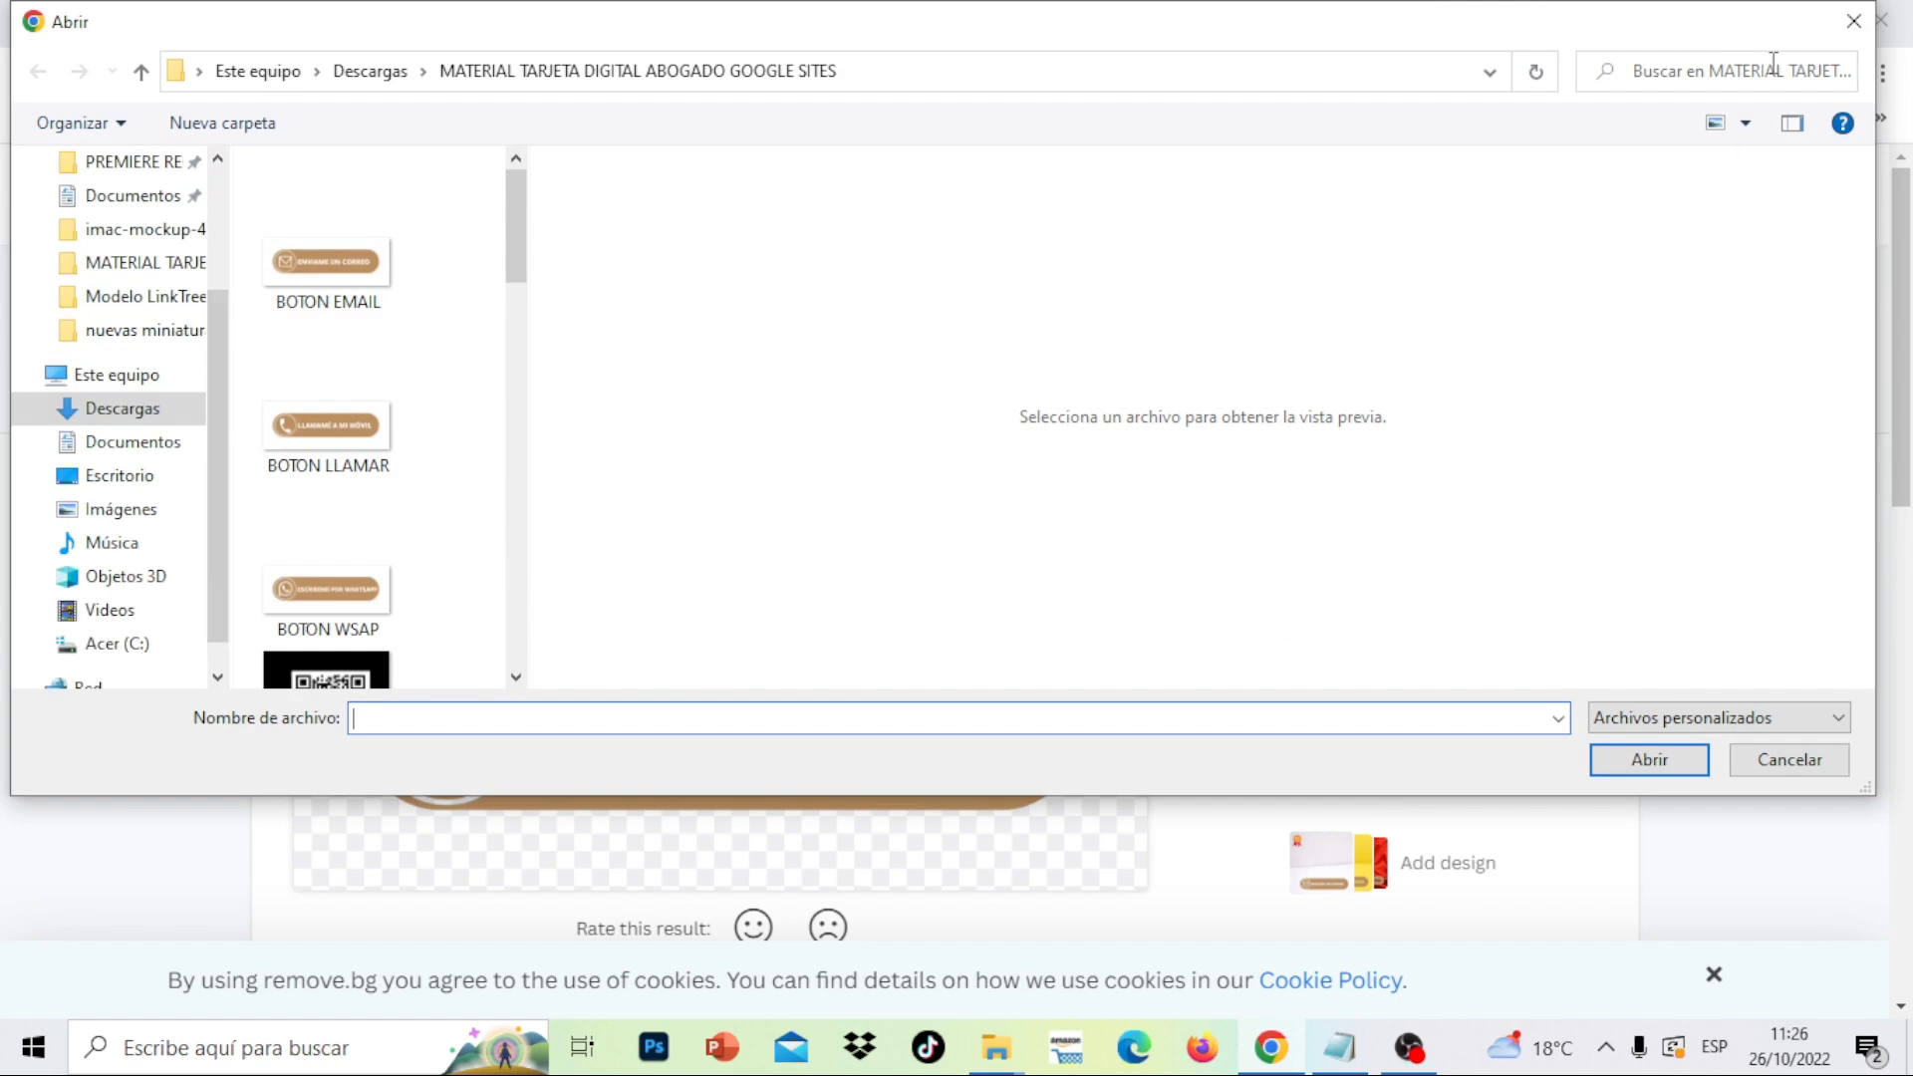
{"action": "left_click", "coordinate": [1841, 35]}
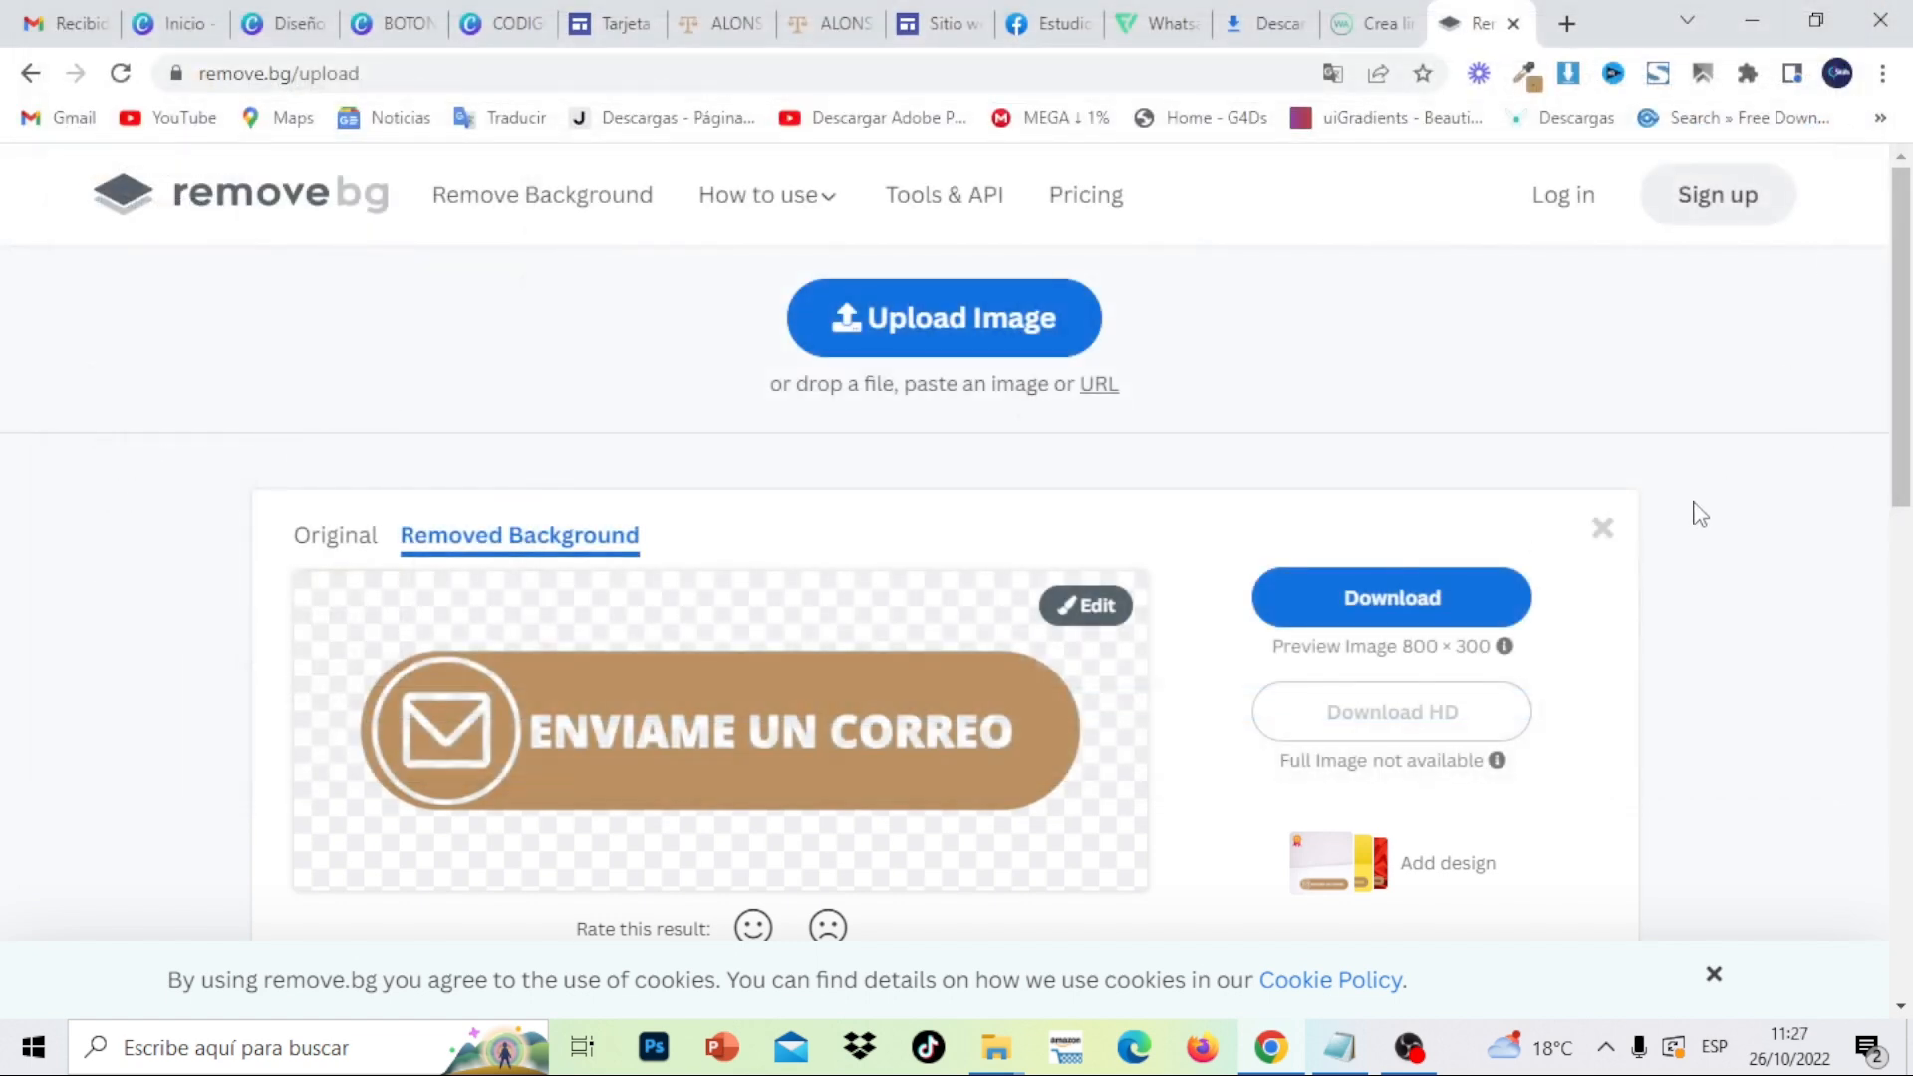
- Browse Downloads to the MATERIAL TARJETA DIGITAL ABOGADO GOOGLE SITES folder, then close the picker
{"action": "left_click", "coordinate": [1620, 526]}
{"action": "left_click", "coordinate": [1053, 845]}
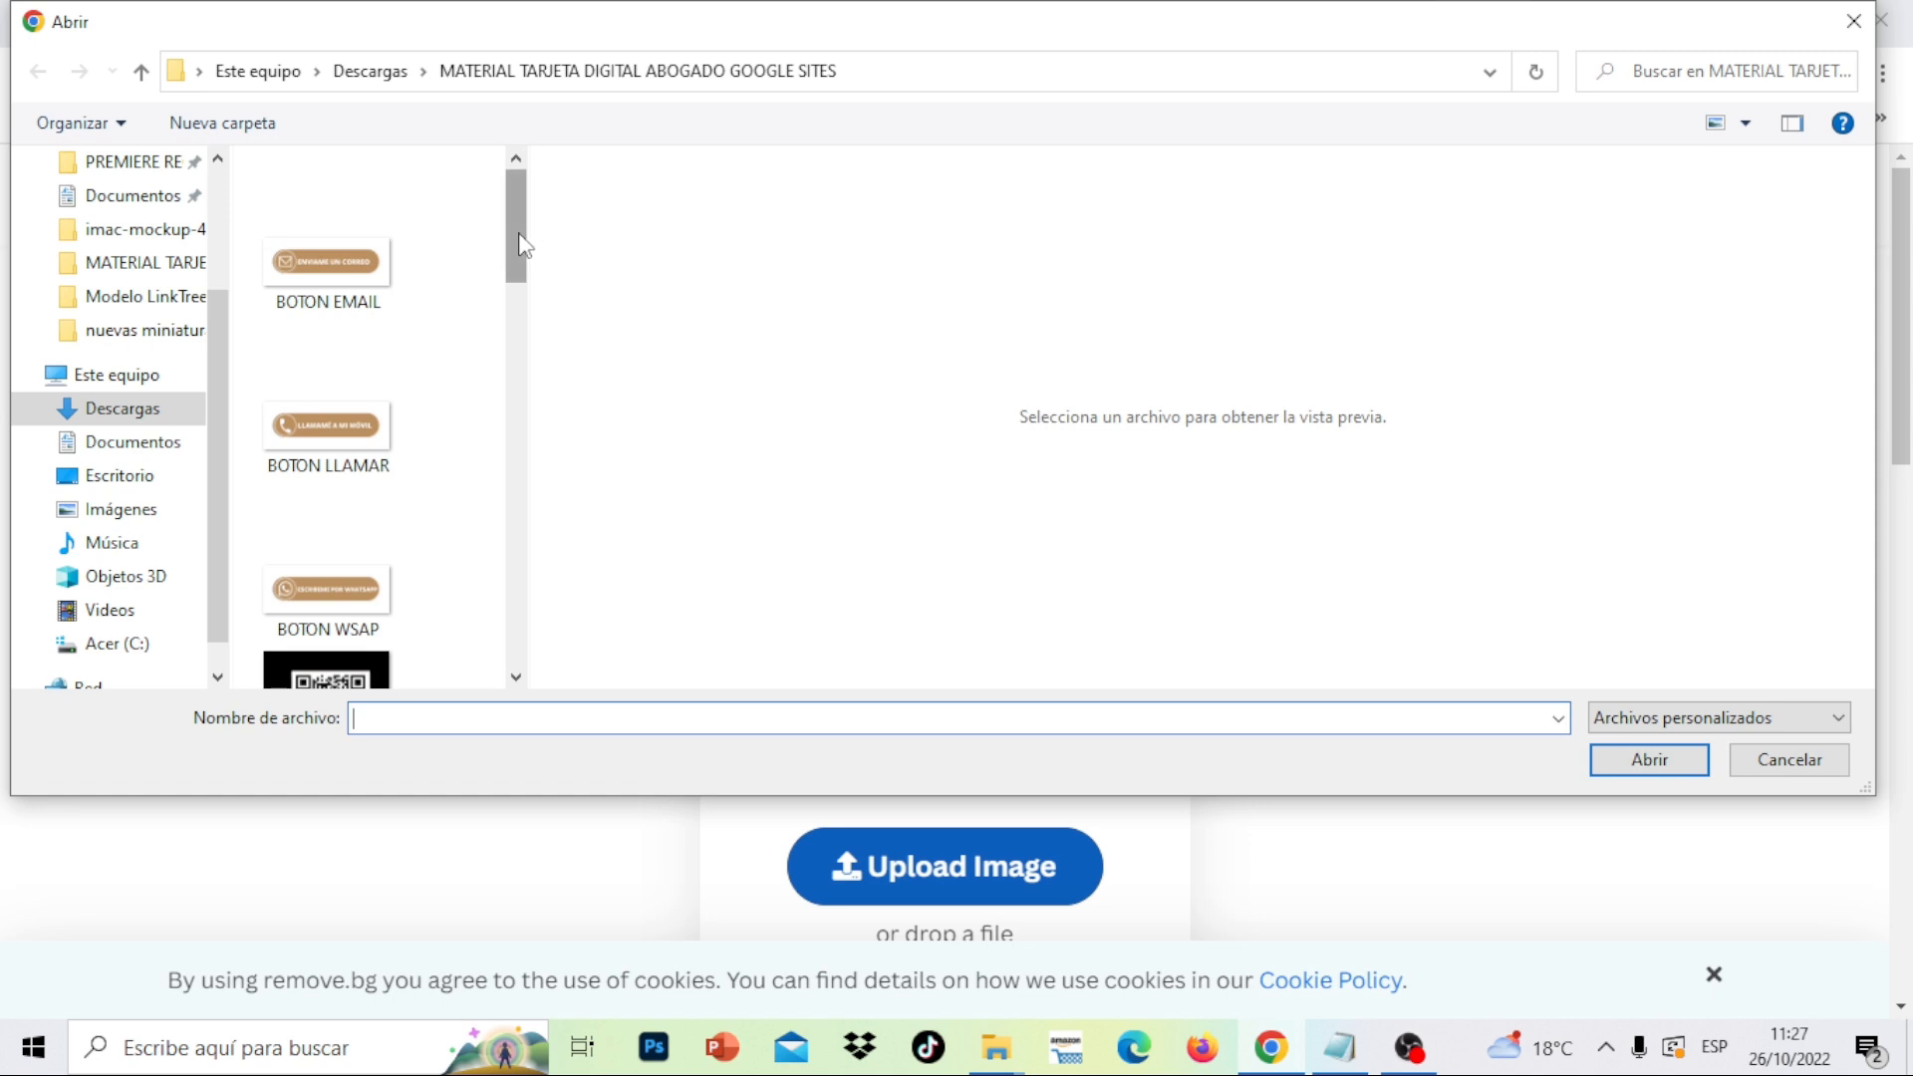
{"action": "mouse_move", "coordinate": [520, 245]}
{"action": "left_mouse_down"}
{"action": "mouse_move", "coordinate": [566, 653]}
{"action": "mouse_move", "coordinate": [528, 279]}
{"action": "left_mouse_up"}
{"action": "left_click", "coordinate": [116, 416]}
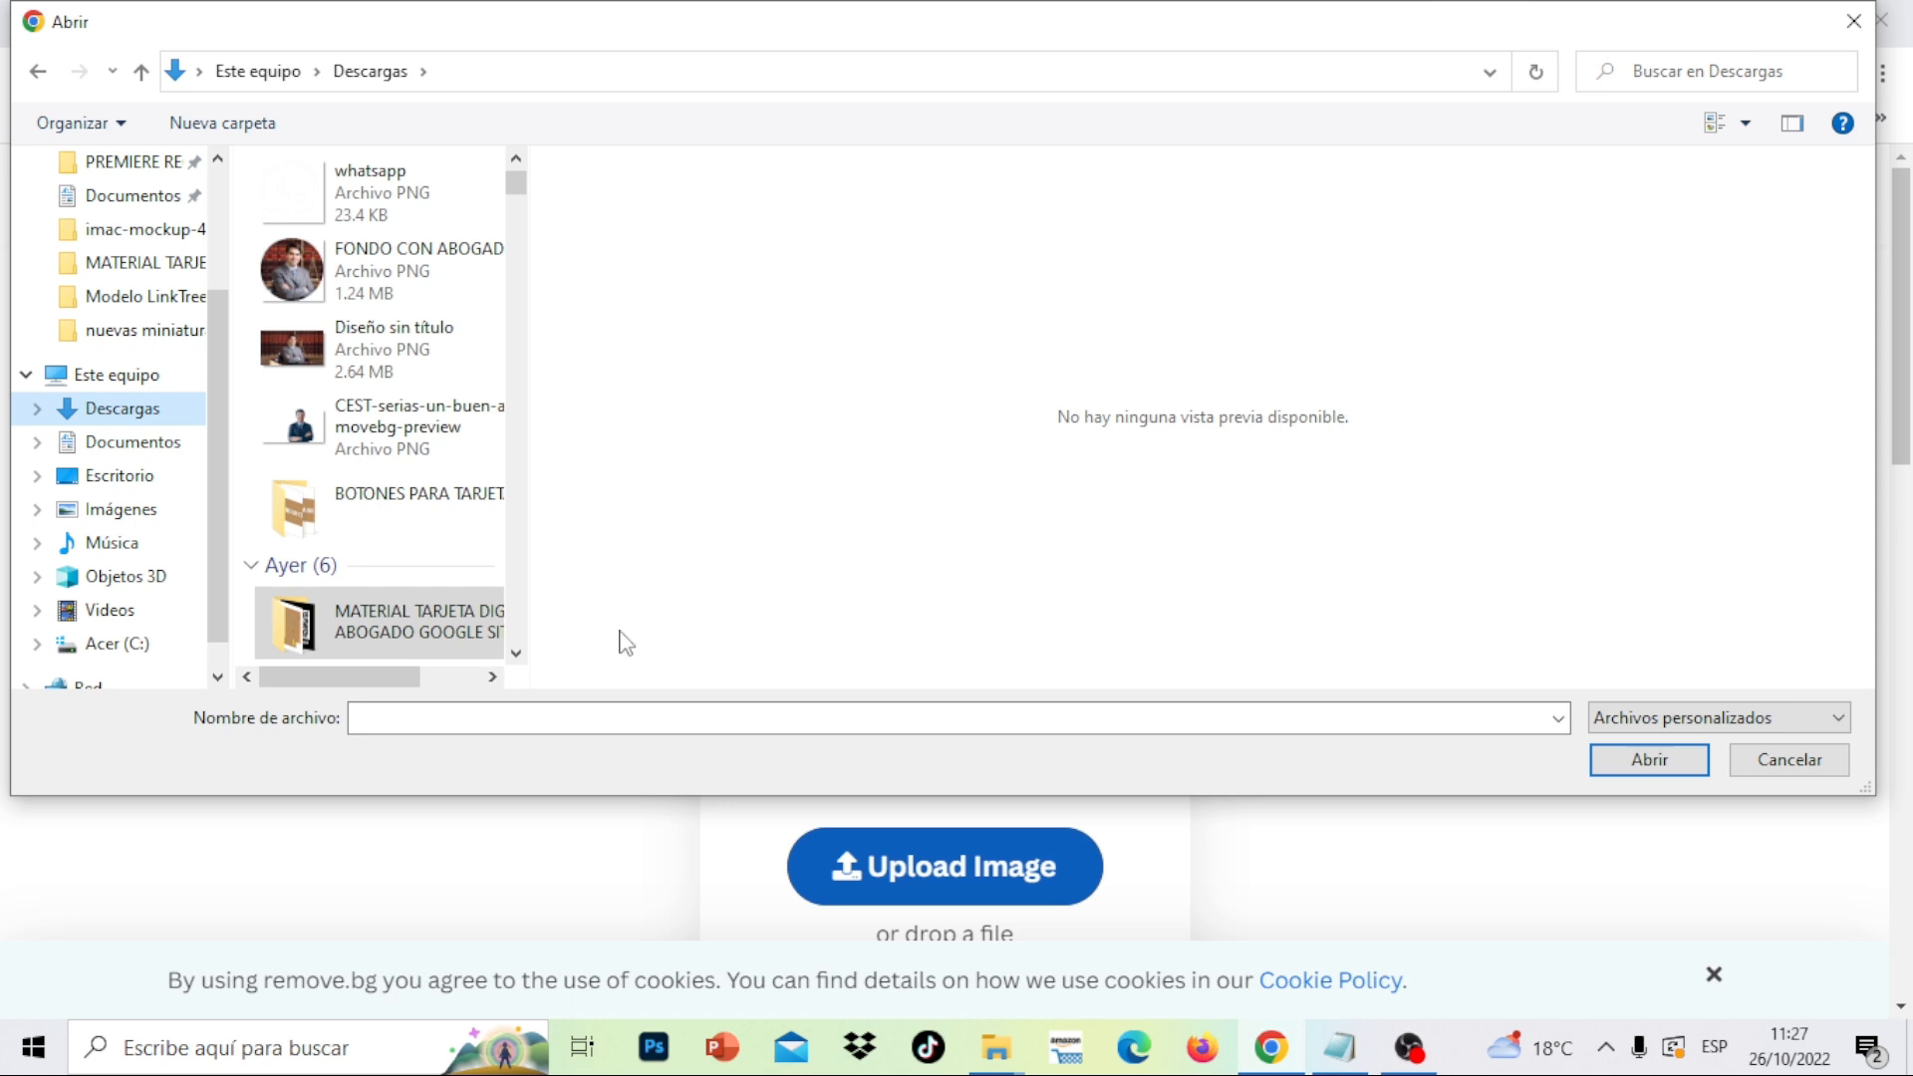
{"action": "double_click", "coordinate": [389, 655]}
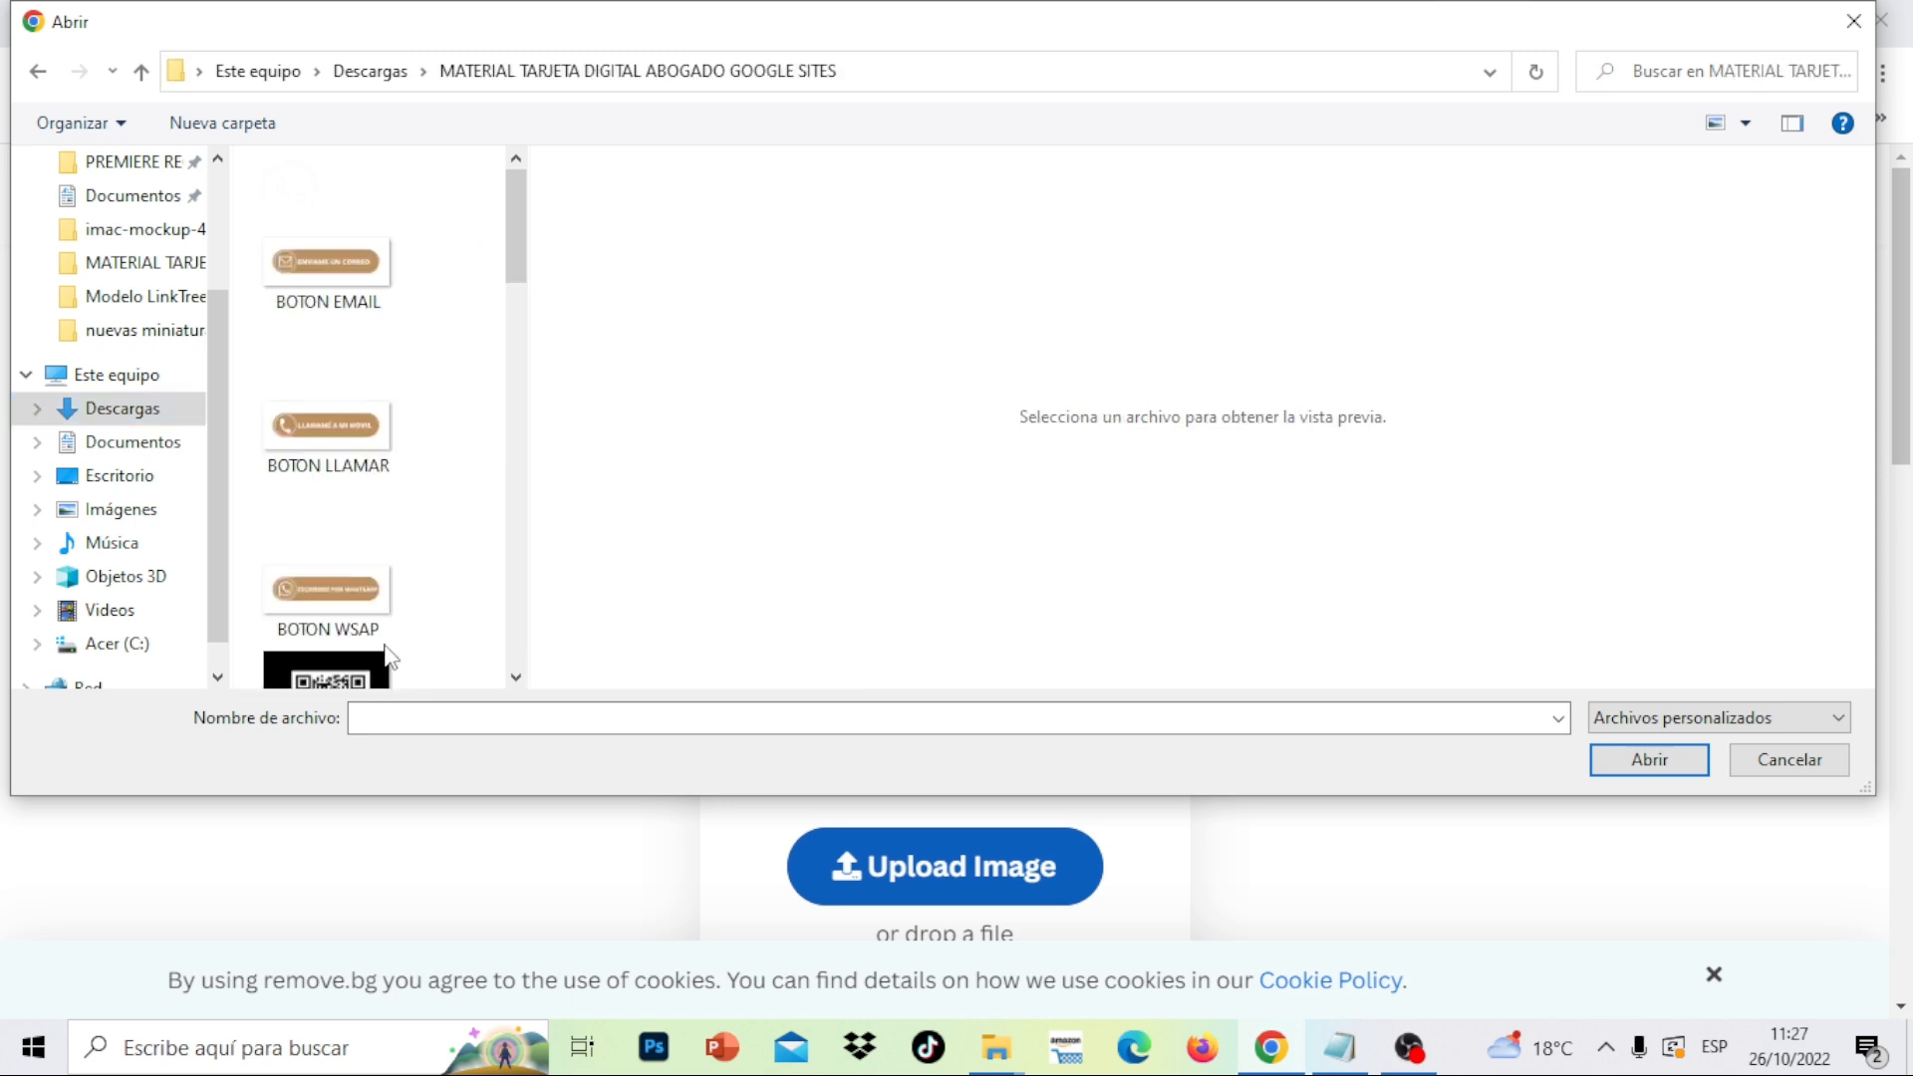
{"action": "left_click", "coordinate": [1839, 30]}
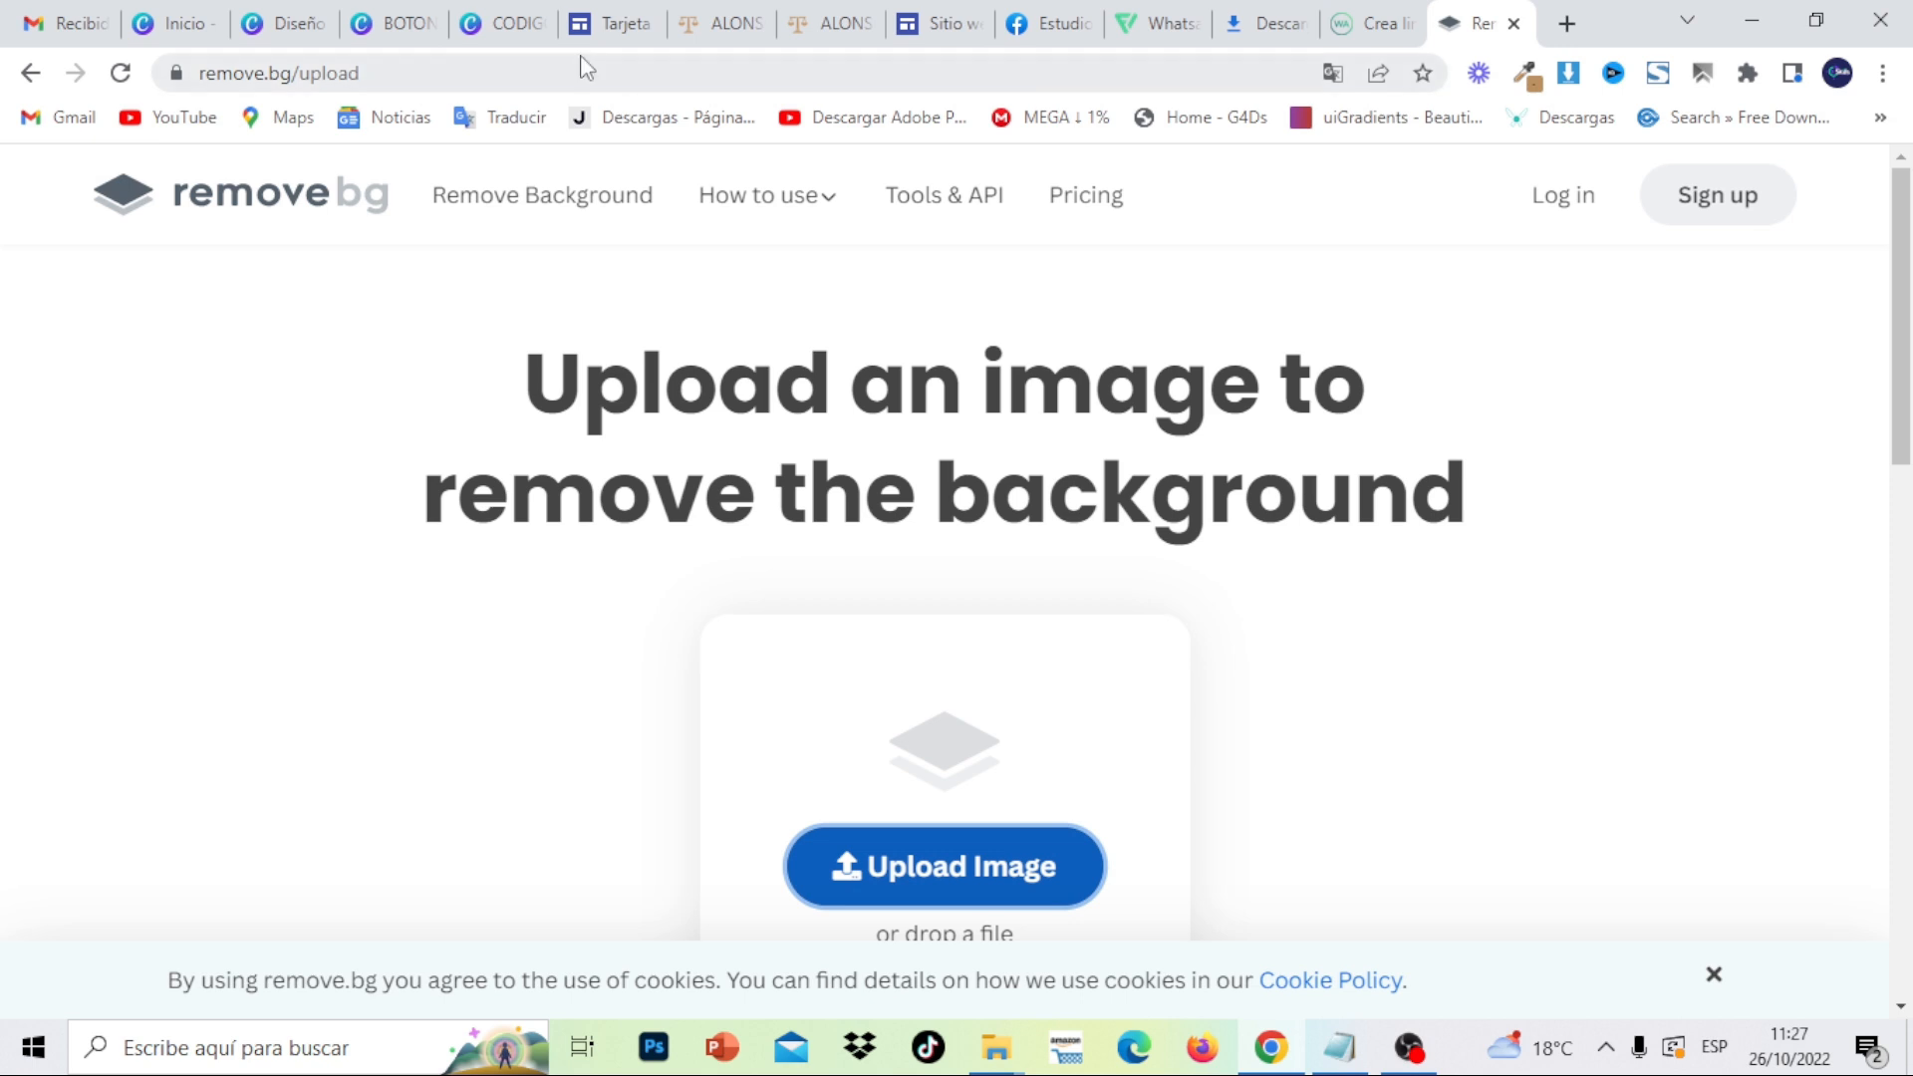
- Download only page 1 of the CODIGO QR design as a PNG
{"action": "left_click", "coordinate": [508, 28]}
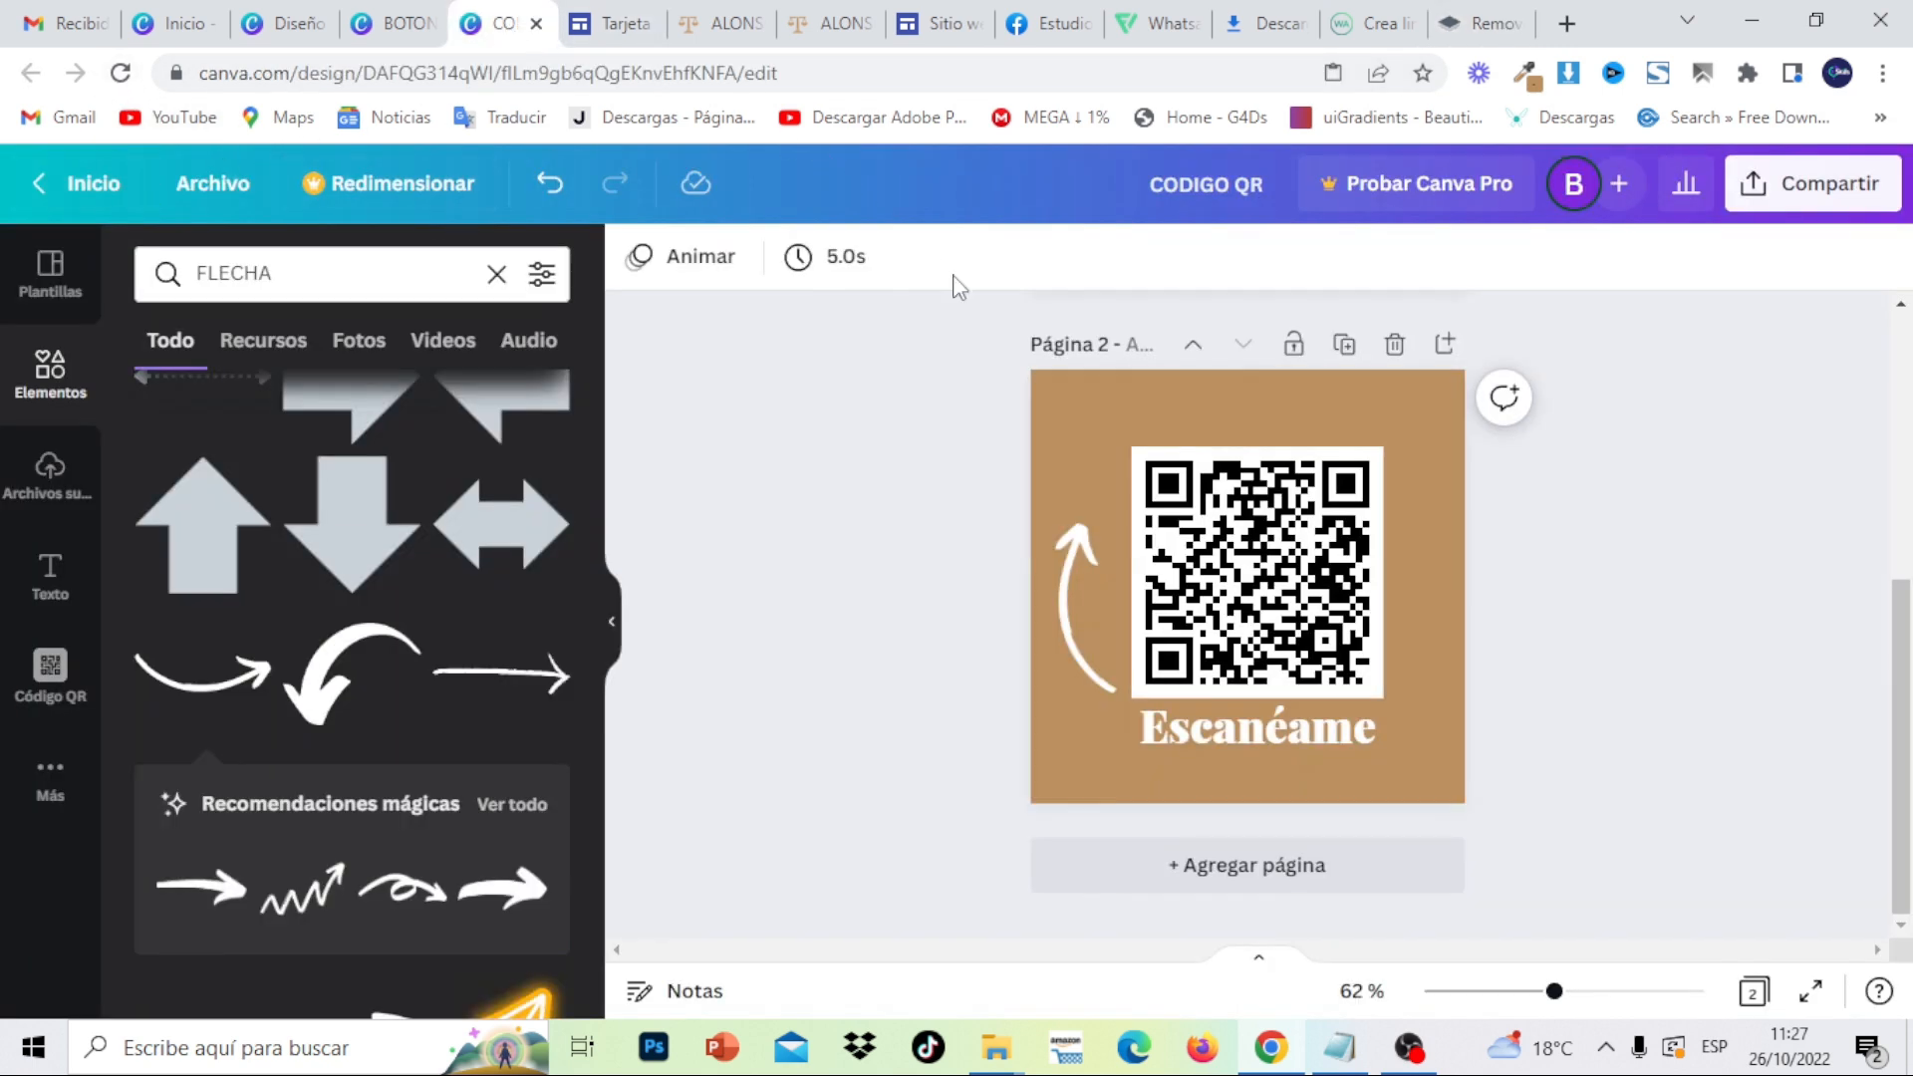
{"action": "left_click", "coordinate": [1881, 198]}
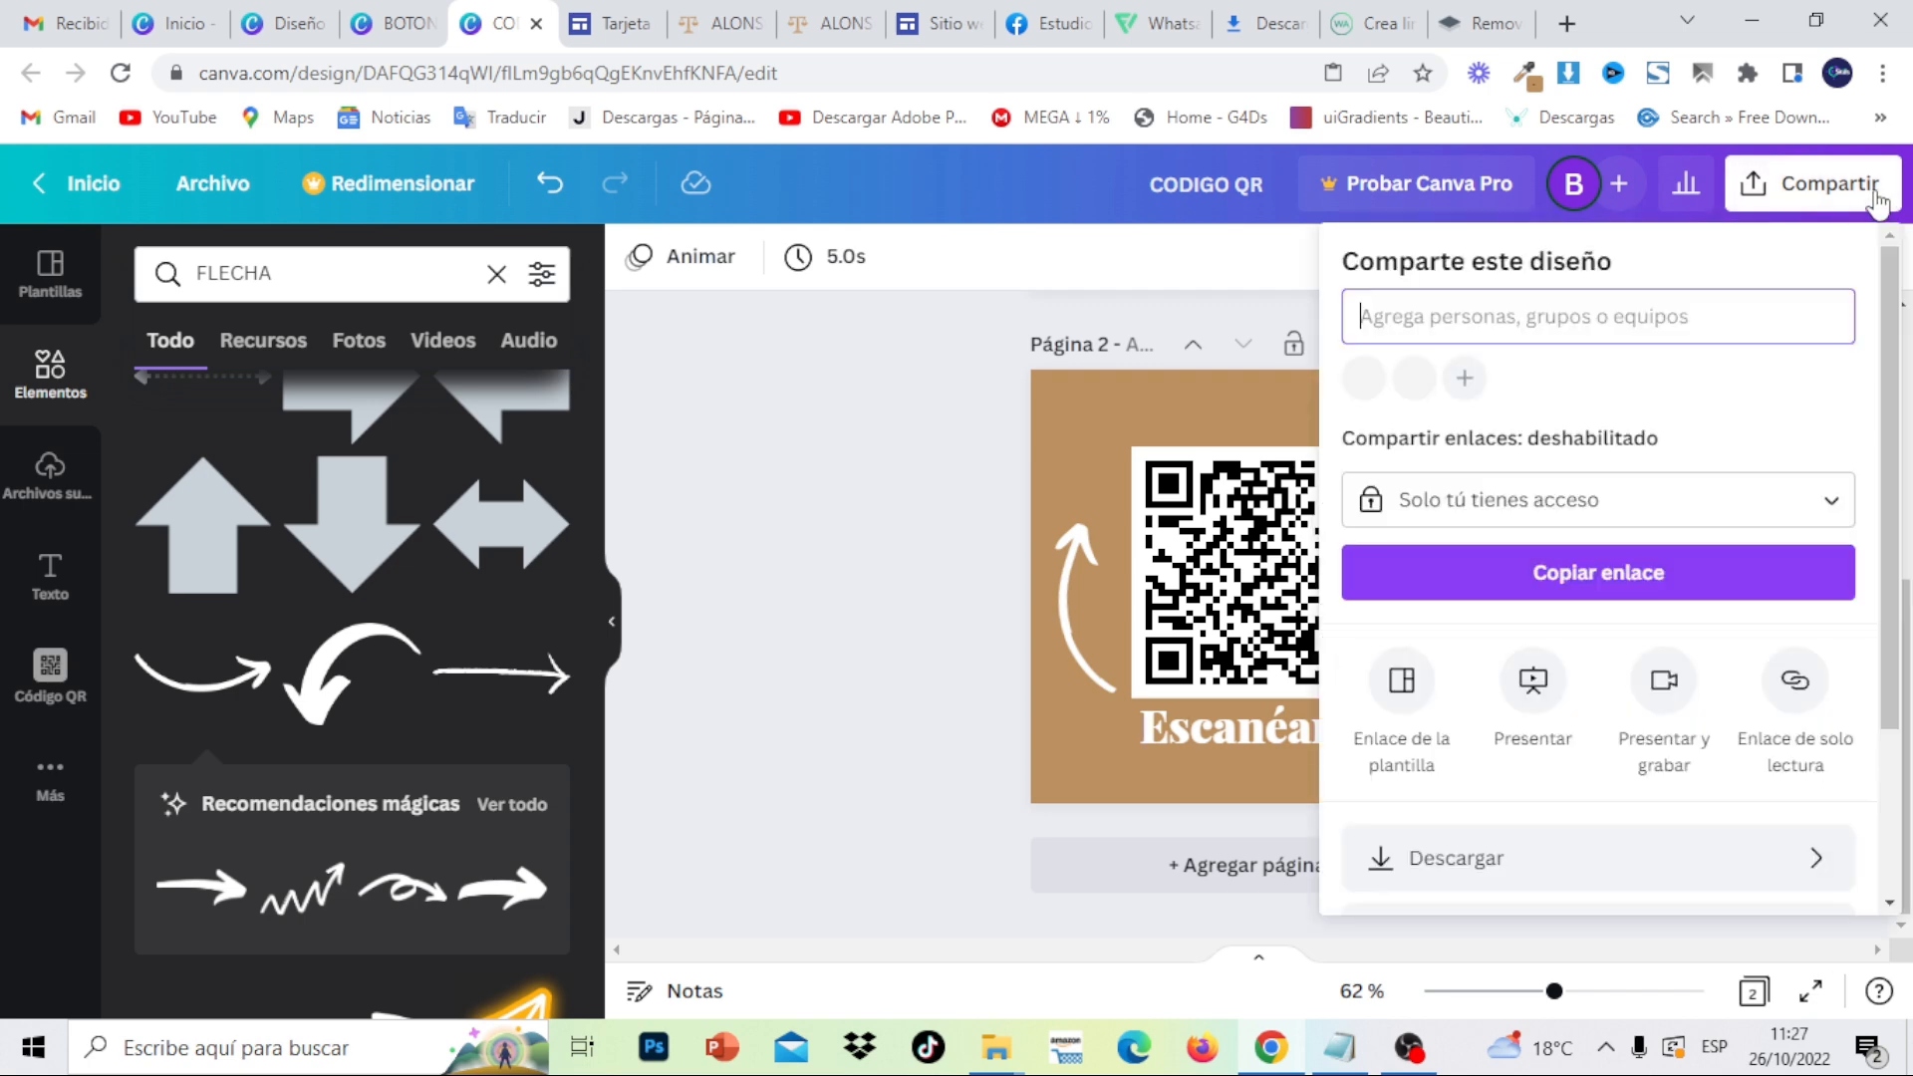
{"action": "left_click", "coordinate": [1670, 877]}
{"action": "left_click", "coordinate": [1858, 380]}
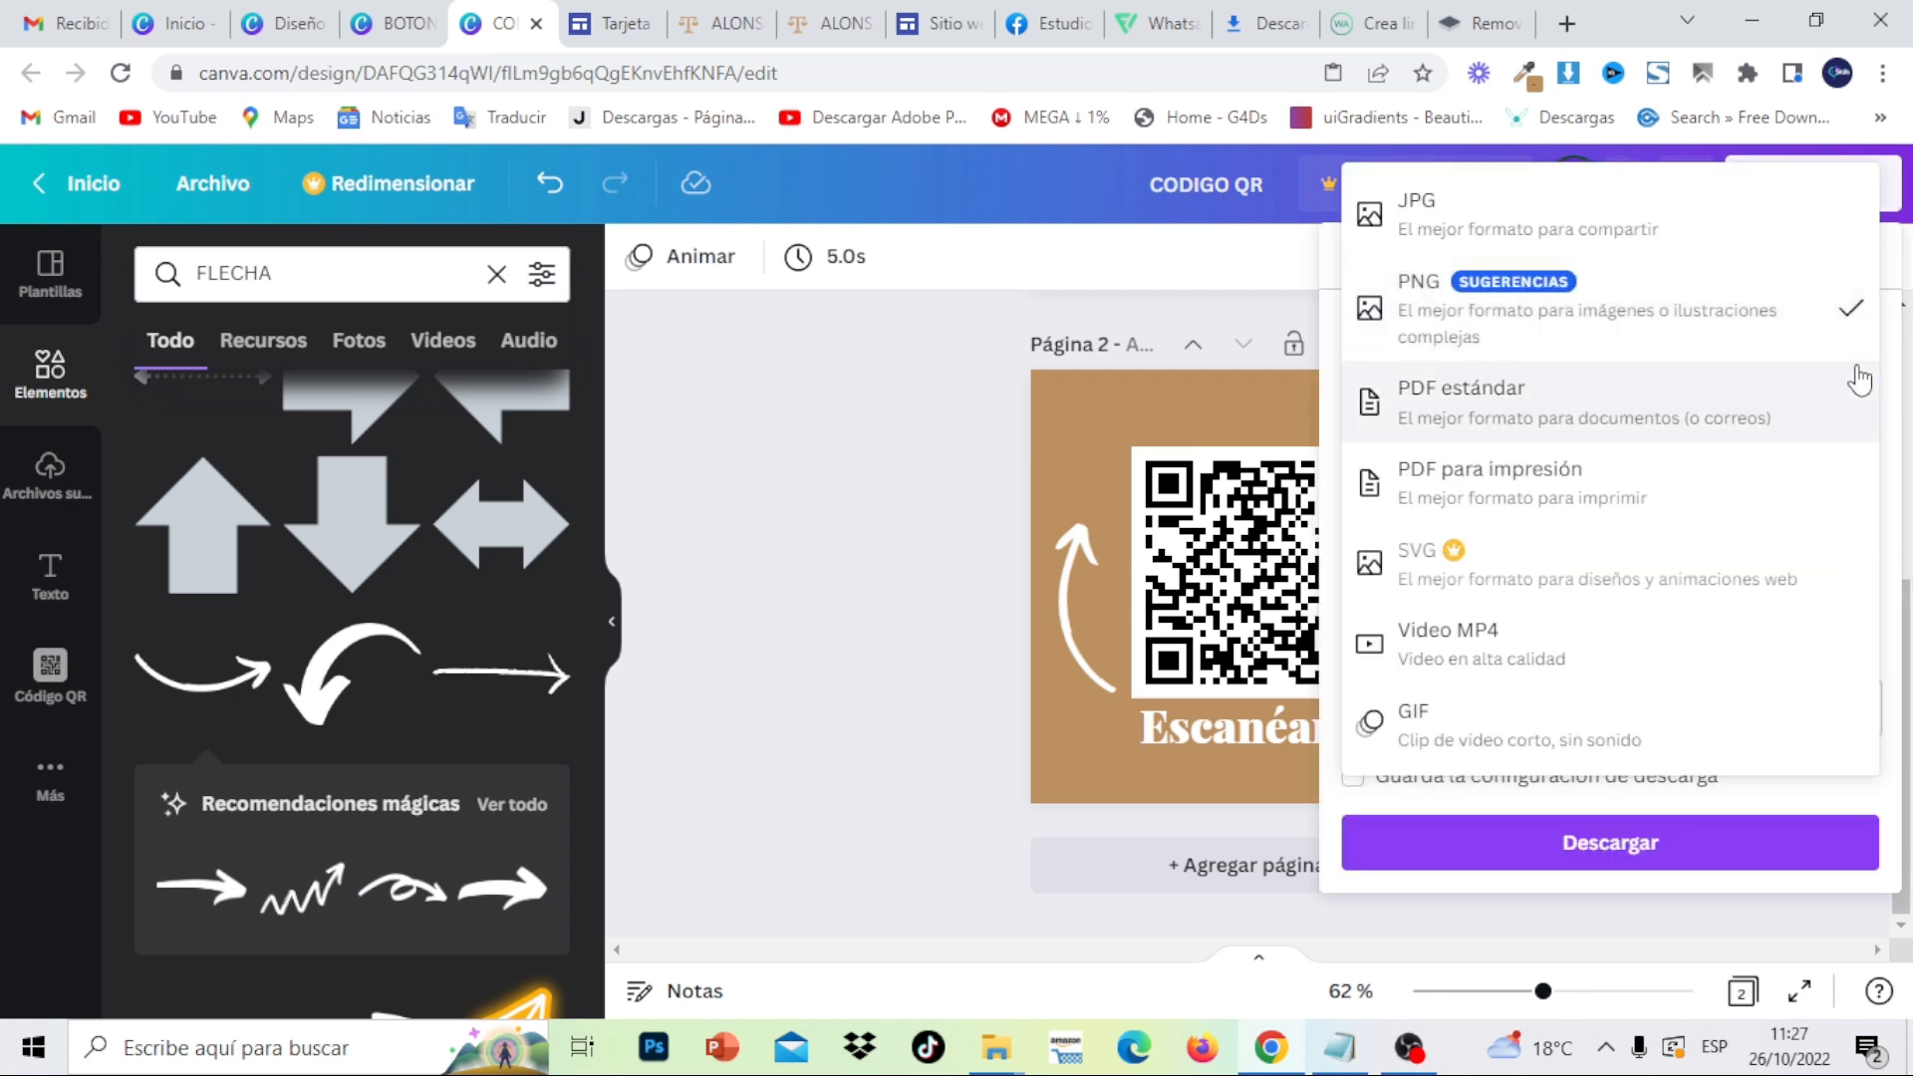
{"action": "left_click", "coordinate": [1778, 315]}
{"action": "left_click", "coordinate": [1855, 714]}
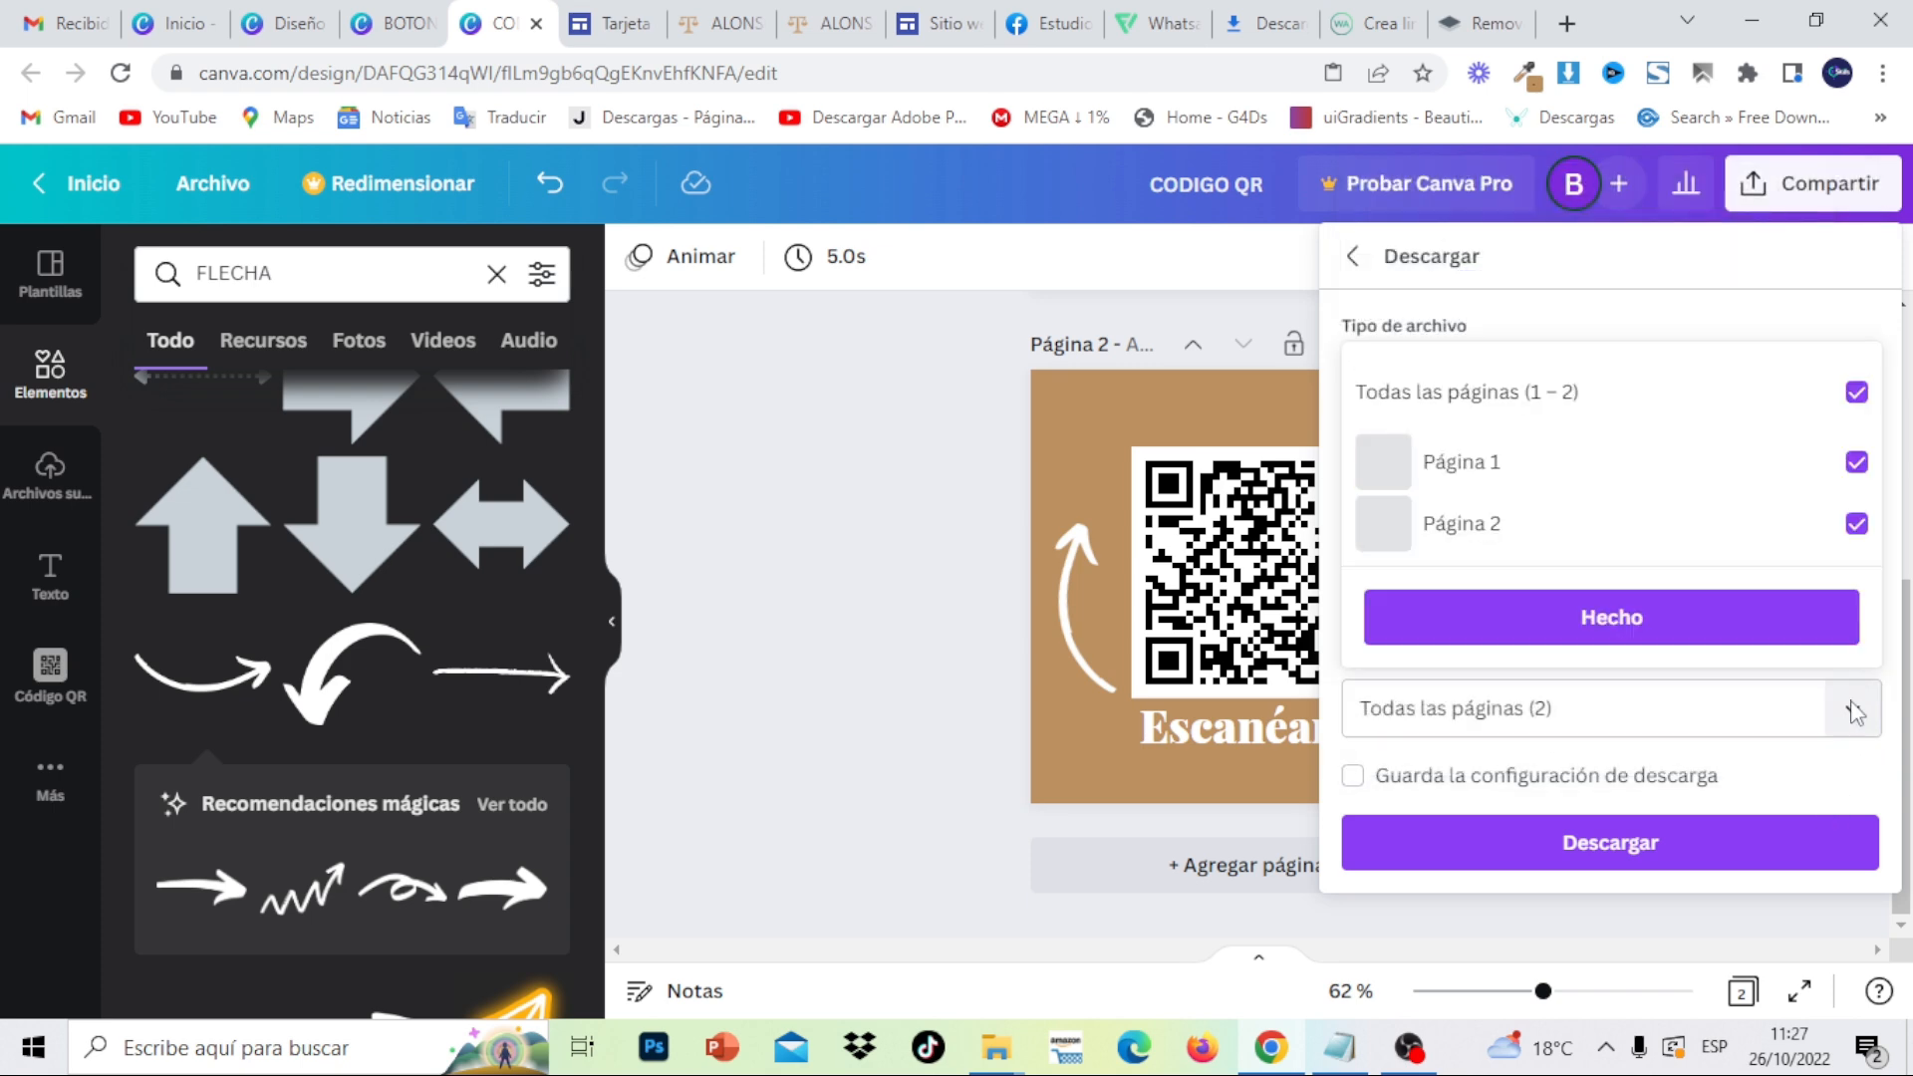
{"action": "left_click", "coordinate": [1857, 523]}
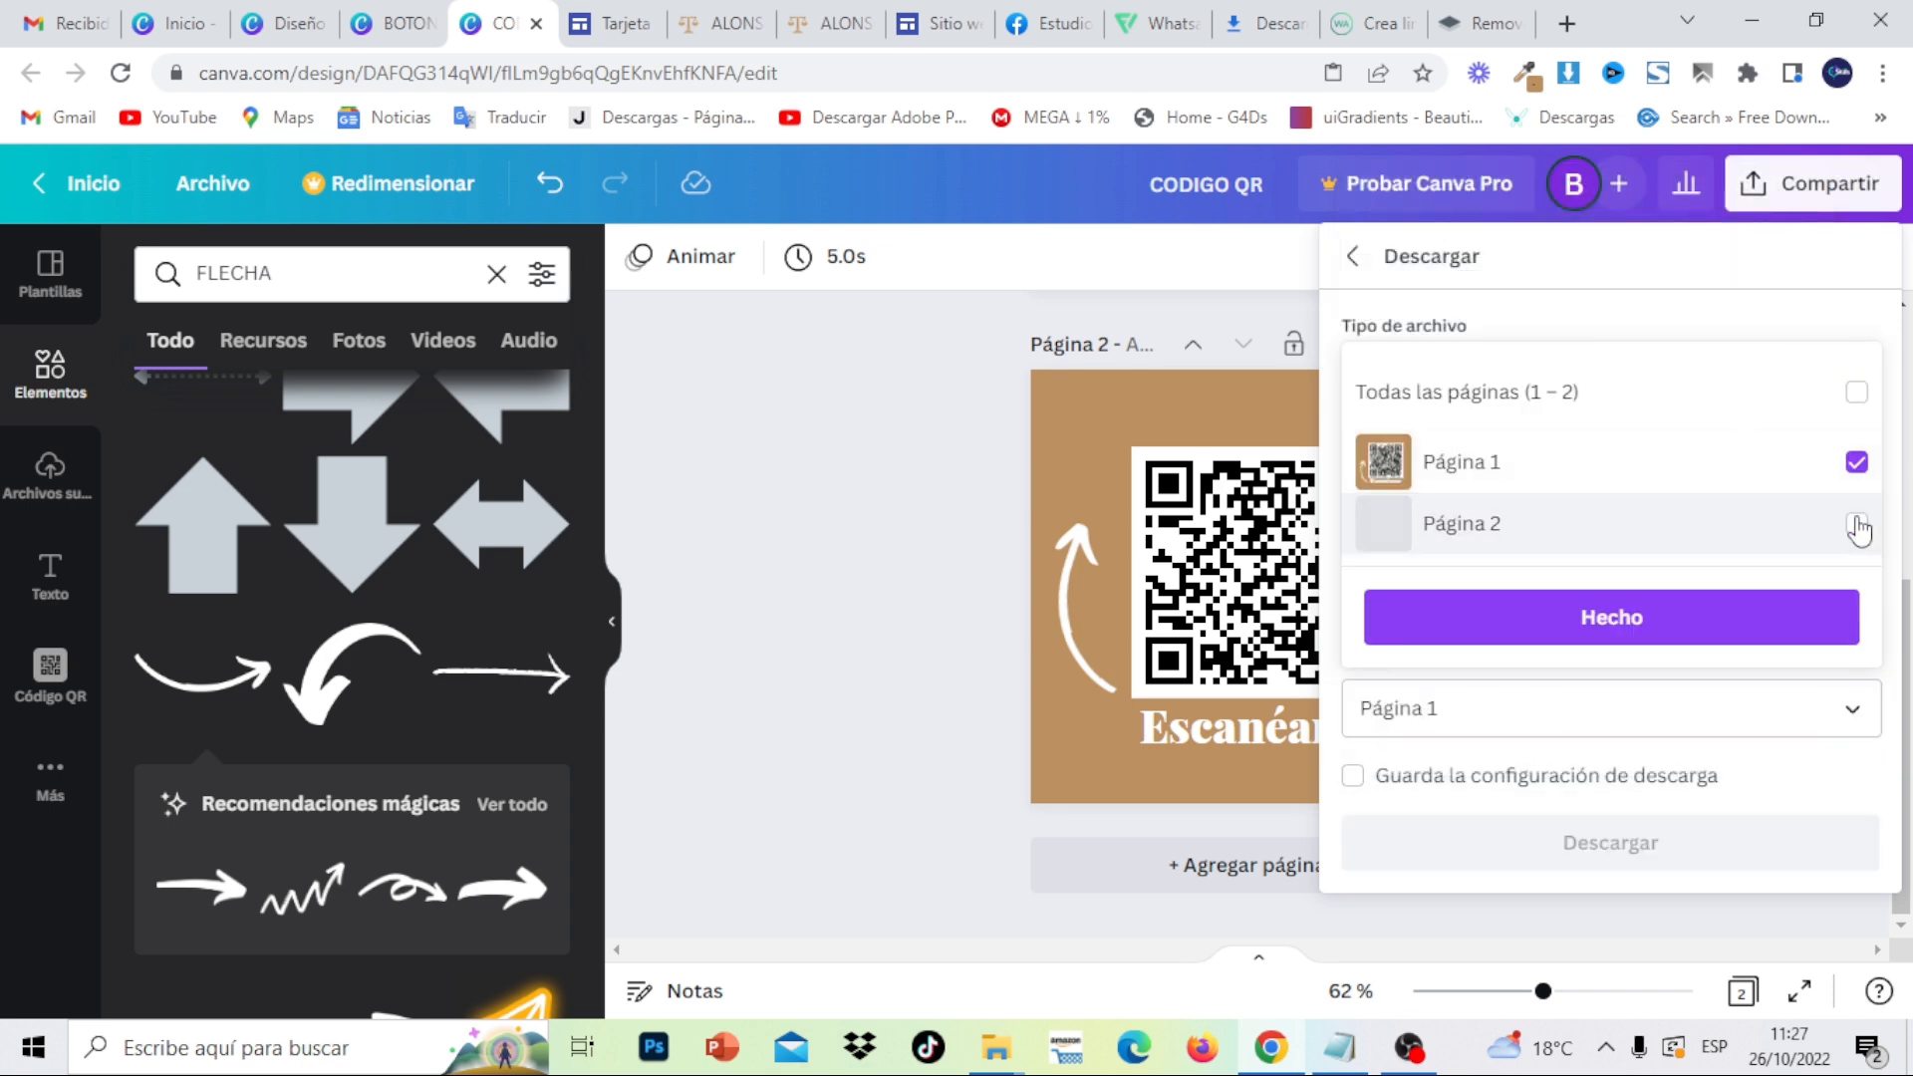
{"action": "left_click", "coordinate": [1829, 646]}
{"action": "left_click", "coordinate": [1820, 842]}
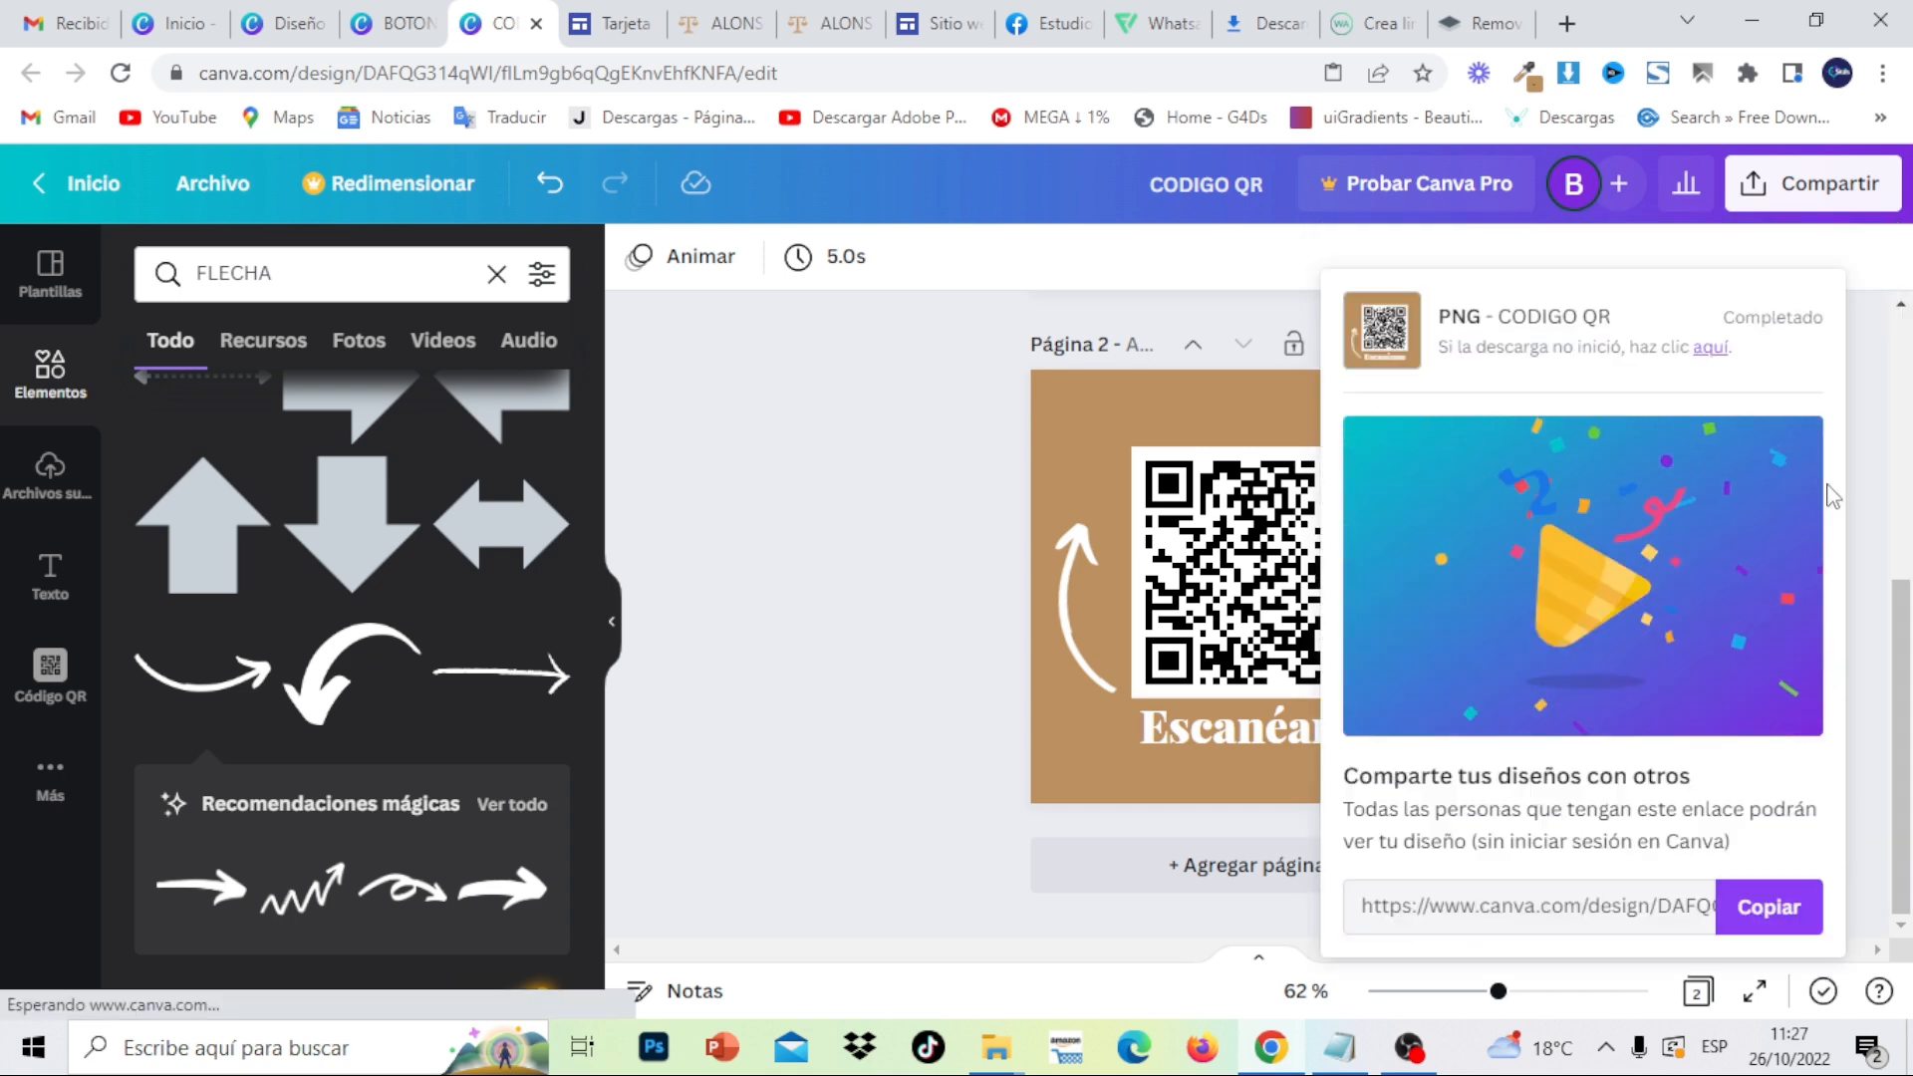
- Dismiss the download confirmation and undo the recent design edits five times
{"action": "left_click", "coordinate": [1389, 256]}
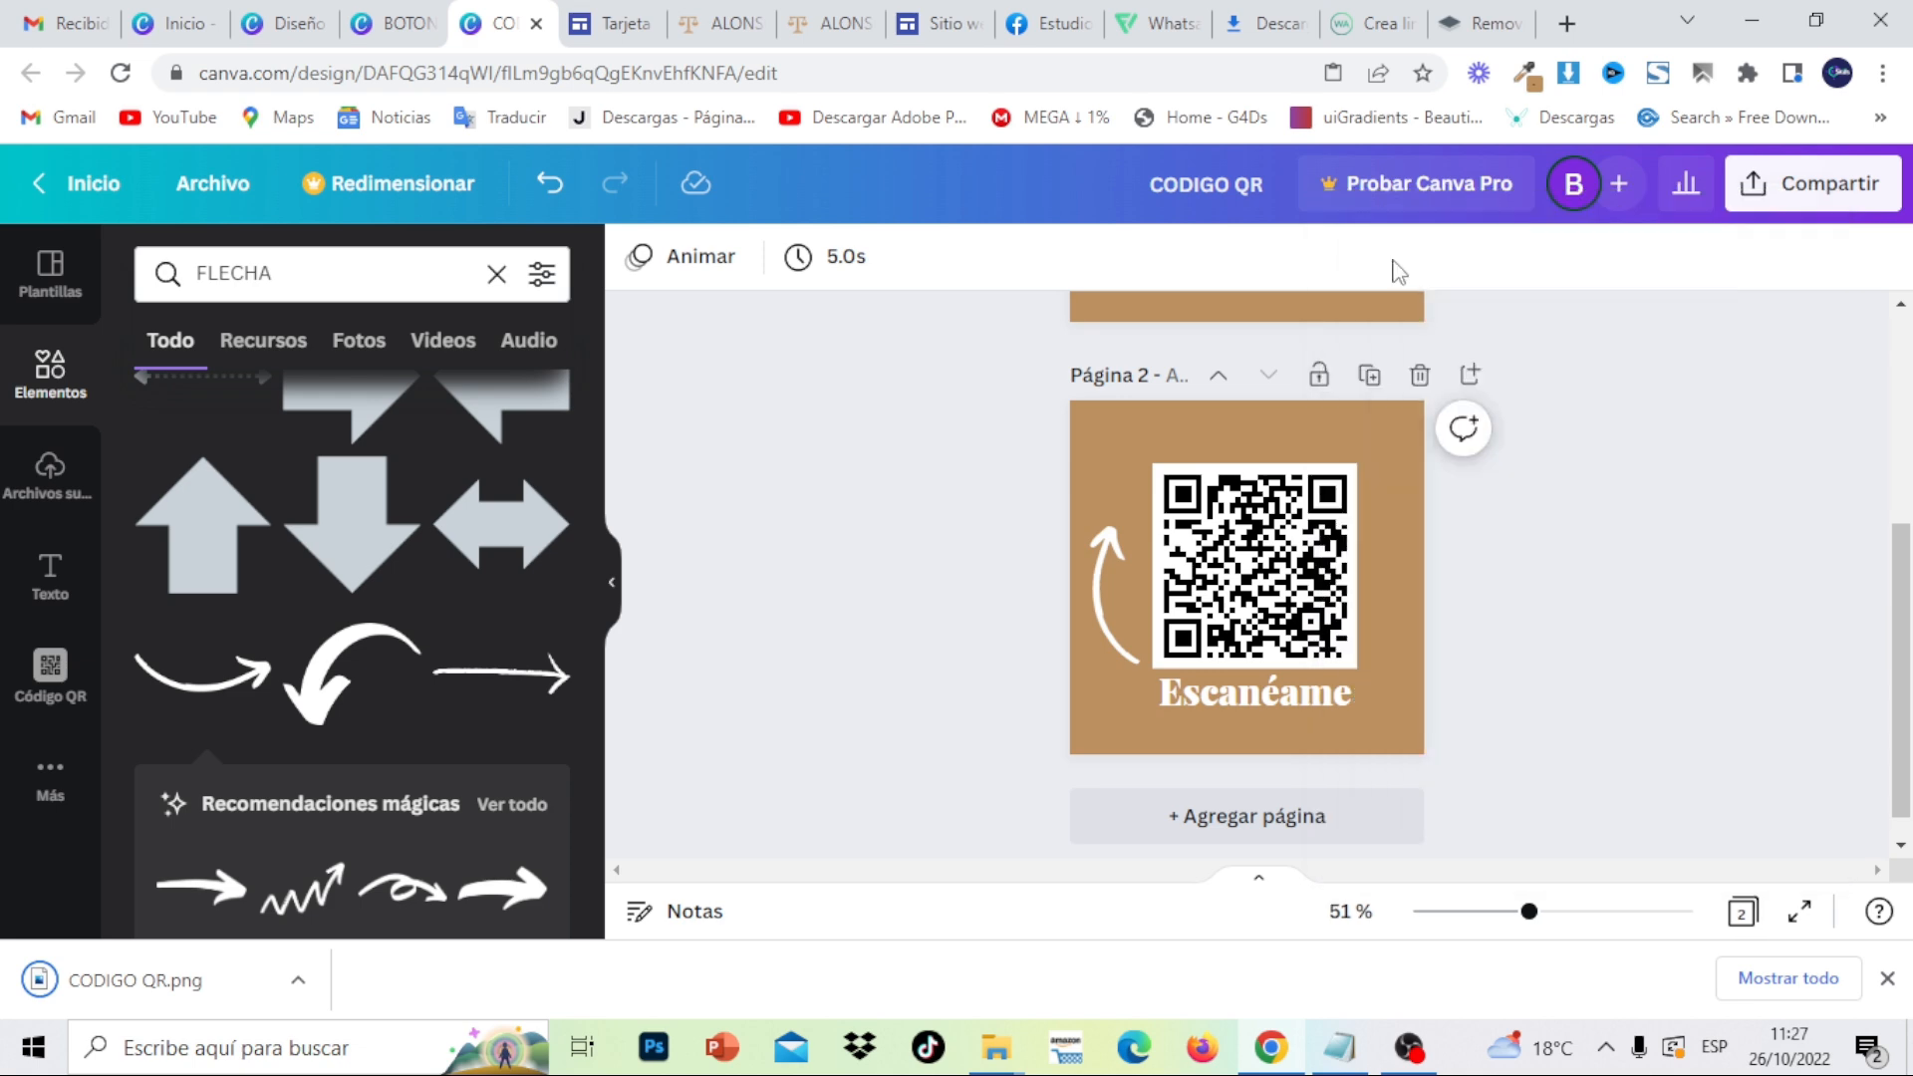
{"action": "left_click", "coordinate": [533, 203]}
{"action": "left_click", "coordinate": [533, 202]}
{"action": "left_click", "coordinate": [533, 203]}
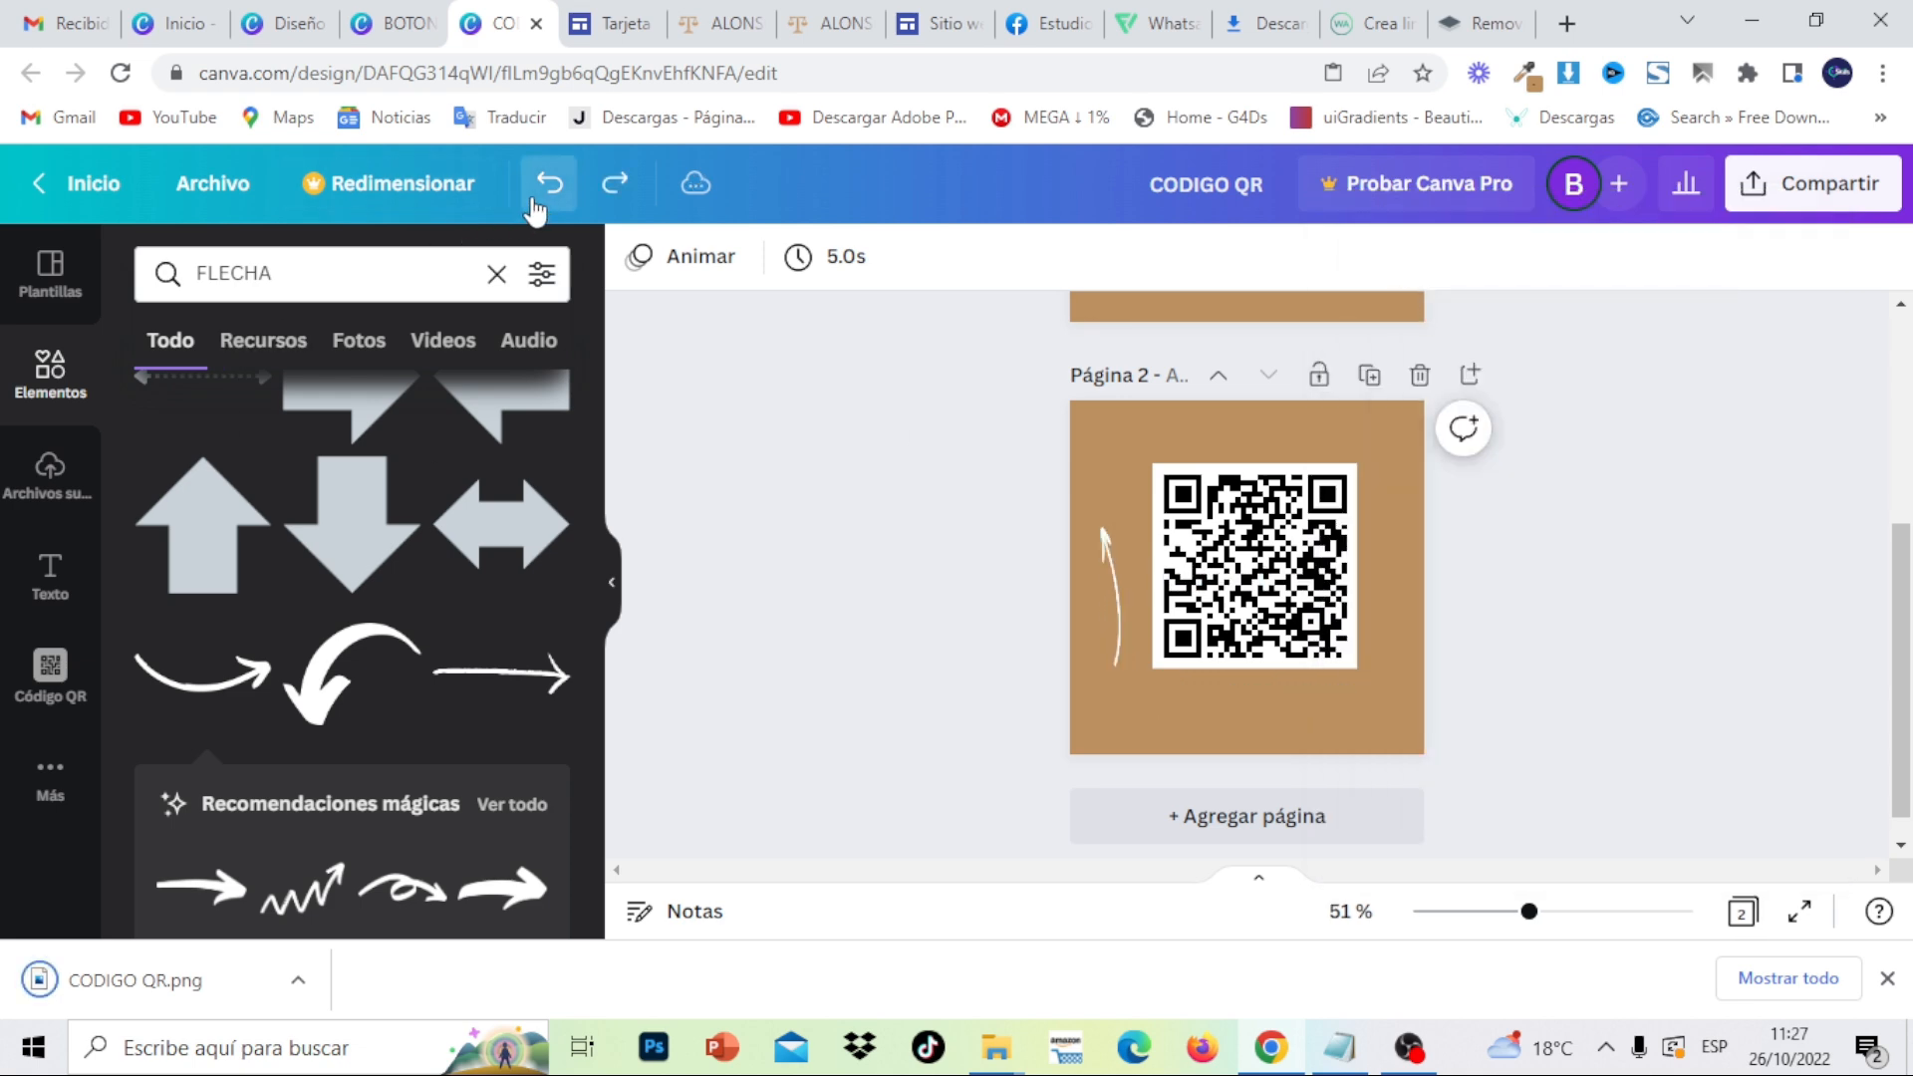
{"action": "left_click", "coordinate": [533, 200]}
{"action": "left_click", "coordinate": [533, 200]}
{"action": "left_click", "coordinate": [533, 201]}
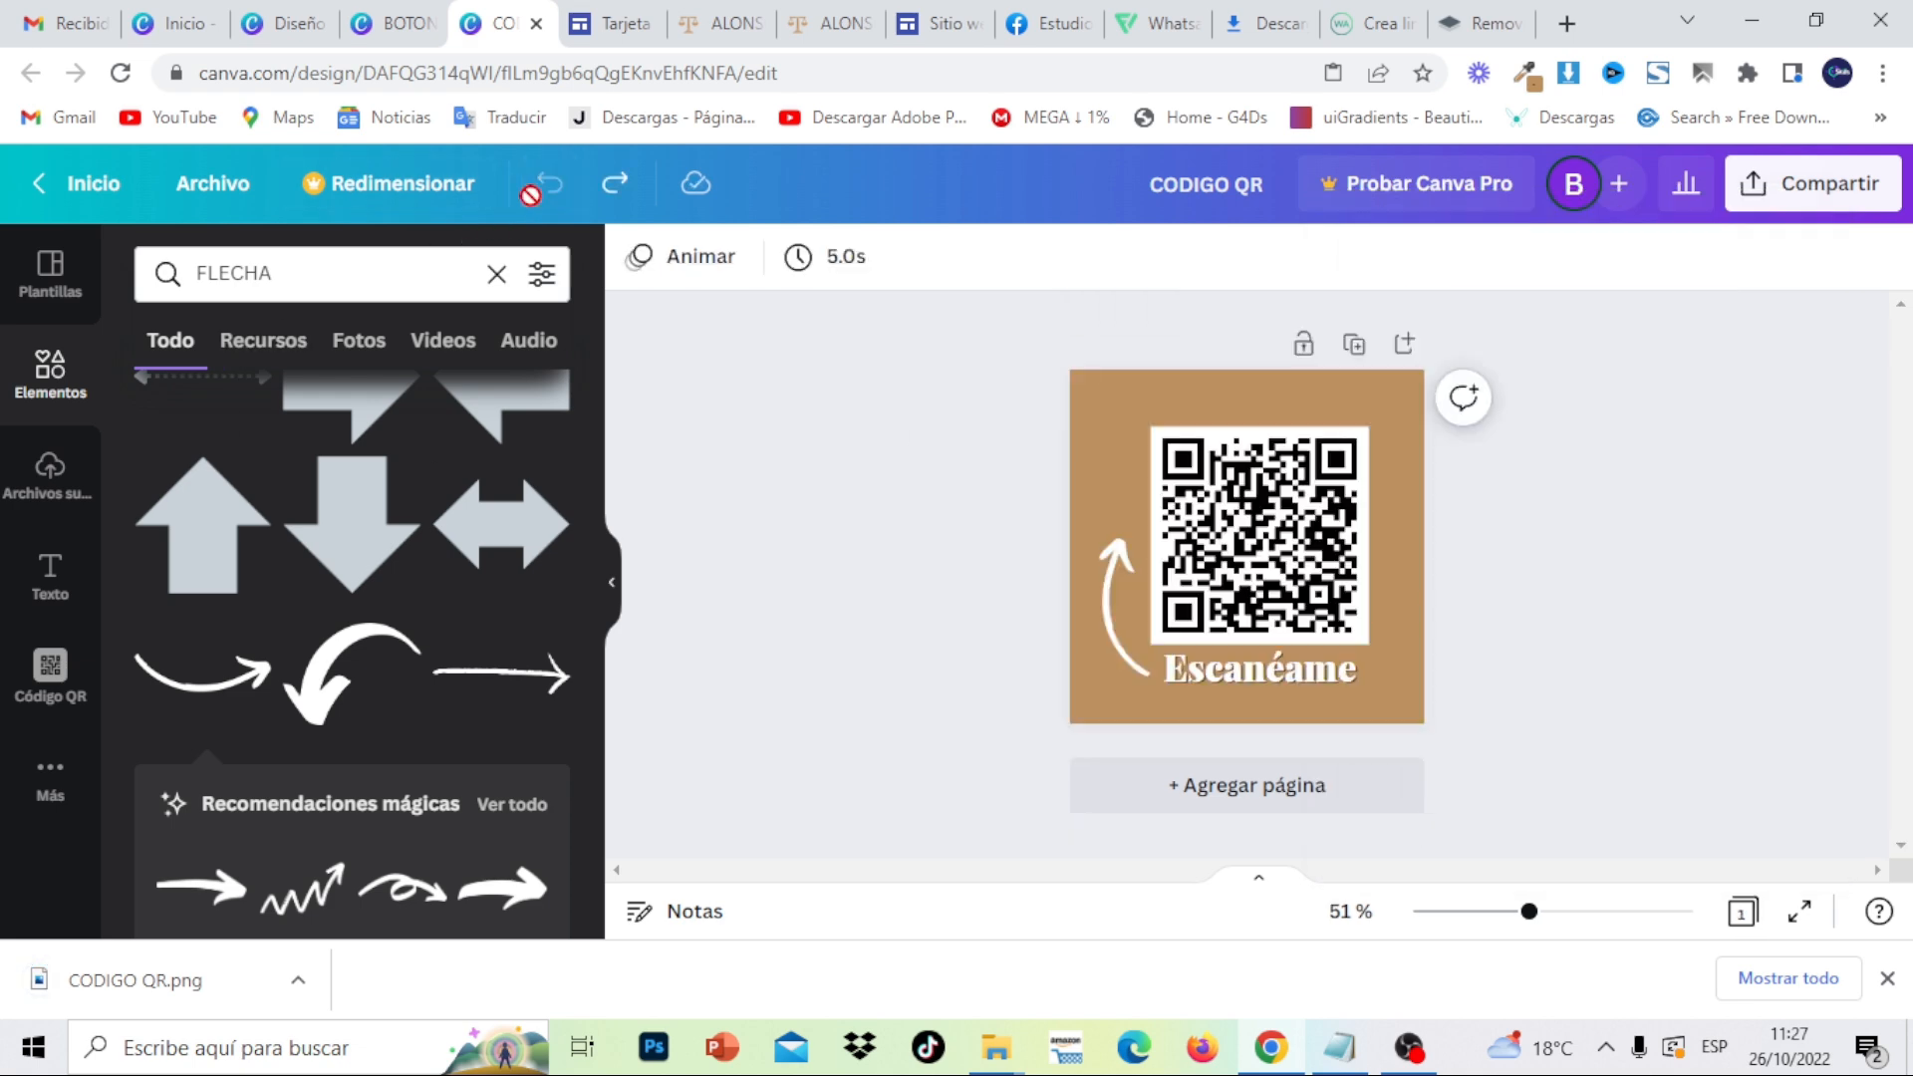
- Upload CODIGO QR from the Downloads folder to remove.bg
{"action": "left_click", "coordinate": [1485, 16]}
{"action": "left_click", "coordinate": [1003, 857]}
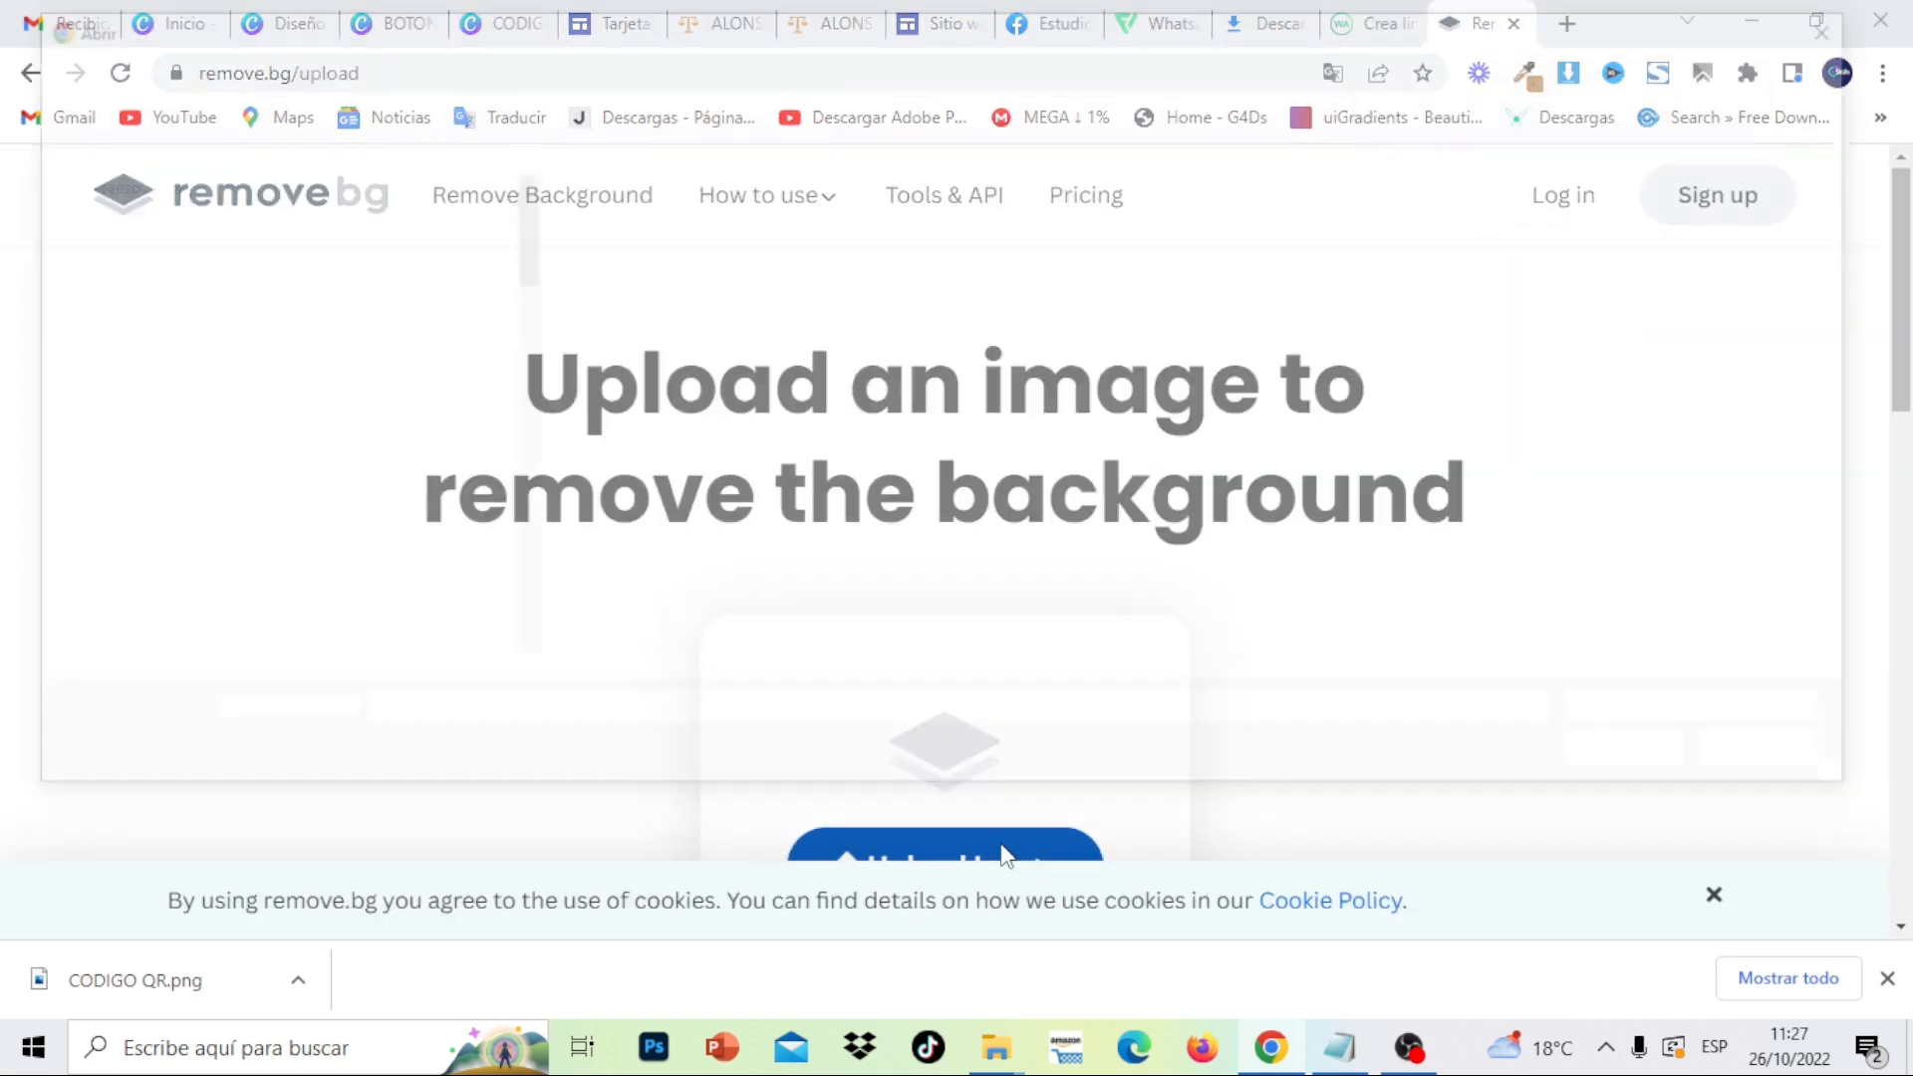
{"action": "scroll", "coordinate": [149, 398], "scroll_direction": "down", "scroll_amount": 5}
{"action": "left_click", "coordinate": [152, 419]}
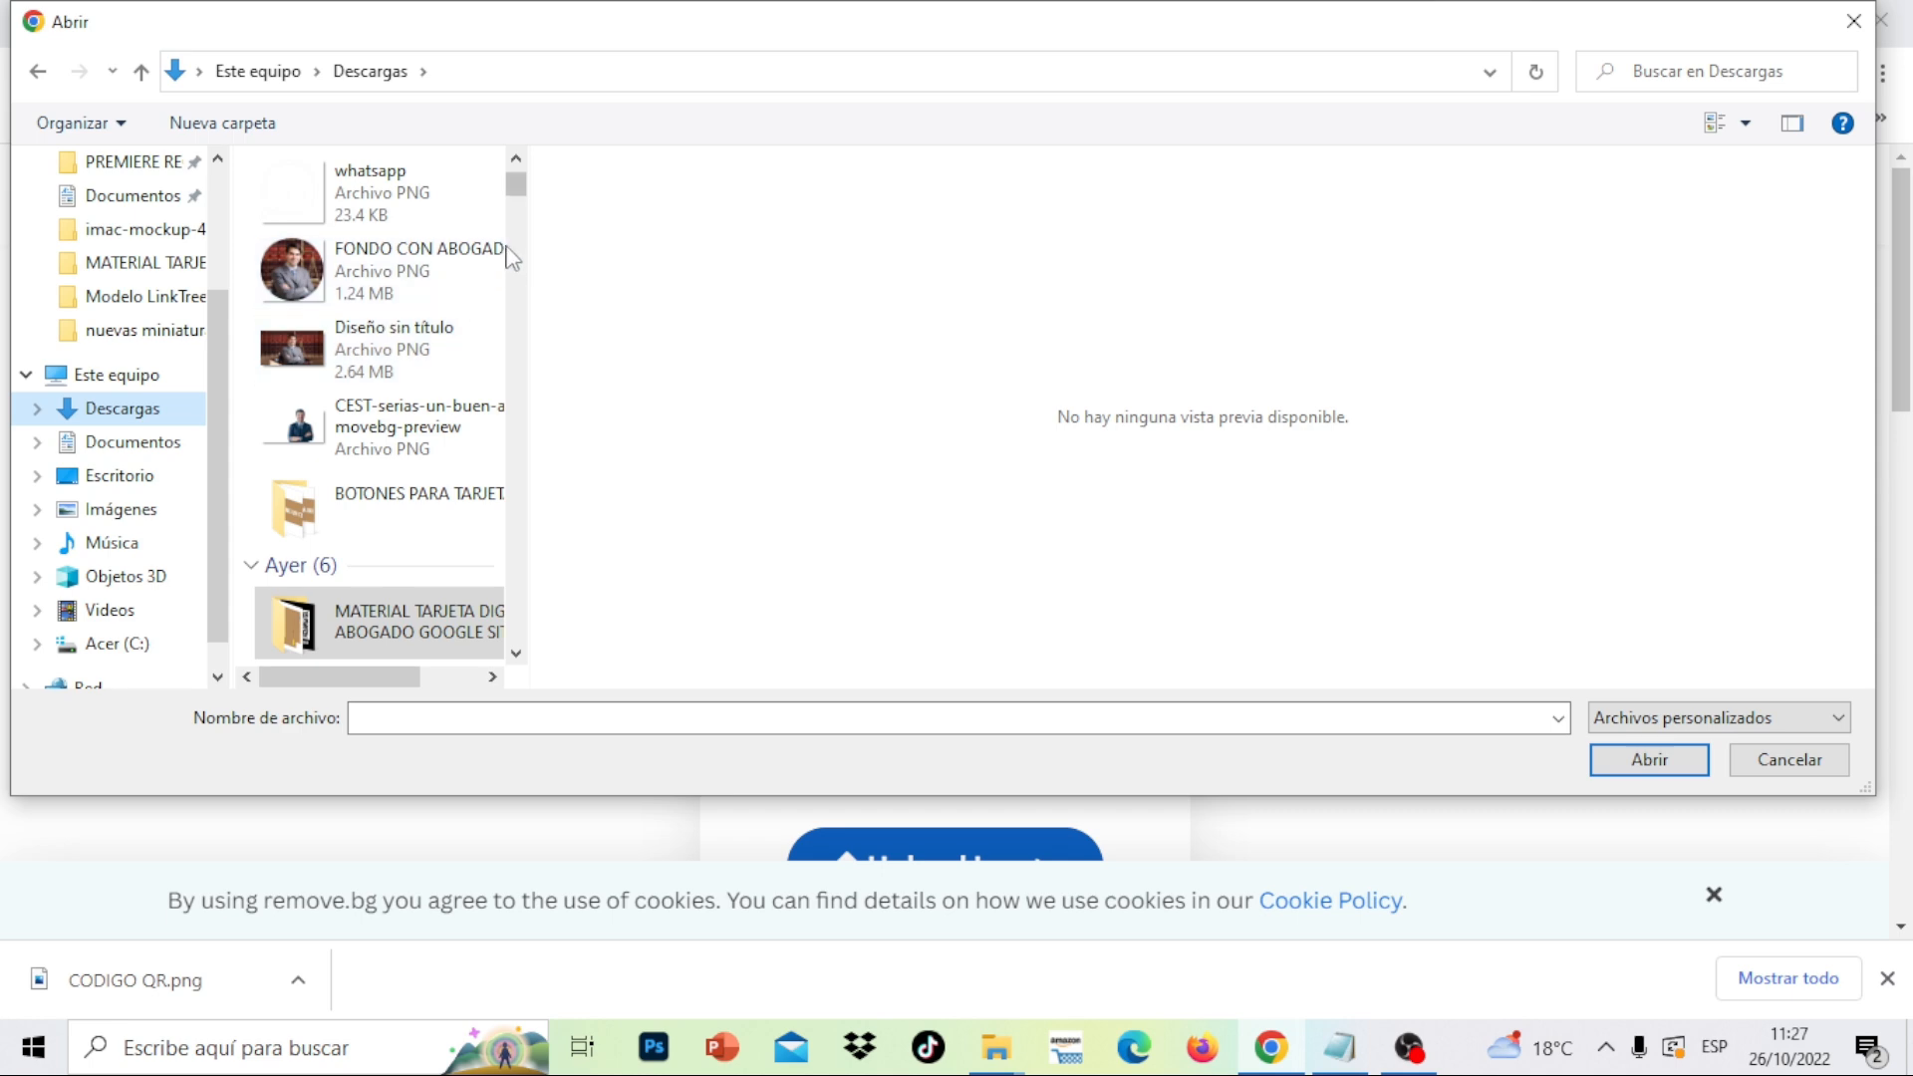
{"action": "scroll", "coordinate": [513, 204], "scroll_direction": "up", "scroll_amount": 3}
{"action": "left_click", "coordinate": [359, 231]}
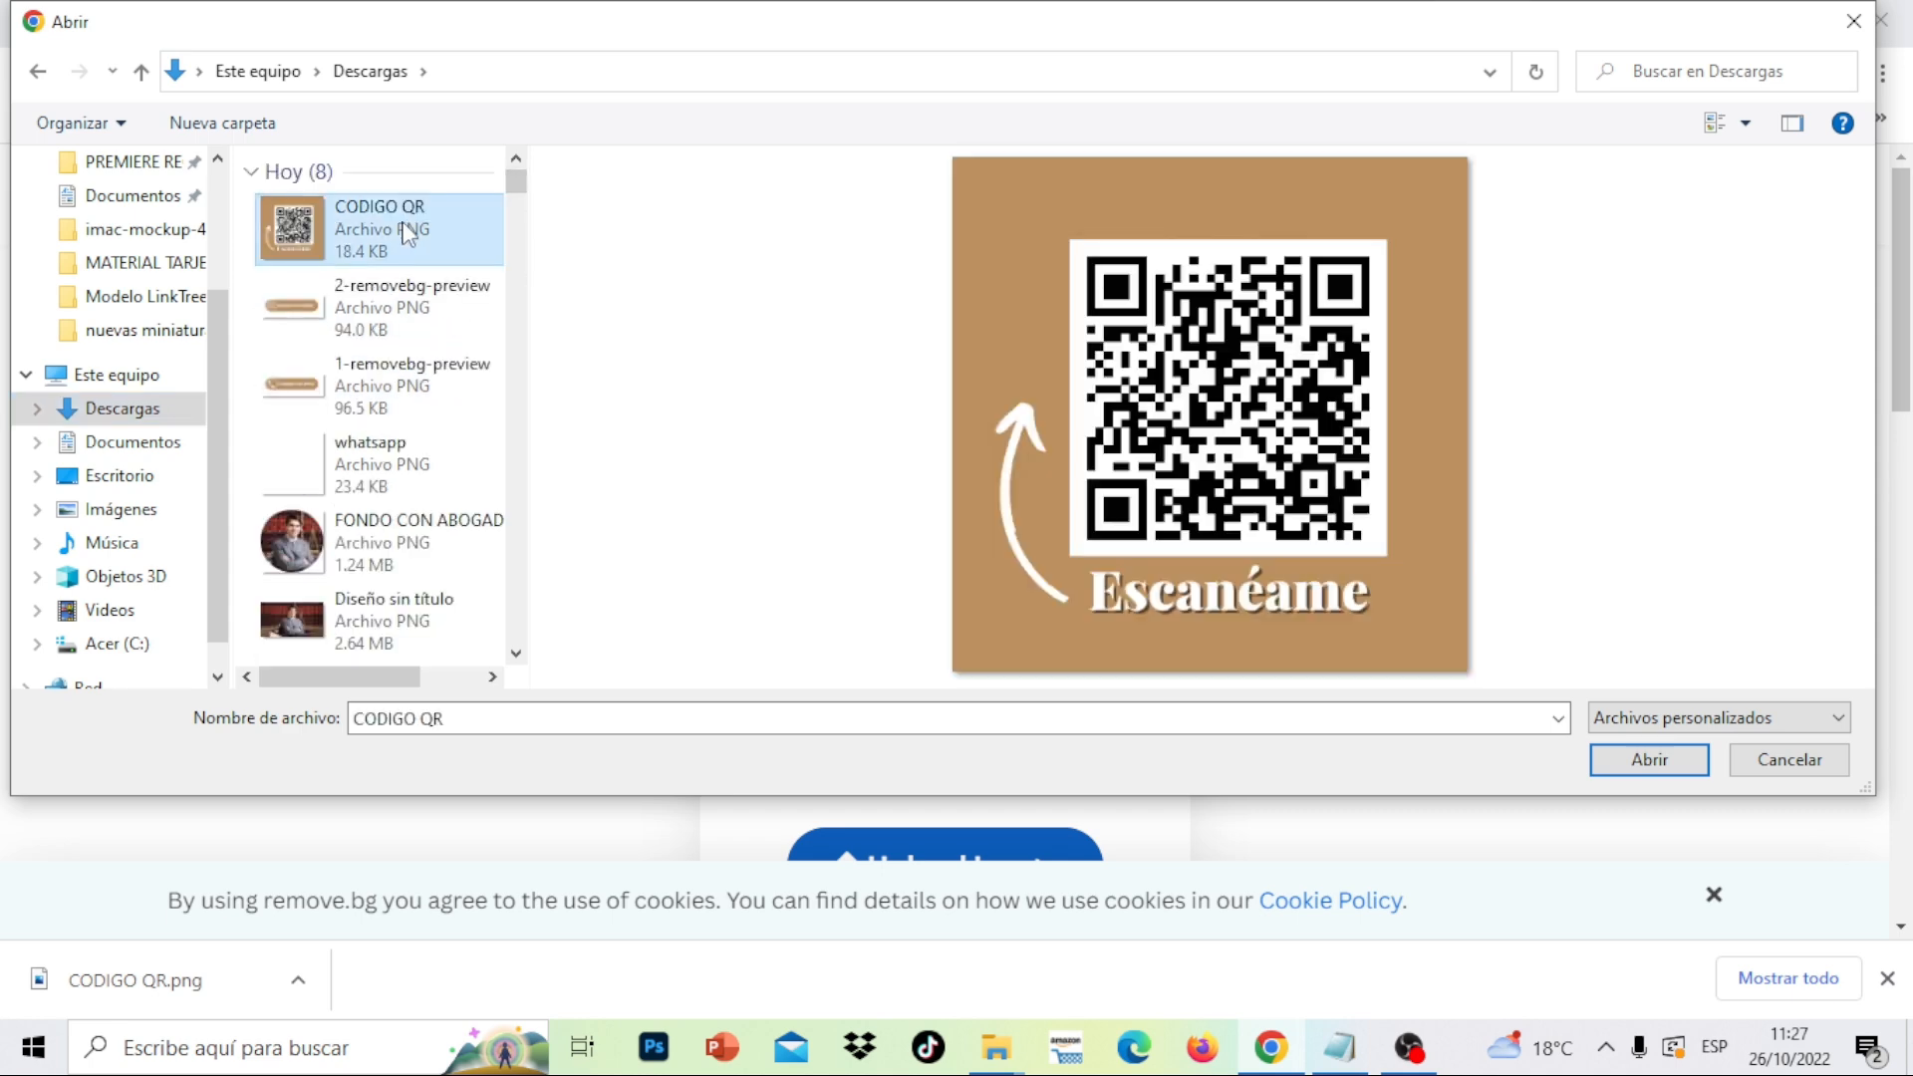
{"action": "left_click", "coordinate": [1649, 760]}
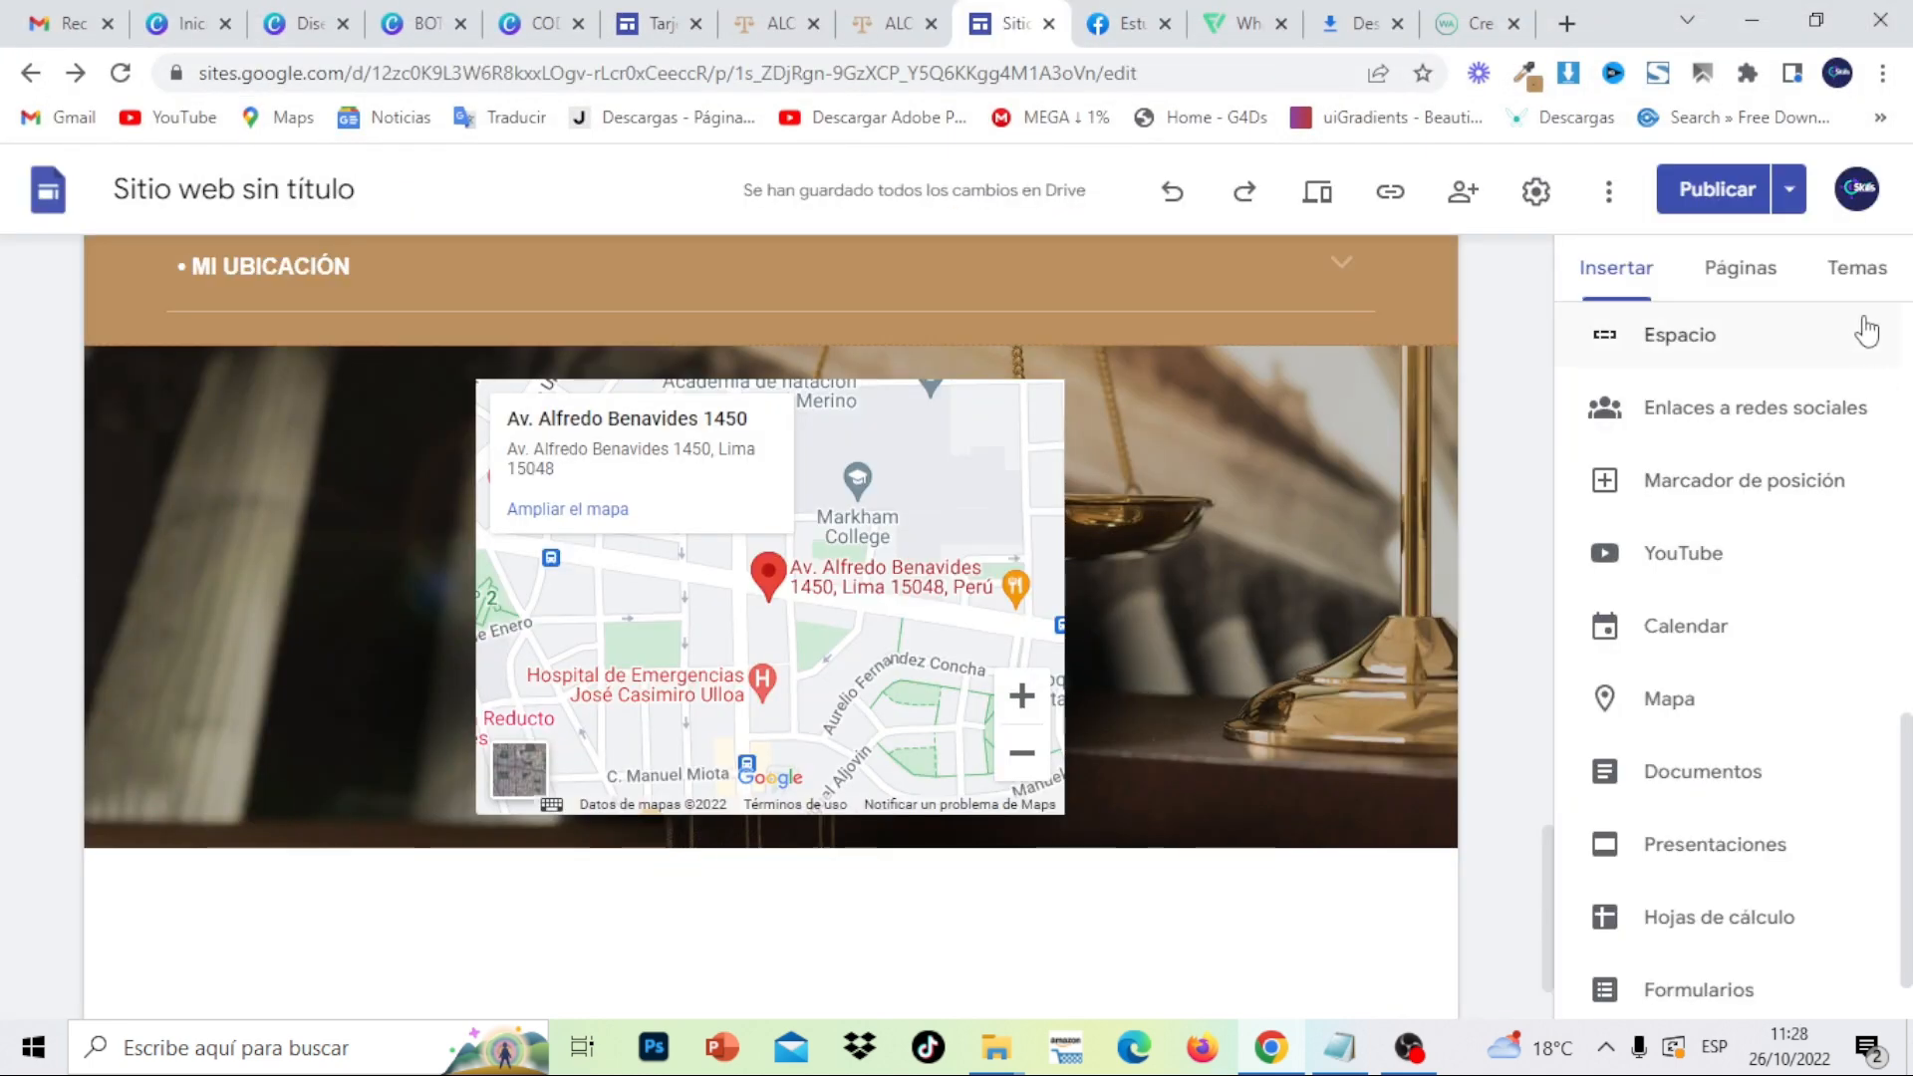
- Insert the CODIGO_QR-removebg-preview image into the site from the MATERIAL TARJETA folder
{"action": "scroll", "coordinate": [1905, 633], "scroll_direction": "up", "scroll_amount": 2}
{"action": "scroll", "coordinate": [1905, 633], "scroll_direction": "up", "scroll_amount": 3}
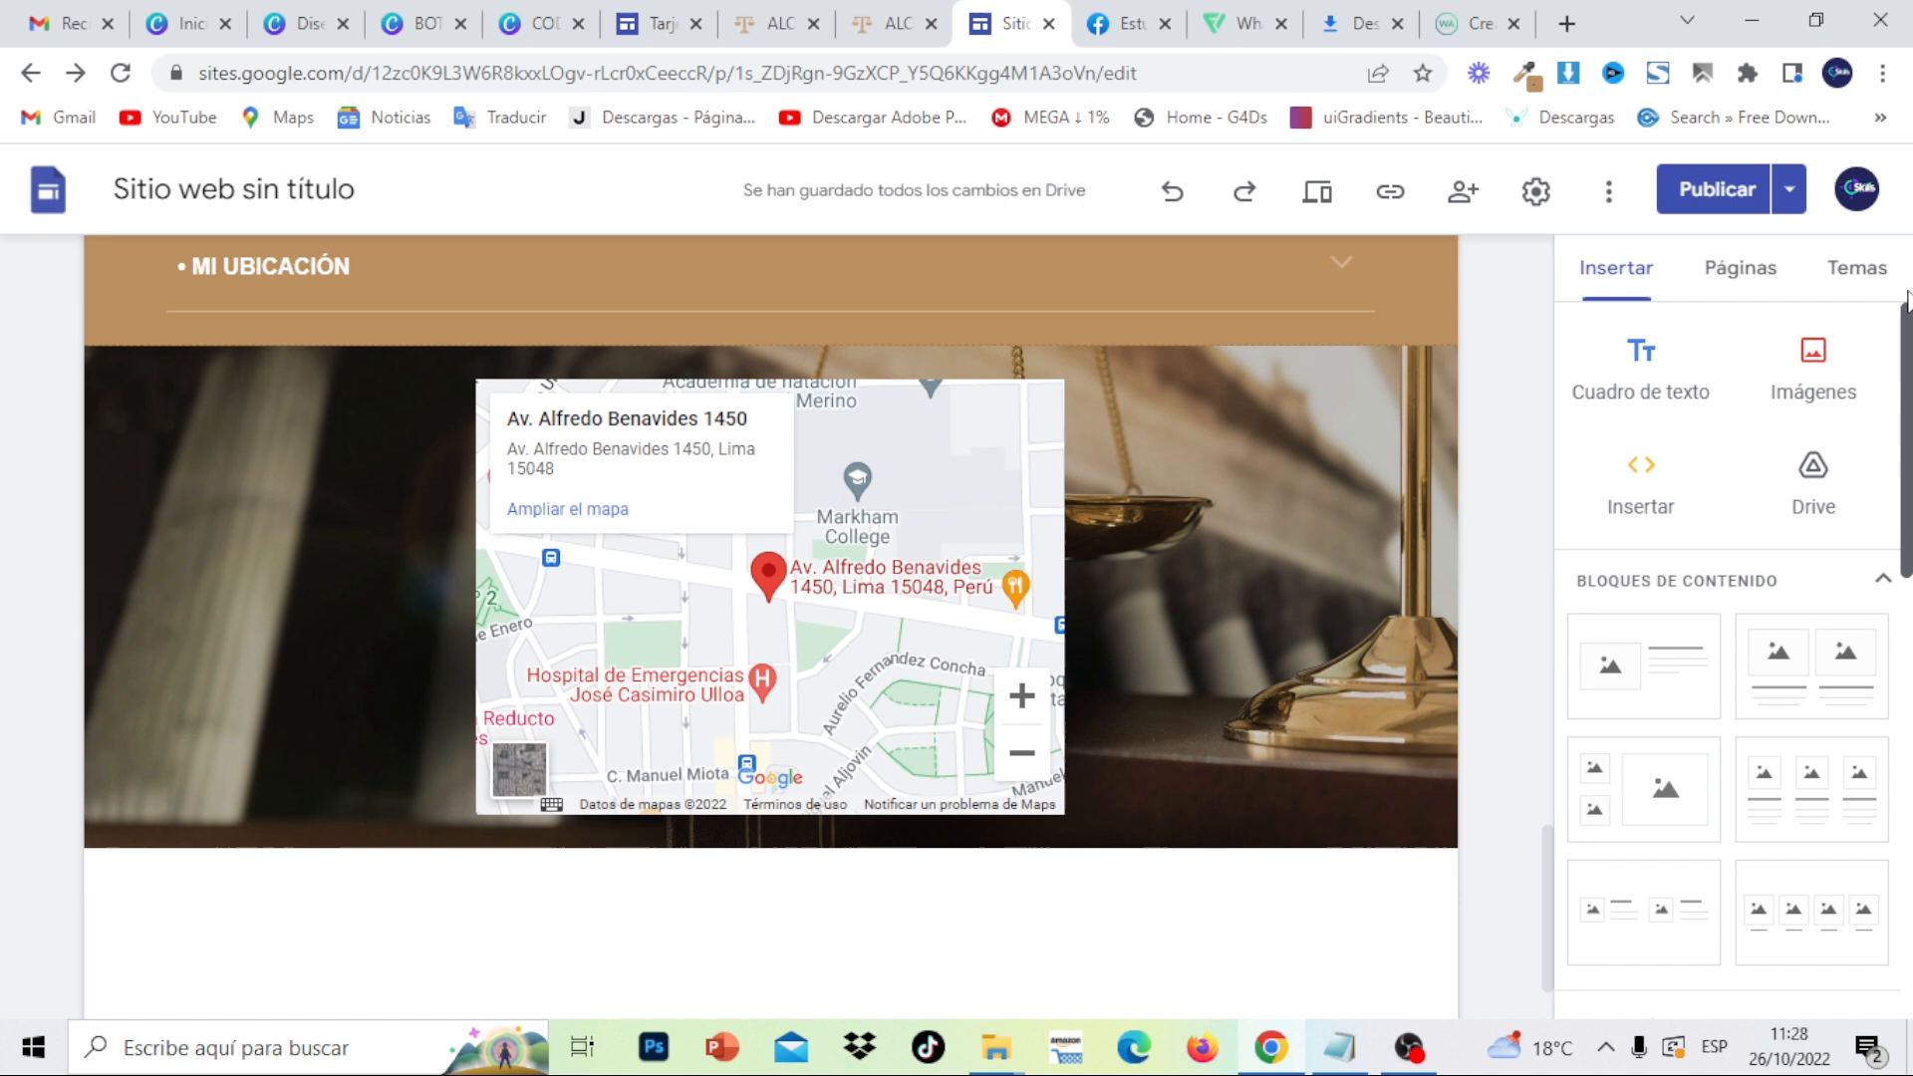
{"action": "left_click", "coordinate": [1814, 368]}
{"action": "left_click", "coordinate": [1790, 462]}
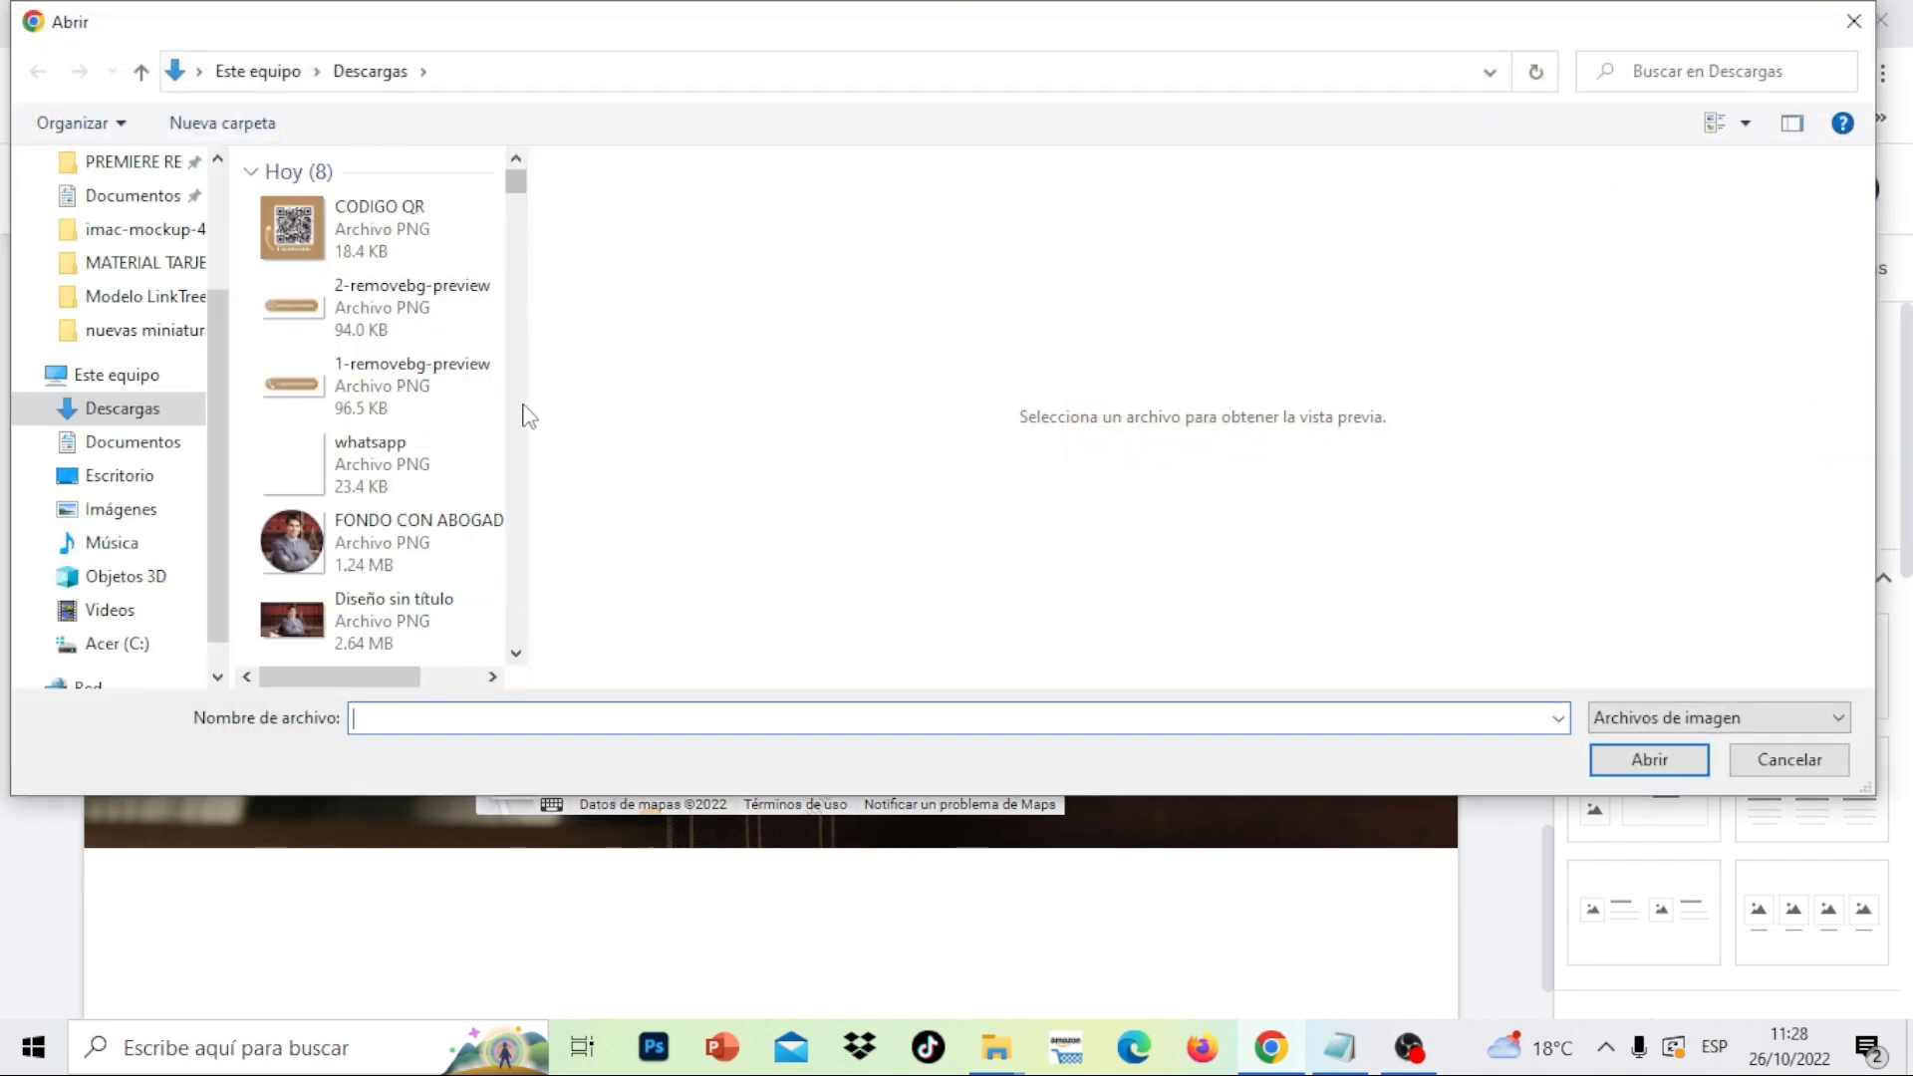
{"action": "scroll", "coordinate": [529, 416], "scroll_direction": "down", "scroll_amount": 5}
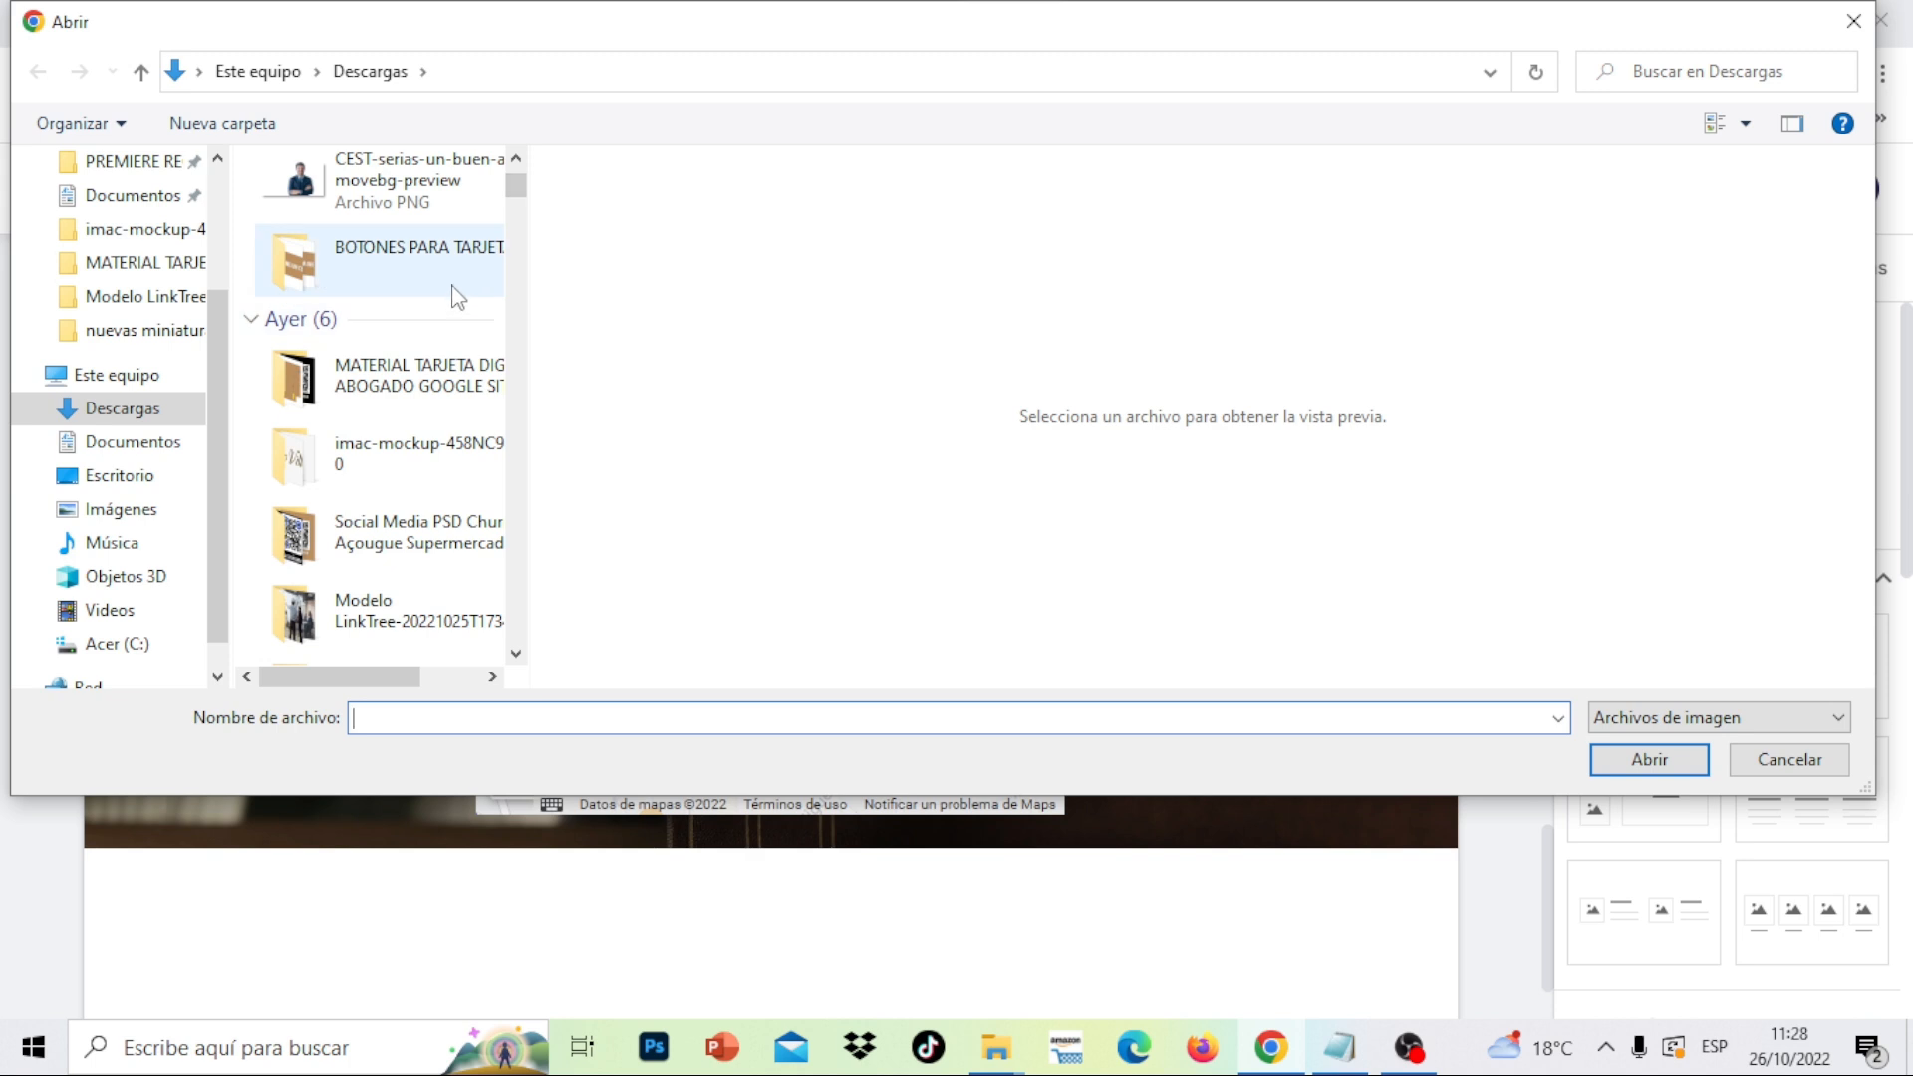
{"action": "double_click", "coordinate": [465, 368]}
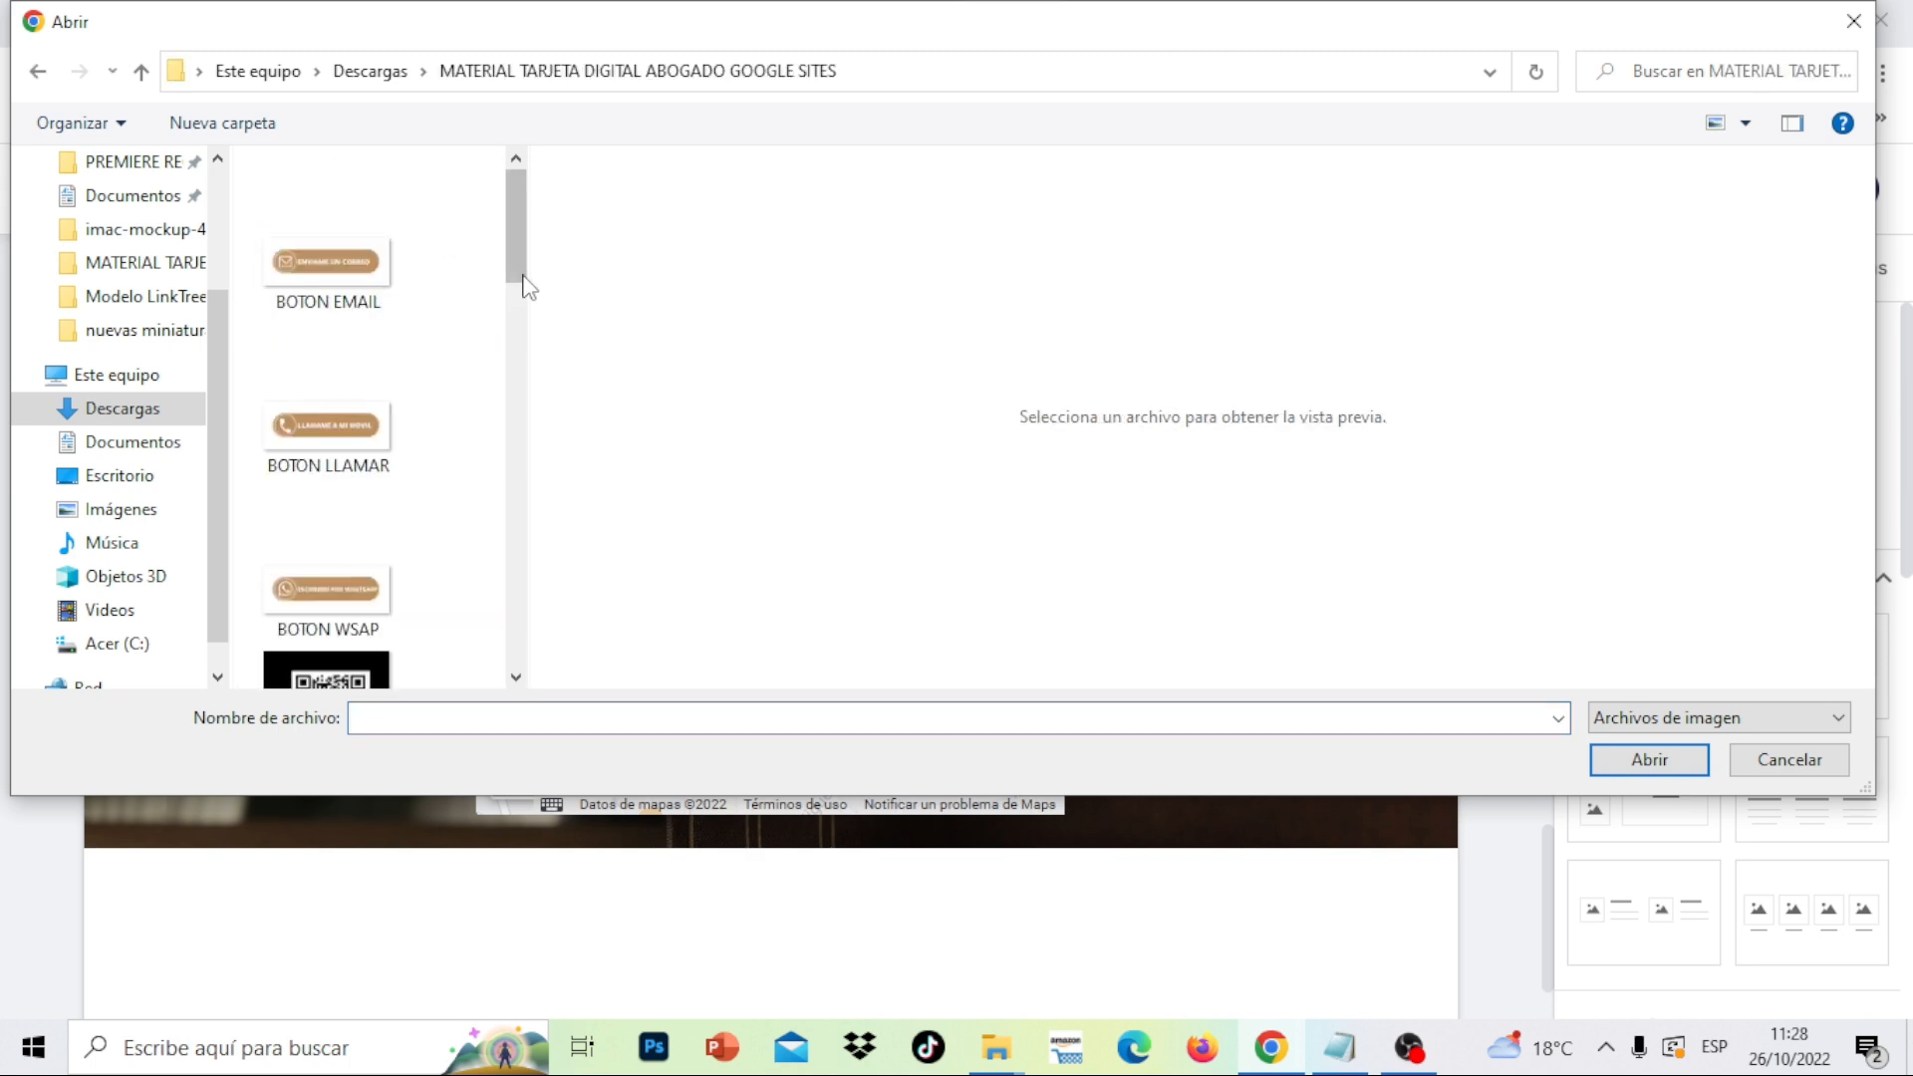
{"action": "left_click_drag", "start_coordinate": [523, 279], "coordinate": [523, 324]}
{"action": "left_click", "coordinate": [327, 493]}
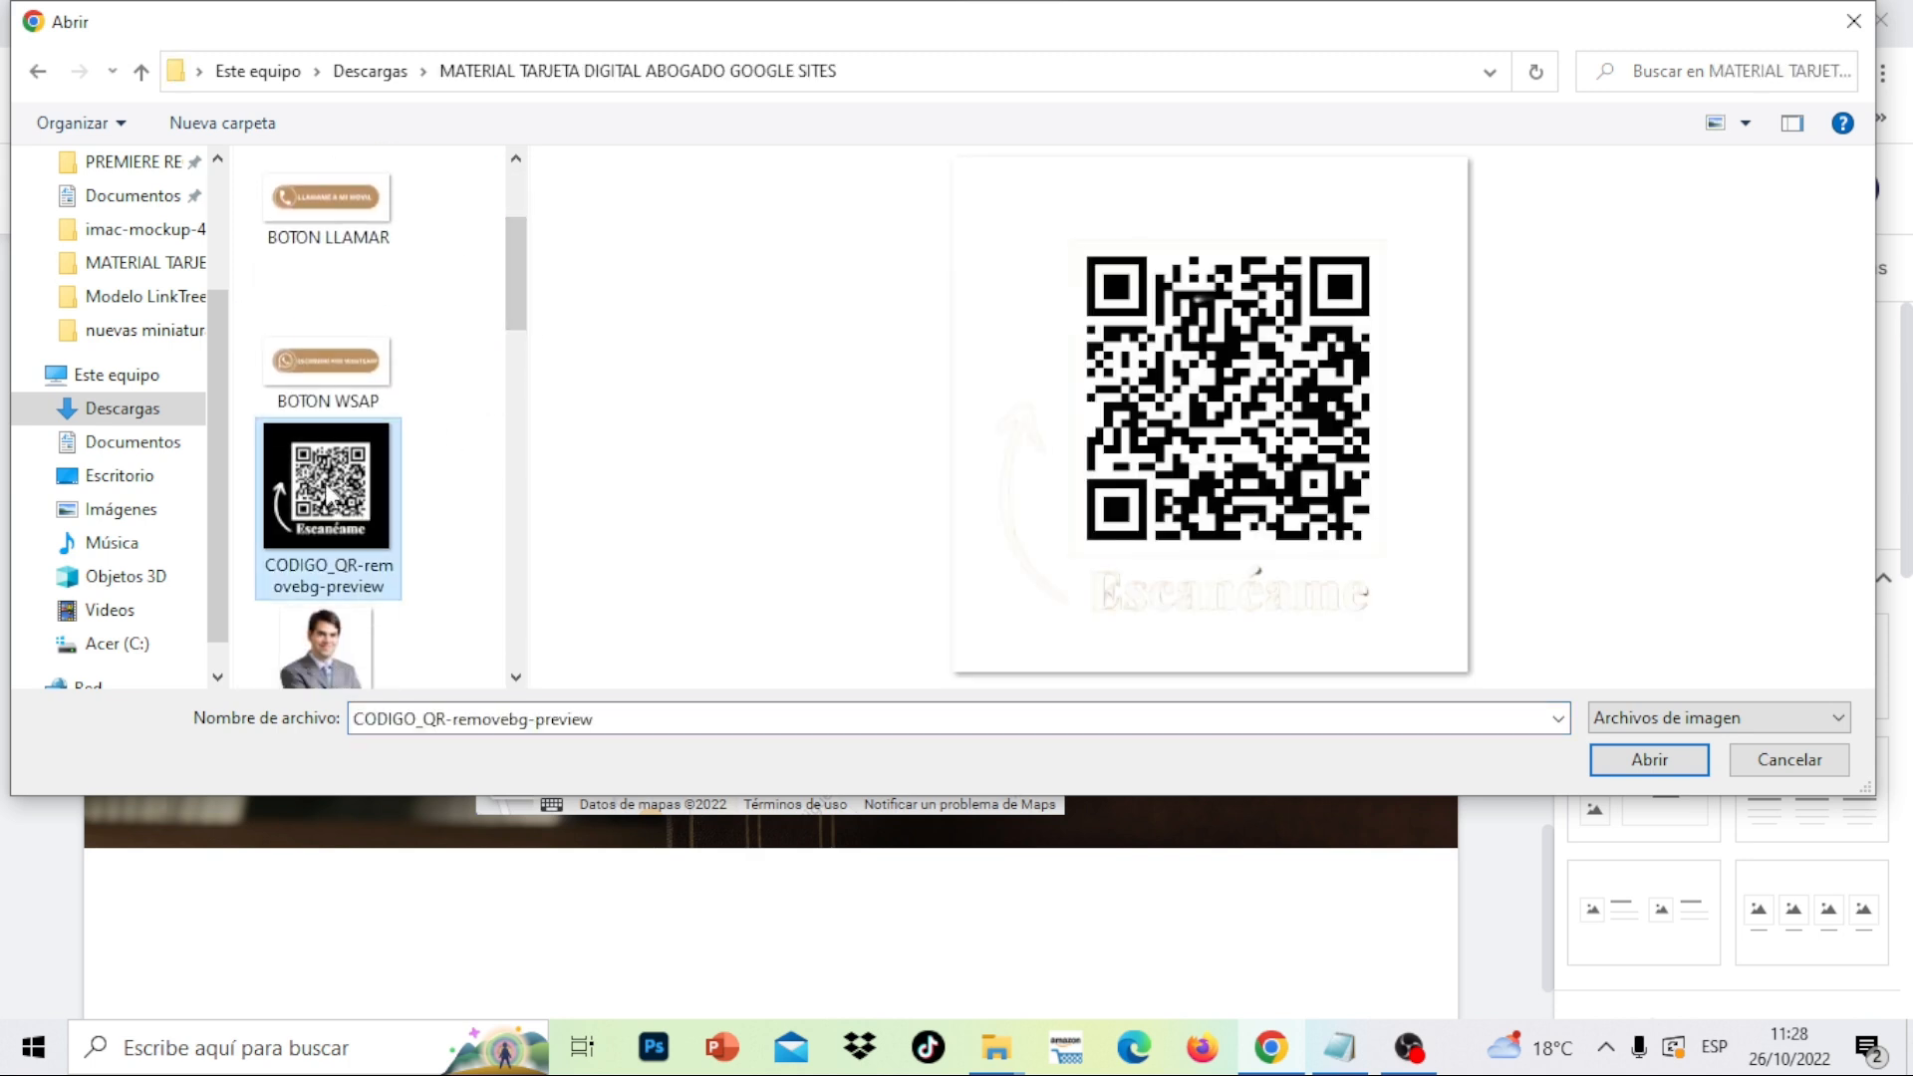
{"action": "left_click", "coordinate": [1646, 761]}
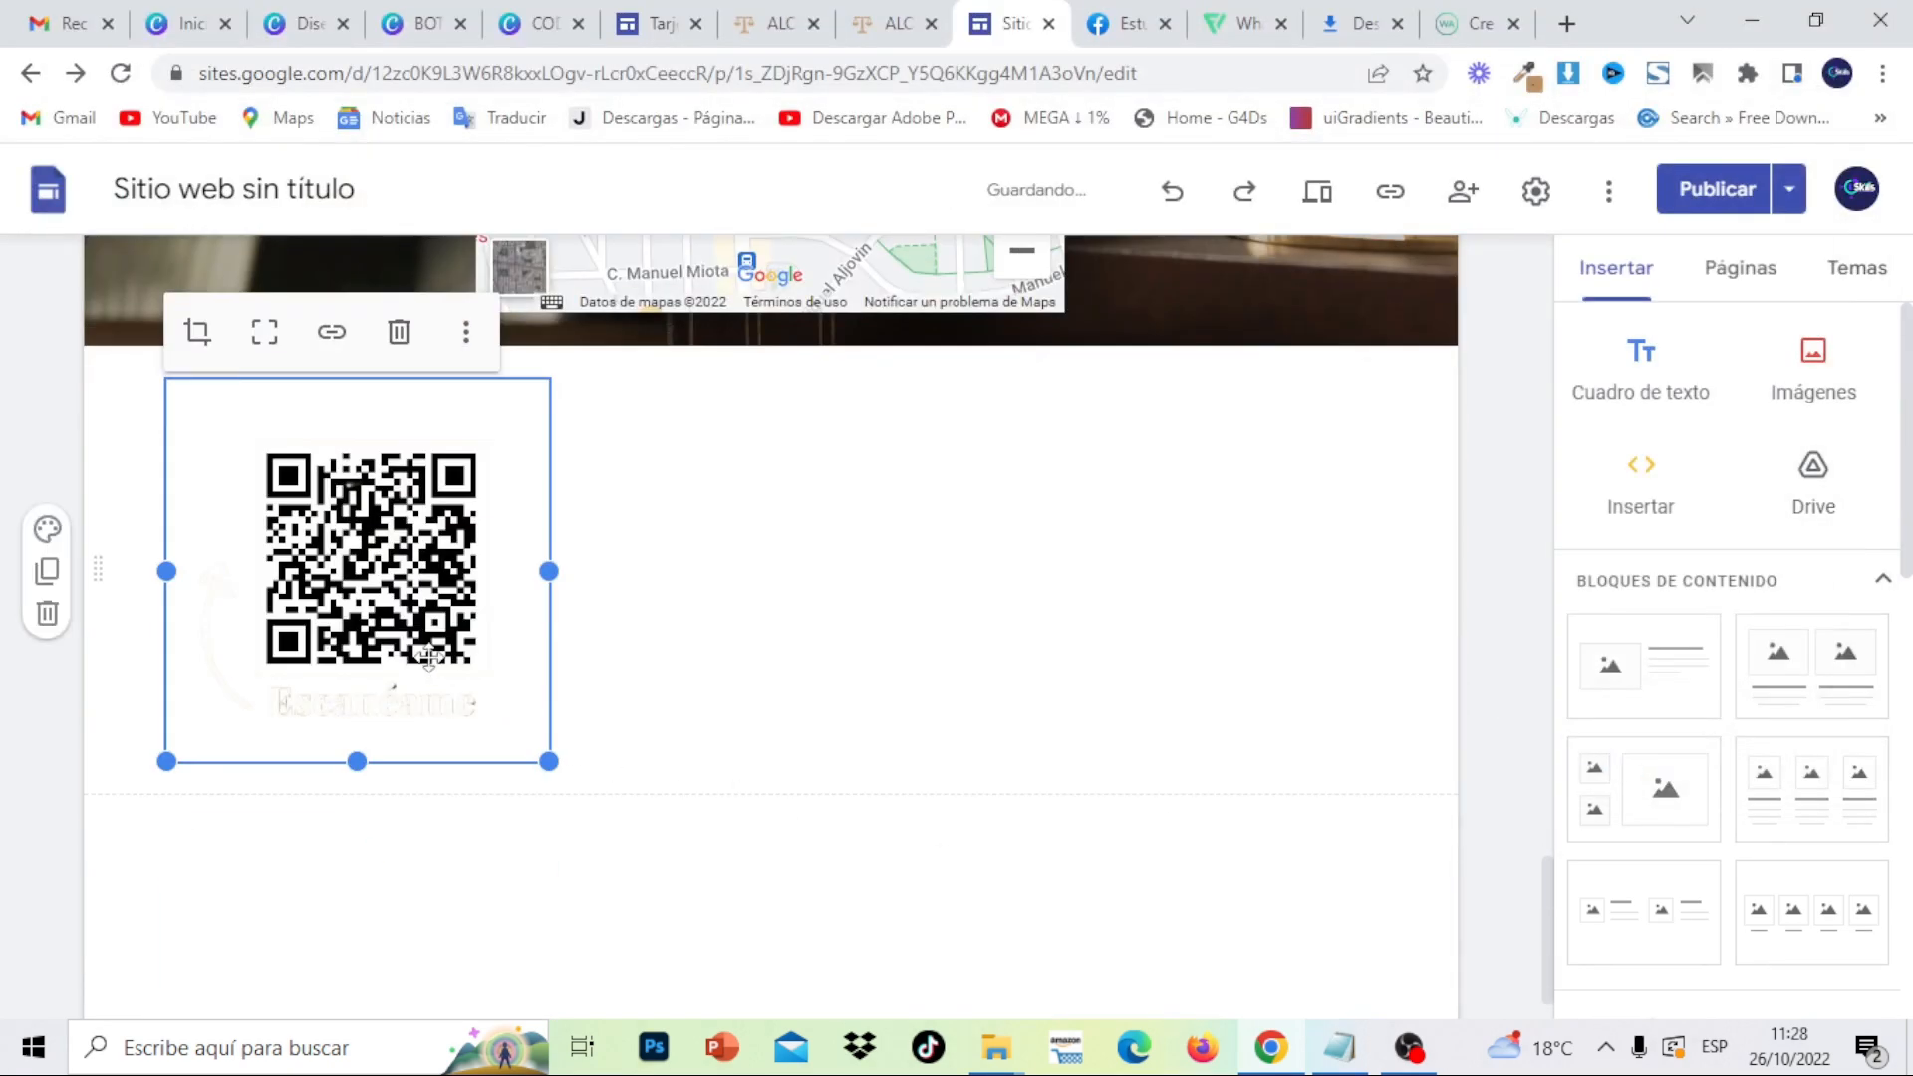
- Centre the QR image in its section and shrink it
{"action": "left_click_drag", "start_coordinate": [388, 619], "coordinate": [802, 500]}
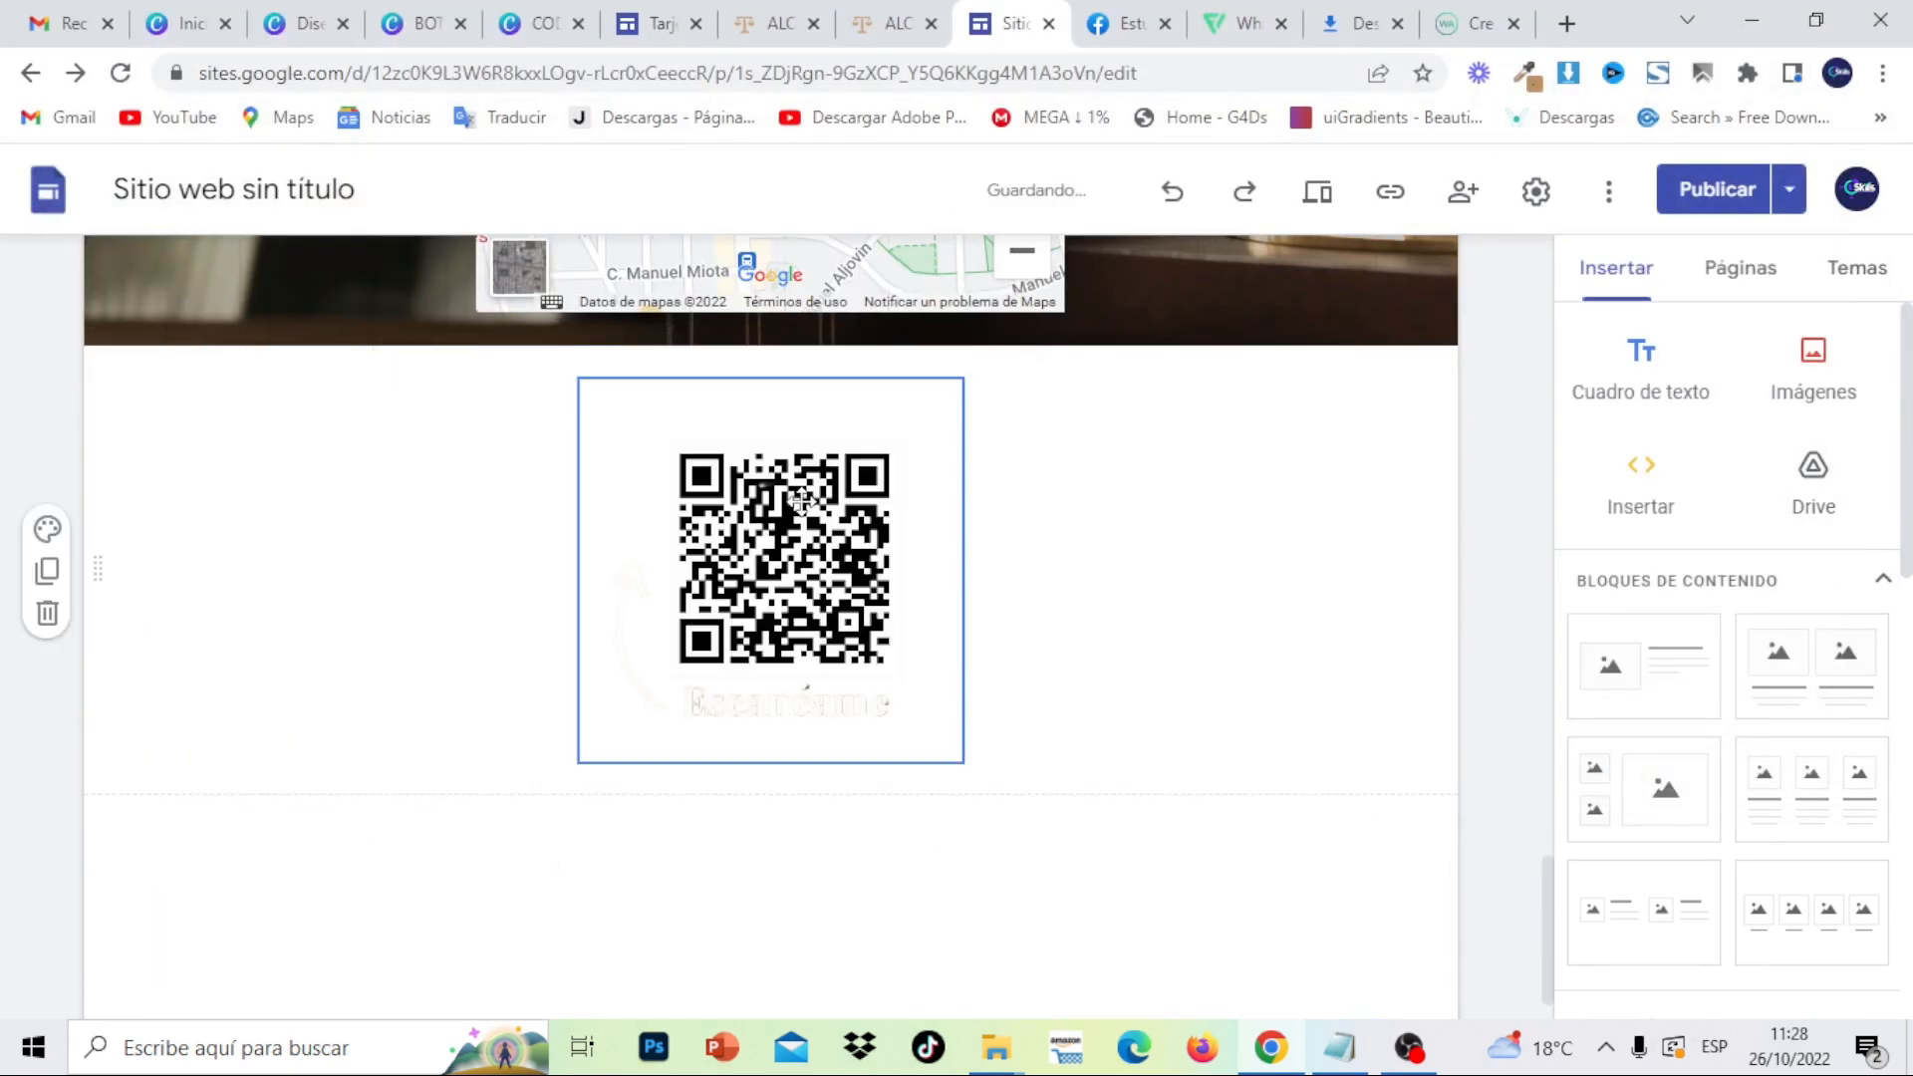
{"action": "left_click", "coordinate": [778, 626]}
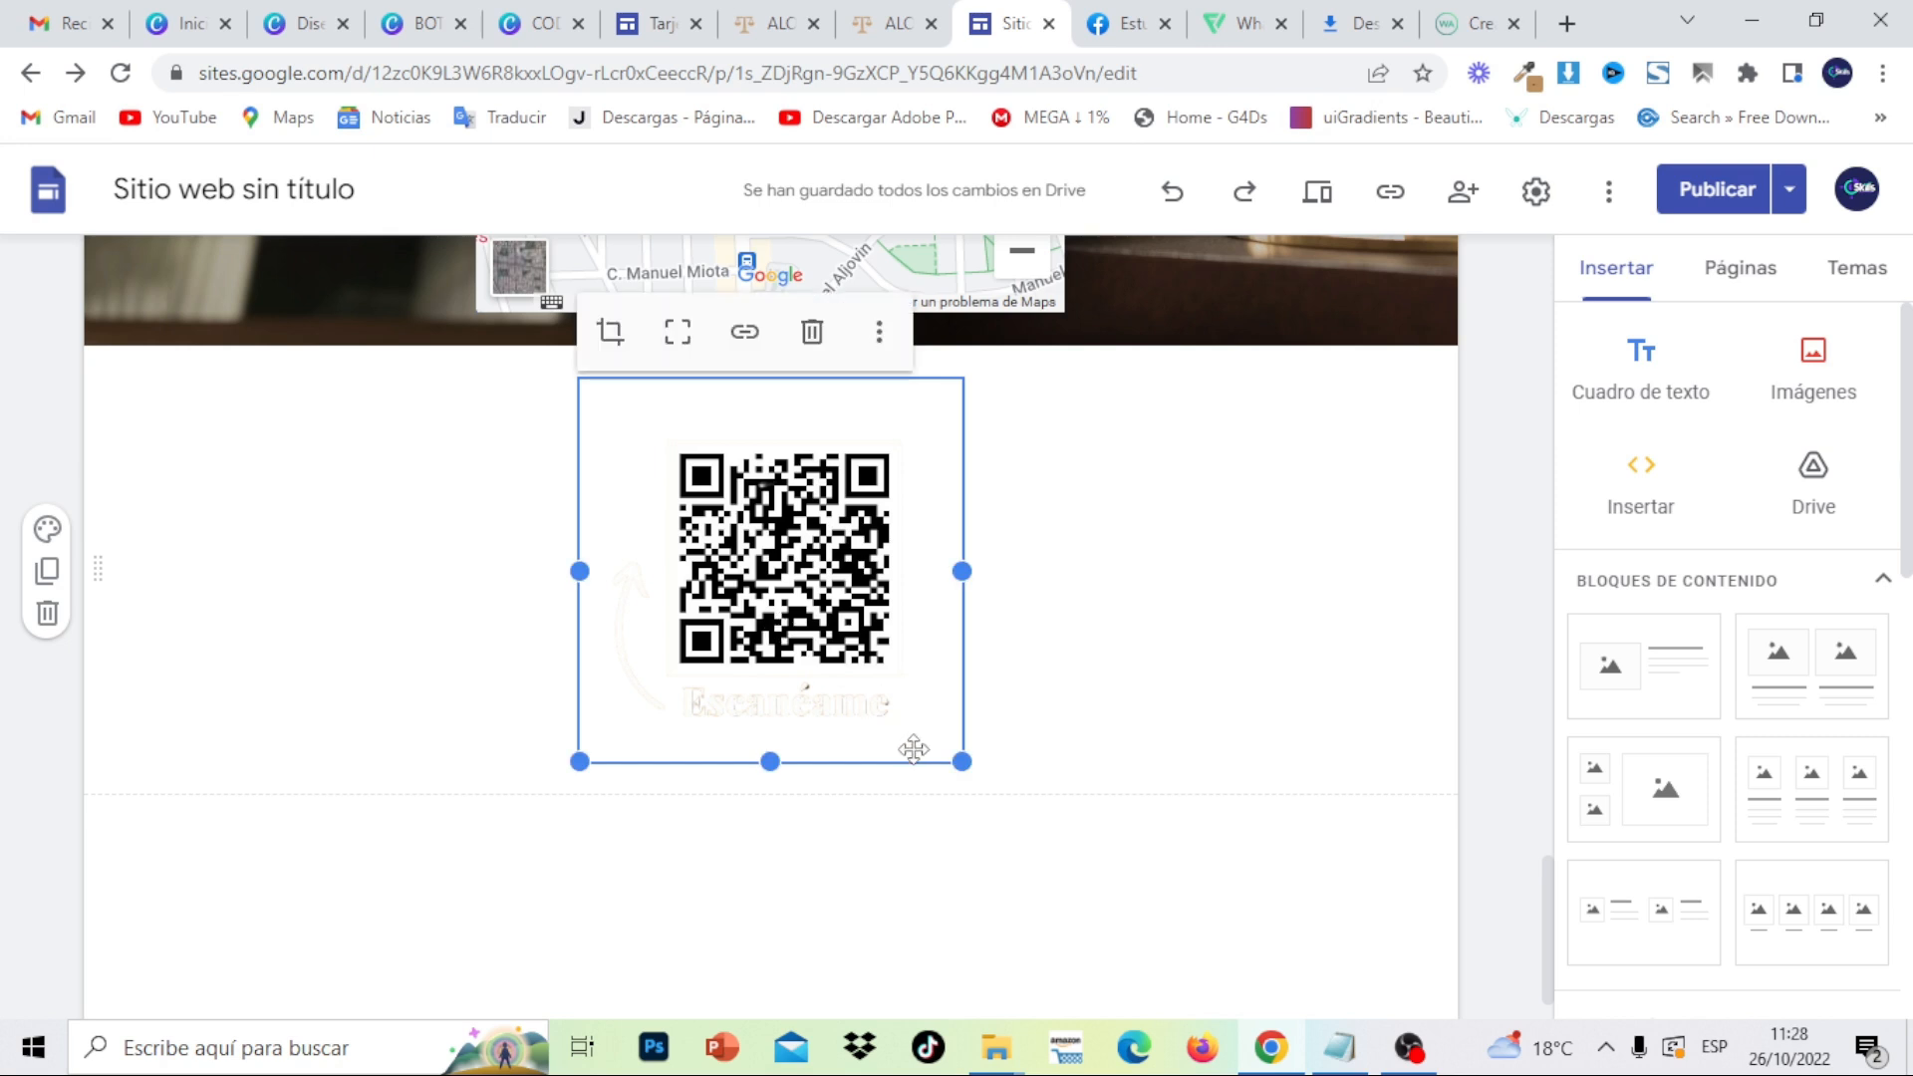
{"action": "left_click_drag", "start_coordinate": [959, 761], "coordinate": [873, 665]}
{"action": "left_click_drag", "start_coordinate": [713, 510], "coordinate": [717, 512]}
- Open the QR section's colour and background options
{"action": "left_click", "coordinate": [797, 588]}
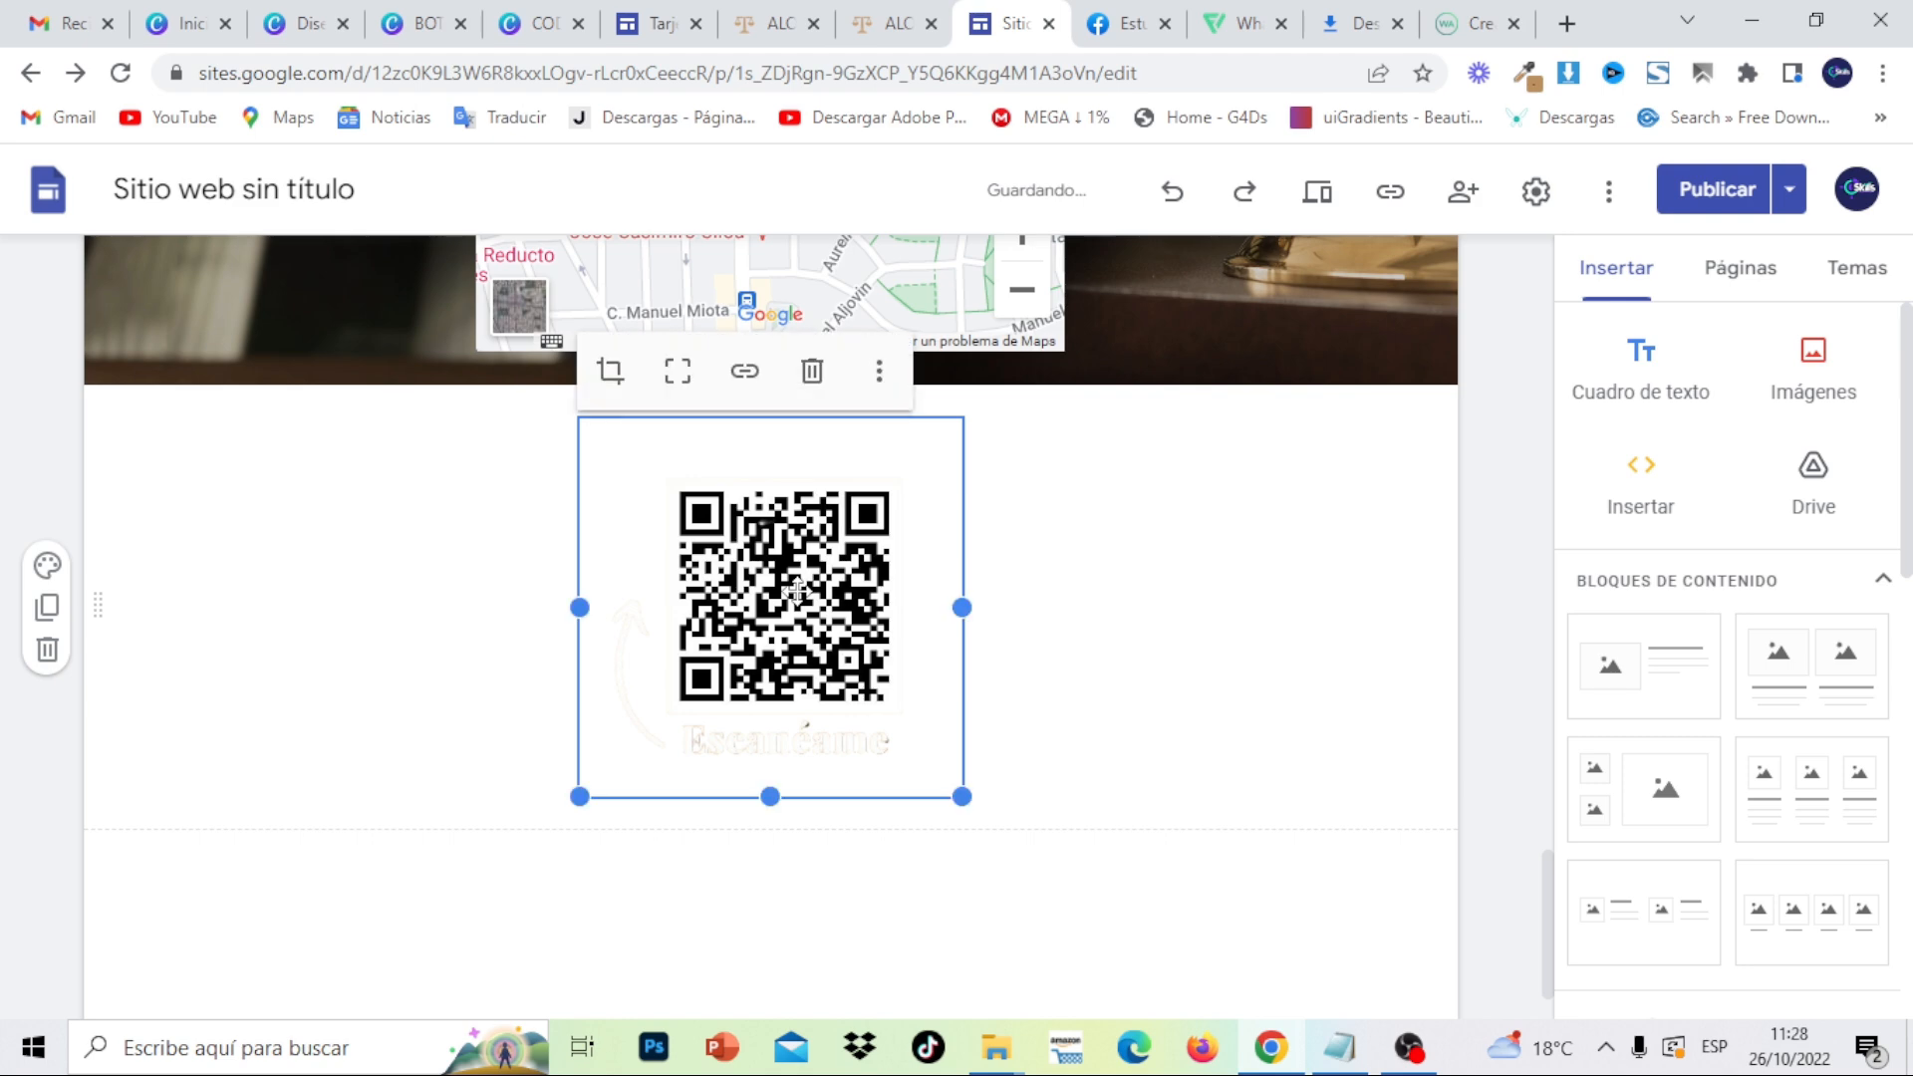
{"action": "left_click", "coordinate": [611, 371]}
{"action": "left_click", "coordinate": [429, 524]}
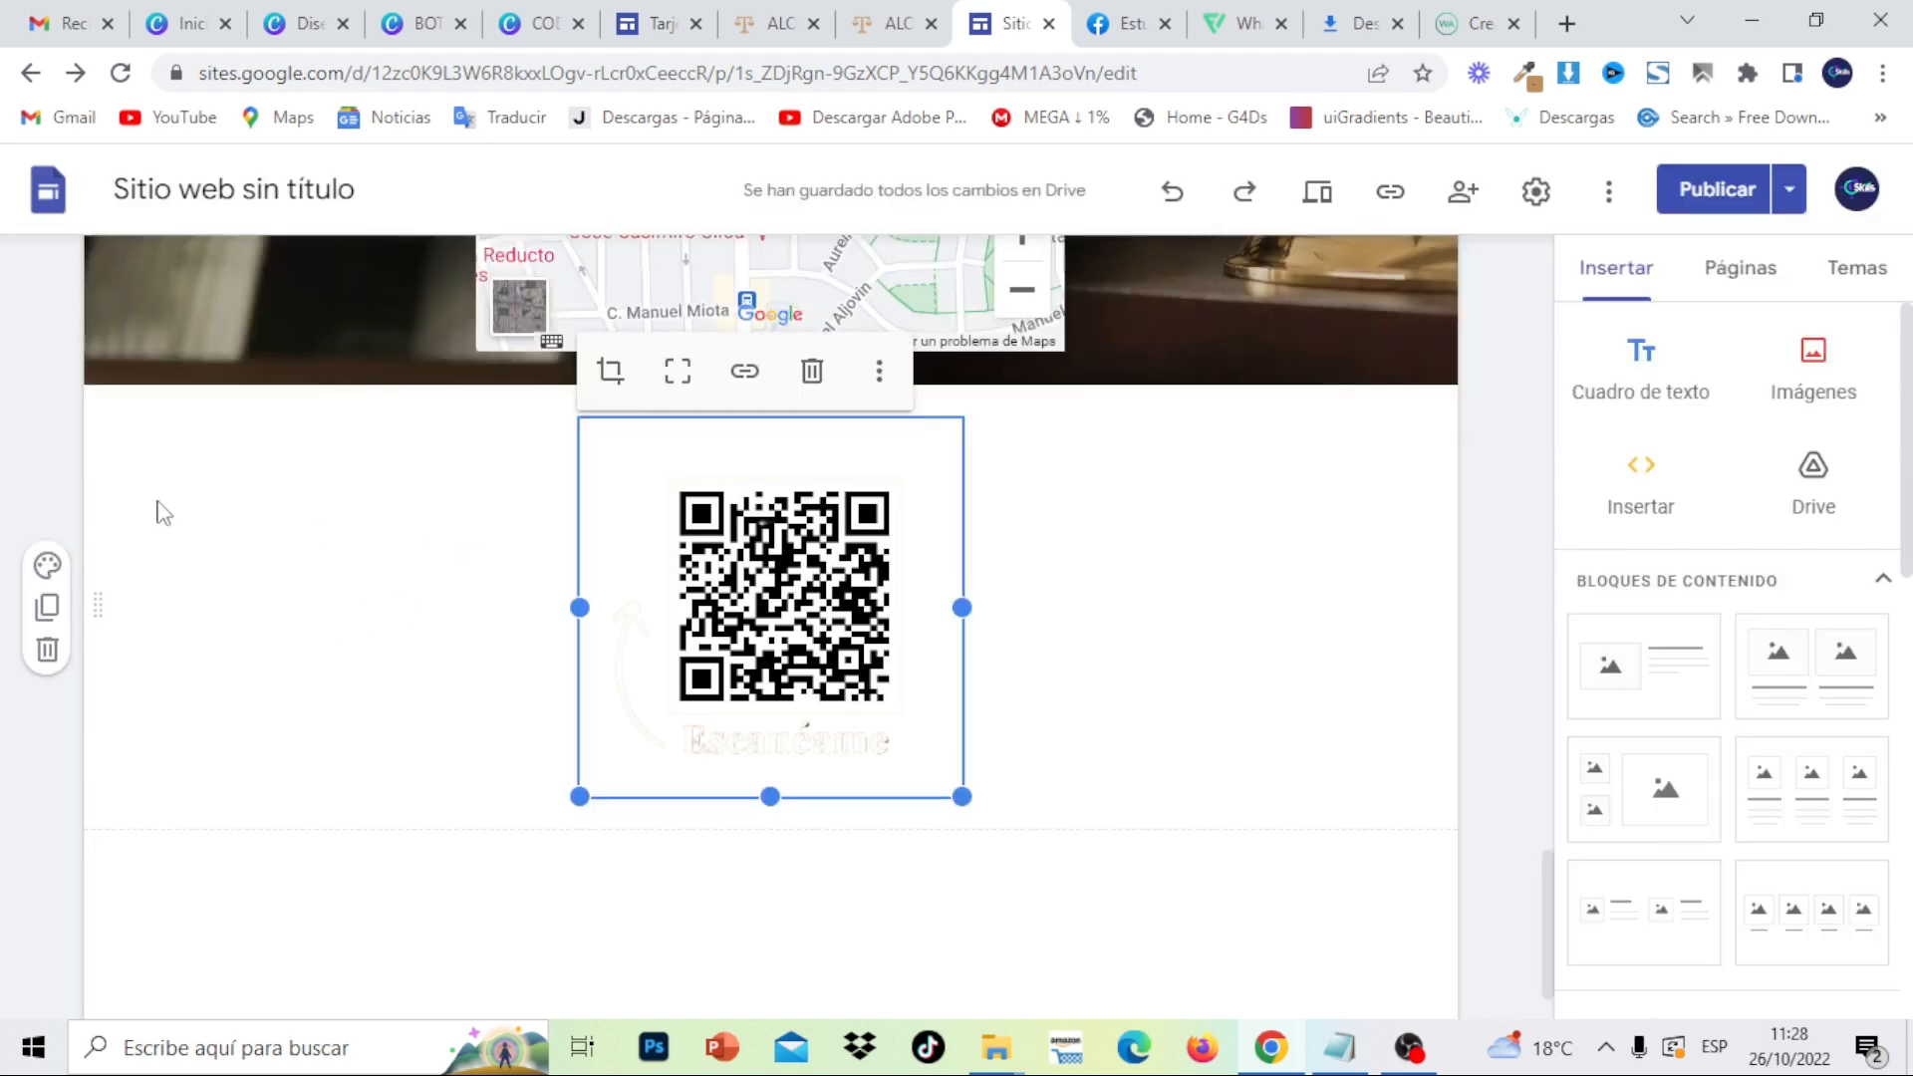
{"action": "left_click", "coordinate": [50, 566]}
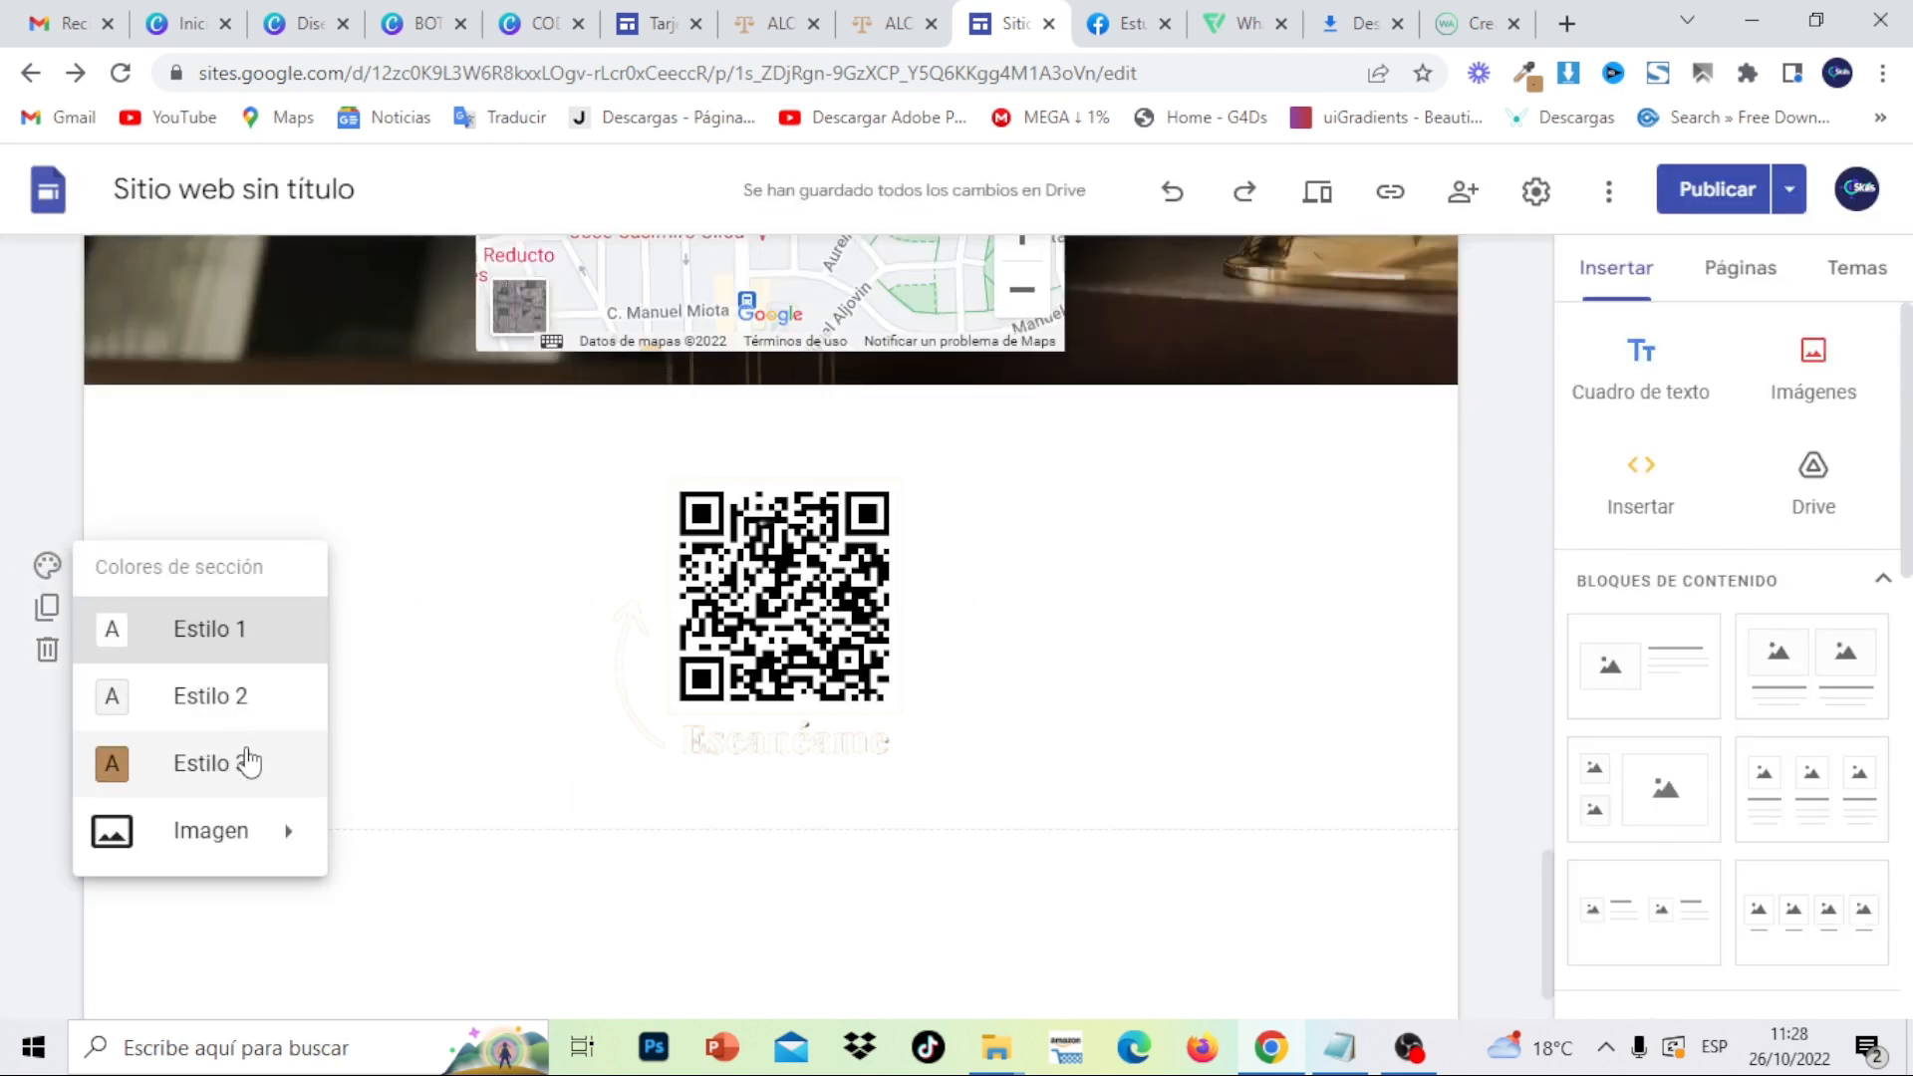
{"action": "mouse_move", "coordinate": [257, 825]}
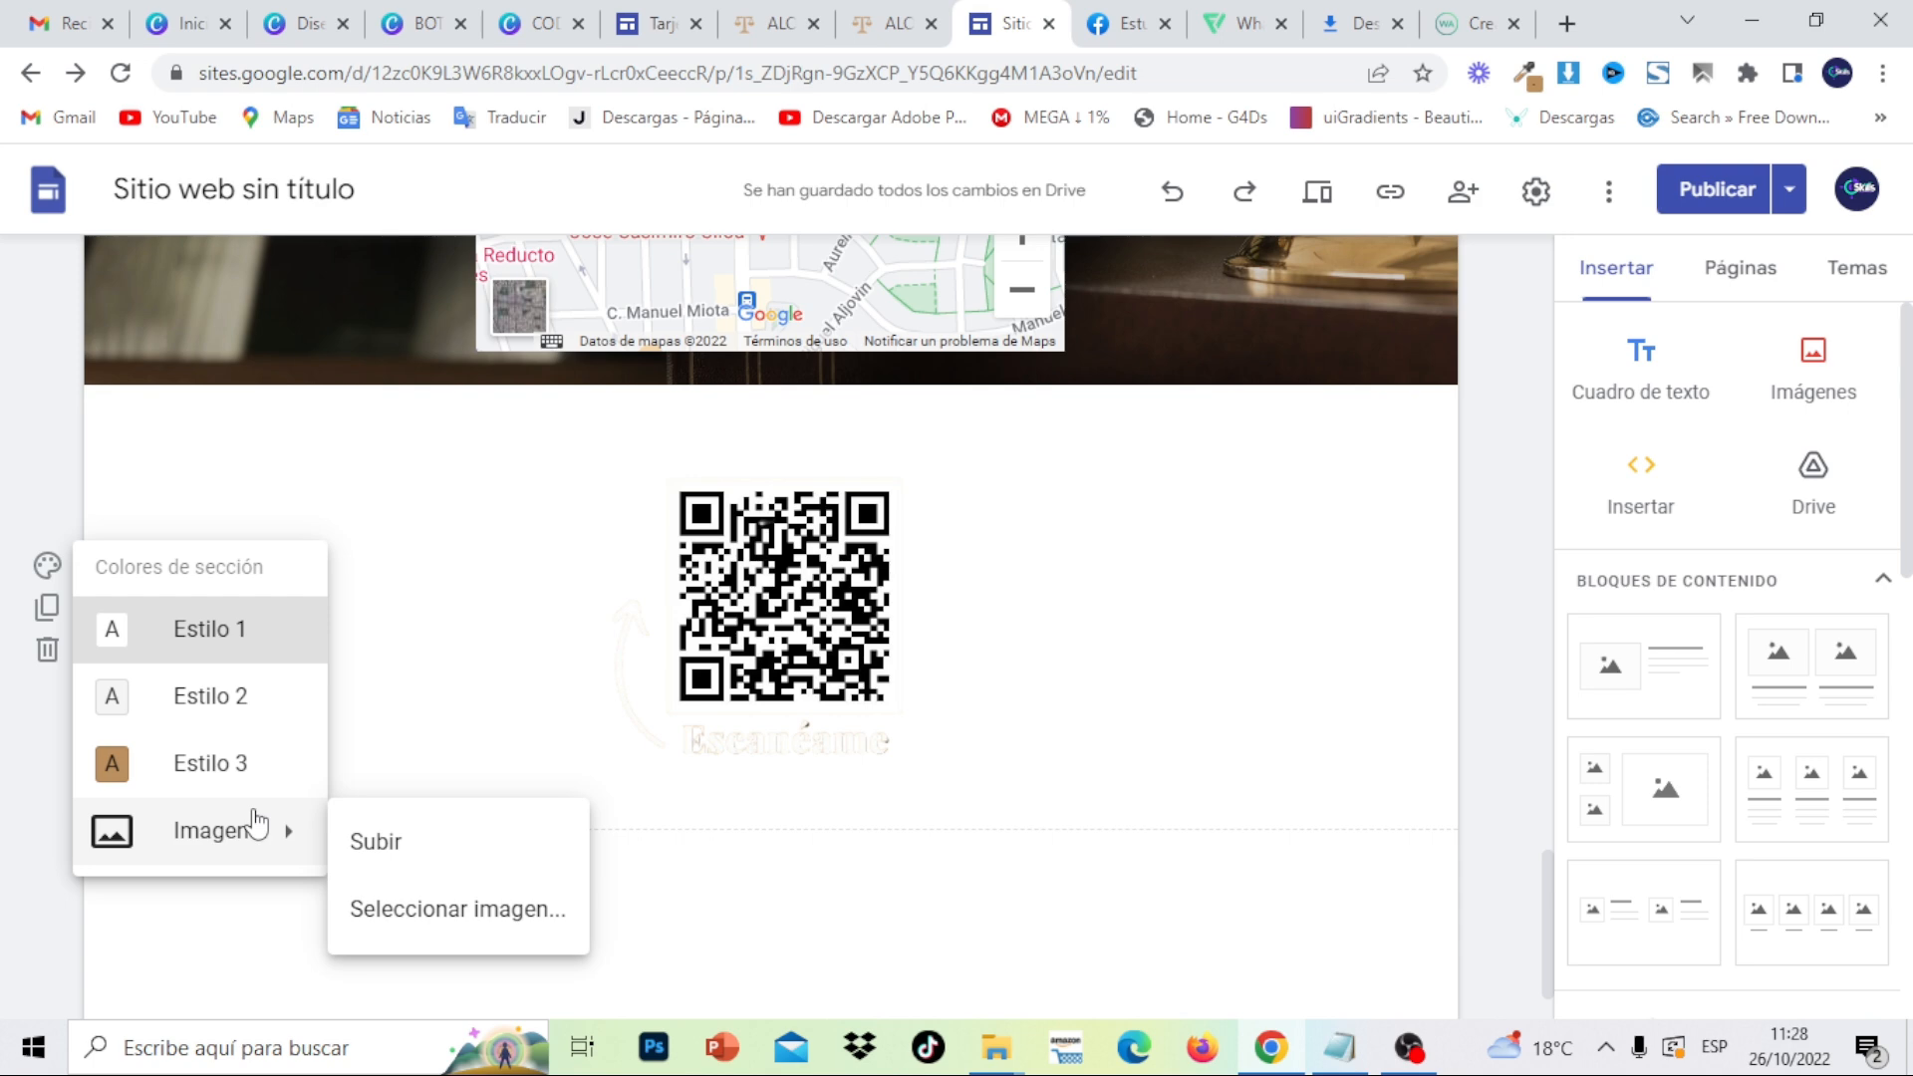
- Set the FONDO PORTADA justice-statue photo as the QR section's background
{"action": "left_click", "coordinate": [863, 20]}
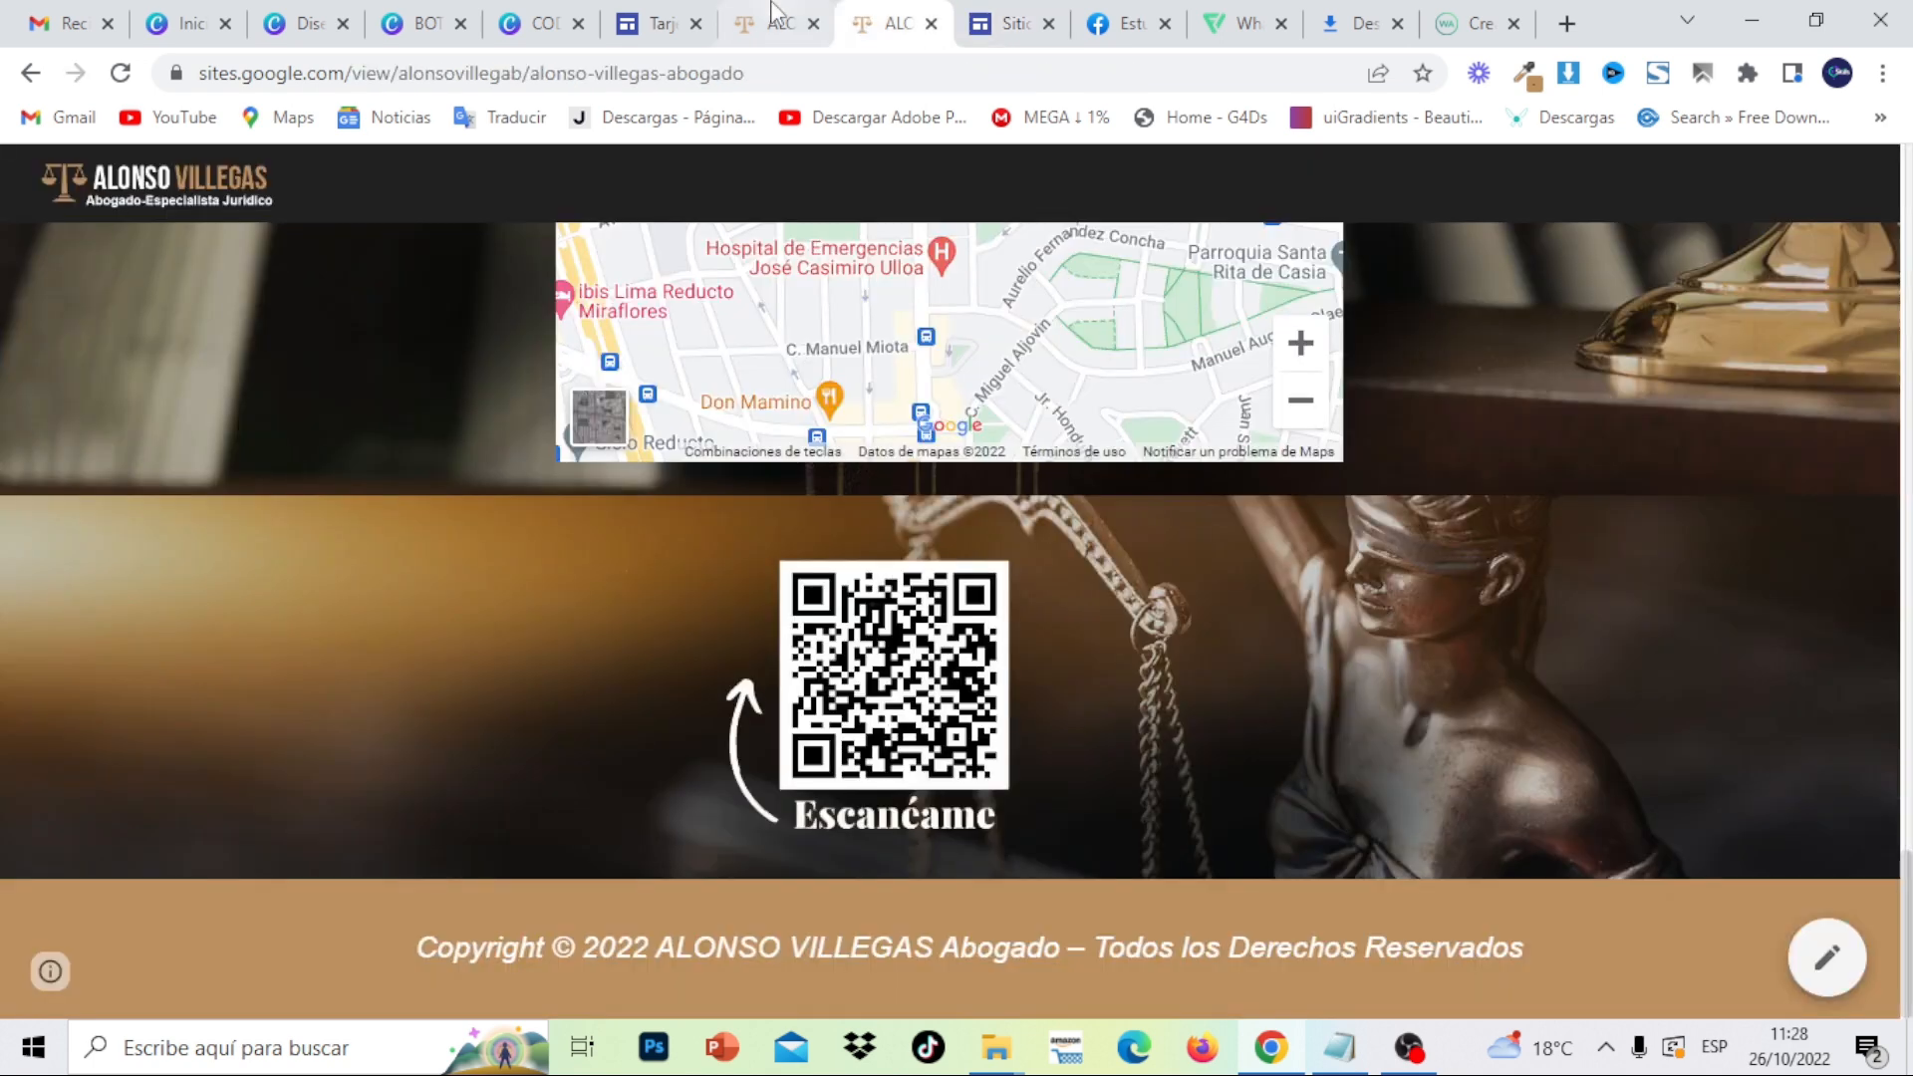
{"action": "left_click", "coordinate": [991, 23]}
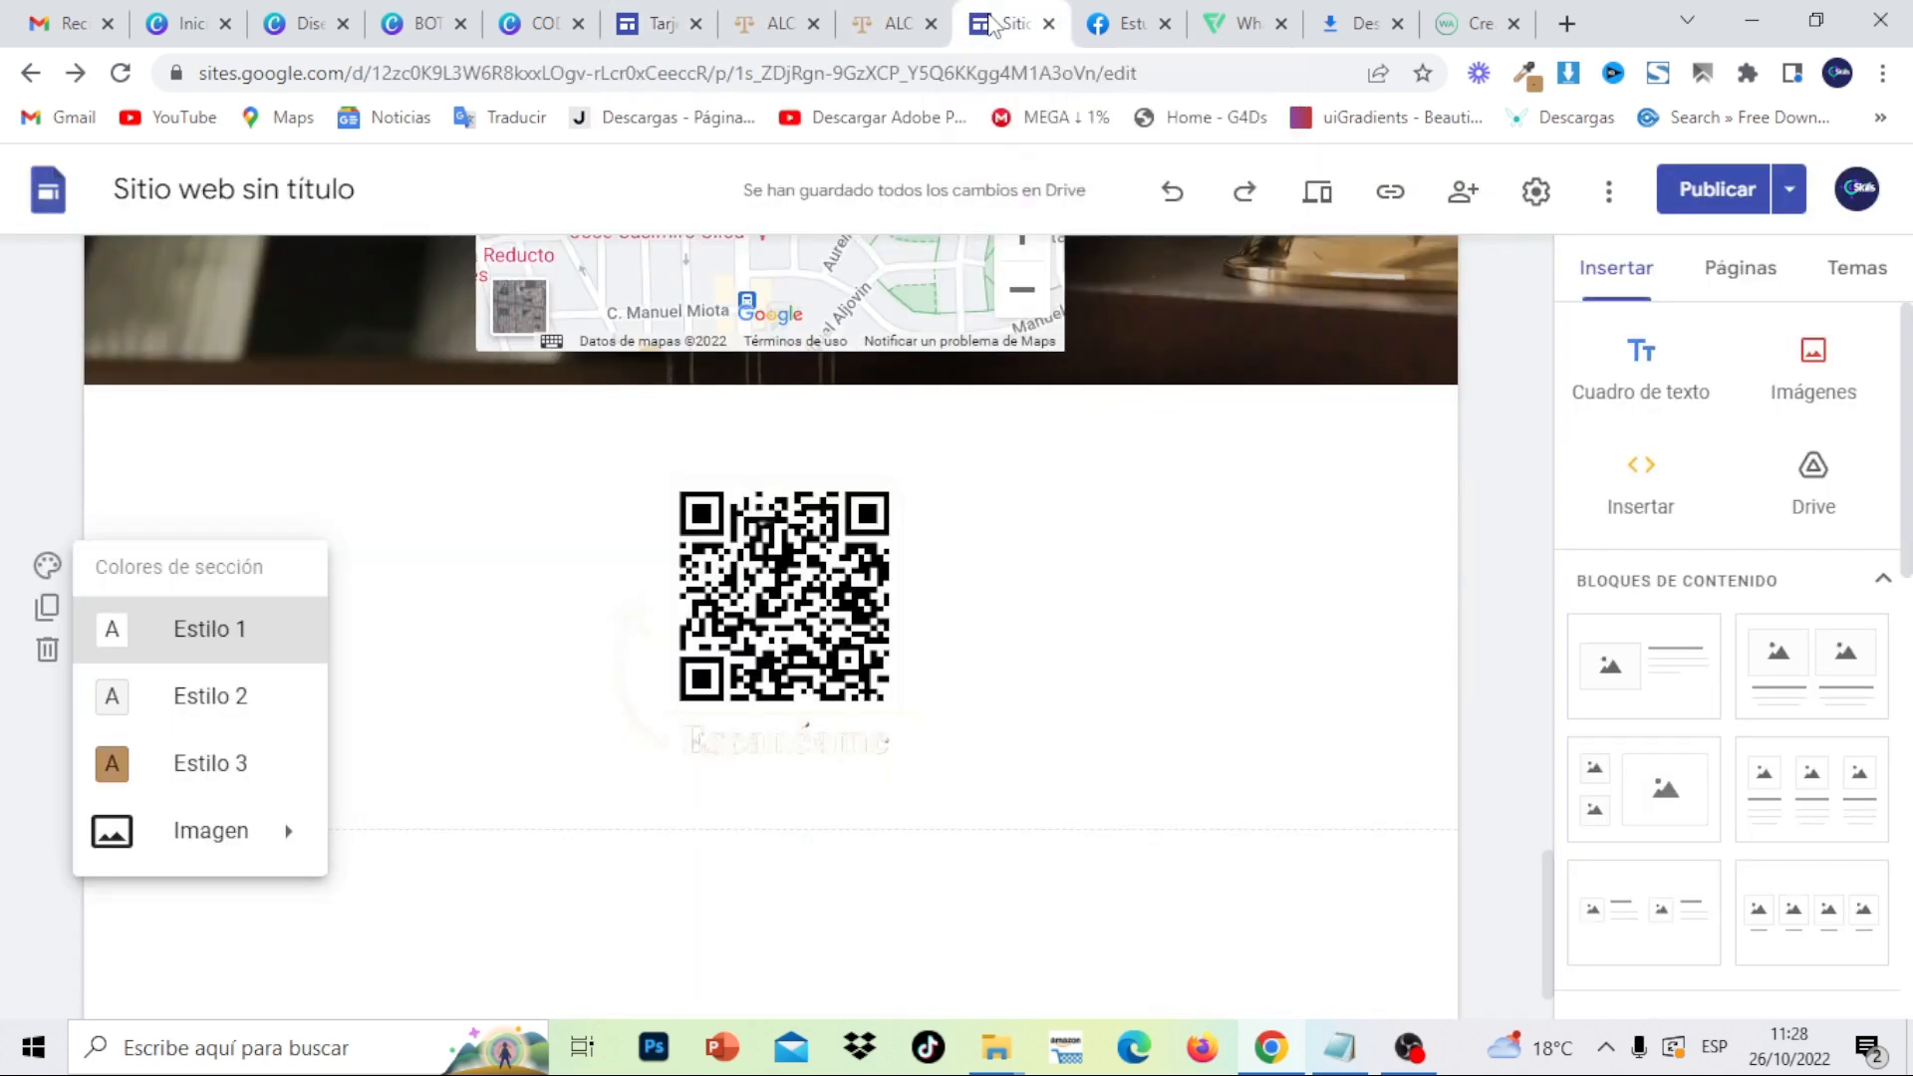
{"action": "mouse_move", "coordinate": [211, 837]}
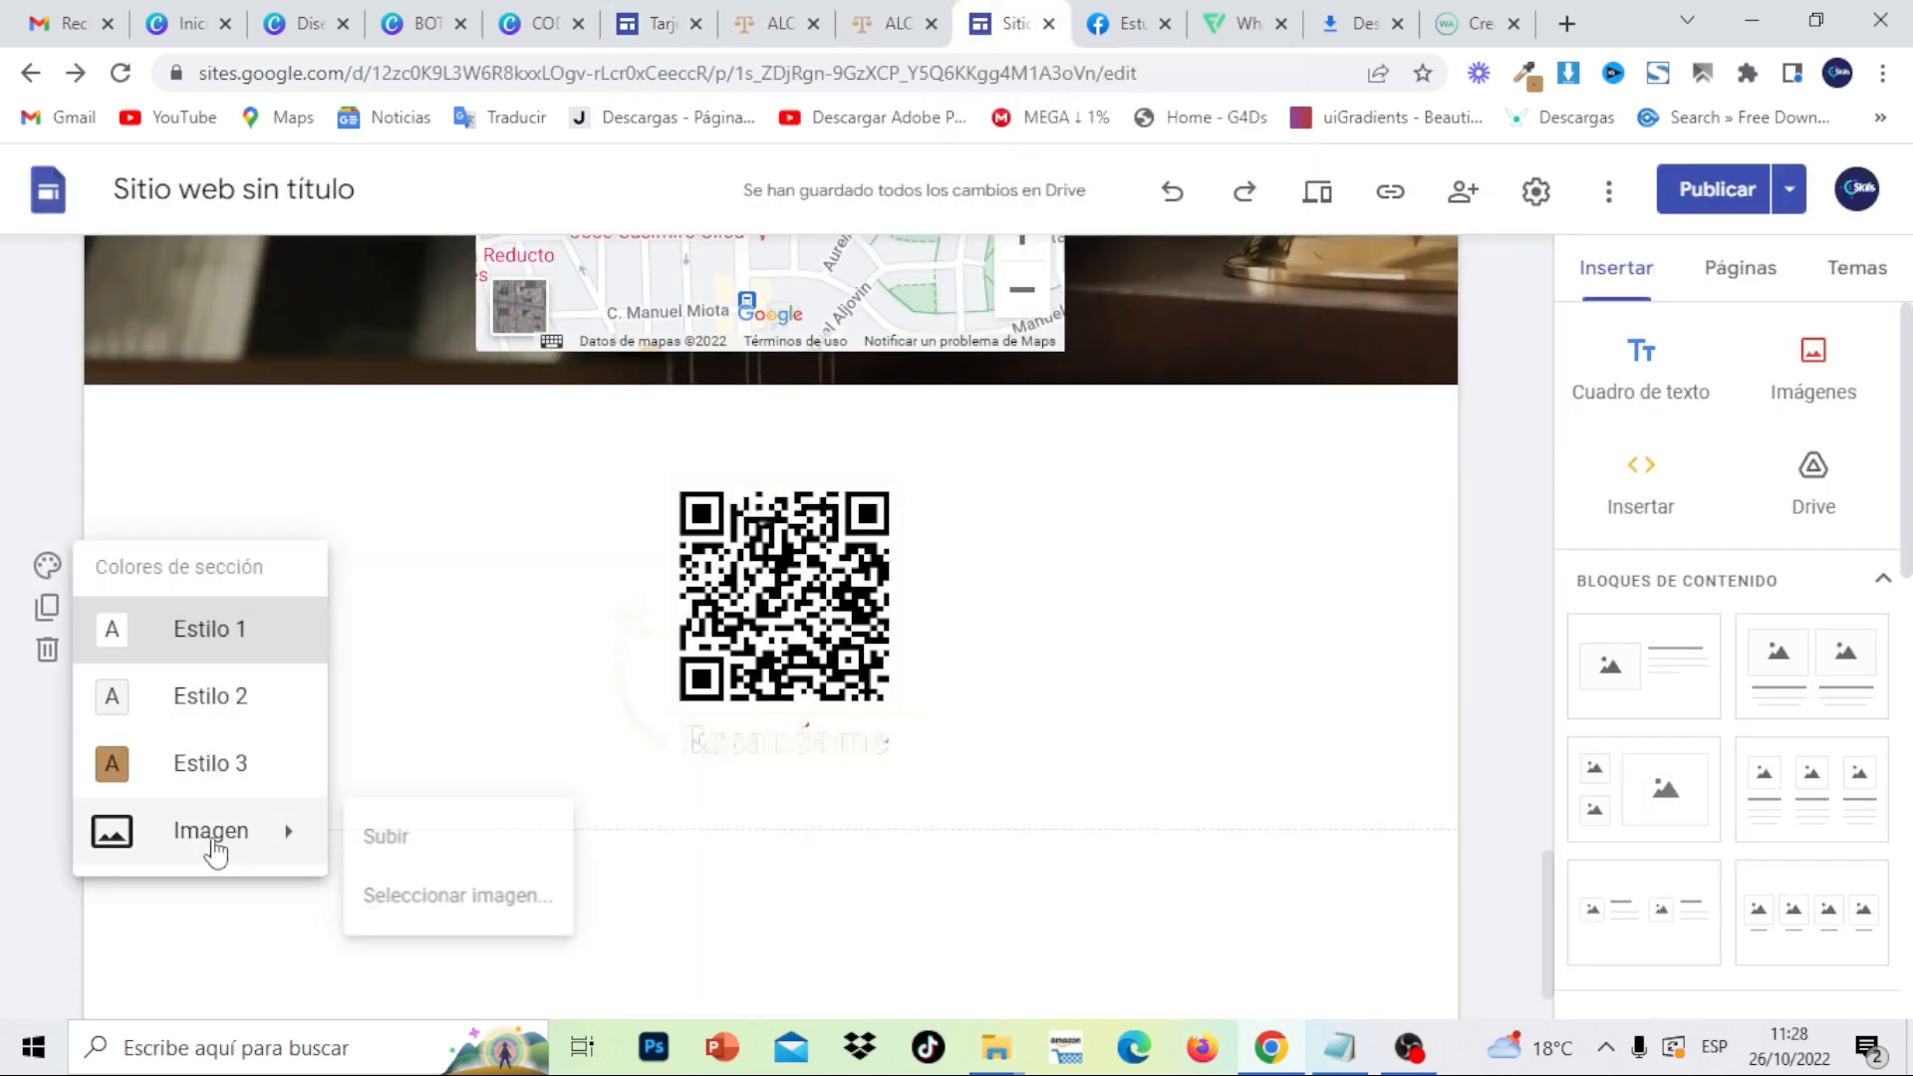
{"action": "left_click", "coordinate": [359, 852]}
{"action": "scroll", "coordinate": [511, 437], "scroll_direction": "down", "scroll_amount": 5}
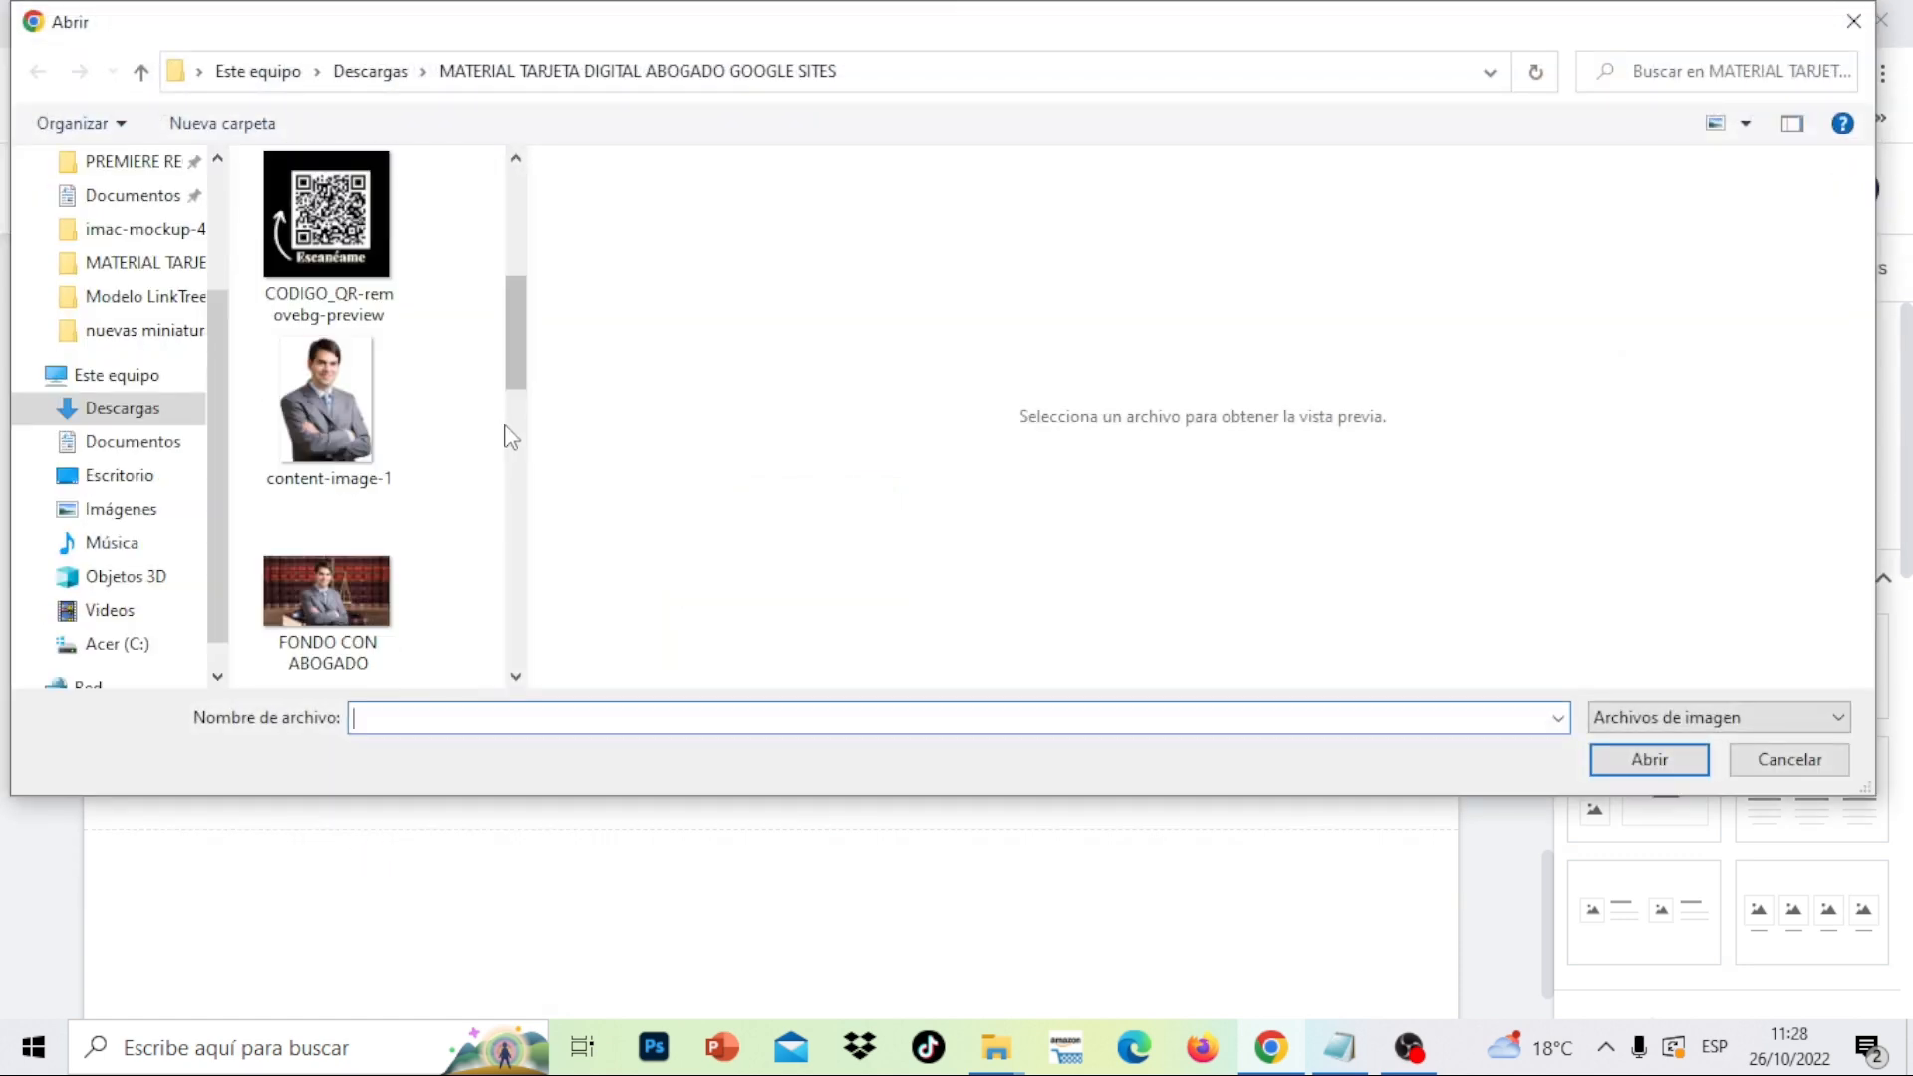
{"action": "left_click_drag", "start_coordinate": [520, 390], "coordinate": [531, 445]}
{"action": "left_click", "coordinate": [348, 461]}
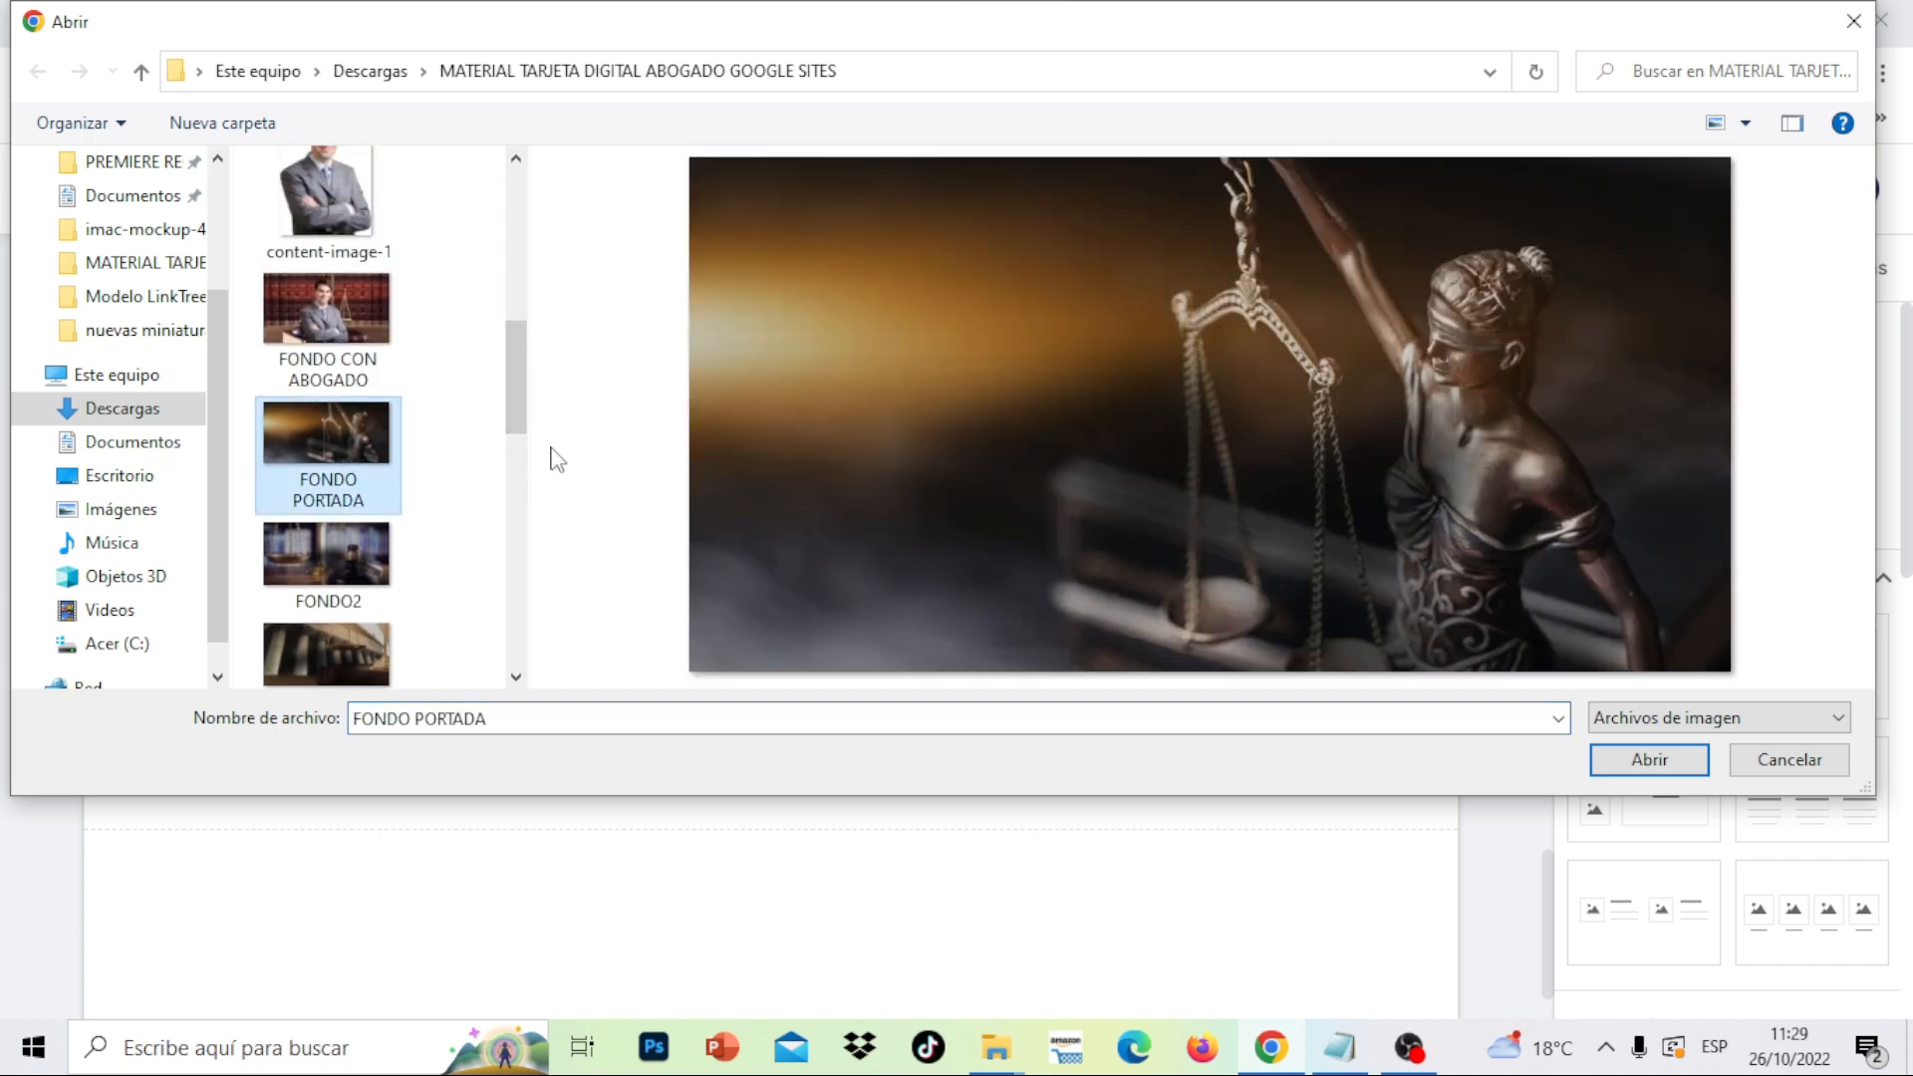
{"action": "left_click", "coordinate": [1609, 765]}
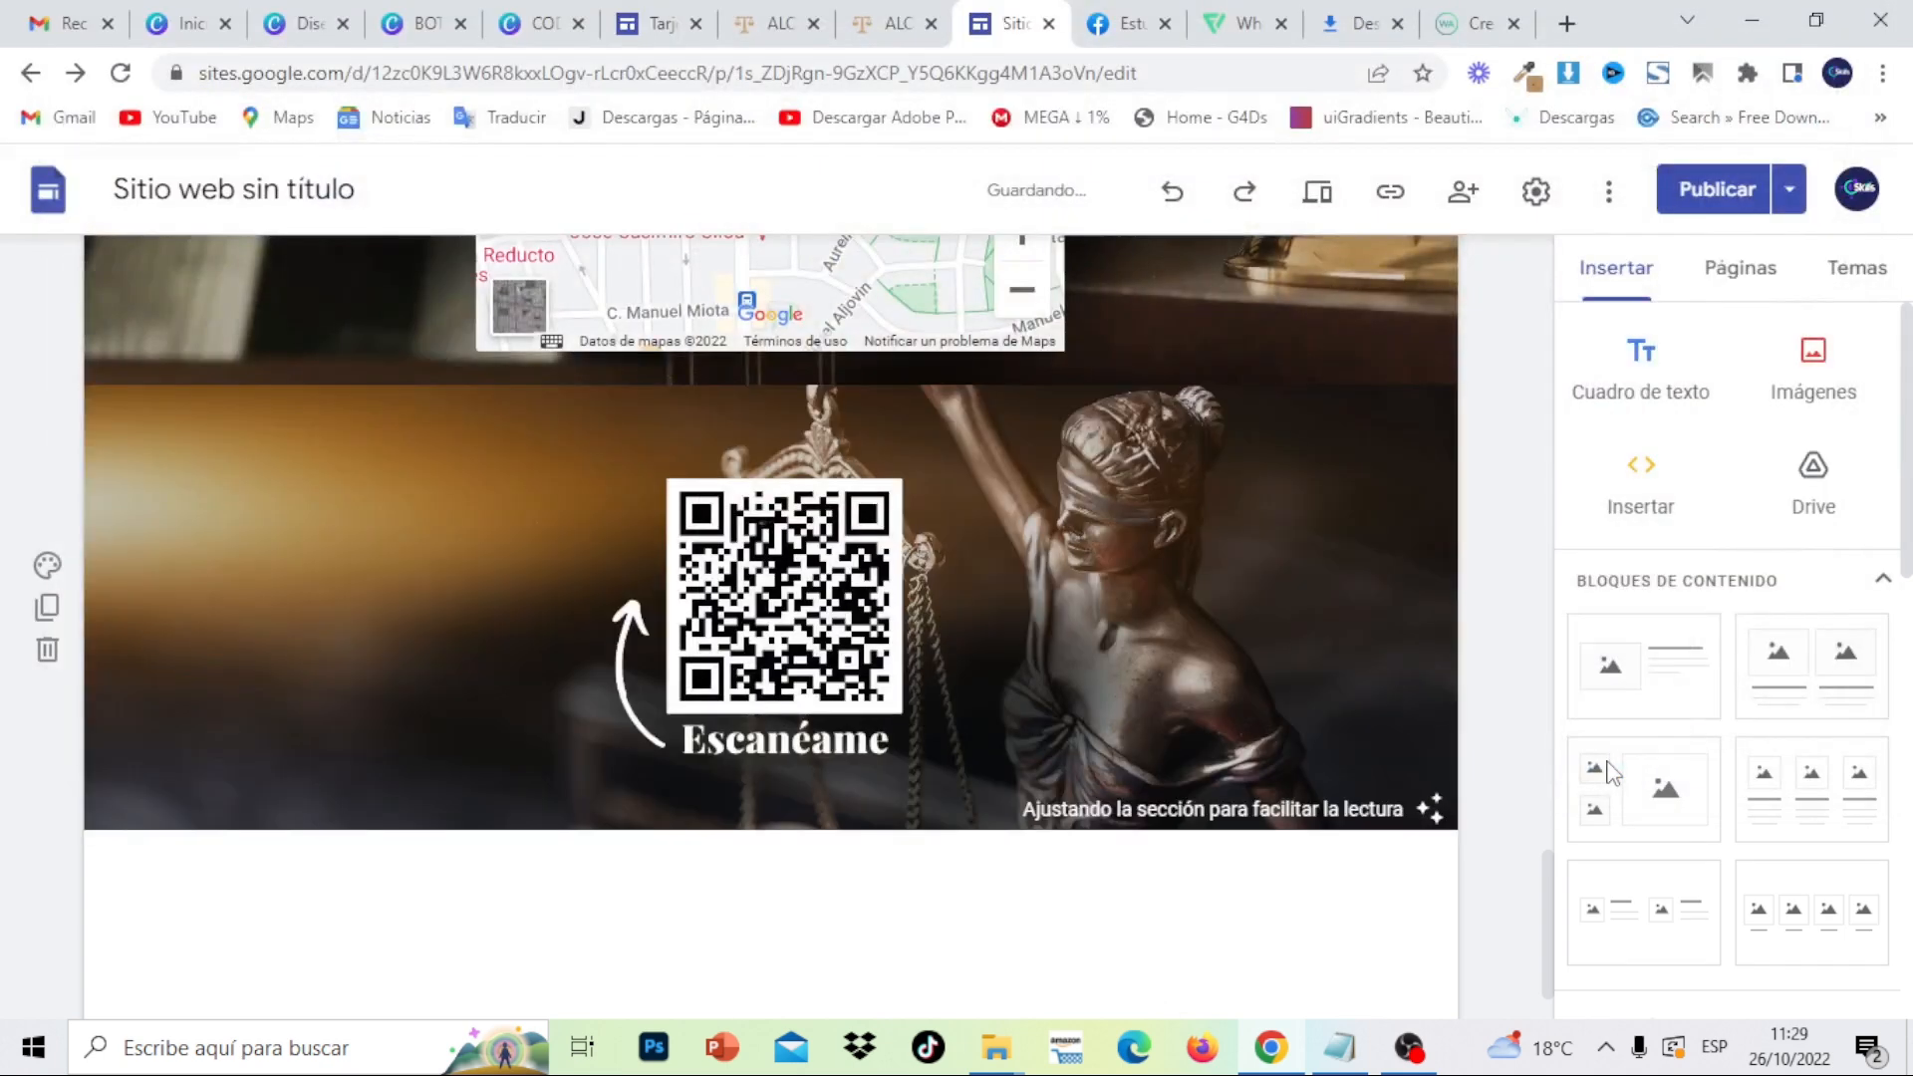
- Shrink the QR image further and view the published site
{"action": "left_click", "coordinate": [823, 650]}
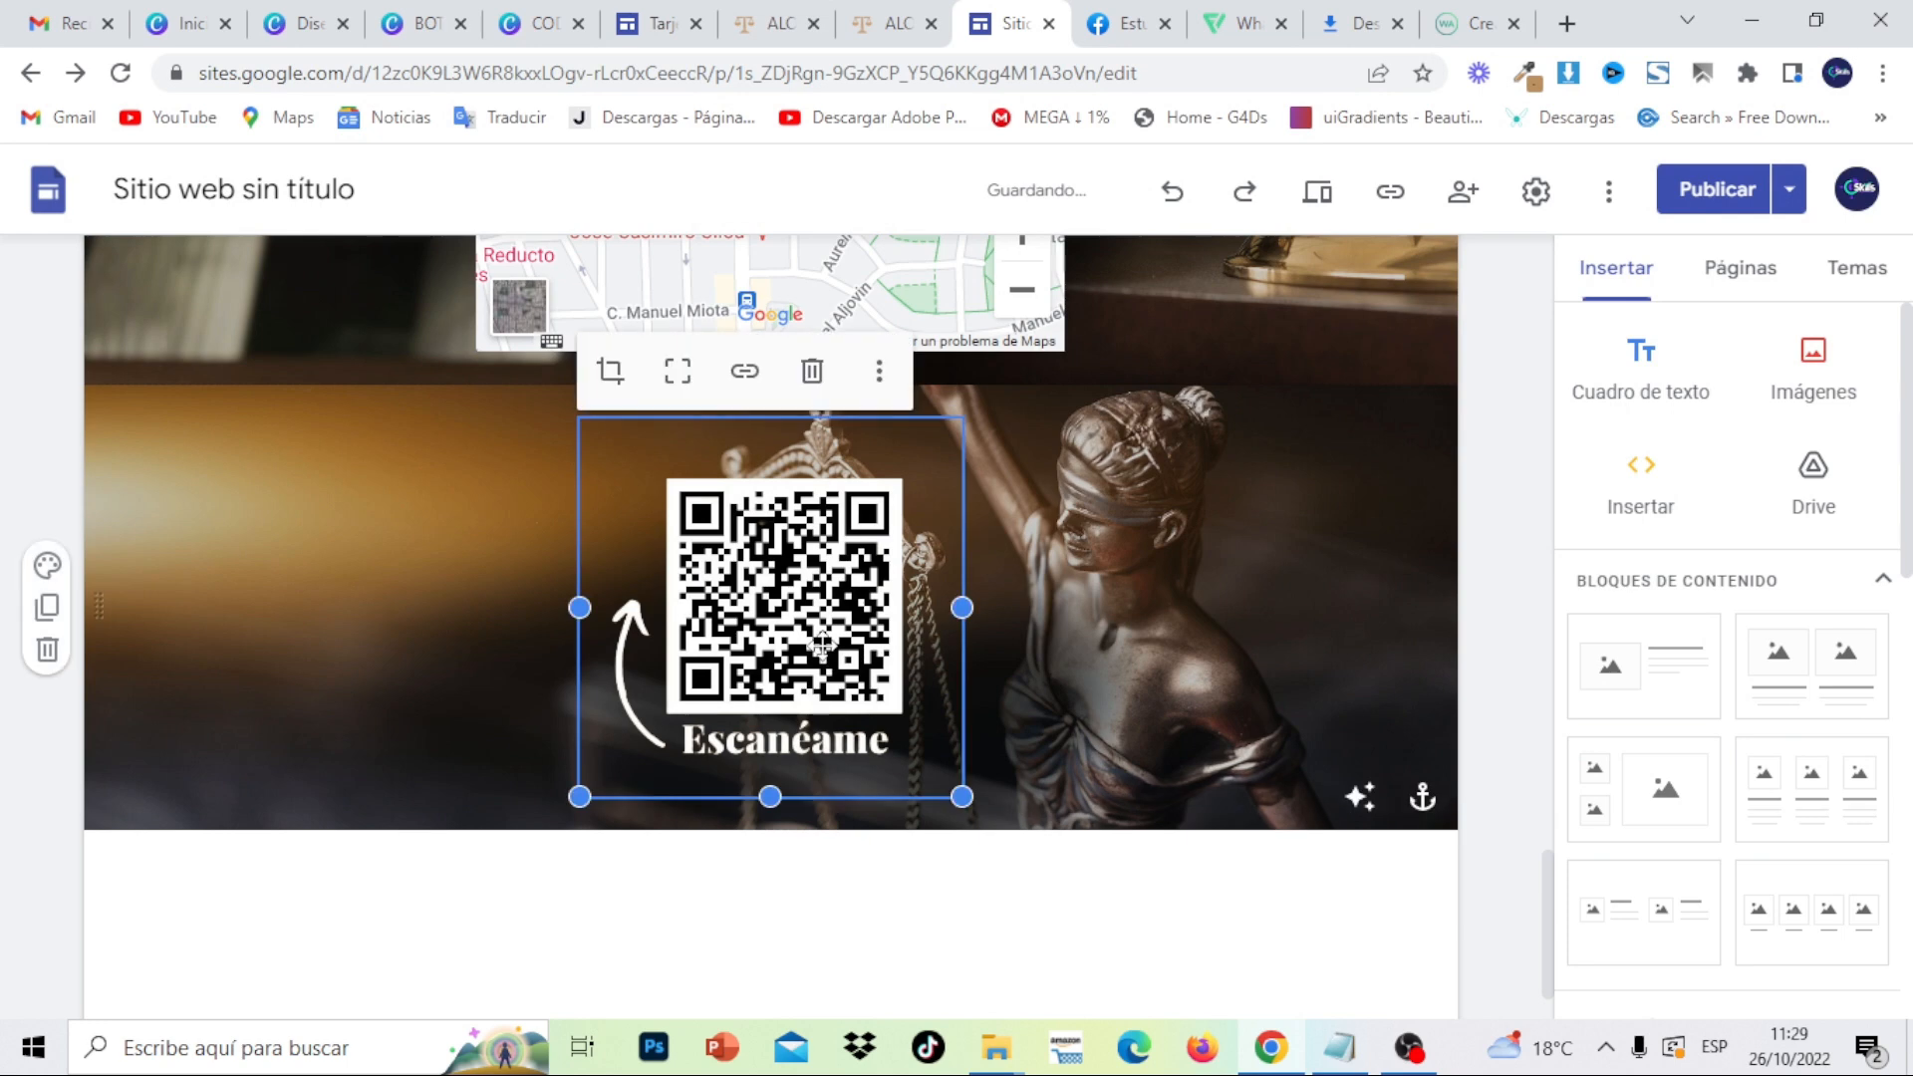
{"action": "left_click_drag", "start_coordinate": [960, 797], "coordinate": [881, 715]}
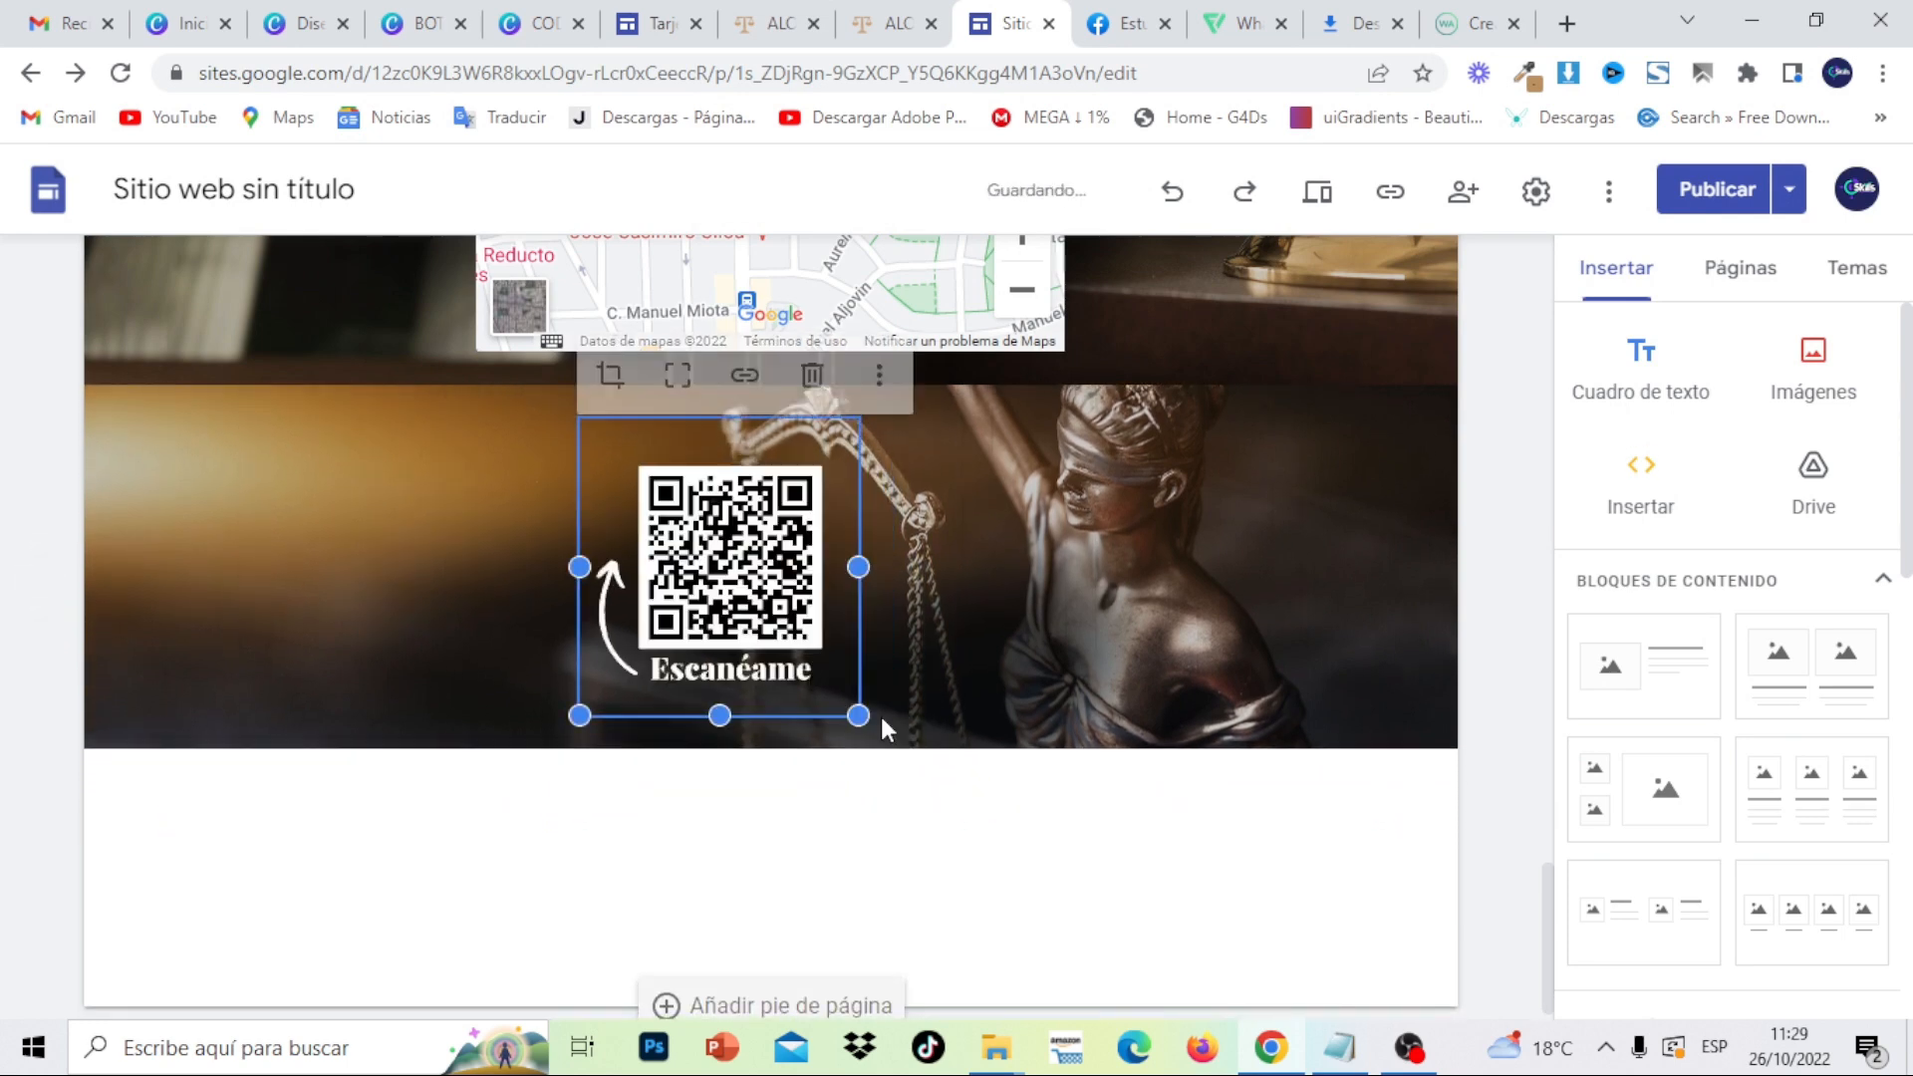
{"action": "left_click", "coordinate": [948, 903]}
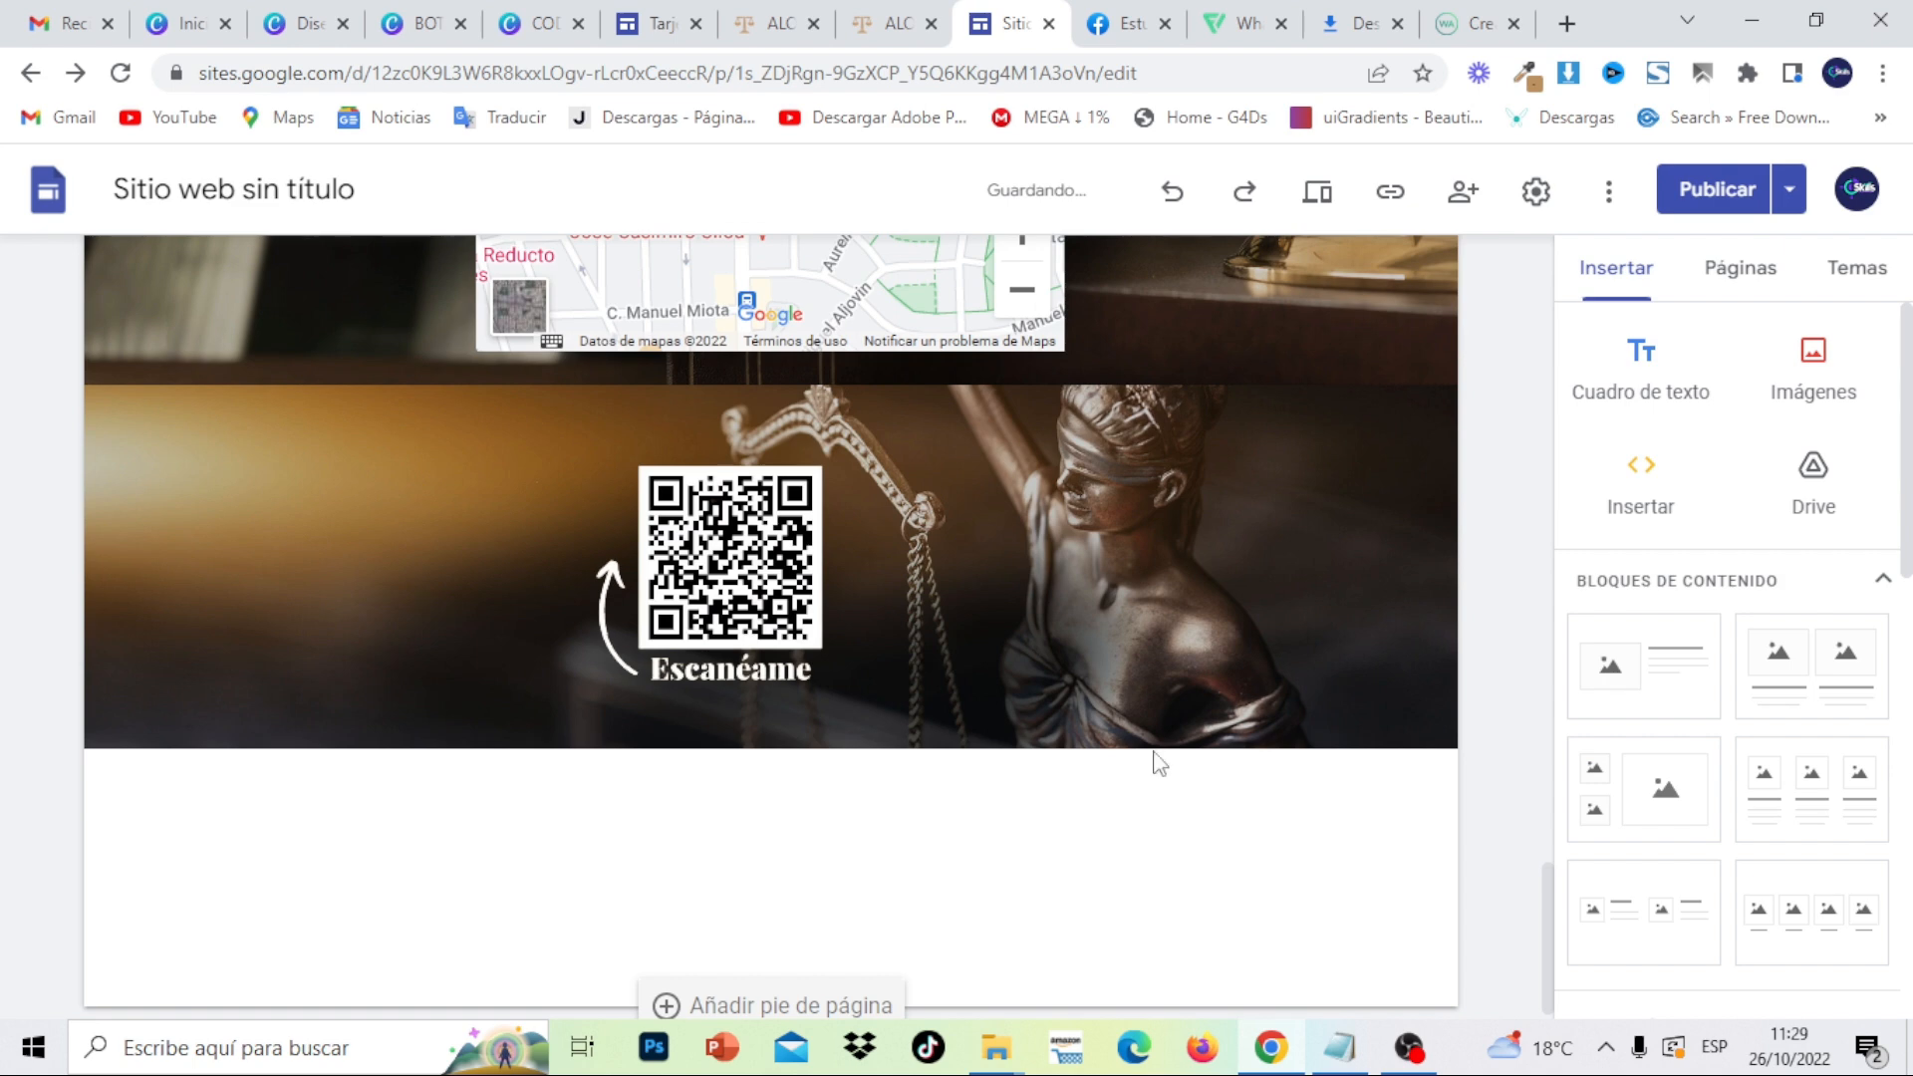
{"action": "left_click", "coordinate": [883, 32]}
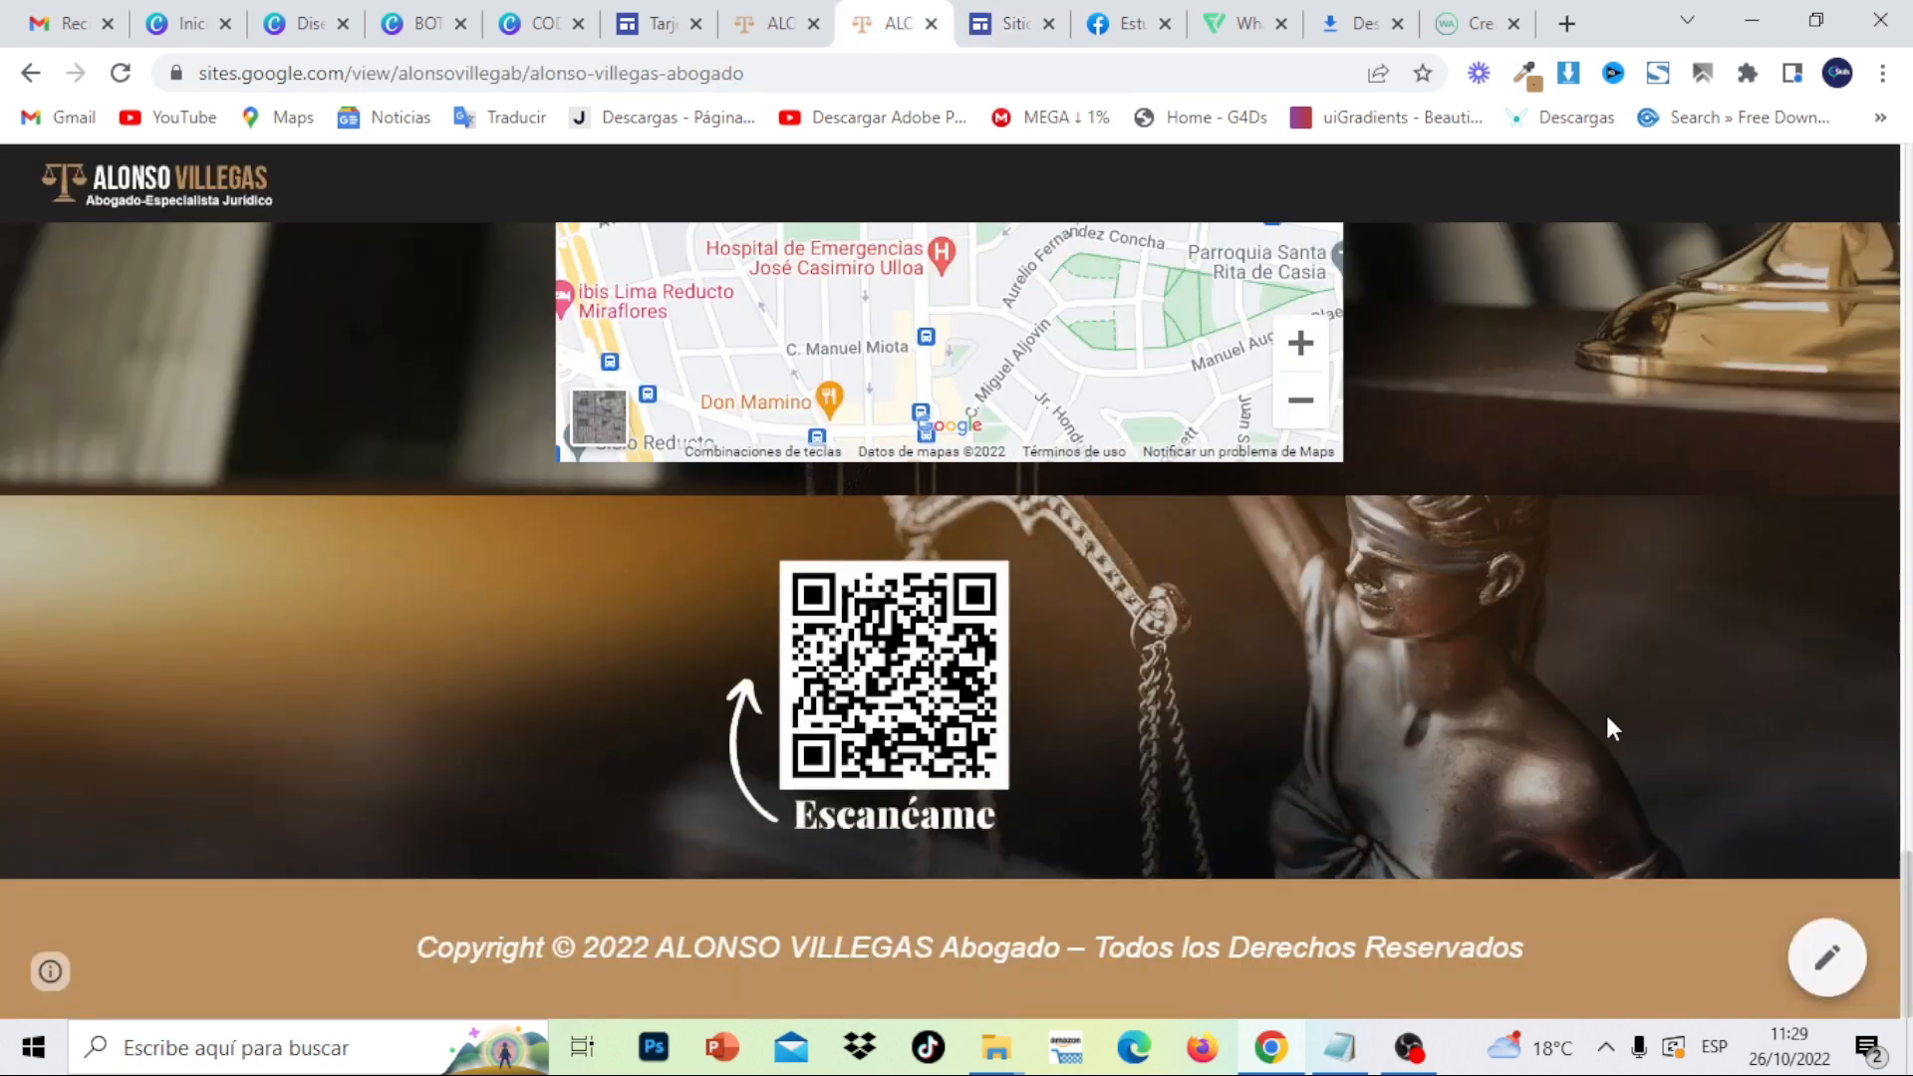
- Copy the 'Copyright © 2022 … Todos los Derechos Reservados' line from the published site's footer
{"action": "left_click_drag", "start_coordinate": [1575, 953], "coordinate": [539, 952]}
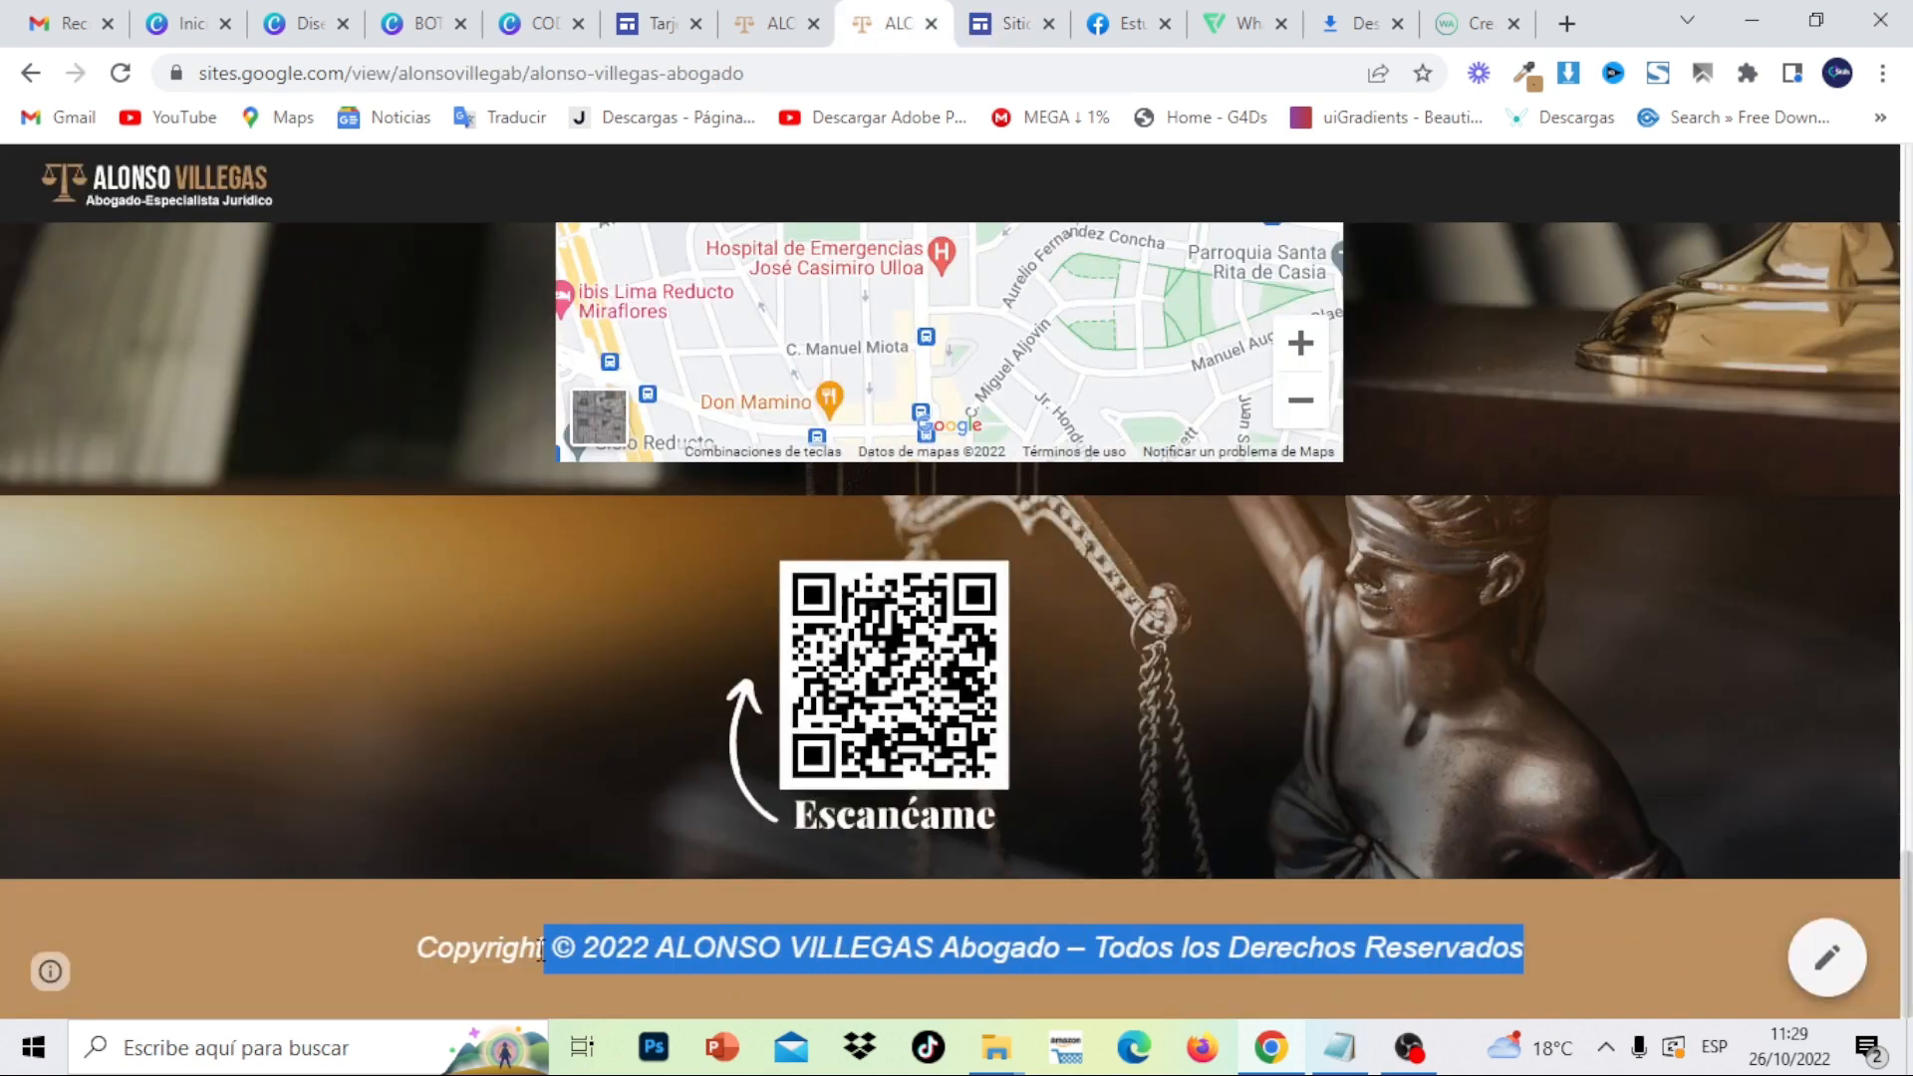
{"action": "right_click", "coordinate": [417, 948]}
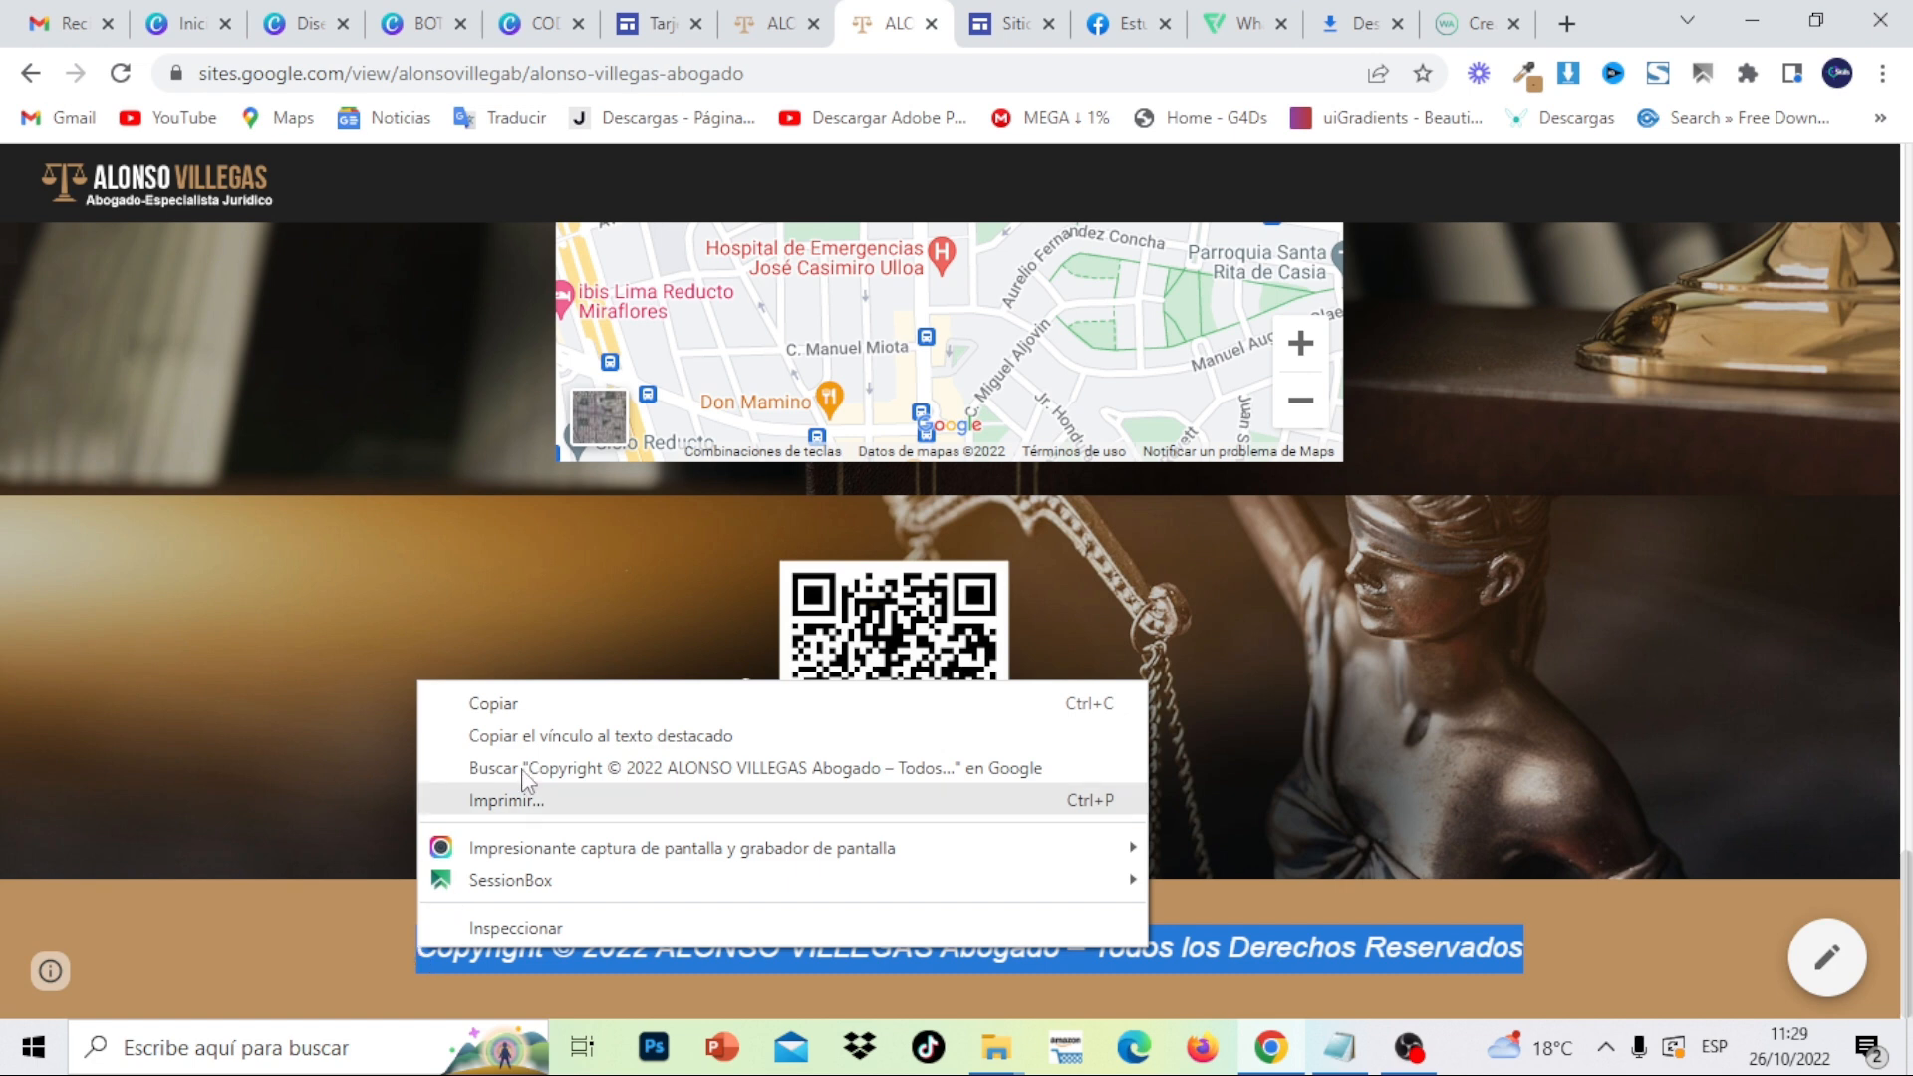
{"action": "left_click", "coordinate": [514, 703]}
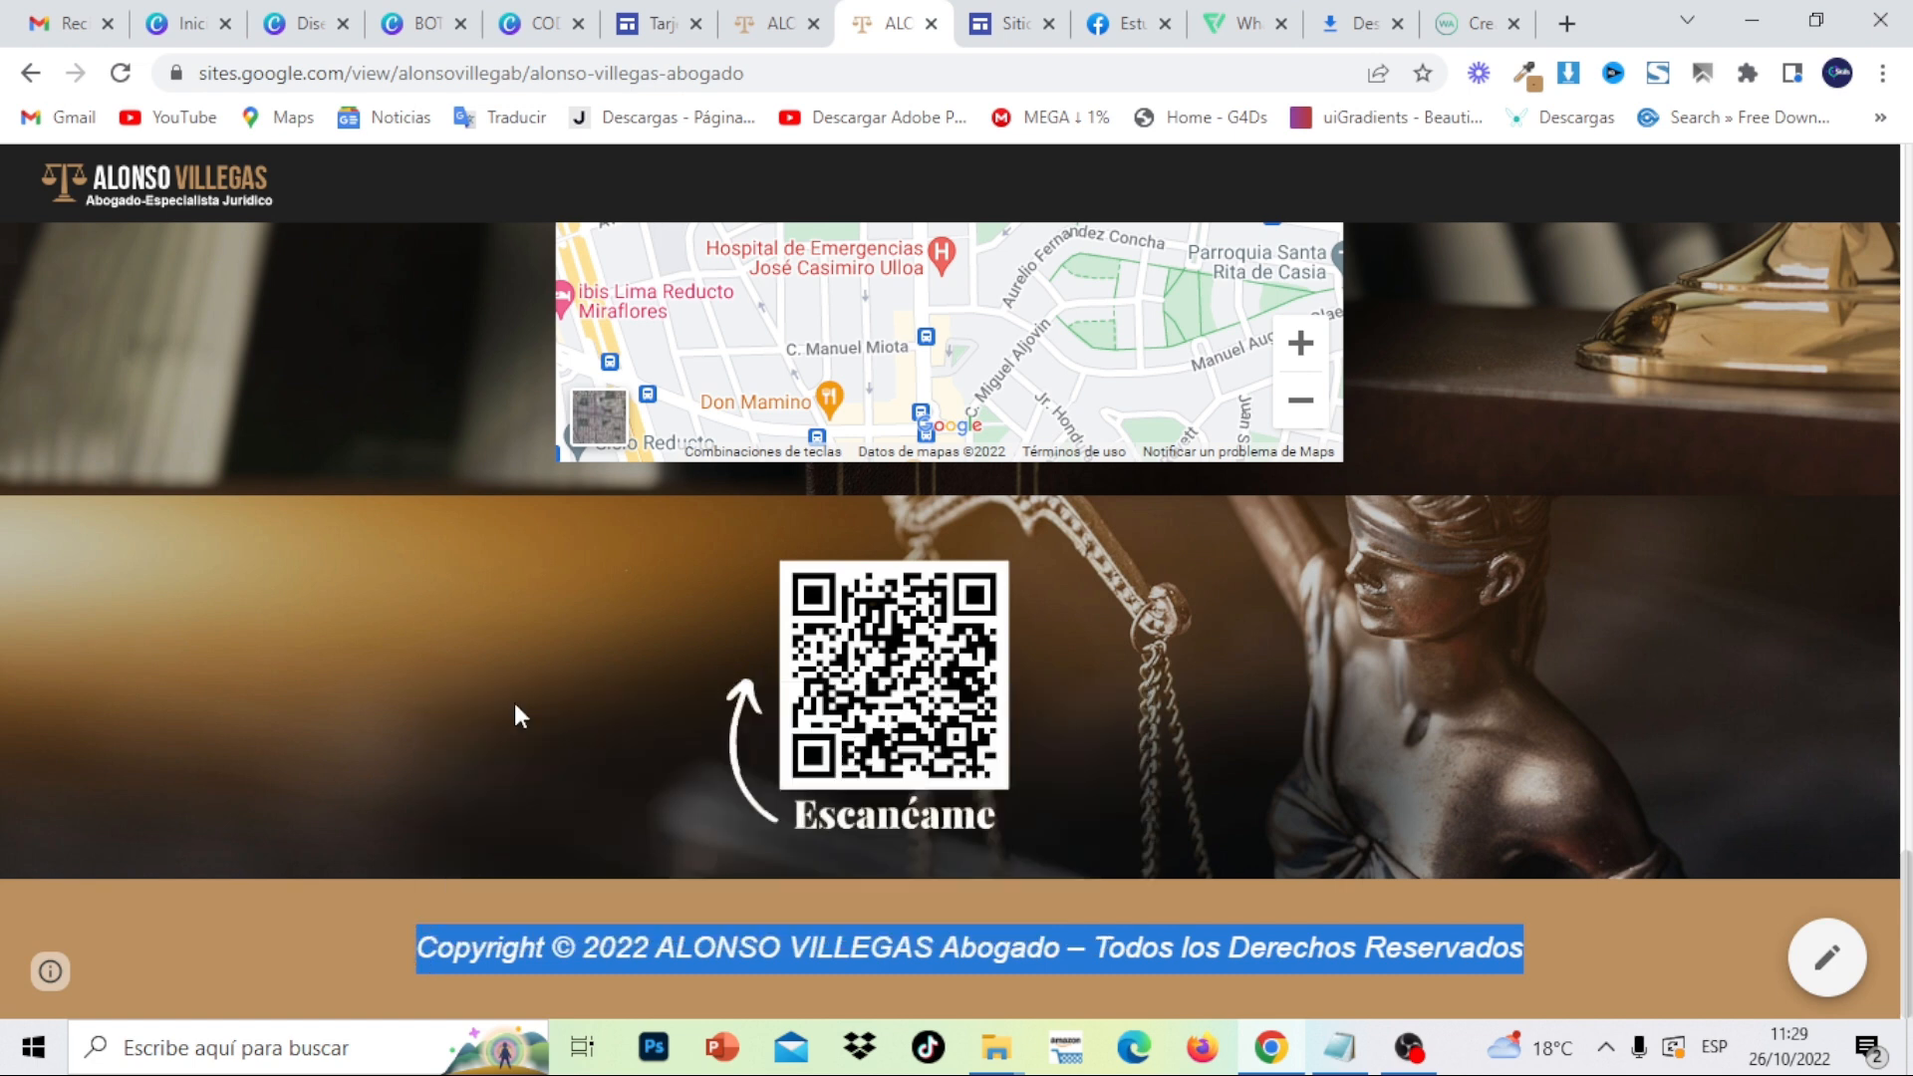
- Paste the copyright line into a new text box below the QR section in the editor
{"action": "left_click", "coordinate": [1022, 22]}
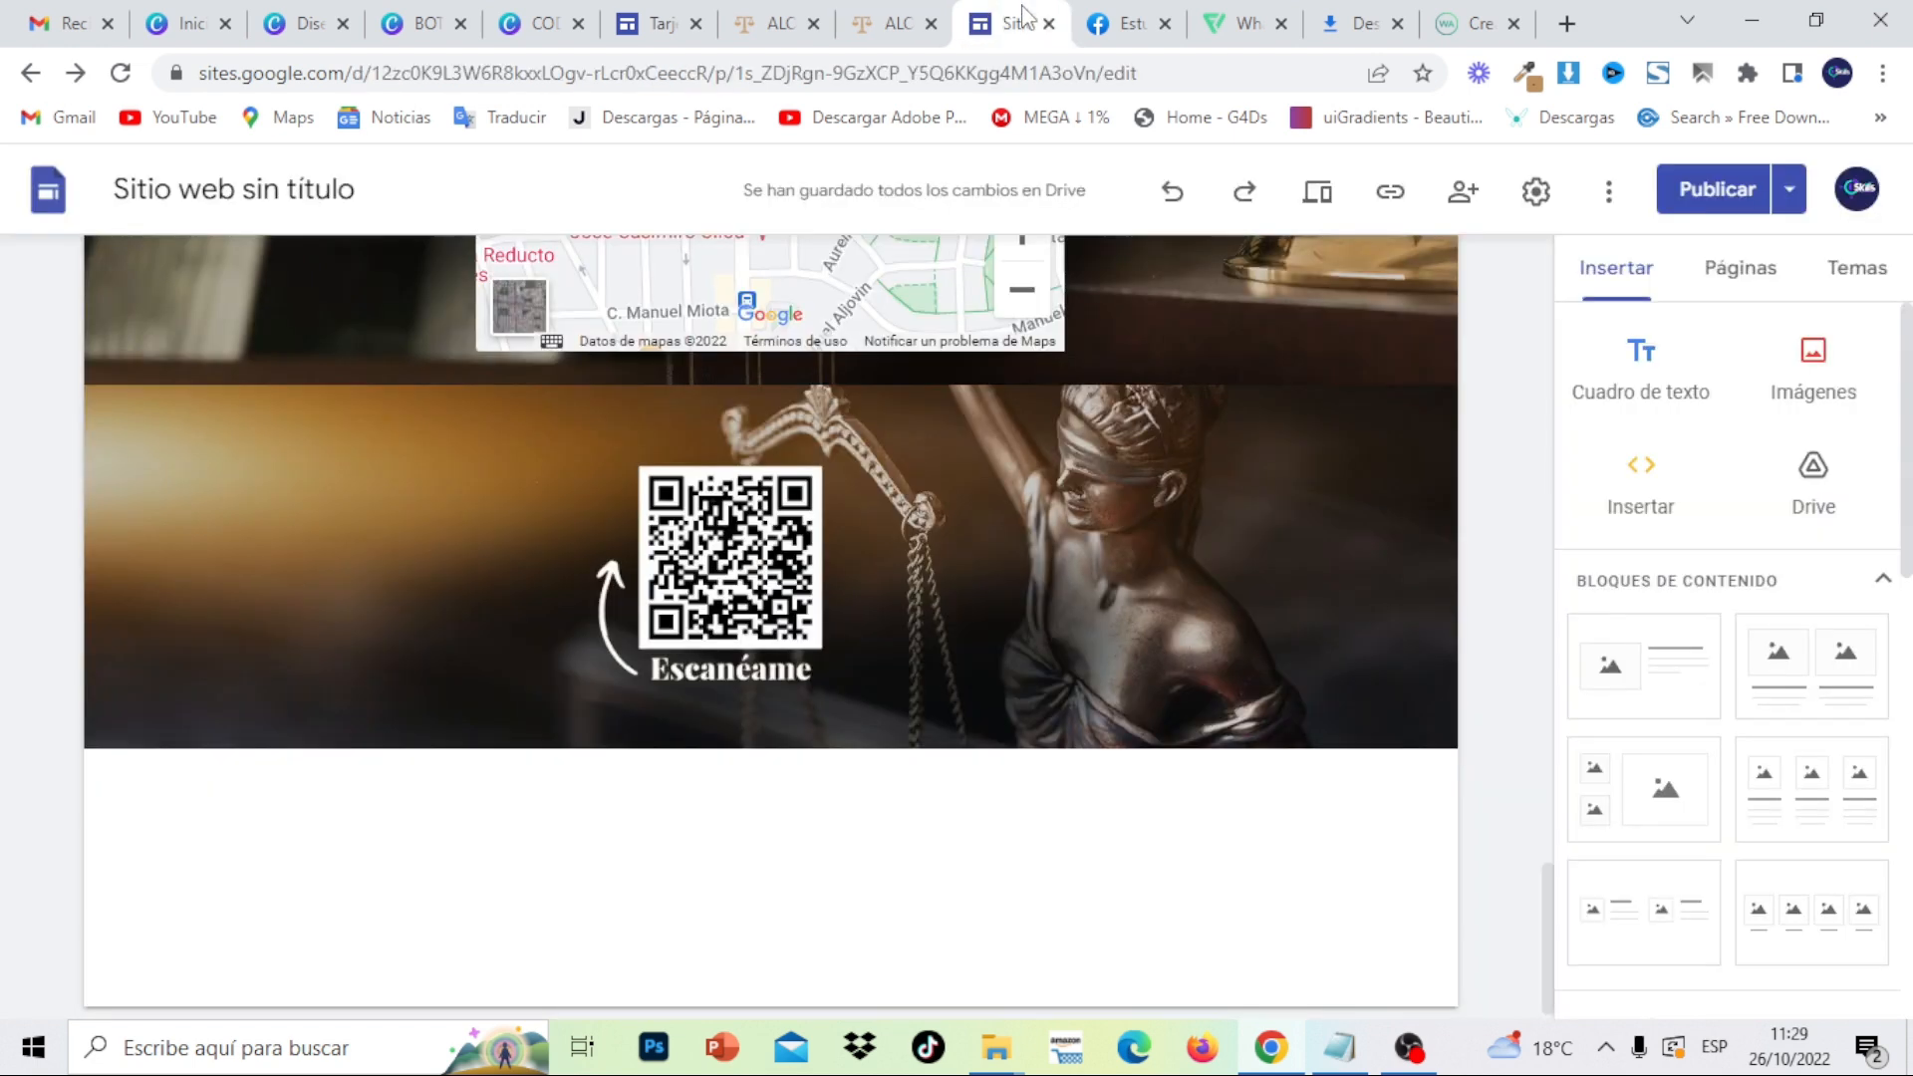
{"action": "left_click", "coordinate": [1644, 391]}
{"action": "right_click", "coordinate": [980, 661]}
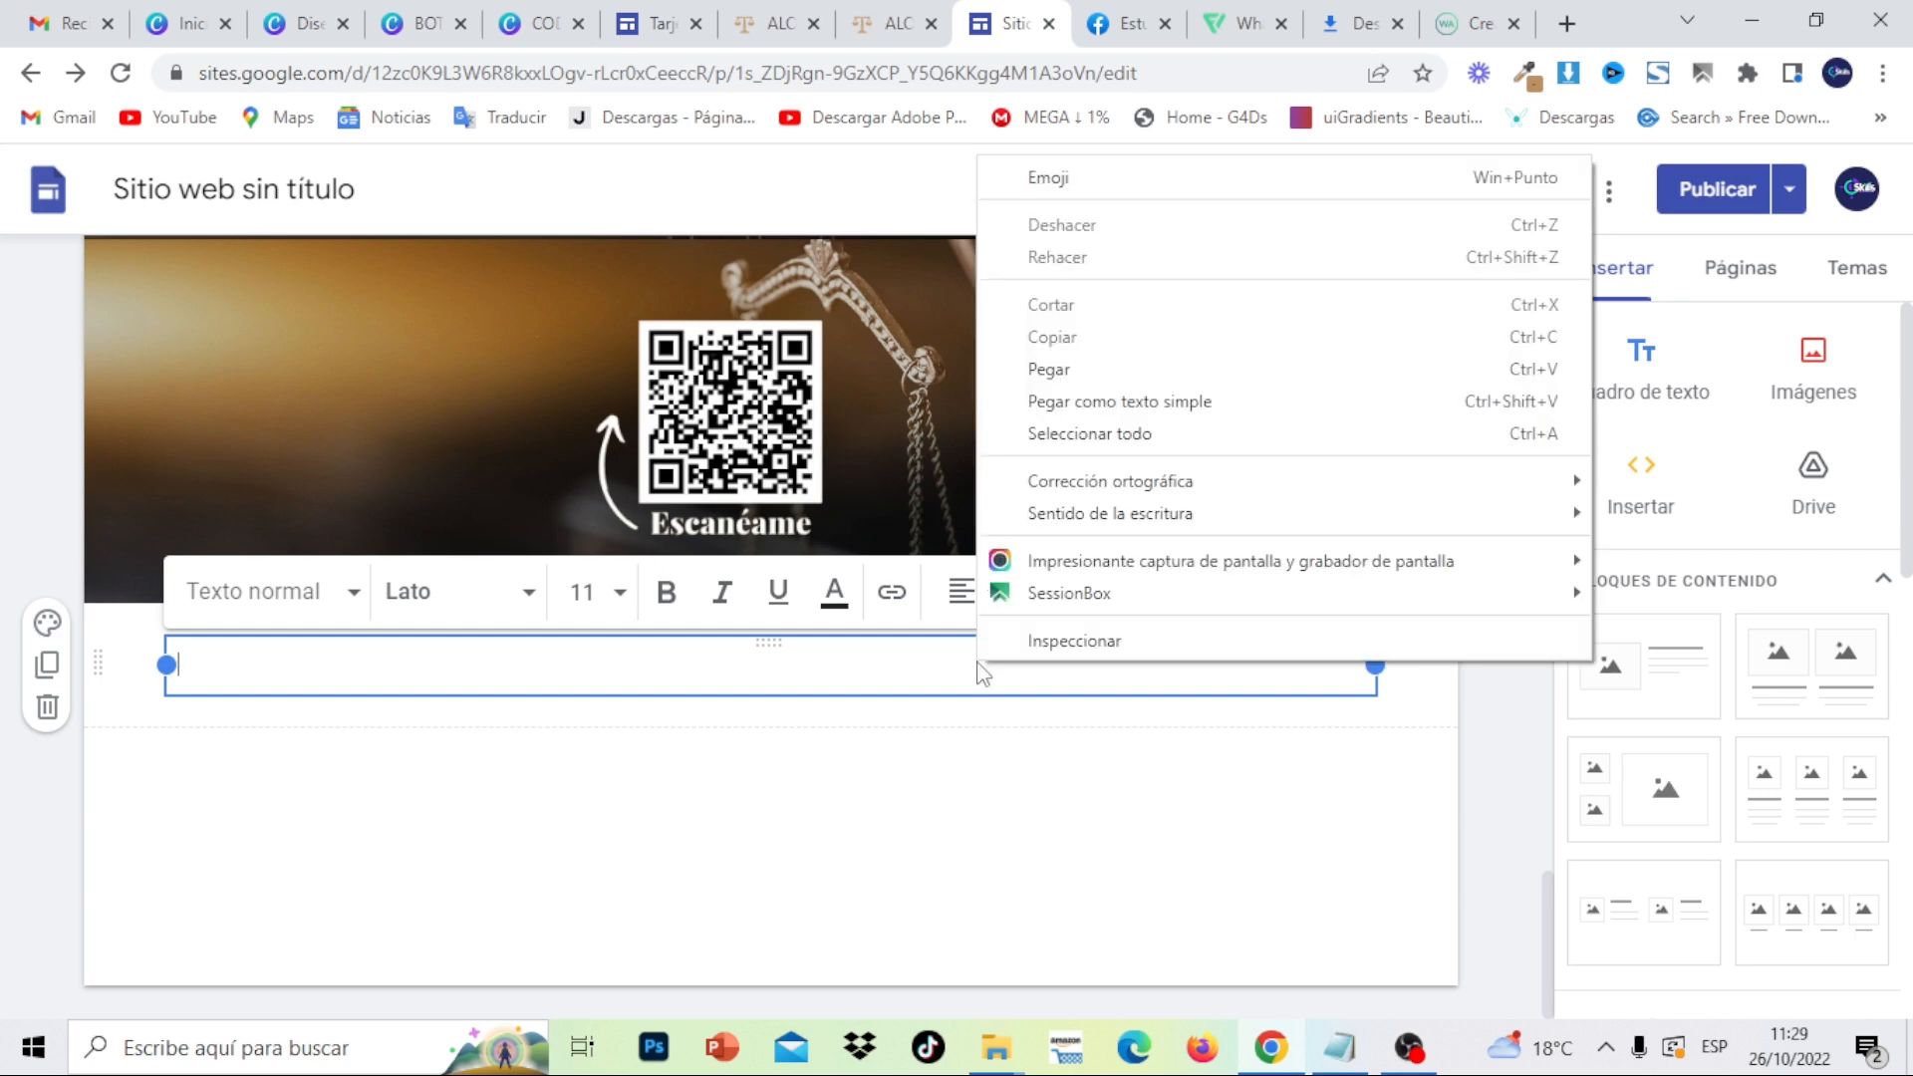
{"action": "left_click", "coordinate": [1065, 376]}
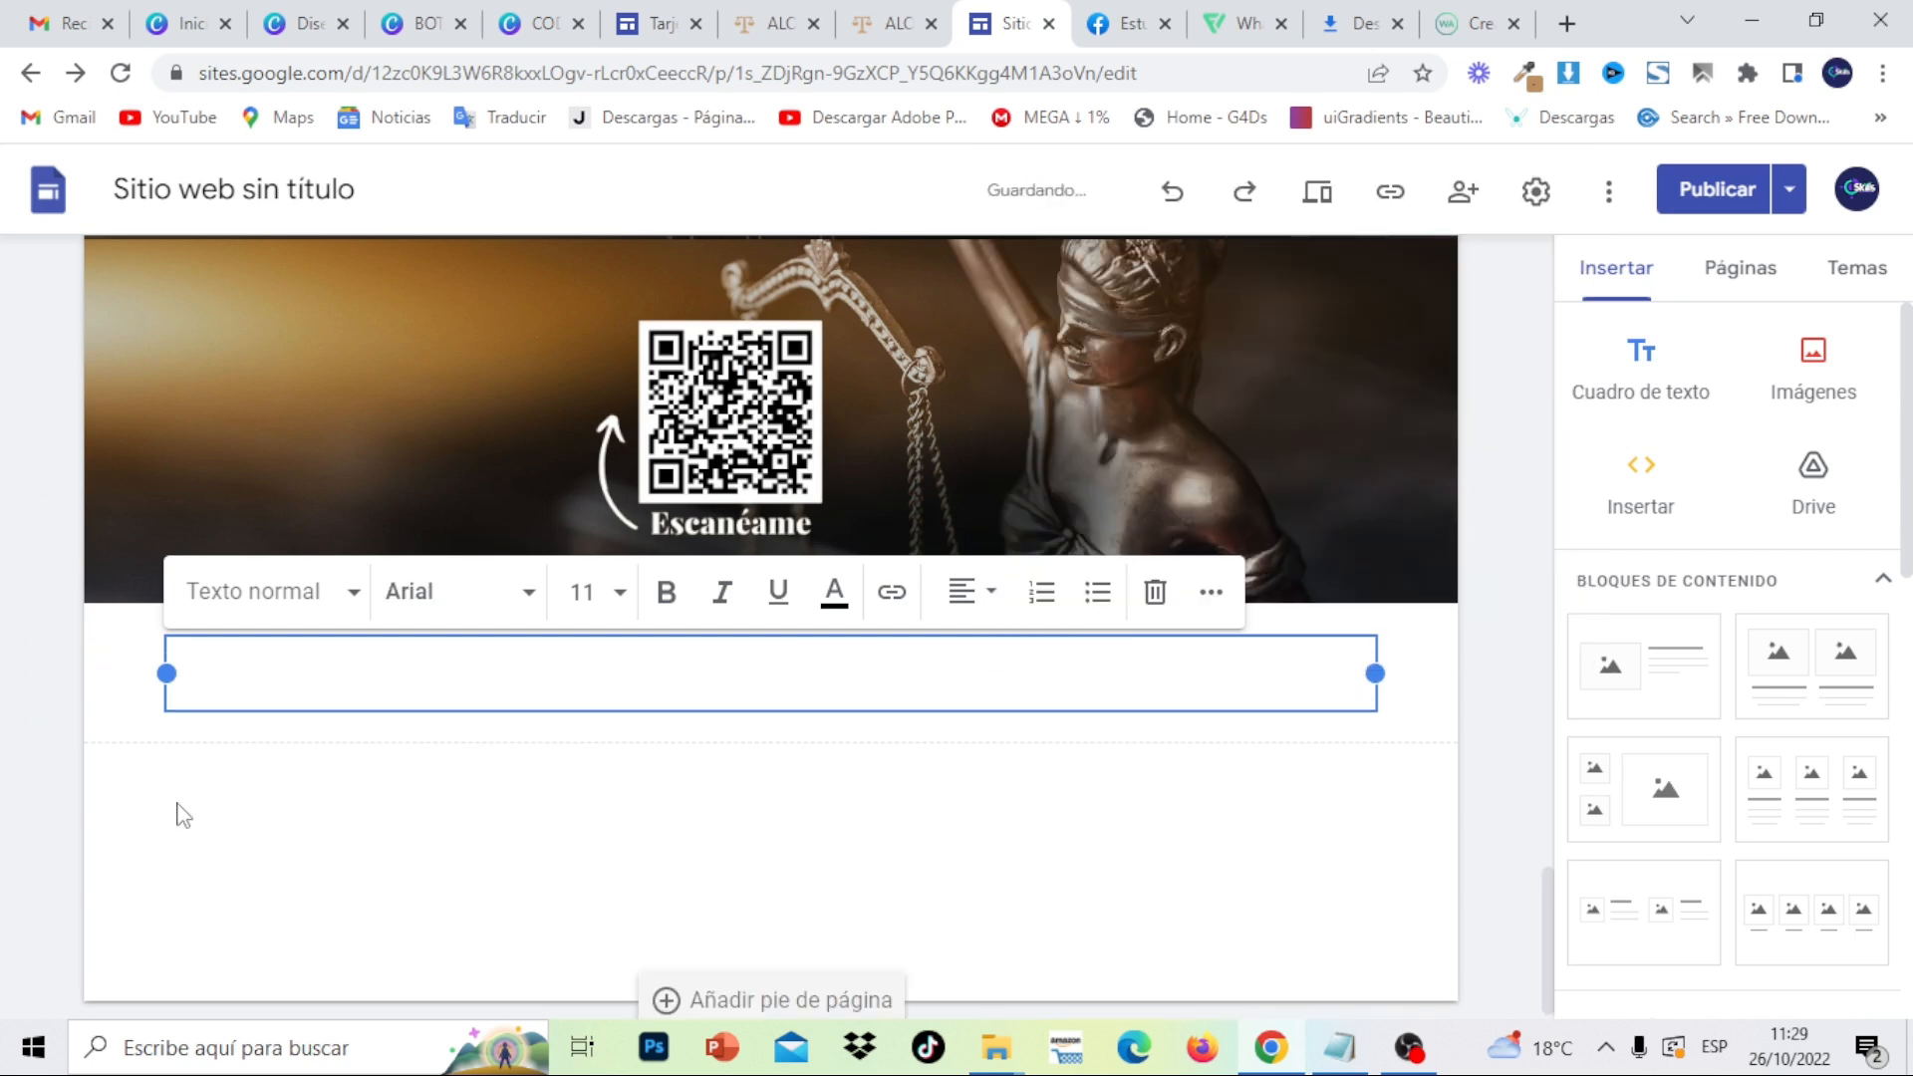
- Give the copyright section the tan Estilo 3 background and start publishing the site
{"action": "left_click", "coordinate": [49, 638]}
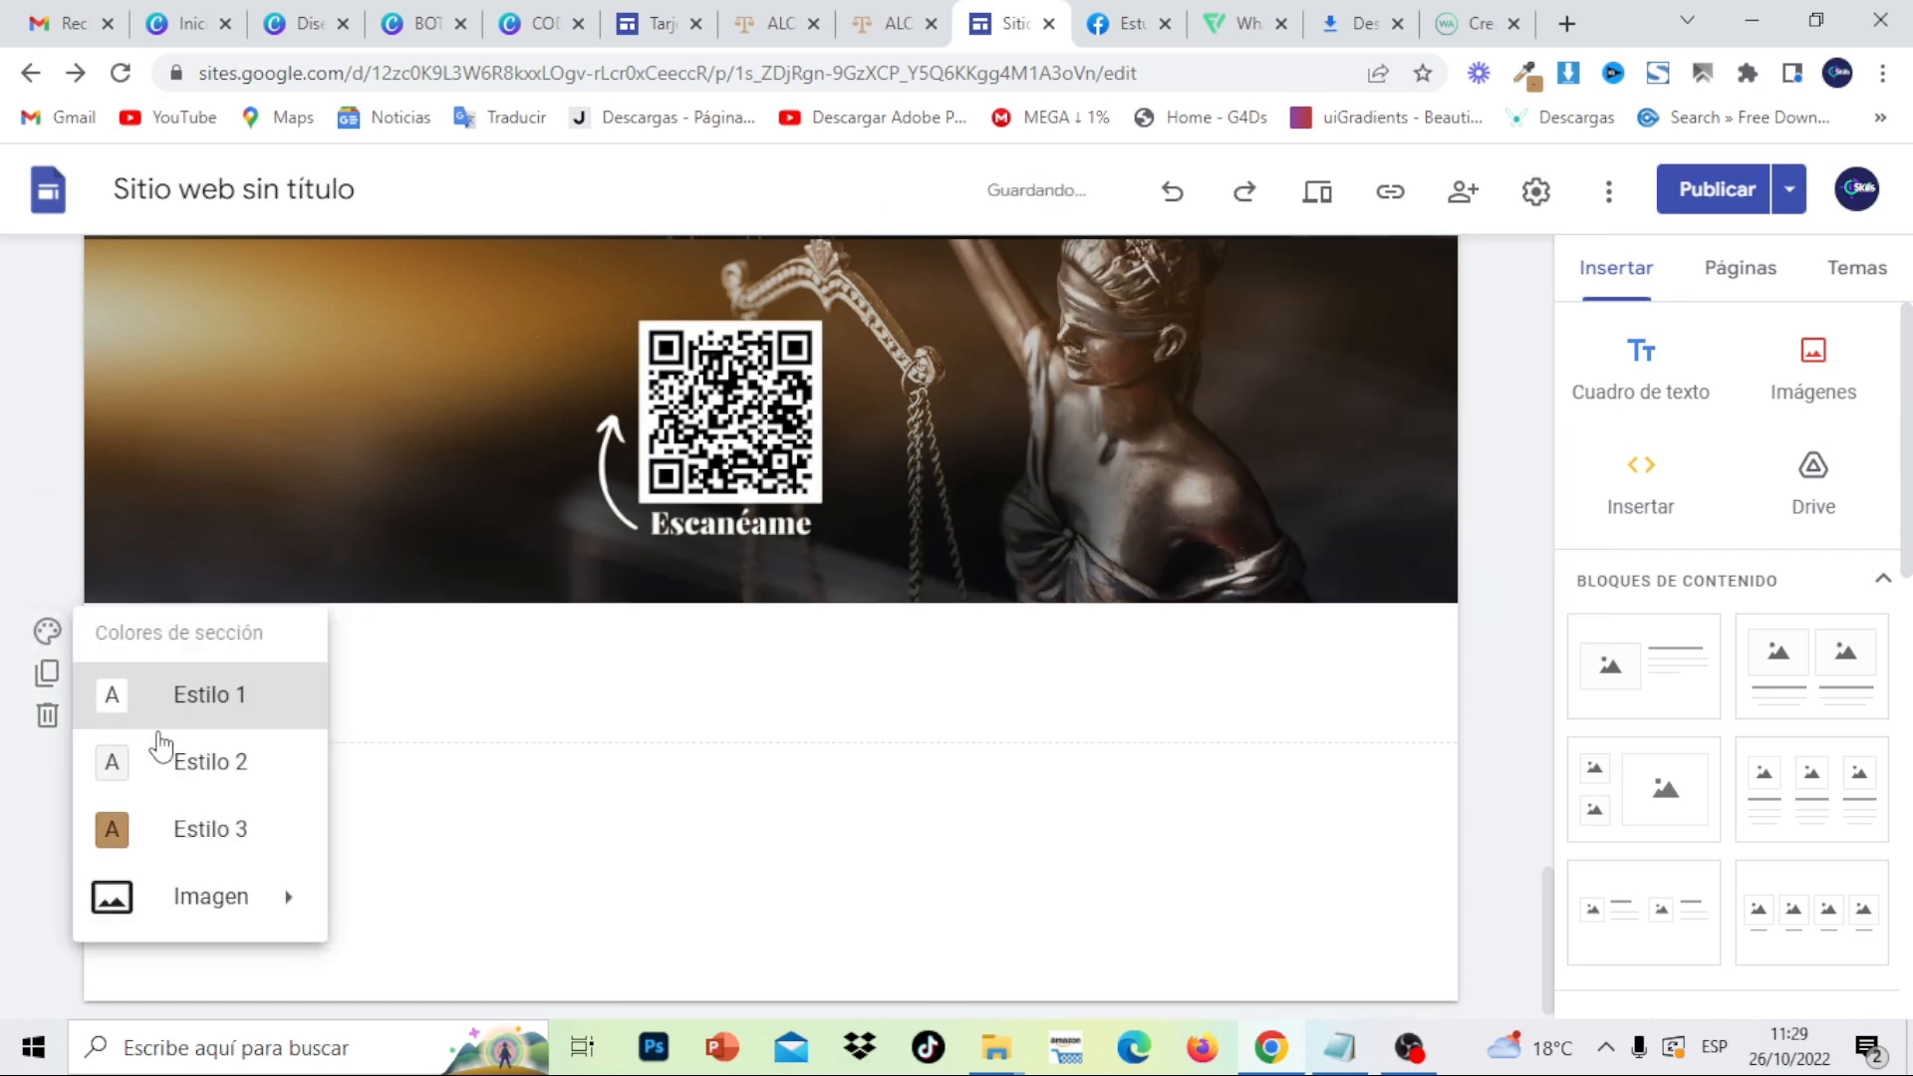
{"action": "left_click", "coordinate": [195, 830]}
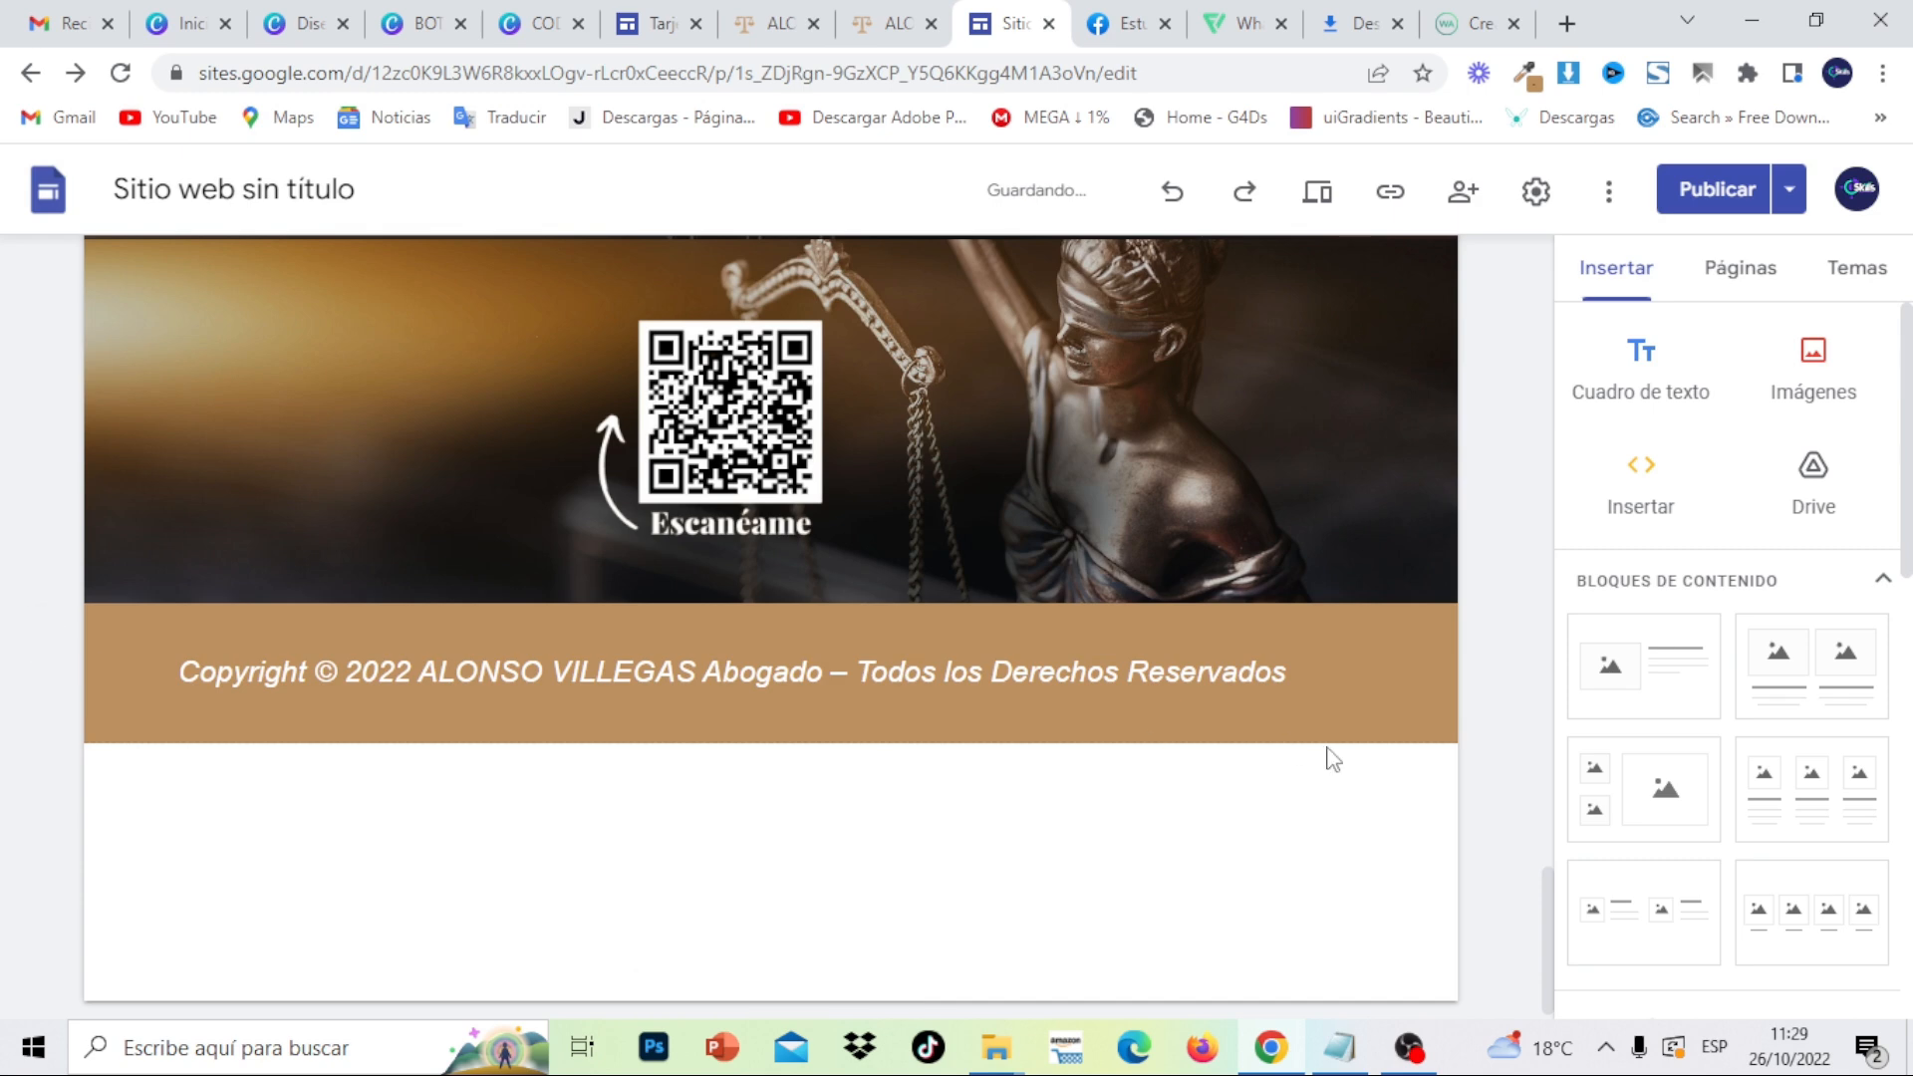
{"action": "left_click", "coordinate": [1716, 190]}
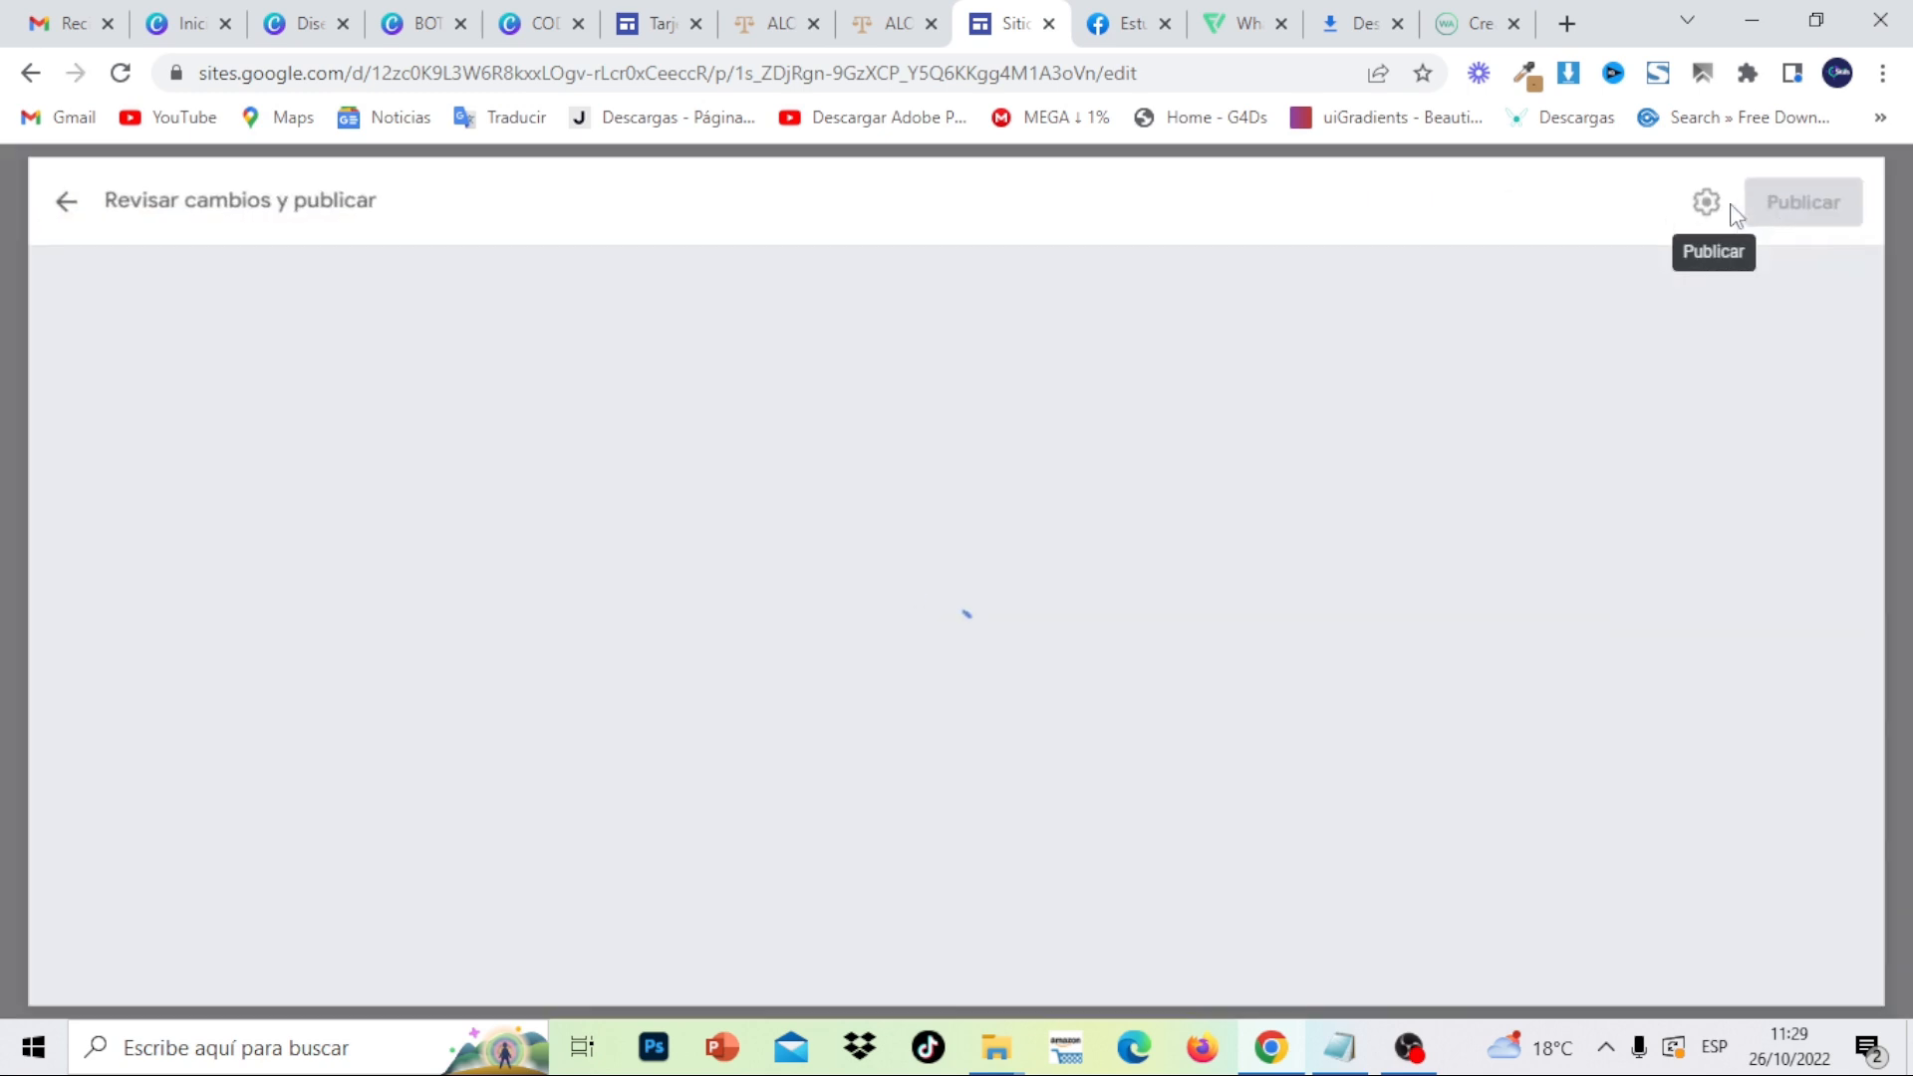
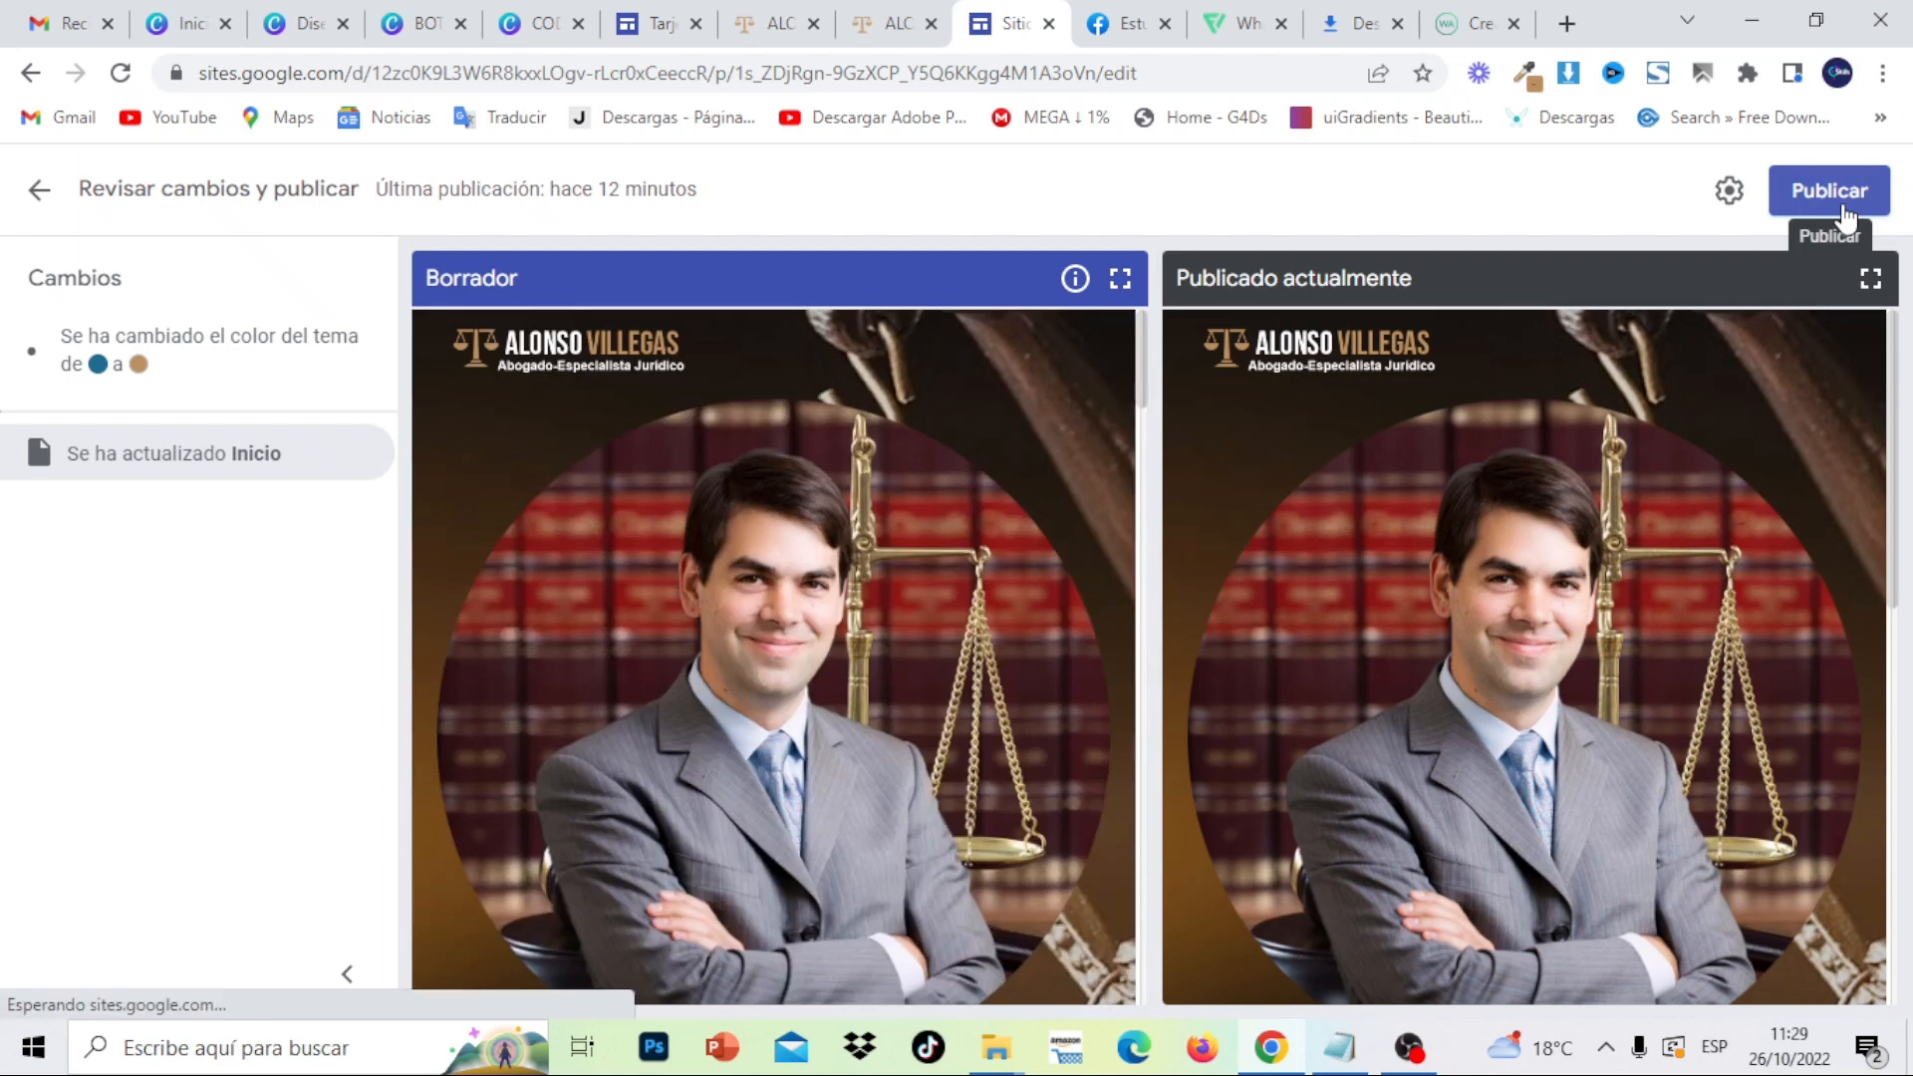
- Publish the new theme-colour changes and open Ver sitio web publicado in a new tab
{"action": "left_click", "coordinate": [1841, 207]}
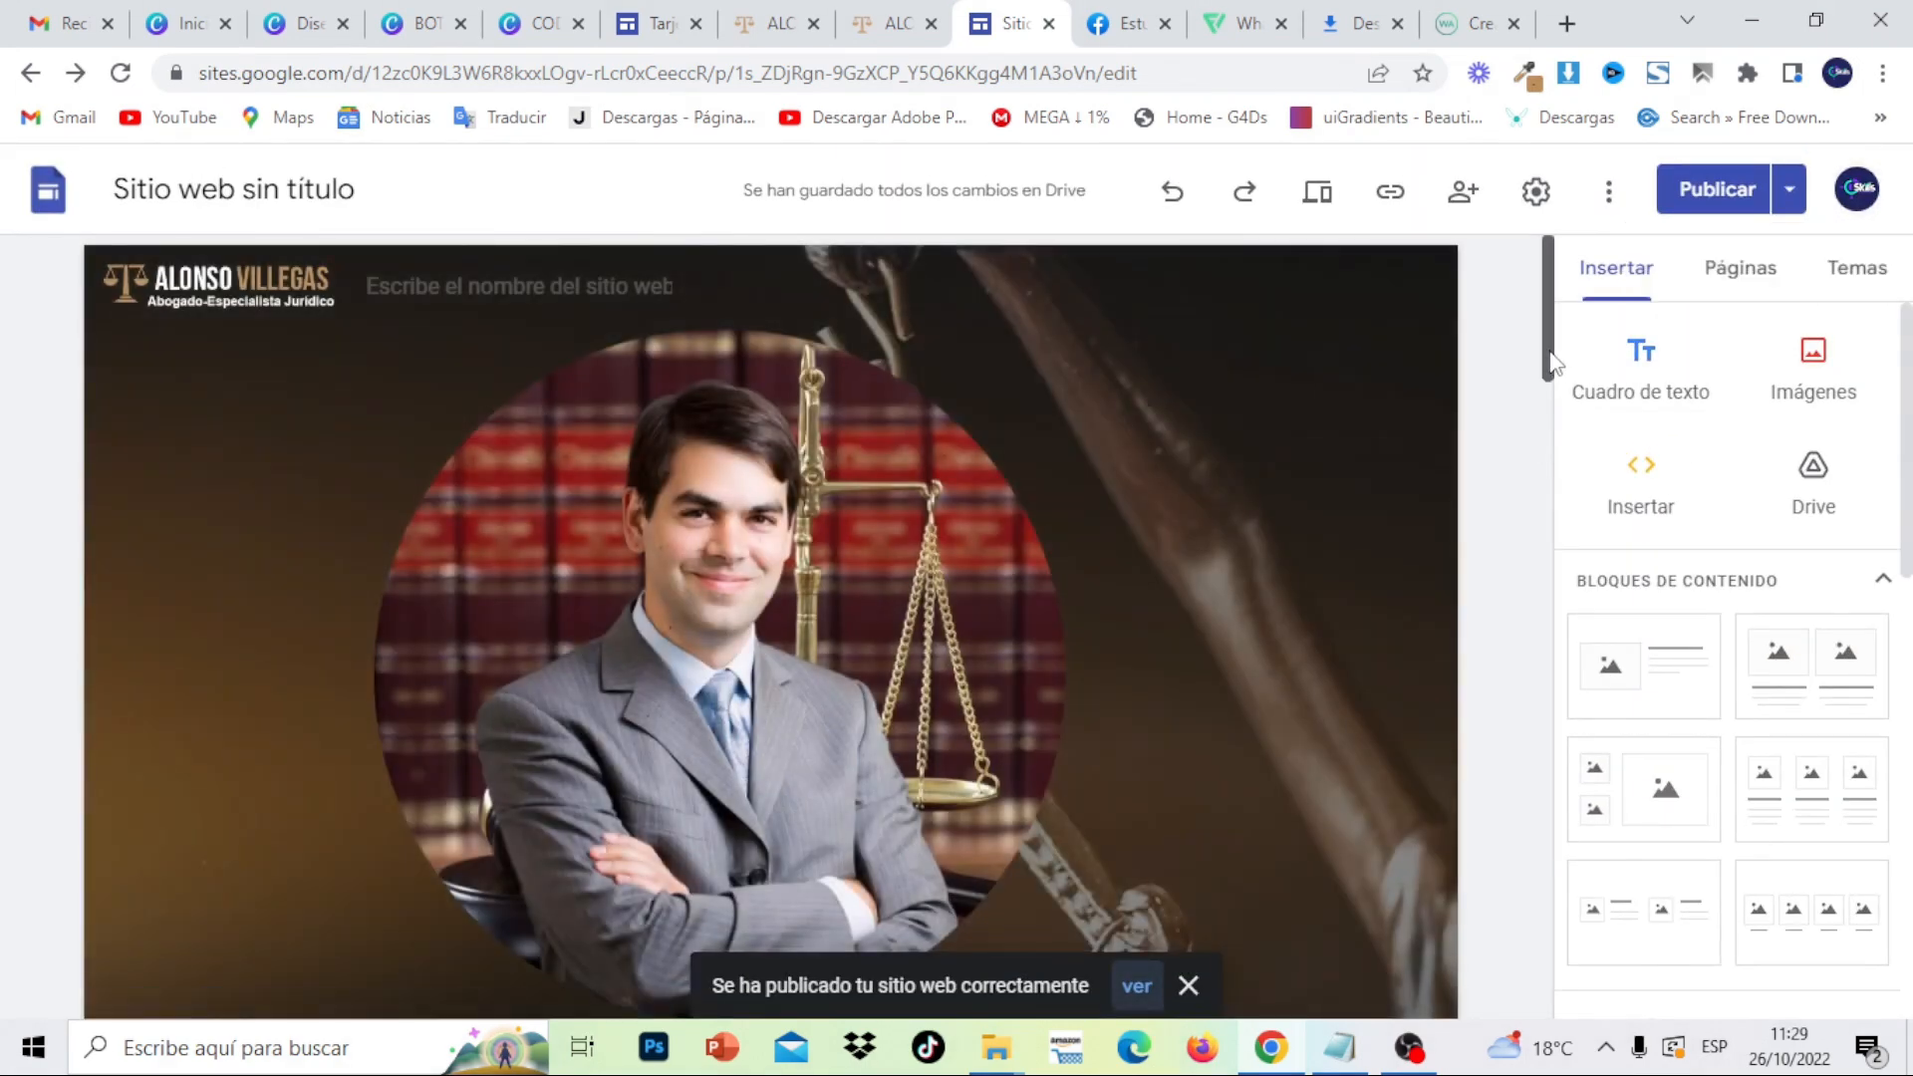
{"action": "scroll", "coordinate": [1557, 414], "scroll_direction": "down", "scroll_amount": 2}
{"action": "left_click_drag", "start_coordinate": [1557, 414], "coordinate": [1550, 976]}
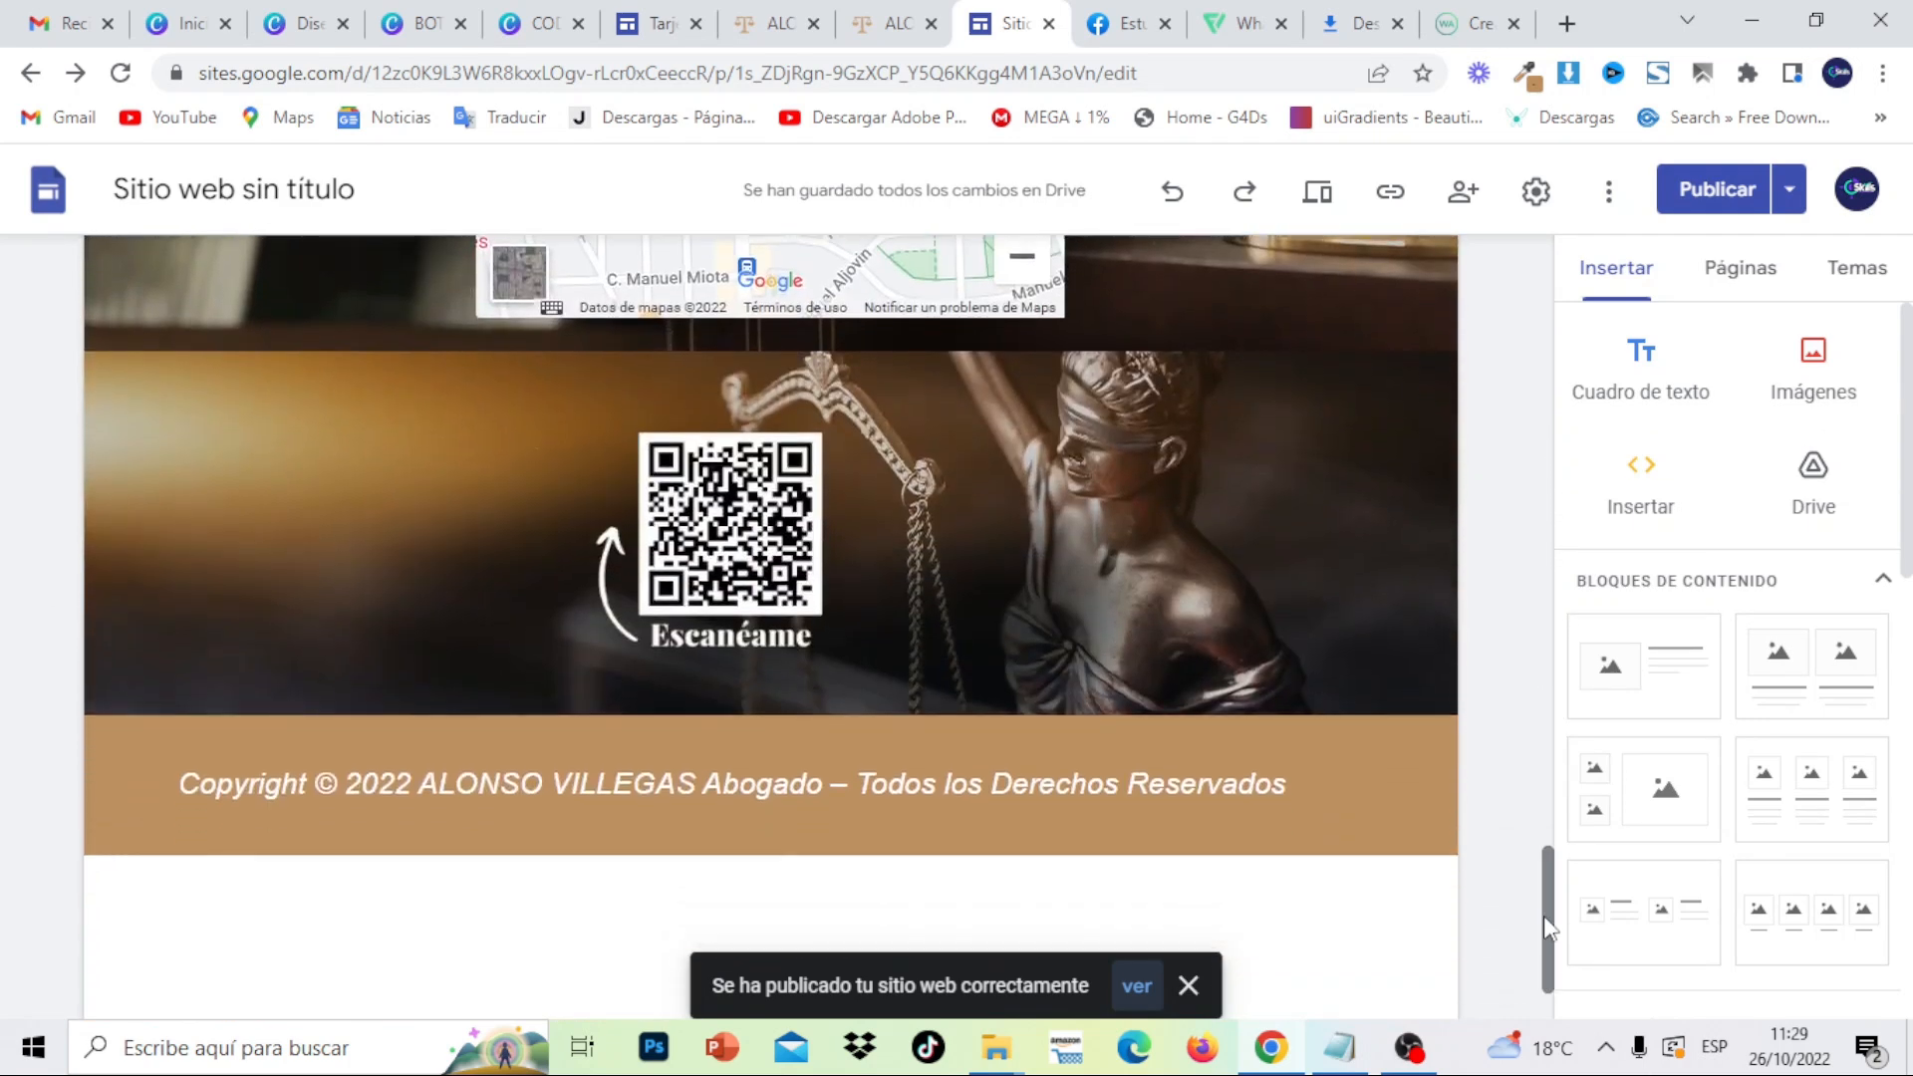
{"action": "left_click", "coordinate": [1789, 207]}
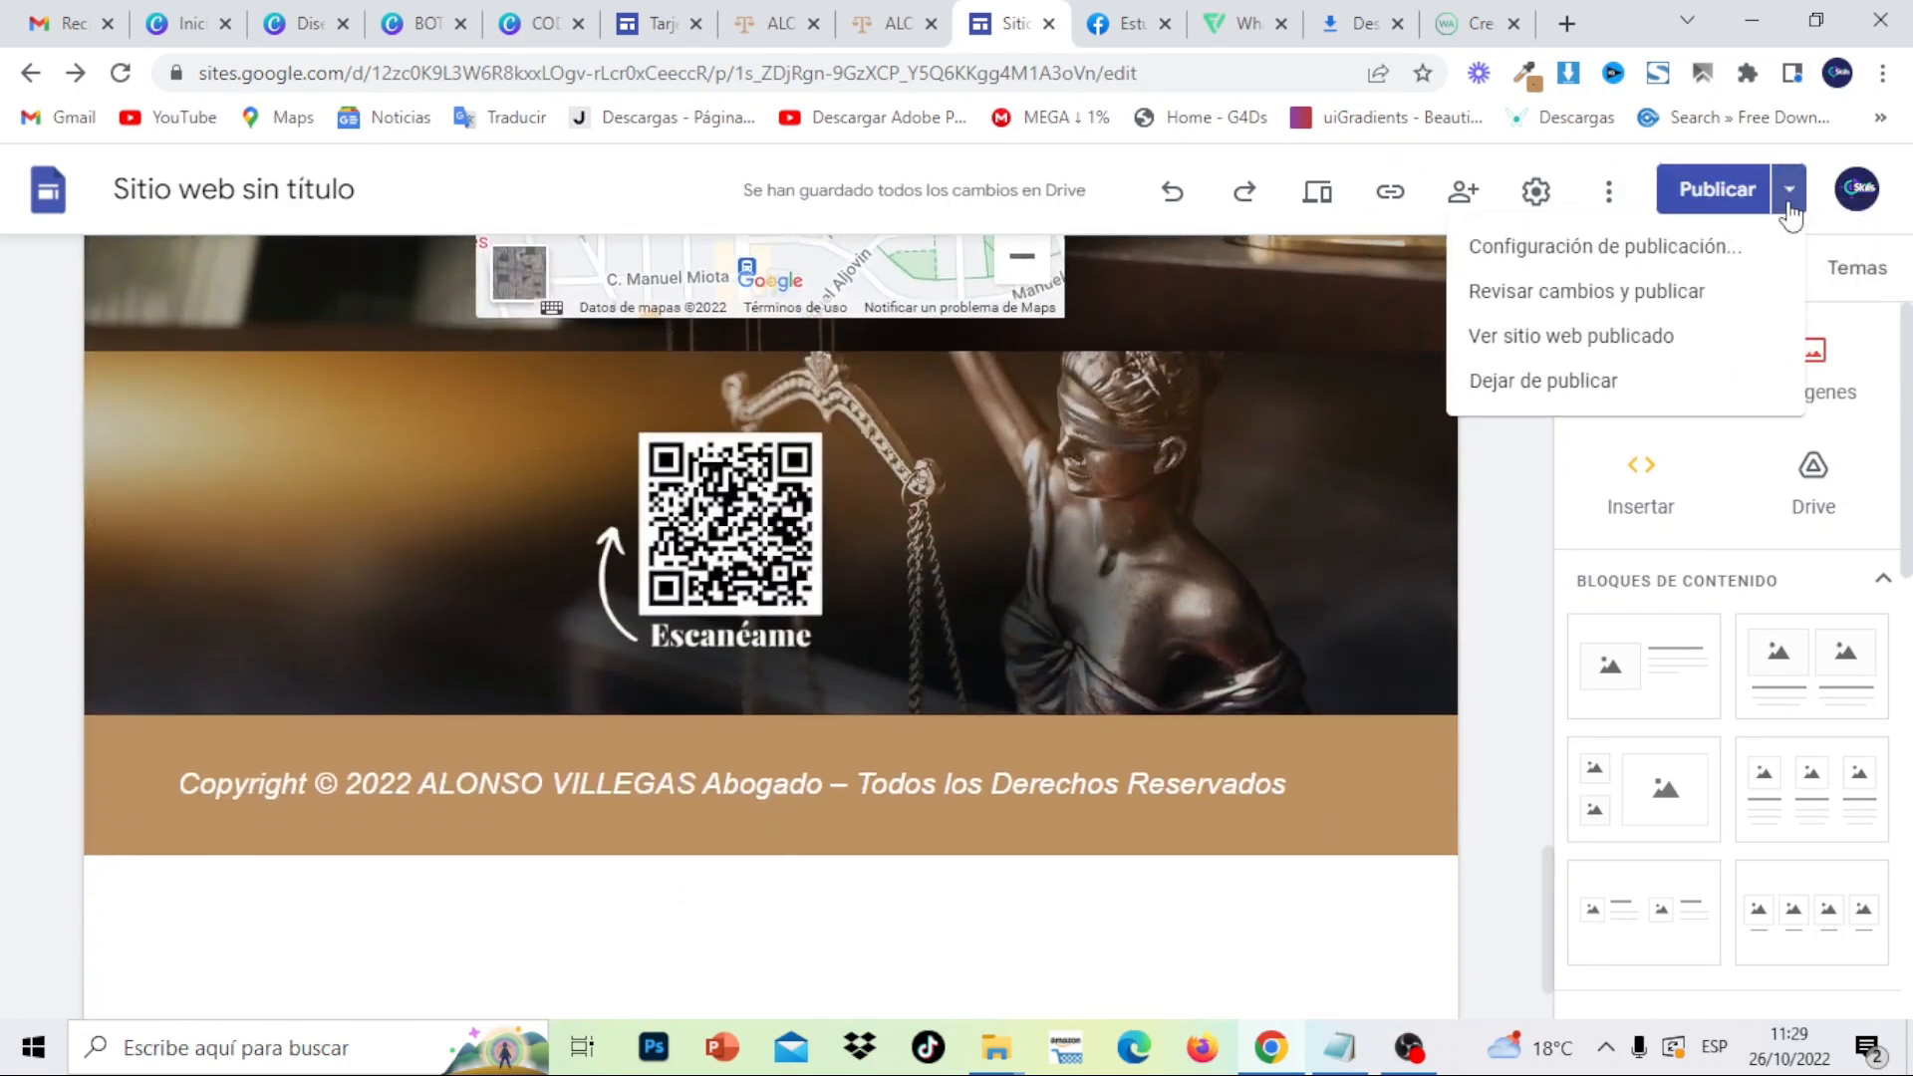
{"action": "left_click", "coordinate": [1695, 334]}
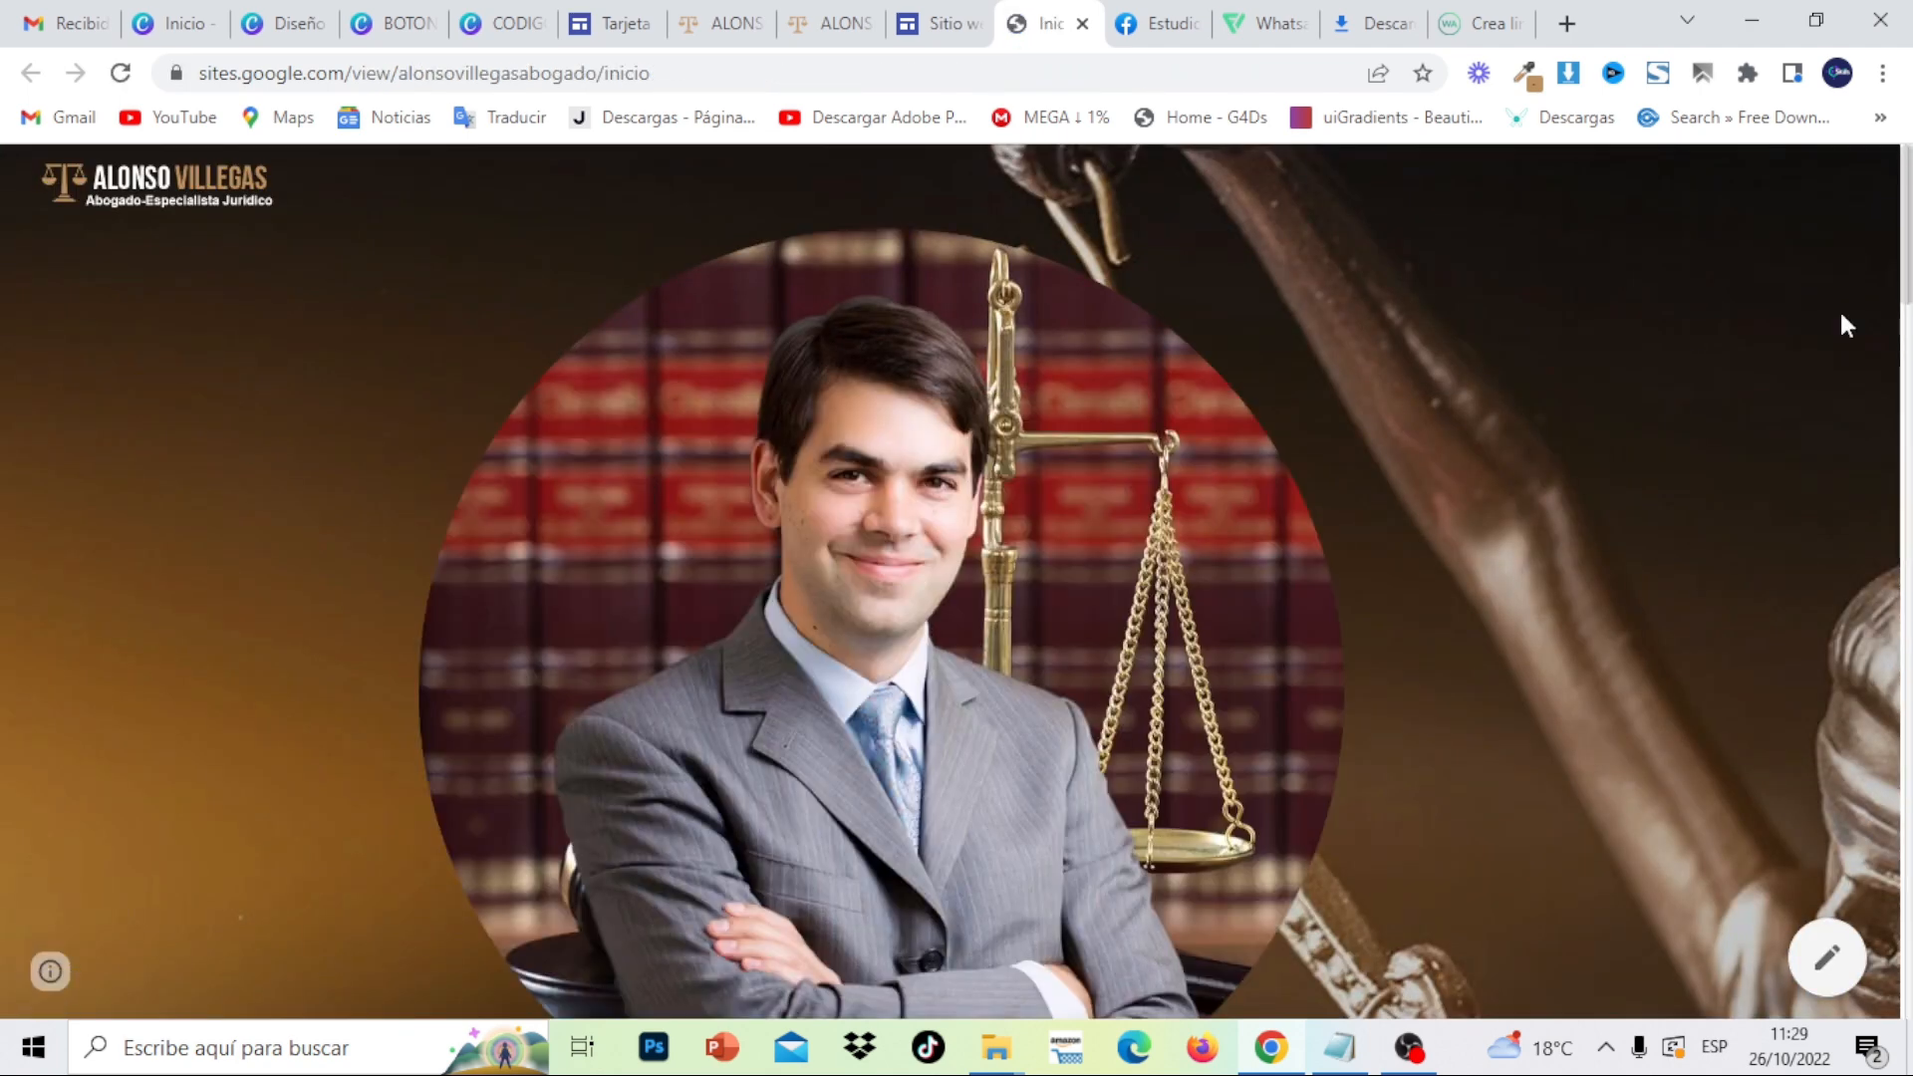
- On the live page, expand and collapse the Sobre mí and Mis servicios sections
{"action": "scroll", "coordinate": [1842, 327], "scroll_direction": "down", "scroll_amount": 6}
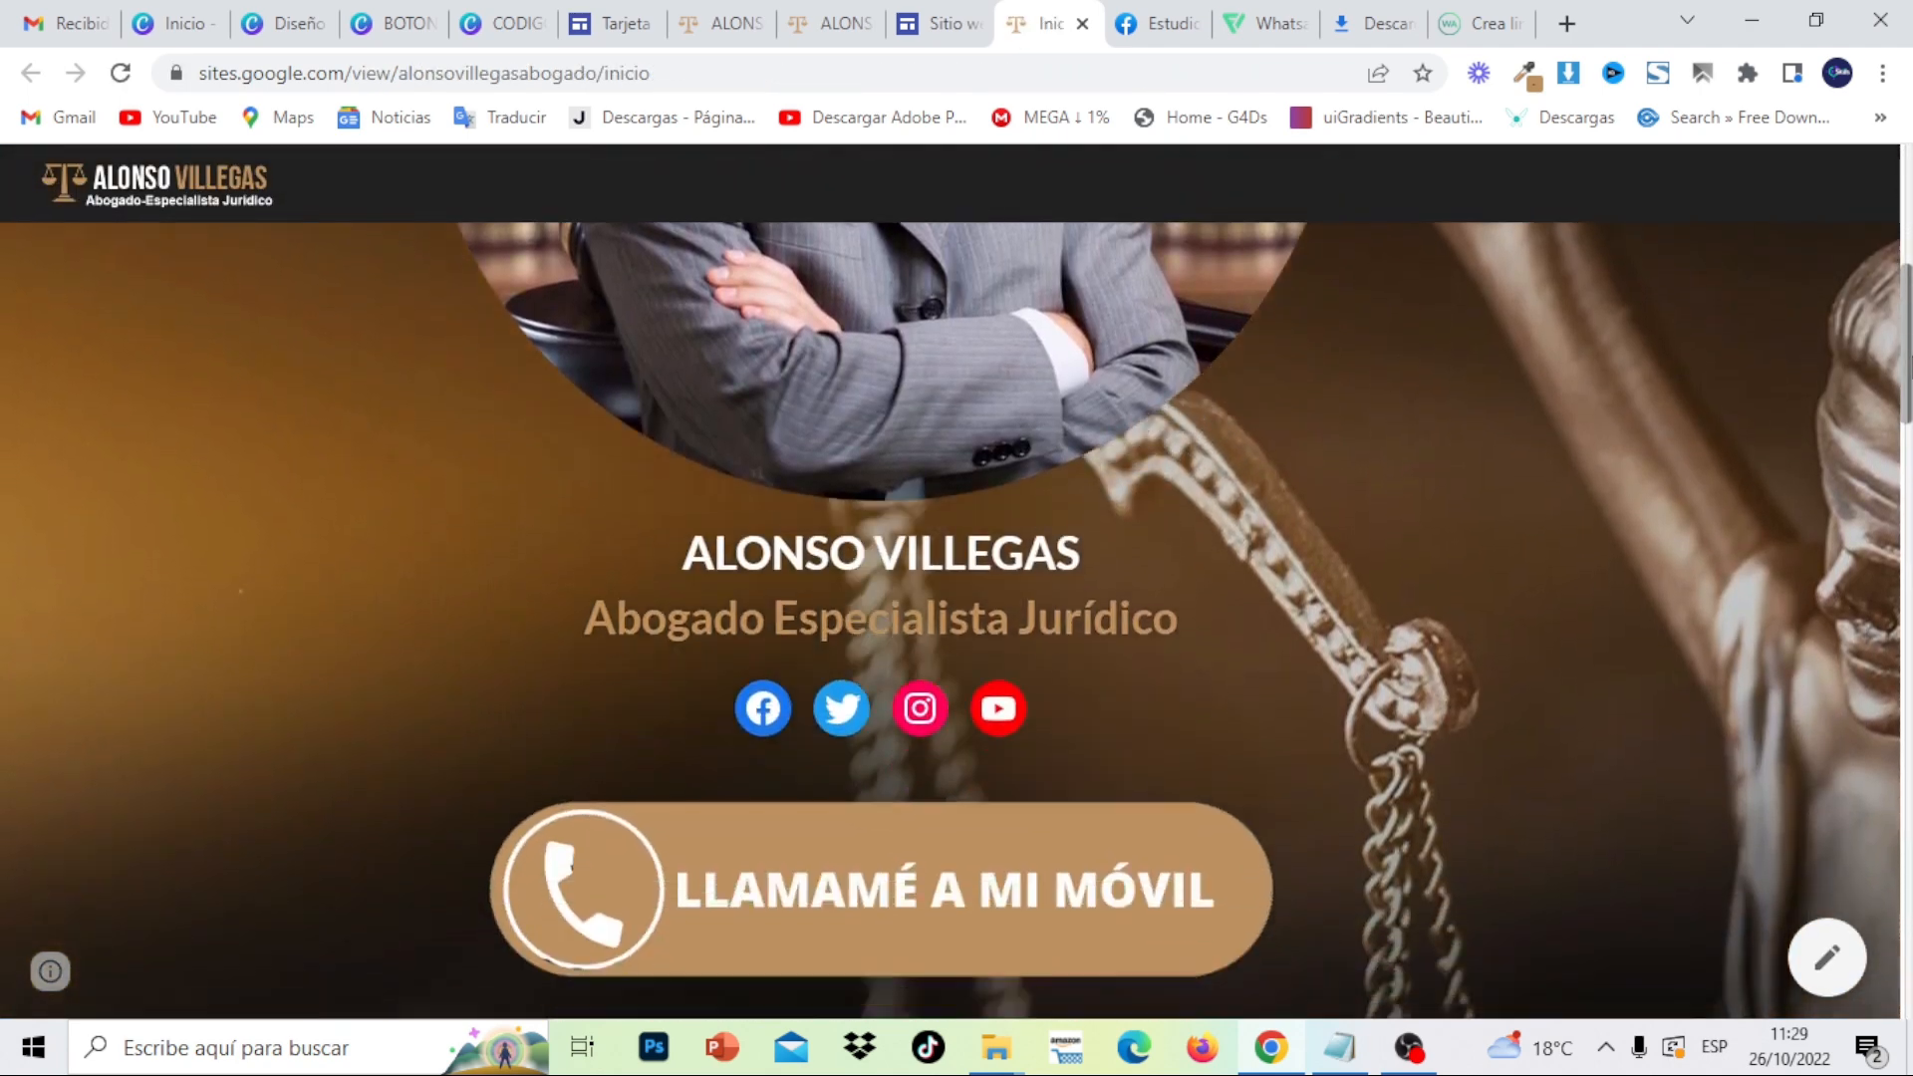
{"action": "scroll", "coordinate": [1909, 540], "scroll_direction": "down", "scroll_amount": 9}
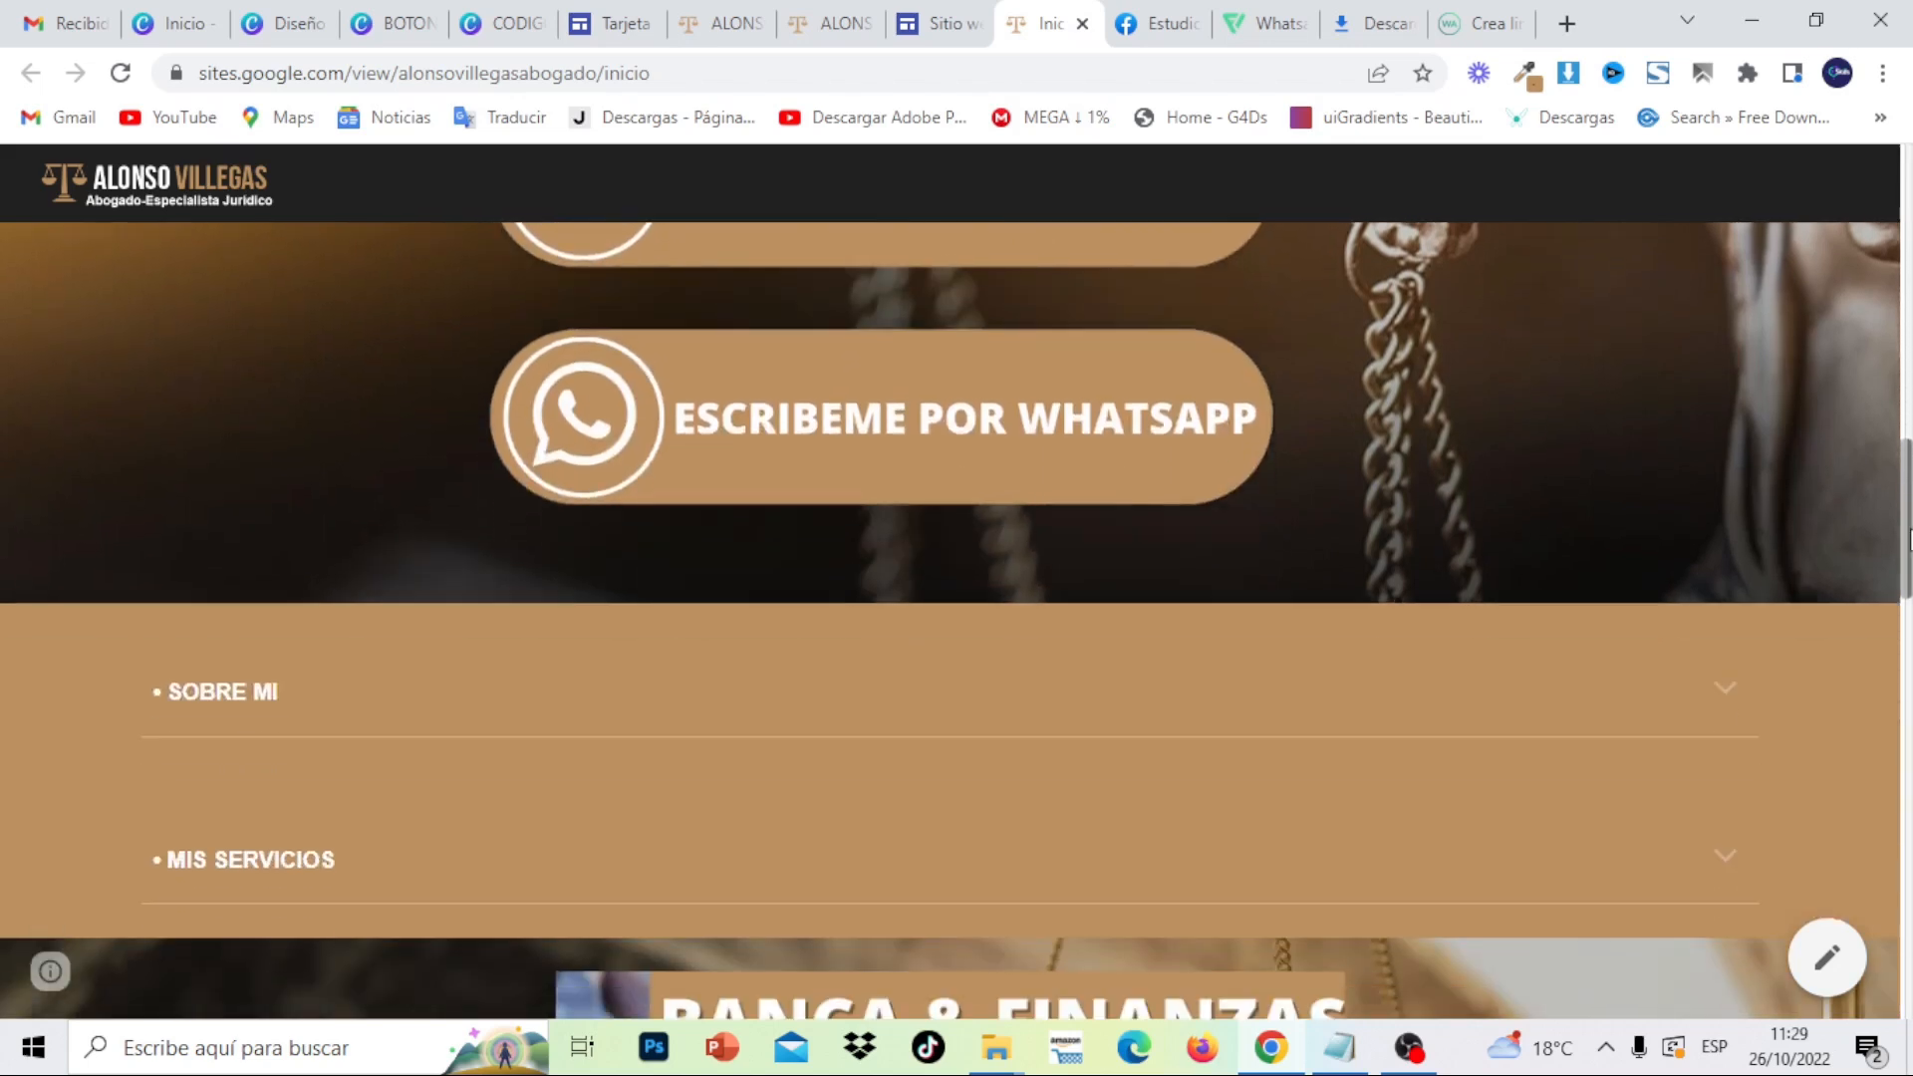
{"action": "scroll", "coordinate": [1908, 539], "scroll_direction": "down", "scroll_amount": 1}
{"action": "left_click", "coordinate": [1725, 582]}
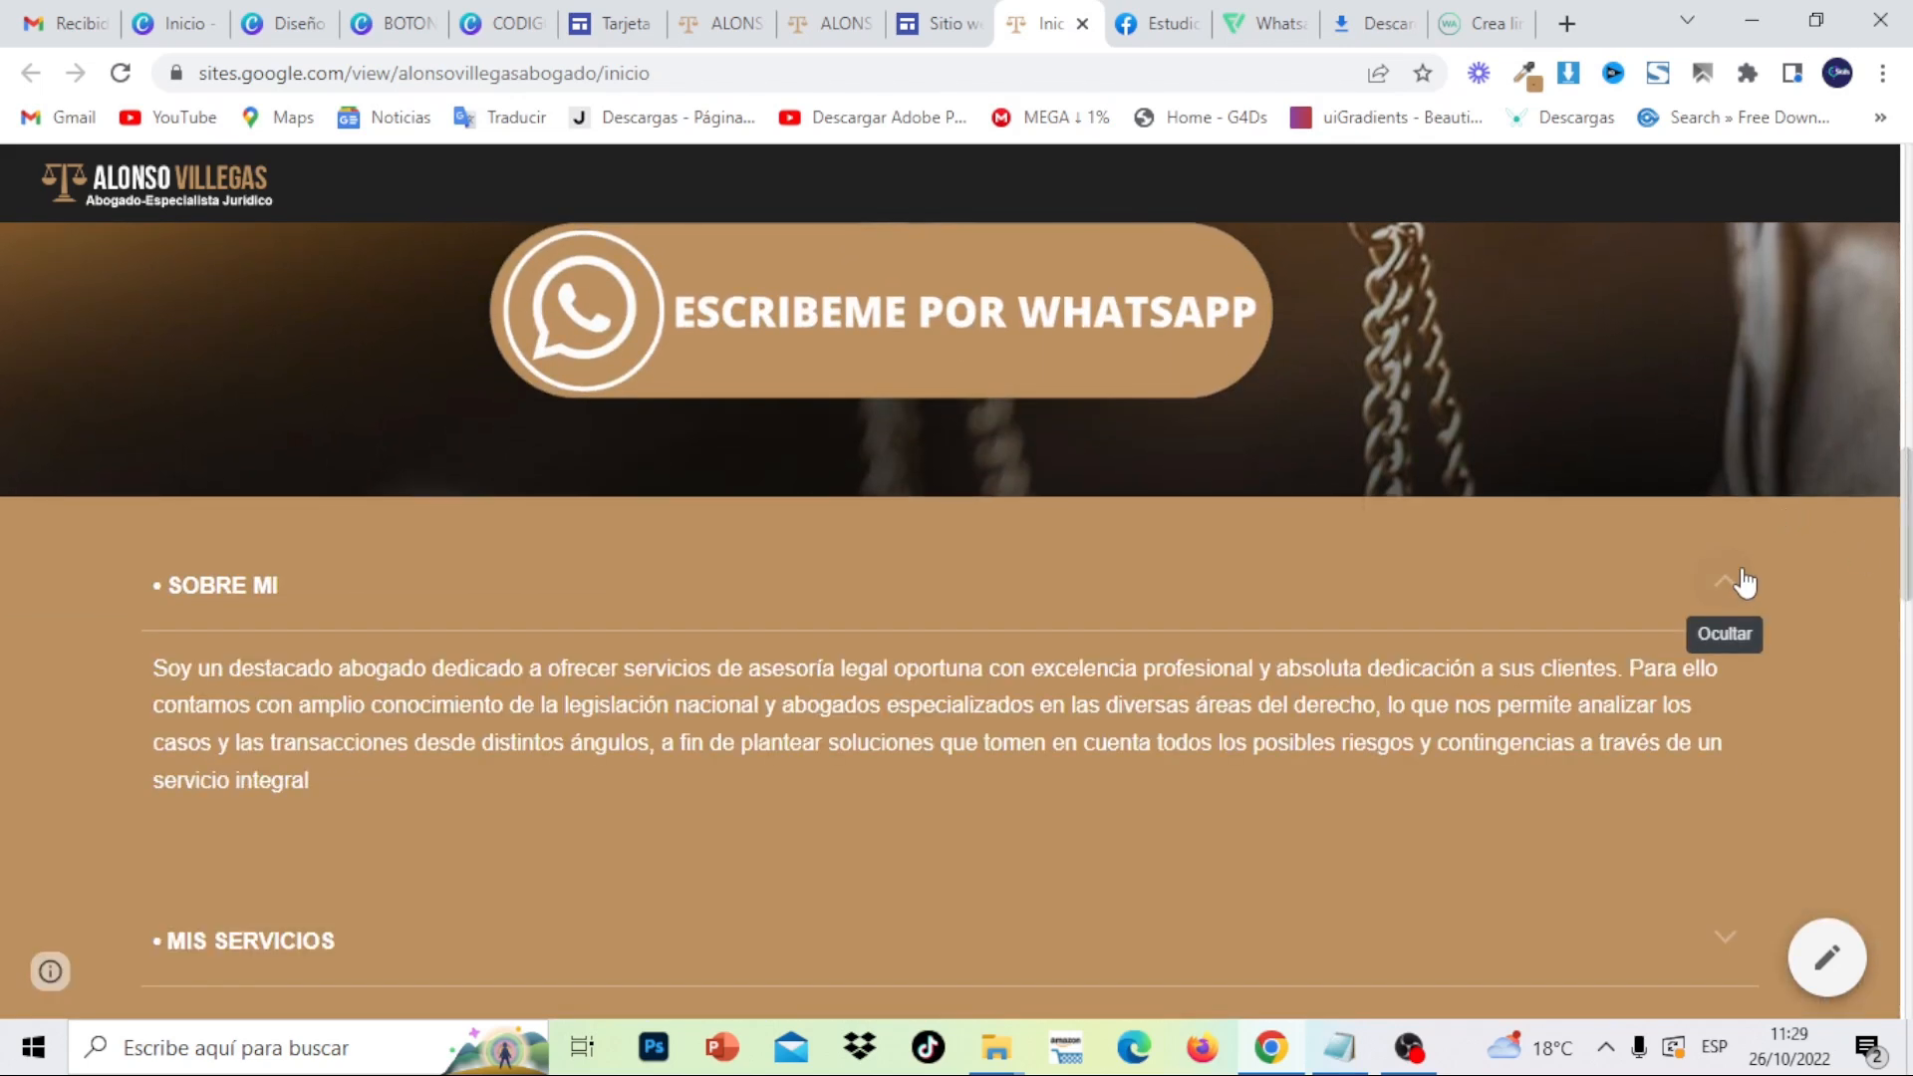
{"action": "left_click", "coordinate": [1744, 583]}
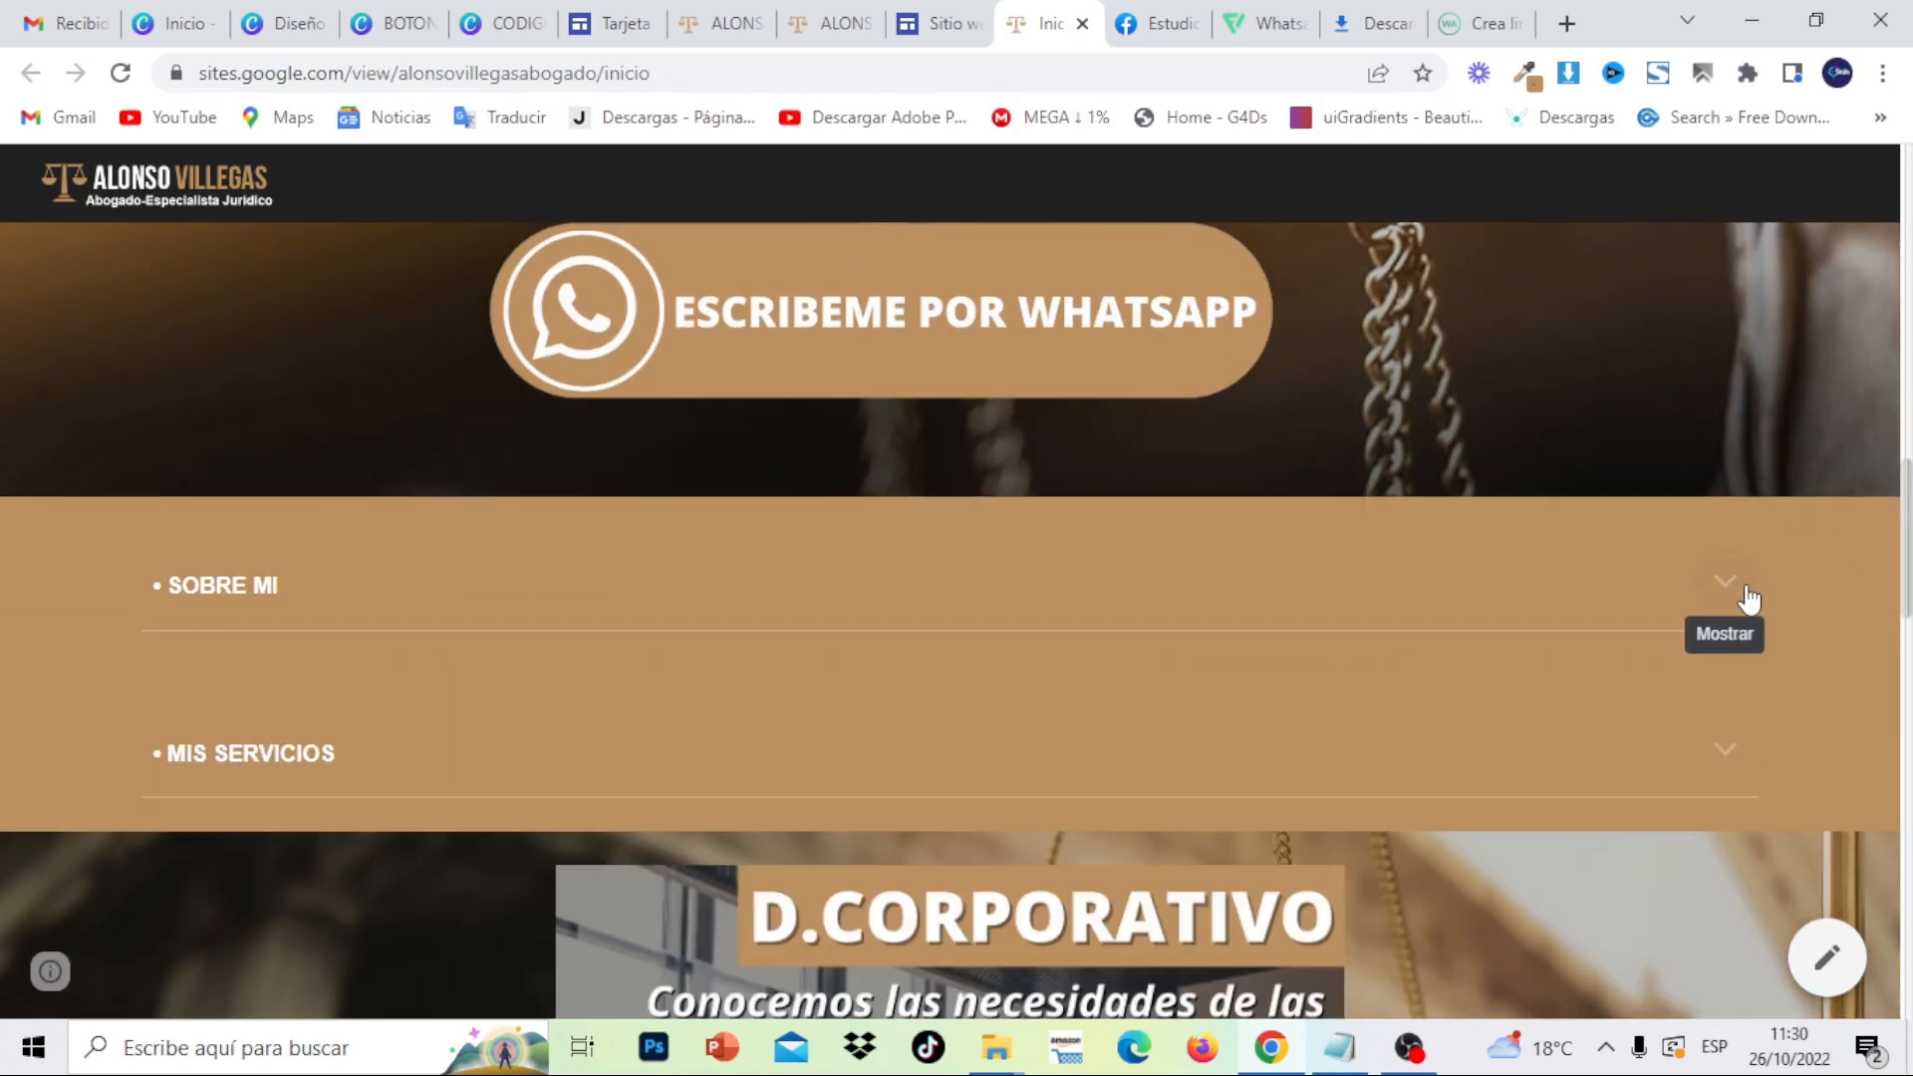
{"action": "left_click", "coordinate": [1741, 754]}
{"action": "left_click", "coordinate": [1741, 753]}
- Expand Mi ubicación to check the address and email, then collapse it
{"action": "scroll", "coordinate": [1741, 754], "scroll_direction": "down", "scroll_amount": 3}
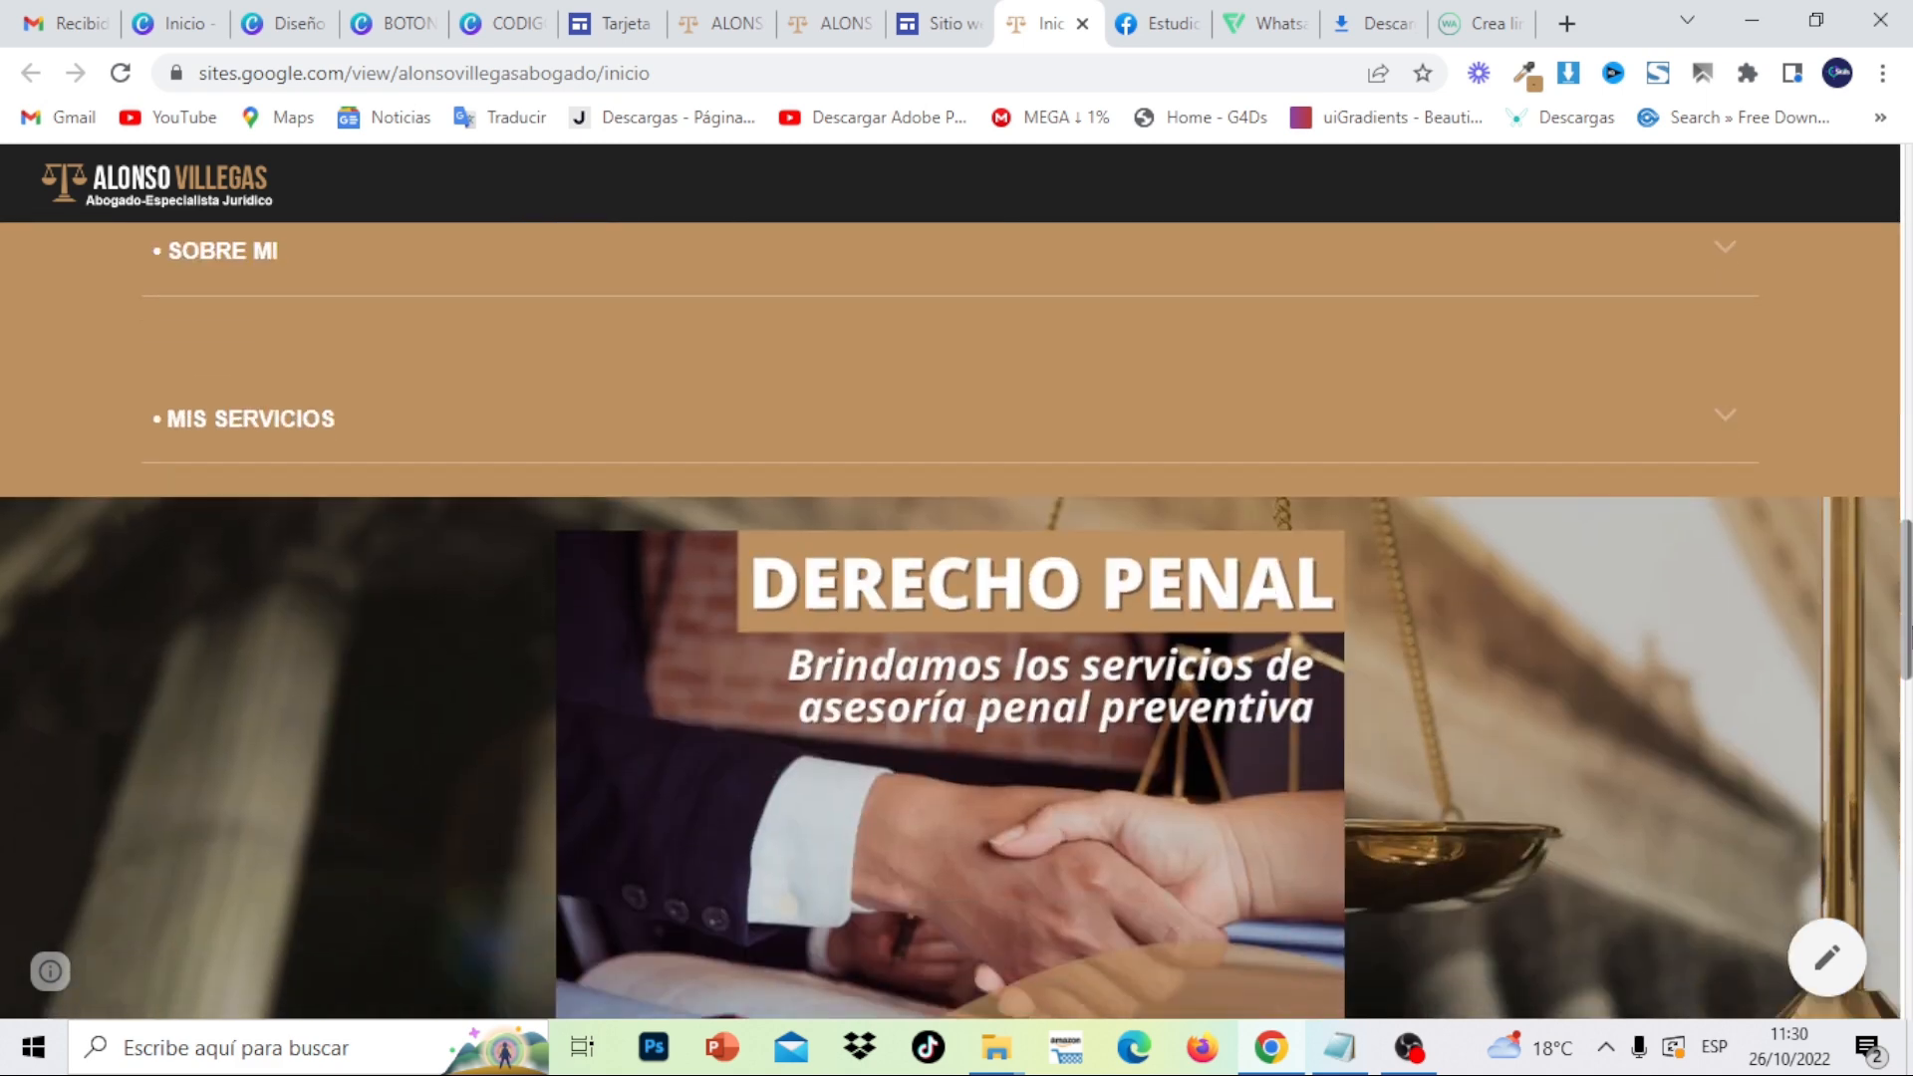
{"action": "scroll", "coordinate": [957, 617], "scroll_direction": "down", "scroll_amount": 3}
{"action": "scroll", "coordinate": [957, 618], "scroll_direction": "down", "scroll_amount": 3}
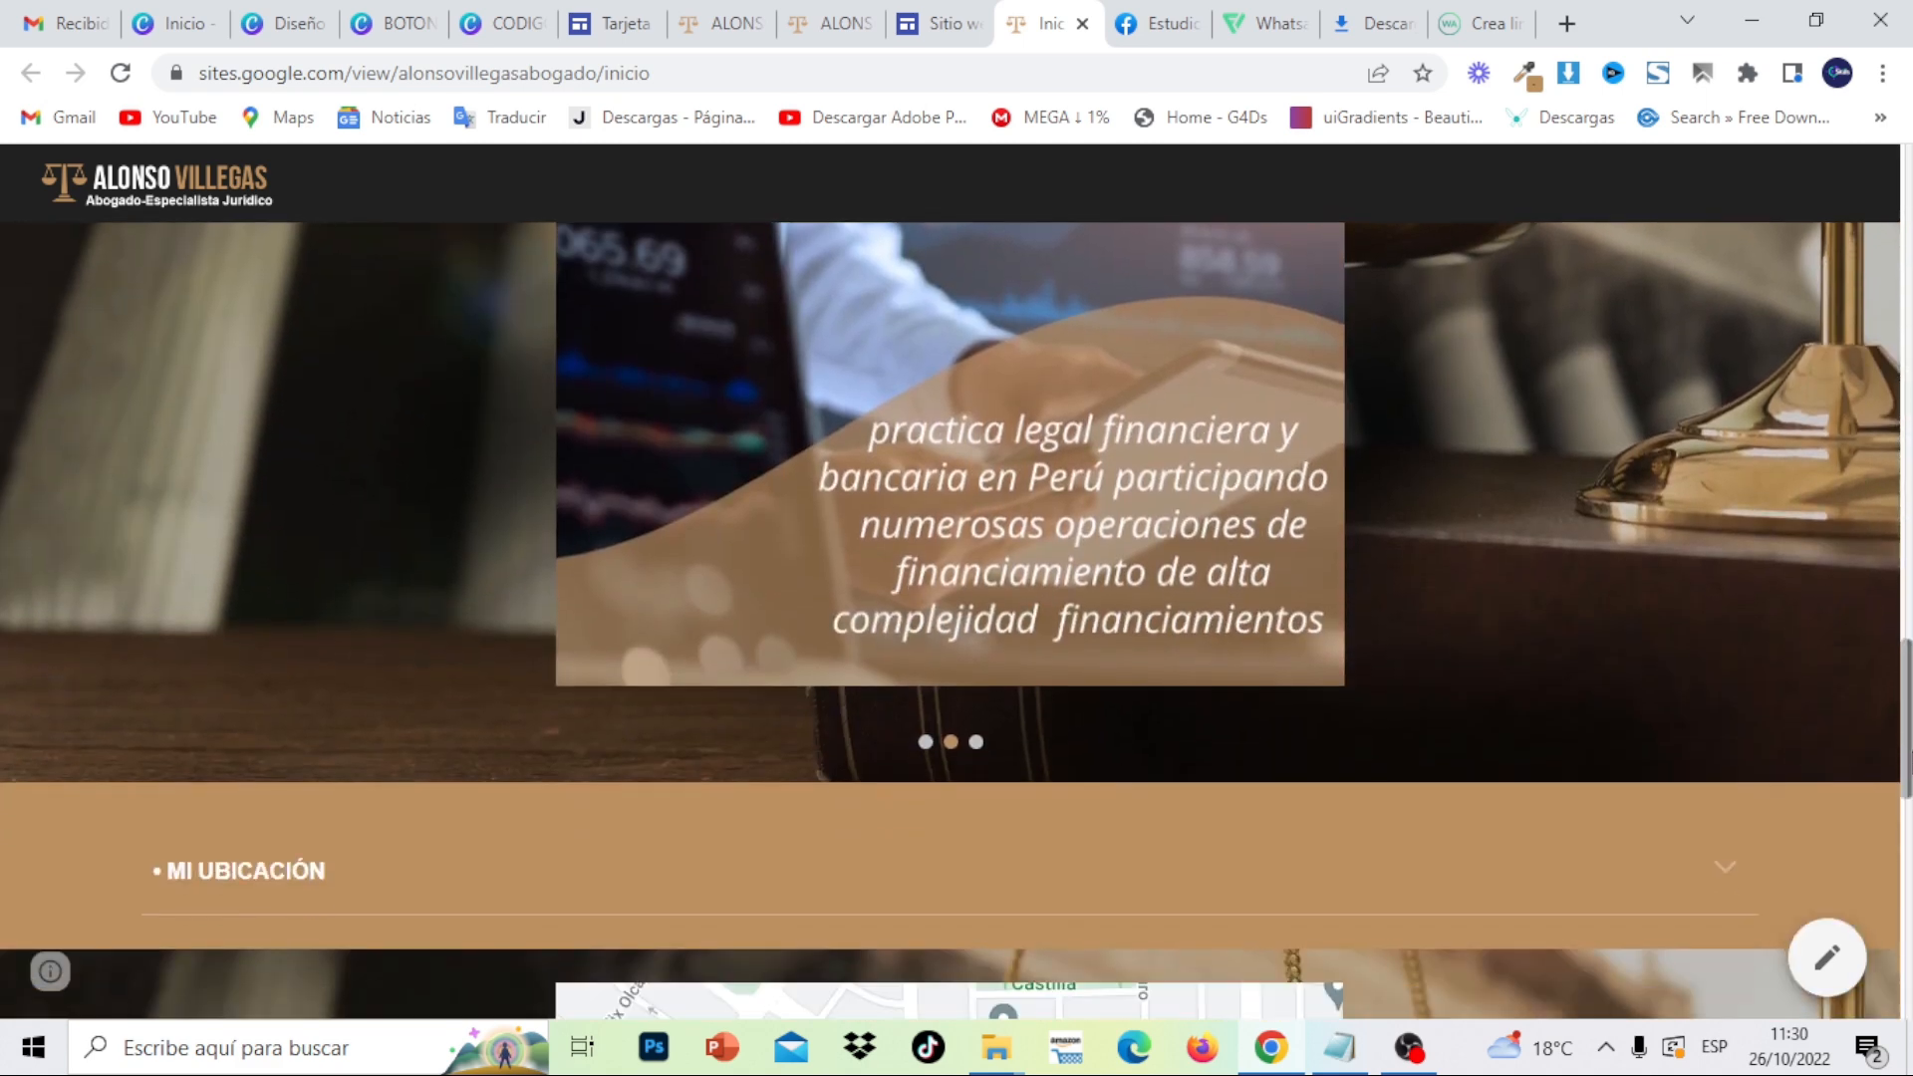
{"action": "scroll", "coordinate": [1734, 518], "scroll_direction": "down", "scroll_amount": 3}
{"action": "left_click", "coordinate": [1734, 516]}
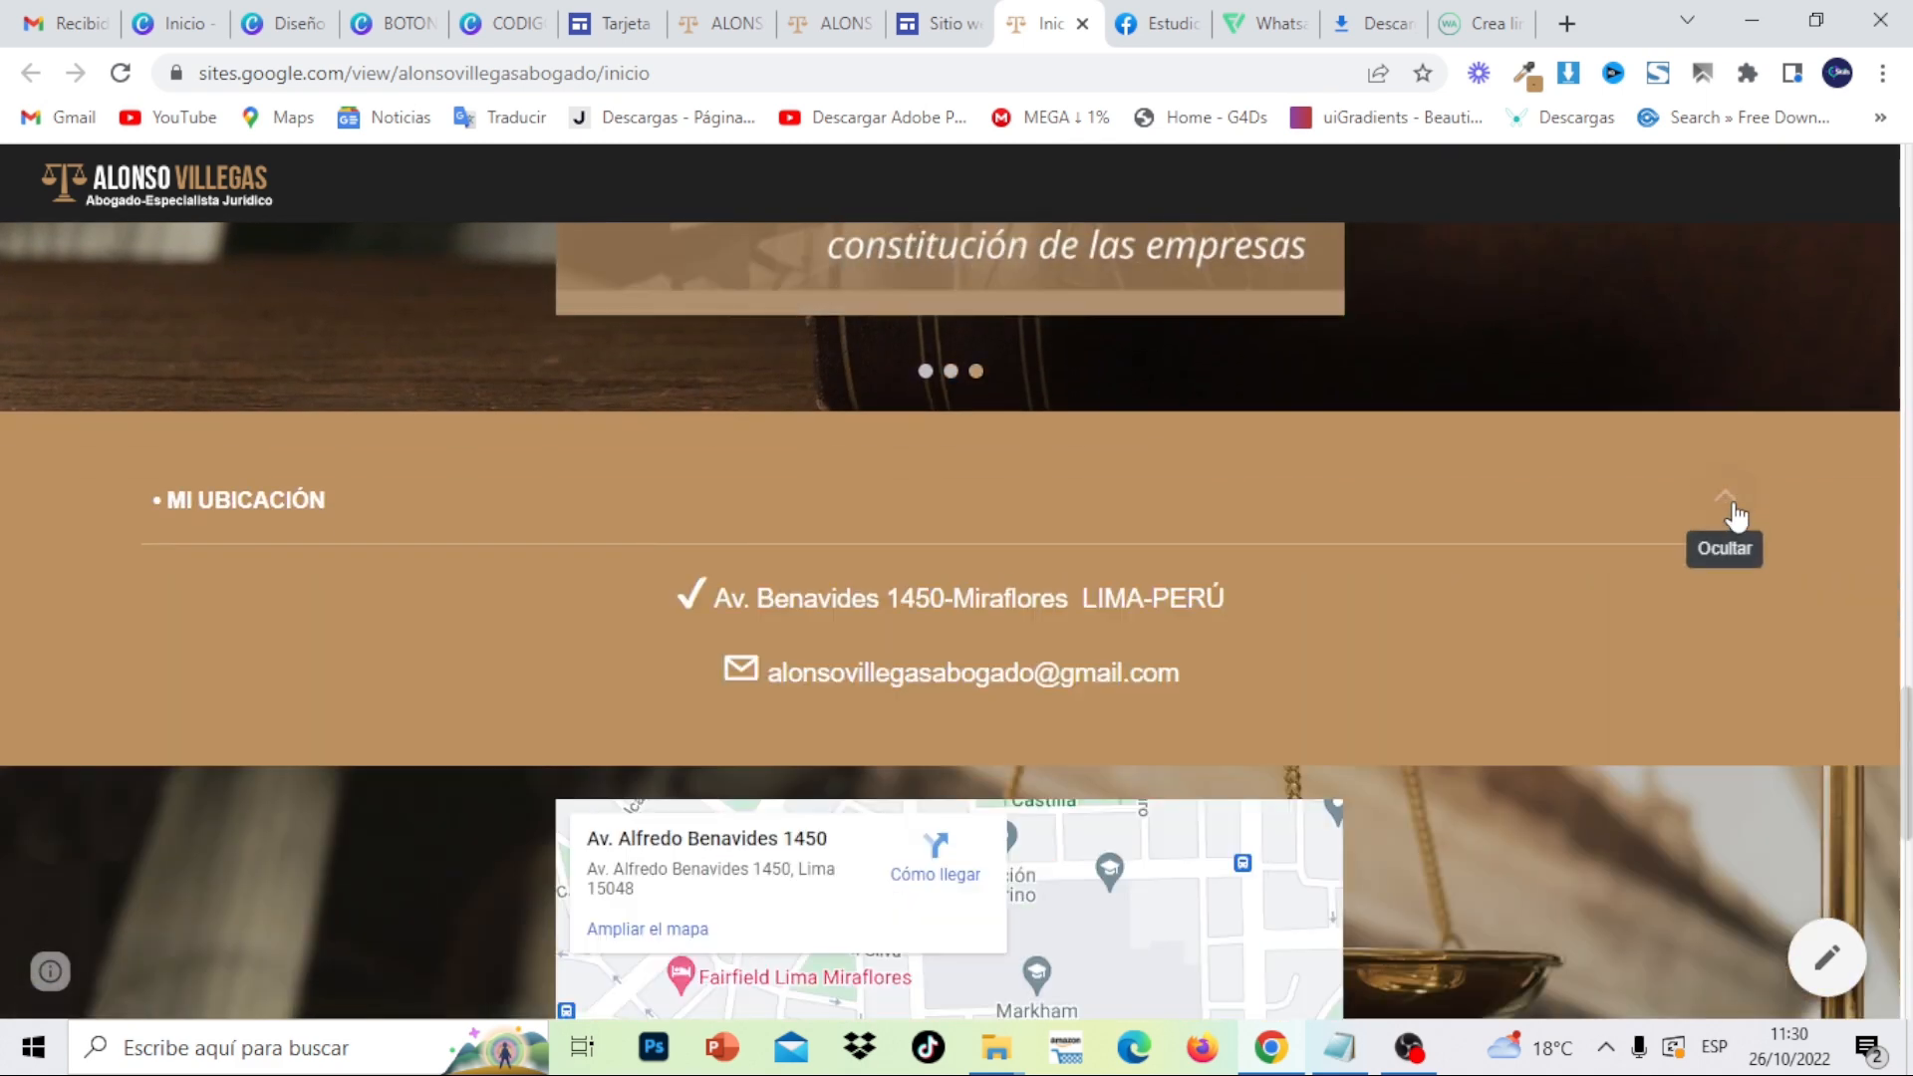
{"action": "left_click", "coordinate": [1734, 514]}
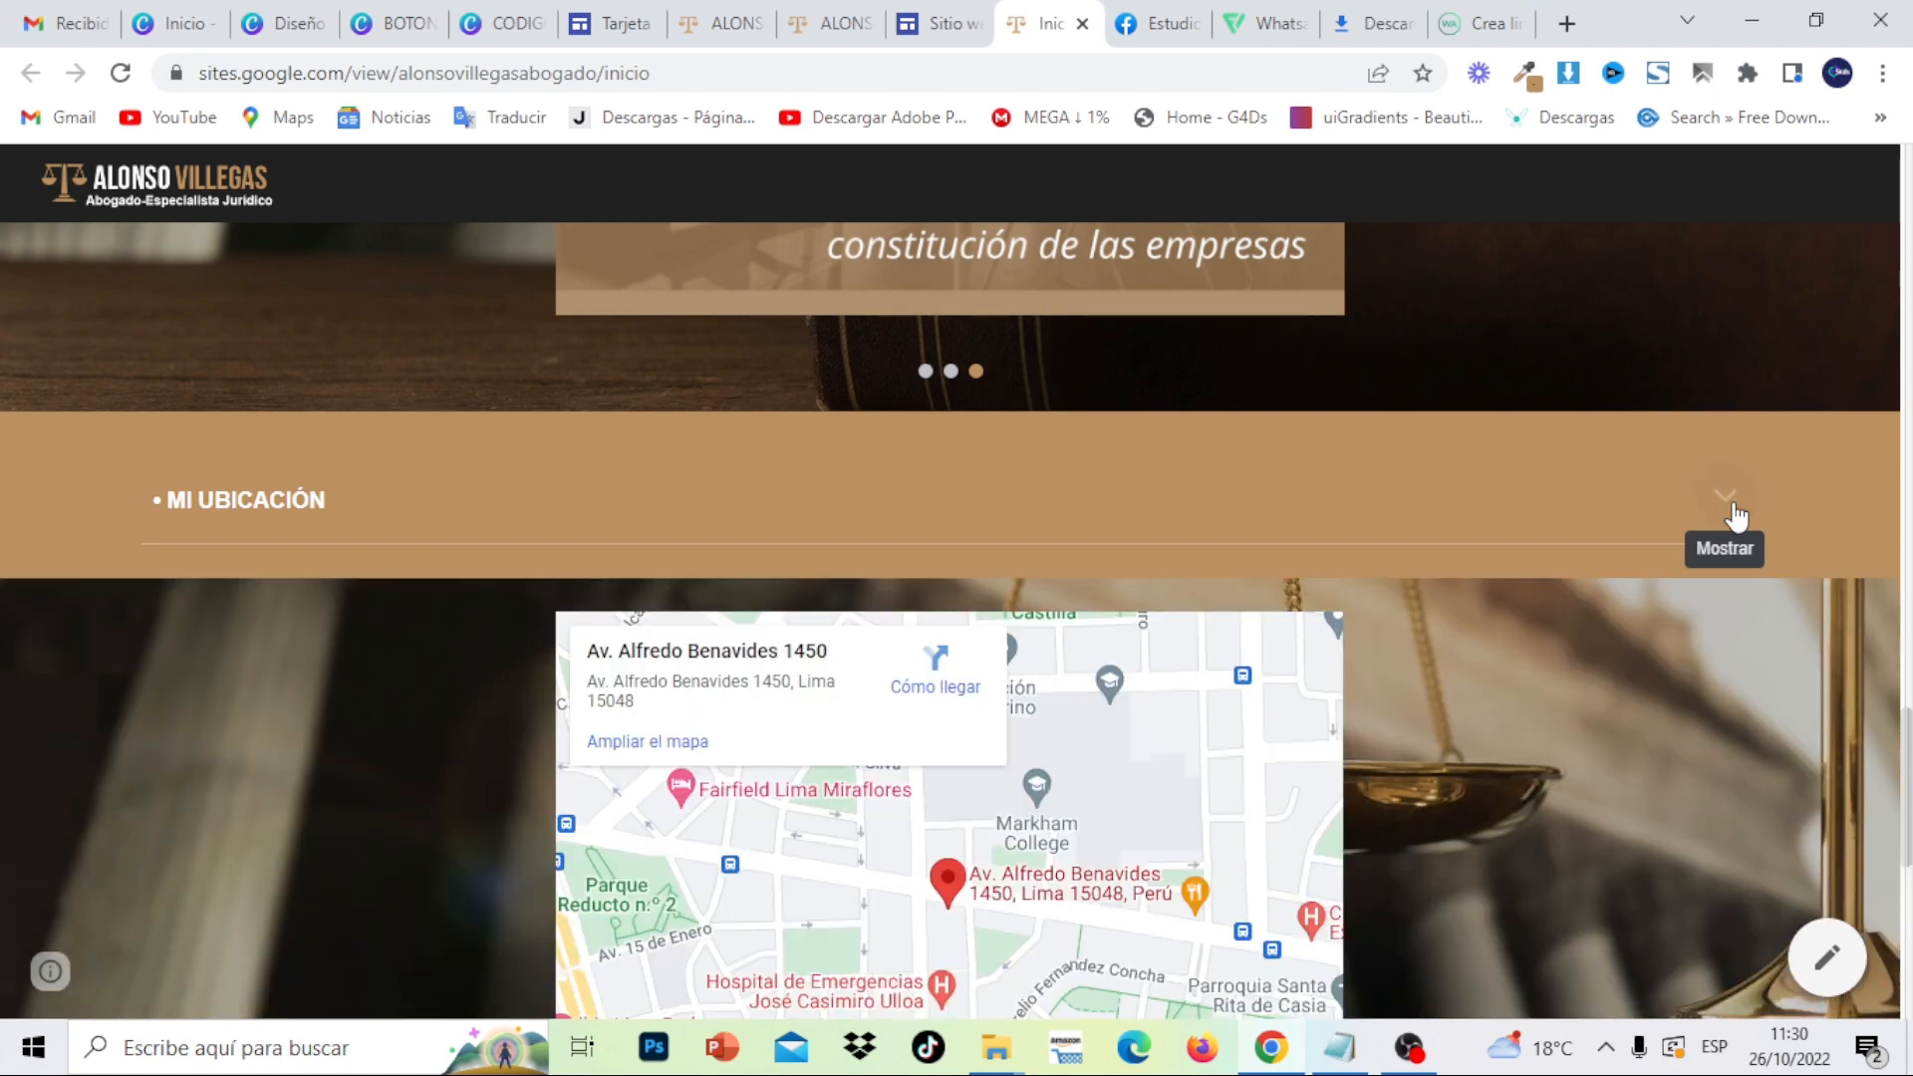
- Close the published-site tab and return to the Google Sites editor
{"action": "scroll", "coordinate": [1909, 747], "scroll_direction": "up", "scroll_amount": 7}
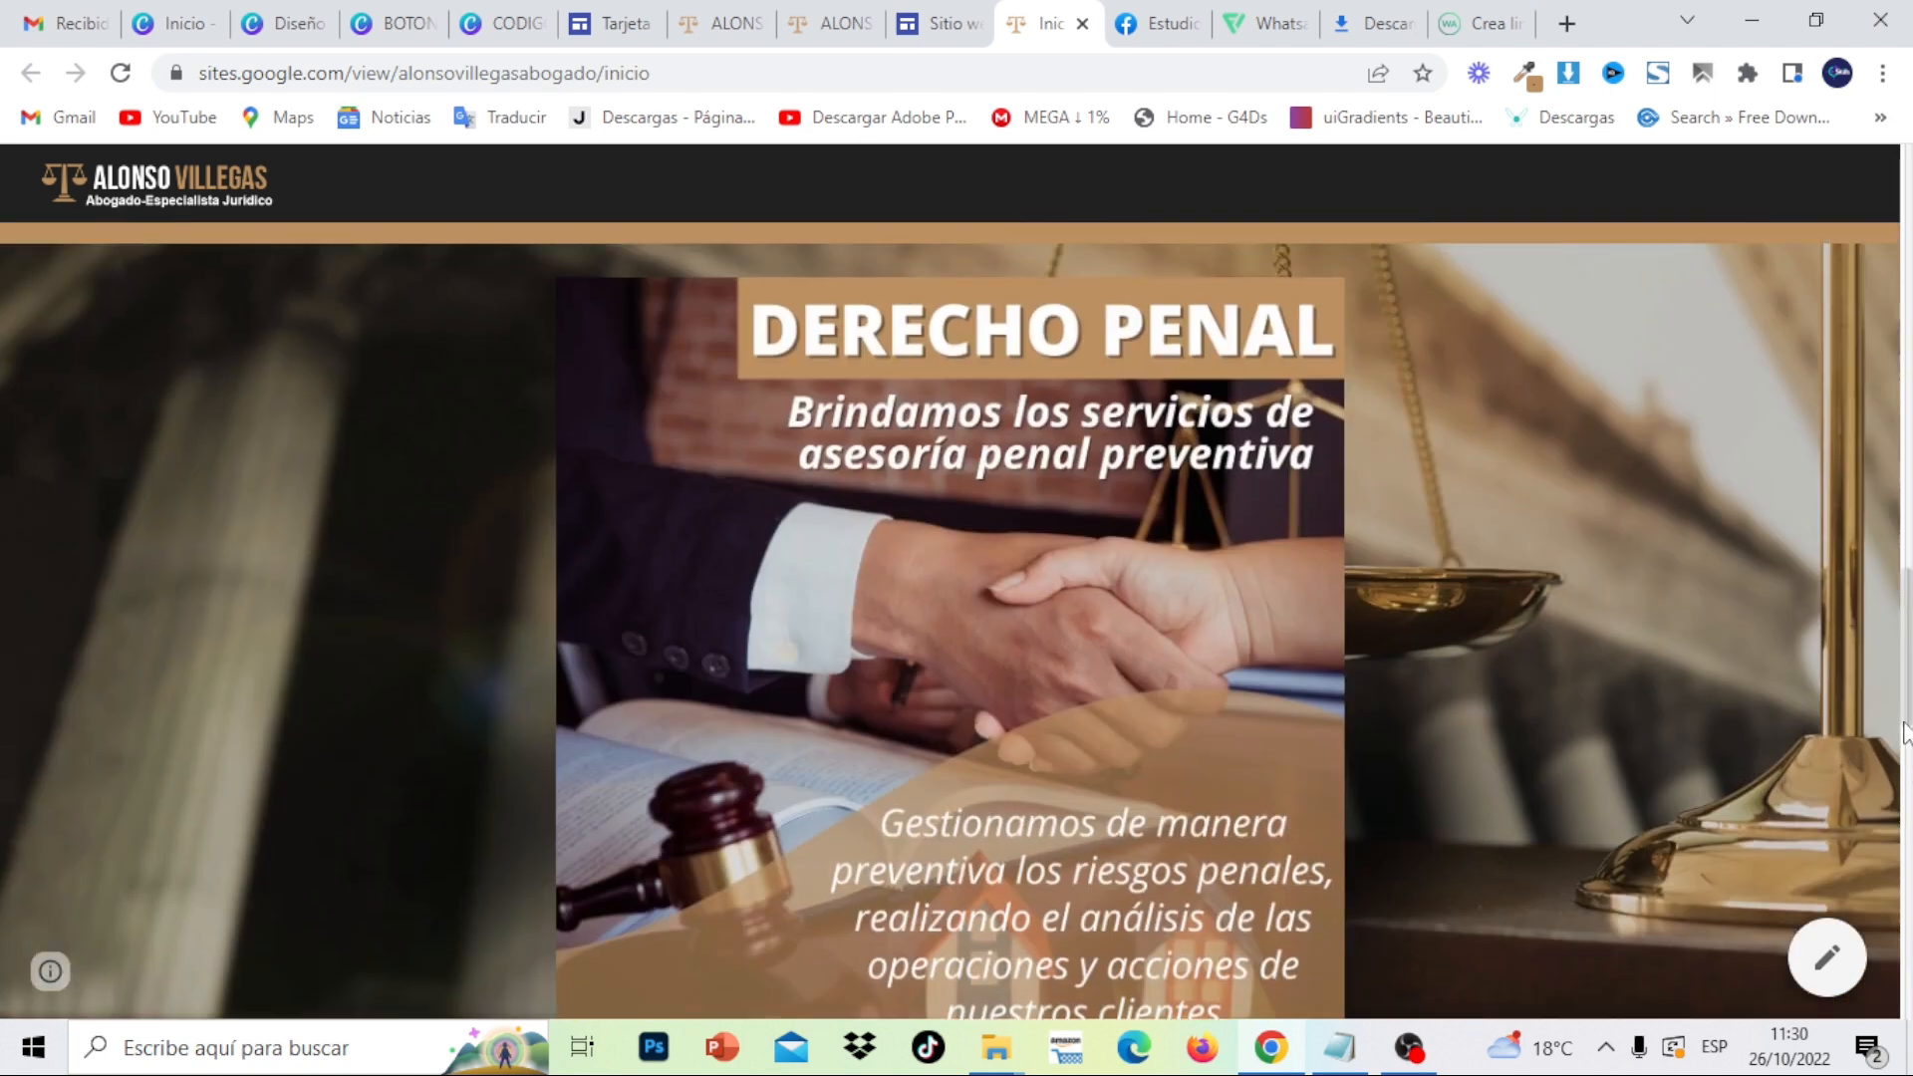
{"action": "left_click_drag", "start_coordinate": [1904, 726], "coordinate": [1908, 966]}
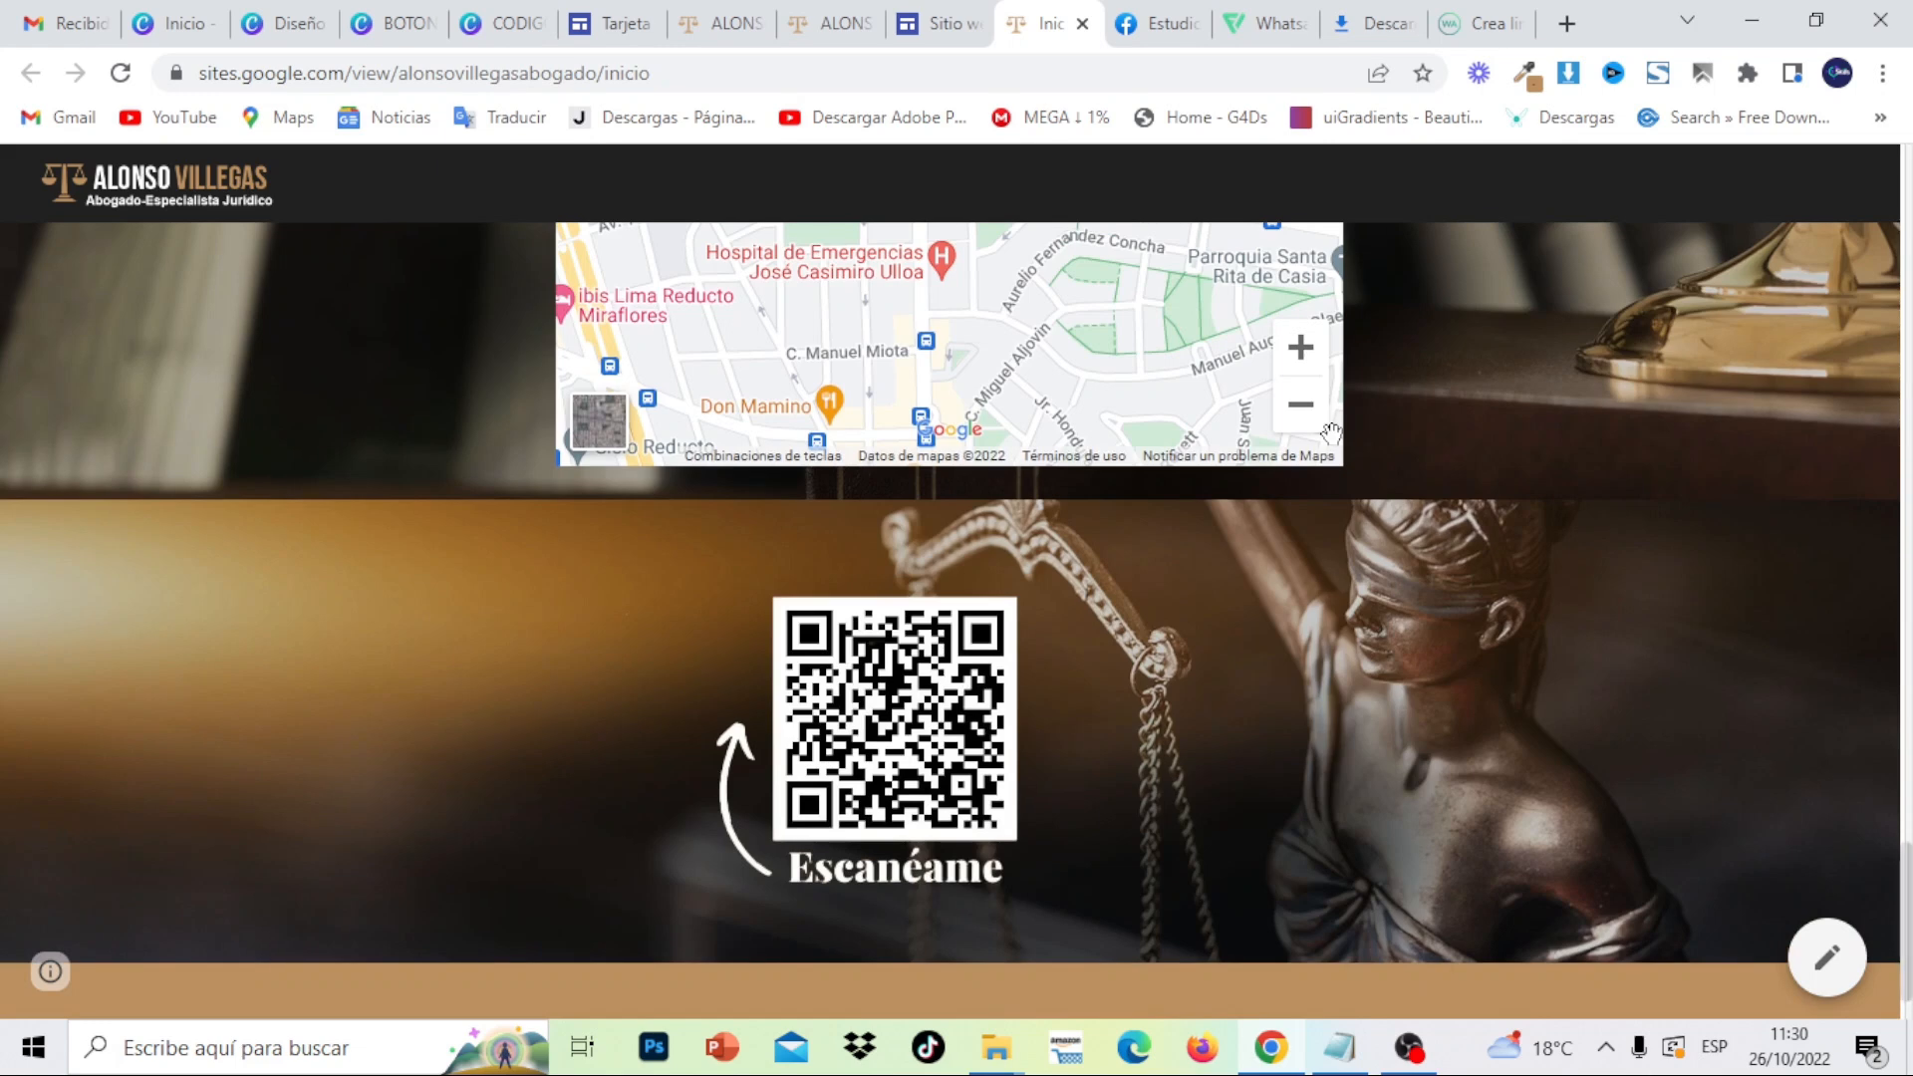
{"action": "left_click", "coordinate": [1082, 23]}
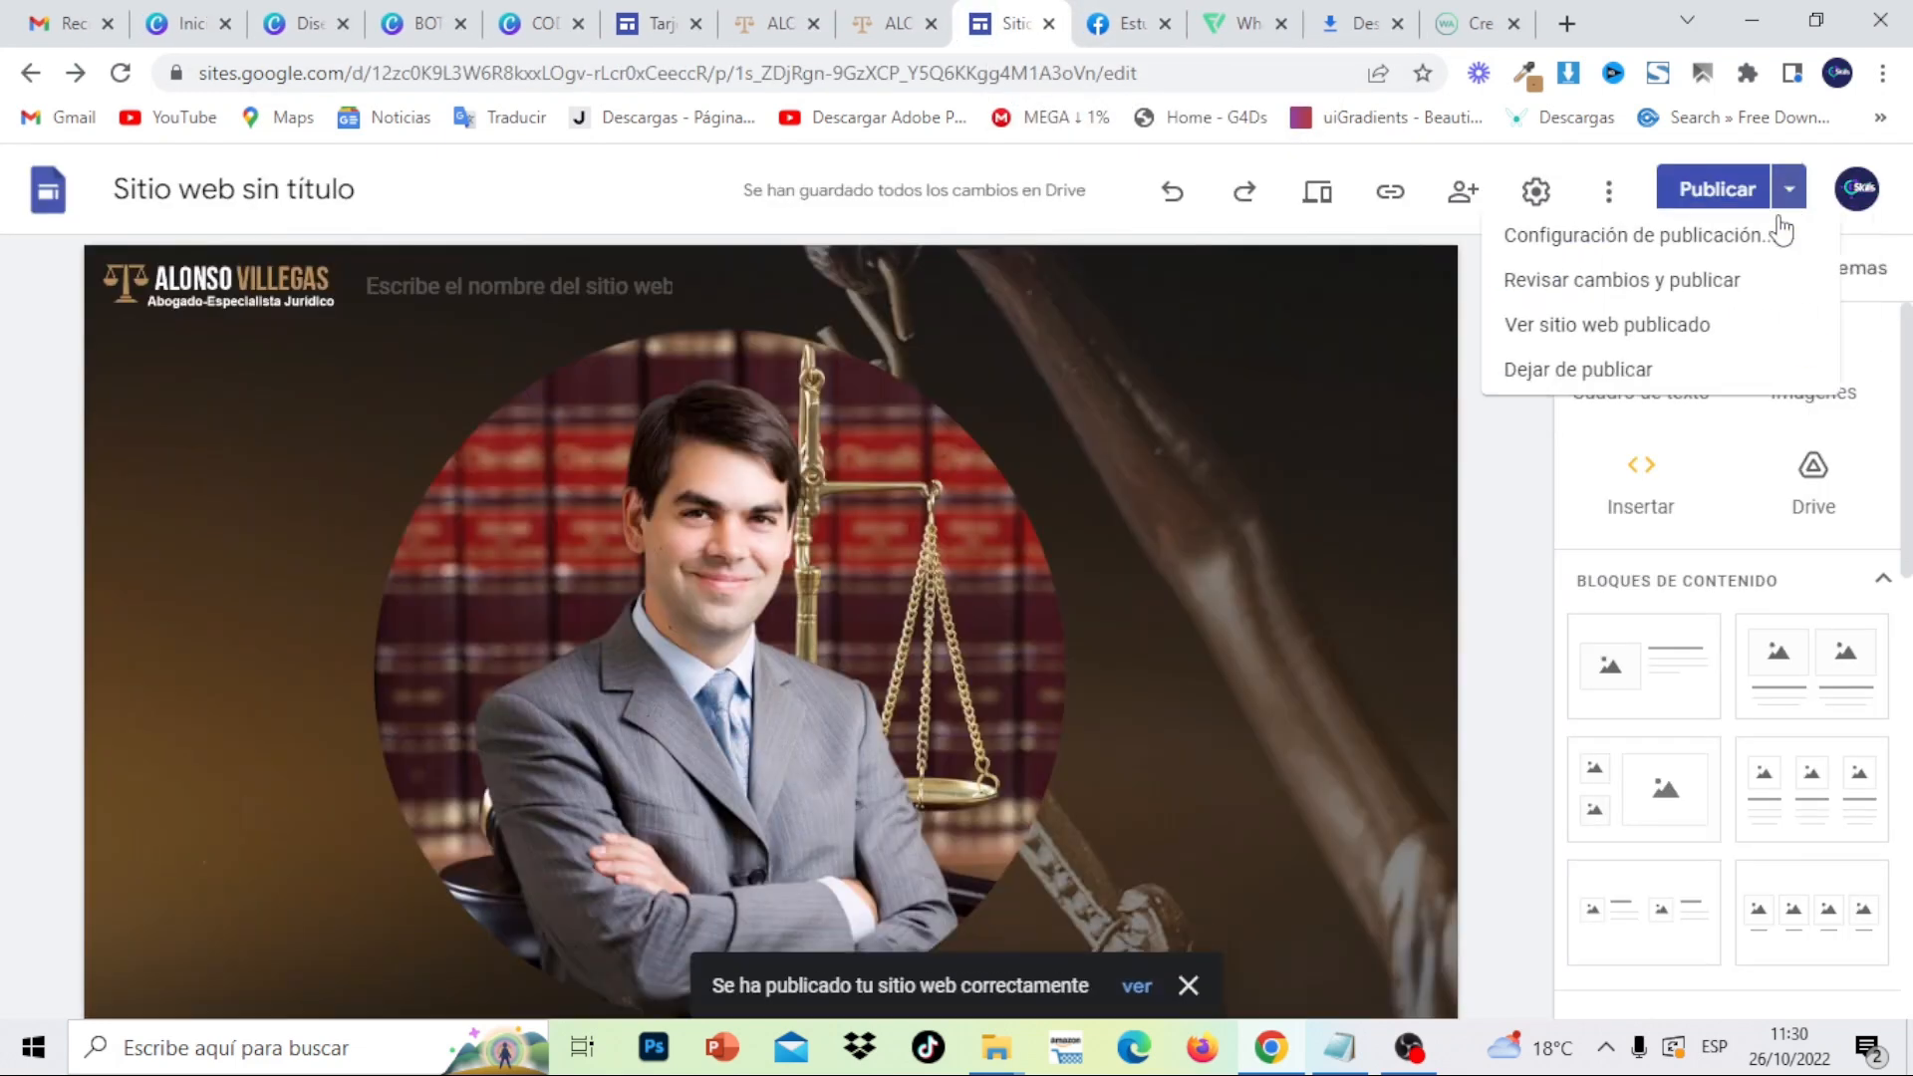
- Reopen the published site and scroll to the QR code and copyright footer, then back up
{"action": "left_click", "coordinate": [1572, 346]}
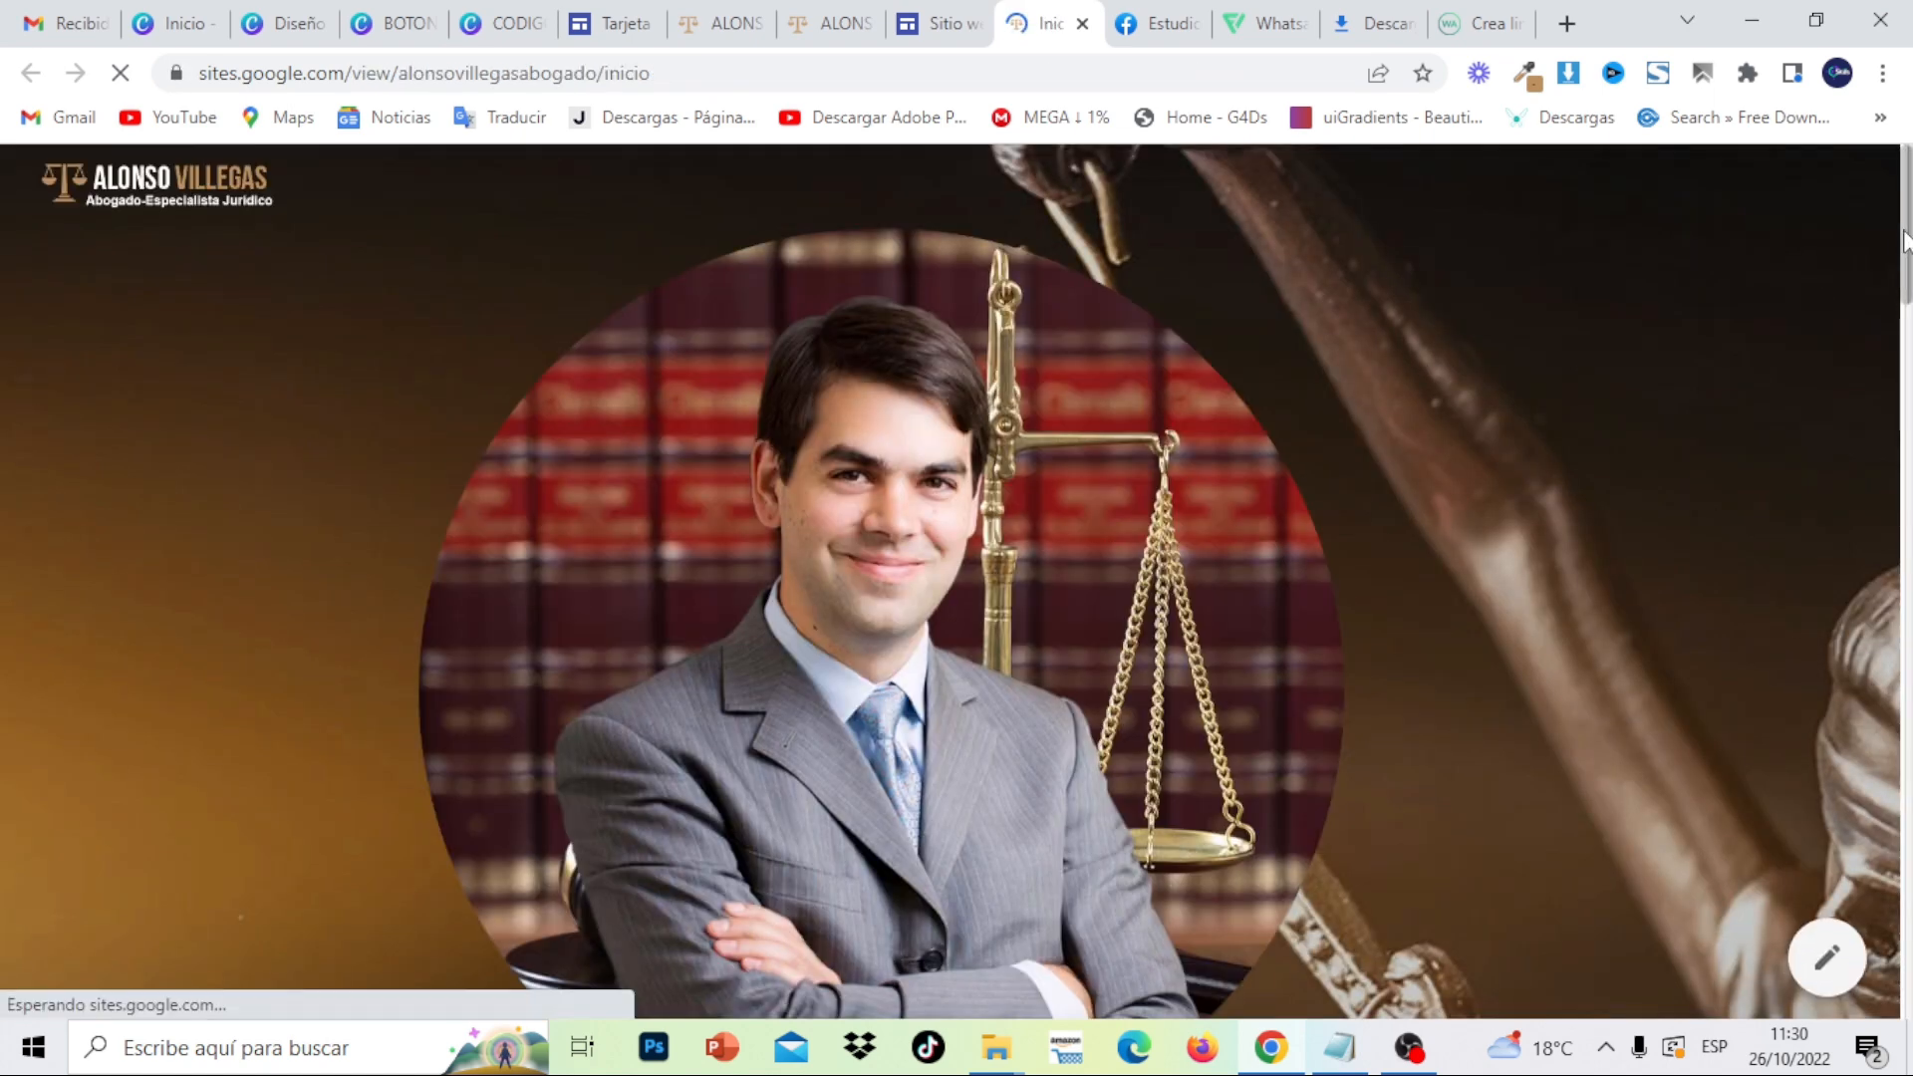
{"action": "left_click_drag", "start_coordinate": [1905, 239], "coordinate": [1896, 1037]}
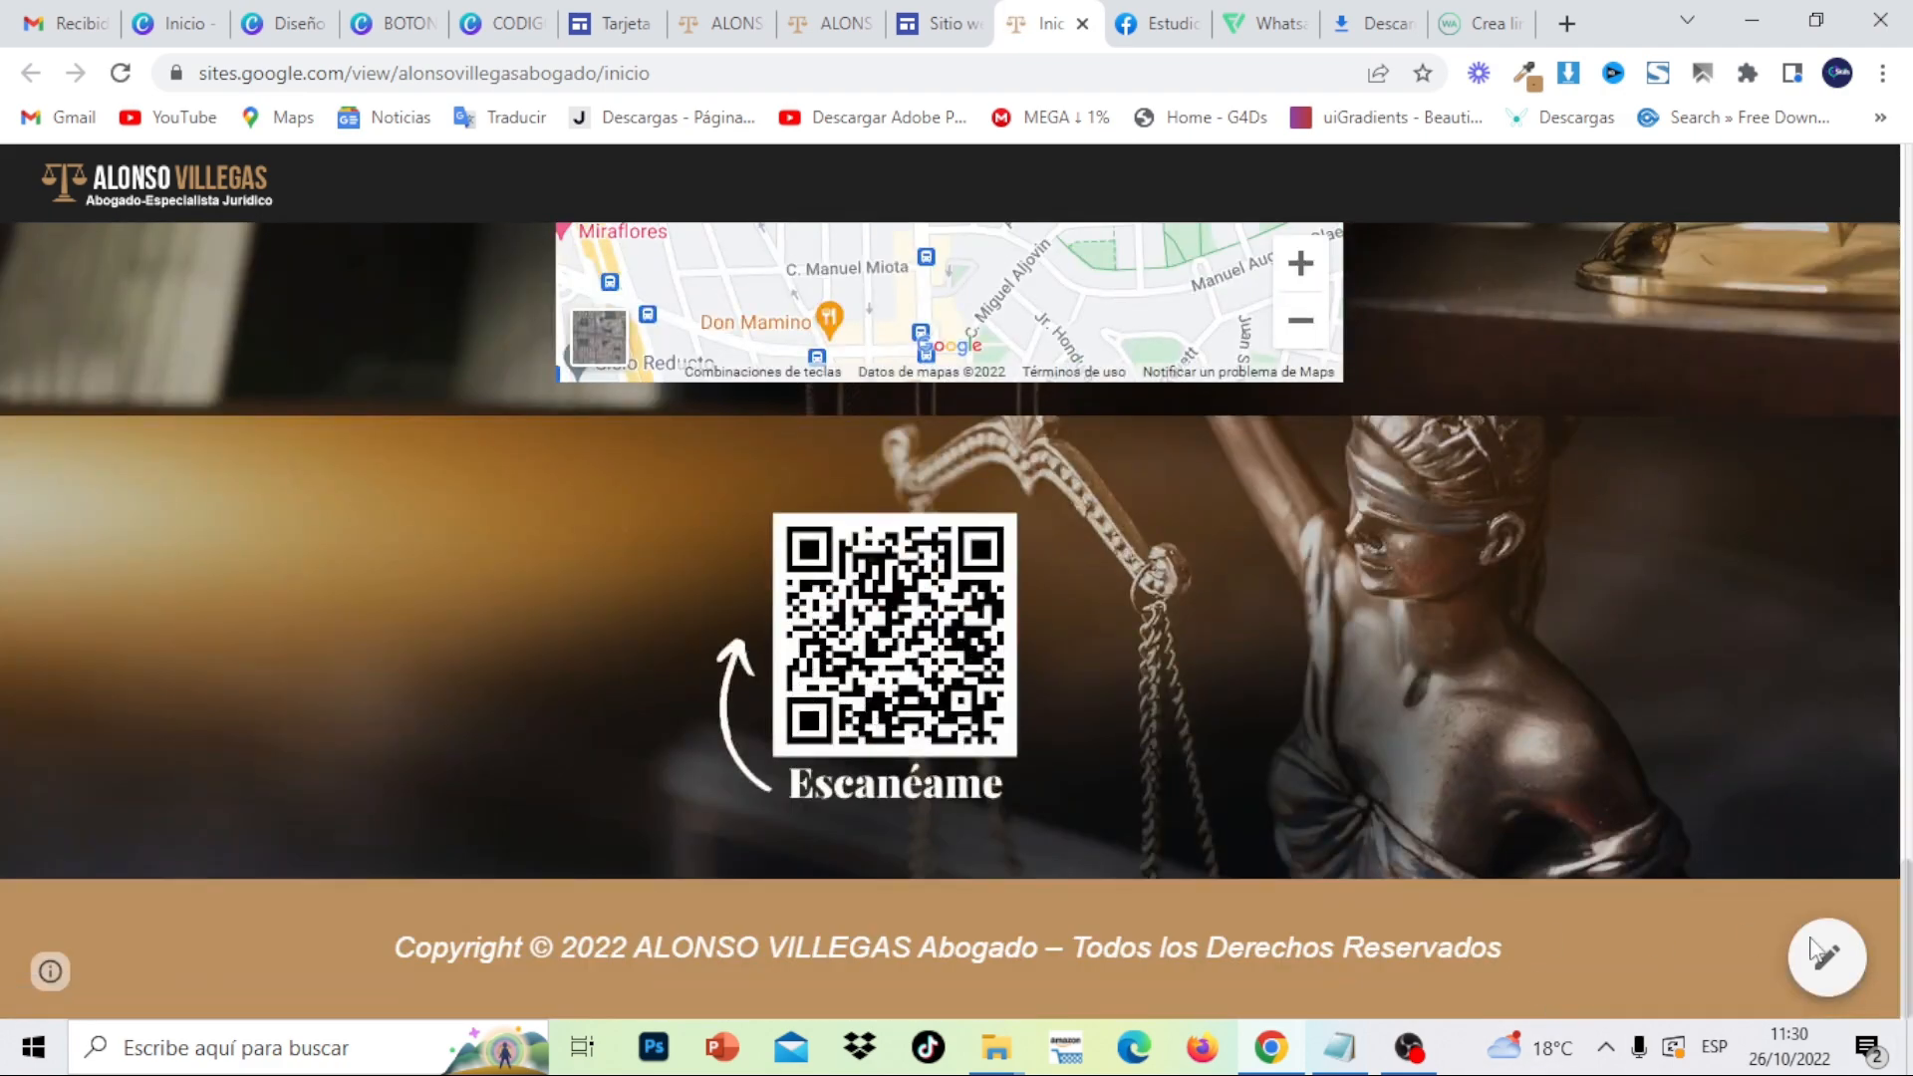
{"action": "left_click_drag", "start_coordinate": [1905, 947], "coordinate": [1868, 199]}
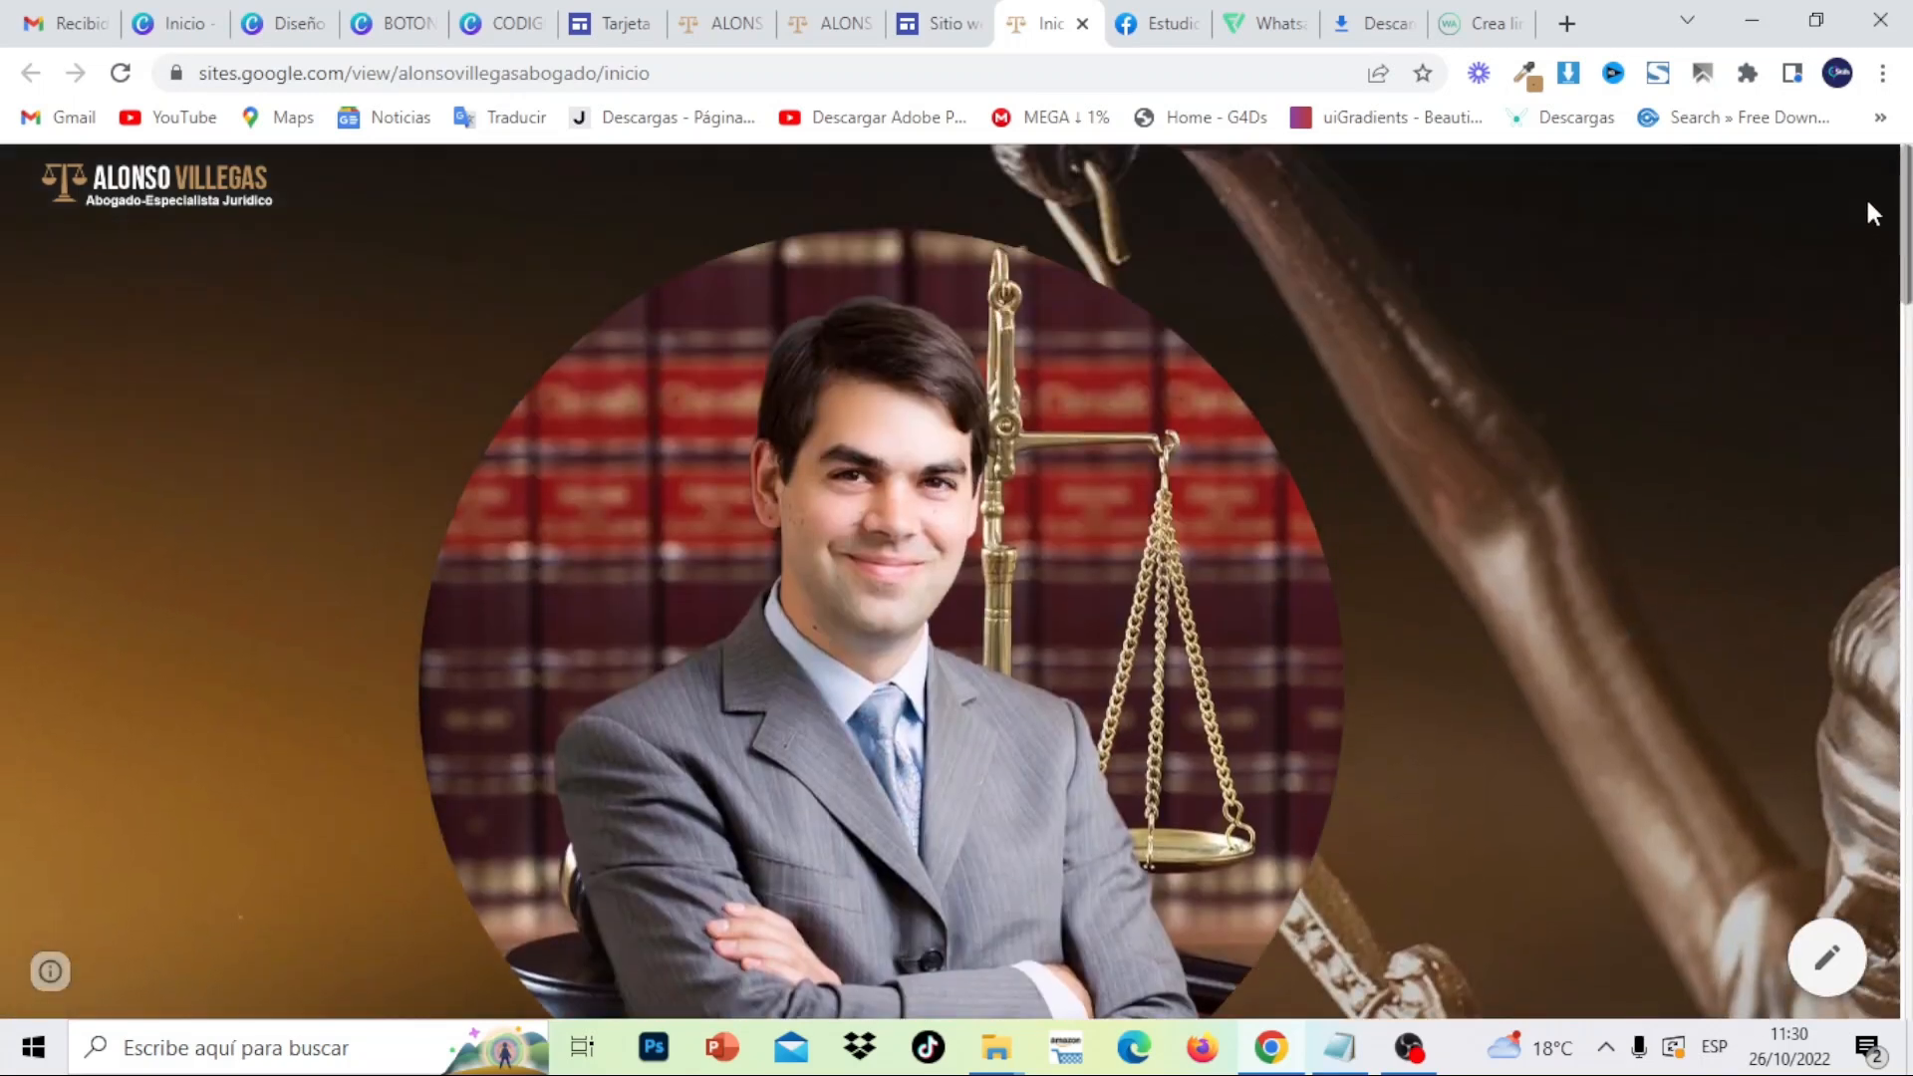
{"action": "left_click", "coordinate": [1883, 74]}
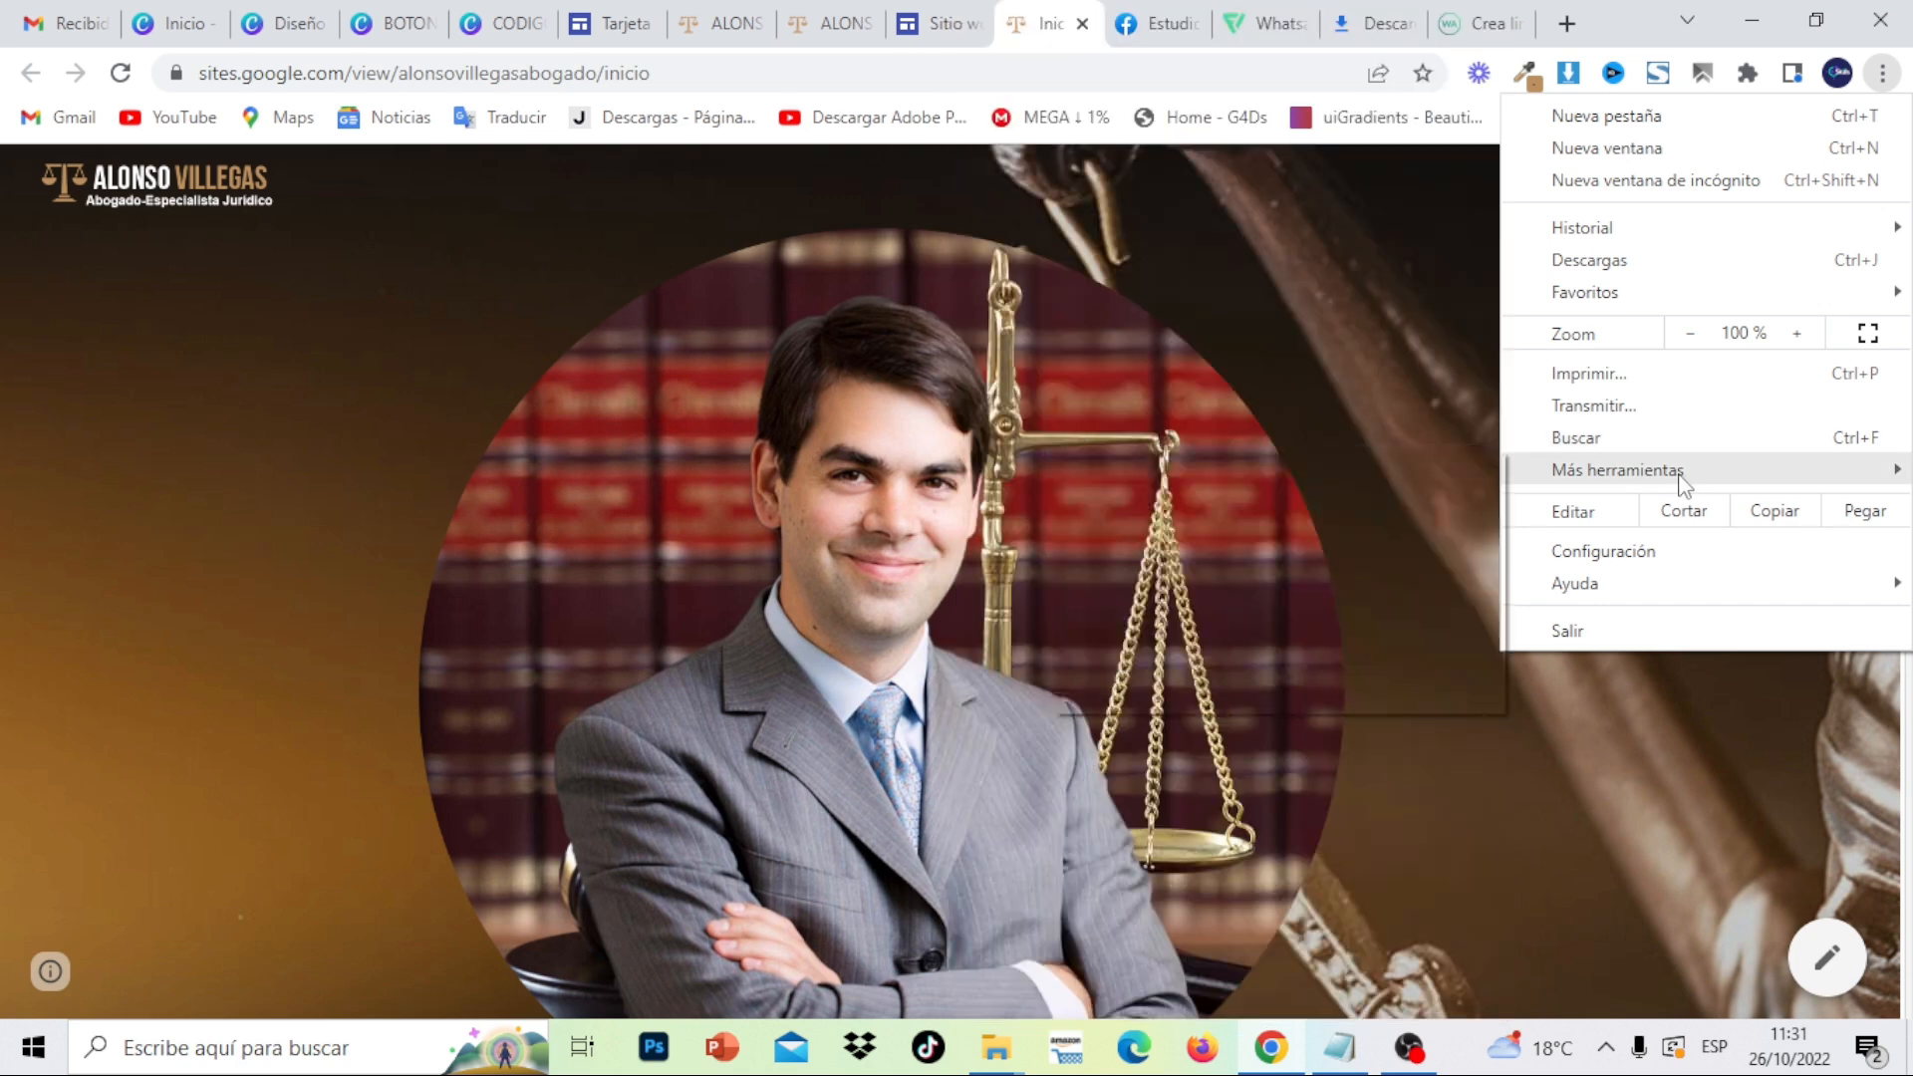
{"action": "mouse_move", "coordinate": [1680, 477]}
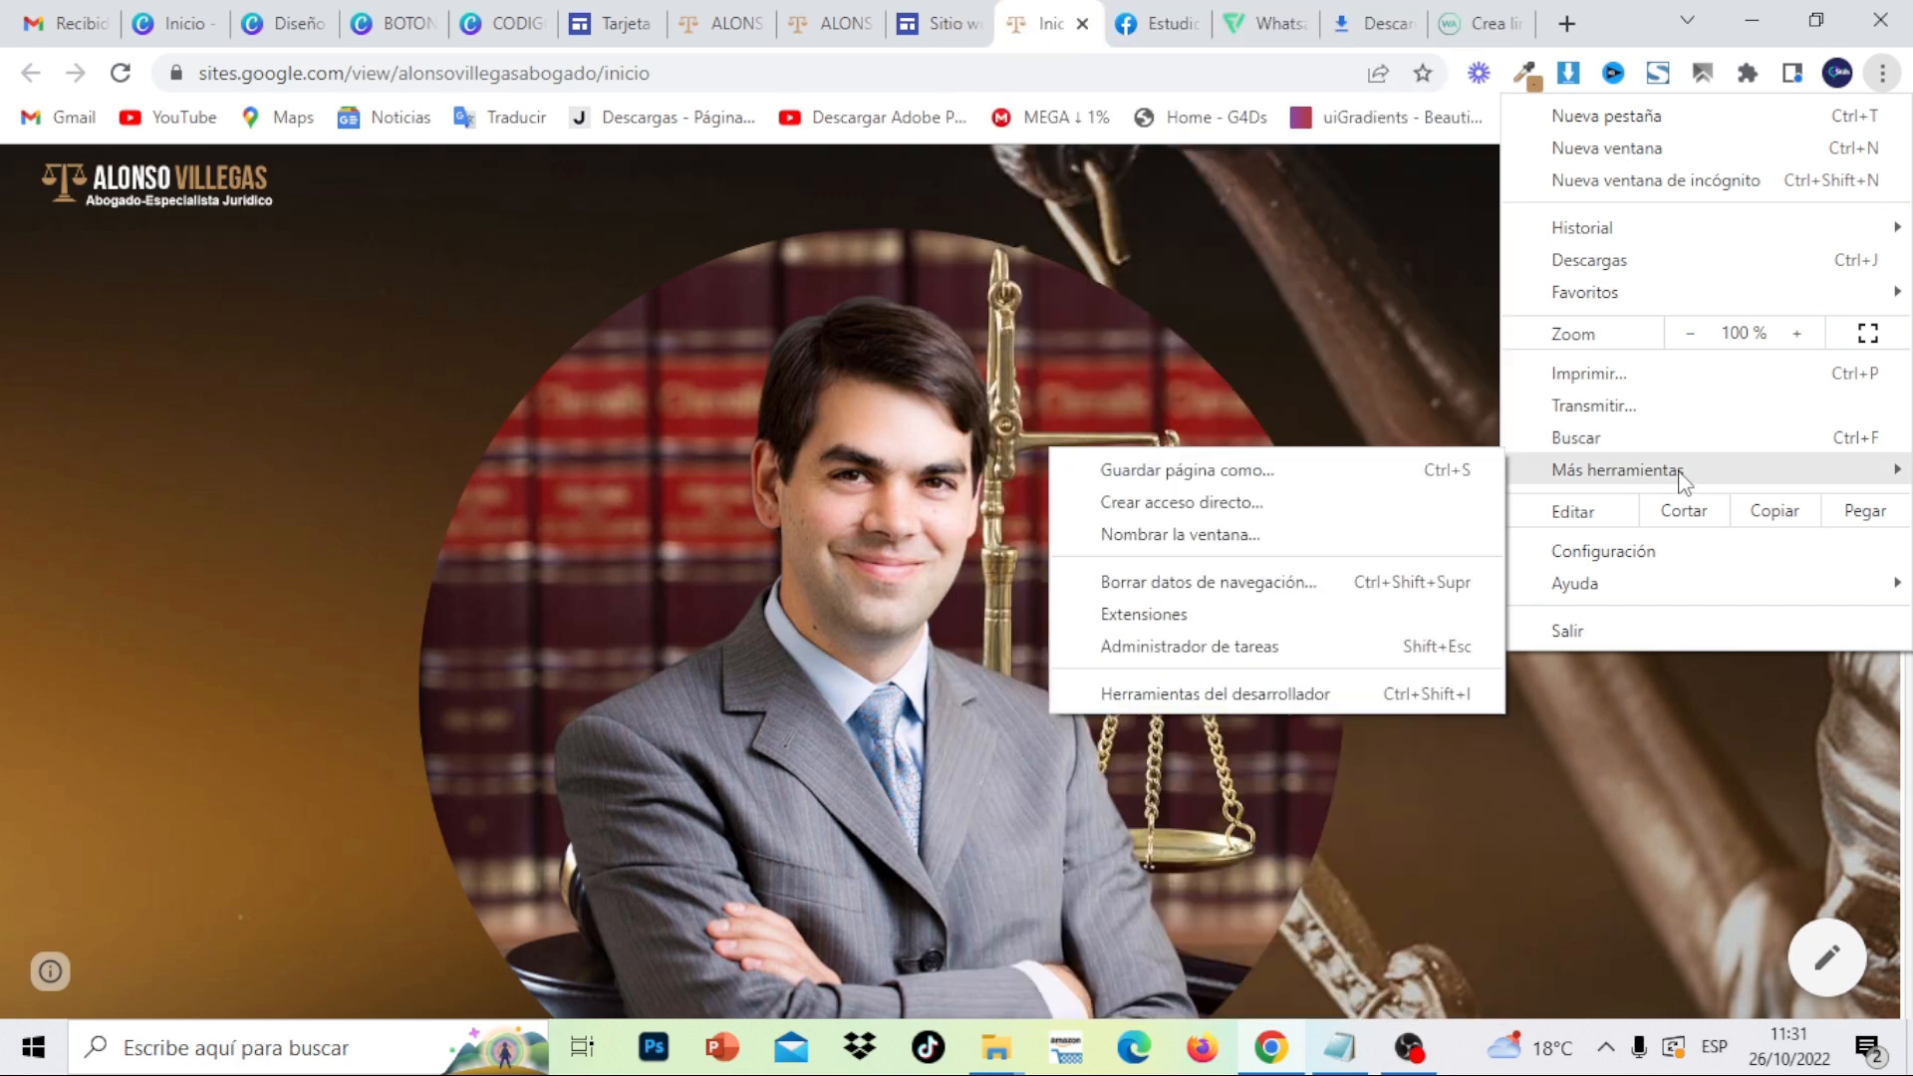
{"action": "left_click", "coordinate": [1318, 694]}
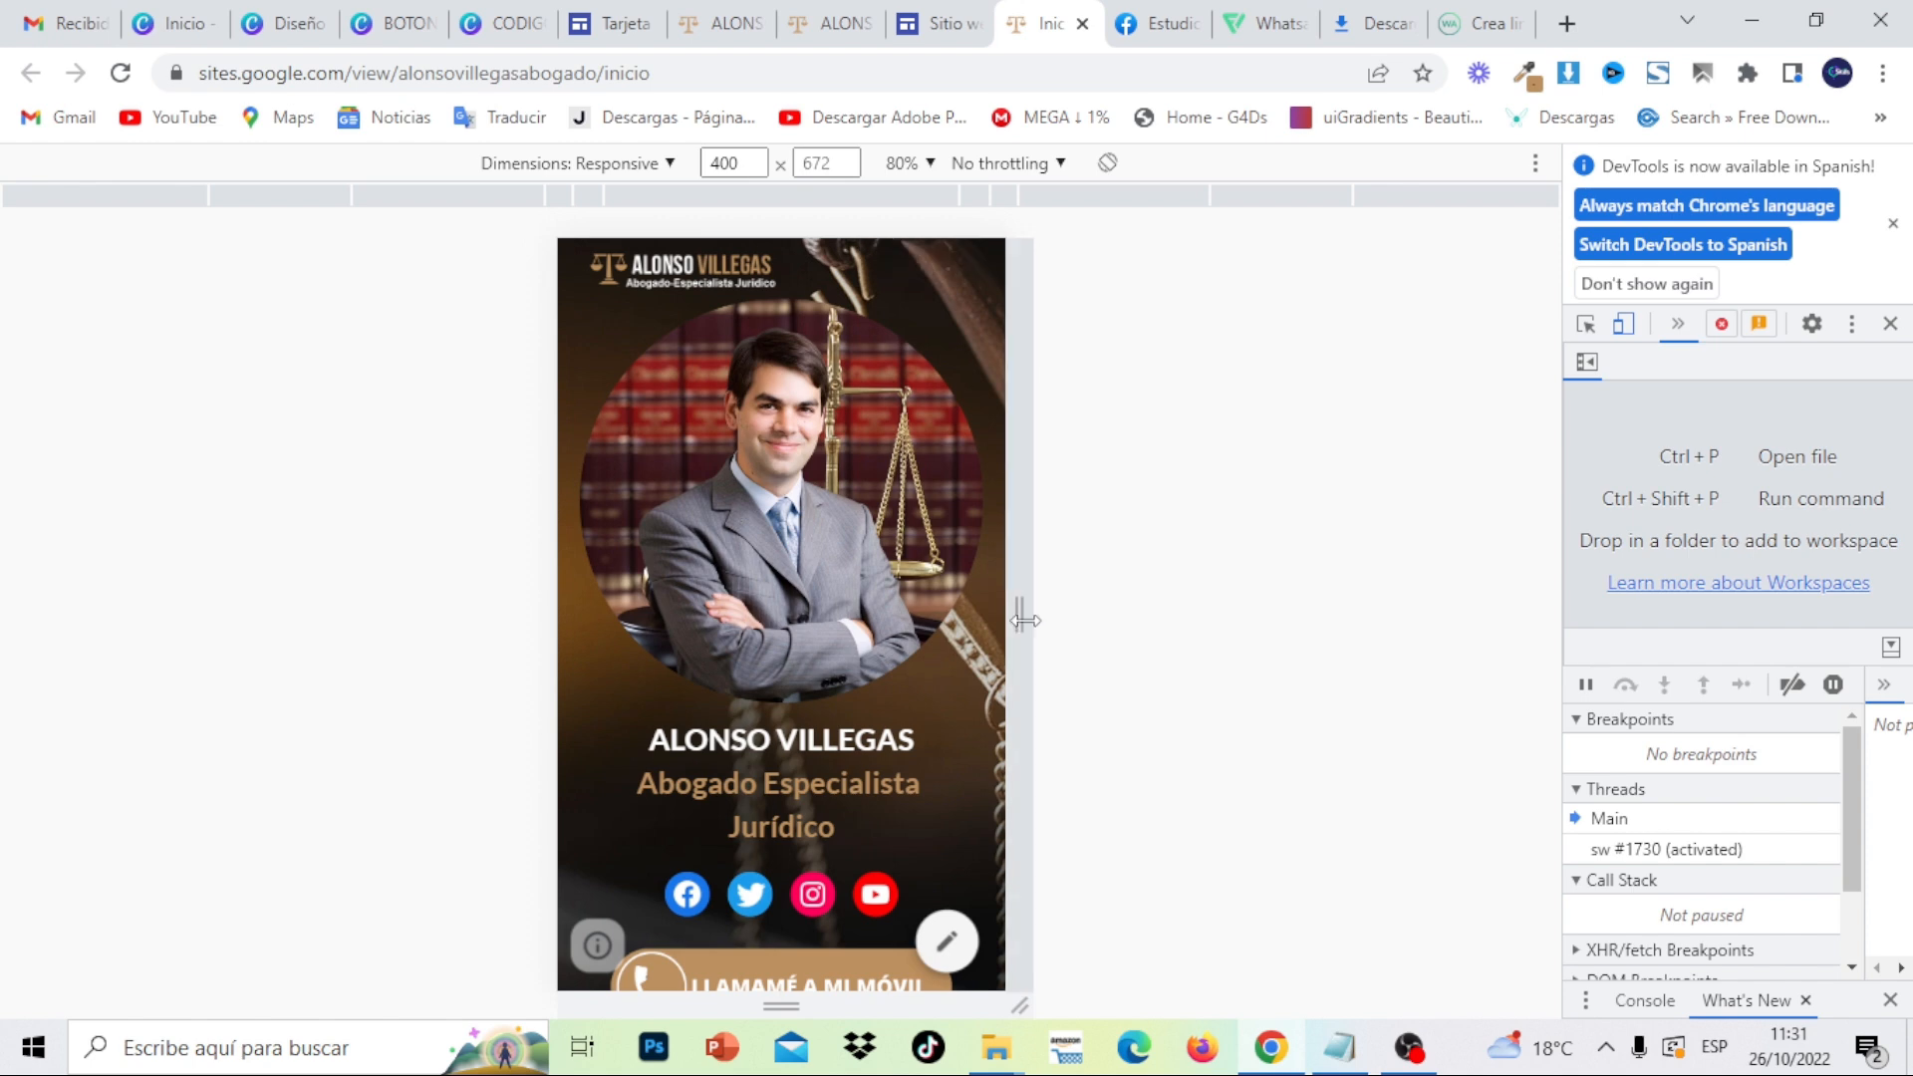
{"action": "scroll", "coordinate": [877, 361], "scroll_direction": "down", "scroll_amount": 10}
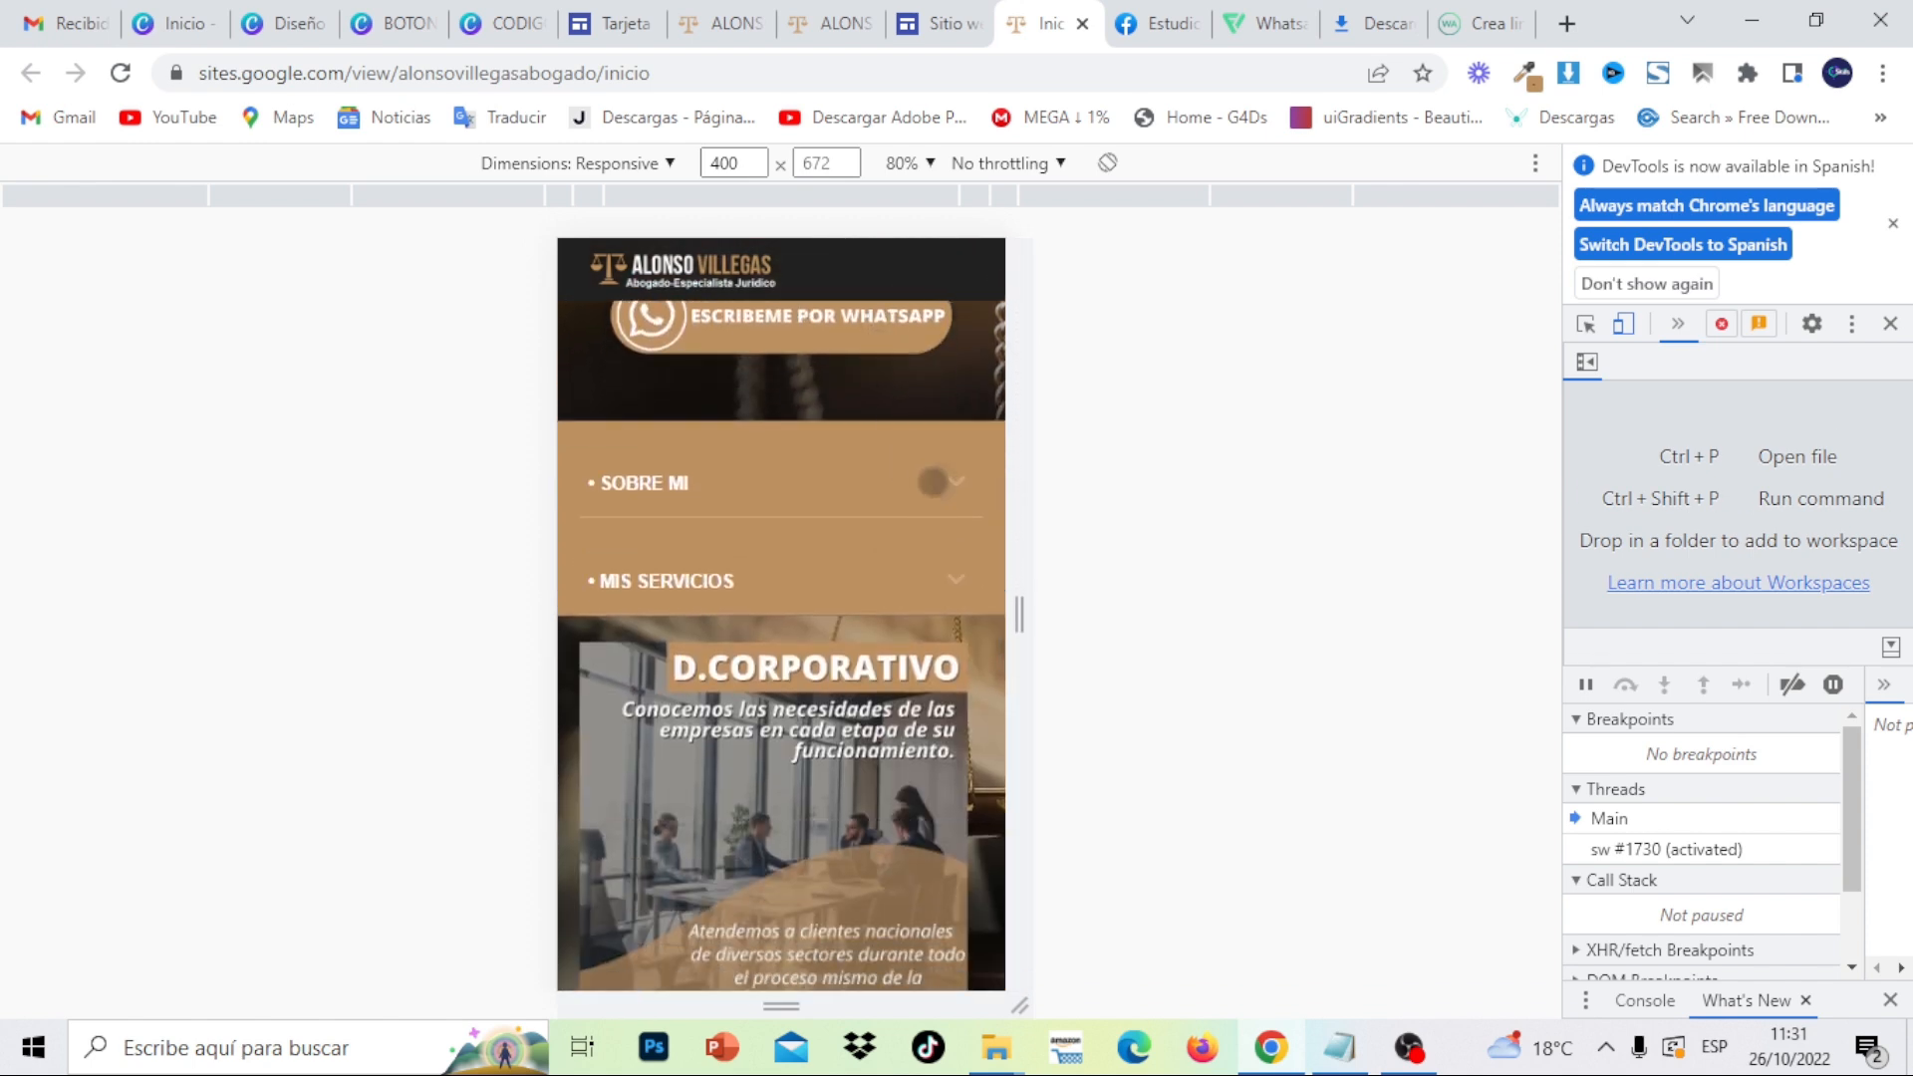
{"action": "left_click", "coordinate": [933, 482]}
{"action": "left_click", "coordinate": [933, 482]}
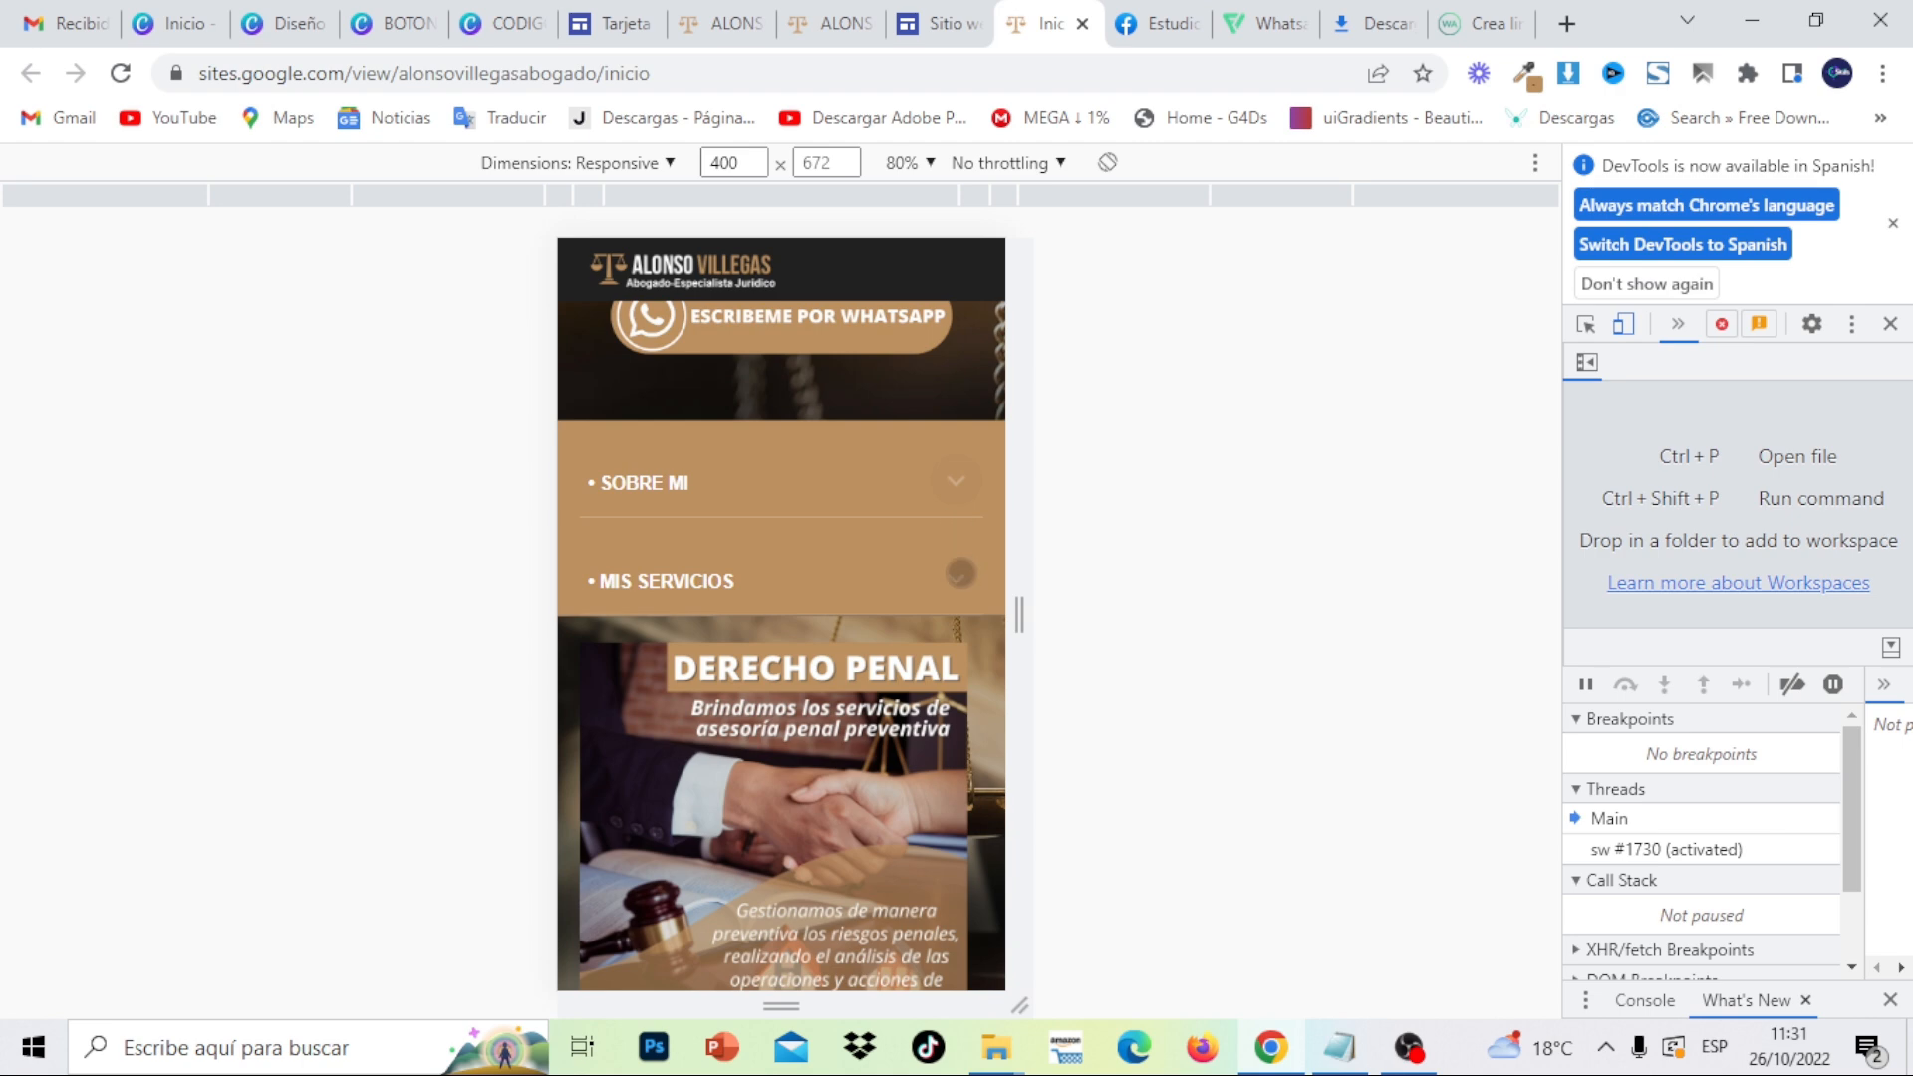
{"action": "left_click", "coordinate": [961, 573]}
{"action": "left_click", "coordinate": [961, 573]}
{"action": "scroll", "coordinate": [927, 608], "scroll_direction": "down", "scroll_amount": 5}
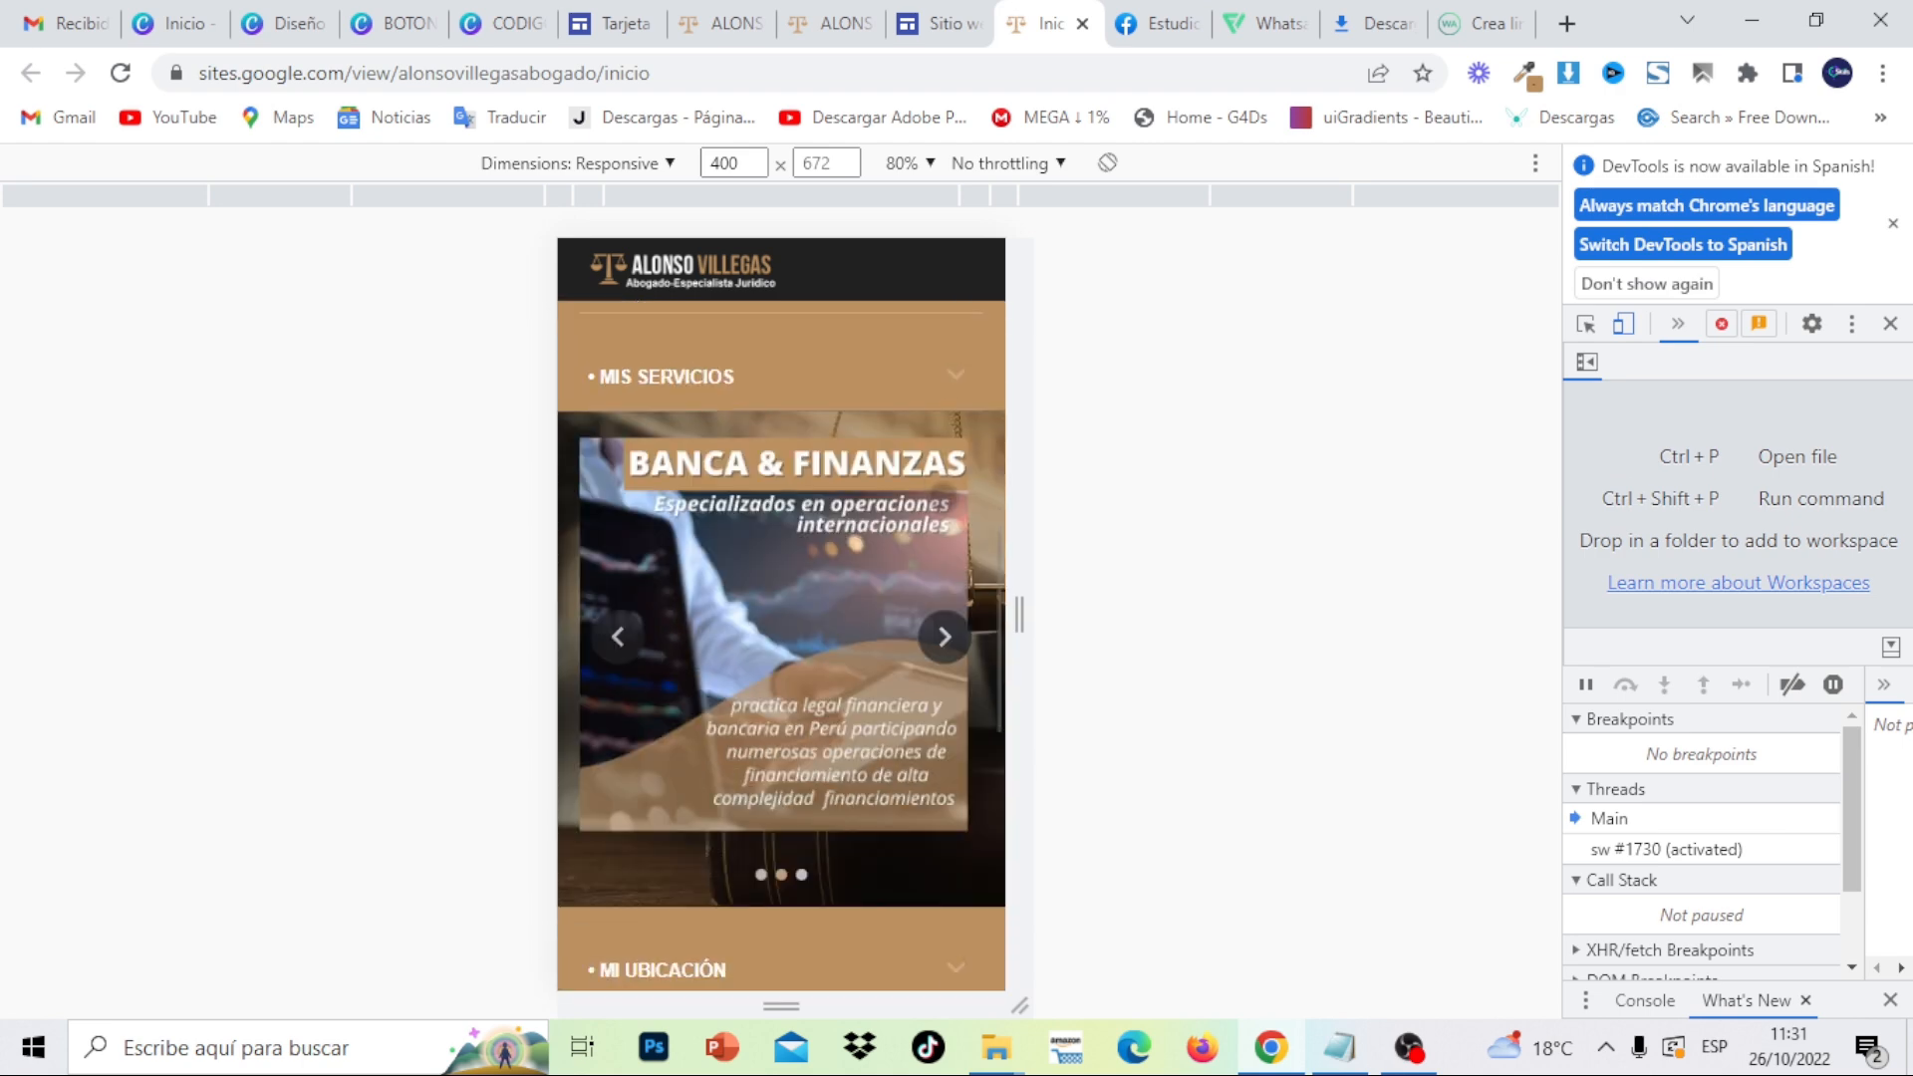
{"action": "scroll", "coordinate": [895, 648], "scroll_direction": "down", "scroll_amount": 5}
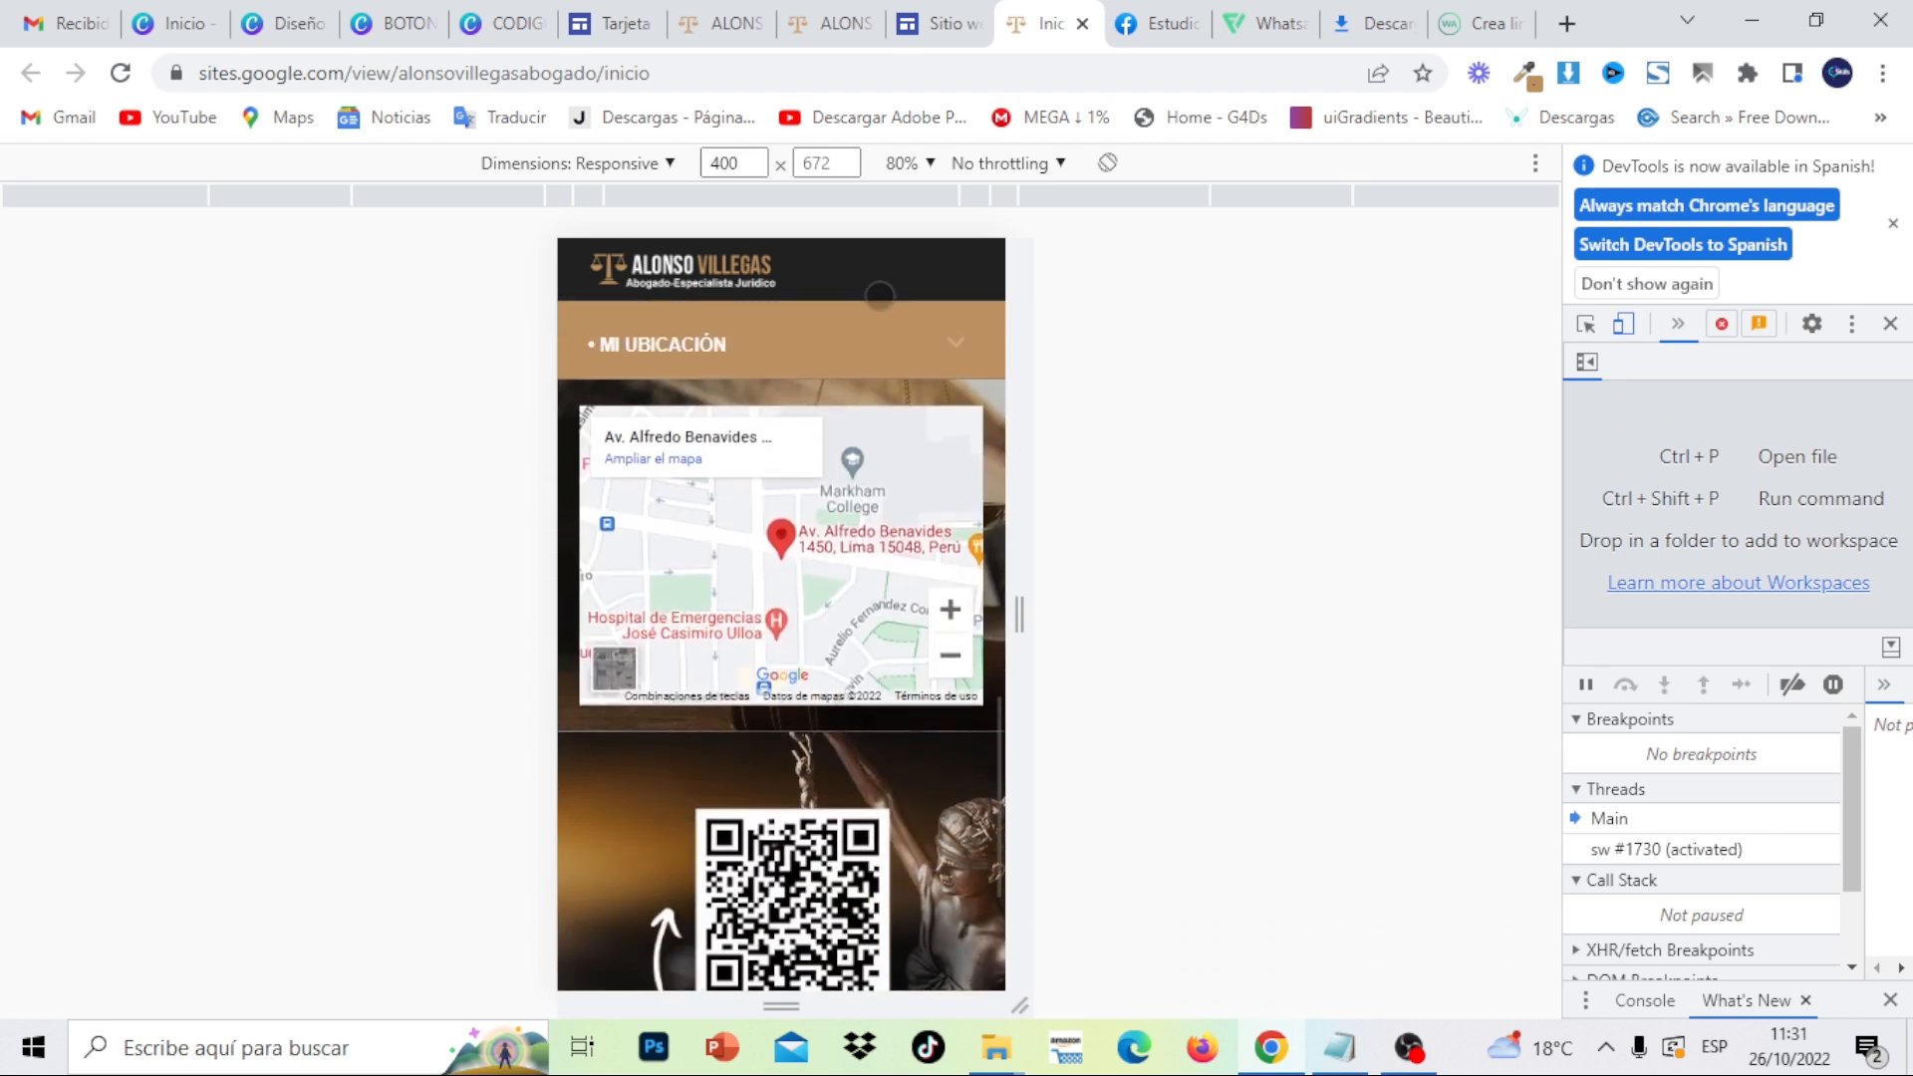
{"action": "scroll", "coordinate": [915, 692], "scroll_direction": "down", "scroll_amount": 3}
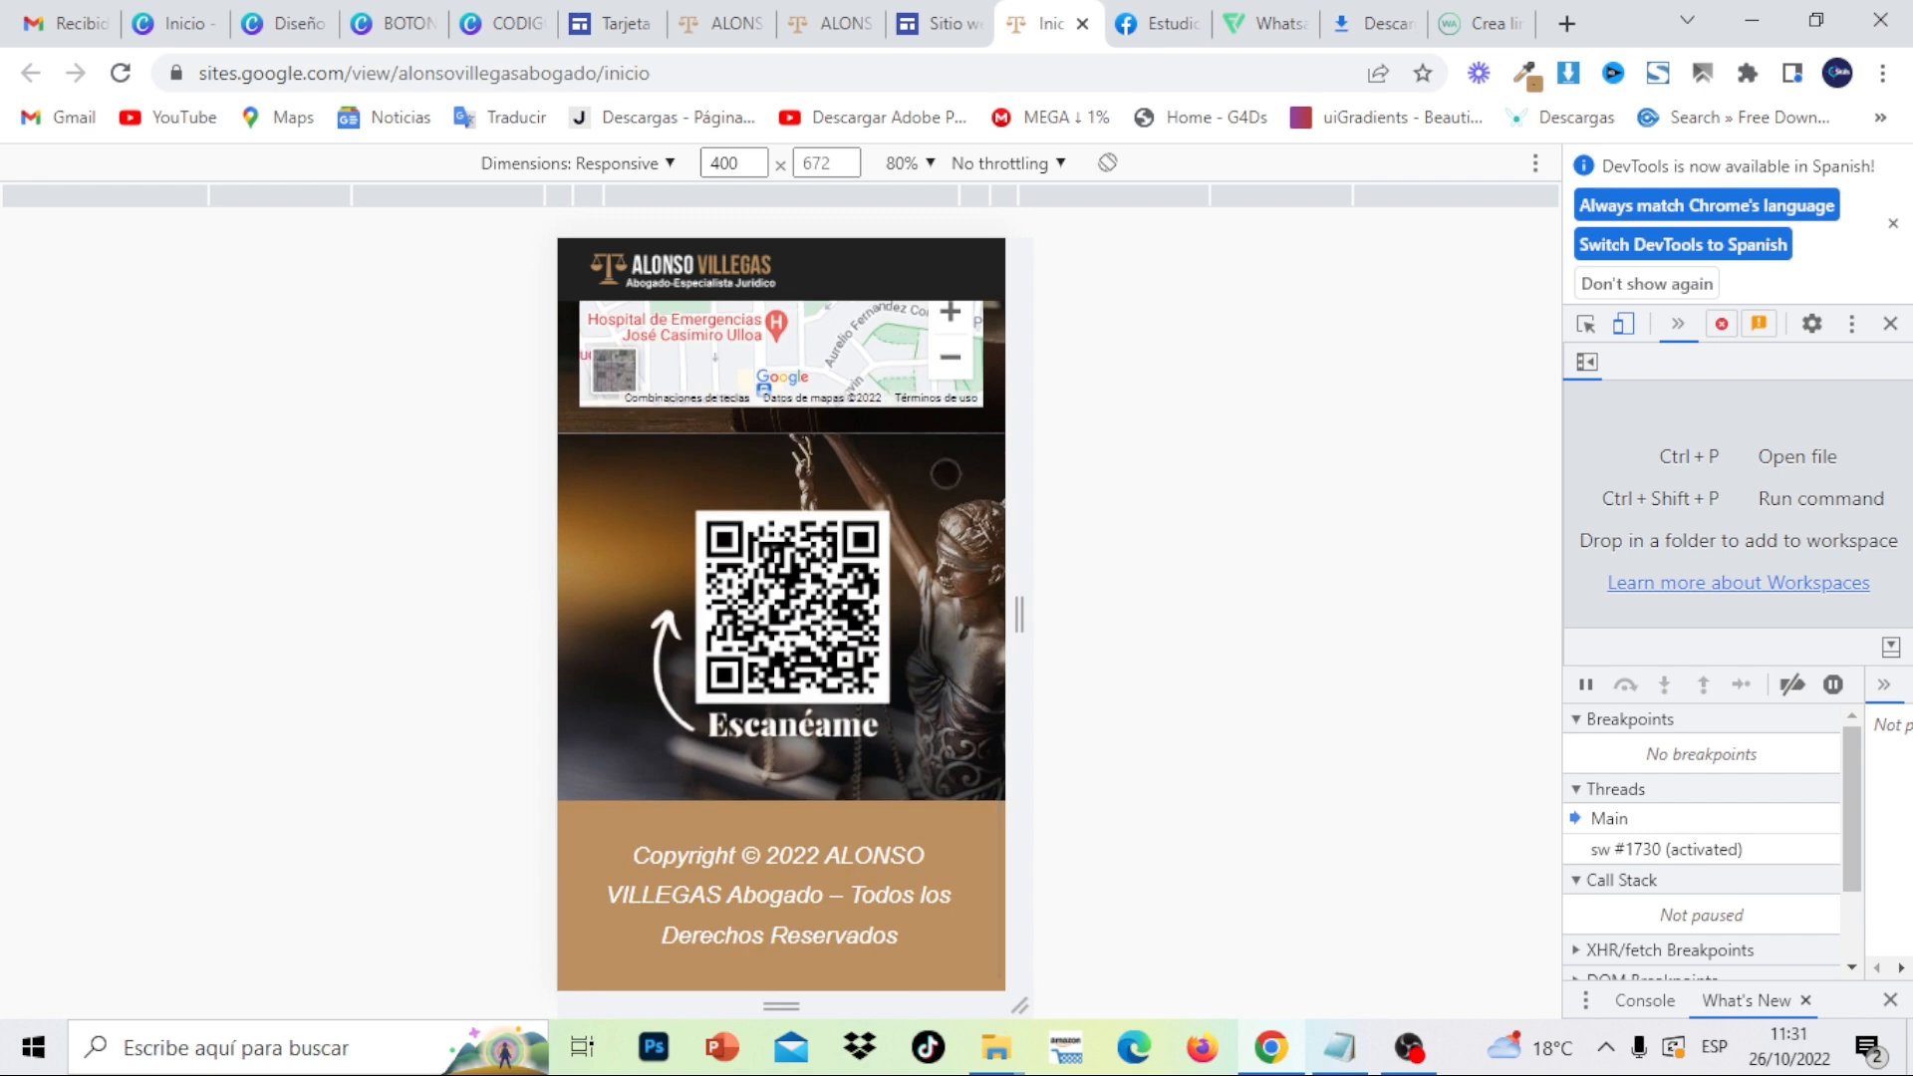
{"action": "scroll", "coordinate": [935, 488], "scroll_direction": "up", "scroll_amount": 5}
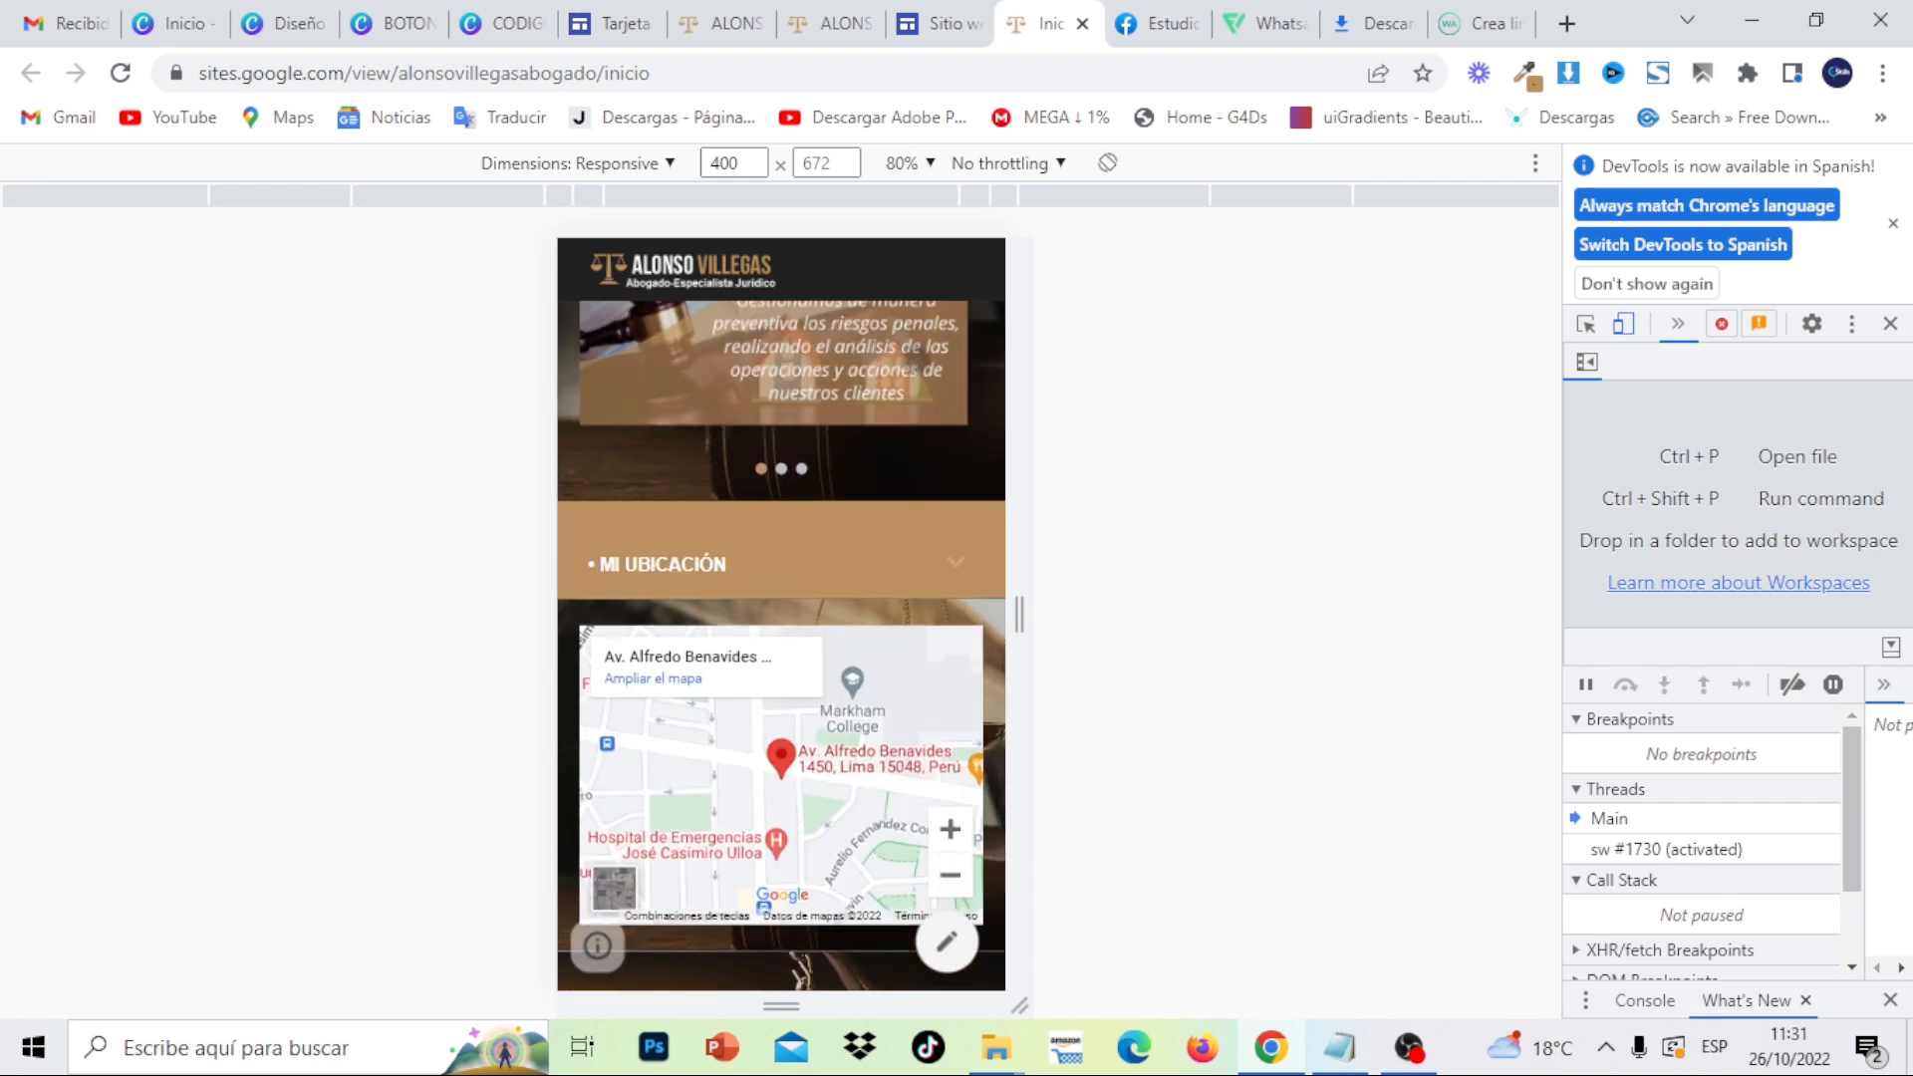
{"action": "scroll", "coordinate": [934, 498], "scroll_direction": "up", "scroll_amount": 5}
{"action": "scroll", "coordinate": [904, 434], "scroll_direction": "up", "scroll_amount": 8}
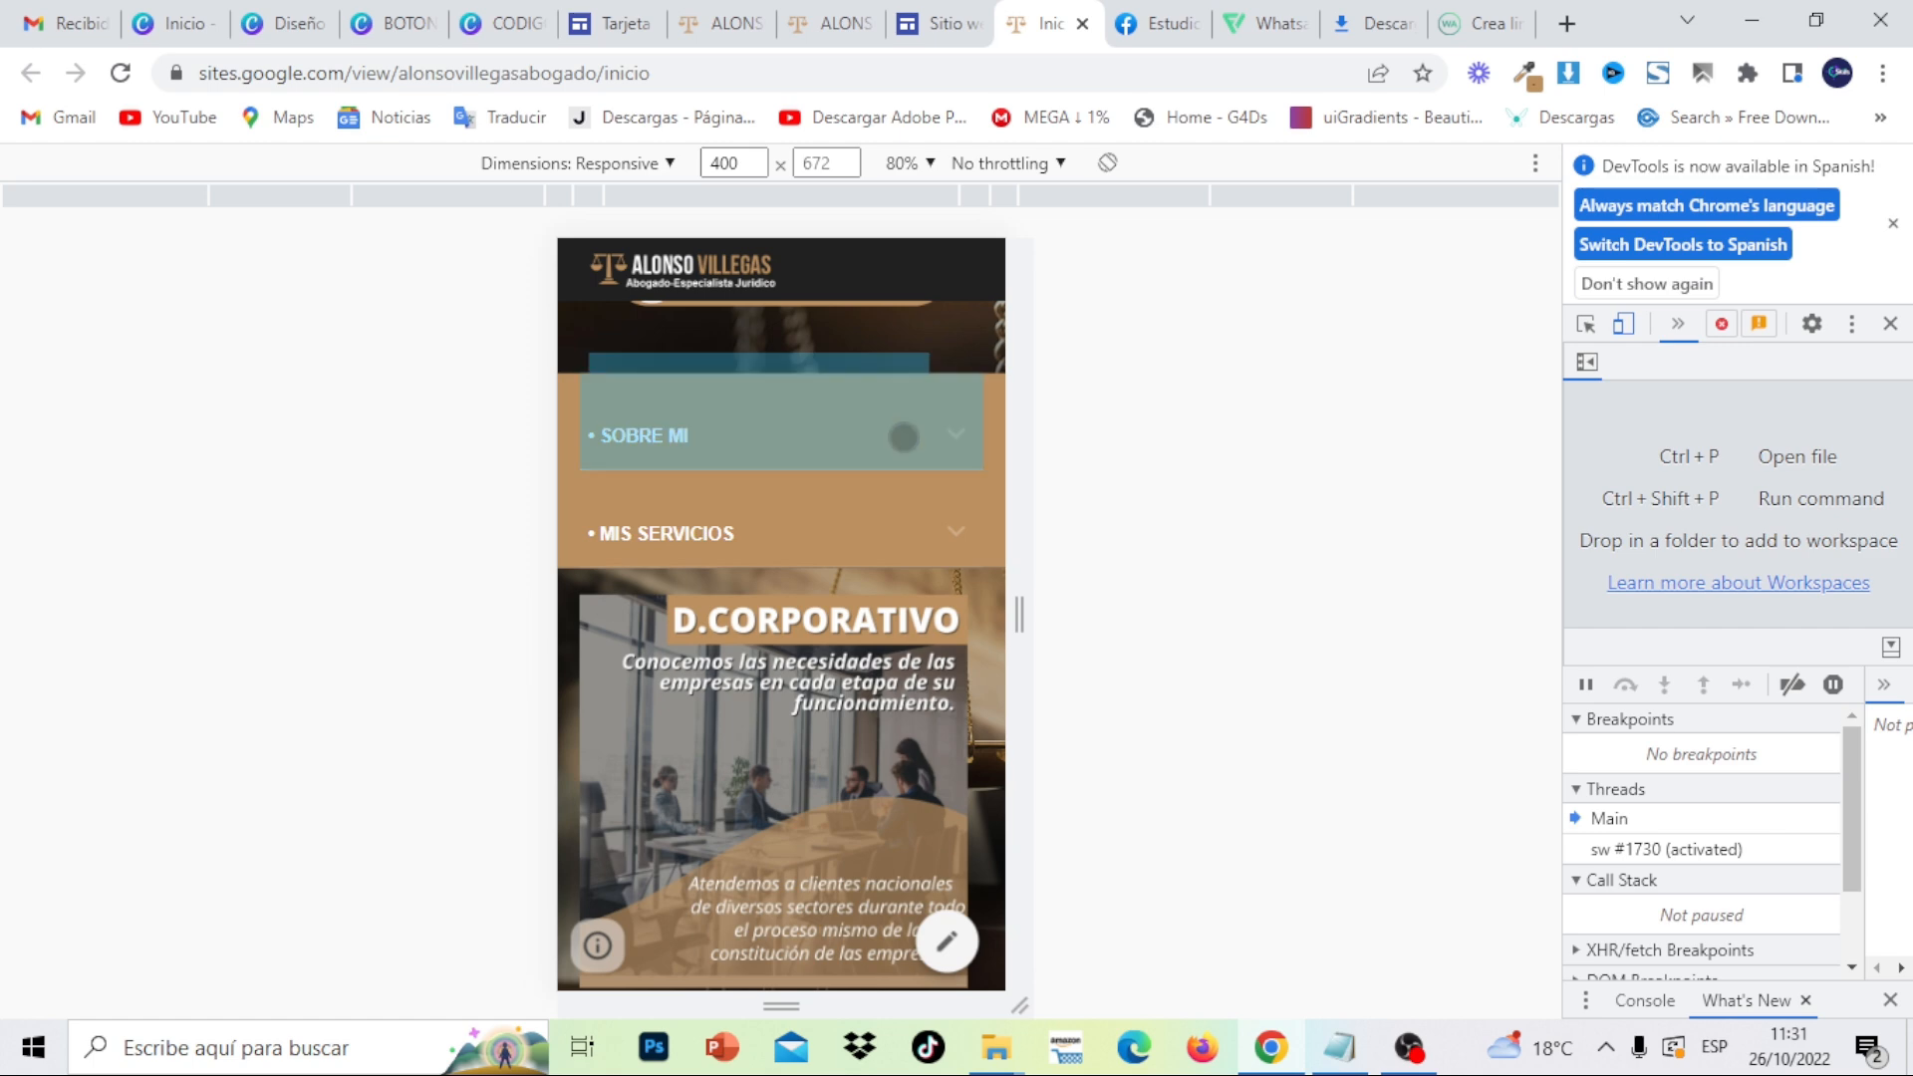
{"action": "left_click_drag", "start_coordinate": [941, 578], "coordinate": [926, 999]}
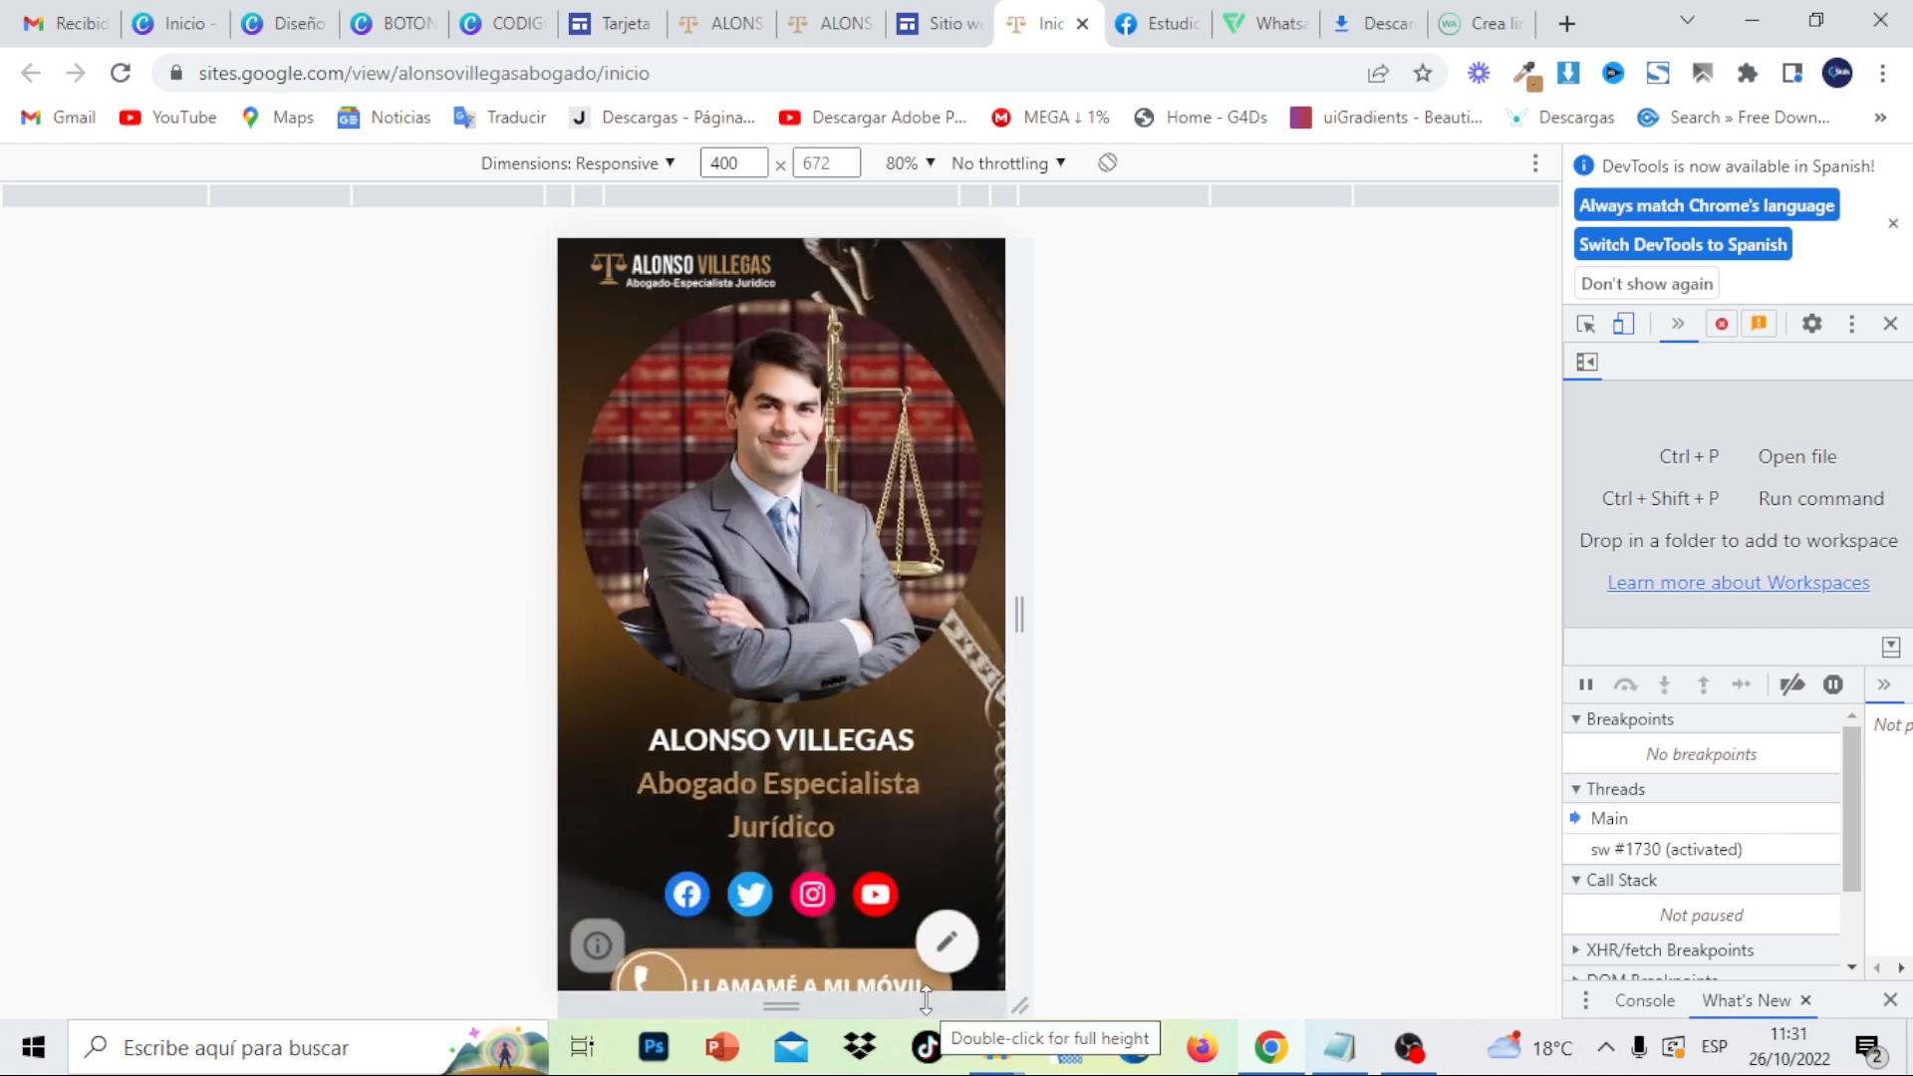
{"action": "scroll", "coordinate": [889, 807], "scroll_direction": "down", "scroll_amount": 5}
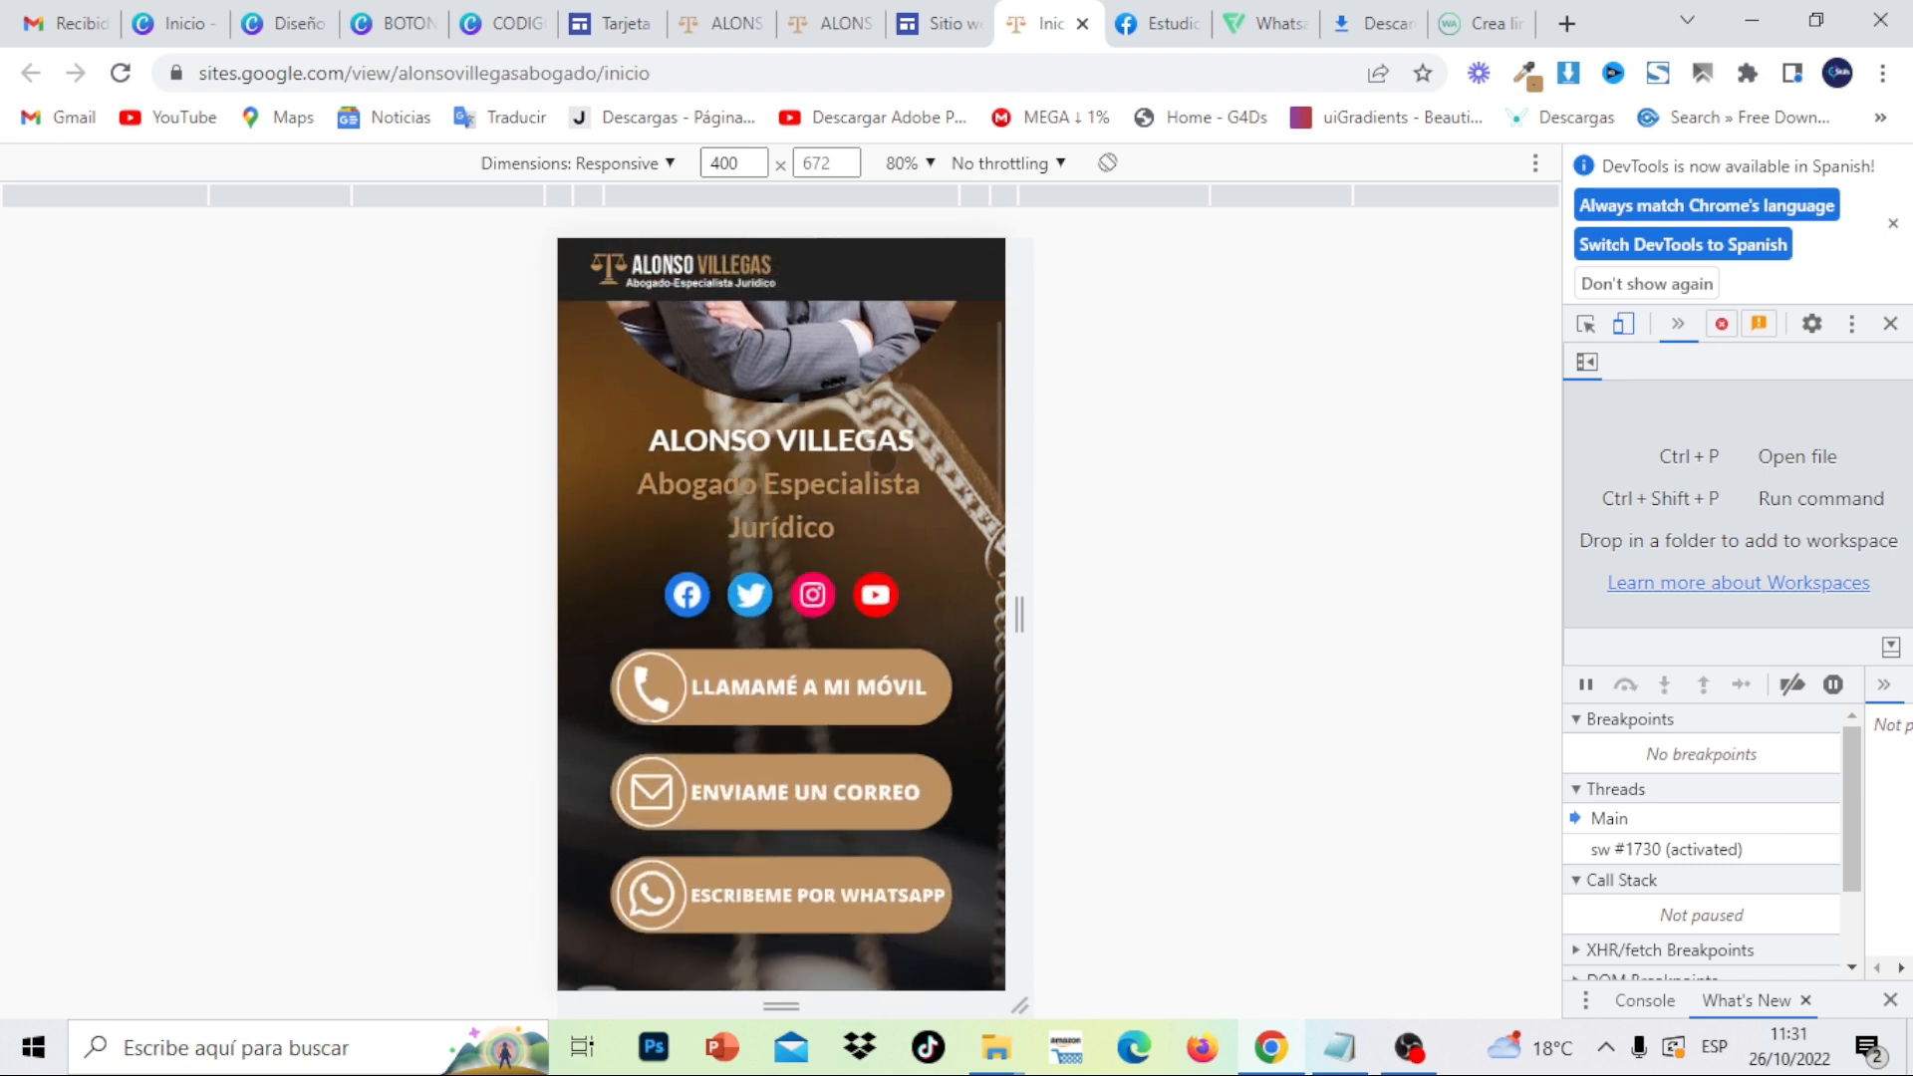
{"action": "scroll", "coordinate": [895, 908], "scroll_direction": "down", "scroll_amount": 5}
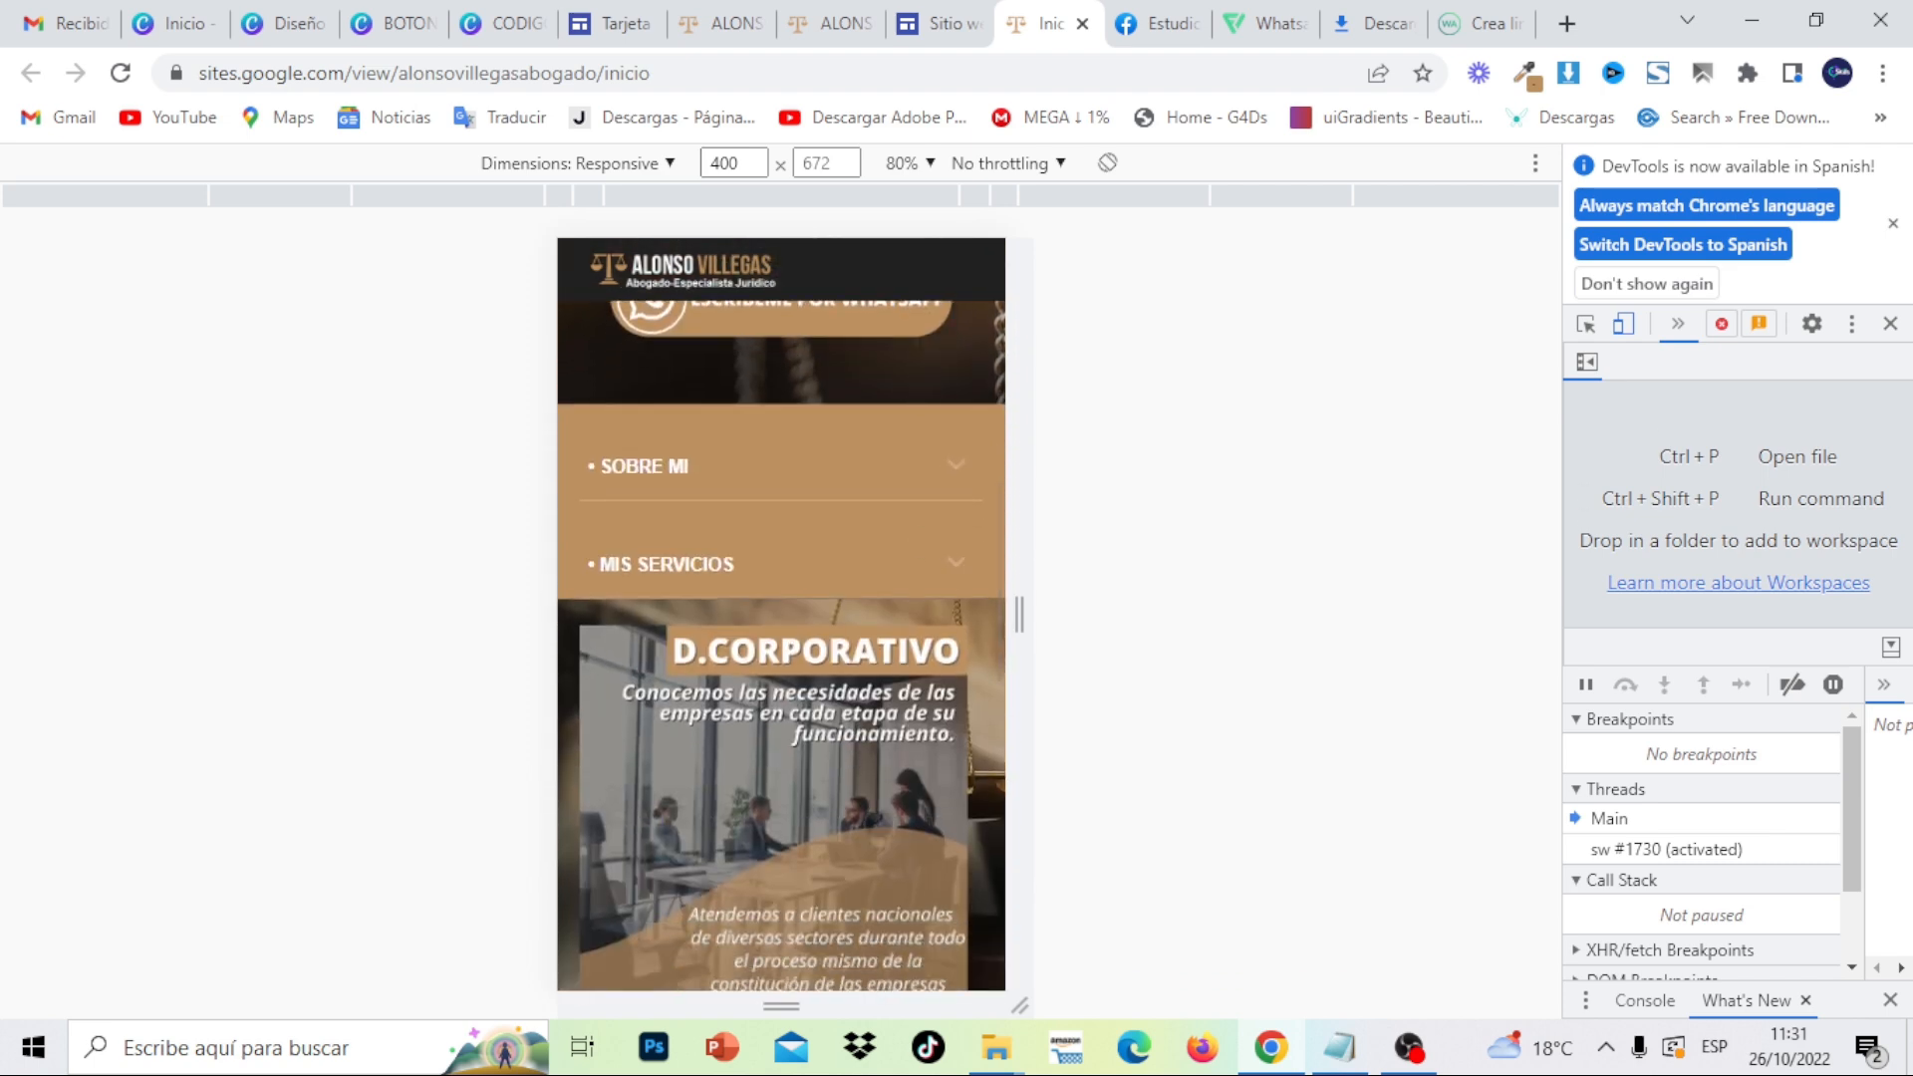
{"action": "scroll", "coordinate": [922, 392], "scroll_direction": "down", "scroll_amount": 5}
{"action": "scroll", "coordinate": [929, 233], "scroll_direction": "down", "scroll_amount": 5}
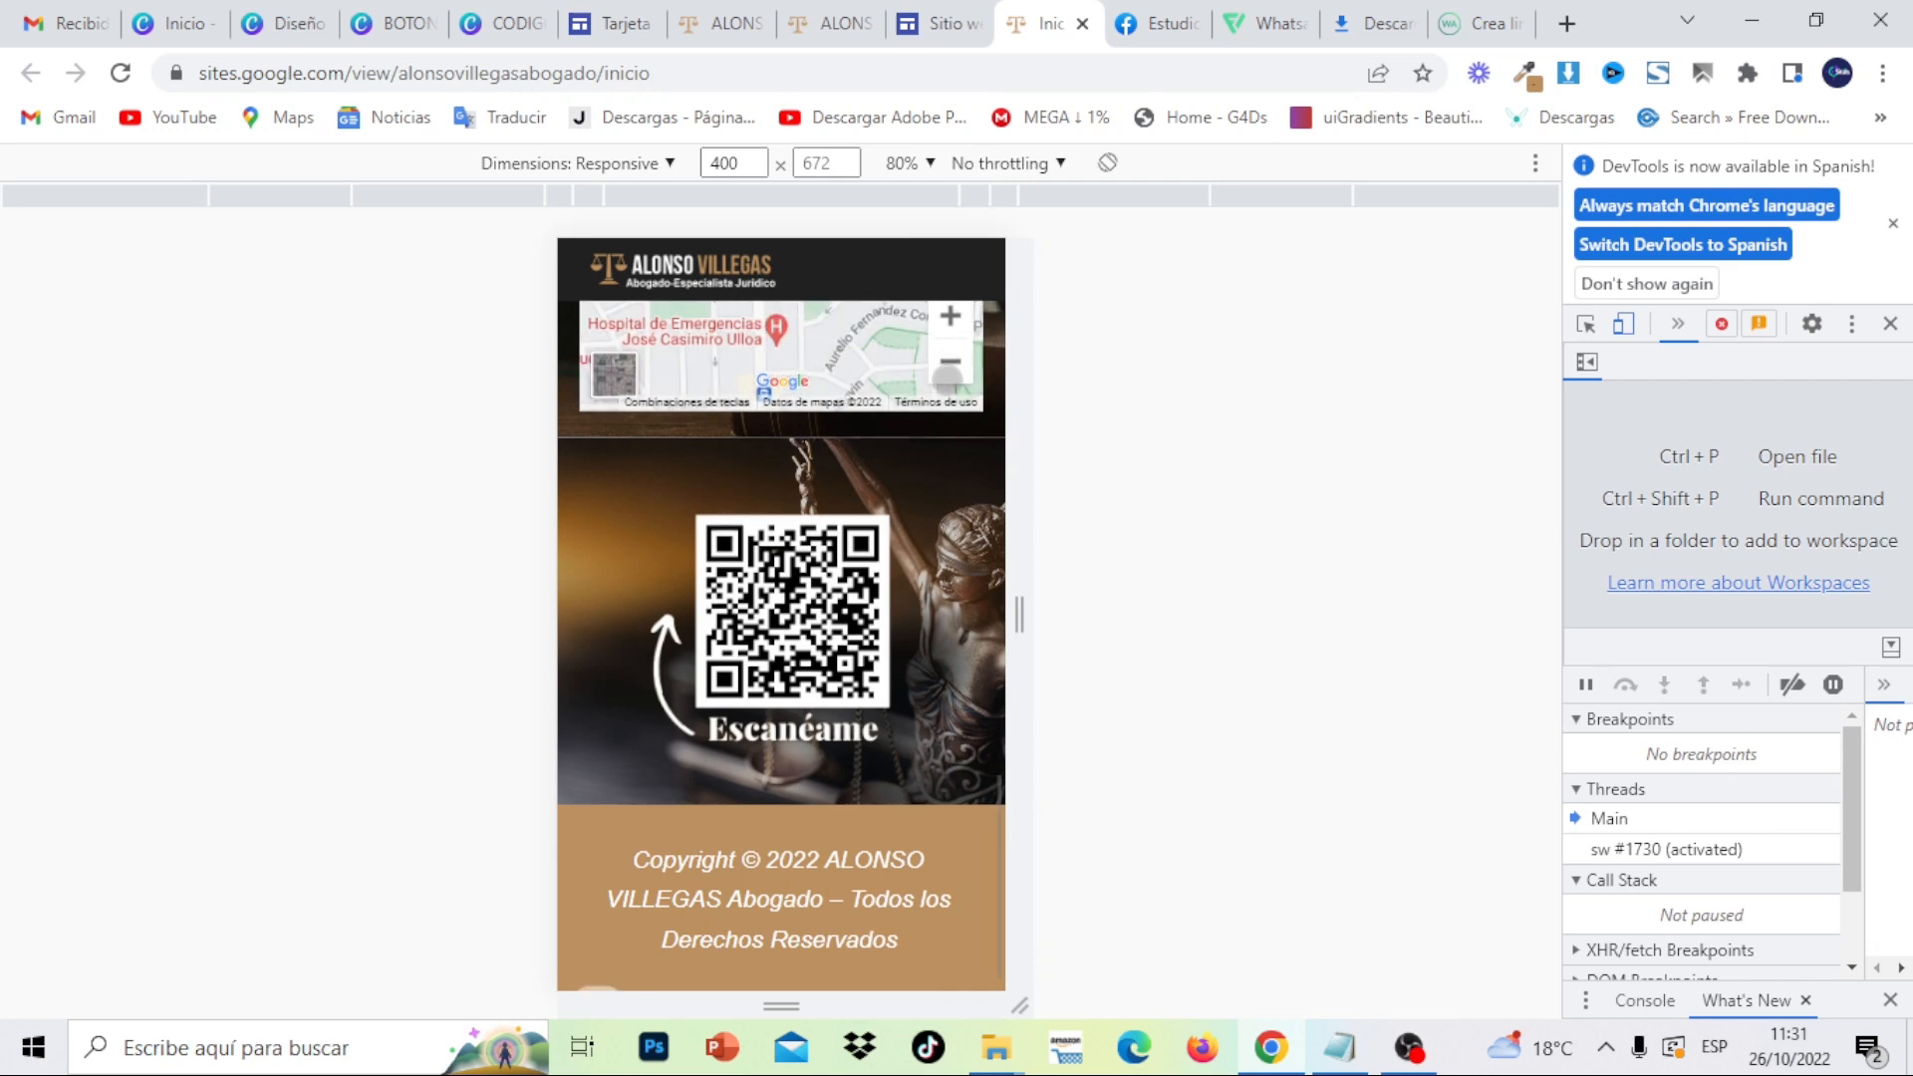
{"action": "scroll", "coordinate": [954, 417], "scroll_direction": "up", "scroll_amount": 5}
{"action": "scroll", "coordinate": [906, 551], "scroll_direction": "up", "scroll_amount": 5}
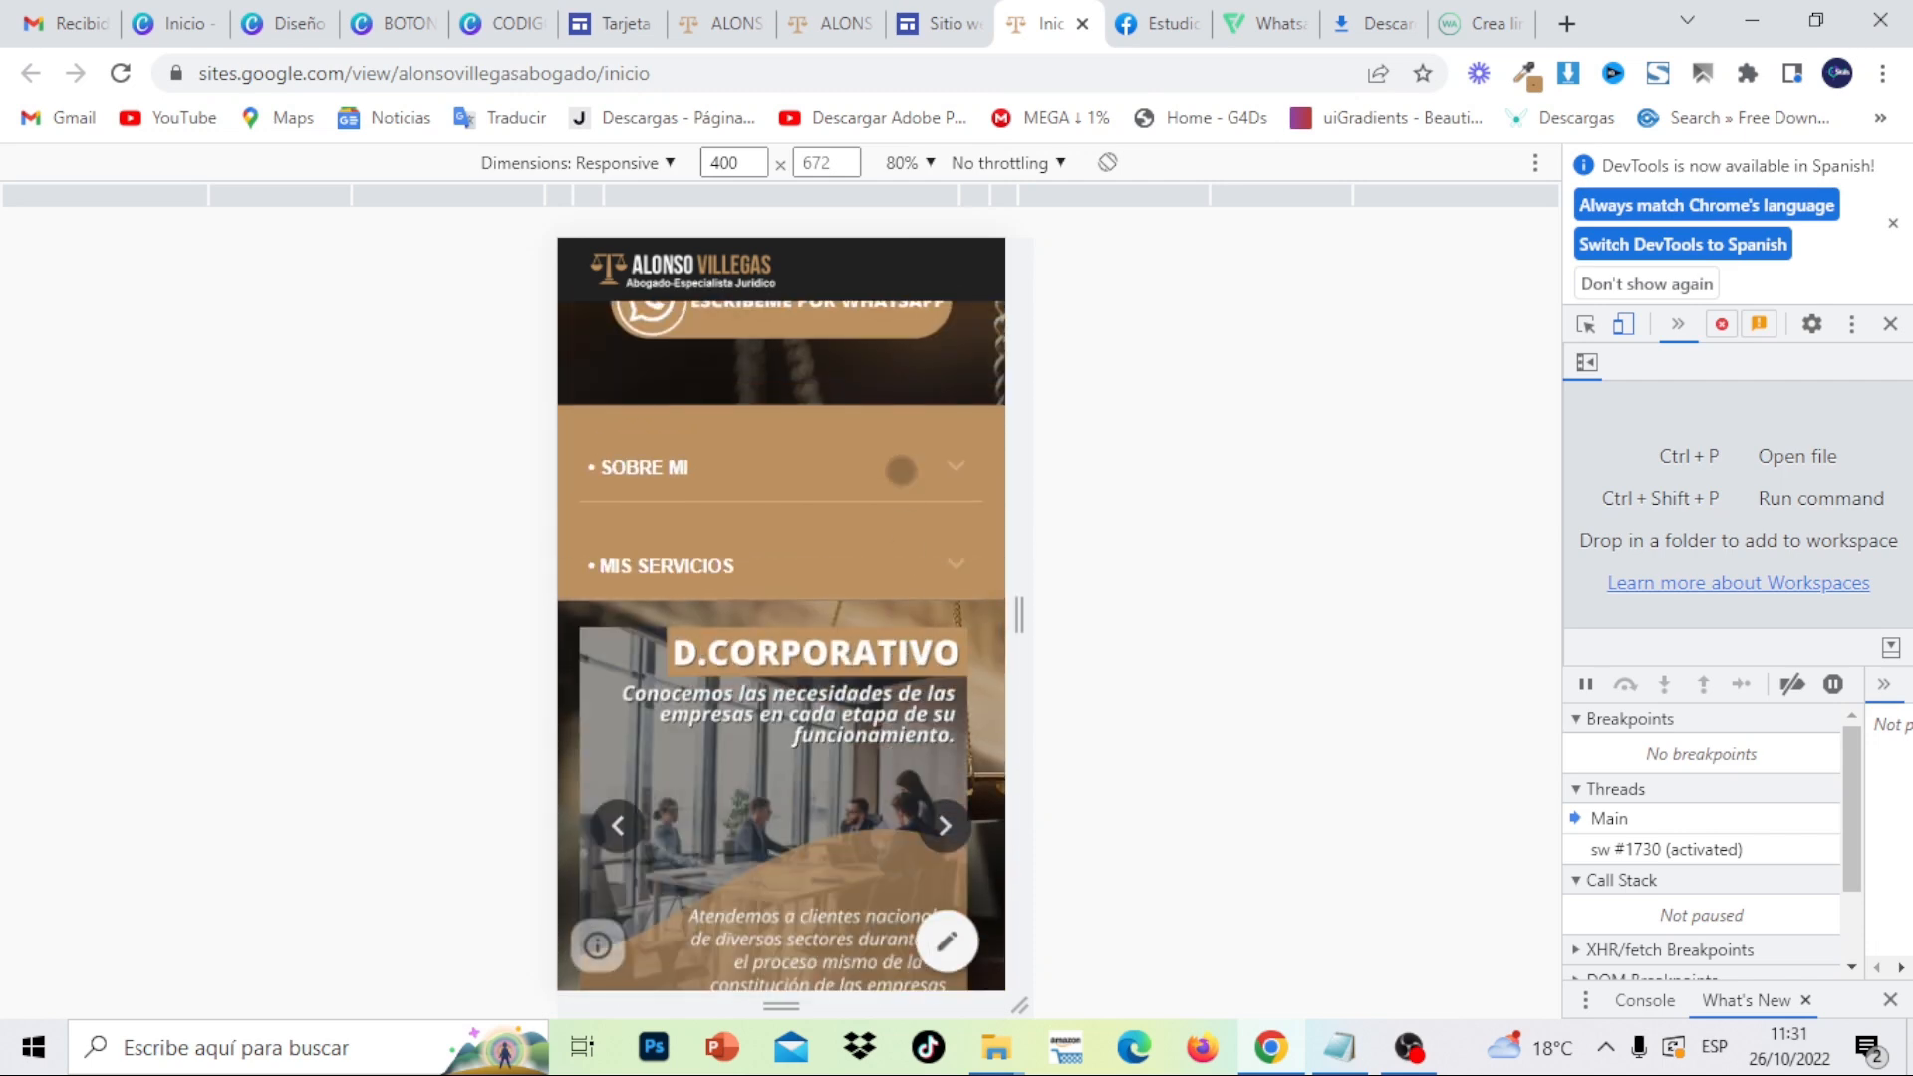
{"action": "scroll", "coordinate": [901, 470], "scroll_direction": "up", "scroll_amount": 5}
{"action": "scroll", "coordinate": [893, 471], "scroll_direction": "up", "scroll_amount": 3}
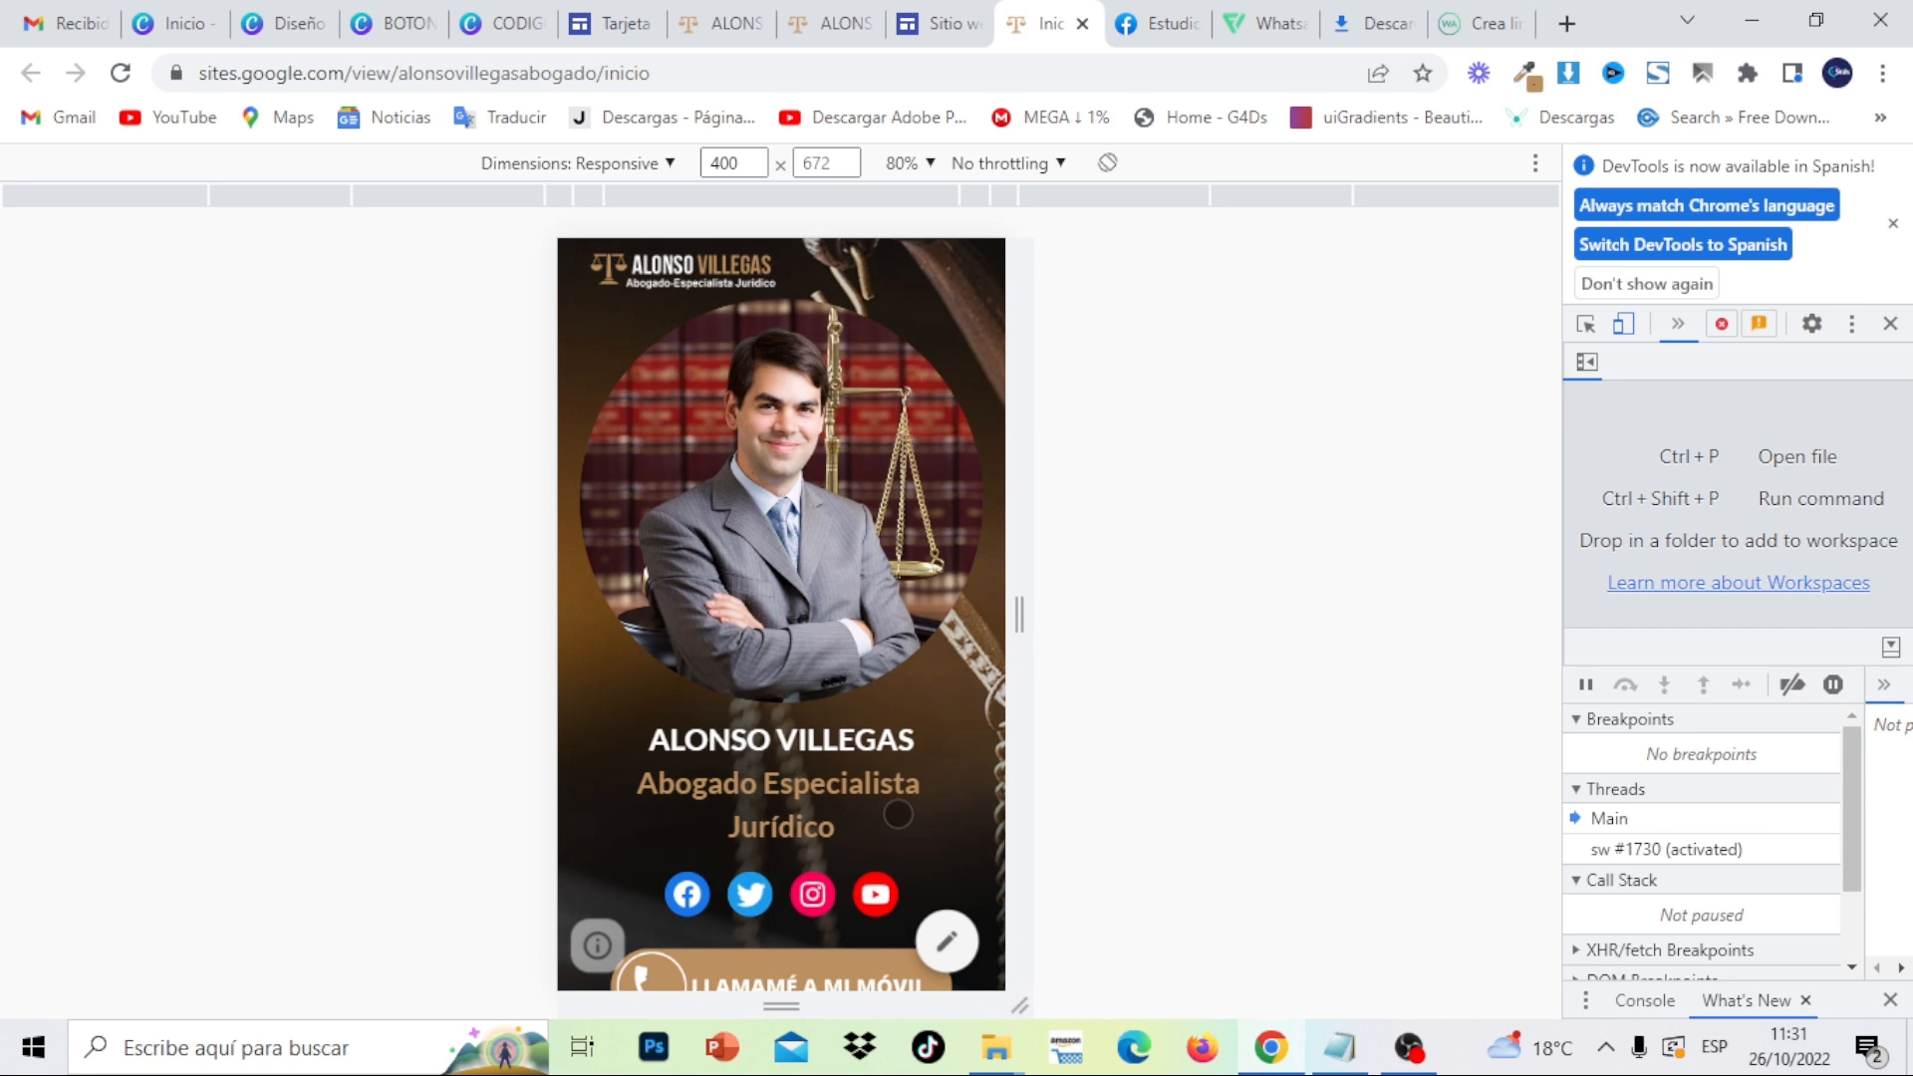
{"action": "scroll", "coordinate": [895, 746], "scroll_direction": "down", "scroll_amount": 3}
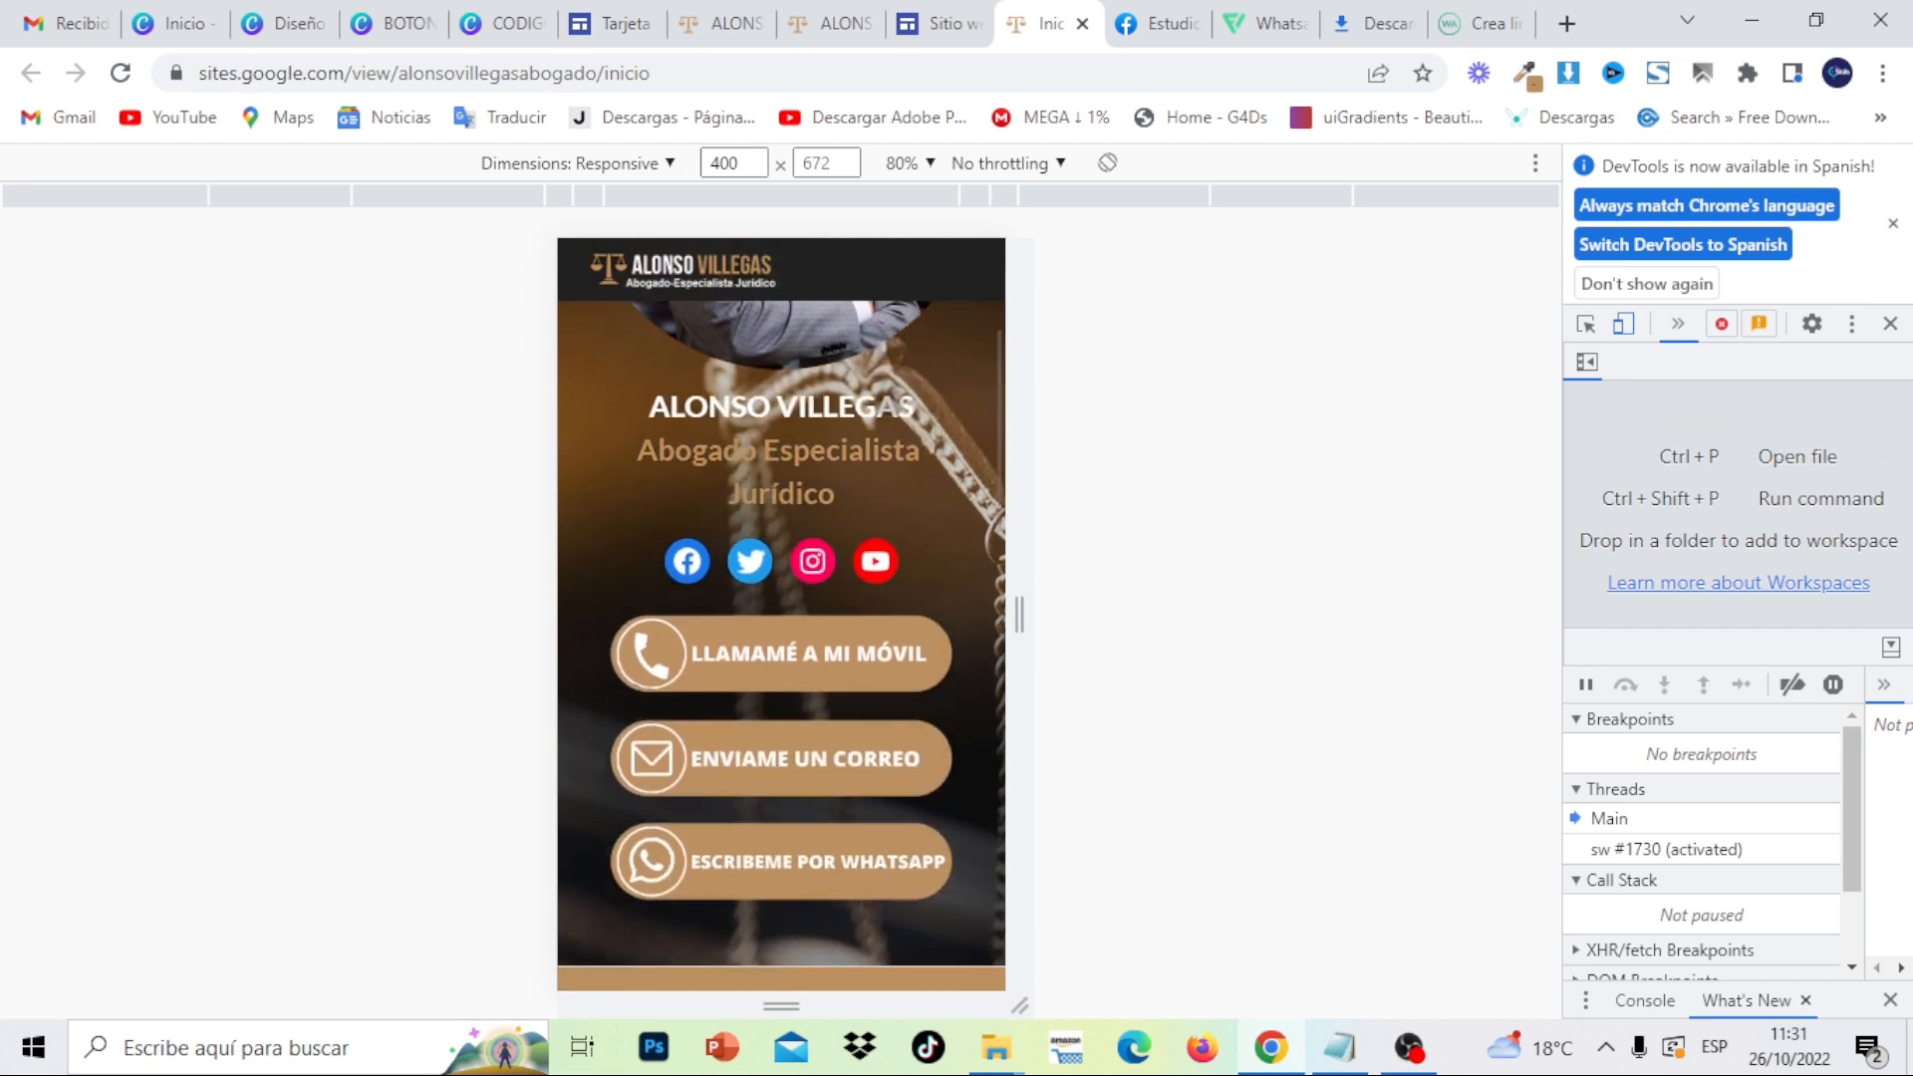
{"action": "left_click", "coordinate": [688, 562]}
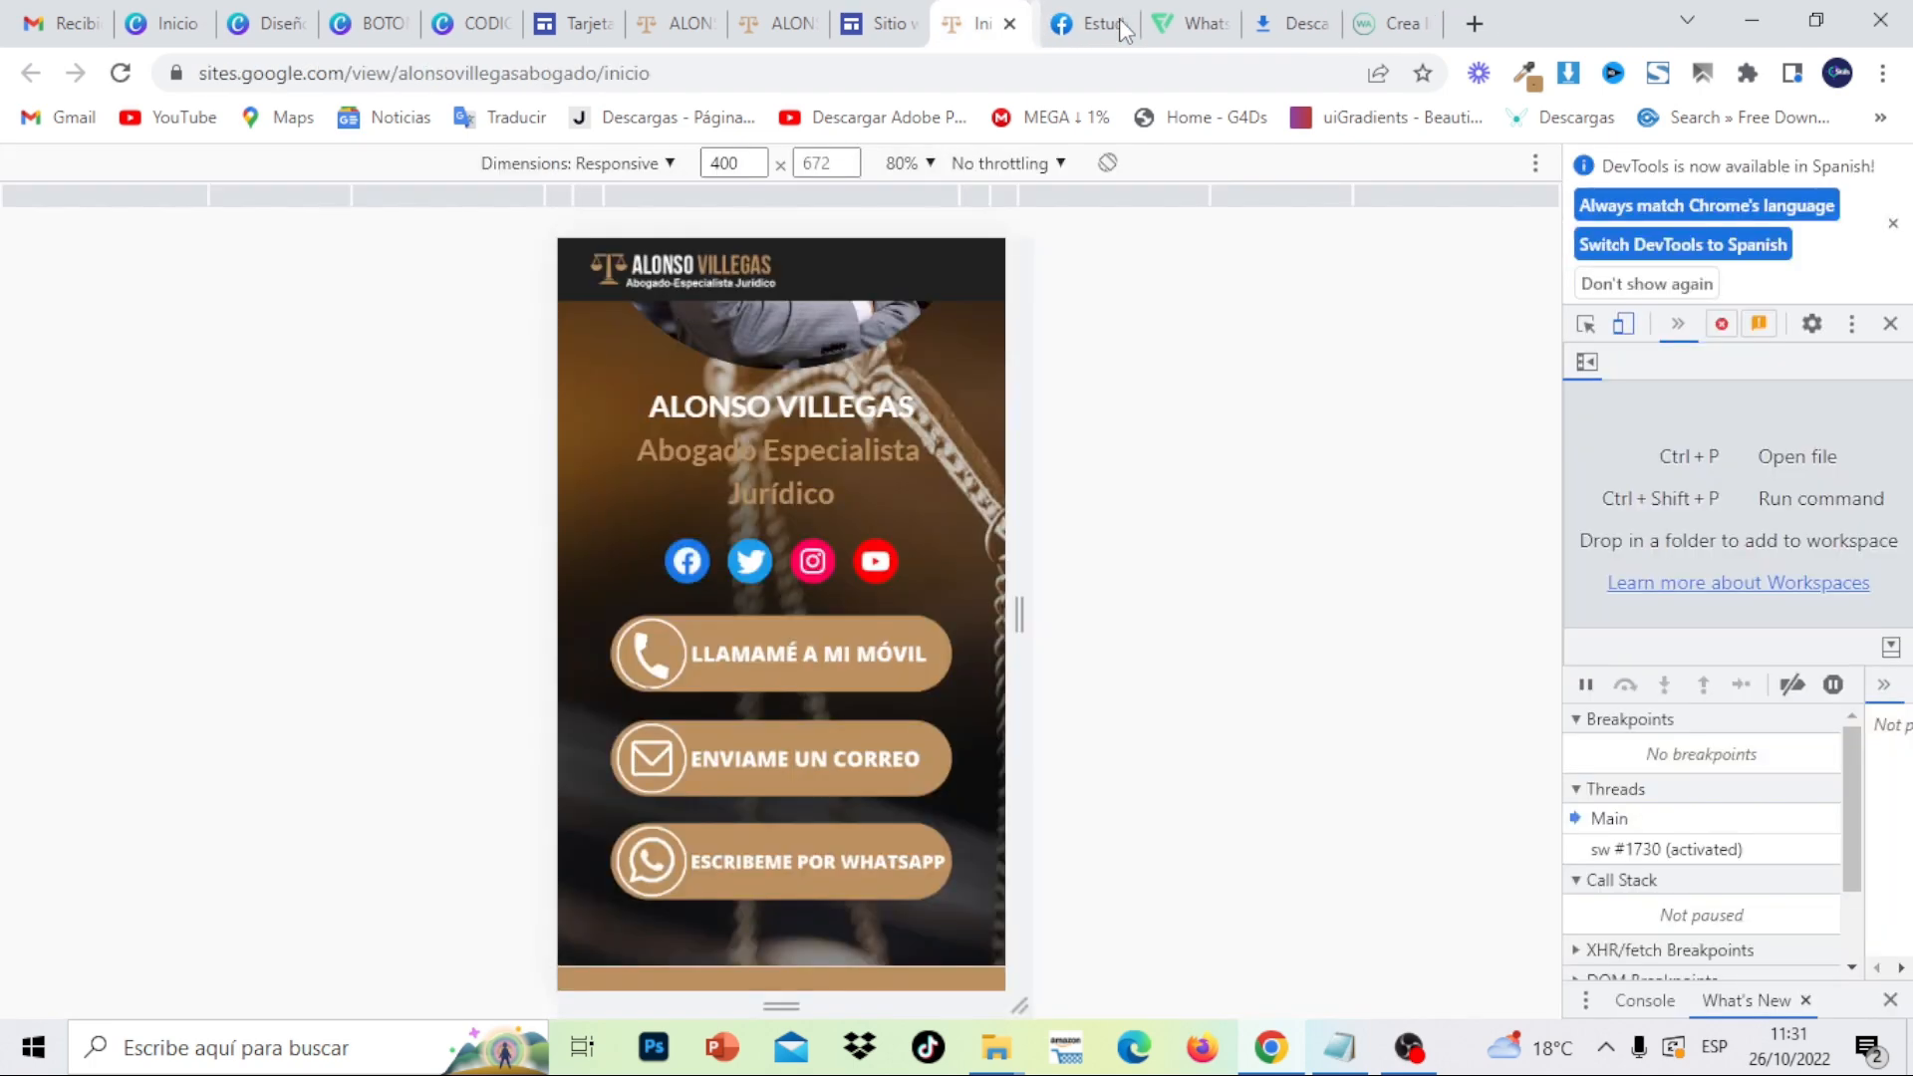
{"action": "left_click", "coordinate": [1110, 23]}
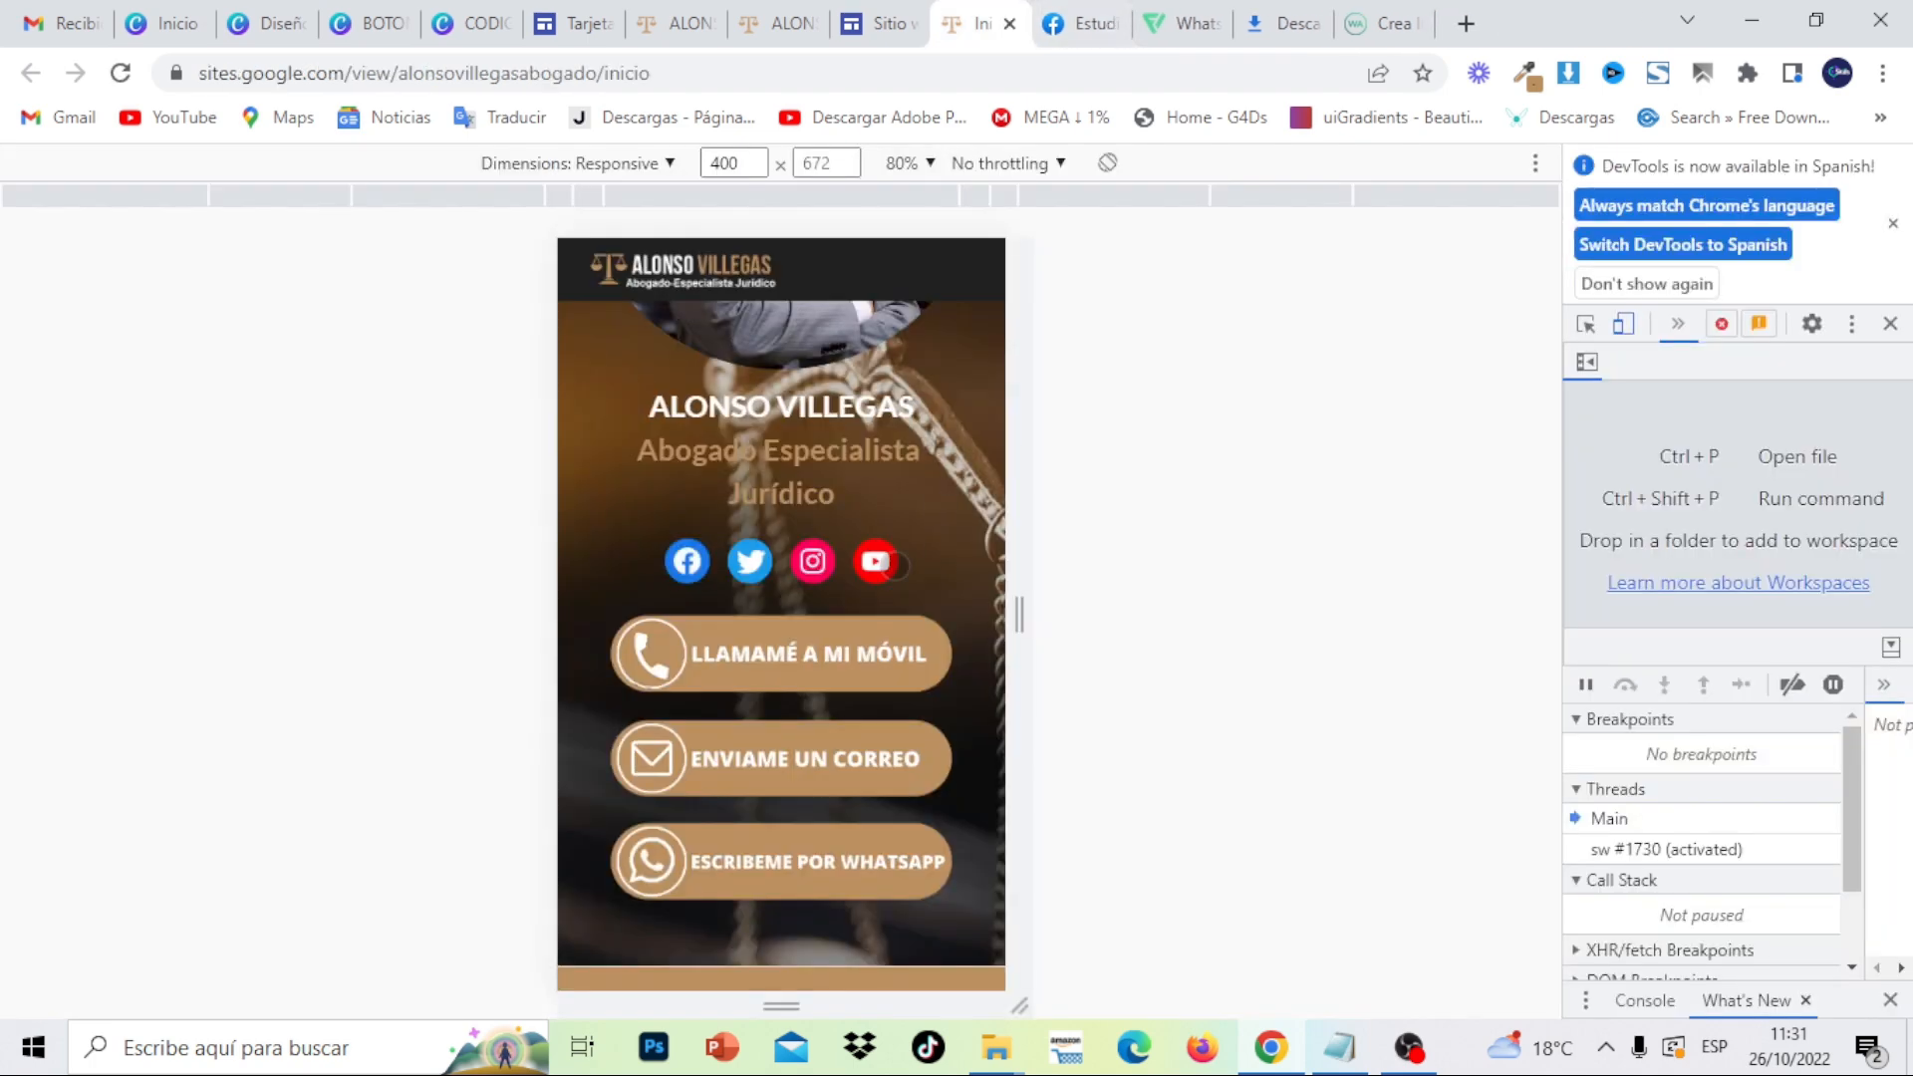
{"action": "left_click", "coordinate": [760, 570]}
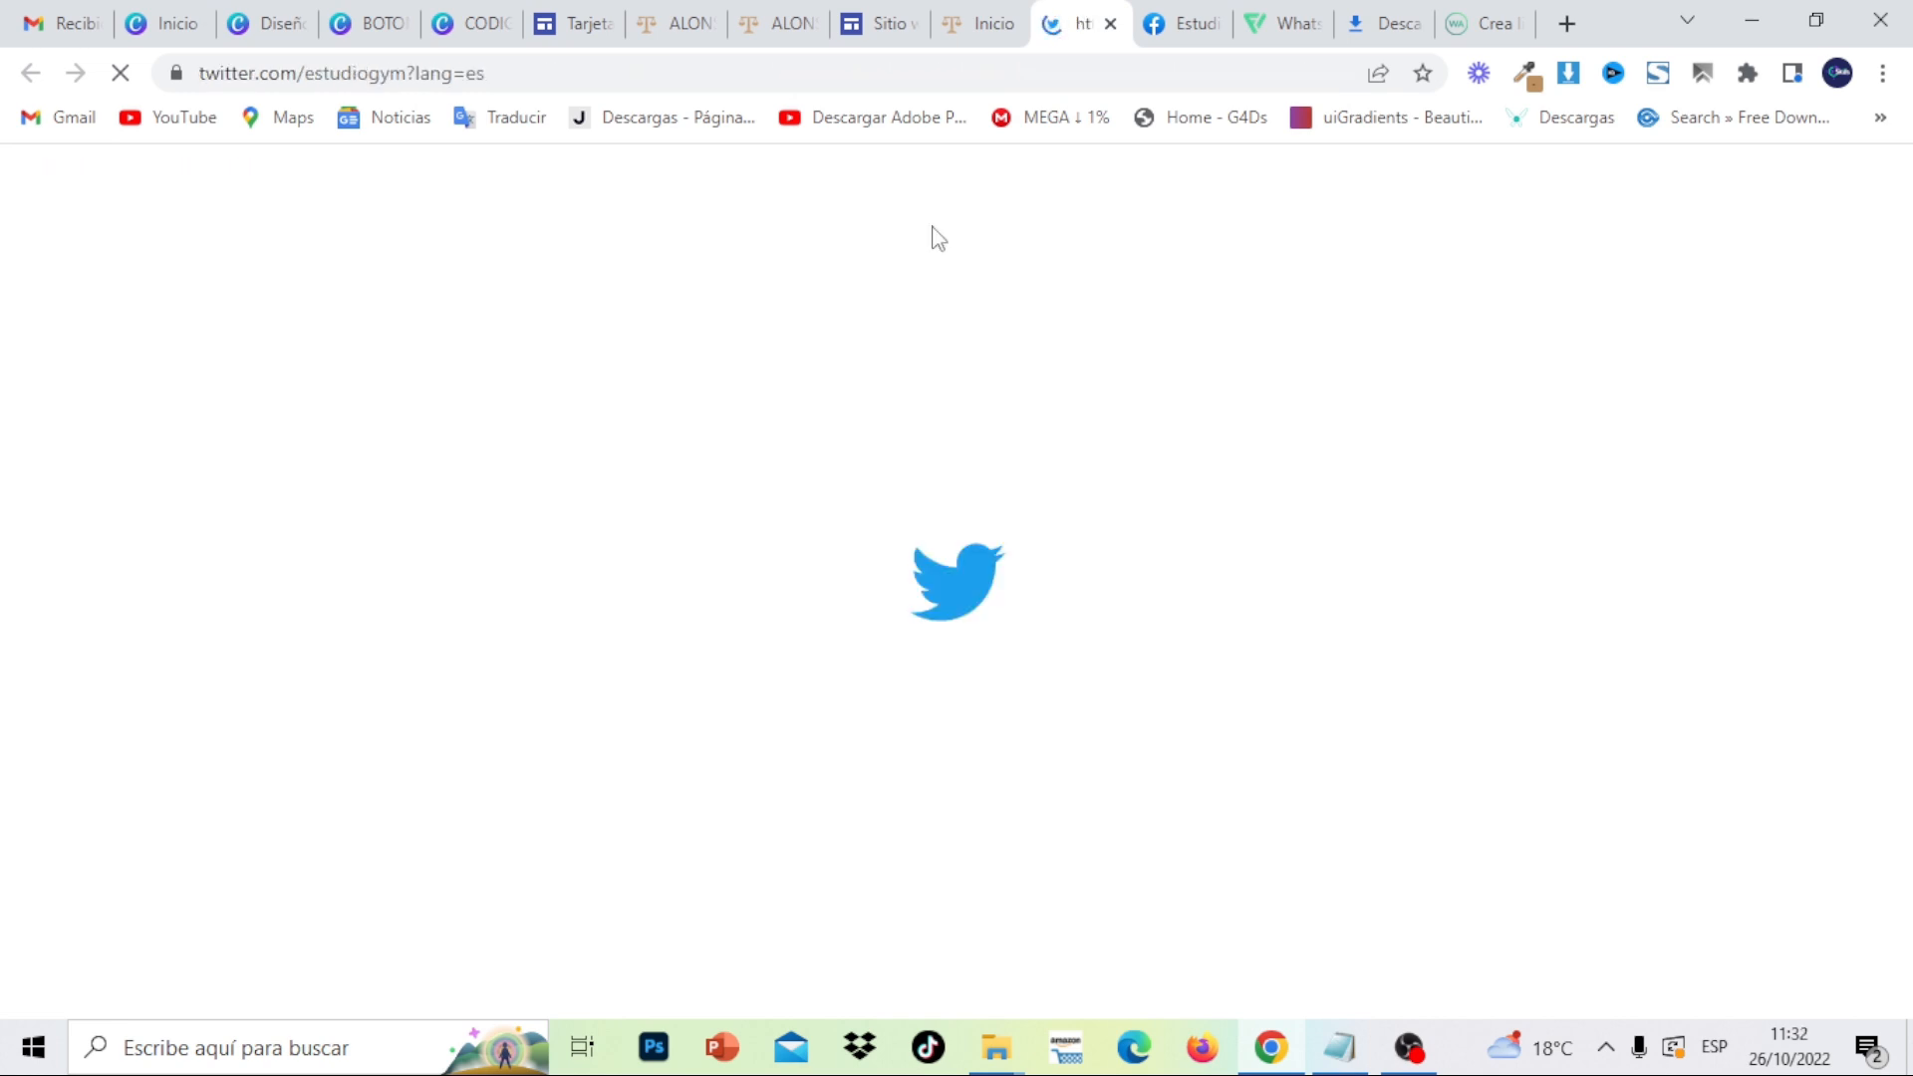
{"action": "left_click", "coordinate": [1110, 23]}
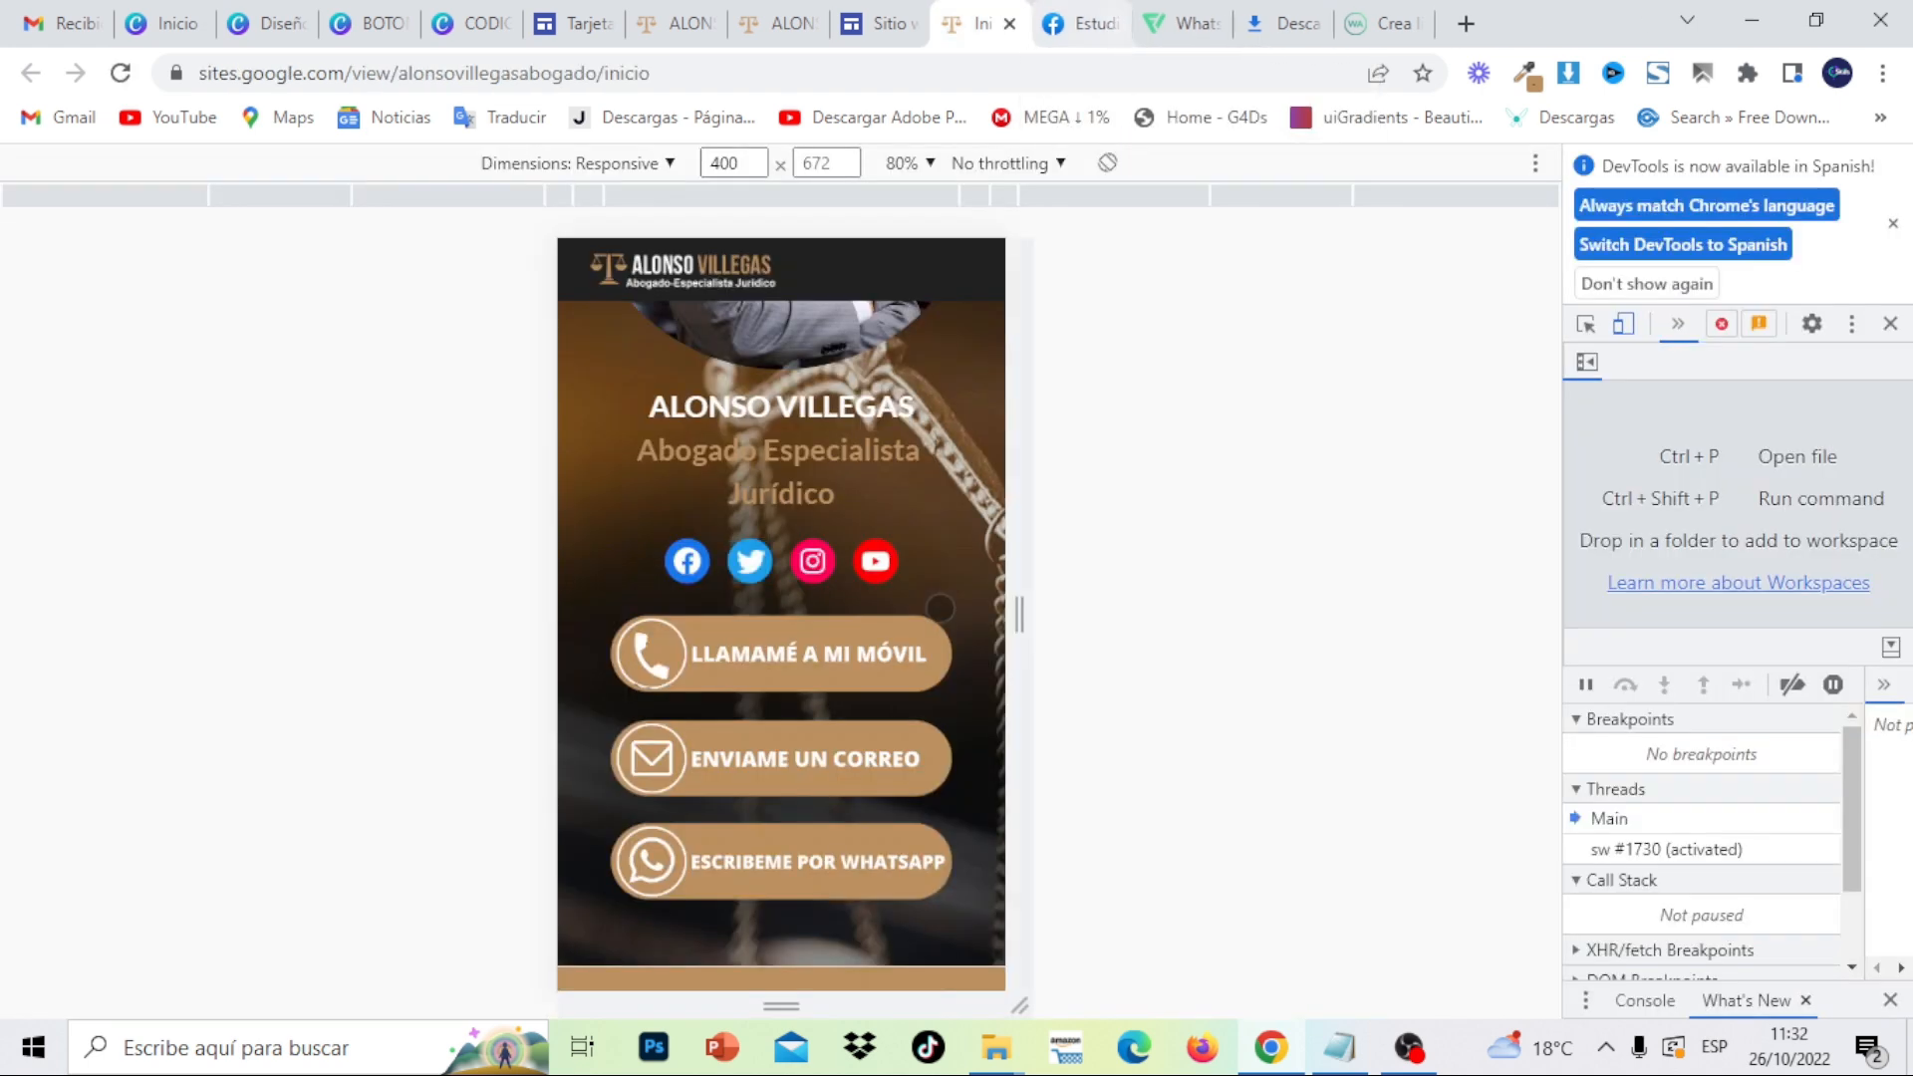
{"action": "left_click", "coordinate": [825, 569]}
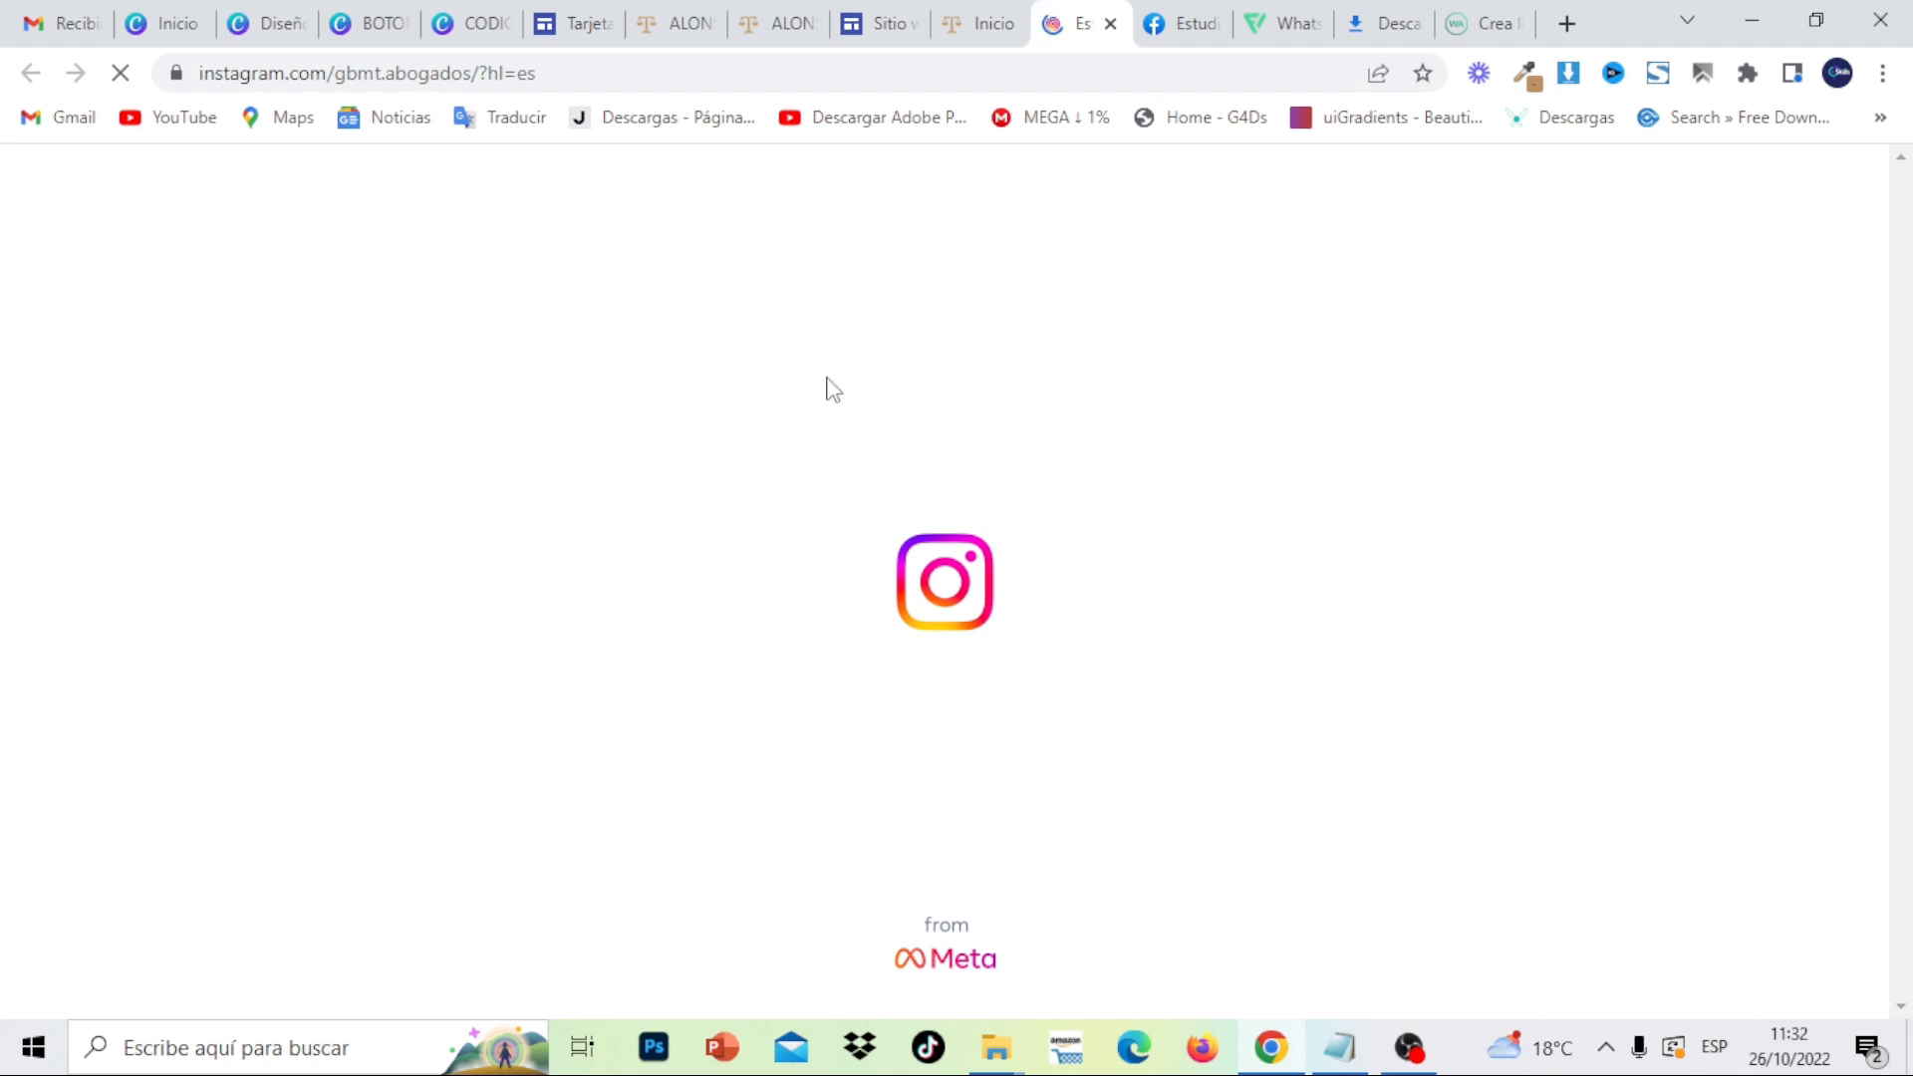
{"action": "left_click", "coordinate": [1110, 23]}
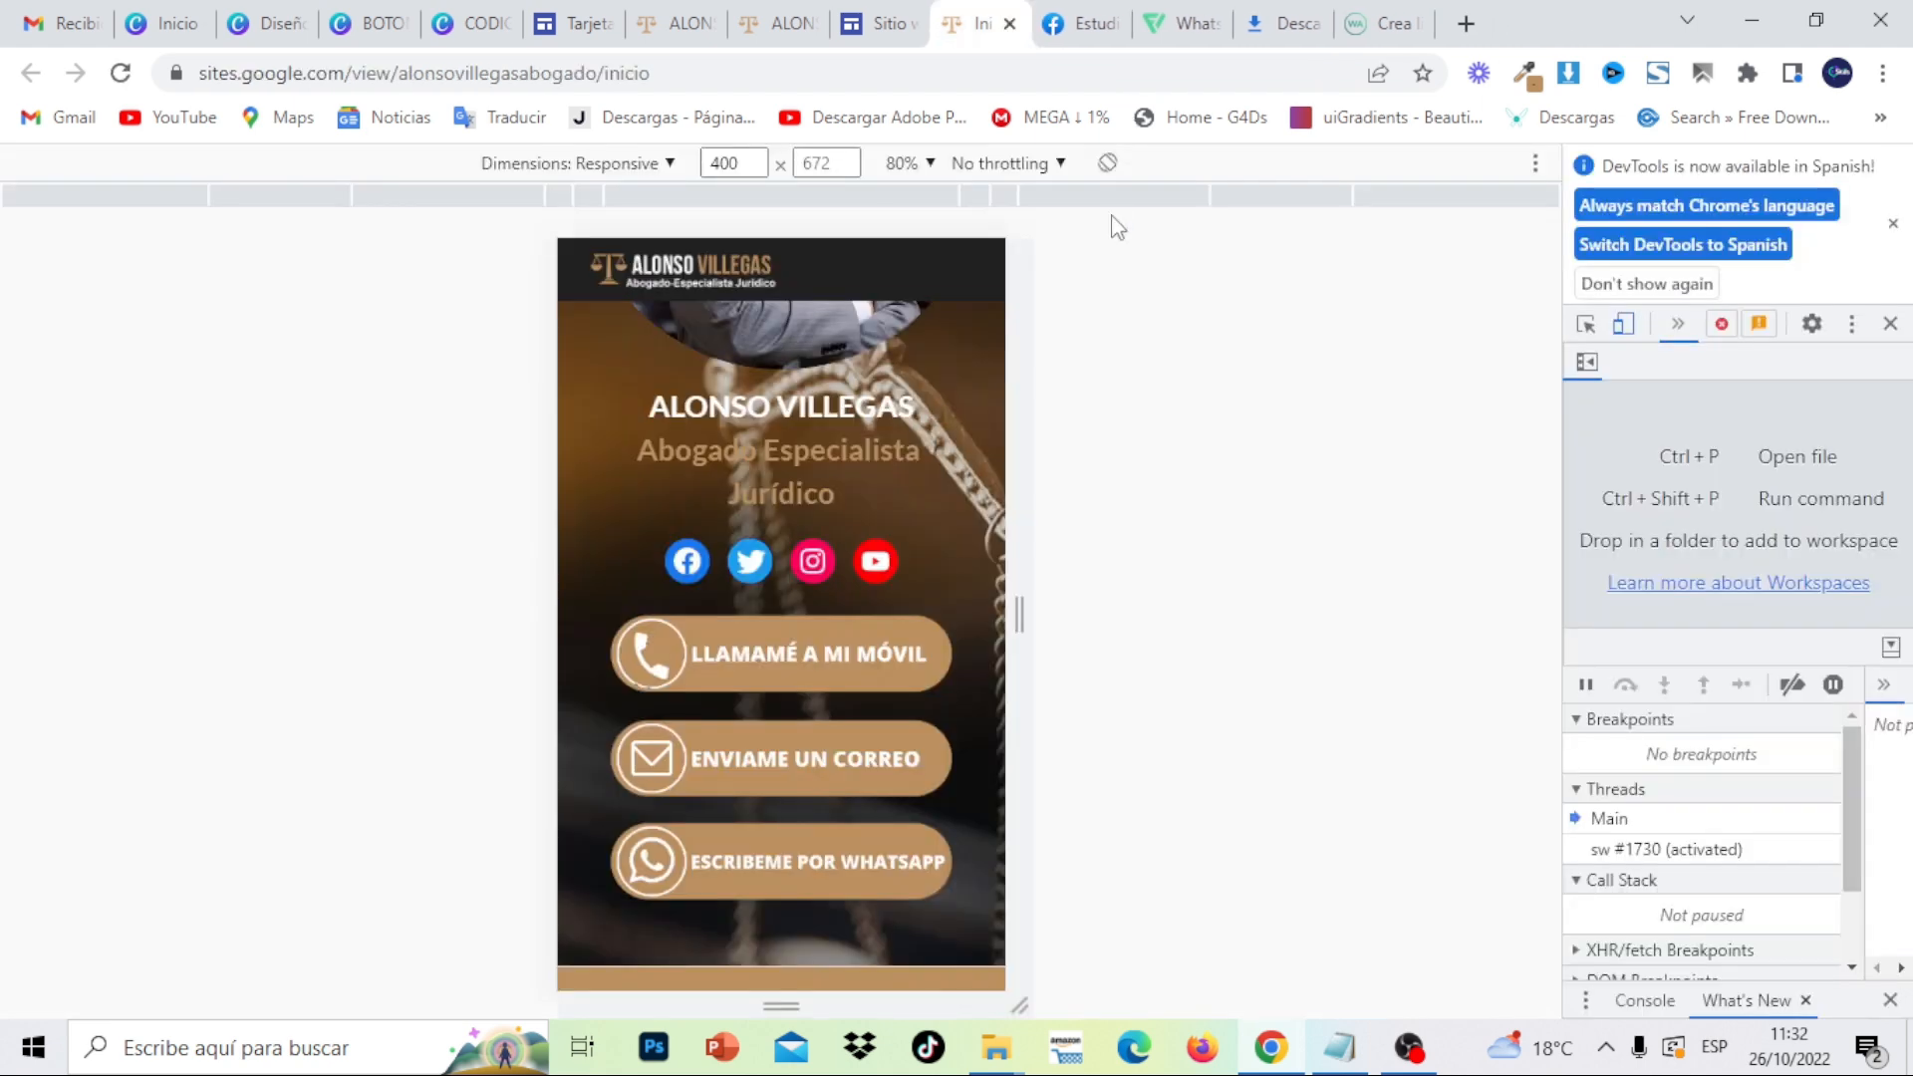
{"action": "left_click", "coordinate": [876, 563]}
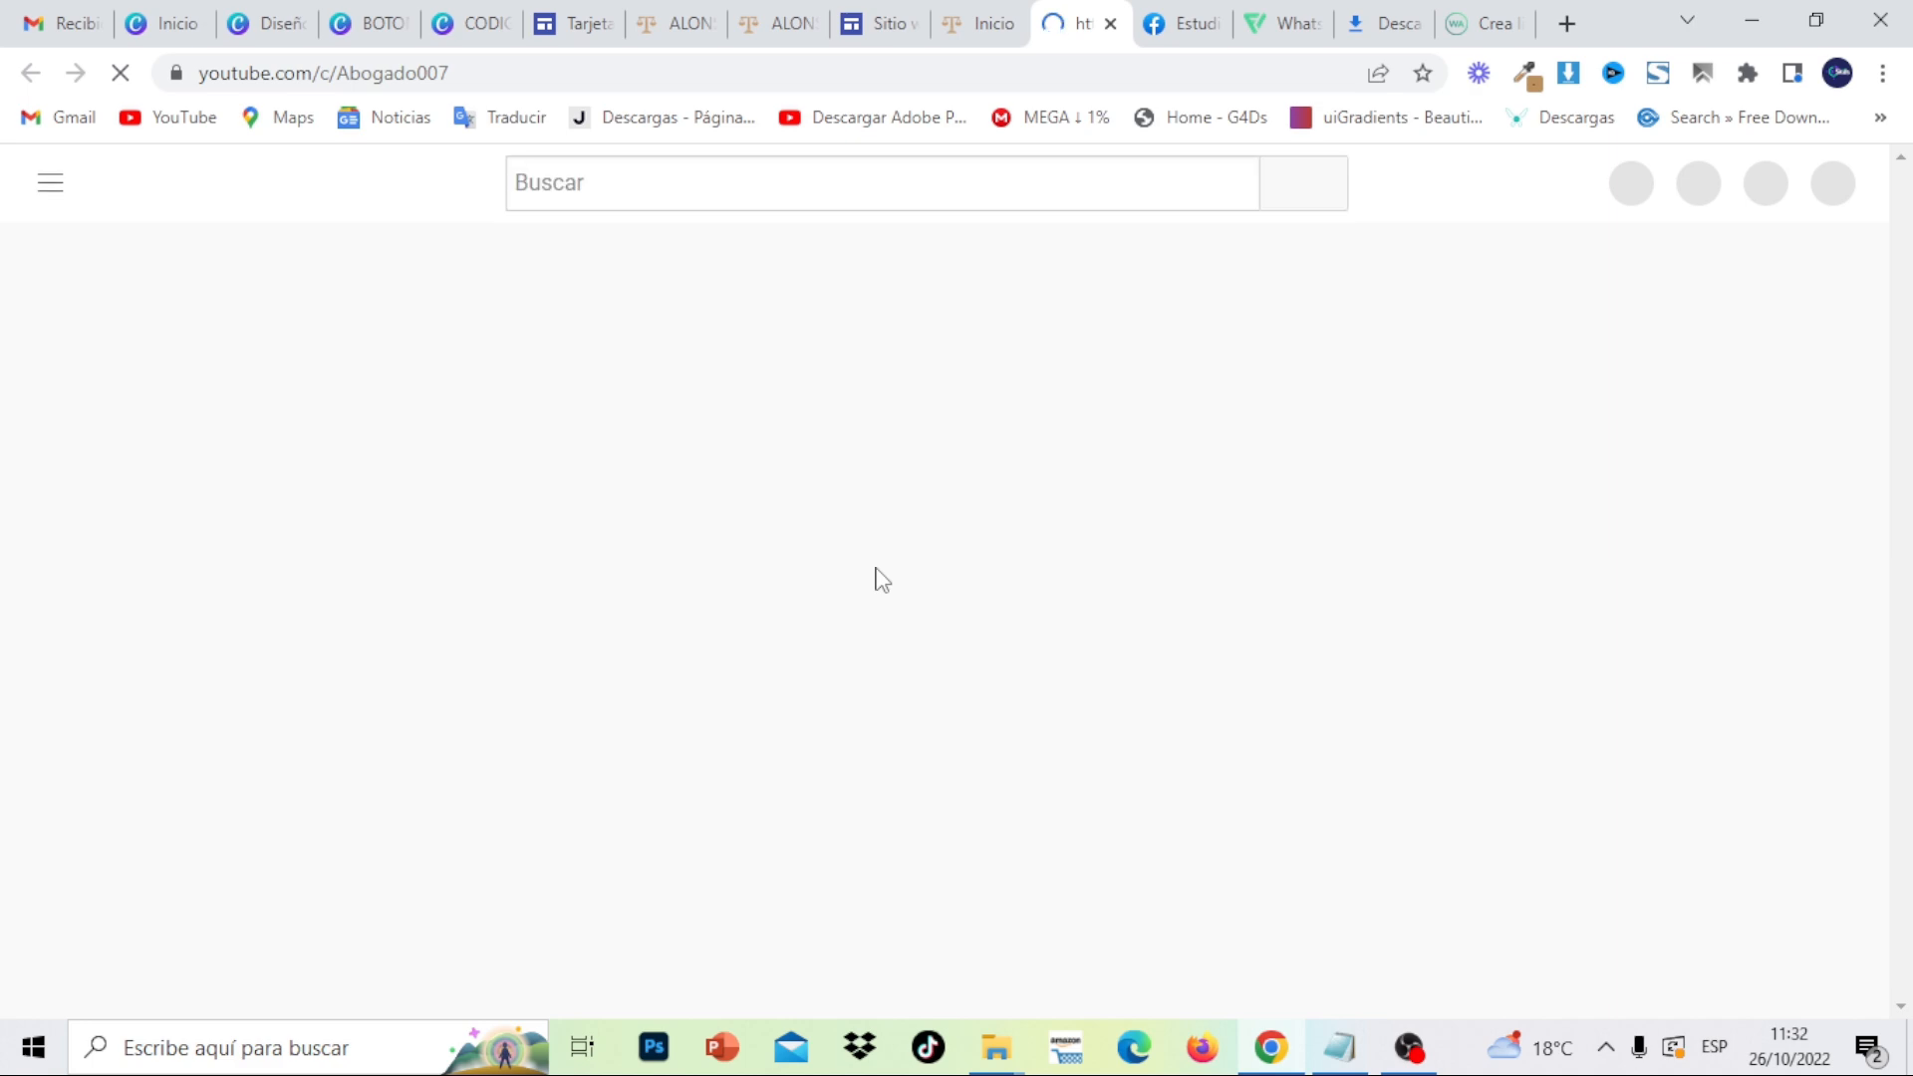
{"action": "left_click", "coordinate": [1110, 23]}
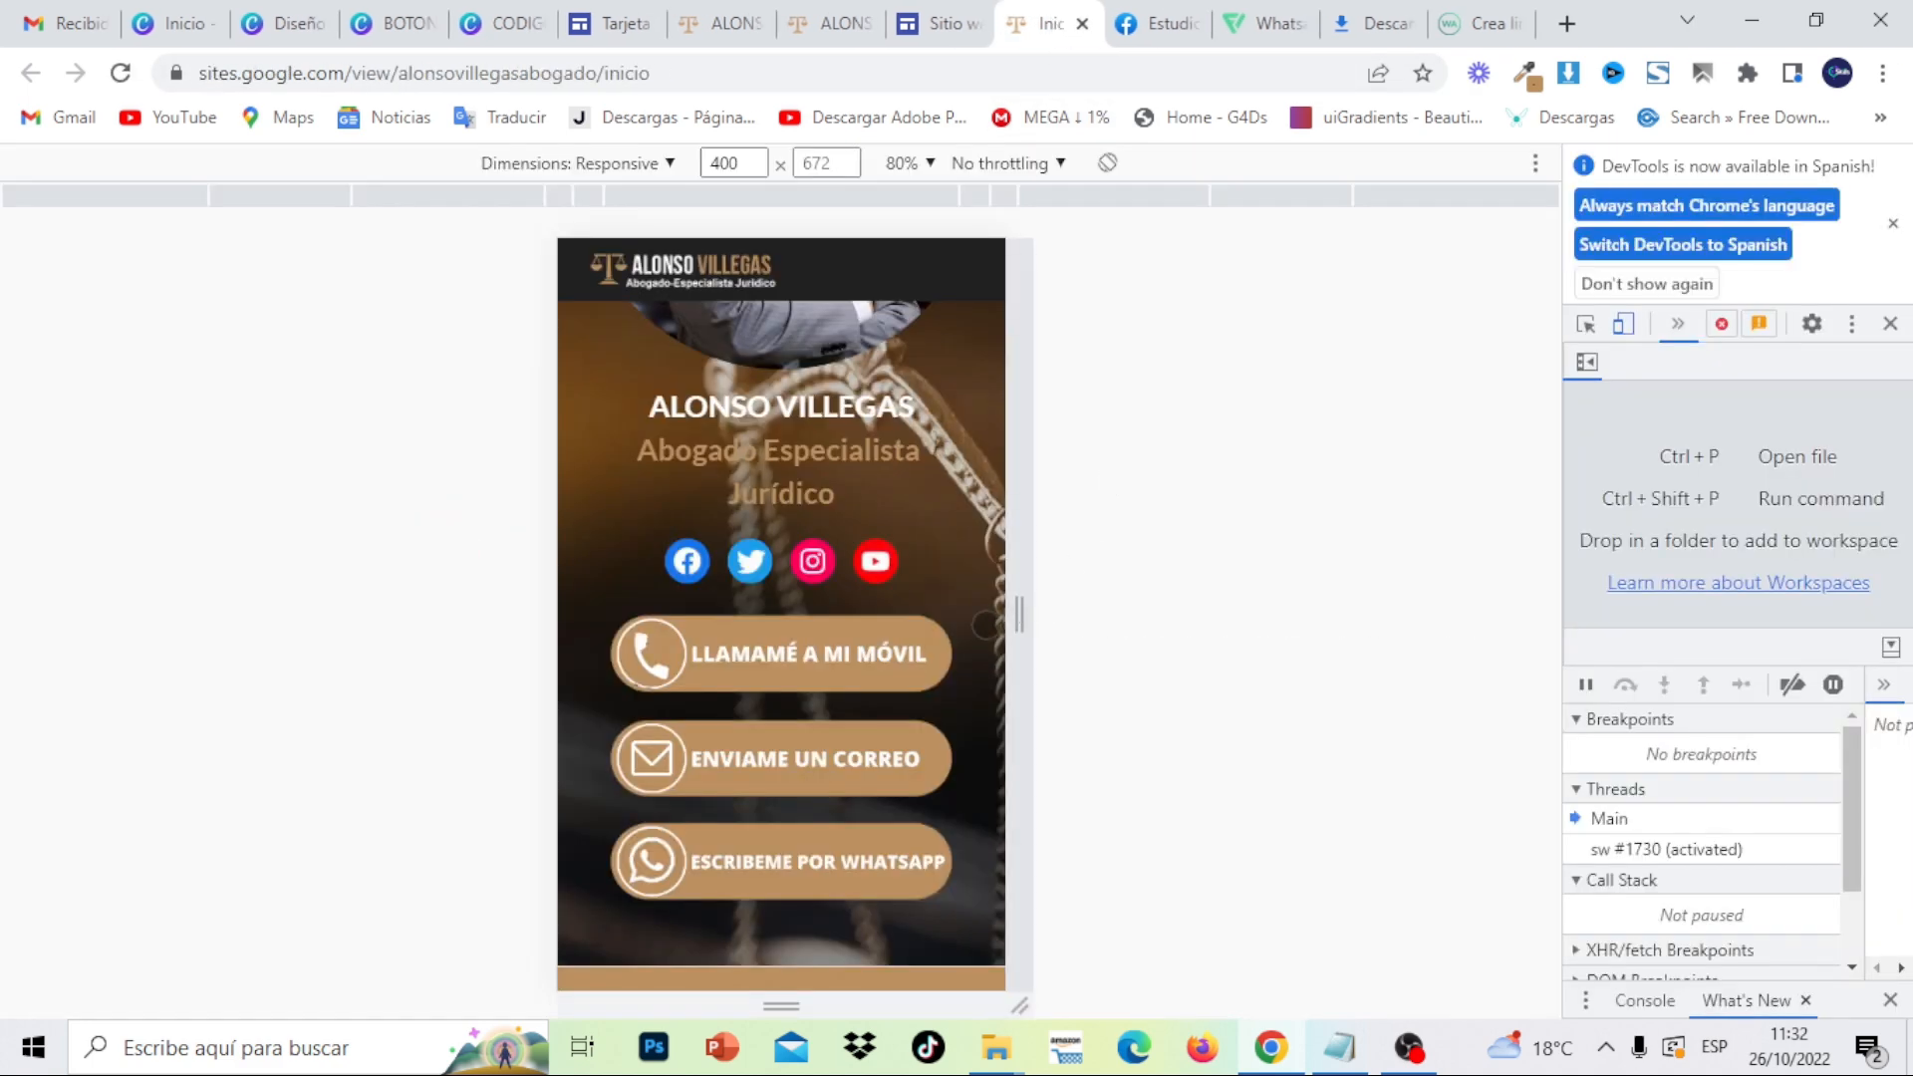
- Test the LLAMAMÉ A MI MÓVIL call button and dismiss the call-from-device prompt
{"action": "left_click", "coordinate": [839, 655]}
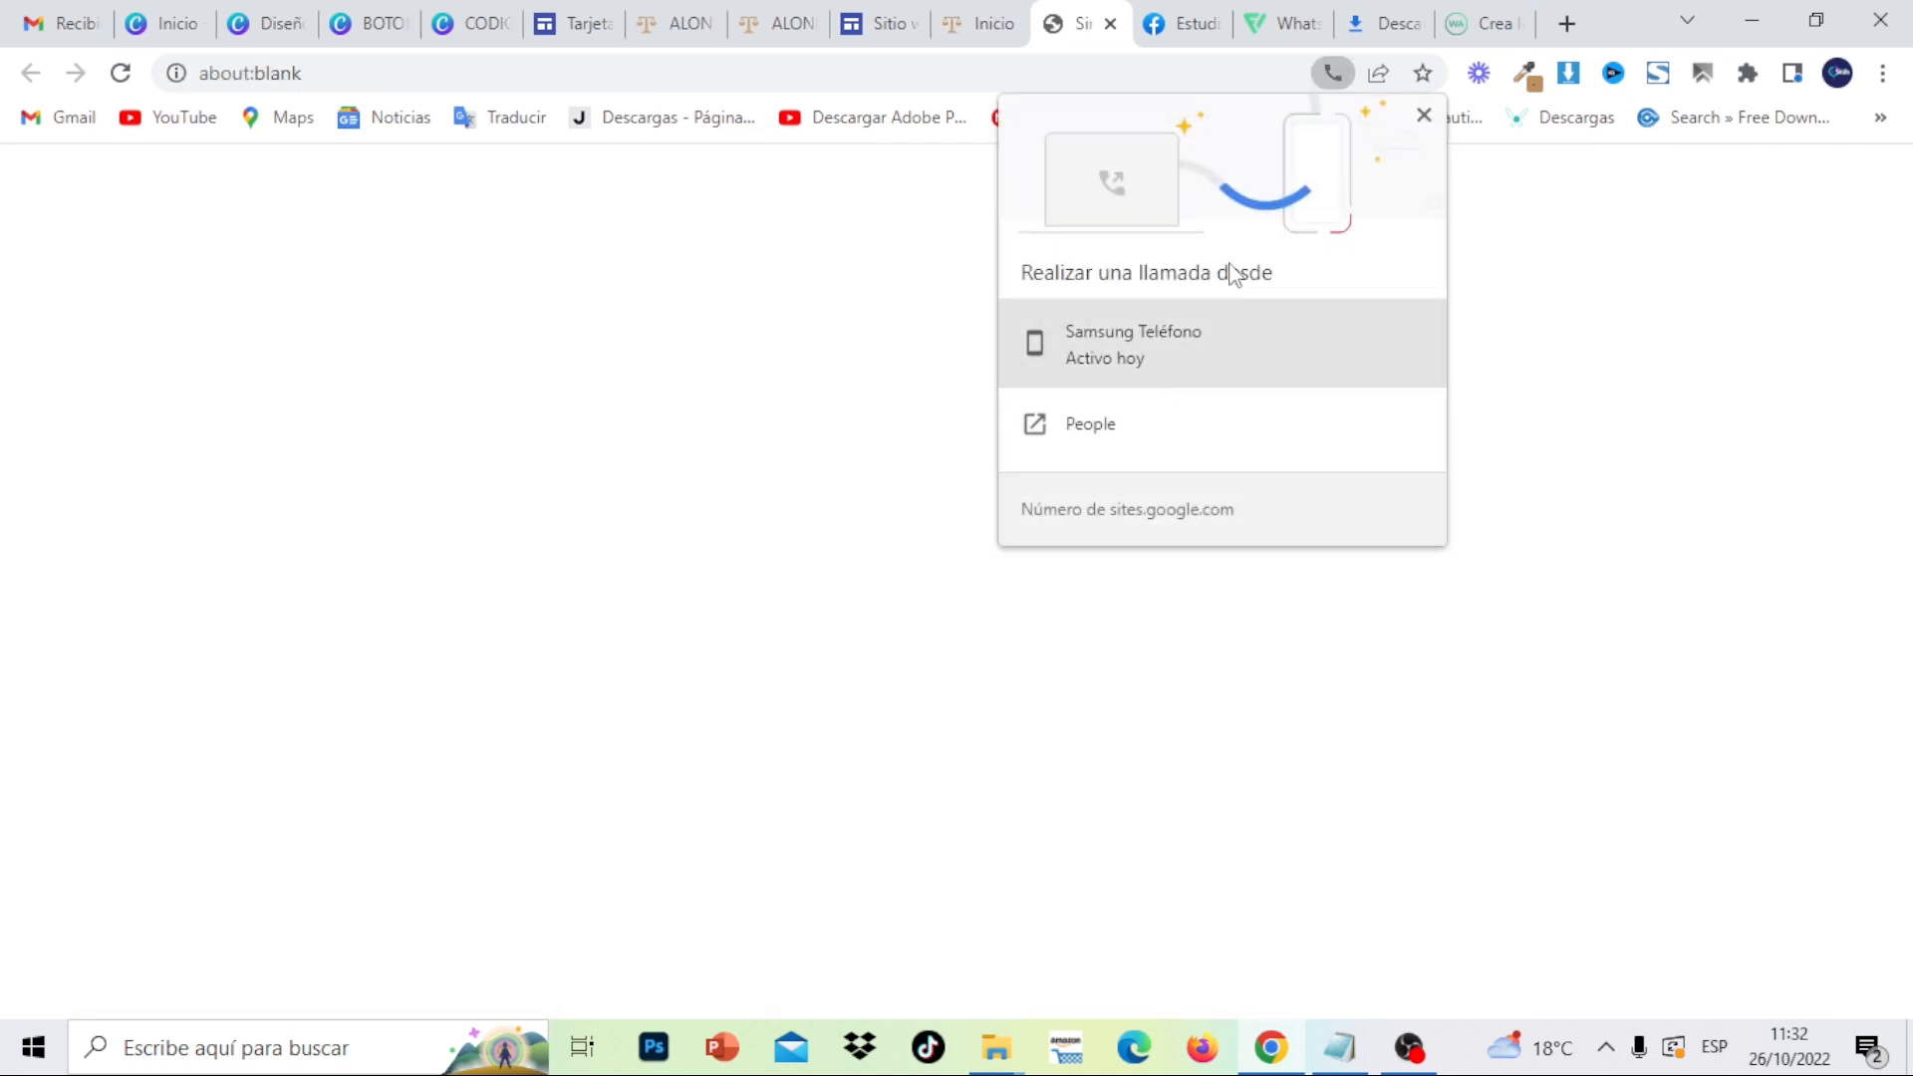
{"action": "left_click", "coordinate": [1424, 115]}
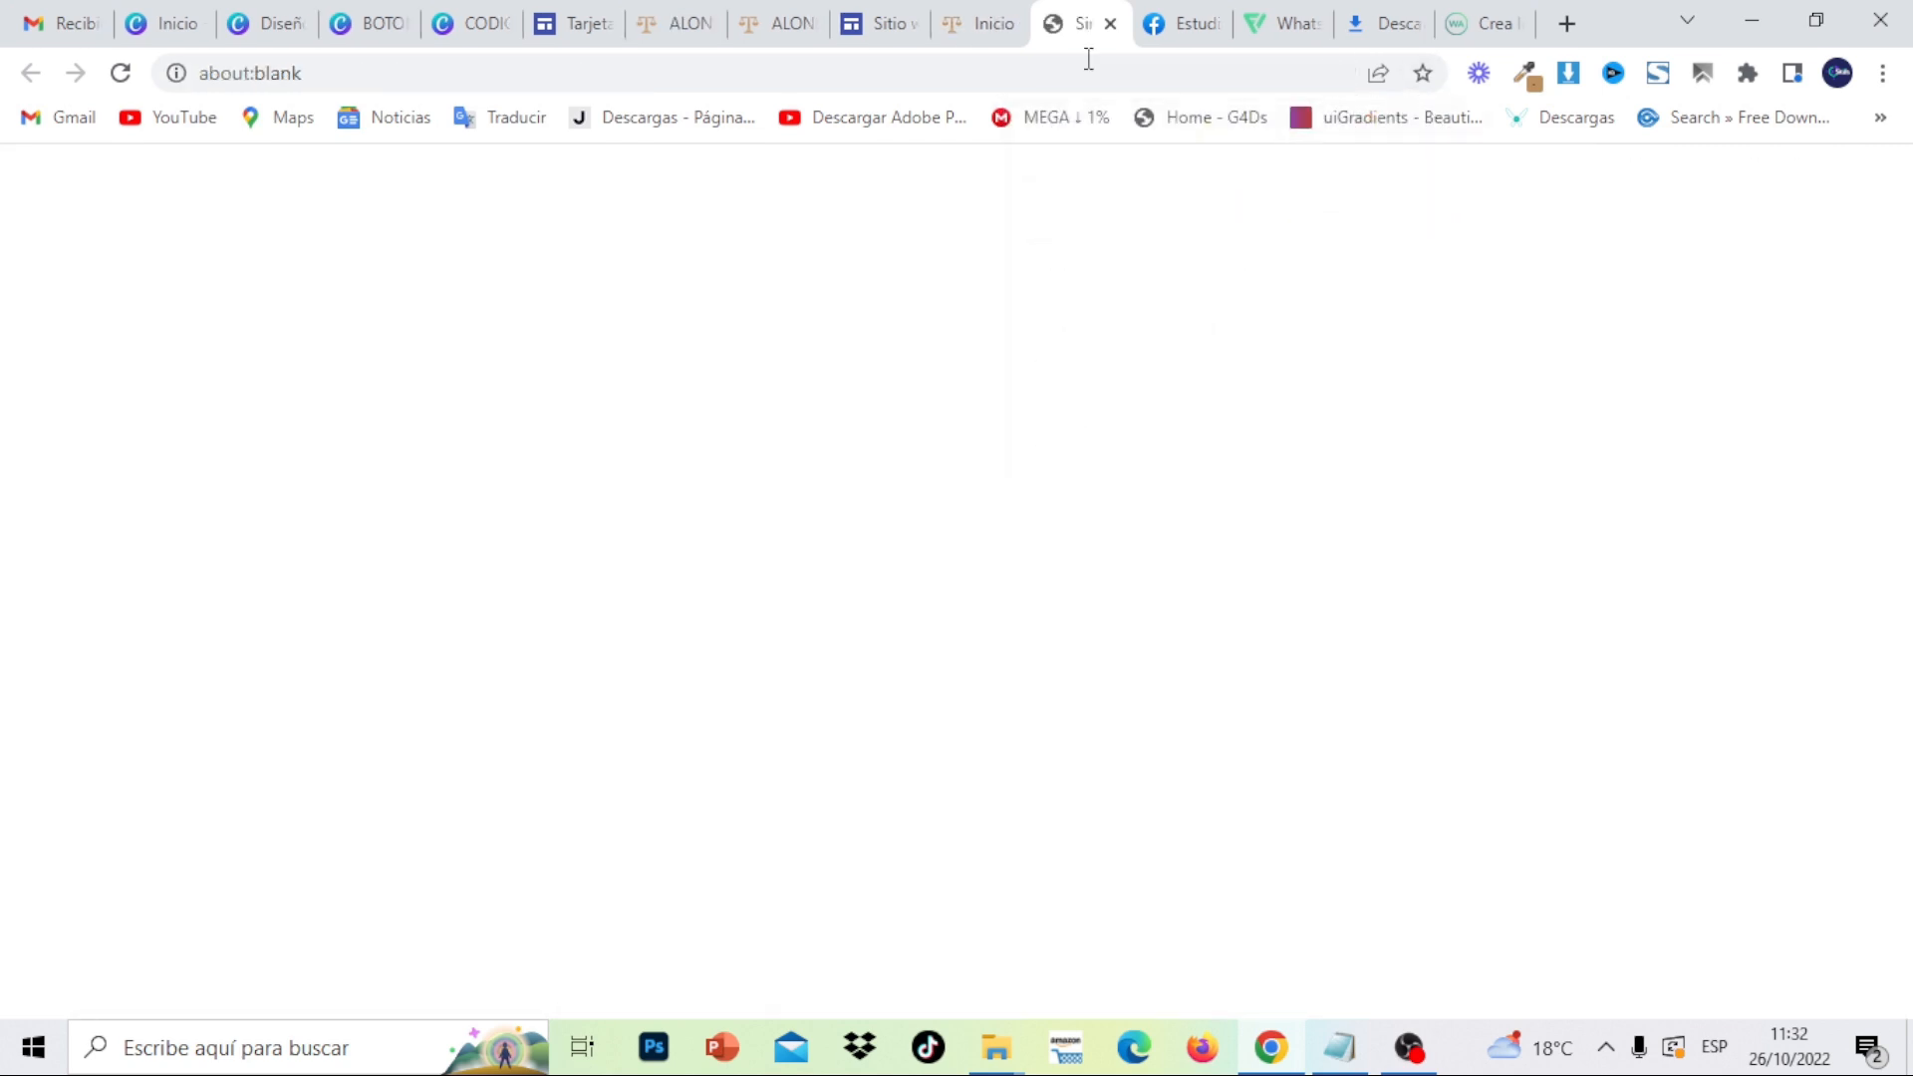
{"action": "left_click", "coordinate": [976, 26]}
- Test the ENVIAME UN CORREO and ESCRIBEME POR WHATSAPP buttons, closing each opened page
{"action": "left_click", "coordinate": [822, 765]}
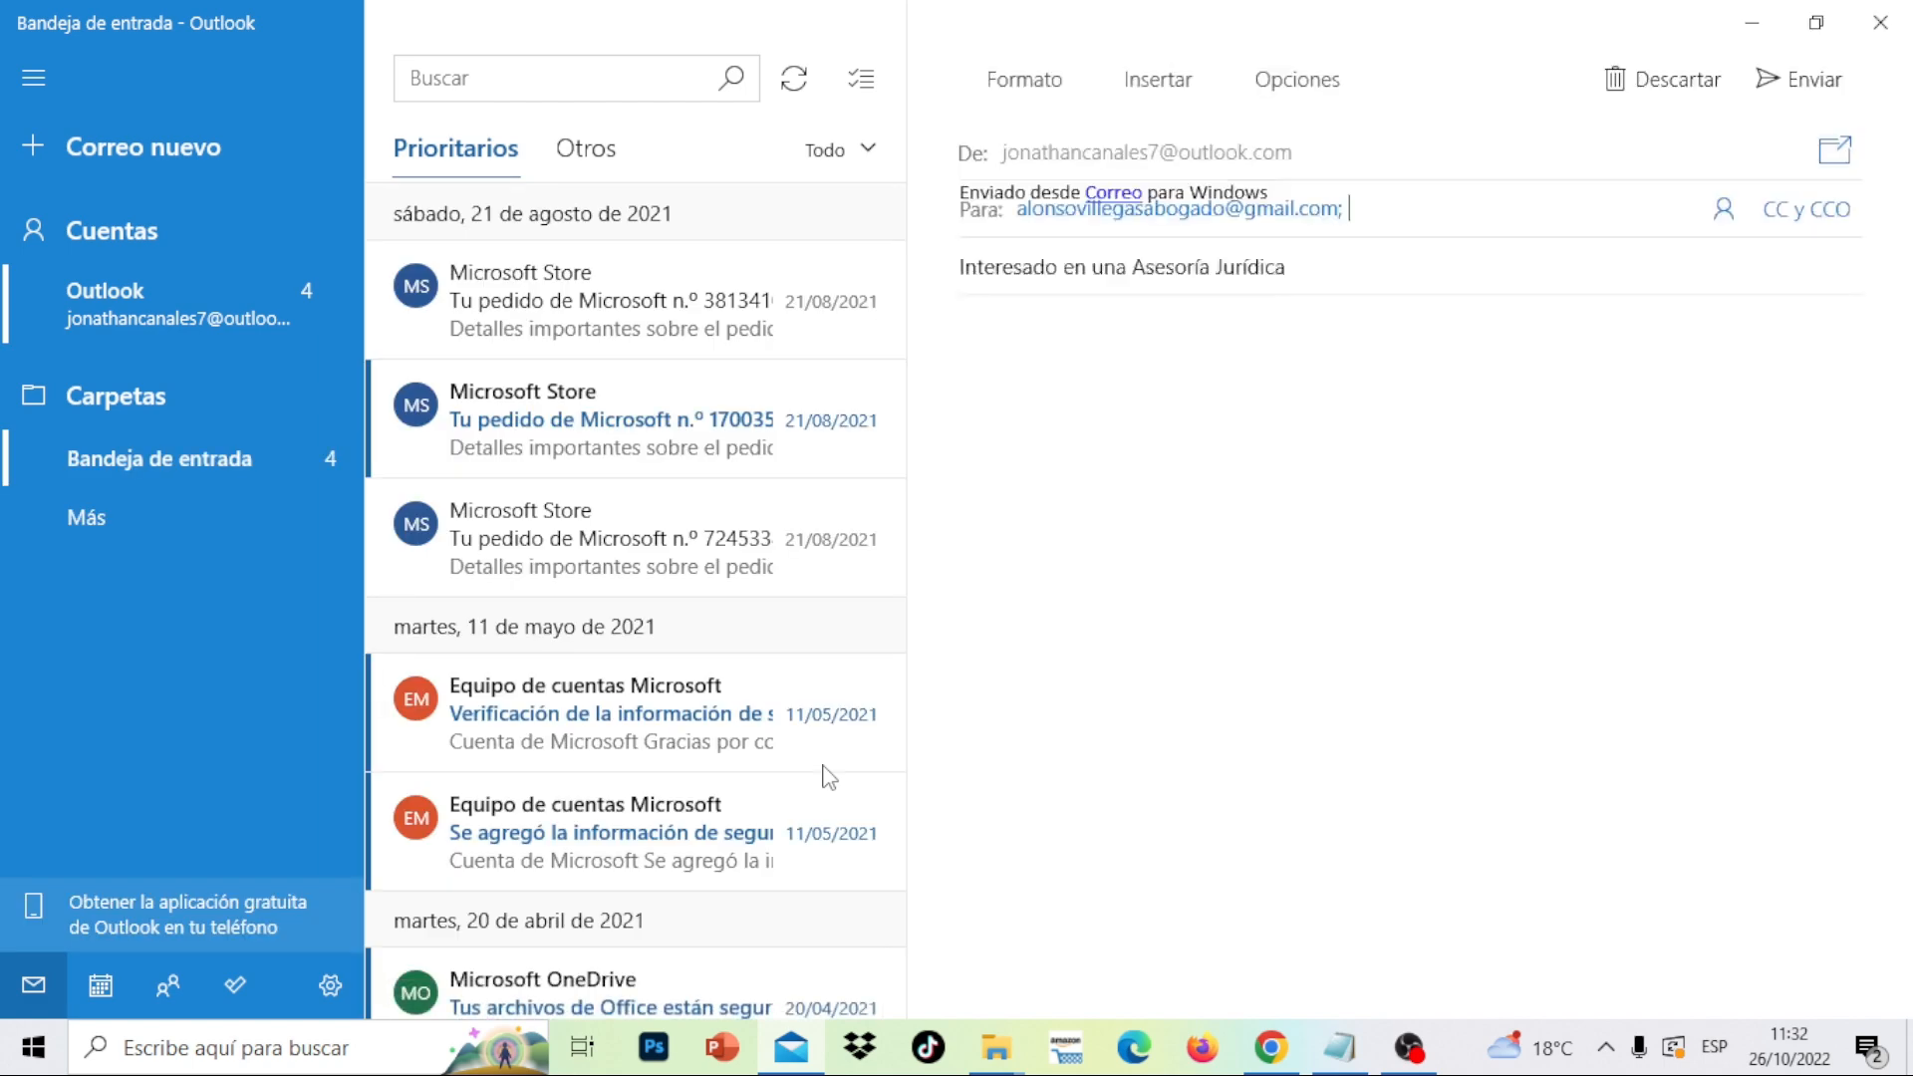
{"action": "left_click", "coordinate": [1881, 22]}
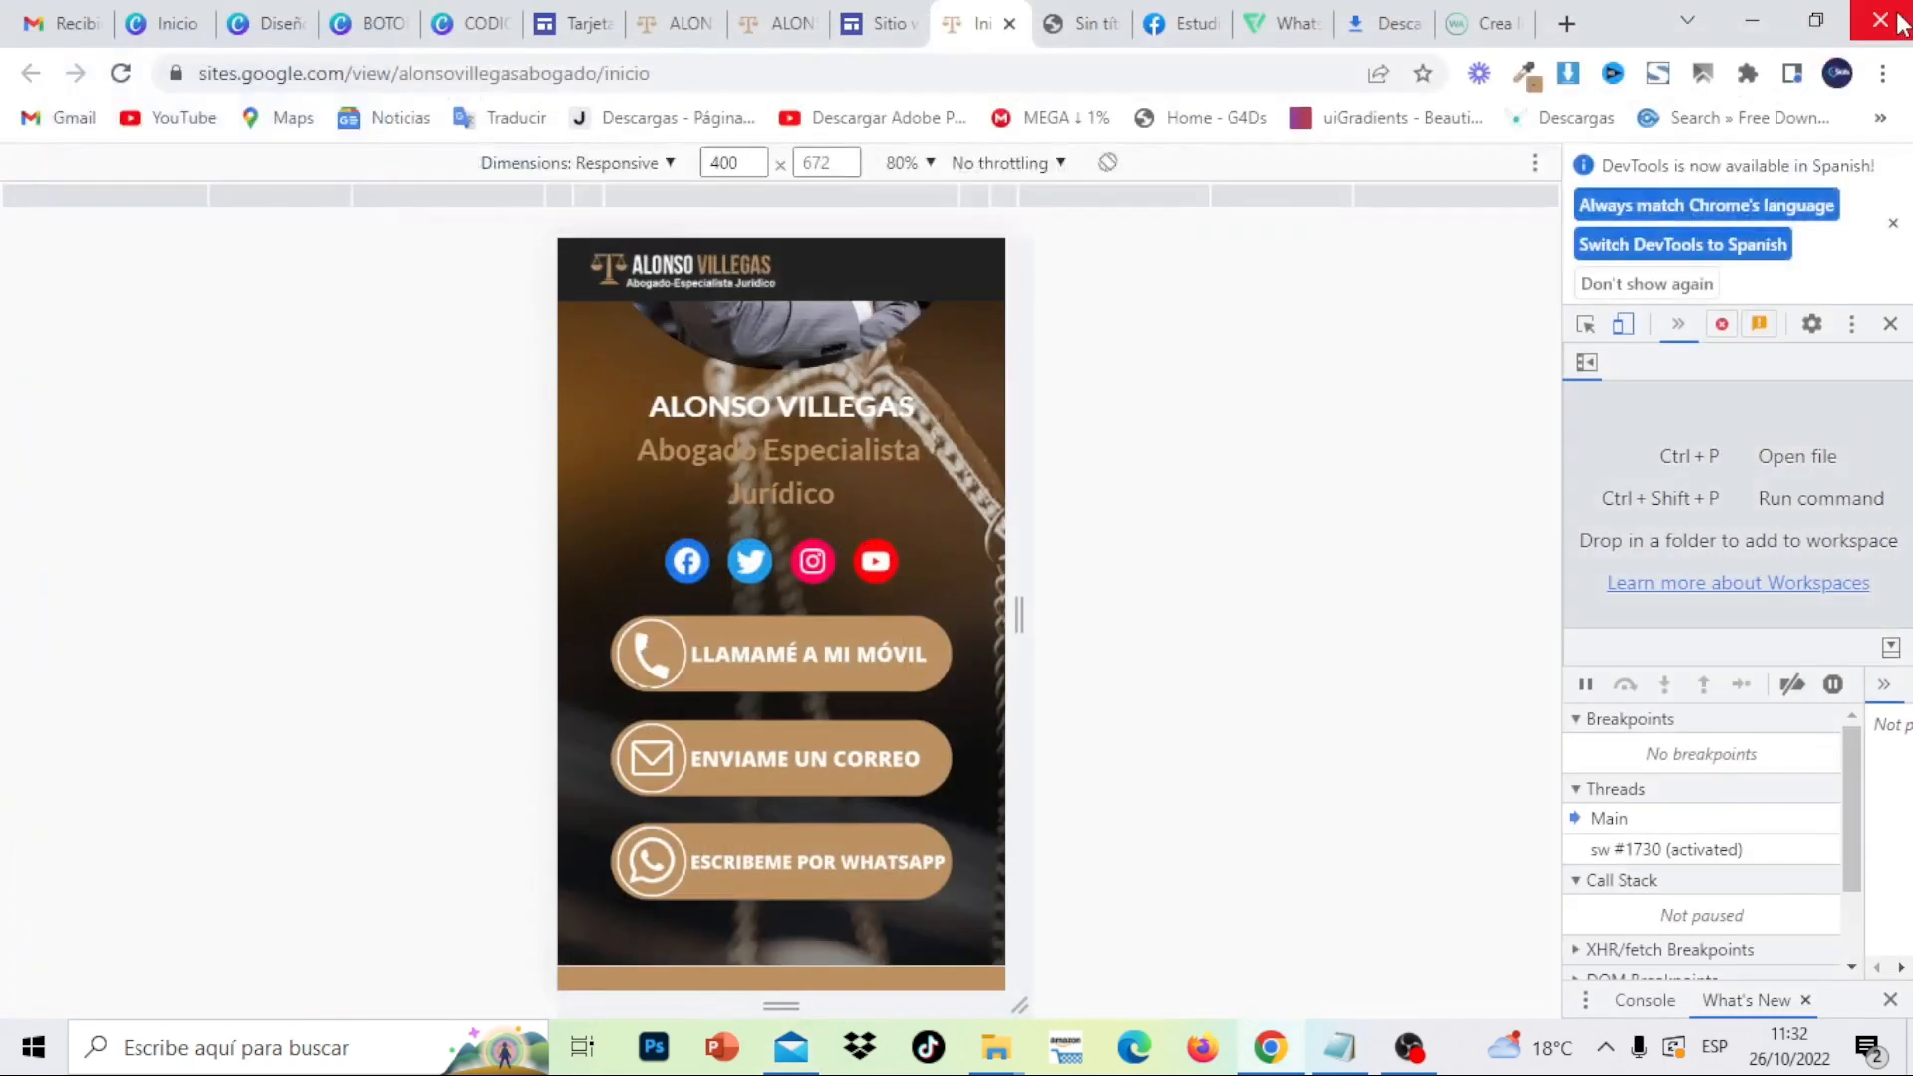
{"action": "left_click", "coordinate": [859, 886]}
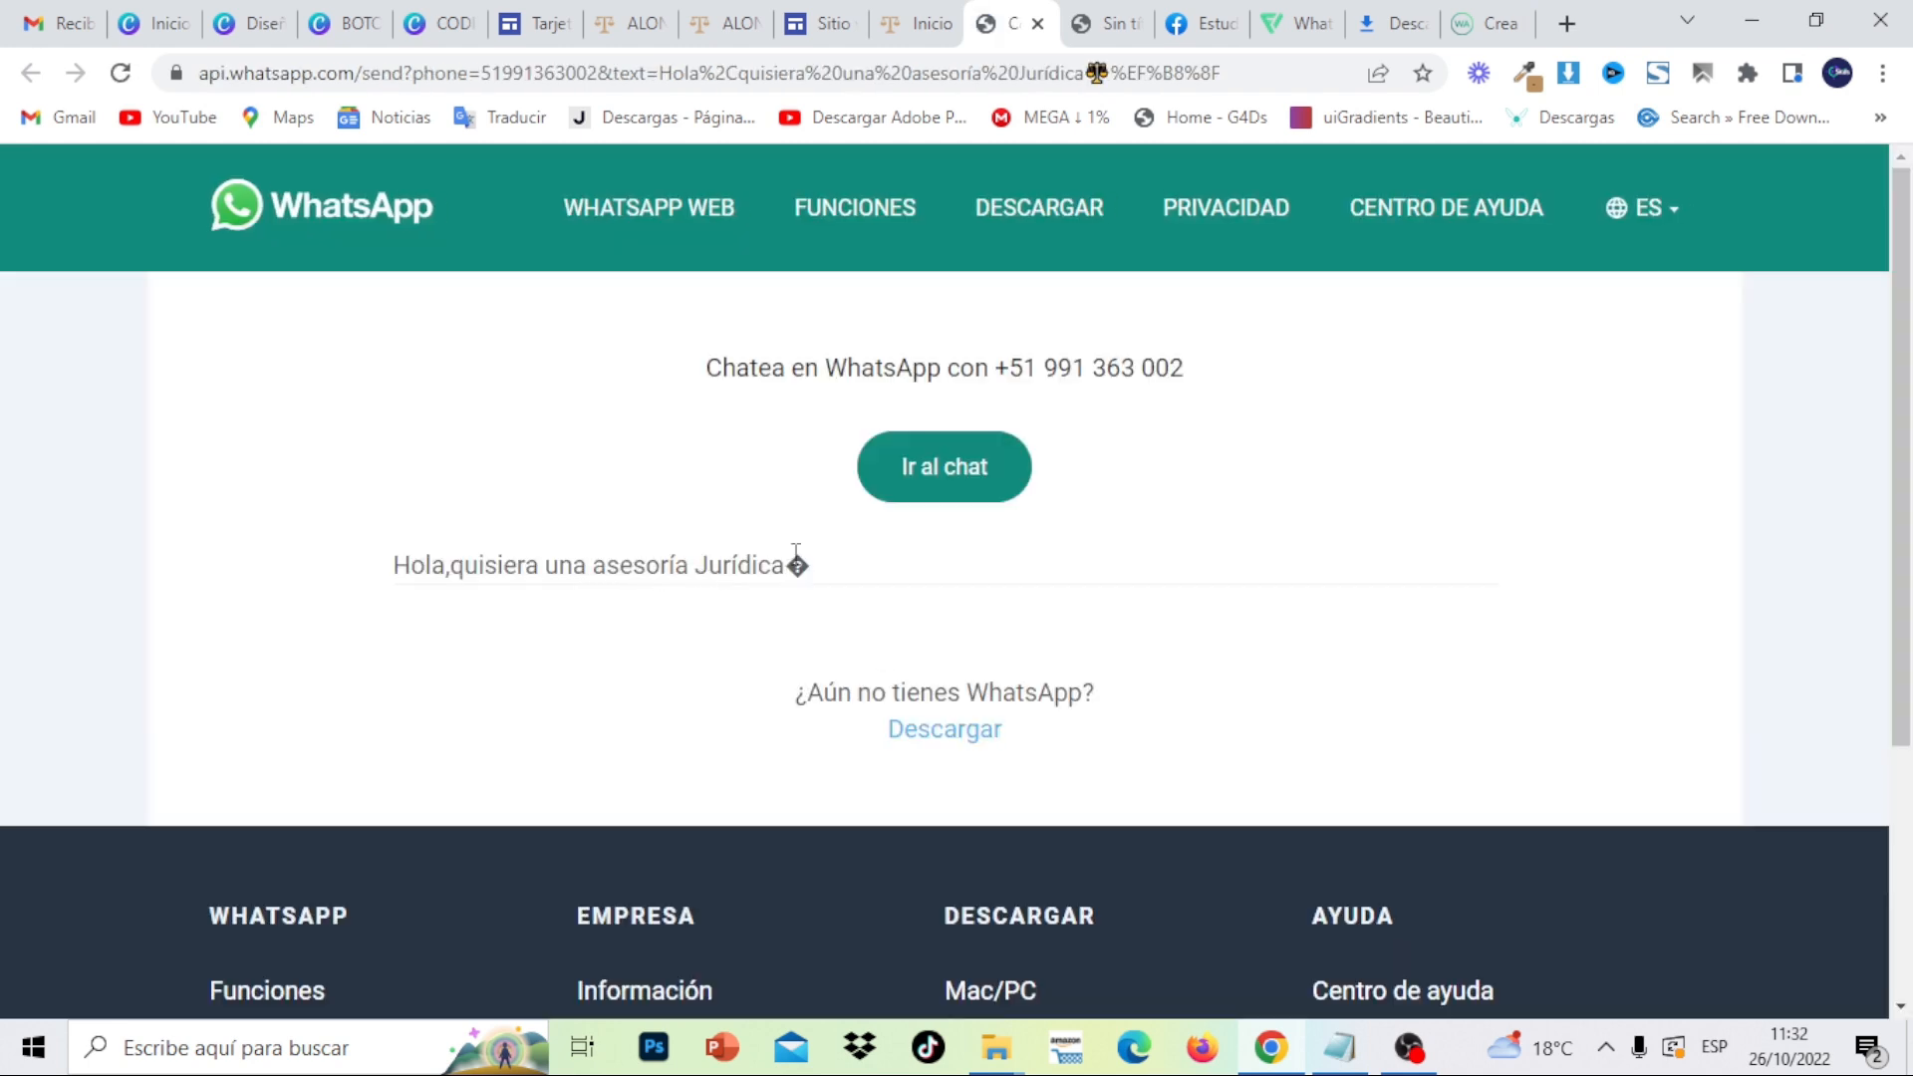
{"action": "left_click", "coordinate": [1037, 23]}
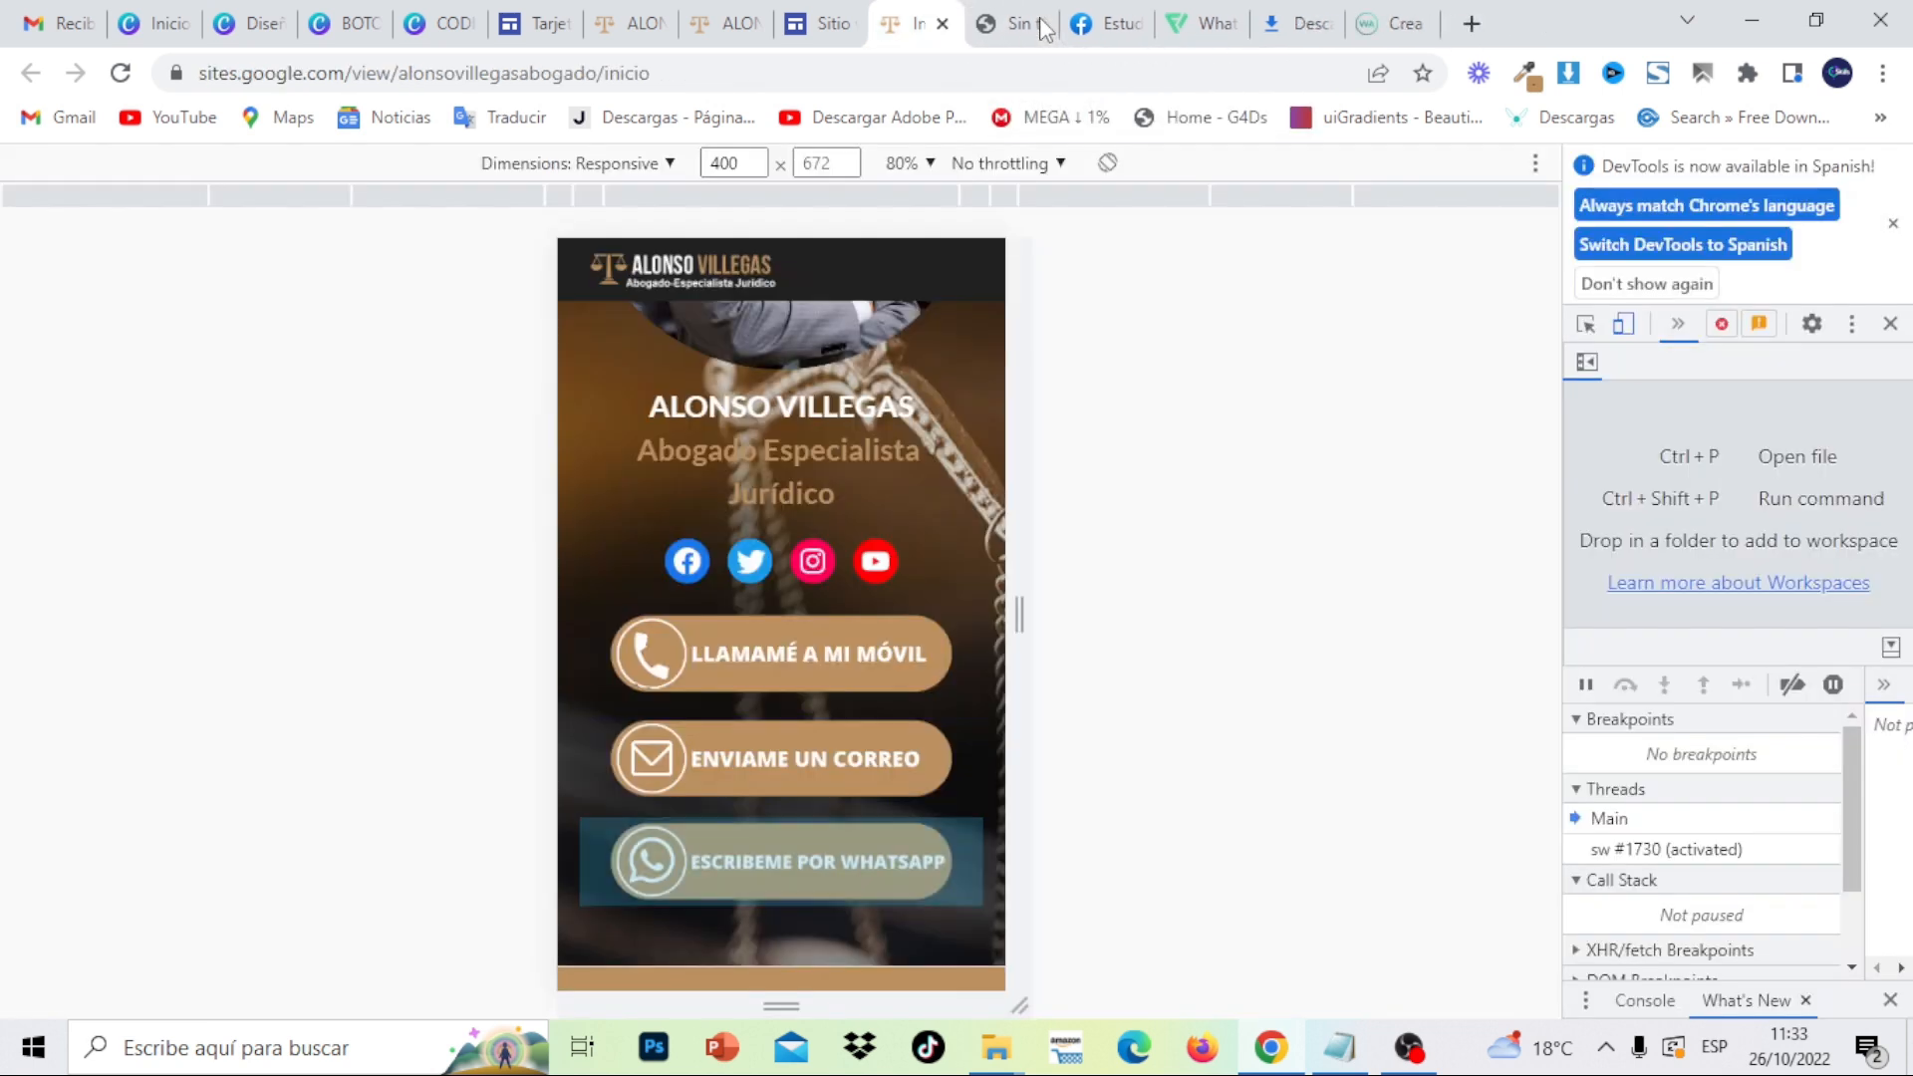
{"action": "scroll", "coordinate": [971, 580], "scroll_direction": "down", "scroll_amount": 3}
{"action": "scroll", "coordinate": [947, 502], "scroll_direction": "down", "scroll_amount": 3}
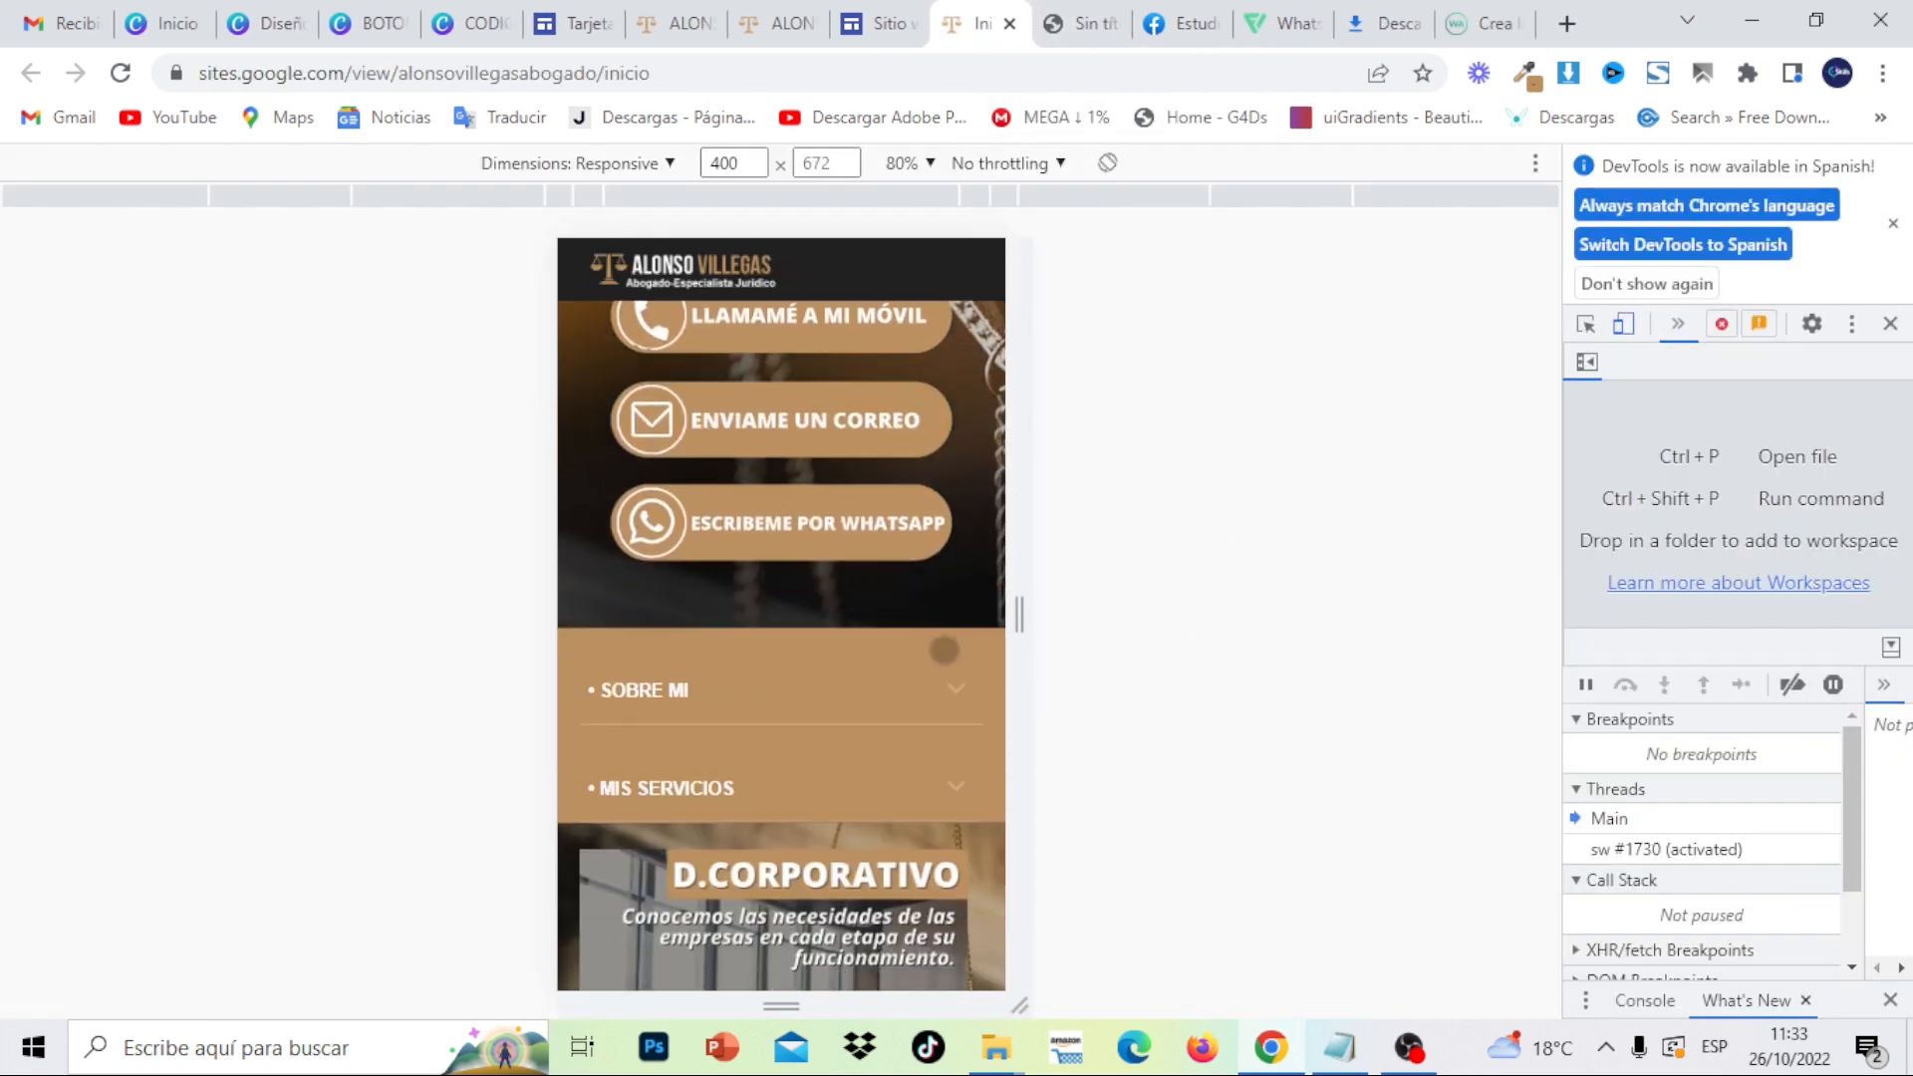
{"action": "left_click", "coordinate": [948, 502]}
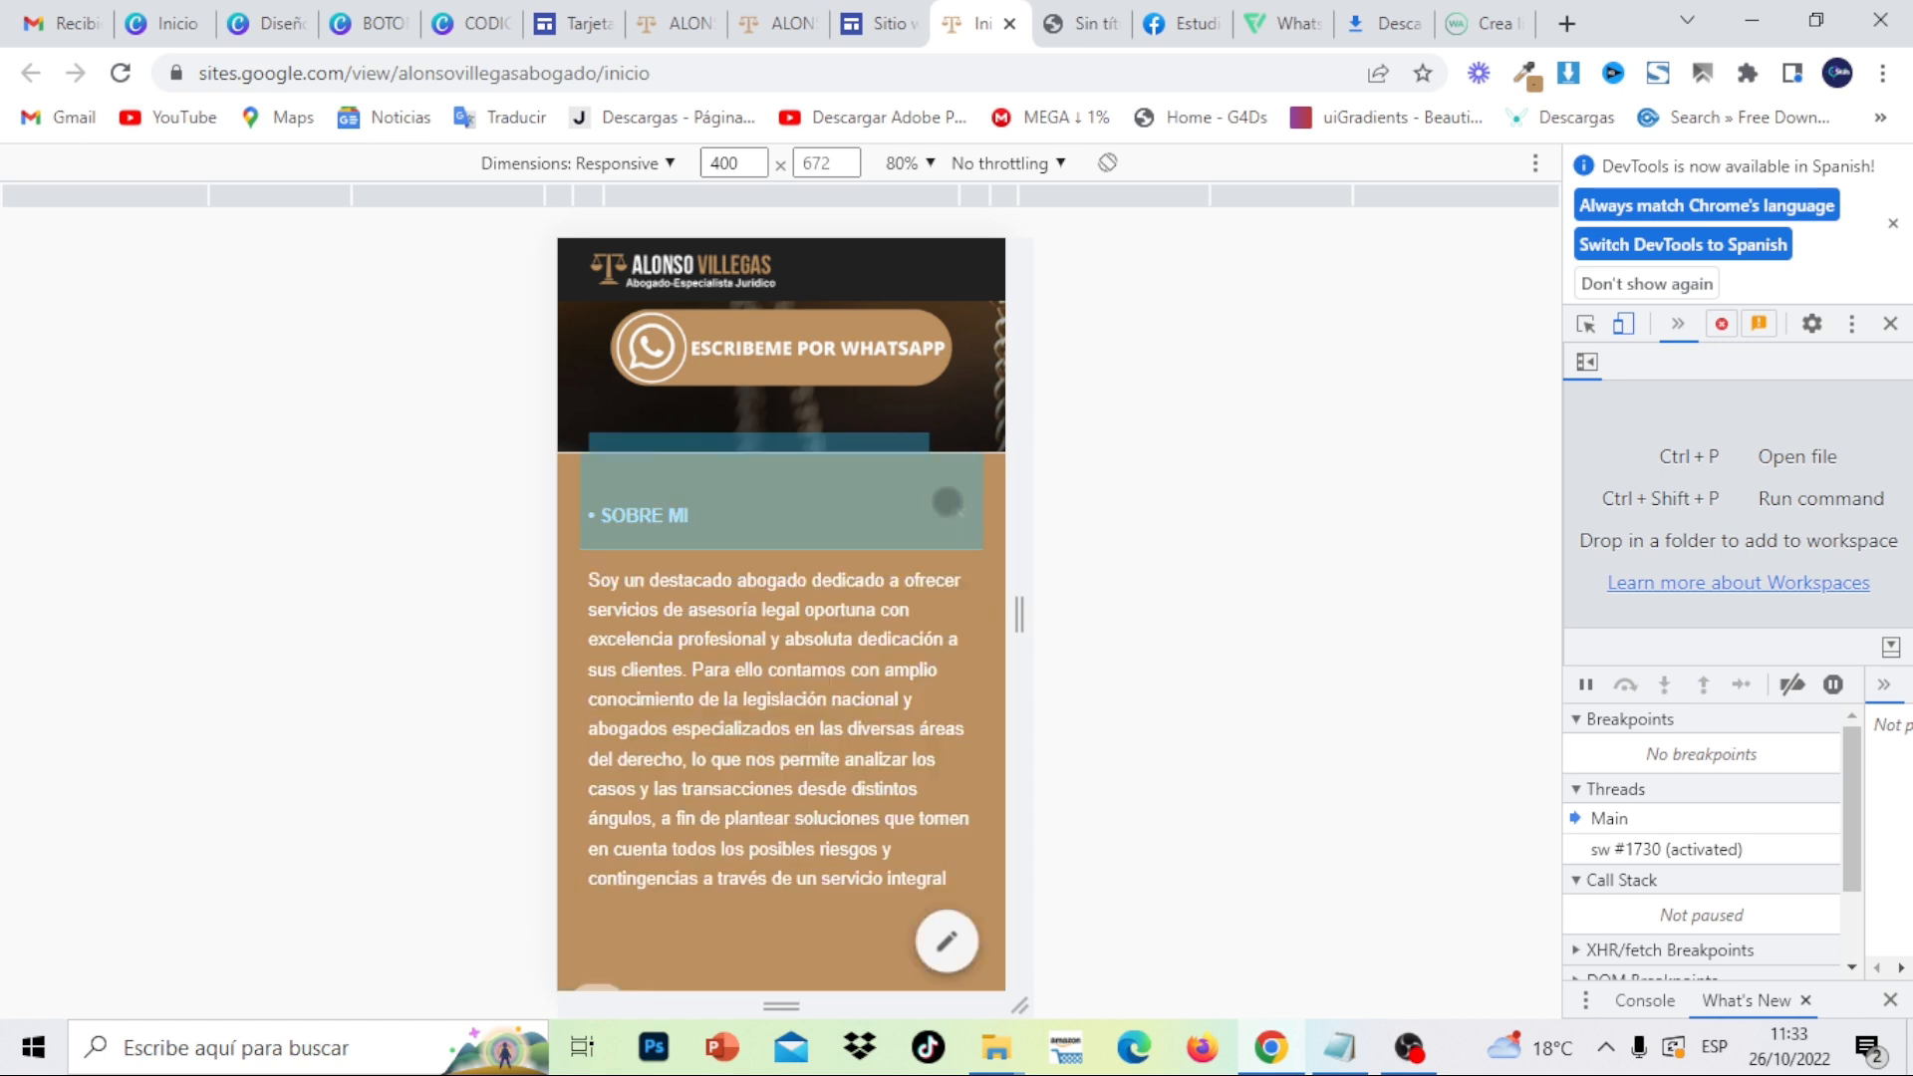
{"action": "left_click", "coordinate": [948, 502]}
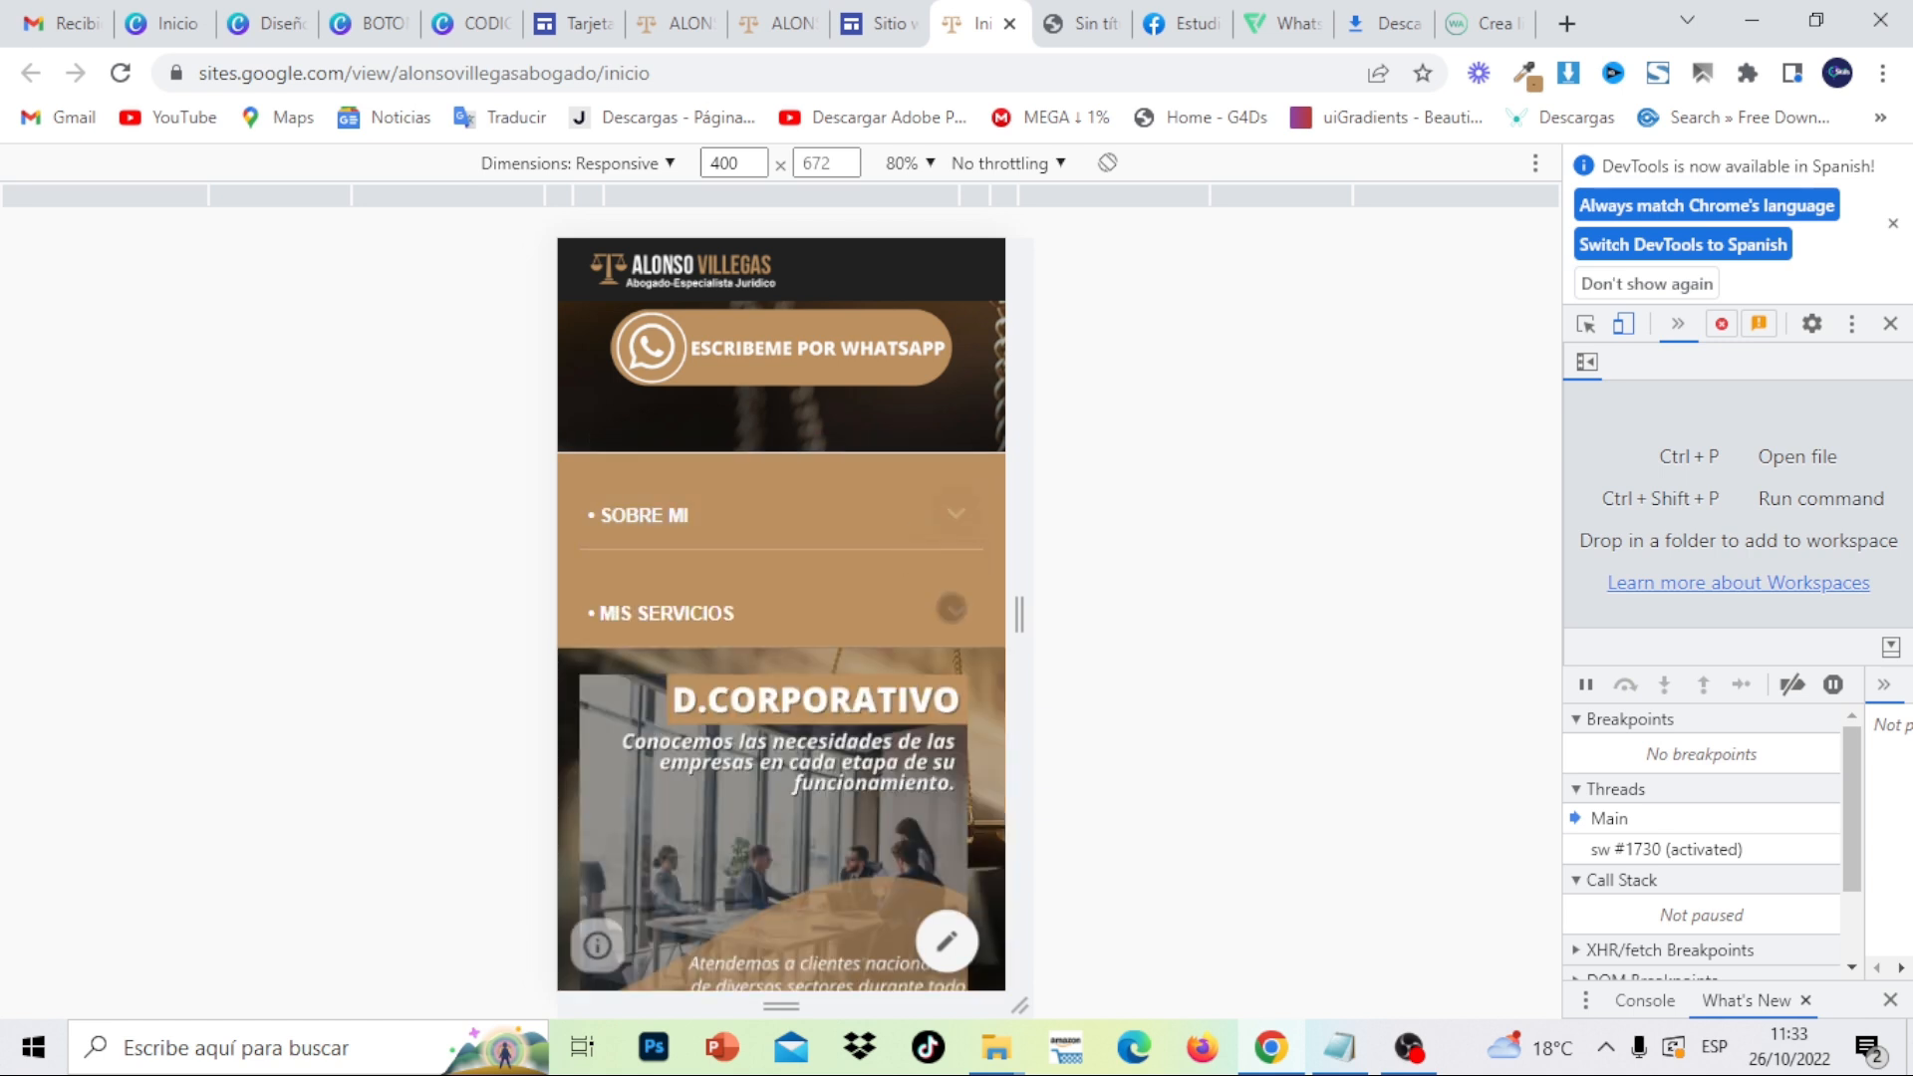
{"action": "left_click", "coordinate": [952, 609]}
{"action": "left_click", "coordinate": [952, 609]}
{"action": "scroll", "coordinate": [951, 609], "scroll_direction": "down", "scroll_amount": 3}
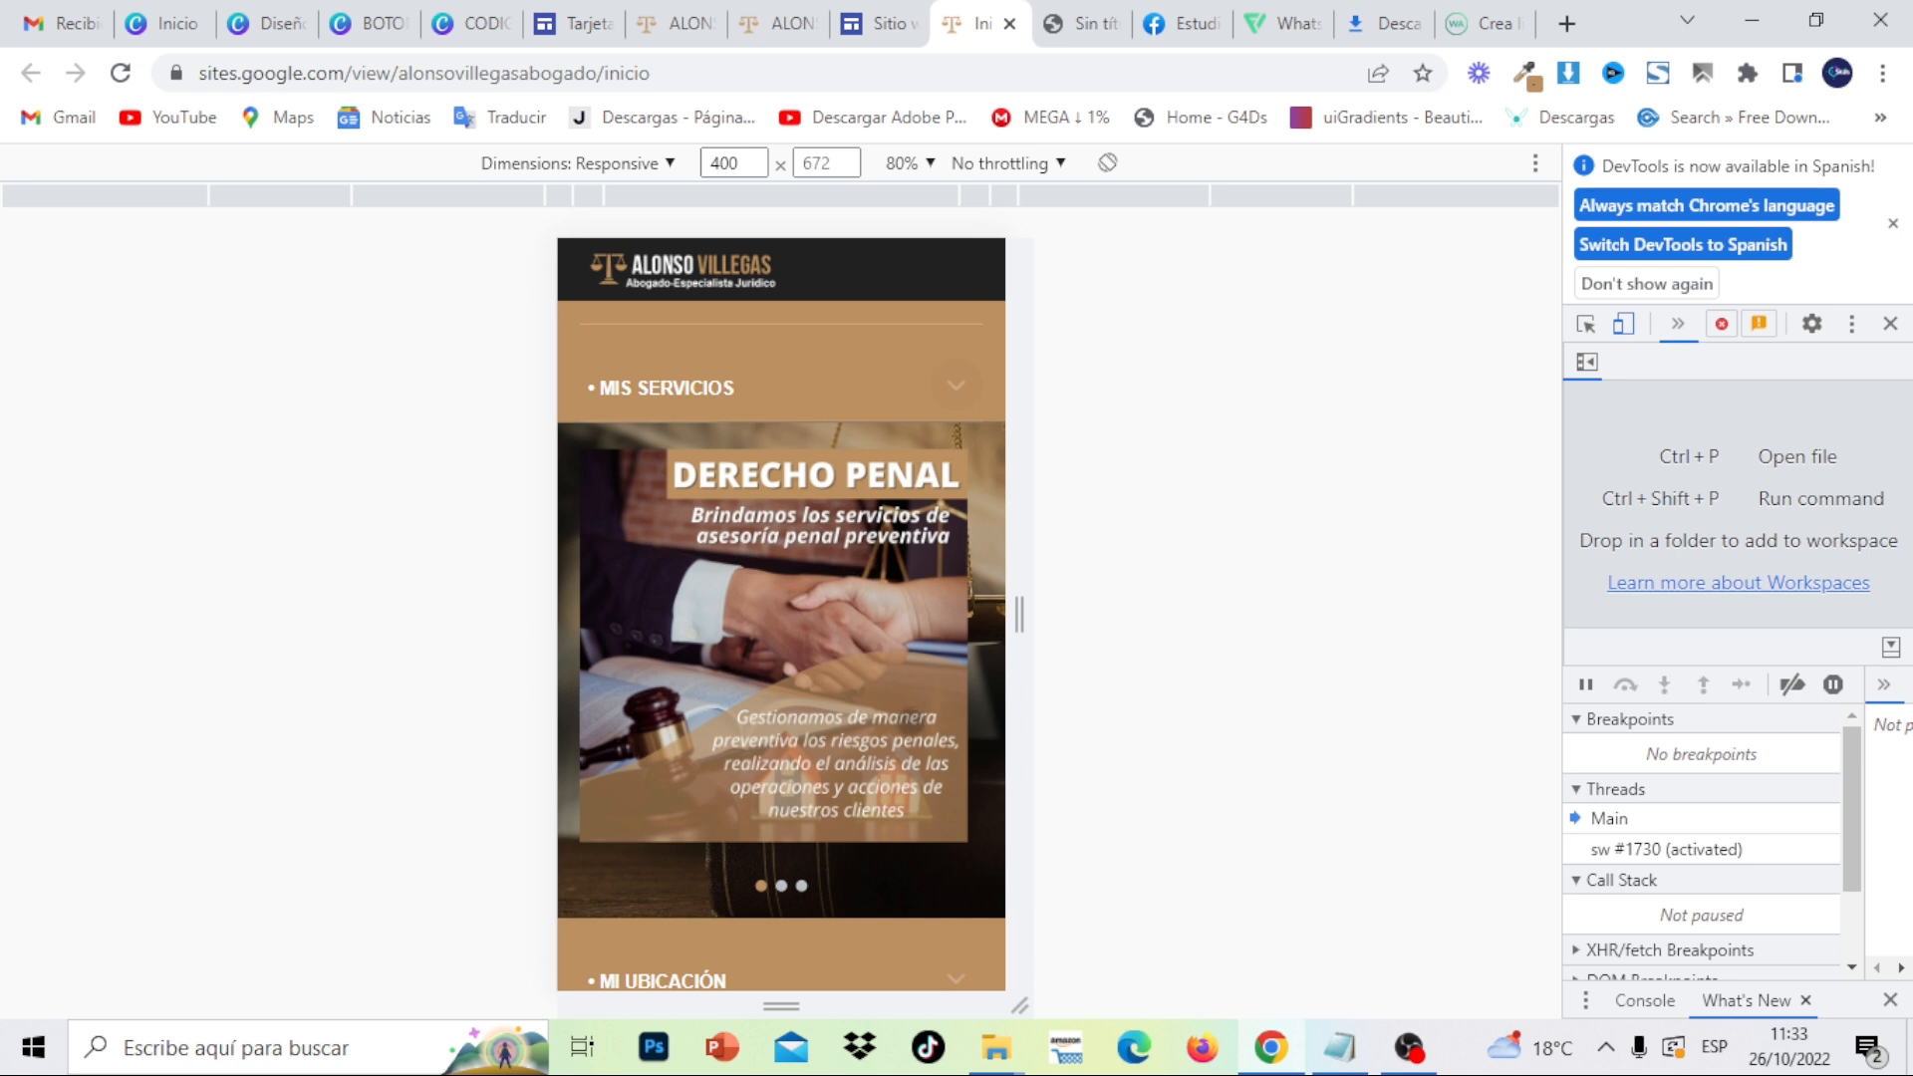
{"action": "left_click_drag", "start_coordinate": [973, 870], "coordinate": [952, 482]}
{"action": "left_click", "coordinate": [957, 521]}
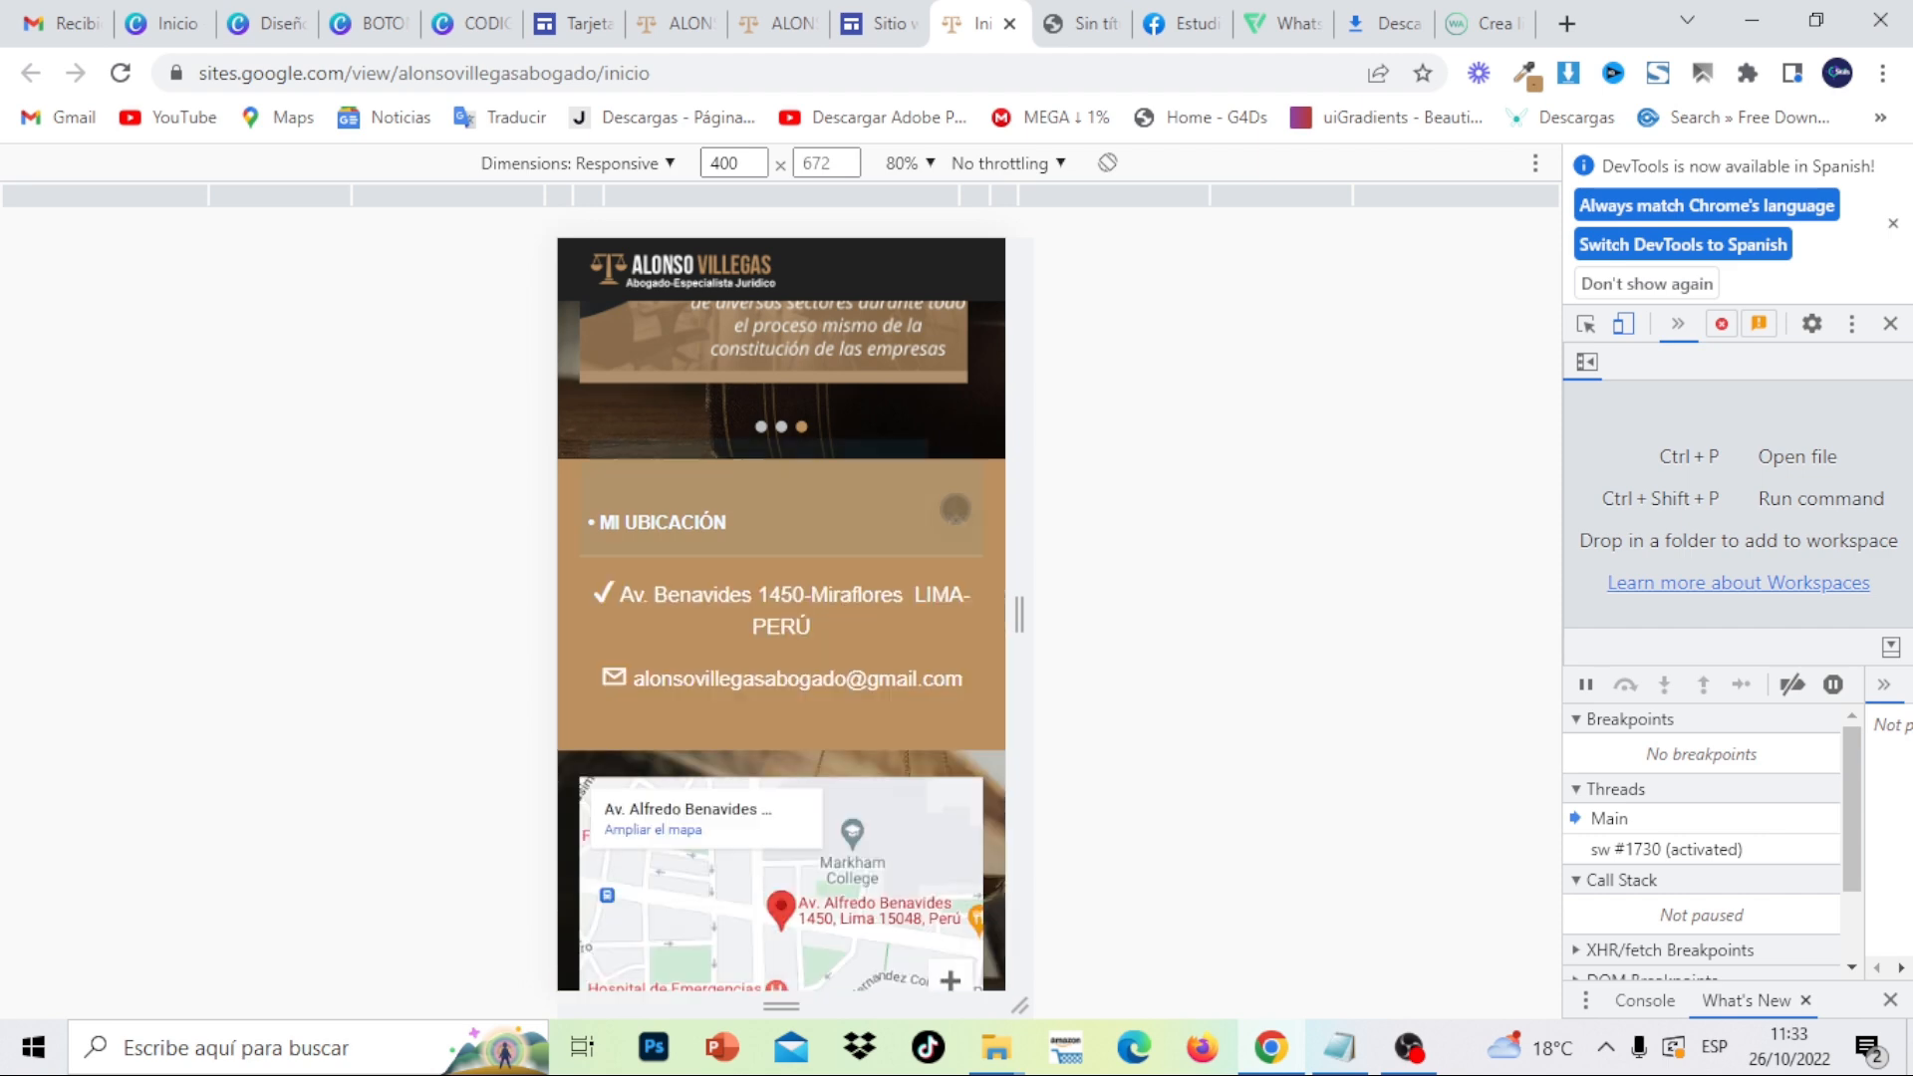
{"action": "left_click", "coordinate": [957, 520]}
{"action": "left_click_drag", "start_coordinate": [923, 738], "coordinate": [926, 326]}
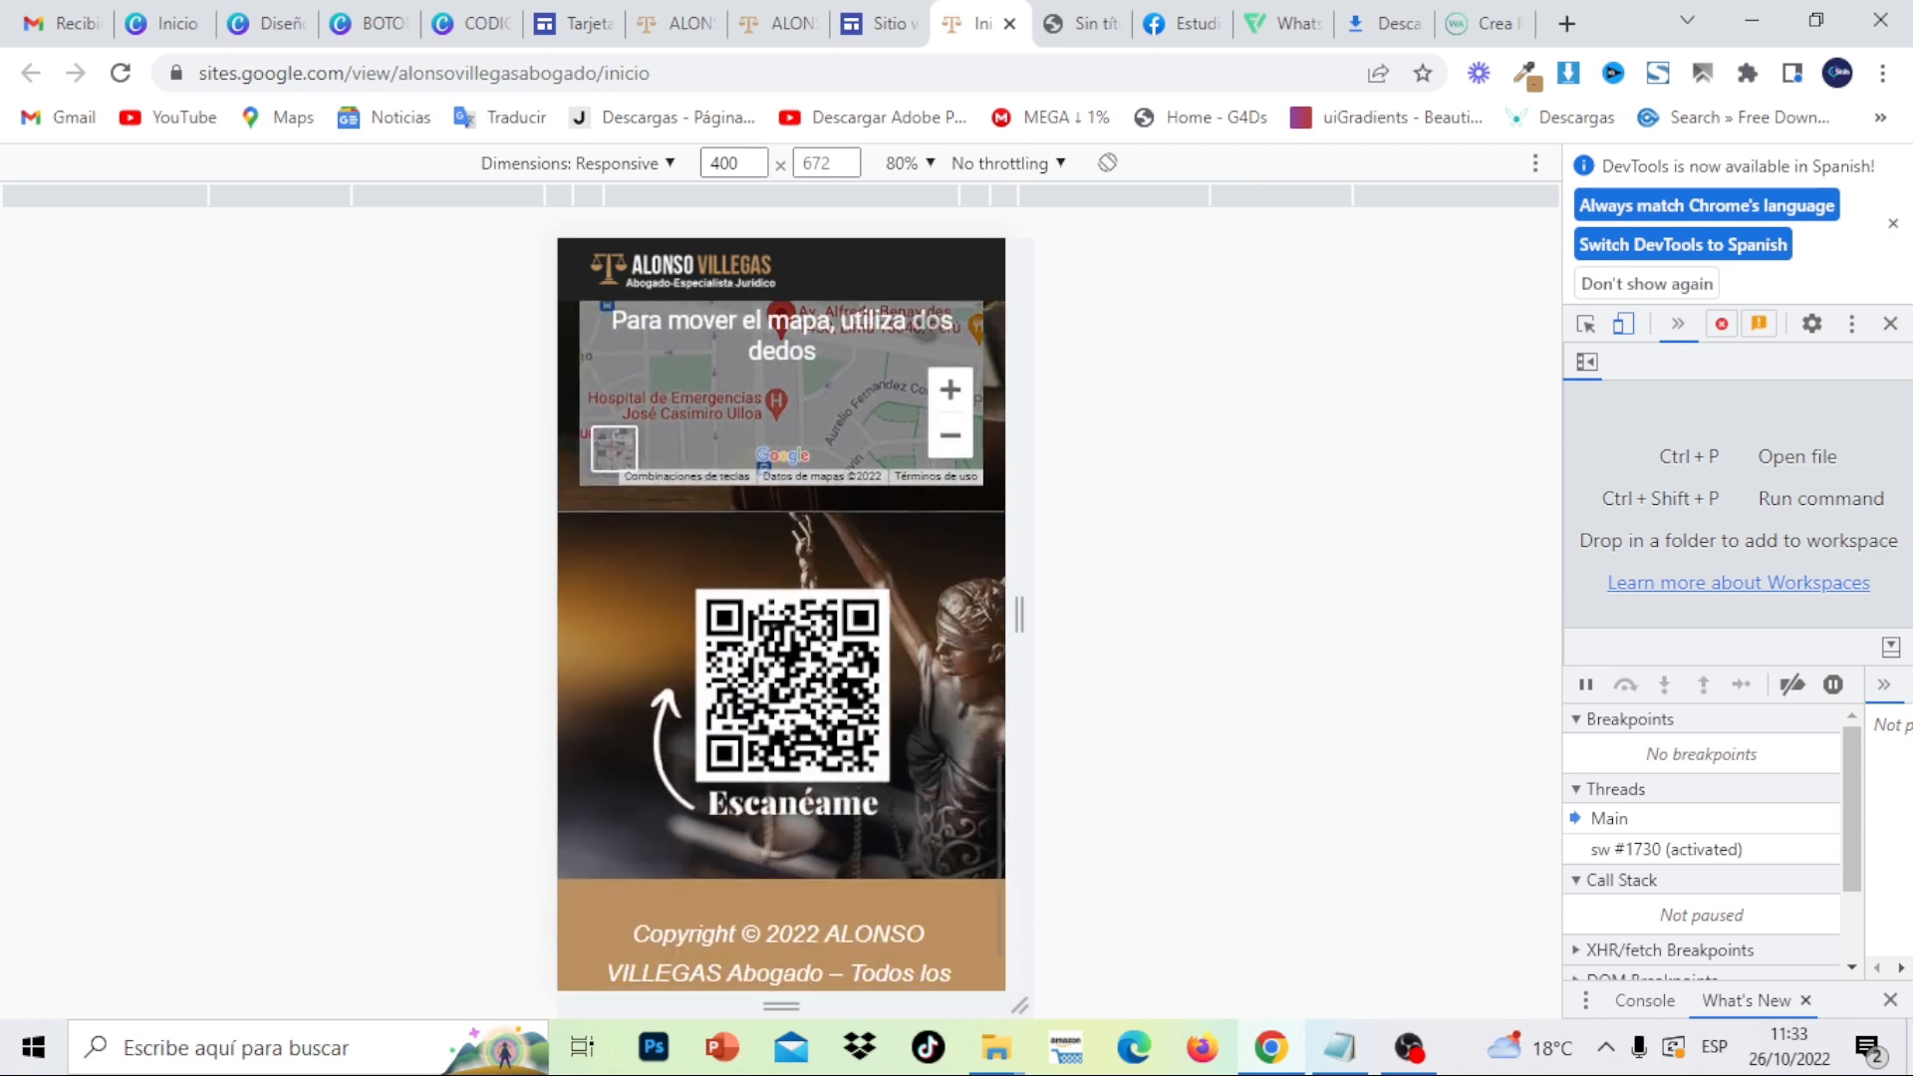
{"action": "left_click_drag", "start_coordinate": [955, 773], "coordinate": [953, 617]}
{"action": "left_click_drag", "start_coordinate": [951, 432], "coordinate": [911, 1067]}
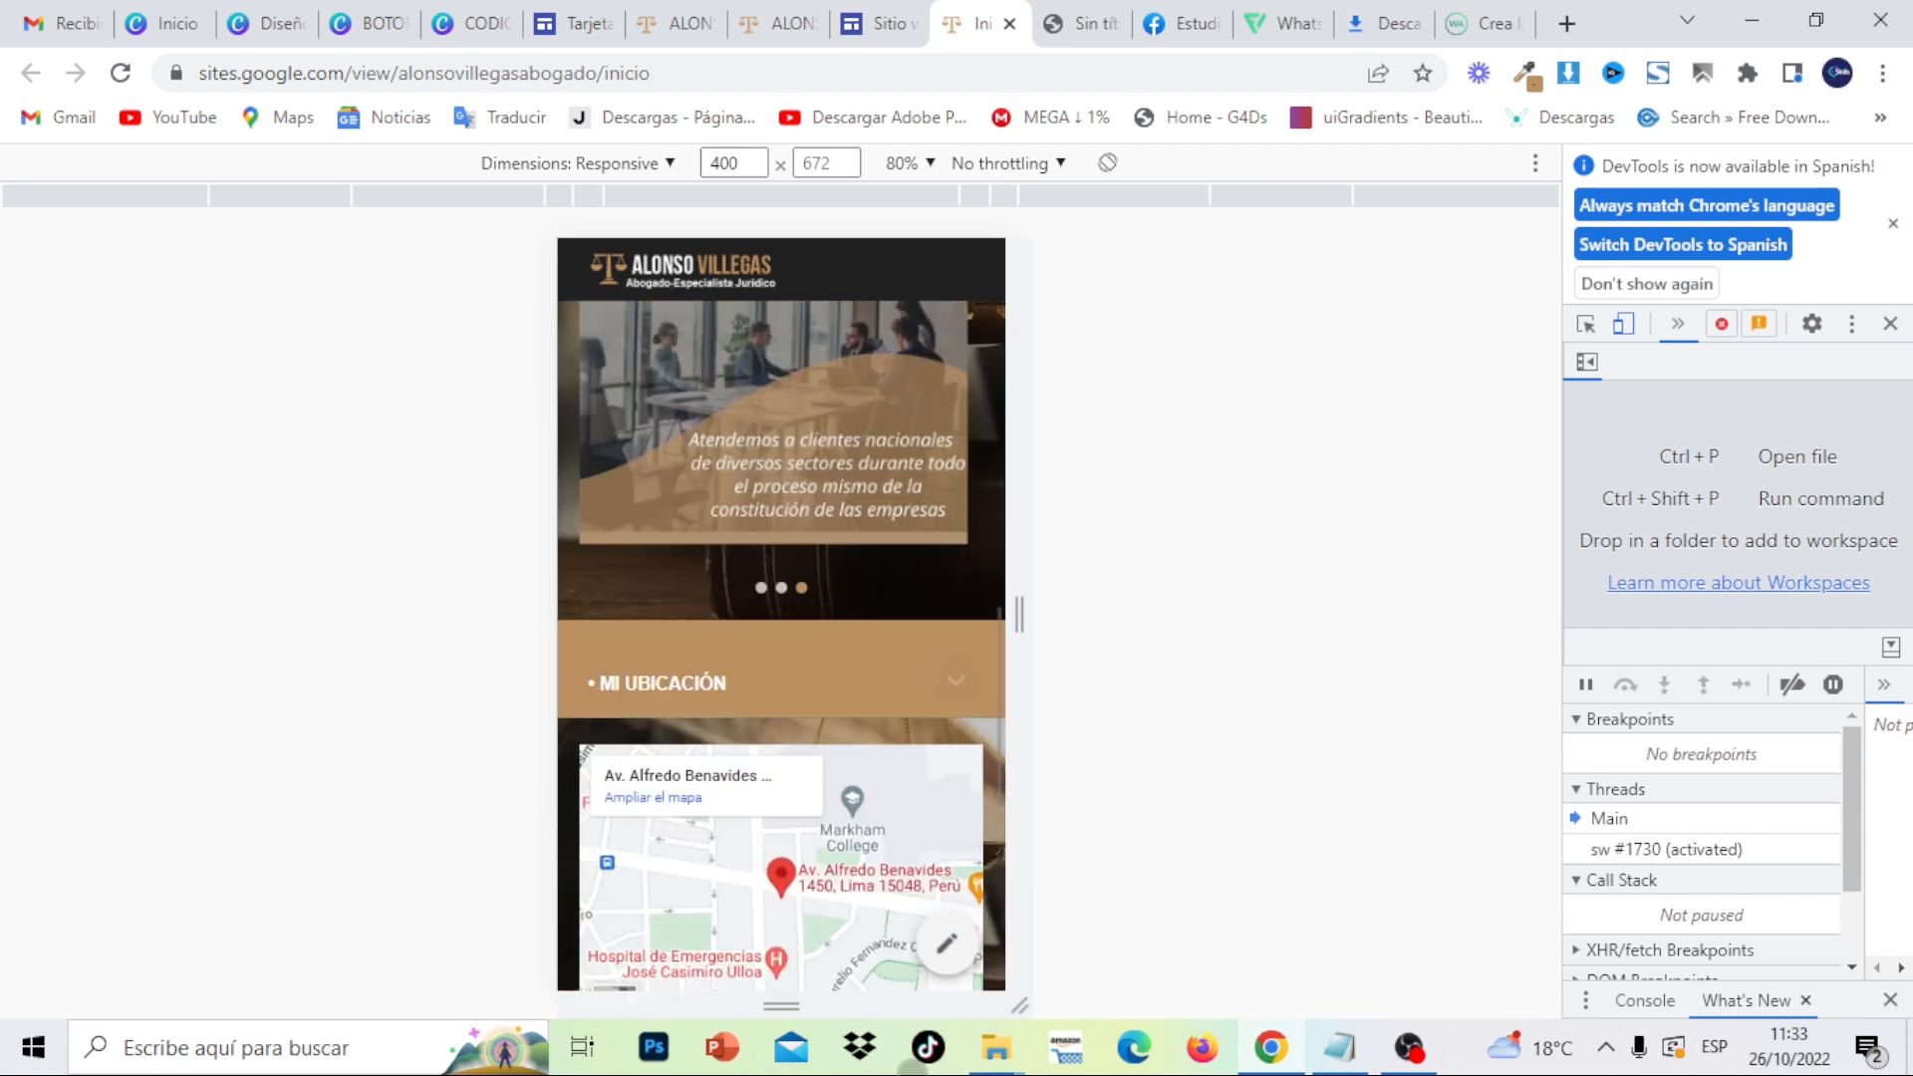
{"action": "left_click_drag", "start_coordinate": [947, 461], "coordinate": [840, 1073]}
{"action": "left_click_drag", "start_coordinate": [881, 348], "coordinate": [855, 965]}
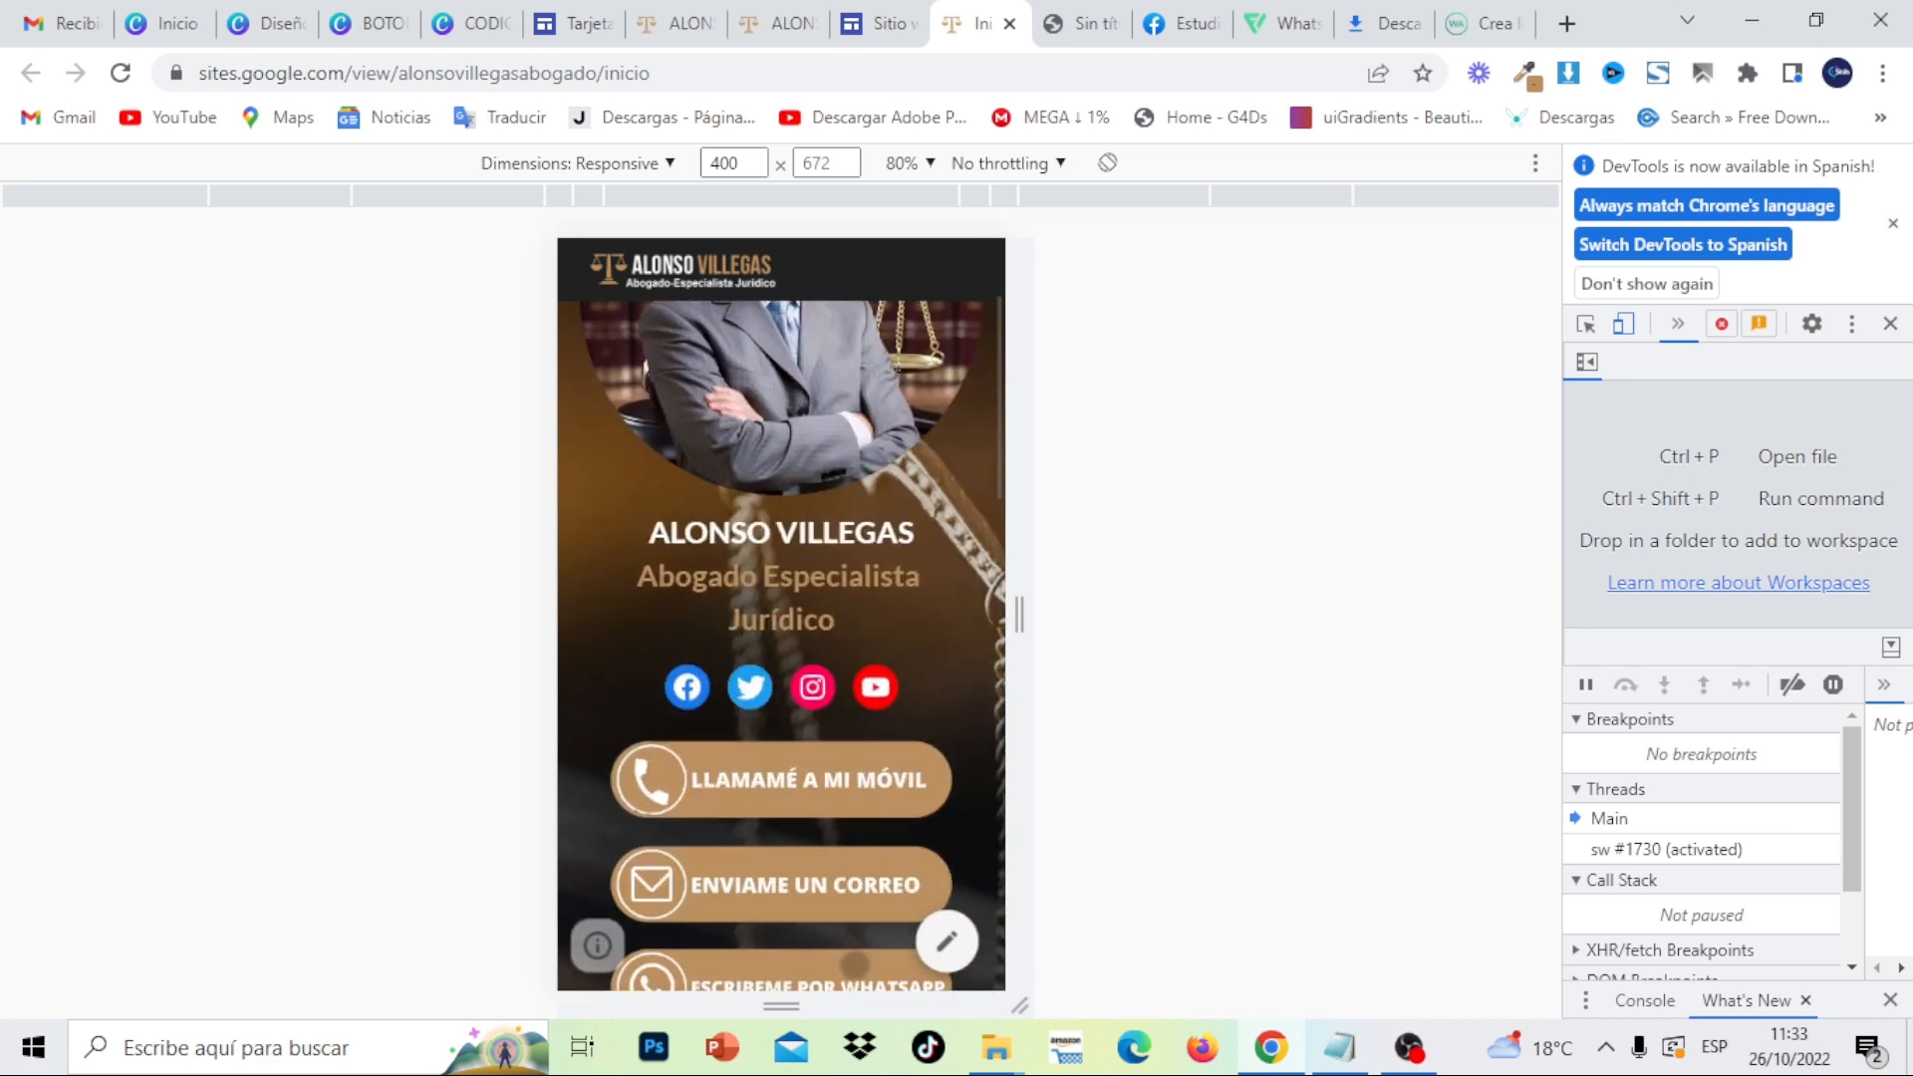
{"action": "left_click_drag", "start_coordinate": [887, 420], "coordinate": [877, 1047]}
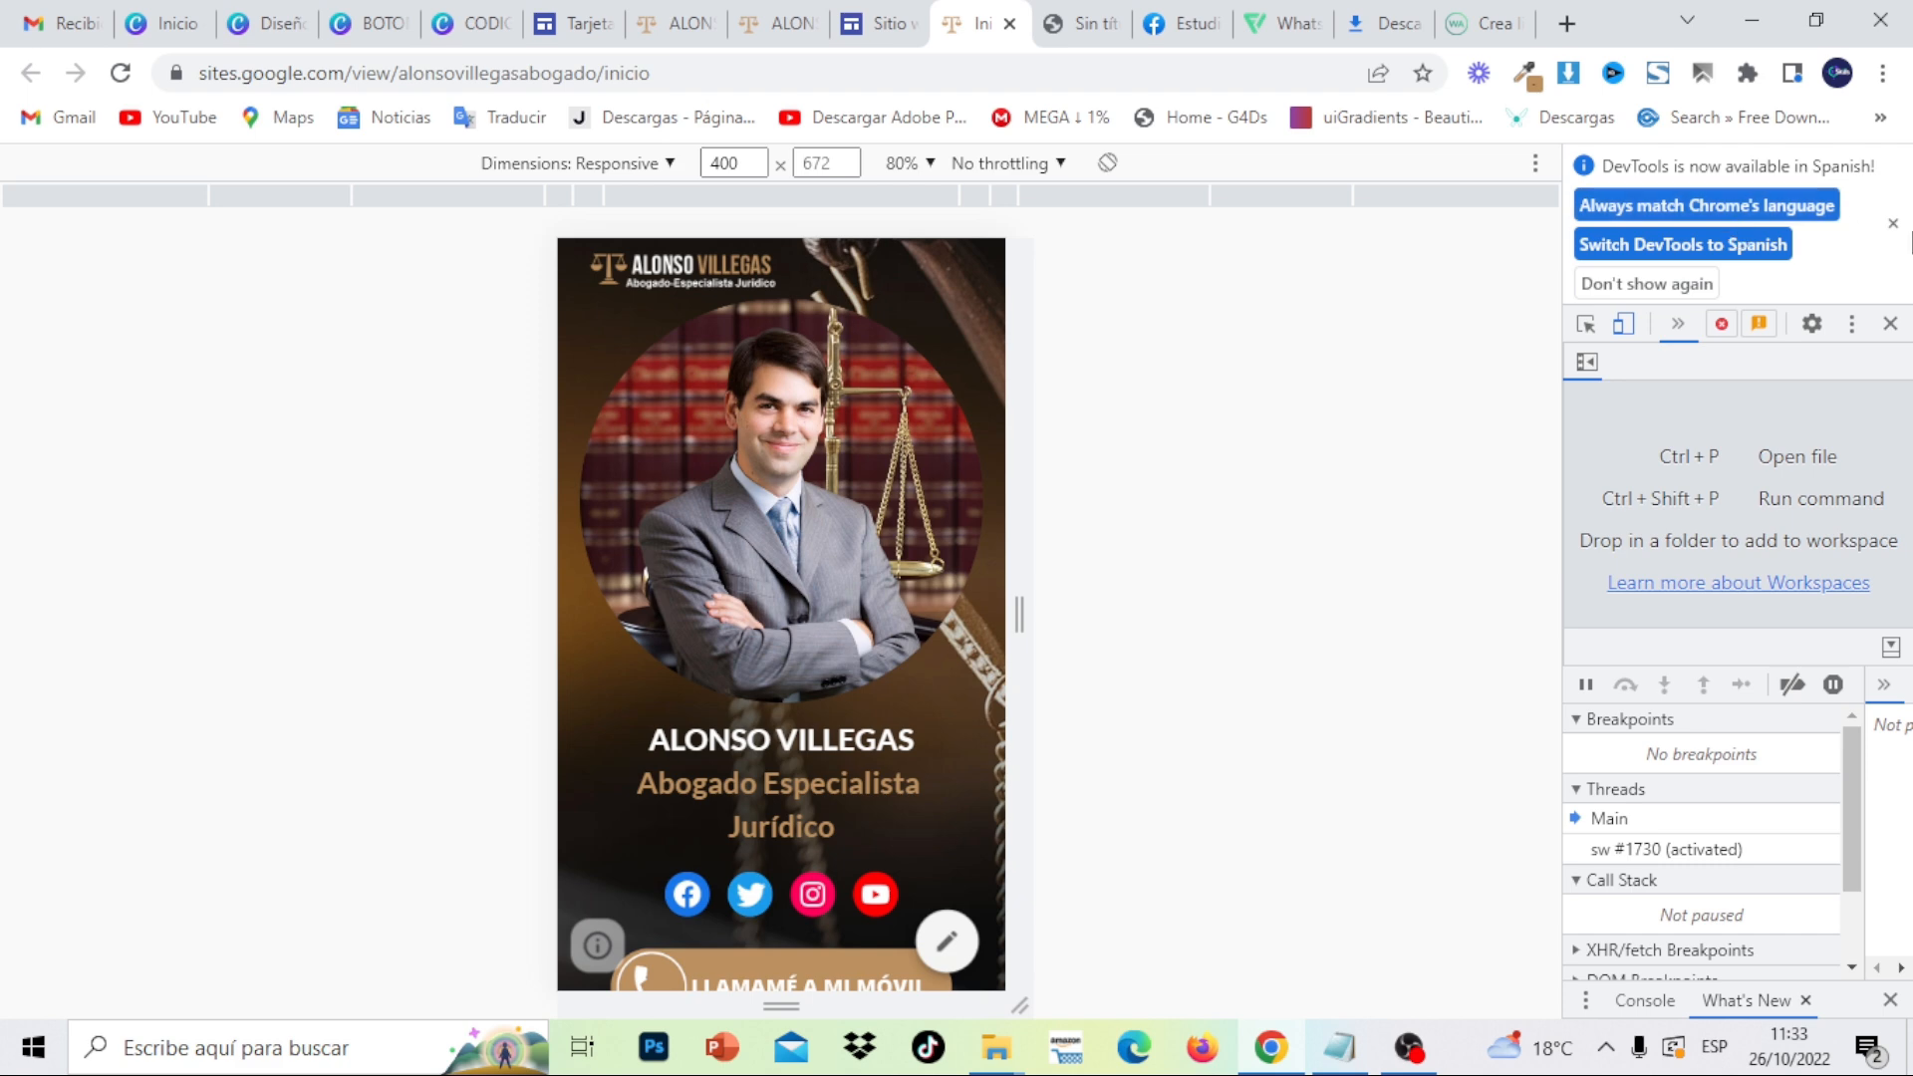
- Close the DevTools notice and panel, then scroll the full-width card down to the footer and back
{"action": "left_click", "coordinate": [1895, 224]}
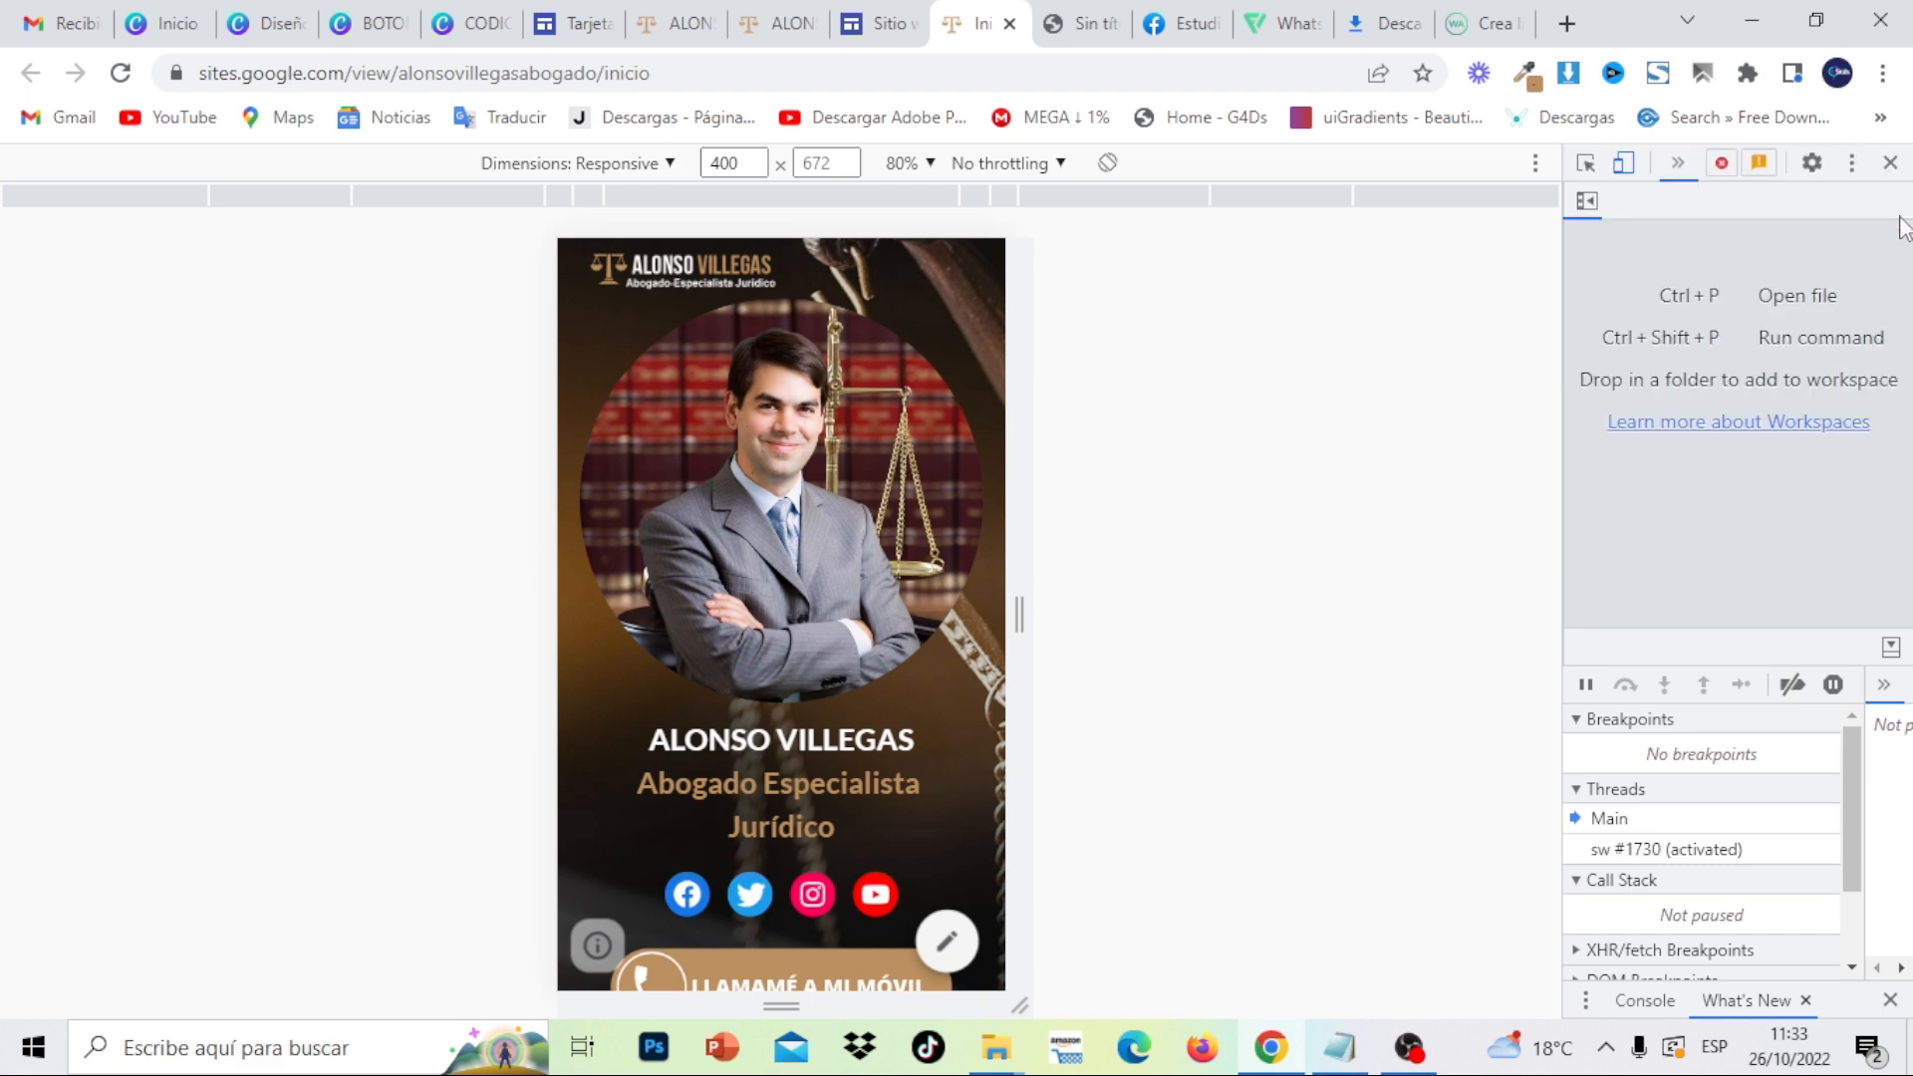
{"action": "left_click", "coordinate": [1896, 164]}
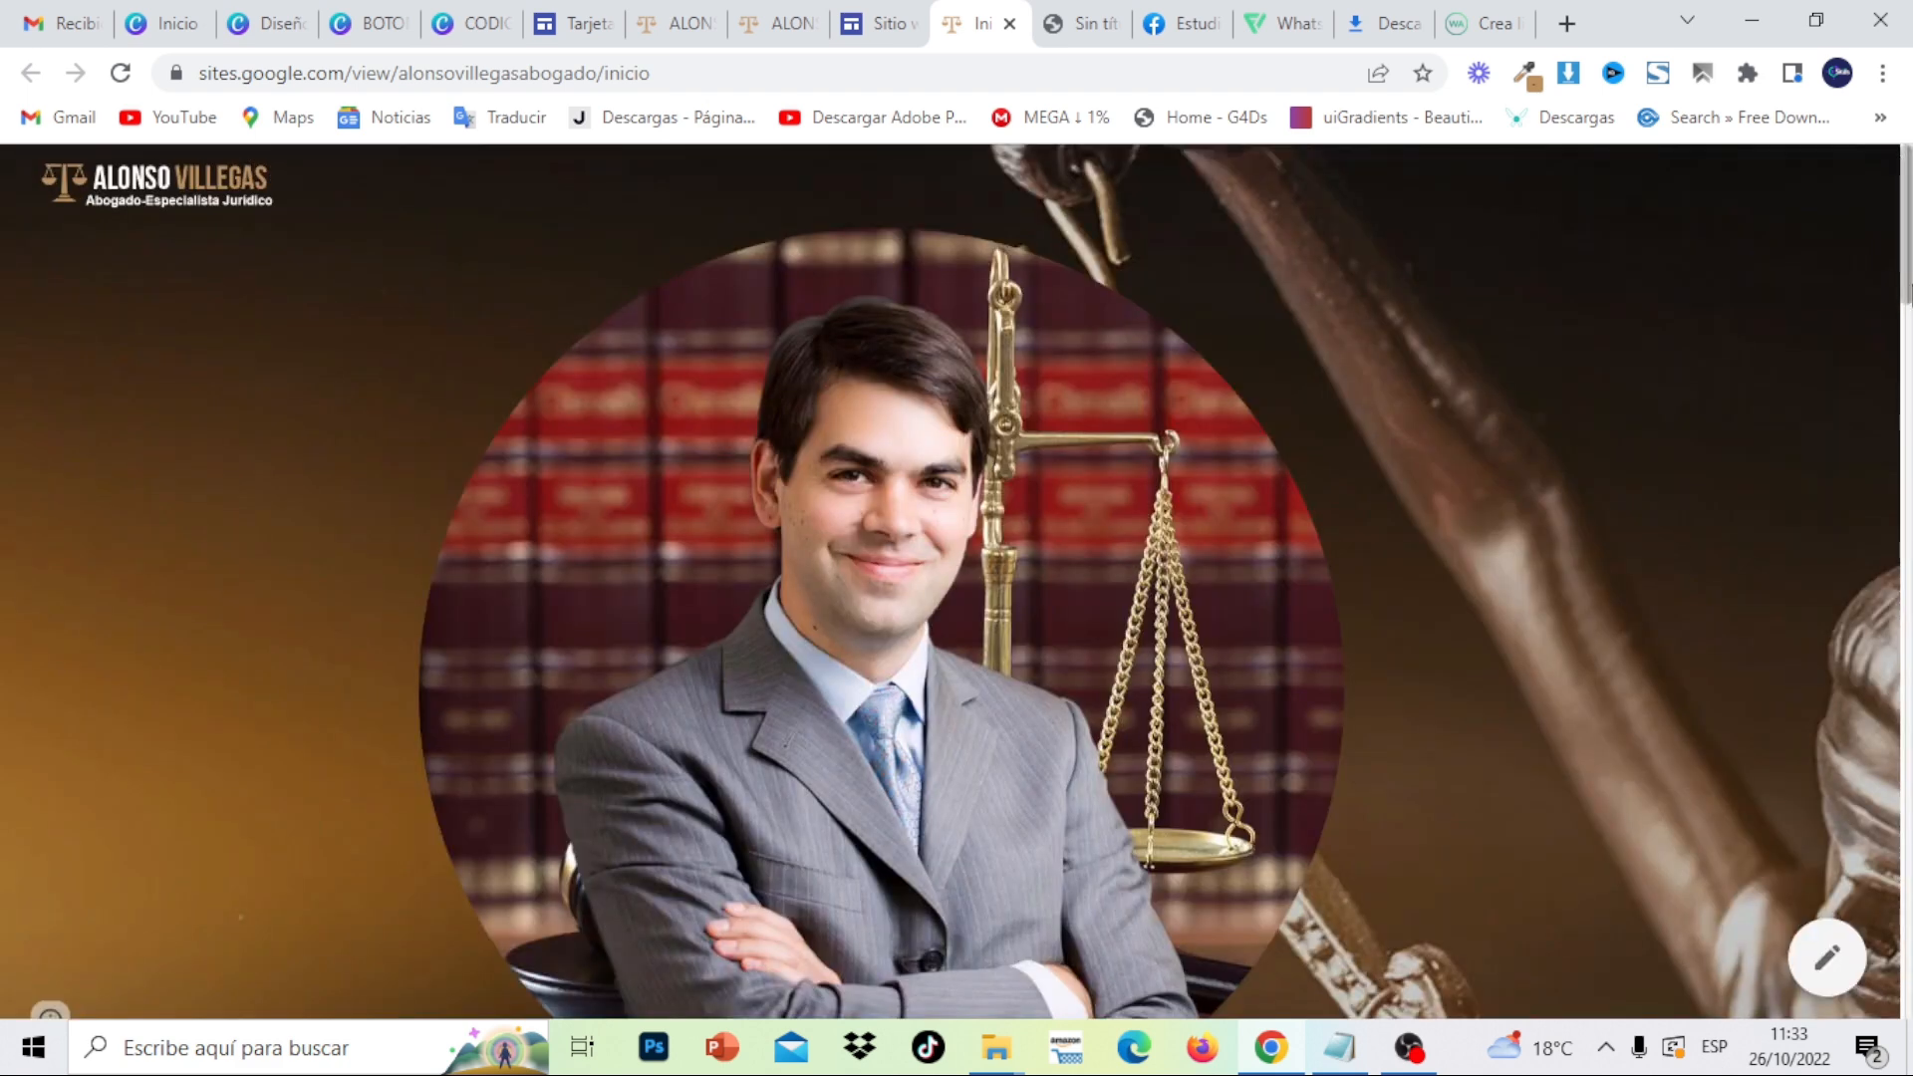
{"action": "scroll", "coordinate": [1904, 169], "scroll_direction": "down", "scroll_amount": 15}
{"action": "scroll", "coordinate": [957, 618], "scroll_direction": "down", "scroll_amount": 18}
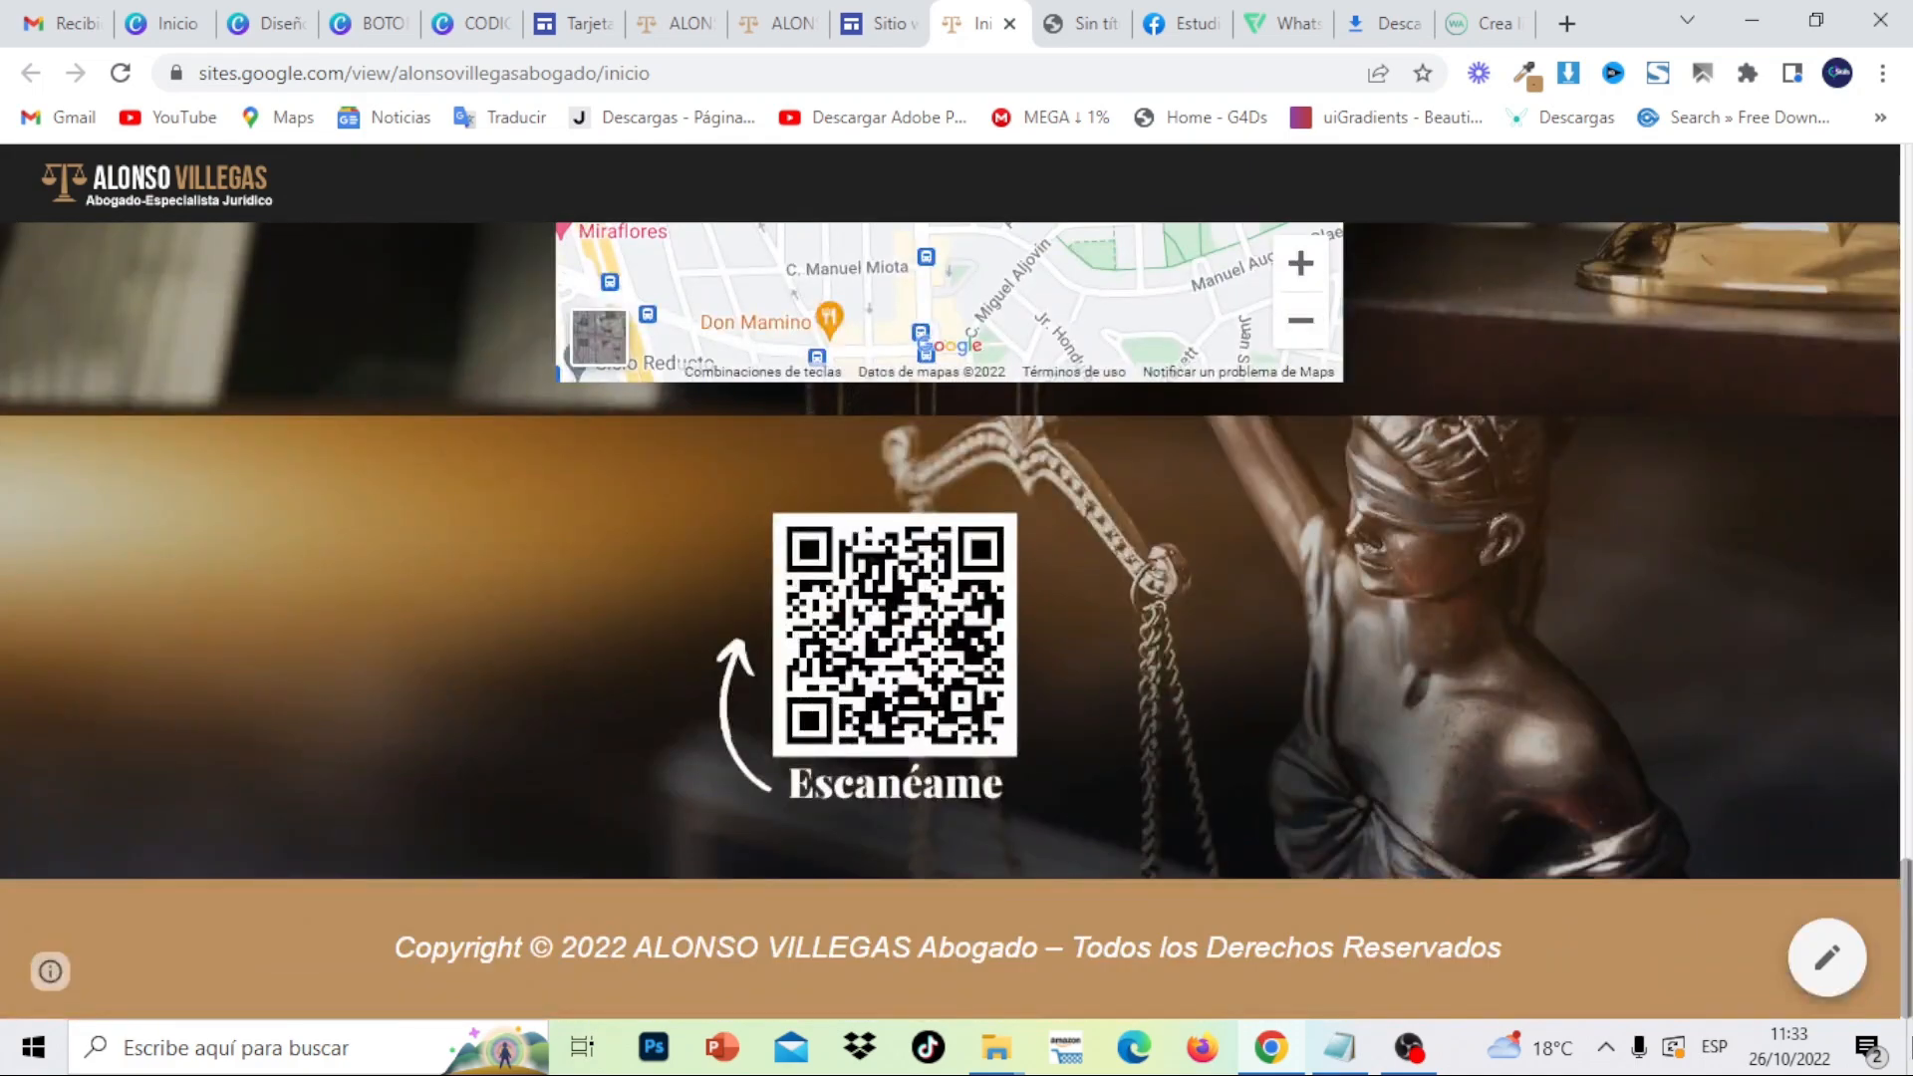
{"action": "scroll", "coordinate": [1905, 578], "scroll_direction": "up", "scroll_amount": 15}
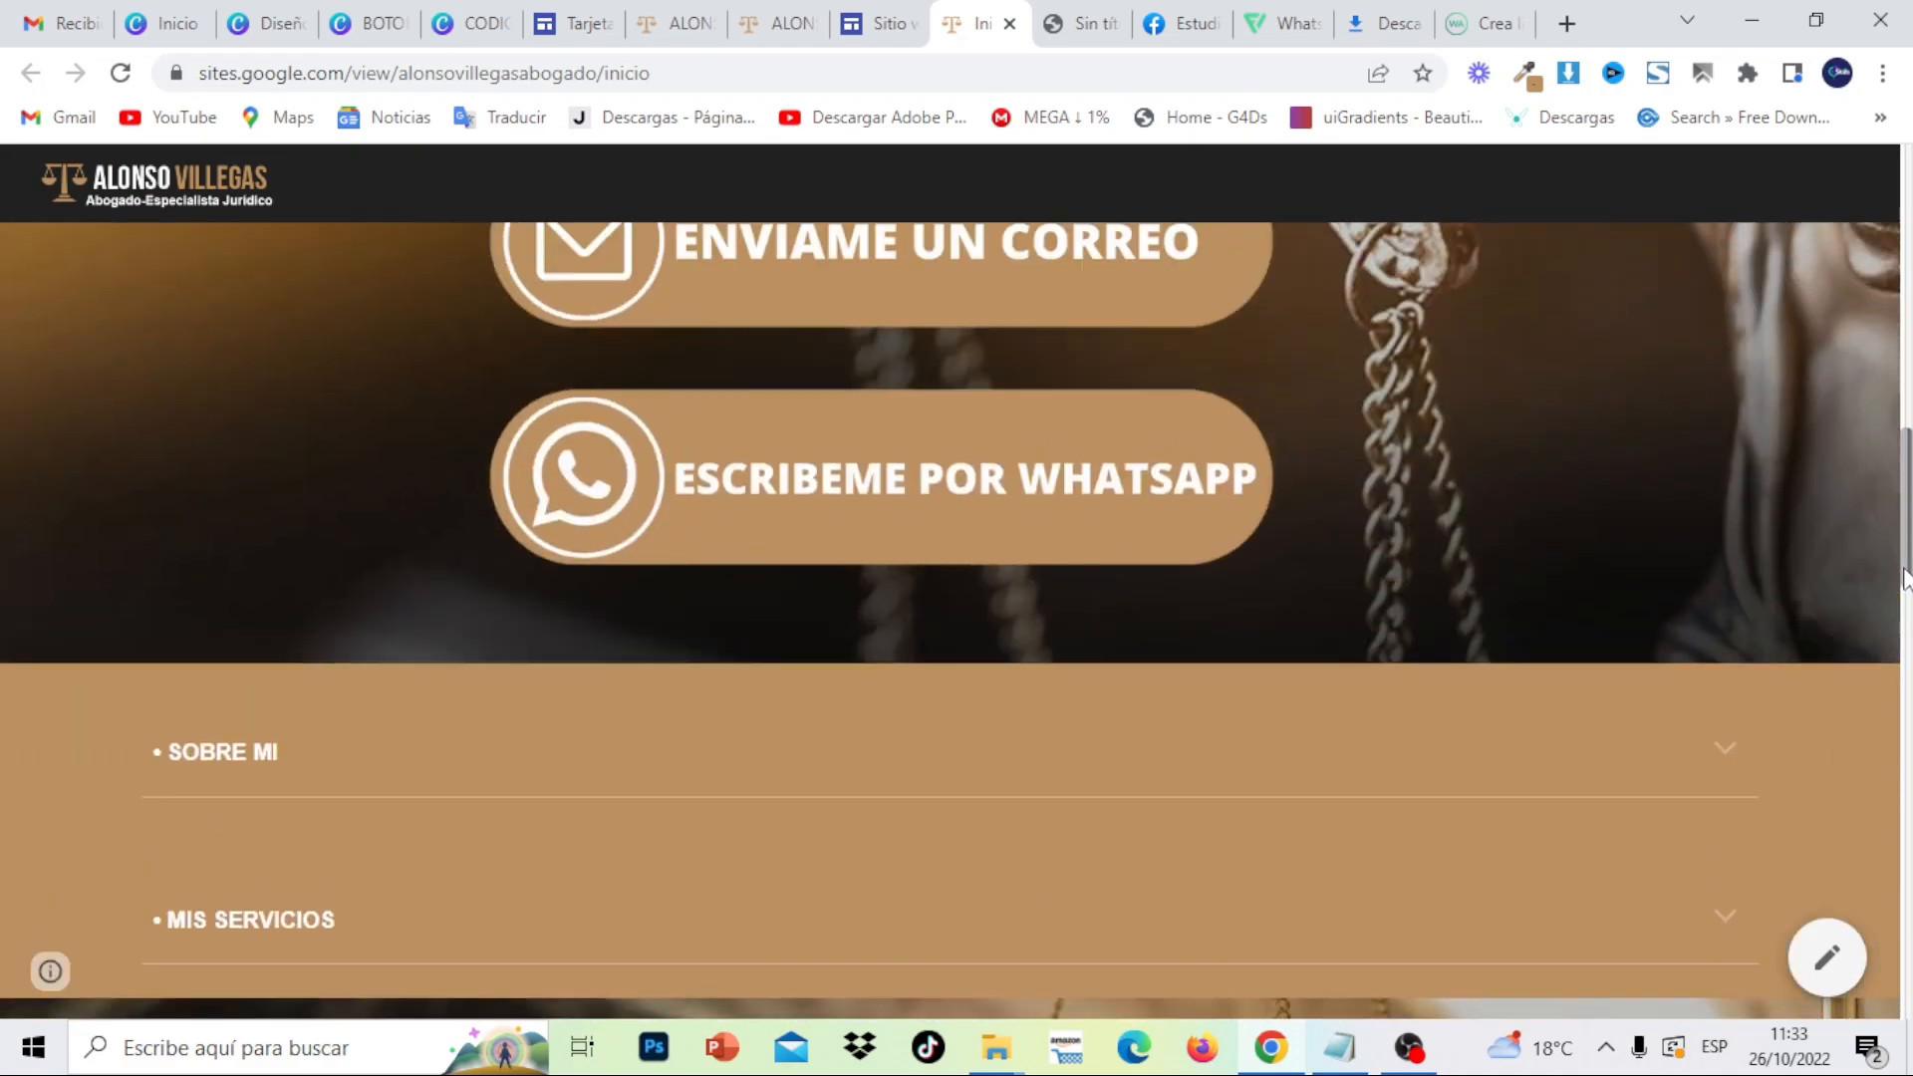
{"action": "scroll", "coordinate": [1905, 578], "scroll_direction": "up", "scroll_amount": 10}
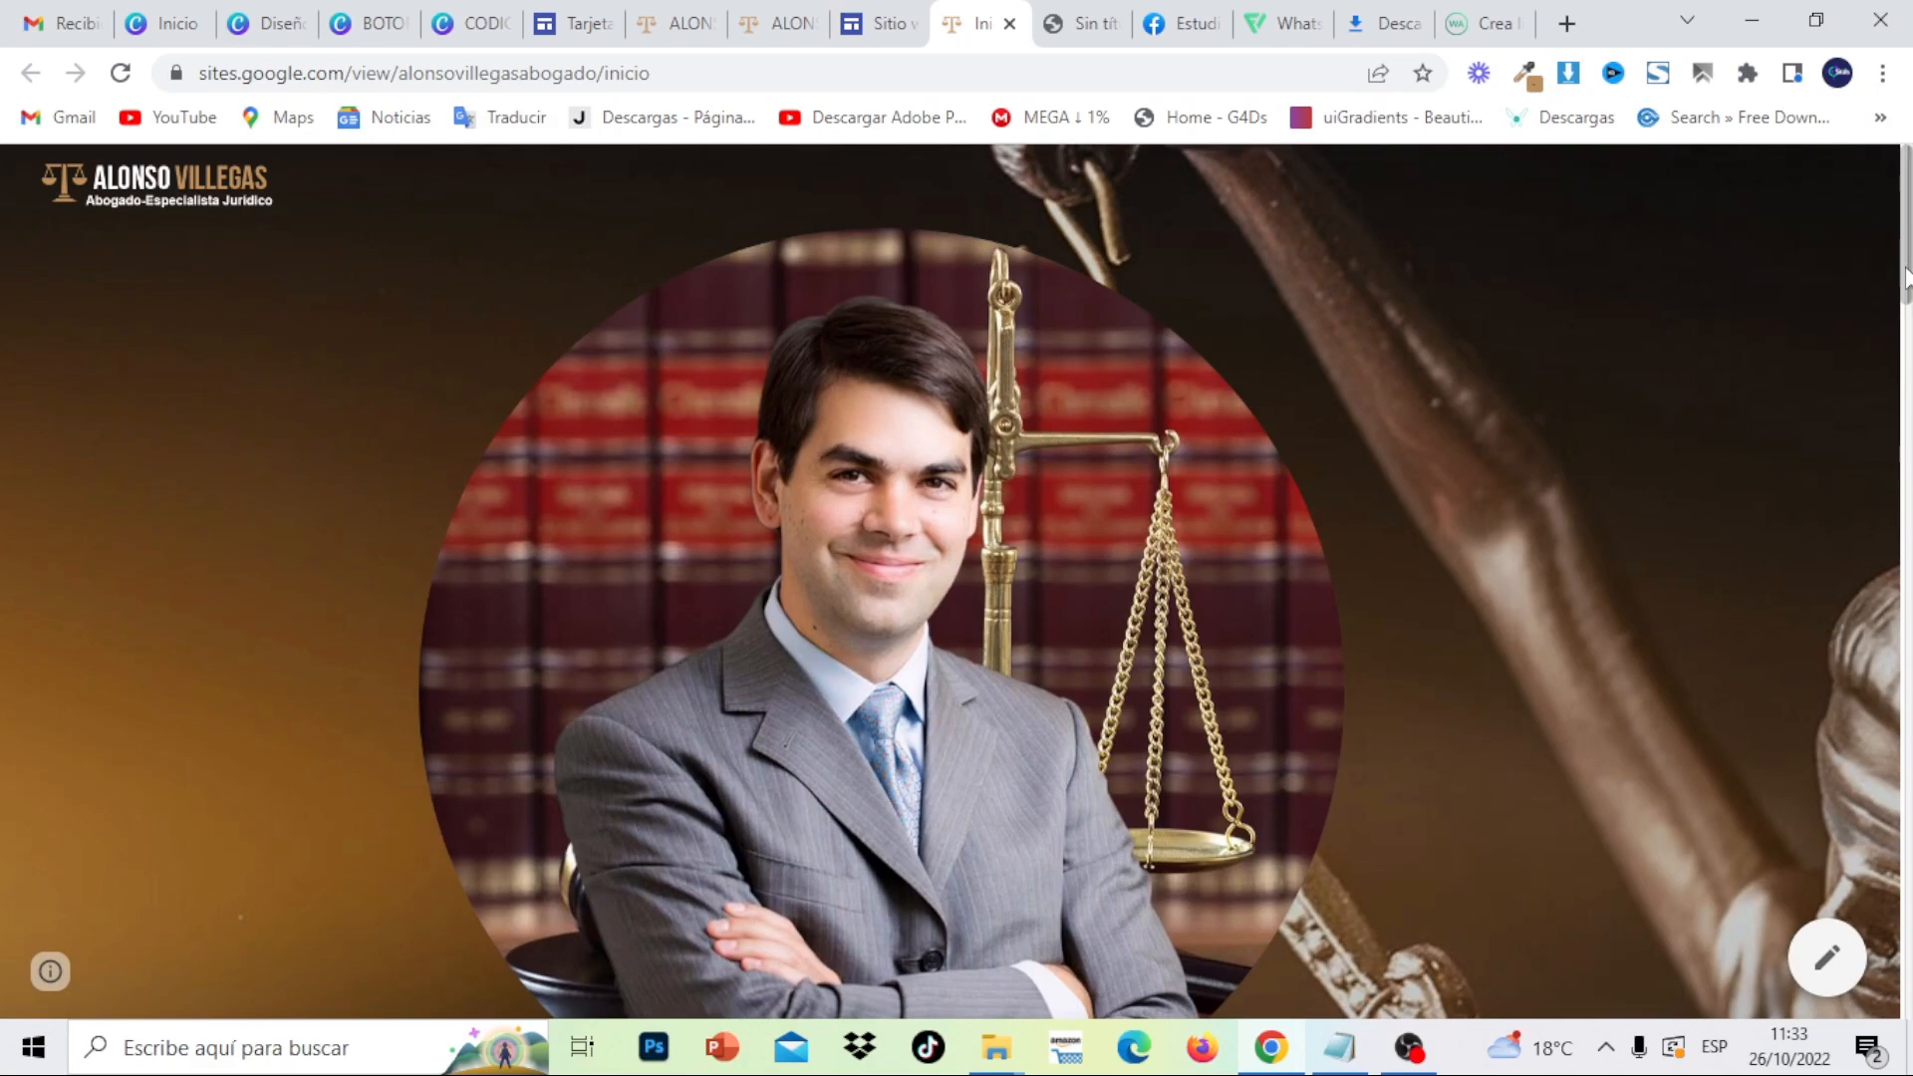
{"action": "scroll", "coordinate": [1909, 419], "scroll_direction": "down", "scroll_amount": 6}
{"action": "scroll", "coordinate": [1909, 419], "scroll_direction": "down", "scroll_amount": 20}
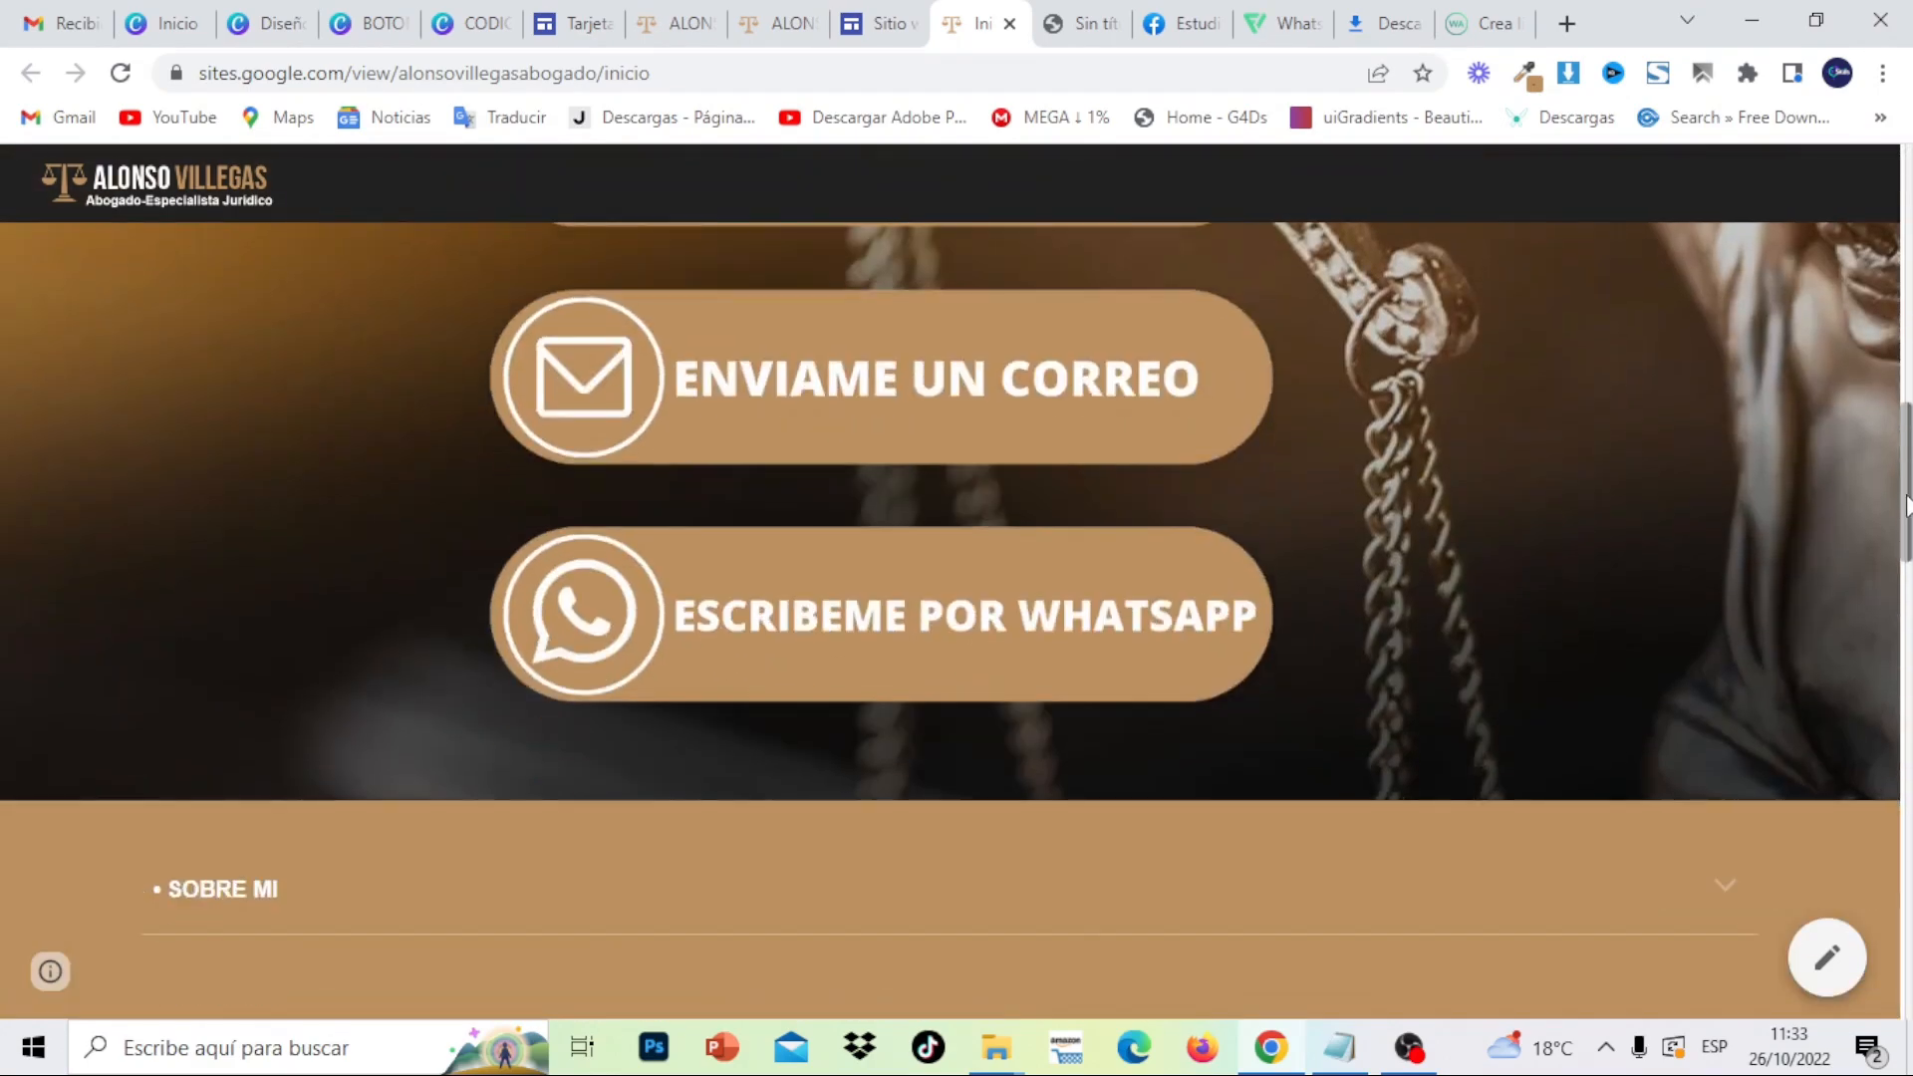
{"action": "scroll", "coordinate": [1909, 418], "scroll_direction": "up", "scroll_amount": 20}
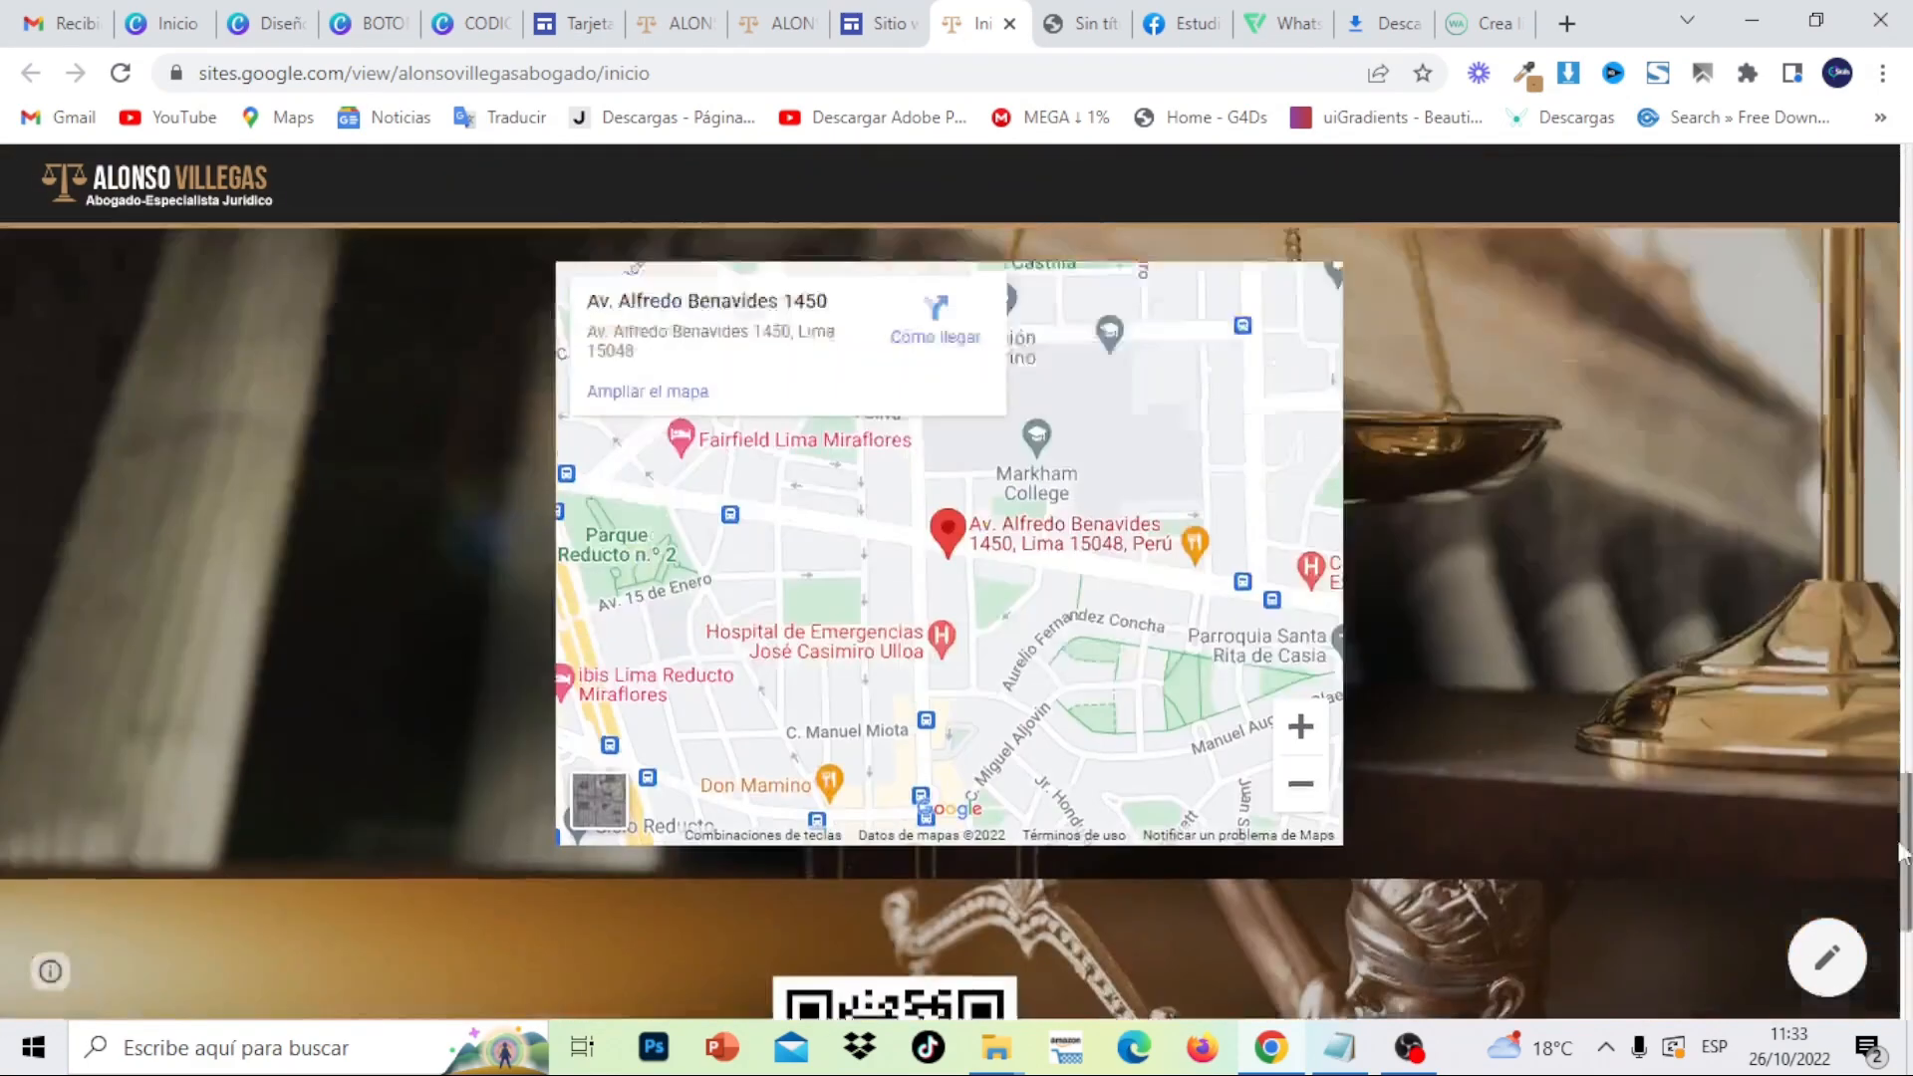